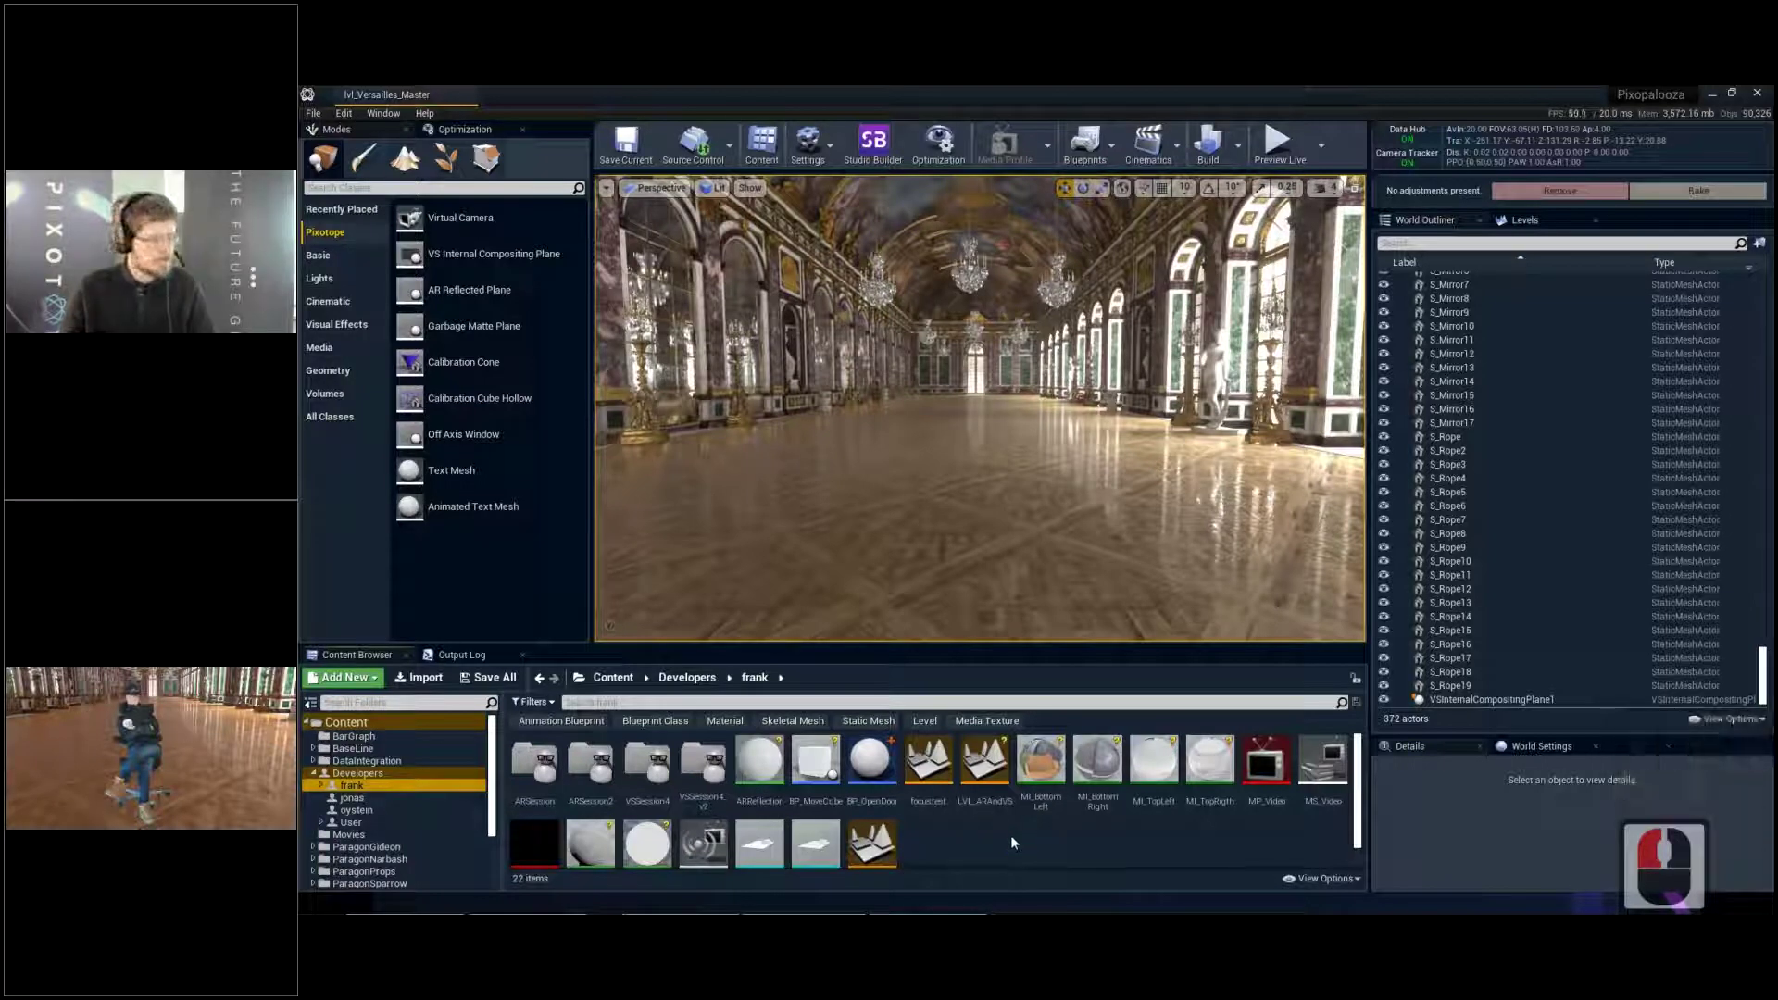
# Create a folder named VSSession4_03 in the current developer folder and open it
pyautogui.rightClick(952, 830)
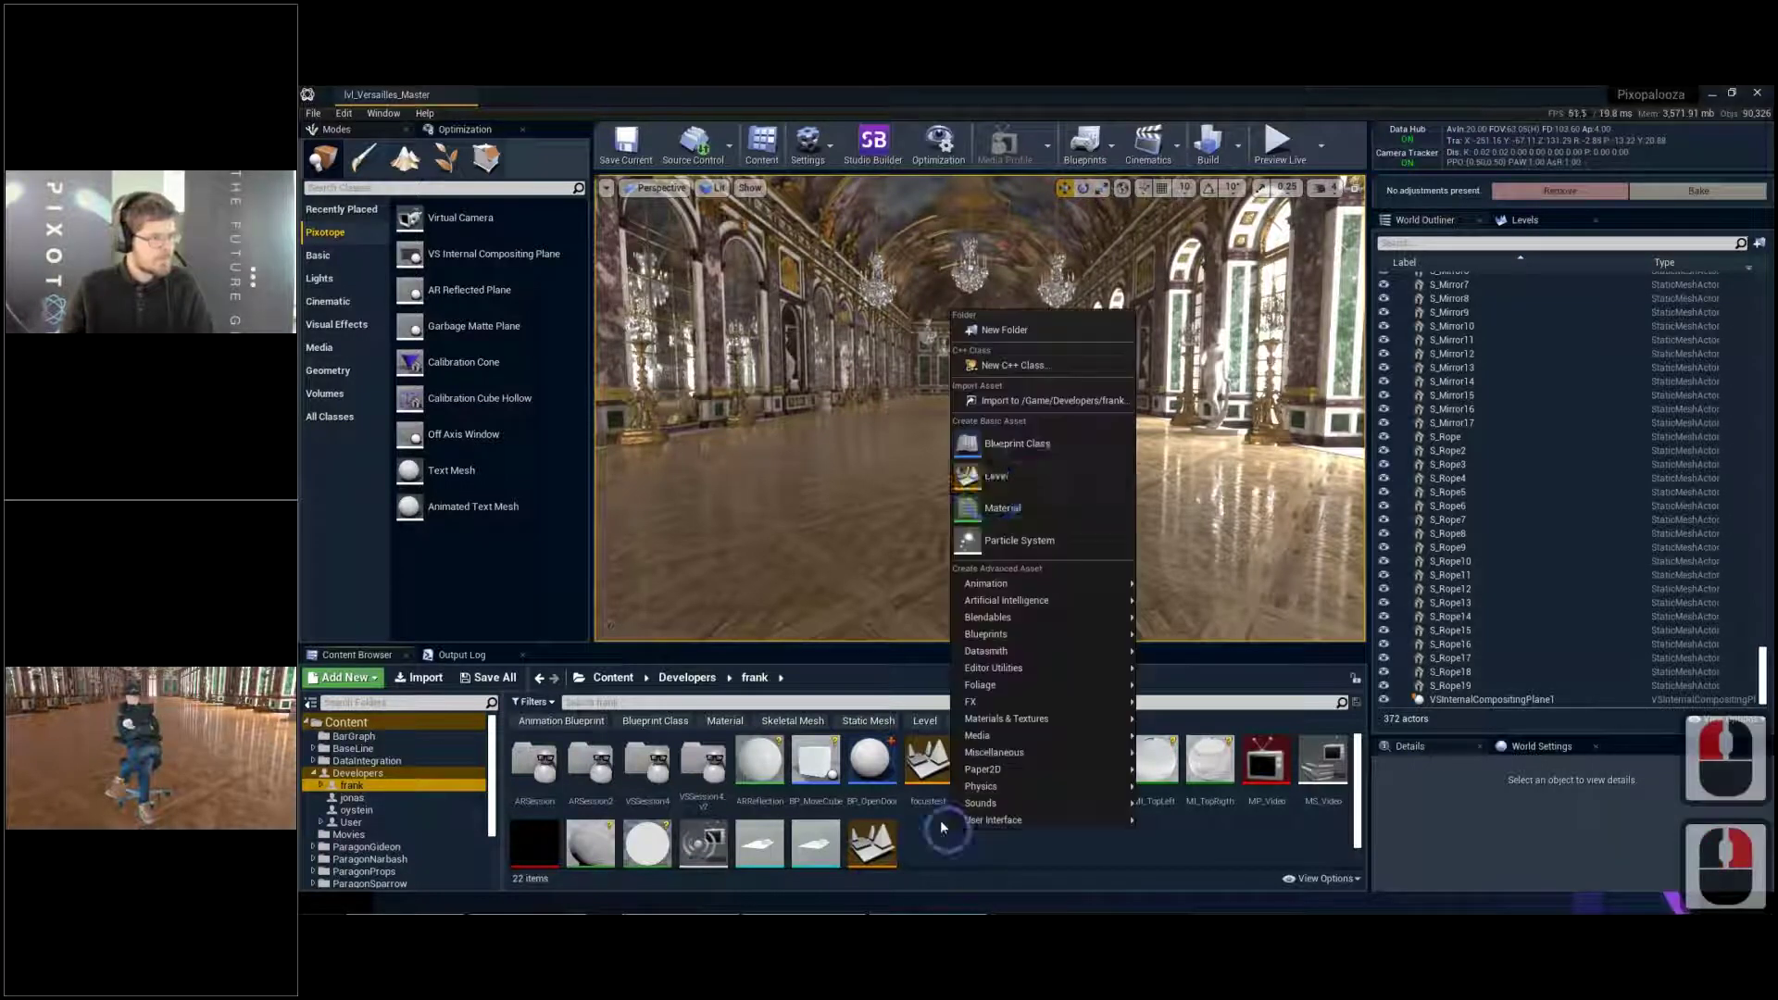
pyautogui.click(1000, 330)
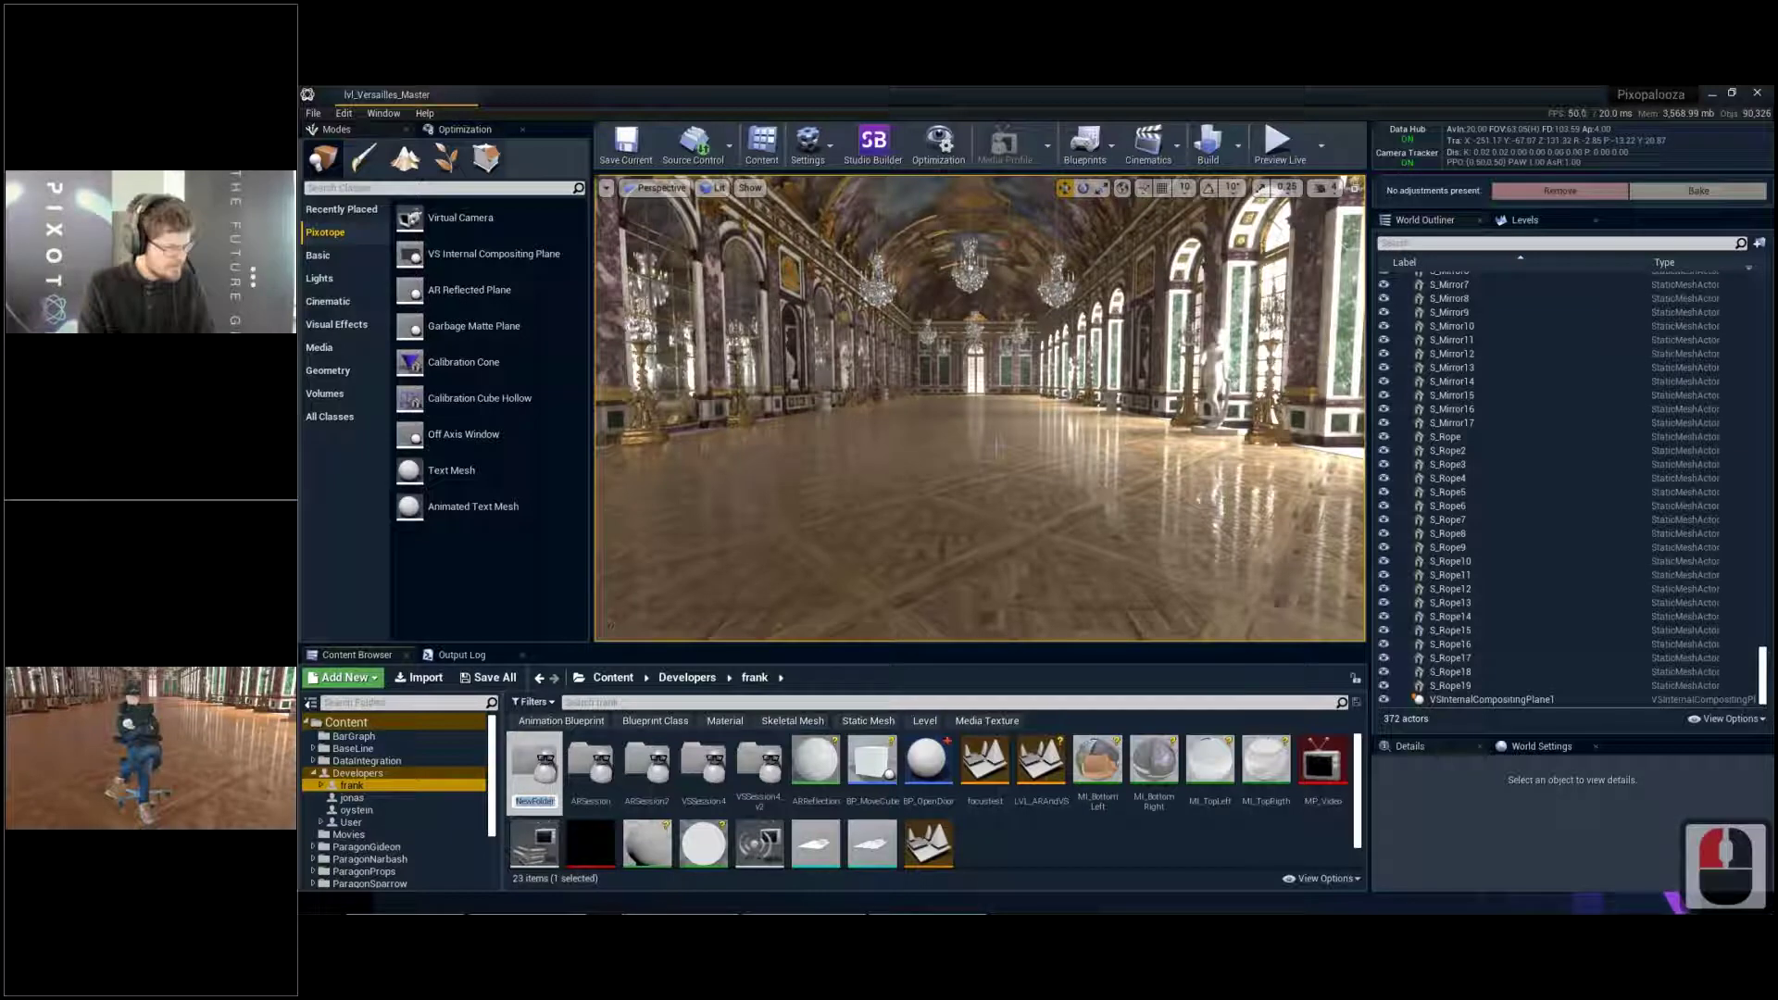
pyautogui.write('VSSession4')
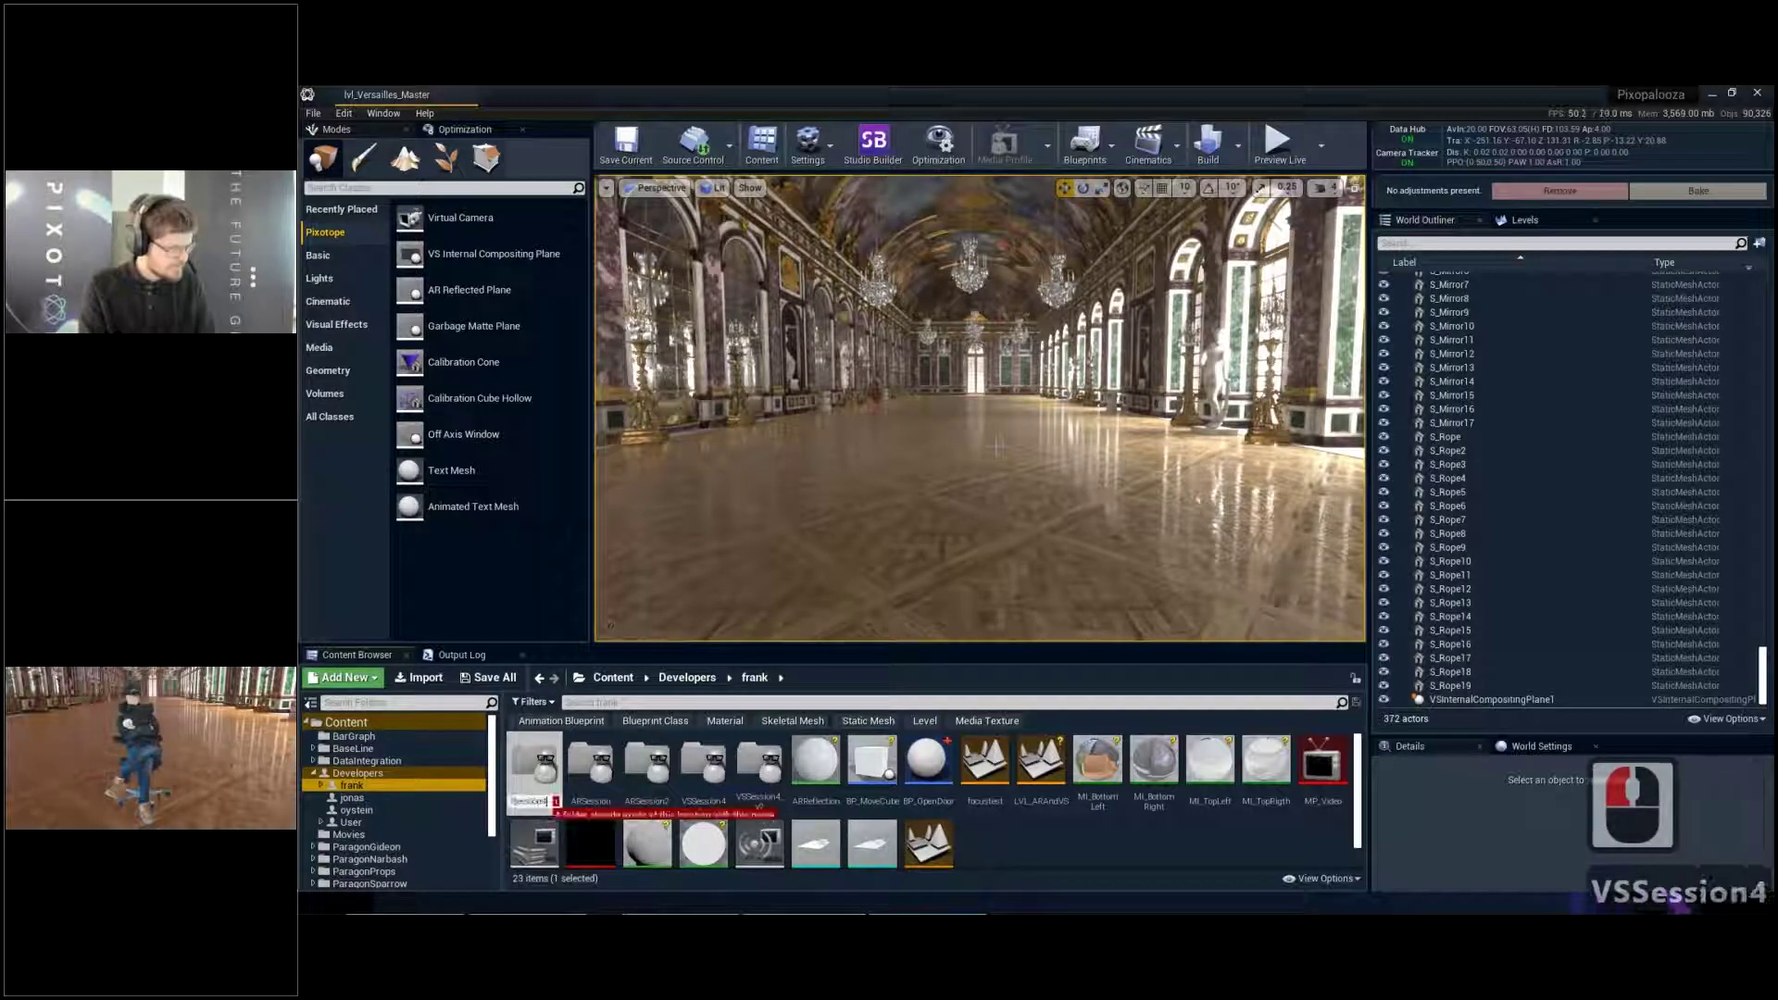
pyautogui.press('BackSpace')
pyautogui.write('4_03')
pyautogui.press('Return')
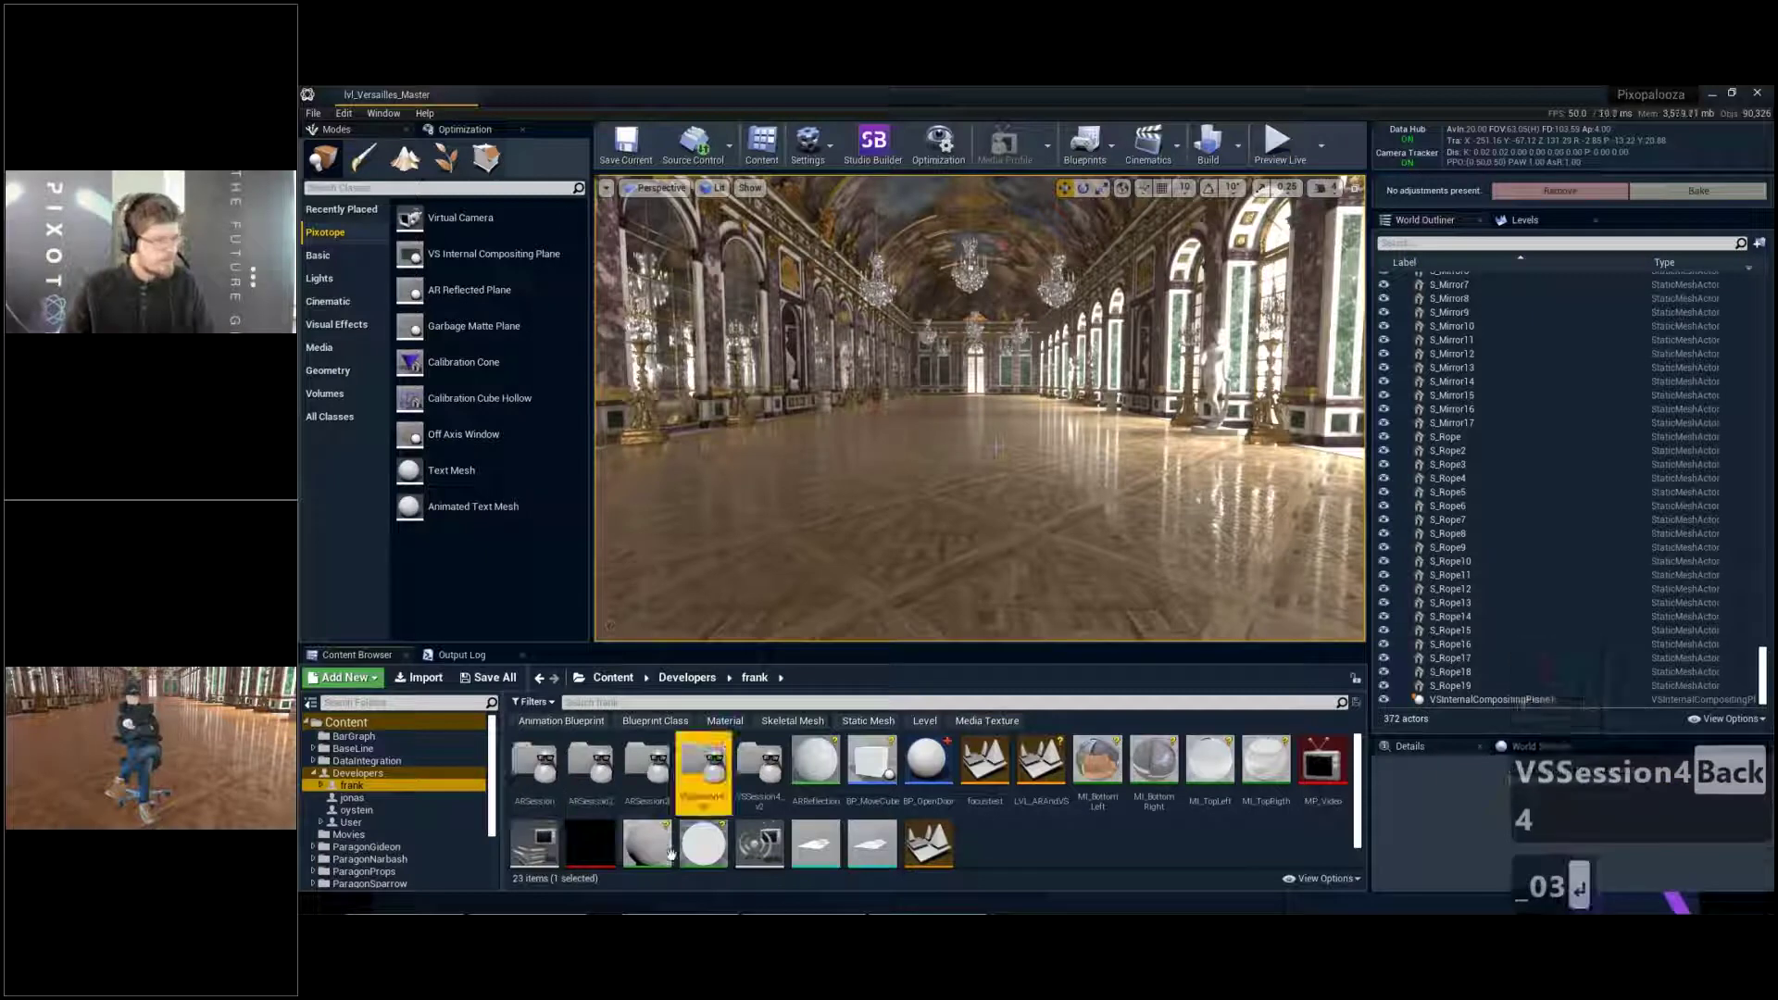
pyautogui.doubleClick(704, 768)
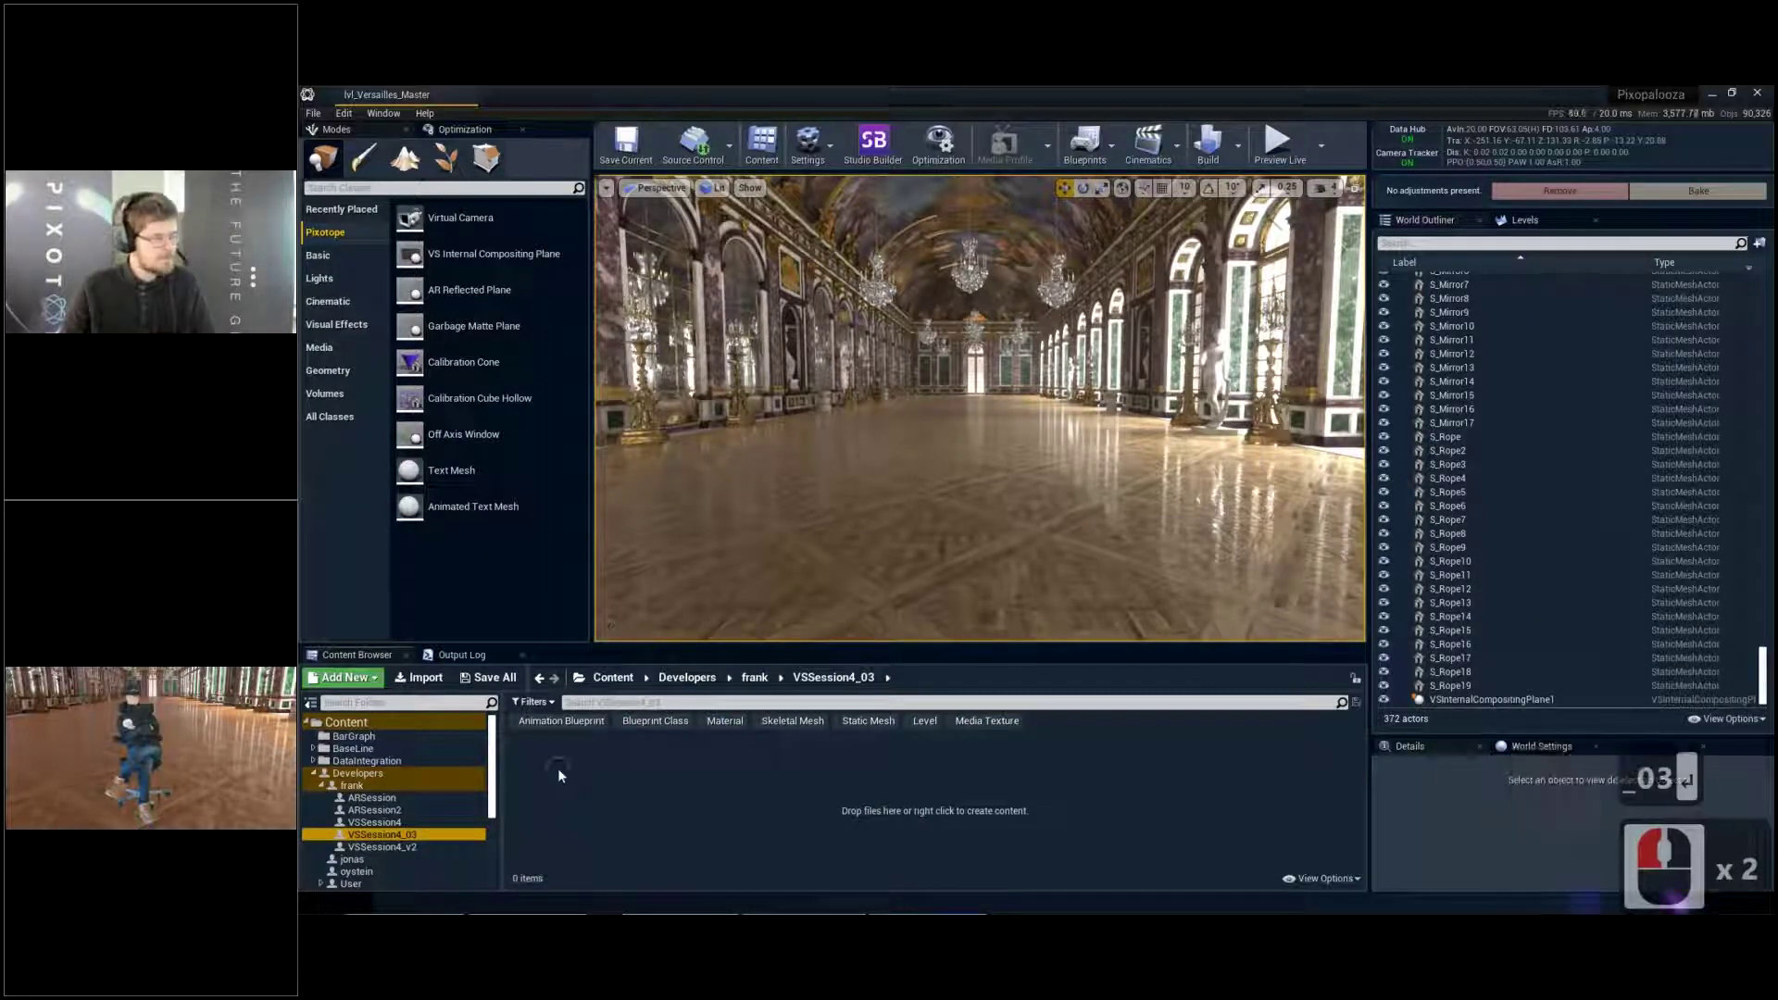
# Create a Level Sequence asset named LS_Example in the VSSession4_03 folder and save it
pyautogui.rightClick(558, 769)
pyautogui.moveTo(685, 523)
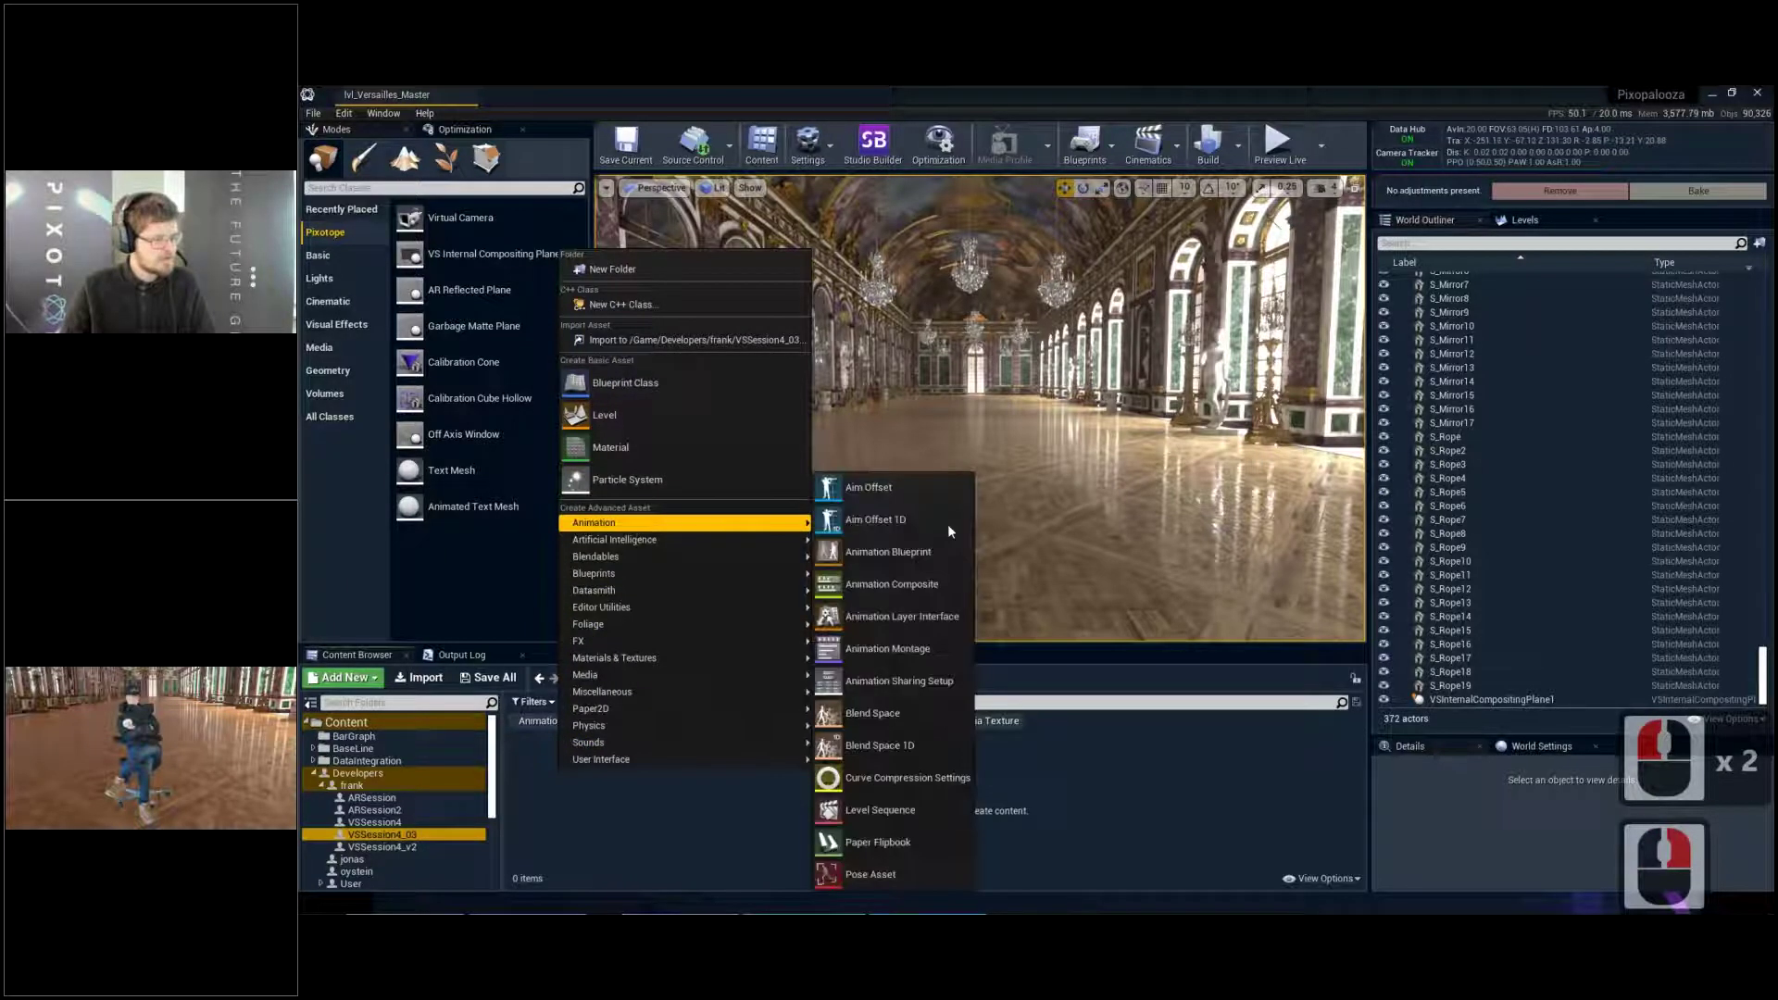
pyautogui.click(827, 806)
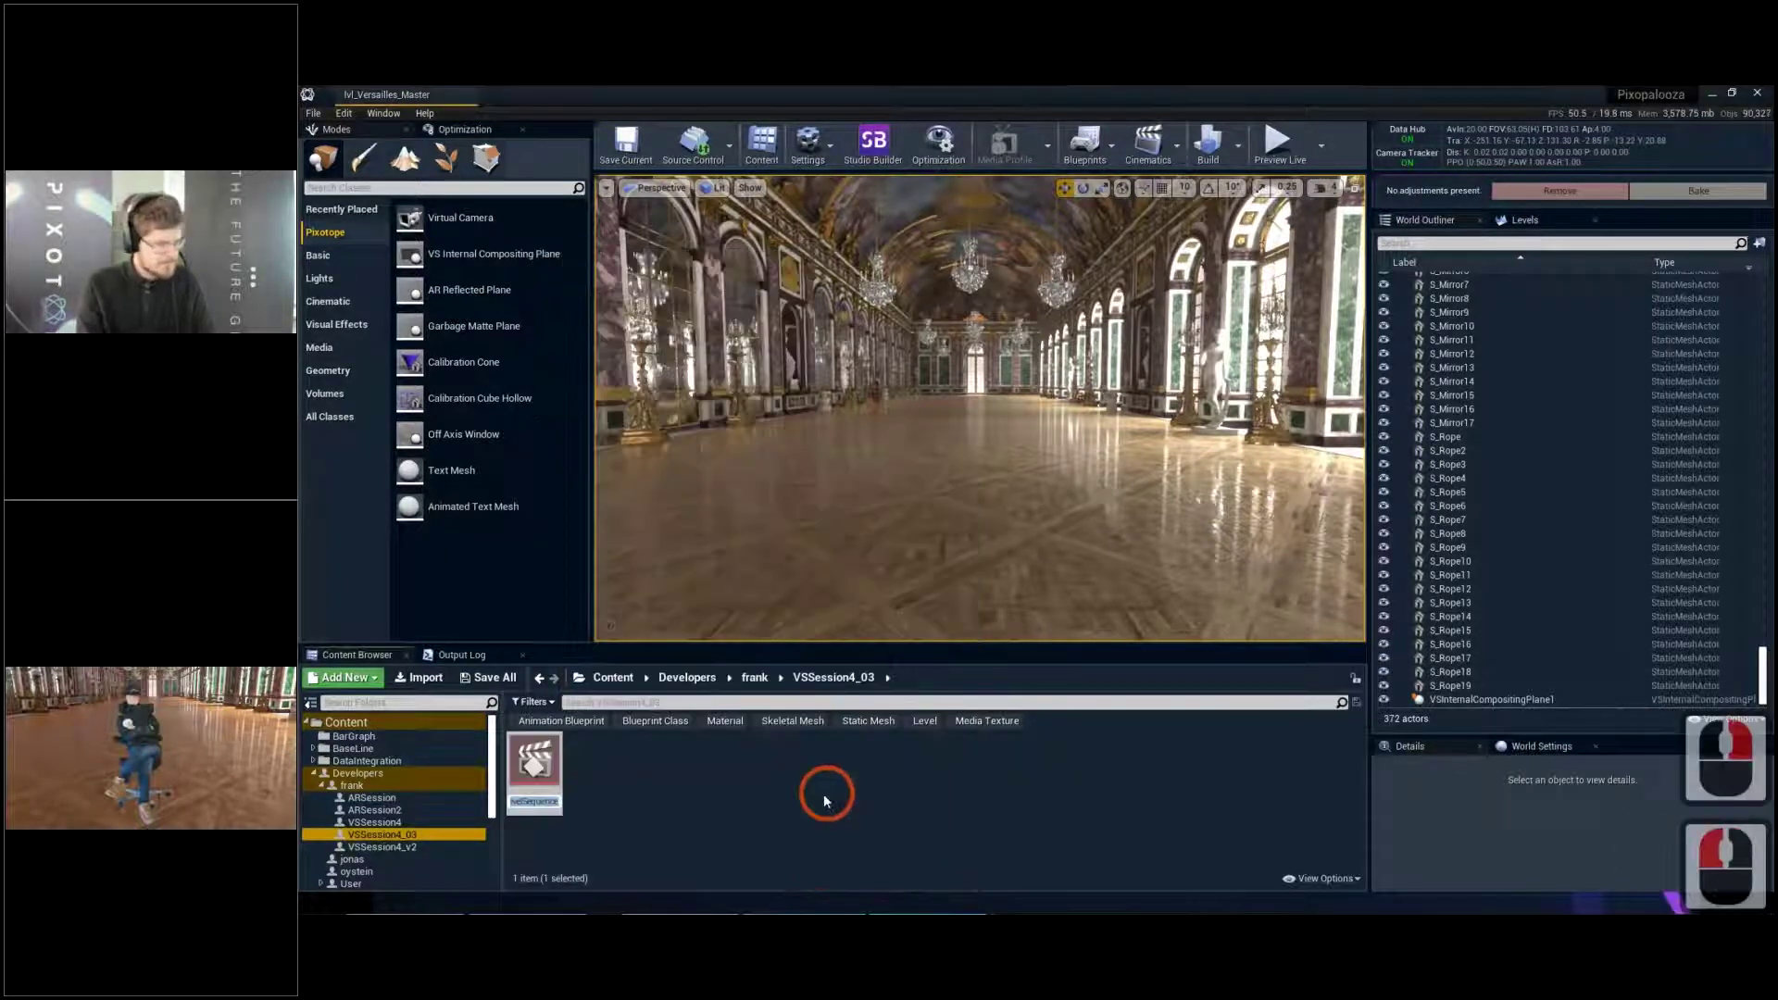
pyautogui.write('LS?Ex')
pyautogui.press('BackSpace')
pyautogui.press('BackSpace')
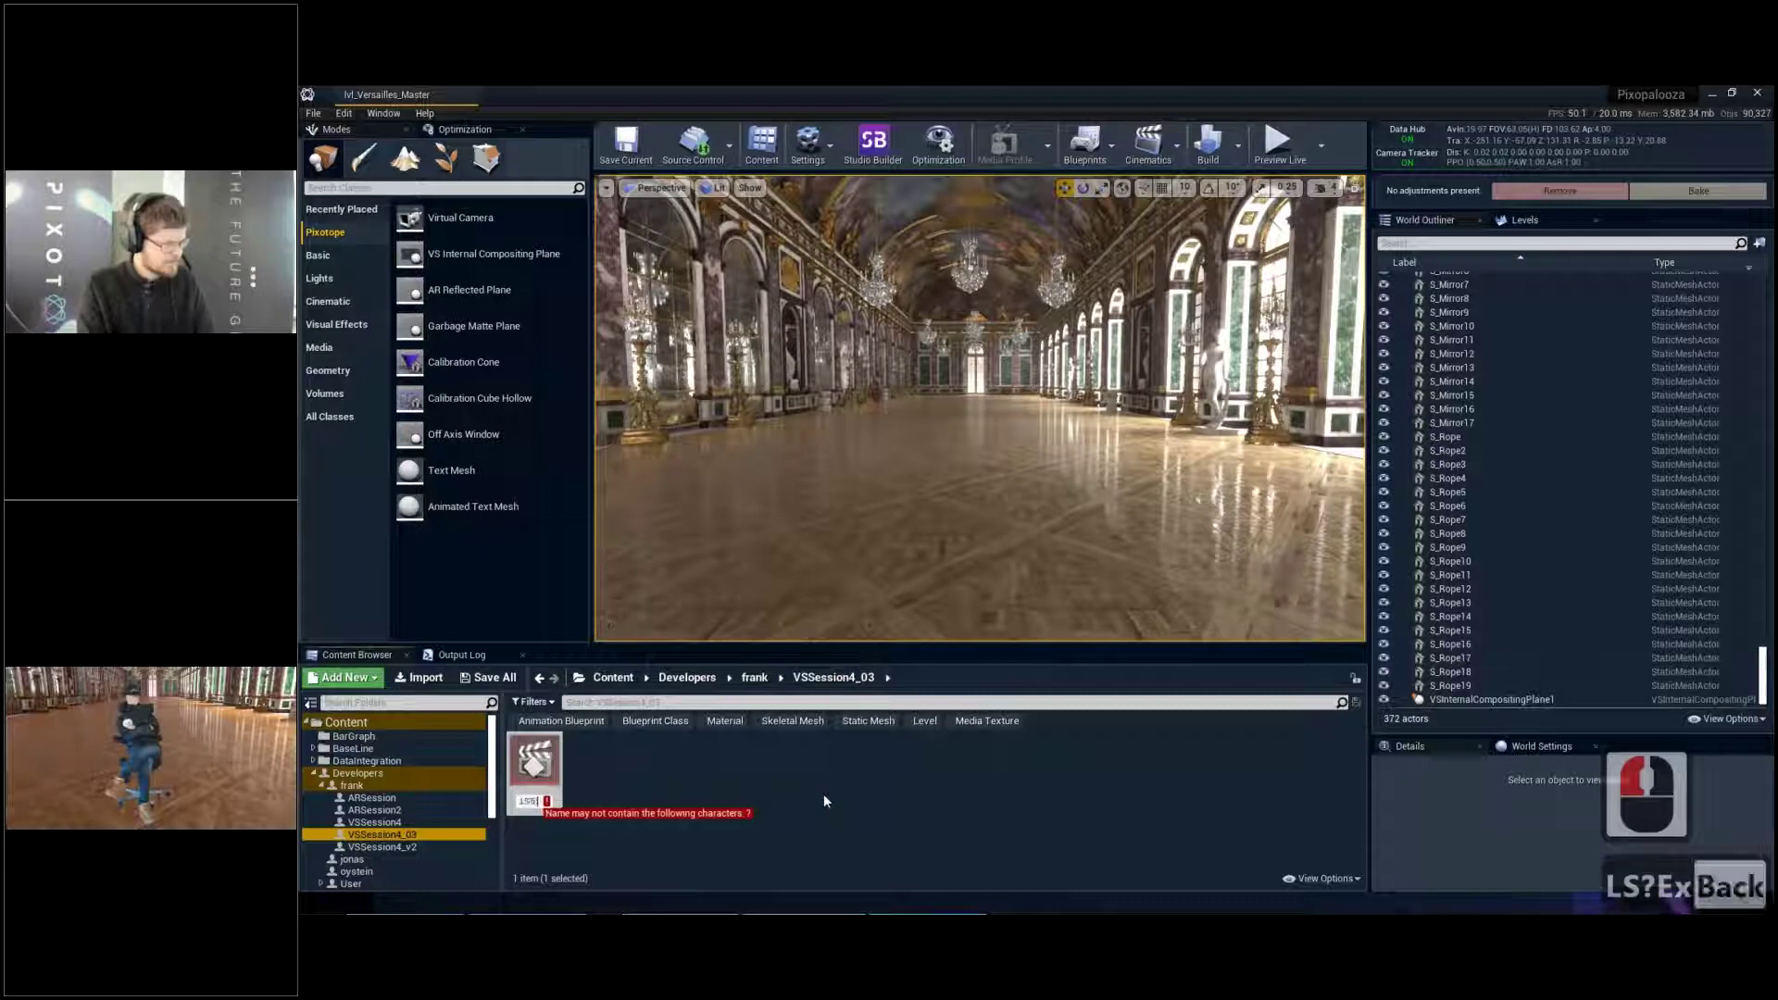
pyautogui.press('BackSpace')
pyautogui.write('_Example')
pyautogui.press('Return')
pyautogui.hotkey('ctrl', 's')
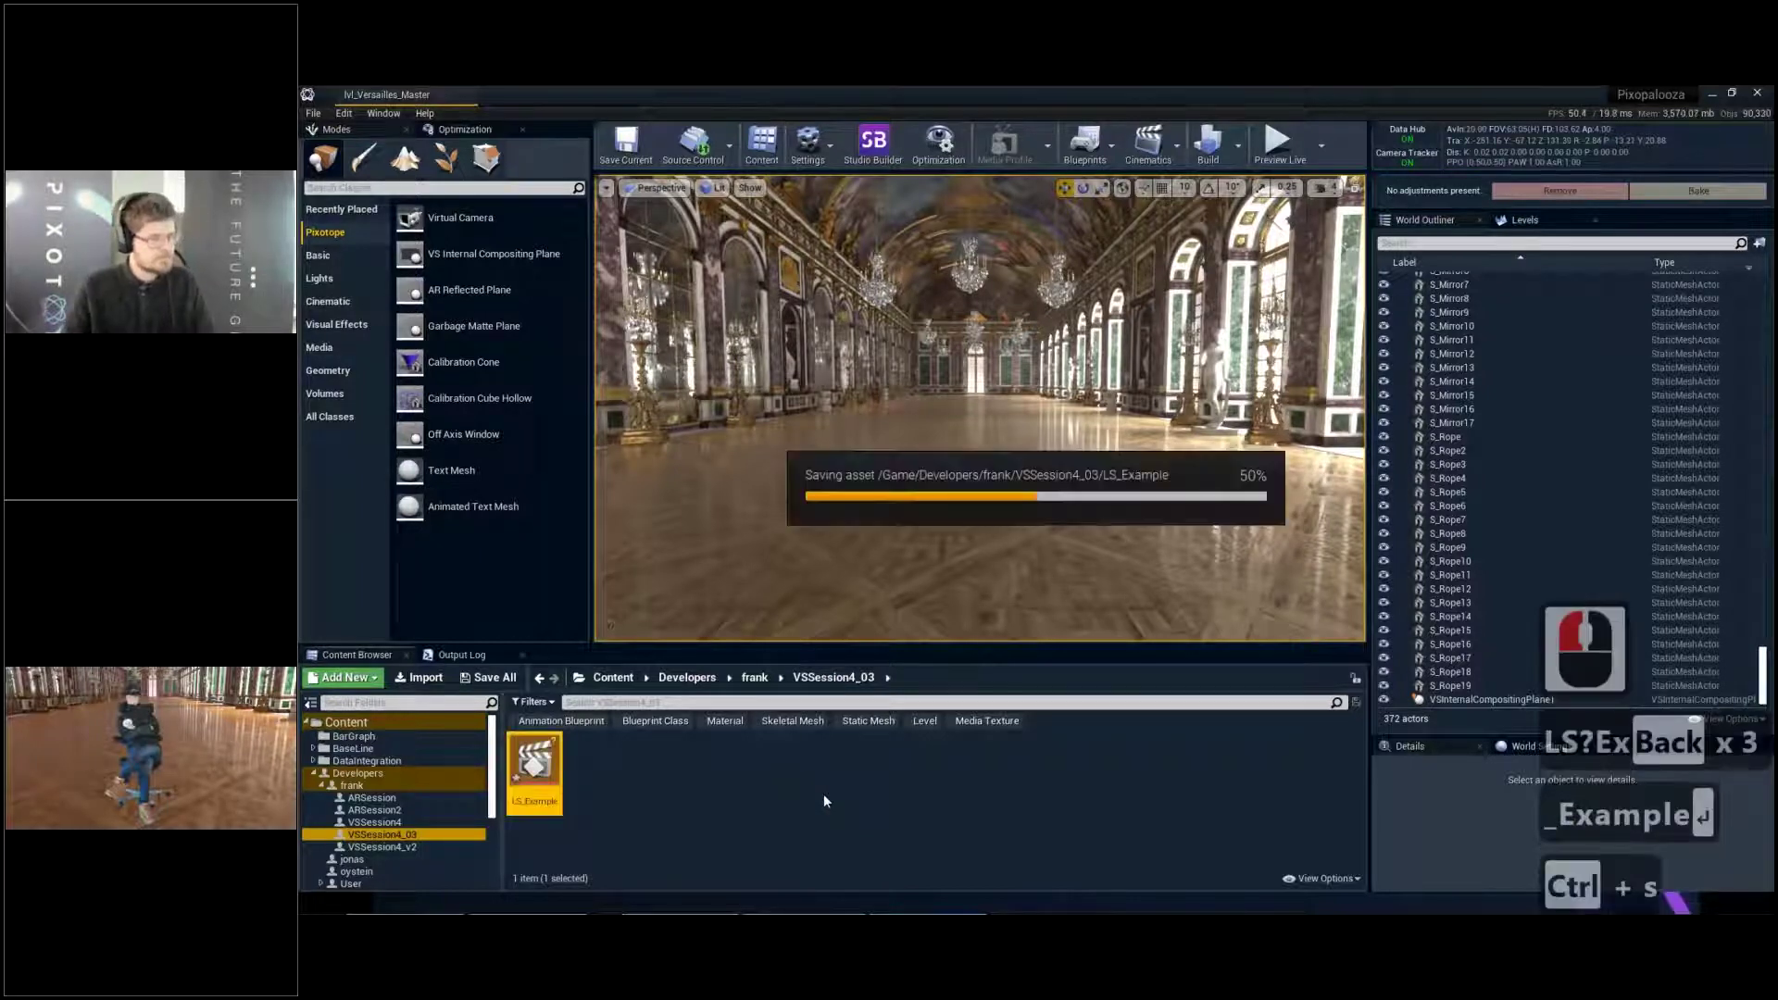
# Open the LS_Example sequence for editing and narrow its track list to widen the timeline area
pyautogui.press('w')
pyautogui.press('w')
pyautogui.press('w')
pyautogui.moveTo(815, 556); pyautogui.dragTo(801, 551, button='right')
pyautogui.press('e')
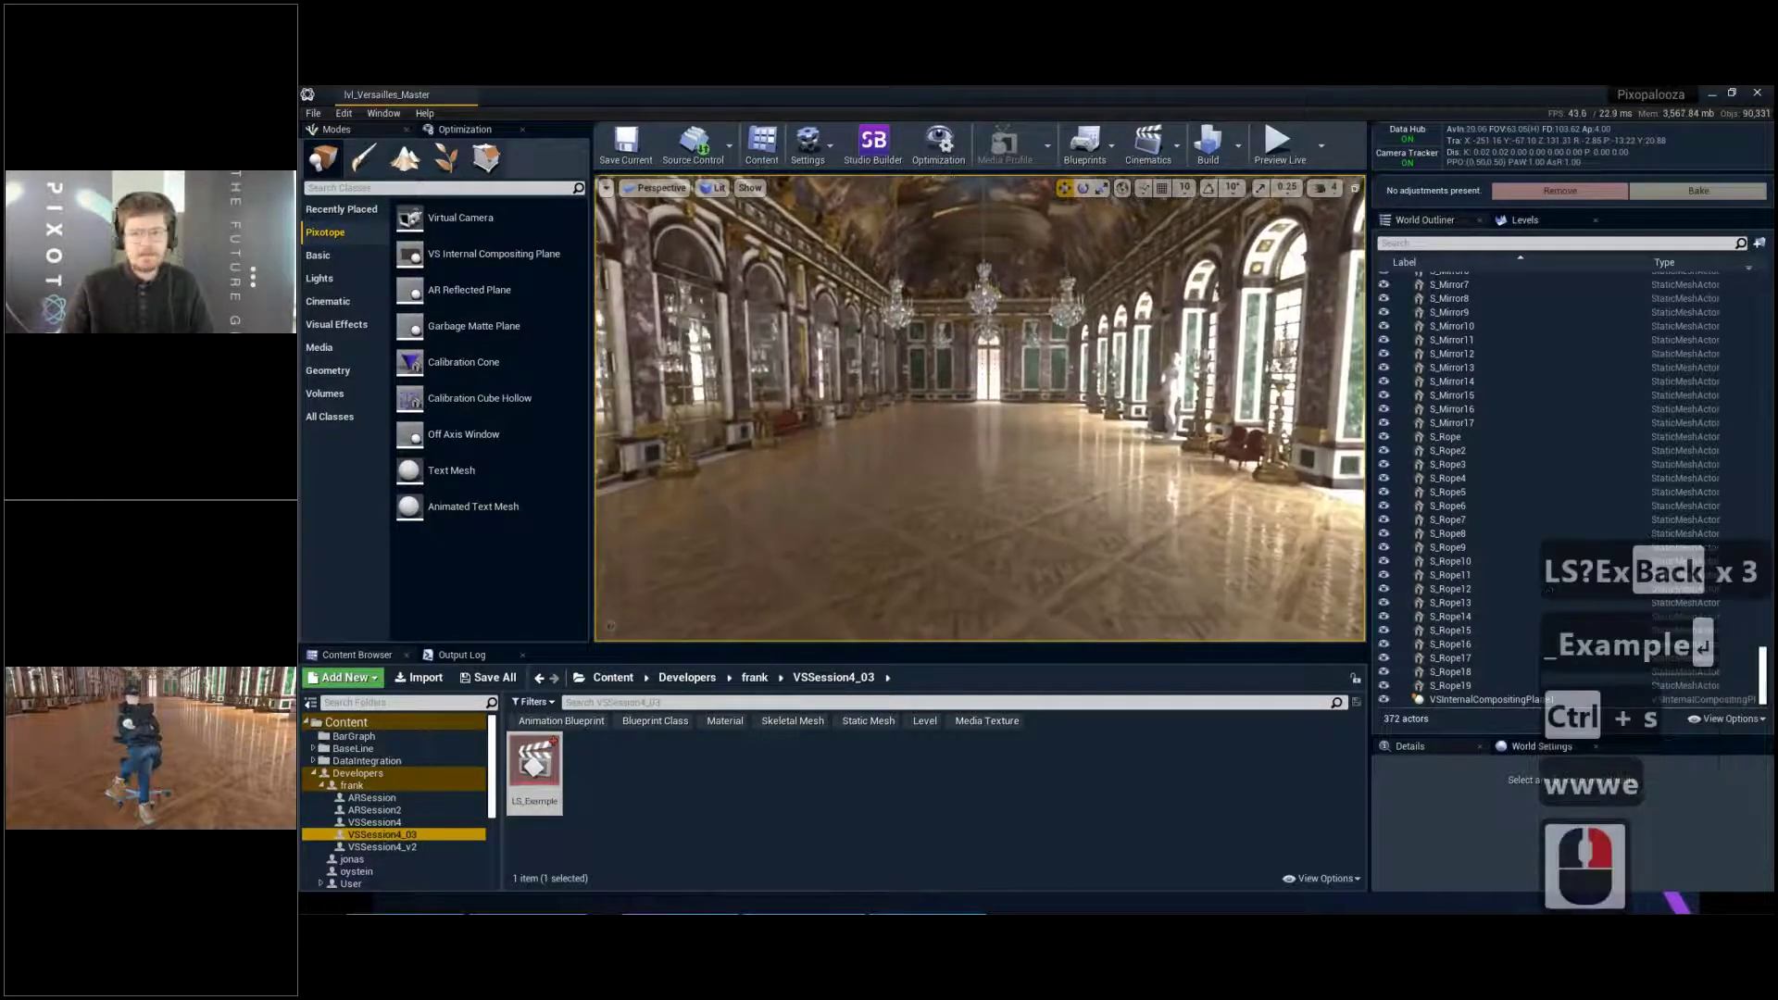
pyautogui.doubleClick(534, 766)
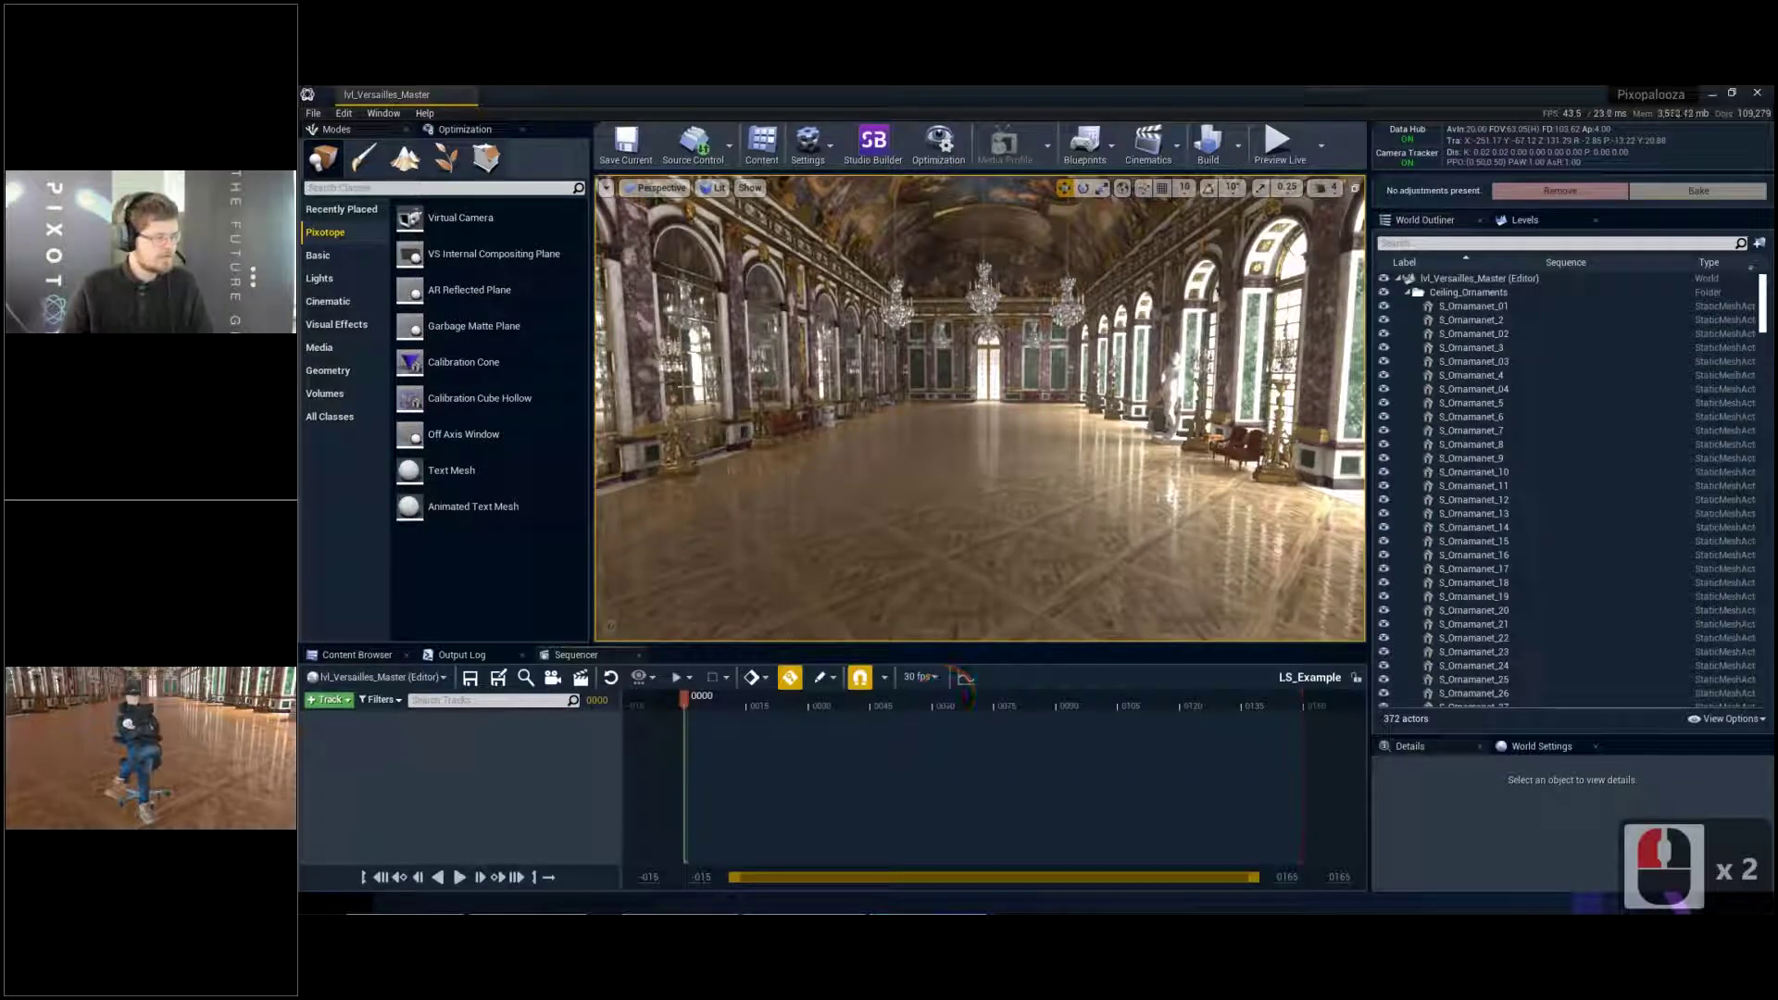
pyautogui.moveTo(620, 741); pyautogui.dragTo(521, 735)
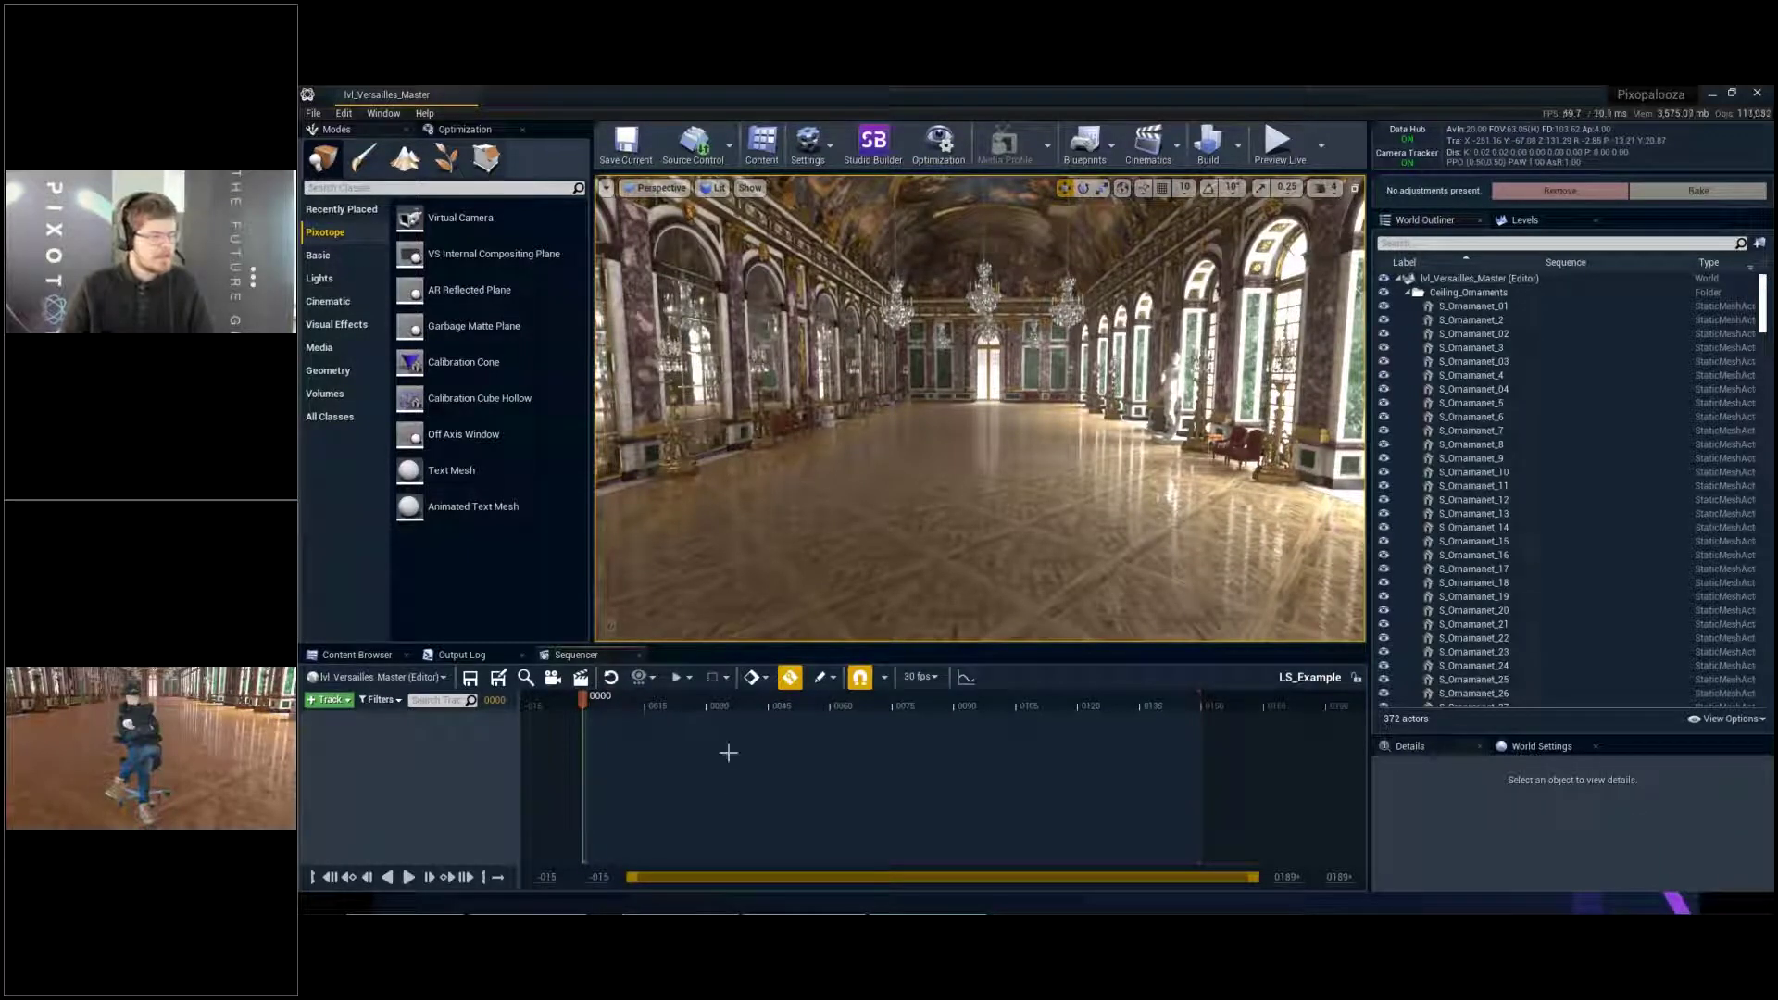
# Extend the sequence's playback end past frame 270
pyautogui.scroll(2, 732, 752)
pyautogui.keyDown('ctrl'); pyautogui.scroll(2, 870, 758); pyautogui.keyUp('ctrl')
pyautogui.keyDown('ctrl'); pyautogui.scroll(2, 869, 757); pyautogui.keyUp('ctrl')
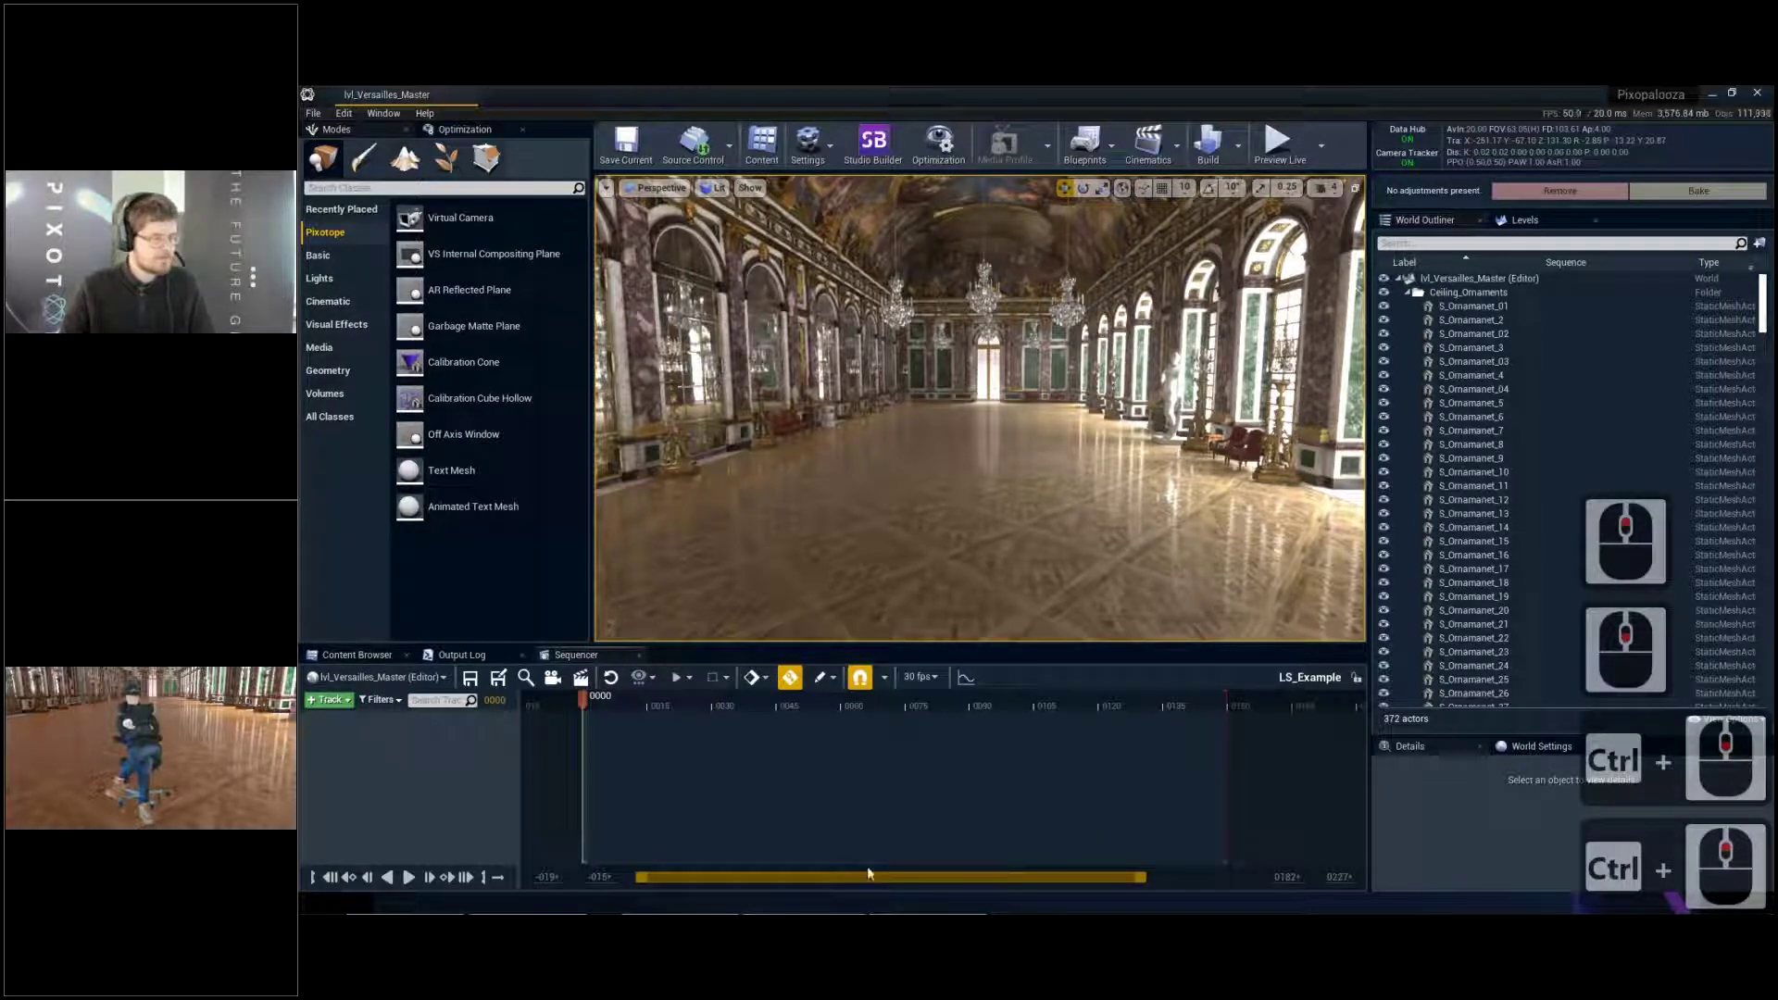
pyautogui.moveTo(822, 874)
pyautogui.mouseDown()
pyautogui.moveTo(887, 882)
pyautogui.moveTo(809, 878)
pyautogui.mouseUp()
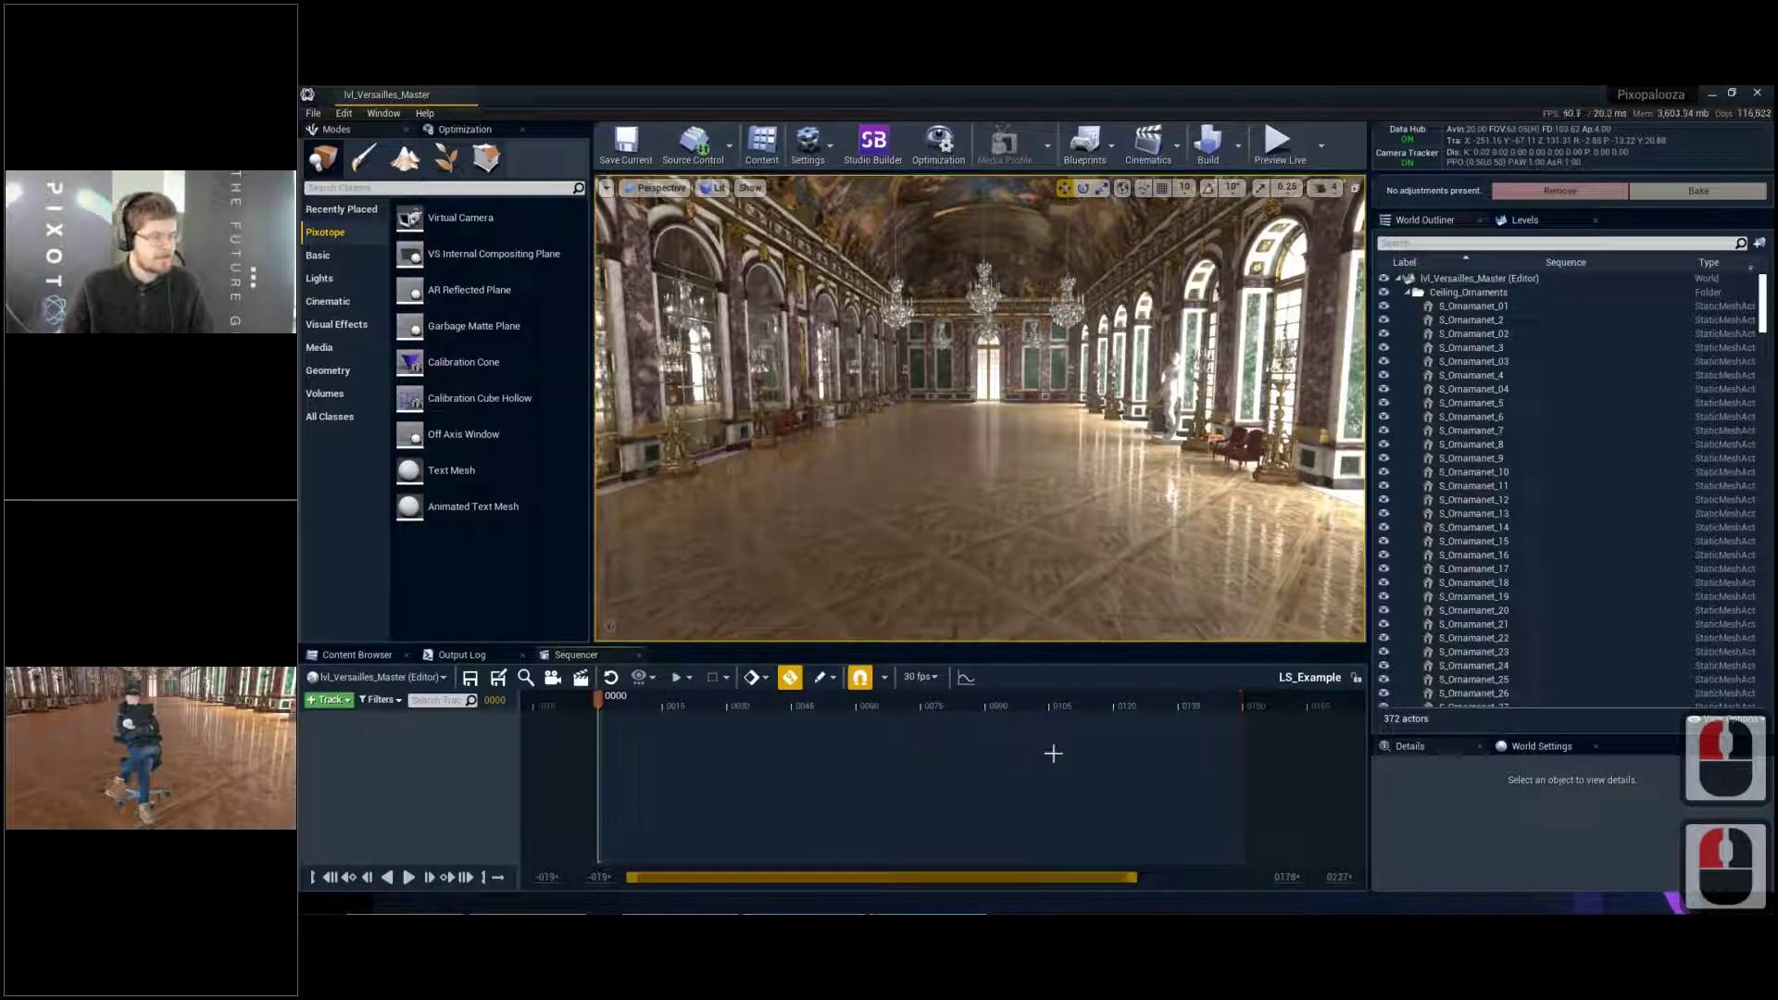
pyautogui.keyDown('ctrl'); pyautogui.scroll(-3, 1053, 745); pyautogui.keyUp('ctrl')
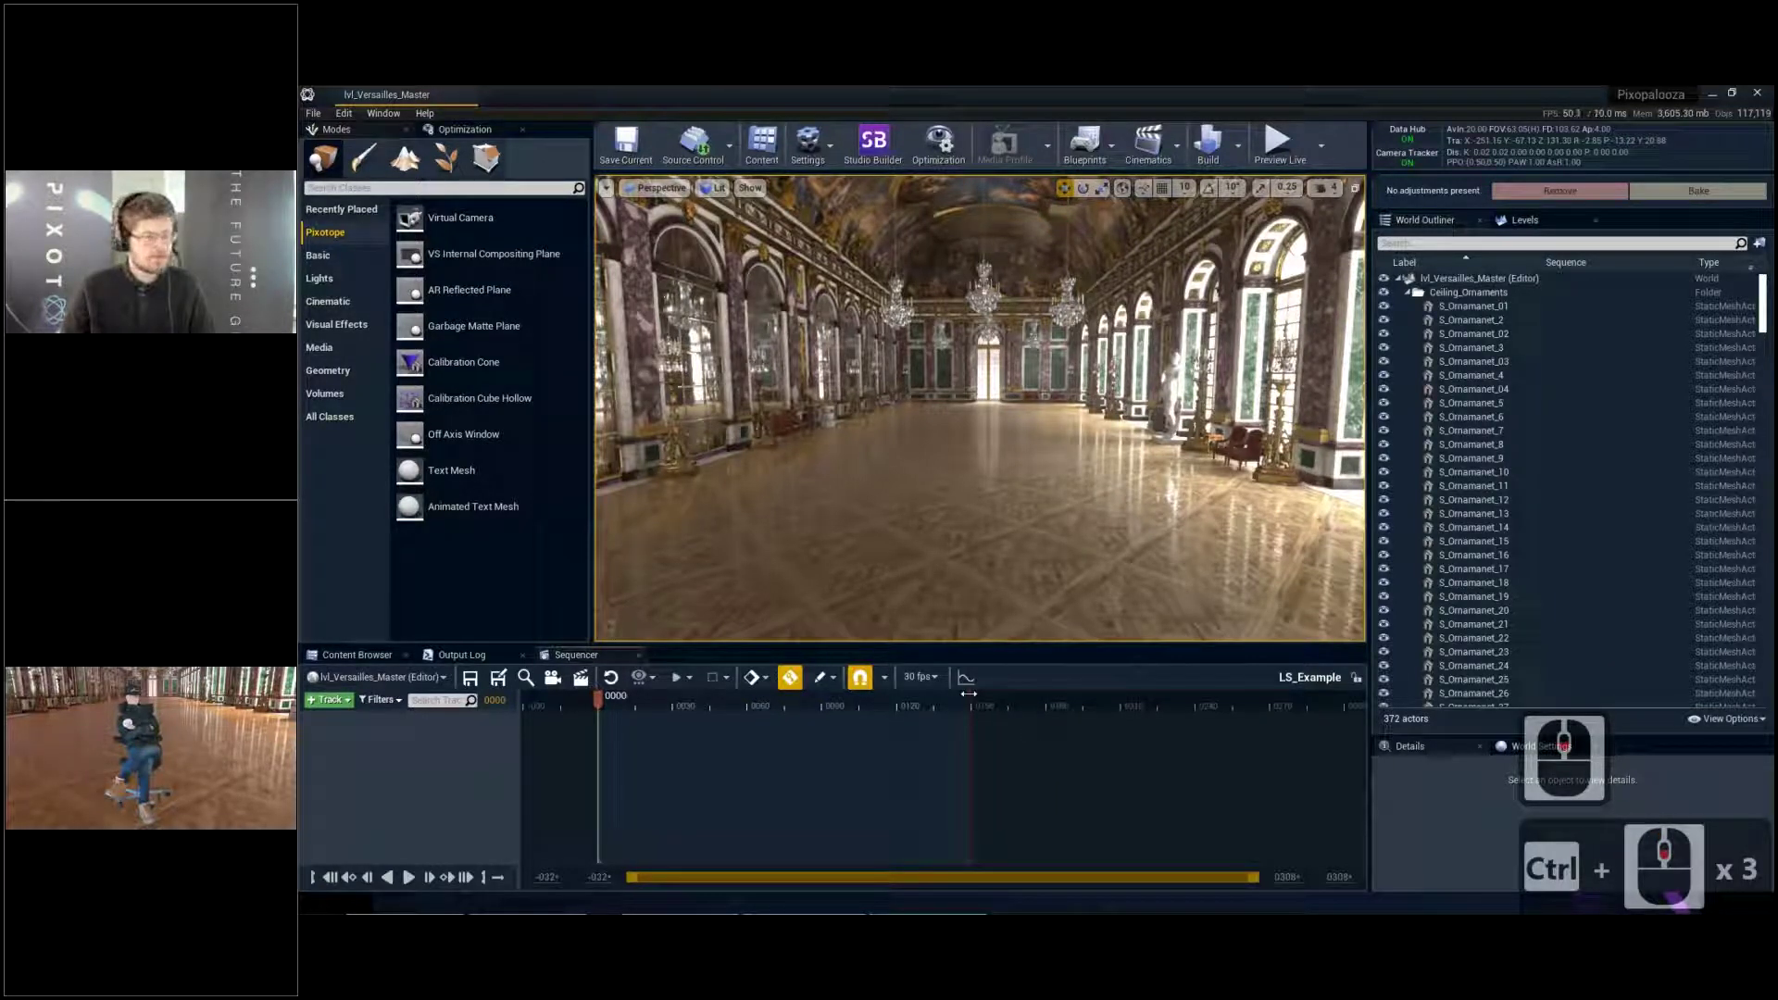
pyautogui.moveTo(1031, 697); pyautogui.dragTo(1331, 706)
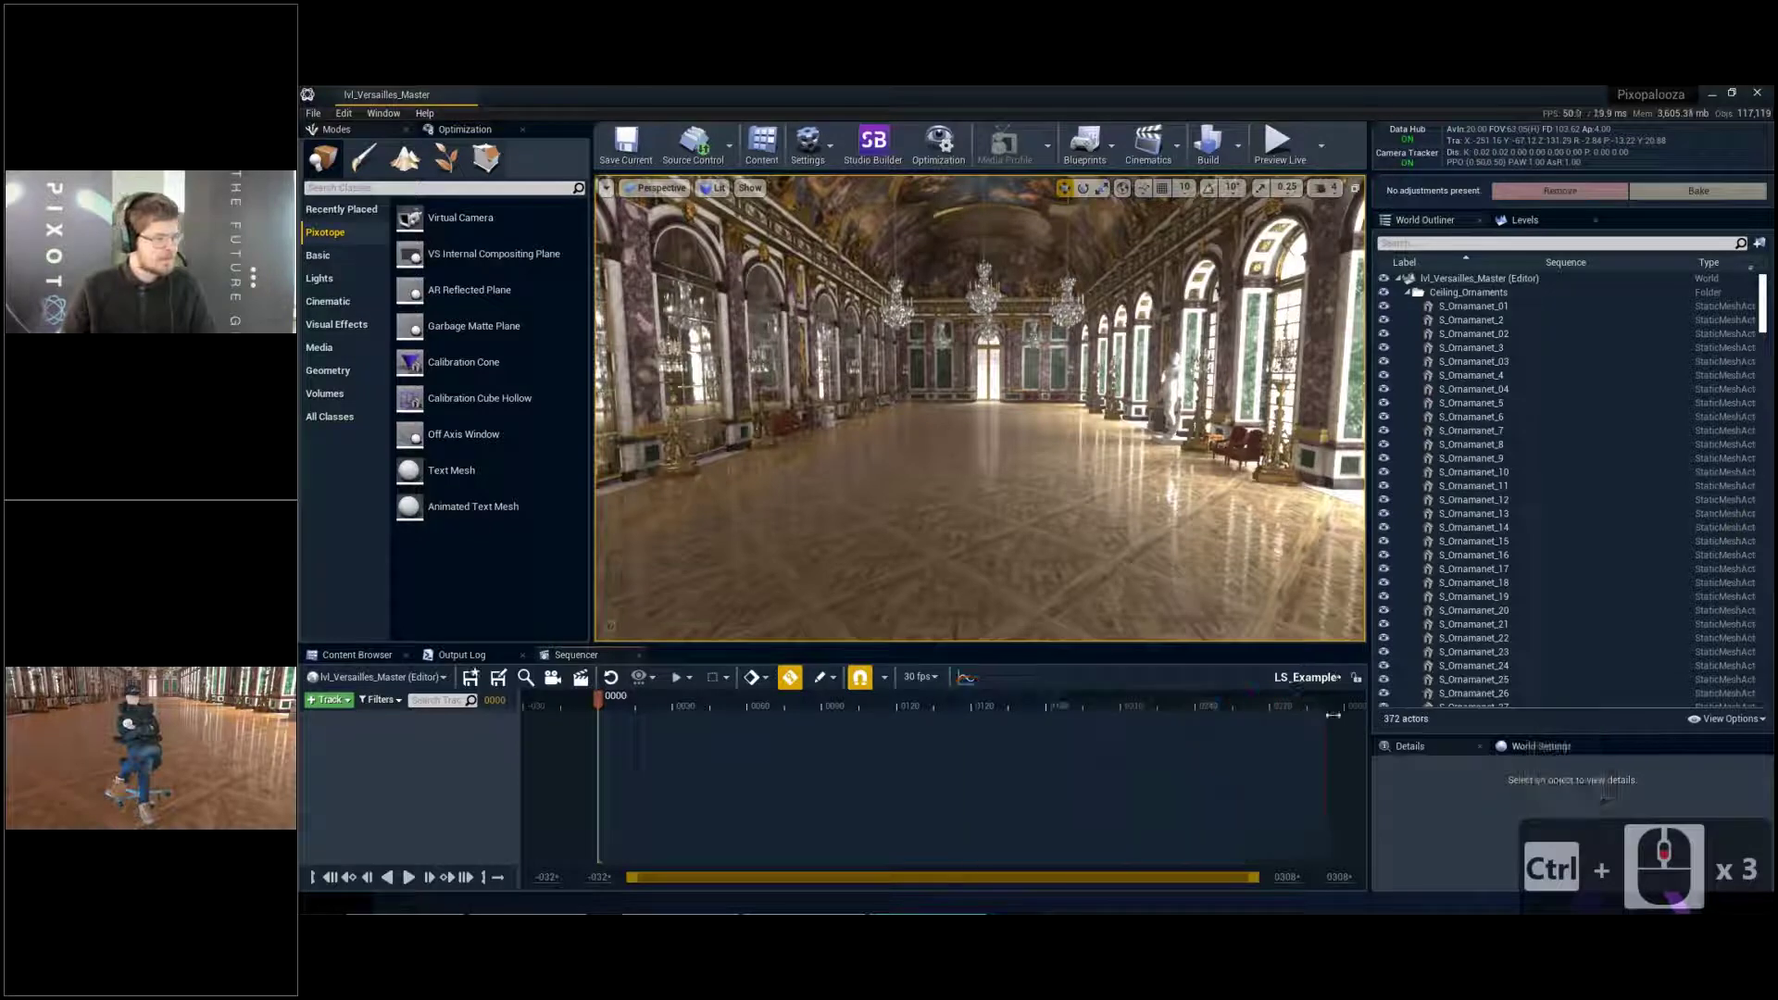
# Place a basic Sphere above the wooden floor in the middle of the hall
pyautogui.press('w')
pyautogui.press('w')
pyautogui.press('w')
pyautogui.press('w')
pyautogui.press('w')
pyautogui.press('w')
pyautogui.moveTo(837, 560); pyautogui.dragTo(833, 563, button='right')
pyautogui.press('q')
pyautogui.press('w')
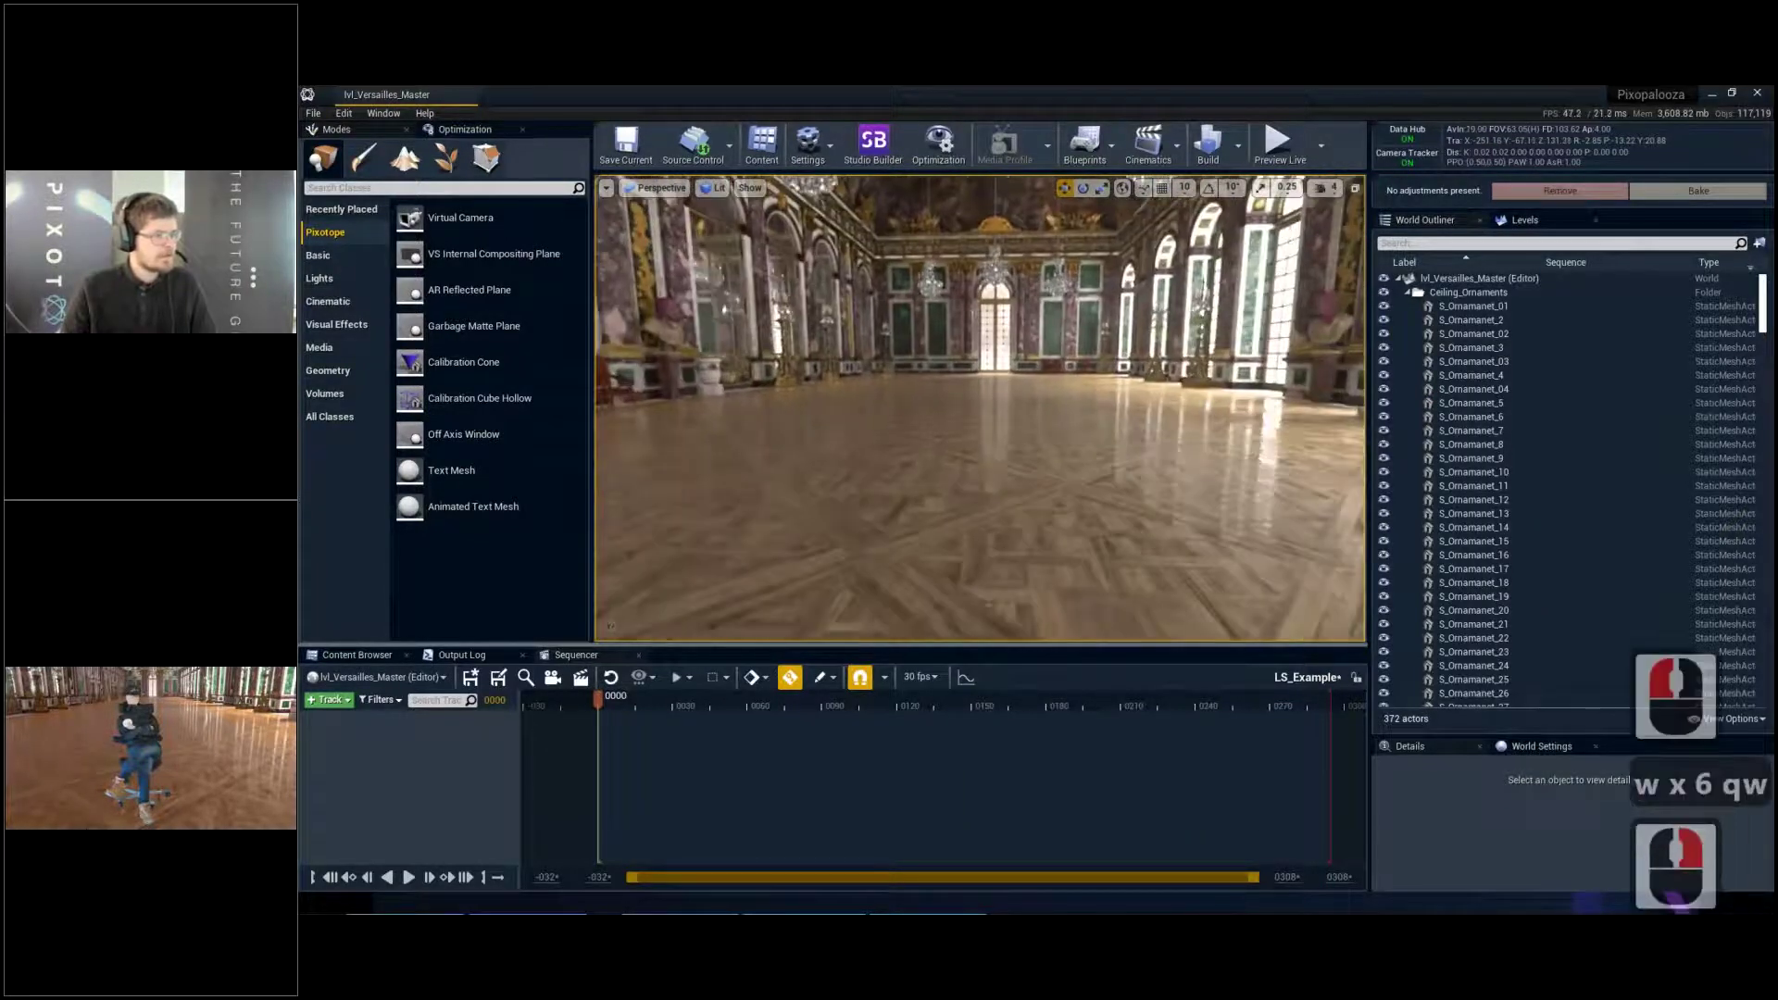
pyautogui.click(319, 255)
pyautogui.moveTo(463, 435); pyautogui.dragTo(813, 437)
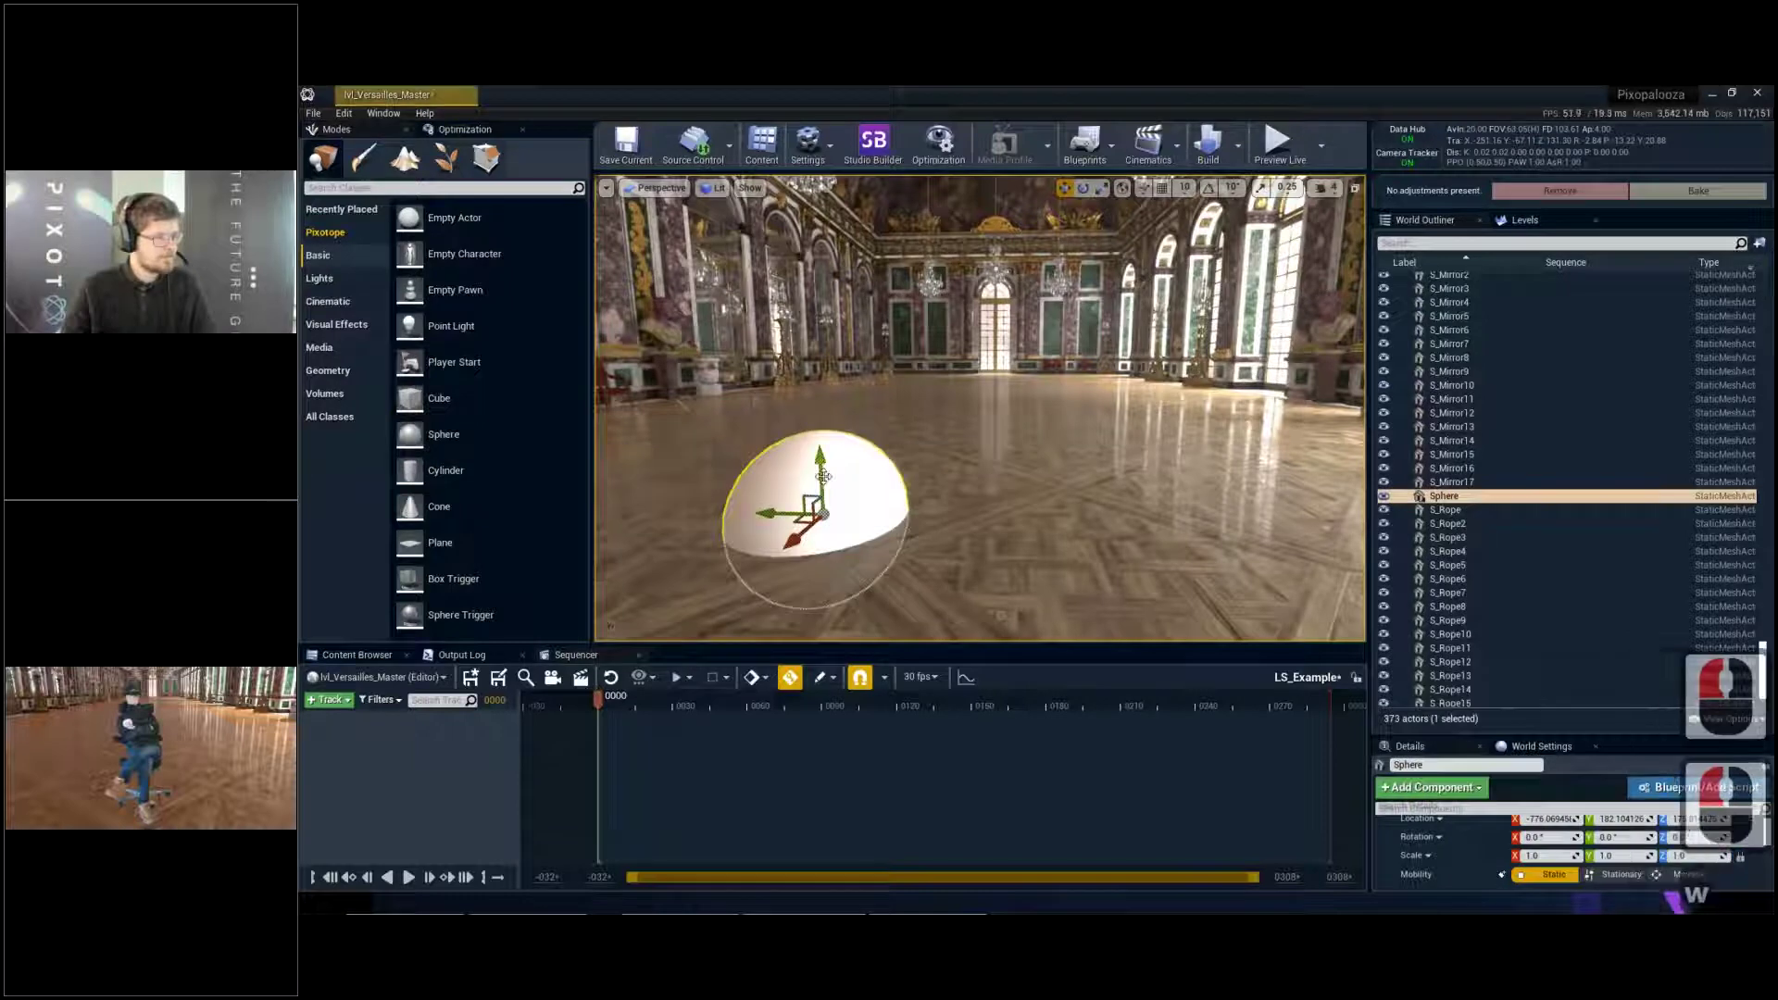
# Add the Sphere actor to the LS_Example sequence and key its transform at frame 0
pyautogui.moveTo(1523, 500); pyautogui.dragTo(1012, 494)
pyautogui.moveTo(406, 773); pyautogui.dragTo(429, 748)
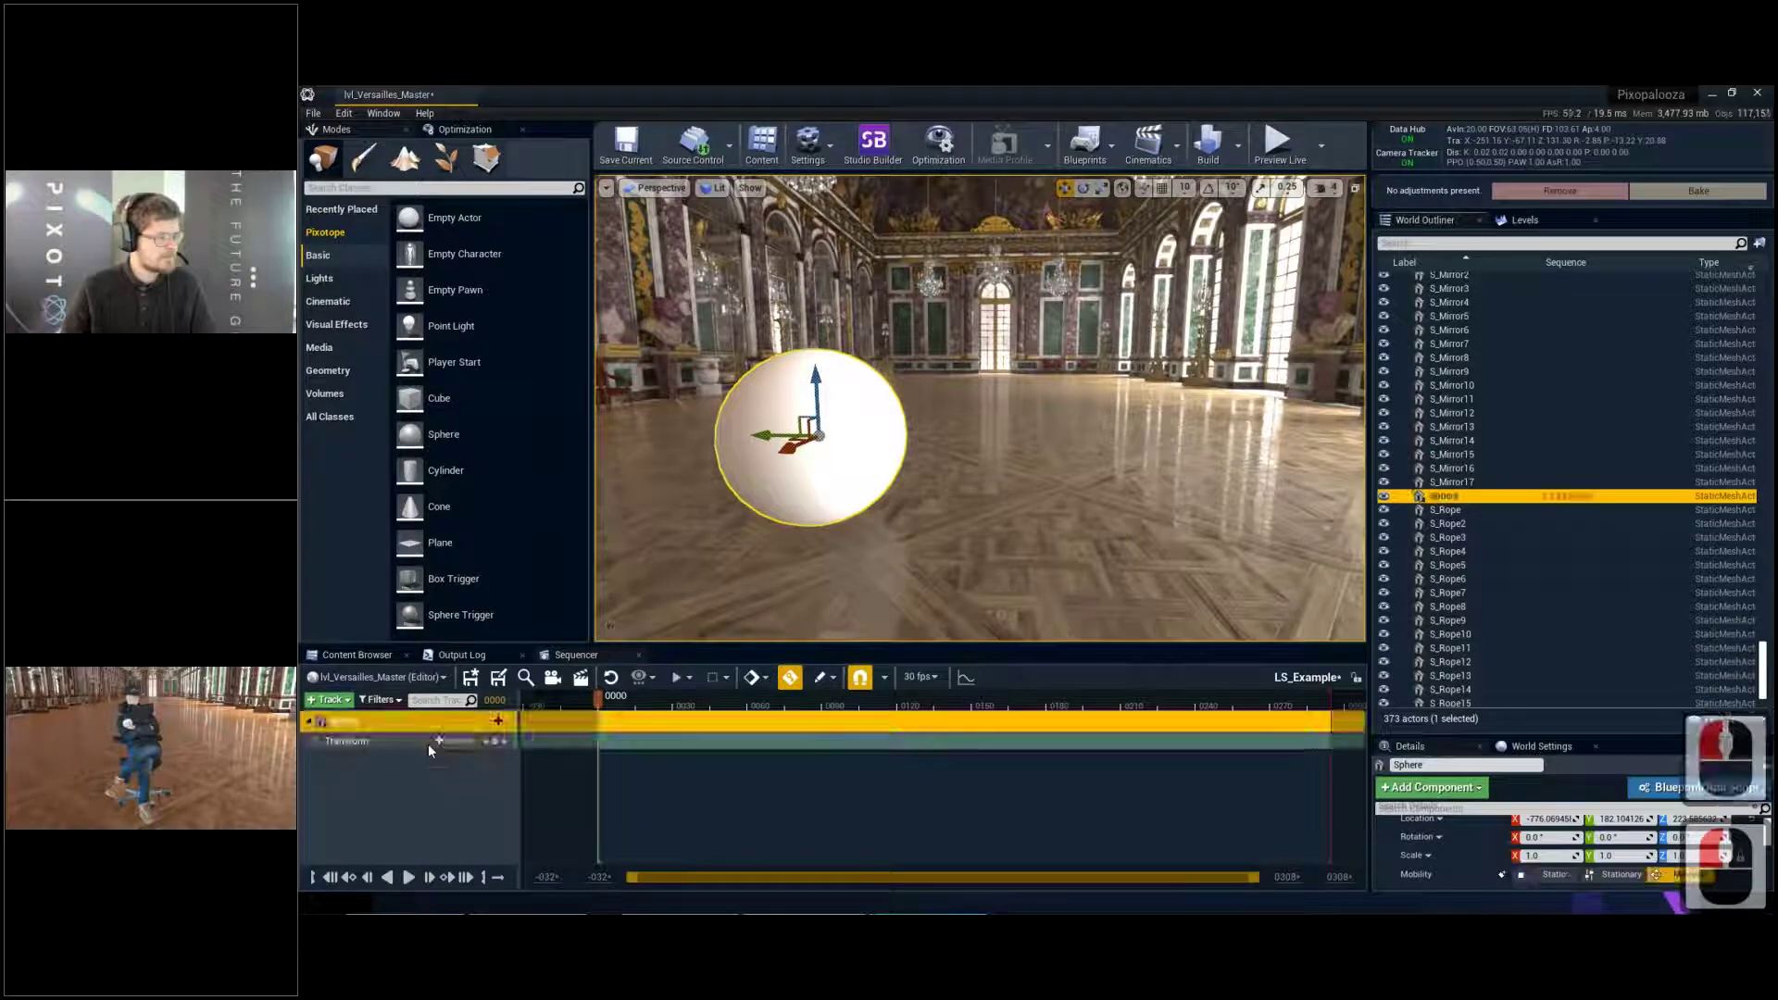
pyautogui.click(496, 741)
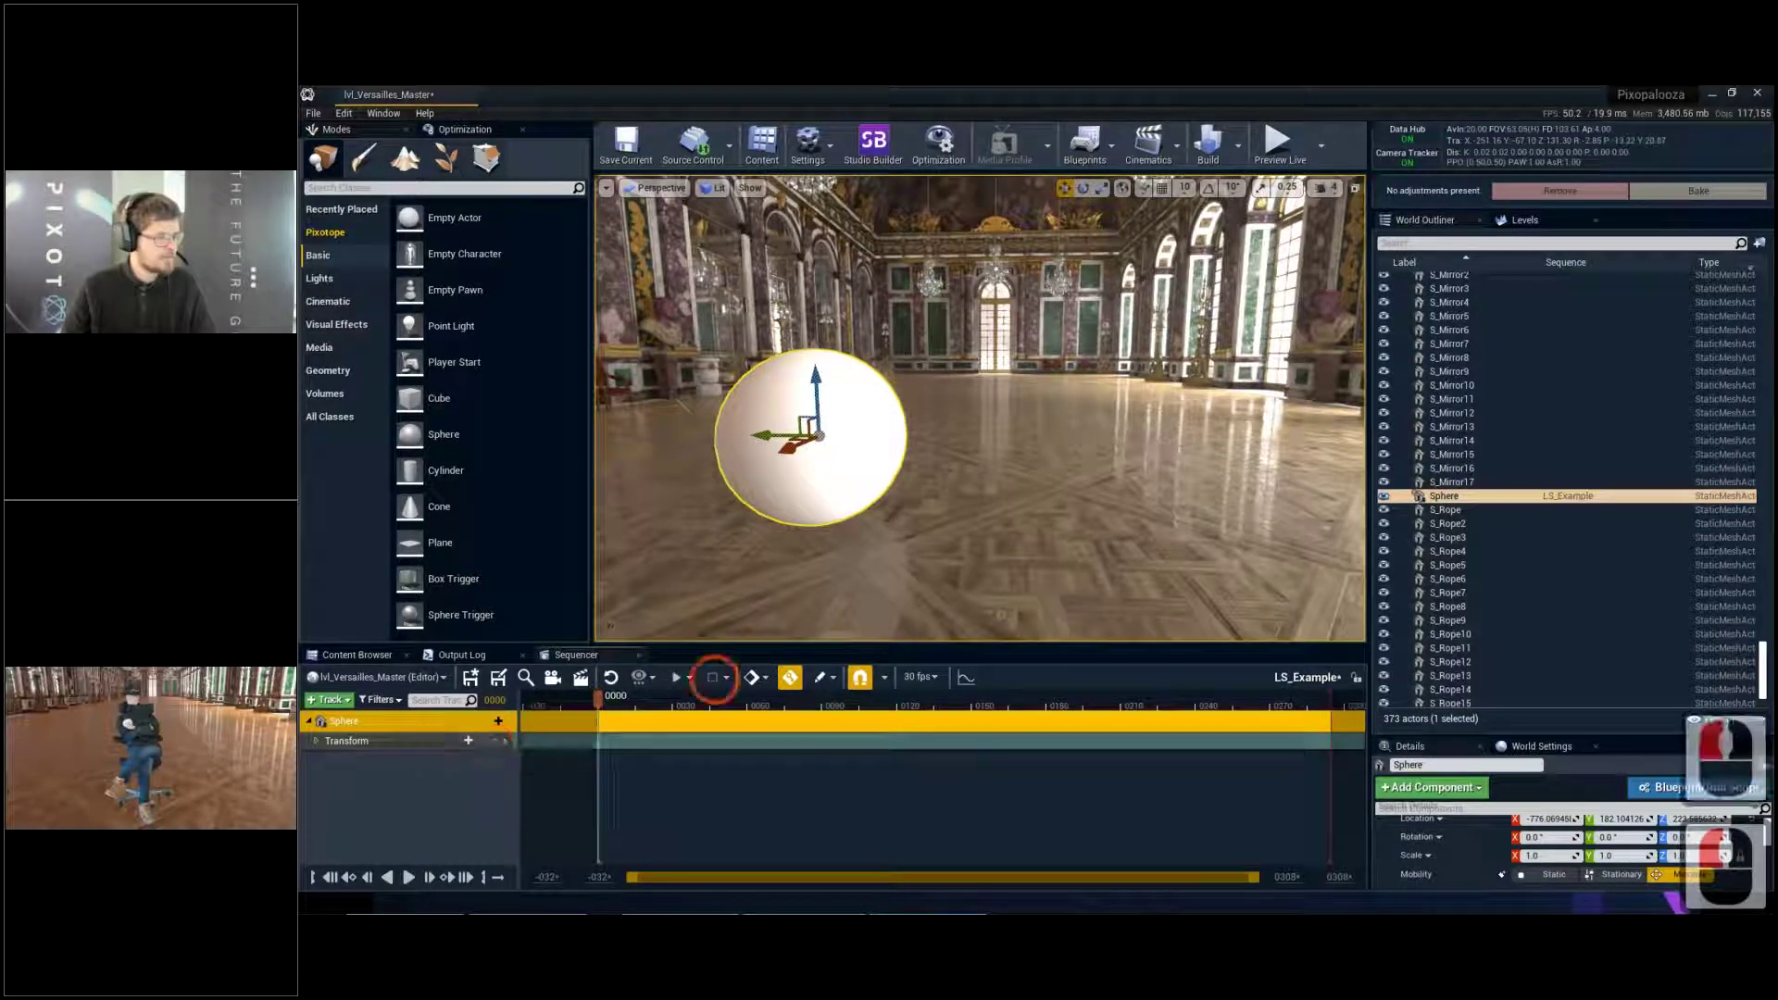
# At frame 263, move the sphere sideways towards the window side of the hall and key its transform
pyautogui.moveTo(829, 703); pyautogui.dragTo(1256, 691)
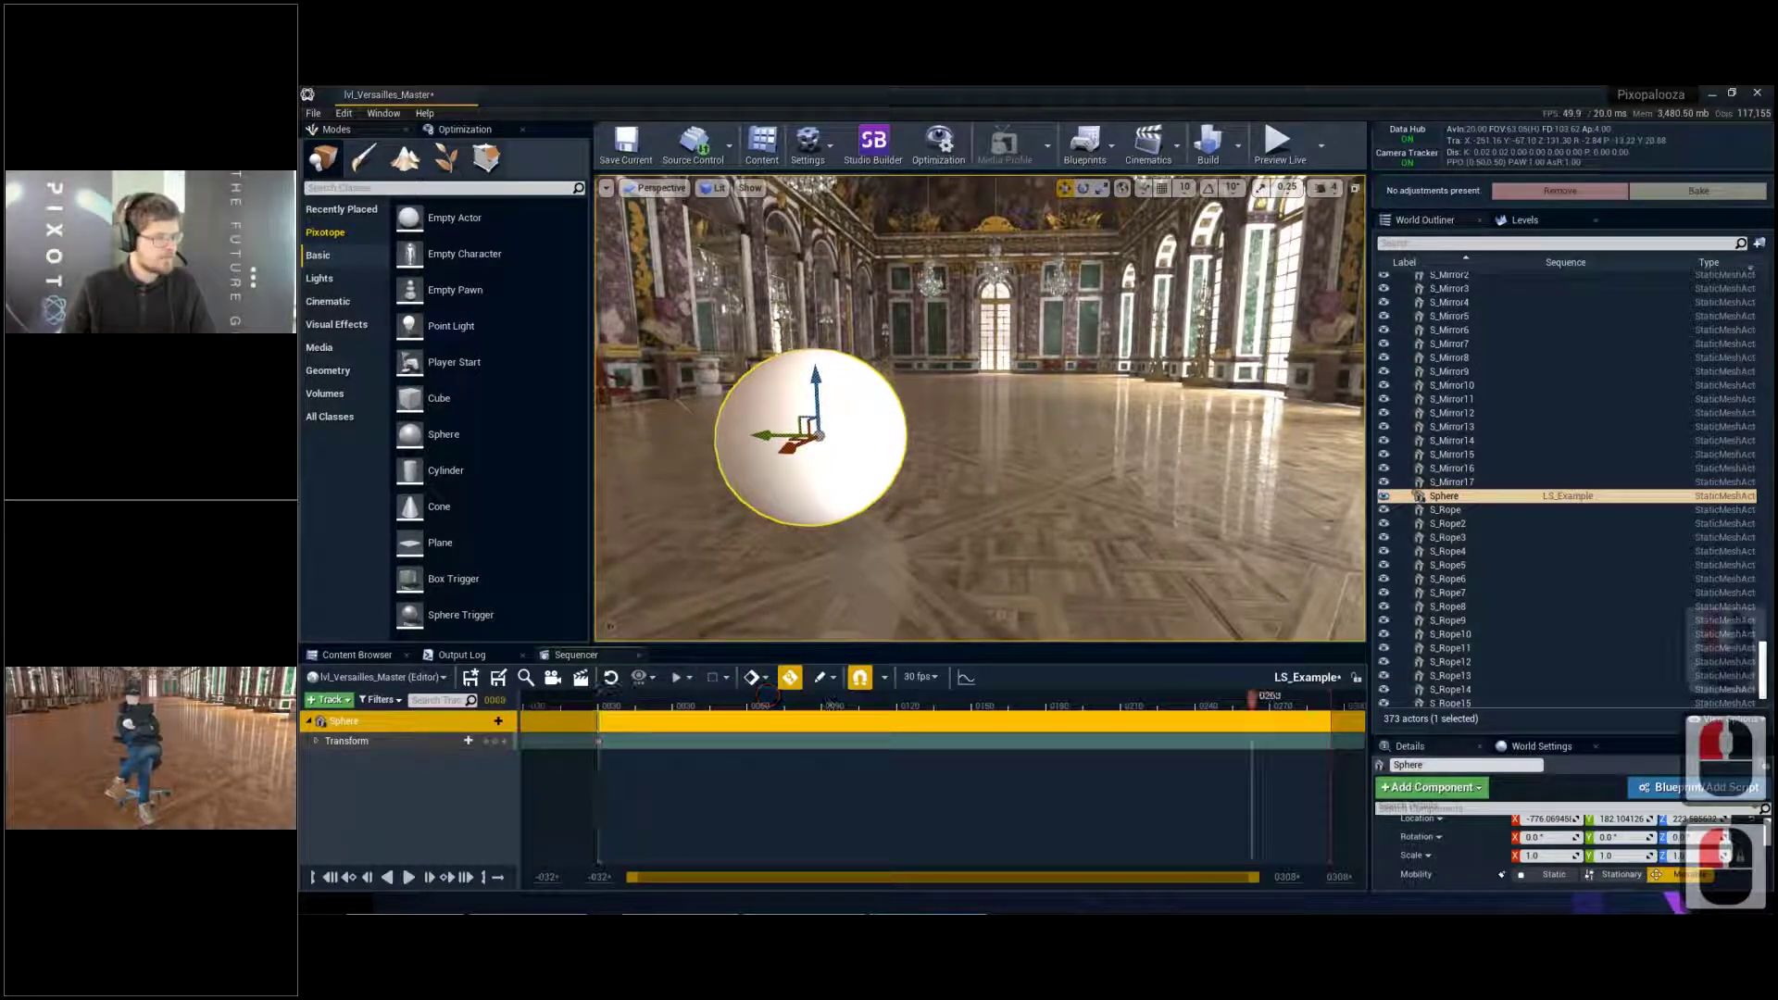
pyautogui.moveTo(770, 434); pyautogui.dragTo(1236, 442)
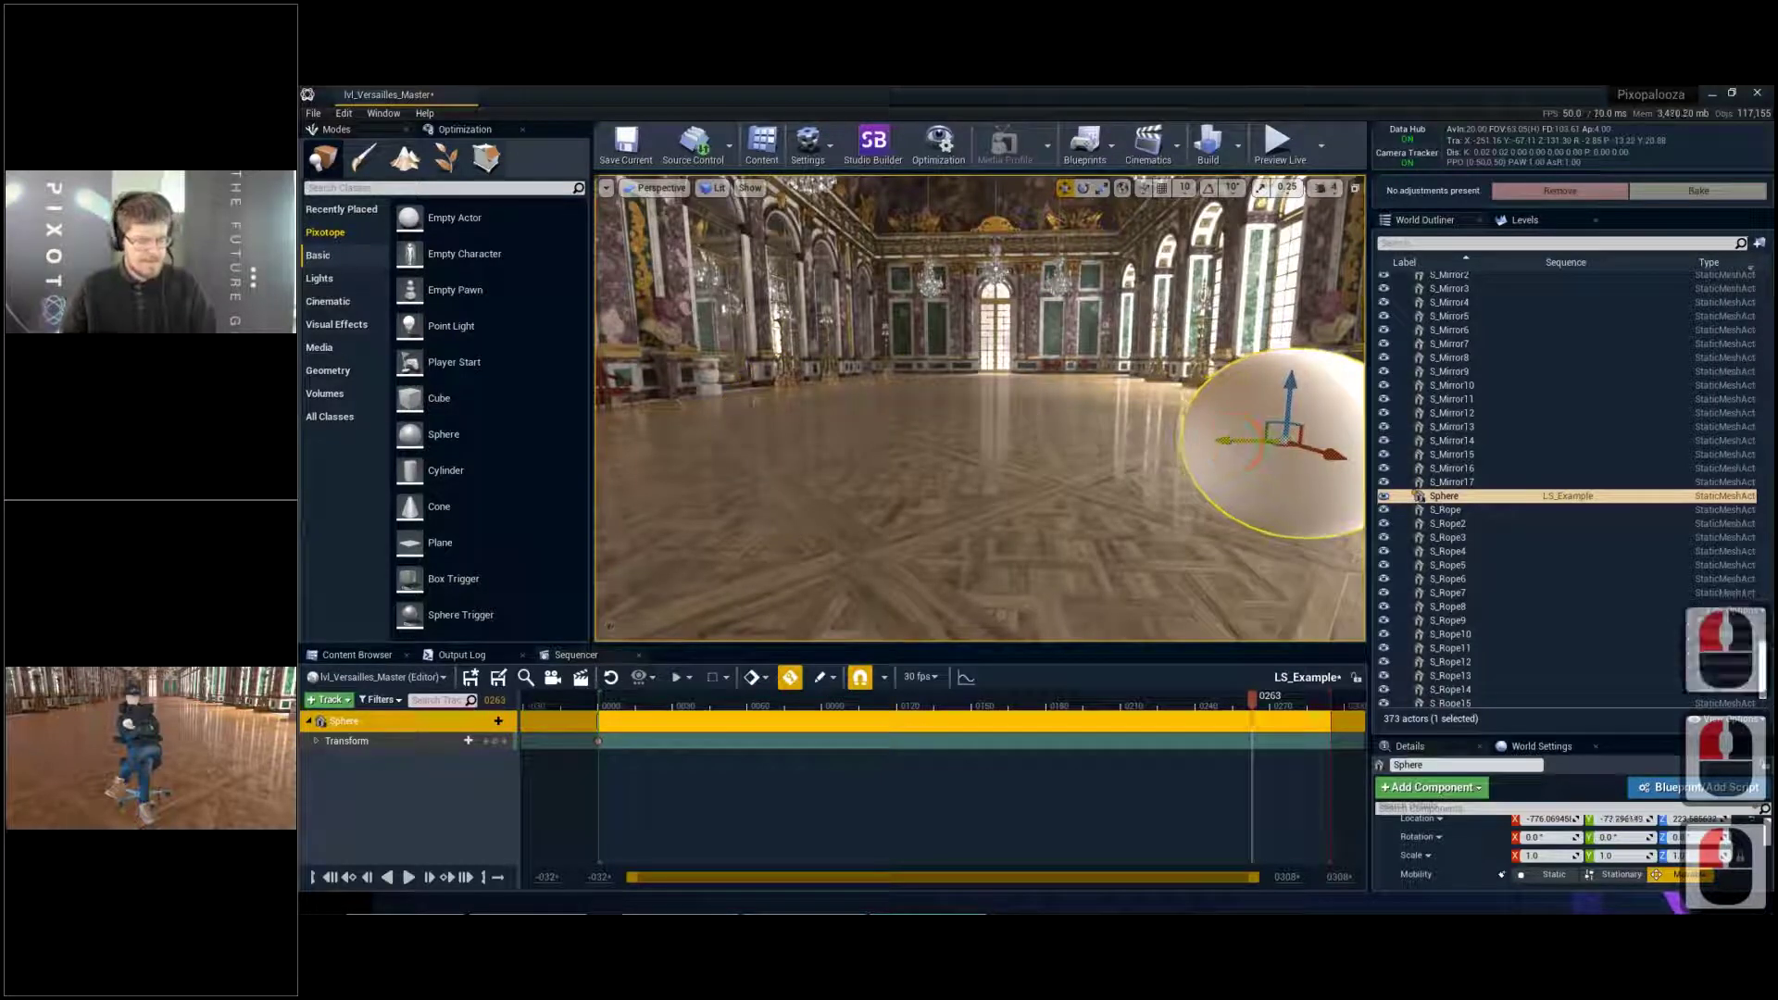
pyautogui.press('Return')
# Play the sequence from frame 0 to check the sphere's sideways movement
pyautogui.click(599, 697)
pyautogui.click(907, 851)
pyautogui.press('space')
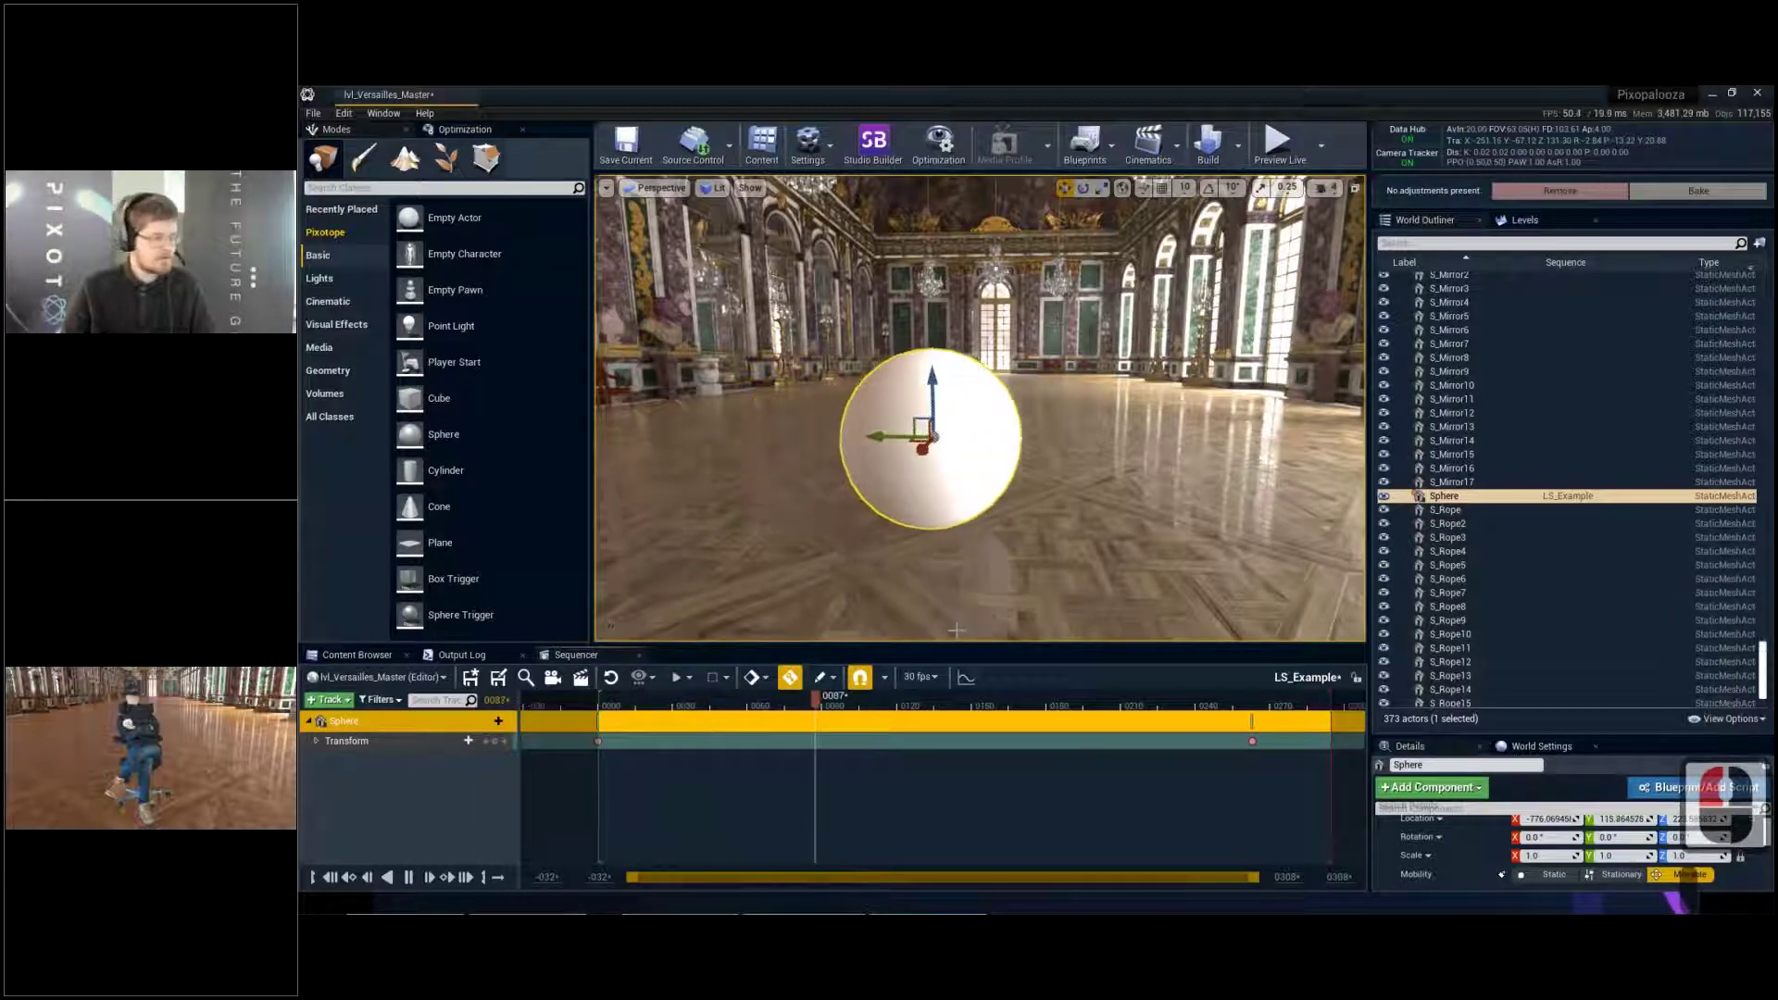
# At frame 96, move the sphere farther away into the hall and key its transform
pyautogui.click(837, 701)
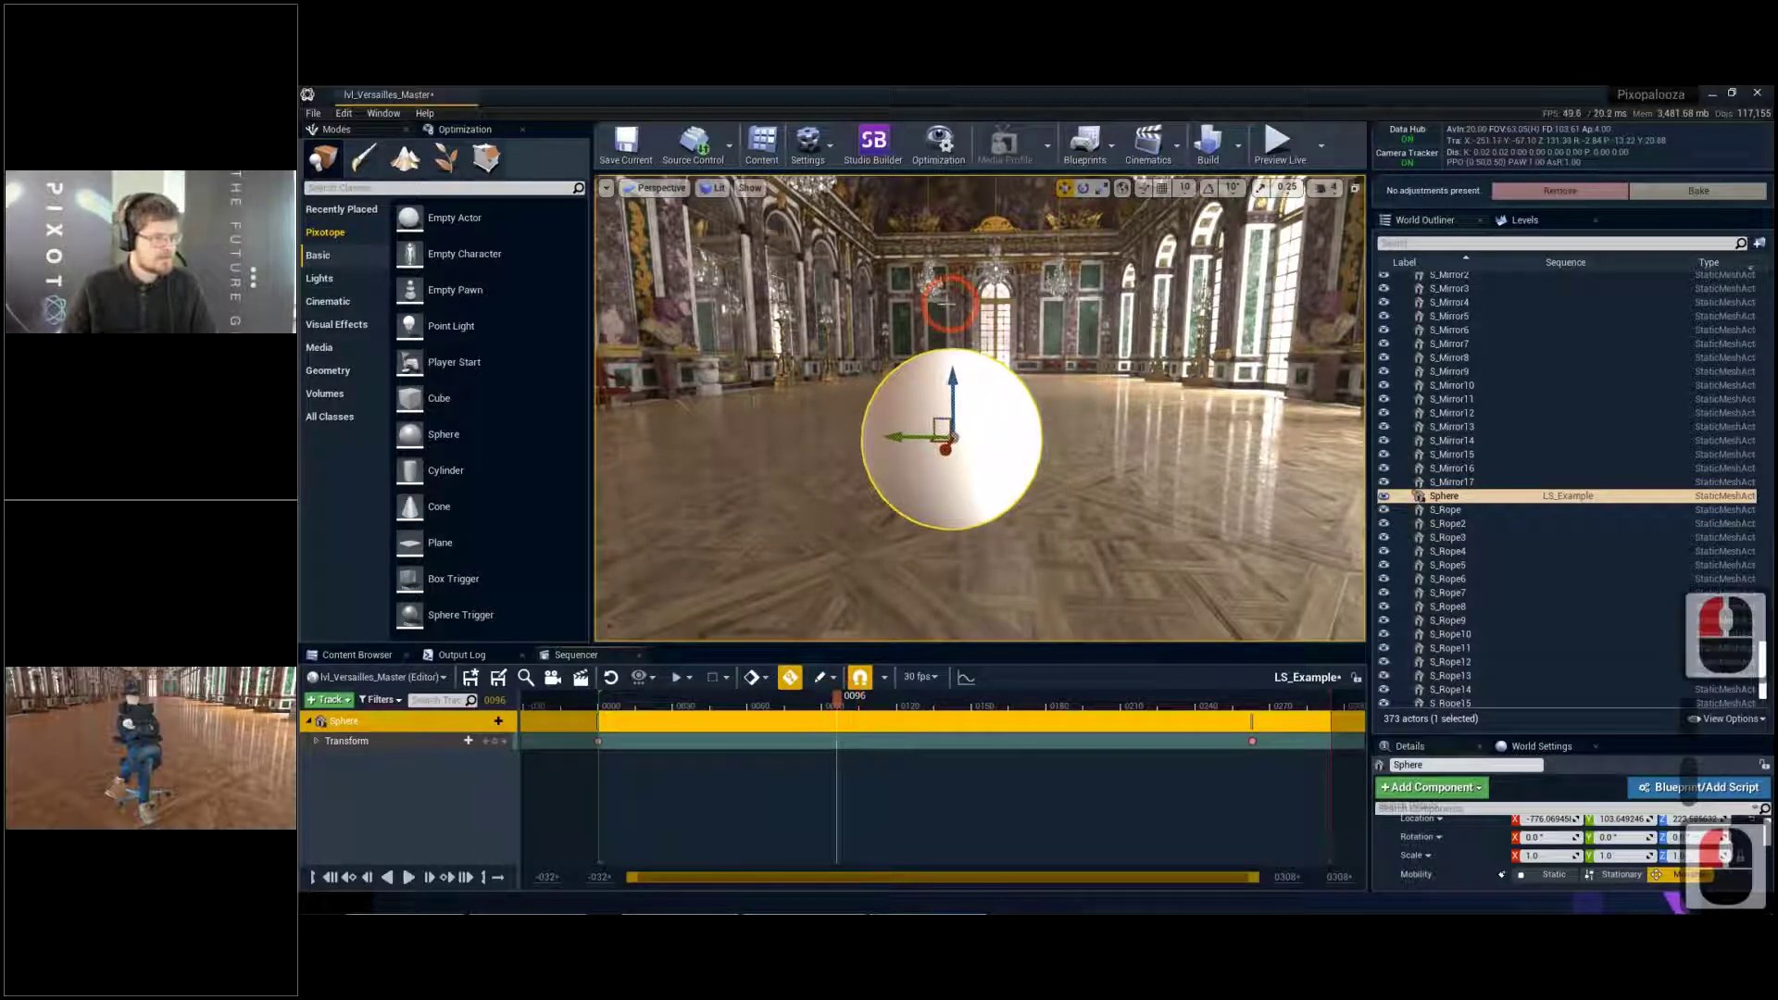
pyautogui.moveTo(938, 417); pyautogui.dragTo(723, 433)
pyautogui.keyDown('ctrl'); pyautogui.moveTo(723, 432); pyautogui.dragTo(1152, 307, button='right'); pyautogui.keyUp('ctrl')
pyautogui.keyDown('ctrl'); pyautogui.moveTo(1151, 307); pyautogui.dragTo(1209, 289); pyautogui.keyUp('ctrl')
pyautogui.press('Return')
# At frame 190, bring the sphere forward towards the viewer and key its transform
pyautogui.click(1065, 704)
pyautogui.moveTo(1058, 439); pyautogui.dragTo(1128, 573)
pyautogui.moveTo(934, 399); pyautogui.dragTo(1064, 520)
pyautogui.press('Return')
# Play back and scrub the sequence to review the sphere's path through all transform keys
pyautogui.press('space')
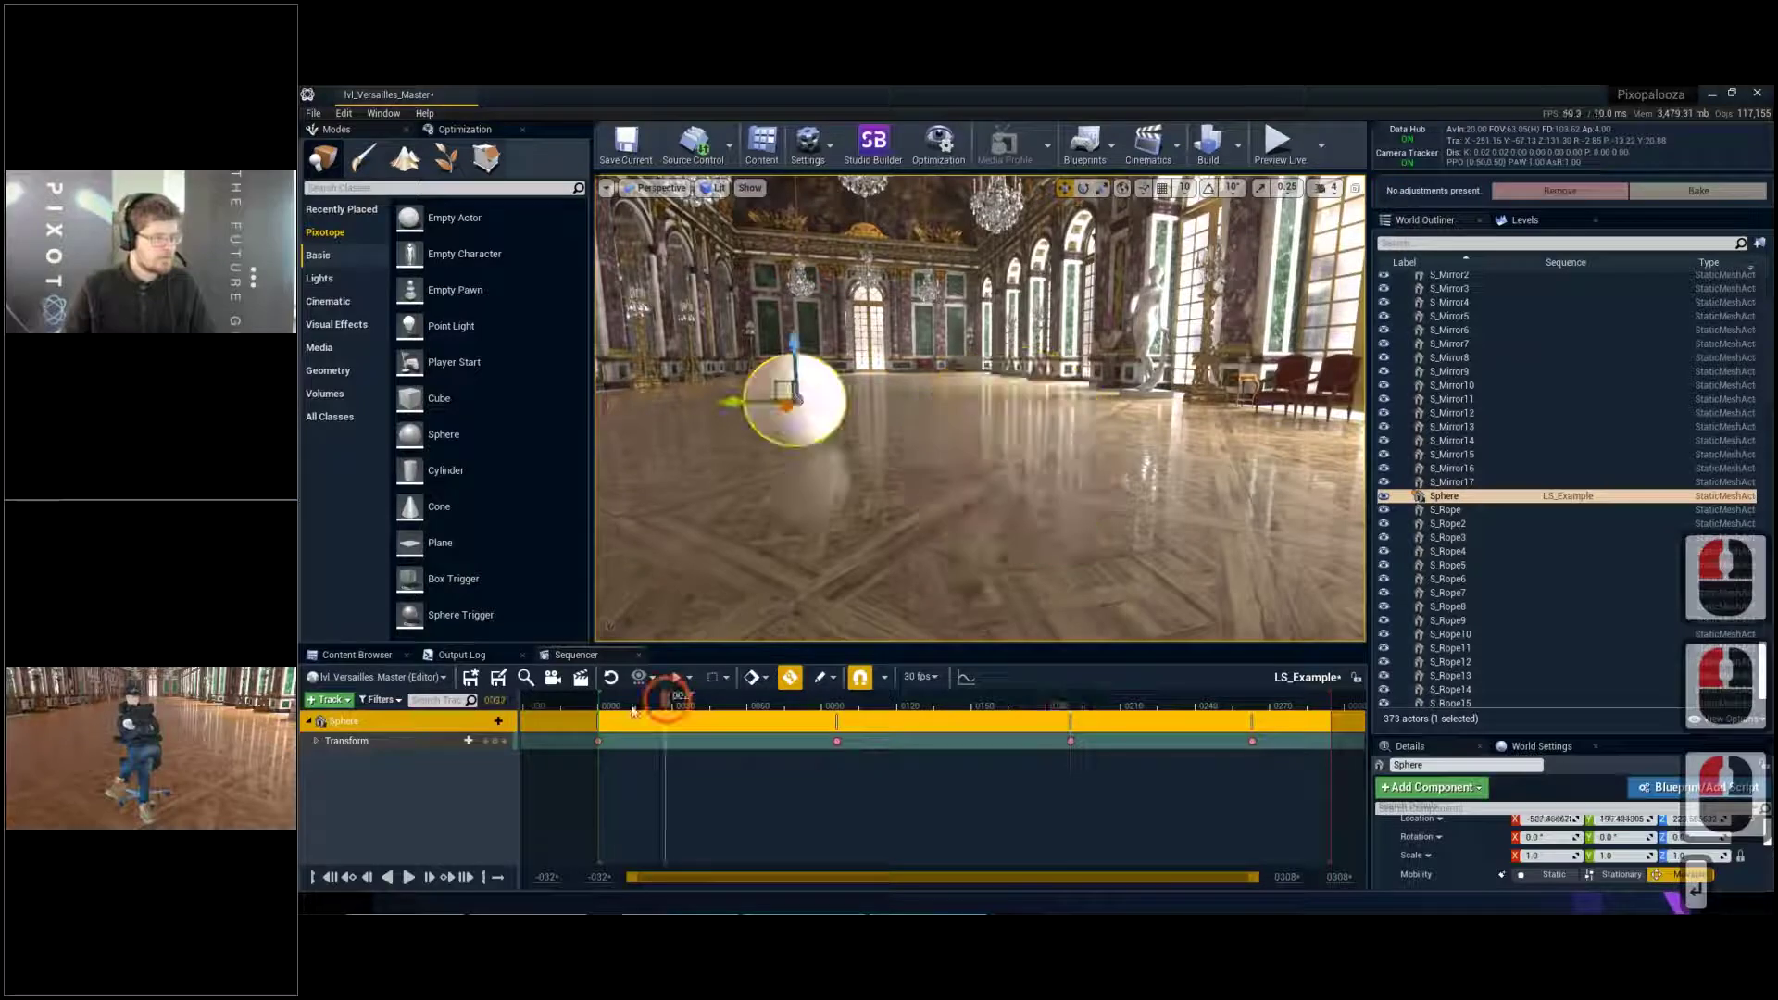
pyautogui.moveTo(974, 536); pyautogui.dragTo(1024, 556, button='right')
pyautogui.press('d')
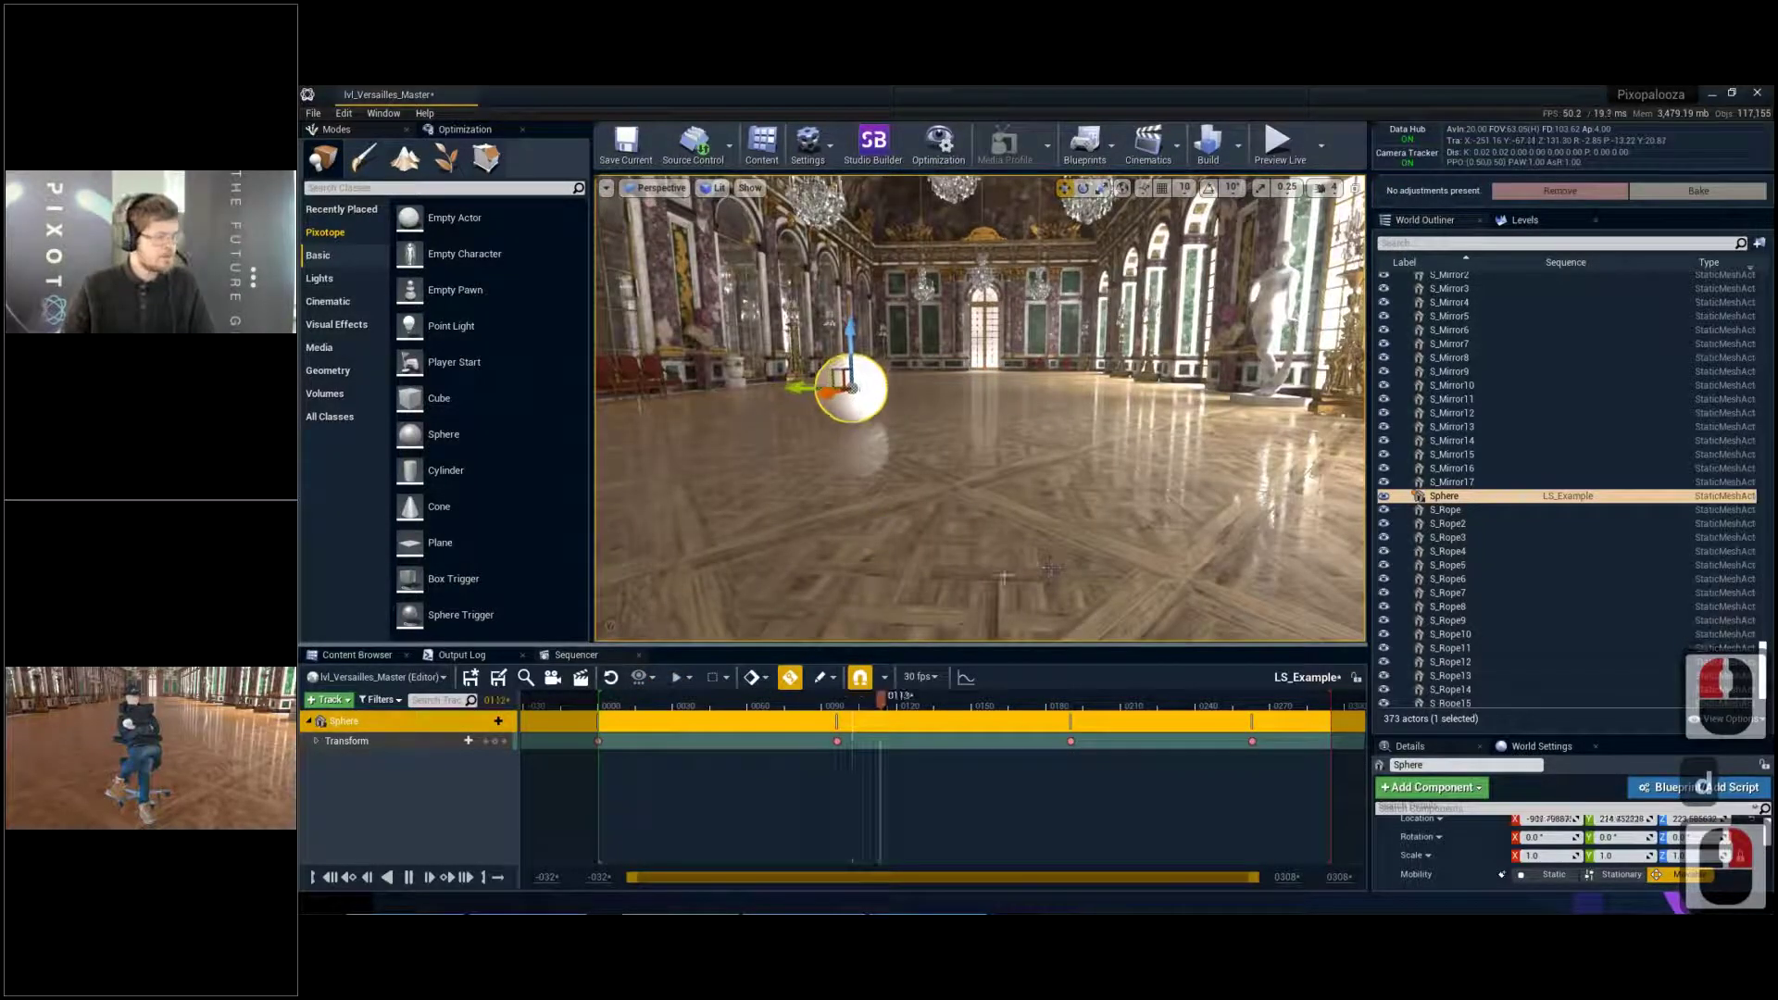
pyautogui.press('e')
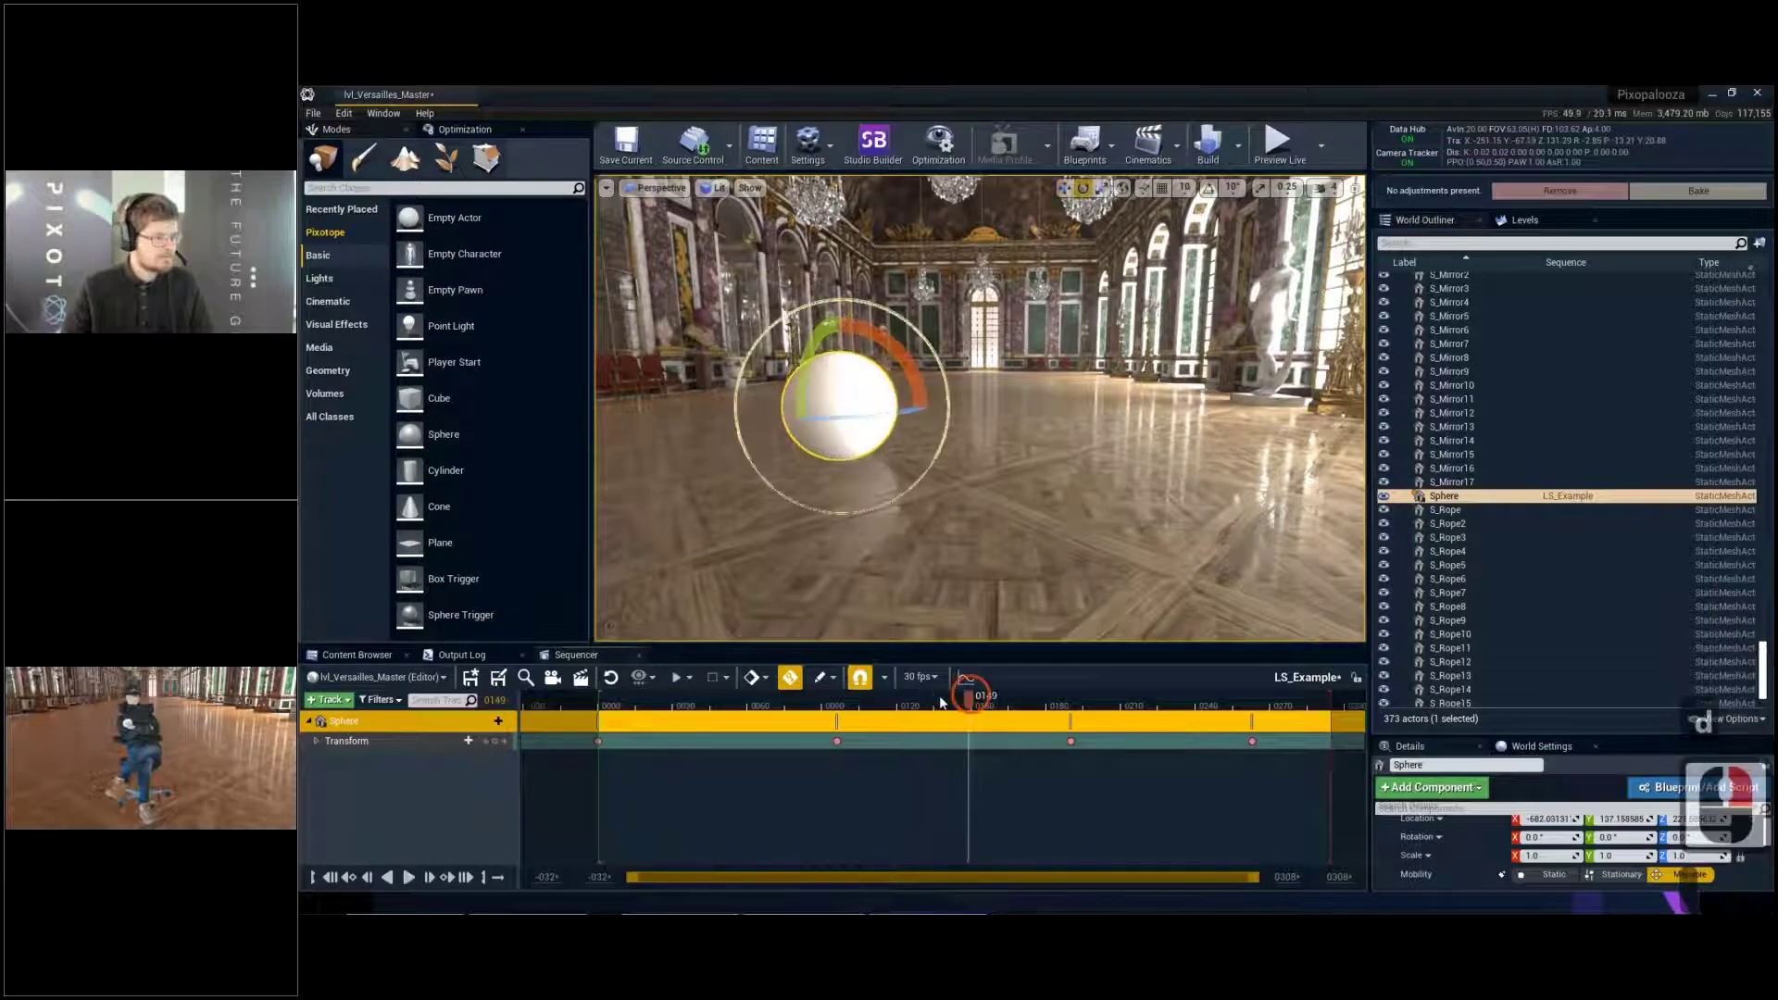
# Add an Actor Hidden in Game track to the sphere and key it visible at frame 135
pyautogui.click(941, 701)
pyautogui.click(935, 701)
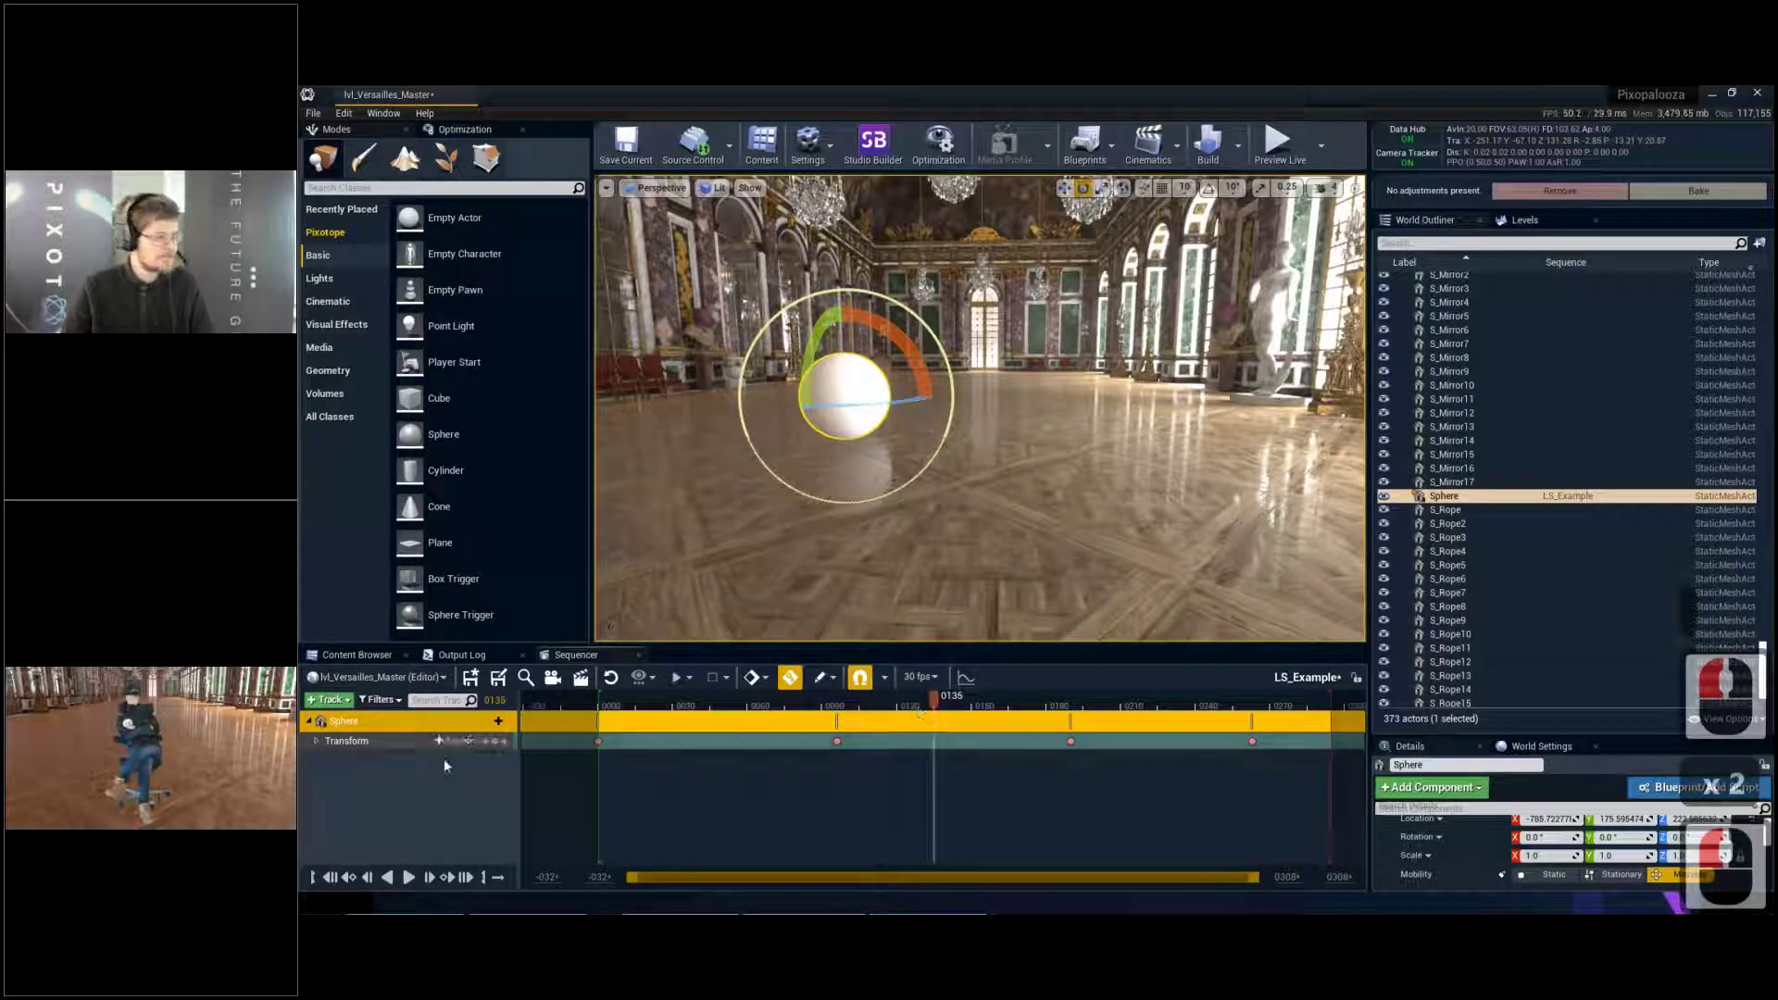
pyautogui.click(397, 735)
pyautogui.click(408, 722)
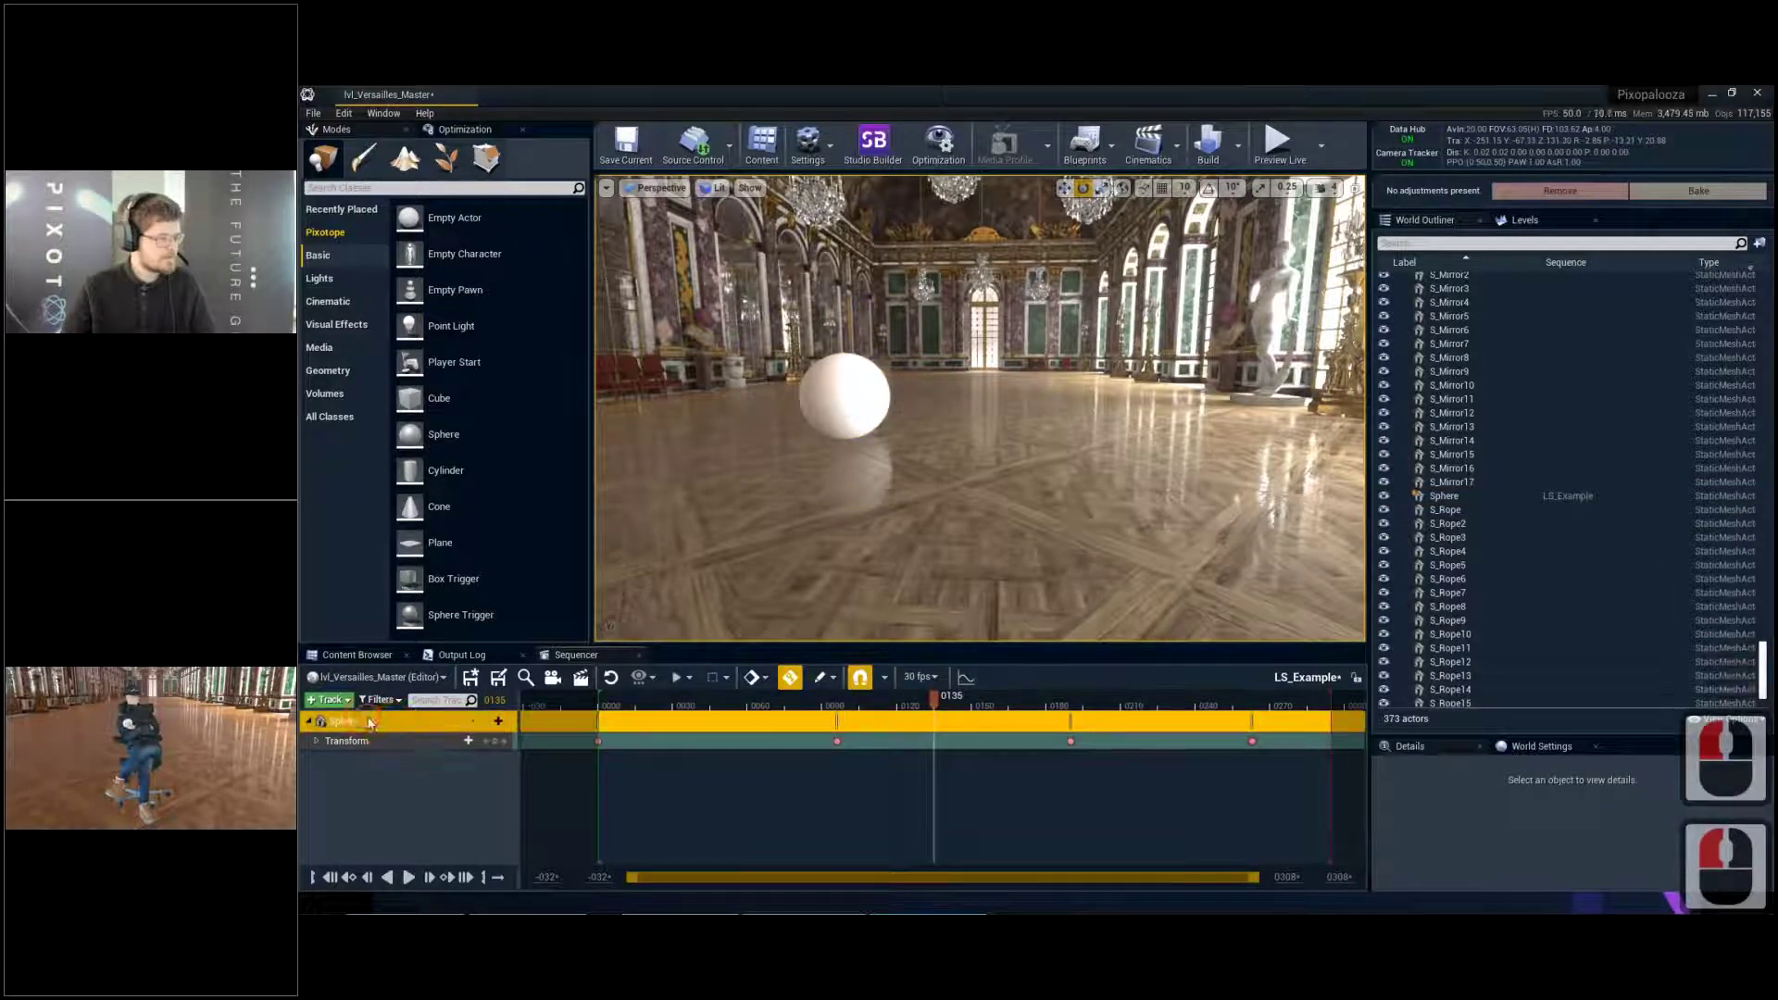
pyautogui.click(480, 721)
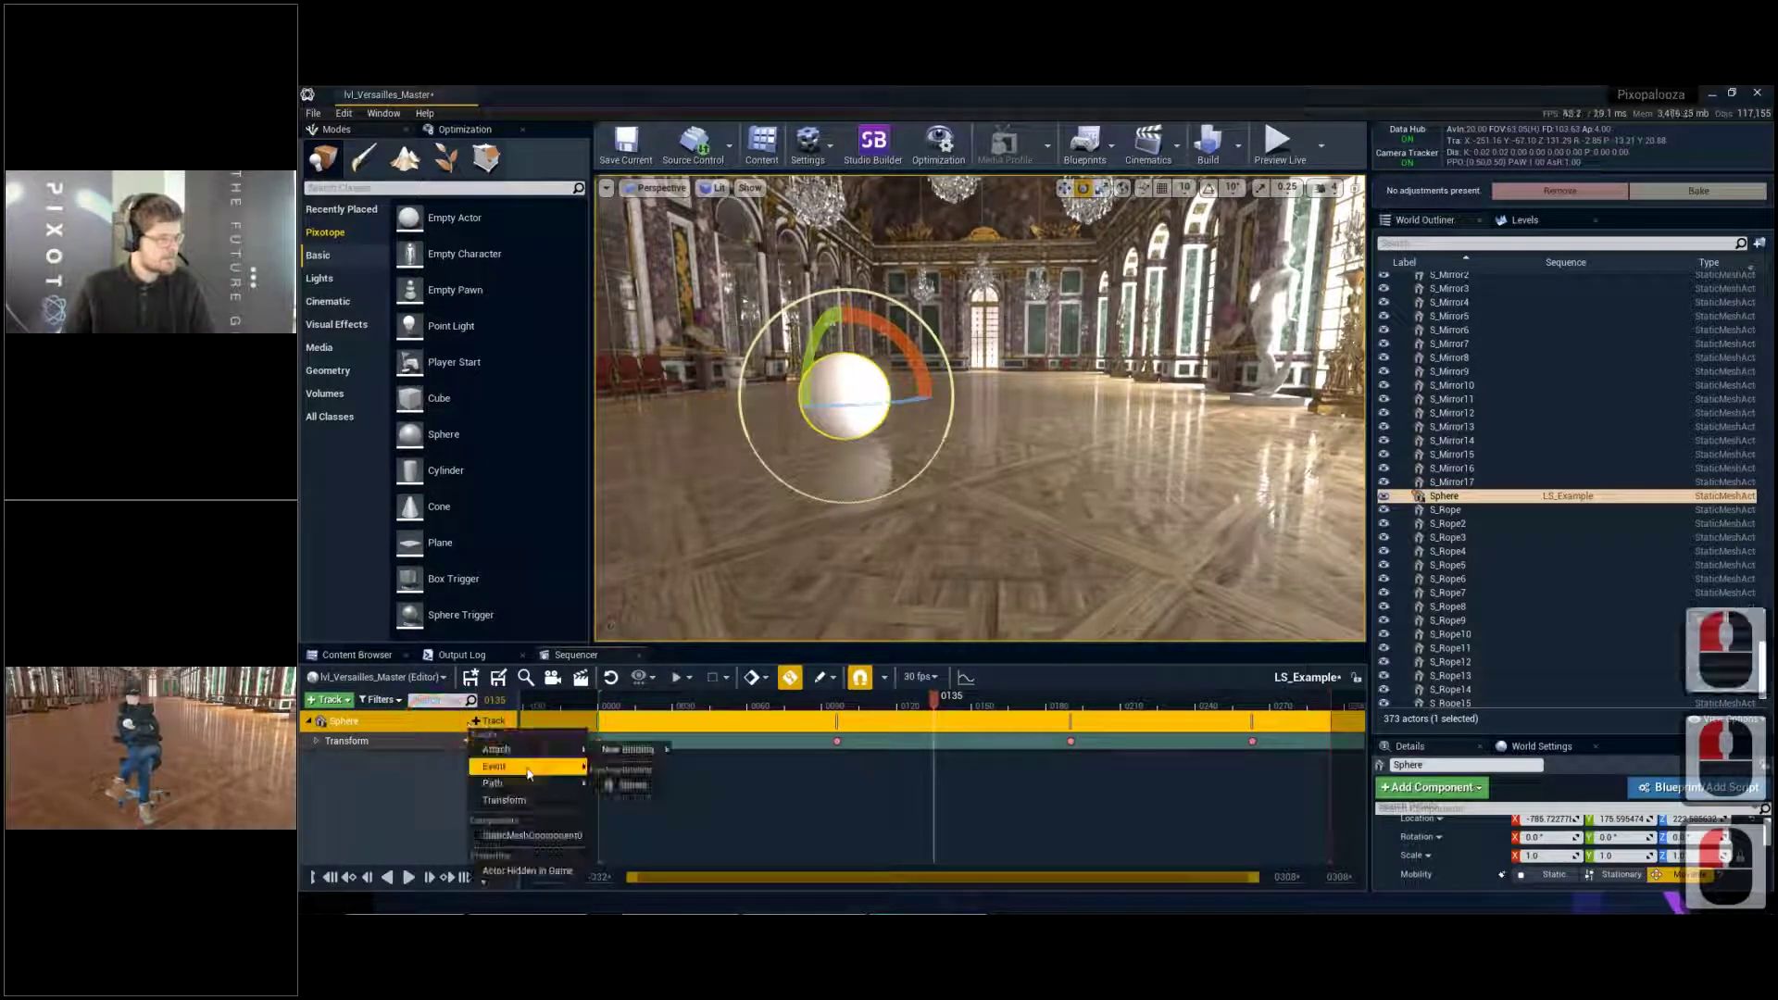
pyautogui.click(540, 871)
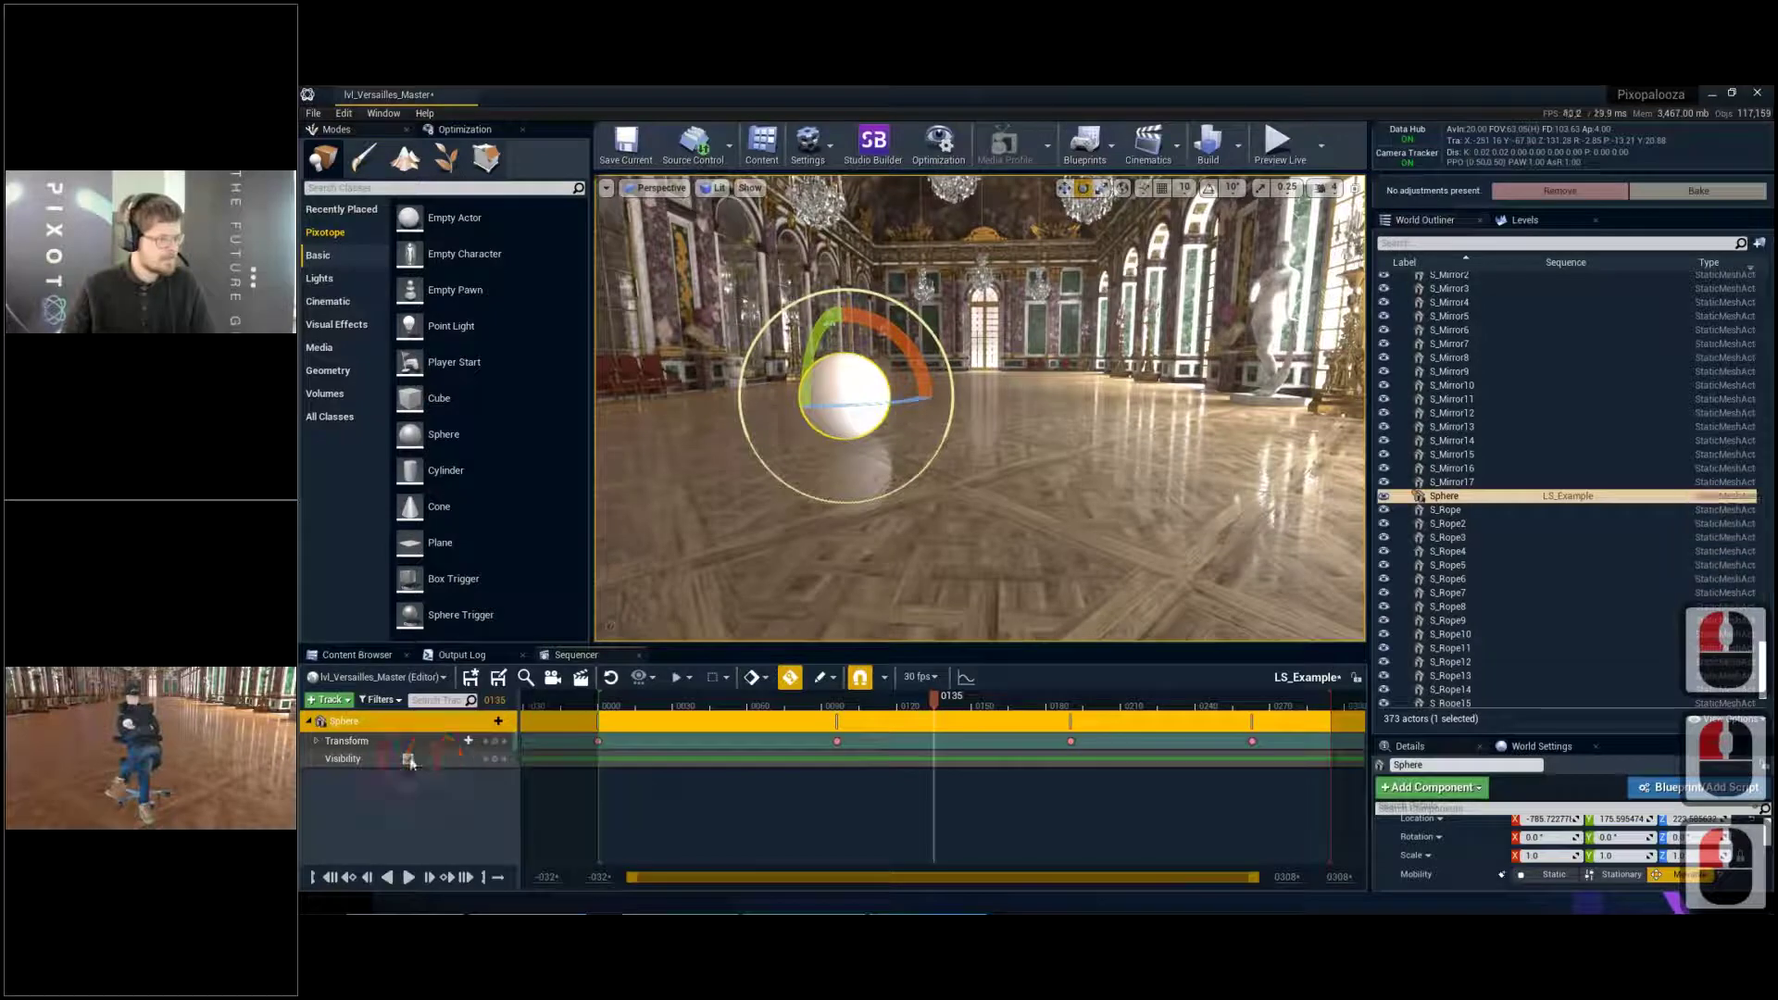
pyautogui.click(489, 759)
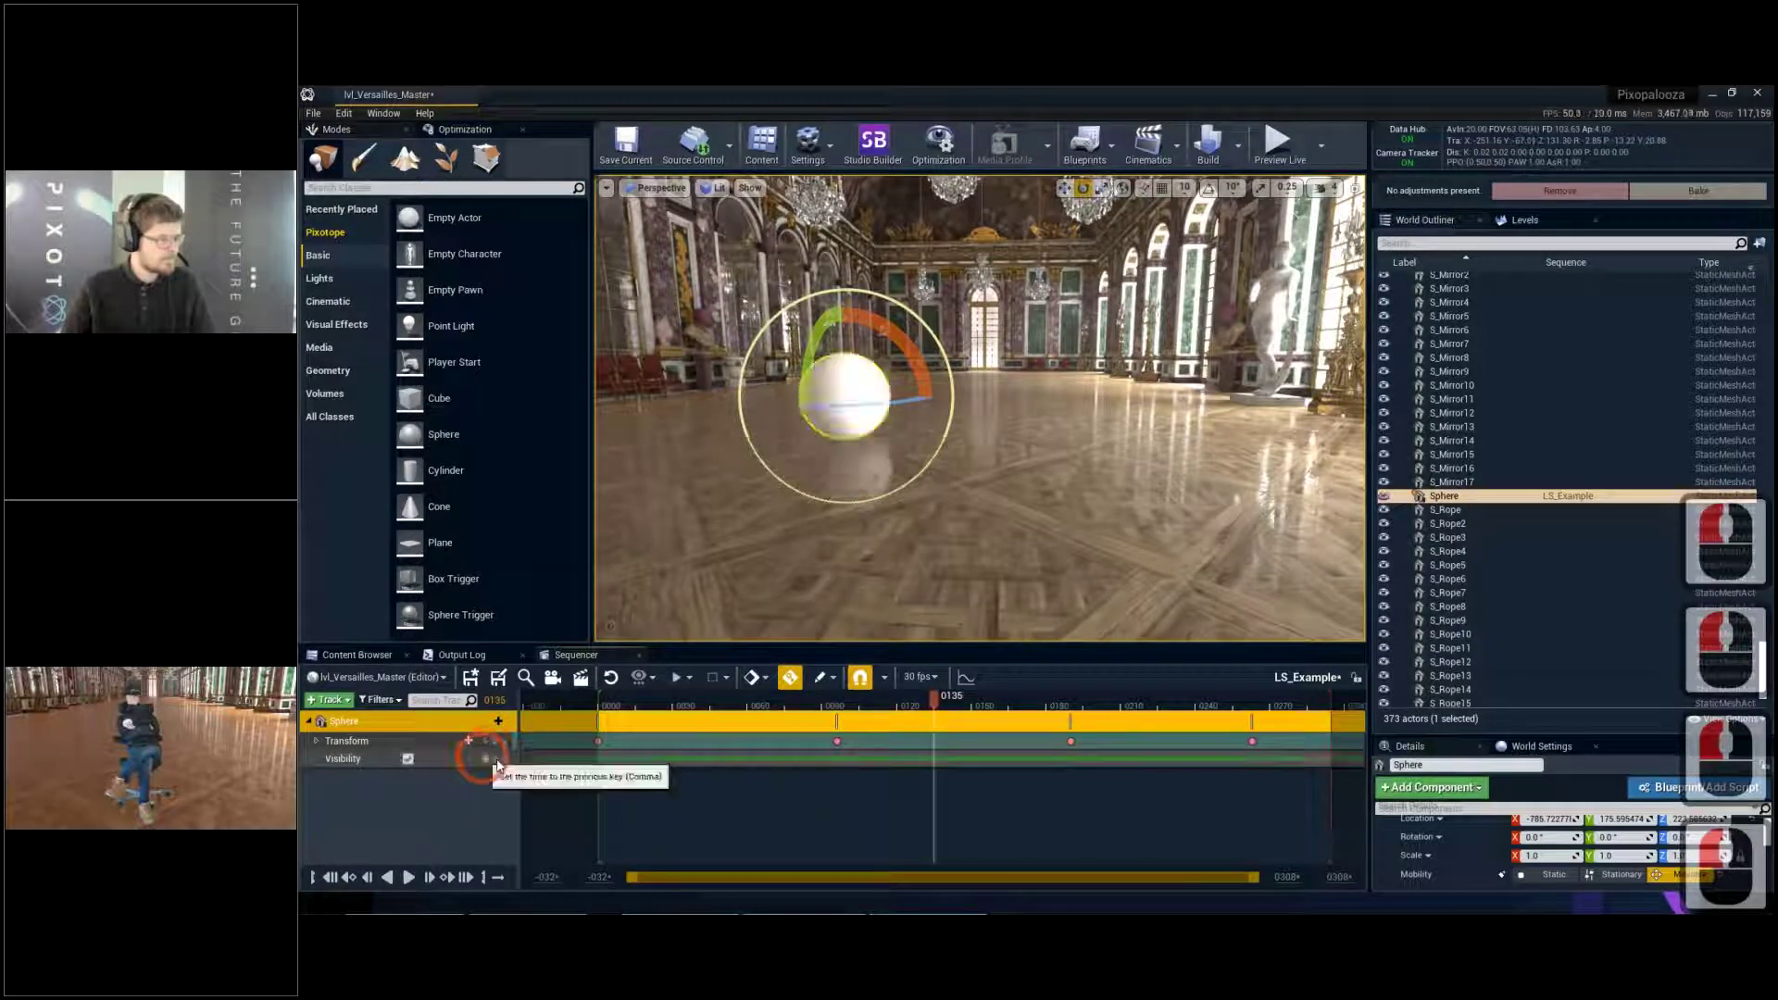
# Key the sphere's visibility off at frame 154 and back on at frame 190
pyautogui.click(984, 706)
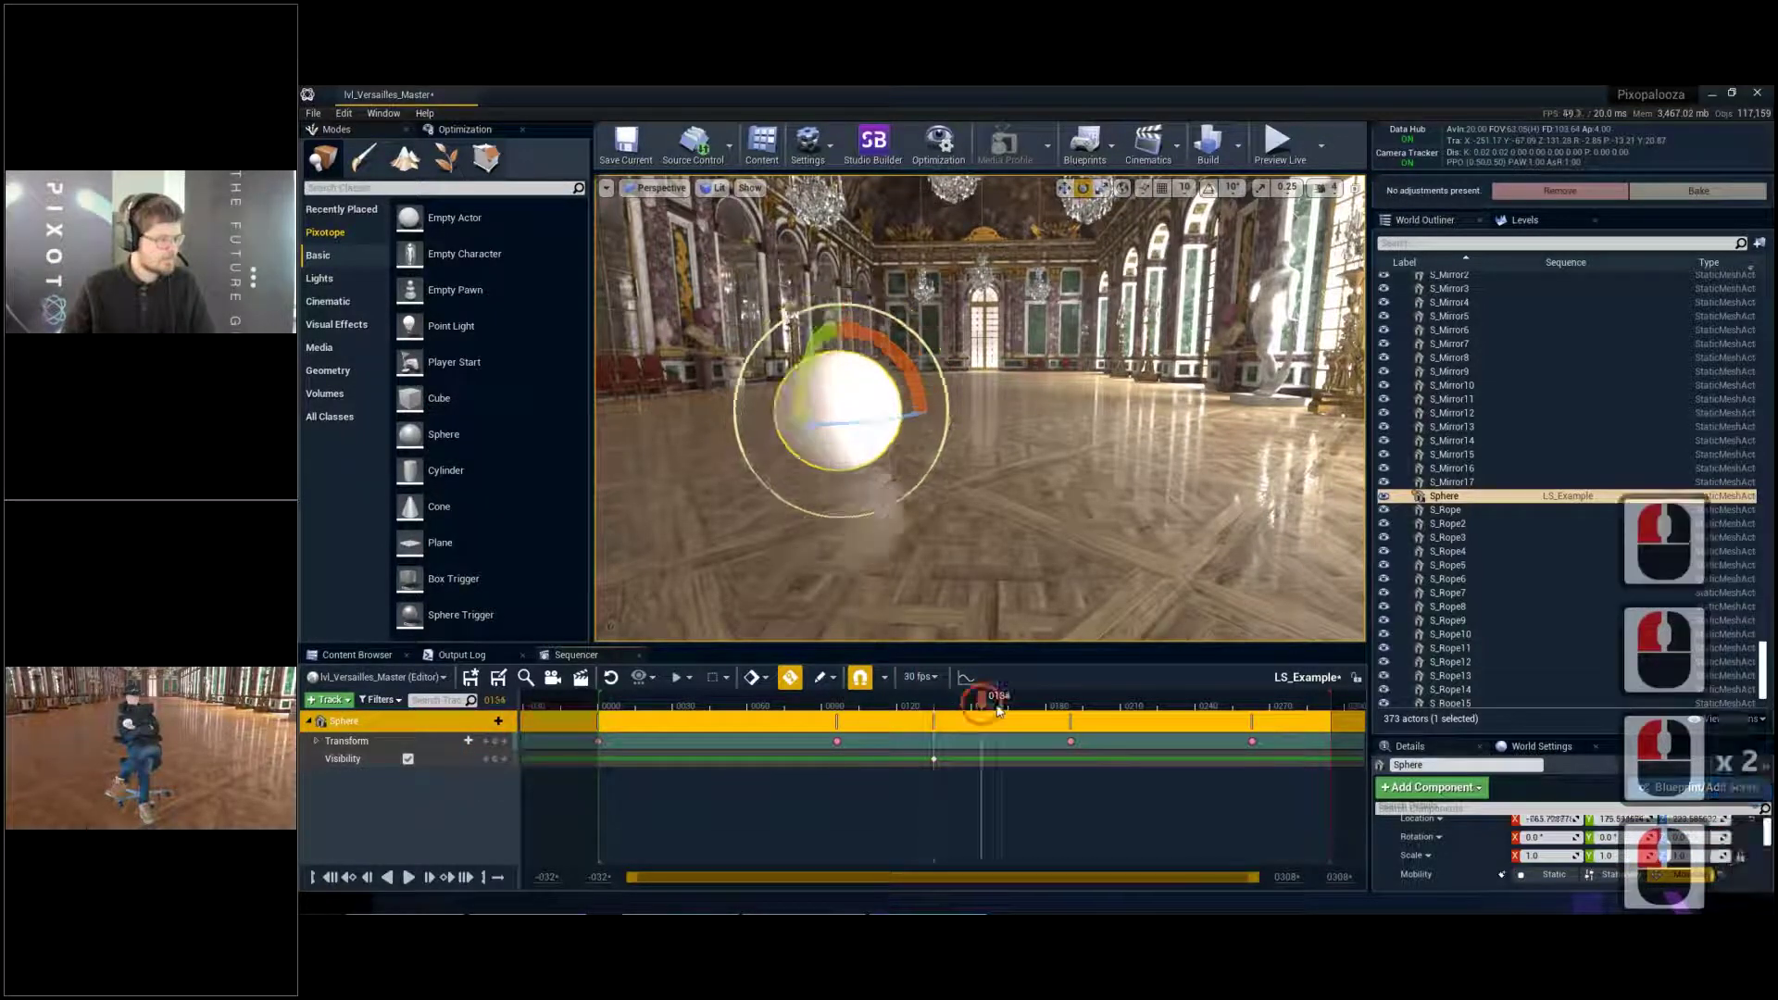
pyautogui.click(407, 758)
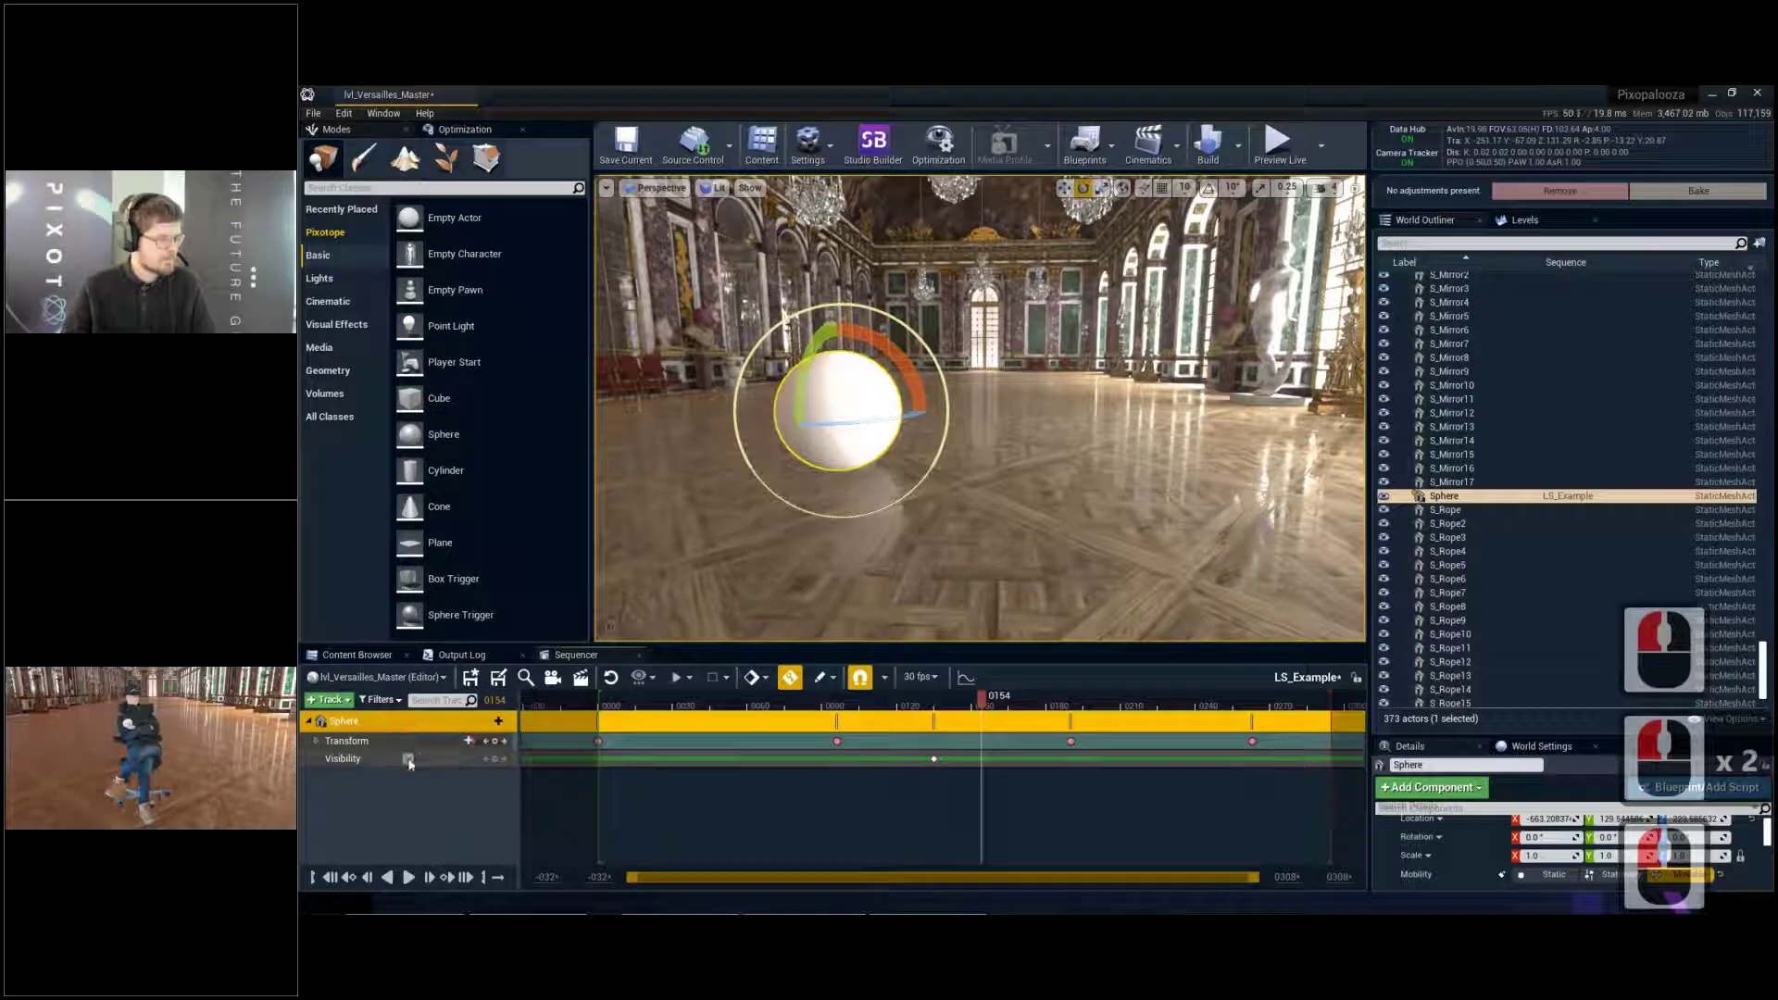
pyautogui.click(1072, 703)
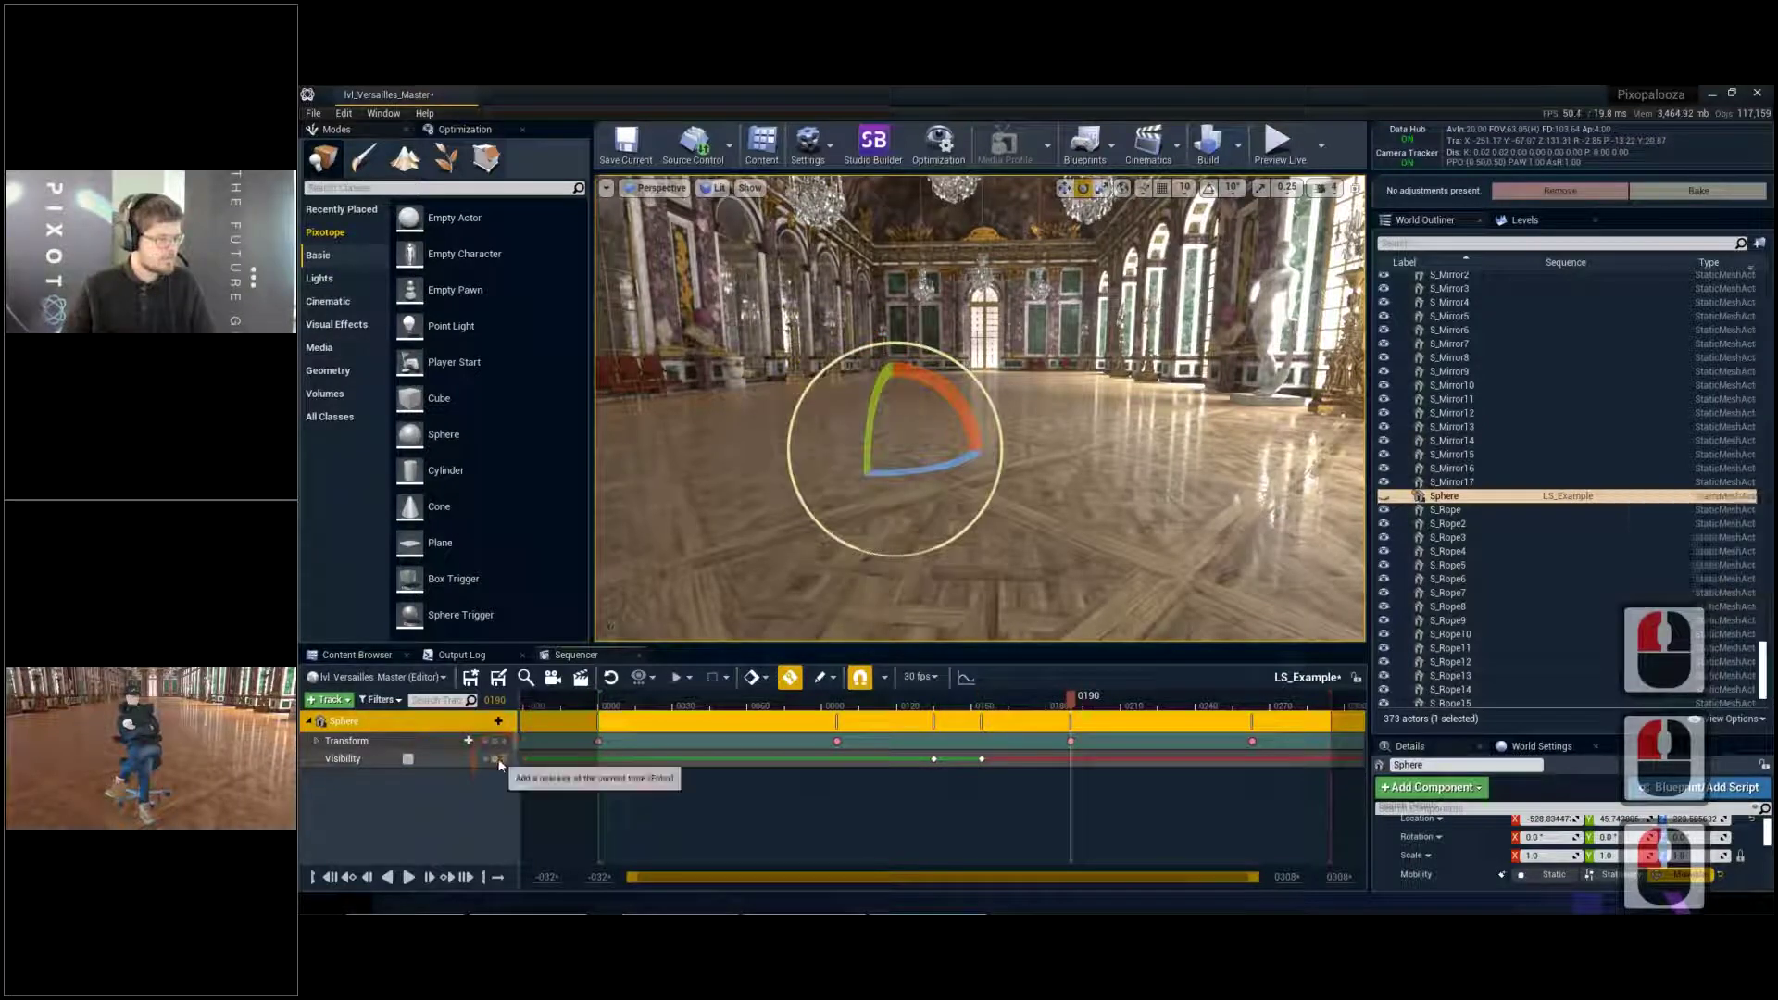
pyautogui.click(491, 758)
pyautogui.click(407, 759)
# Play back and scrub the sequence to review the sphere disappearing and reappearing
pyautogui.click(889, 706)
pyautogui.press('space')
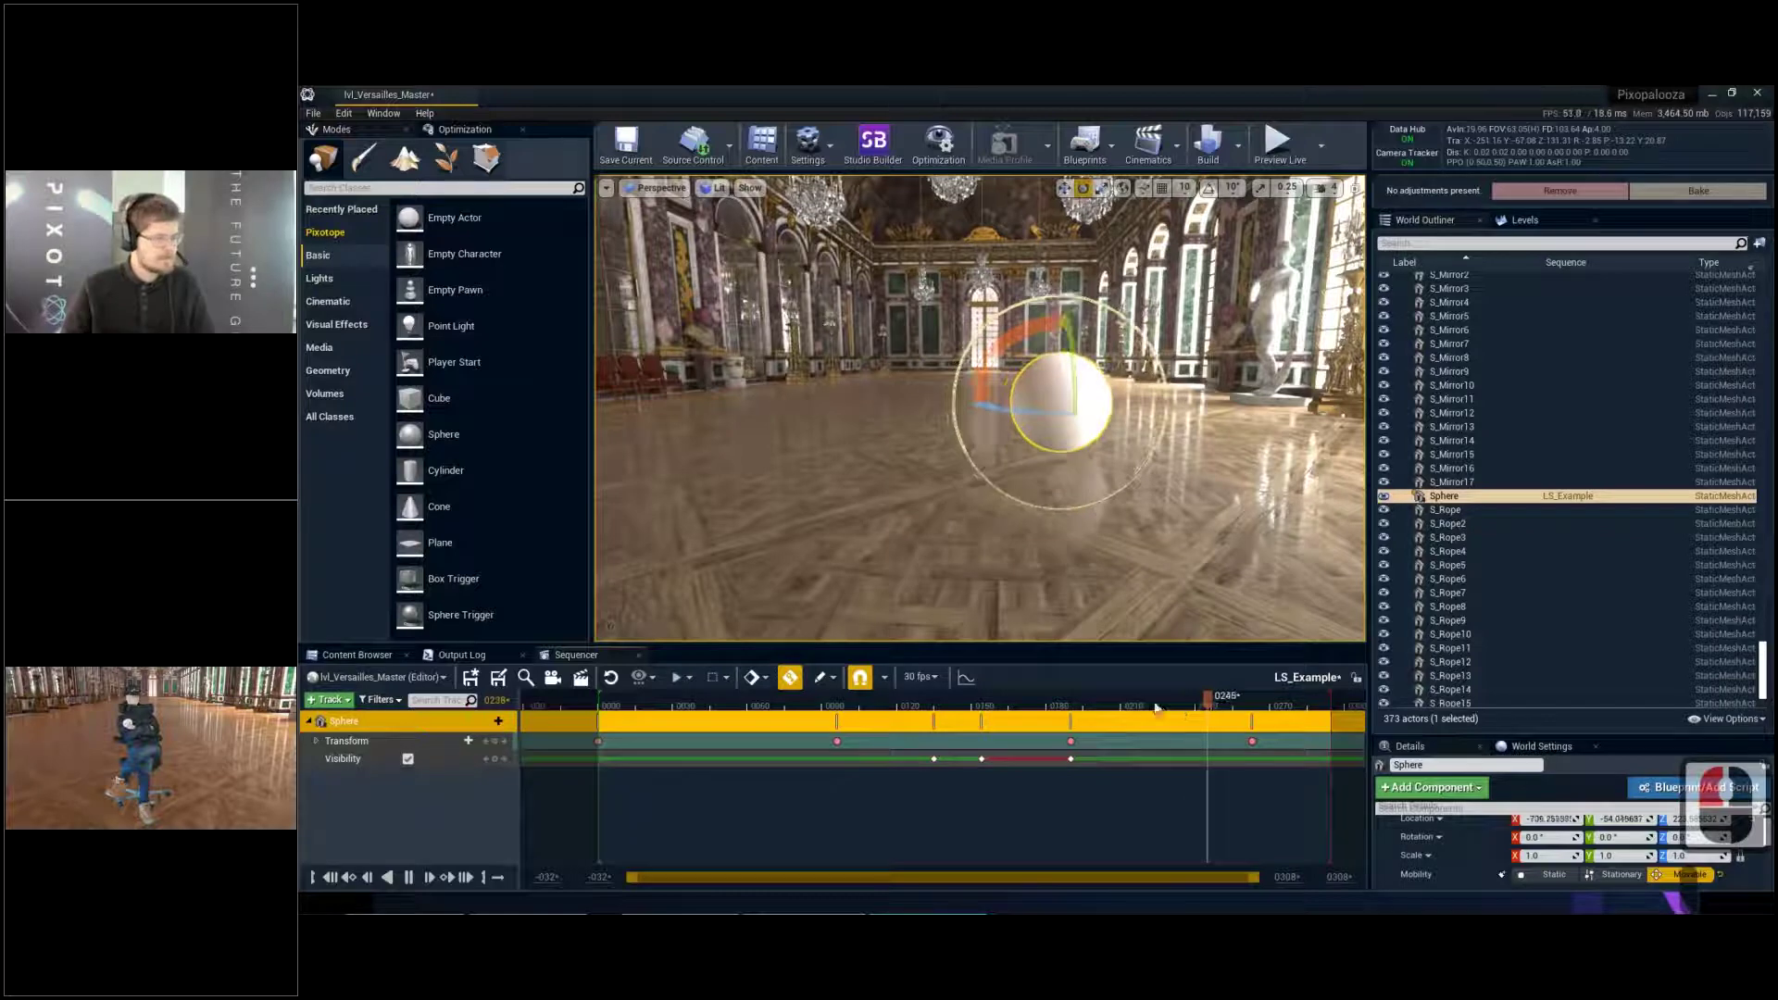
pyautogui.click(1042, 704)
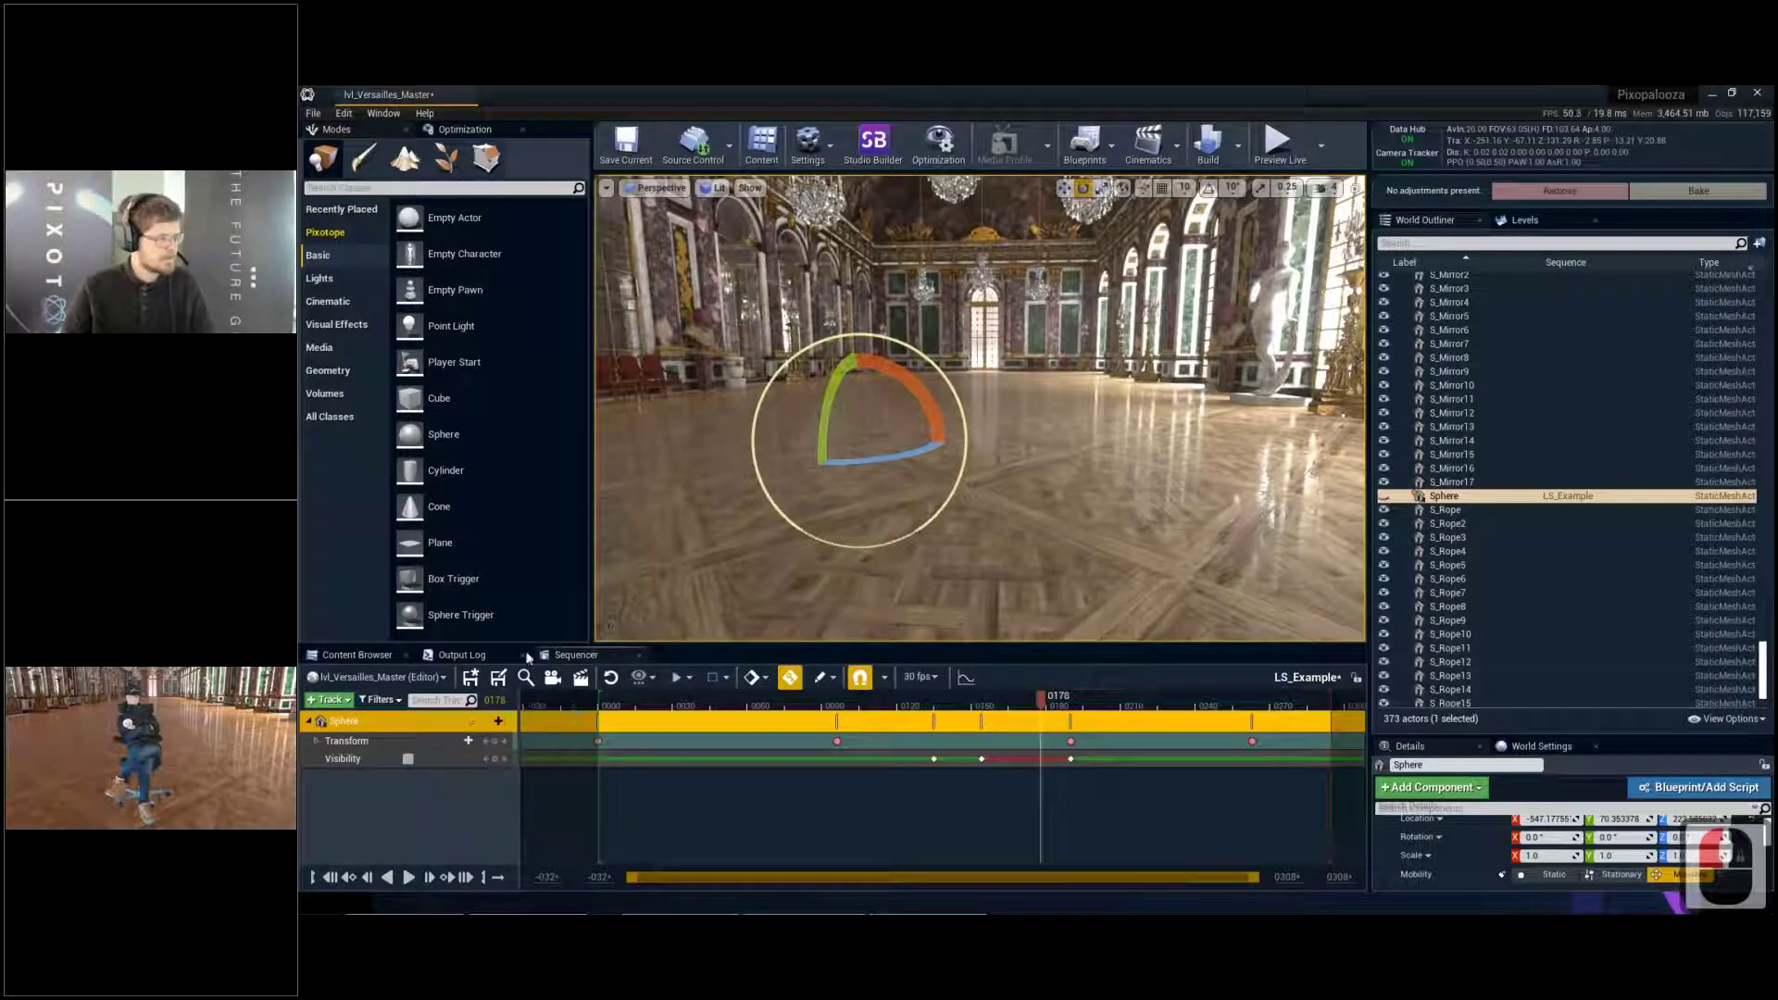
# Delete the sphere's tracks from the sequence and remove the sphere actor from the level
pyautogui.doubleClick(384, 721)
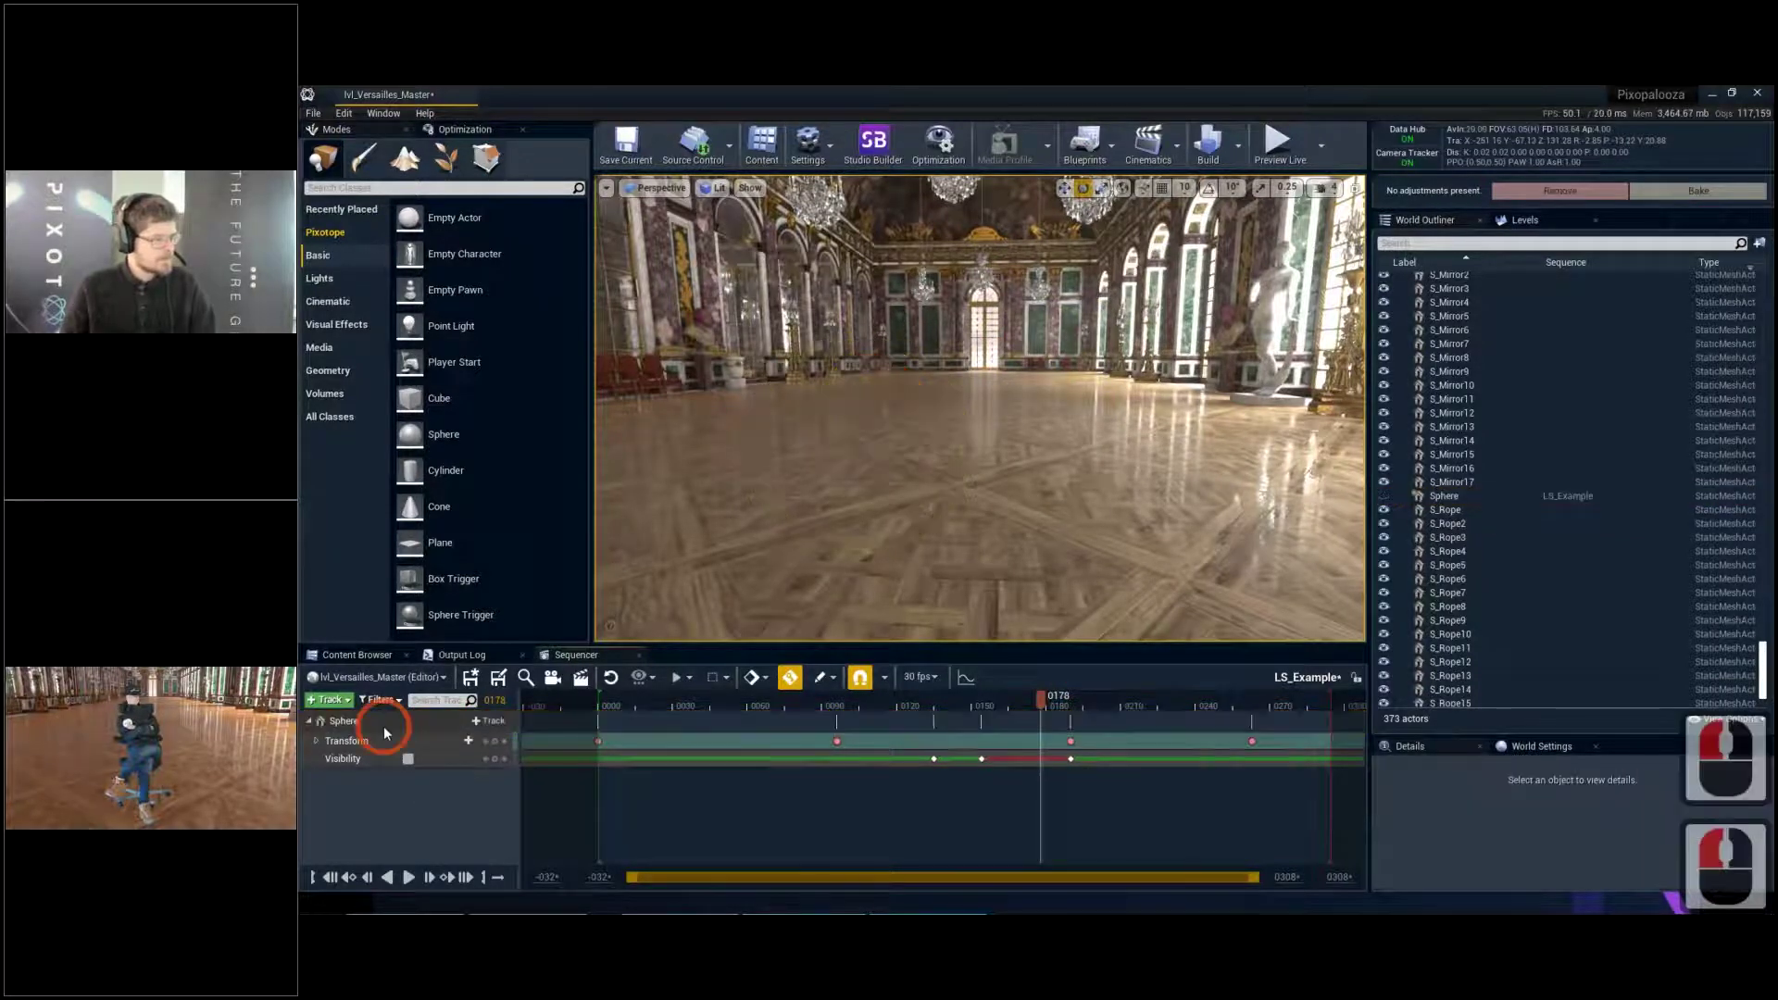
pyautogui.press('Delete')
pyautogui.click(872, 405)
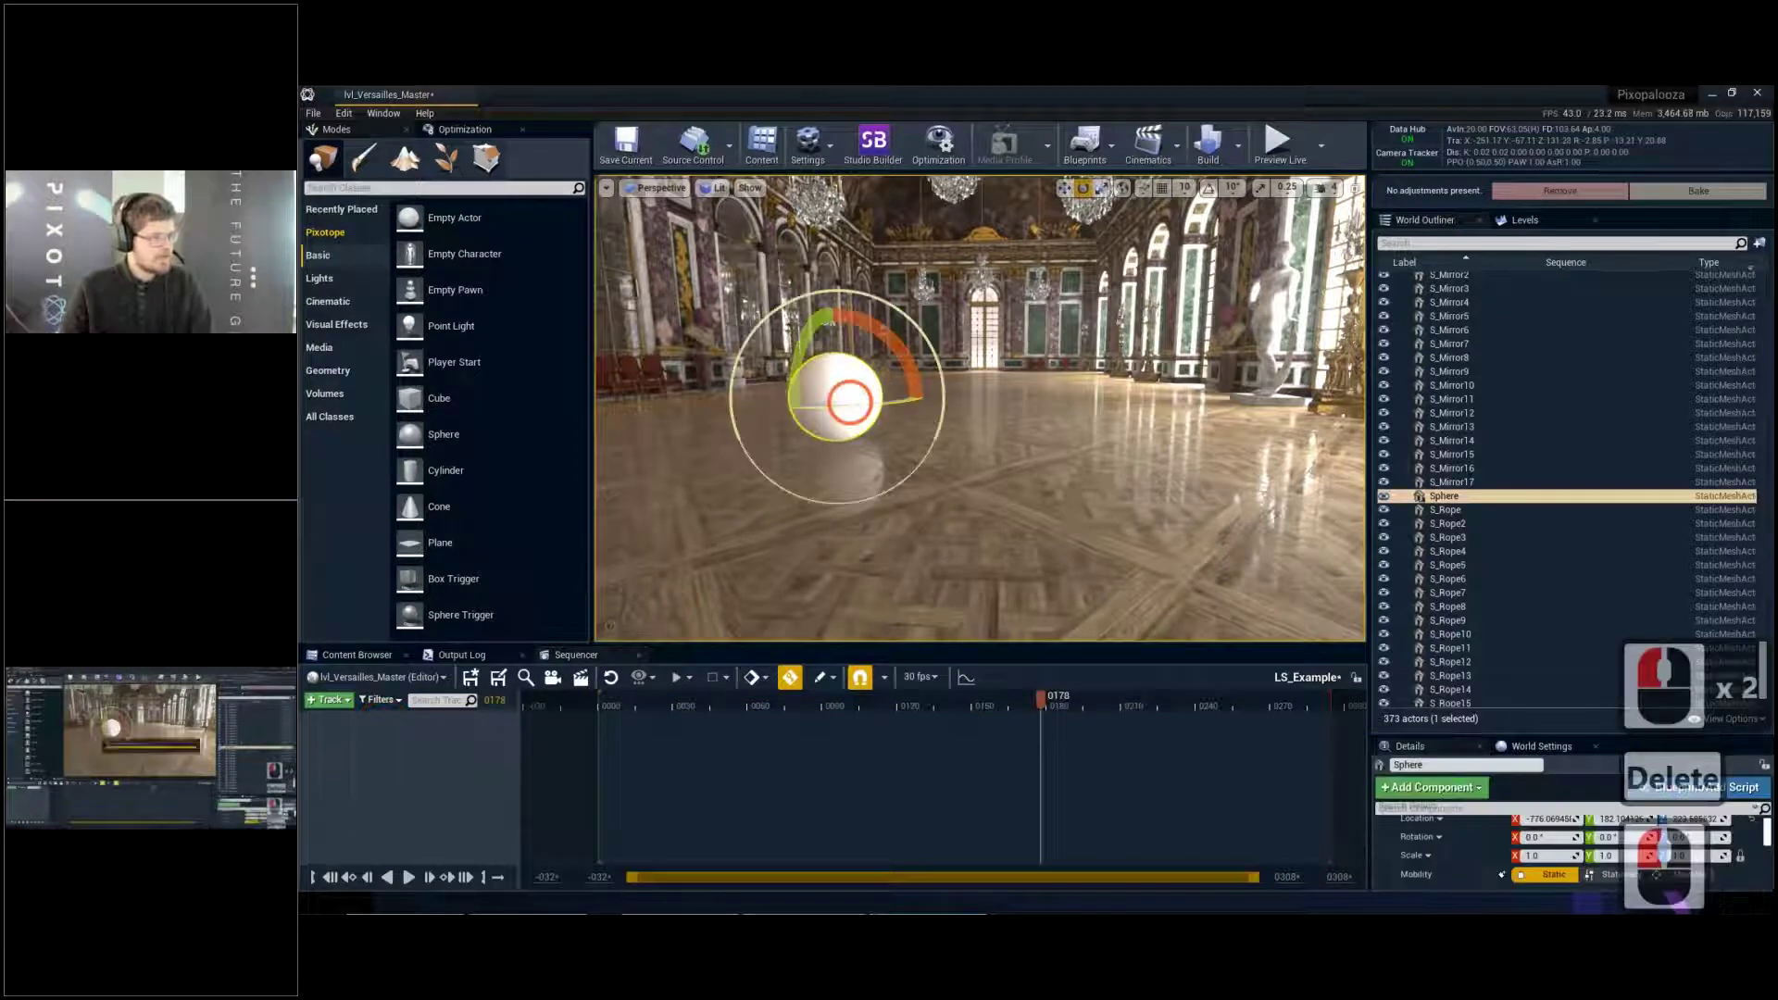
pyautogui.press('Delete')
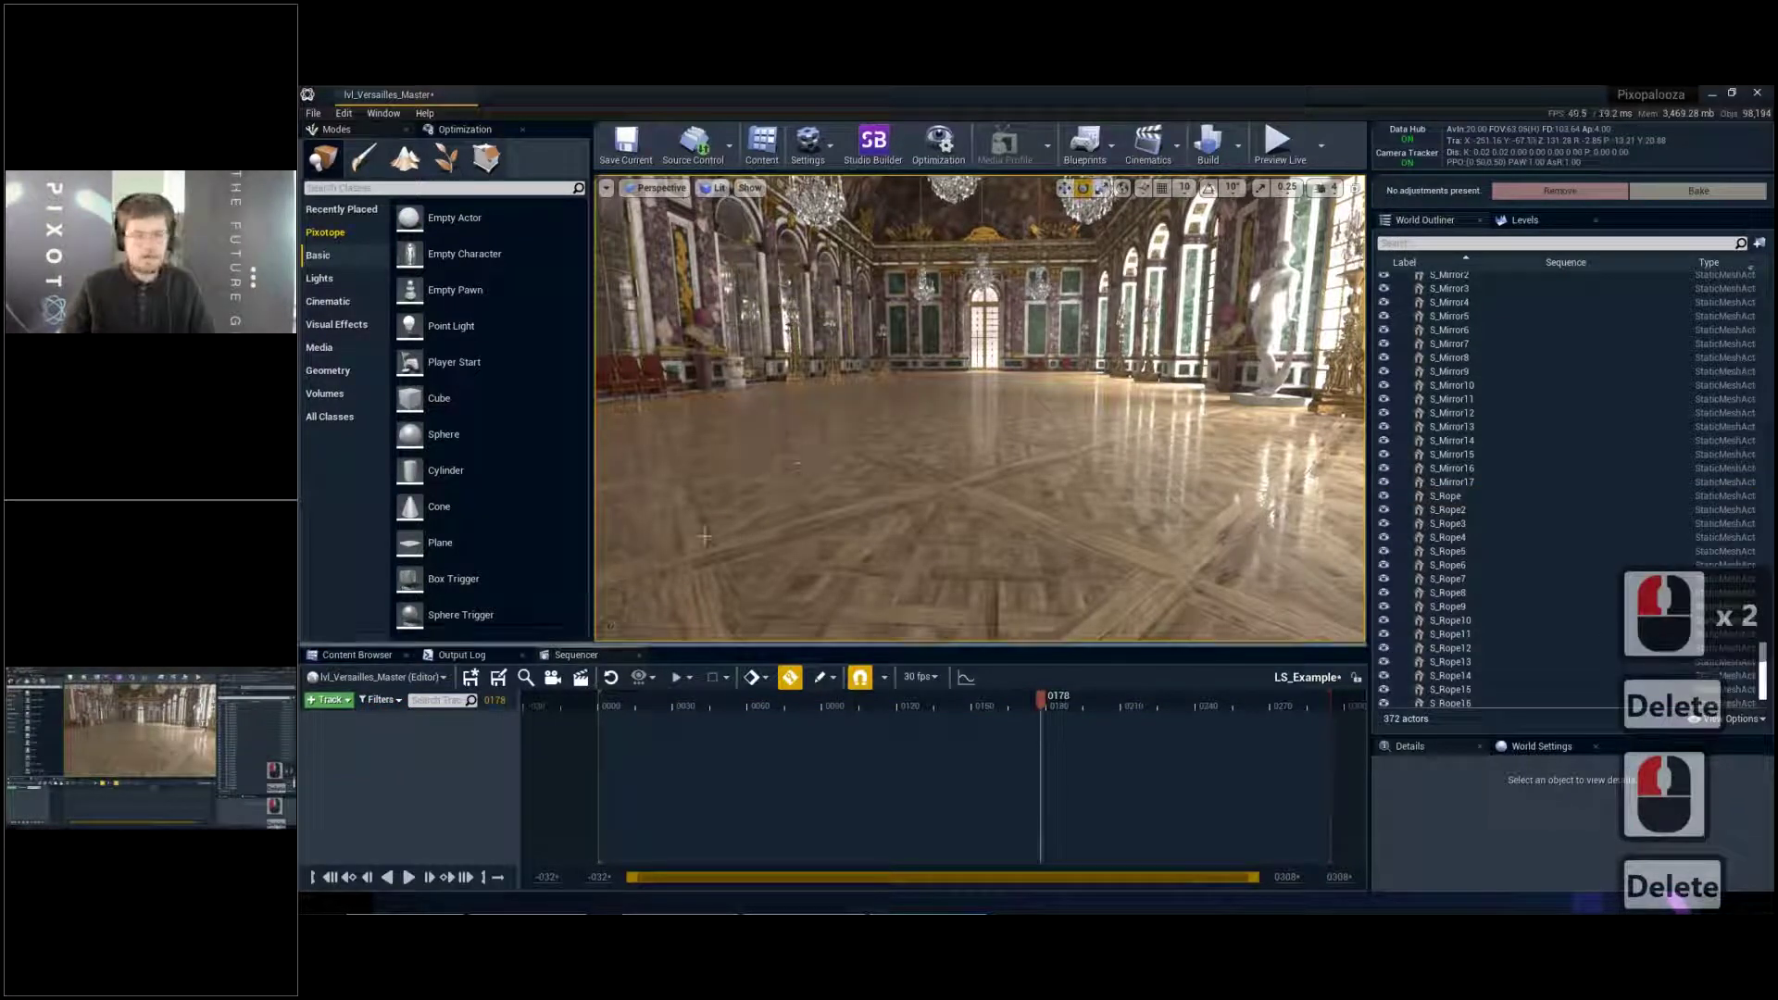
# Place a Pixotope Text Mesh on the green marble wall panel at the end of the hall
pyautogui.moveTo(824, 583); pyautogui.dragTo(1603, 346, button='right')
pyautogui.press('s')
pyautogui.press('w')
pyautogui.press('e')
pyautogui.press('s')
pyautogui.scroll(-3, 1587, 345)
pyautogui.moveTo(889, 375); pyautogui.dragTo(926, 375, button='right')
pyautogui.press('w')
pyautogui.scroll(1, 997, 375)
pyautogui.scroll(8, 996, 375)
pyautogui.press('w')
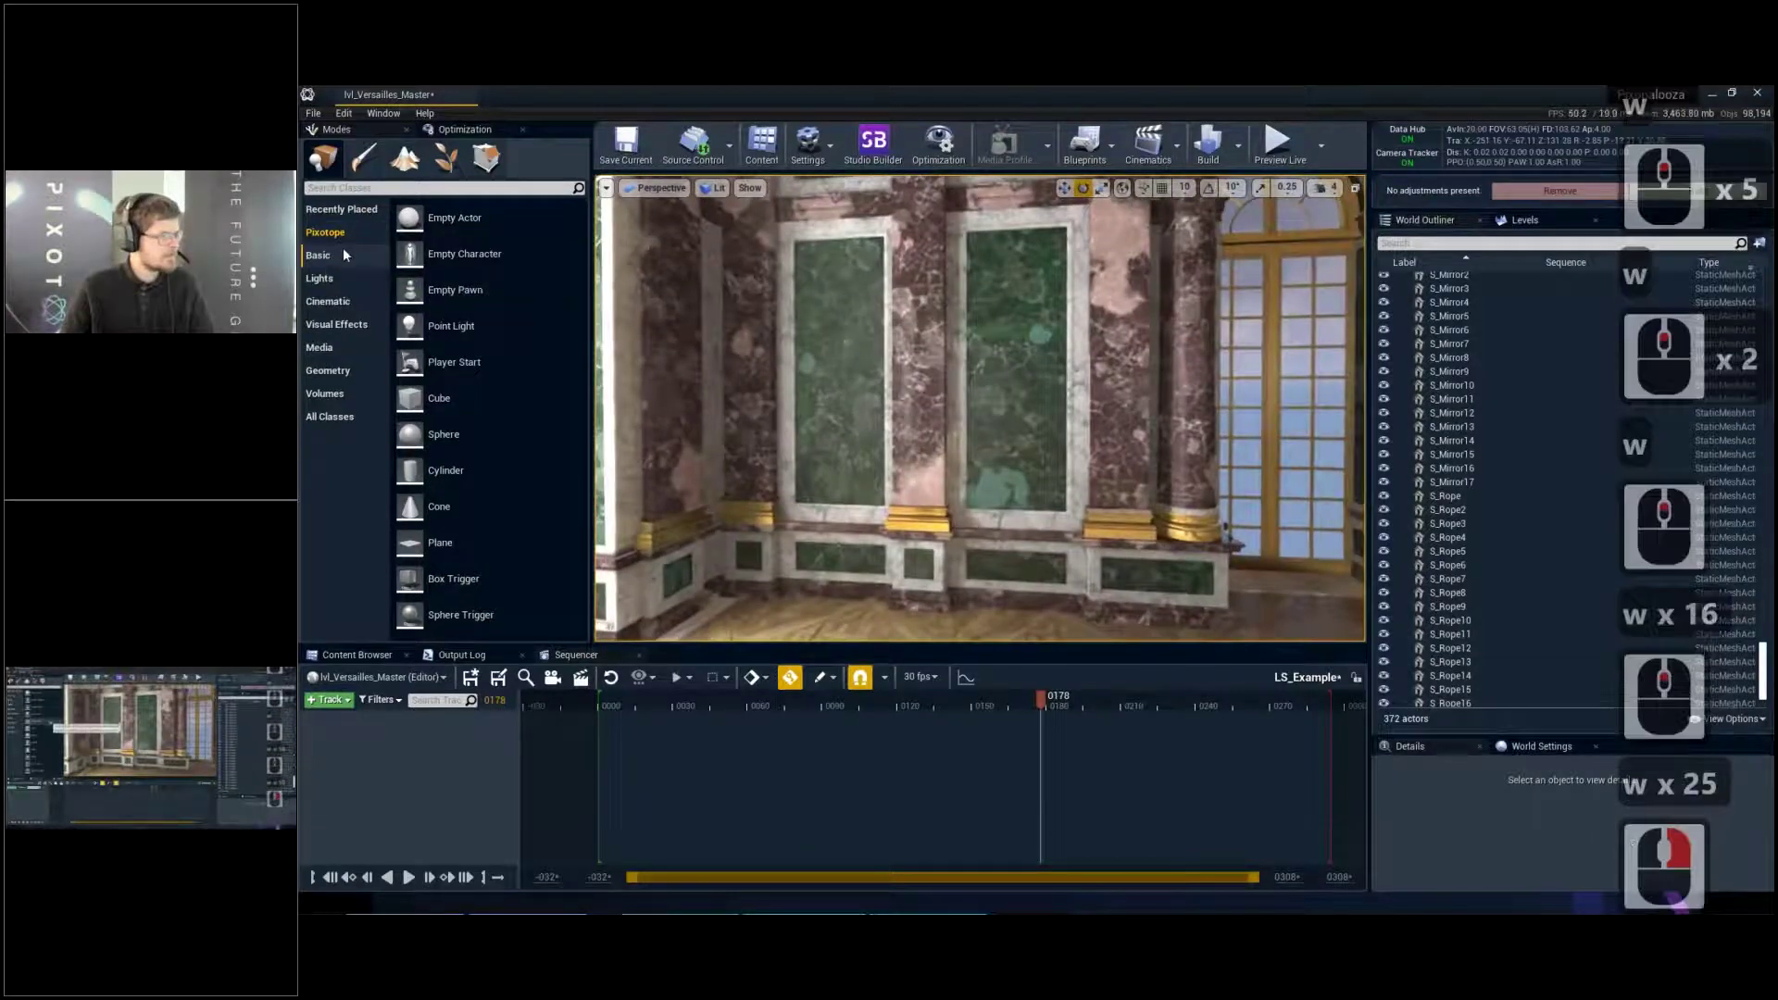
pyautogui.click(343, 221)
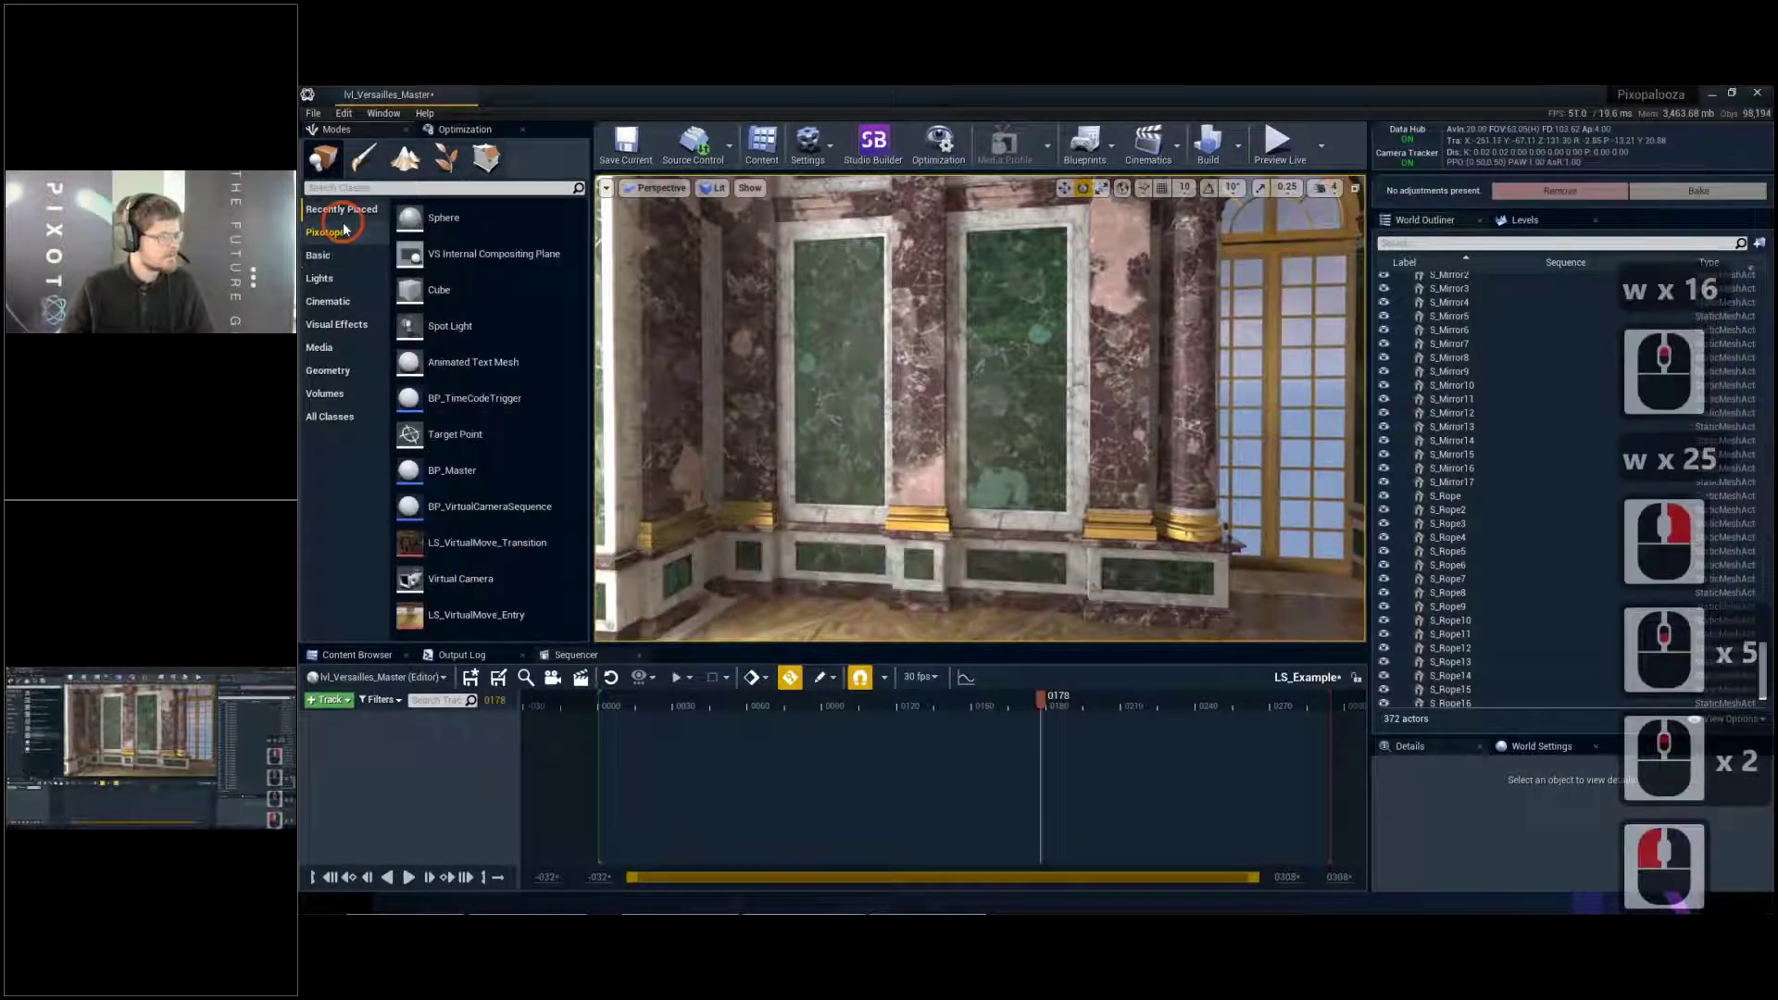
pyautogui.click(344, 232)
pyautogui.moveTo(897, 502); pyautogui.dragTo(867, 493, button='right')
pyautogui.press('w')
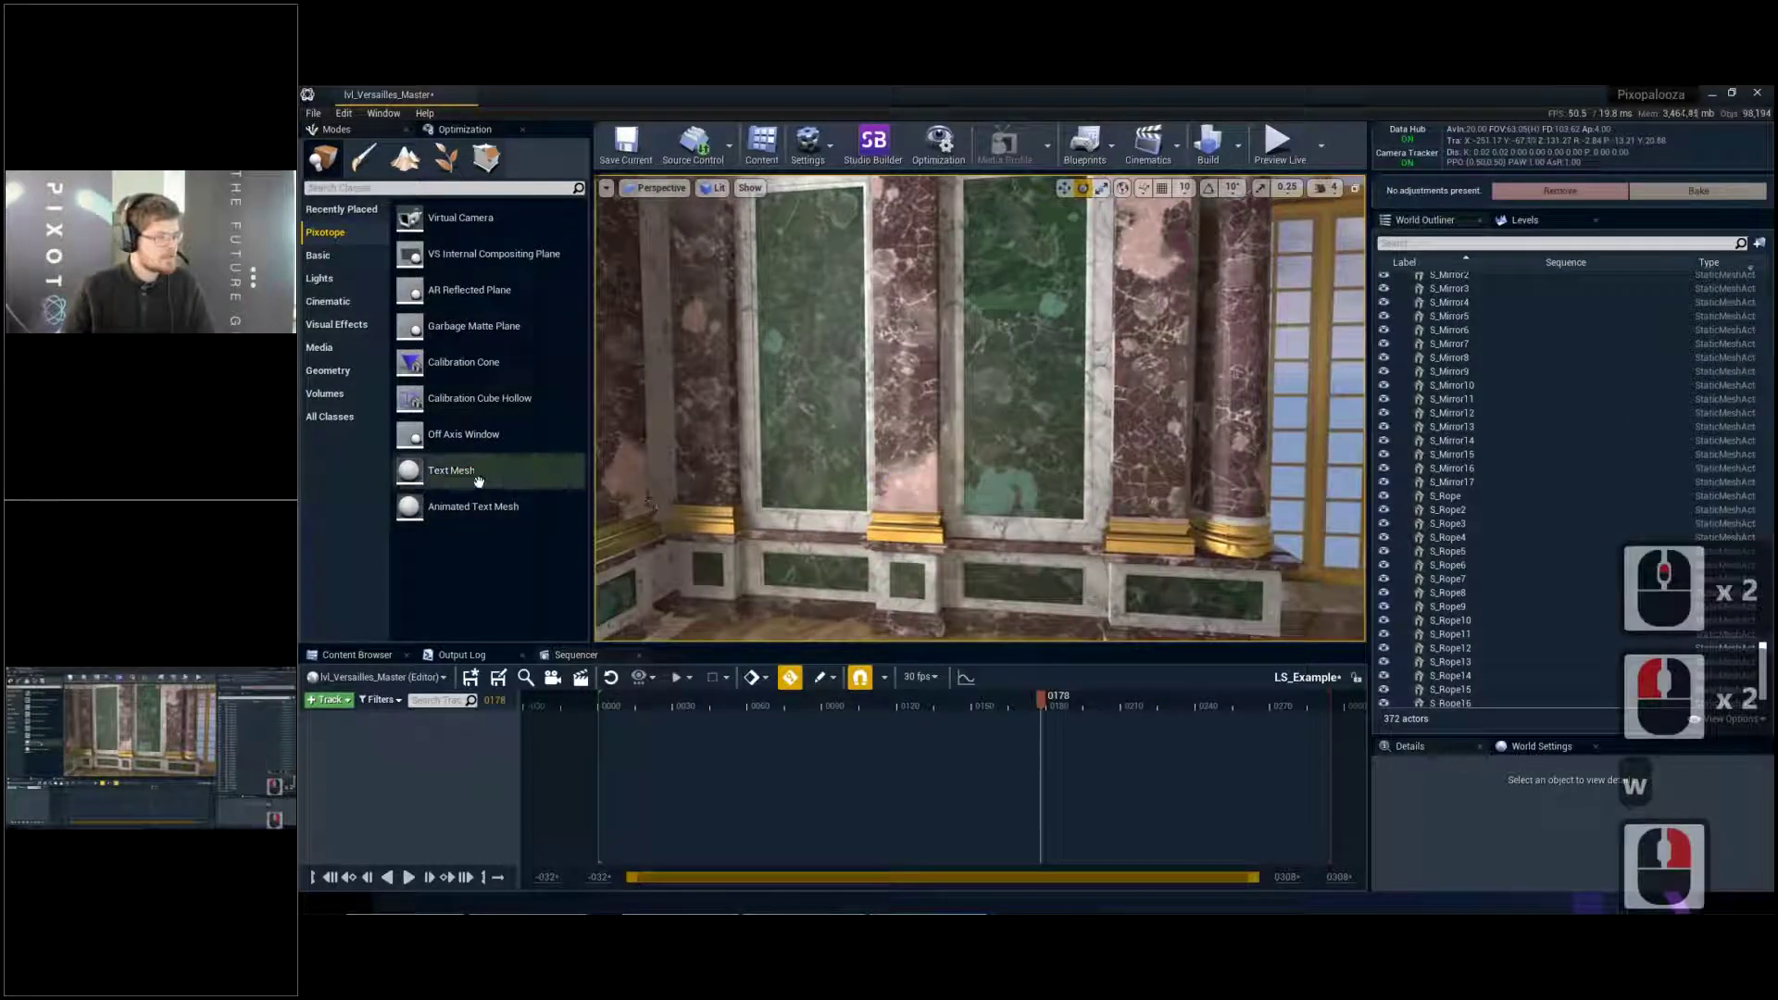
pyautogui.moveTo(453, 470); pyautogui.dragTo(691, 266)
# Scale the text mesh to about 0.54 and position it against the green marble panel
pyautogui.press('w')
pyautogui.press('e')
pyautogui.press('r')
pyautogui.moveTo(972, 285); pyautogui.dragTo(1023, 283)
pyautogui.press('w')
pyautogui.moveTo(1002, 276); pyautogui.dragTo(1056, 276, button='right')
pyautogui.moveTo(982, 286); pyautogui.dragTo(1009, 288)
pyautogui.press('w')
pyautogui.press('w')
pyautogui.press('e')
pyautogui.moveTo(1007, 286); pyautogui.dragTo(893, 418, button='right')
pyautogui.scroll(-1, 1004, 286)
pyautogui.press('s')
pyautogui.scroll(-3, 1004, 286)
pyautogui.moveTo(1241, 447)
pyautogui.keyDown('ctrl'); pyautogui.mouseDown(button='right')
pyautogui.moveTo(1282, 448)
pyautogui.moveTo(1268, 447)
pyautogui.mouseUp(button='right'); pyautogui.keyUp('ctrl')
pyautogui.keyDown('ctrl'); pyautogui.moveTo(1241, 447); pyautogui.dragTo(1241, 440); pyautogui.keyUp('ctrl')
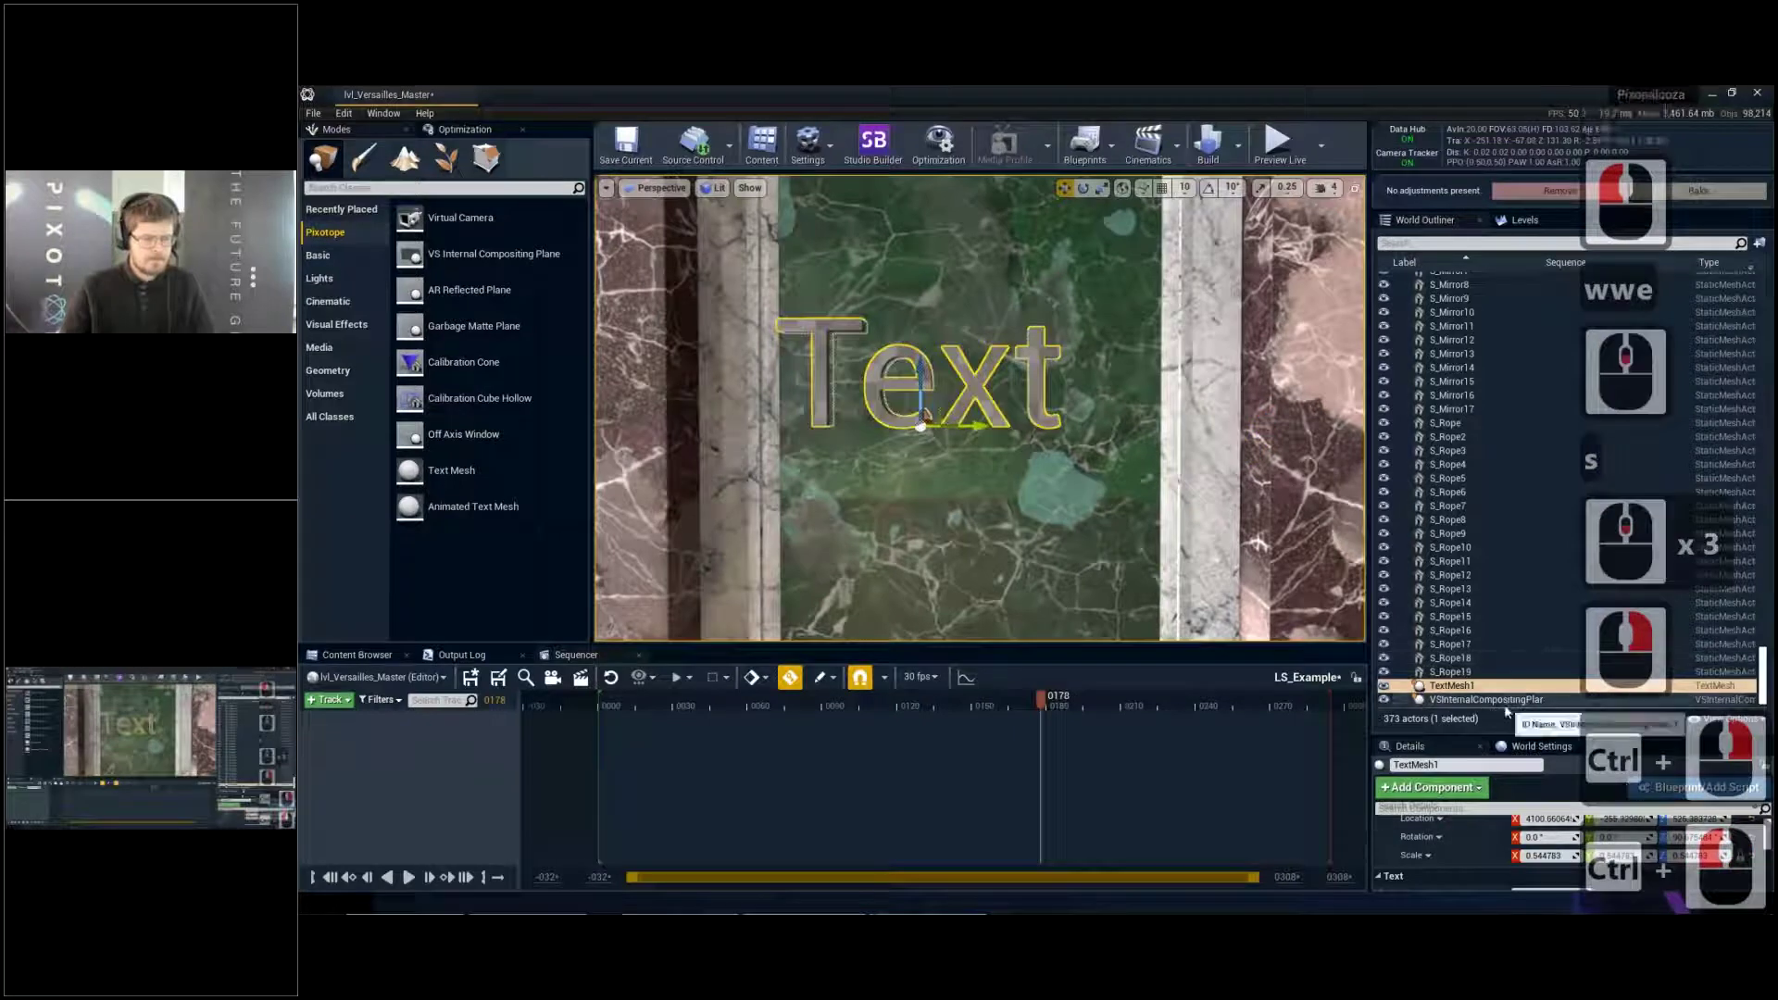
# Enlarge the text mesh's property area and set its phrase to "Intro Move"
pyautogui.moveTo(1500, 732); pyautogui.dragTo(1501, 403)
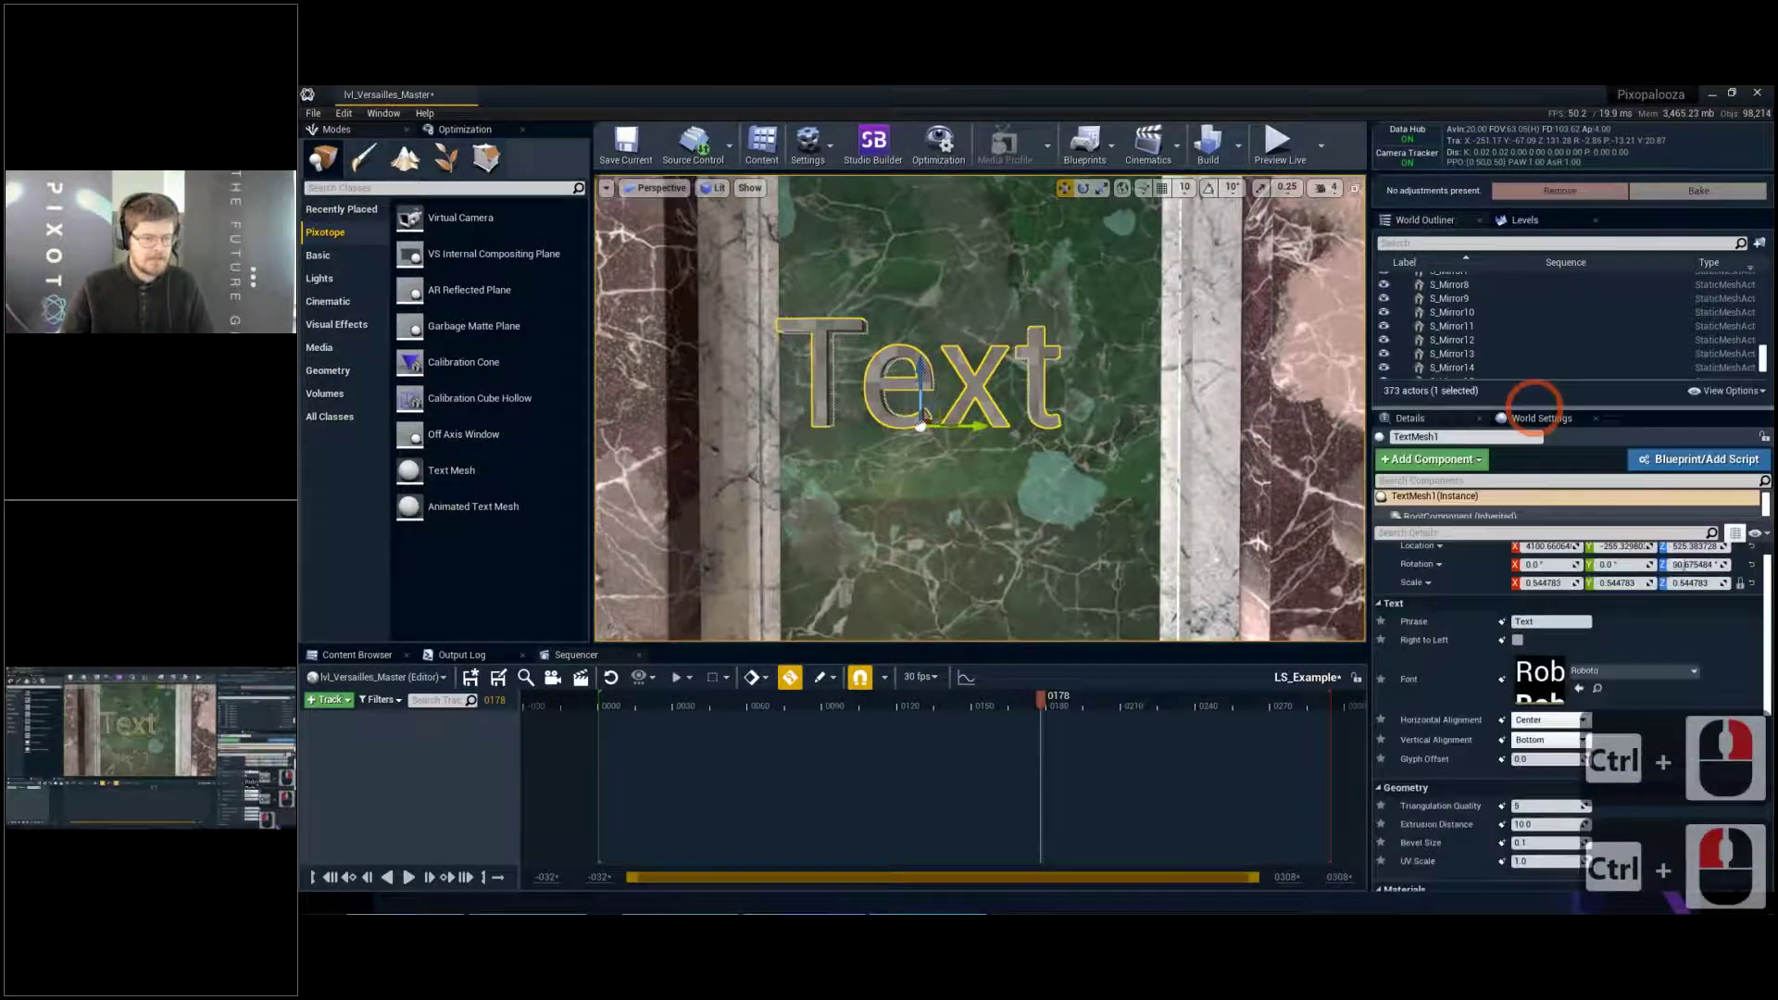
pyautogui.click(1545, 621)
pyautogui.write('Intro Move')
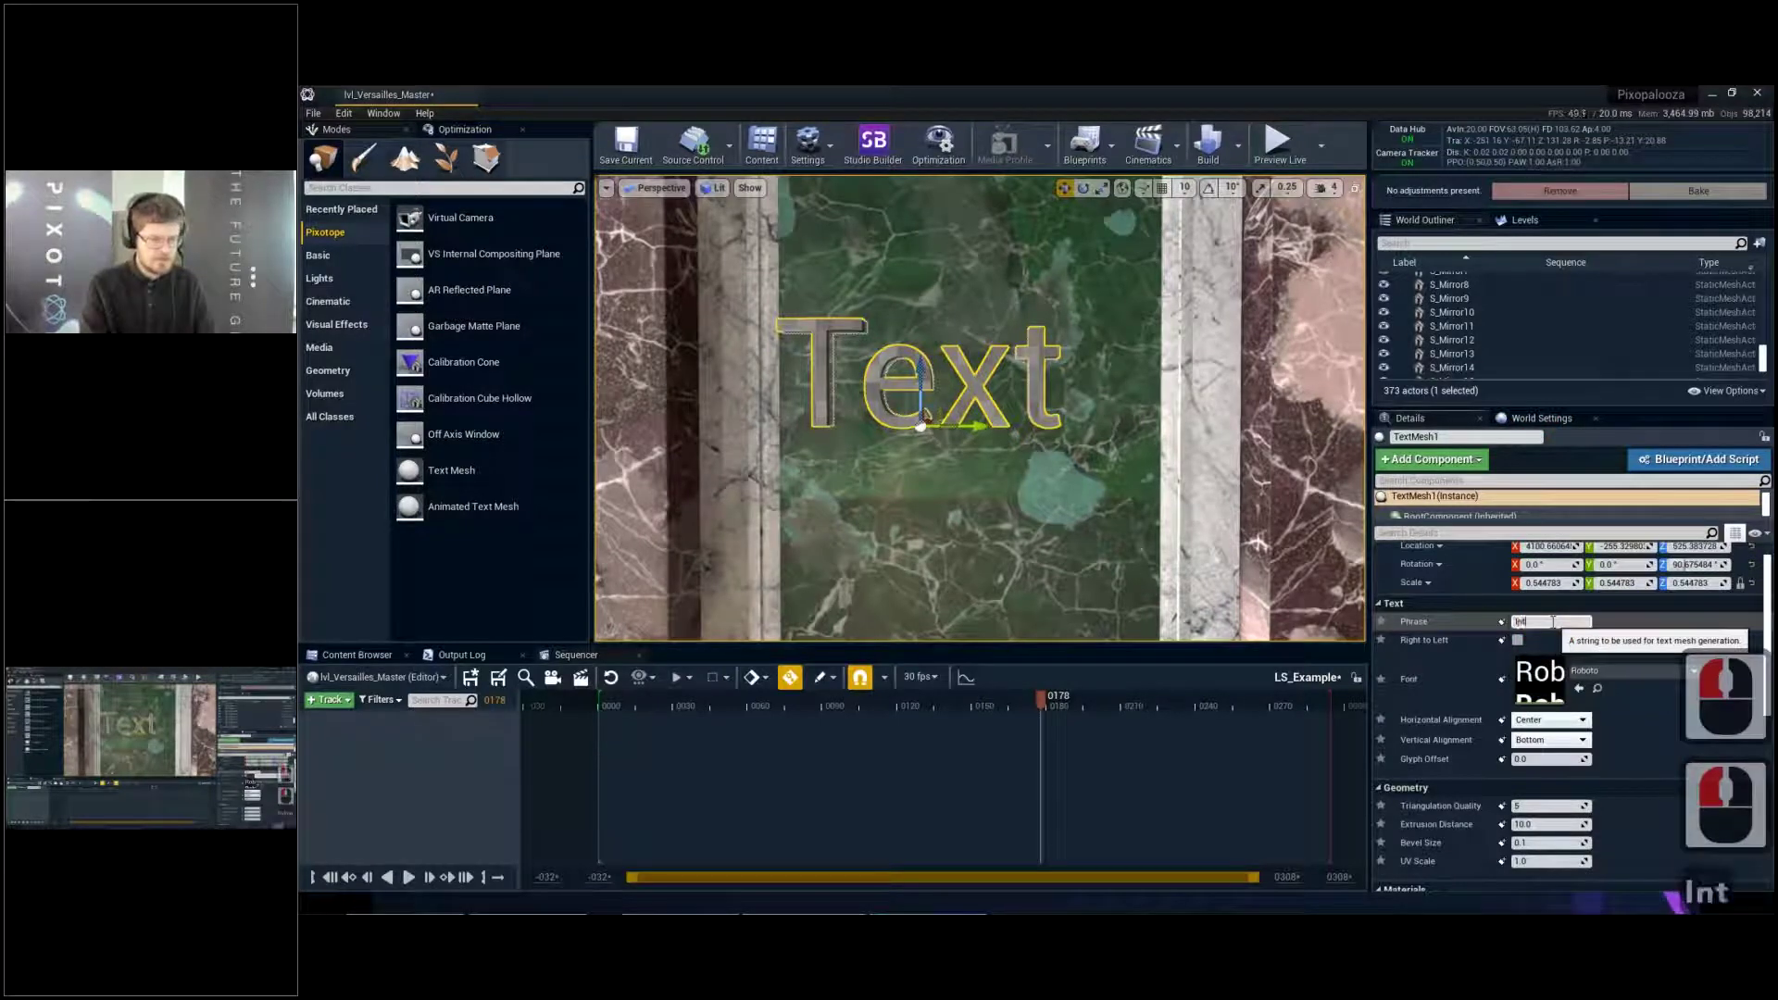
pyautogui.press('Return')
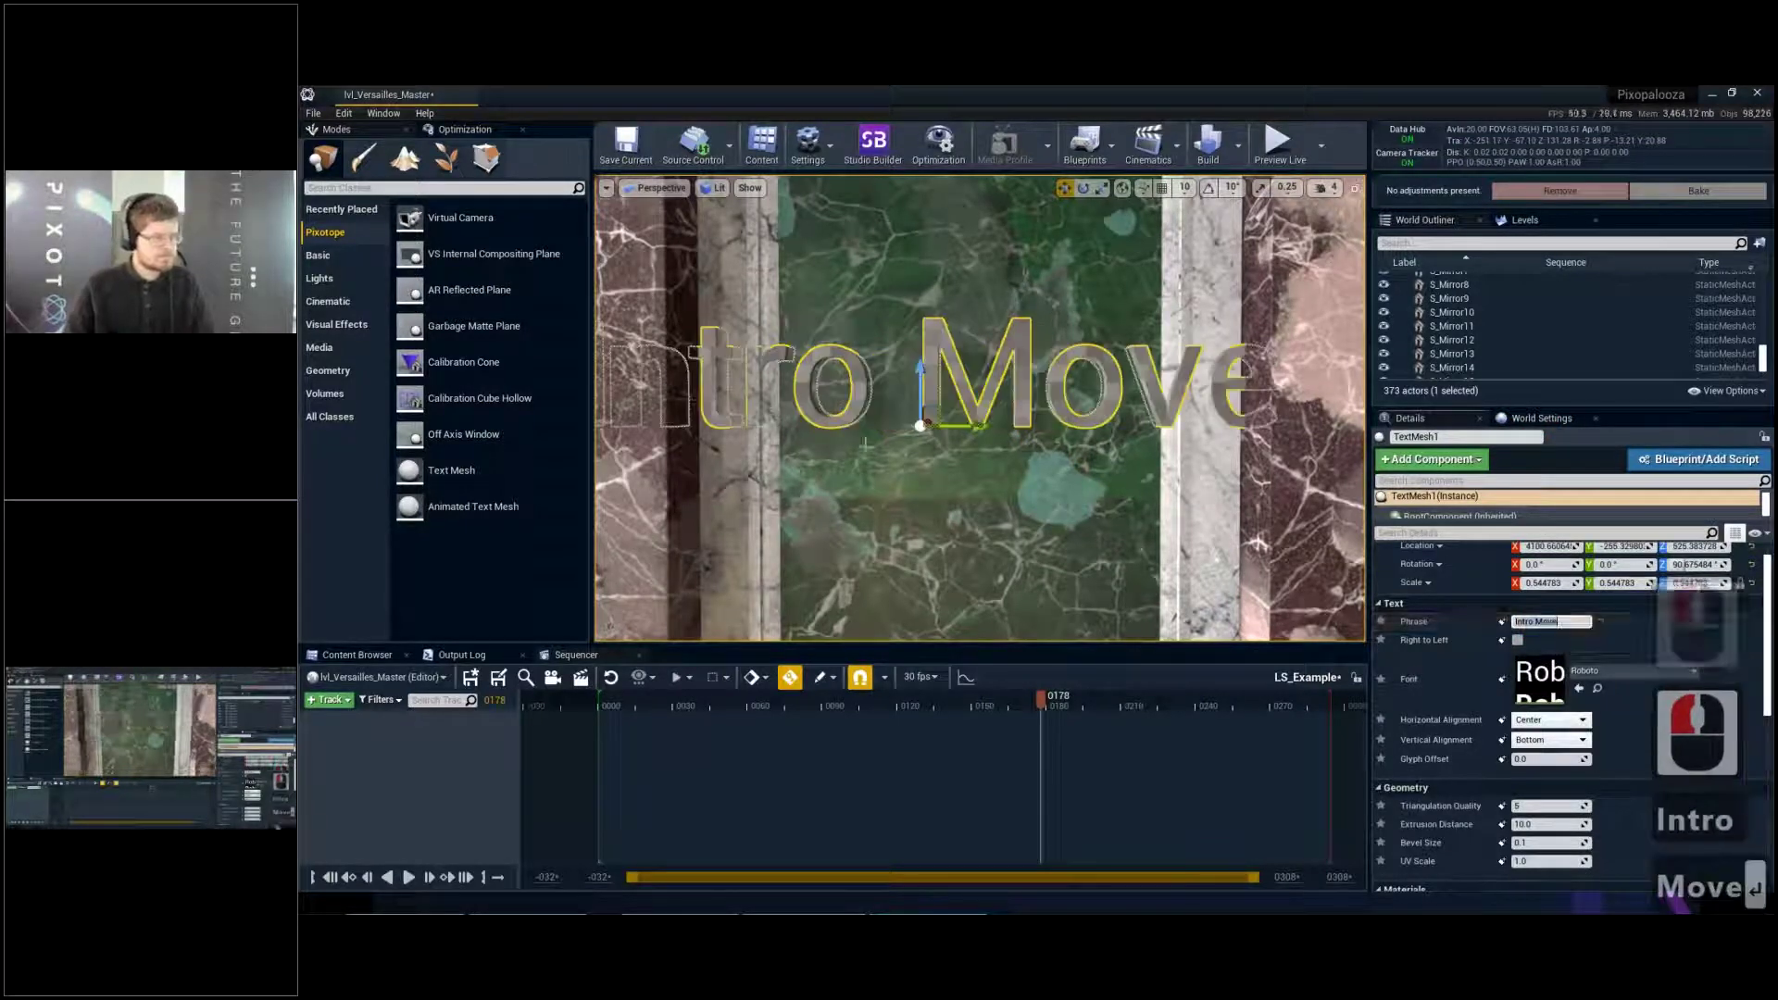
# Scale the "Intro Move" text down to about 0.21 so it fits within the green marble panel
pyautogui.write('r')
pyautogui.moveTo(964, 421); pyautogui.dragTo(963, 449, button='right')
pyautogui.press('r')
pyautogui.hotkey('ctrl', 'z')
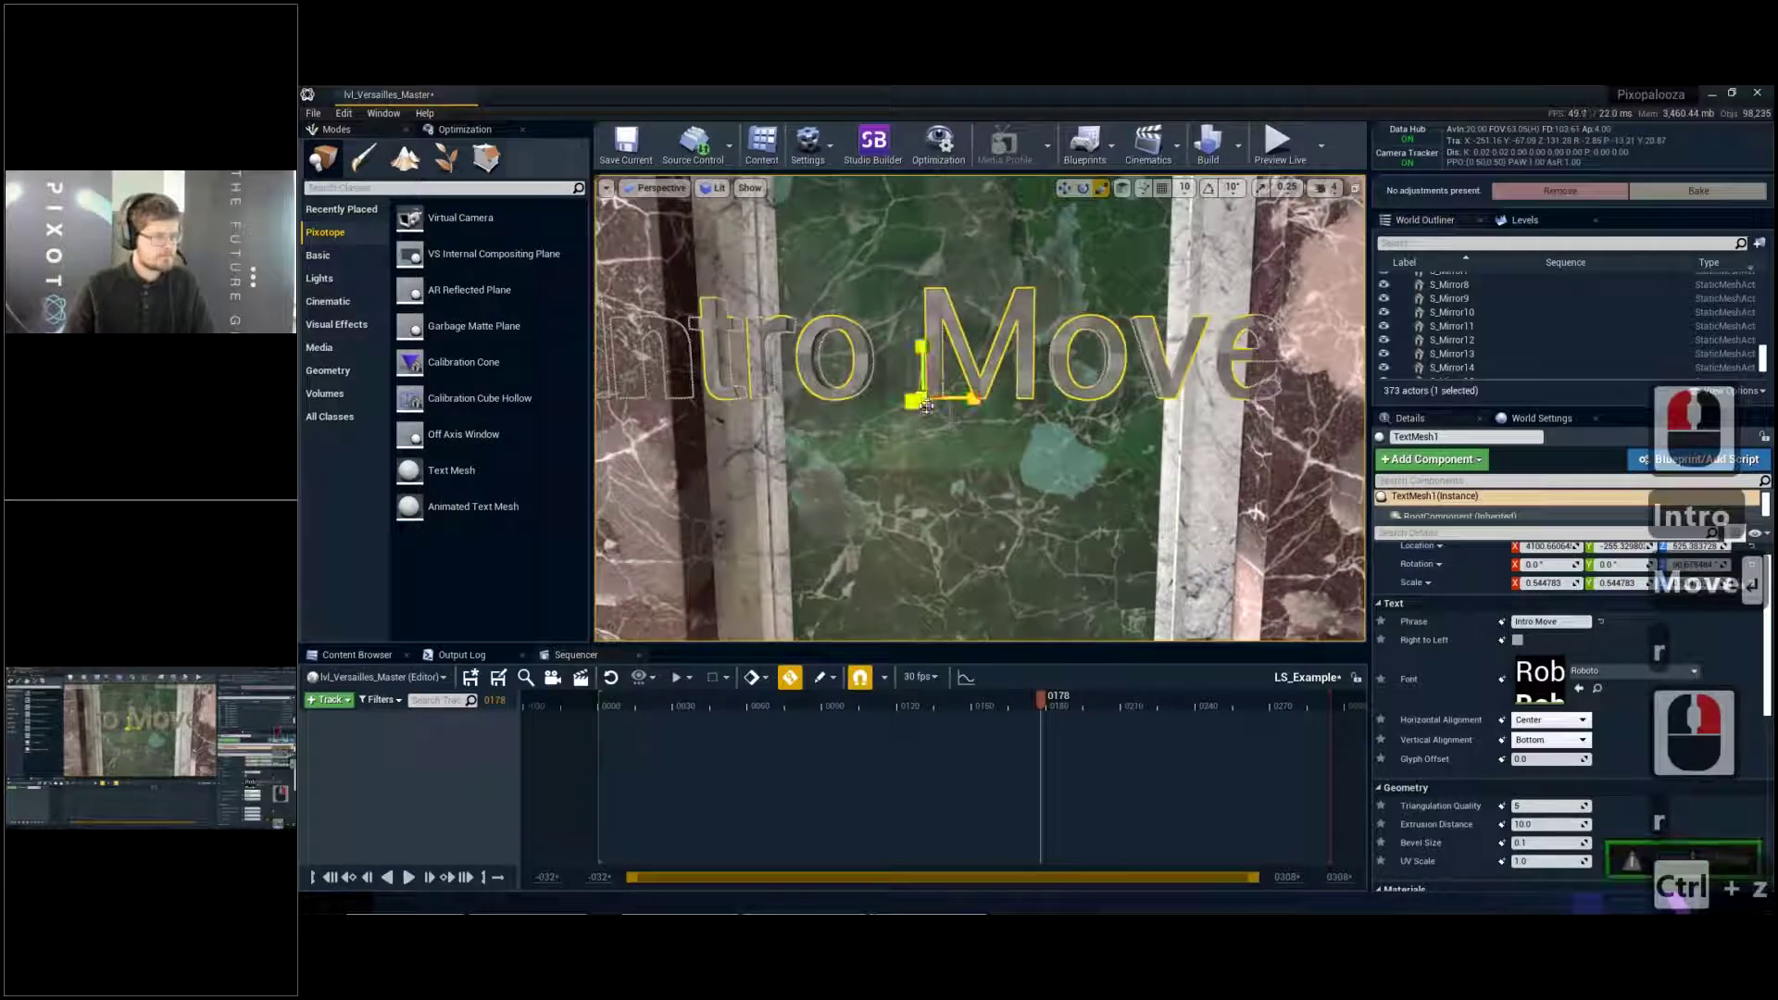
pyautogui.moveTo(952, 414)
pyautogui.mouseDown()
pyautogui.moveTo(952, 361)
pyautogui.moveTo(921, 385)
pyautogui.moveTo(926, 411)
pyautogui.mouseUp()
# Duplicate the "Intro Move" text just below it and set the copy's phrase to "Transition move"
pyautogui.press('w')
pyautogui.press('alt')
pyautogui.click(1571, 622)
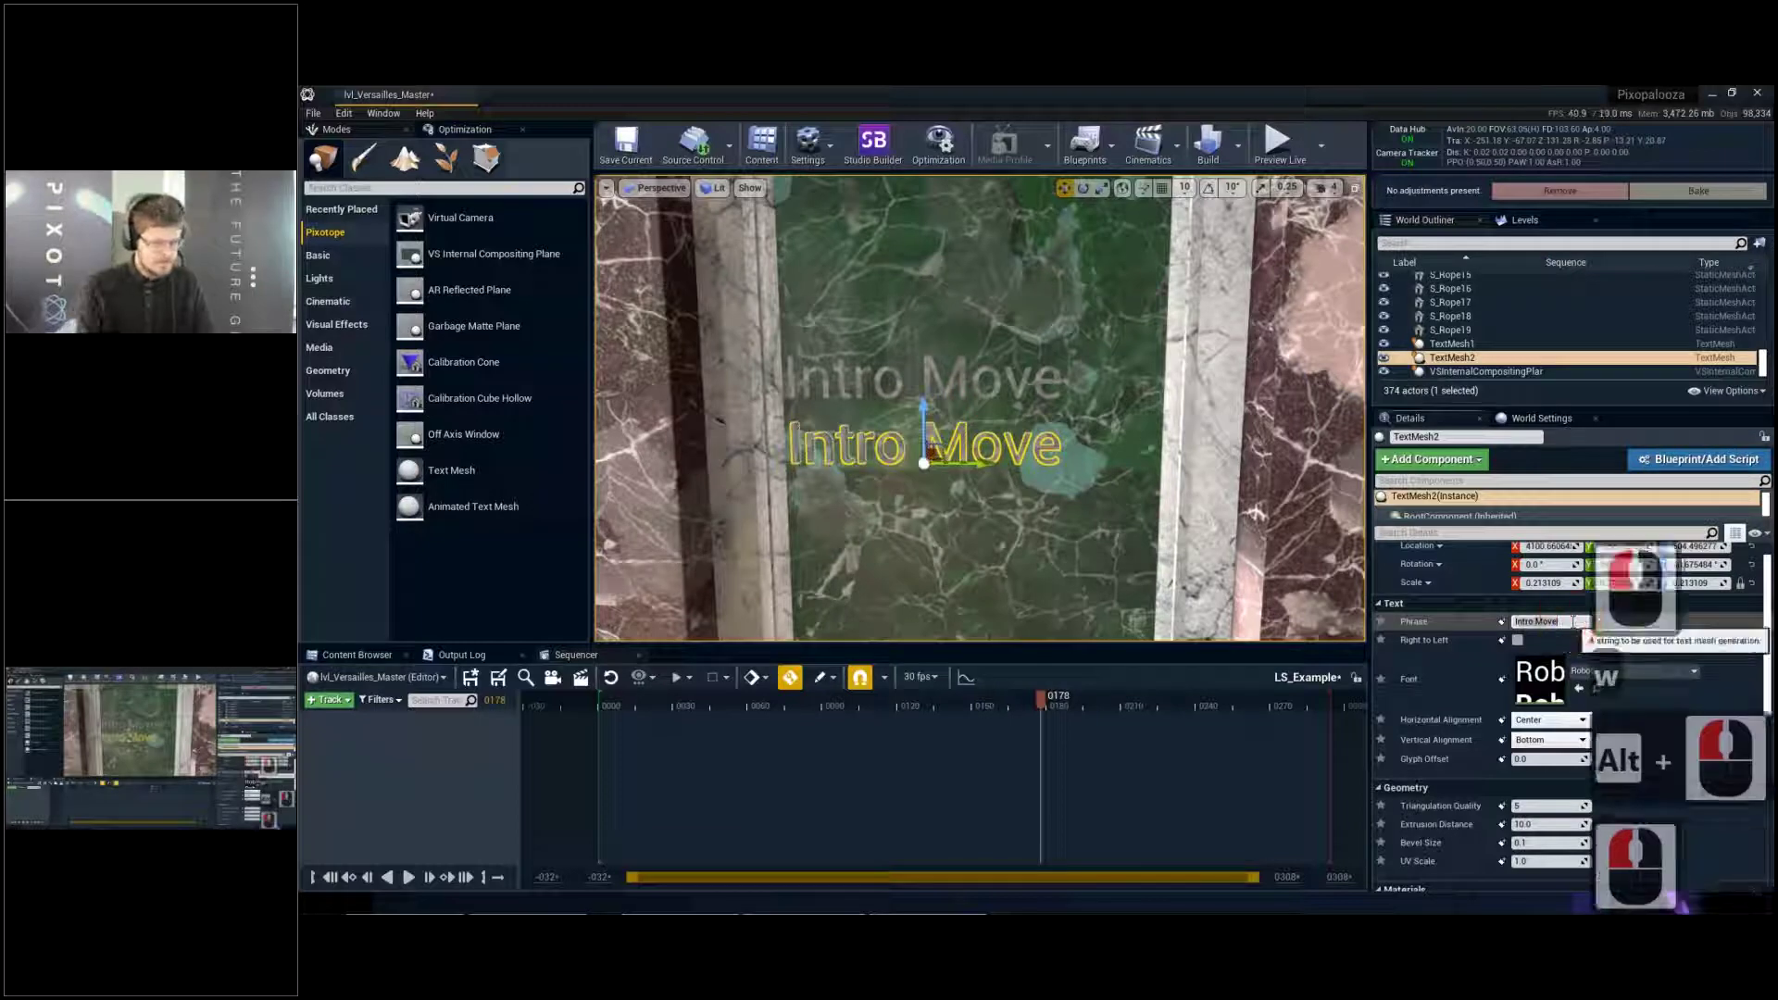
pyautogui.write('Transitio')
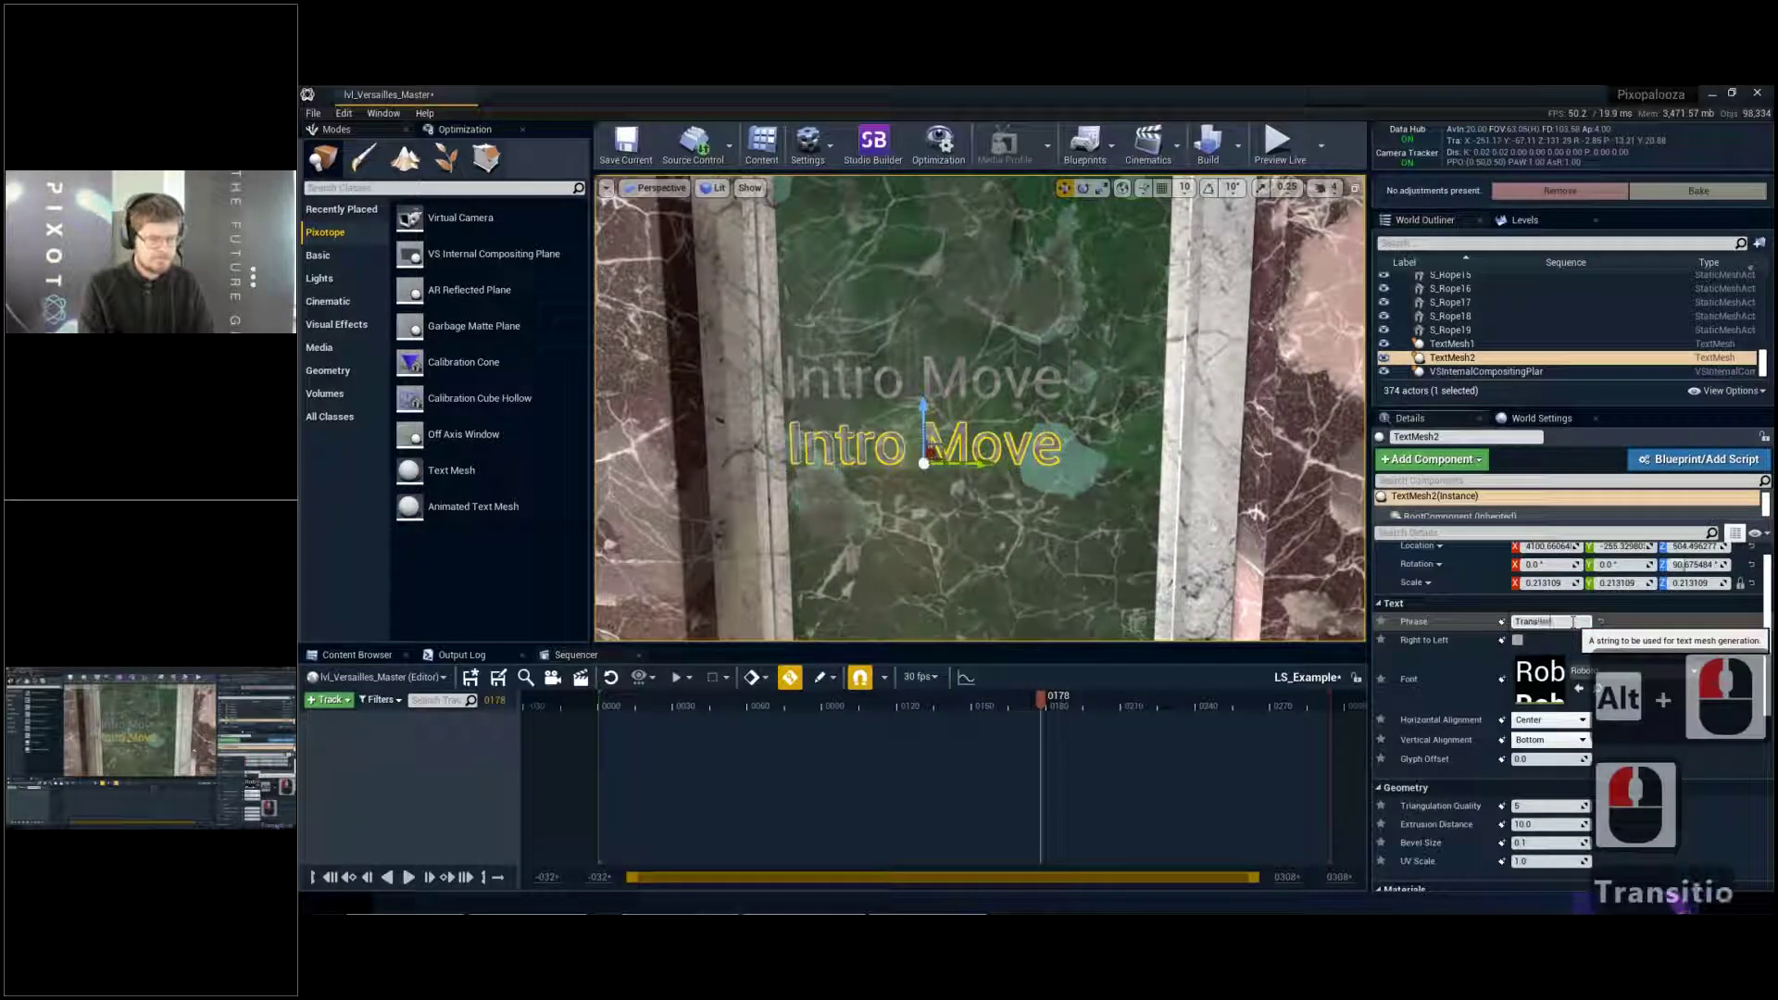
pyautogui.press('BackSpace')
pyautogui.write('n mo')
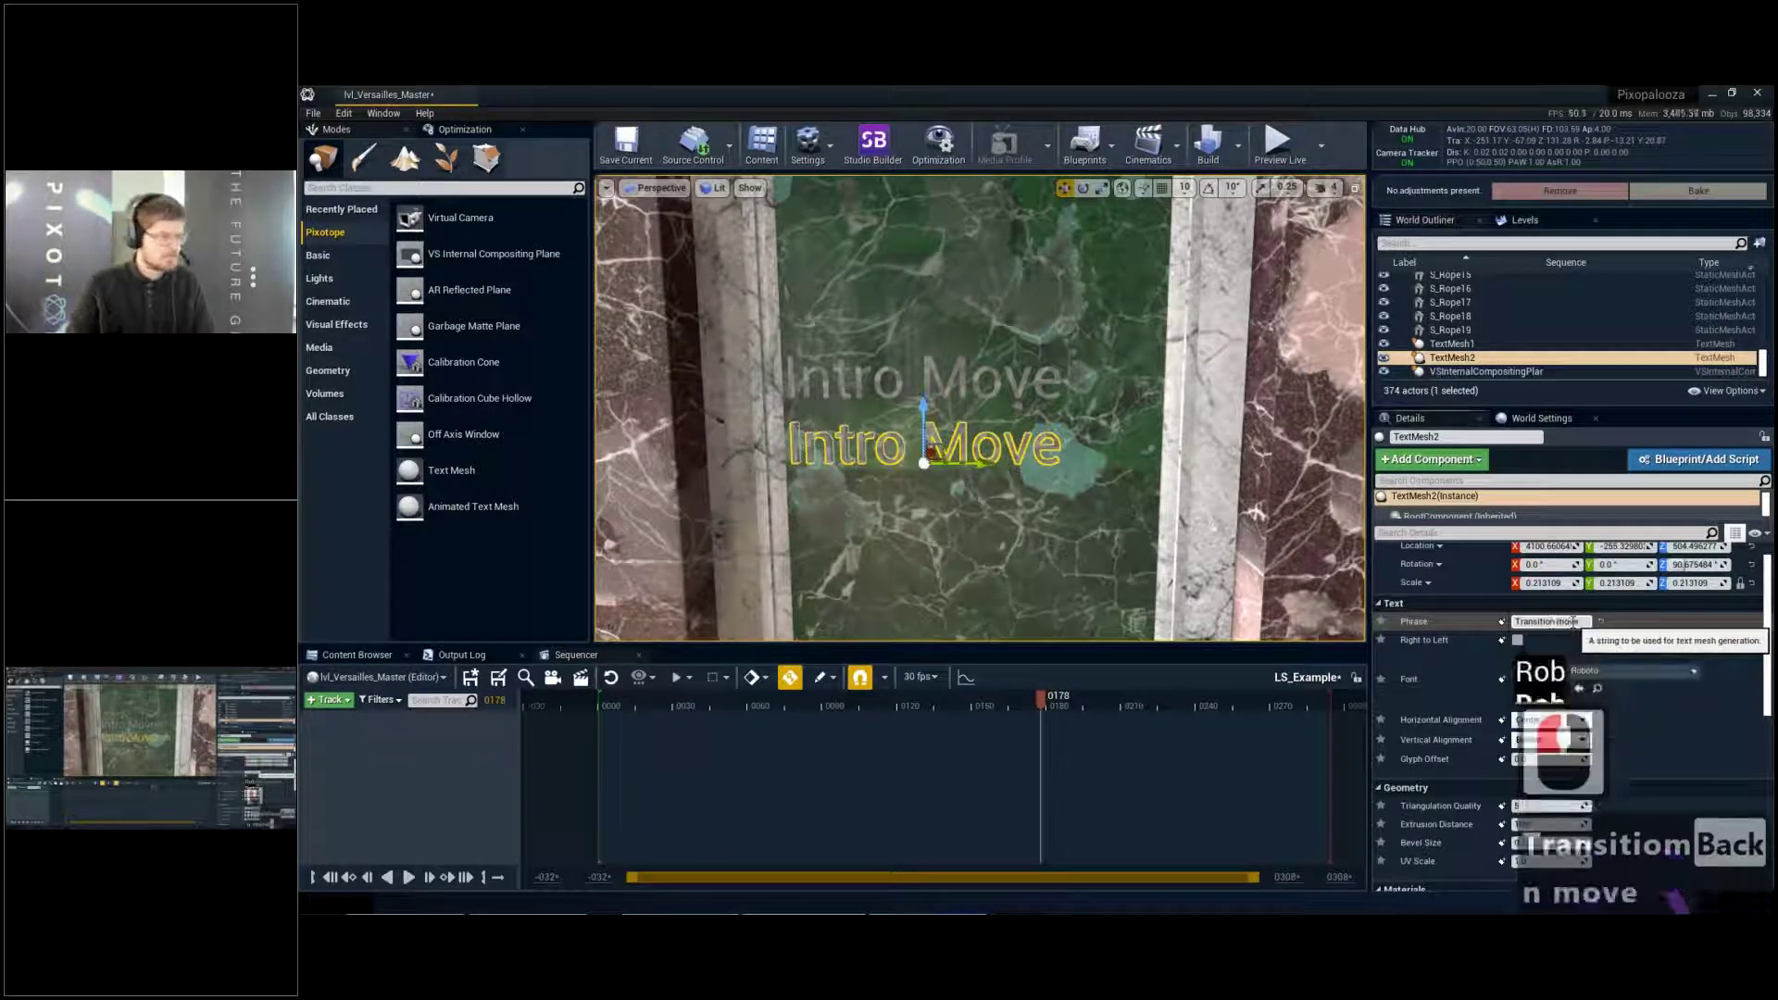
pyautogui.write('ve')
pyautogui.press('Return')
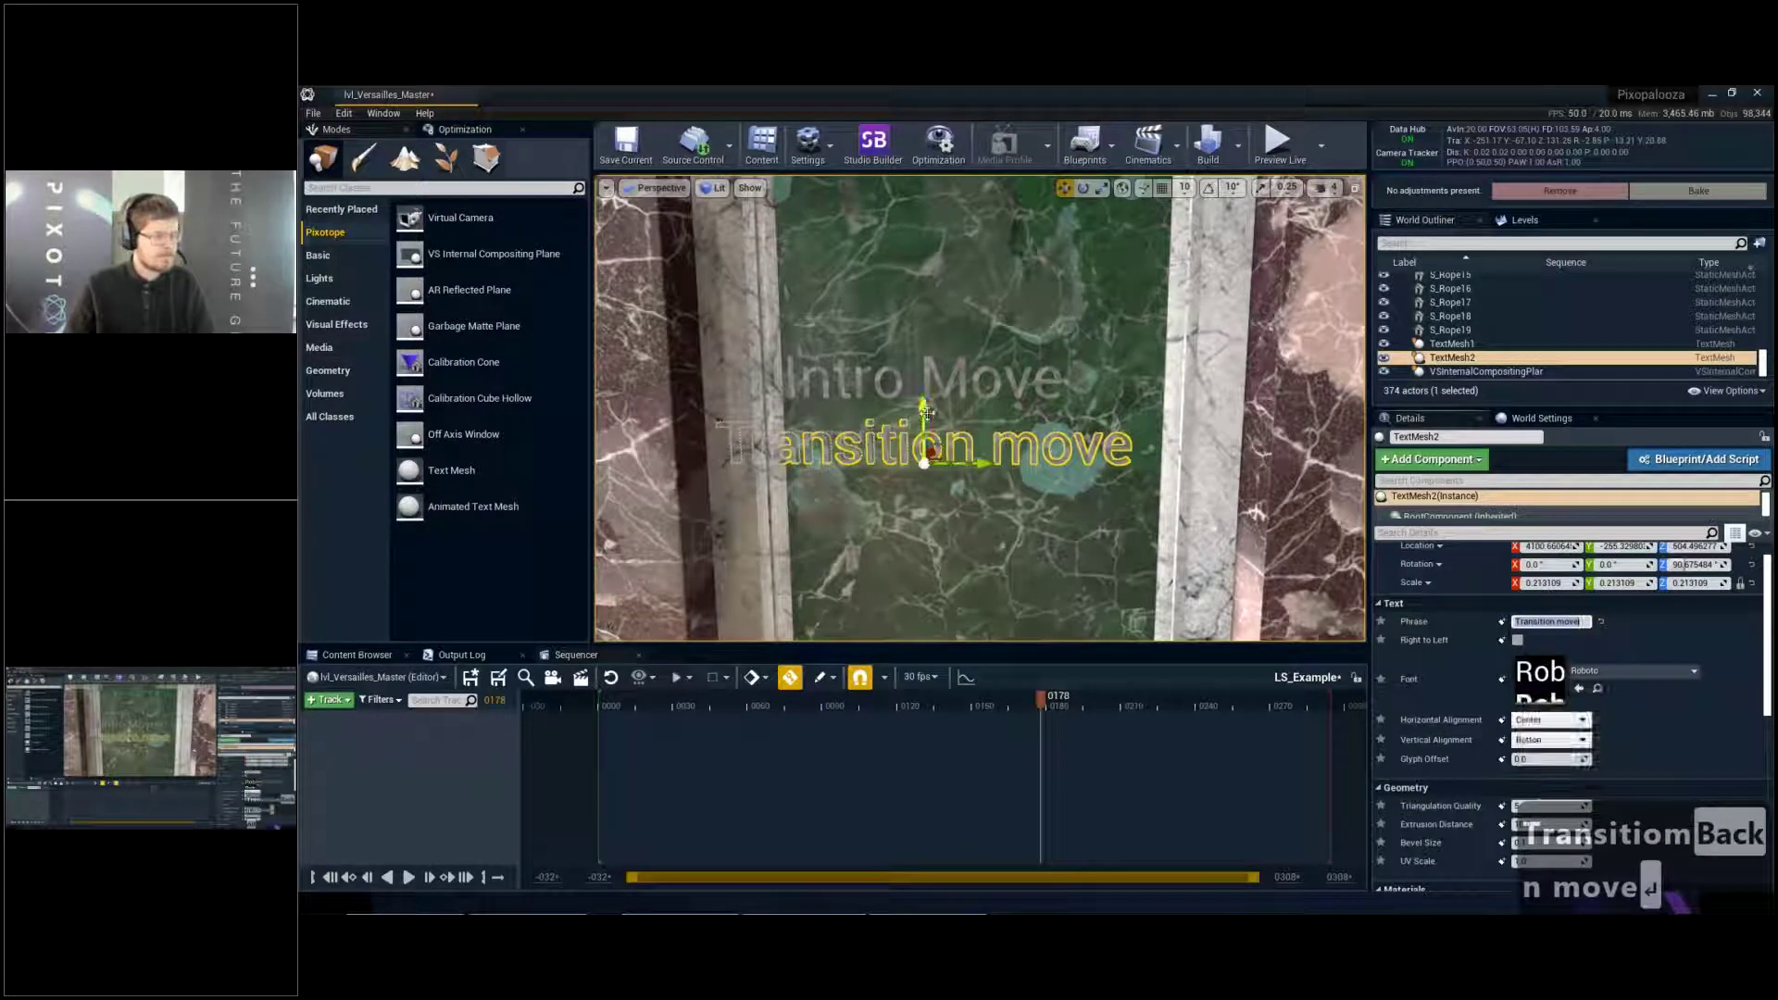
# Duplicate the "Transition move" text below it and set the copy's phrase to "Graph"
pyautogui.keyDown('alt'); pyautogui.moveTo(924, 412); pyautogui.dragTo(924, 470); pyautogui.keyUp('alt')
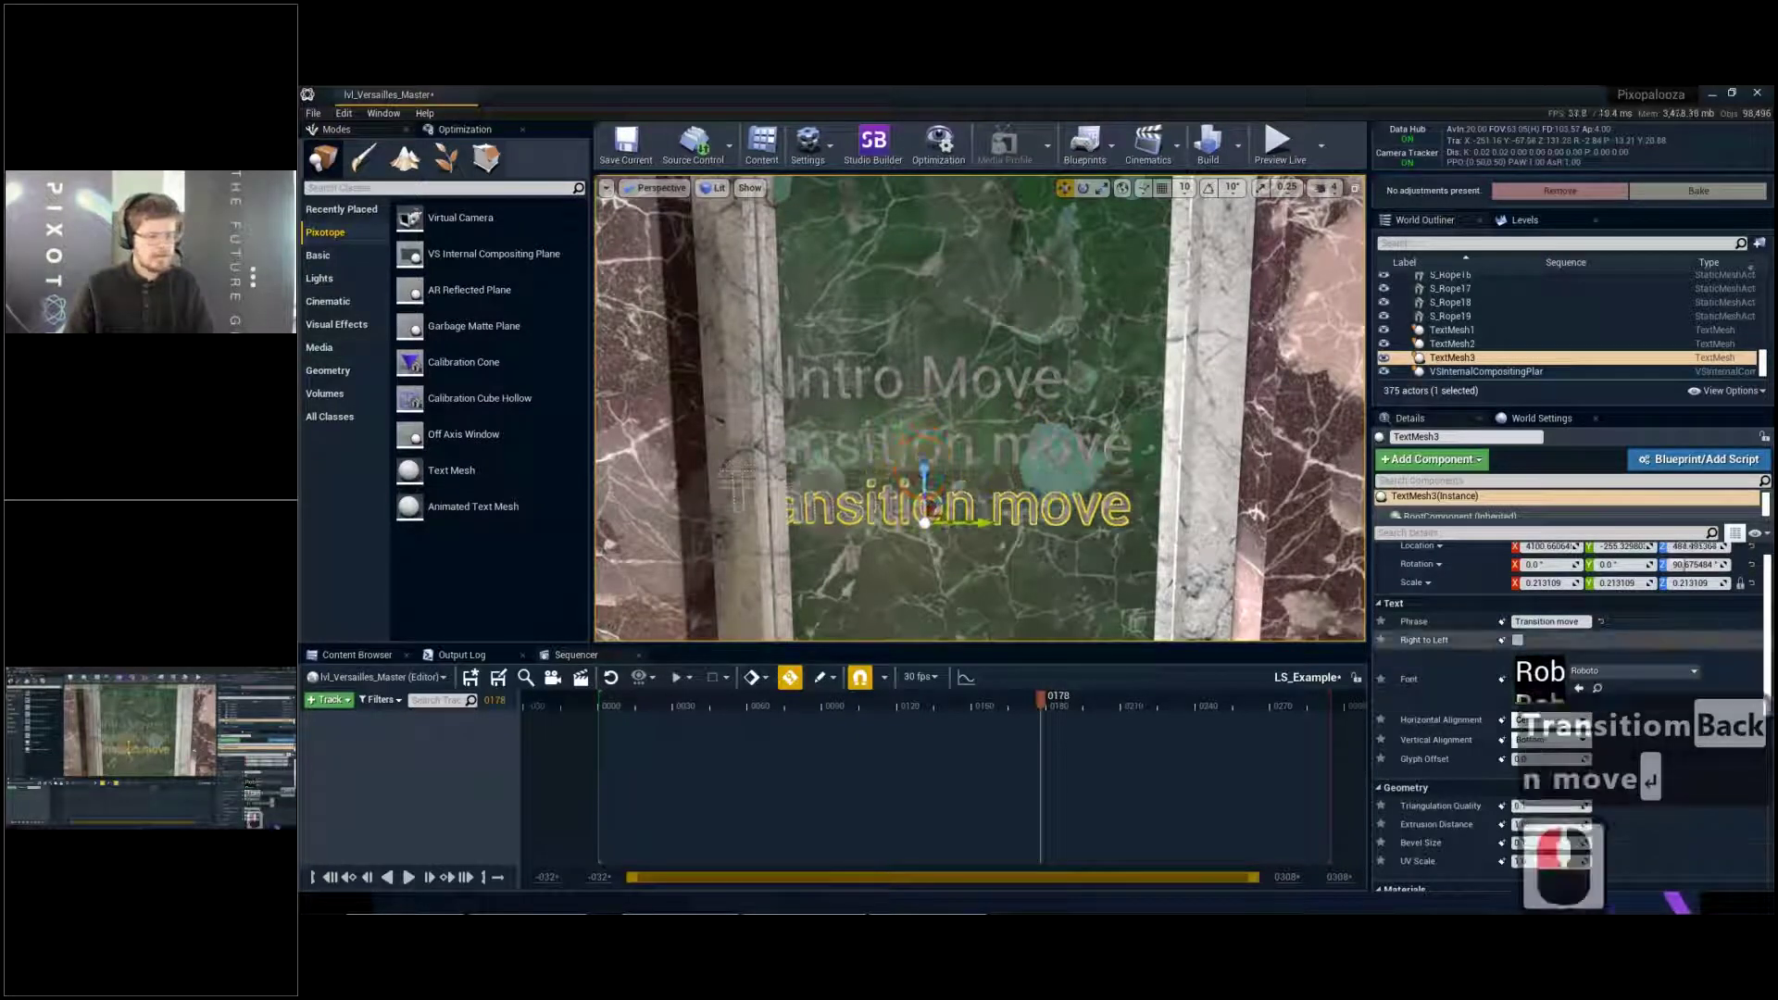
pyautogui.doubleClick(1575, 621)
pyautogui.write('Graph e')
pyautogui.press('BackSpace')
pyautogui.press('BackSpace')
pyautogui.press('Return')
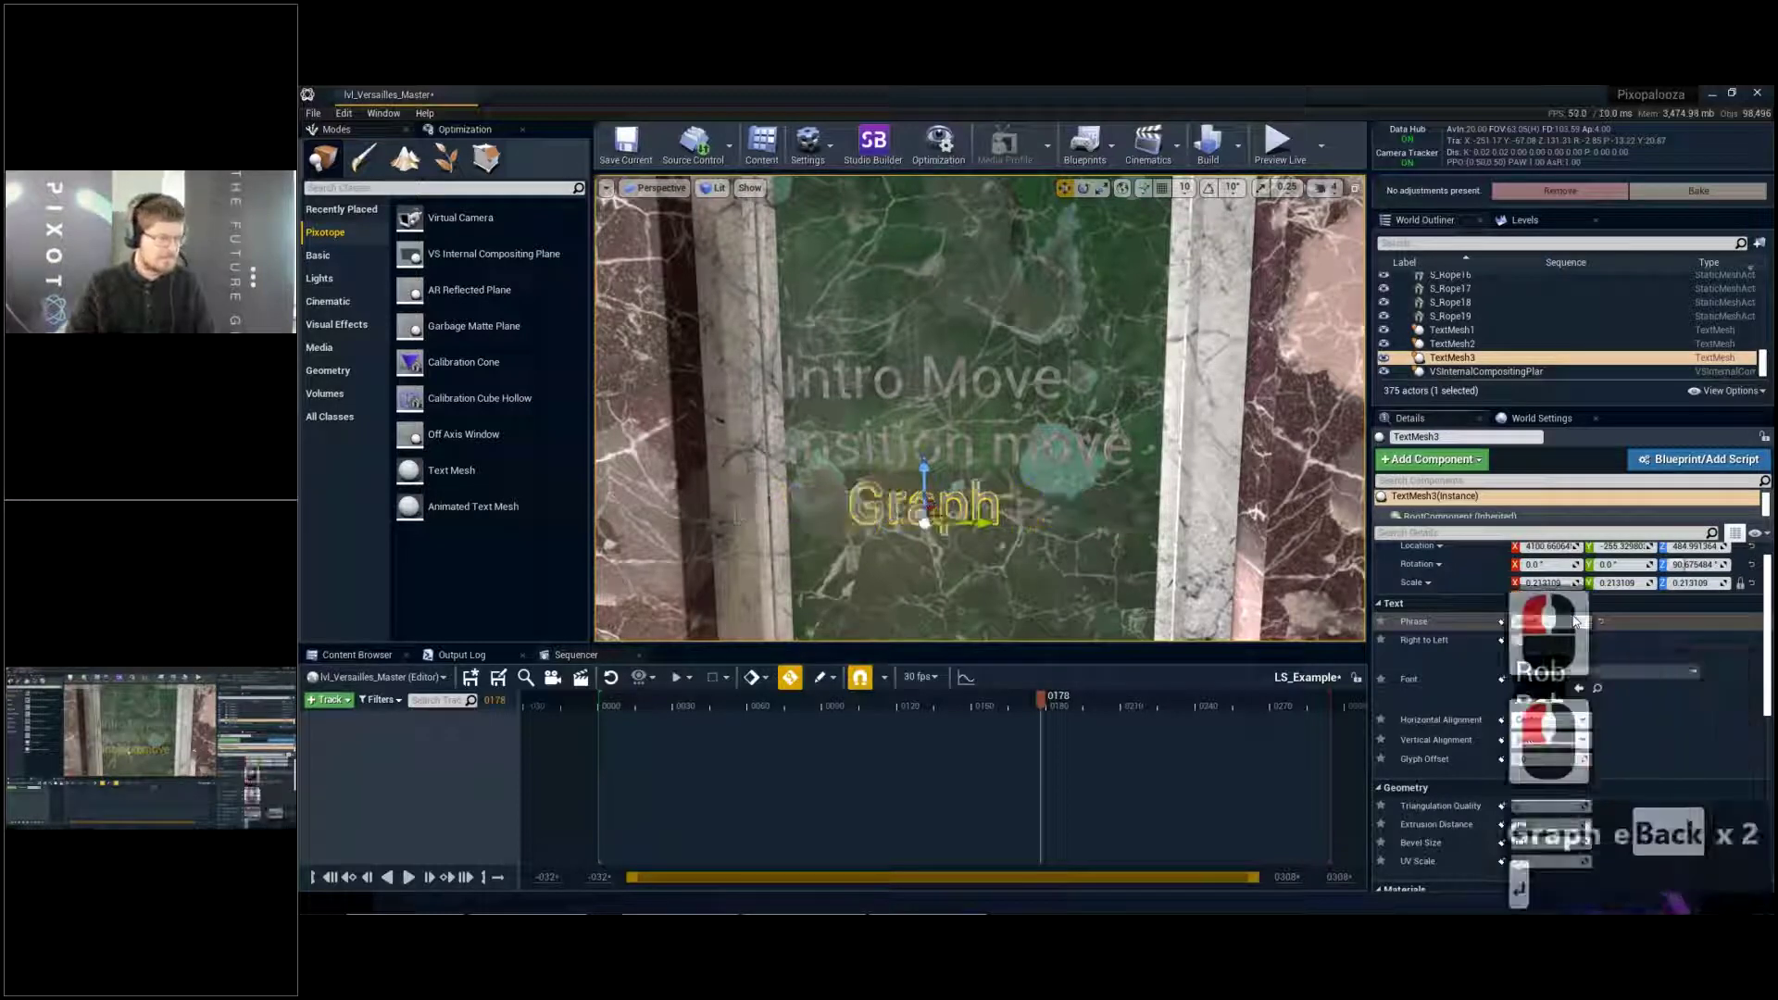
# Duplicate the "Graph" text below it and set the copy's phrase to "3dText"
pyautogui.keyDown('alt'); pyautogui.moveTo(924, 481); pyautogui.dragTo(924, 535); pyautogui.keyUp('alt')
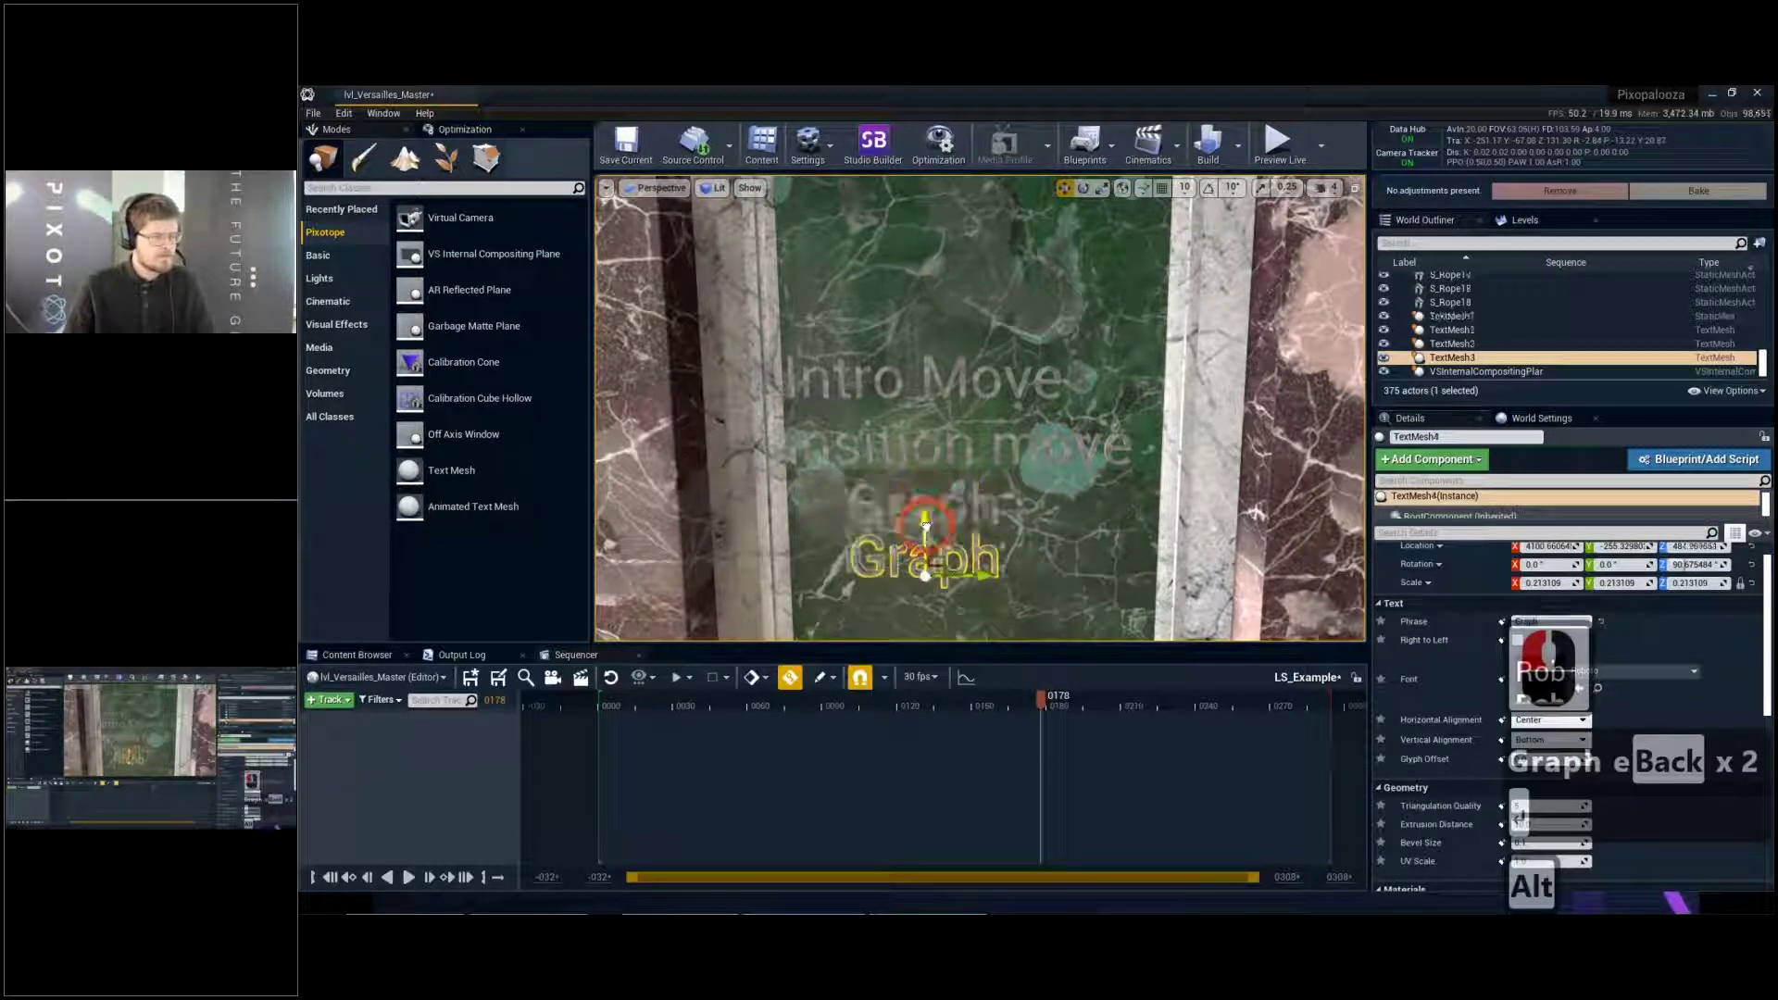
pyautogui.click(1567, 621)
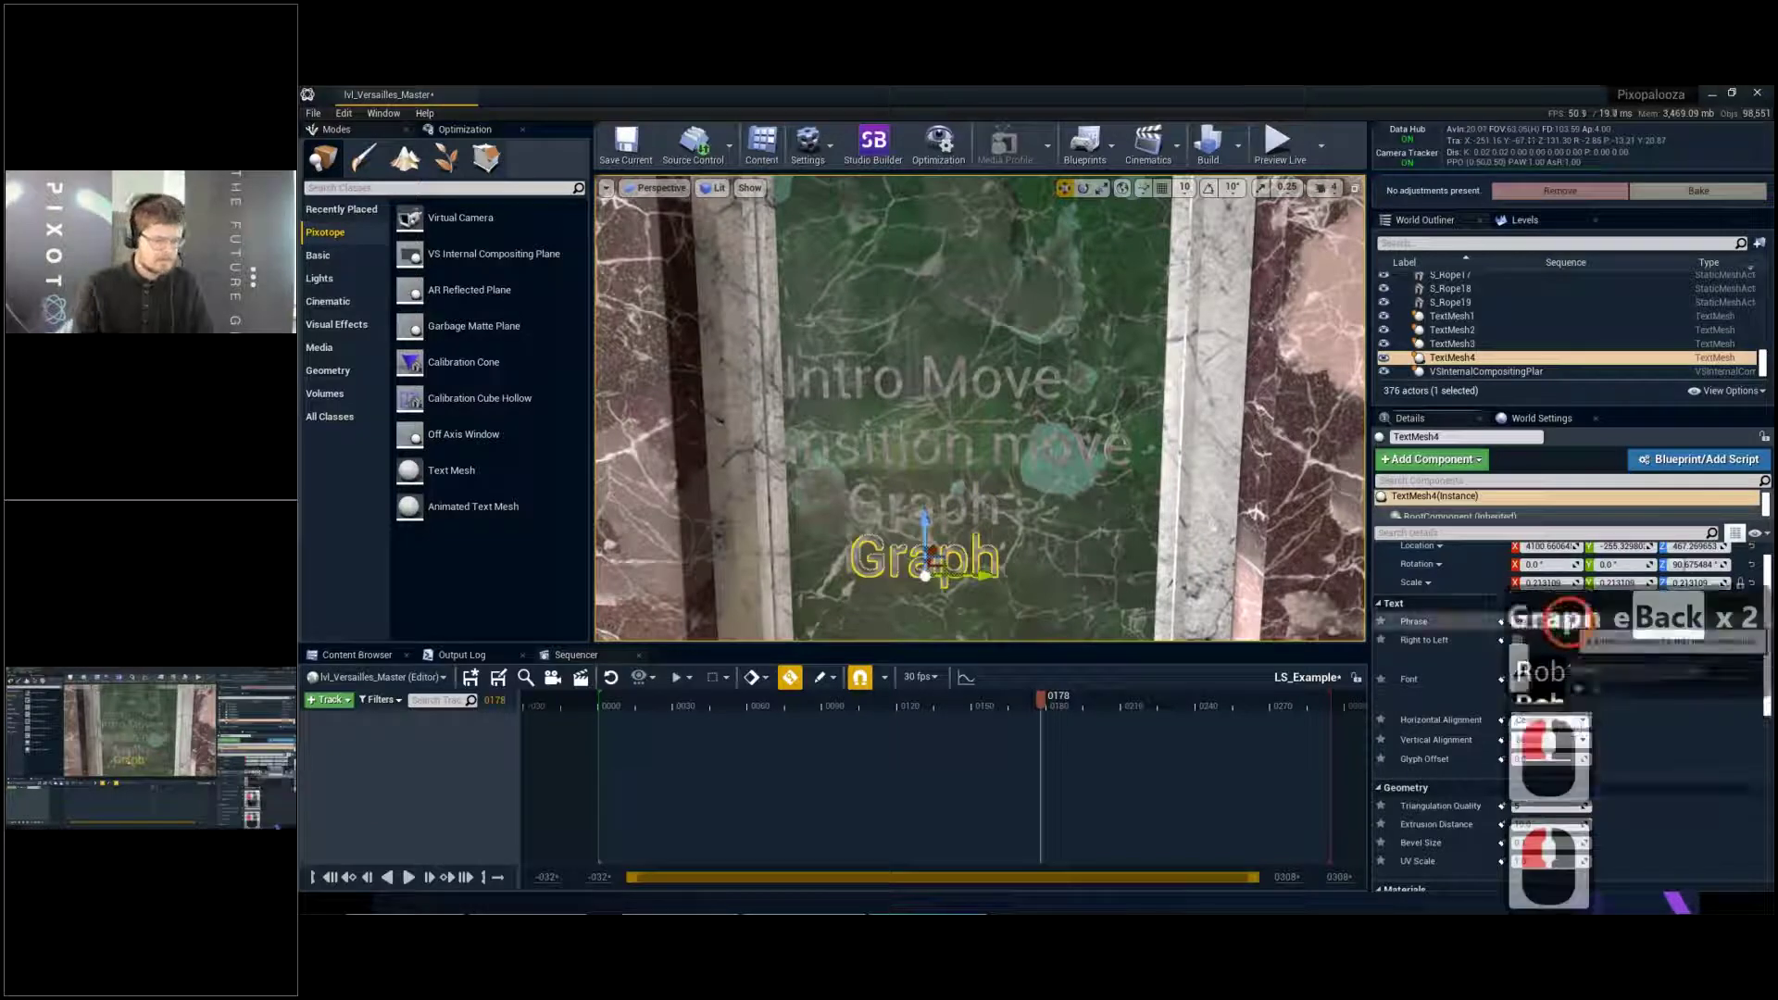
pyautogui.hotkey('ctrl', 'a')
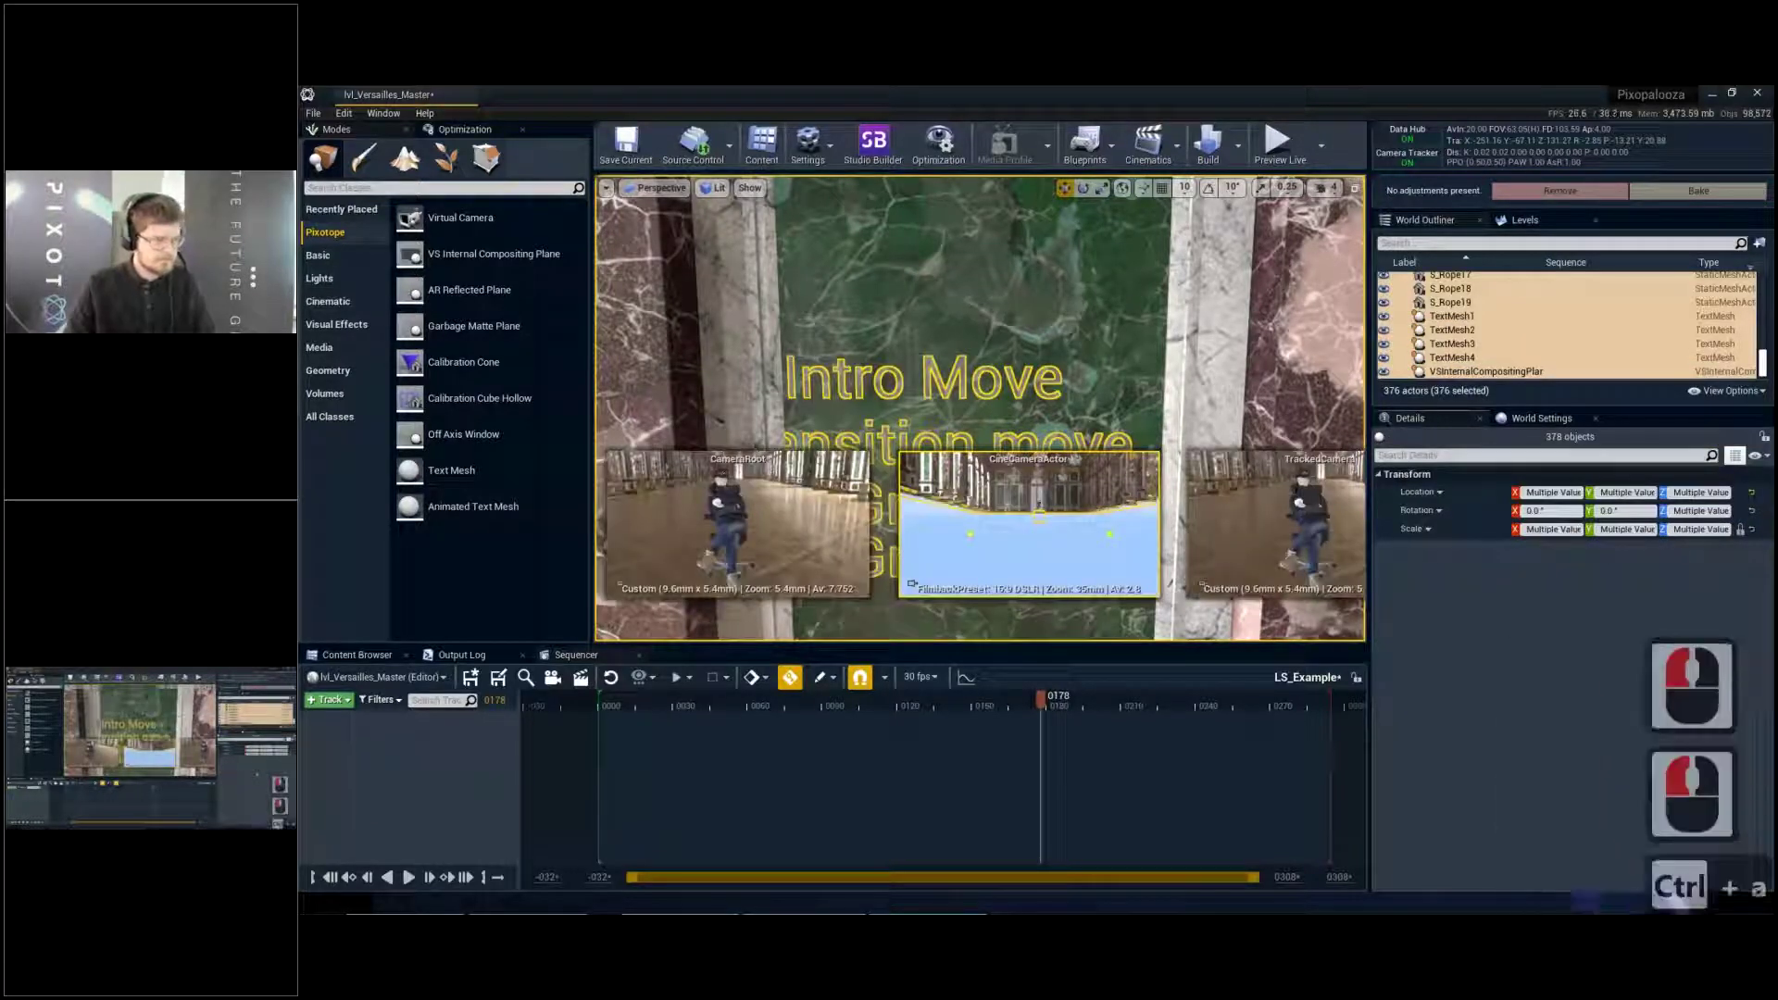
pyautogui.click(936, 533)
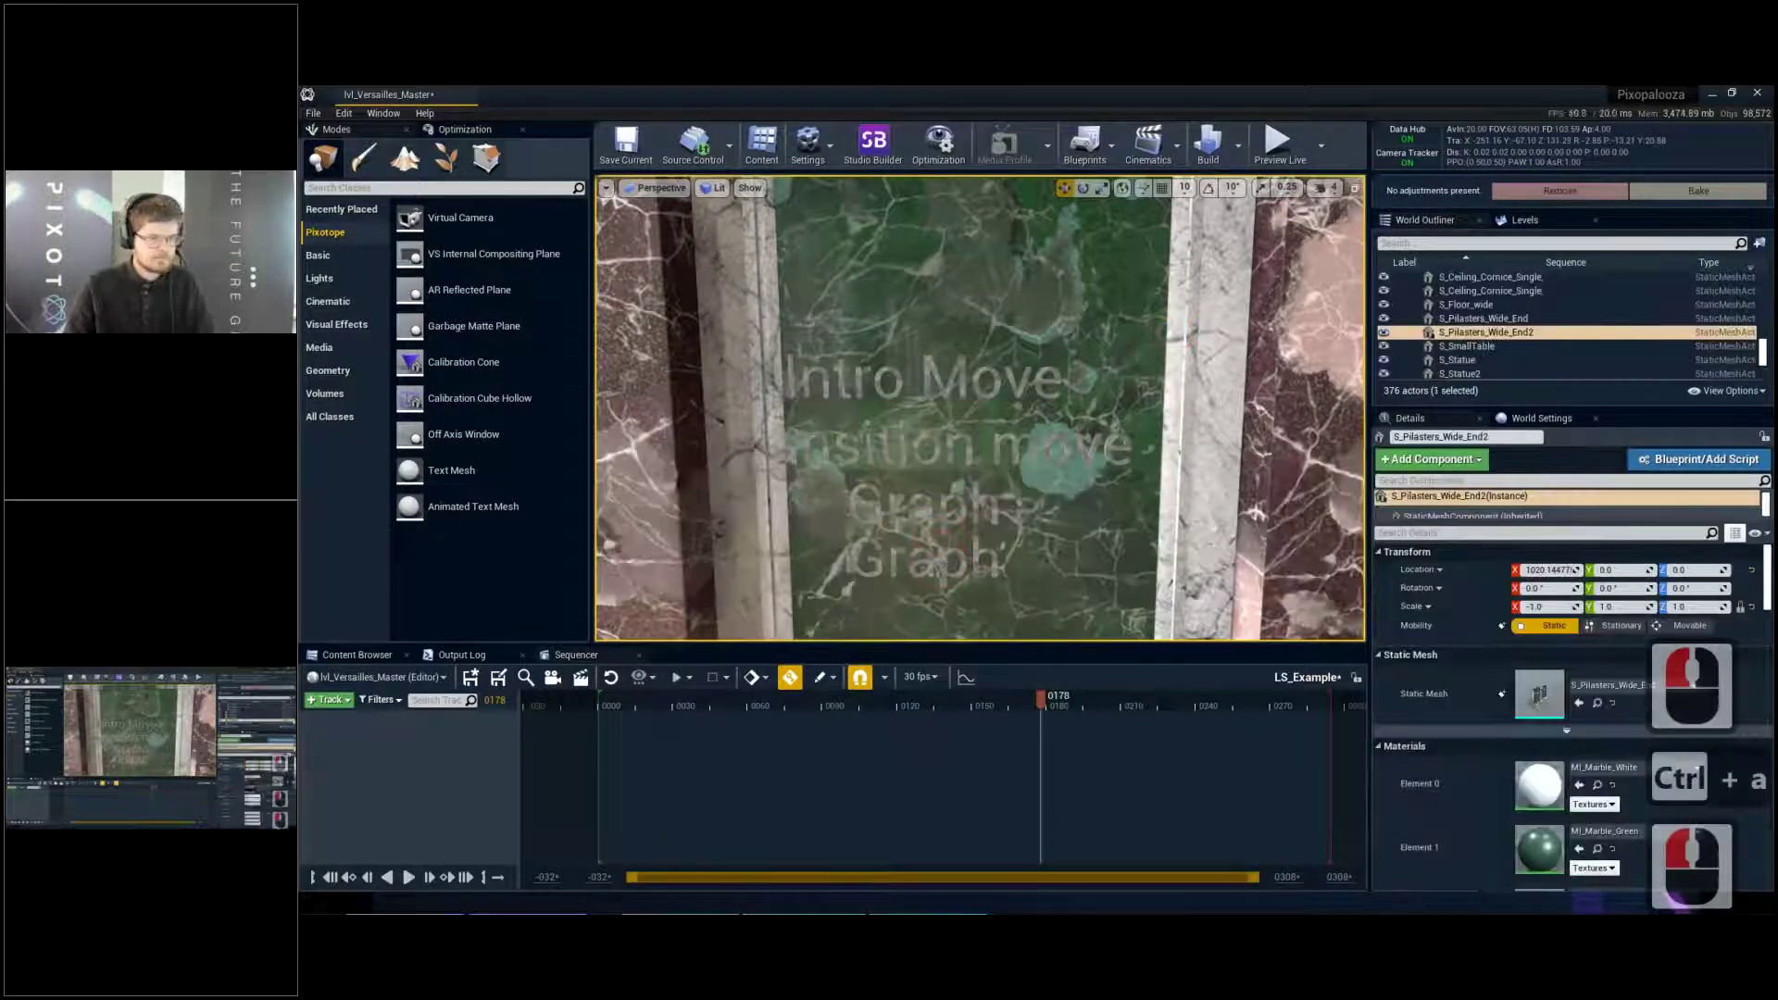
pyautogui.click(926, 556)
pyautogui.click(1568, 646)
pyautogui.write('3')
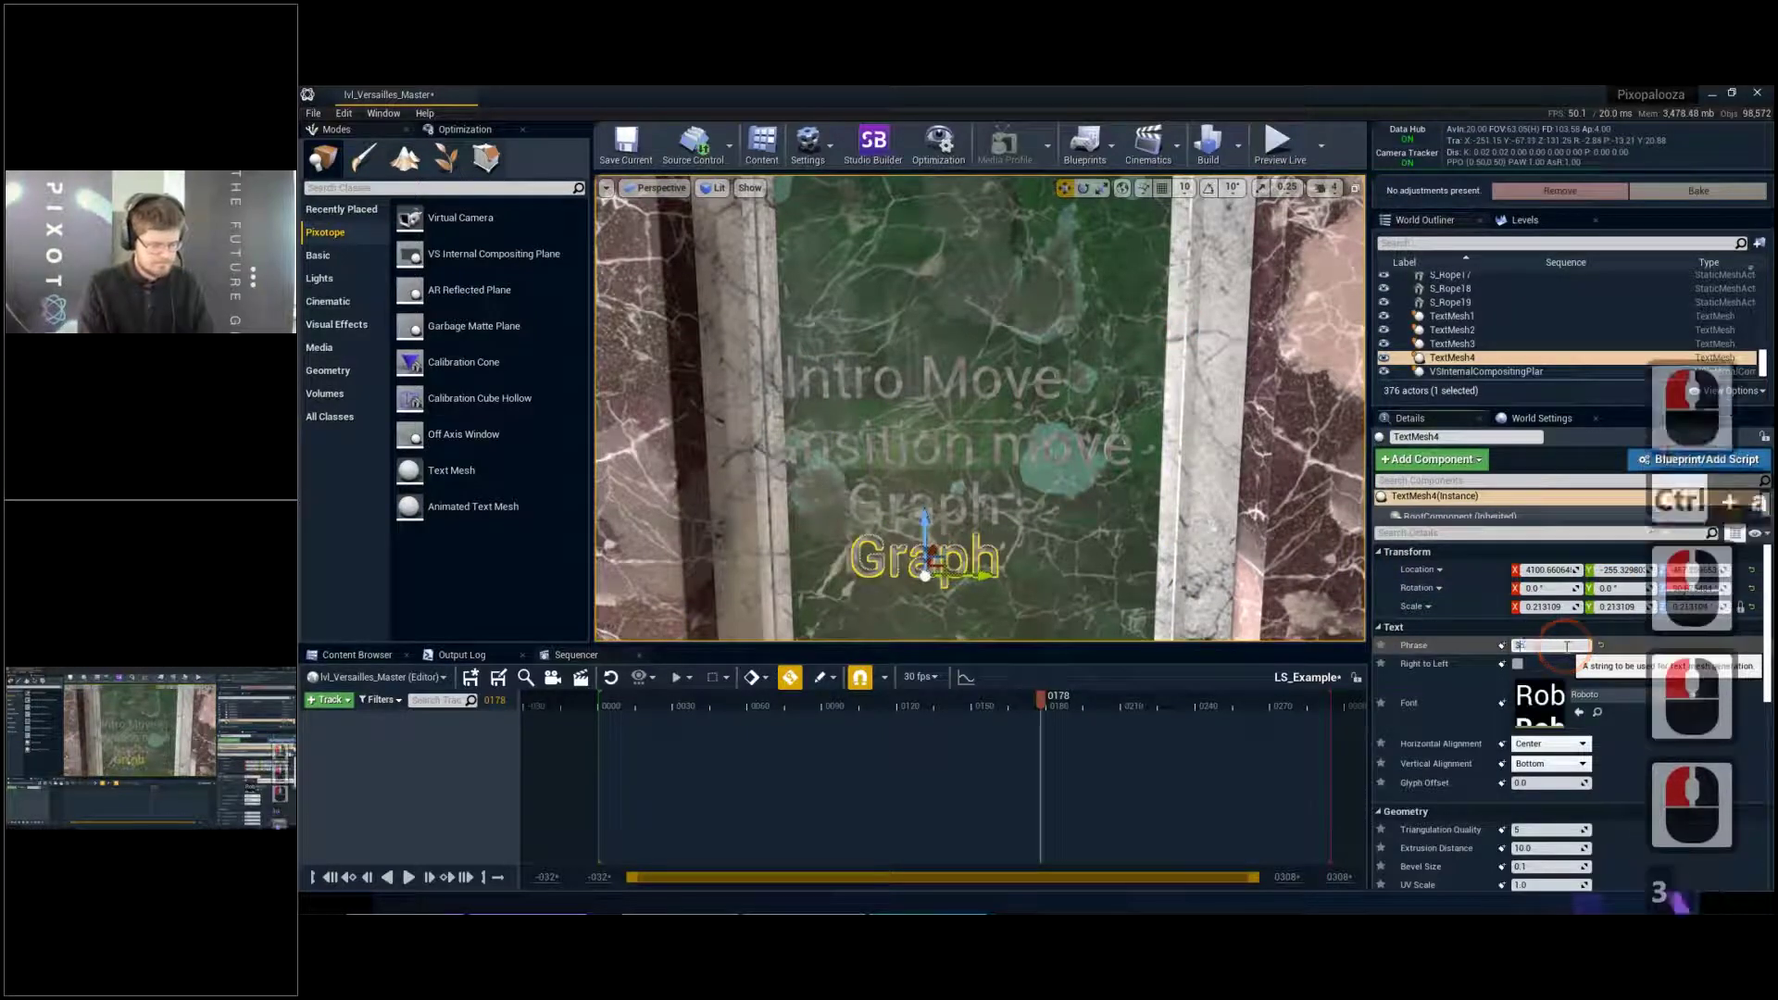
pyautogui.write('dText')
pyautogui.press('Return')
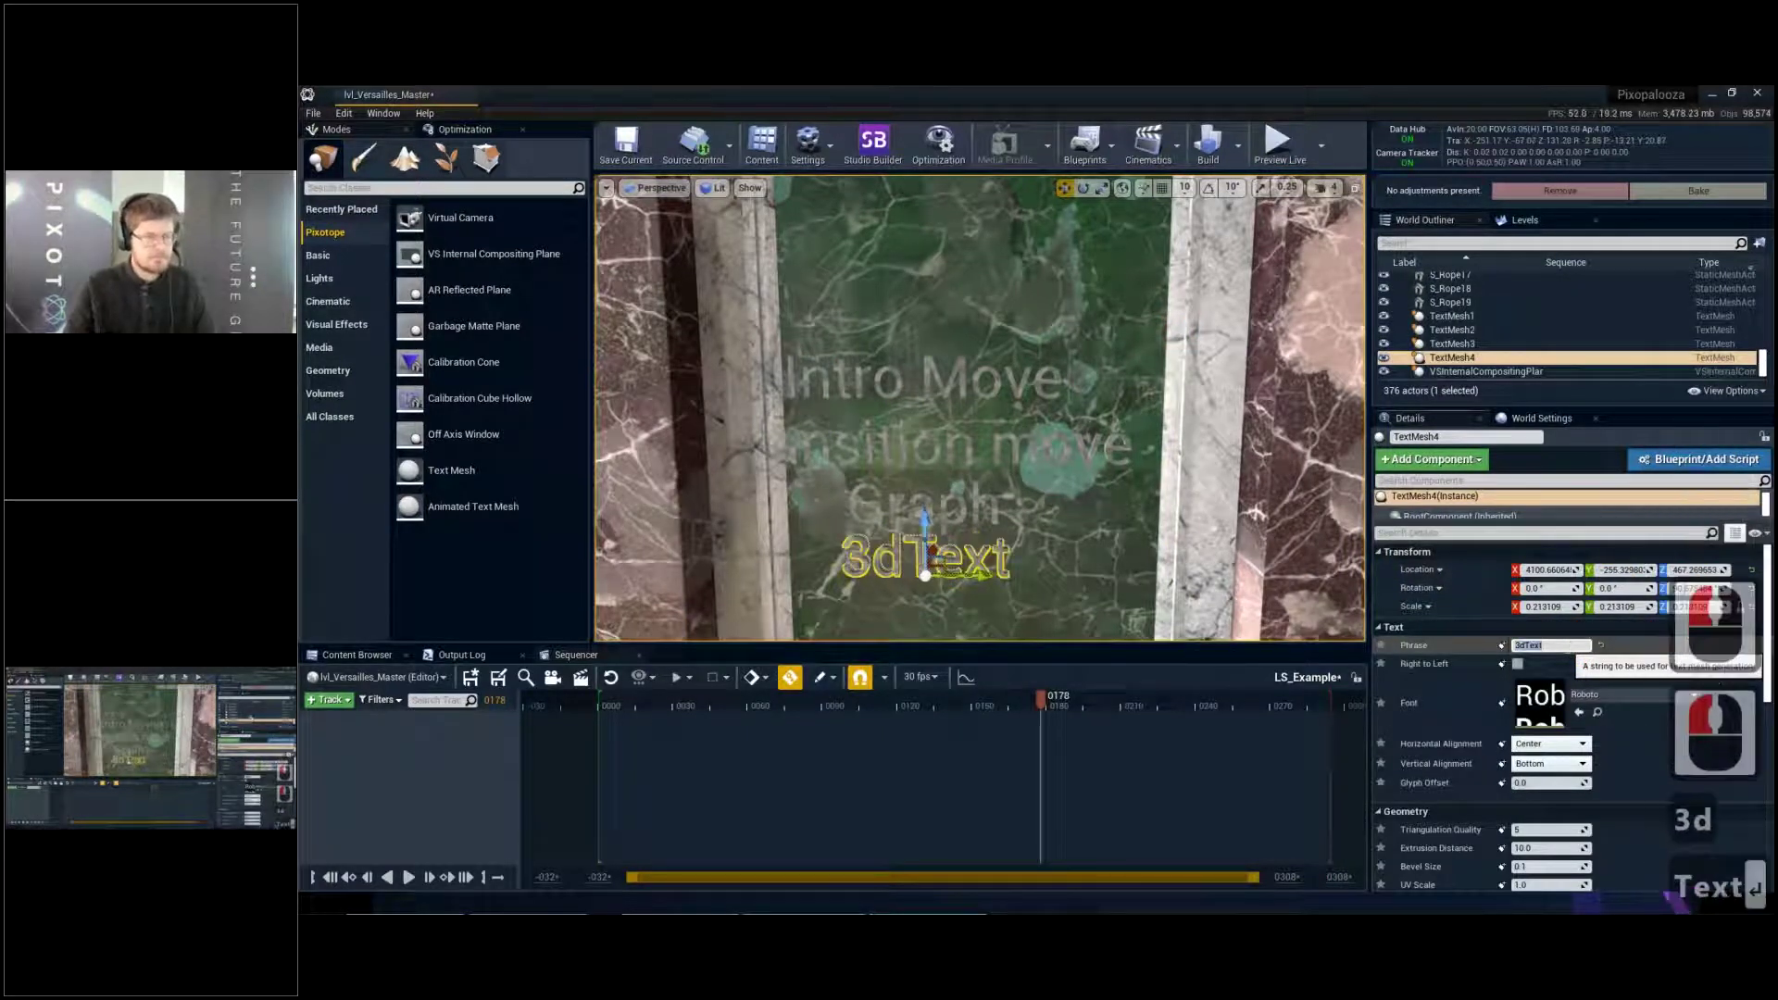
# Select TextMesh1 through TextMesh4 and adjust them as a group on the marble panel, then clear the selection
pyautogui.click(1501, 330)
pyautogui.click(1487, 315)
pyautogui.keyDown('shift'); pyautogui.click(1475, 357); pyautogui.keyUp('shift')
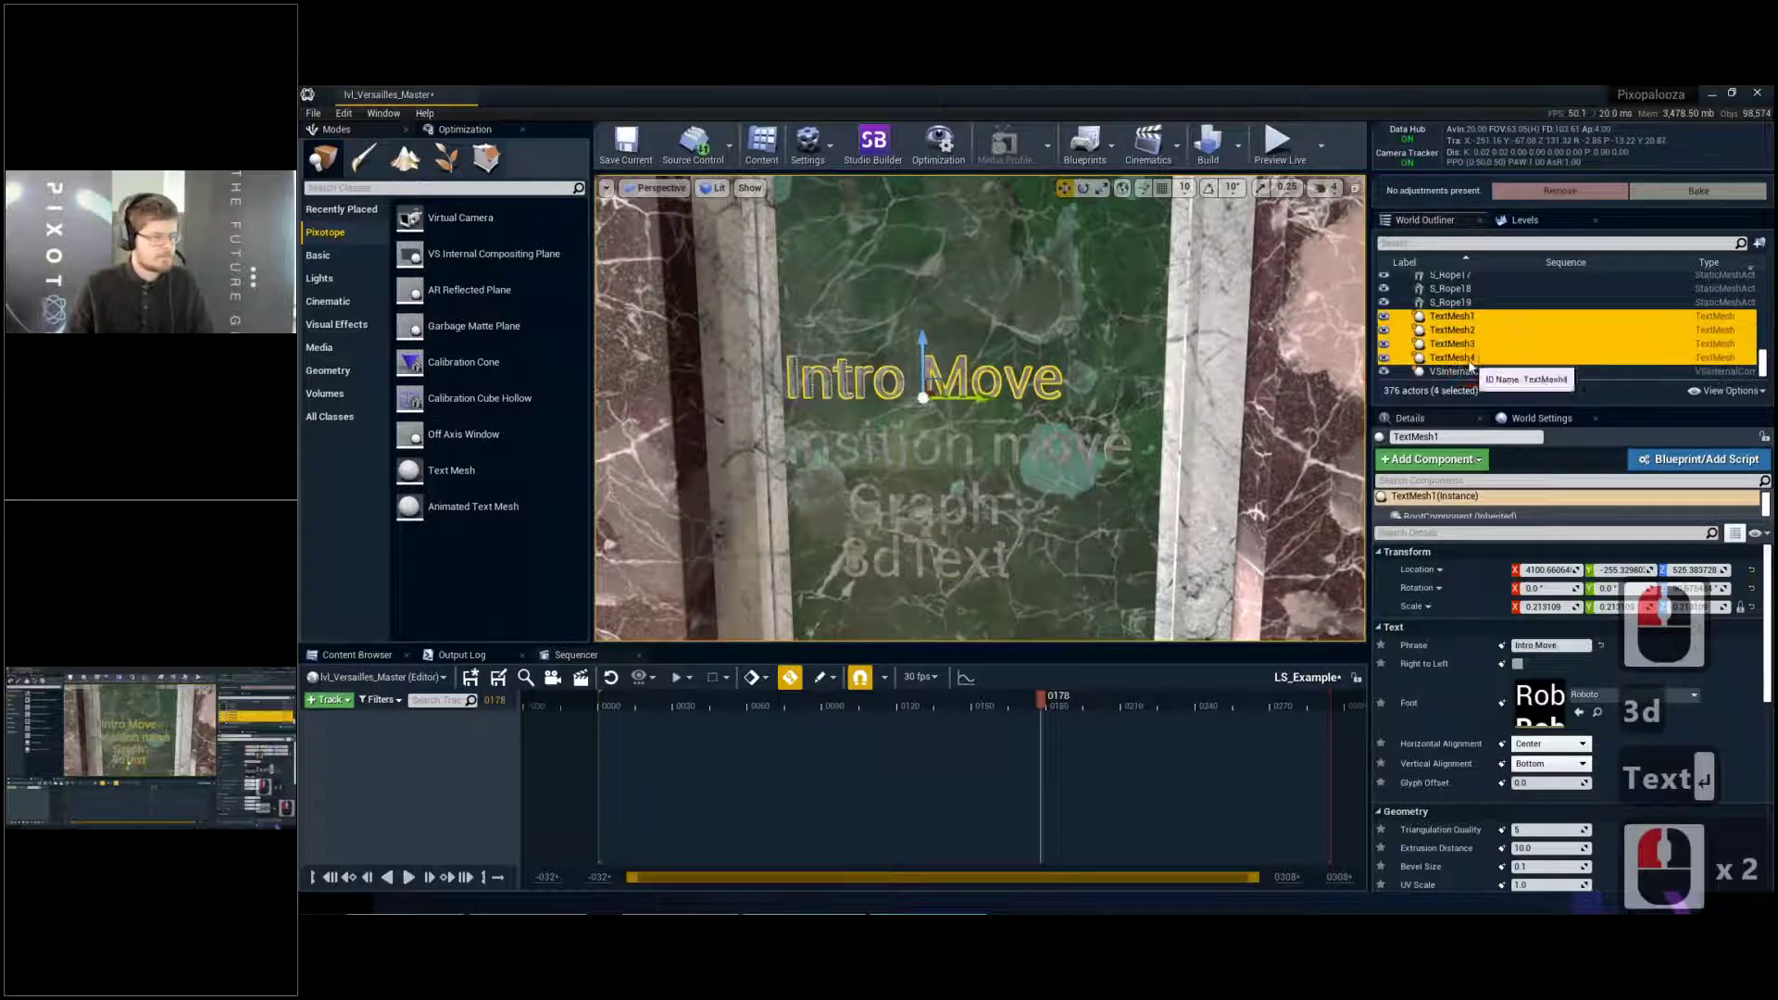
pyautogui.moveTo(881, 508); pyautogui.dragTo(856, 413, button='right')
pyautogui.press('r')
pyautogui.press('d')
pyautogui.press('s')
pyautogui.press('w')
pyautogui.moveTo(927, 411); pyautogui.dragTo(903, 416)
pyautogui.press('Escape')
# Fly back through the hall to view the seated presenter in the scene
pyautogui.moveTo(1040, 415); pyautogui.dragTo(530, 535, button='right')
pyautogui.press('a')
pyautogui.press('q')
pyautogui.press('w')
pyautogui.press('w')
pyautogui.press('a')
pyautogui.press('w')
pyautogui.moveTo(1204, 477); pyautogui.dragTo(1158, 495, button='right')
pyautogui.press('q')
pyautogui.press('q')
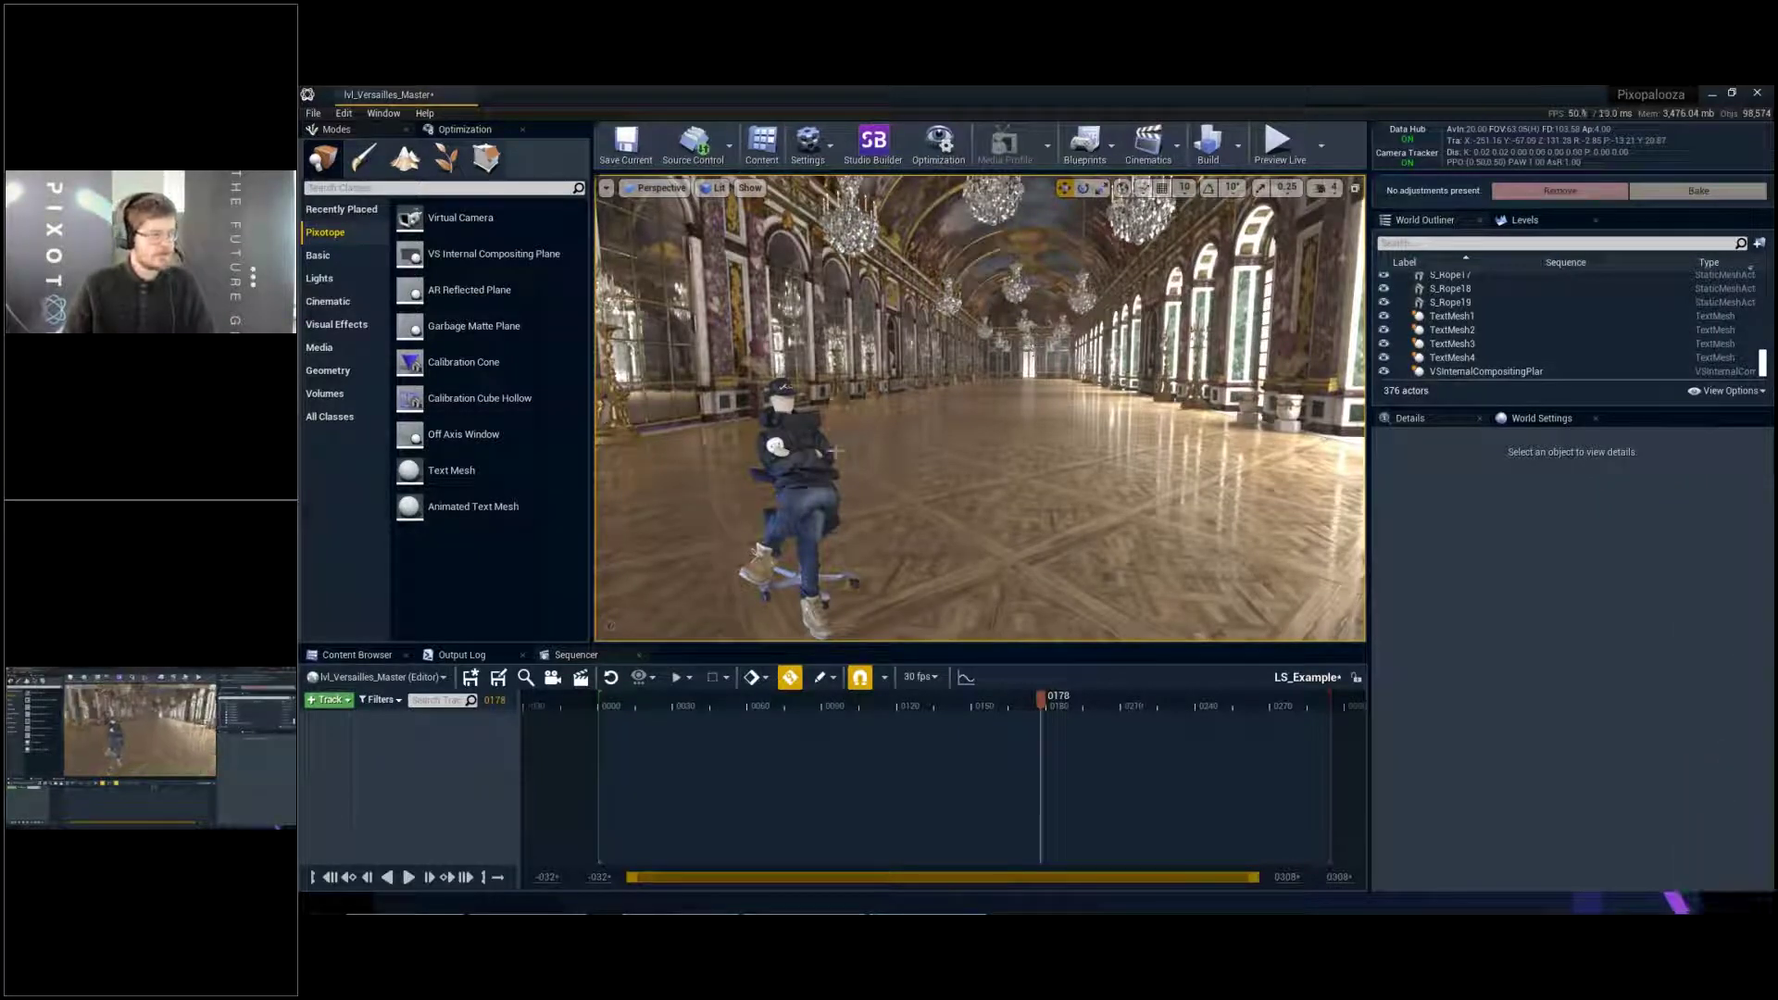
# Place a Pixotope Virtual Camera on the floor in front of the arched window at the hall's end
pyautogui.rightClick(793, 534)
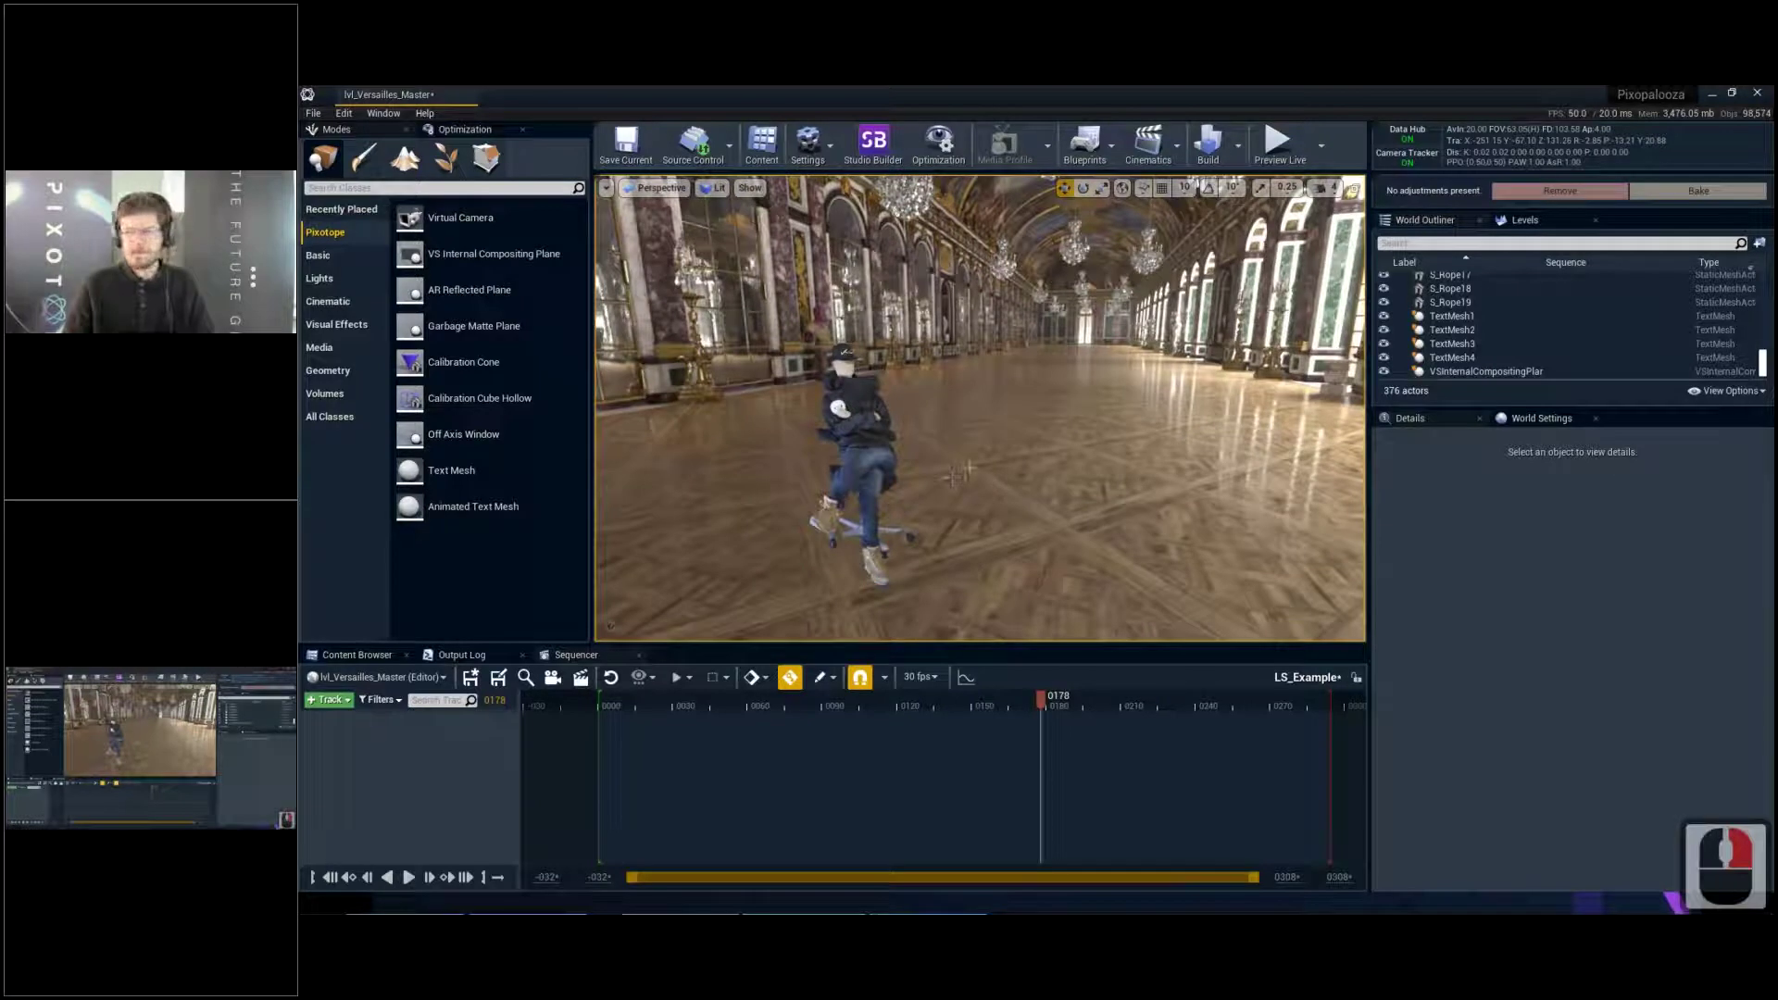
pyautogui.press('w')
pyautogui.moveTo(1050, 411); pyautogui.dragTo(1140, 352, button='right')
pyautogui.press('e')
pyautogui.scroll(4, 1050, 411)
pyautogui.scroll(1, 980, 407)
pyautogui.moveTo(980, 407); pyautogui.dragTo(979, 407, button='right')
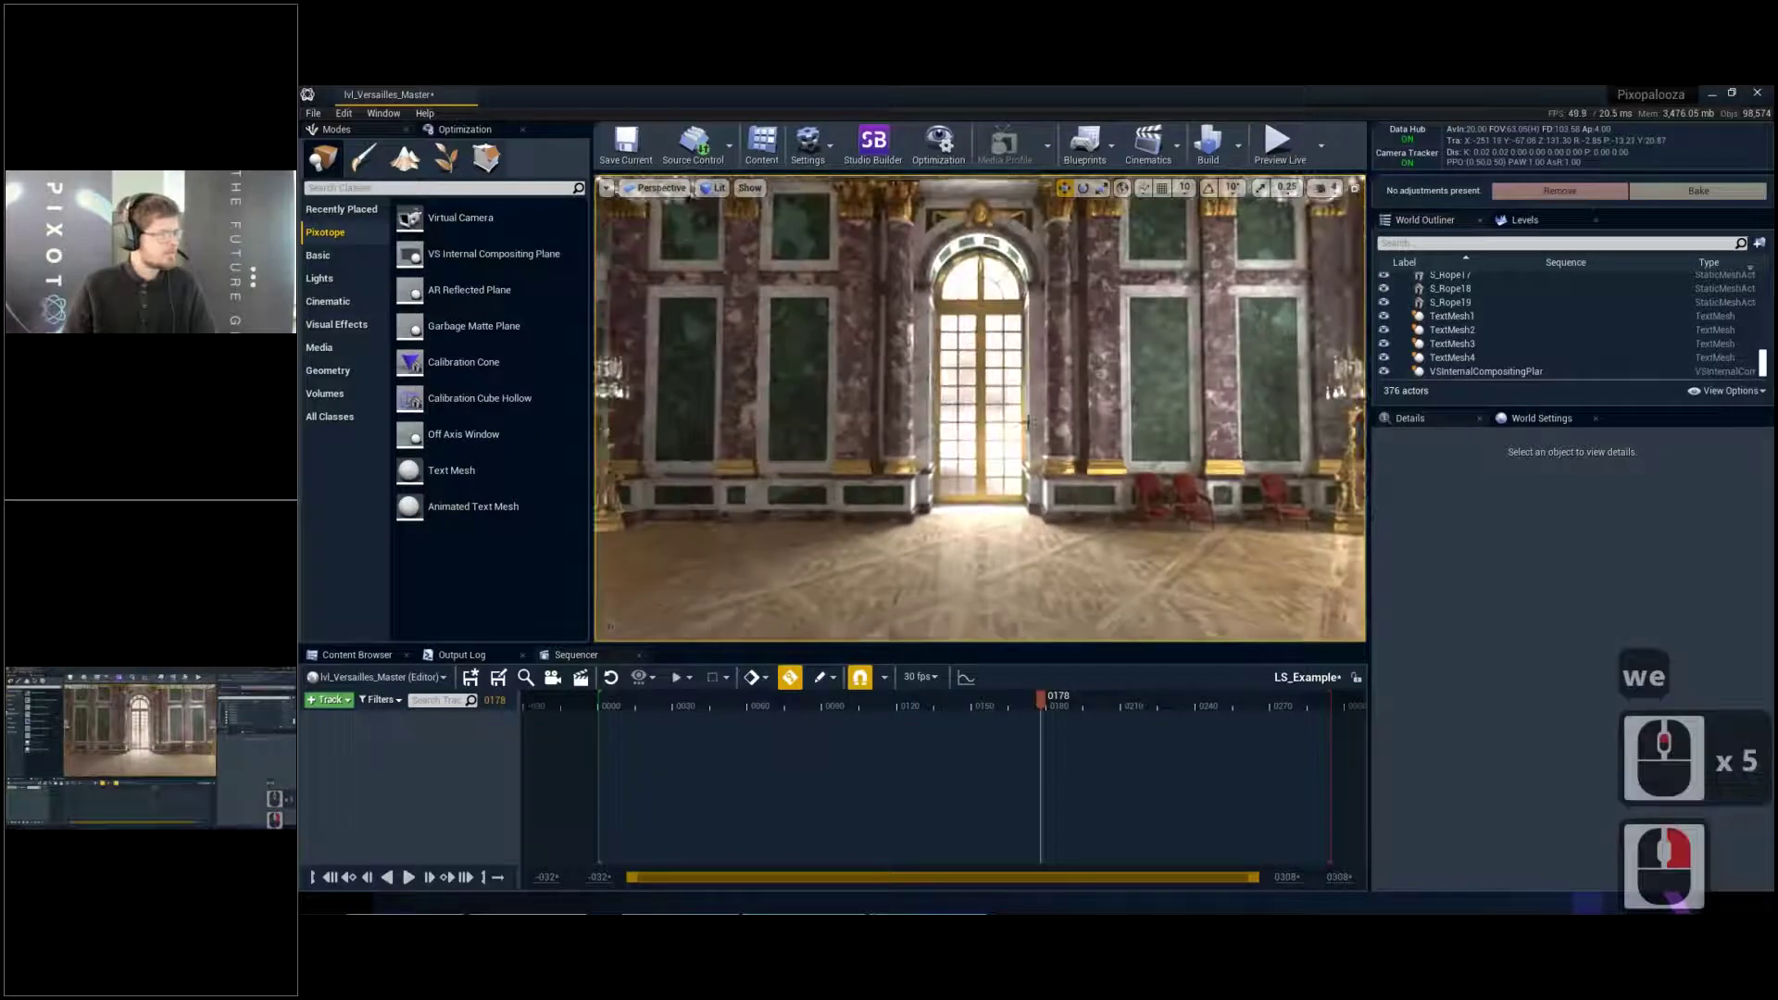
pyautogui.click(341, 237)
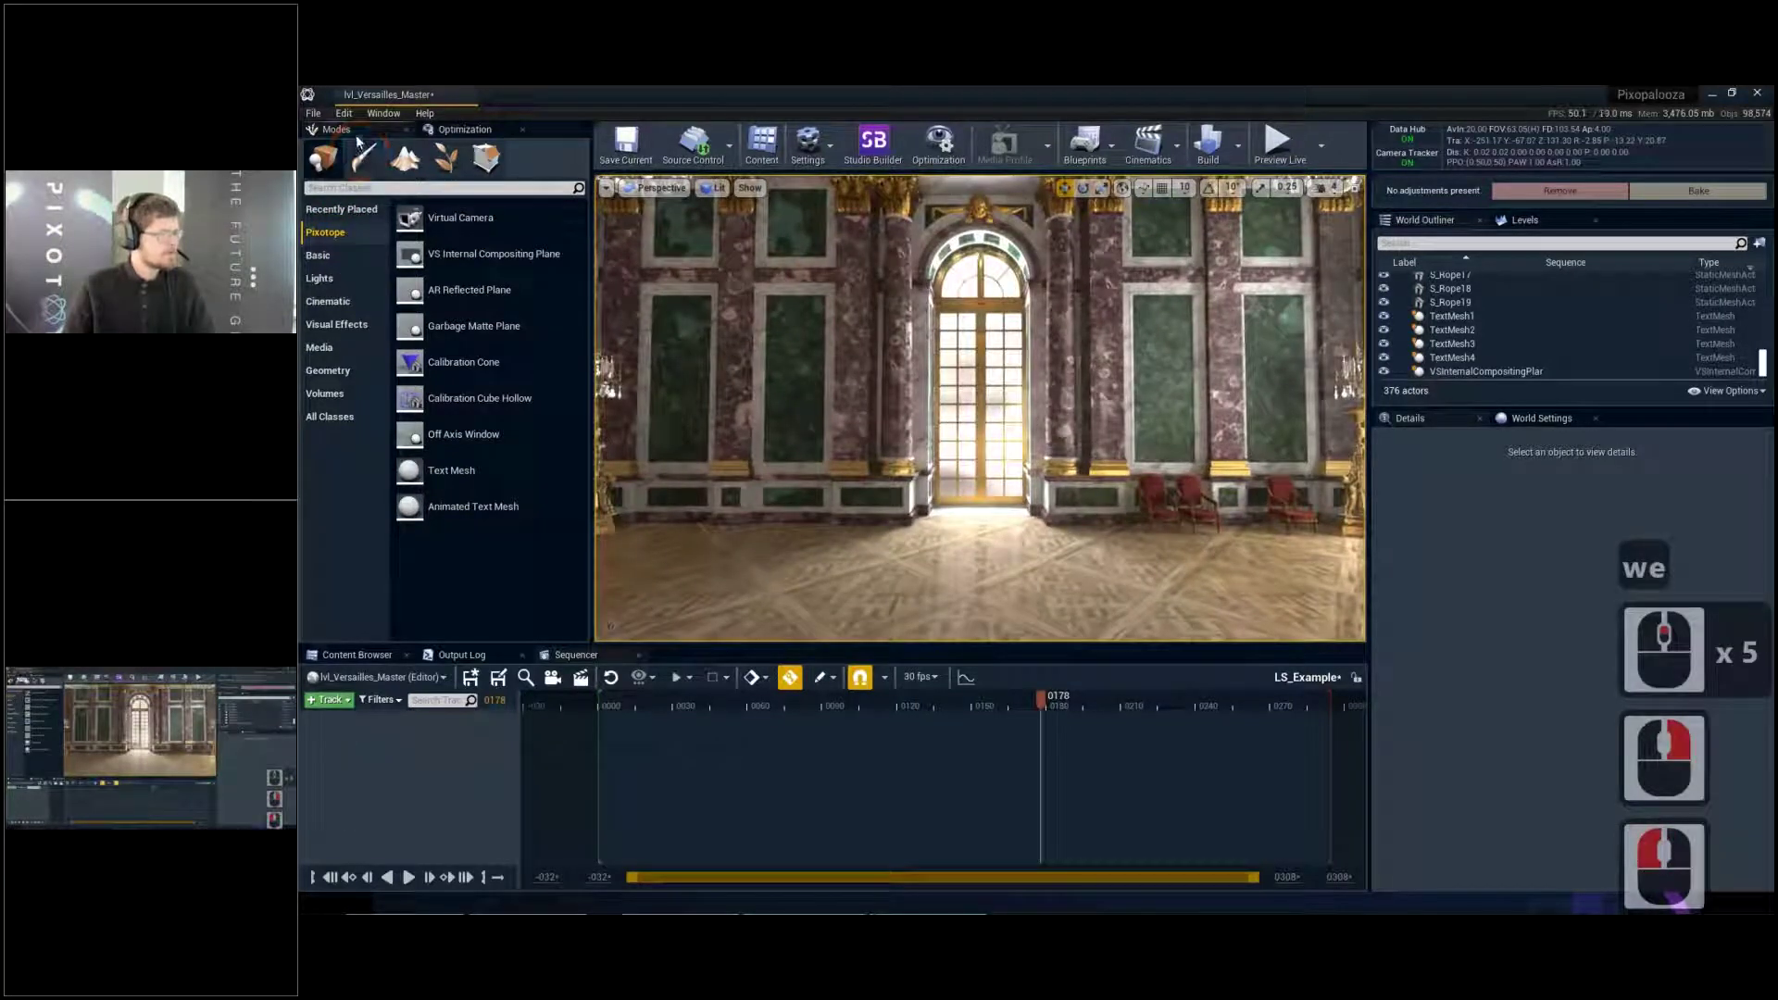
pyautogui.moveTo(437, 219); pyautogui.dragTo(1009, 523)
# Raise the virtual camera to chandelier height near the arched window, looking down the length of the hall
pyautogui.moveTo(1009, 523); pyautogui.dragTo(989, 479, button='right')
pyautogui.press('d')
pyautogui.press('d')
pyautogui.moveTo(956, 483); pyautogui.dragTo(941, 215)
pyautogui.press('e')
pyautogui.press('w')
pyautogui.moveTo(932, 313); pyautogui.dragTo(932, 330, button='right')
pyautogui.press('s')
pyautogui.press('e')
pyautogui.press('e')
pyautogui.press('a')
pyautogui.moveTo(977, 447); pyautogui.dragTo(1056, 257)
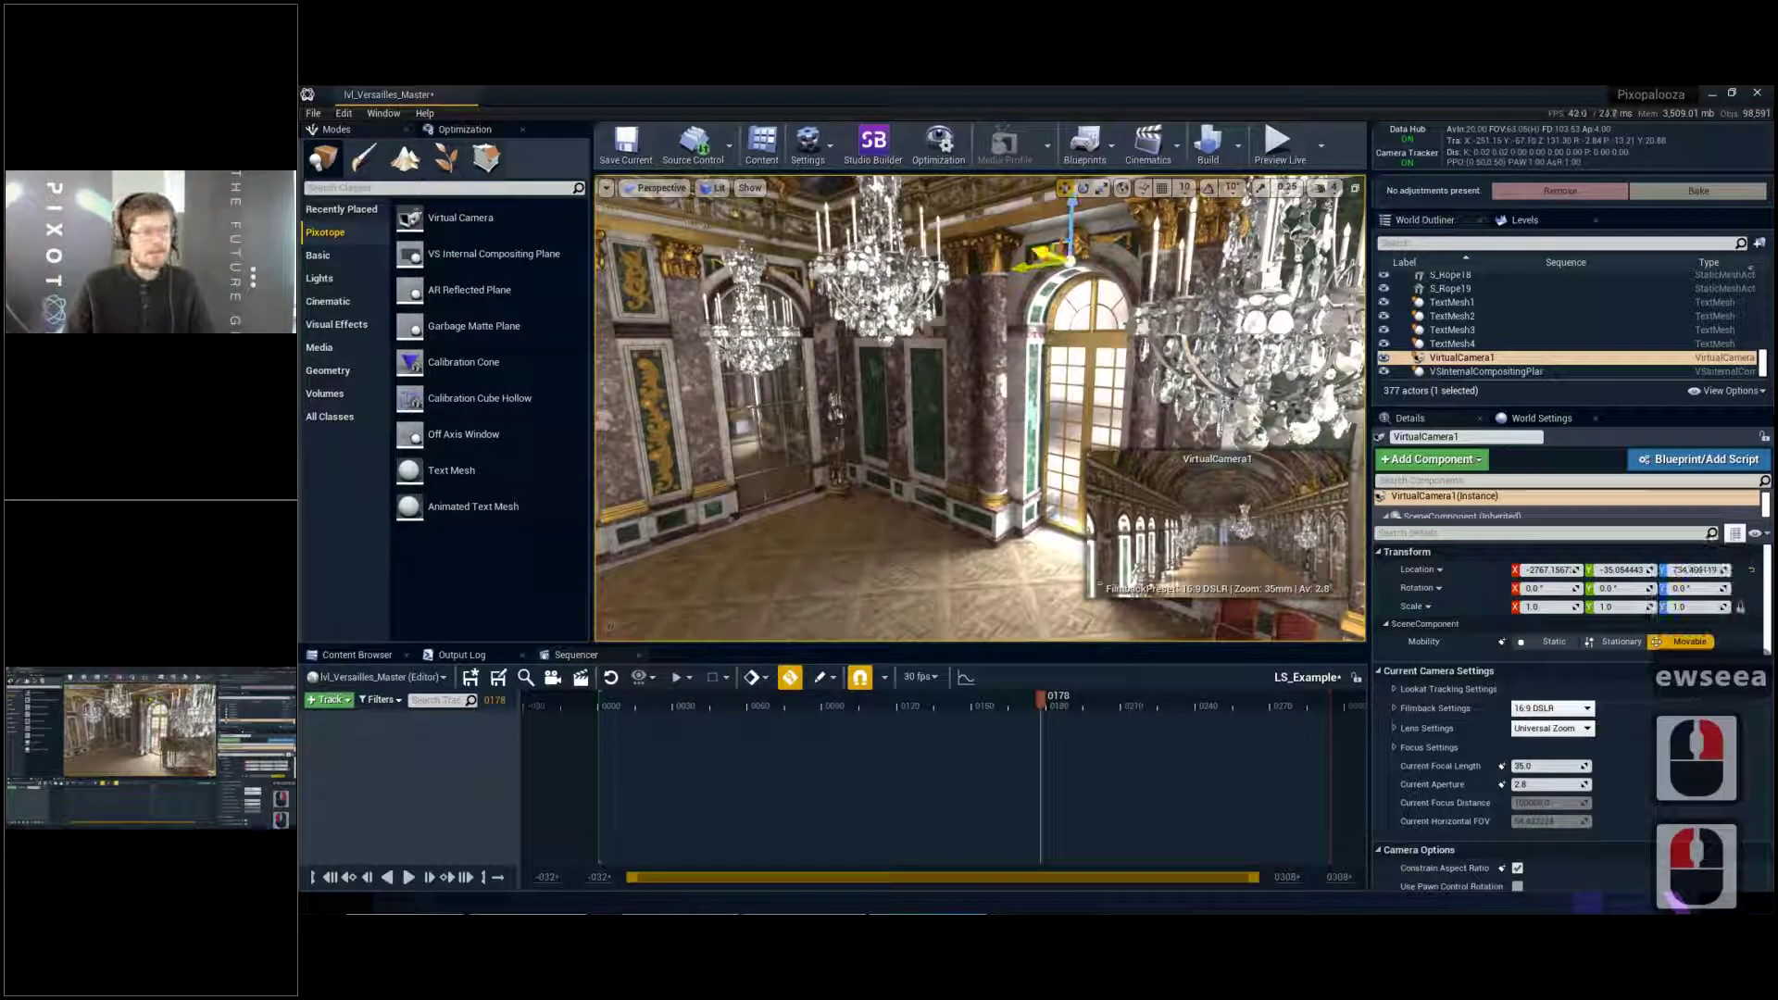
pyautogui.moveTo(1056, 257); pyautogui.dragTo(1084, 351, button='right')
pyautogui.press('w')
pyautogui.press('a')
pyautogui.press('e')
pyautogui.press('a')
pyautogui.press('s')
pyautogui.press('s')
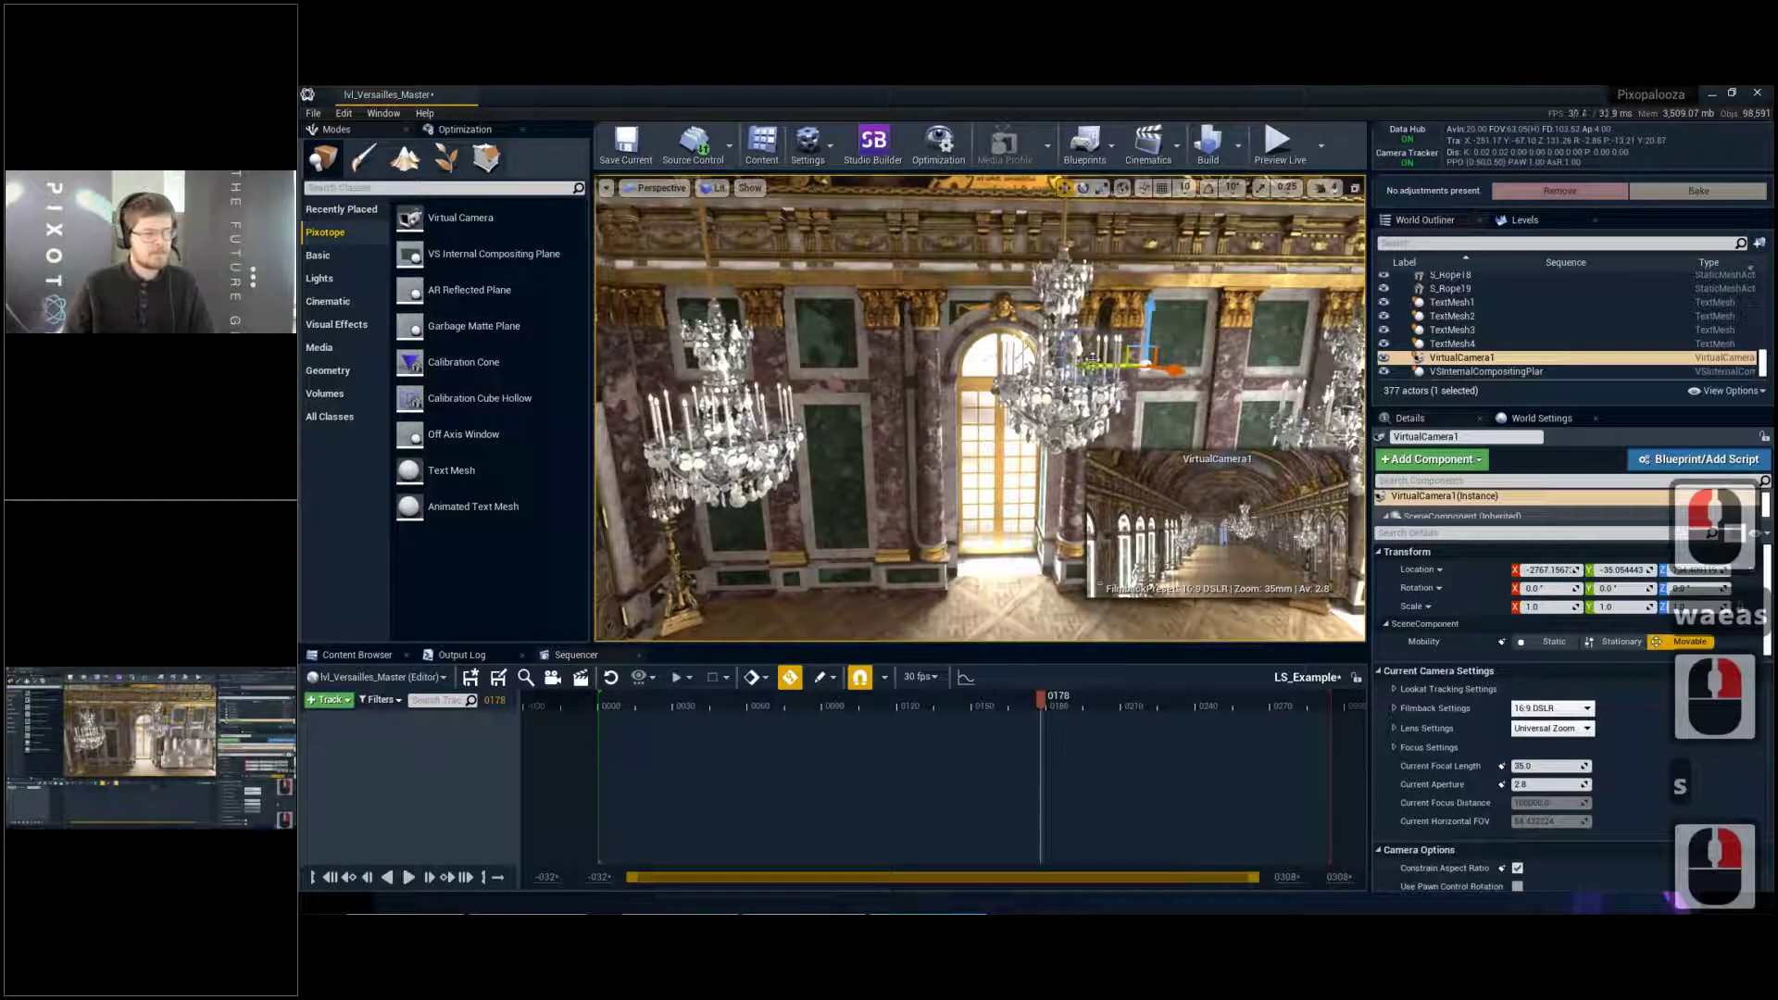
# Move VirtualCamera1 up to the cornice above the arched window and turn it around to face the gilded lion-head ornament
pyautogui.moveTo(1093, 363); pyautogui.dragTo(1016, 361)
pyautogui.moveTo(959, 364); pyautogui.dragTo(1044, 336, button='right')
pyautogui.press('w')
pyautogui.press('e')
pyautogui.press('s')
pyautogui.press('s')
pyautogui.moveTo(1046, 334); pyautogui.dragTo(964, 294)
pyautogui.press('e')
pyautogui.press('w')
pyautogui.press('a')
pyautogui.moveTo(975, 357); pyautogui.dragTo(995, 323, button='right')
pyautogui.press('w')
pyautogui.moveTo(1070, 434); pyautogui.dragTo(1116, 325, button='right')
pyautogui.moveTo(1073, 436); pyautogui.dragTo(1086, 278)
pyautogui.press('g')
pyautogui.press('w')
pyautogui.moveTo(1086, 278); pyautogui.dragTo(1117, 232, button='right')
pyautogui.press('g')
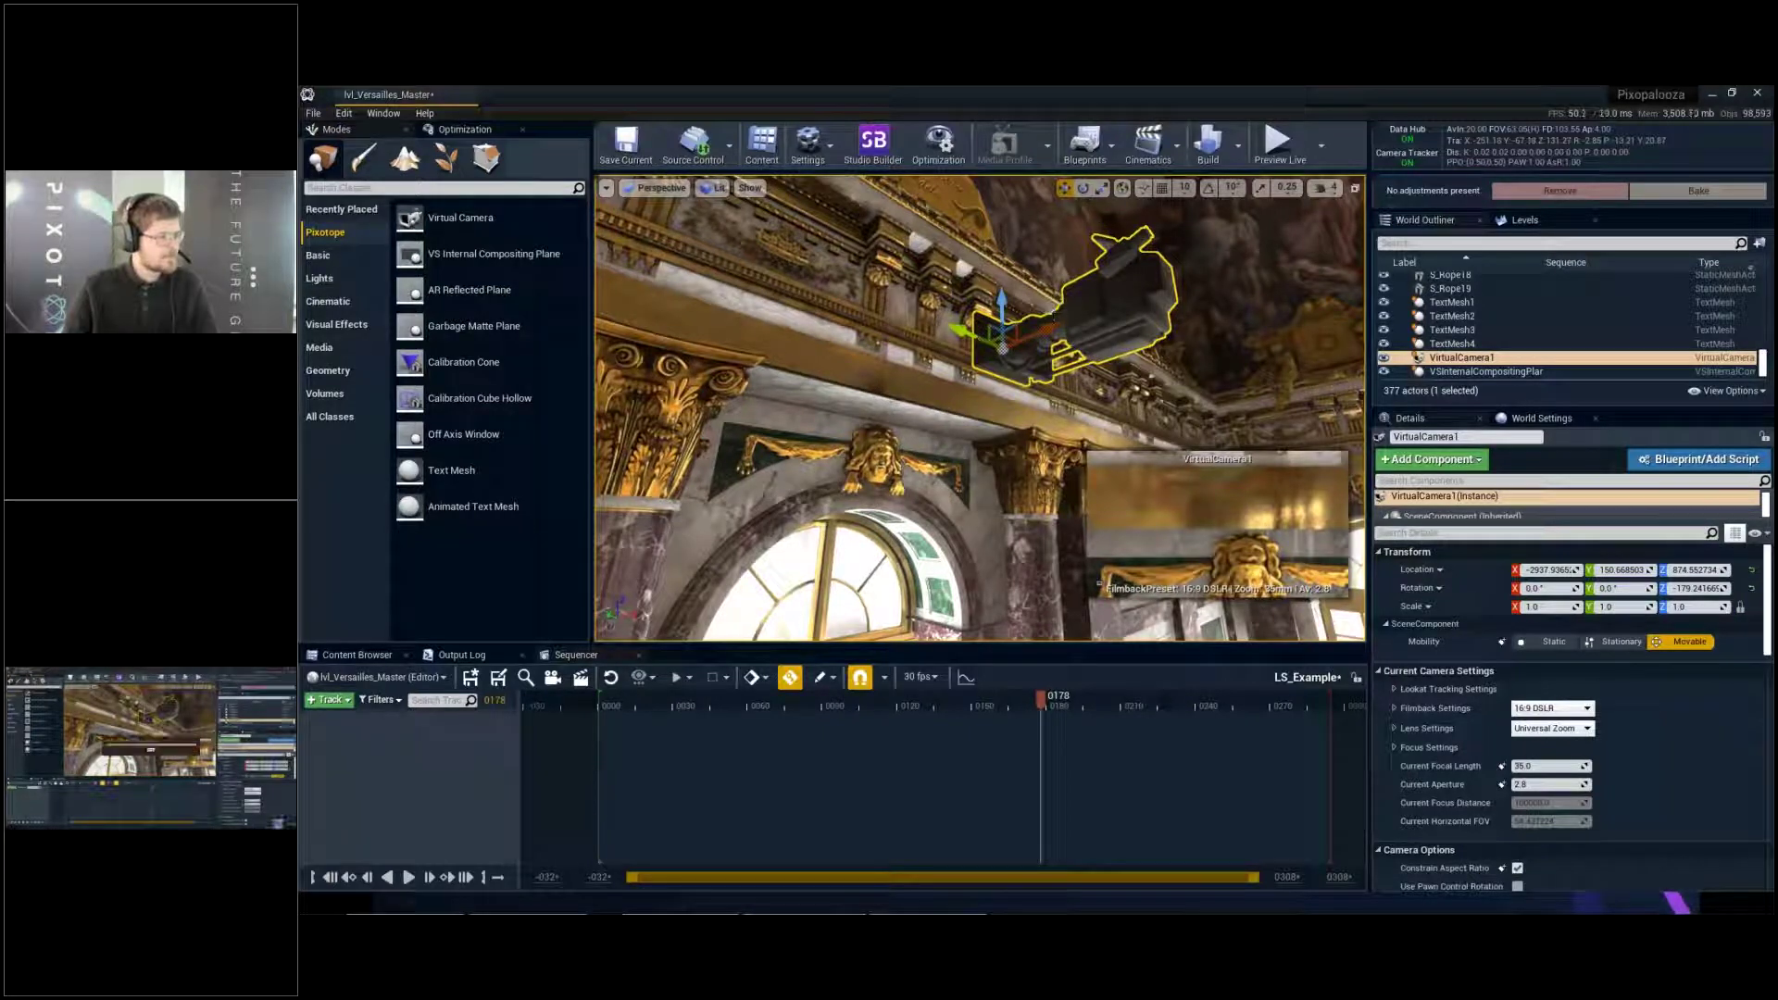
# Save the level and the sequence, and add VirtualCamera1 to the LS_Example sequence
pyautogui.hotkey('ctrl', 's')
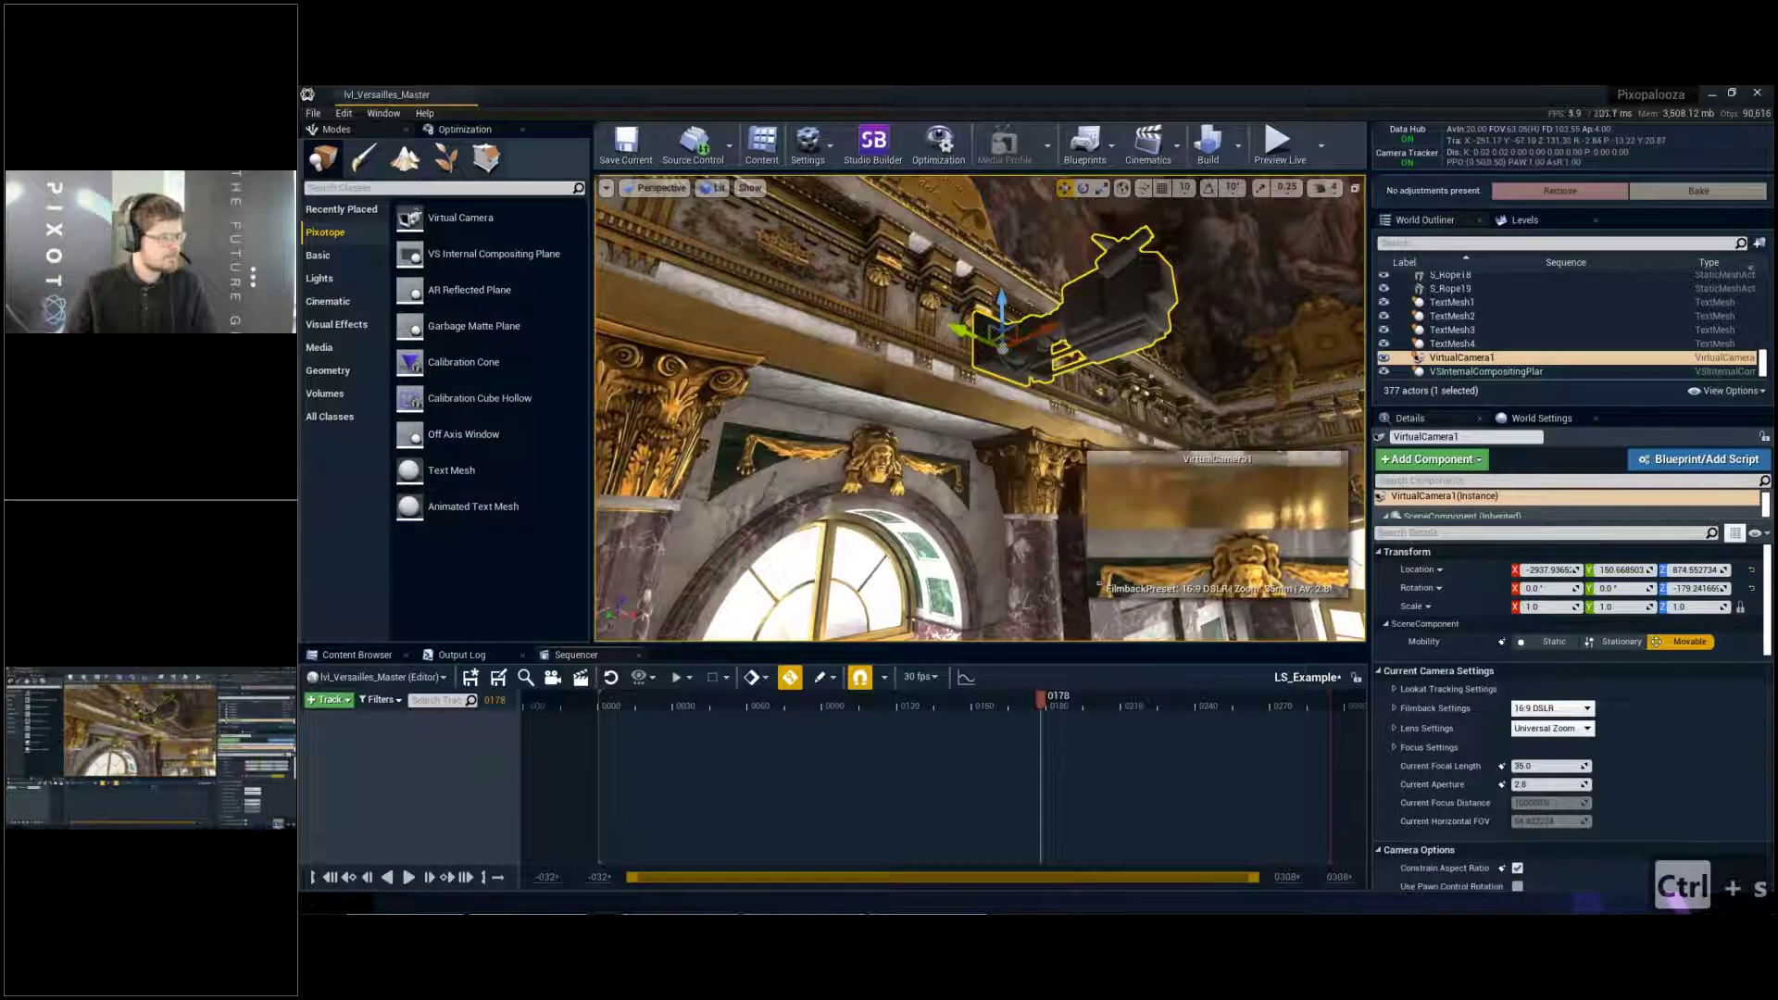
pyautogui.click(472, 680)
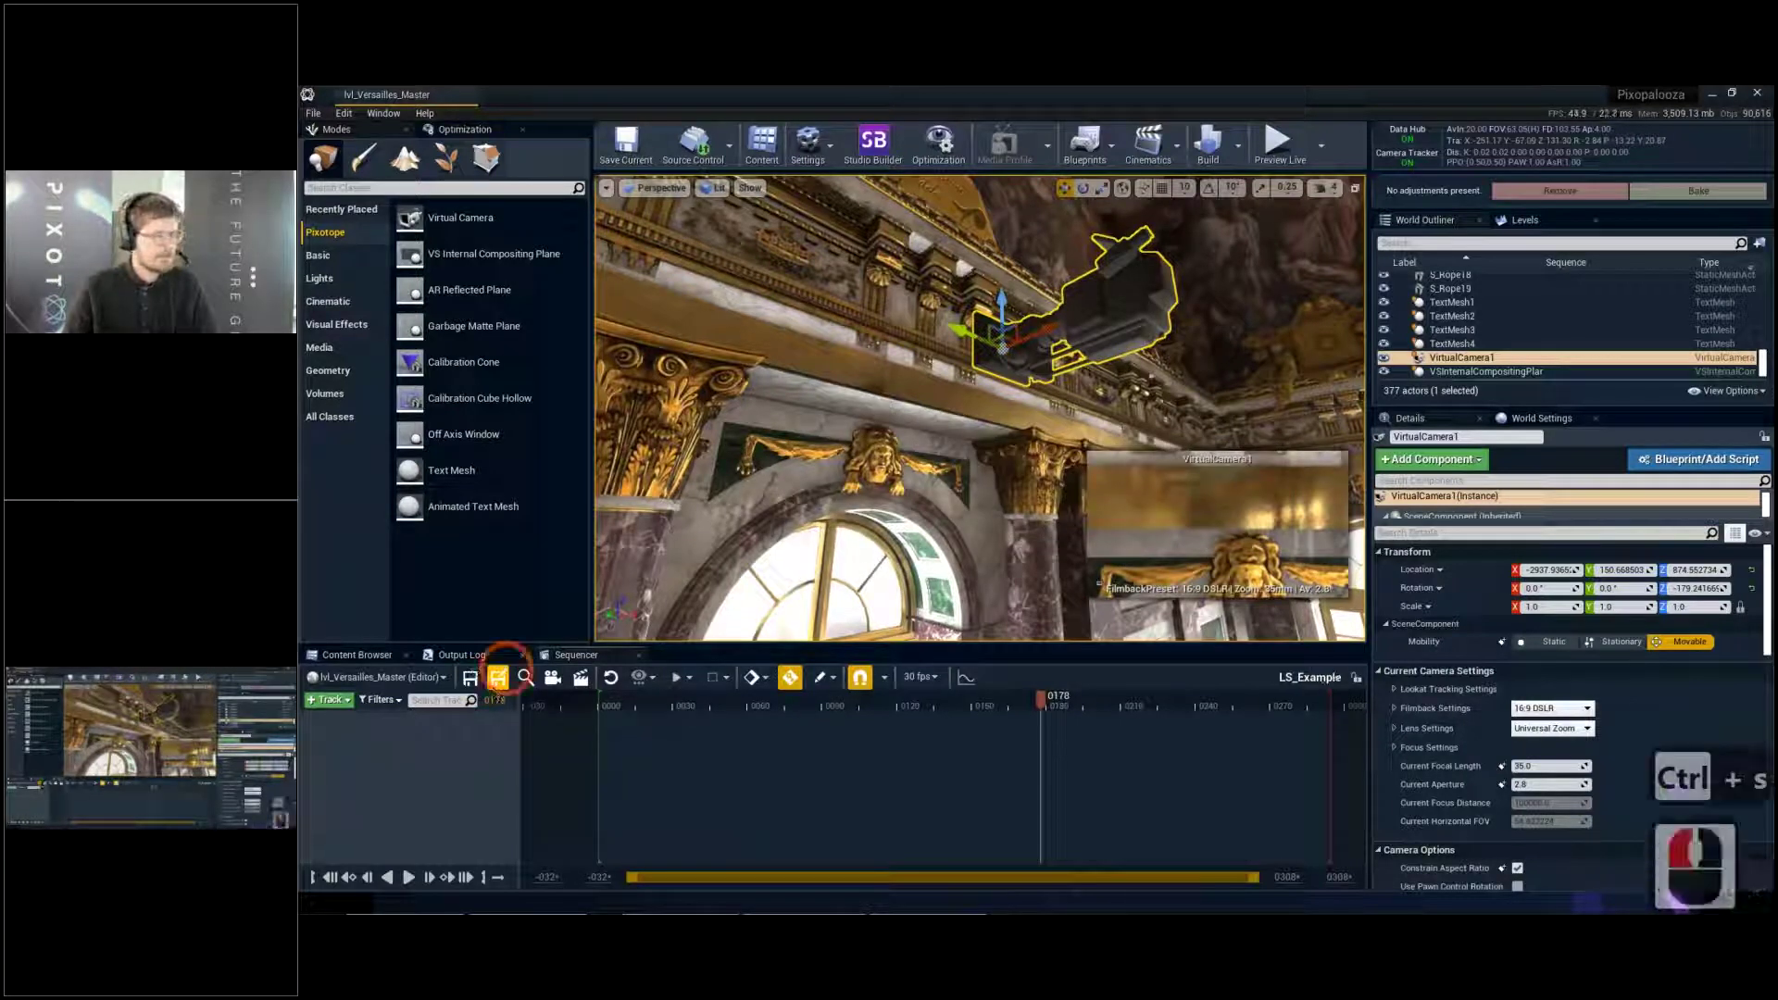
pyautogui.moveTo(1473, 364); pyautogui.dragTo(941, 413)
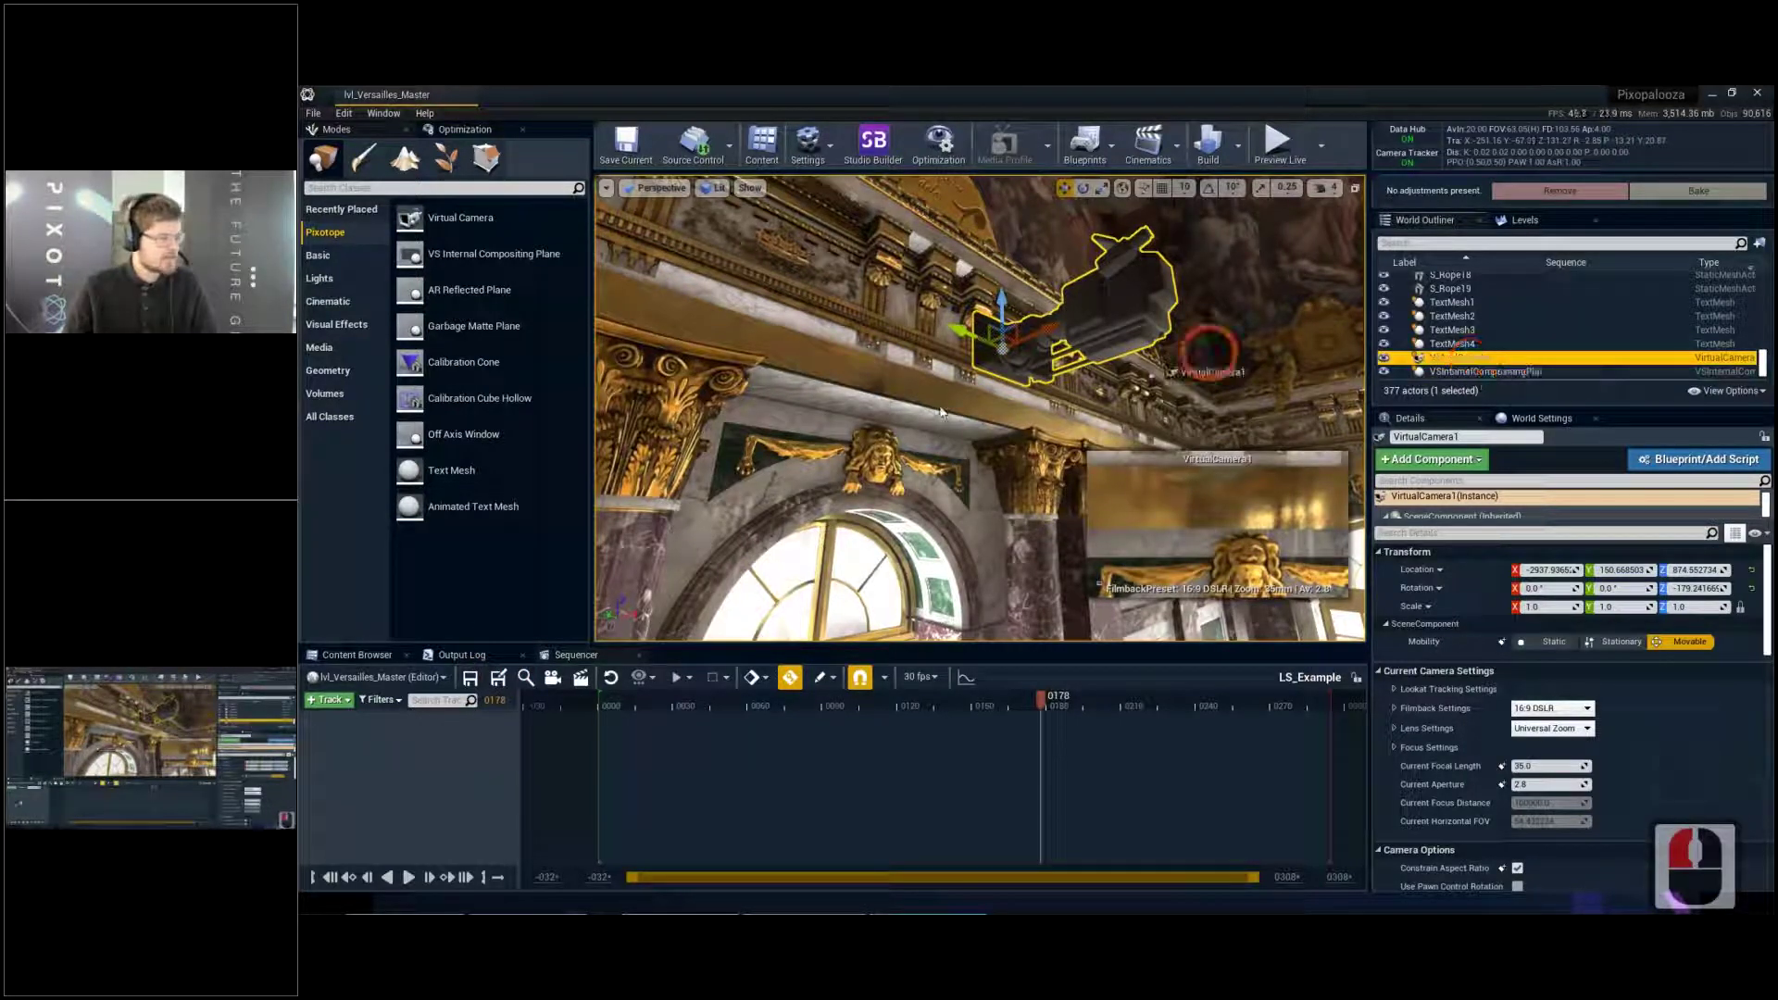
pyautogui.moveTo(400, 757); pyautogui.dragTo(404, 761)
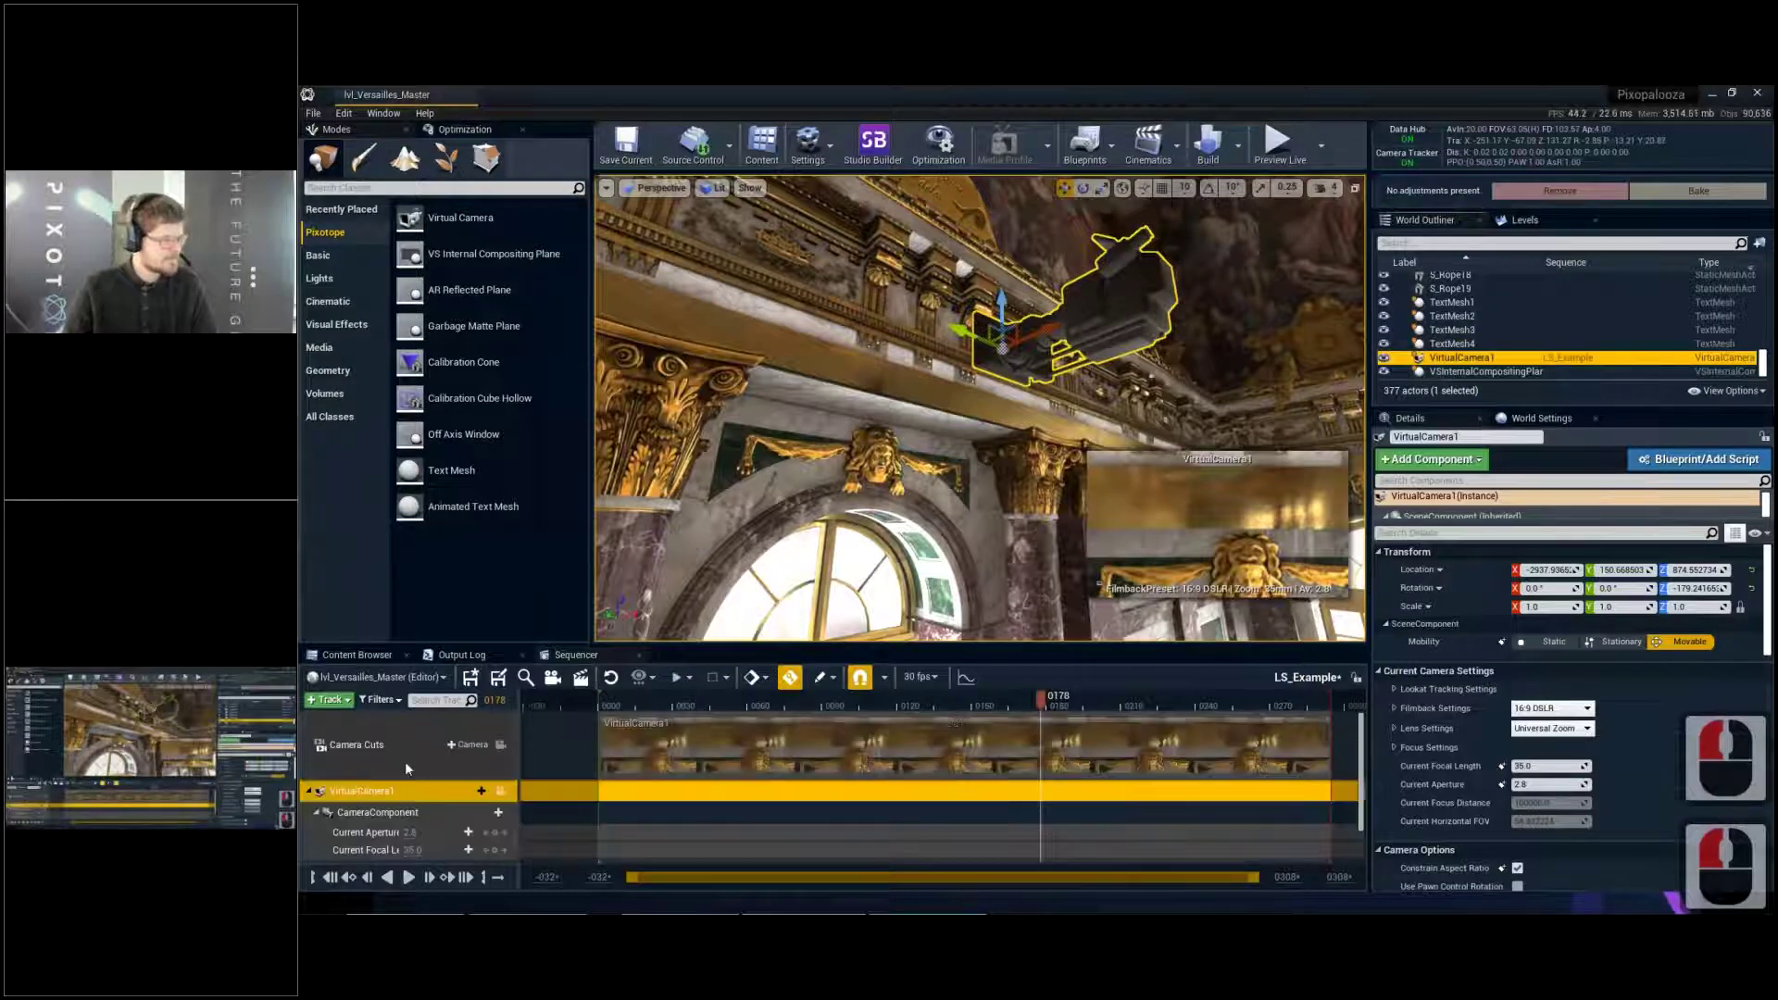
# Rename the LS_Example level sequence asset to LS_VM_Enter and return to its timeline
pyautogui.click(357, 655)
pyautogui.click(542, 788)
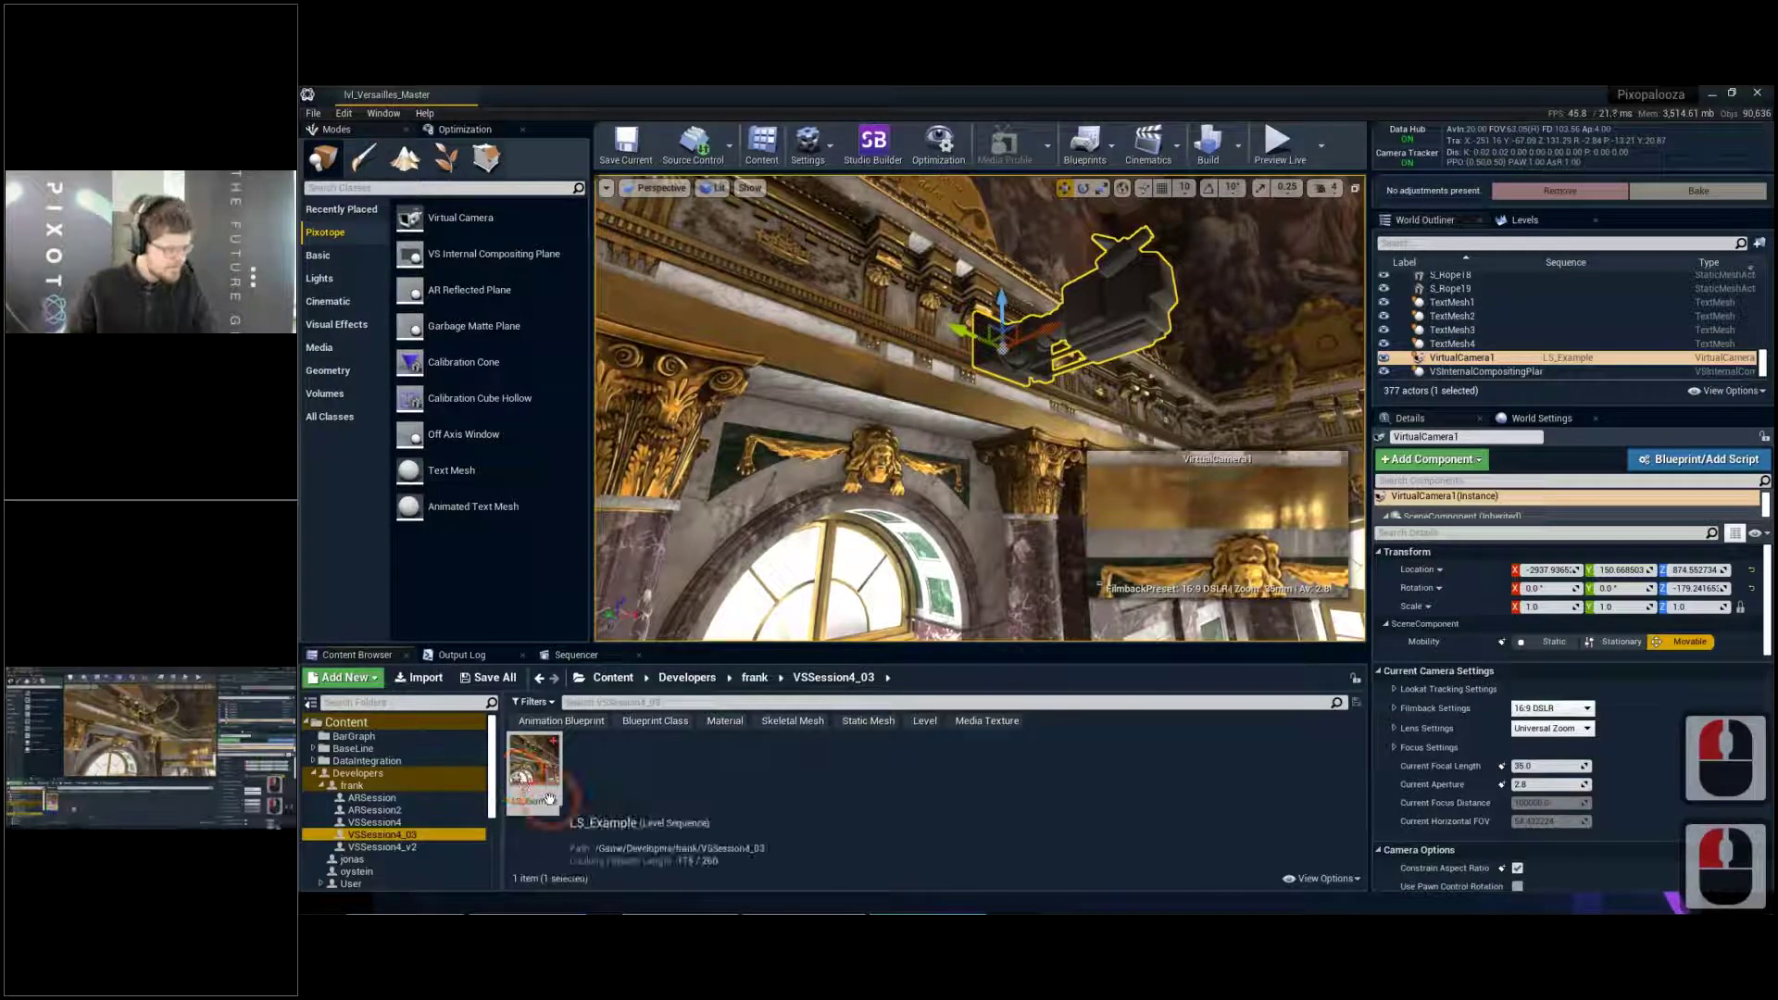
pyautogui.press('F2')
pyautogui.write('LS_')
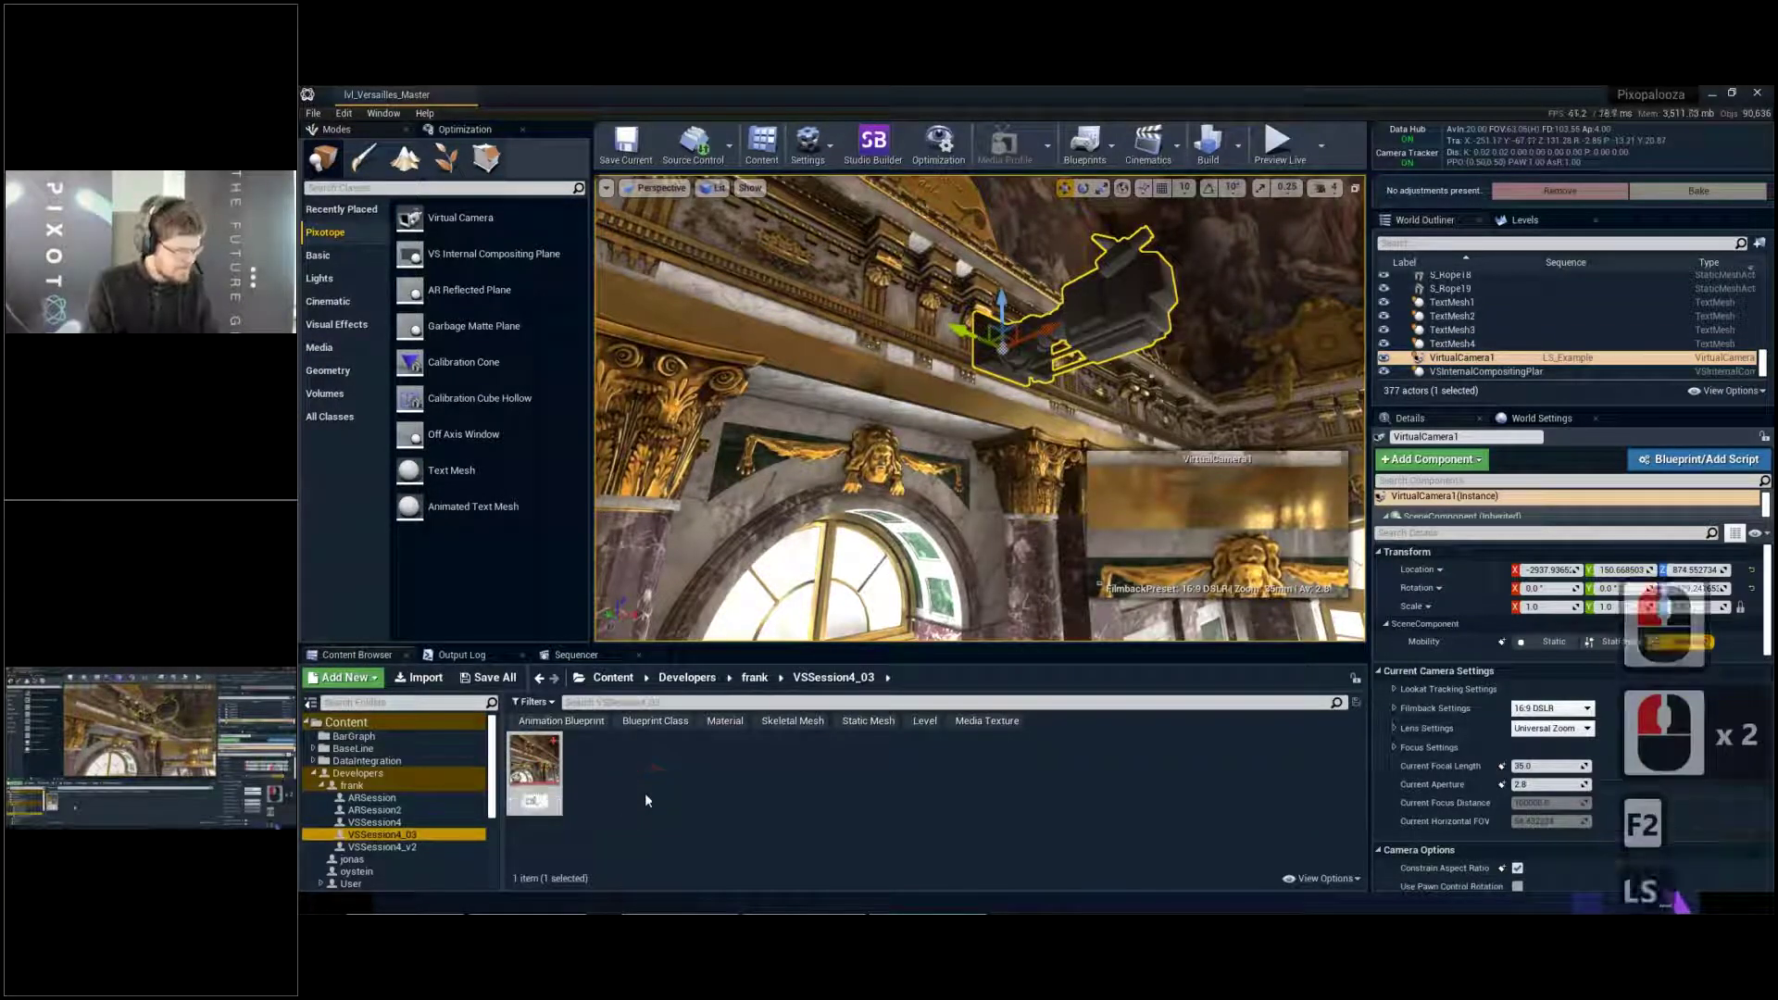
pyautogui.write('VM_')
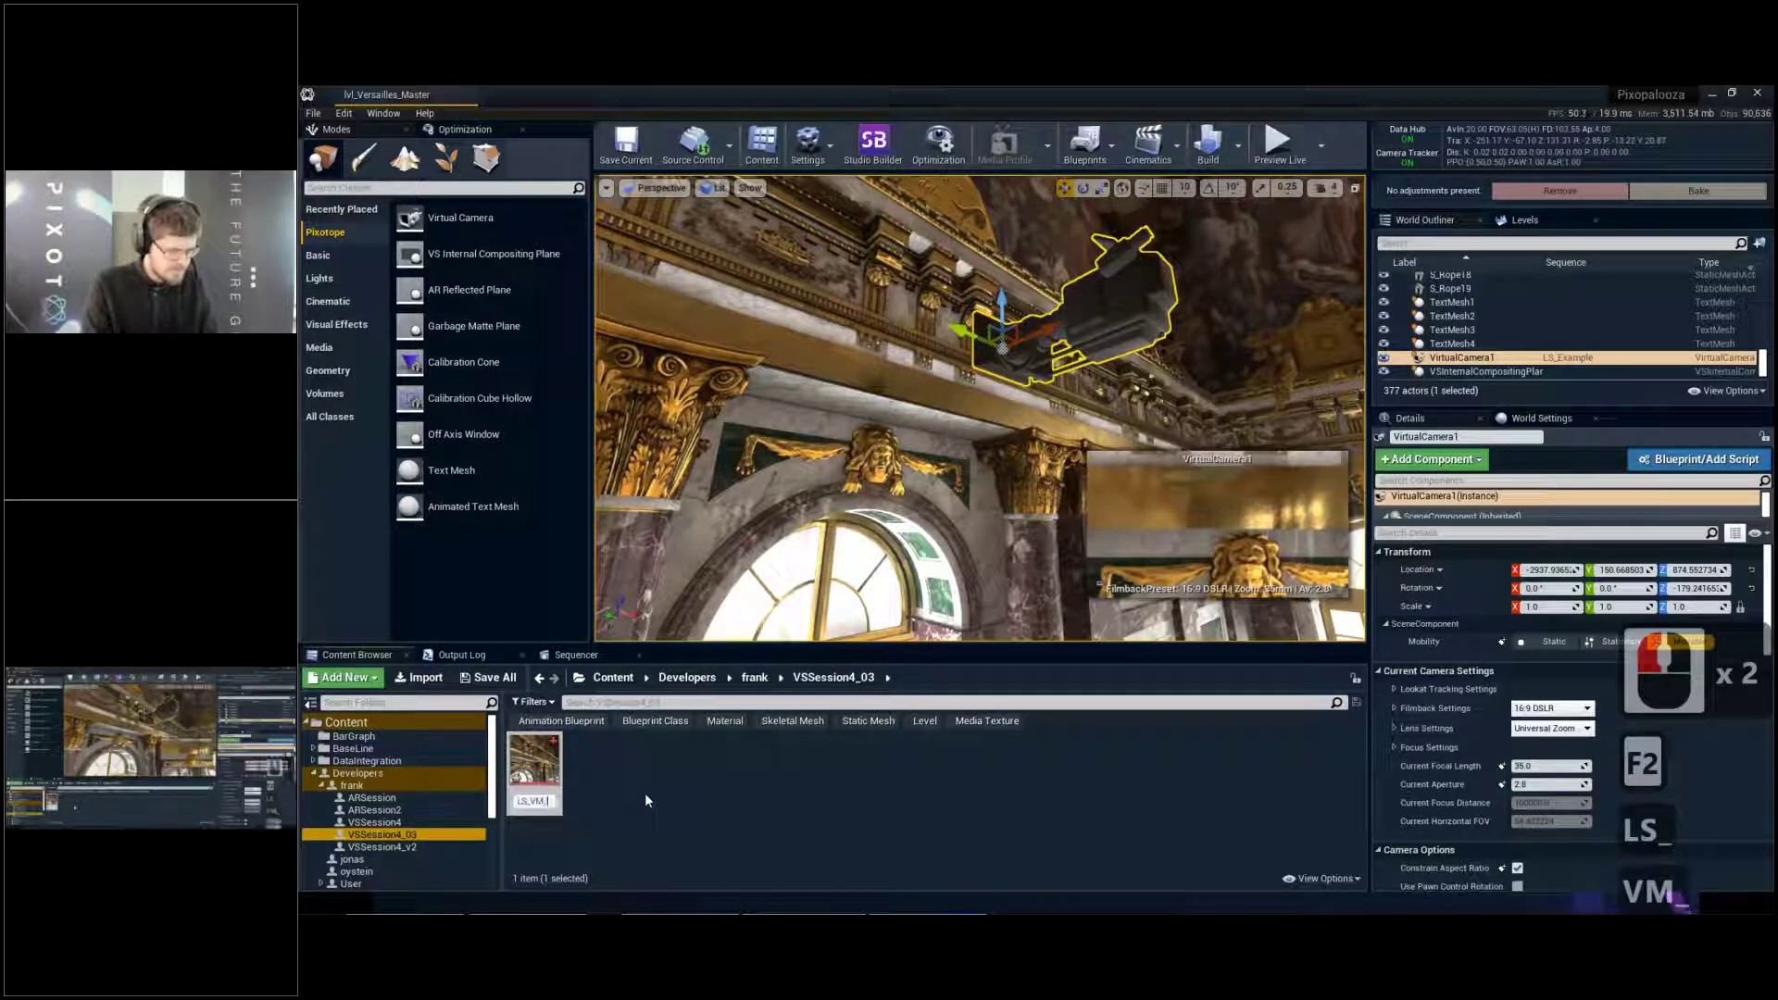
pyautogui.write('Enter')
pyautogui.press('Return')
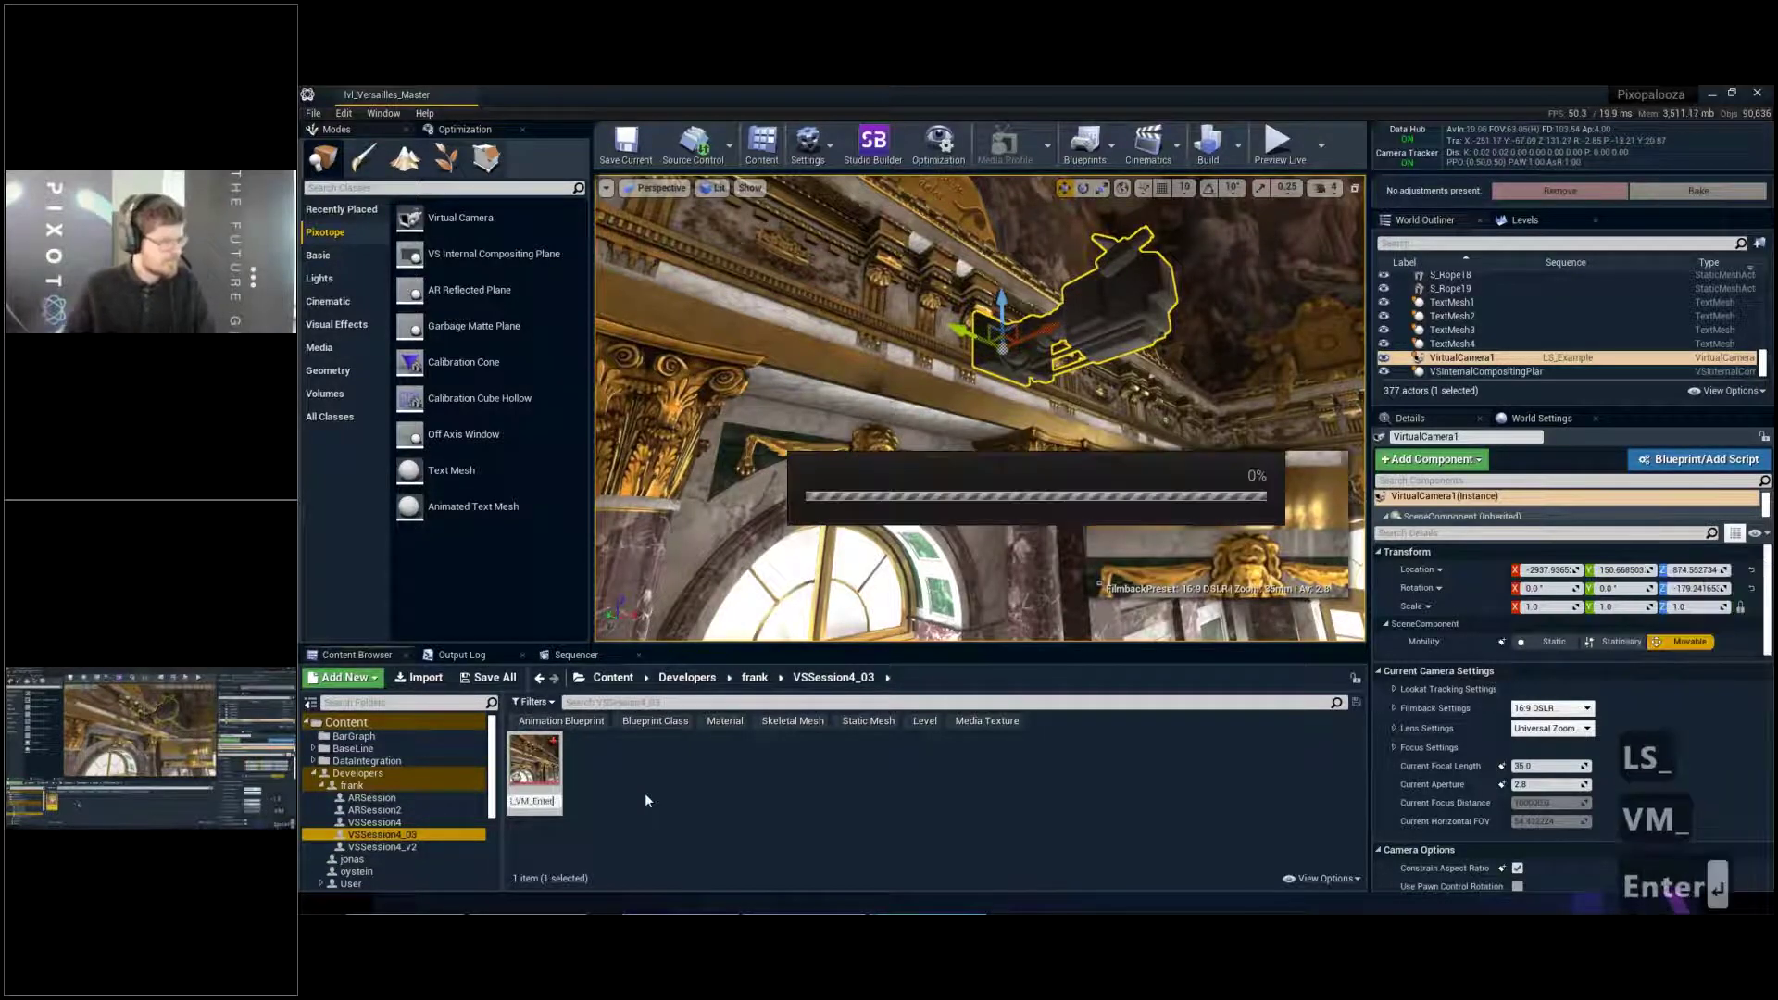
pyautogui.click(560, 655)
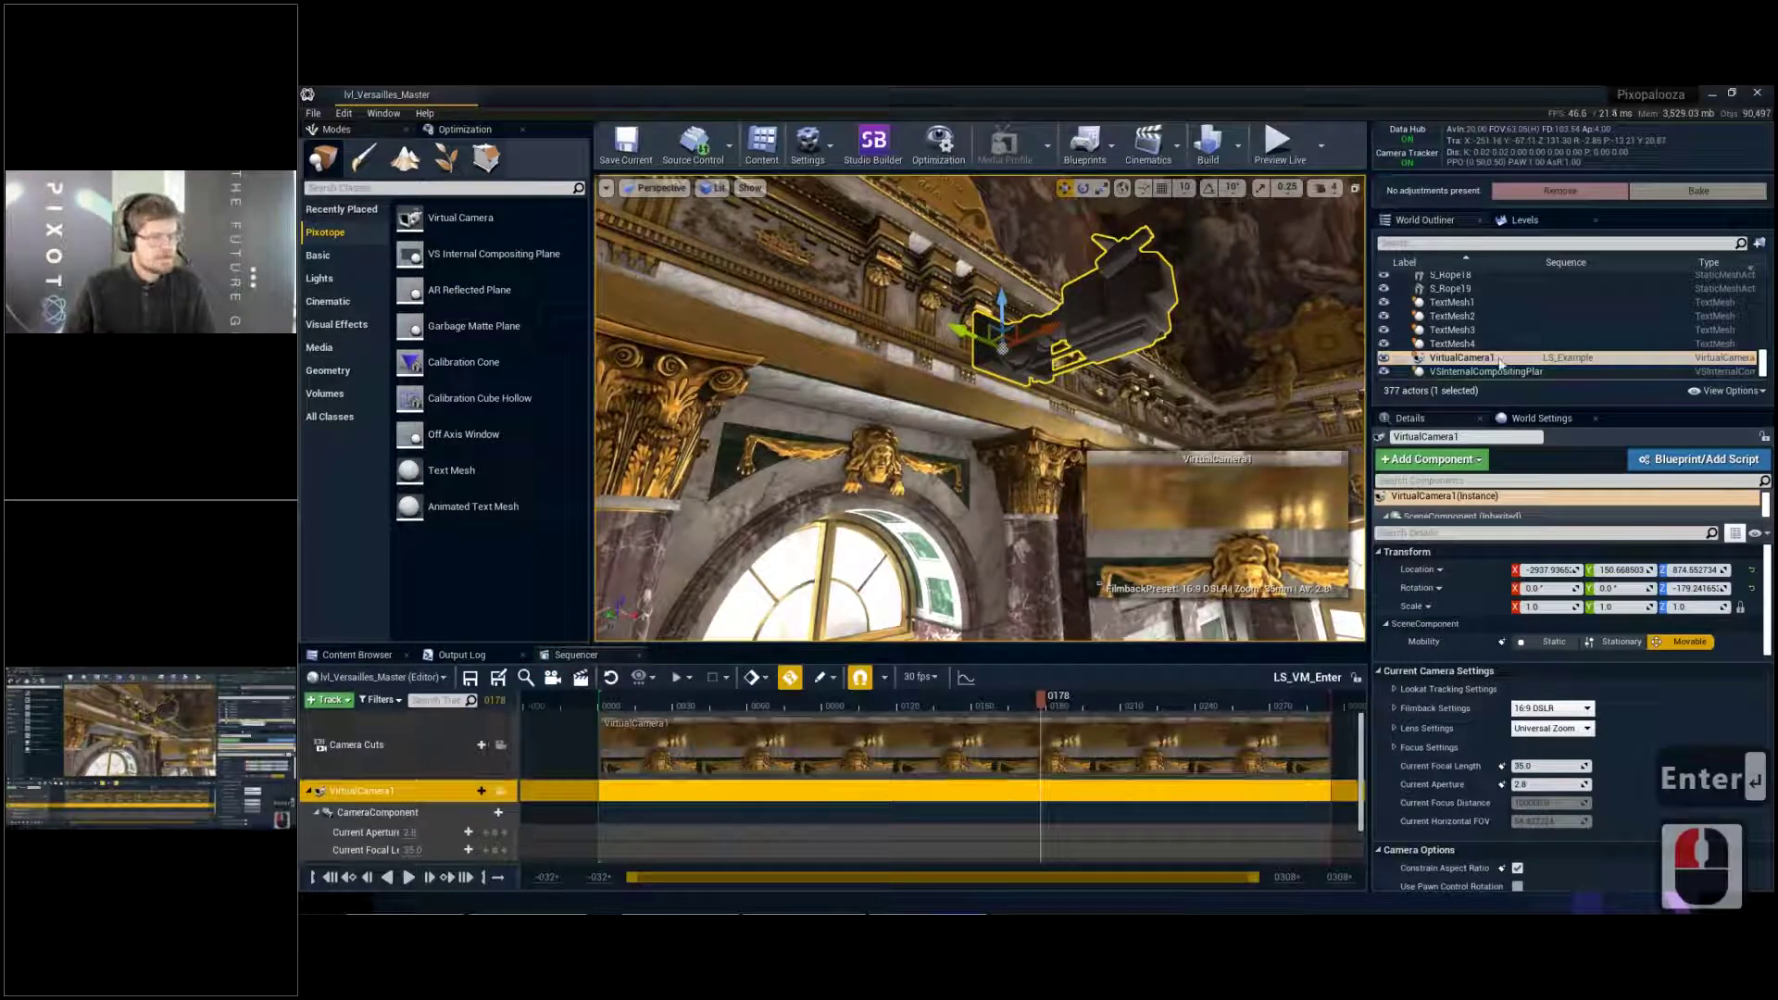
# Pilot VirtualCamera1 and key its transform at frame 1 of the sequence
pyautogui.rightClick(1501, 361)
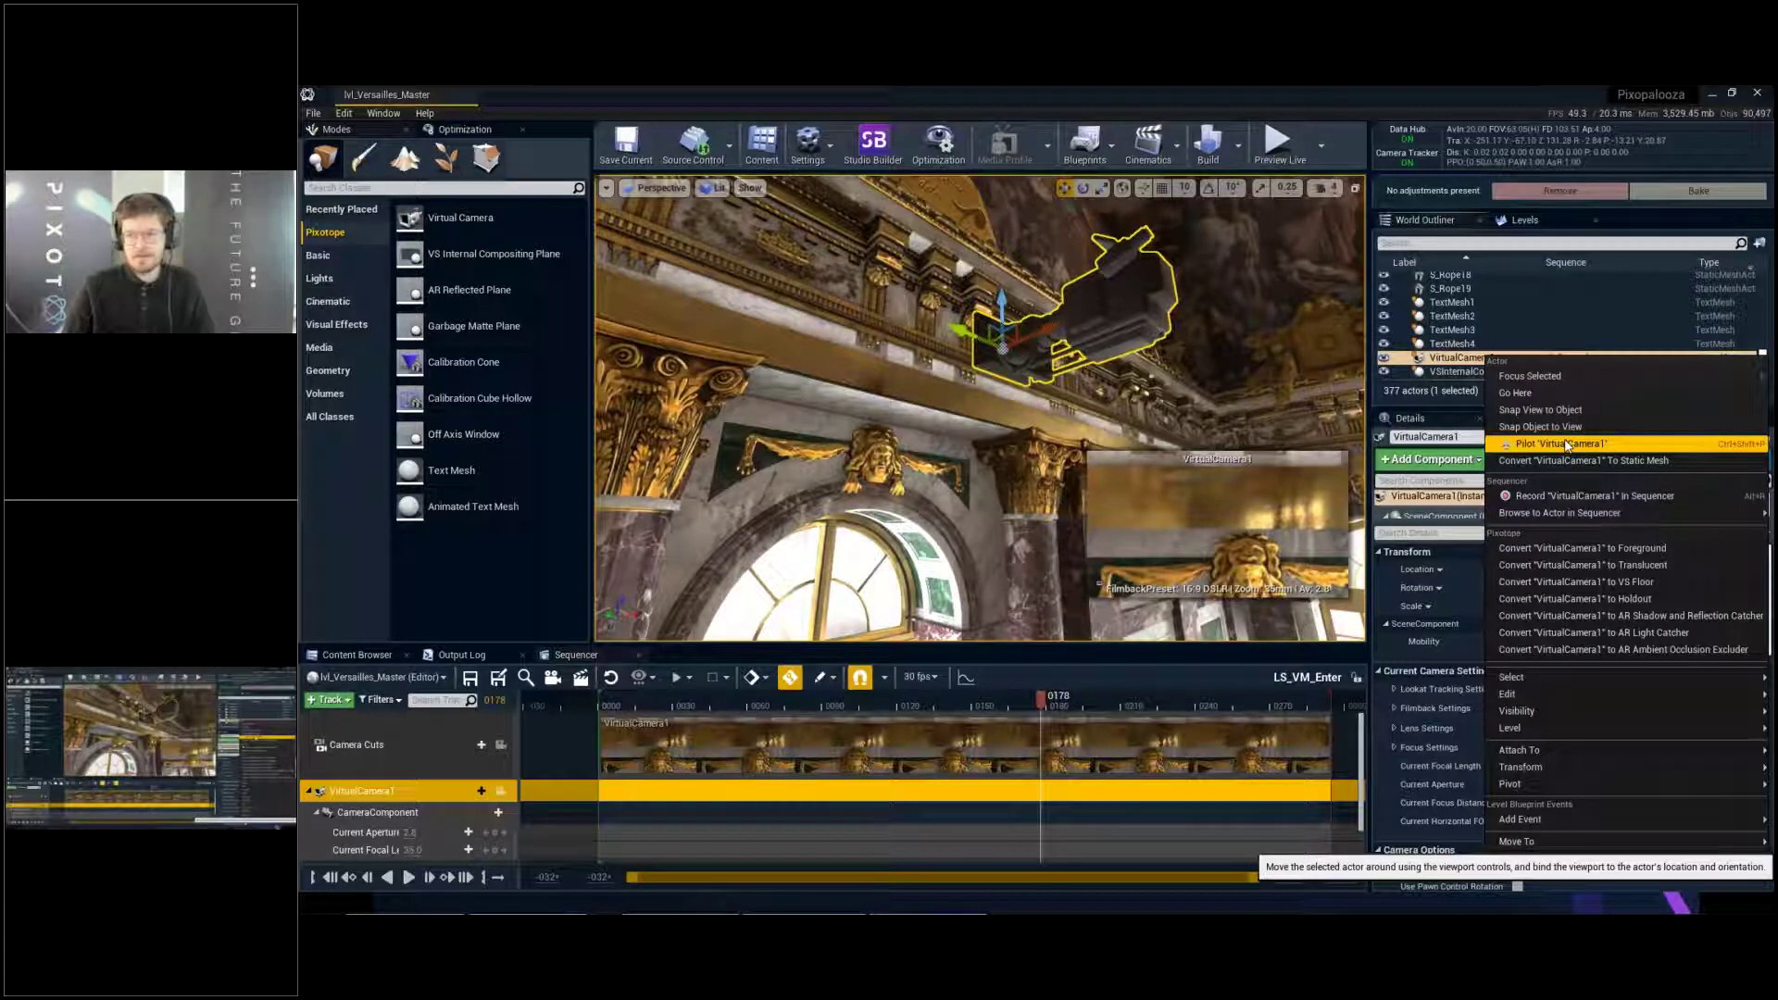
pyautogui.click(1565, 444)
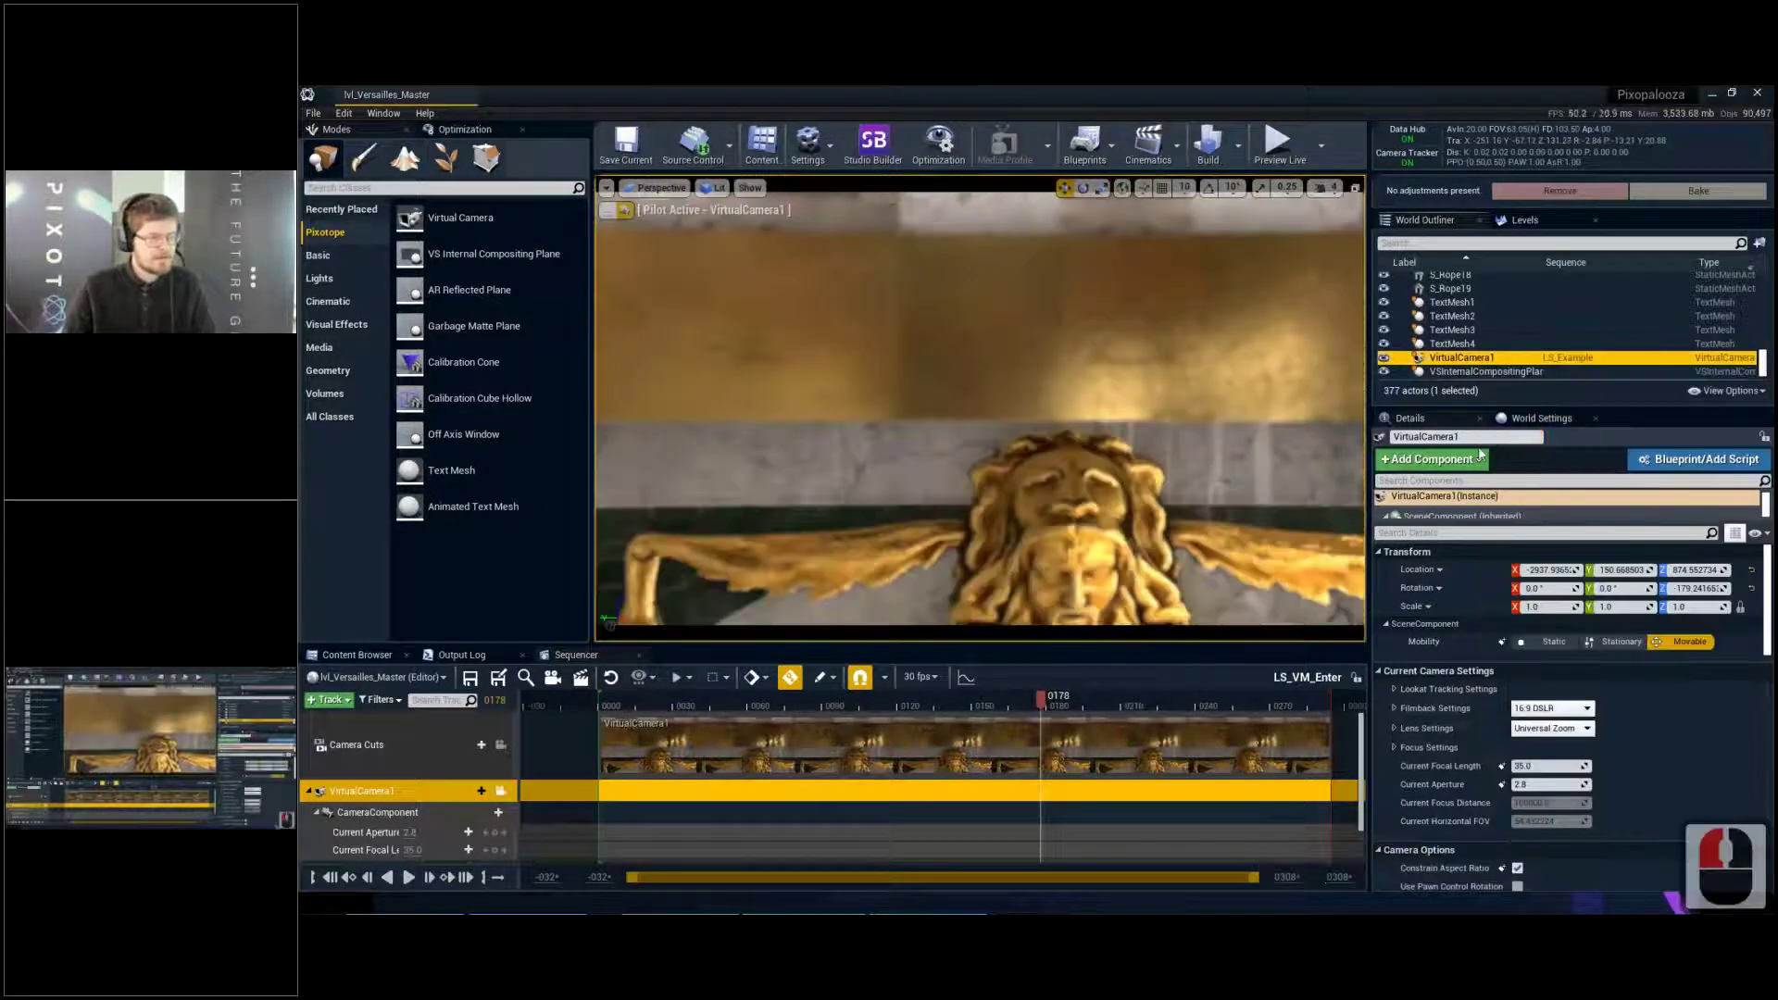
pyautogui.moveTo(1039, 701); pyautogui.dragTo(599, 755)
pyautogui.scroll(-2, 460, 808)
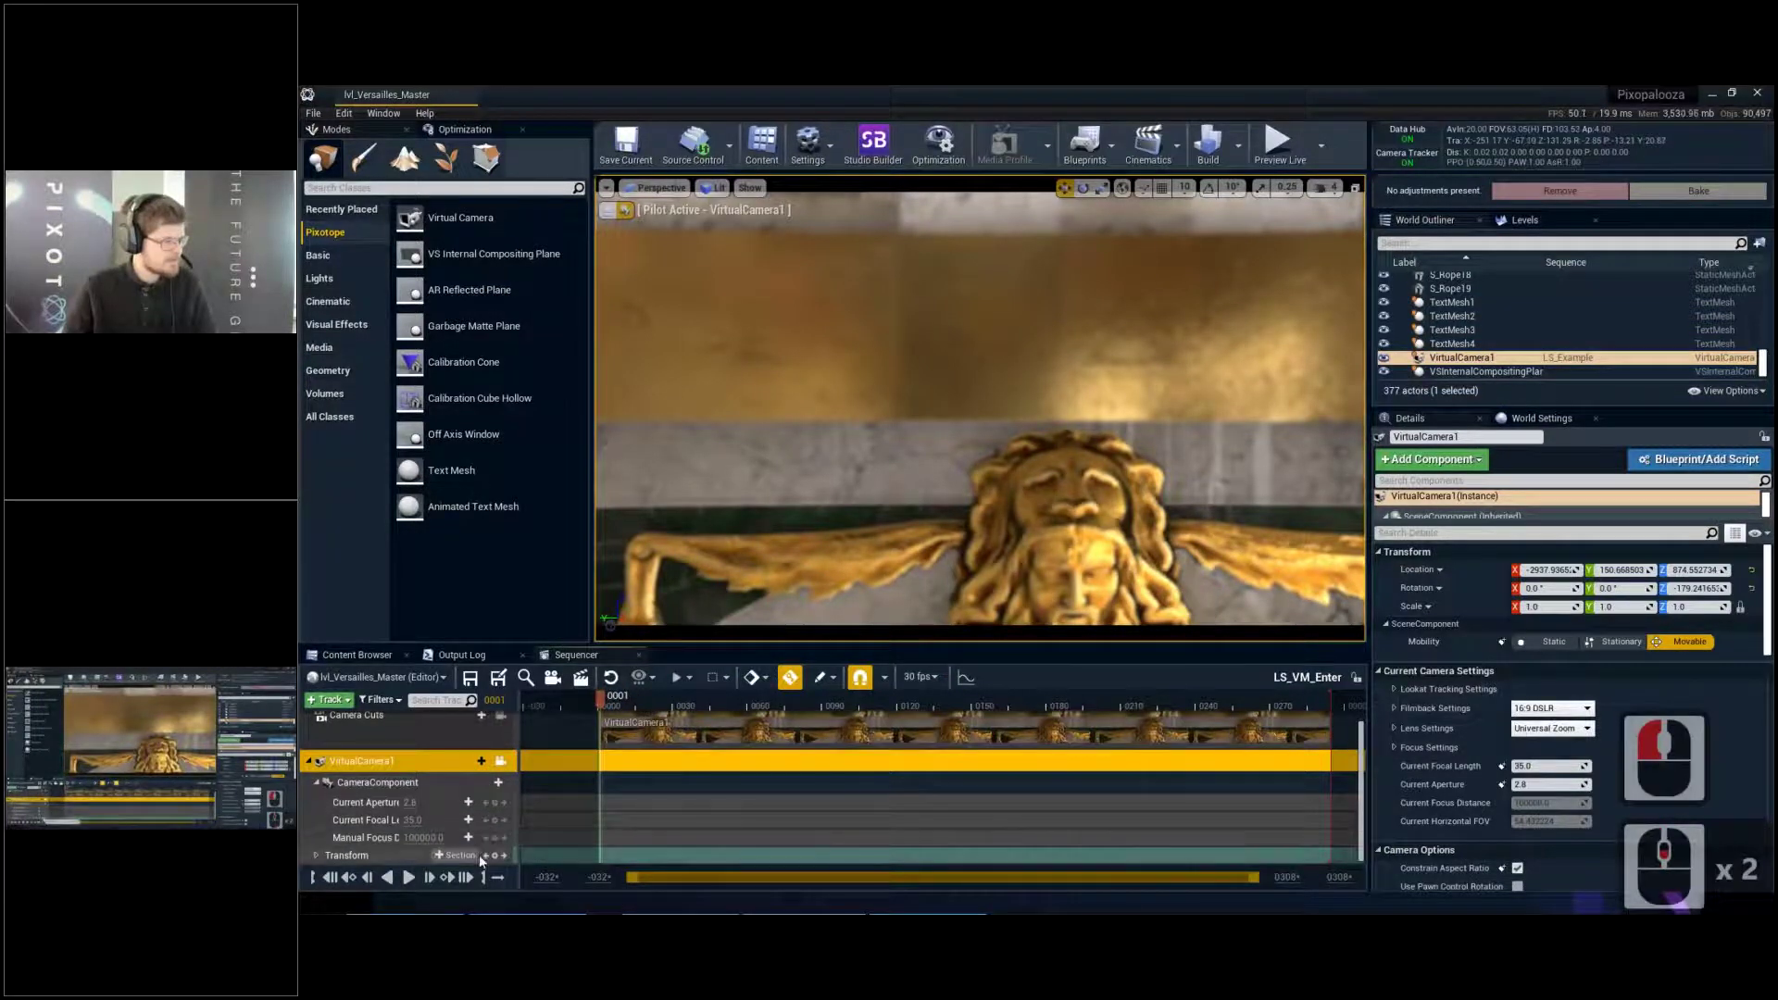
pyautogui.click(493, 856)
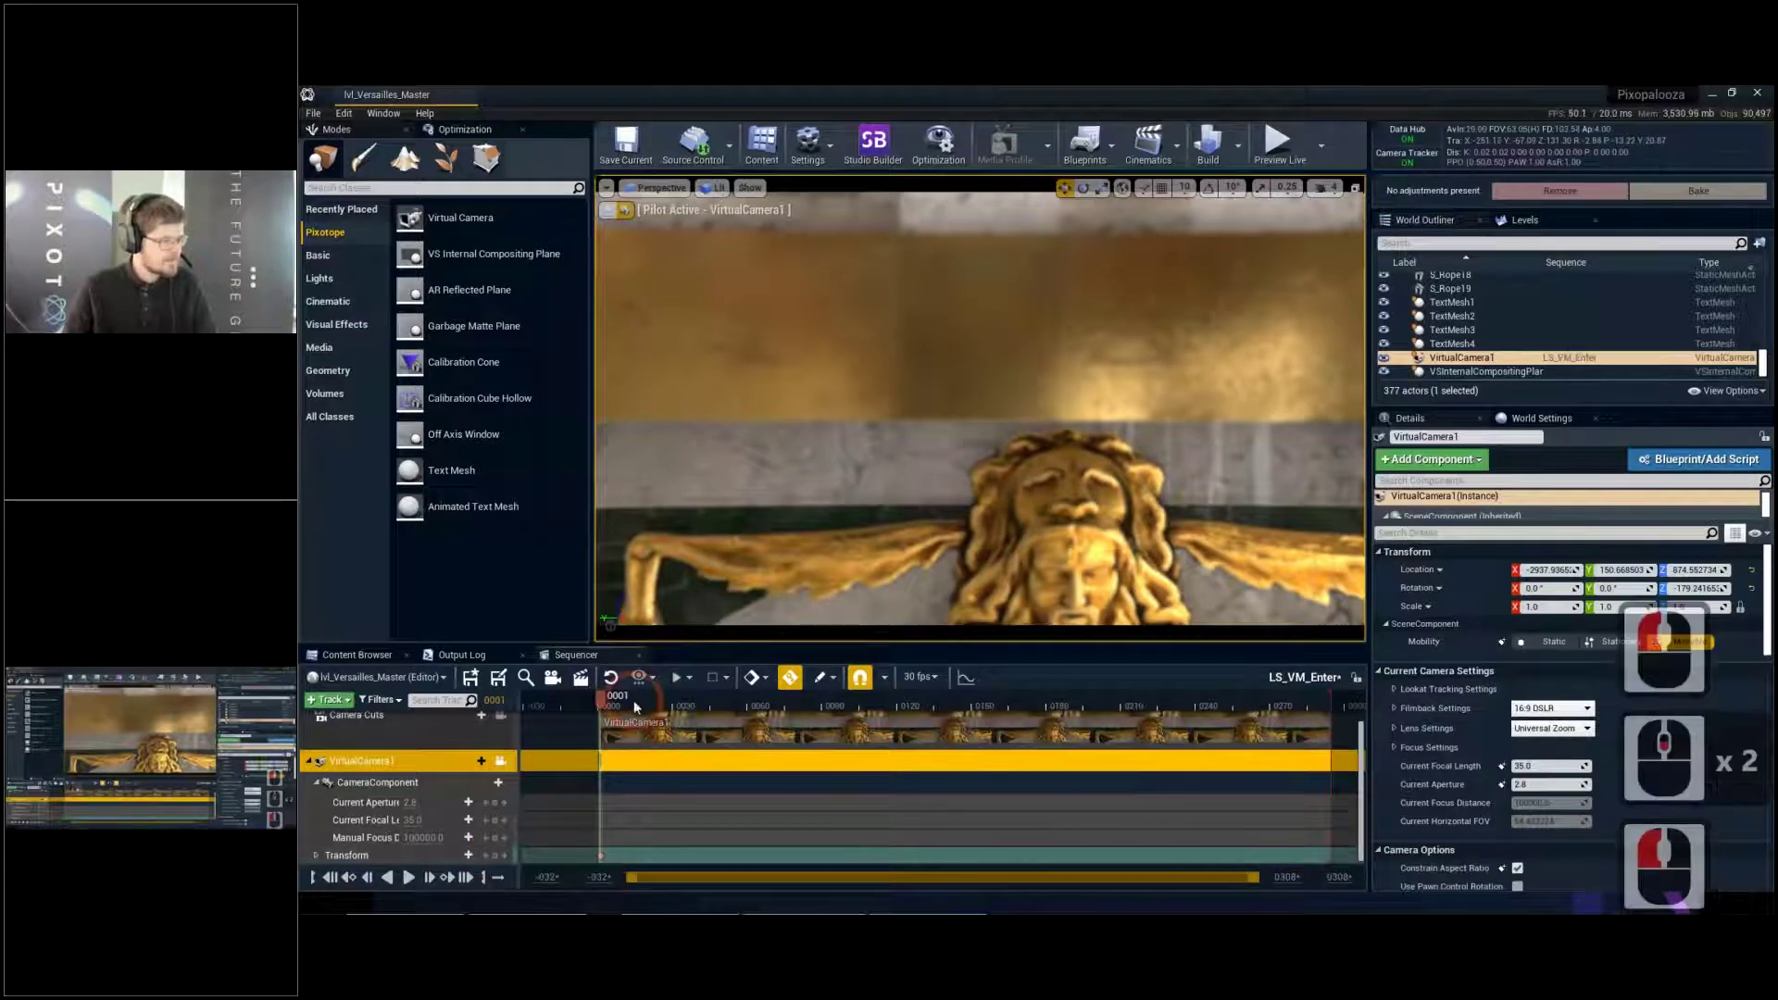
# At frame 39, pull the piloted camera back from the lion head to show the window's arch and key its transform
pyautogui.moveTo(679, 709); pyautogui.dragTo(698, 702)
pyautogui.moveTo(921, 413); pyautogui.dragTo(950, 377, button='right')
pyautogui.press('s')
pyautogui.press('s')
pyautogui.press('s')
pyautogui.press('s')
pyautogui.press('s')
pyautogui.scroll(1, 930, 415)
pyautogui.press('w')
pyautogui.scroll(1, 932, 415)
pyautogui.press('q')
pyautogui.press('w')
pyautogui.press('e')
pyautogui.scroll(2, 932, 415)
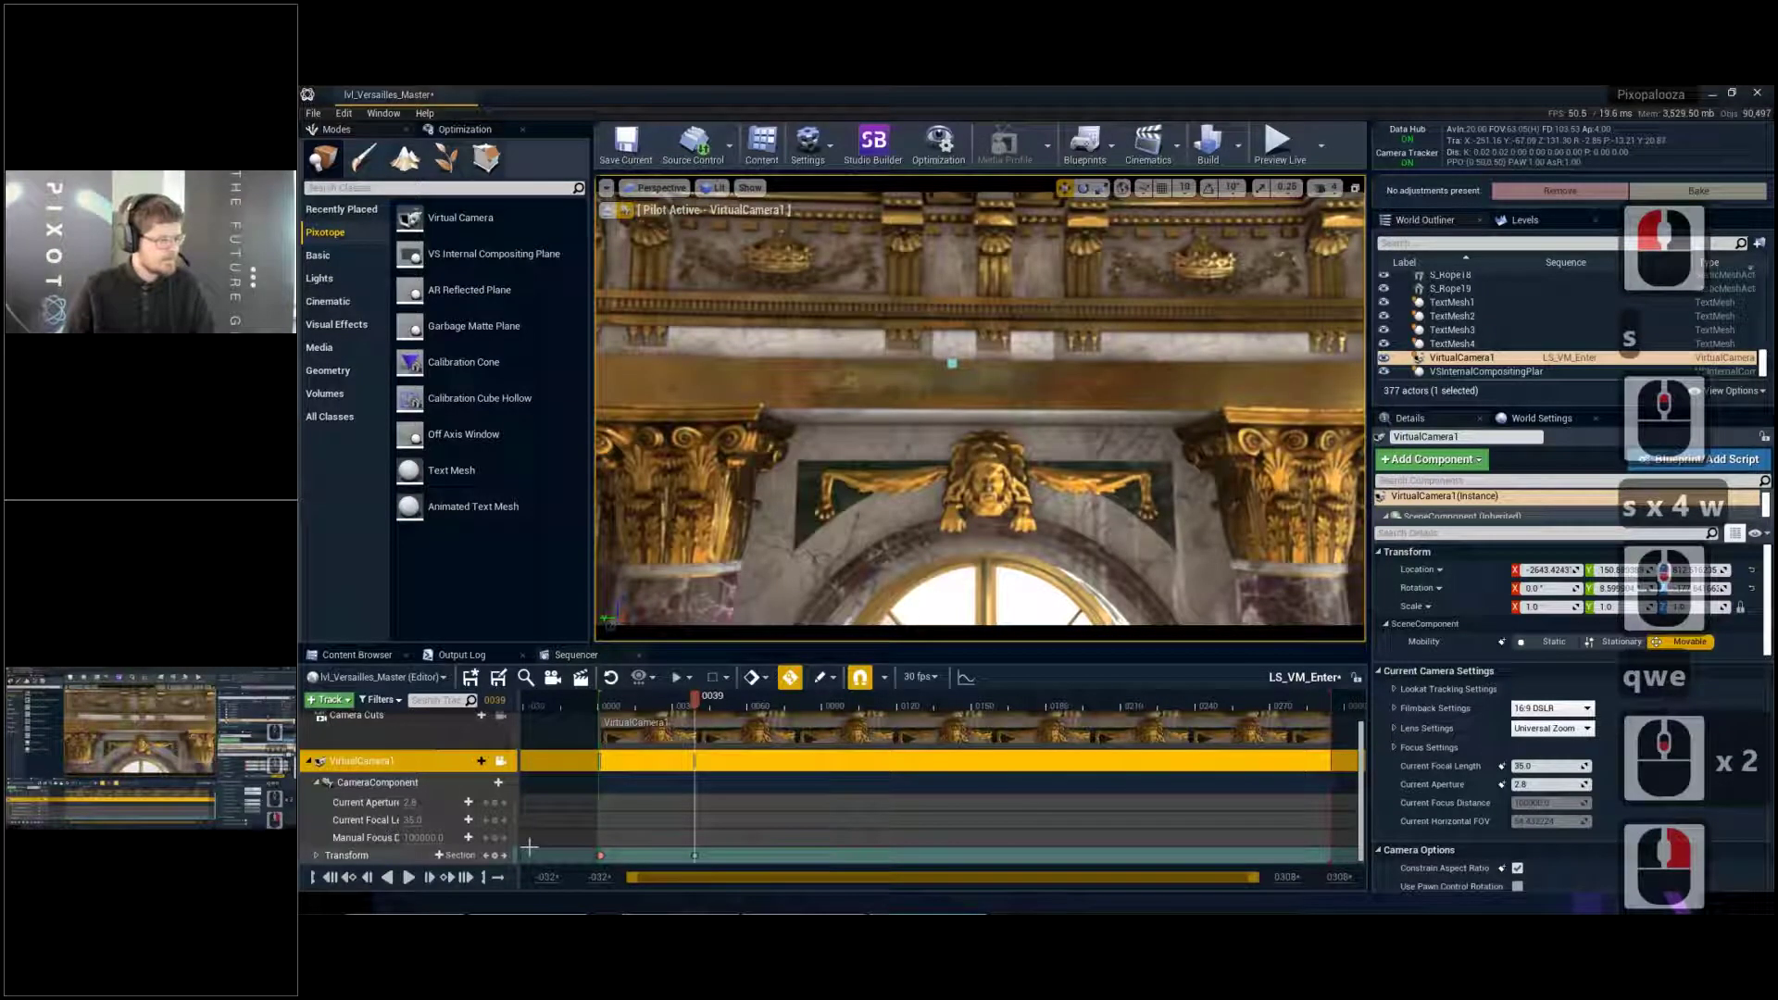
pyautogui.click(369, 854)
pyautogui.moveTo(952, 389)
pyautogui.mouseDown(button='right')
pyautogui.moveTo(968, 381)
pyautogui.moveTo(943, 389)
pyautogui.mouseUp(button='right')
pyautogui.press('Return')
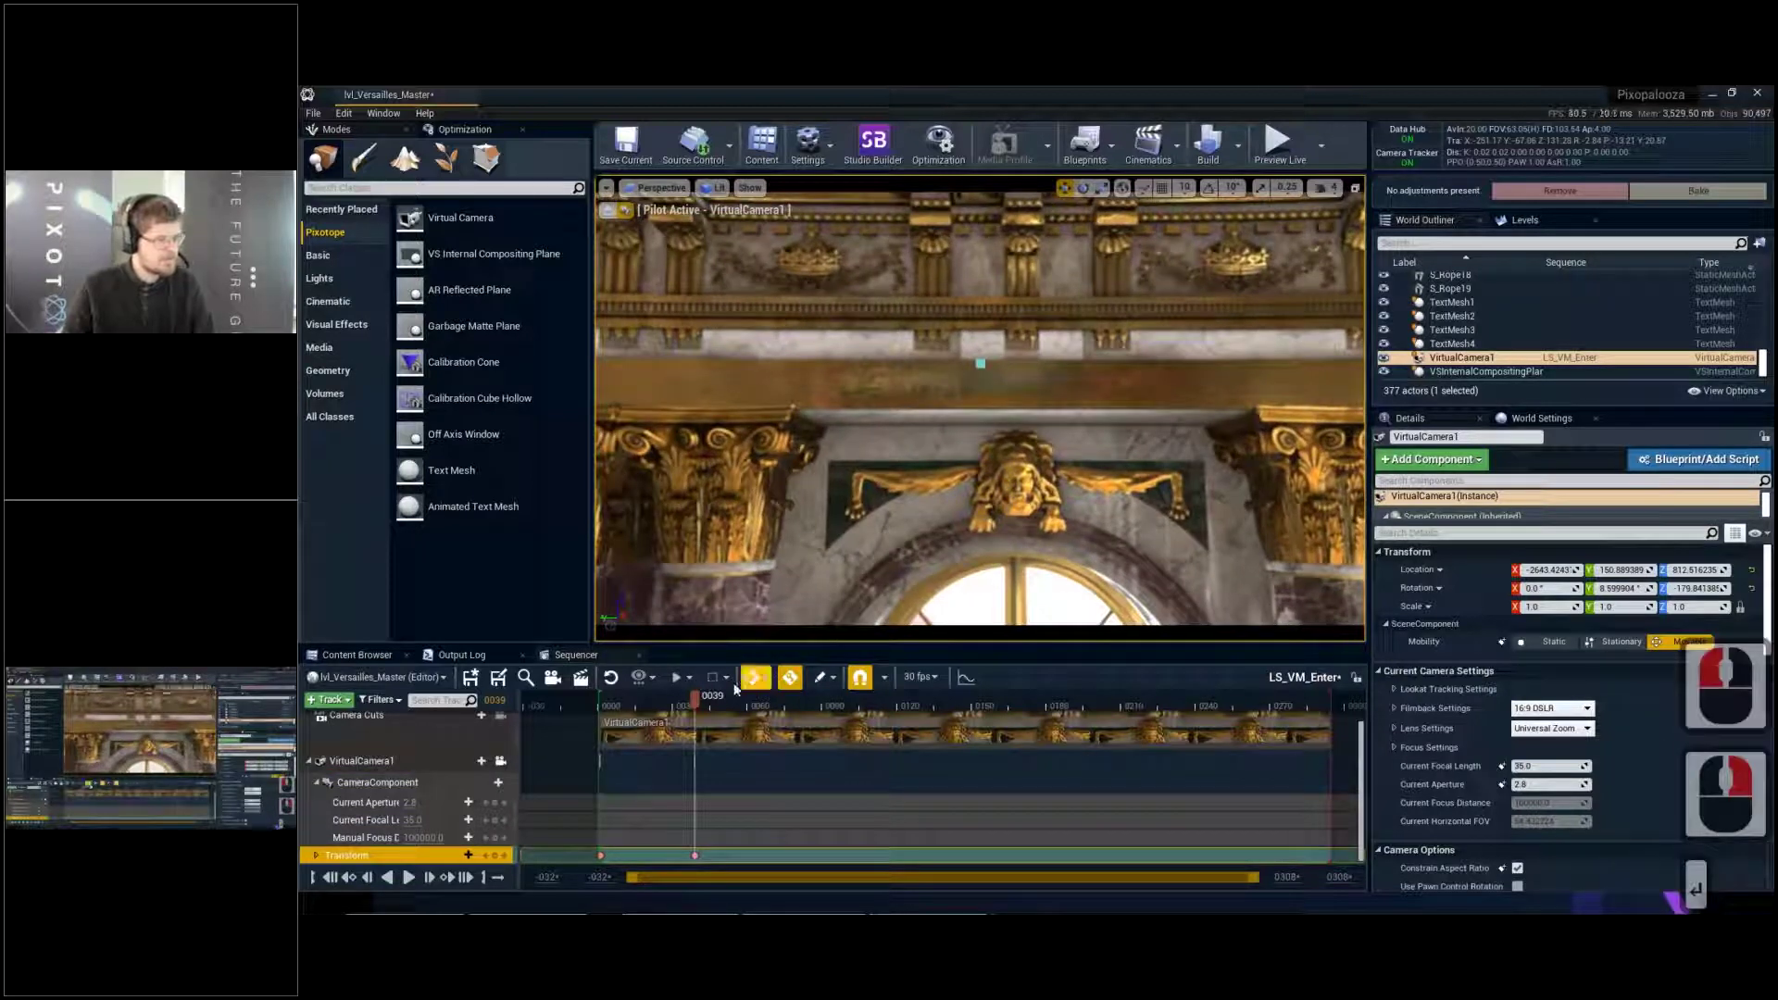
# At frame 78, pull the camera back to frame the whole window wall with the chandeliers and key its transform
pyautogui.moveTo(785, 705); pyautogui.dragTo(792, 706)
pyautogui.press('s')
pyautogui.moveTo(953, 386); pyautogui.dragTo(973, 439, button='right')
pyautogui.press('a')
pyautogui.press('q')
pyautogui.press('s')
pyautogui.press('w')
pyautogui.press('w')
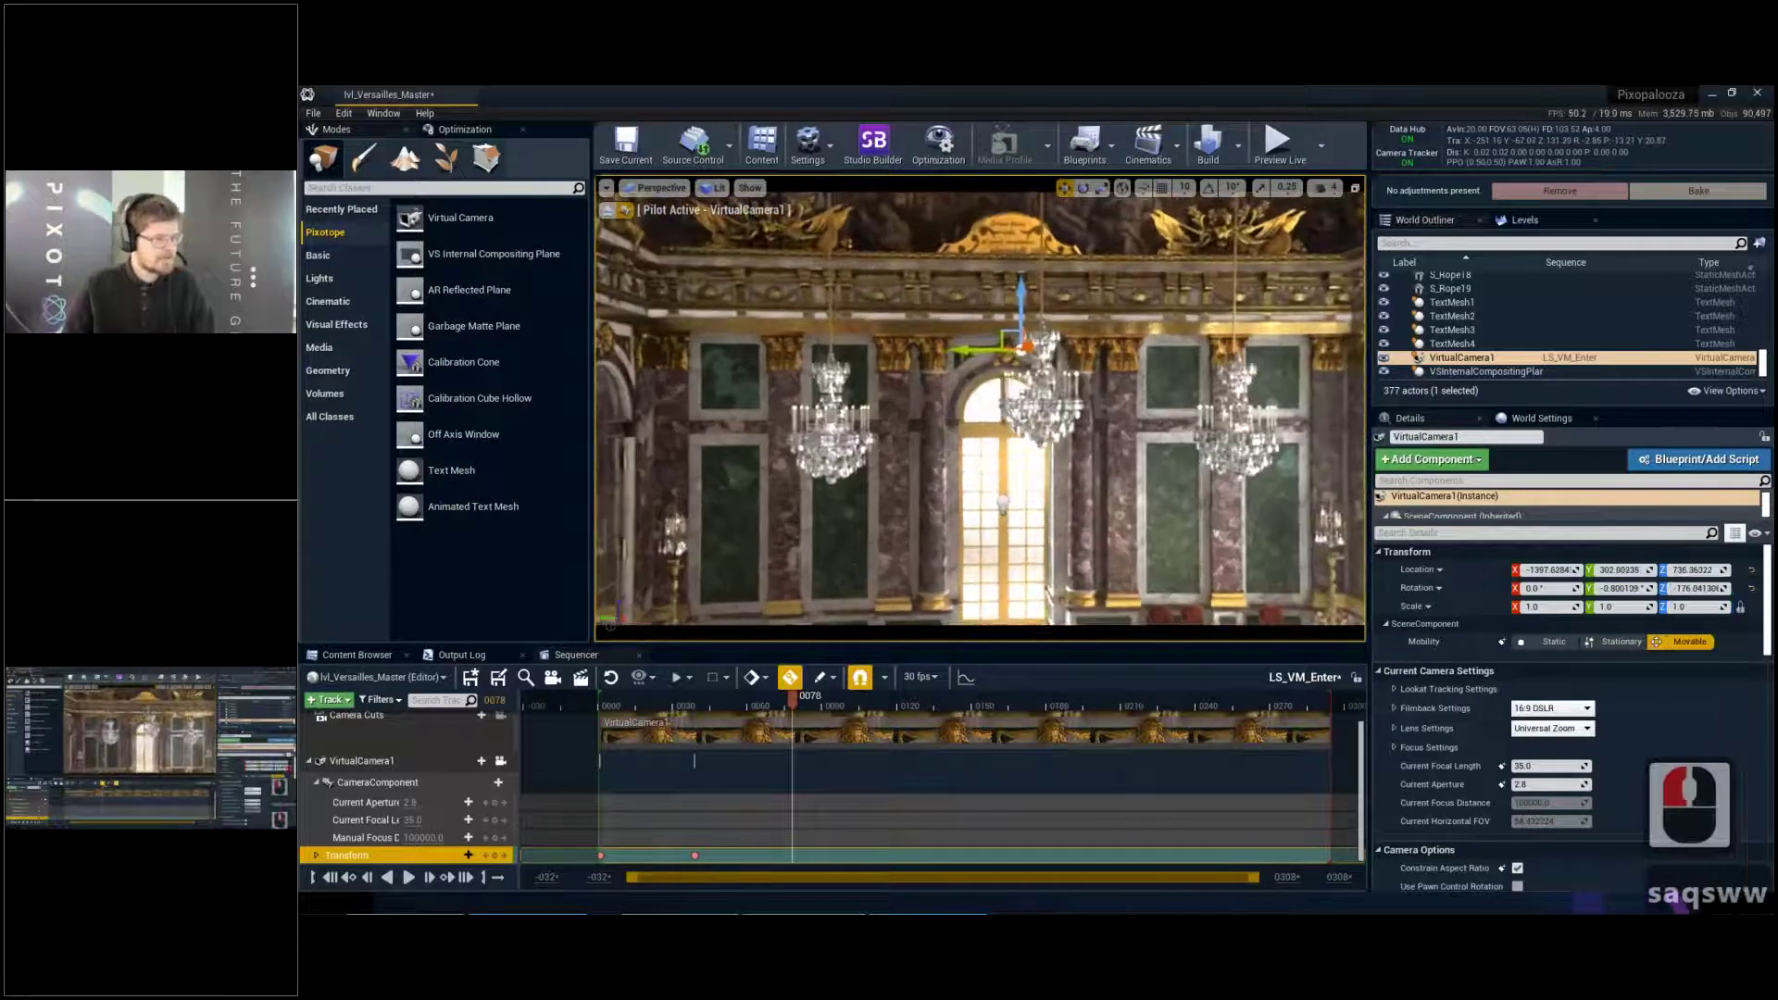
pyautogui.press('Return')
# At frame 122, fly the camera farther back to show the floor and both side walls and key its transform
pyautogui.click(824, 706)
pyautogui.moveTo(898, 700); pyautogui.dragTo(906, 700)
pyautogui.press('s')
pyautogui.press('d')
pyautogui.moveTo(1048, 403); pyautogui.dragTo(997, 411, button='right')
pyautogui.press('a')
pyautogui.press('w')
pyautogui.press('s')
pyautogui.press('d')
pyautogui.press('q')
pyautogui.press('e')
pyautogui.press('w')
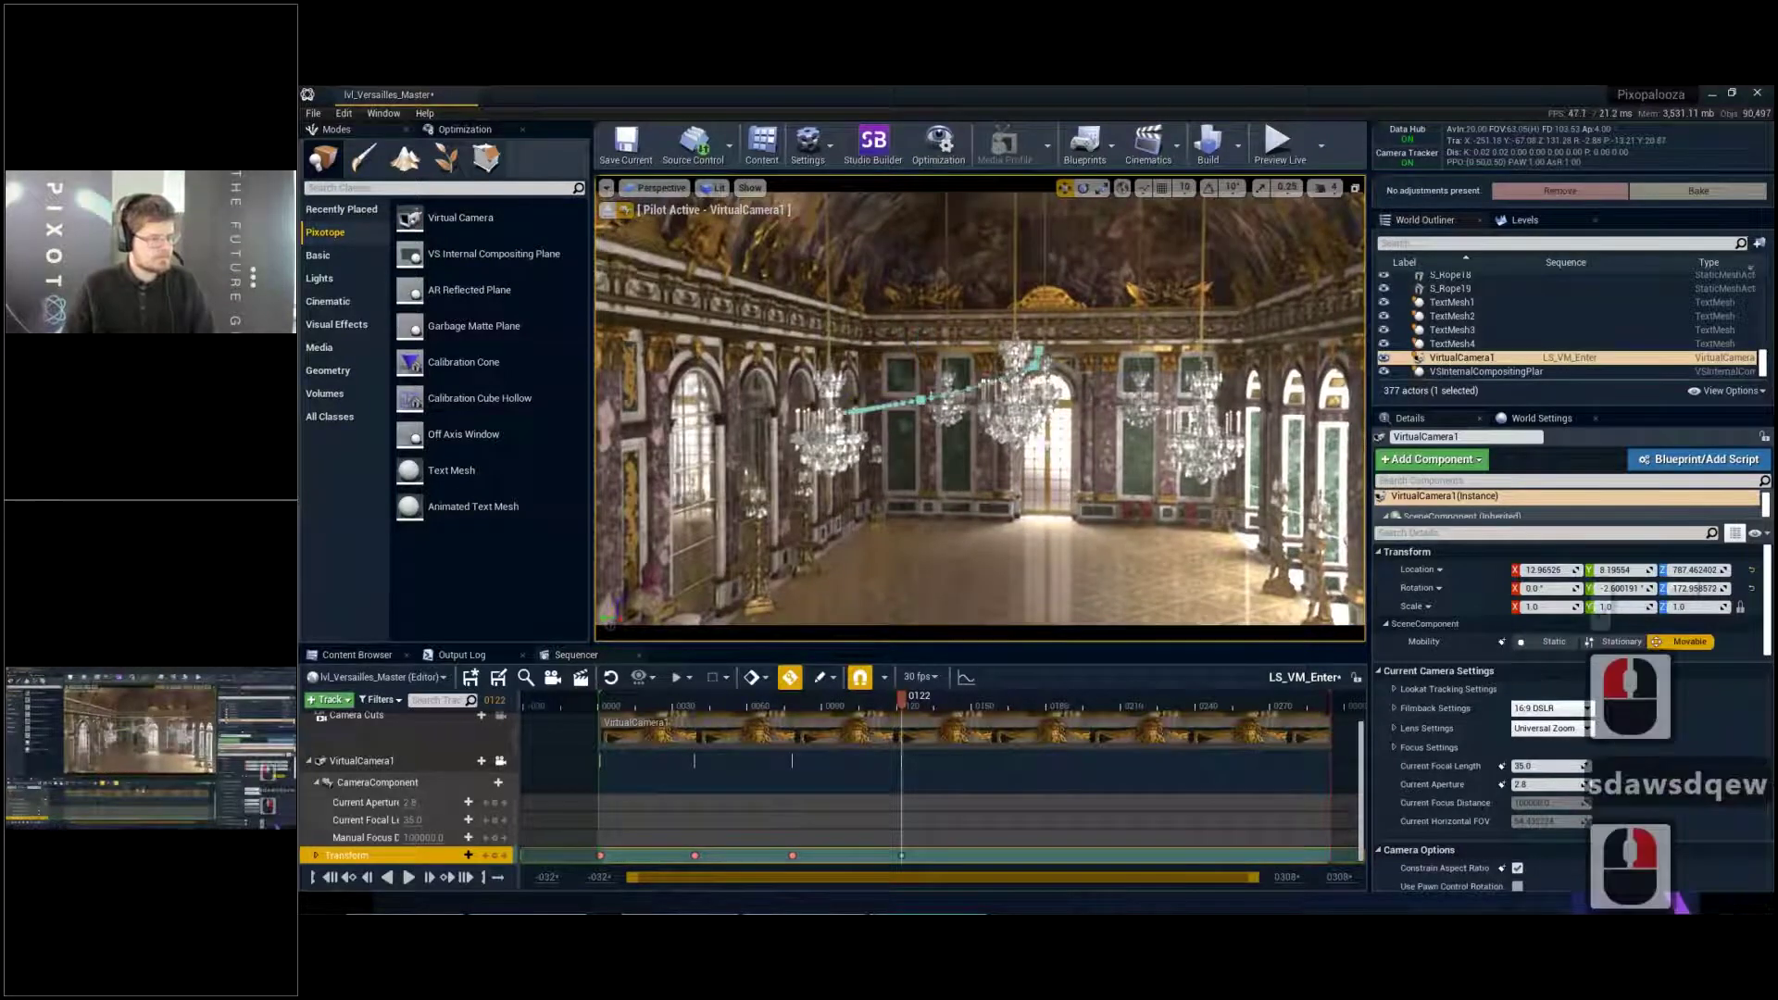
# At frame 188, move the camera back between the chandeliers, with the hall's end window centred, and key its transform
pyautogui.click(1060, 707)
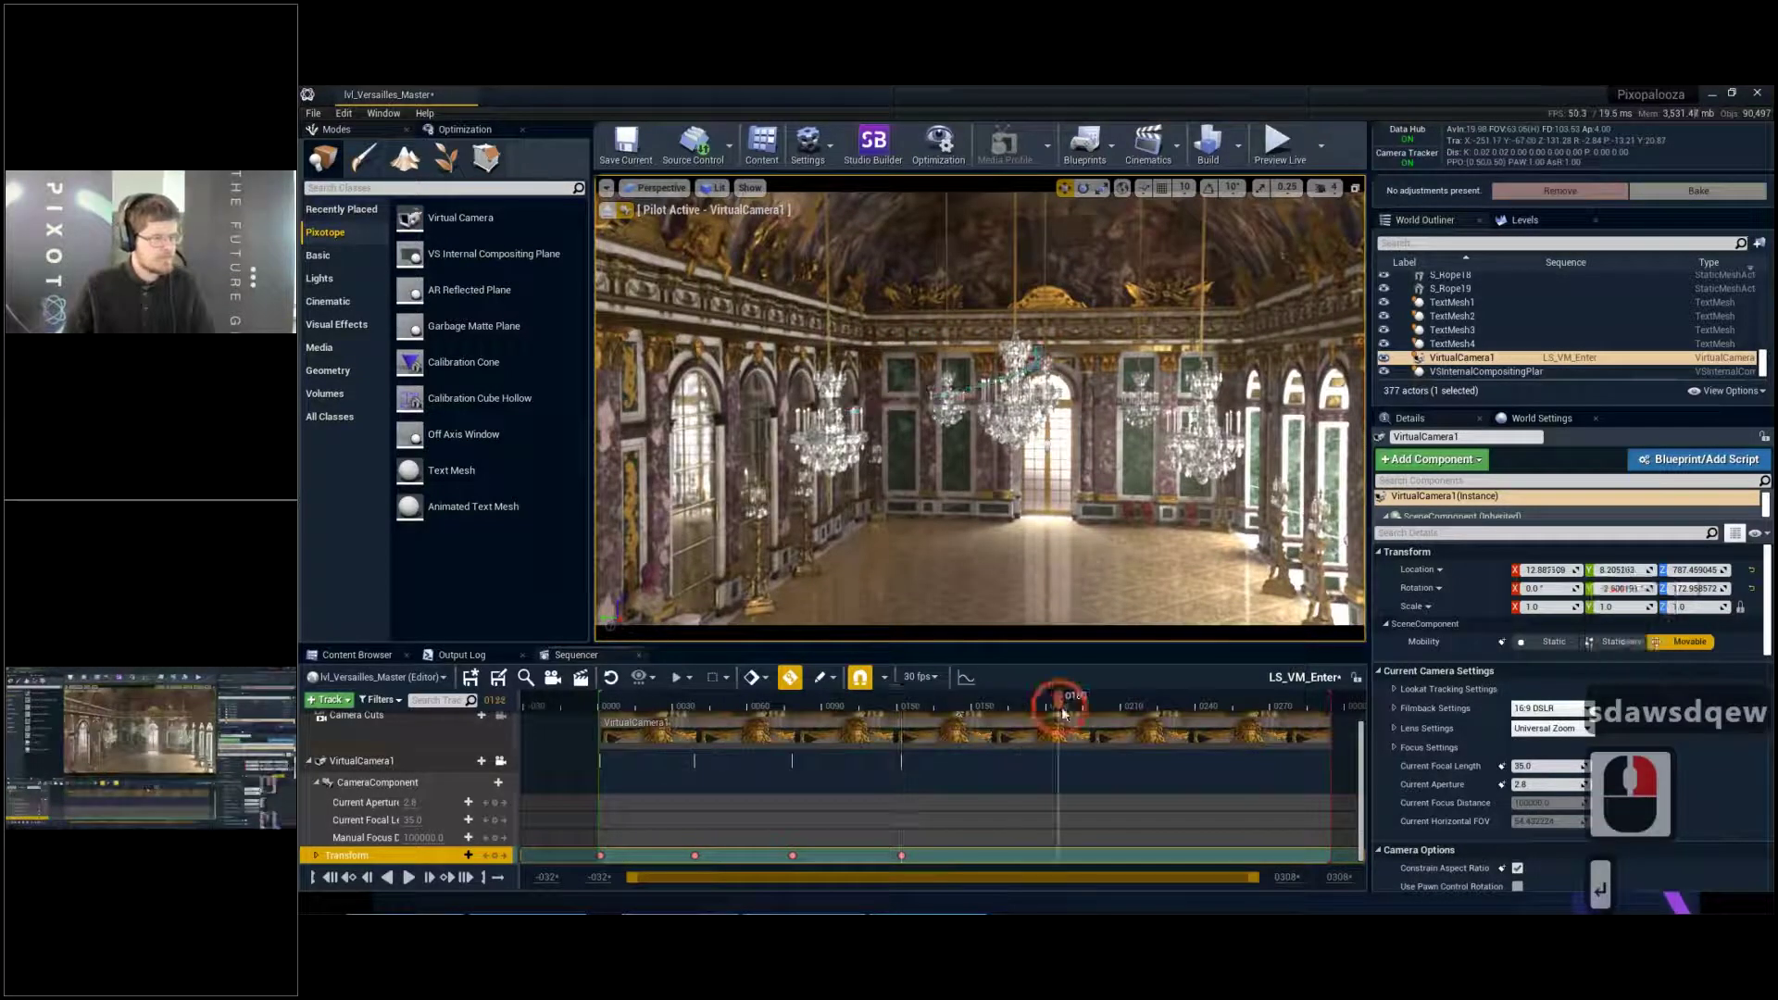
pyautogui.moveTo(1063, 714); pyautogui.dragTo(1067, 703)
pyautogui.press('s')
pyautogui.press('s')
pyautogui.moveTo(1088, 524); pyautogui.dragTo(1071, 466, button='right')
pyautogui.press('e')
pyautogui.press('q')
pyautogui.press('a')
pyautogui.press('s')
pyautogui.press('e')
pyautogui.press('s')
pyautogui.press('q')
pyautogui.press('Return')
pyautogui.press('e')
pyautogui.press('e')
pyautogui.press('q')
pyautogui.press('q')
pyautogui.scroll(-1, 1071, 470)
pyautogui.press('Return')
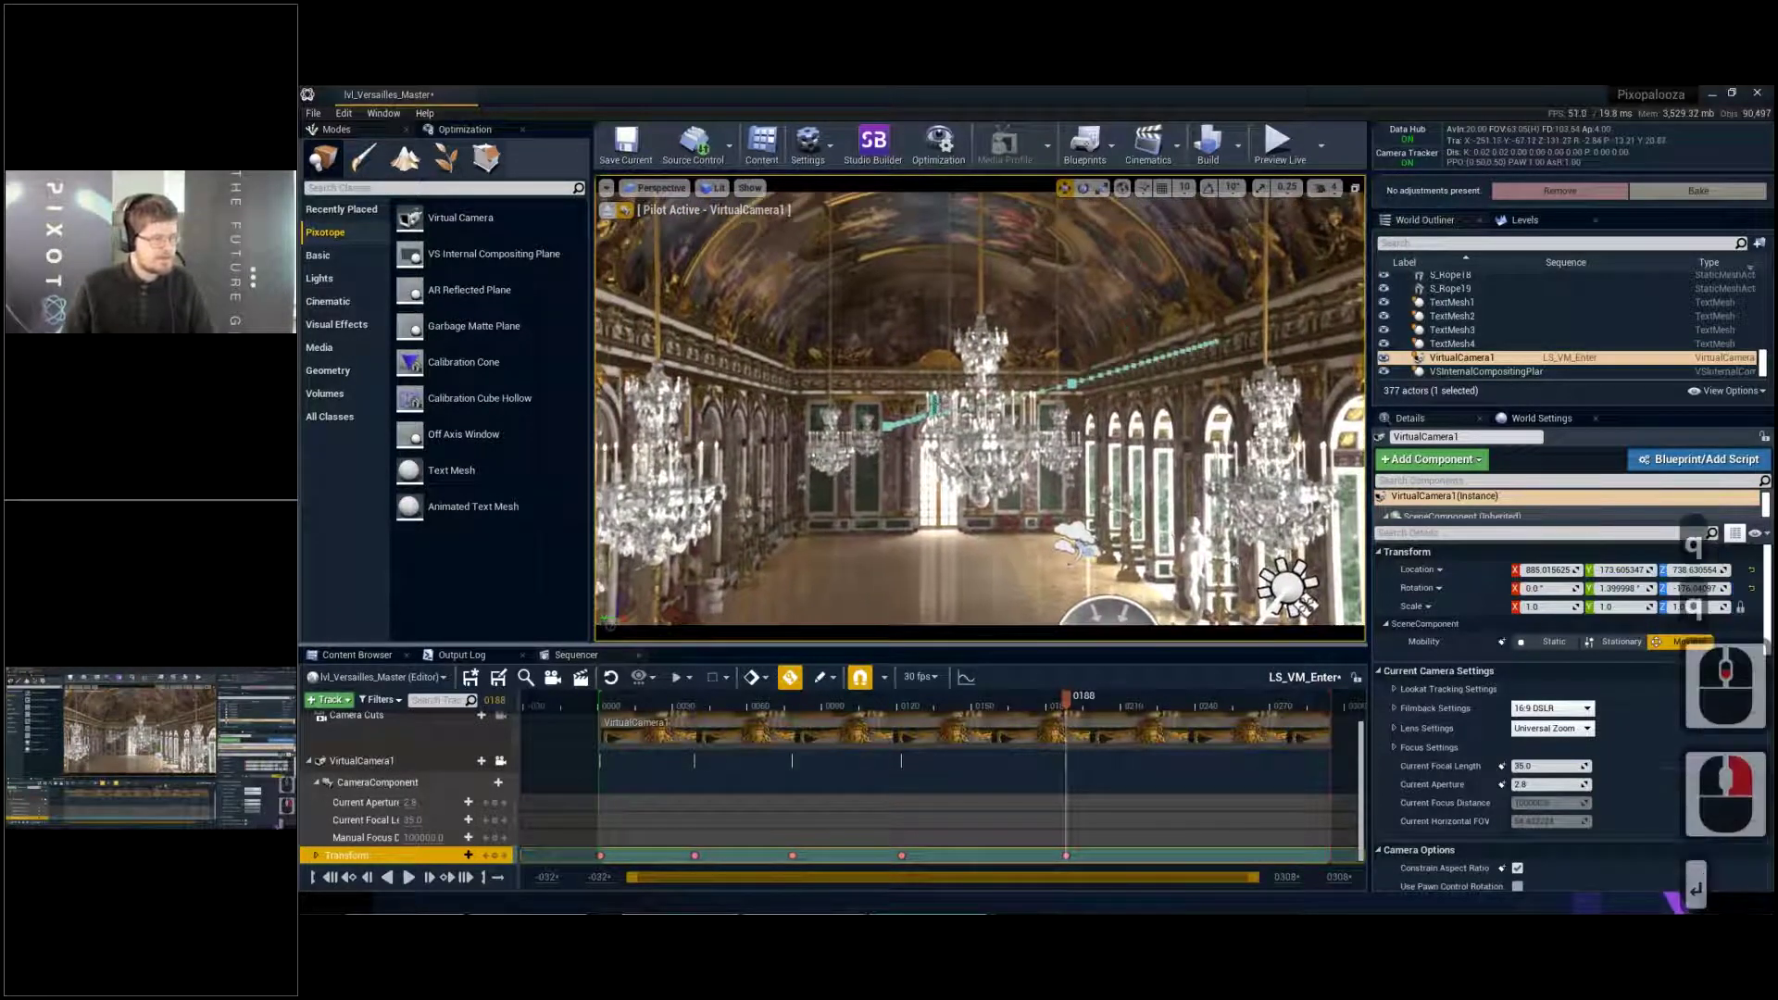
# Pull the camera still farther back down the hall and key its transform between frame 188 and the sequence's end
pyautogui.moveTo(1172, 707); pyautogui.dragTo(1171, 682)
pyautogui.moveTo(1077, 500); pyautogui.dragTo(1078, 500, button='right')
pyautogui.press('s')
pyautogui.press('q')
pyautogui.press('s')
pyautogui.press('s')
pyautogui.press('s')
pyautogui.press('s')
pyautogui.press('s')
pyautogui.press('a')
pyautogui.press('d')
pyautogui.press('w')
pyautogui.press('e')
pyautogui.press('w')
pyautogui.press('w')
pyautogui.press('q')
pyautogui.press('s')
pyautogui.press('q')
pyautogui.press('e')
pyautogui.press('Return')
# At frame 287, frame the seated presenter and the white sphere with the hall behind them and key the camera's transform
pyautogui.click(1304, 702)
pyautogui.moveTo(1312, 706); pyautogui.dragTo(1313, 706)
pyautogui.moveTo(1112, 476); pyautogui.dragTo(1078, 500, button='right')
pyautogui.press('s')
pyautogui.press('q')
pyautogui.press('w')
pyautogui.scroll(2, 1103, 476)
pyautogui.press('a')
pyautogui.scroll(1, 1103, 471)
pyautogui.press('w')
pyautogui.press('Return')
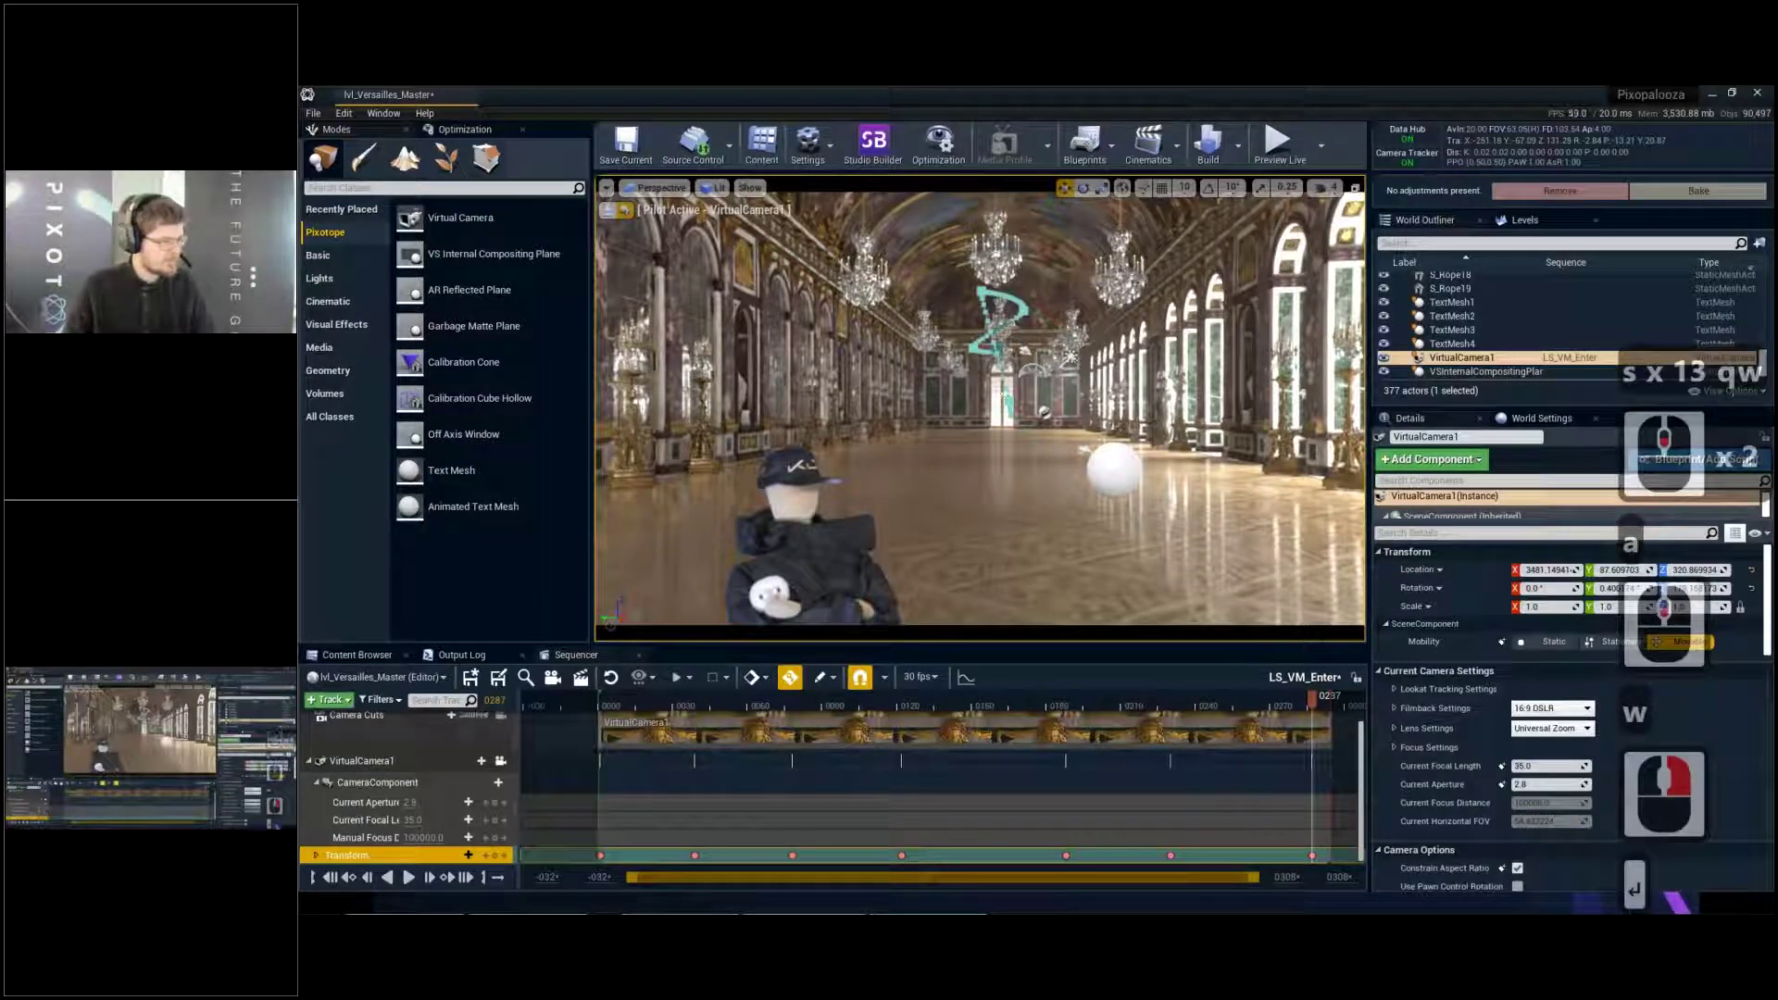
# Play the camera move from the start of the timeline and save the LS_VM_Enter sequence
pyautogui.click(623, 711)
pyautogui.moveTo(624, 711); pyautogui.dragTo(596, 709)
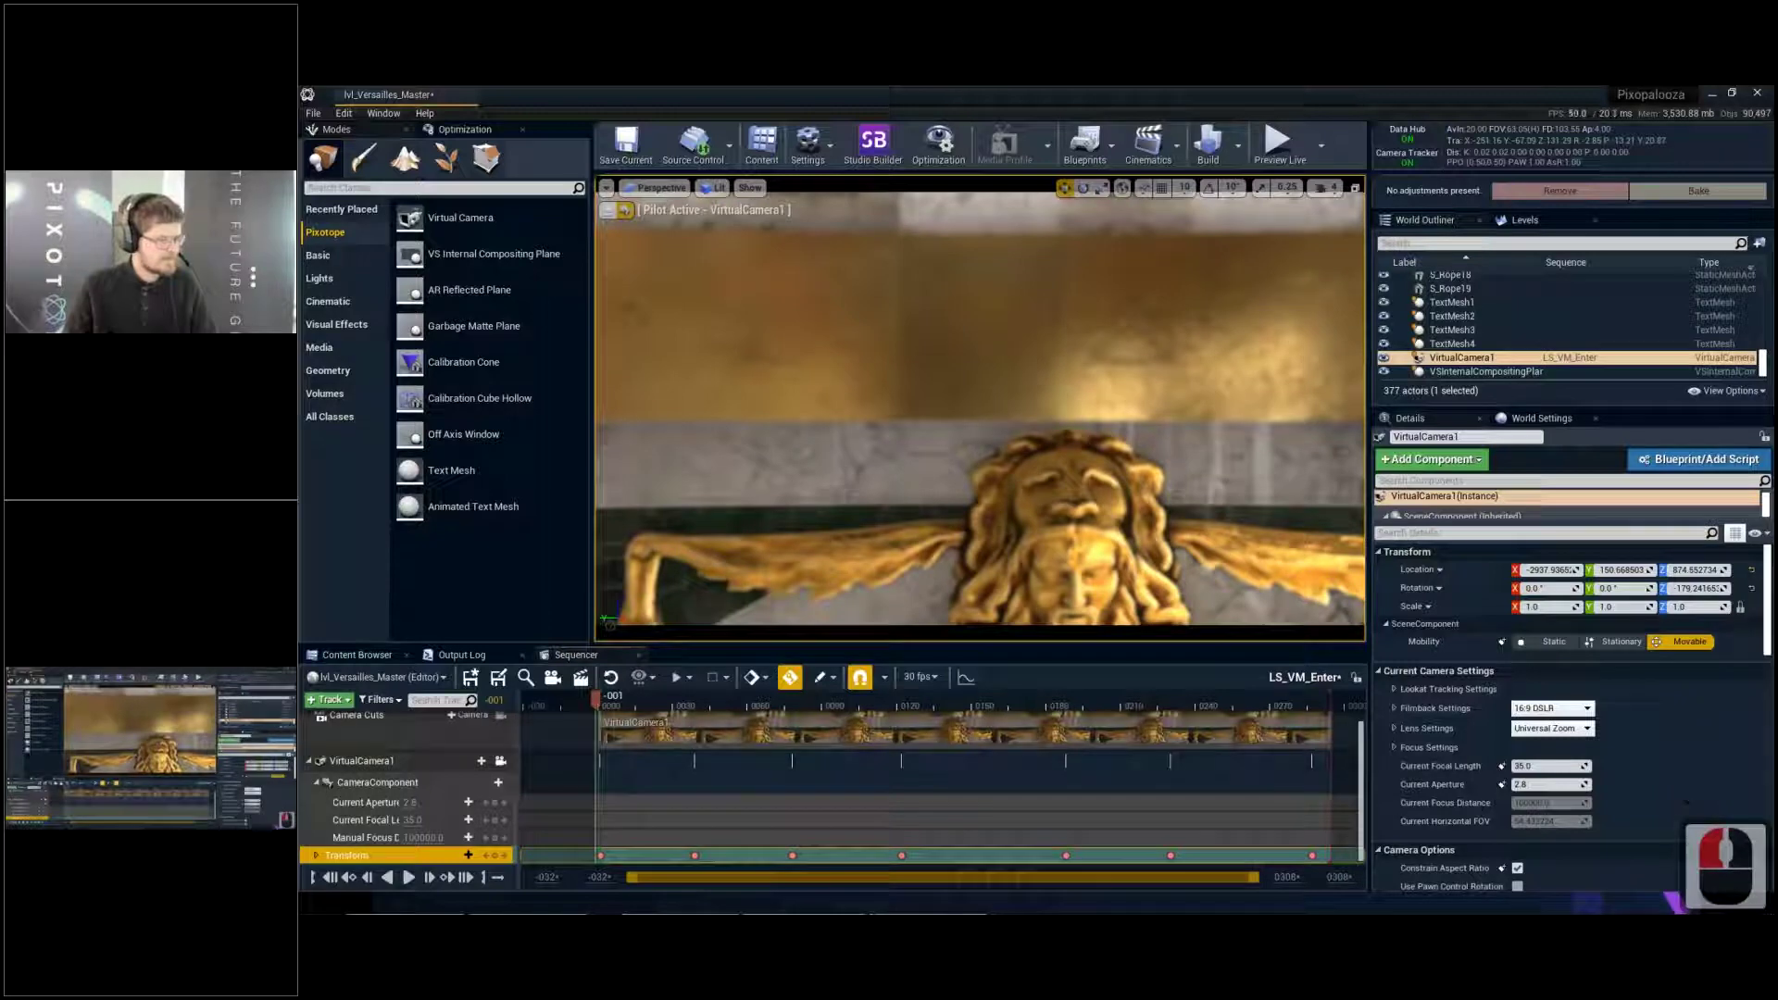
pyautogui.press('space')
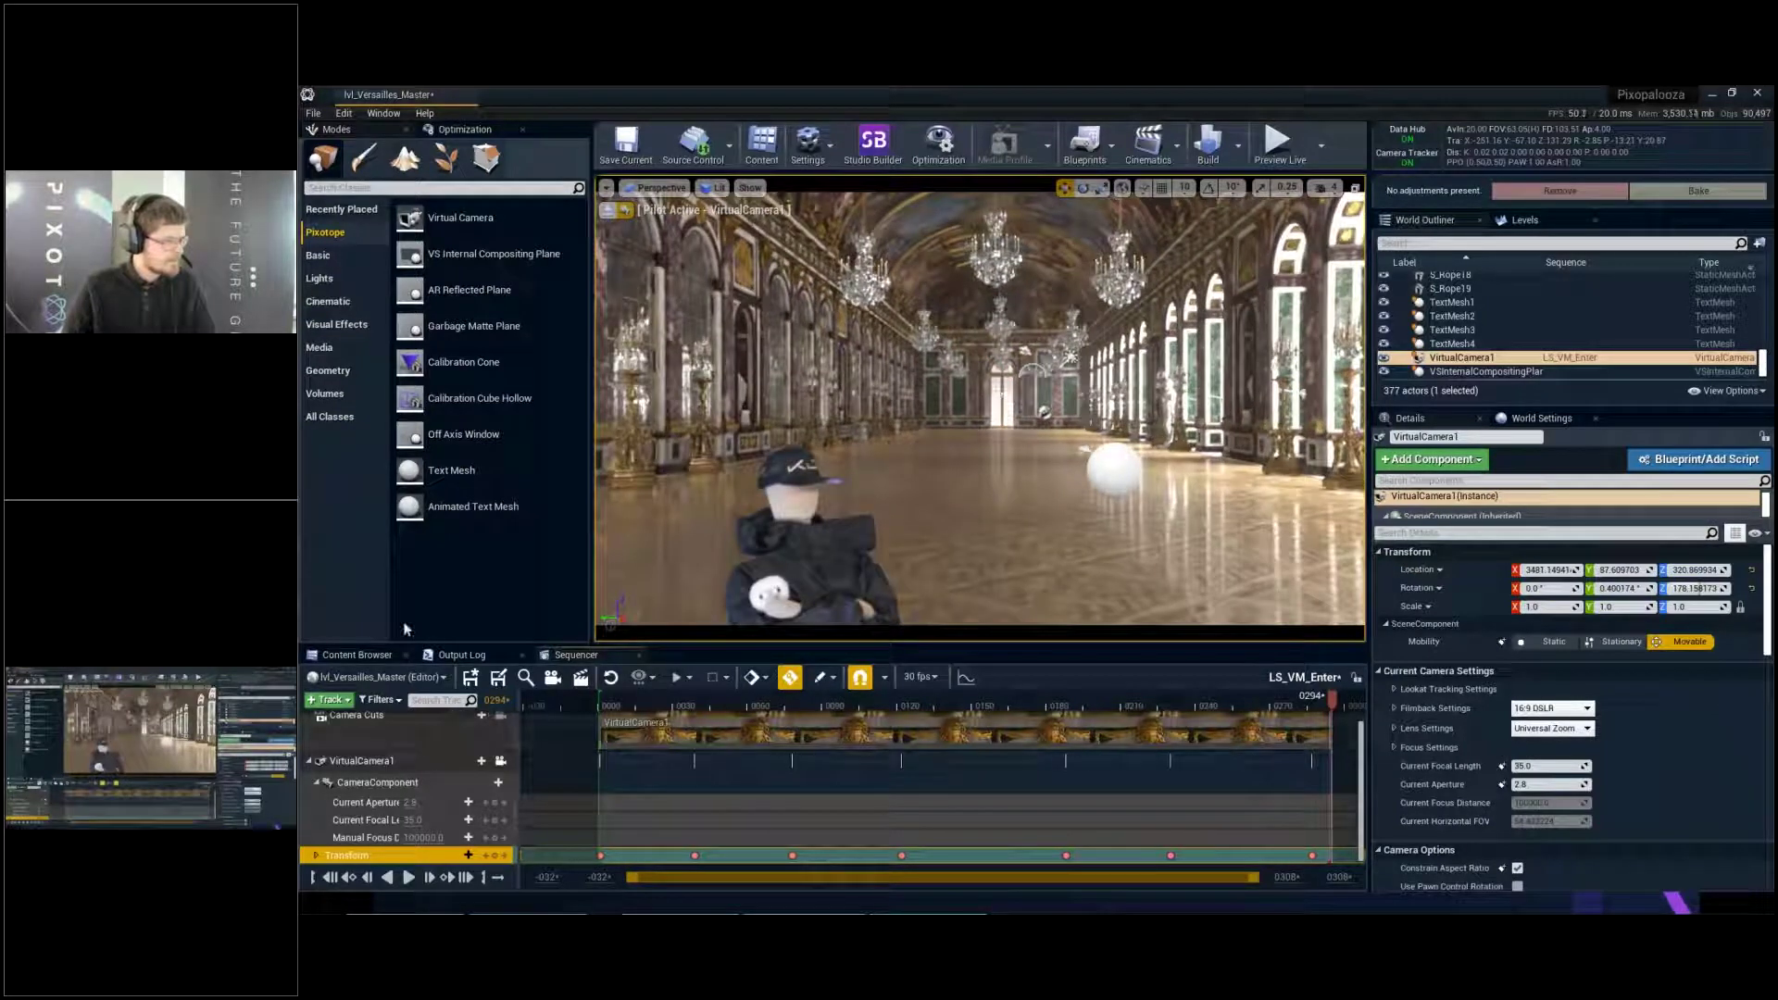
pyautogui.click(470, 677)
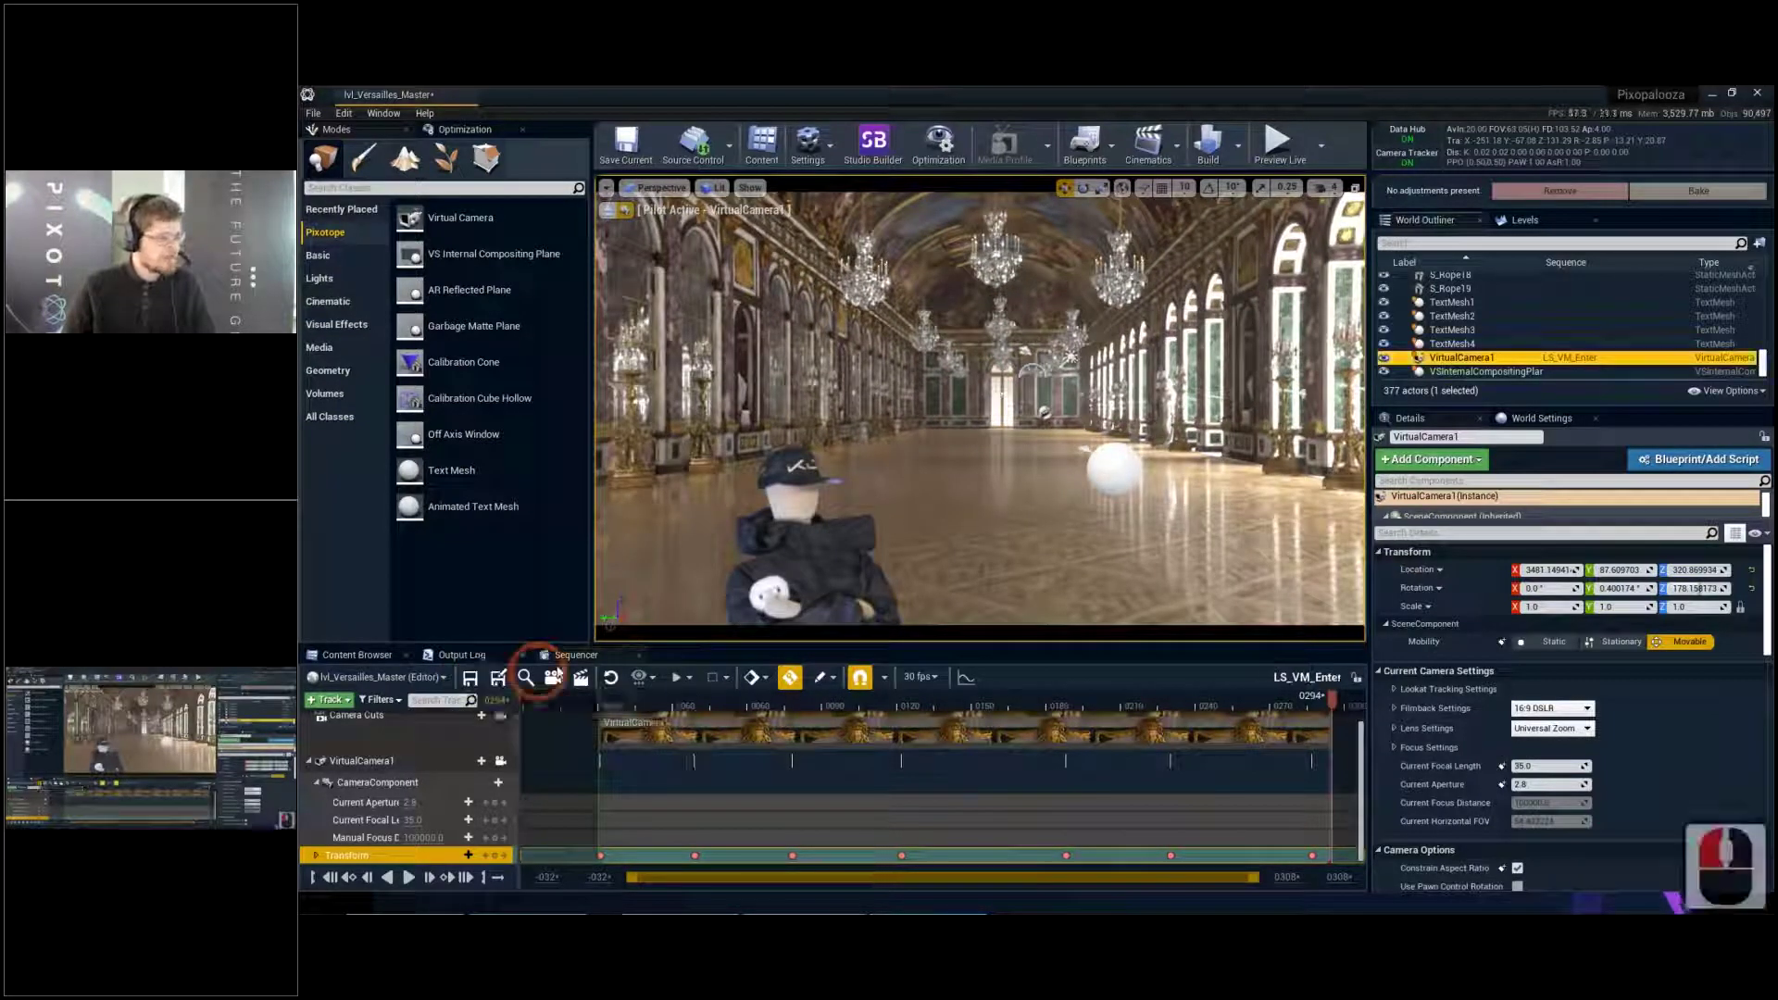
# Enlarge the sequencer area and show the camera transform's Rotation curves in the curve editor
pyautogui.moveTo(741, 646); pyautogui.dragTo(741, 468)
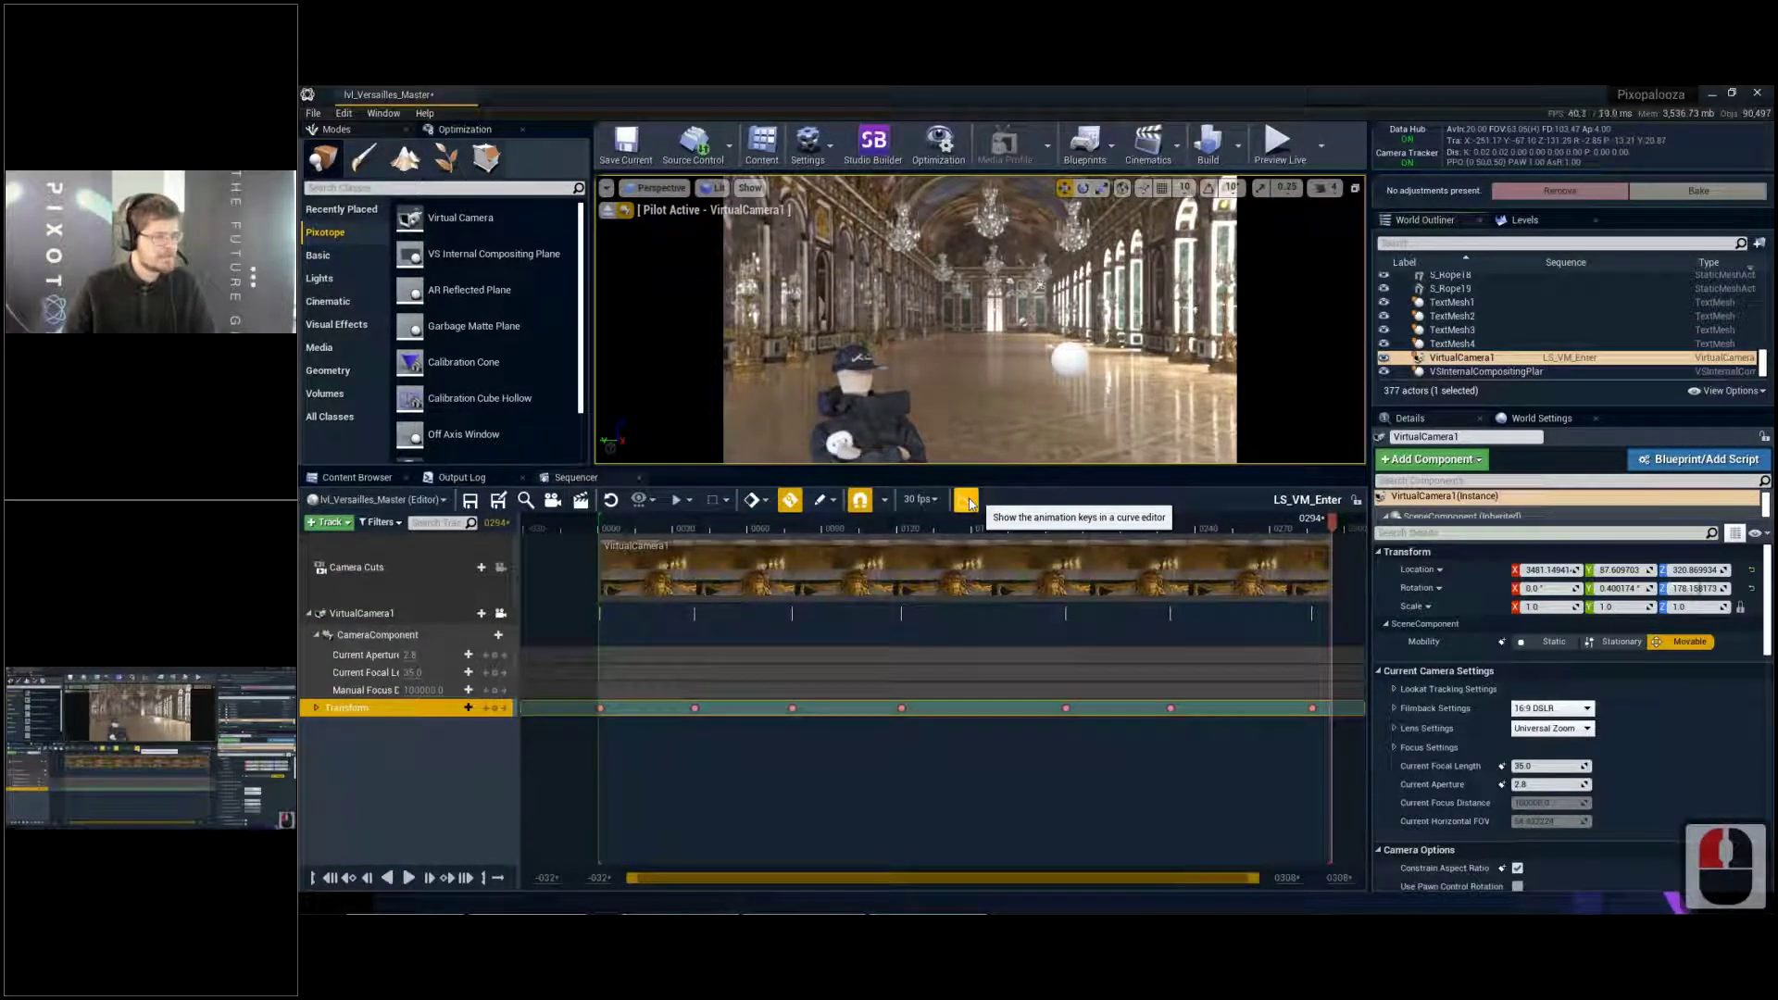
pyautogui.click(967, 502)
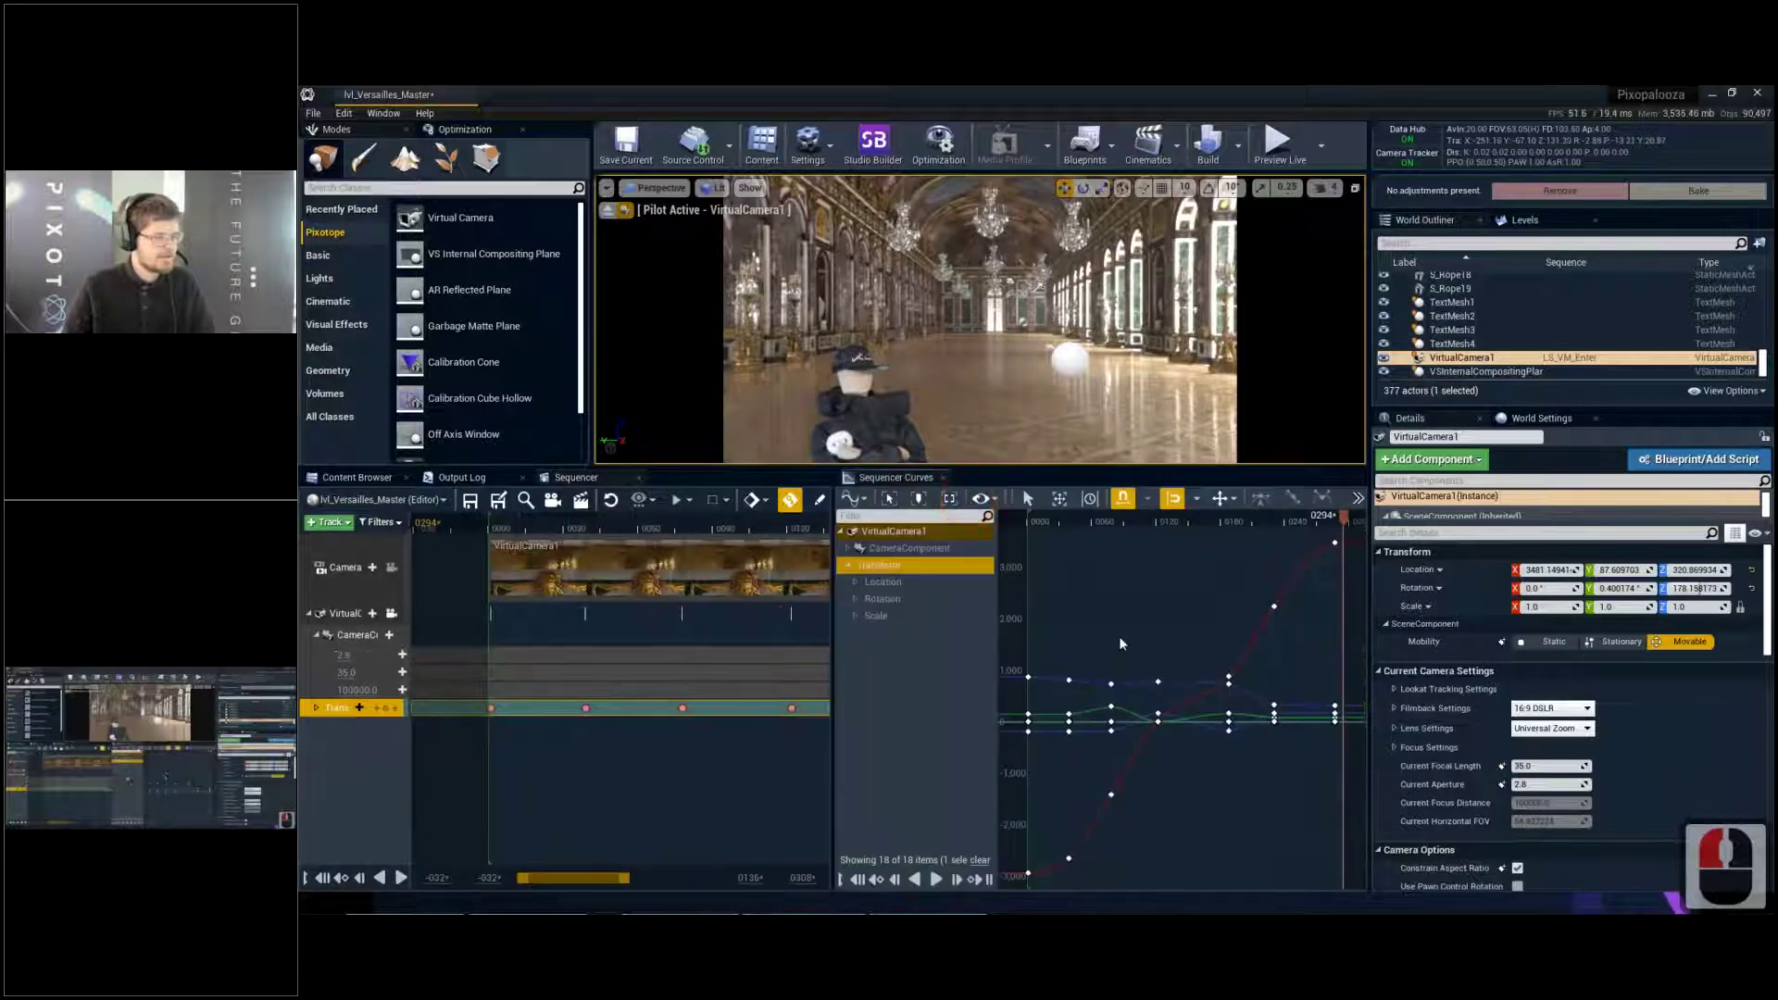
pyautogui.moveTo(993, 651); pyautogui.dragTo(907, 648)
pyautogui.scroll(-4, 1025, 636)
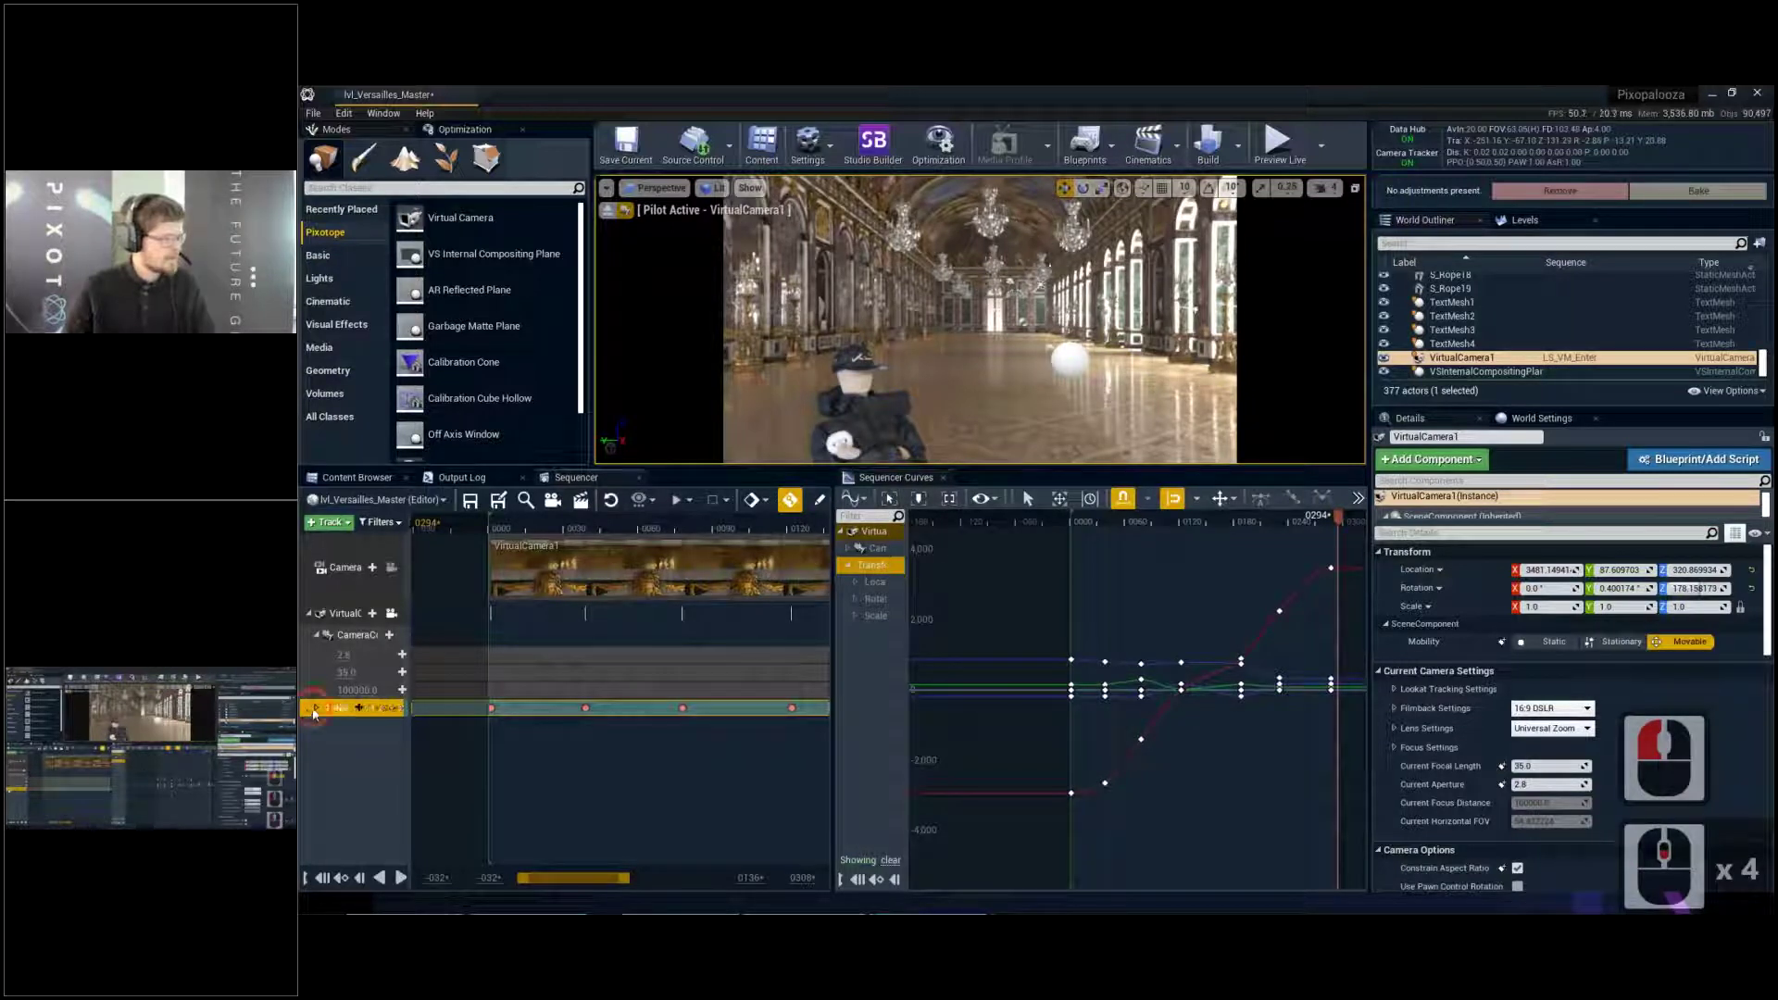
pyautogui.click(315, 709)
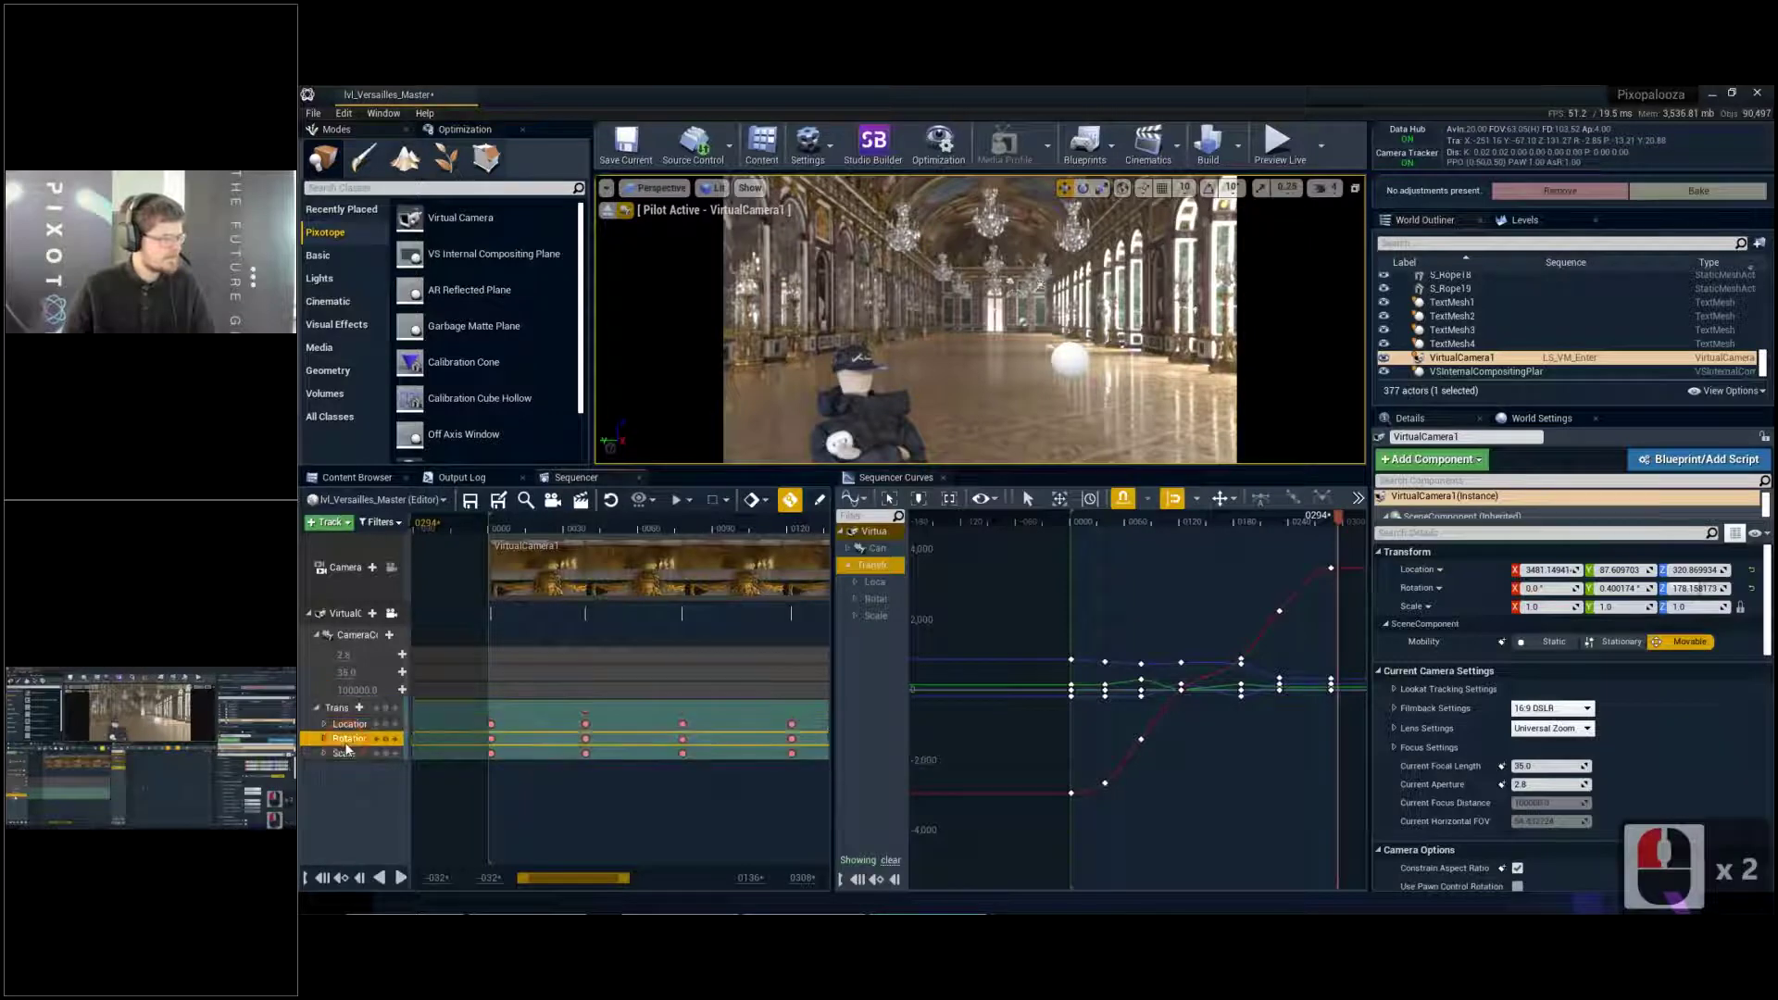
pyautogui.click(347, 741)
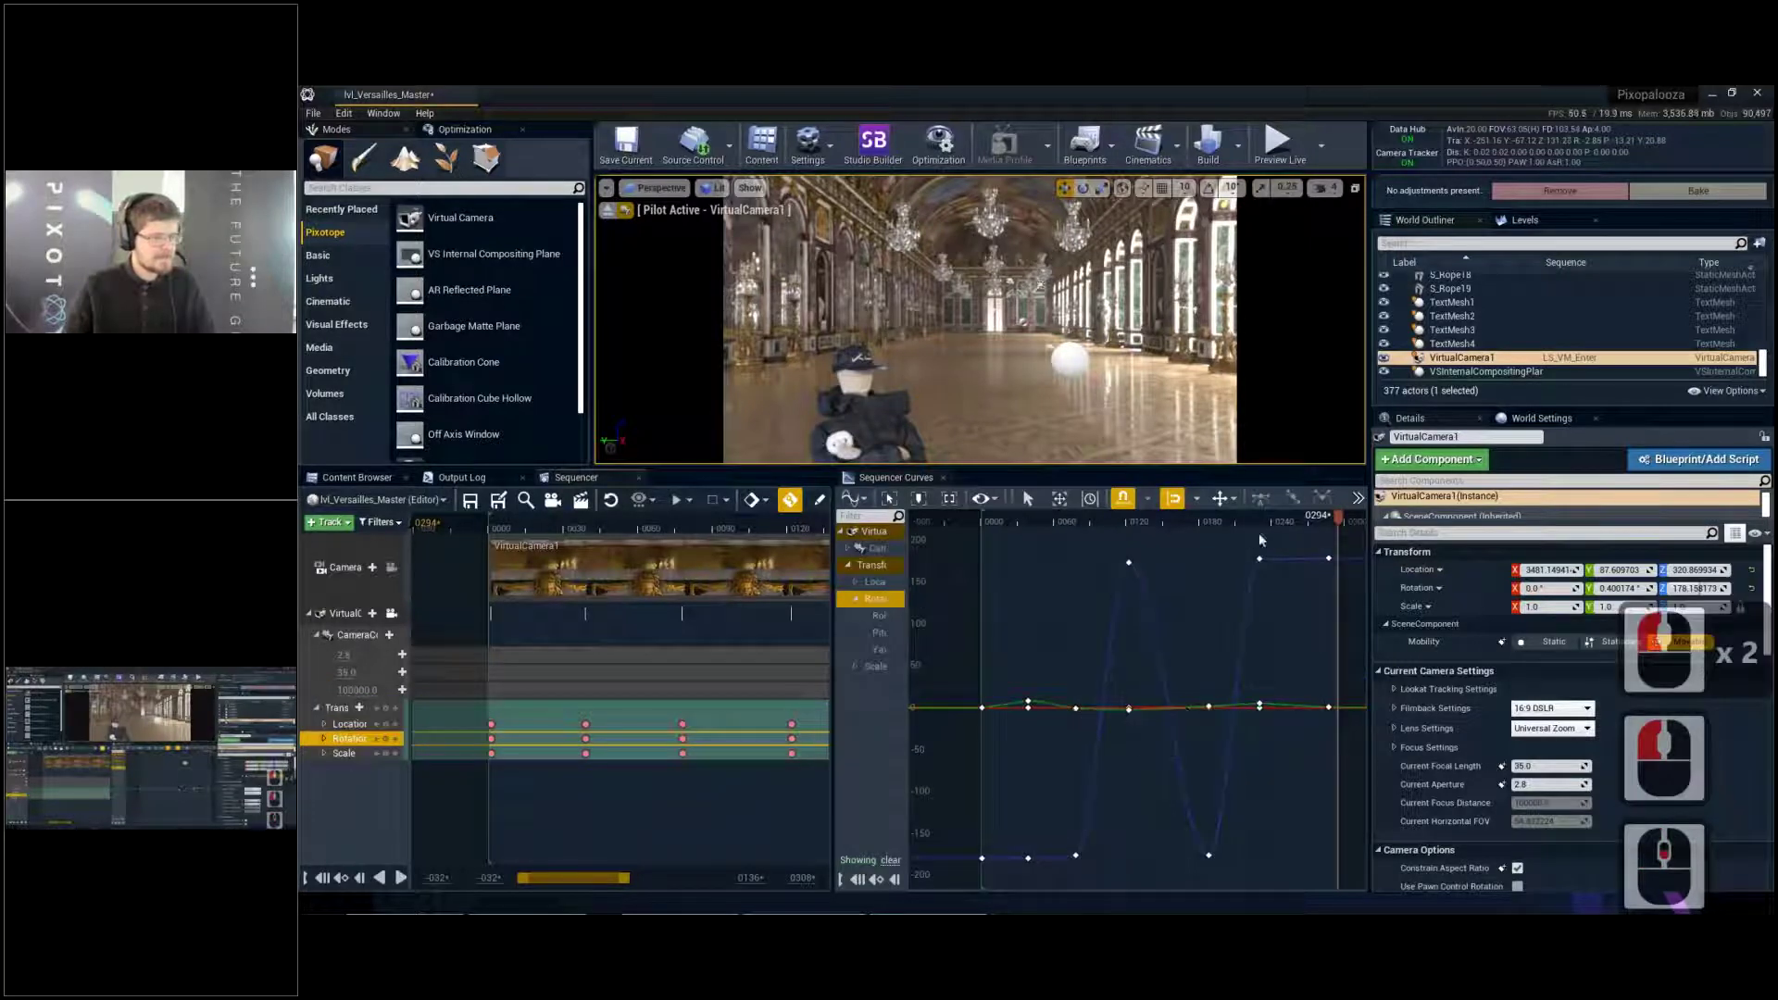
# Examine the camera's yaw curve and its jumping keys, scrubbing the sequence to frame 123
pyautogui.moveTo(1216, 565); pyautogui.dragTo(1181, 576, button='right')
pyautogui.moveTo(1064, 753); pyautogui.dragTo(1109, 687, button='right')
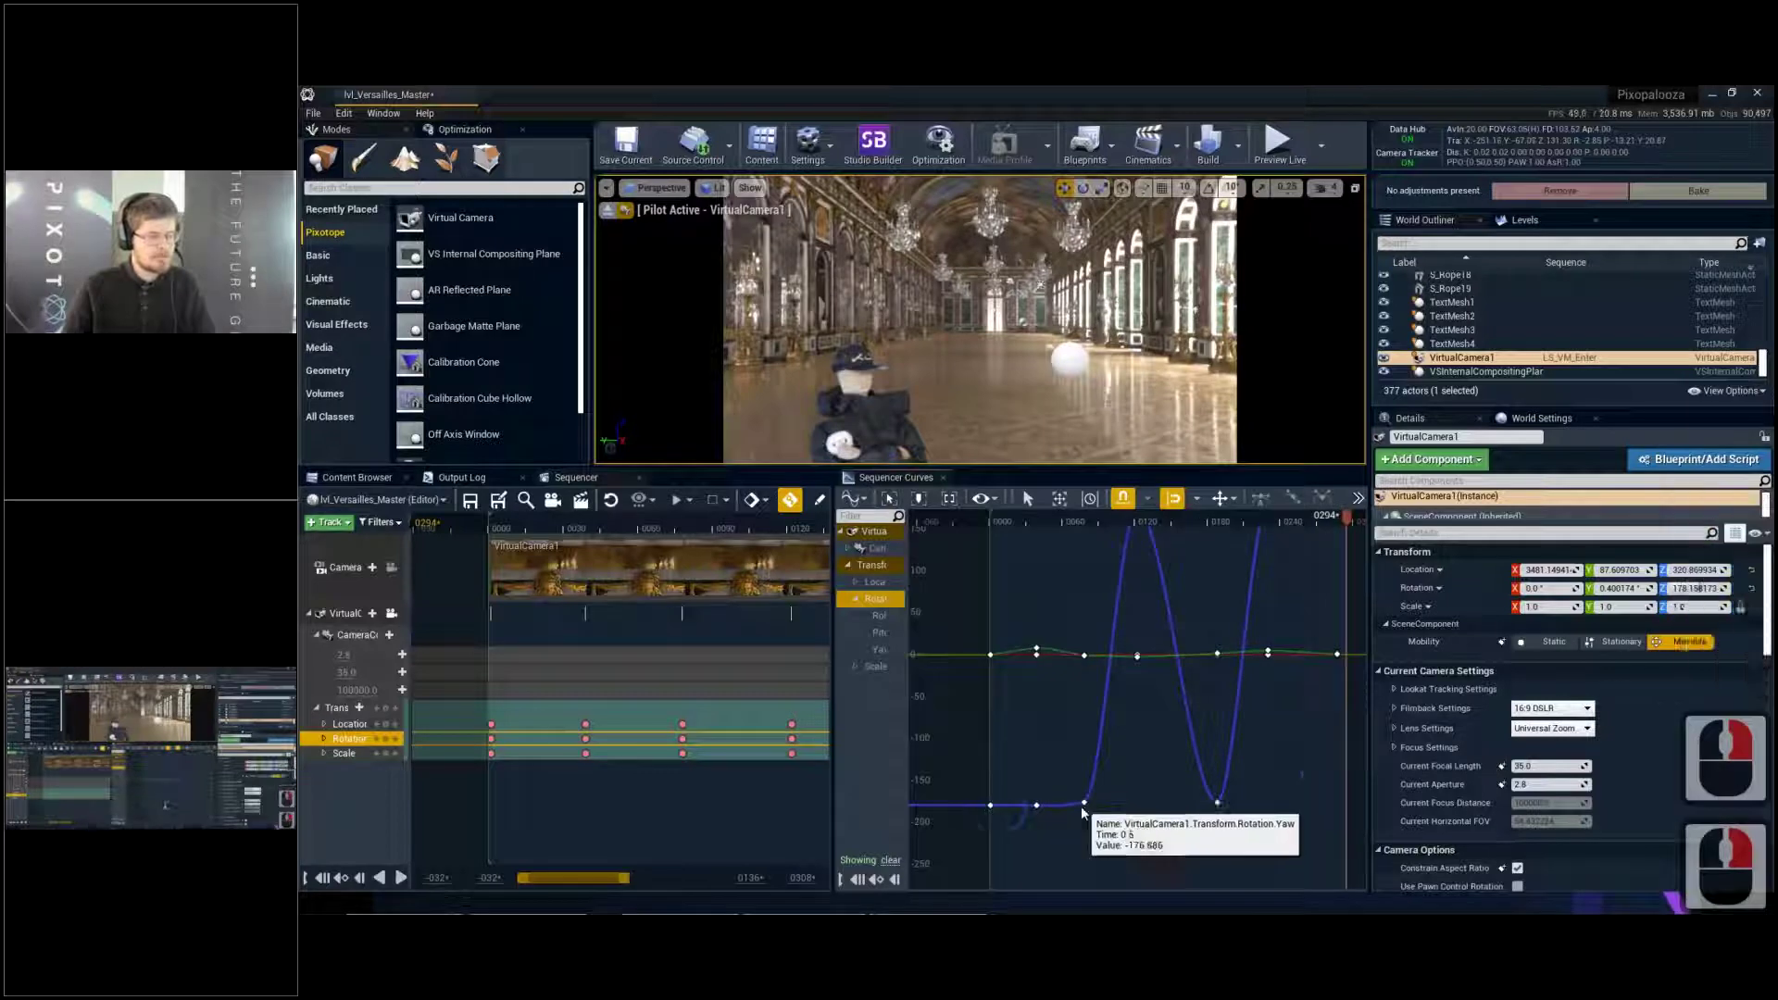
pyautogui.moveTo(1080, 806); pyautogui.dragTo(1074, 863, button='right')
pyautogui.moveTo(1121, 584)
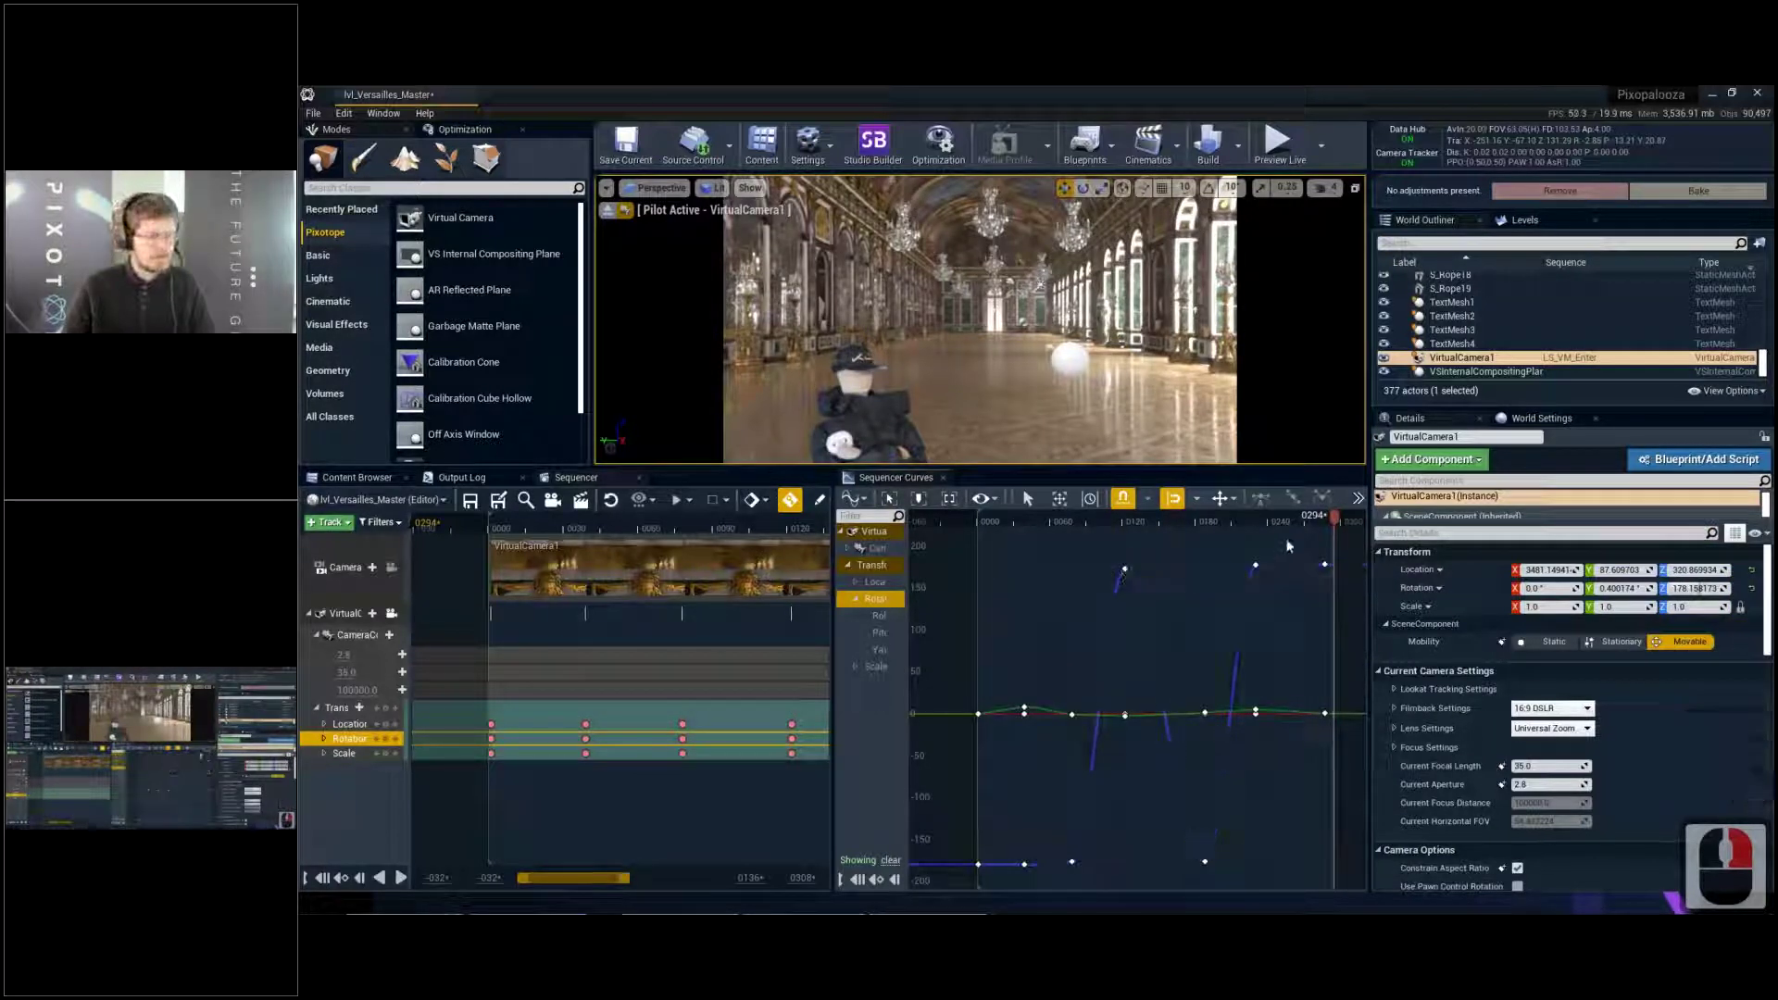
pyautogui.moveTo(1285, 518); pyautogui.dragTo(1128, 543)
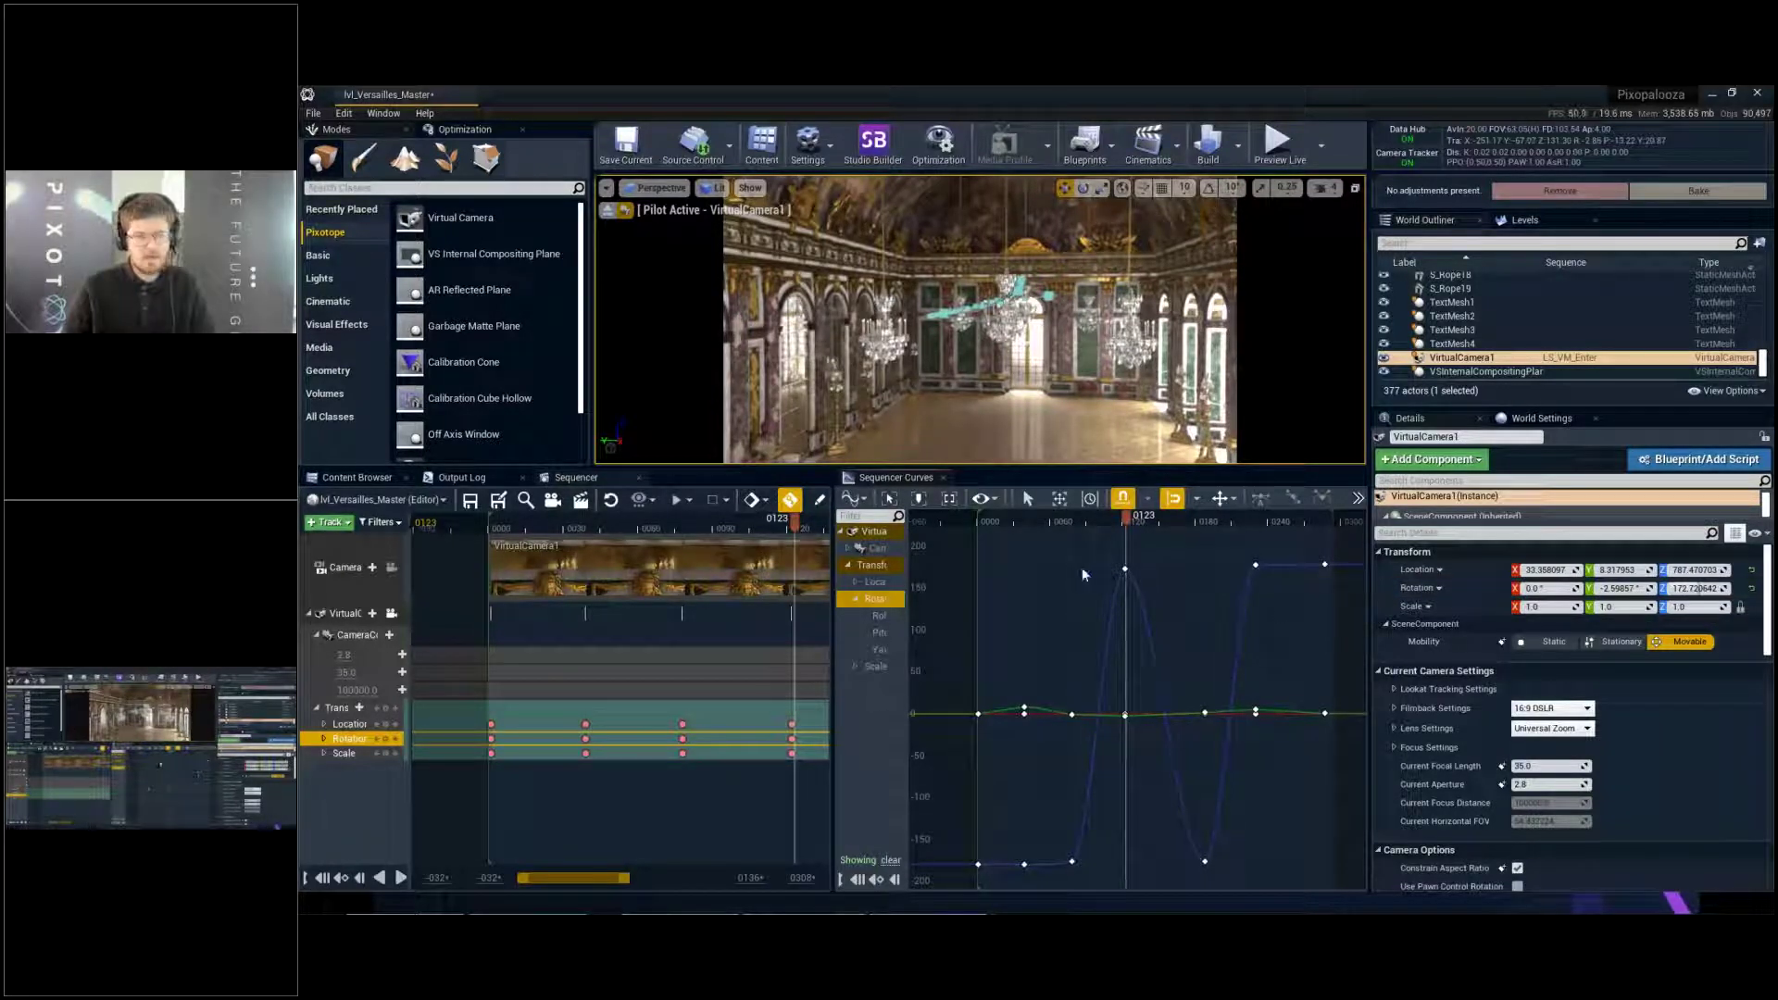
# Lower the three yaw keys near 180 to line up with the keys near -180, and scrub back to the start
pyautogui.scroll(-1, 1097, 563)
pyautogui.moveTo(1094, 562); pyautogui.dragTo(1375, 598)
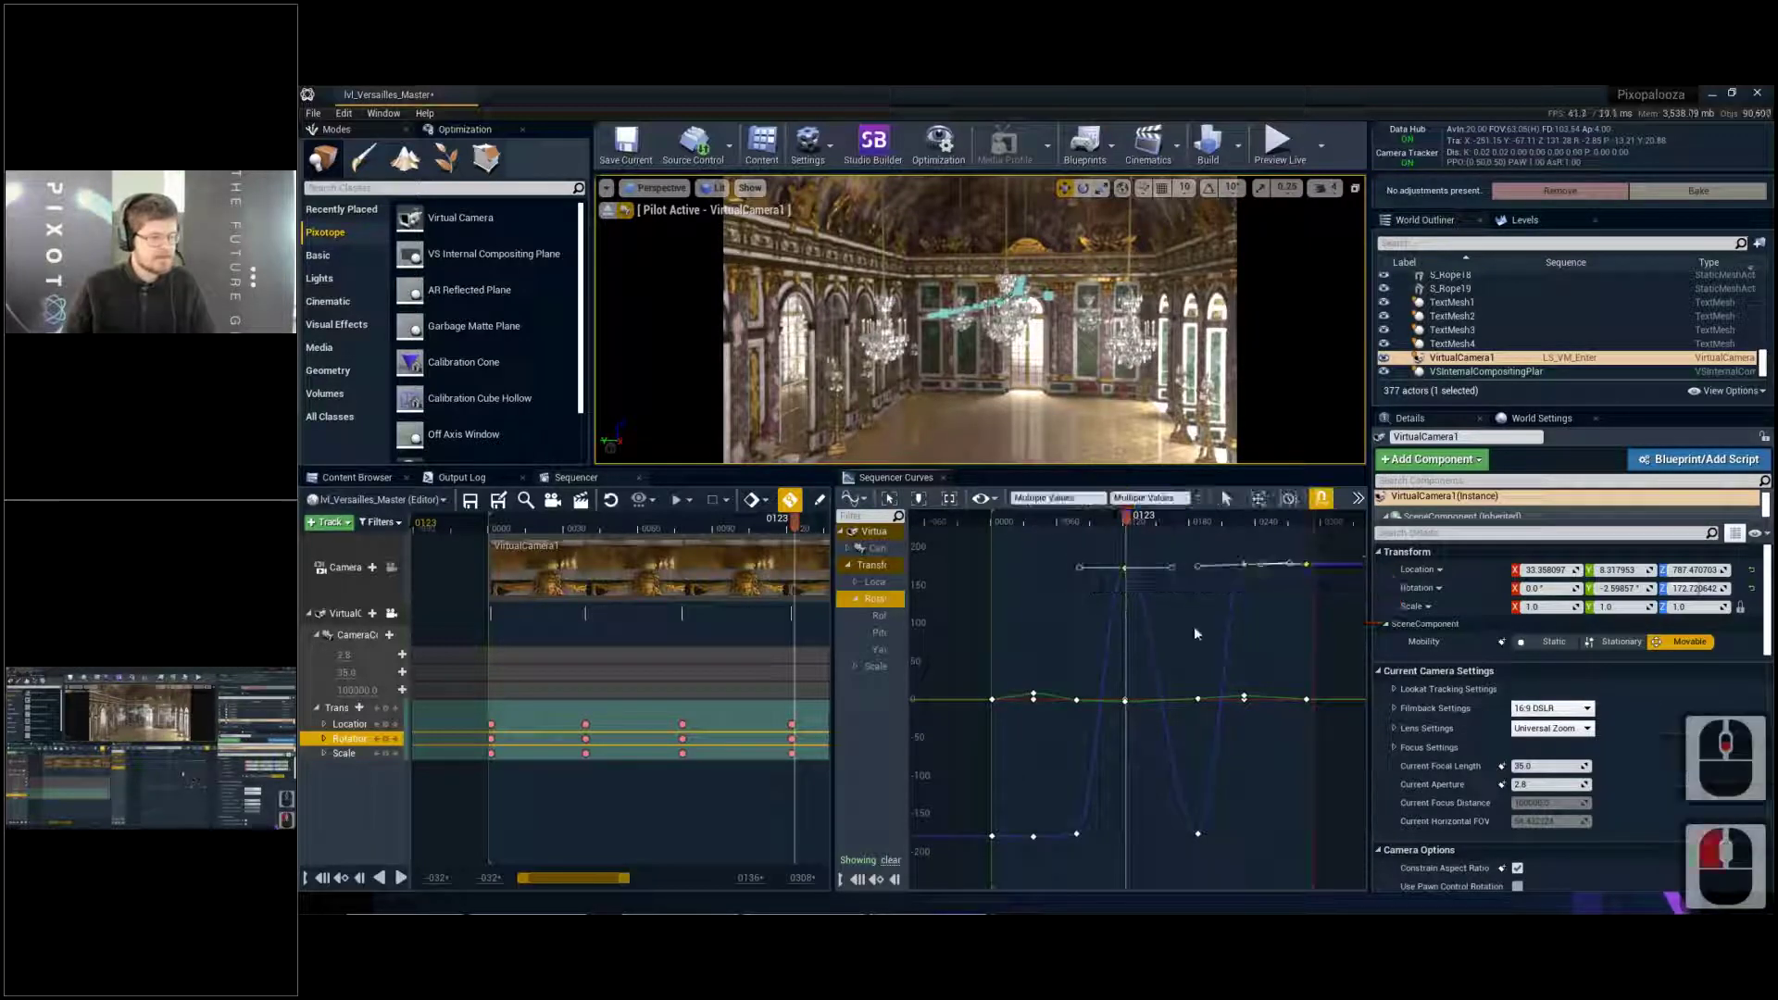
pyautogui.moveTo(1198, 608); pyautogui.dragTo(1221, 769, button='middle')
pyautogui.hotkey('ctrl', 'z')
pyautogui.keyDown('shift'); pyautogui.moveTo(1189, 648); pyautogui.dragTo(1185, 902, button='middle'); pyautogui.keyUp('shift')
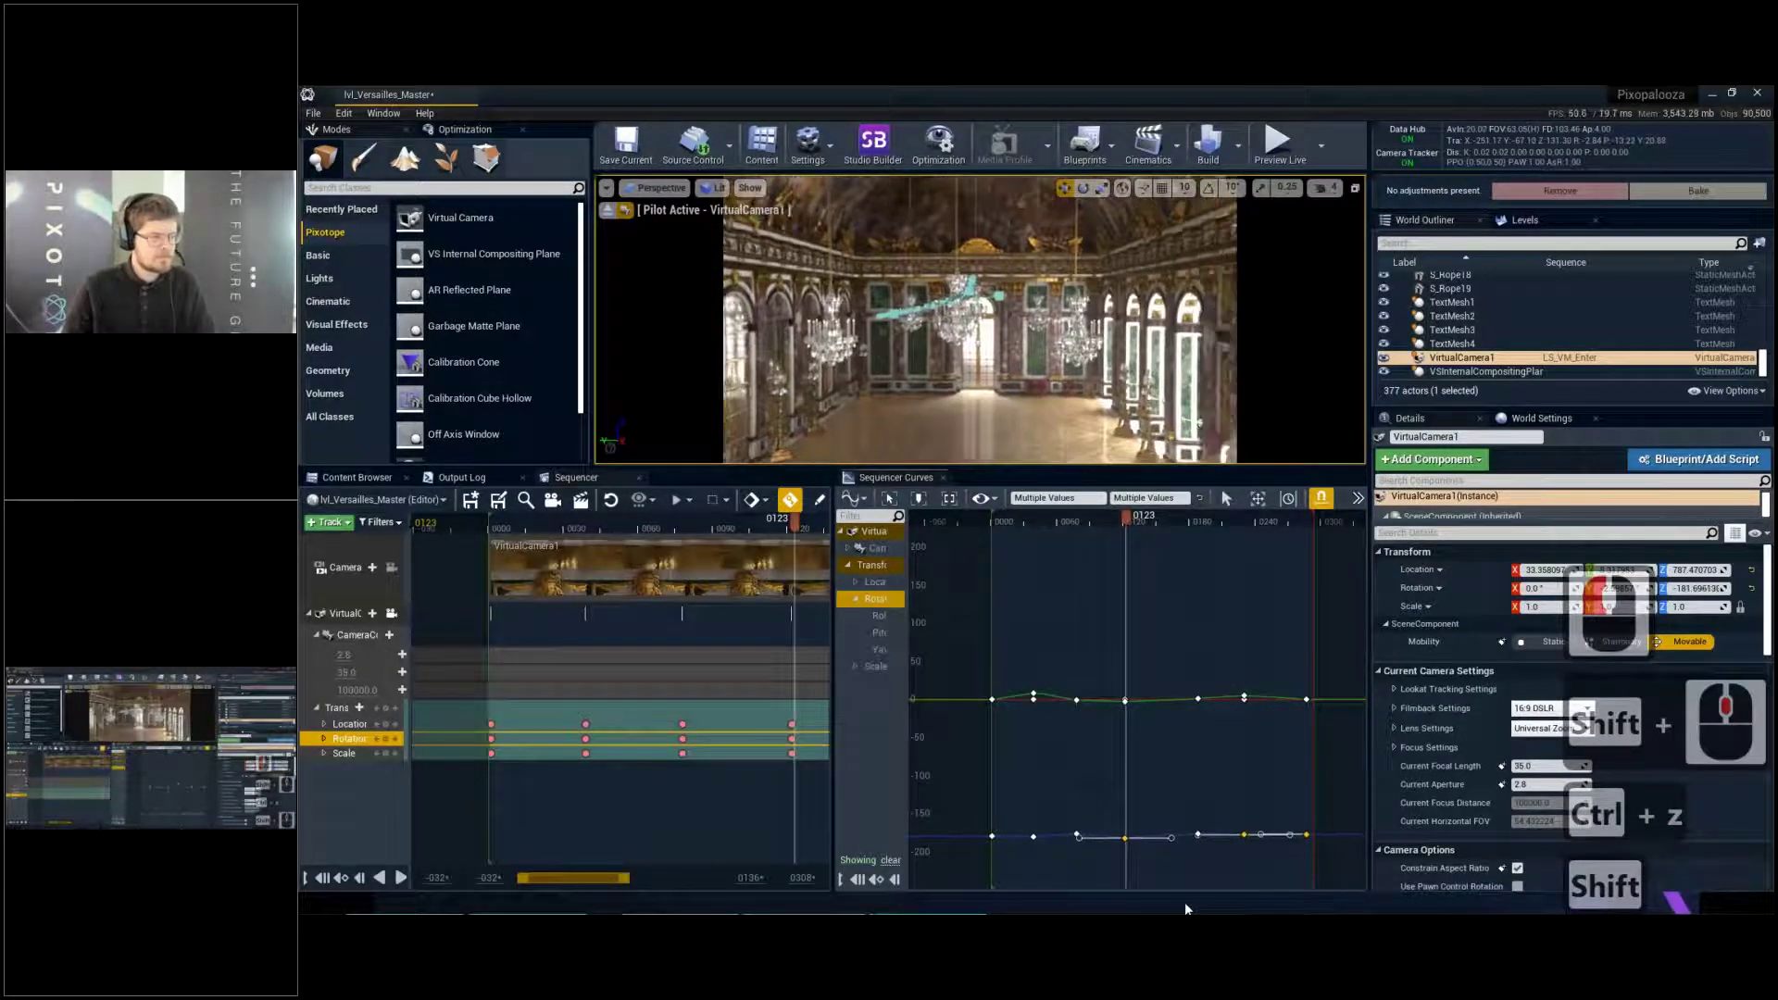
pyautogui.moveTo(1125, 519); pyautogui.dragTo(1012, 518)
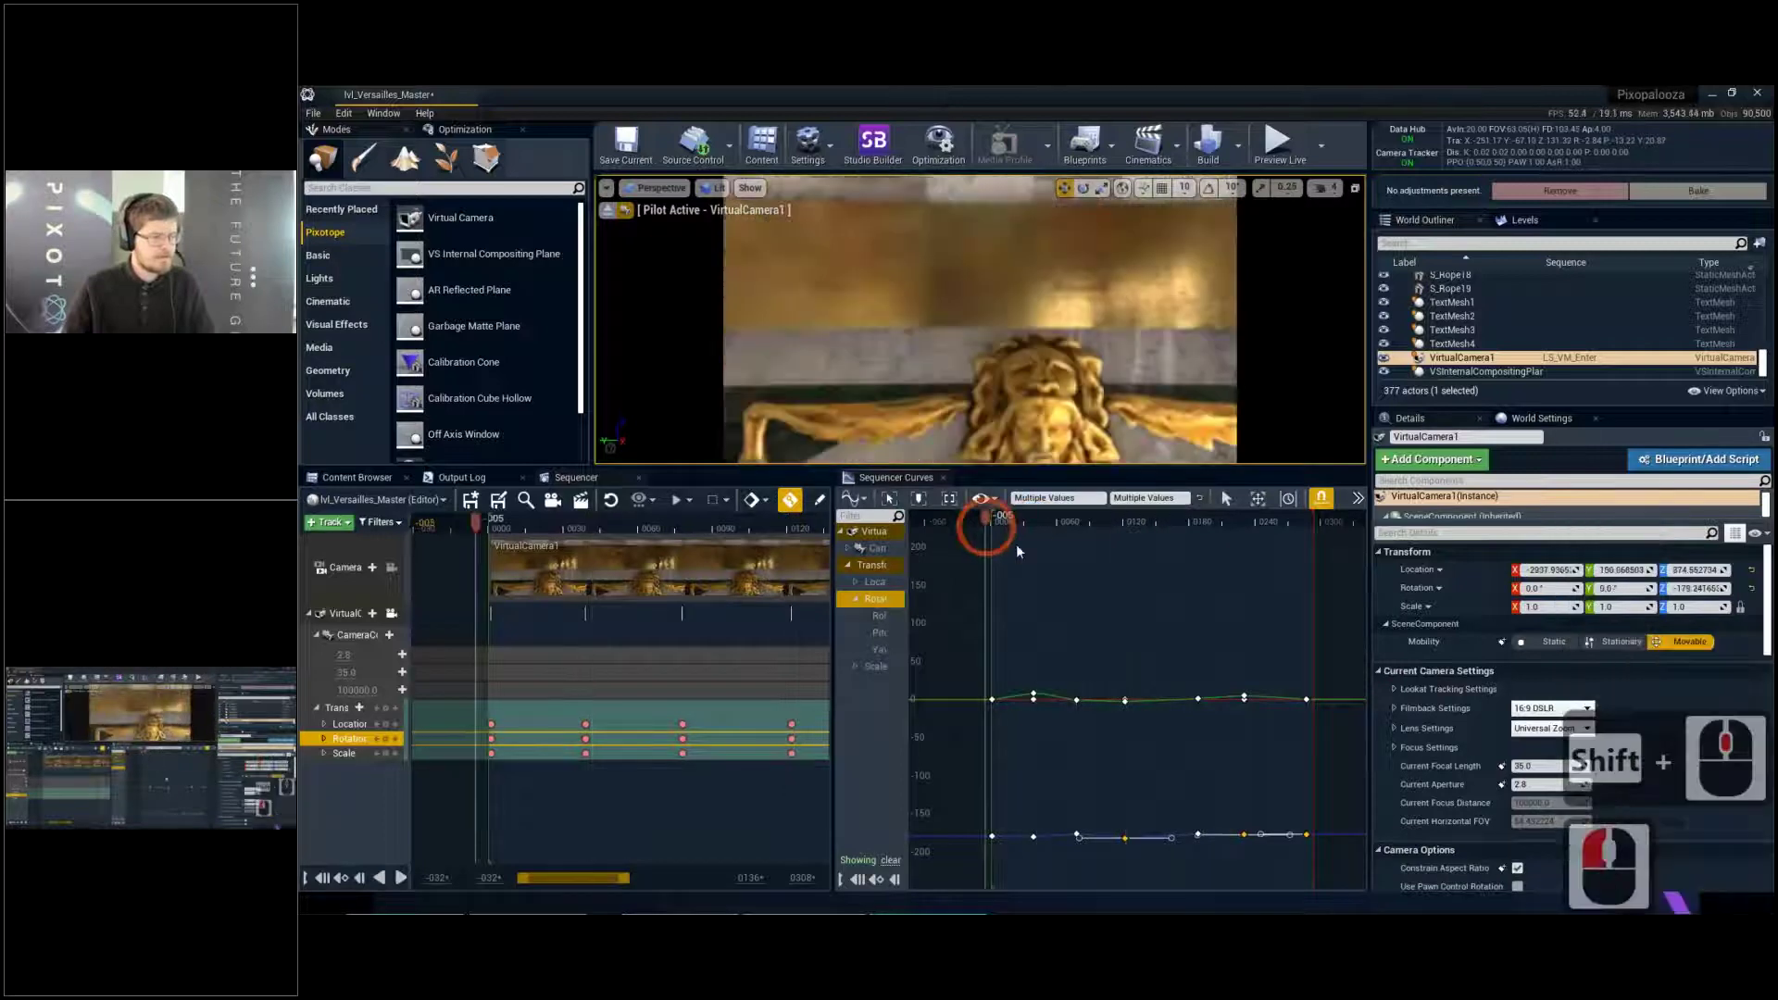
# Play the corrected camera move through, save the LS_VM_Enter sequence, and close its curve editor and sequencer
pyautogui.press('space')
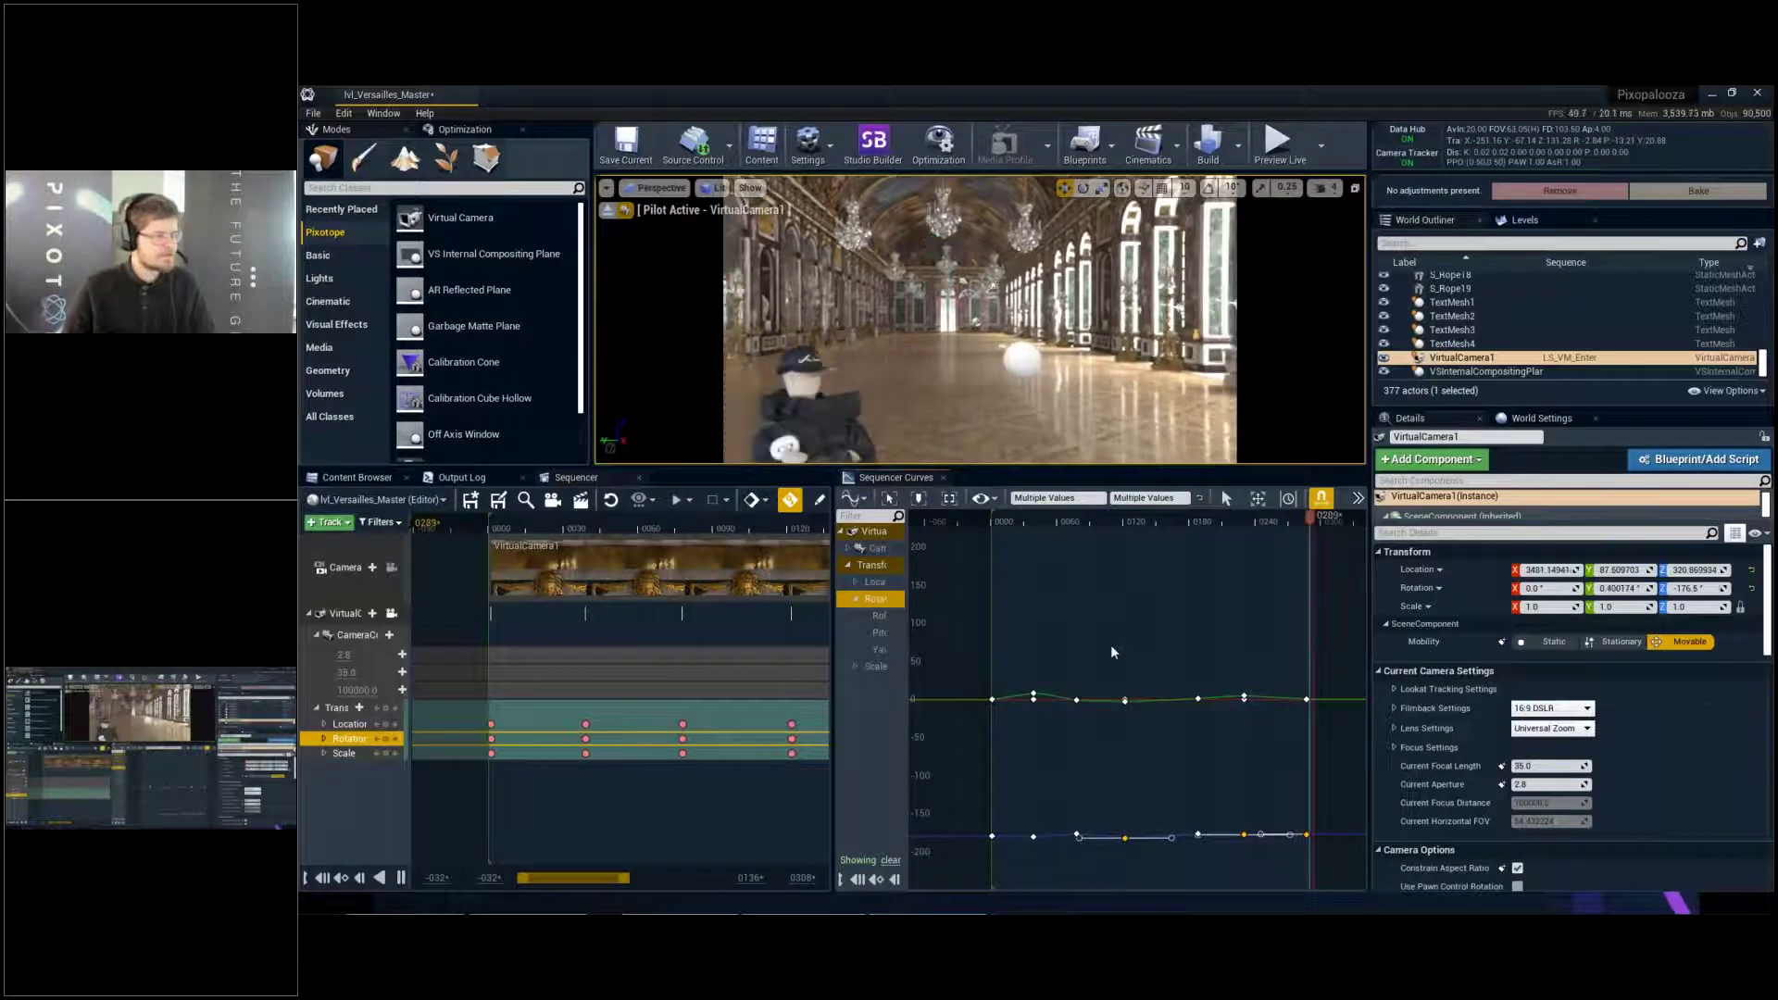
pyautogui.click(943, 479)
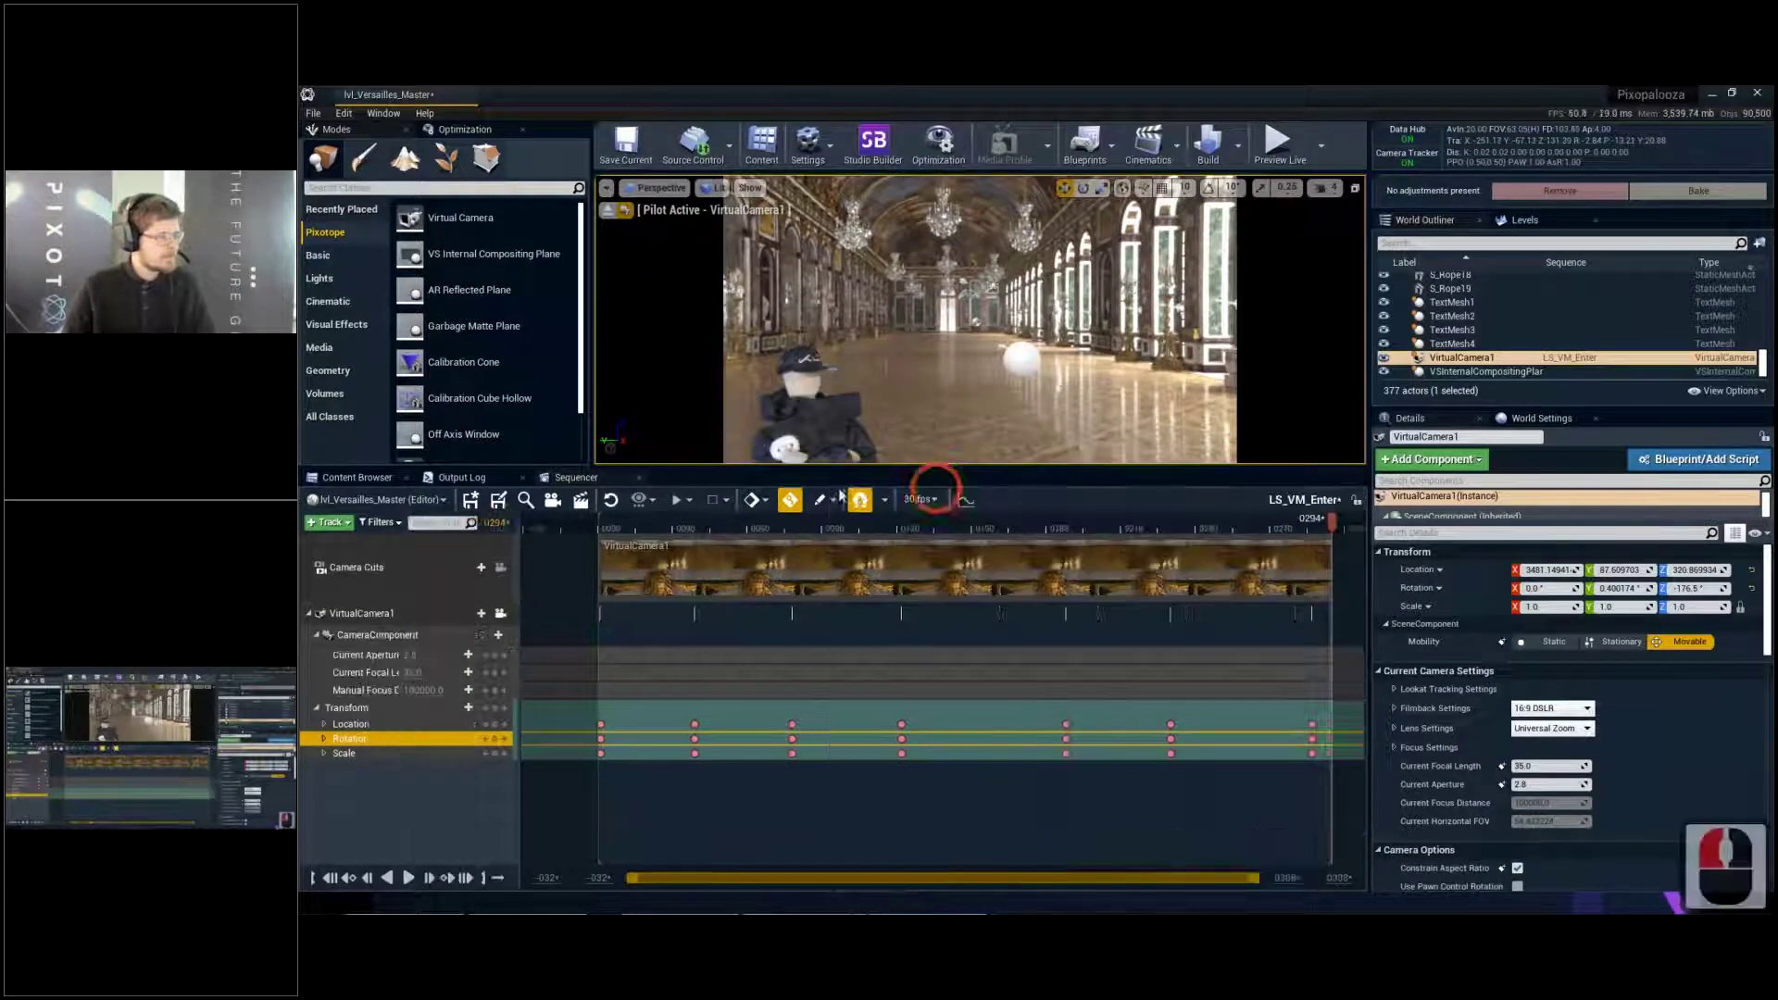
pyautogui.click(471, 501)
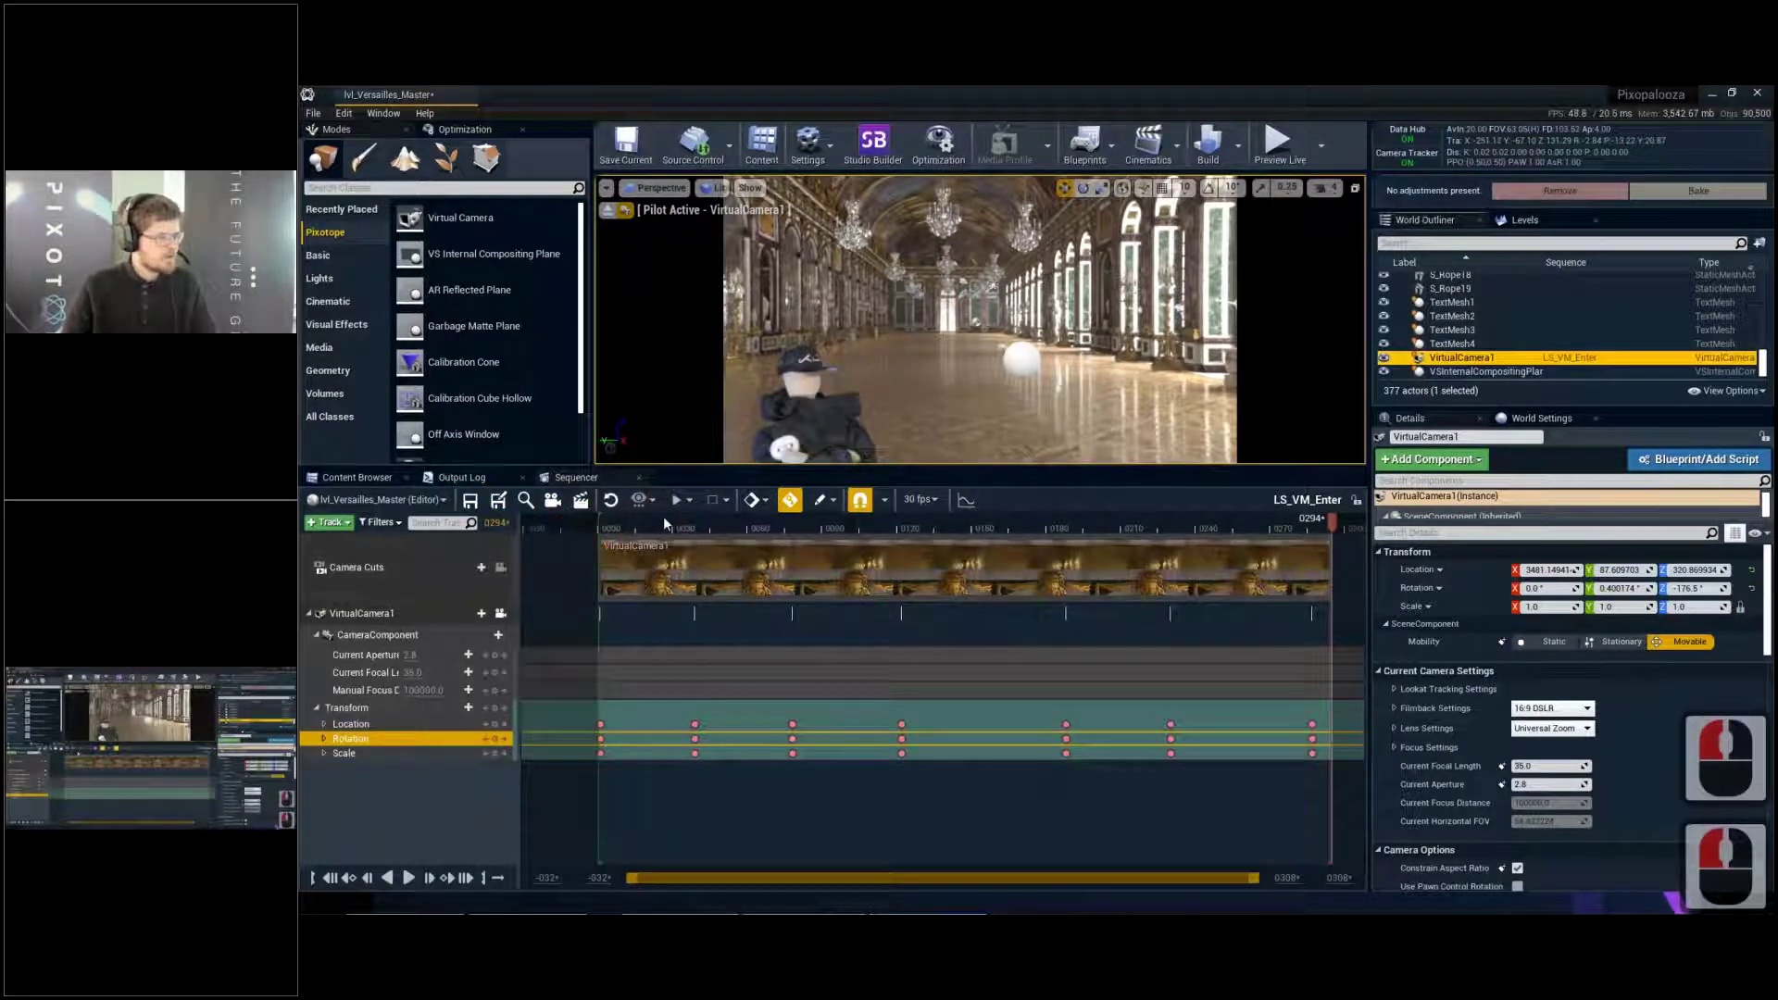
pyautogui.click(638, 478)
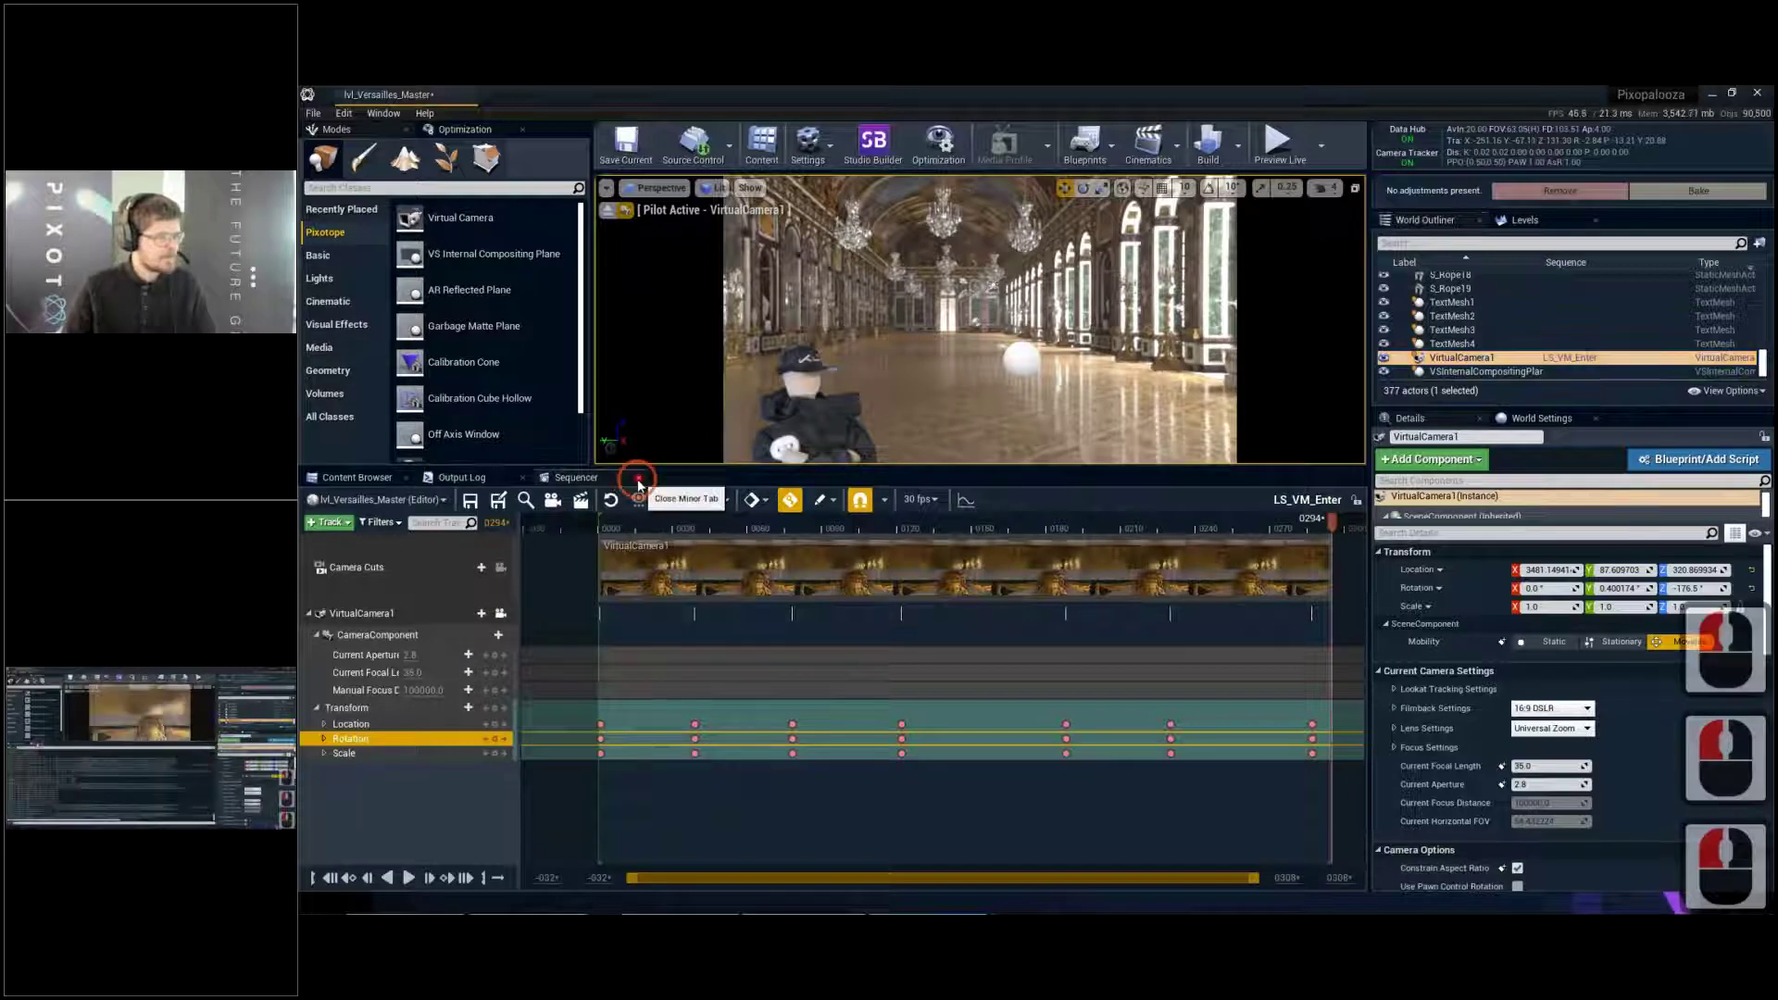
pyautogui.click(352, 477)
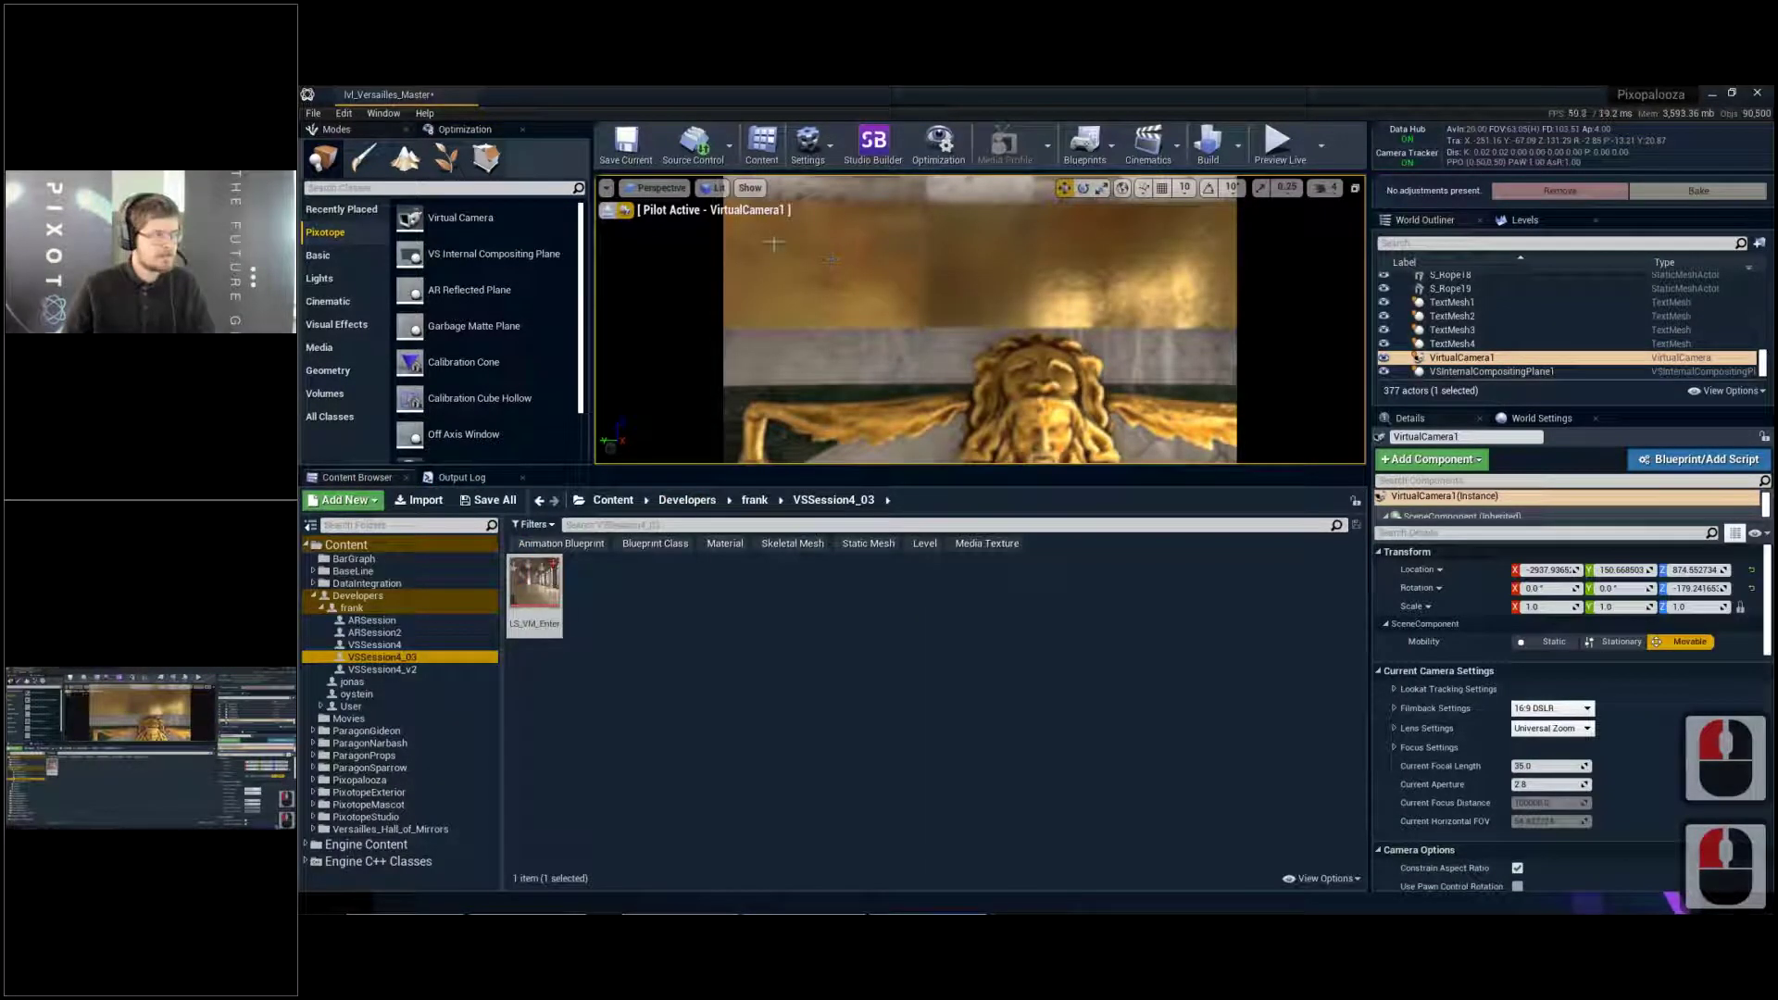
# Stop piloting VirtualCamera1 and enlarge the level viewport over the content browser
pyautogui.click(608, 209)
pyautogui.press('s')
pyautogui.press('s')
pyautogui.press('s')
pyautogui.press('q')
pyautogui.moveTo(1050, 302); pyautogui.dragTo(1051, 302, button='right')
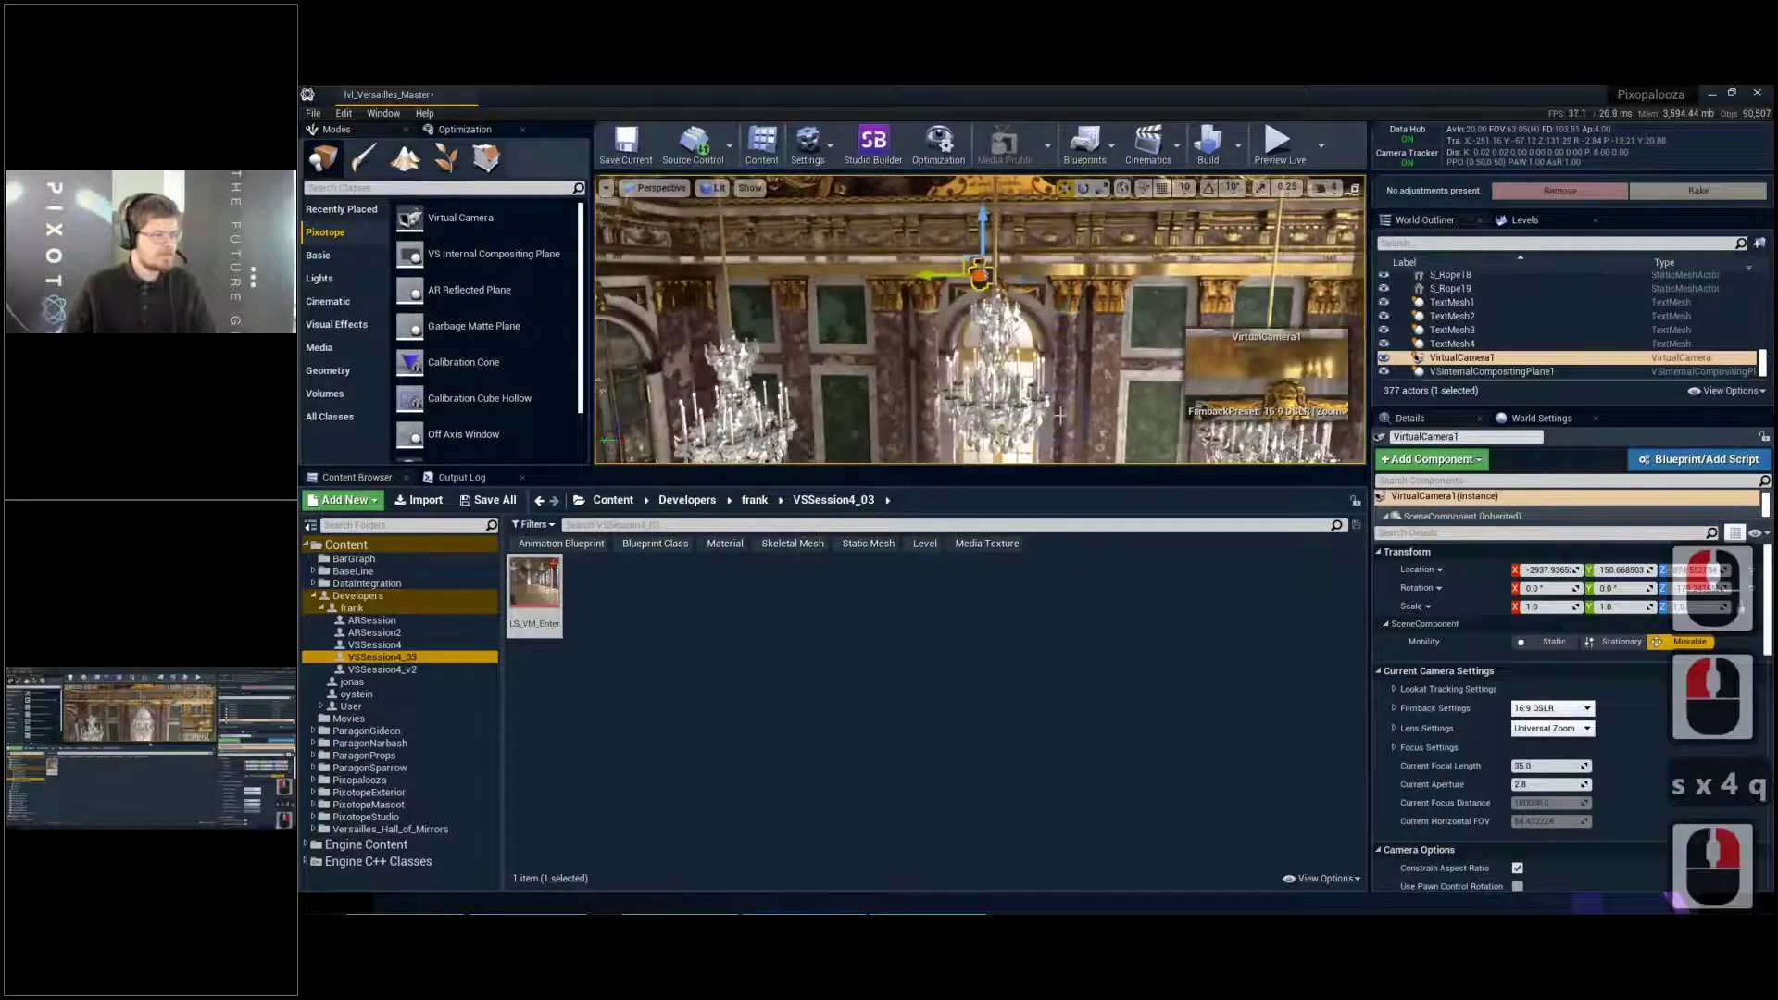
pyautogui.moveTo(1023, 470); pyautogui.dragTo(944, 649)
# Save the LS_VM_Enter asset and place it in the level near the hall floor
pyautogui.click(534, 777)
pyautogui.hotkey('ctrl', 's')
pyautogui.moveTo(1003, 404); pyautogui.dragTo(996, 404, button='right')
pyautogui.press('s')
pyautogui.press('q')
pyautogui.press('a')
pyautogui.scroll(3, 1003, 403)
pyautogui.press('q')
pyautogui.press('a')
pyautogui.press('s')
pyautogui.press('q')
pyautogui.press('a')
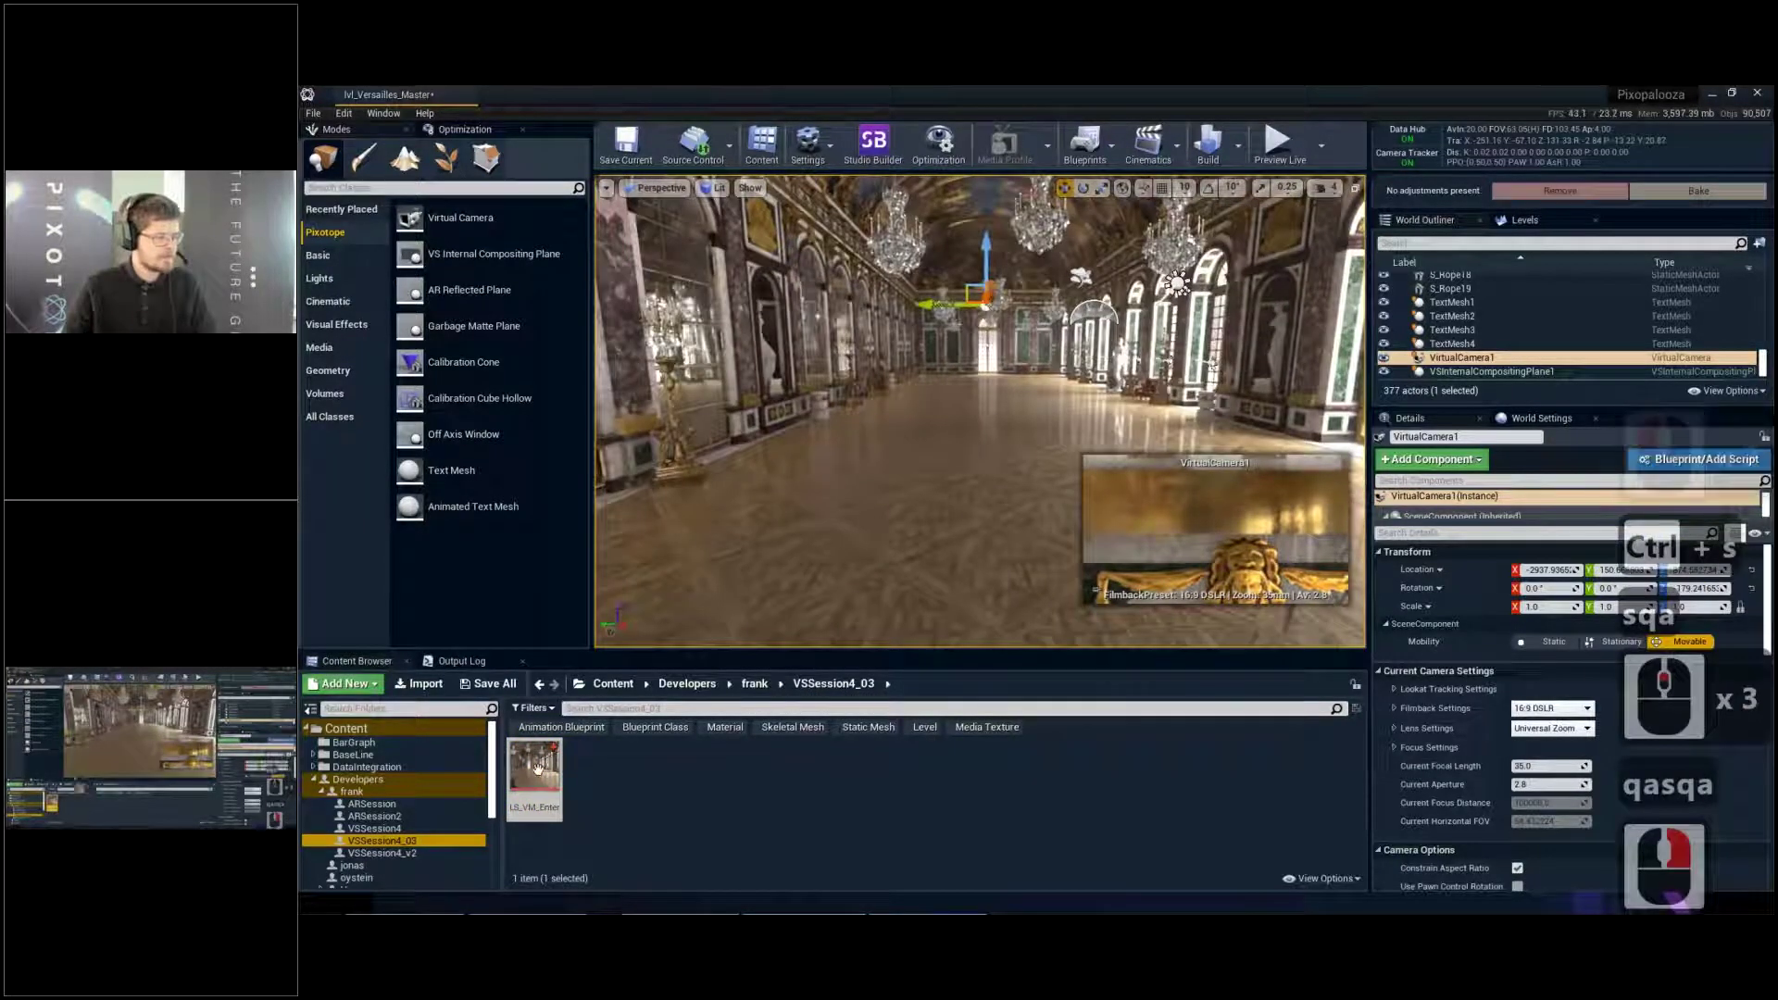
pyautogui.moveTo(535, 768); pyautogui.dragTo(823, 544)
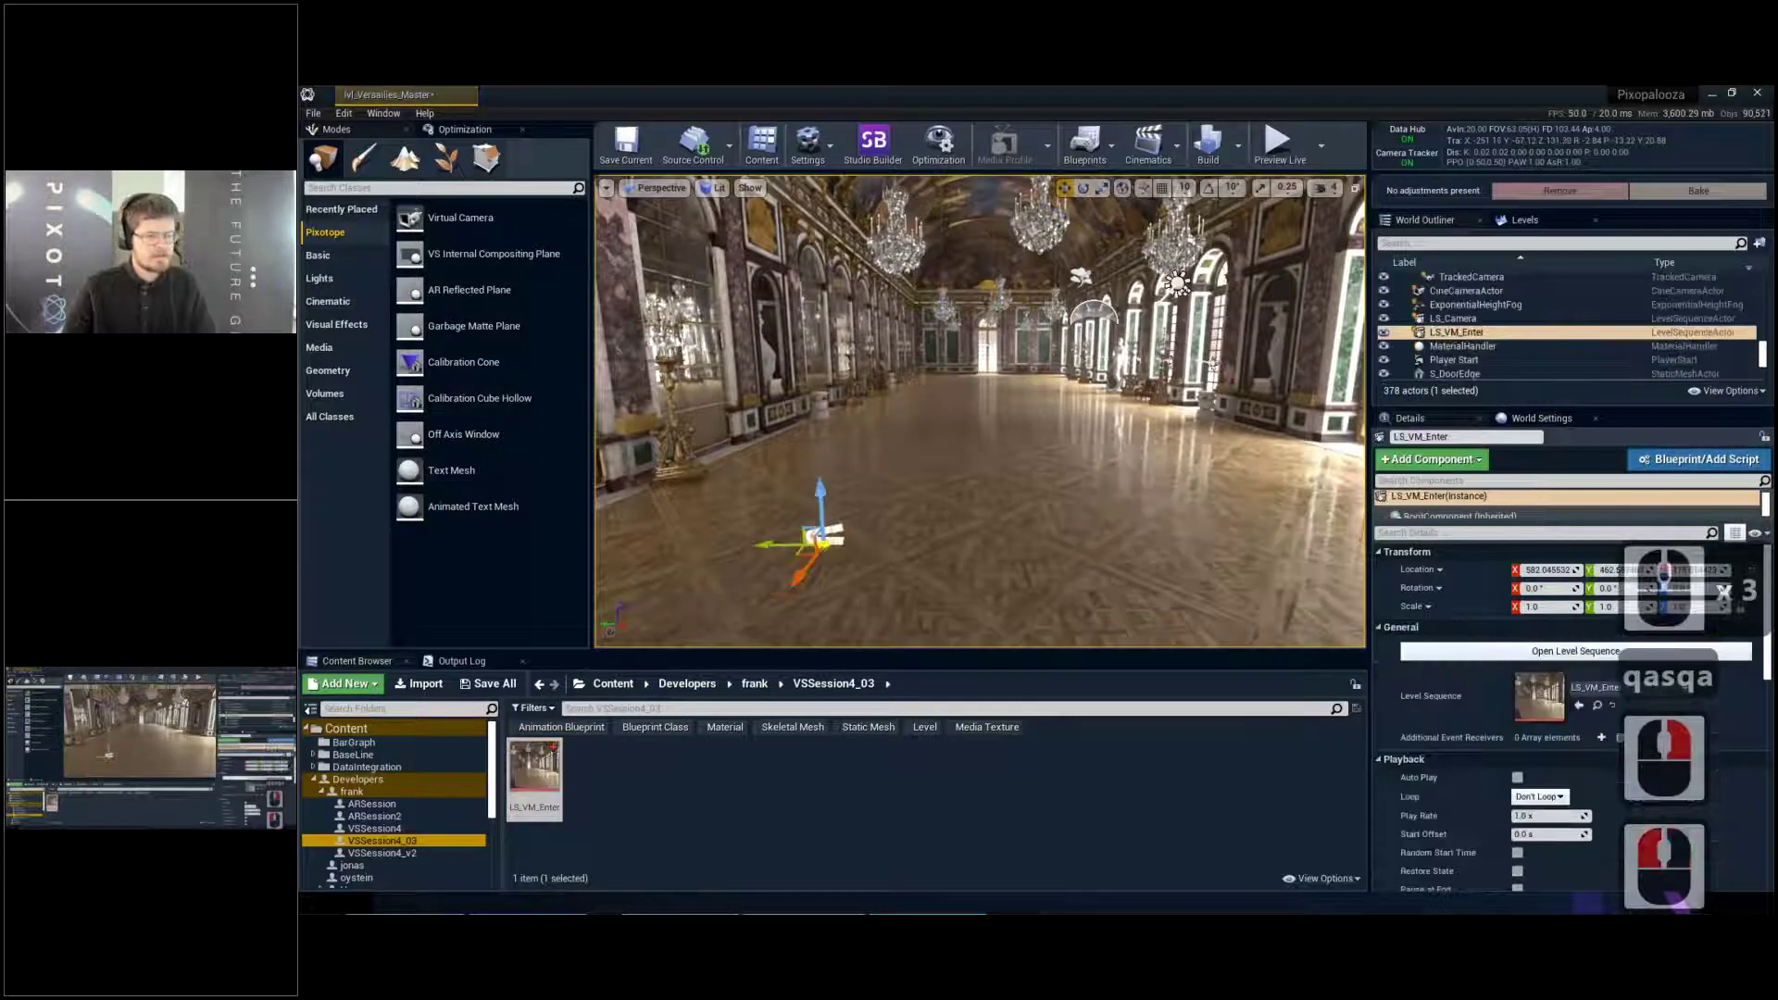
# Enable Auto Play on the placed LS_VM_Enter actor, and run and stop a level preview
pyautogui.click(1475, 333)
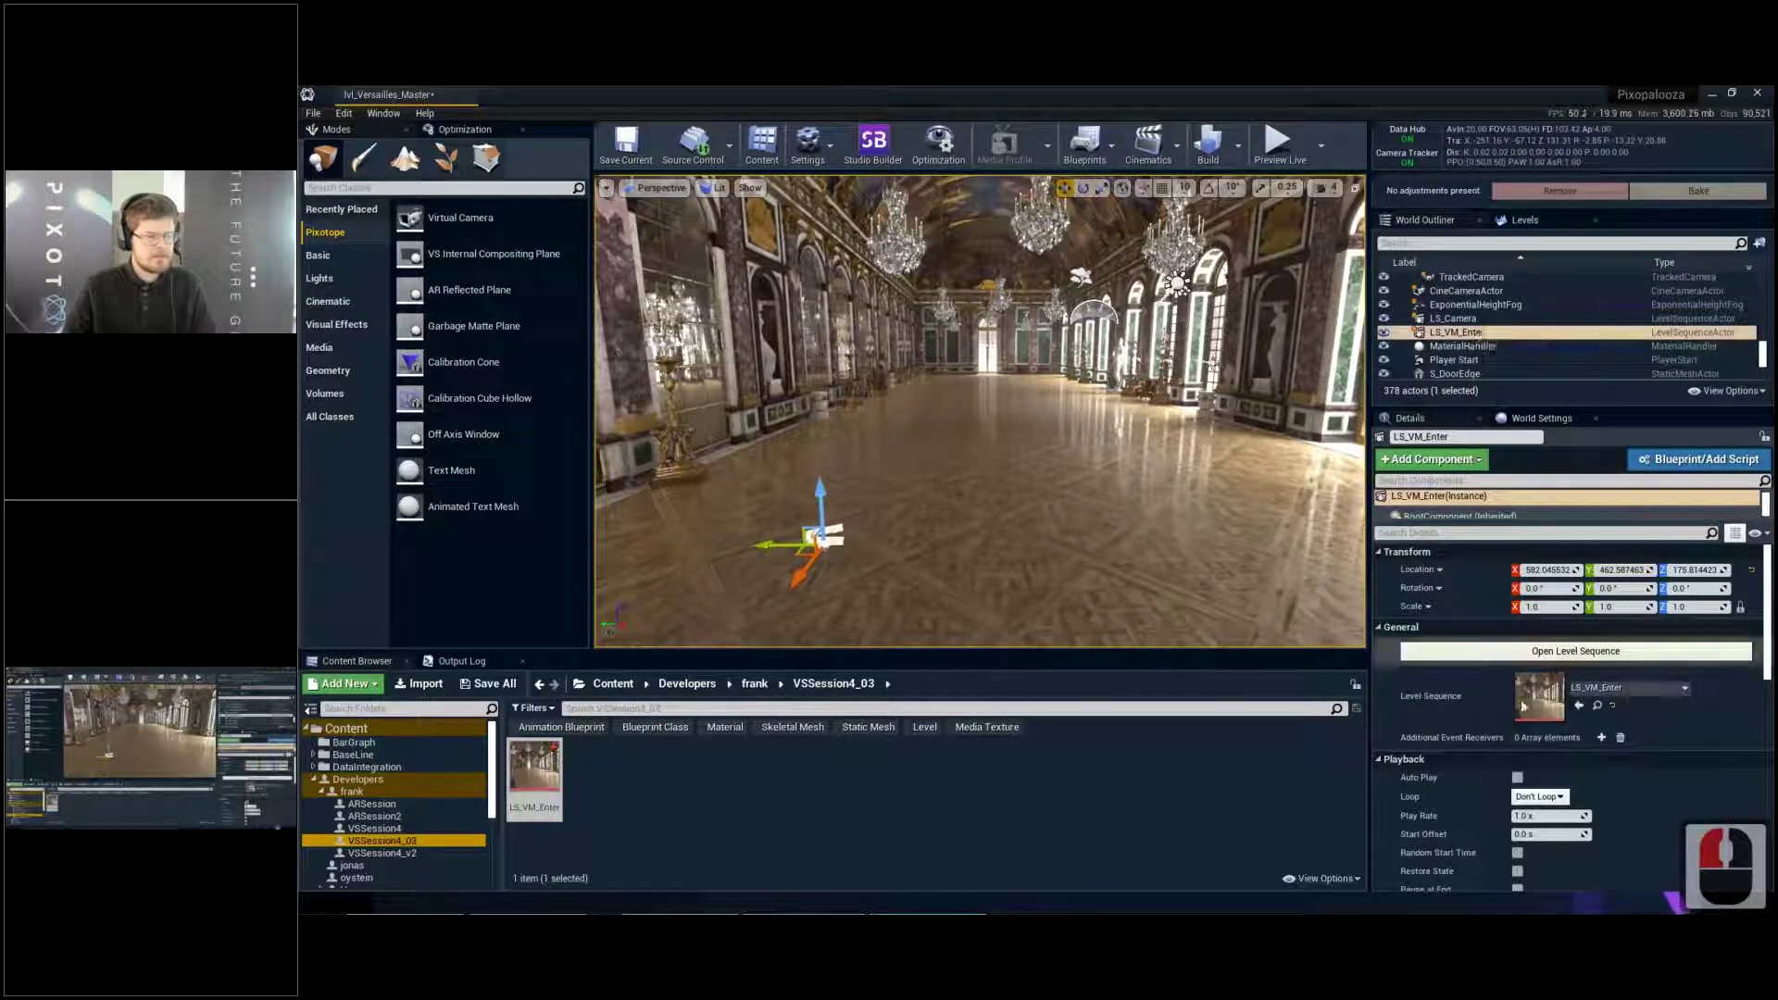
pyautogui.click(1517, 778)
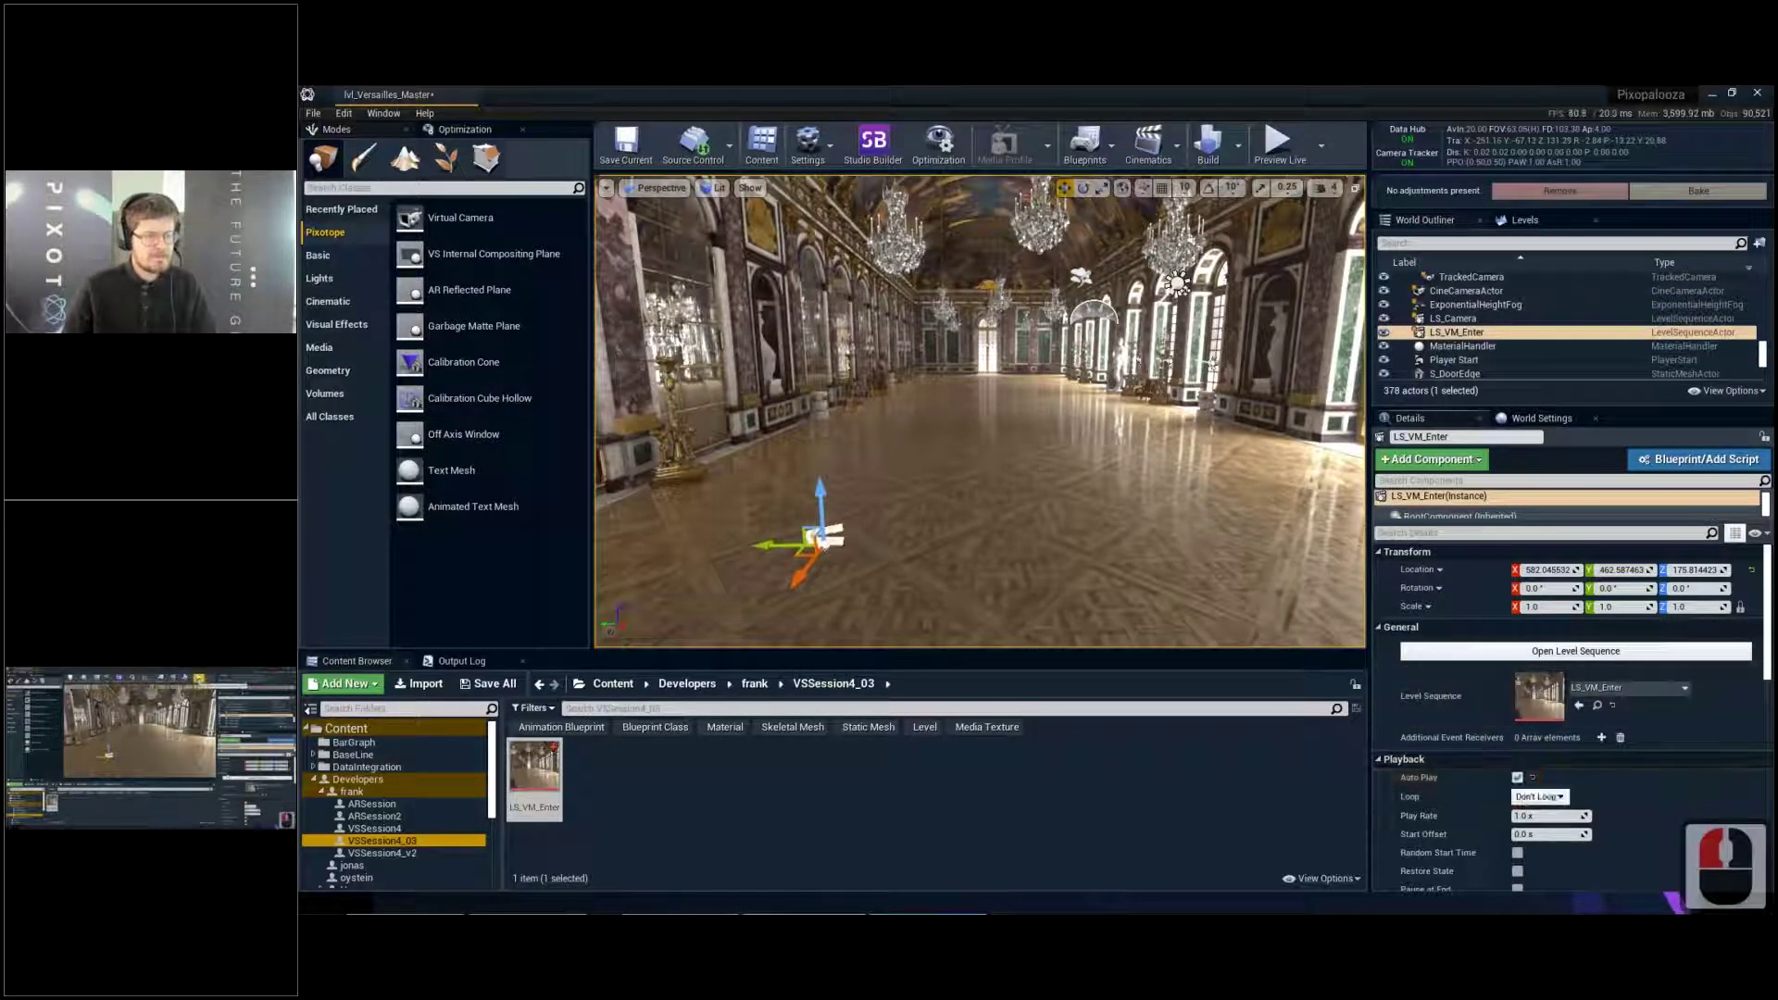
pyautogui.click(1277, 159)
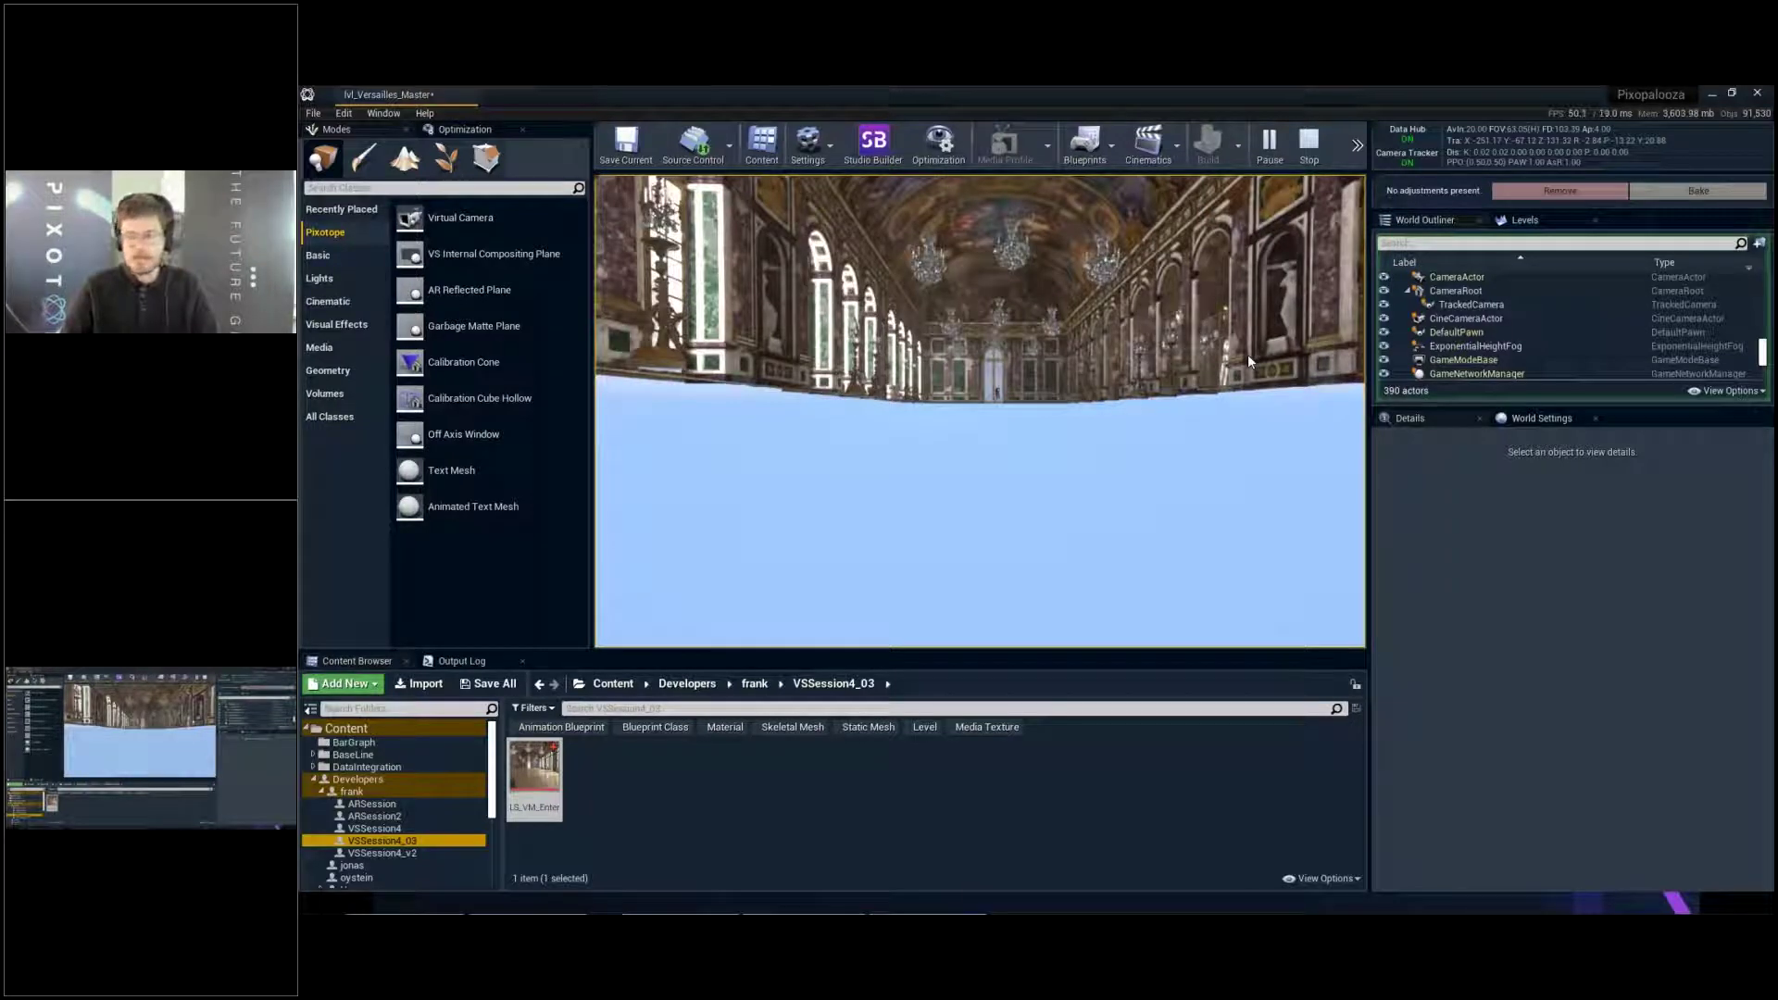
pyautogui.click(997, 380)
pyautogui.press('Escape')
# Reopen the LS_VM_Enter level sequence from the VSSession4_03 folder
pyautogui.press('e')
pyautogui.moveTo(976, 350)
pyautogui.mouseDown(button='right')
pyautogui.moveTo(1001, 371)
pyautogui.moveTo(1010, 352)
pyautogui.moveTo(986, 361)
pyautogui.moveTo(954, 333)
pyautogui.mouseUp(button='right')
pyautogui.press('s')
pyautogui.press('w')
pyautogui.press('w')
pyautogui.press('e')
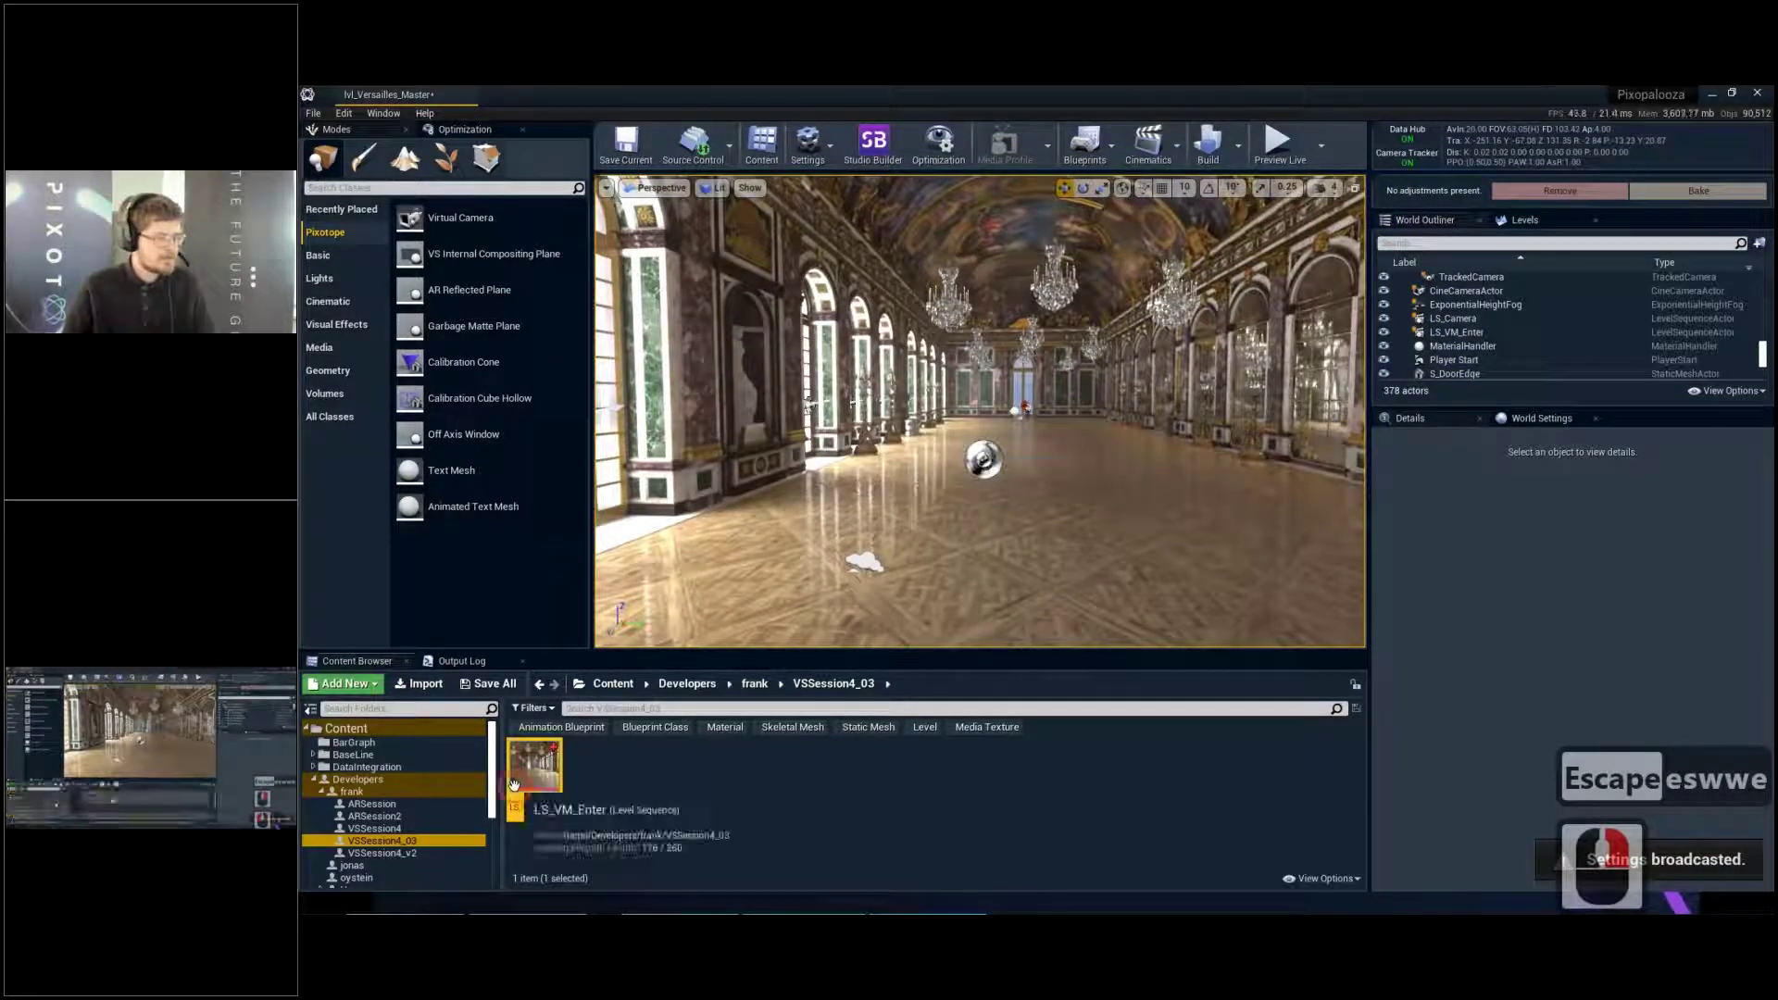
pyautogui.doubleClick(553, 776)
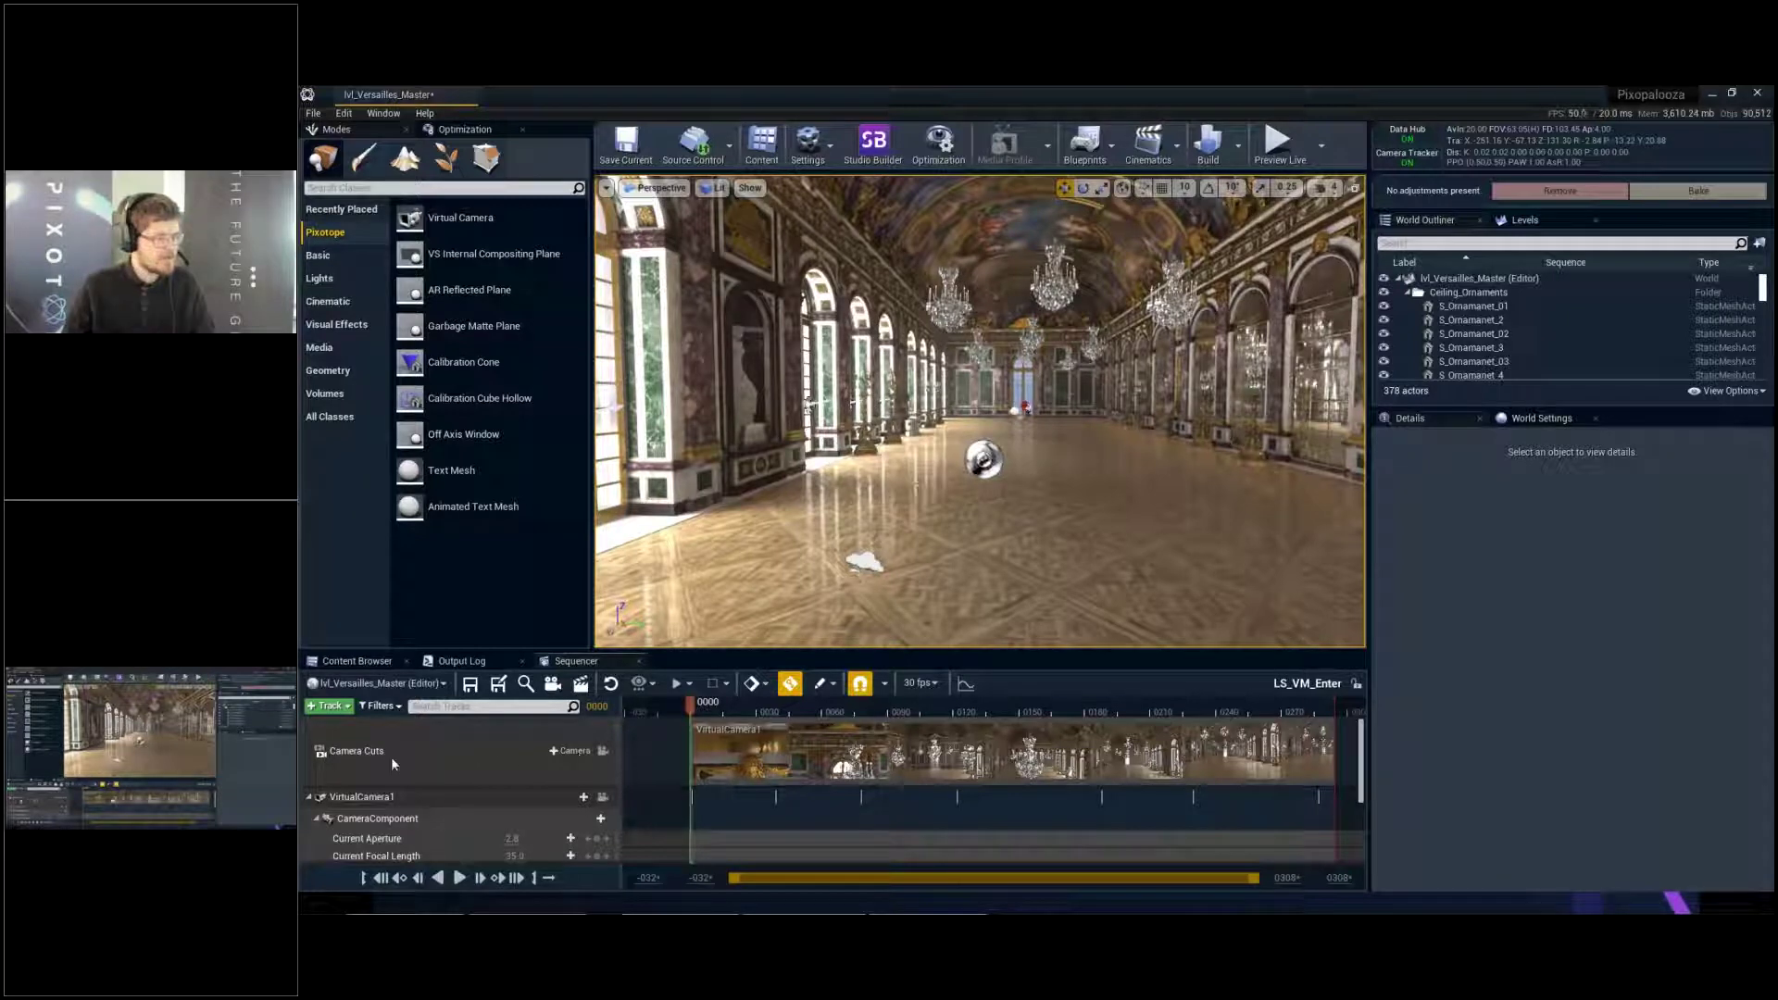
# Delete the Camera Cuts track from the LS_VM_Enter sequence, keeping the VirtualCamera1 track
pyautogui.click(482, 759)
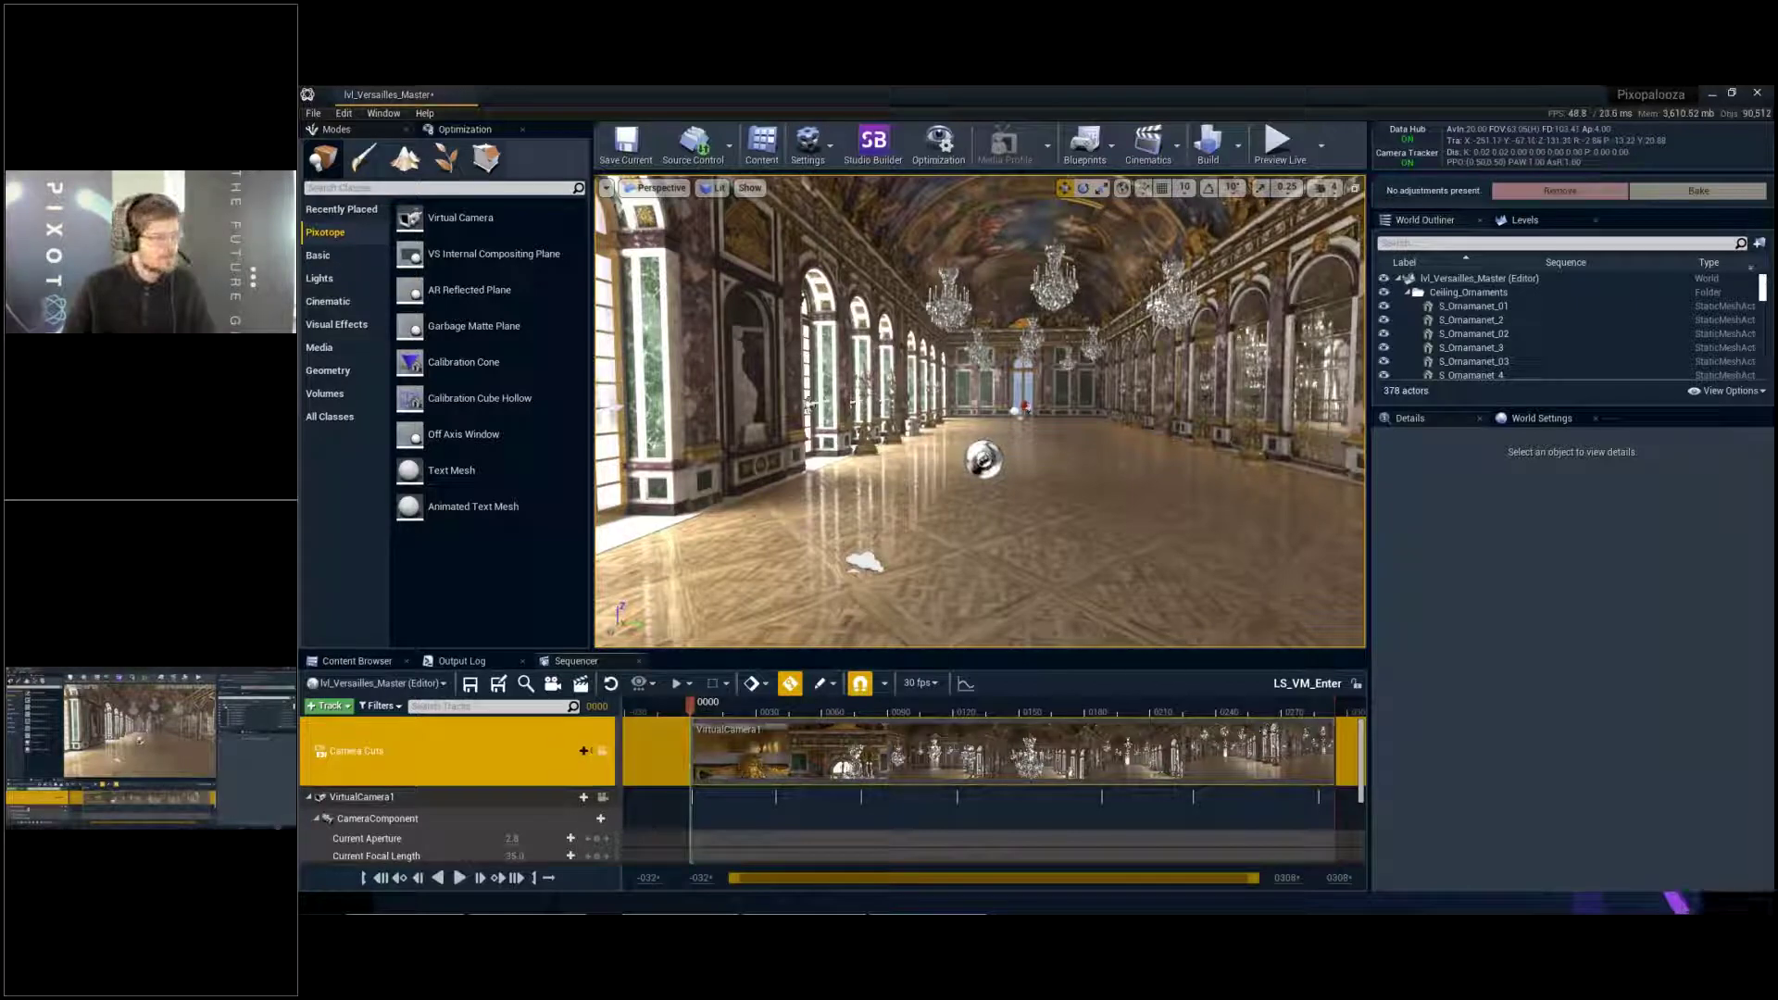
pyautogui.click(369, 798)
pyautogui.click(431, 775)
pyautogui.doubleClick(430, 770)
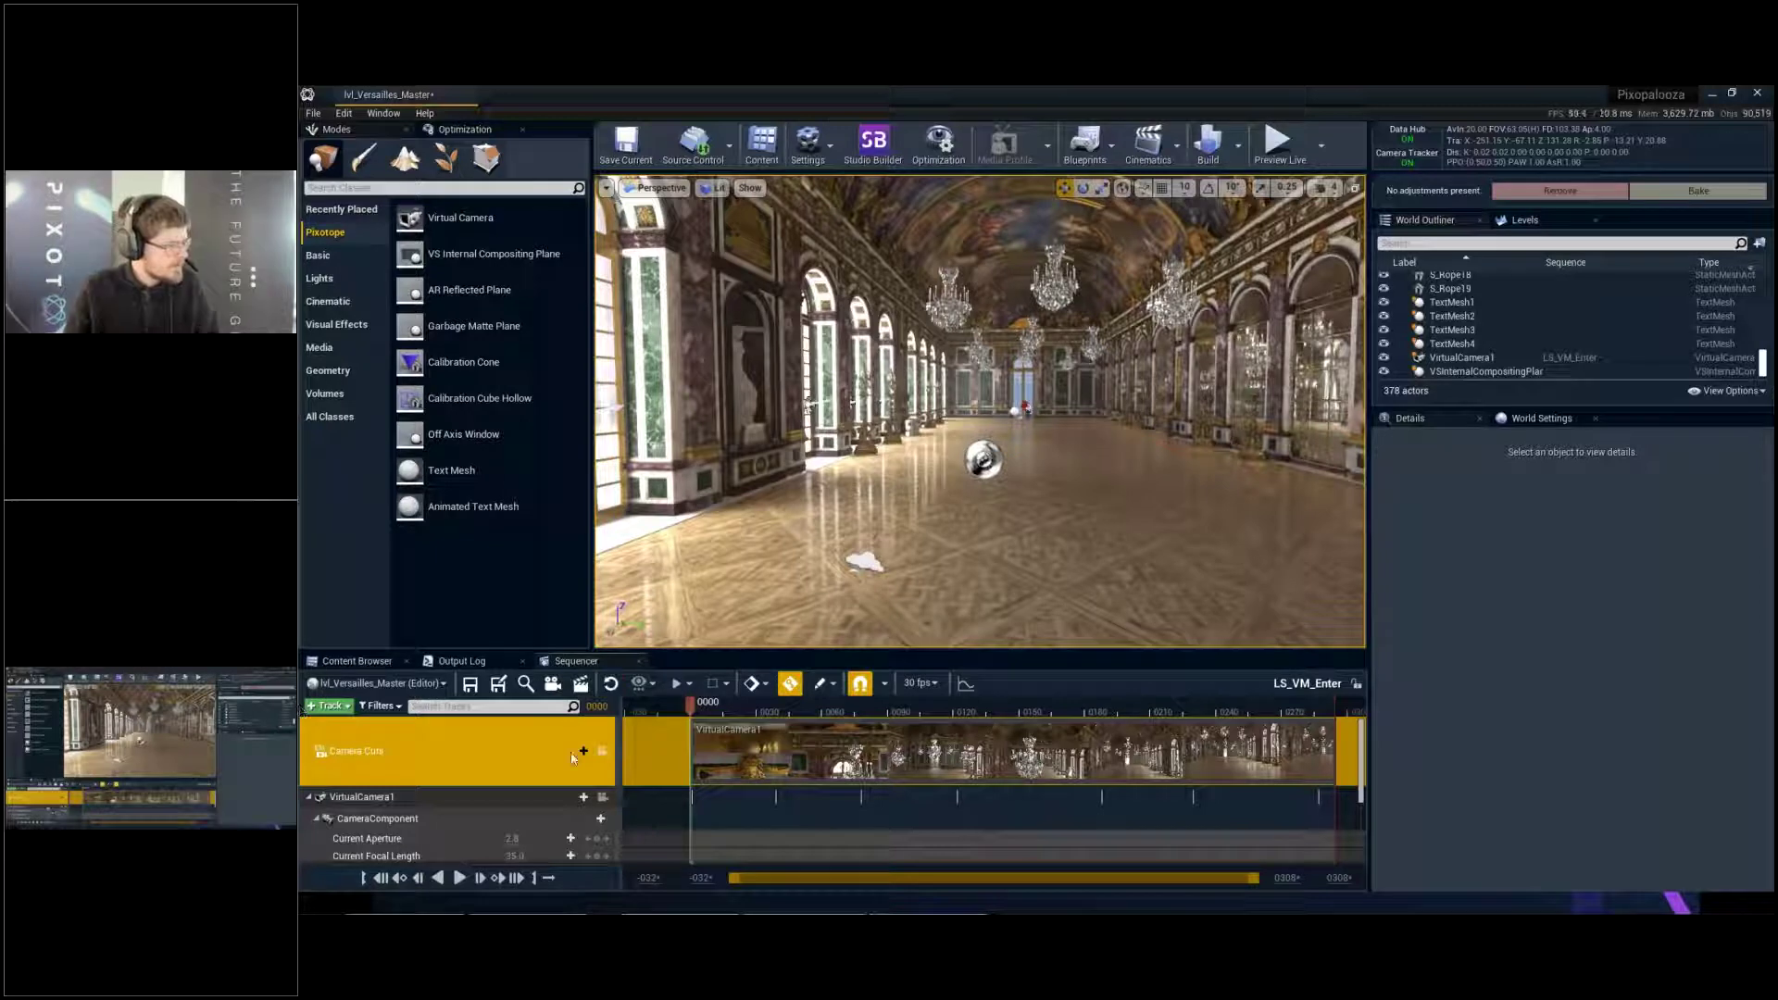
pyautogui.click(509, 794)
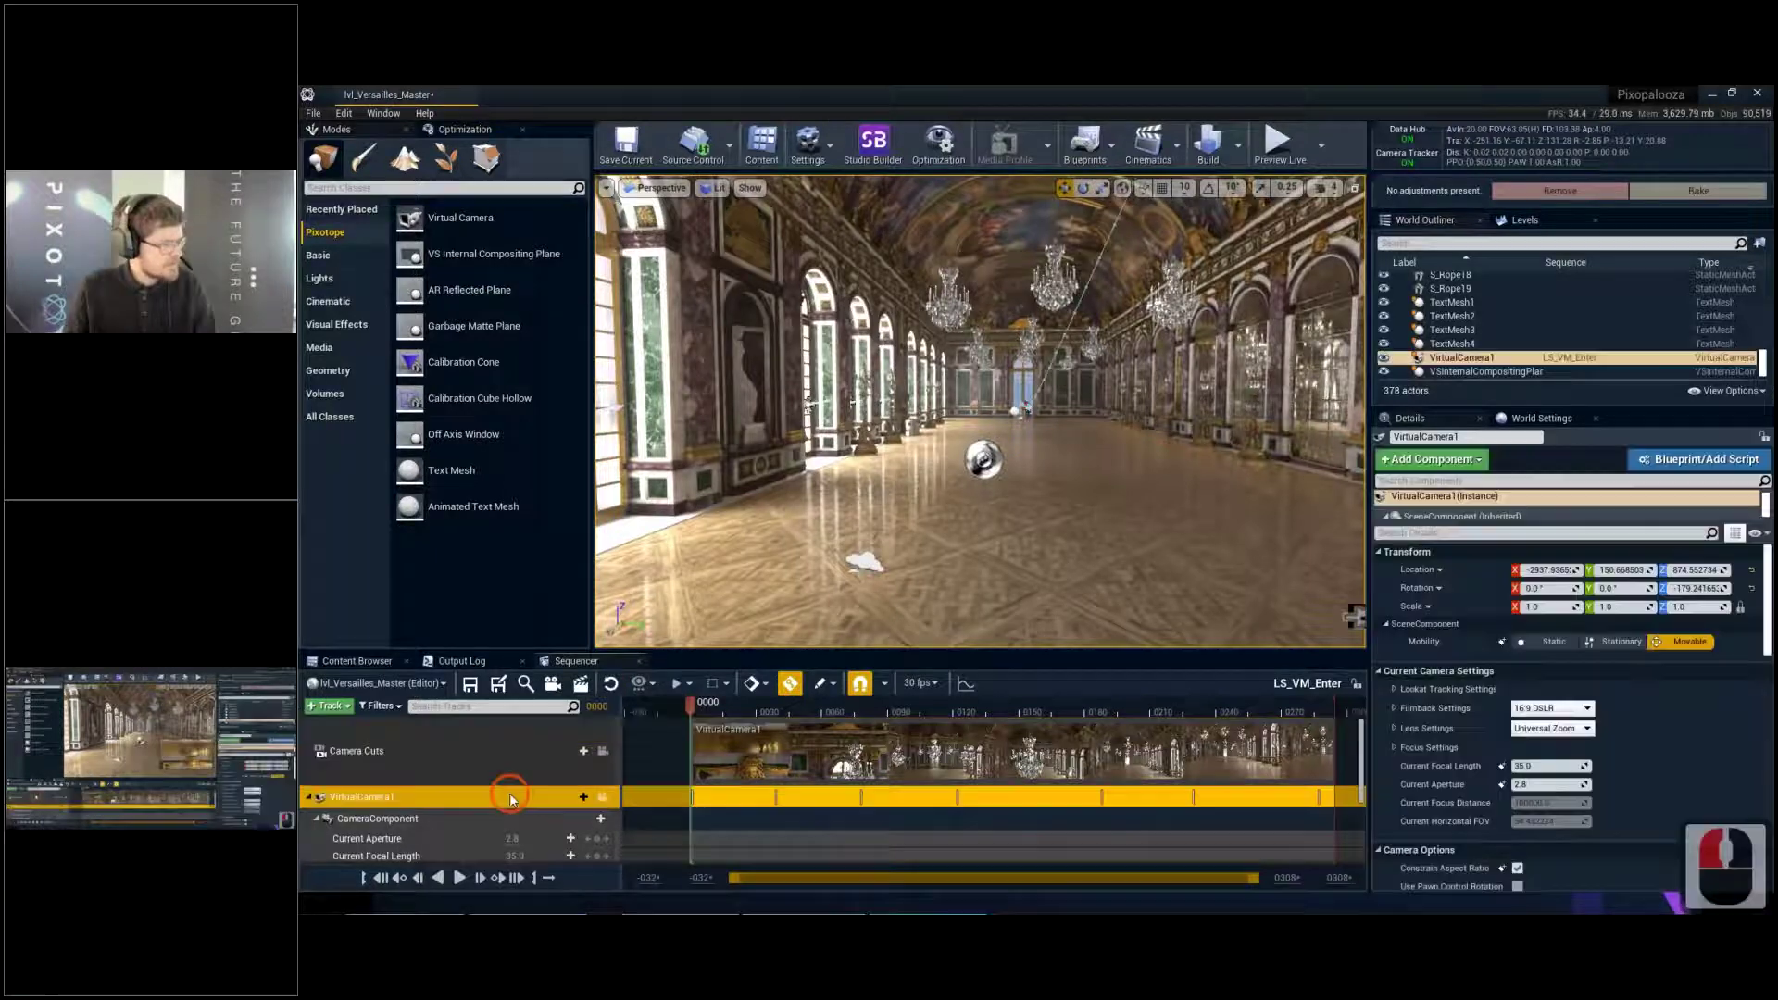
pyautogui.click(448, 743)
pyautogui.press('Delete')
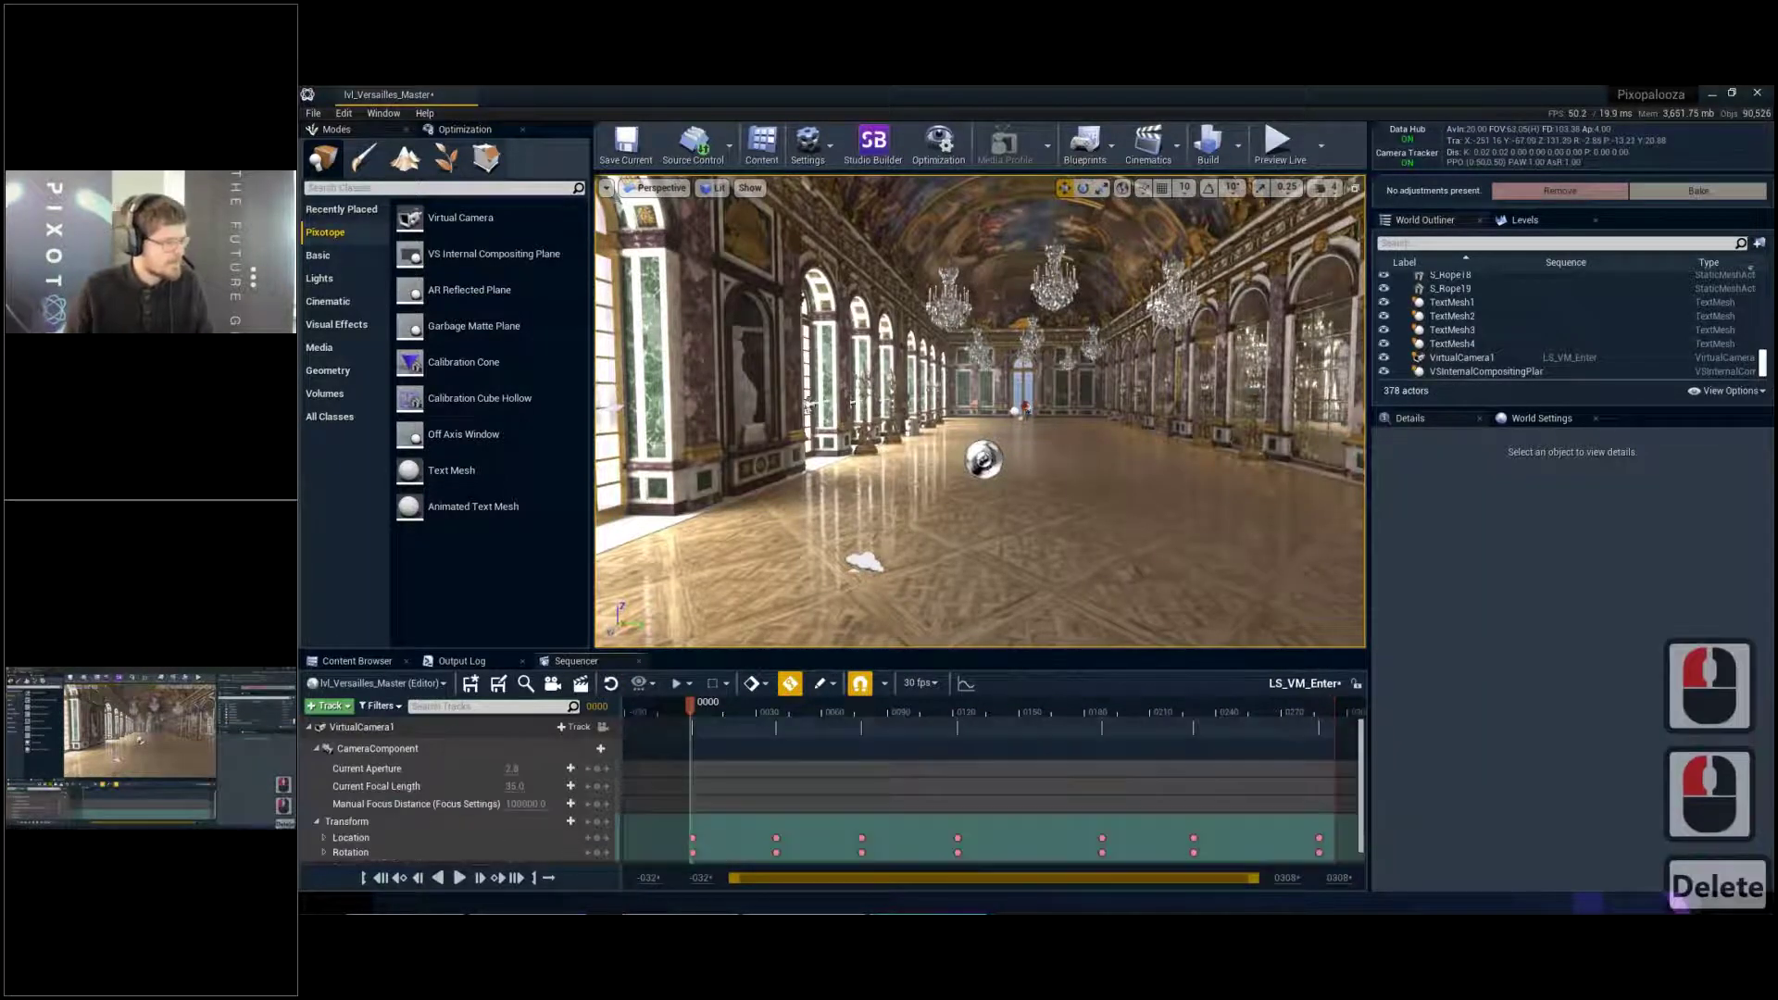
# Save the LS_VM_Enter sequence, close it and return to the VSSession4_03 folder contents
pyautogui.click(470, 685)
pyautogui.click(639, 661)
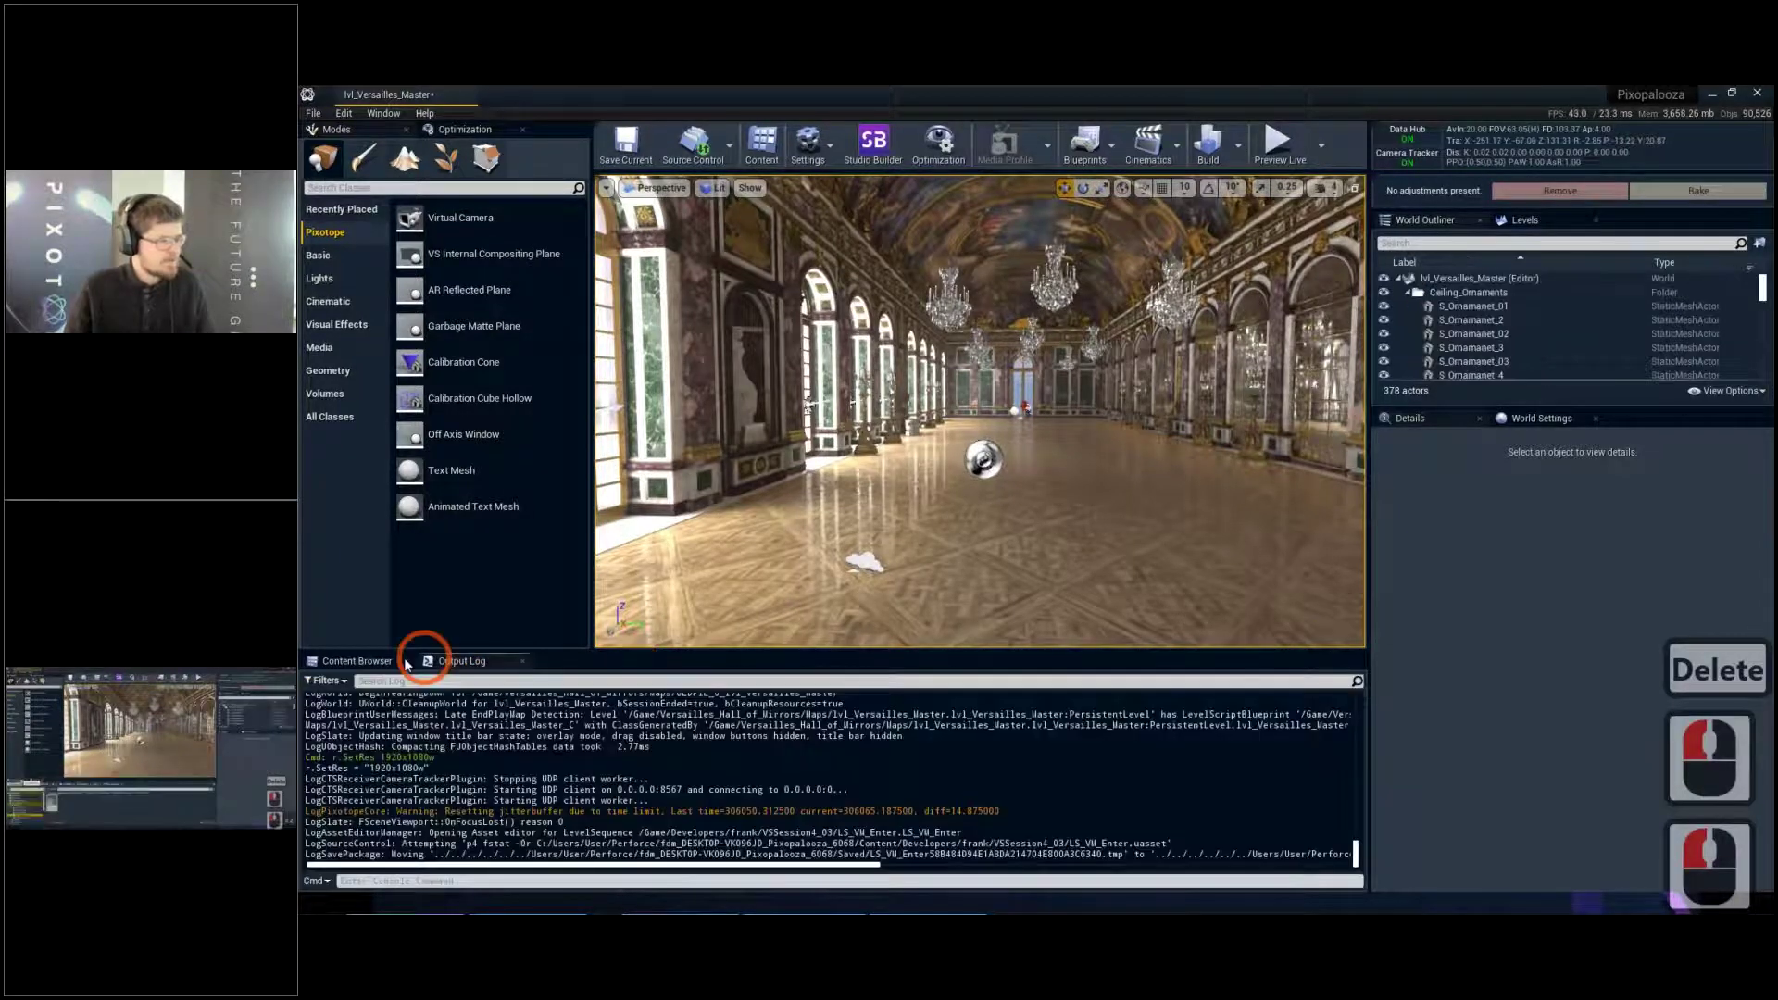
pyautogui.doubleClick(408, 661)
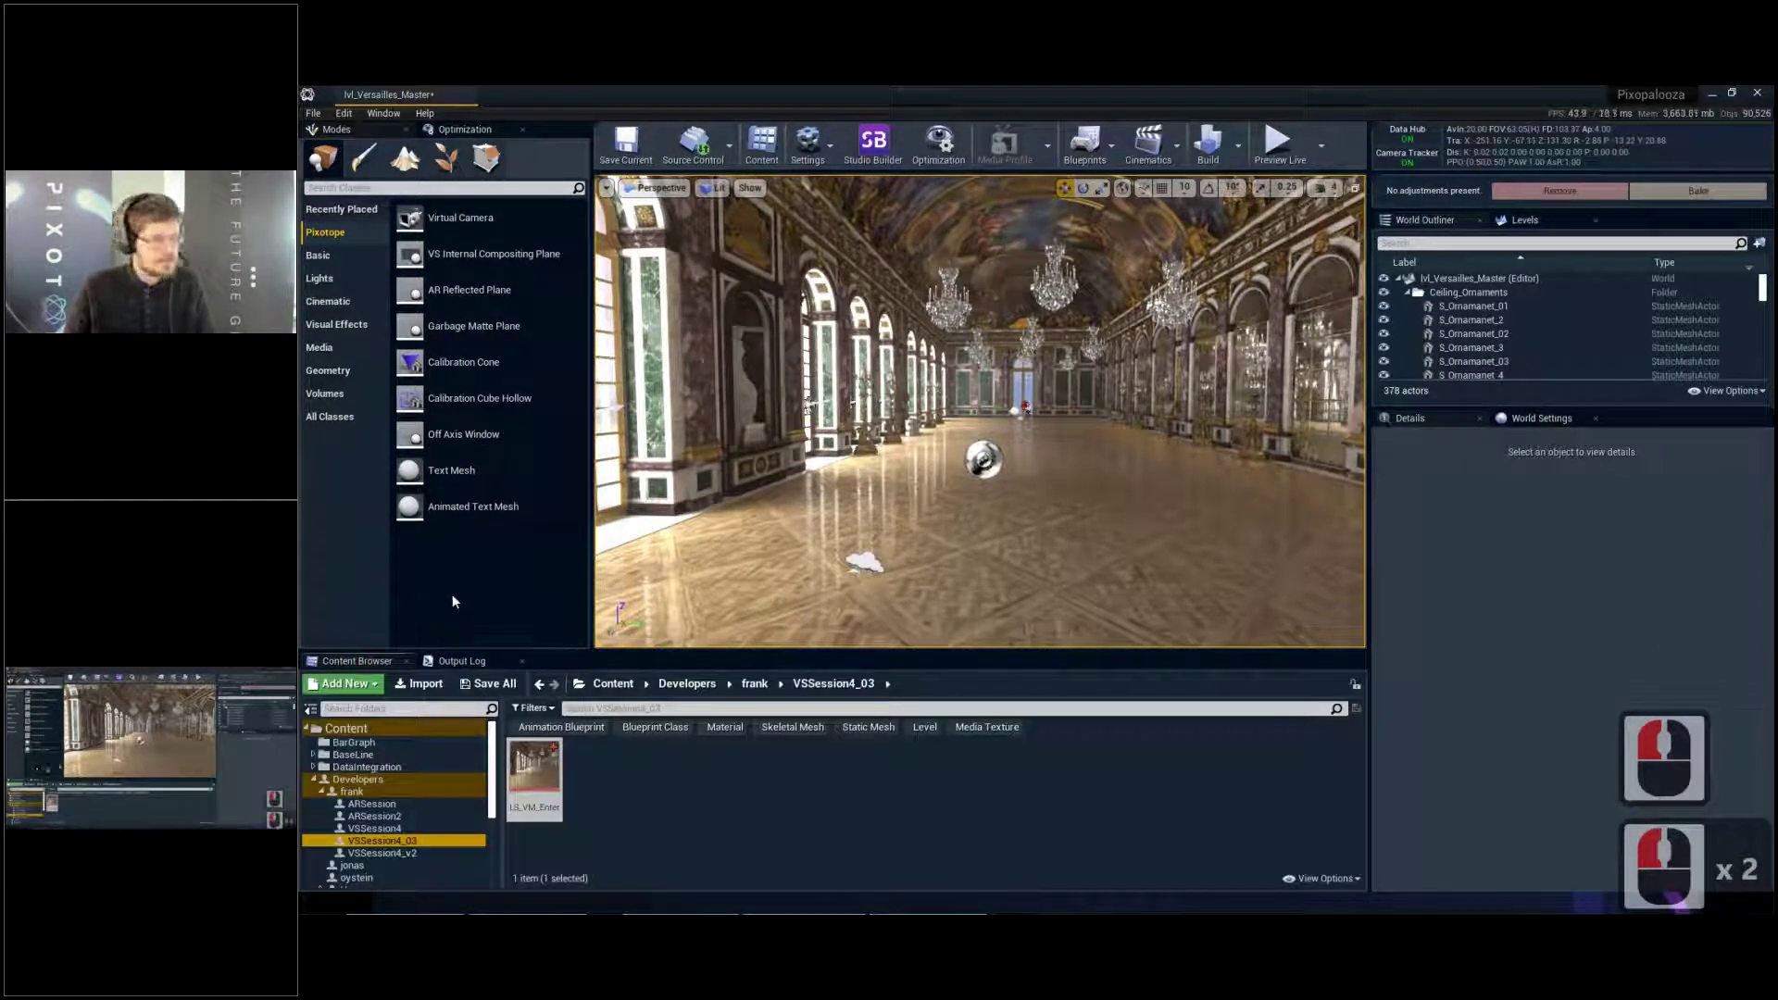
# Examine the hall along its length in the level, ending with a view past the white sphere
pyautogui.press('w')
pyautogui.press('w')
pyautogui.press('w')
pyautogui.press('w')
pyautogui.press('w')
pyautogui.moveTo(959, 504); pyautogui.dragTo(1333, 505, button='right')
pyautogui.press('w')
pyautogui.press('w')
pyautogui.press('w')
pyautogui.press('w')
pyautogui.press('w')
pyautogui.press('w')
pyautogui.press('w')
pyautogui.press('w')
pyautogui.press('w')
pyautogui.press('w')
pyautogui.press('w')
pyautogui.press('w')
pyautogui.press('w')
pyautogui.press('w')
pyautogui.press('w')
pyautogui.press('w')
pyautogui.press('w')
pyautogui.press('w')
pyautogui.press('w')
pyautogui.press('w')
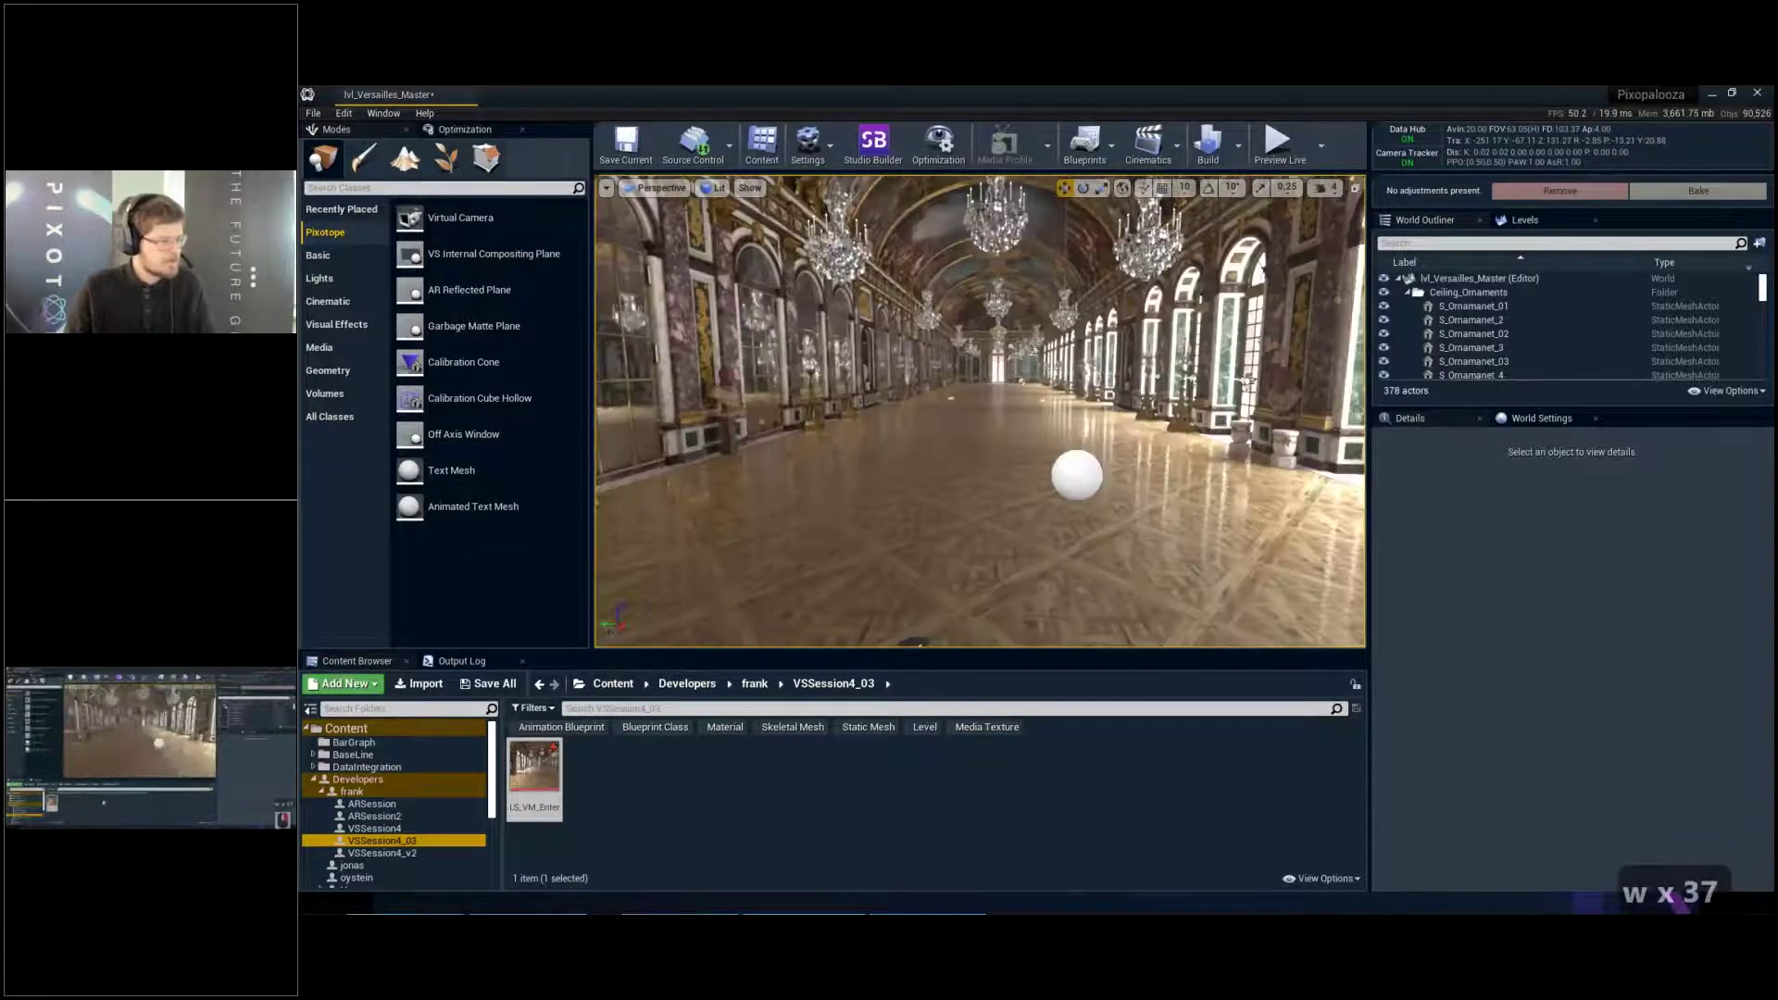
# Create an Actor Blueprint class named BP_VirtualMoveHandler in the VSSession4_03 folder and save it
pyautogui.click(629, 782)
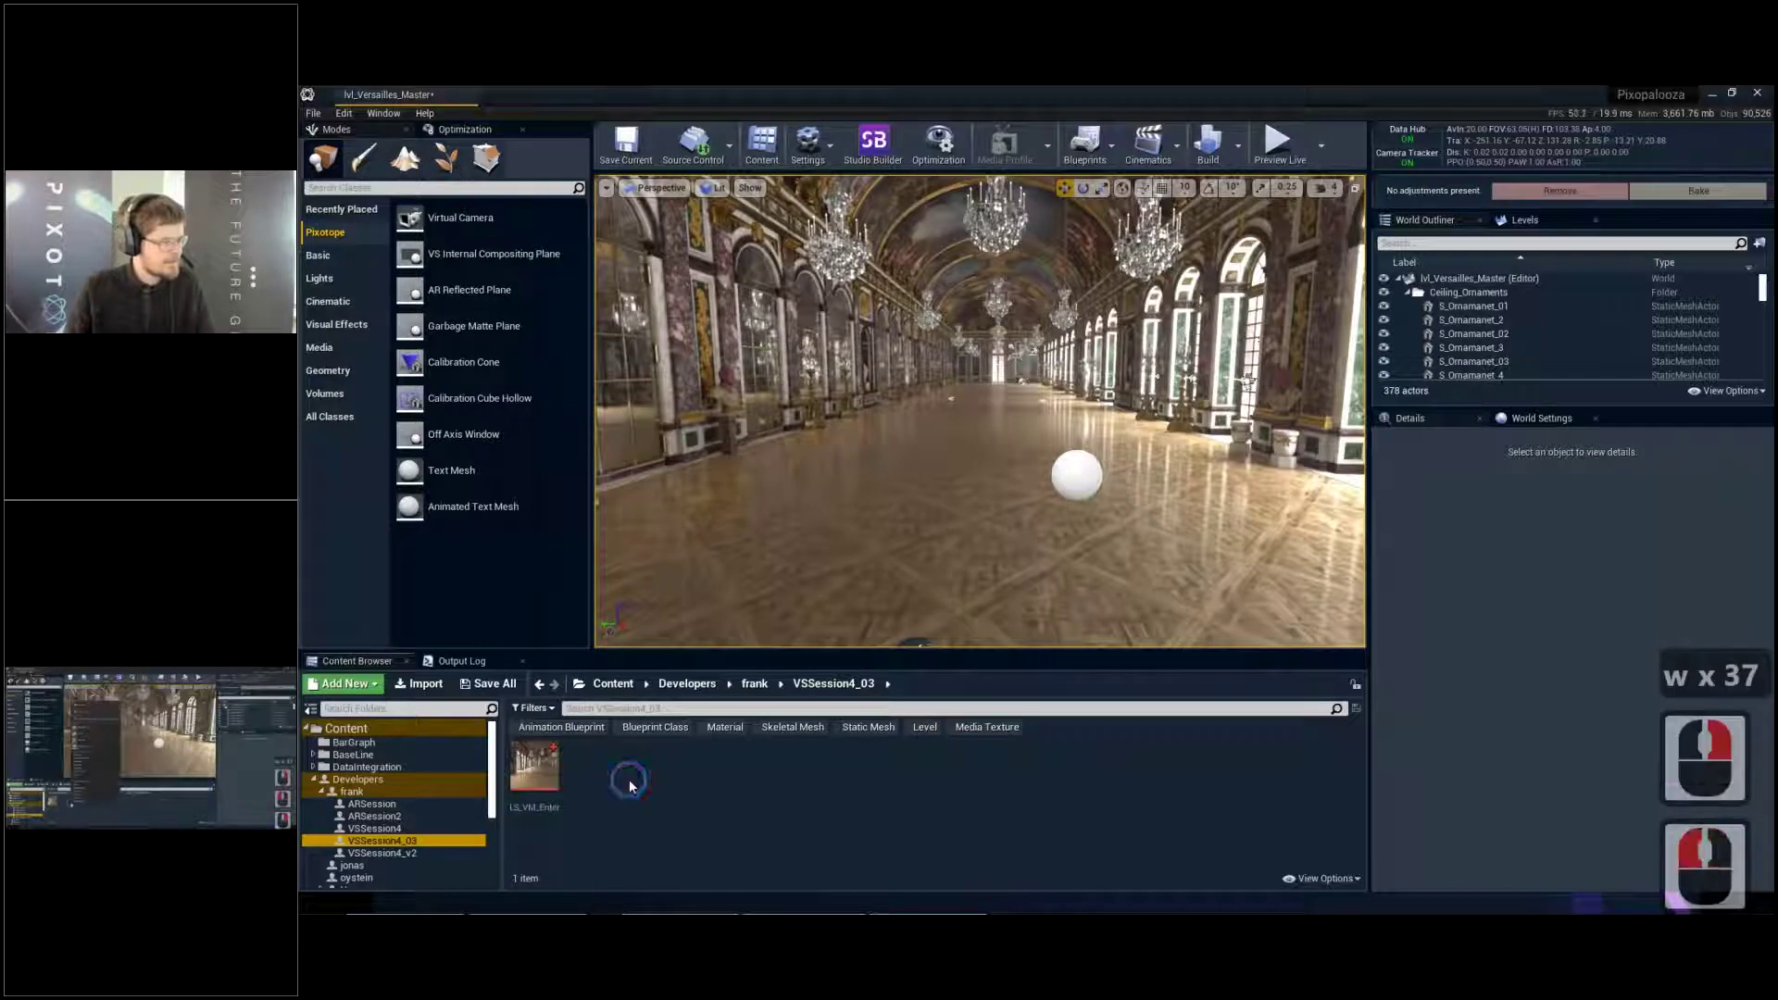
pyautogui.rightClick(629, 783)
pyautogui.click(696, 393)
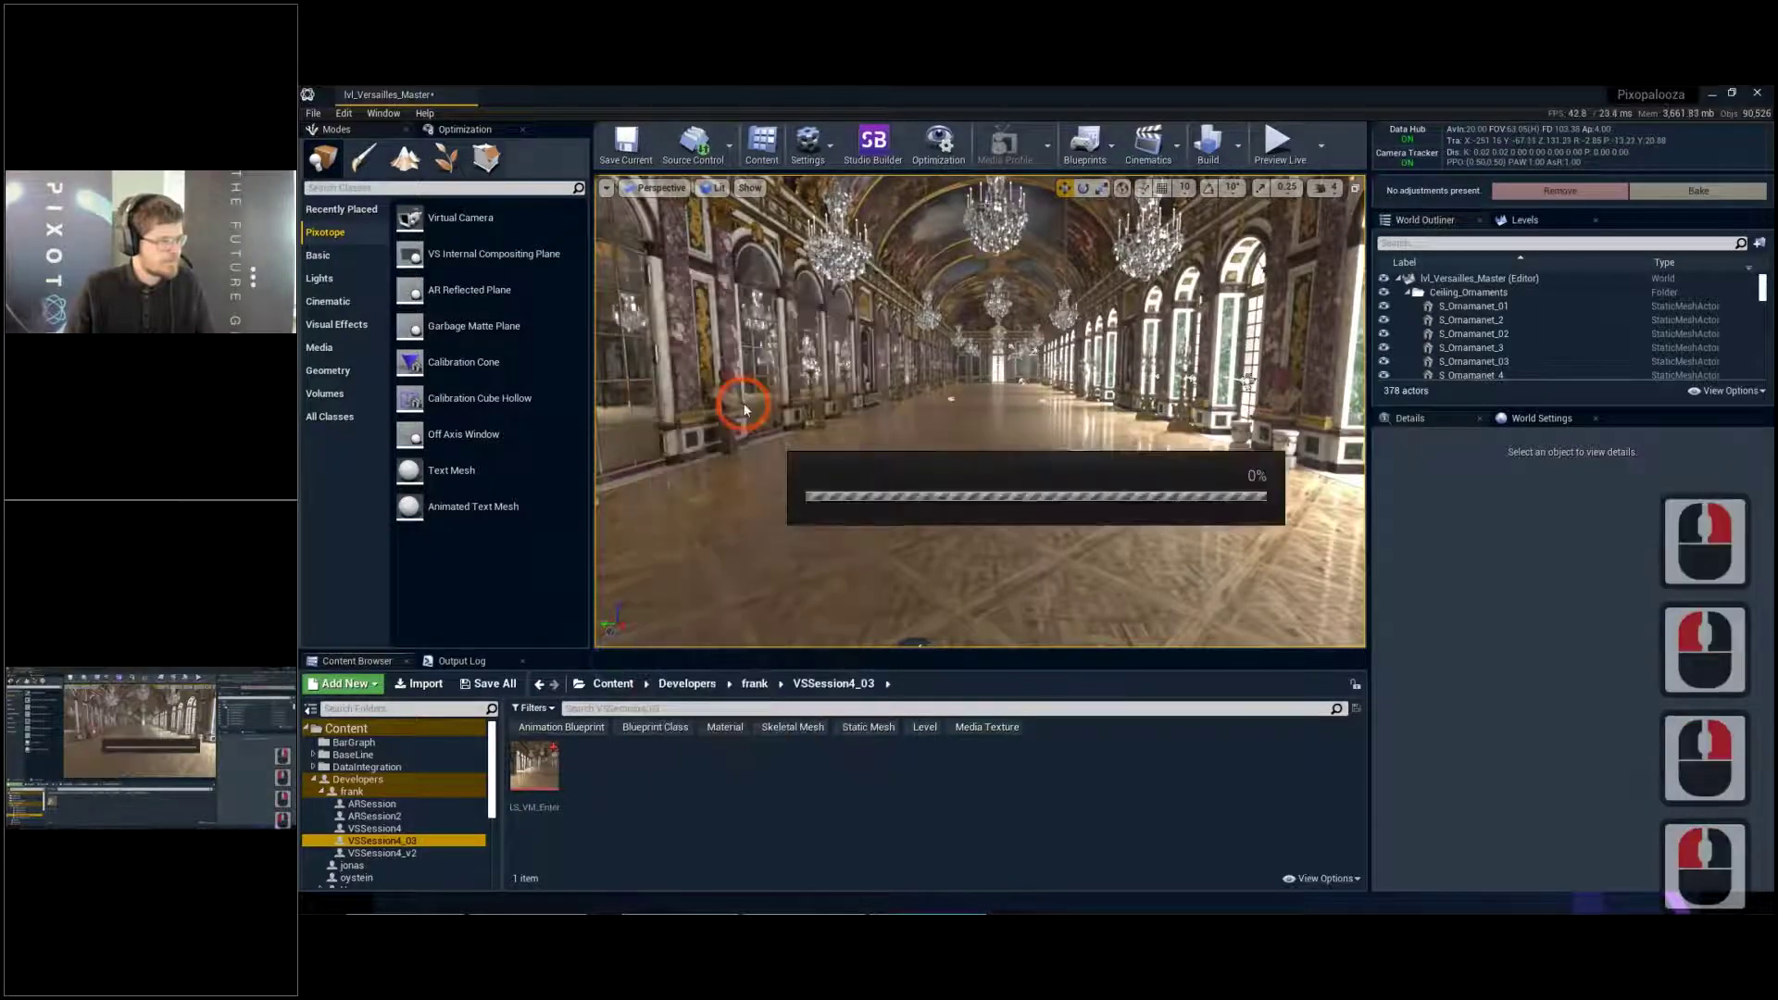
pyautogui.click(897, 367)
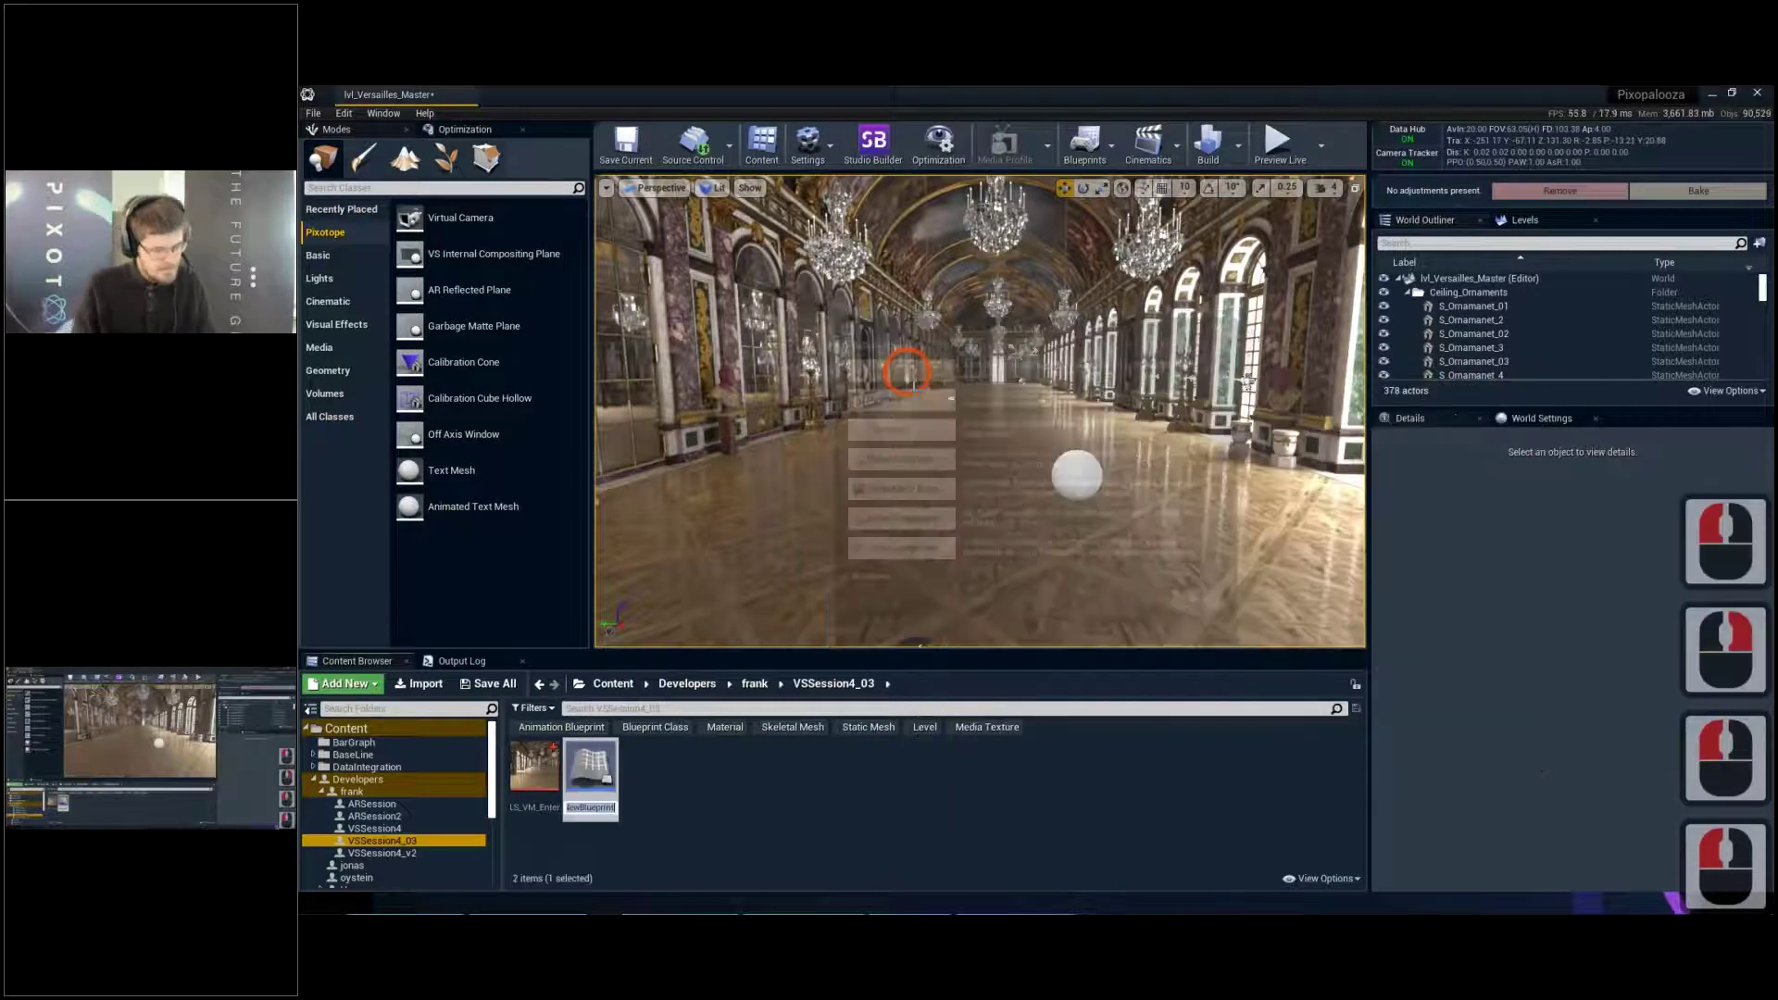
pyautogui.write('BP_Ca')
pyautogui.press('BackSpace')
pyautogui.write('tua')
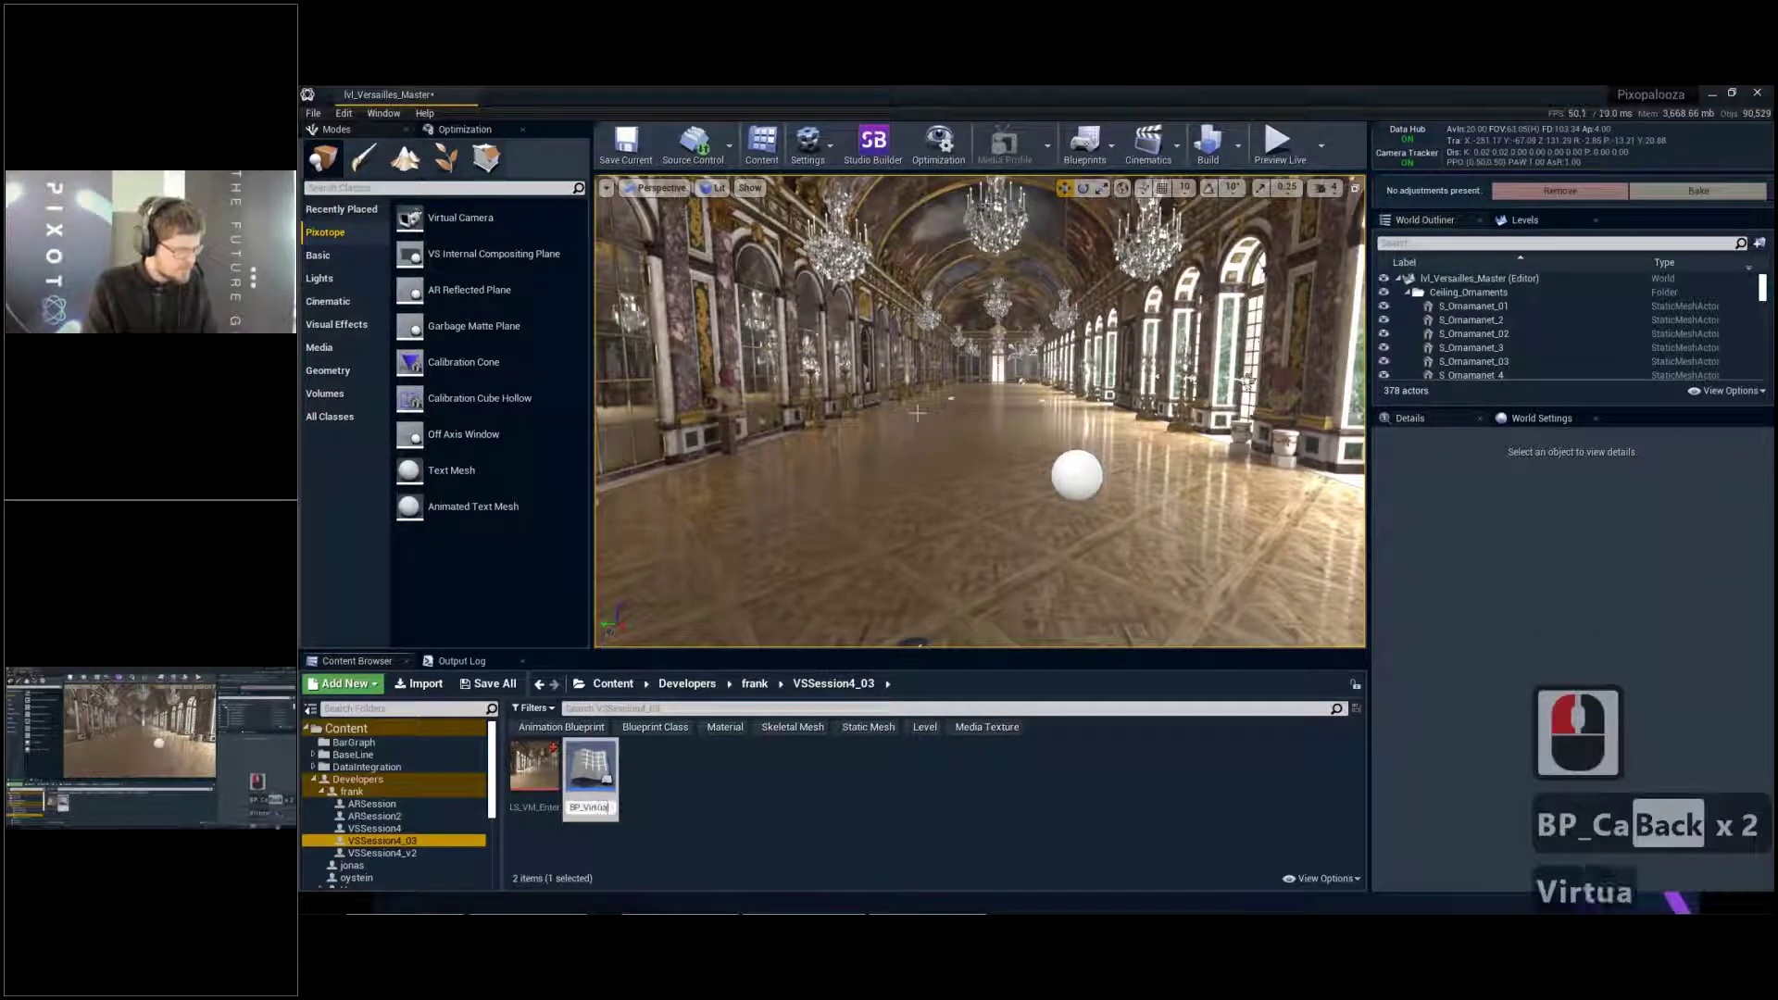
pyautogui.write('lMoveHandler')
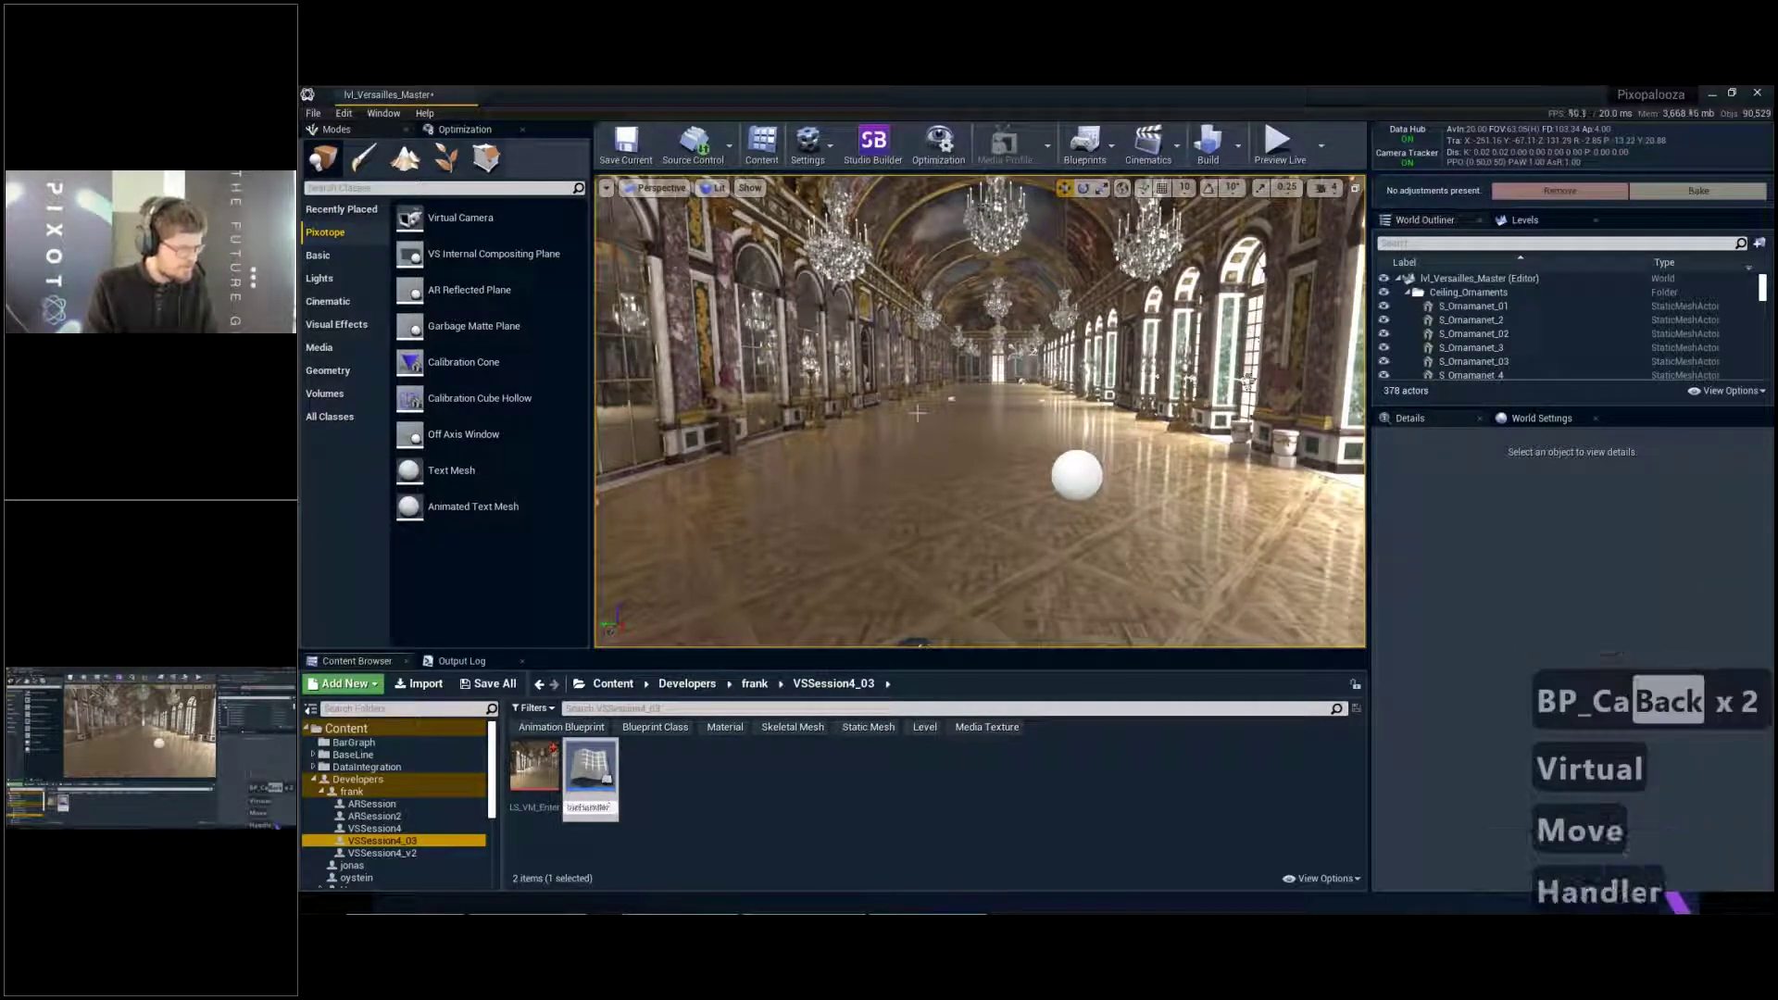
pyautogui.press('Return')
pyautogui.hotkey('ctrl', 's')
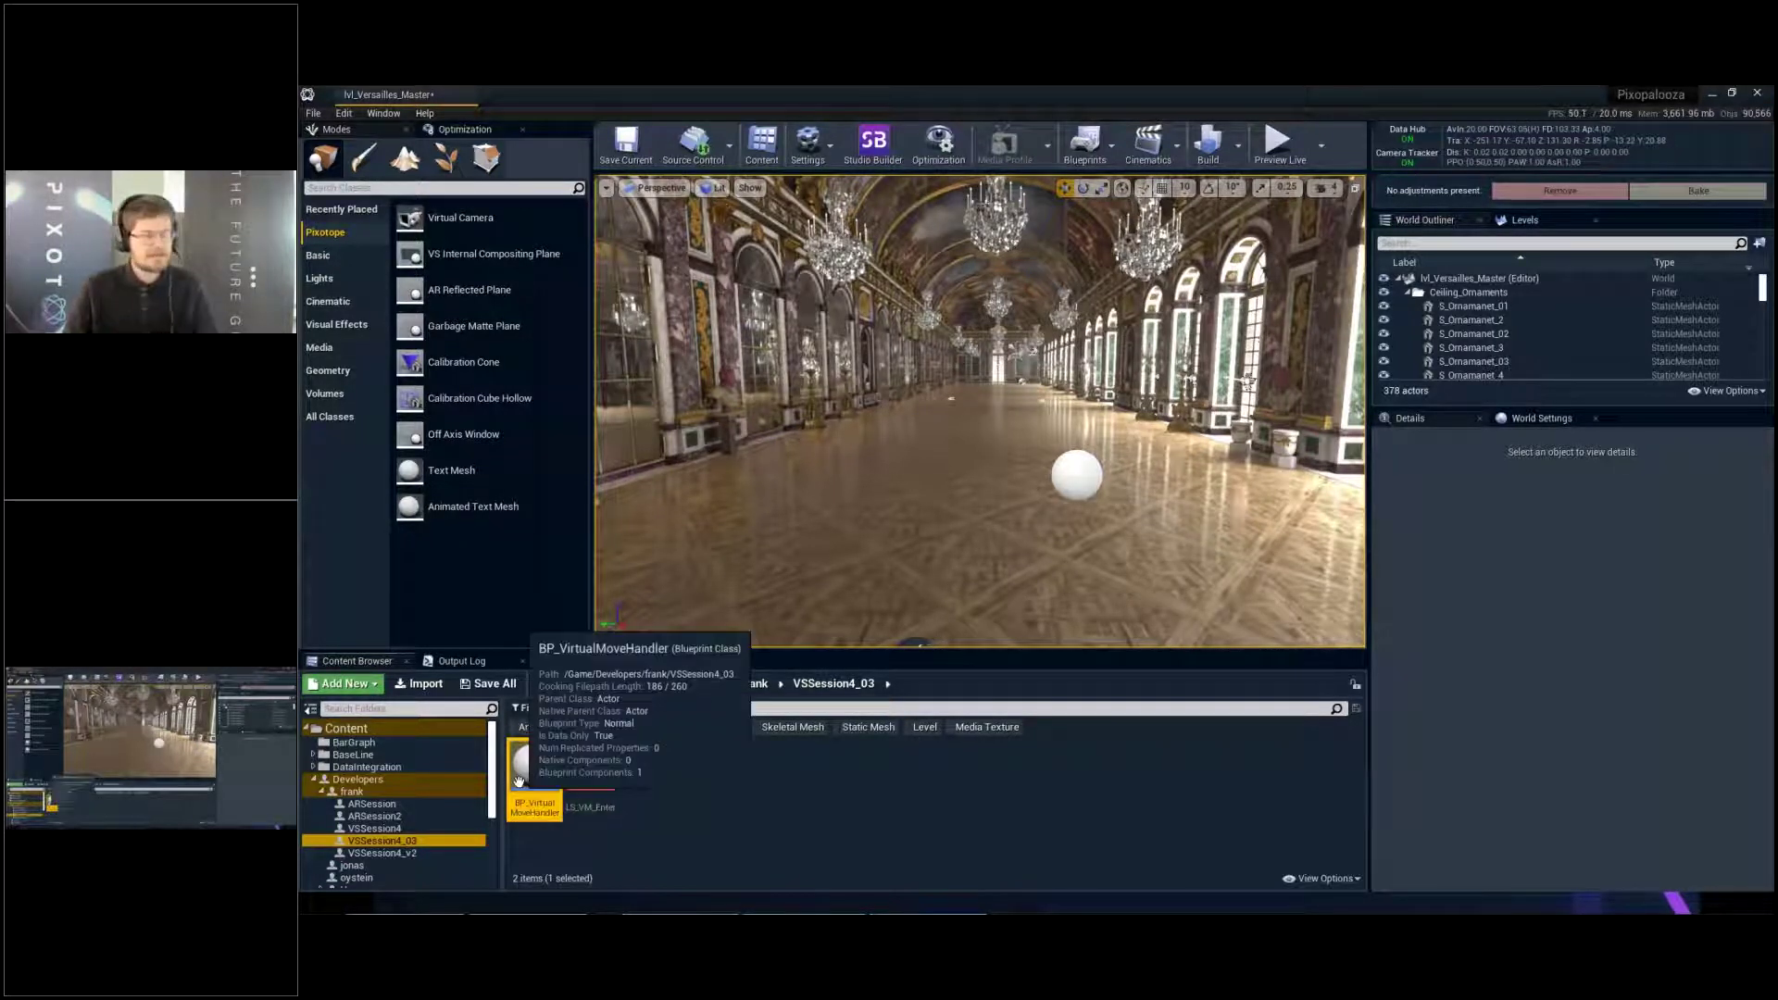
# Open the BP_VirtualMoveHandler blueprint and maximise its editor window
pyautogui.doubleClick(526, 770)
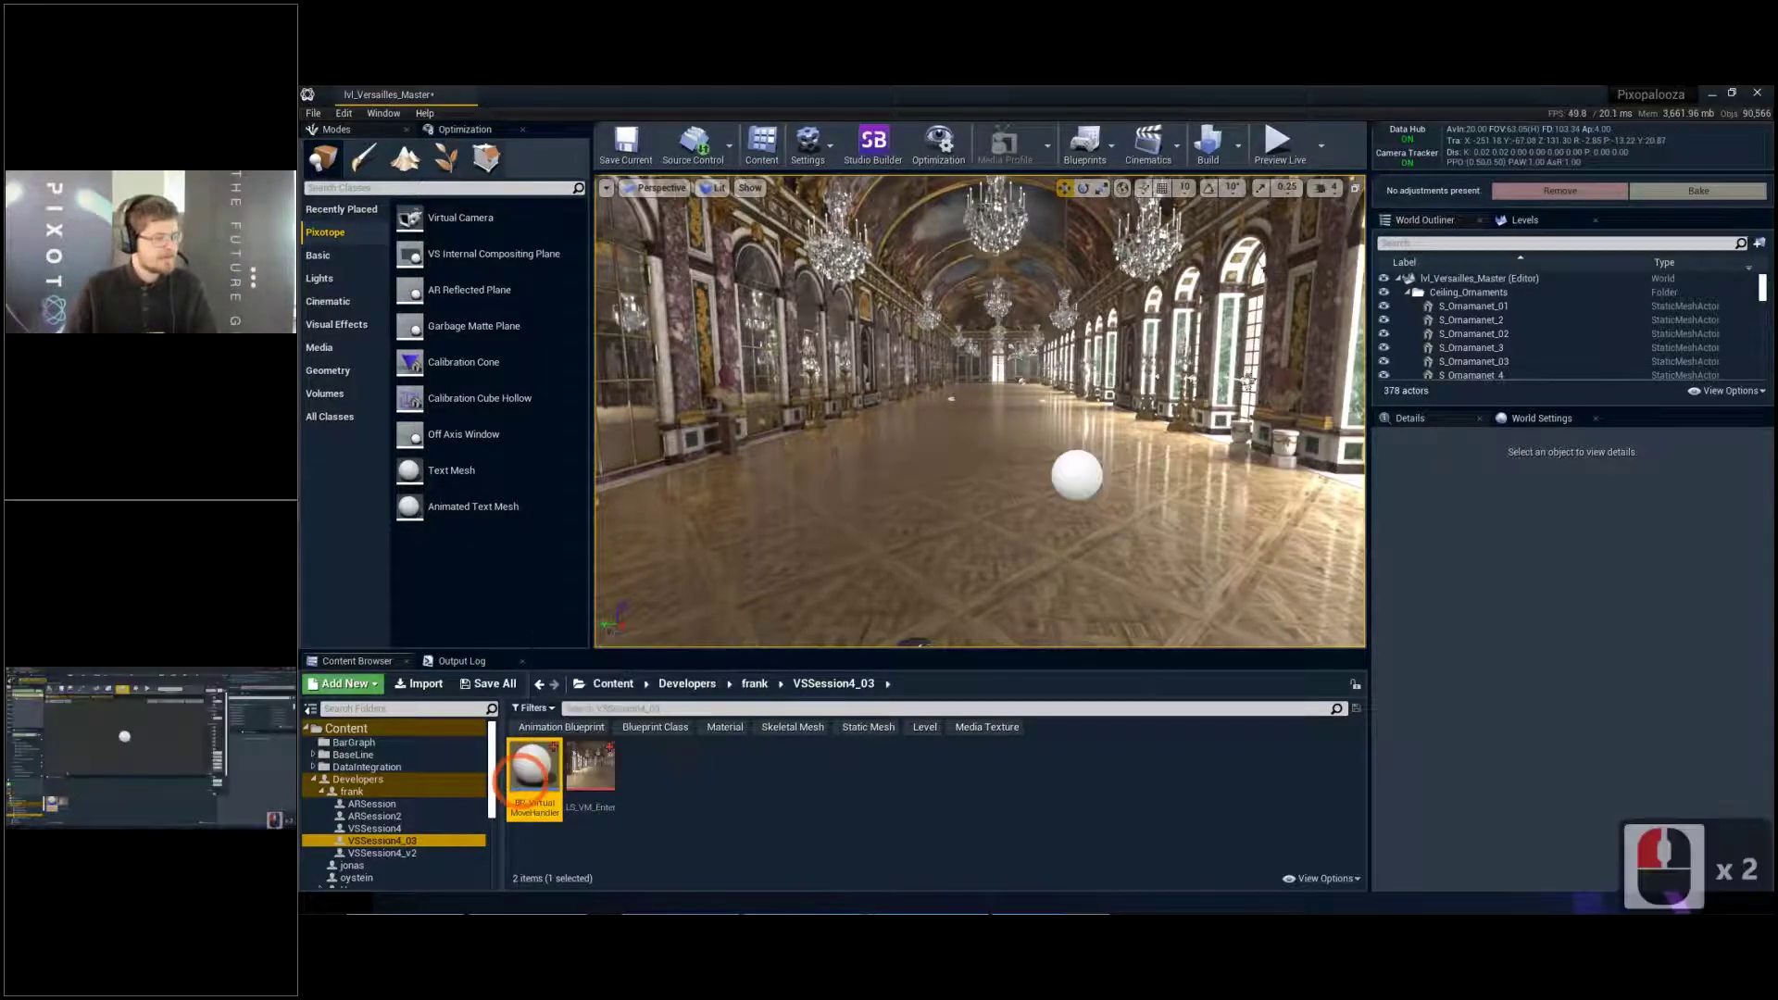
pyautogui.scroll(-2, 842, 429)
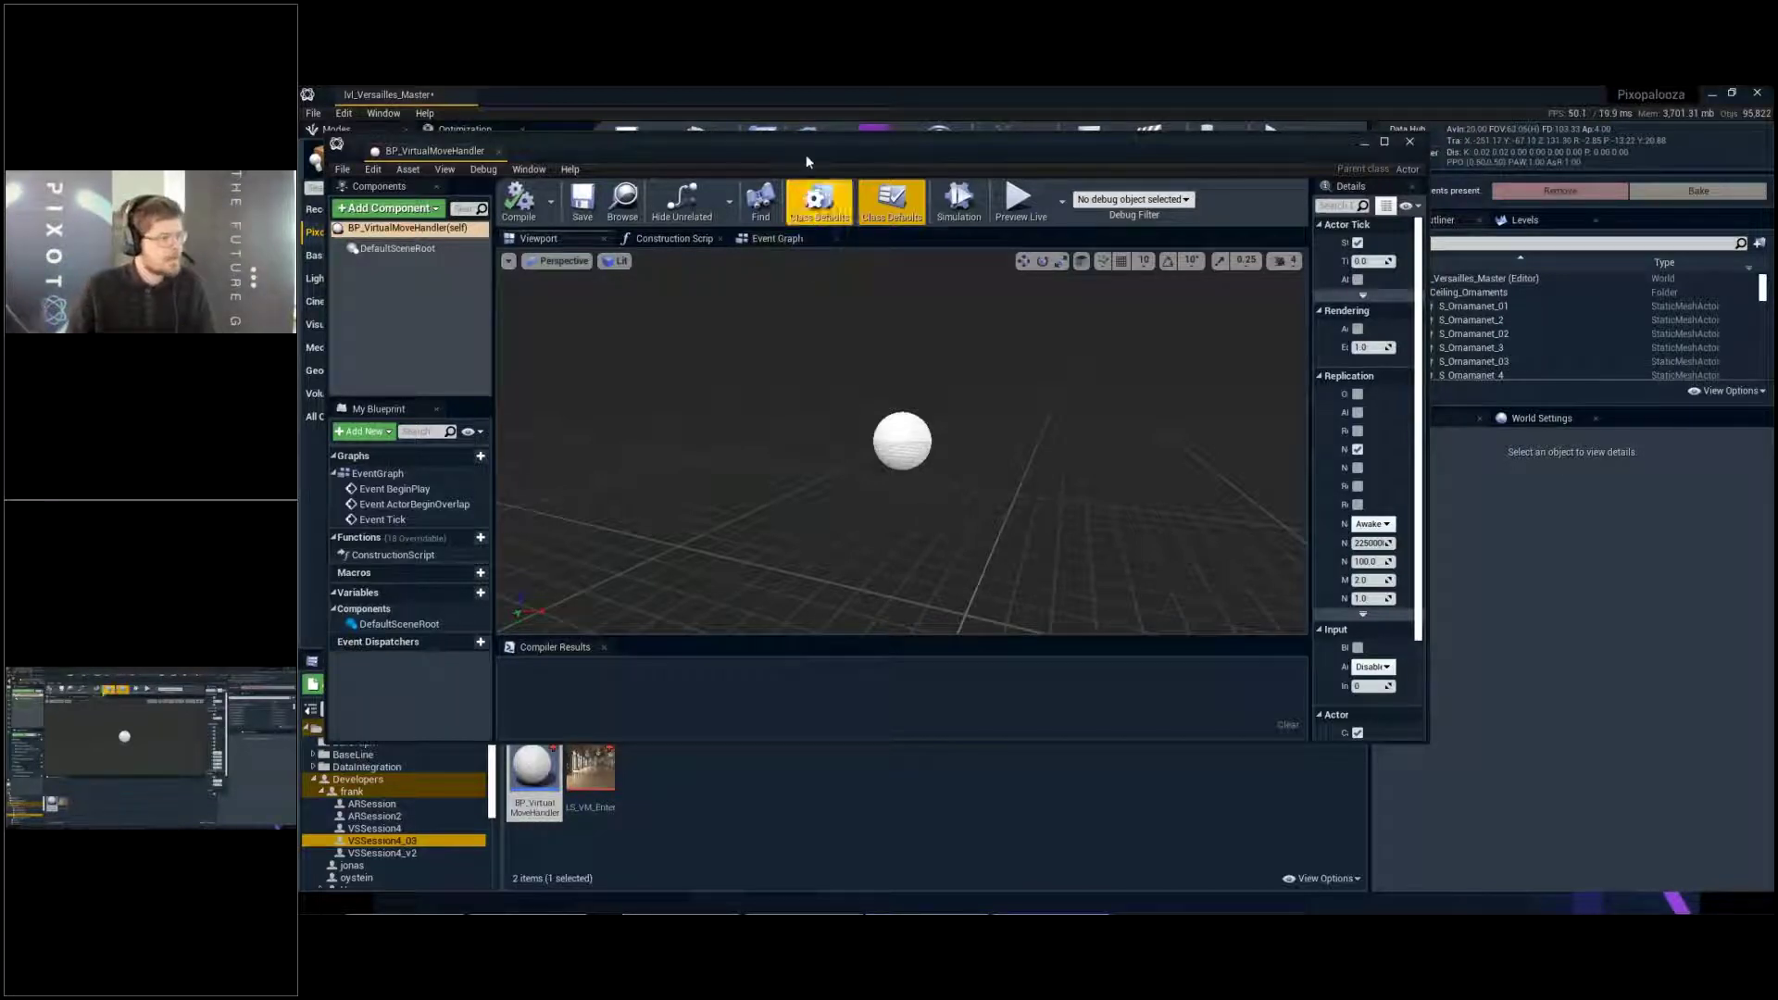
pyautogui.moveTo(821, 150); pyautogui.dragTo(943, 136)
pyautogui.doubleClick(943, 136)
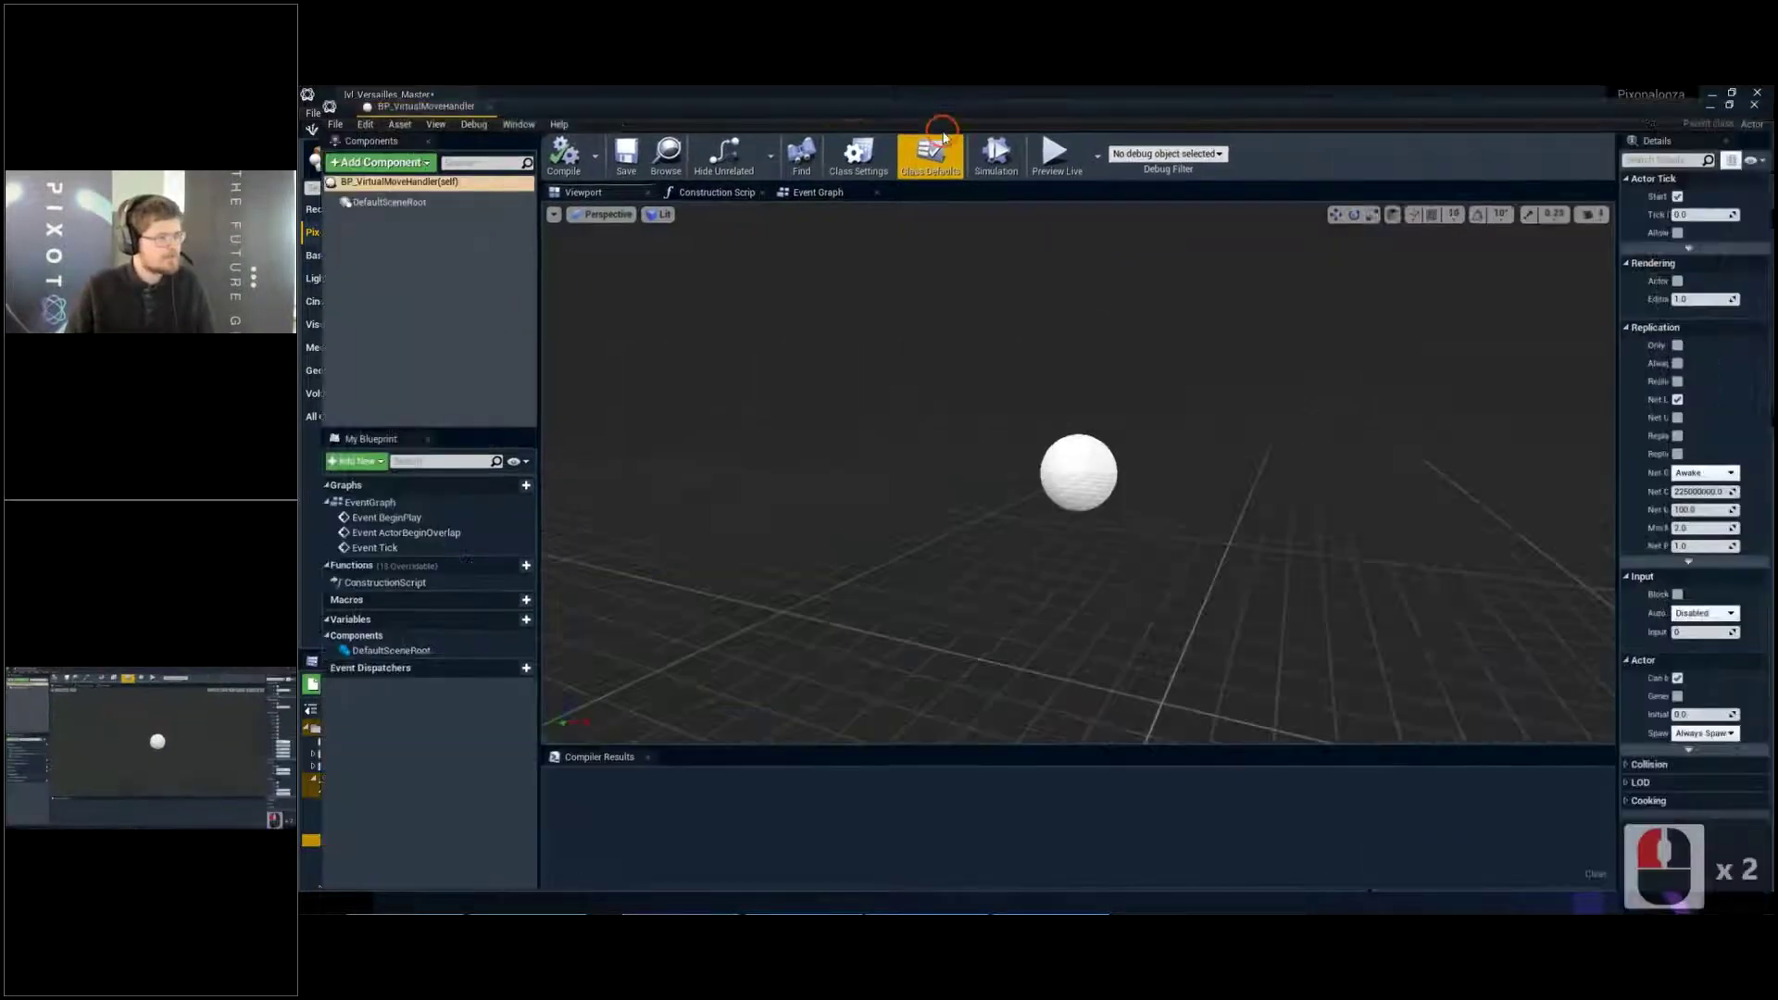
pyautogui.moveTo(846, 346); pyautogui.dragTo(803, 238, button='right')
pyautogui.press('s')
pyautogui.press('e')
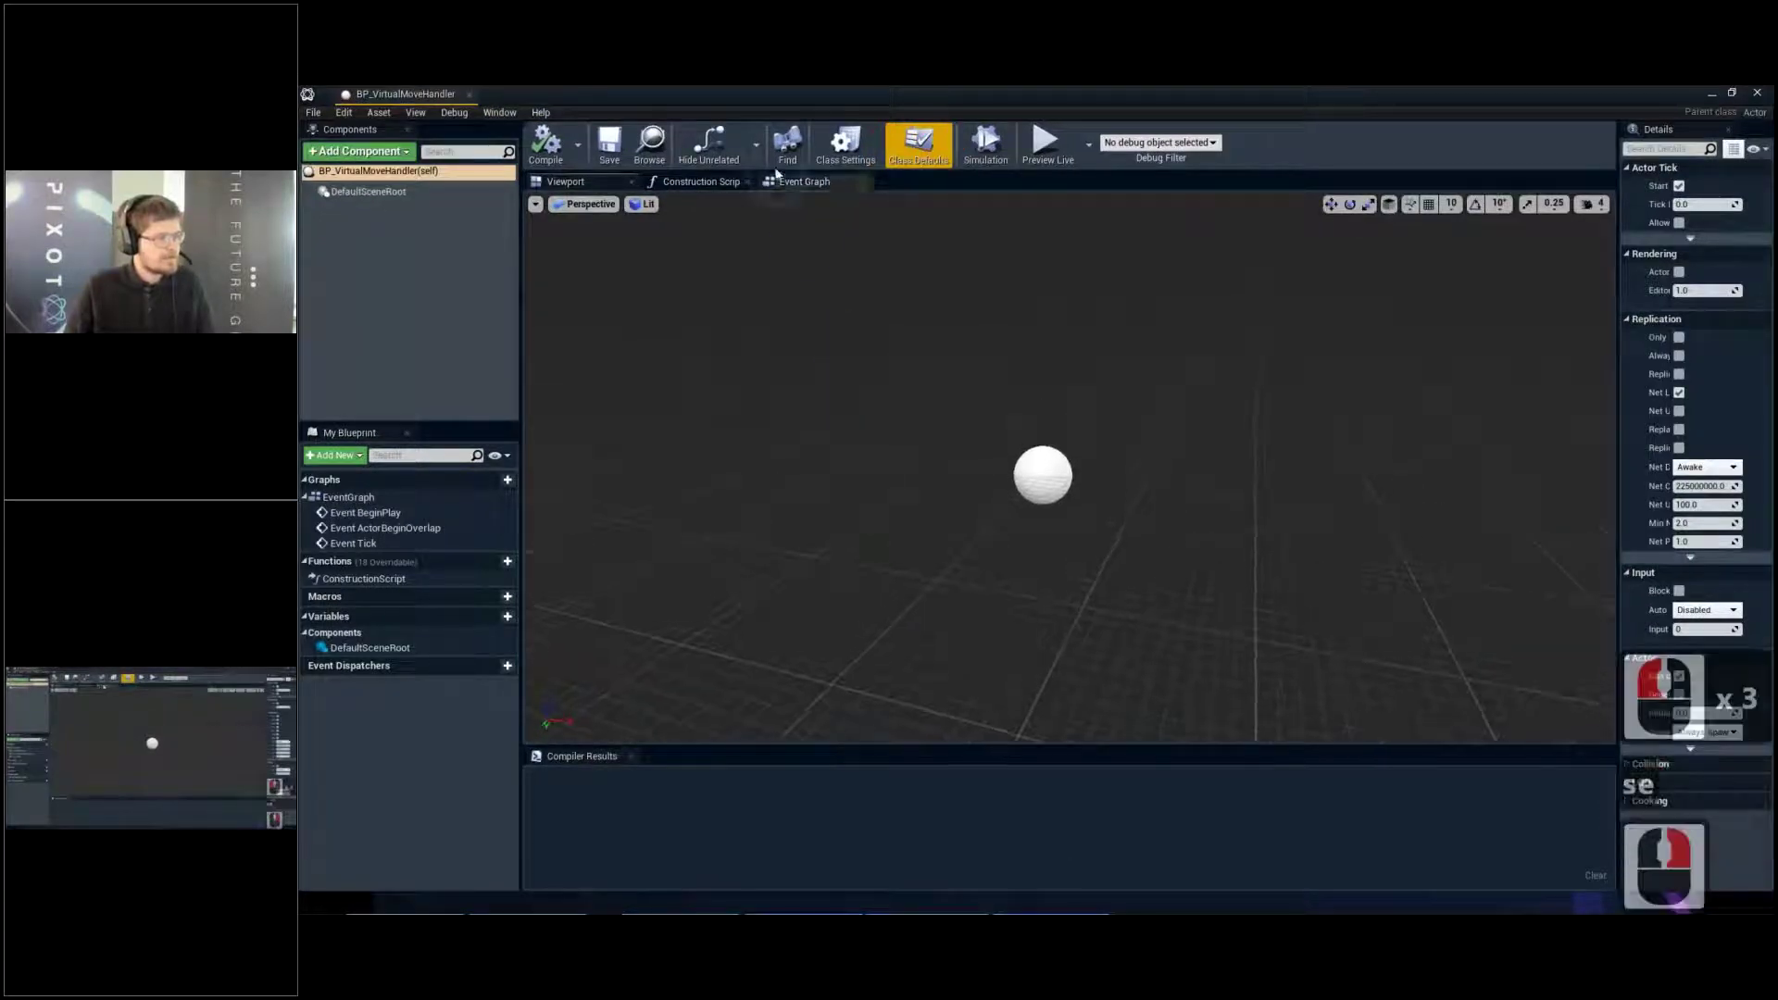
# Show the Event Graph of BP_VirtualMoveHandler with its default event nodes, comparing it with the blueprint's component view
pyautogui.click(804, 182)
pyautogui.click(986, 348)
pyautogui.scroll(-1, 1045, 364)
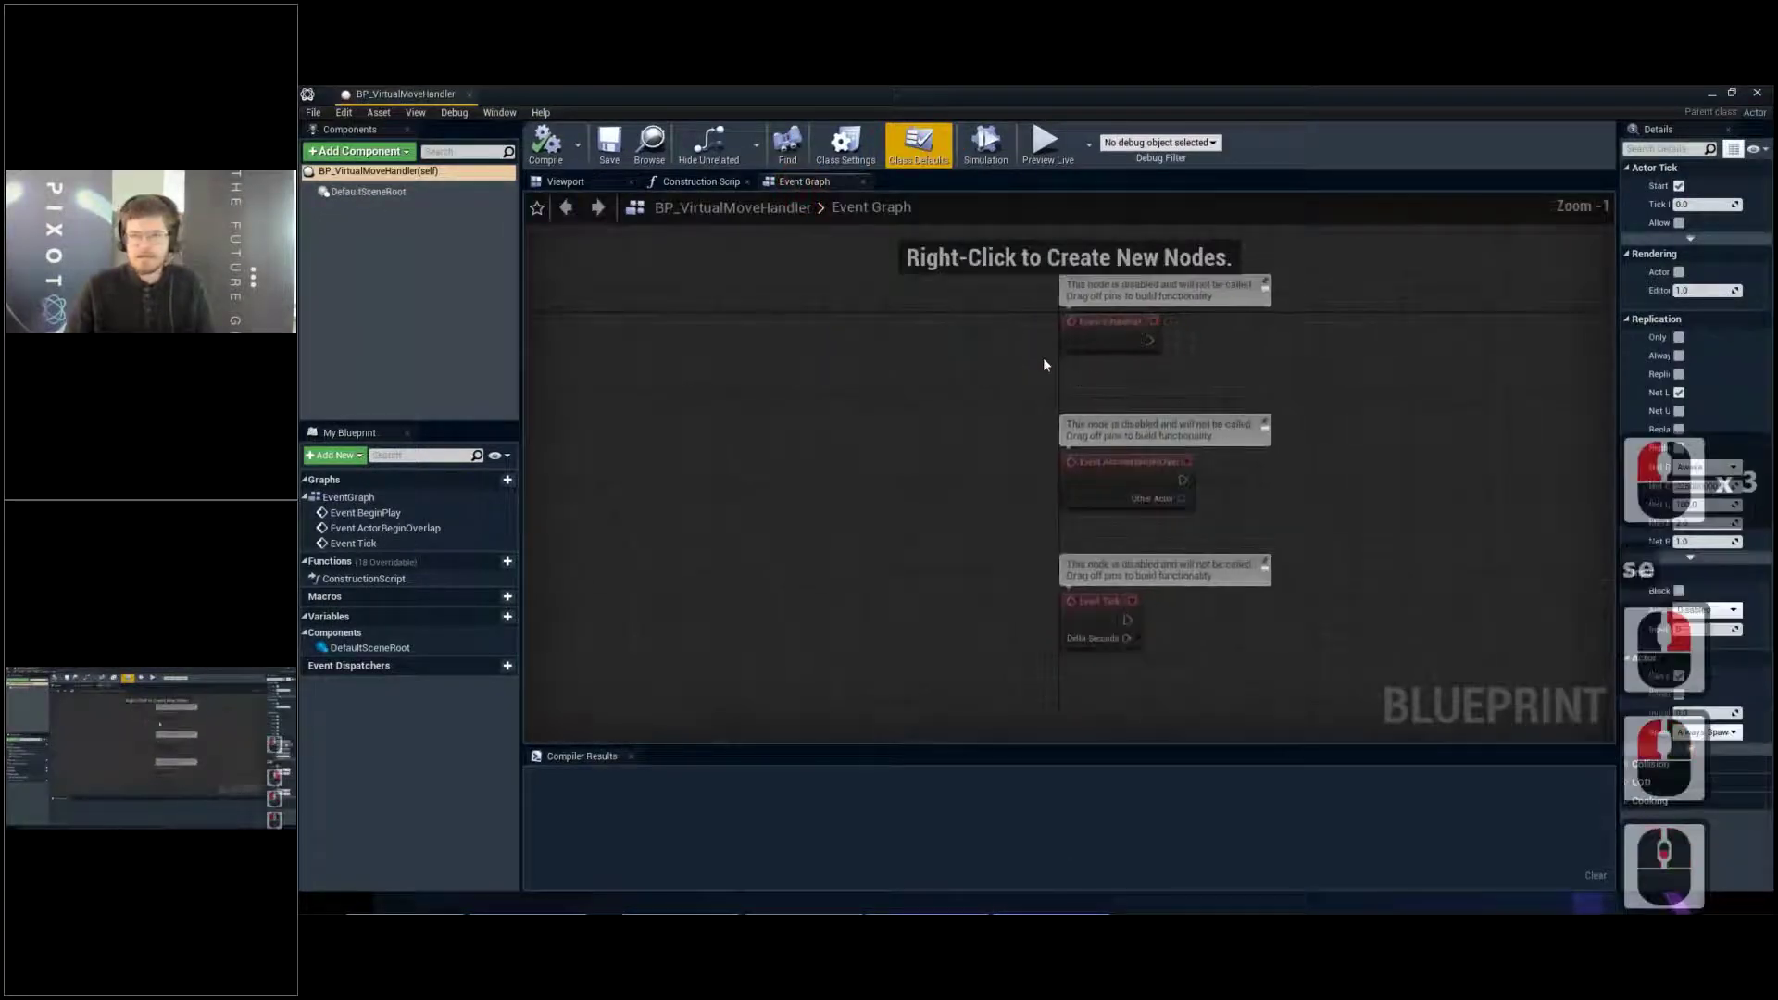
pyautogui.click(587, 179)
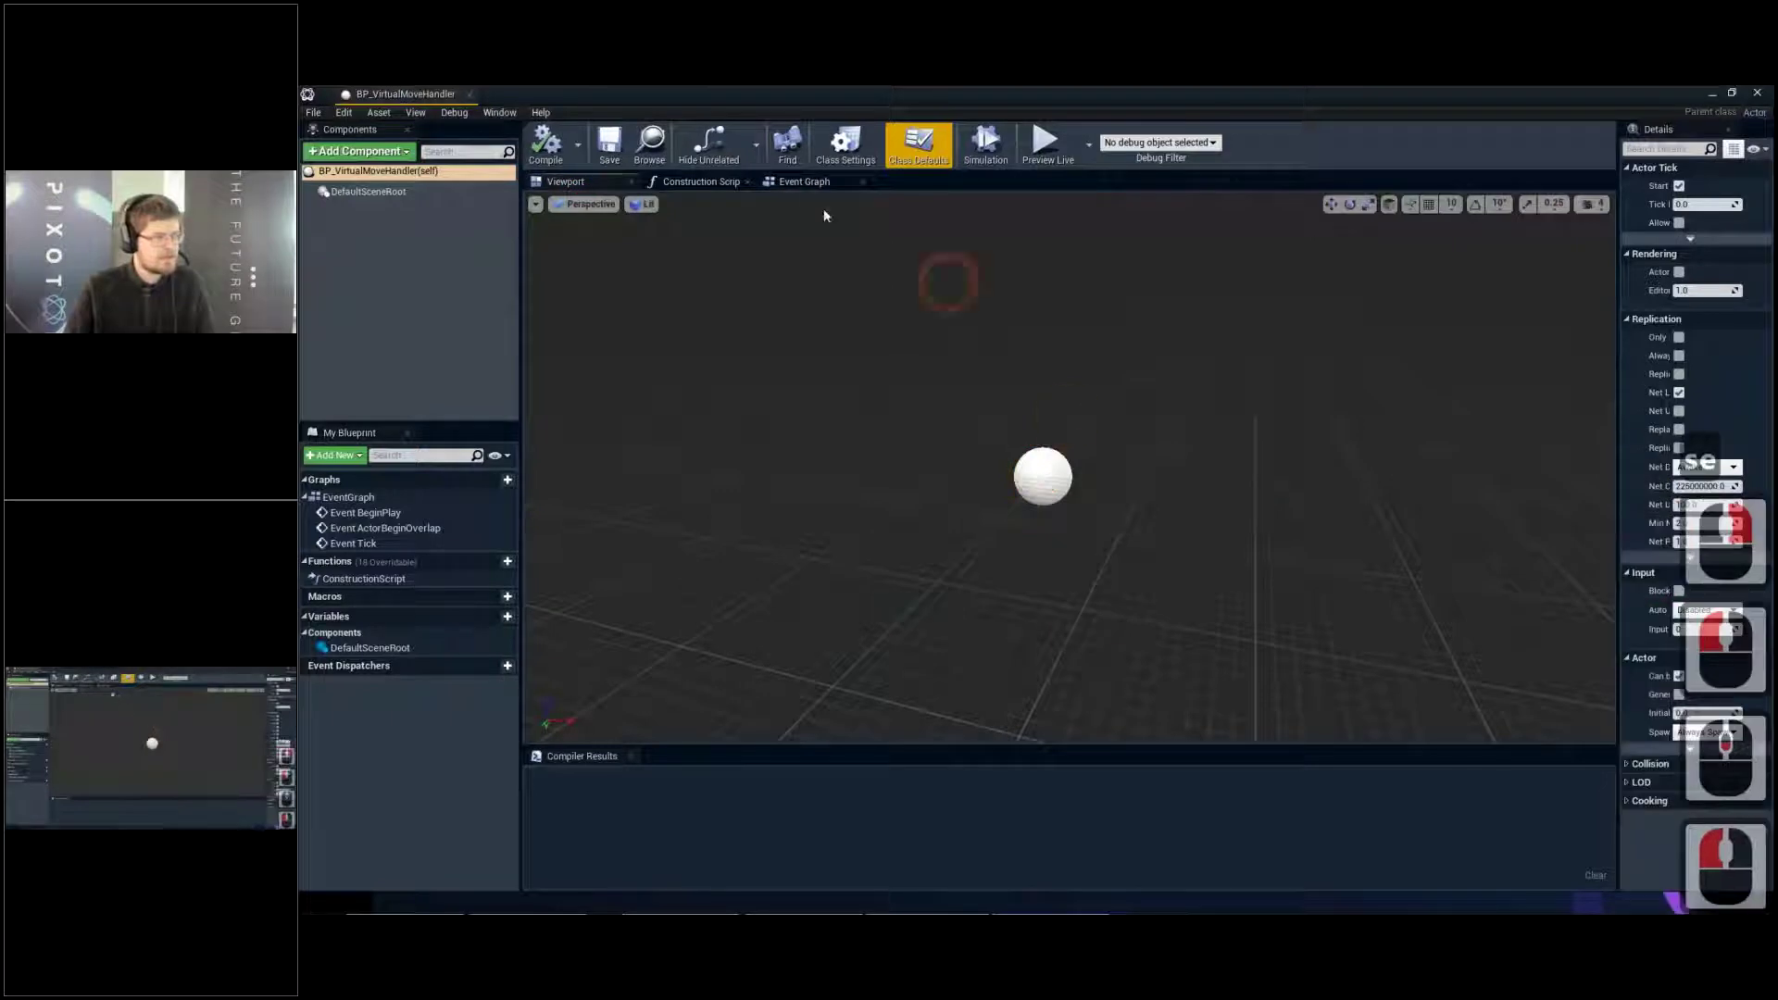
pyautogui.click(807, 186)
pyautogui.moveTo(1112, 373); pyautogui.dragTo(1010, 363, button='right')
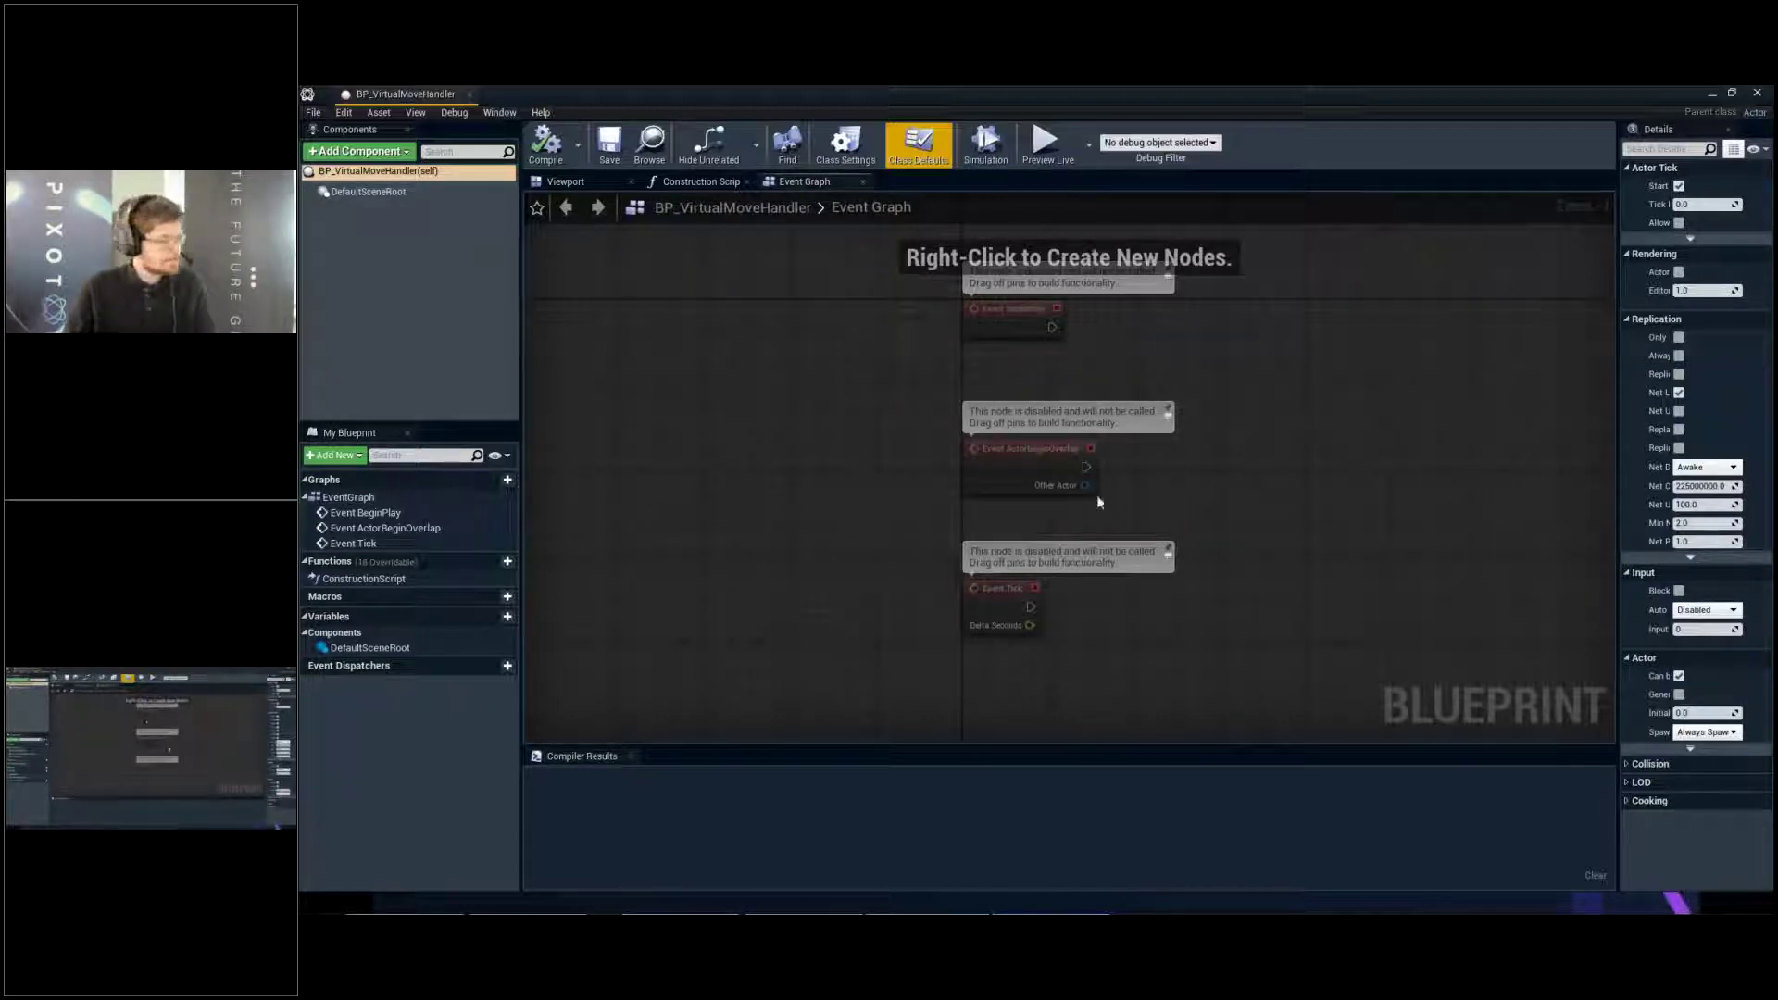
# Add a new variable named VirtualMove to the BP_VirtualMoveHandler blueprint
pyautogui.click(494, 617)
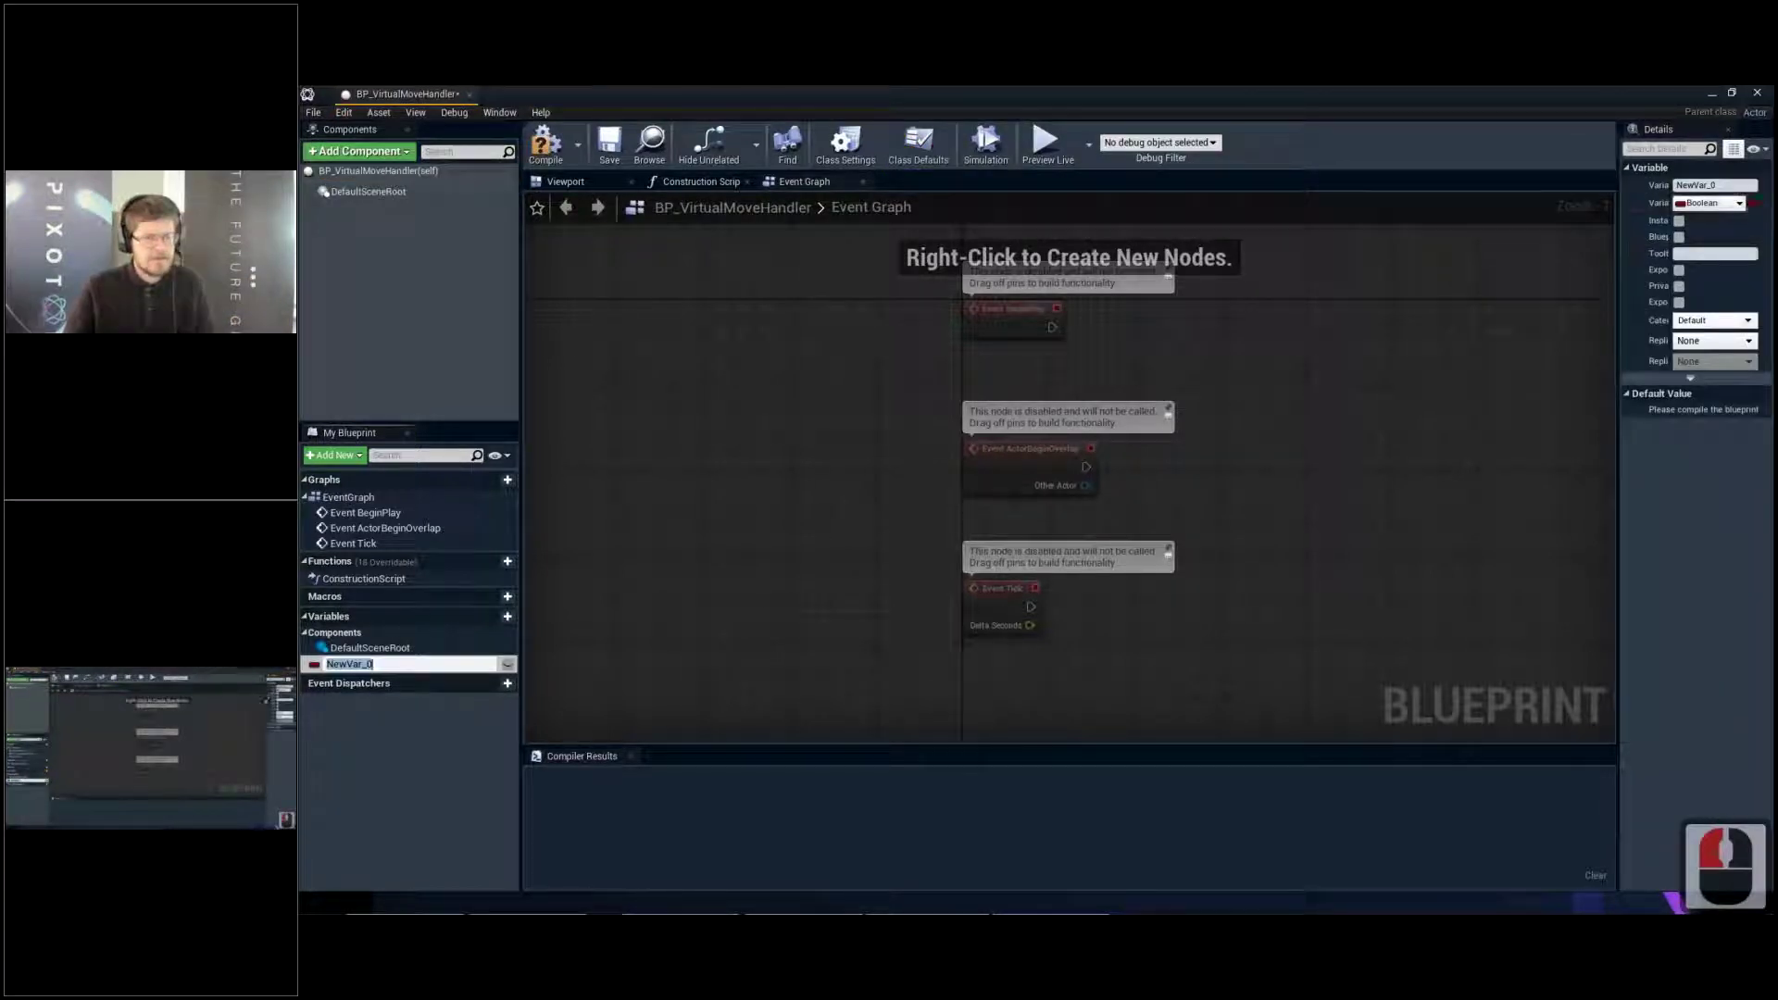
pyautogui.moveTo(1621, 253); pyautogui.dragTo(1475, 255)
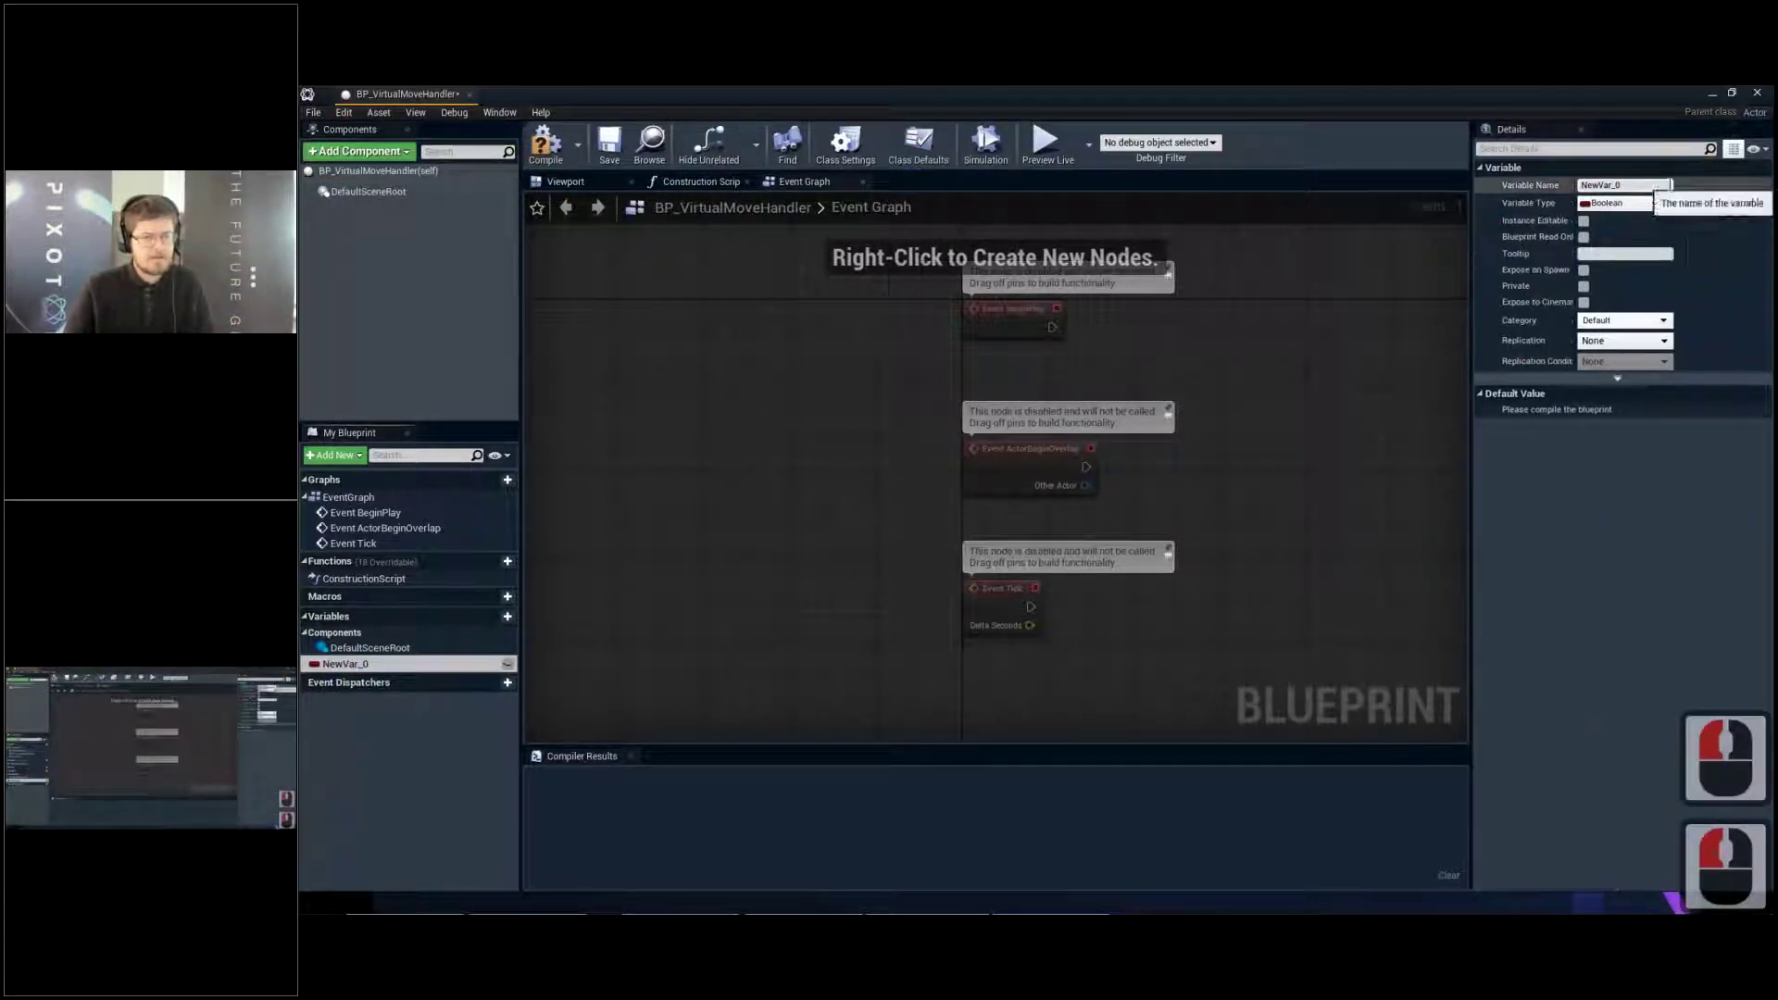
pyautogui.doubleClick(1671, 184)
pyautogui.hotkey('ctrl', 'a')
pyautogui.write('VirtualMove')
pyautogui.press('Return')
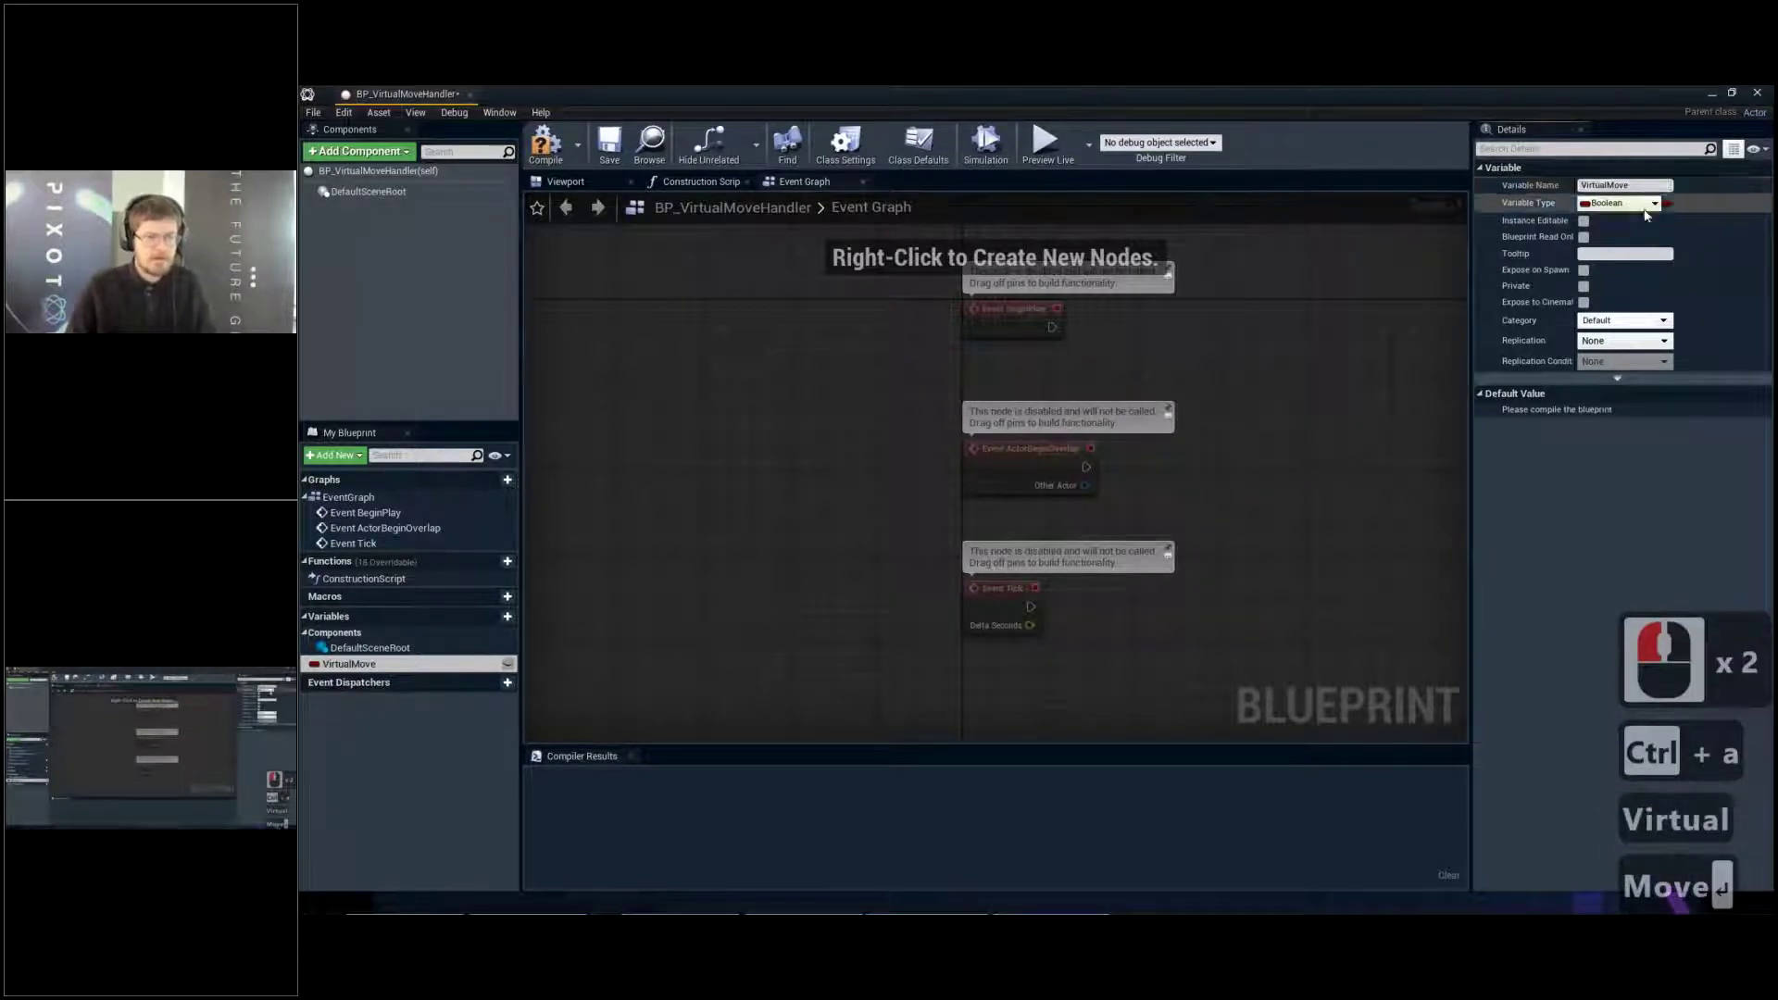
# Set VirtualMove's variable type to a Level Sequence Actor object reference, and compile and save the blueprint
pyautogui.click(1639, 202)
pyautogui.click(1589, 222)
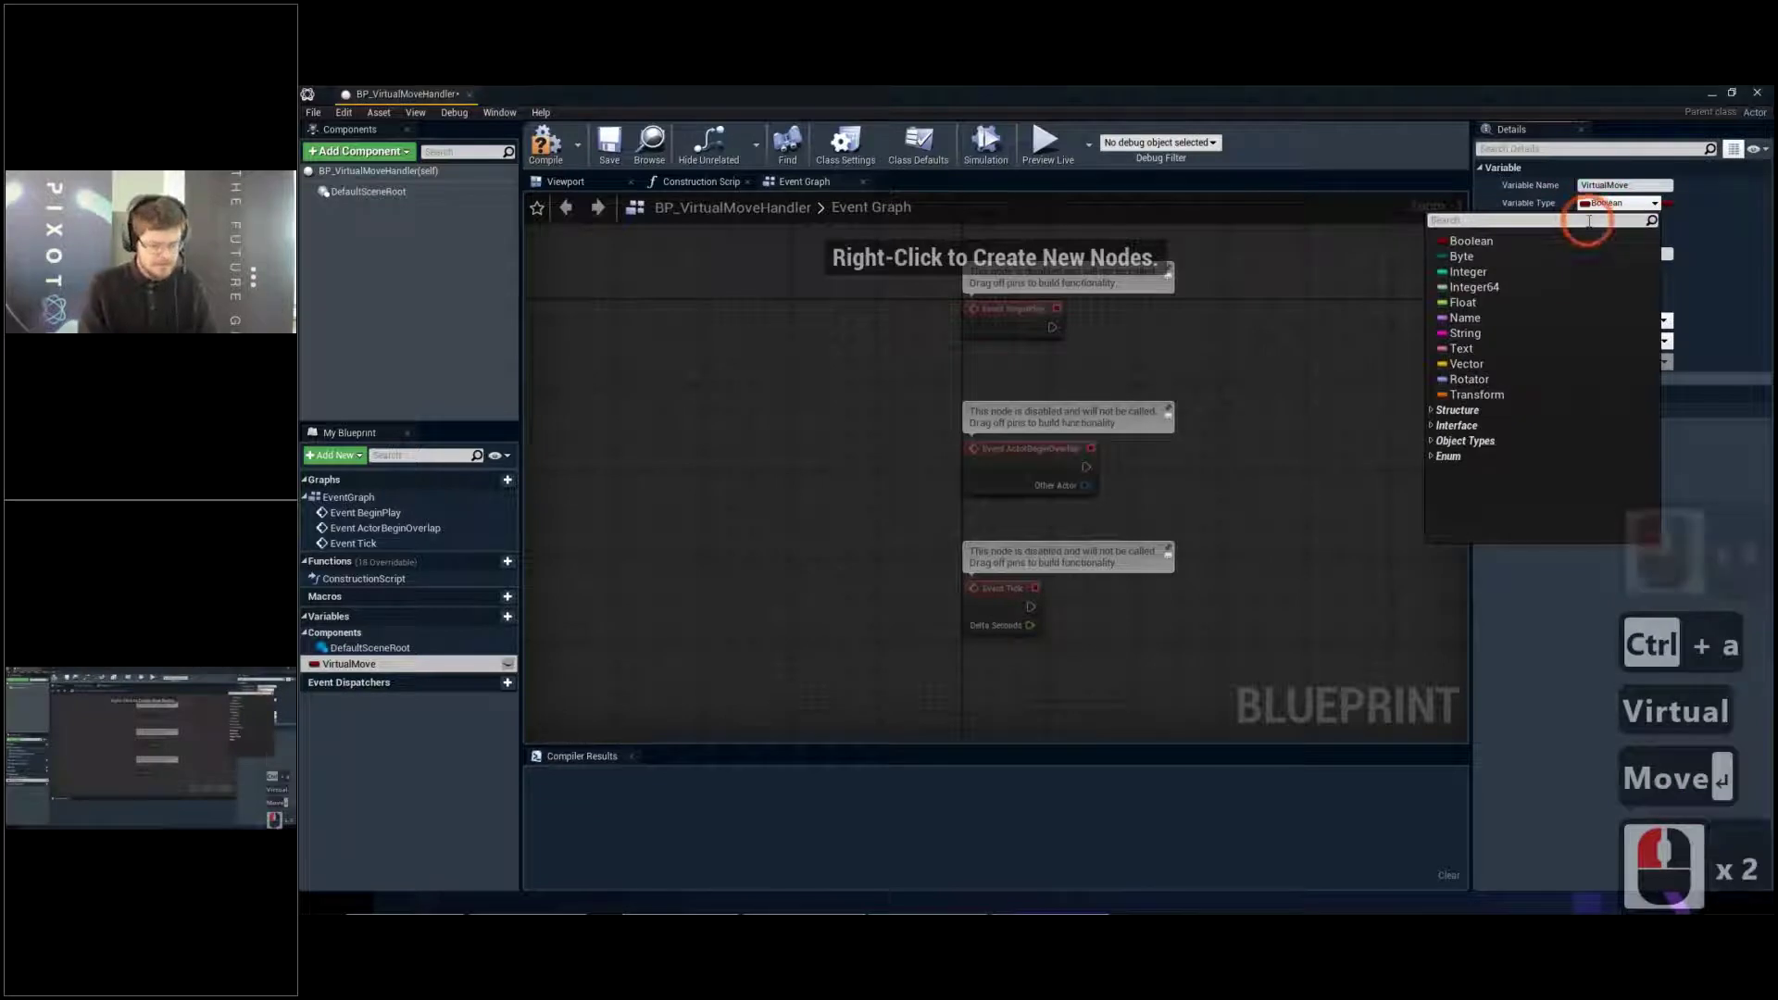
pyautogui.write('level sequence')
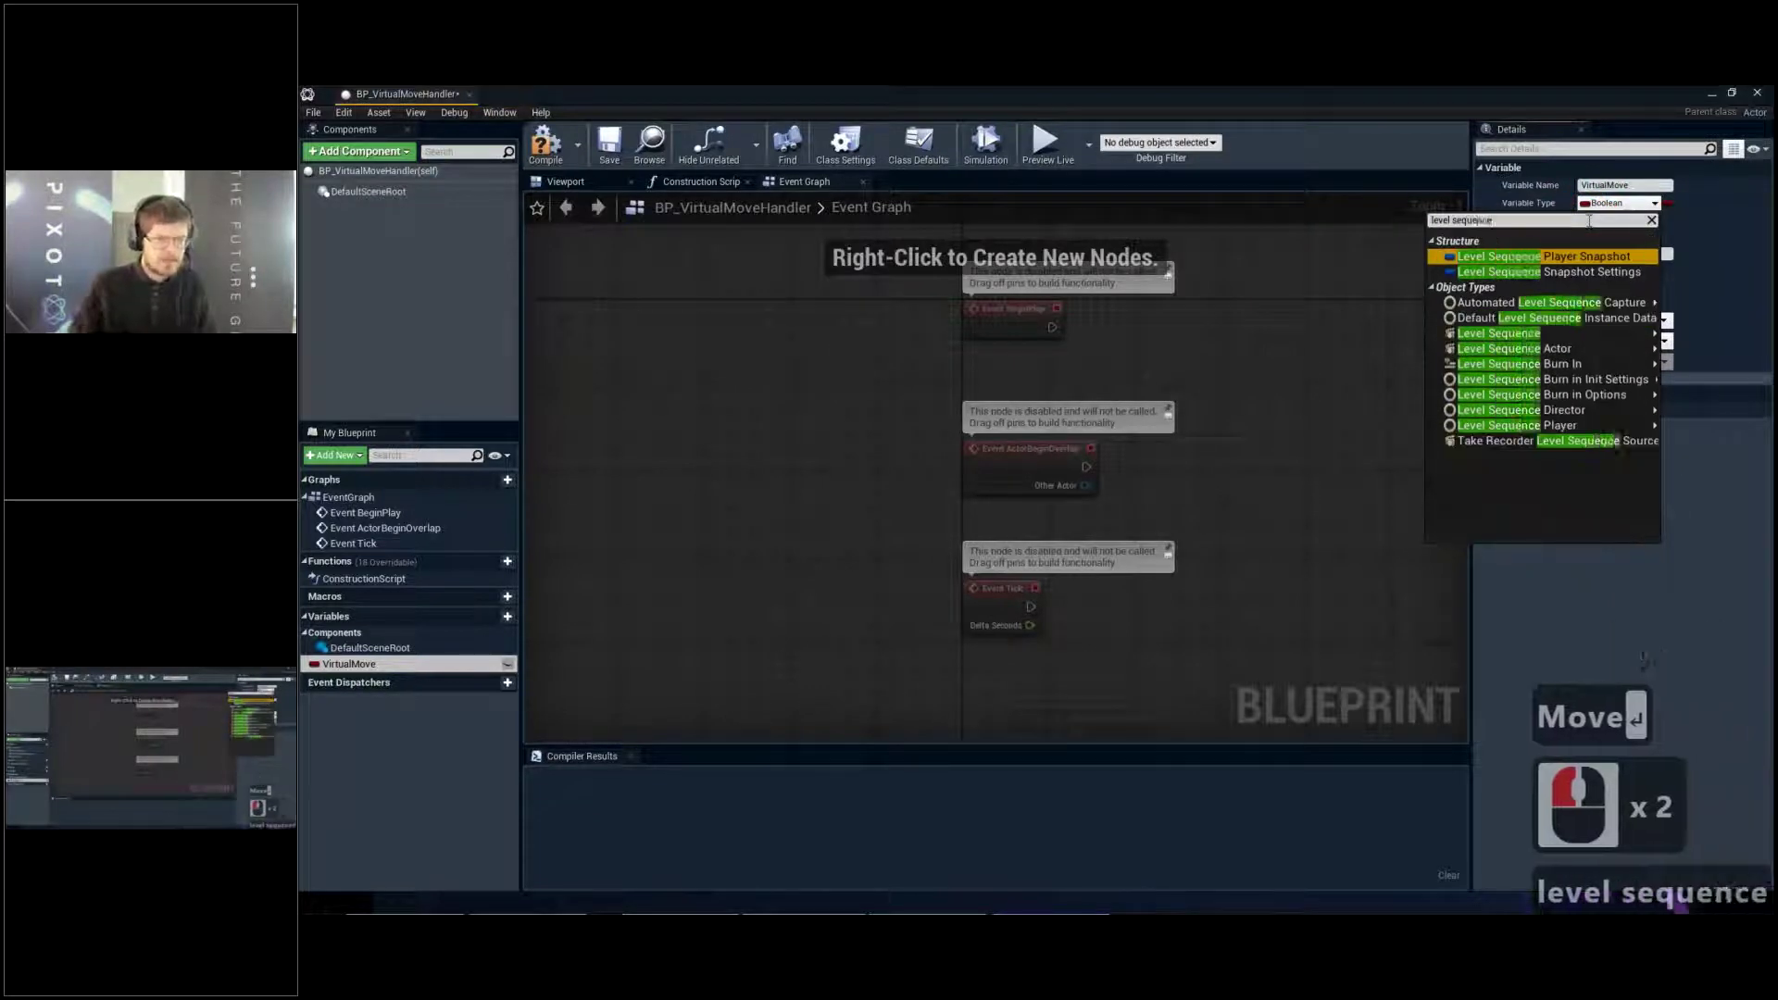
pyautogui.moveTo(1560, 353)
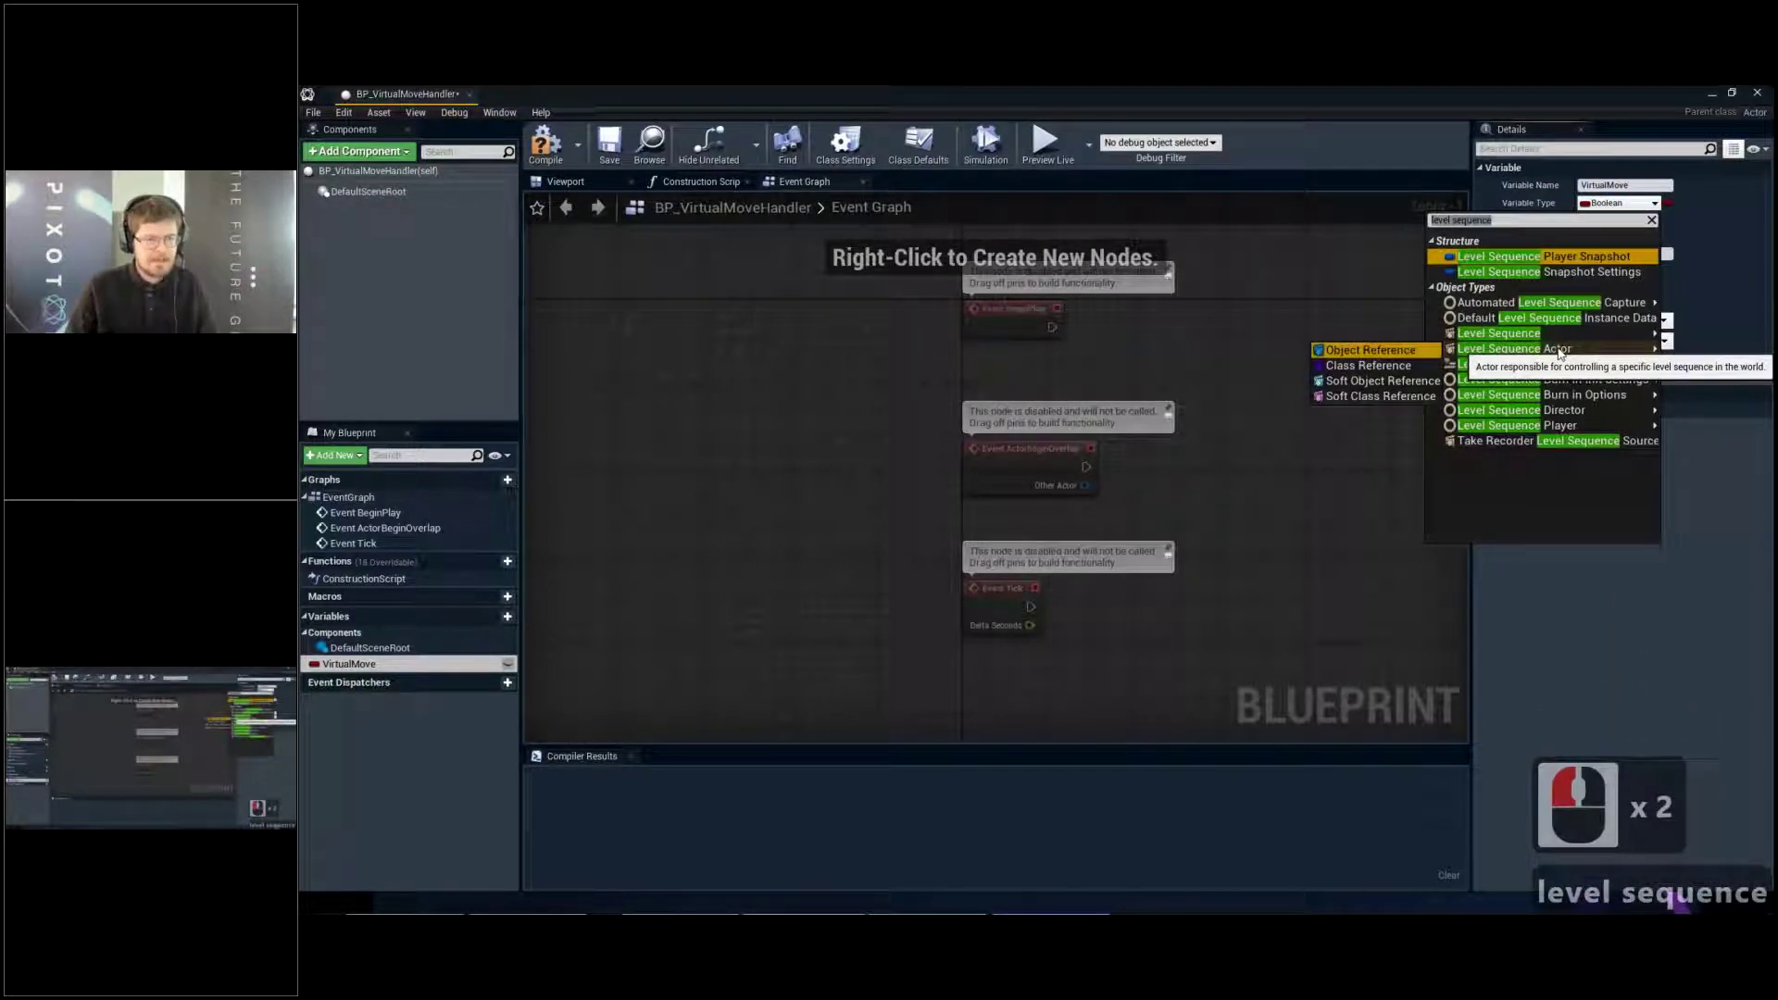
pyautogui.moveTo(1468, 339)
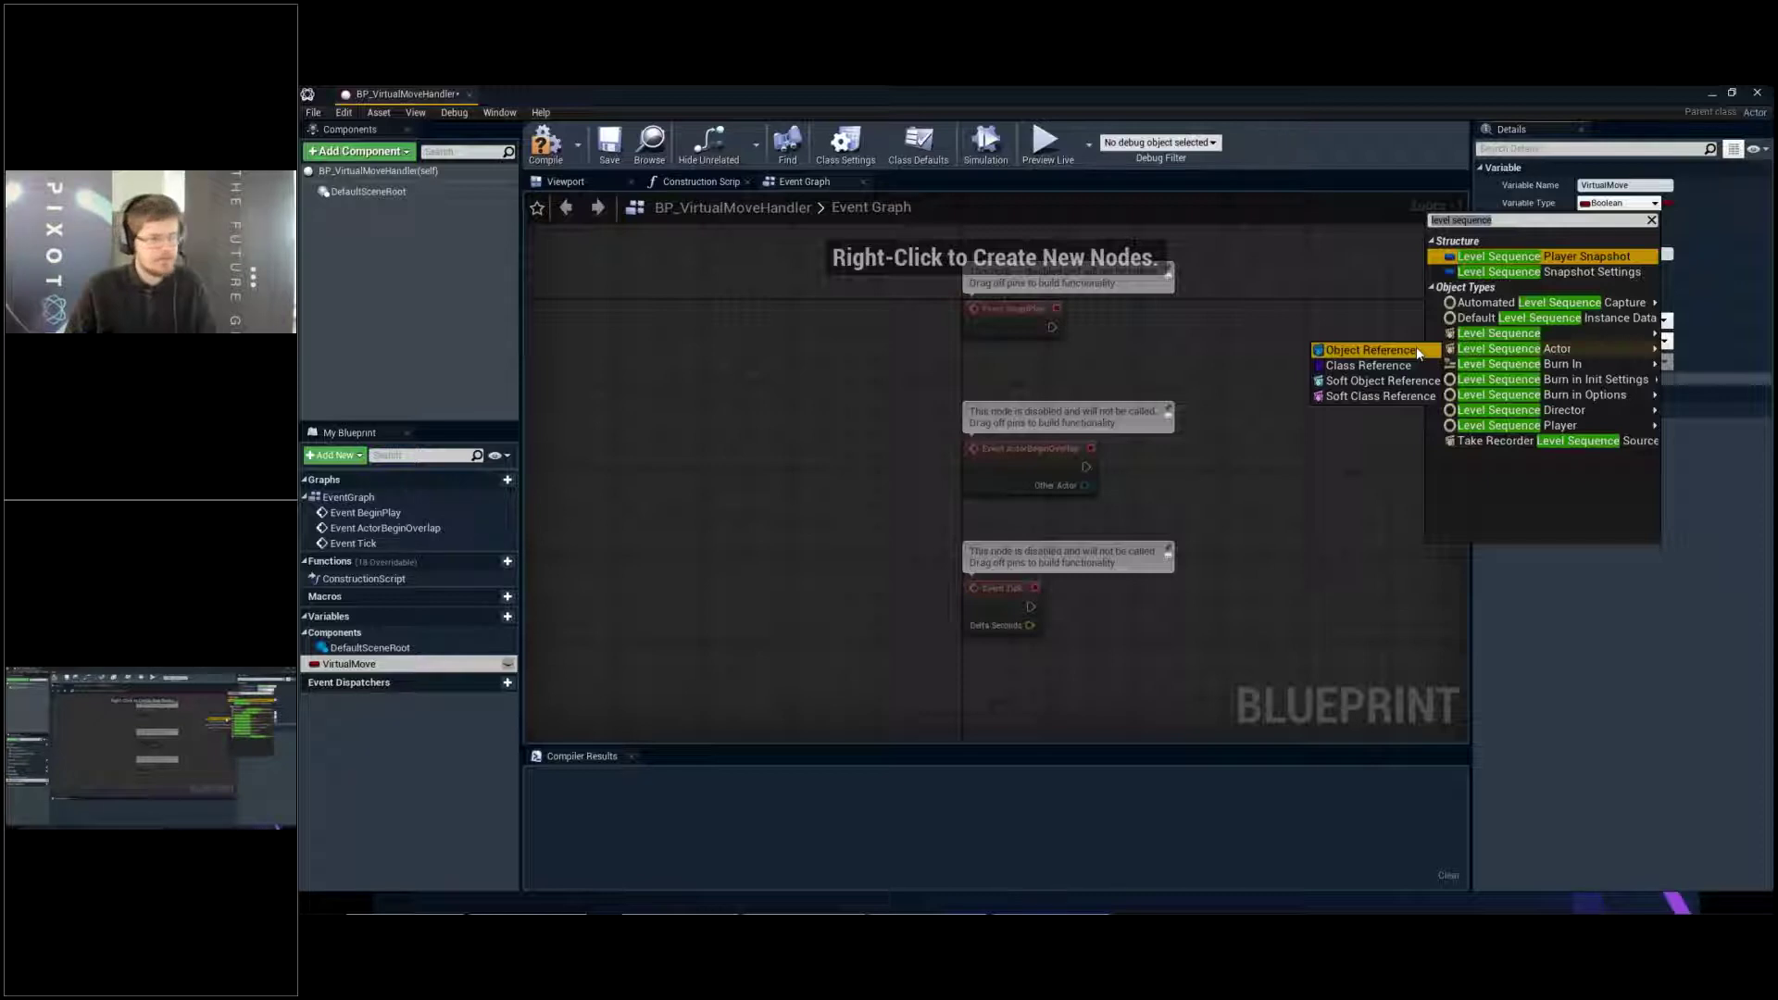
pyautogui.click(1371, 351)
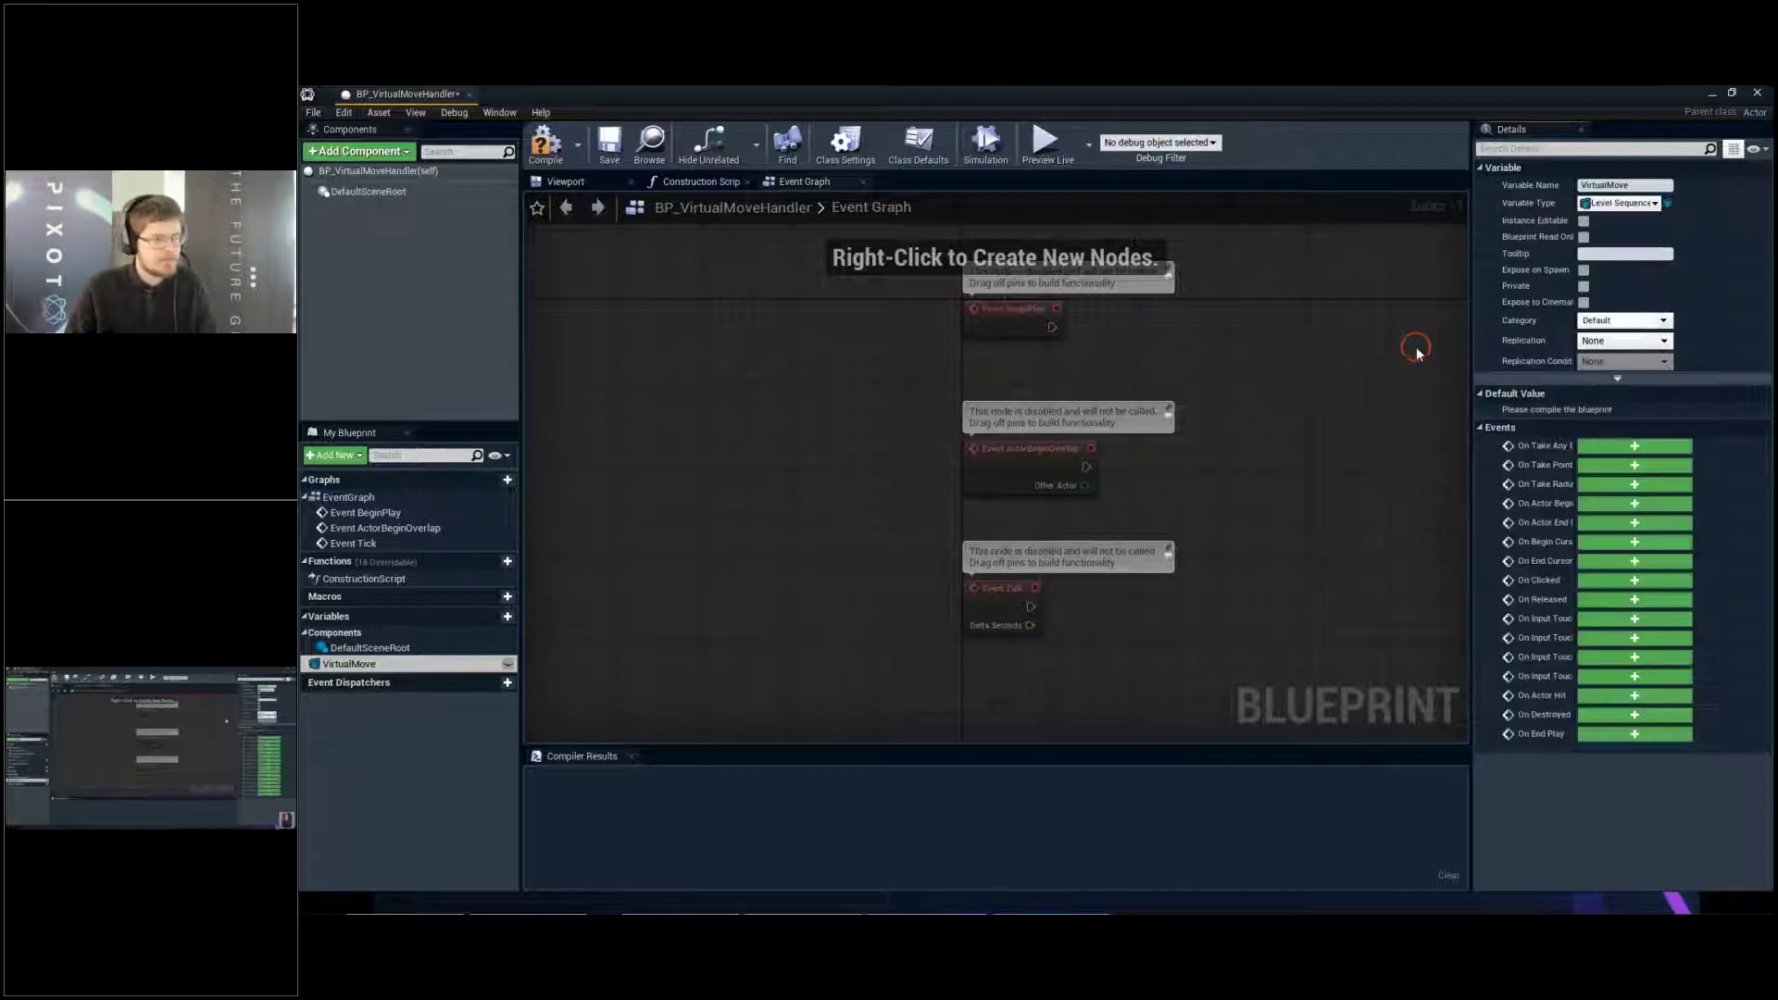
pyautogui.click(546, 147)
pyautogui.click(610, 156)
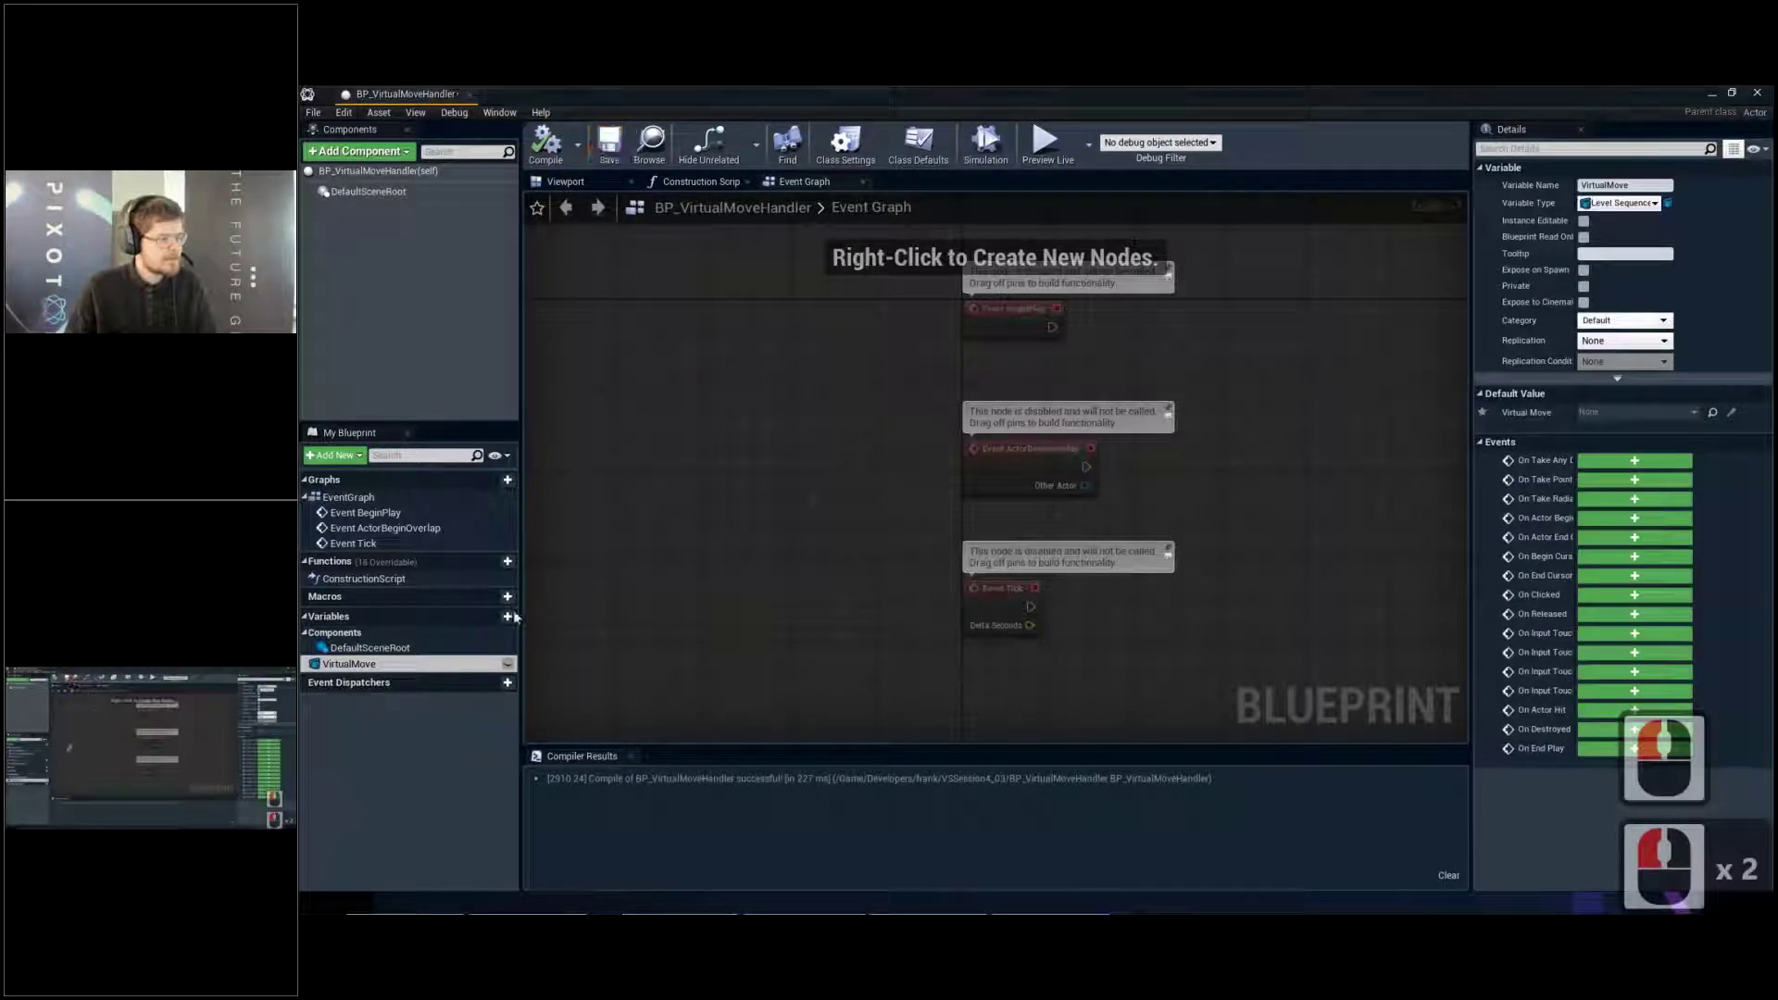
# Make VirtualMove instance editable and place a BP_VirtualMoveHandler actor on the hall floor near the white sphere
pyautogui.click(508, 665)
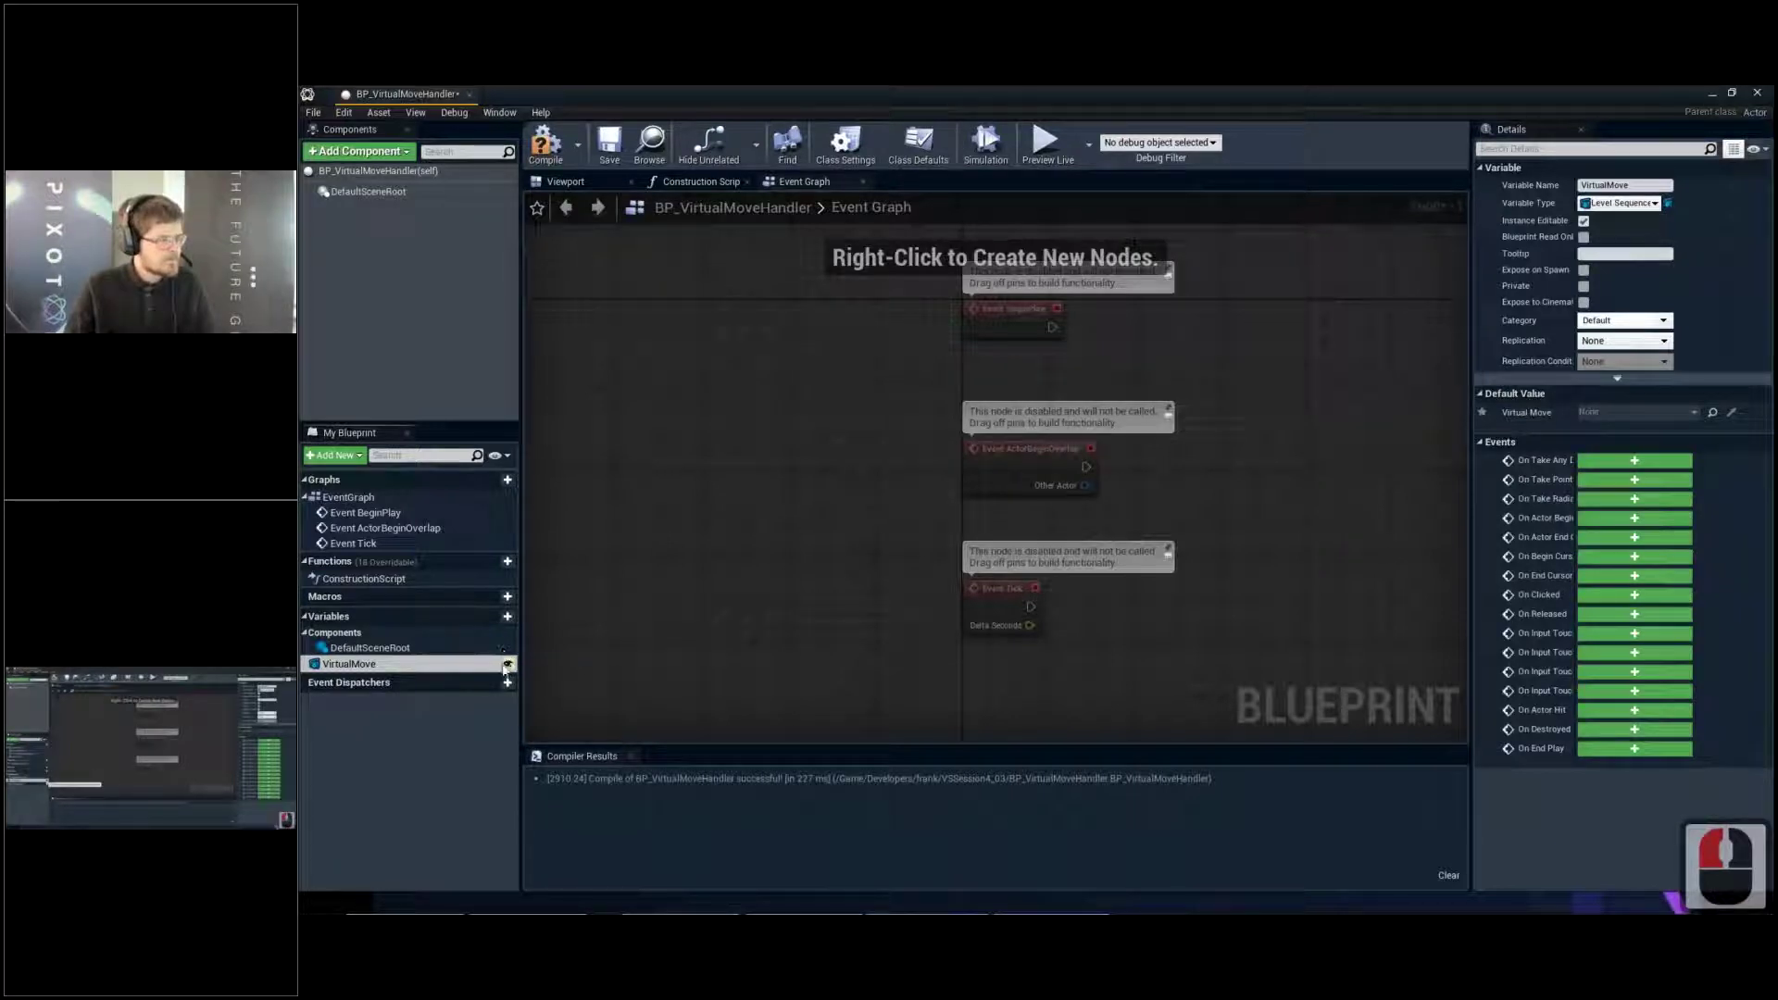
pyautogui.moveTo(770, 91); pyautogui.dragTo(747, 699)
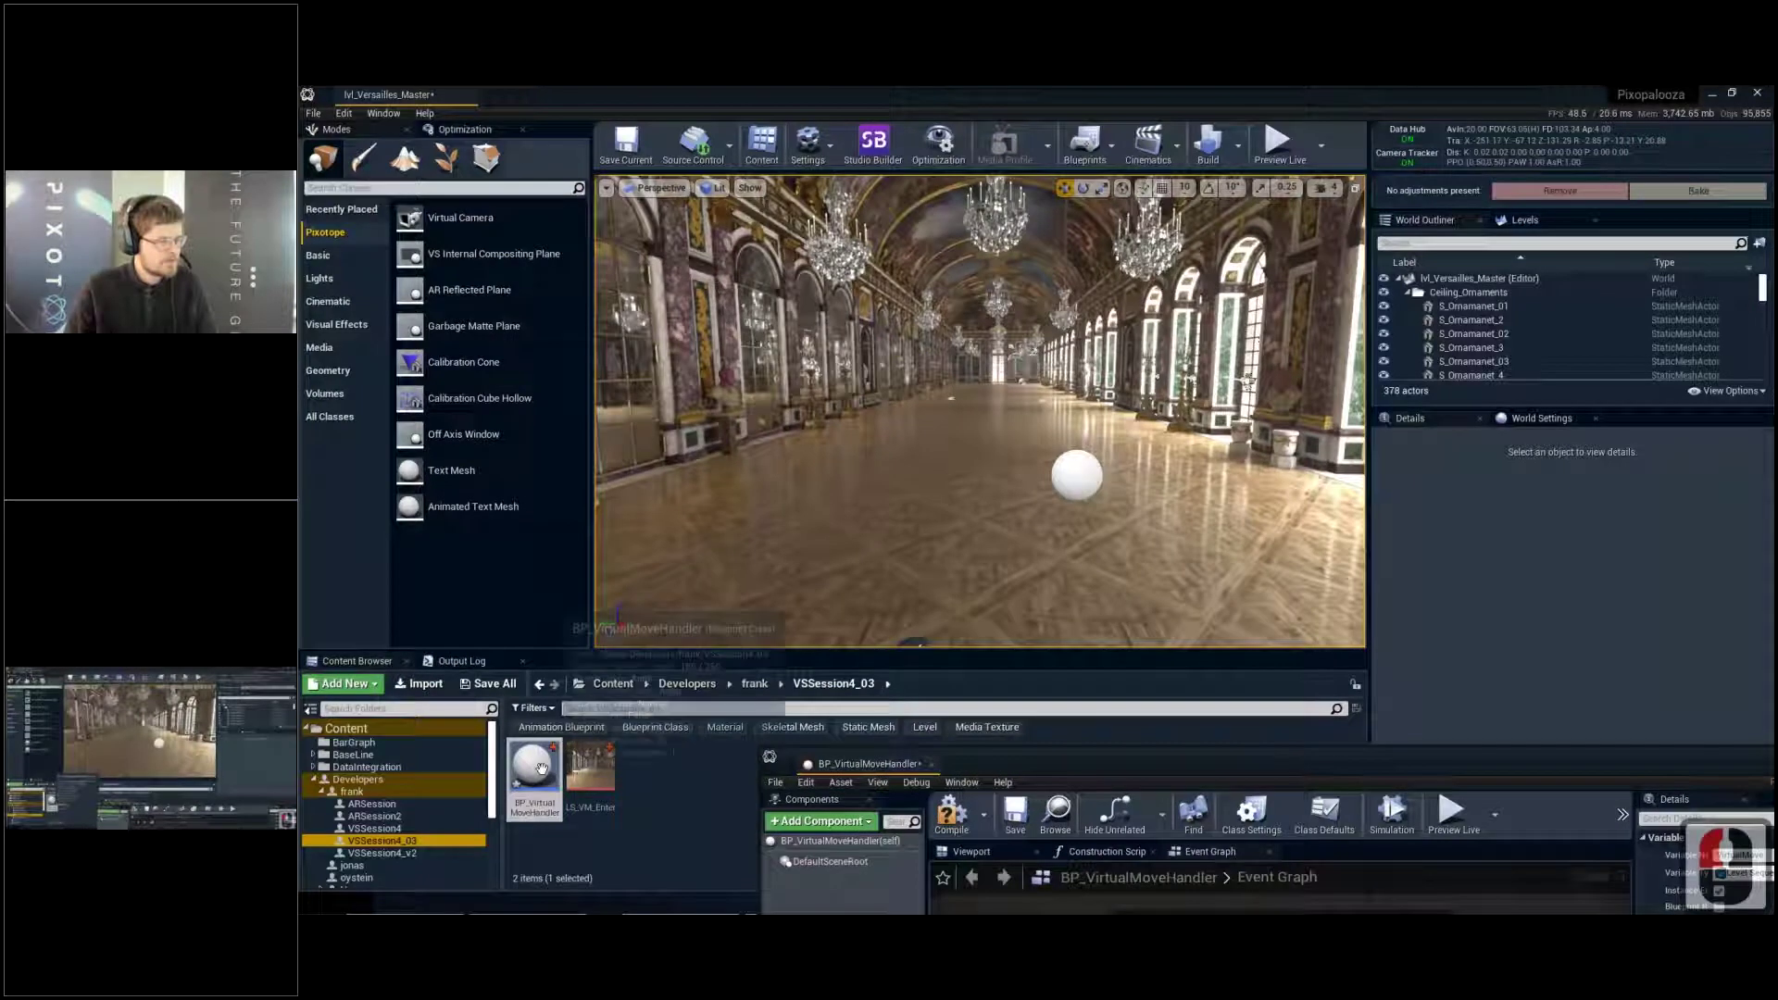
pyautogui.moveTo(535, 770); pyautogui.dragTo(1006, 526)
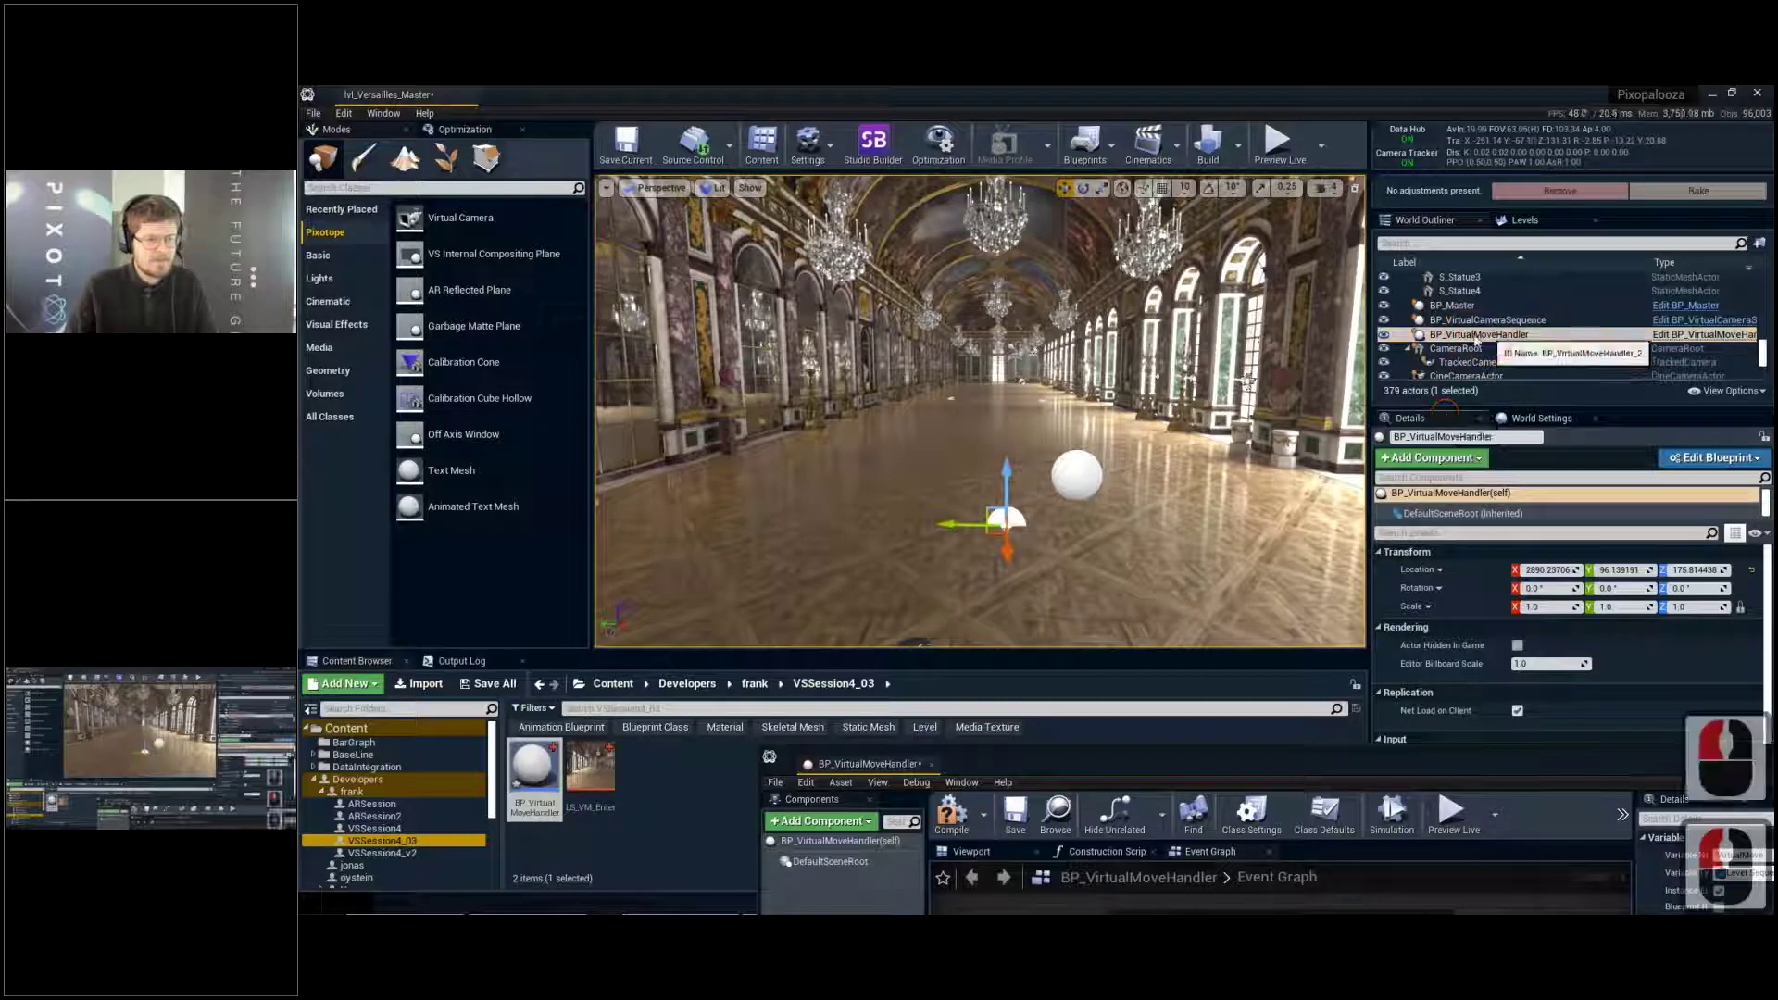
# Check the placed actor's properties for Virtual Move and recompile the BP_VirtualMoveHandler blueprint to expose it
pyautogui.scroll(-6, 1505, 638)
pyautogui.scroll(6, 1500, 633)
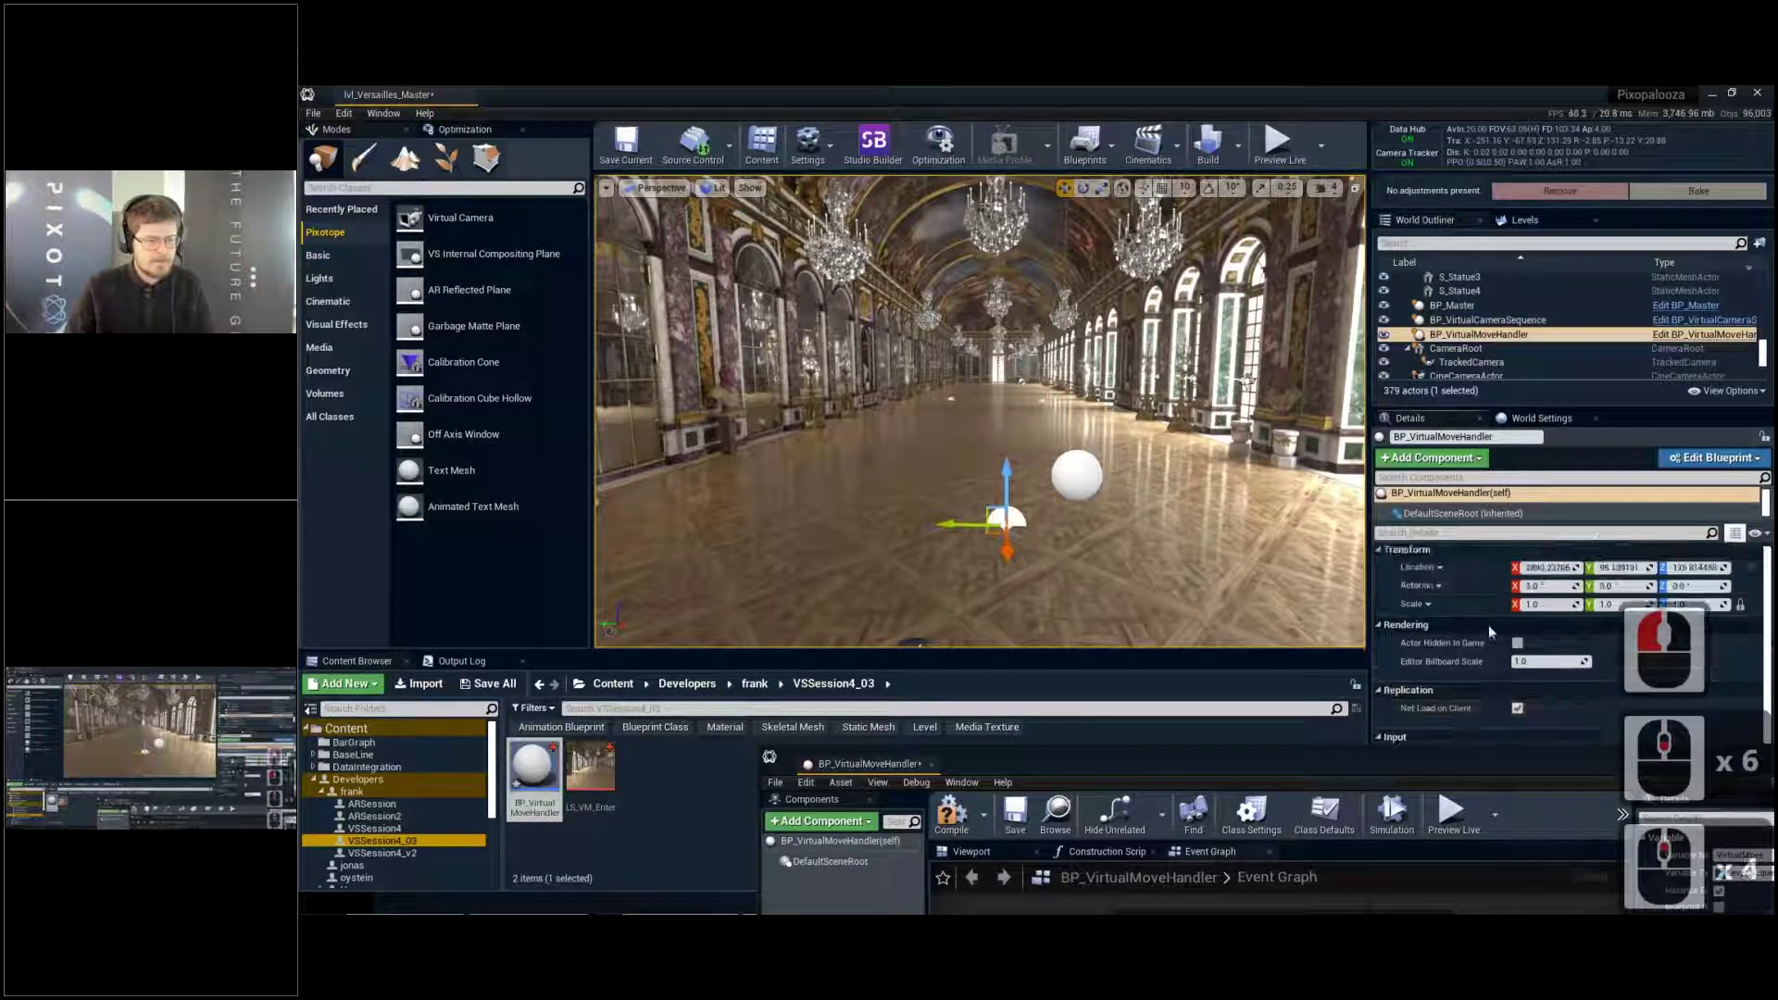
pyautogui.scroll(-6, 1461, 633)
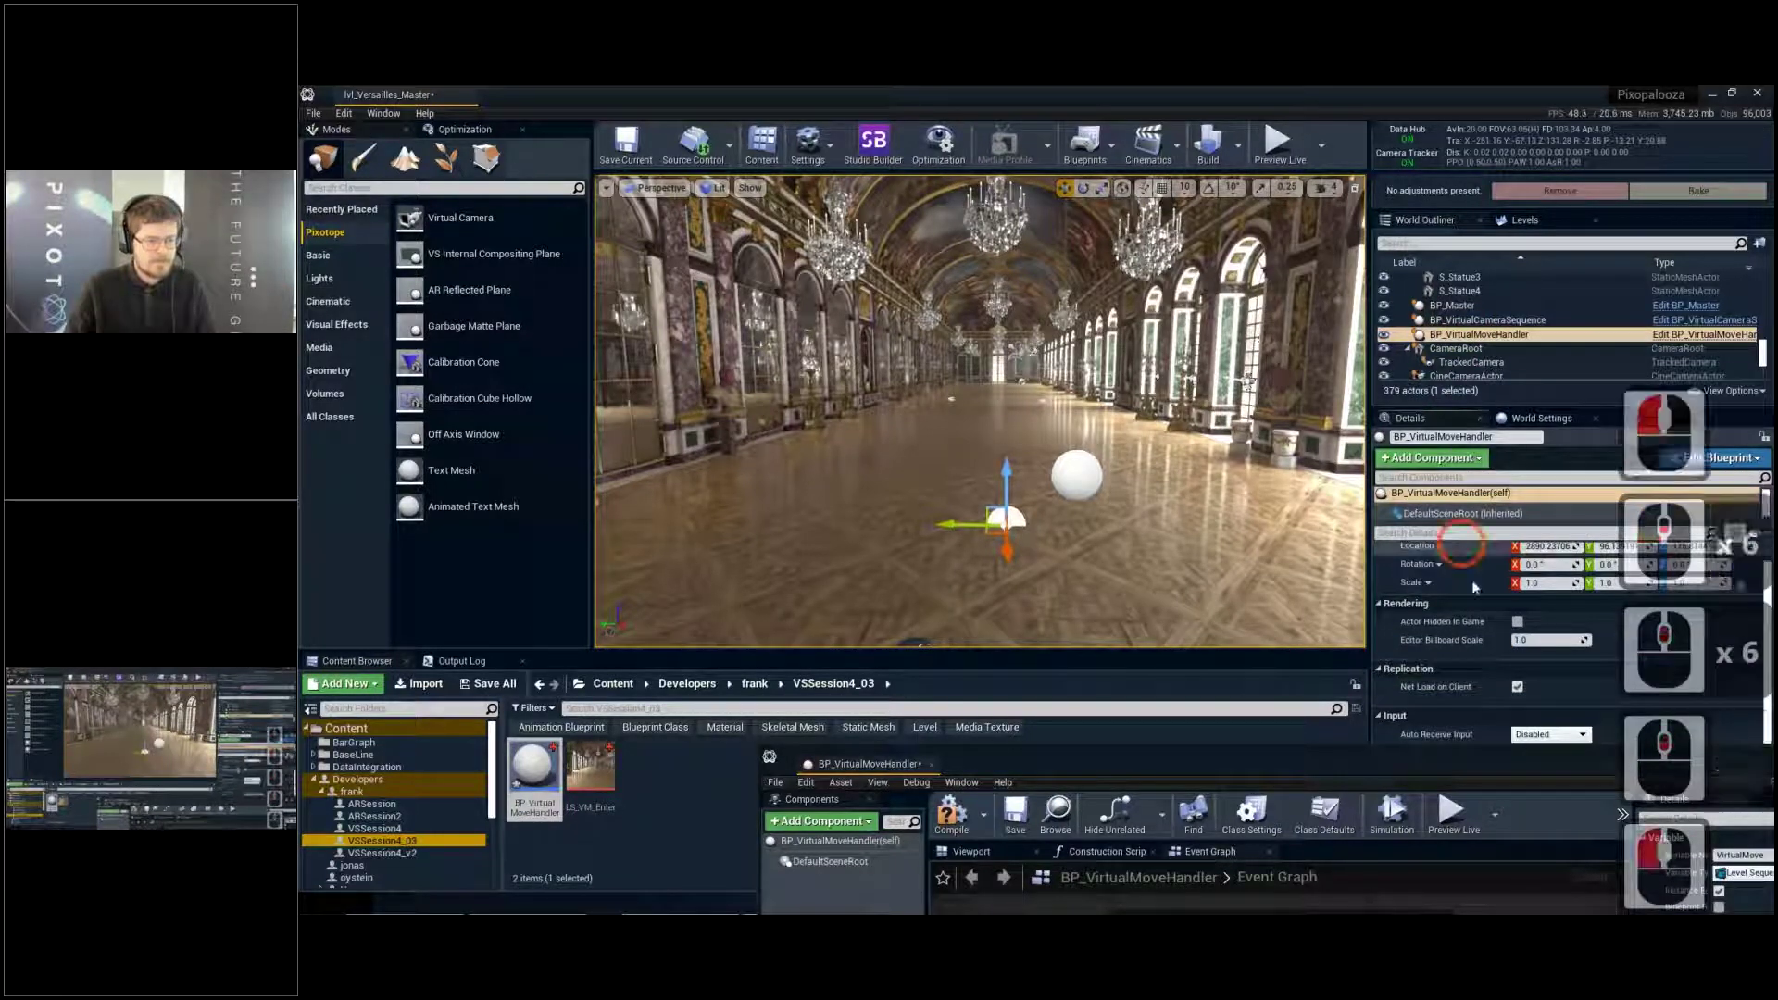
pyautogui.scroll(-6, 1464, 556)
pyautogui.moveTo(1408, 761); pyautogui.dragTo(808, 571)
pyautogui.scroll(3, 1571, 699)
pyautogui.scroll(4, 1572, 699)
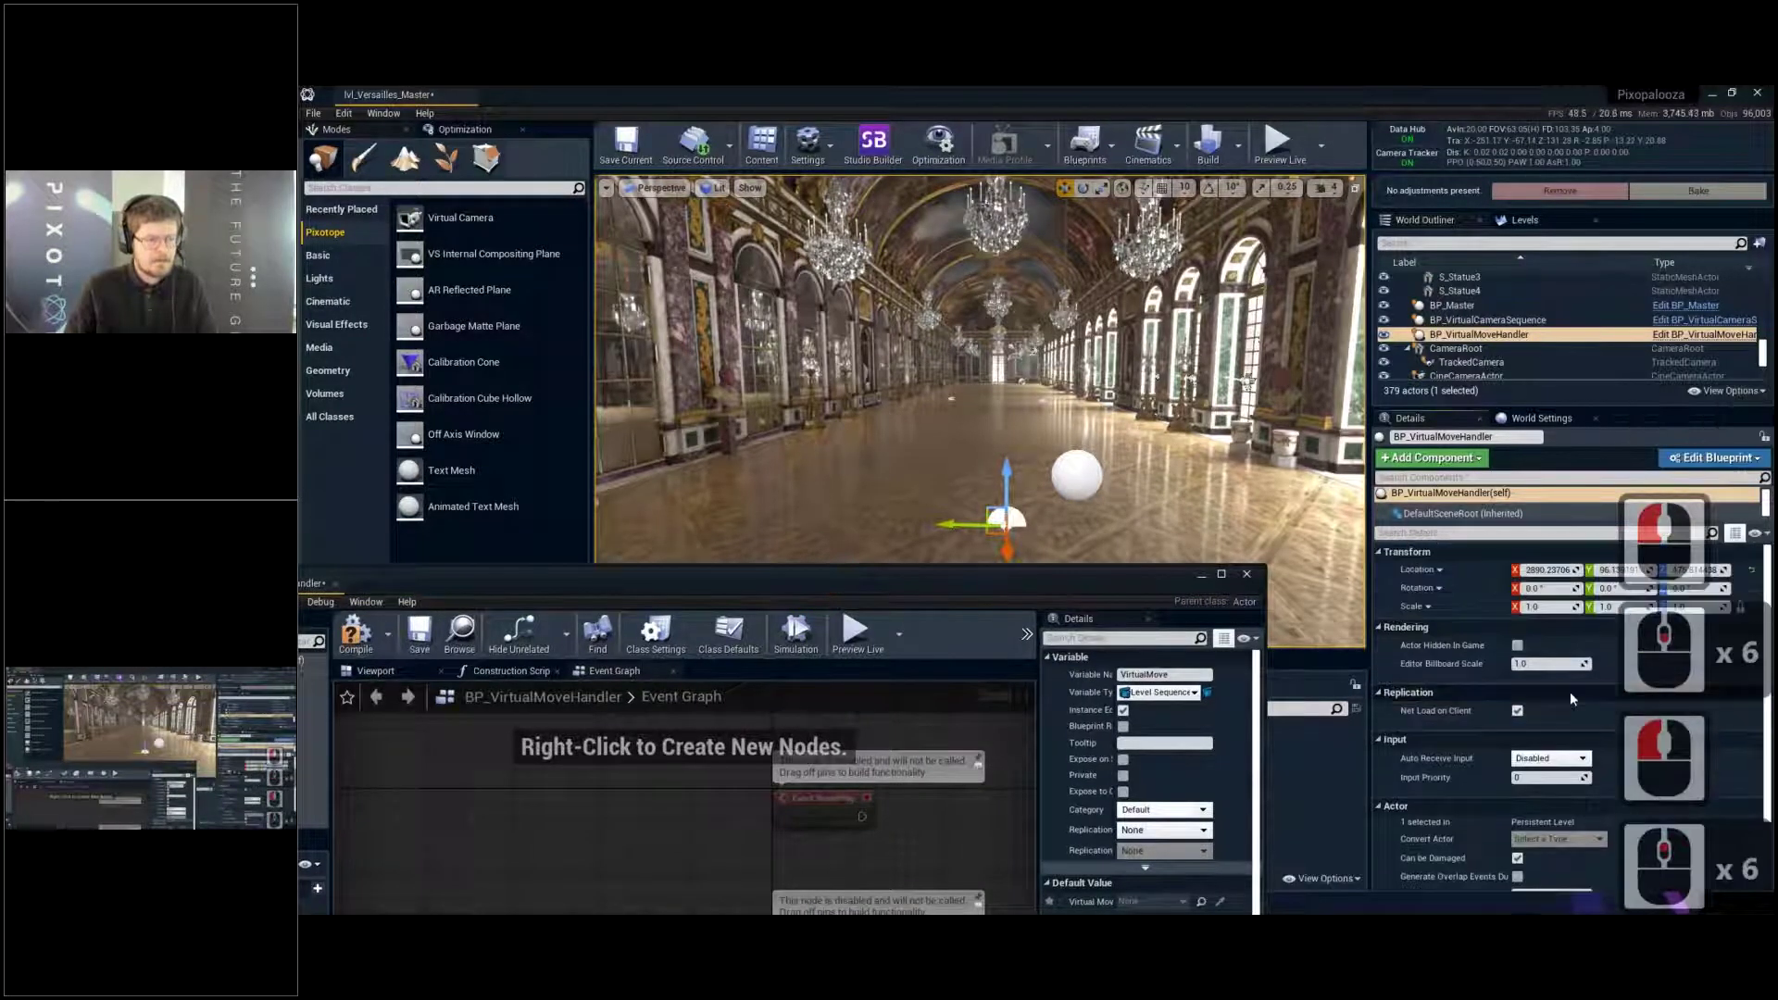
pyautogui.moveTo(973, 579); pyautogui.dragTo(1343, 162)
pyautogui.click(741, 246)
pyautogui.moveTo(895, 192); pyautogui.dragTo(581, 437)
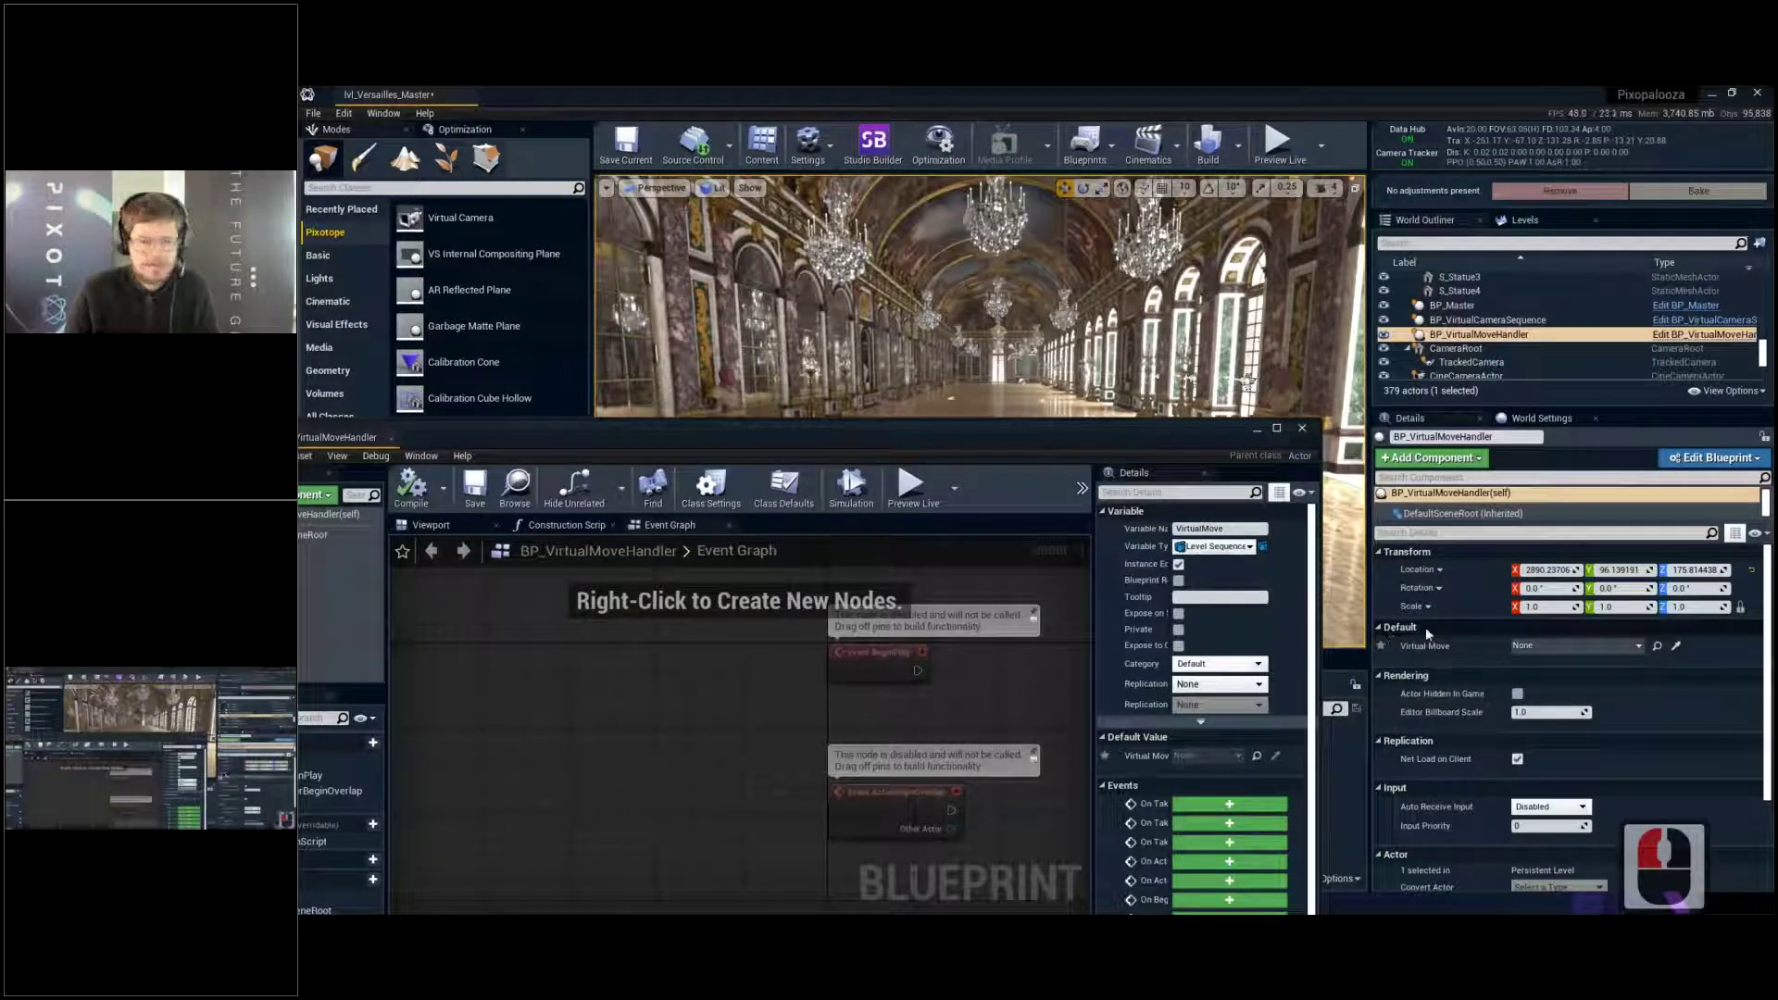
# Assign LS_VM_Enter to the Virtual Move property of the placed BP_VirtualMoveHandler actor
pyautogui.click(1398, 642)
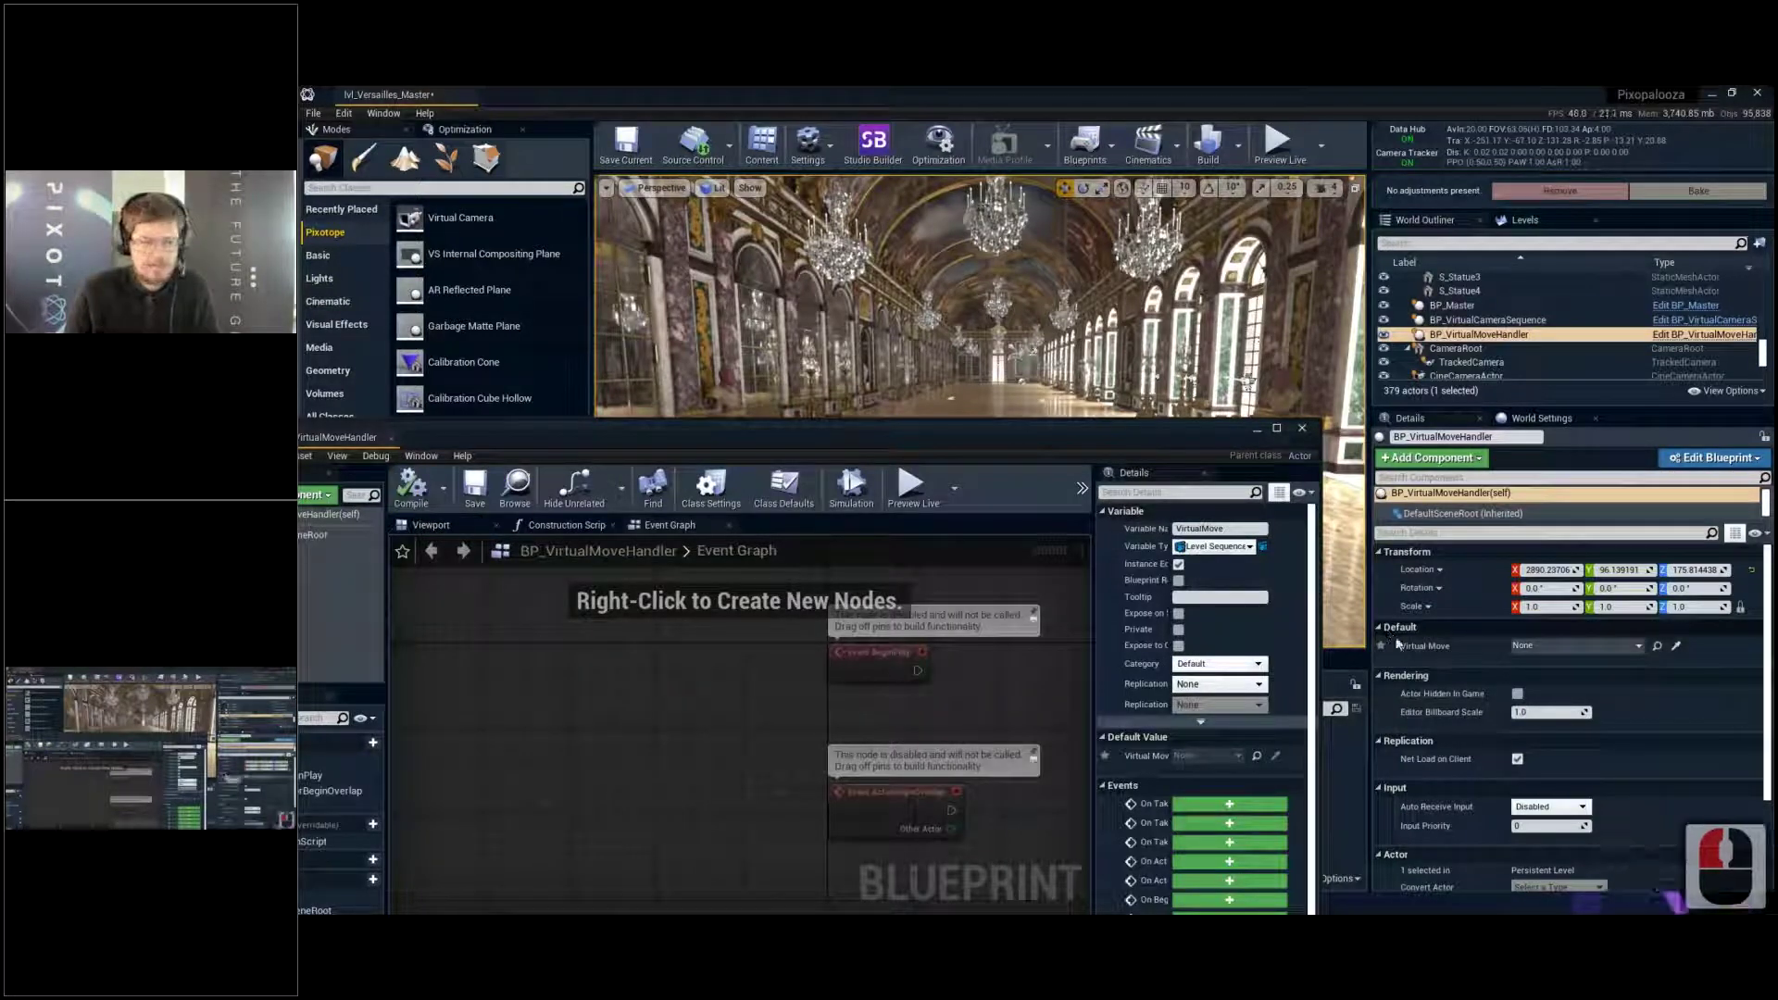
pyautogui.click(1559, 652)
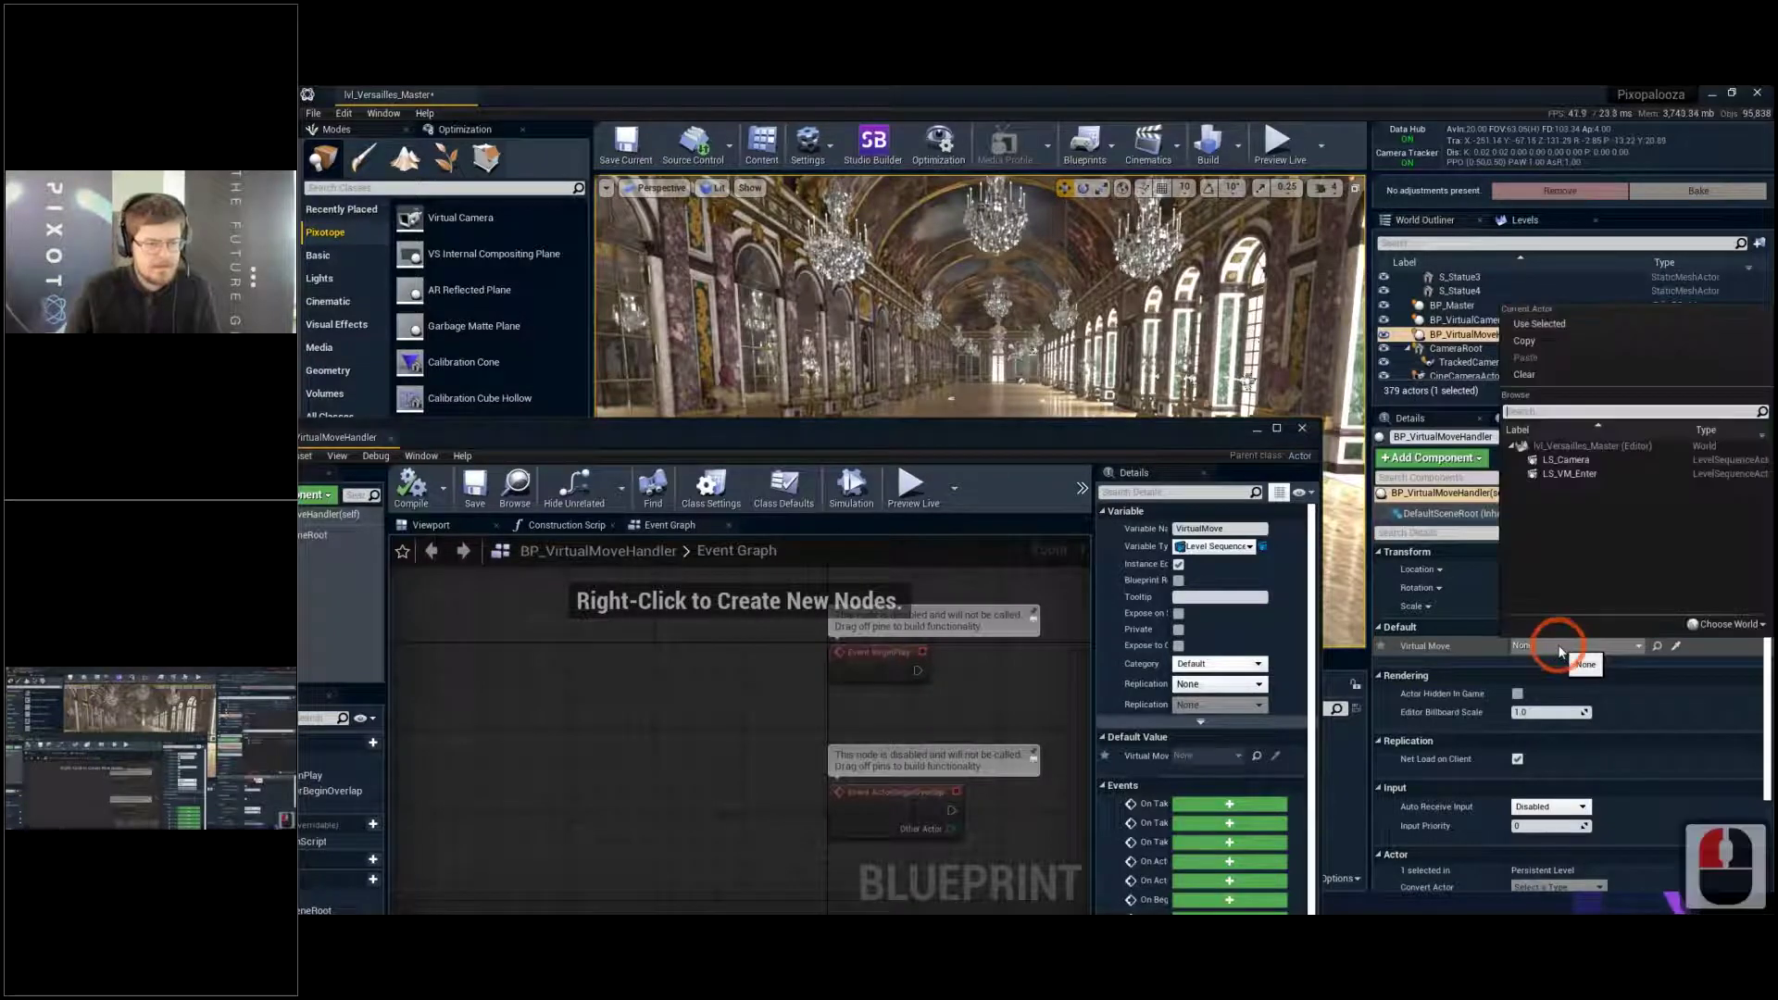
pyautogui.click(1569, 474)
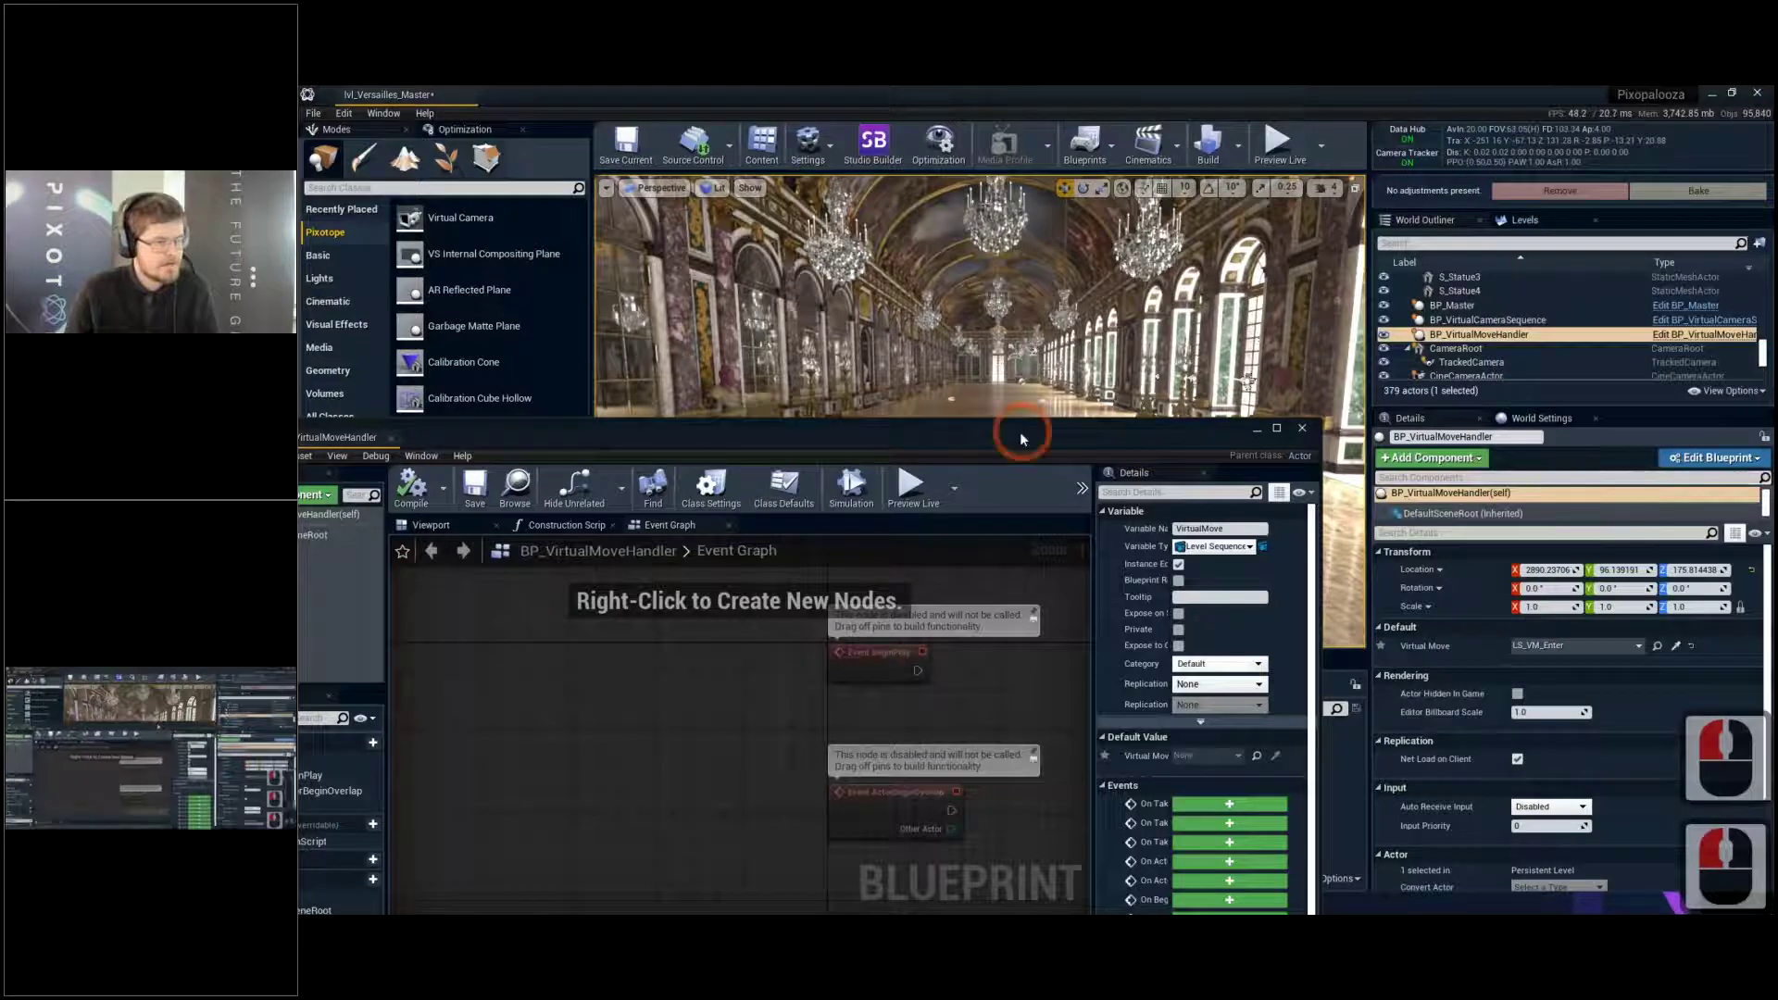
# Maximise the BP_VirtualMoveHandler editor window and add a second variable named VirtualCamera
pyautogui.moveTo(1024, 428); pyautogui.dragTo(1070, 385)
pyautogui.doubleClick(1069, 386)
pyautogui.moveTo(1152, 490); pyautogui.dragTo(1095, 370, button='right')
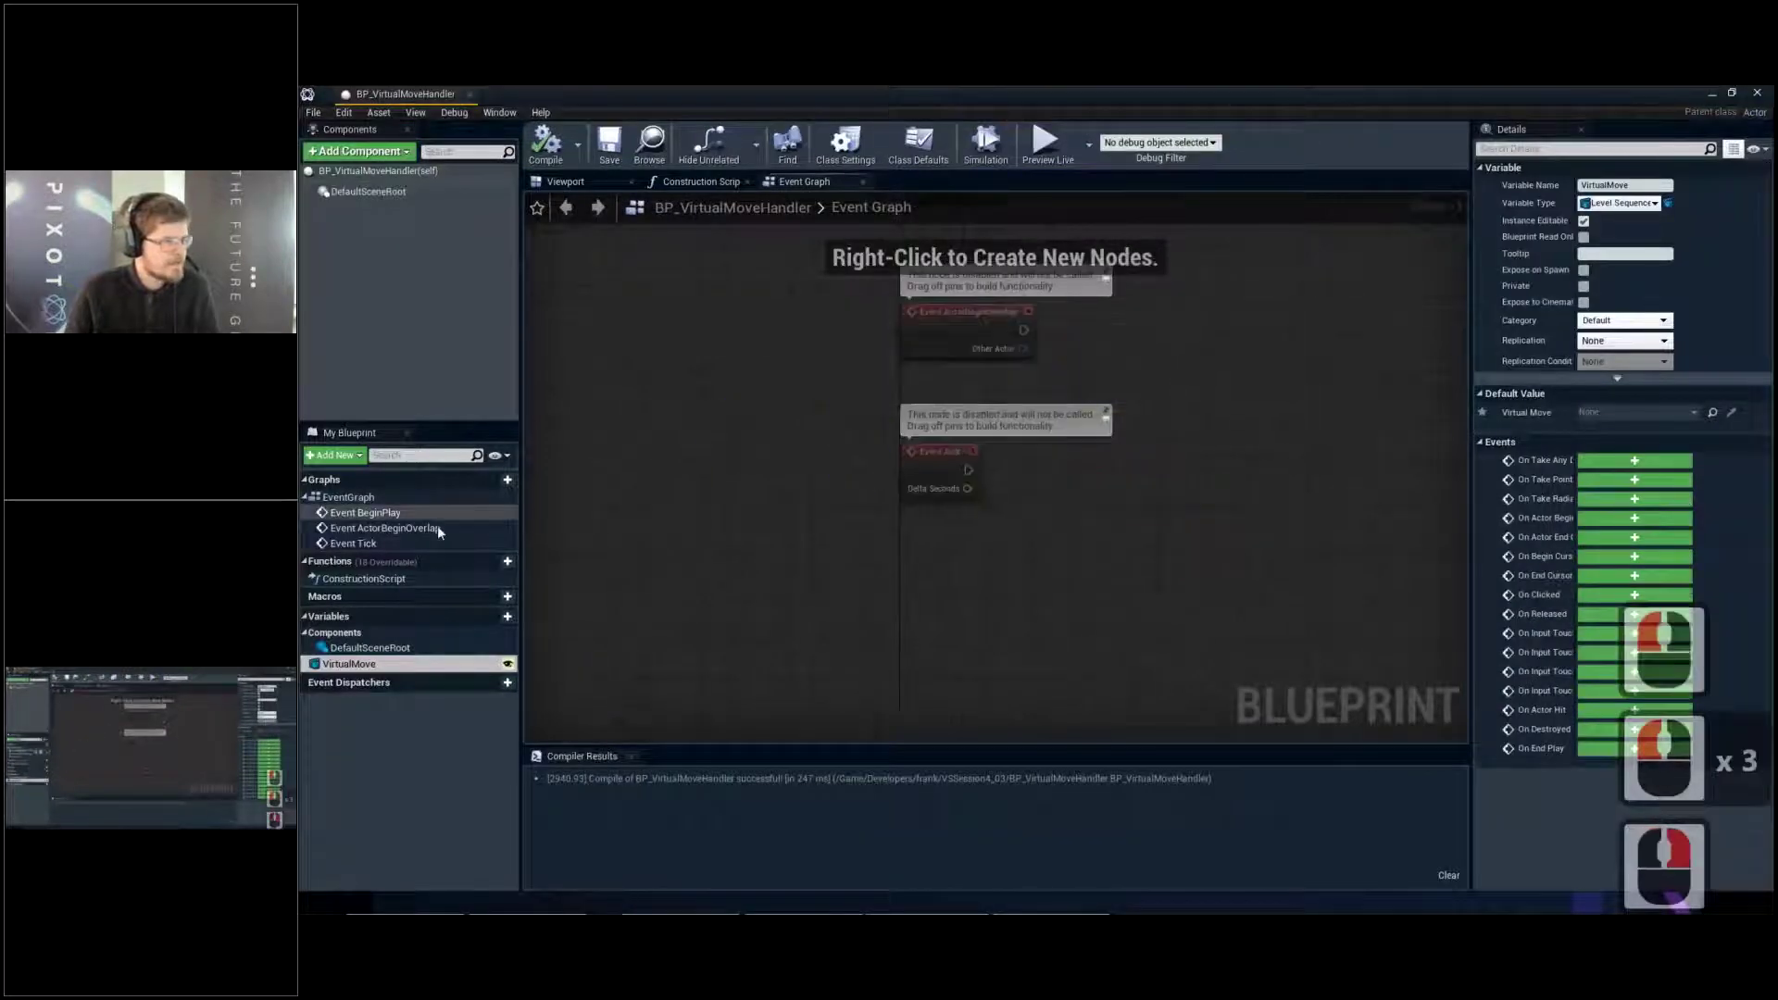
pyautogui.click(489, 616)
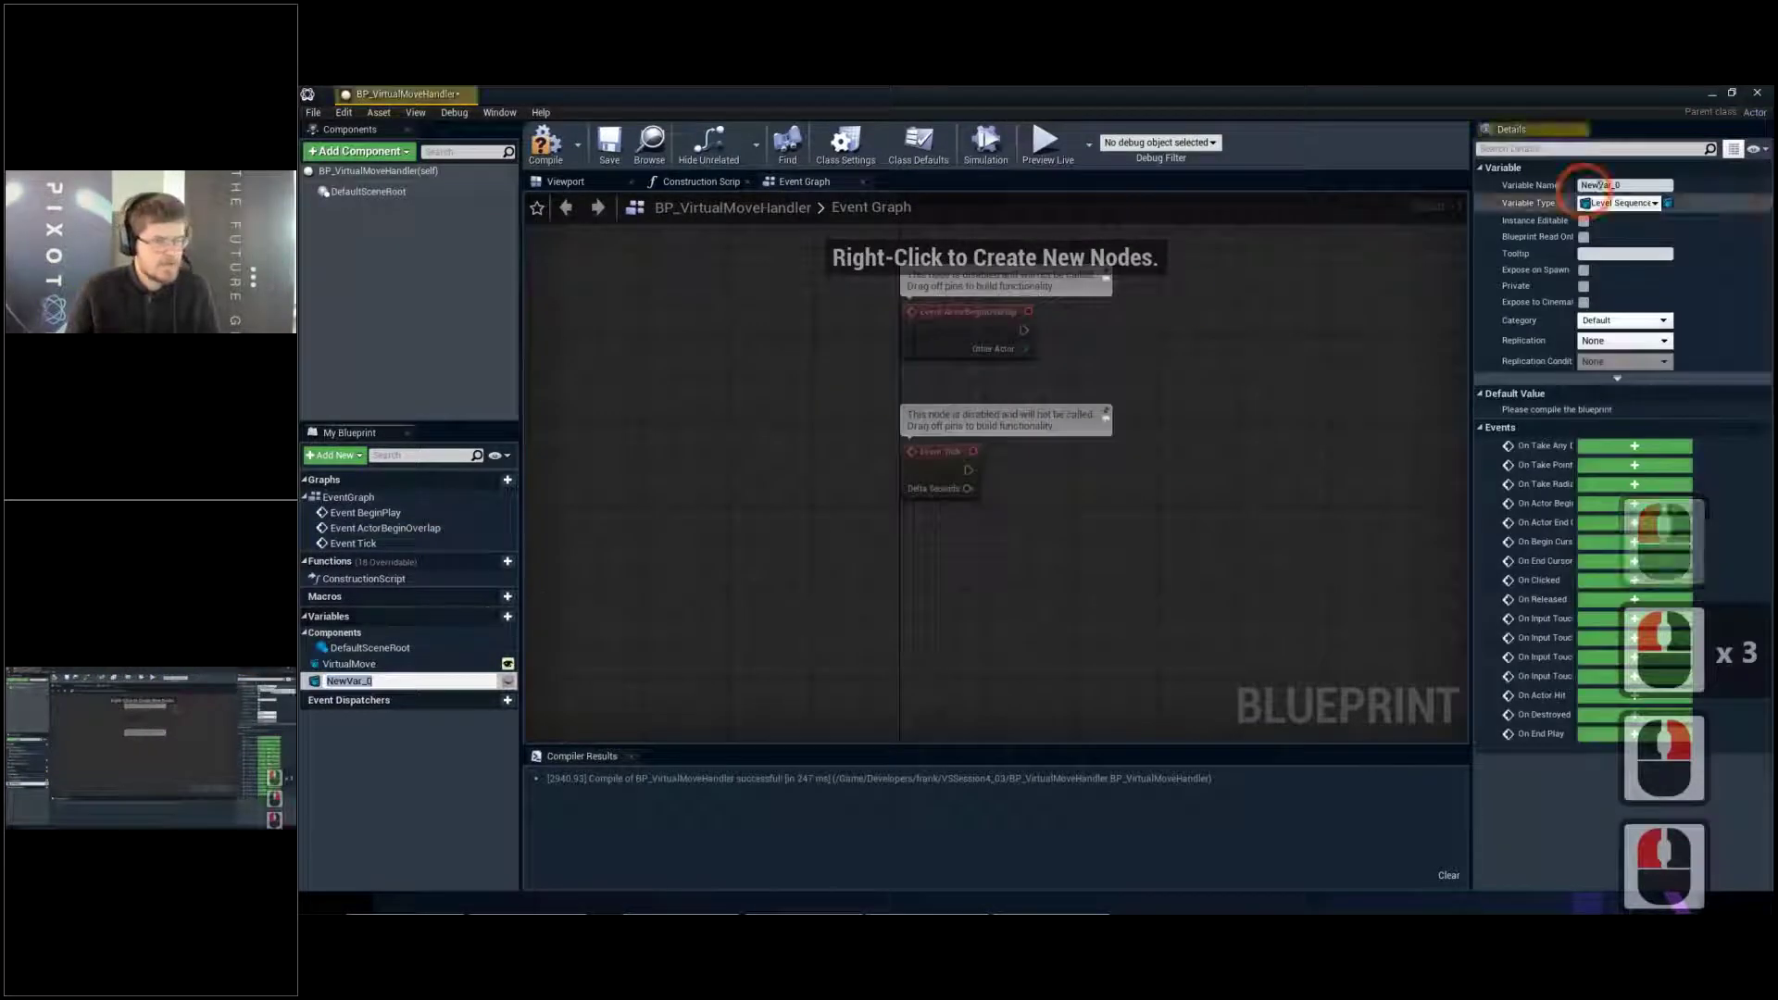
pyautogui.click(1108, 186)
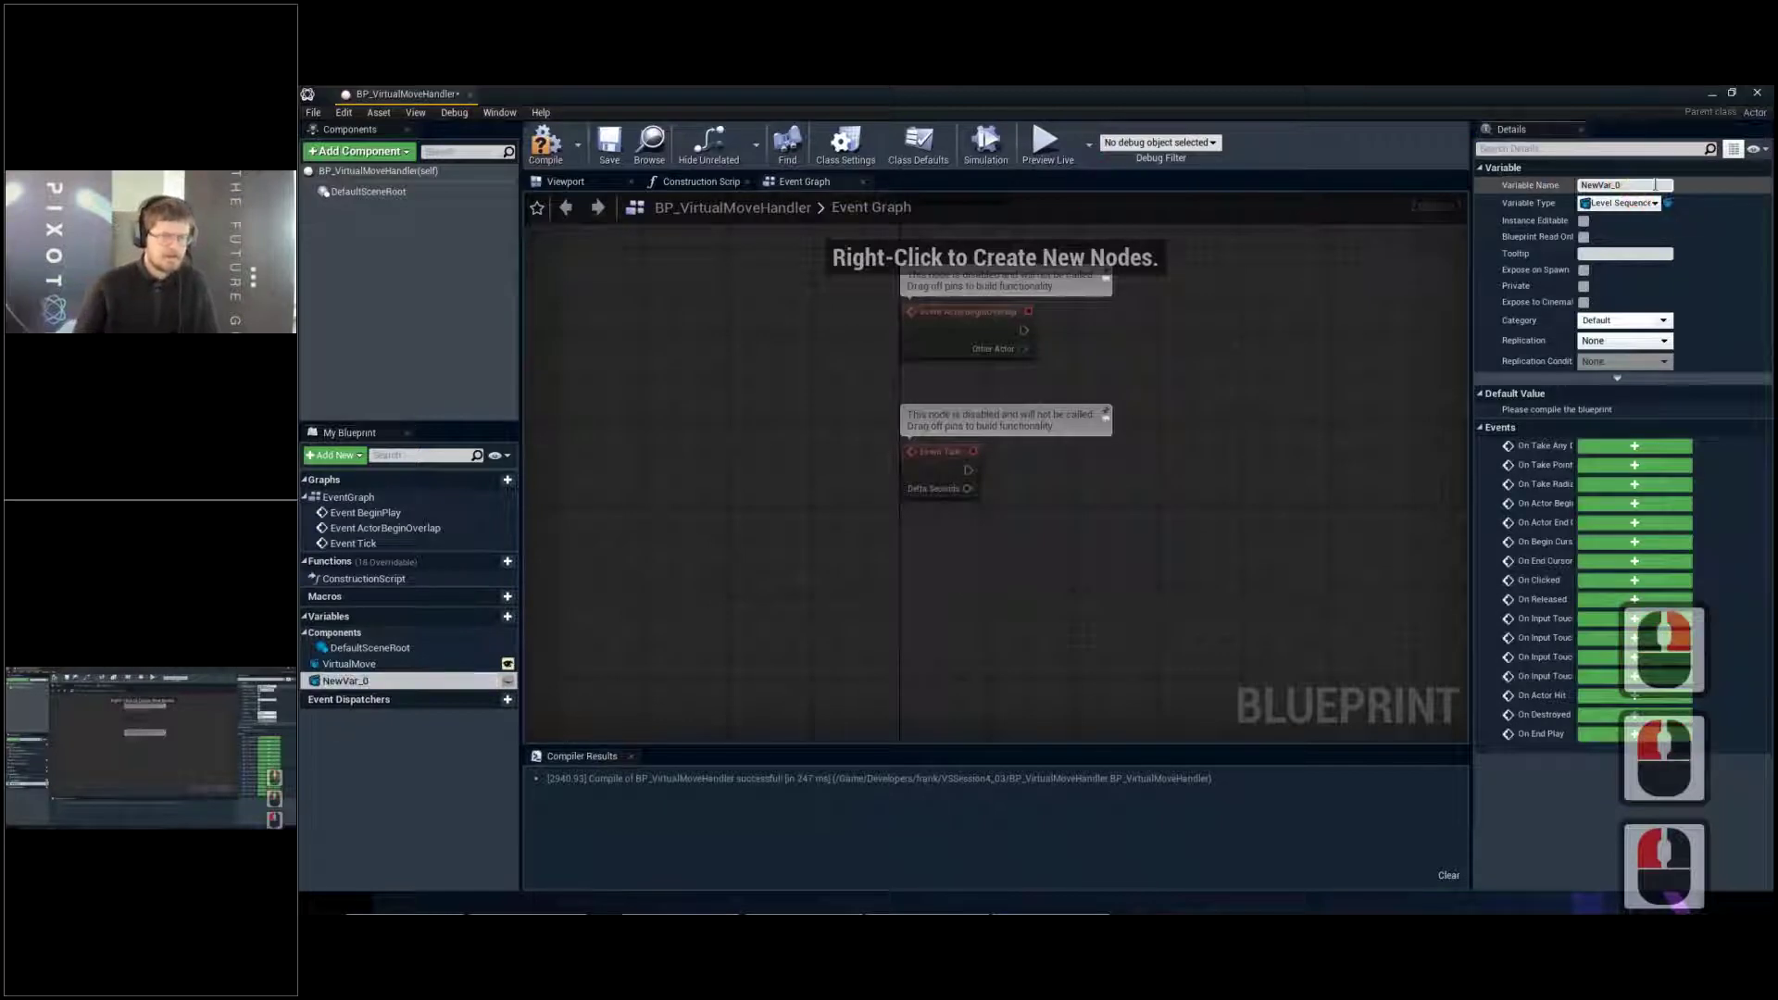
pyautogui.click(1654, 183)
pyautogui.hotkey('ctrl', 'a')
pyautogui.write('Virt')
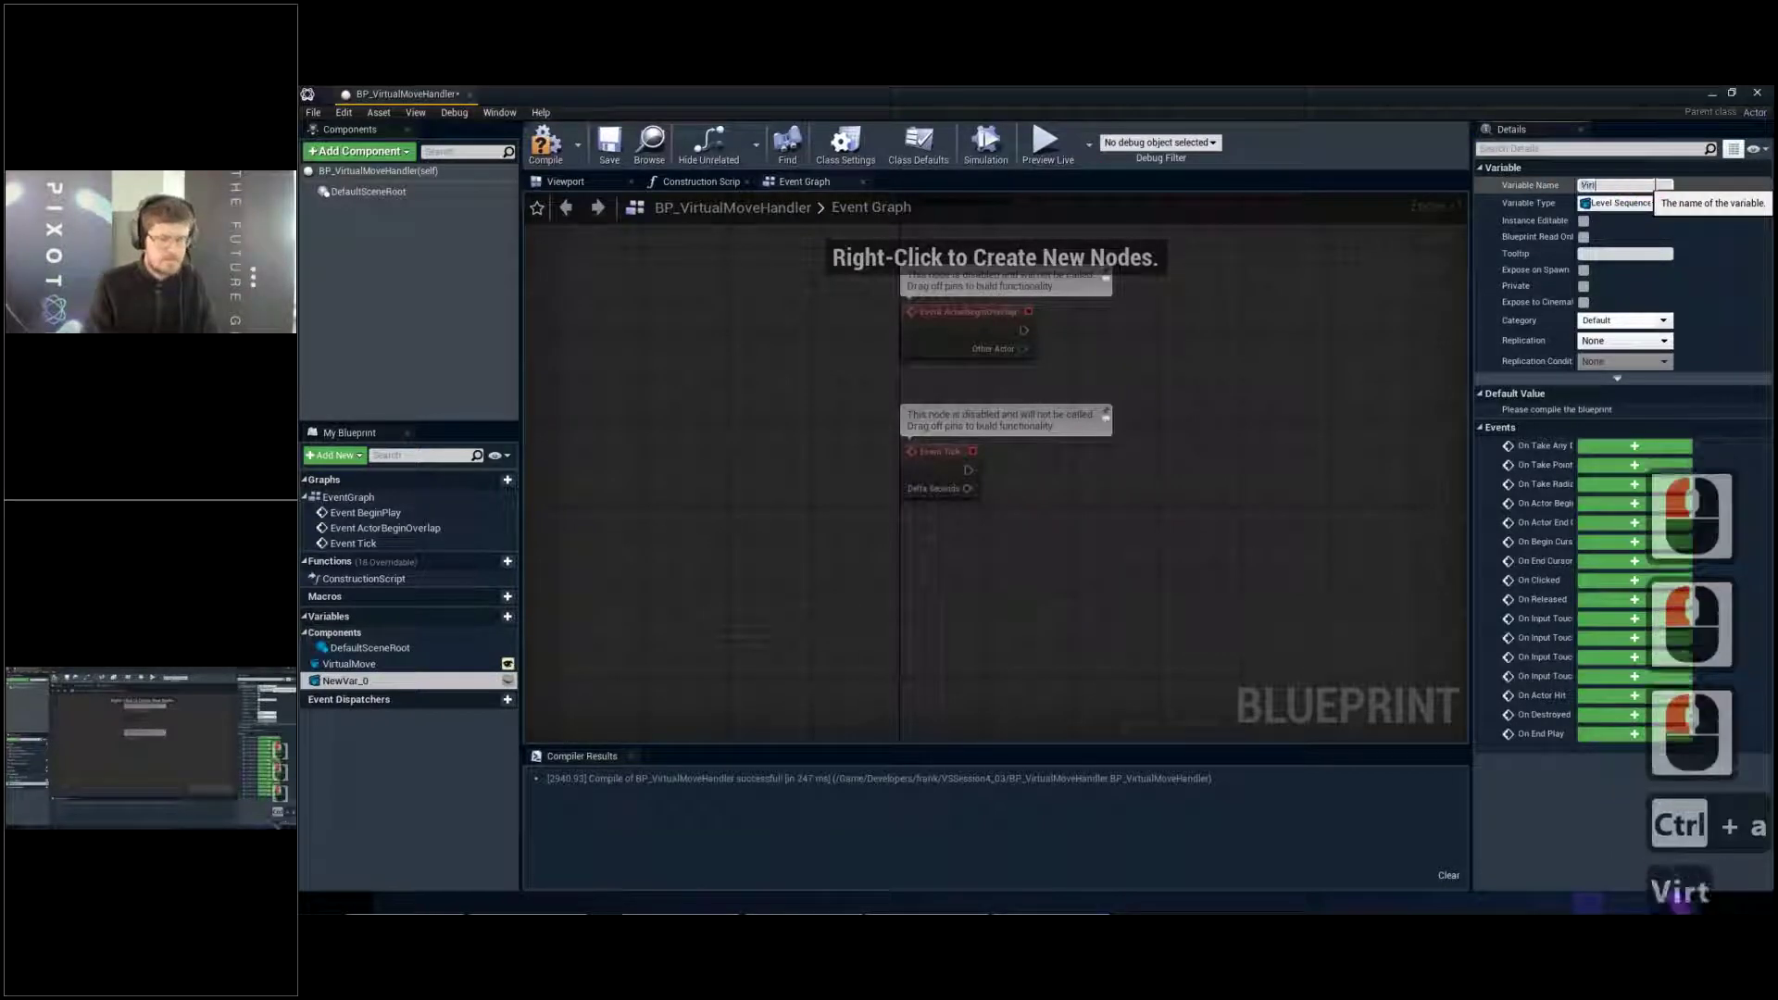
pyautogui.write('ualCamera')
pyautogui.press('Return')
# Set VirtualCamera's variable type to a Virtual Camera object reference, and compile and save the blueprint
pyautogui.doubleClick(1657, 203)
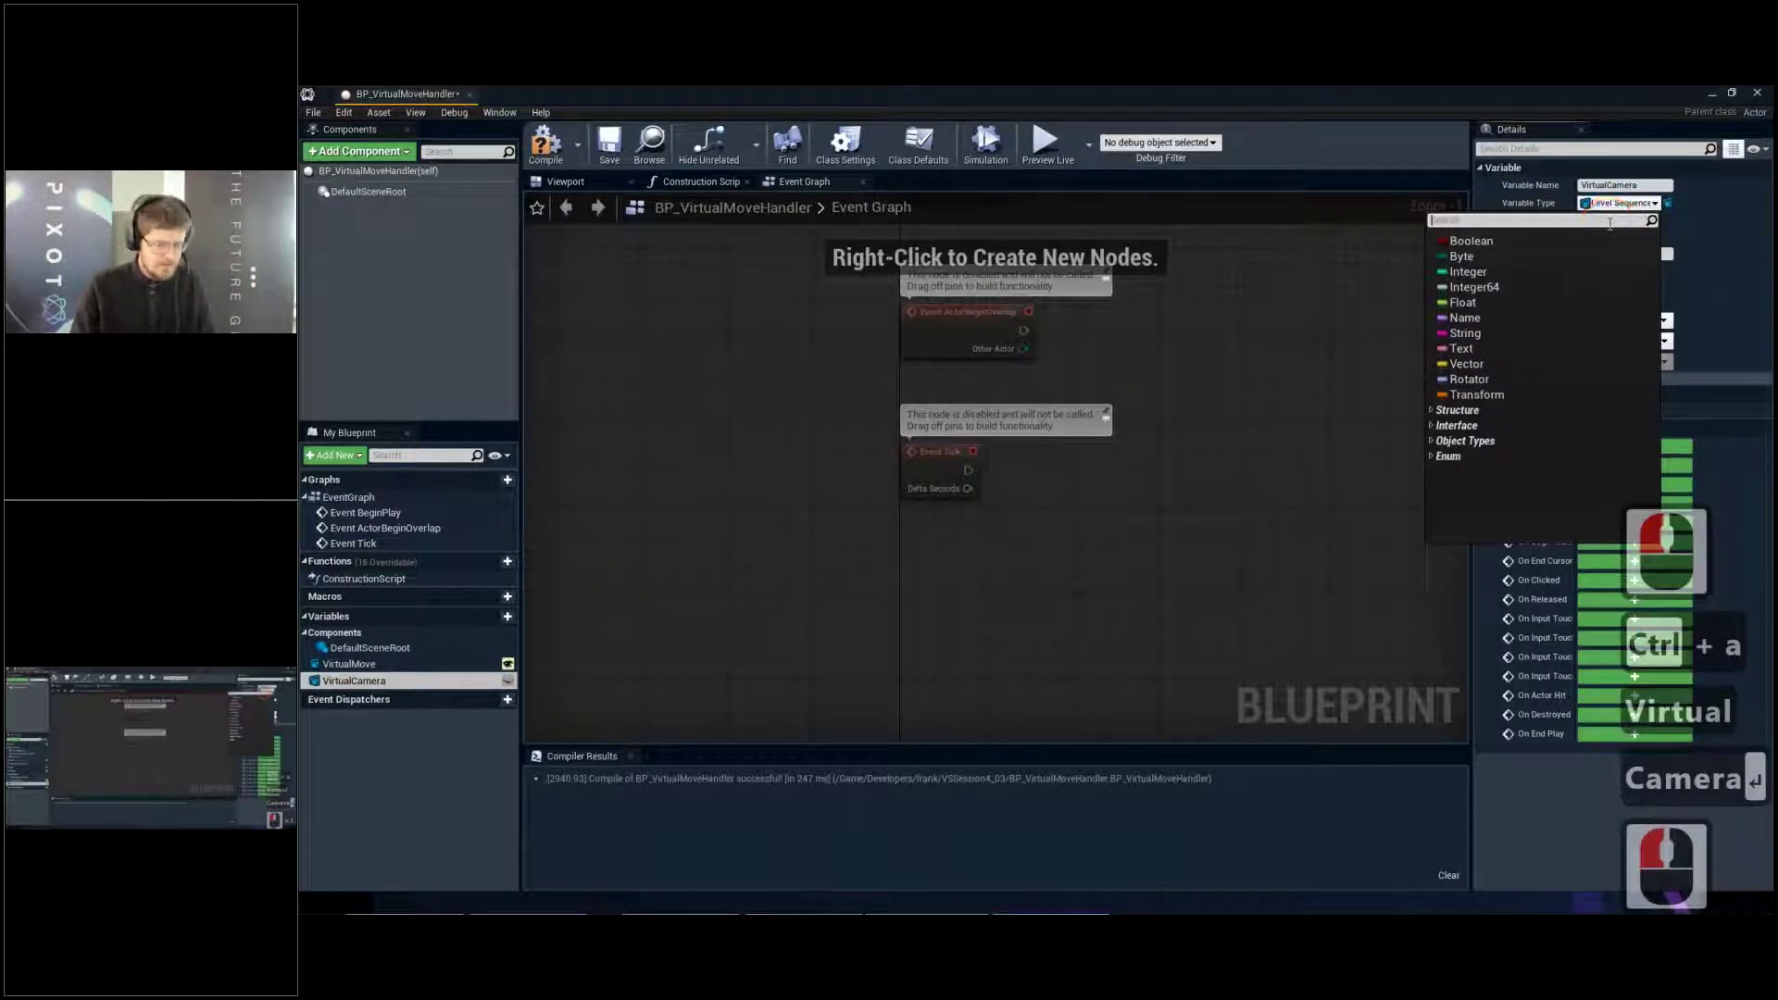
pyautogui.write('virtual camera')
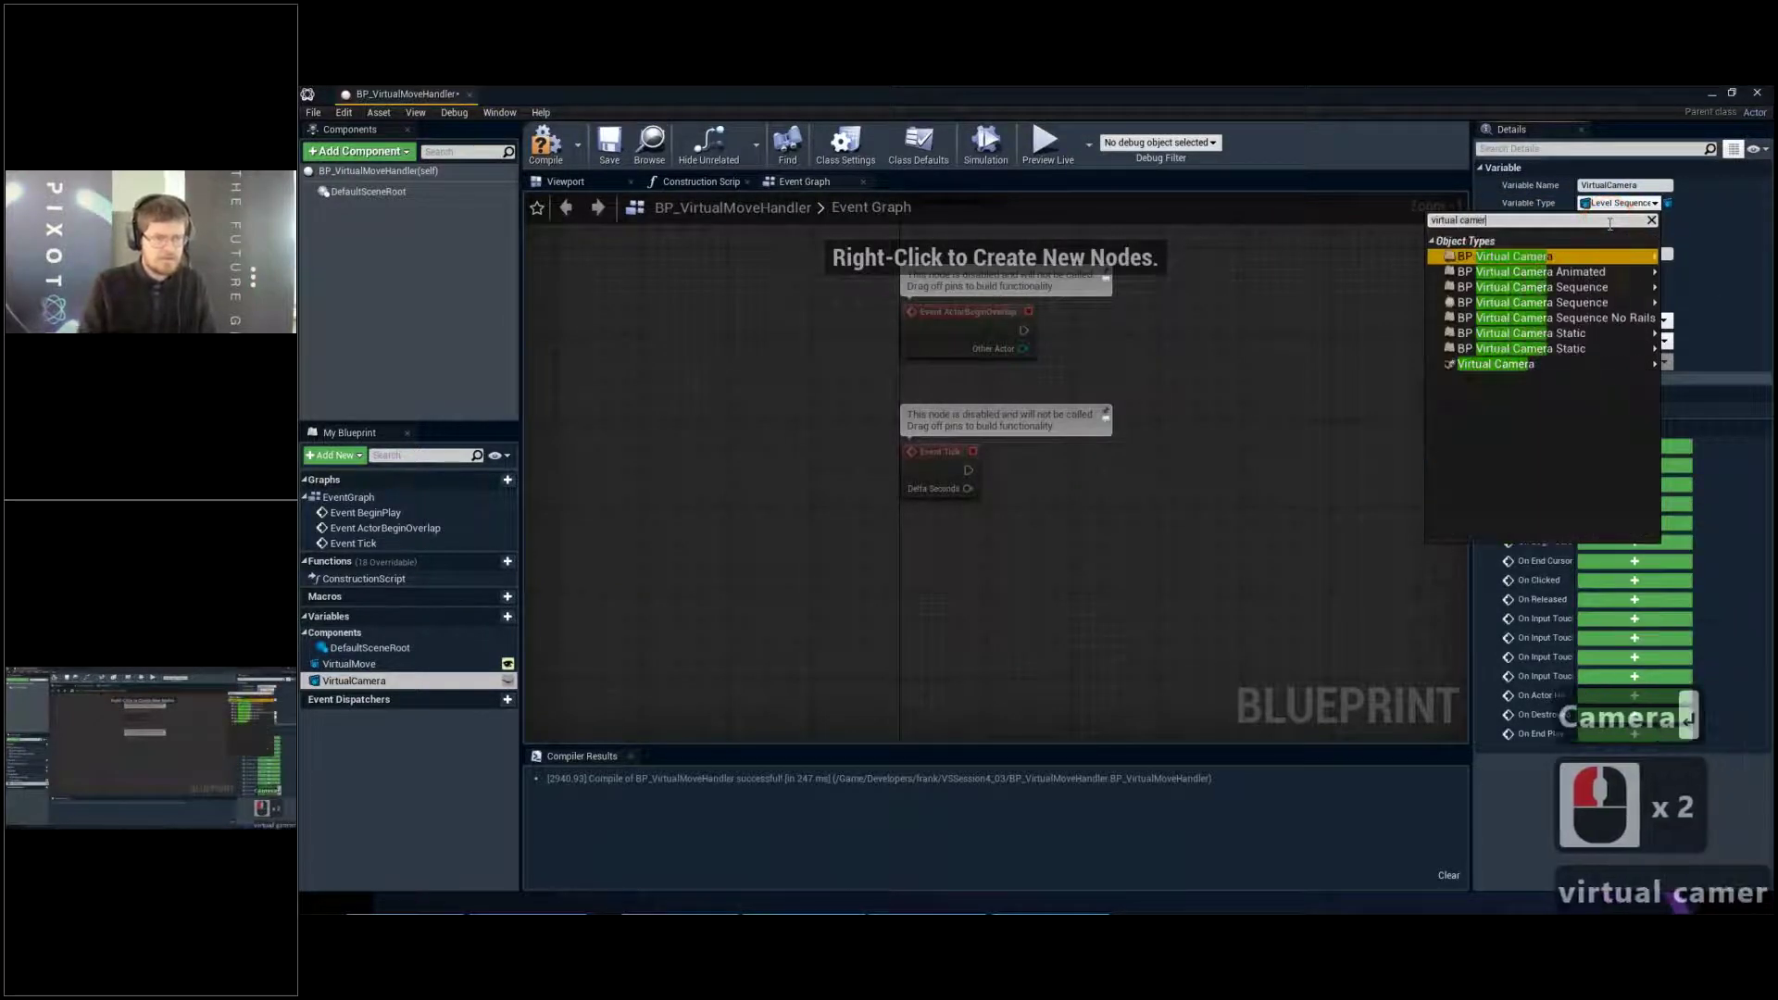
pyautogui.moveTo(1495, 364)
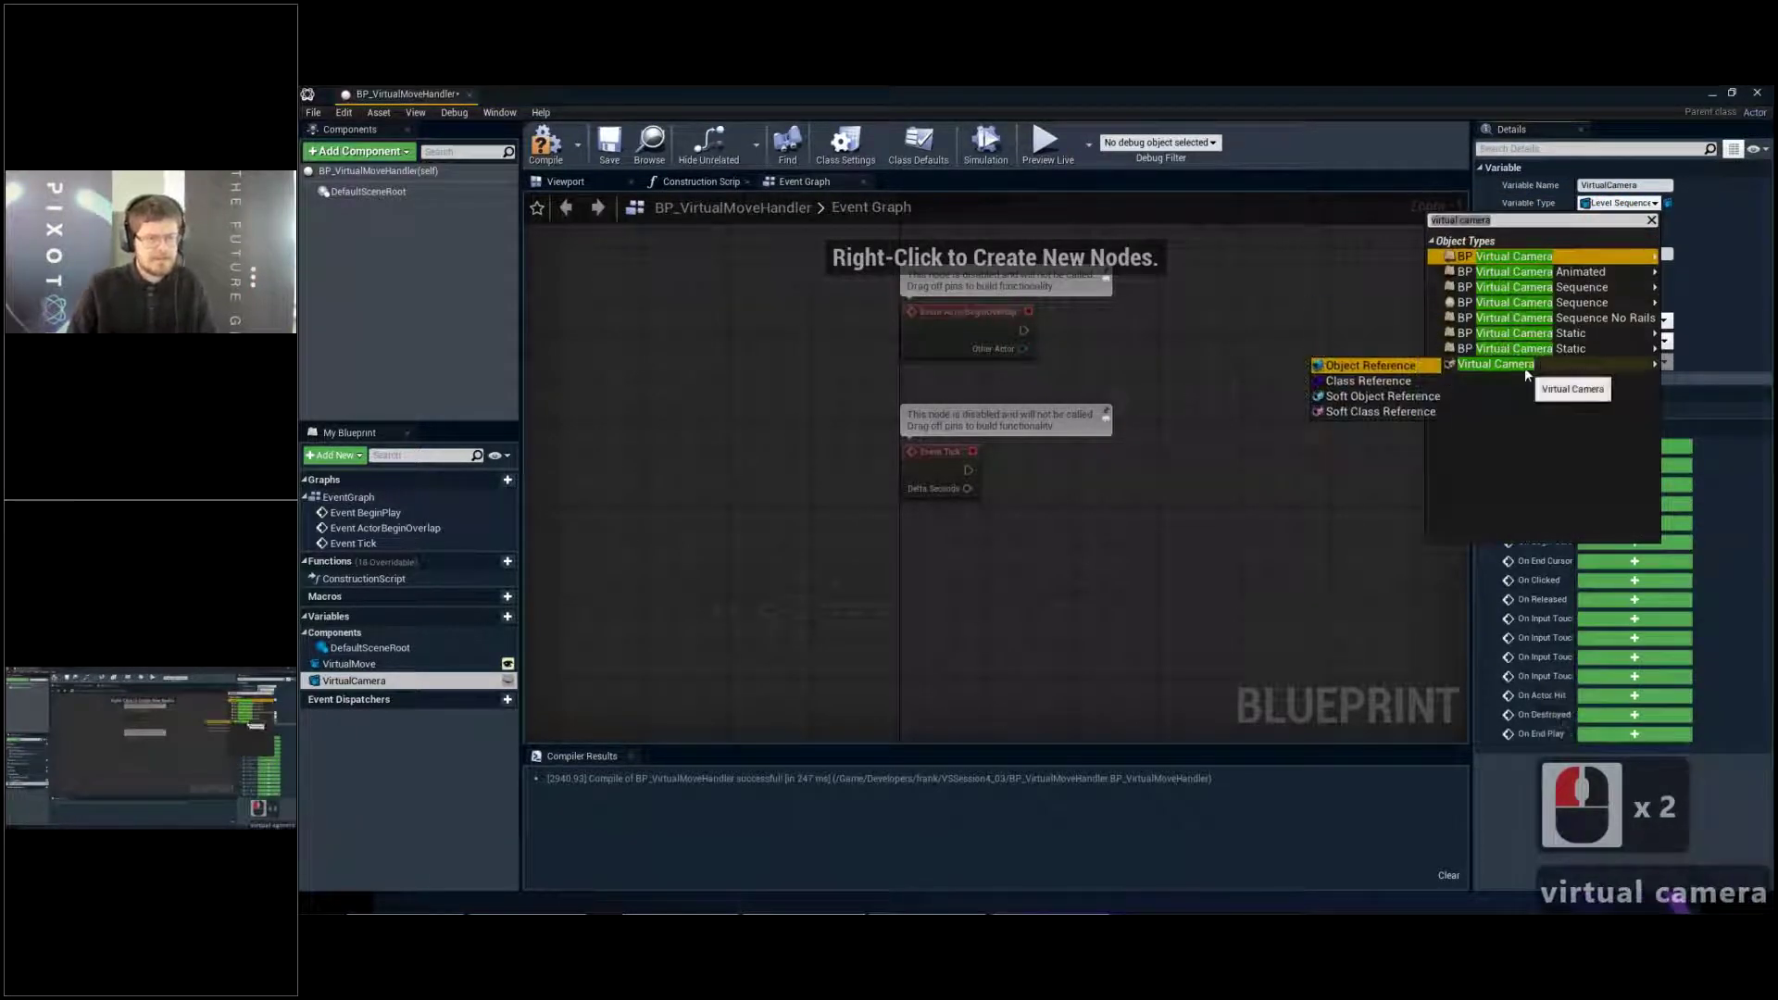
pyautogui.click(1381, 371)
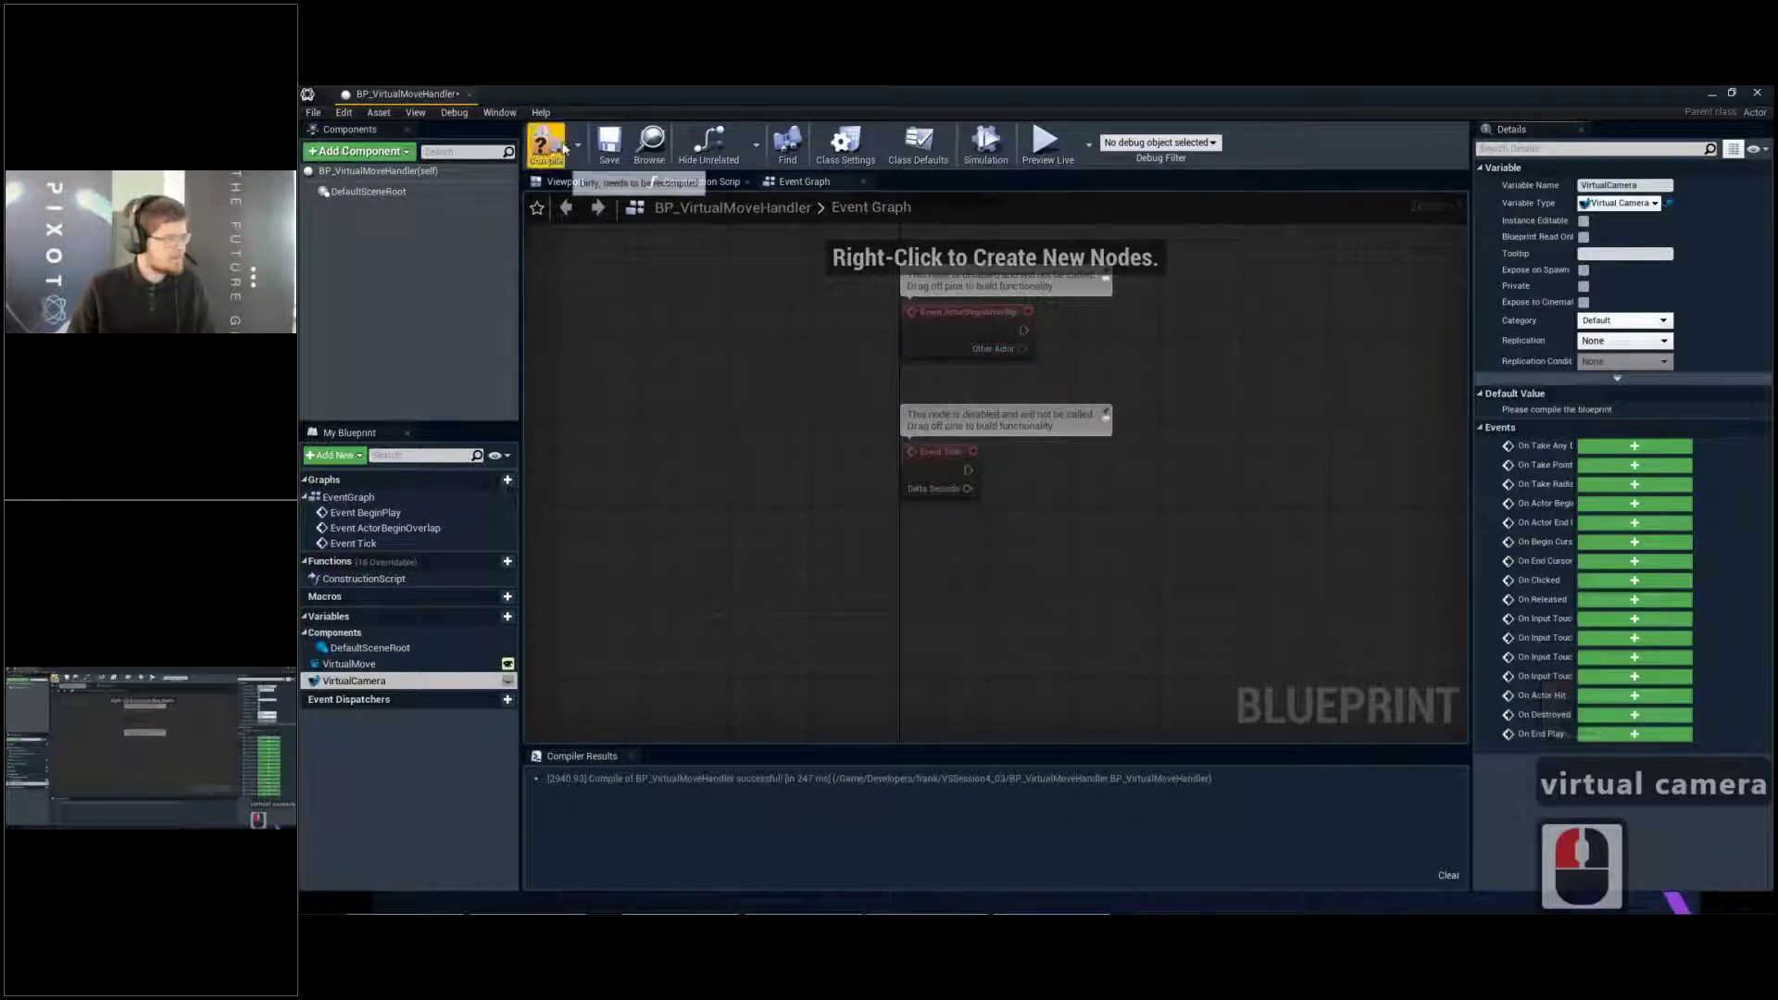
pyautogui.click(546, 144)
pyautogui.click(610, 143)
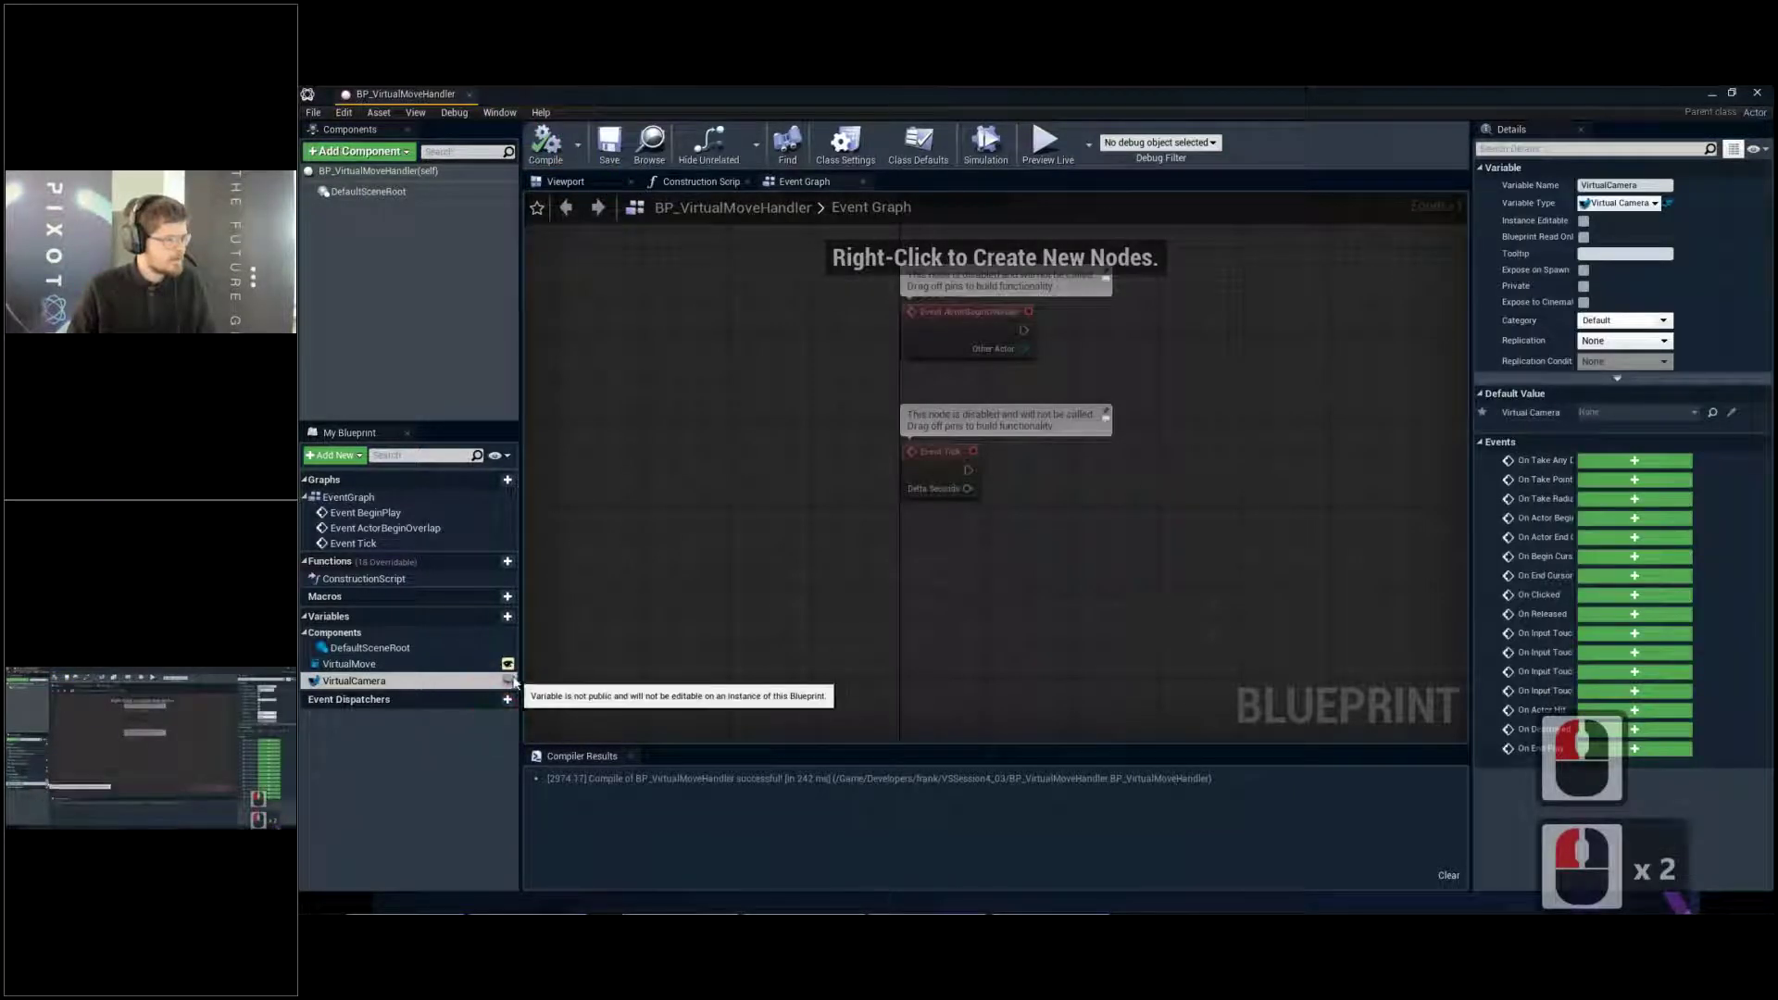
# Make the VirtualCamera variable instance editable, and compile and save the blueprint again
pyautogui.click(507, 680)
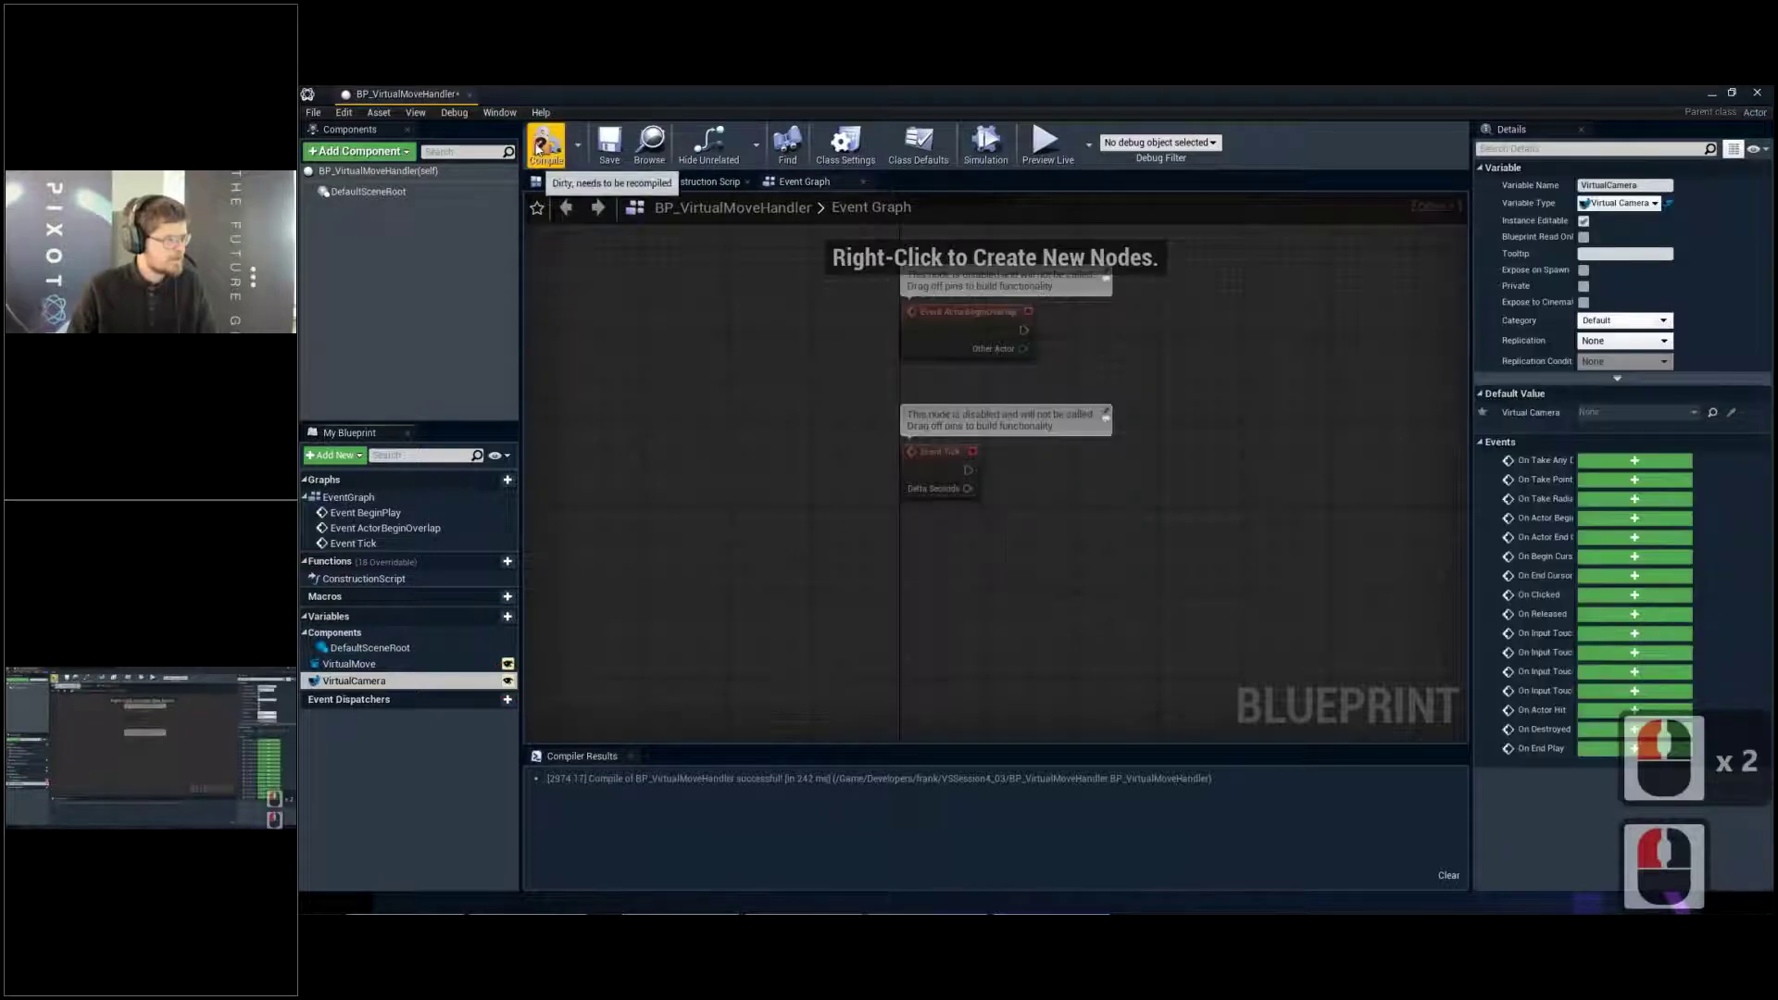
pyautogui.click(546, 144)
pyautogui.click(610, 144)
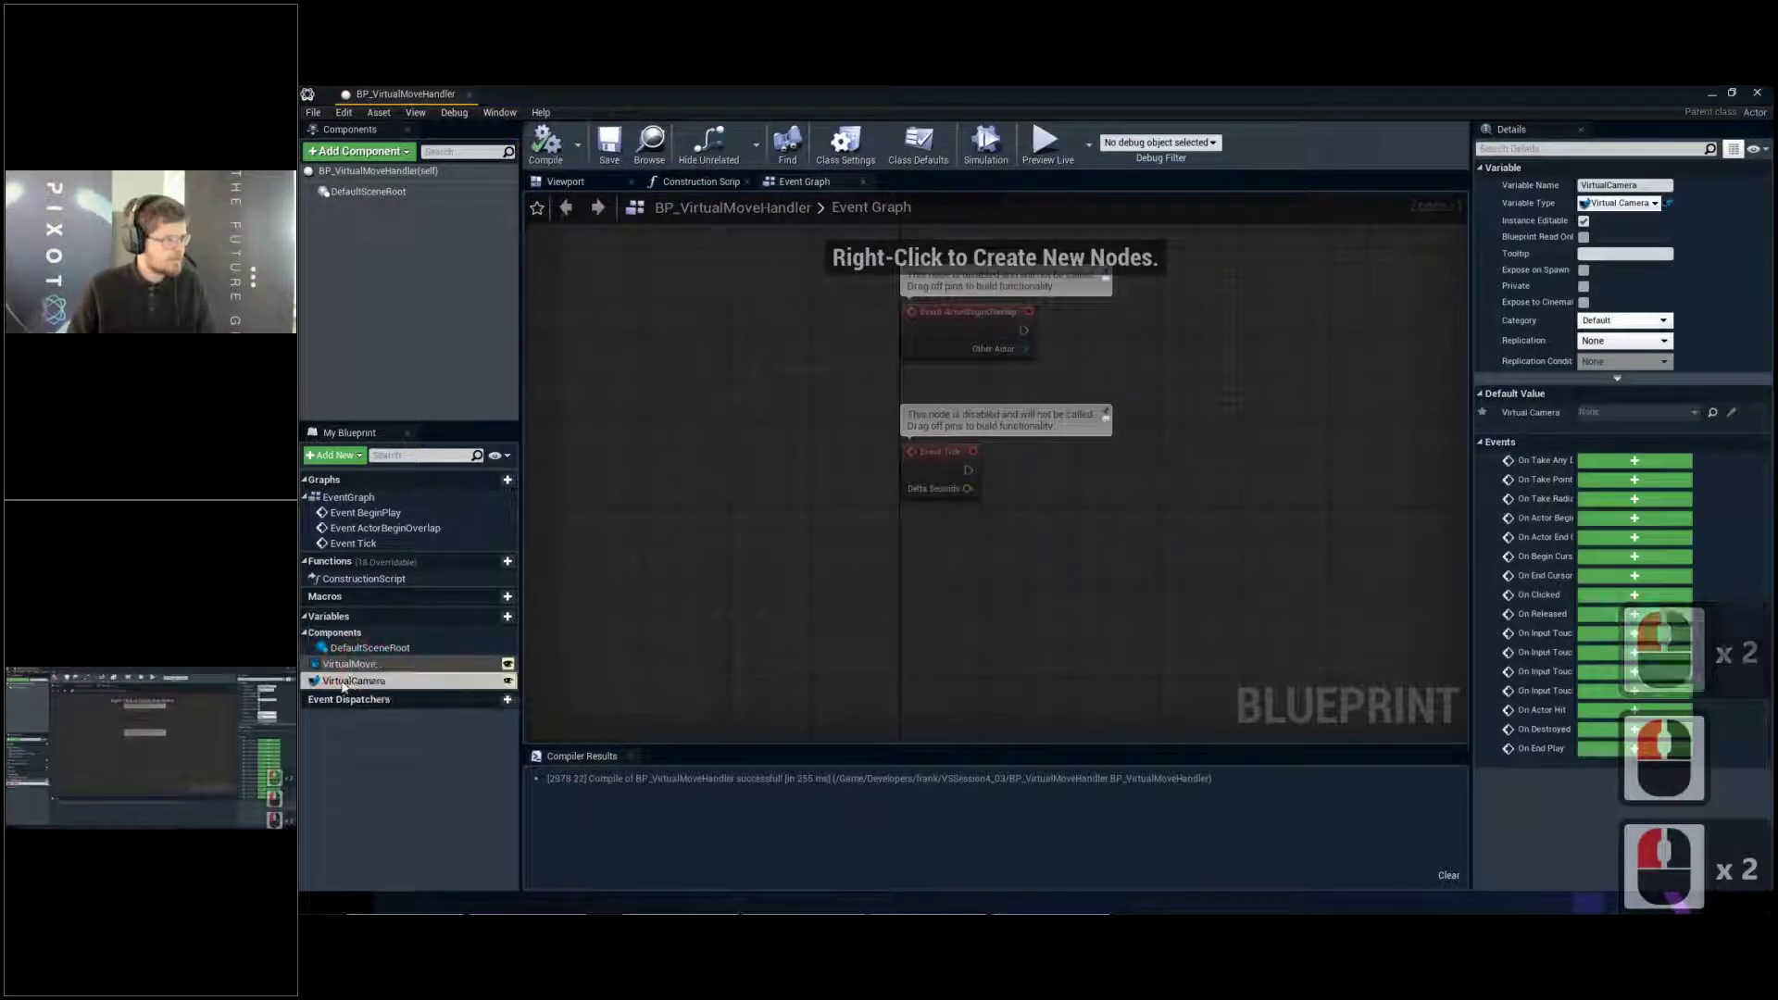
# Assign VirtualCamera1 to the Virtual Camera property of the placed BP_VirtualMoveHandler actor
pyautogui.doubleClick(1295, 92)
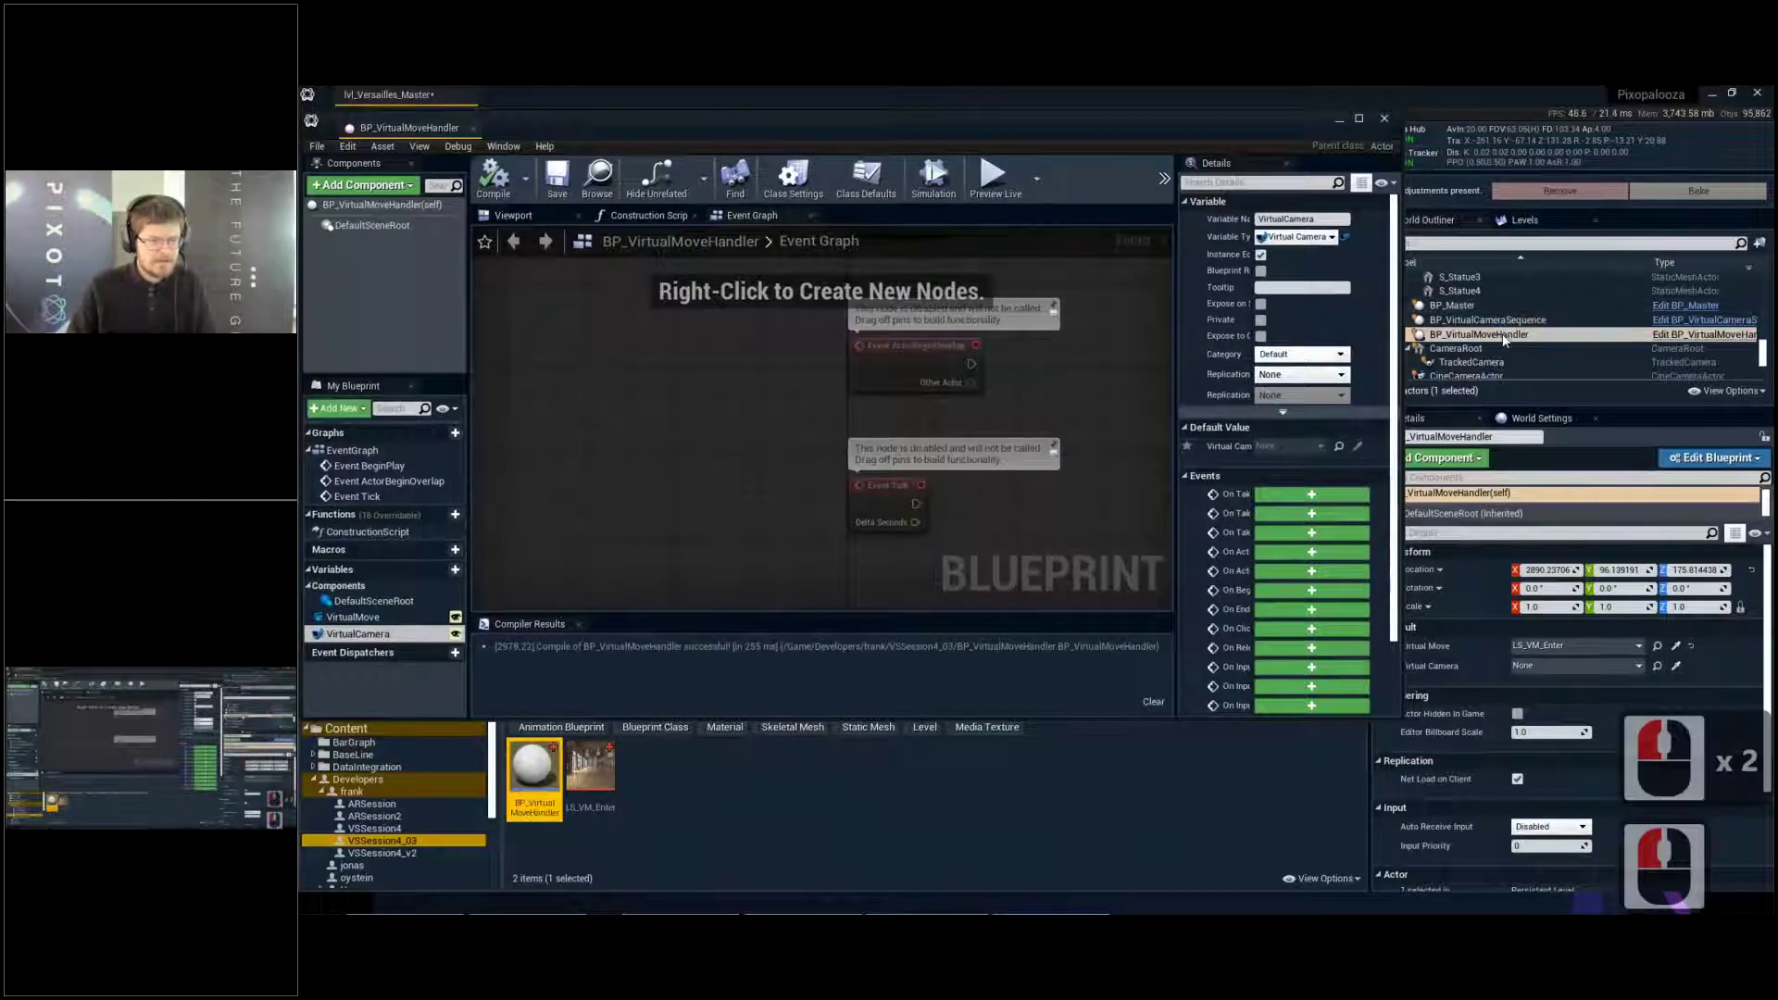
pyautogui.click(1616, 666)
pyautogui.click(1597, 485)
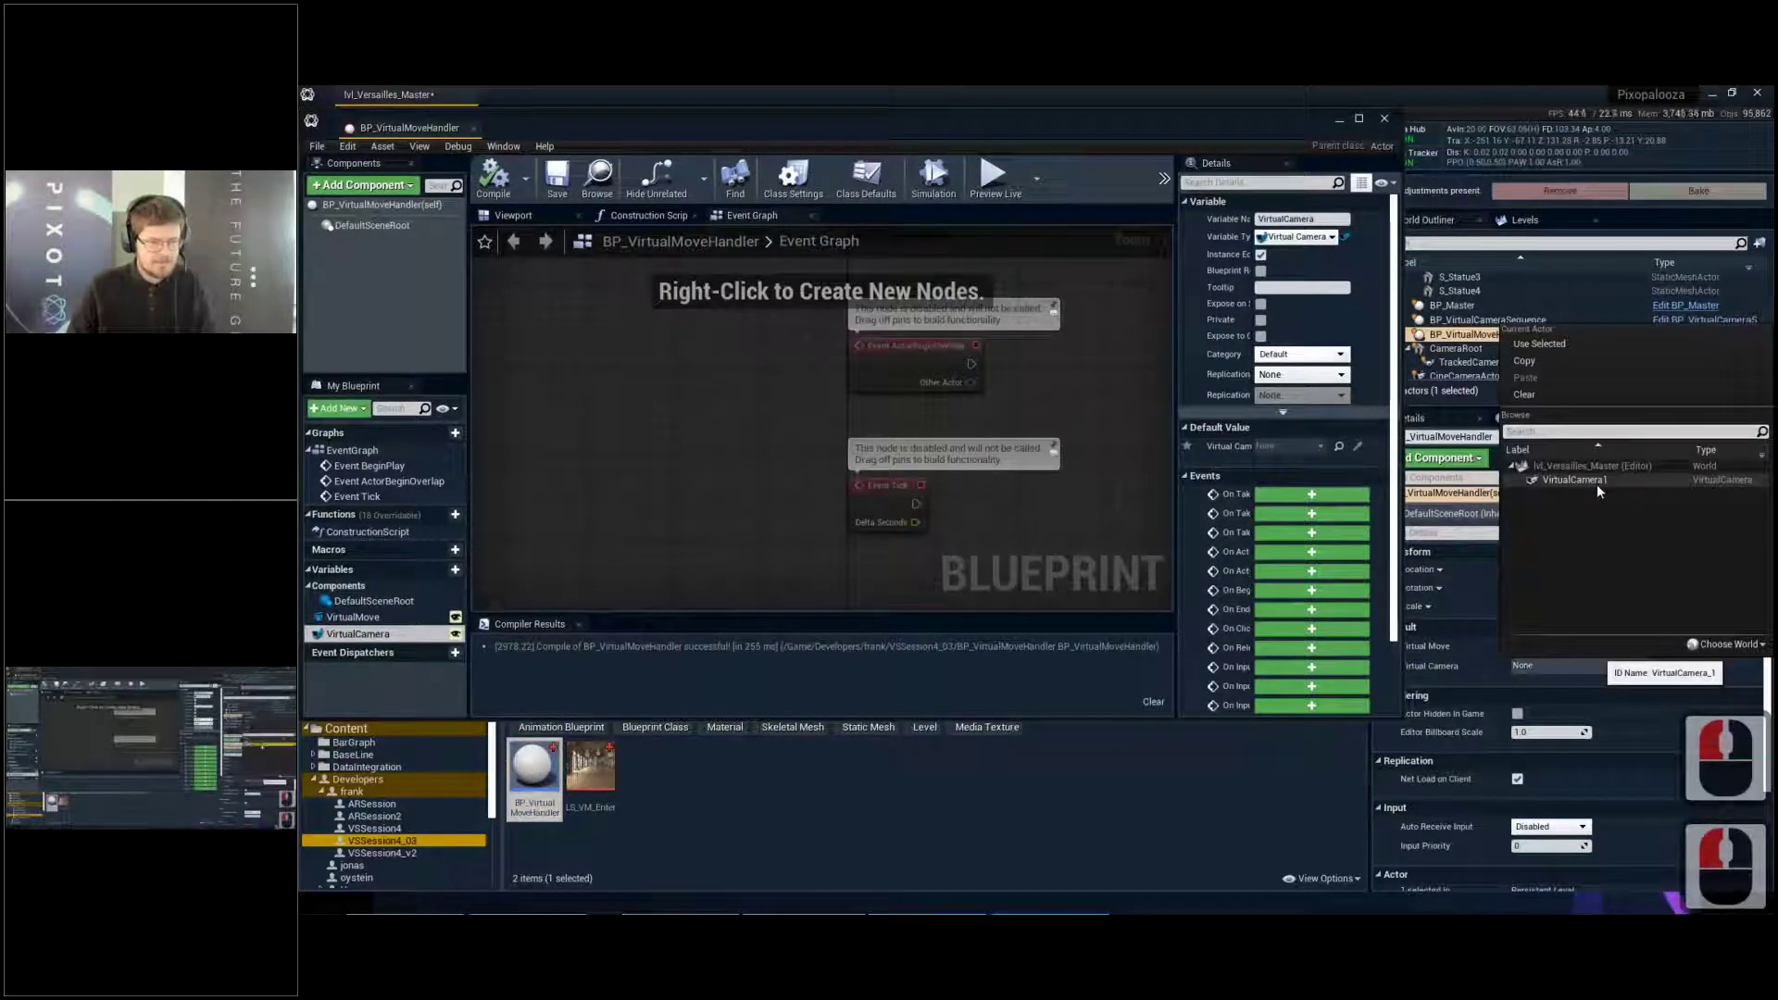
# Return to the maximised BP_VirtualMoveHandler editor and show the empty Event Graph area around Event Tick
pyautogui.click(1361, 118)
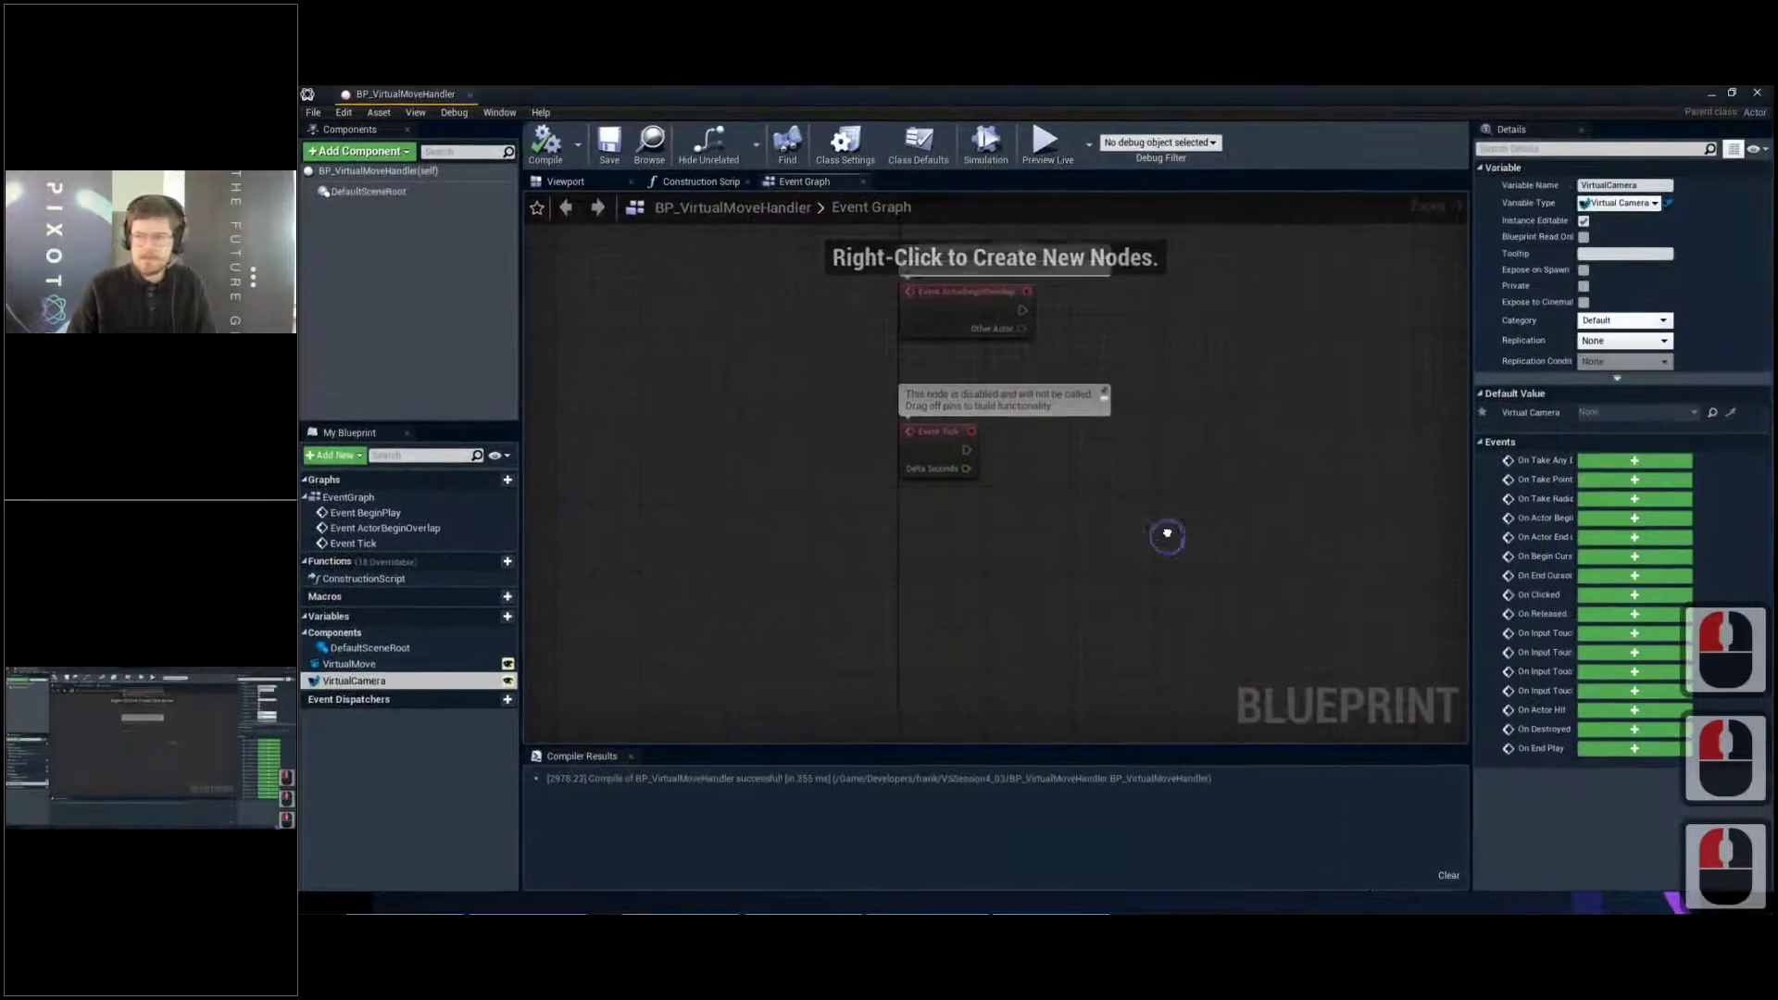
pyautogui.moveTo(1130, 425); pyautogui.dragTo(1129, 424, button='right')
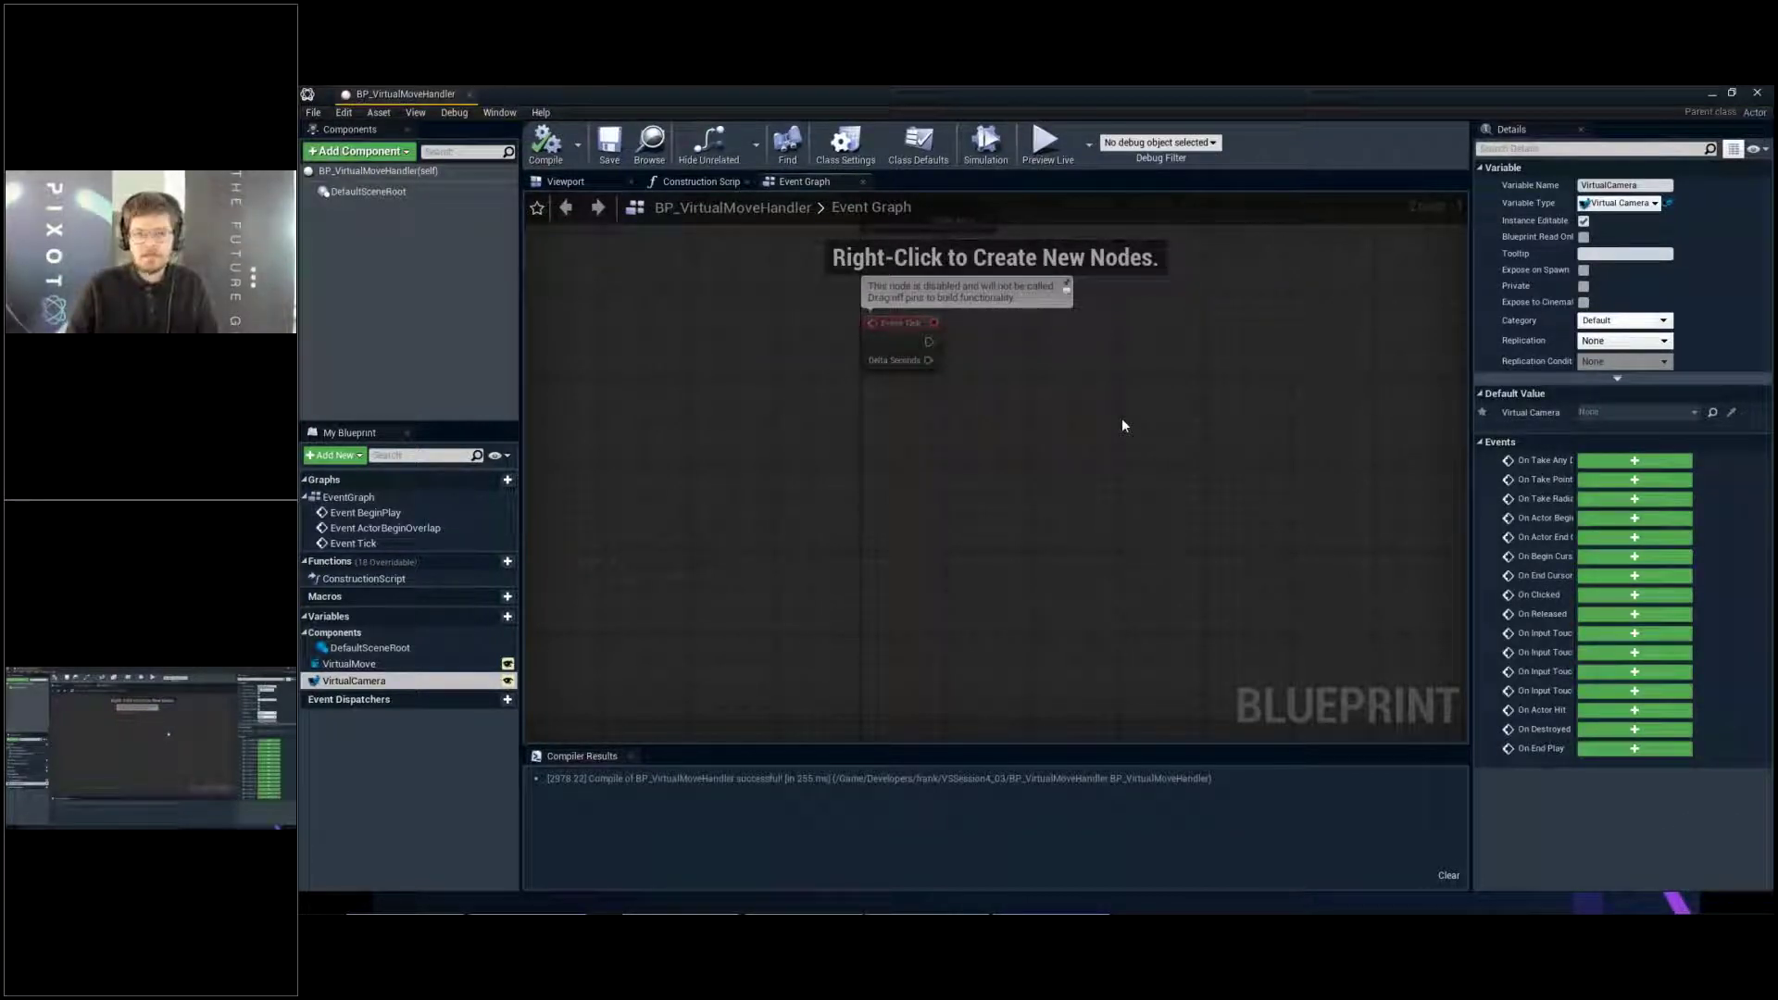
pyautogui.moveTo(1116, 417); pyautogui.dragTo(1069, 421, button='right')
pyautogui.scroll(2, 1060, 434)
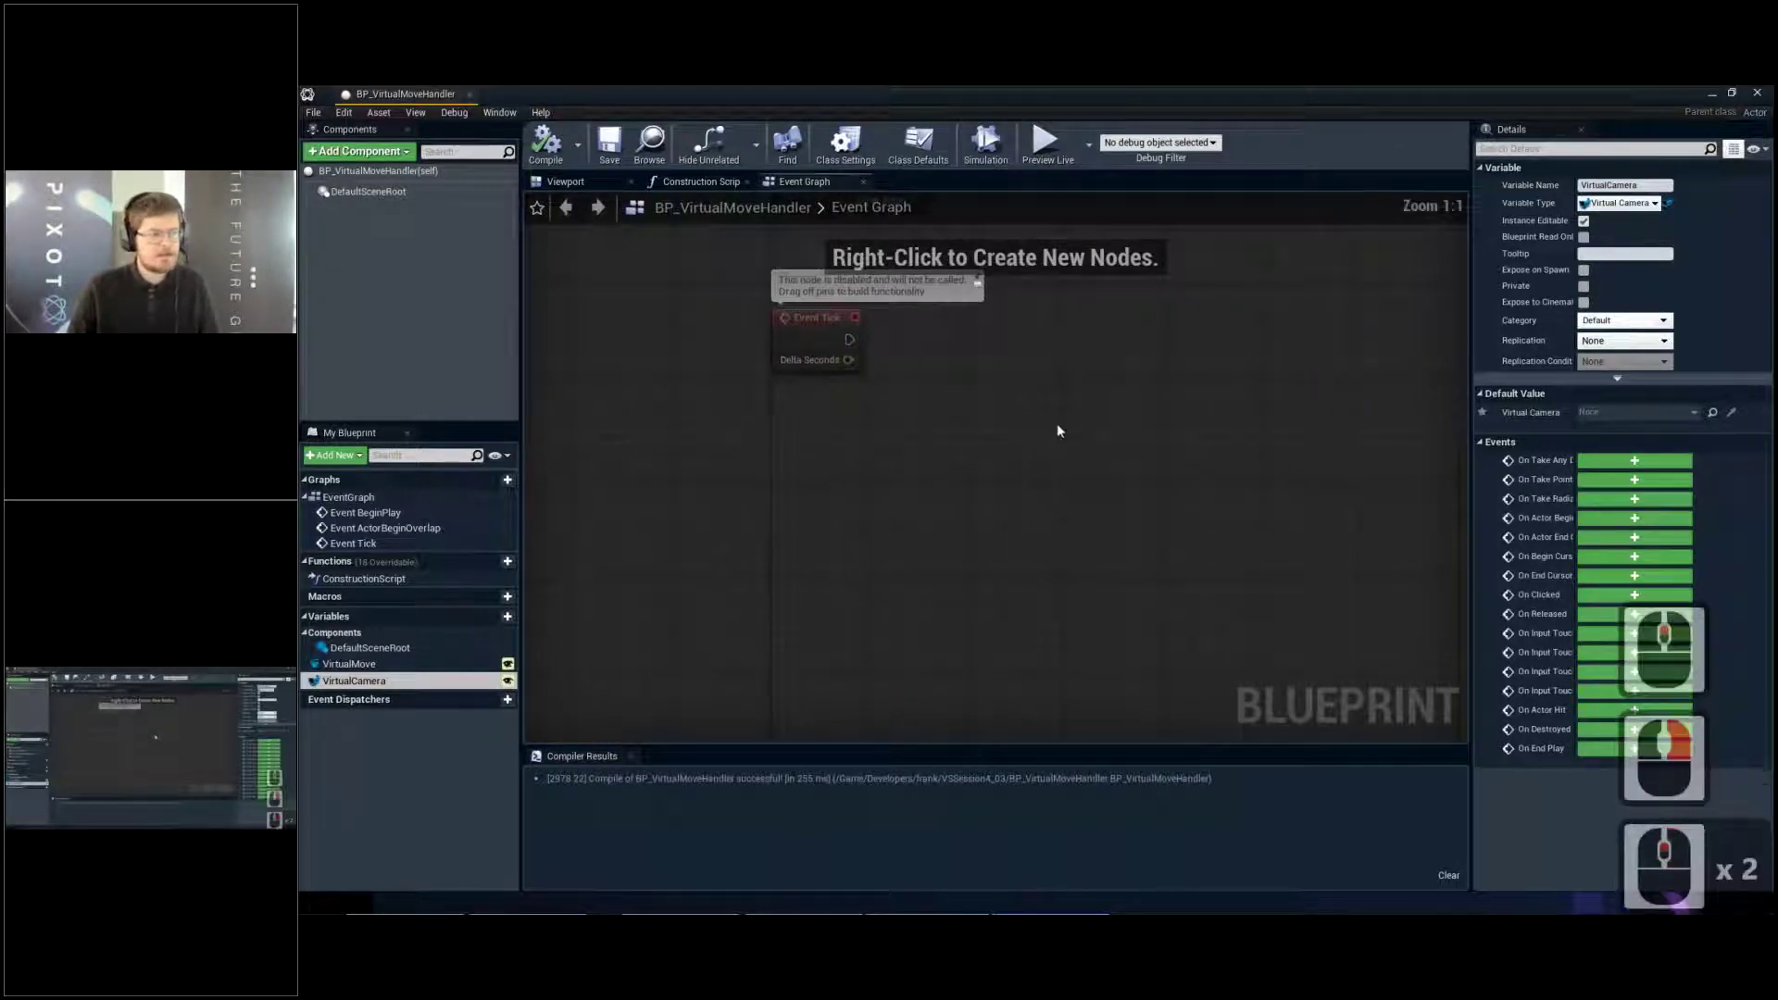
# Add a custom event named PX_PauseAtStart to the Event Graph and place it just beside Event Tick
pyautogui.moveTo(982, 466); pyautogui.dragTo(961, 418, button='right')
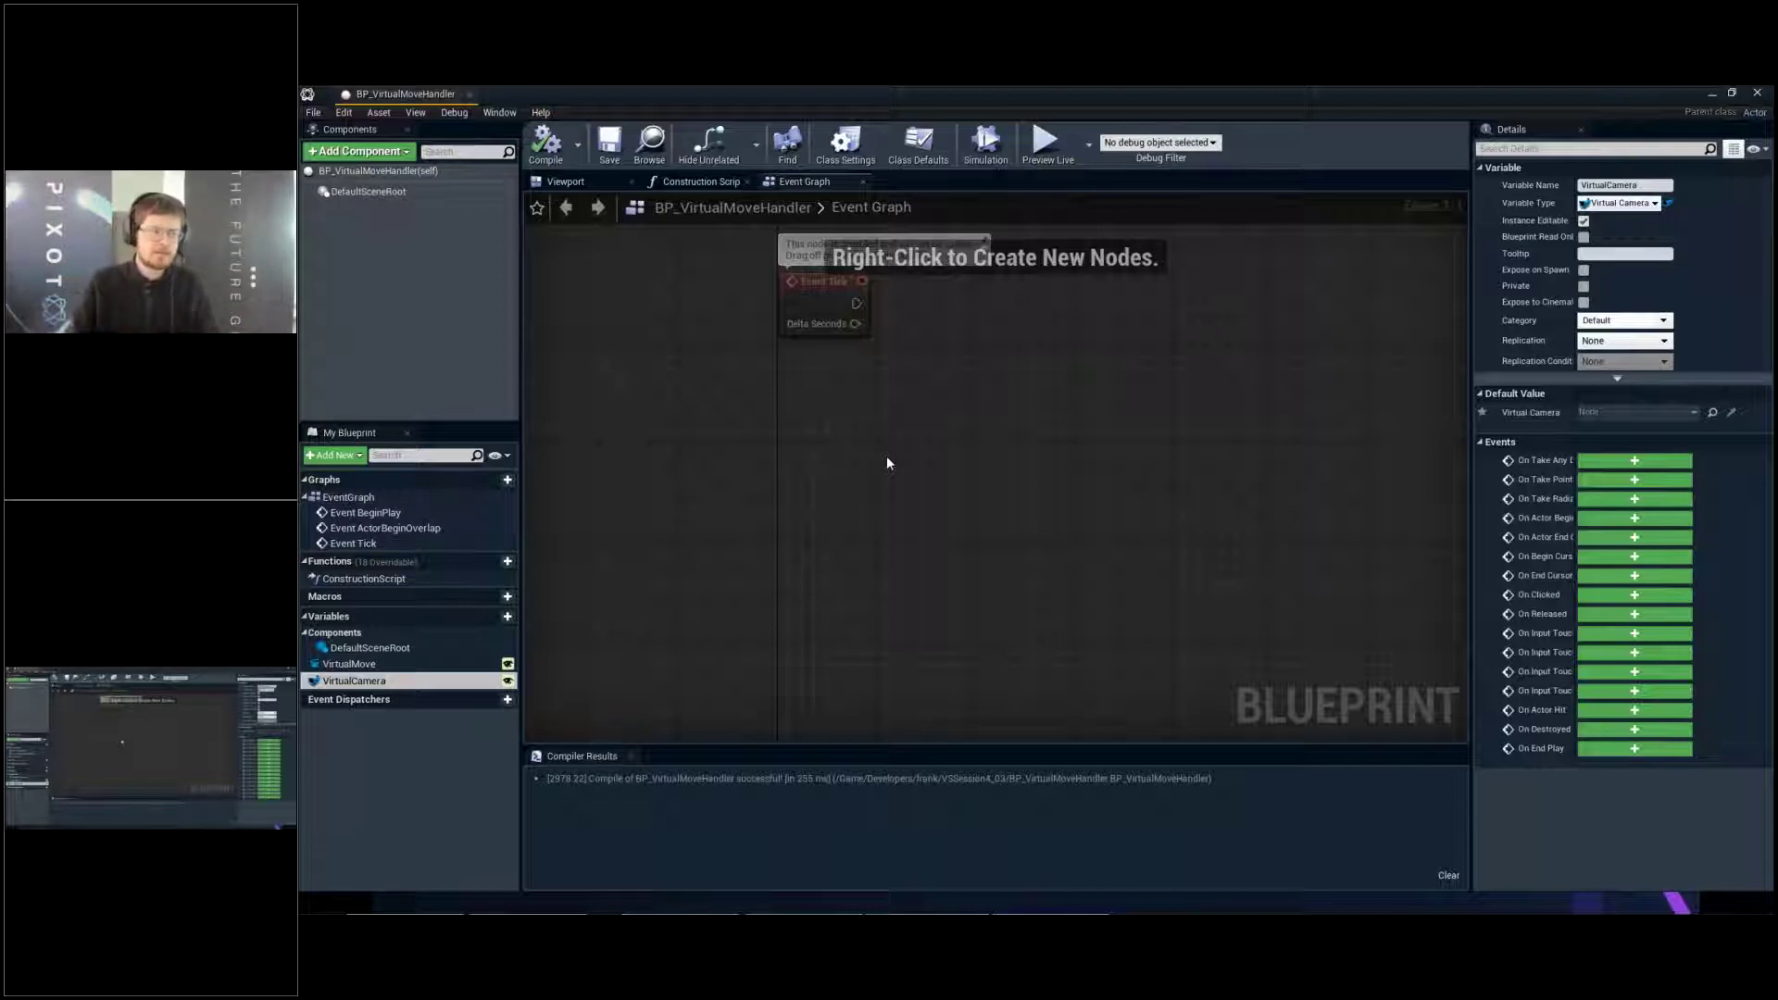
pyautogui.moveTo(1090, 442); pyautogui.dragTo(1090, 453, button='right')
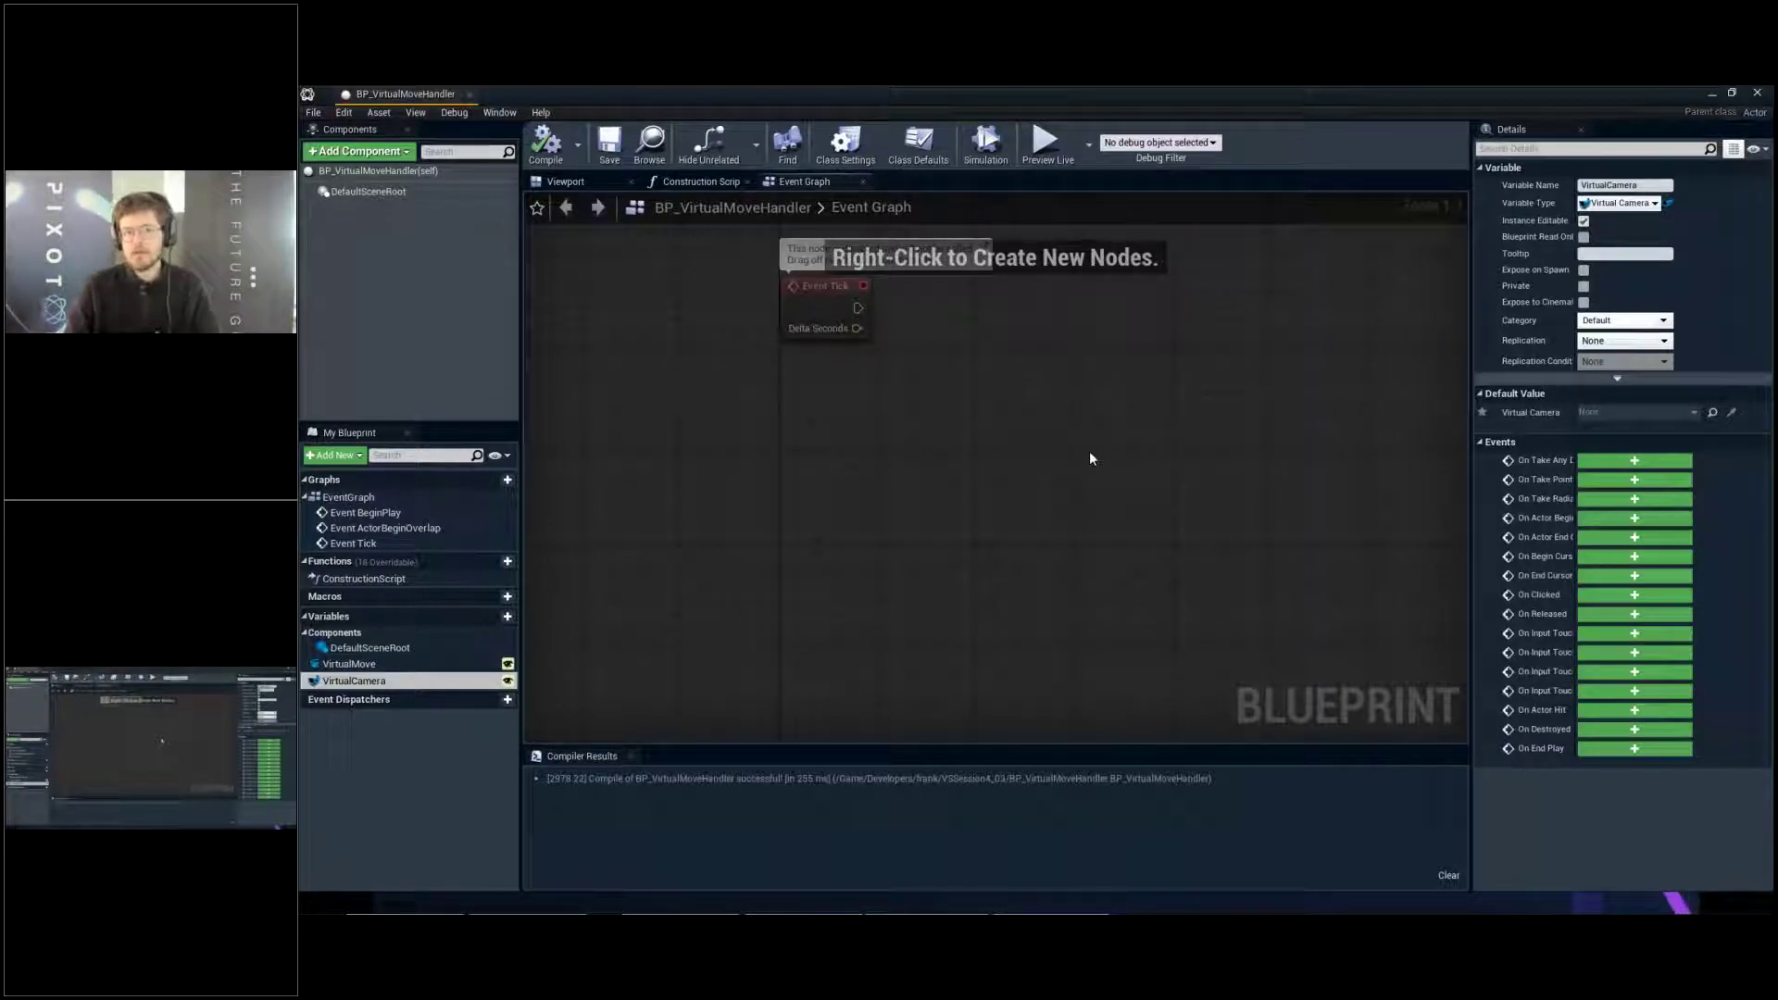
pyautogui.rightClick(1032, 457)
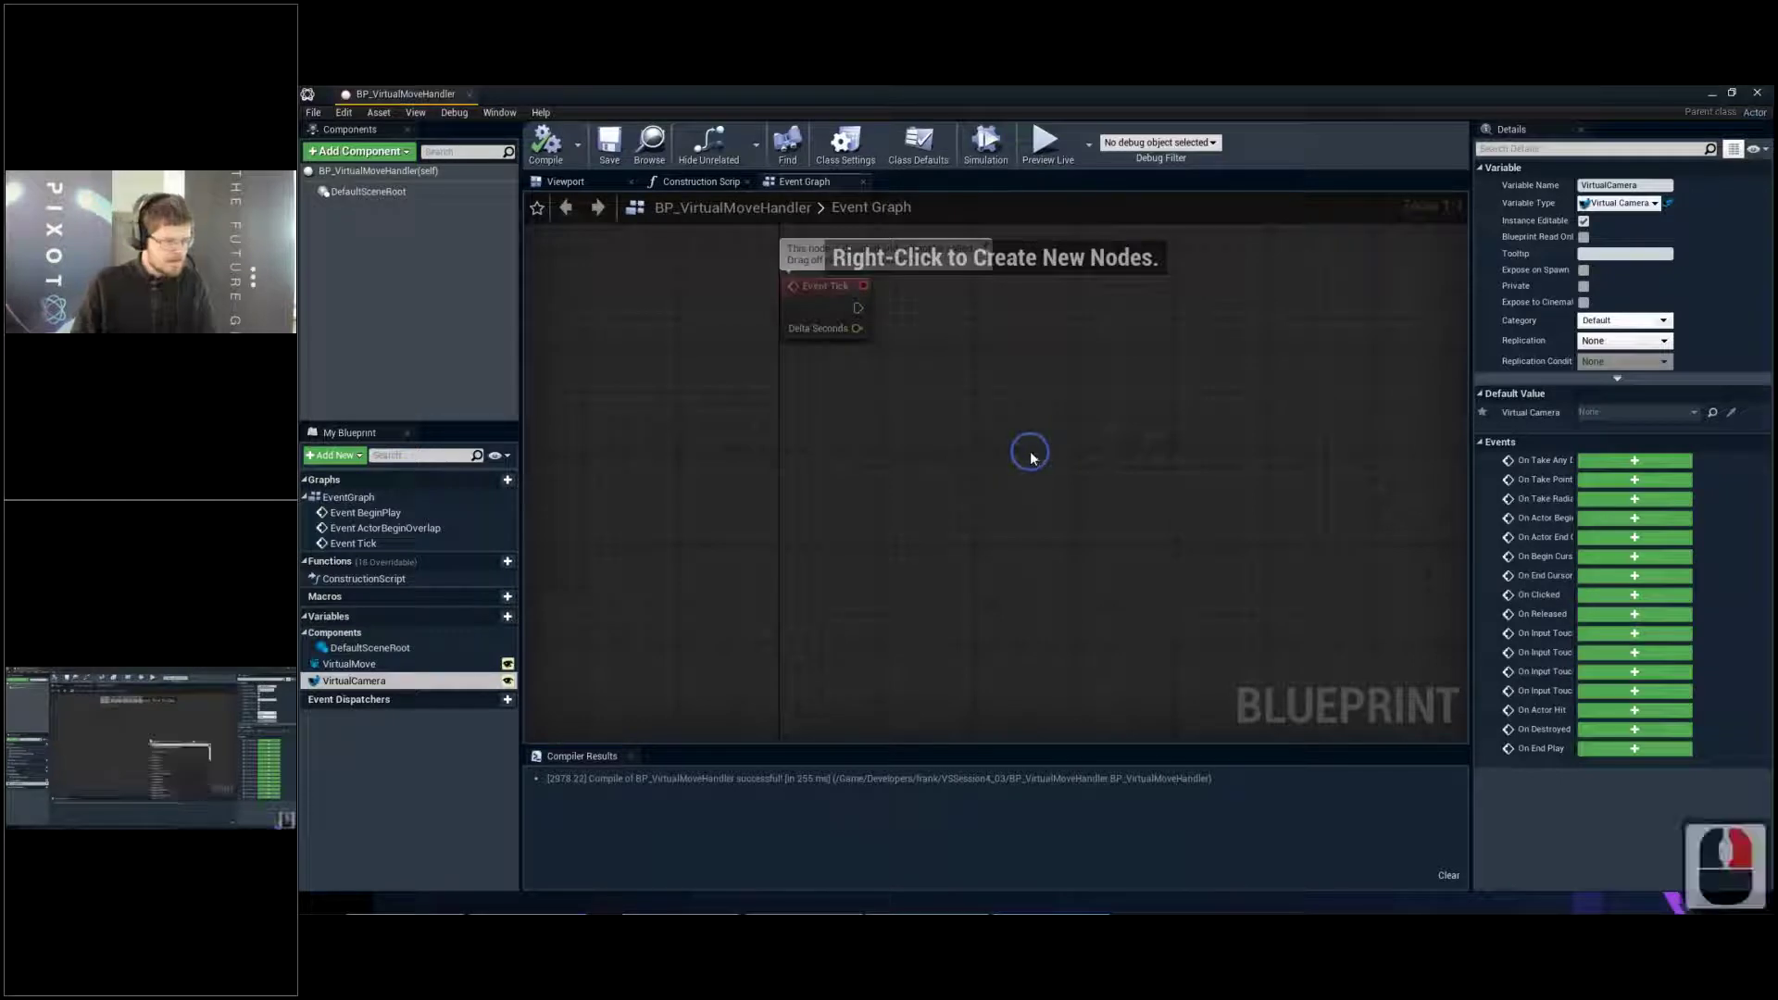
pyautogui.write('custom')
pyautogui.press('Return')
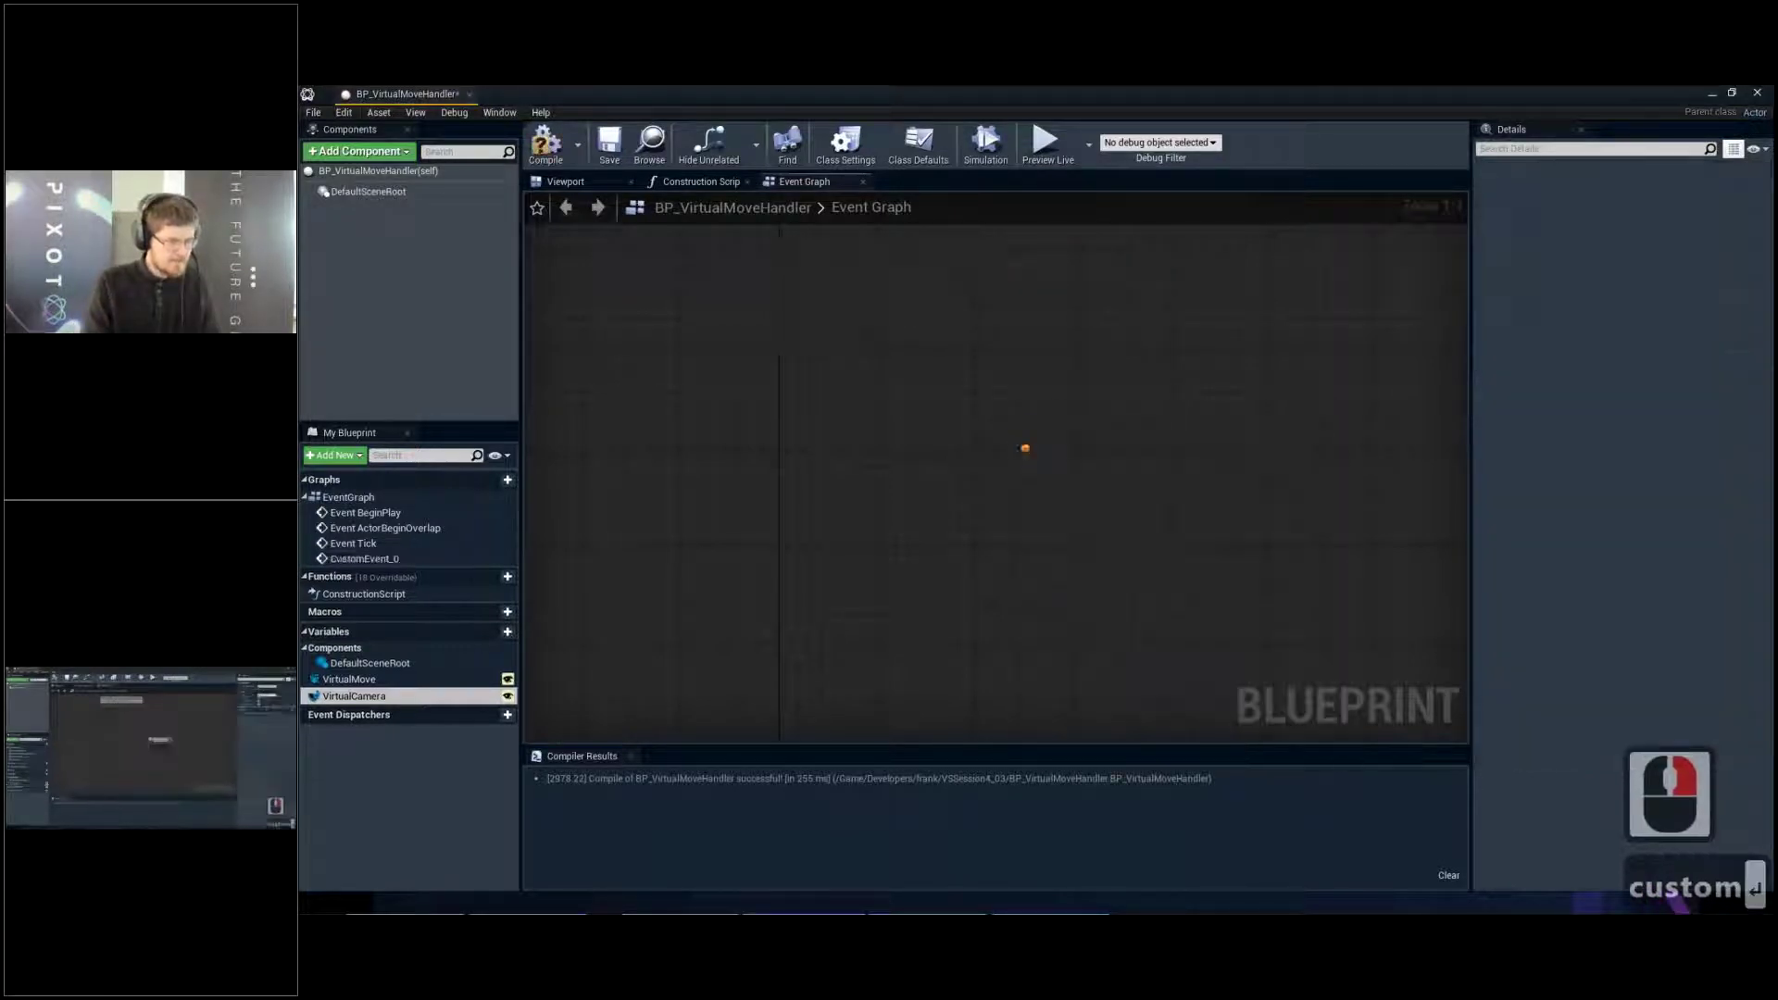
pyautogui.write('PX_')
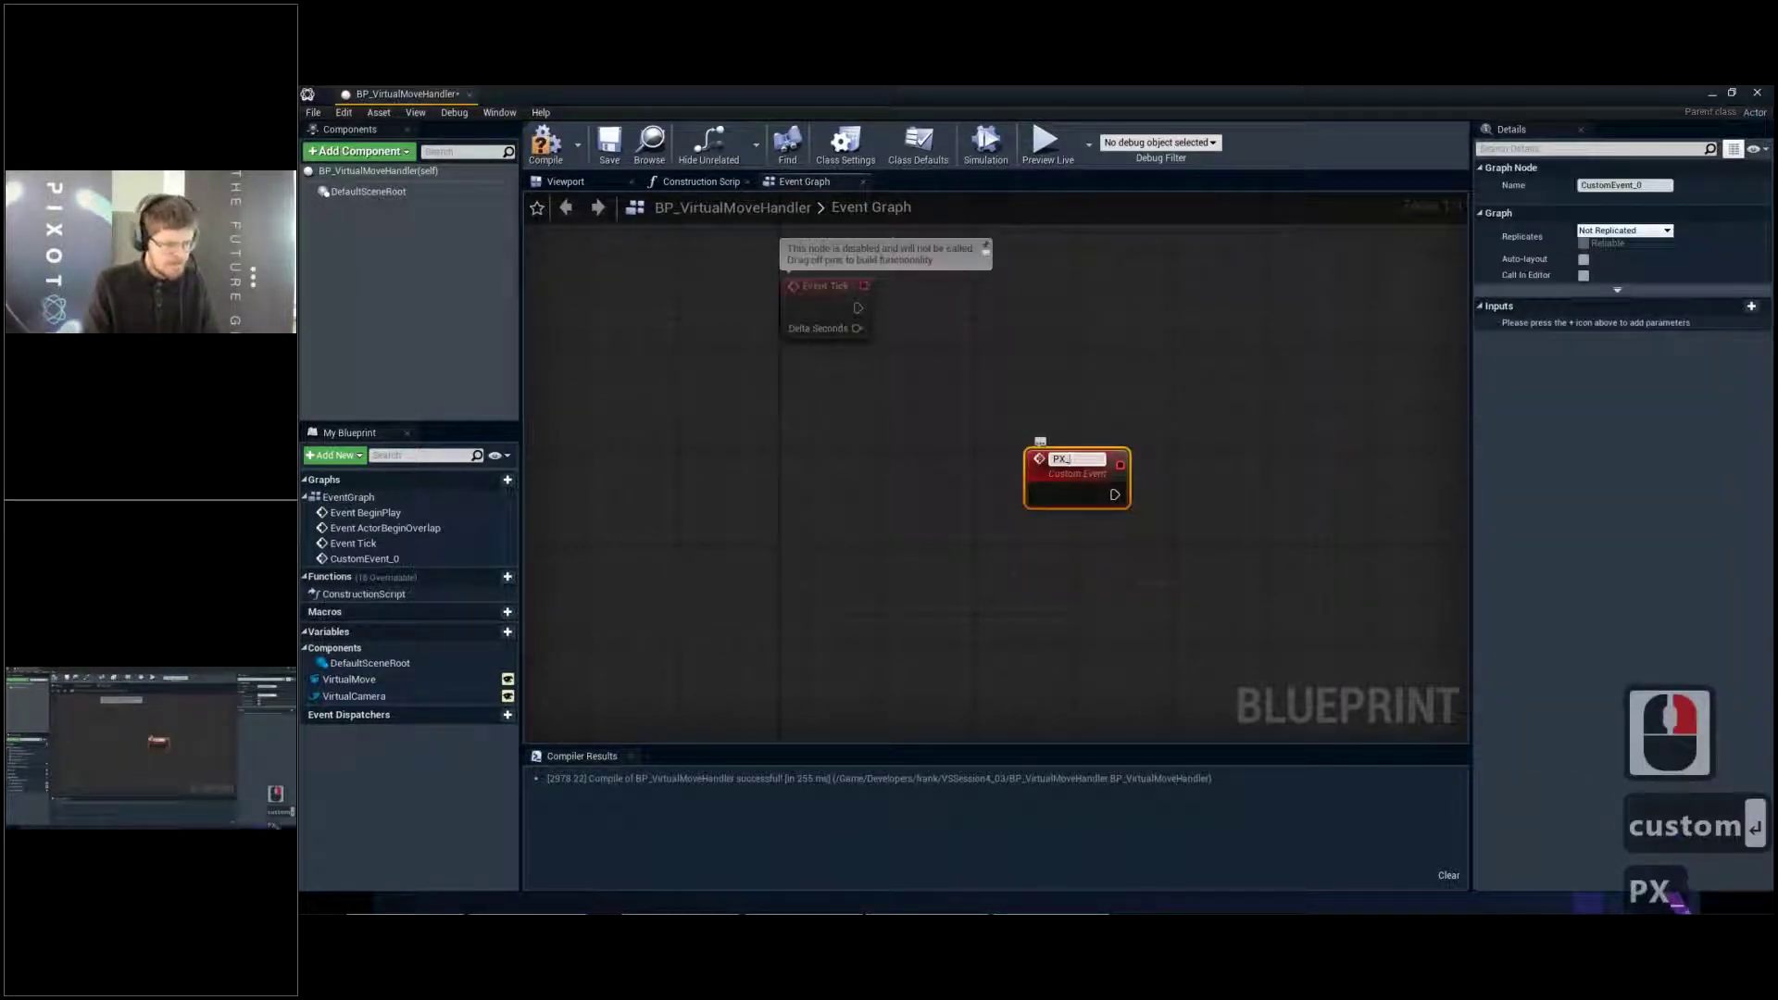
pyautogui.press('shift')
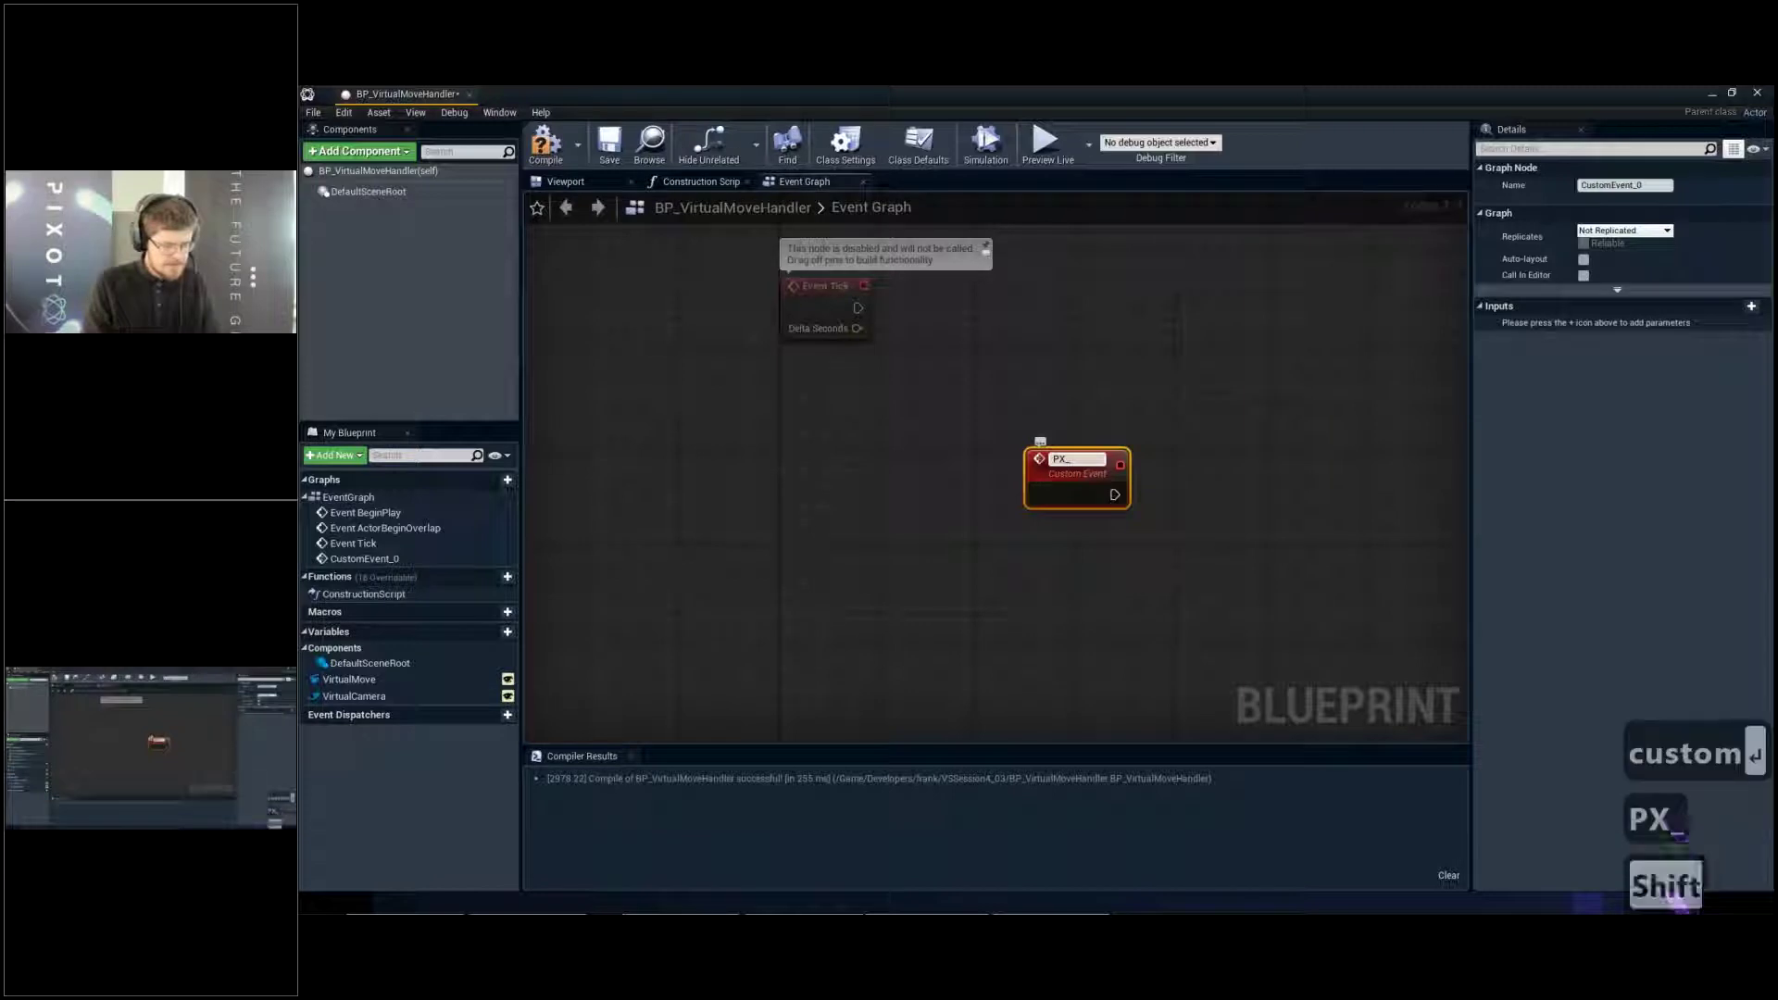
pyautogui.write('F')
pyautogui.press('BackSpace')
pyautogui.write('F')
pyautogui.press('BackSpace')
pyautogui.write('PauseAtStart')
pyautogui.press('Return')
pyautogui.moveTo(1097, 461); pyautogui.dragTo(1017, 349)
# Add a second custom event named PX_ResumePlay and place it well below PX_PauseAtStart
pyautogui.moveTo(947, 602); pyautogui.dragTo(962, 515, button='right')
pyautogui.rightClick(961, 515)
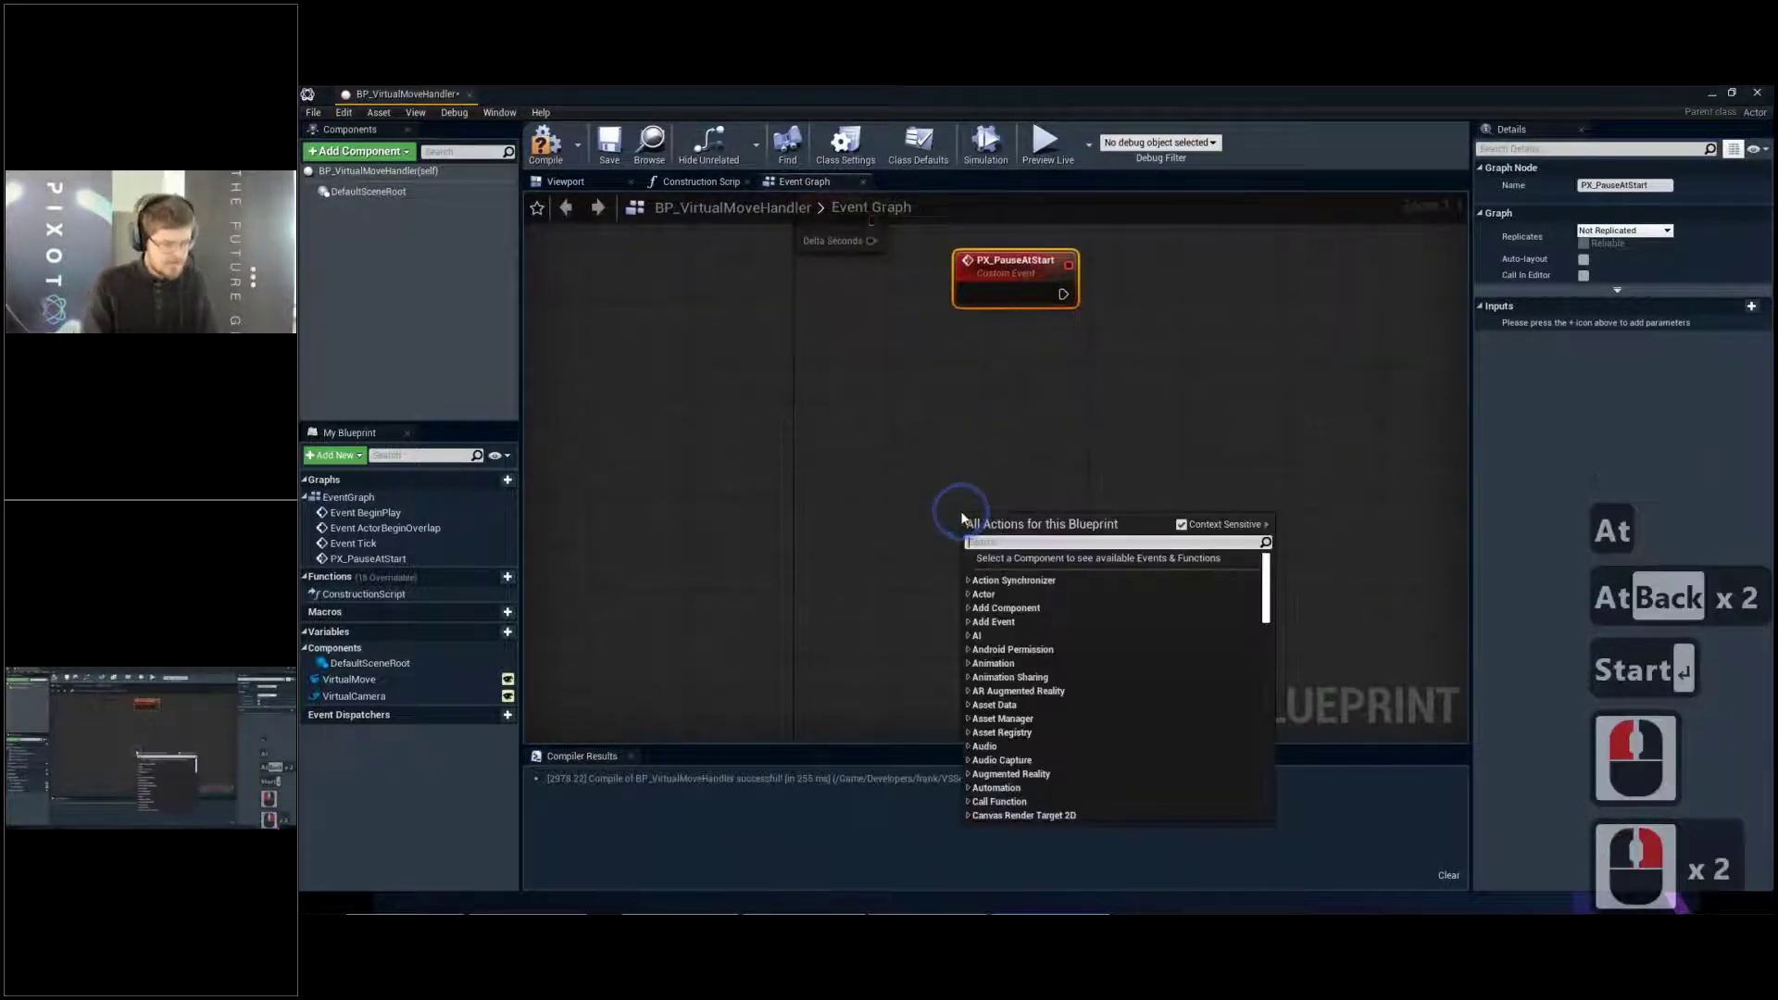
pyautogui.write('xu')
pyautogui.press('BackSpace')
pyautogui.press('BackSpace')
pyautogui.write('custom')
pyautogui.press('Return')
pyautogui.write('PX_ResumePlay')
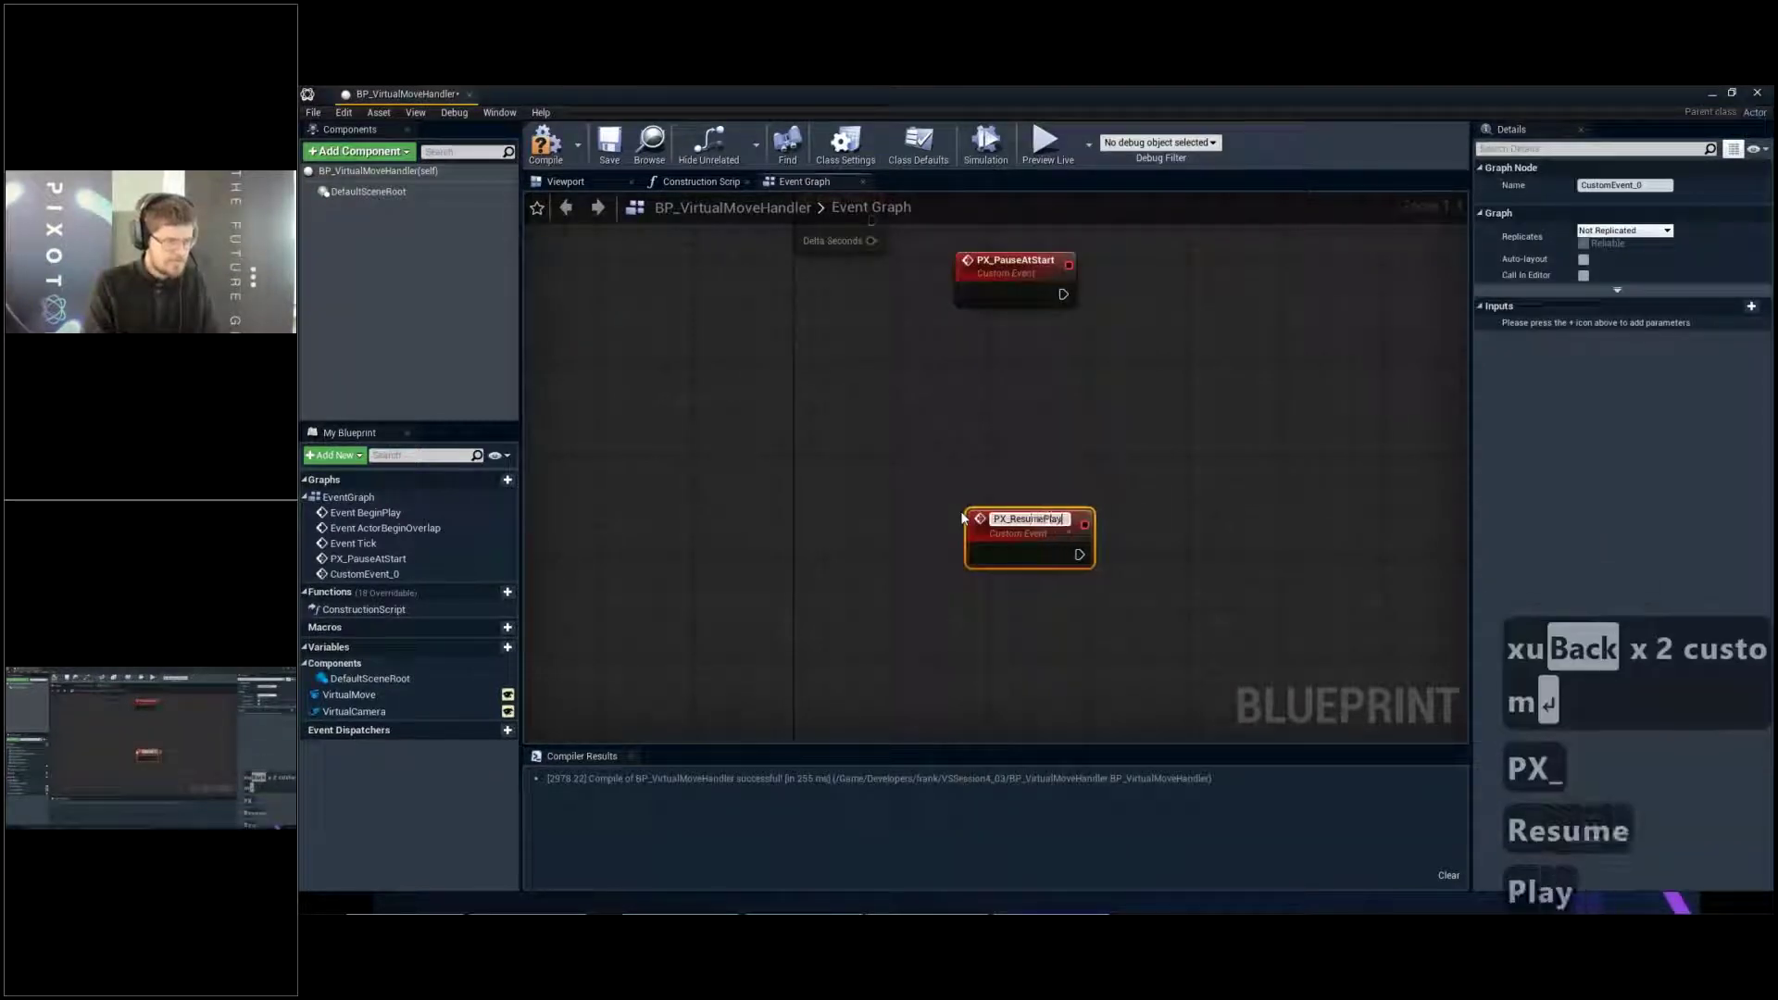
pyautogui.press('Return')
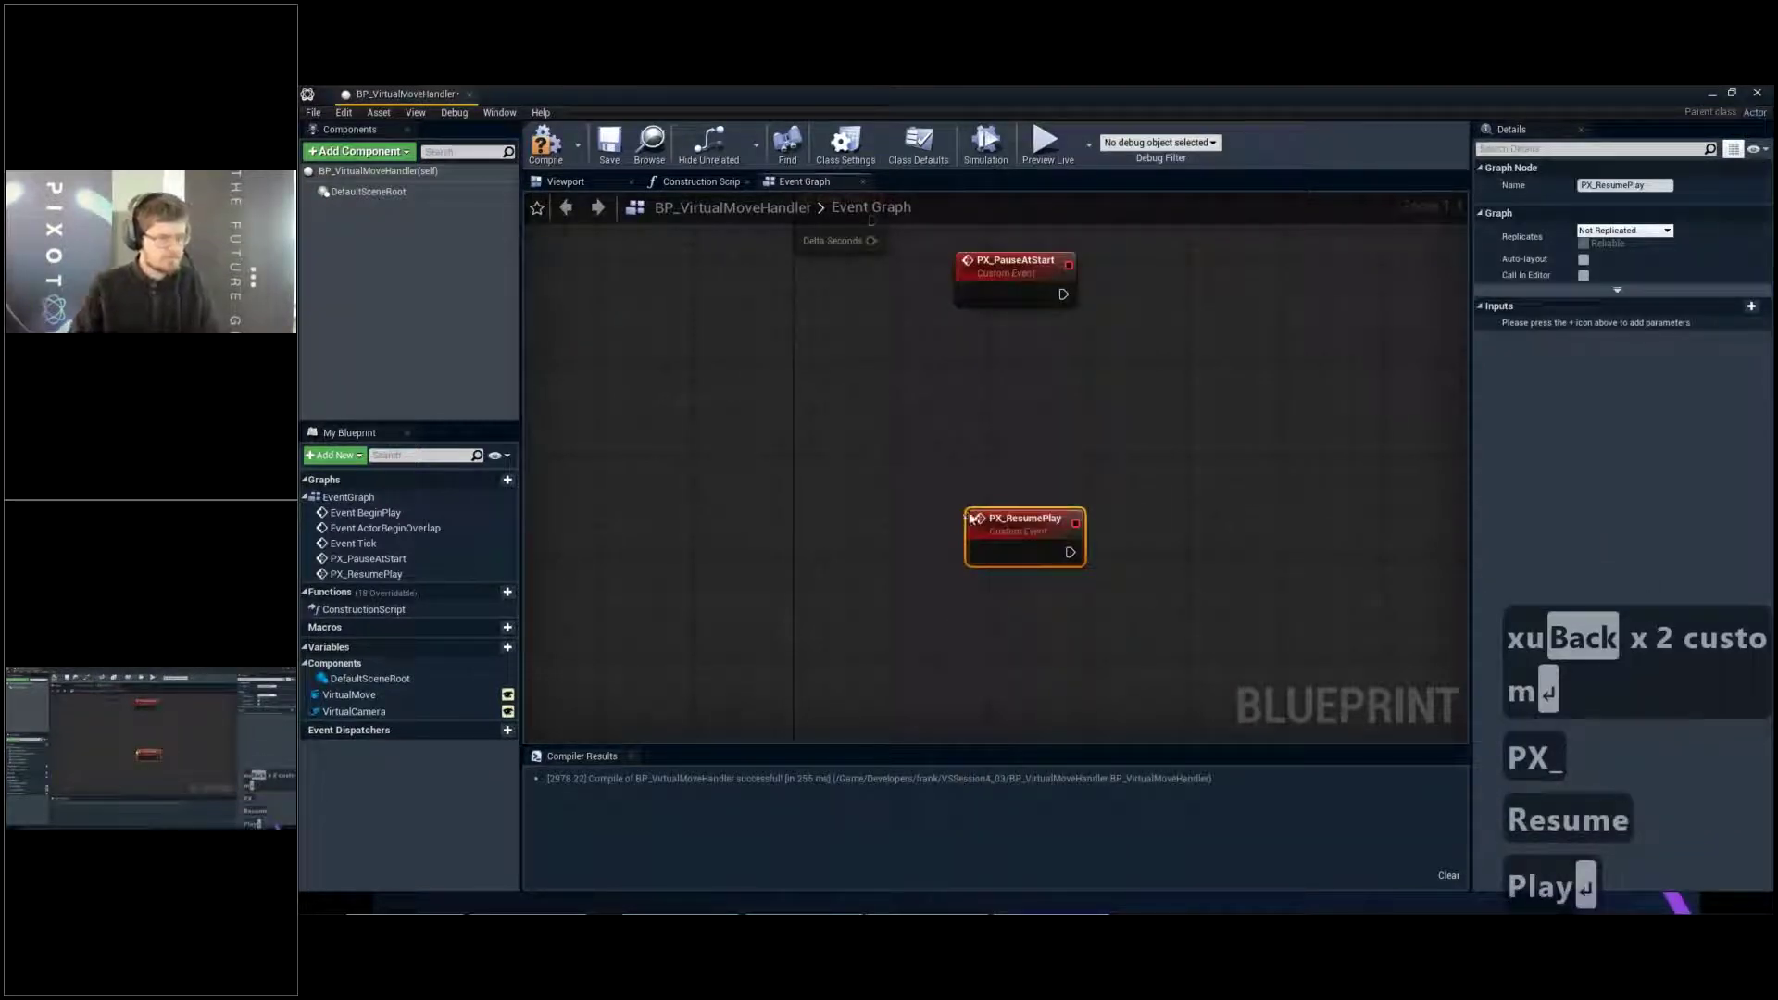
pyautogui.moveTo(1023, 531); pyautogui.dragTo(1010, 626)
# Add a getter for the VirtualCamera variable to the graph beneath the PX_PauseAtStart event
pyautogui.moveTo(1023, 335); pyautogui.dragTo(855, 437, button='right')
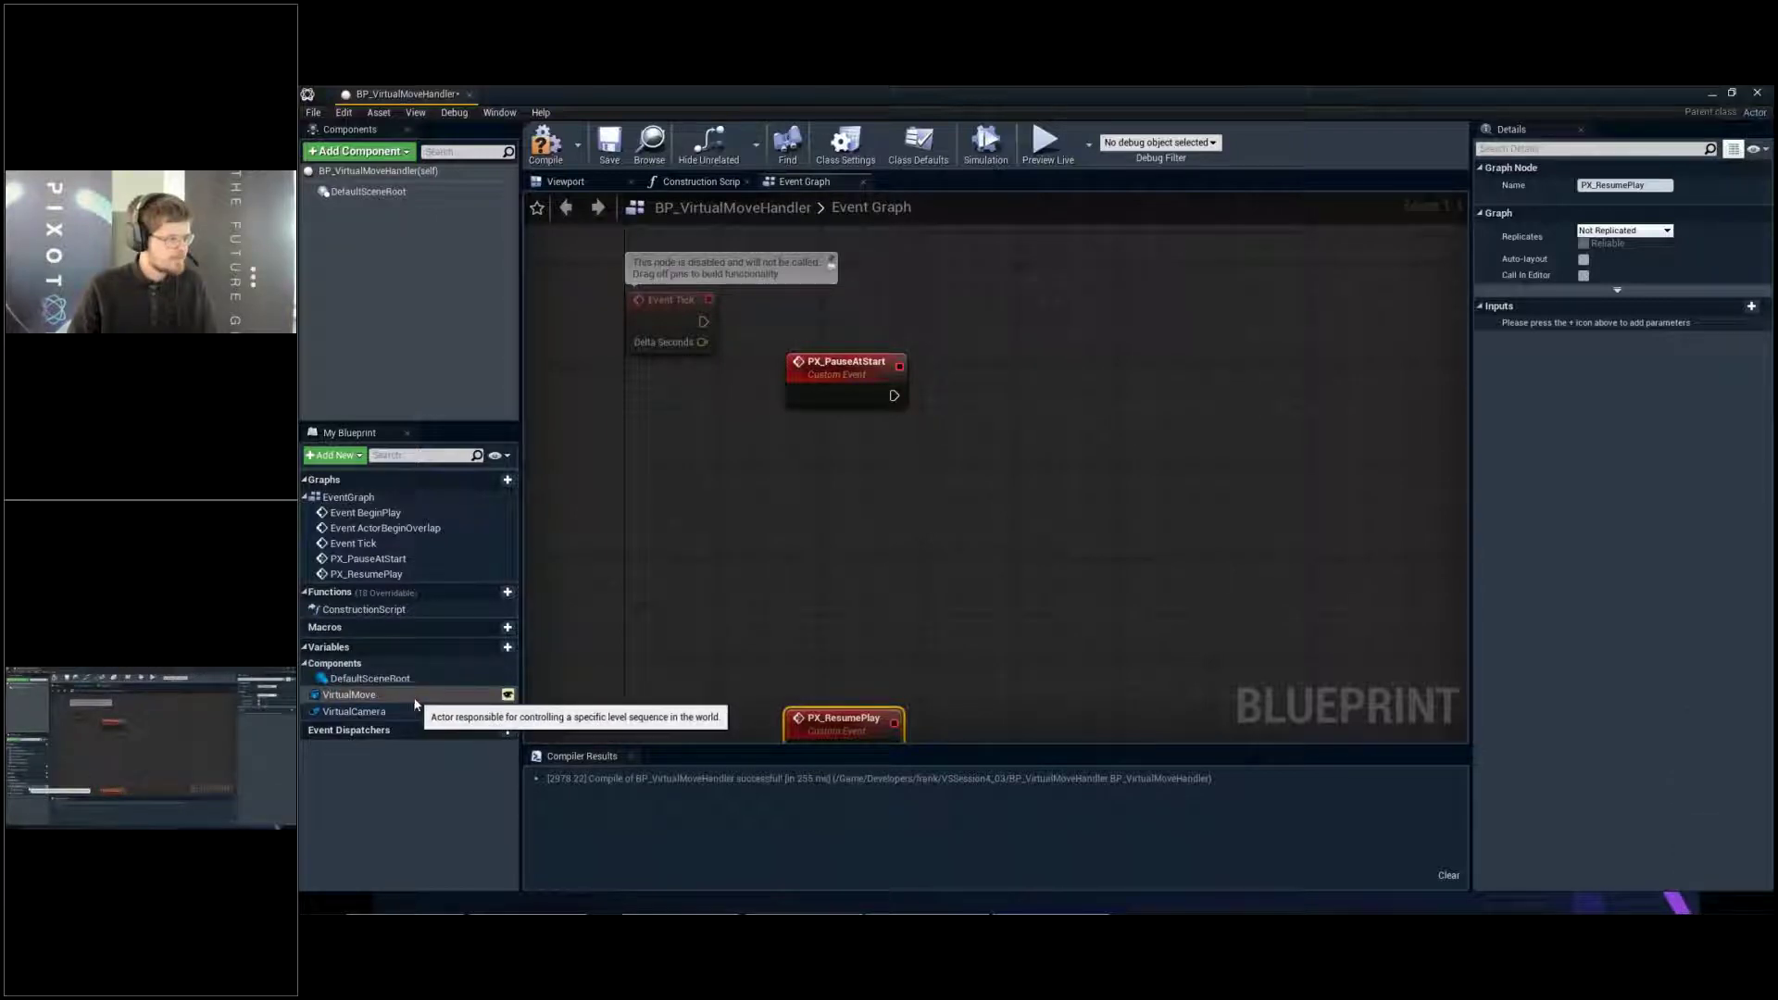
pyautogui.click(382, 711)
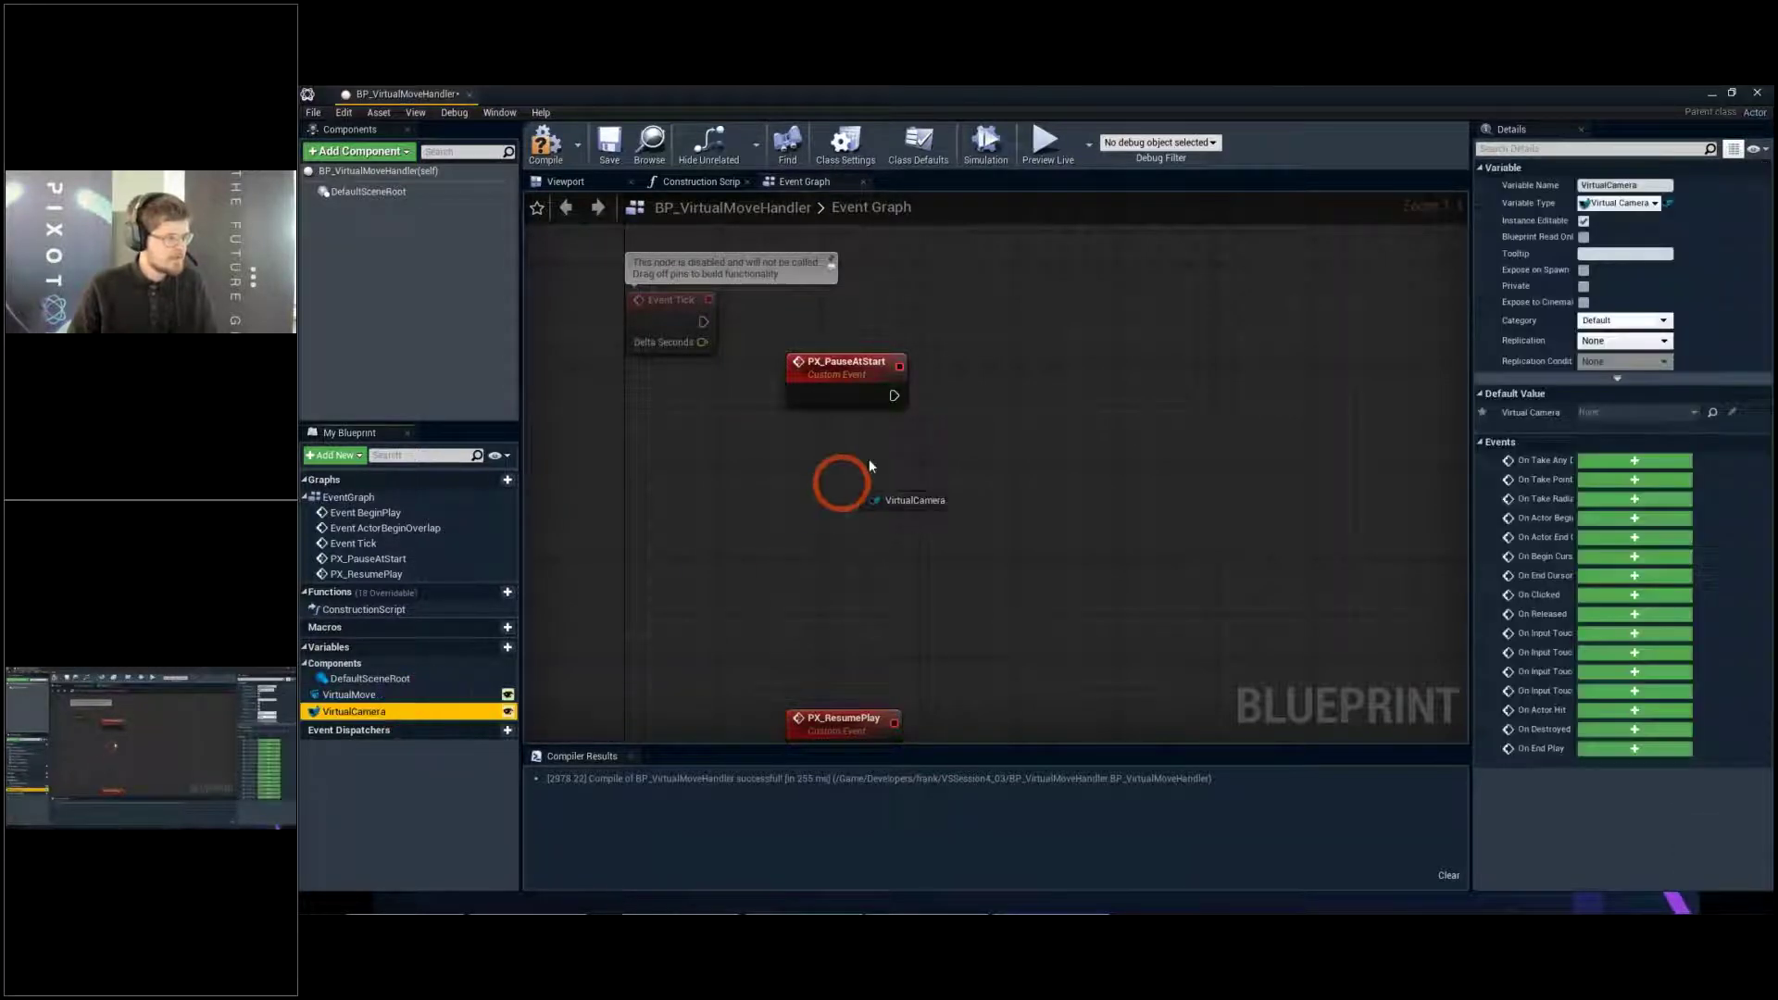
pyautogui.moveTo(863, 484); pyautogui.dragTo(865, 482)
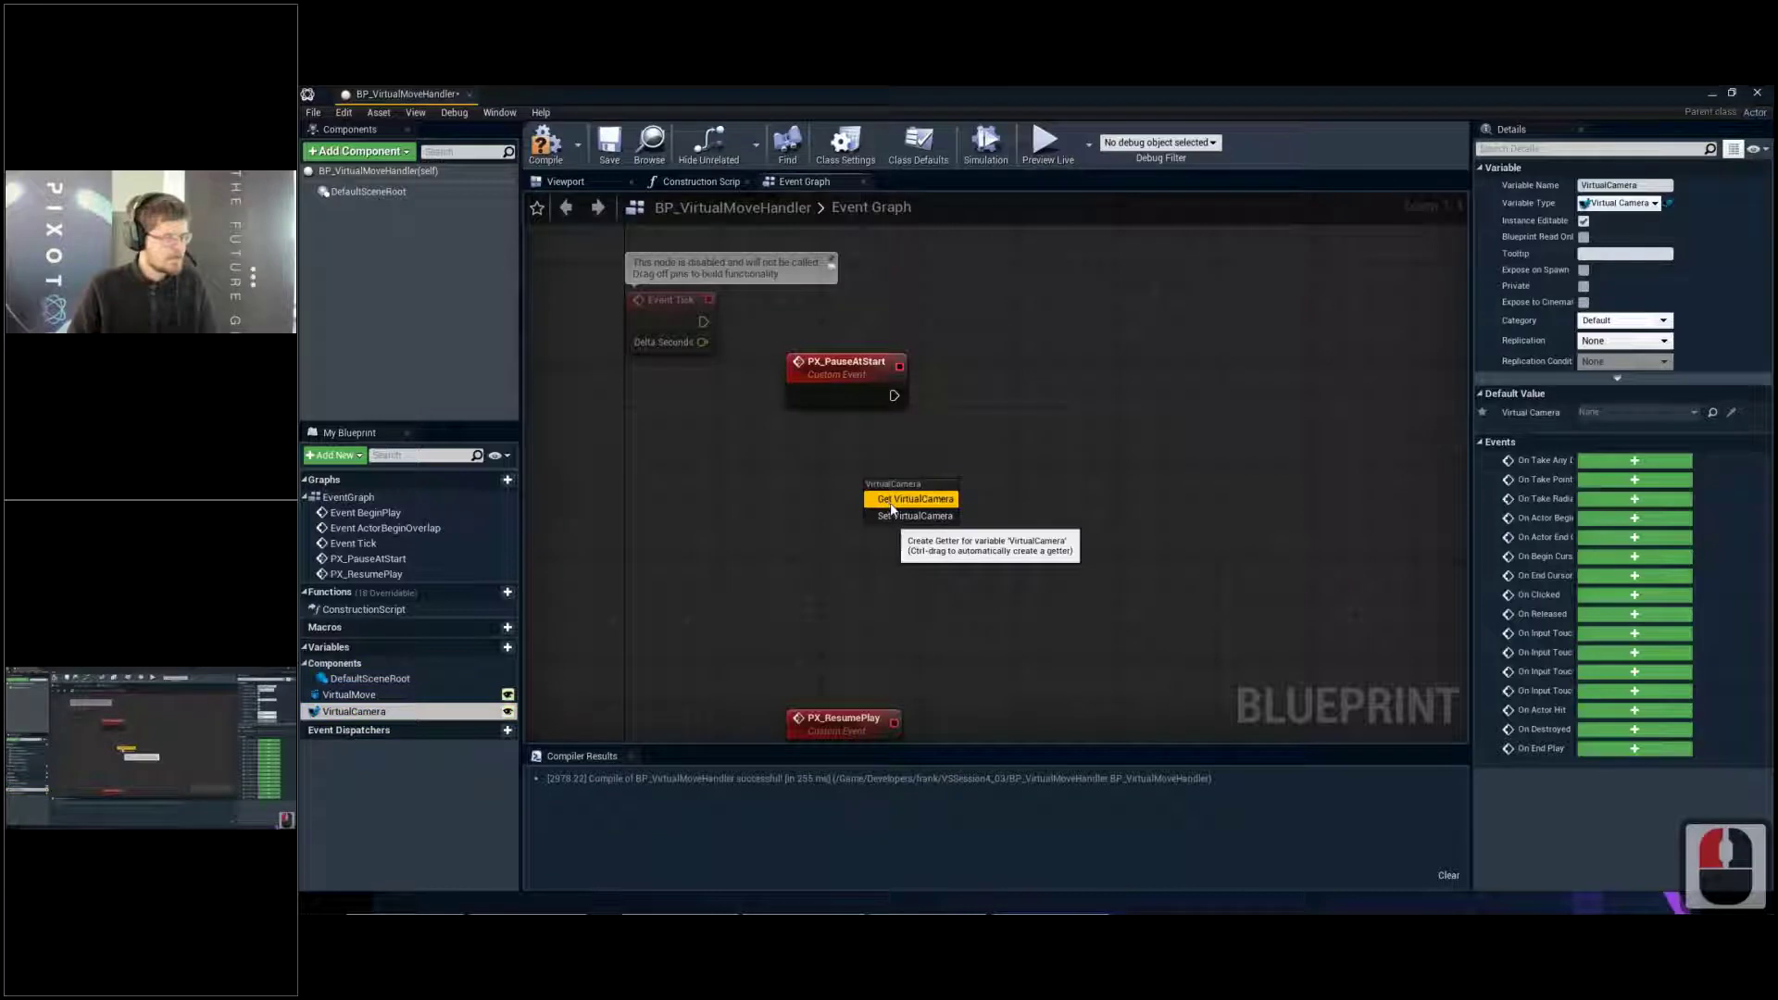
pyautogui.click(891, 501)
pyautogui.moveTo(891, 500); pyautogui.dragTo(829, 544)
pyautogui.doubleClick(842, 483)
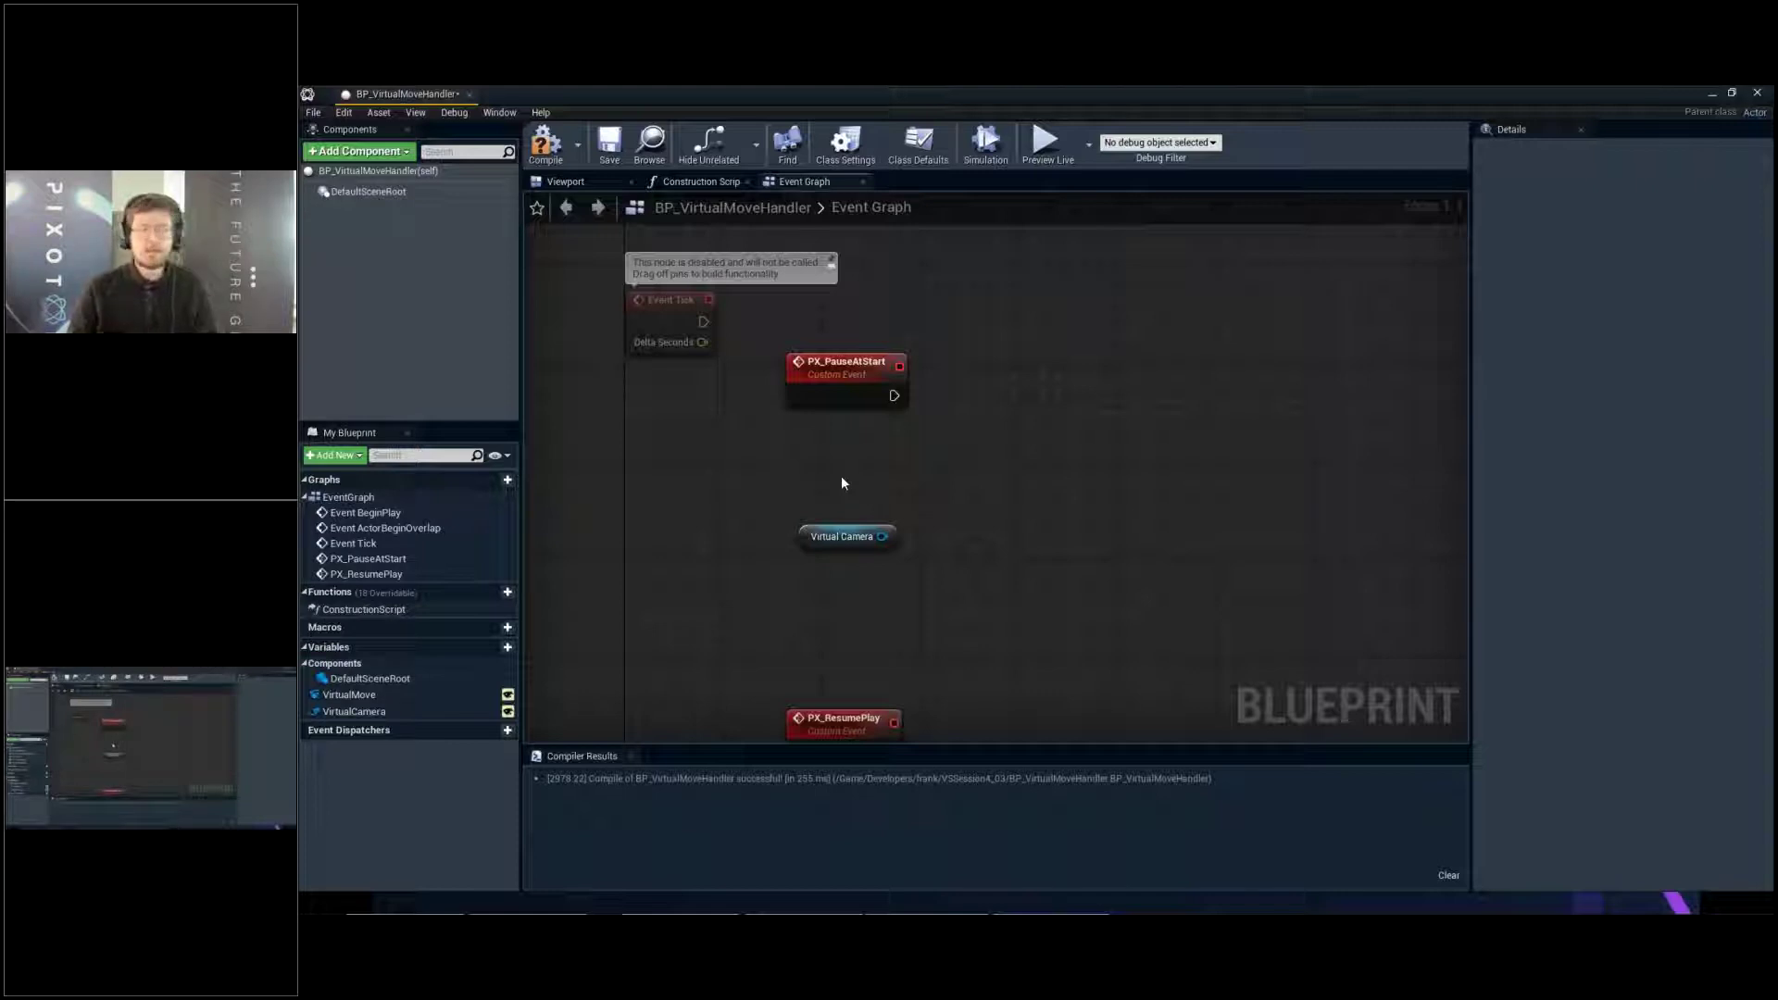
# Add a Get Pixotope Coordinator node and place it between PX_PauseAtStart and the Virtual Camera getter
pyautogui.rightClick(841, 479)
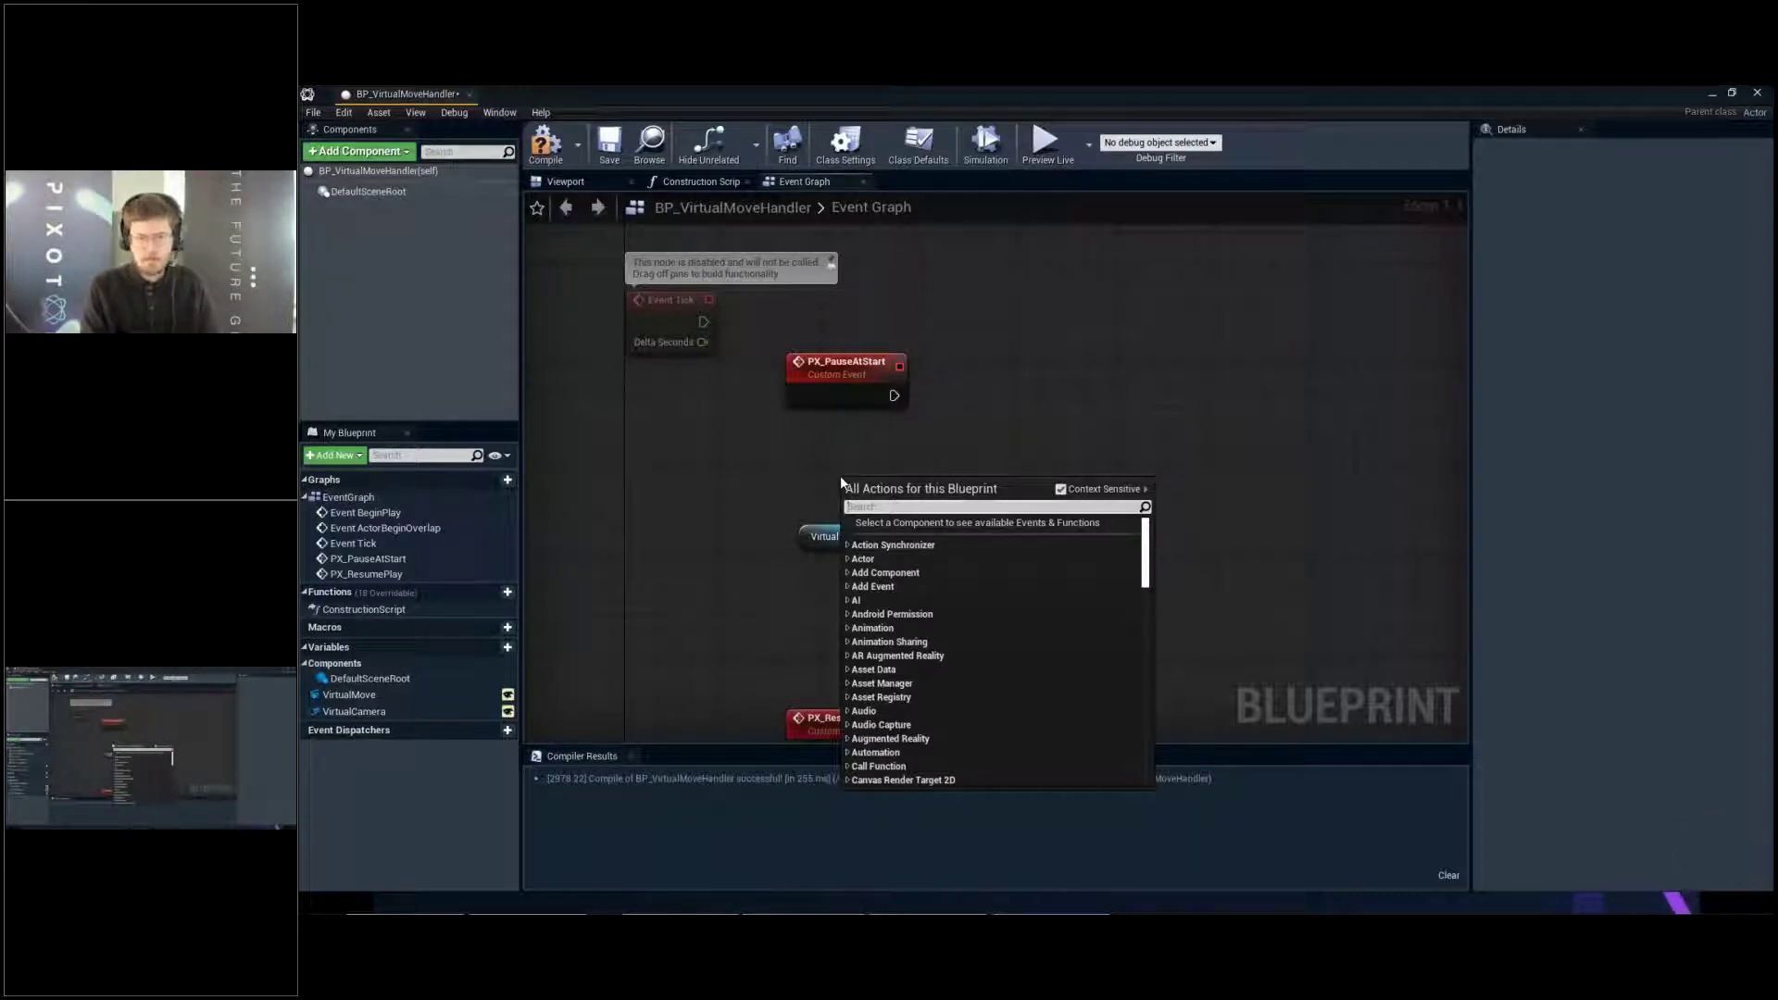
pyautogui.write('pixotope coor')
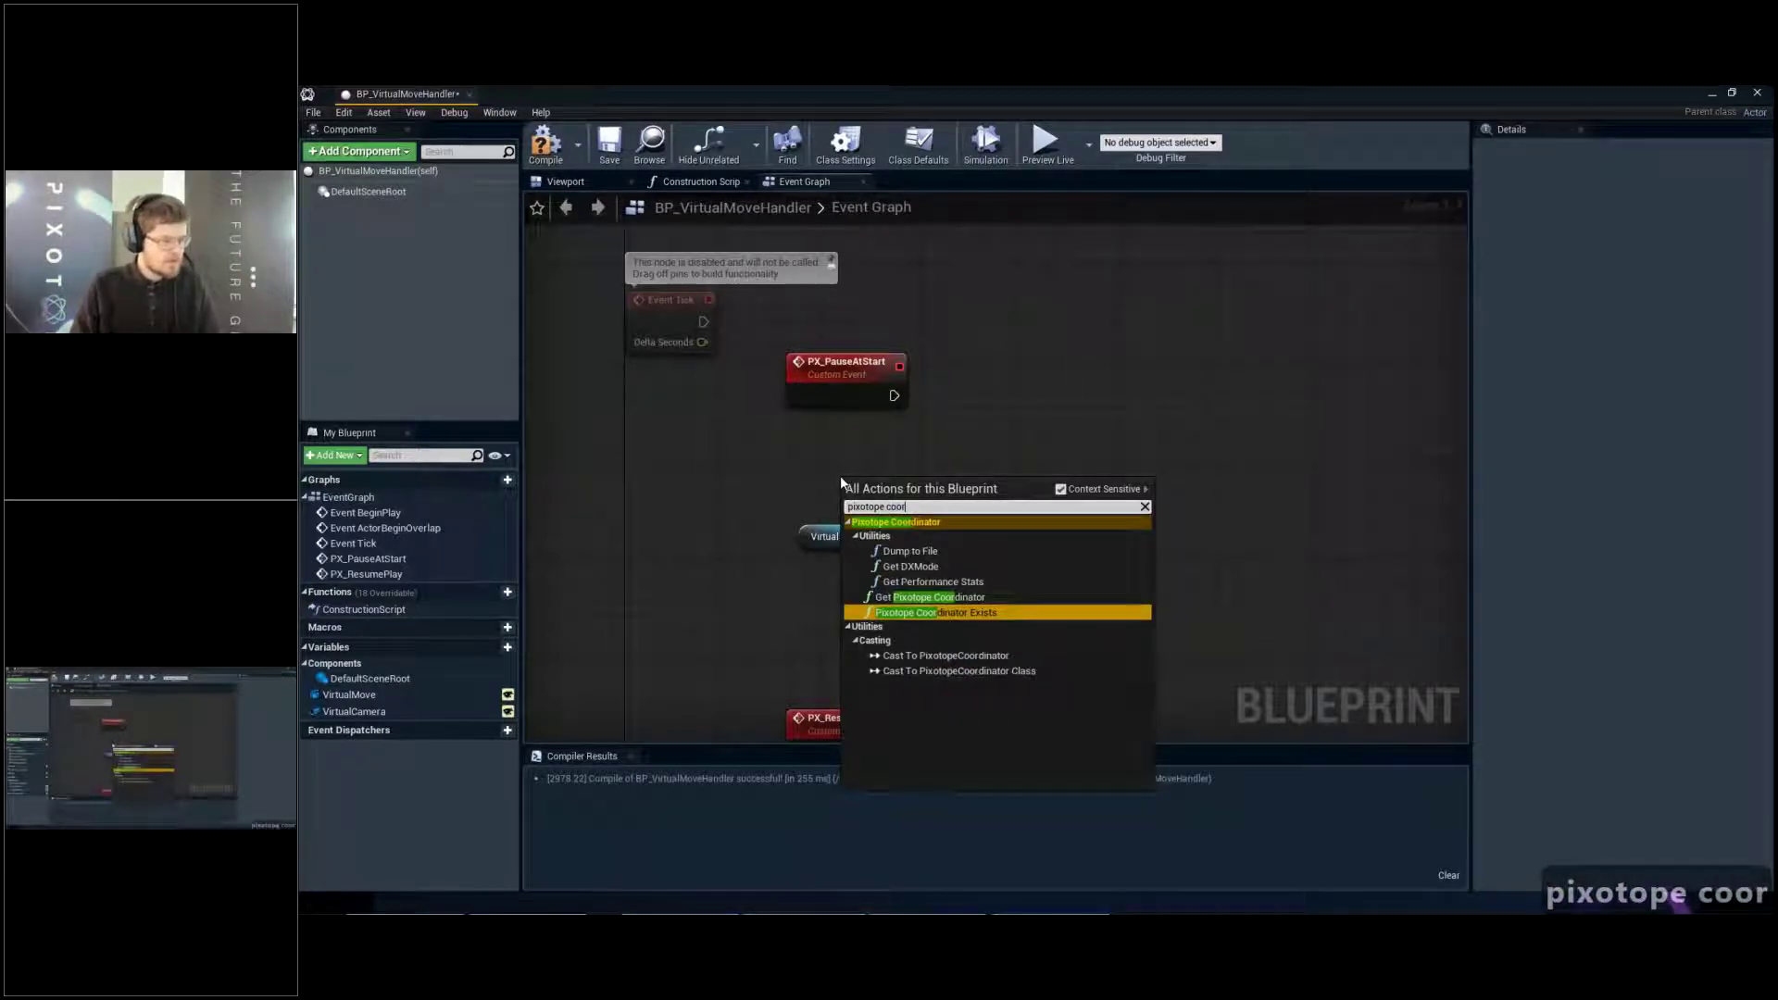
pyautogui.press('Up')
pyautogui.press('Return')
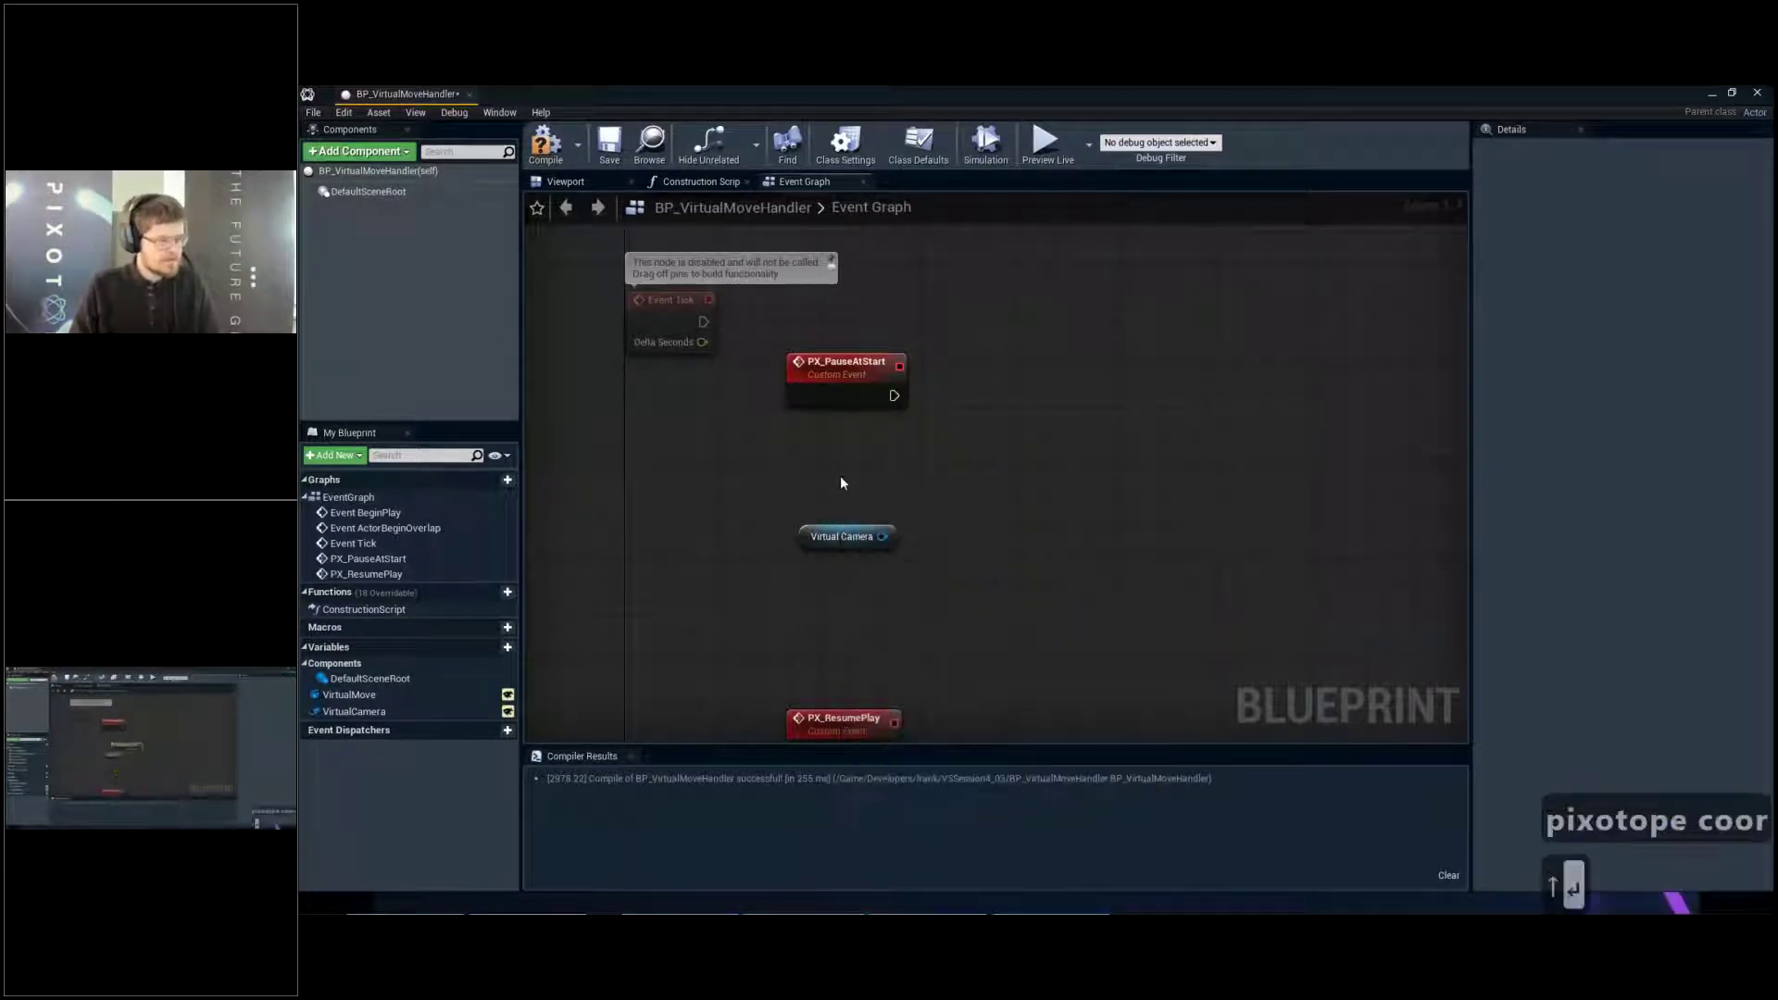
pyautogui.moveTo(820, 544); pyautogui.dragTo(820, 582)
pyautogui.moveTo(908, 491); pyautogui.dragTo(819, 491)
pyautogui.doubleClick(819, 491)
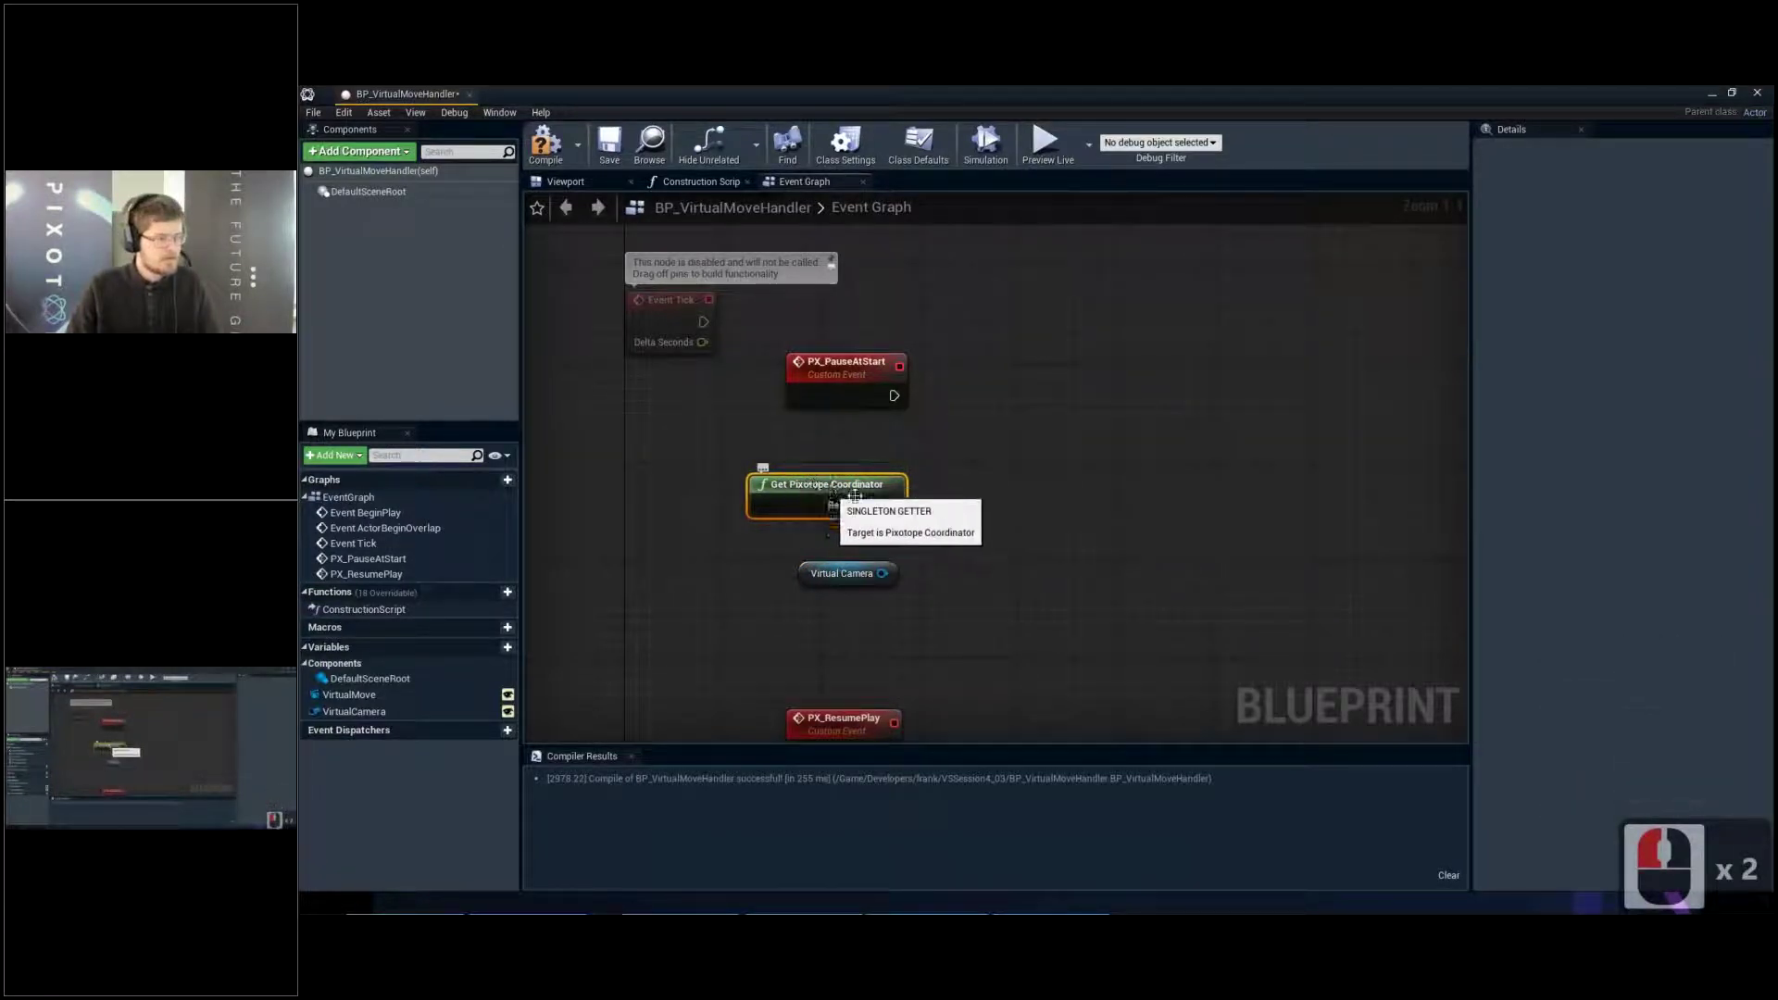
# Create a Switch to Camera node from the Pixotope Coordinator's return value and run it from the PX_PauseAtStart event
pyautogui.moveTo(891, 504); pyautogui.dragTo(1041, 465)
pyautogui.write('switch')
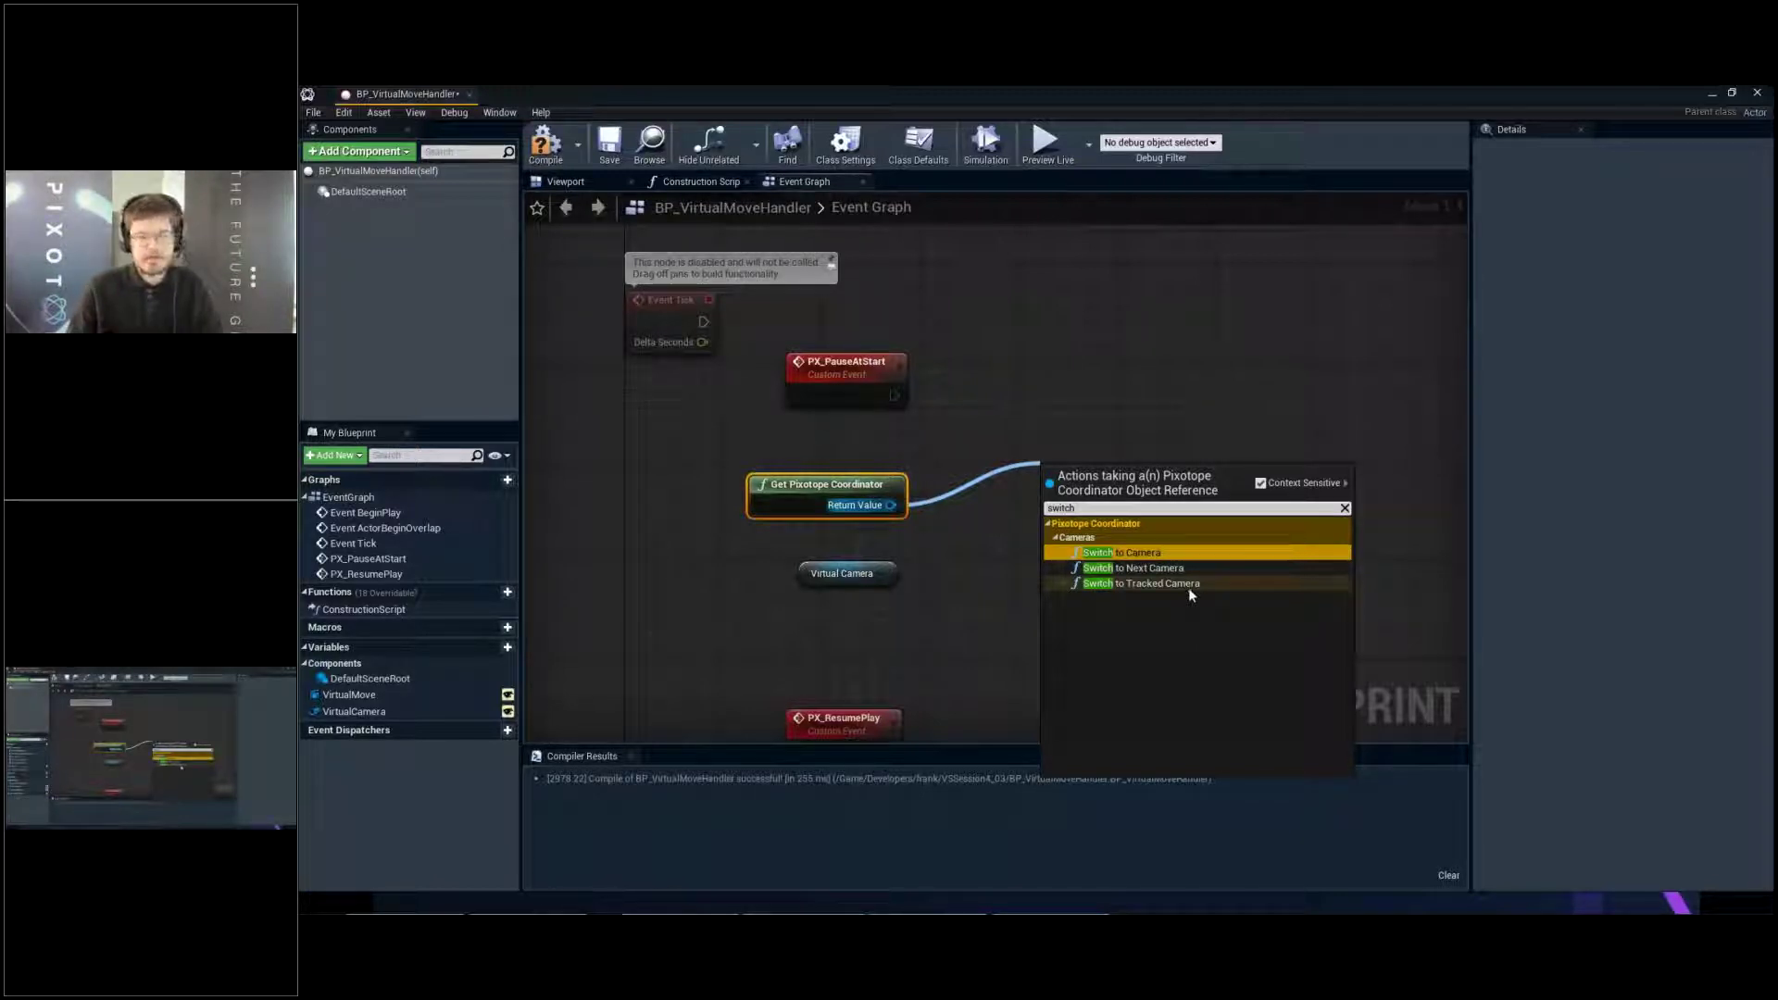
pyautogui.click(1141, 553)
pyautogui.moveTo(1140, 498); pyautogui.dragTo(1134, 385)
pyautogui.moveTo(893, 395); pyautogui.dragTo(1060, 396)
pyautogui.moveTo(821, 484); pyautogui.dragTo(843, 434)
# Move the Switch to Camera node closer to its event and disable its Copy Settings from Tracked option
pyautogui.rightClick(1235, 481)
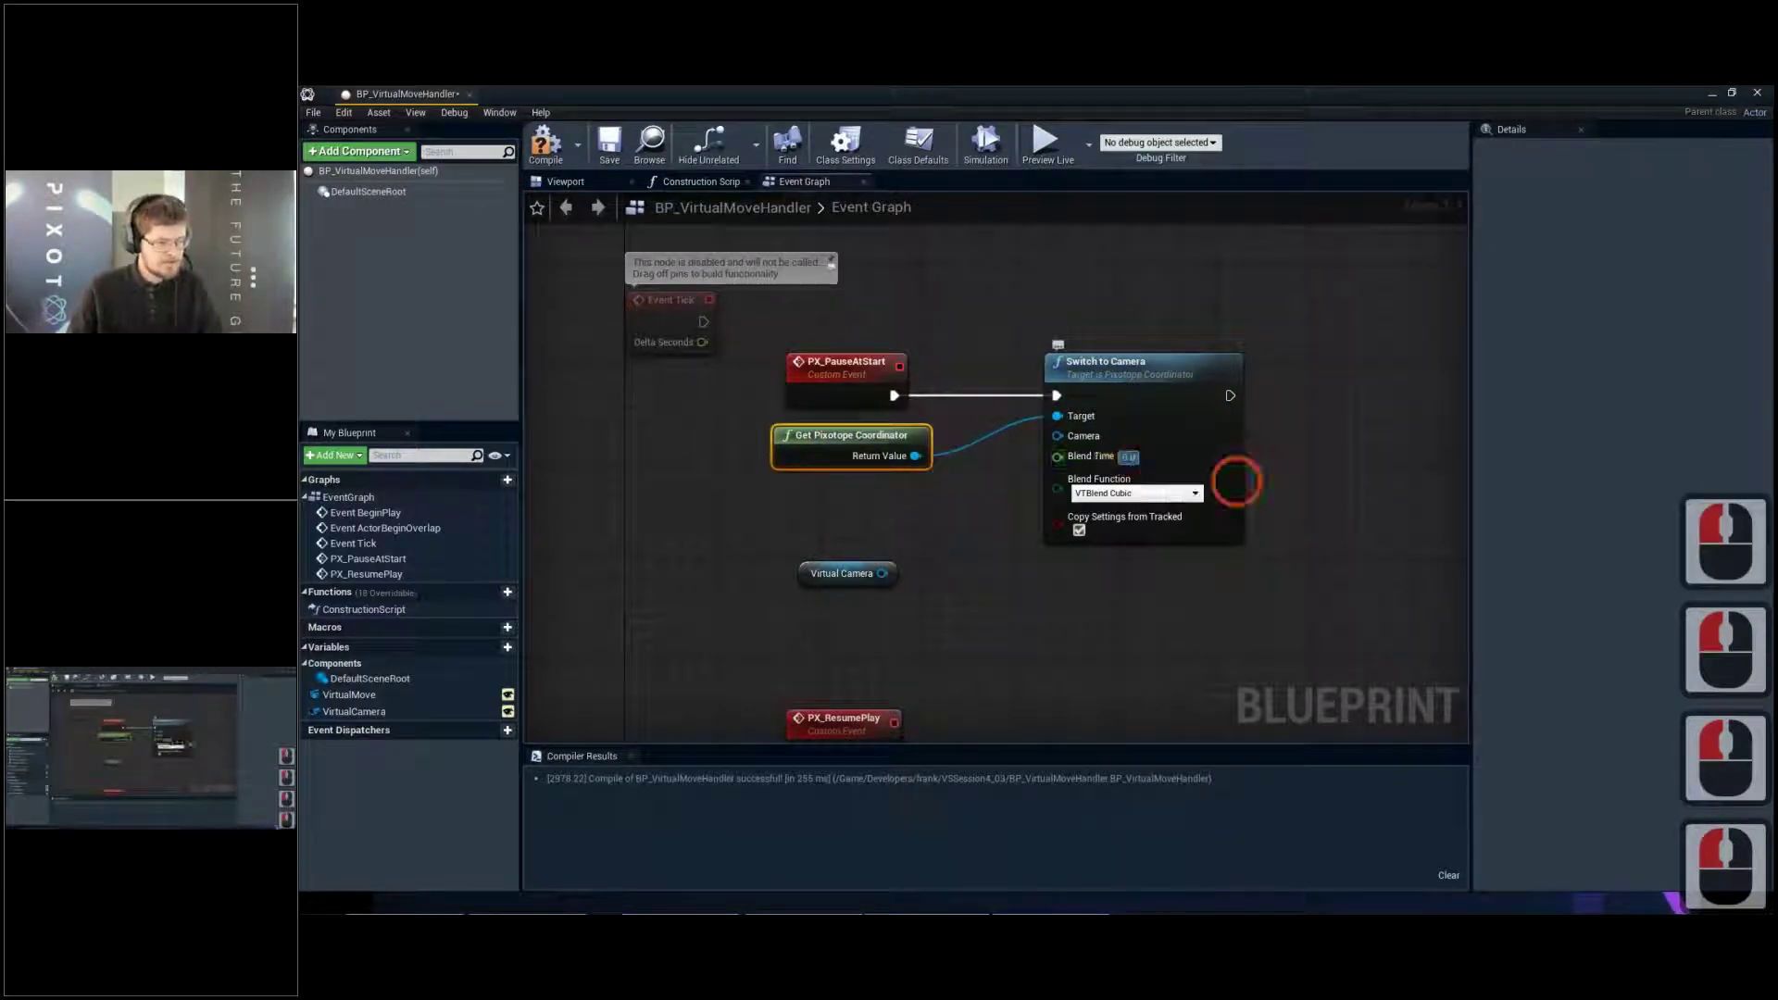
pyautogui.click(1049, 610)
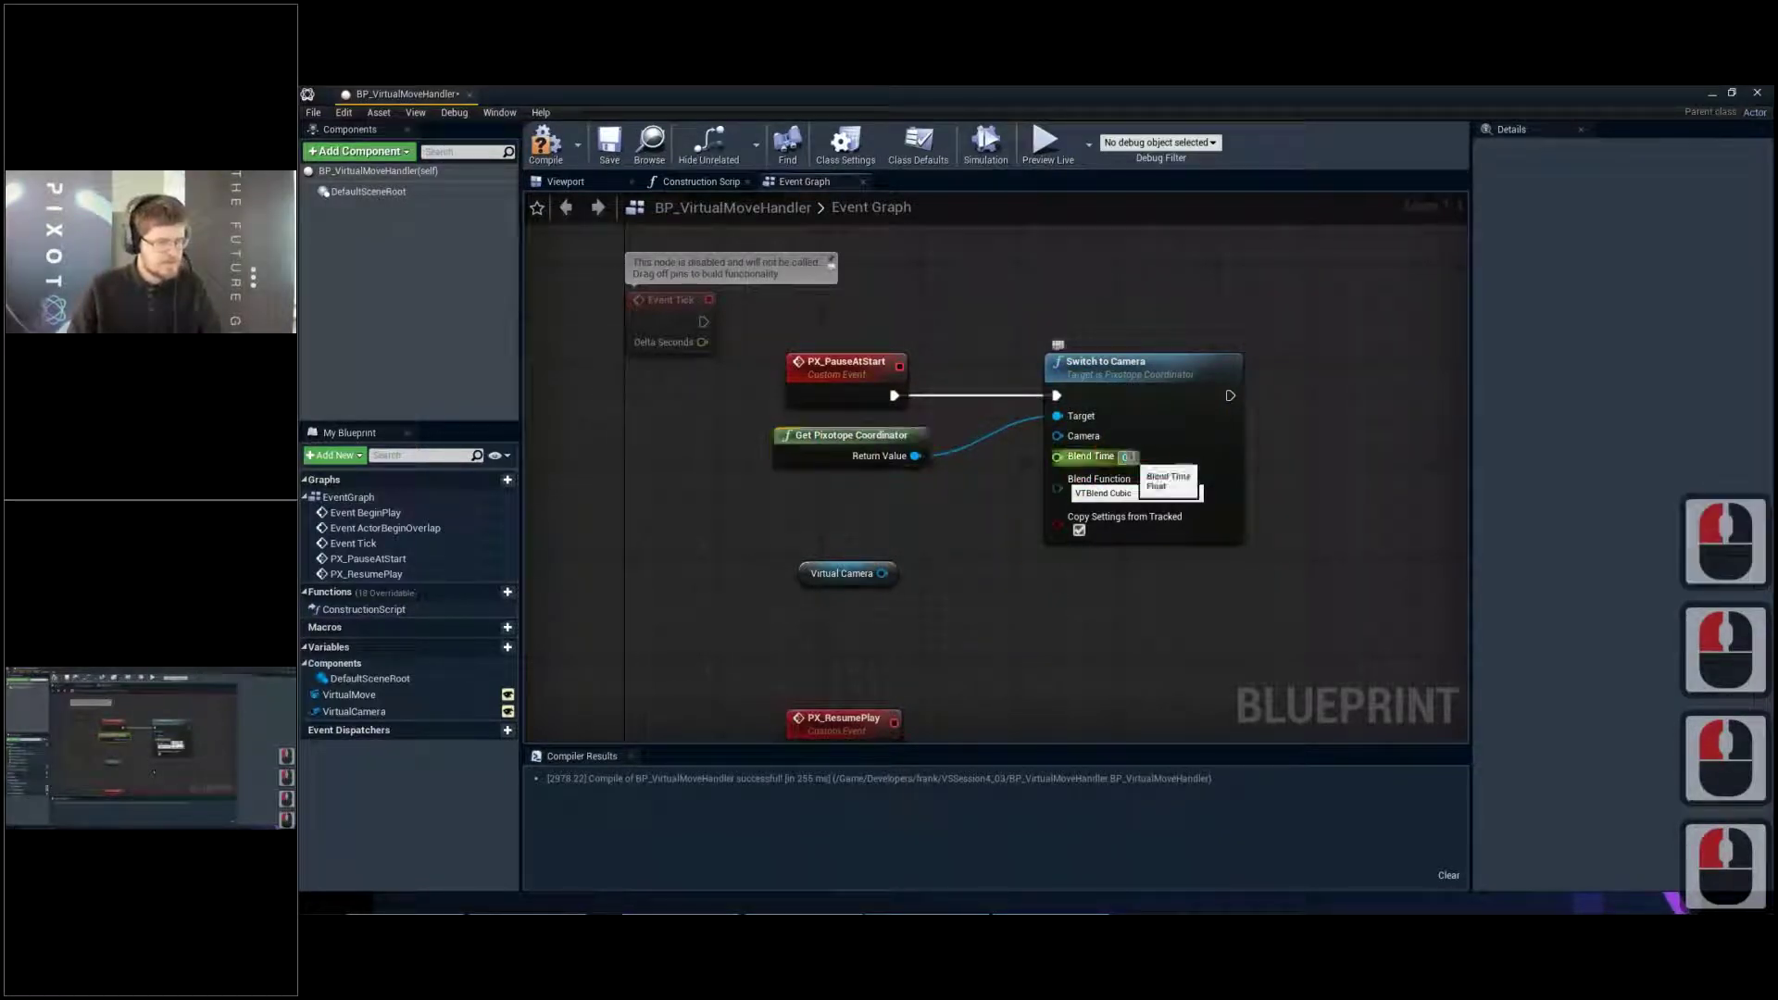
pyautogui.moveTo(1144, 364); pyautogui.dragTo(1094, 364)
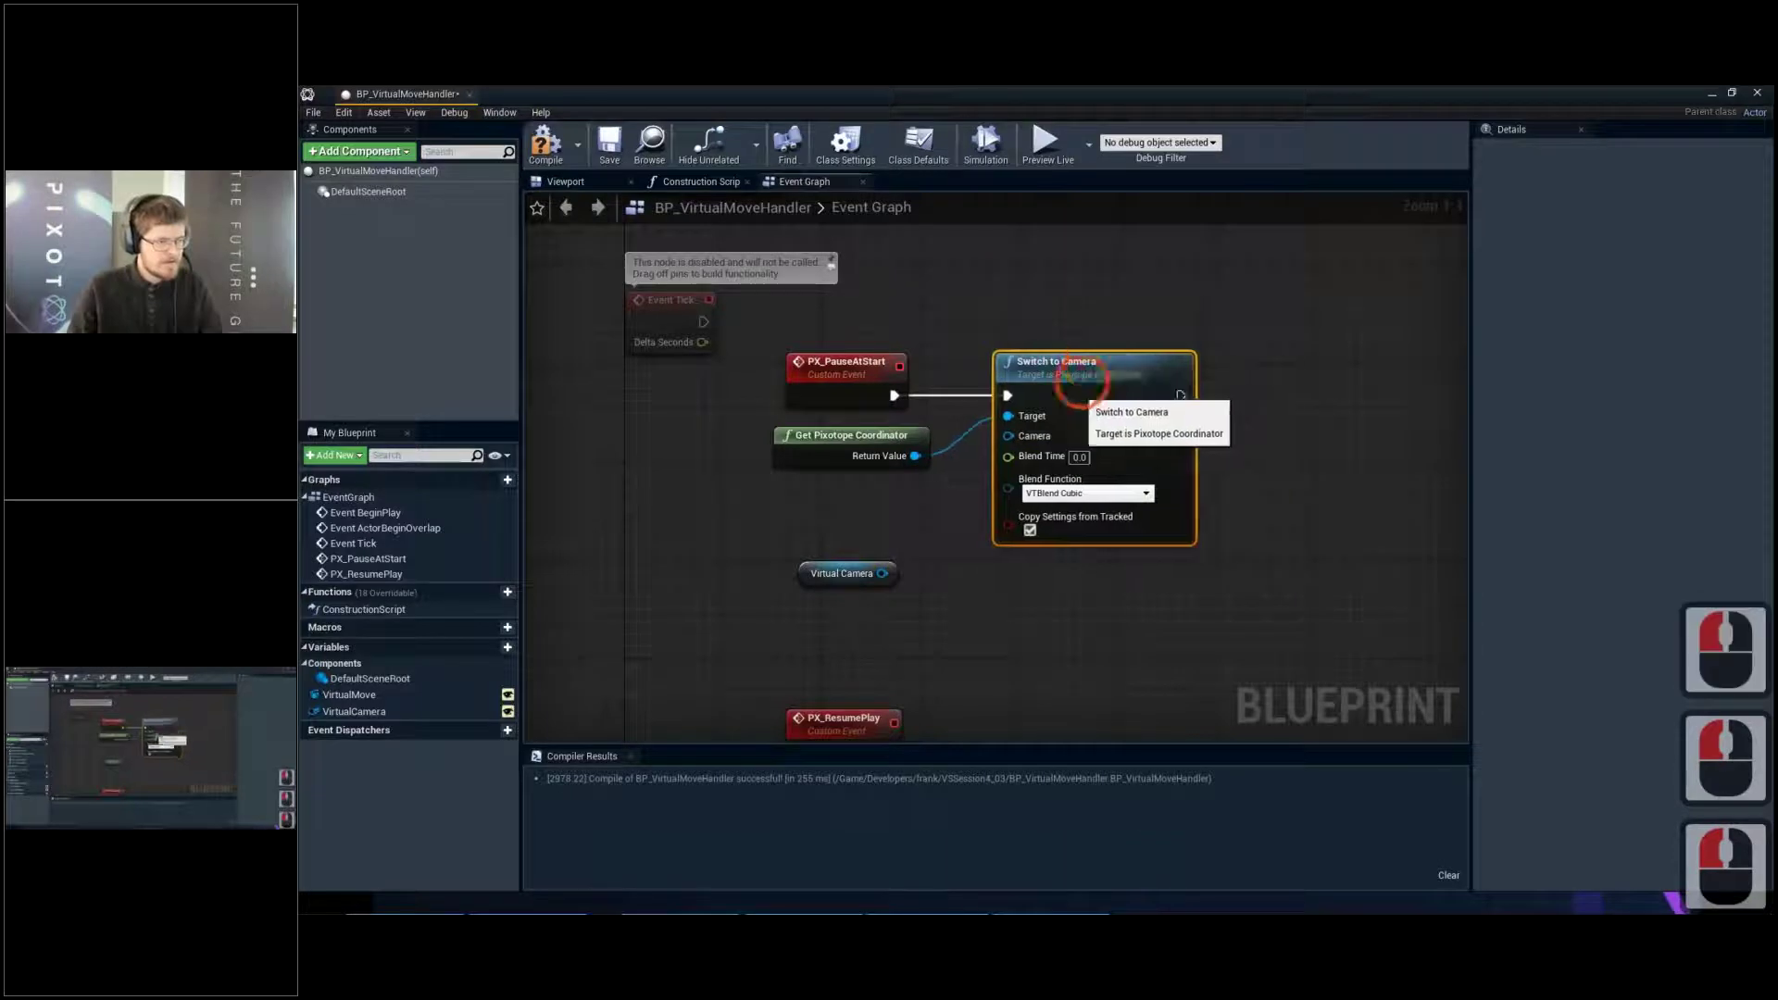
pyautogui.click(1031, 529)
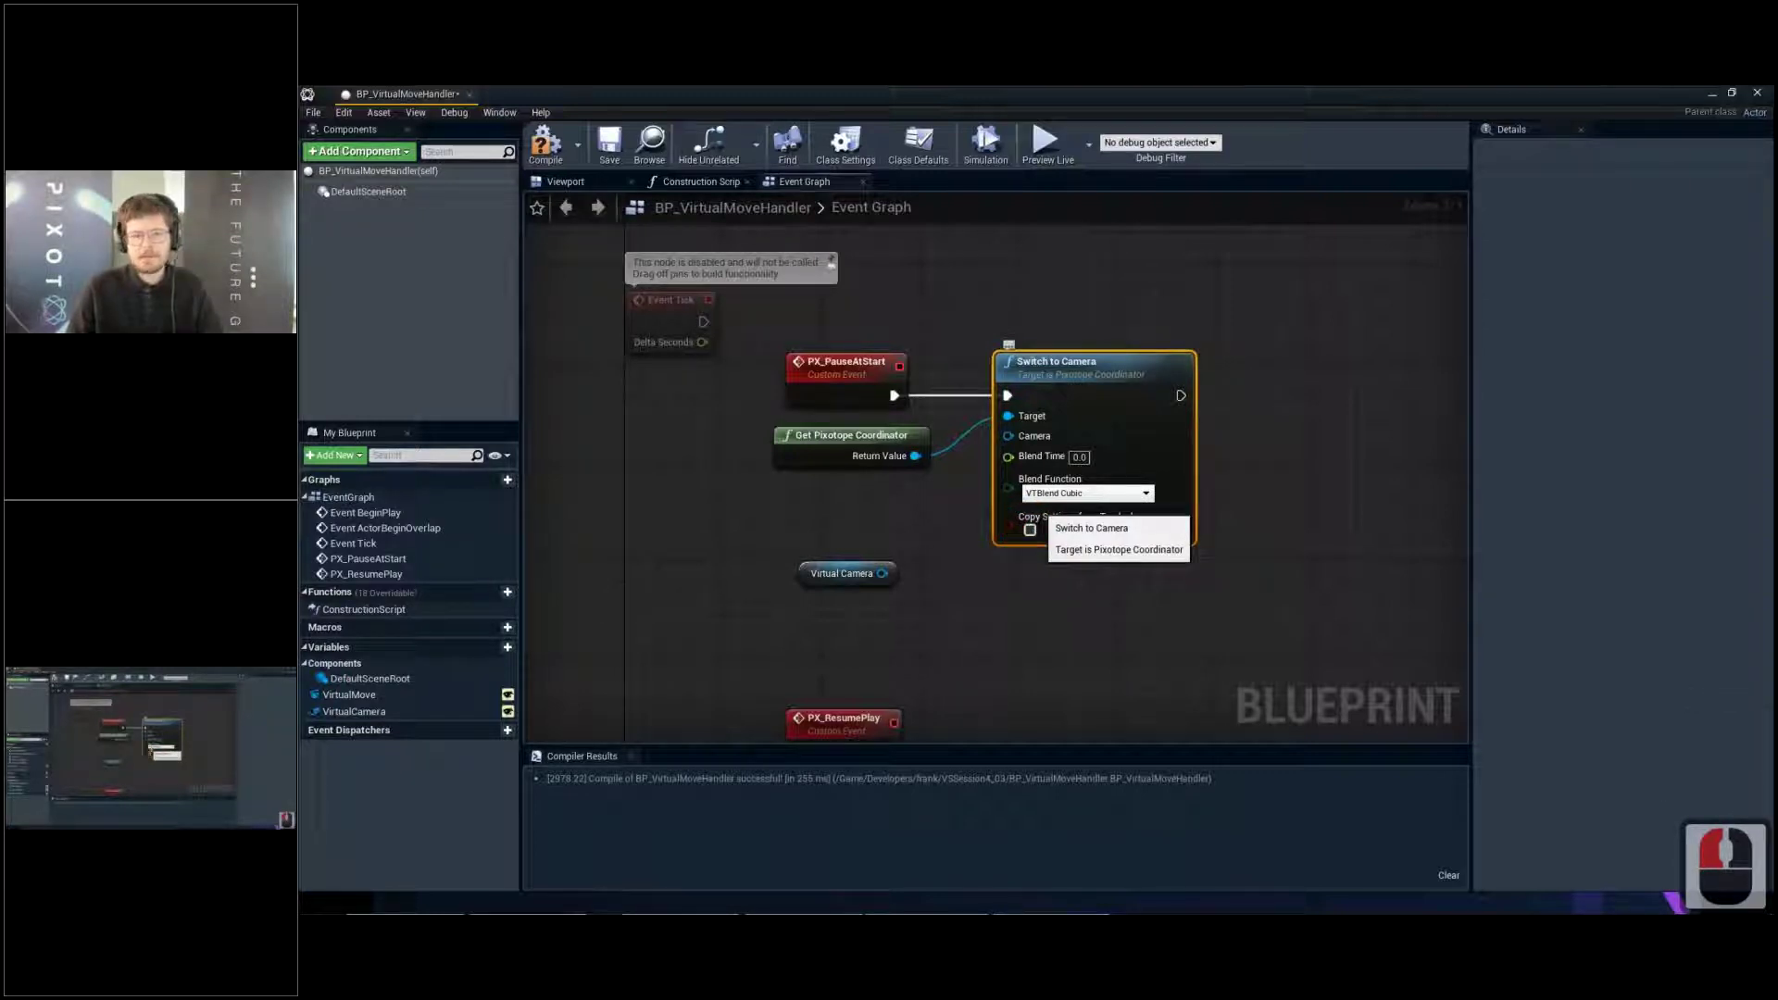
# Tidy the Get Pixotope Coordinator and Virtual Camera nodes beneath PX_PauseAtStart, leaving room before the Switch to Camera node
pyautogui.moveTo(843, 573); pyautogui.dragTo(744, 524)
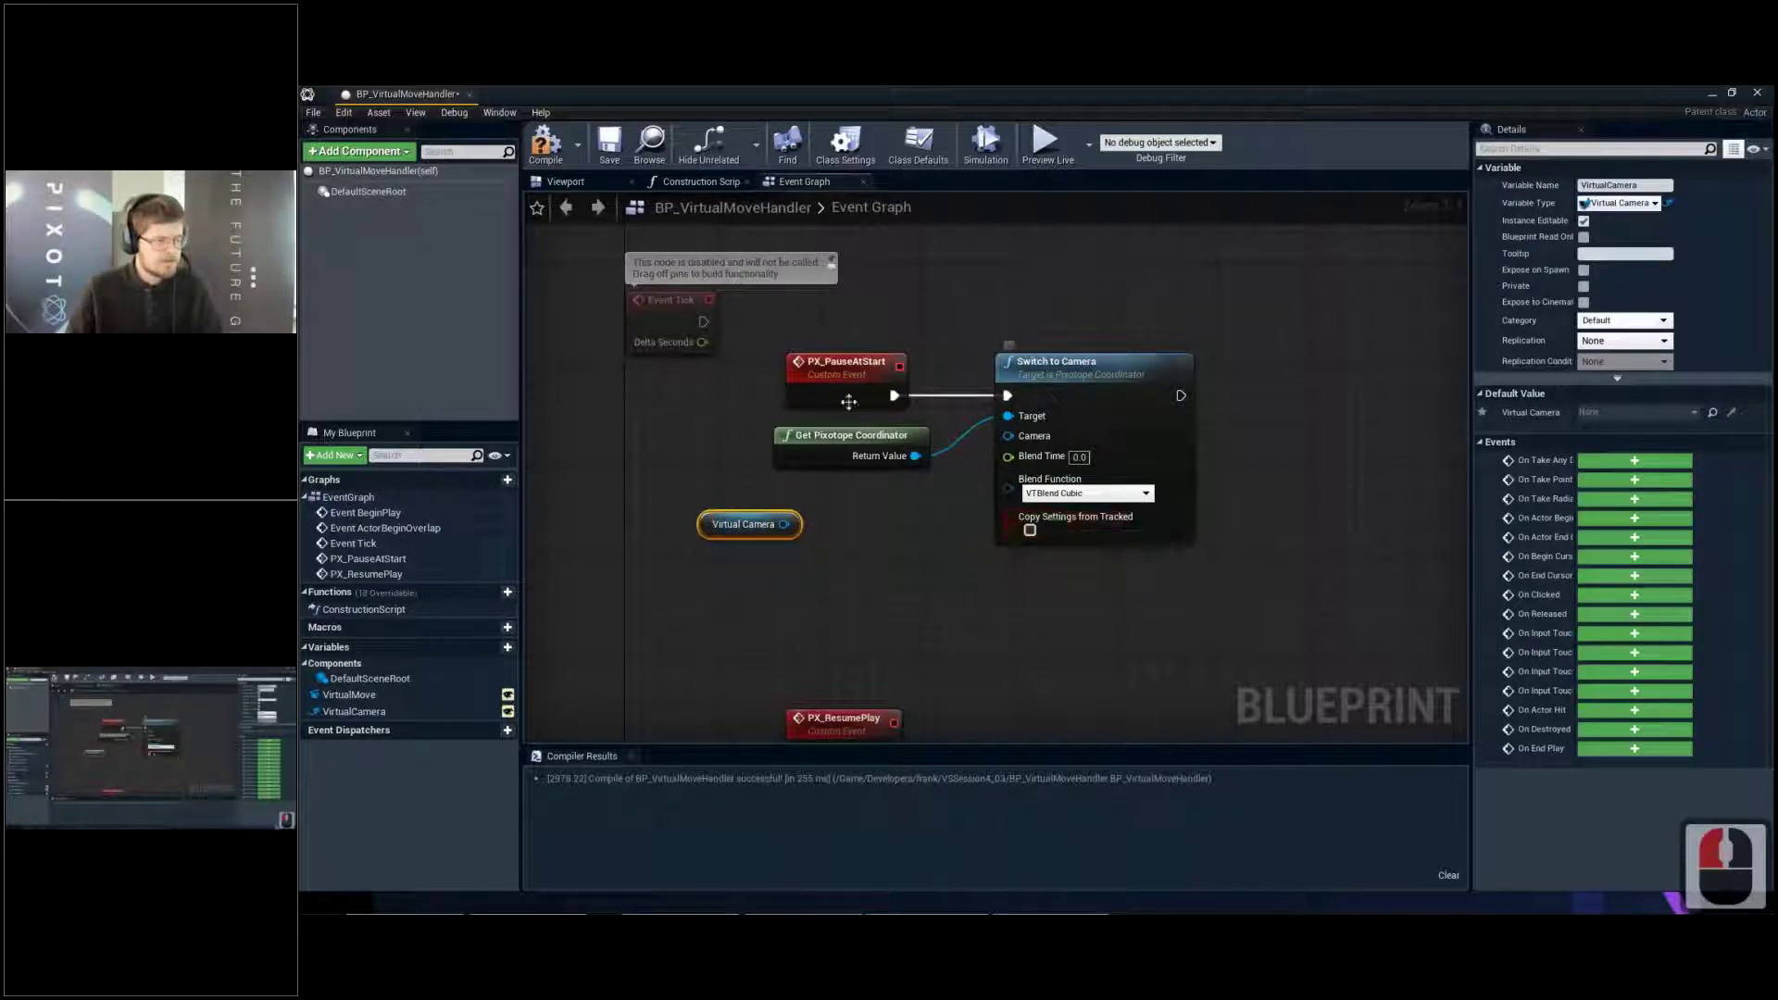
pyautogui.moveTo(829, 441); pyautogui.dragTo(804, 428)
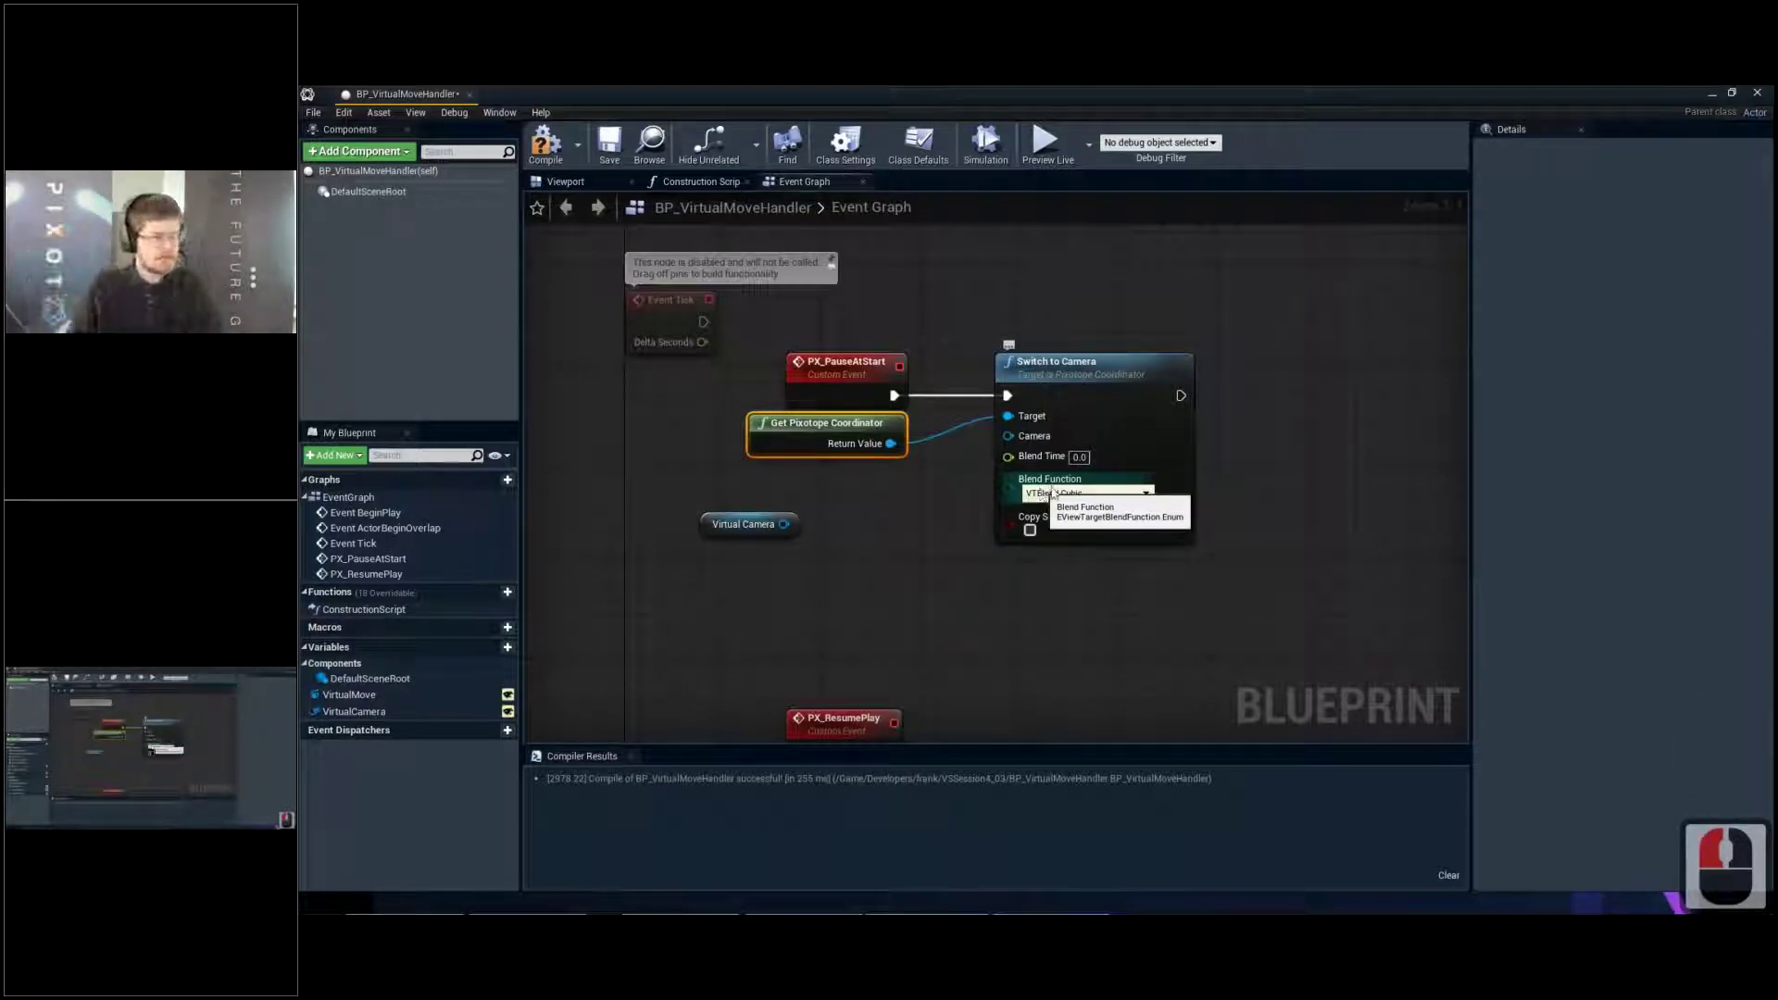
pyautogui.moveTo(704, 531); pyautogui.dragTo(679, 542)
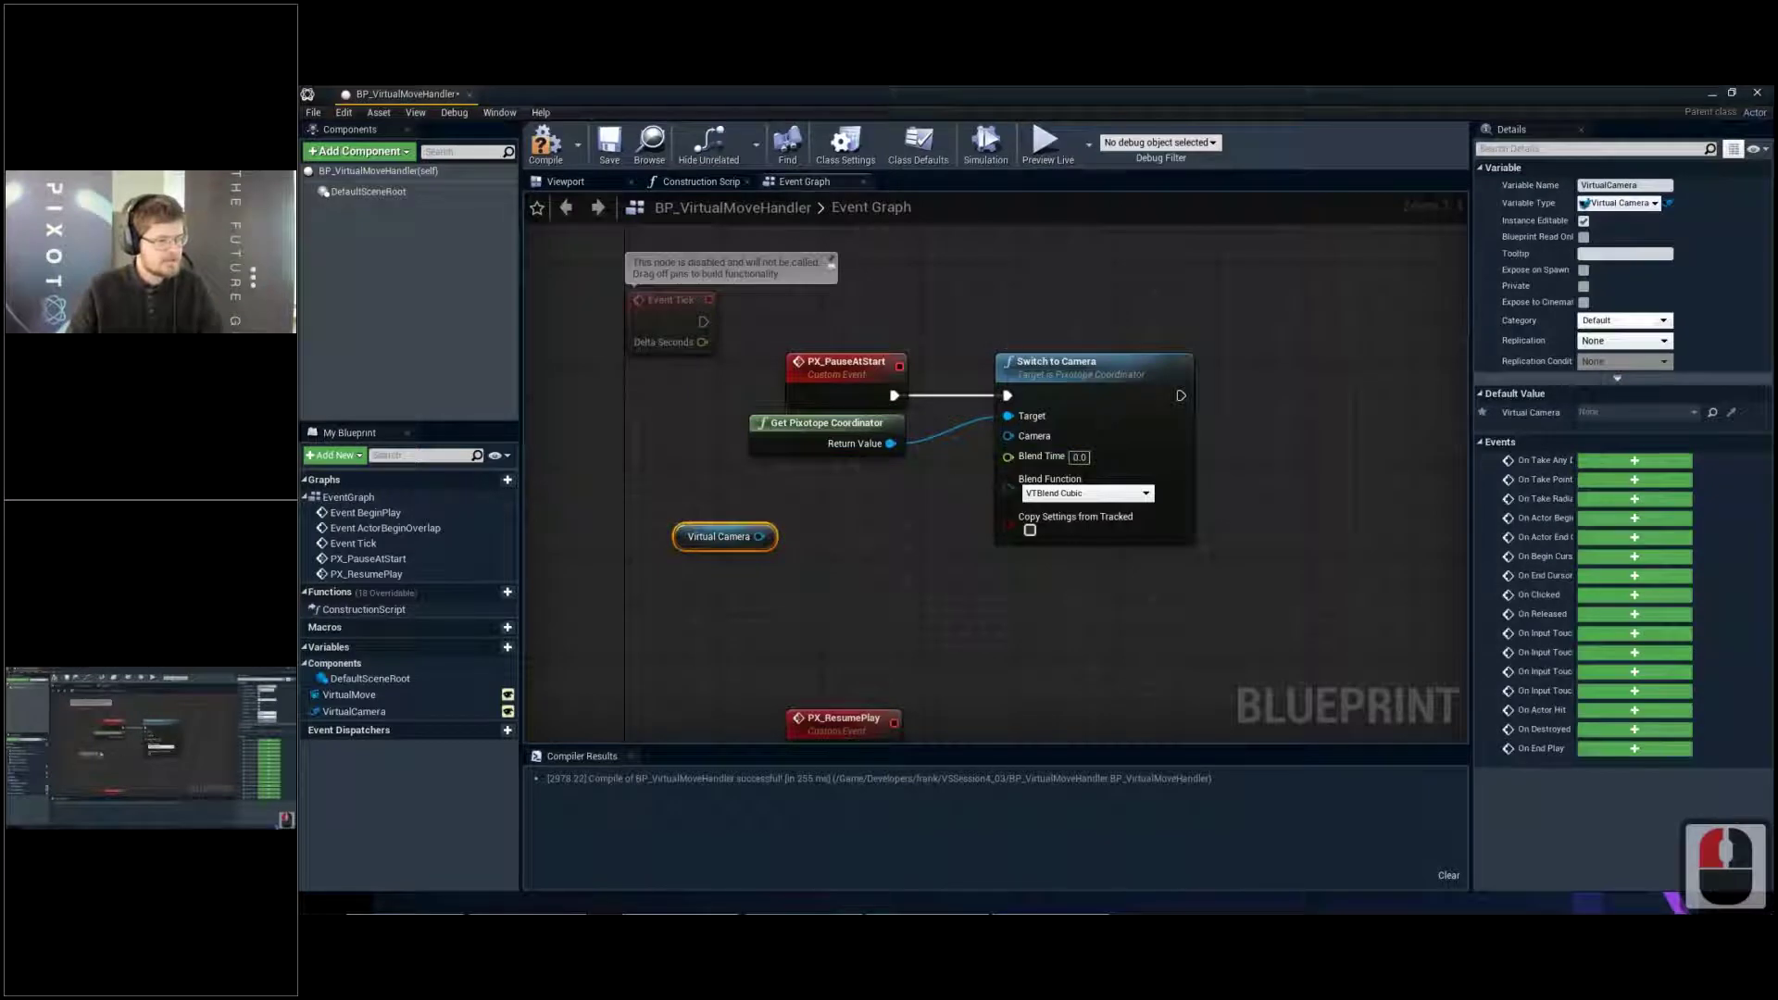
# Try to connect the Virtual Camera getter to the Camera input of the Switch to Camera node
pyautogui.moveTo(759, 536); pyautogui.dragTo(1010, 435)
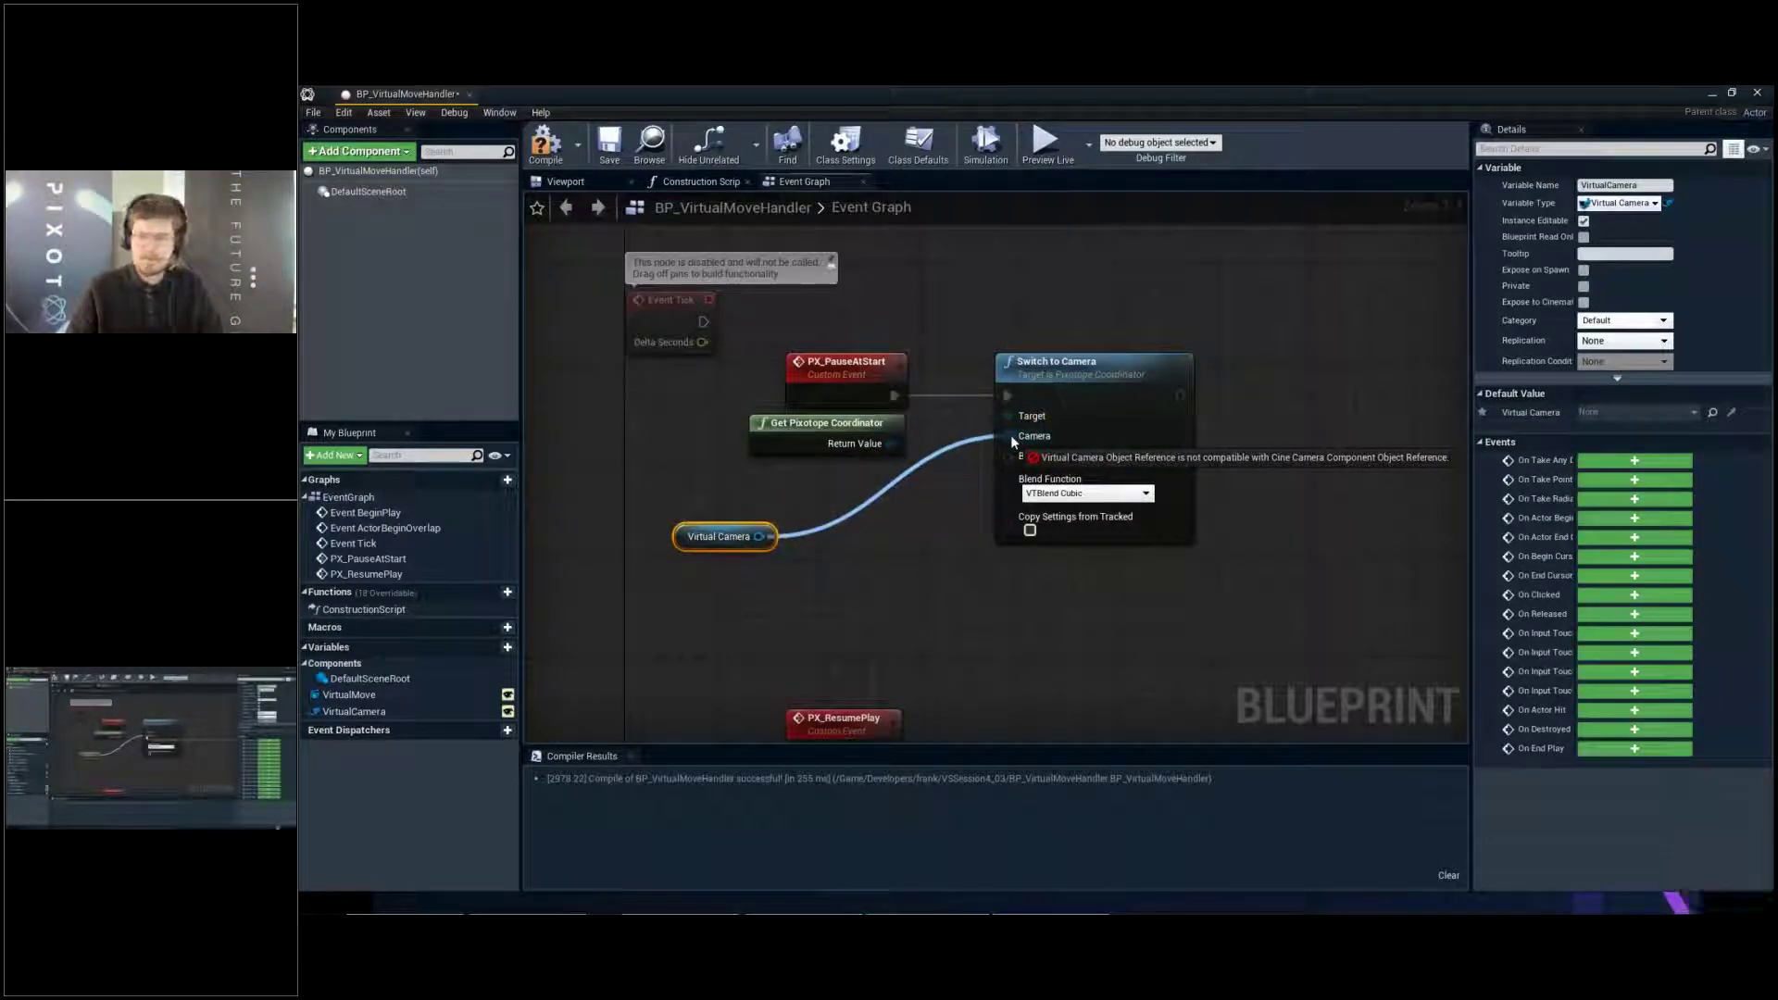
pyautogui.moveTo(1010, 435); pyautogui.dragTo(903, 526)
pyautogui.click(829, 519)
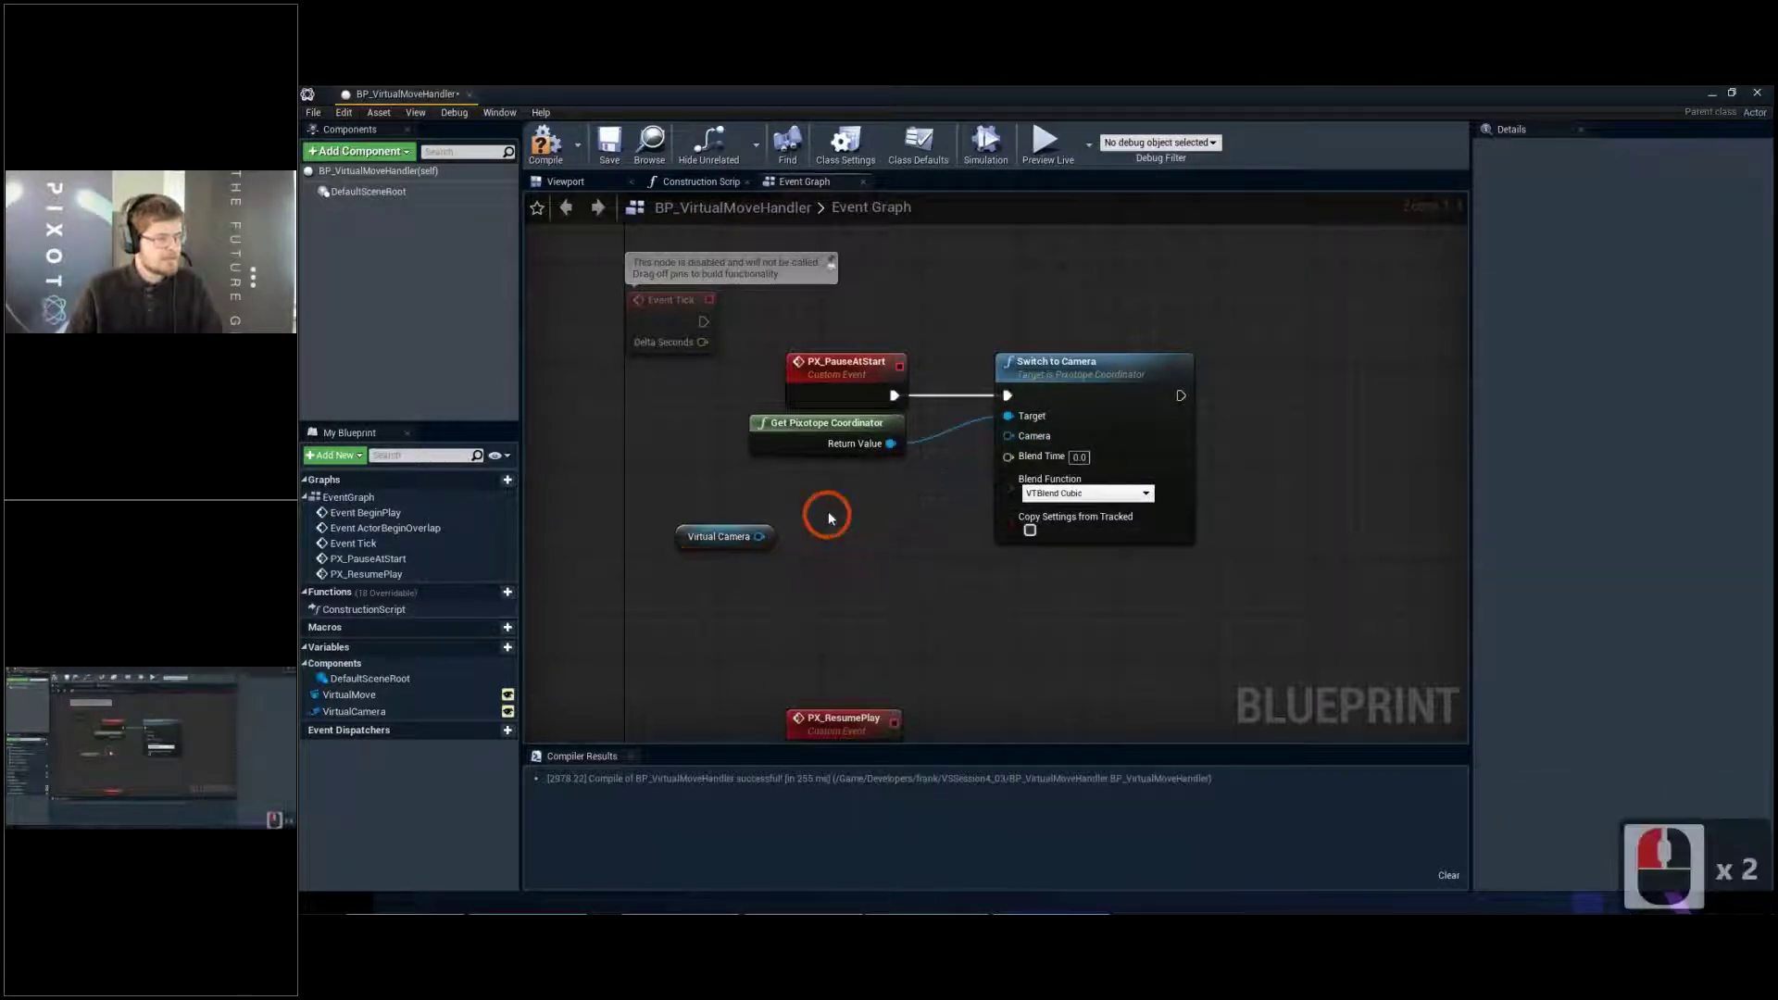
pyautogui.moveTo(743, 548); pyautogui.dragTo(731, 536)
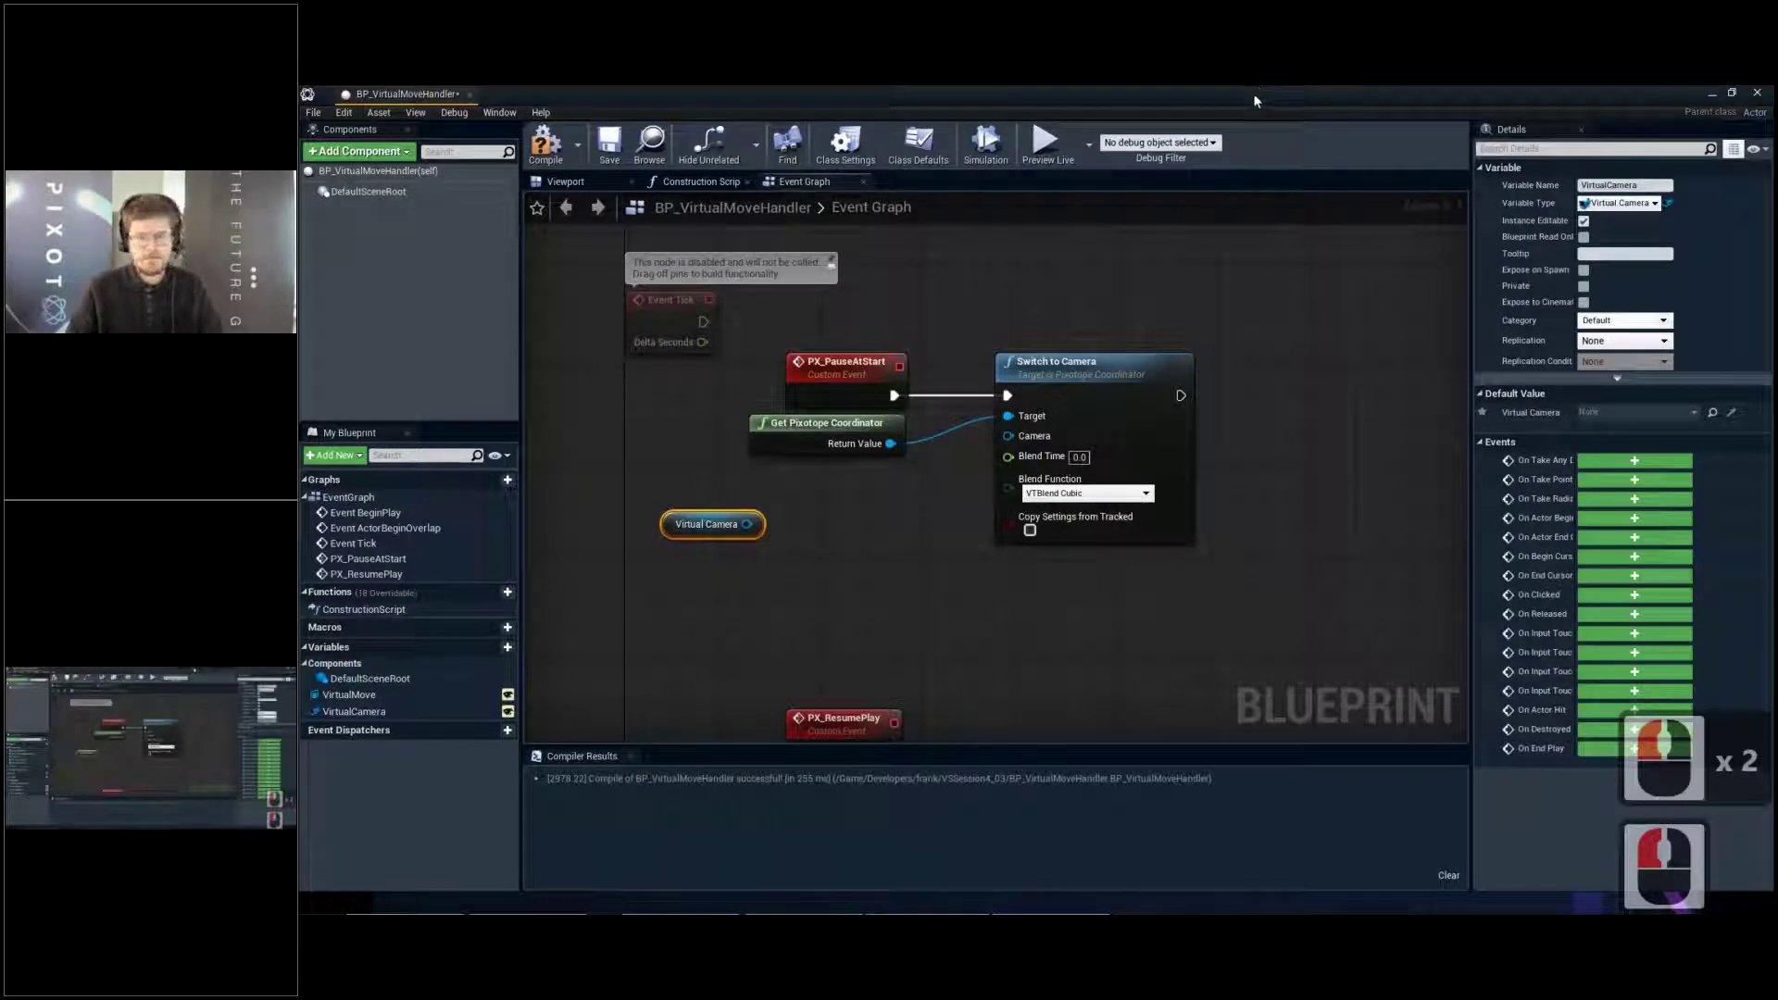
# Move the blueprint editor window aside to uncover the level editor, and enlarge the World Outliner's list area
pyautogui.moveTo(1255, 100); pyautogui.dragTo(1039, 703)
pyautogui.scroll(2, 1125, 417)
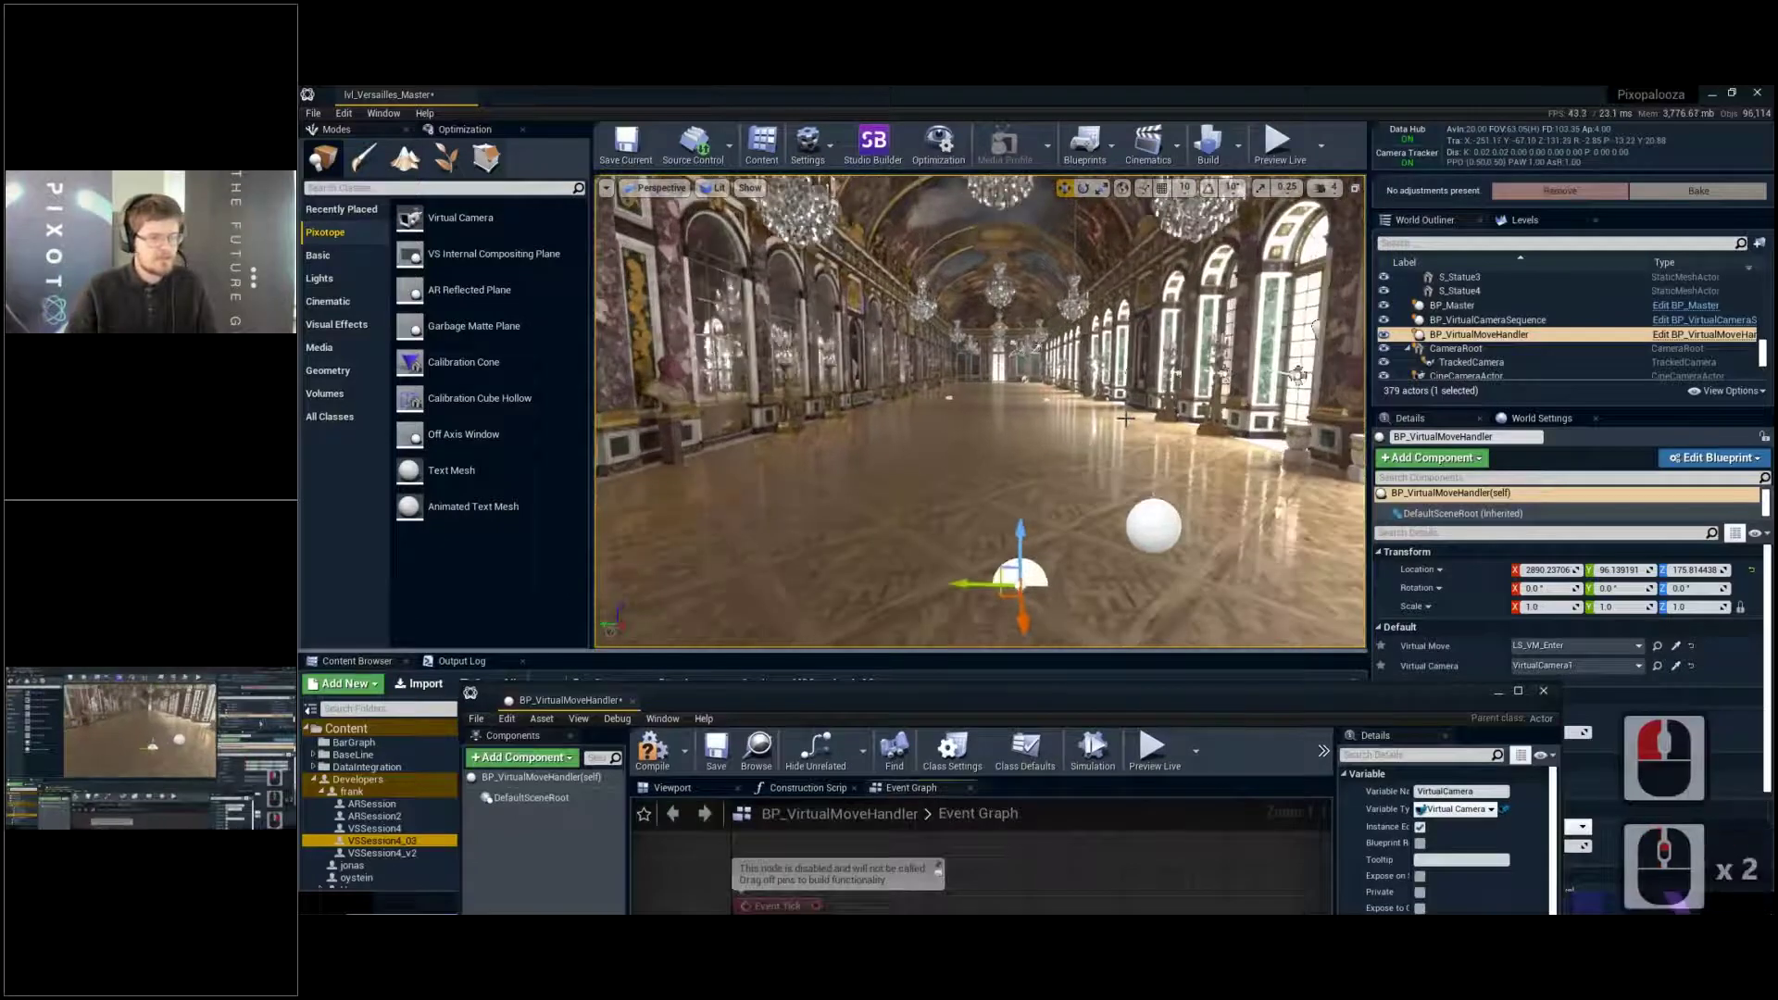
pyautogui.moveTo(1125, 418); pyautogui.dragTo(1098, 498, button='right')
pyautogui.click(1633, 409)
pyautogui.moveTo(1634, 411); pyautogui.dragTo(1616, 538)
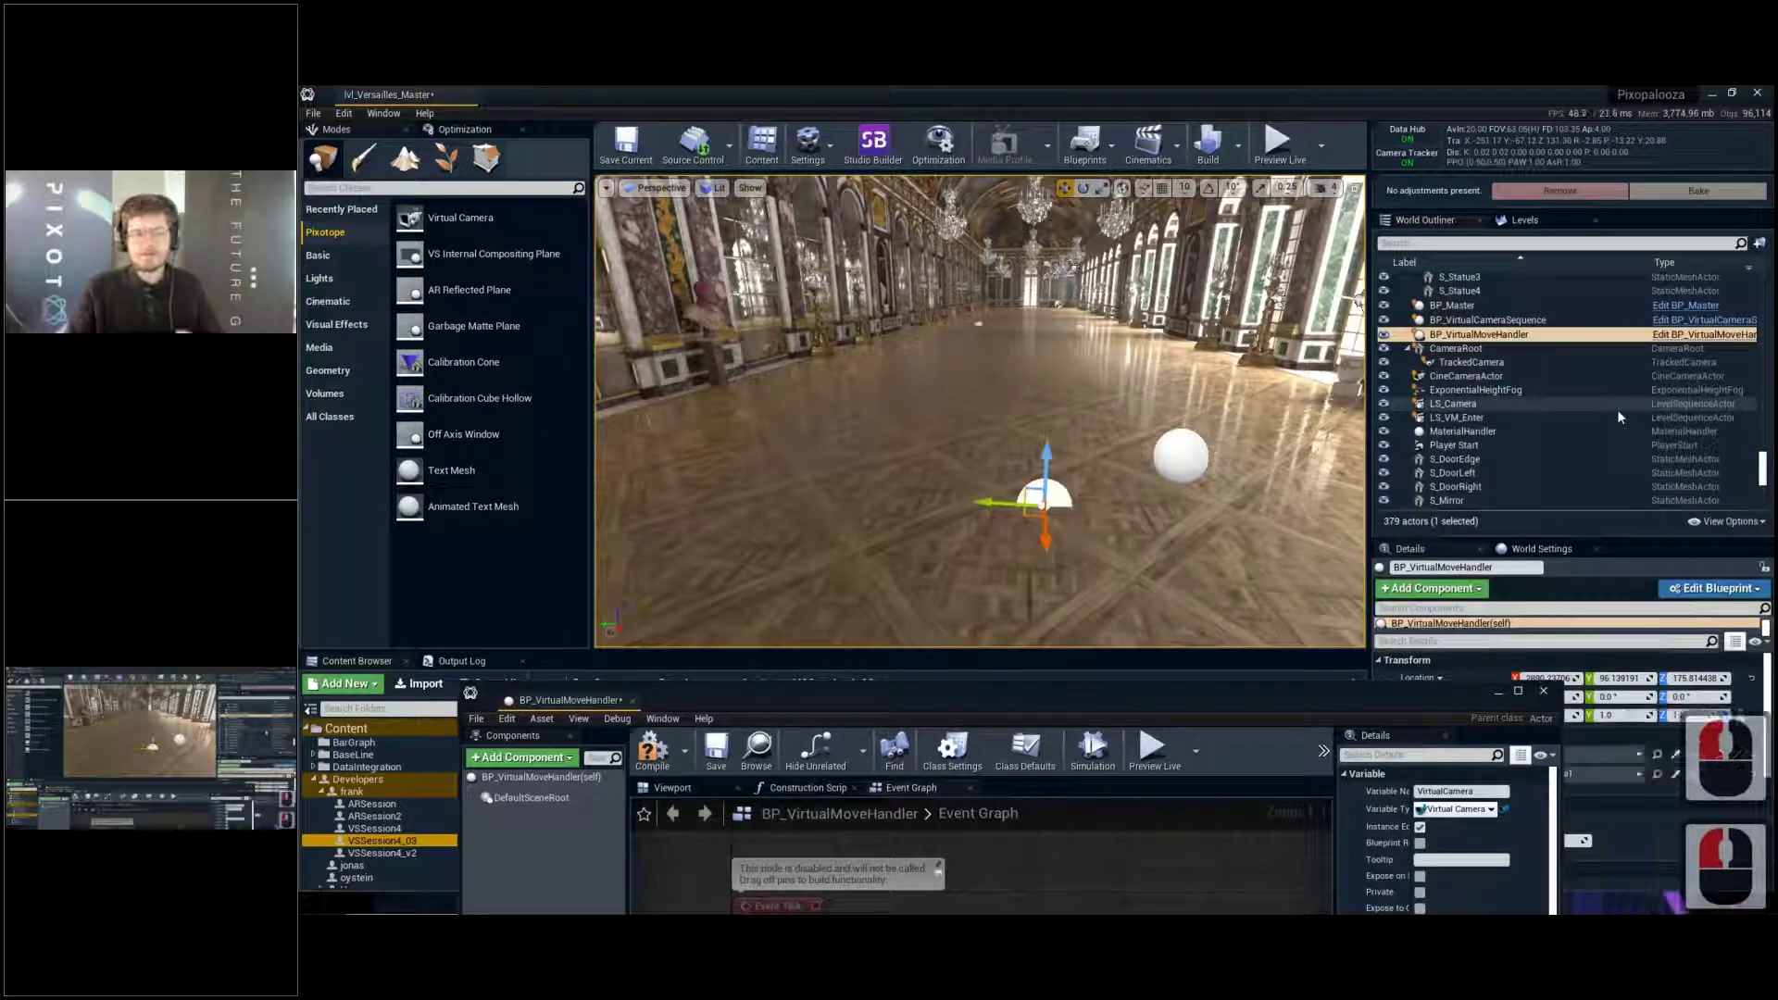
# Fly to the marble statue by the hall windows, select S_Statue_WomanCloth2, and uncover its details from behind the blueprint editor
pyautogui.scroll(2, 1617, 409)
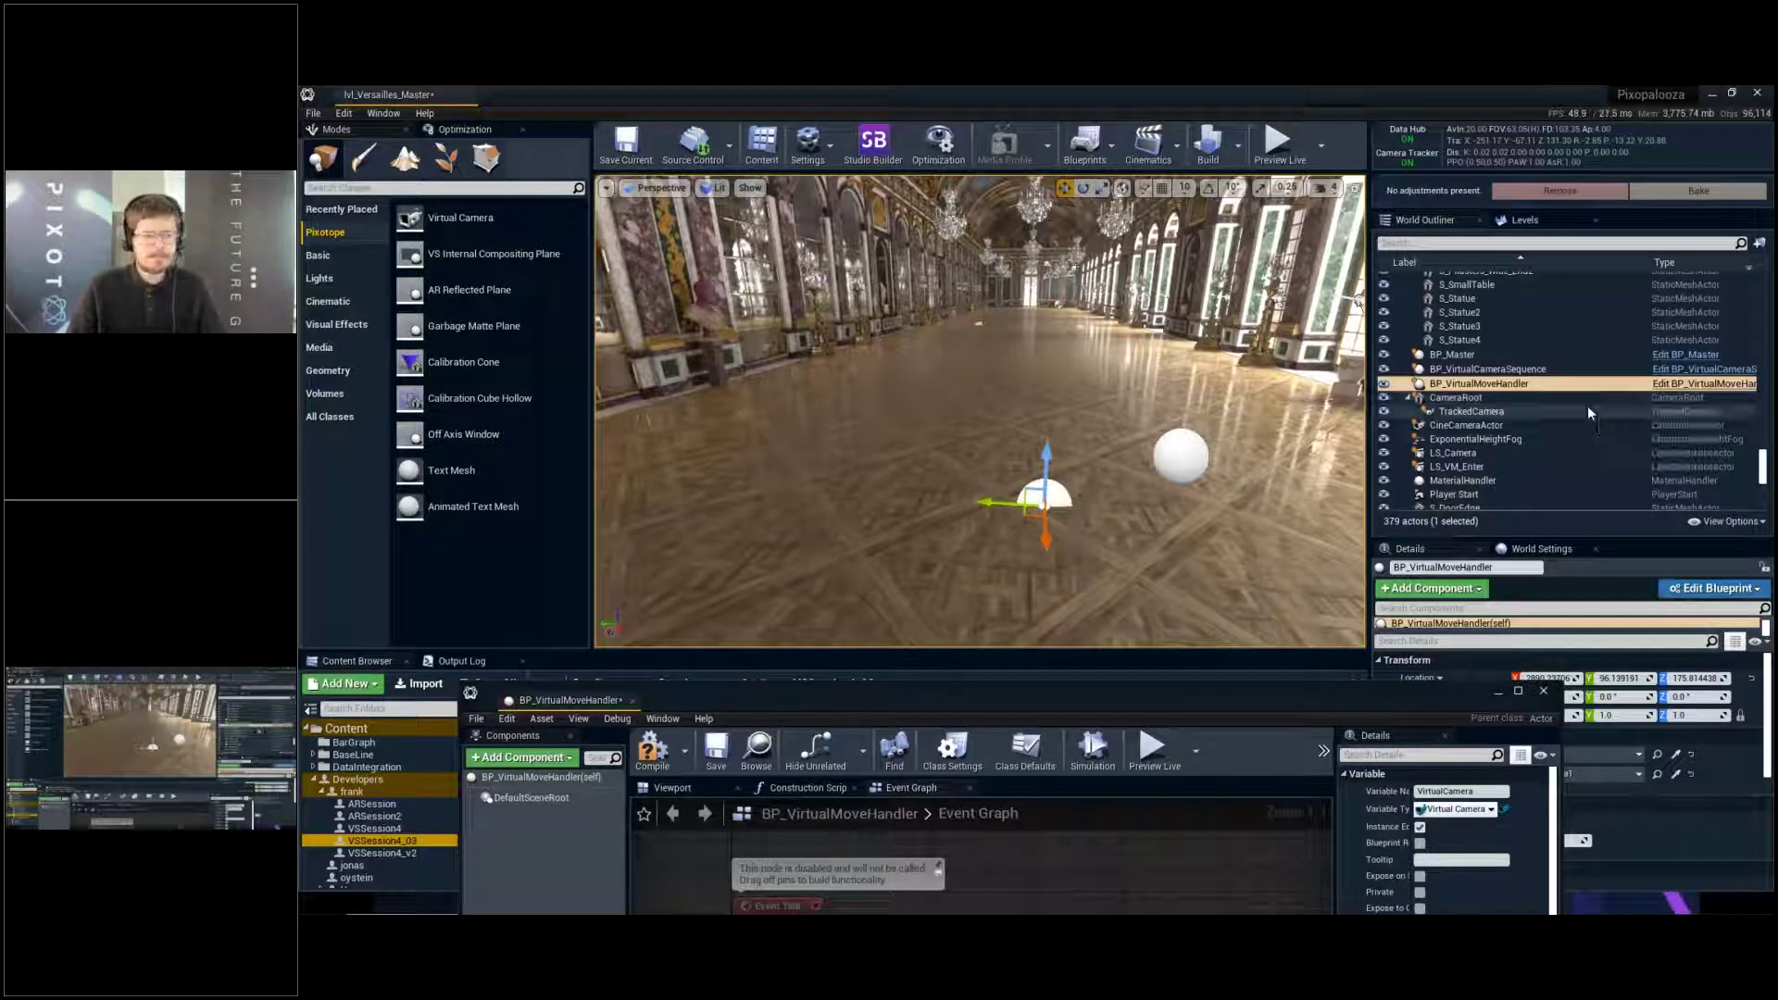
pyautogui.doubleClick(1575, 384)
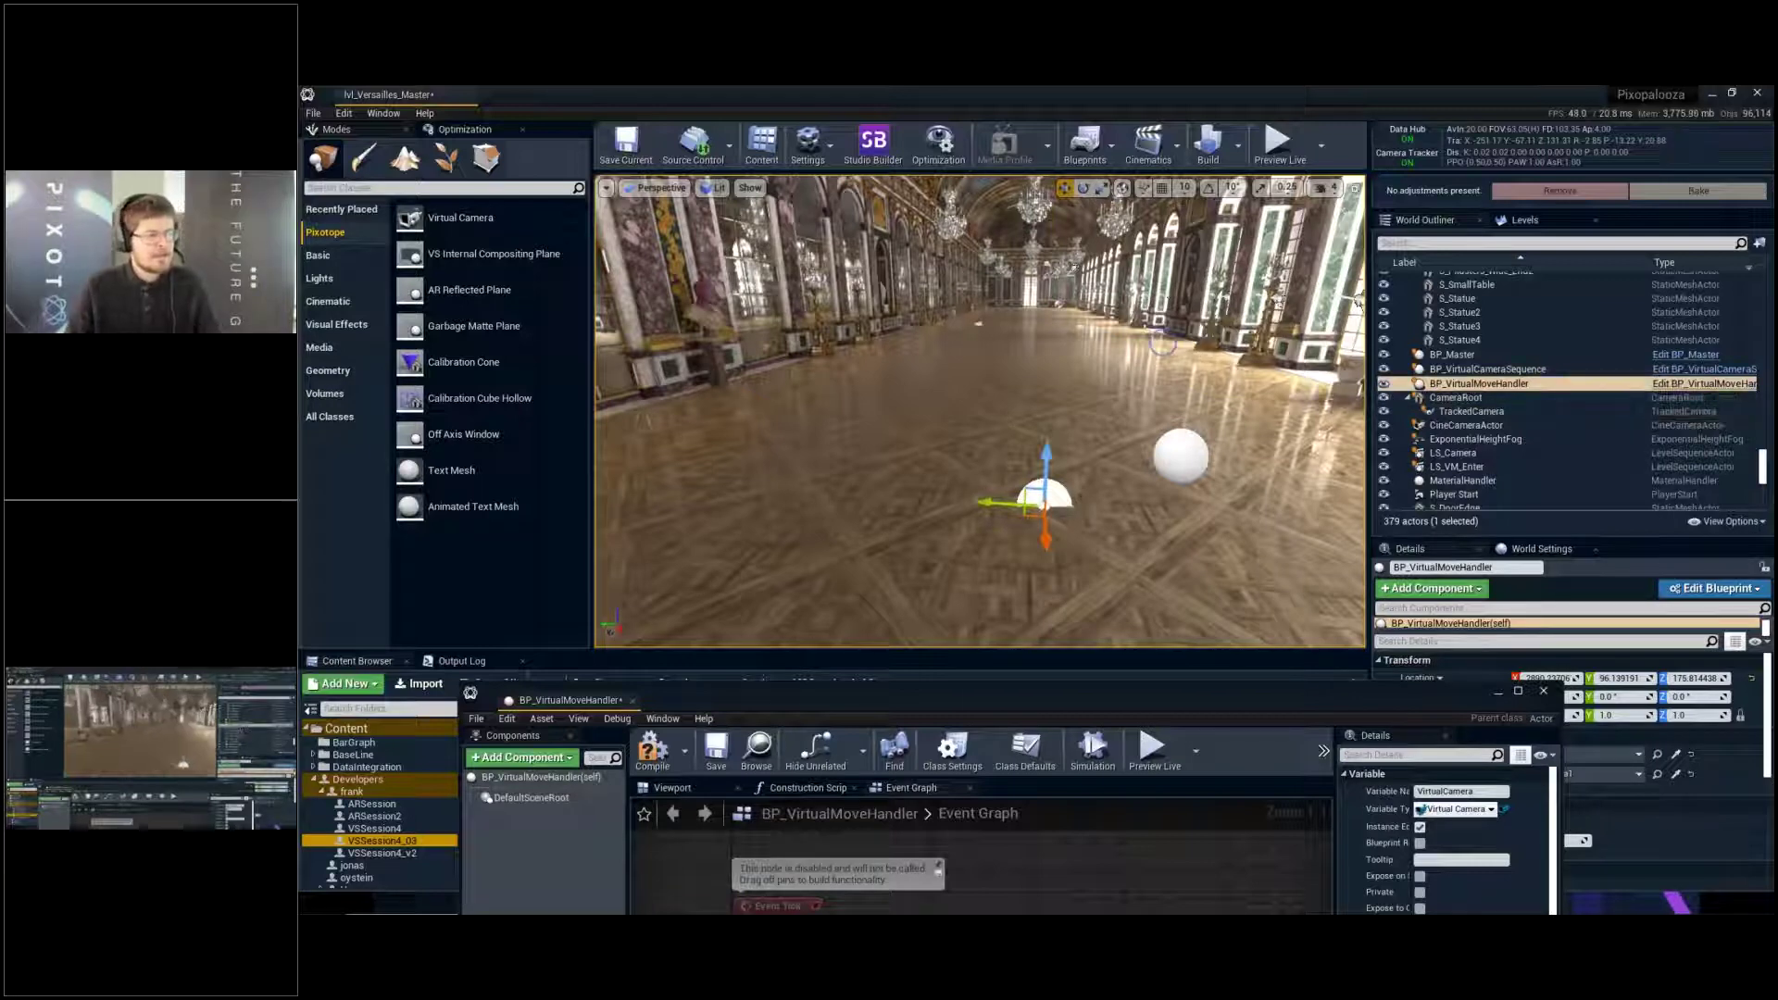
pyautogui.press('w')
pyautogui.moveTo(953, 300); pyautogui.dragTo(667, 380, button='right')
pyautogui.press('d')
pyautogui.press('w')
pyautogui.press('w')
pyautogui.moveTo(957, 382); pyautogui.dragTo(957, 381, button='right')
pyautogui.press('w')
pyautogui.press('a')
pyautogui.press('a')
pyautogui.press('w')
pyautogui.press('d')
pyautogui.press('d')
pyautogui.press('d')
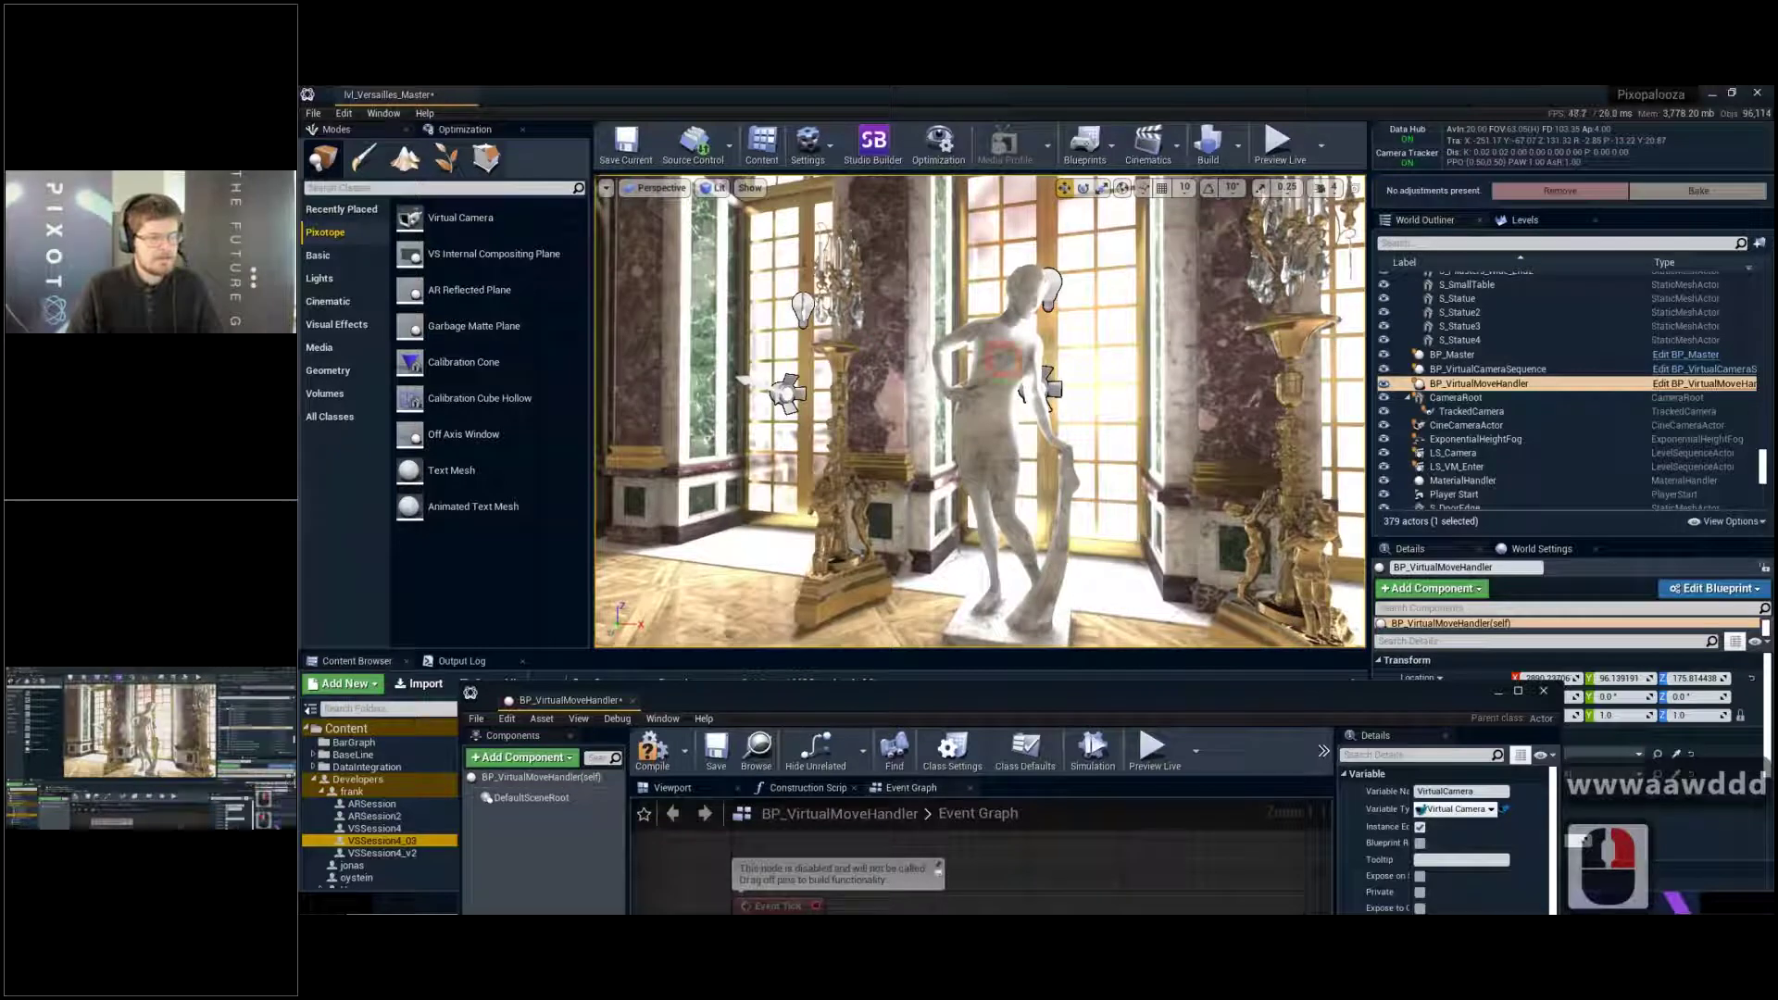
pyautogui.click(958, 381)
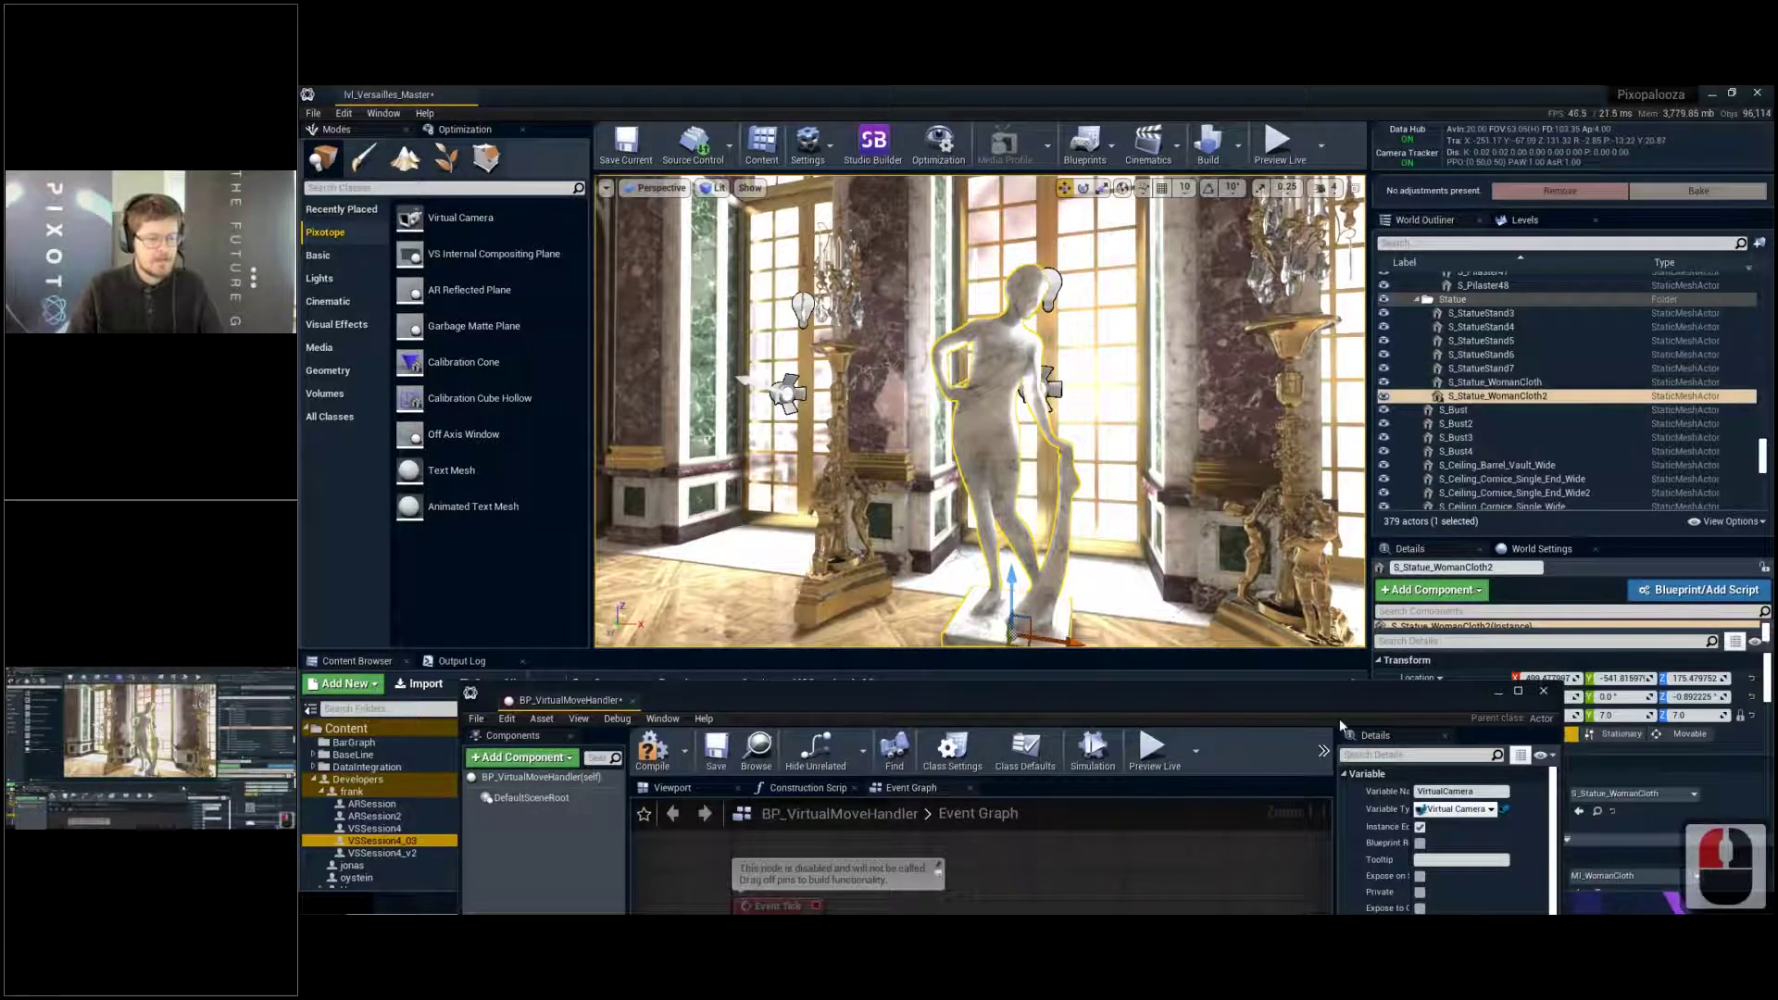
pyautogui.moveTo(1323, 699); pyautogui.dragTo(917, 730)
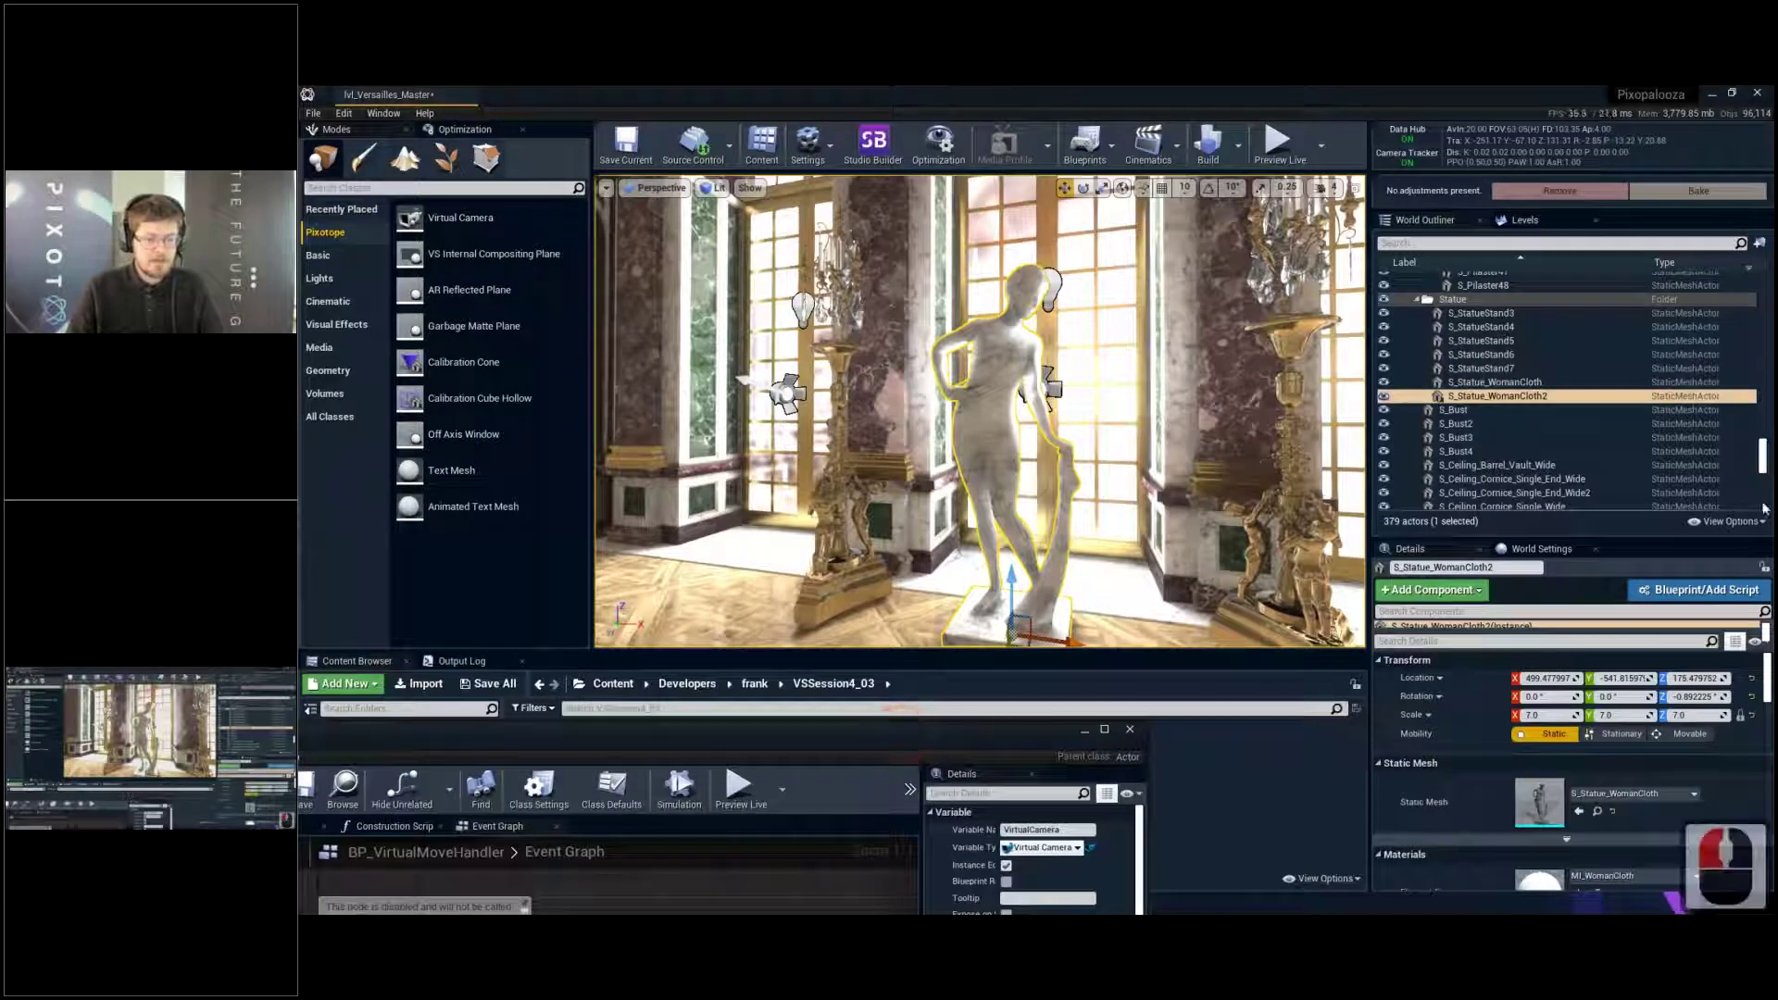
# Enlarge the statue's component list and select its StaticMeshComponent
pyautogui.click(1610, 556)
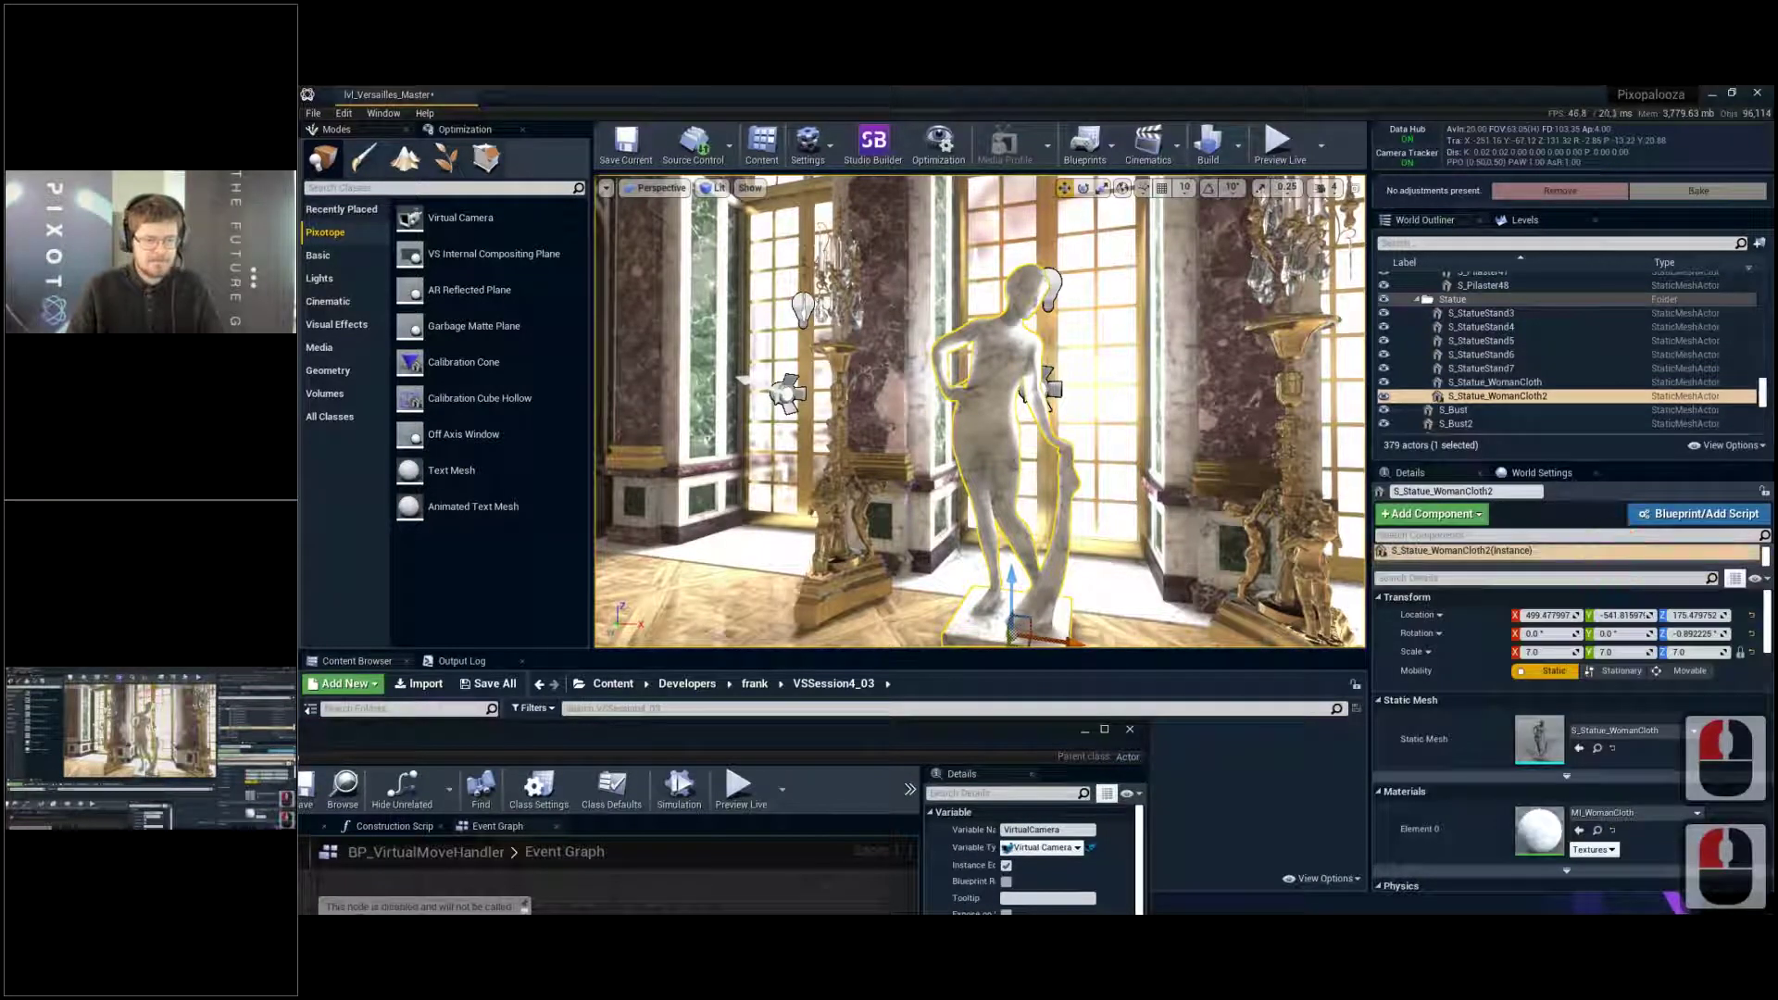
pyautogui.moveTo(1598, 567); pyautogui.dragTo(1598, 639)
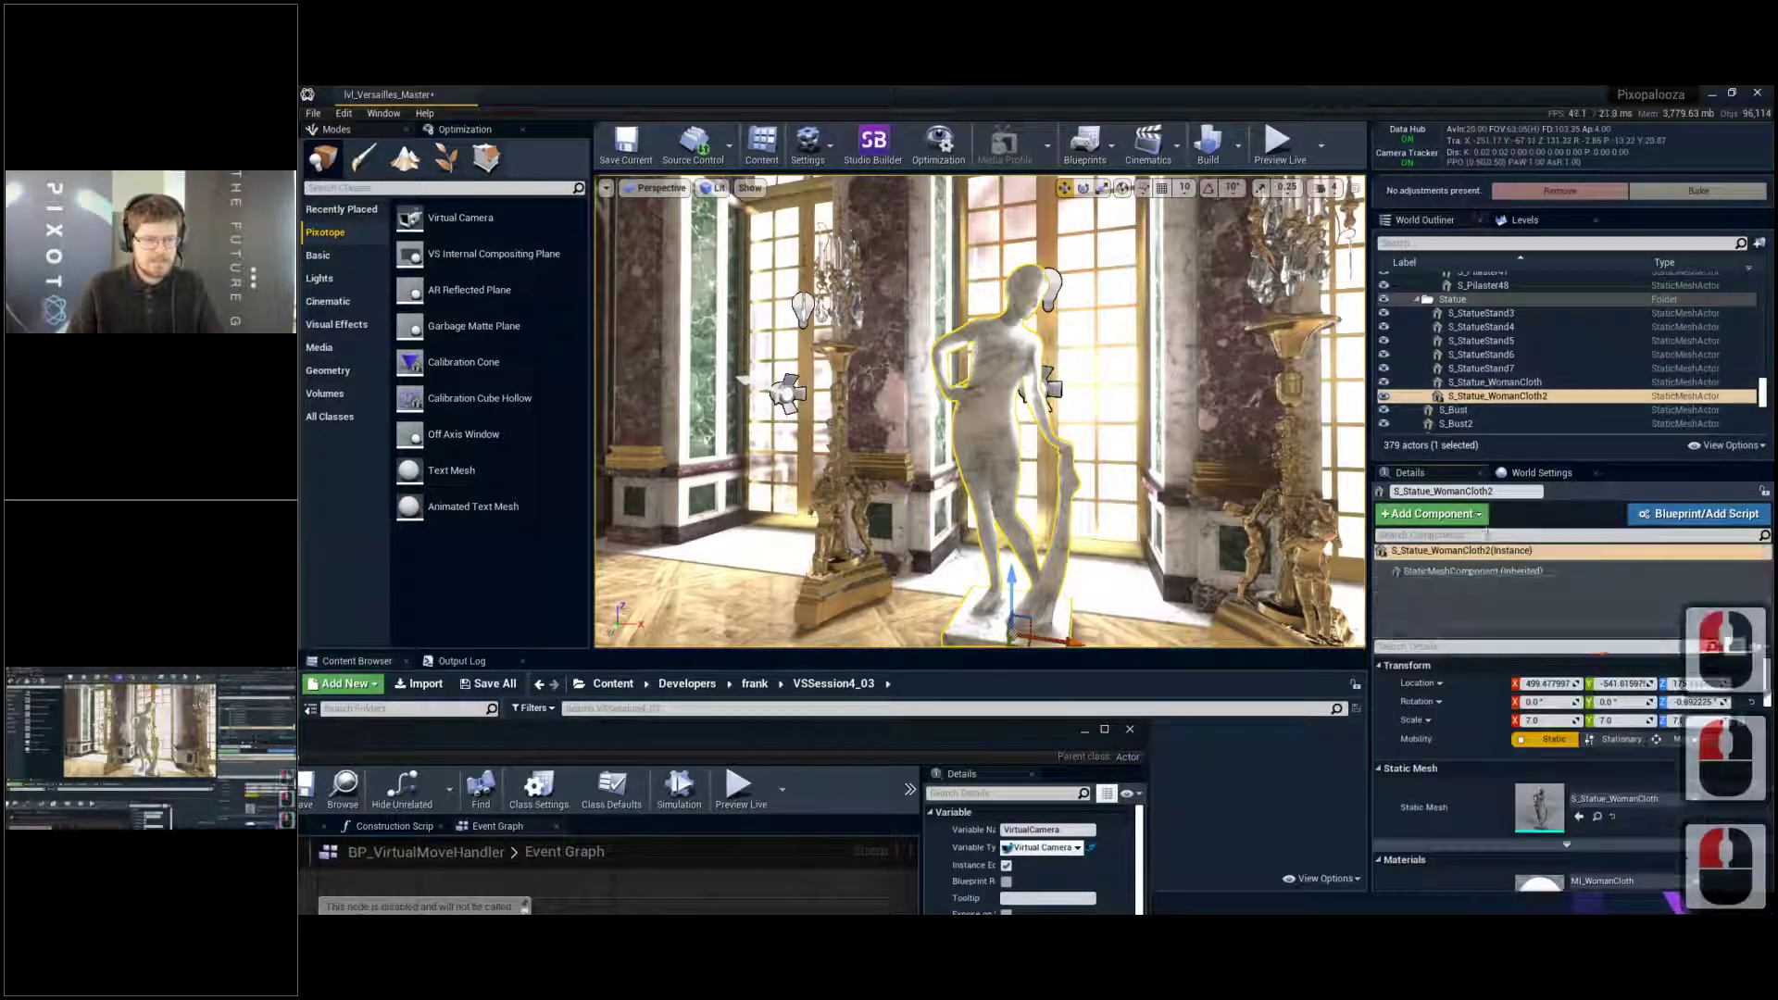
pyautogui.click(1451, 573)
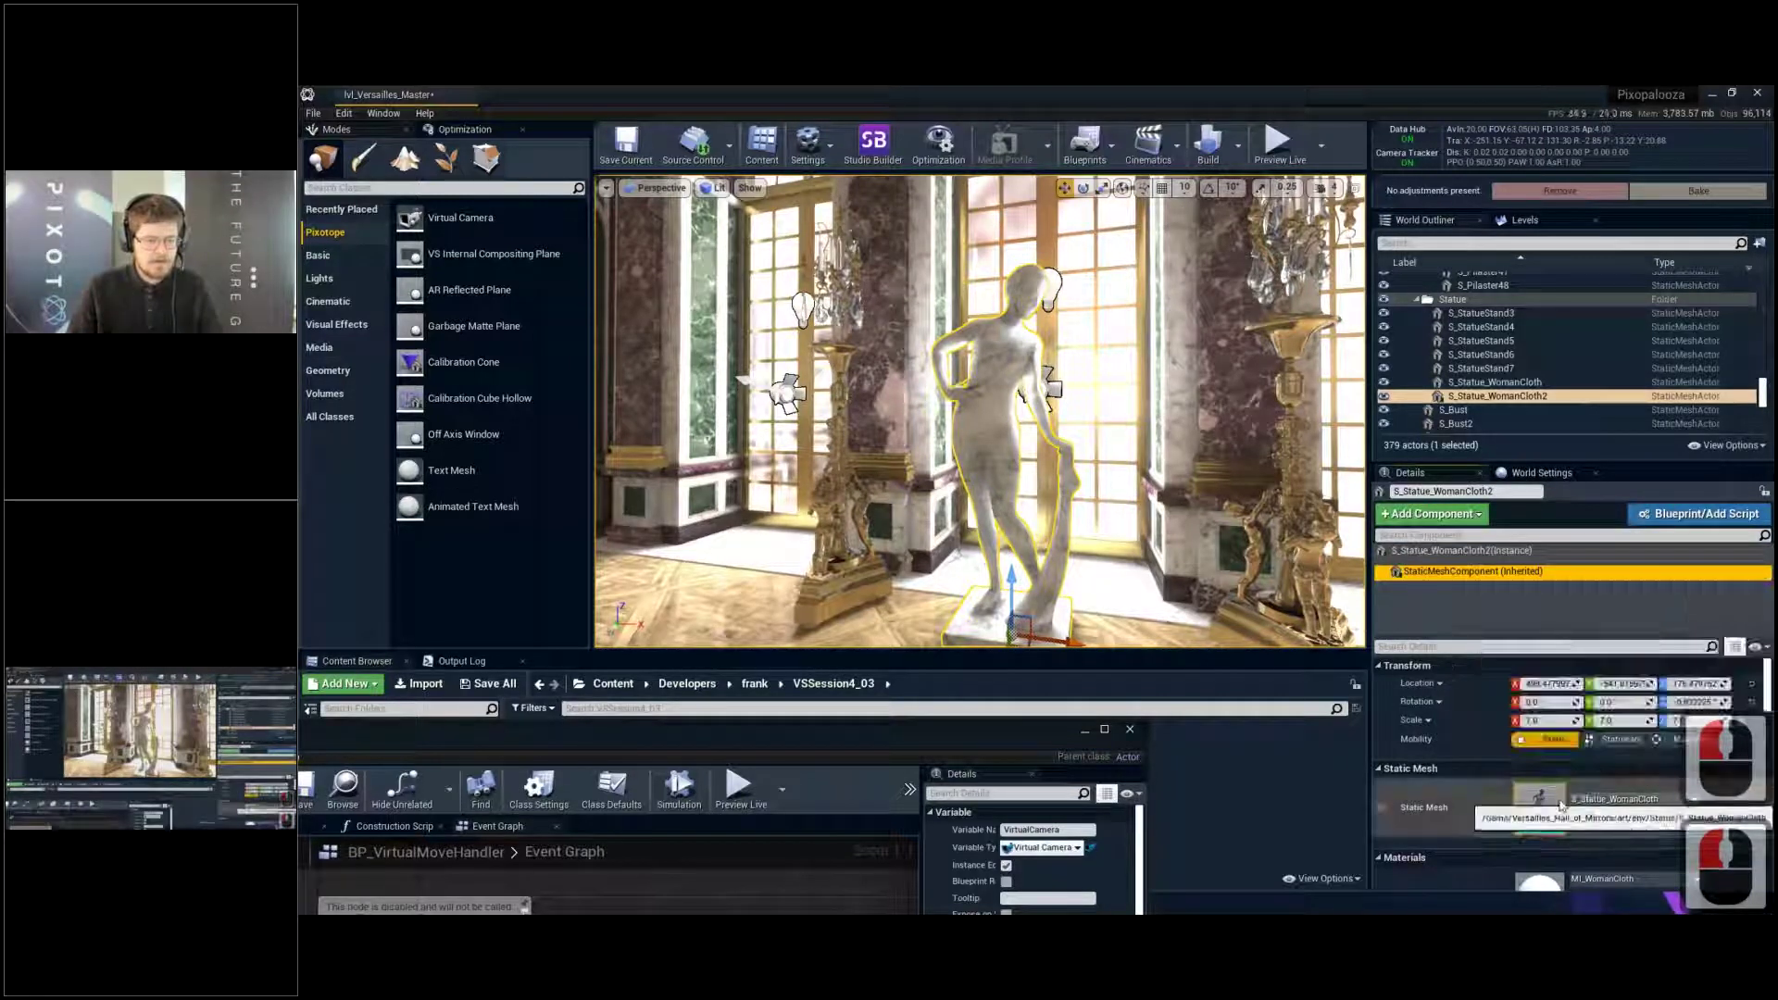
# Try replacing the statue component's mesh with S_StatueStand, and undo the replacement
pyautogui.click(1621, 799)
pyautogui.click(1627, 716)
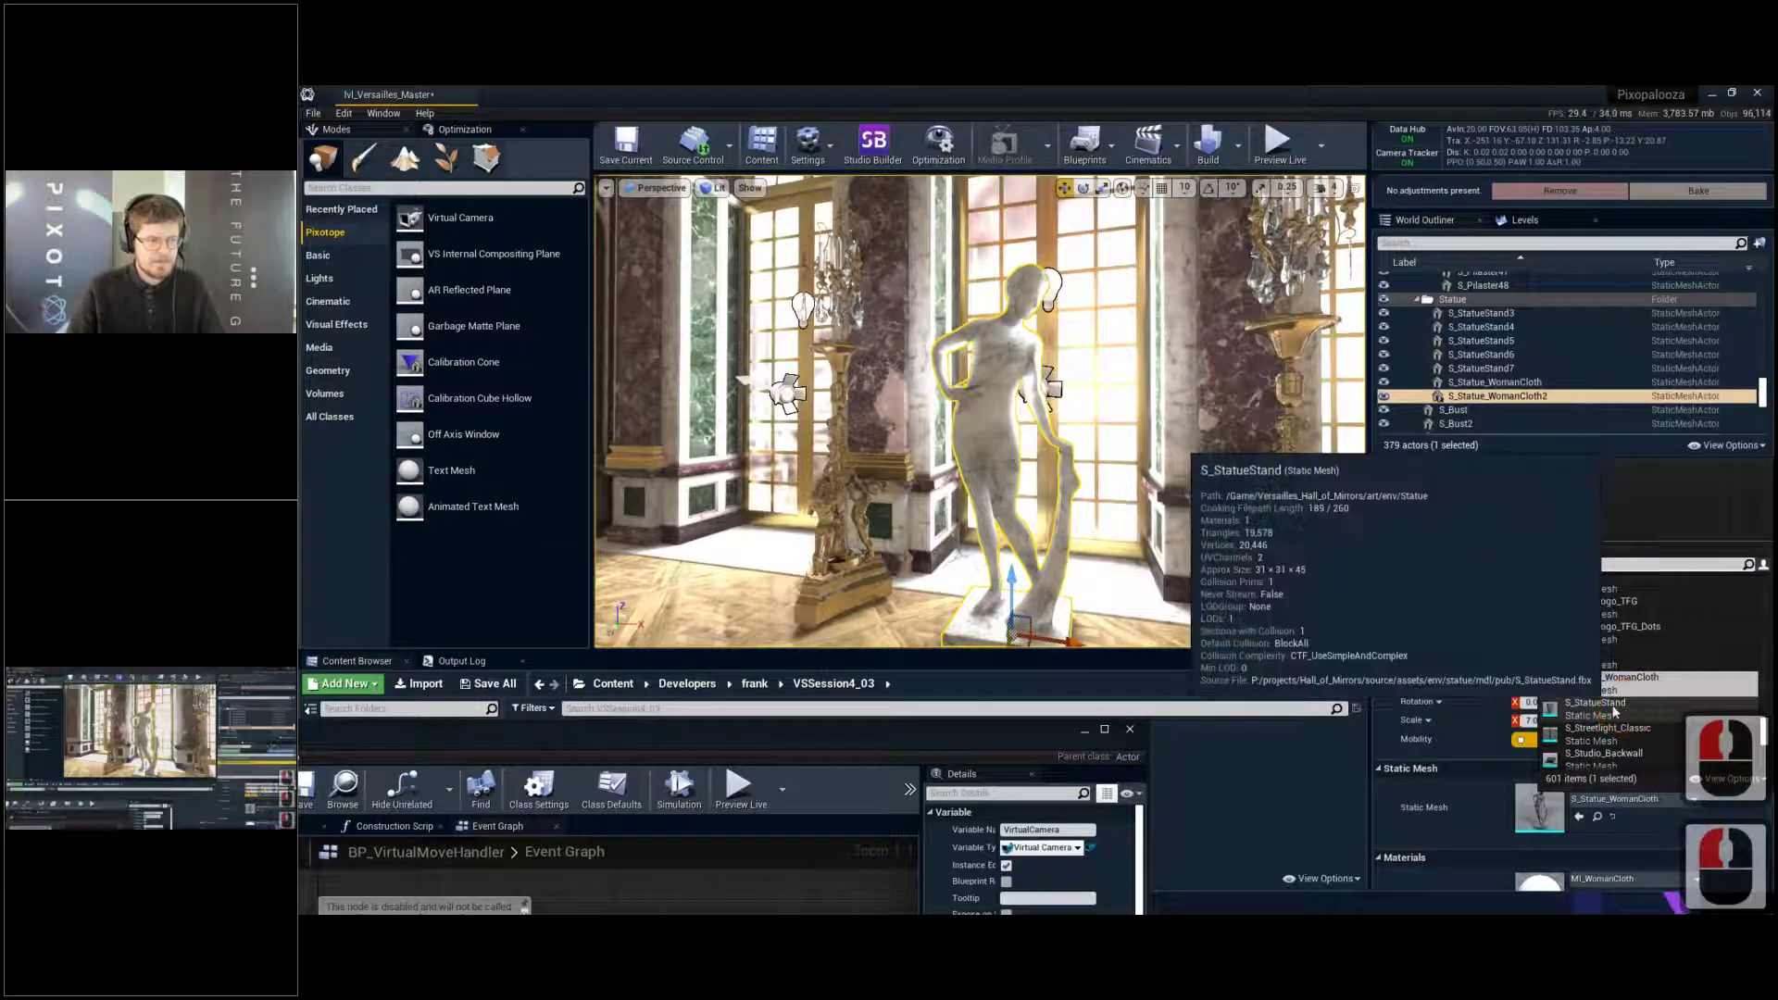
pyautogui.moveTo(1074, 333); pyautogui.dragTo(1108, 368)
pyautogui.hotkey('ctrl', 'z')
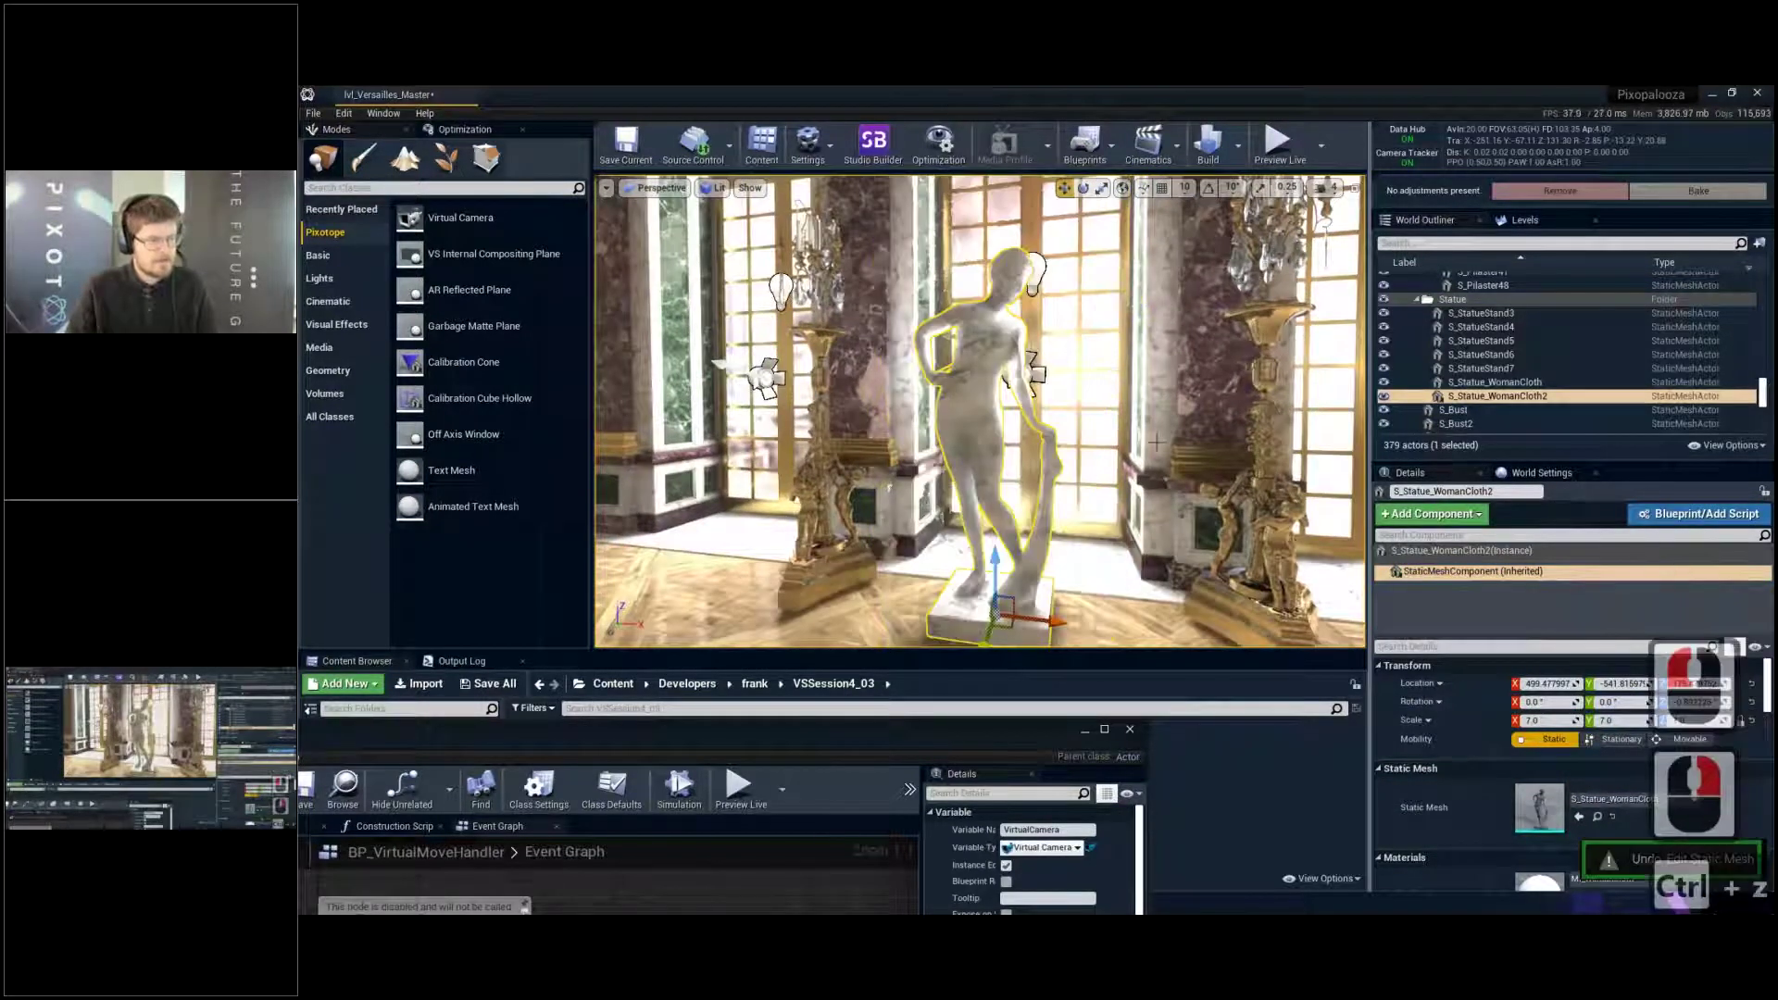
# Fly back through the hall to the tracked camera and select TrackedCamera under CameraRoot
pyautogui.moveTo(1175, 431); pyautogui.dragTo(1315, 421, button='right')
pyautogui.press('w')
pyautogui.scroll(1, 1175, 430)
pyautogui.press('w')
pyautogui.moveTo(991, 388)
pyautogui.mouseDown(button='right')
pyautogui.moveTo(1047, 394)
pyautogui.moveTo(990, 388)
pyautogui.mouseUp(button='right')
pyautogui.press('w')
pyautogui.click(990, 388)
pyautogui.moveTo(1116, 417); pyautogui.dragTo(1241, 416, button='right')
pyautogui.press('a')
pyautogui.click(1475, 363)
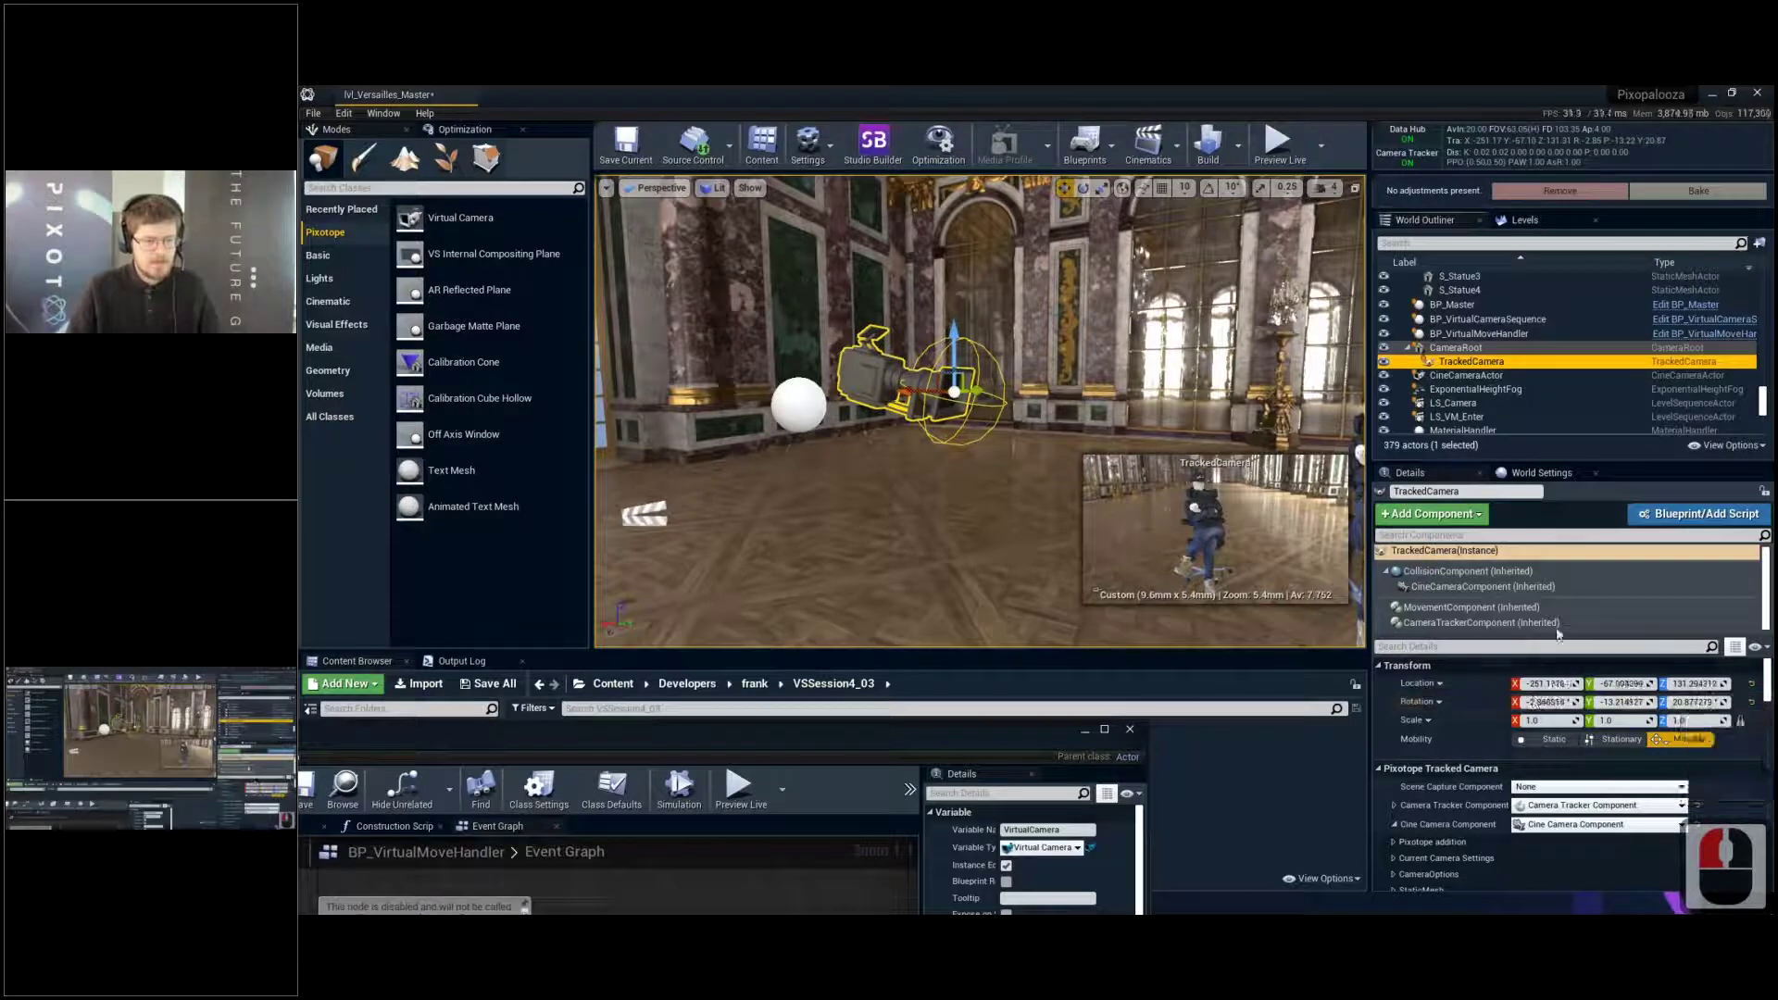
# Examine the camera settings of TrackedCamera's CineCameraComponent, including filmback, lens and focus settings
pyautogui.click(1497, 585)
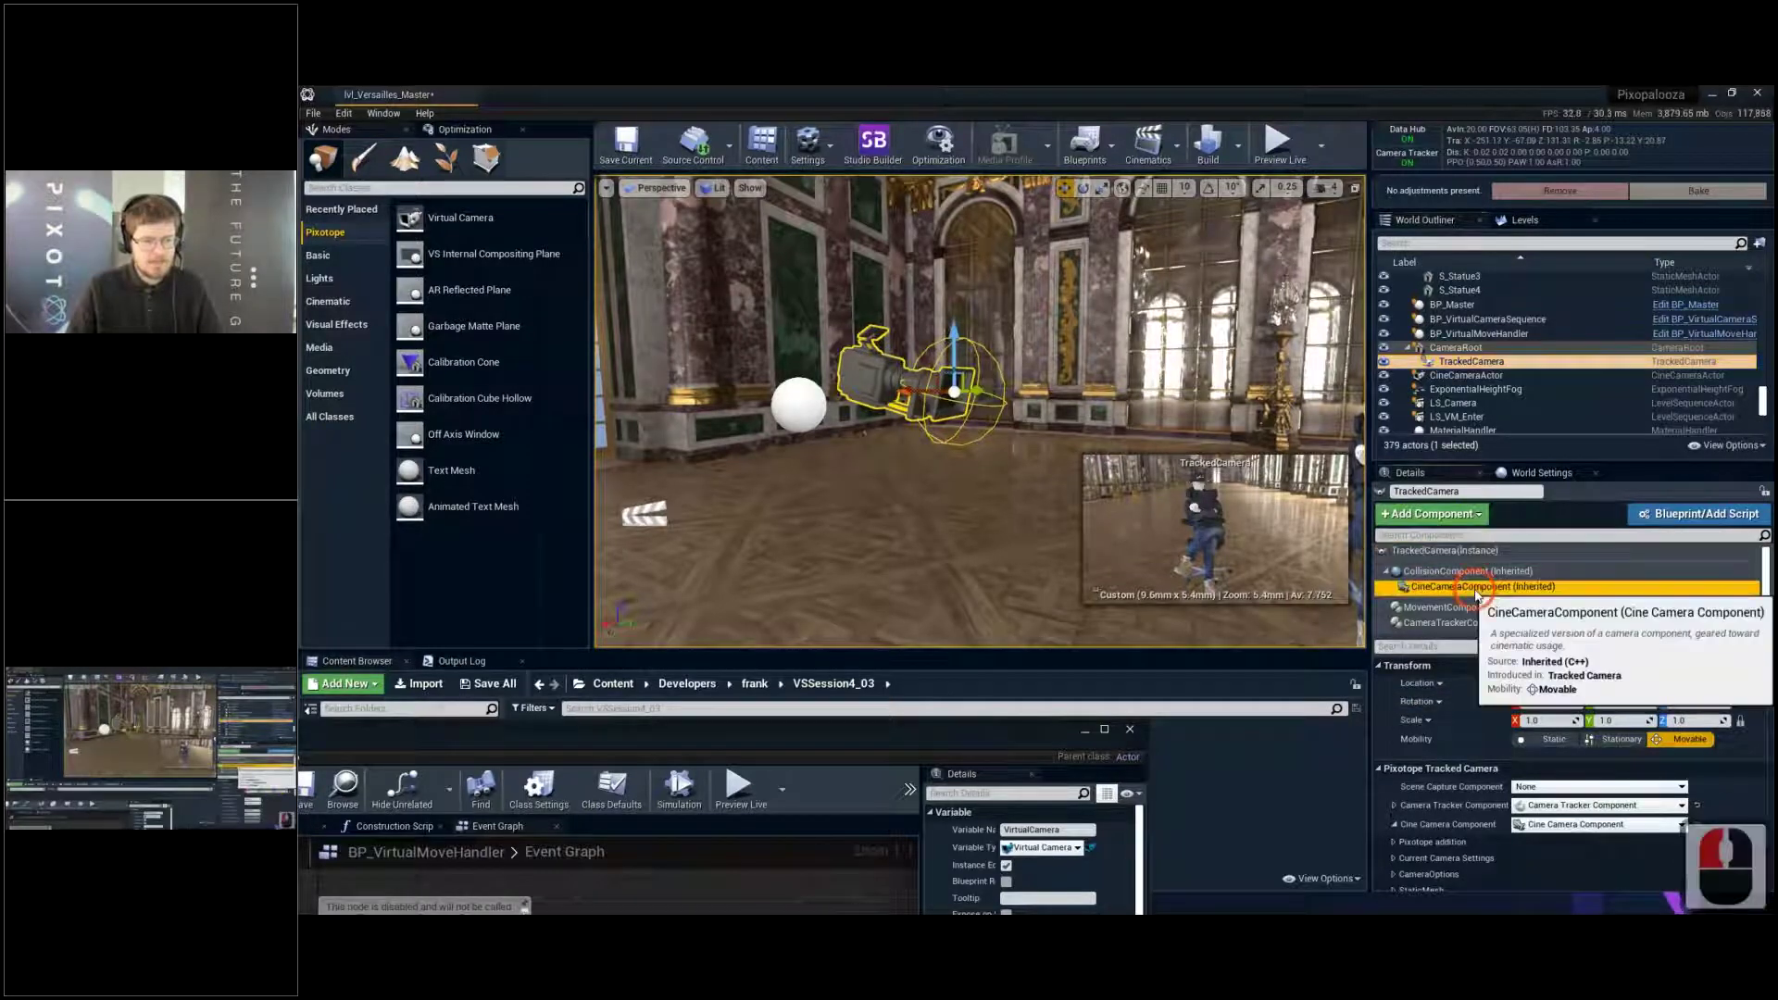
pyautogui.scroll(-2, 1638, 733)
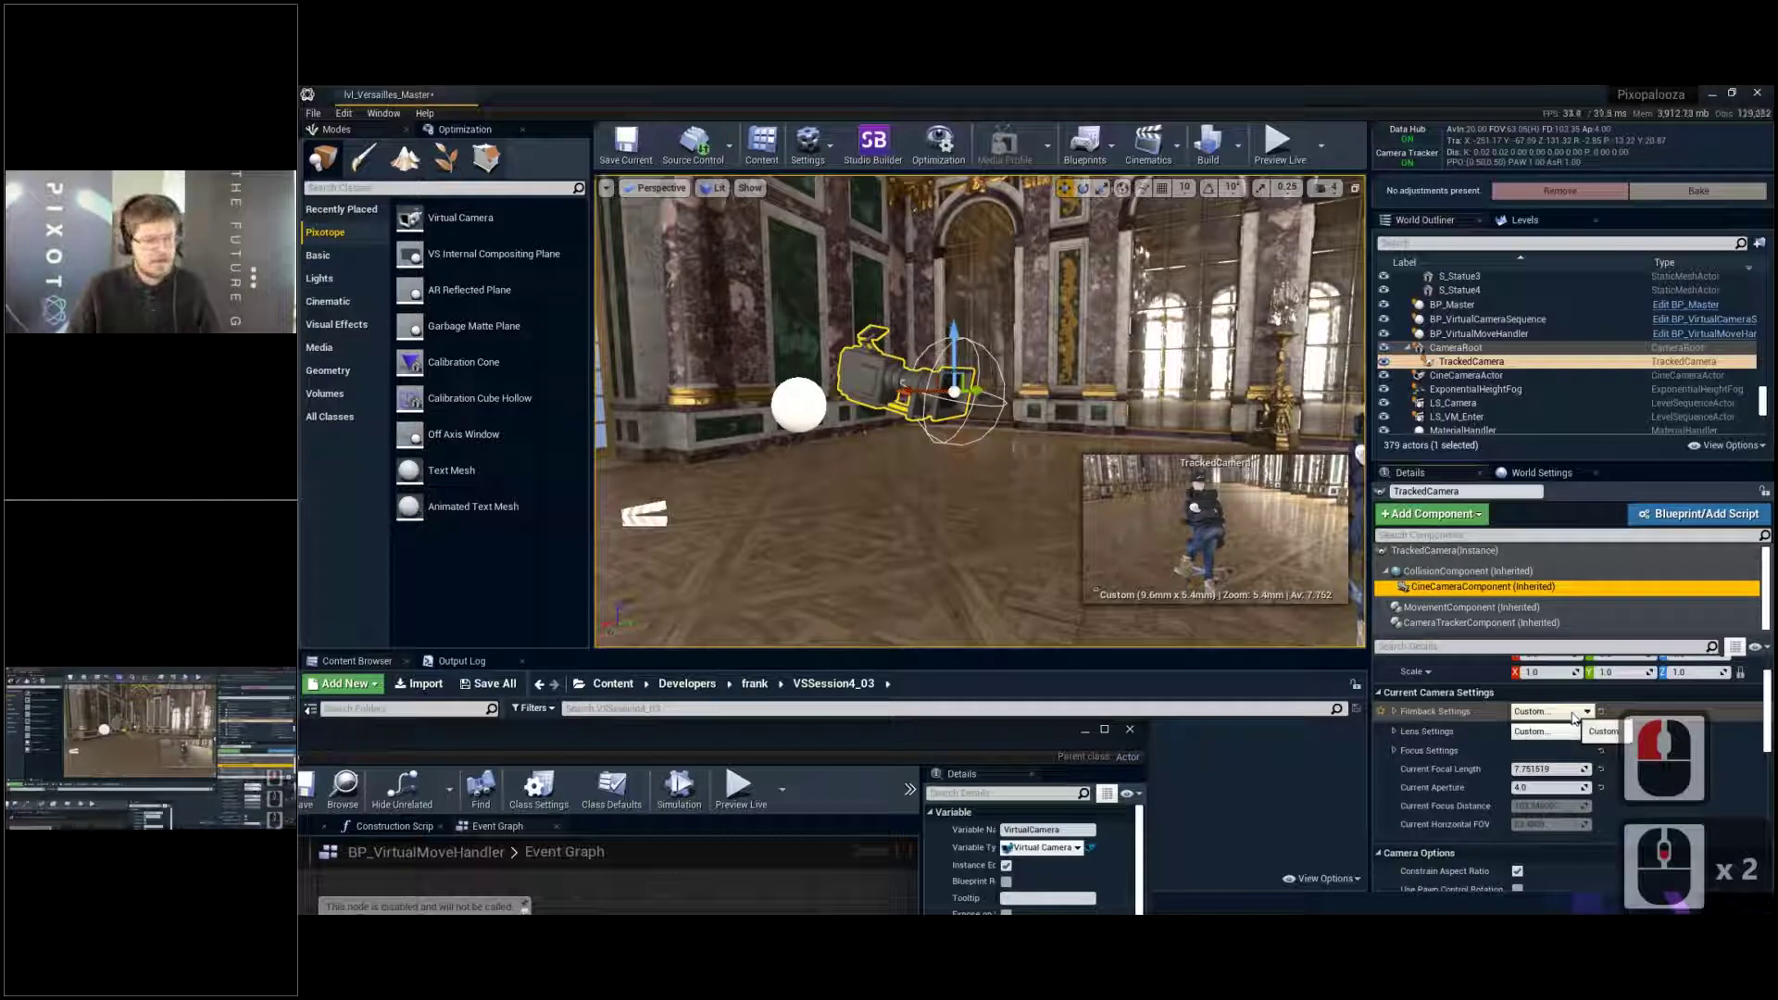
pyautogui.scroll(-1, 1574, 718)
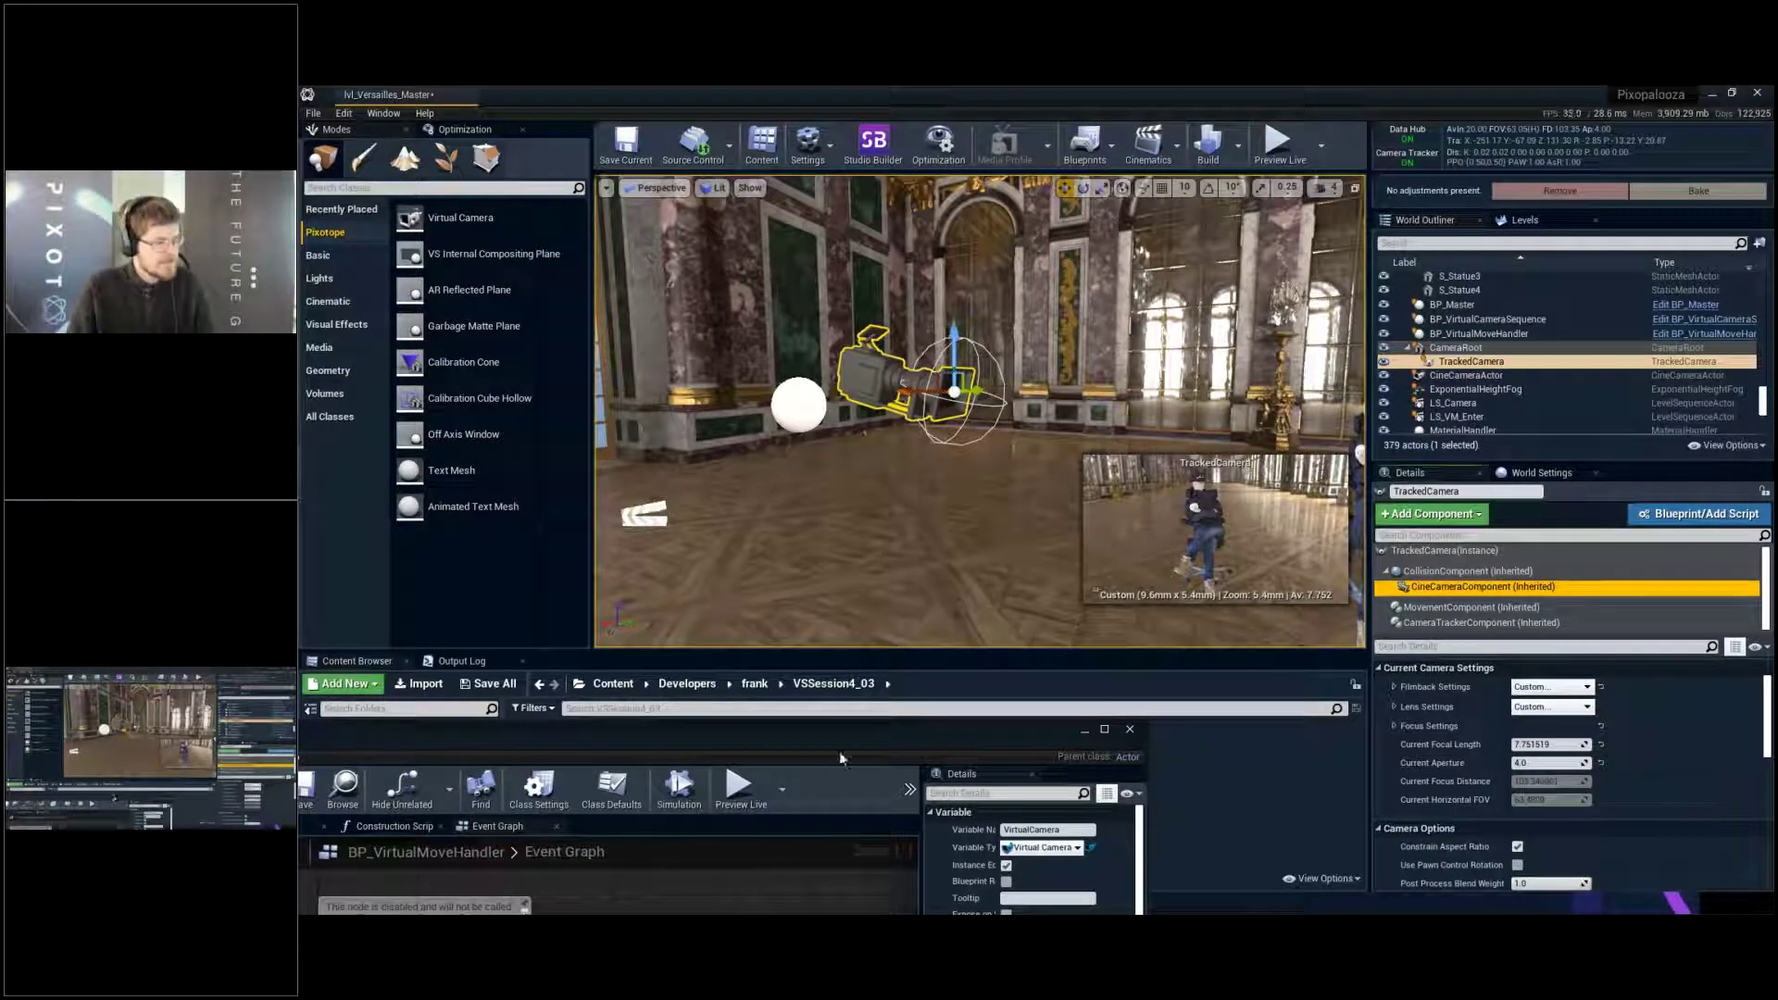
# Bring the BP_VirtualMoveHandler editor back to full size with the PX_PauseAtStart nodes in view
pyautogui.moveTo(854, 743); pyautogui.dragTo(1214, 259)
pyautogui.doubleClick(1215, 252)
pyautogui.moveTo(715, 563); pyautogui.dragTo(813, 517, button='right')
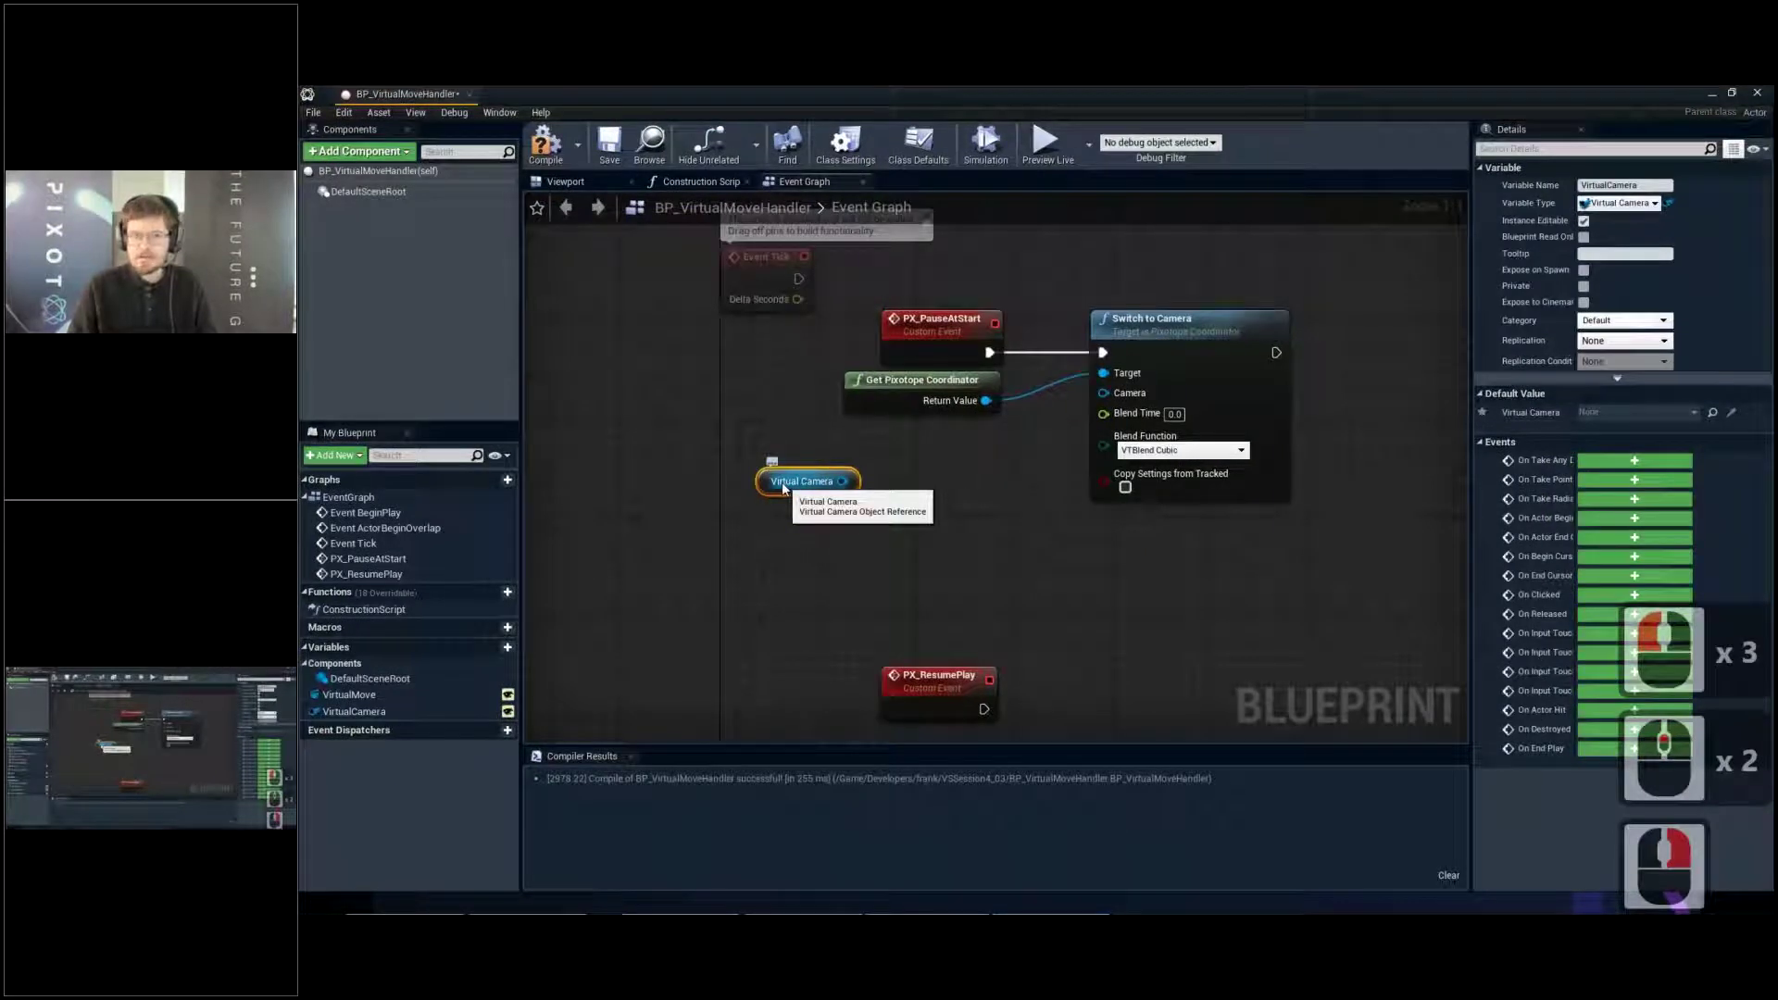
# Add a Get Cine Camera Component node from the Virtual Camera getter and connect it to Switch to Camera's Camera input
pyautogui.moveTo(776, 488)
pyautogui.mouseDown()
pyautogui.moveTo(758, 485)
pyautogui.moveTo(774, 488)
pyautogui.mouseUp()
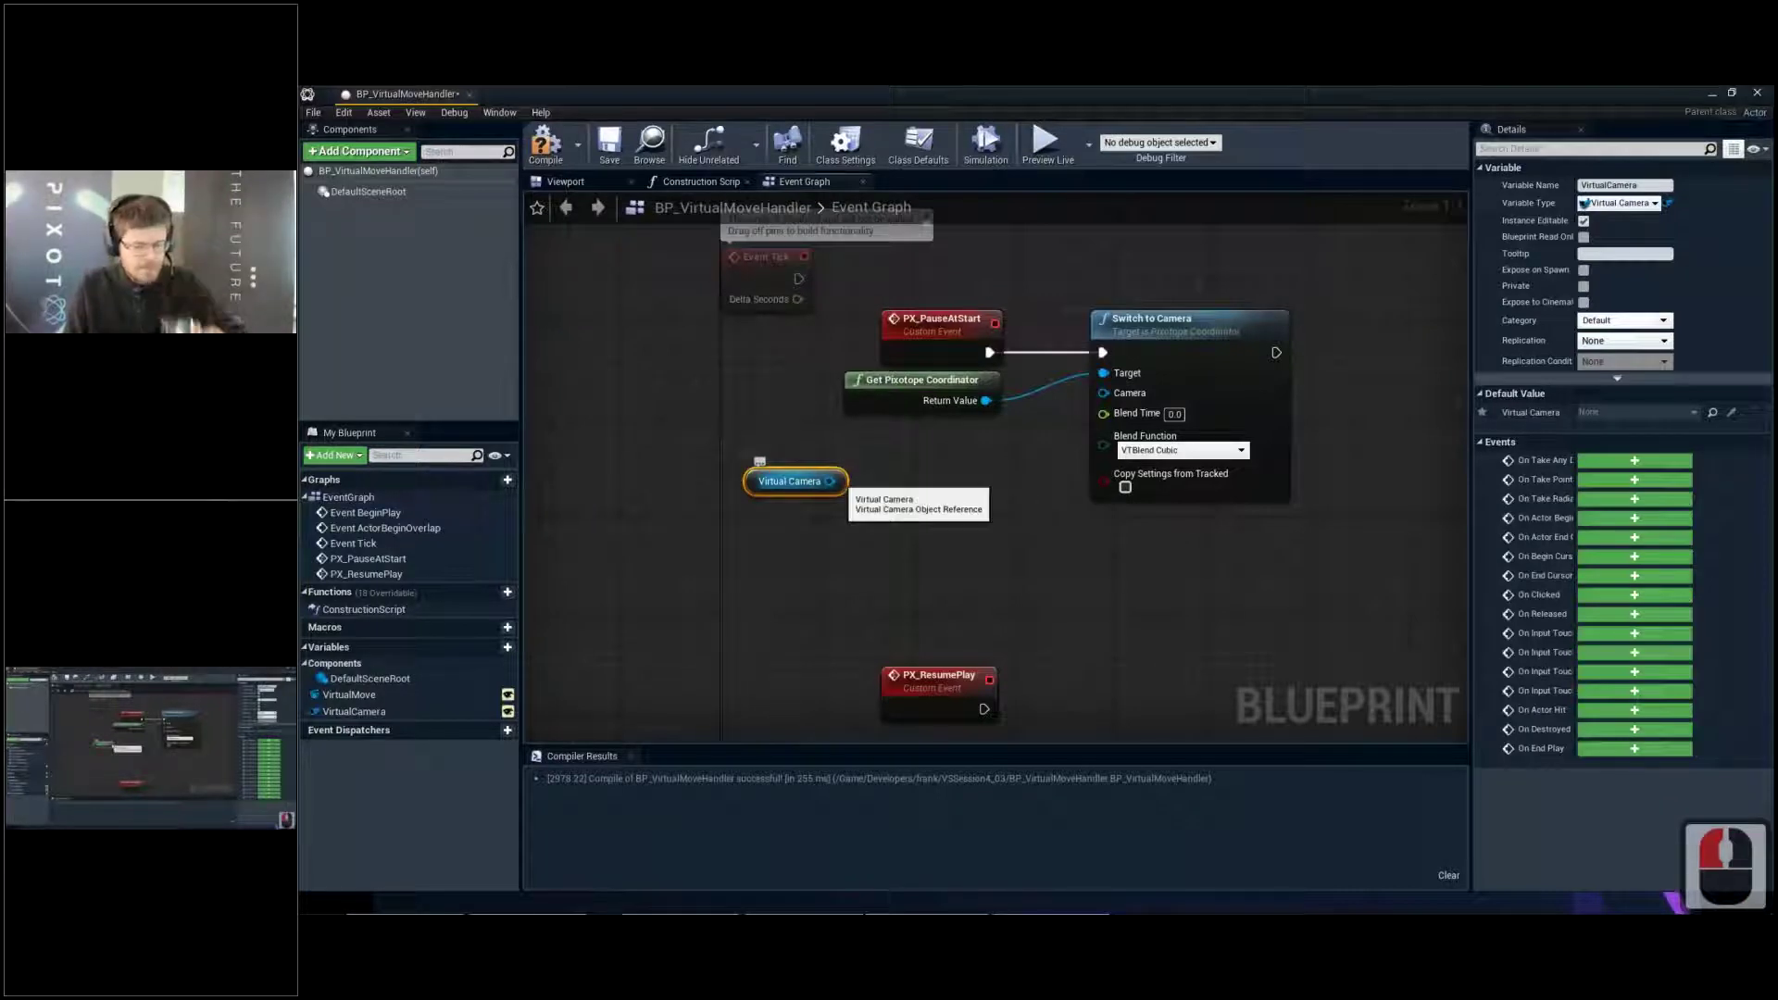
pyautogui.moveTo(781, 489); pyautogui.dragTo(868, 480)
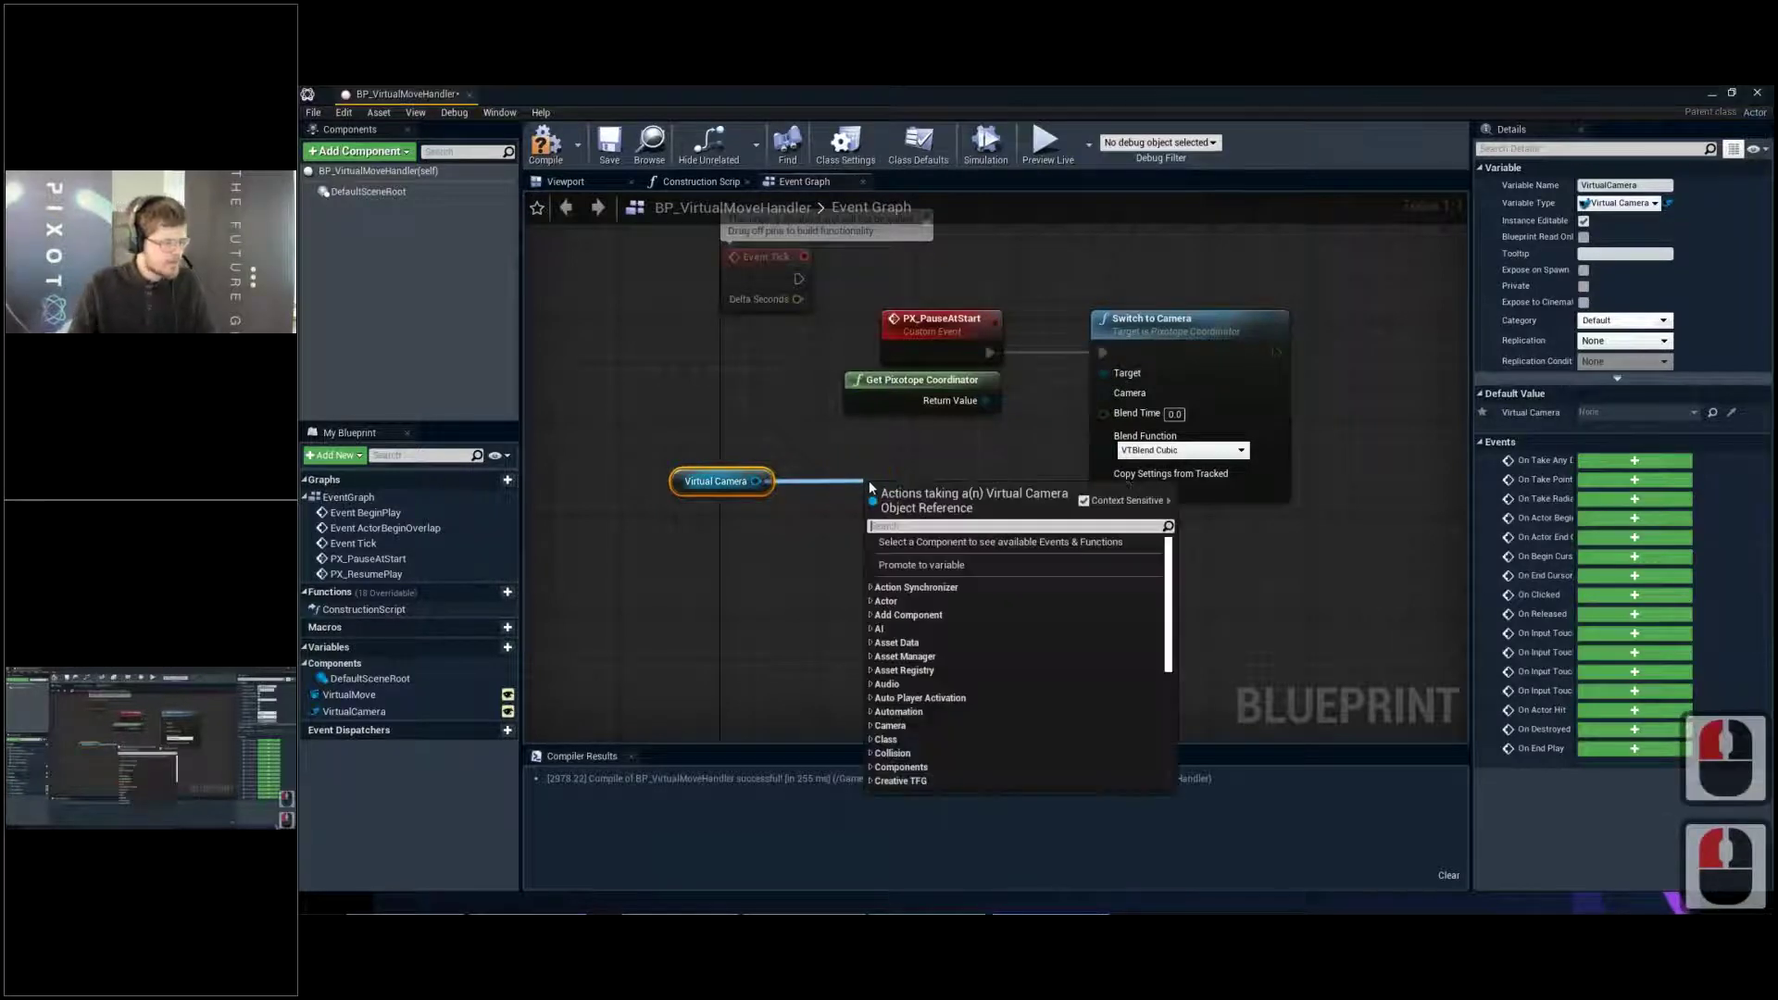
pyautogui.write('get cine c')
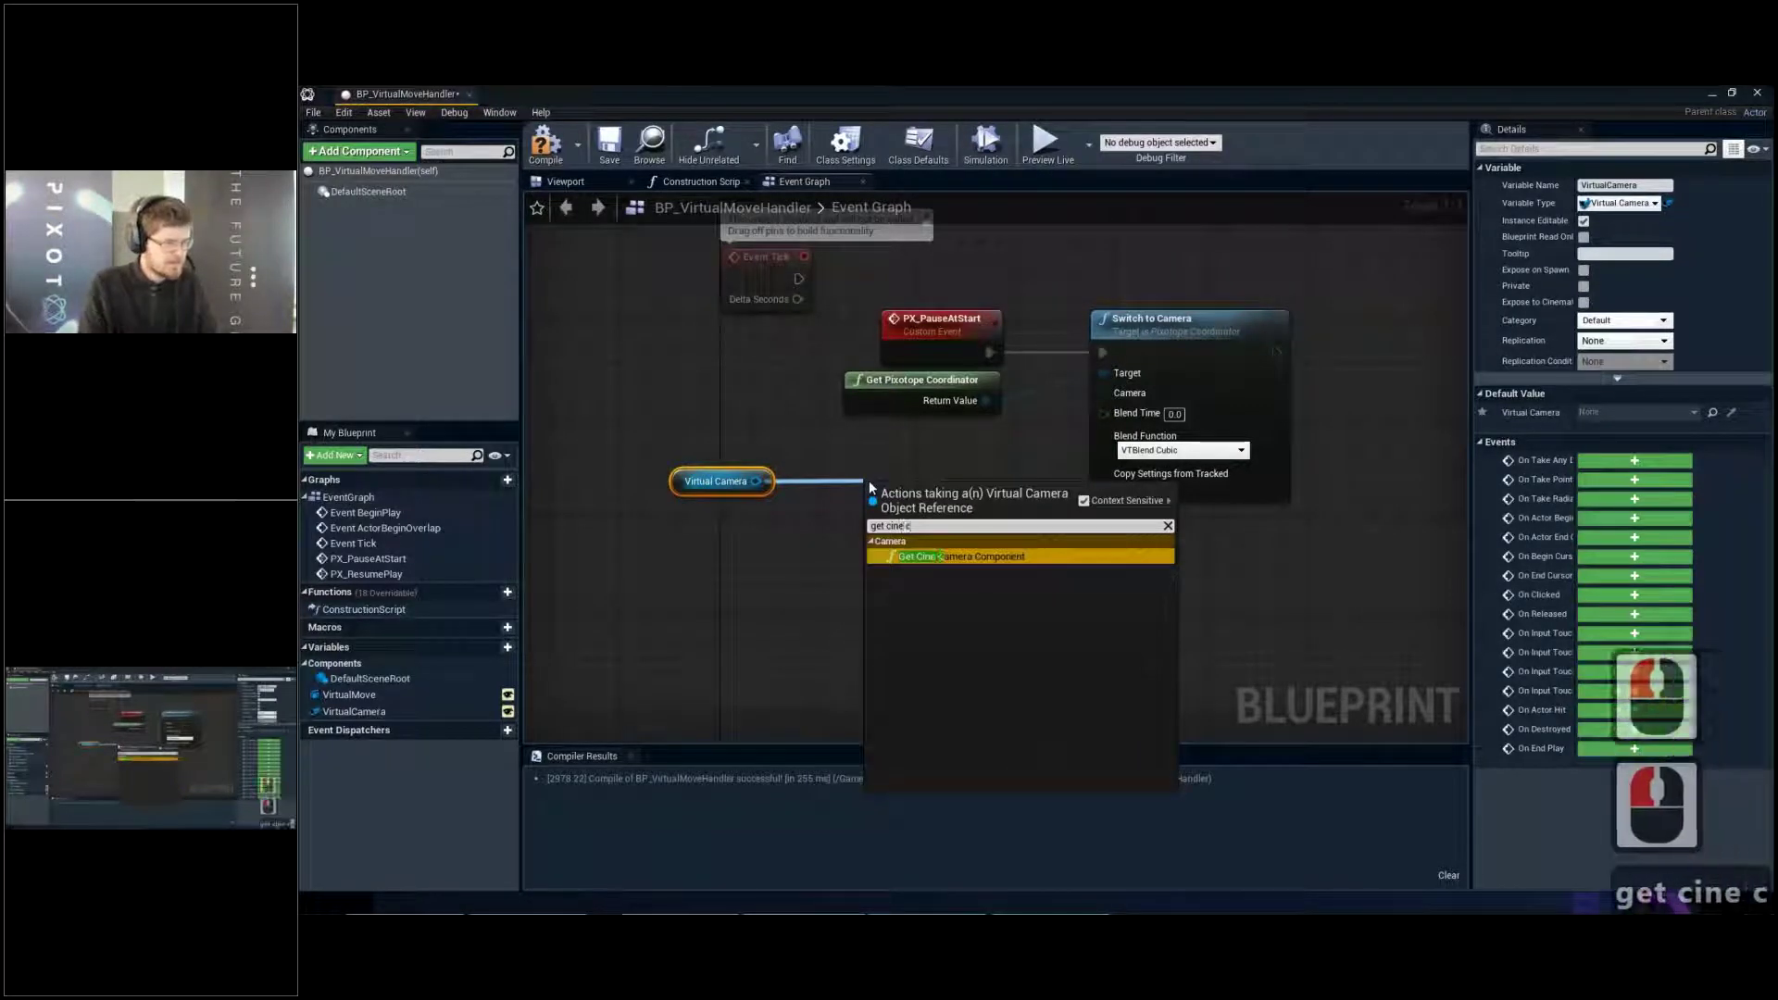
pyautogui.press('Return')
pyautogui.moveTo(923, 501); pyautogui.dragTo(873, 473)
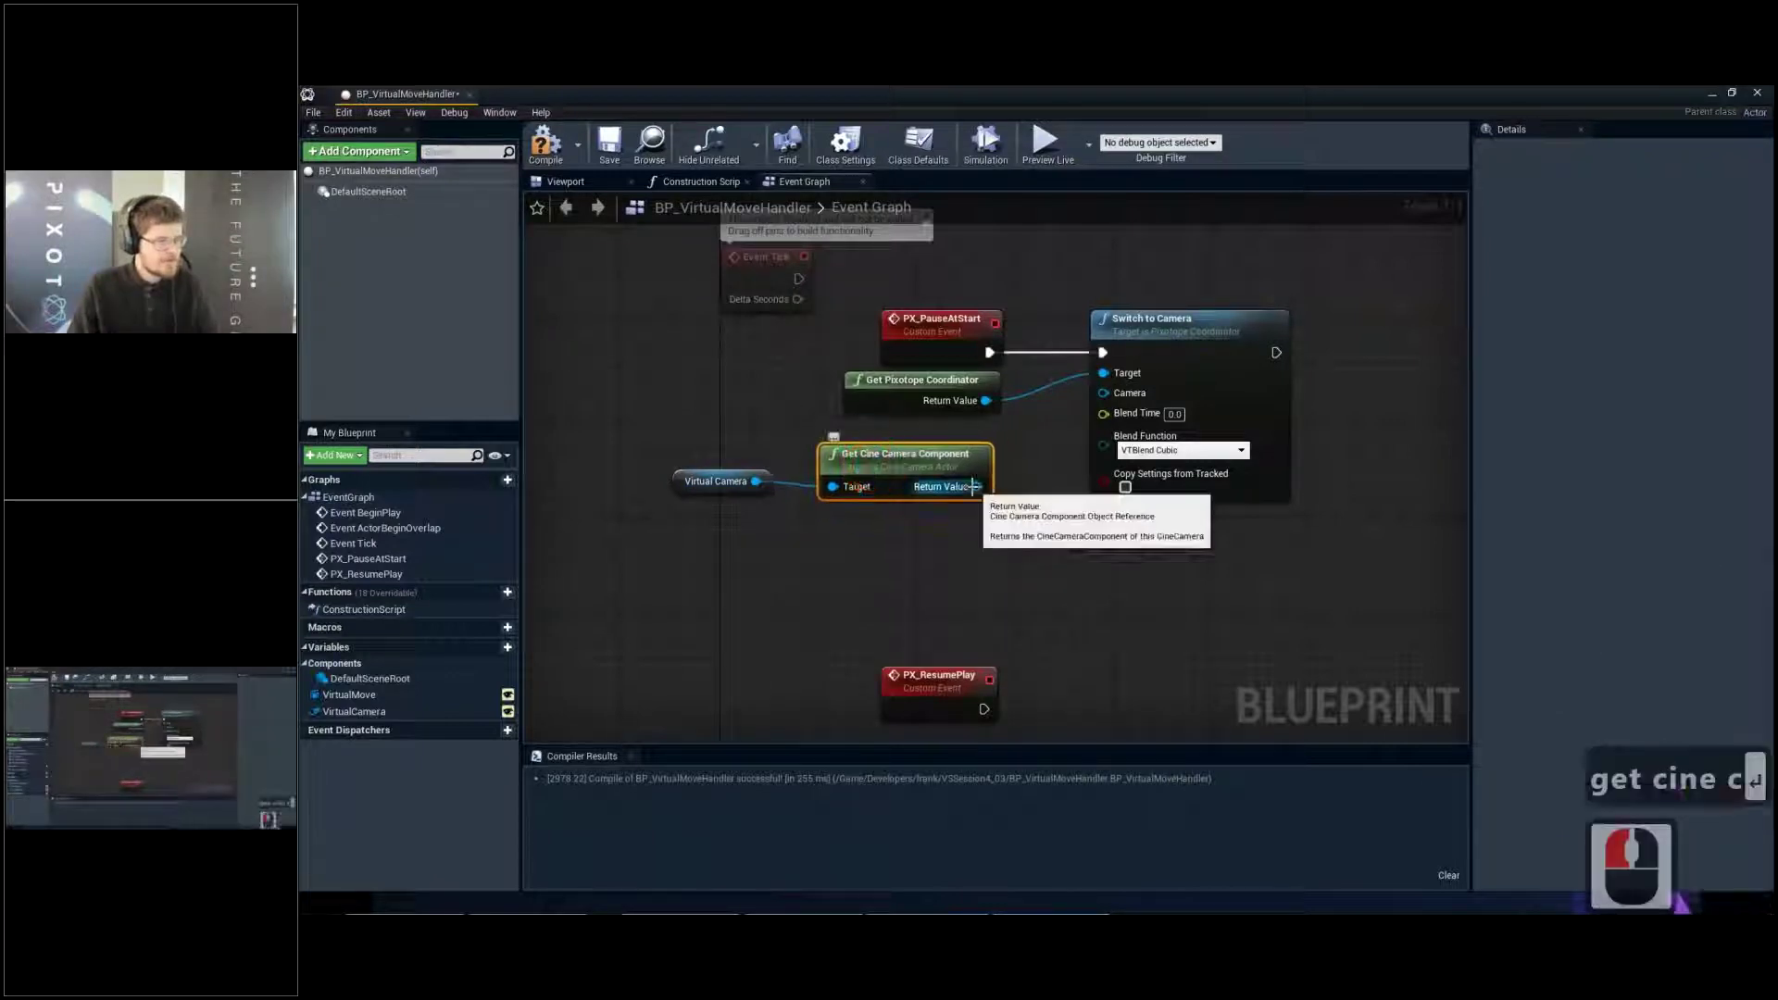
pyautogui.moveTo(978, 487); pyautogui.dragTo(1103, 393)
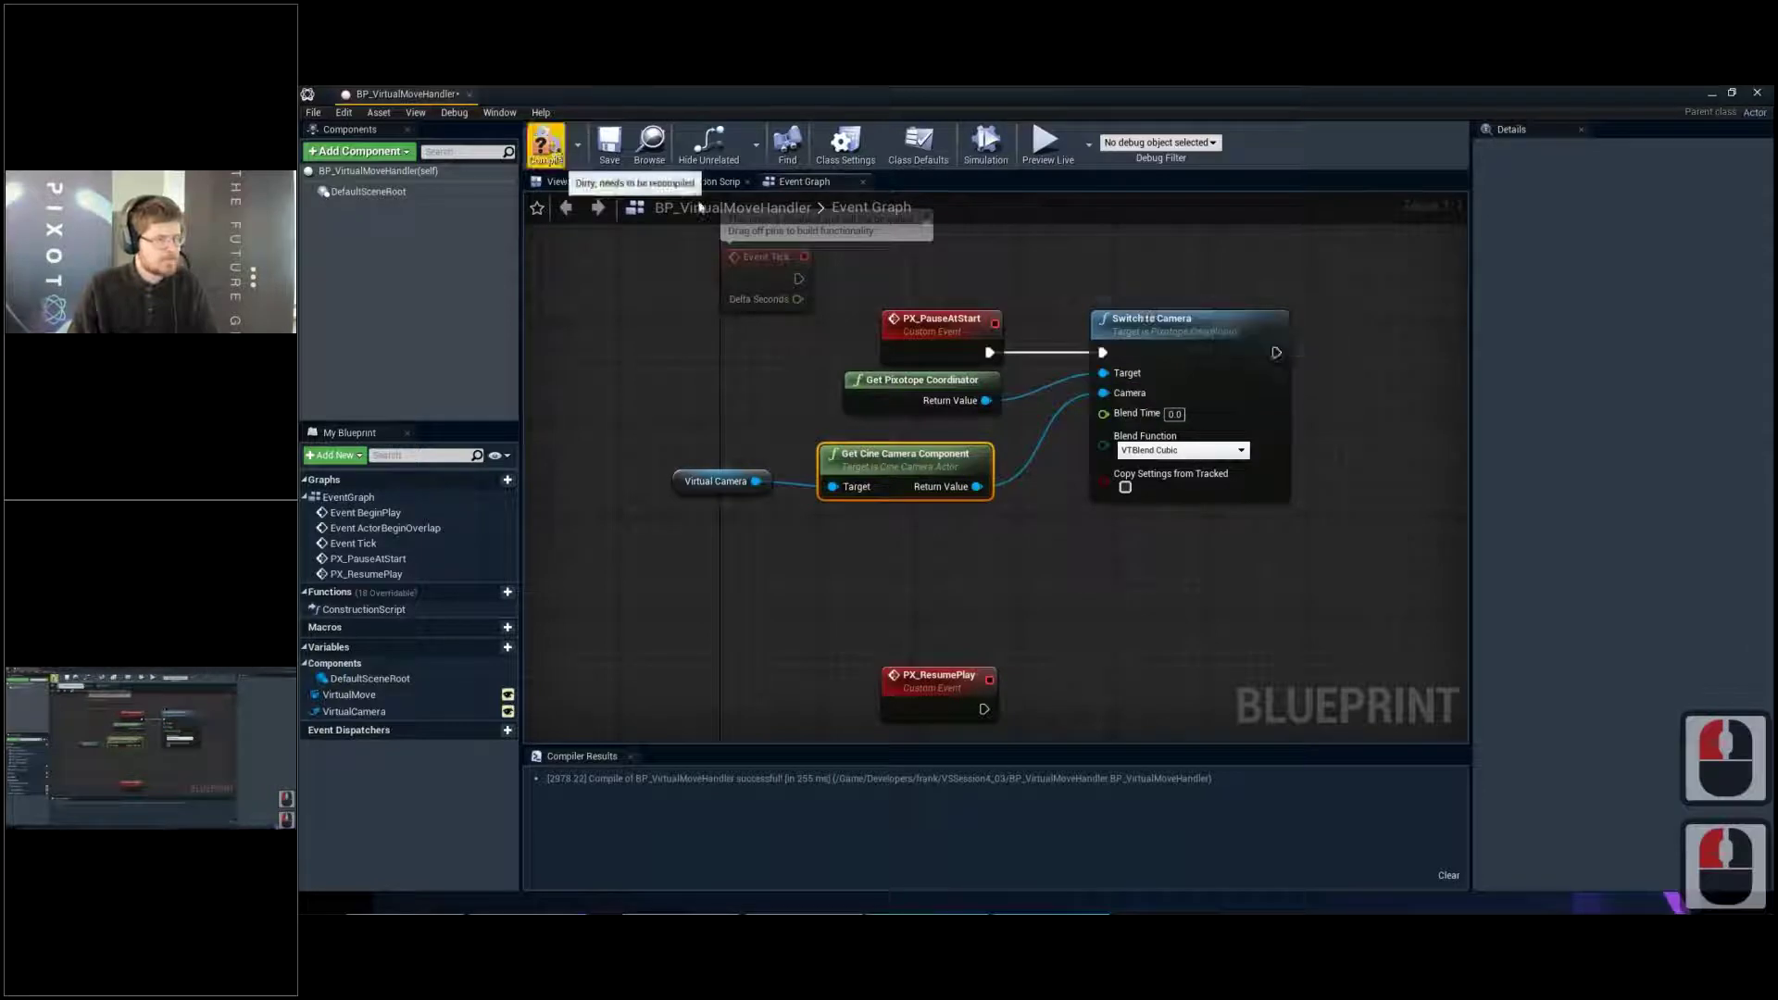
# Delete the unused default BeginPlay, ActorBeginOverlap and Tick events from the event graph
pyautogui.moveTo(827, 270); pyautogui.dragTo(851, 485, button='right')
pyautogui.moveTo(635, 509); pyautogui.dragTo(879, 243)
pyautogui.moveTo(992, 285); pyautogui.dragTo(983, 453, button='right')
pyautogui.press('Delete')
pyautogui.moveTo(722, 377); pyautogui.dragTo(833, 296)
pyautogui.press('Delete')
pyautogui.moveTo(976, 468); pyautogui.dragTo(944, 129, button='right')
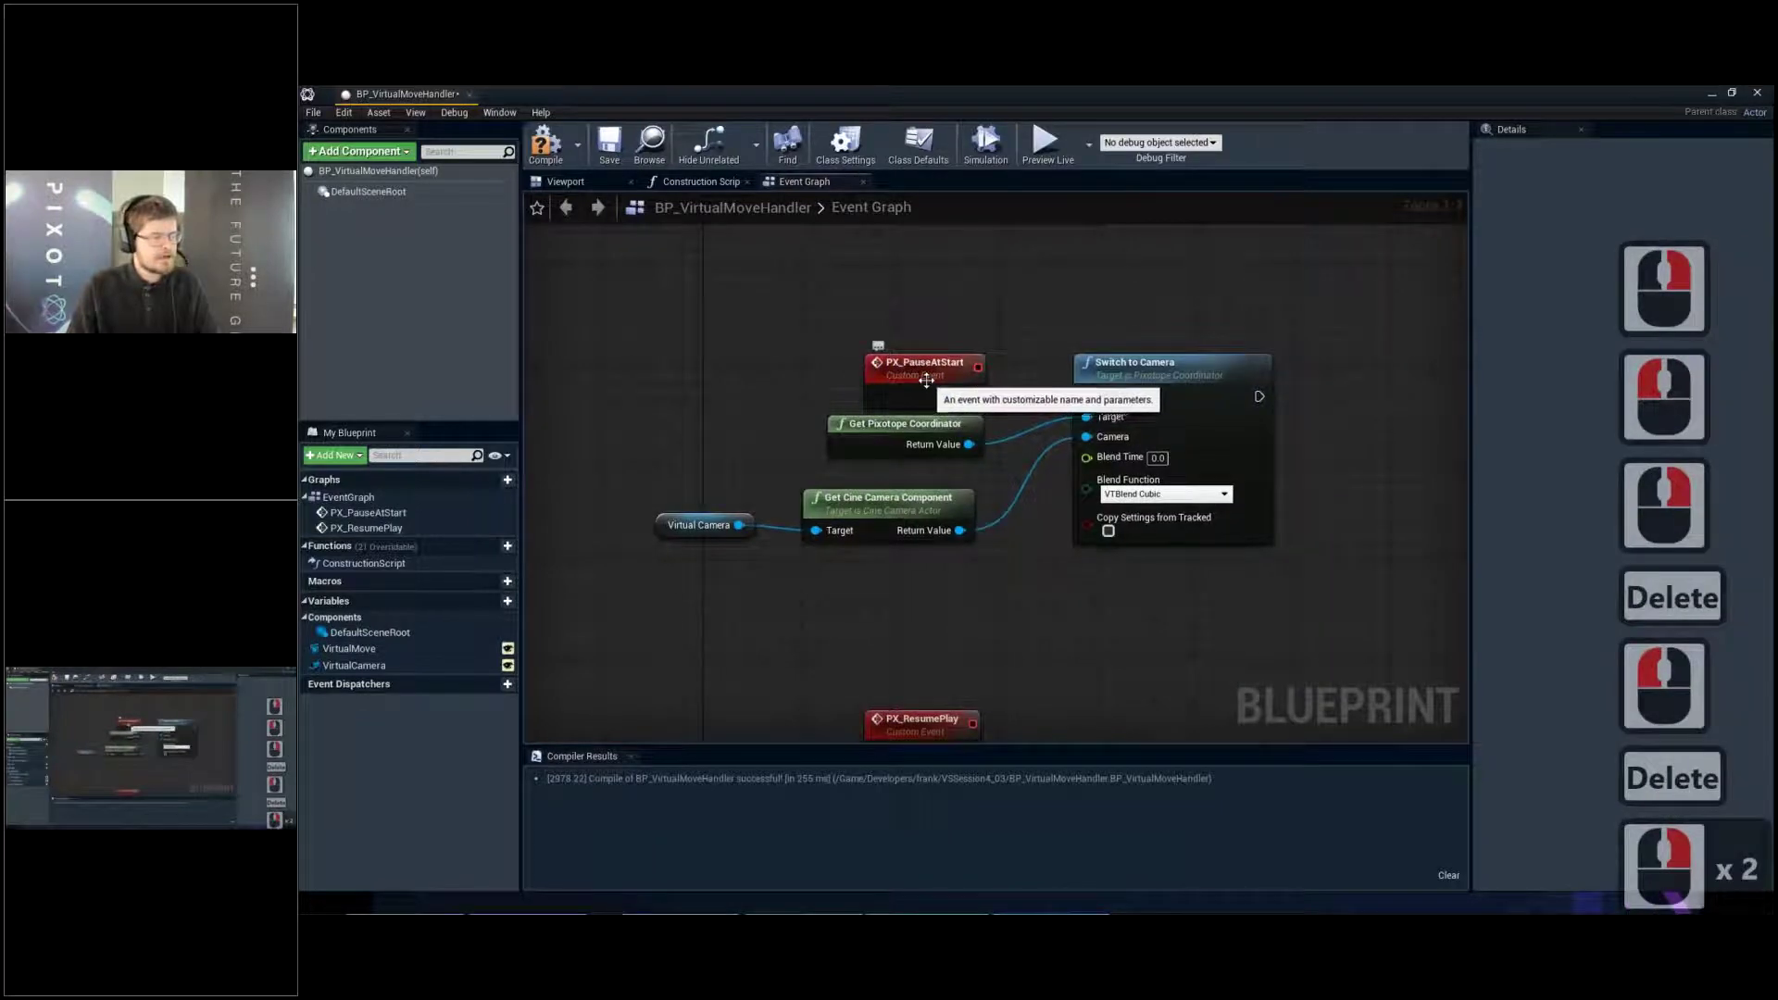
# Enable Call In Editor on the PX_PauseAtStart event, and compile and save the blueprint
pyautogui.click(926, 379)
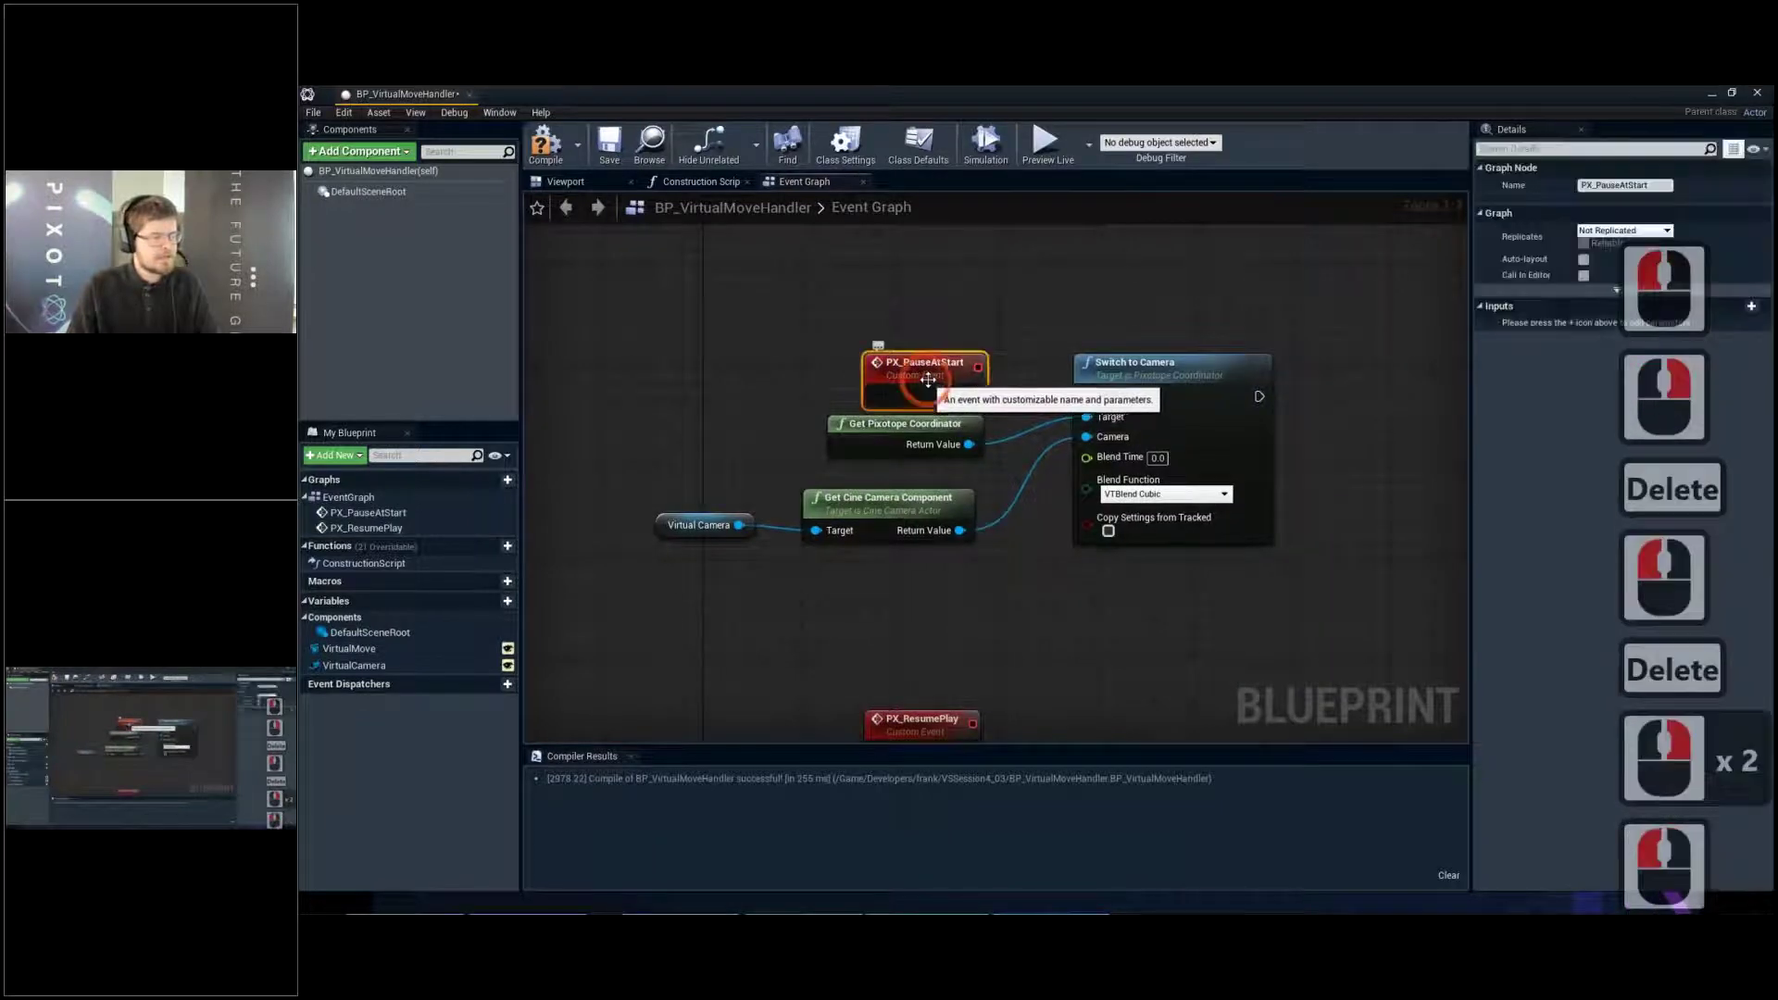
pyautogui.click(1584, 276)
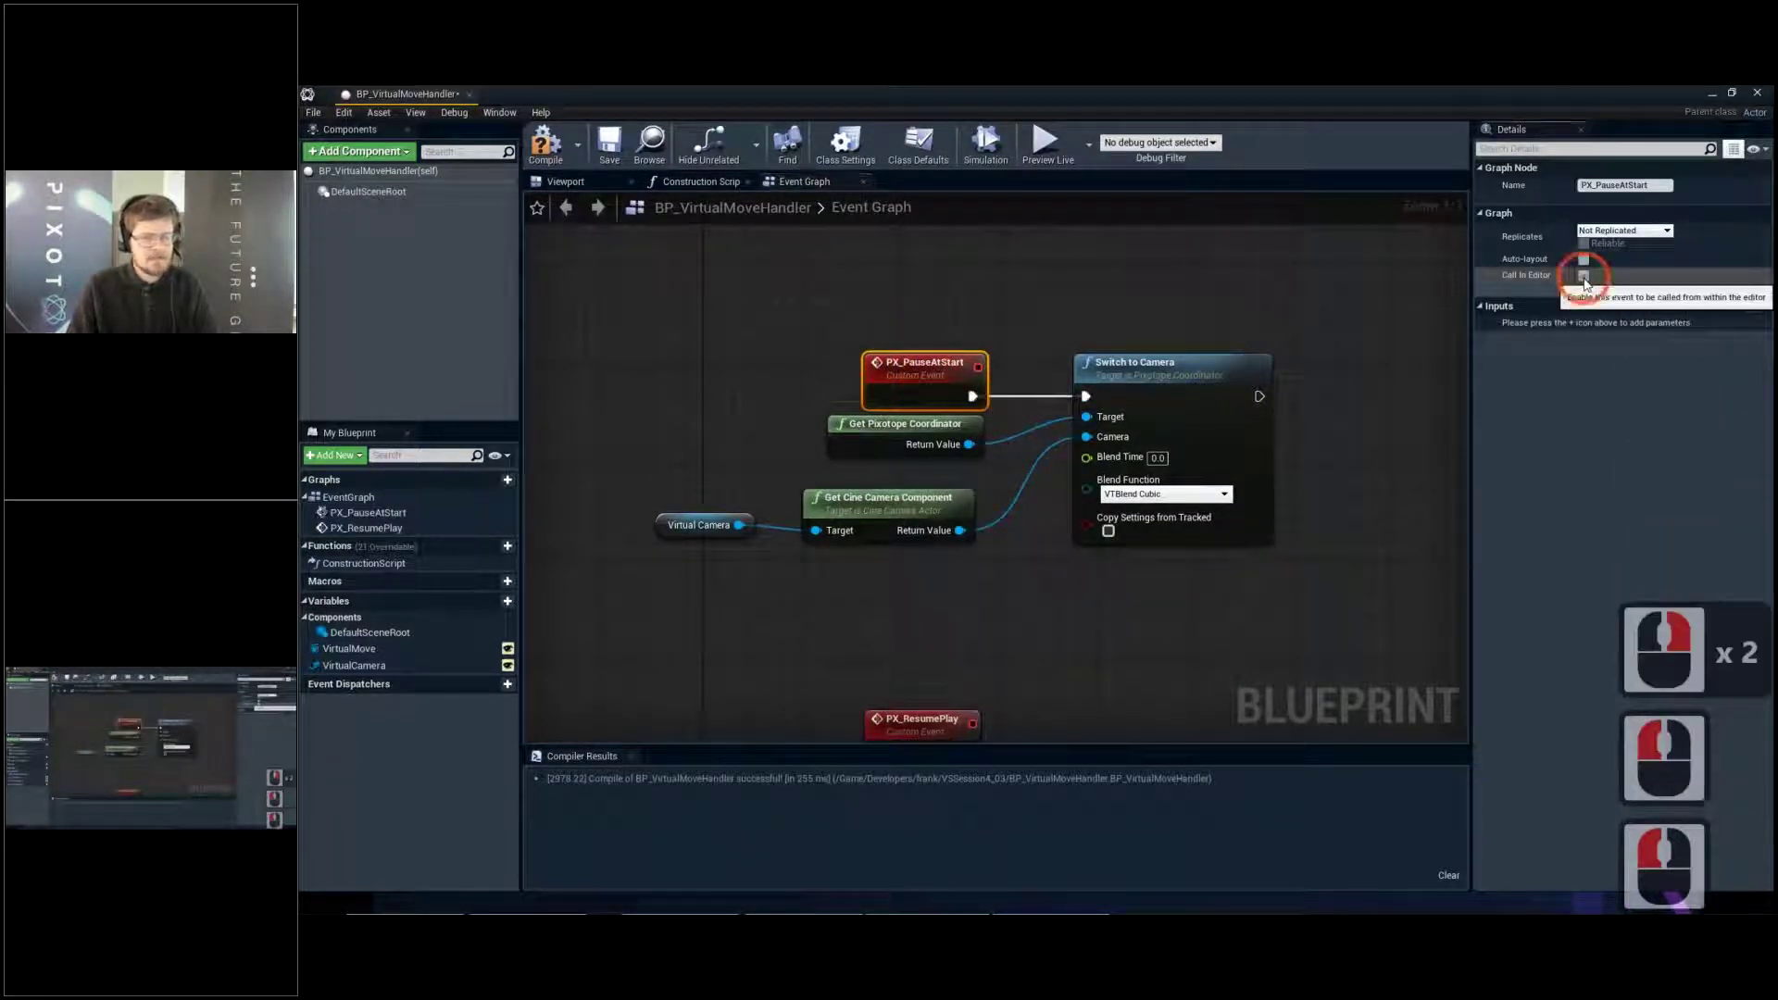
pyautogui.click(545, 143)
pyautogui.click(877, 363)
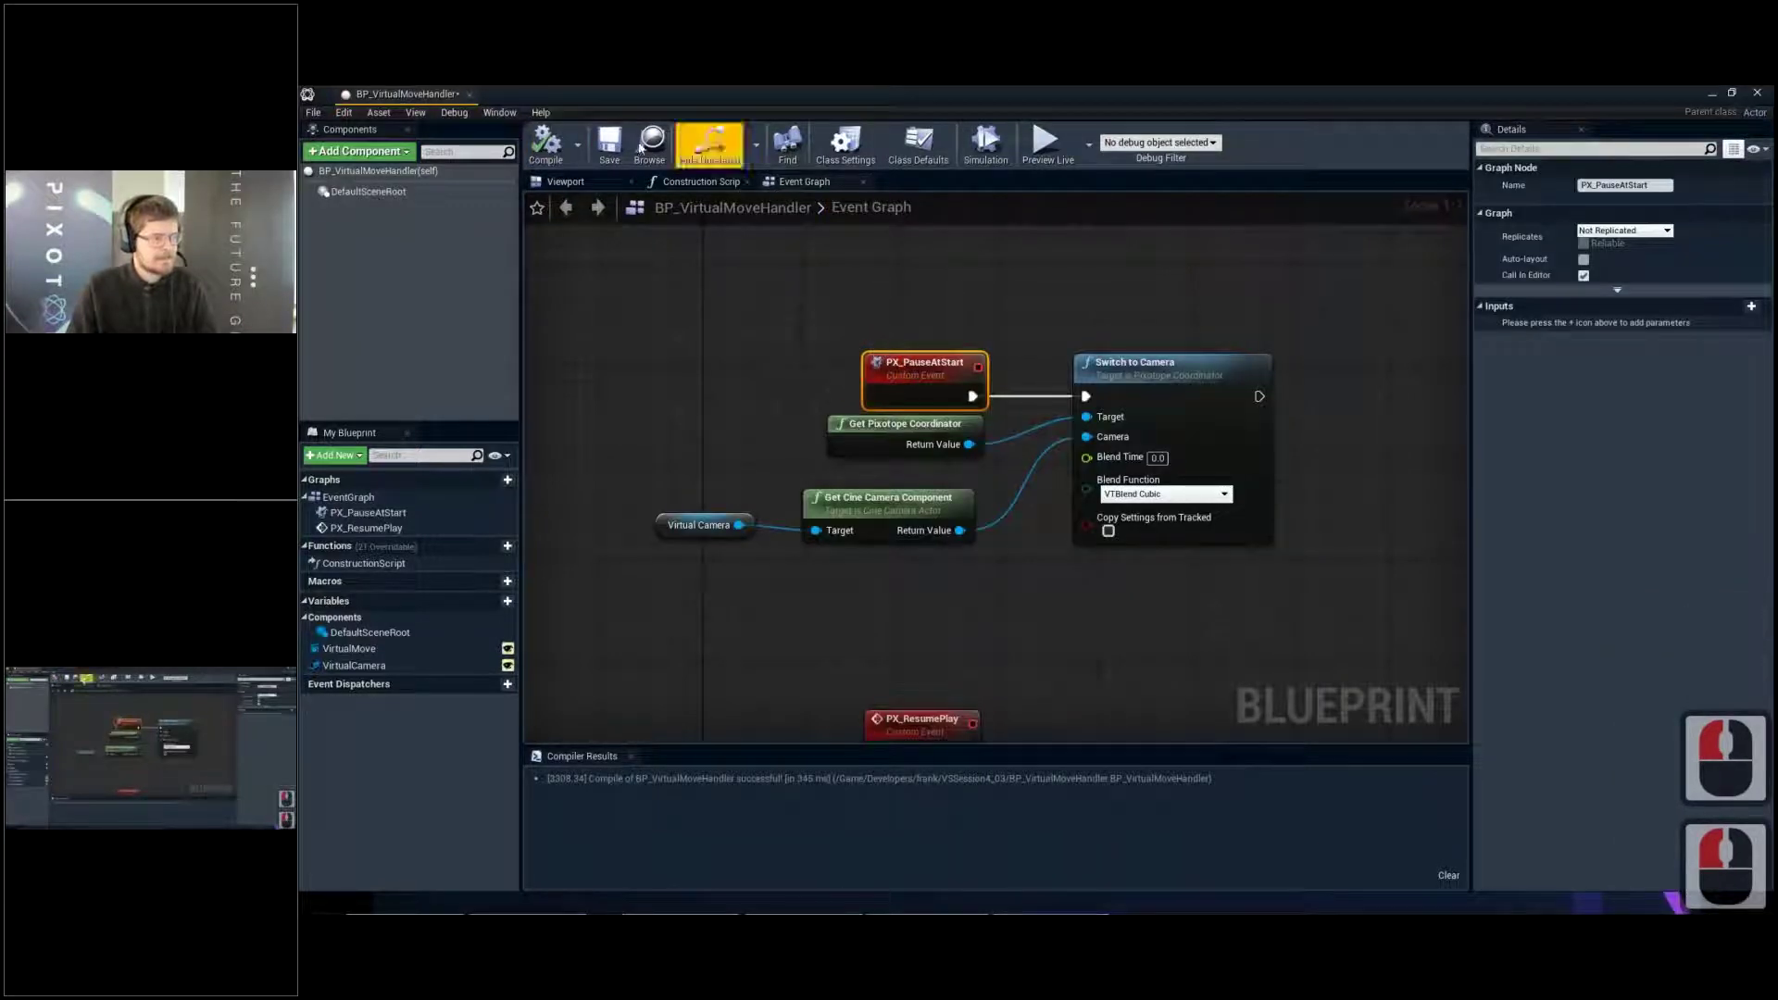
pyautogui.click(607, 146)
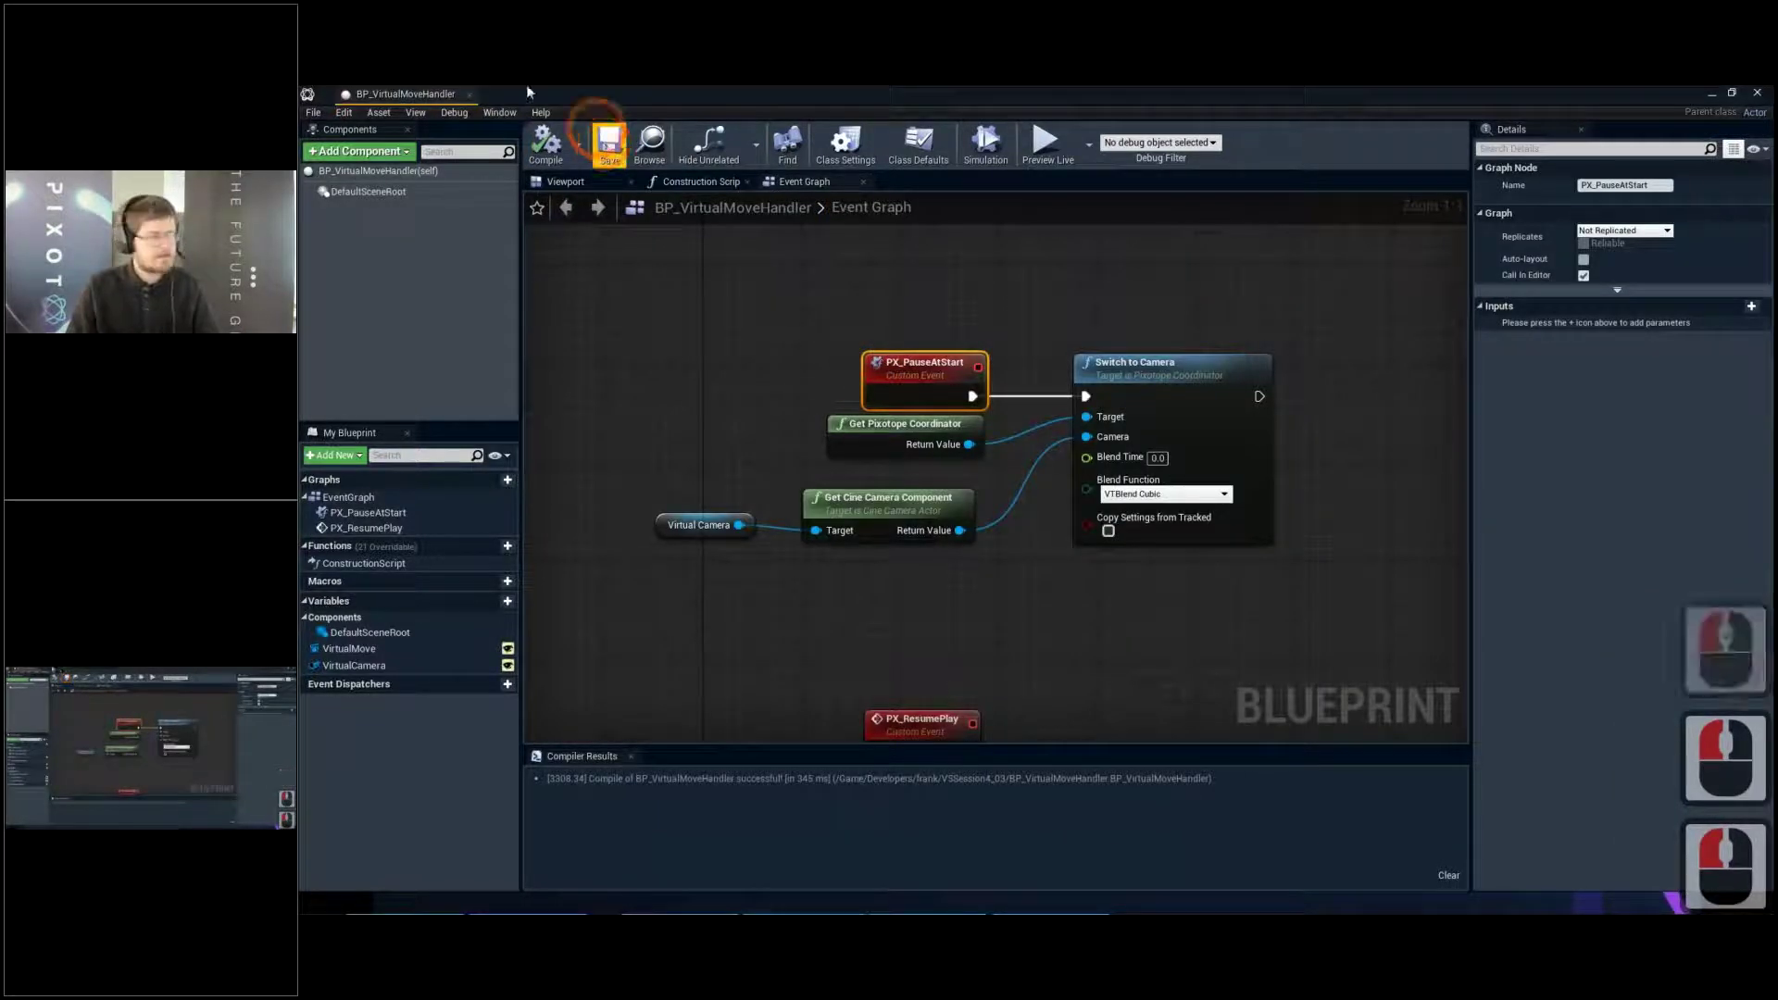
# Close the blueprint and test PX Pause at Start on BP_VirtualMoveHandler in a live preview, ending the preview
pyautogui.click(470, 96)
pyautogui.click(1280, 153)
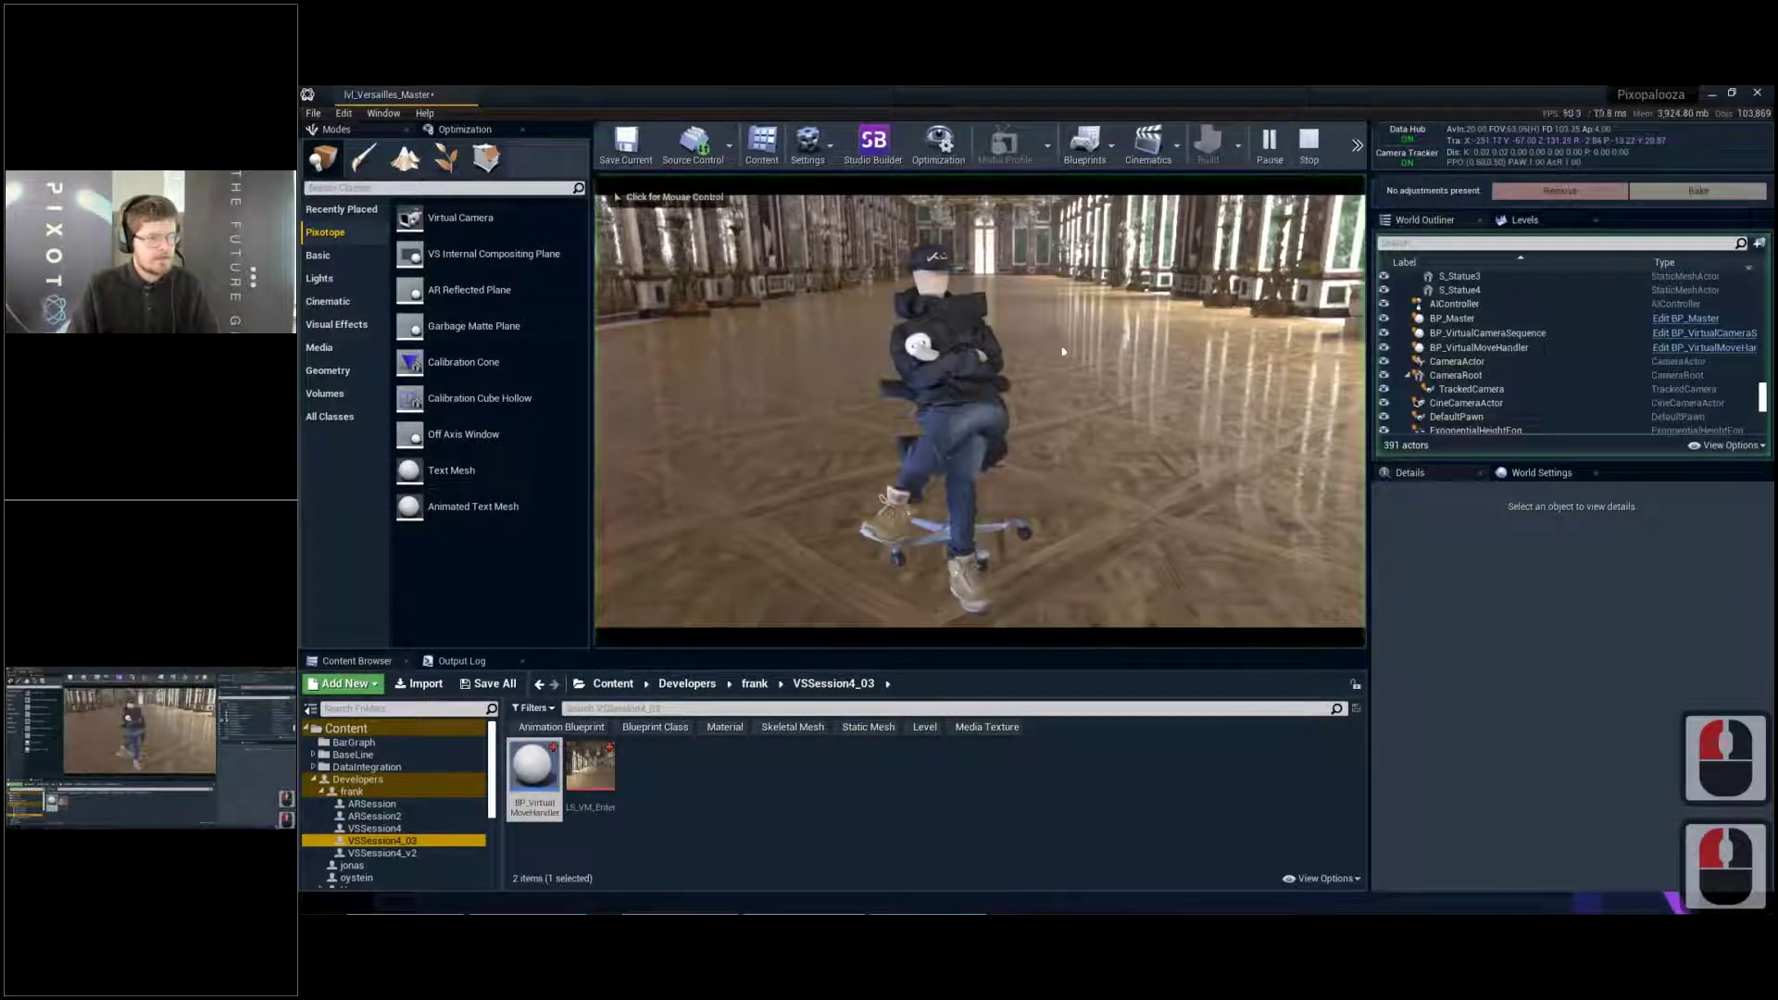
pyautogui.click(1514, 349)
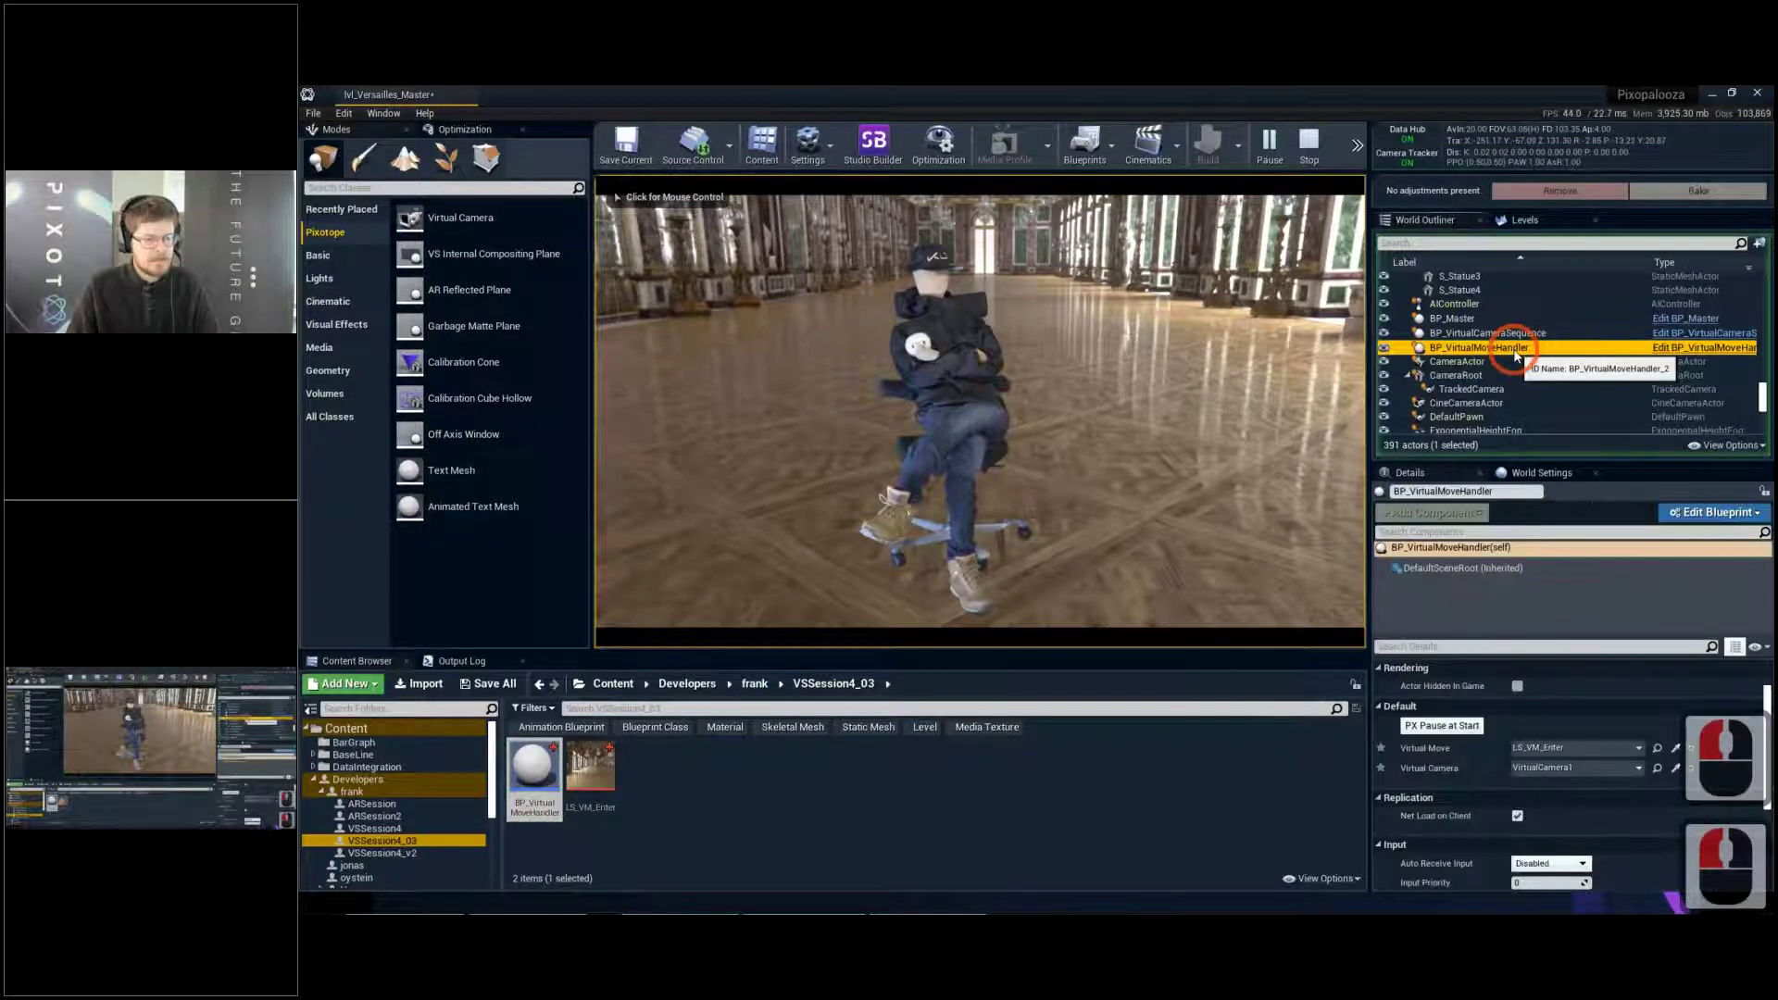
pyautogui.click(1446, 726)
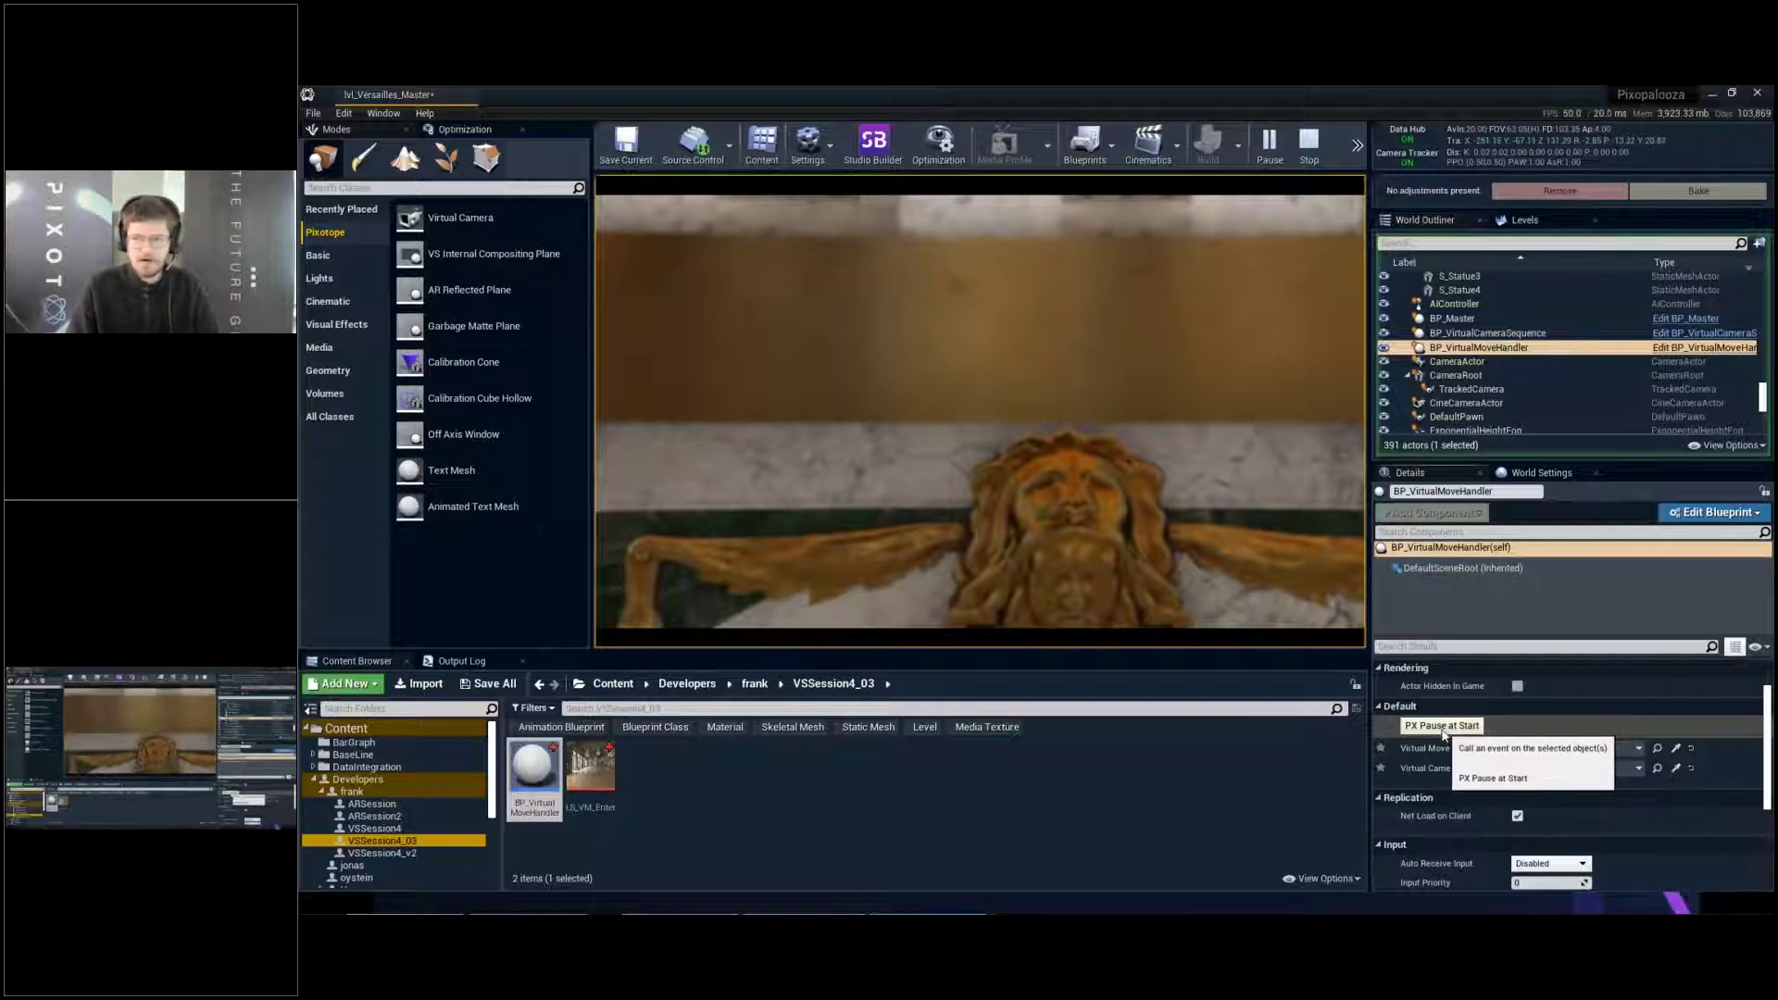
pyautogui.click(1450, 728)
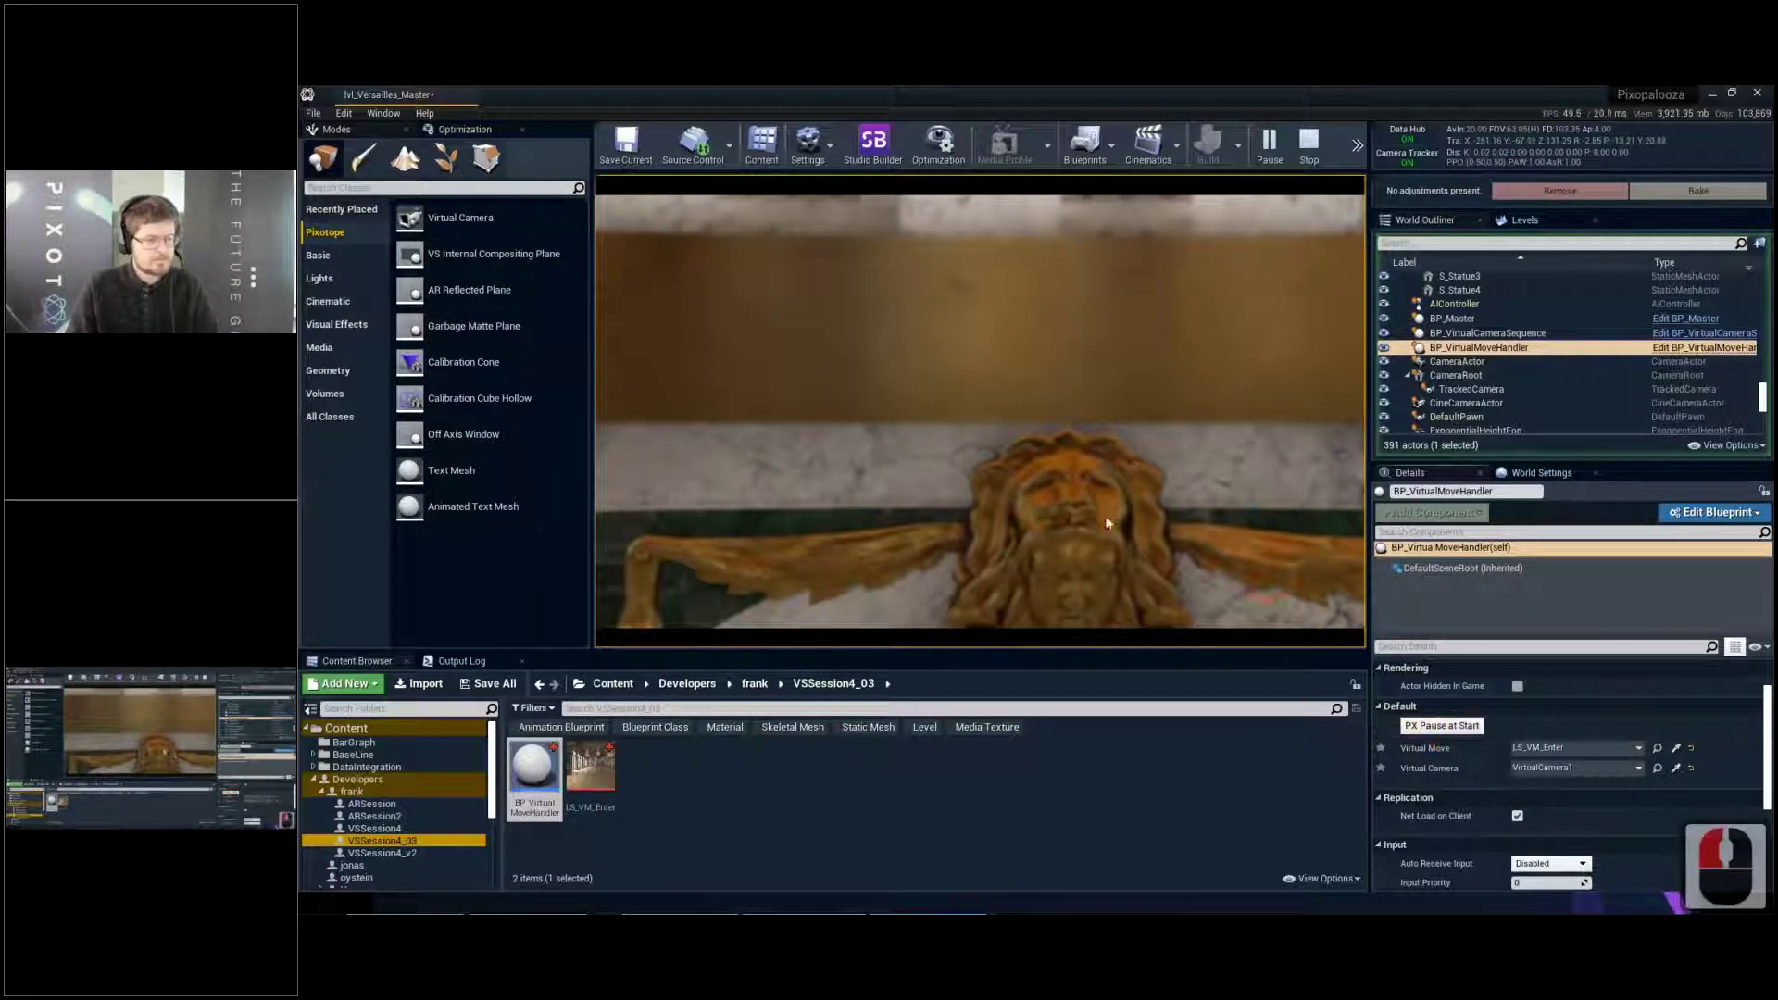
pyautogui.press('Escape')
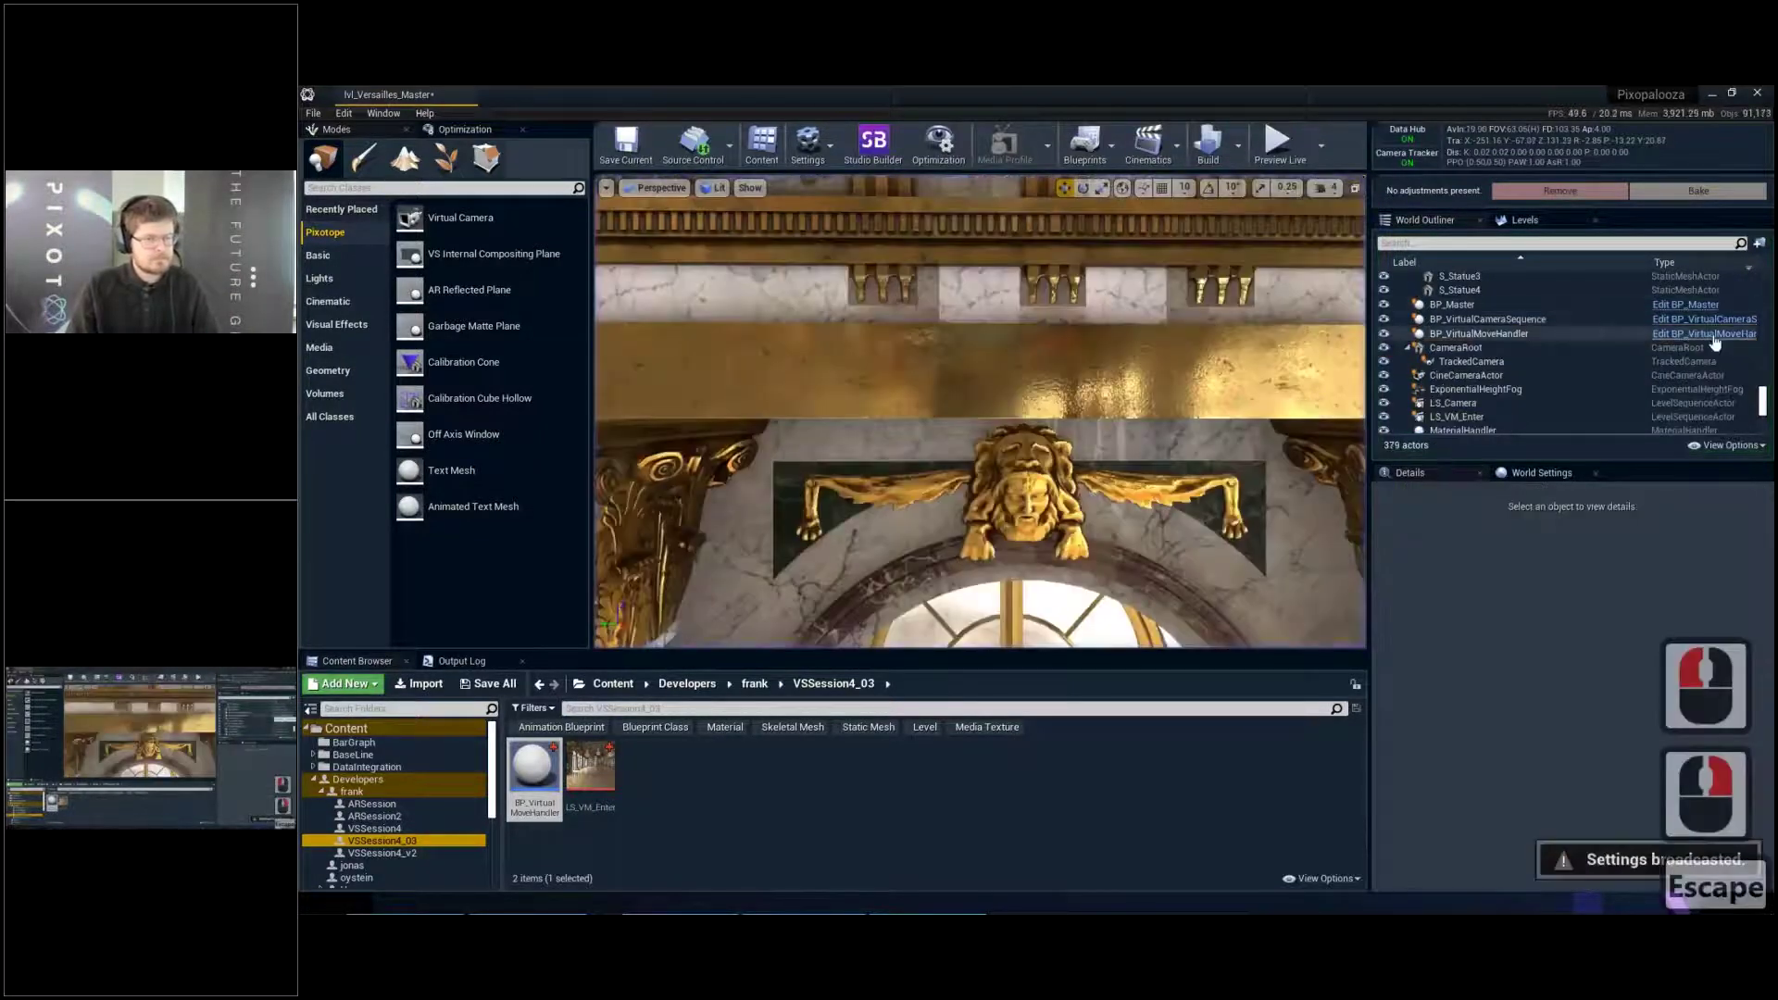
# Reopen the BP_VirtualMoveHandler blueprint and set the Switch to Camera node's Blend Time to 0.02
pyautogui.click(1712, 334)
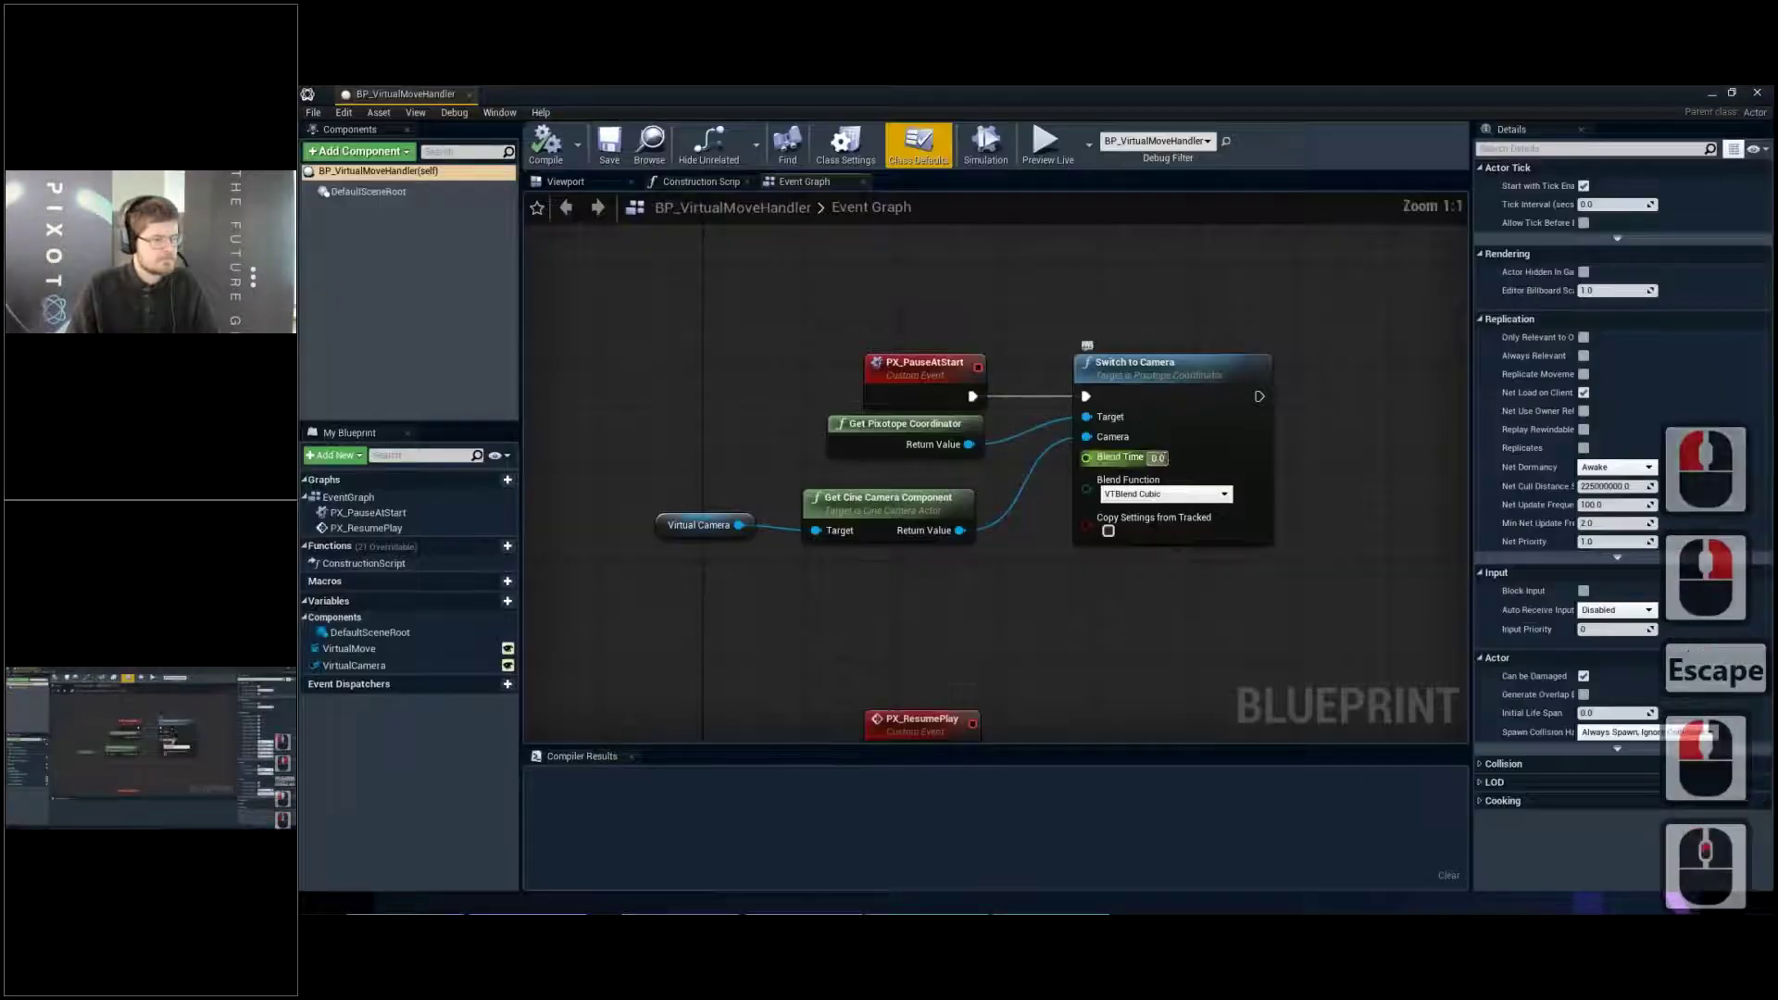
pyautogui.click(1157, 459)
pyautogui.write('0.01')
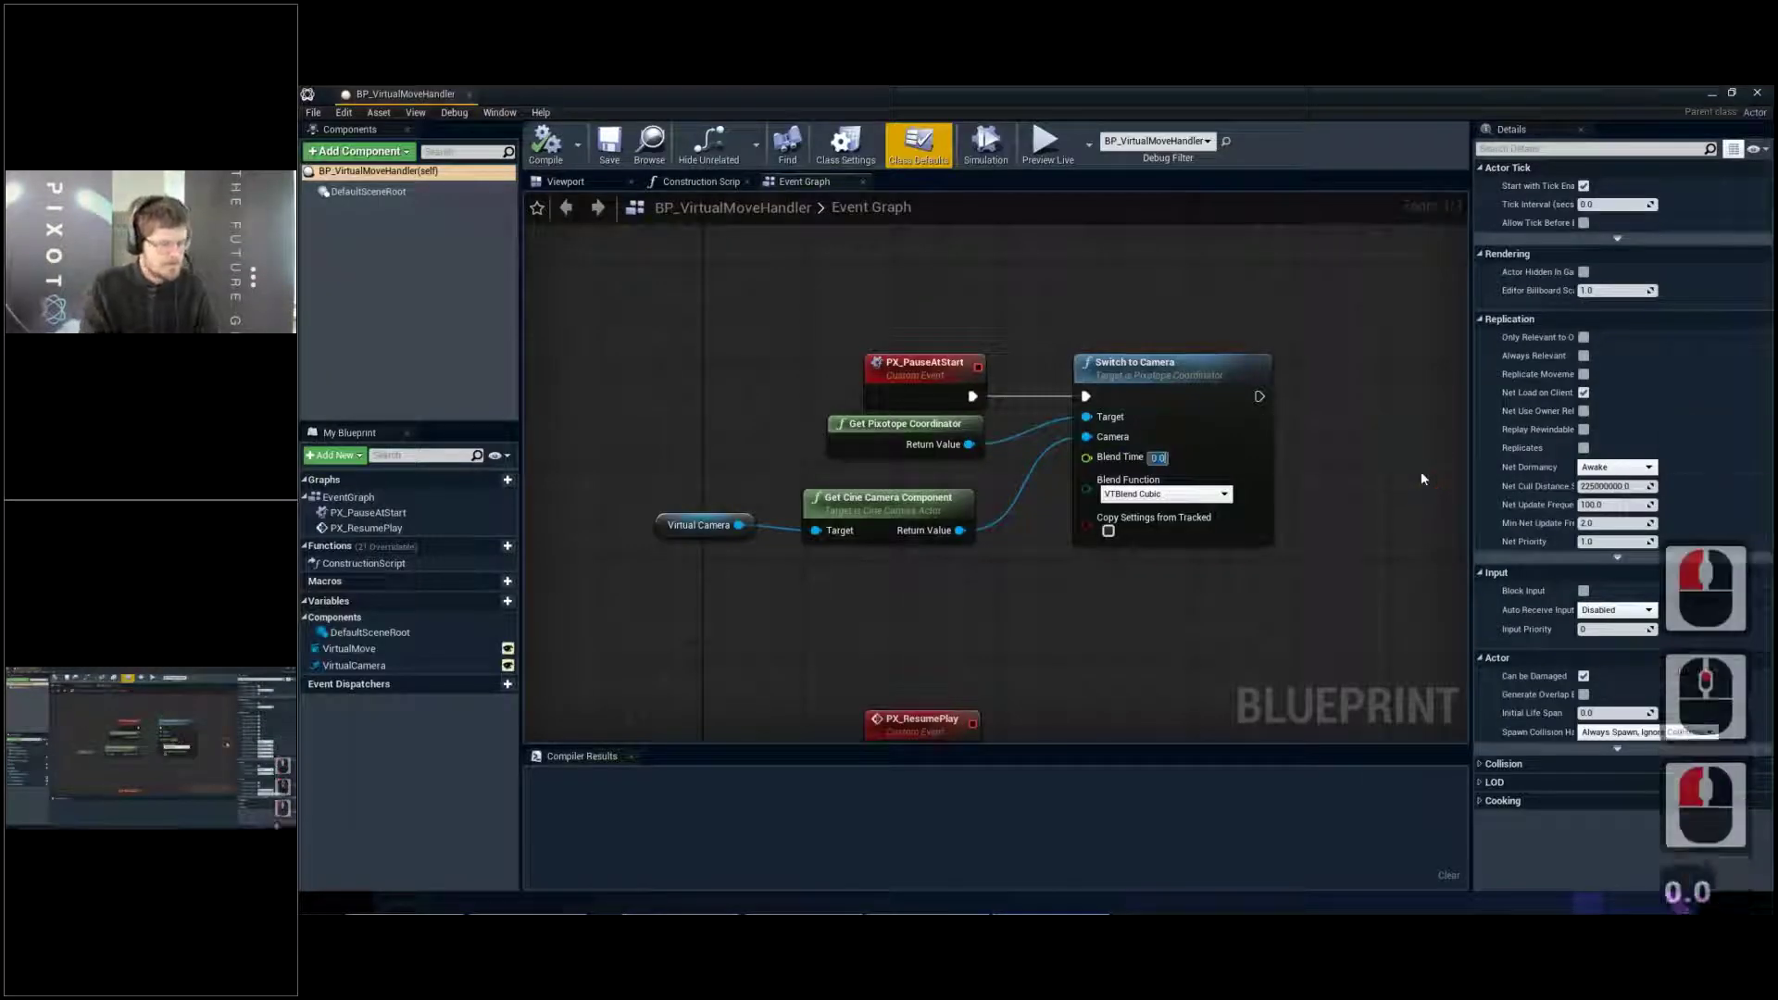
pyautogui.press('BackSpace')
pyautogui.press('BackSpace')
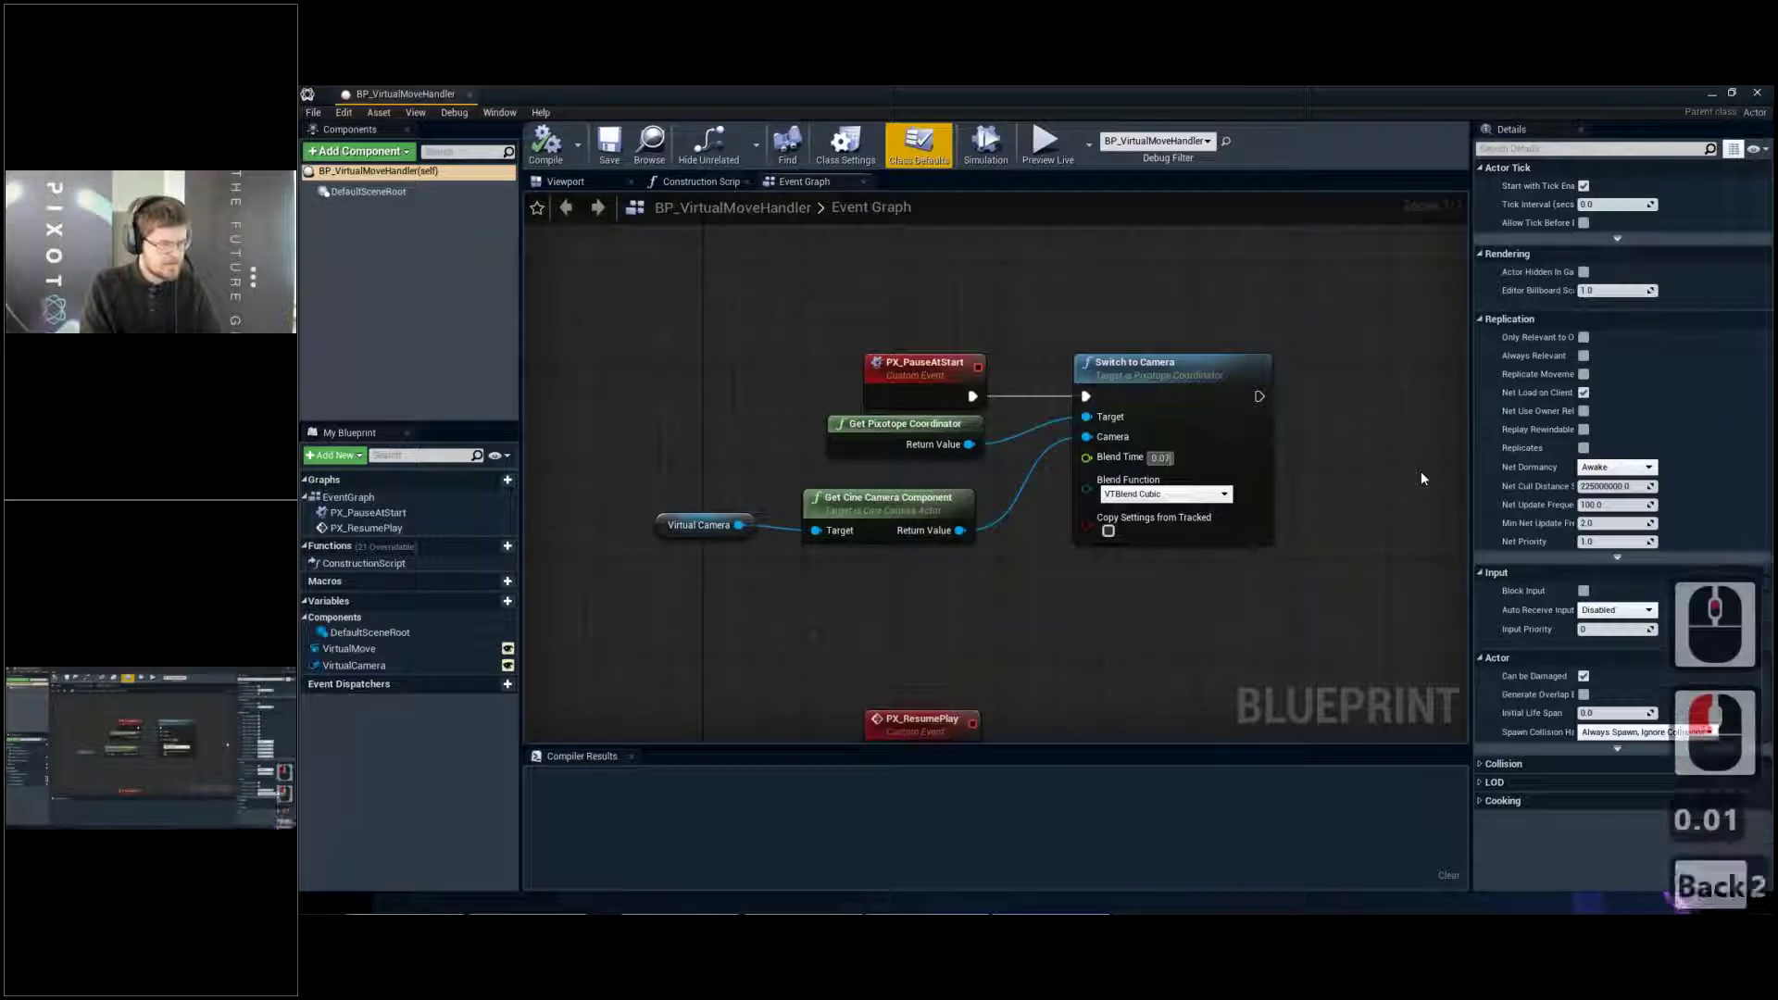
pyautogui.press('Return')
pyautogui.click(1373, 472)
pyautogui.moveTo(1318, 467); pyautogui.dragTo(1116, 389, button='right')
pyautogui.moveTo(960, 388); pyautogui.dragTo(1000, 365, button='right')
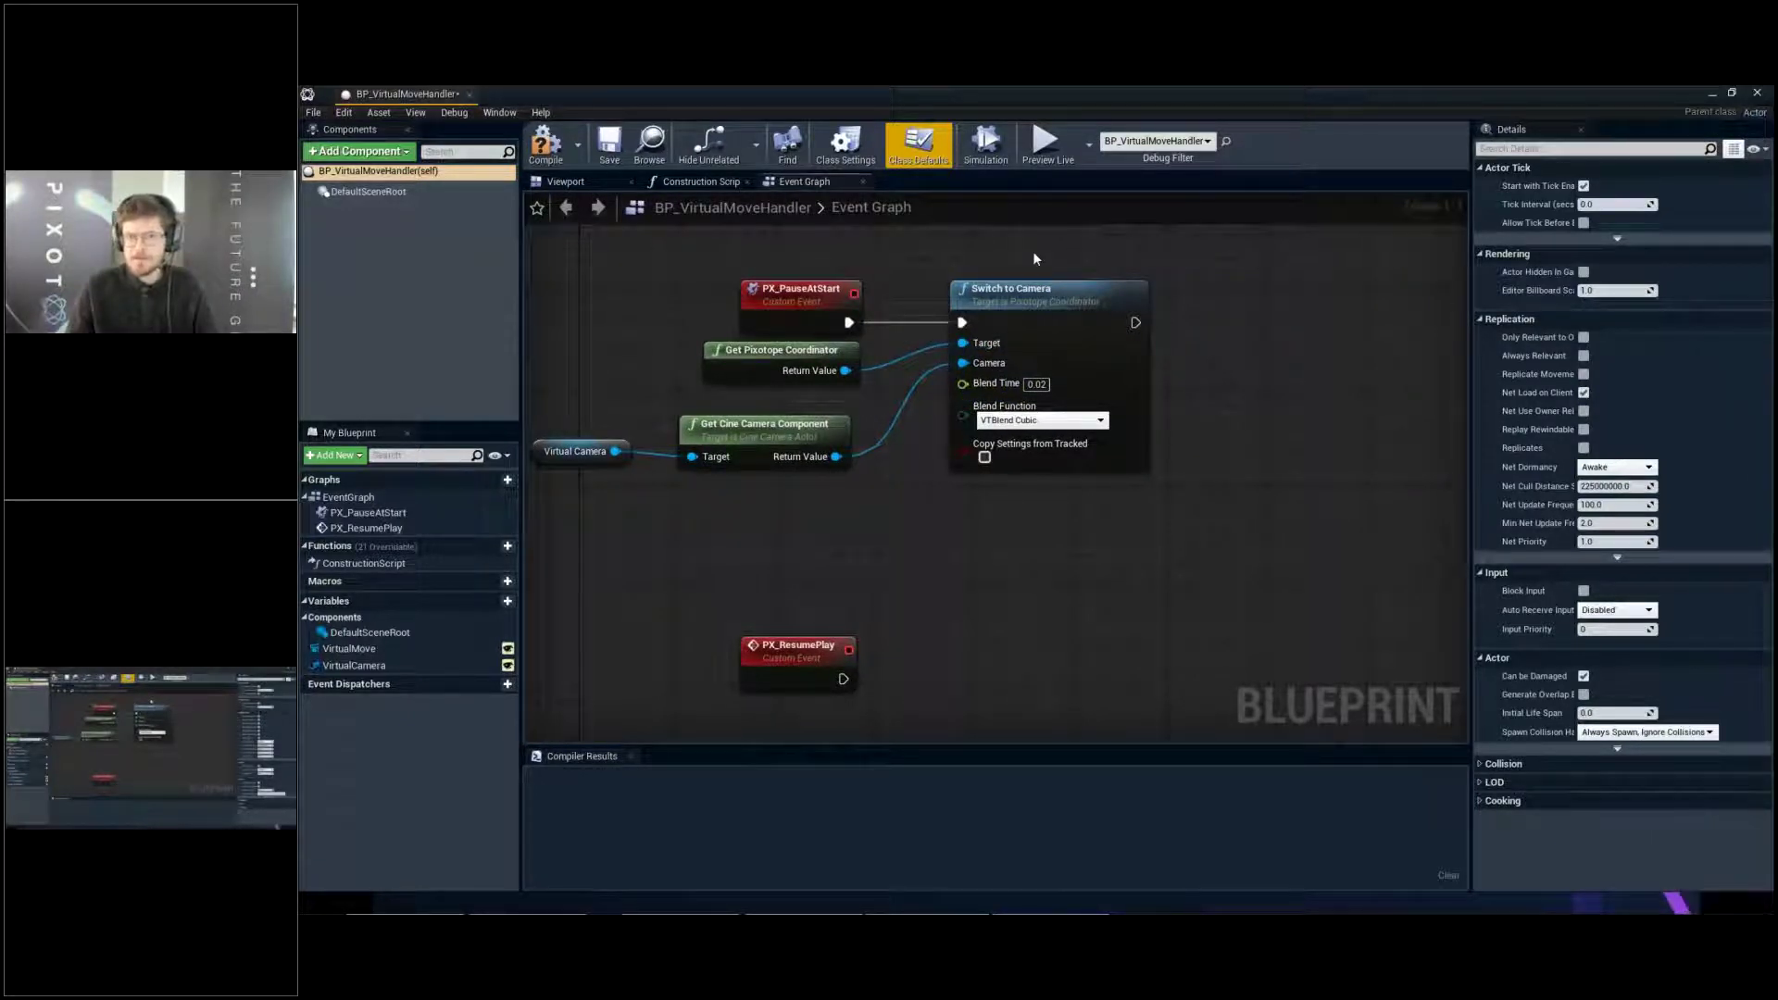
# Place a Virtual Move getter beside the Switch to Camera node and add a Play (SequencePlayer) node from it
pyautogui.moveTo(671, 619); pyautogui.dragTo(493, 644, button='right')
pyautogui.moveTo(349, 649); pyautogui.dragTo(986, 478)
pyautogui.moveTo(1138, 474); pyautogui.dragTo(1176, 432)
pyautogui.click(1191, 488)
pyautogui.write('play')
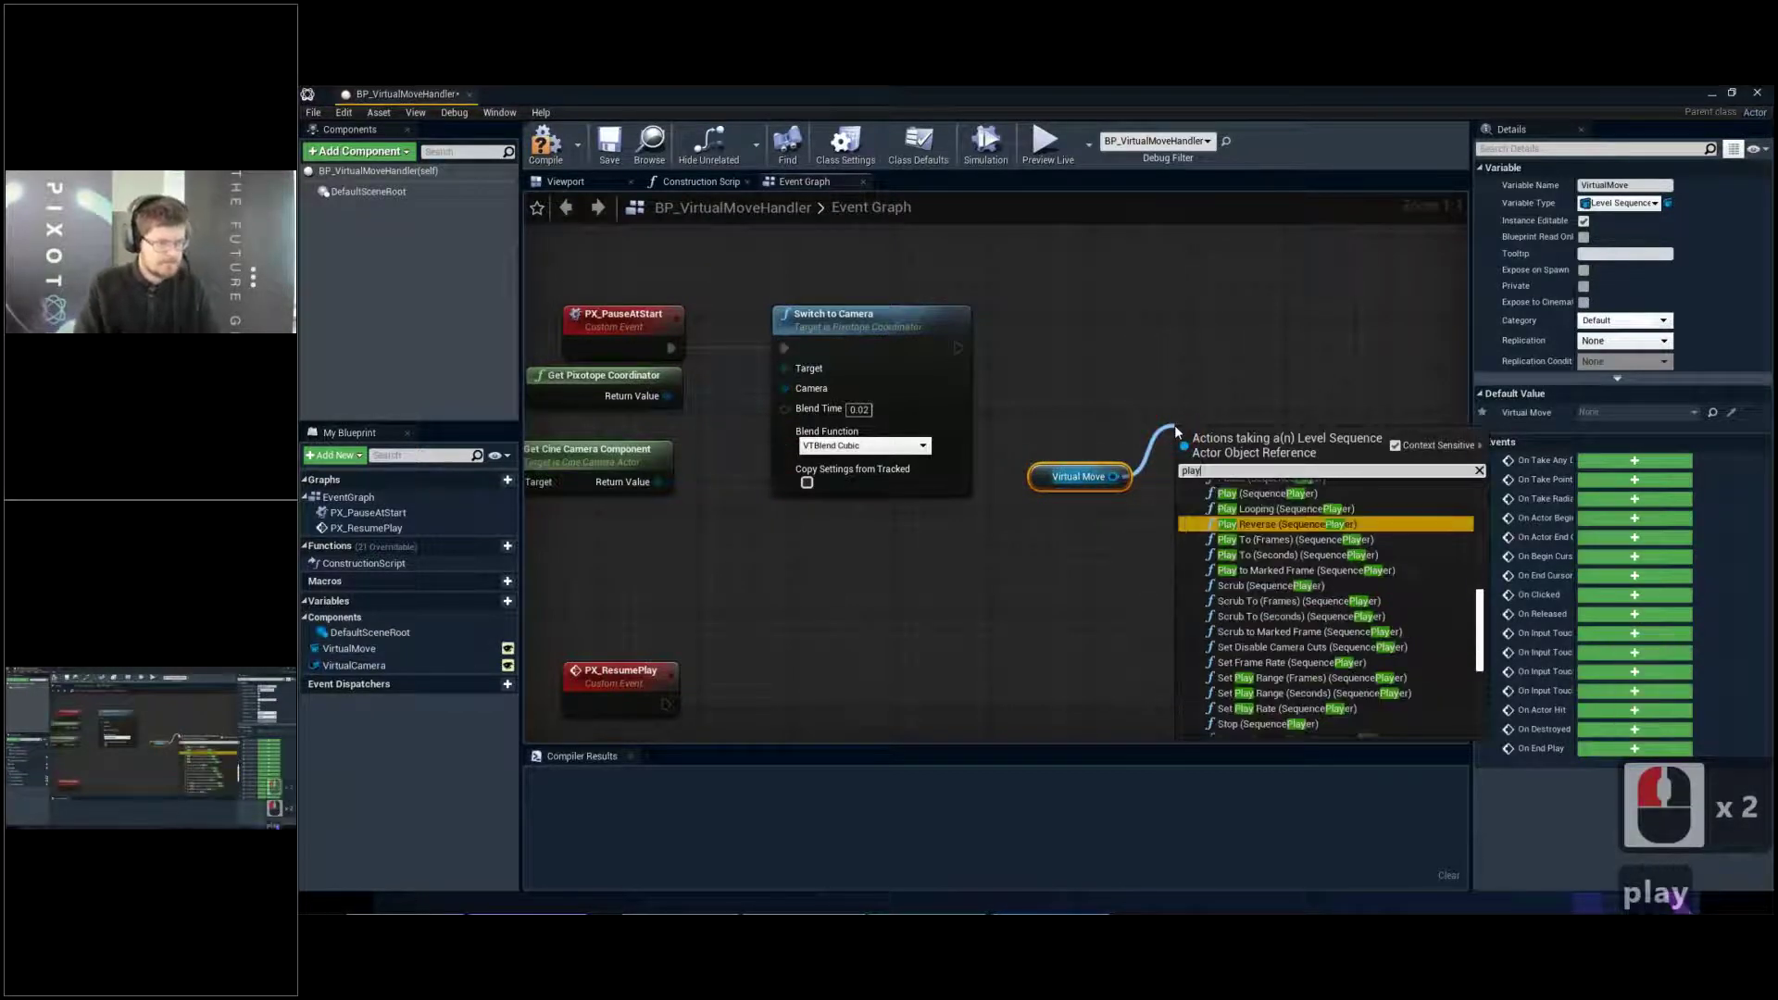
pyautogui.press('Up')
pyautogui.press('Up')
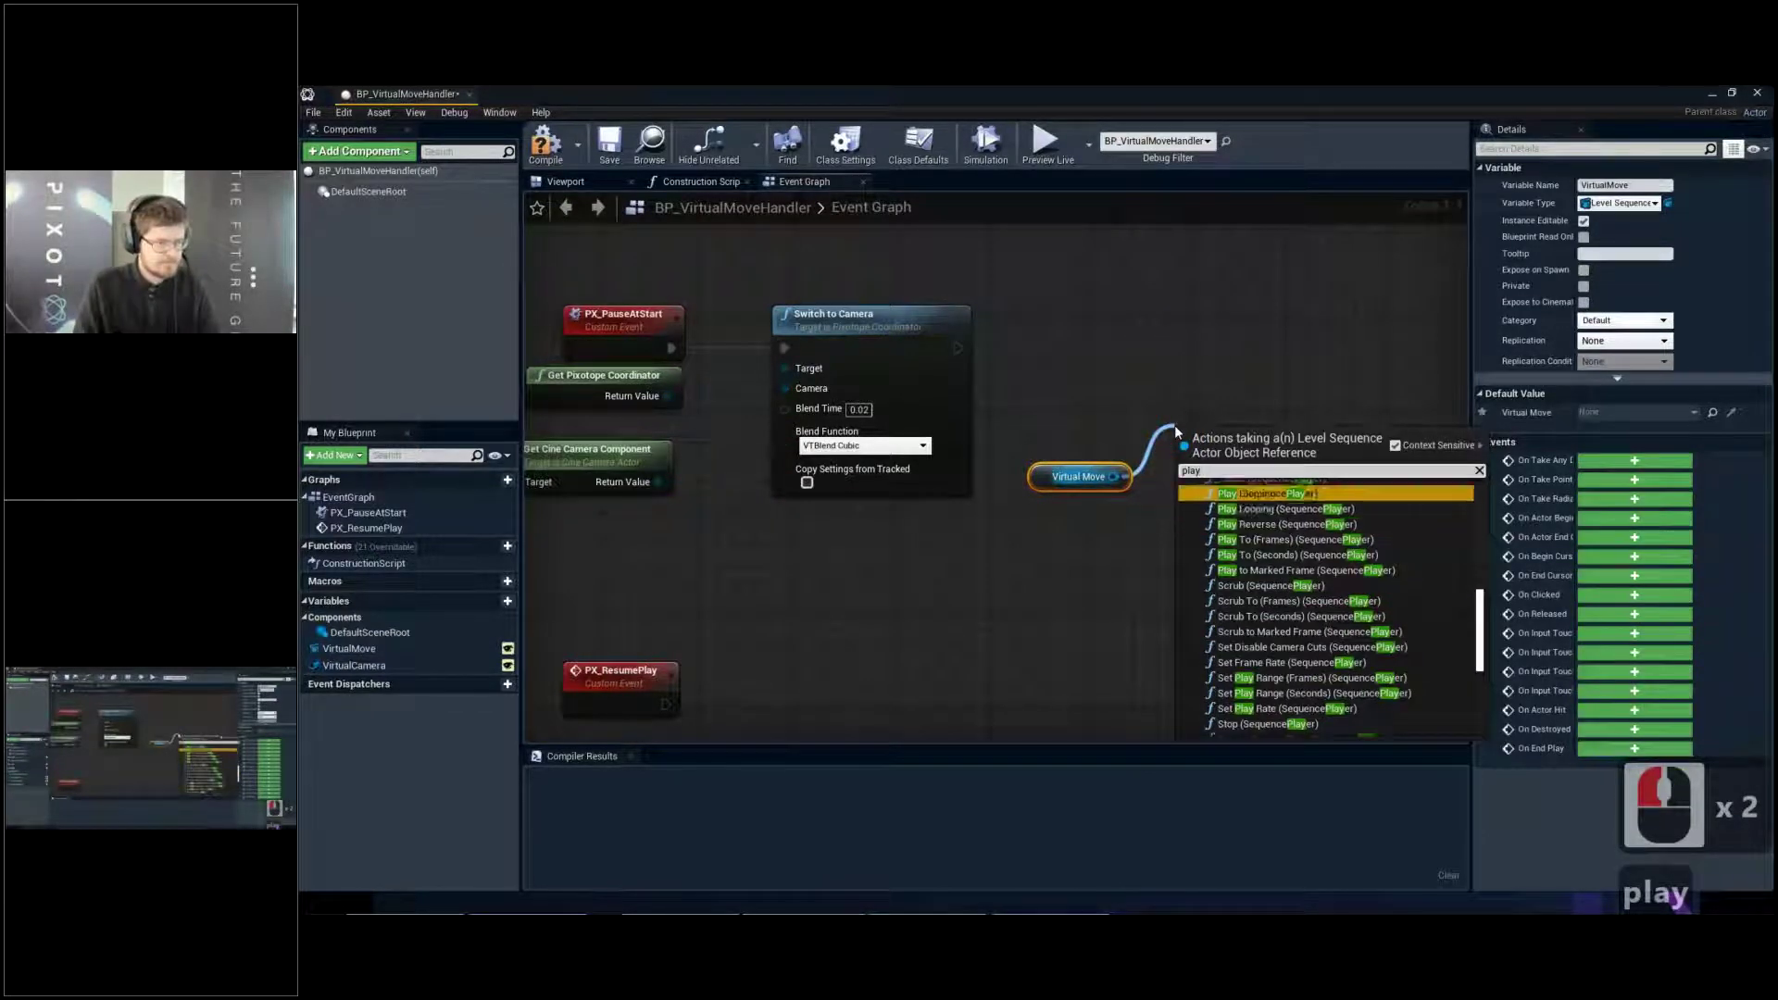
pyautogui.press('Return')
# Connect Switch to Camera's execution output to the Play node, and arrange the Virtual Move, Sequence Player and Play nodes
pyautogui.moveTo(1230, 445); pyautogui.dragTo(1391, 519)
pyautogui.moveTo(1375, 430); pyautogui.dragTo(1226, 428, button='right')
pyautogui.moveTo(1220, 510); pyautogui.dragTo(1200, 312)
pyautogui.moveTo(801, 347); pyautogui.dragTo(1169, 346)
pyautogui.moveTo(902, 420); pyautogui.dragTo(1057, 481)
pyautogui.moveTo(1071, 466); pyautogui.dragTo(1061, 455)
pyautogui.moveTo(1234, 322); pyautogui.dragTo(1295, 321)
pyautogui.moveTo(1203, 319); pyautogui.dragTo(963, 320, button='right')
pyautogui.click(1199, 474)
pyautogui.moveTo(988, 468); pyautogui.dragTo(914, 509, button='right')
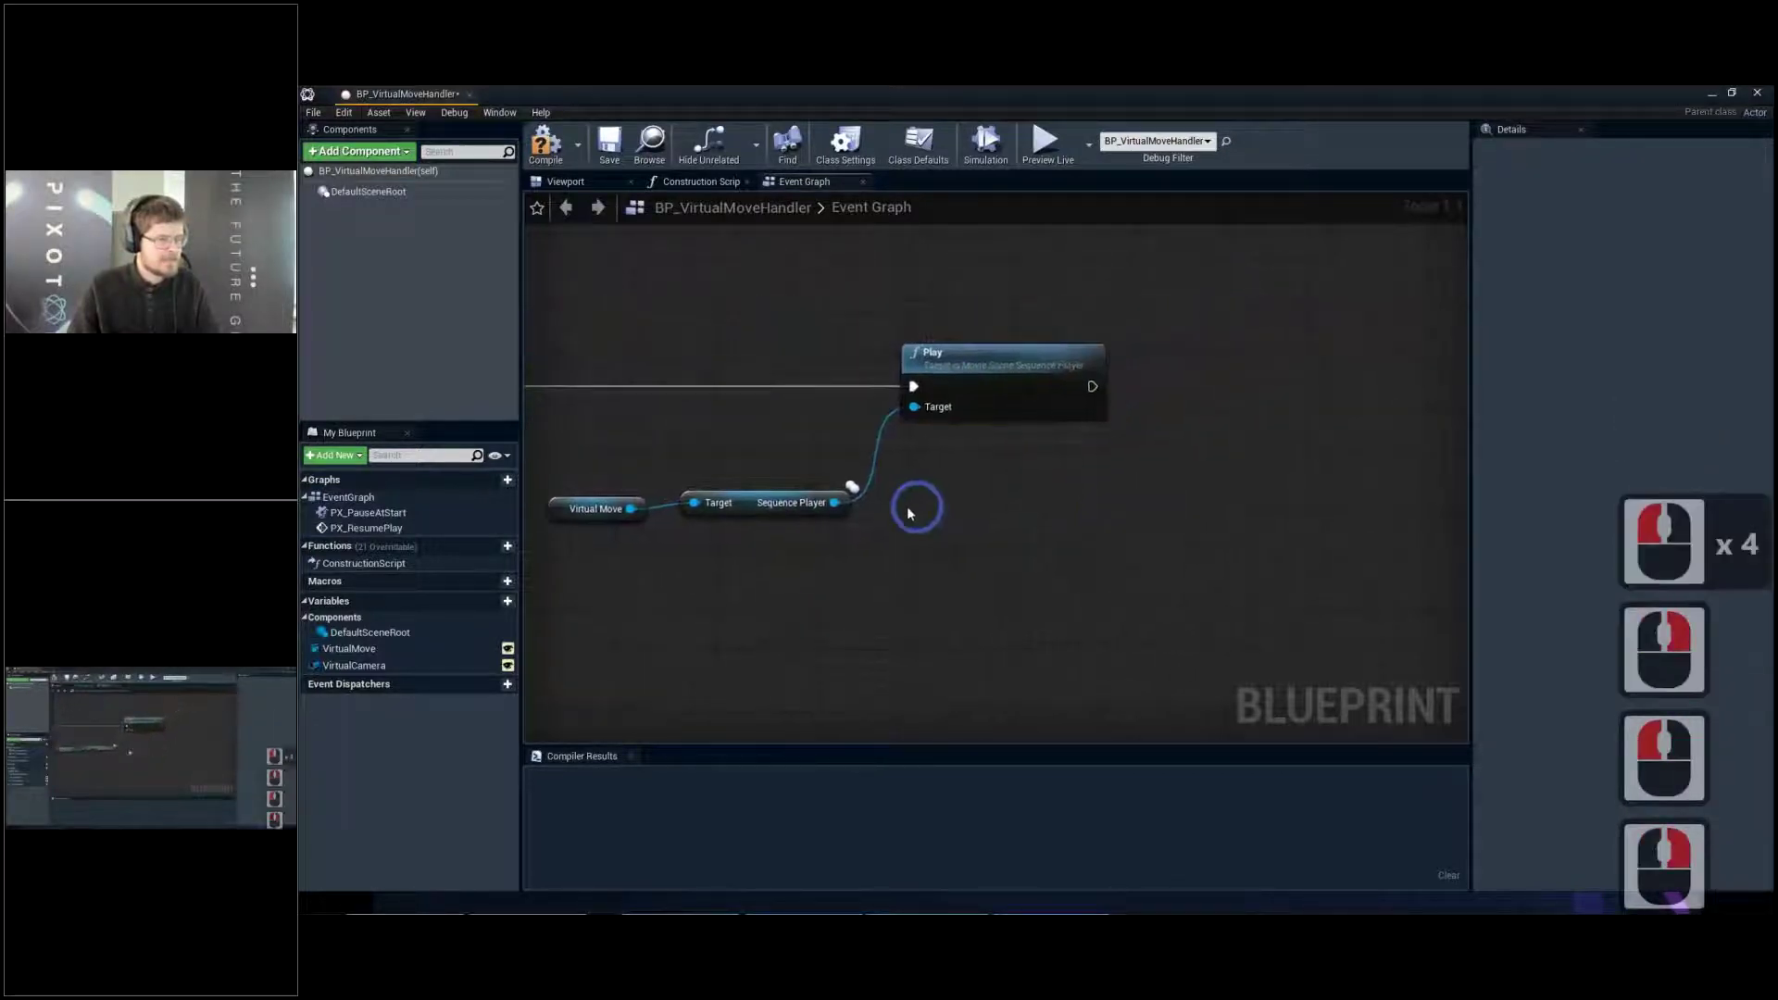
pyautogui.moveTo(839, 502); pyautogui.dragTo(1135, 472)
pyautogui.write('delay')
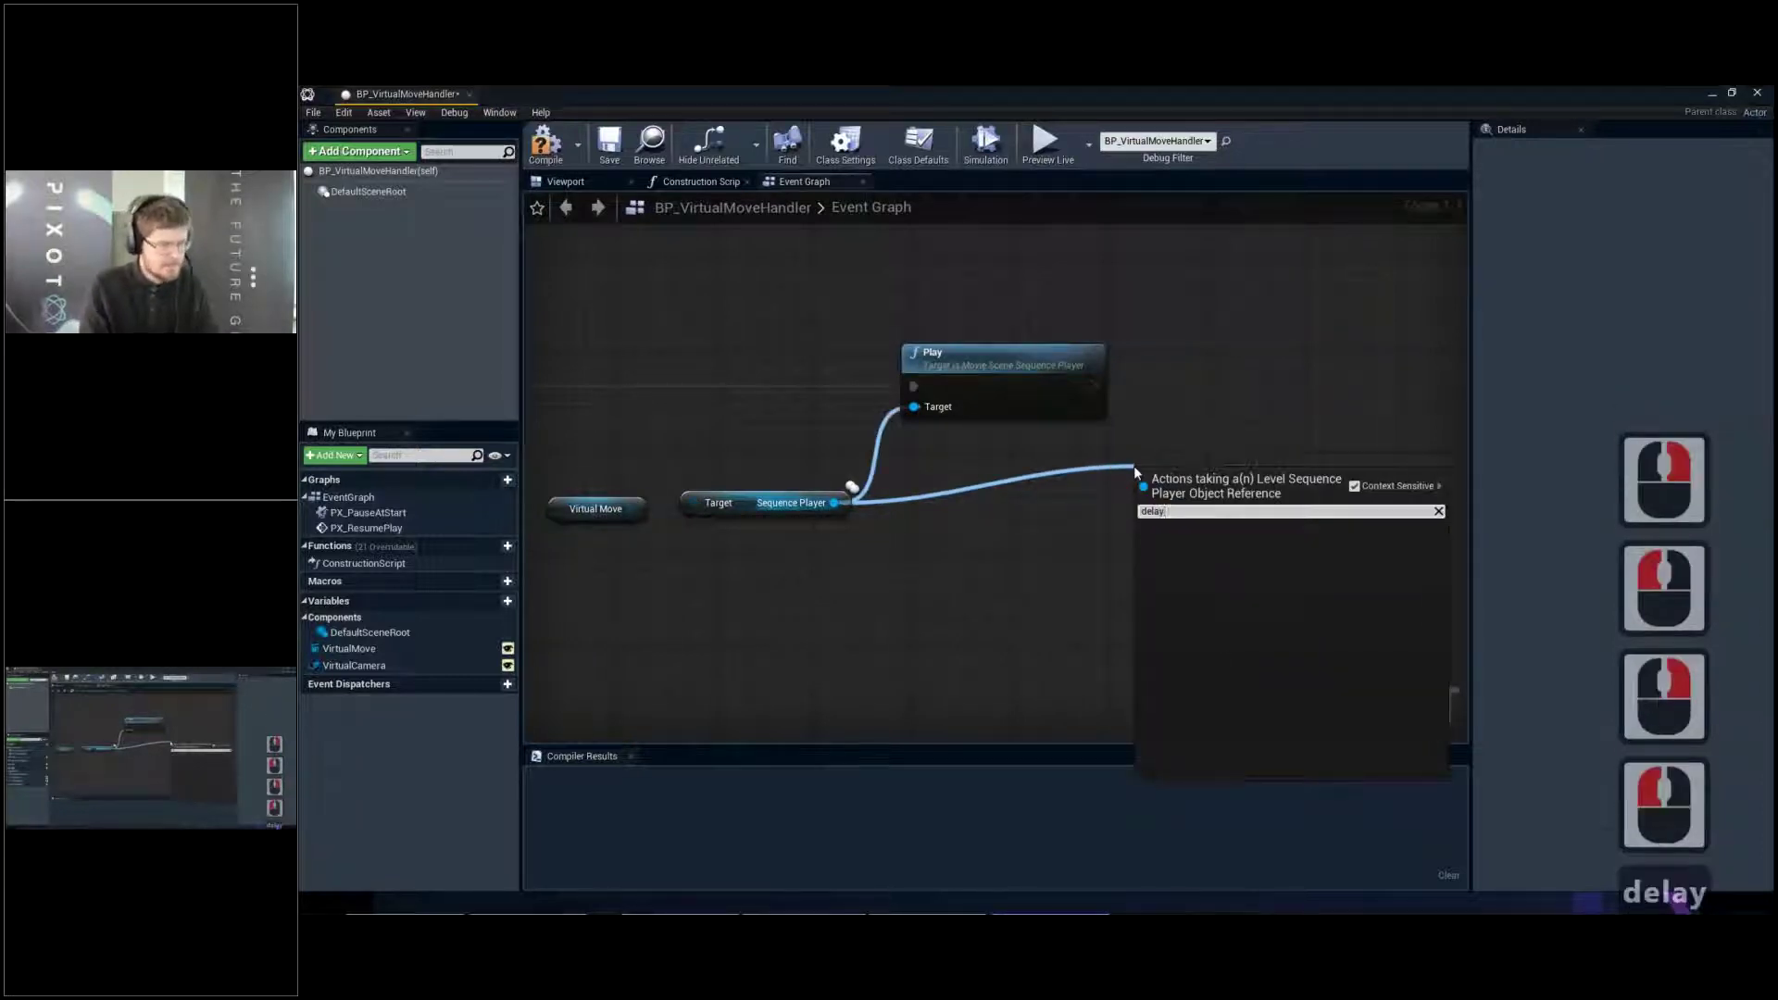
pyautogui.press('BackSpace')
pyautogui.press('BackSpace')
pyautogui.press('BackSpace')
pyautogui.press('BackSpace')
pyautogui.press('BackSpace')
pyautogui.click(1119, 394)
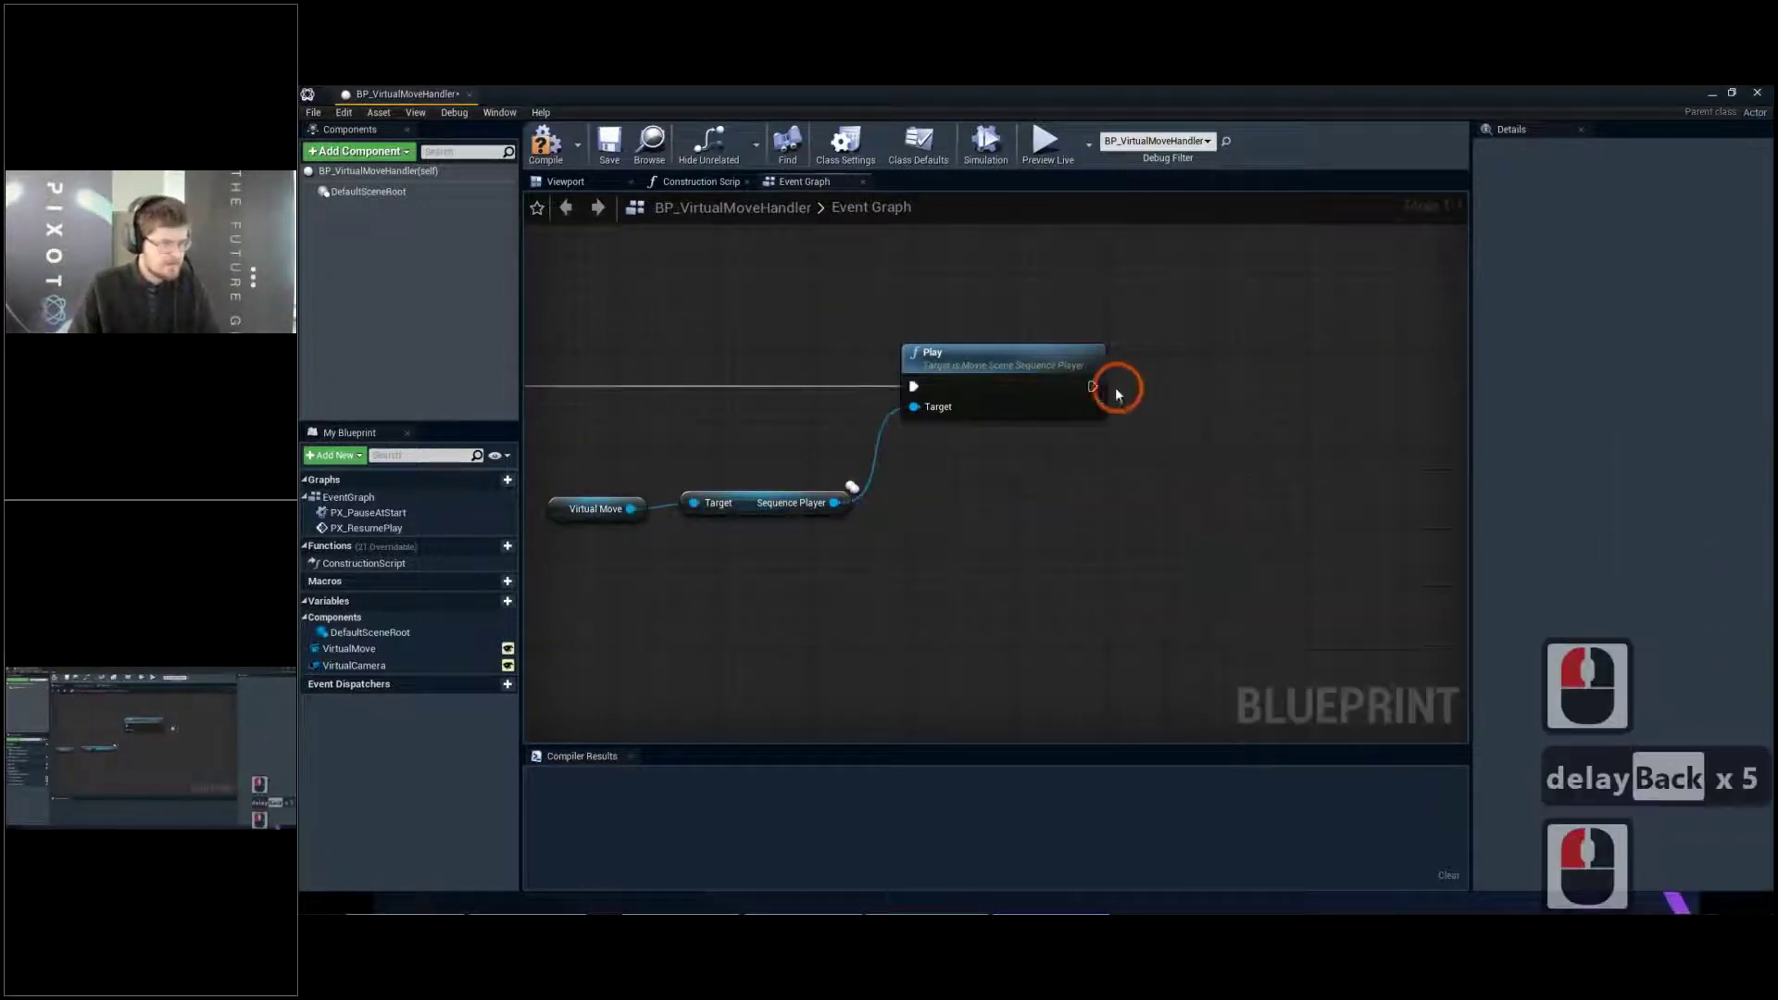
# Add a Delay node to the Play node's execution output
pyautogui.moveTo(1145, 396); pyautogui.dragTo(1174, 369)
pyautogui.write('delay')
pyautogui.press('Return')
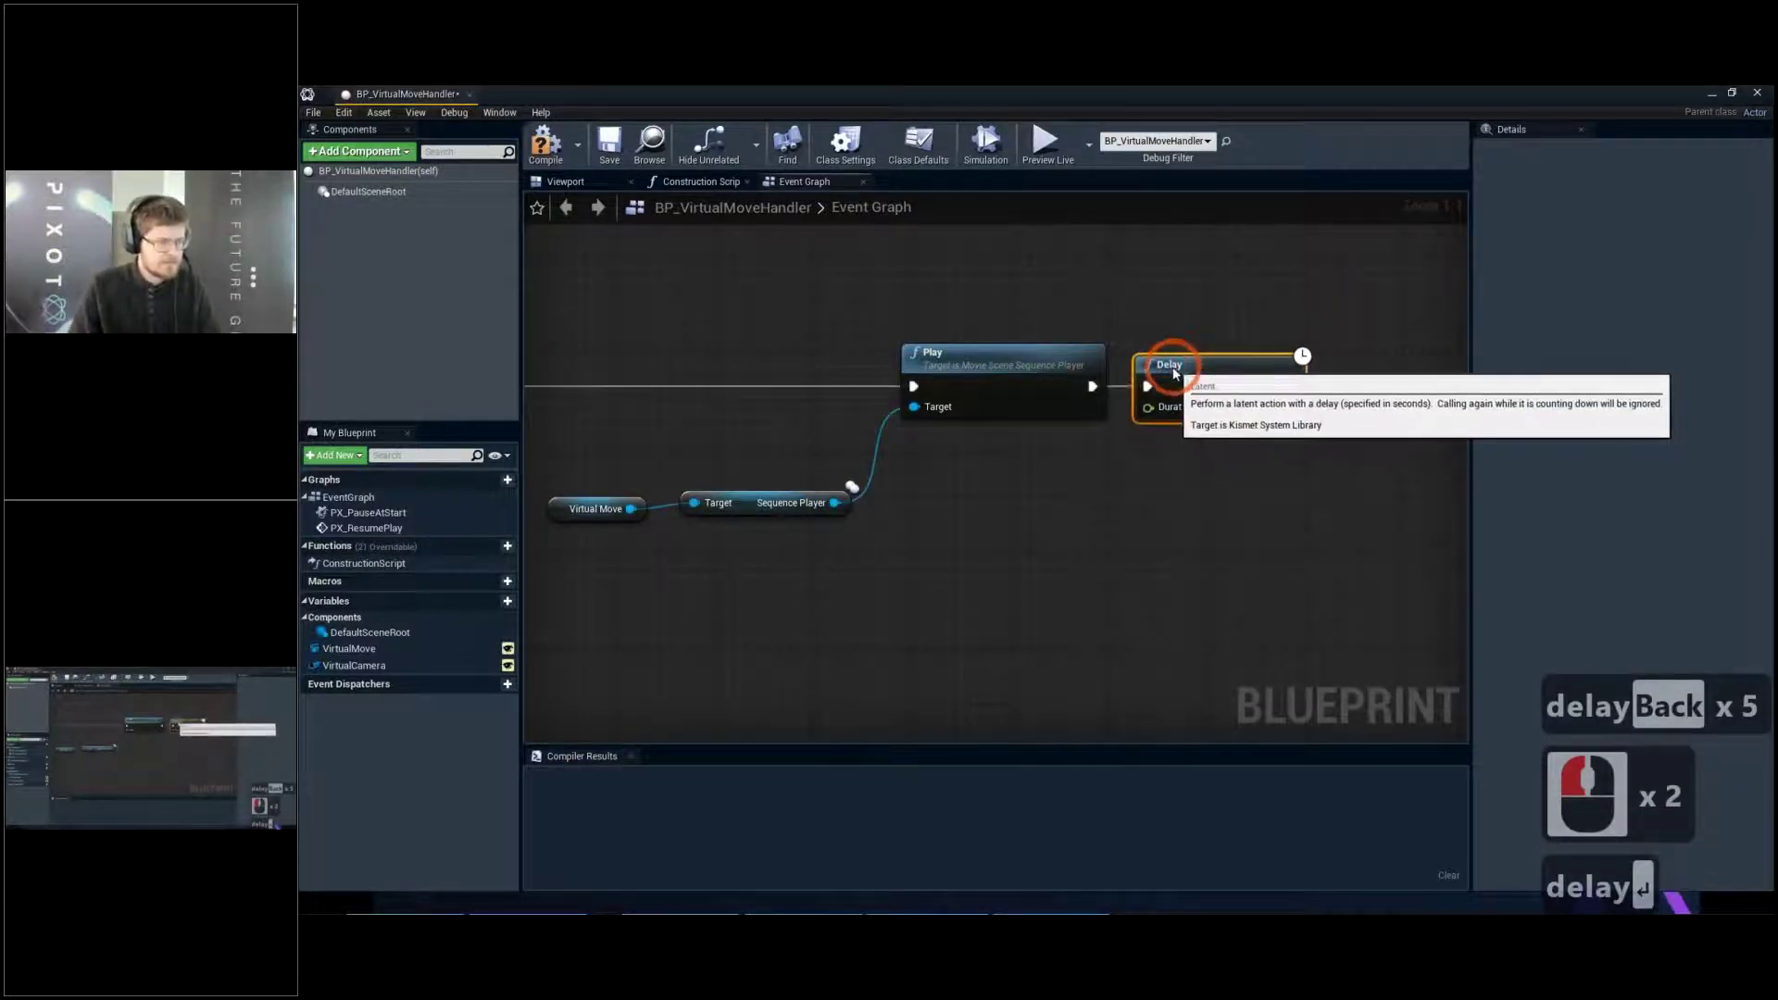
# Set the Delay node's Duration to 0.01
pyautogui.doubleClick(1209, 409)
pyautogui.write('0.01')
pyautogui.press('Return')
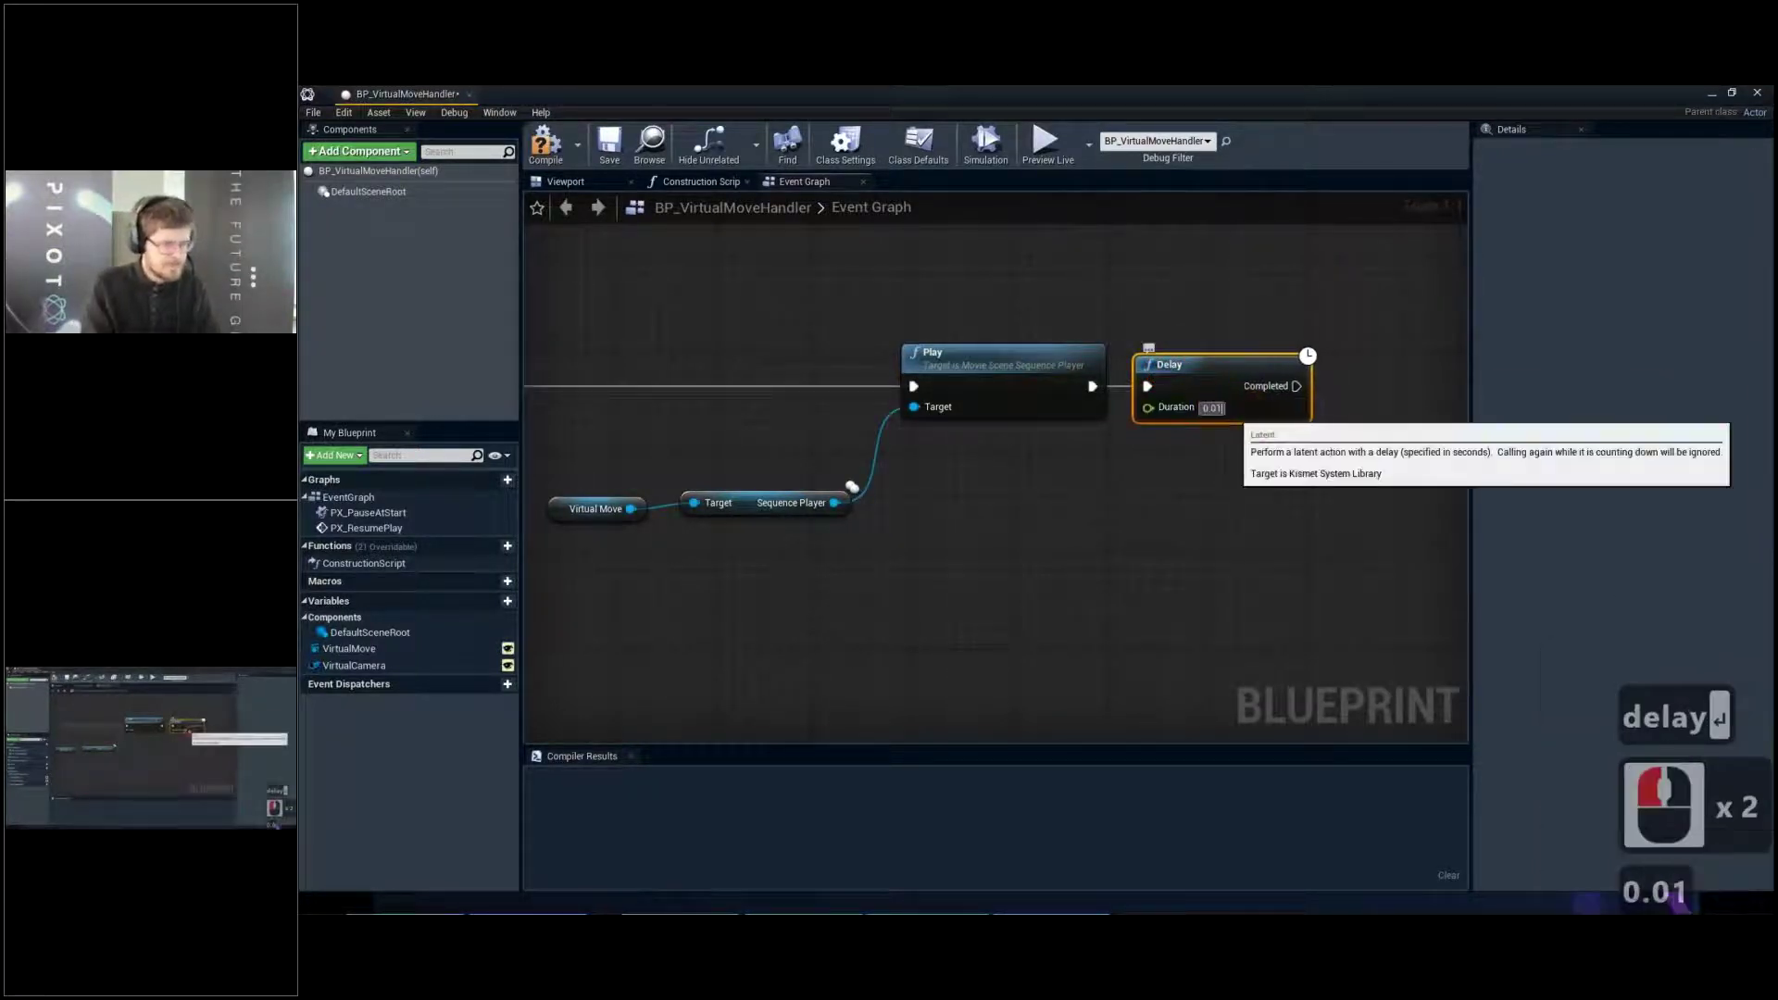
# Add a Pause node from the Sequence Player output and connect the Delay node's Completed output to it
pyautogui.moveTo(834, 502); pyautogui.dragTo(1131, 353)
pyautogui.write('pause')
pyautogui.press('Return')
pyautogui.moveTo(1043, 386); pyautogui.dragTo(1102, 386)
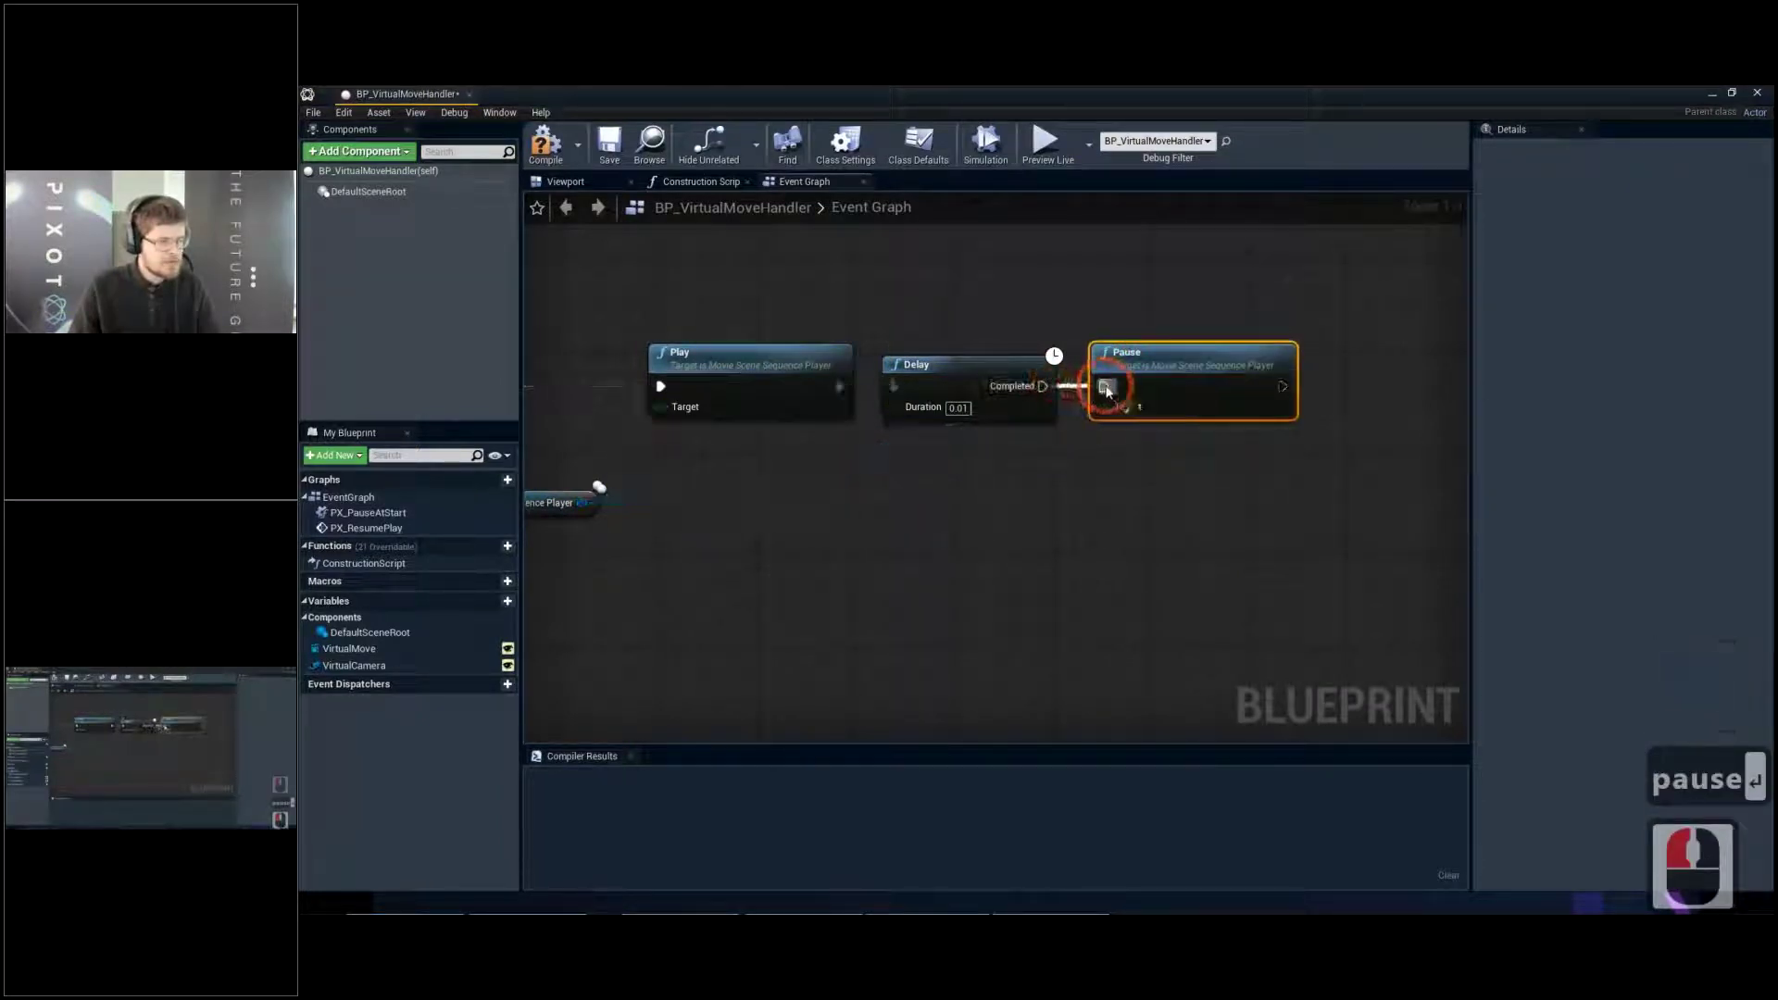
pyautogui.click(1188, 361)
pyautogui.click(1188, 361)
pyautogui.moveTo(1188, 361); pyautogui.dragTo(1355, 355, button='right')
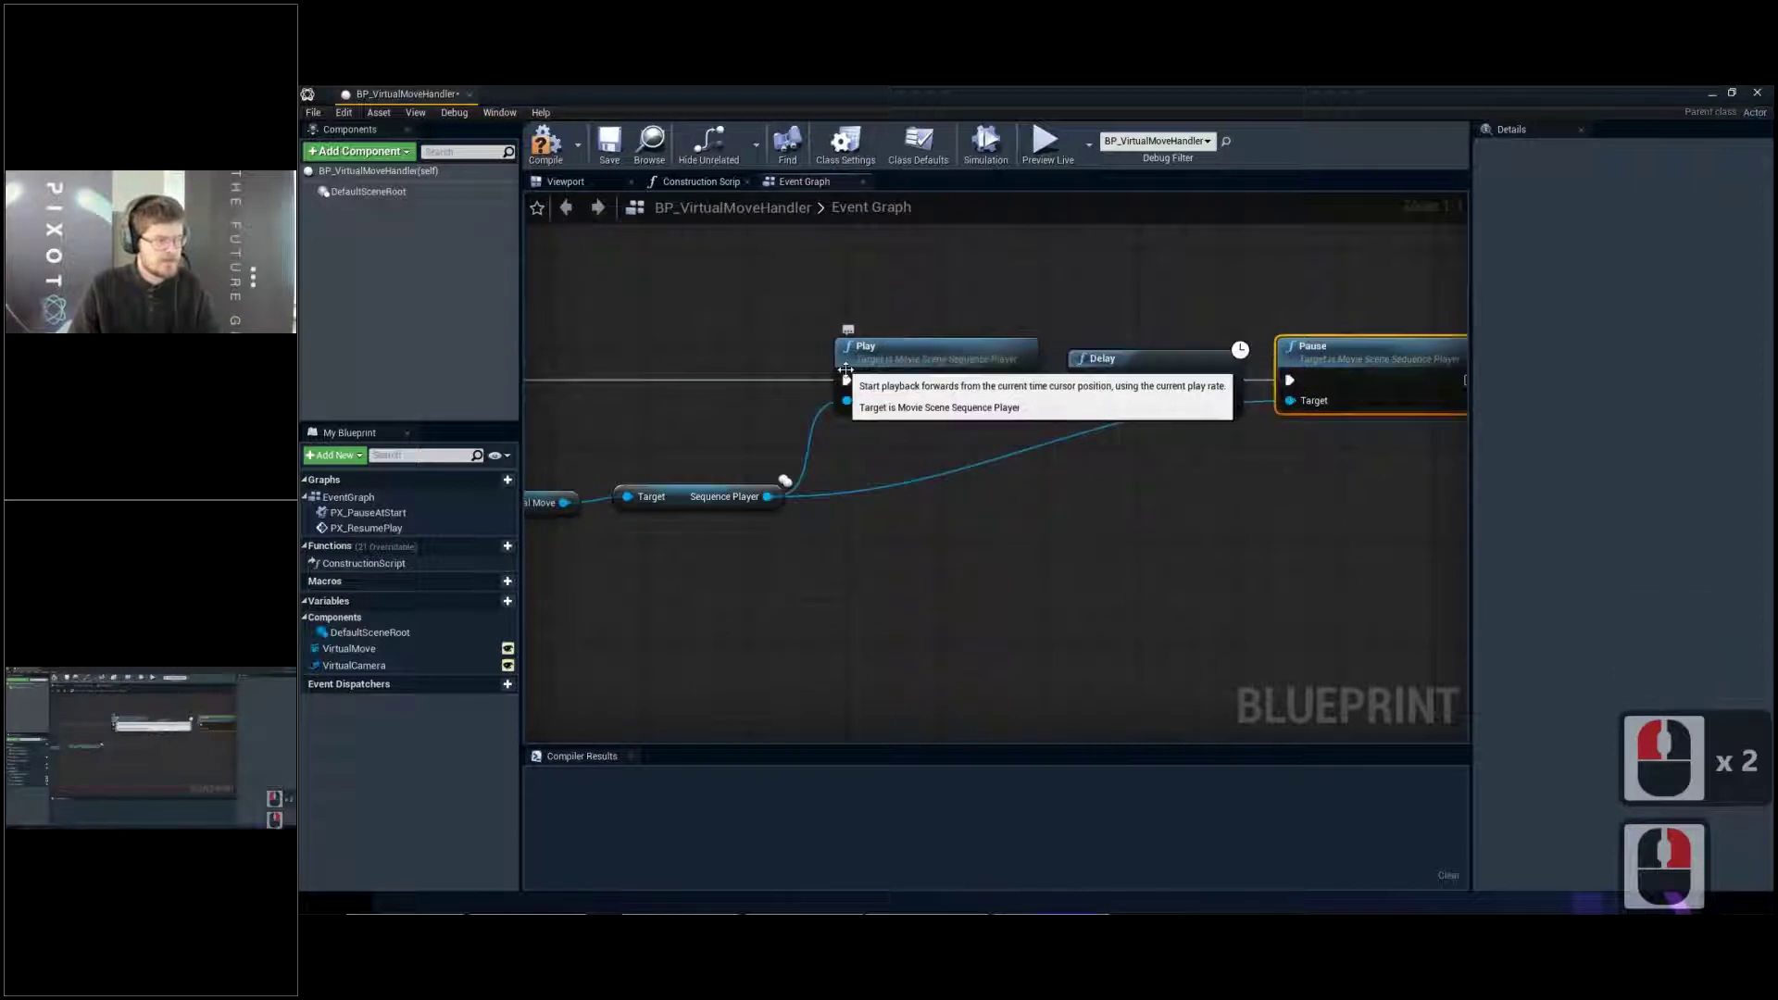
pyautogui.scroll(-2, 836, 372)
pyautogui.scroll(2, 1249, 372)
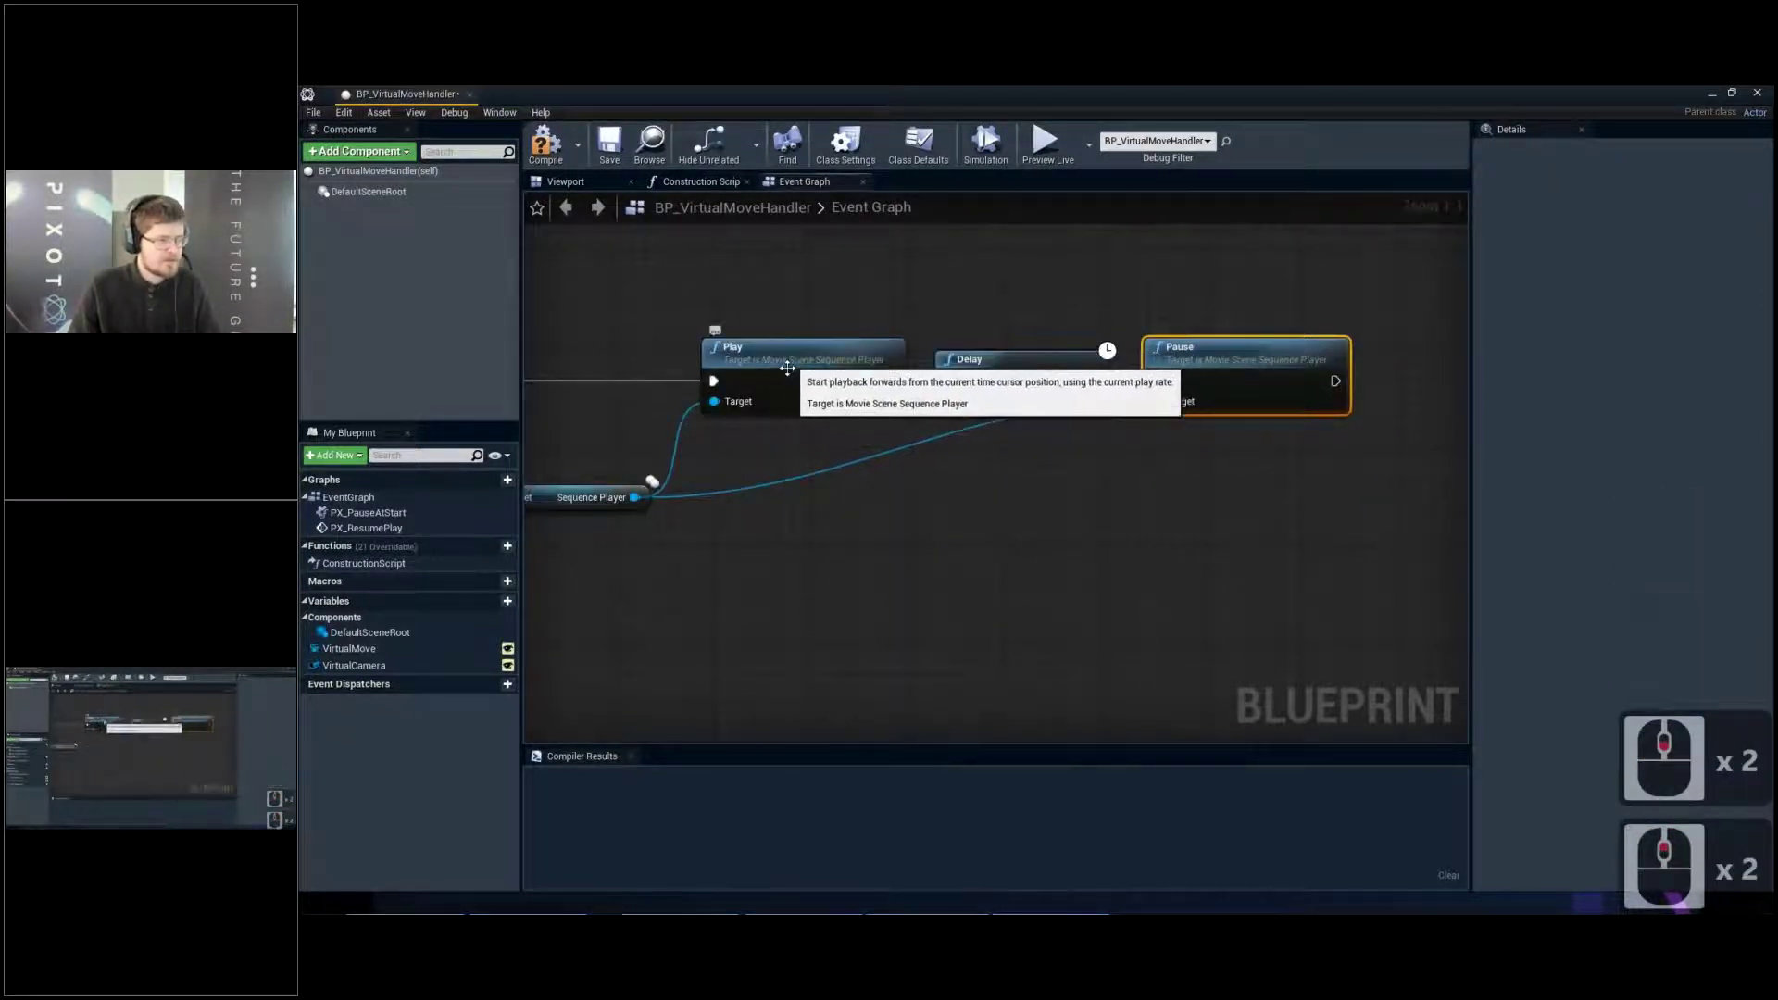
# Add a reroute point to the wire from Sequence Player to Pause and place it below the Delay node
pyautogui.click(884, 450)
pyautogui.doubleClick(885, 456)
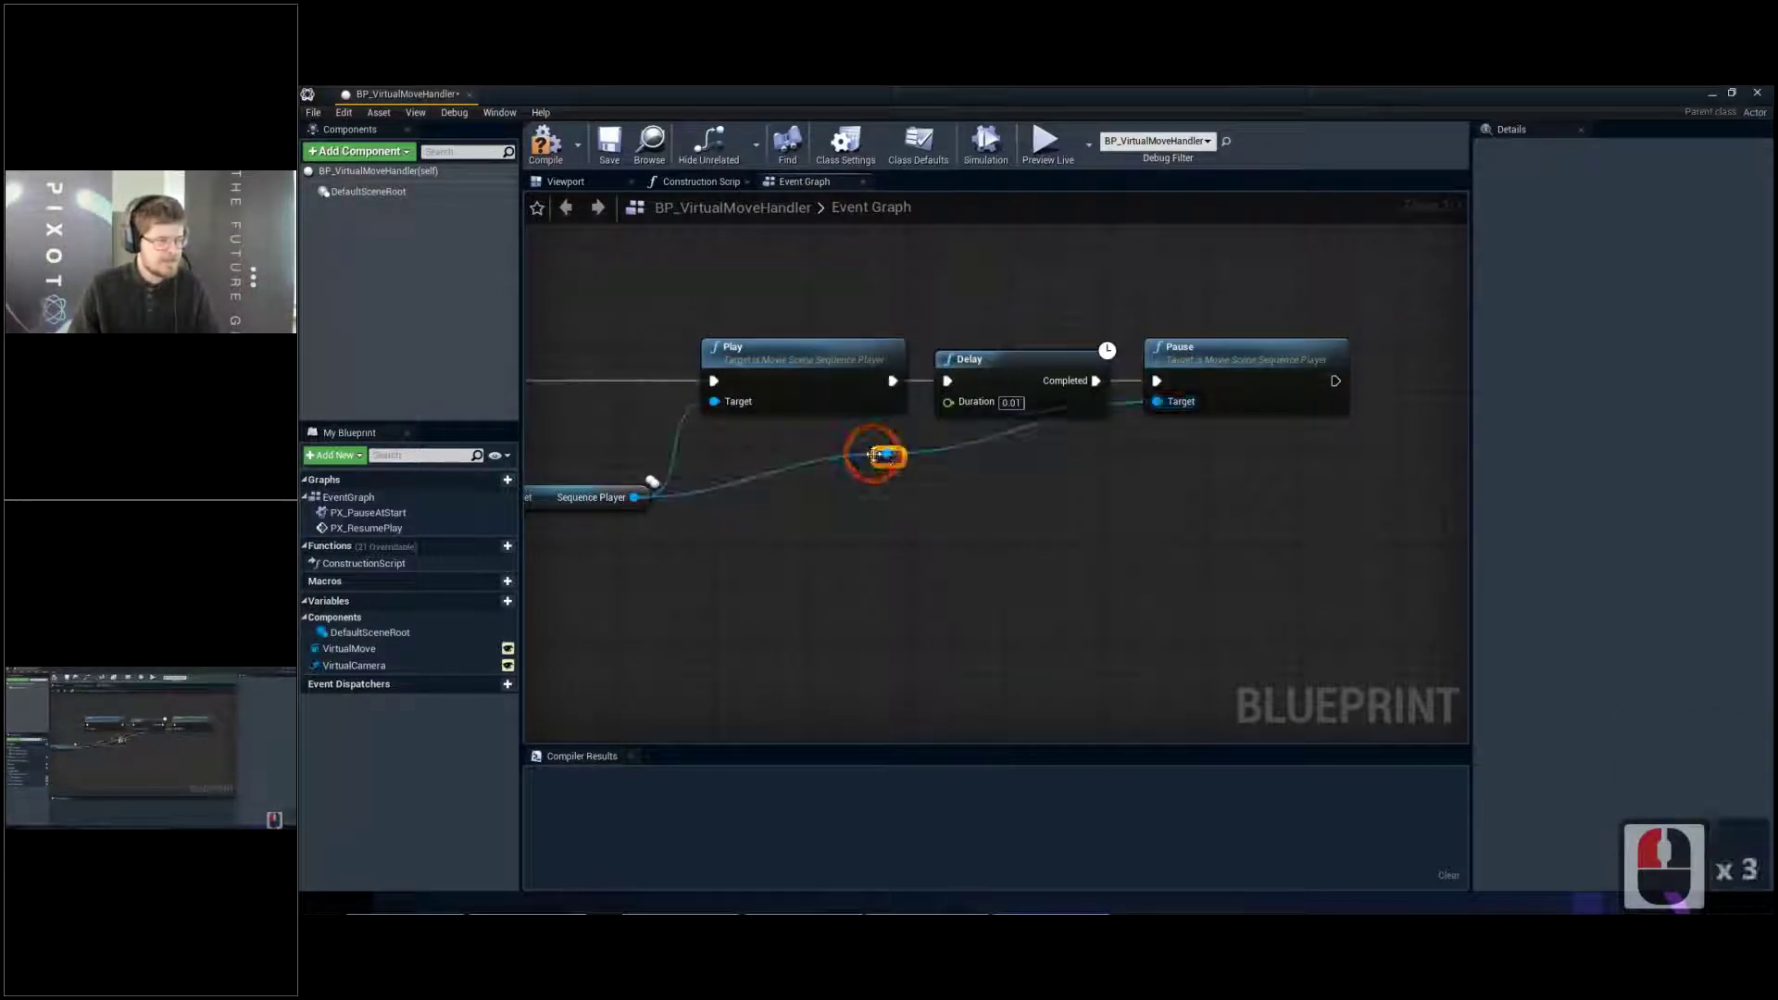
pyautogui.moveTo(934, 491); pyautogui.dragTo(996, 499)
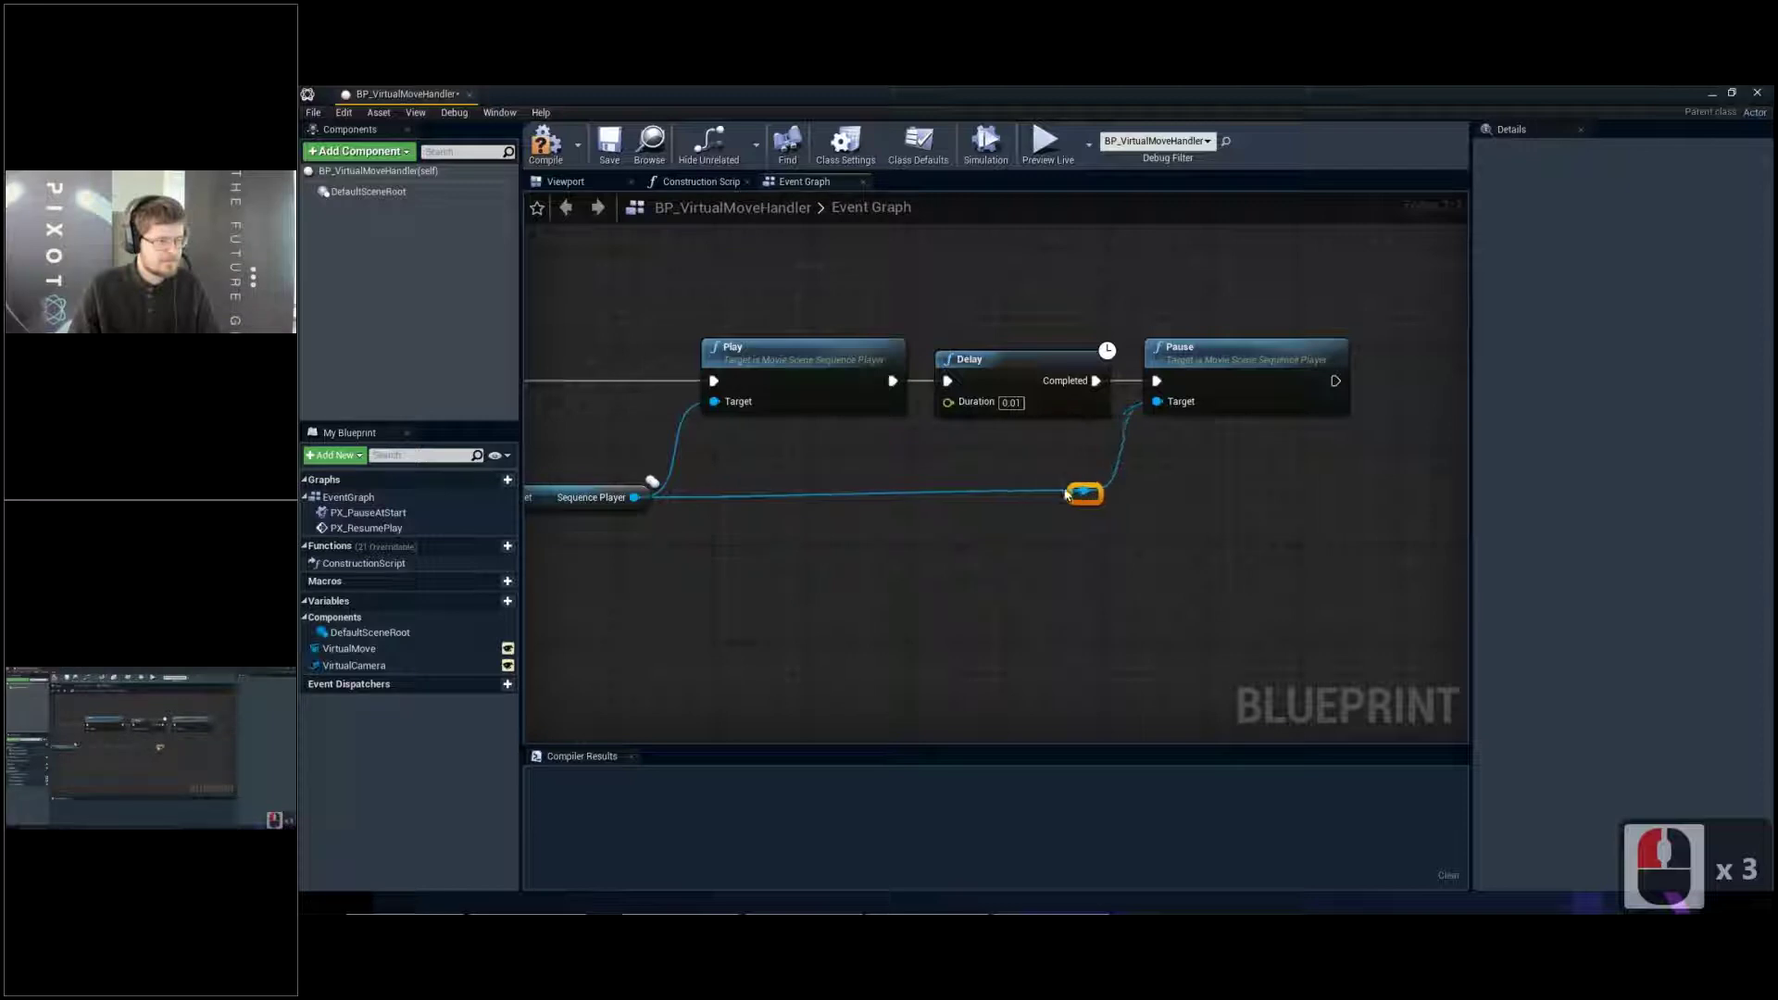
pyautogui.click(975, 509)
# Move the PX_PauseAtStart event node further left, clear of the nodes feeding Switch to Camera
pyautogui.scroll(-3, 899, 514)
pyautogui.moveTo(876, 515); pyautogui.dragTo(1294, 516, button='right')
pyautogui.scroll(-2, 852, 471)
pyautogui.moveTo(845, 470); pyautogui.dragTo(944, 445, button='right')
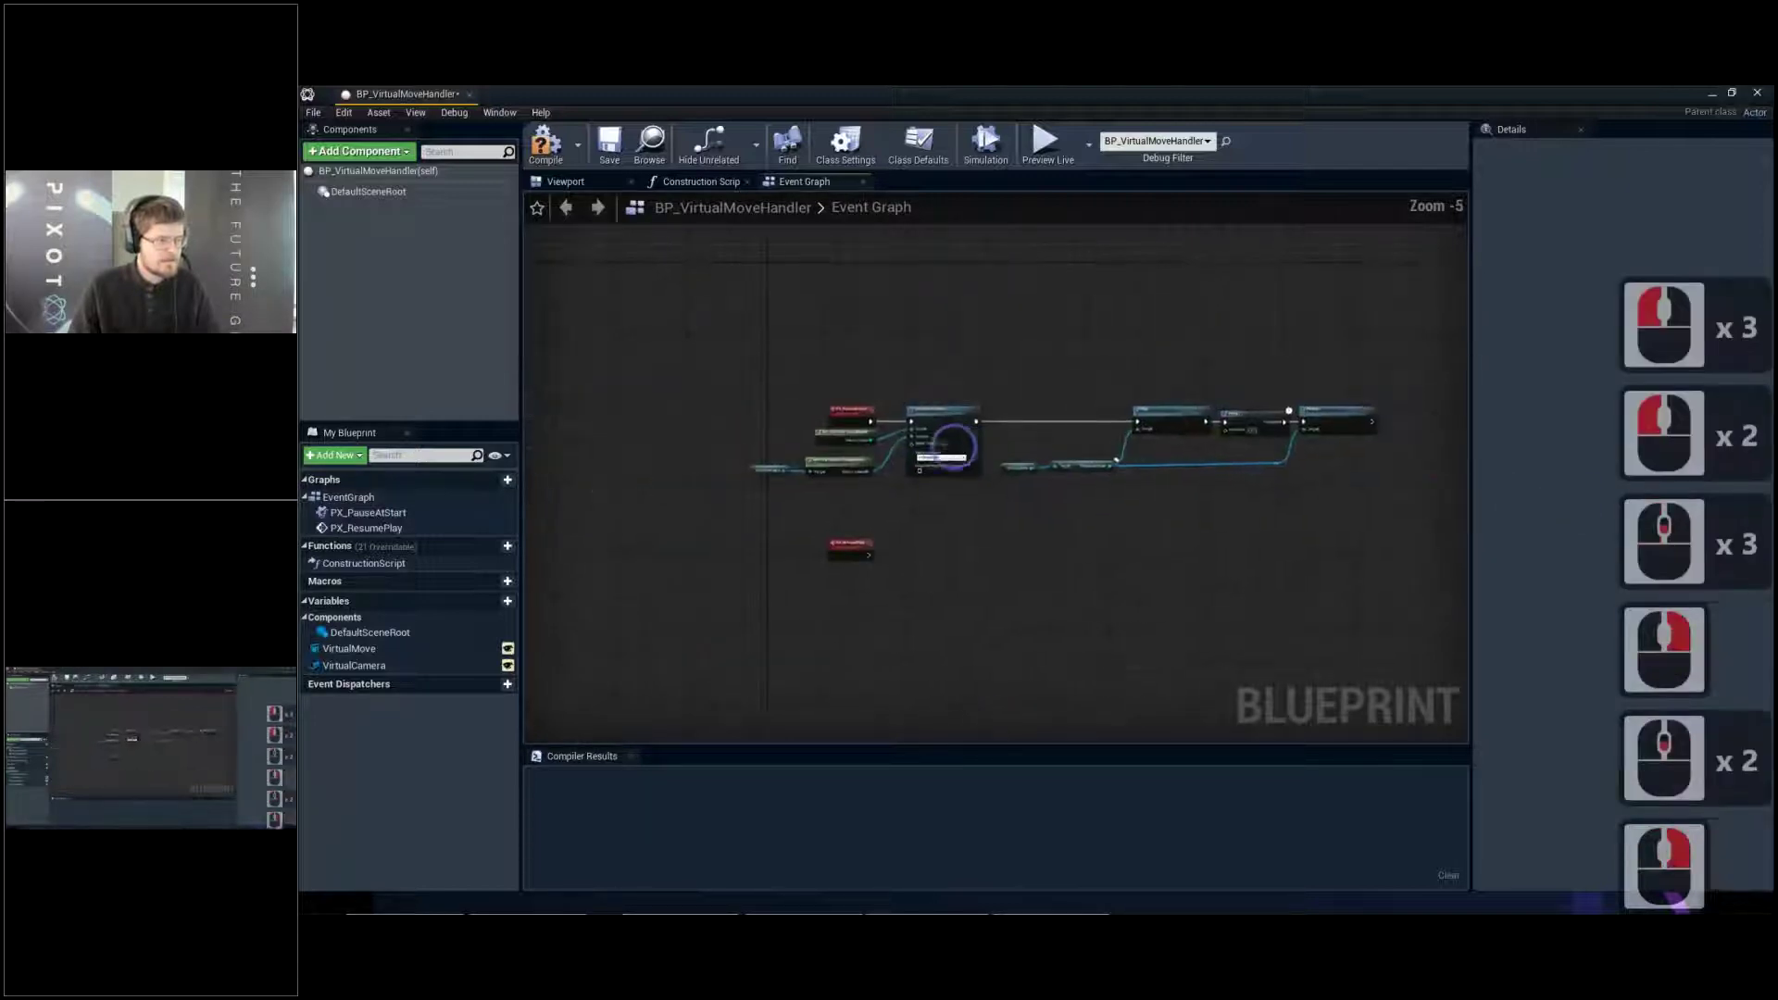
pyautogui.scroll(1, 944, 446)
pyautogui.moveTo(732, 368); pyautogui.dragTo(829, 370, button='right')
pyautogui.moveTo(913, 410); pyautogui.dragTo(751, 408)
# Wrap the PX_PauseAtStart and Switch to Camera nodes in a comment reading "Blend to virtual camera with no blend time"
pyautogui.moveTo(1086, 535); pyautogui.dragTo(1086, 534)
pyautogui.write('c')
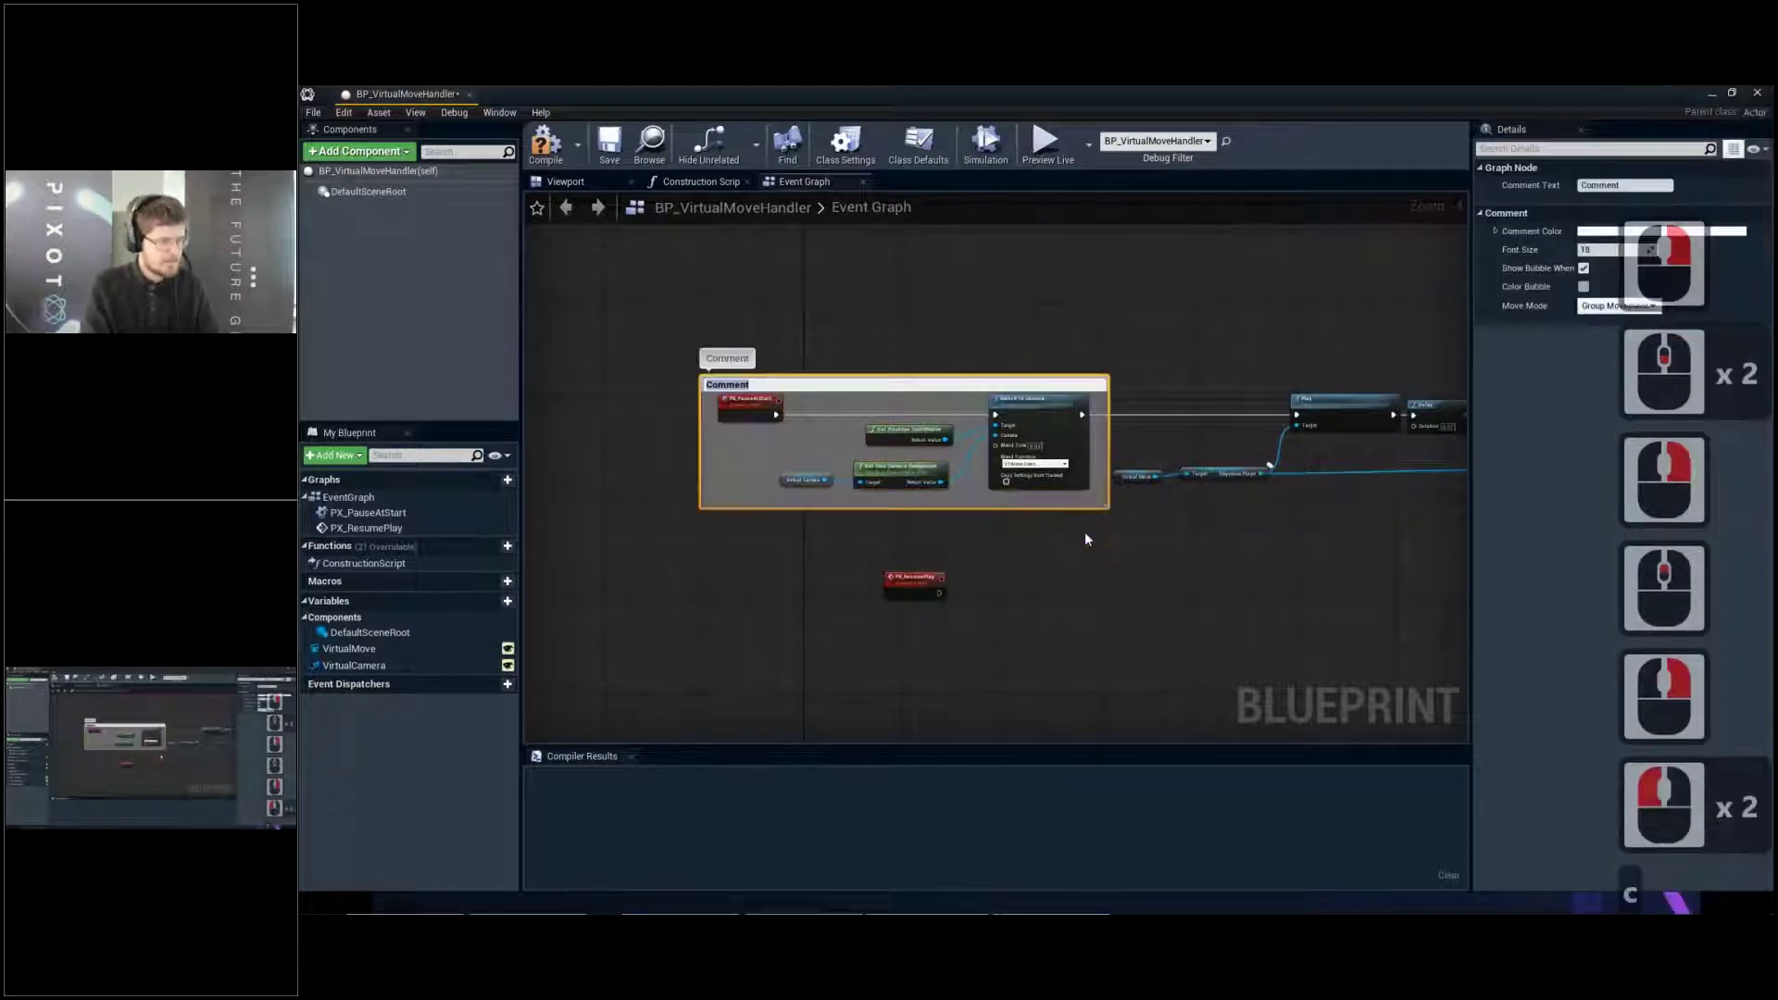
pyautogui.write('Blend')
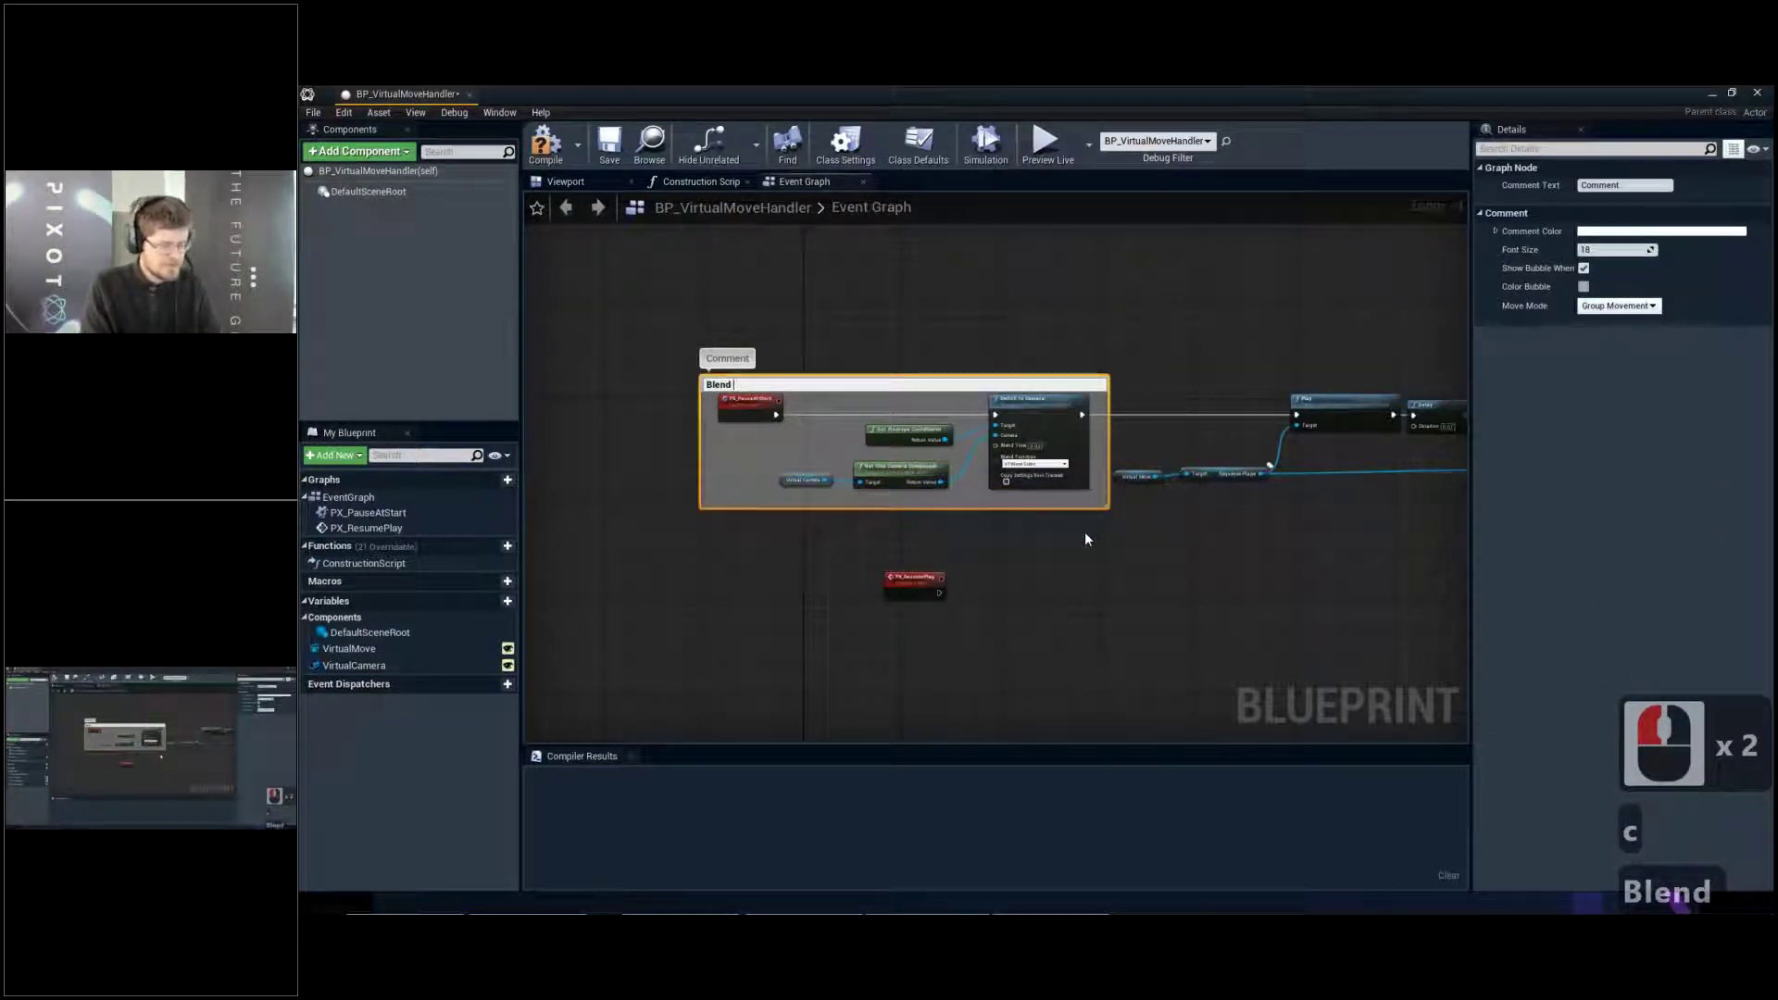
pyautogui.write(' to virtual camera with no blend t')
pyautogui.write('ime')
pyautogui.press('Return')
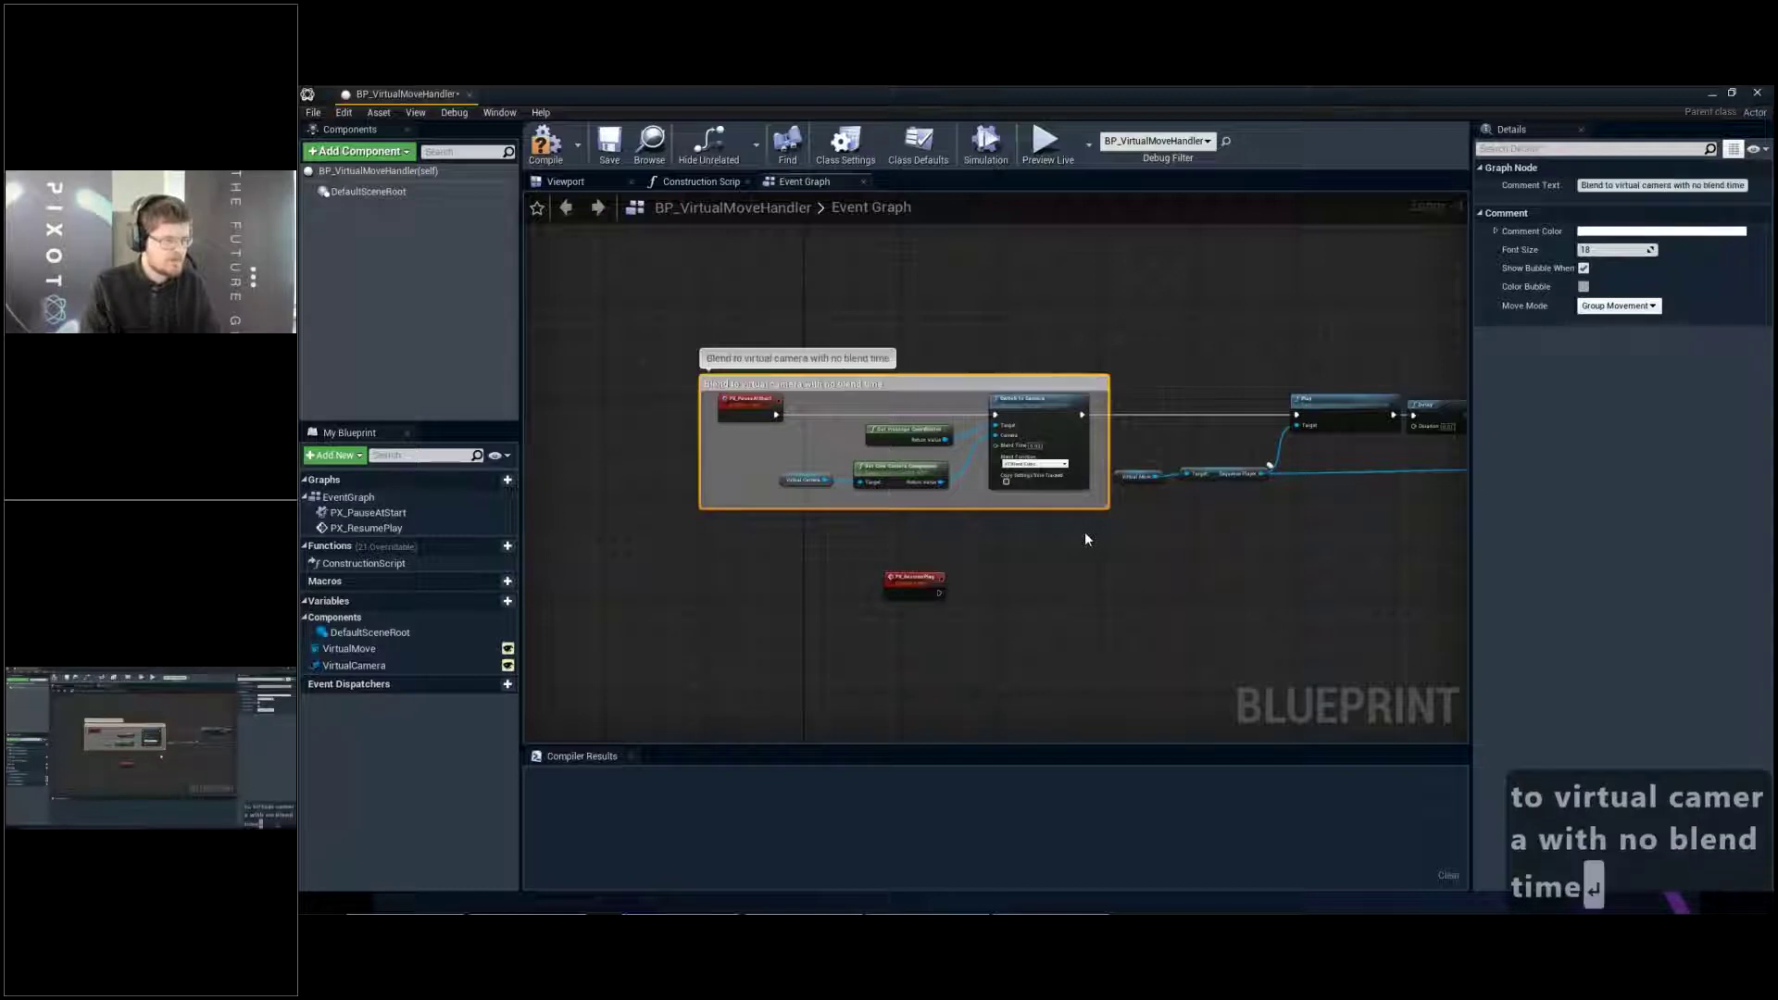
# Wrap the Virtual Move, Sequence Player, Play, Delay and Pause nodes in a comment reading "Opens and pauses the virtual camera move"
pyautogui.moveTo(1297, 546); pyautogui.dragTo(935, 544, button='right')
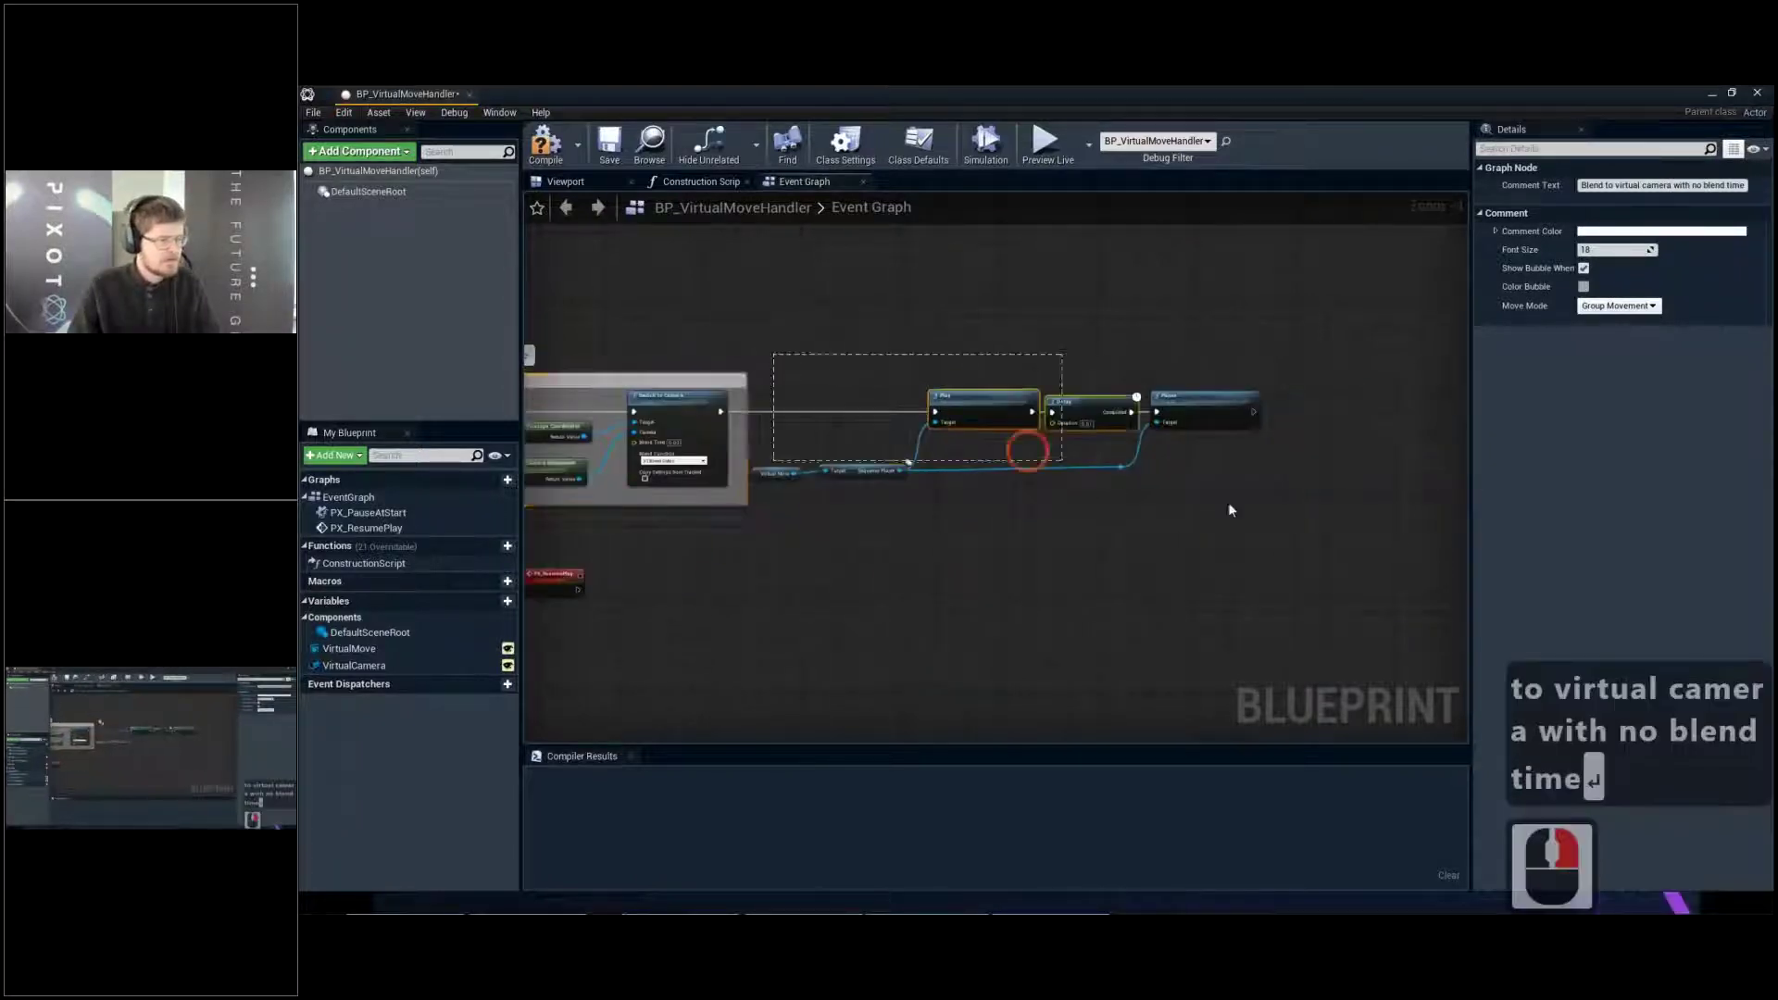
pyautogui.moveTo(1324, 515); pyautogui.dragTo(1325, 515)
pyautogui.write('cO')
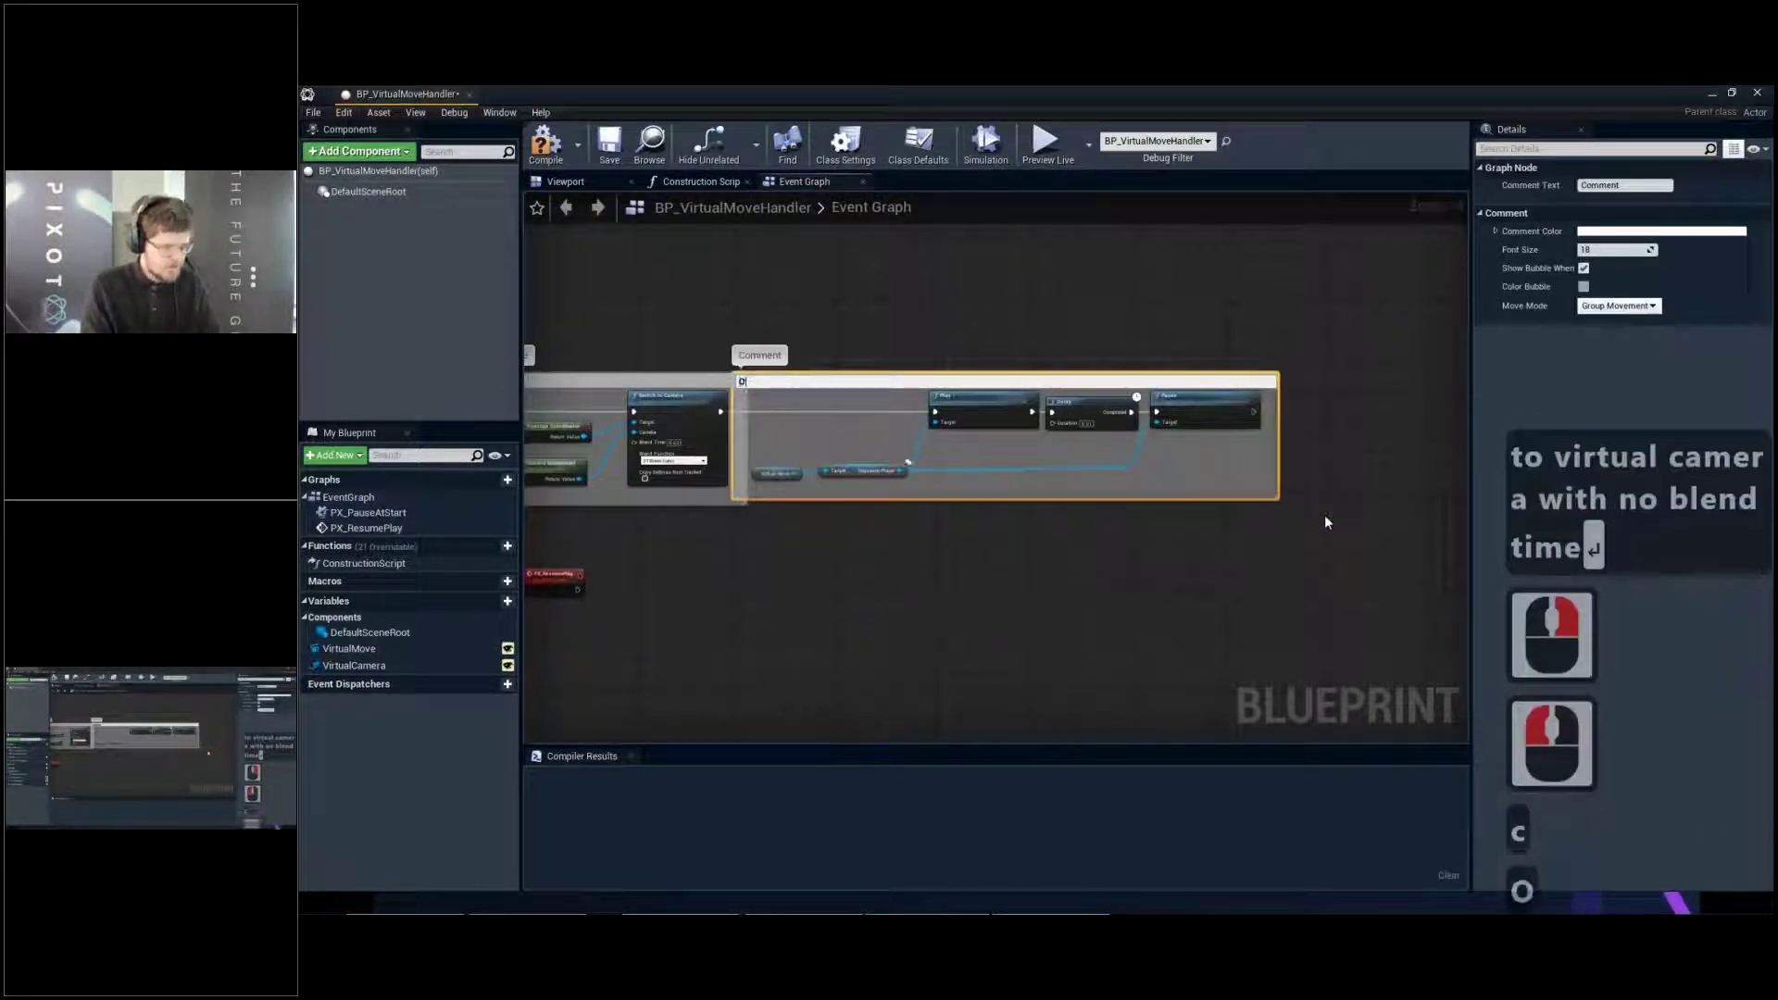
pyautogui.write('pens and pauses t')
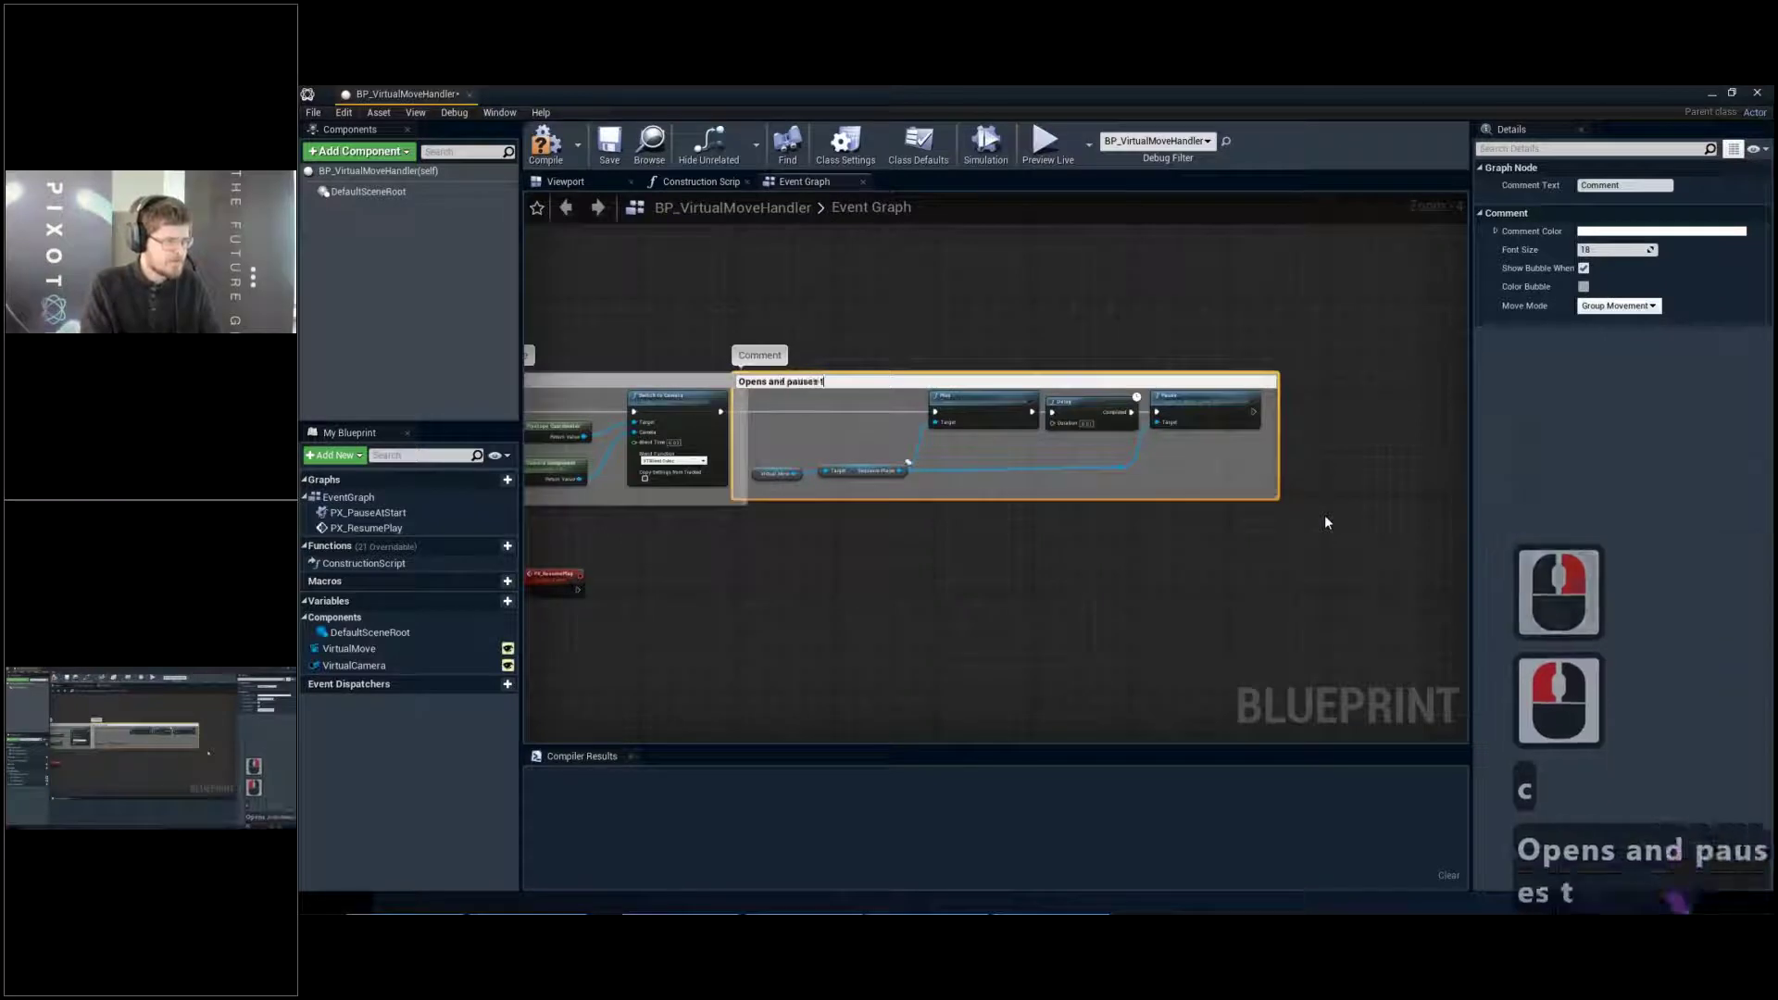
pyautogui.write('he virtual cam')
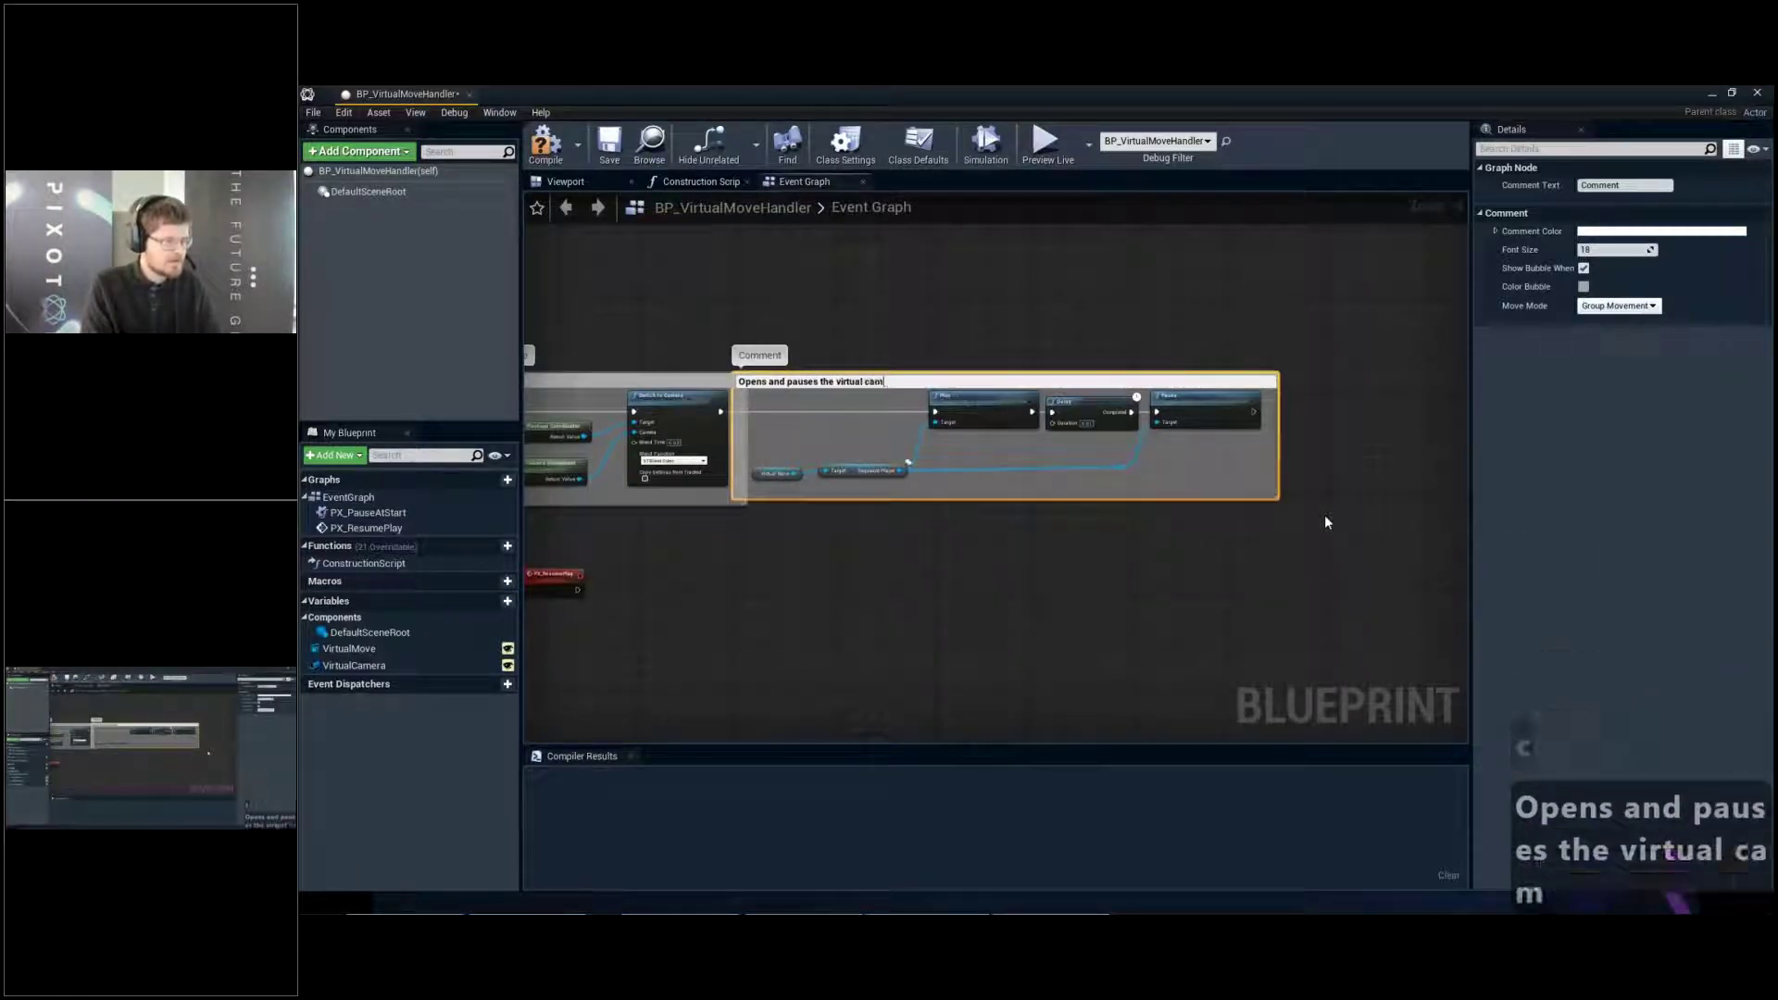
pyautogui.write('era move')
pyautogui.press('Return')
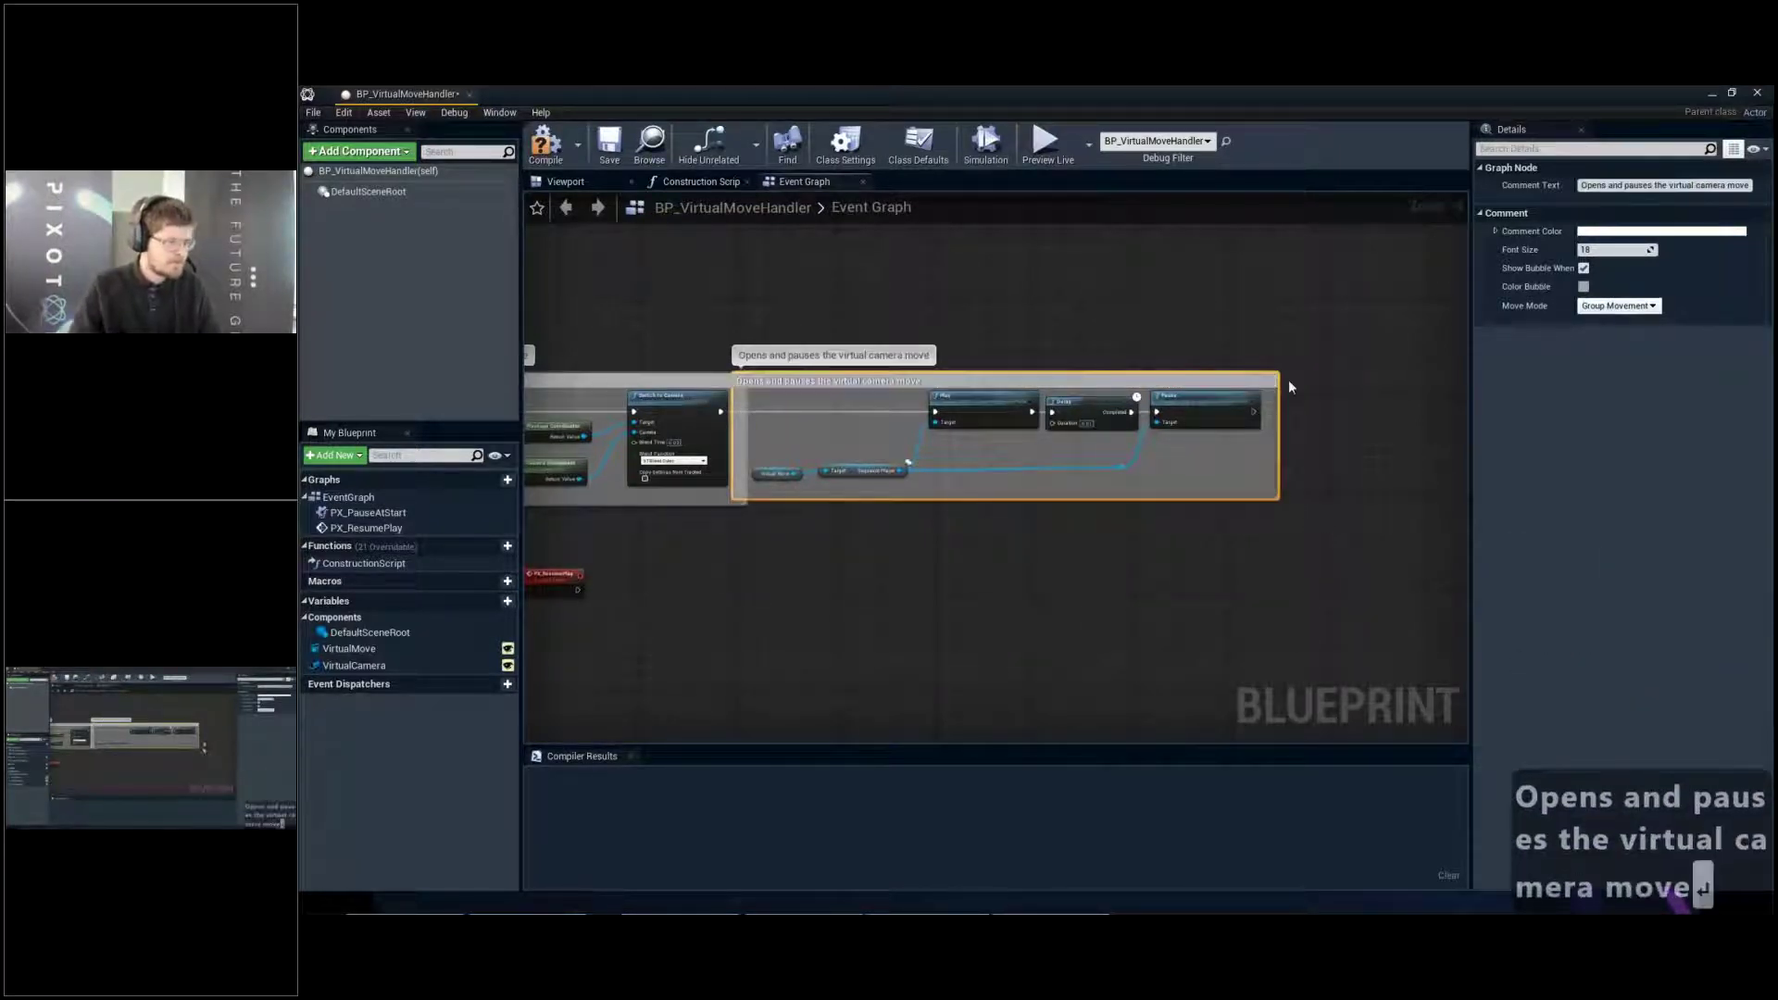
# Shift the "Opens and pauses the virtual camera move" comment group right so it clears the first comment box
pyautogui.doubleClick(1125, 371)
pyautogui.moveTo(1096, 374); pyautogui.dragTo(1119, 374)
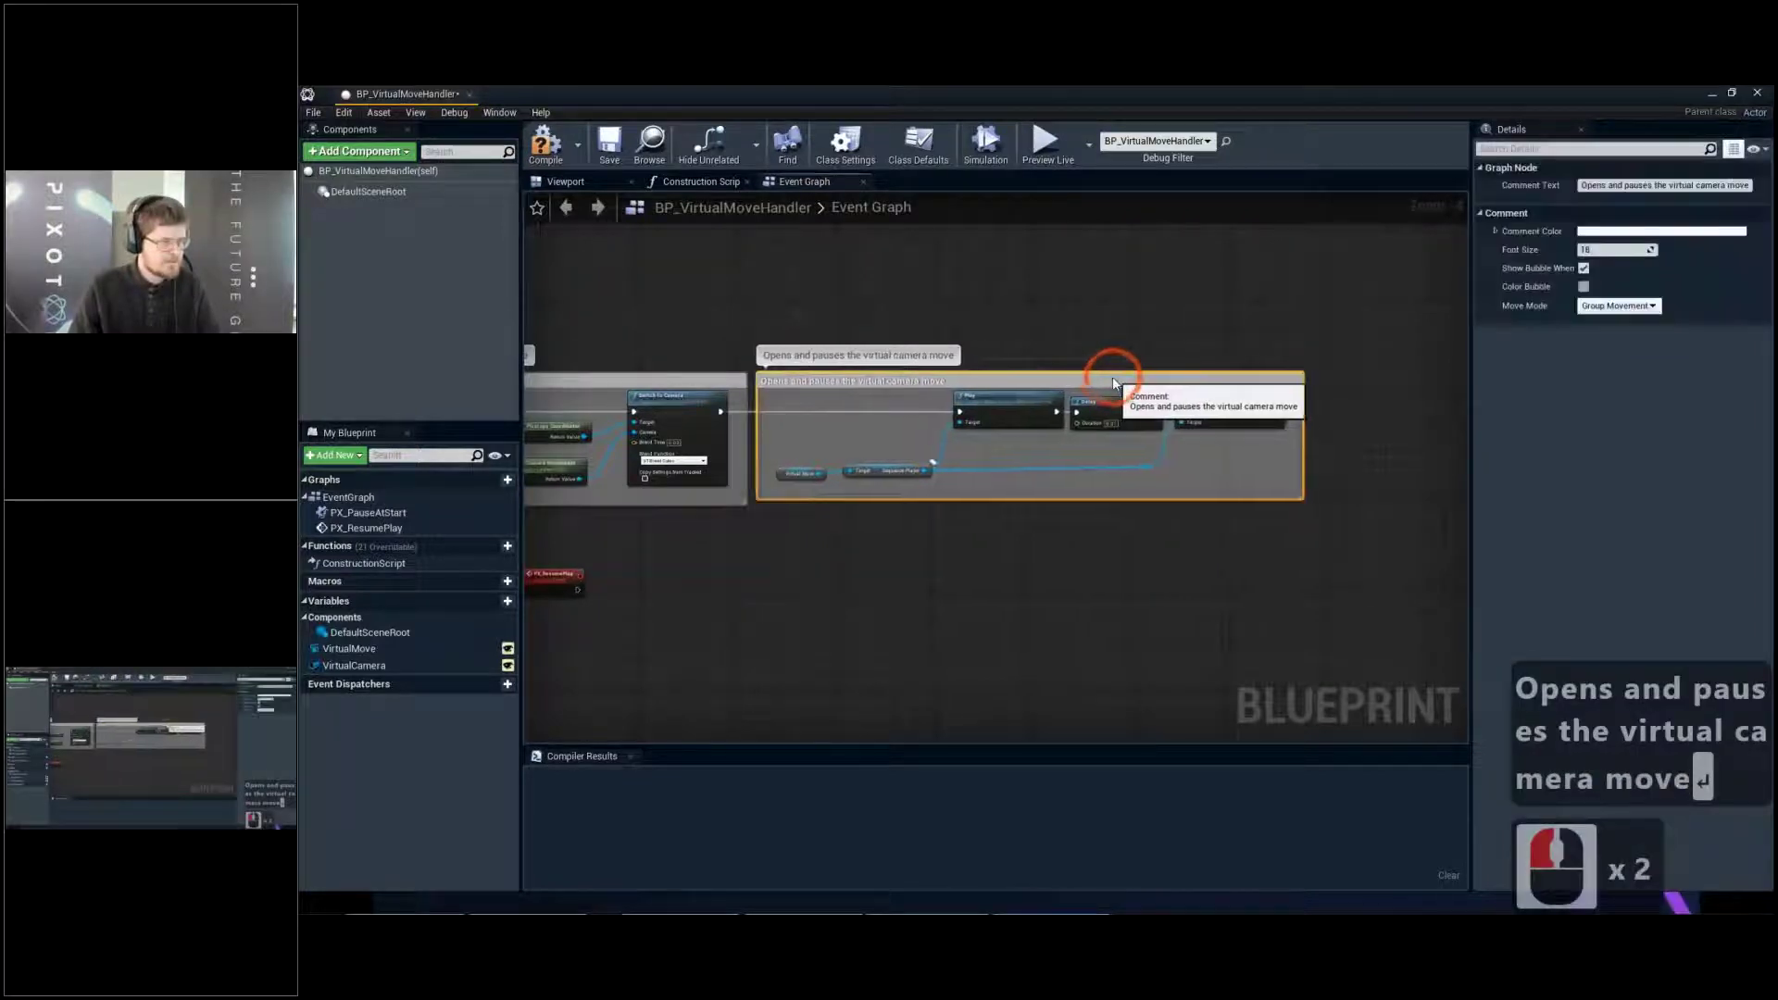
pyautogui.doubleClick(1123, 362)
pyautogui.moveTo(995, 330); pyautogui.dragTo(1198, 267, button='right')
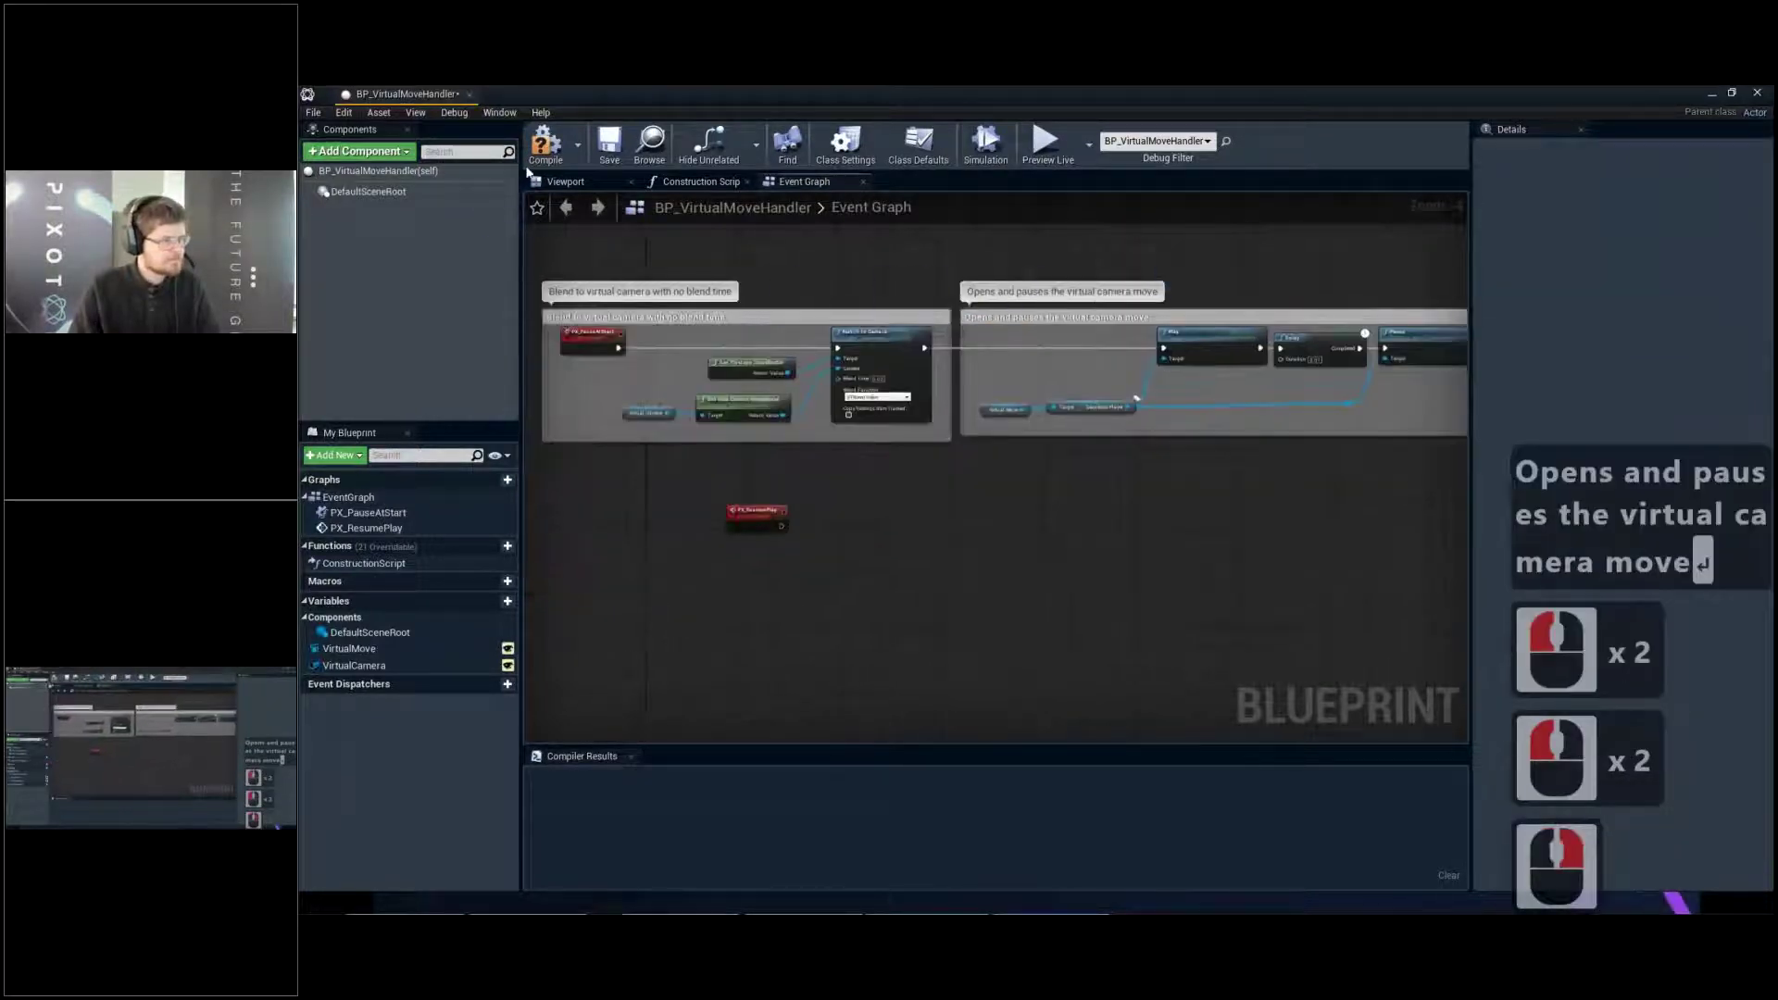
# Compile the BP_VirtualMoveHandler blueprint and close its editor
pyautogui.click(544, 141)
pyautogui.click(543, 141)
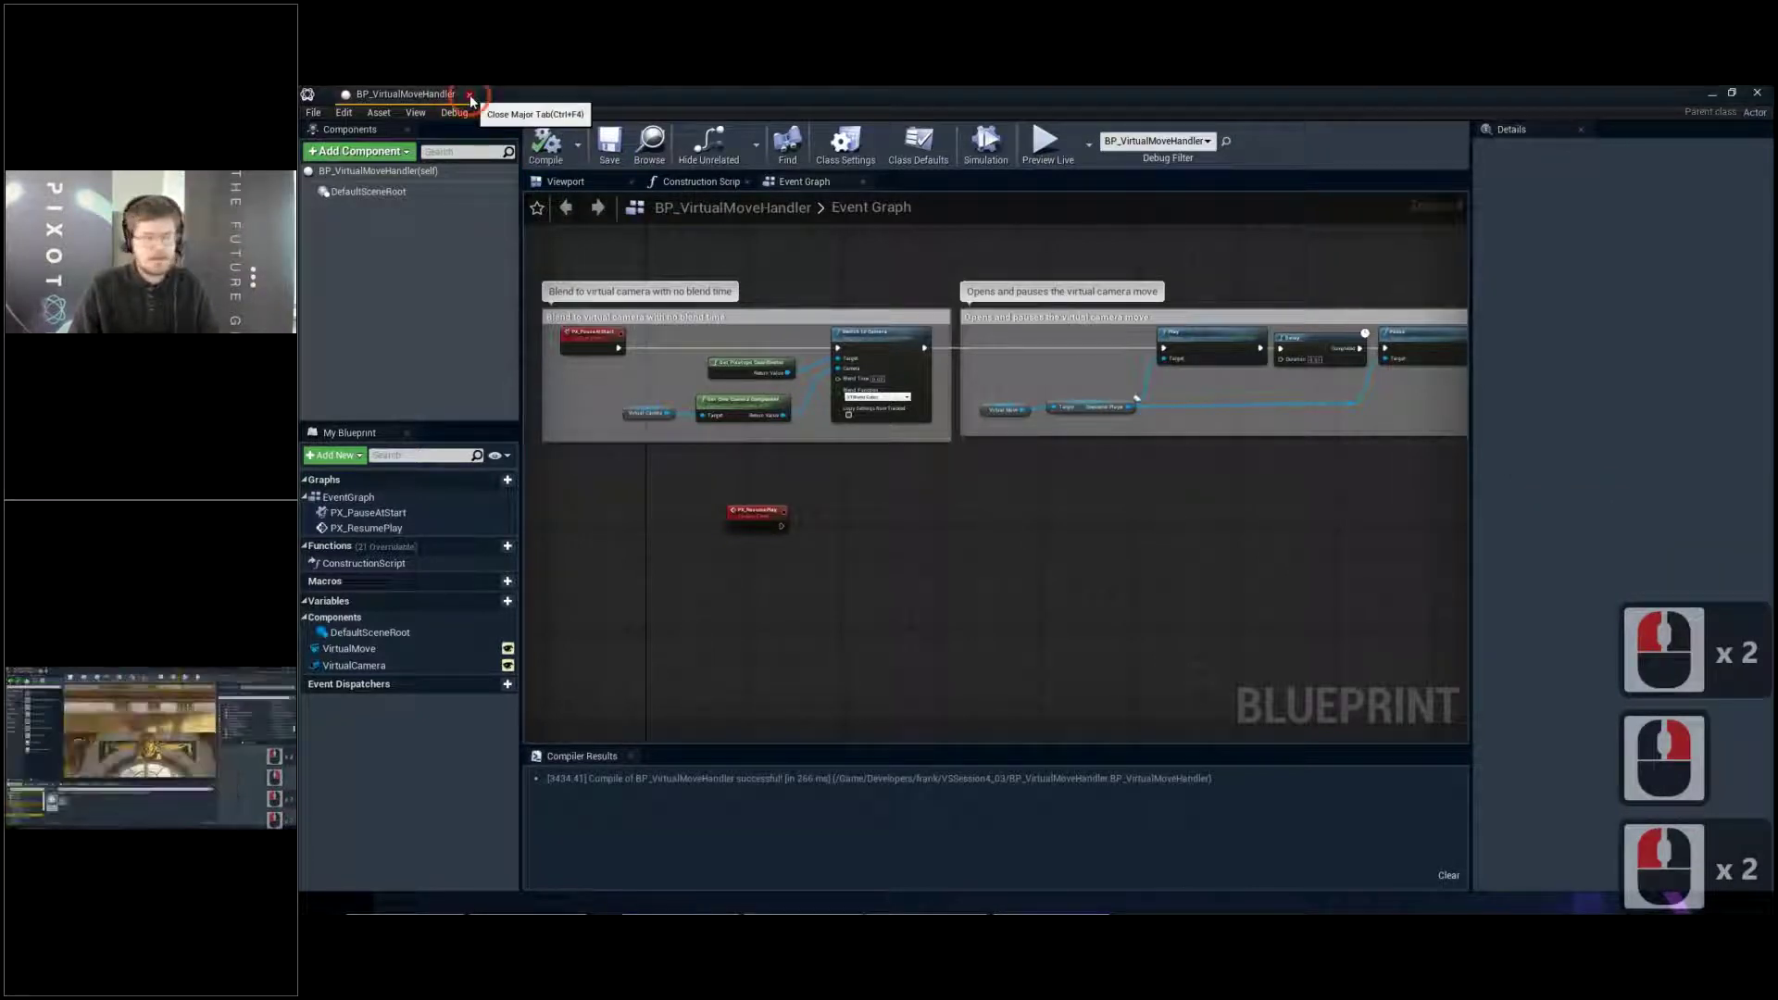
pyautogui.click(469, 96)
# Run the live preview, trigger PX Pause at Start on the BP_VirtualMoveHandler actor, and stop the preview
pyautogui.click(1271, 141)
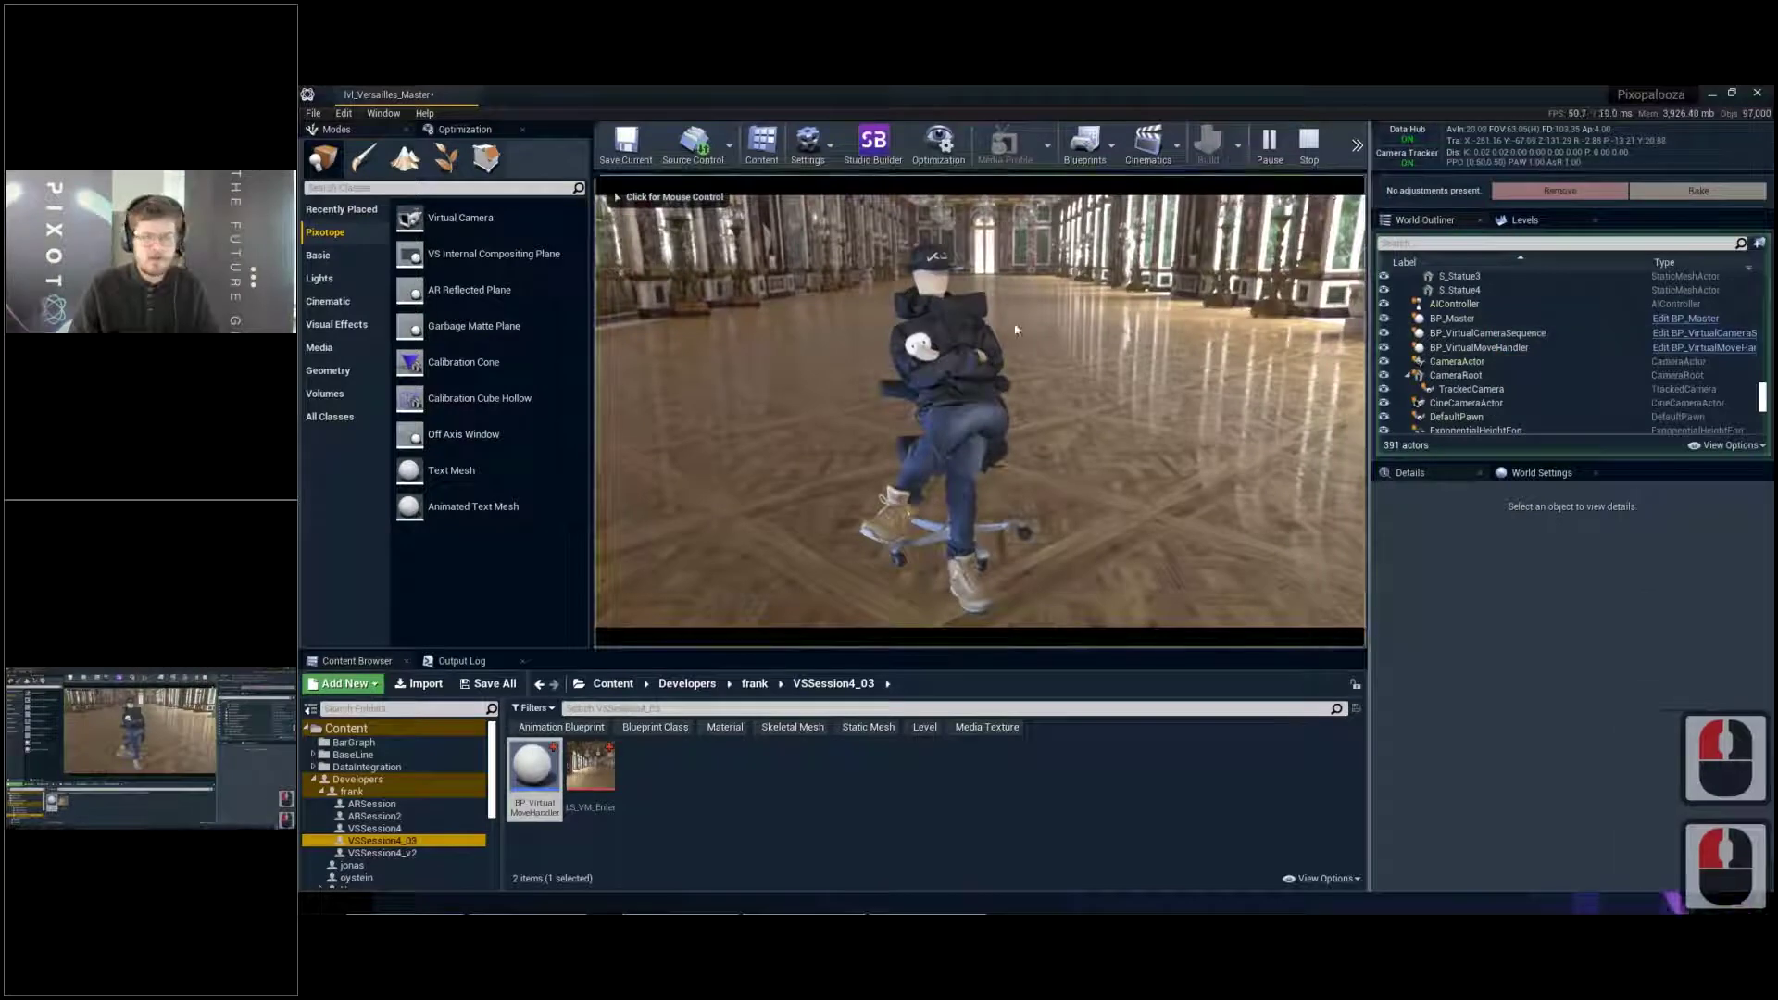
pyautogui.click(1482, 348)
pyautogui.click(1469, 650)
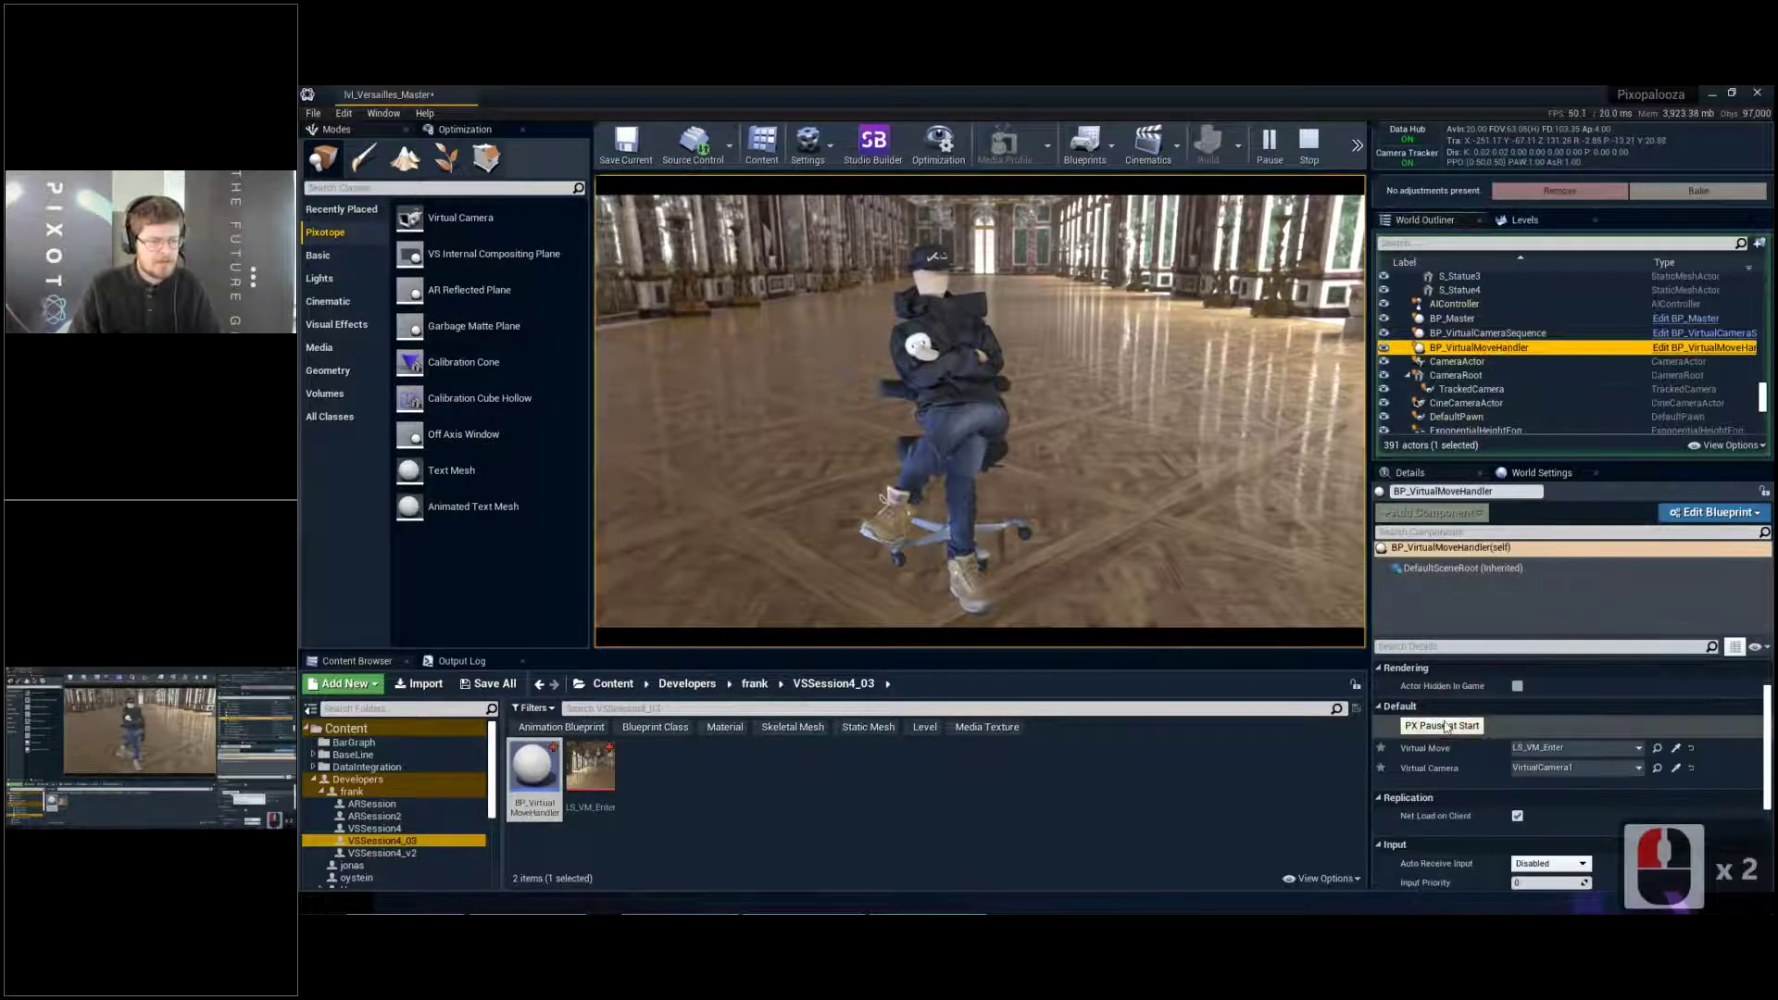
pyautogui.doubleClick(1446, 727)
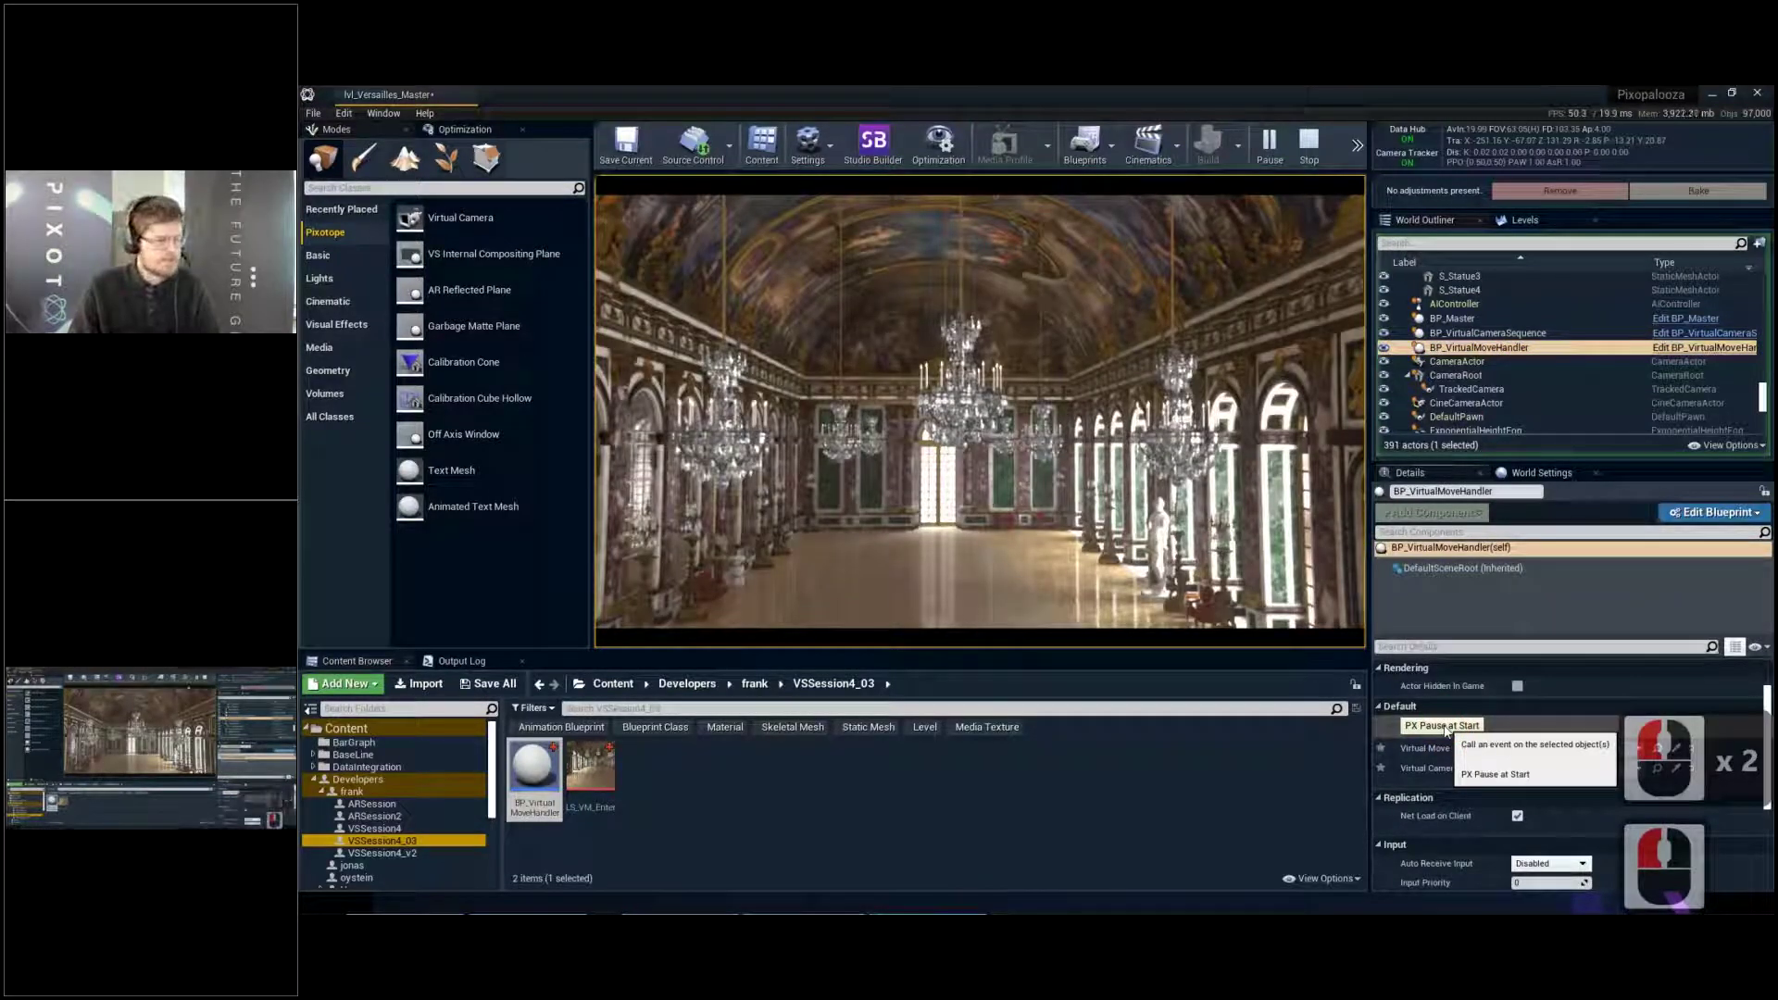
pyautogui.click(1309, 162)
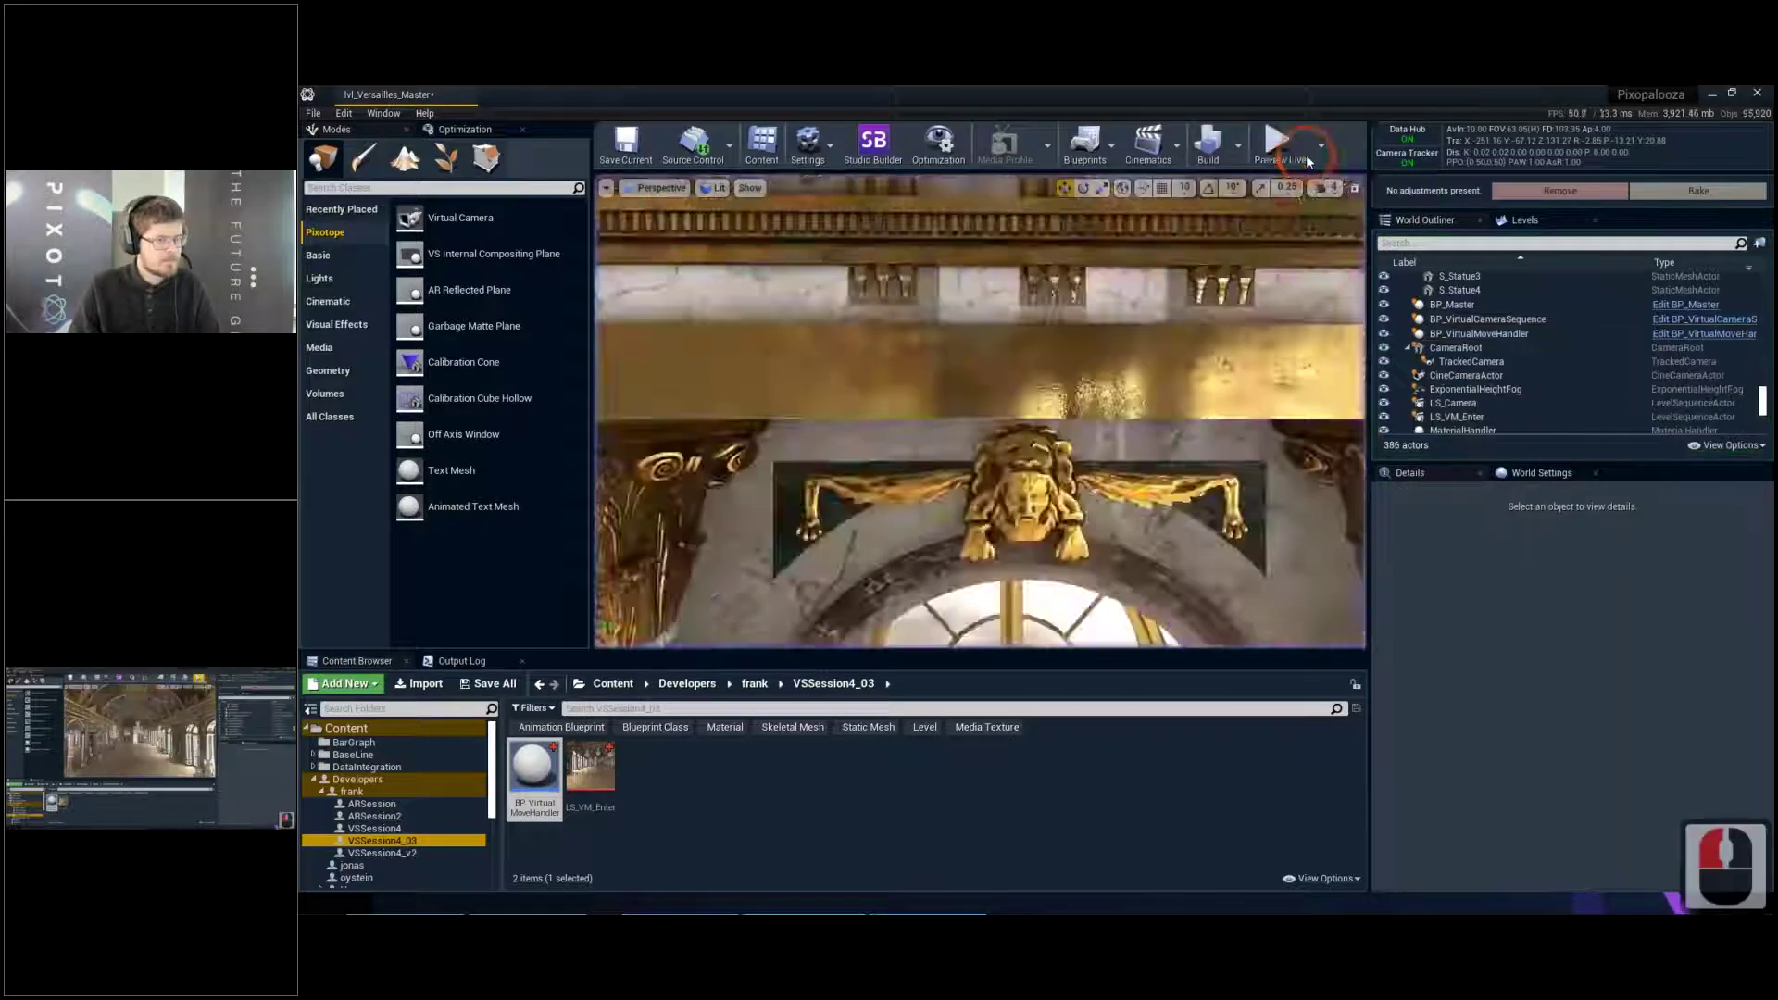
# Examine the BP_VirtualCameraSequence actor's Camera reference and its surroundings in the hall
pyautogui.moveTo(1213, 417); pyautogui.dragTo(1297, 467, button='right')
pyautogui.press('s')
pyautogui.press('s')
pyautogui.press('a')
pyautogui.press('w')
pyautogui.click(1467, 323)
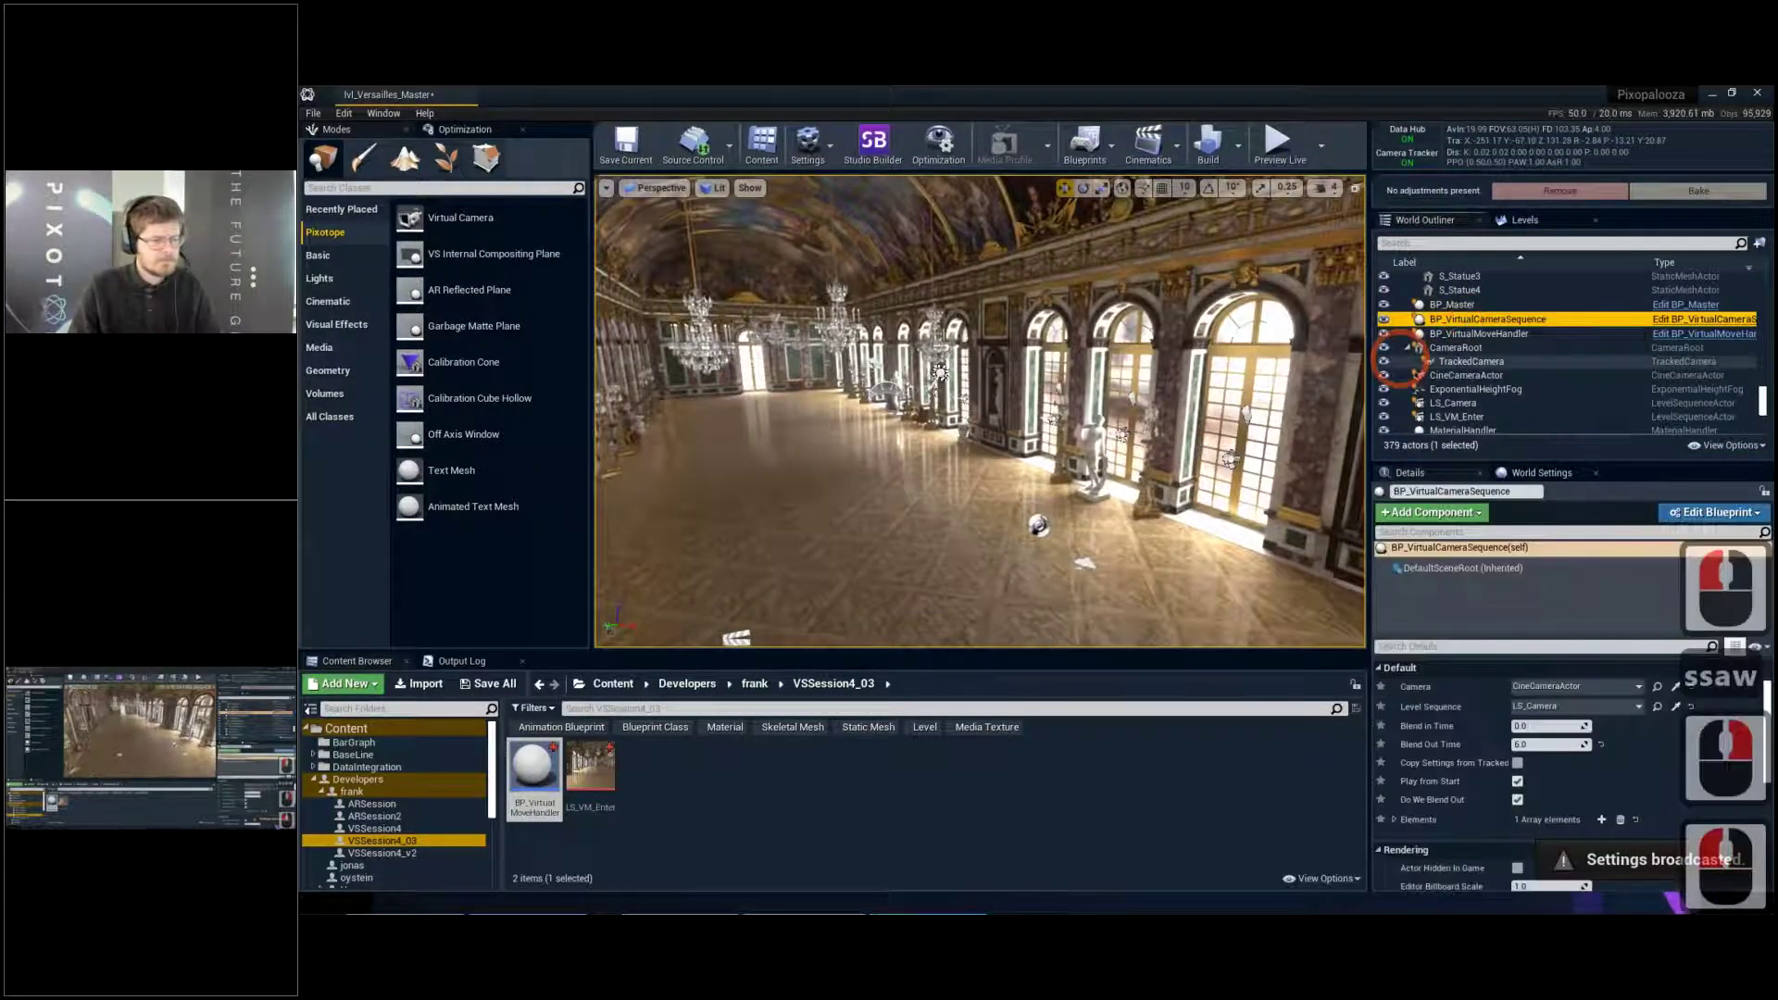
pyautogui.moveTo(1196, 426); pyautogui.dragTo(1102, 498, button='right')
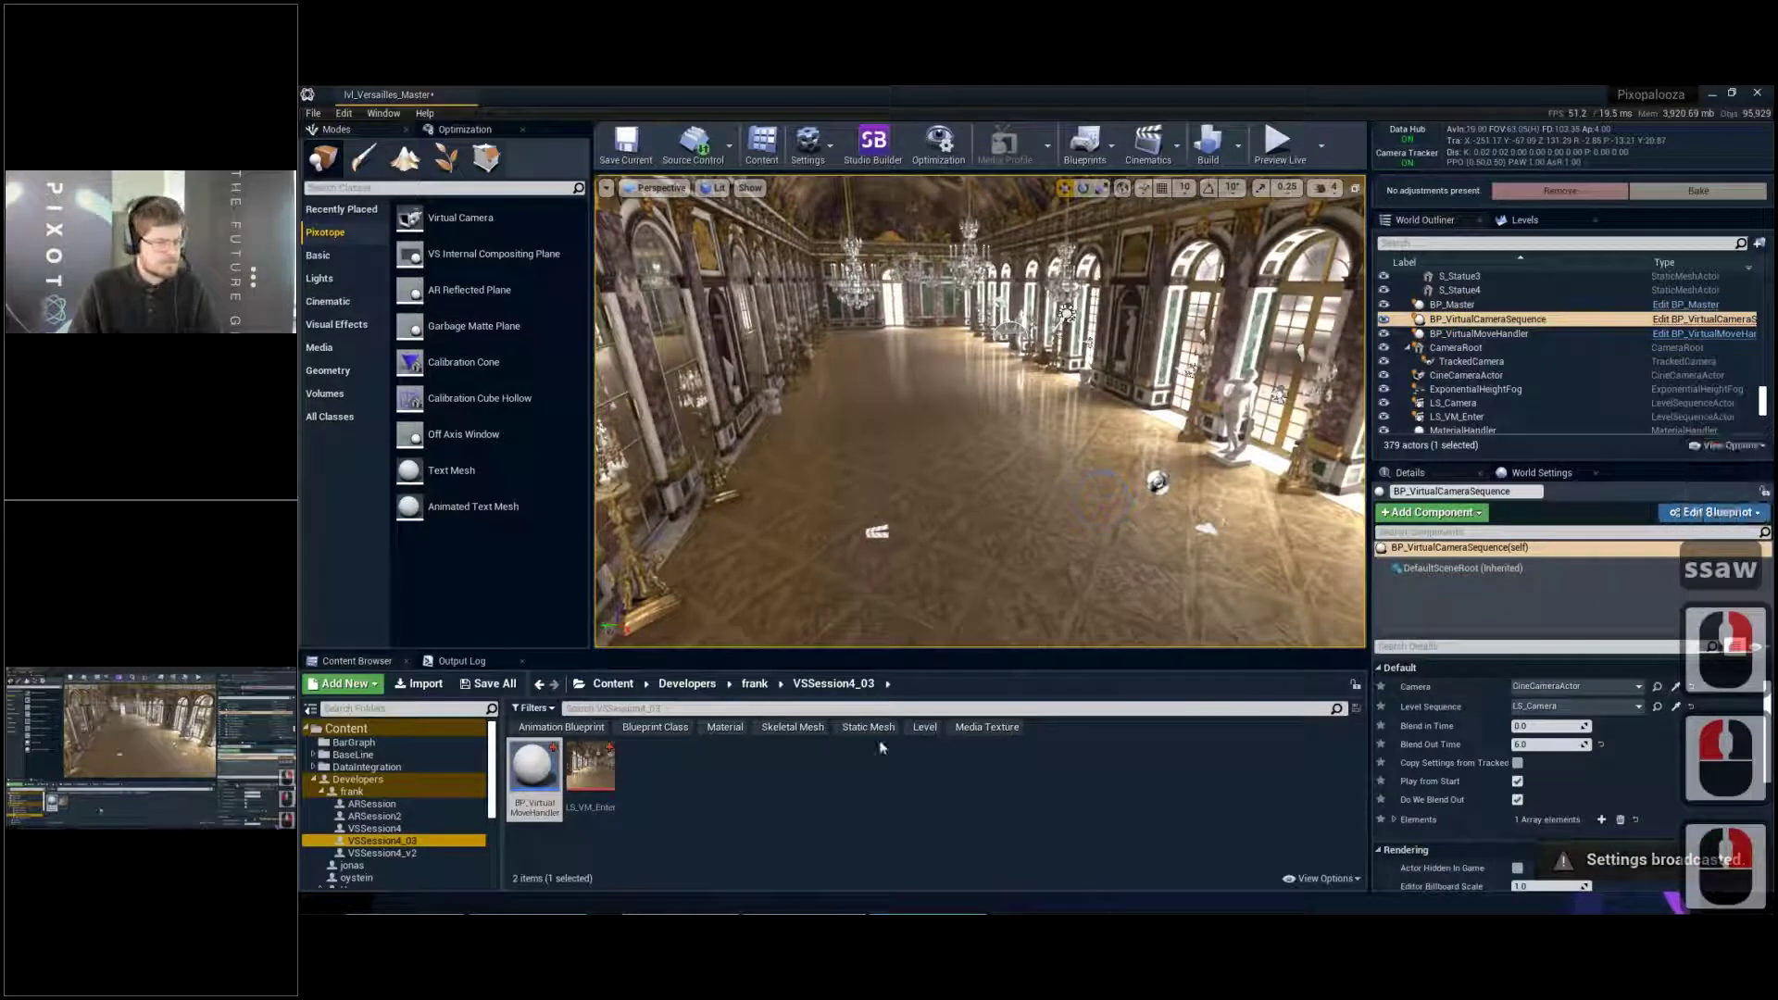
pyautogui.click(1013, 738)
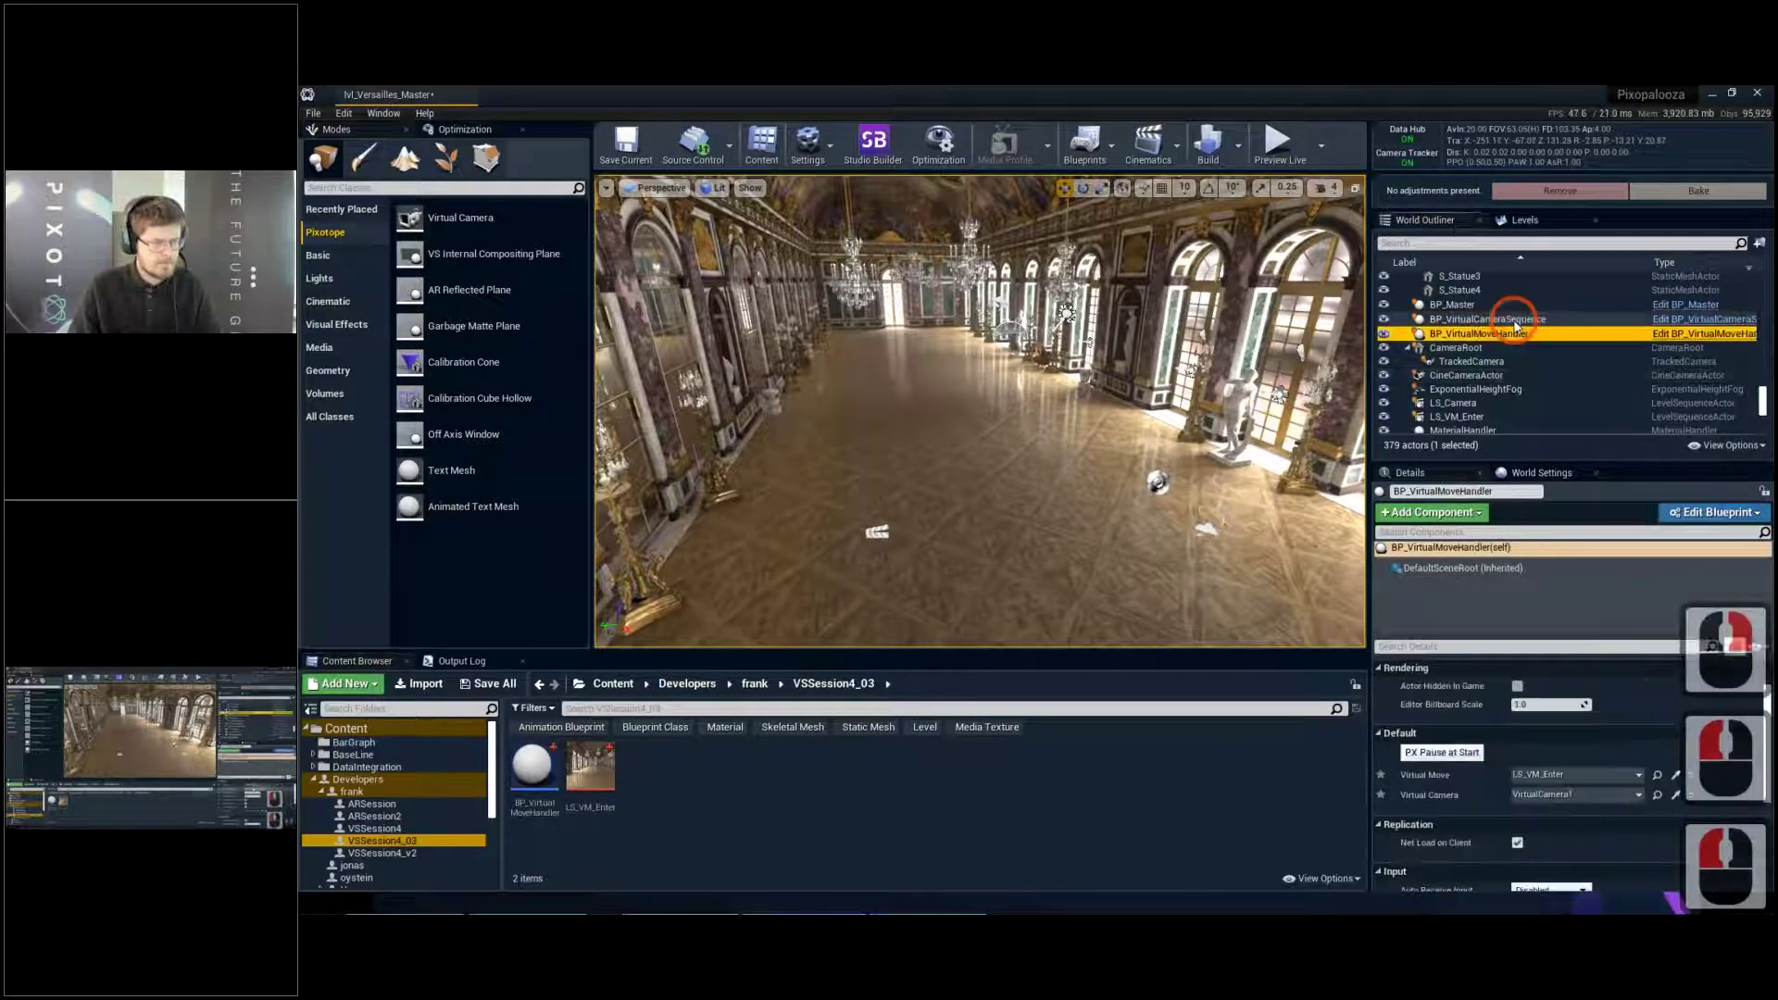
pyautogui.doubleClick(1571, 688)
pyautogui.doubleClick(1571, 689)
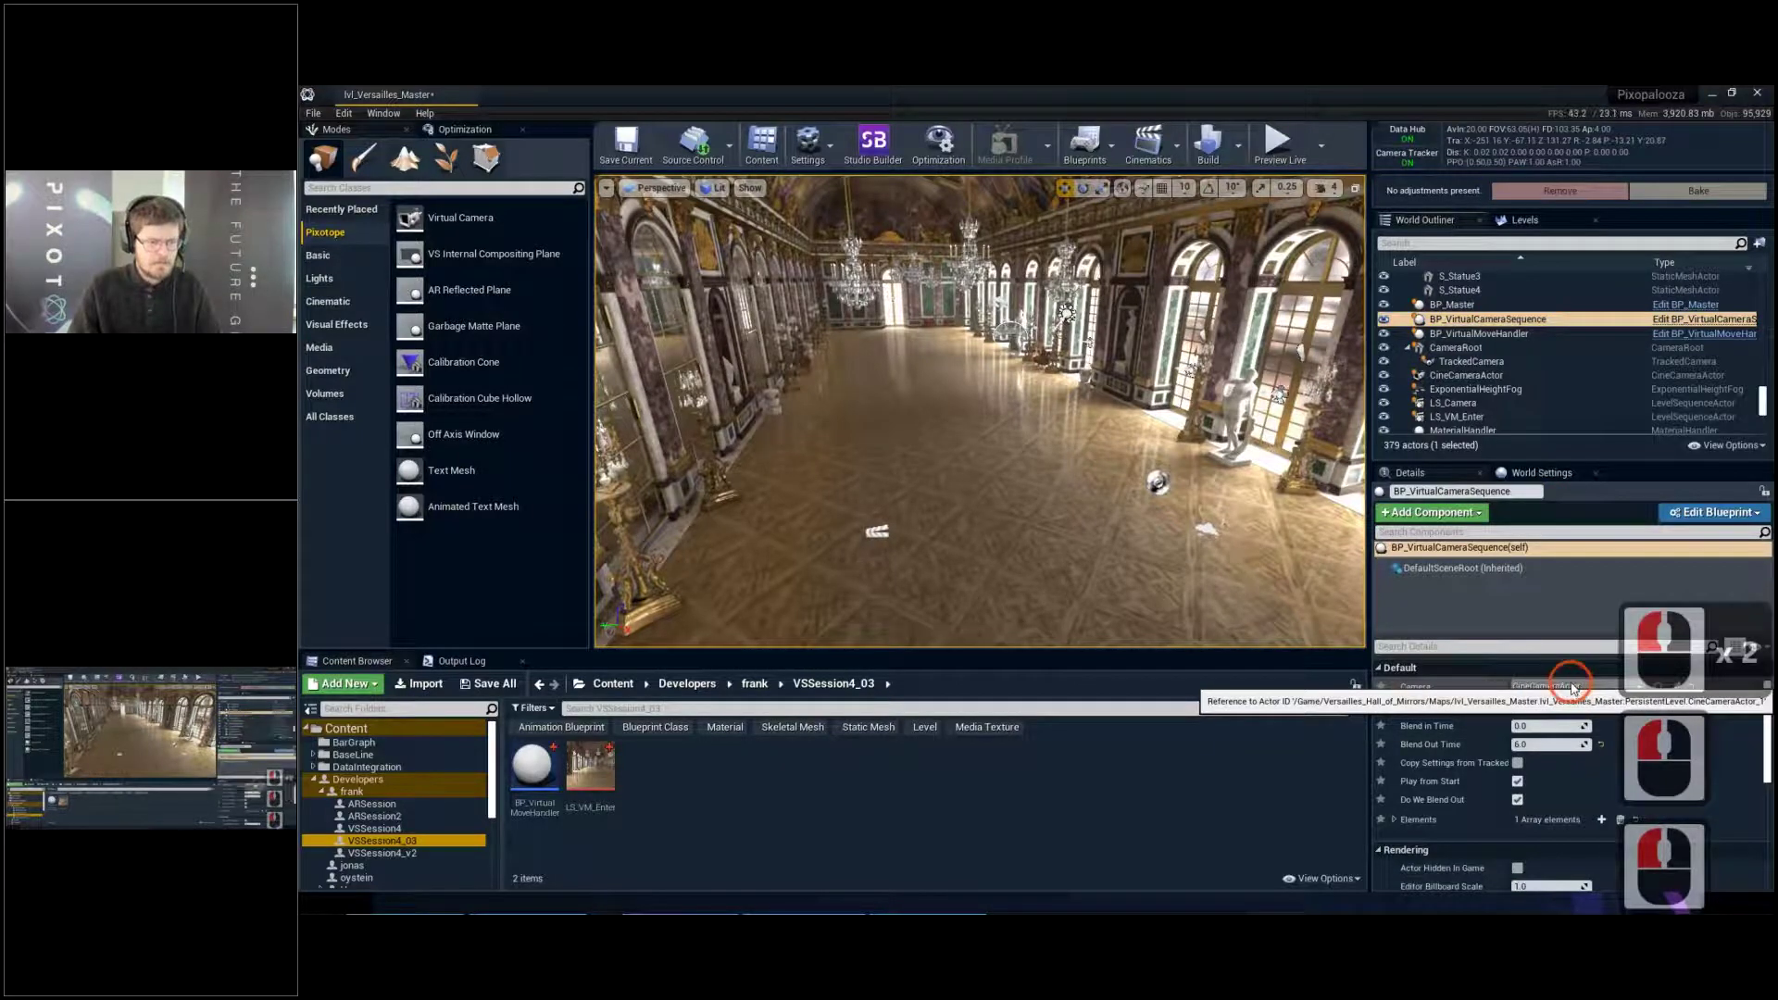
pyautogui.moveTo(1125, 527); pyautogui.dragTo(1267, 478, button='right')
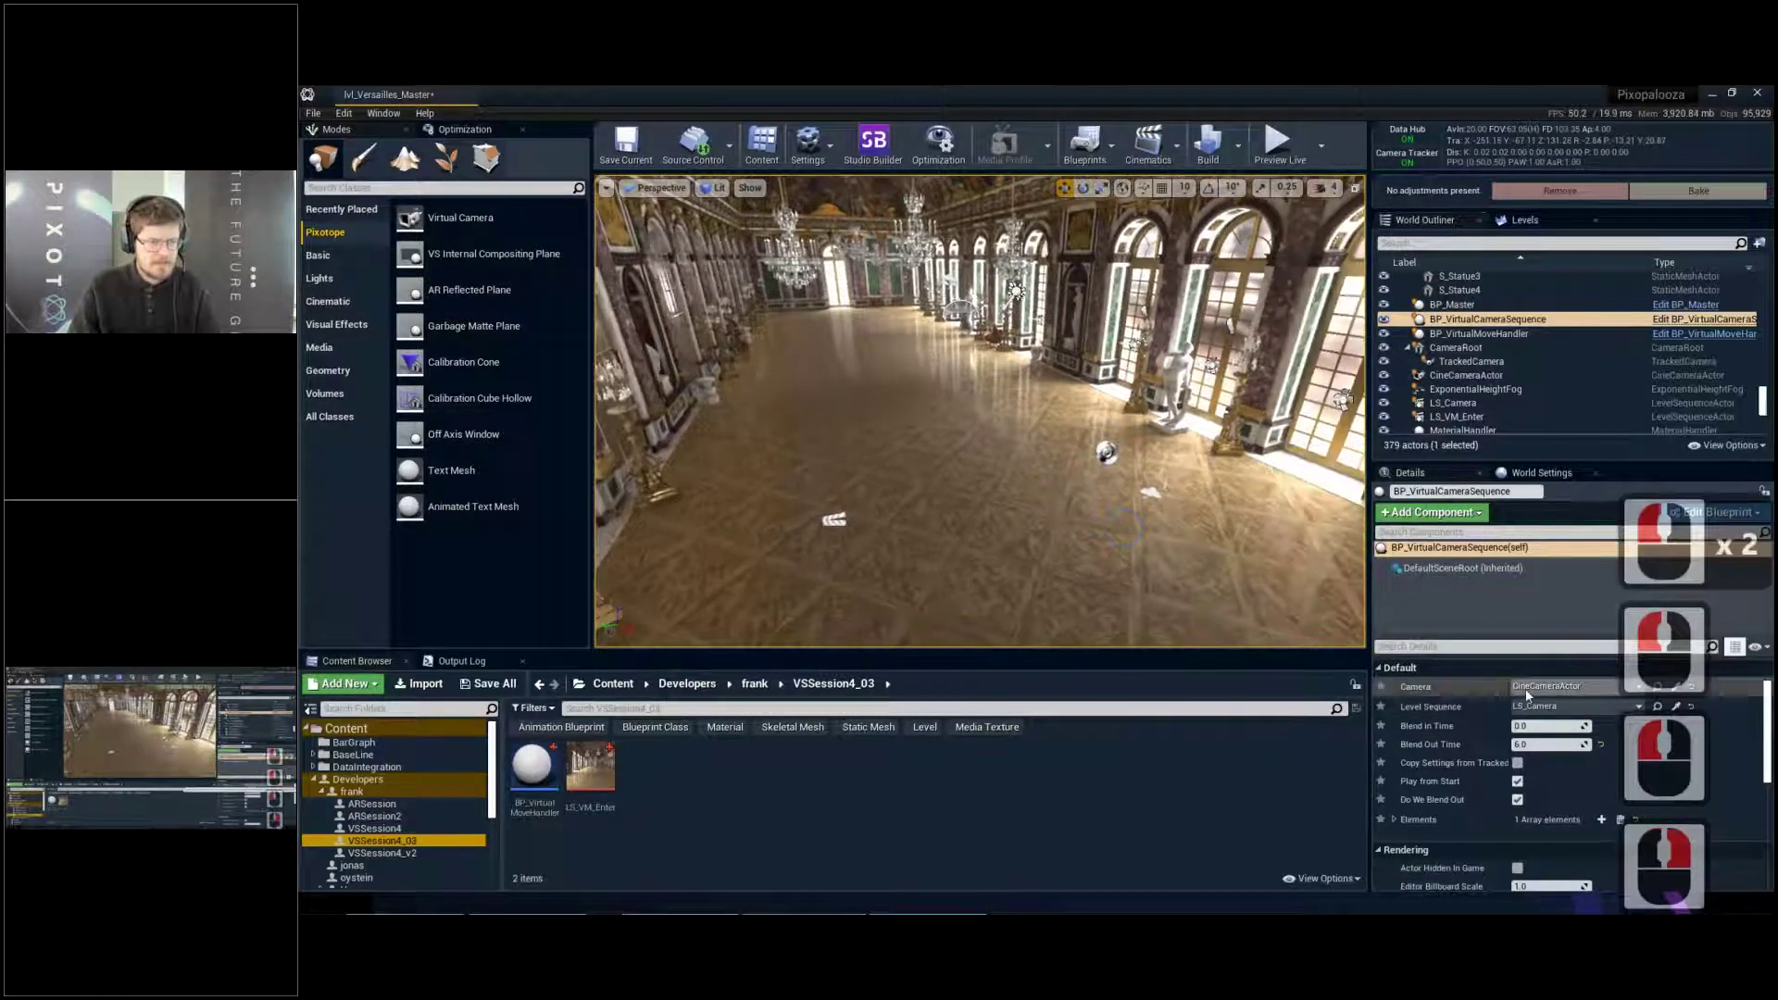
# Search the level's actors for "cine" and delete the CineCameraActor despite its references
pyautogui.click(1471, 243)
pyautogui.write('cine')
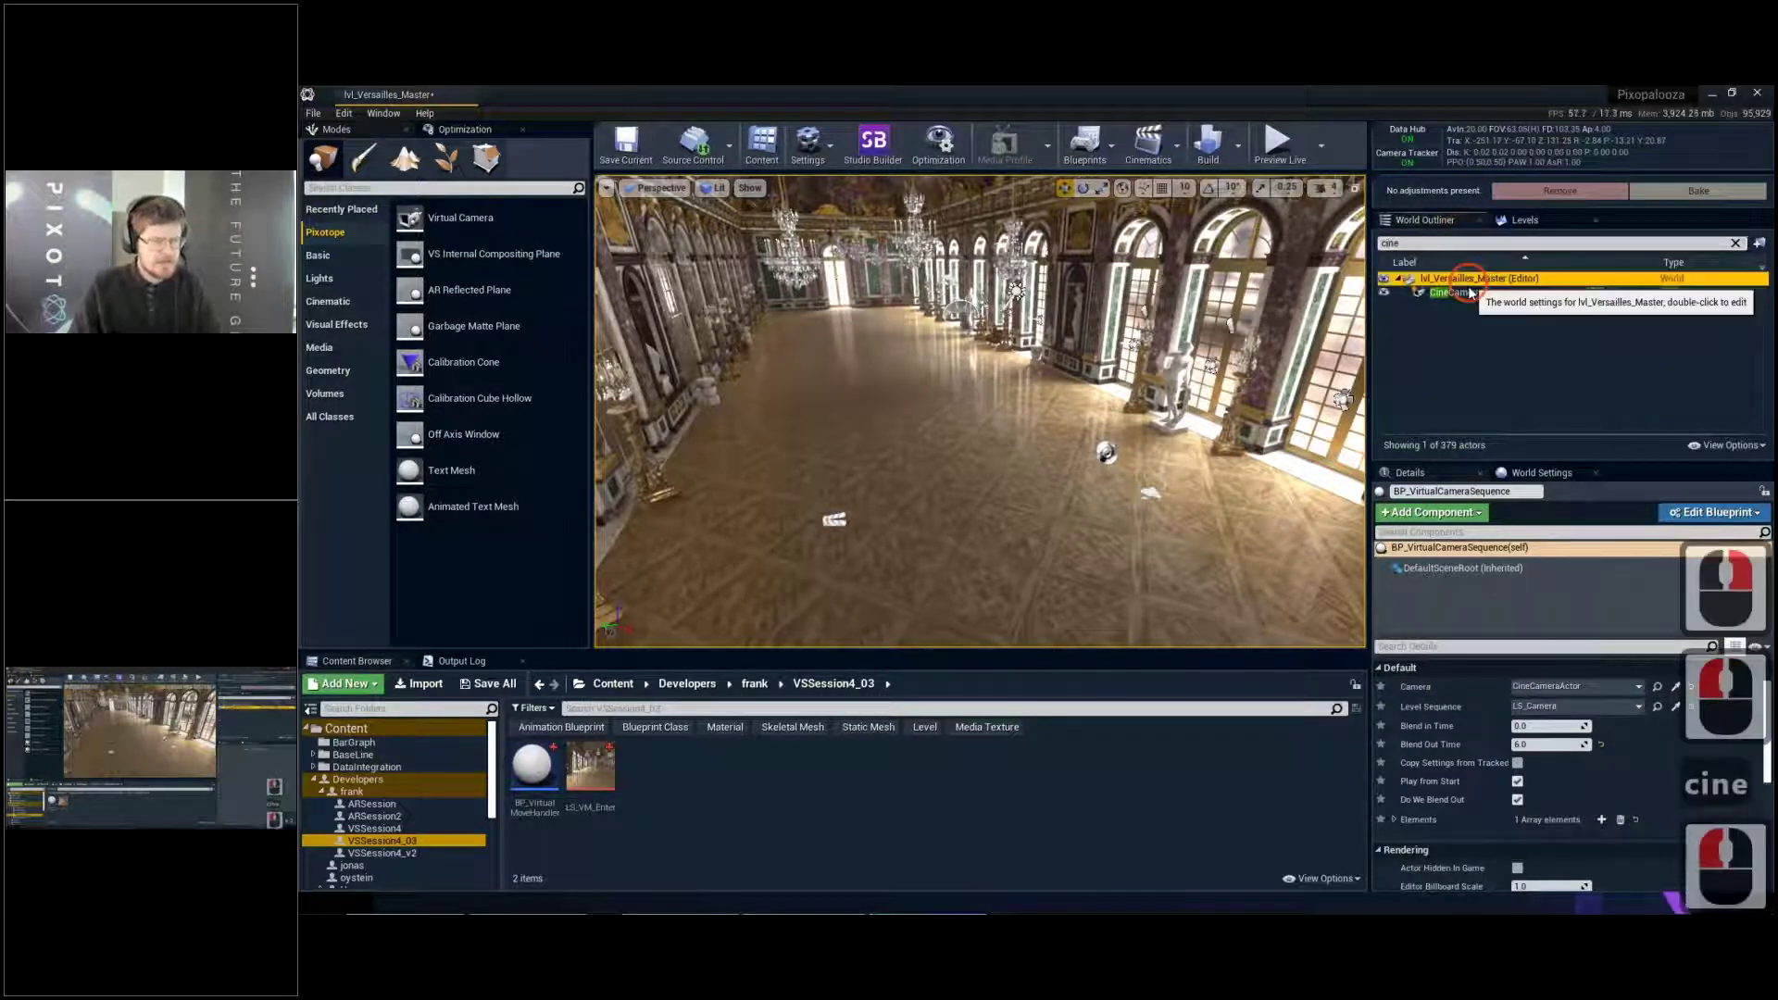
pyautogui.doubleClick(1471, 293)
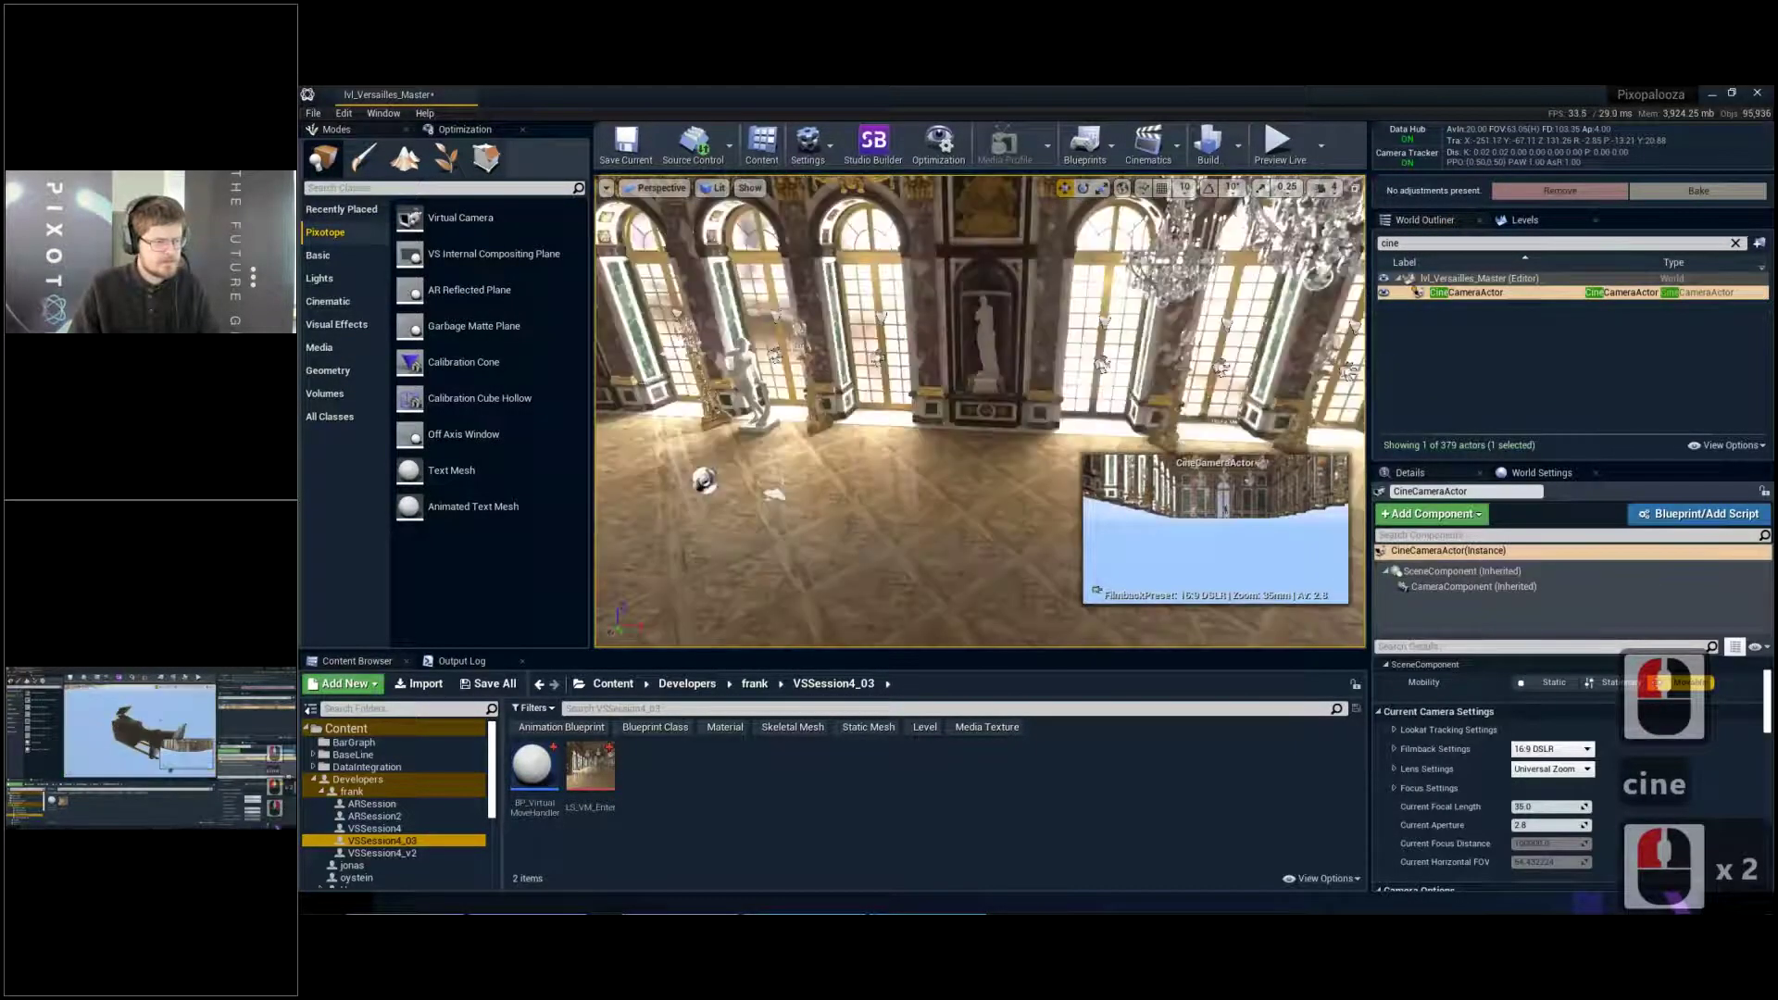
pyautogui.press('f')
pyautogui.moveTo(1082, 359)
pyautogui.mouseDown(button='right')
pyautogui.moveTo(1098, 376)
pyautogui.moveTo(1073, 393)
pyautogui.mouseUp(button='right')
pyautogui.press('s')
pyautogui.press('e')
pyautogui.press('s')
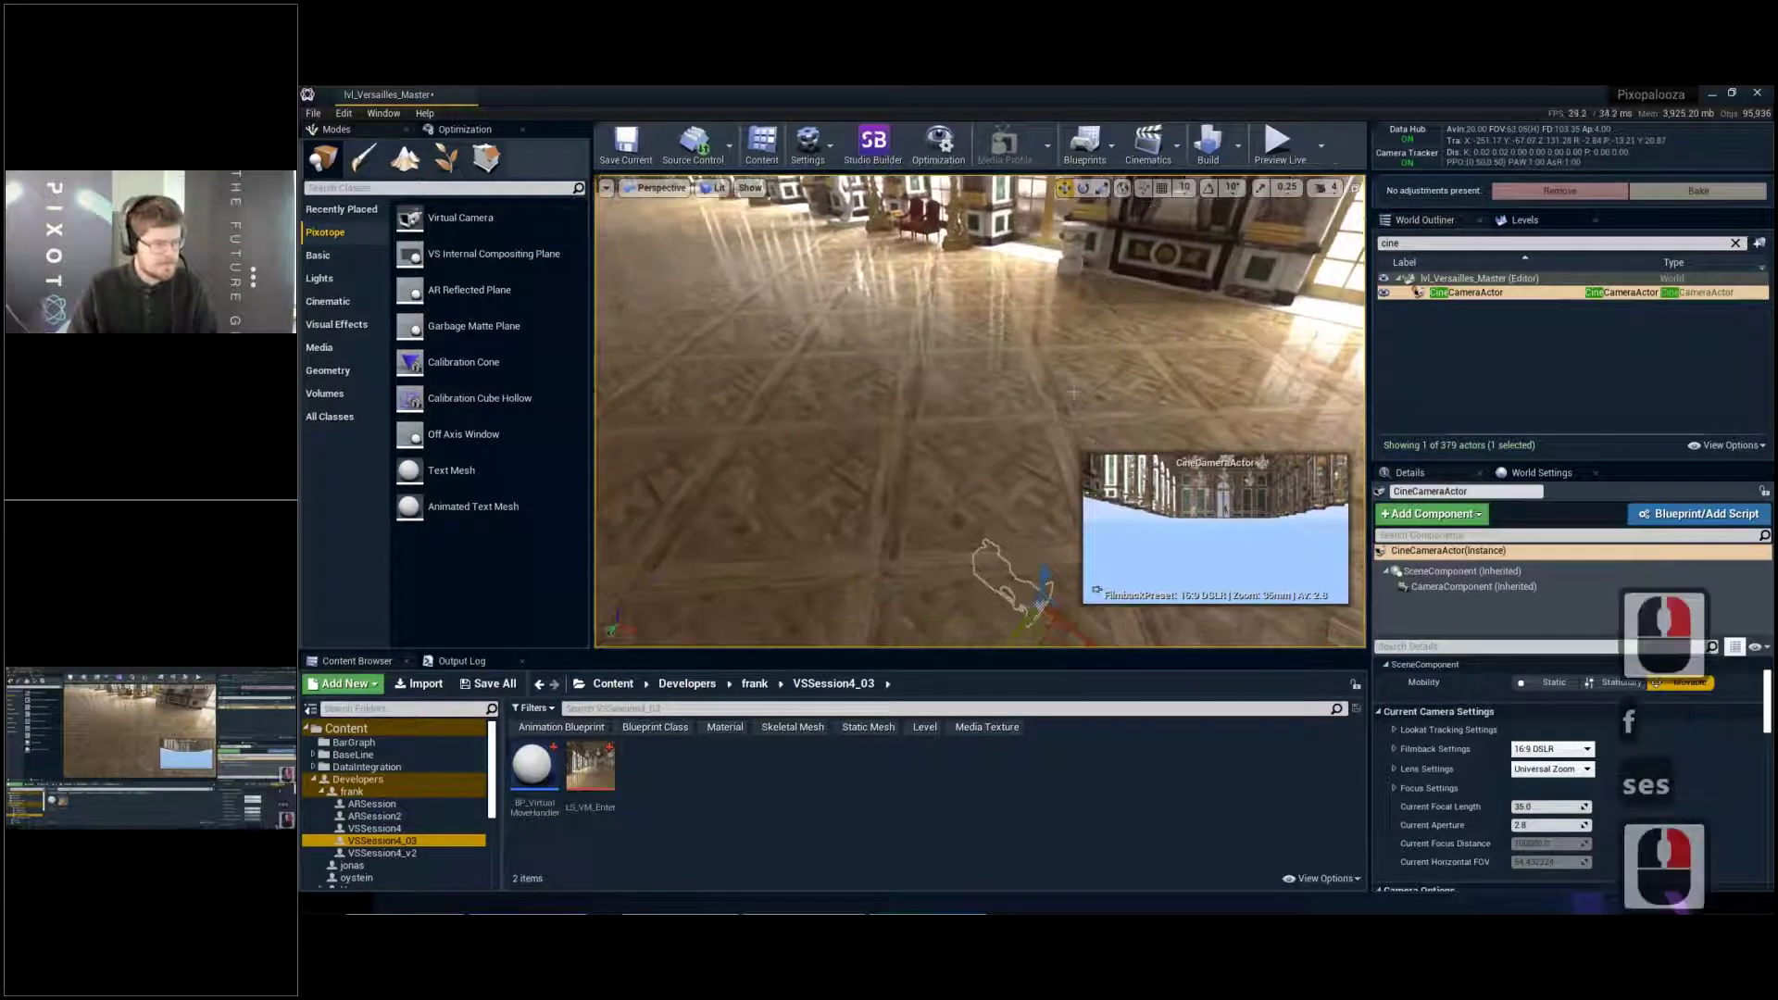
pyautogui.moveTo(998, 542); pyautogui.dragTo(1010, 556, button='right')
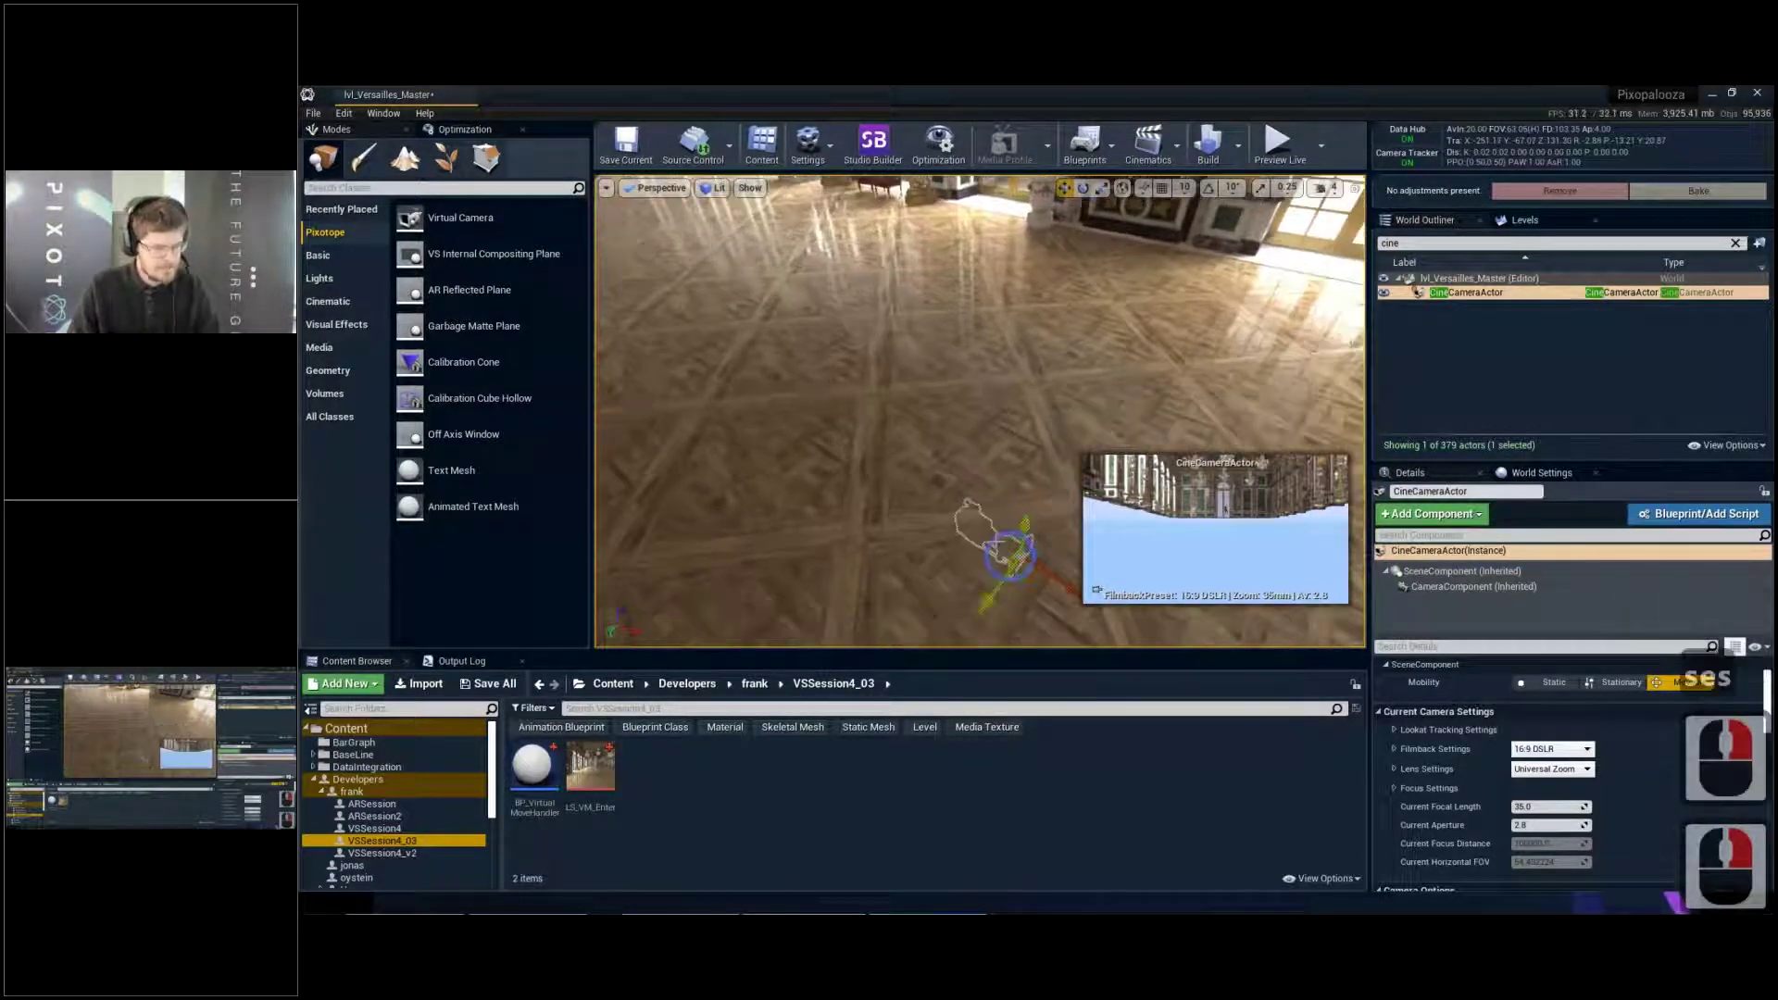
pyautogui.press('Delete')
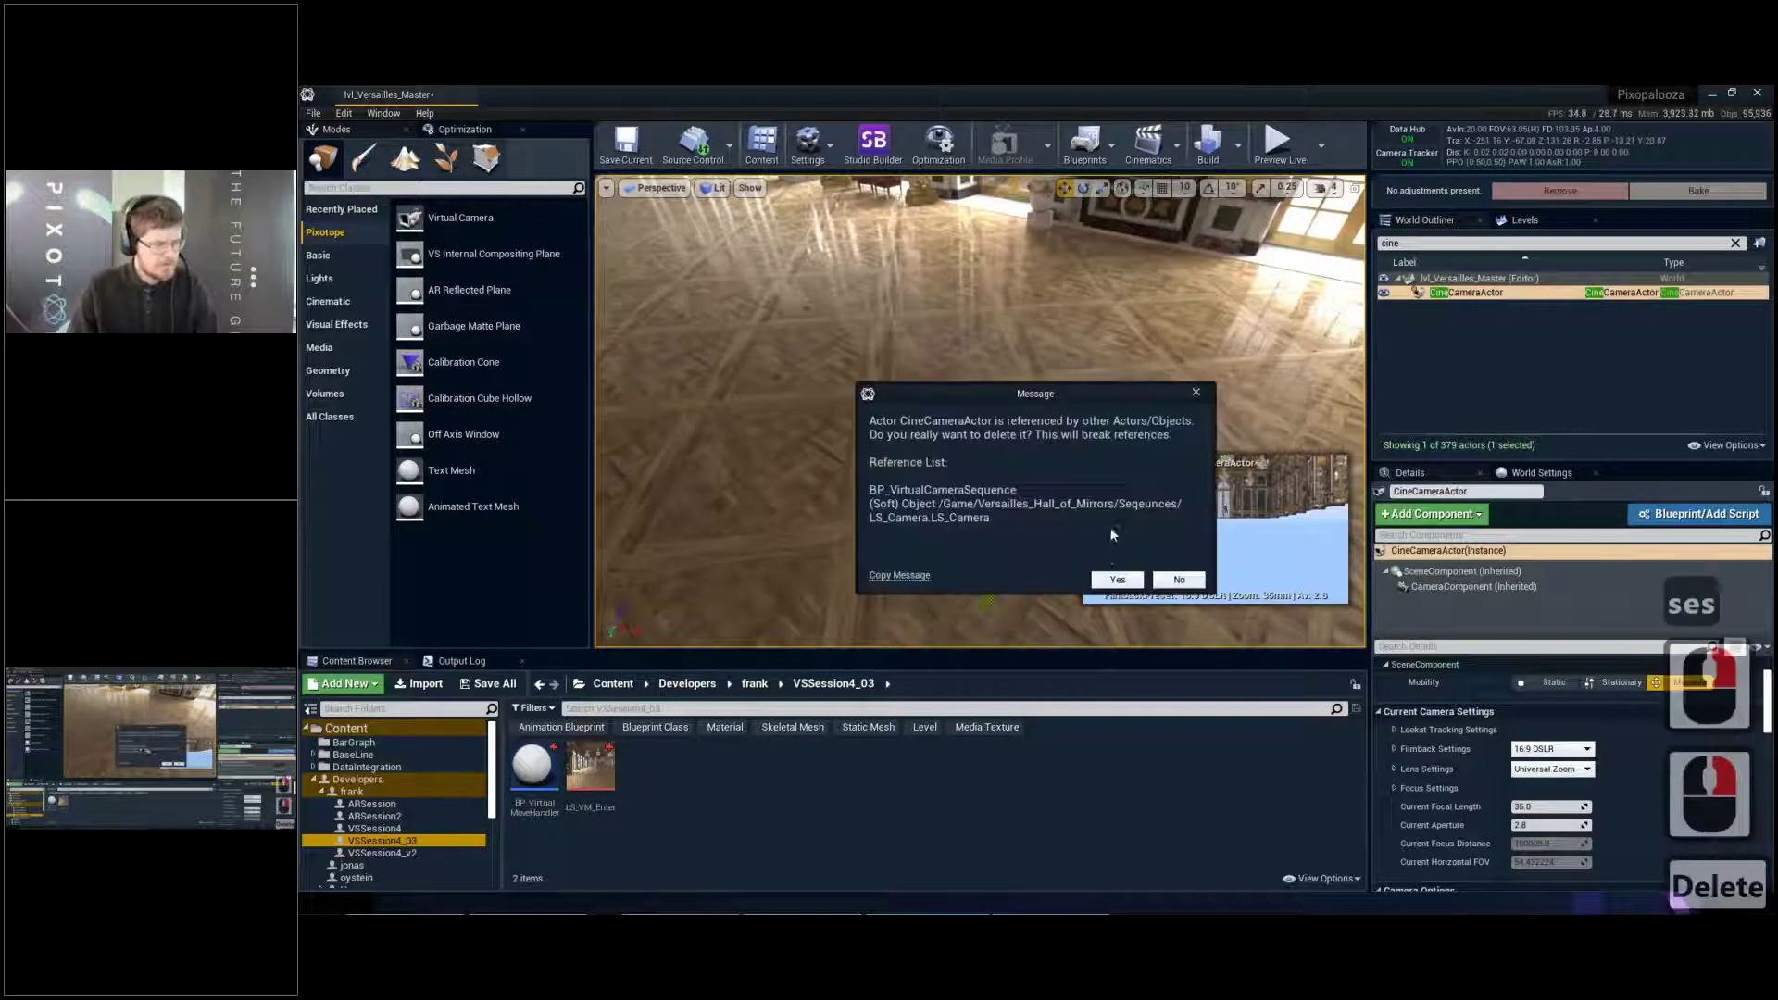
pyautogui.click(1129, 582)
# Search the level's actors for "ls" and delete the LS_Camera sequence actor despite its reference
pyautogui.doubleClick(1444, 244)
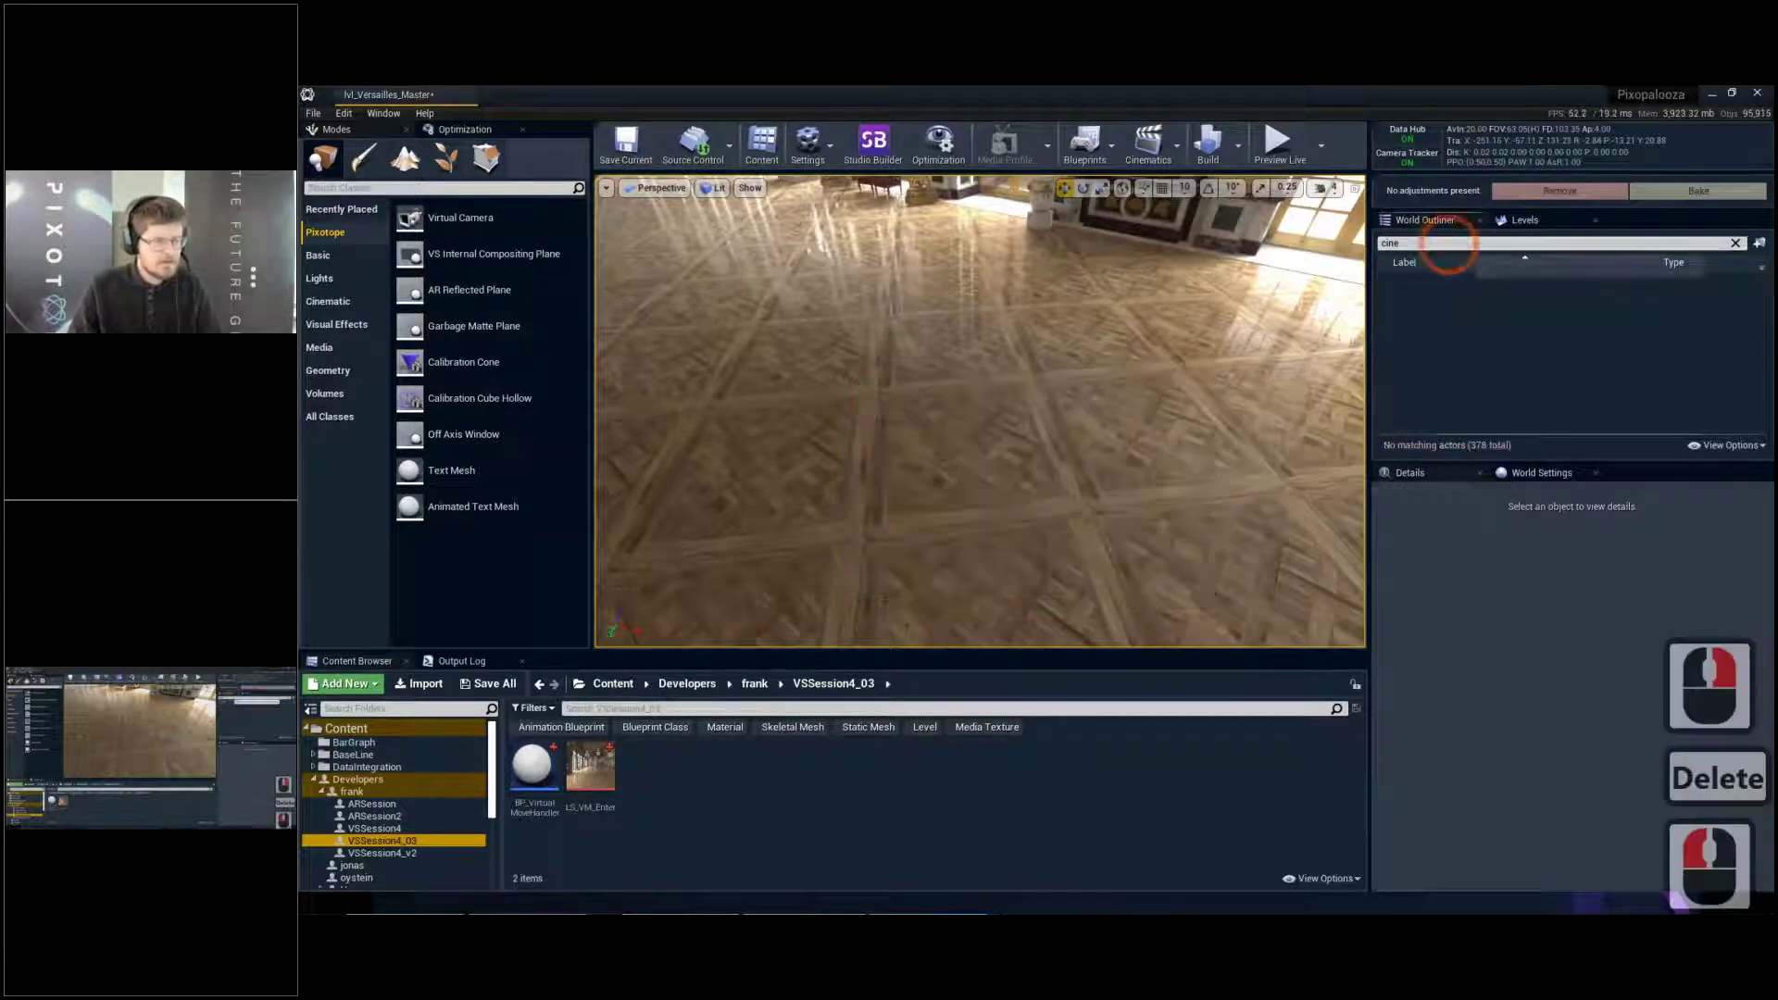
pyautogui.write('ls')
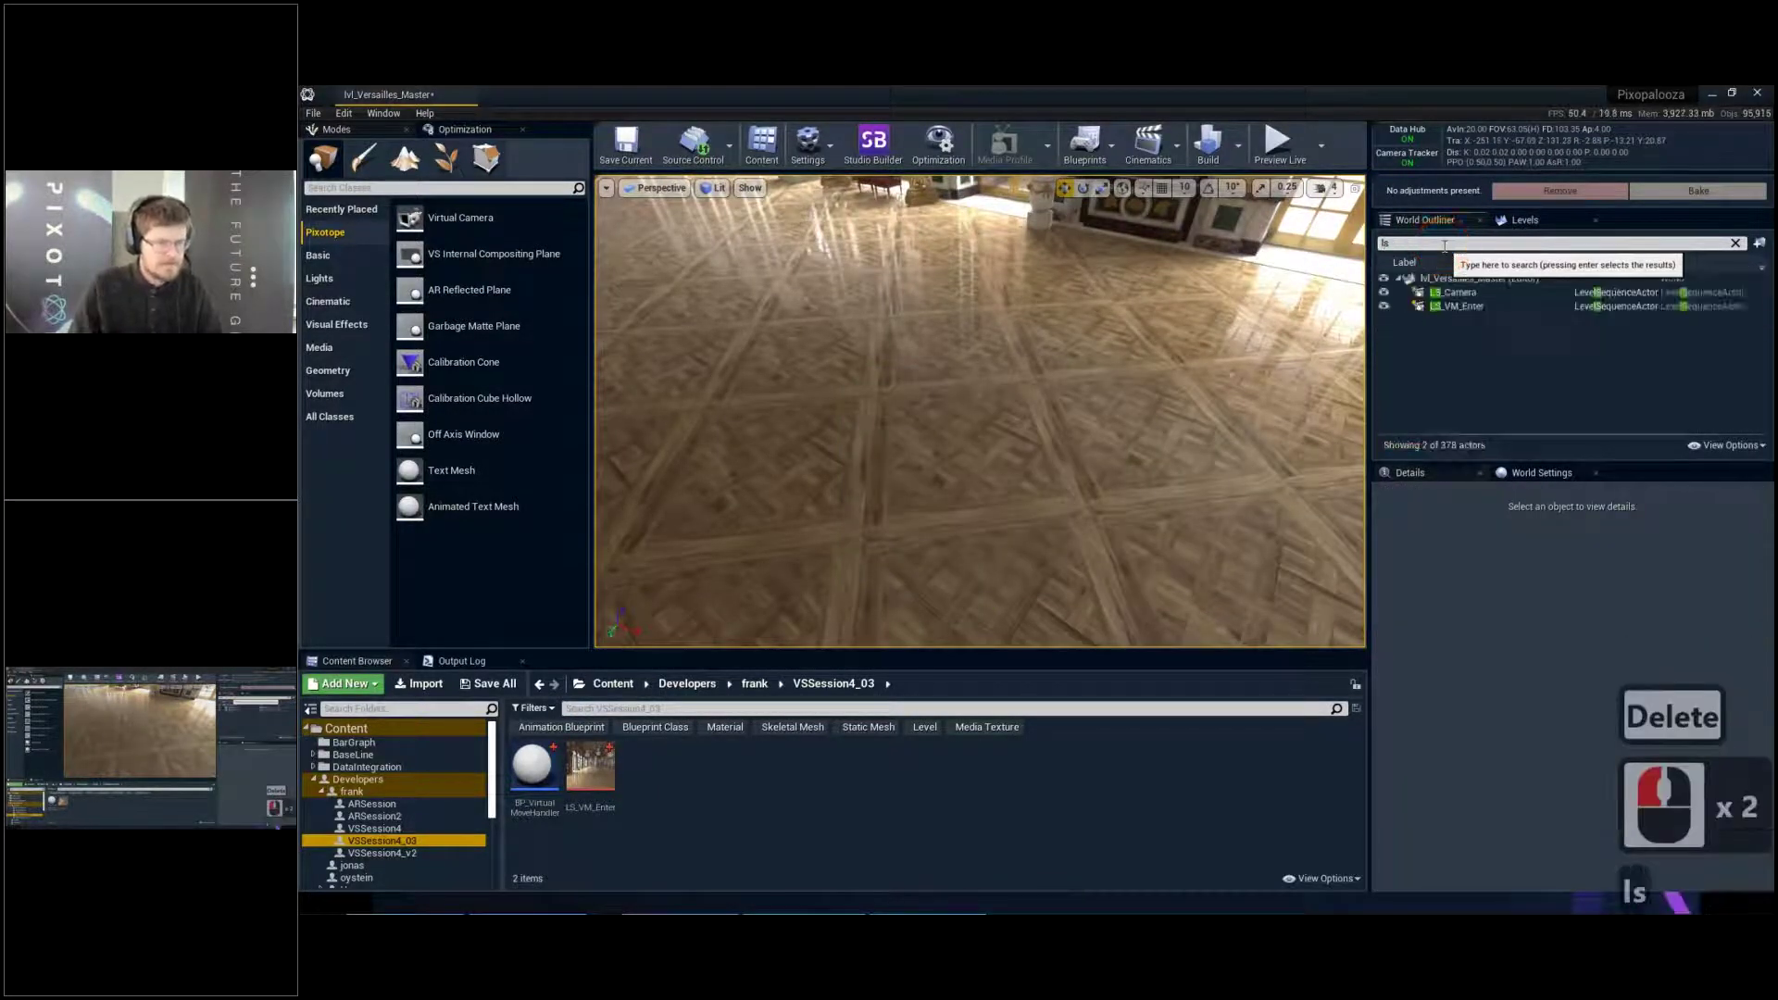
pyautogui.click(1472, 292)
pyautogui.press('Delete')
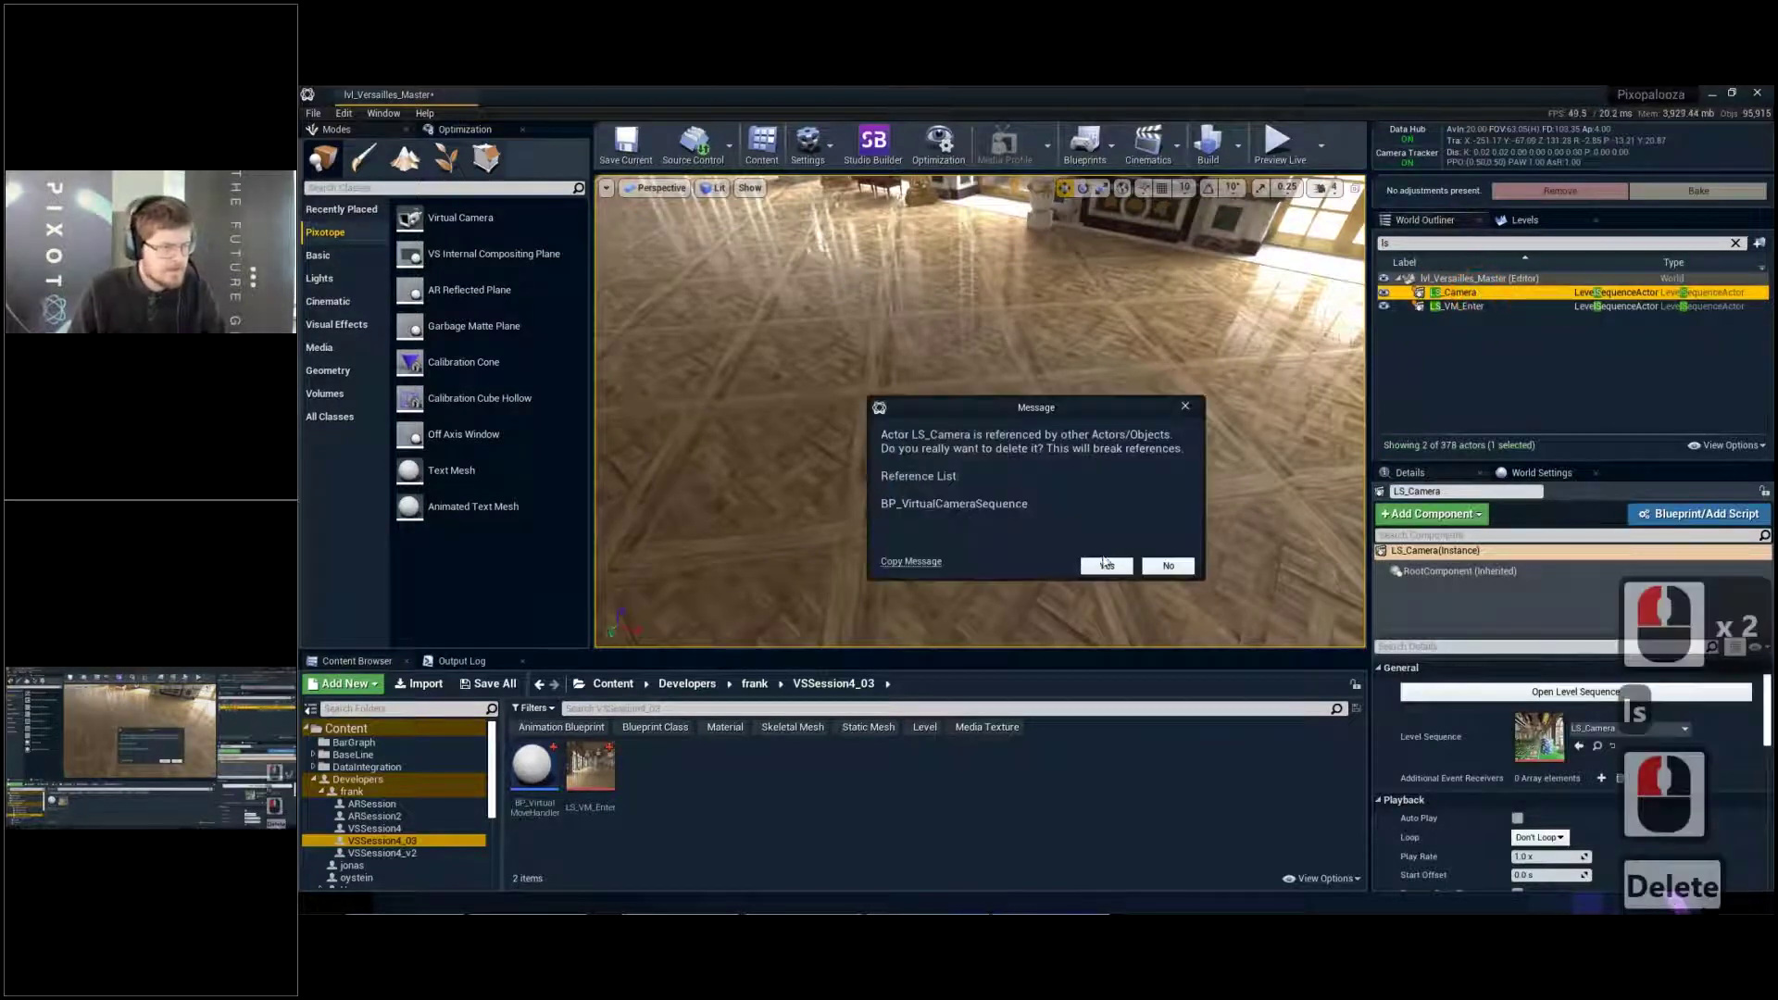
pyautogui.click(1107, 566)
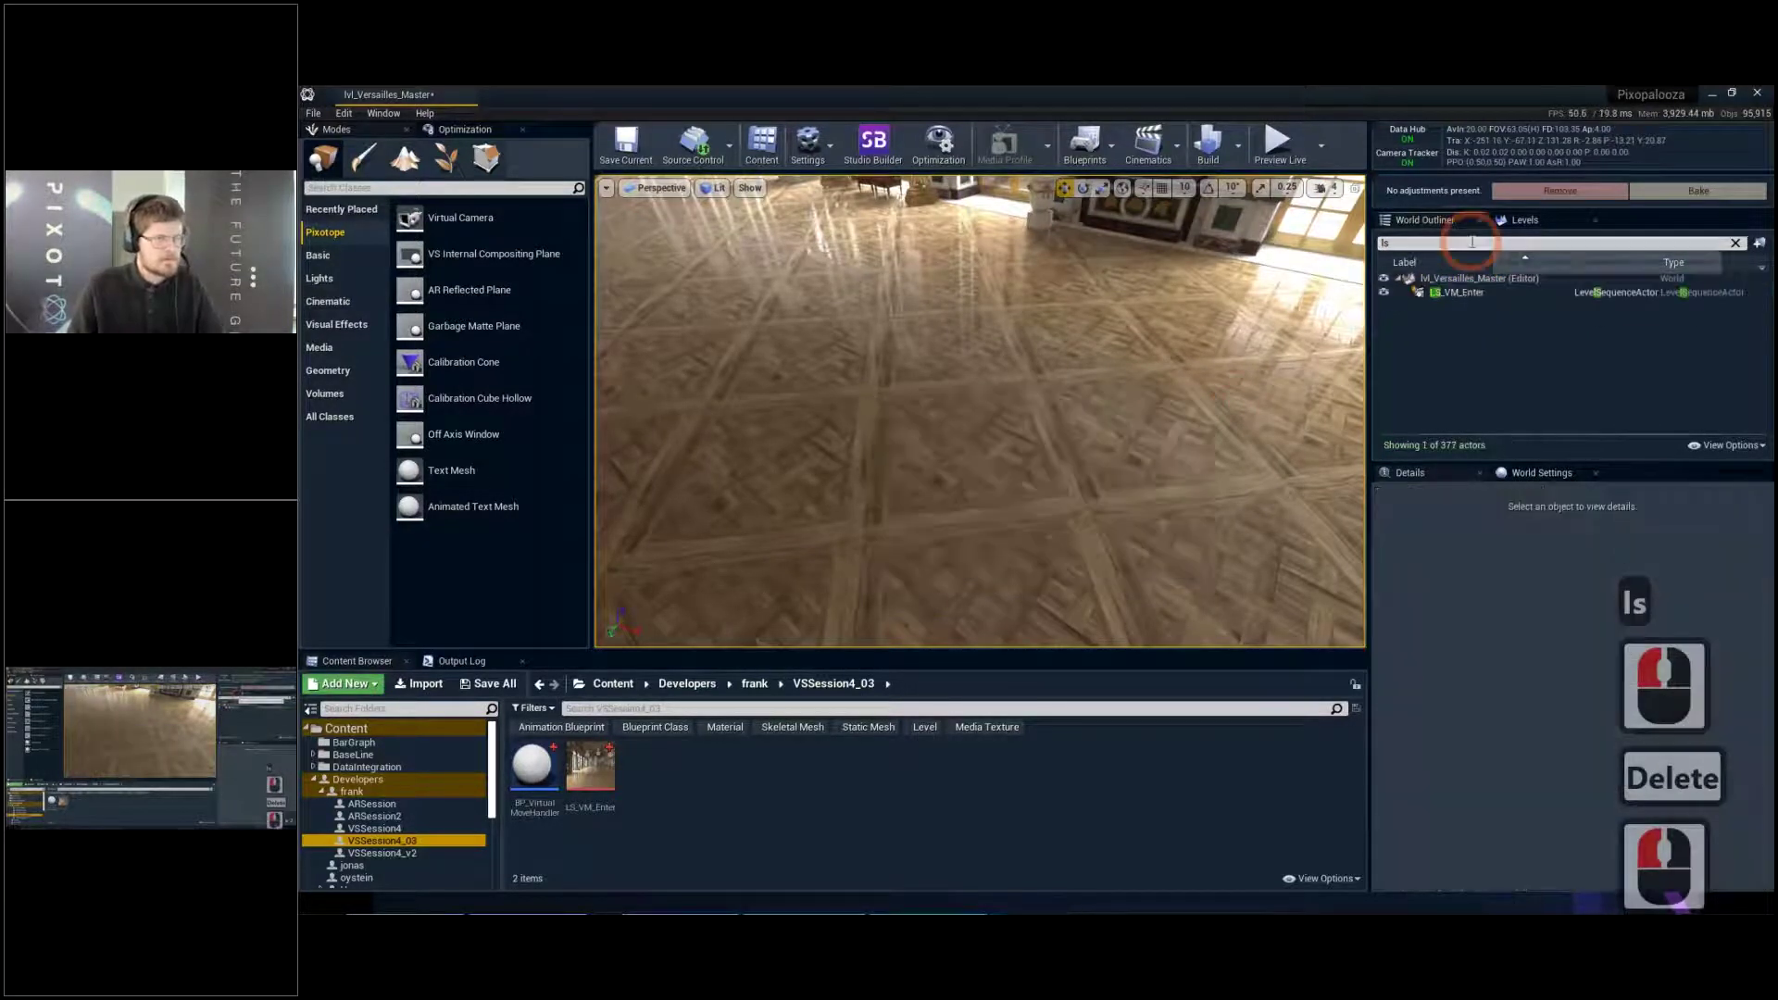
# Search the level's actors for "bp" and delete the BP_VirtualCameraSequence actor
pyautogui.write('bp')
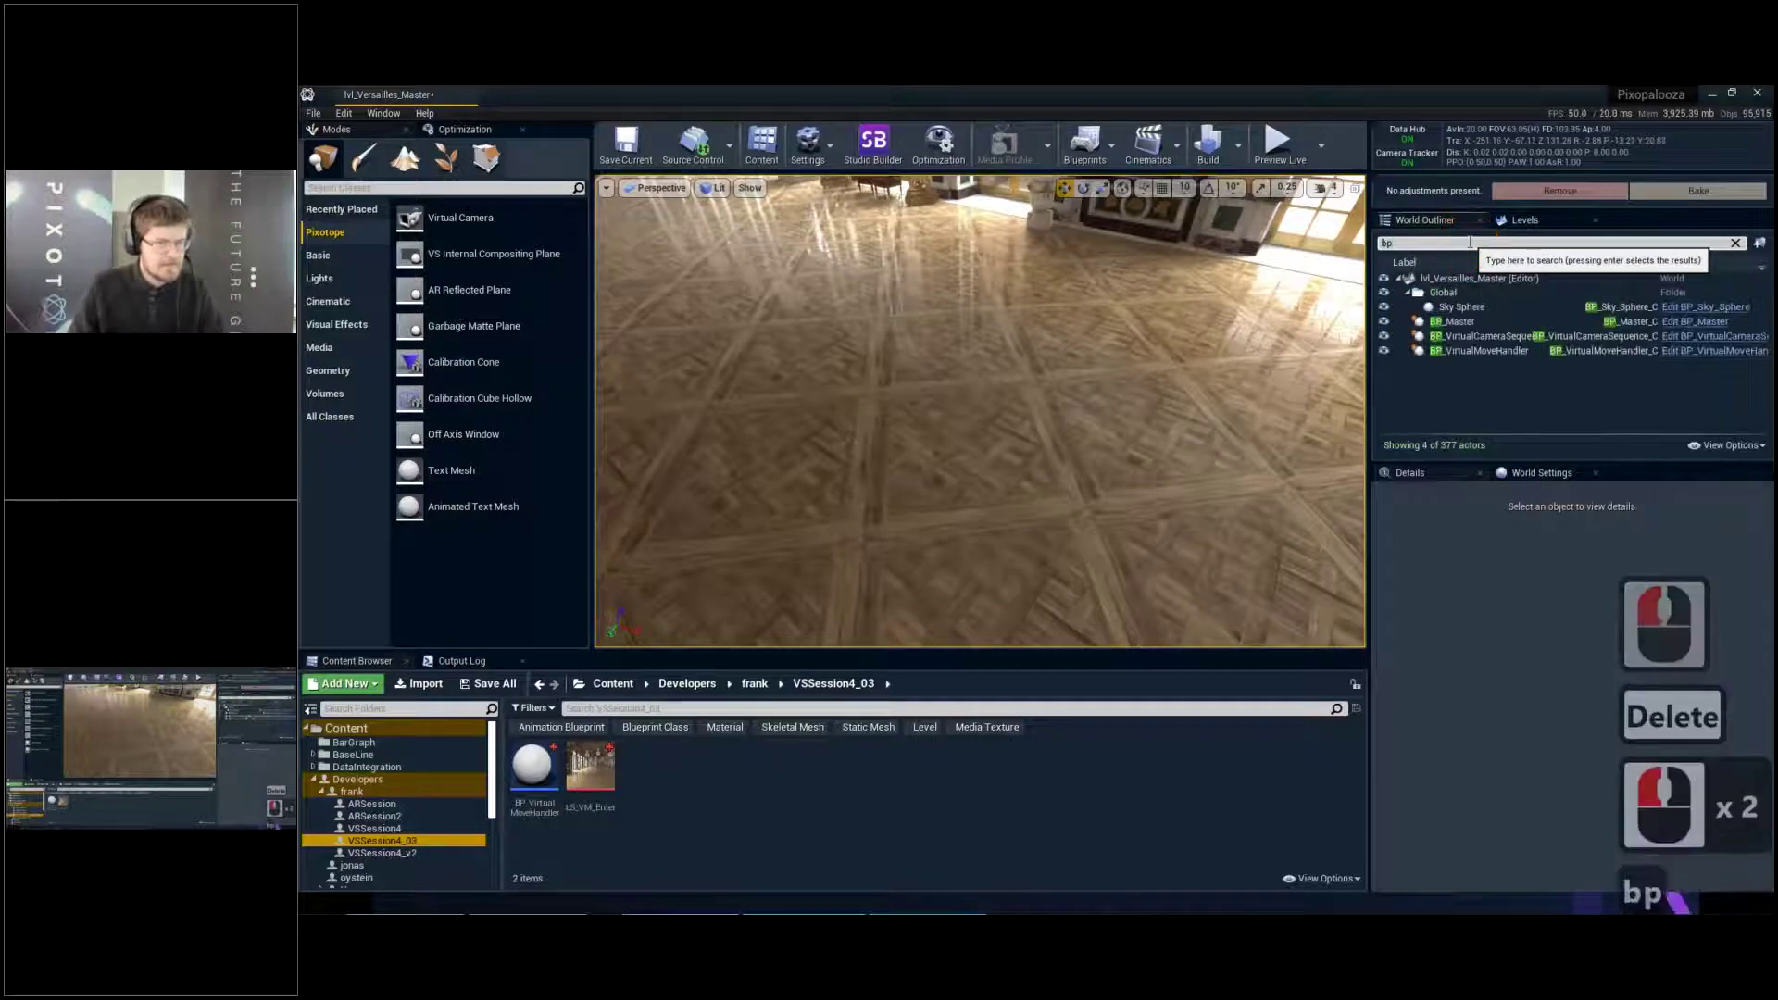
pyautogui.click(1515, 335)
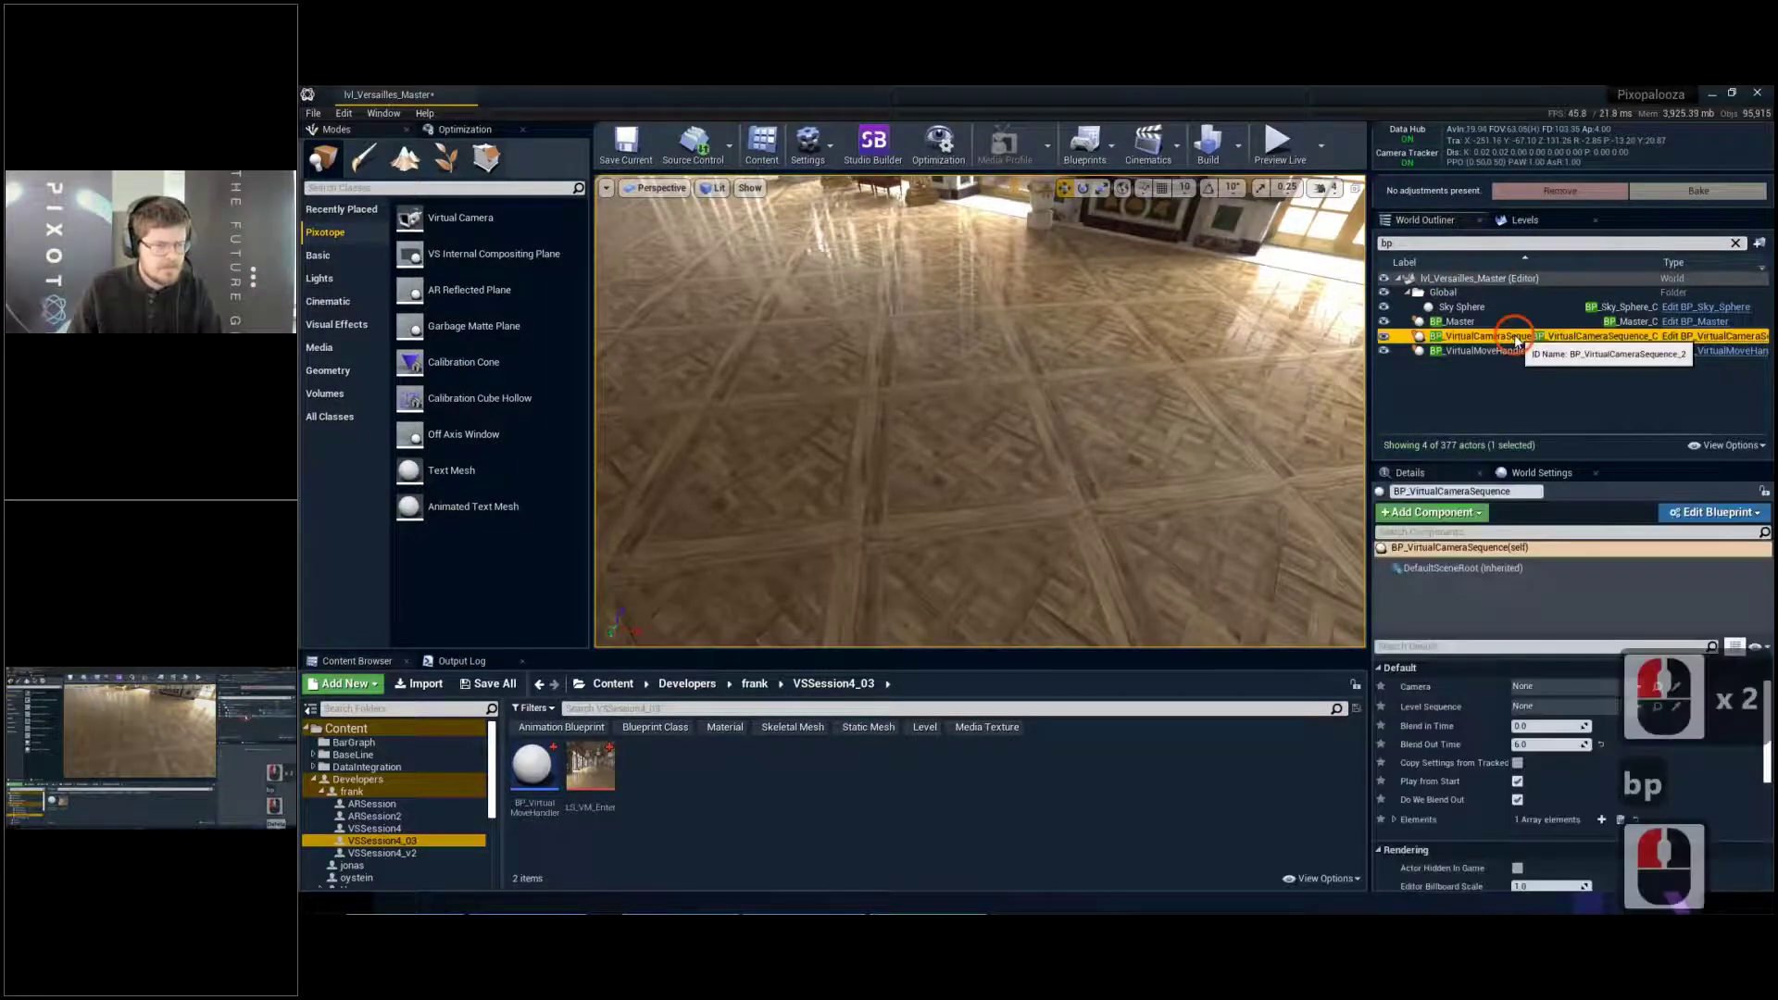
pyautogui.press('Delete')
pyautogui.moveTo(1091, 412); pyautogui.dragTo(1083, 255, button='right')
pyautogui.press('w')
pyautogui.moveTo(984, 379); pyautogui.dragTo(969, 445, button='right')
pyautogui.press('w')
pyautogui.press('e')
pyautogui.press('w')
pyautogui.press('g')
pyautogui.press('w')
pyautogui.press('a')
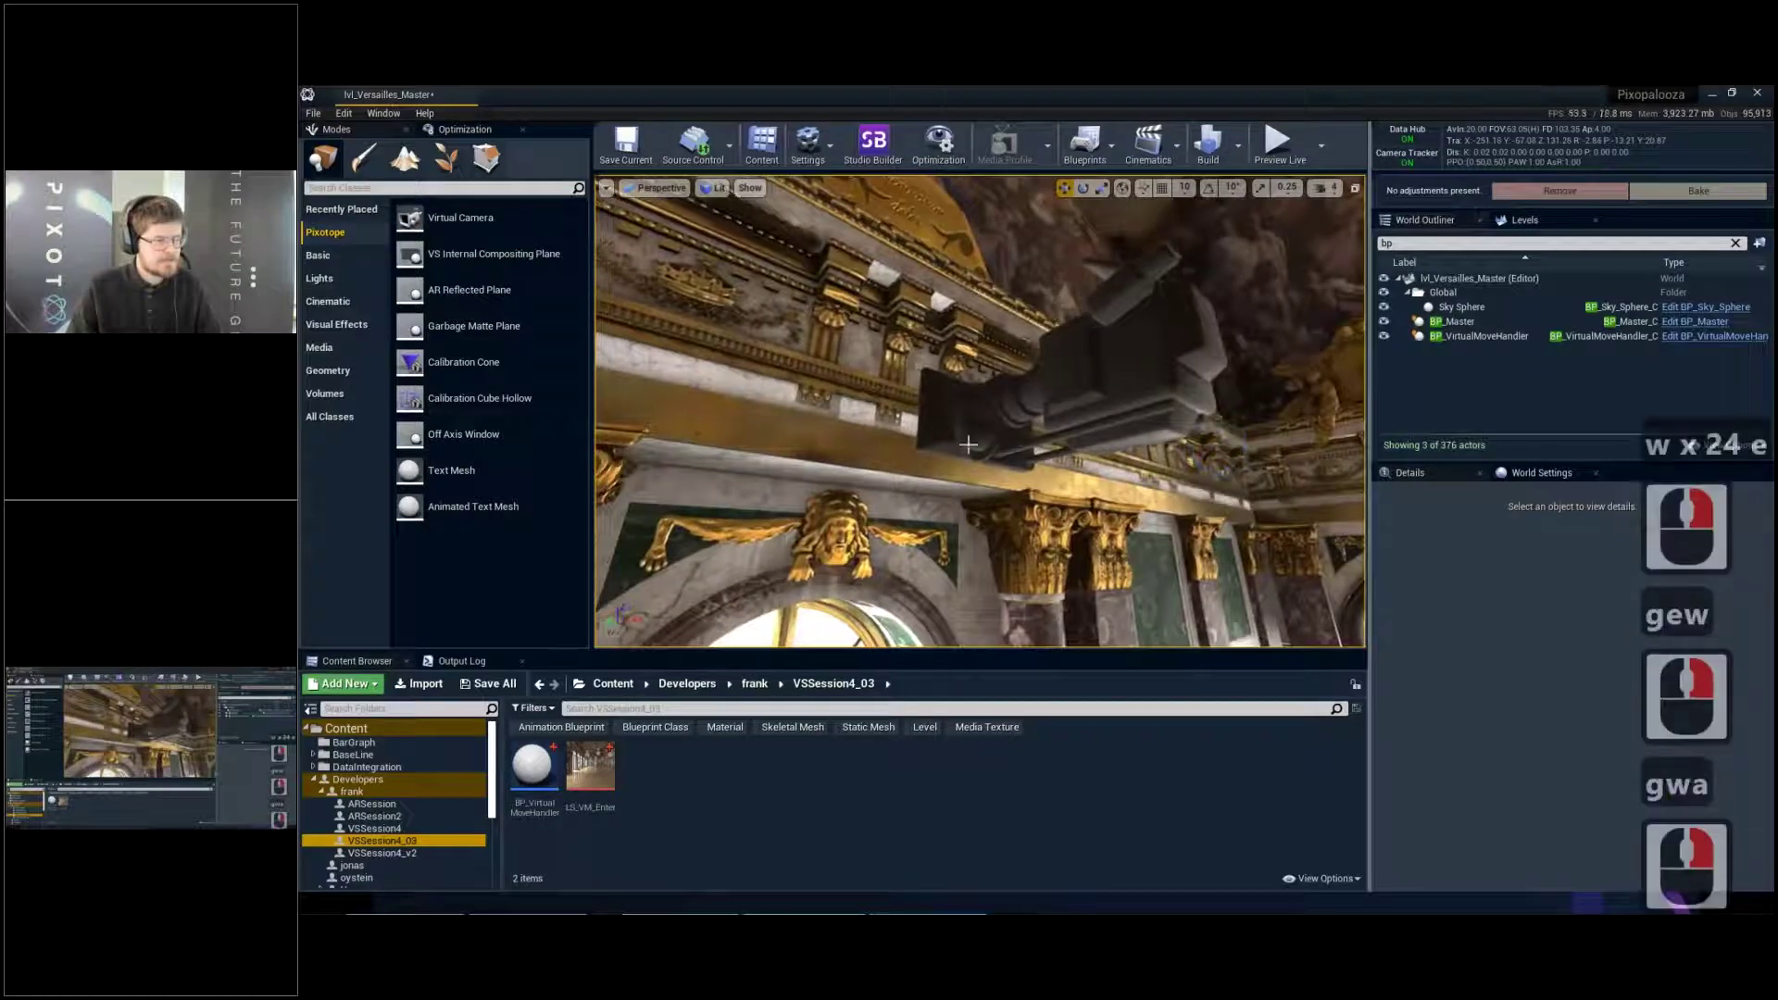
# Select the BP_VirtualMoveHandler actor and check its Virtual Move and Virtual Camera assignments
pyautogui.click(1587, 338)
pyautogui.scroll(-1, 1569, 791)
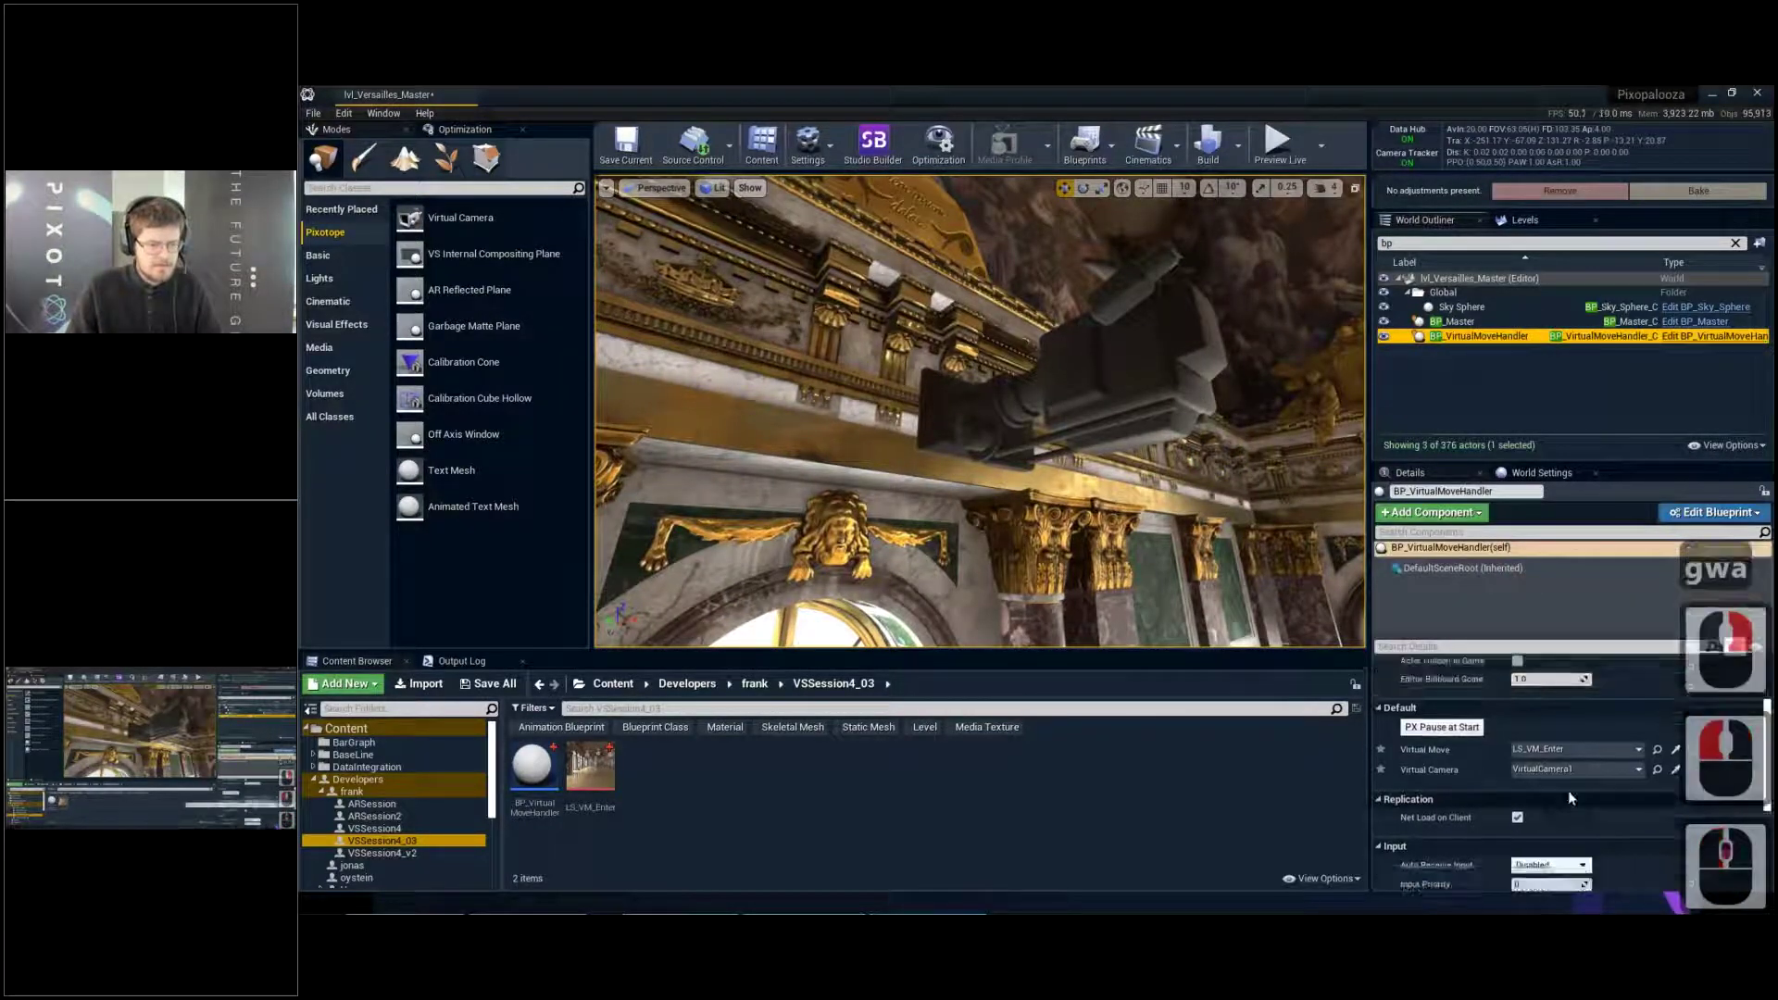
pyautogui.click(1556, 771)
pyautogui.click(1572, 781)
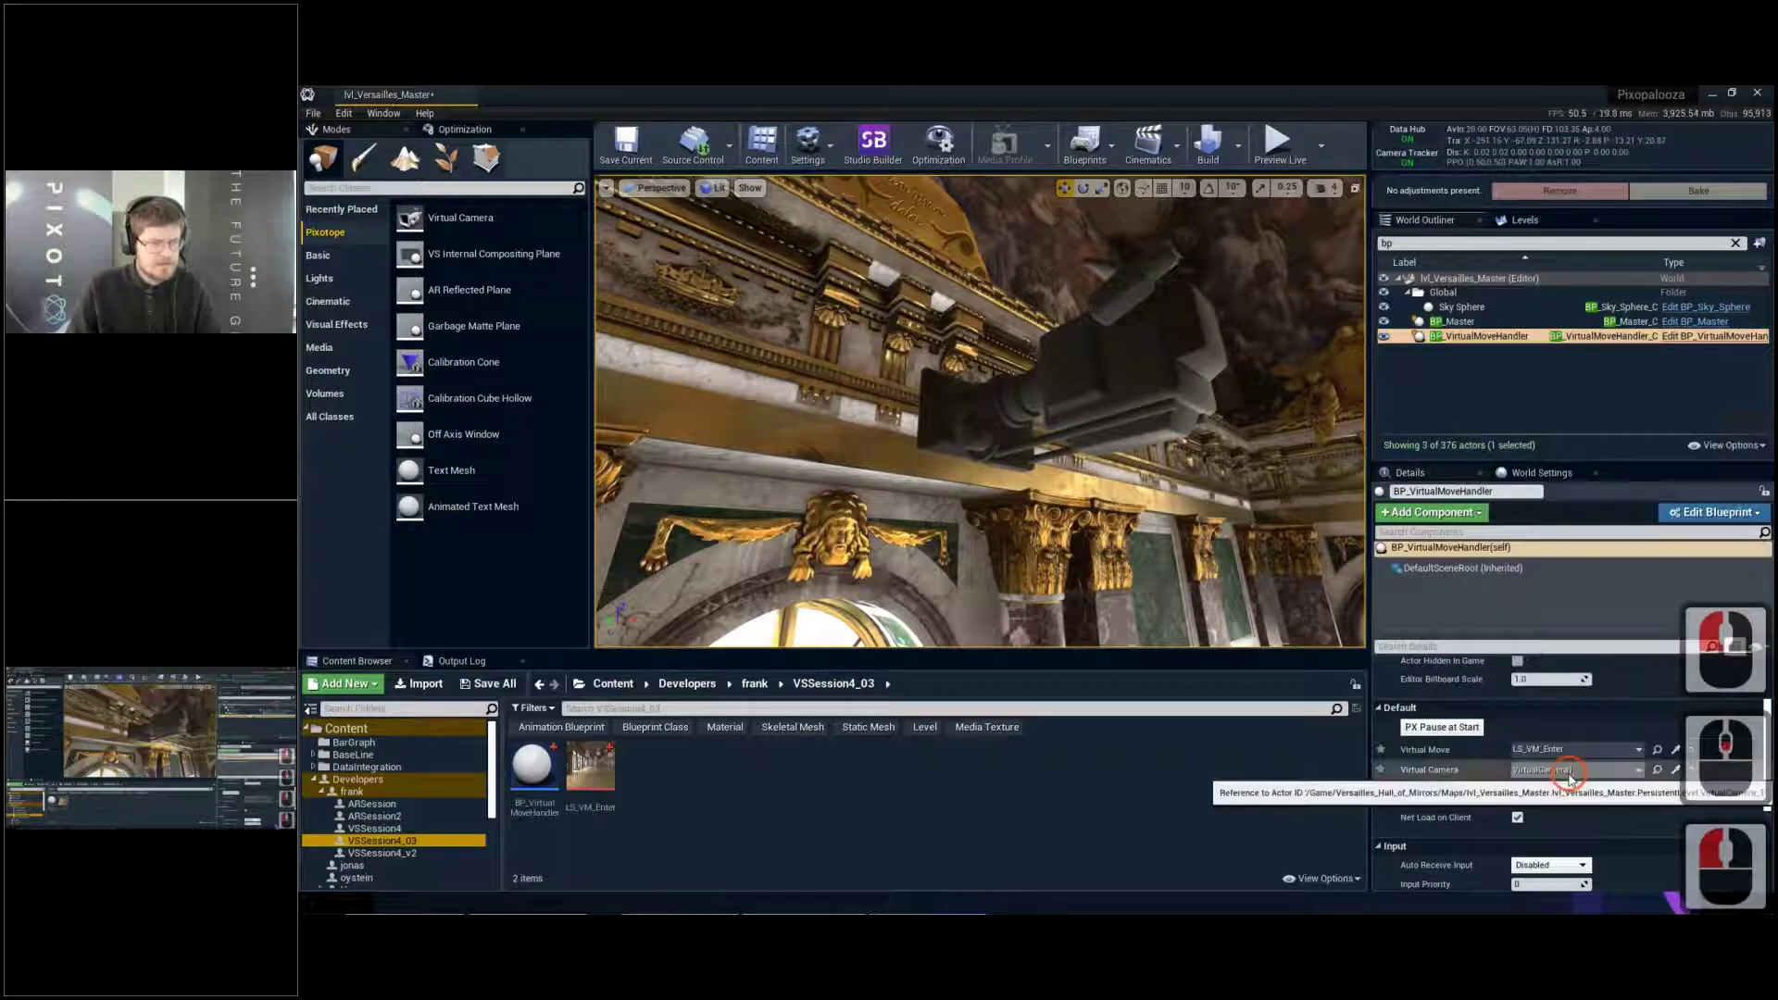
# Run the live preview and trigger PX Pause at Start on the BP_VirtualMoveHandler actor
pyautogui.click(1278, 141)
pyautogui.click(1486, 343)
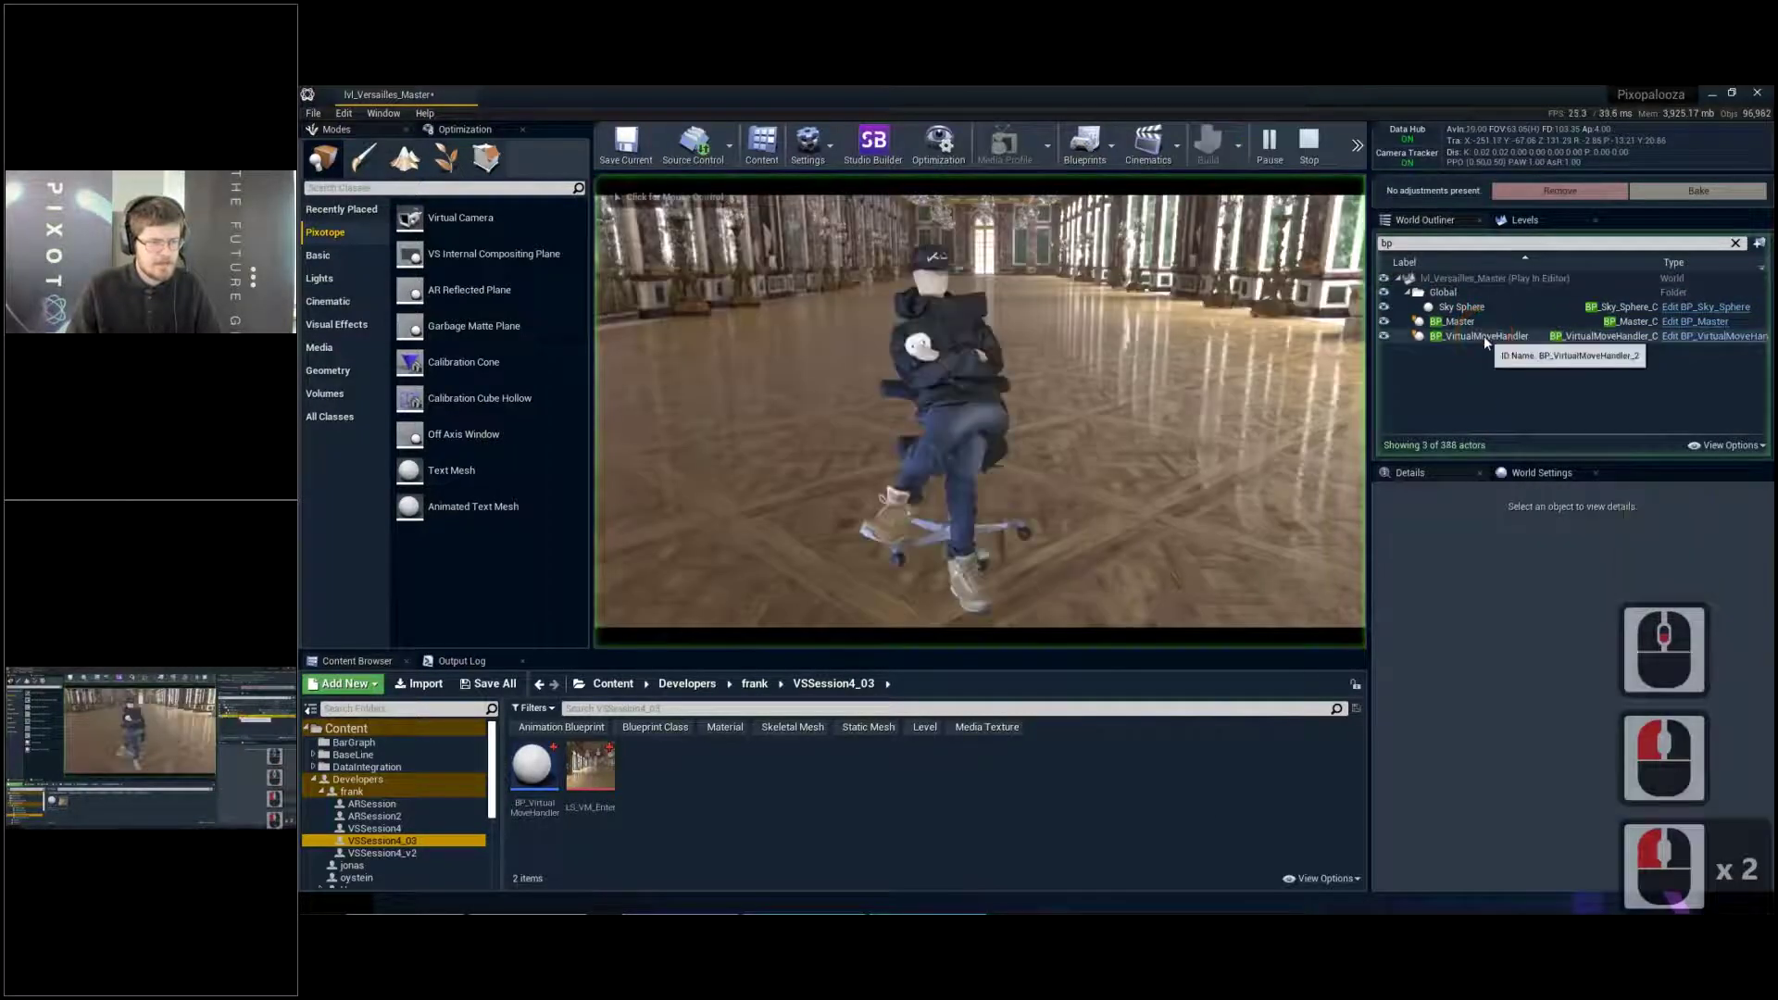
pyautogui.click(1483, 336)
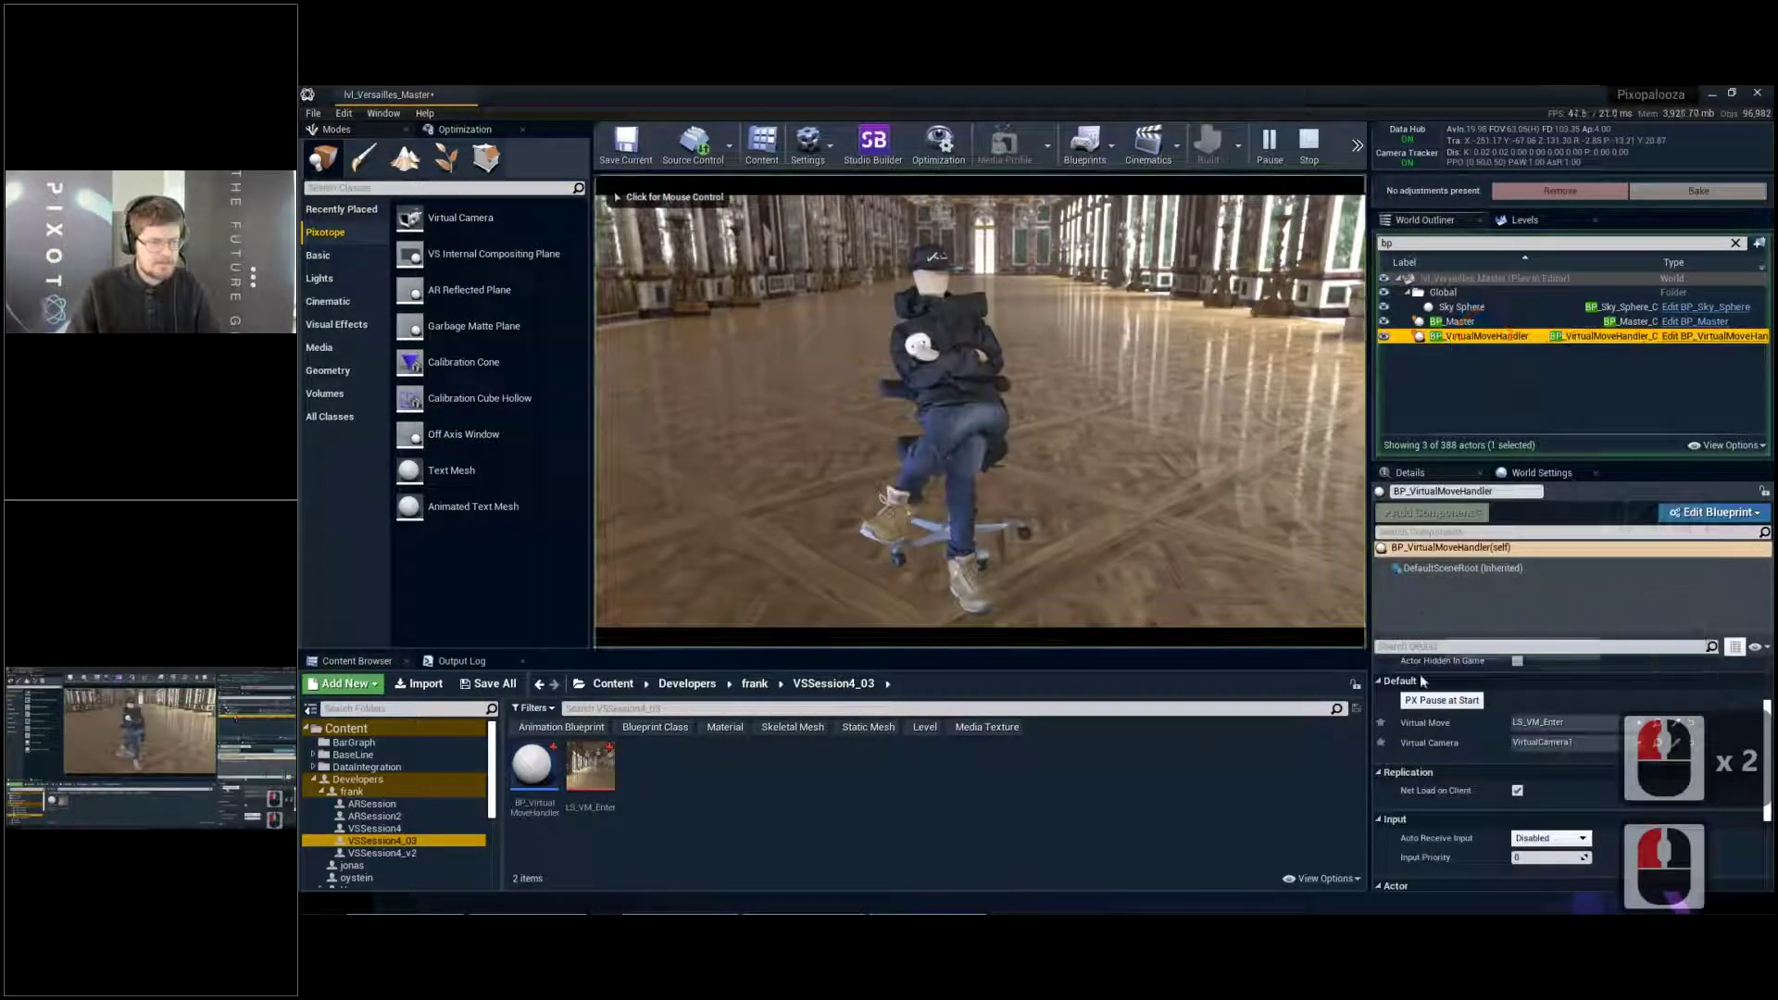
pyautogui.click(1424, 702)
# Detach from the preview's camera, examine the hall around the chandeliers, and stop the preview
pyautogui.rightClick(1291, 446)
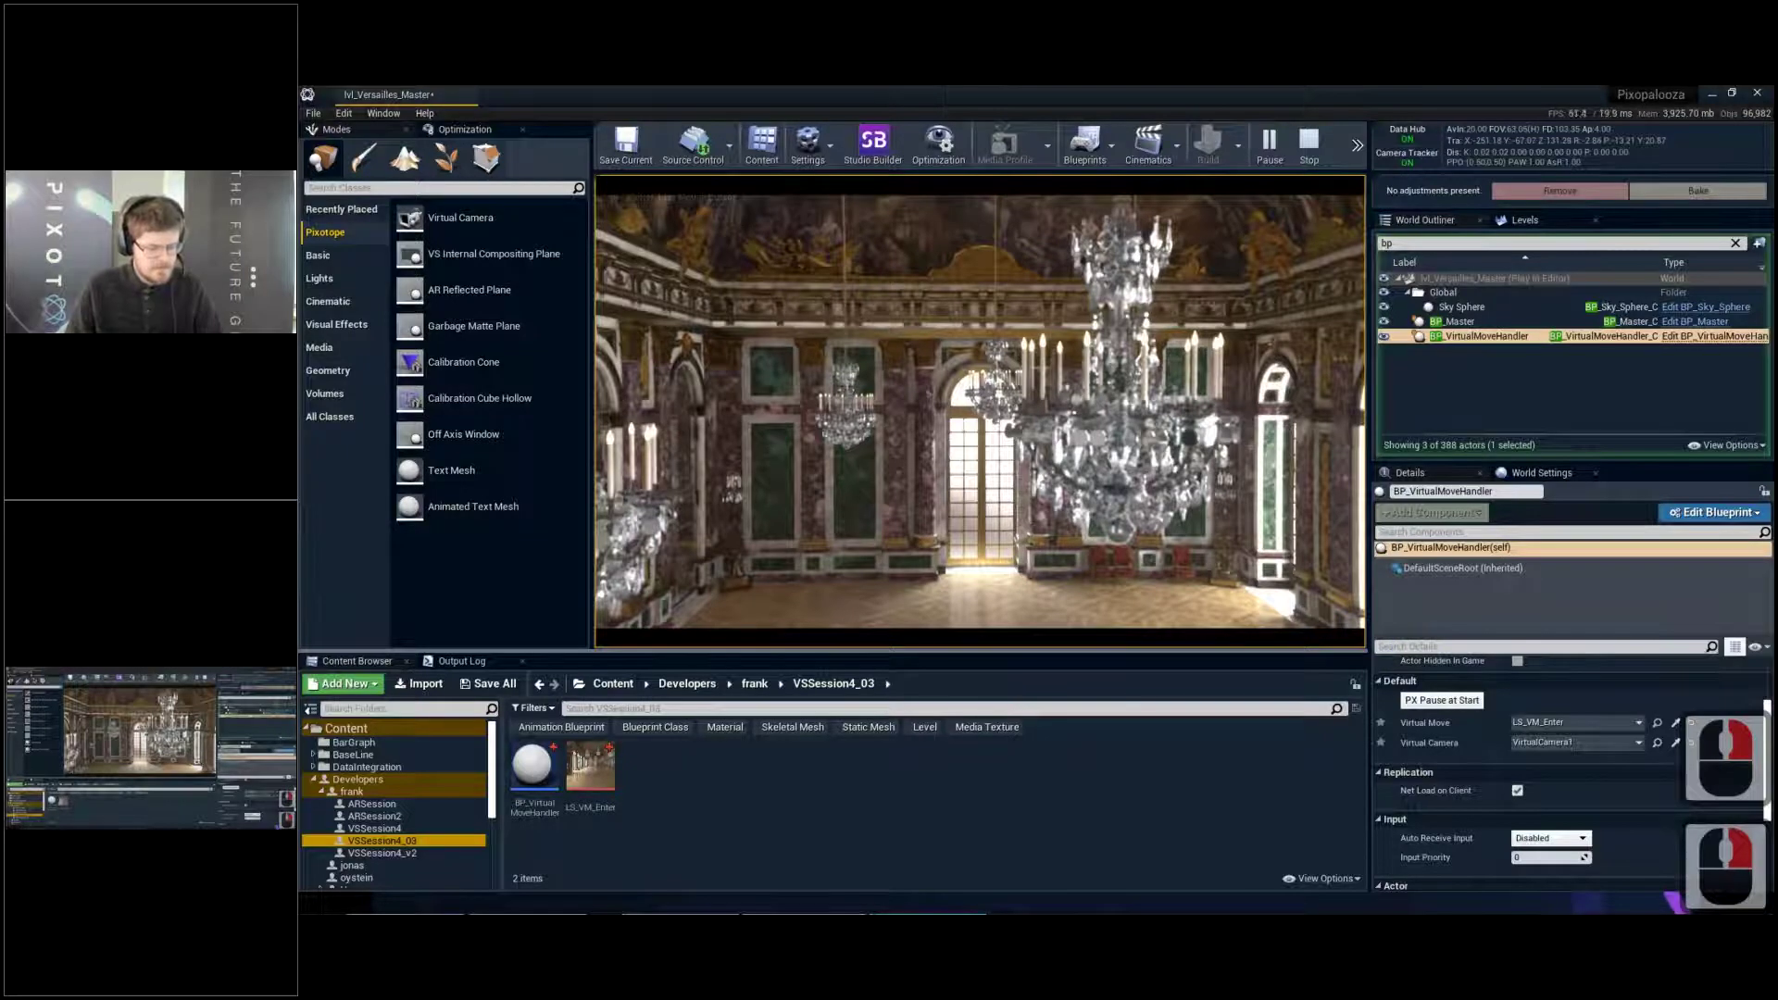
pyautogui.press('F8')
pyautogui.press('s')
pyautogui.press('a')
pyautogui.press('a')
pyautogui.moveTo(1003, 390); pyautogui.dragTo(1147, 414, button='right')
pyautogui.press('g')
pyautogui.press('g')
pyautogui.press('e')
pyautogui.press('w')
pyautogui.press('Escape')
pyautogui.press('d')
pyautogui.press('q')
# Check the VirtualMove variable in the BP_VirtualMoveHandler blueprint and locate the sequence actor assigned to it in the level
pyautogui.click(1697, 345)
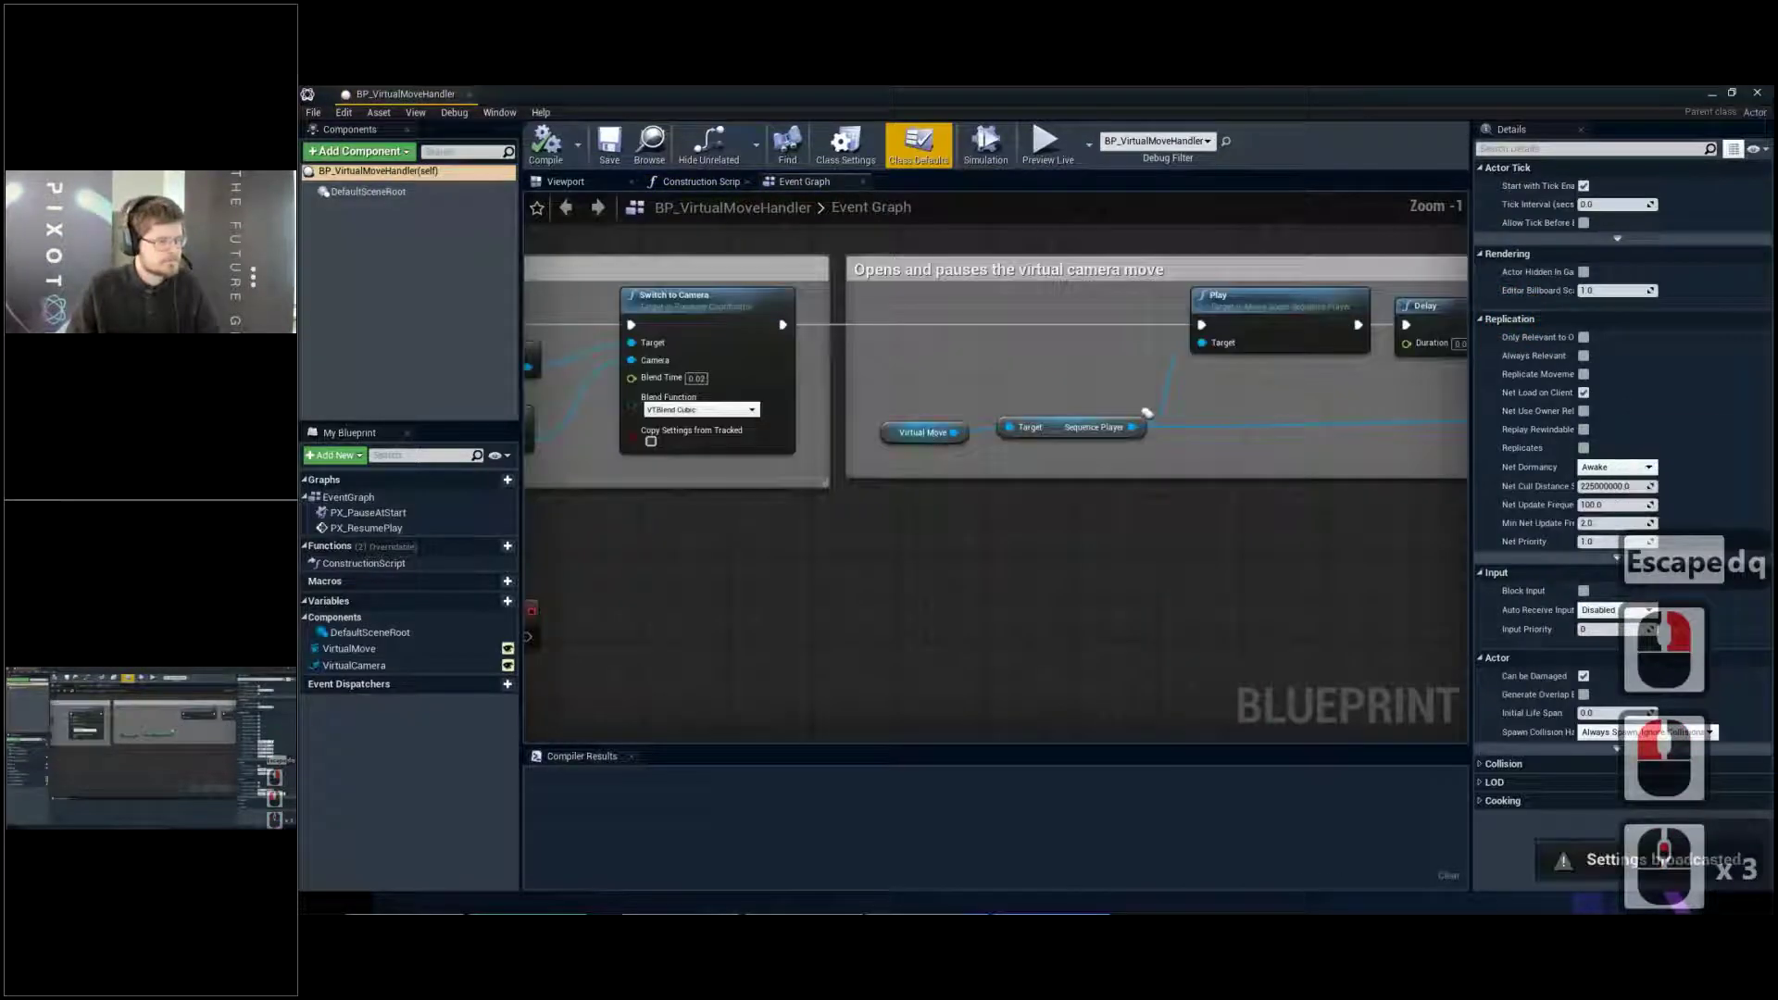
pyautogui.click(424, 645)
pyautogui.moveTo(1393, 92); pyautogui.dragTo(931, 139)
pyautogui.click(1545, 339)
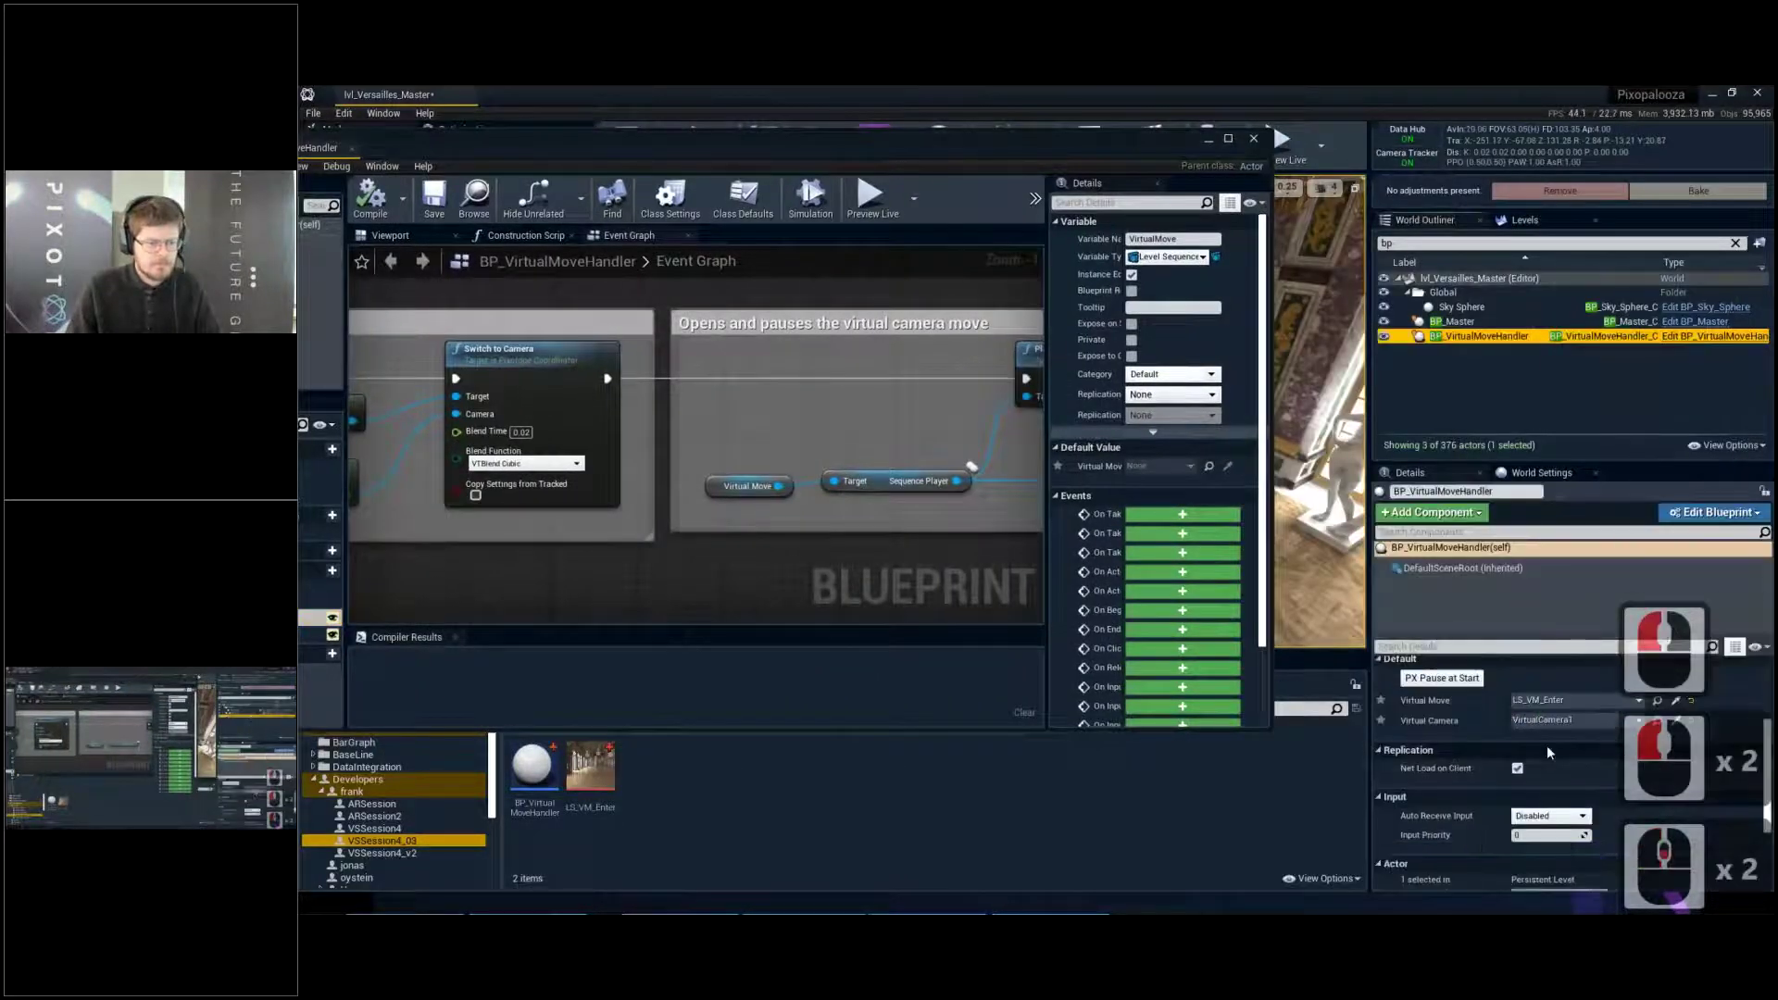
pyautogui.scroll(1, 1630, 695)
pyautogui.click(1657, 701)
pyautogui.click(762, 704)
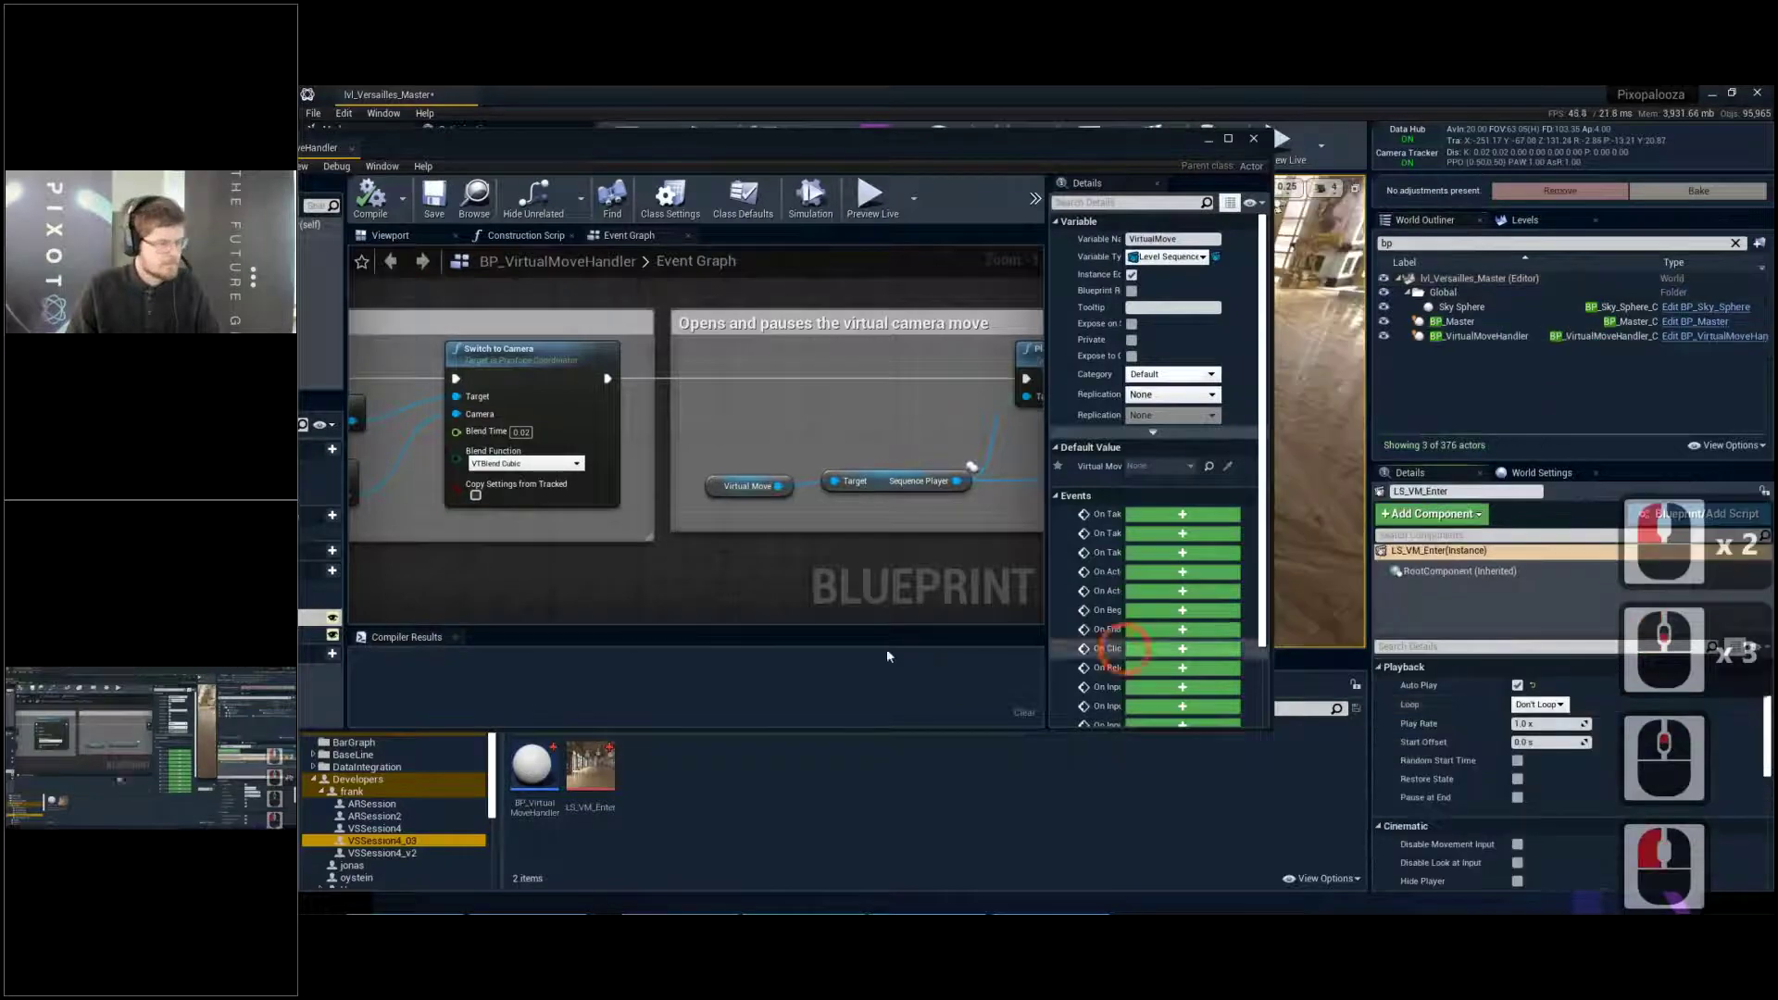
# Open the LS_VM_Enter sequence beside the blueprint window and scrub through the opening of the camera move
pyautogui.doubleClick(611, 767)
pyautogui.moveTo(654, 136); pyautogui.dragTo(1595, 365)
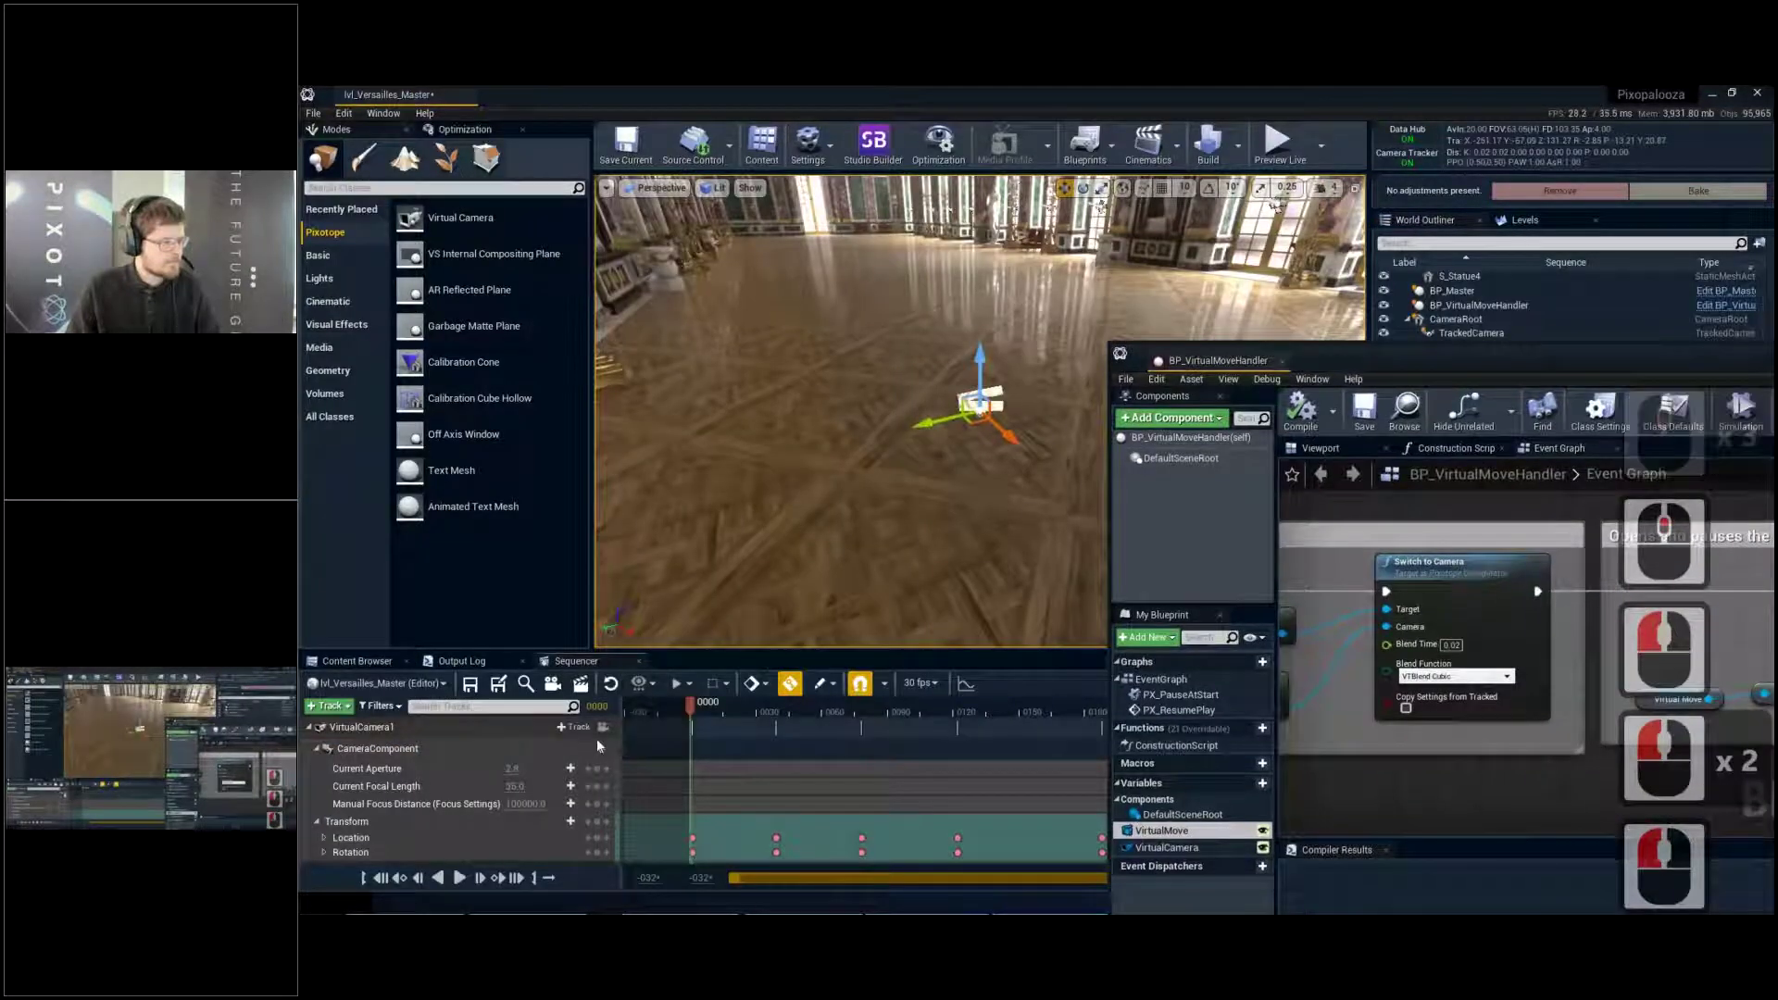
pyautogui.click(625, 729)
pyautogui.click(745, 715)
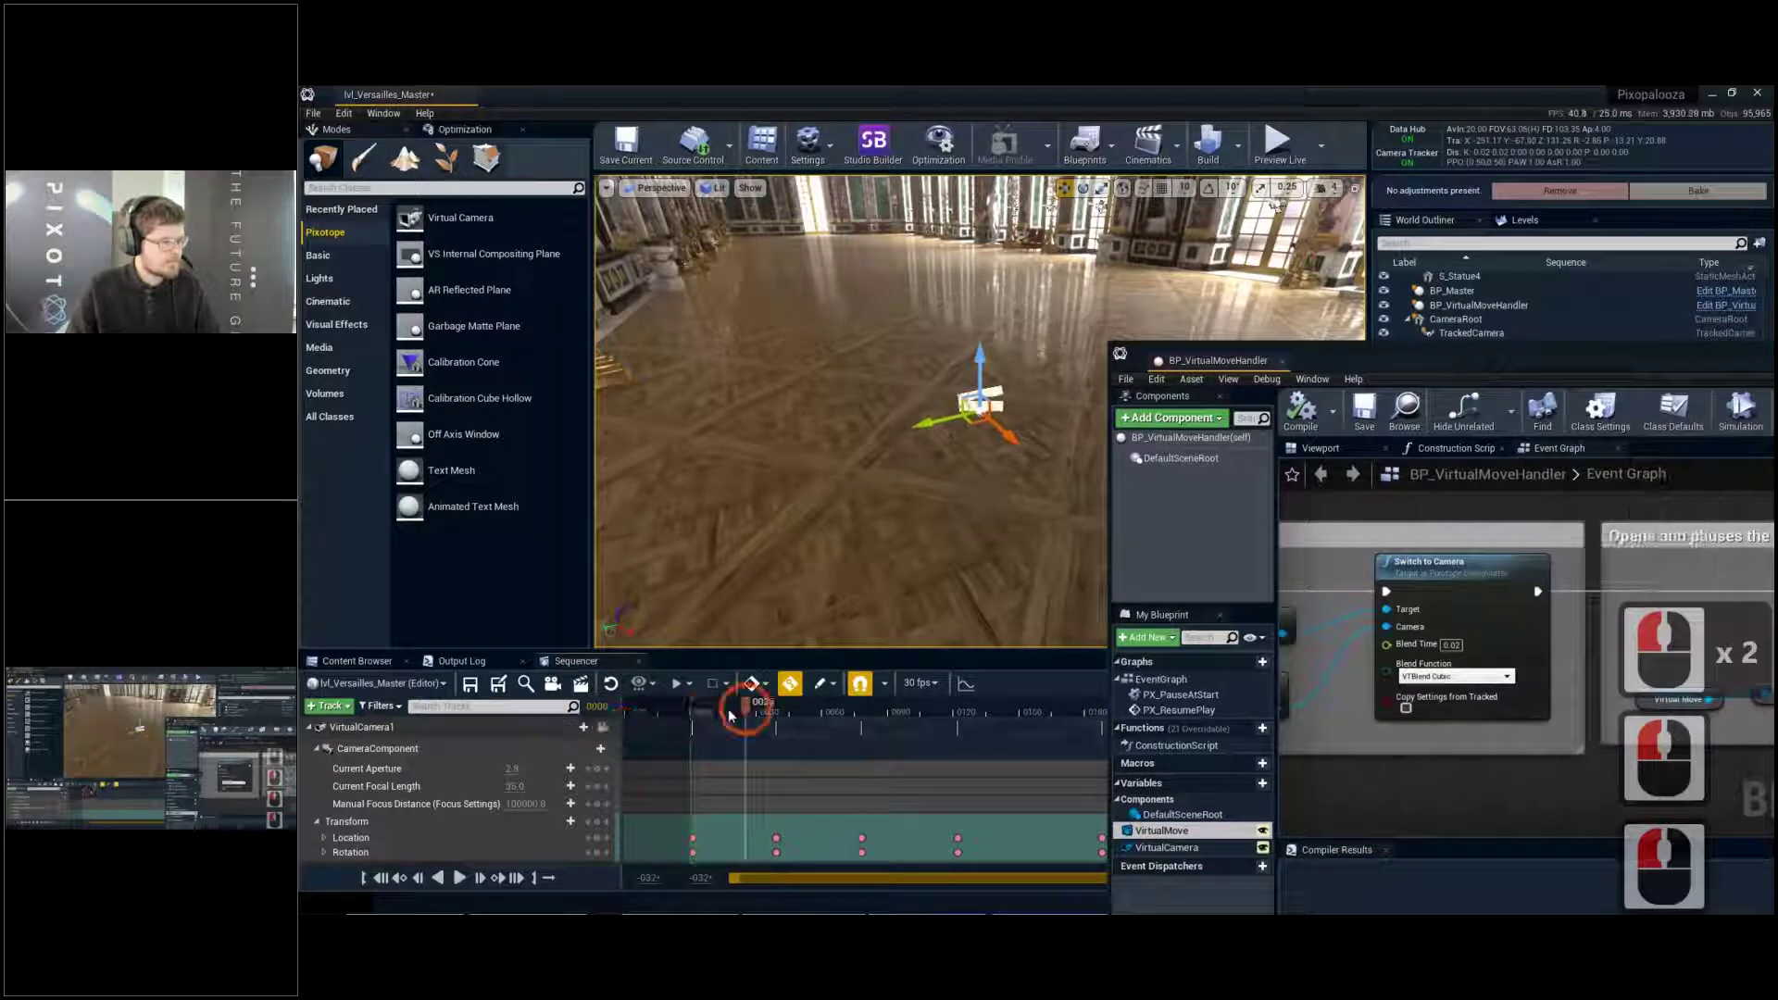
pyautogui.click(602, 727)
# Examine the hall, chandeliers and windows in the level from several viewpoints
pyautogui.moveTo(874, 417)
pyautogui.mouseDown(button='right')
pyautogui.moveTo(903, 419)
pyautogui.moveTo(874, 417)
pyautogui.moveTo(874, 325)
pyautogui.moveTo(849, 436)
pyautogui.mouseUp(button='right')
pyautogui.press('s')
pyautogui.press('e')
pyautogui.press('w')
pyautogui.press('g')
pyautogui.press('g')
pyautogui.press('e')
pyautogui.press('w')
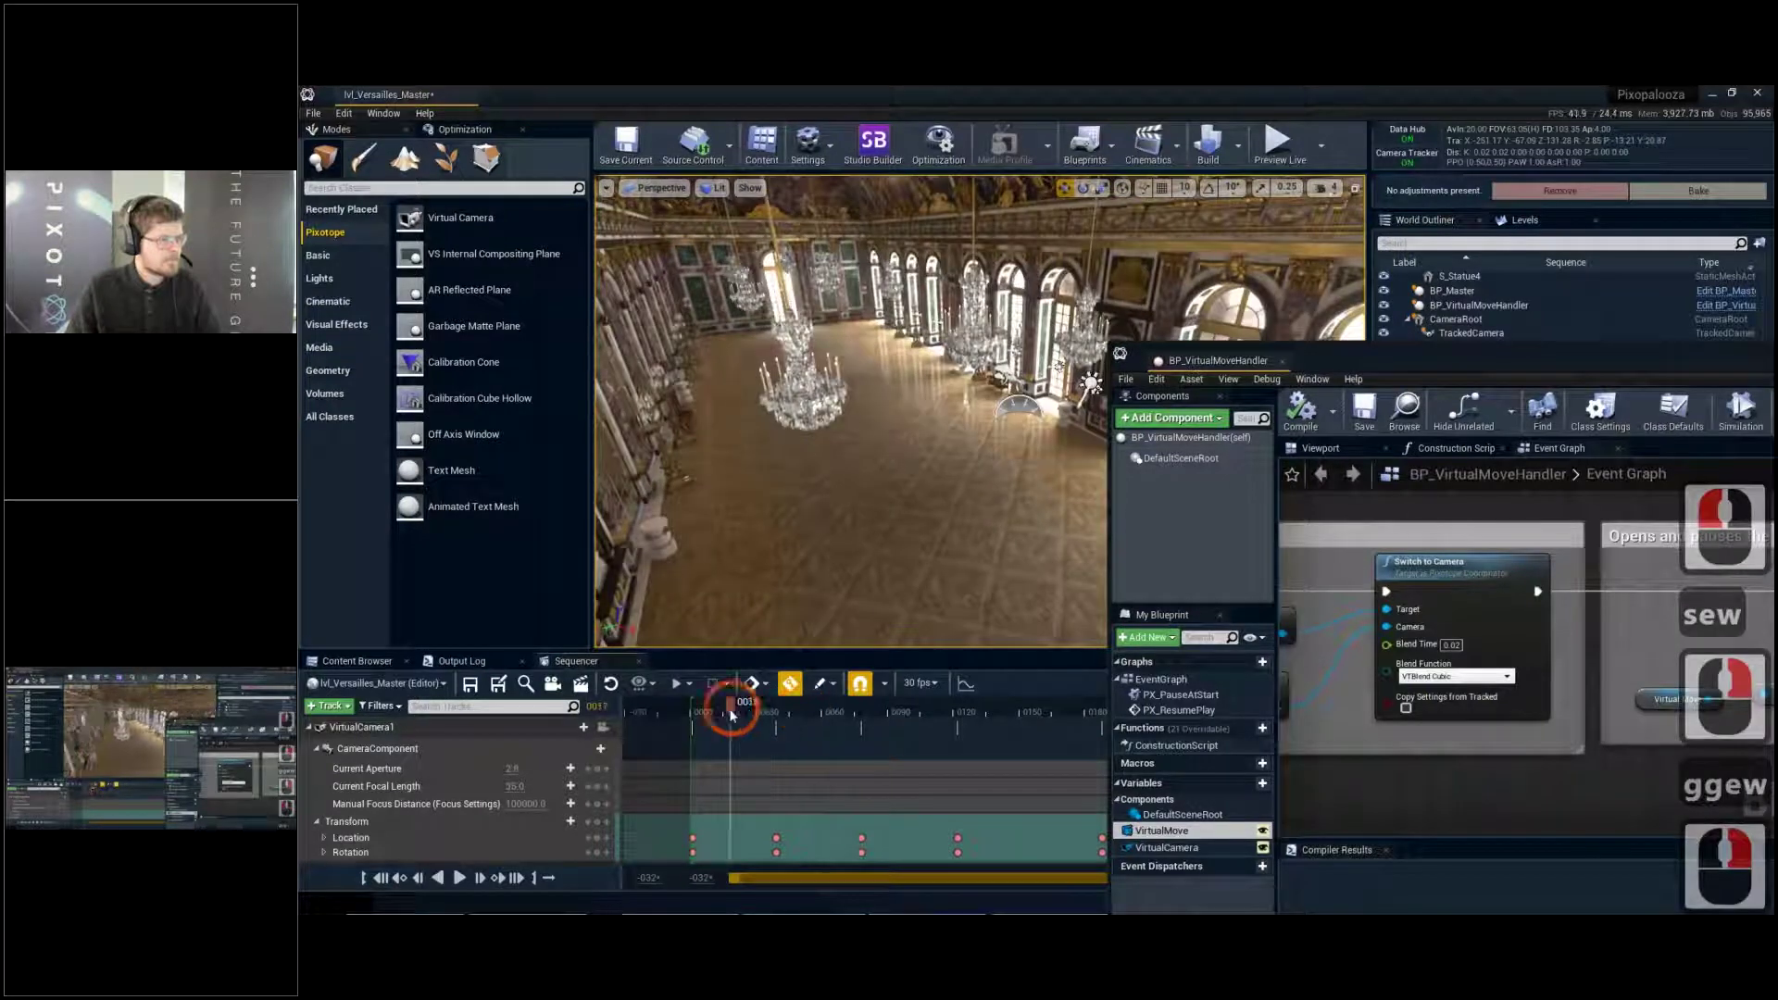
pyautogui.press('w')
pyautogui.press('e')
pyautogui.press('a')
pyautogui.press('a')
pyautogui.press('a')
pyautogui.moveTo(786, 578)
pyautogui.mouseDown(button='right')
pyautogui.moveTo(821, 514)
pyautogui.moveTo(808, 542)
pyautogui.mouseUp(button='right')
# Review VirtualCamera1's aperture, focal length, focus distance and transform tracks, and close the Sequencer
pyautogui.scroll(-2, 475, 799)
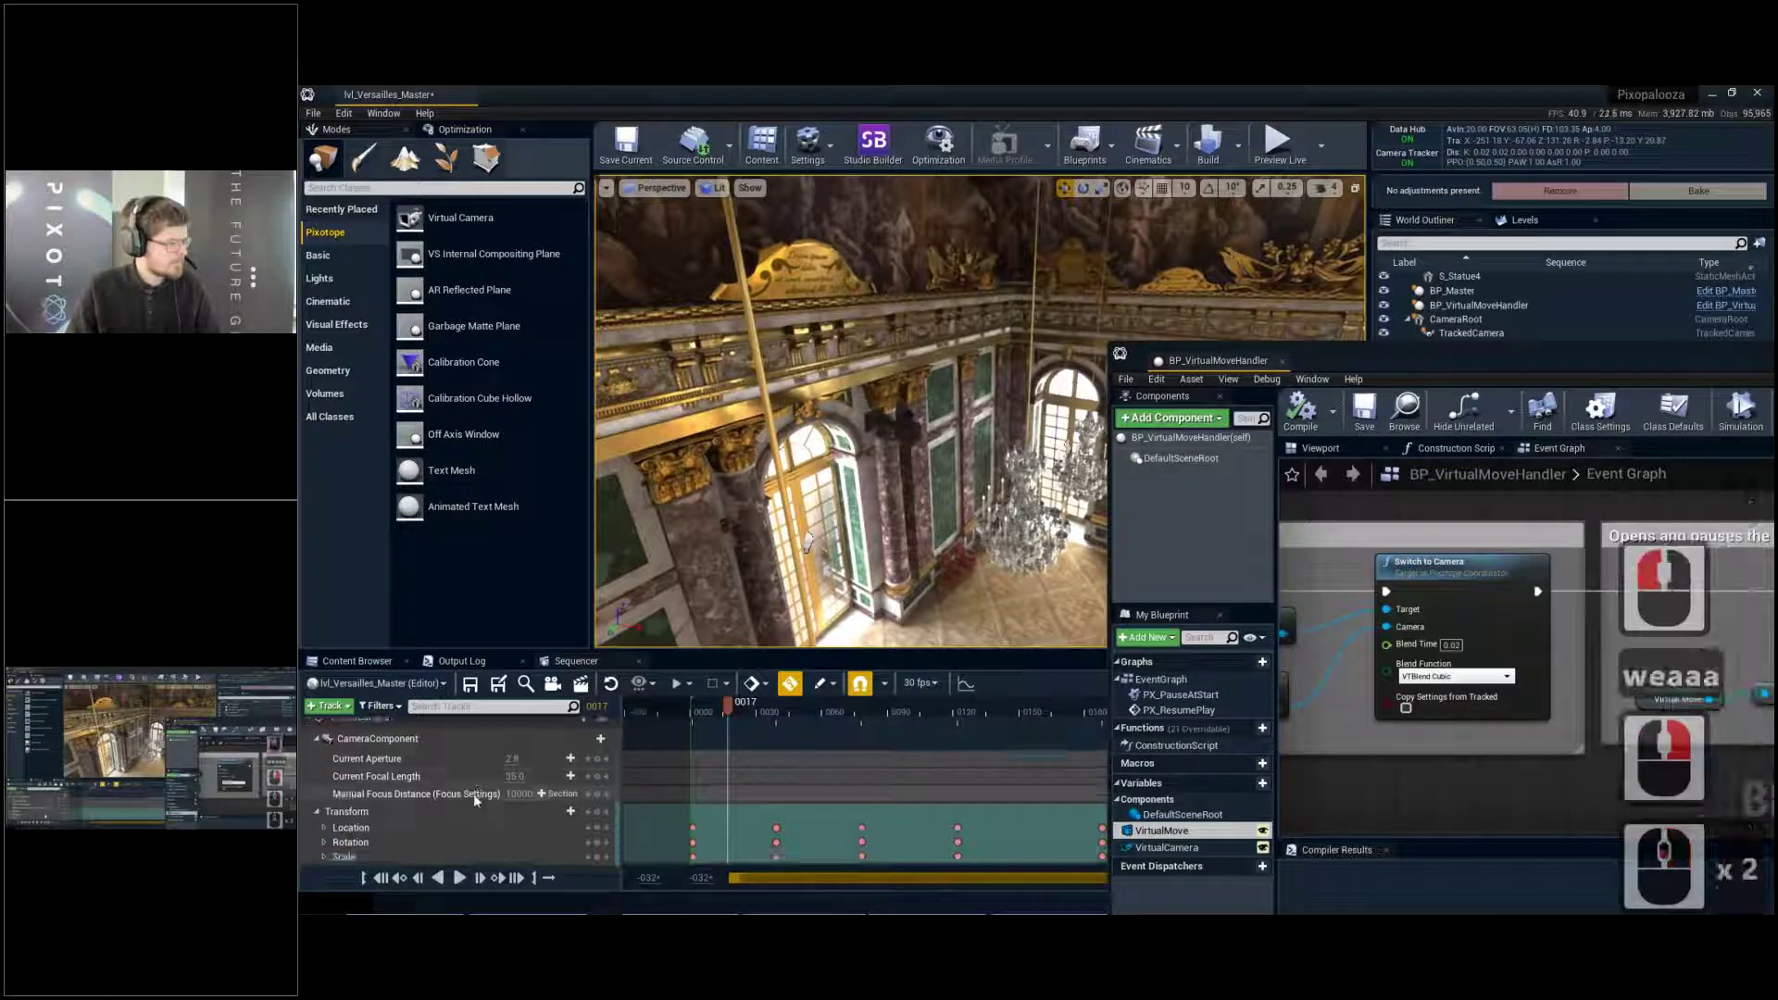
pyautogui.scroll(3, 499, 839)
pyautogui.scroll(-2, 498, 839)
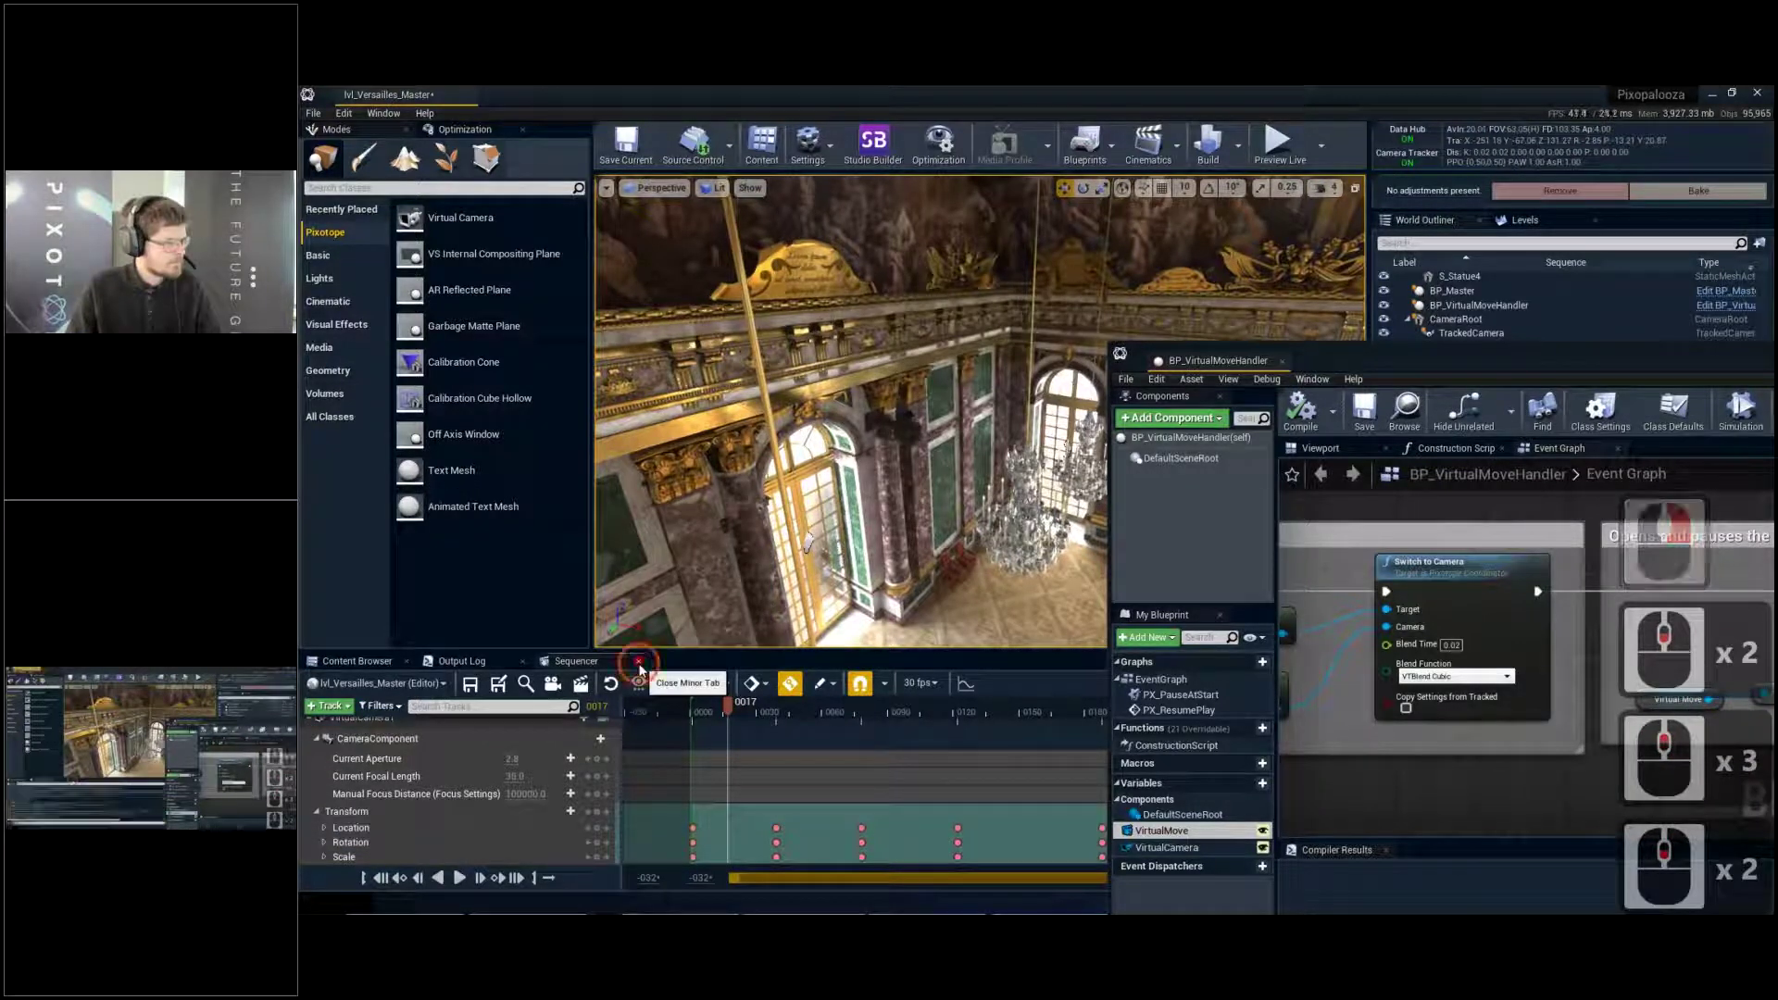
pyautogui.click(639, 663)
# On the blueprint's Switch to Camera node, enable Copy Settings from Tracked and set Blend Time to 0.1
pyautogui.moveTo(1349, 357); pyautogui.dragTo(845, 281)
pyautogui.moveTo(968, 553); pyautogui.dragTo(1107, 535, button='right')
pyautogui.scroll(1, 1046, 613)
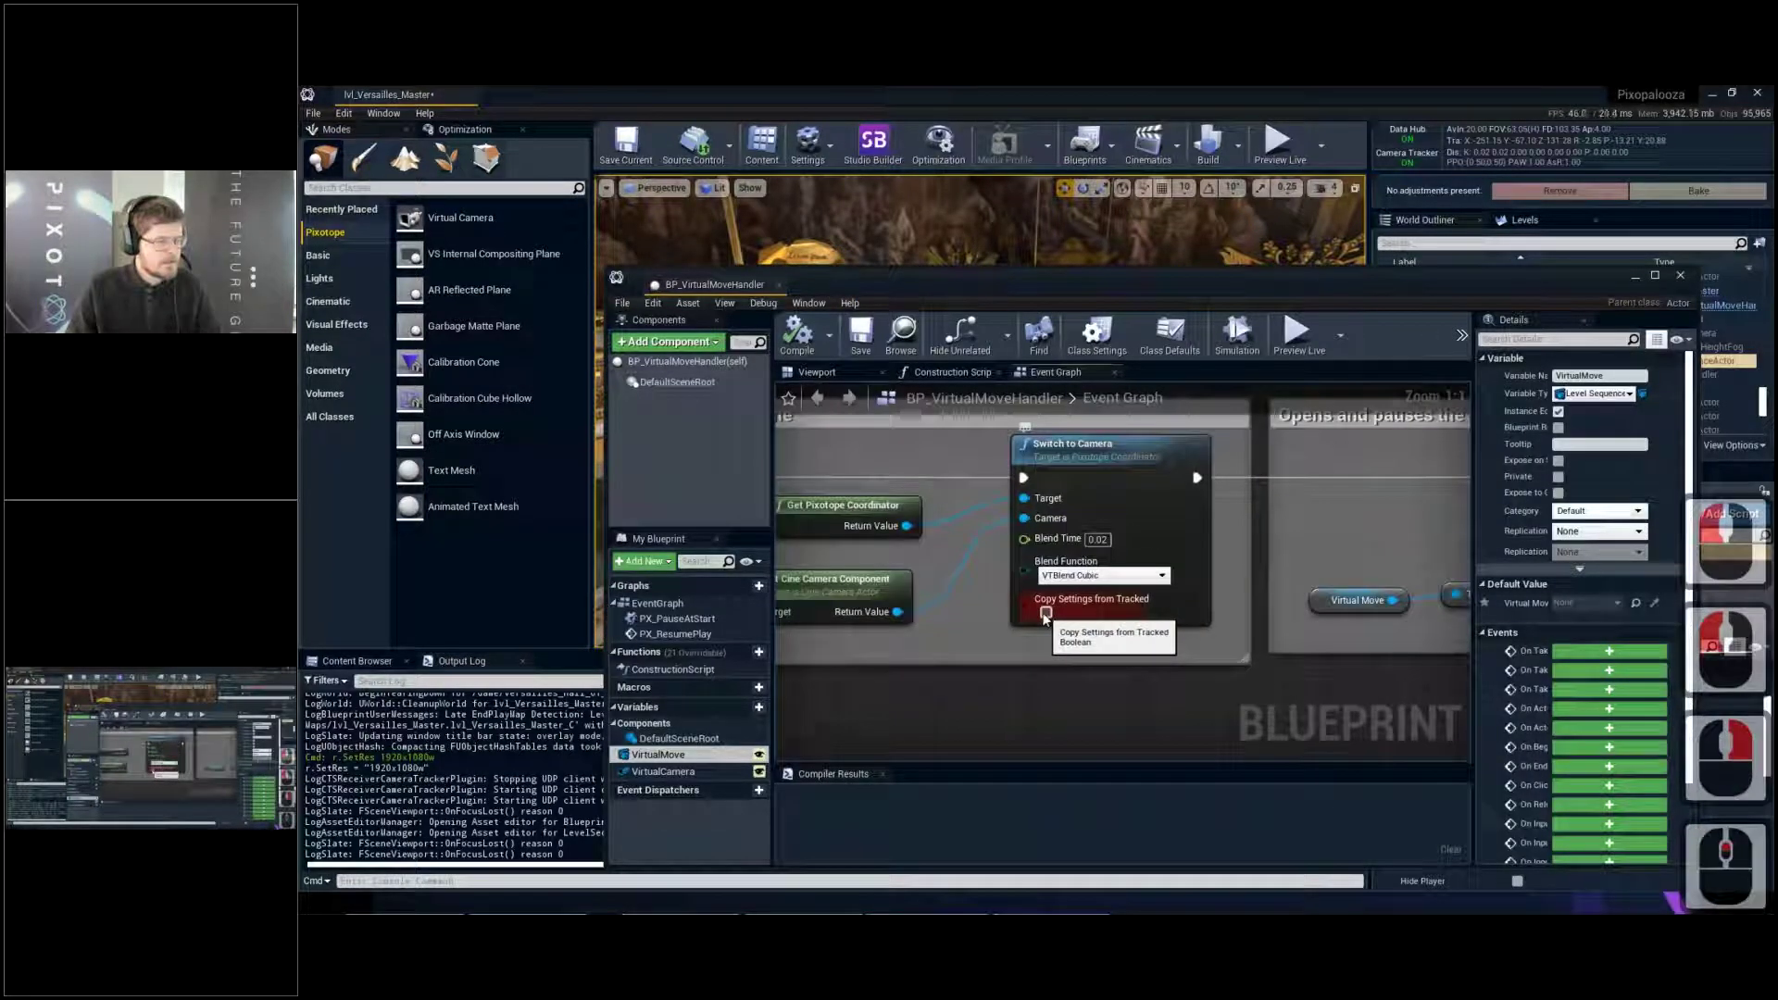
pyautogui.click(1046, 613)
pyautogui.click(1105, 541)
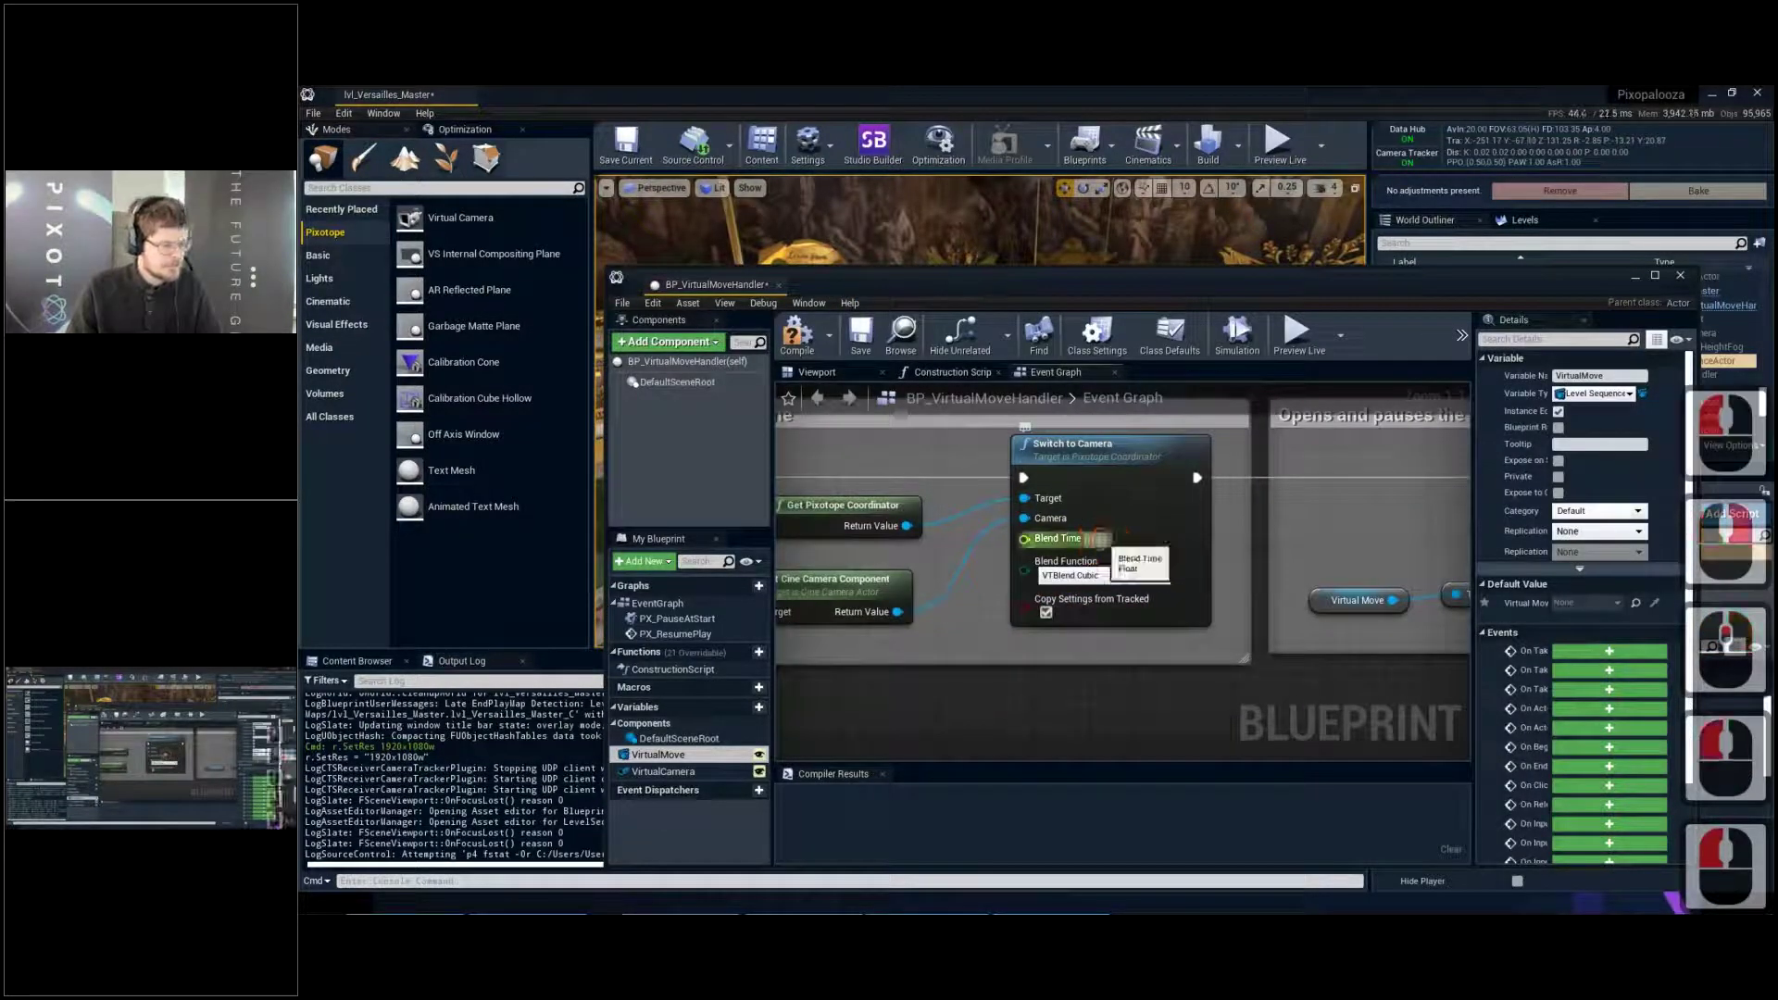
pyautogui.click(1111, 539)
pyautogui.press('BackSpace')
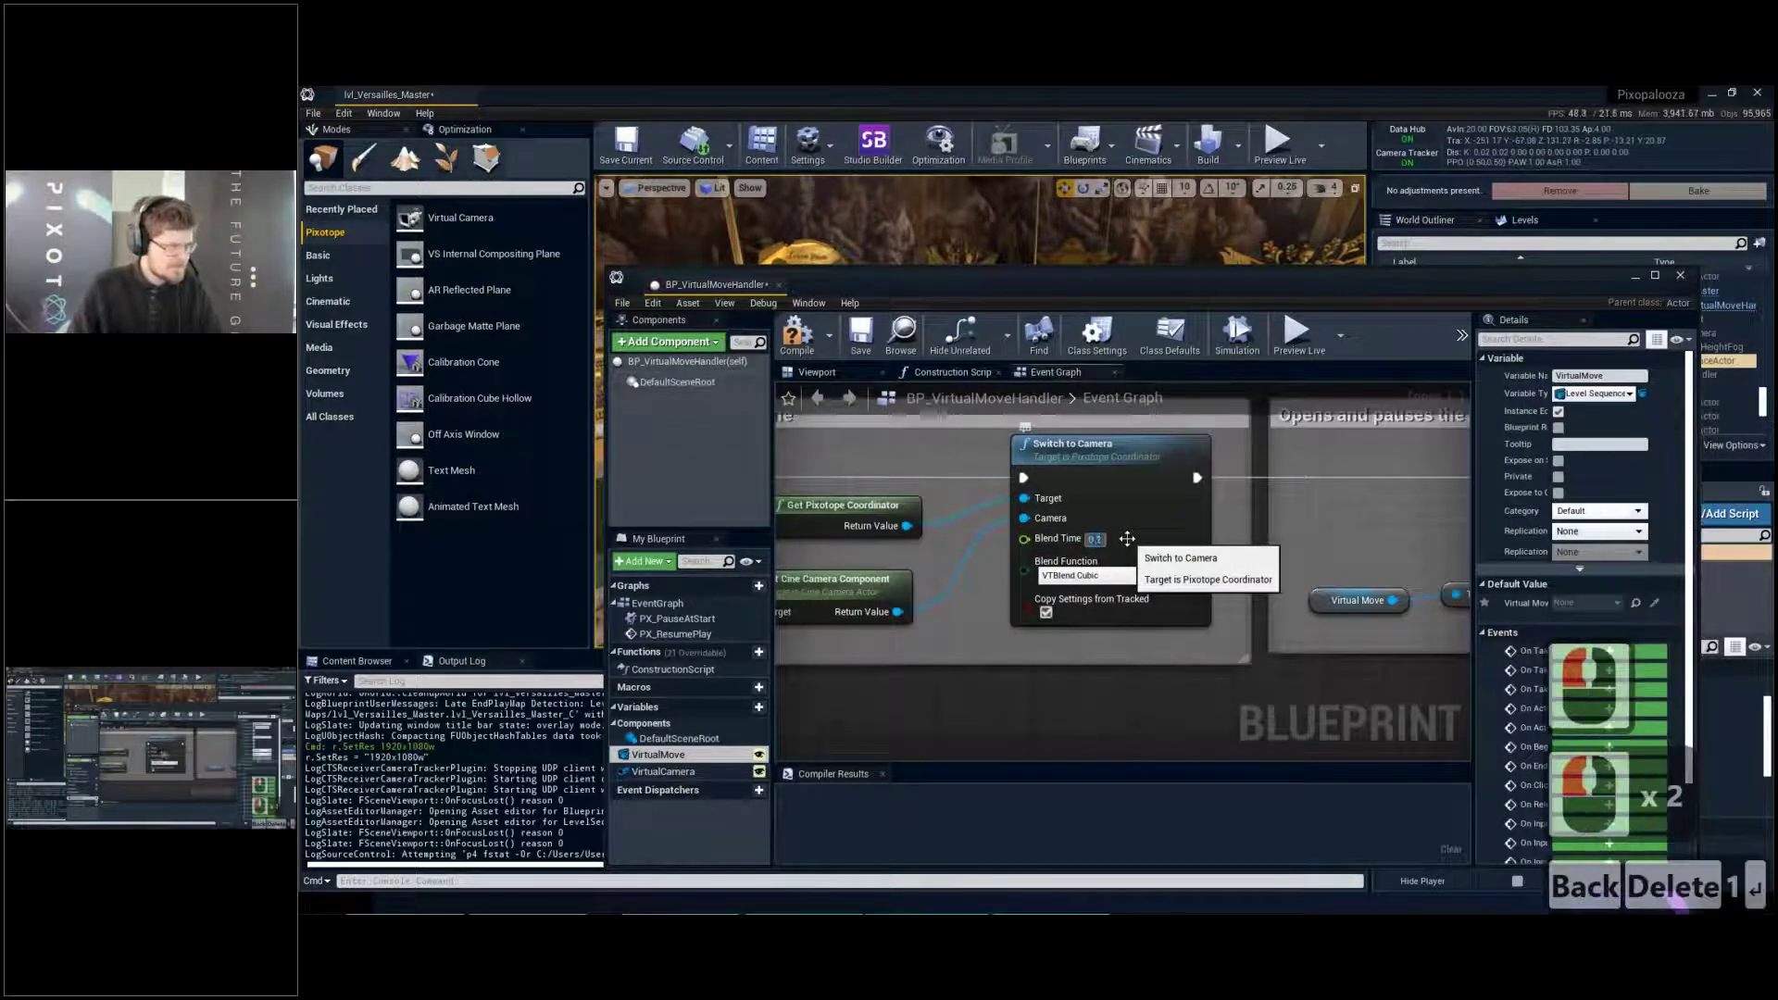
pyautogui.press('Delete')
pyautogui.write('1')
pyautogui.press('Return')
# Compile and save the BP_VirtualMoveHandler blueprint, and close its editor
pyautogui.scroll(-3, 1099, 522)
pyautogui.click(796, 336)
pyautogui.moveTo(938, 494)
pyautogui.mouseDown(button='right')
pyautogui.moveTo(1046, 494)
pyautogui.moveTo(1111, 460)
pyautogui.moveTo(928, 475)
pyautogui.mouseUp(button='right')
pyautogui.scroll(1, 1027, 456)
pyautogui.click(860, 334)
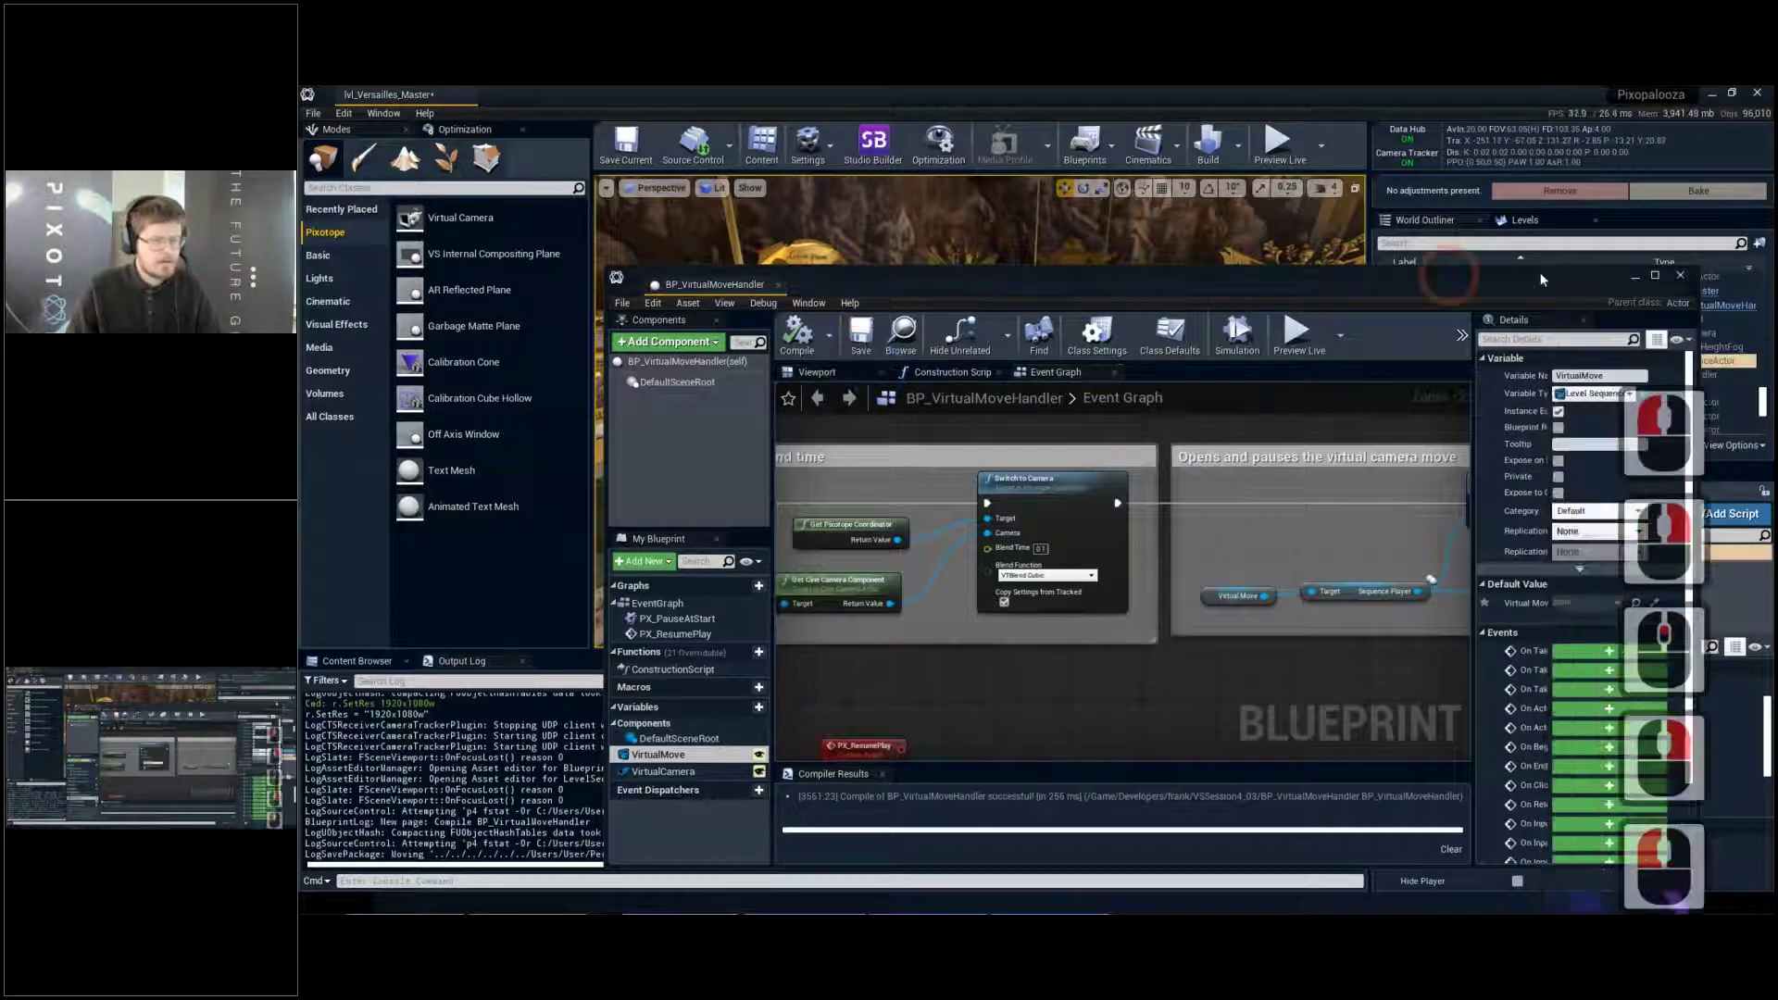
pyautogui.click(1676, 275)
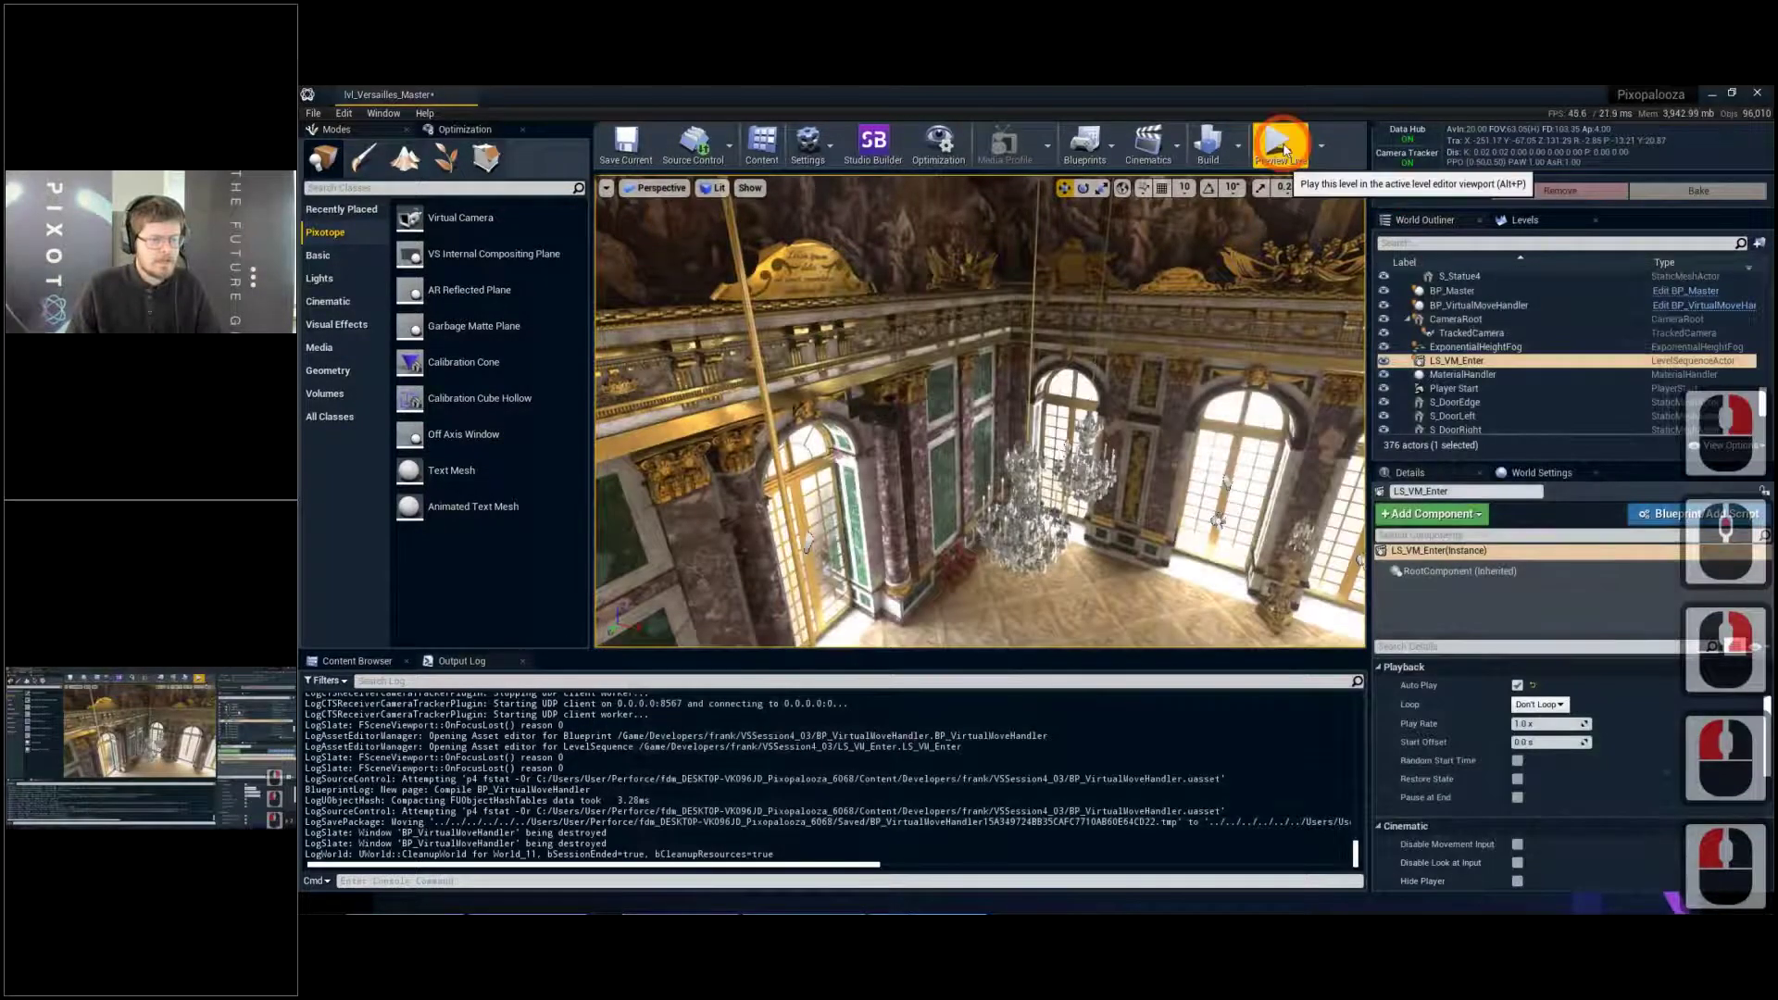
# Test PX Pause at Start on the BP_VirtualMoveHandler actor in a new live preview, and stop the preview
pyautogui.click(1278, 144)
pyautogui.click(1480, 318)
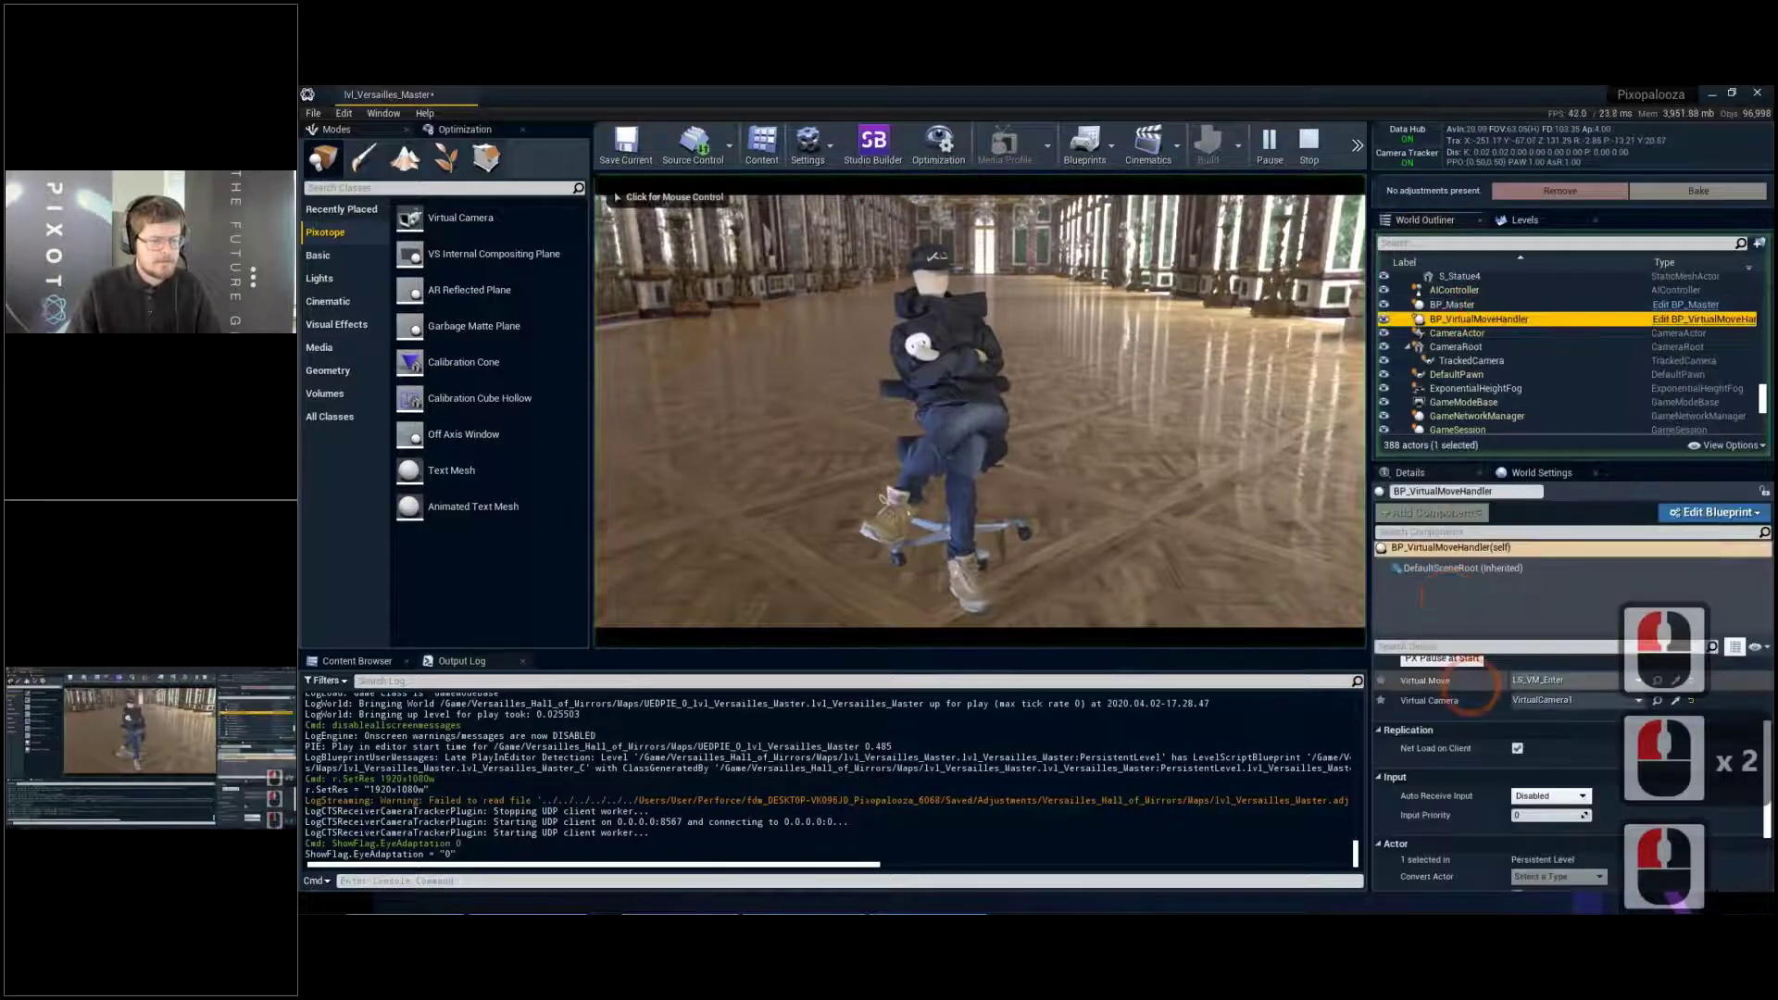
pyautogui.click(1451, 708)
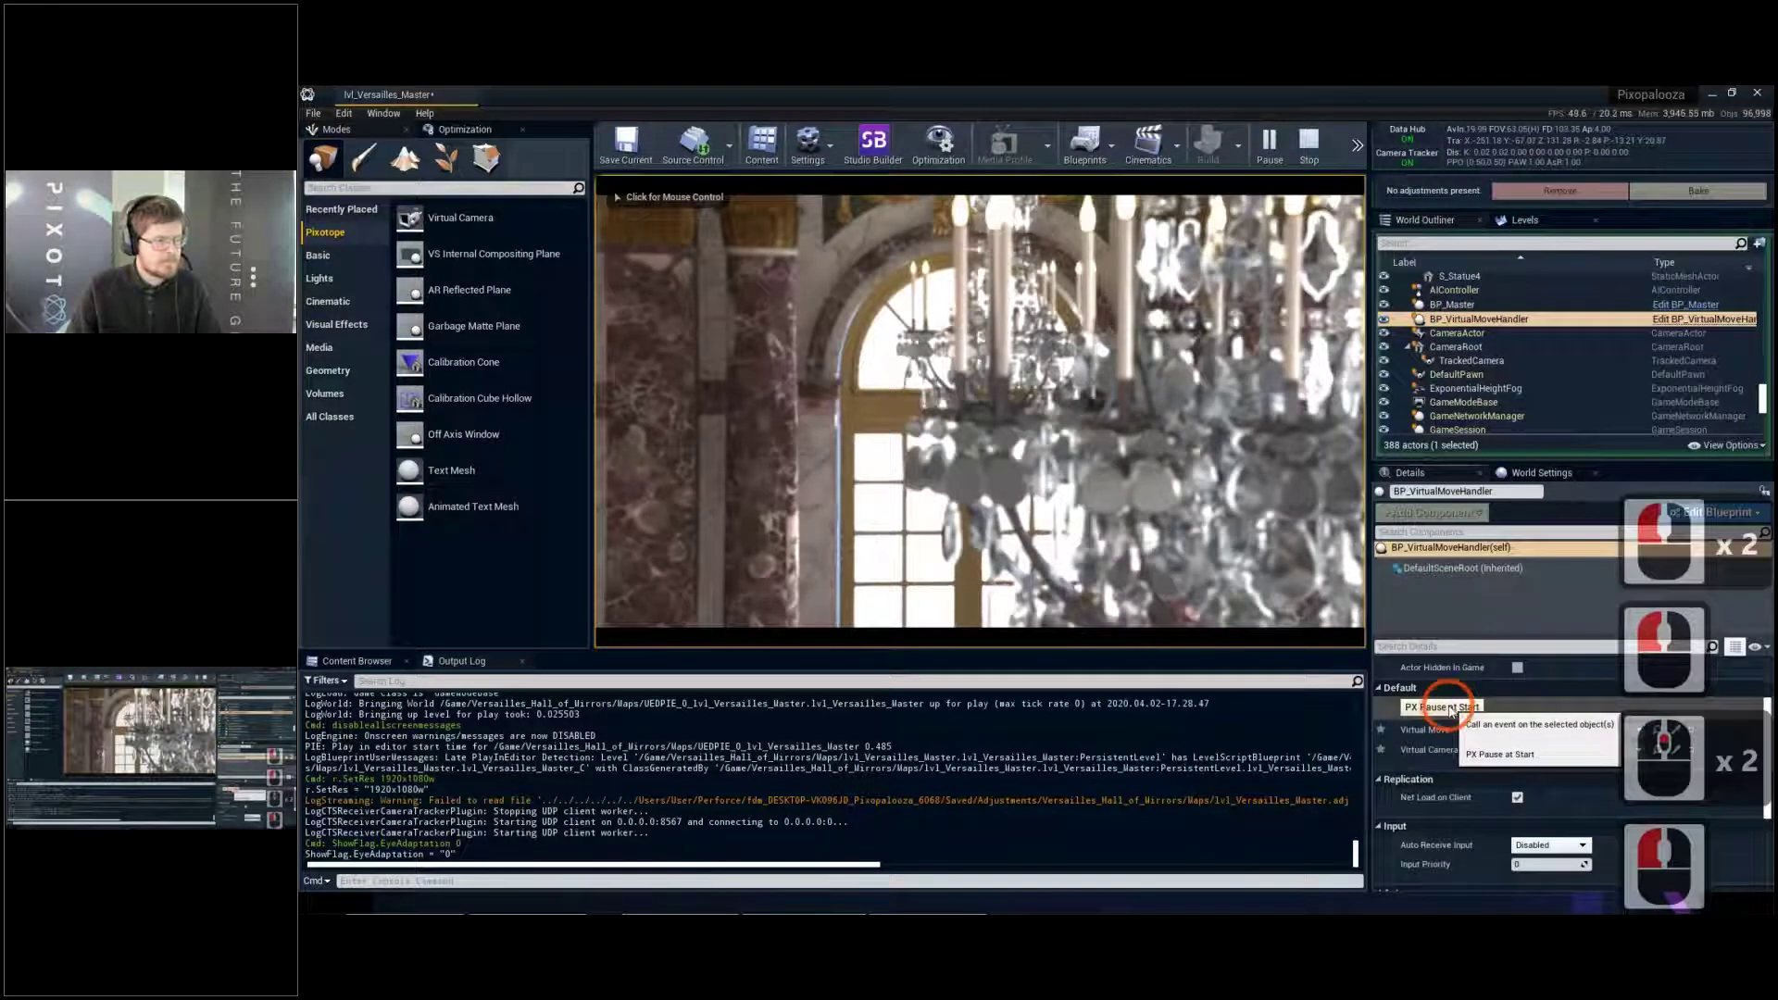
pyautogui.rightClick(1146, 412)
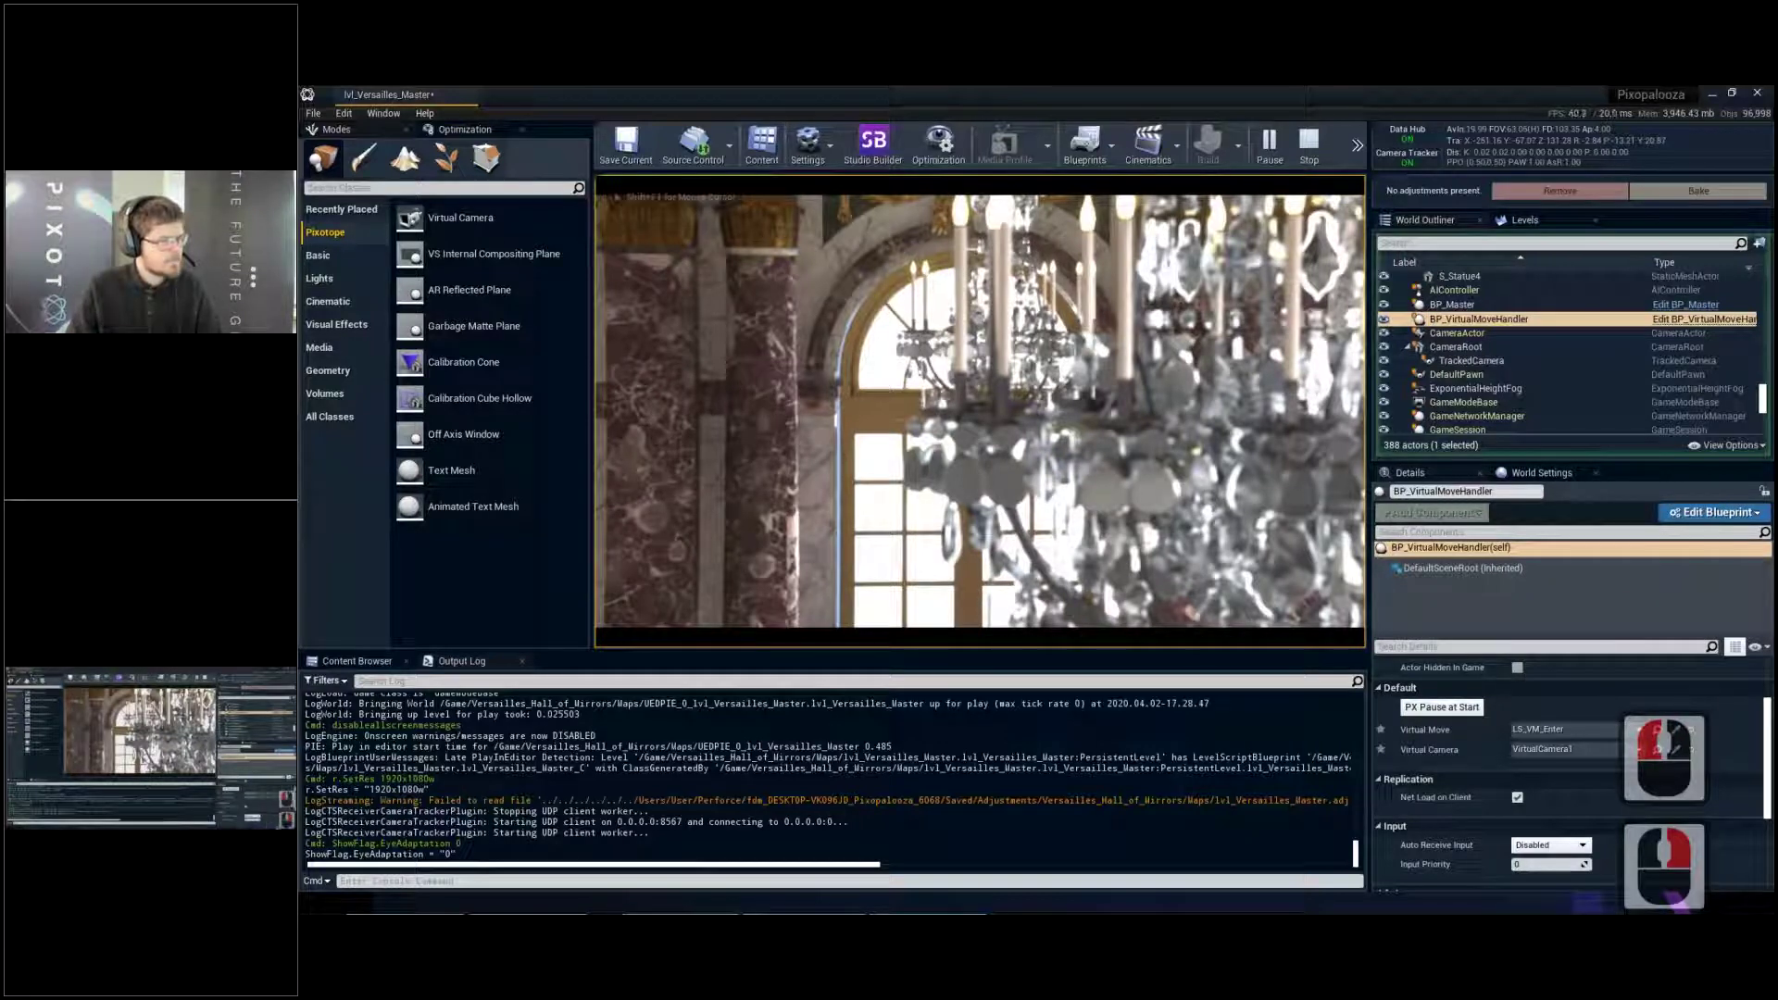
pyautogui.press('Escape')
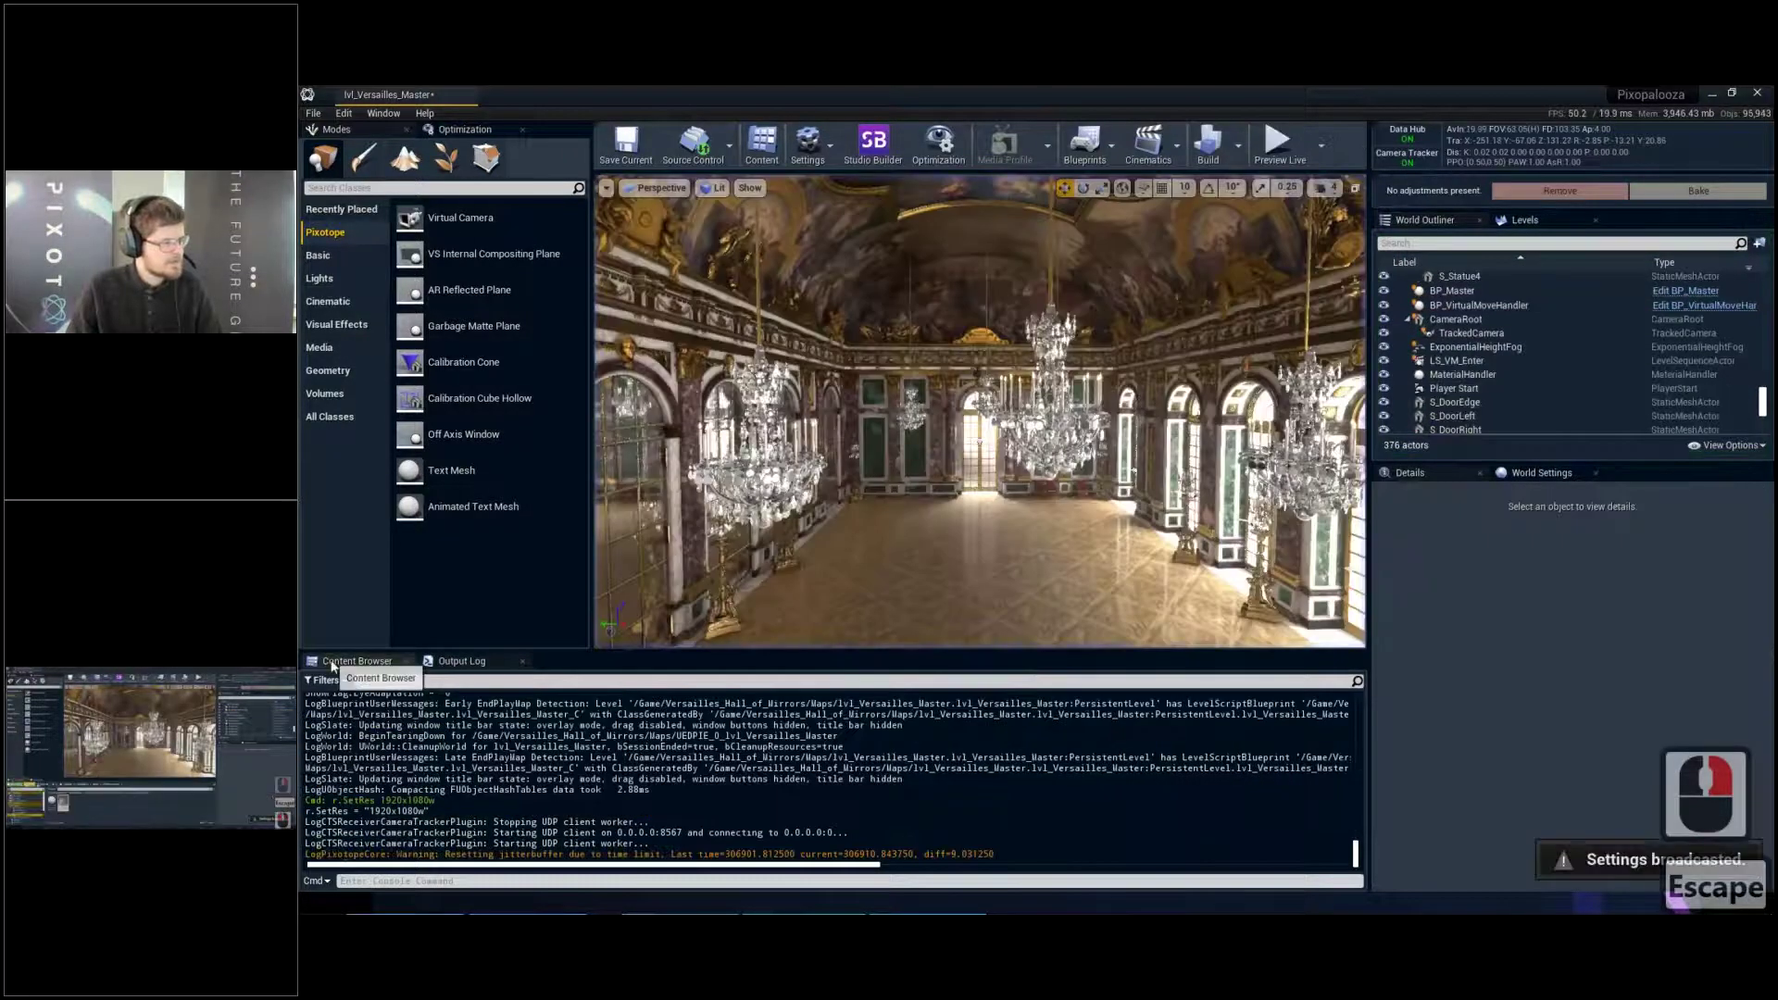
# Reopen the BP_VirtualMoveHandler blueprint from the VSSession4_03 folder and reposition the PX_ResumePlay event in the free space below the comment blocks
pyautogui.click(331, 665)
pyautogui.click(533, 771)
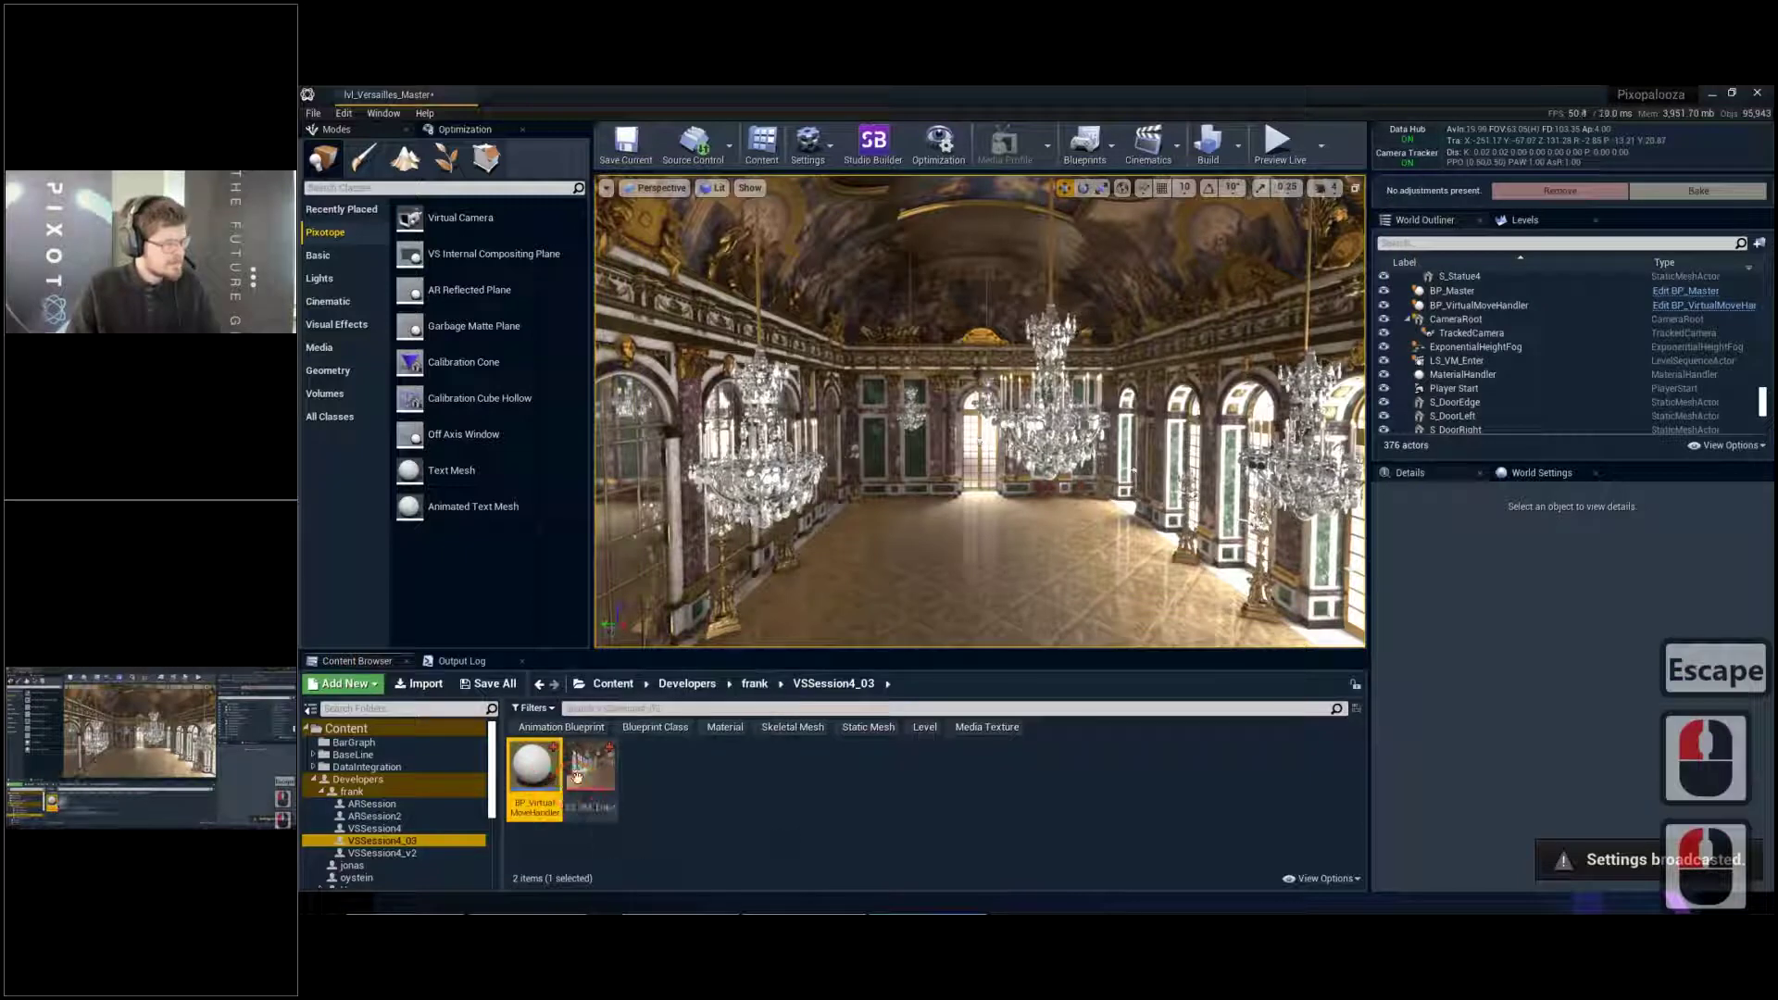
pyautogui.click(589, 778)
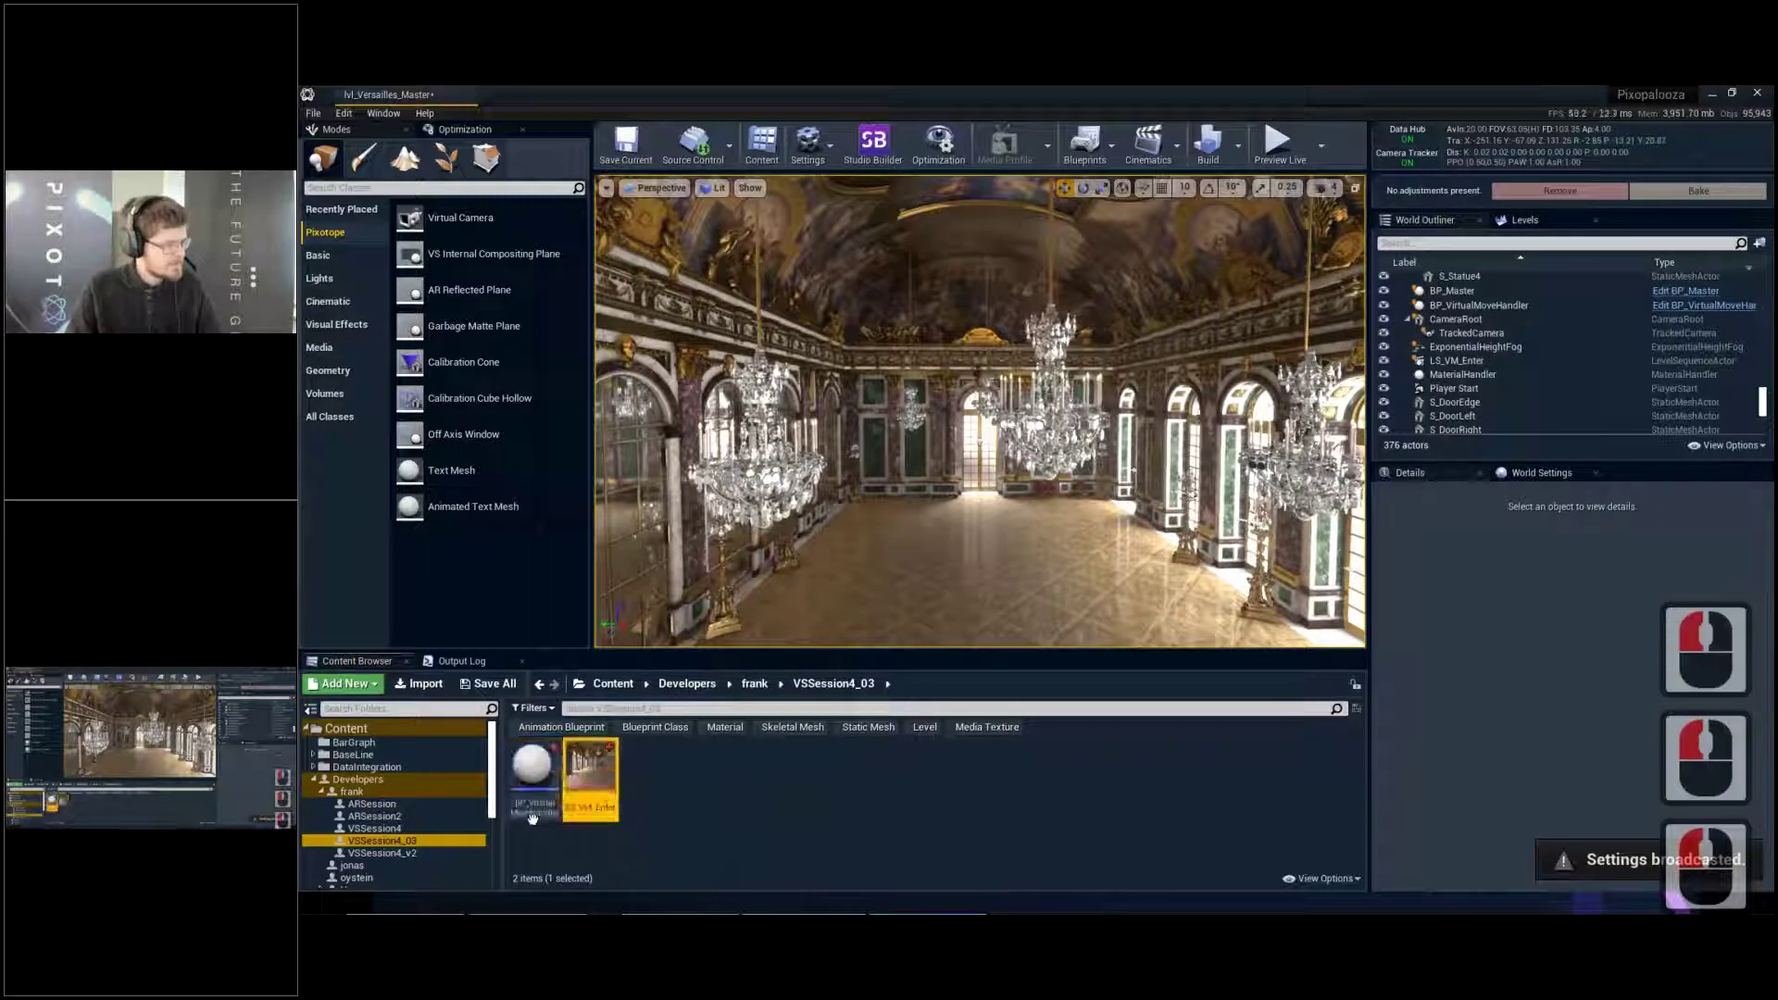
pyautogui.doubleClick(532, 806)
pyautogui.scroll(-2, 1166, 553)
pyautogui.moveTo(1166, 553); pyautogui.dragTo(1299, 492, button='right')
pyautogui.scroll(1, 1025, 618)
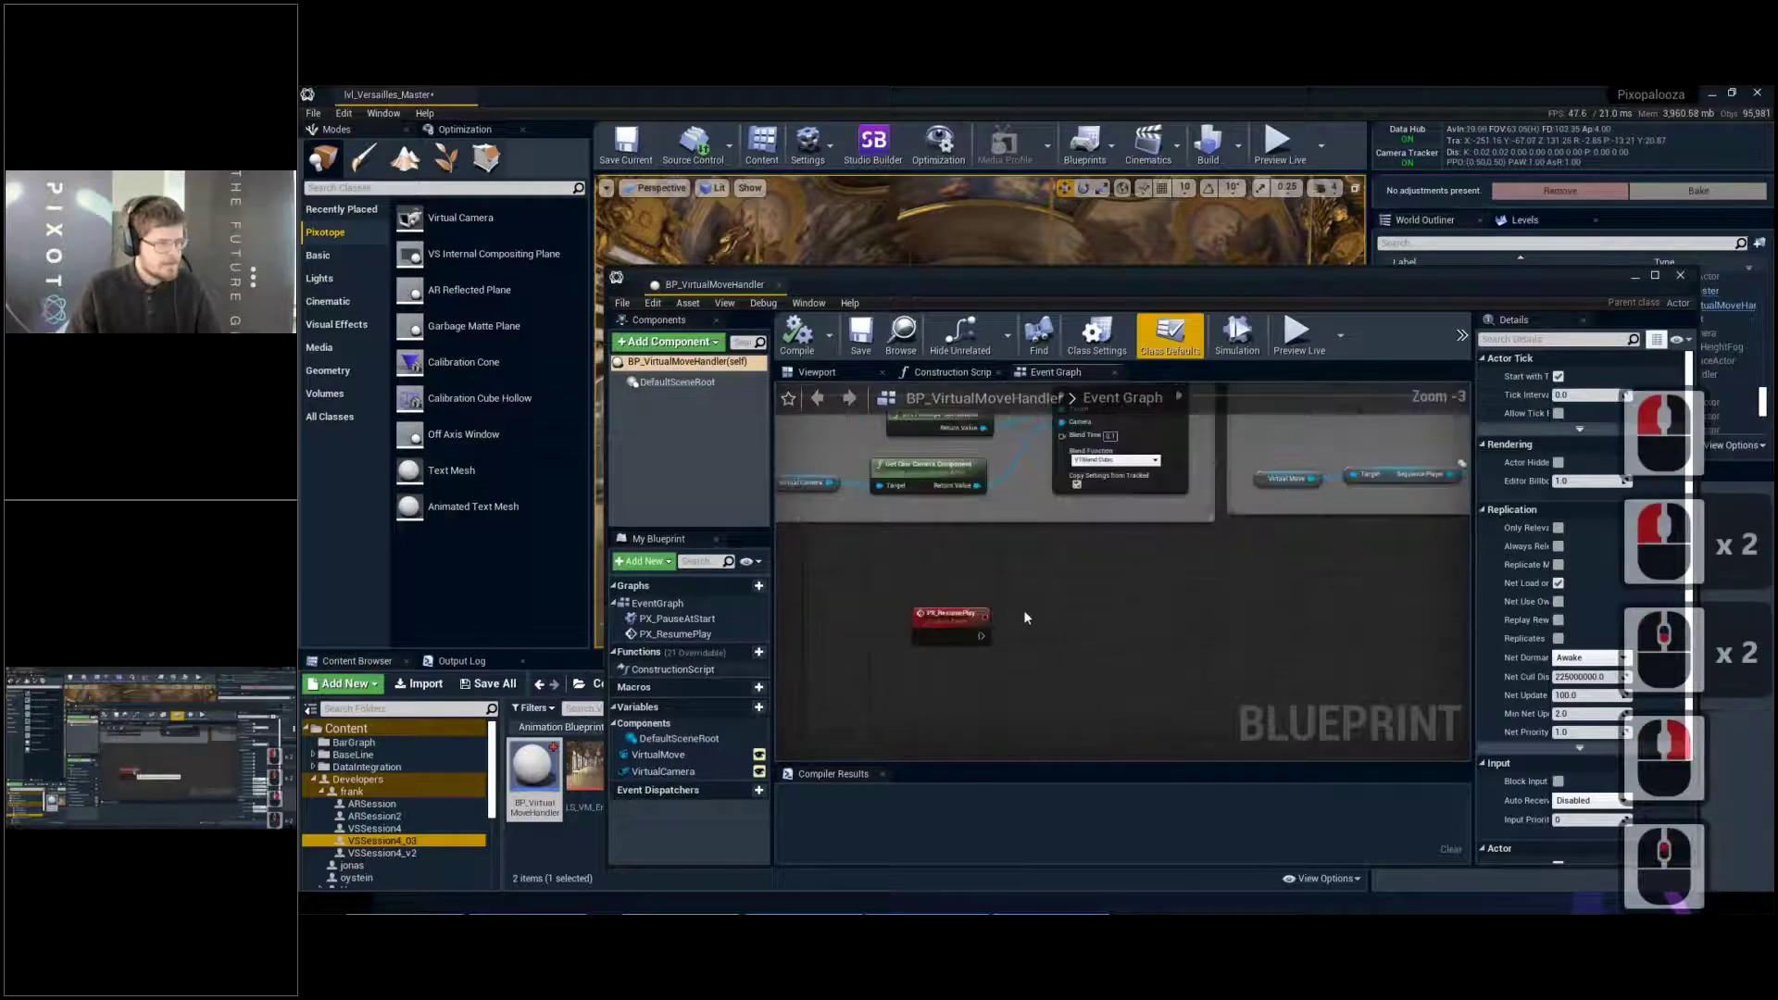
pyautogui.scroll(3, 1000, 618)
pyautogui.moveTo(937, 627); pyautogui.dragTo(875, 590)
pyautogui.moveTo(1005, 600); pyautogui.dragTo(1104, 600, button='right')
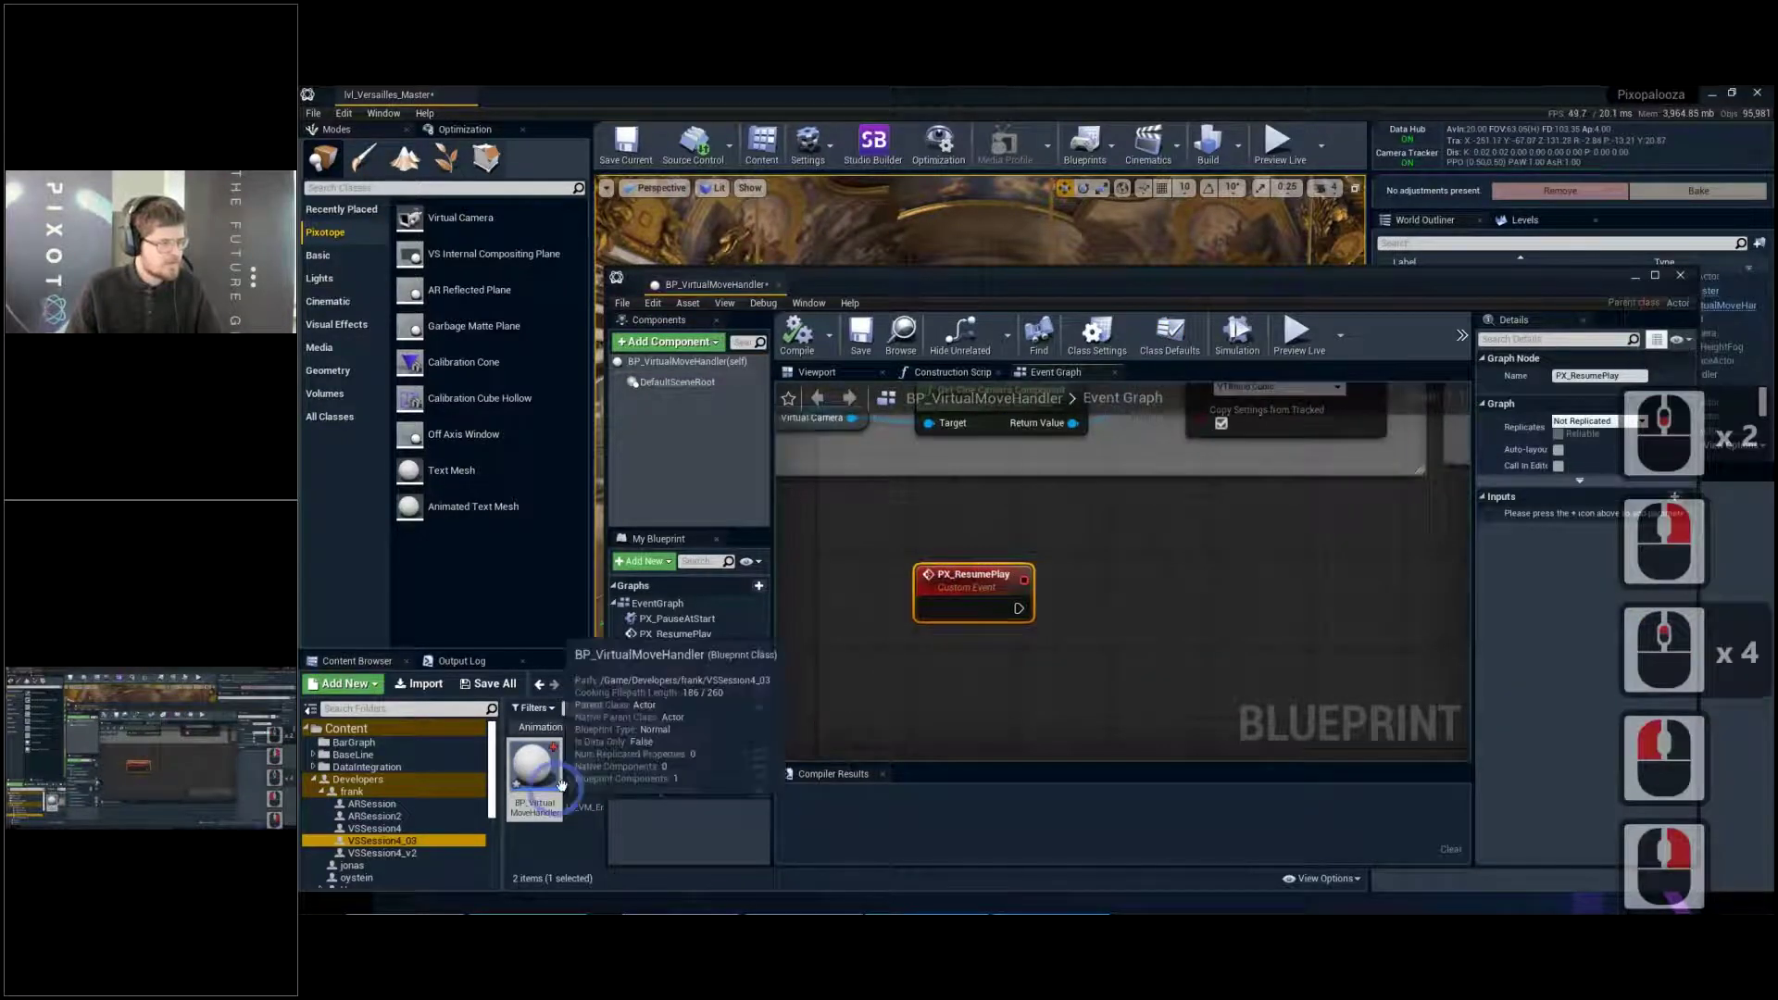
# Add a Virtual Move getter below the PX_ResumePlay event and create a Play (SequencePlayer) node from it
pyautogui.doubleClick(940, 286)
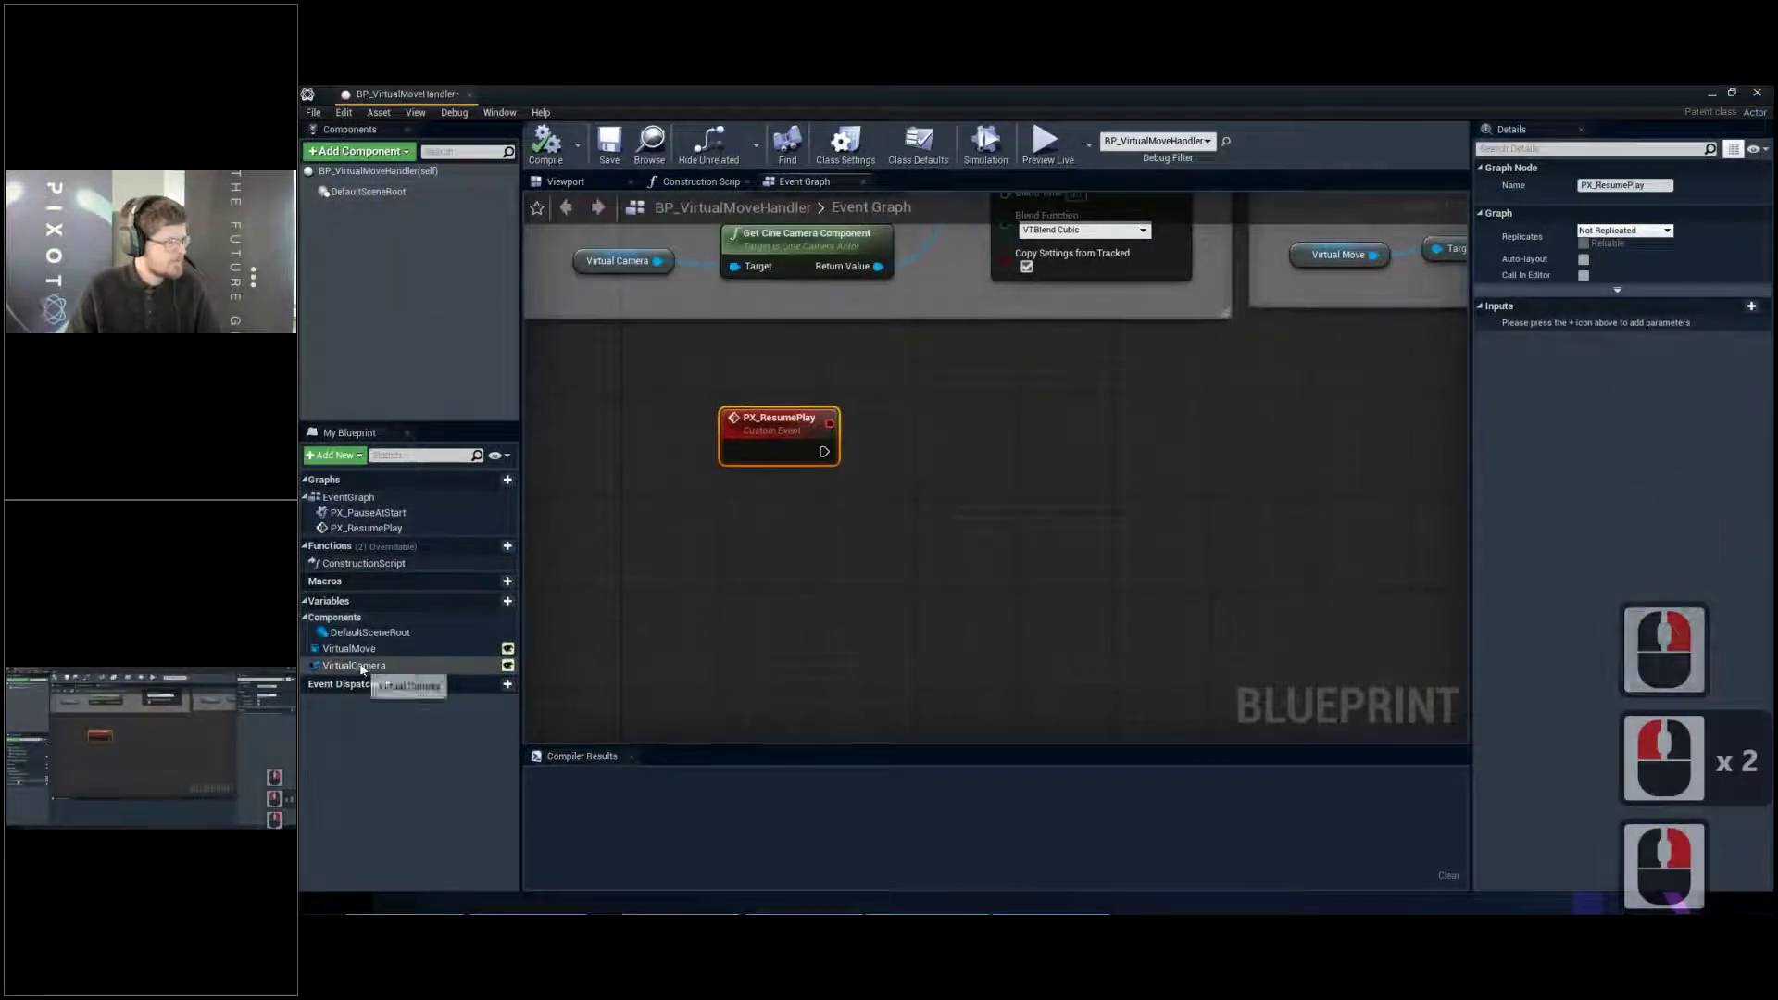
pyautogui.click(357, 651)
pyautogui.moveTo(359, 655); pyautogui.dragTo(736, 582)
pyautogui.click(838, 560)
pyautogui.click(765, 429)
pyautogui.moveTo(804, 581); pyautogui.dragTo(929, 509)
pyautogui.write('plau')
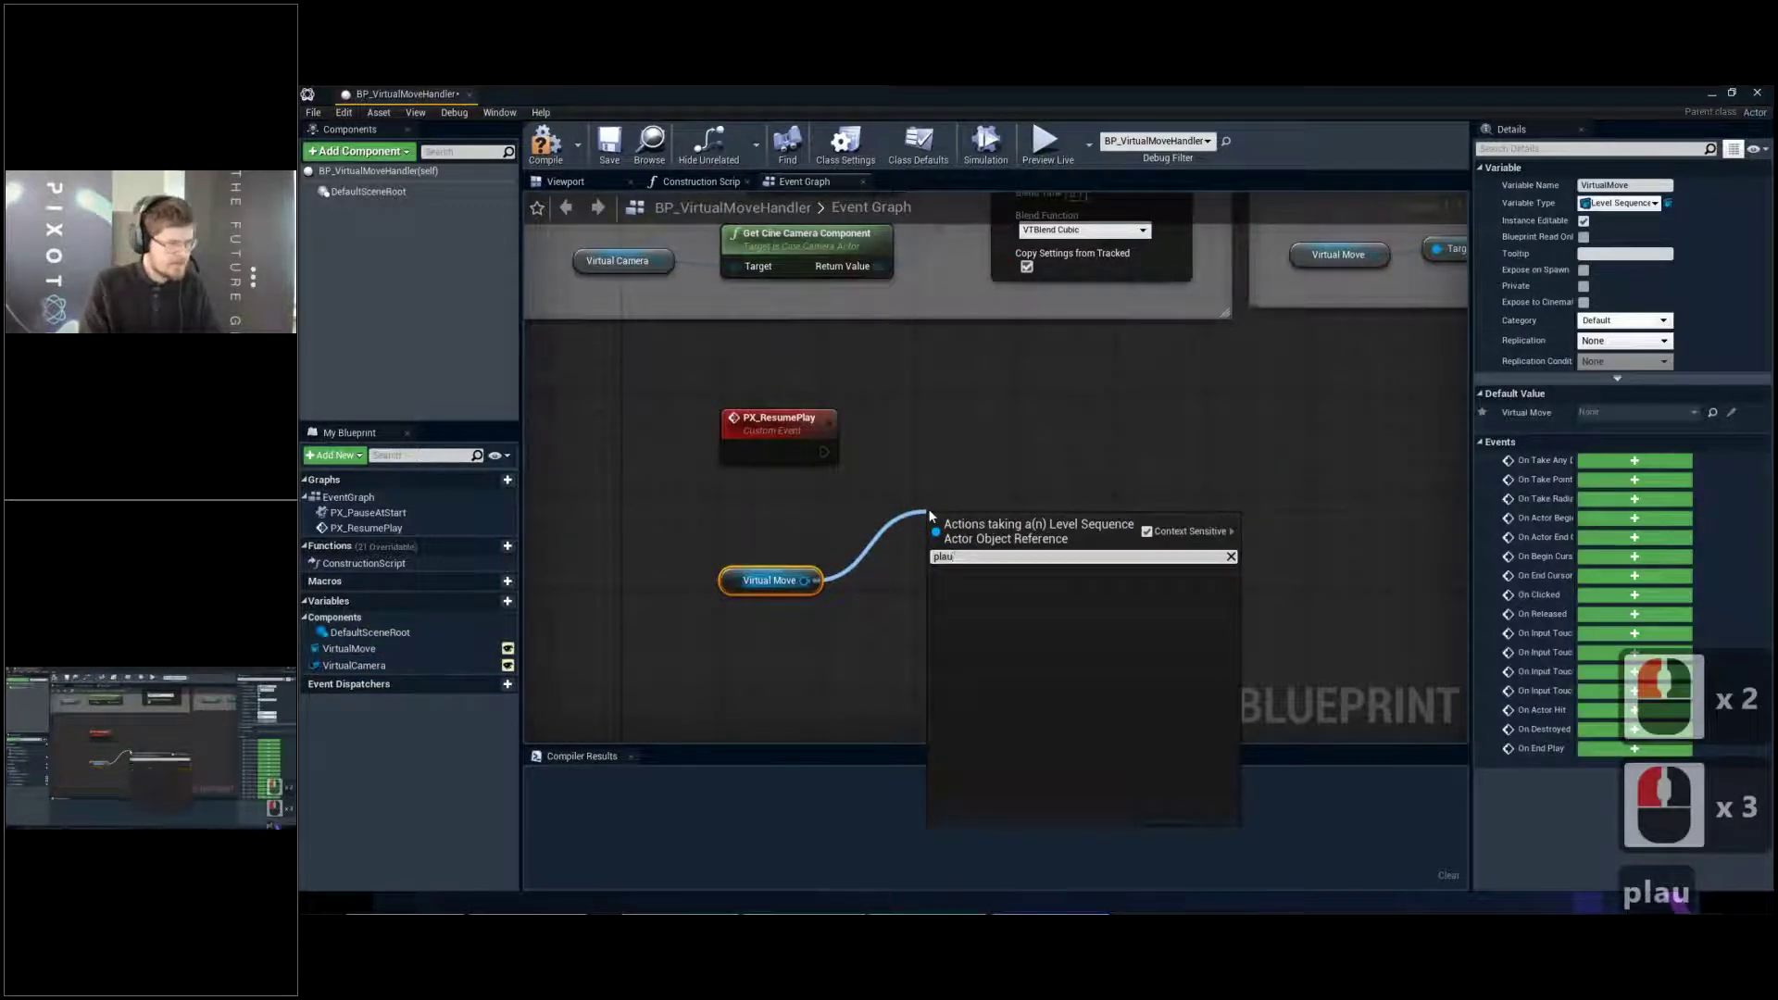
pyautogui.press('BackSpace')
pyautogui.write('y')
pyautogui.press('Up')
pyautogui.press('Up')
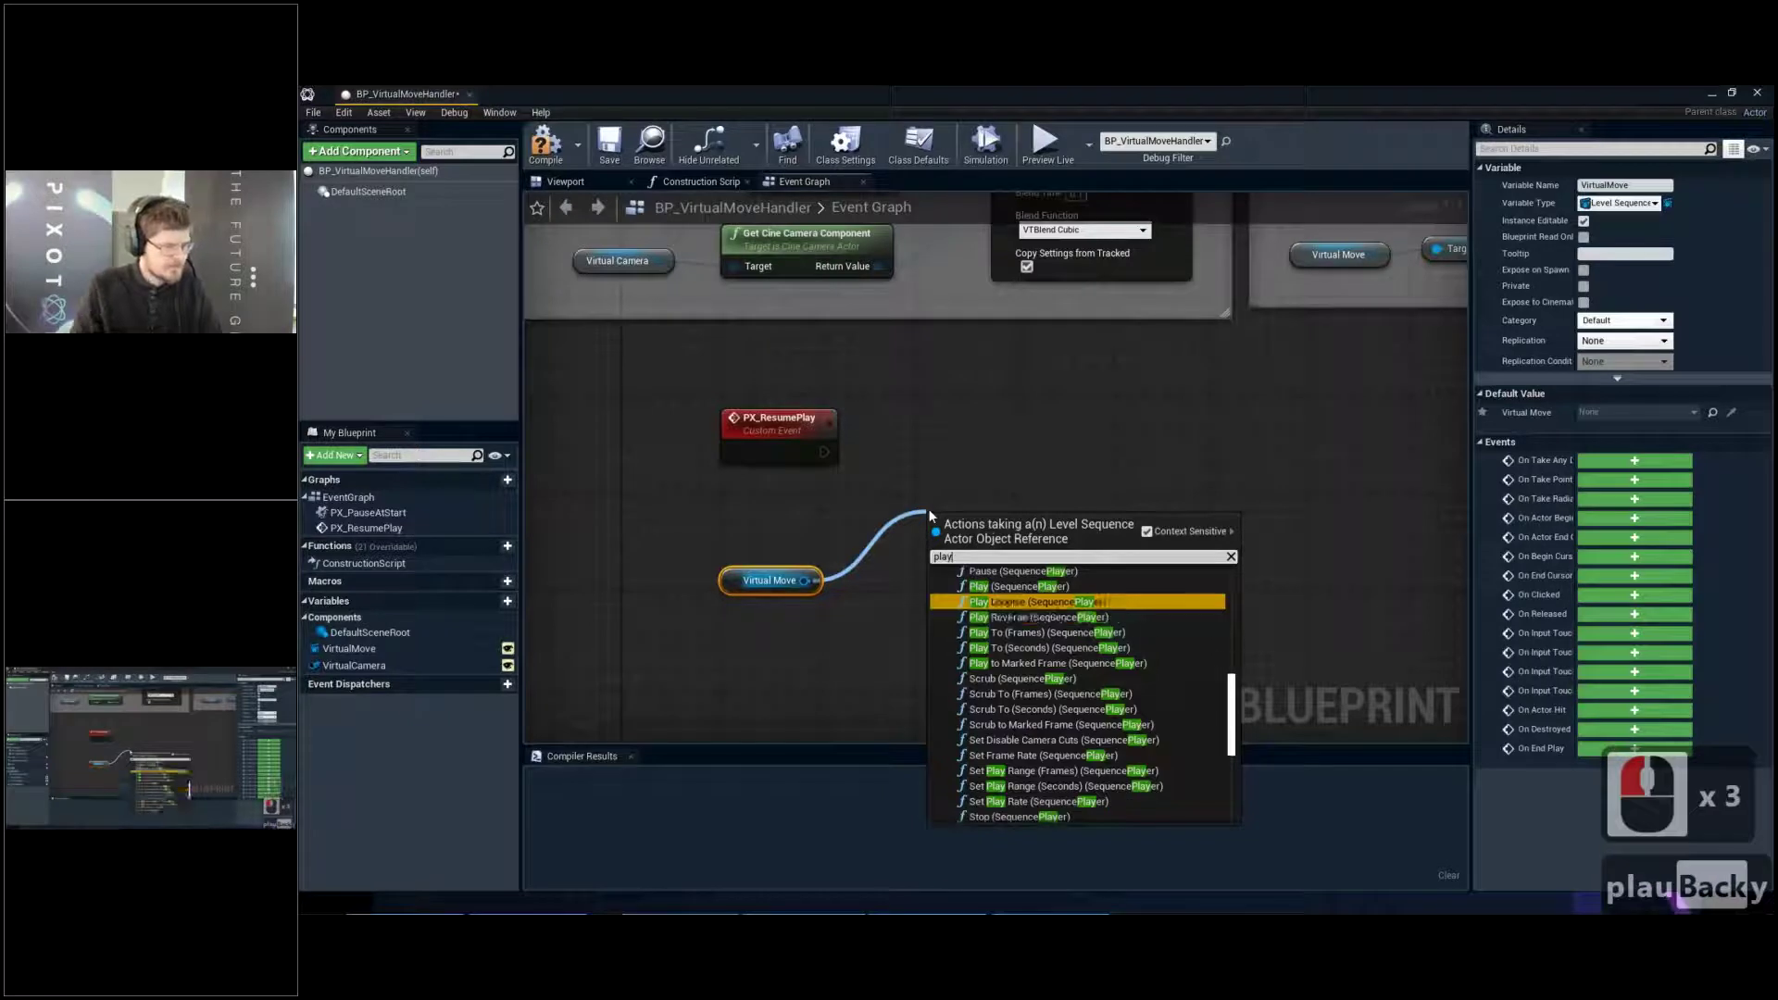
pyautogui.press('Return')
# Place the Play node beside PX_ResumePlay, connect the event to it, and align the Virtual Move and Sequence Player nodes underneath
pyautogui.moveTo(1008, 520); pyautogui.dragTo(1062, 420)
pyautogui.click(1100, 595)
pyautogui.moveTo(825, 451); pyautogui.dragTo(1004, 452)
pyautogui.moveTo(738, 537); pyautogui.dragTo(831, 531)
# Compile and save the BP_VirtualMoveHandler blueprint and close it
pyautogui.click(547, 147)
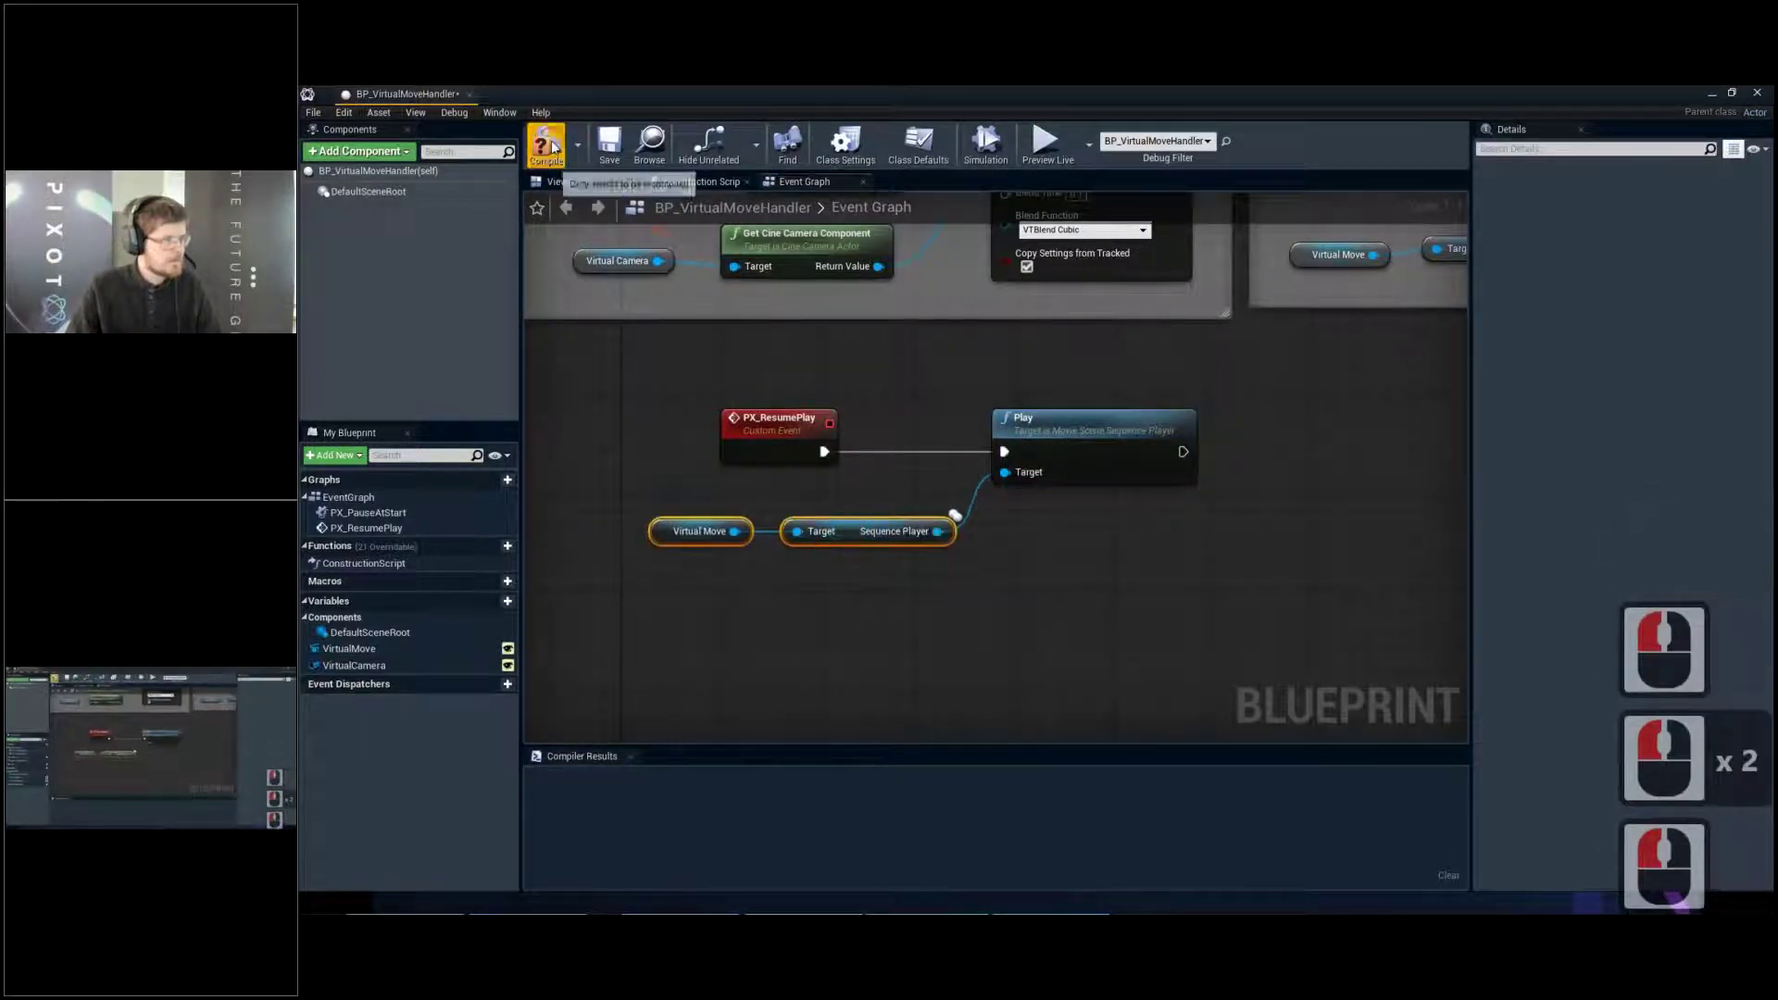
pyautogui.click(608, 141)
pyautogui.click(478, 105)
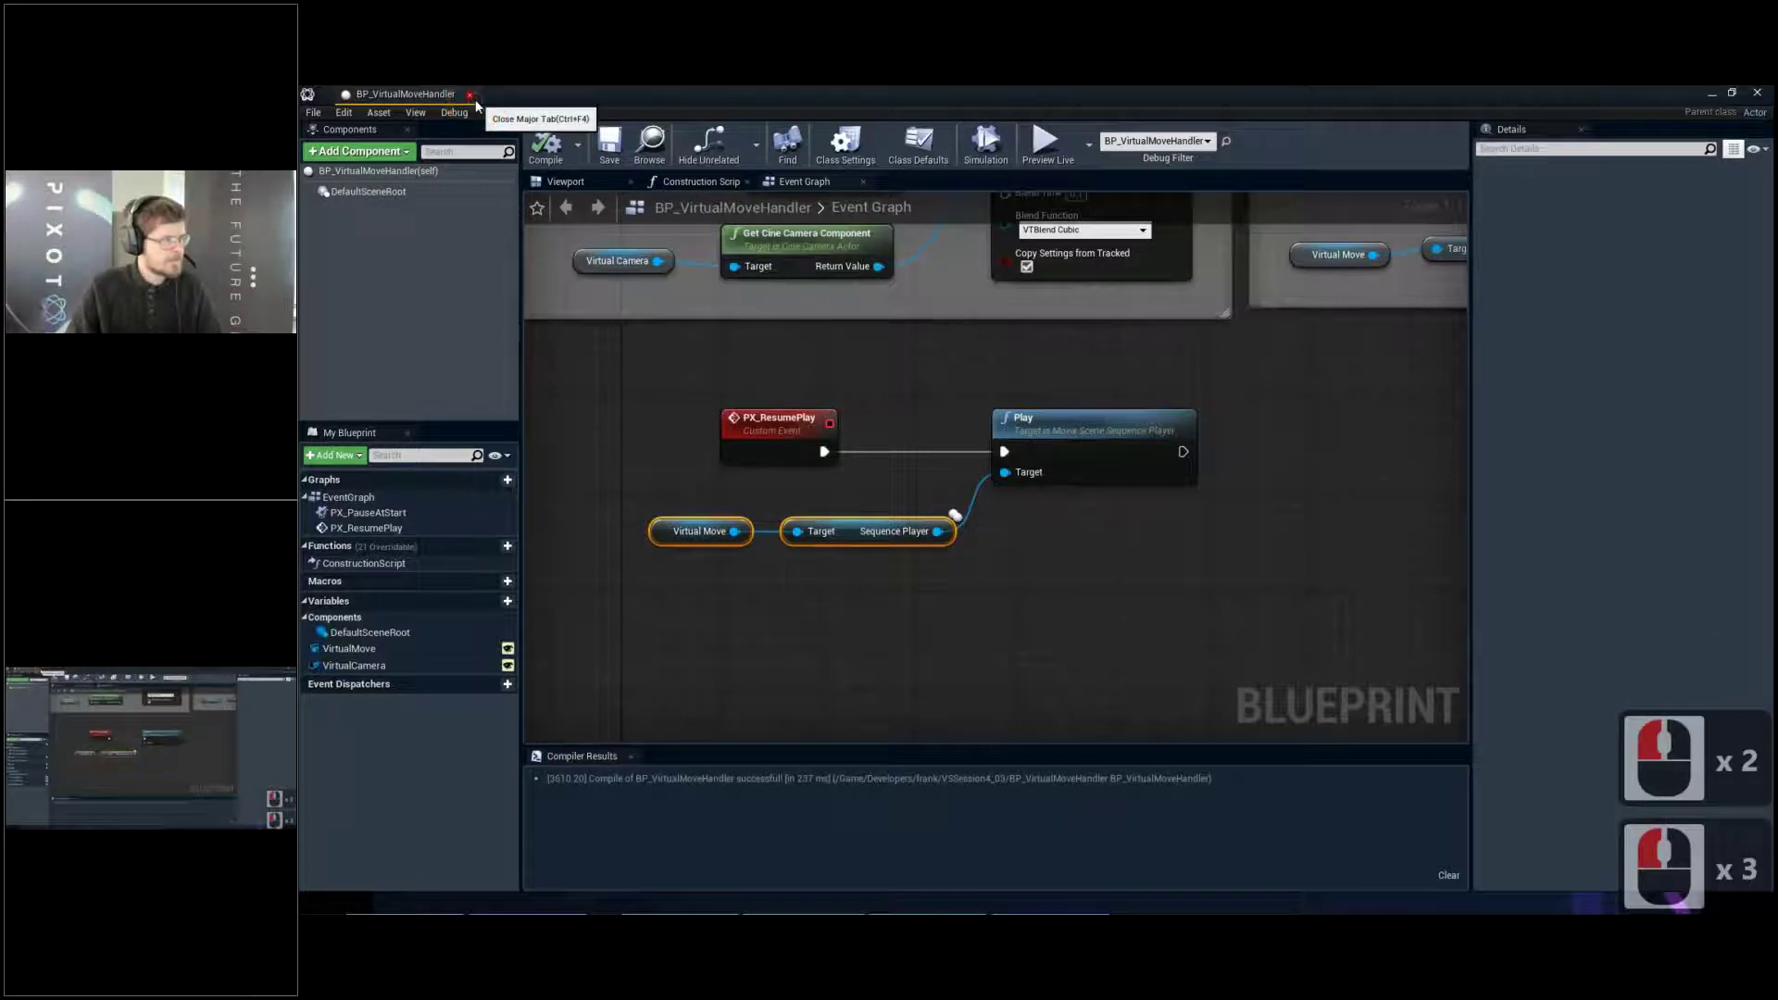
pyautogui.click(470, 96)
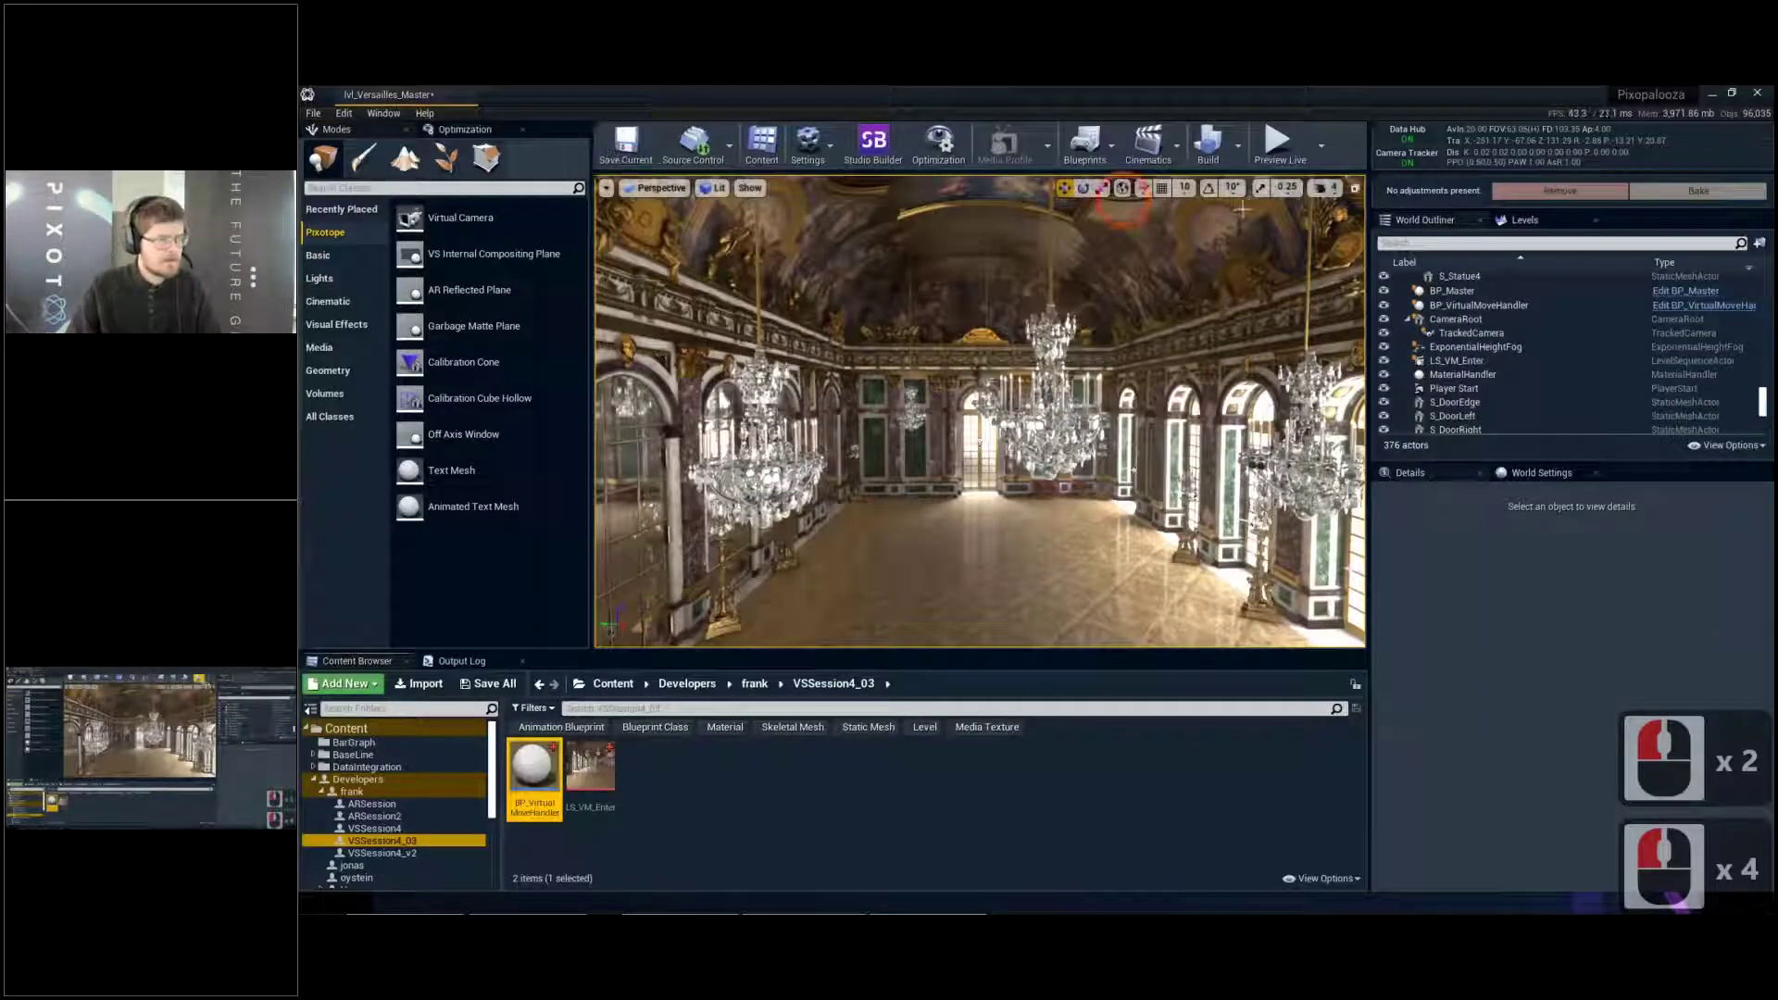
# Start the live preview, check the callable events on BP_VirtualMoveHandler, and open its blueprint
pyautogui.click(1289, 160)
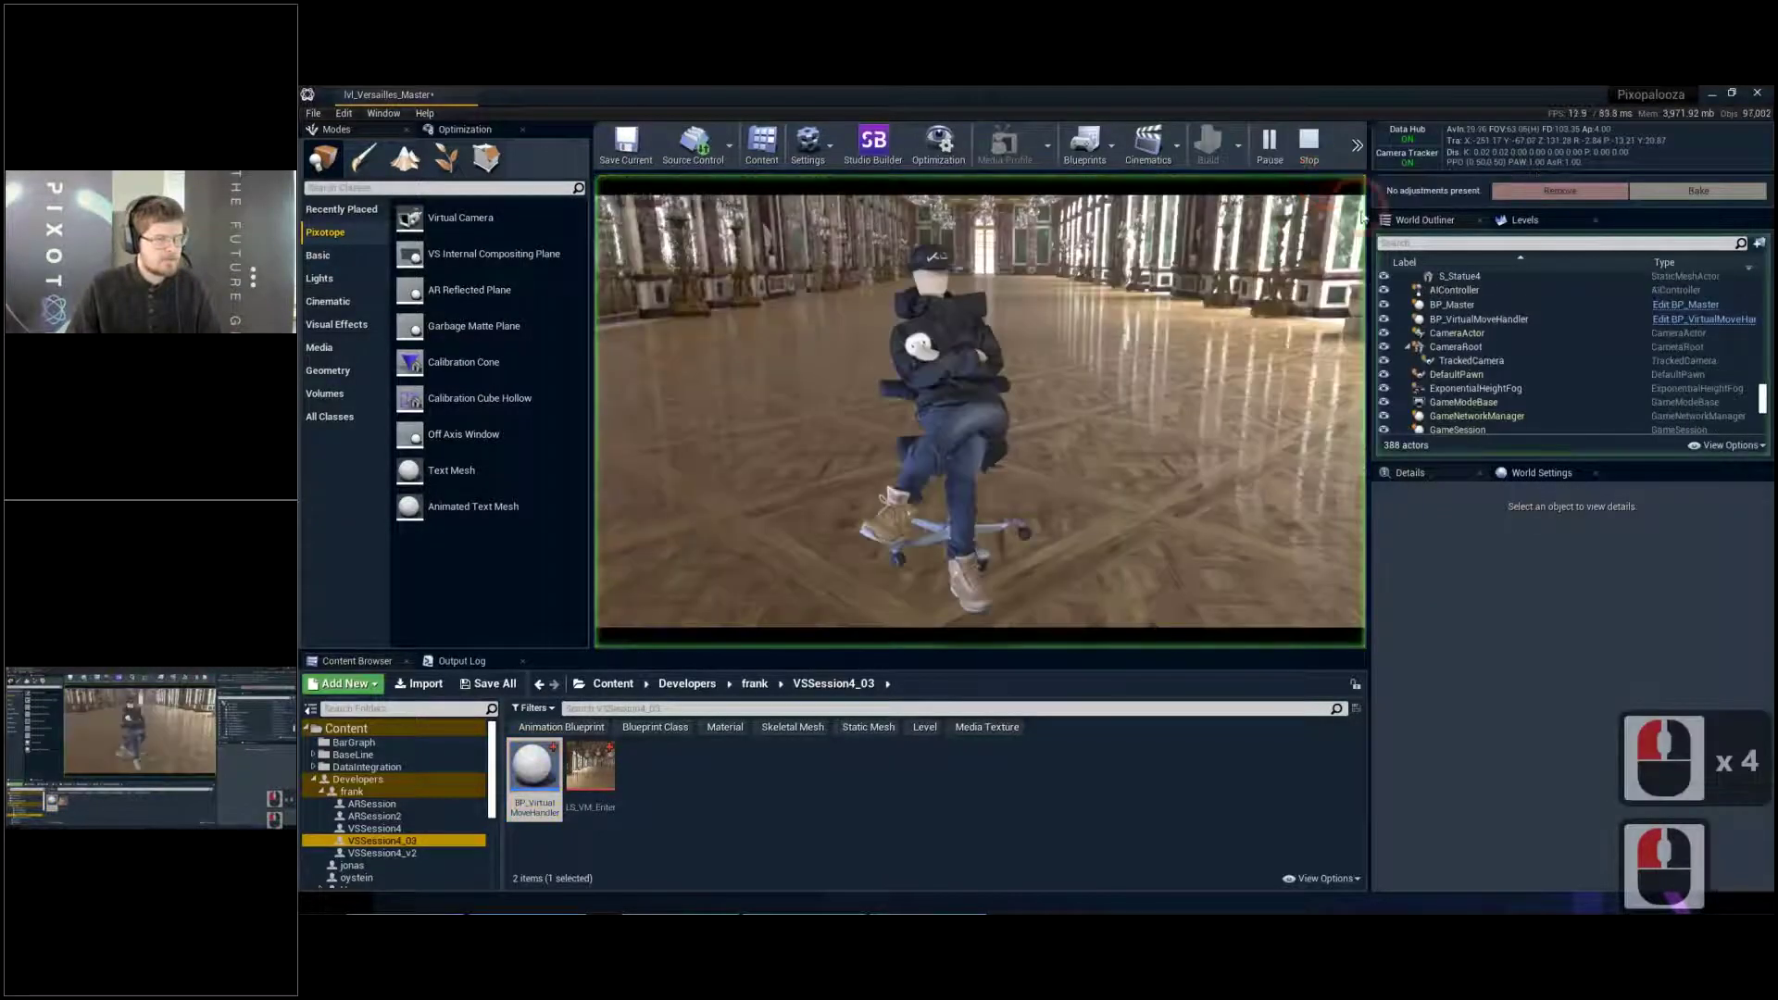
pyautogui.click(1475, 320)
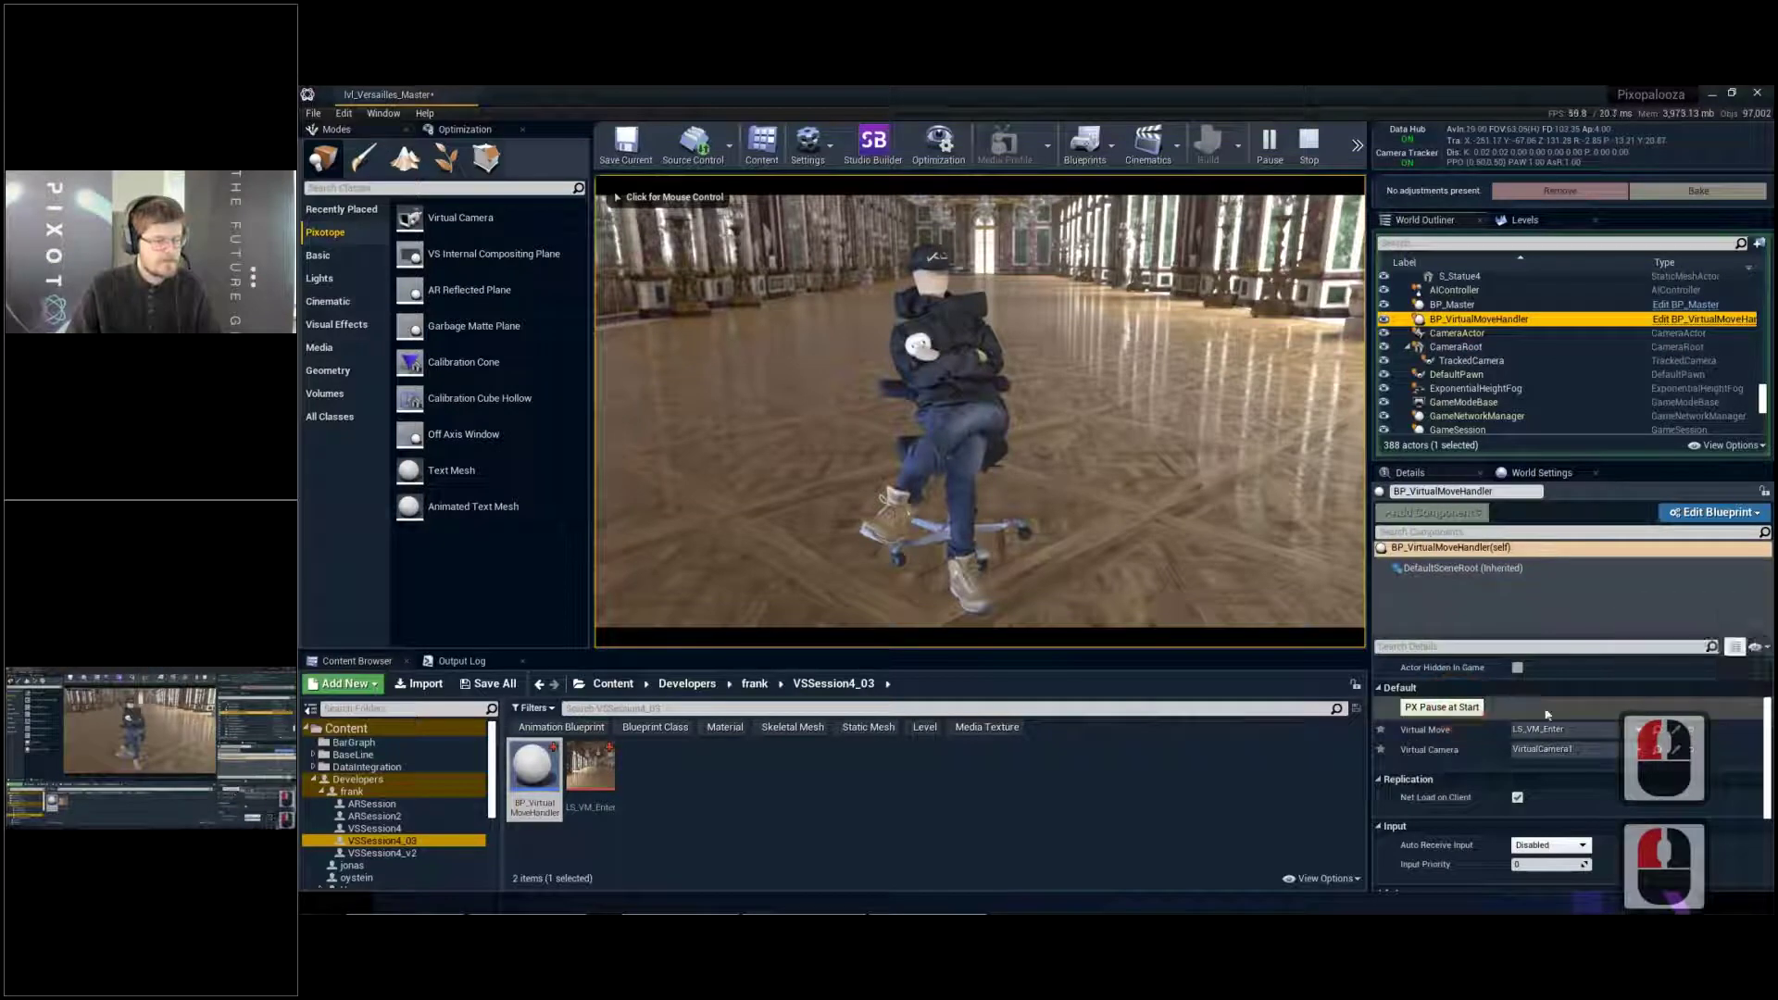
pyautogui.click(1686, 320)
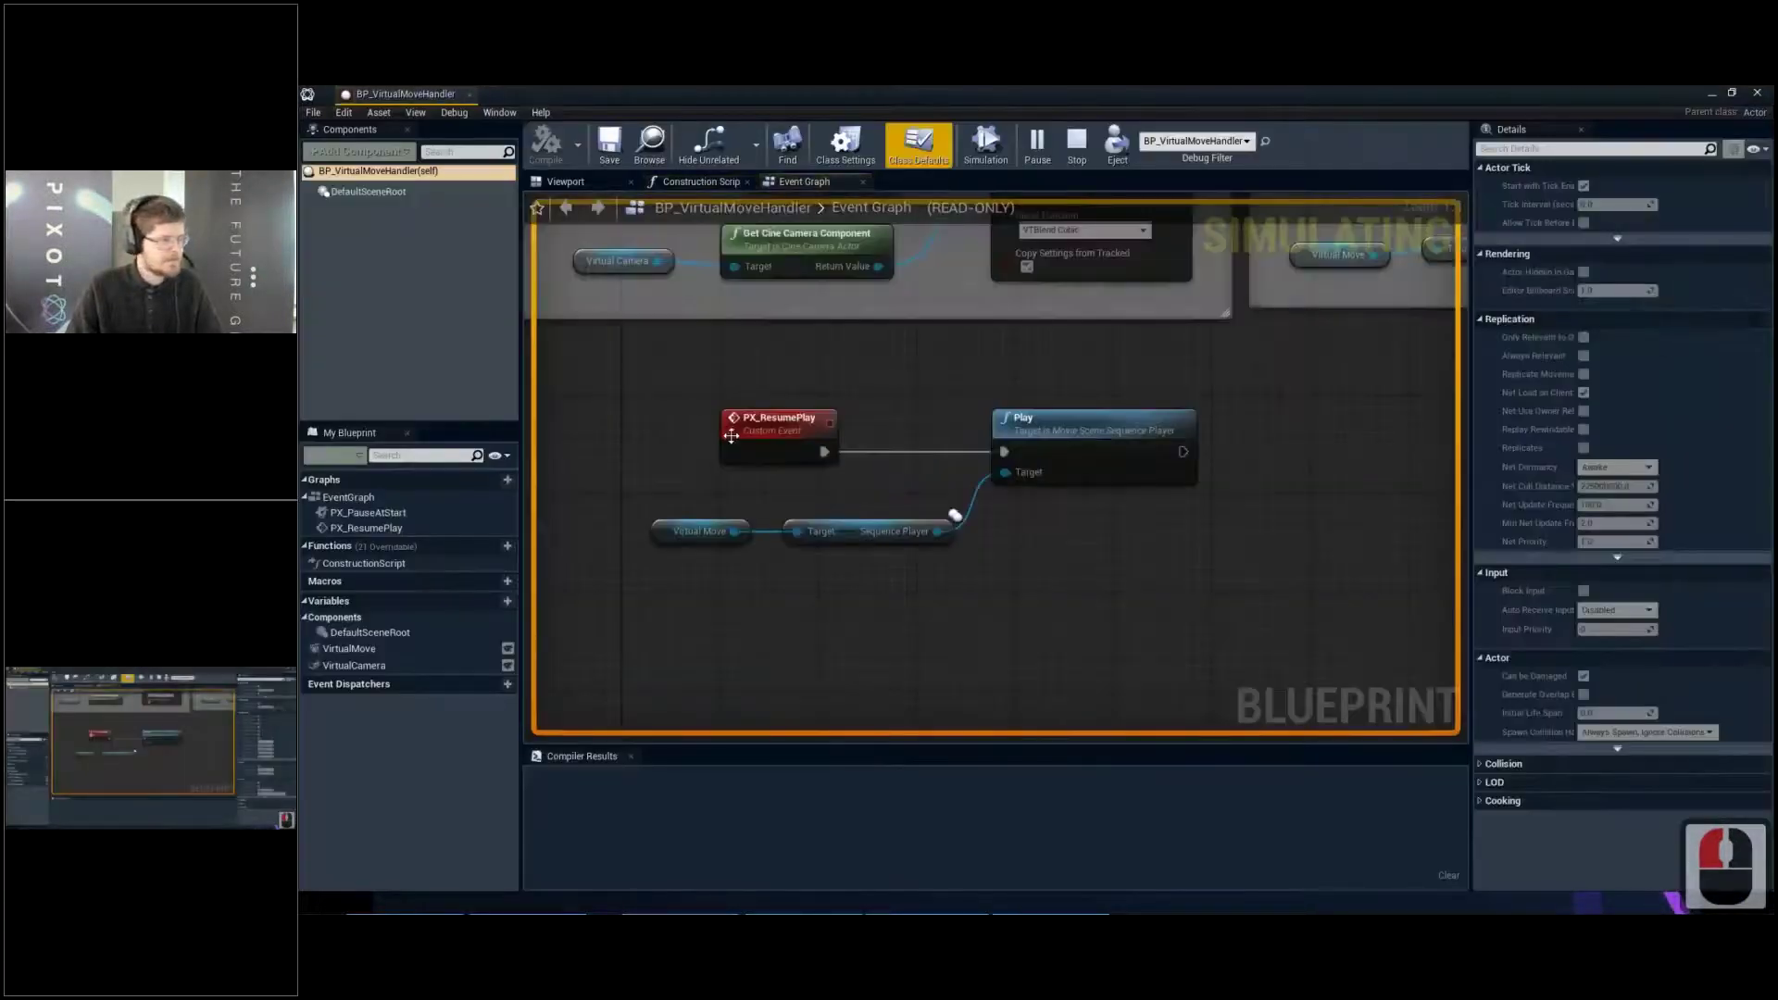
# Stop the preview, enable Call In Editor for the PX_ResumePlay event, then compile and close the blueprint
pyautogui.click(756, 435)
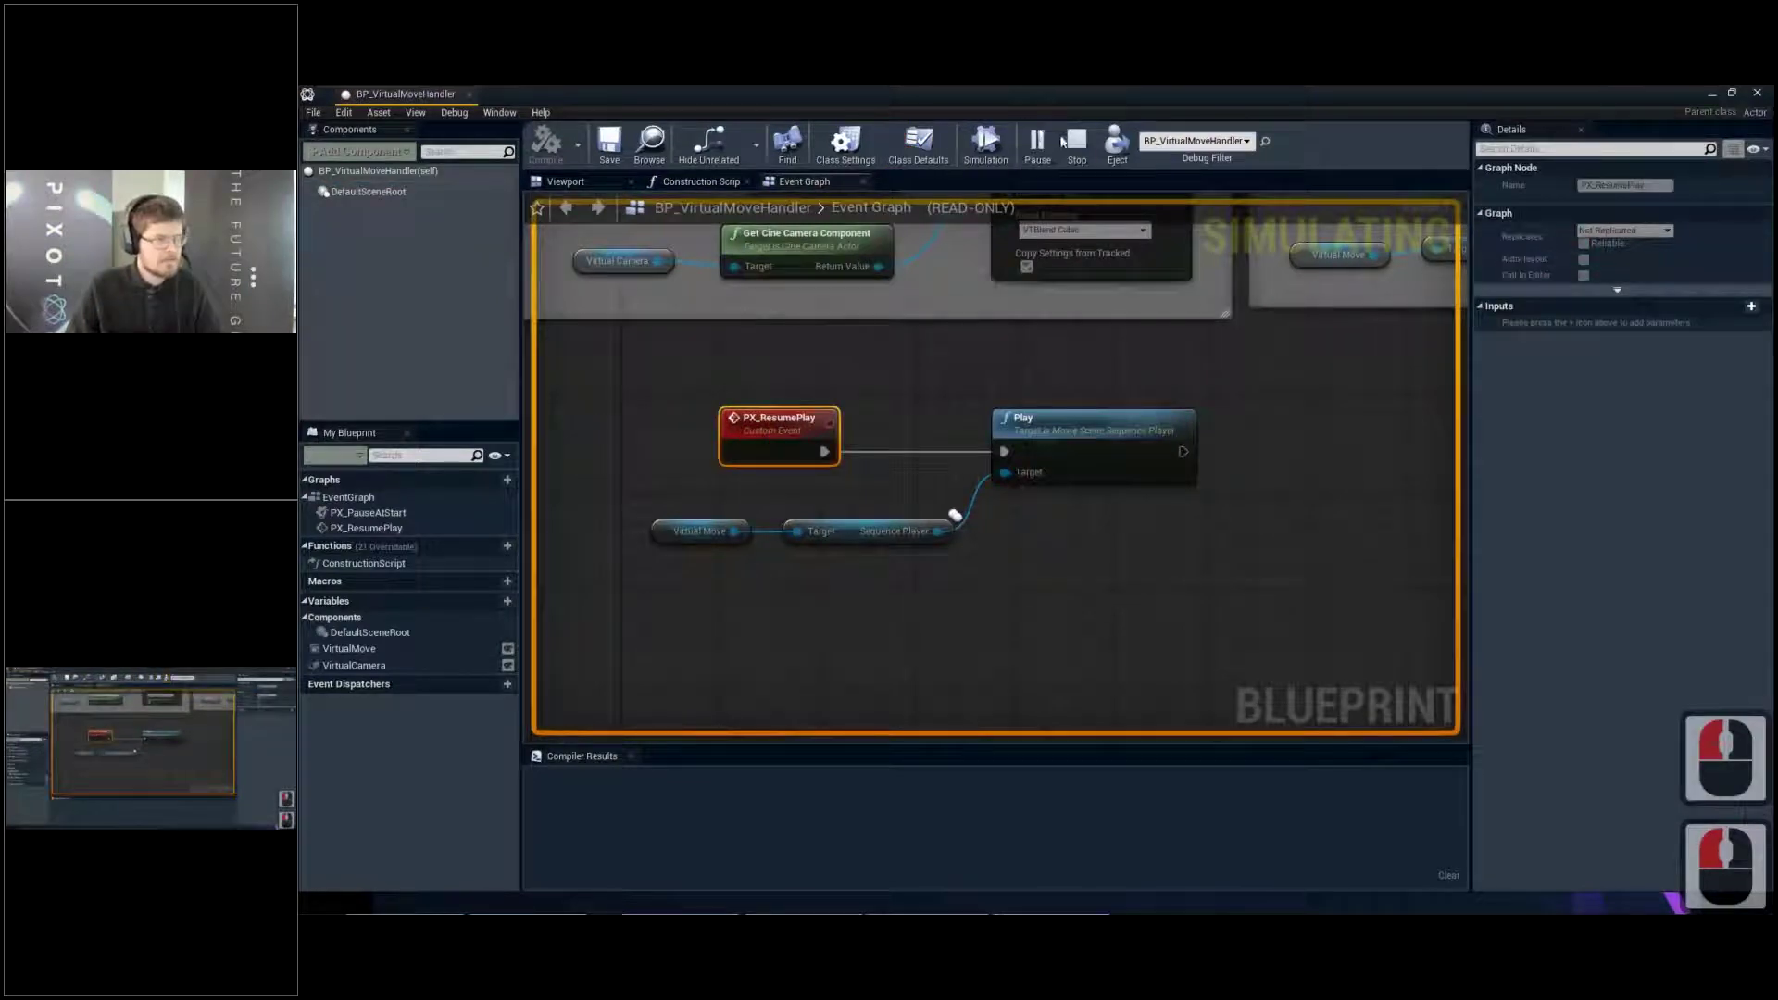
pyautogui.click(1075, 140)
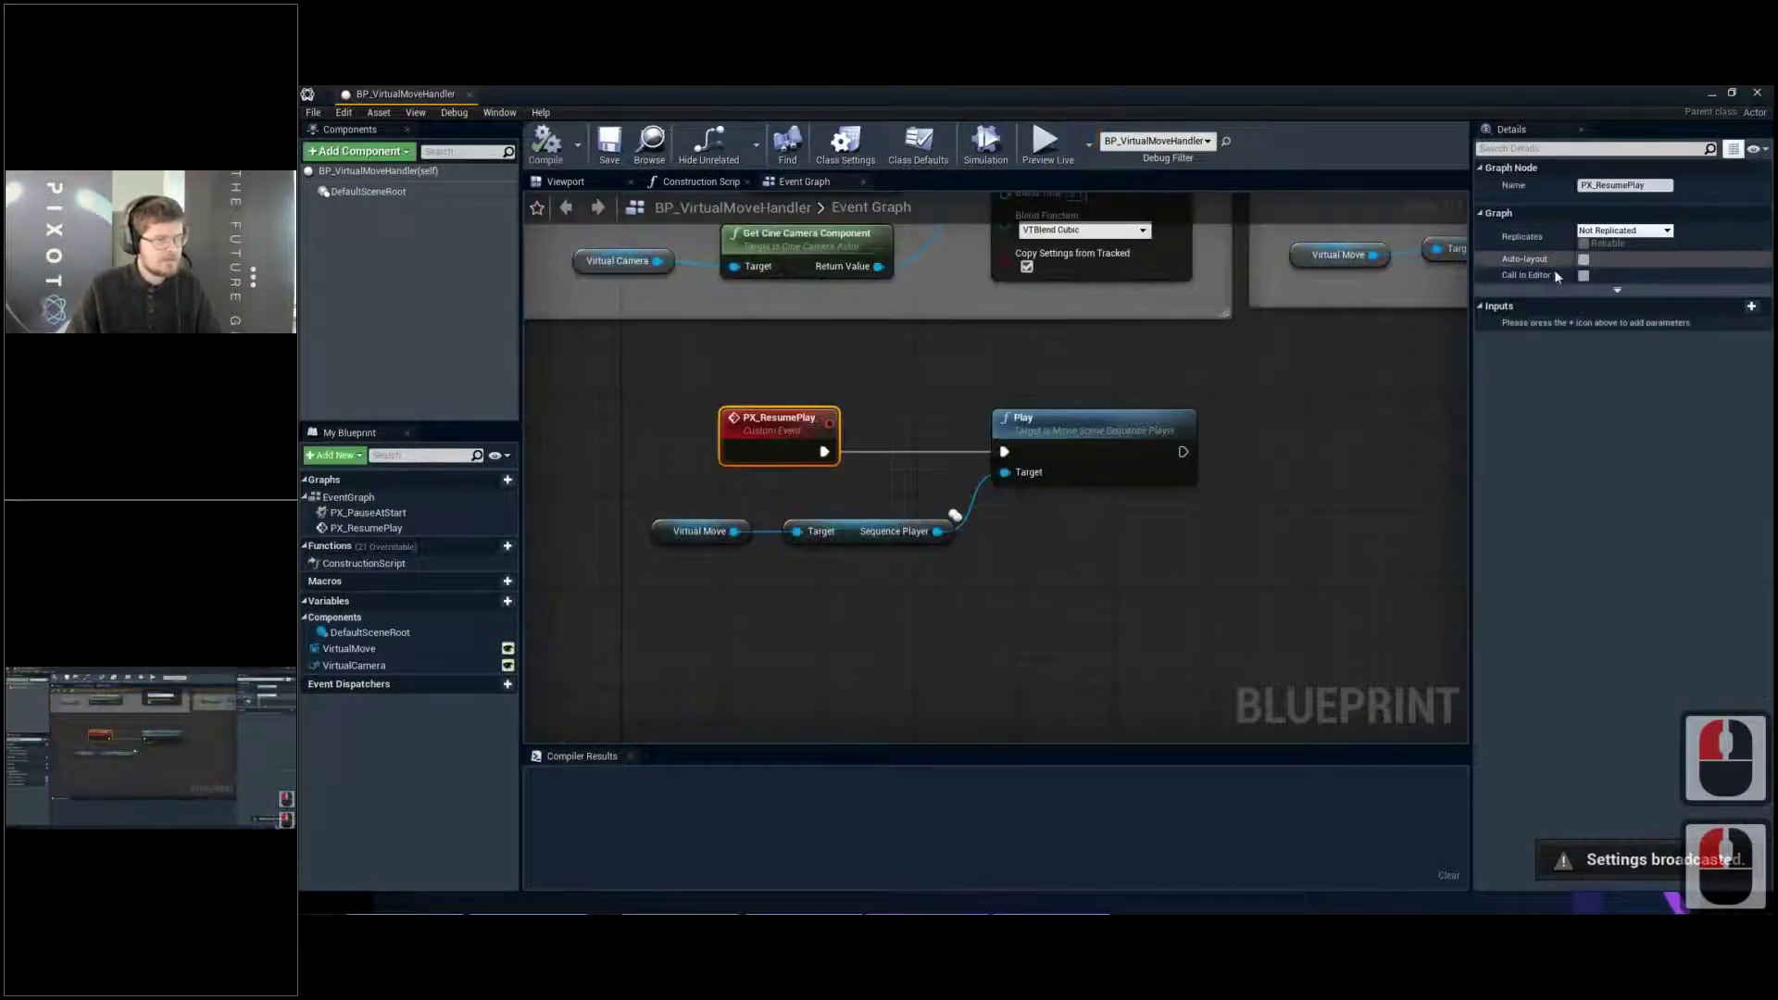
pyautogui.click(1584, 275)
pyautogui.click(549, 146)
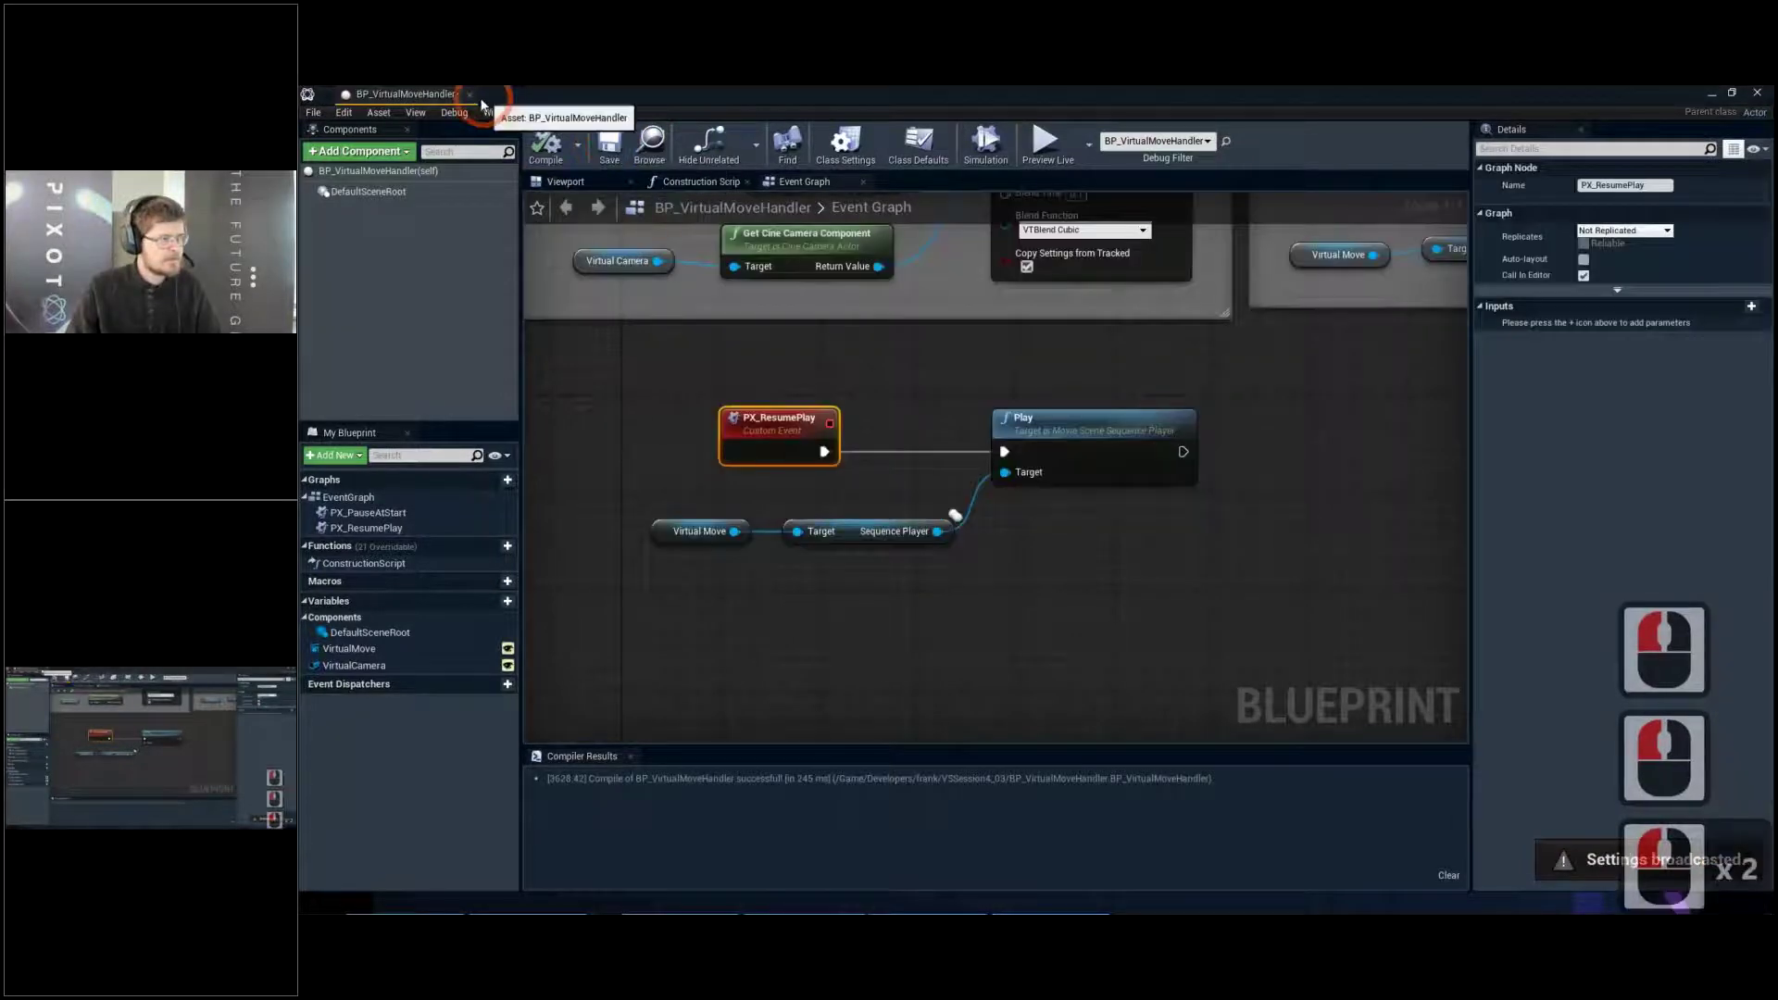
pyautogui.click(469, 93)
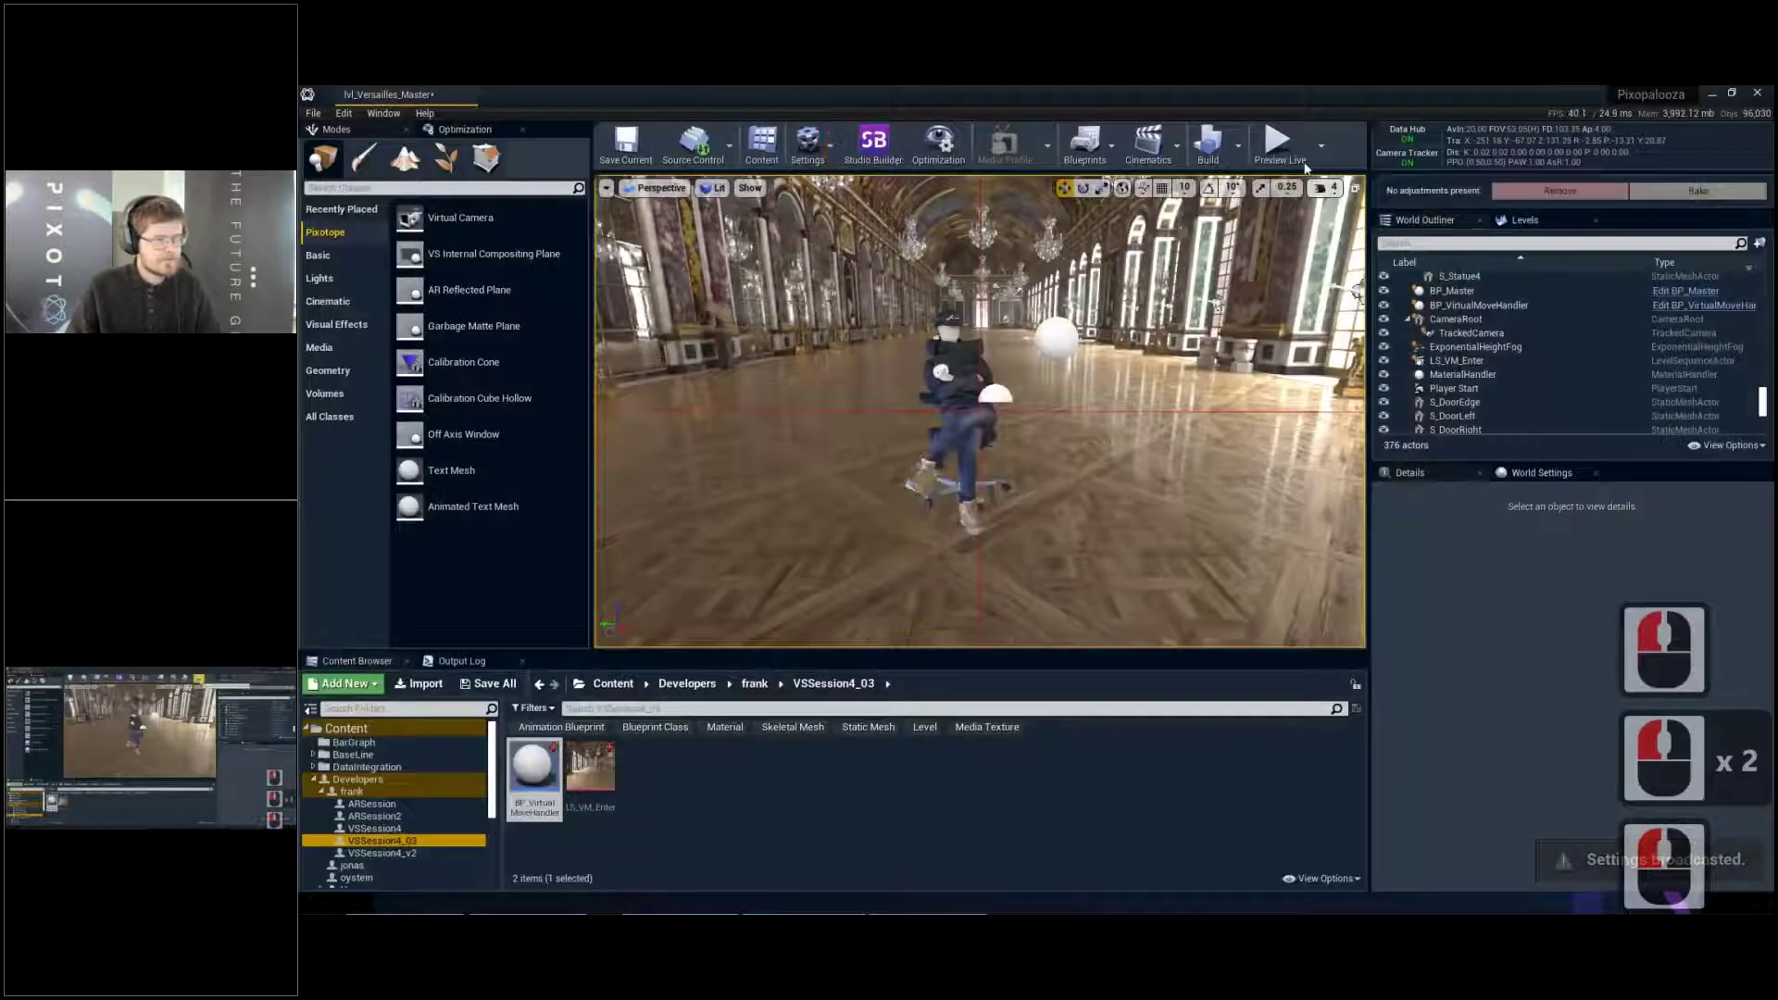
# Test PX Pause at Start and PX Resume Play on BP_VirtualMoveHandler in a live preview, and stop the preview
pyautogui.click(1287, 150)
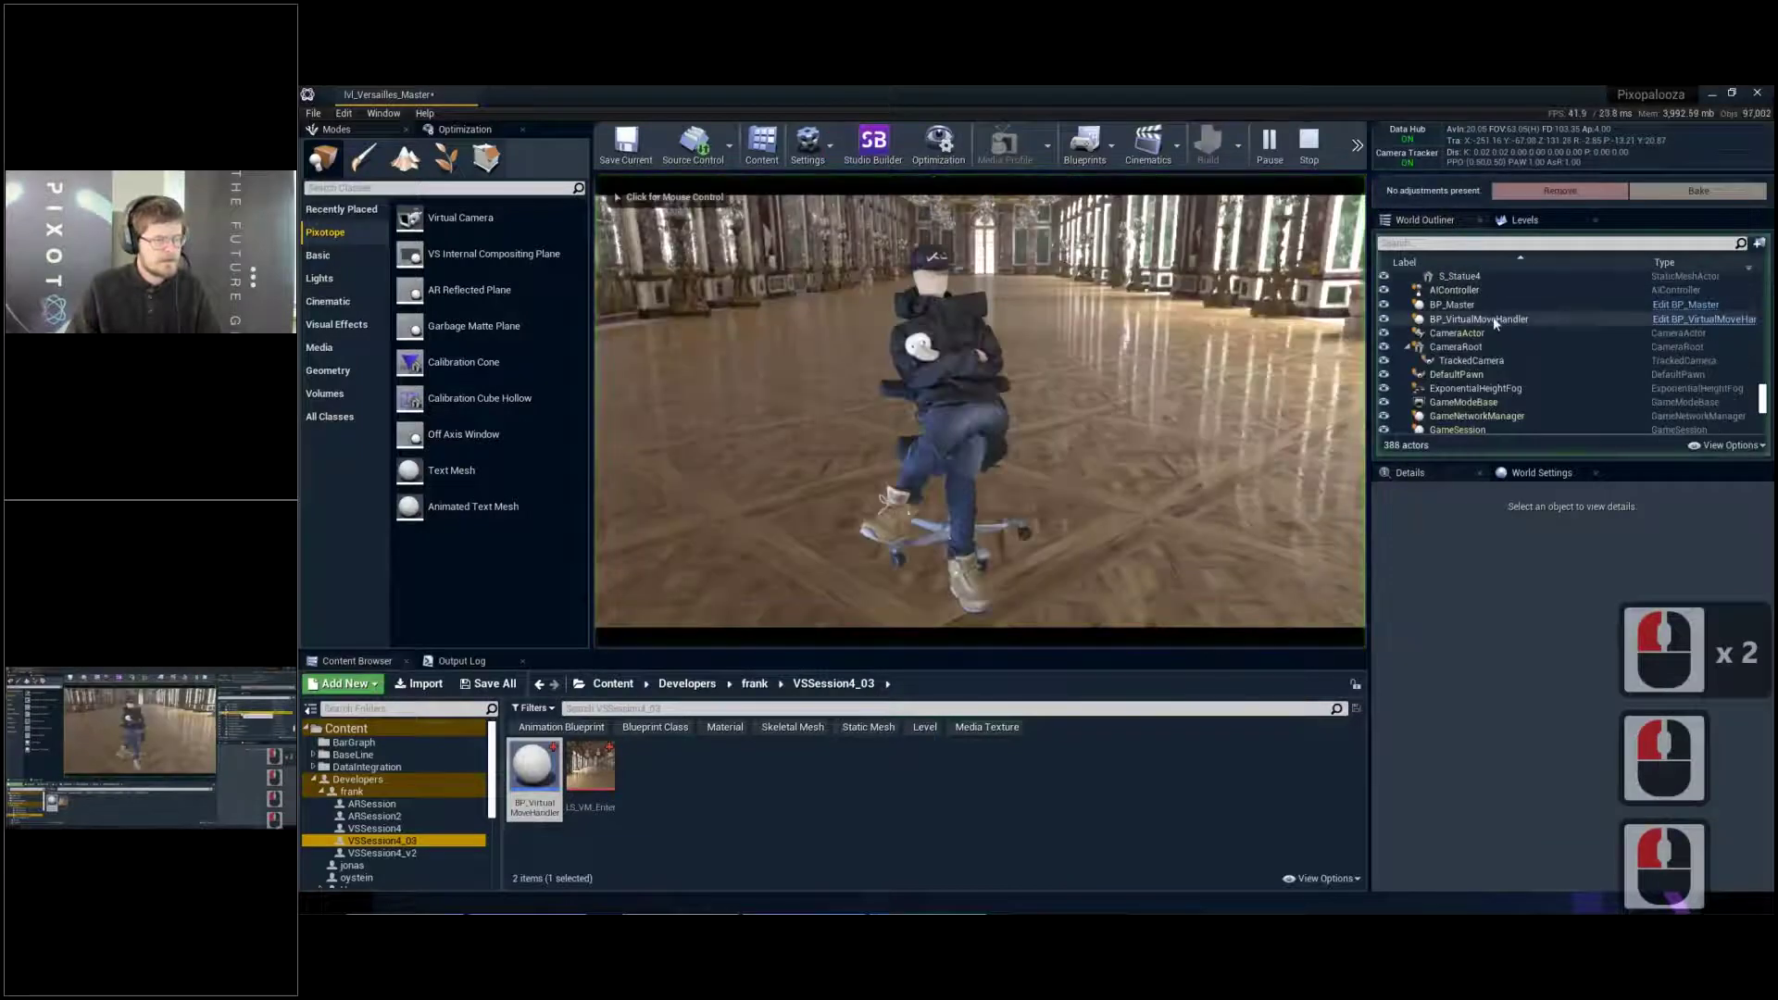
pyautogui.click(1493, 320)
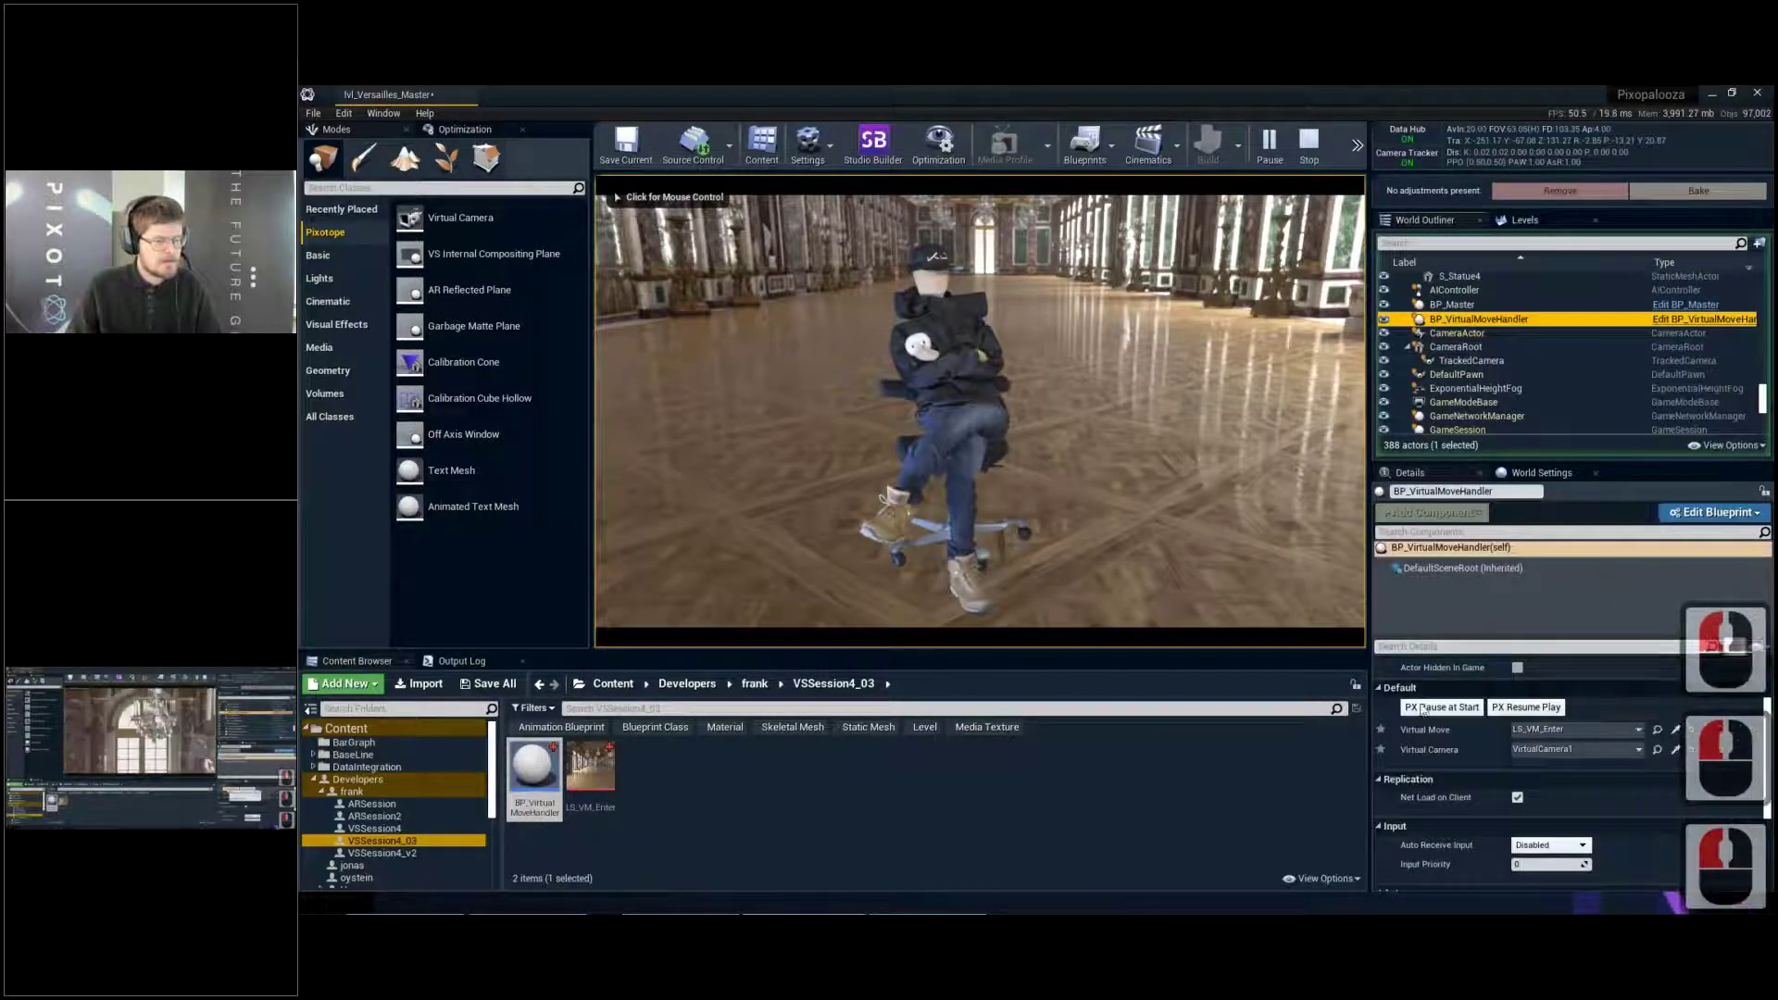
pyautogui.click(1426, 708)
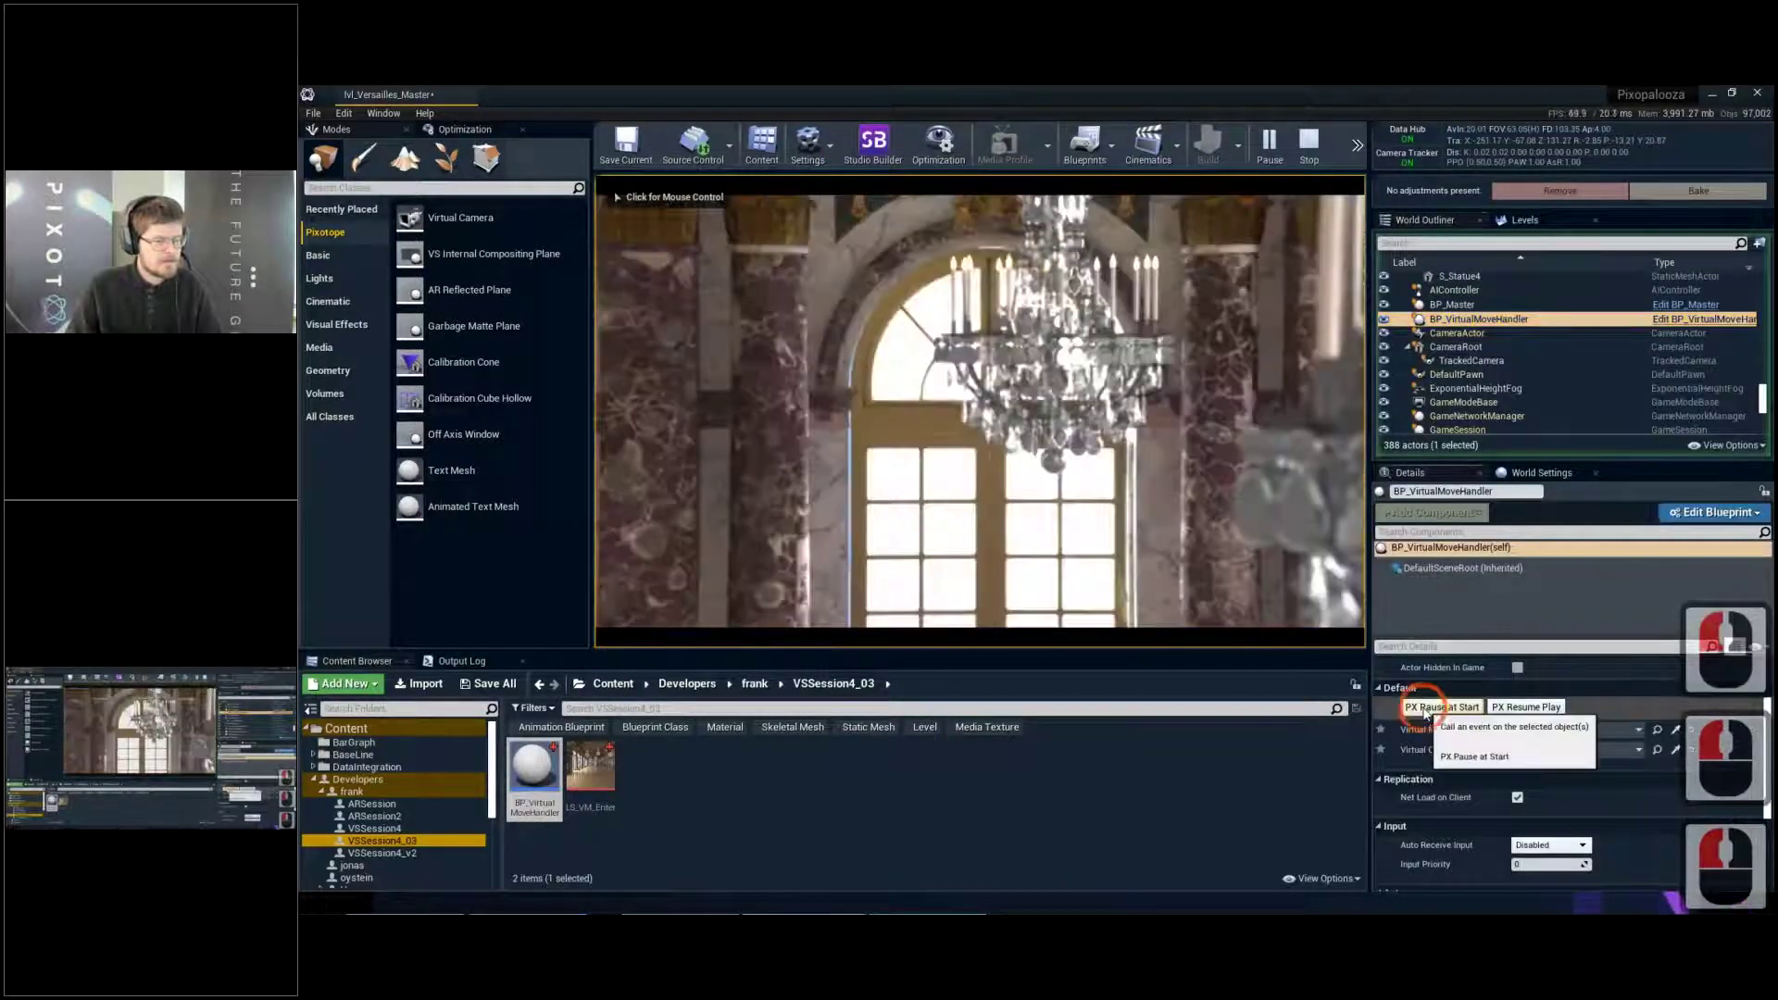
pyautogui.click(1520, 709)
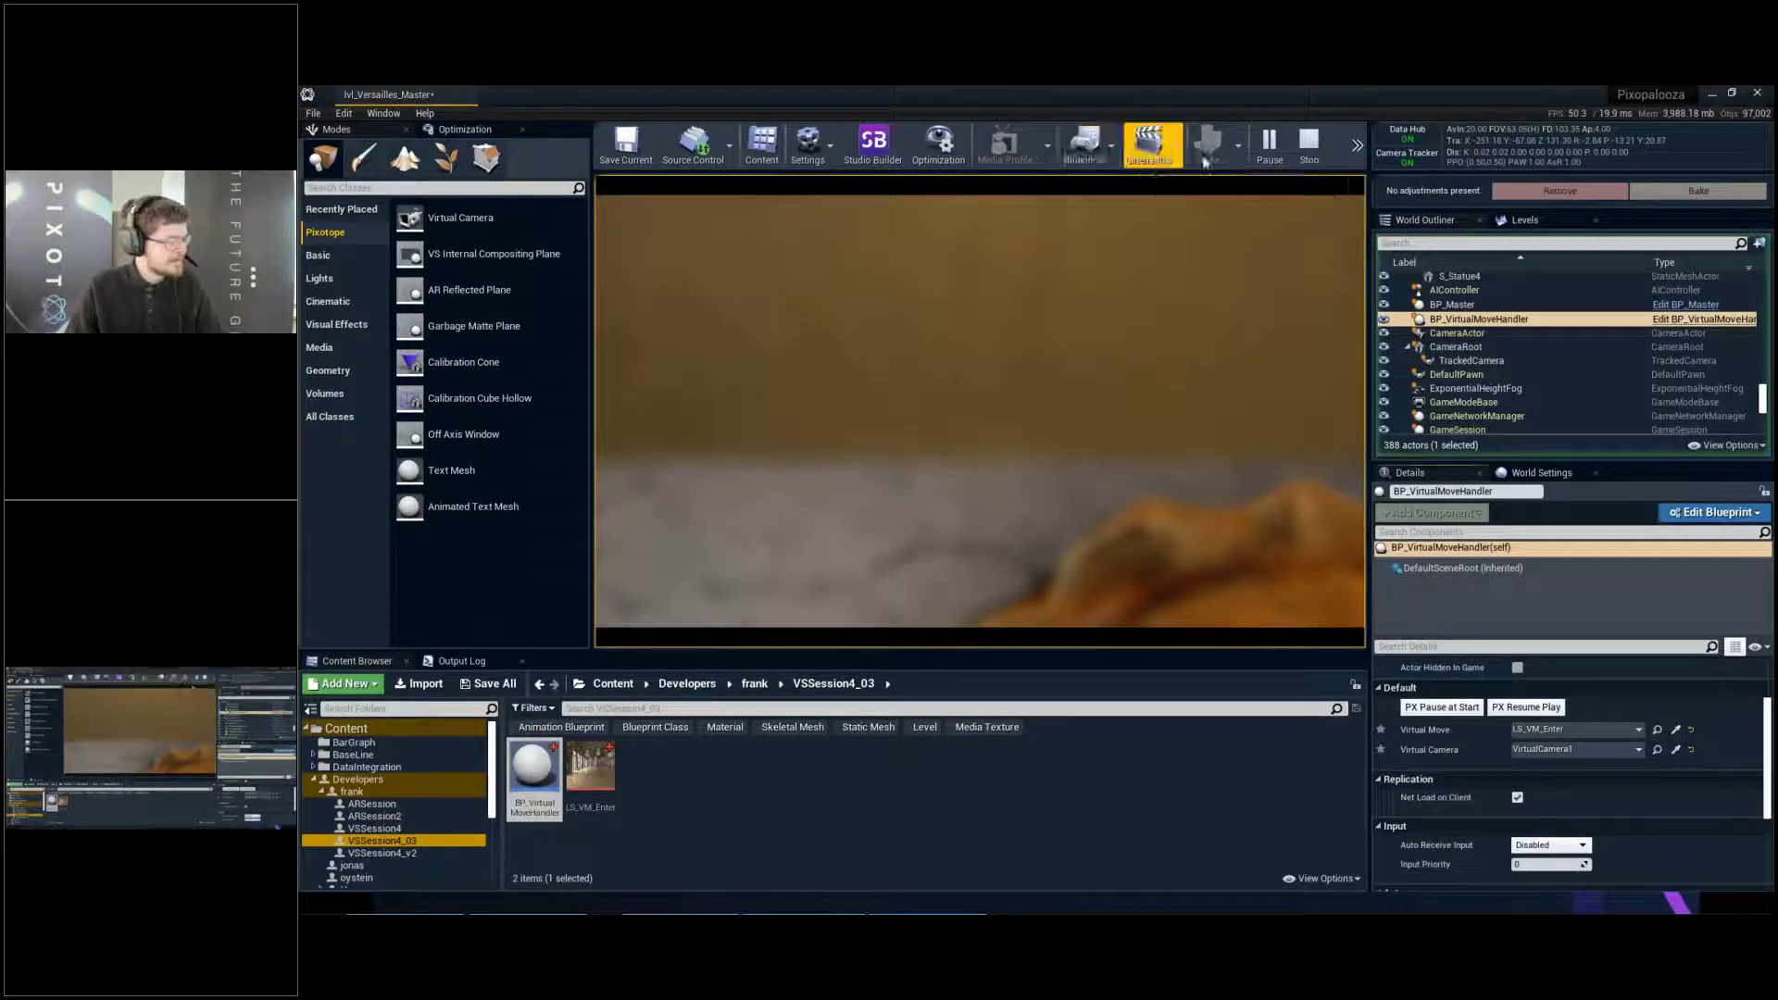
pyautogui.click(1307, 153)
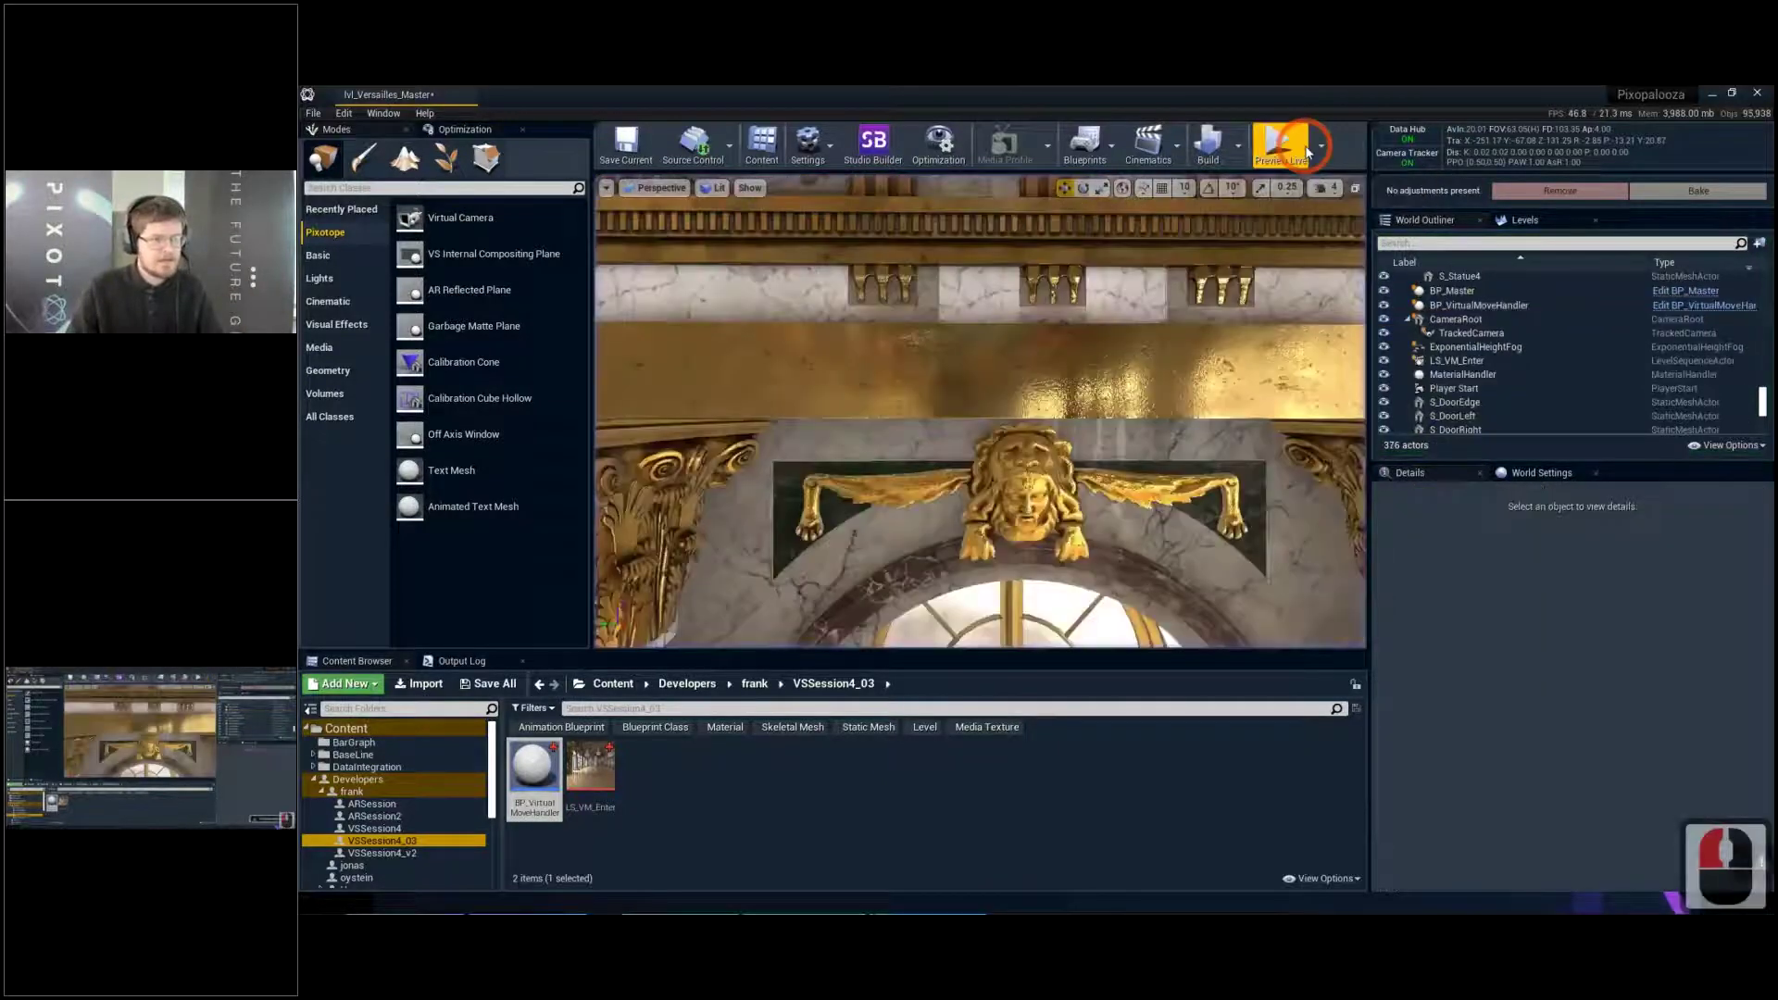
# Find the LS_VM_Enter level sequence actor by filtering for "ls", disable its Auto Play option, and save the level
pyautogui.scroll(5, 1574, 352)
pyautogui.click(1514, 243)
pyautogui.write('ls')
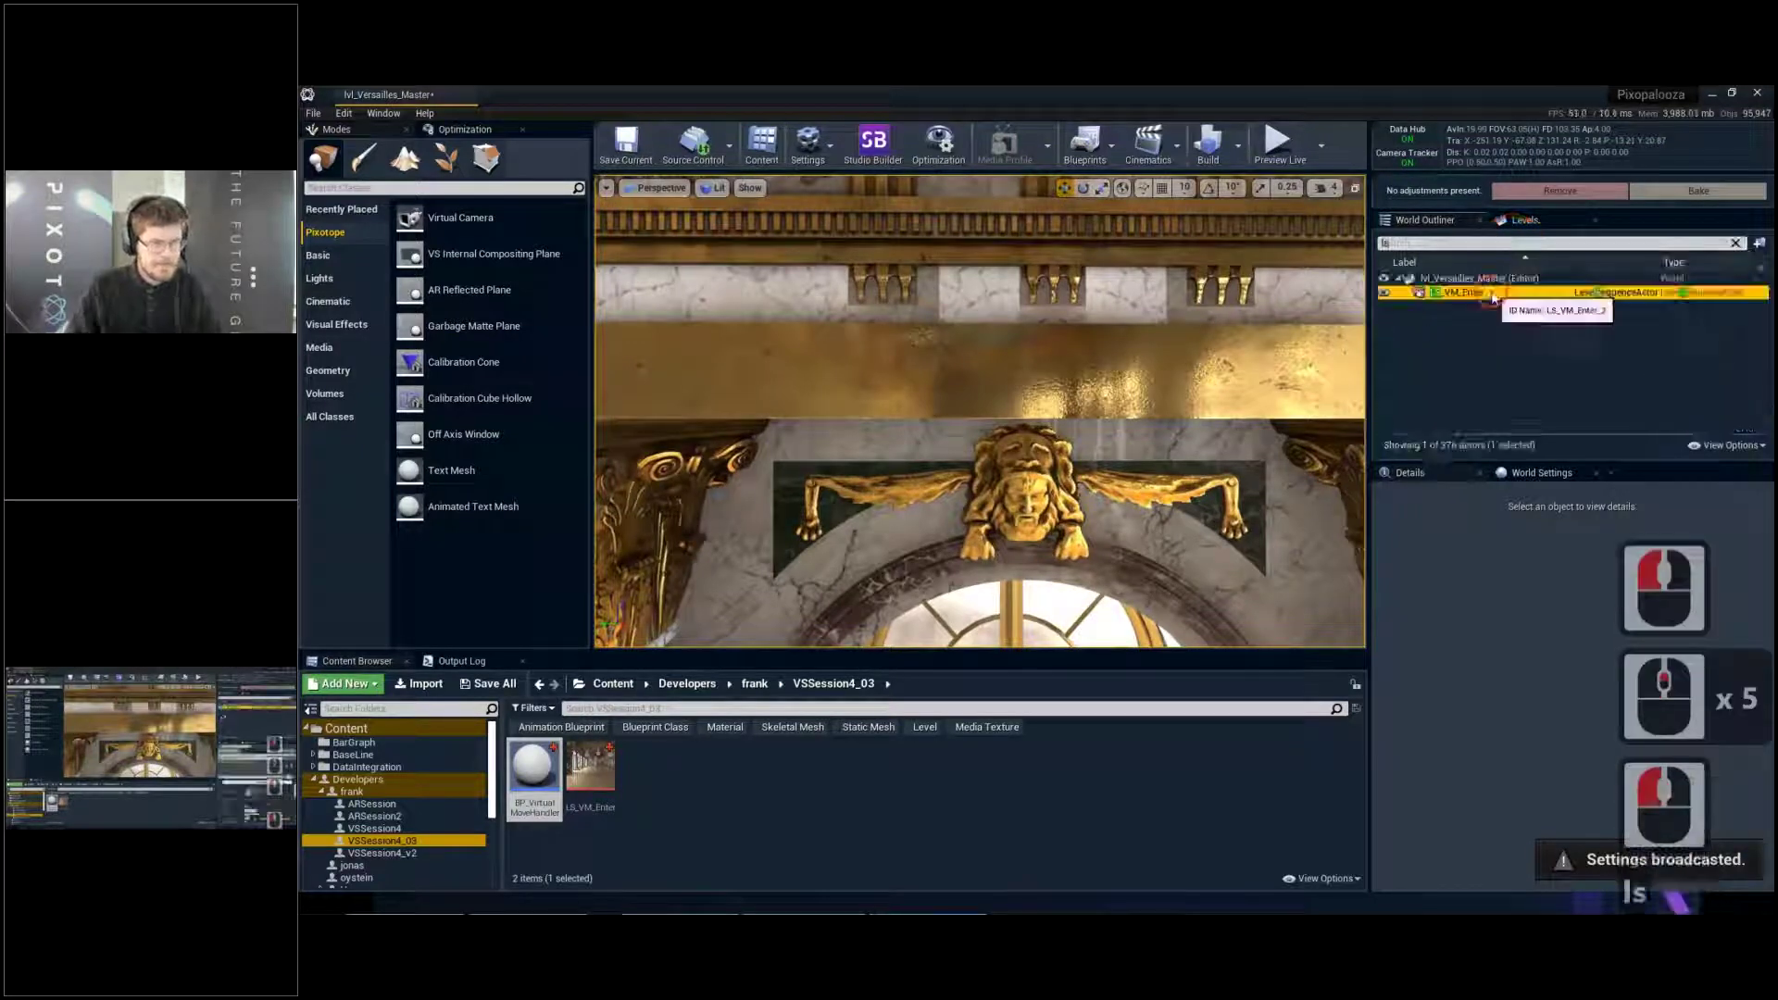
pyautogui.click(1491, 291)
pyautogui.moveTo(1231, 394); pyautogui.dragTo(1231, 395, button='right')
pyautogui.press('q')
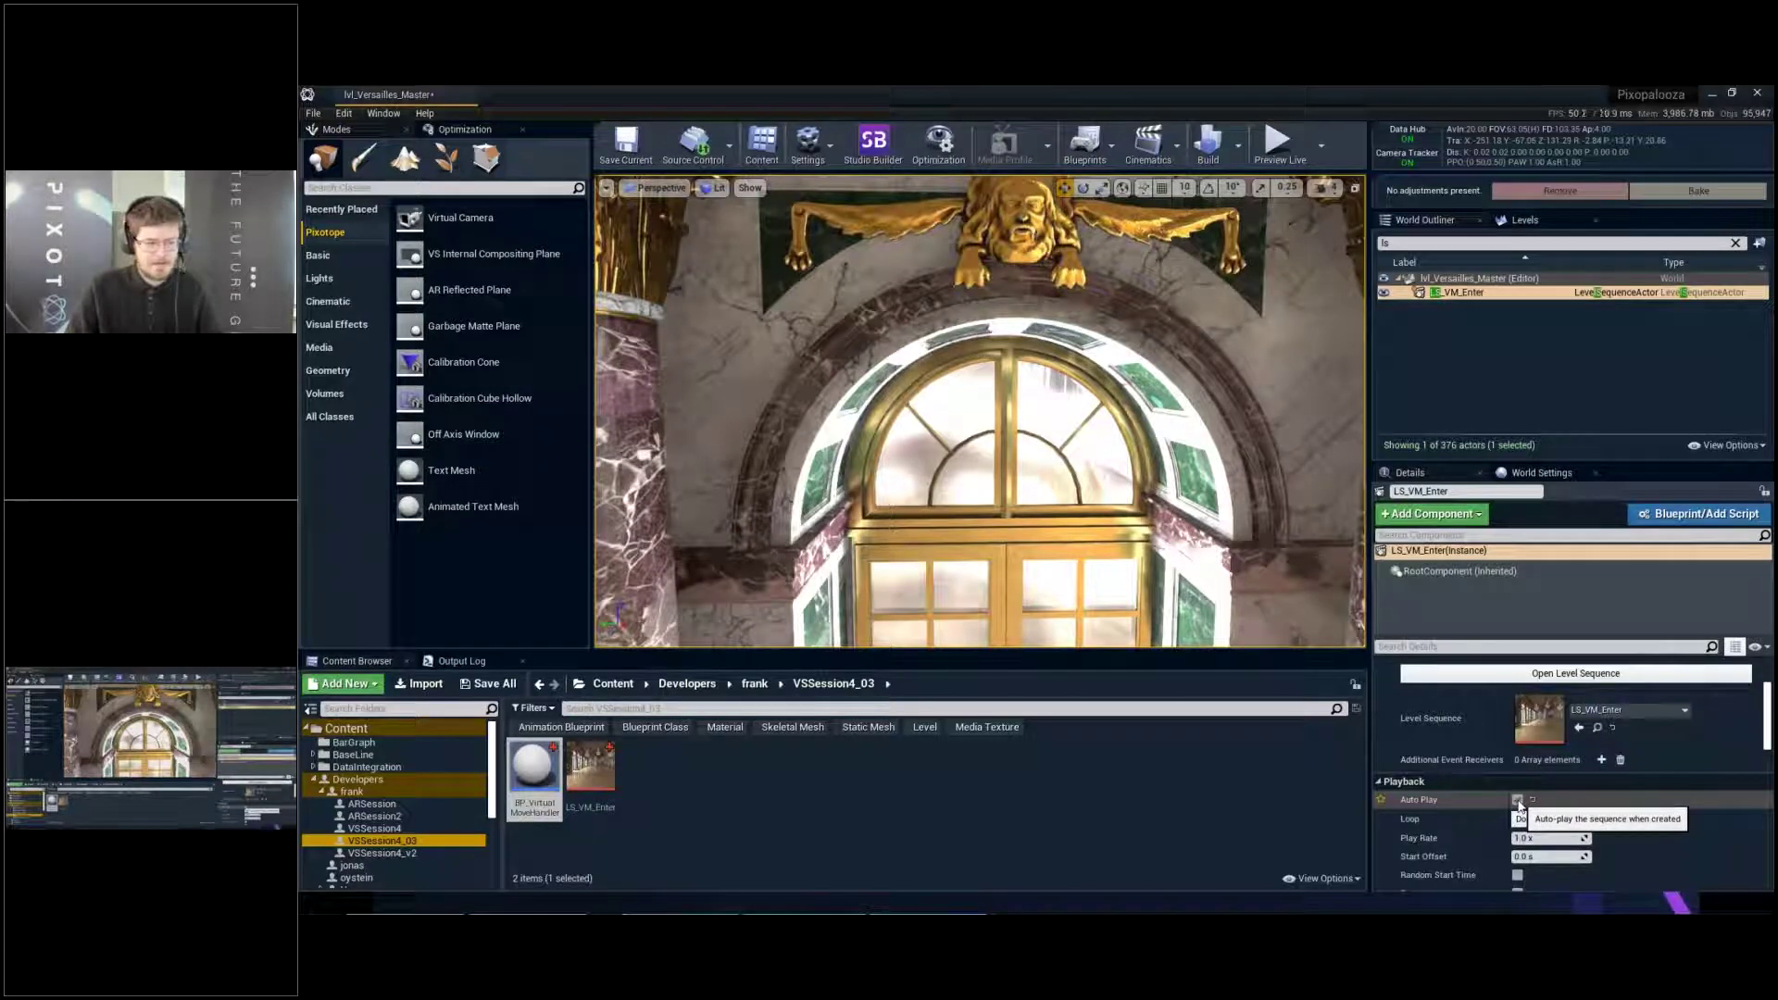
pyautogui.click(1518, 802)
pyautogui.scroll(-2, 1574, 761)
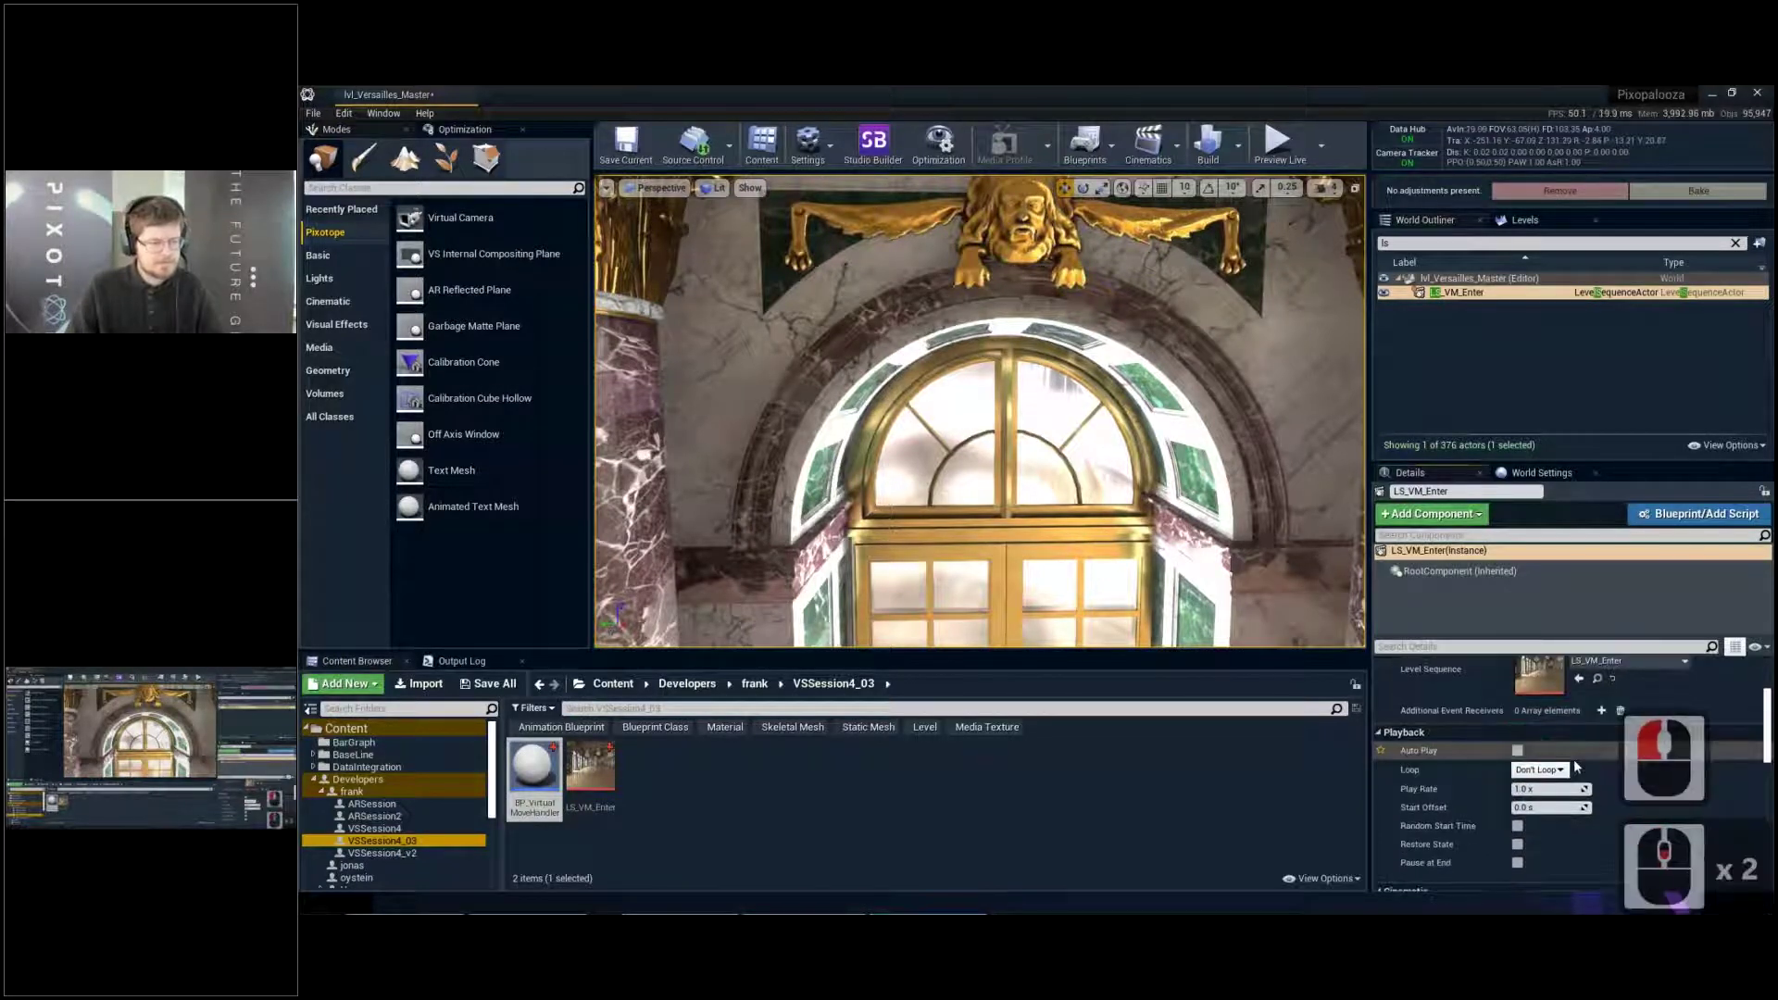
pyautogui.moveTo(1157, 460); pyautogui.dragTo(1157, 482, button='right')
pyautogui.hotkey('ctrl', 's')
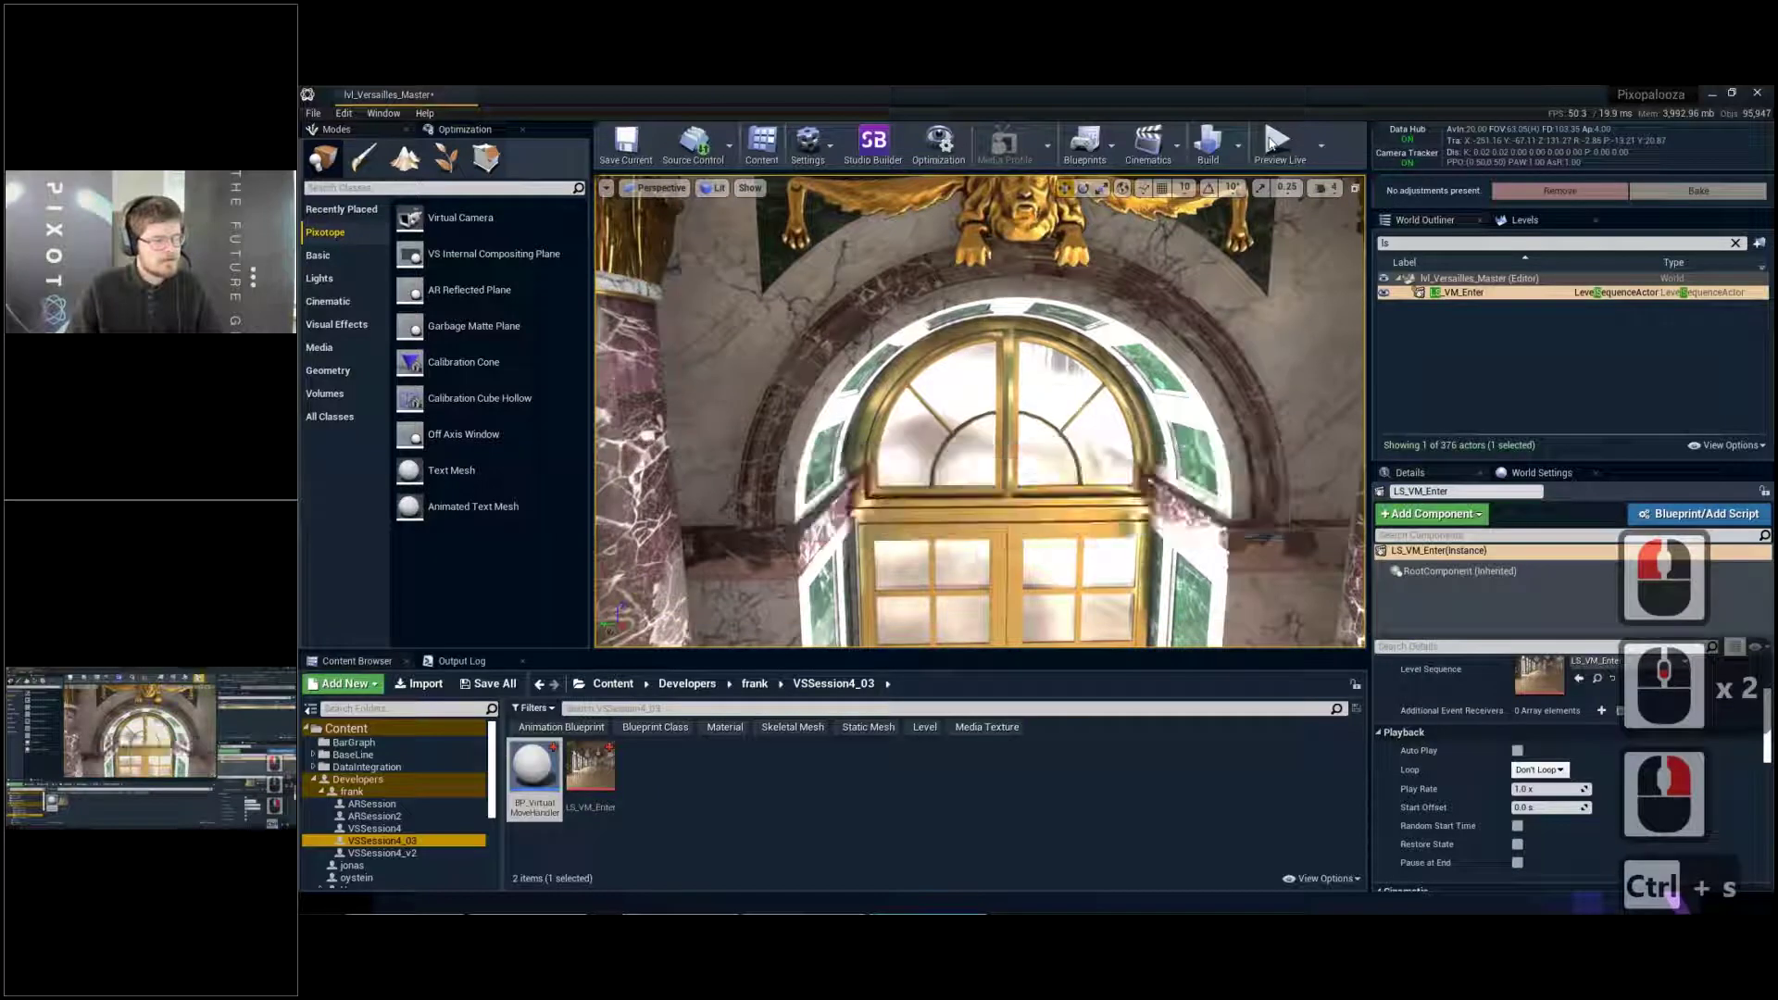
# Start the live preview, filter the level's actors by "bp", and select BP_VirtualMoveHandler
pyautogui.click(1271, 141)
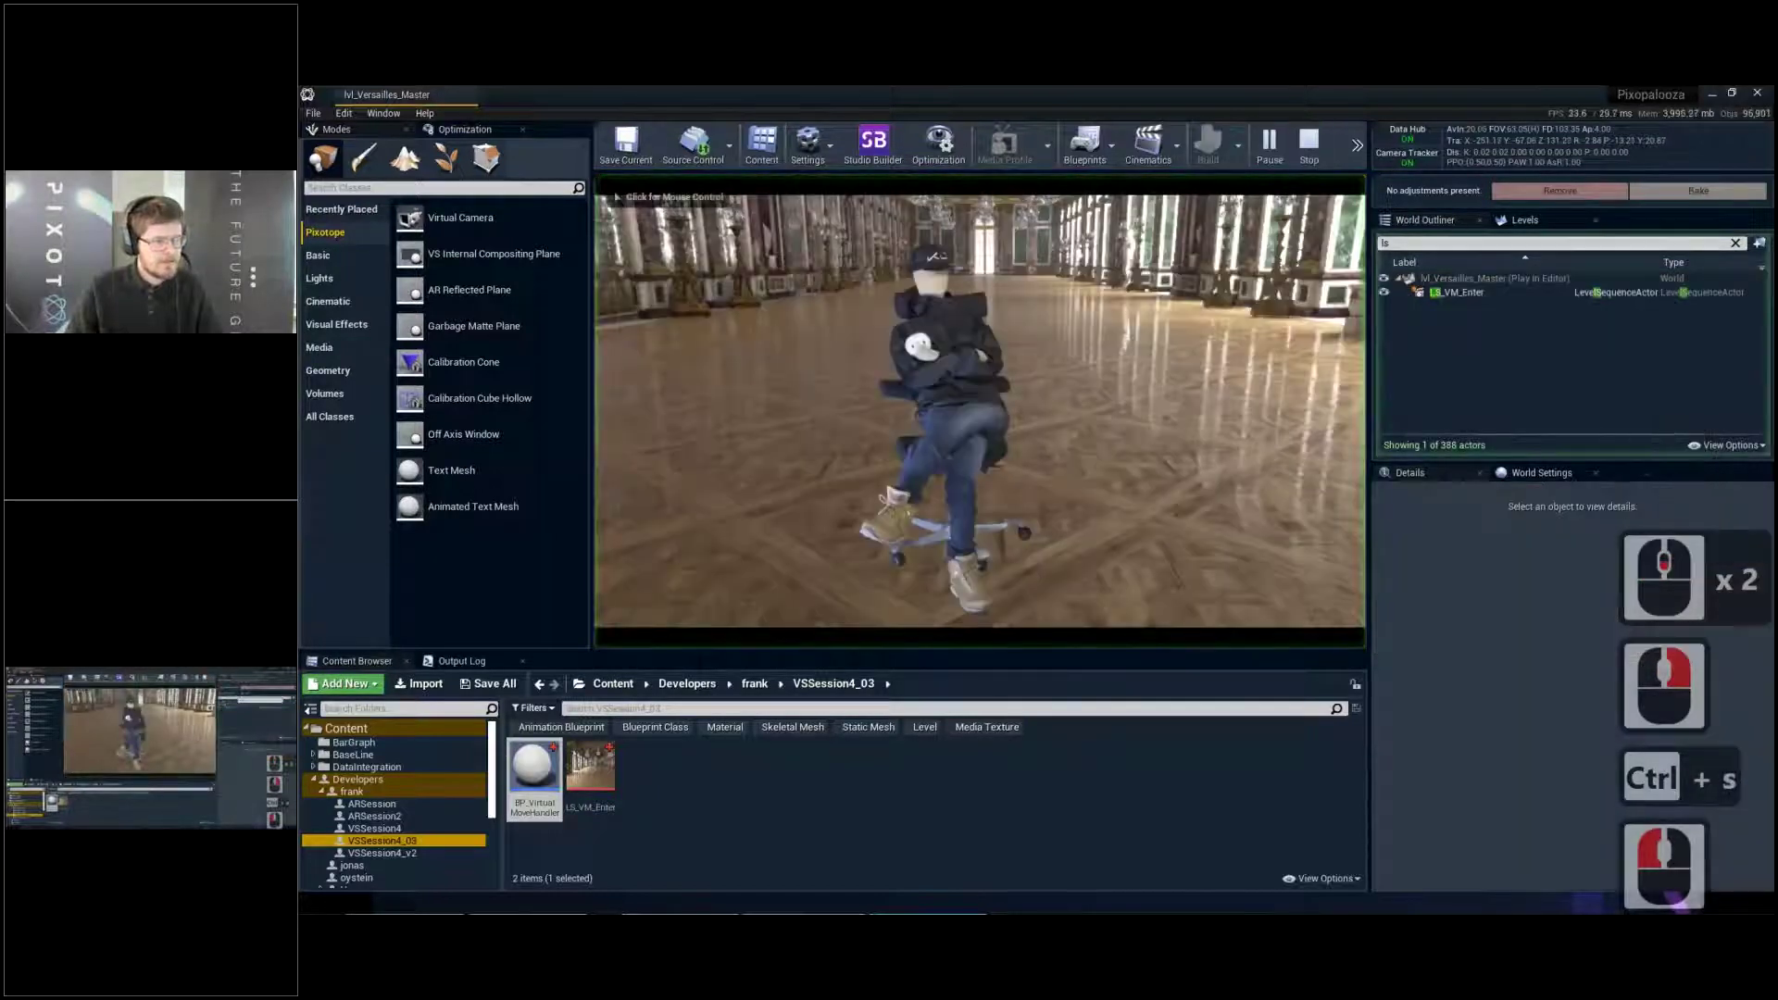
pyautogui.click(1466, 239)
pyautogui.write('ls')
pyautogui.press('BackSpace')
pyautogui.press('BackSpace')
pyautogui.write('bp')
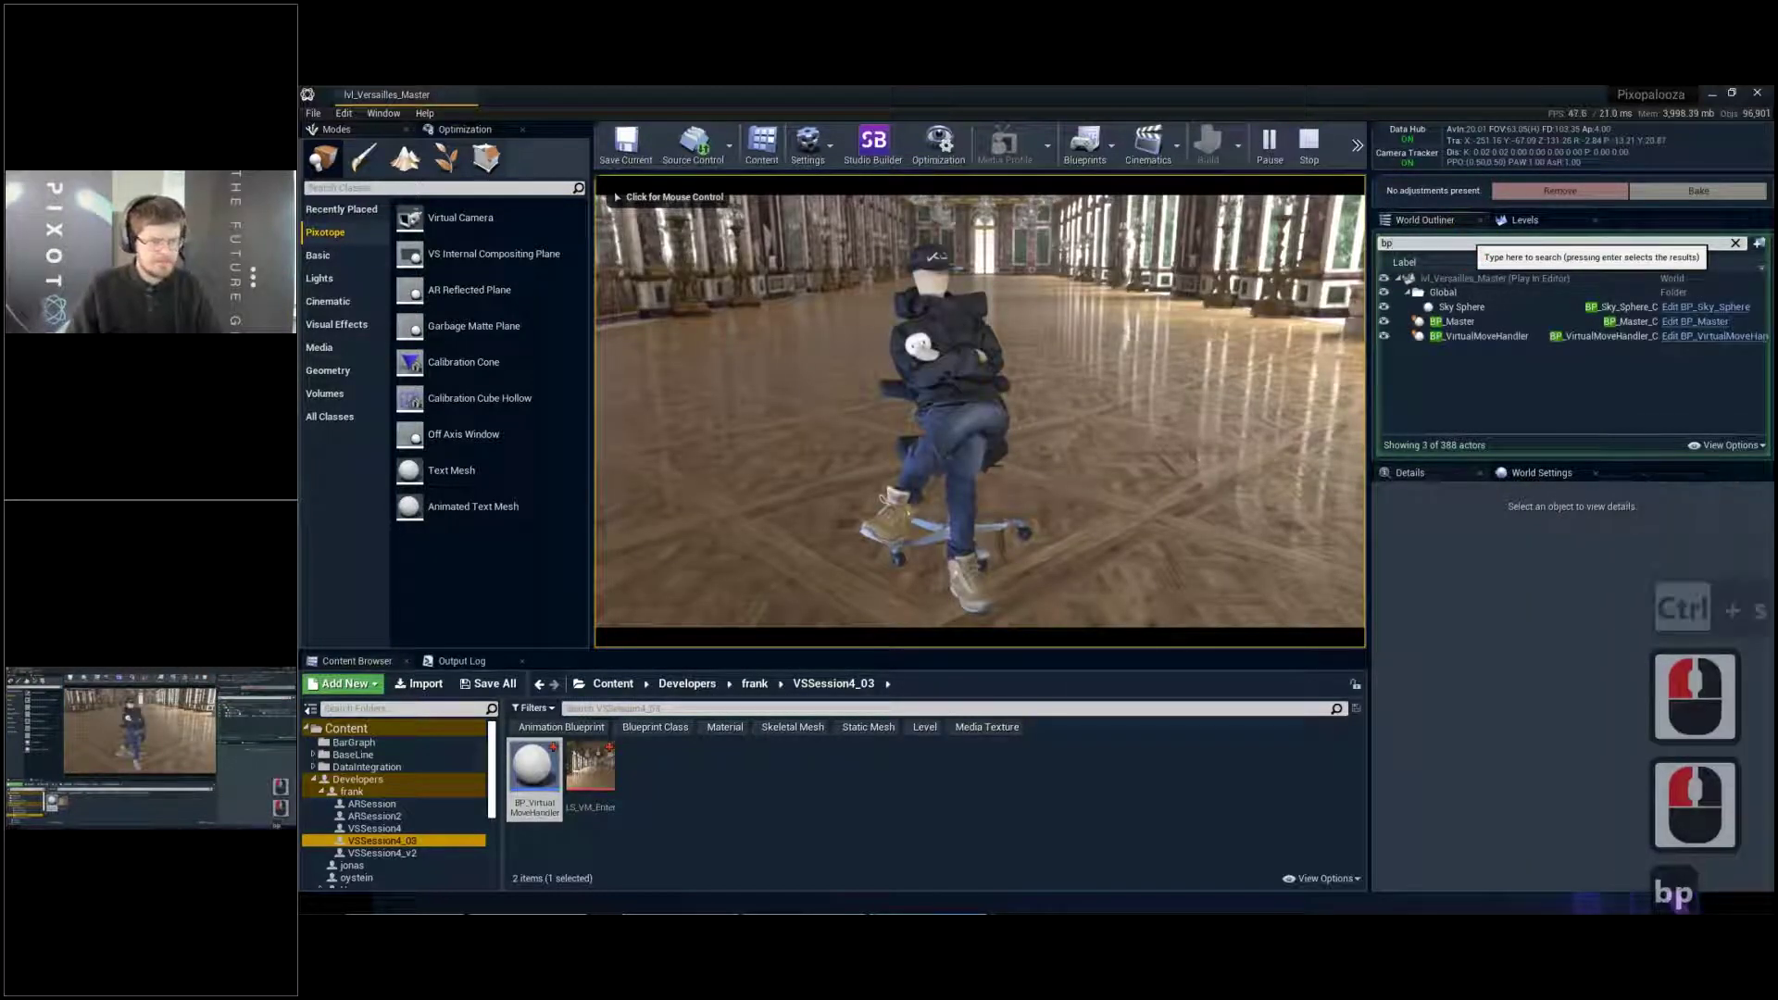
pyautogui.click(1500, 338)
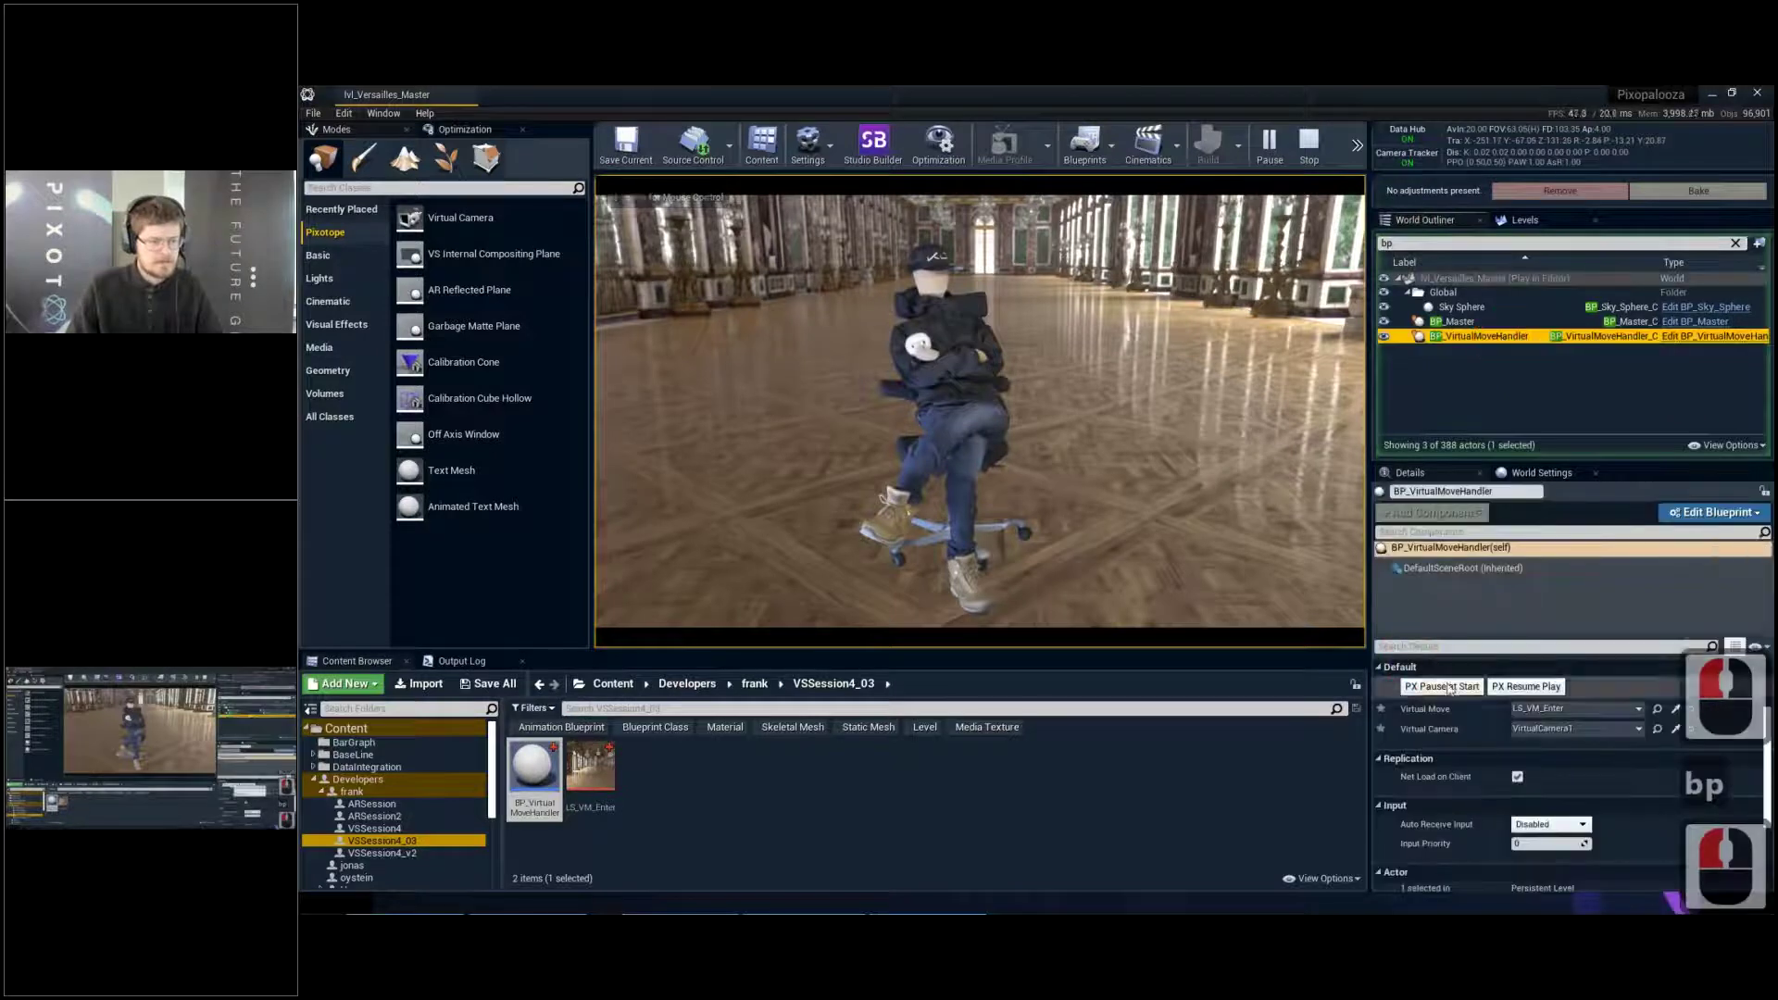
# Trigger PX Pause at Start and PX Resume Play to test the virtual camera move, and stop the preview
pyautogui.click(1449, 690)
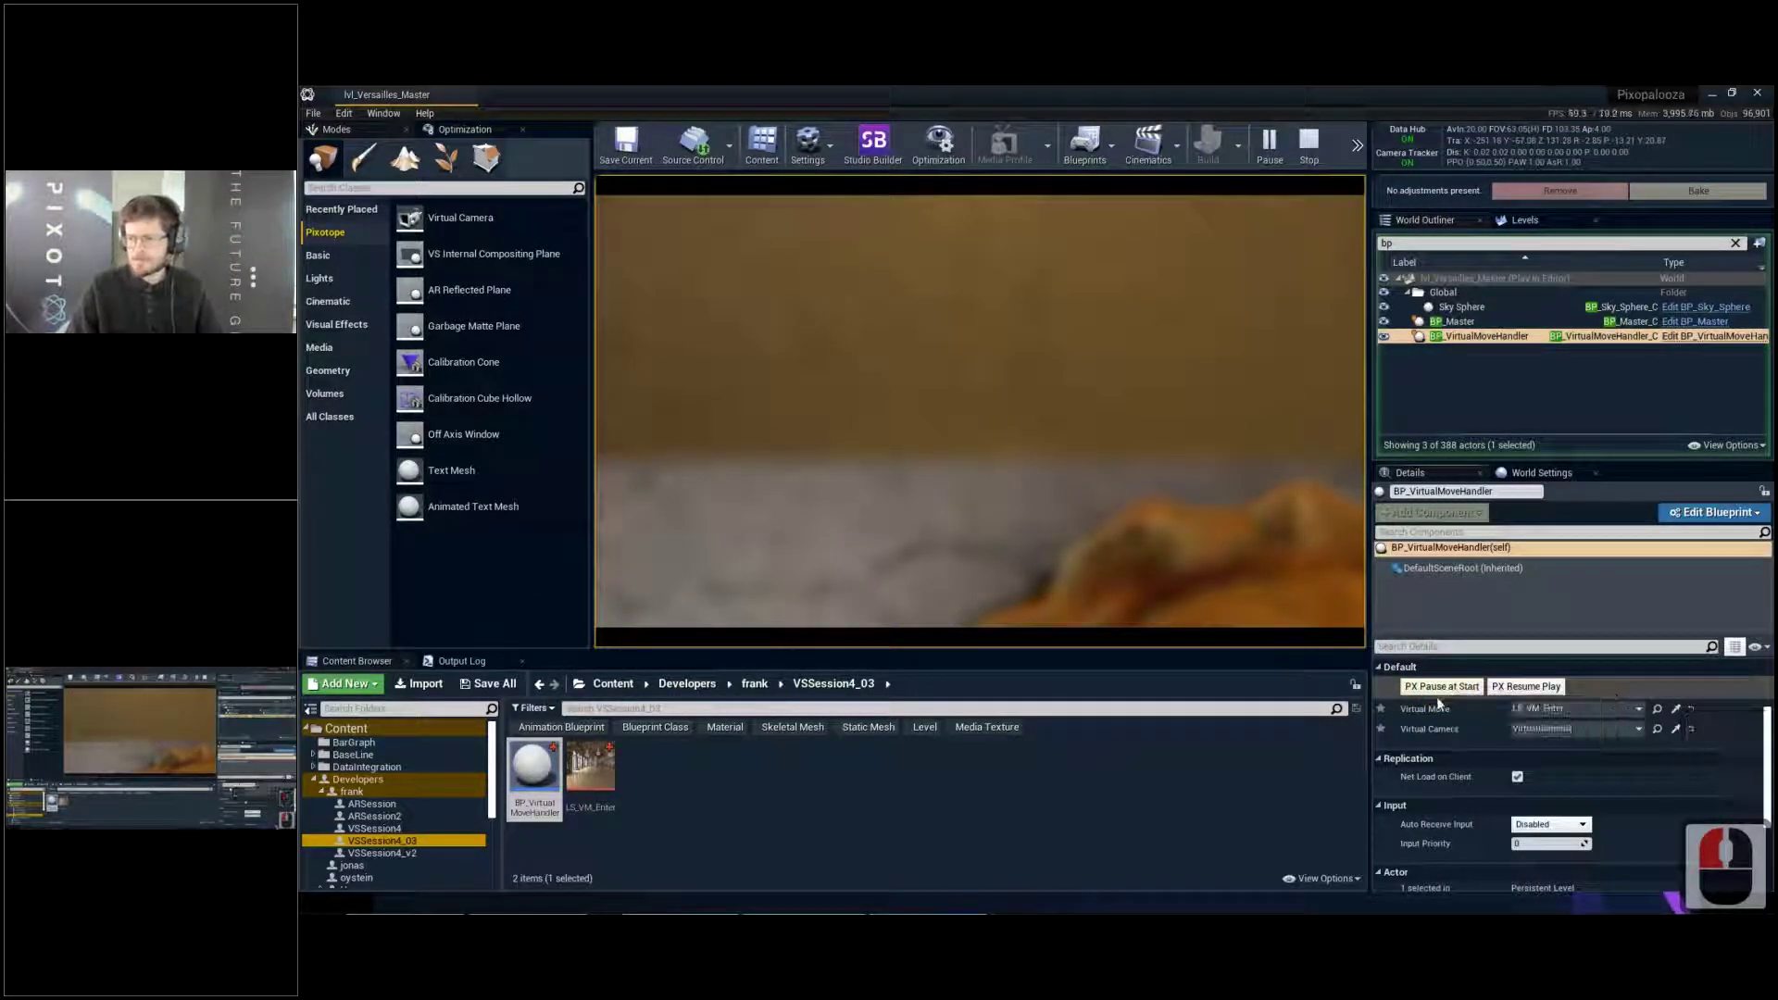
pyautogui.click(1538, 688)
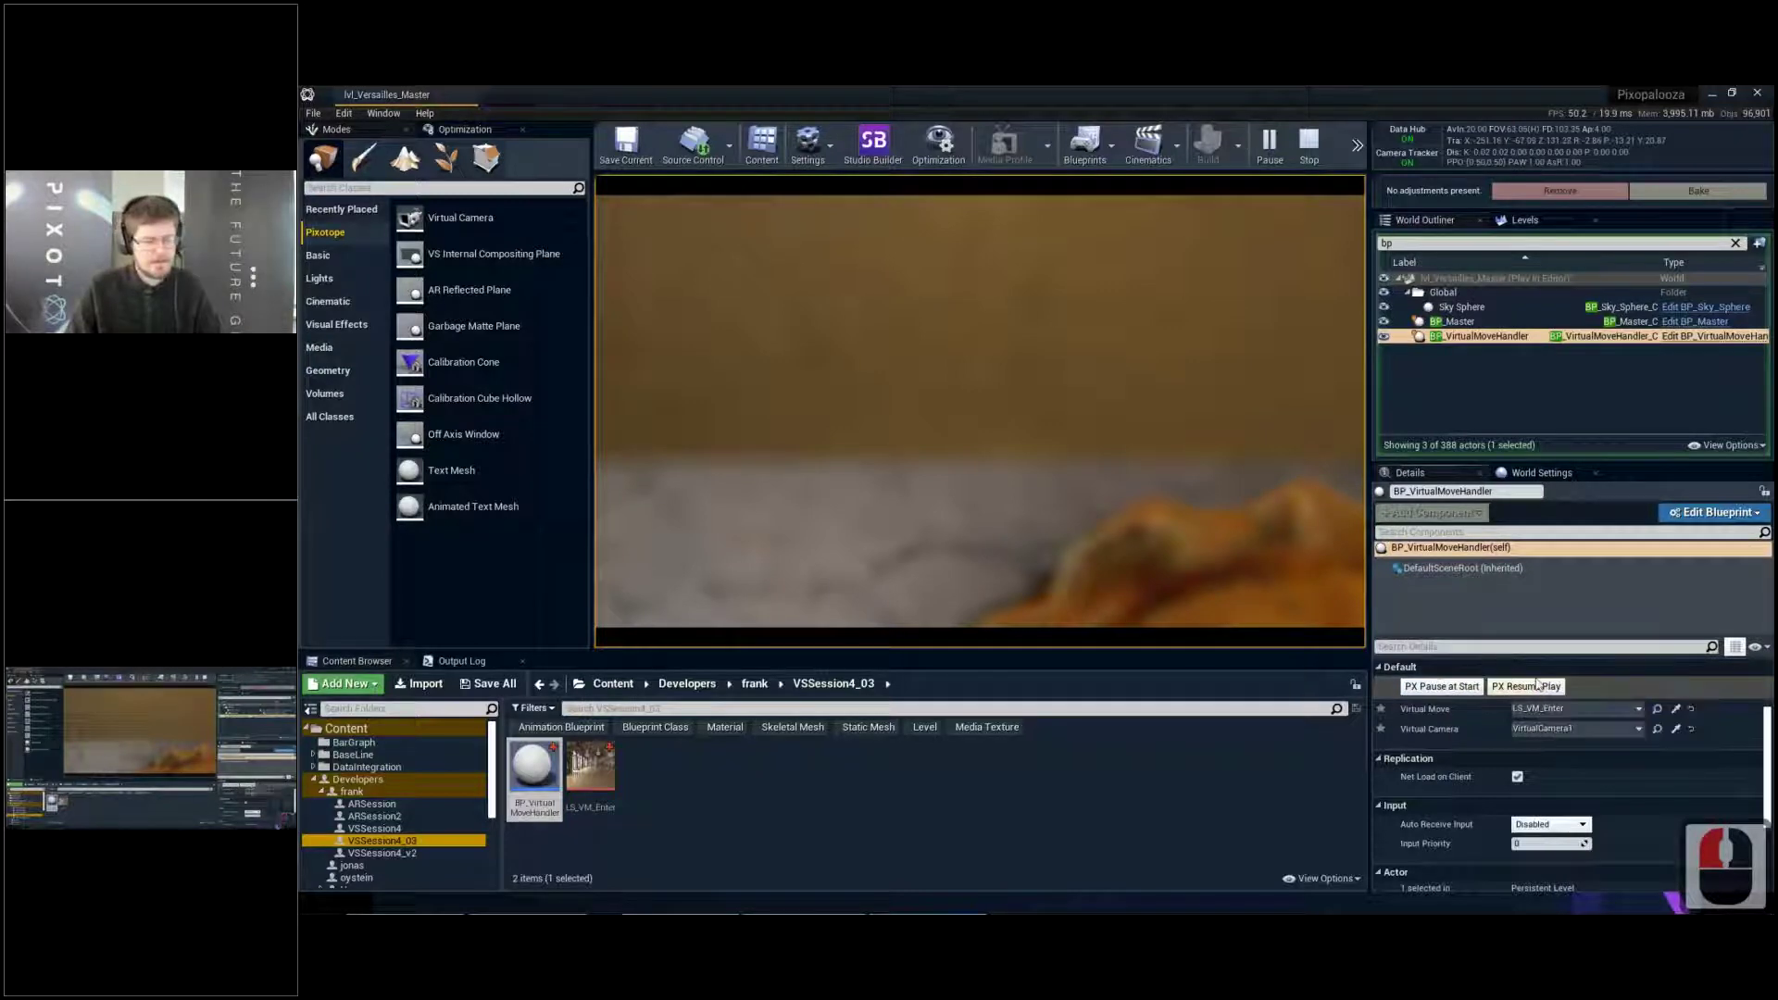
pyautogui.click(1543, 688)
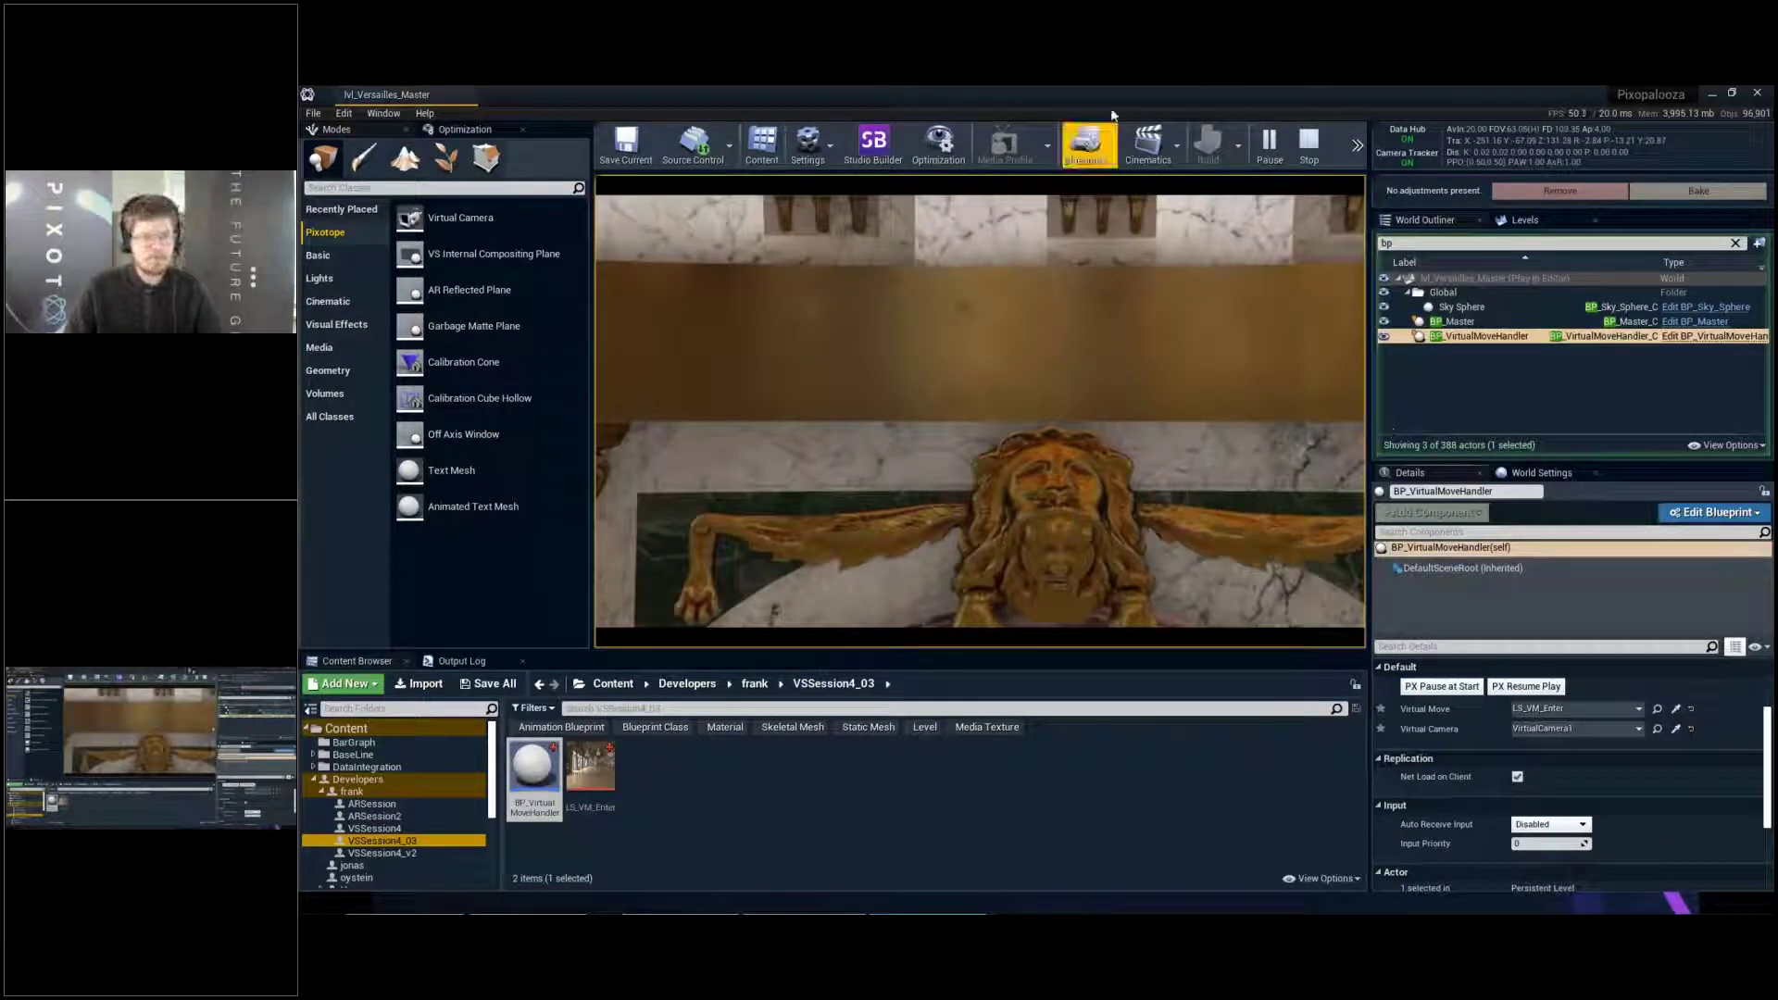
pyautogui.click(1308, 144)
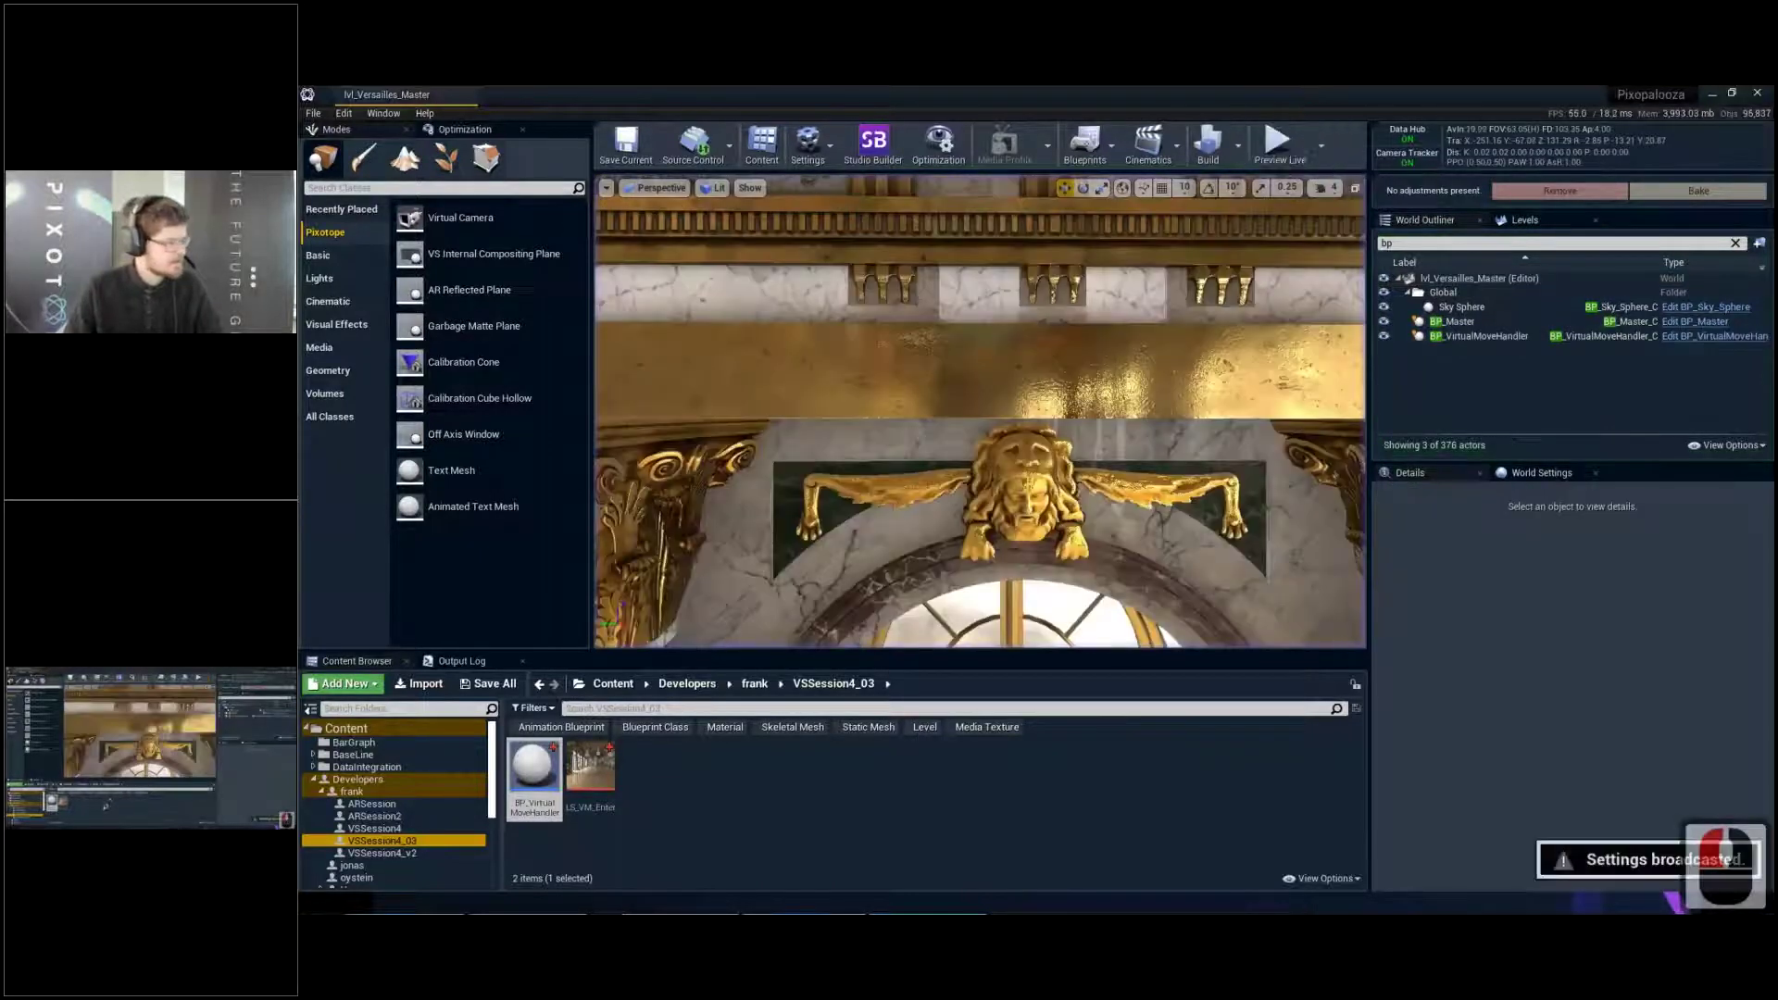
# Reopen the BP_VirtualMoveHandler blueprint and review the PX_ResumePlay node chain
pyautogui.click(759, 793)
pyautogui.click(538, 769)
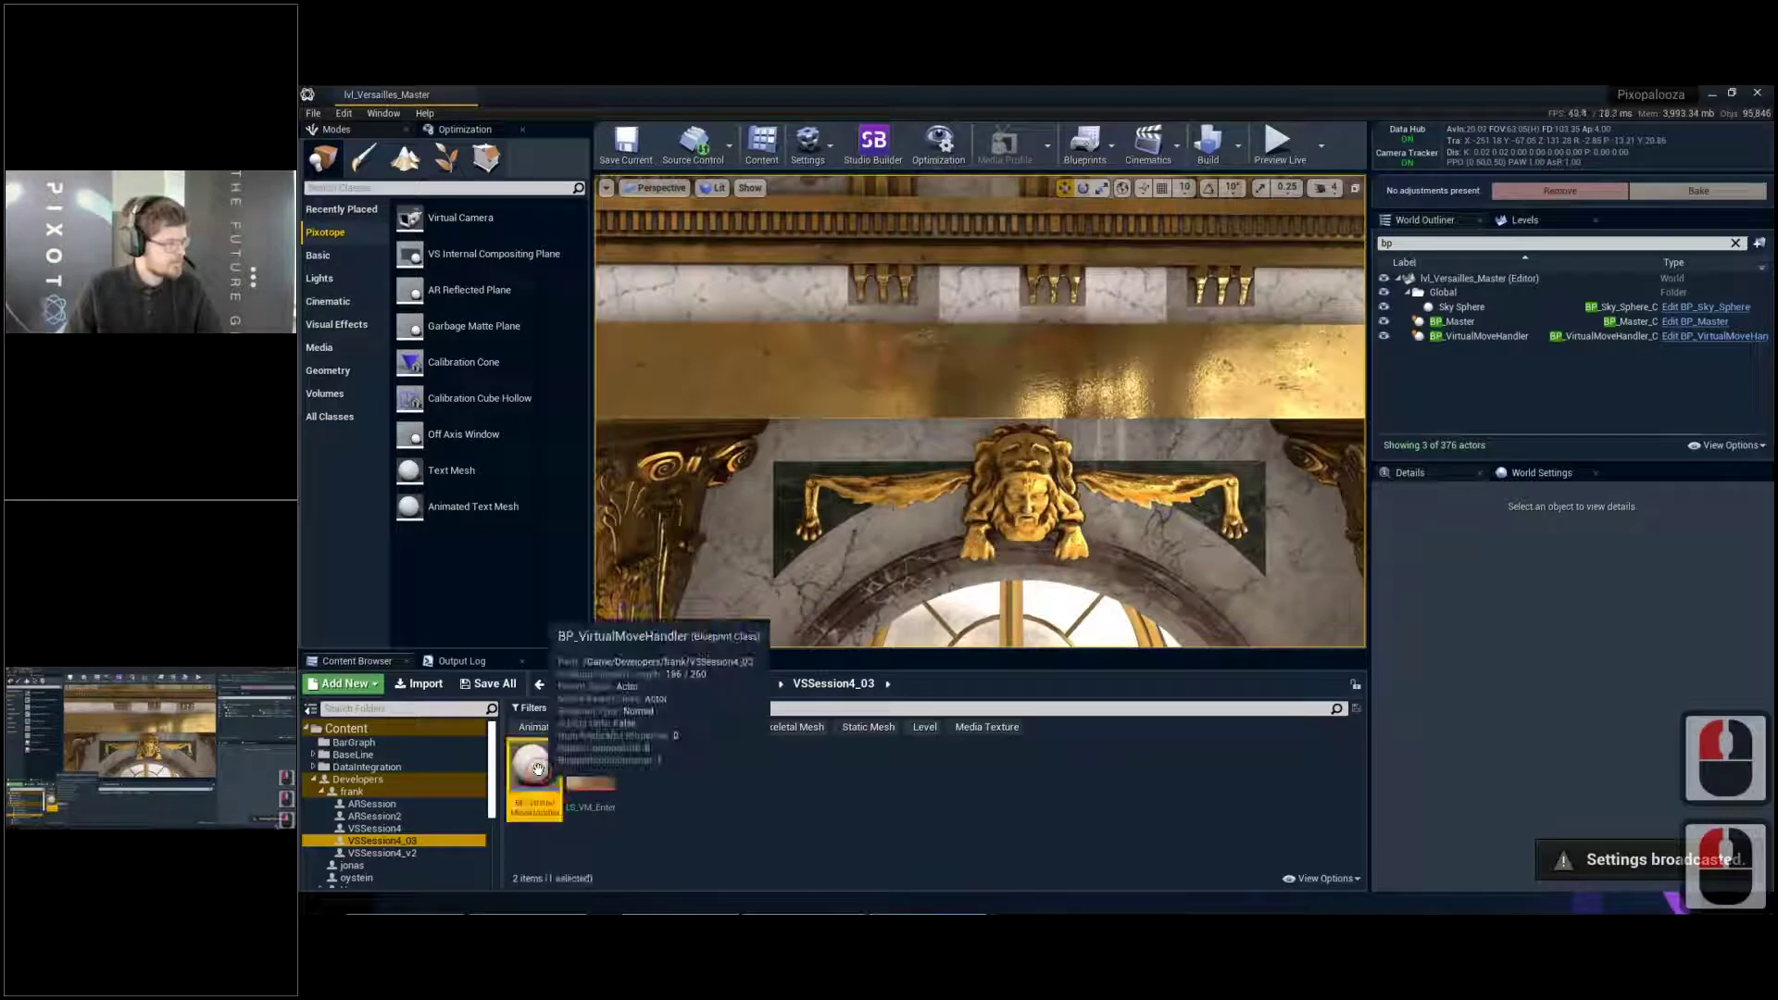
pyautogui.doubleClick(535, 769)
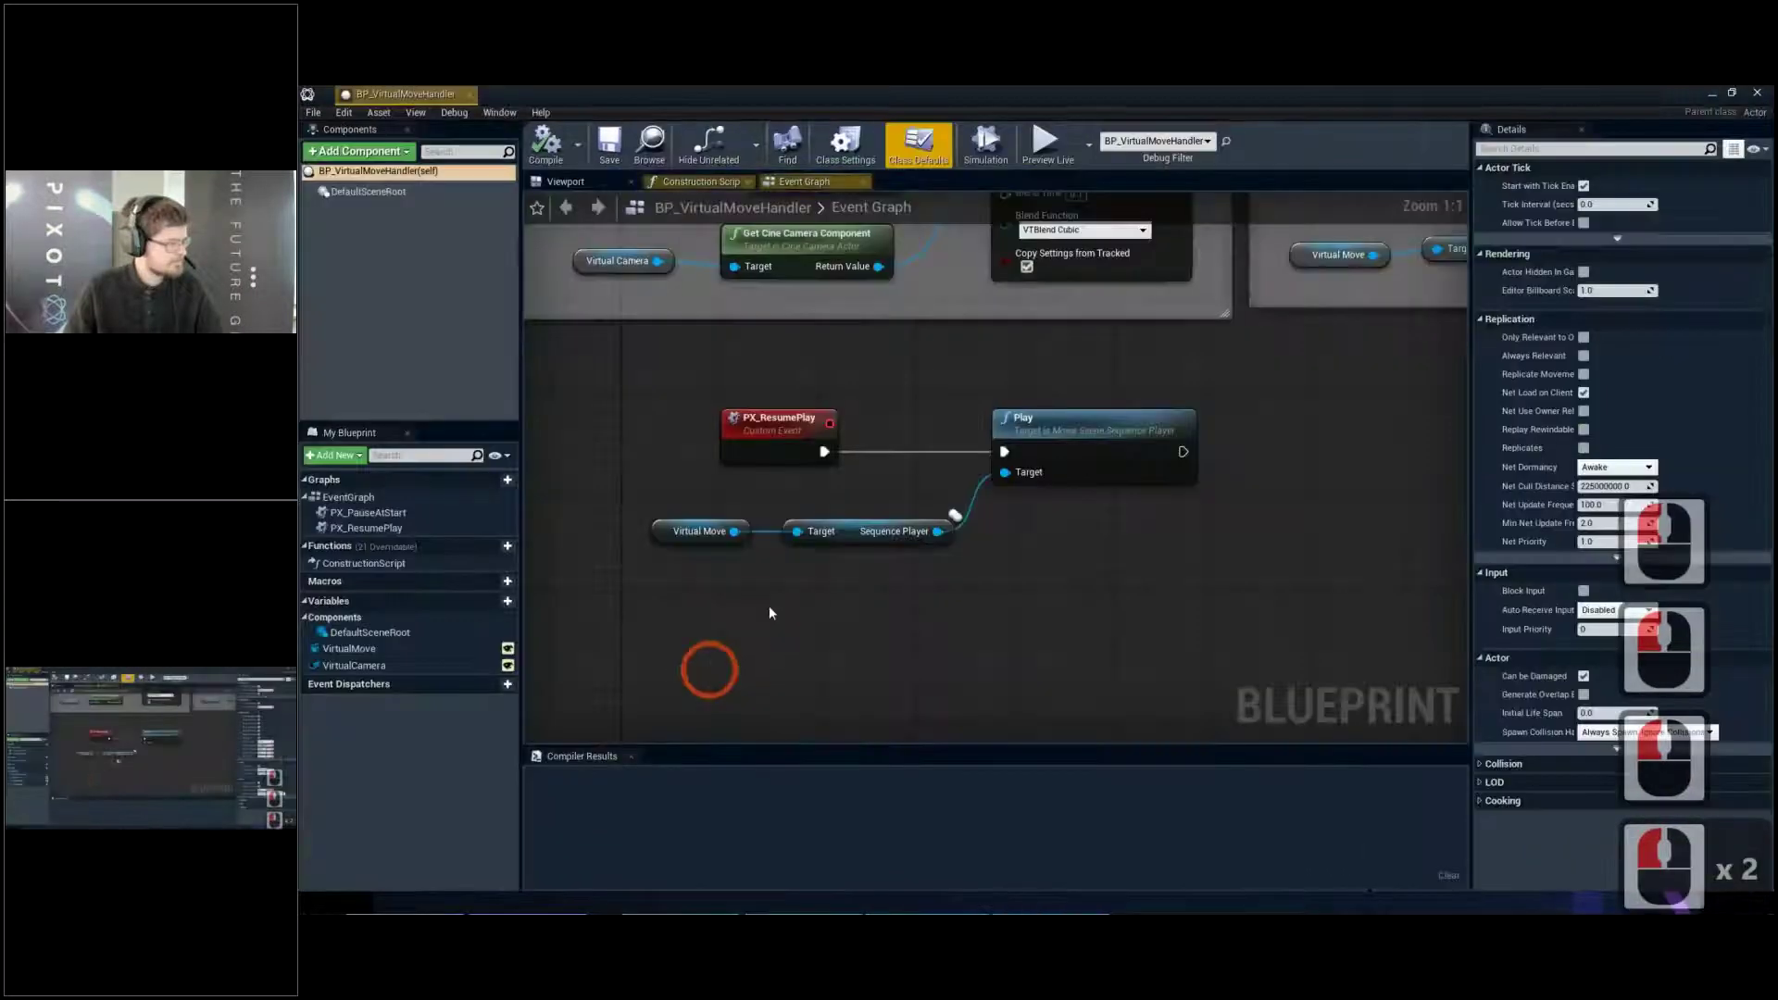
pyautogui.scroll(-1, 960, 522)
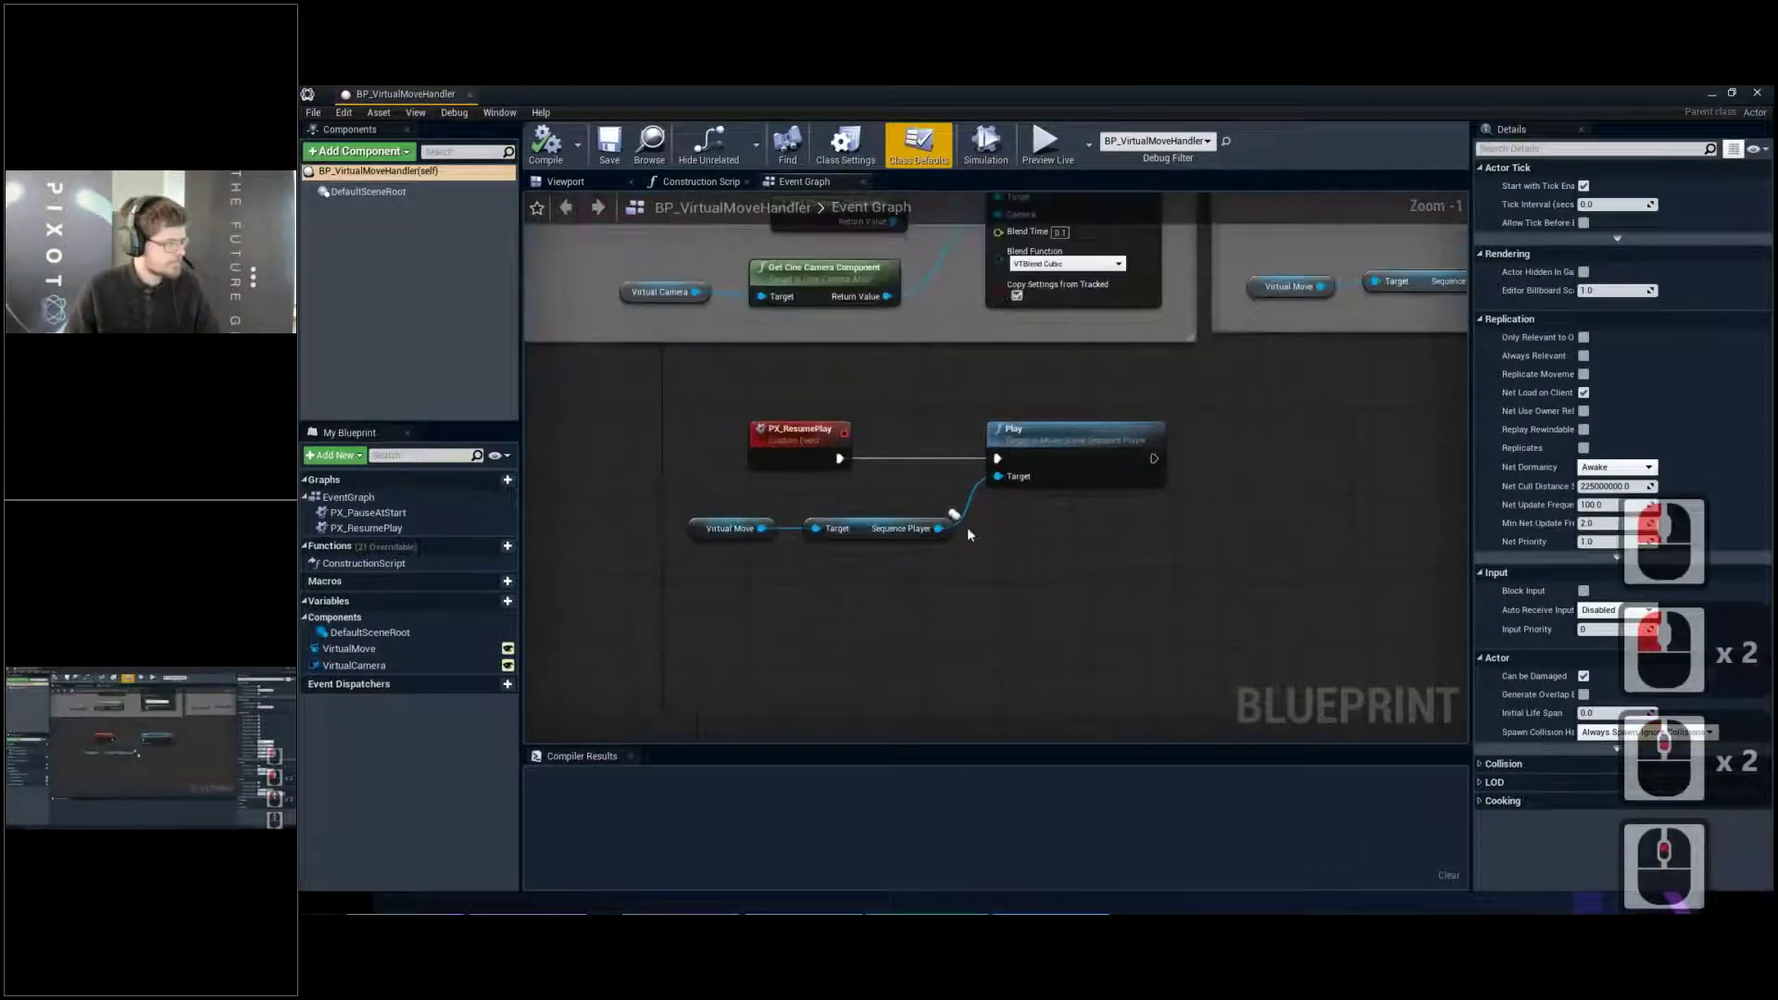
# Uncover the level viewport and examine the hall around the doors, windows and statue
pyautogui.moveTo(1119, 85); pyautogui.dragTo(1026, 548)
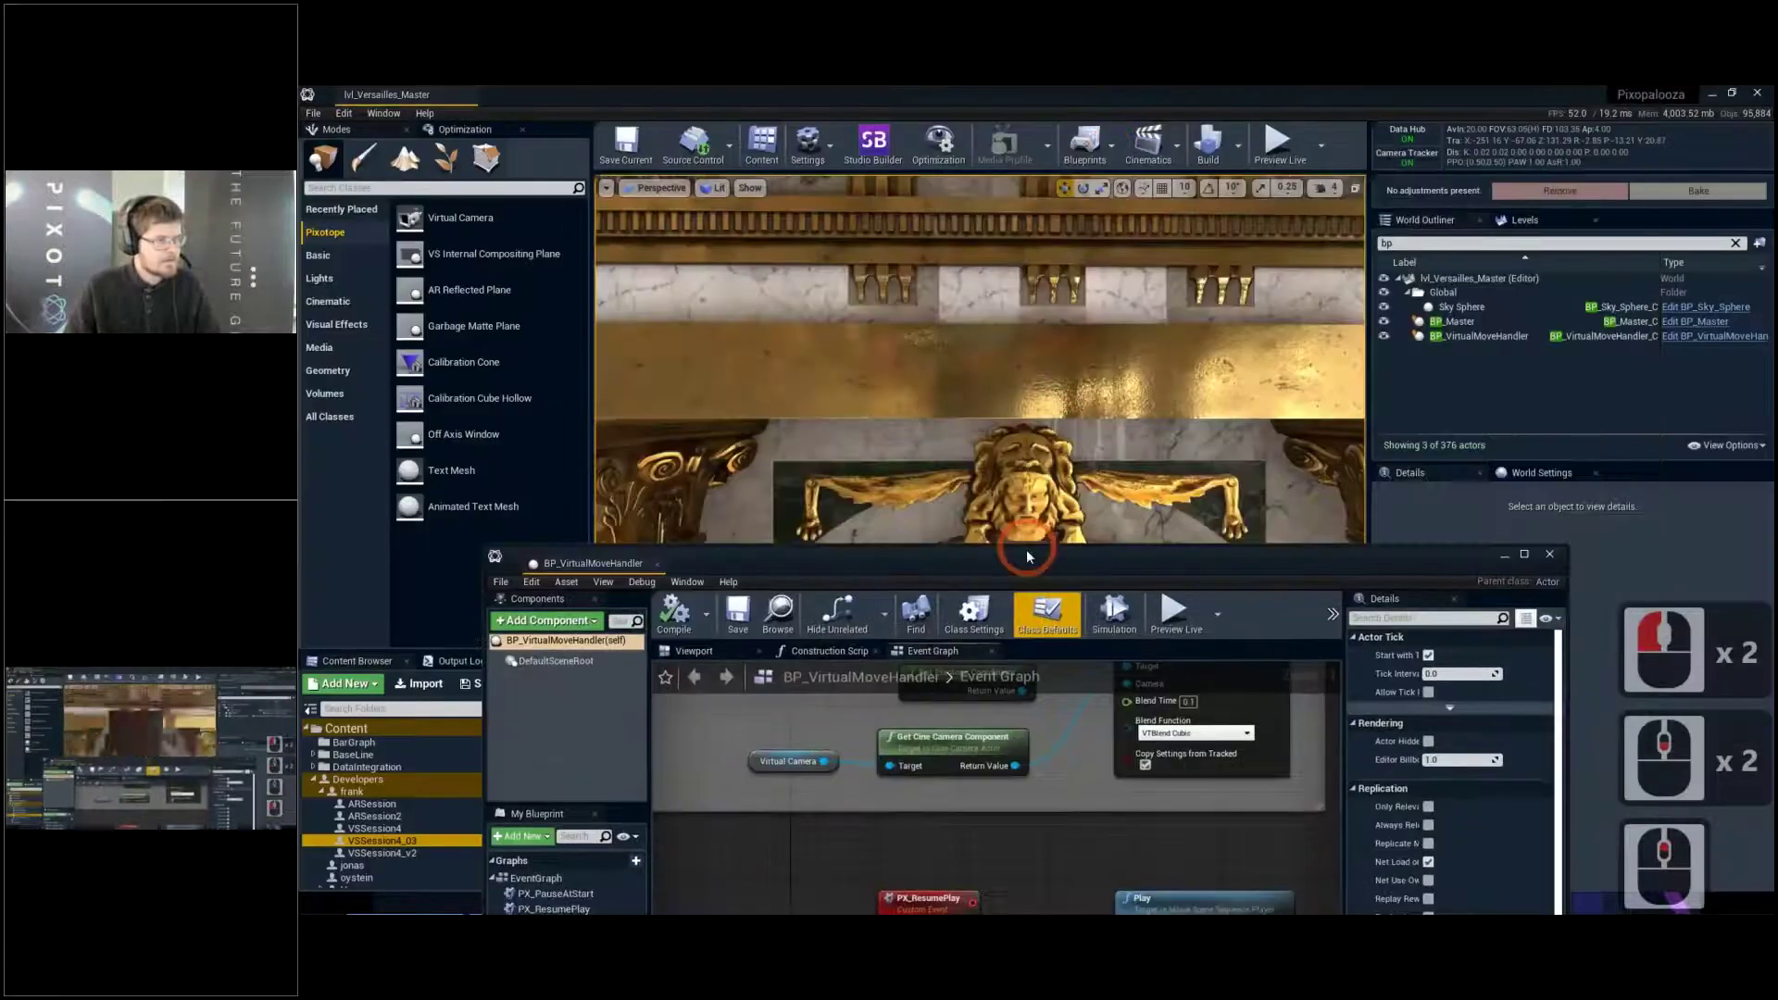
pyautogui.press('s')
pyautogui.press('q')
pyautogui.moveTo(1057, 369); pyautogui.dragTo(1195, 393, button='right')
pyautogui.press('w')
pyautogui.press('q')
pyautogui.press('q')
pyautogui.moveTo(862, 563); pyautogui.dragTo(1042, 287)
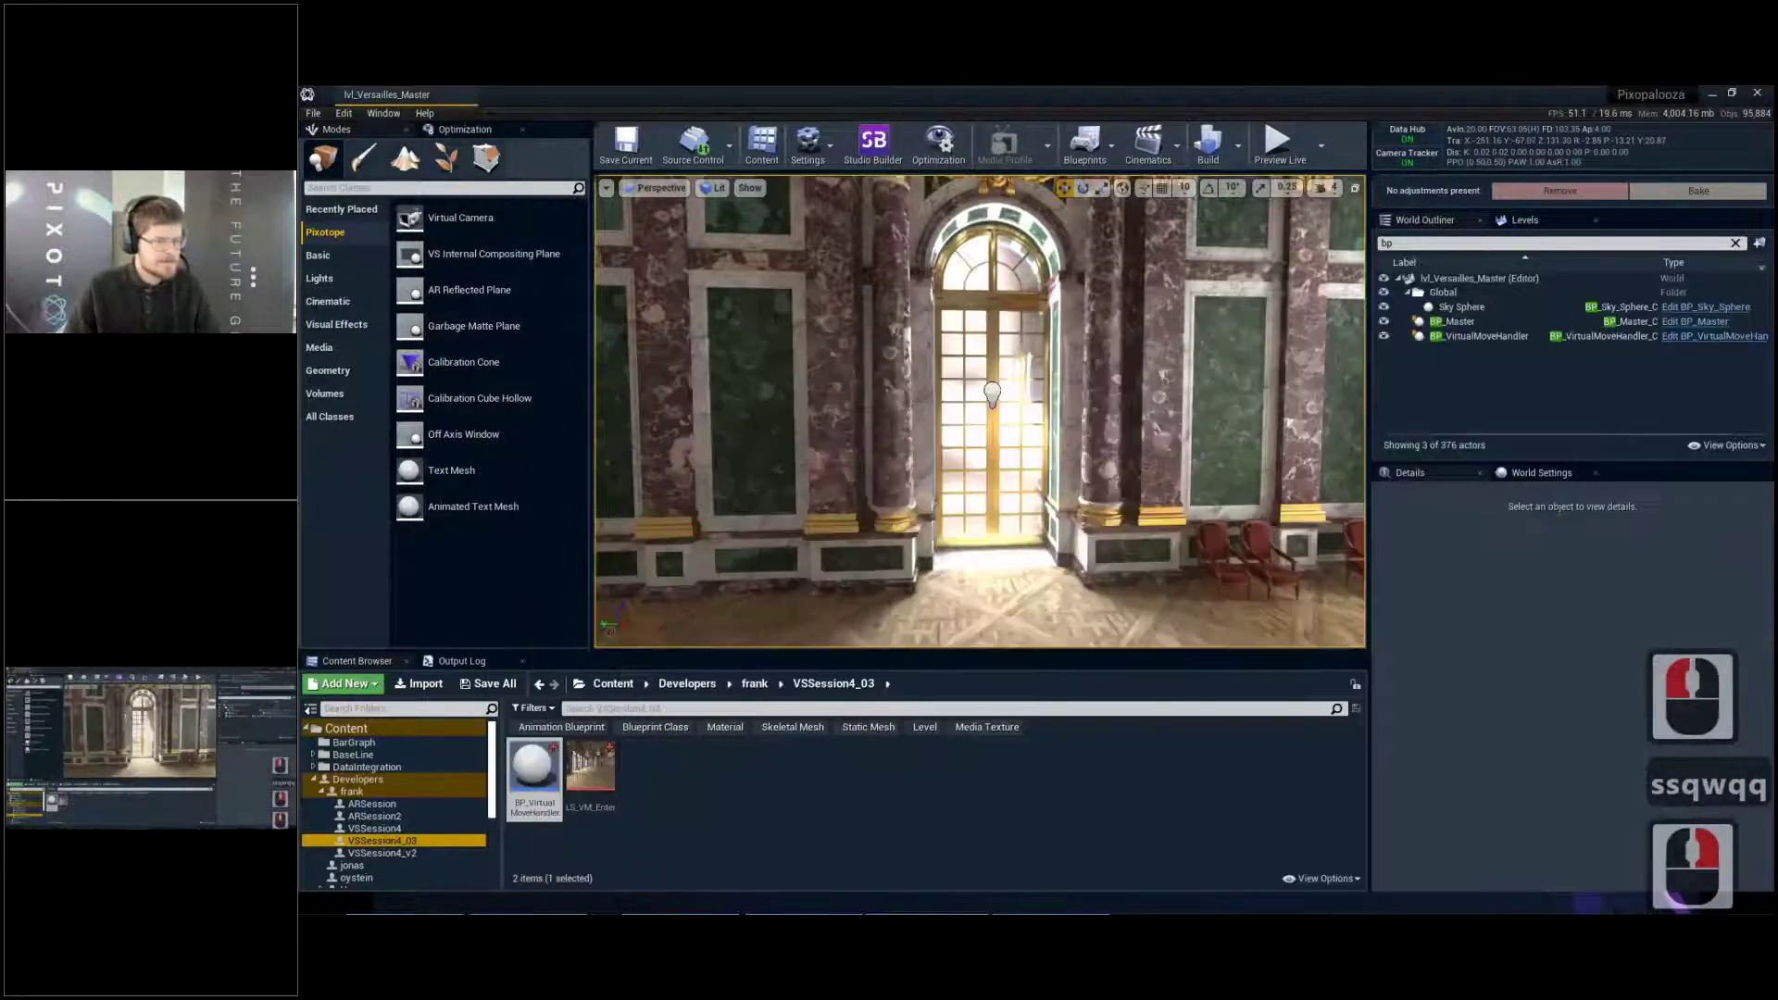
pyautogui.moveTo(984, 389); pyautogui.dragTo(1241, 389, button='right')
pyautogui.press('s')
pyautogui.press('d')
pyautogui.press('q')
pyautogui.press('s')
pyautogui.moveTo(1056, 405)
pyautogui.mouseDown(button='right')
pyautogui.moveTo(1158, 404)
pyautogui.moveTo(1060, 404)
pyautogui.mouseUp(button='right')
pyautogui.press('g')
pyautogui.press('q')
pyautogui.press('w')
pyautogui.press('d')
pyautogui.press('q')
pyautogui.press('s')
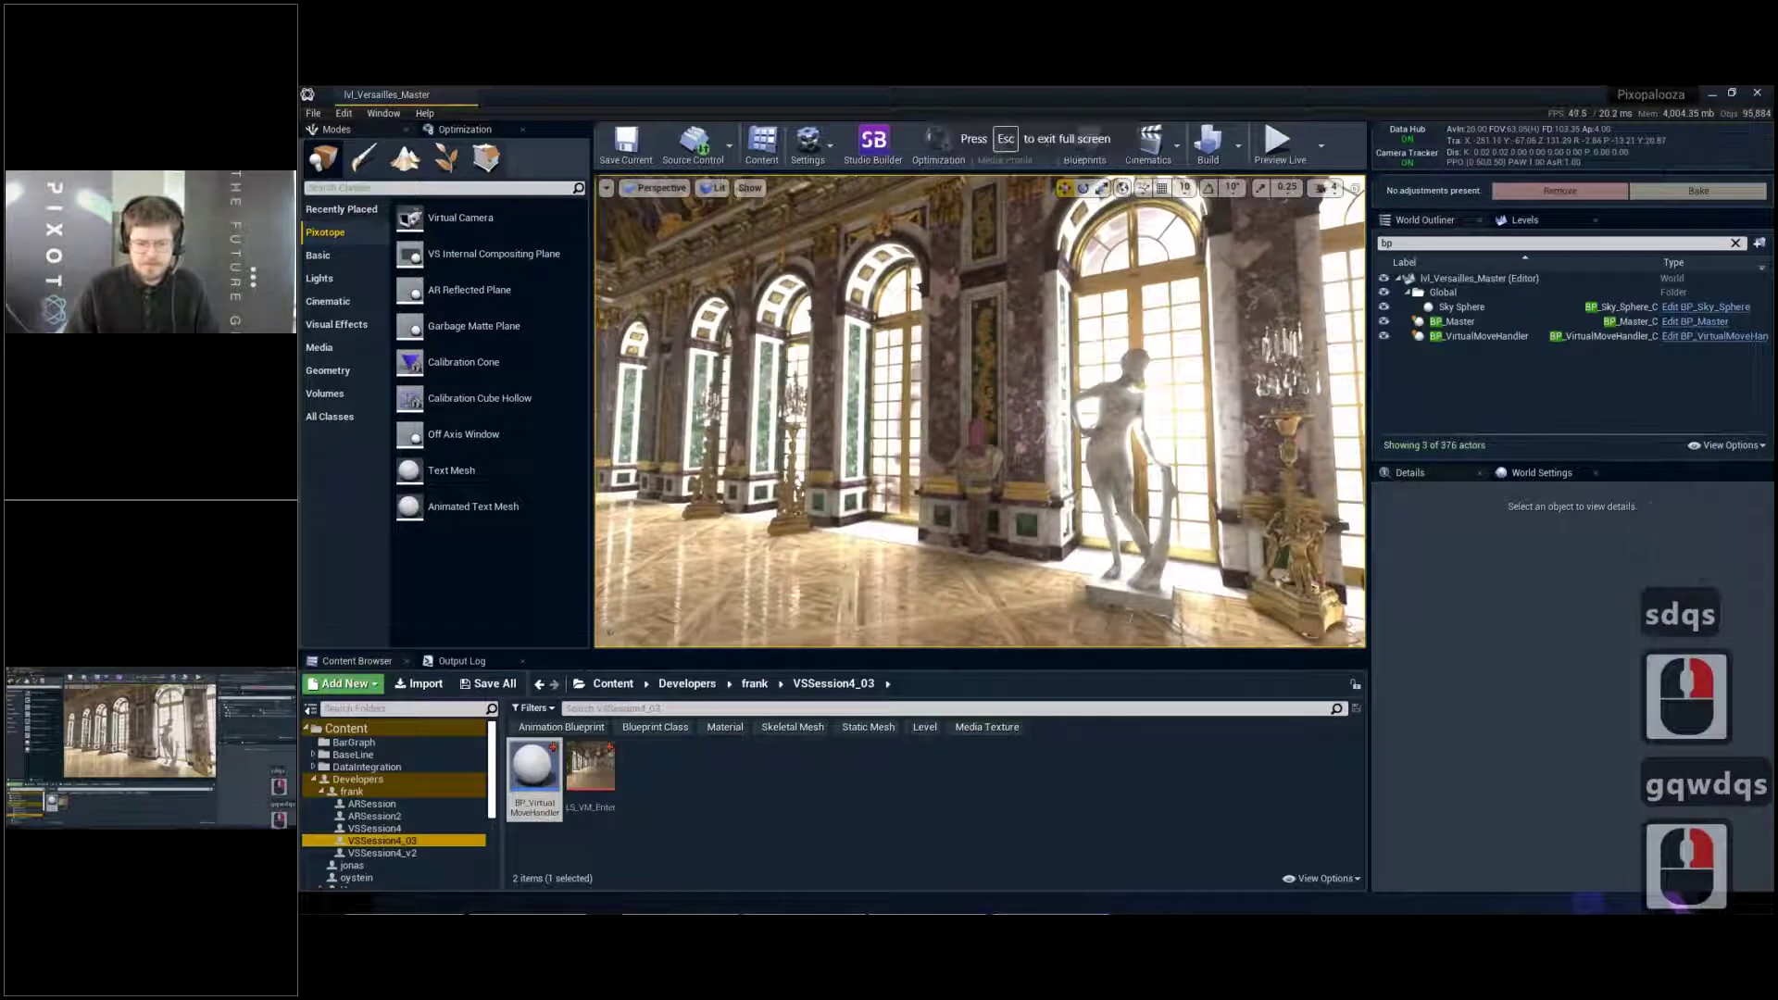
# Switch to the Pixotope control app and look over the Composite settings for 3D graphics
pyautogui.click(1095, 92)
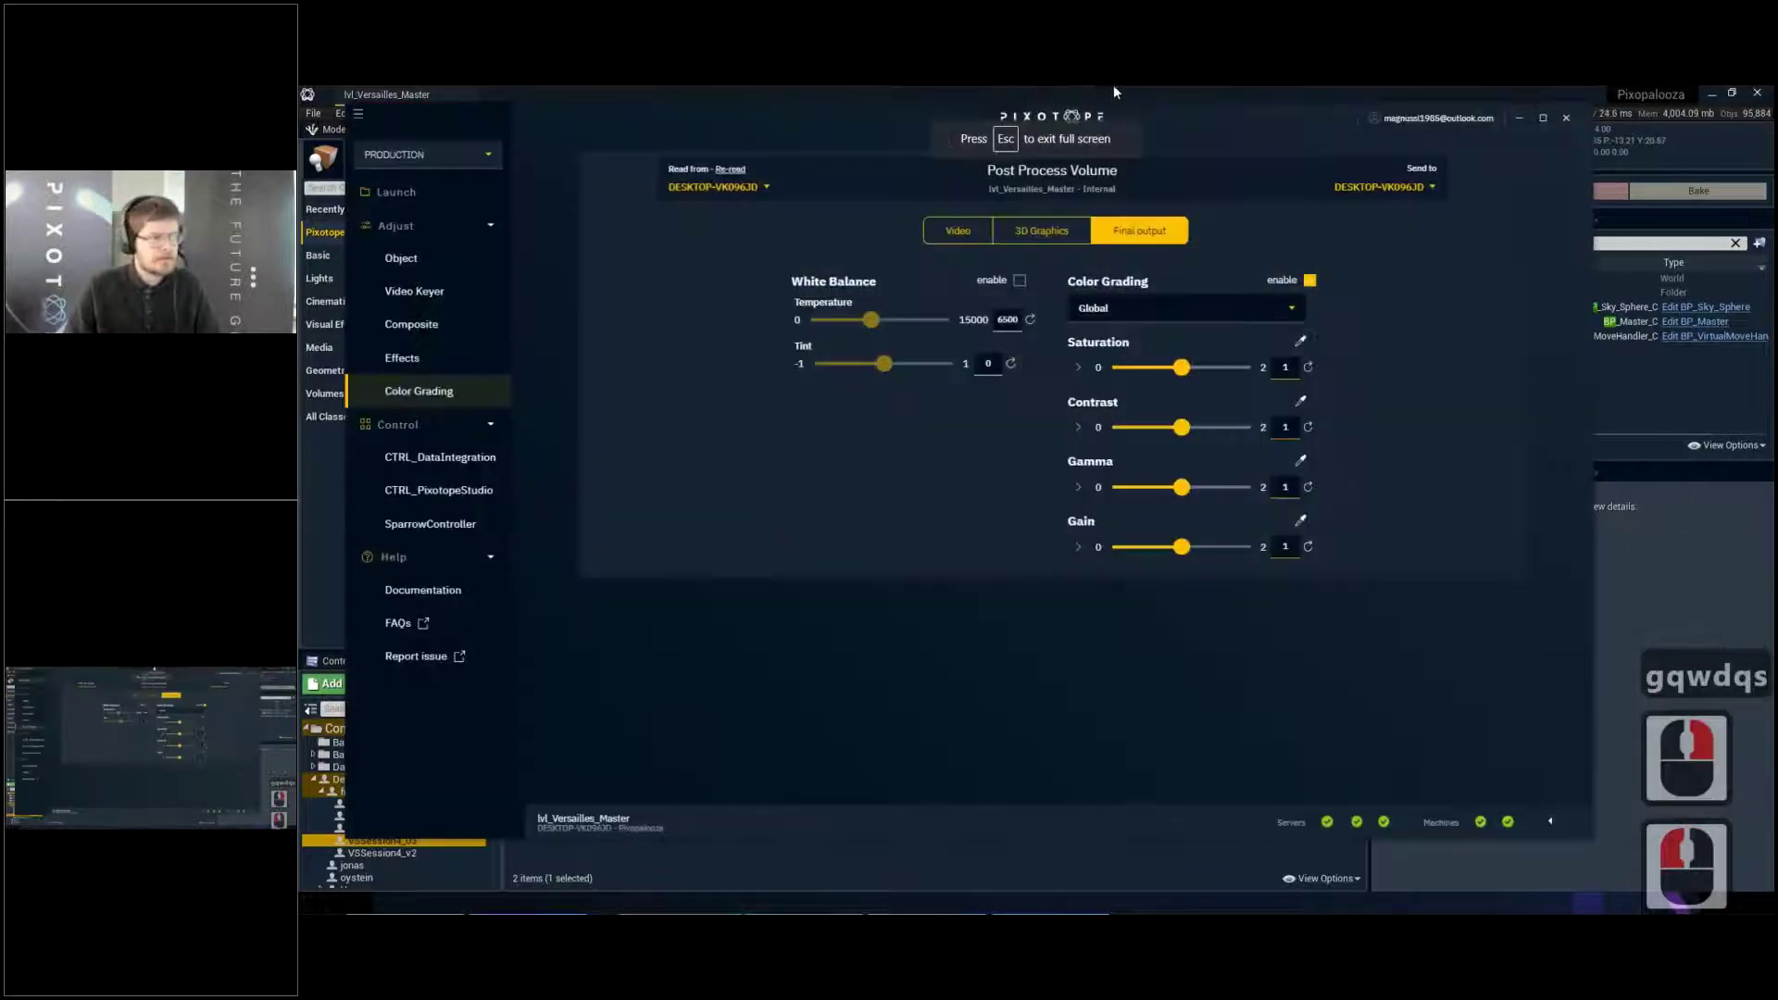
pyautogui.click(1153, 97)
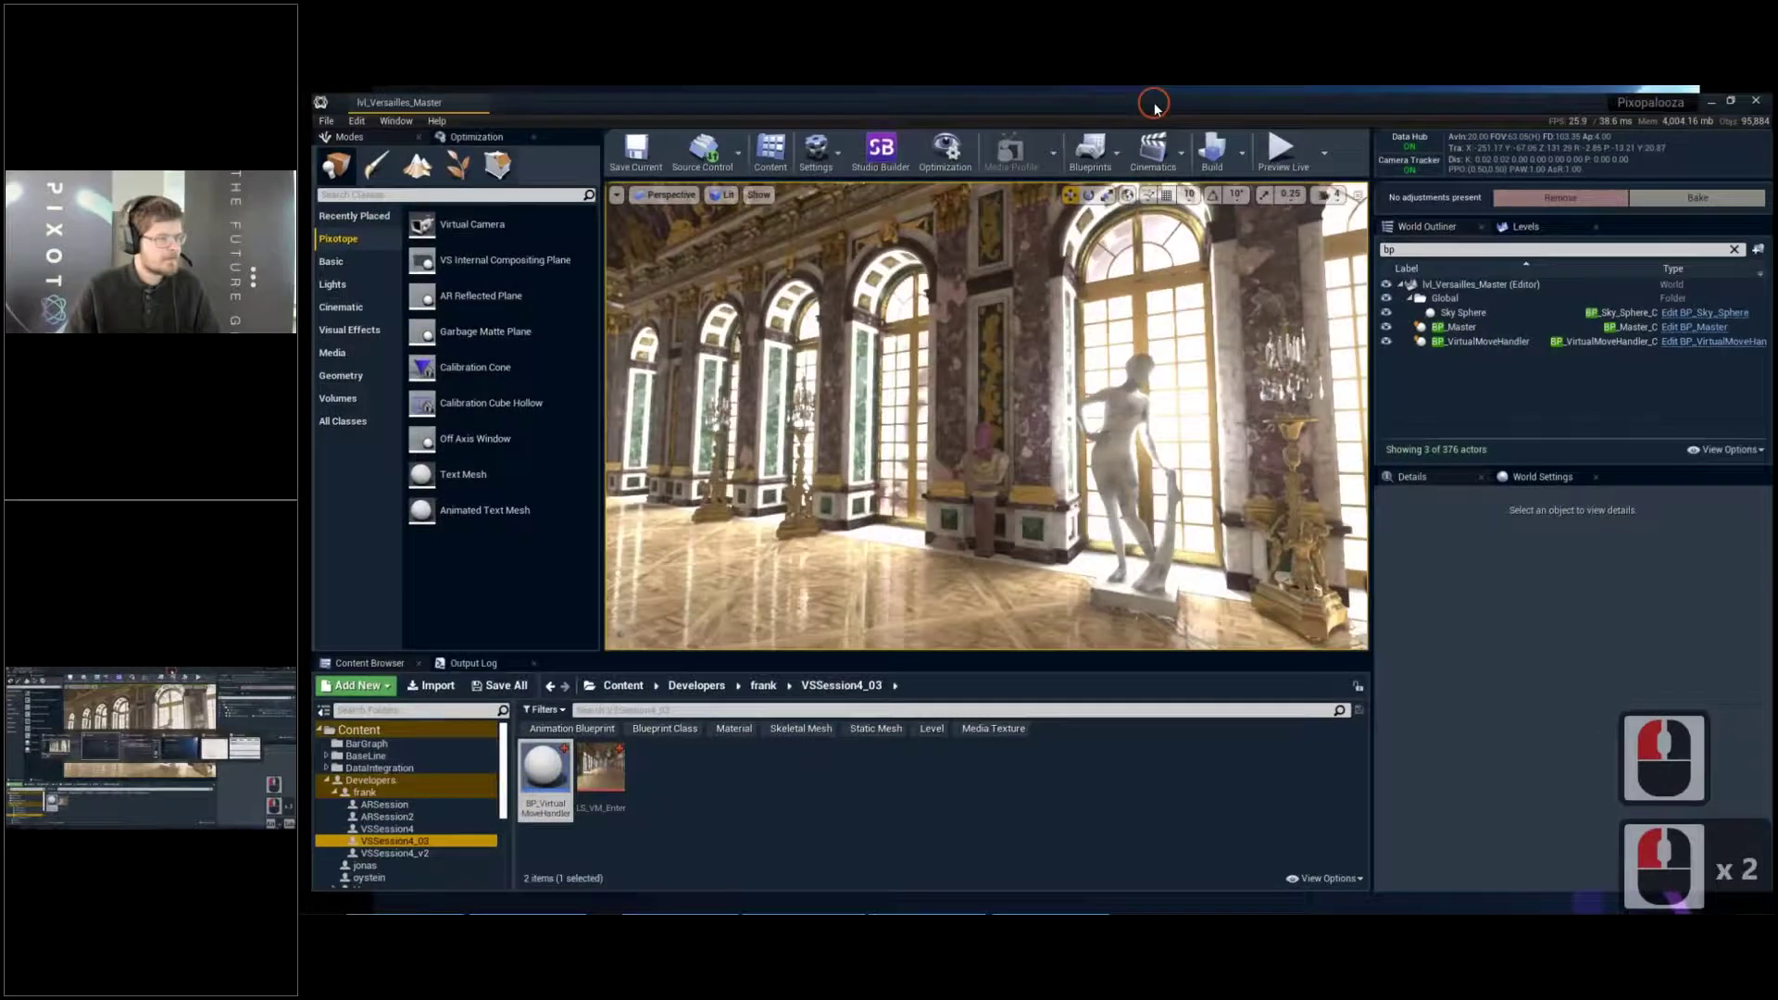
pyautogui.click(1147, 104)
pyautogui.hotkey('alt', 'Tab')
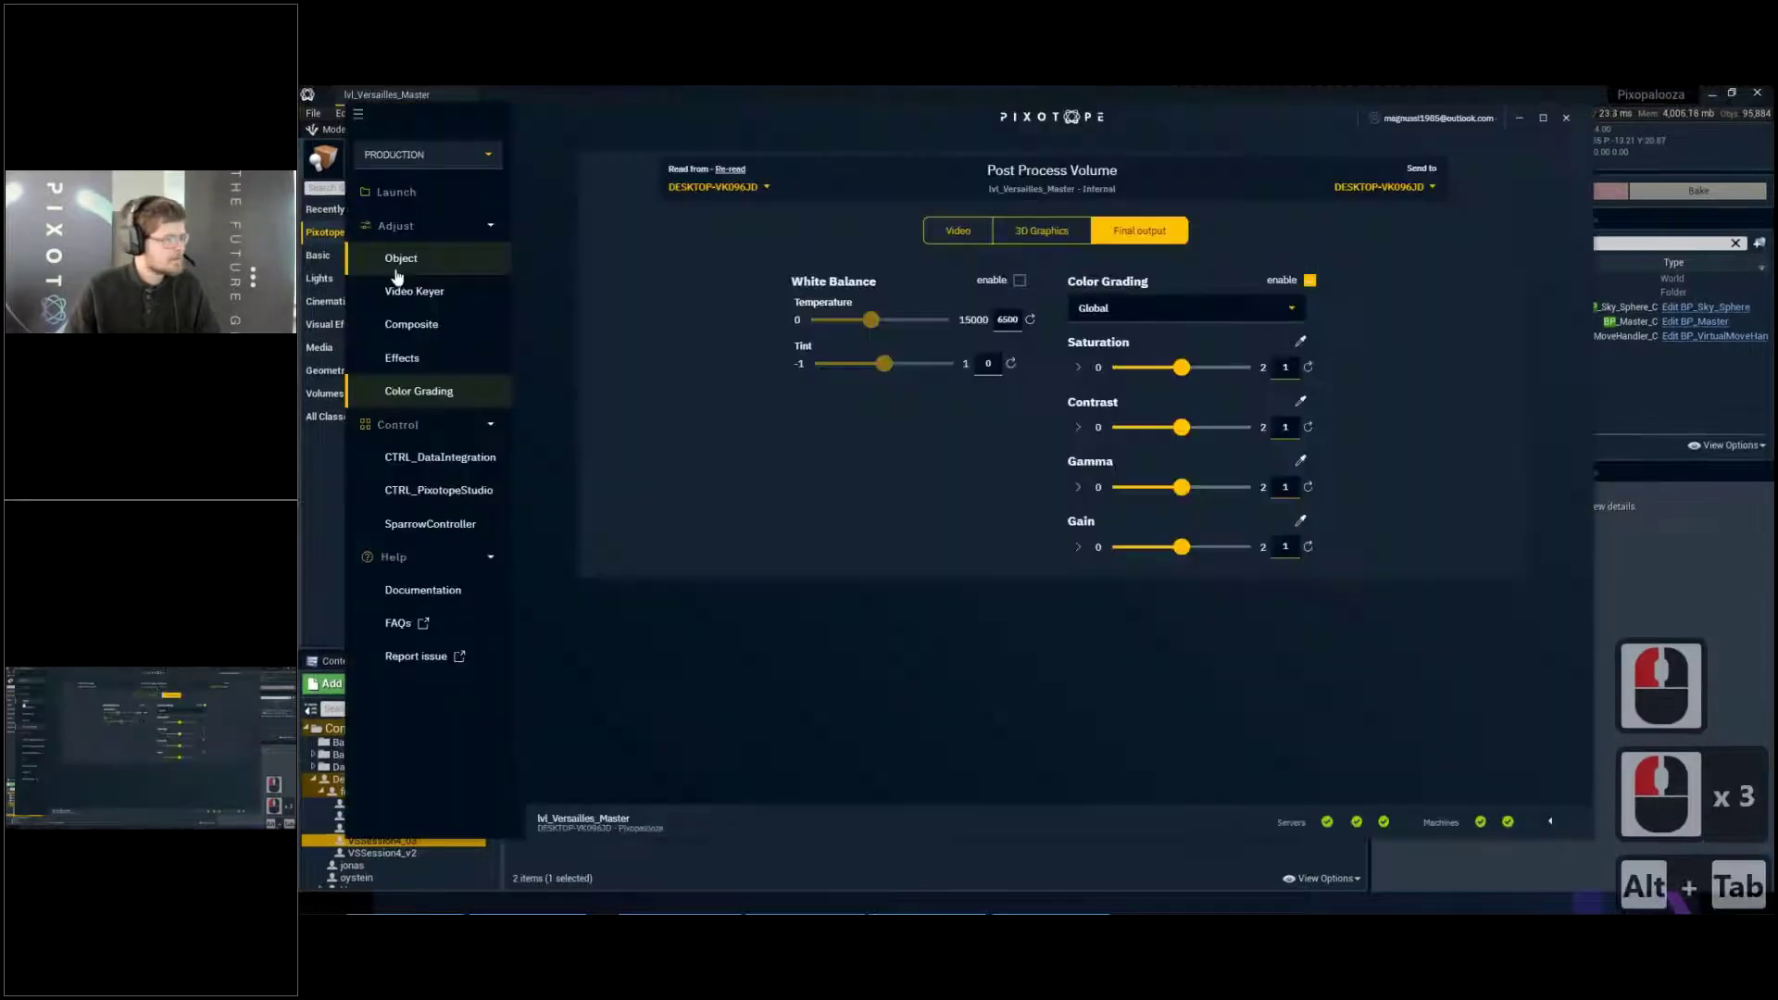
pyautogui.click(451, 326)
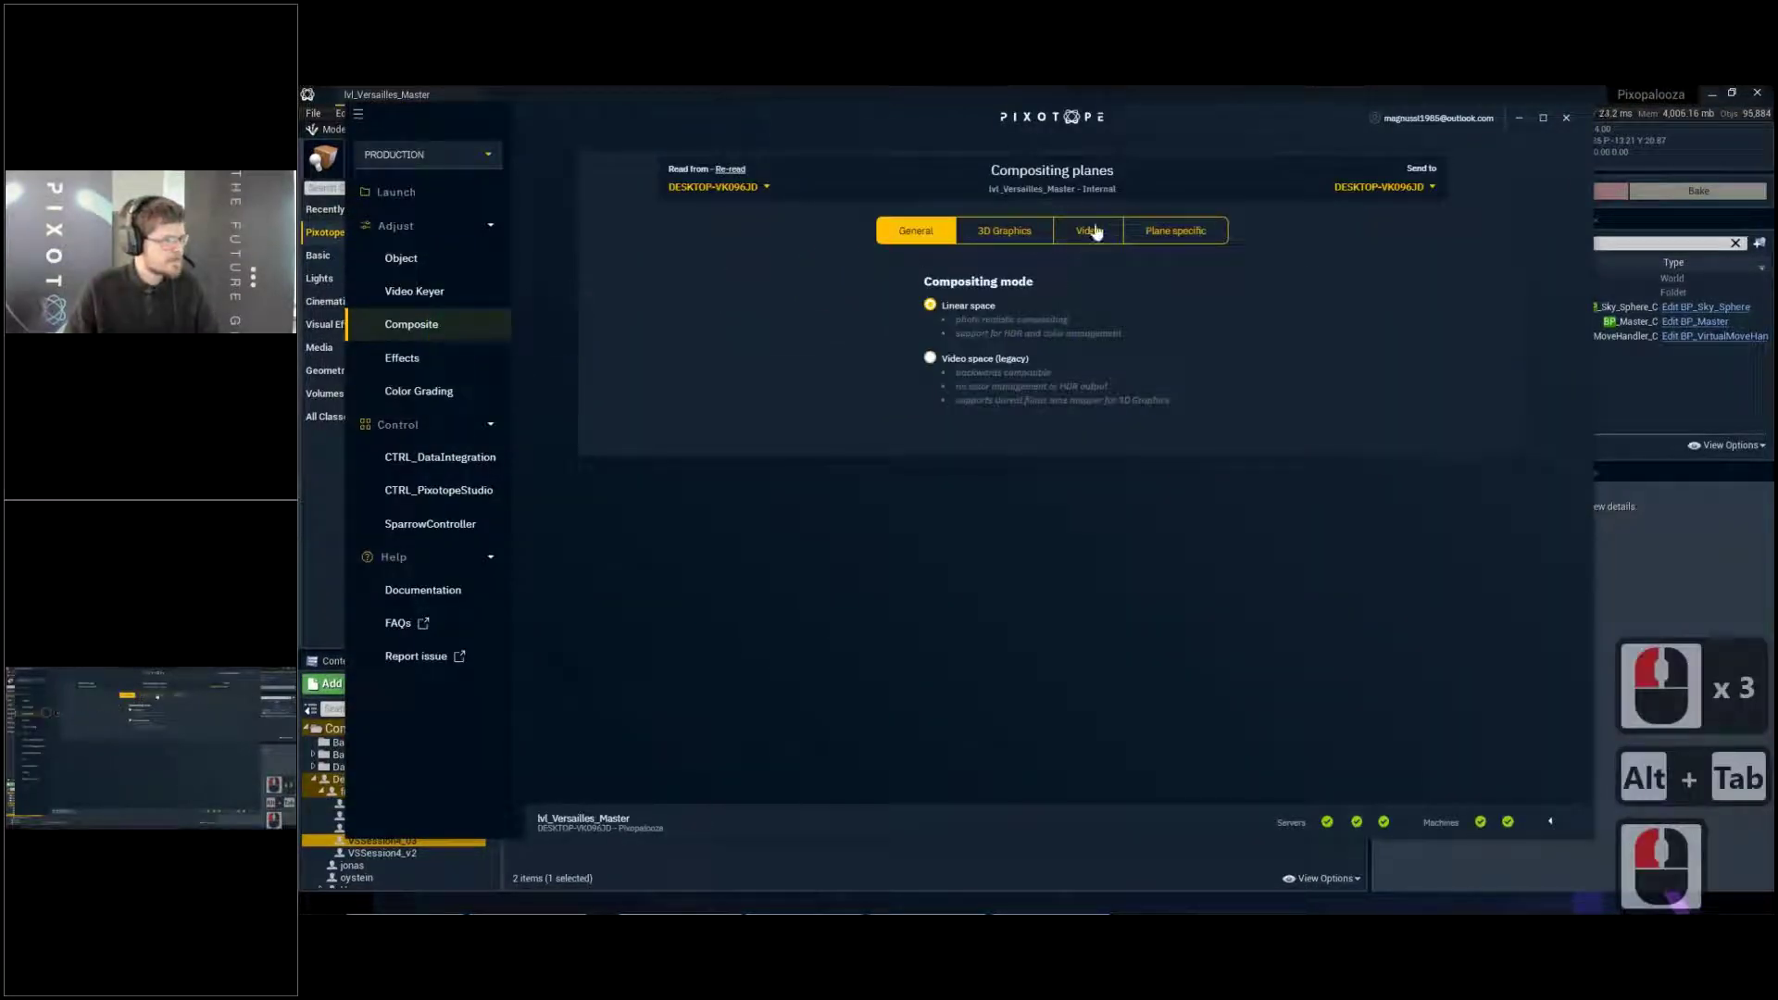
pyautogui.click(1002, 239)
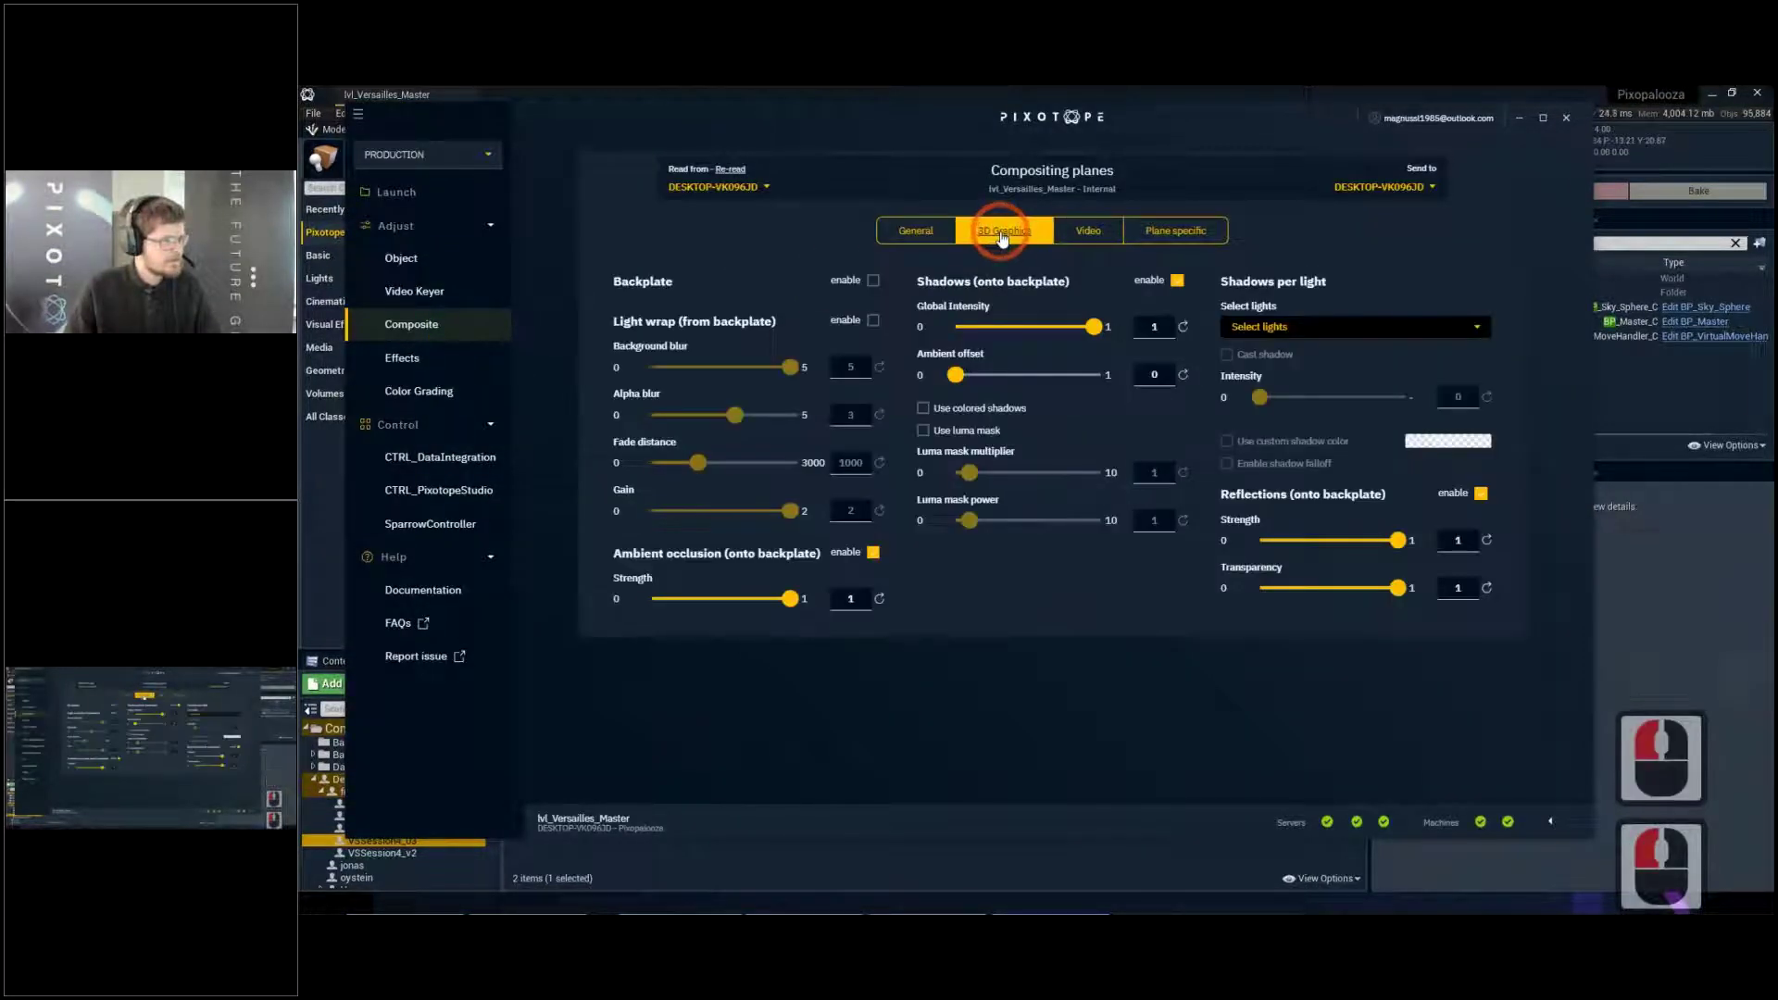
# Open the Effects settings beneath the level viewport, enable Bloom for graphics, and set its method to Convolution
pyautogui.click(467, 361)
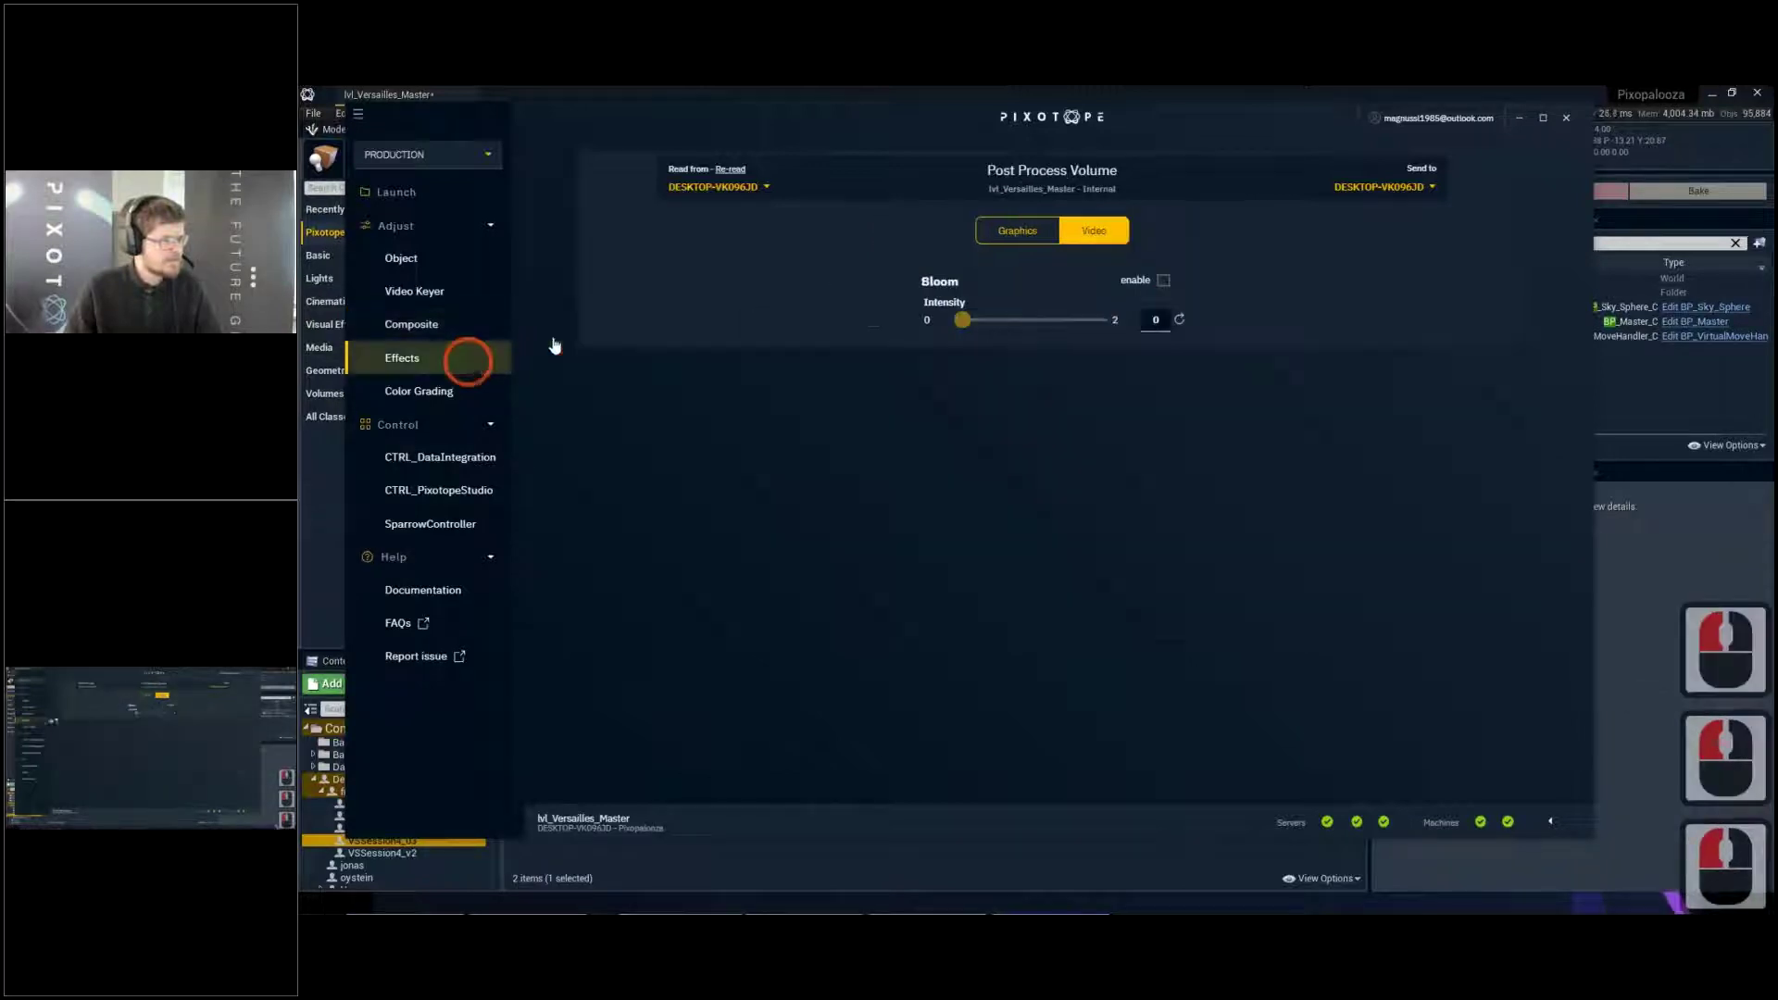
pyautogui.click(952, 124)
pyautogui.moveTo(945, 127); pyautogui.dragTo(796, 569)
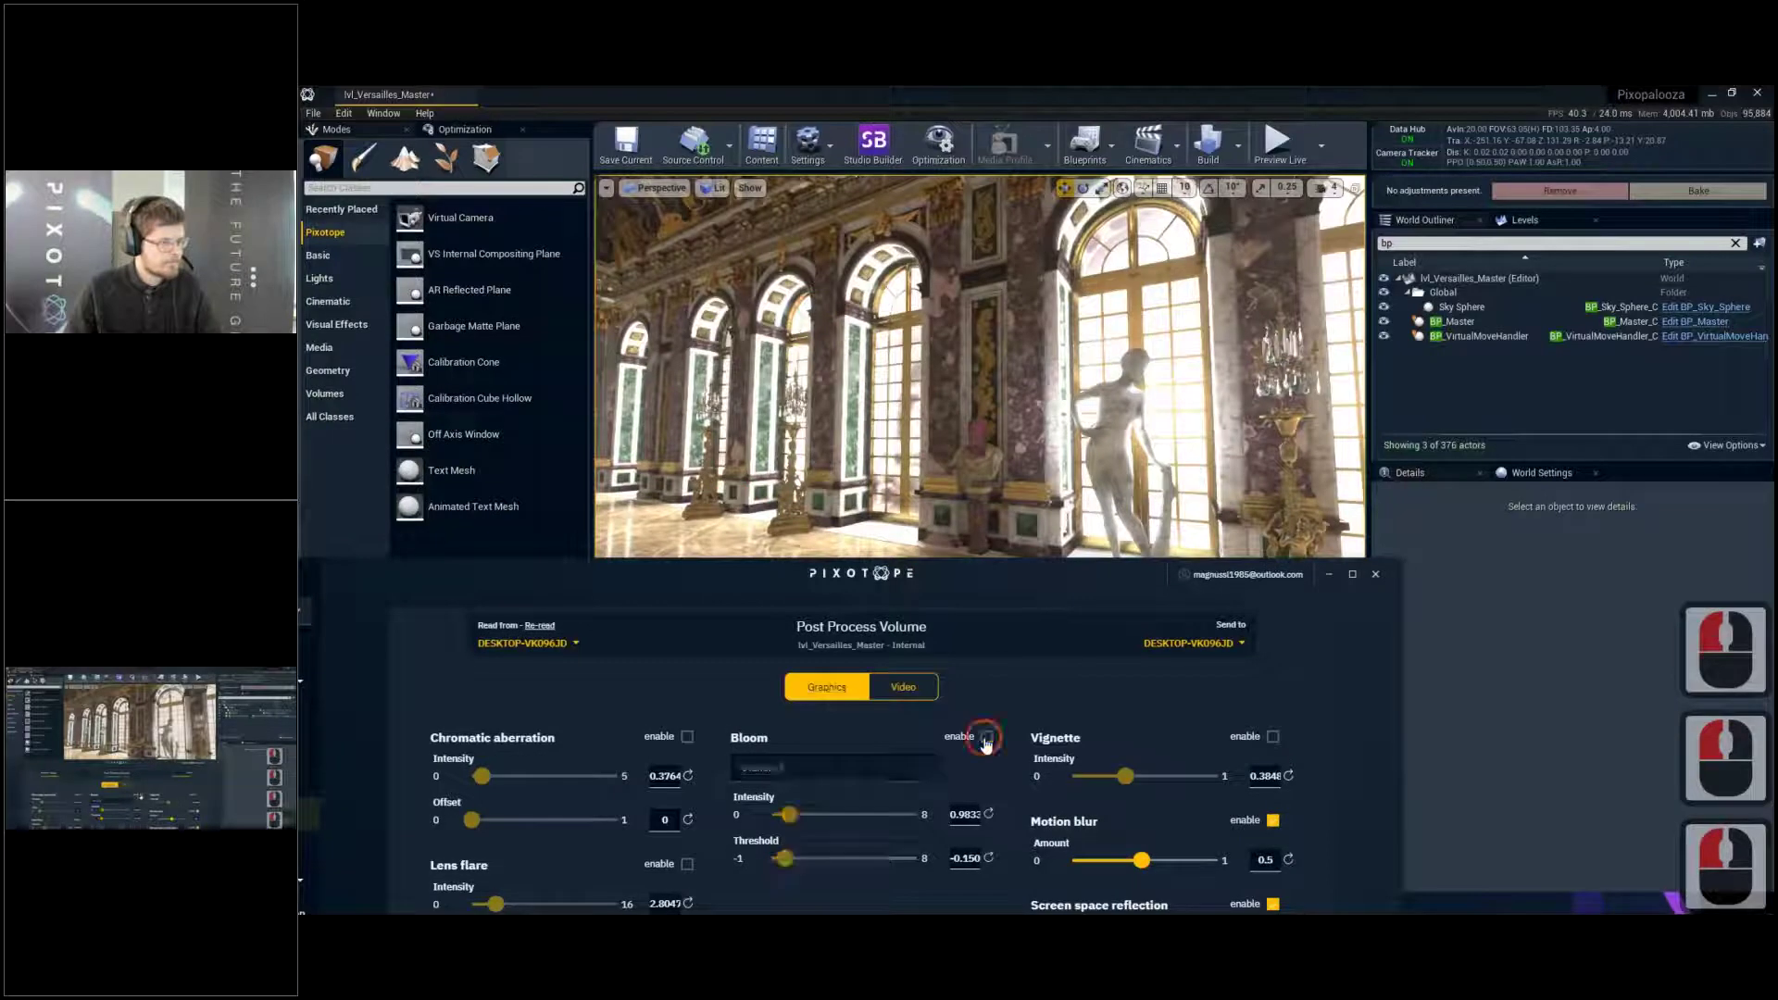
pyautogui.doubleClick(898, 782)
pyautogui.click(896, 784)
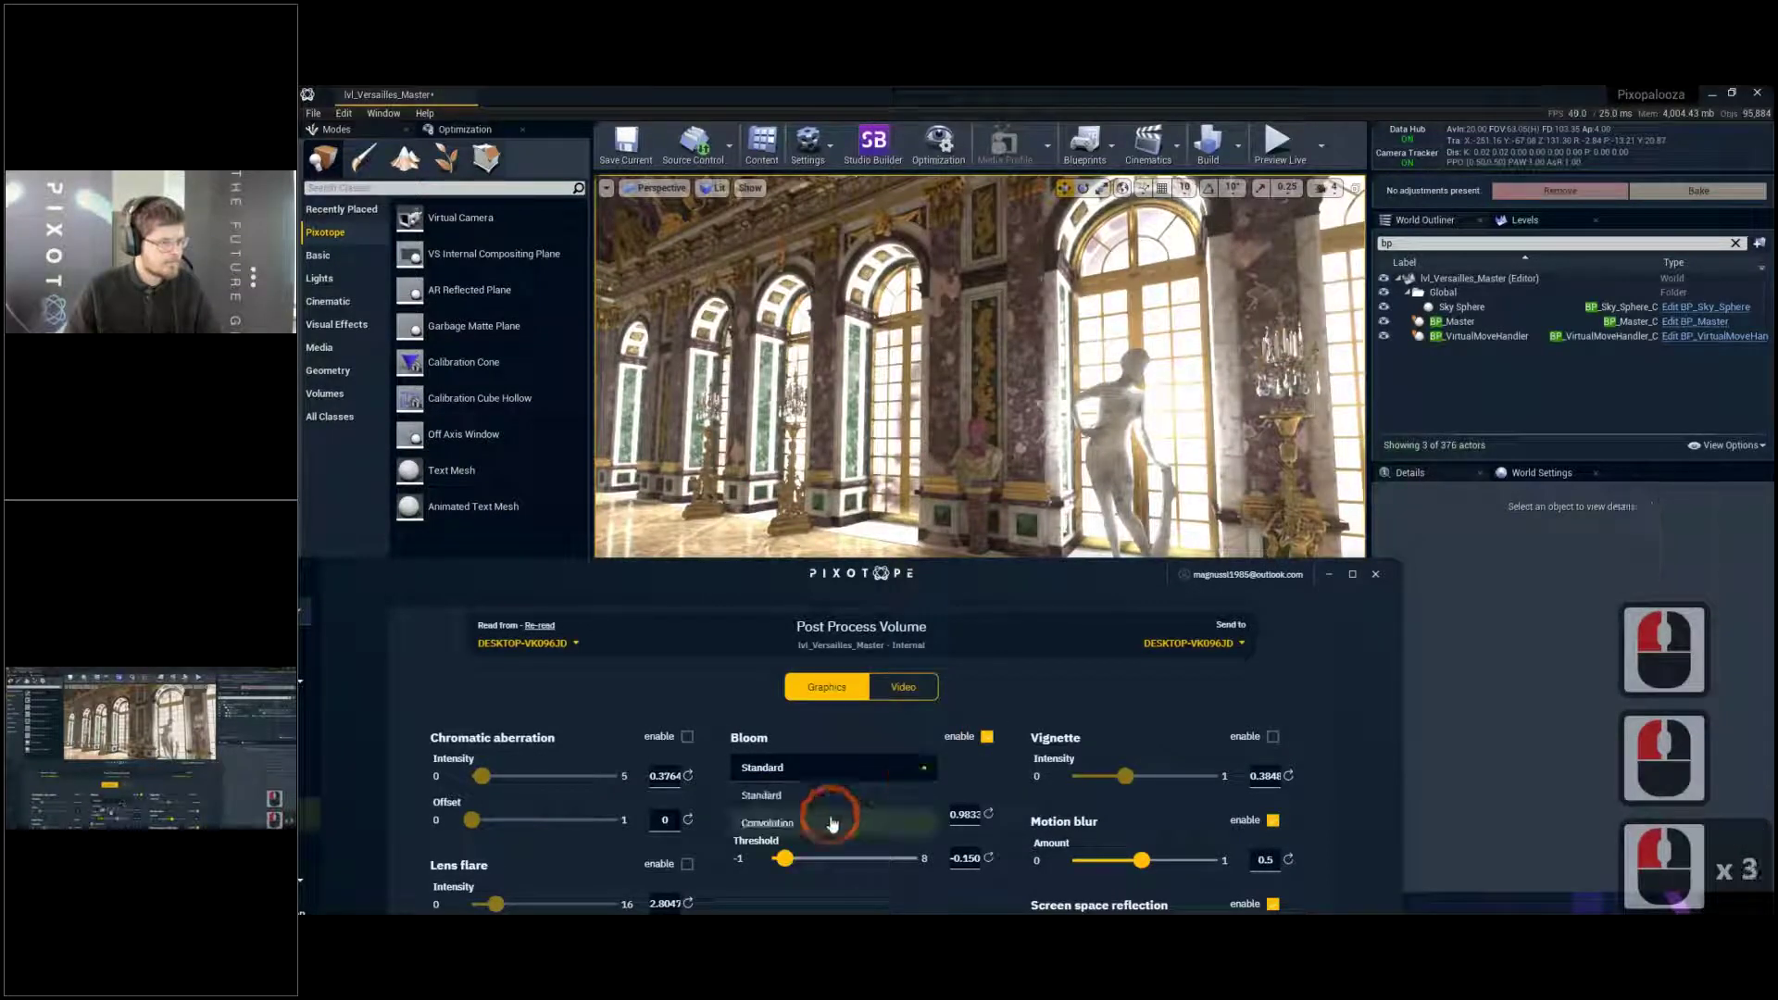
pyautogui.click(833, 823)
# Set the bloom intensity to about 19.65 and threshold to about 4.01, and toggle Affect video off and on again
pyautogui.moveTo(792, 817)
pyautogui.mouseDown()
pyautogui.moveTo(817, 819)
pyautogui.moveTo(799, 816)
pyautogui.mouseUp()
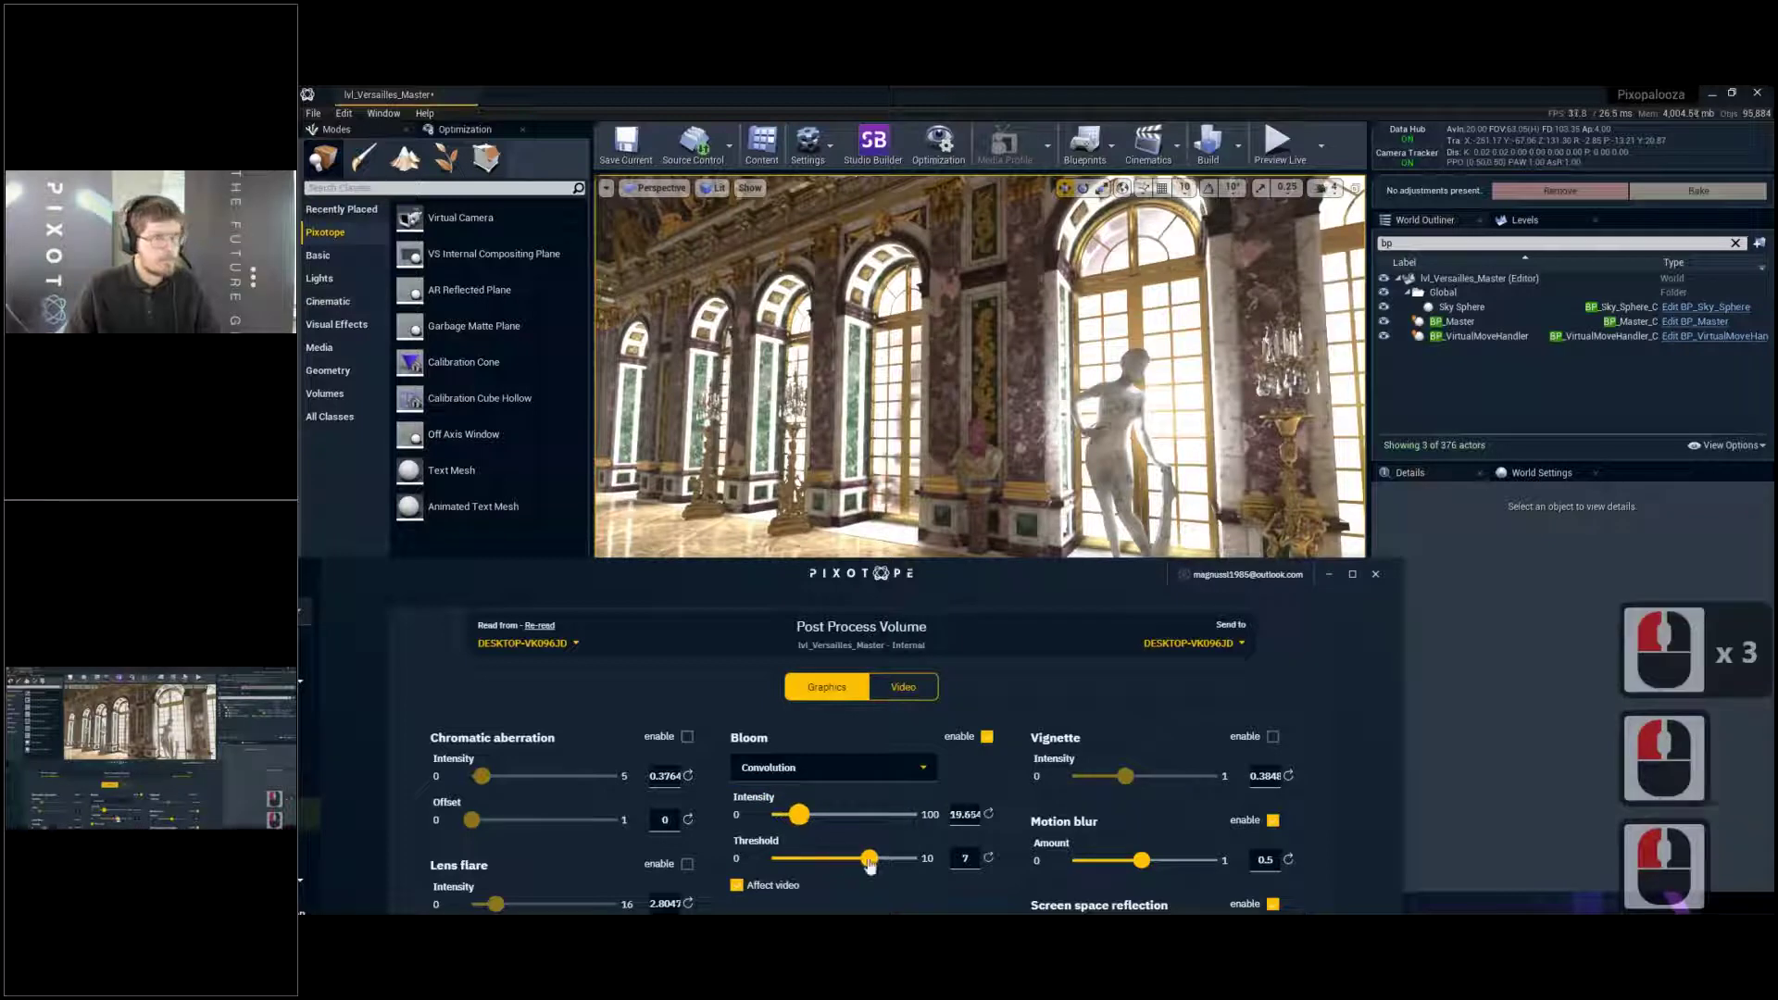
pyautogui.click(869, 860)
pyautogui.moveTo(869, 864); pyautogui.dragTo(827, 860)
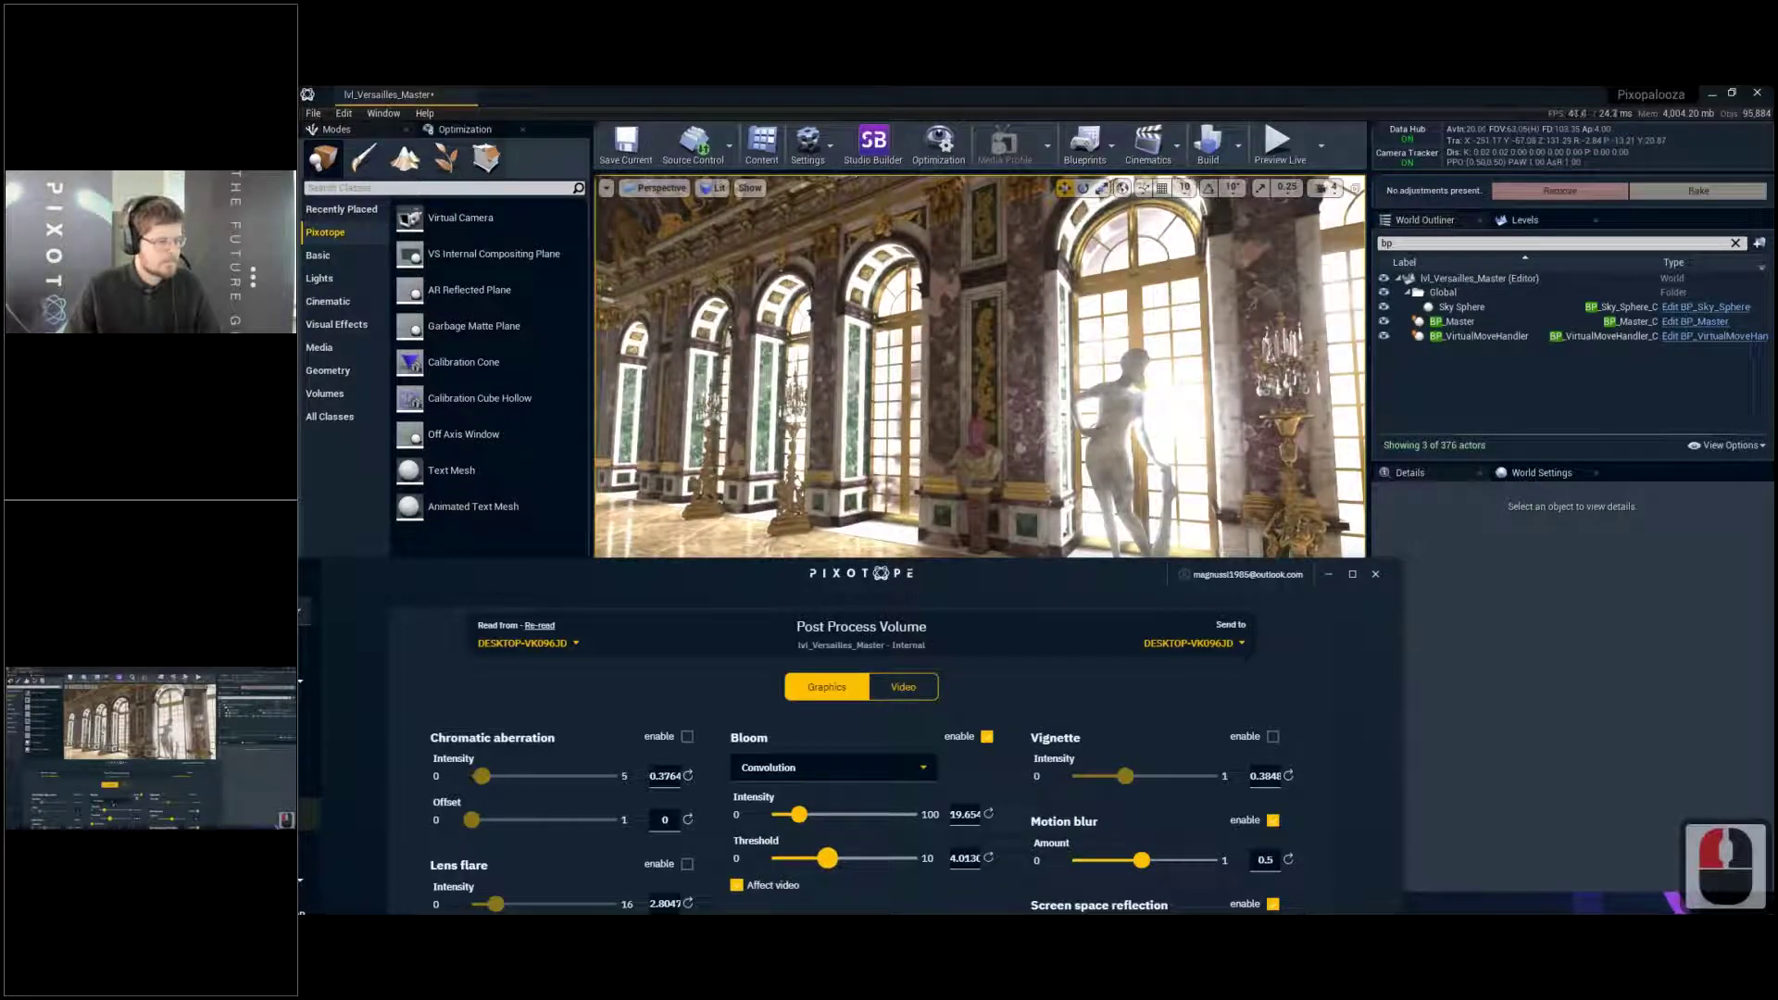
pyautogui.click(754, 889)
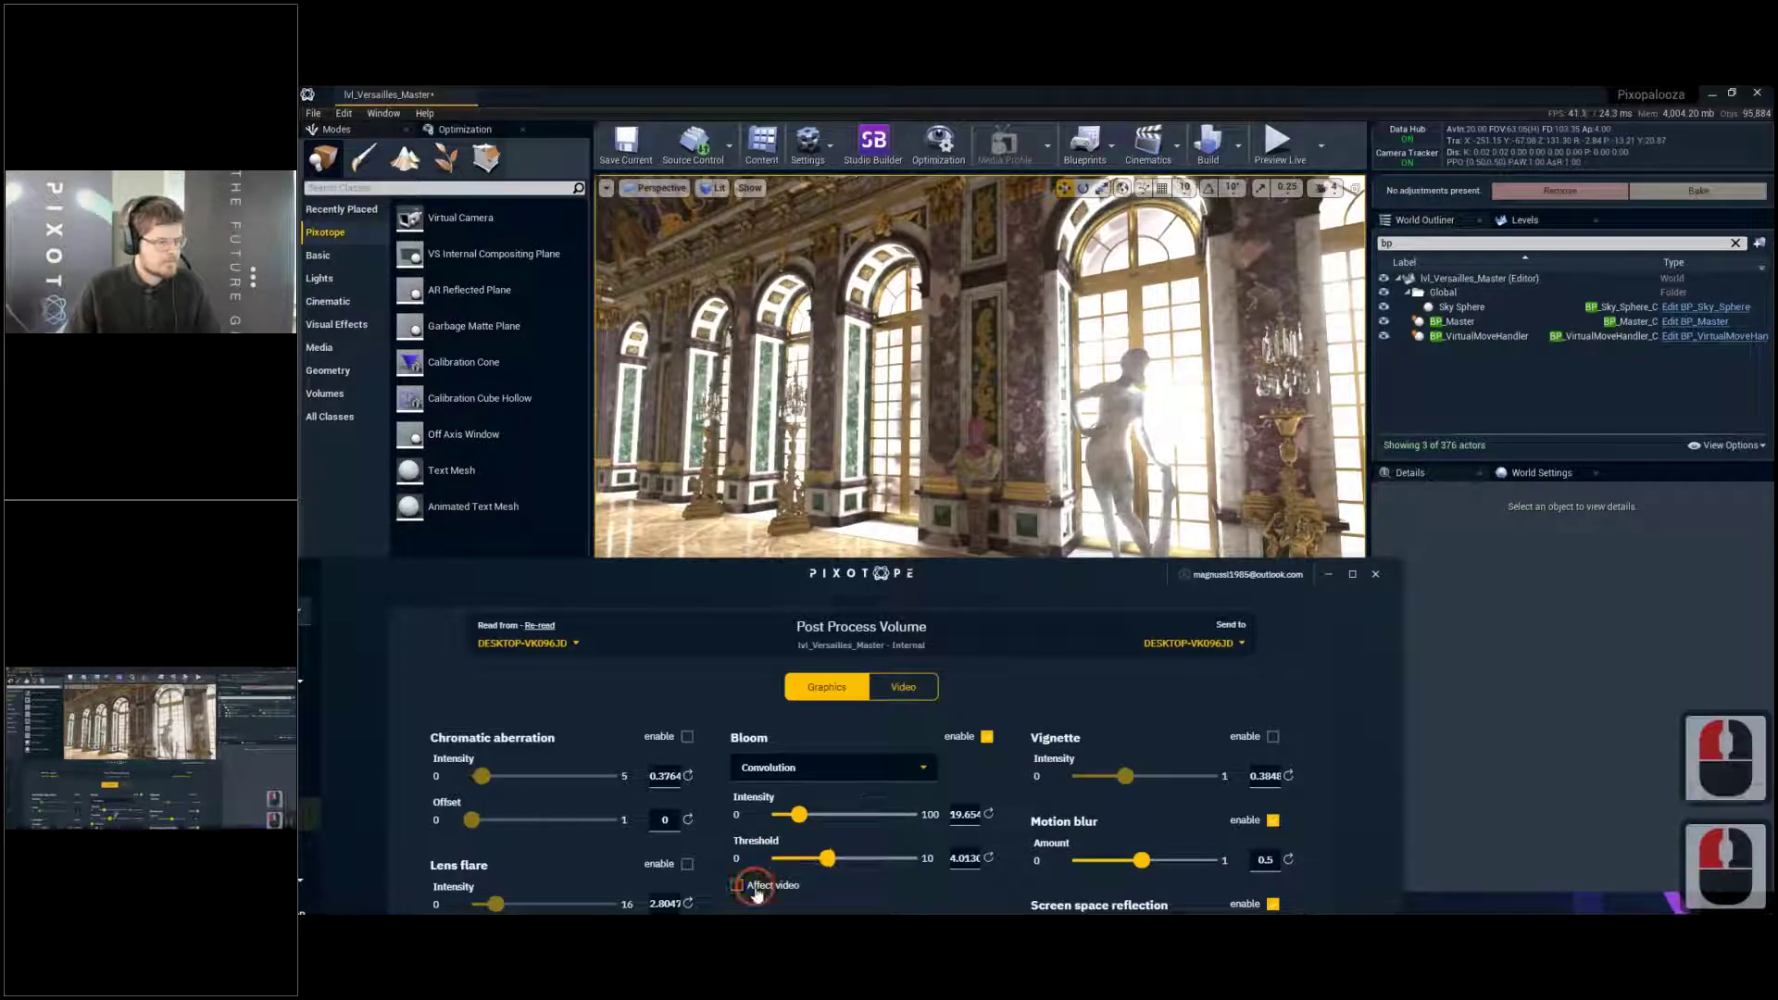
pyautogui.click(754, 889)
# Examine the bloom effect in the level viewport around the statue, windows and a crystal chandelier
pyautogui.moveTo(988, 524); pyautogui.dragTo(981, 524, button='right')
pyautogui.press('d')
pyautogui.press('w')
pyautogui.press('d')
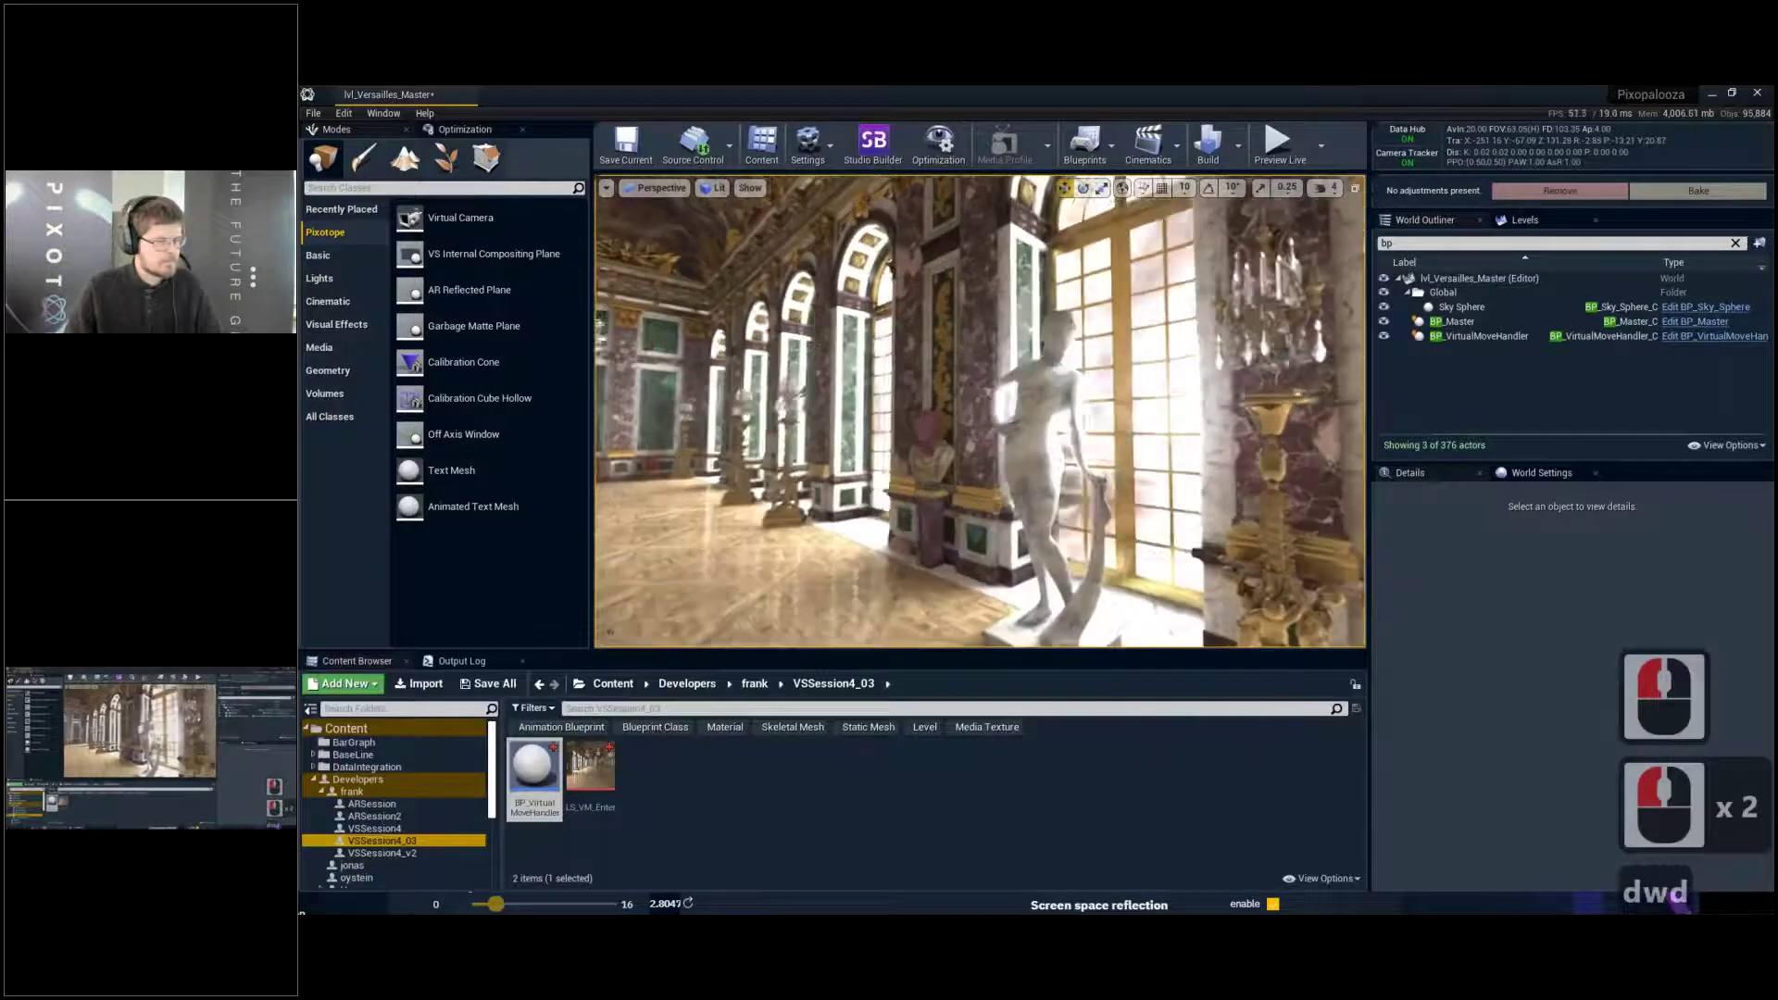
pyautogui.press('a')
pyautogui.press('s')
pyautogui.press('d')
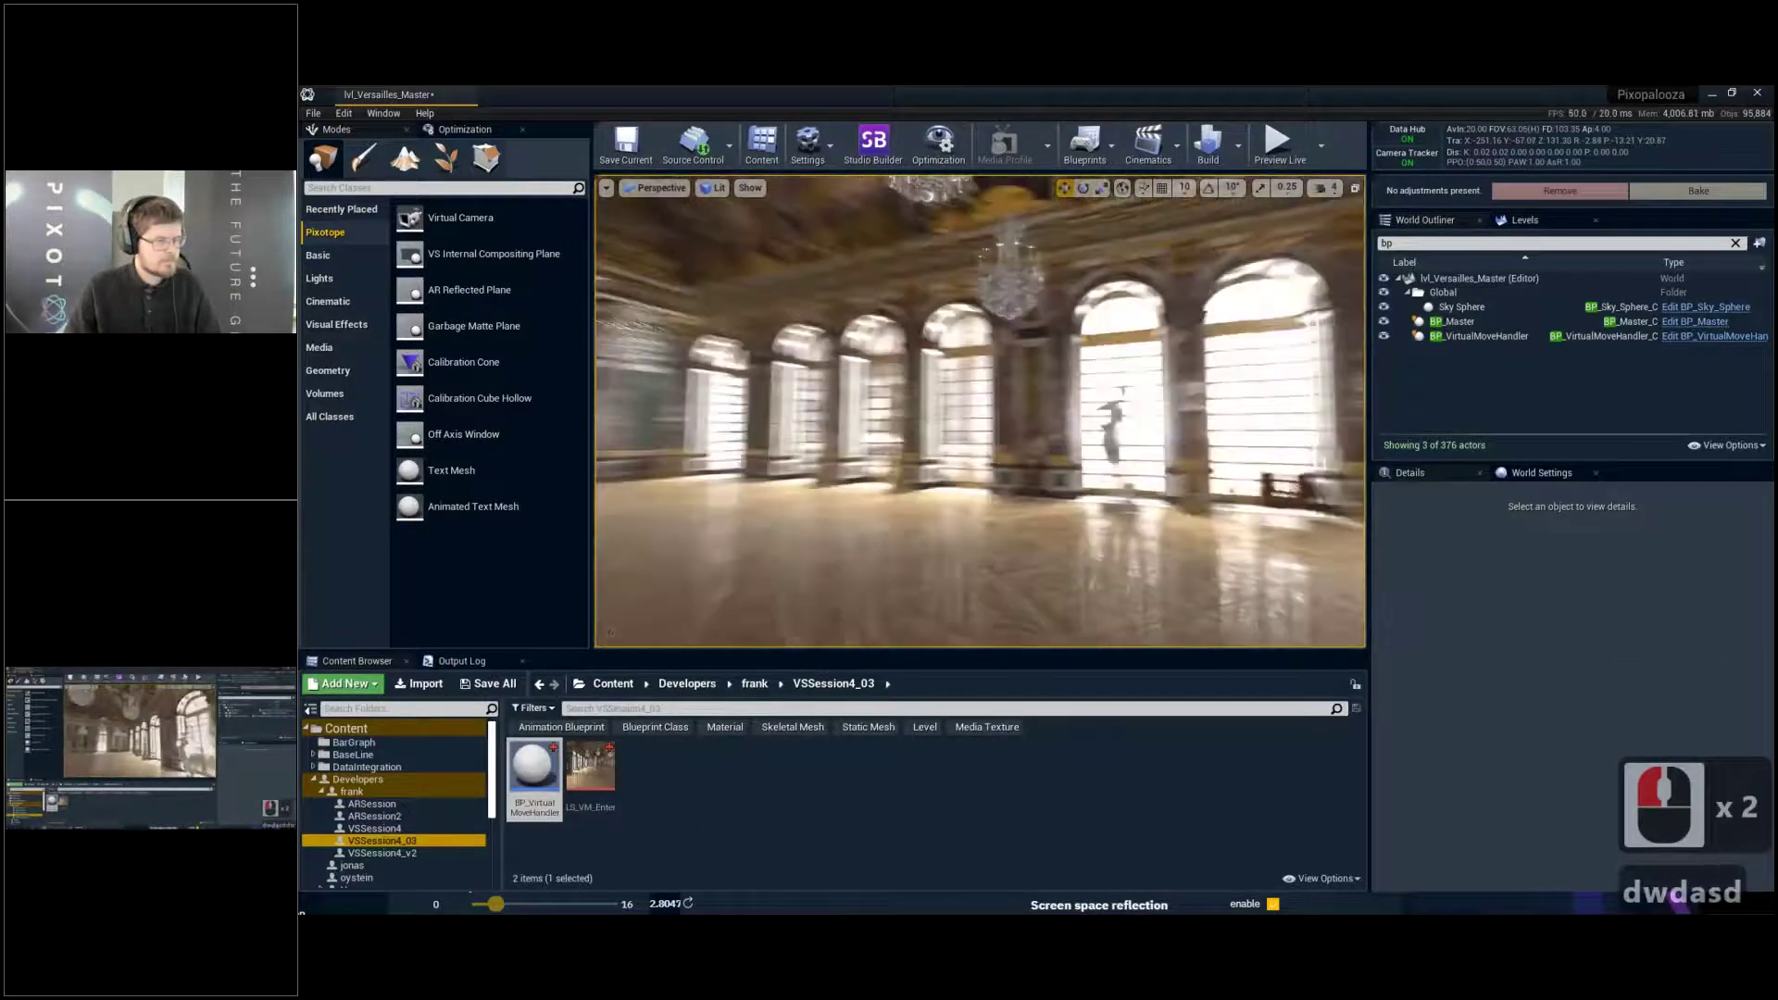
pyautogui.press('d')
pyautogui.press('w')
pyautogui.press('e')
pyautogui.press('w')
pyautogui.press('a')
pyautogui.press('e')
pyautogui.scroll(3, 980, 412)
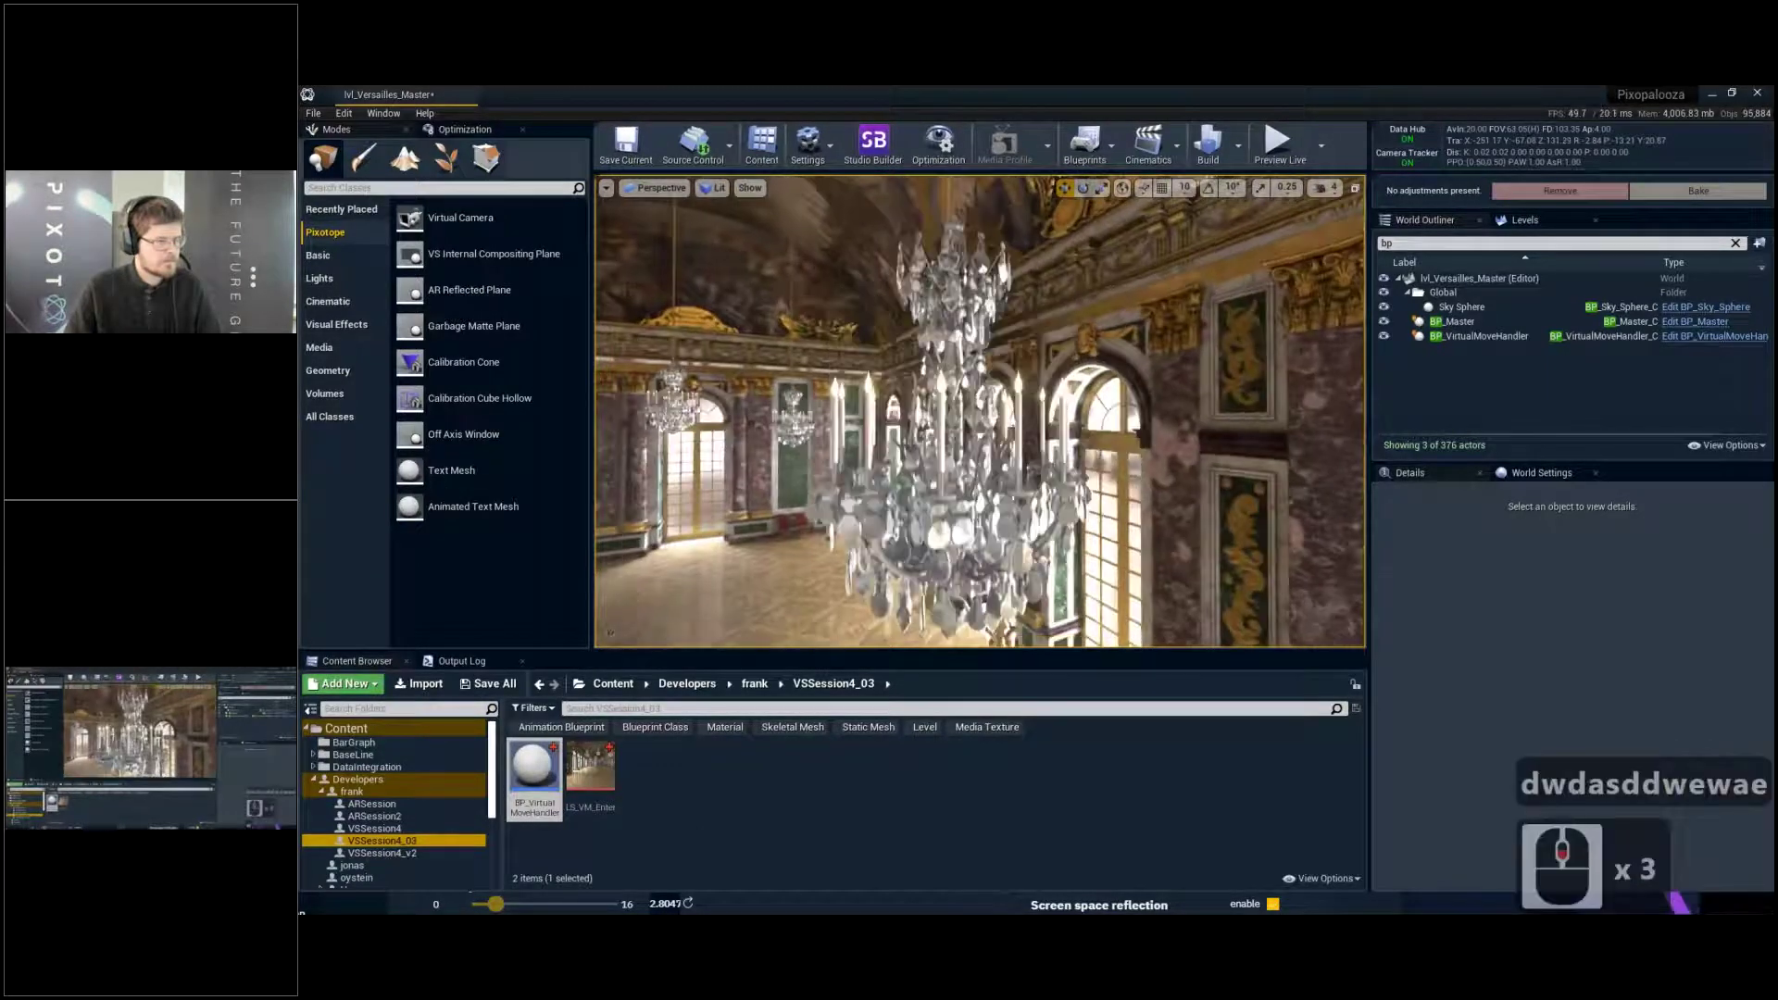
pyautogui.press('w')
pyautogui.press('q')
pyautogui.press('q')
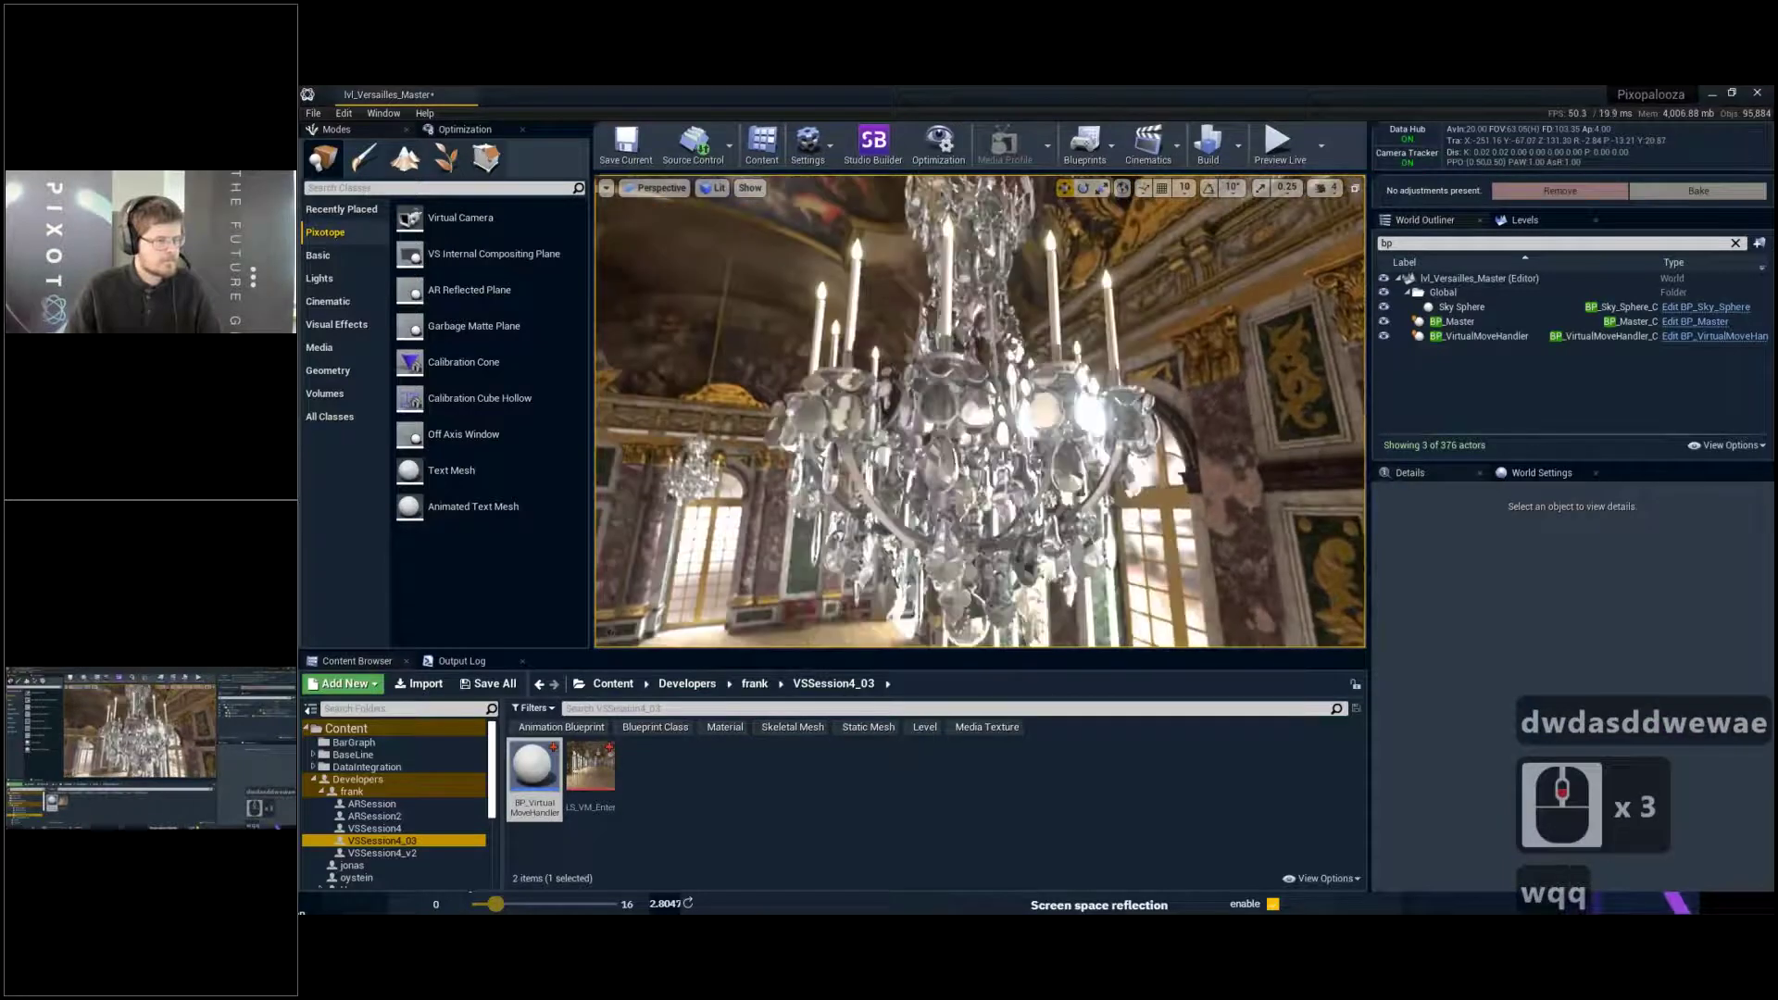
pyautogui.press('e')
pyautogui.press('q')
pyautogui.press('e')
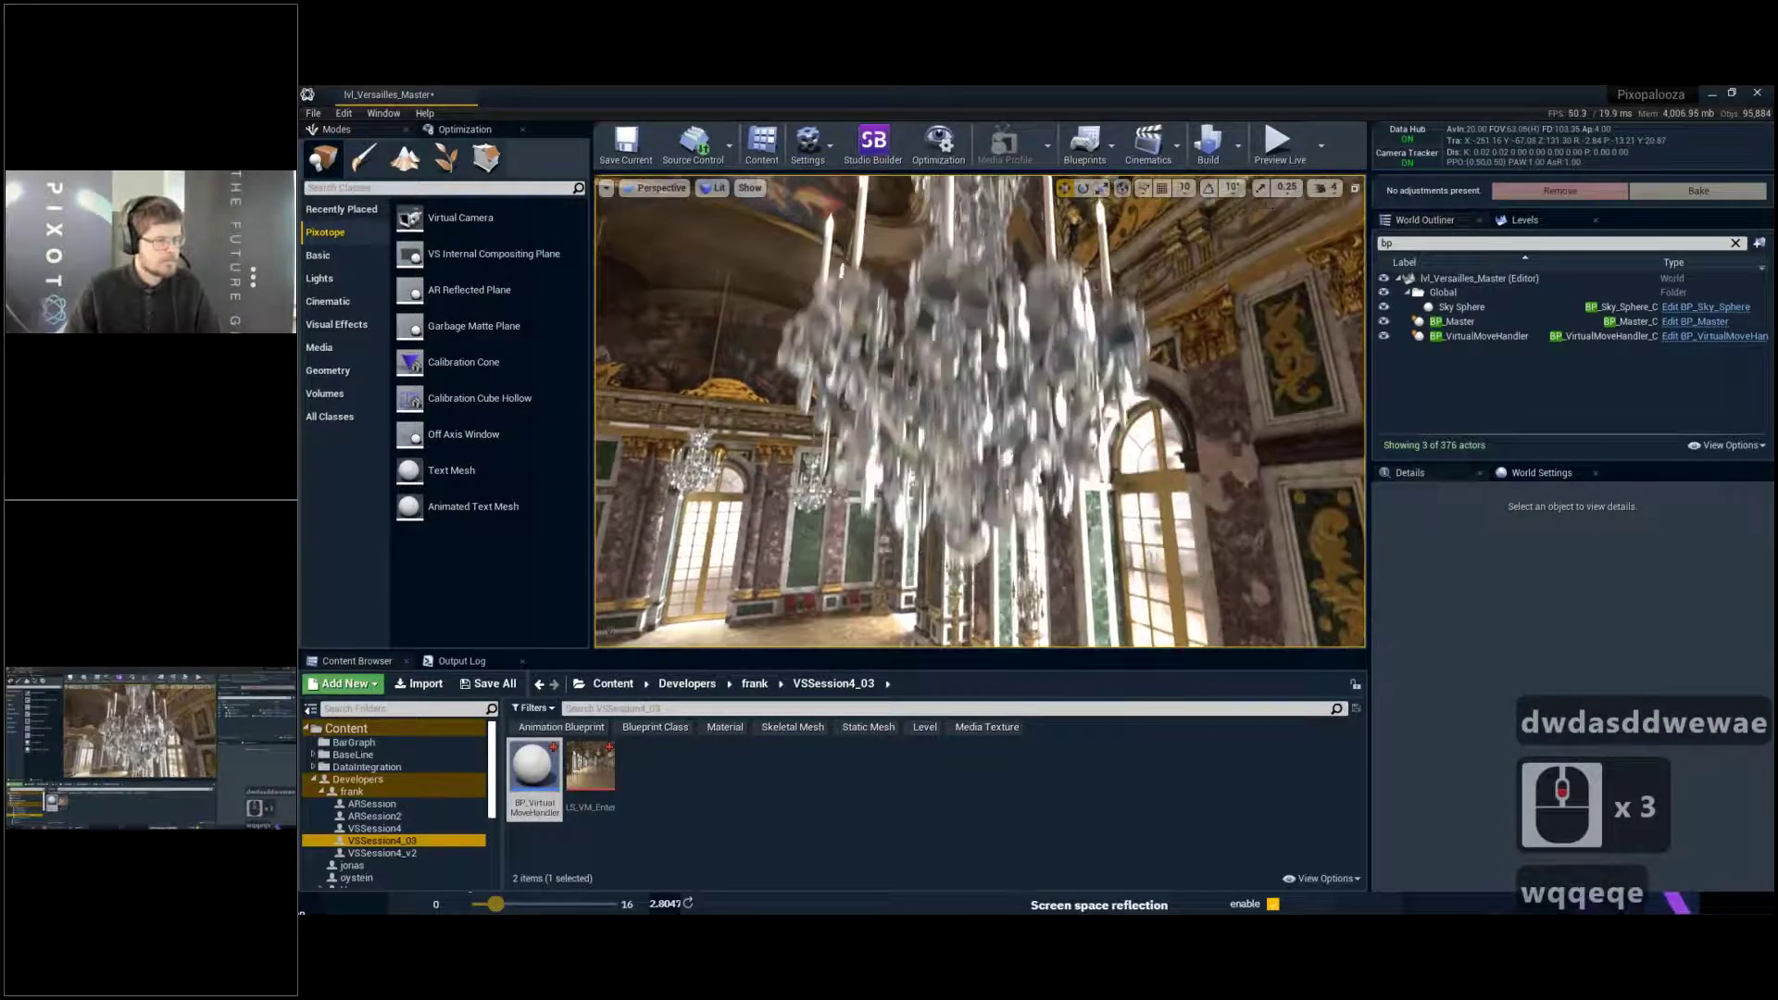
# Return to the Effects settings and raise the bloom intensity to about 62.5
pyautogui.hotkey('alt', 'Tab')
pyautogui.moveTo(809, 814); pyautogui.dragTo(834, 863)
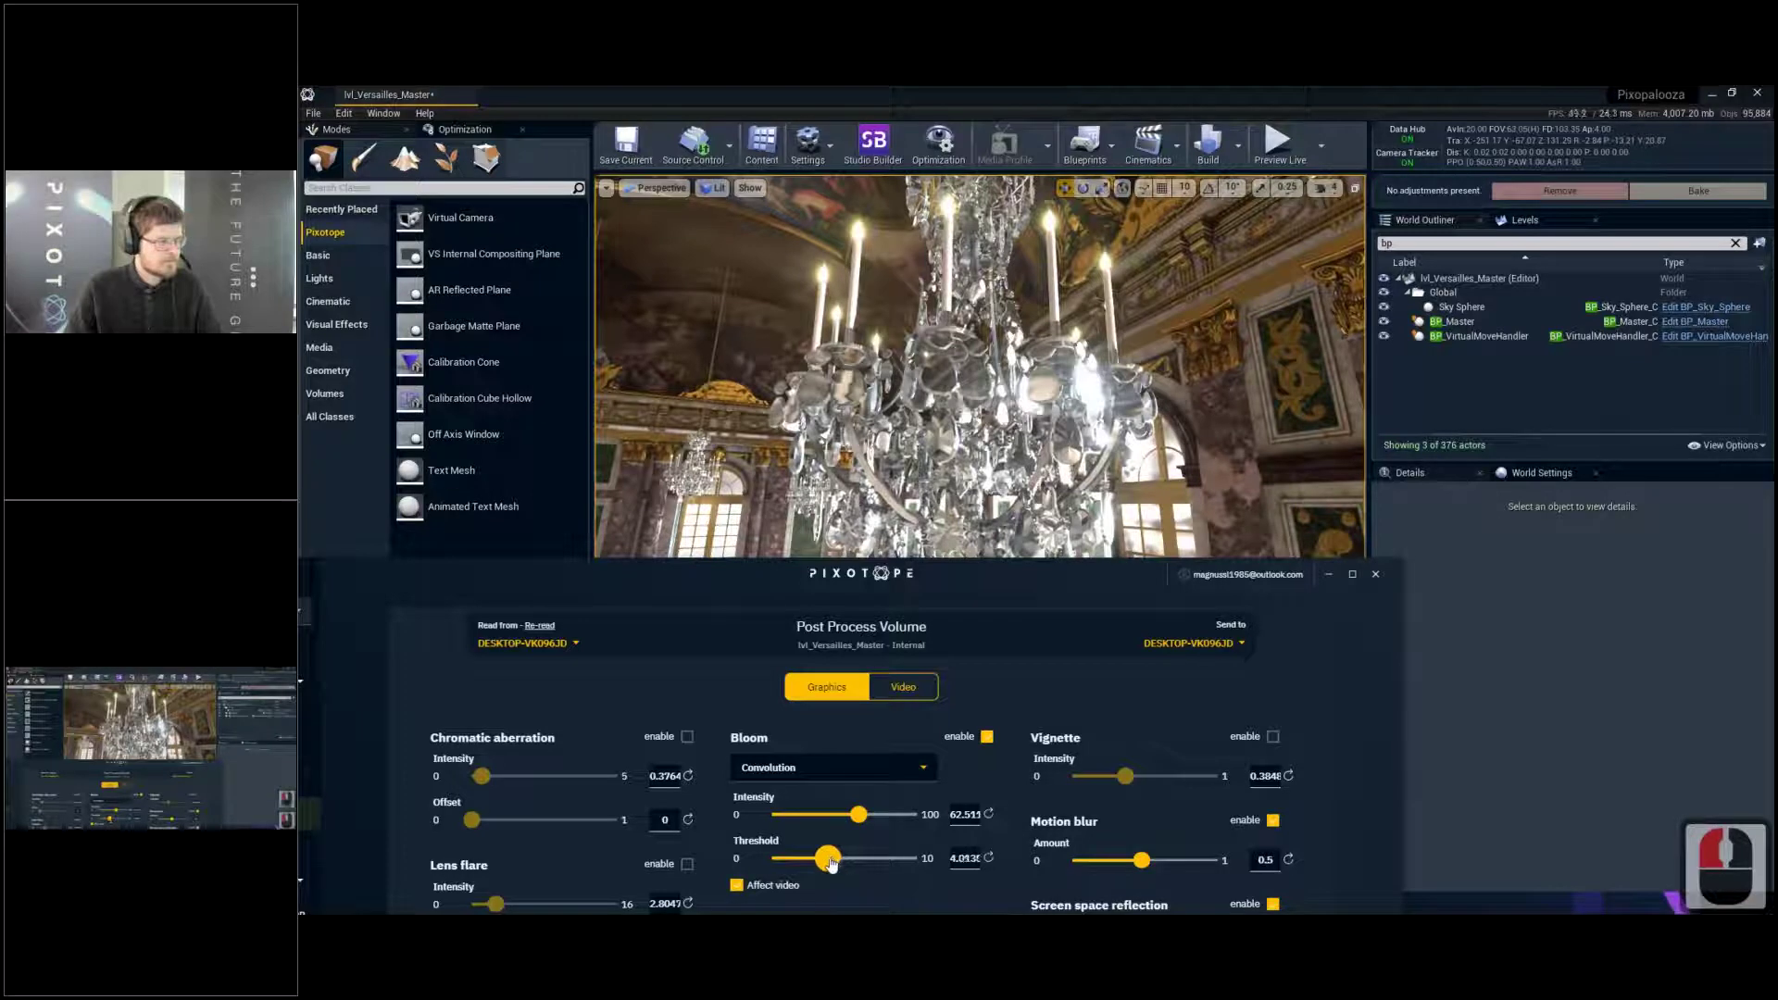
# Examine the stronger bloom throughout the hall, including the chandeliers and the overall view along its length
pyautogui.moveTo(833, 500); pyautogui.dragTo(1167, 500)
pyautogui.press('s')
pyautogui.press('s')
pyautogui.press('s')
pyautogui.press('w')
pyautogui.press('w')
pyautogui.press('e')
pyautogui.press('e')
pyautogui.press('e')
pyautogui.press('e')
pyautogui.press('w')
pyautogui.moveTo(1167, 500); pyautogui.dragTo(1334, 514, button='right')
pyautogui.press('w')
pyautogui.press('w')
pyautogui.press('w')
pyautogui.press('w')
pyautogui.press('w')
pyautogui.press('w')
pyautogui.press('w')
pyautogui.press('w')
pyautogui.press('d')
pyautogui.press('q')
pyautogui.moveTo(848, 515); pyautogui.dragTo(834, 345, button='right')
pyautogui.hotkey('alt', 'Tab')
pyautogui.press('w')
pyautogui.press('q')
pyautogui.press('w')
pyautogui.press('w')
pyautogui.press('w')
pyautogui.press('w')
pyautogui.press('w')
pyautogui.press('w')
pyautogui.press('w')
pyautogui.press('w')
pyautogui.press('w')
pyautogui.press('w')
pyautogui.press('w')
pyautogui.press('w')
pyautogui.press('w')
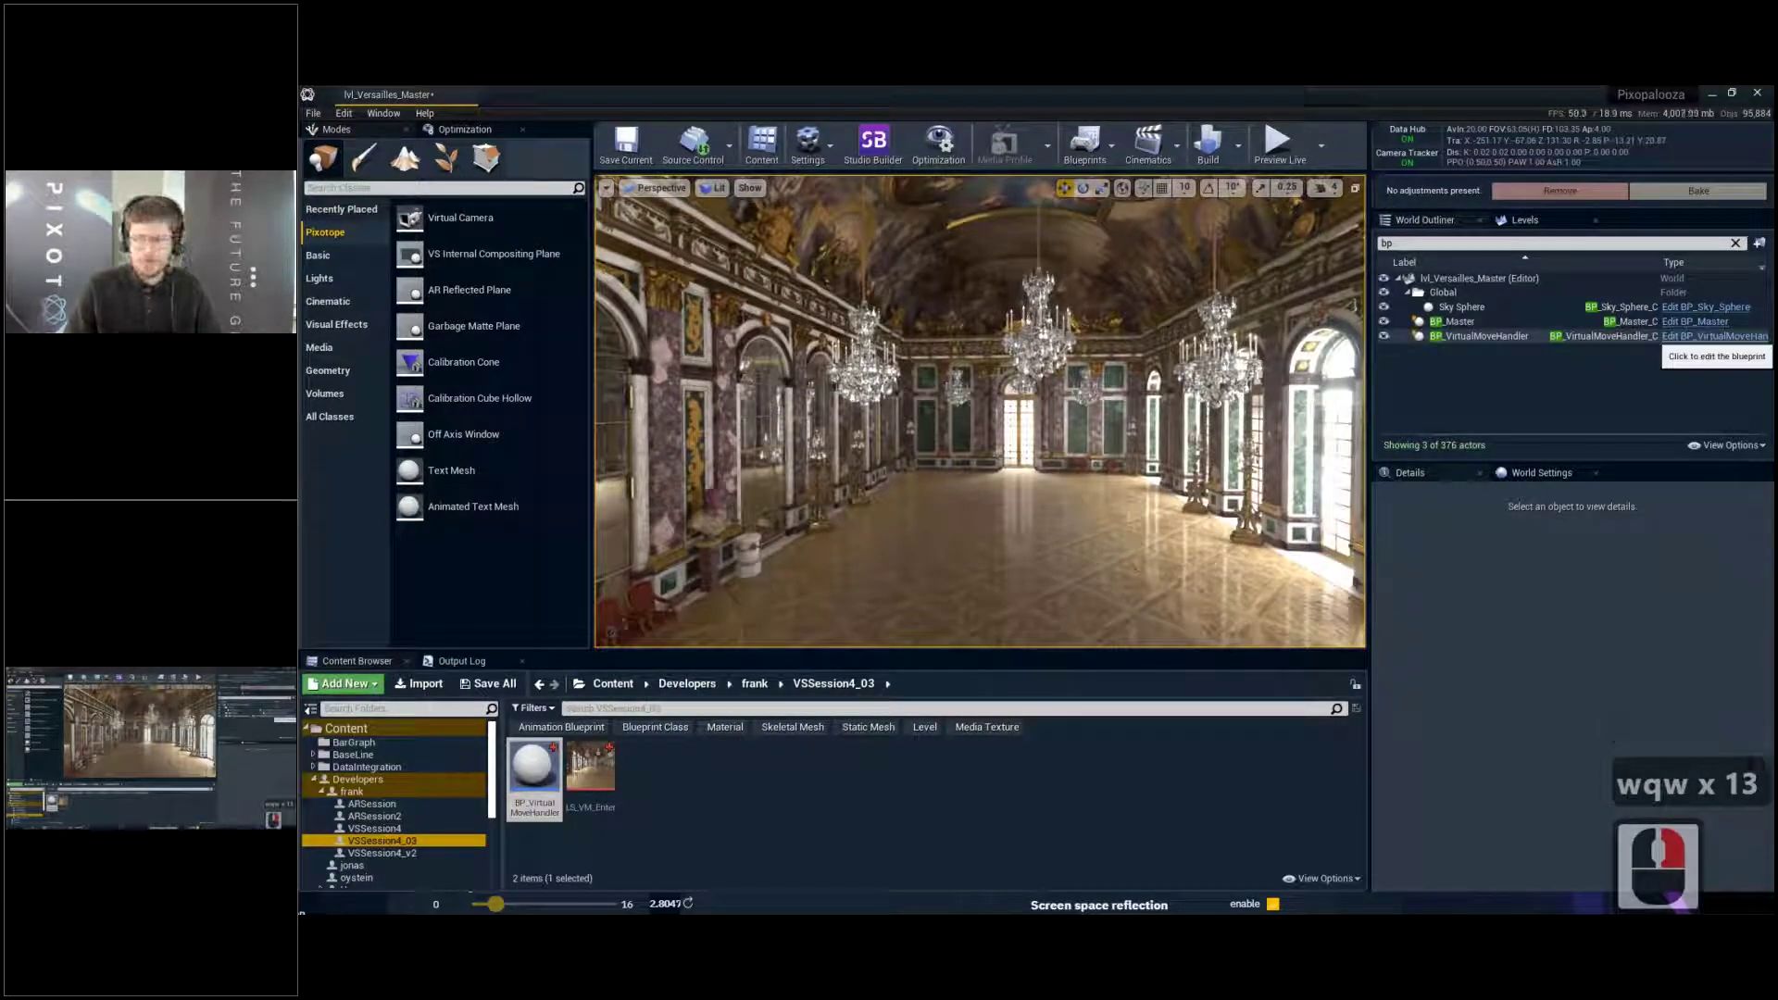
# Open the BP_VirtualMoveHandler blueprint full screen and review how the PX_ResumePlay event connects to the Play node
pyautogui.click(1703, 337)
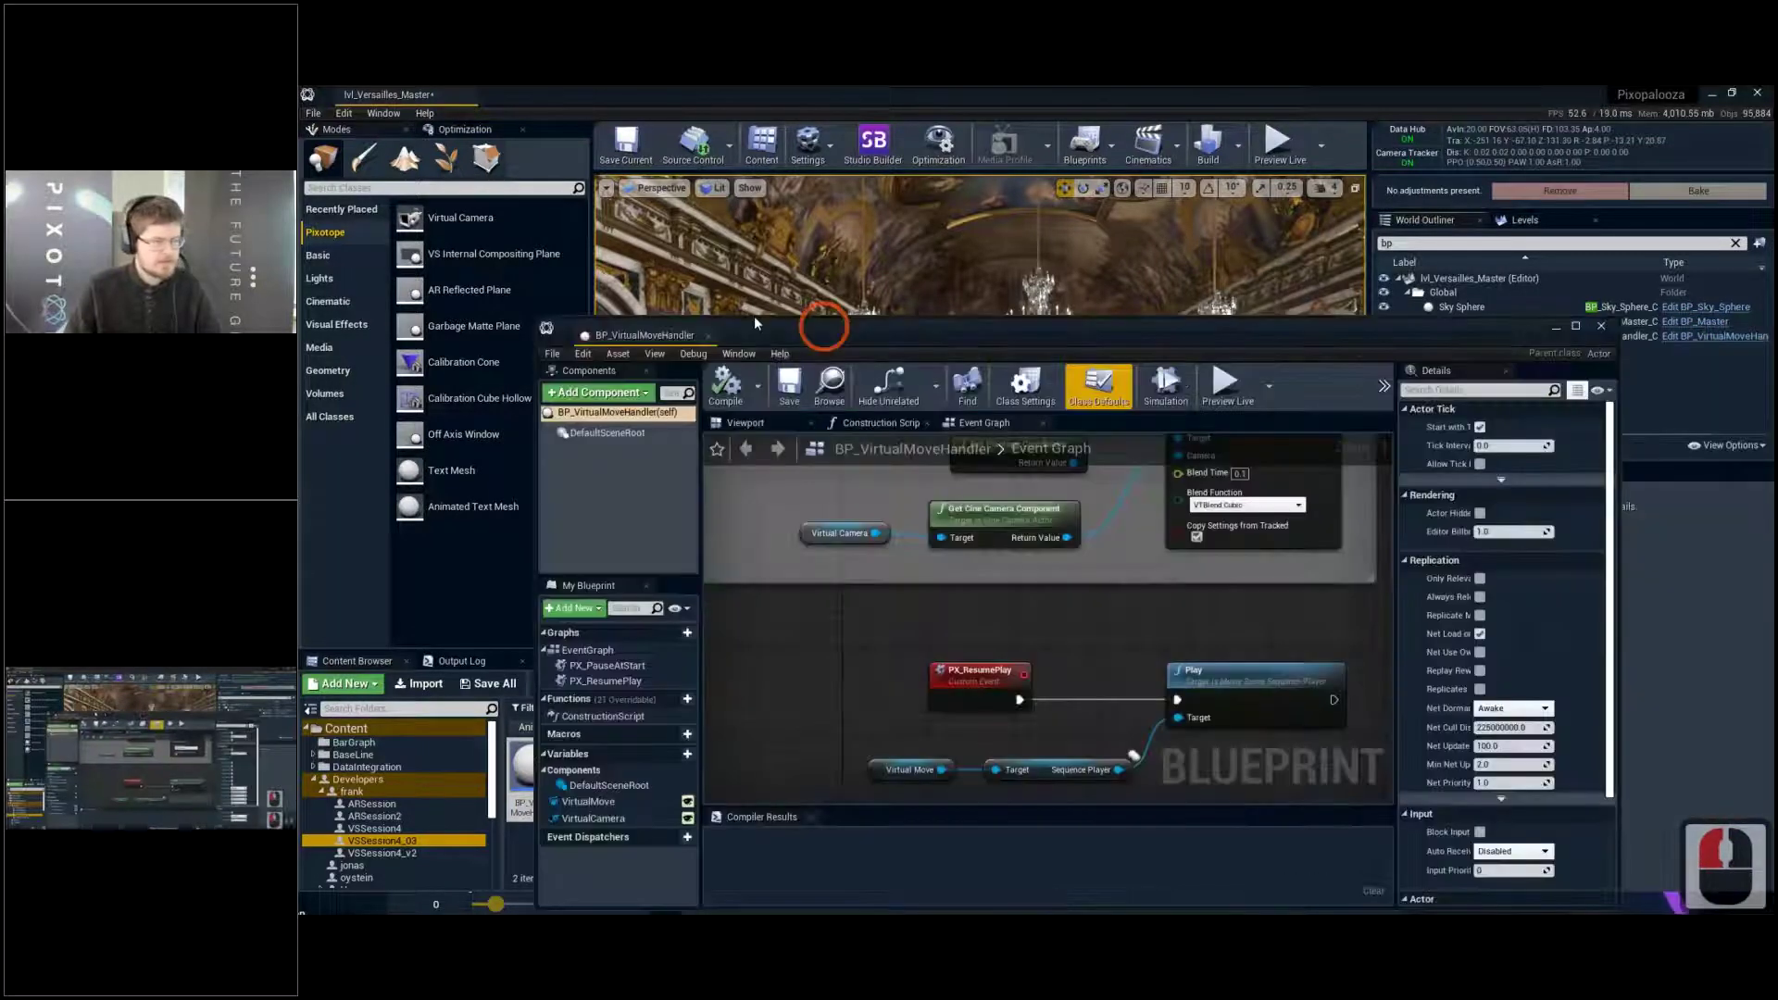
pyautogui.moveTo(826, 319); pyautogui.dragTo(752, 323)
pyautogui.doubleClick(752, 323)
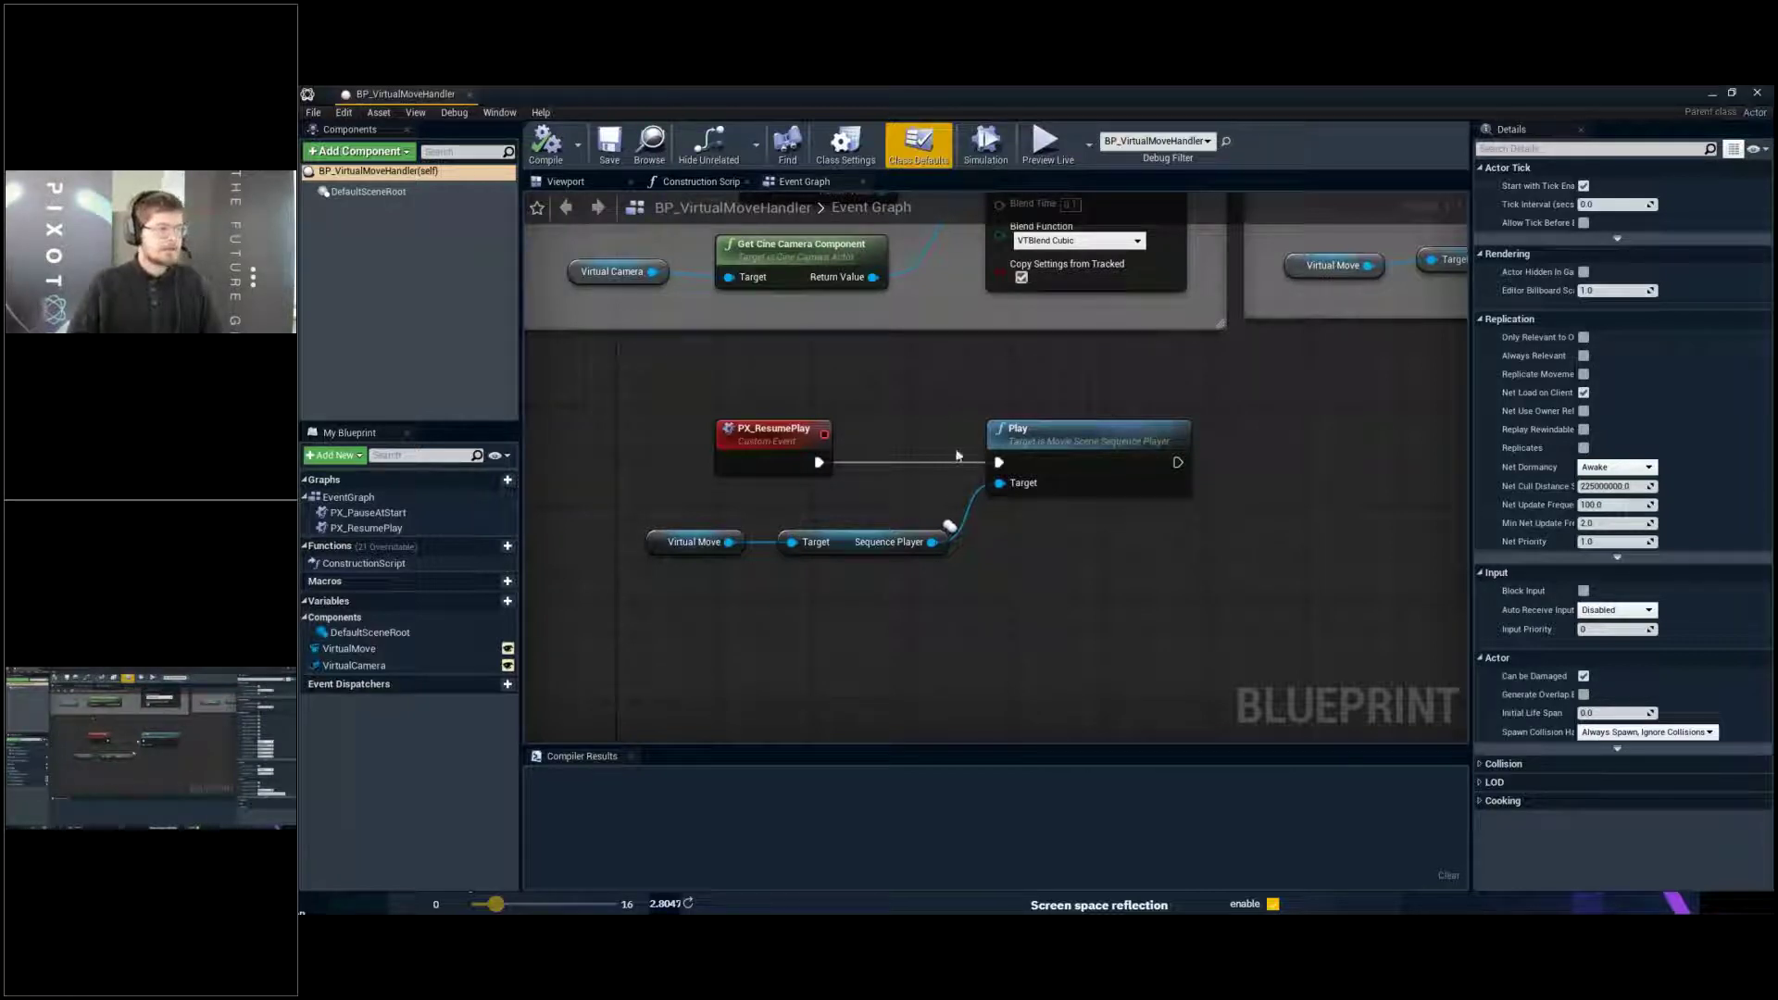
pyautogui.scroll(-2, 954, 503)
pyautogui.scroll(1, 979, 454)
pyautogui.moveTo(979, 454); pyautogui.dragTo(909, 429, button='right')
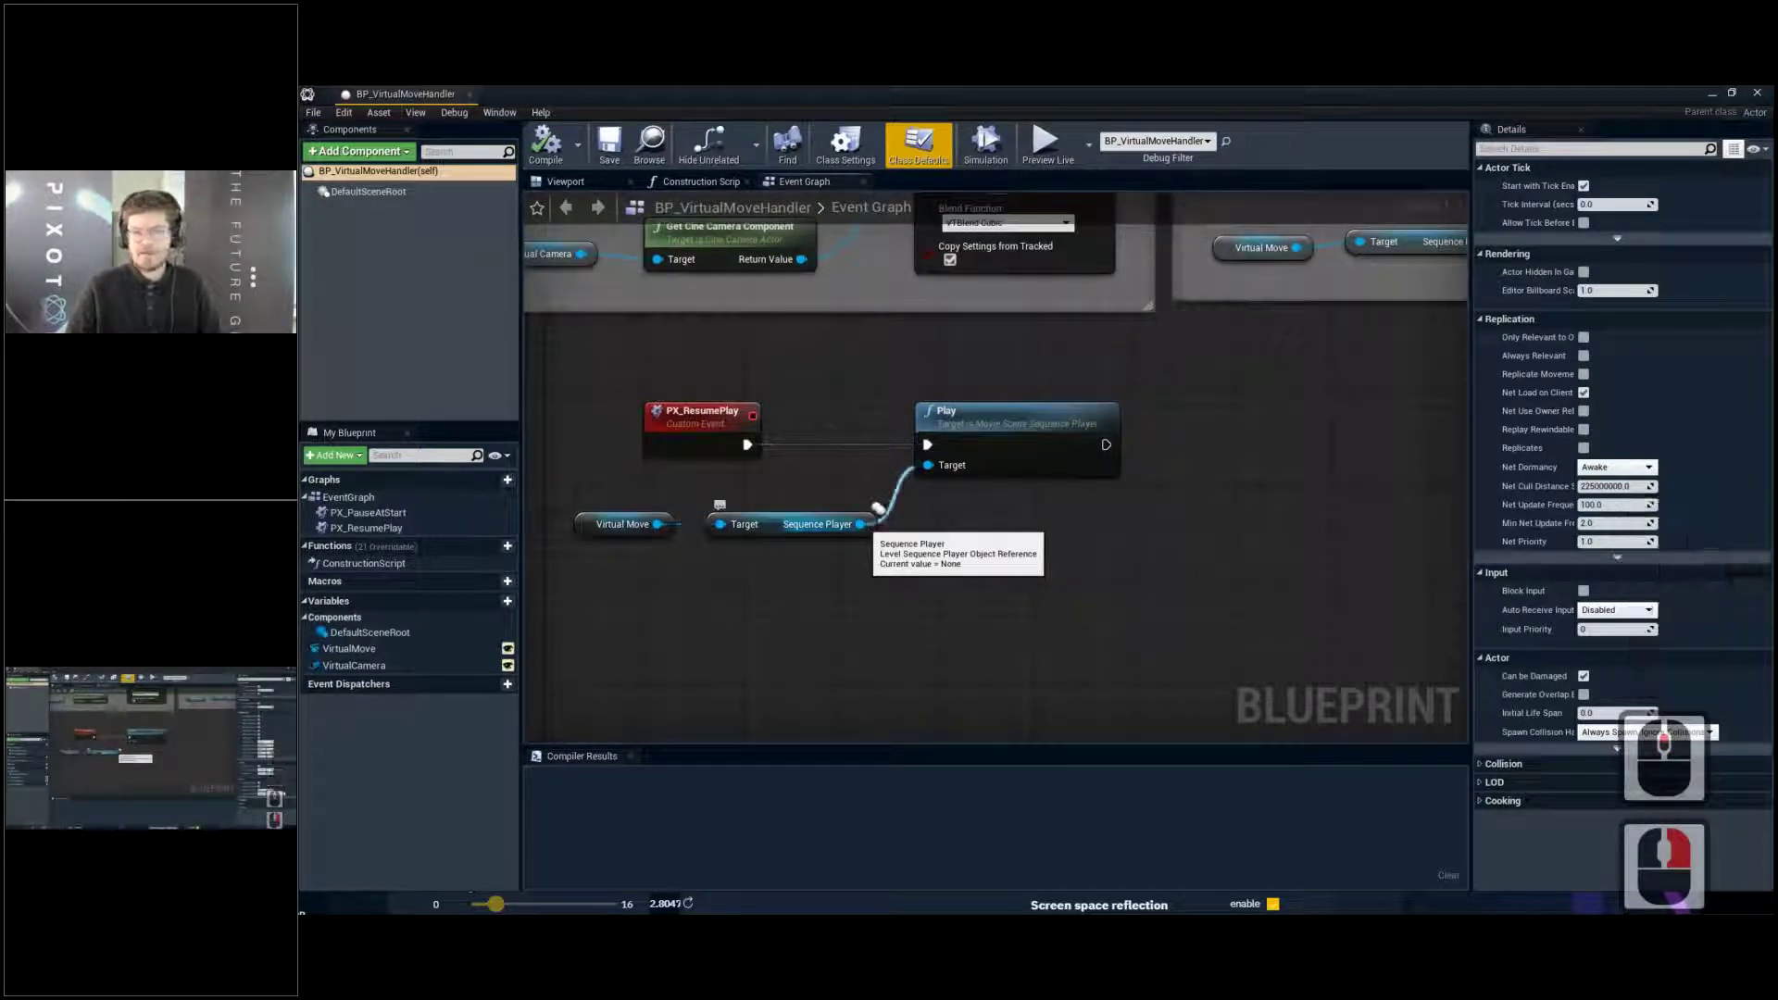
pyautogui.moveTo(877, 508); pyautogui.dragTo(856, 495, button='right')
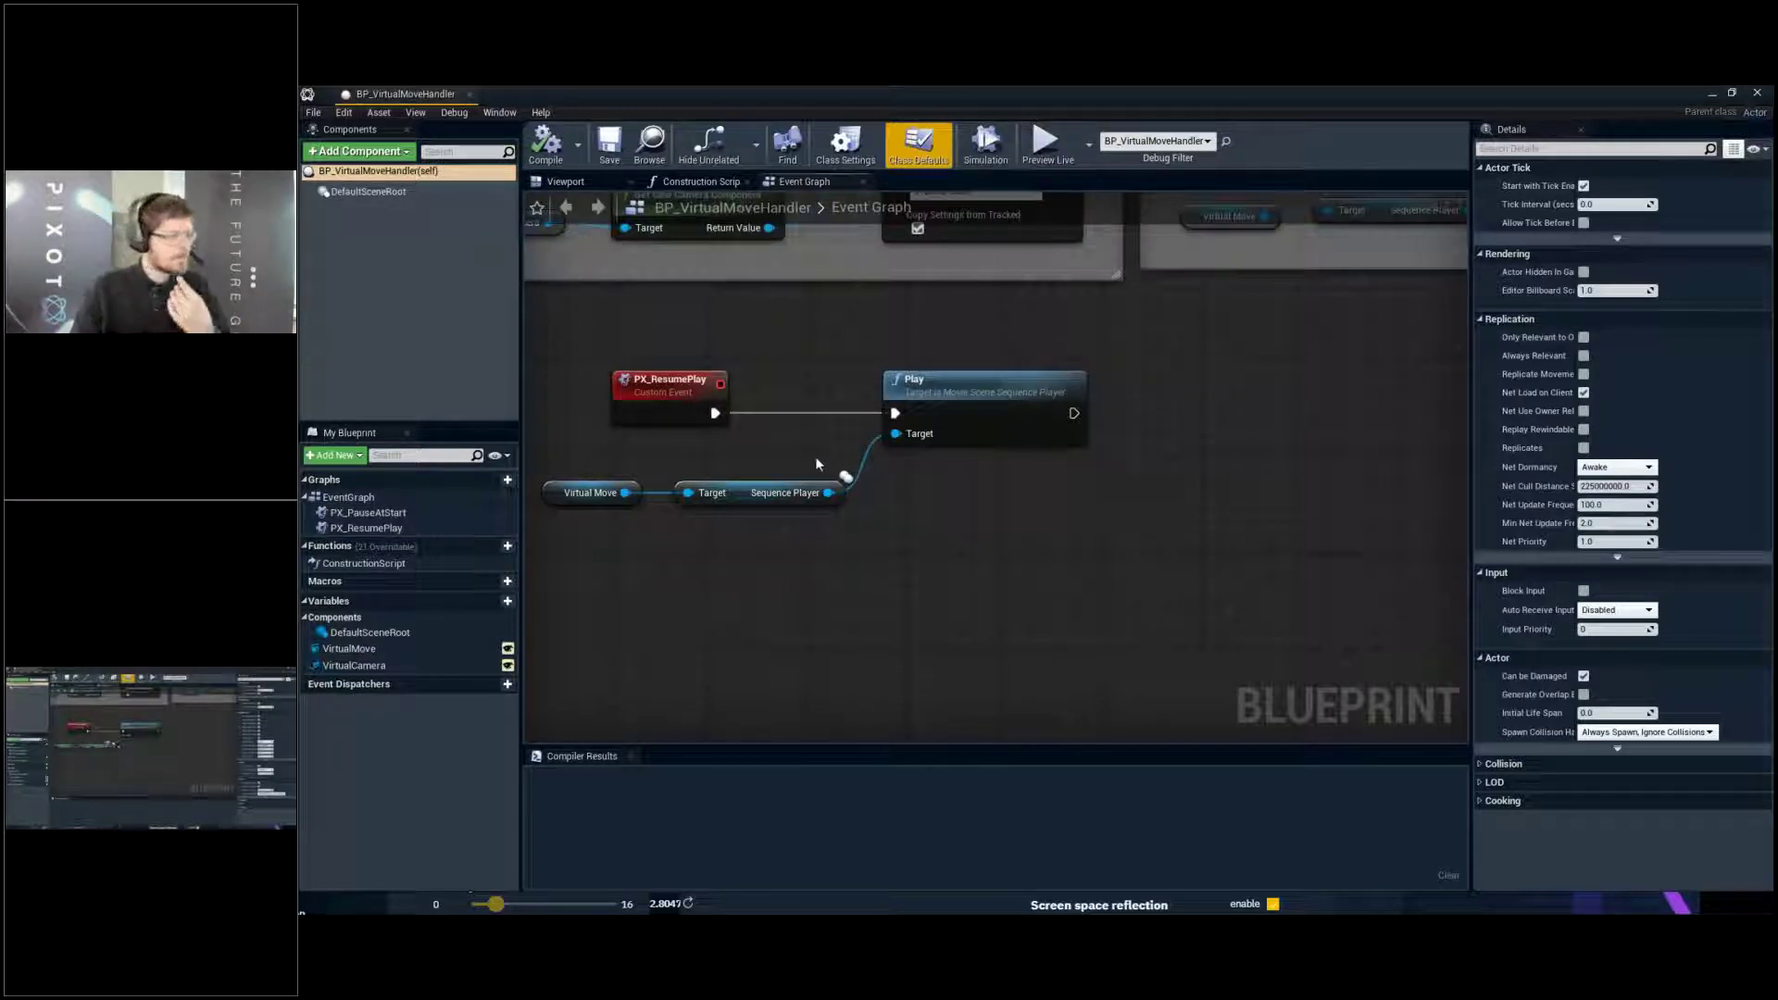
pyautogui.click(847, 622)
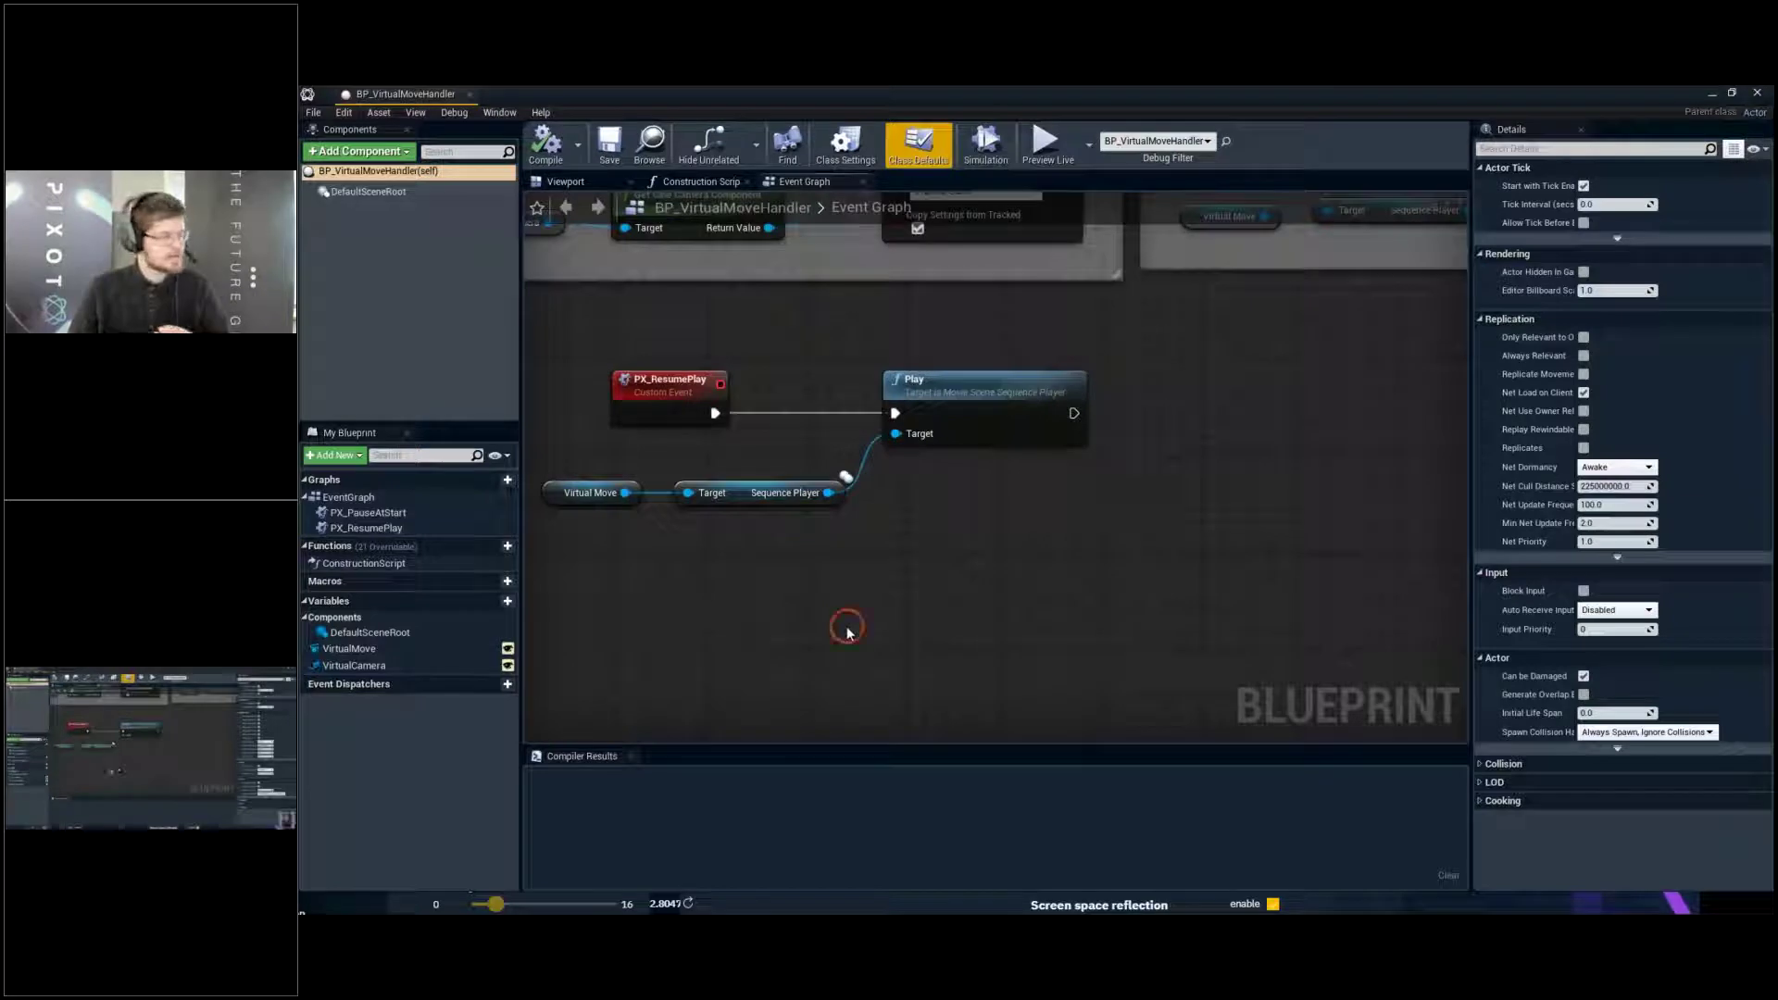
# Add two new variables to the BP_VirtualMoveHandler blueprint
pyautogui.click(497, 603)
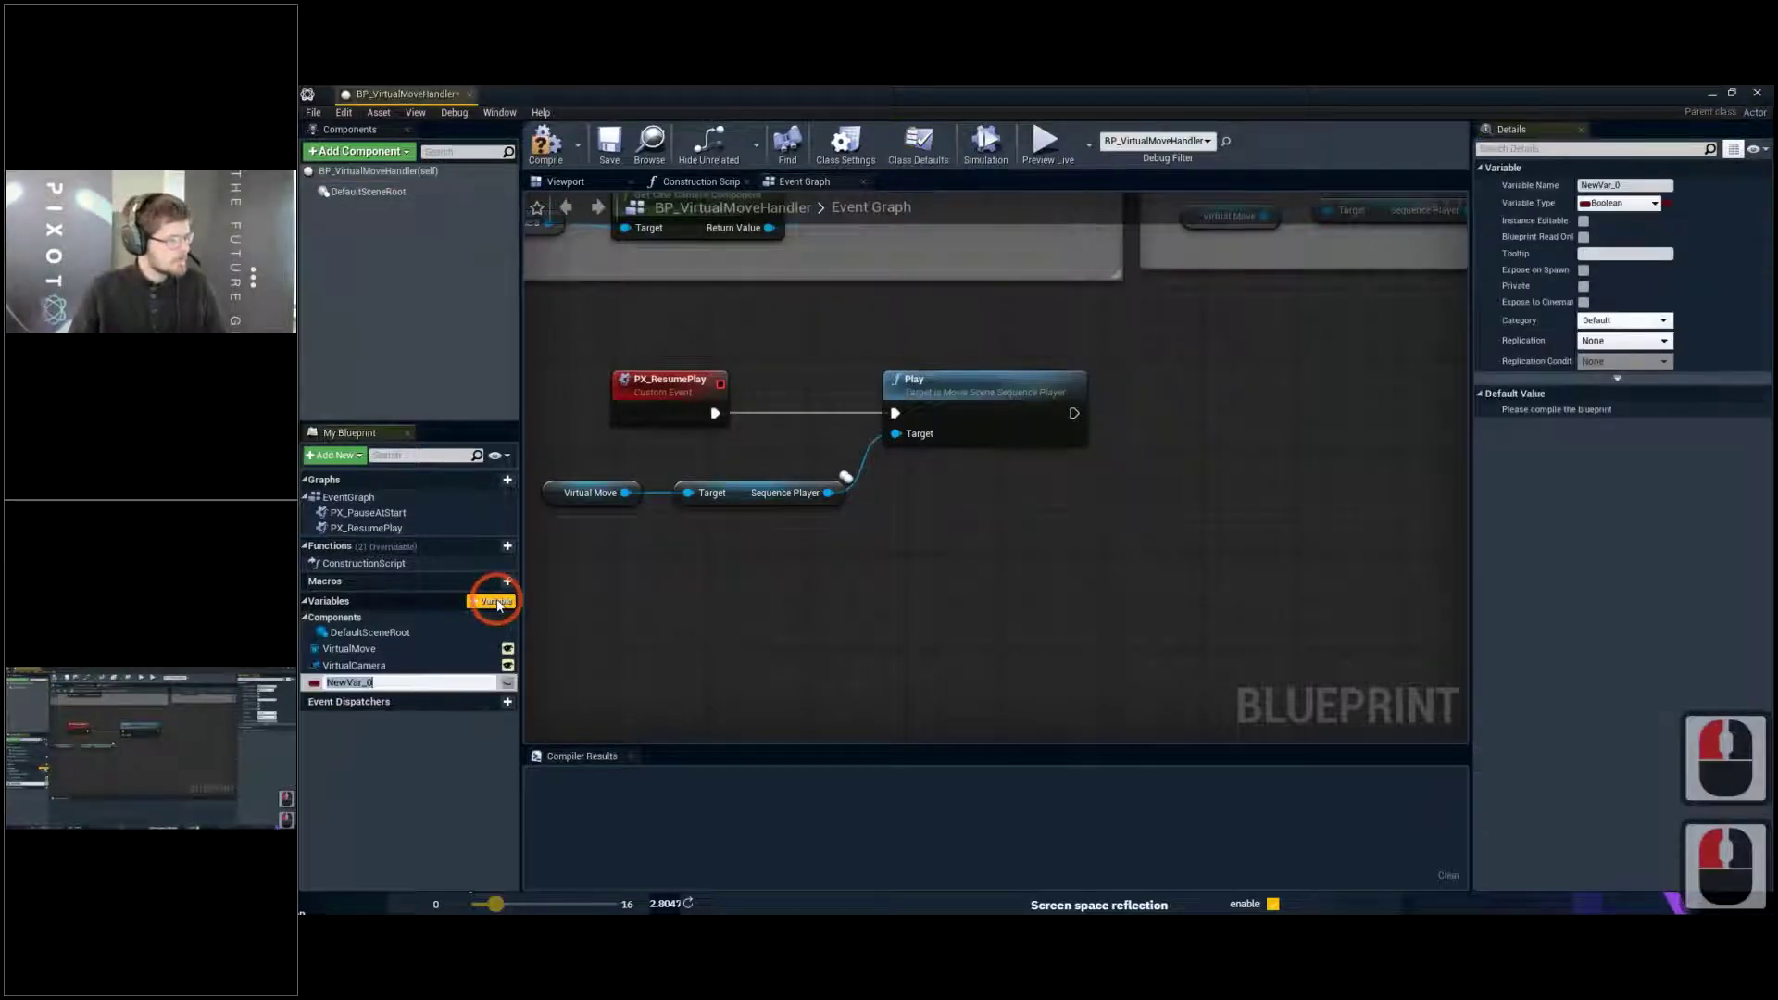
pyautogui.click(497, 603)
pyautogui.click(497, 604)
# Rename the first new variable BlendIn and set its type to Float
pyautogui.click(397, 683)
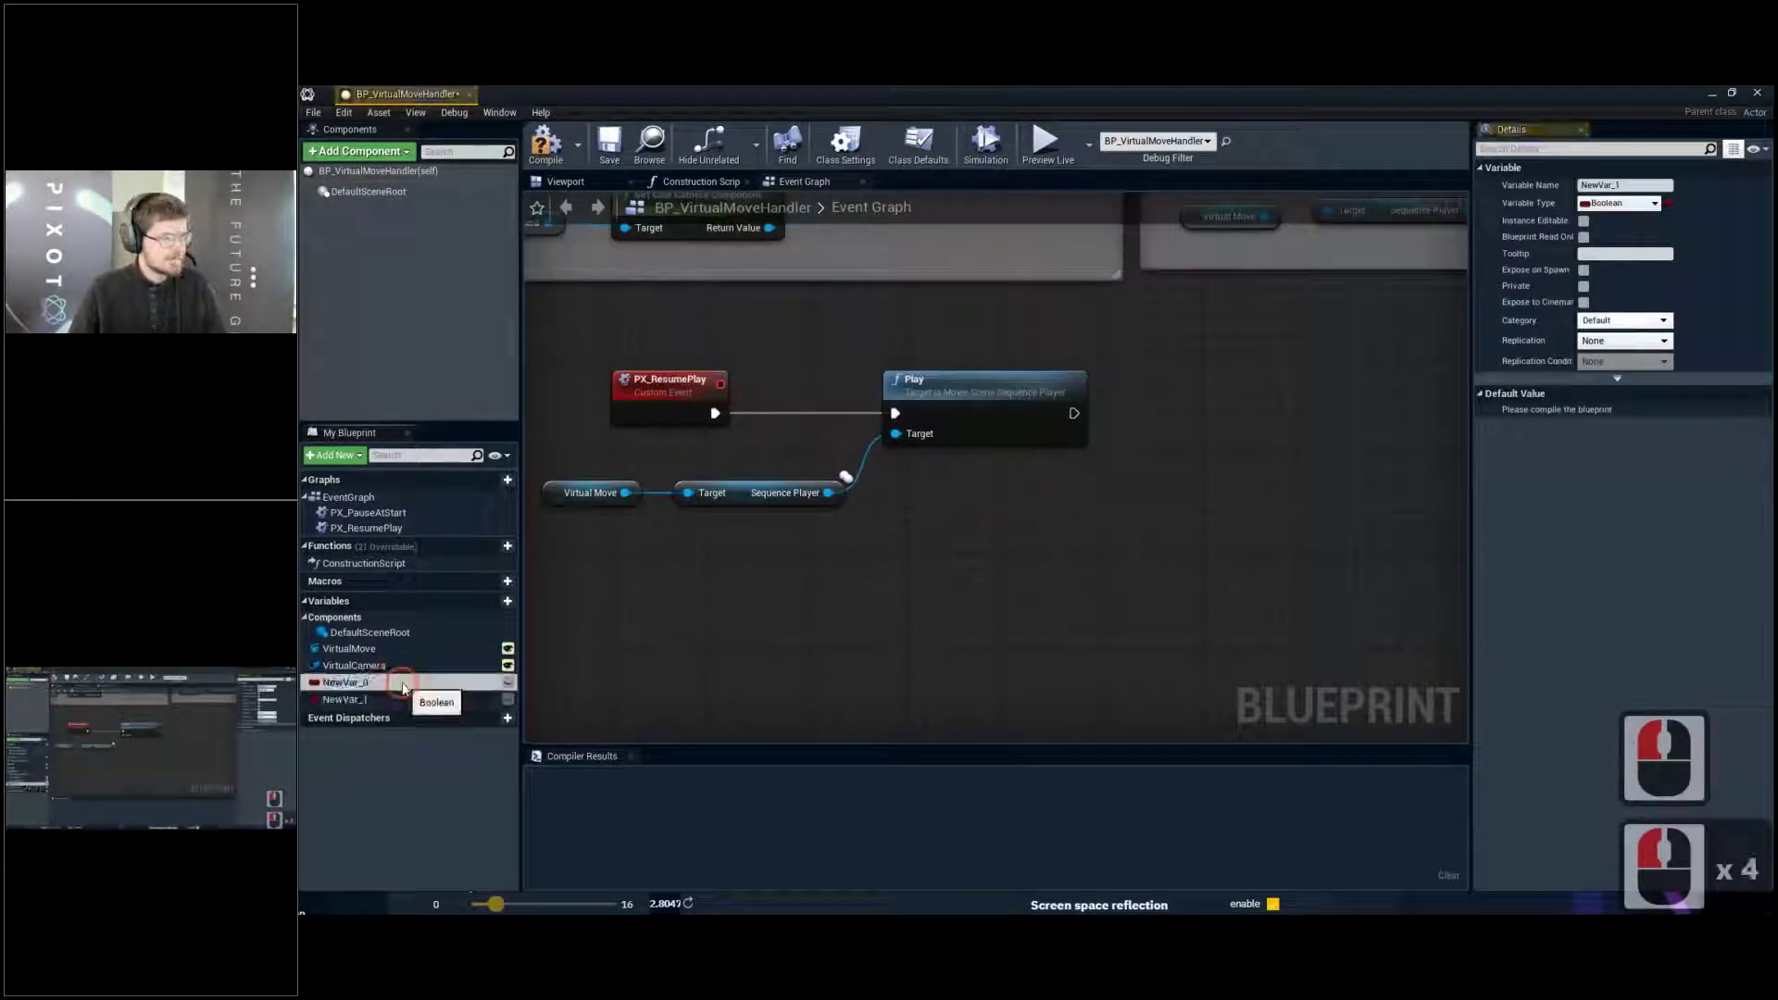
pyautogui.click(1624, 185)
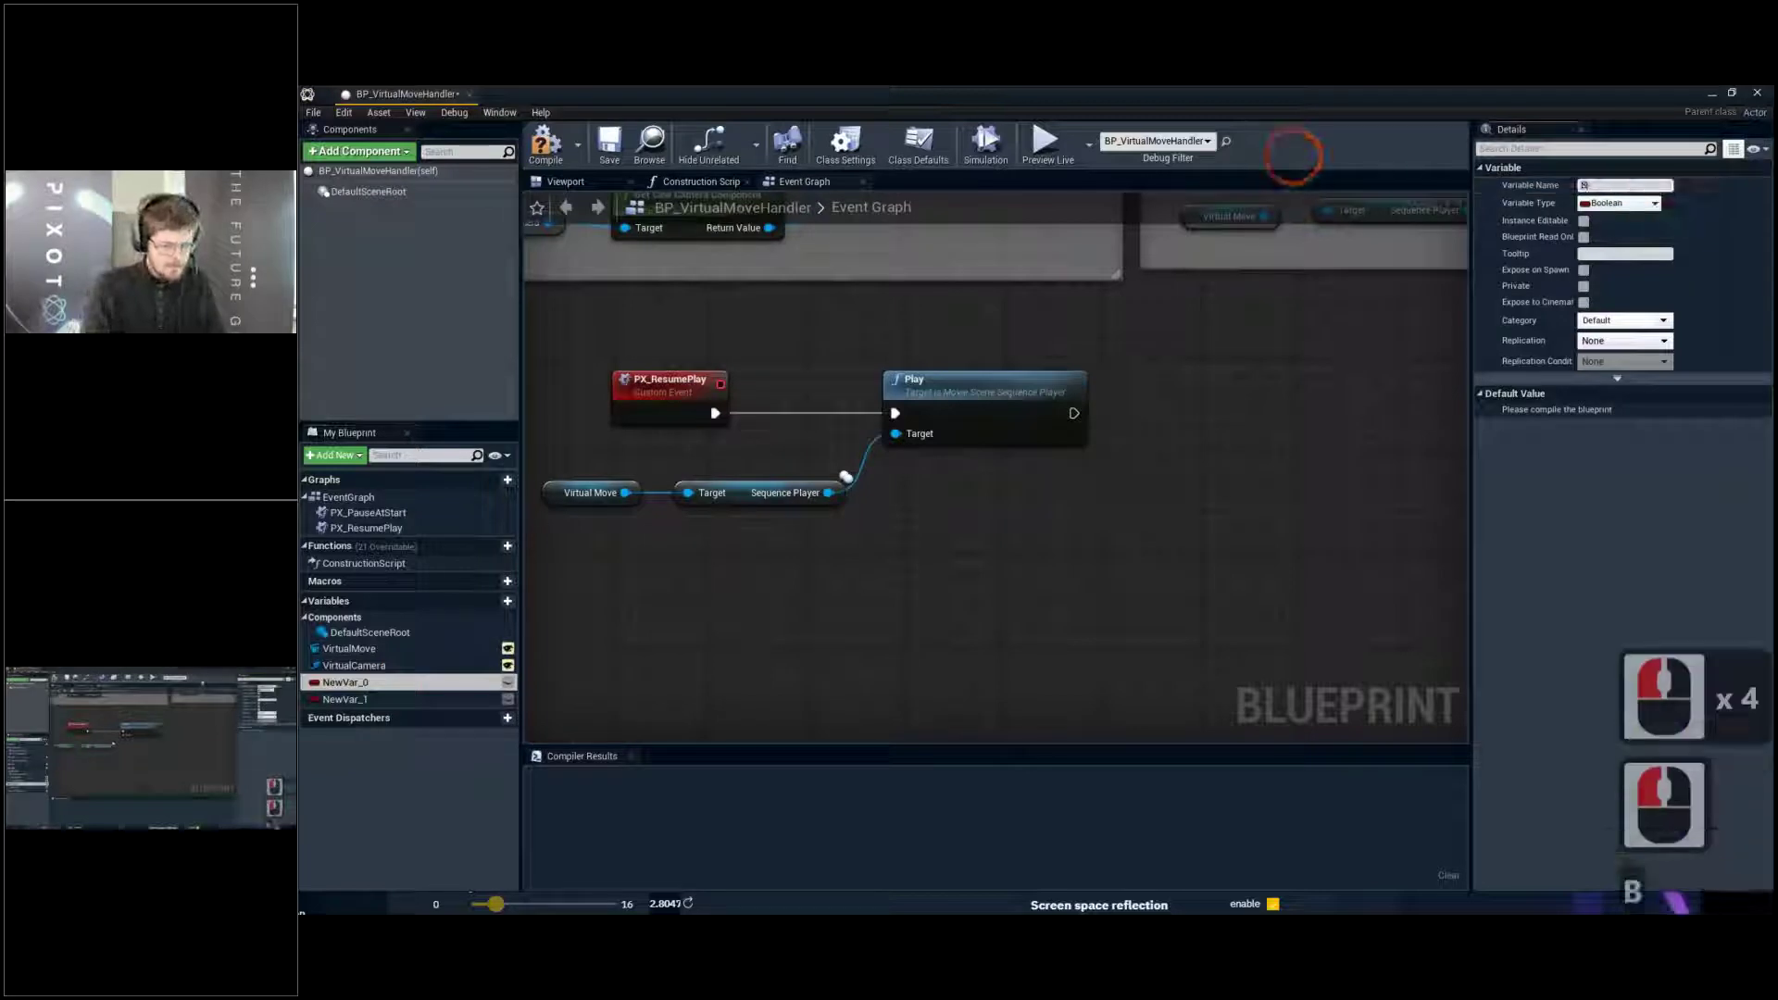
pyautogui.write('BlendIn')
pyautogui.press('Return')
pyautogui.click(1619, 202)
pyautogui.click(1463, 303)
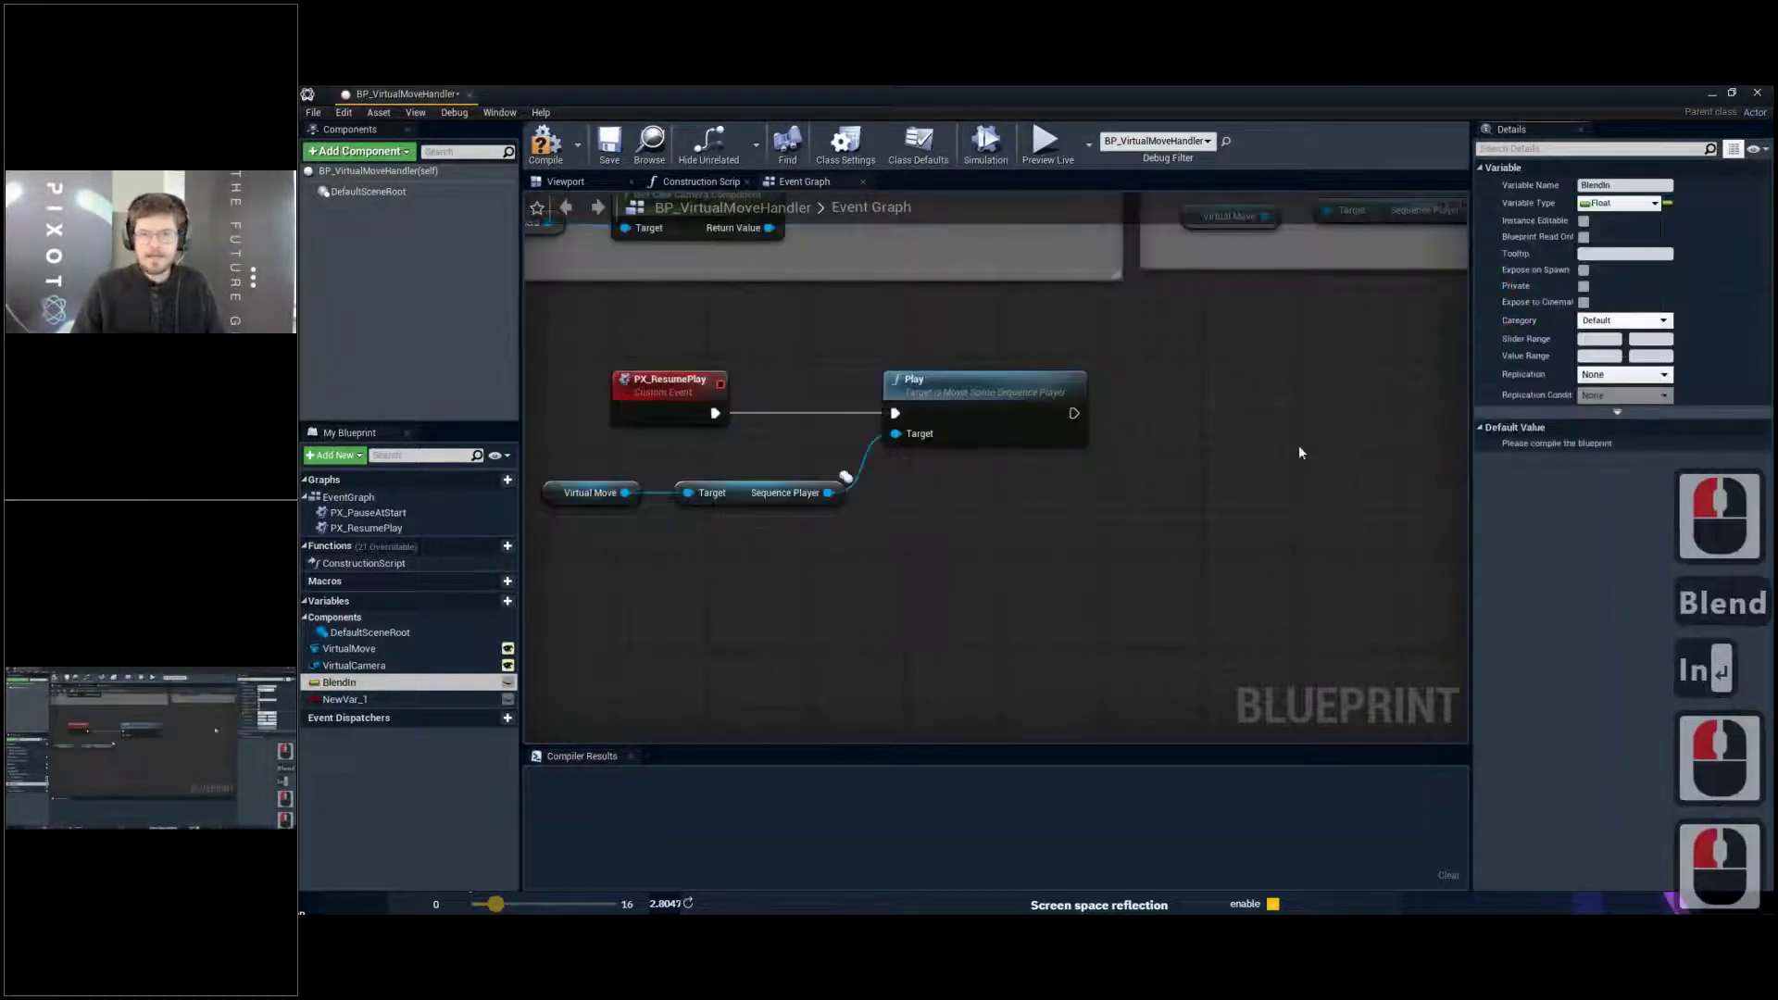
# Set the second new variable's type to Float and rename it BlendOut
pyautogui.click(447, 696)
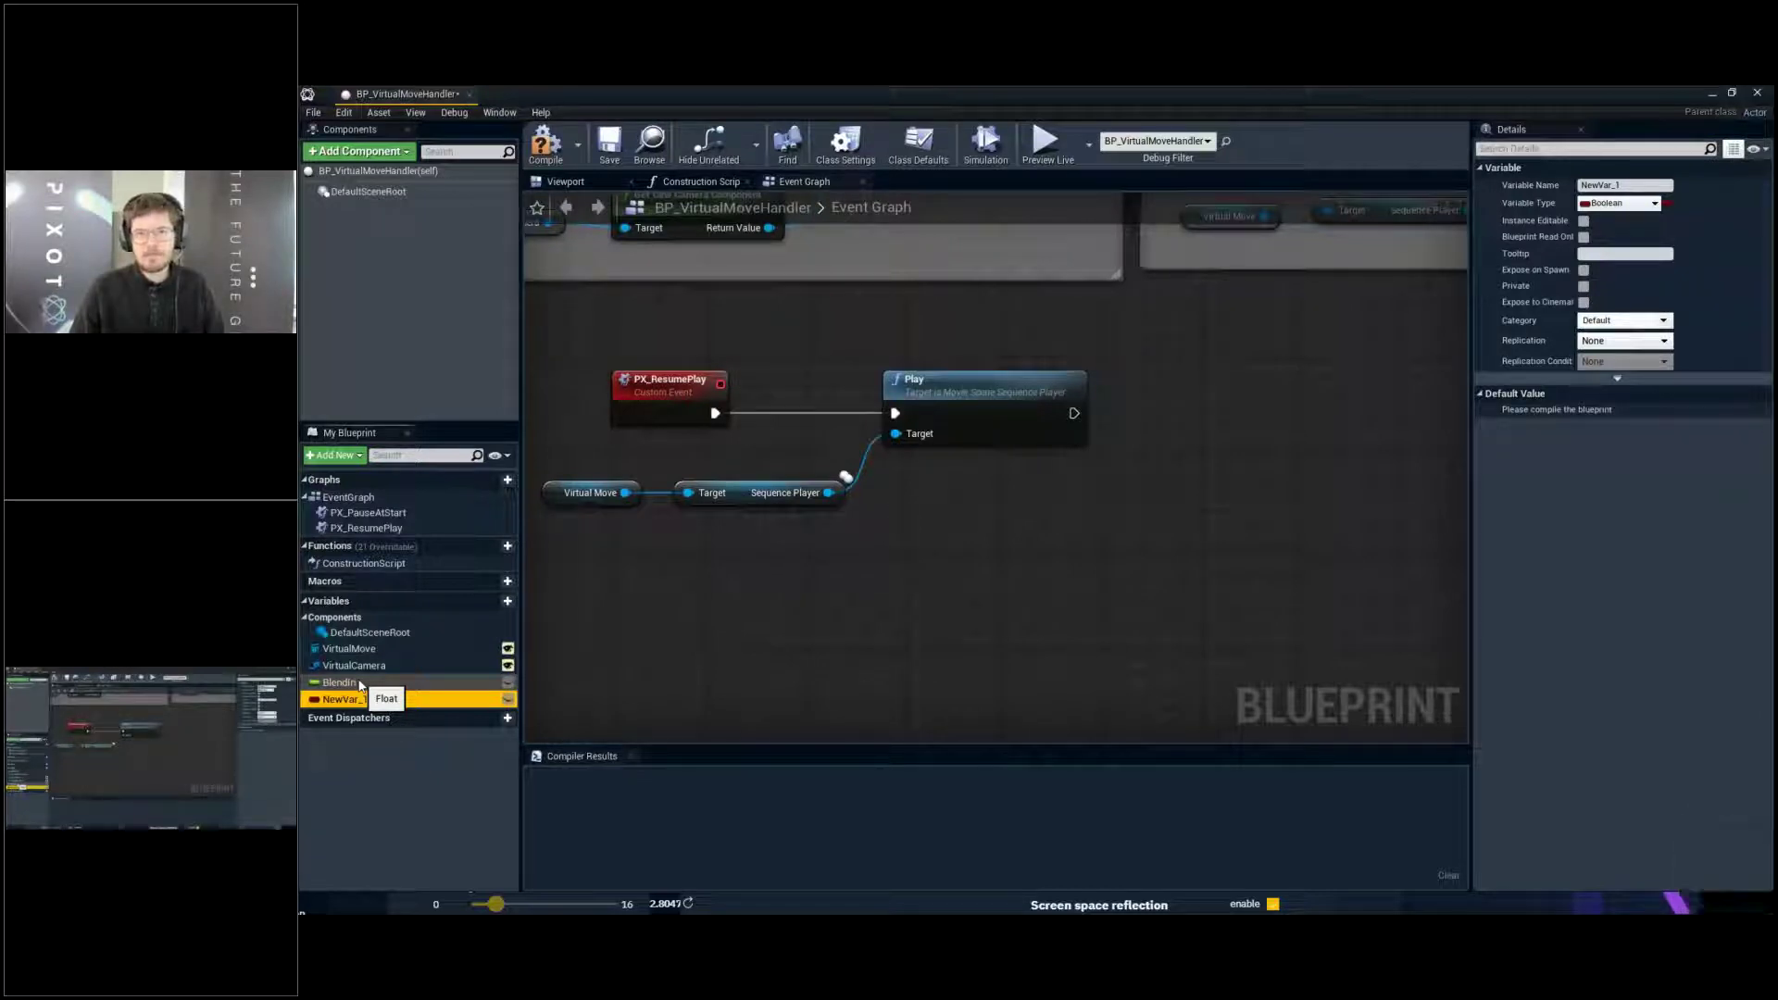
pyautogui.click(1645, 207)
pyautogui.click(1482, 315)
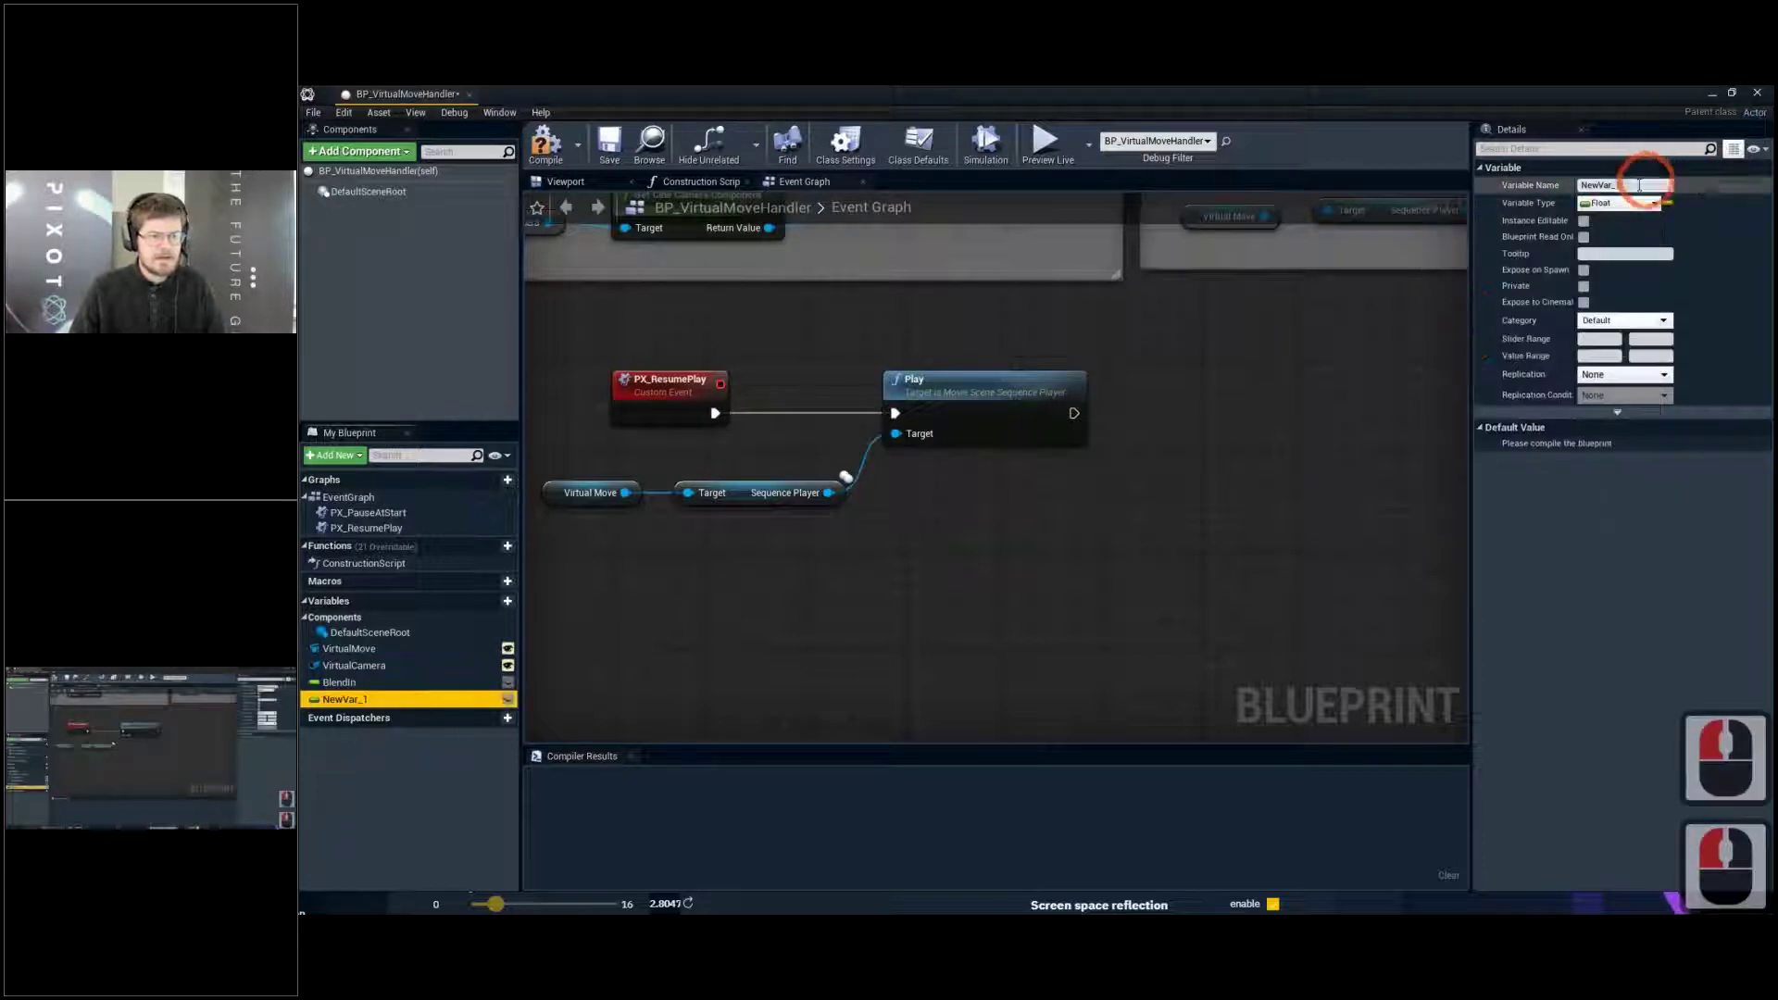
pyautogui.moveTo(1632, 187); pyautogui.dragTo(1516, 182)
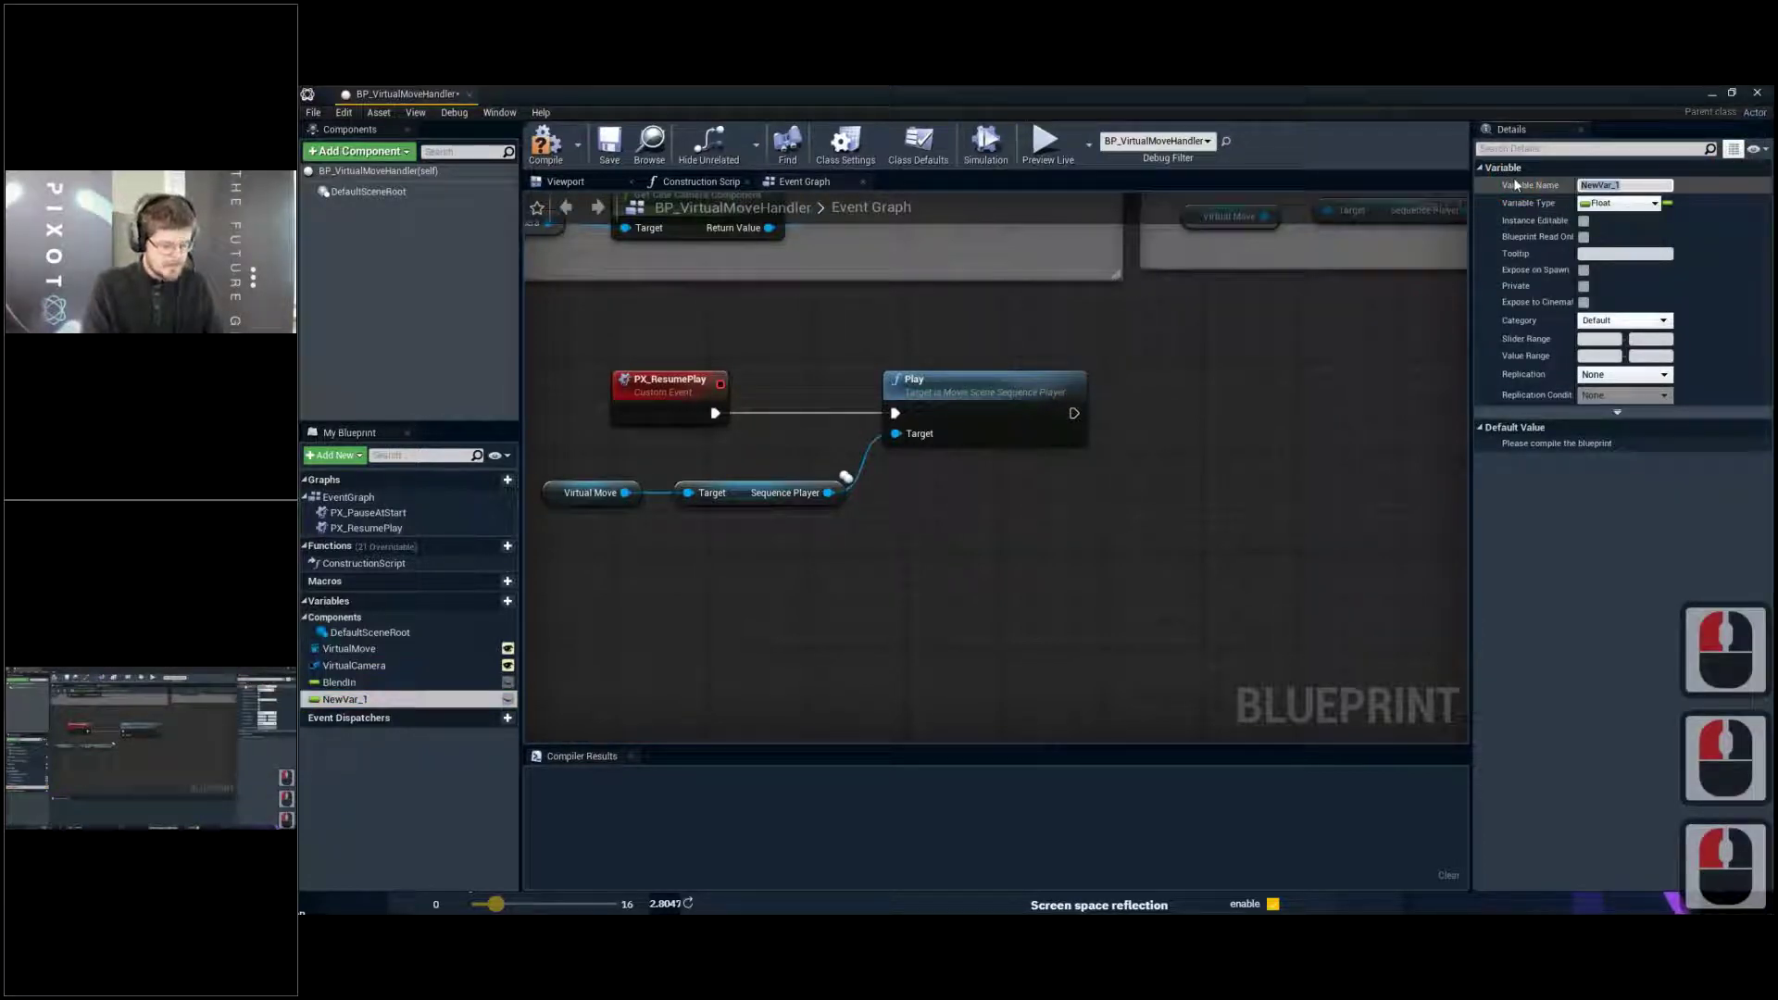
pyautogui.write('BlendOut')
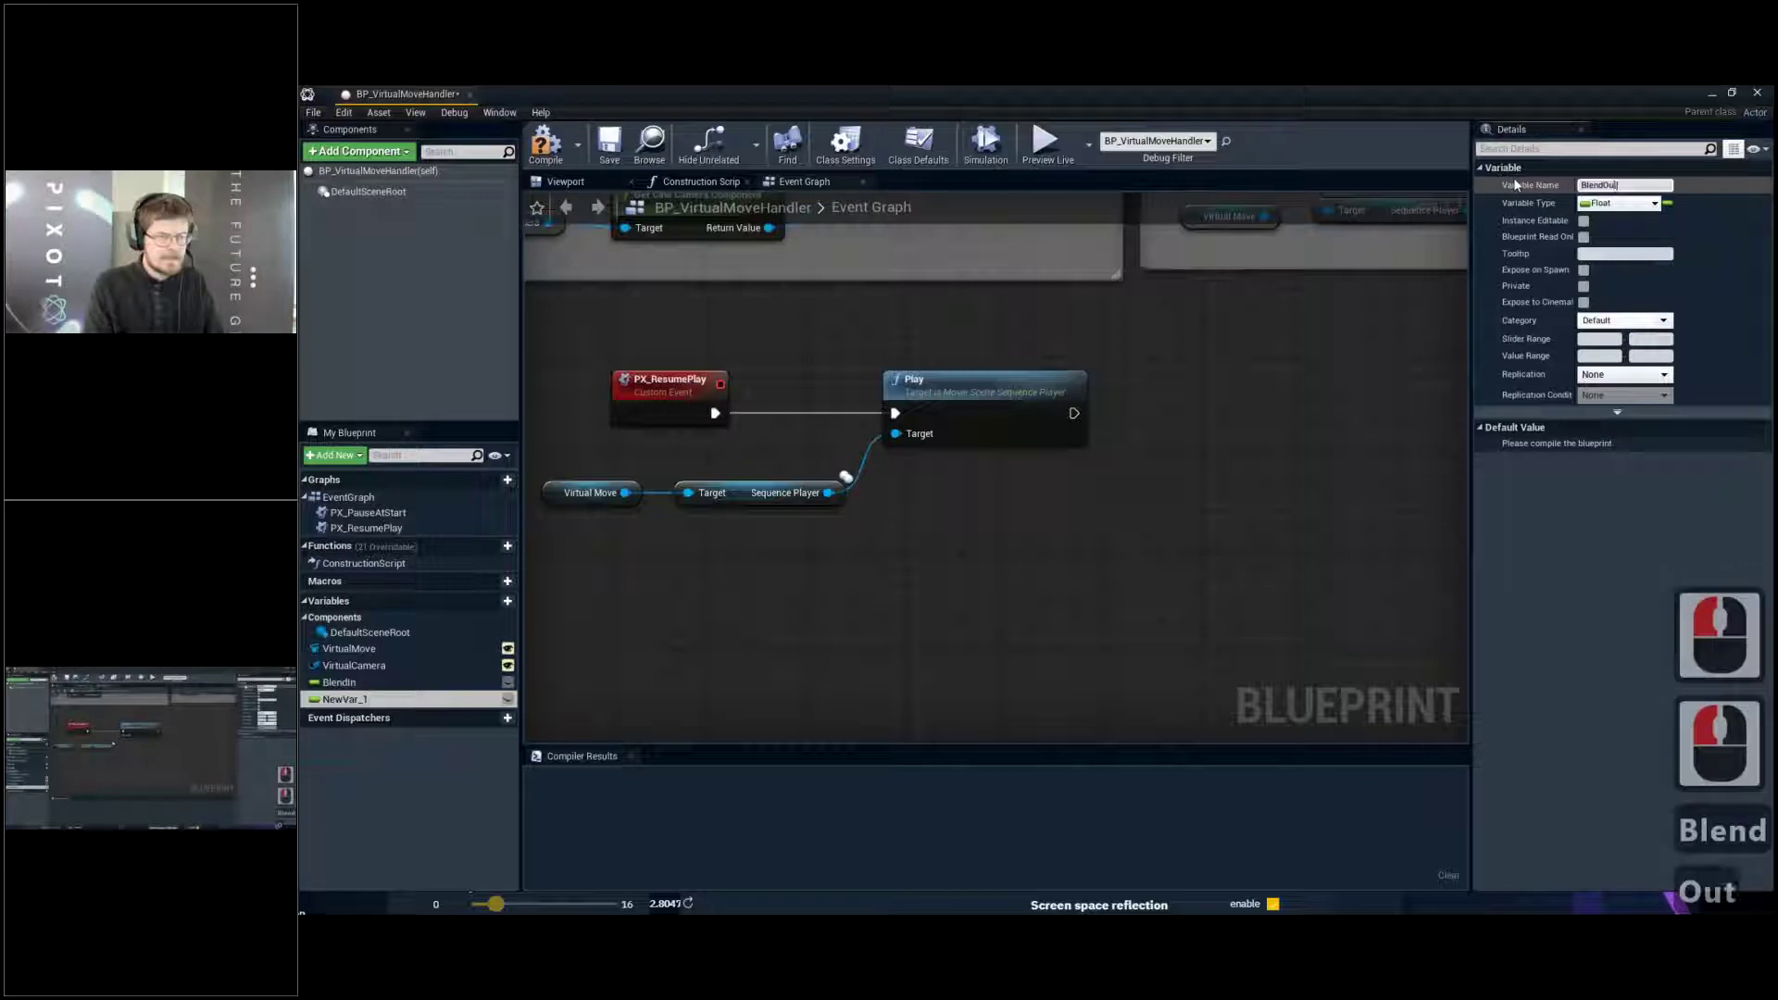
pyautogui.press('Return')
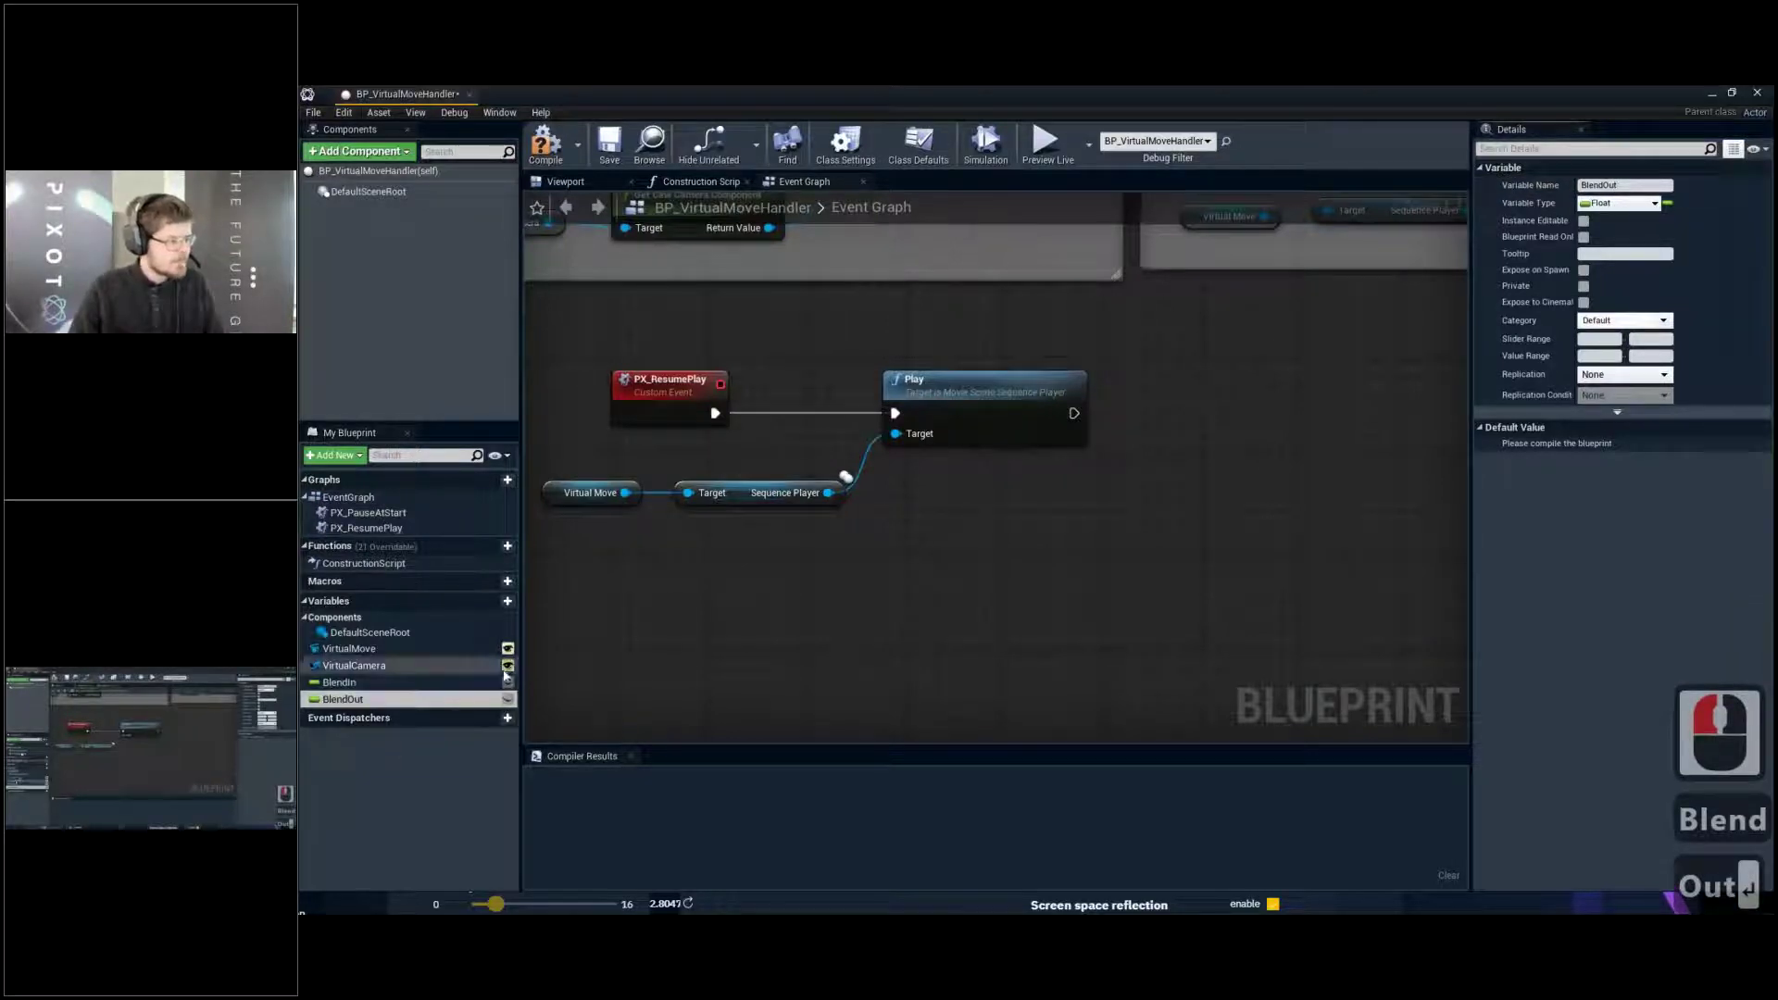
# Make BlendIn and BlendOut instance editable, and compile and save the blueprint
pyautogui.click(506, 684)
pyautogui.click(507, 698)
pyautogui.moveTo(737, 604); pyautogui.dragTo(888, 600, button='right')
pyautogui.click(545, 143)
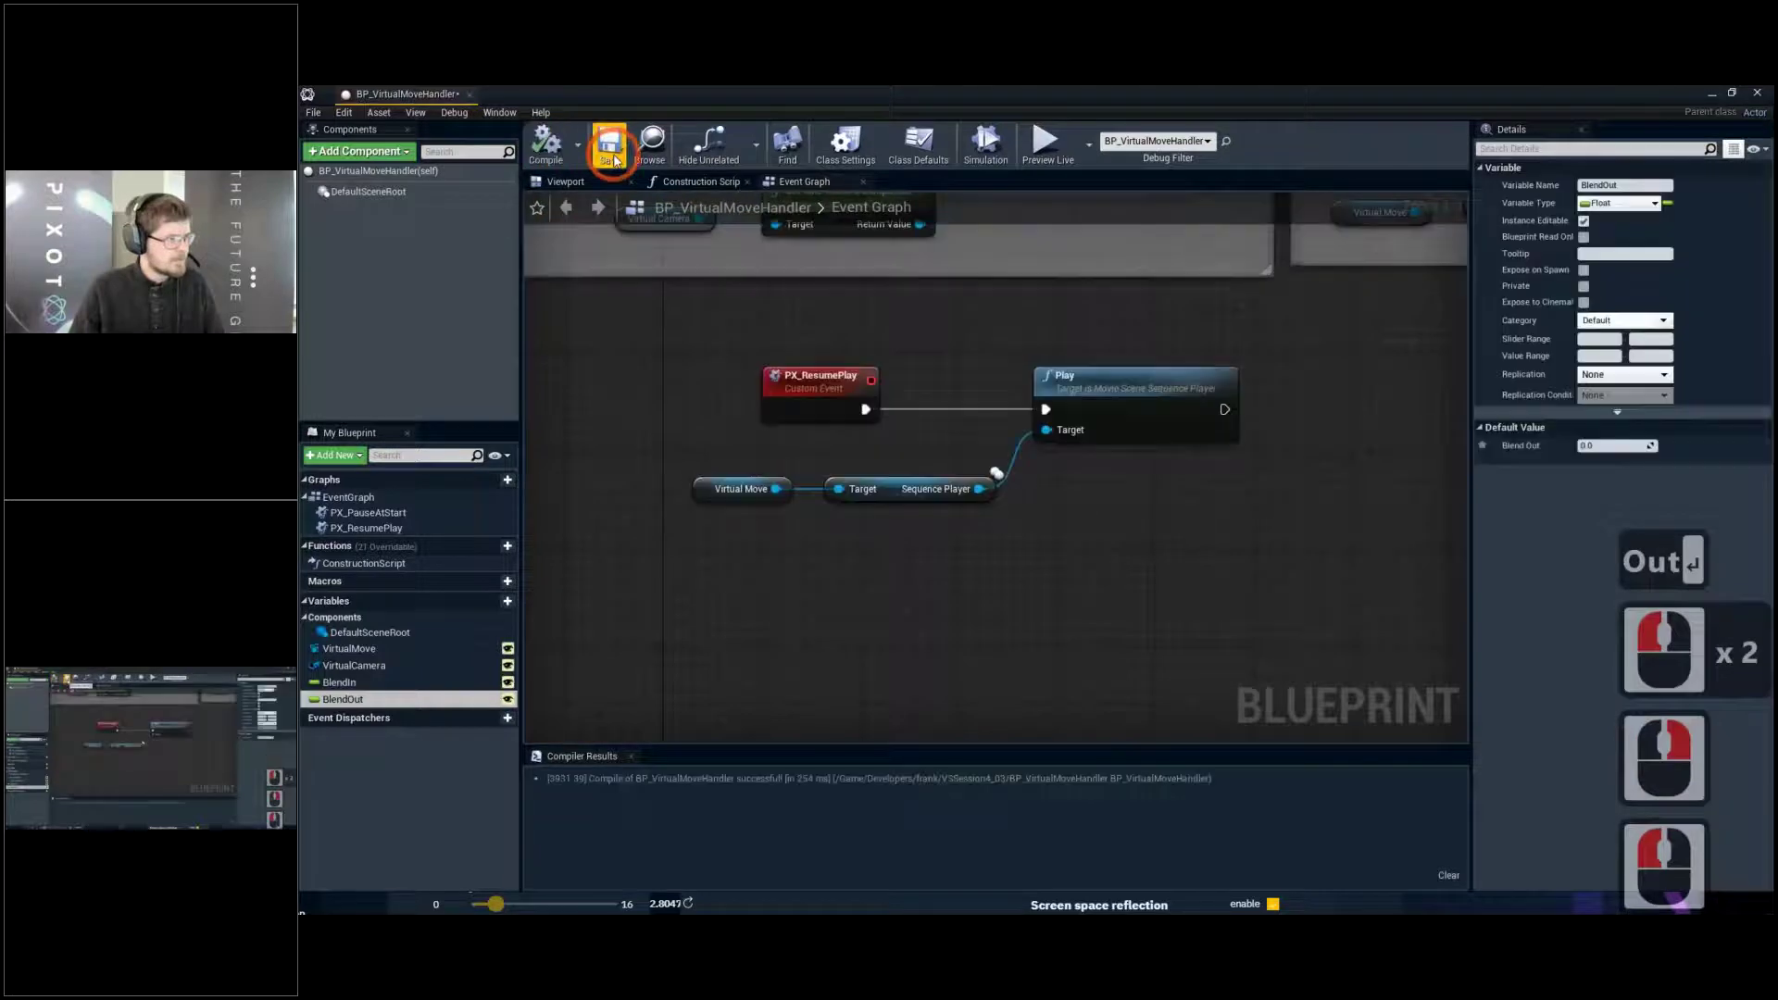
# Add a Get Pixotope Coordinator node in the free area beyond the PX_ResumePlay event's Play node
pyautogui.moveTo(1075, 463); pyautogui.dragTo(868, 411, button='right')
pyautogui.scroll(-1, 968, 425)
pyautogui.moveTo(1000, 375); pyautogui.dragTo(832, 393, button='right')
pyautogui.scroll(-3, 833, 394)
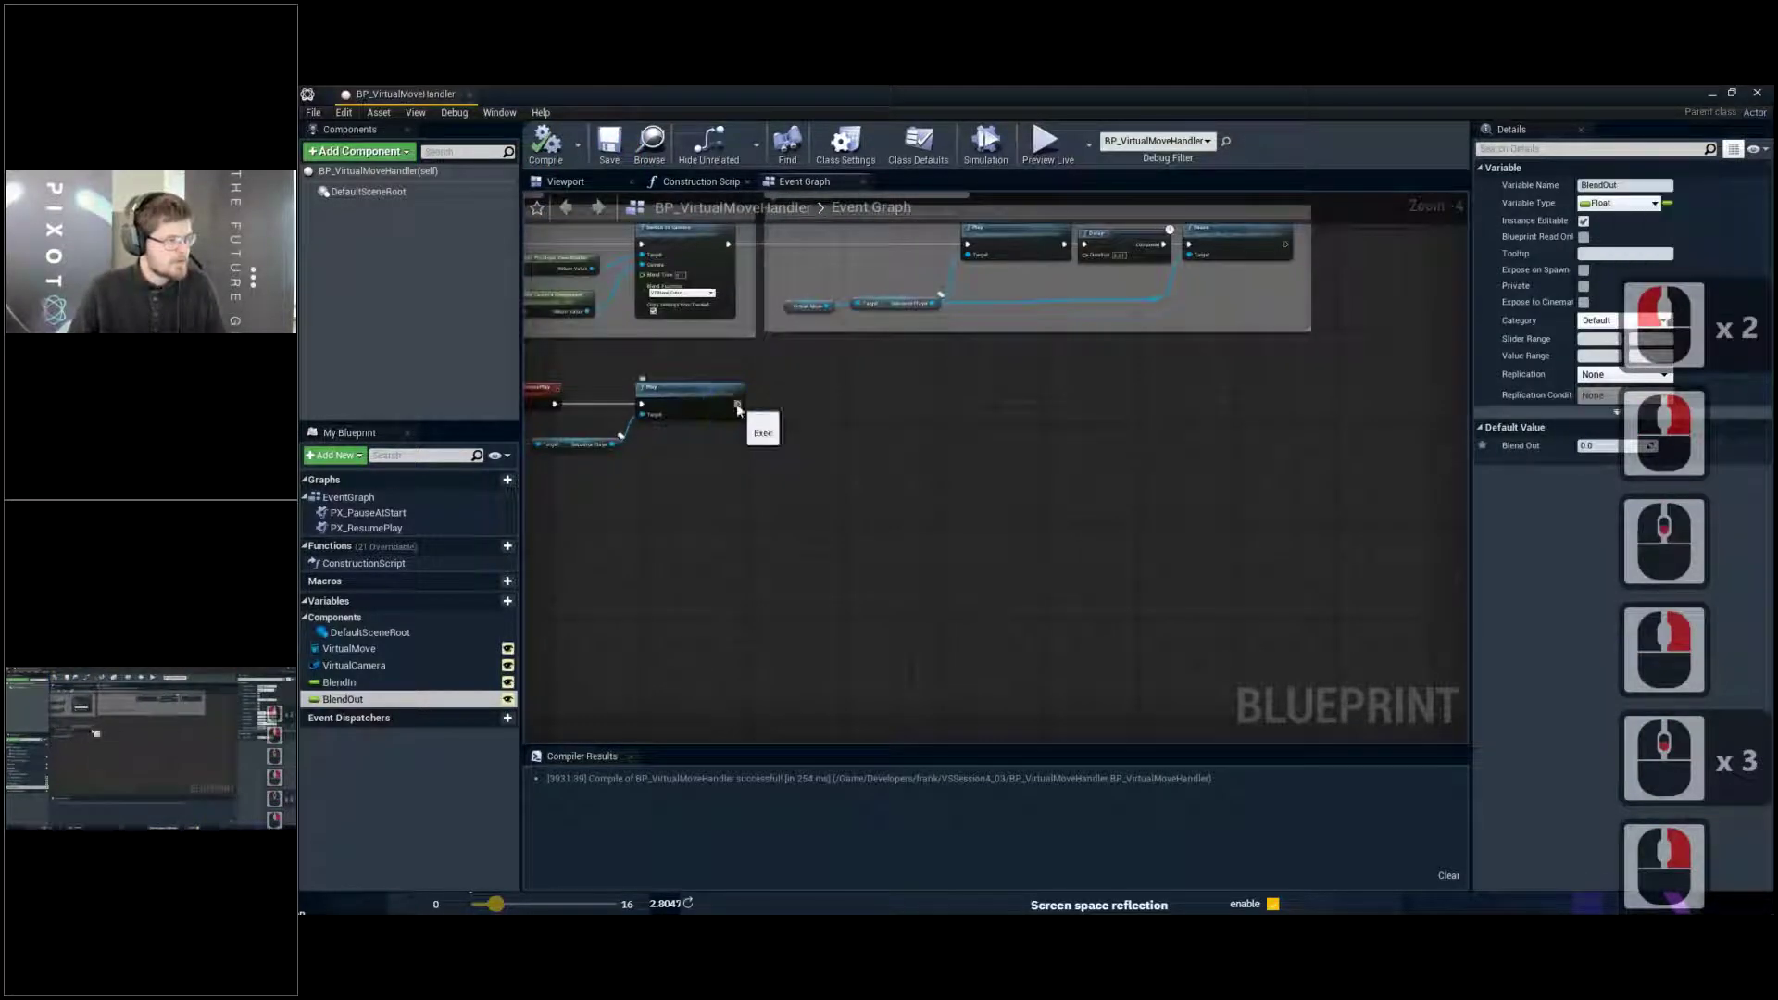
pyautogui.moveTo(738, 408); pyautogui.dragTo(1239, 406)
pyautogui.click(997, 401)
pyautogui.rightClick(1069, 463)
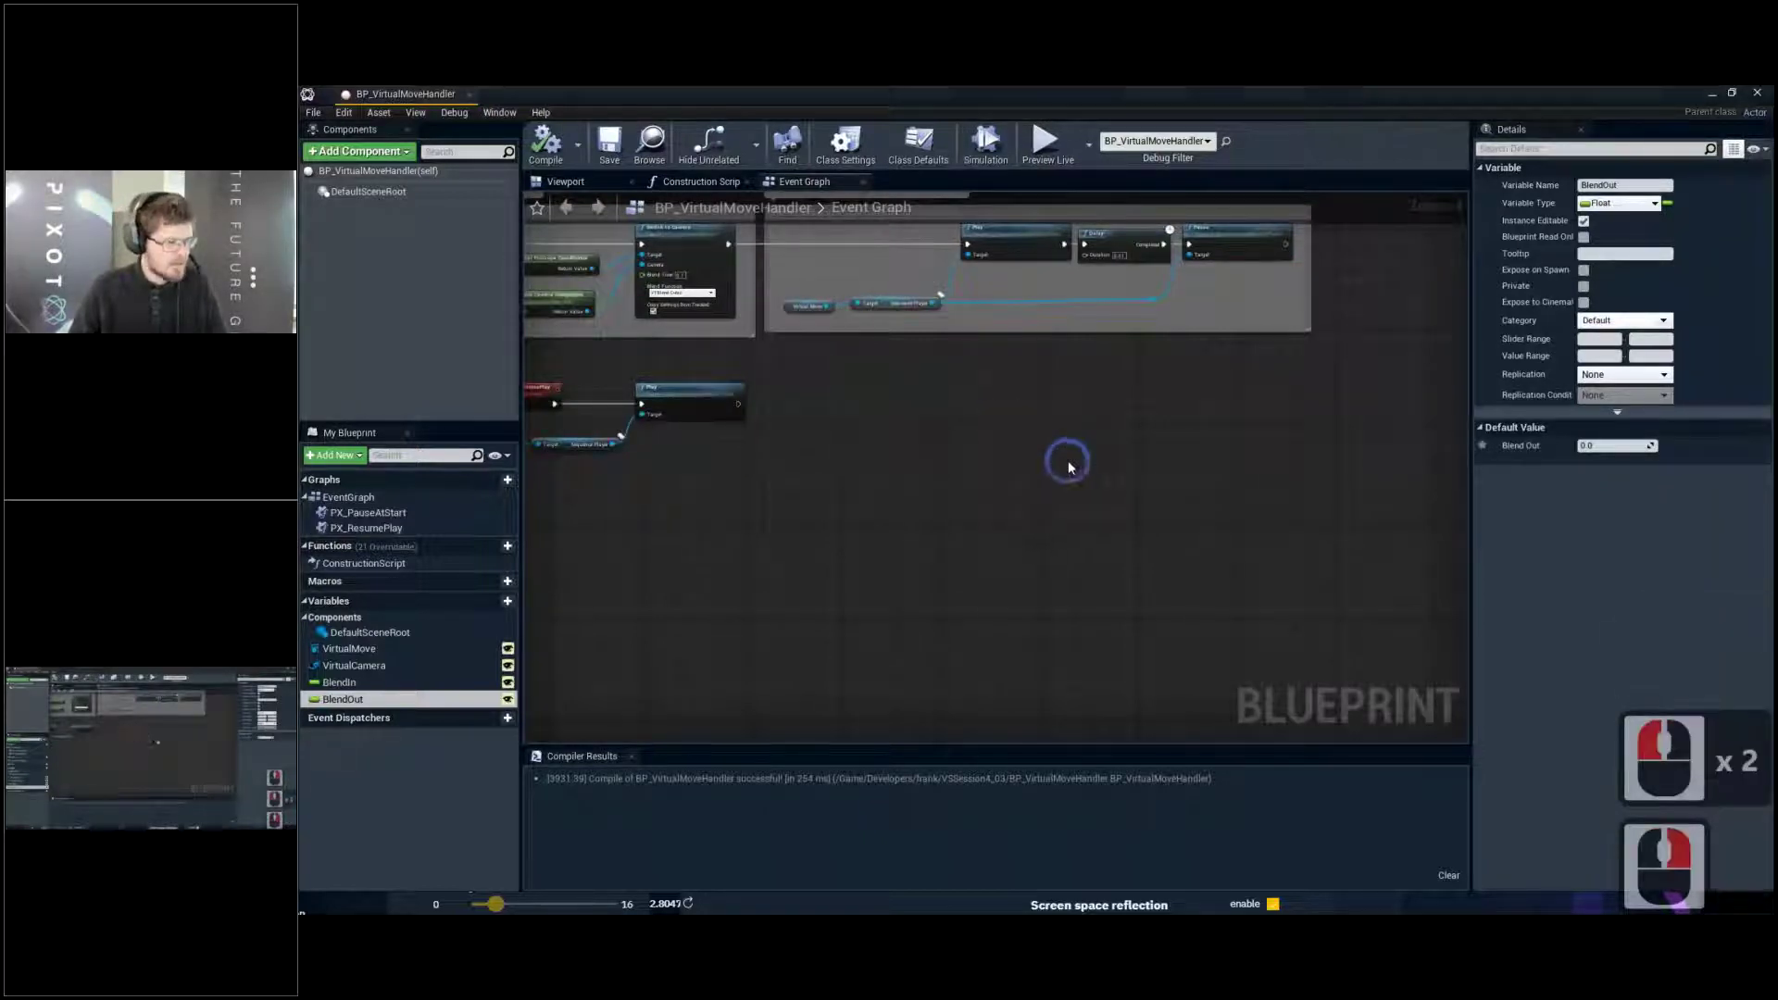
pyautogui.write('get p')
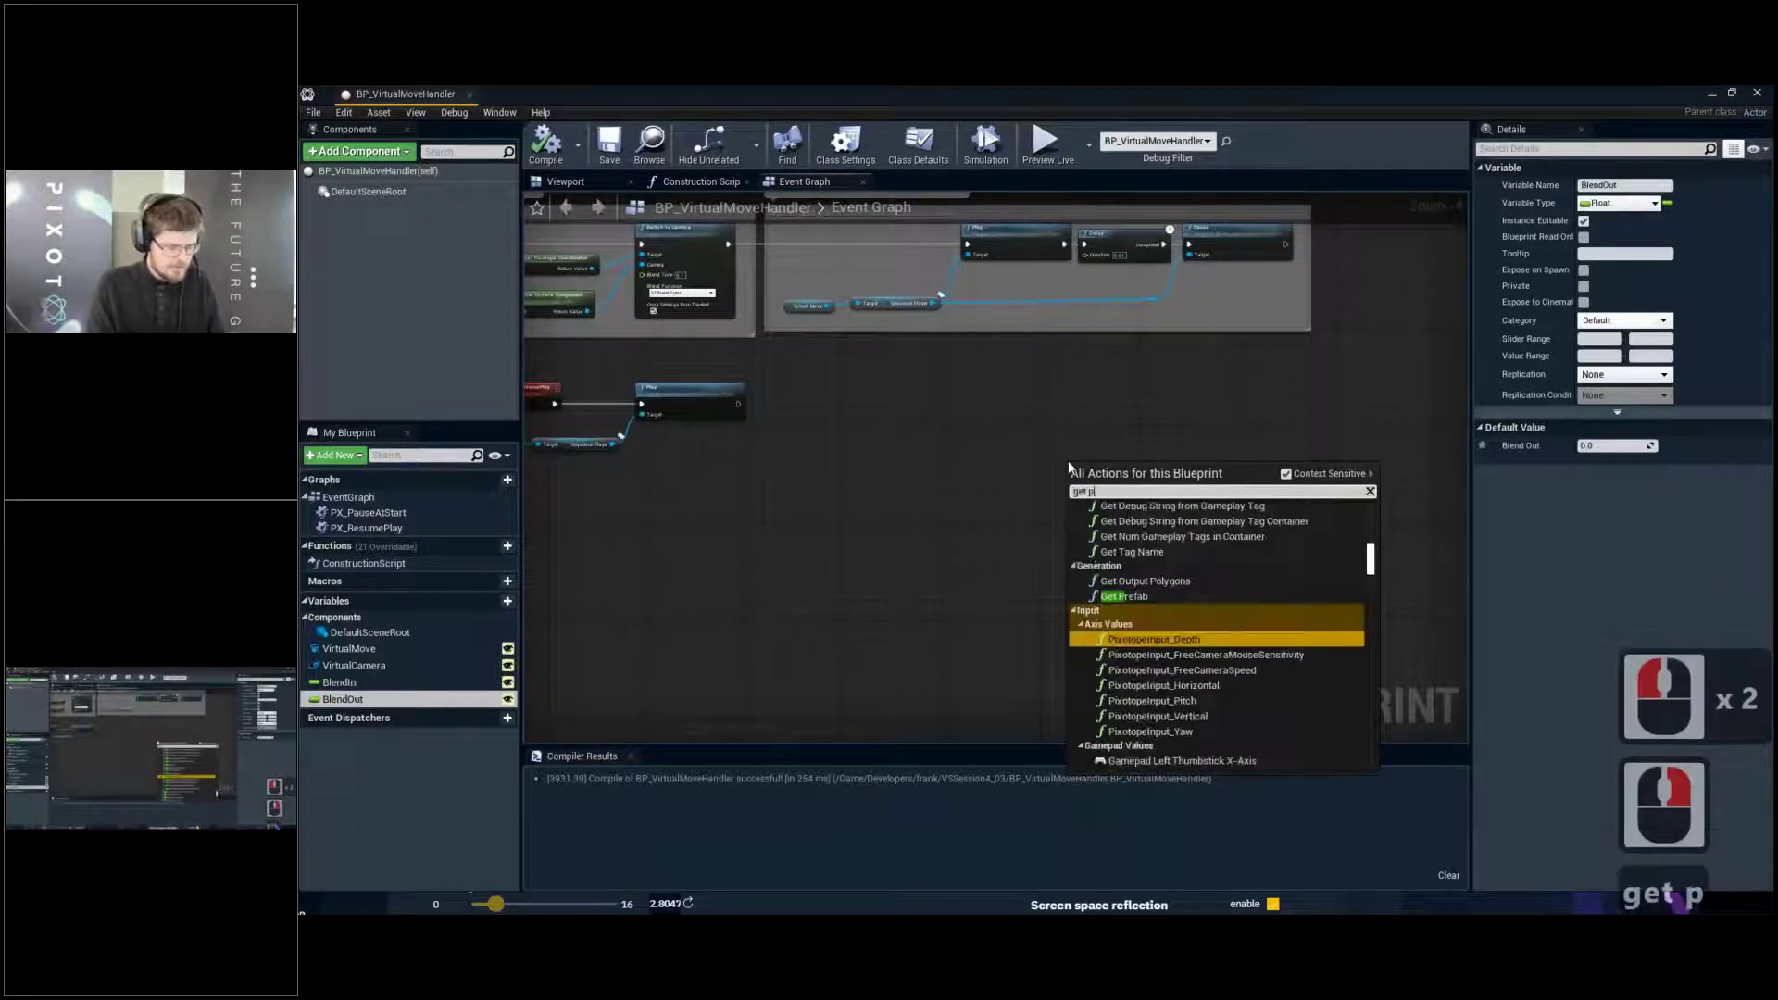
pyautogui.write('ixotope coo')
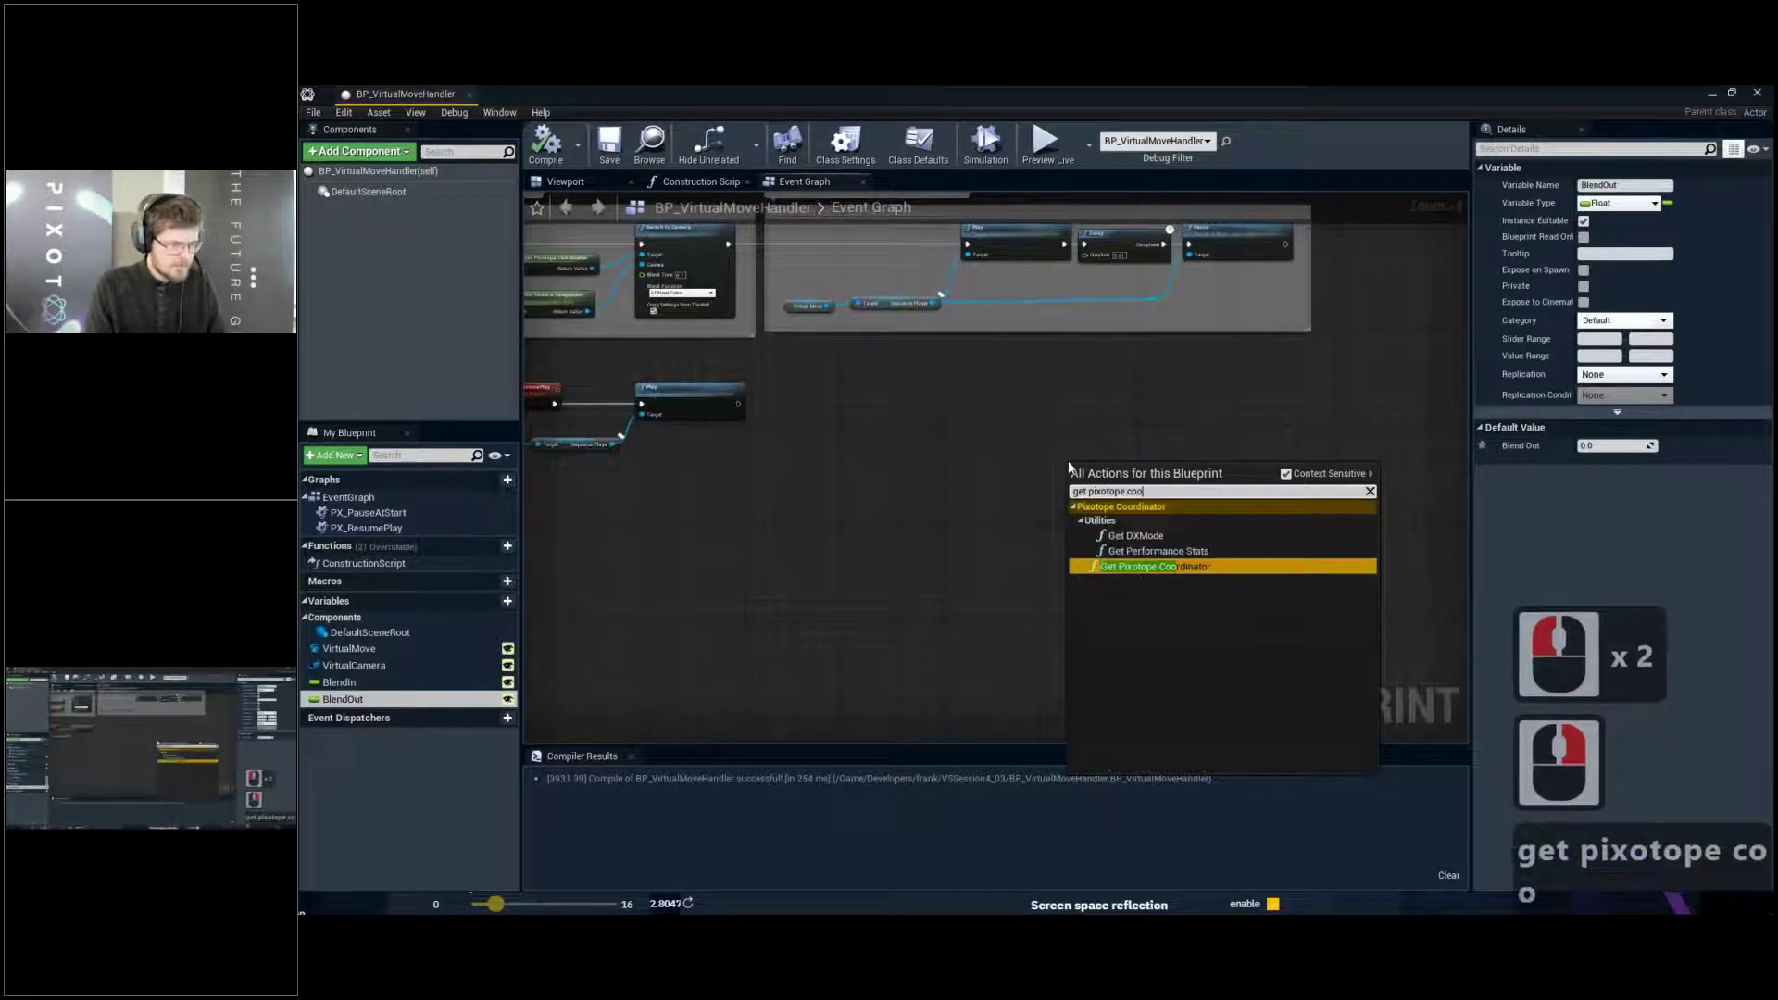
pyautogui.press('Return')
# Create a Switch to Tracked Camera node from the Pixotope Coordinator's return value and position it beside that node
pyautogui.scroll(2, 1102, 467)
pyautogui.moveTo(1176, 476); pyautogui.dragTo(1171, 413)
pyautogui.write('switch')
pyautogui.press('Down')
pyautogui.press('Down')
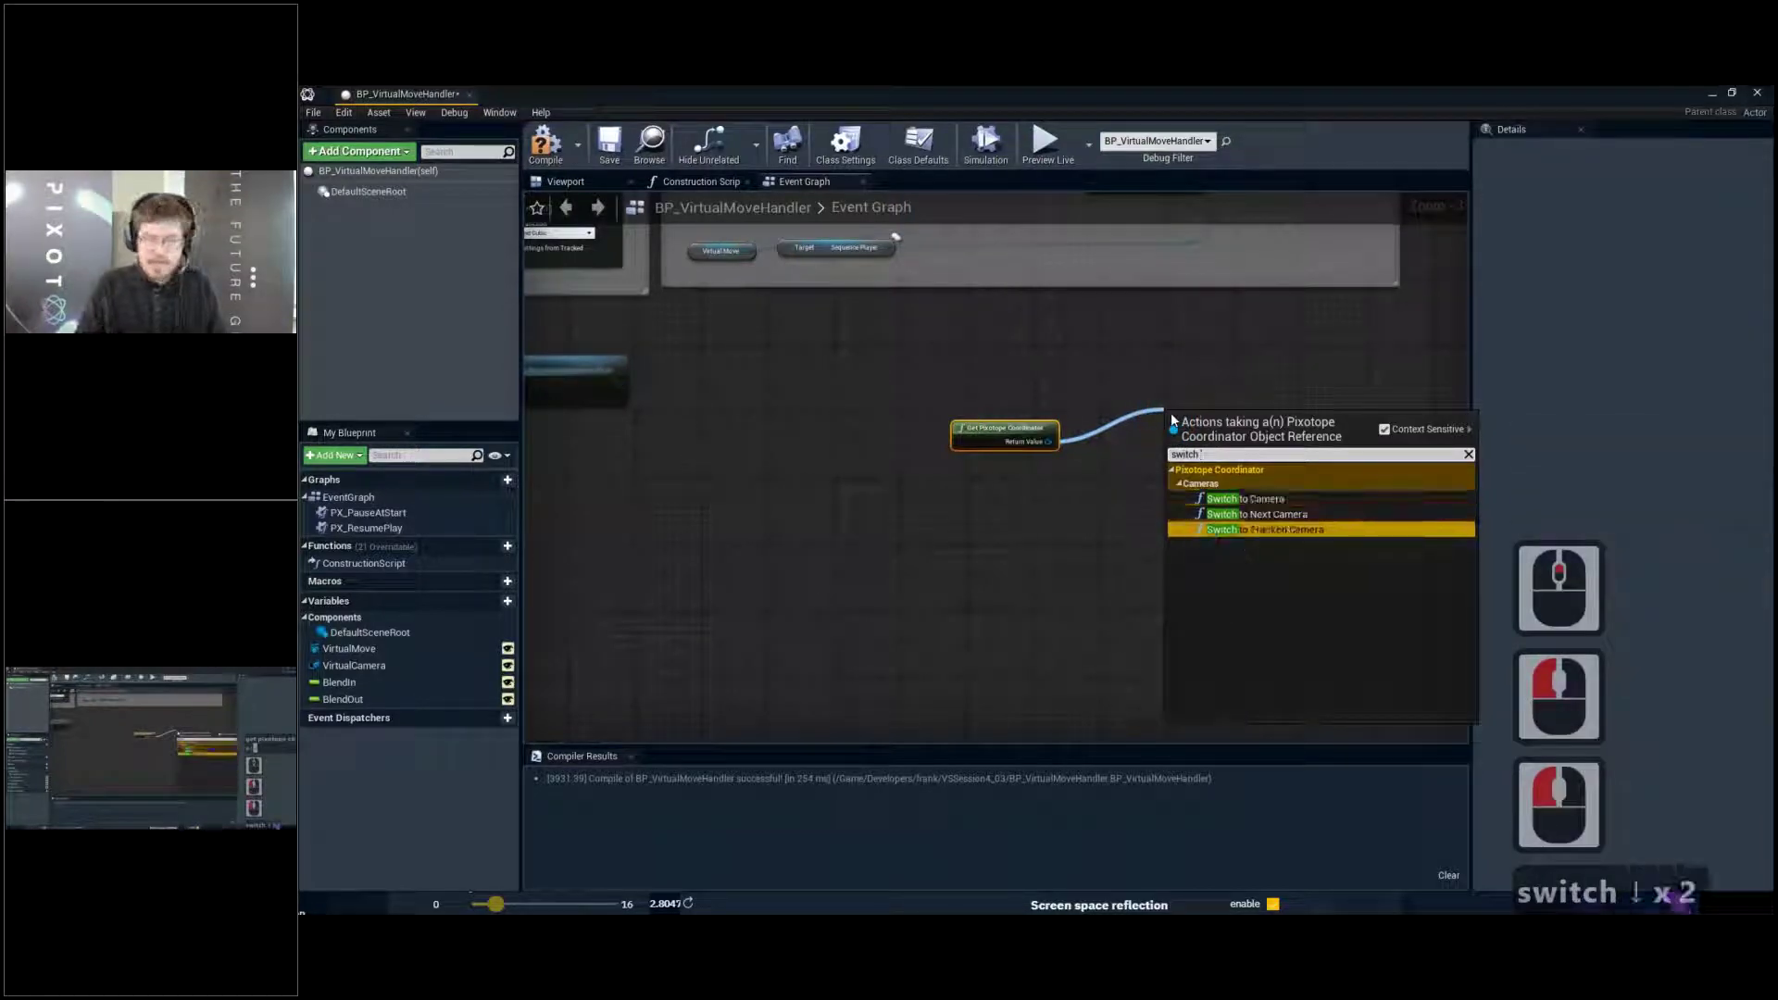
pyautogui.press('Return')
pyautogui.scroll(3, 1255, 350)
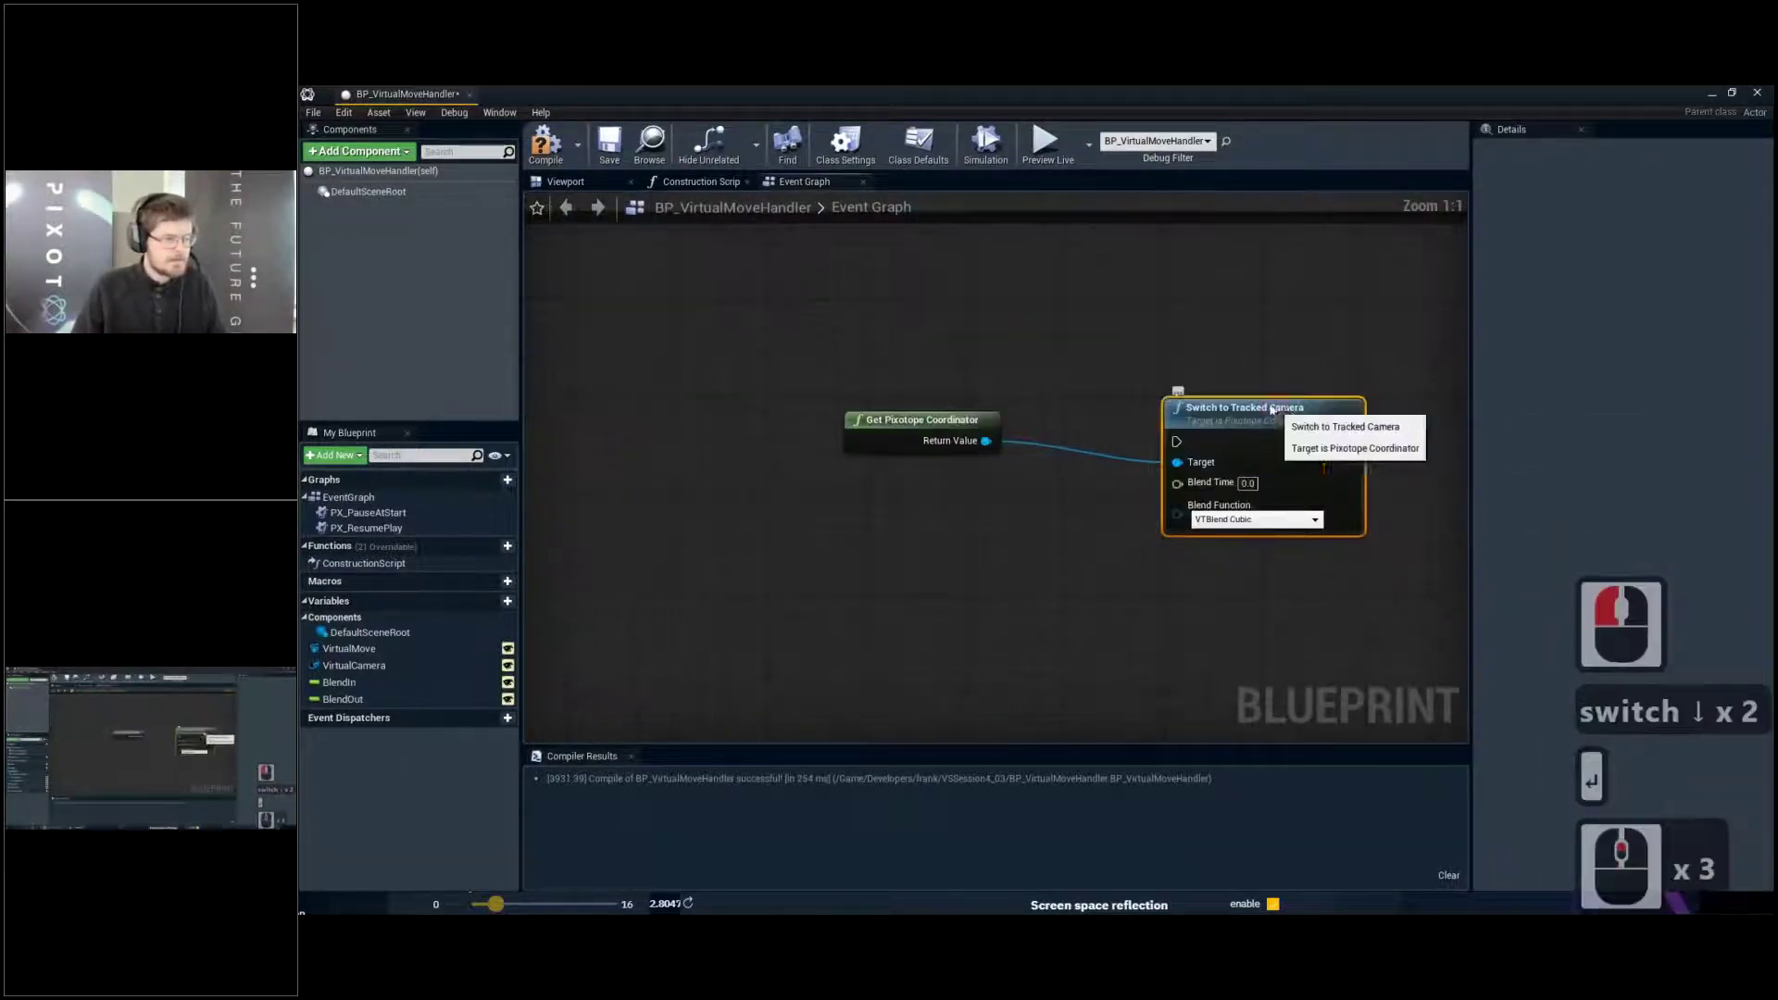
pyautogui.moveTo(1255, 350); pyautogui.dragTo(1292, 362)
# Feed the BlendOut variable into the Switch to Tracked Camera node's Blend Time and set BlendOut's default value to 2
pyautogui.moveTo(369, 701); pyautogui.dragTo(1191, 432)
pyautogui.click(987, 521)
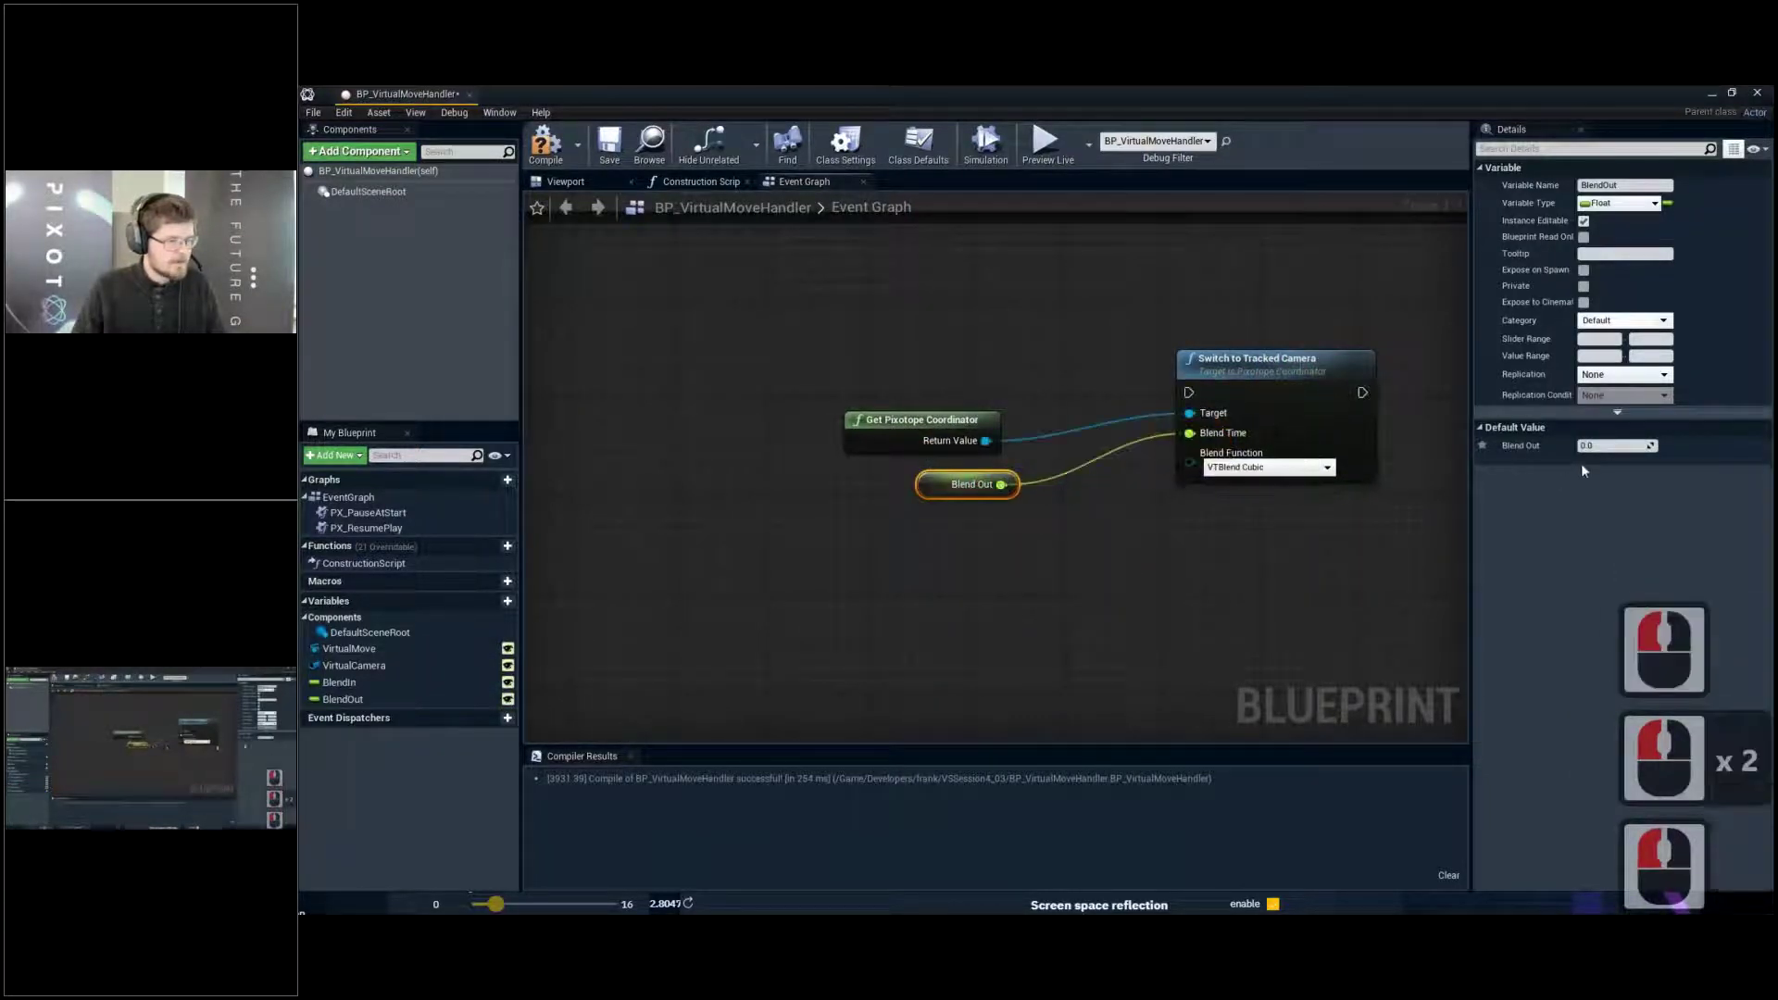
pyautogui.click(1611, 445)
pyautogui.write('2')
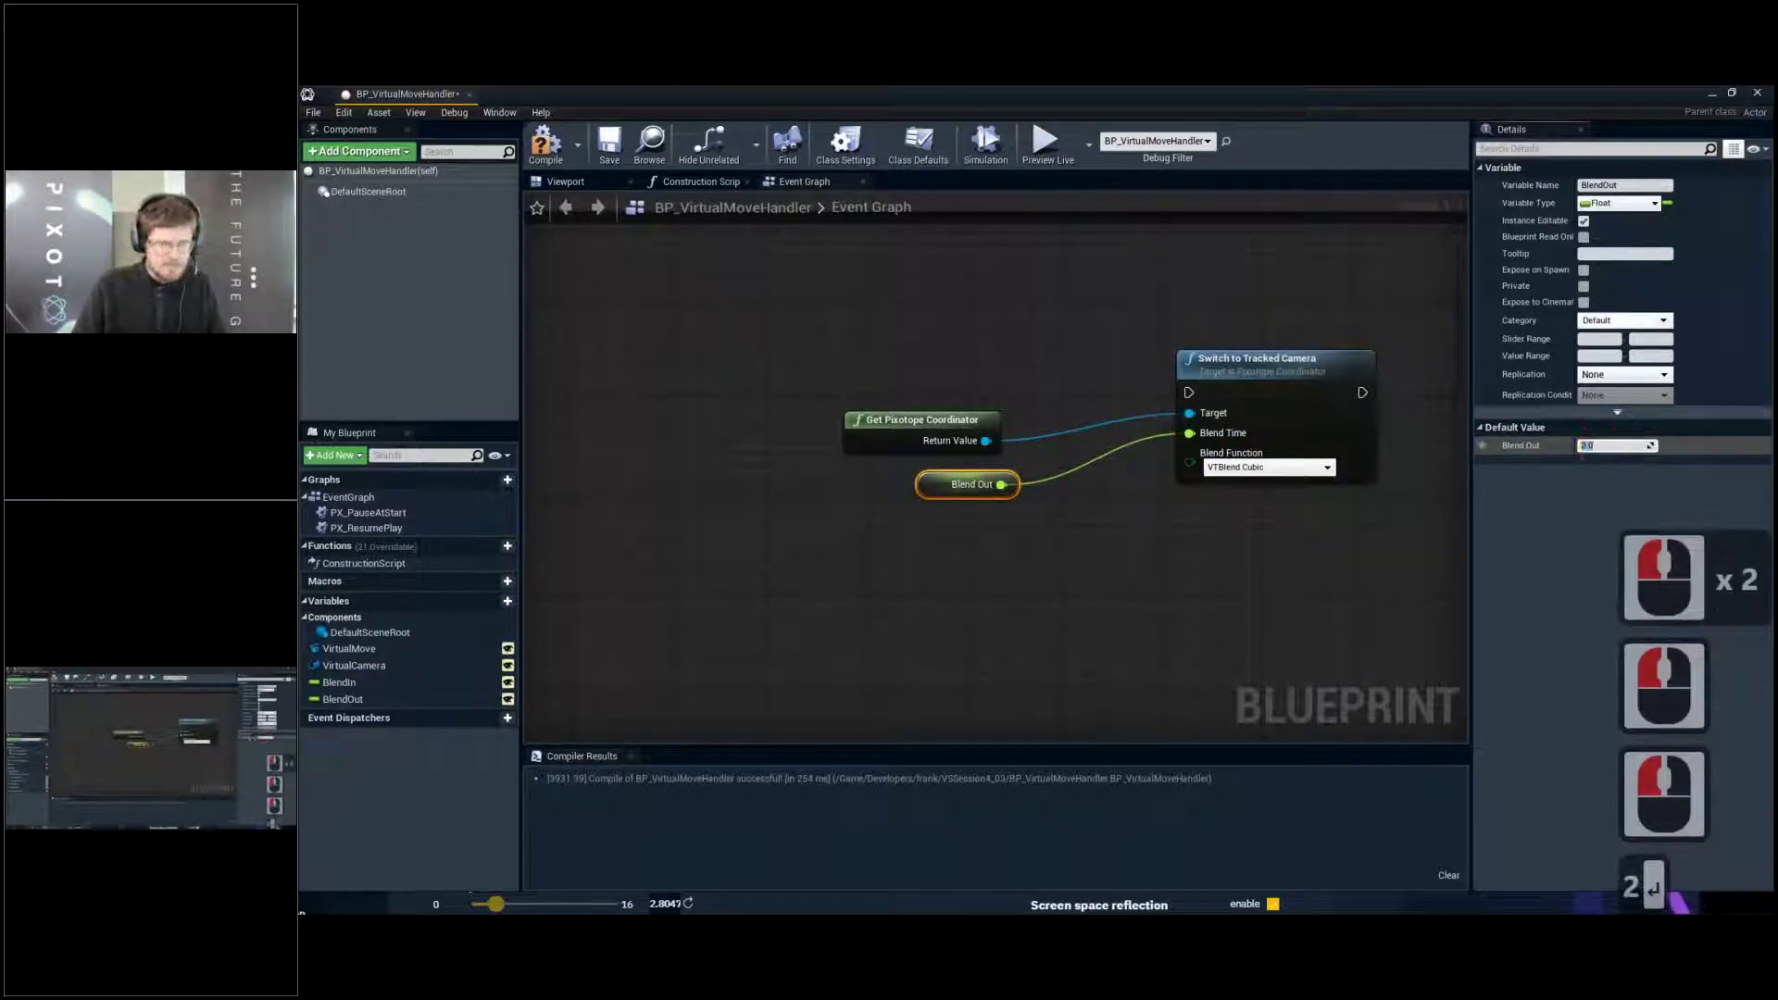
pyautogui.press('Return')
# Set the default value of the BlendIn variable to 2
pyautogui.click(338, 683)
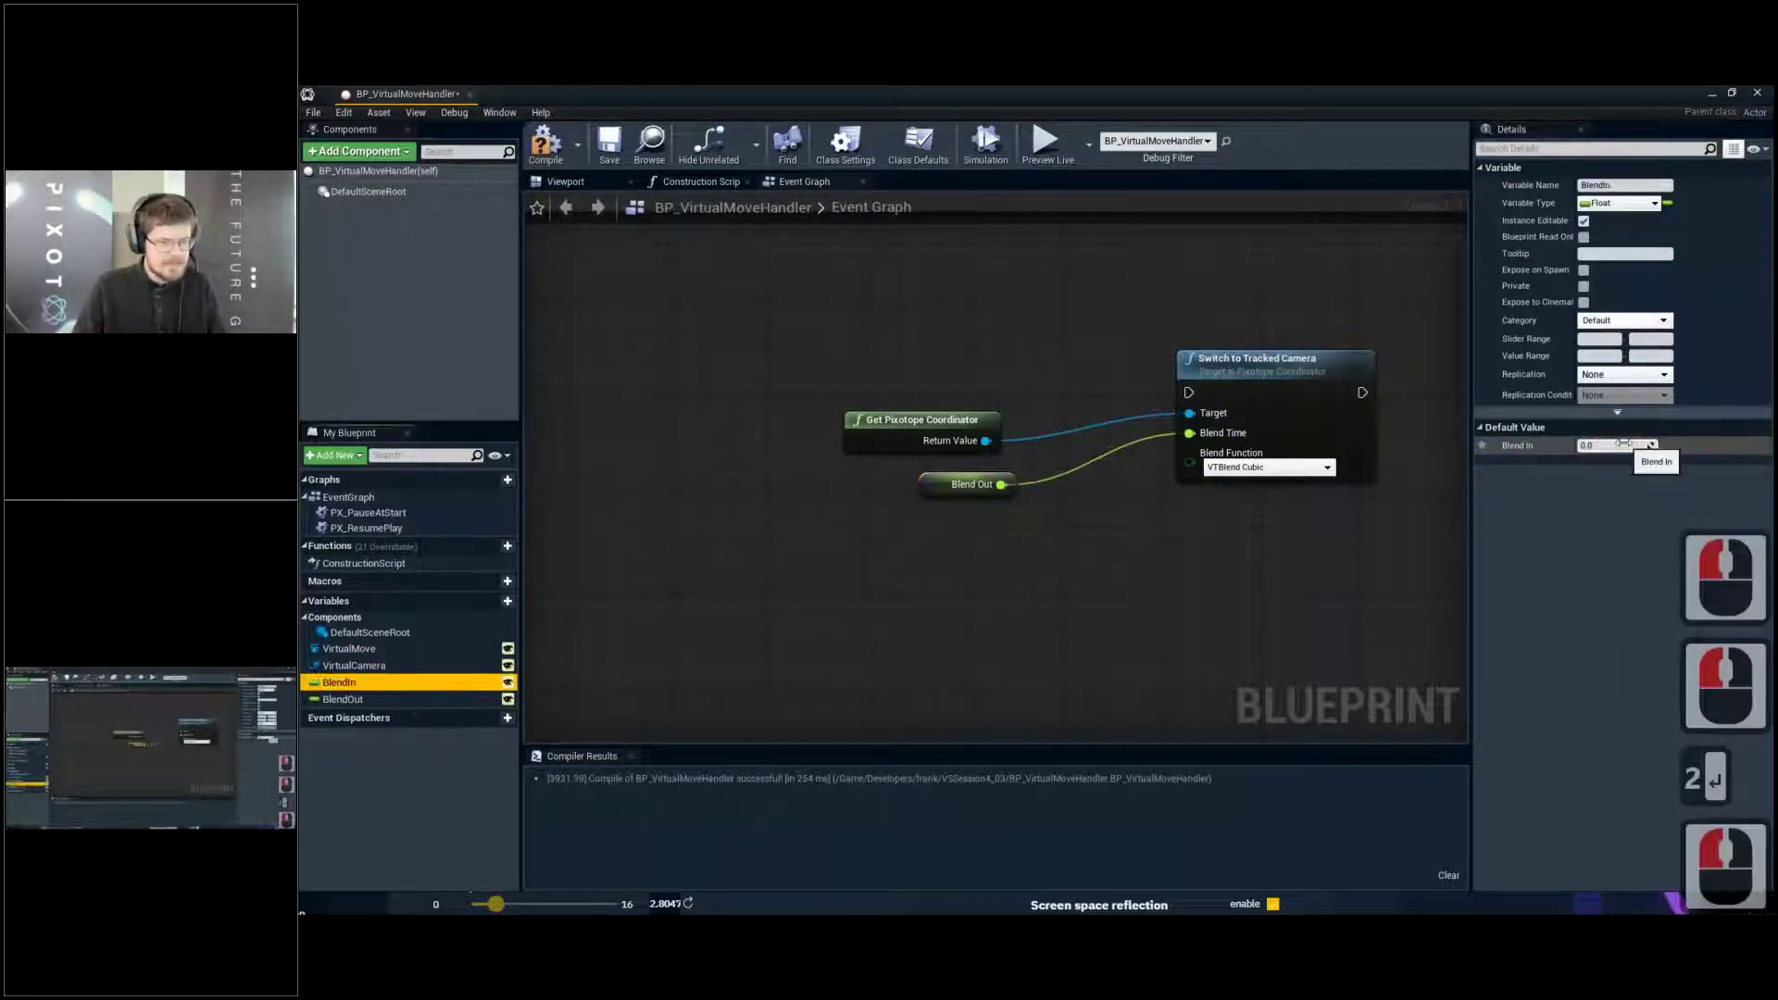
pyautogui.click(1623, 445)
pyautogui.write('2')
pyautogui.press('Return')
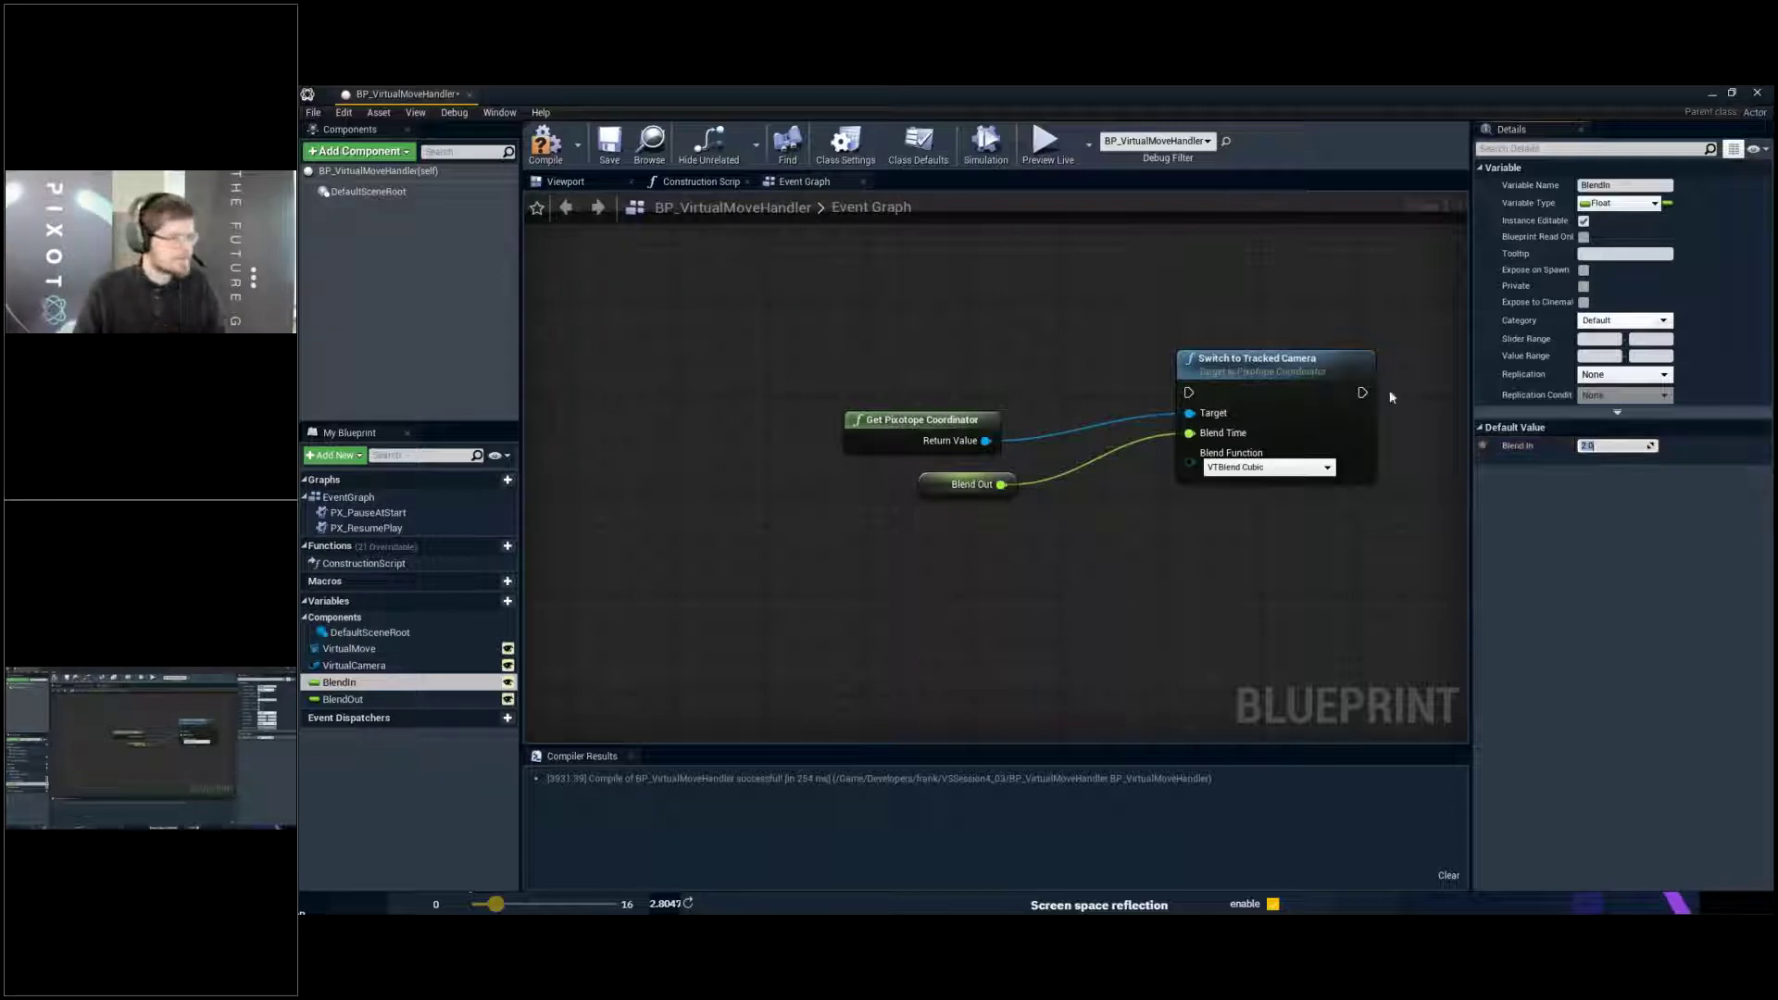
# Set the Switch to Tracked Camera blend function to VTBlend Ease in Out and tuck the Blend Out node under Get Pixotope Coordinator
pyautogui.click(1250, 467)
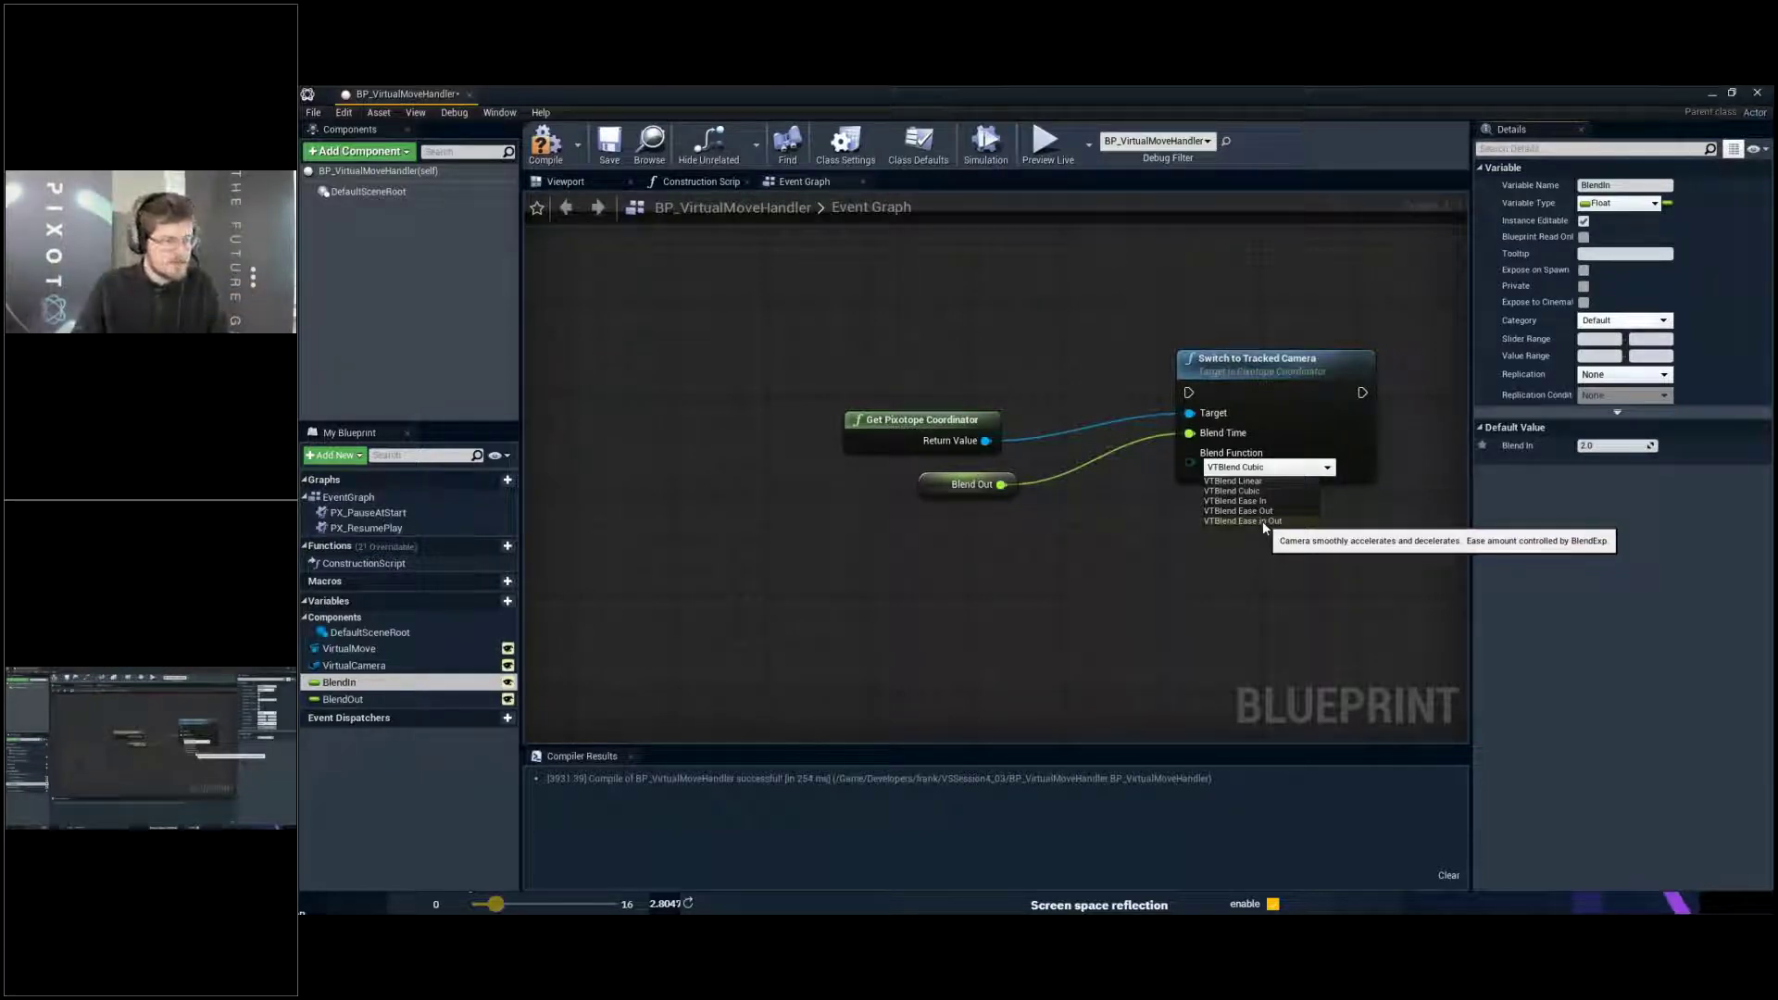
pyautogui.click(1263, 520)
pyautogui.click(931, 481)
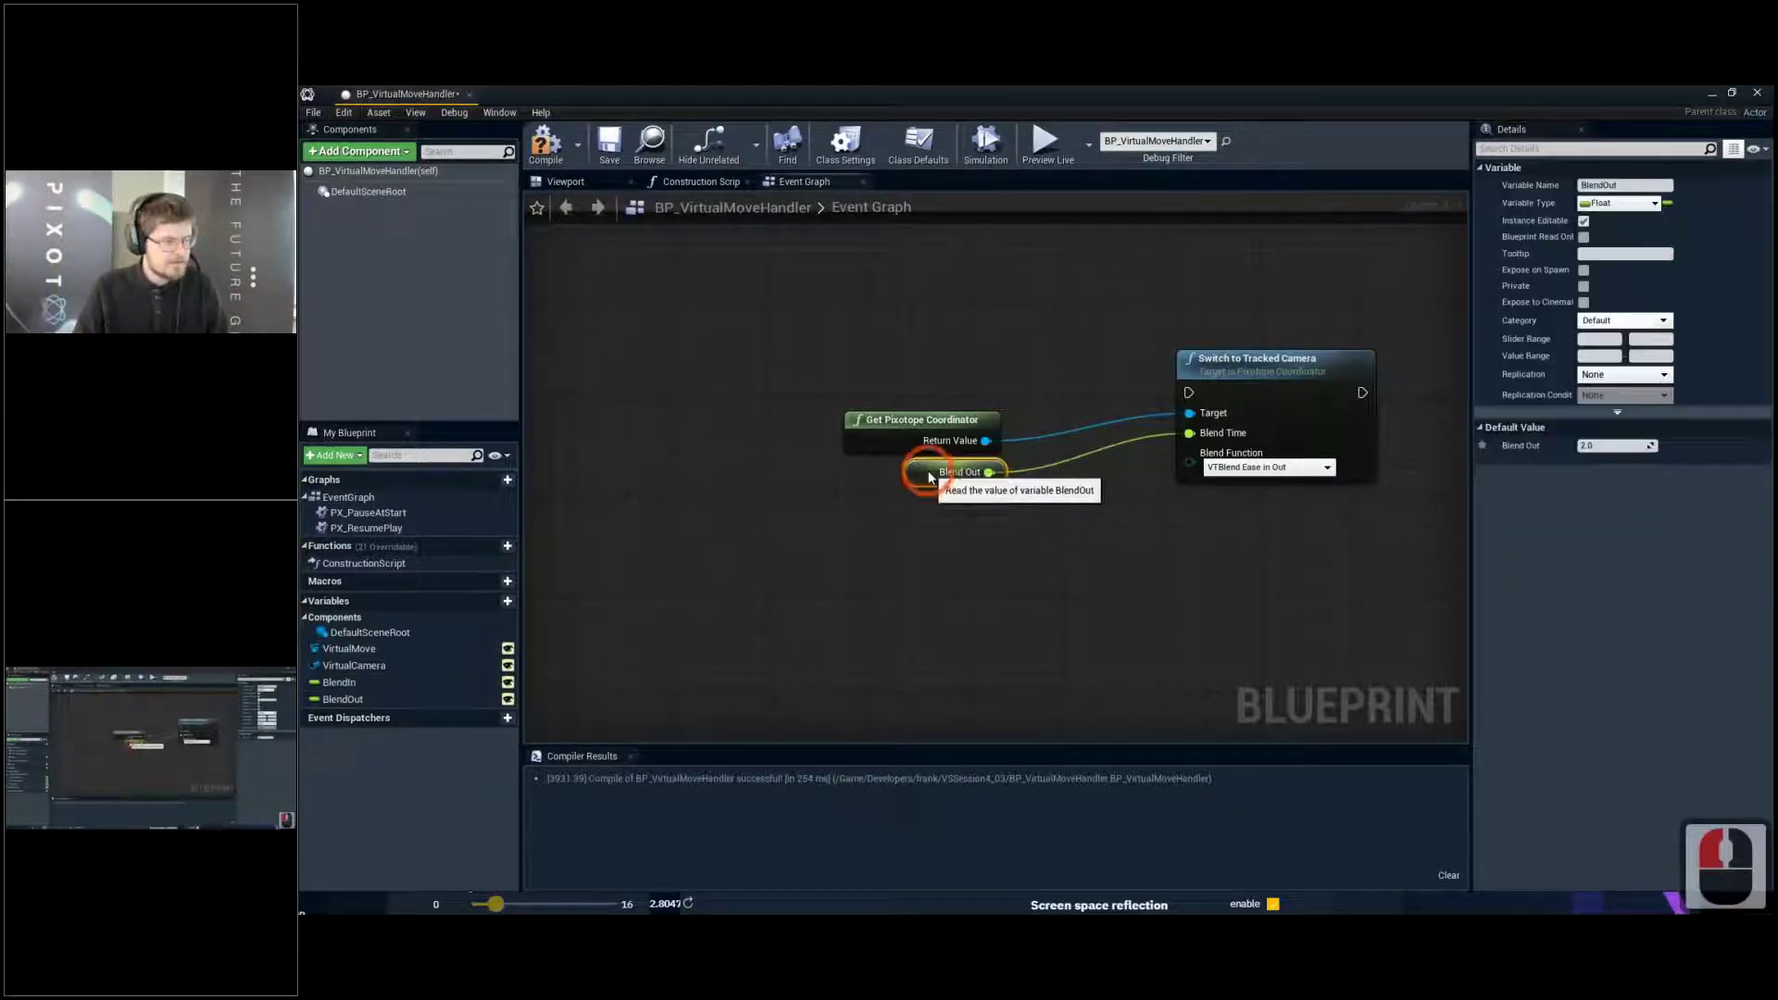
pyautogui.moveTo(931, 481); pyautogui.dragTo(919, 472)
pyautogui.click(957, 530)
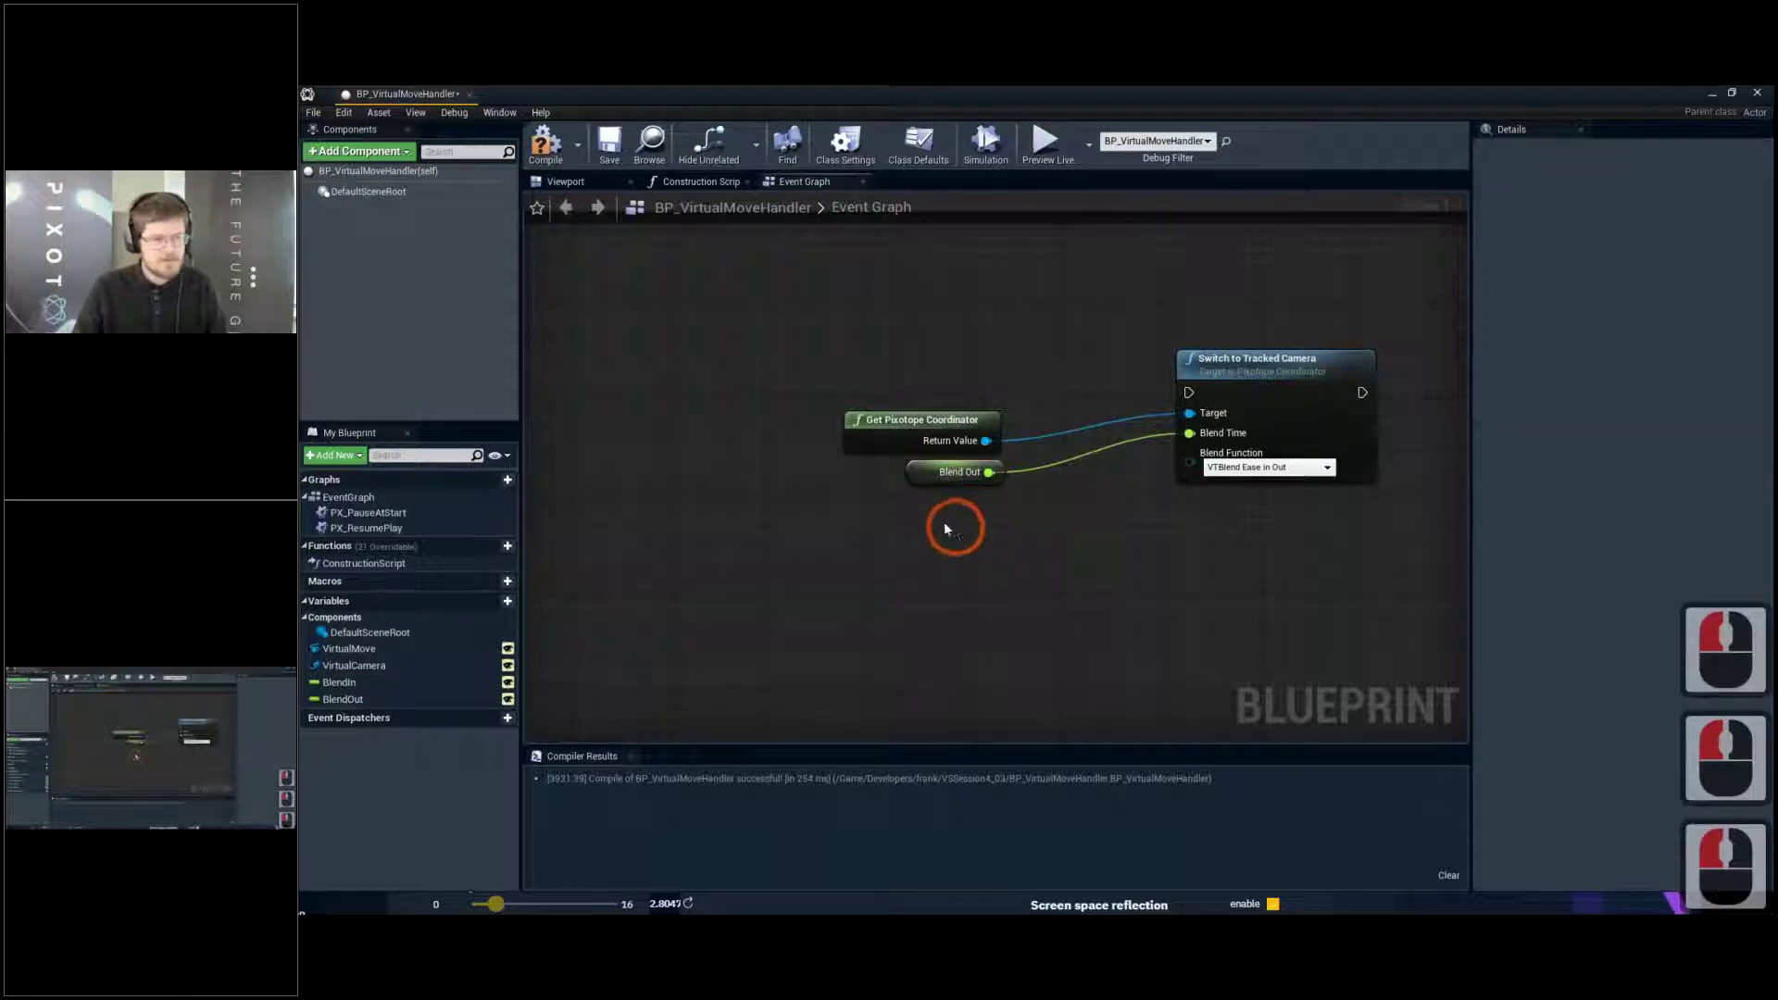
# Connect Play's execution output to Switch to Tracked Camera and move the camera-switch nodes farther from Play
pyautogui.scroll(-3, 913, 509)
pyautogui.moveTo(915, 507); pyautogui.dragTo(1144, 501, button='right')
pyautogui.moveTo(753, 401); pyautogui.dragTo(1320, 425)
pyautogui.moveTo(1135, 387); pyautogui.dragTo(1333, 489)
pyautogui.moveTo(1337, 400); pyautogui.dragTo(1360, 374)
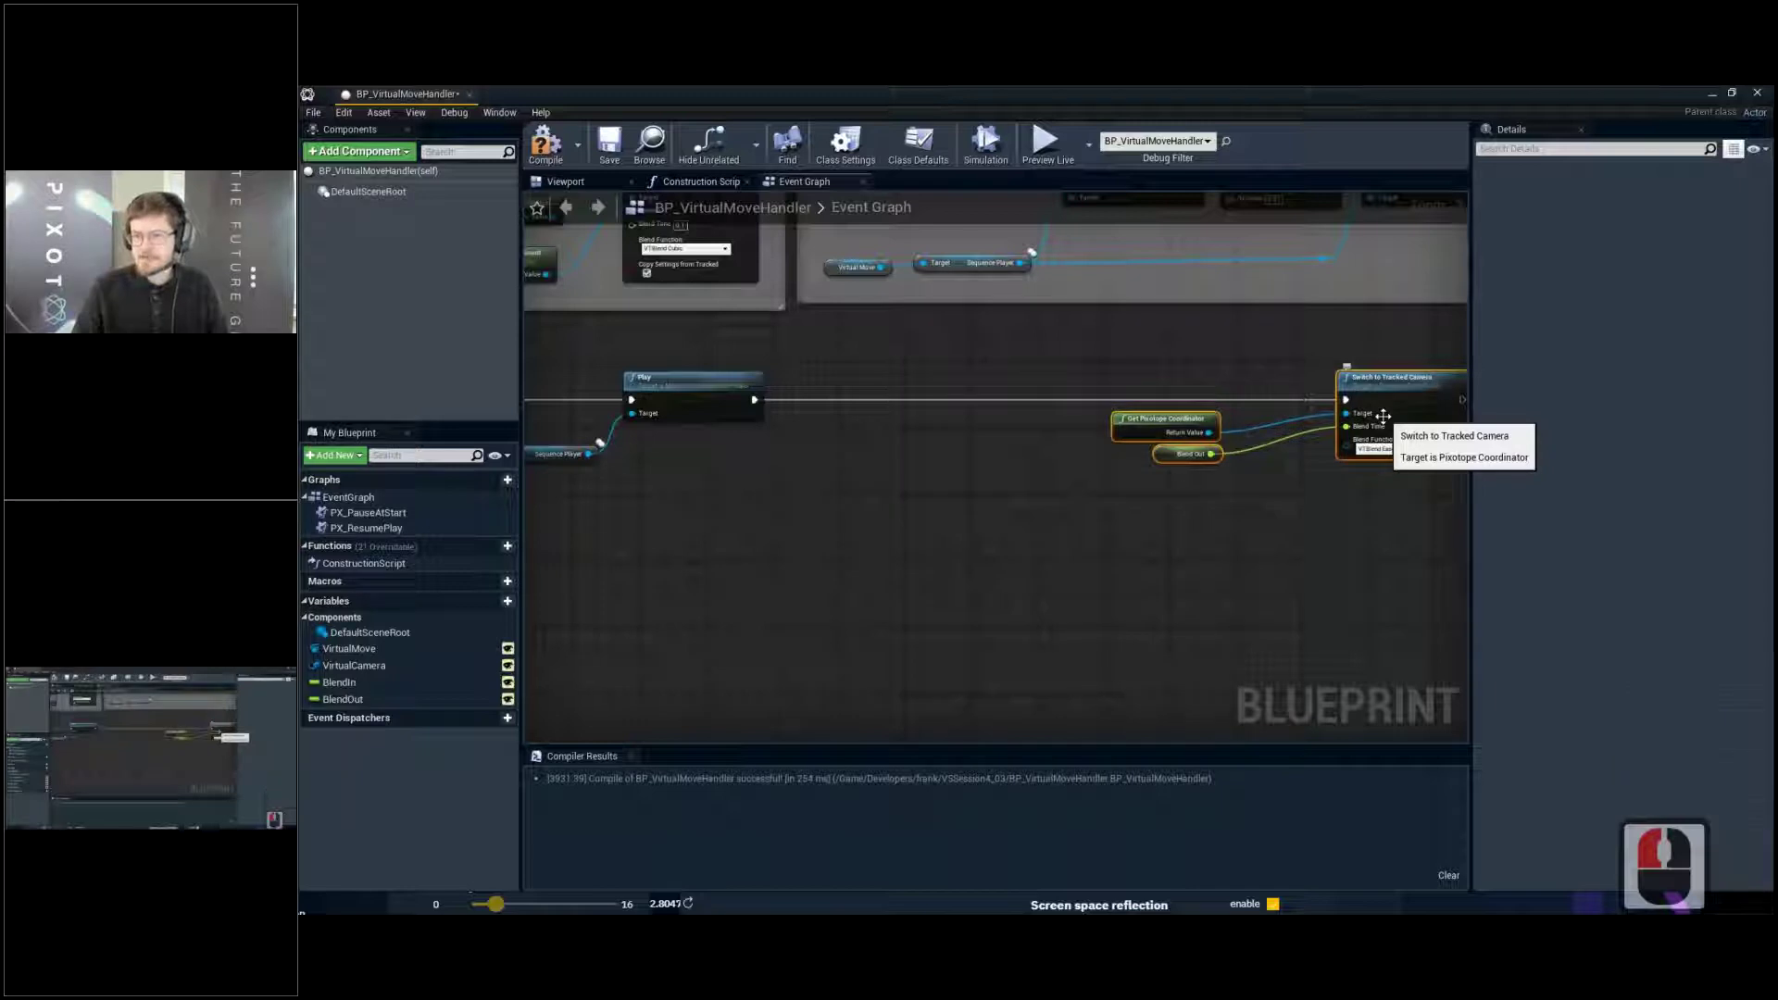
pyautogui.moveTo(1148, 334); pyautogui.dragTo(1368, 465)
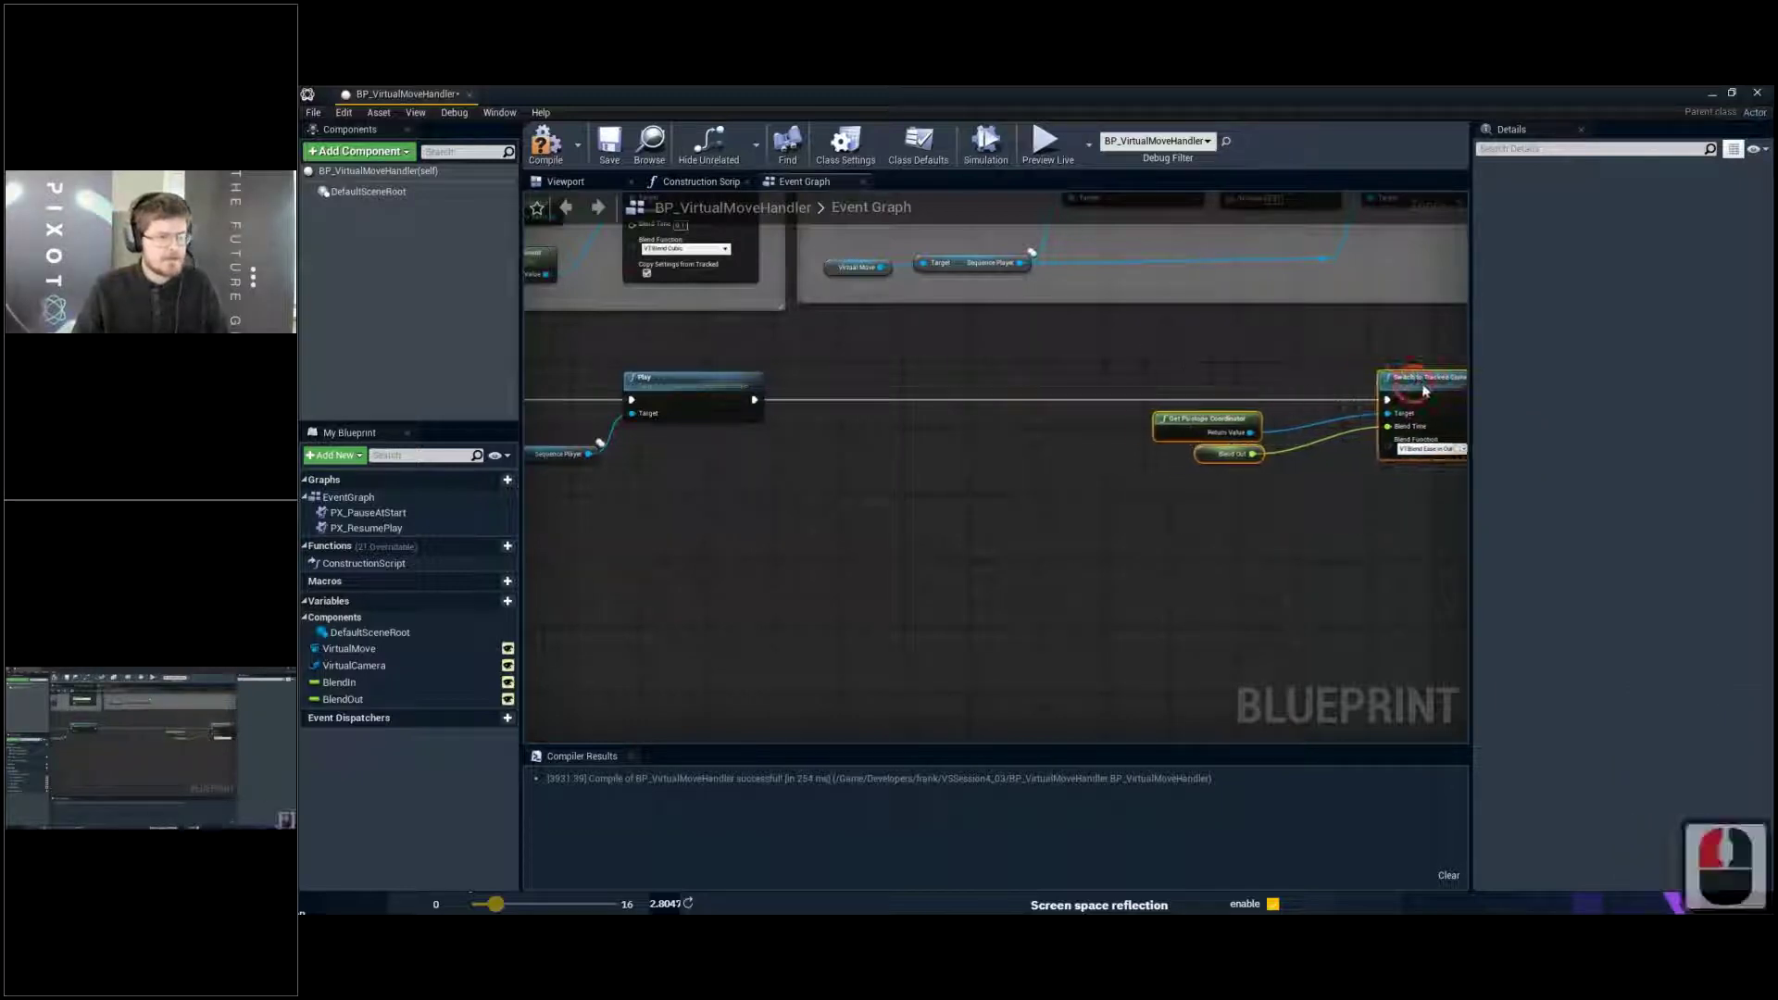
pyautogui.moveTo(1349, 377); pyautogui.dragTo(1409, 377)
pyautogui.click(1042, 530)
# Insert a Delay node on the execution line between Play and Switch to Tracked Camera
pyautogui.scroll(2, 1042, 529)
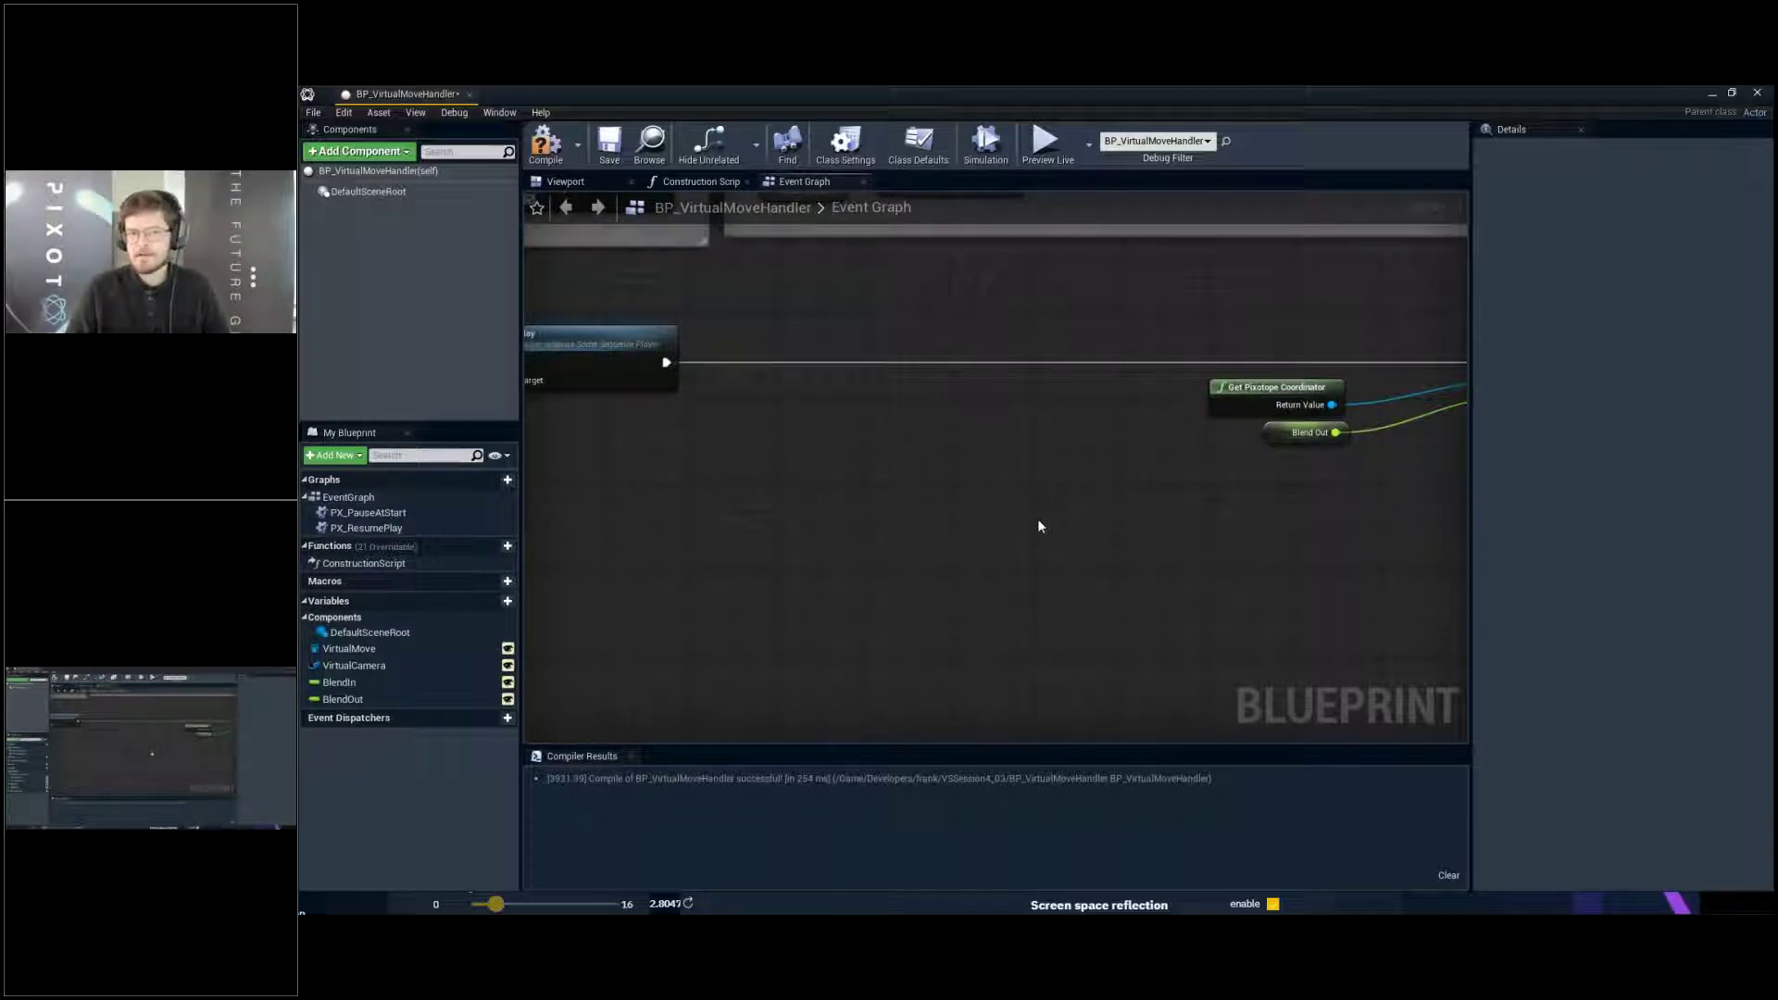
pyautogui.scroll(1, 960, 488)
pyautogui.moveTo(960, 488); pyautogui.dragTo(1164, 476, button='right')
pyautogui.scroll(1, 889, 356)
pyautogui.moveTo(887, 356); pyautogui.dragTo(1320, 337)
pyautogui.write('delay')
pyautogui.press('Return')
# Create a Get Duration node from the Sequence Player in the PX_ResumePlay chain and place it below Play
pyautogui.moveTo(806, 476); pyautogui.dragTo(1012, 453, button='right')
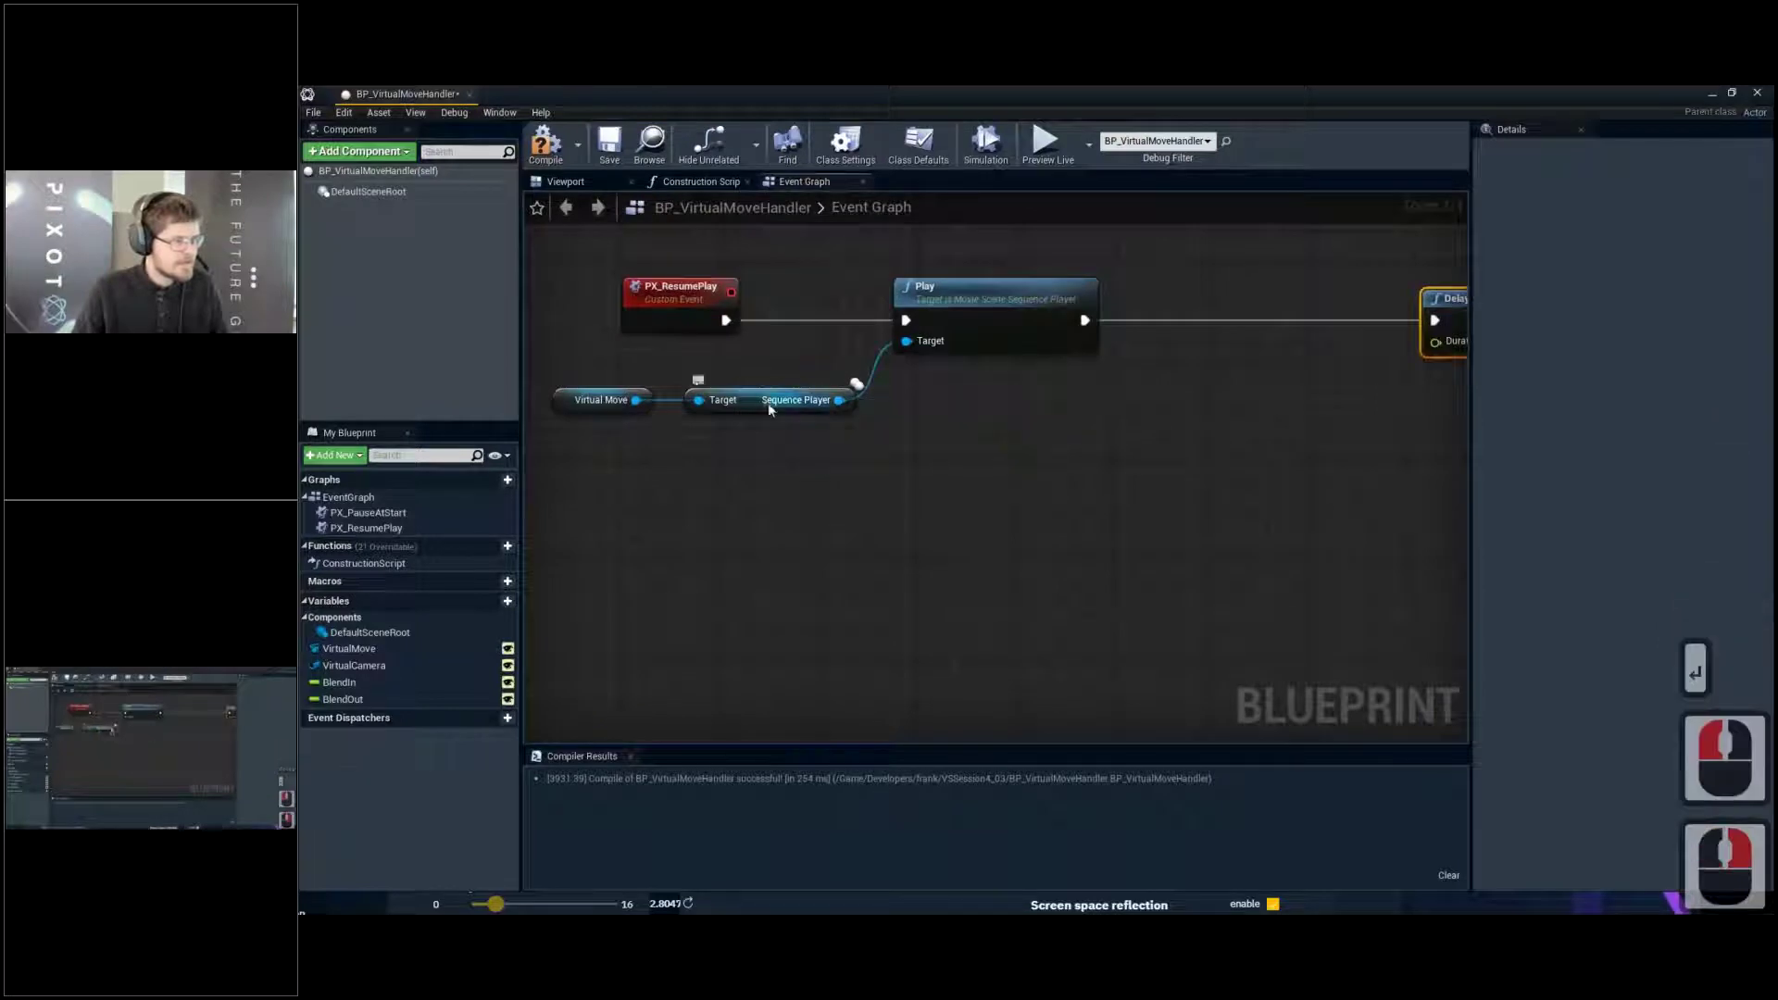
pyautogui.moveTo(839, 399); pyautogui.dragTo(1028, 432)
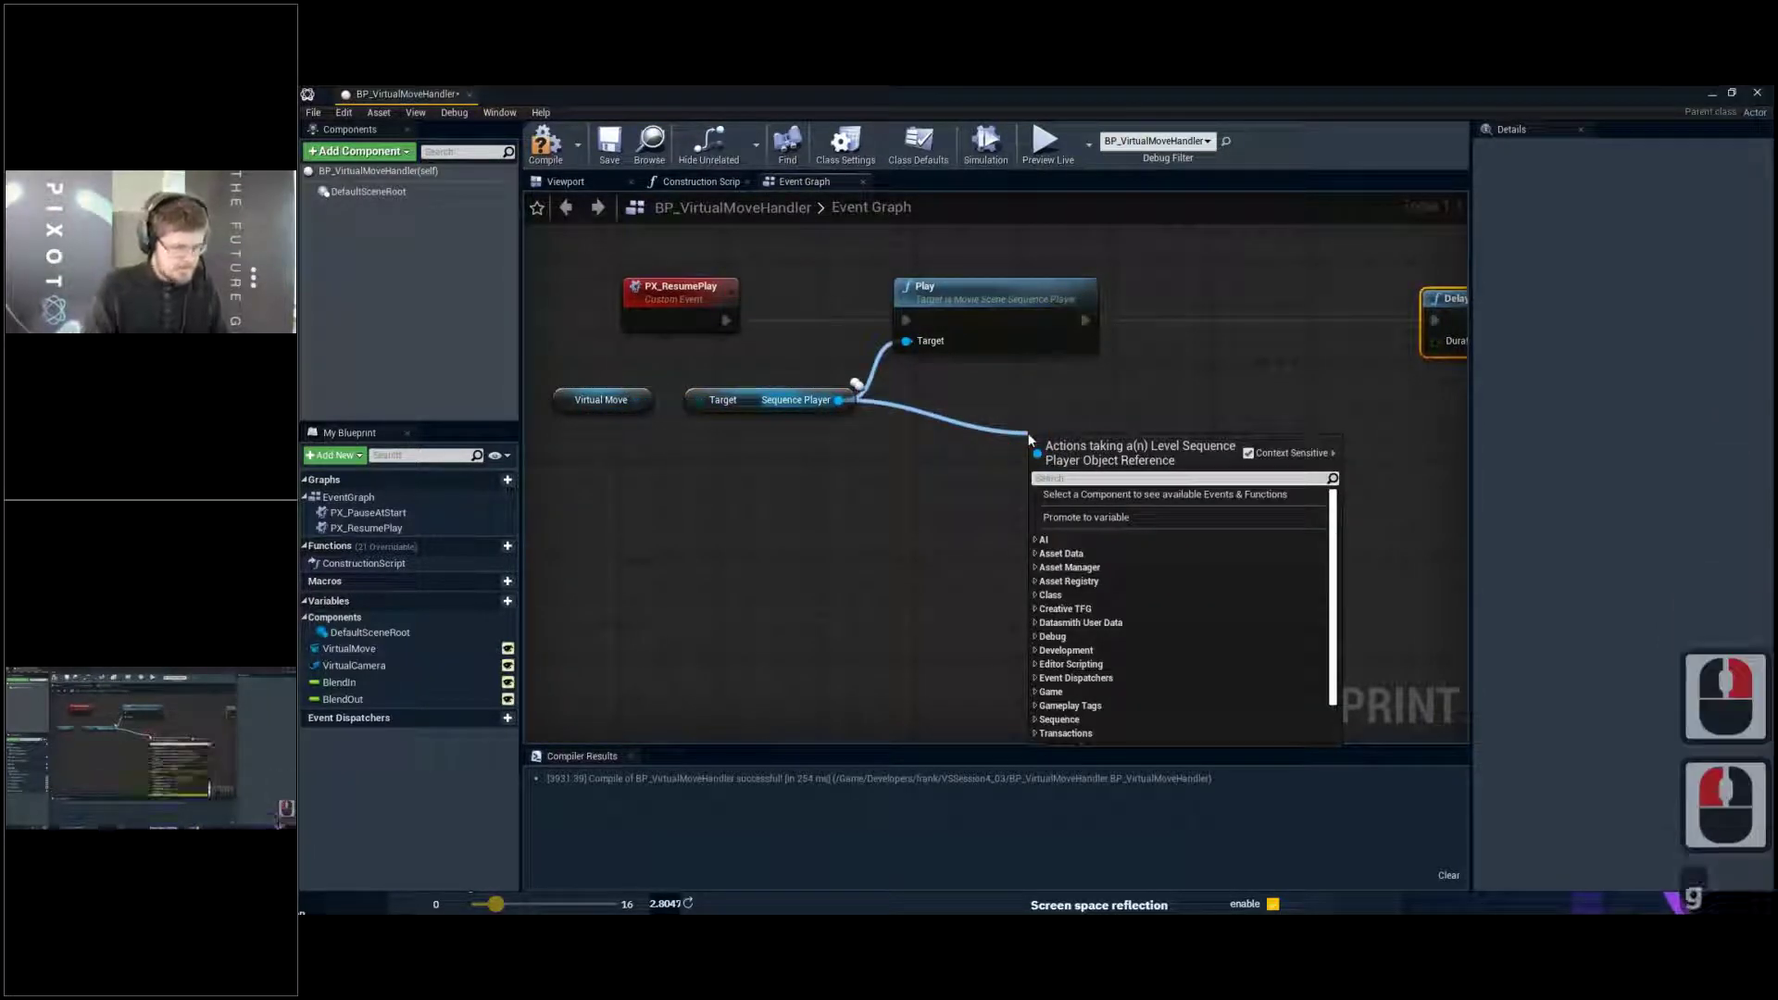
pyautogui.write('get dur')
pyautogui.press('Down')
pyautogui.press('Down')
pyautogui.press('Down')
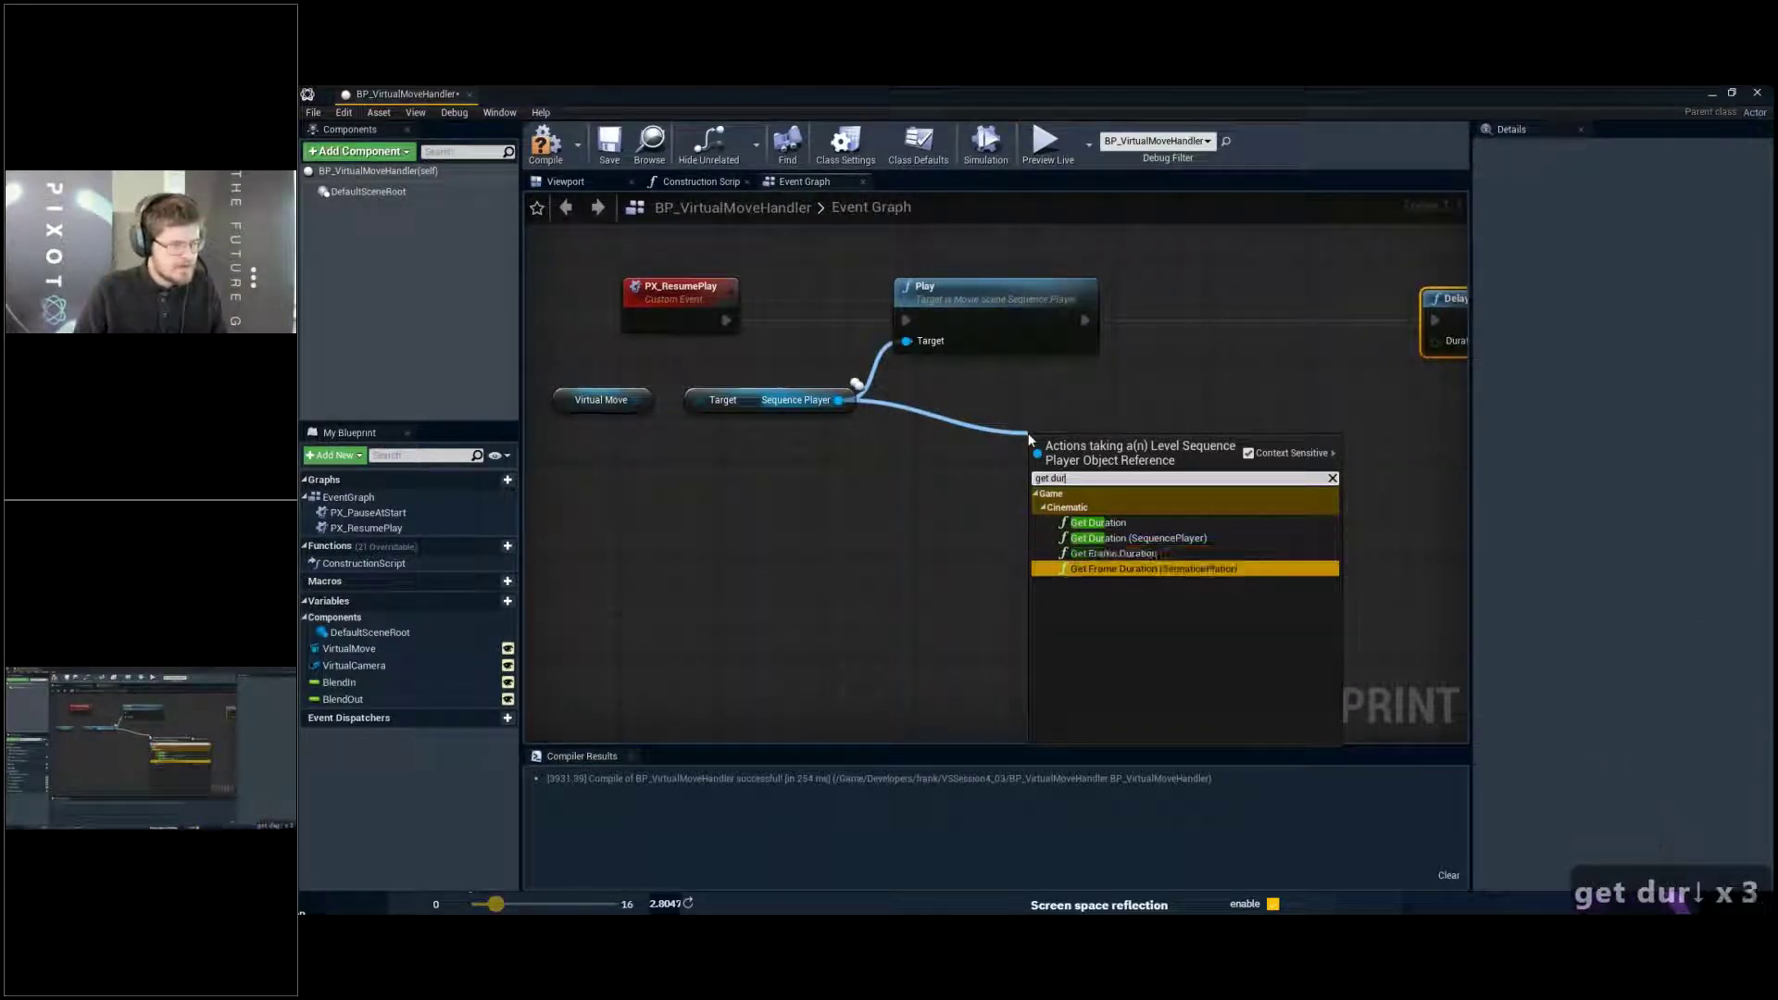
pyautogui.press('Up')
pyautogui.press('Up')
pyautogui.press('Up')
pyautogui.press('Down')
pyautogui.press('Up')
pyautogui.press('Up')
pyautogui.press('Return')
pyautogui.moveTo(1098, 454); pyautogui.dragTo(965, 451)
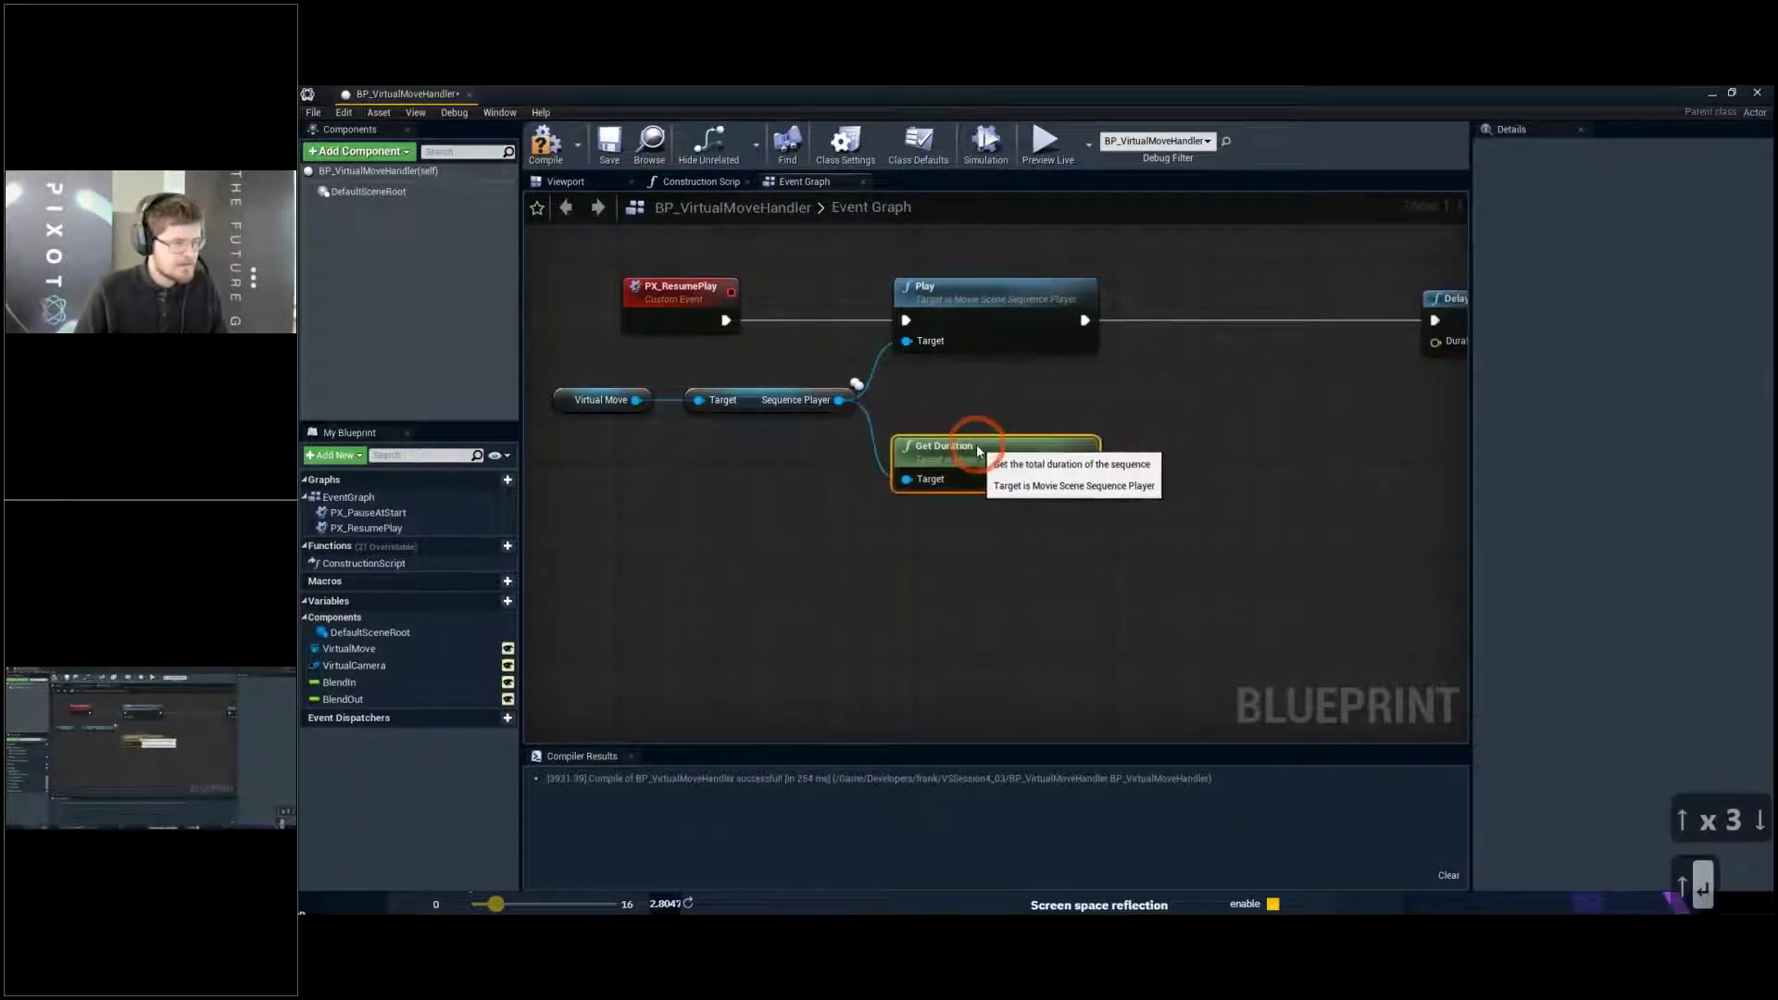
pyautogui.click(837, 401)
pyautogui.moveTo(836, 400); pyautogui.dragTo(944, 405)
pyautogui.write('seconds')
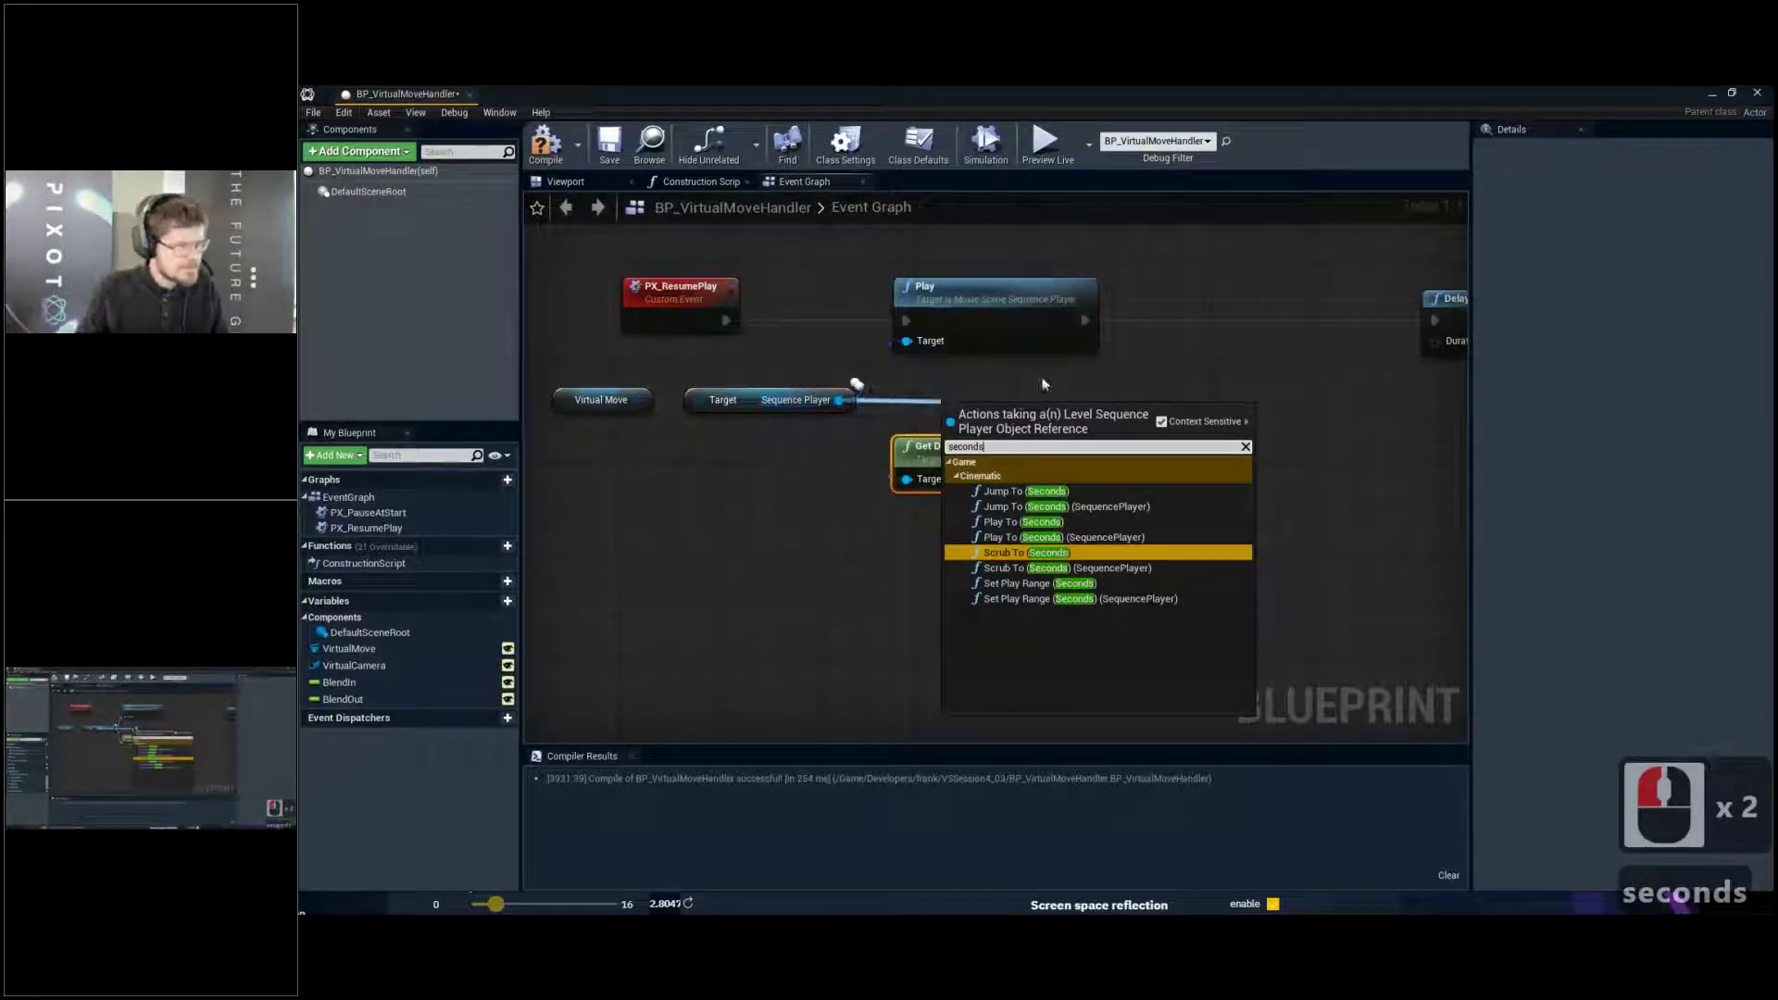
pyautogui.click(1108, 393)
# Convert Get Duration's return value with a QualifiedFrameTime to Seconds node and align it beside Get Duration
pyautogui.moveTo(1078, 443); pyautogui.dragTo(965, 473, button='right')
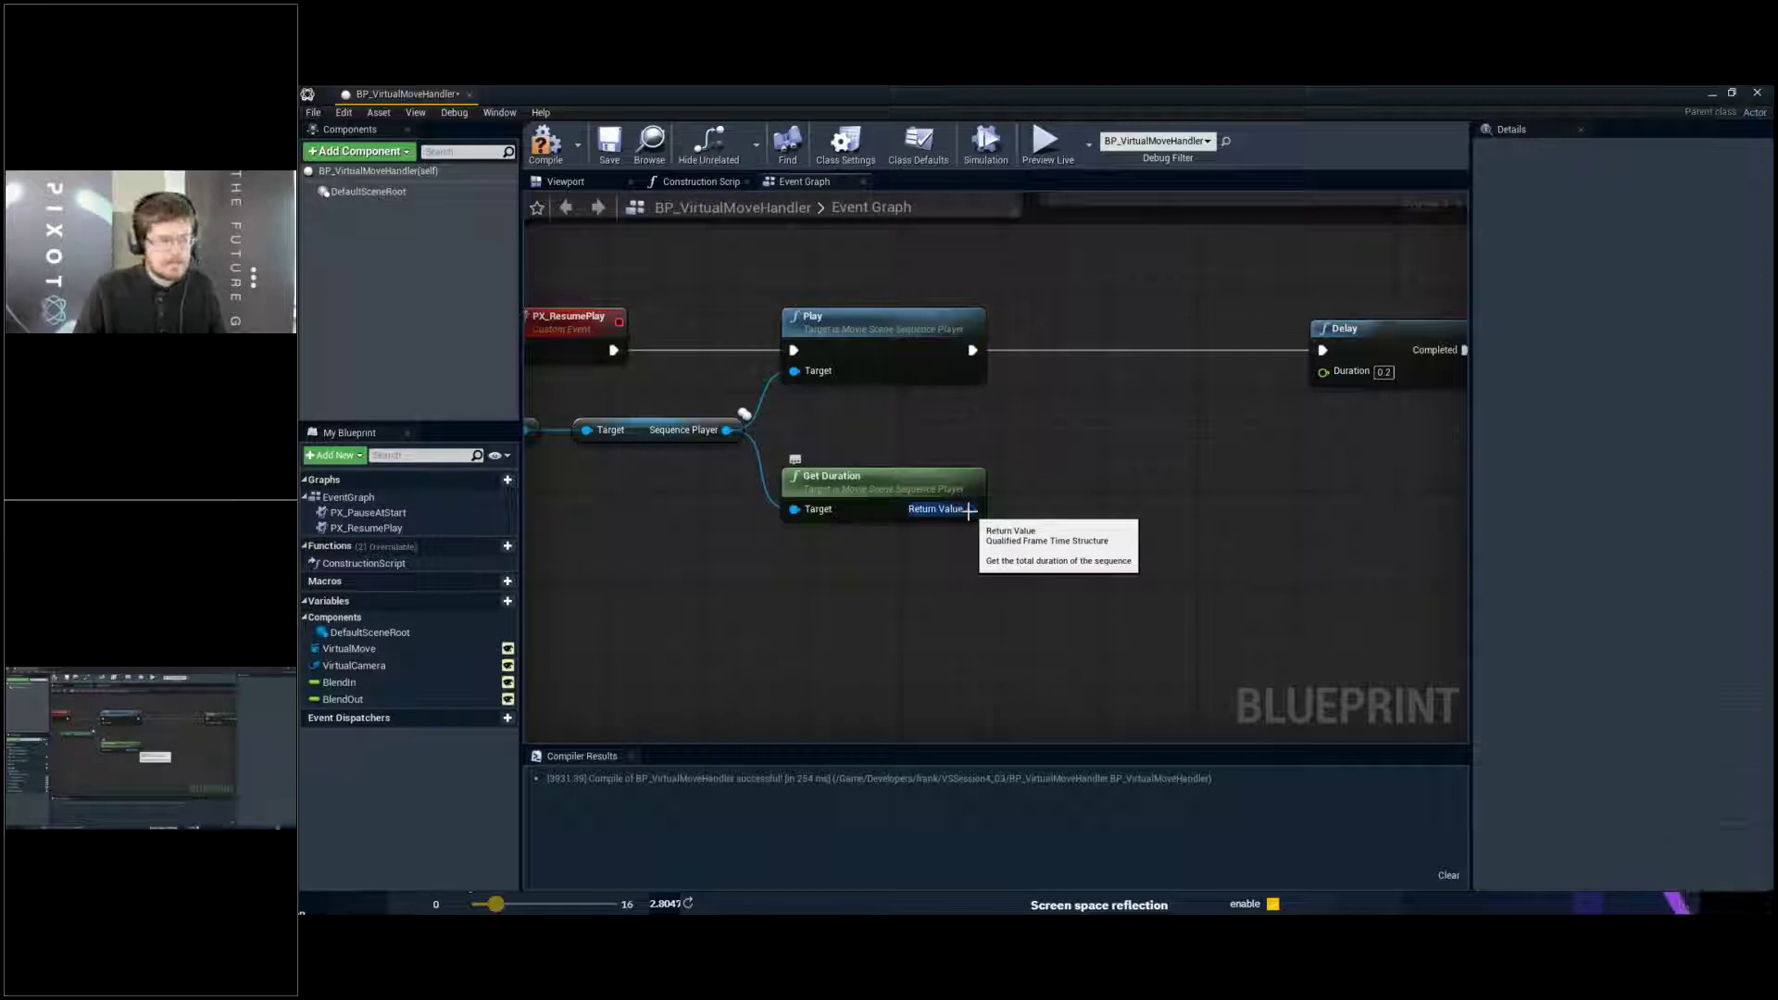
pyautogui.moveTo(969, 508); pyautogui.dragTo(1070, 515)
pyautogui.write('second')
pyautogui.press('Return')
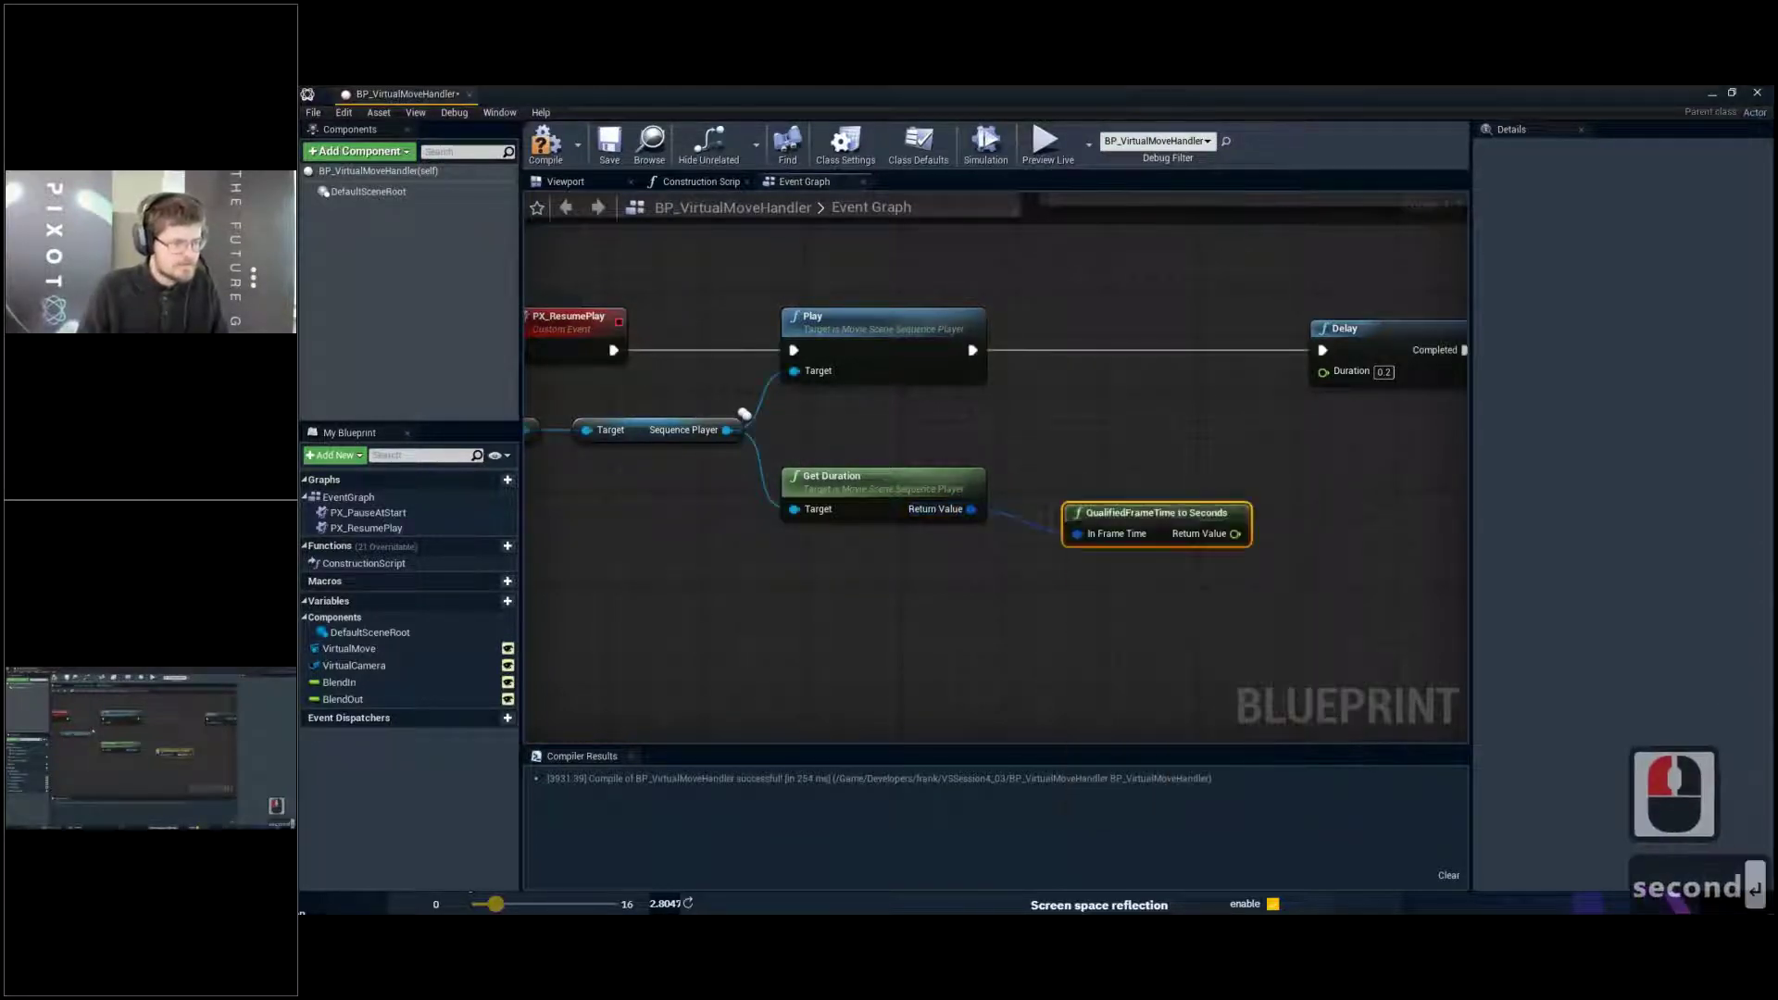
pyautogui.moveTo(1149, 519); pyautogui.dragTo(1115, 494)
pyautogui.moveTo(1114, 494); pyautogui.dragTo(925, 499, button='right')
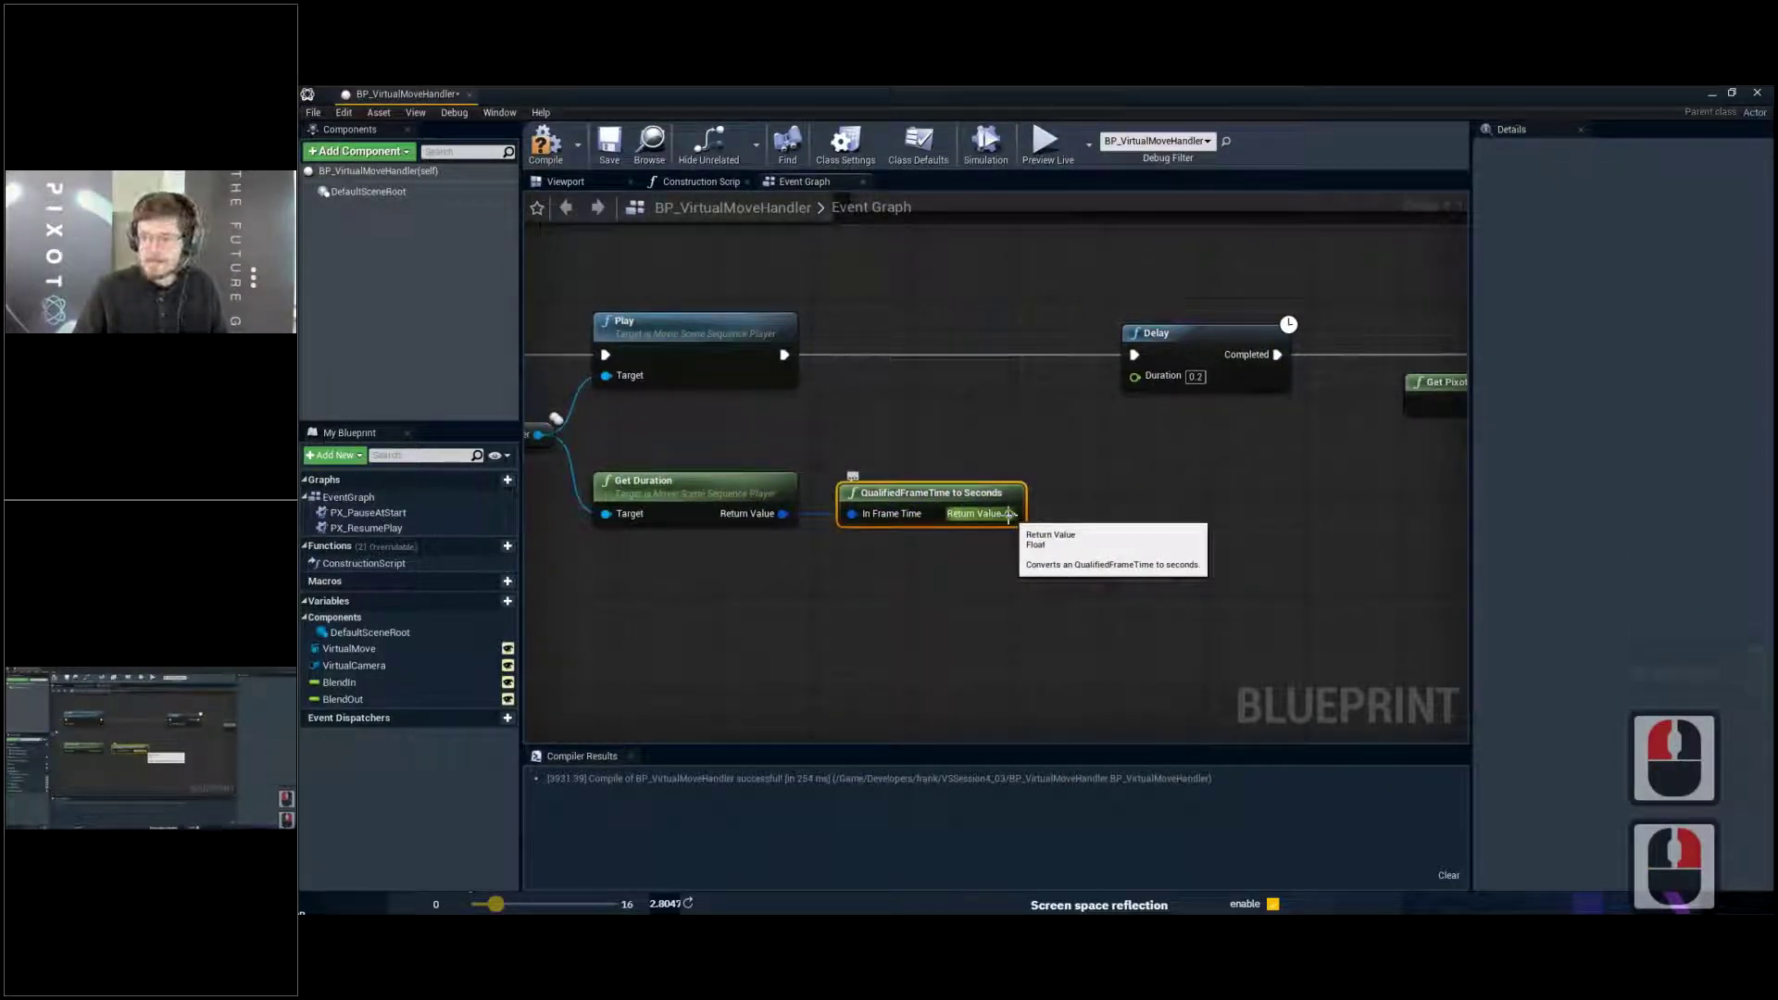
# Add a float - float subtraction node fed by the QualifiedFrameTime to Seconds return value
pyautogui.moveTo(891, 495); pyautogui.dragTo(987, 498, button='right')
pyautogui.moveTo(771, 458); pyautogui.dragTo(1133, 608)
pyautogui.click(1133, 606)
pyautogui.moveTo(1051, 561); pyautogui.dragTo(904, 496, button='right')
pyautogui.moveTo(908, 497); pyautogui.dragTo(983, 505)
pyautogui.write('subtr')
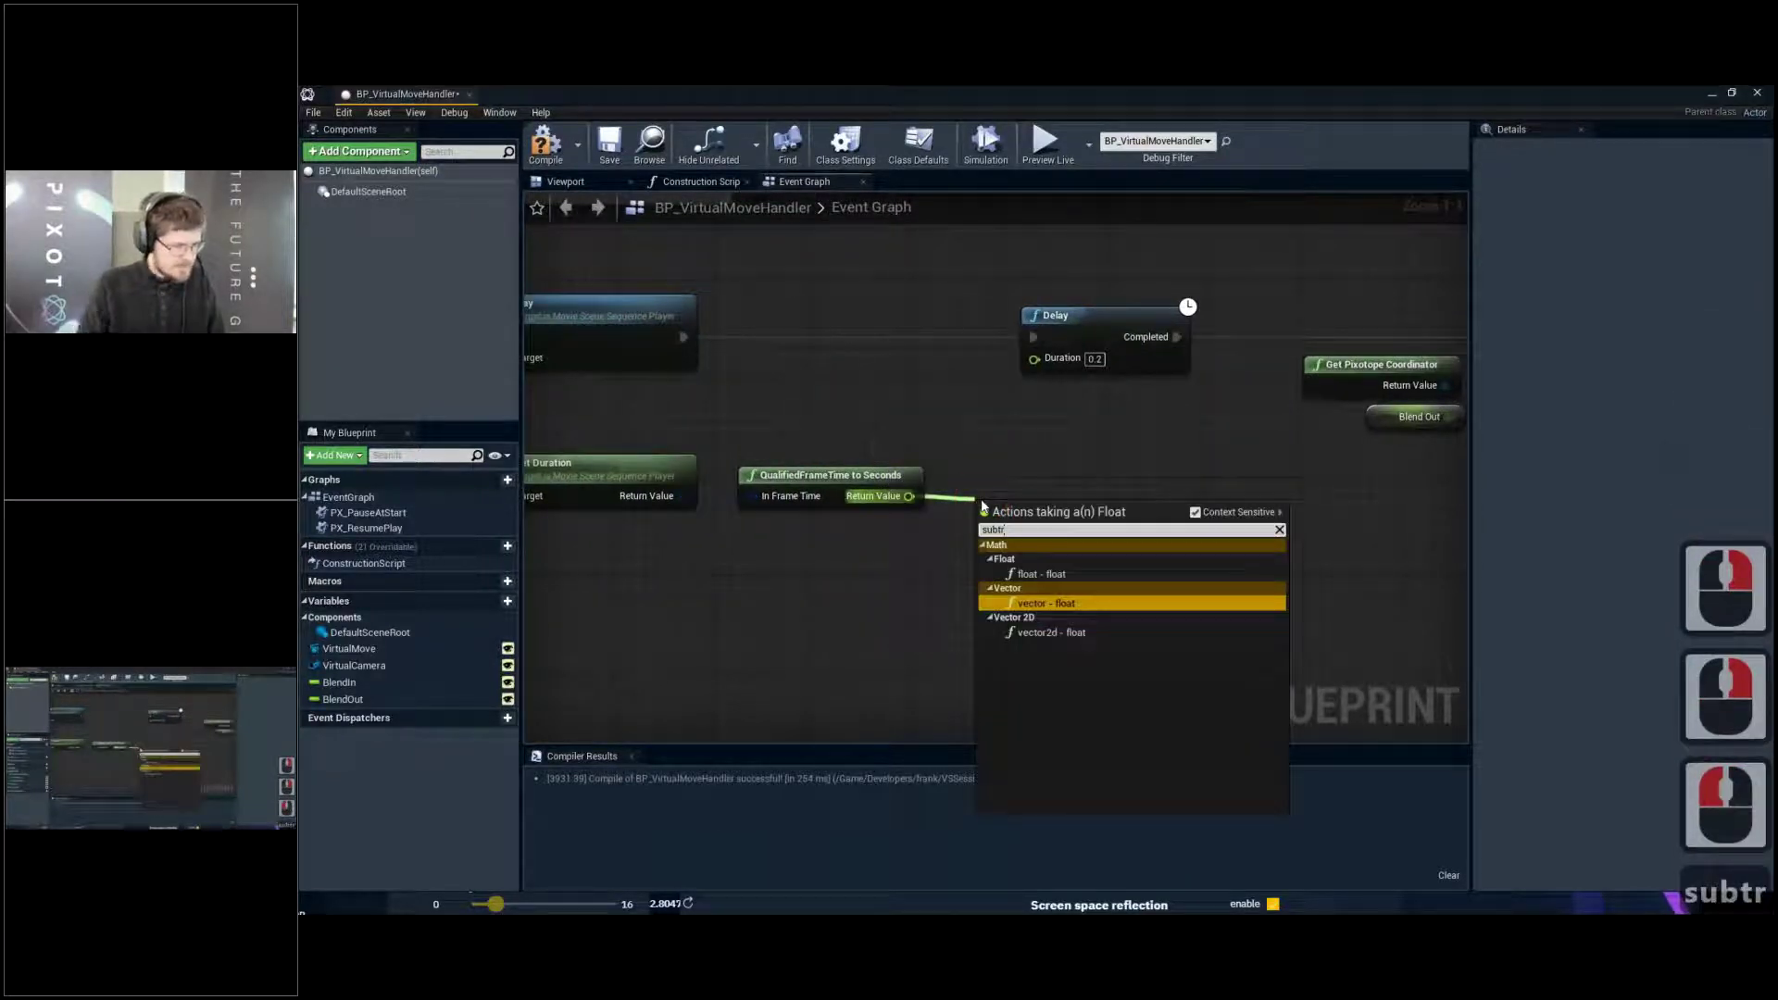
pyautogui.press('Up')
pyautogui.press('Return')
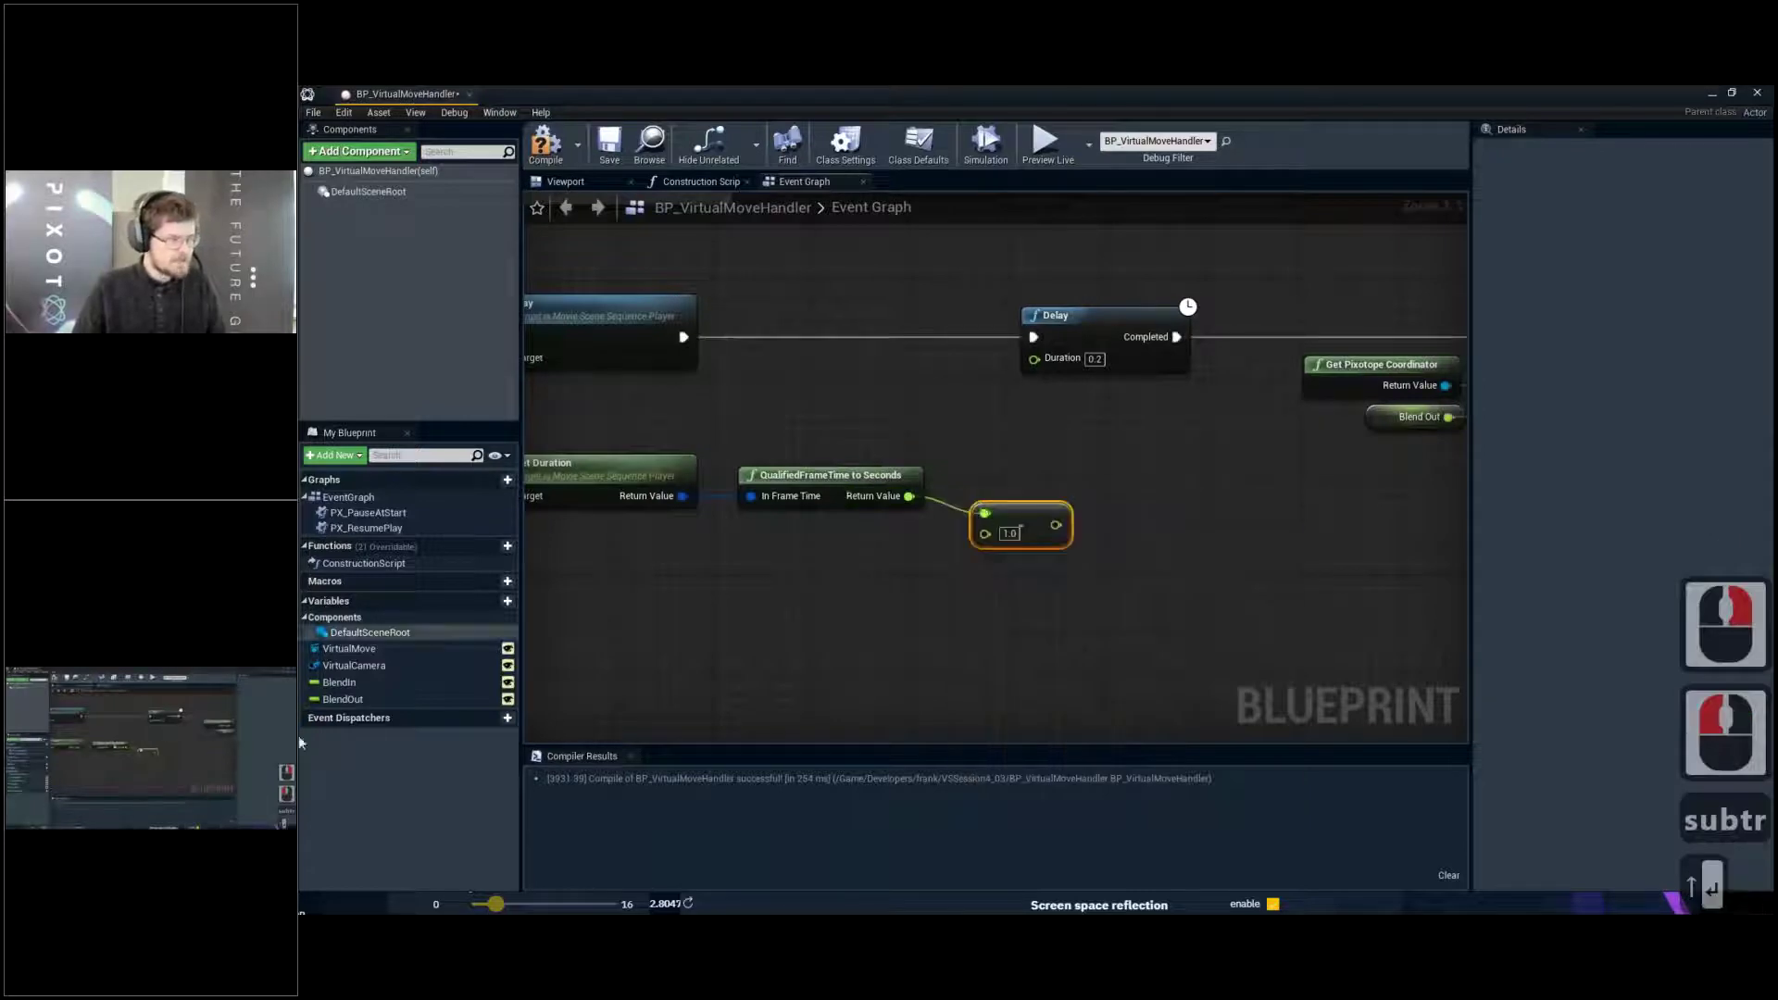
# Connect the BlendOut variable to the second input of the subtraction and place its node below the seconds conversion
pyautogui.click(343, 700)
pyautogui.moveTo(789, 551); pyautogui.dragTo(834, 566)
pyautogui.click(803, 568)
pyautogui.moveTo(742, 551); pyautogui.dragTo(897, 526, button='right')
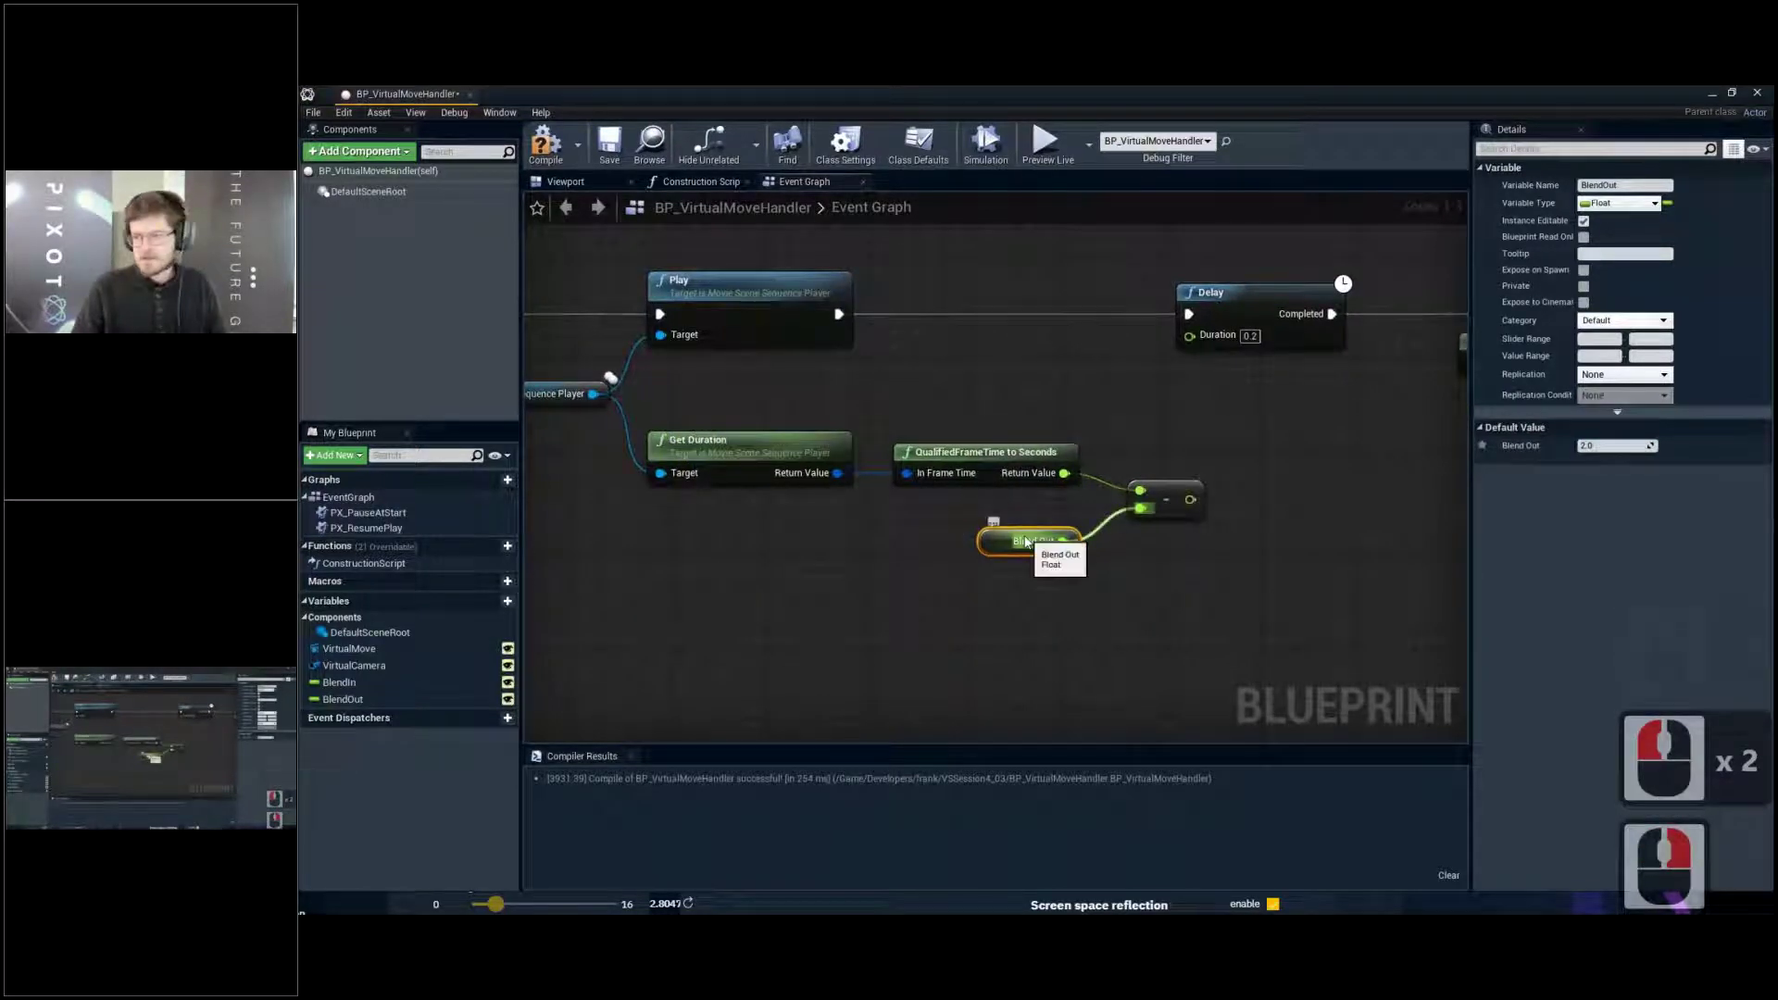
# Add a second float - float subtraction node fed by the first subtraction's result and place it close by
pyautogui.moveTo(992, 347); pyautogui.dragTo(944, 386, button='right')
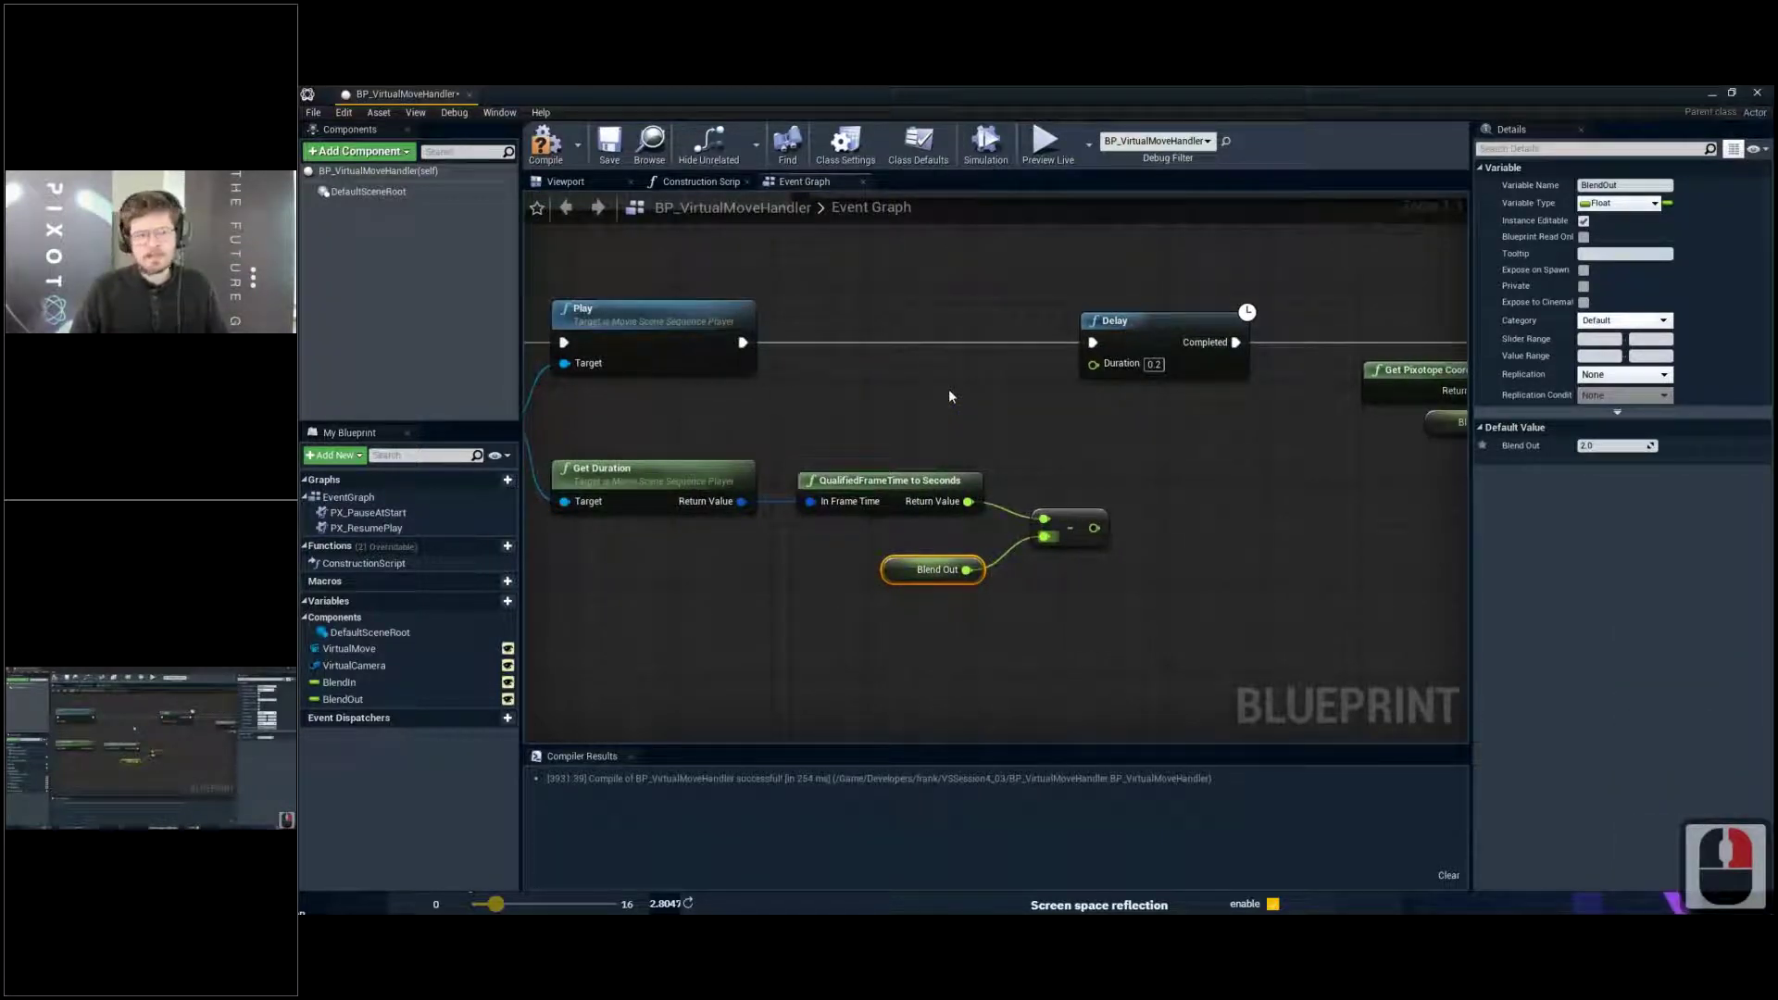
pyautogui.moveTo(1093, 526); pyautogui.dragTo(983, 508, button='right')
pyautogui.moveTo(983, 508); pyautogui.dragTo(1065, 522)
pyautogui.write('subtr')
pyautogui.press('Up')
pyautogui.press('Up')
pyautogui.press('Return')
pyautogui.moveTo(1122, 515); pyautogui.dragTo(1073, 515)
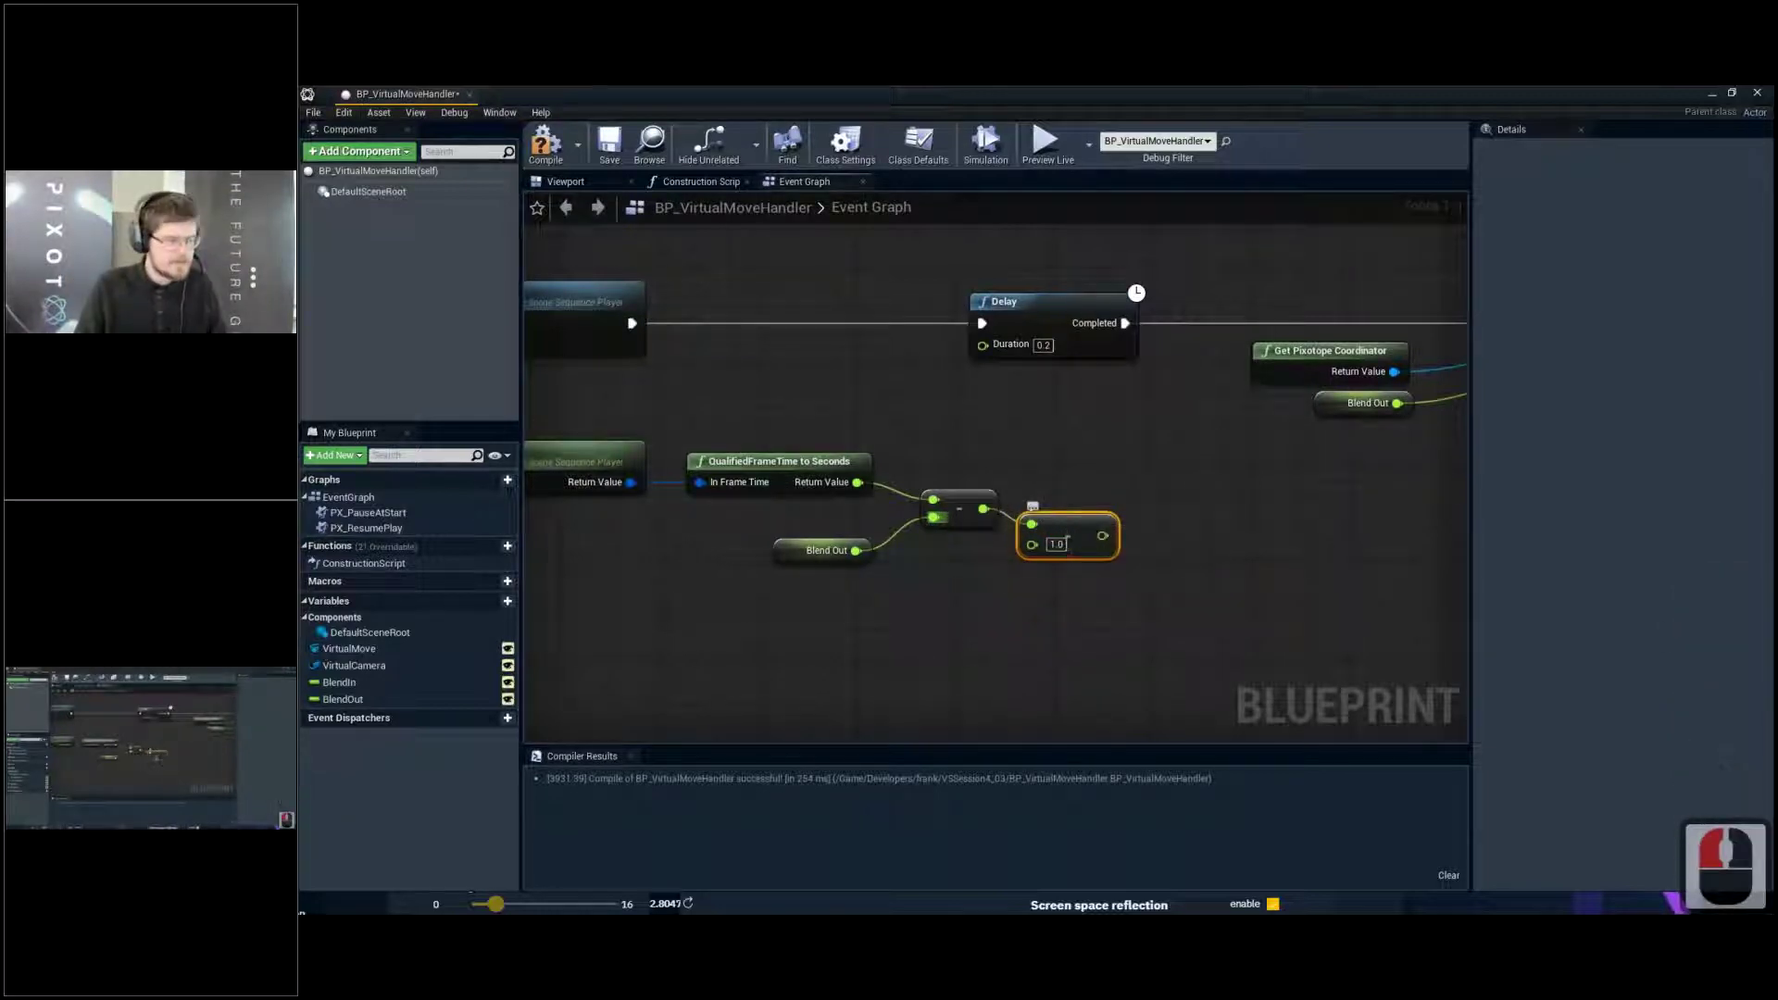
# Set the value subtracted in the second subtraction node to 0.05
pyautogui.moveTo(1055, 522); pyautogui.dragTo(1058, 537, button='right')
pyautogui.click(1065, 561)
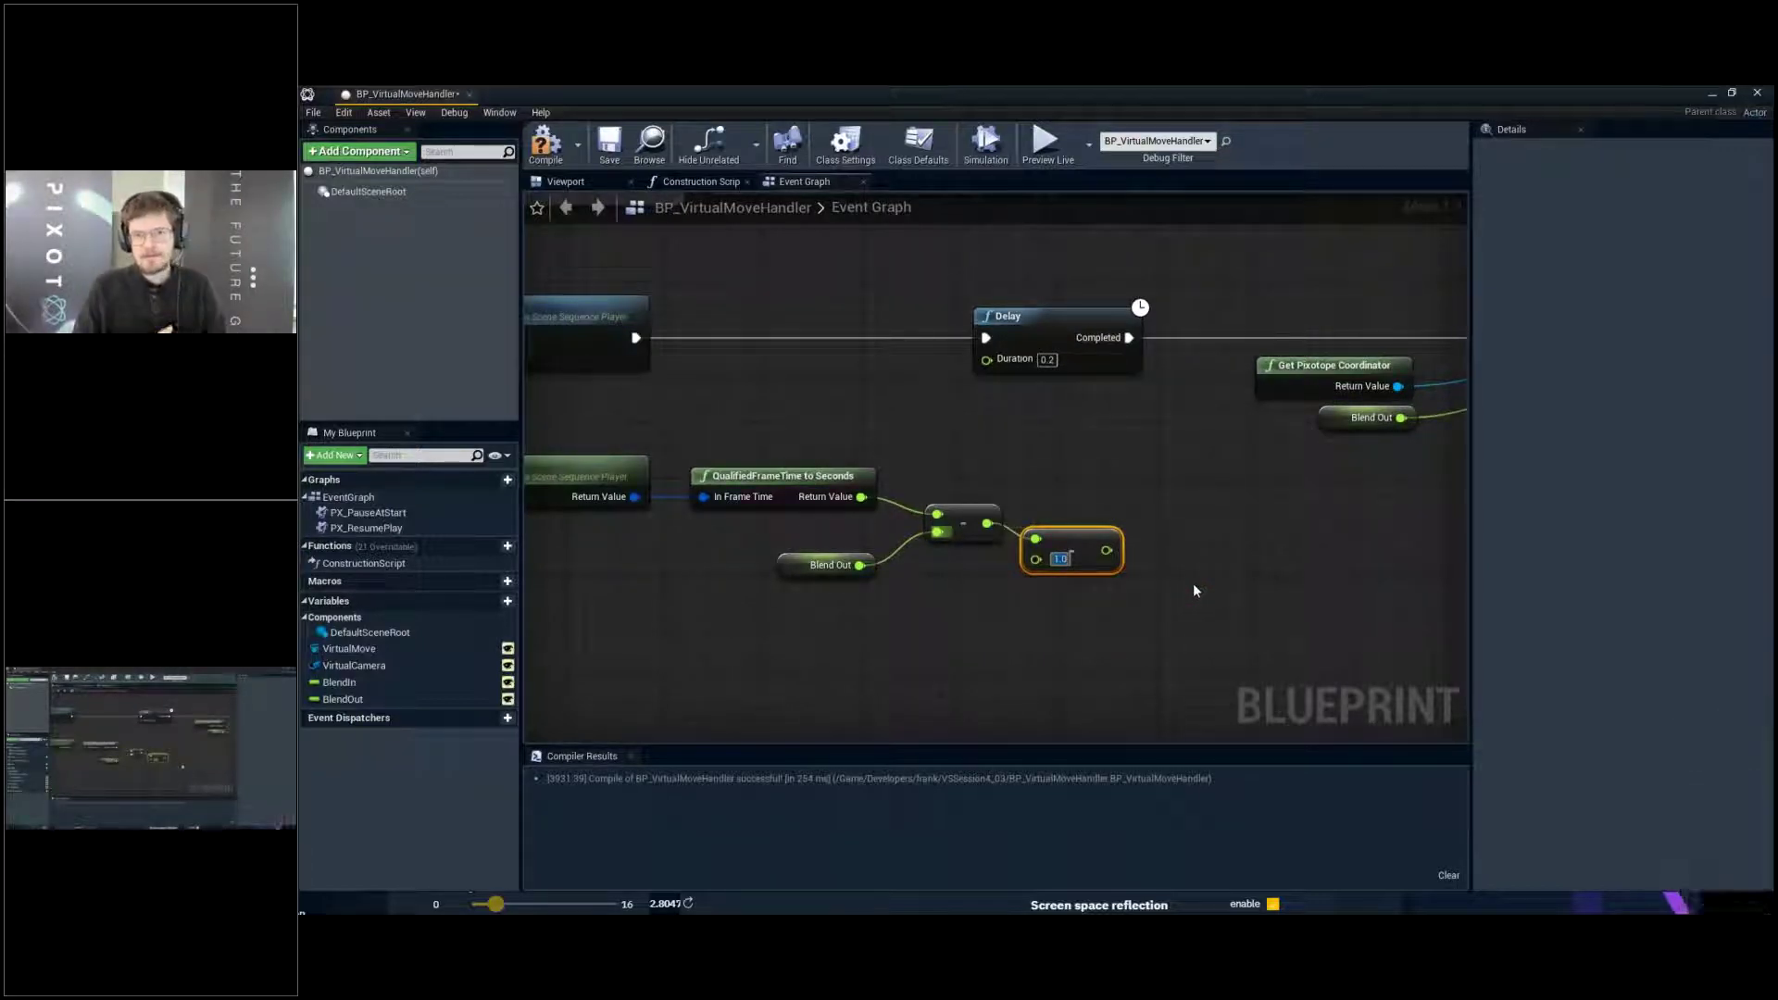
pyautogui.write('0.0')
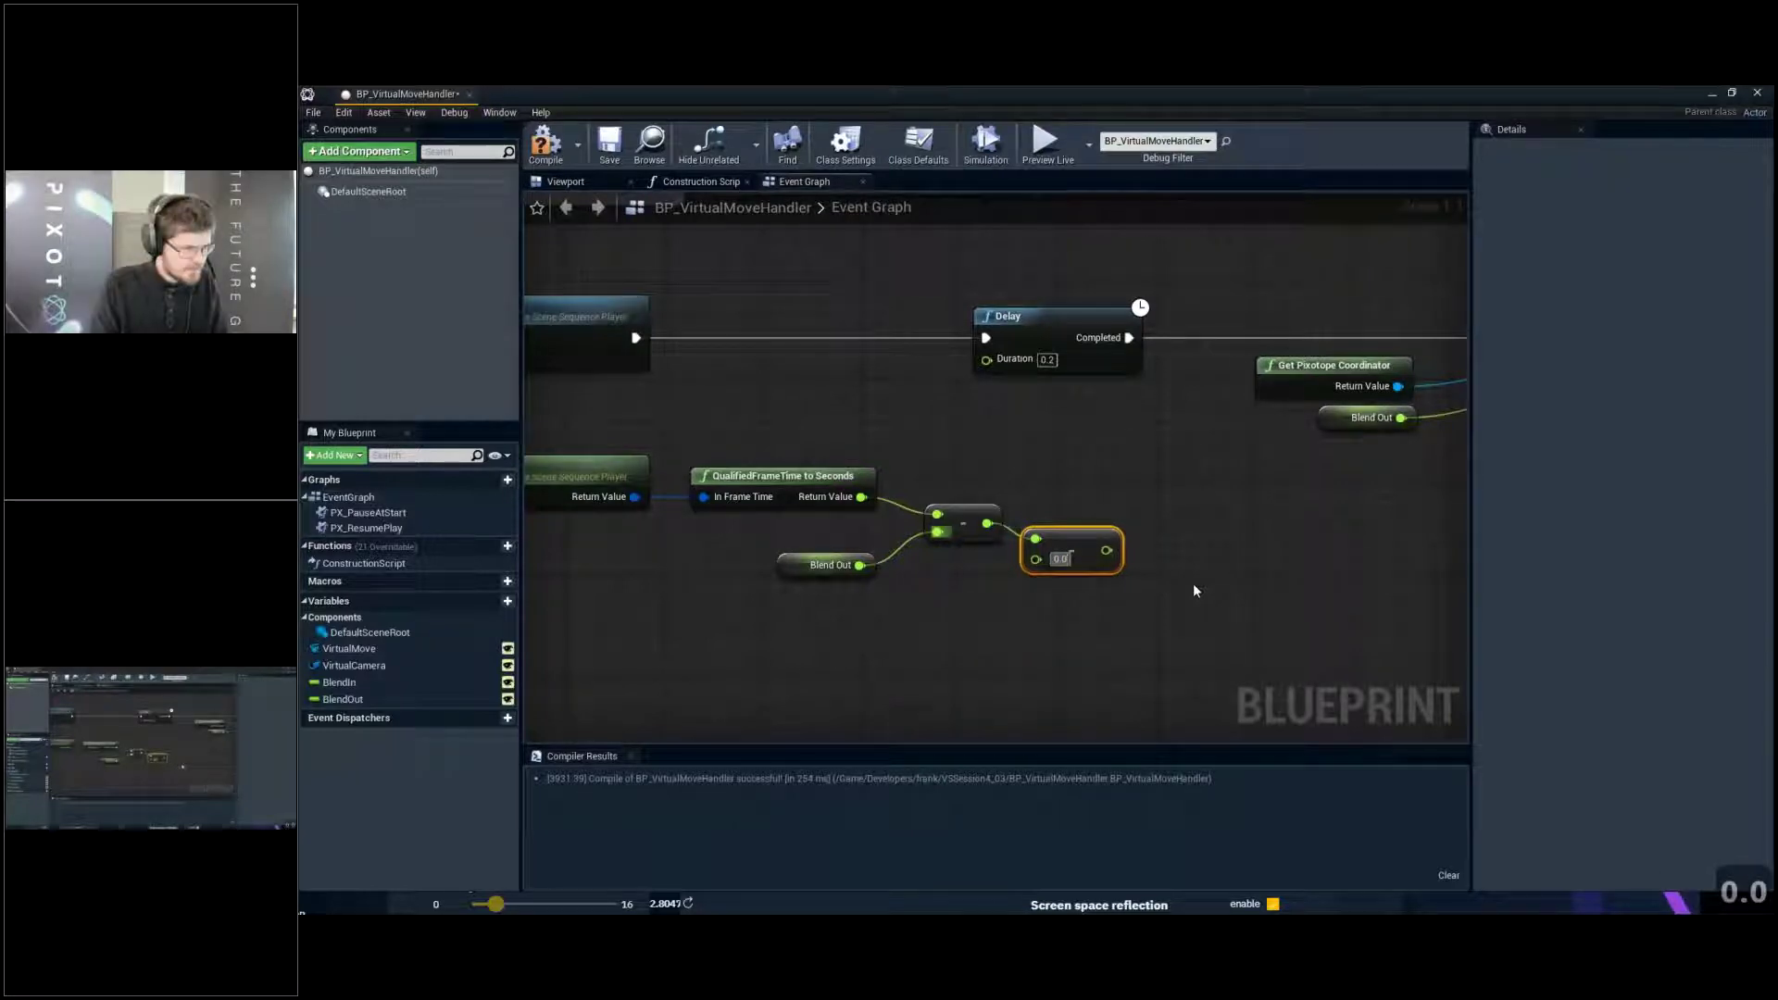
pyautogui.press('BackSpace')
pyautogui.write('05')
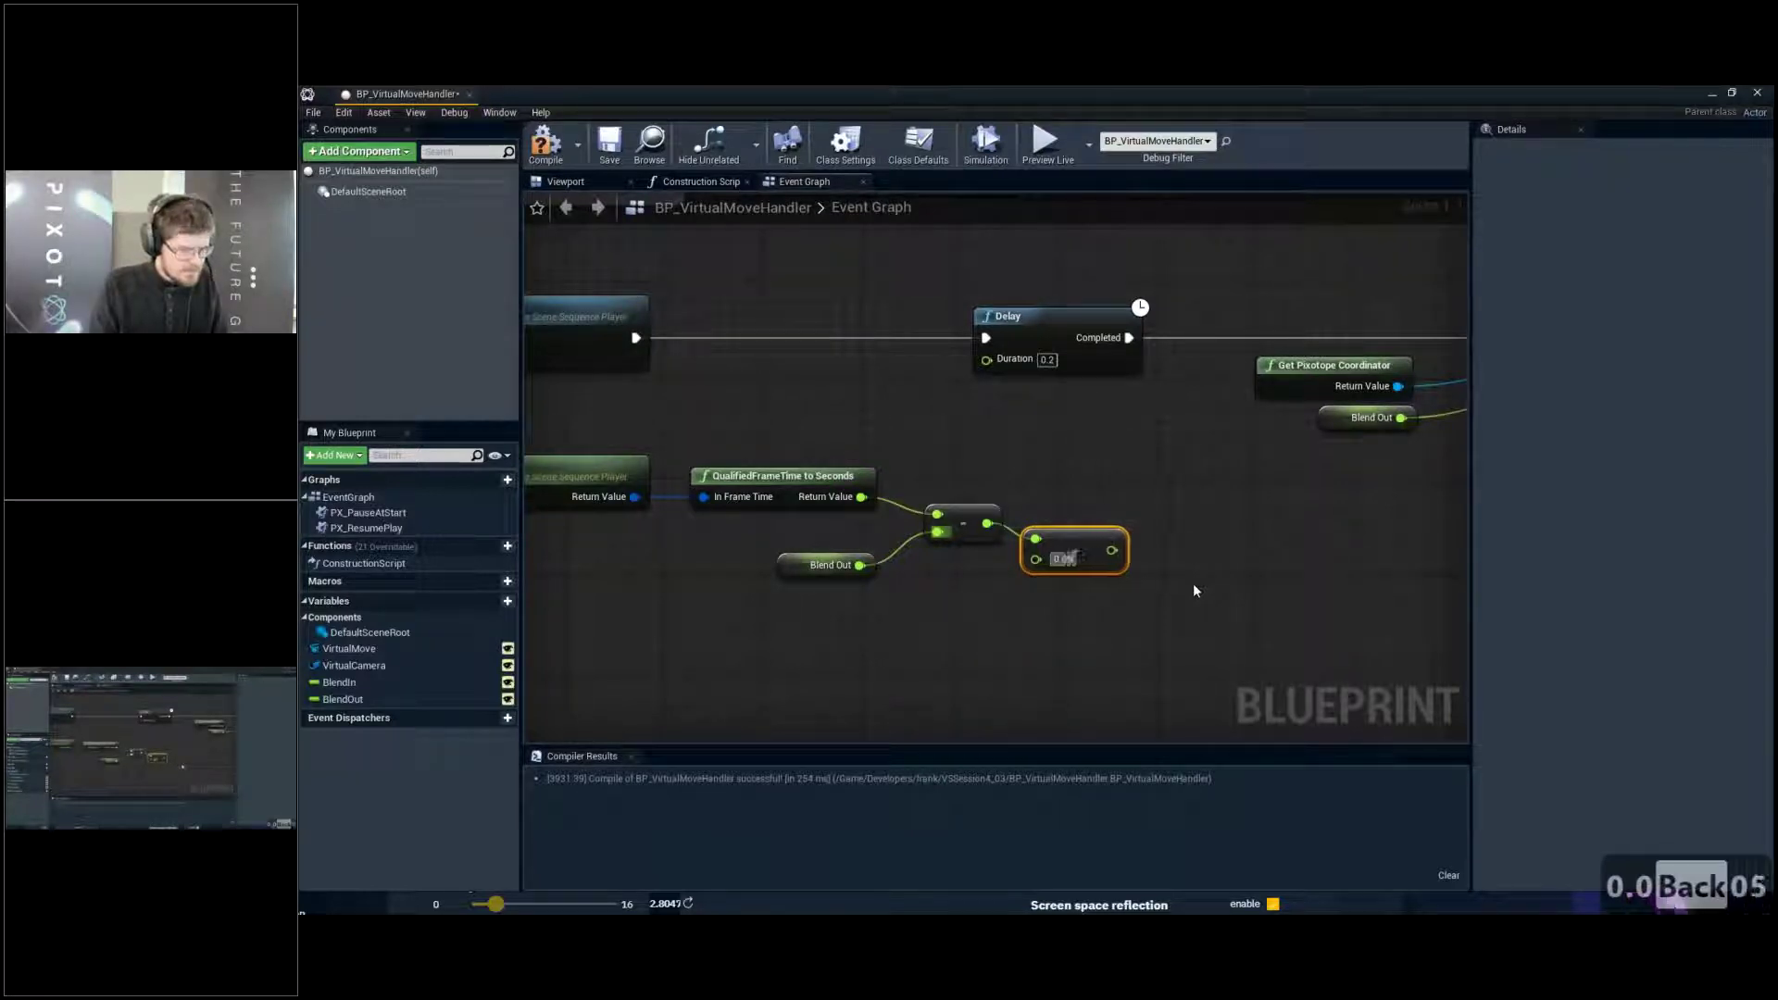
pyautogui.press('Return')
# Connect the second subtraction's result to the Delay's Duration and move the Delay and camera-switch nodes farther along the chain
pyautogui.moveTo(1189, 588); pyautogui.dragTo(917, 405, button='right')
pyautogui.moveTo(866, 598); pyautogui.dragTo(755, 415)
pyautogui.scroll(-4, 901, 385)
pyautogui.moveTo(895, 380); pyautogui.dragTo(1262, 492)
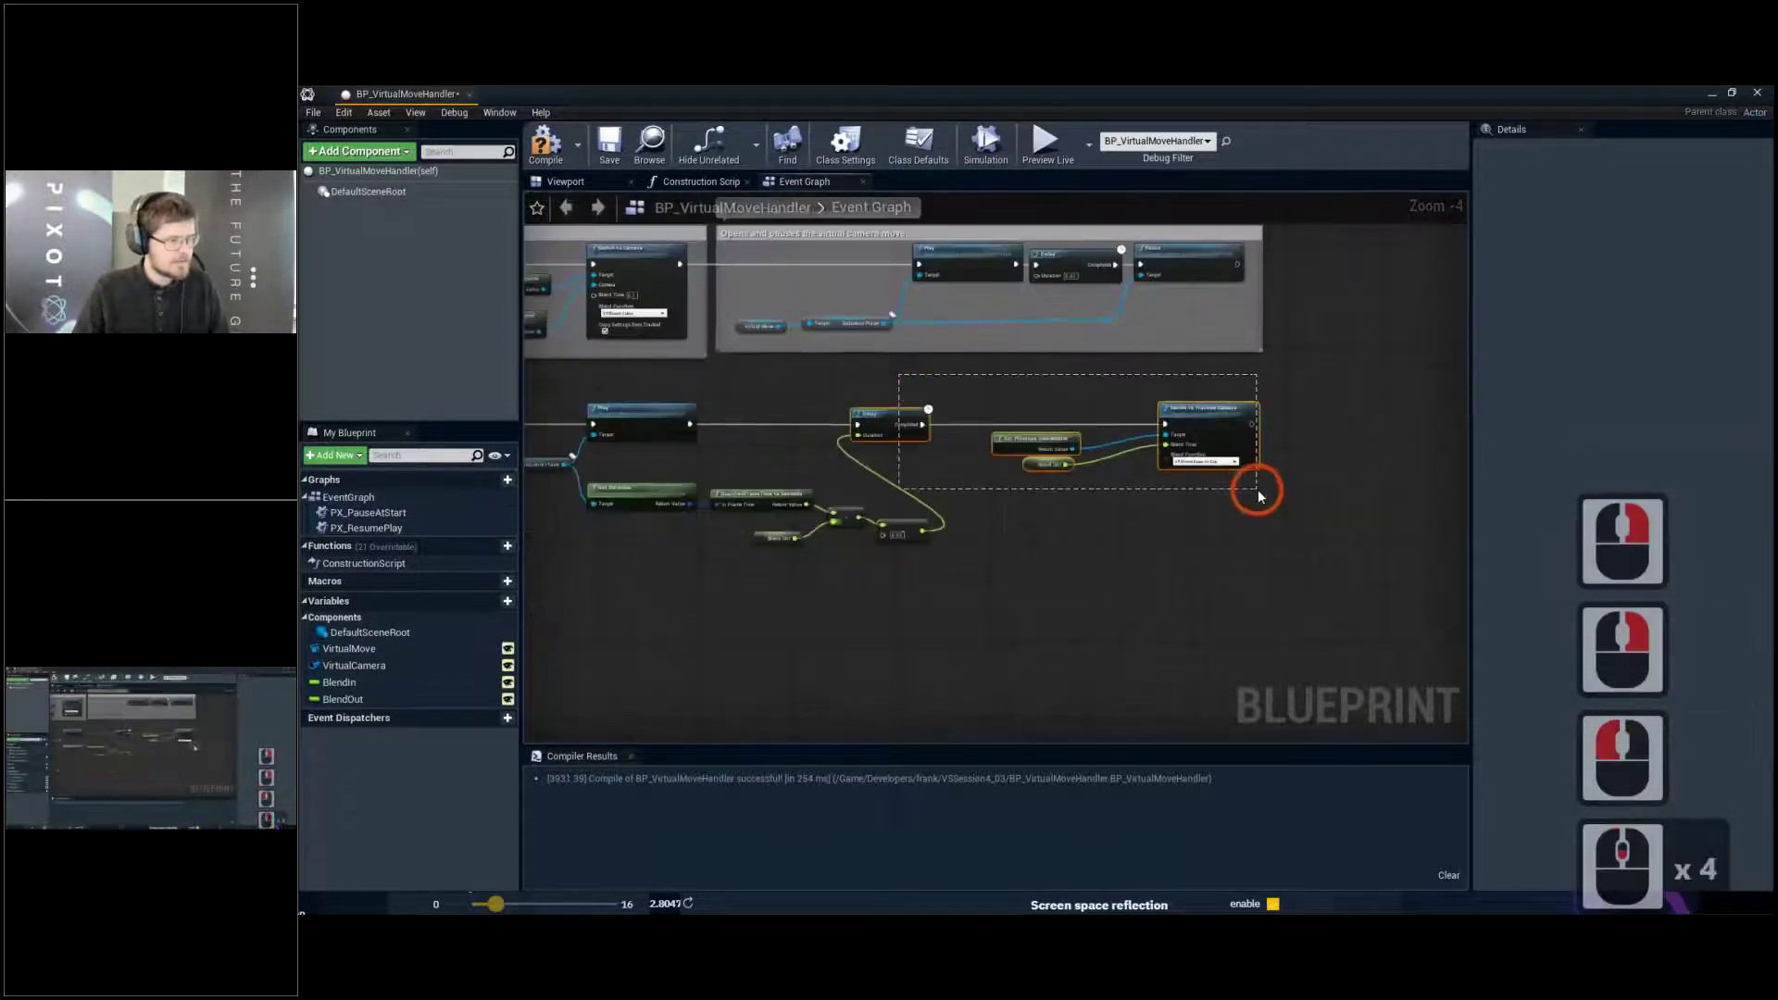
pyautogui.moveTo(1197, 419); pyautogui.dragTo(1351, 420)
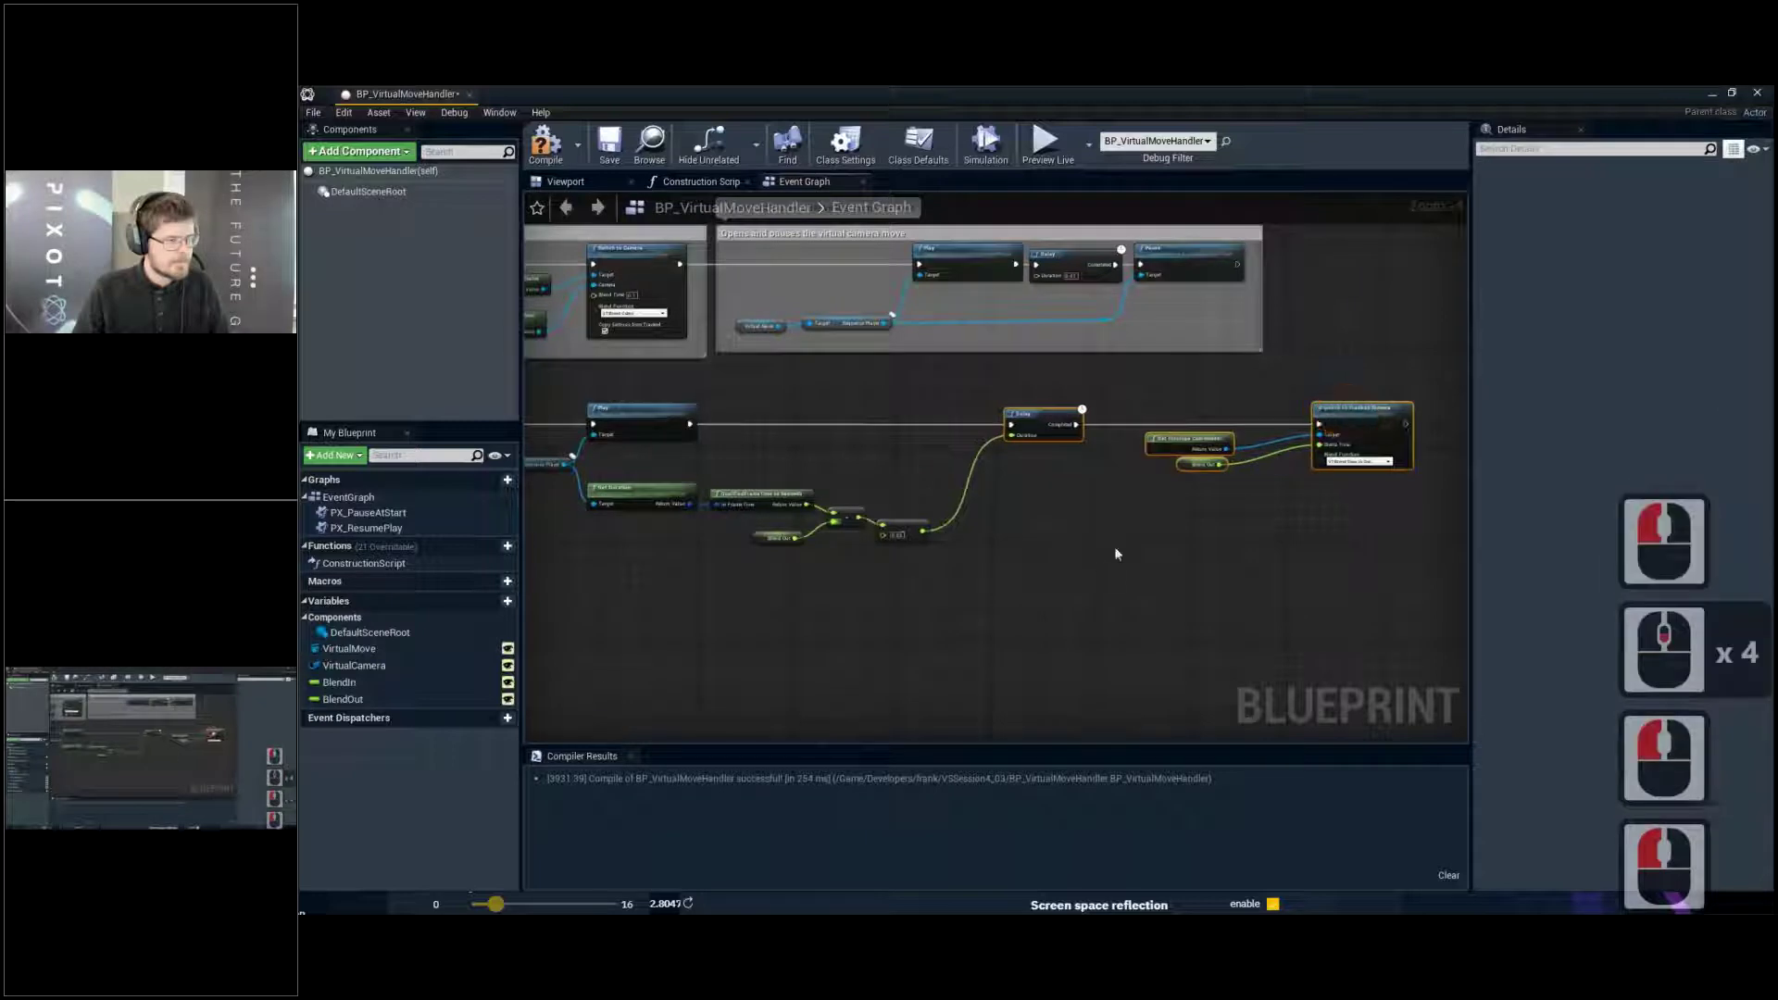
# Deselect the moved nodes and compile the BP_VirtualMoveHandler blueprint
pyautogui.click(945, 523)
pyautogui.moveTo(970, 527); pyautogui.dragTo(1014, 529, button='right')
pyautogui.click(539, 141)
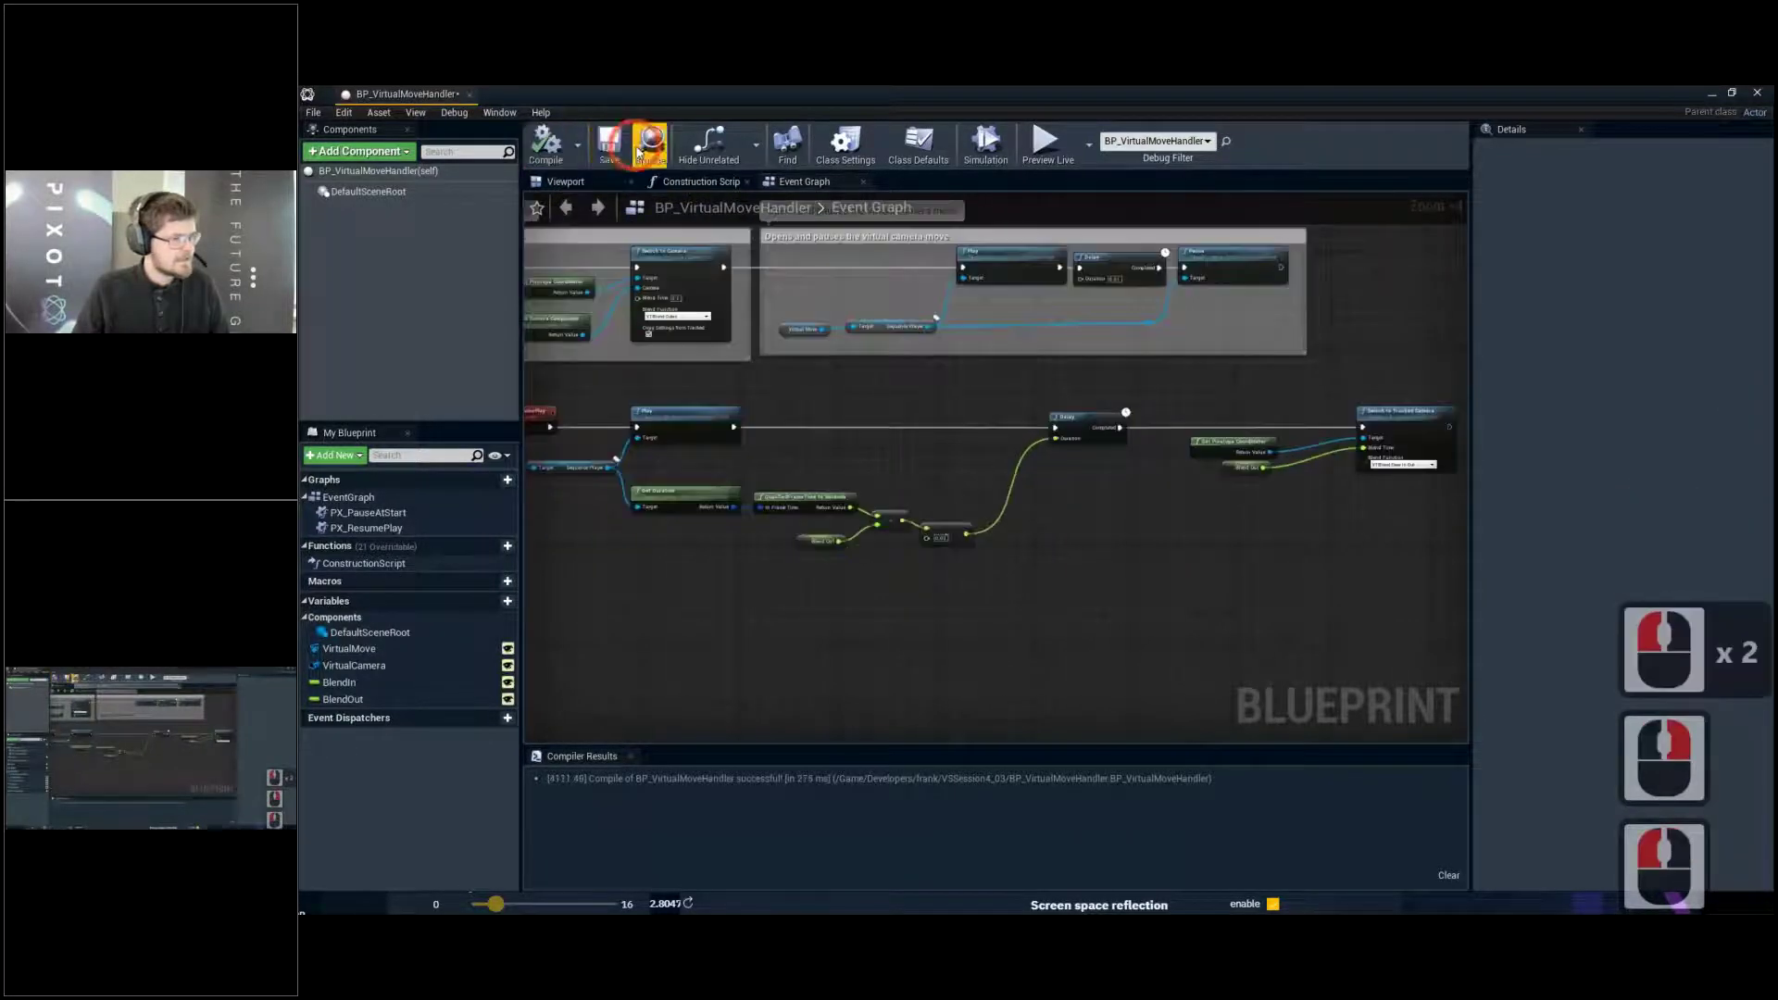
# Save the BP_VirtualMoveHandler blueprint and restore its editor to a smaller floating window over the level editor
pyautogui.click(626, 150)
pyautogui.moveTo(818, 90); pyautogui.dragTo(1025, 161)
pyautogui.scroll(-2, 964, 426)
pyautogui.scroll(3, 941, 448)
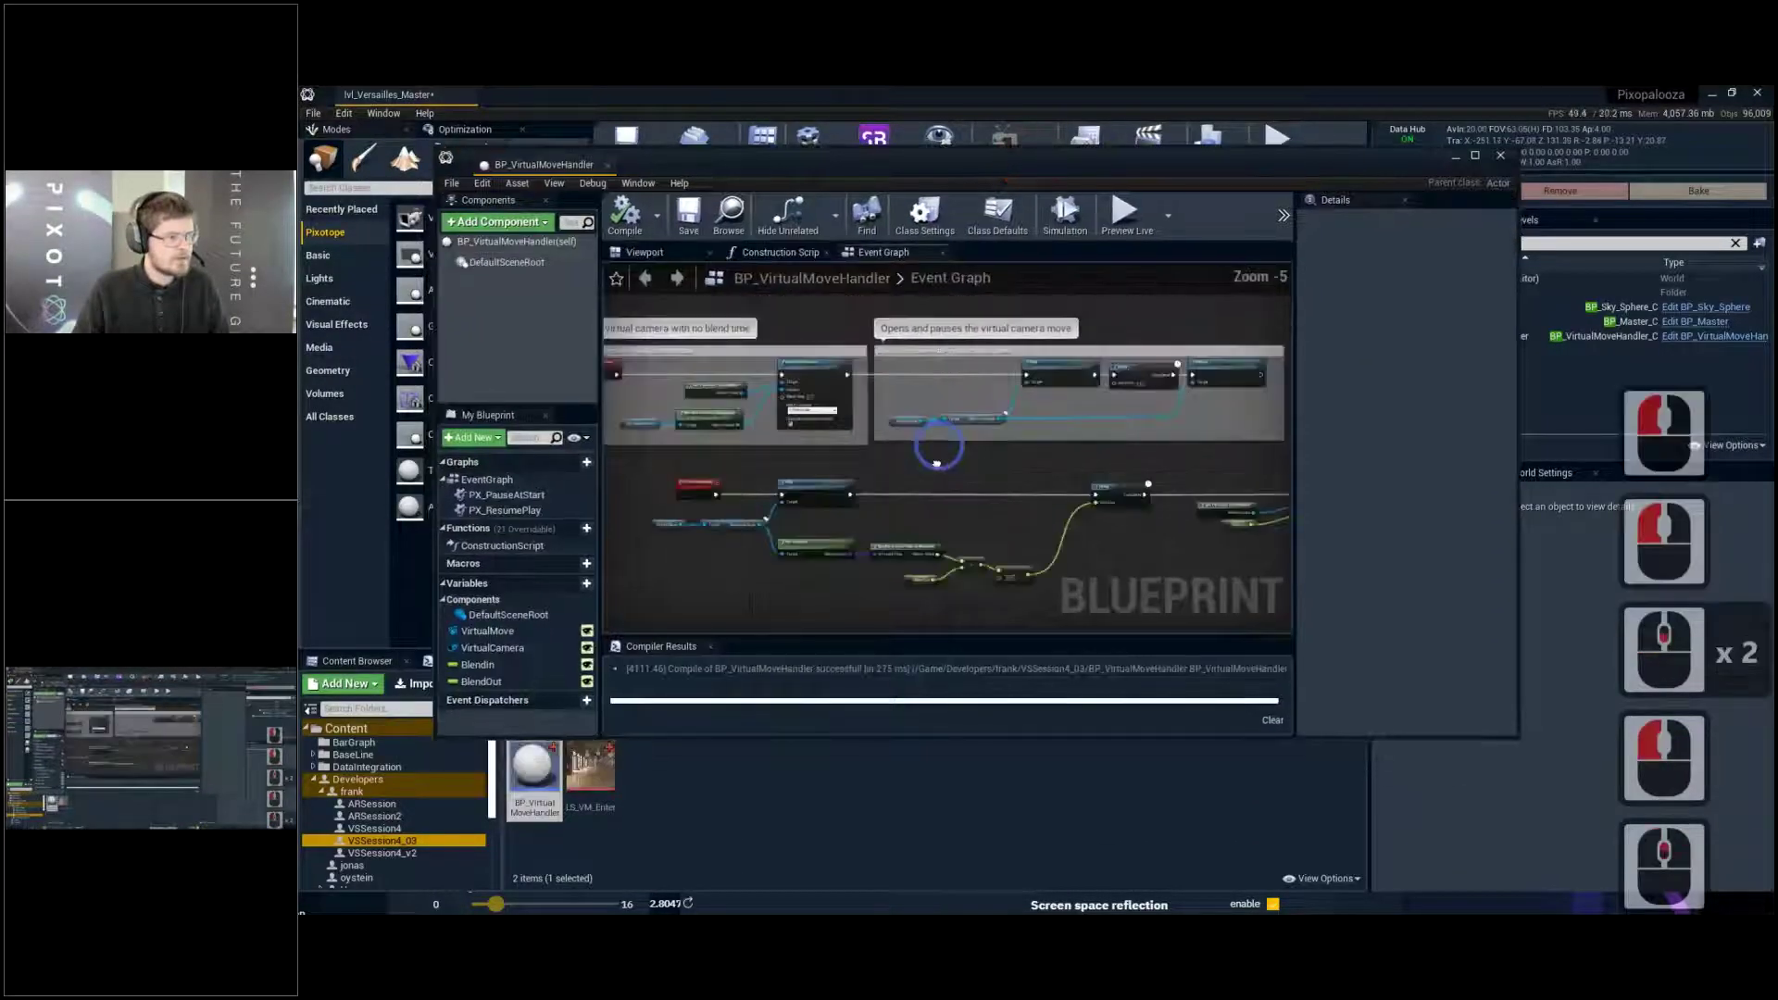
pyautogui.scroll(-2, 921, 449)
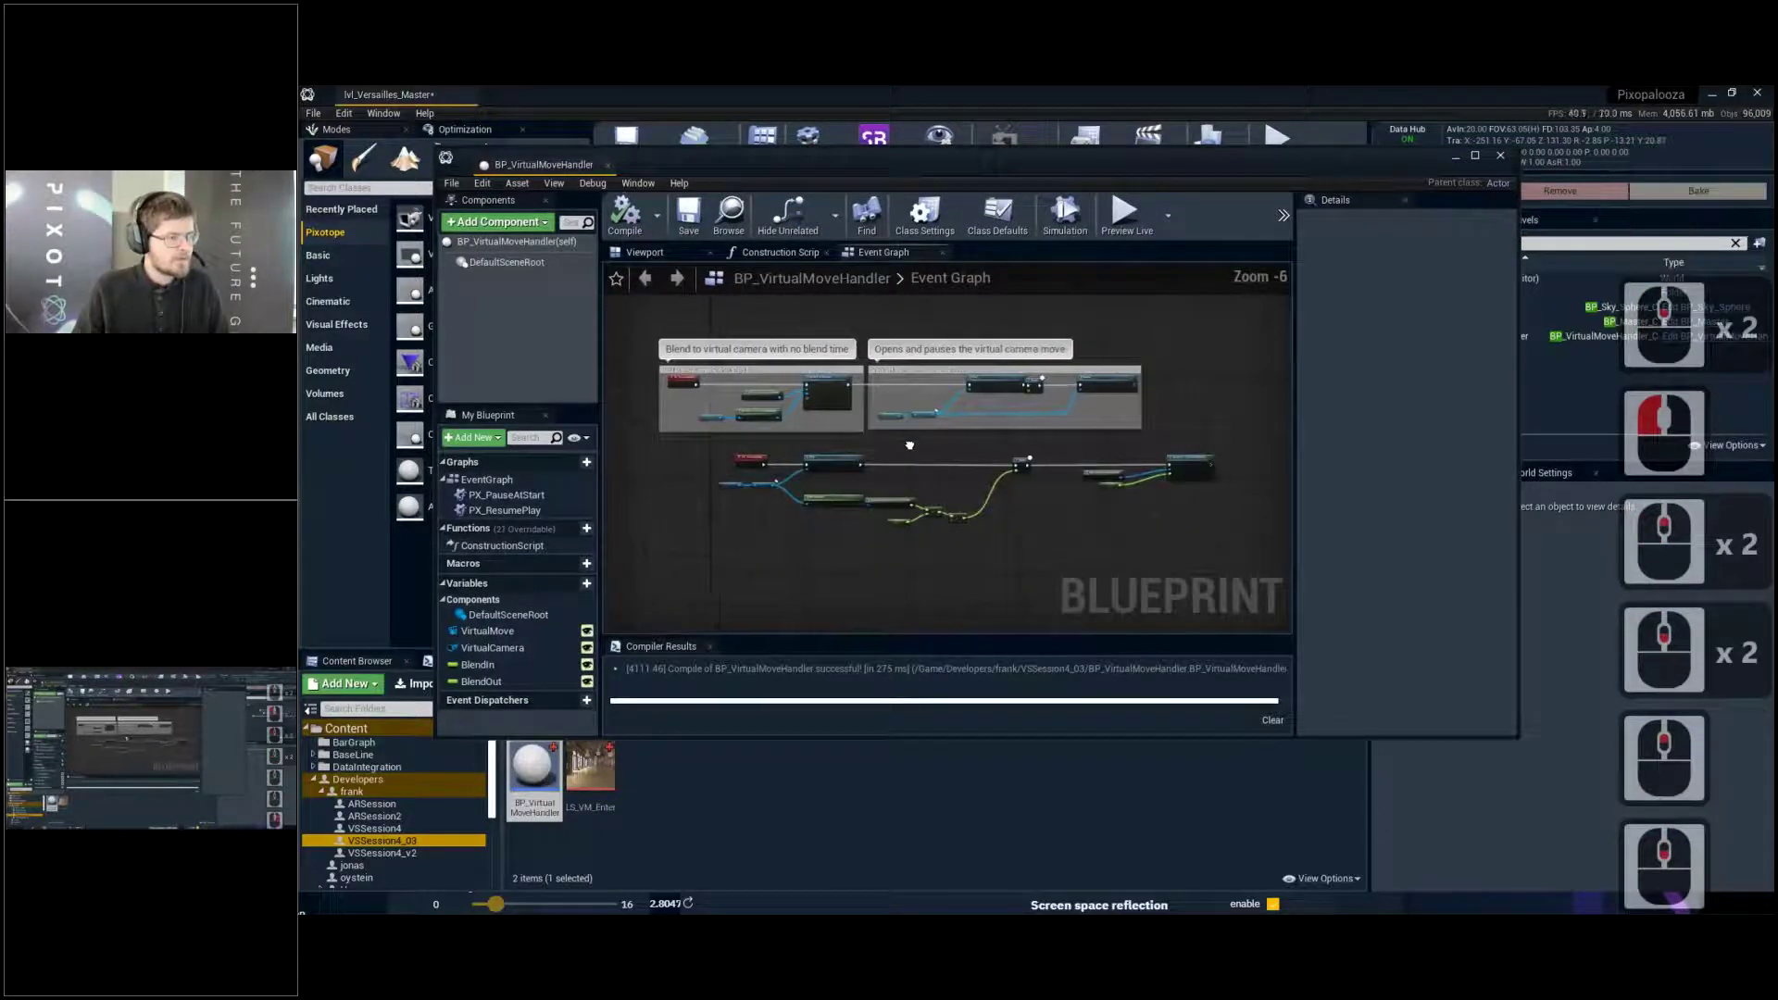
pyautogui.moveTo(1030, 176); pyautogui.dragTo(1022, 176)
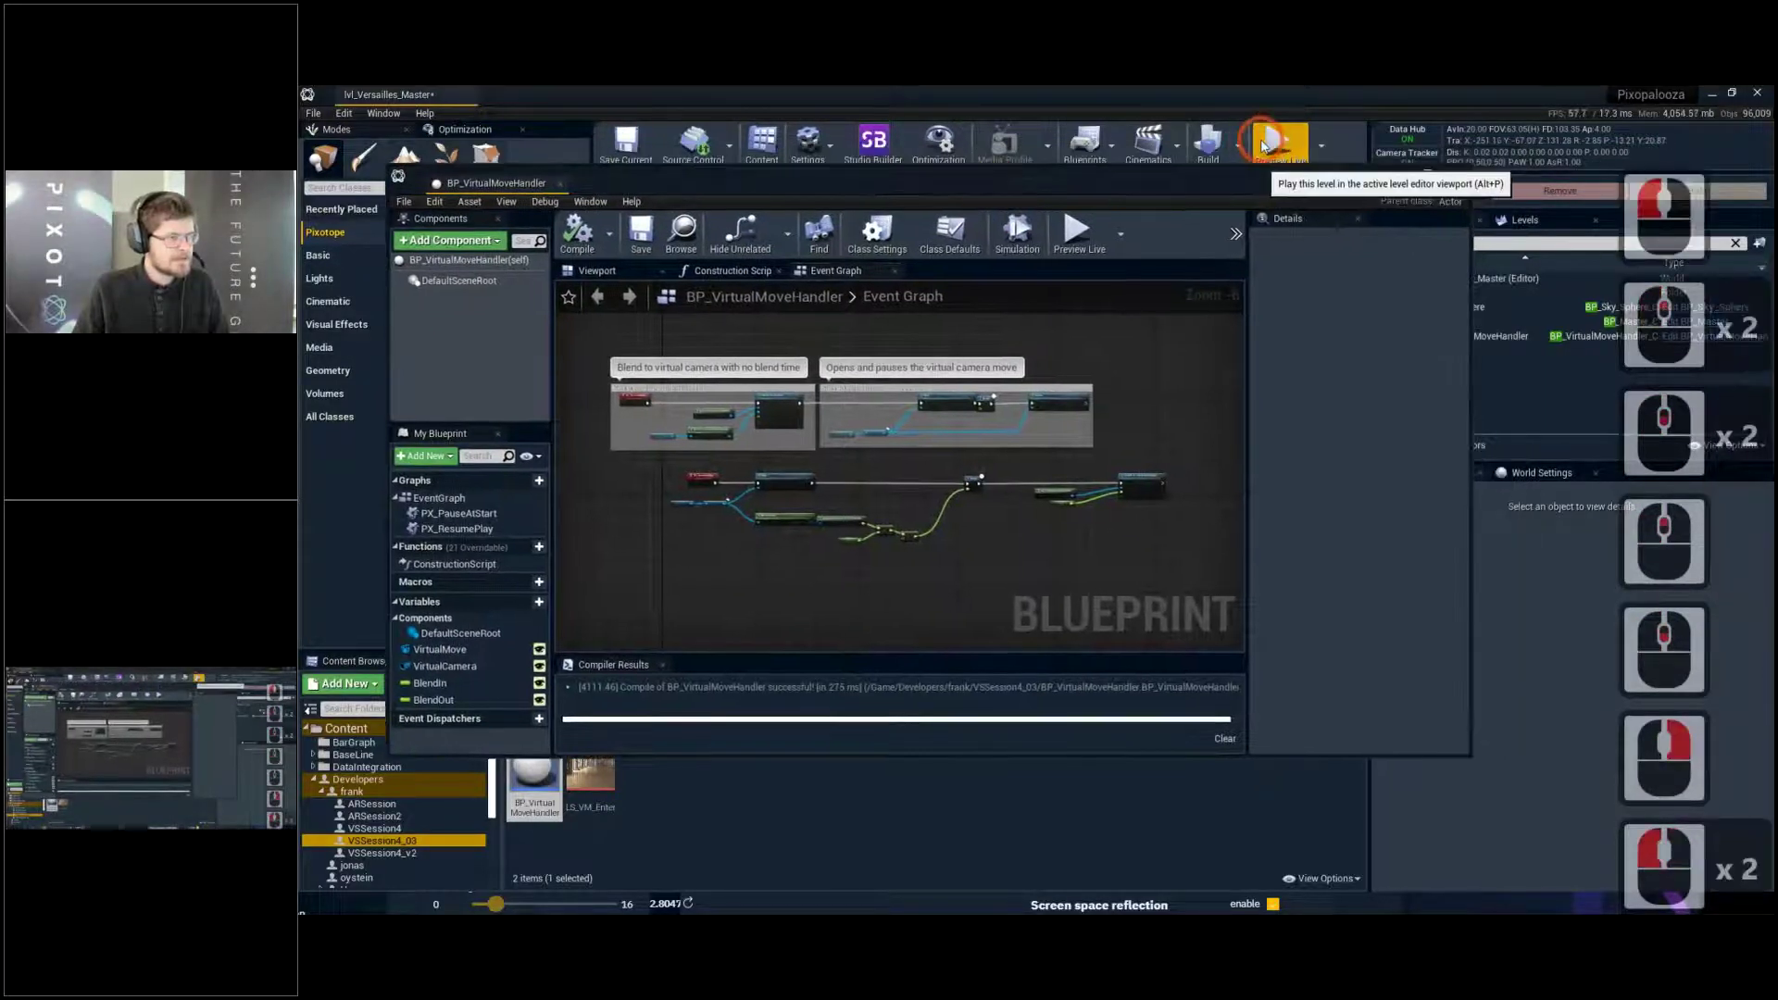
# Start the live preview, select the BP_VirtualMoveHandler actor in the level, and shift the blueprint window to uncover its details
pyautogui.click(1278, 139)
pyautogui.click(1616, 335)
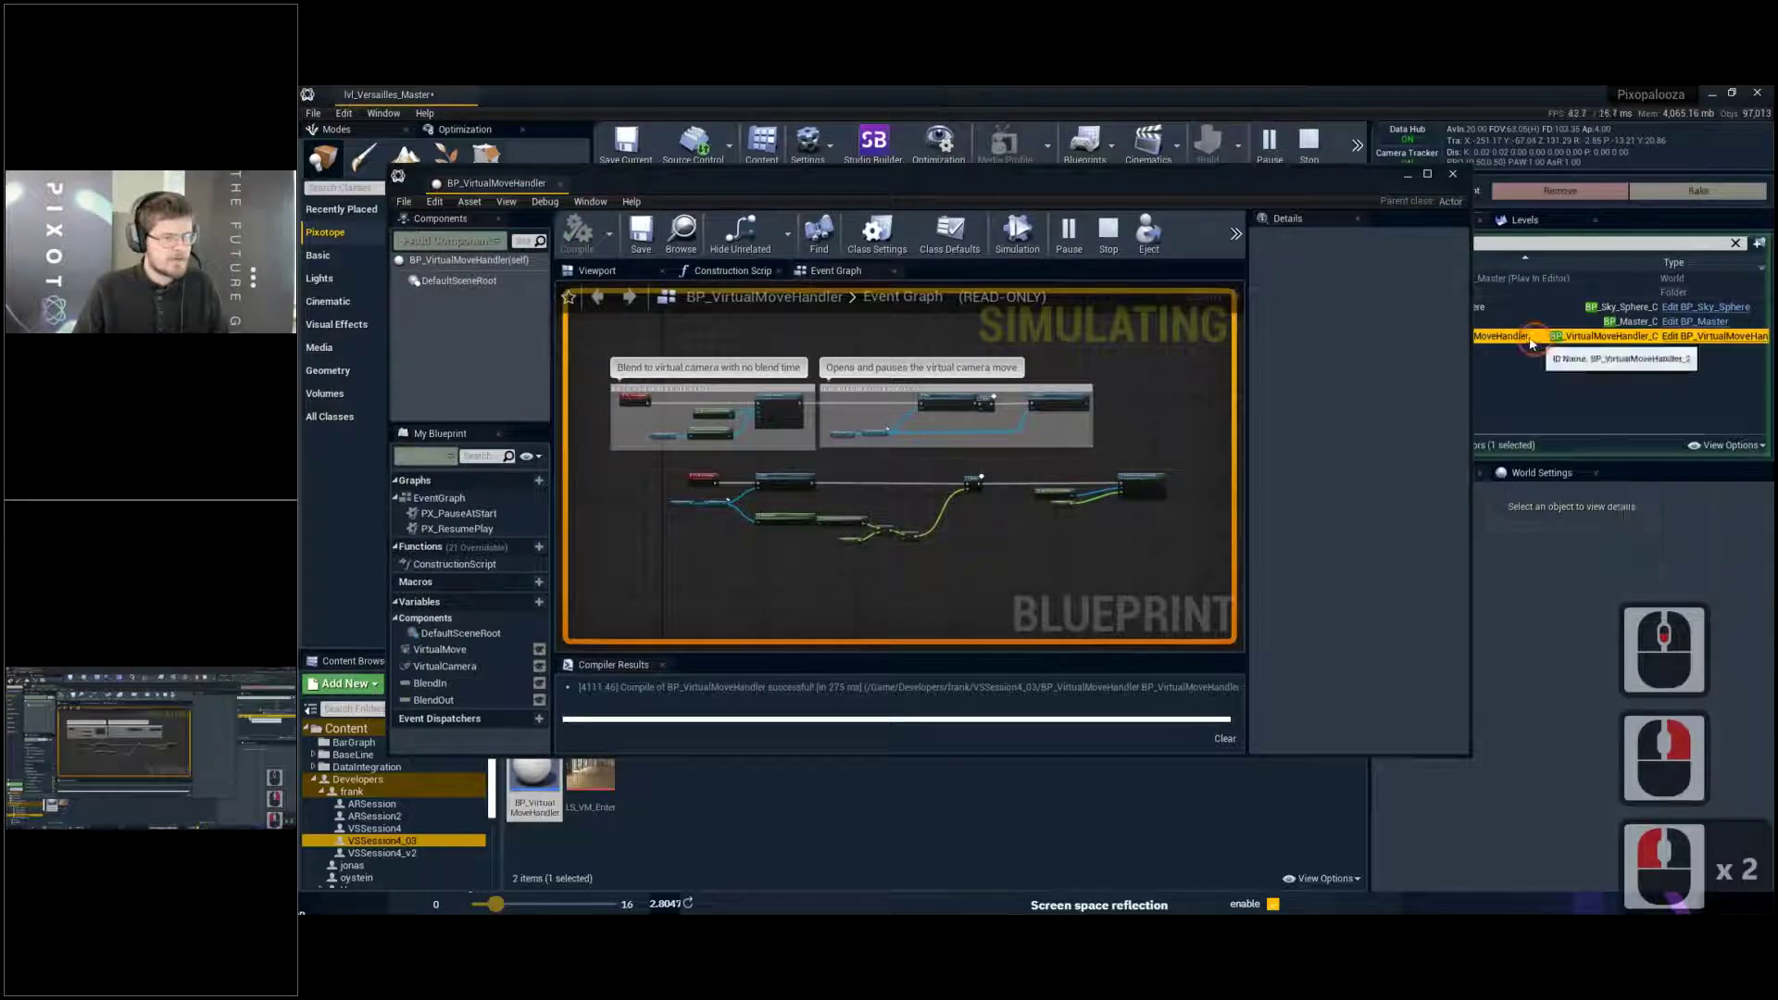
pyautogui.moveTo(1254, 188); pyautogui.dragTo(1176, 191)
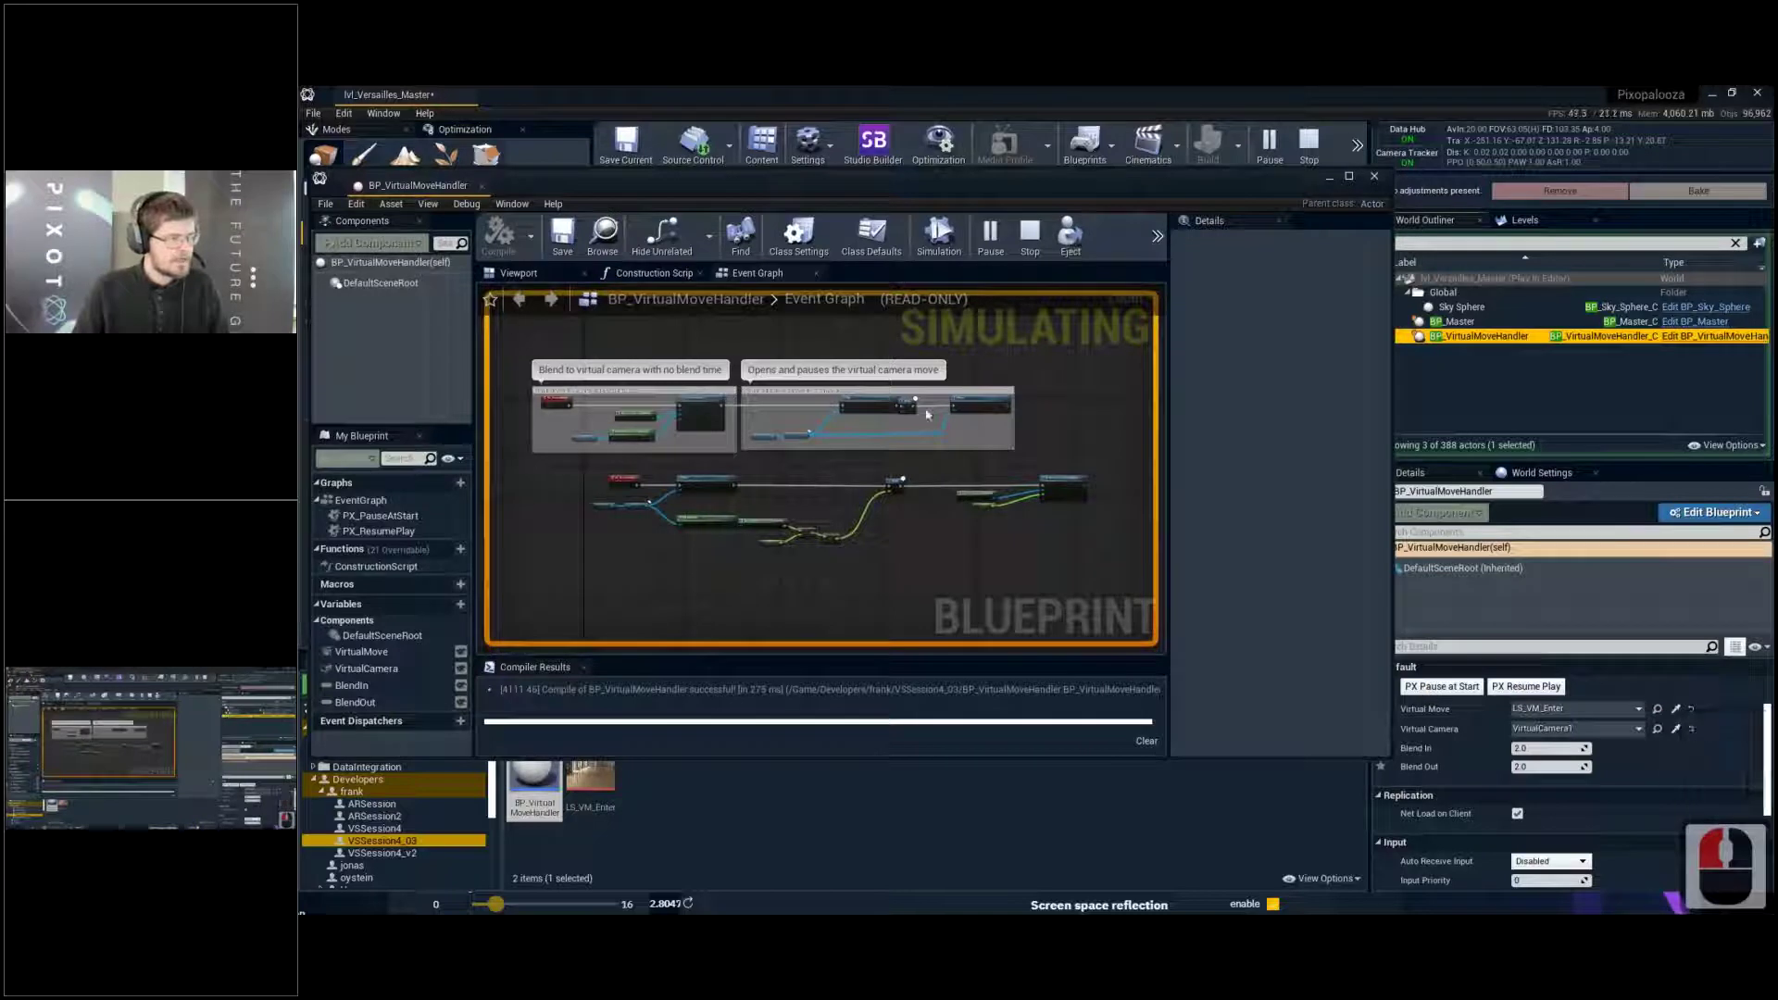
# Run PX Pause at Start and PX Resume Play while watching the Delay execute in the Event Graph, then stop the preview
pyautogui.click(1461, 690)
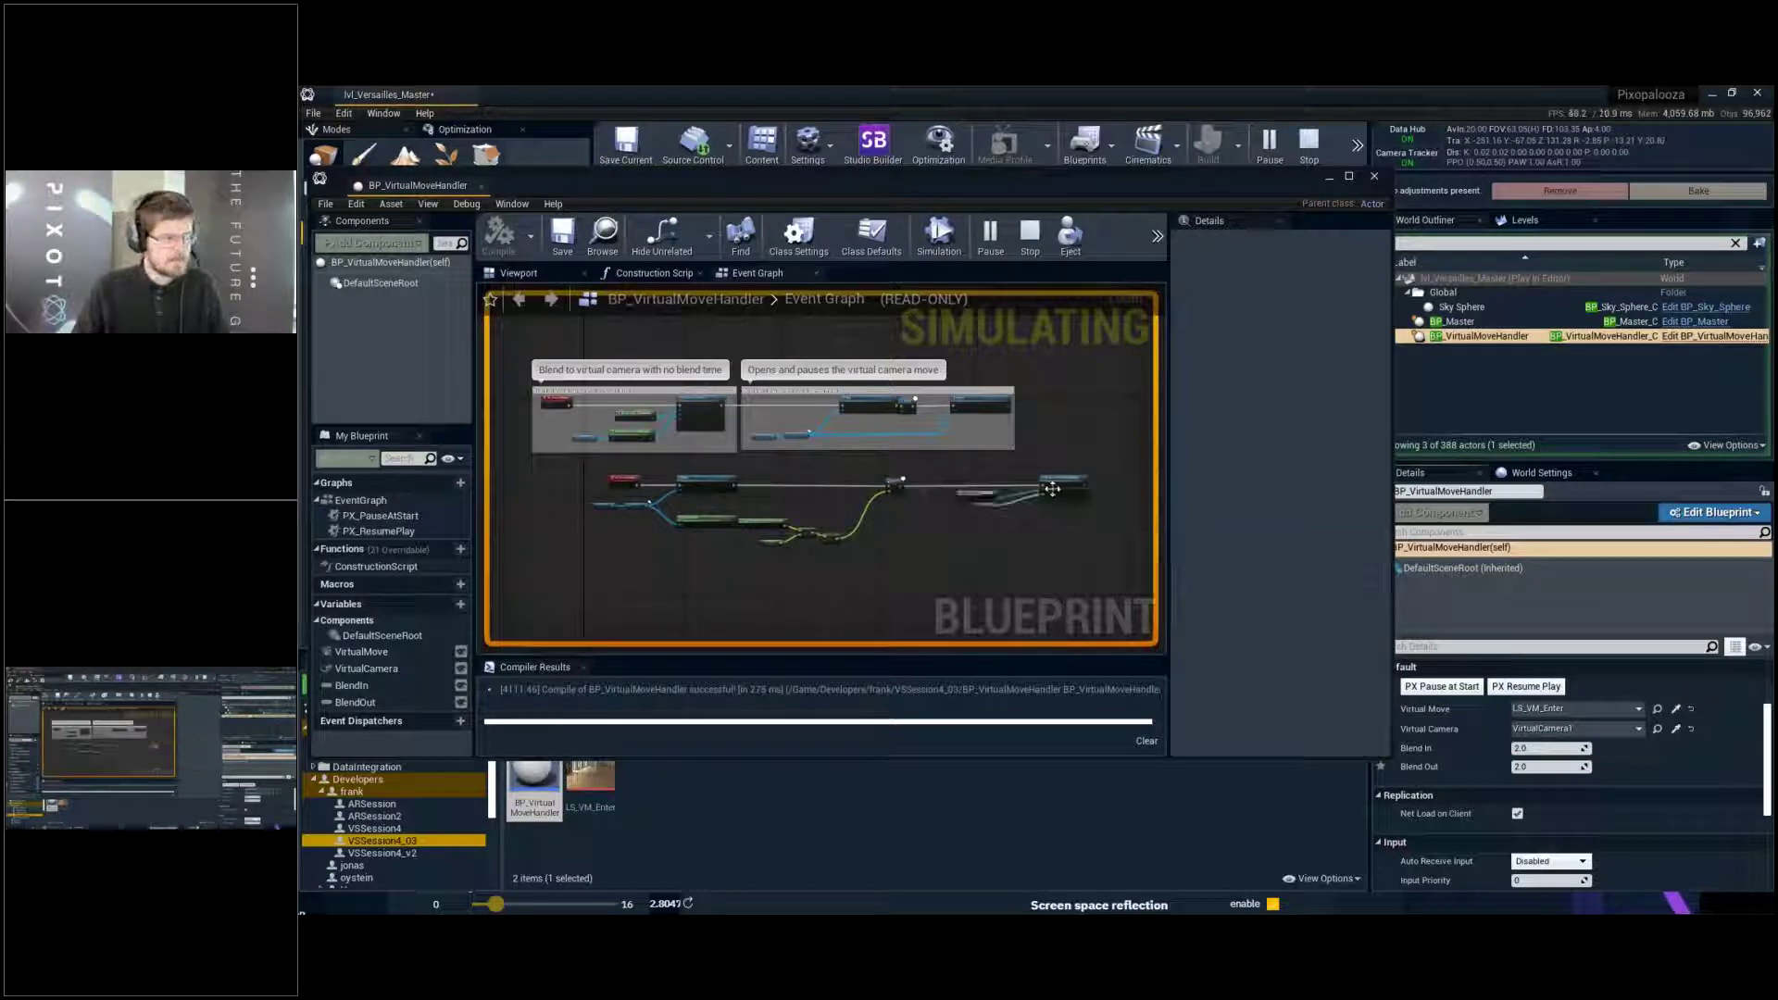
pyautogui.click(1526, 686)
pyautogui.scroll(2, 739, 371)
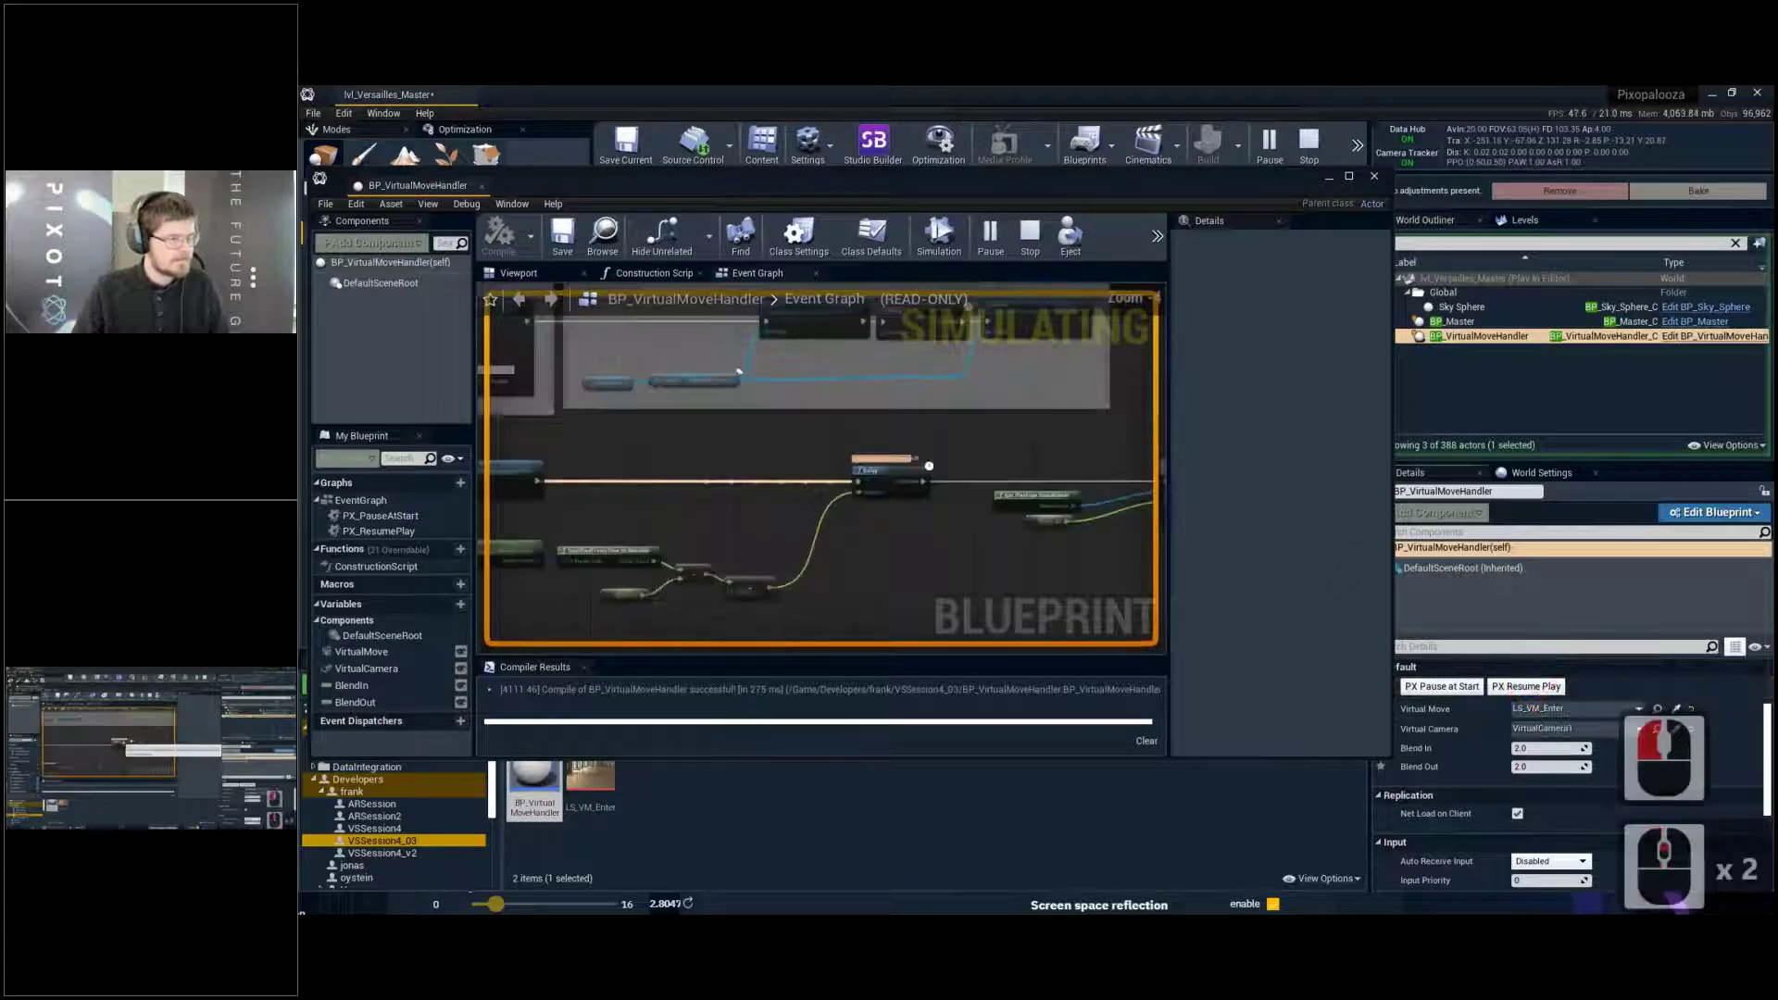
pyautogui.scroll(2, 876, 466)
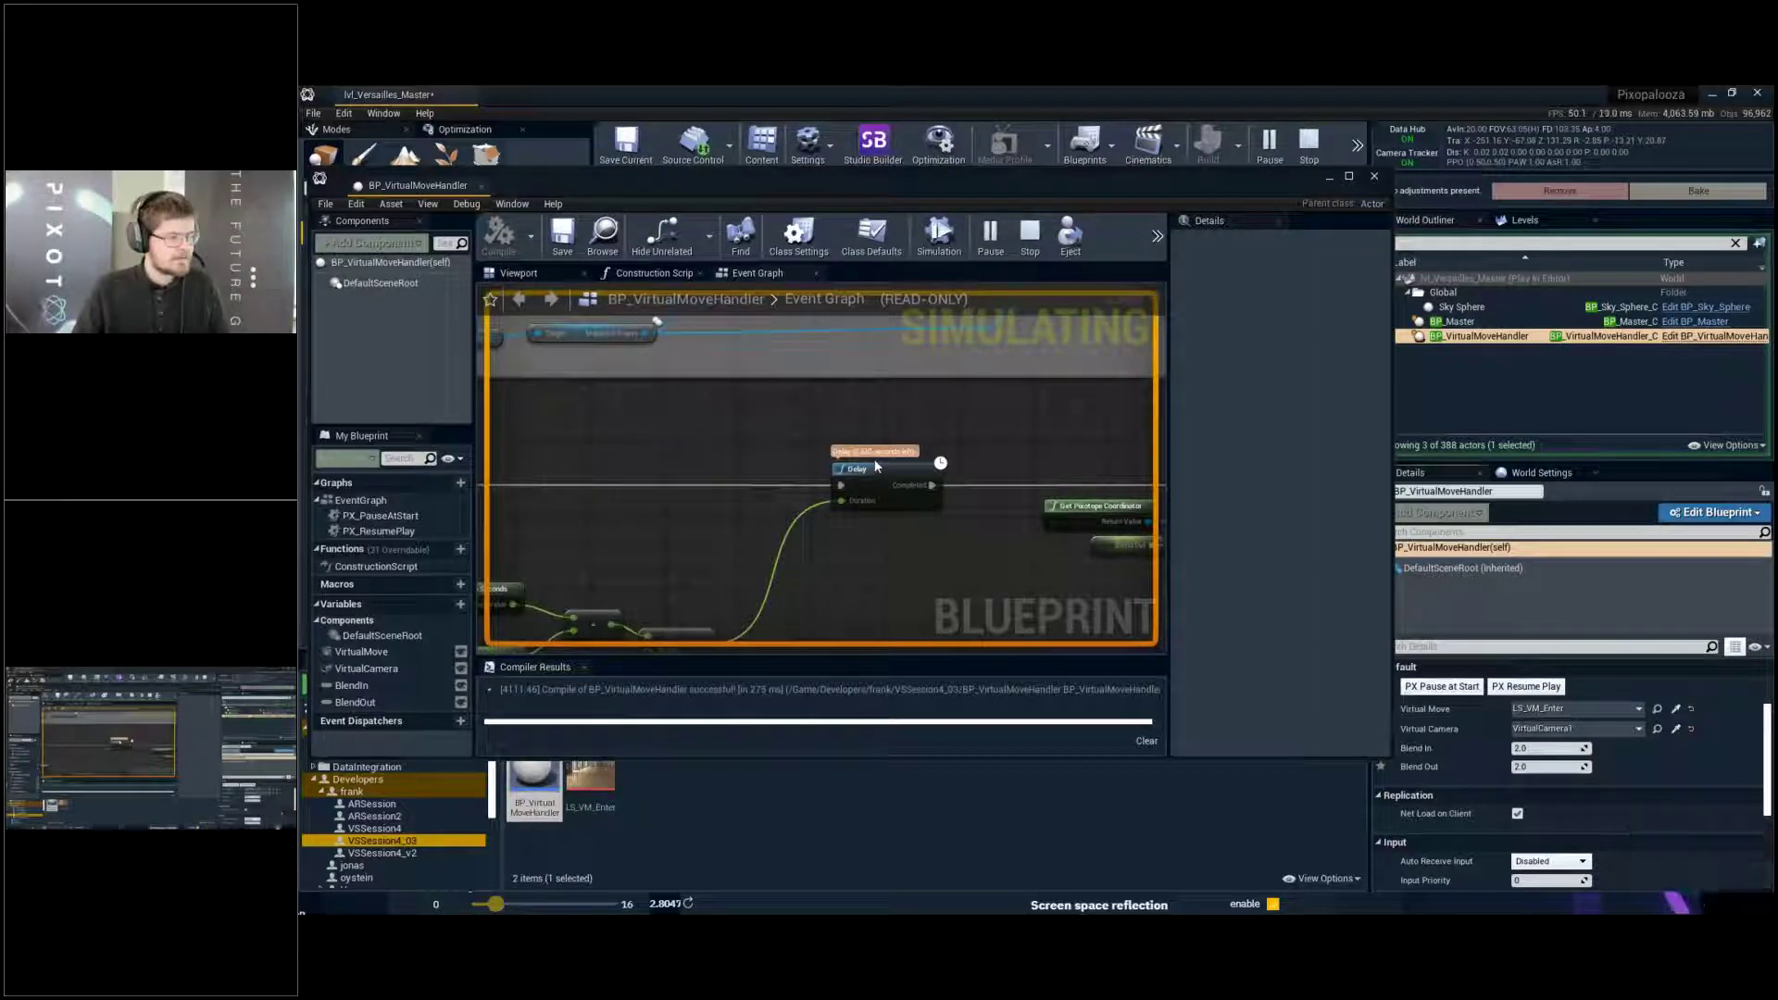
pyautogui.scroll(-3, 877, 465)
pyautogui.moveTo(1161, 493); pyautogui.dragTo(1035, 475, button='right')
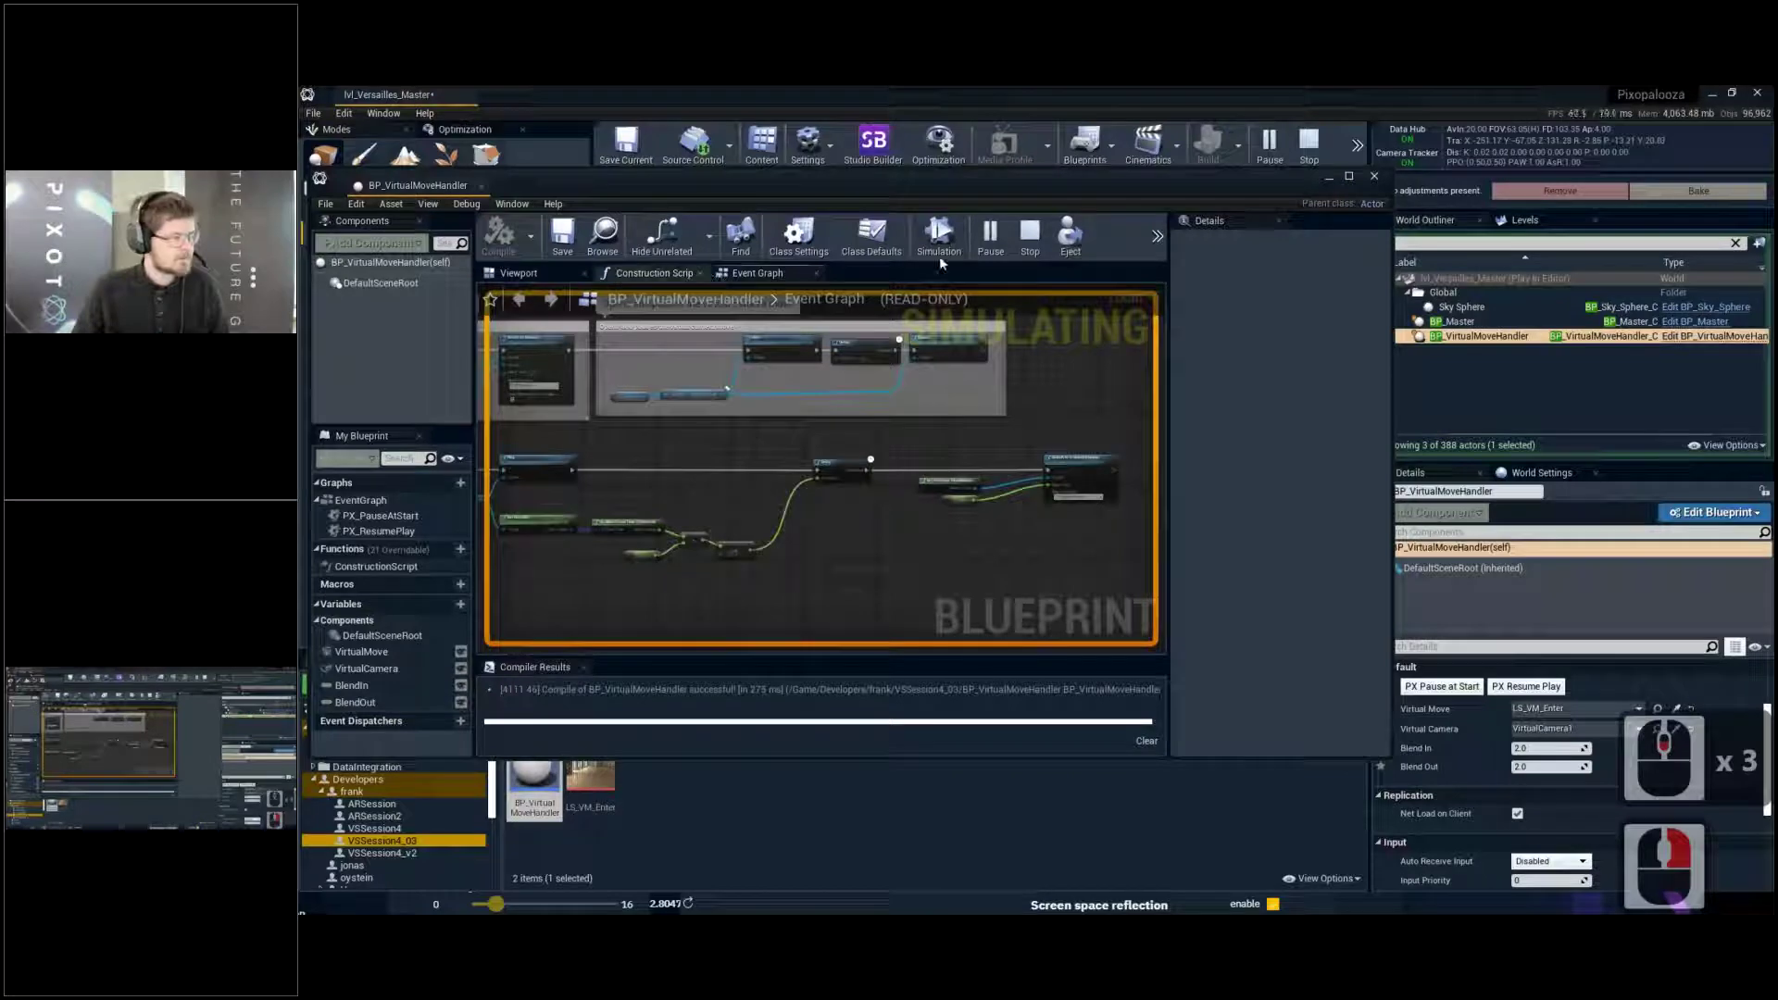
pyautogui.click(1033, 239)
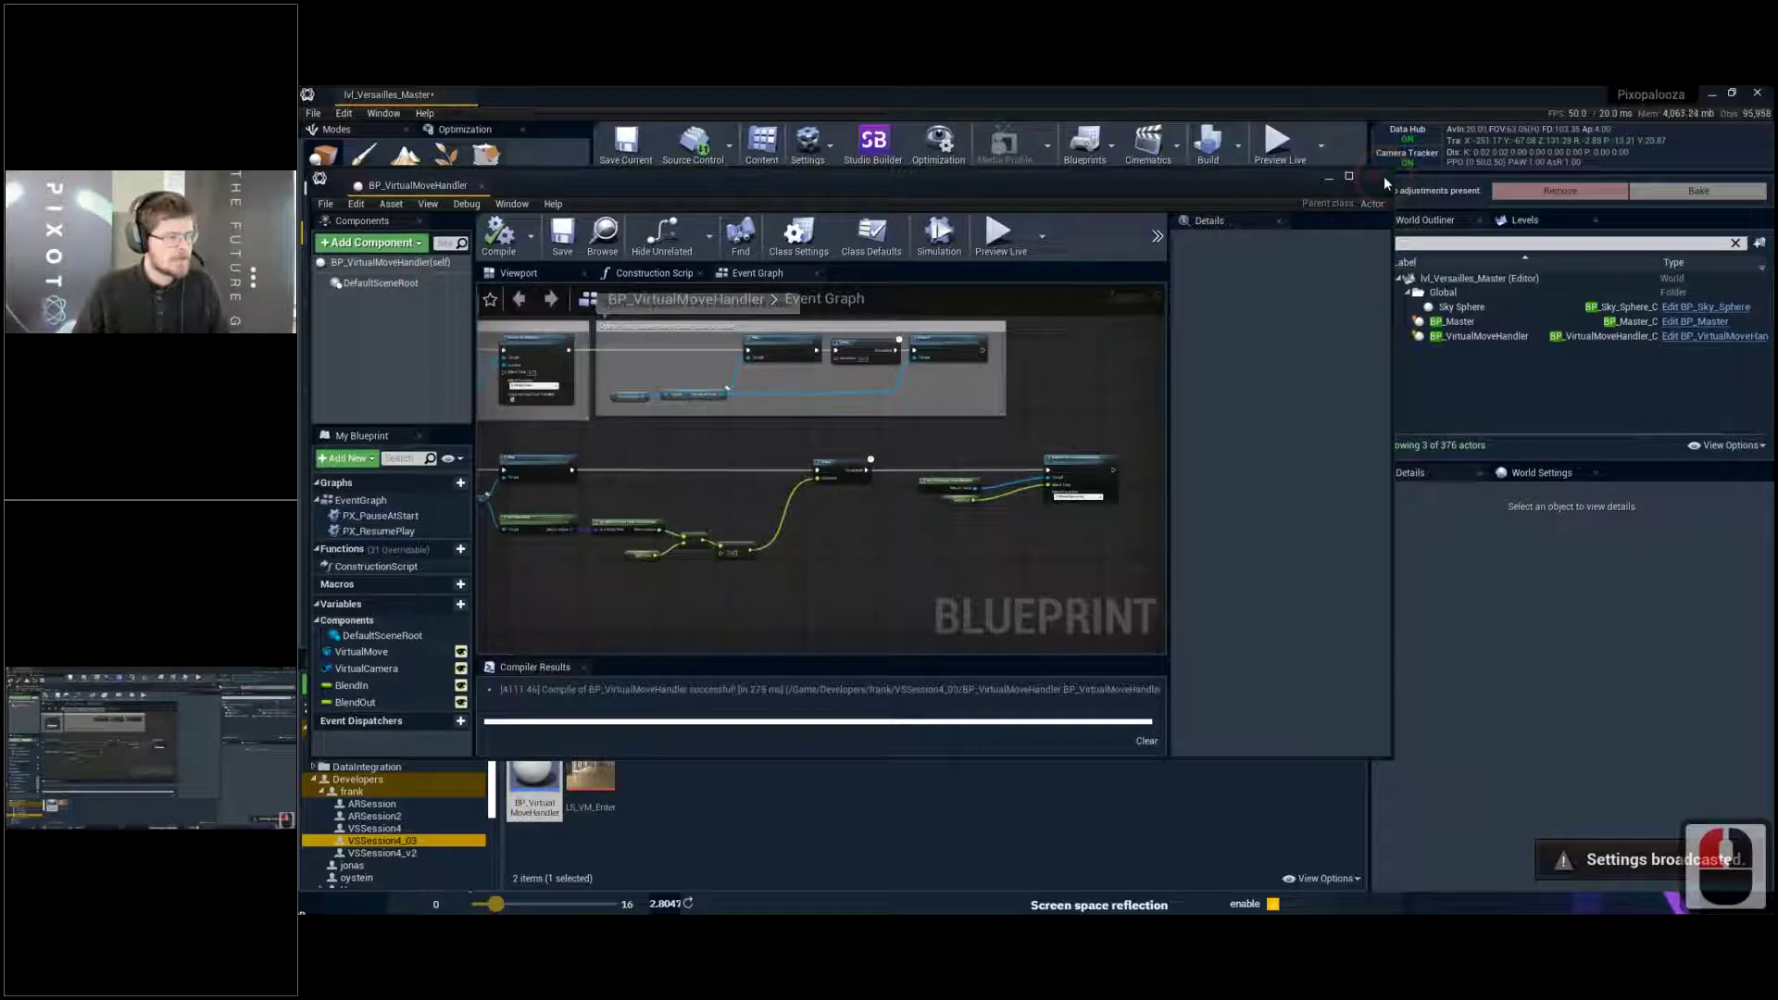
# Close the blueprint editor and restart the live preview in the level viewport
pyautogui.click(1384, 177)
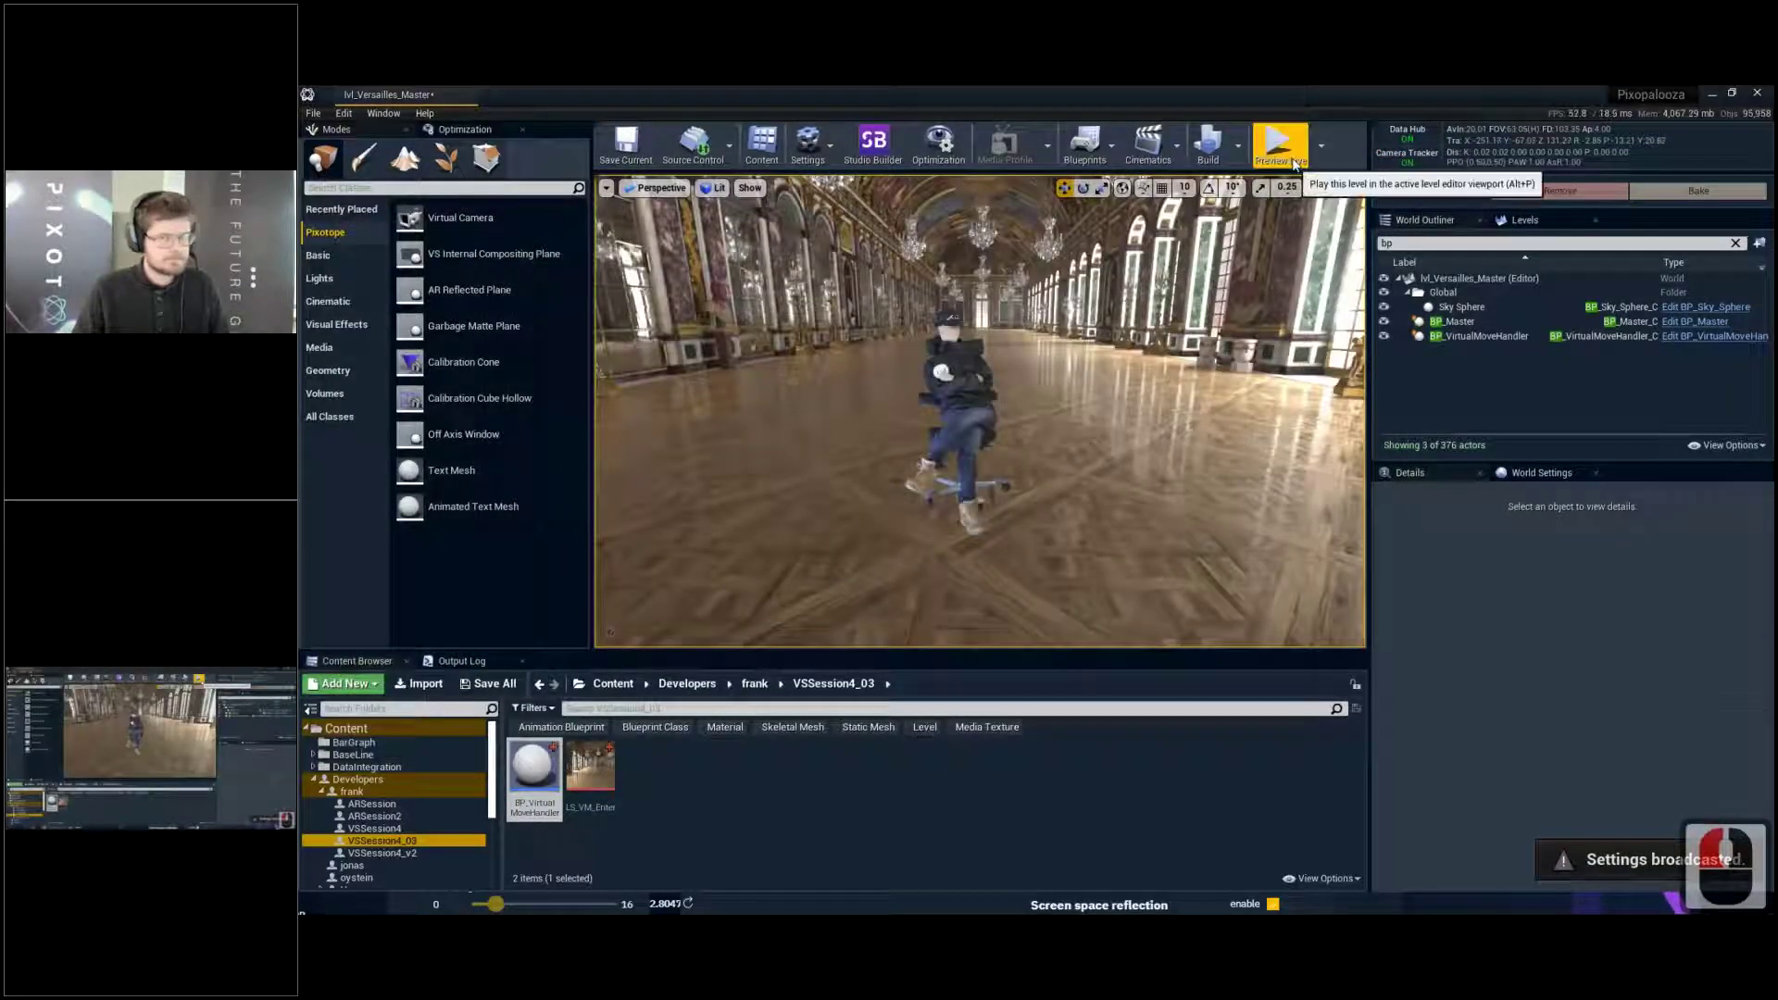
pyautogui.moveTo(1264, 271); pyautogui.dragTo(1261, 237, button='right')
pyautogui.press('s')
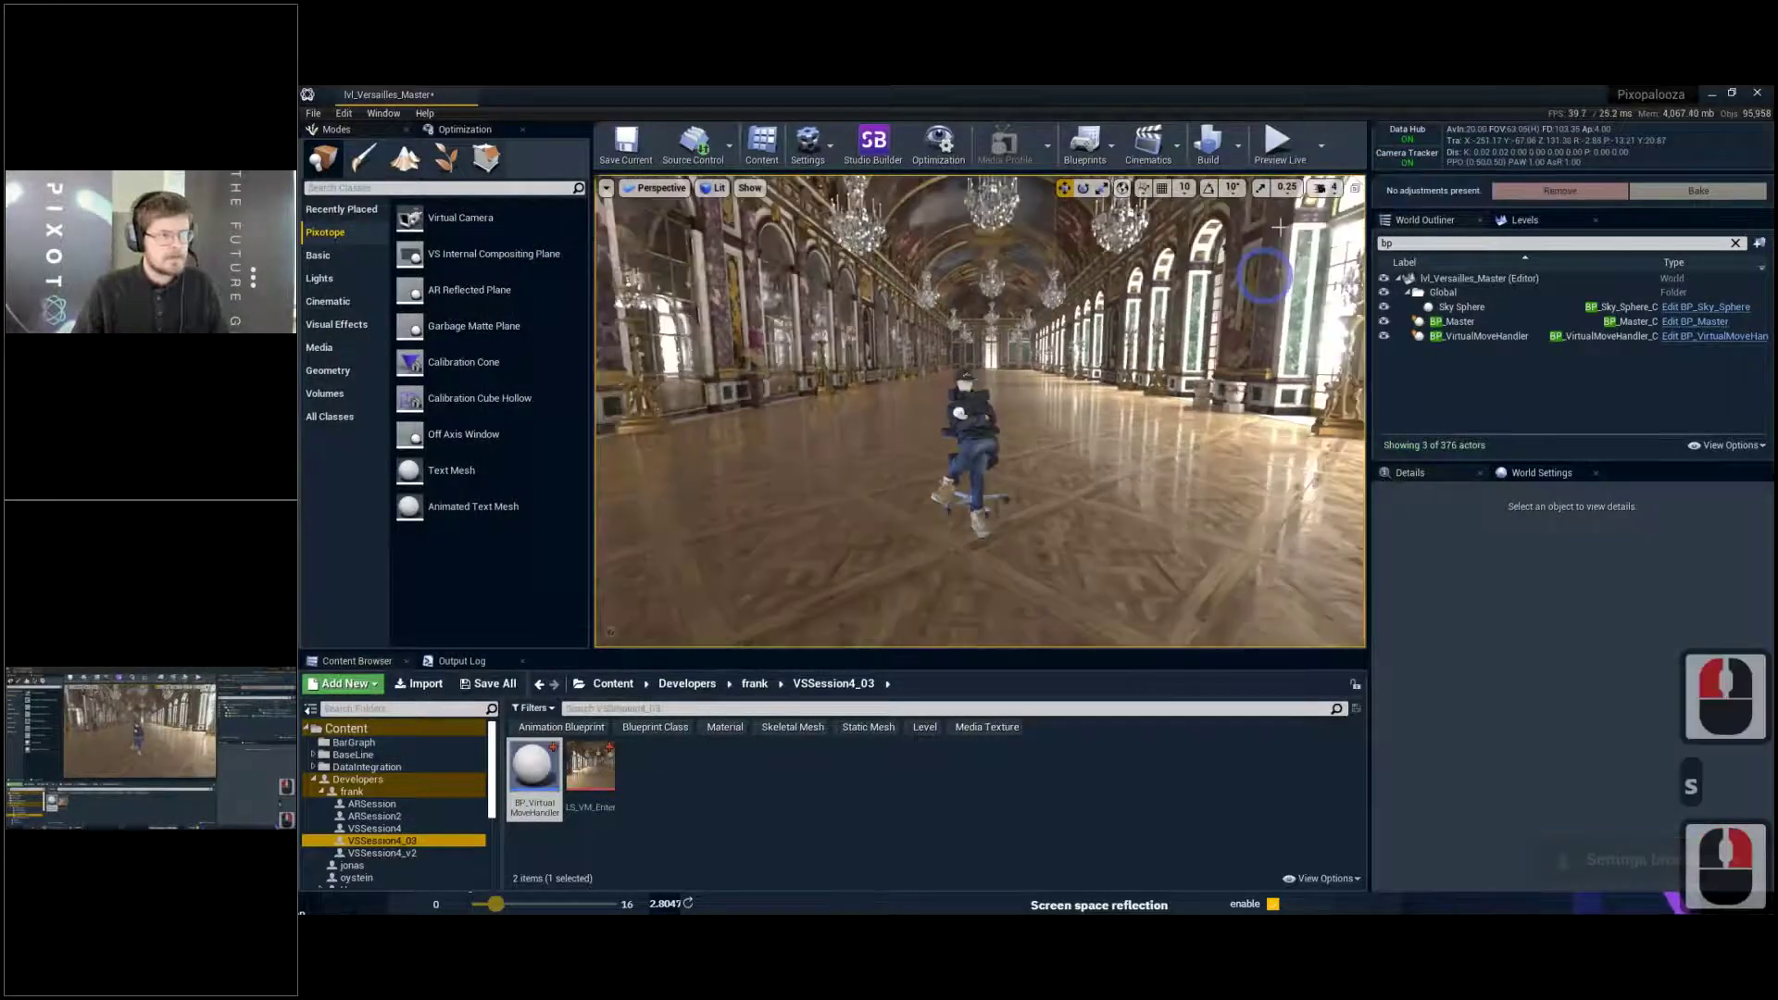
pyautogui.click(1280, 153)
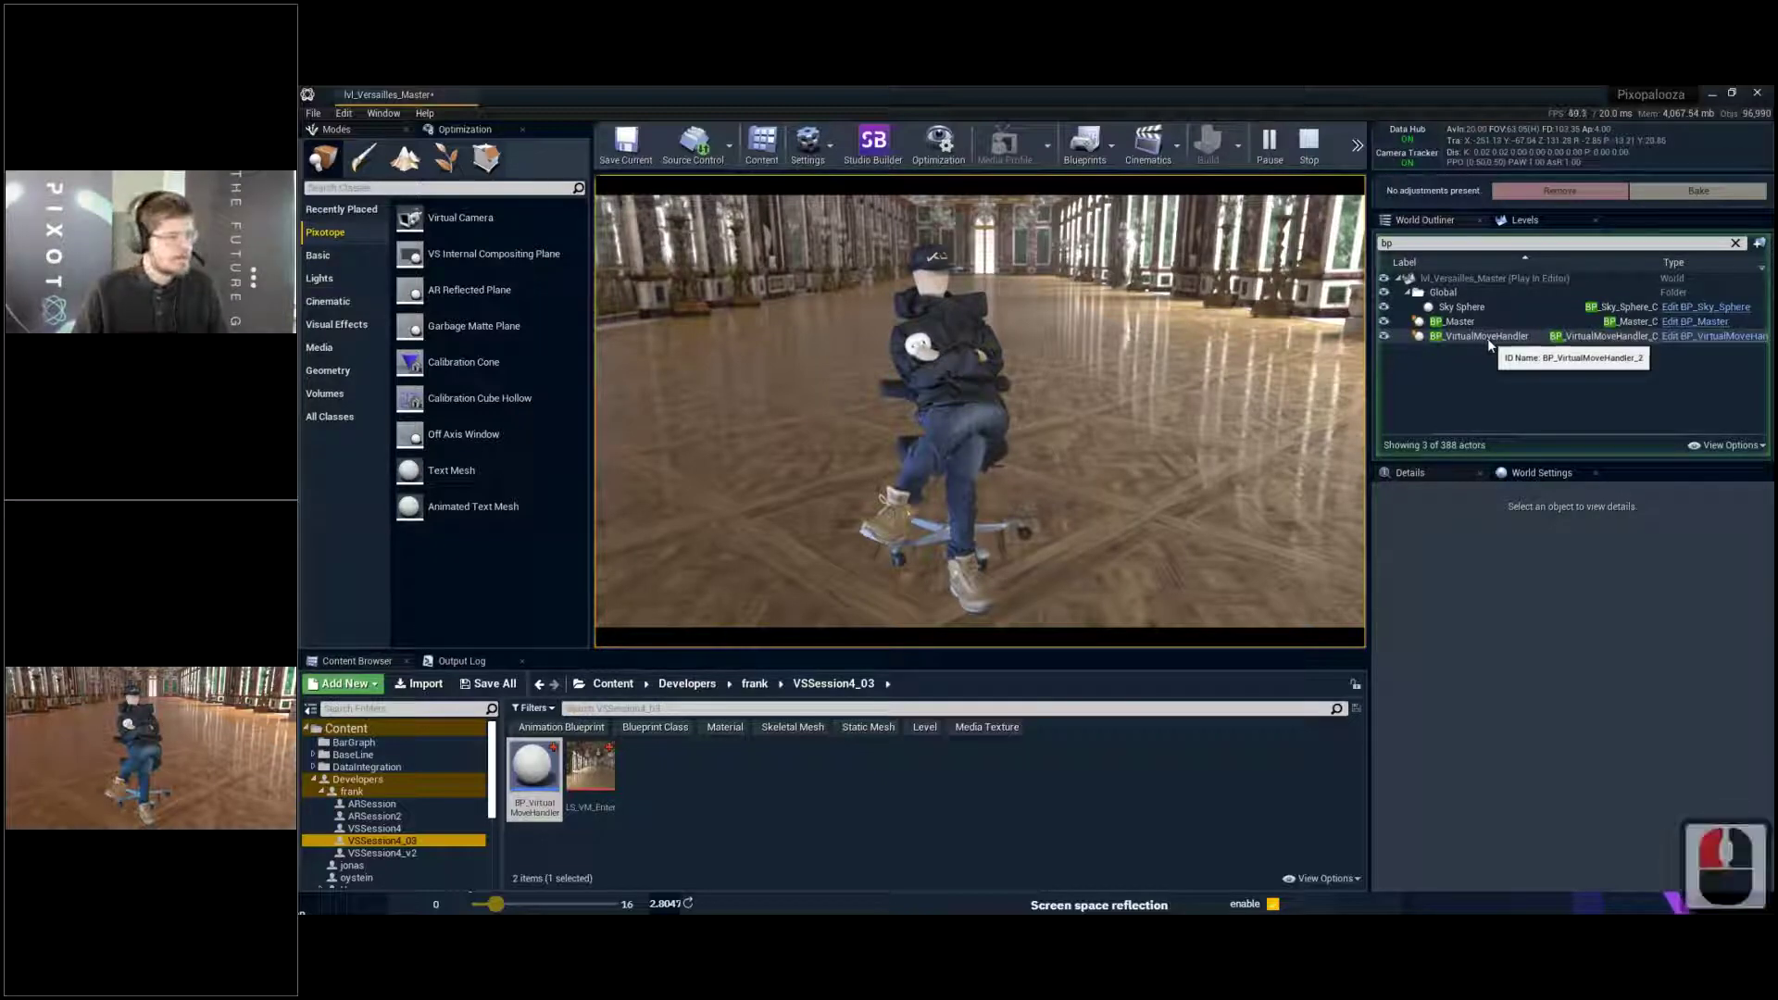
# Switch to the Pixotope production window, open the 3D Graphics color grading settings and expand the Saturation channels
pyautogui.hotkey('alt', 'Tab')
pyautogui.moveTo(776, 578); pyautogui.dragTo(943, 266)
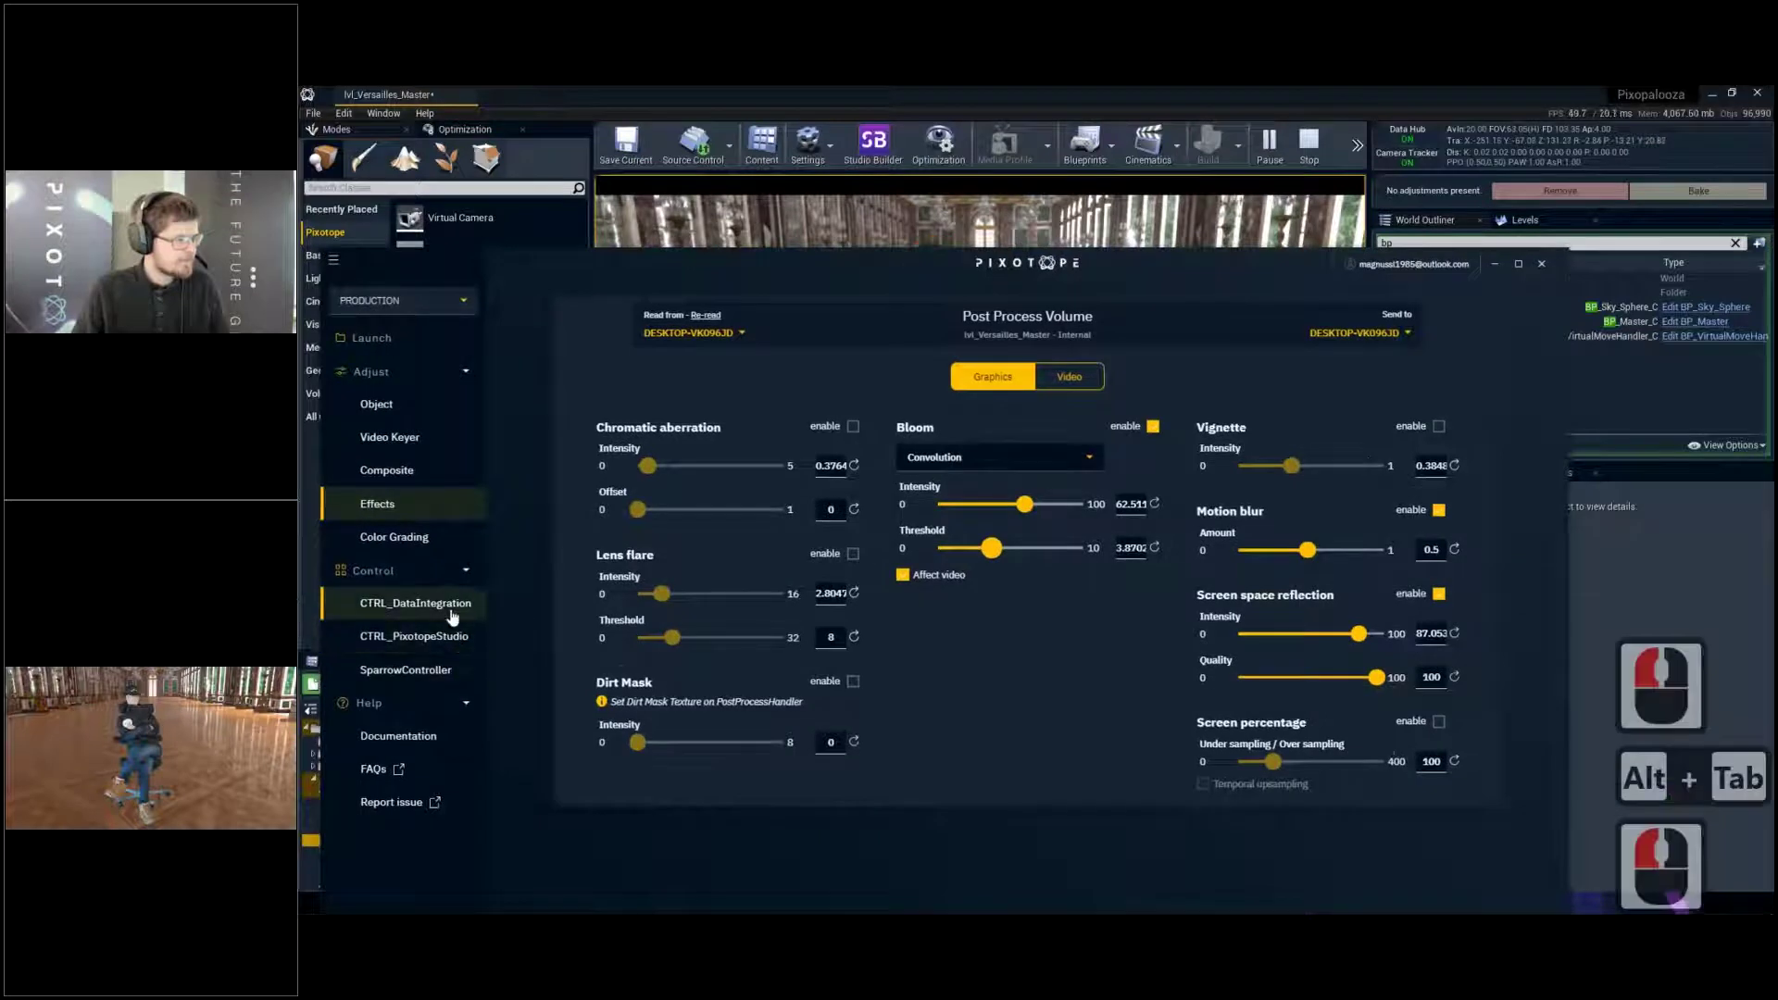
pyautogui.click(433, 536)
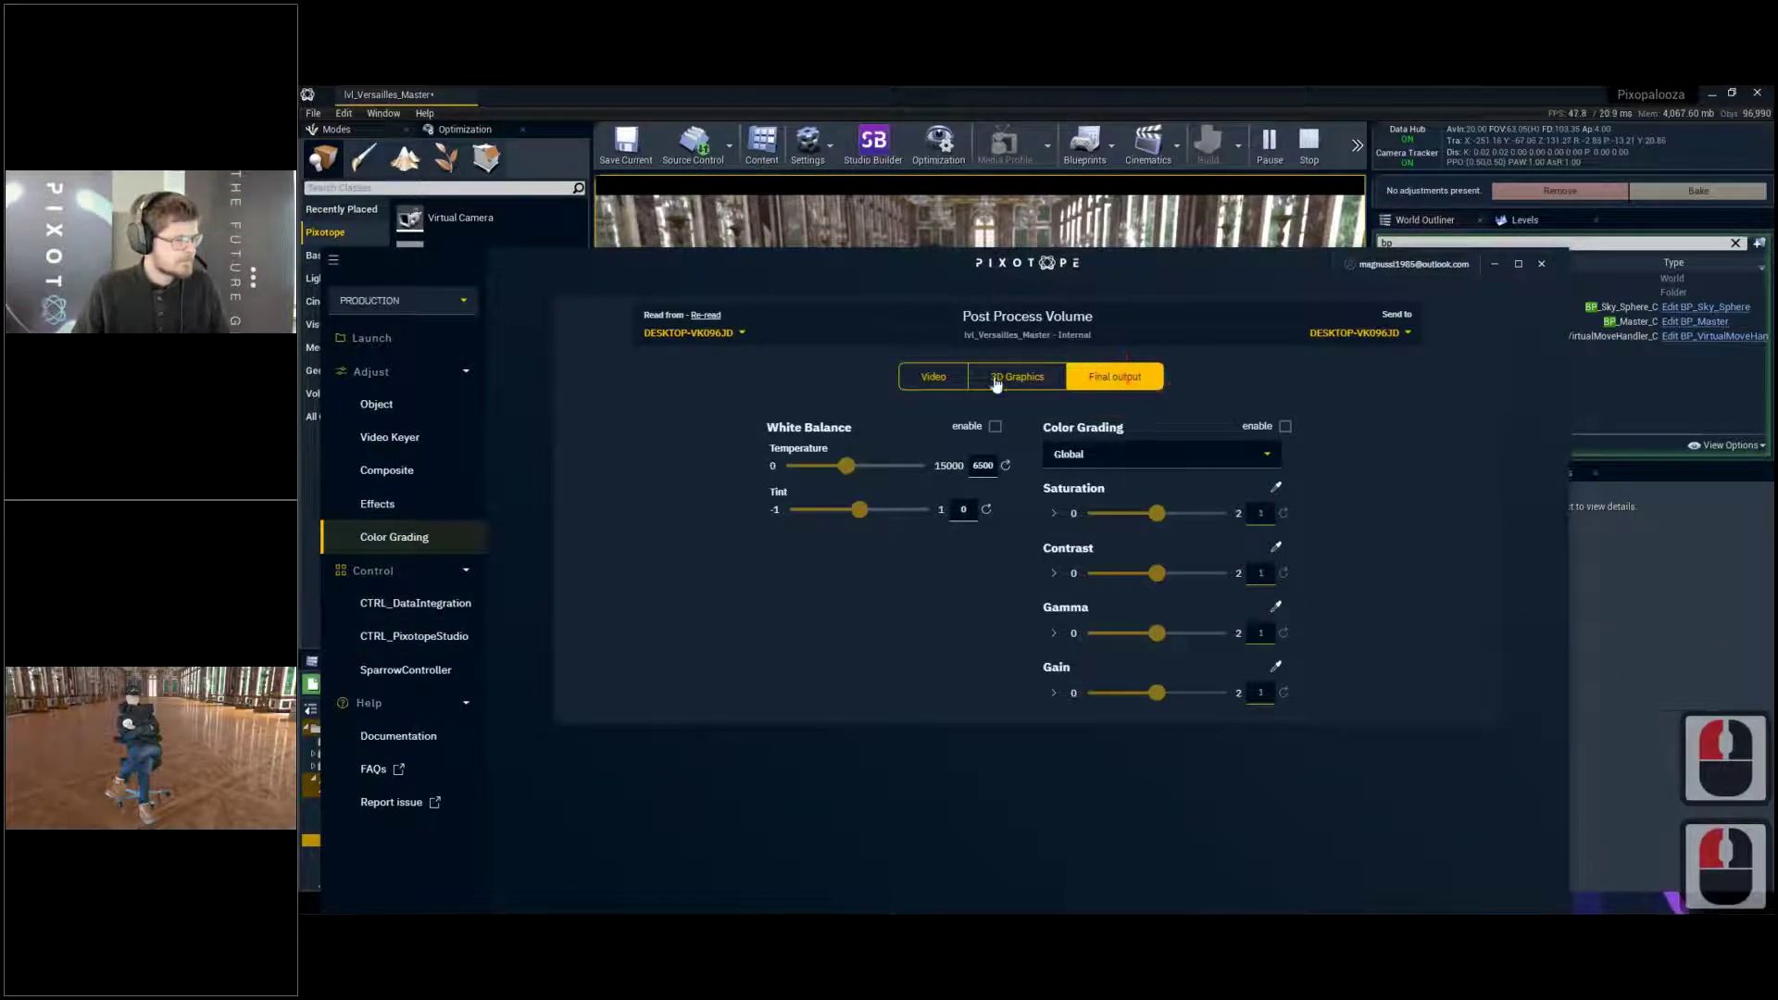
pyautogui.click(997, 381)
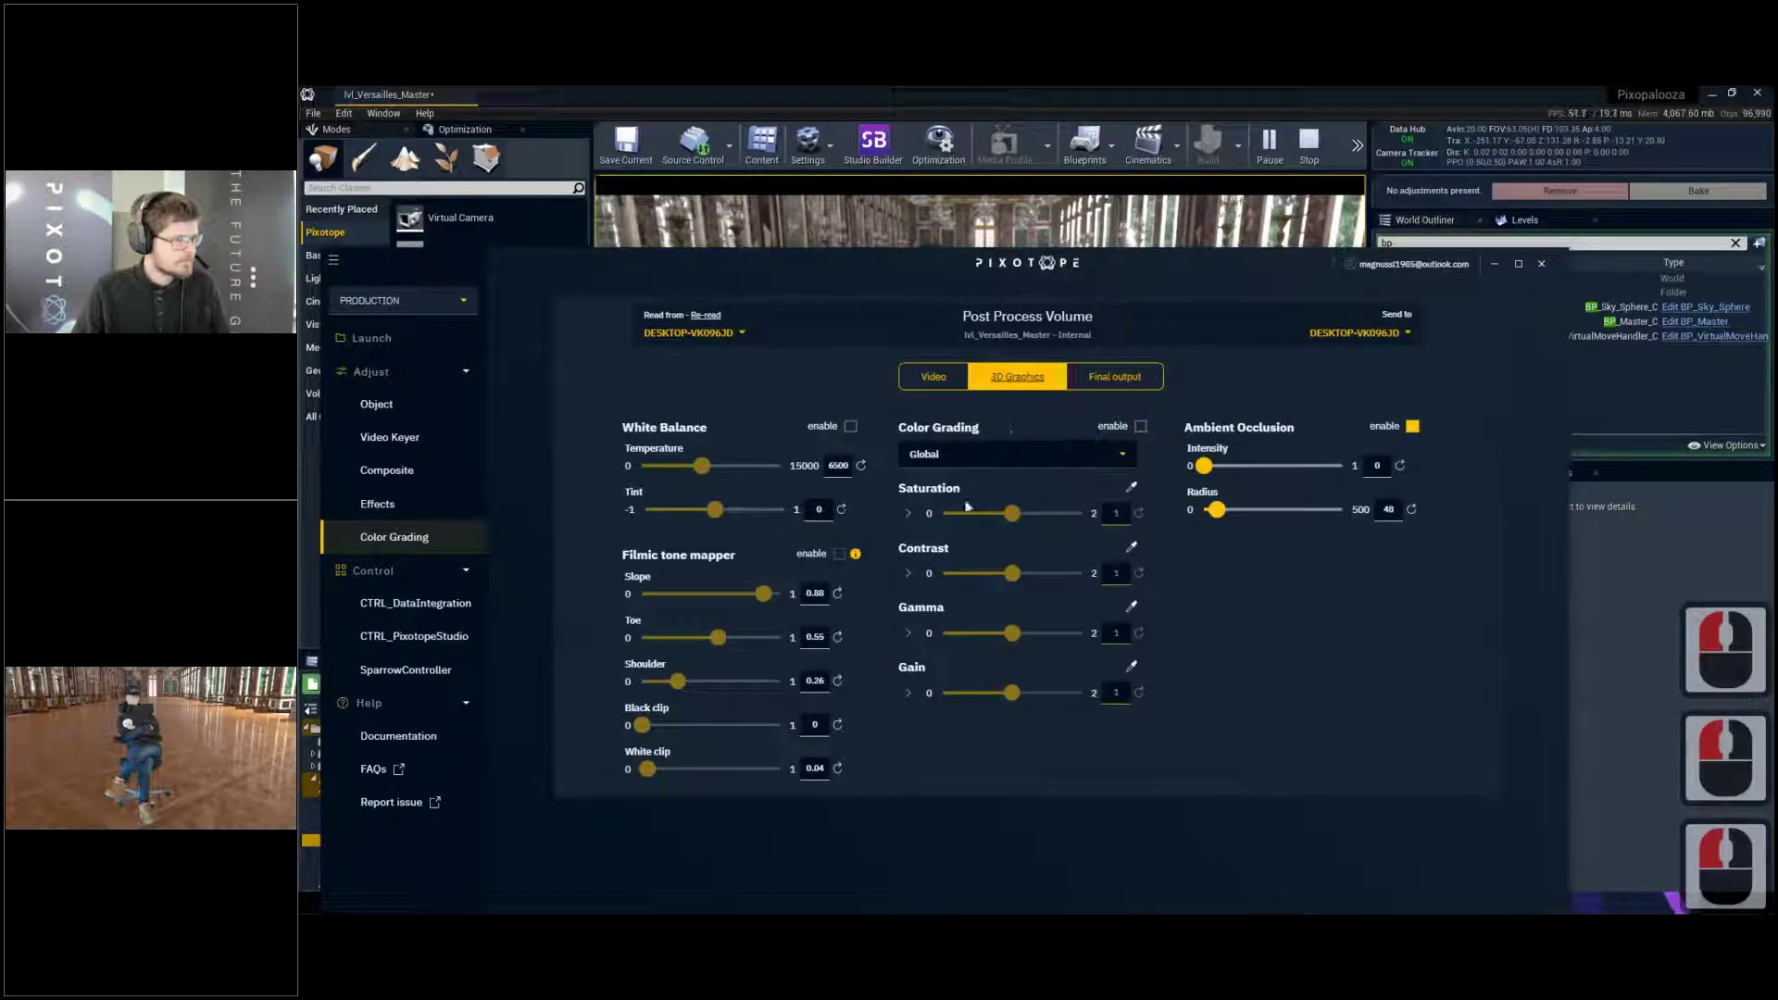
pyautogui.click(907, 513)
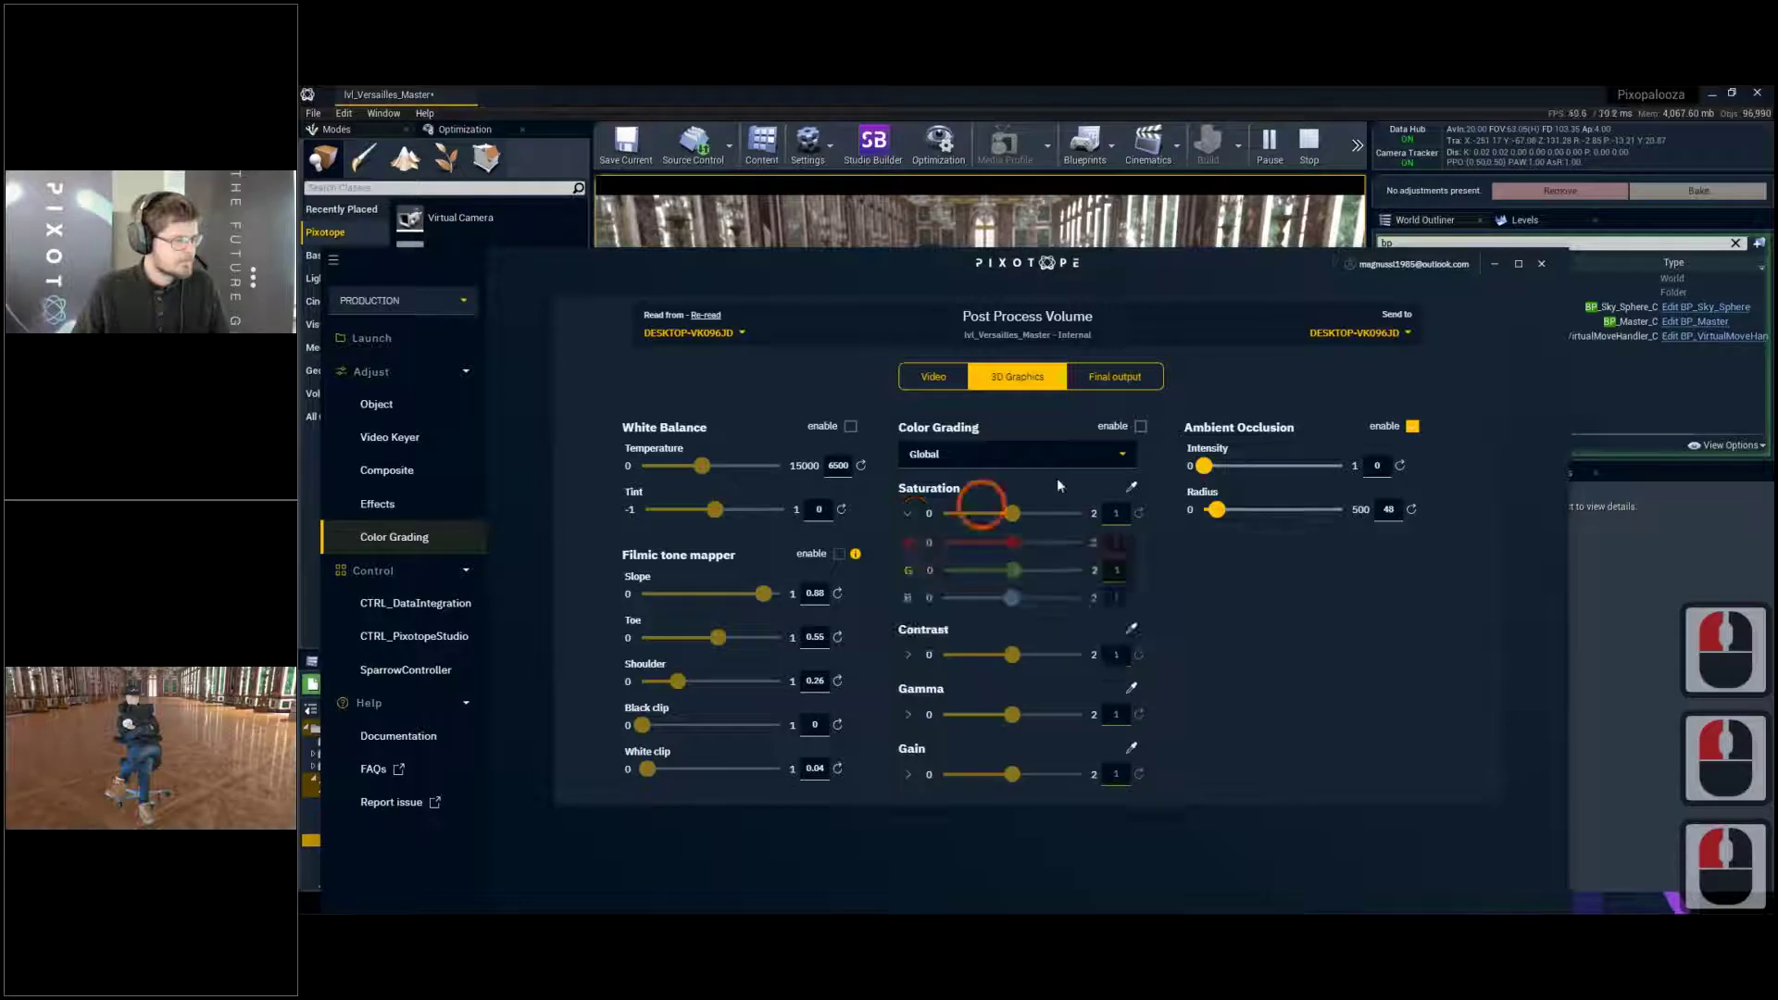
# Enable Color Grading for the final output and lower the red saturation channel to about 0.57
pyautogui.click(1141, 378)
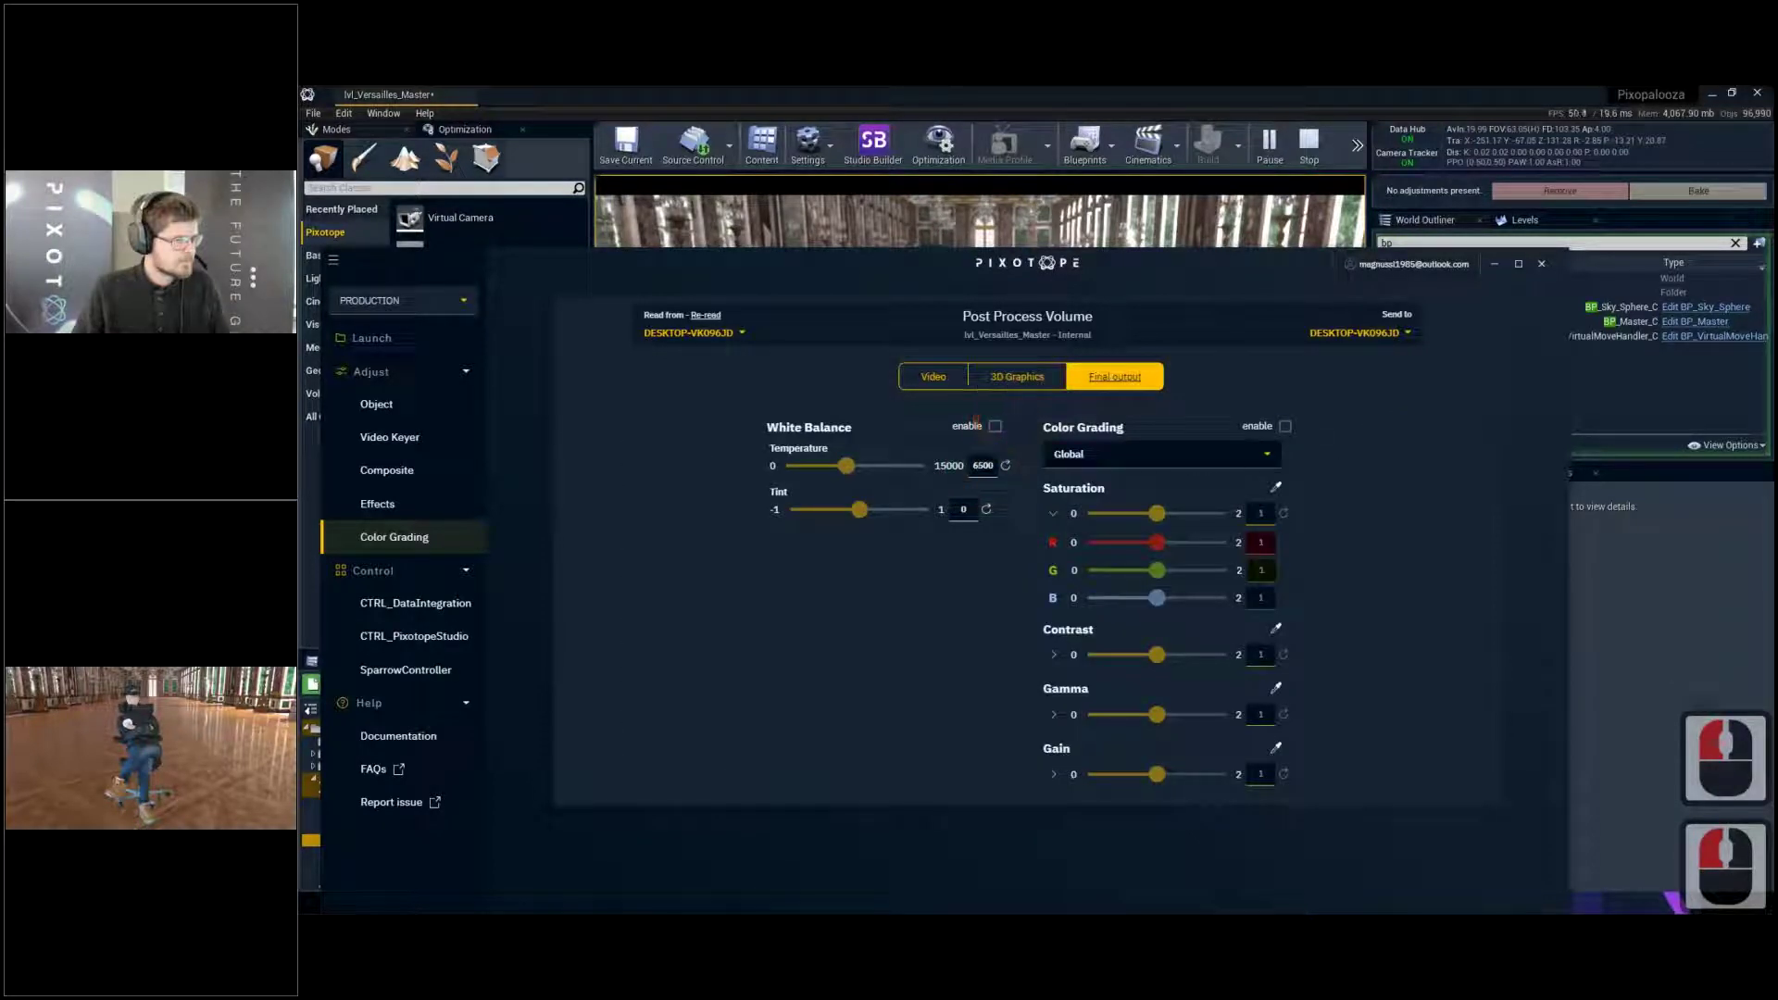
pyautogui.click(1284, 426)
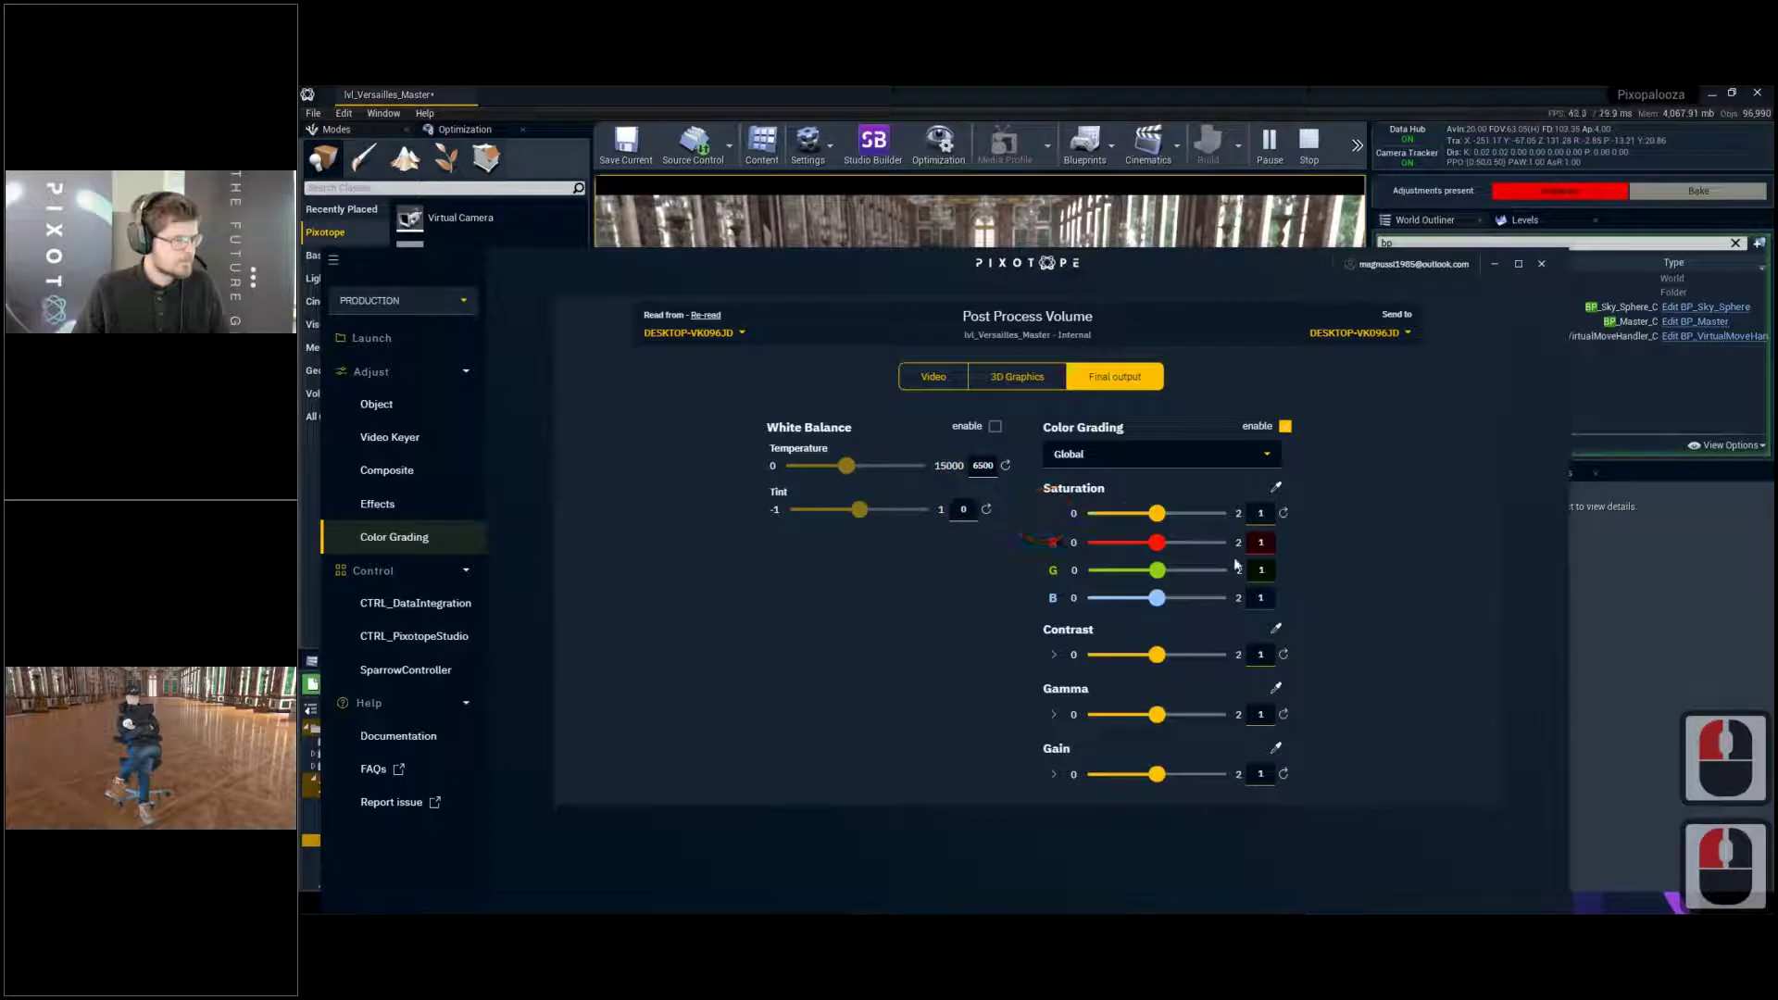
pyautogui.moveTo(1150, 549); pyautogui.dragTo(1130, 546)
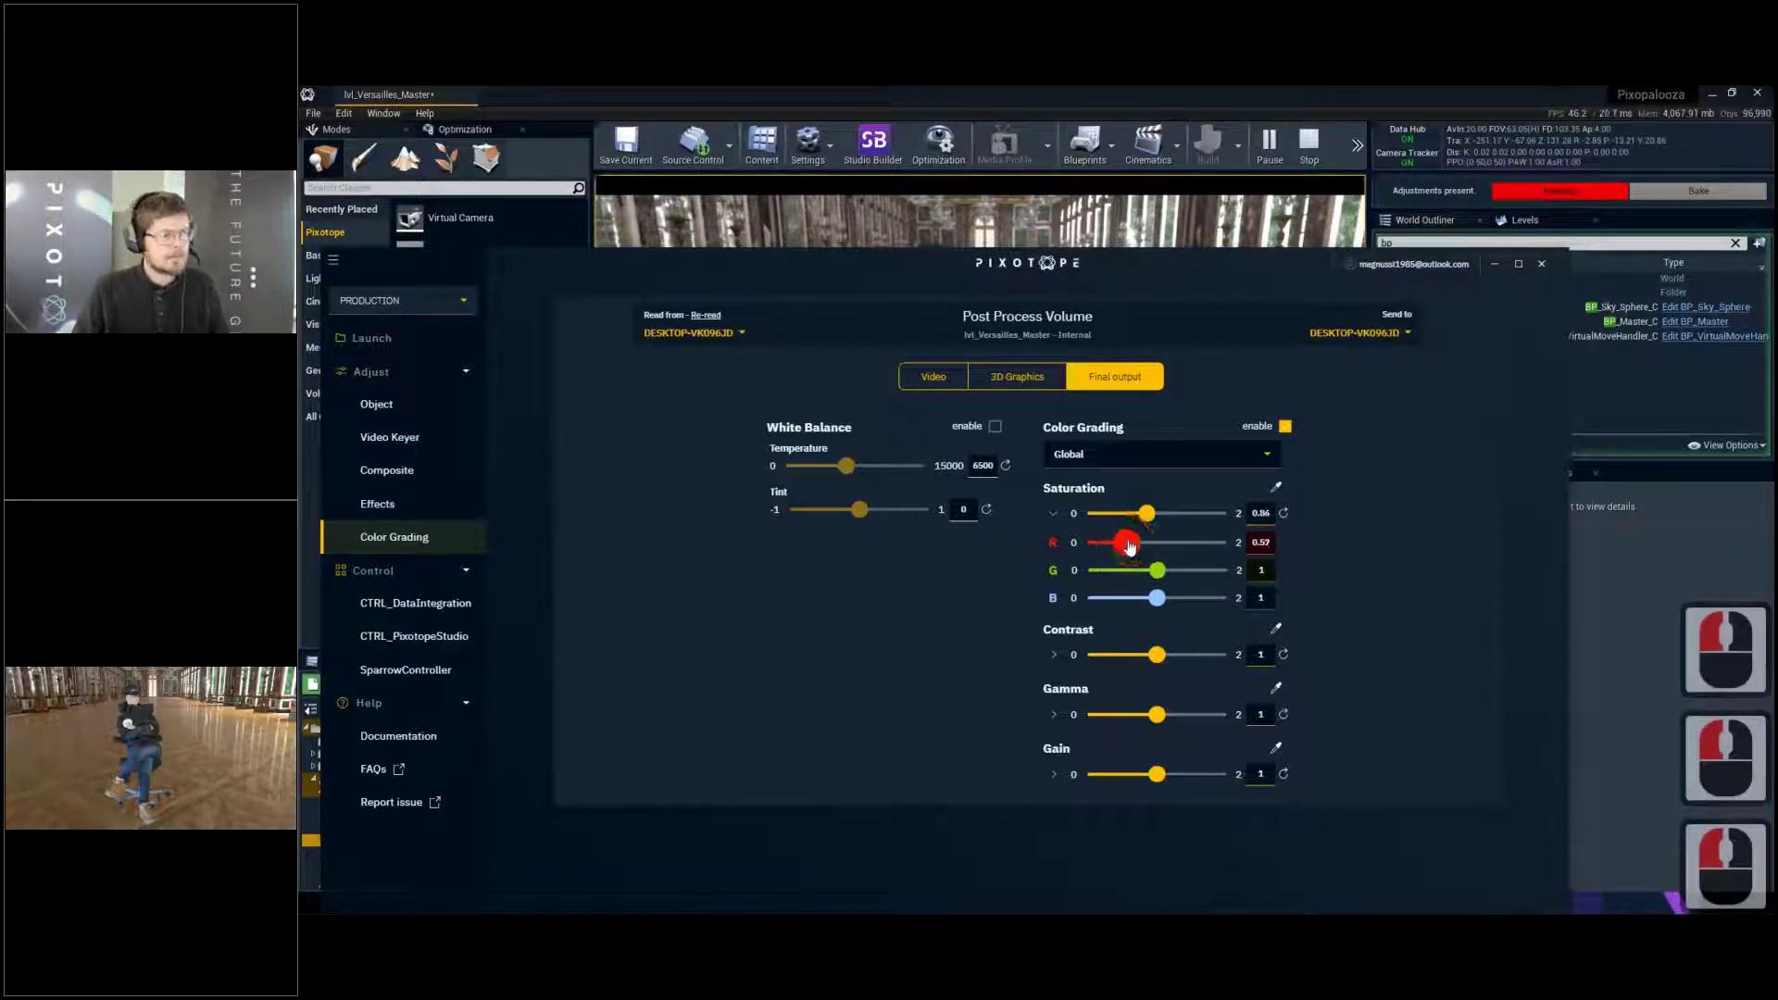
# Return to the level editor and select the BP_VirtualMoveHandler actor in the running preview
pyautogui.click(981, 88)
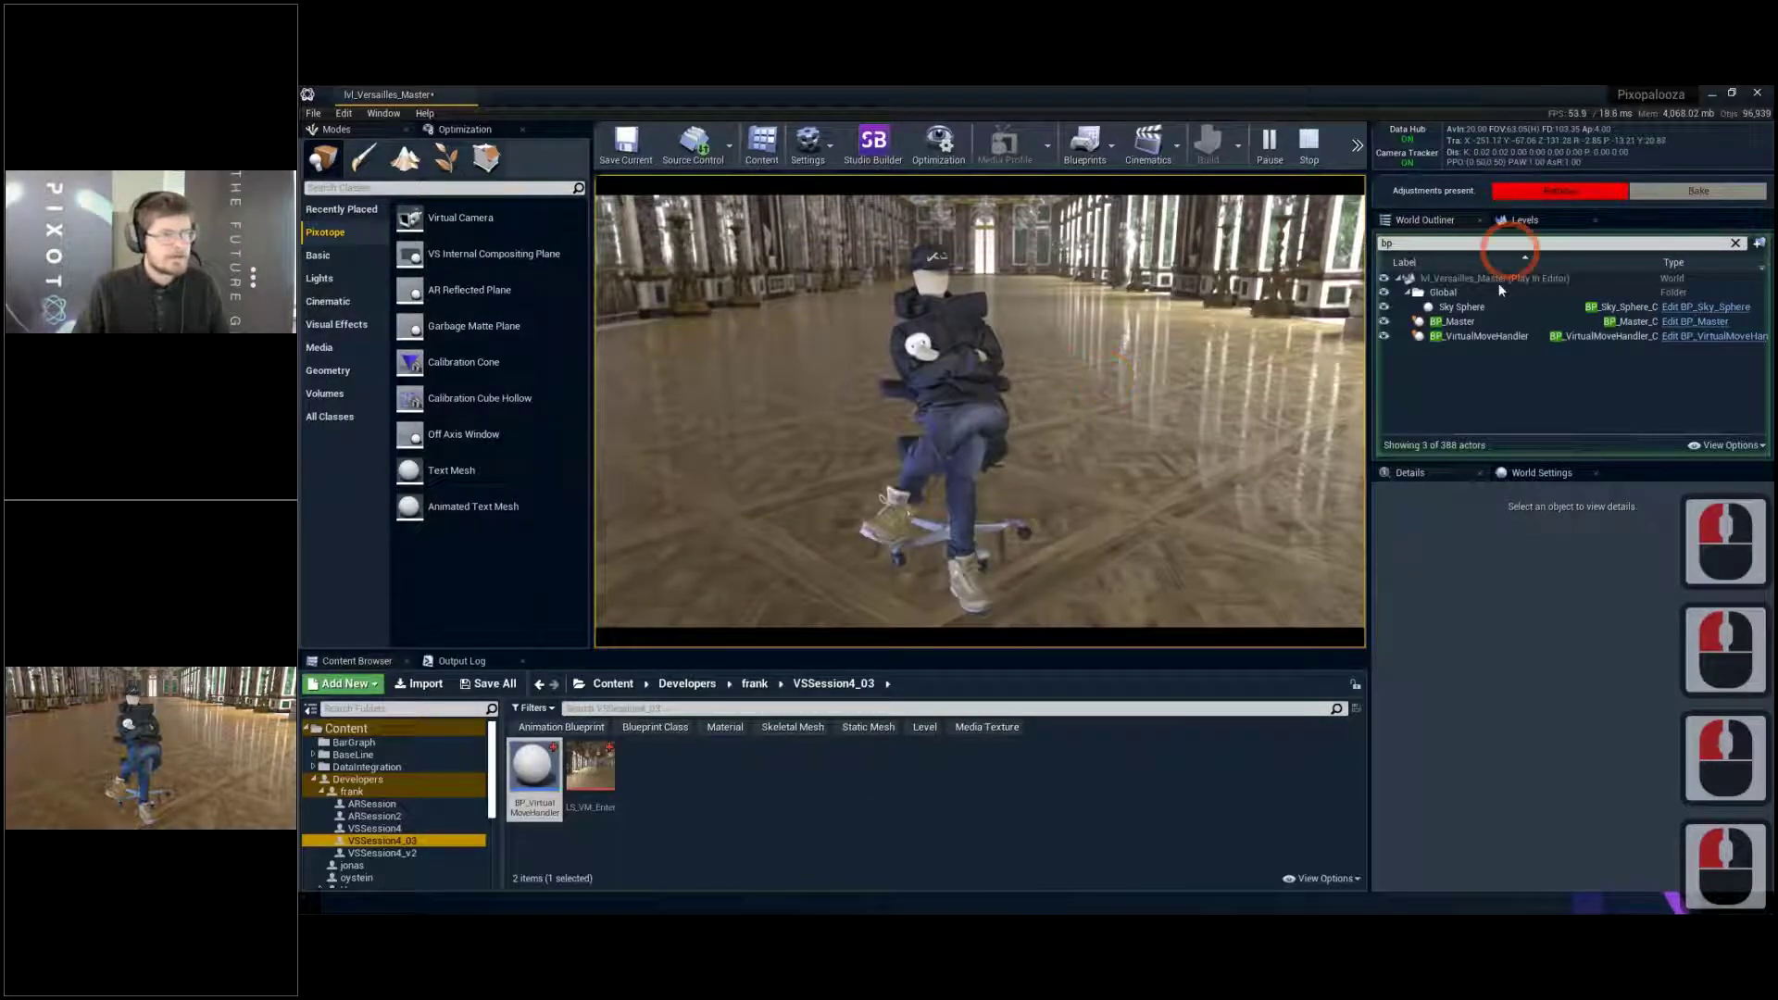
pyautogui.click(1493, 321)
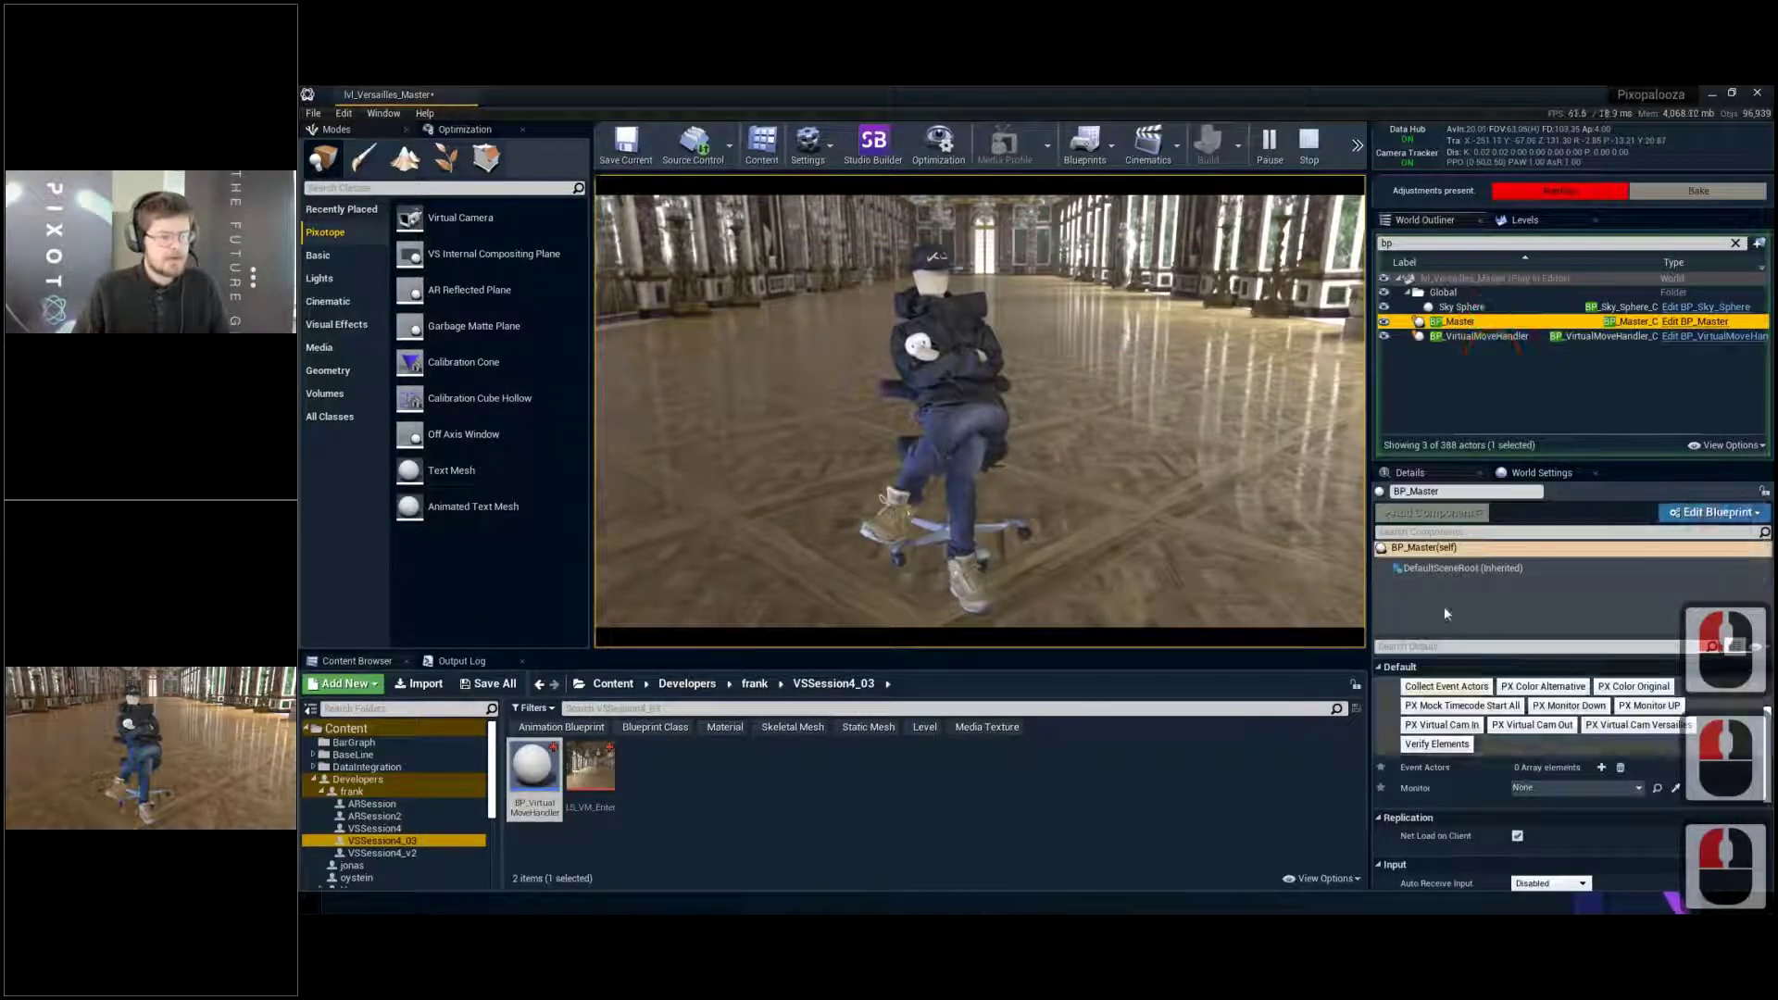
pyautogui.click(1502, 336)
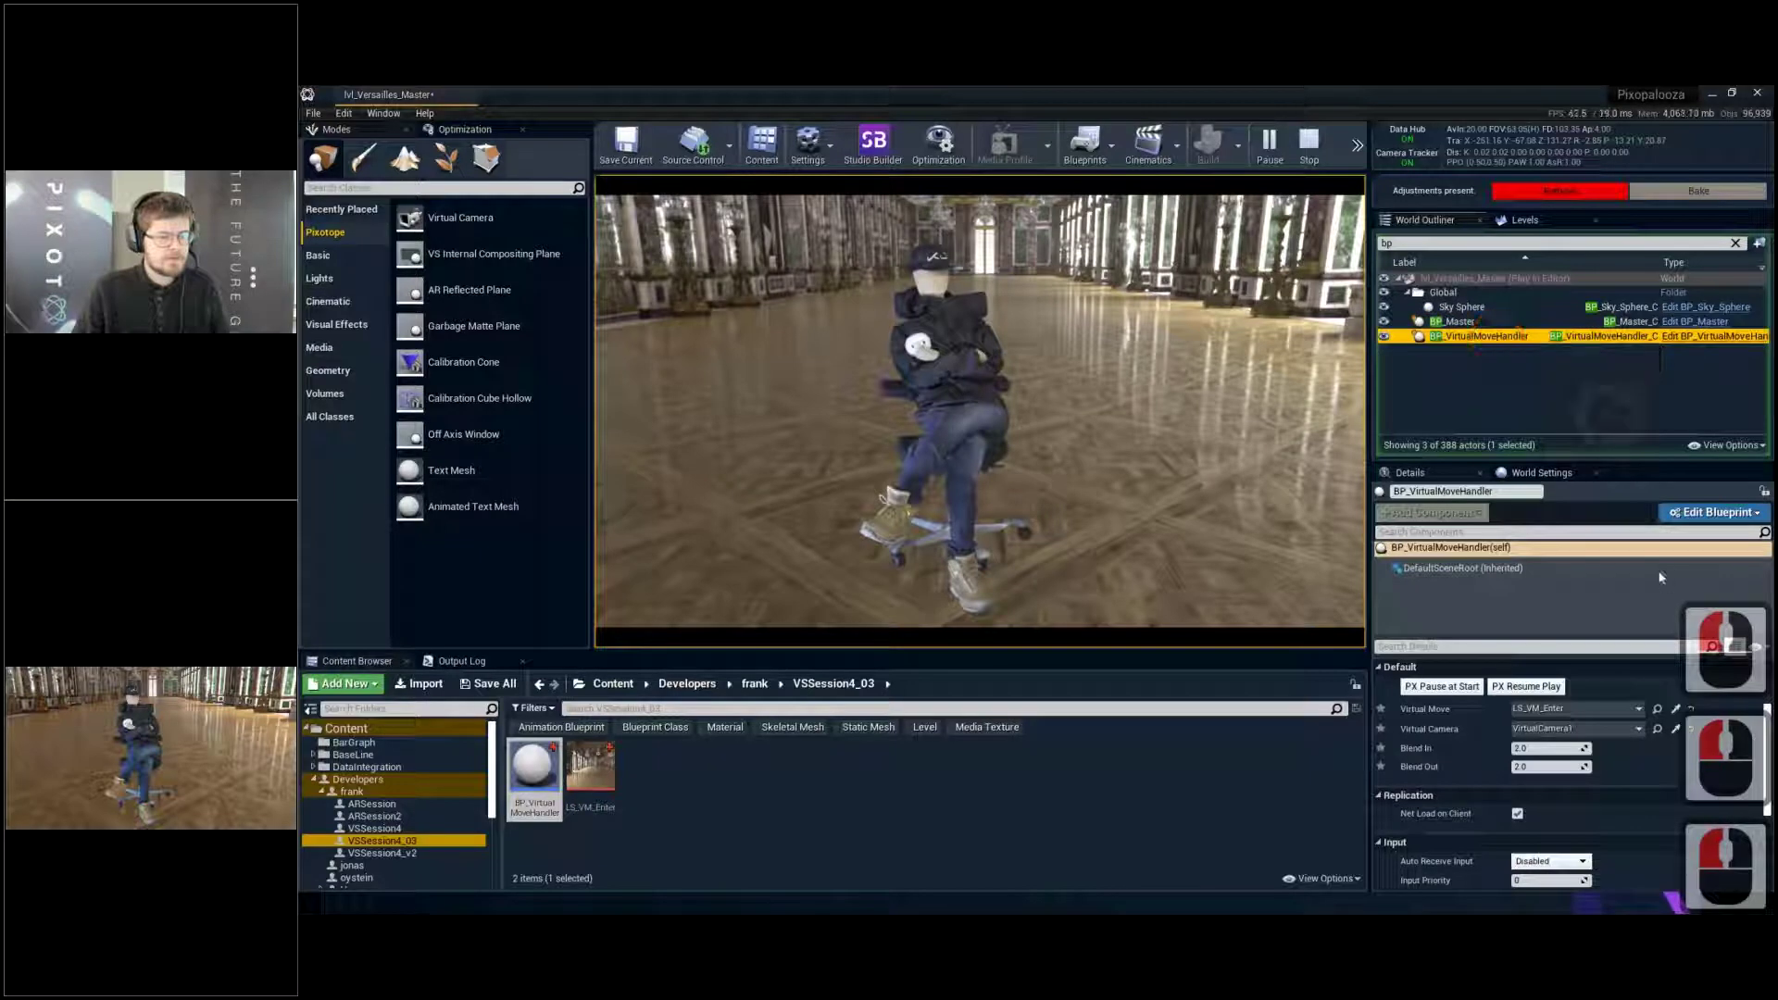
pyautogui.middleClick(1239, 421)
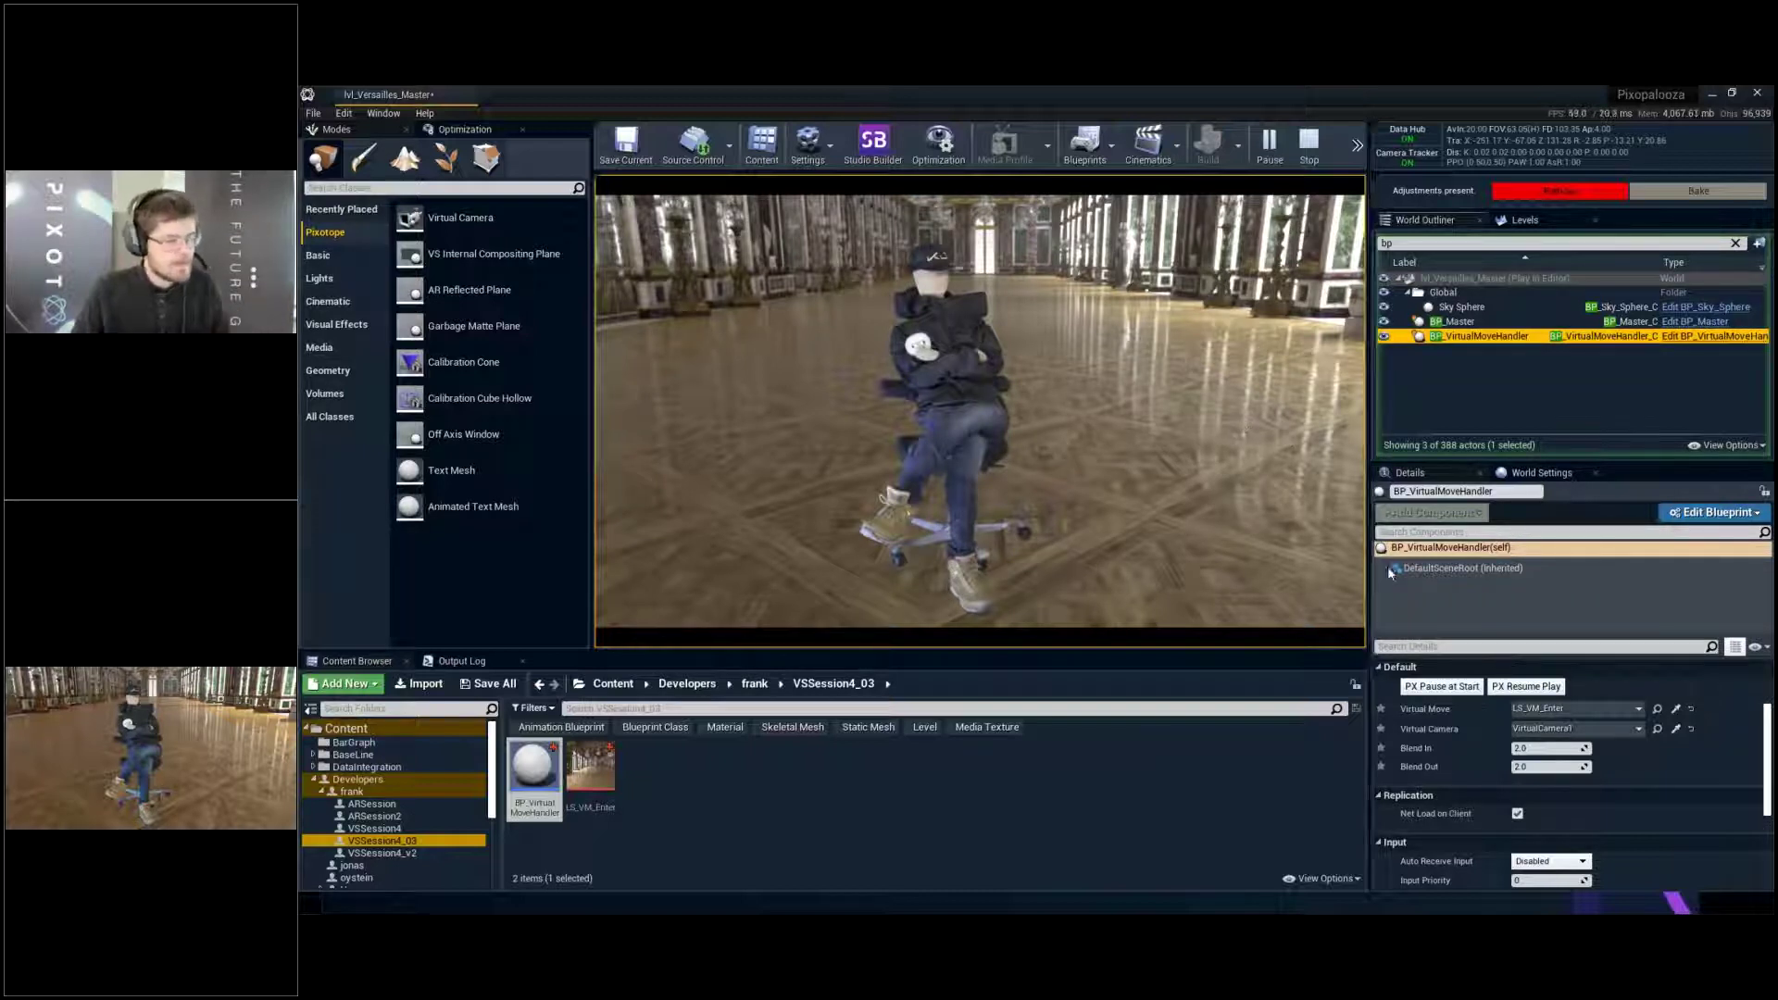
# Test the full camera move with PX Pause at Start and PX Resume Play, then end the preview
pyautogui.click(1437, 687)
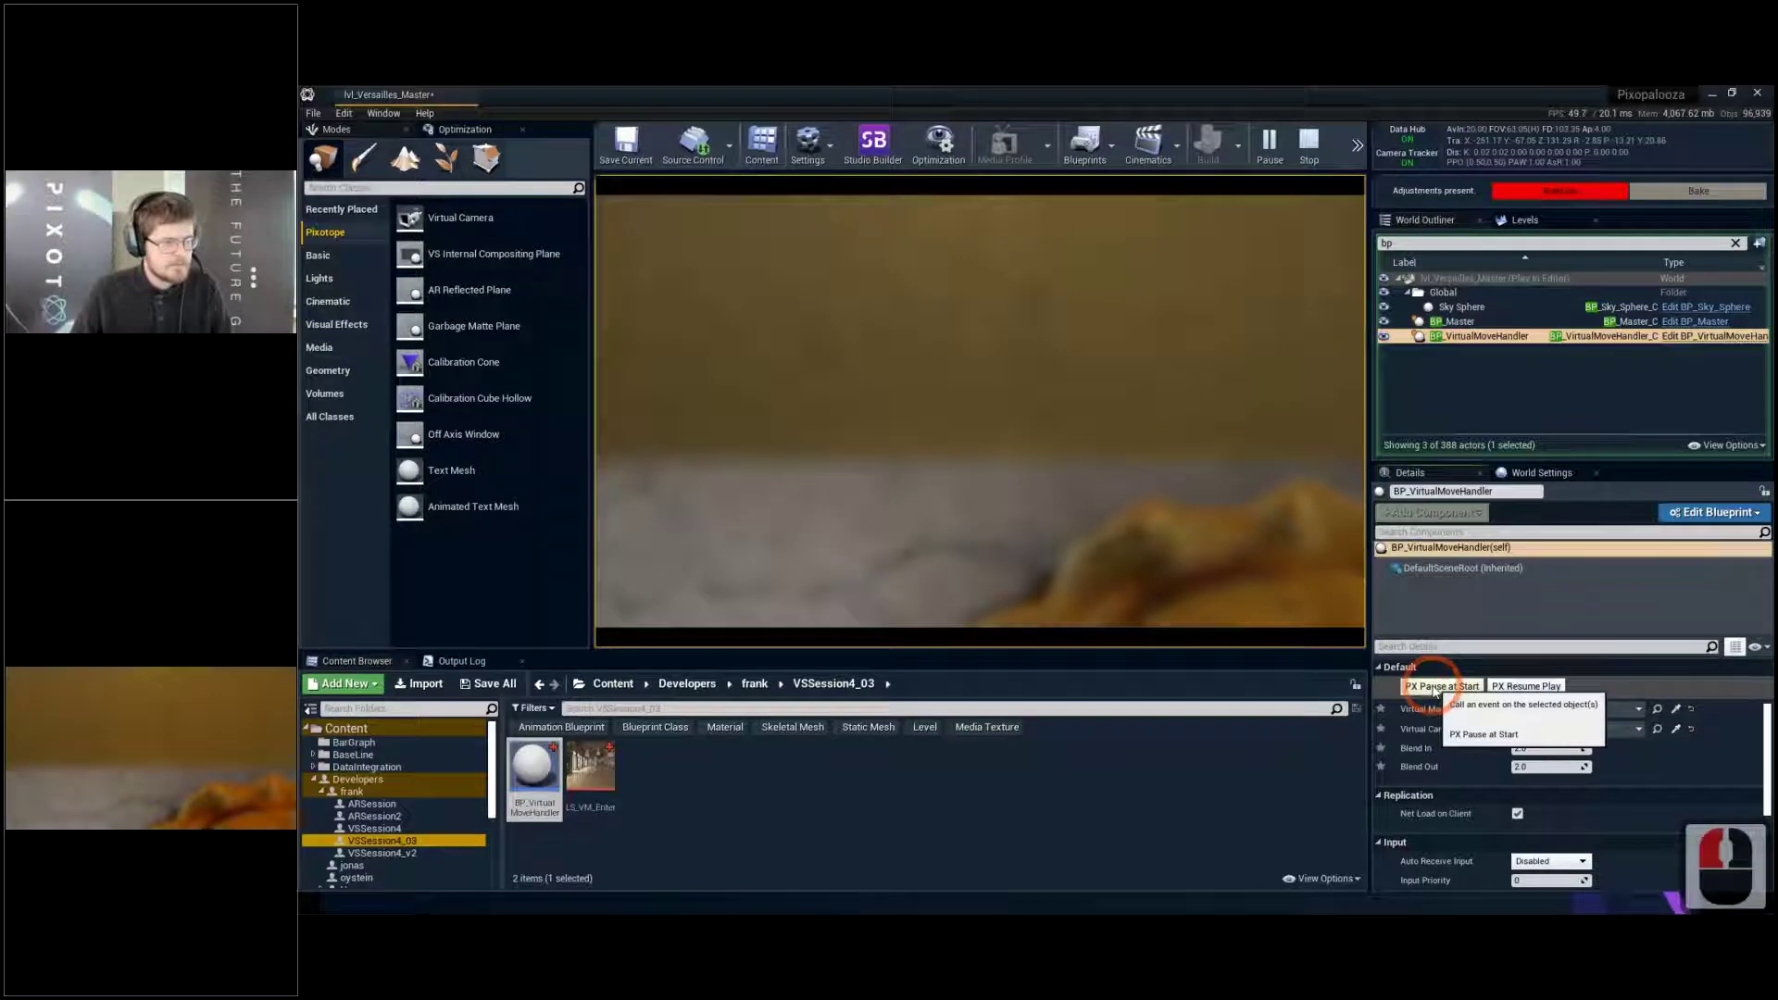
pyautogui.click(1530, 688)
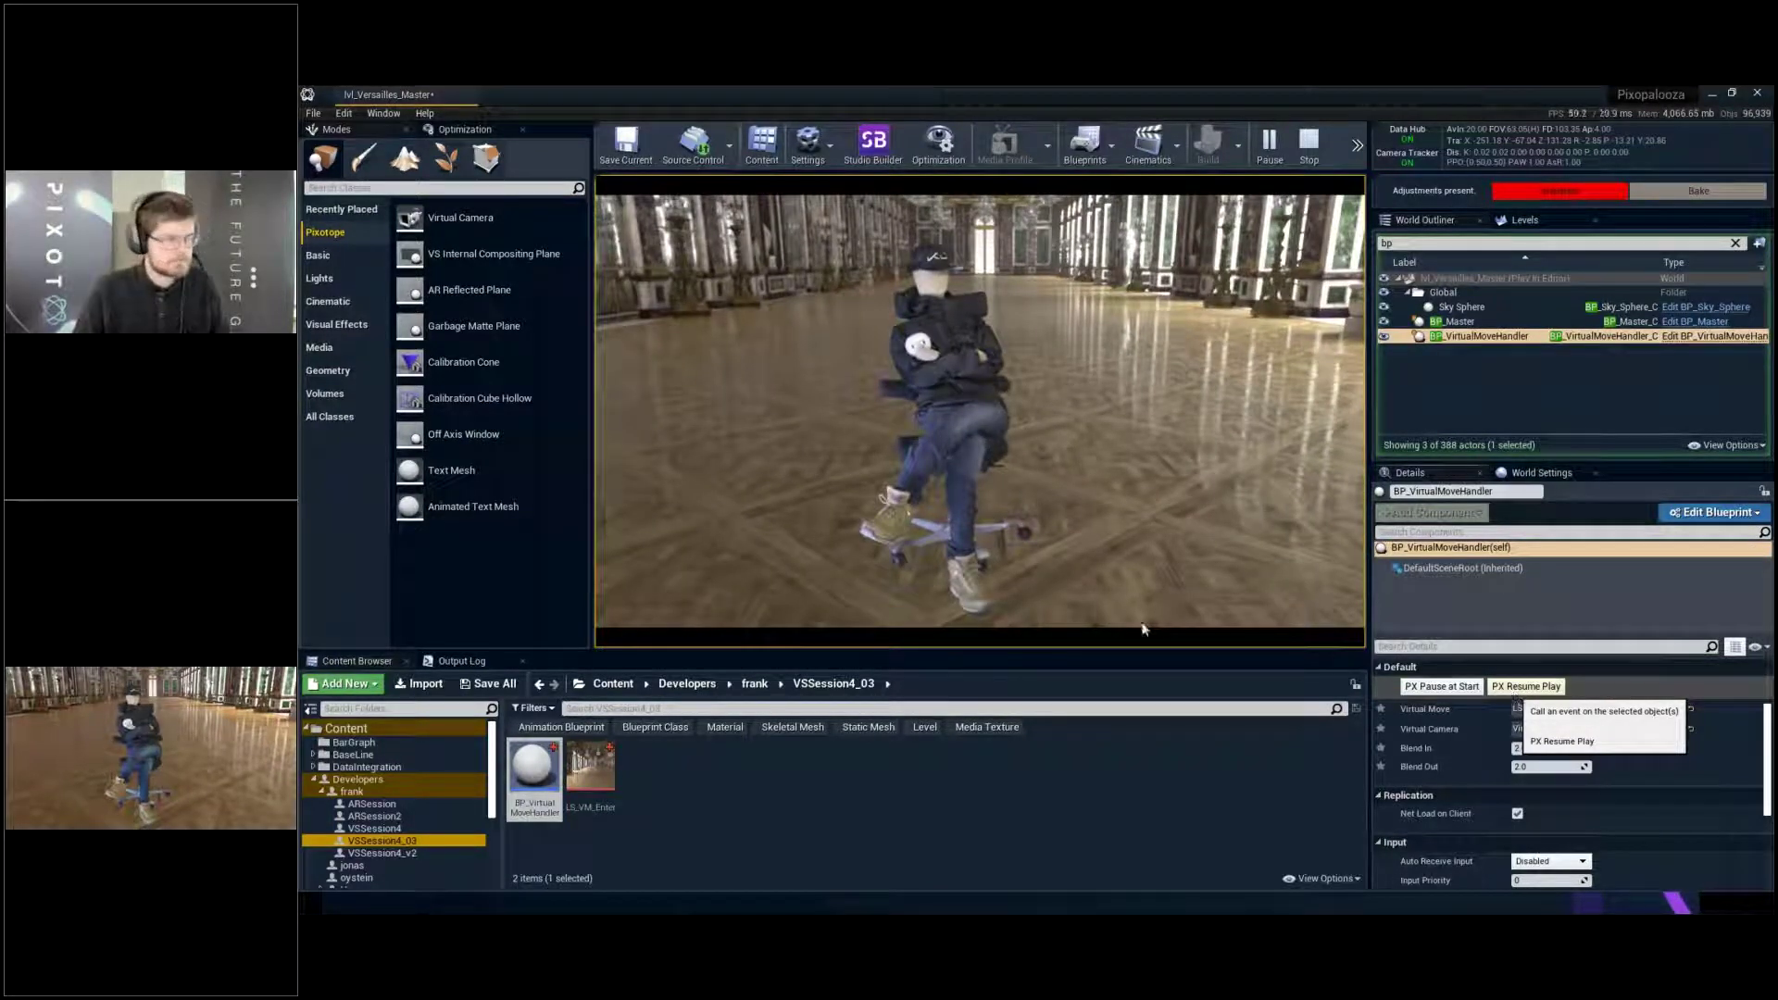
pyautogui.click(1016, 516)
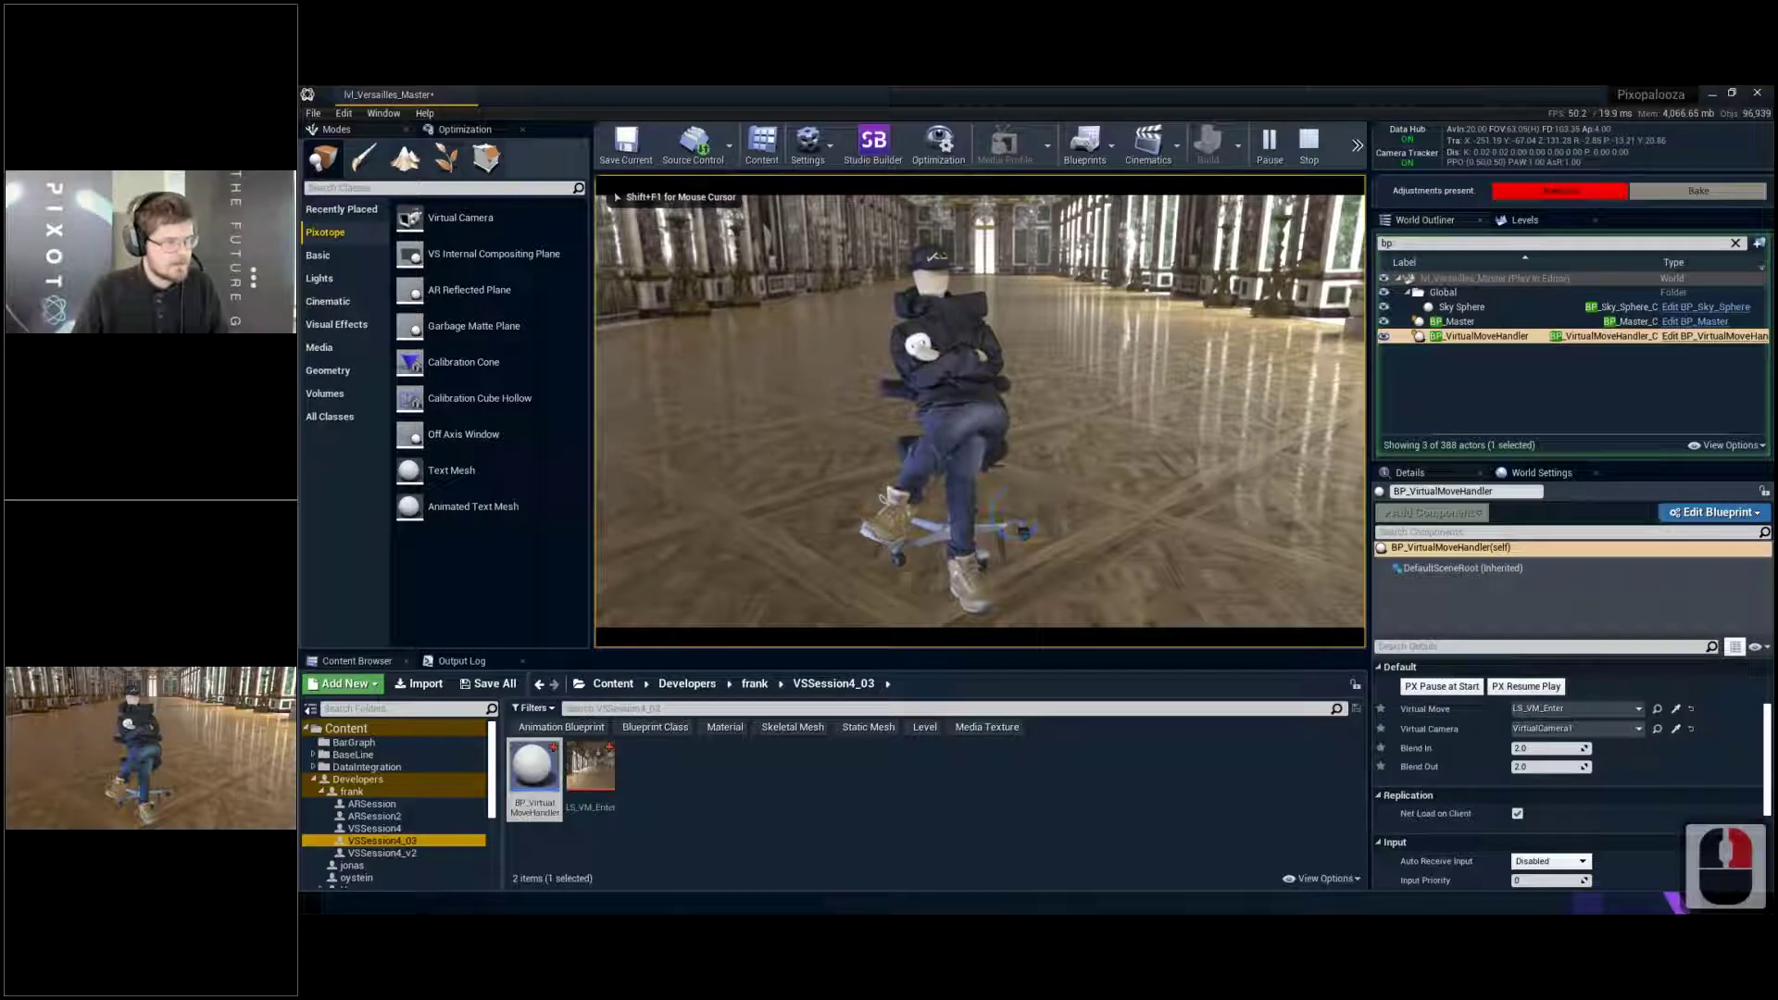
pyautogui.press('Escape')
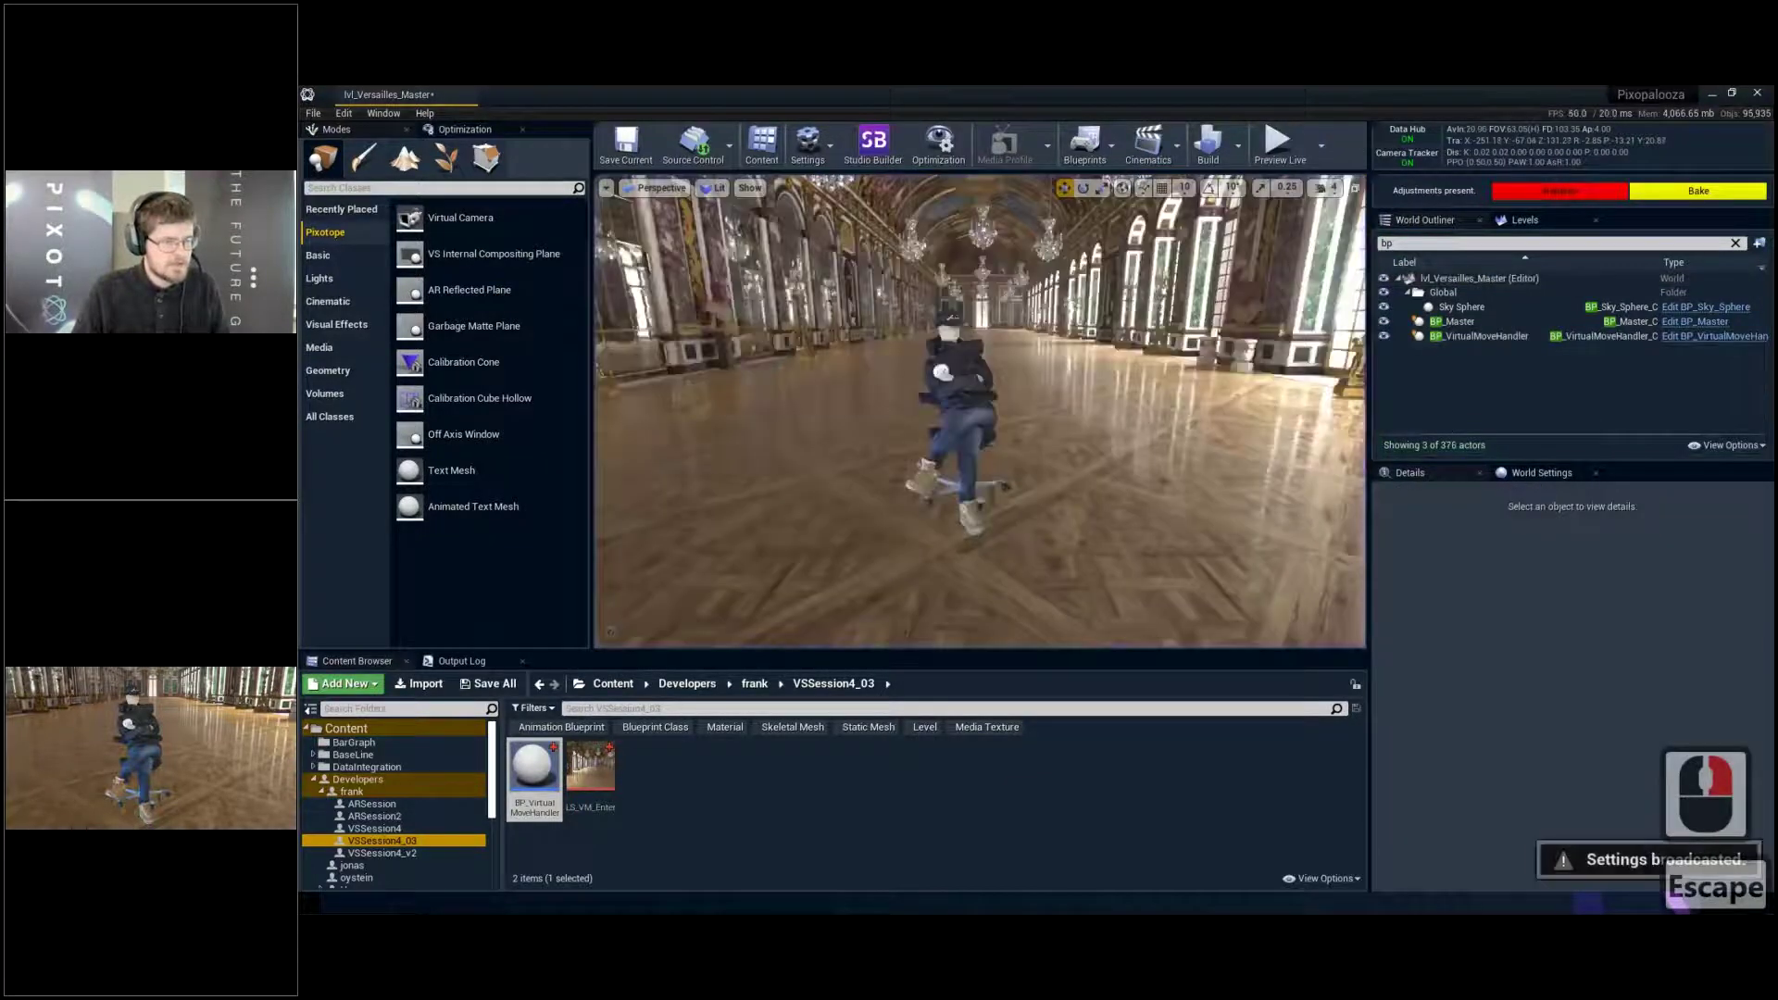
# Set the Blend Out of the BP_VirtualMoveHandler actor to 0.5 and save the level
pyautogui.click(1454, 339)
pyautogui.click(1545, 790)
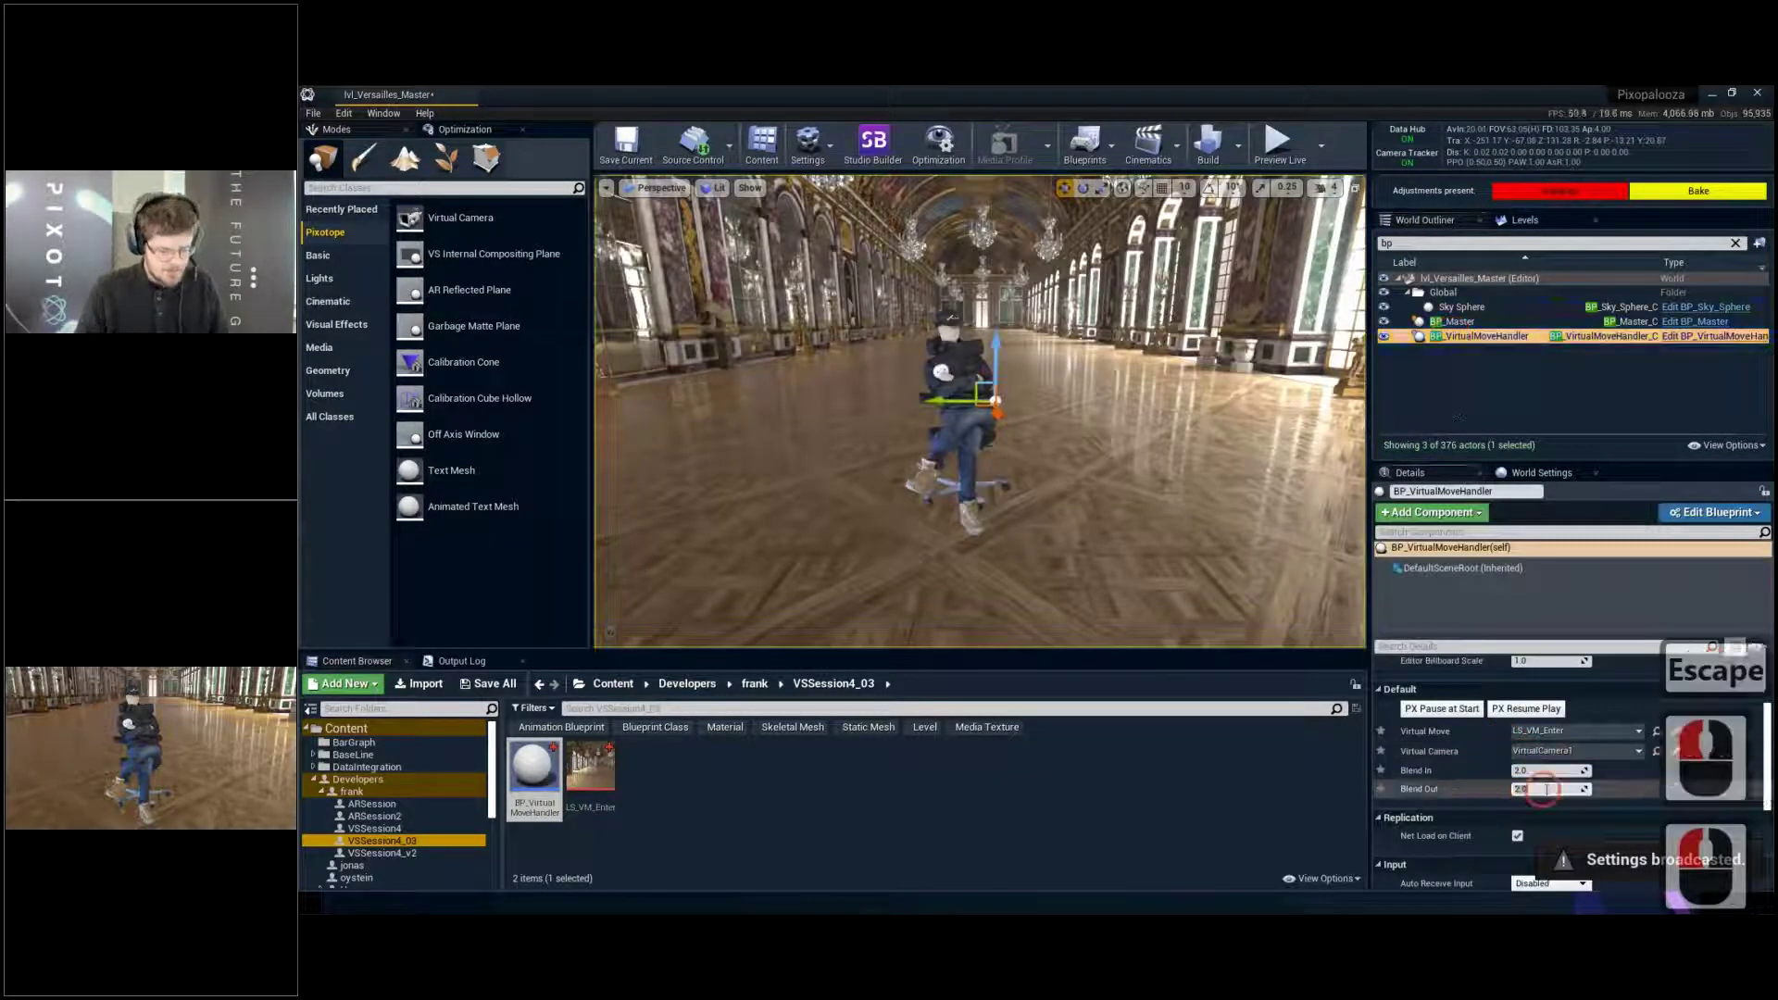
pyautogui.write('.5')
pyautogui.press('Return')
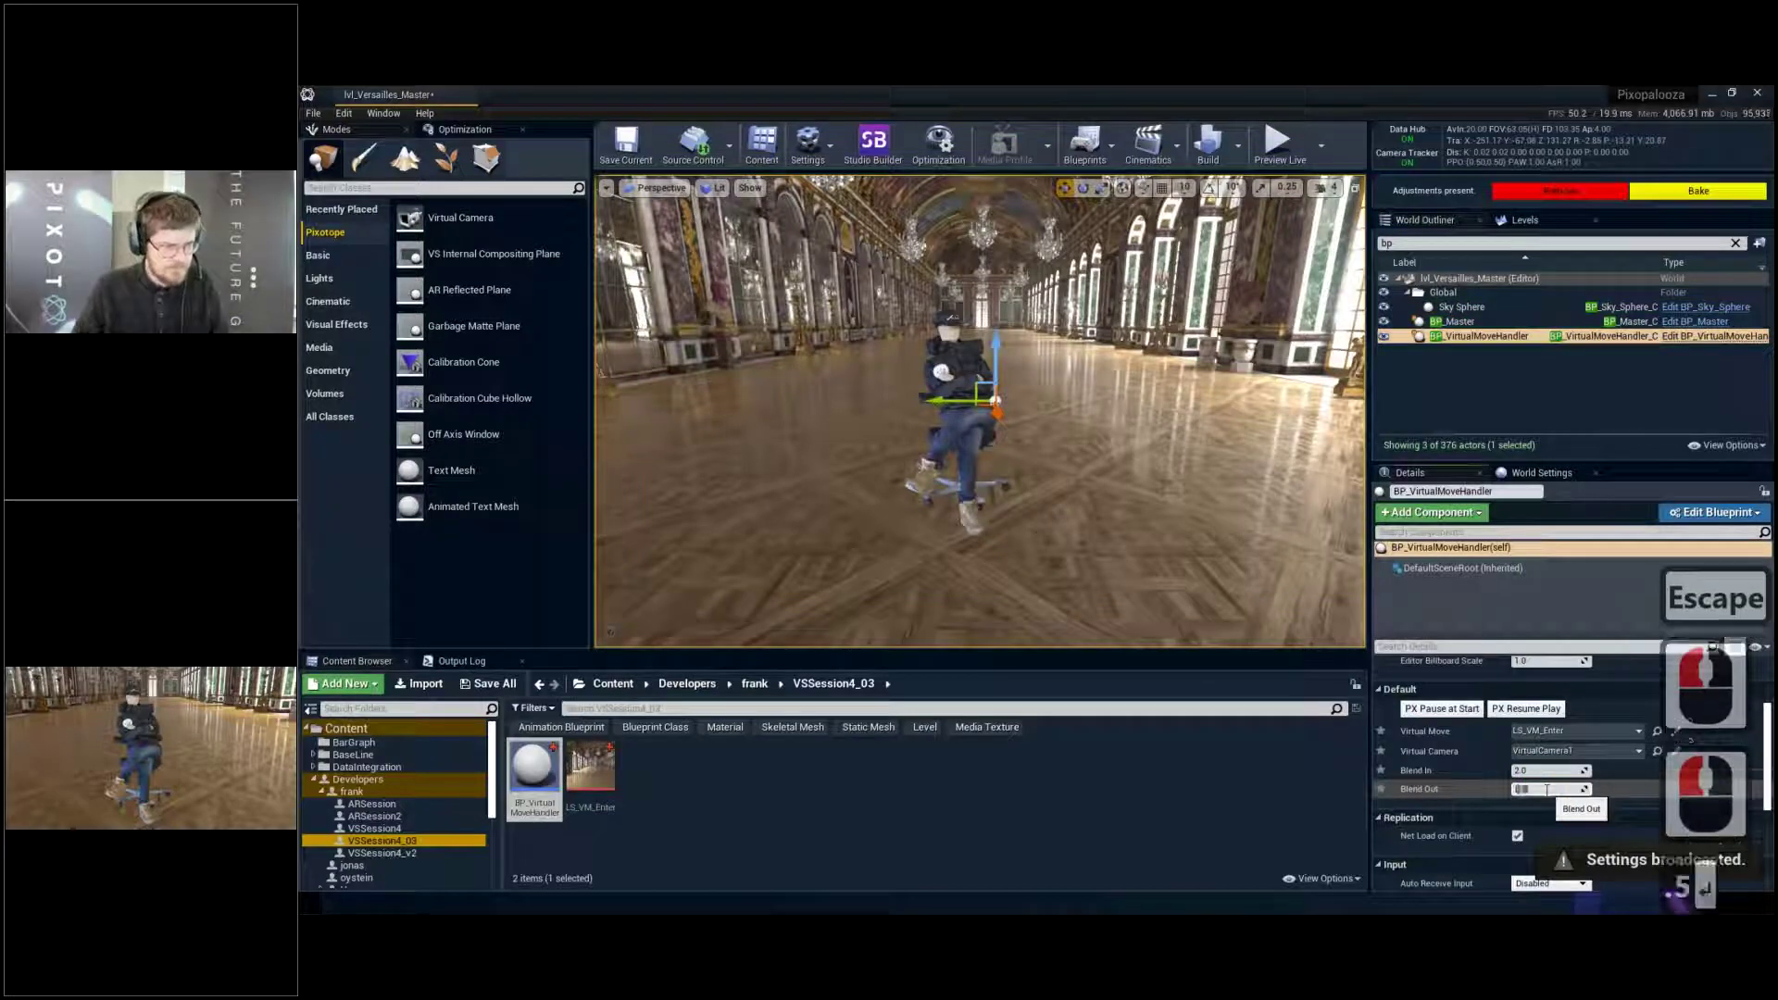
pyautogui.hotkey('ctrl', 's')
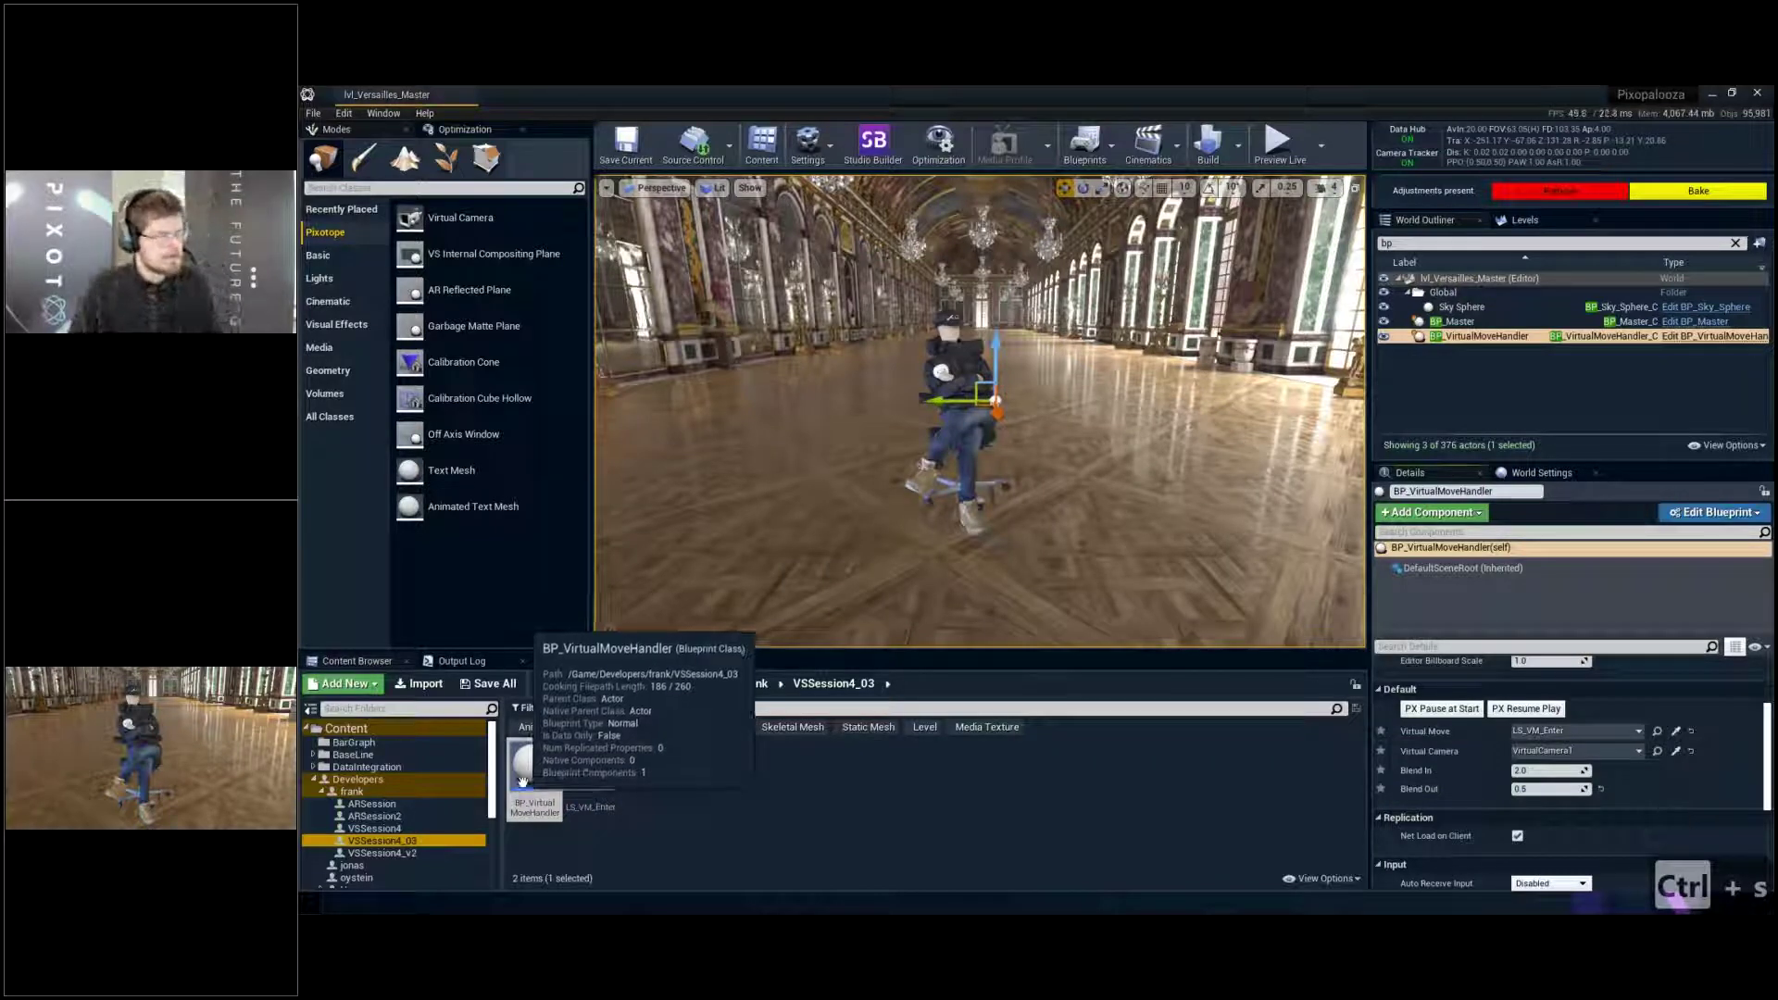
# Reopen the BP_VirtualMoveHandler blueprint in a maximized editor and bring the Switch to Camera node's Blend Time into view
pyautogui.click(523, 780)
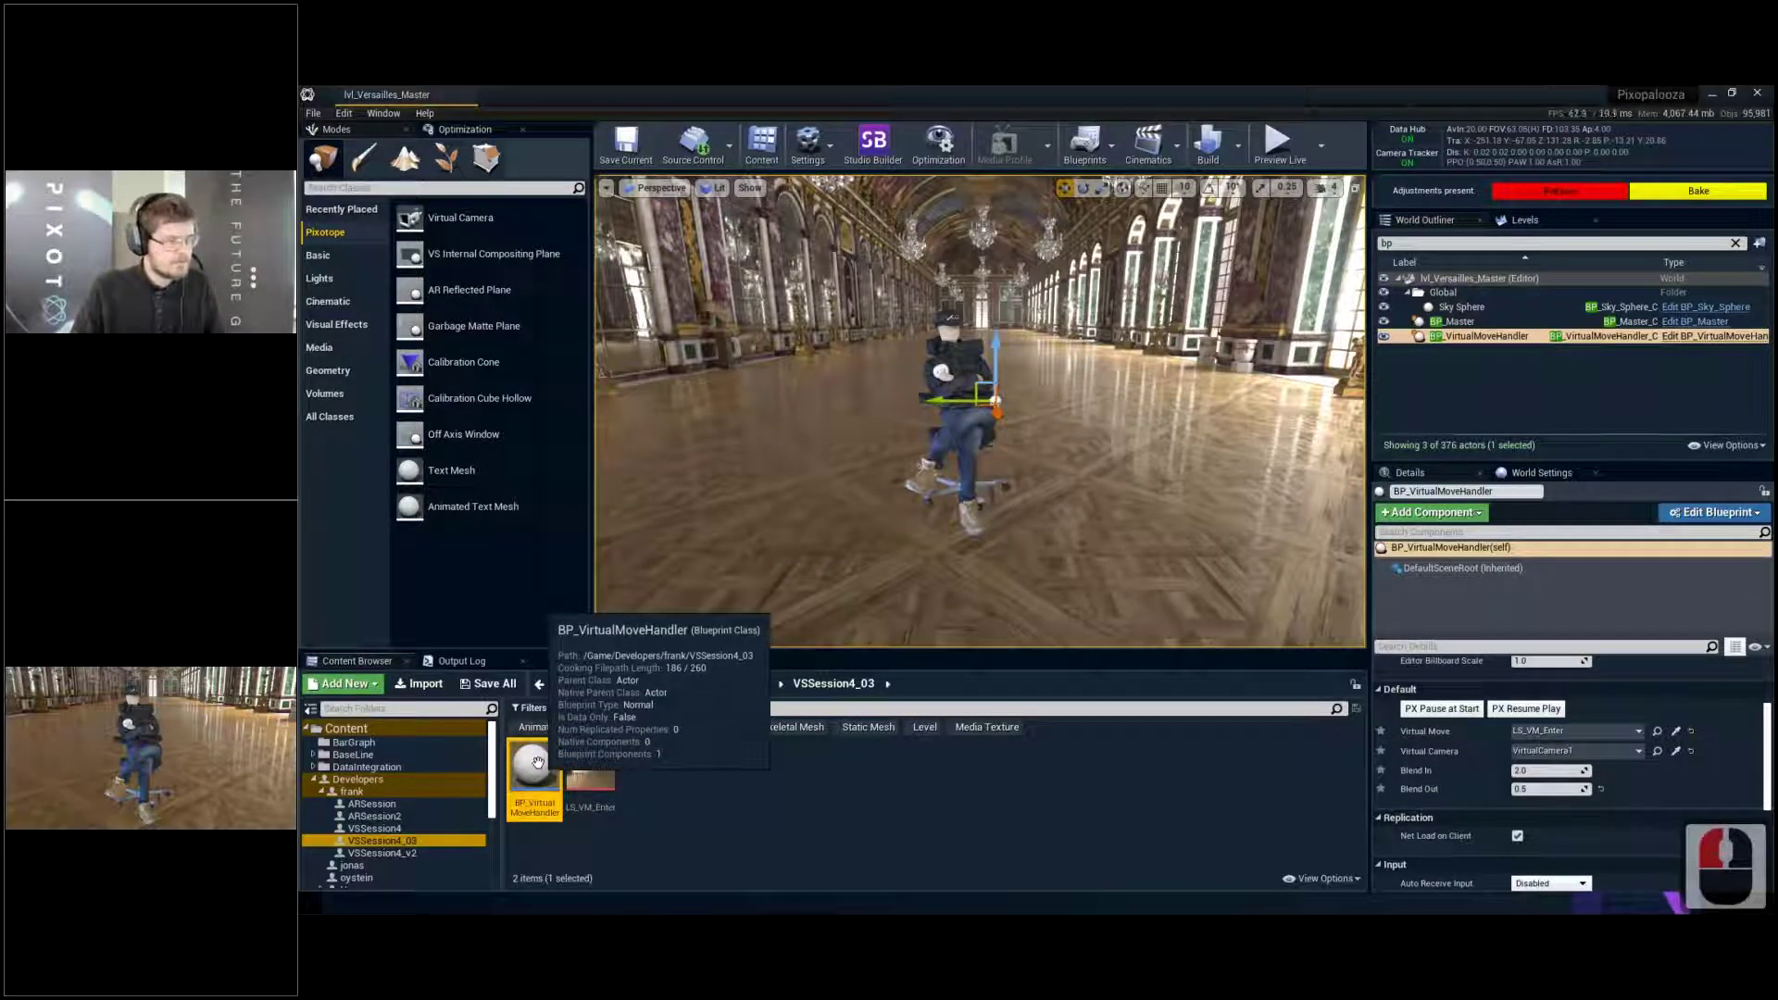
pyautogui.doubleClick(537, 762)
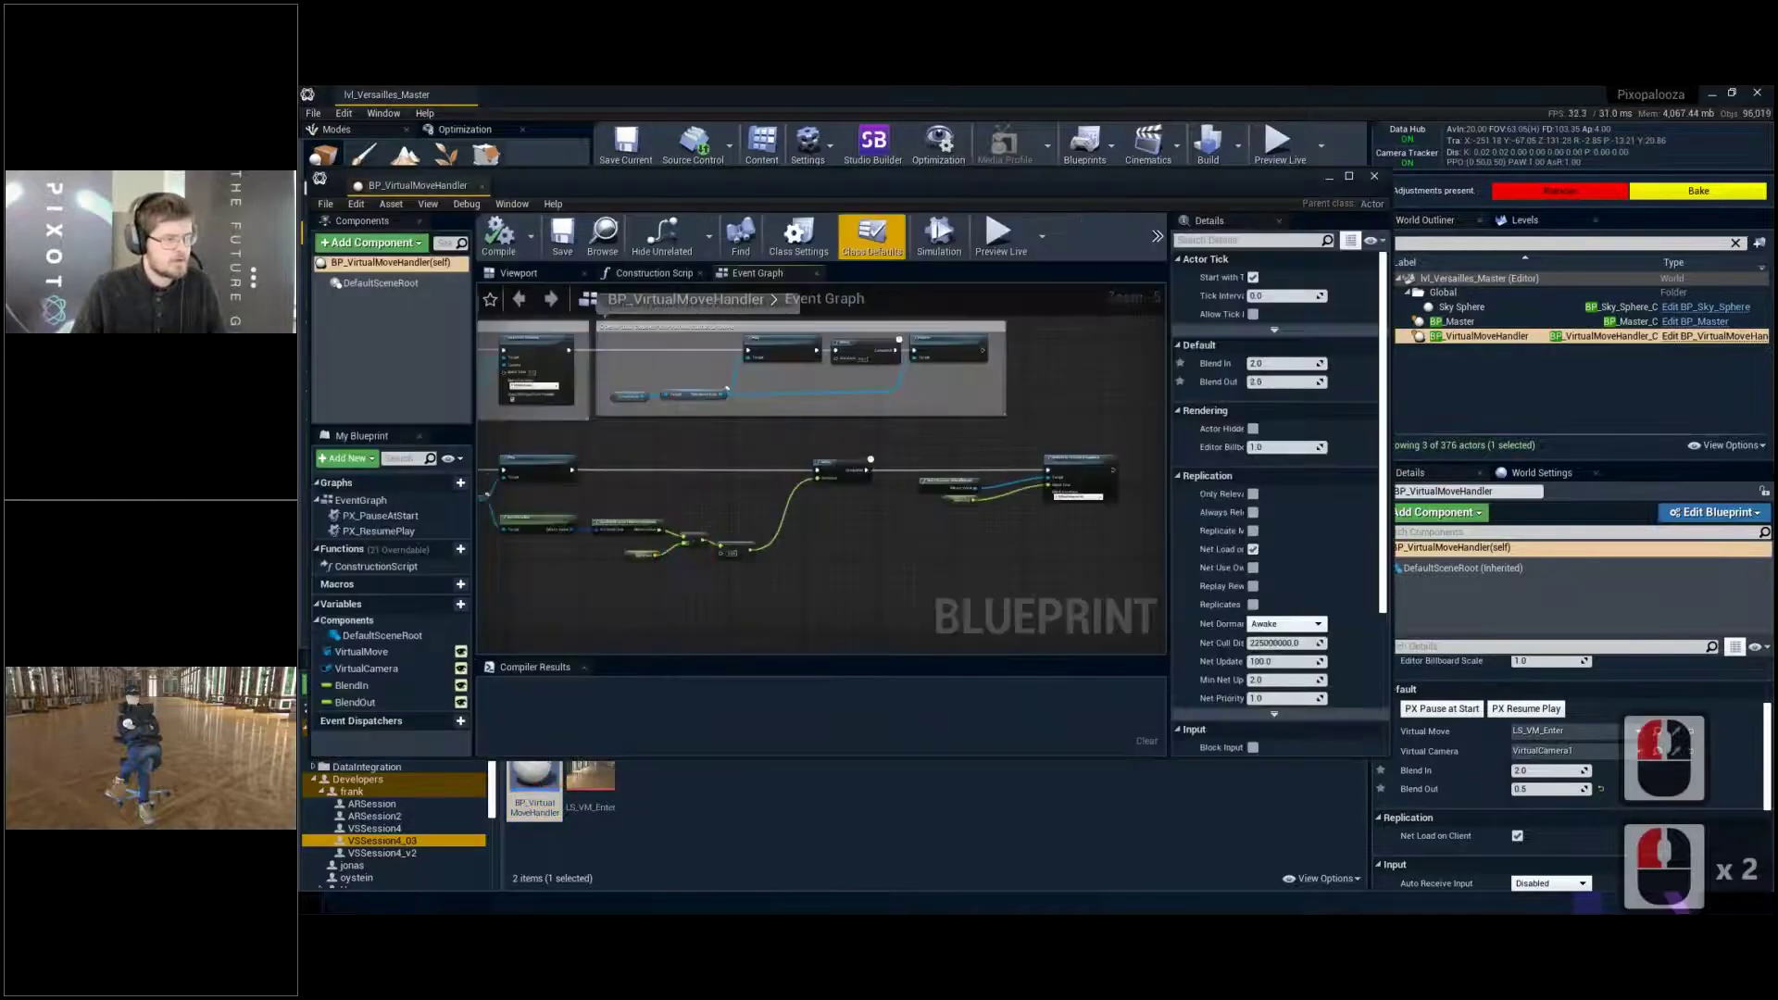
pyautogui.doubleClick(881, 189)
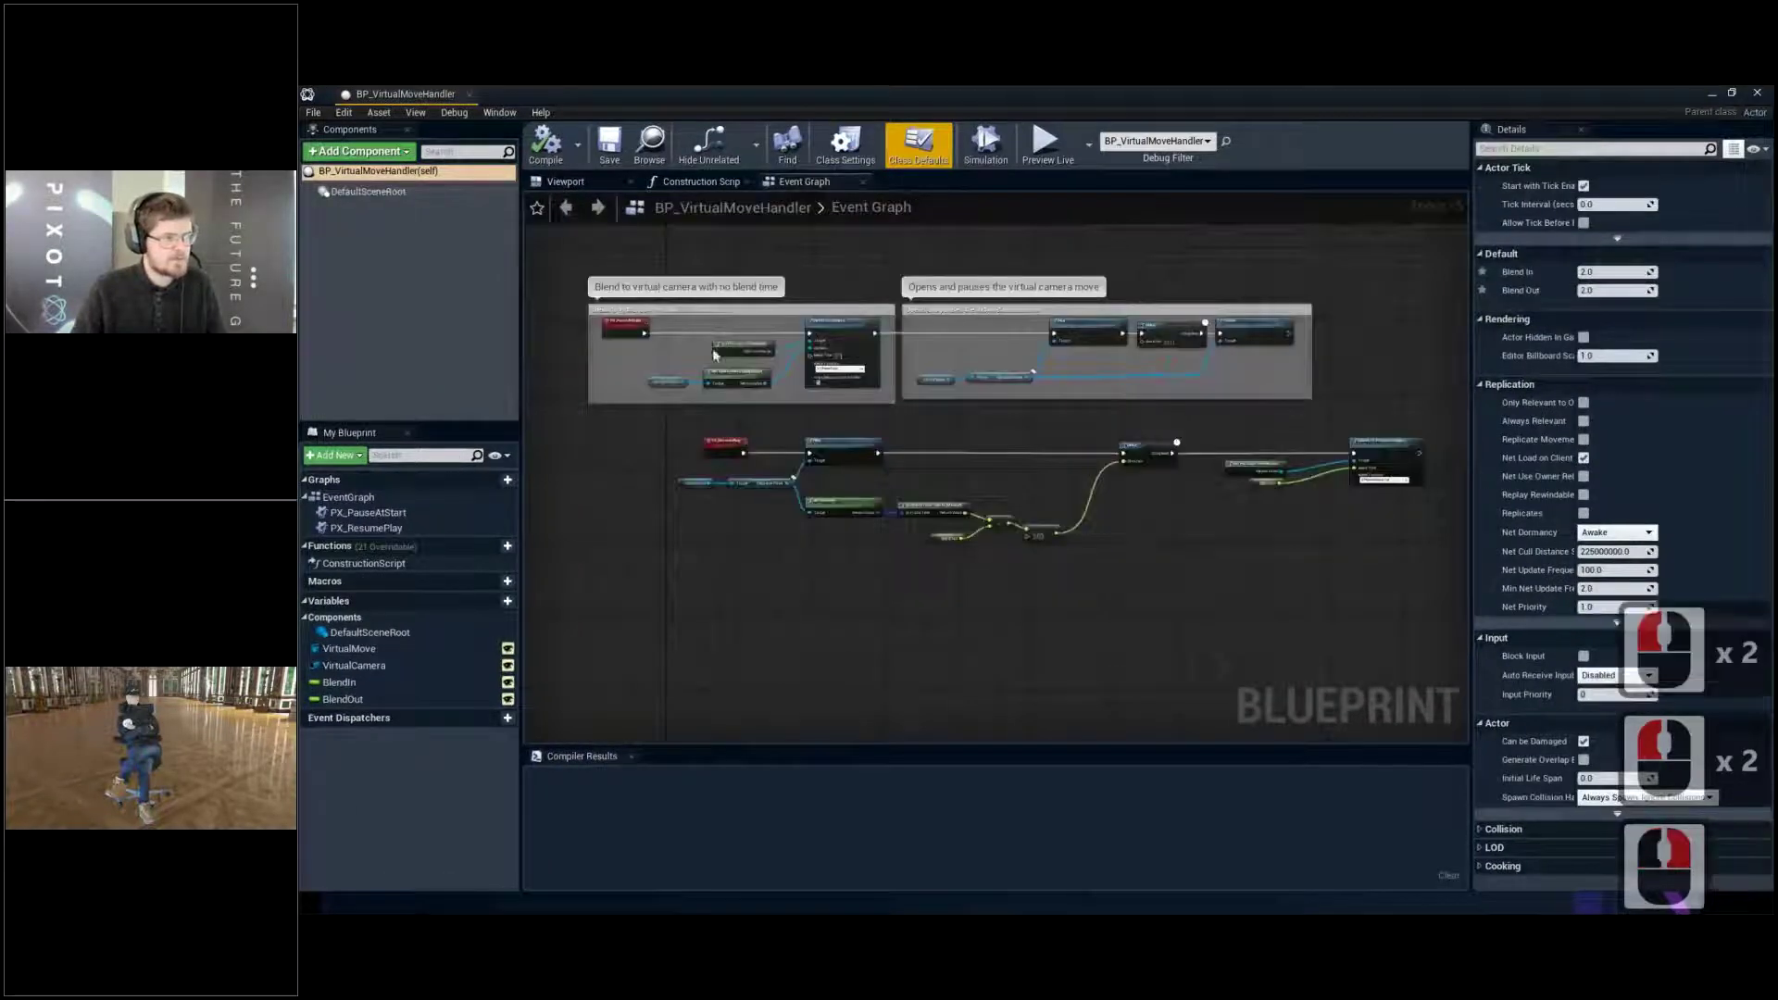
pyautogui.scroll(1, 747, 337)
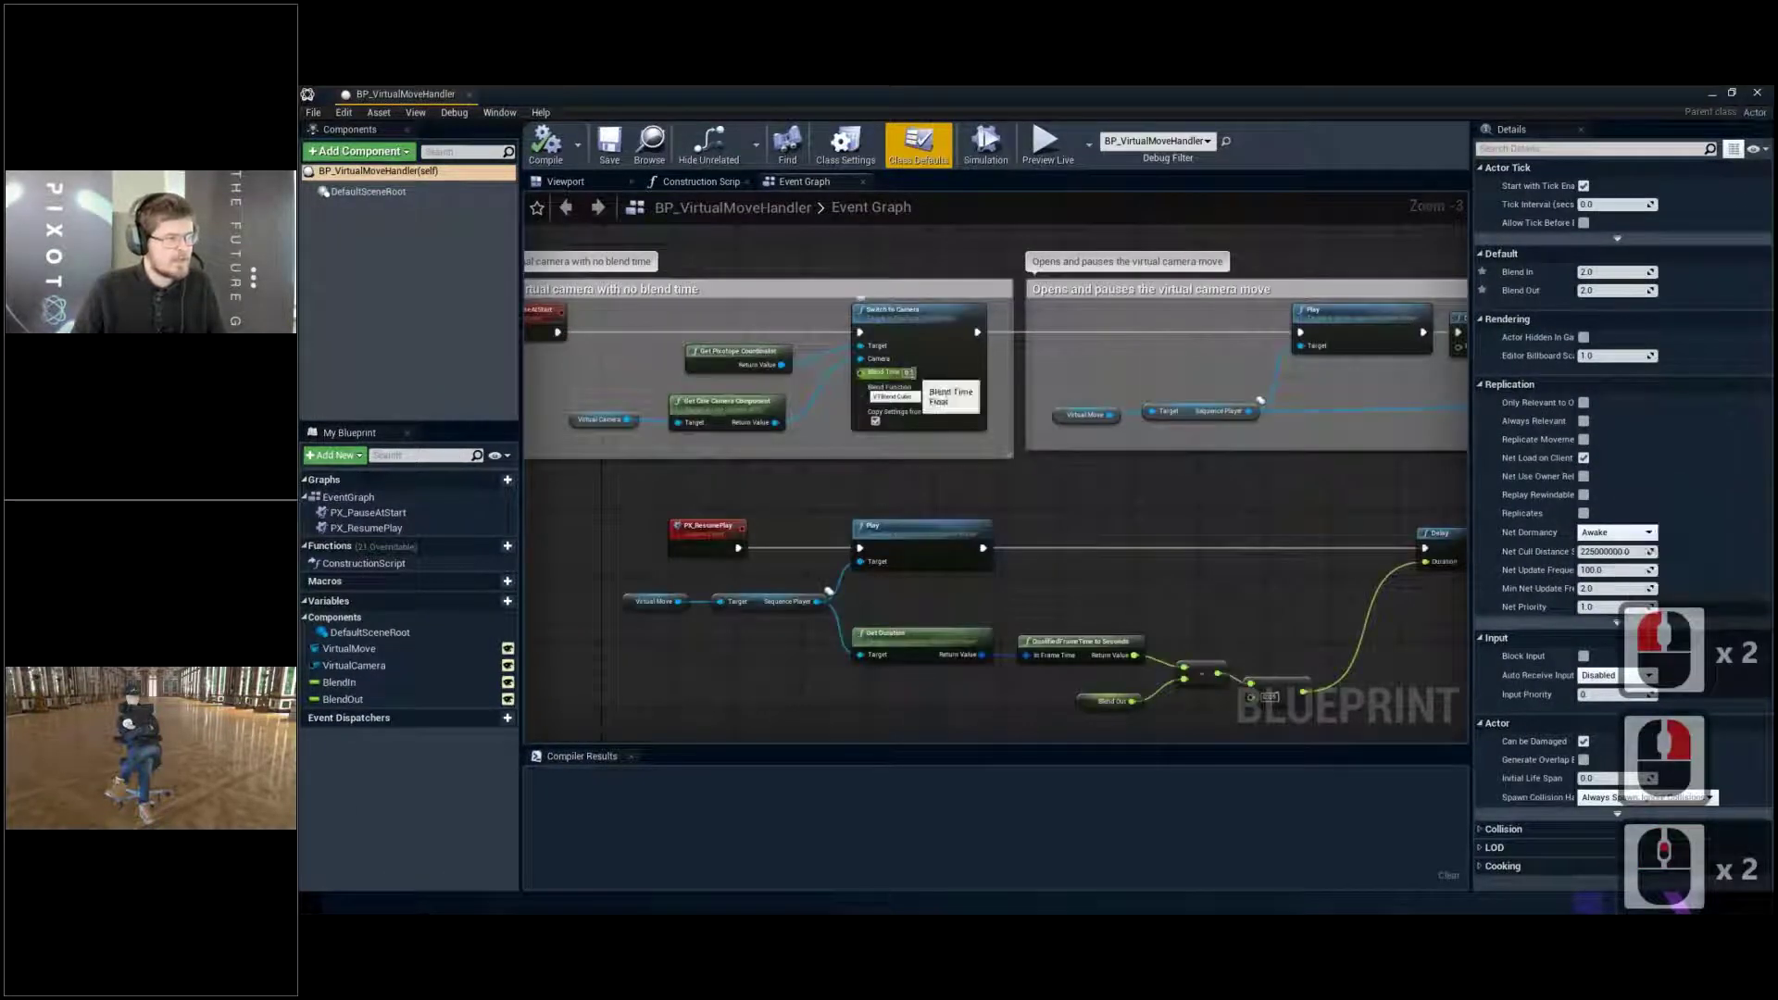
# Move the PX_ResumePlay event node upward so it sits above the execution line of its Play node
pyautogui.scroll(1, 907, 373)
pyautogui.scroll(-2, 910, 371)
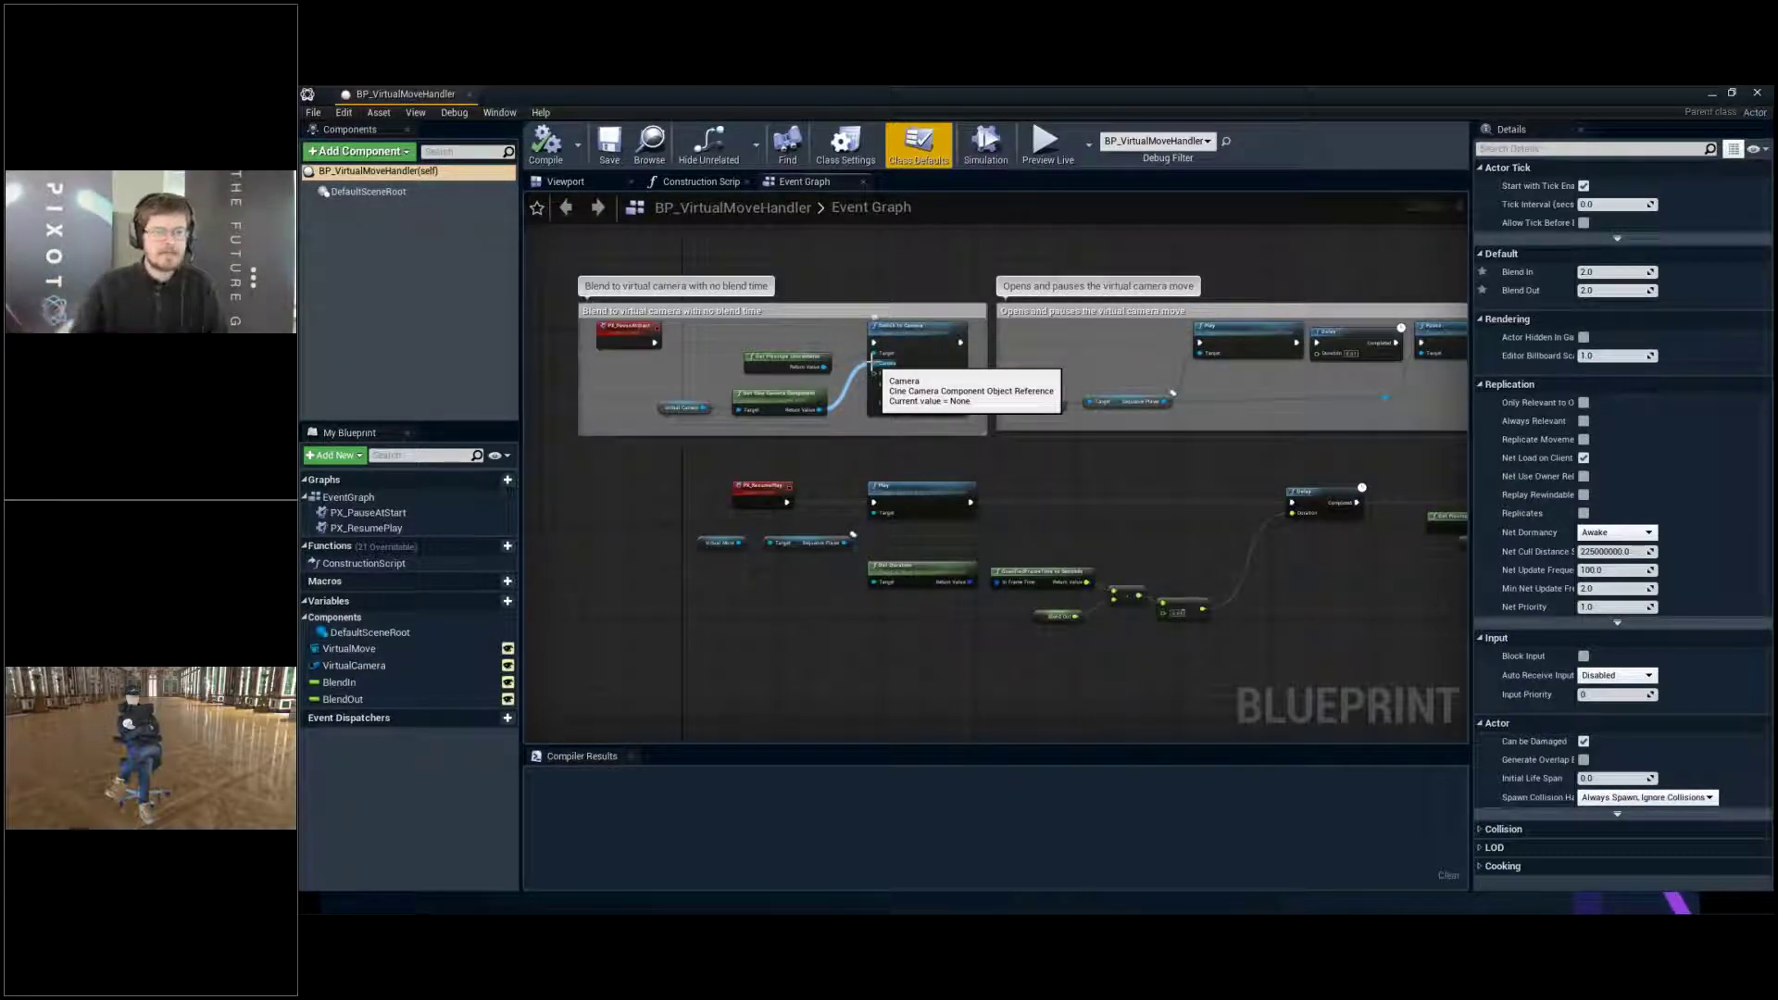
pyautogui.scroll(3, 940, 449)
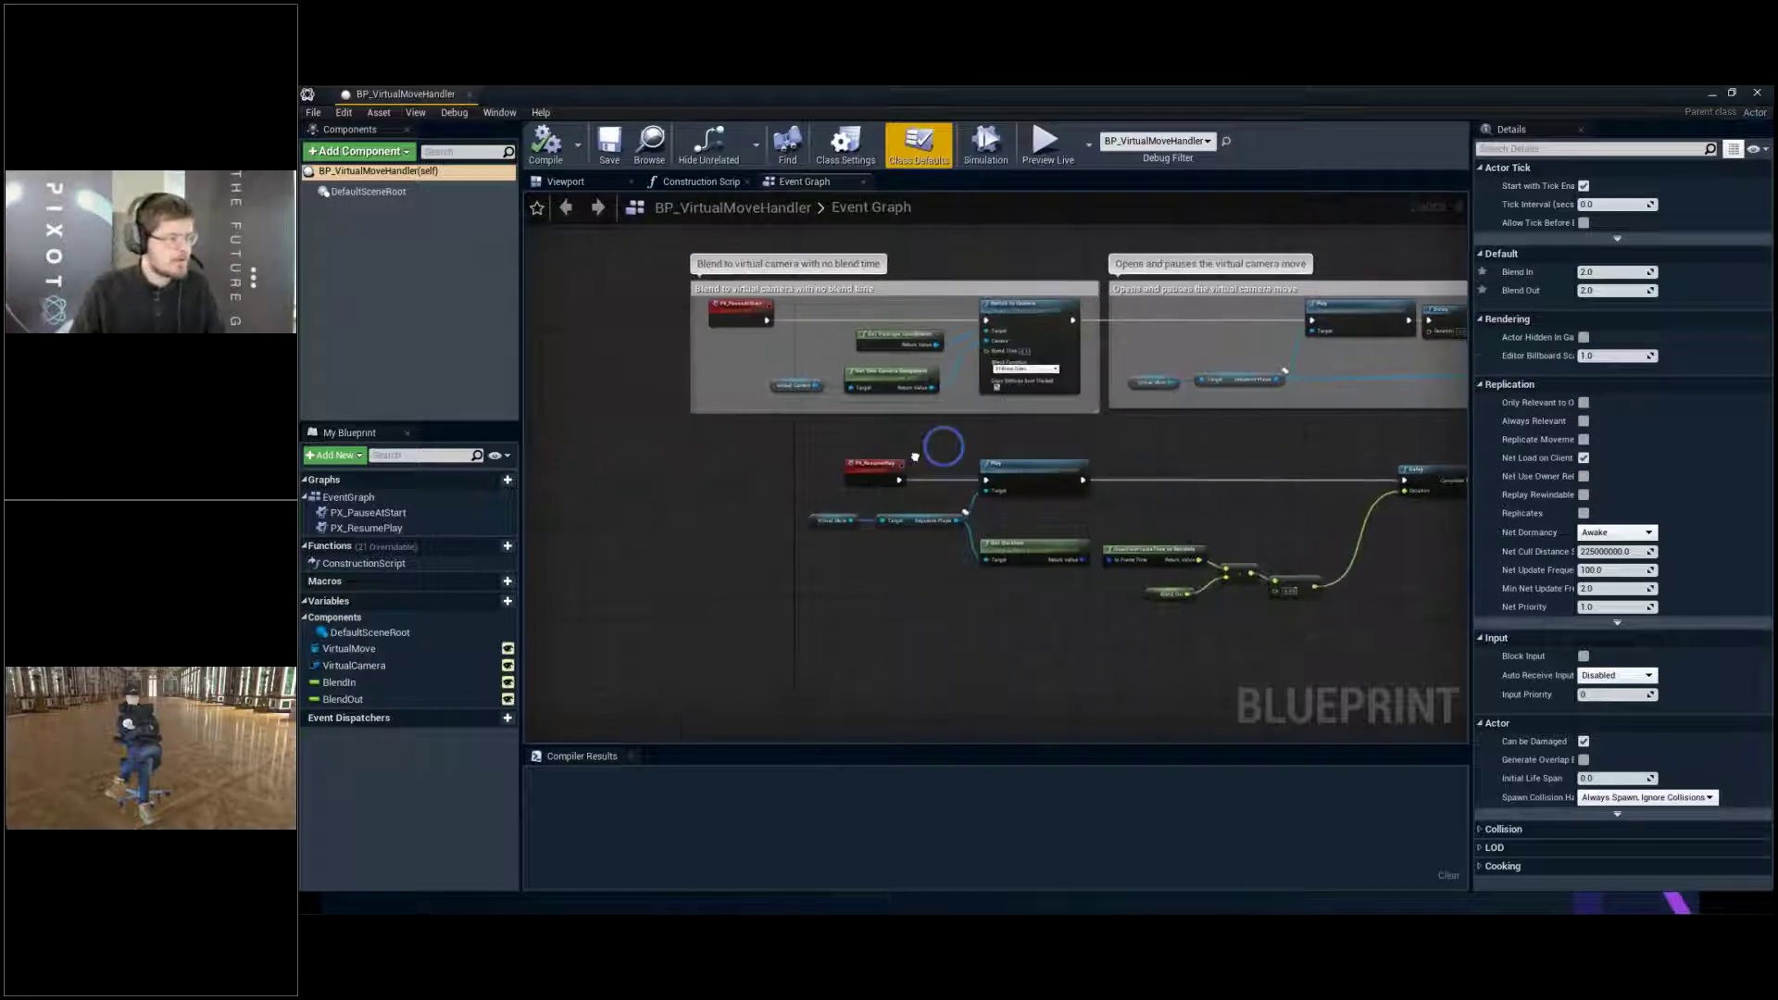
pyautogui.click(872, 421)
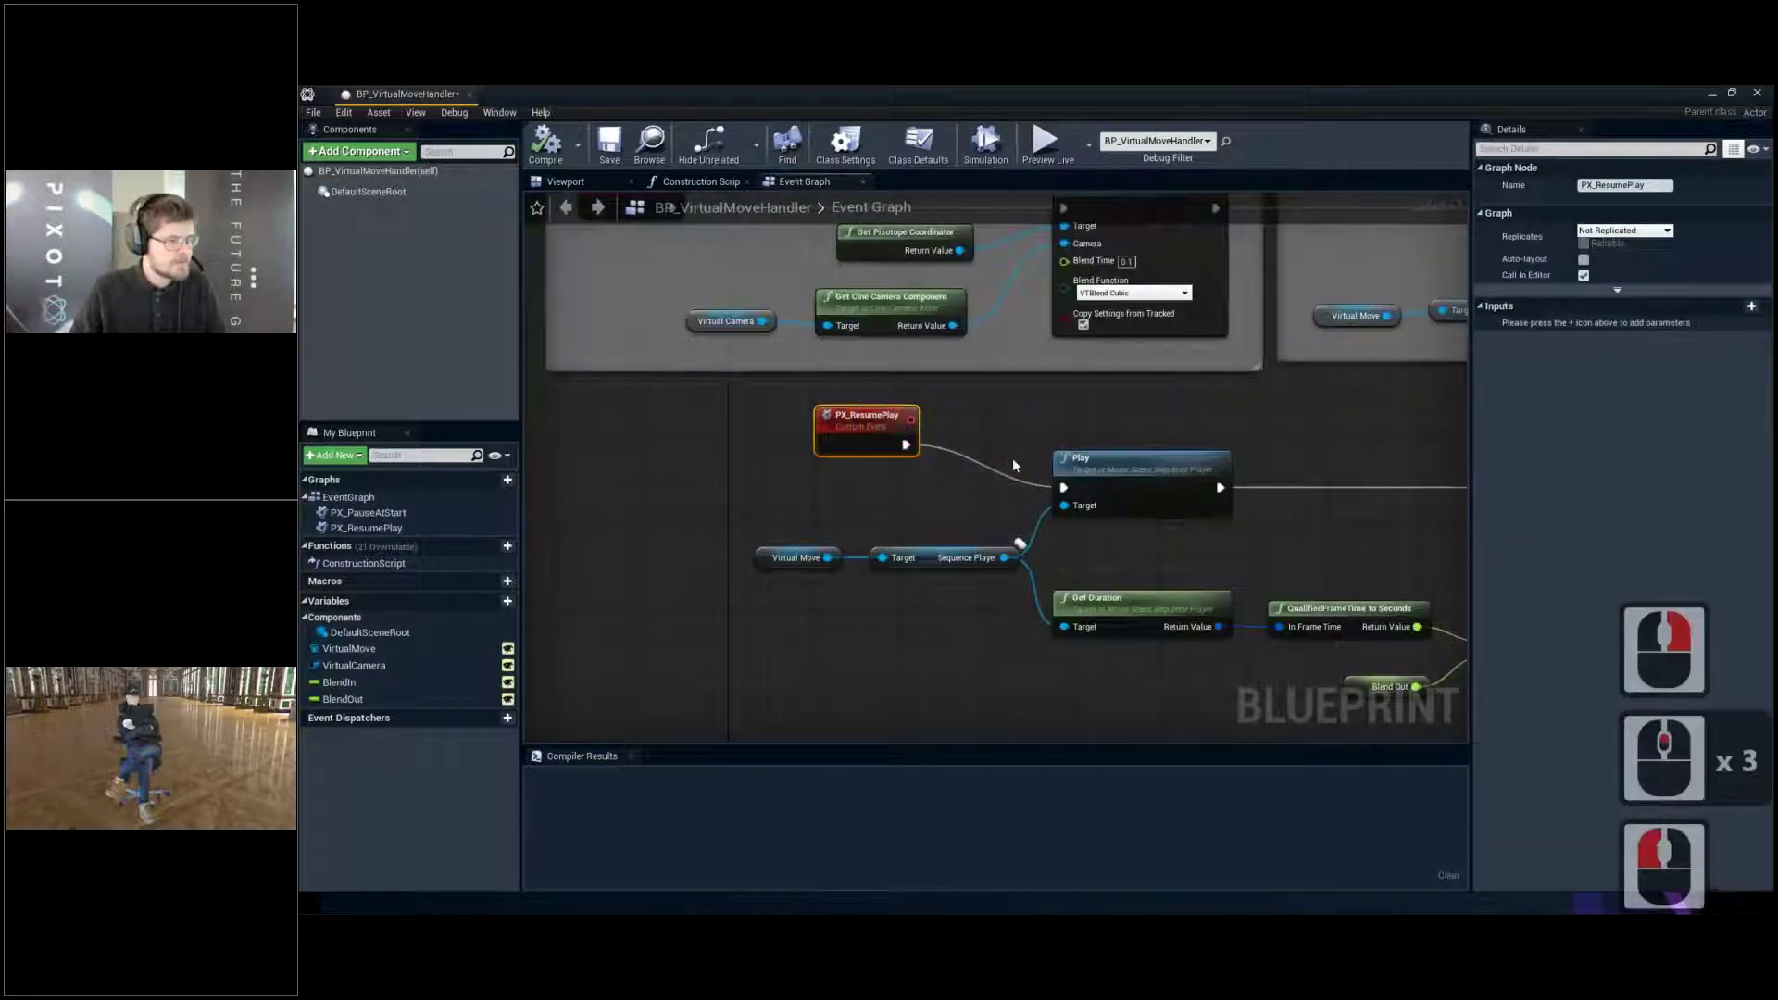
pyautogui.doubleClick(866, 413)
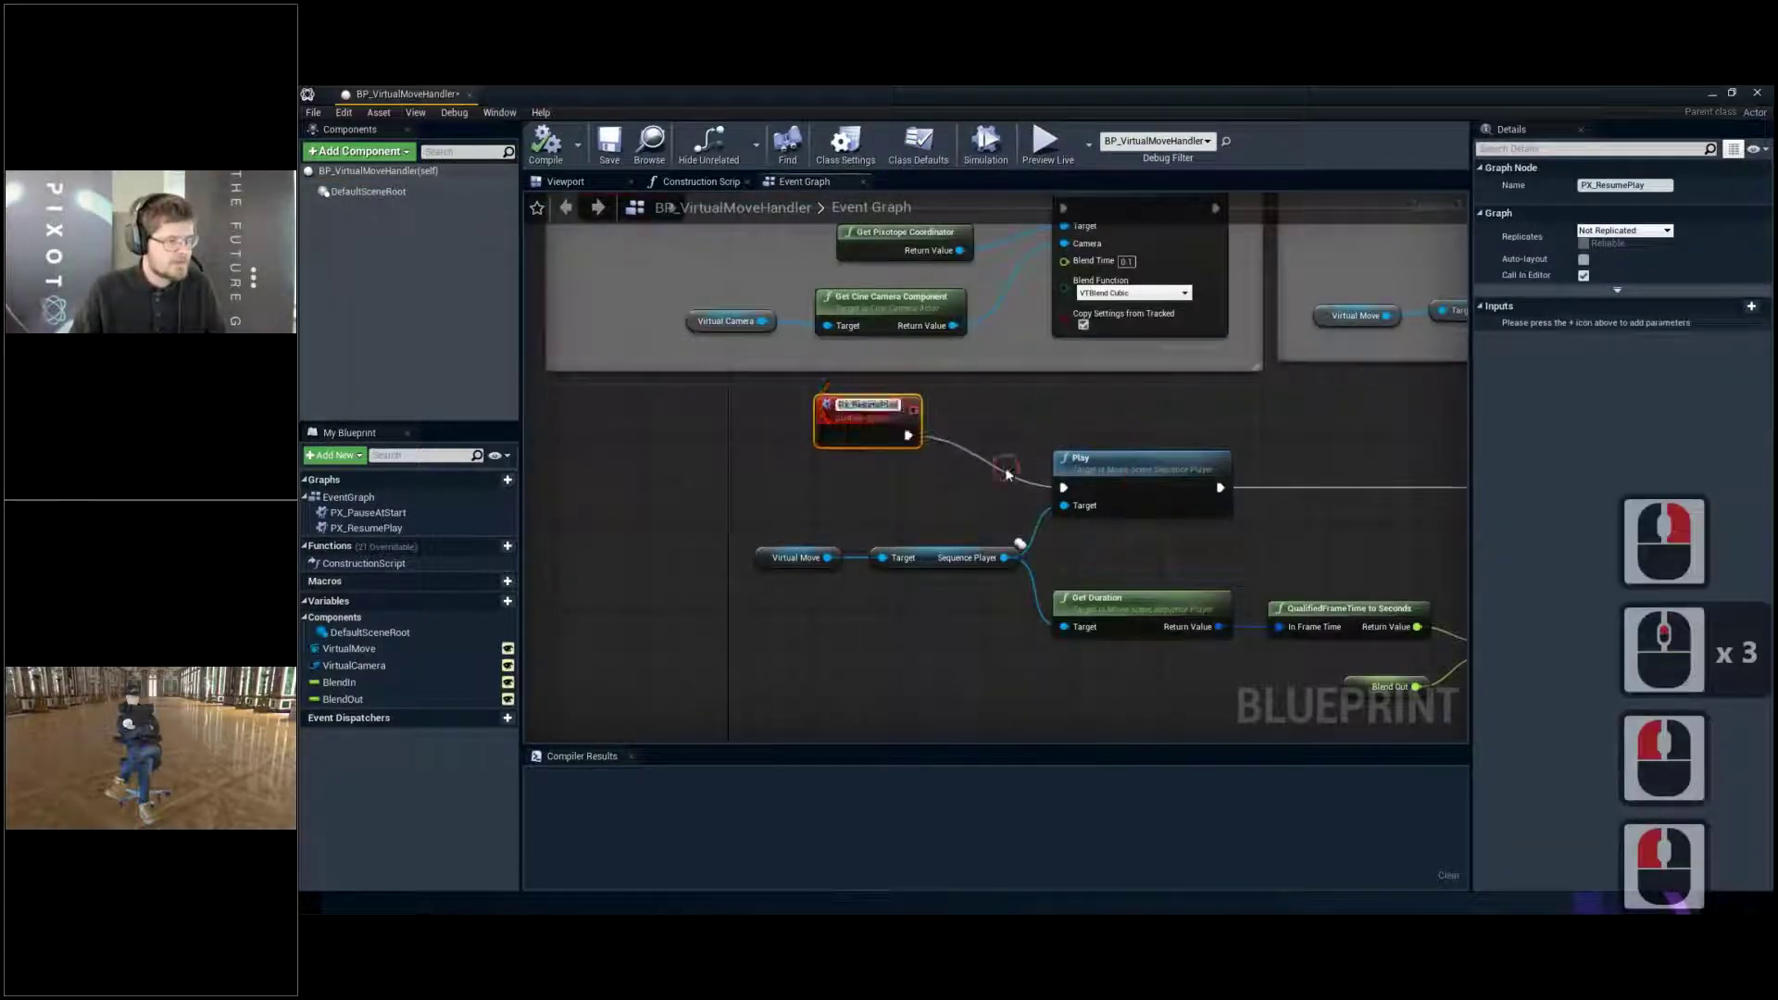
pyautogui.click(1007, 471)
# Add a new custom event in the empty area beside PX_ResumePlay and begin its name with PX_
pyautogui.moveTo(967, 468); pyautogui.dragTo(1074, 583, button='right')
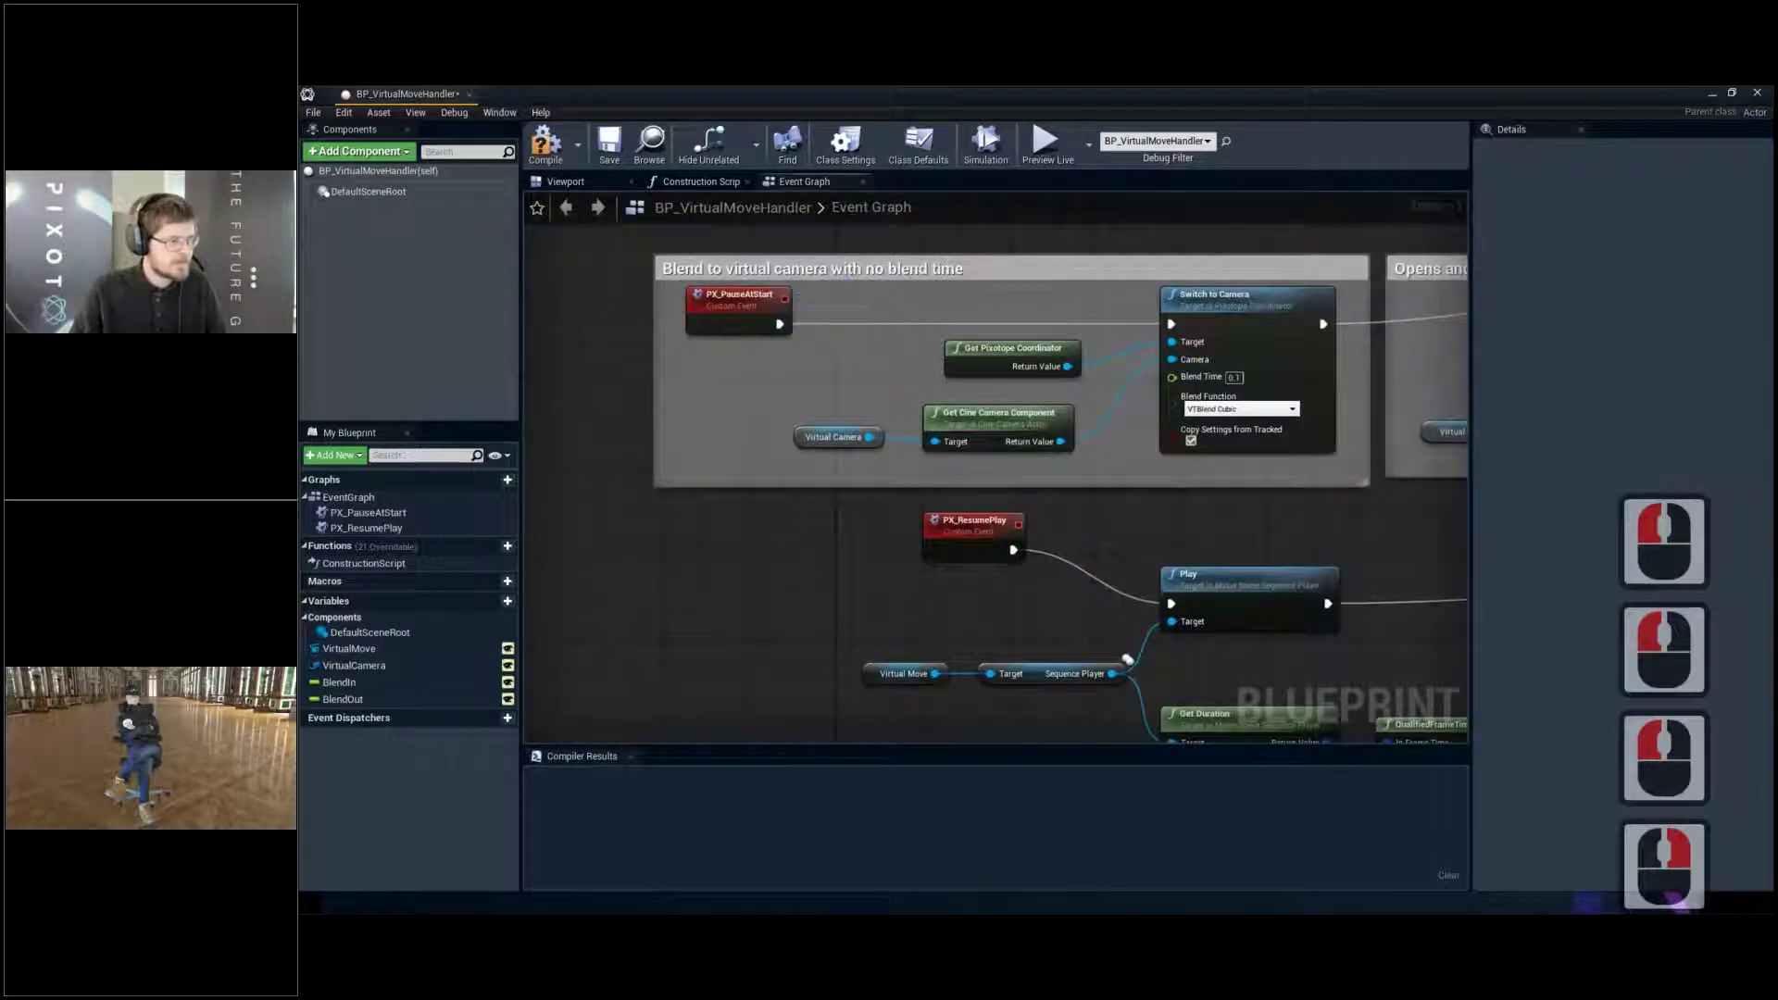
pyautogui.moveTo(675, 596); pyautogui.dragTo(706, 516, button='right')
pyautogui.rightClick(712, 528)
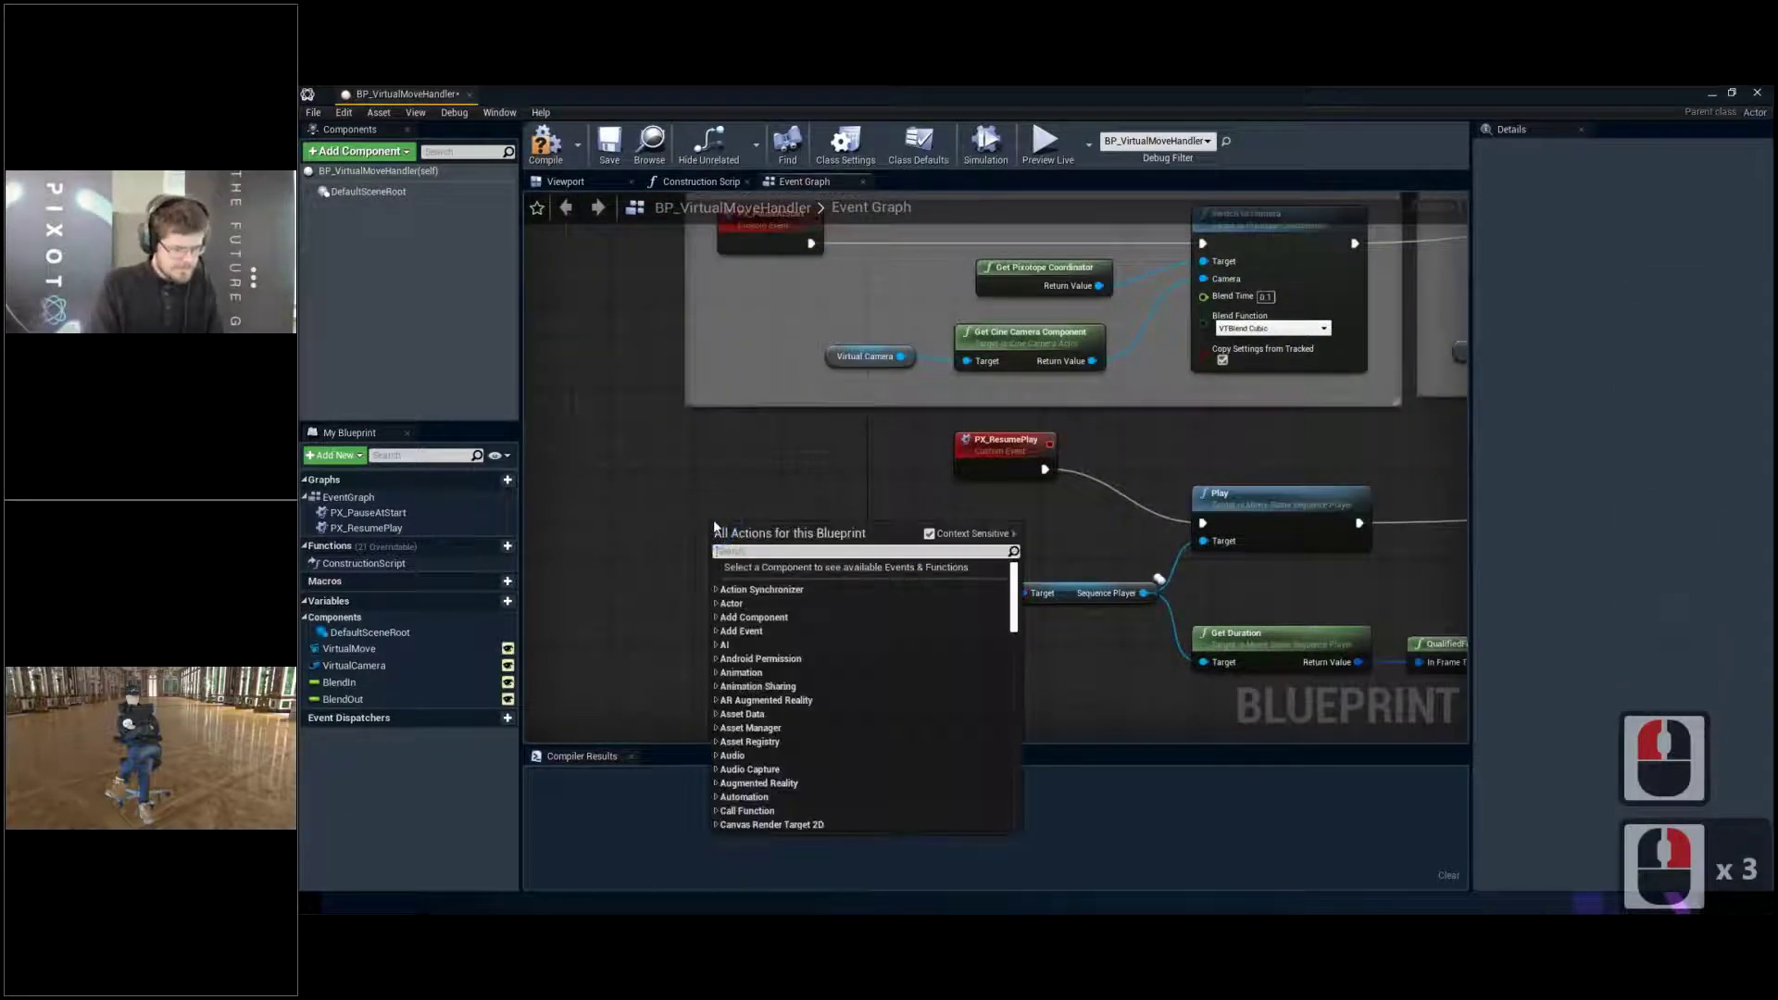
pyautogui.write('custom')
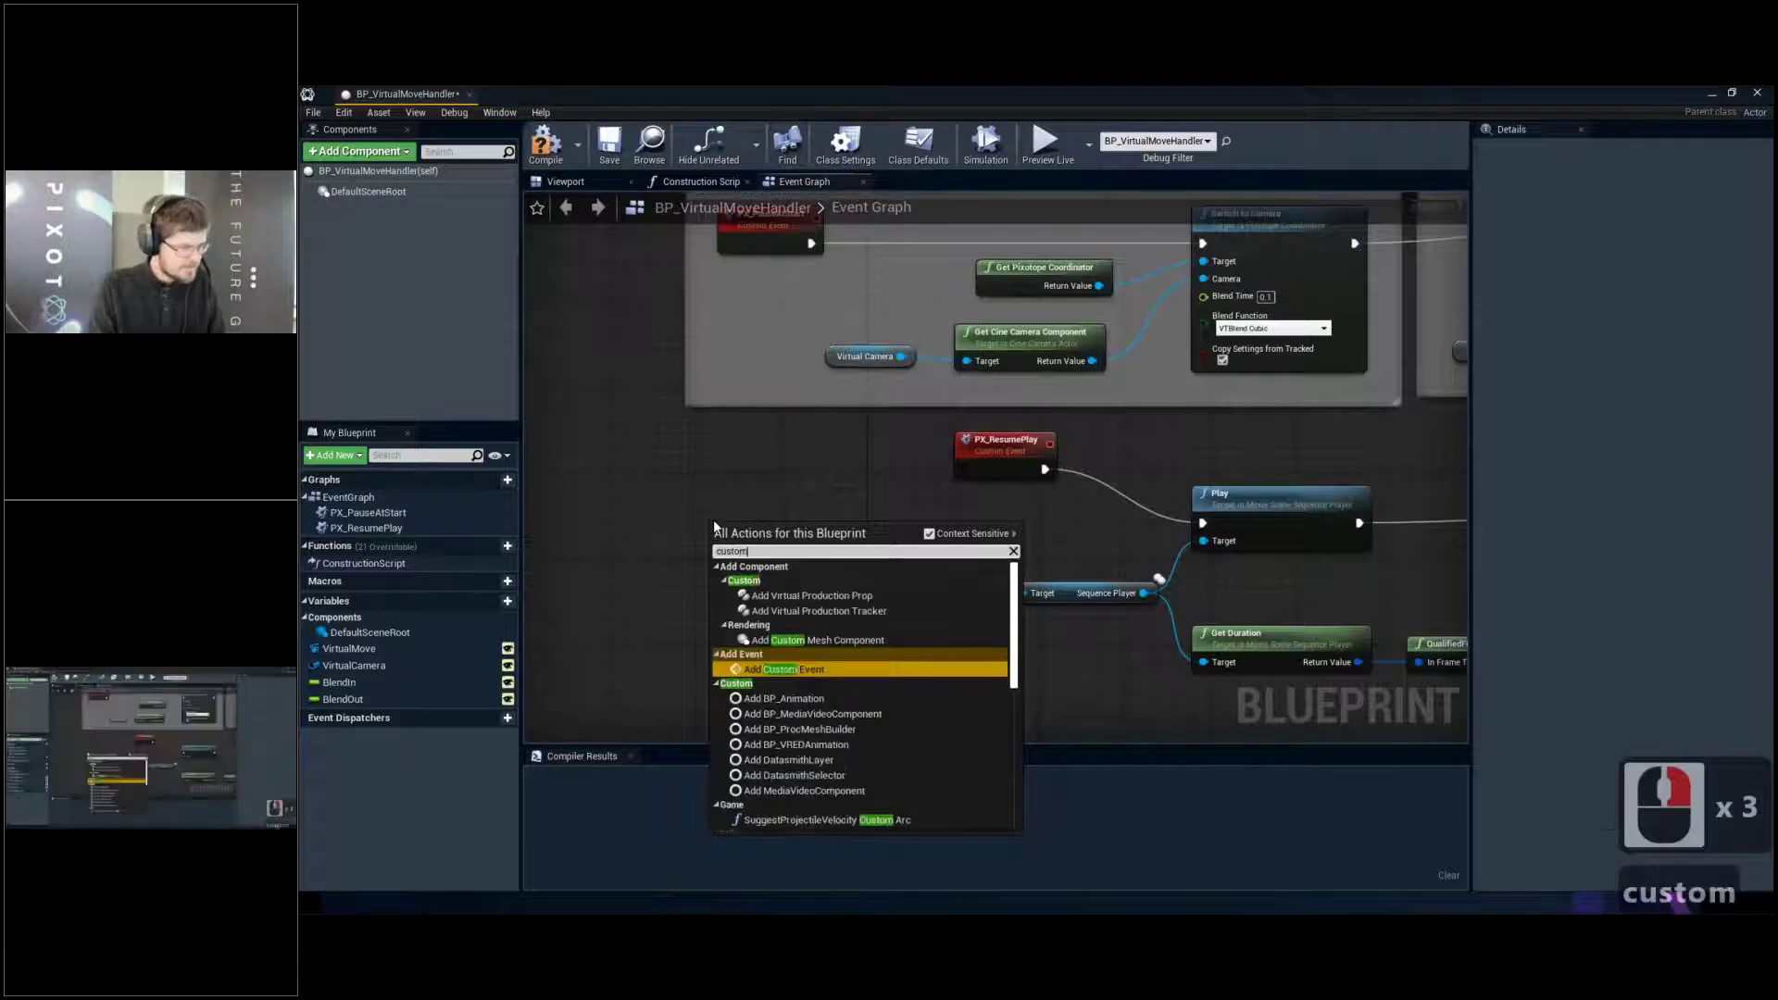
pyautogui.press('Return')
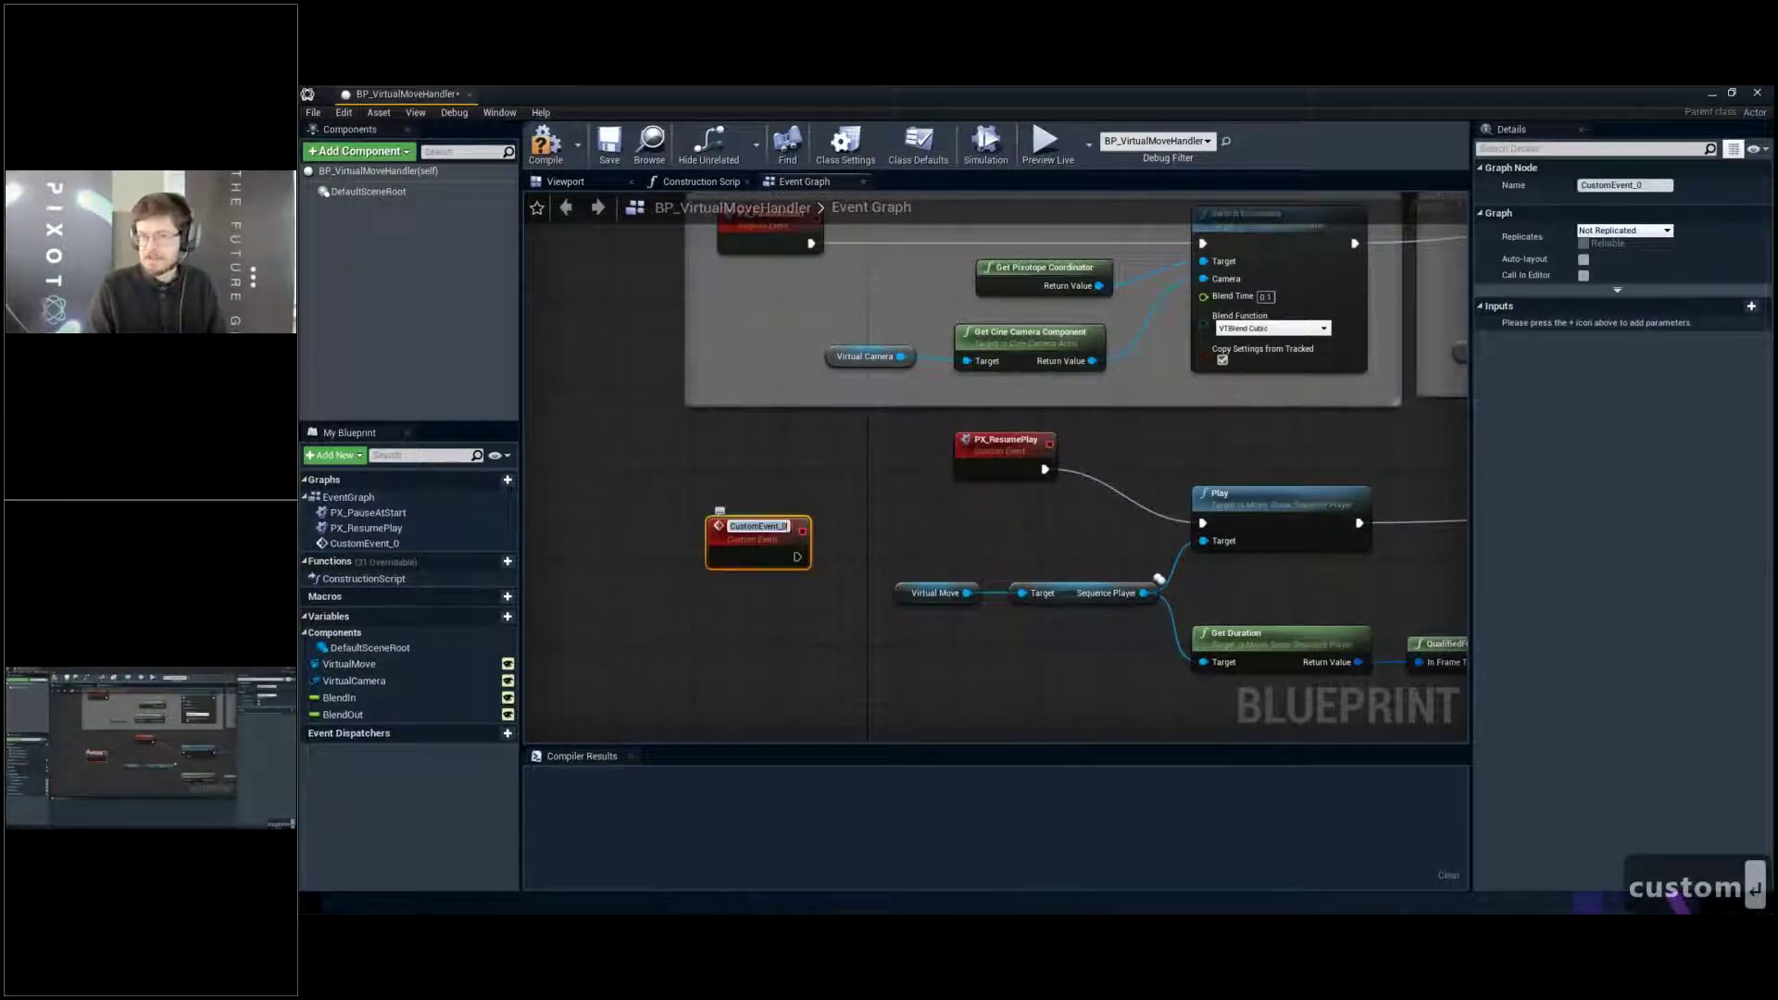
pyautogui.write('PX_')
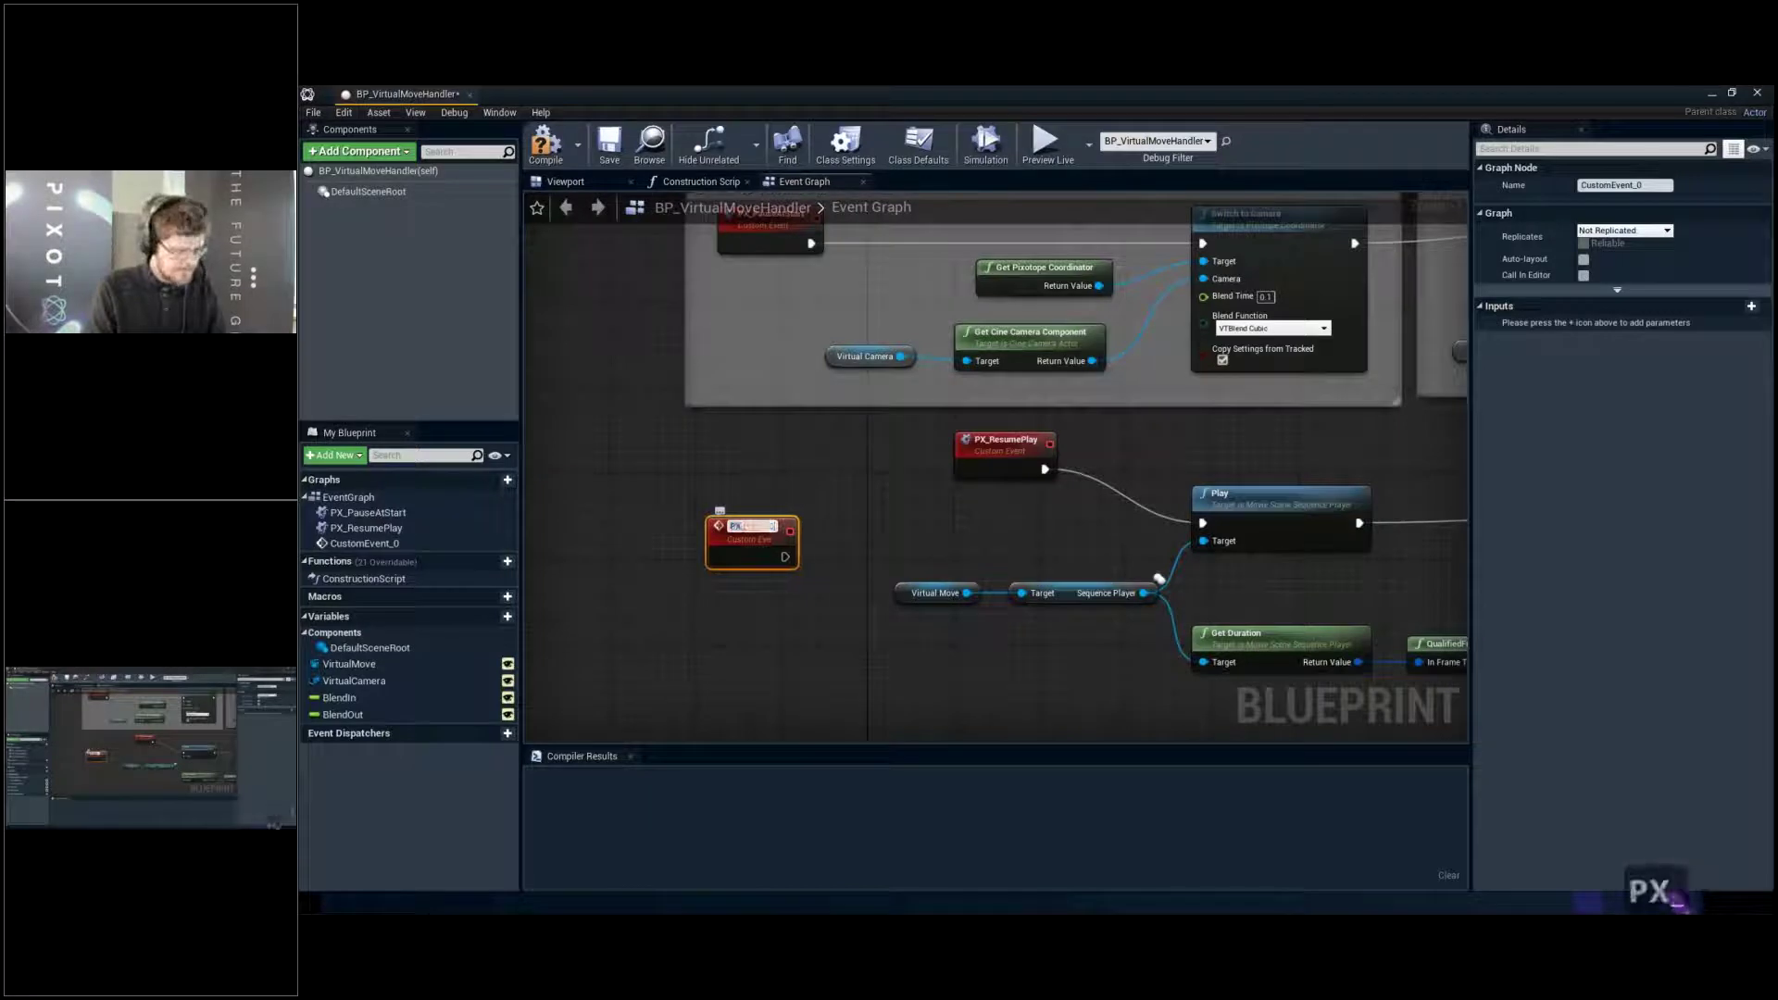
pyautogui.write('P')
pyautogui.press('BackSpace')
pyautogui.press('shift')
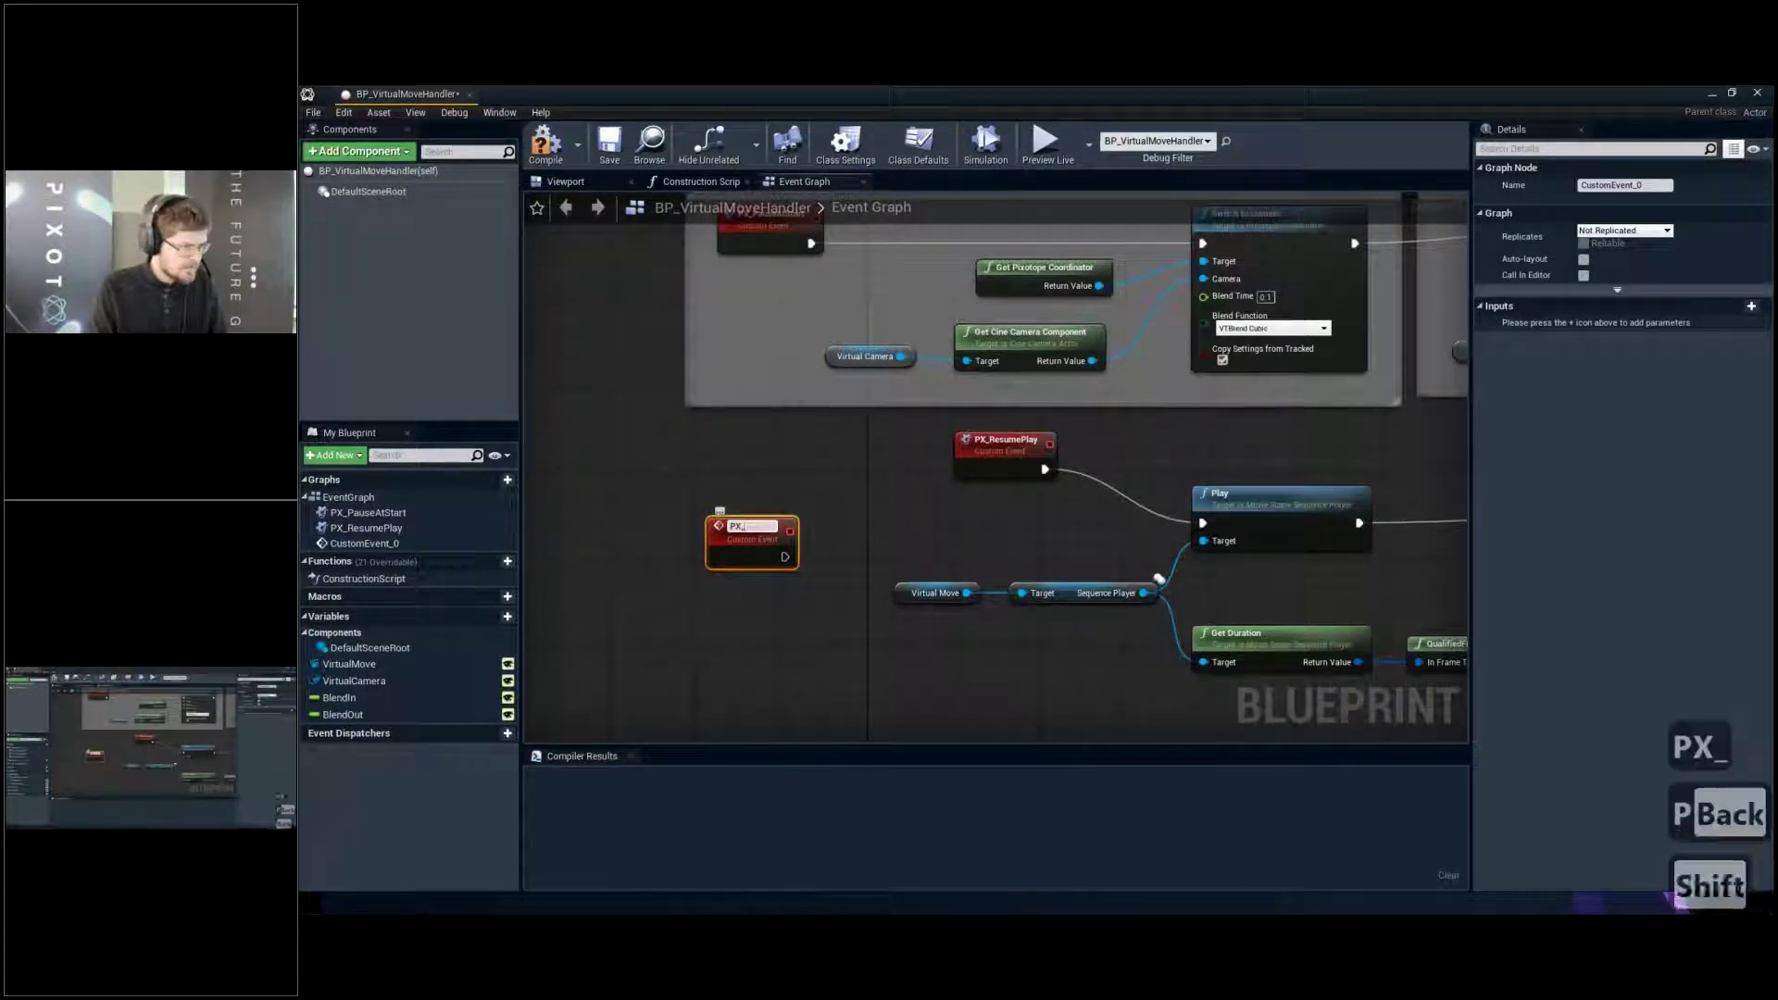
pyautogui.write('Transition')
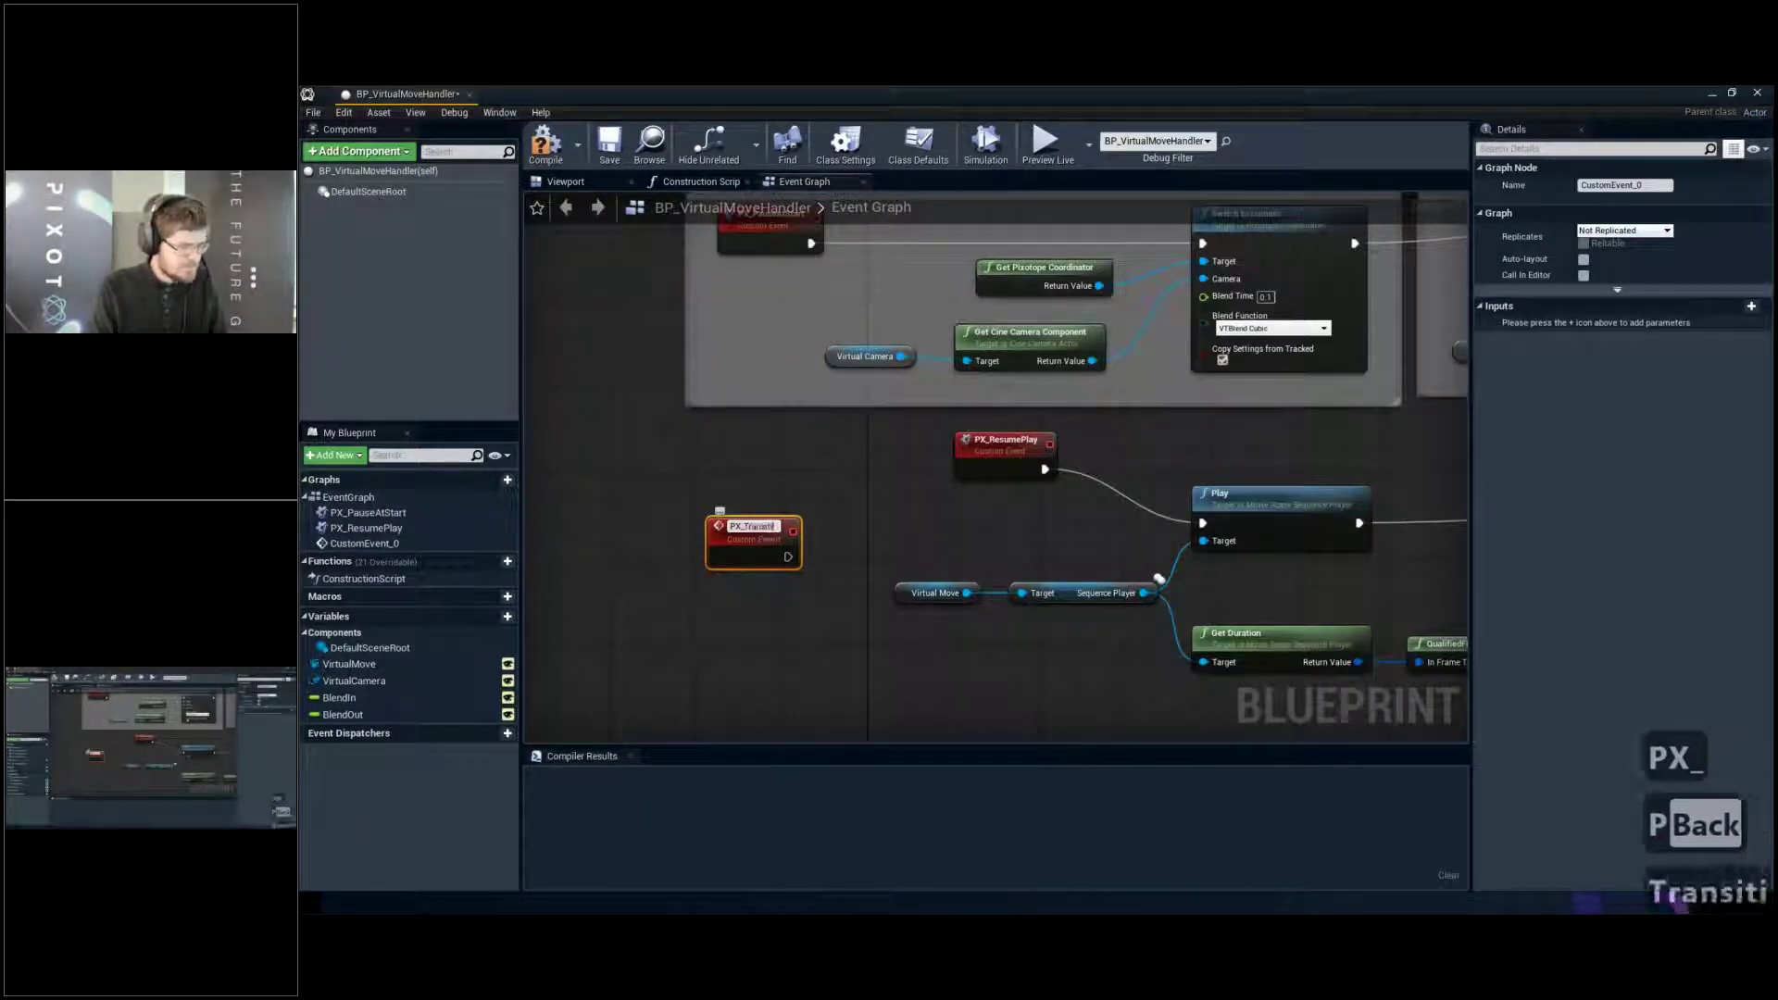
pyautogui.press('BackSpace')
pyautogui.write('n')
pyautogui.press('BackSpace')
pyautogui.press('BackSpace')
pyautogui.press('BackSpace')
pyautogui.press('BackSpace')
pyautogui.press('BackSpace')
pyautogui.press('BackSpace')
pyautogui.press('BackSpace')
pyautogui.press('BackSpace')
pyautogui.press('BackSpace')
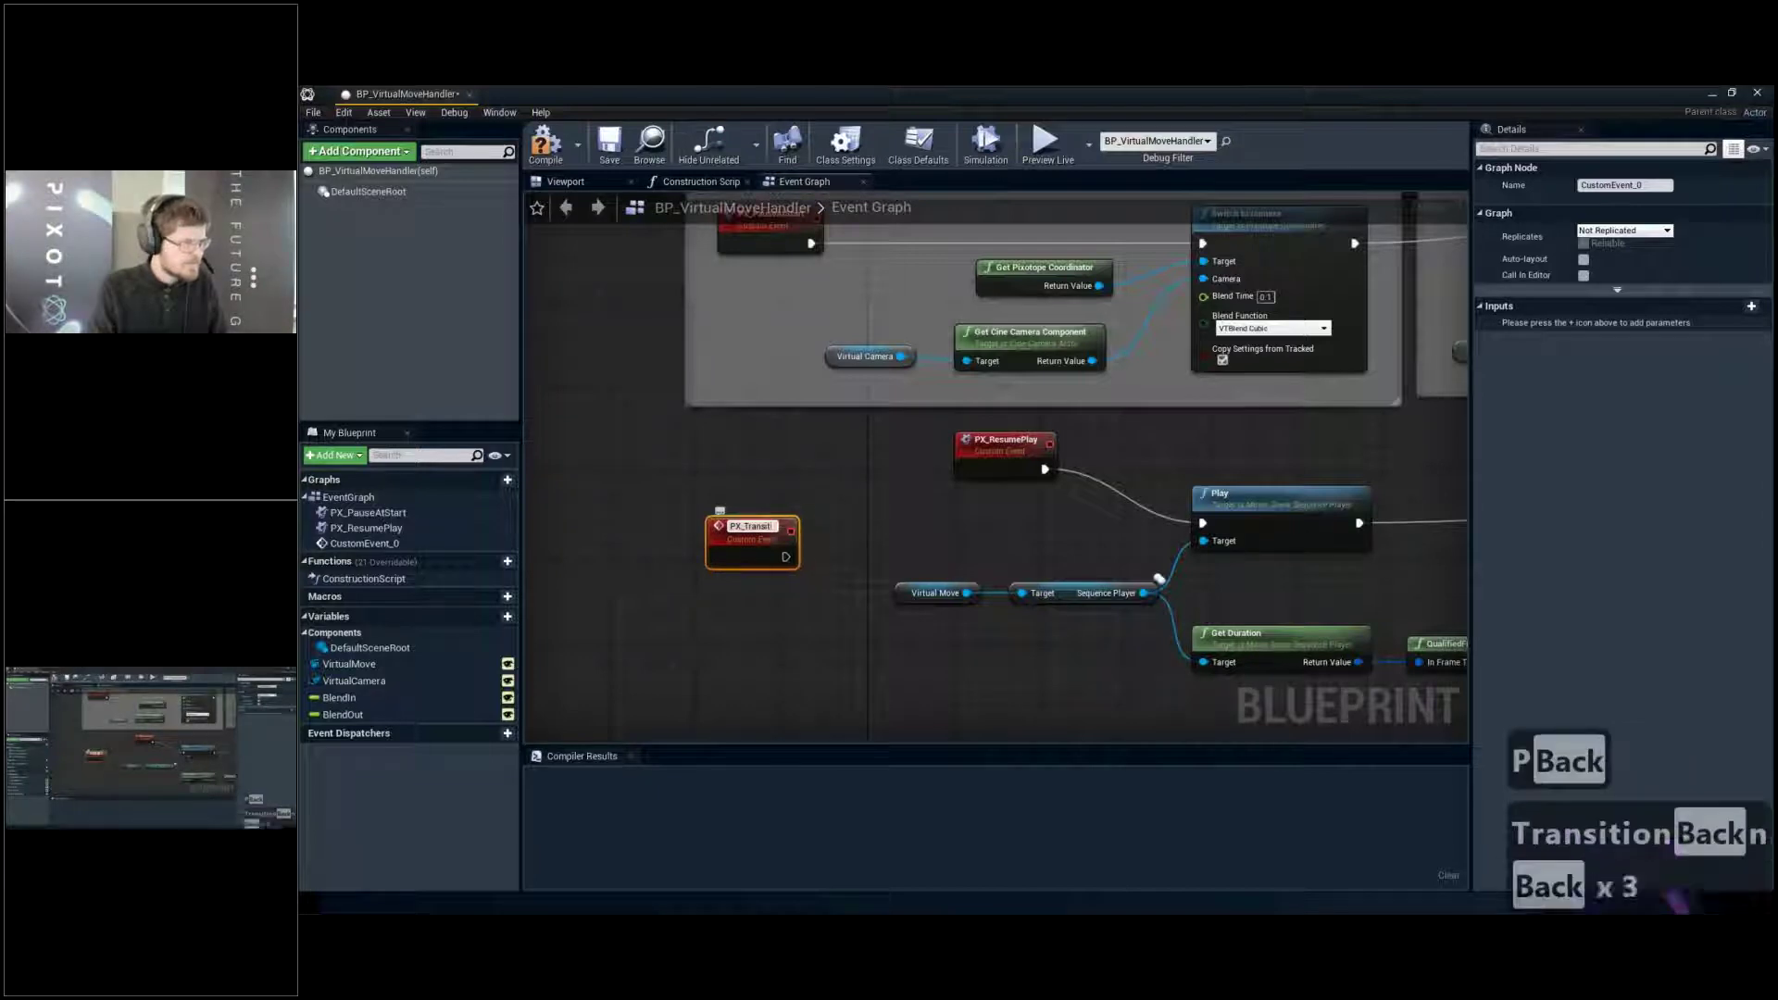
# Complete the new custom event's name as PX_Play and enable Call In Editor for it
pyautogui.write('Play')
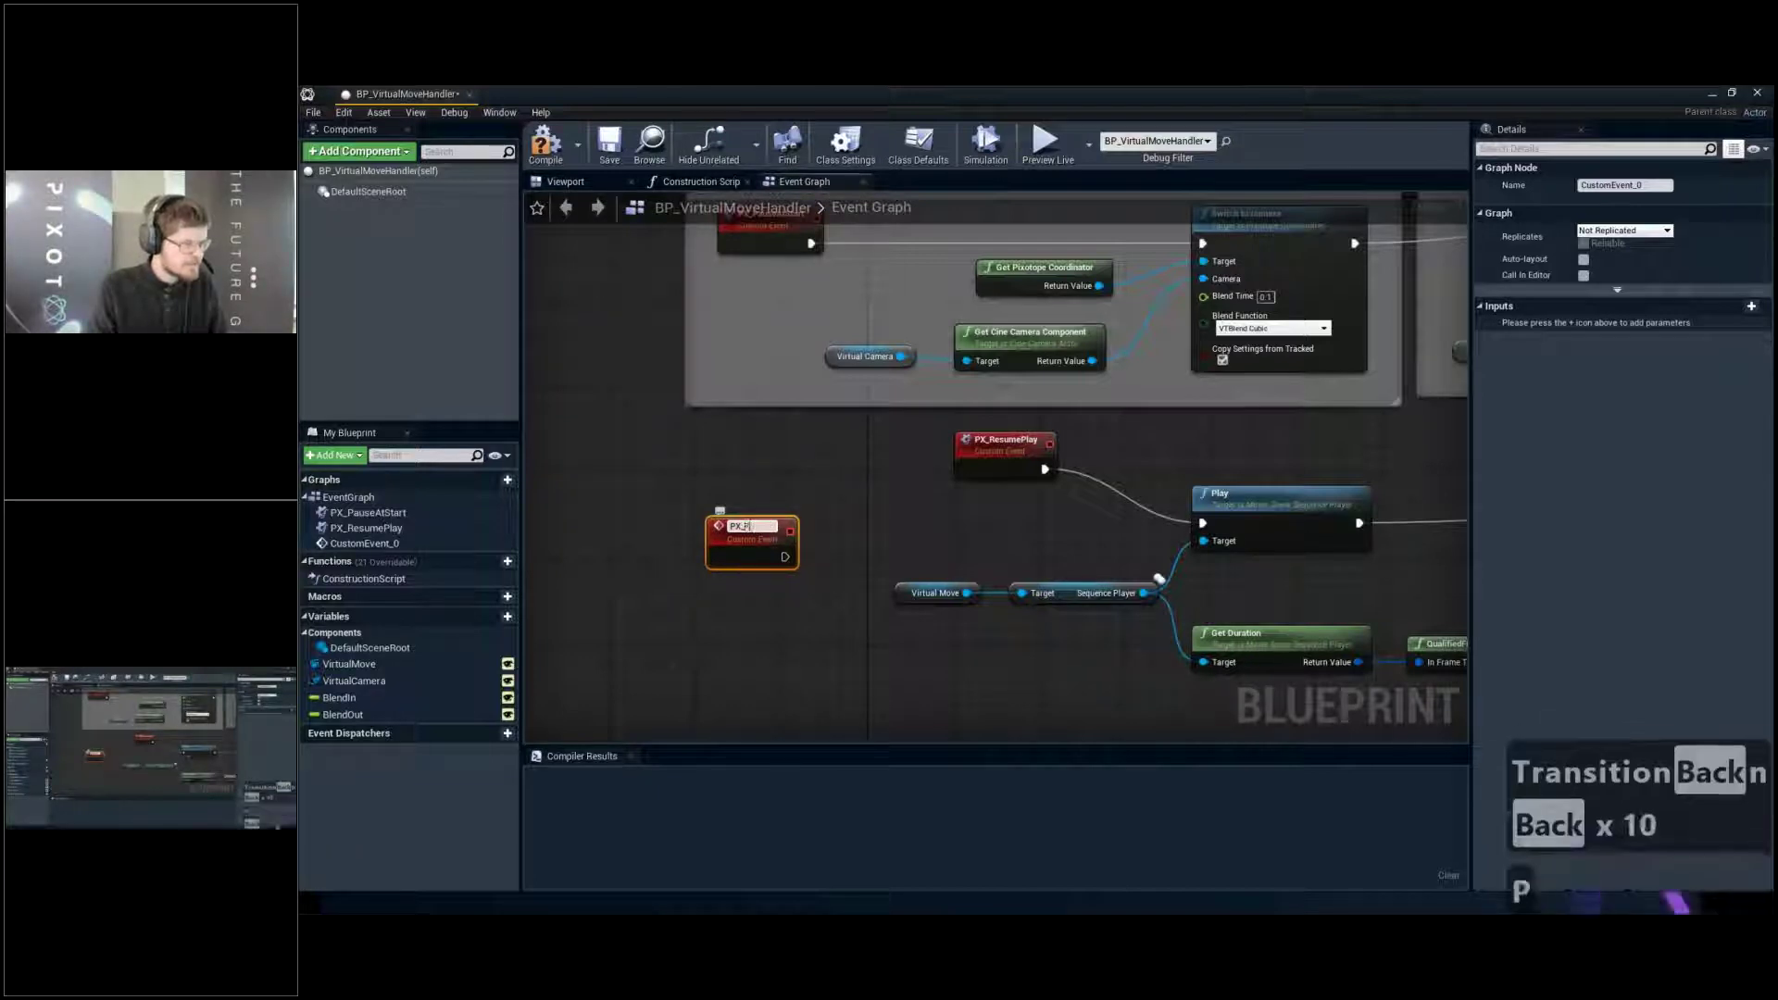
pyautogui.press('Return')
pyautogui.scroll(-1, 858, 507)
pyautogui.moveTo(857, 507); pyautogui.dragTo(957, 496, button='right')
pyautogui.scroll(3, 795, 525)
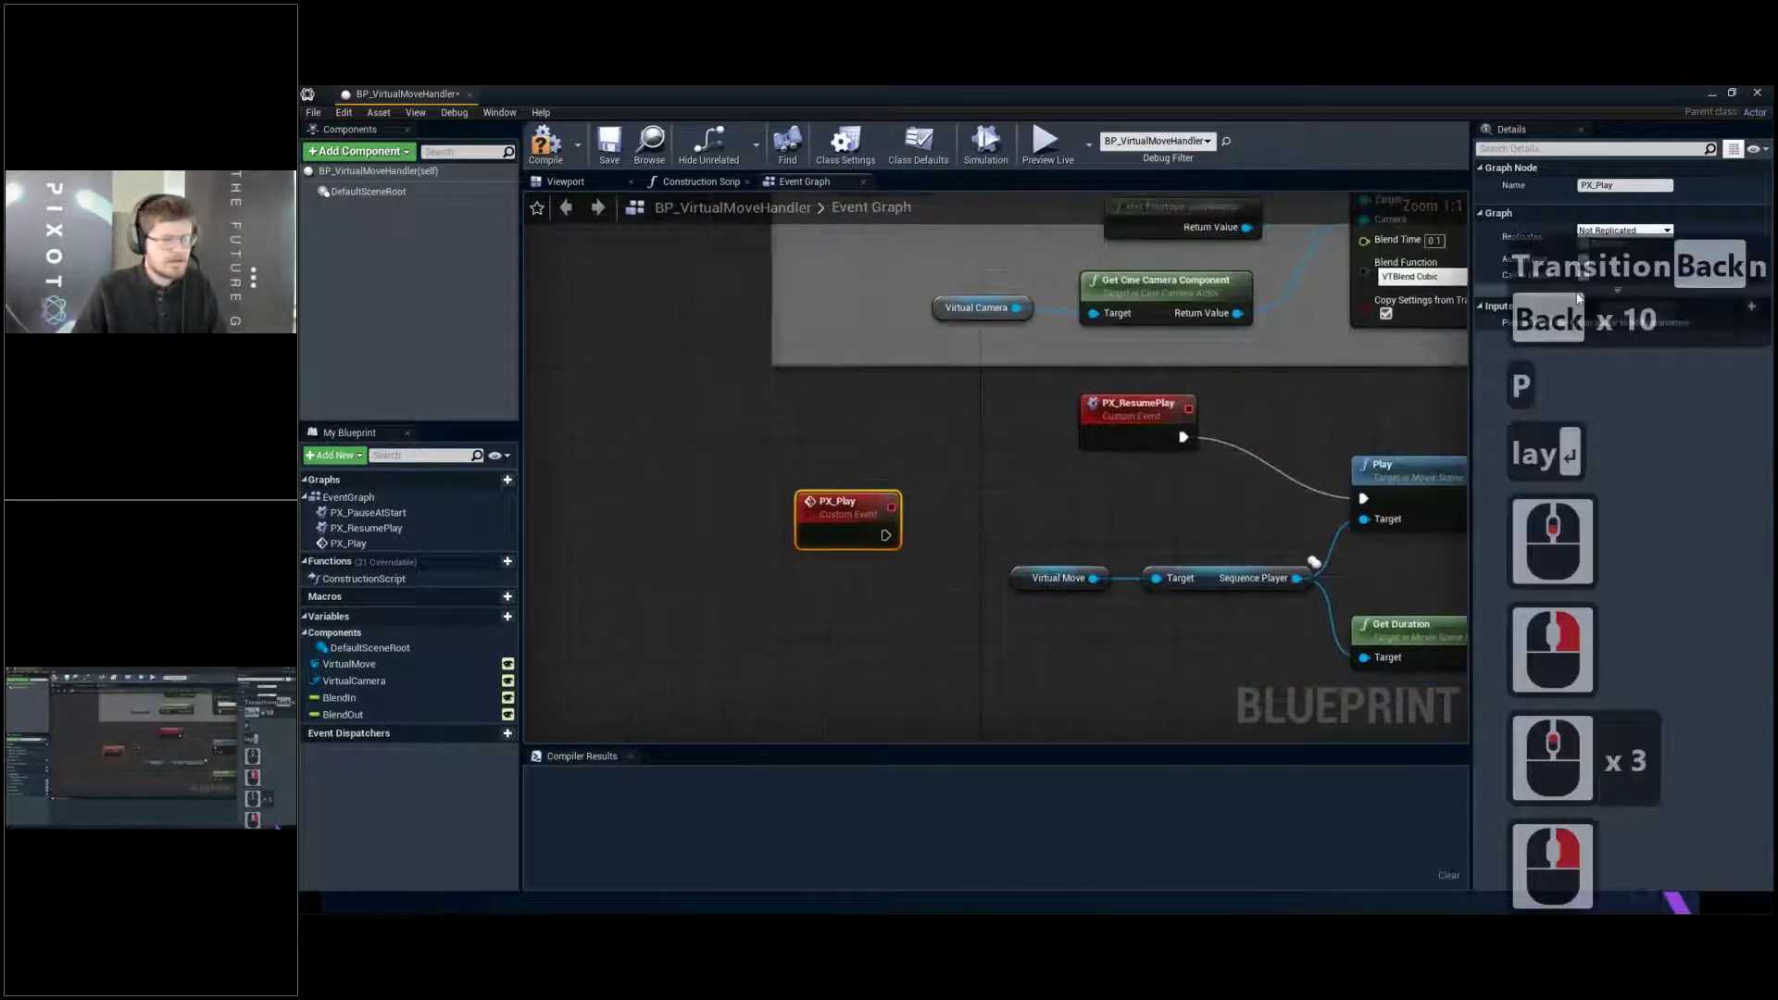
pyautogui.click(1584, 276)
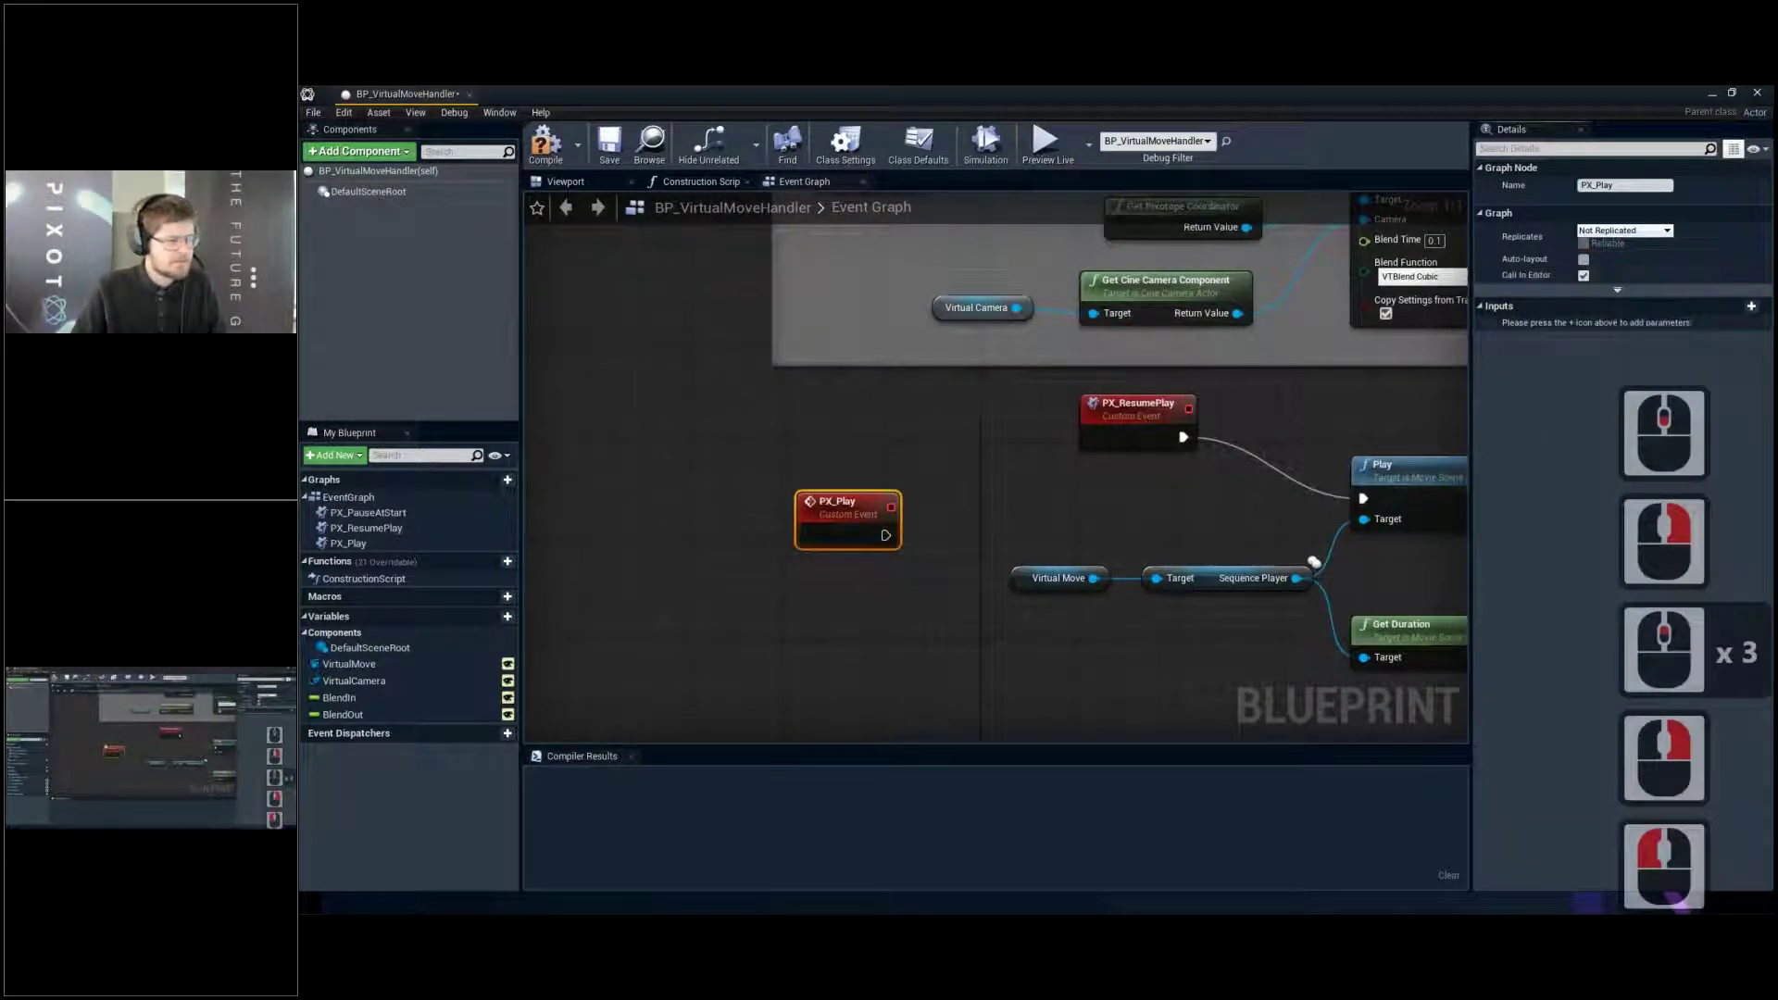
# Move PX_Play away from PX_ResumePlay and paste beside it a copy of Switch to Camera with its coordinator and virtual camera input nodes
pyautogui.moveTo(824, 503); pyautogui.dragTo(665, 466)
pyautogui.moveTo(945, 463); pyautogui.dragTo(804, 532, button='right')
pyautogui.scroll(-1, 900, 263)
pyautogui.moveTo(895, 256); pyautogui.dragTo(856, 300, button='right')
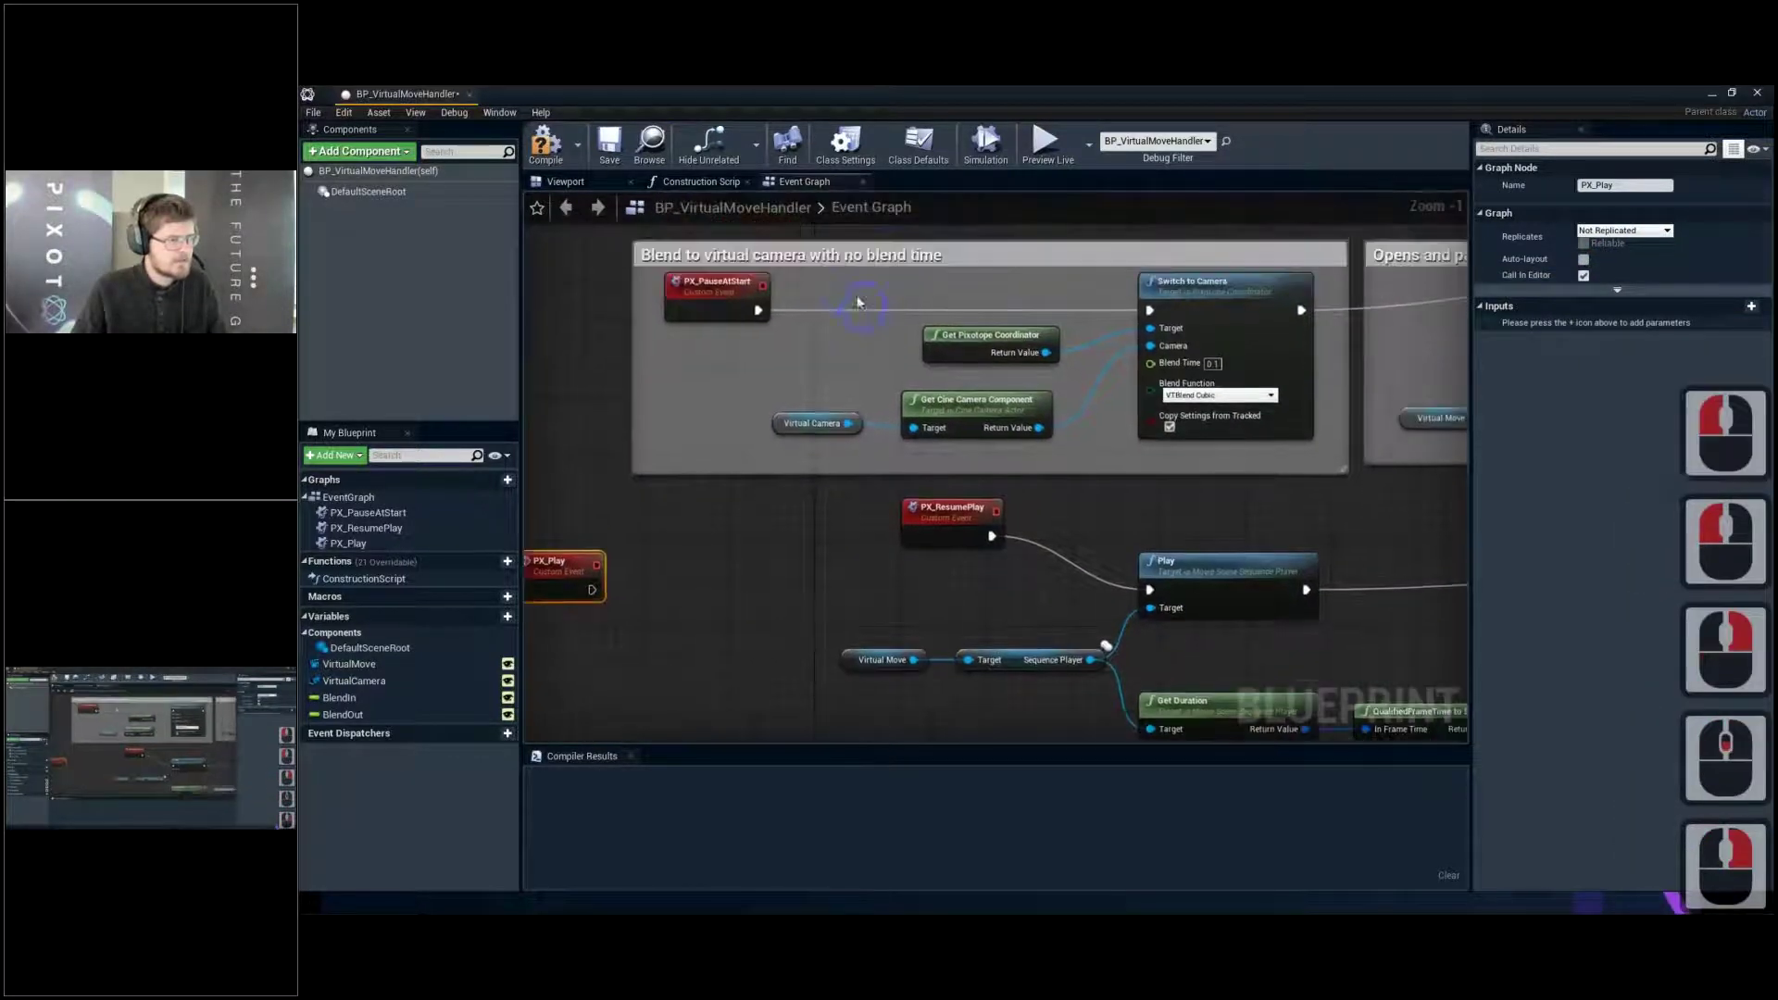
pyautogui.moveTo(839, 292); pyautogui.dragTo(1255, 433)
pyautogui.hotkey('ctrl', 'c')
pyautogui.moveTo(828, 655); pyautogui.dragTo(1181, 495, button='right')
pyautogui.click(762, 612)
pyautogui.hotkey('ctrl', 'v')
# Connect PX_Play to the copied Switch to Camera node and arrange its camera input nodes compactly
pyautogui.moveTo(1022, 559); pyautogui.dragTo(996, 450)
pyautogui.moveTo(714, 426); pyautogui.dragTo(781, 539)
pyautogui.click(798, 561)
pyautogui.click(576, 522)
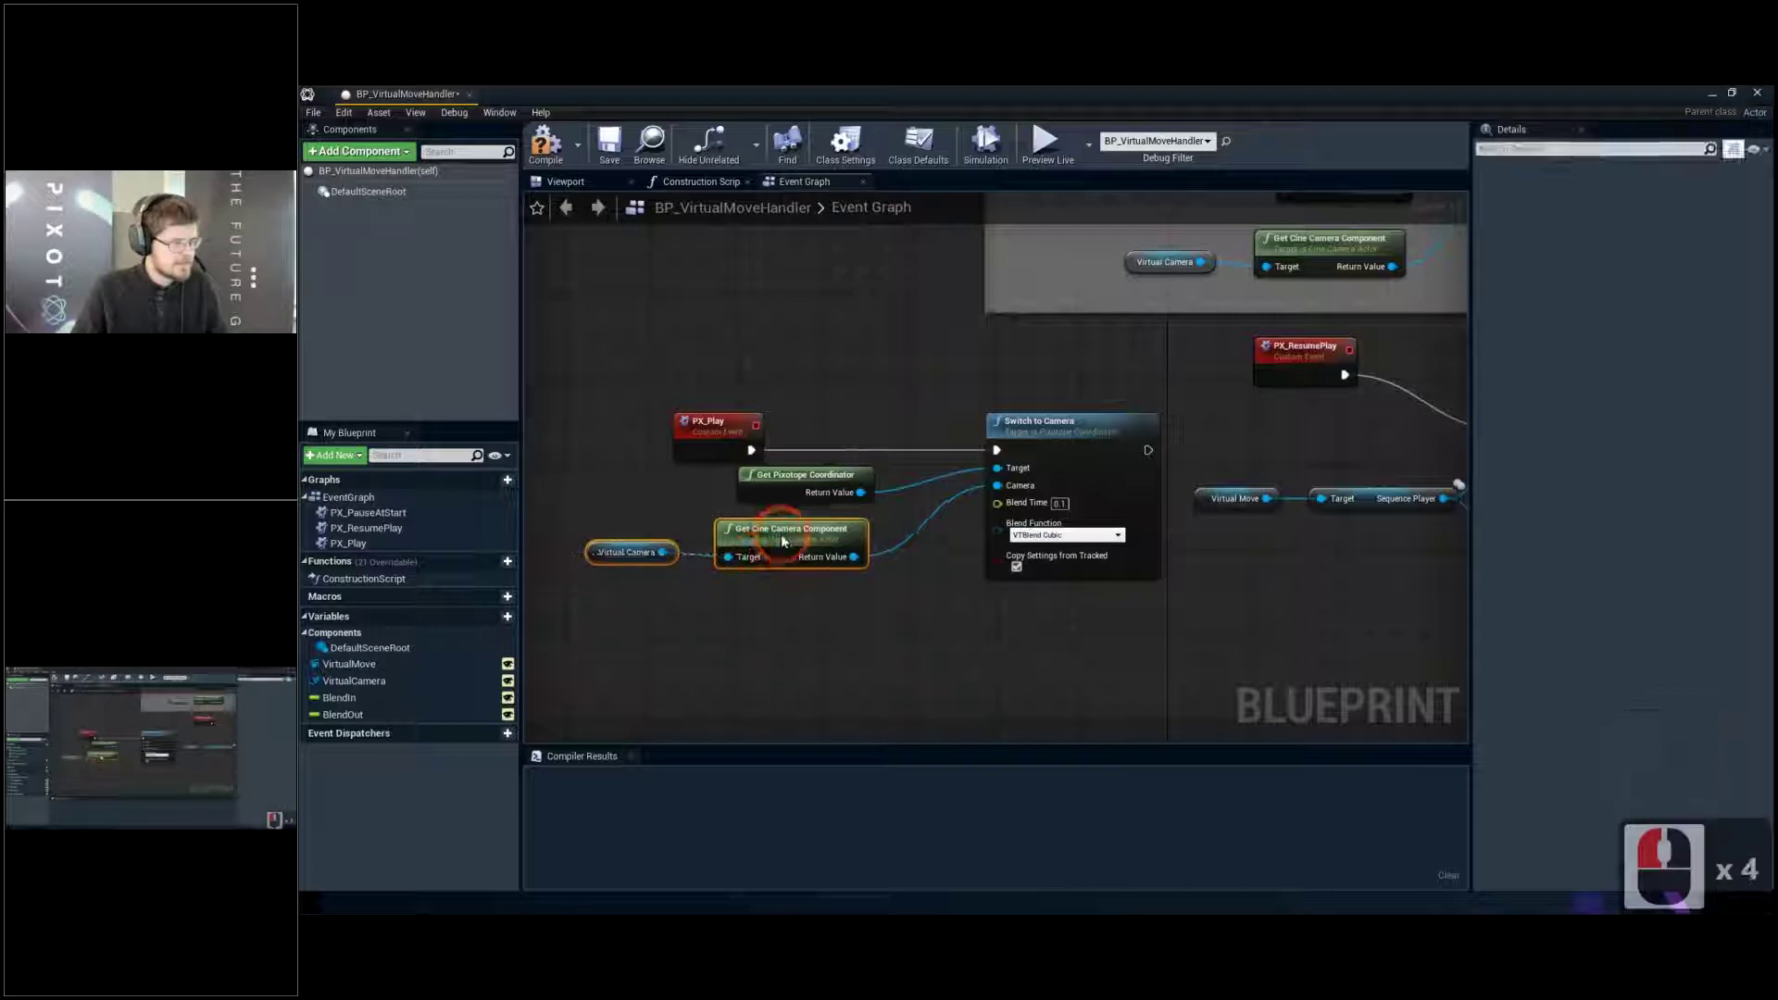
pyautogui.click(787, 635)
# Feed the BlendIn variable into the copied Switch to Camera's Blend Time and connect that node's execution output to PX_ResumePlay's Play node
pyautogui.moveTo(349, 699); pyautogui.dragTo(998, 502)
pyautogui.click(839, 607)
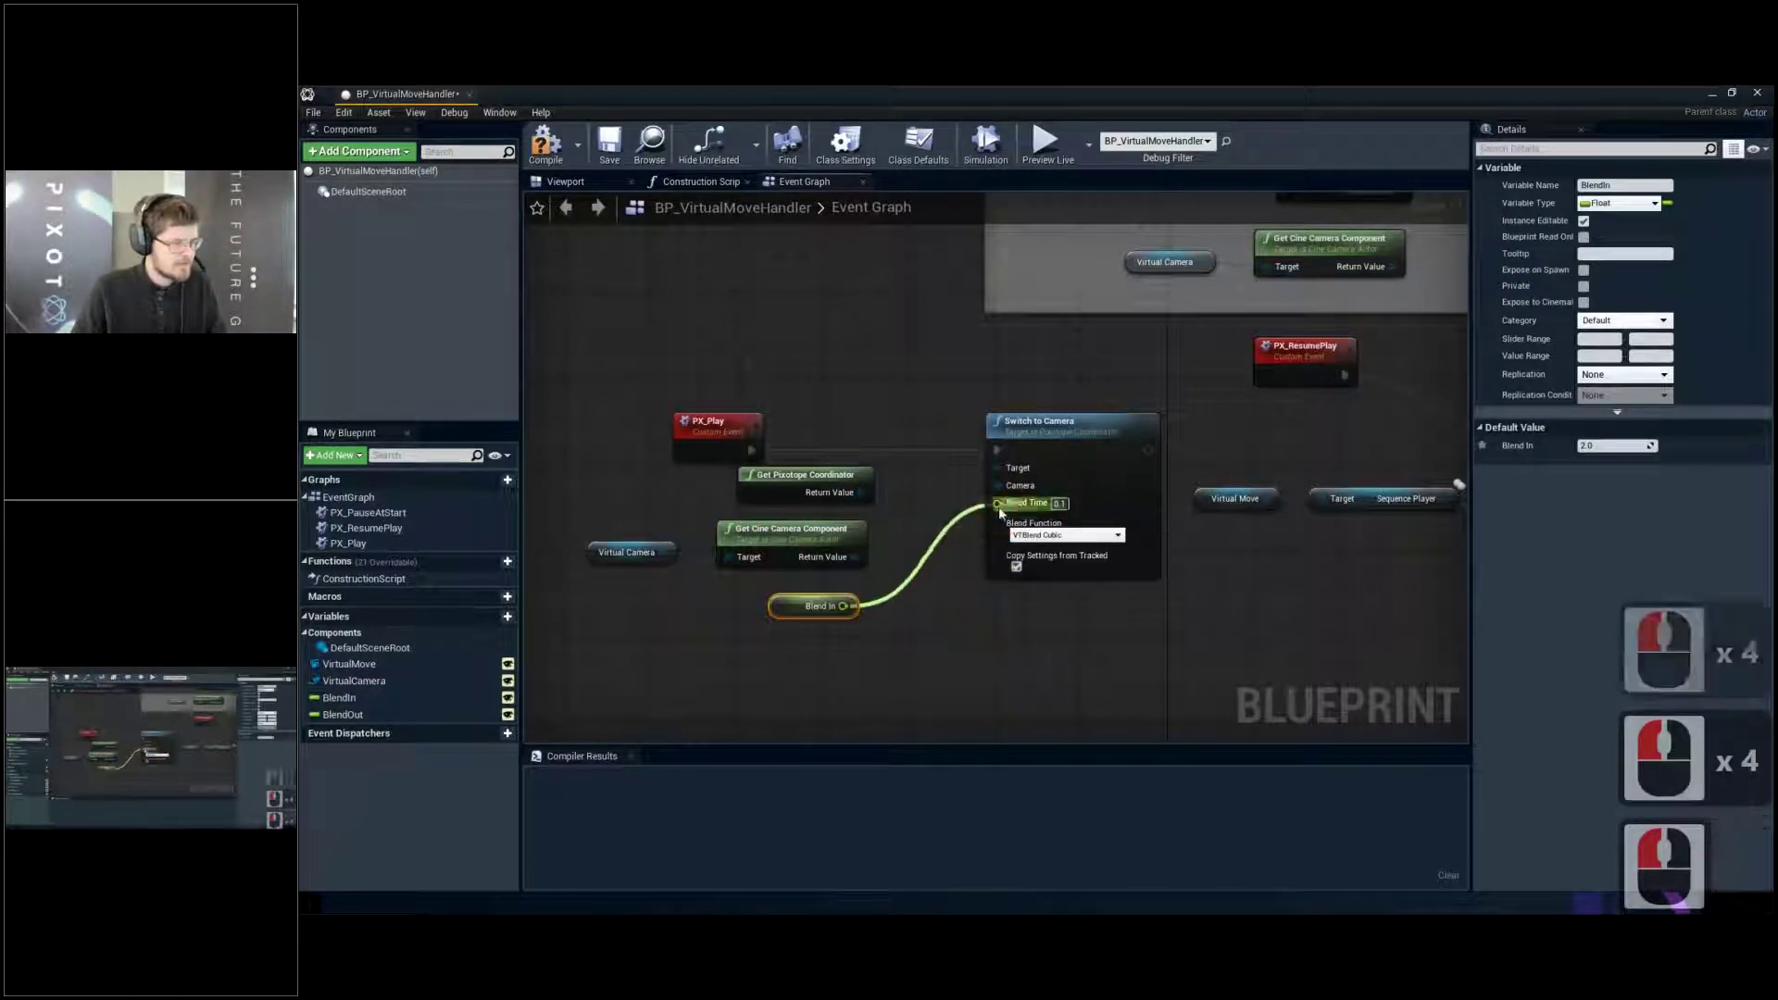
pyautogui.moveTo(1016, 564); pyautogui.dragTo(758, 563, button='right')
pyautogui.moveTo(889, 450); pyautogui.dragTo(1245, 428)
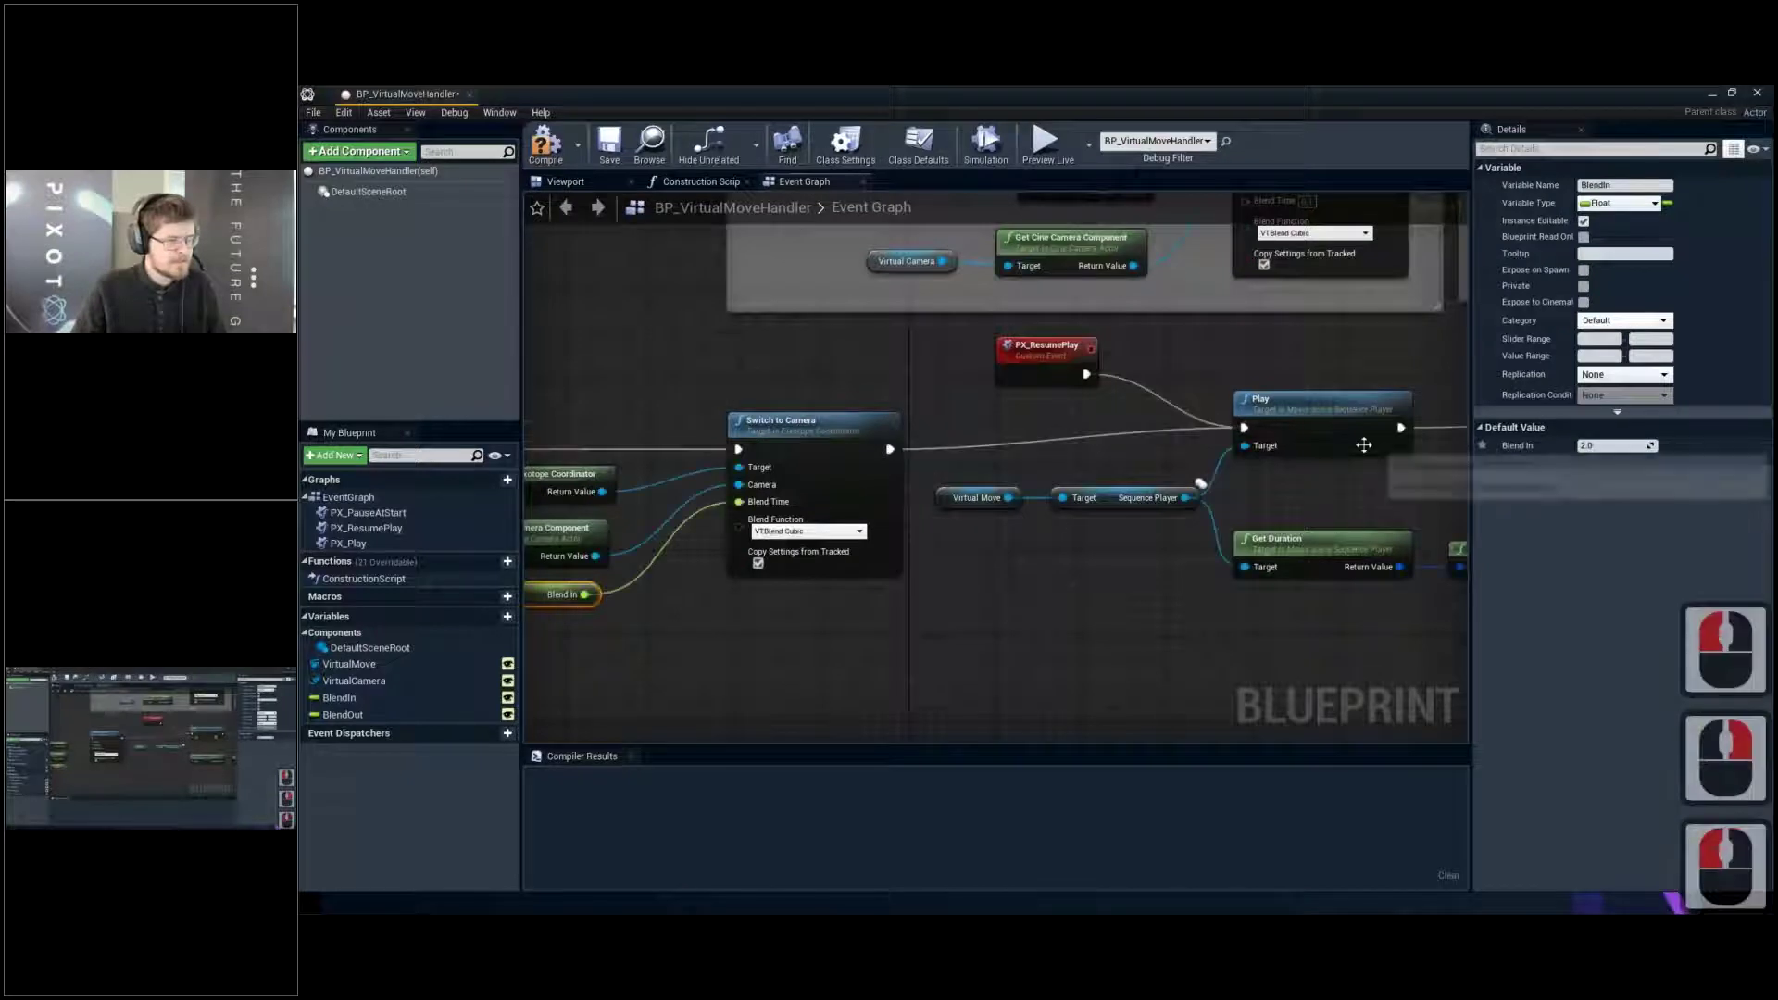
# Align the whole PX_Play node group with the execution line of the shared Play node
pyautogui.scroll(-3, 1278, 444)
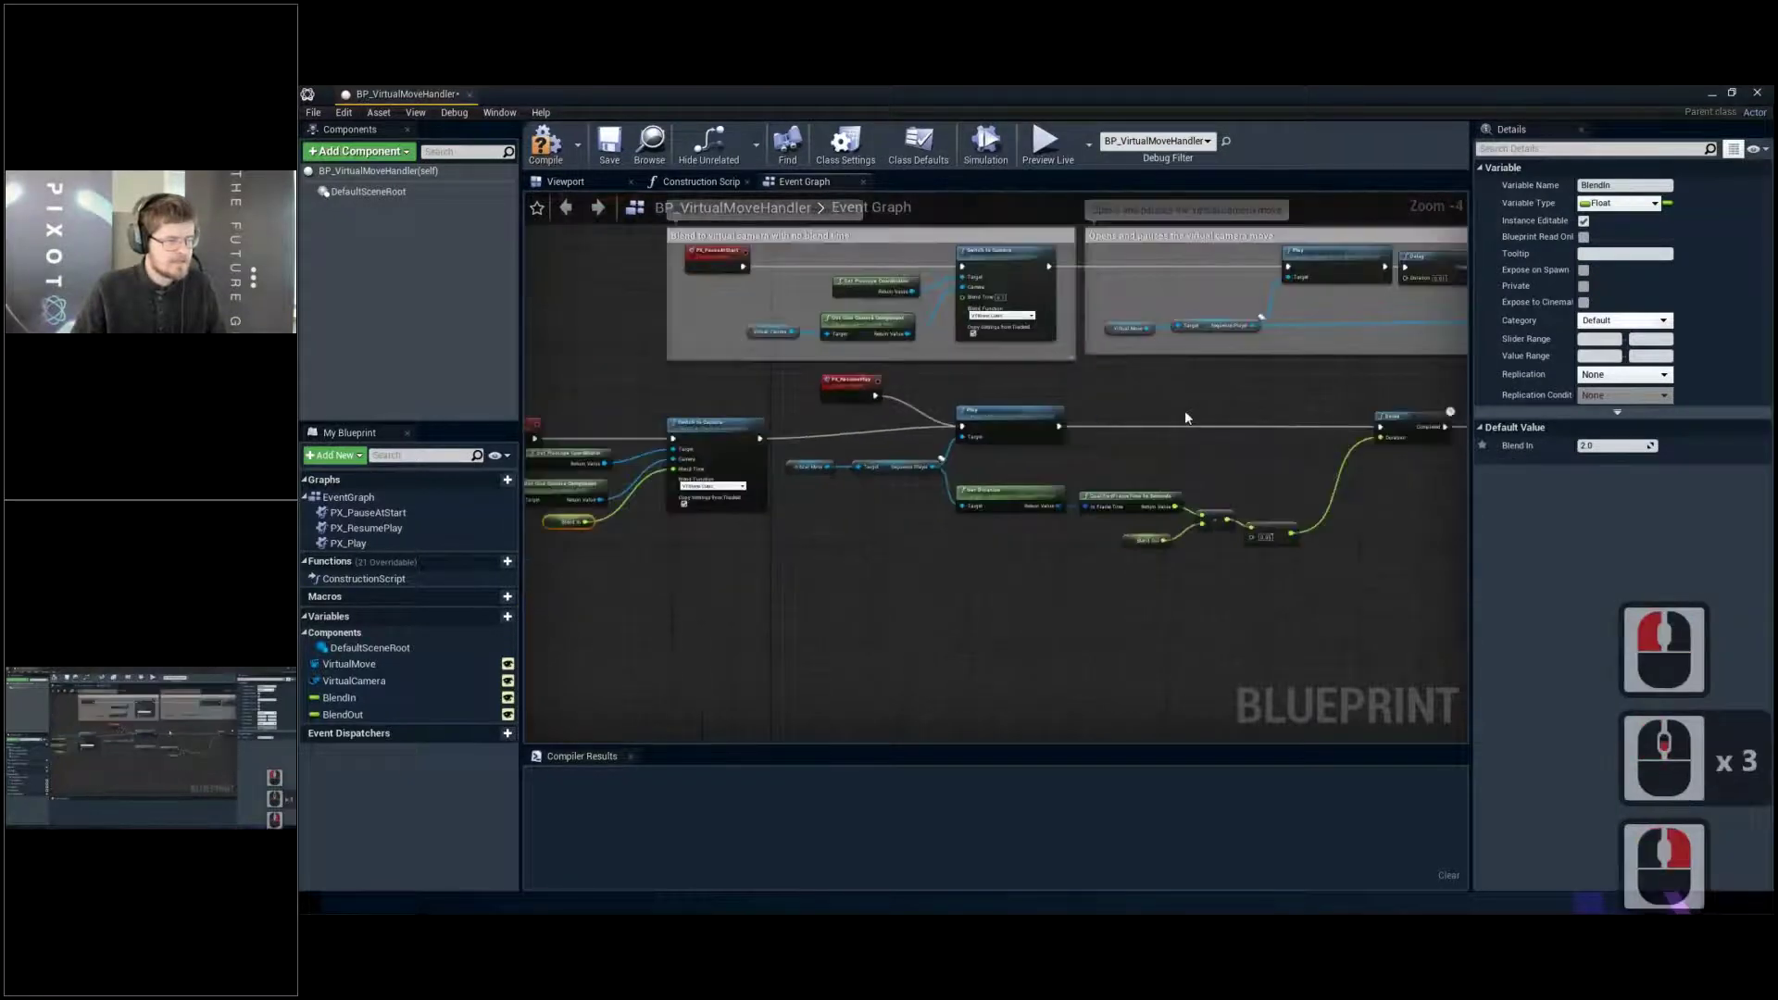
pyautogui.moveTo(1281, 410); pyautogui.dragTo(923, 407, button='right')
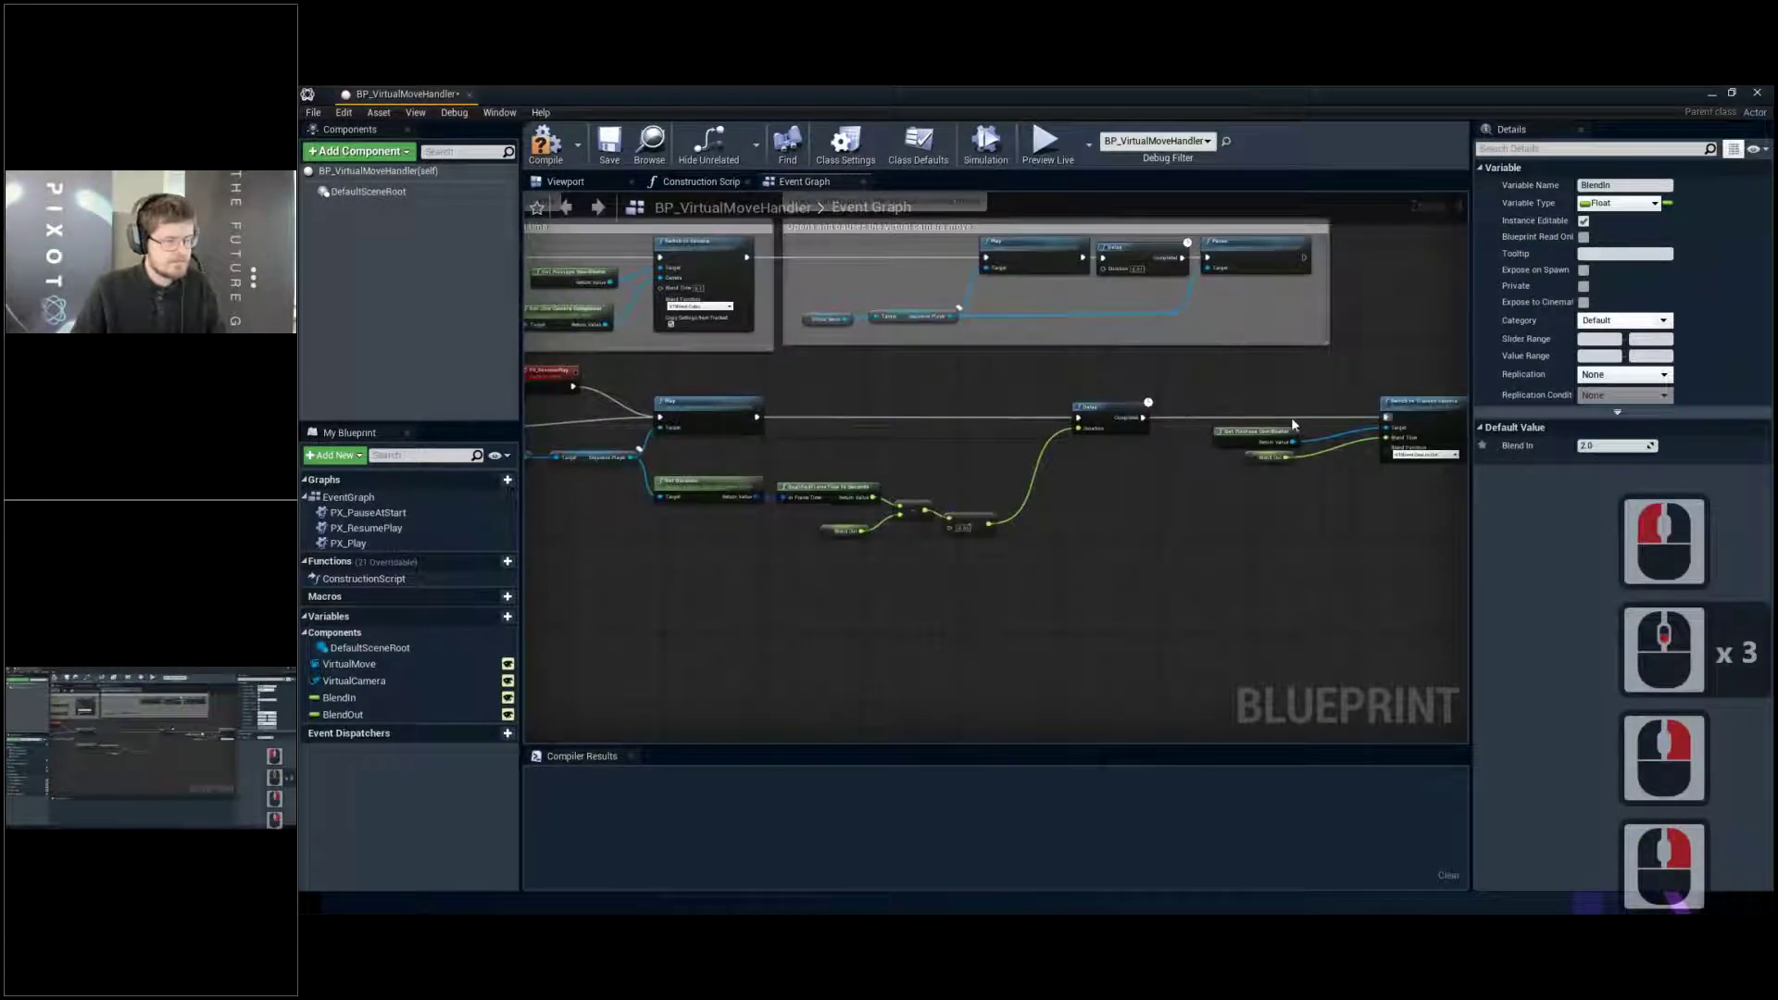
pyautogui.moveTo(802, 486); pyautogui.dragTo(1156, 487, button='right')
pyautogui.moveTo(749, 460); pyautogui.dragTo(913, 460, button='right')
pyautogui.moveTo(607, 396); pyautogui.dragTo(944, 516)
pyautogui.moveTo(936, 439); pyautogui.dragTo(936, 432)
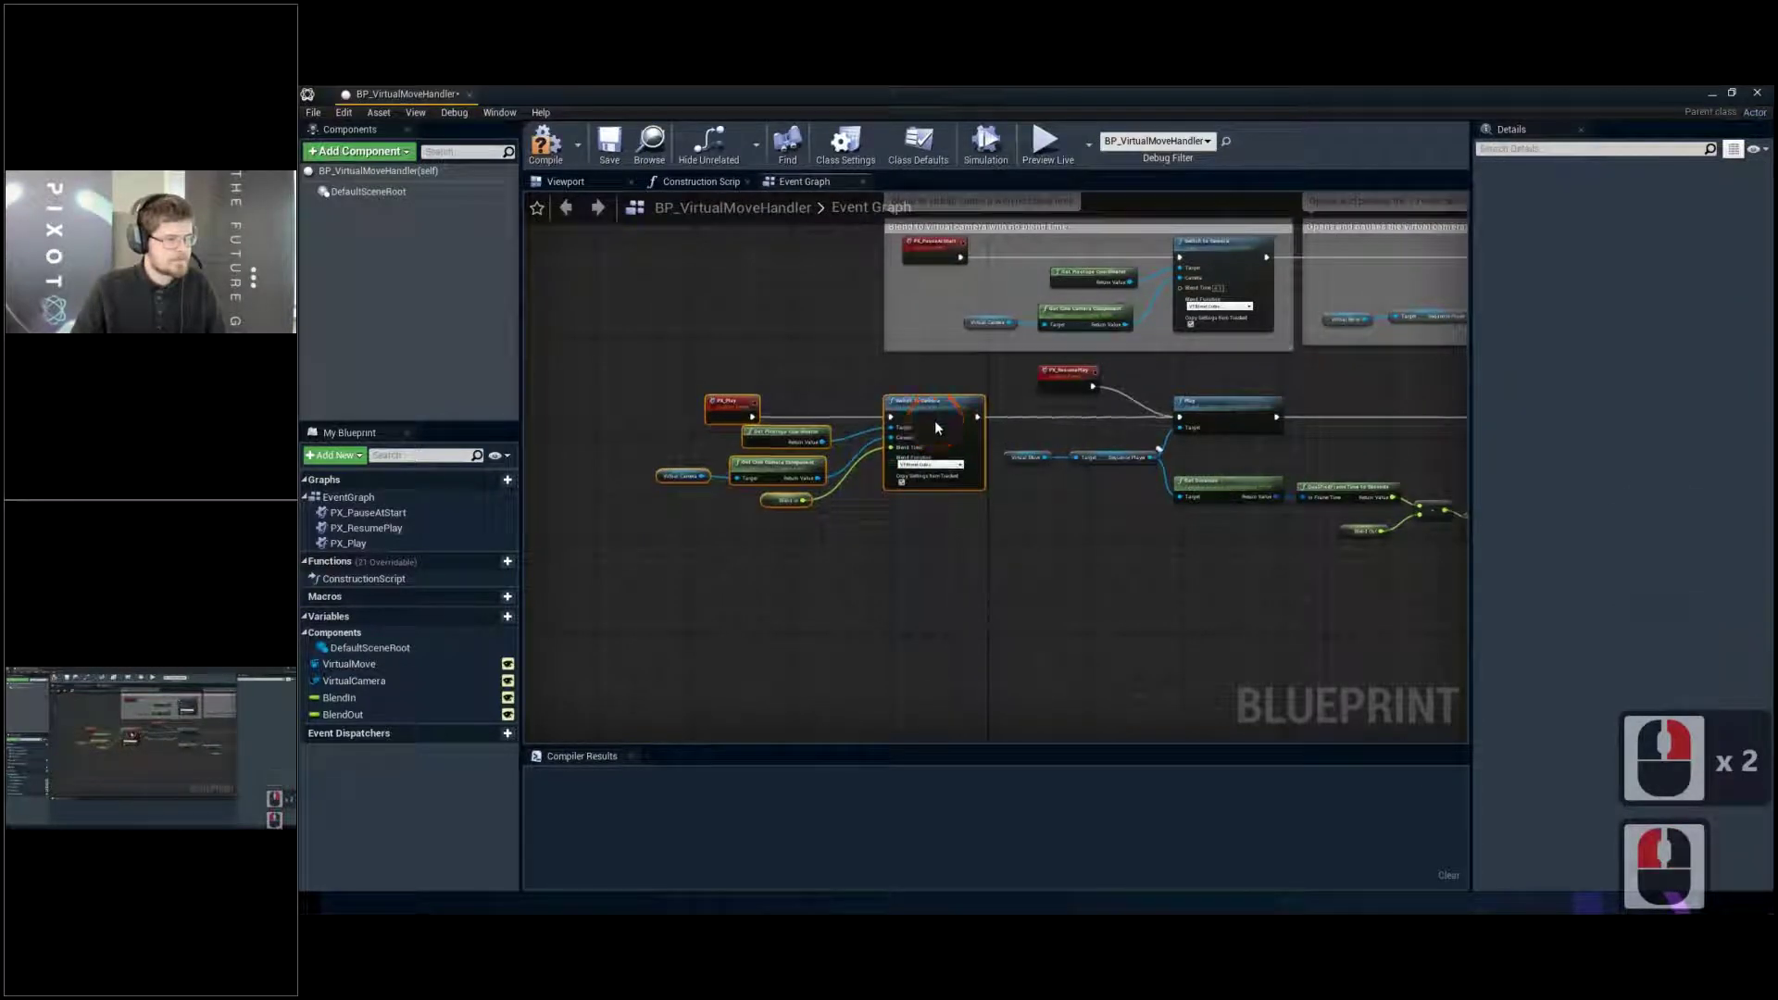
pyautogui.click(1127, 516)
# Enclose the PX_Play node group in a comment box titled "Standard play"
pyautogui.scroll(-2, 890, 526)
pyautogui.moveTo(997, 527); pyautogui.dragTo(978, 526, button='right')
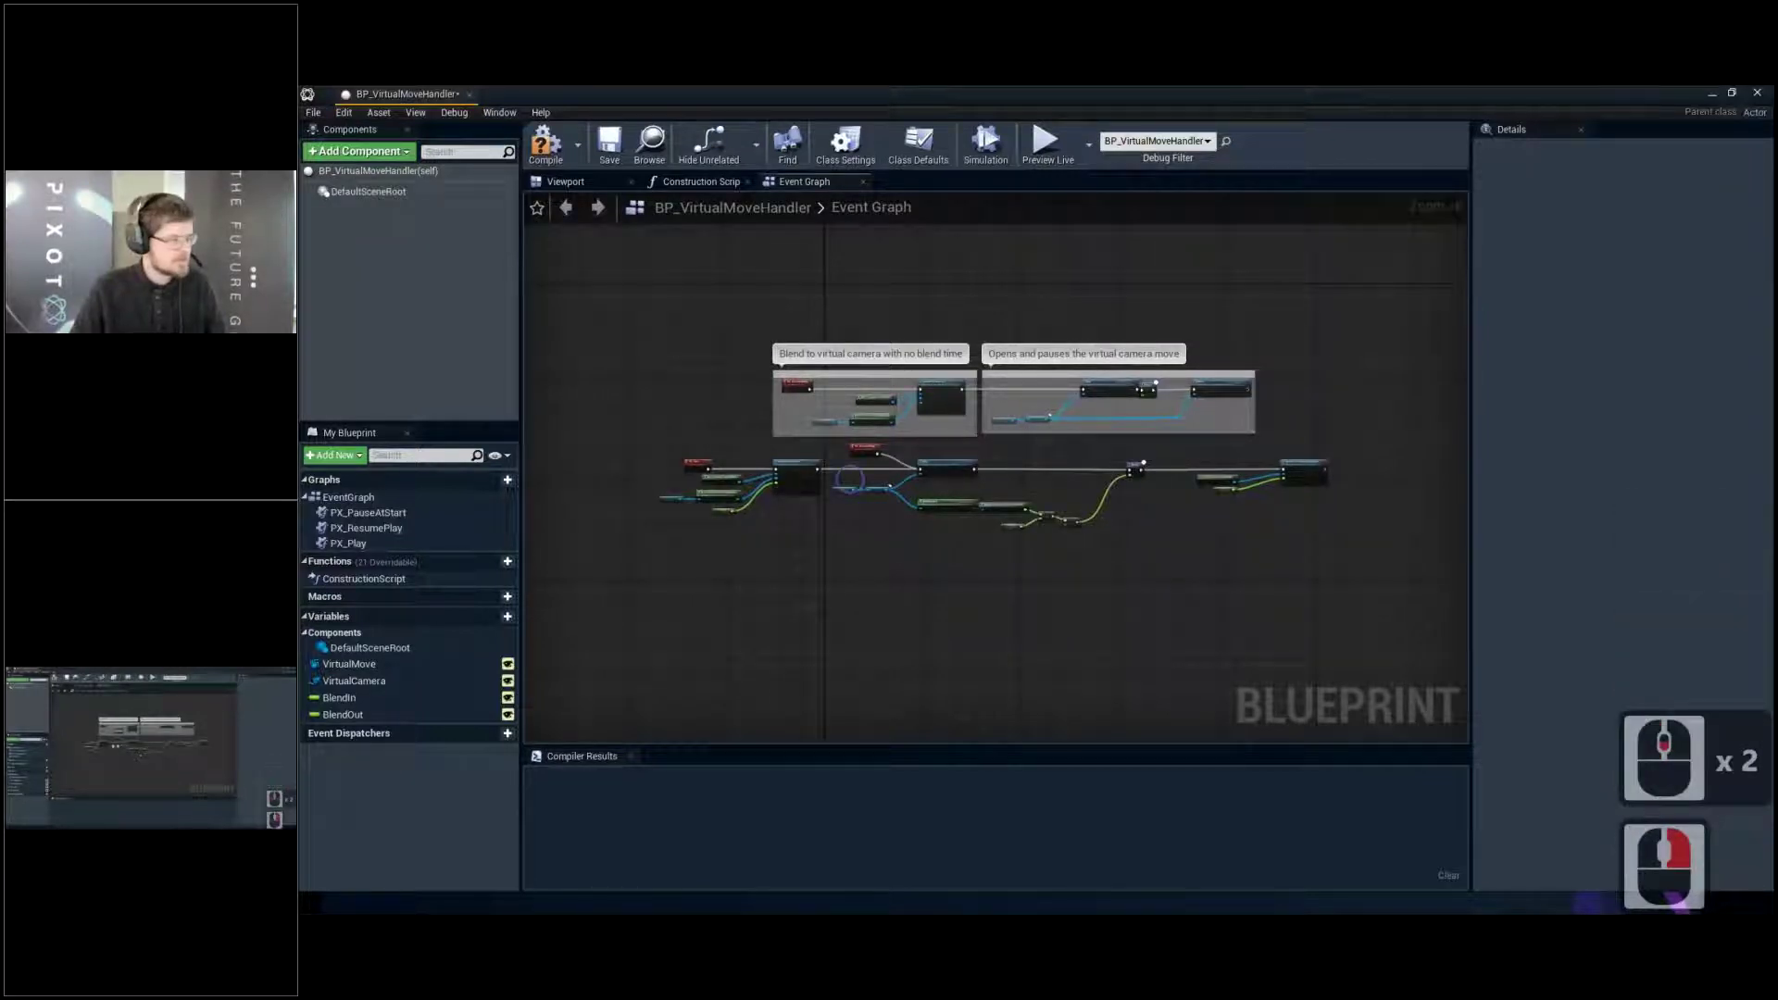
pyautogui.scroll(2, 925, 448)
pyautogui.moveTo(813, 441); pyautogui.dragTo(1165, 614)
pyautogui.write('cStandar play')
pyautogui.press('BackSpace')
pyautogui.press('shift')
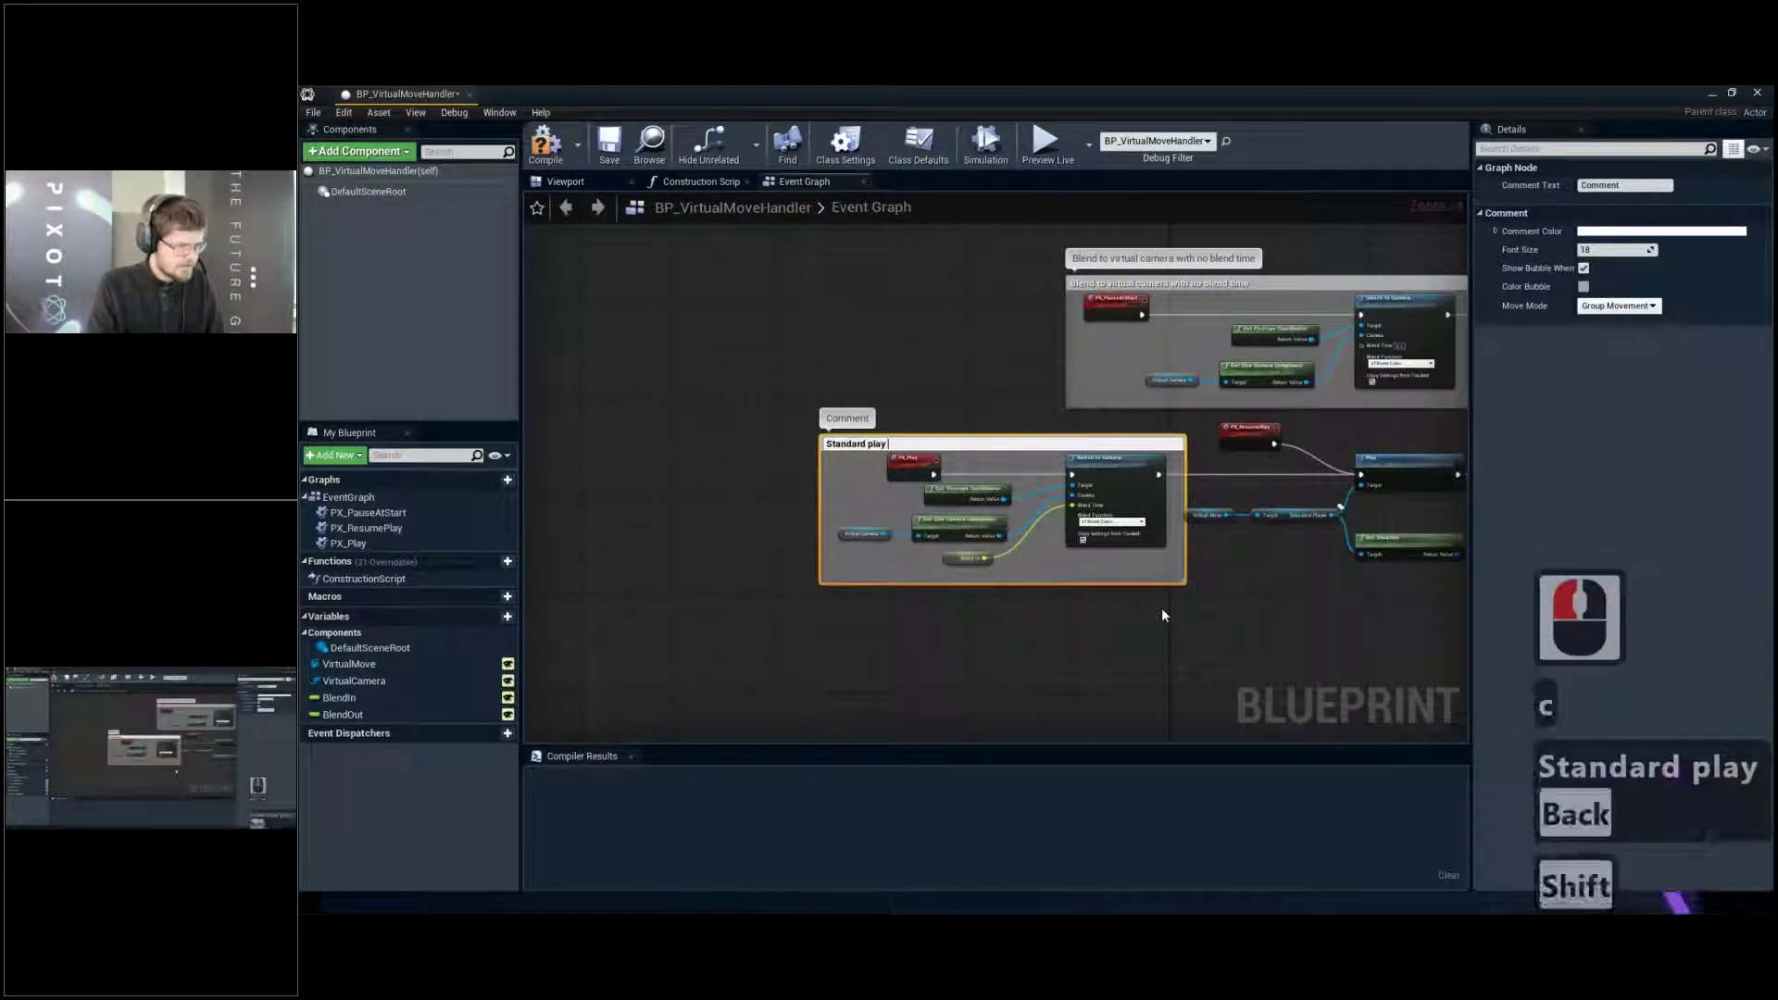
pyautogui.press('Return')
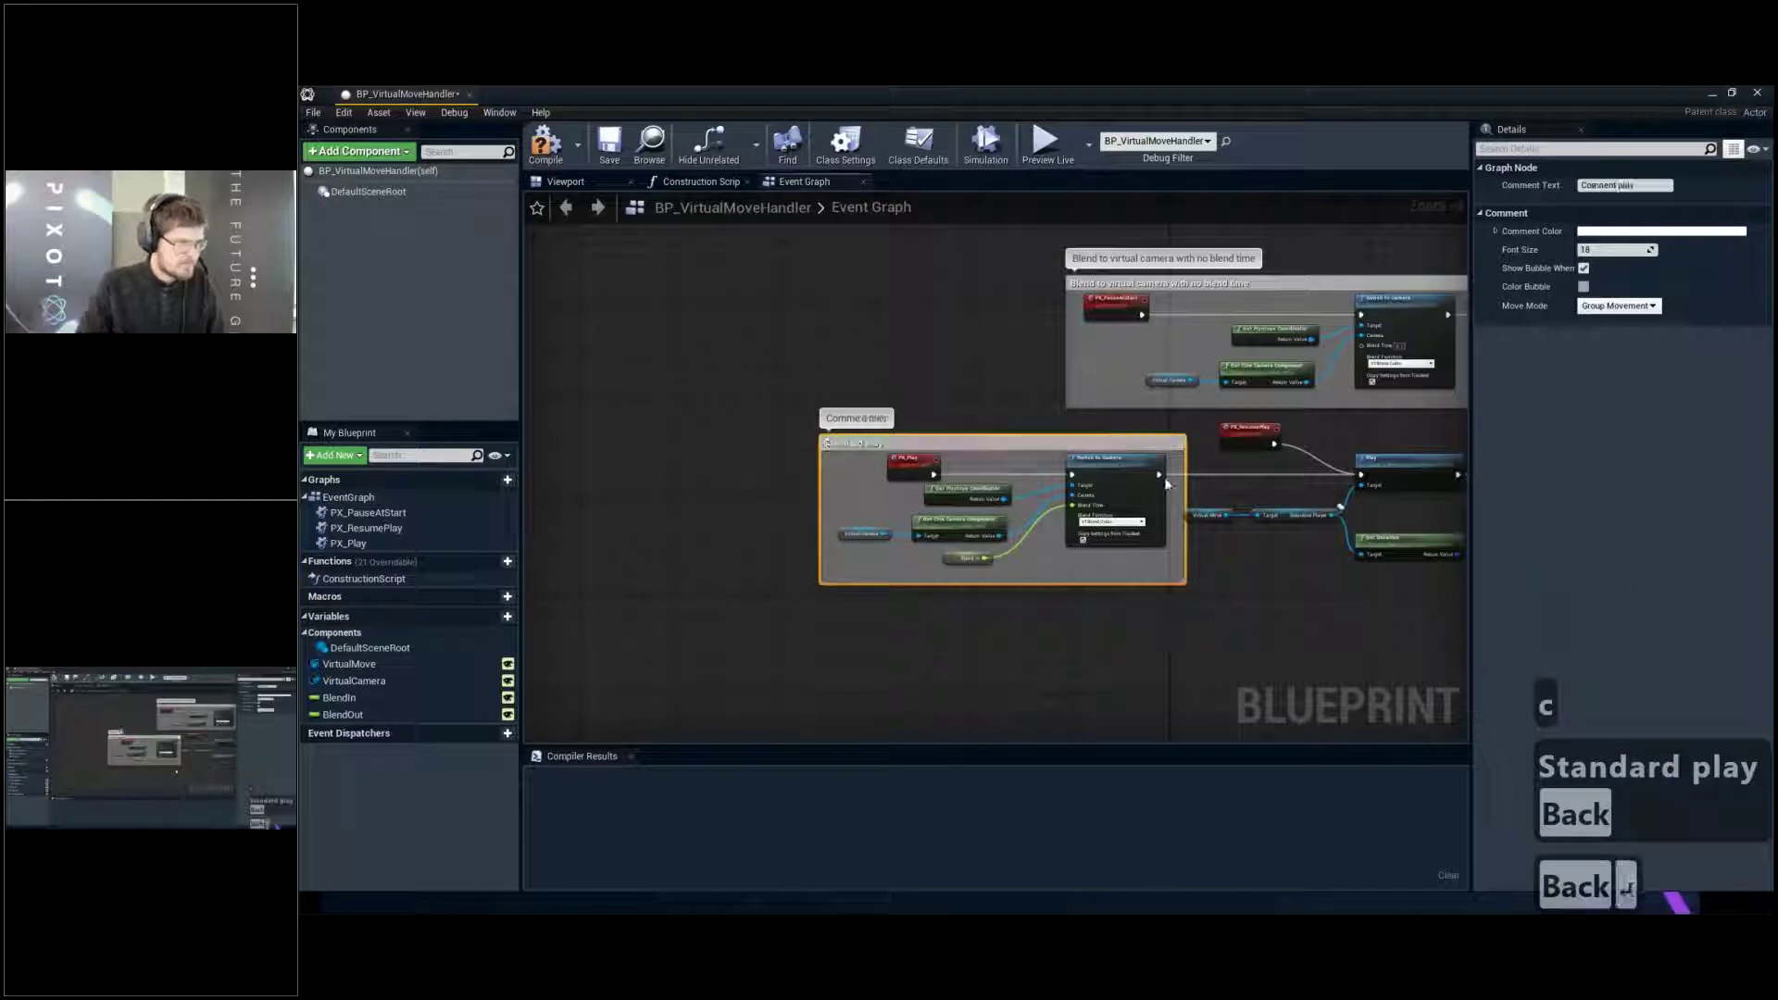
pyautogui.click(973, 301)
# Wrap the shared Play, duration, delay and blend-back nodes in a comment box and shift it clear of PX_ResumePlay
pyautogui.moveTo(974, 301); pyautogui.dragTo(725, 301, button='right')
pyautogui.moveTo(1044, 284); pyautogui.dragTo(764, 278, button='right')
pyautogui.scroll(-2, 775, 460)
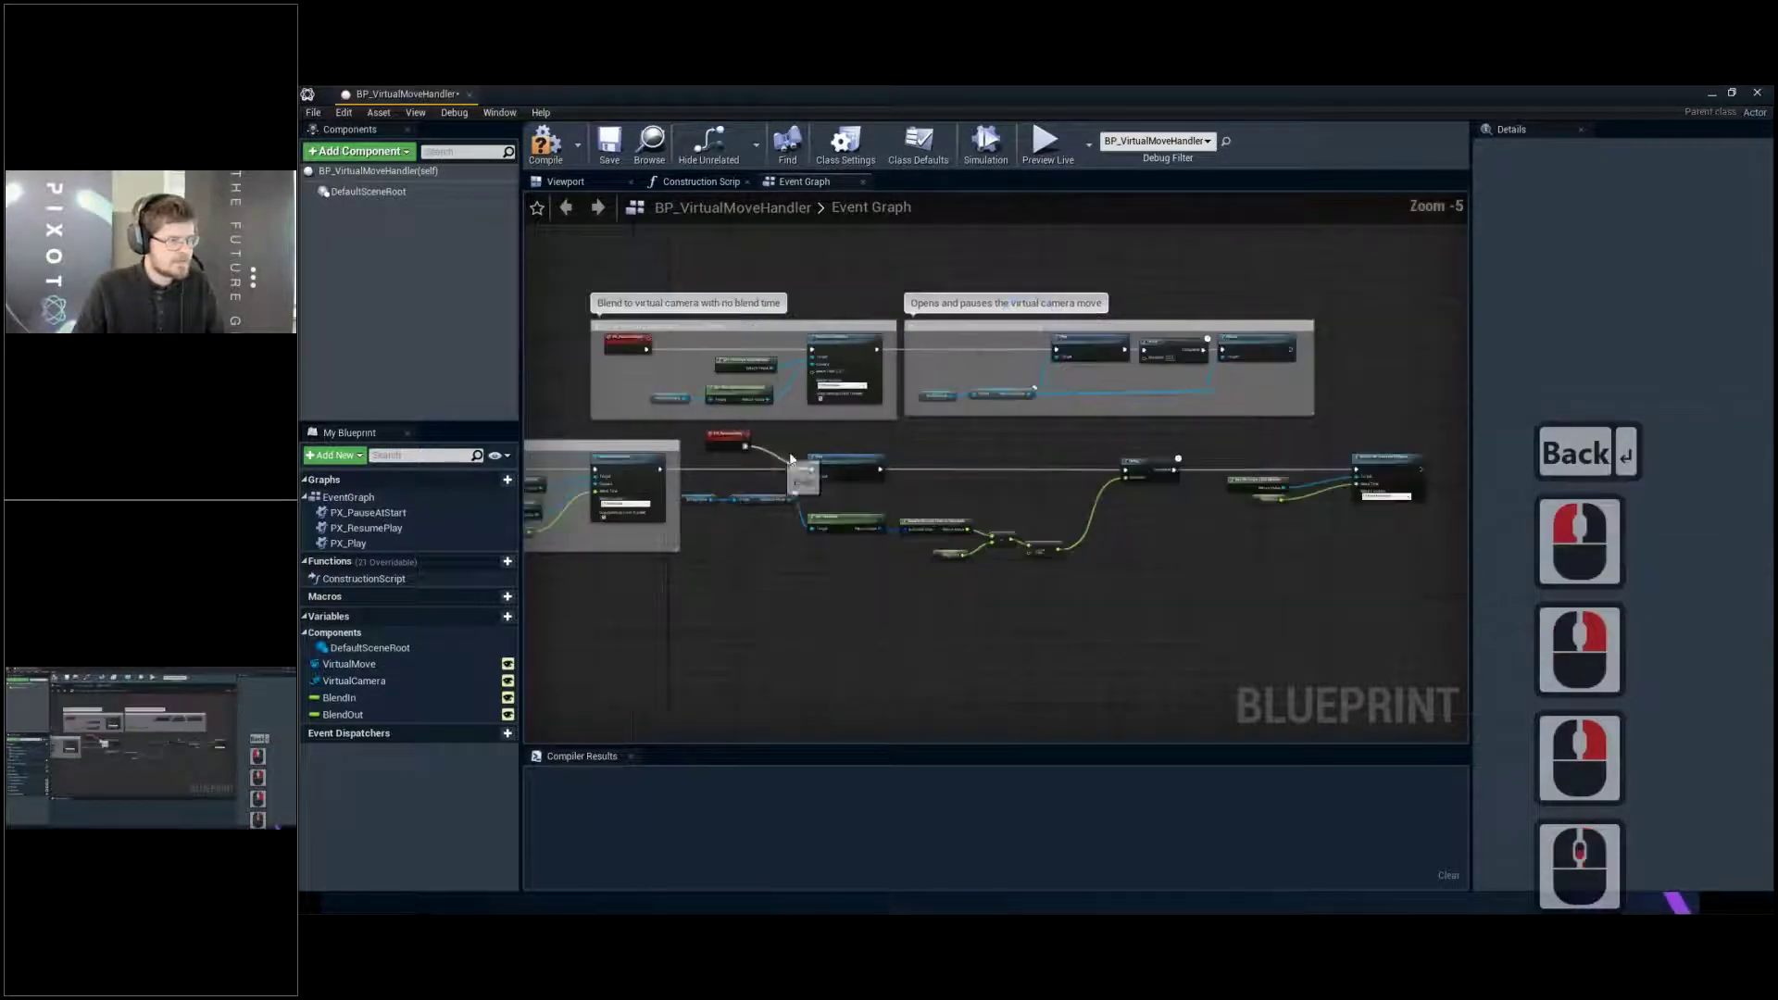
pyautogui.moveTo(712, 613); pyautogui.dragTo(1442, 463)
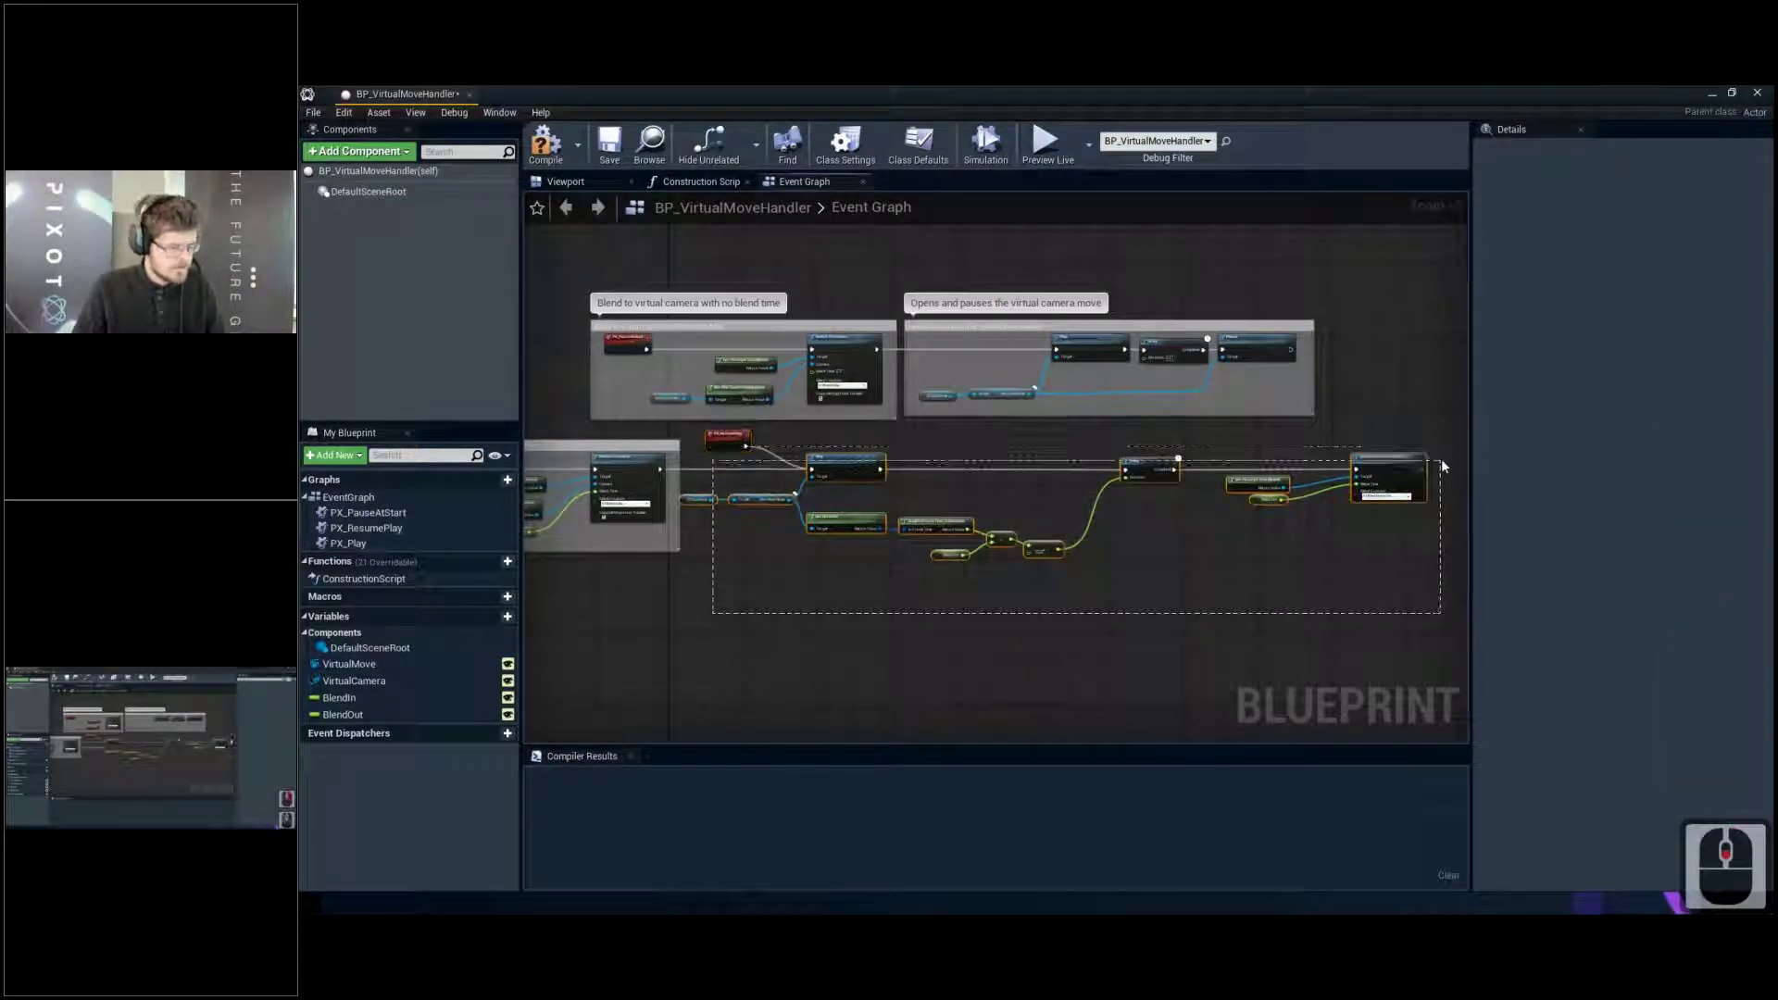
pyautogui.press('c')
pyautogui.scroll(2, 784, 433)
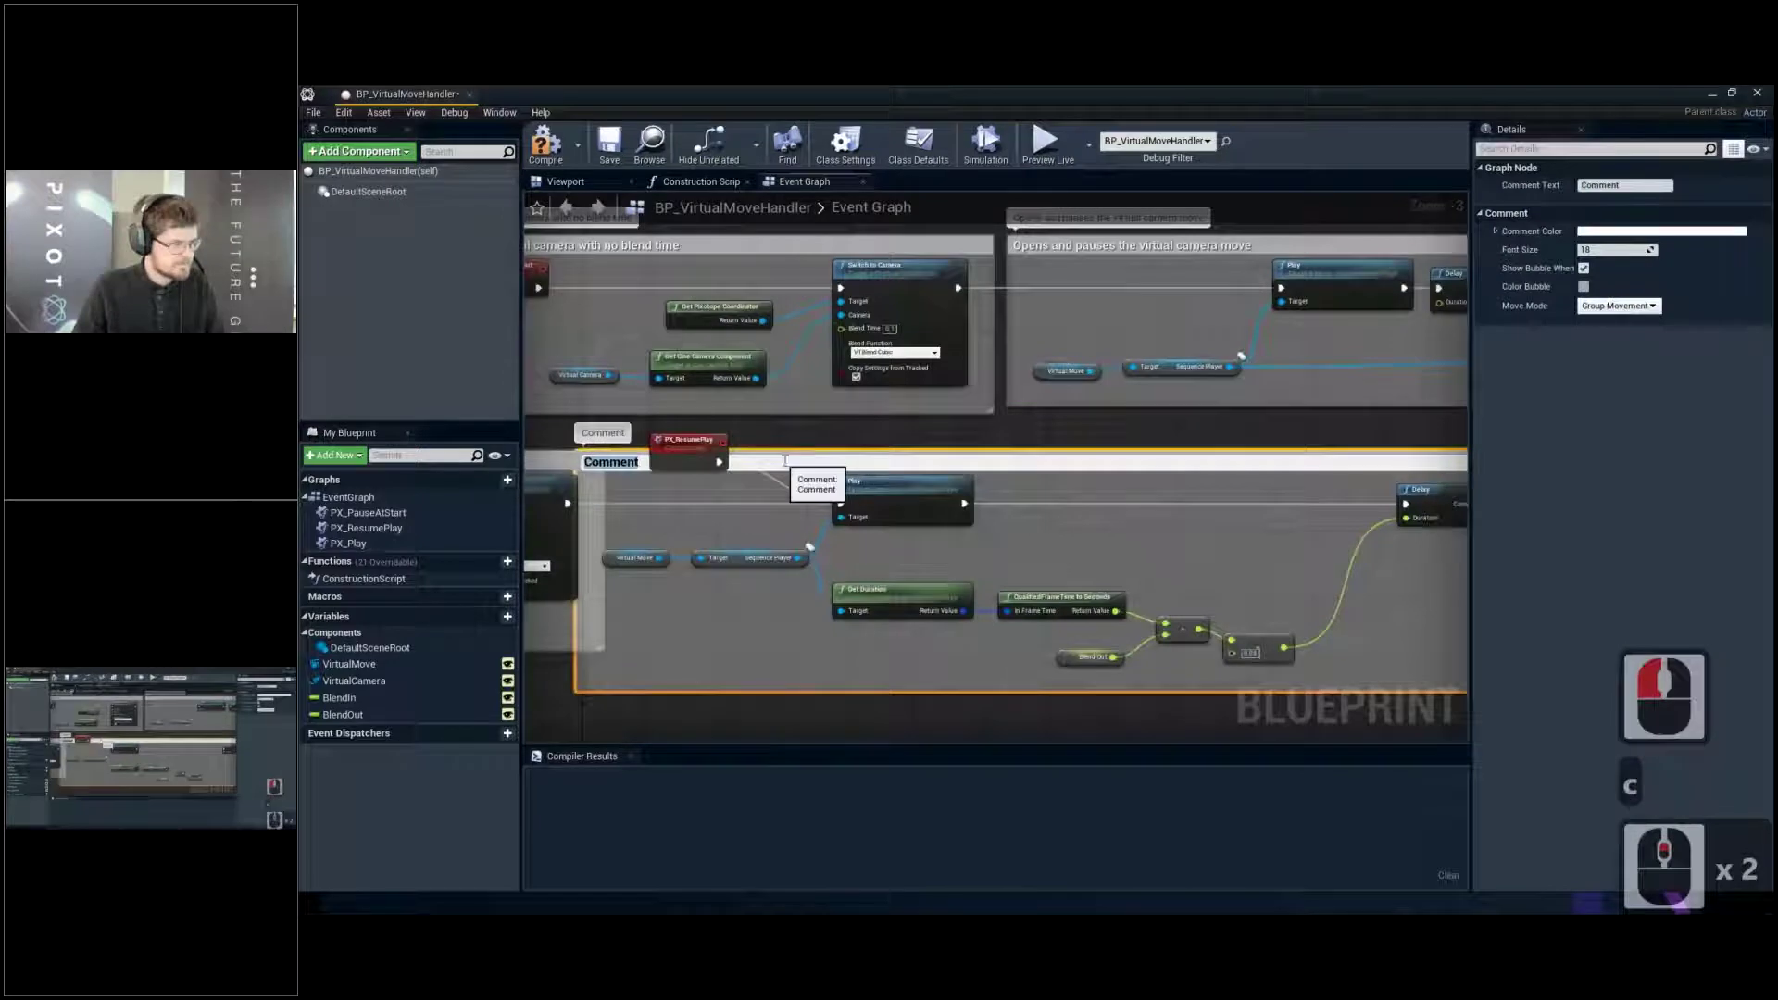
pyautogui.click(816, 439)
pyautogui.moveTo(794, 459); pyautogui.dragTo(1002, 459)
# Title the comment box around the shared playback nodes "Playback logic"
pyautogui.click(963, 459)
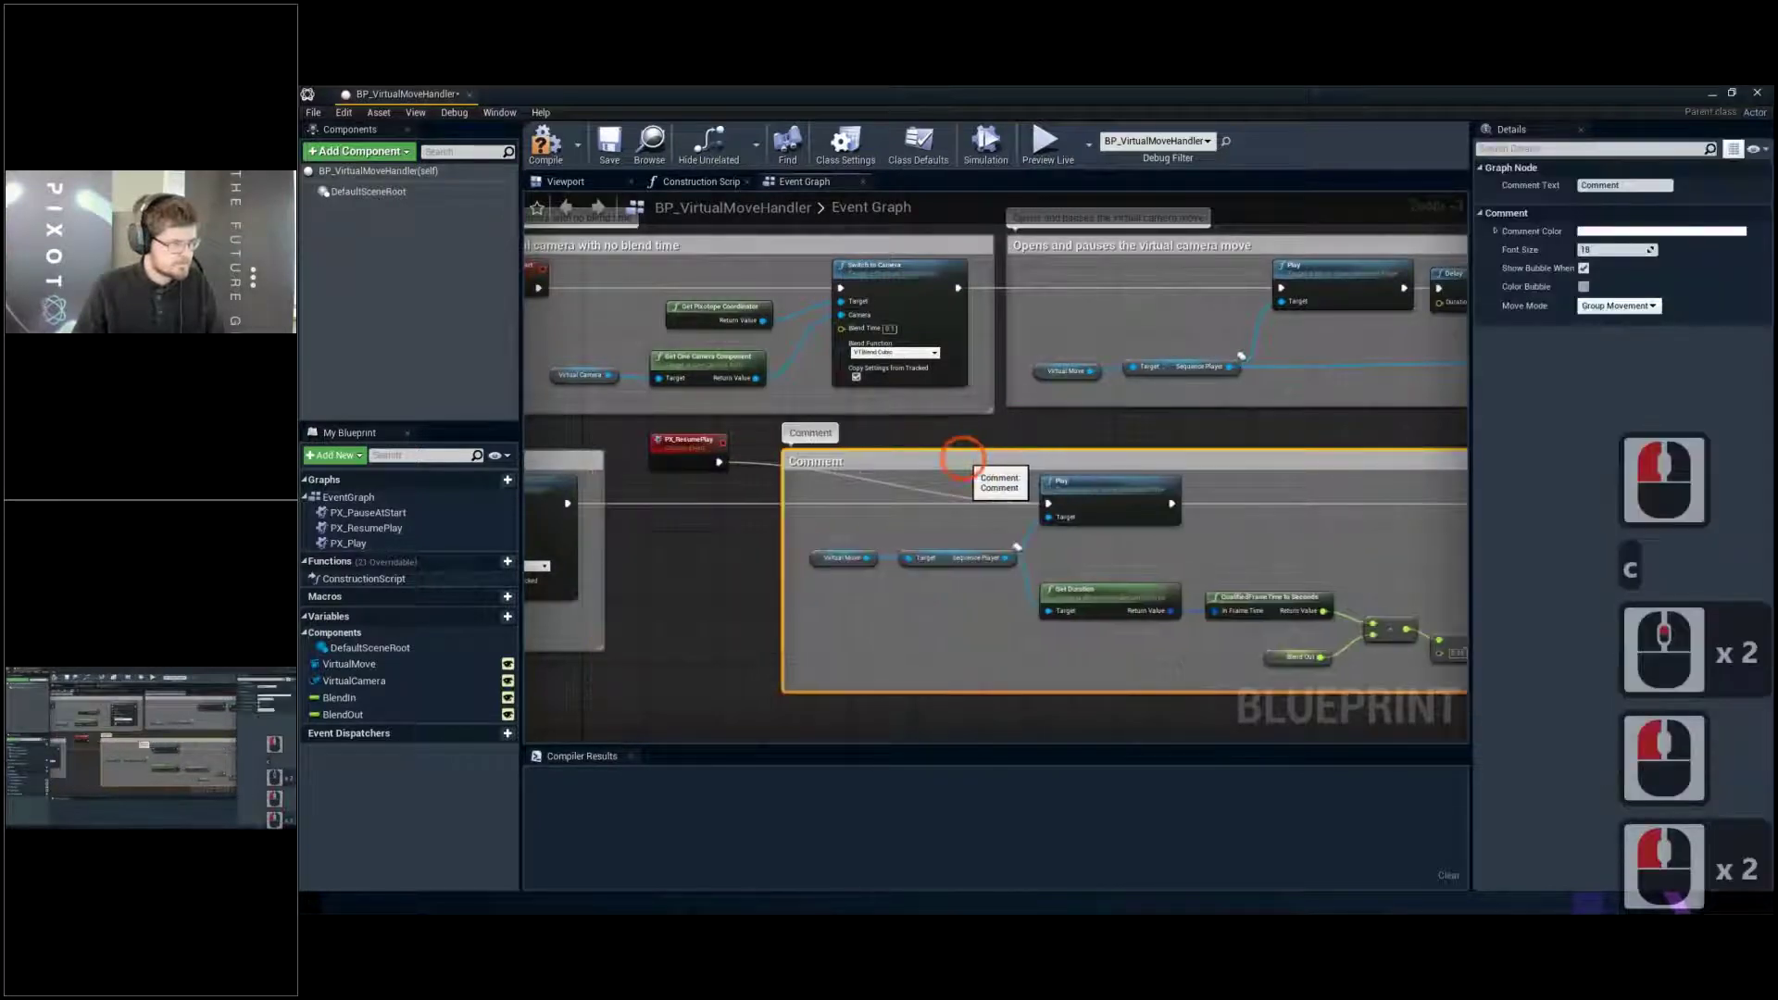
pyautogui.press('F2')
pyautogui.write('Playback')
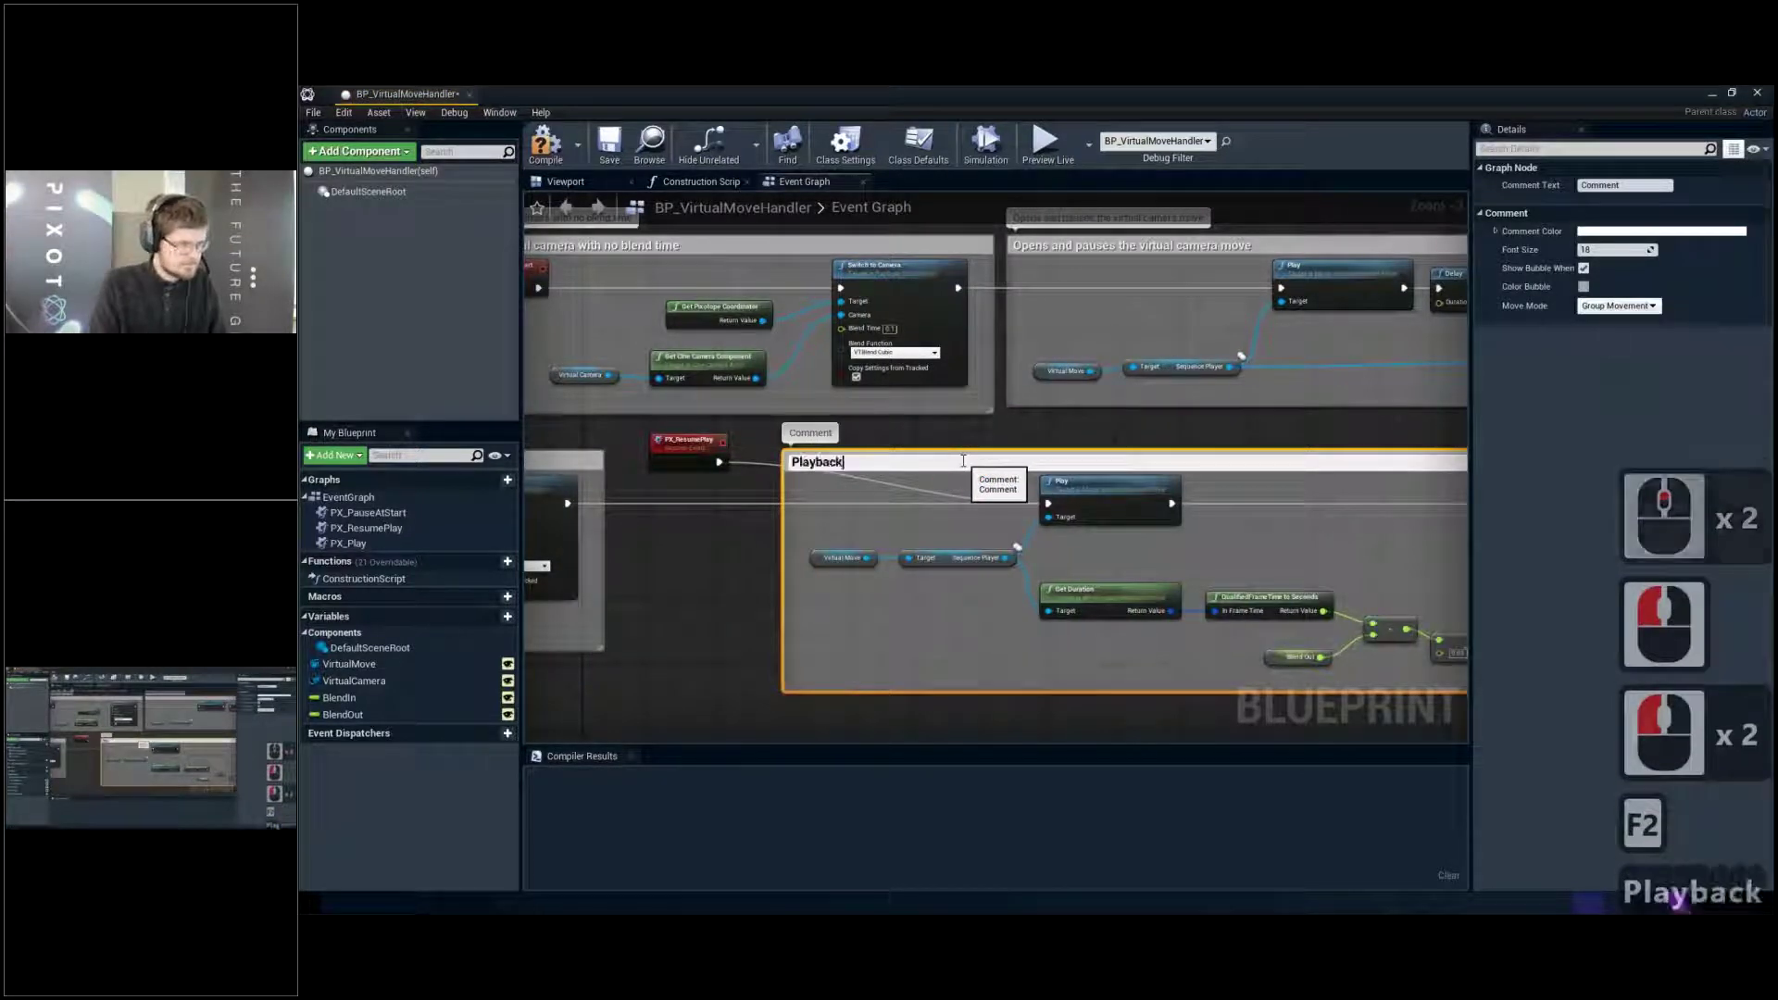
pyautogui.write(' logic')
pyautogui.press('Return')
# Shrink the "Playback logic" comment box so it ends just before the Delay node
pyautogui.scroll(-2, 915, 466)
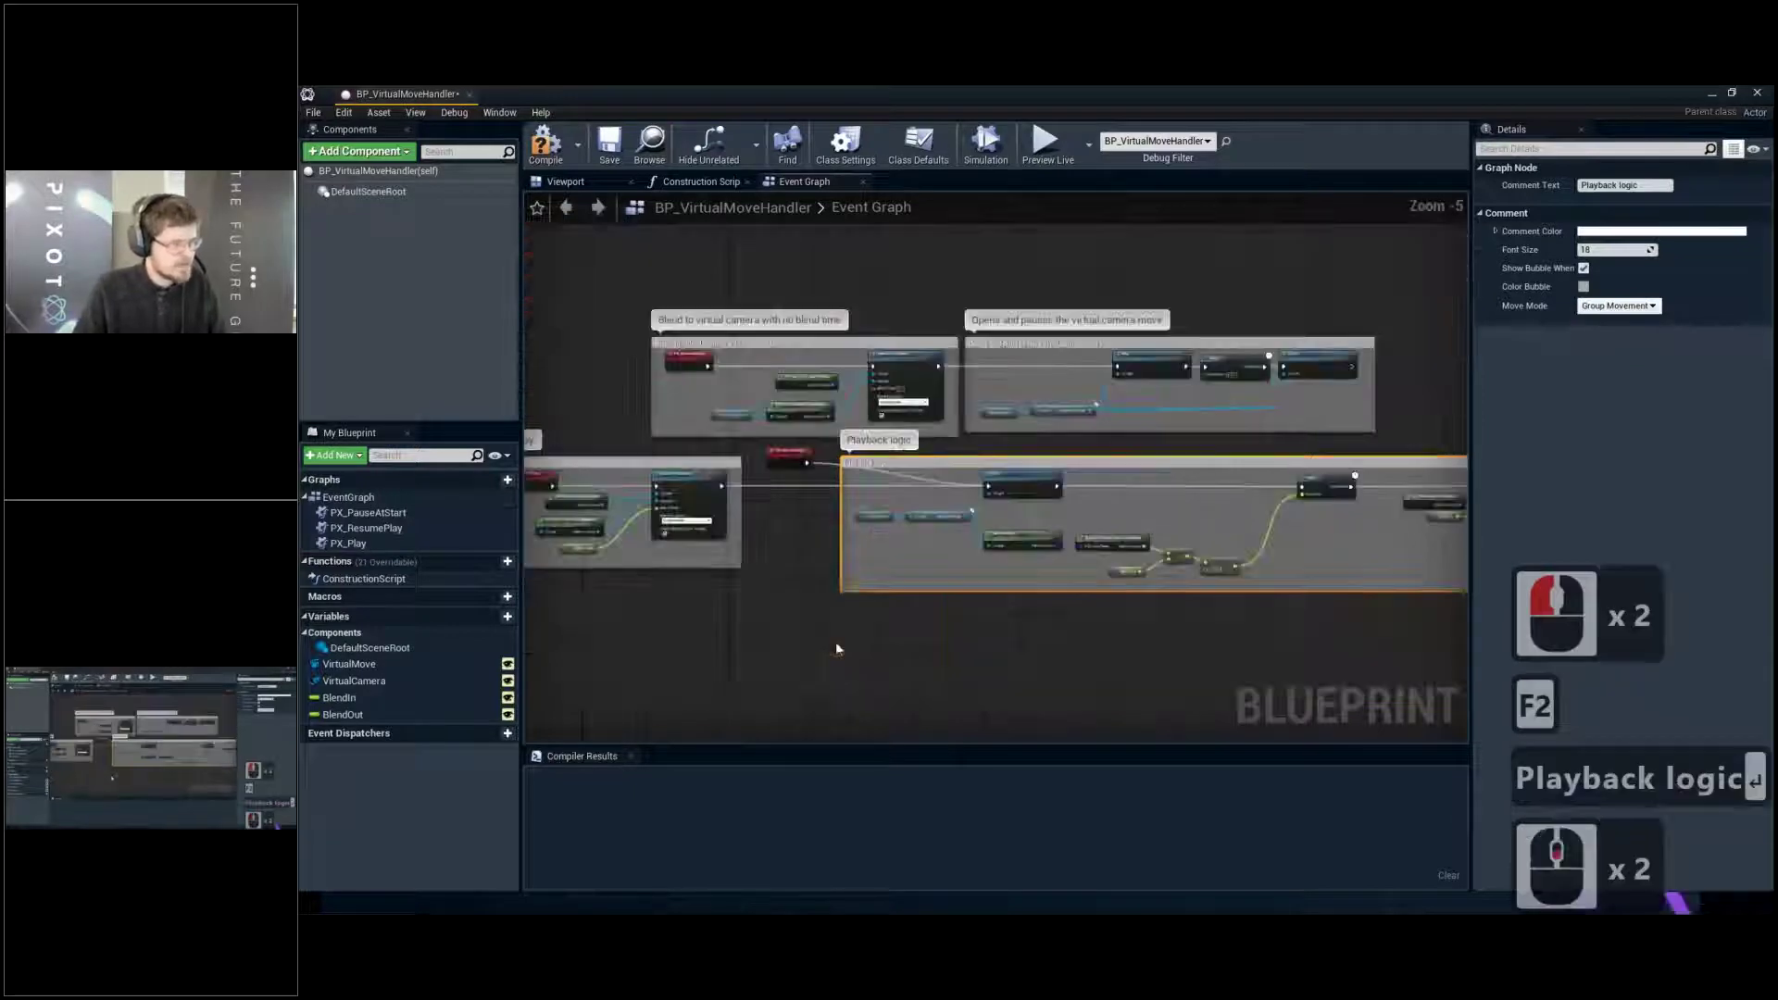
pyautogui.click(988, 584)
pyautogui.moveTo(1027, 582); pyautogui.dragTo(742, 541, button='right')
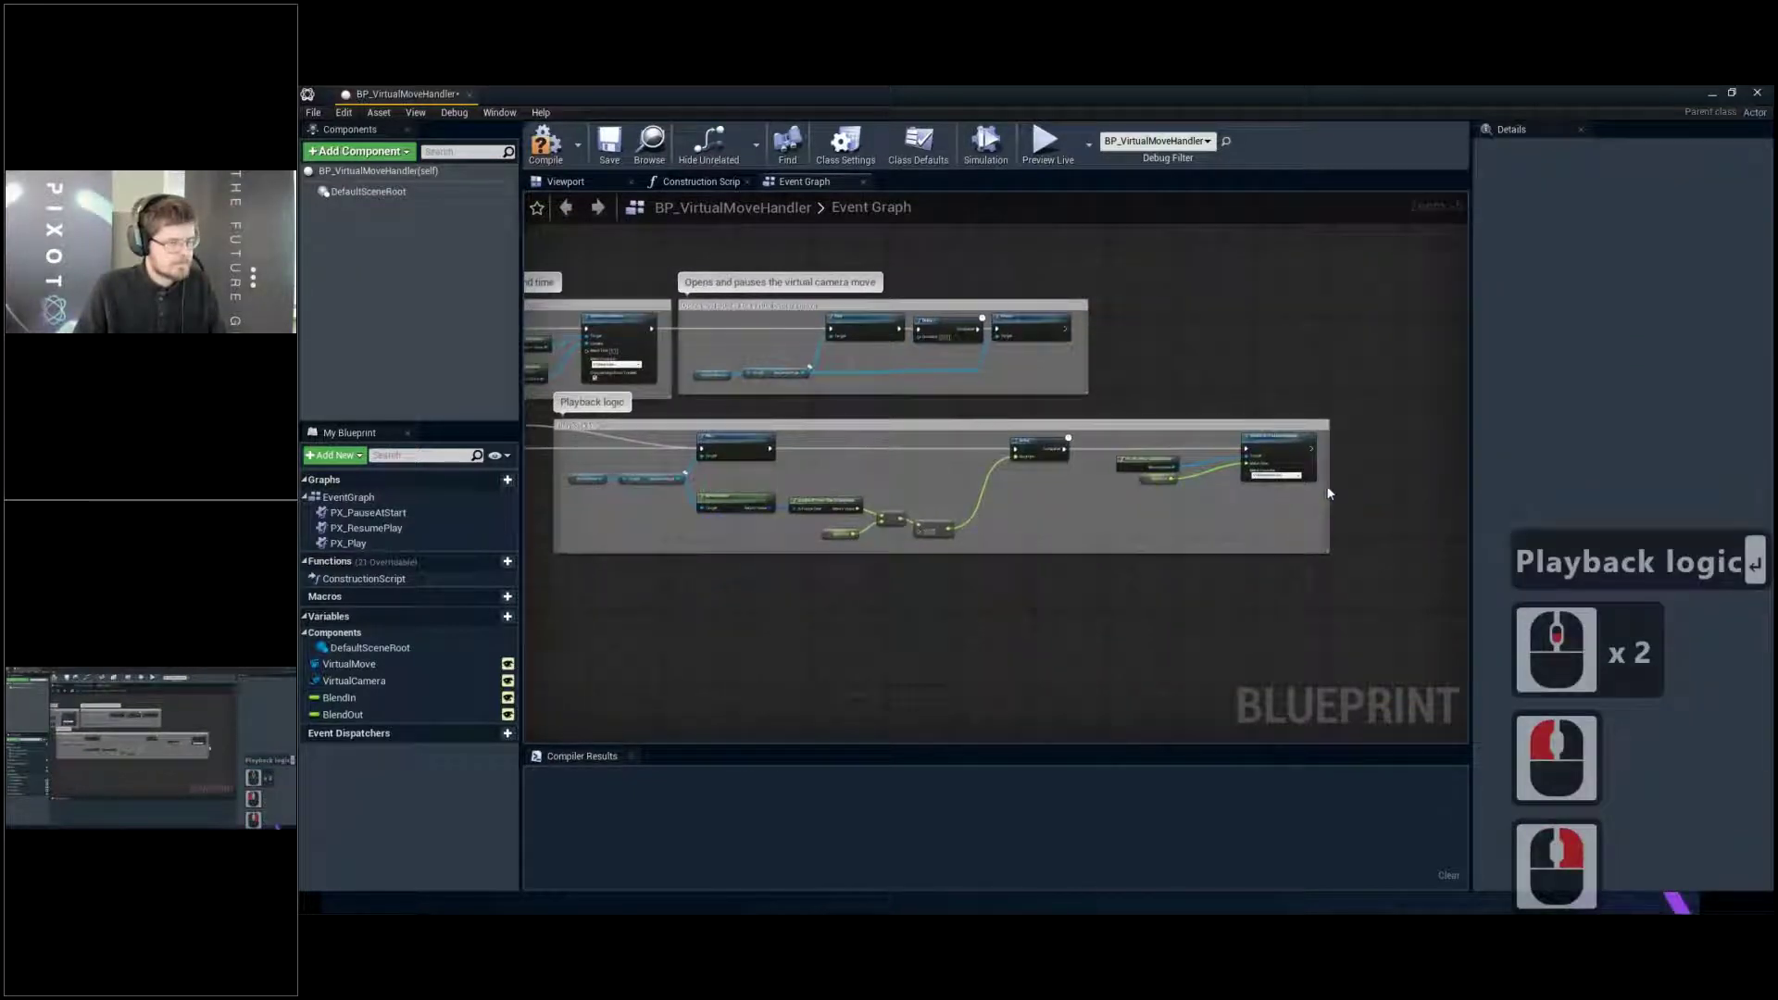
pyautogui.moveTo(1331, 493); pyautogui.dragTo(981, 482)
# Enclose the Delay and blend-back nodes in a comment box titled "Wait for sequence to finish, then blend back"
pyautogui.moveTo(1012, 410); pyautogui.dragTo(1405, 584)
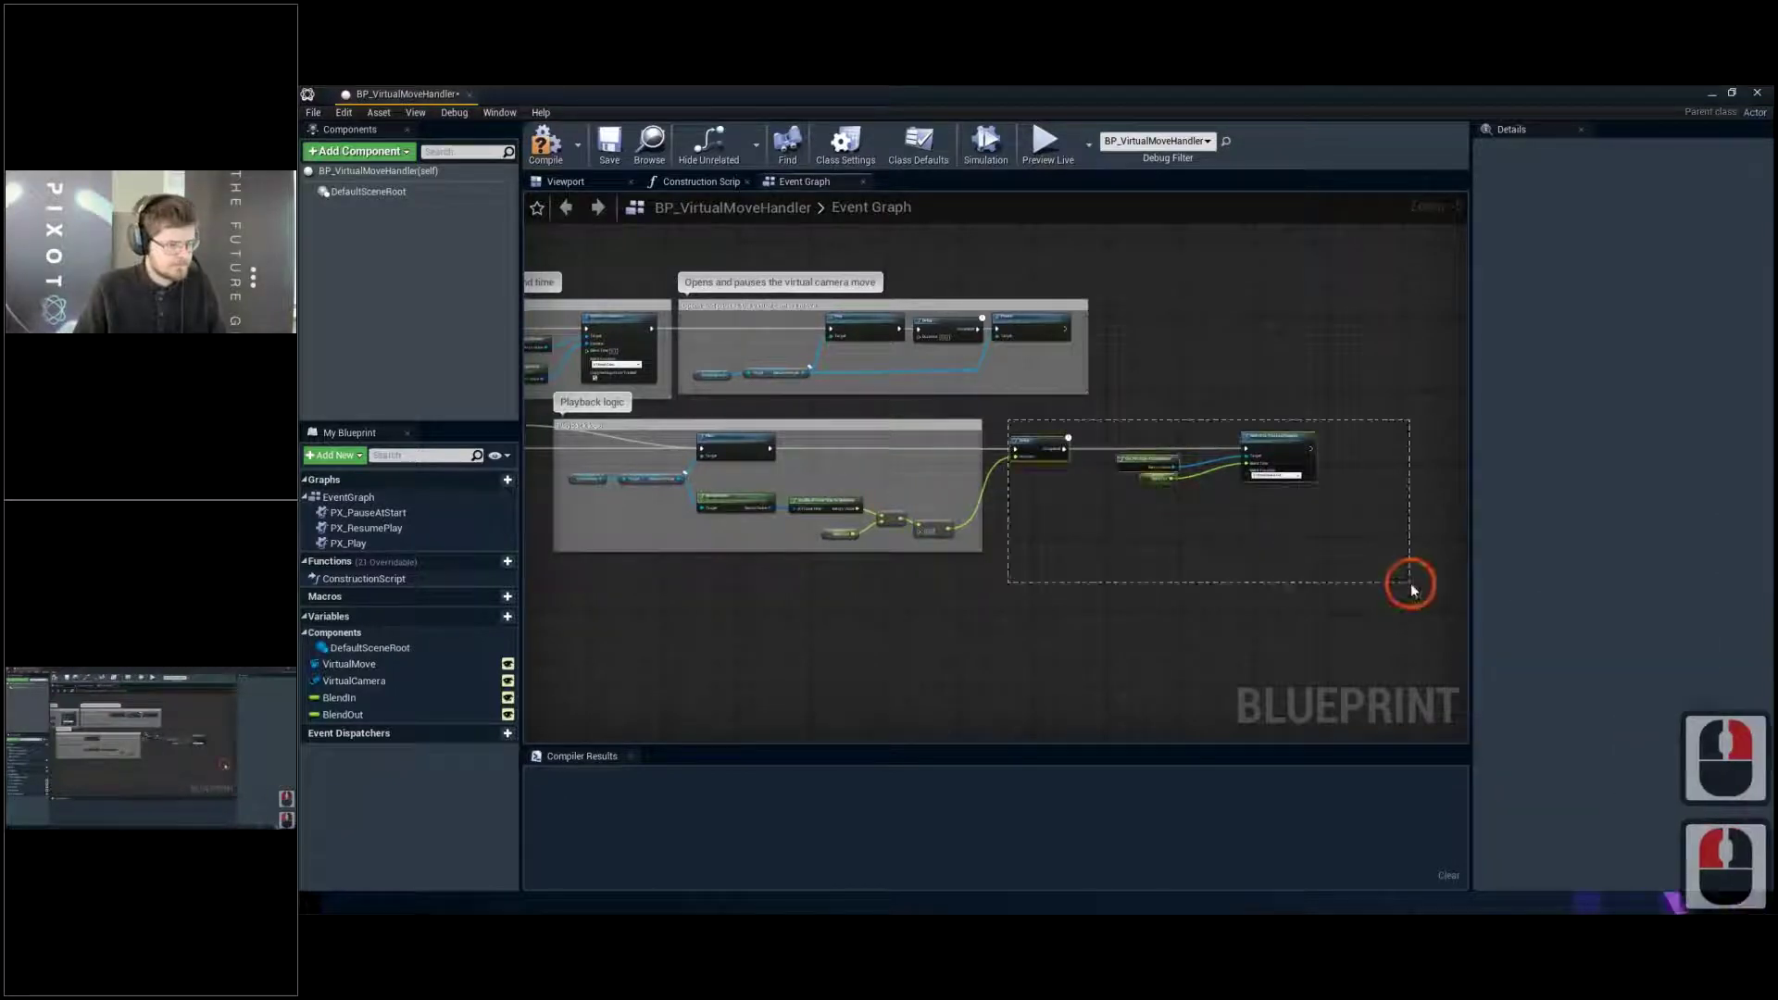
pyautogui.write('cWauit')
pyautogui.press('BackSpace')
pyautogui.press('BackSpace')
pyautogui.press('BackSpace')
pyautogui.press('BackSpace')
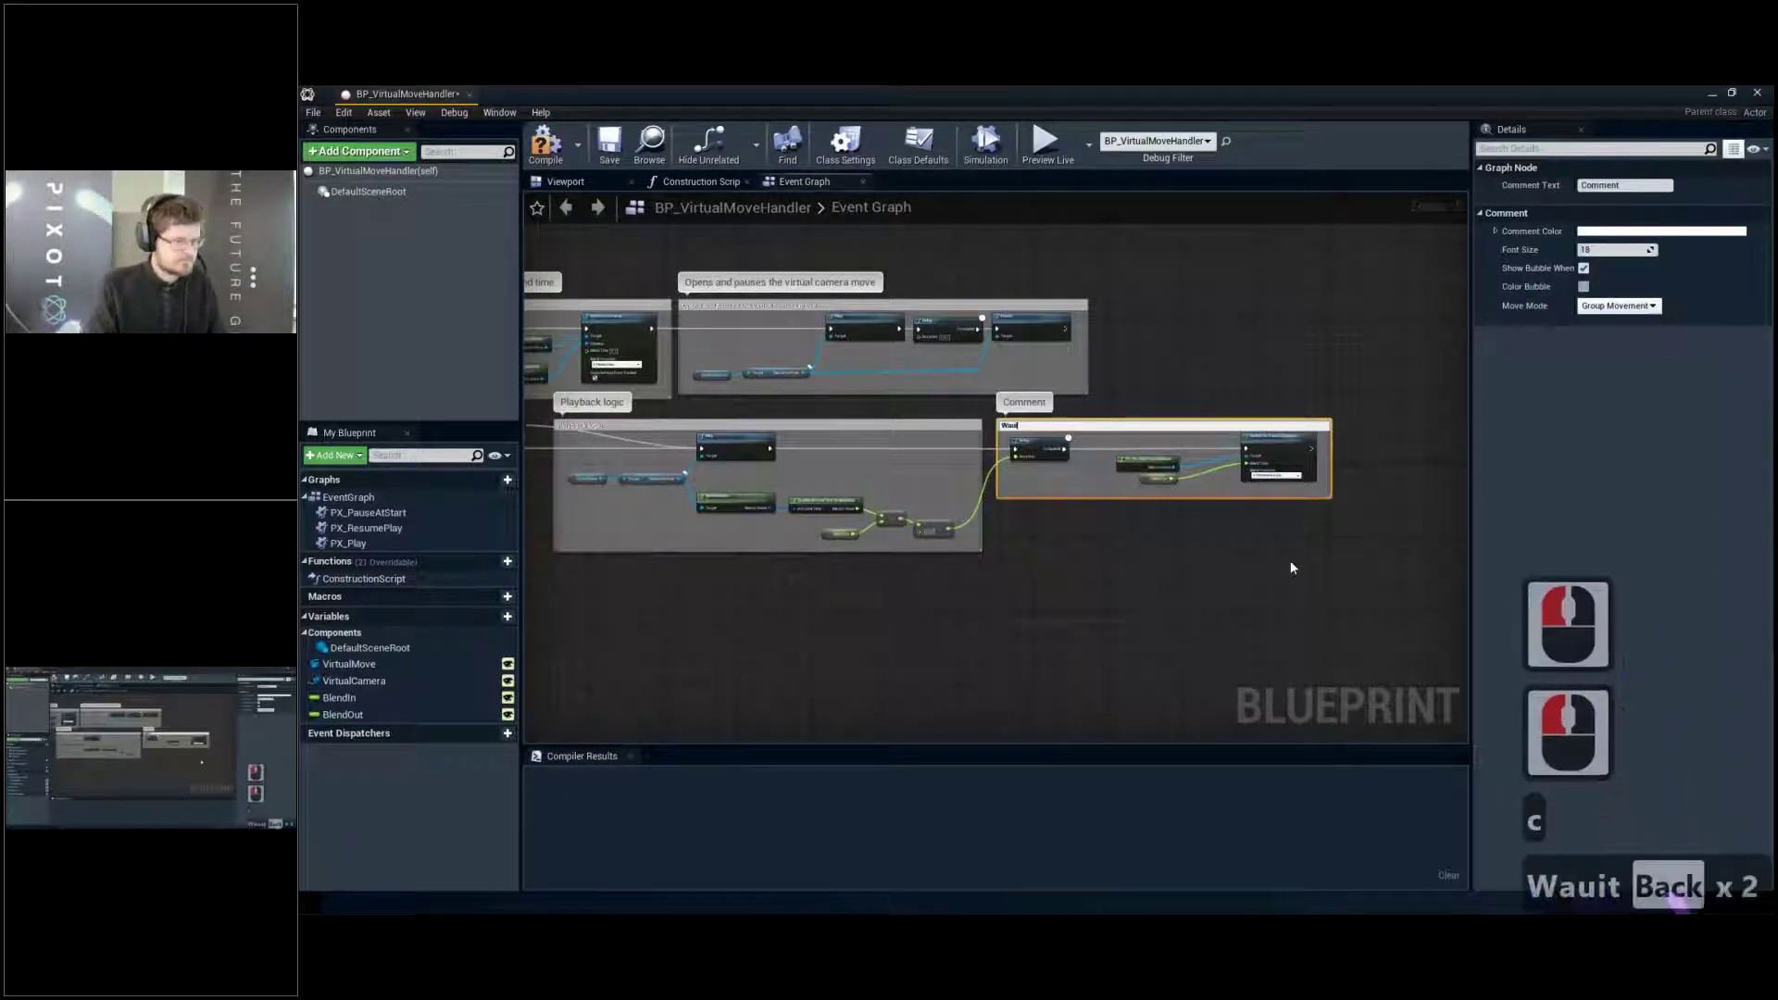
pyautogui.write('it for sequence to fi')
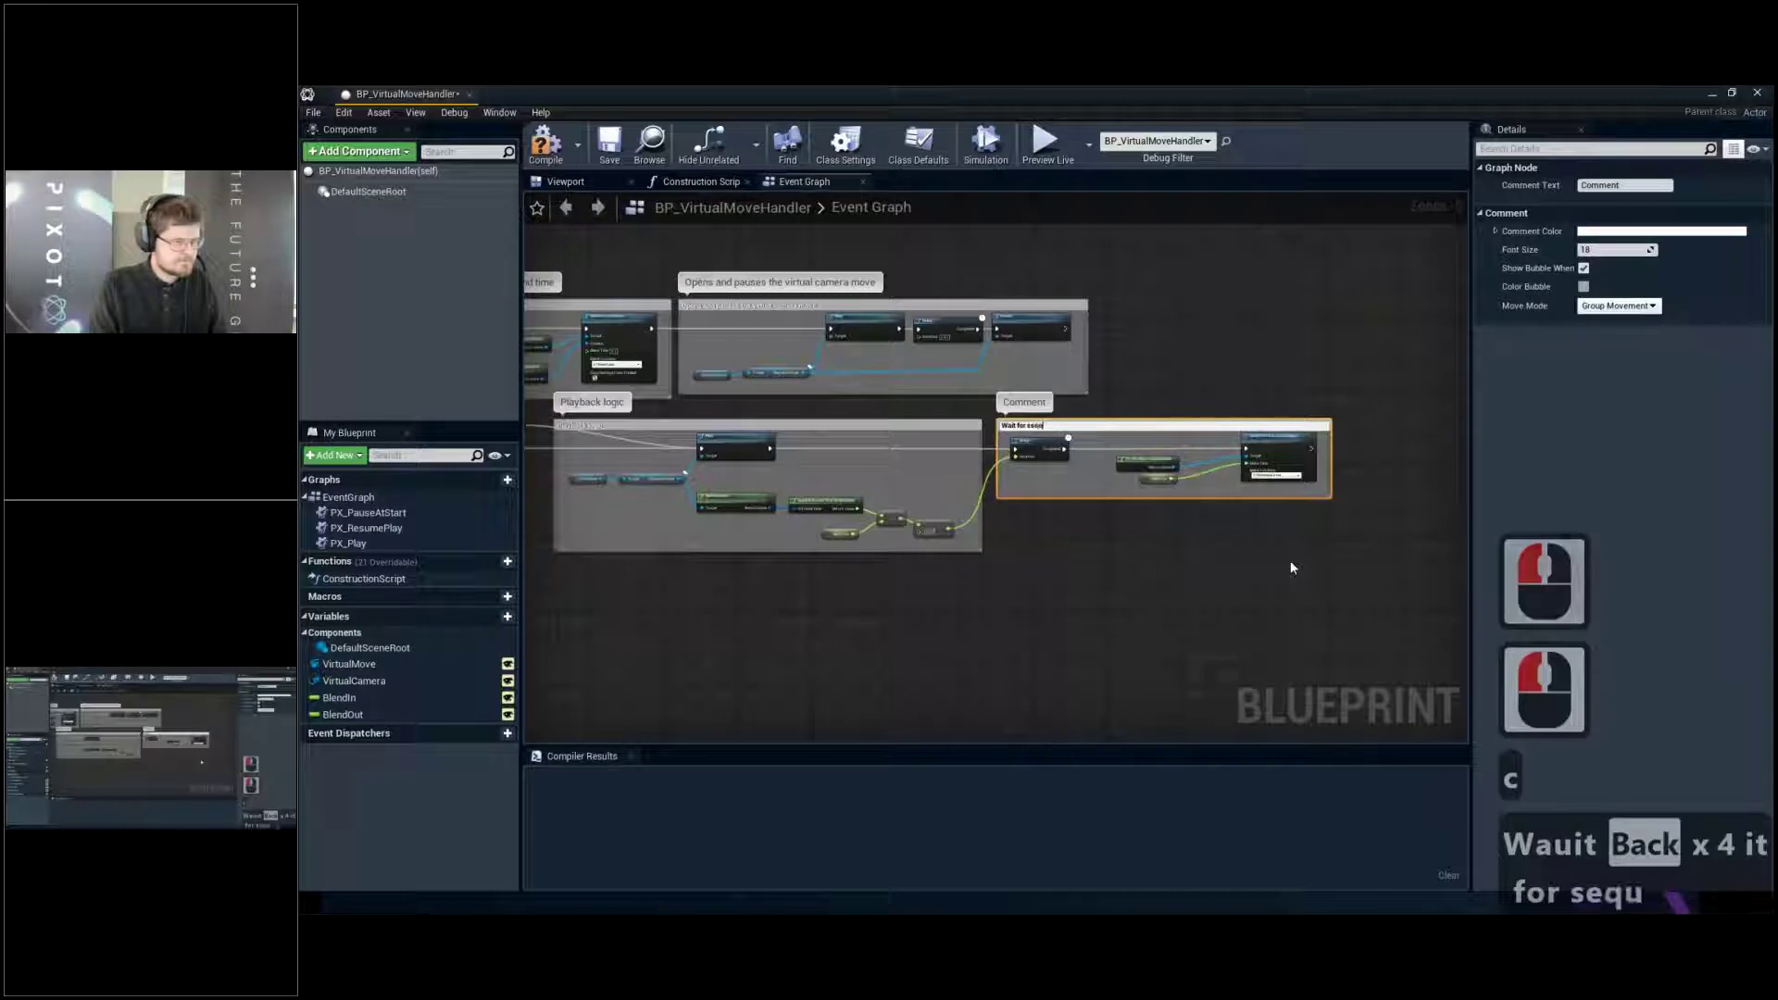
pyautogui.write('nish, th')
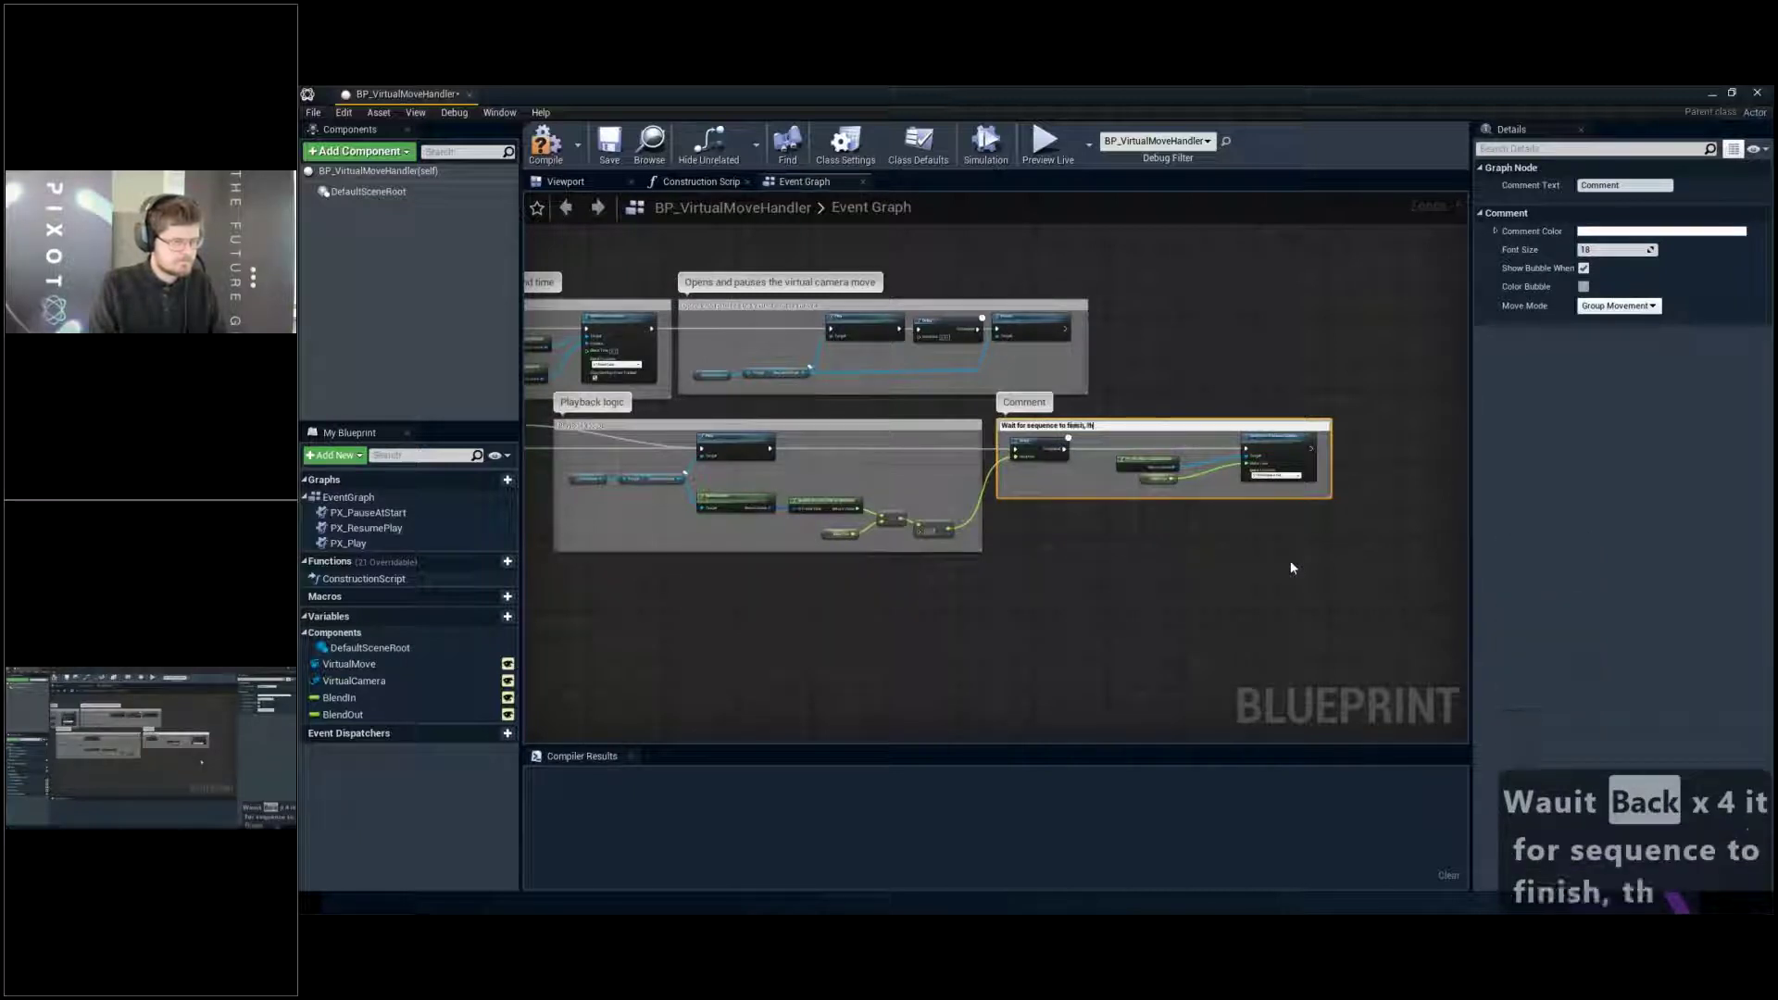
pyautogui.write('en blend back')
pyautogui.press('Return')
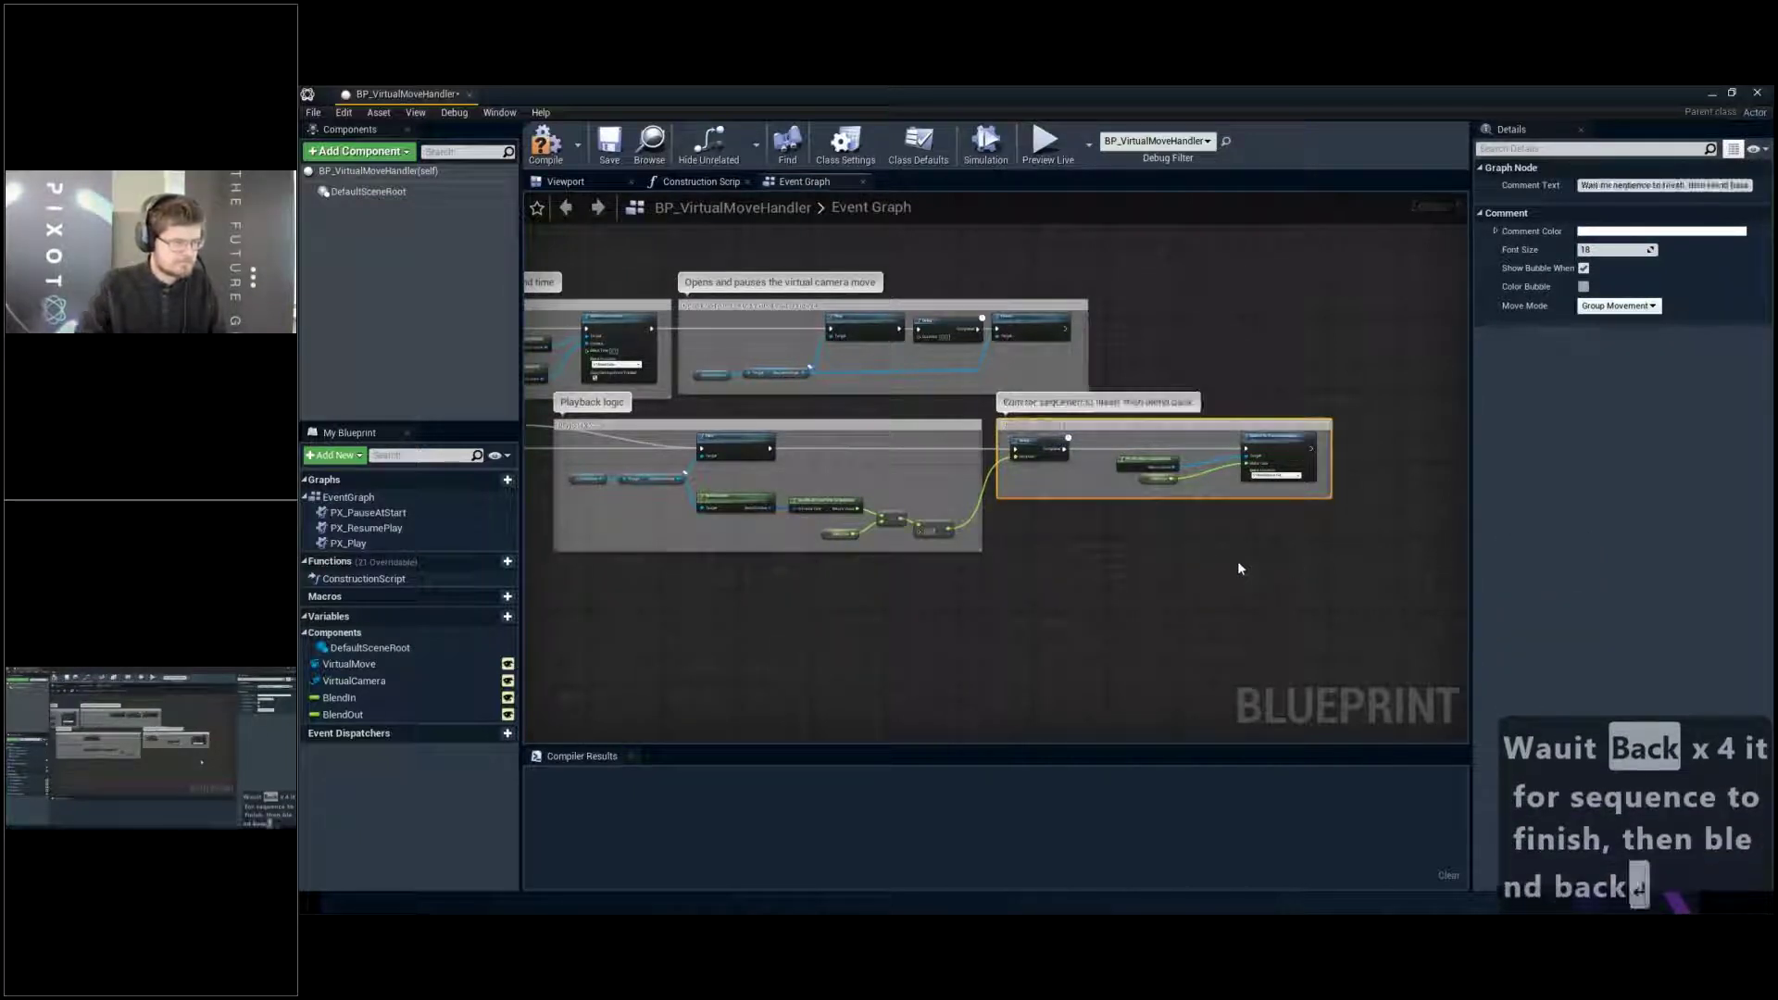
# Look over the commented graph, then compile BP_VirtualMoveHandler and close its blueprint editor
pyautogui.click(1223, 561)
pyautogui.scroll(3, 1112, 446)
pyautogui.moveTo(1112, 445); pyautogui.dragTo(1227, 475, button='right')
pyautogui.scroll(-1, 1175, 479)
pyautogui.scroll(-2, 1174, 483)
pyautogui.scroll(1, 1174, 483)
pyautogui.scroll(-1, 1227, 475)
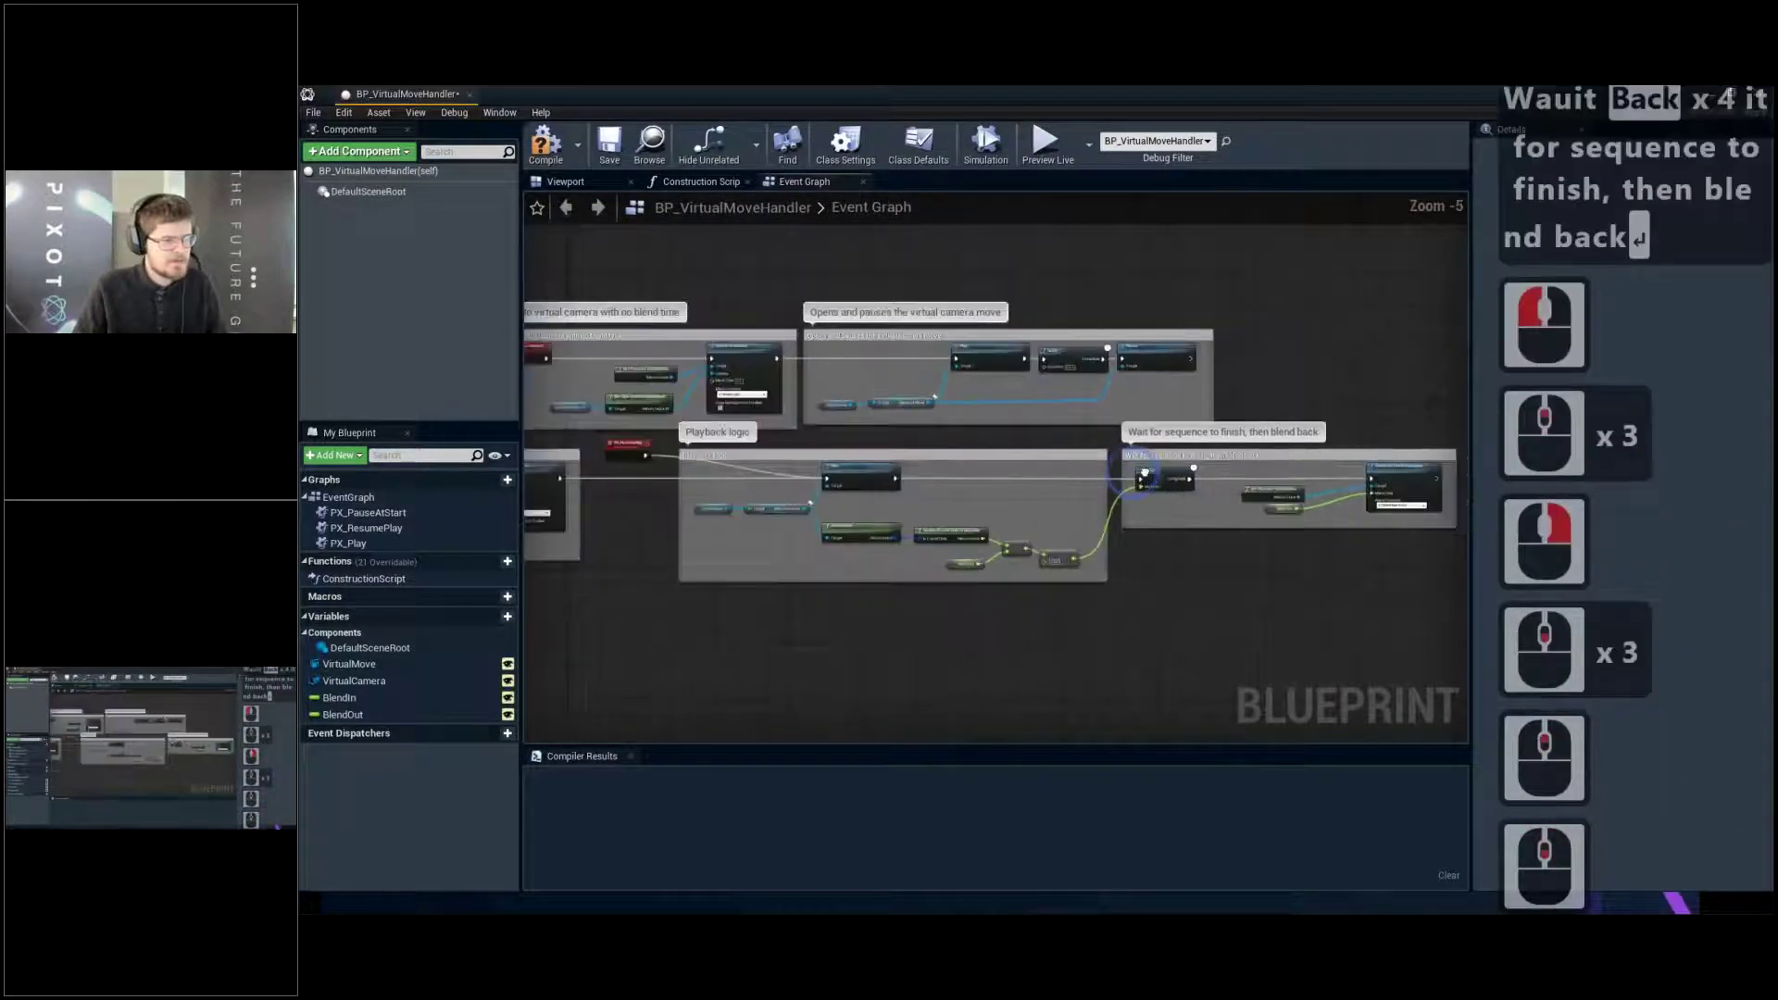
pyautogui.moveTo(972, 486); pyautogui.dragTo(1128, 472, button='right')
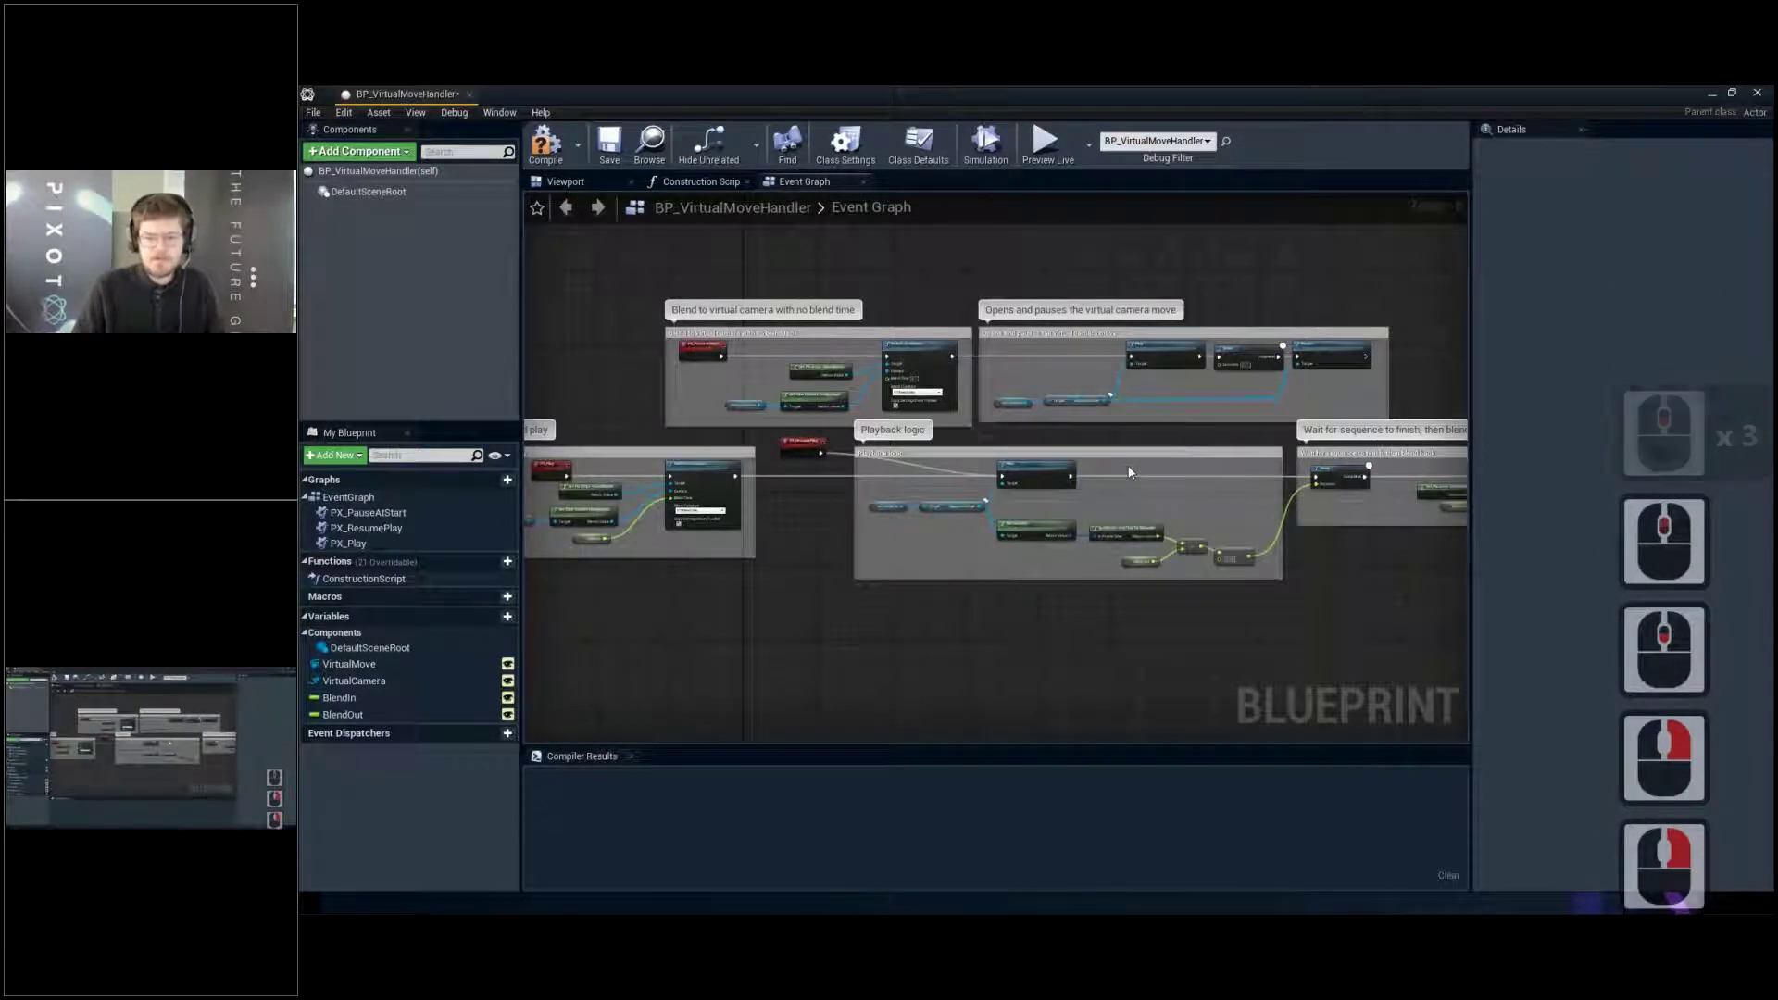
pyautogui.moveTo(1128, 472); pyautogui.dragTo(1211, 465, button='right')
pyautogui.click(545, 144)
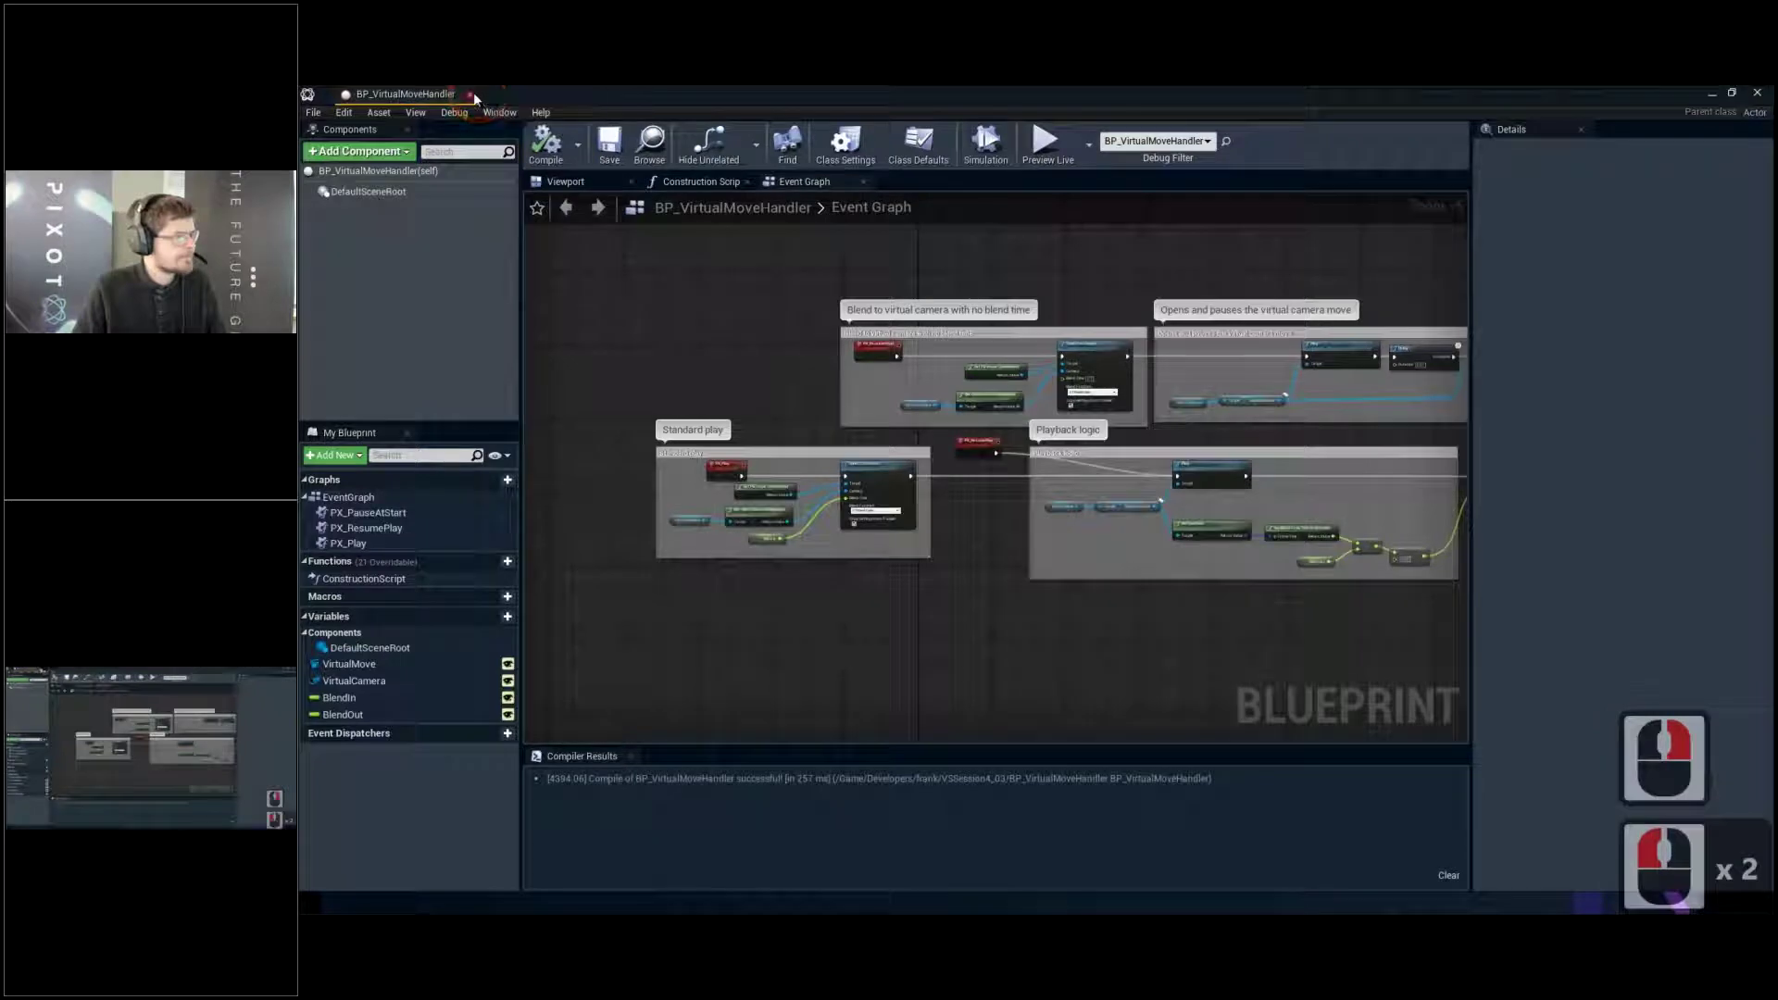
pyautogui.click(473, 96)
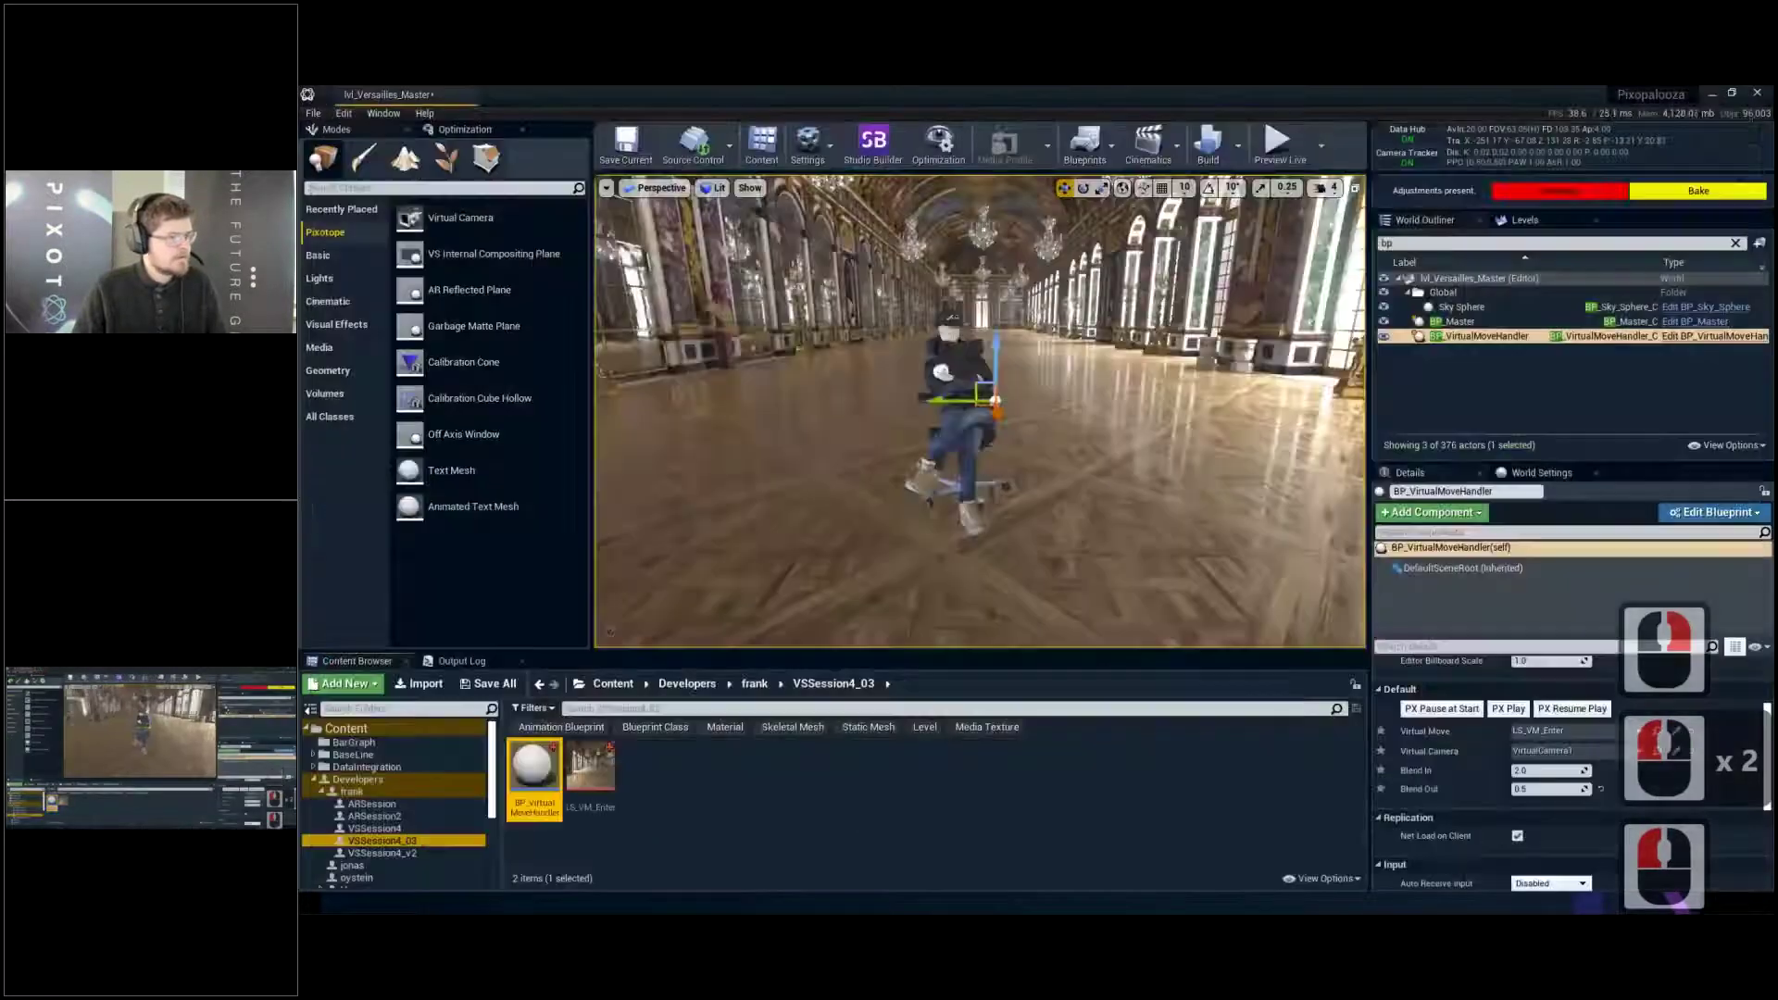
pyautogui.hotkey('alt', 'Tab')
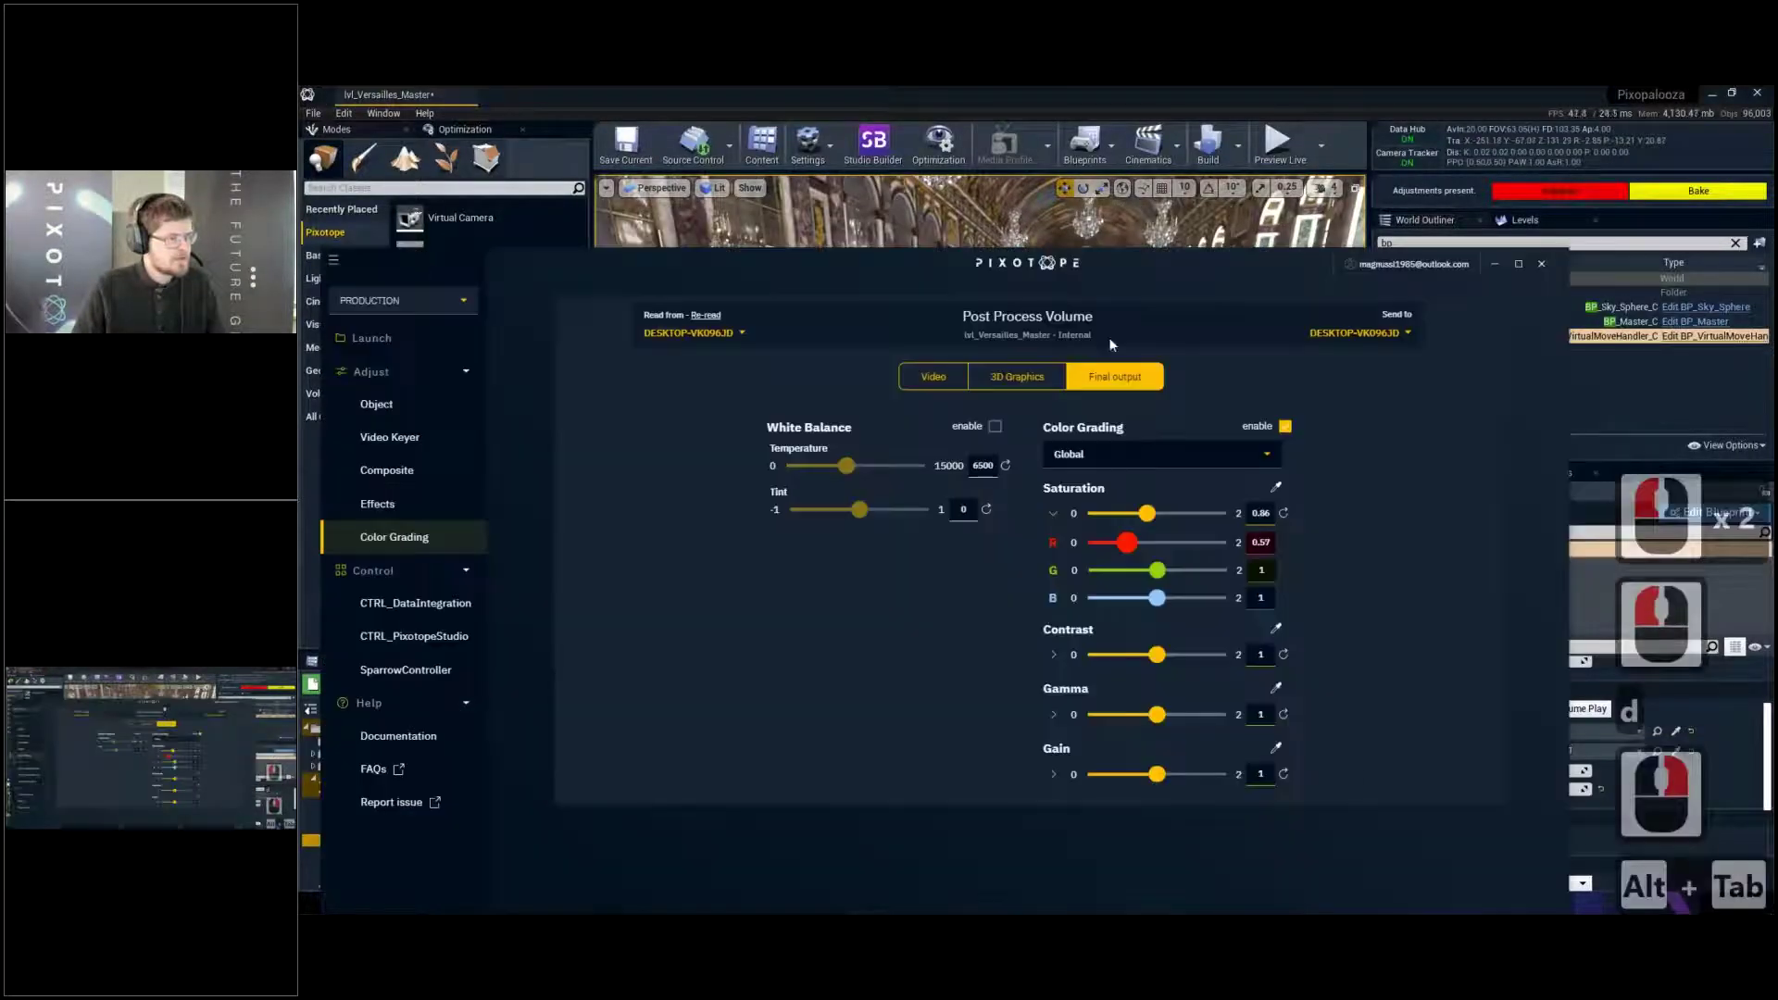
pyautogui.hotkey('alt', 'Tab')
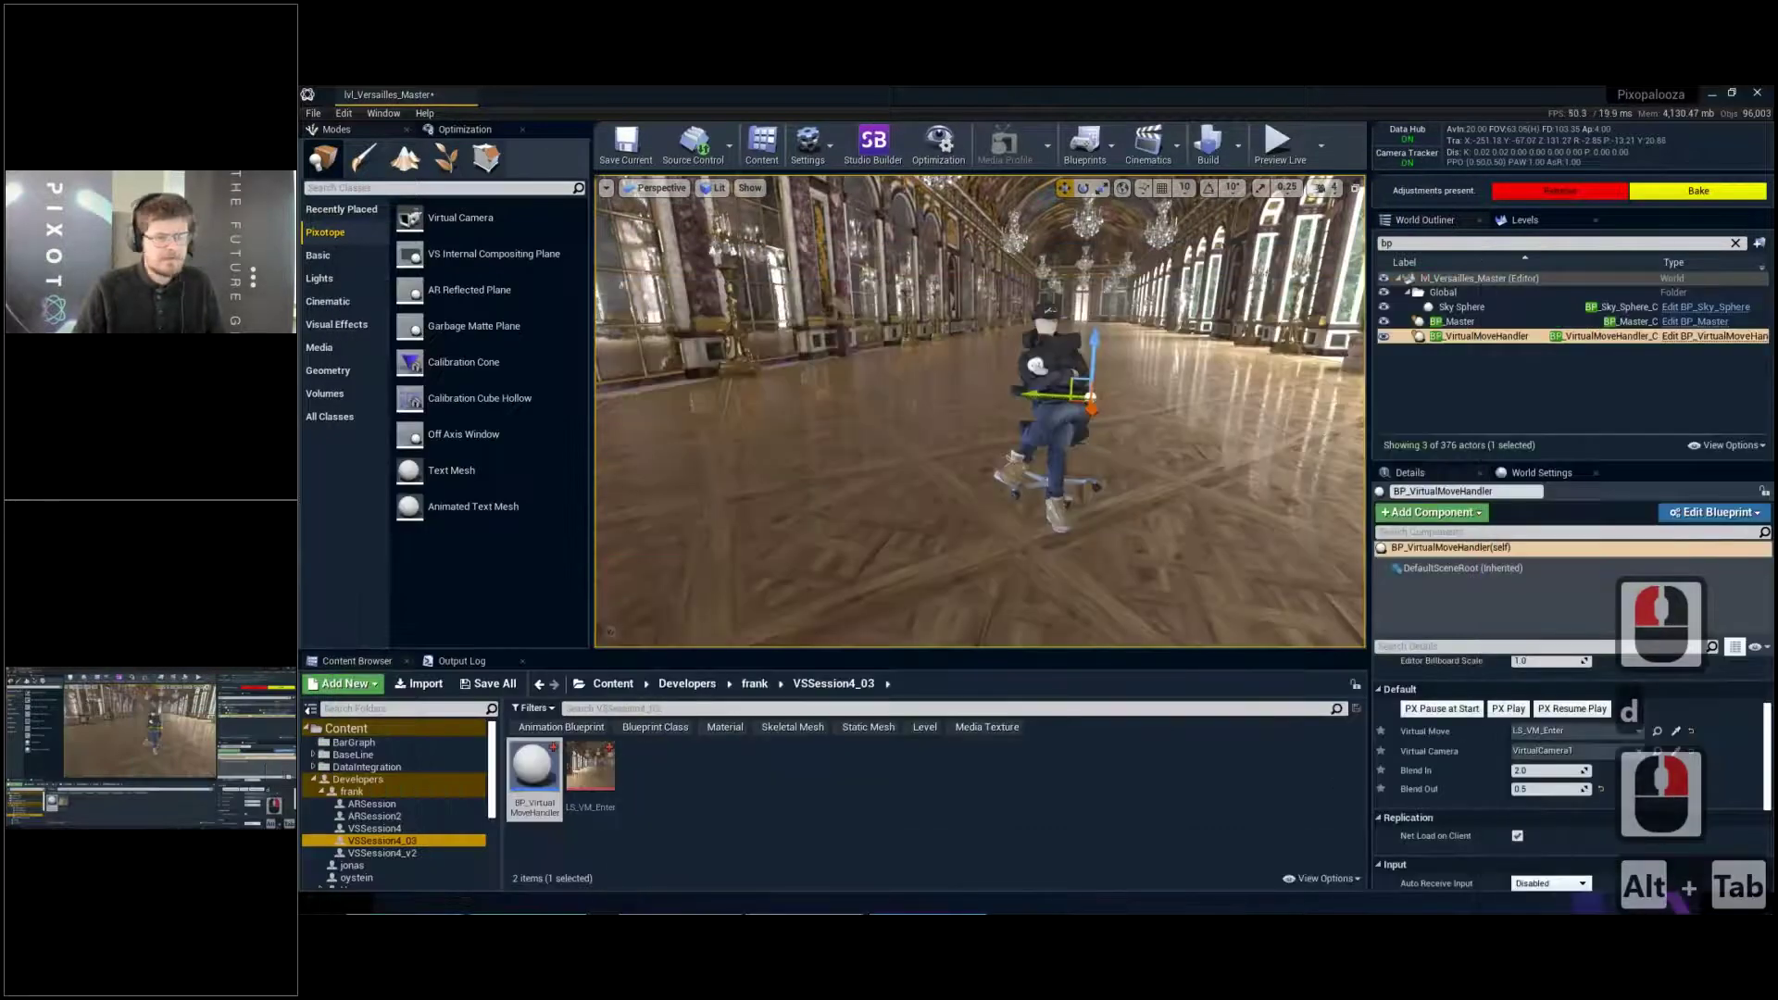
pyautogui.click(1079, 398)
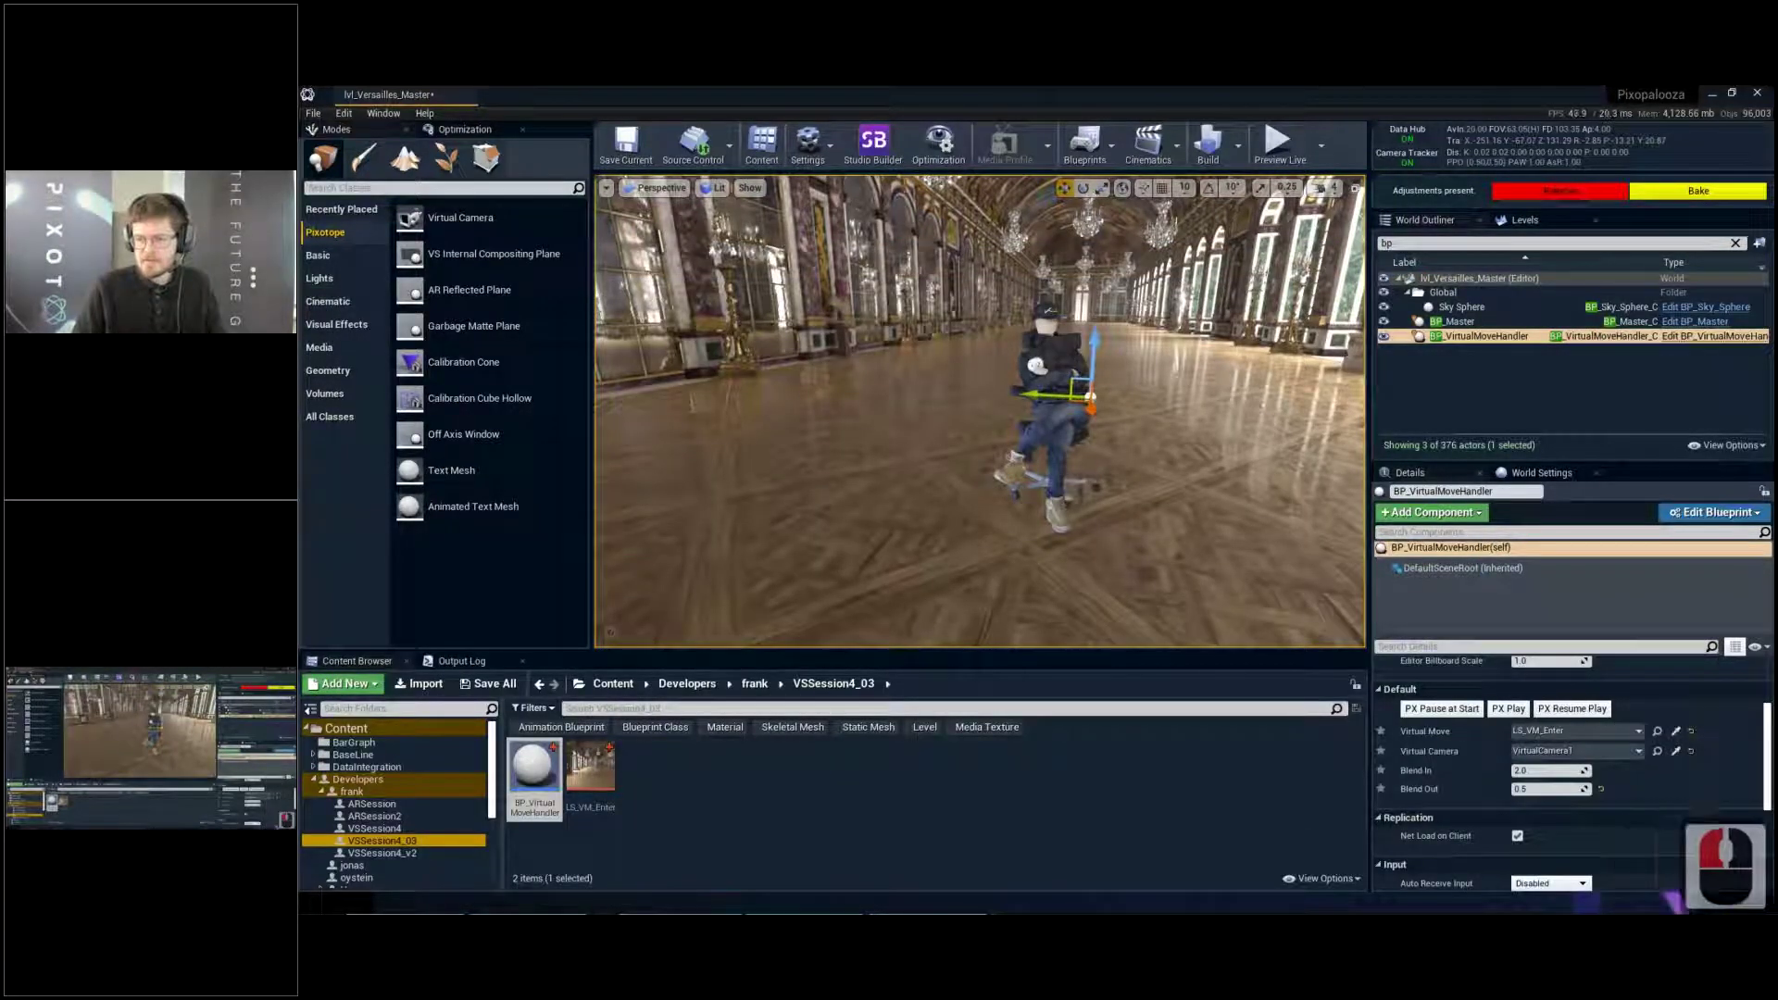
pyautogui.click(1085, 396)
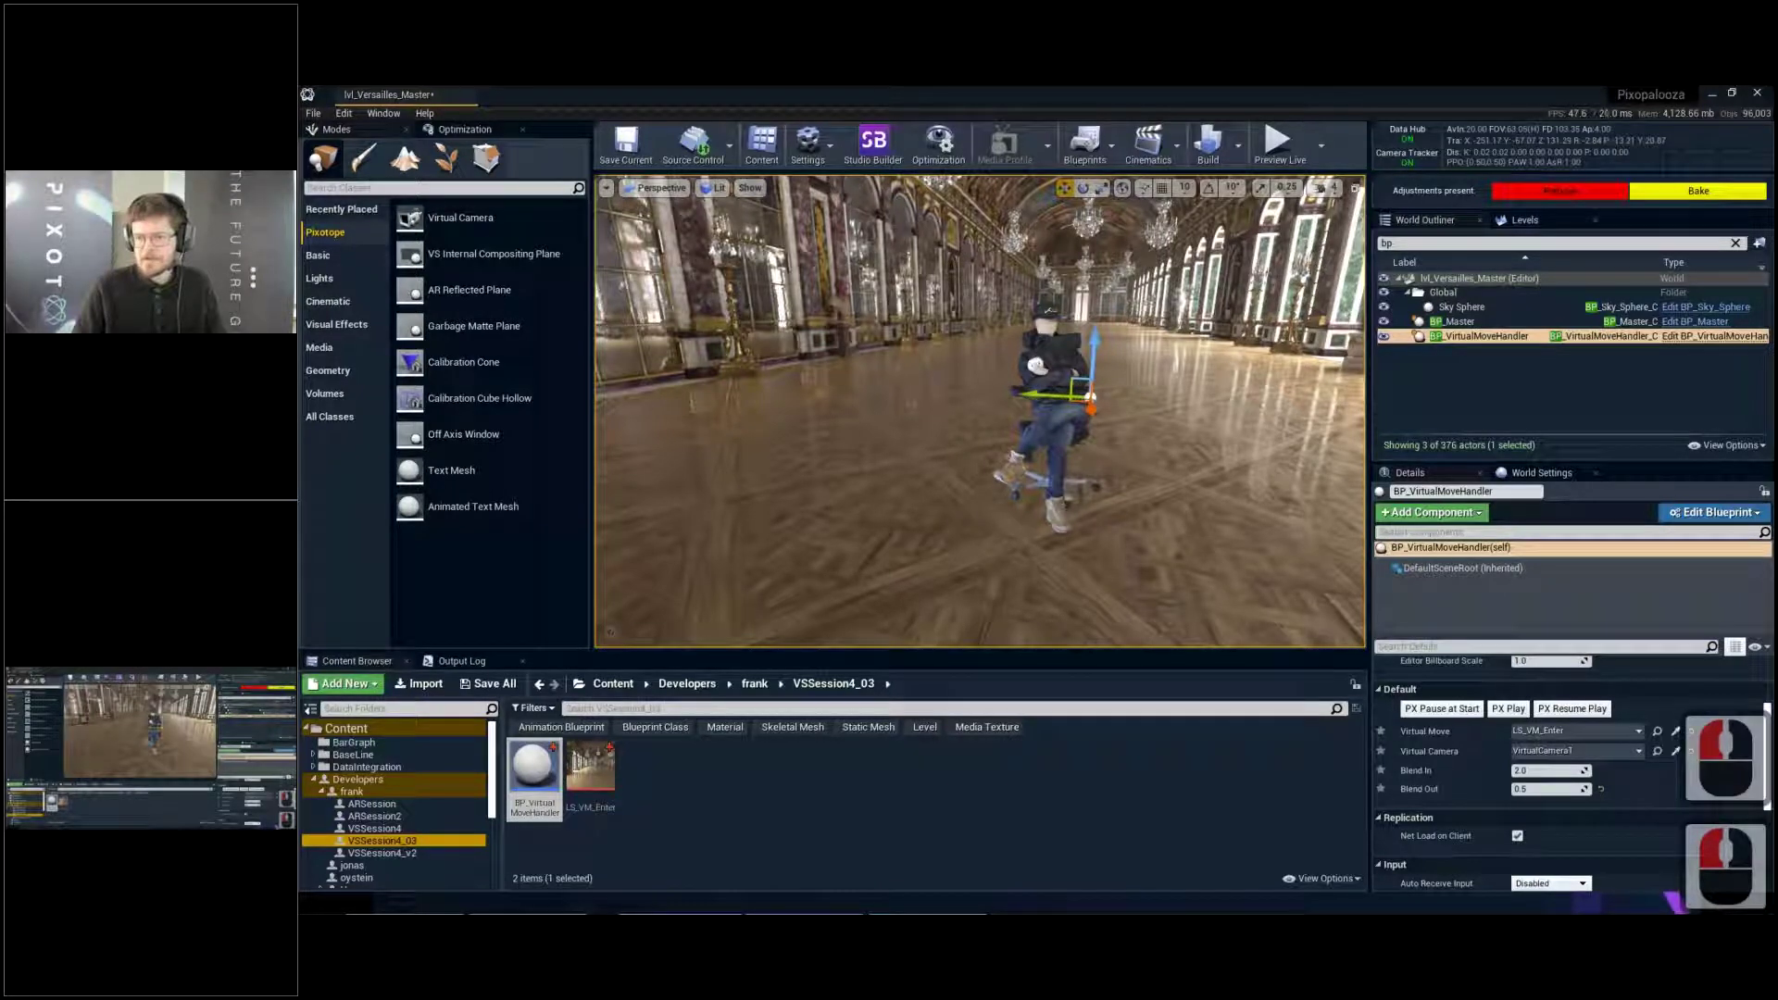
pyautogui.click(1089, 397)
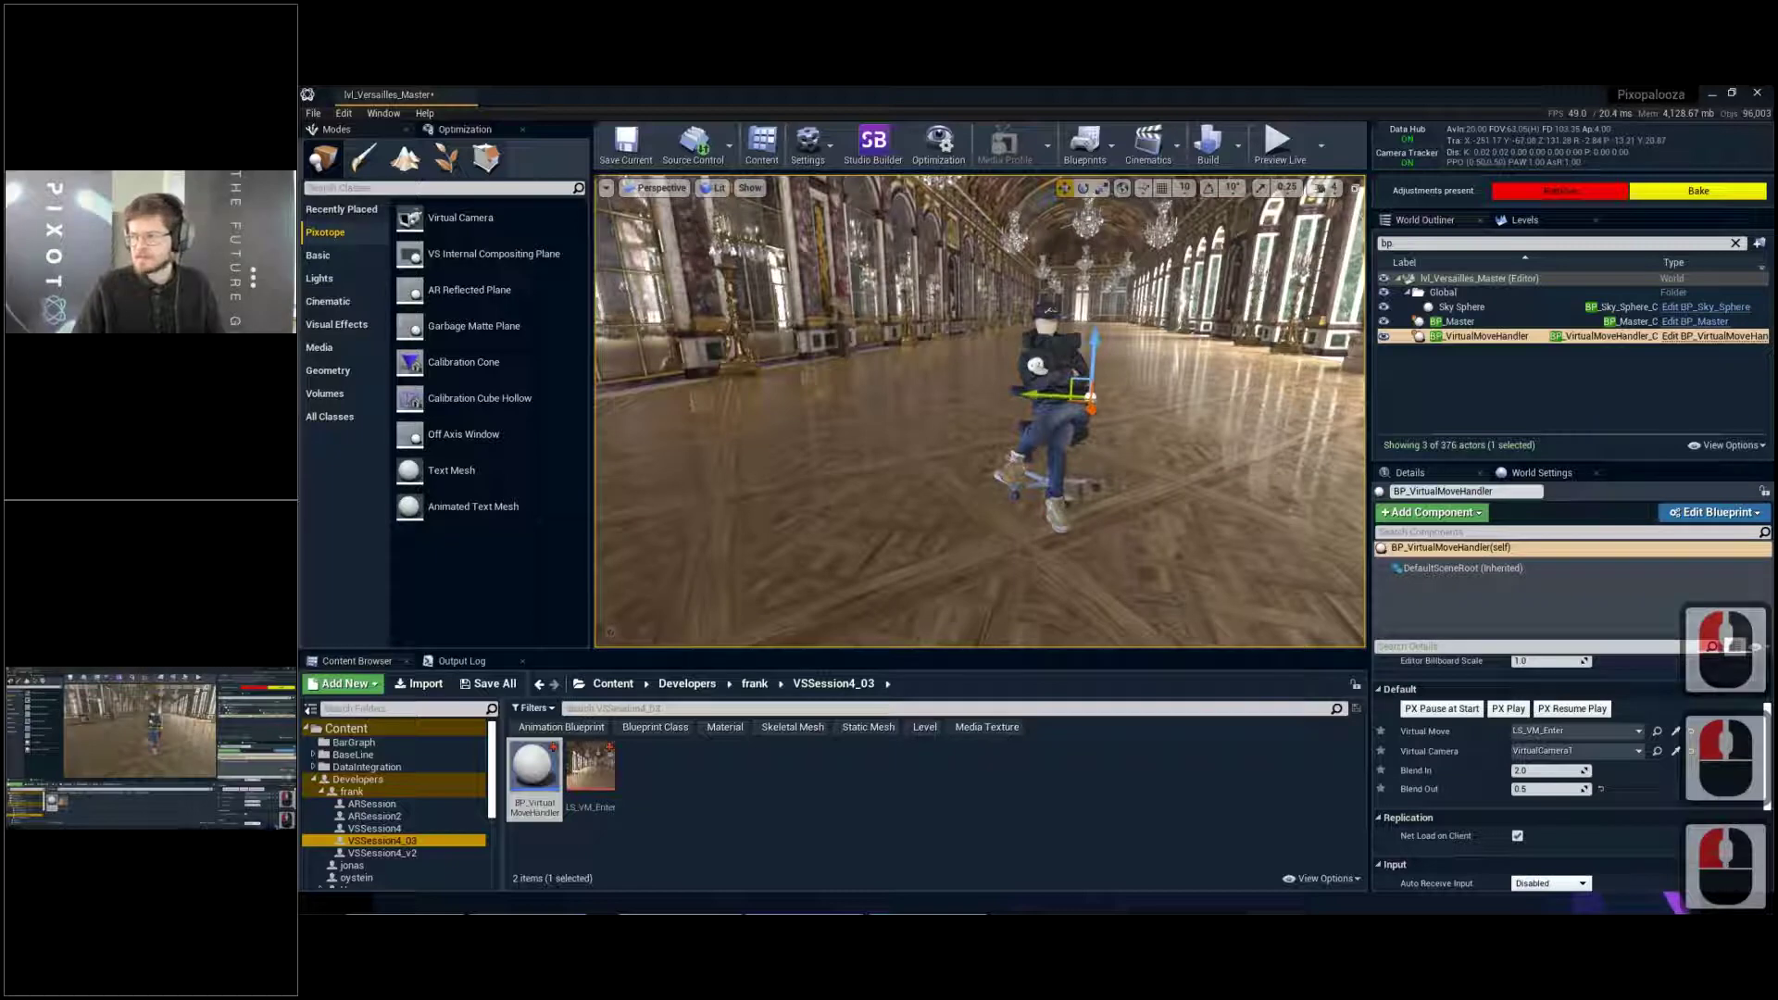
pyautogui.click(1089, 396)
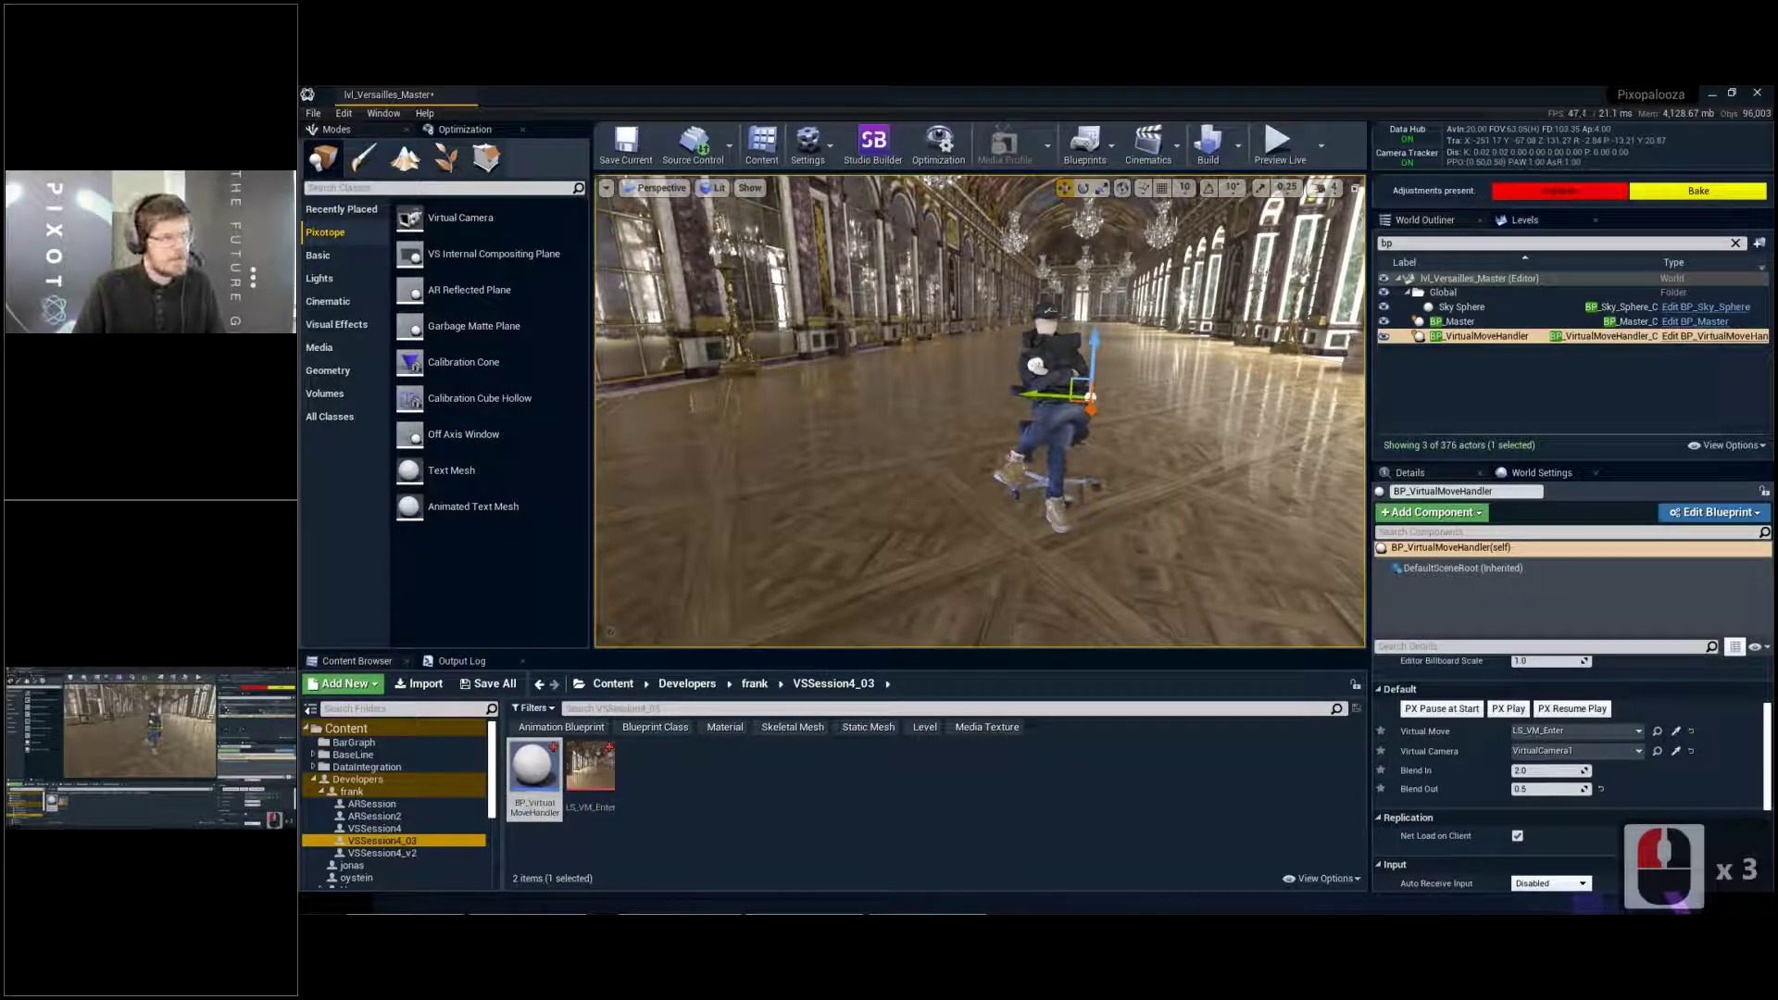
# Bake the pending adjustments into lvl_Versailles_Master and save the level
pyautogui.click(1691, 192)
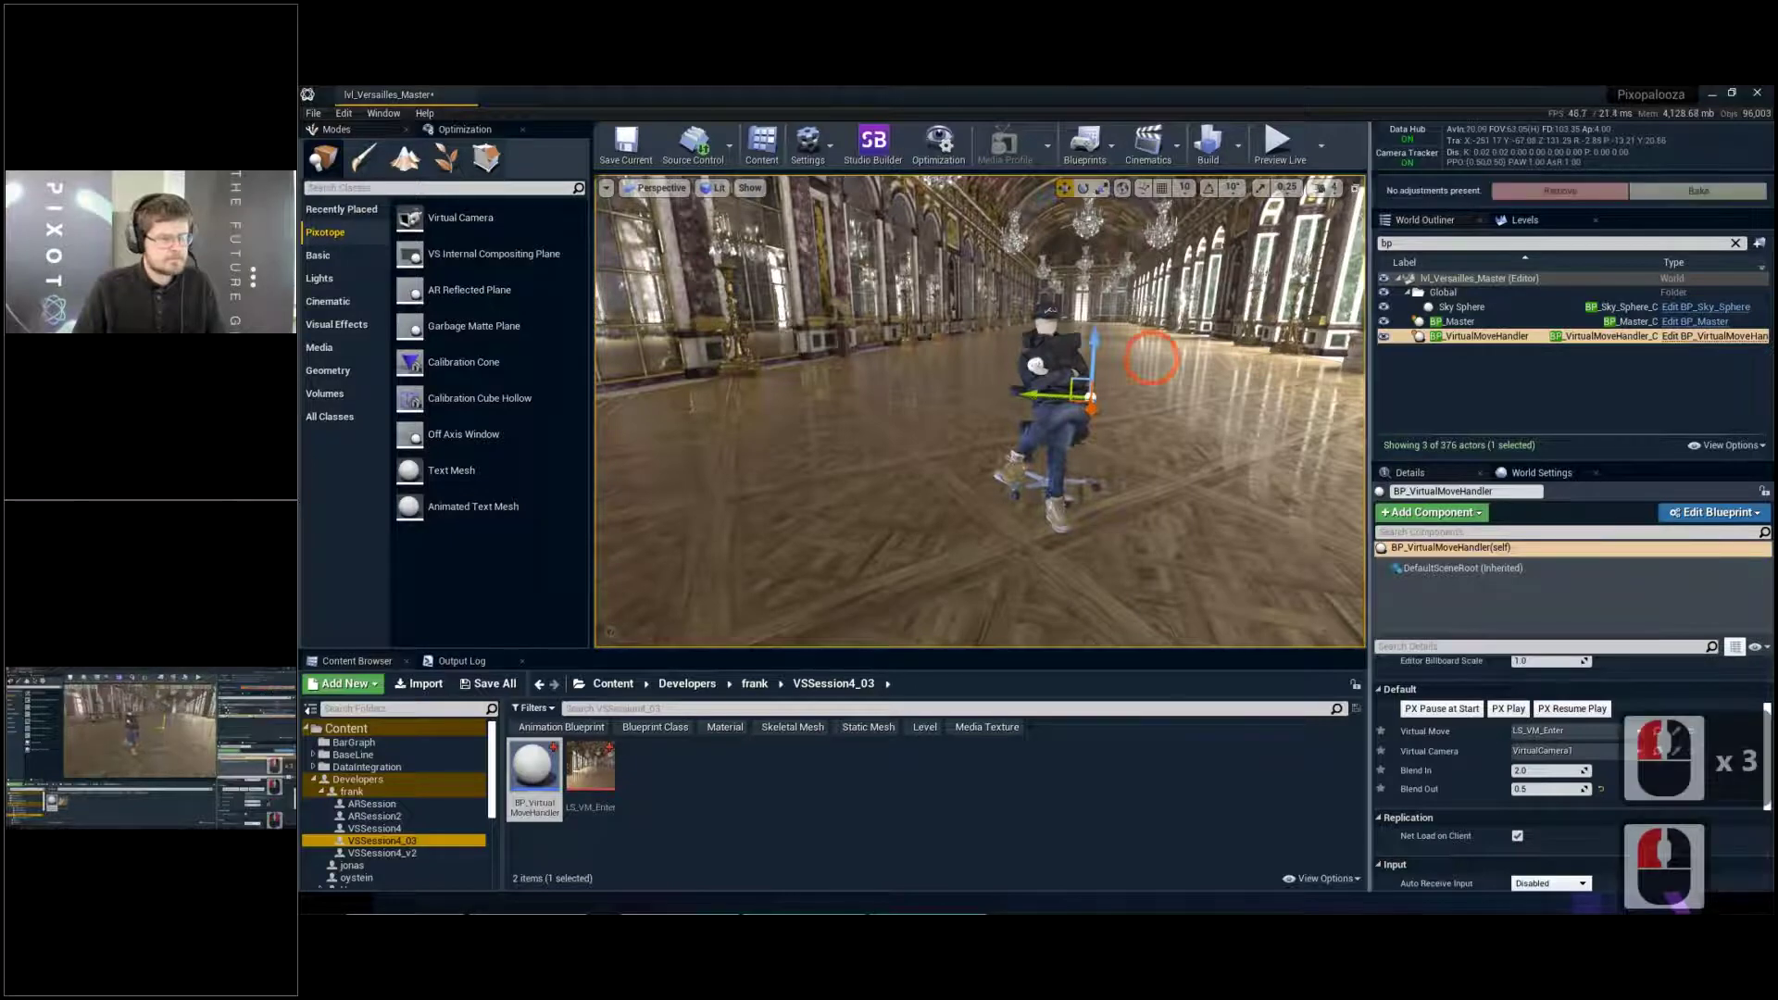
pyautogui.hotkey('ctrl', 's')
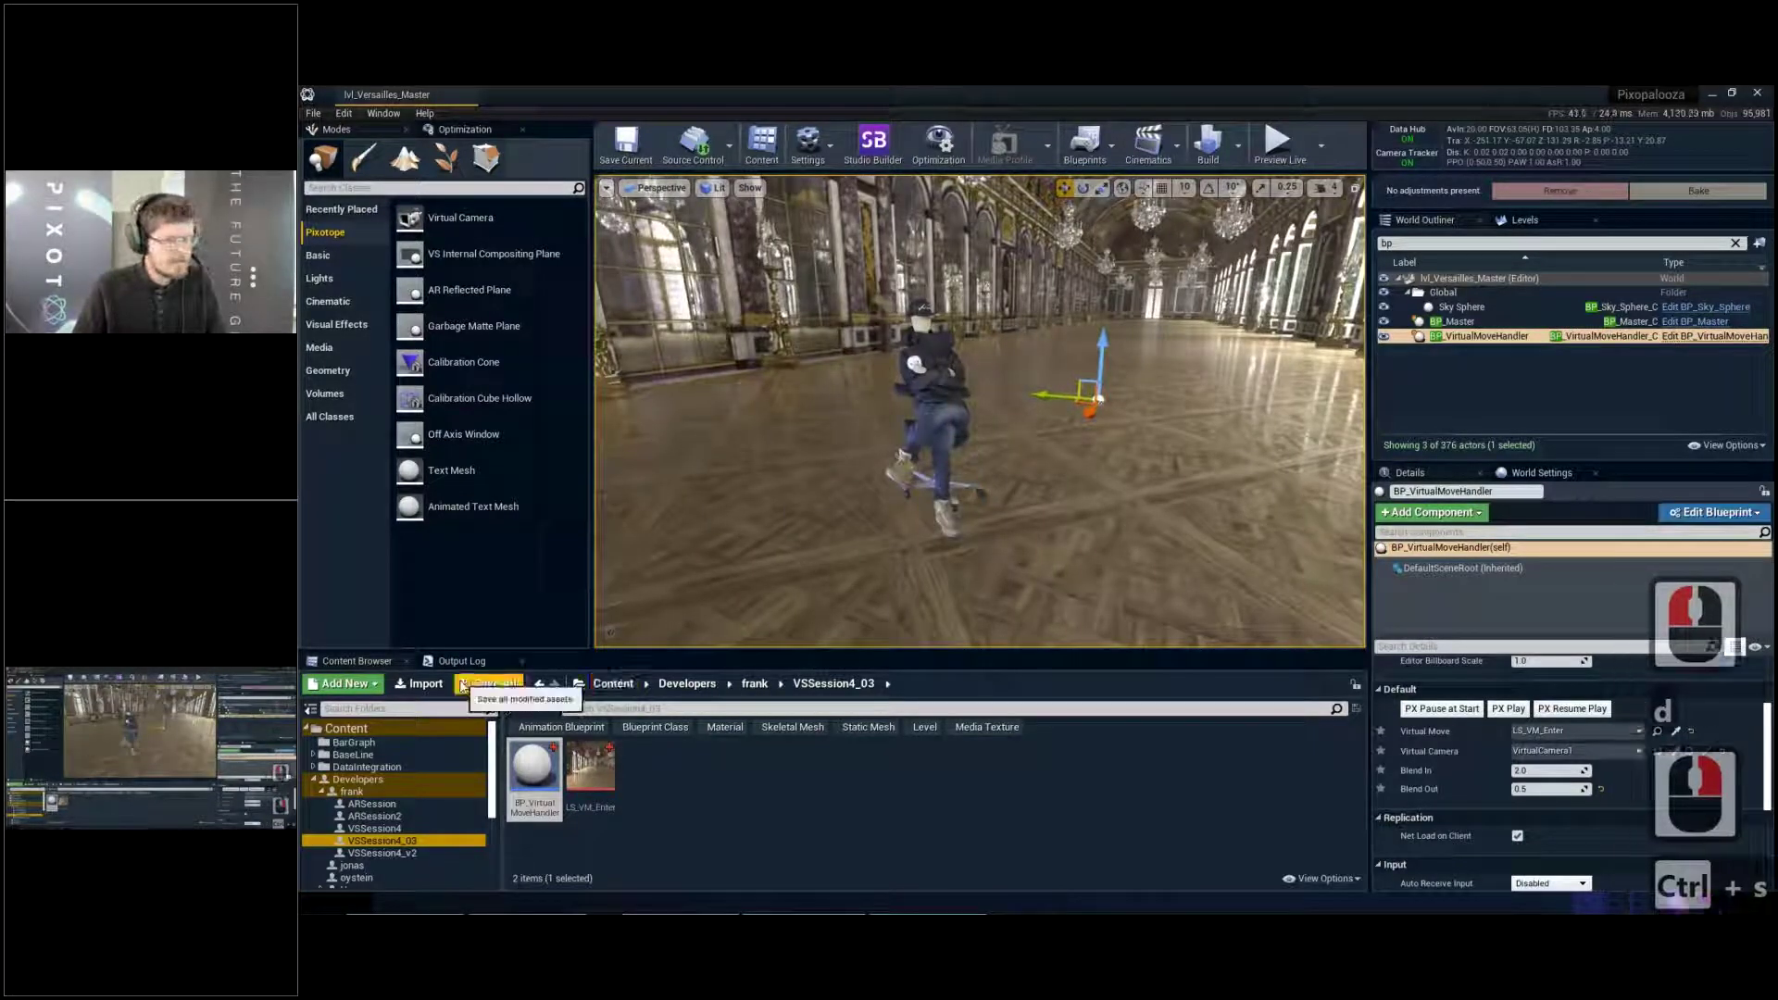
# Show the level viewport full screen in Wireframe mode and view the hall from outside
pyautogui.moveTo(1156, 384); pyautogui.dragTo(1155, 382, button='right')
pyautogui.press('e')
pyautogui.press('w')
pyautogui.press('d')
pyautogui.press('s')
pyautogui.press('d')
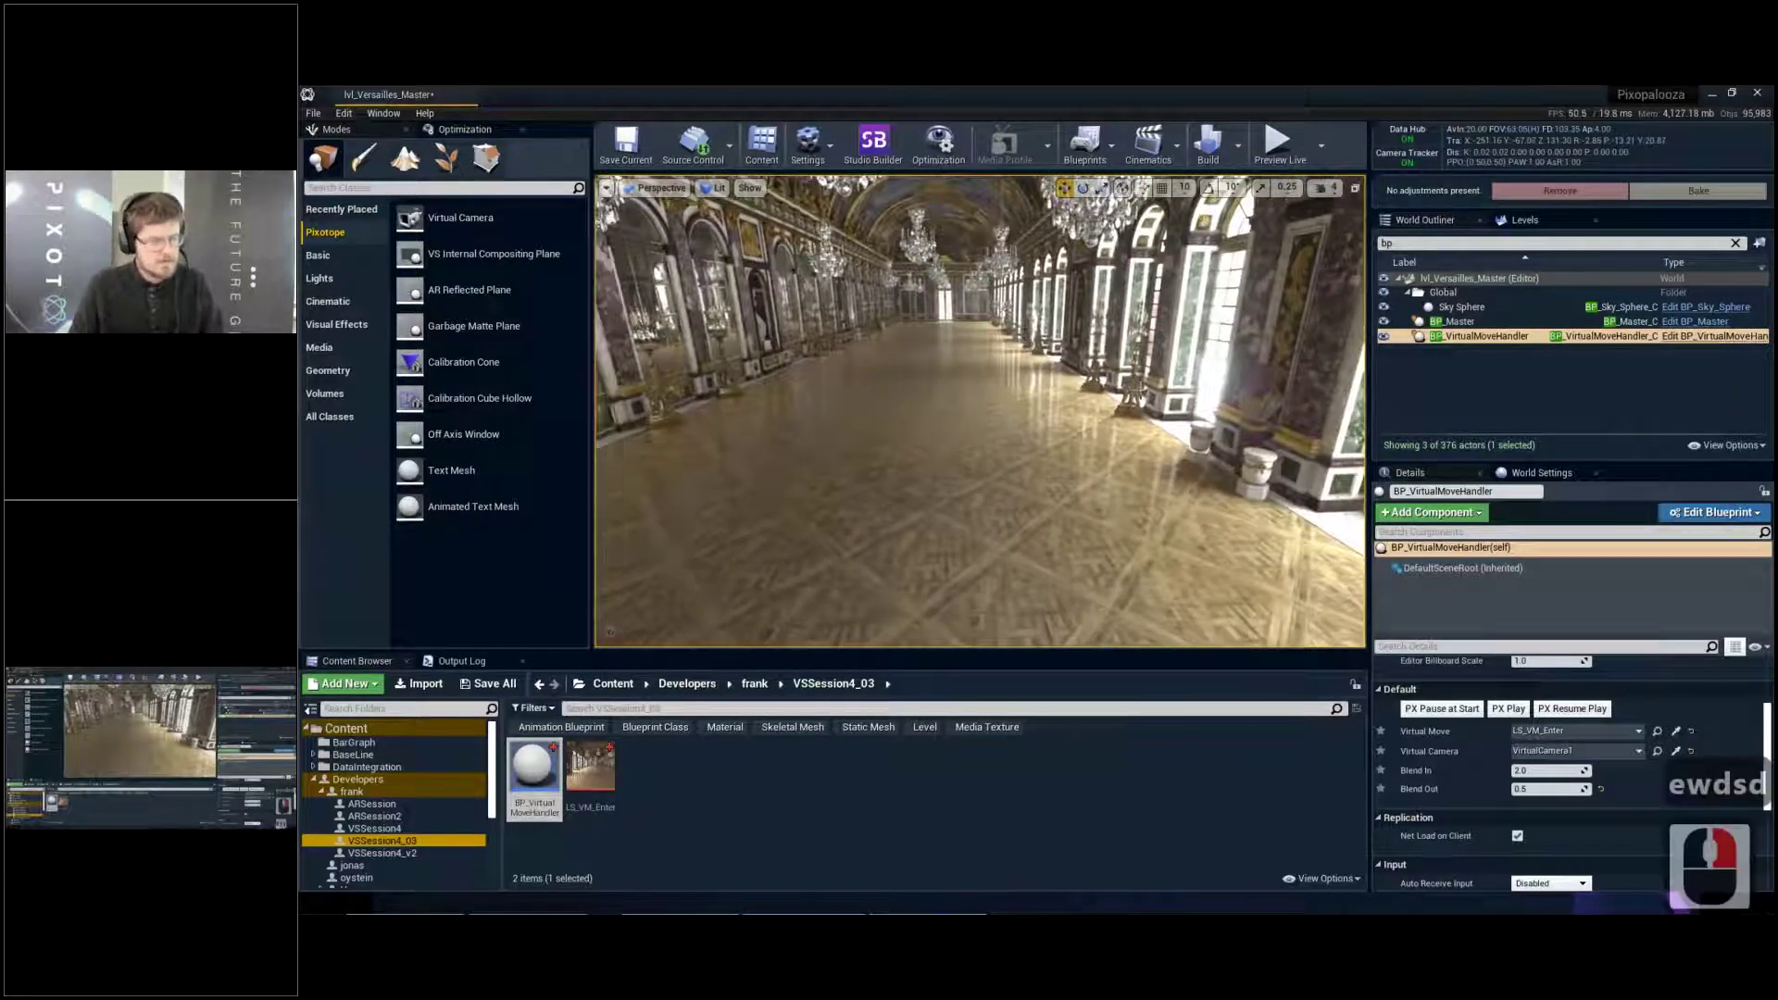
pyautogui.press('F11')
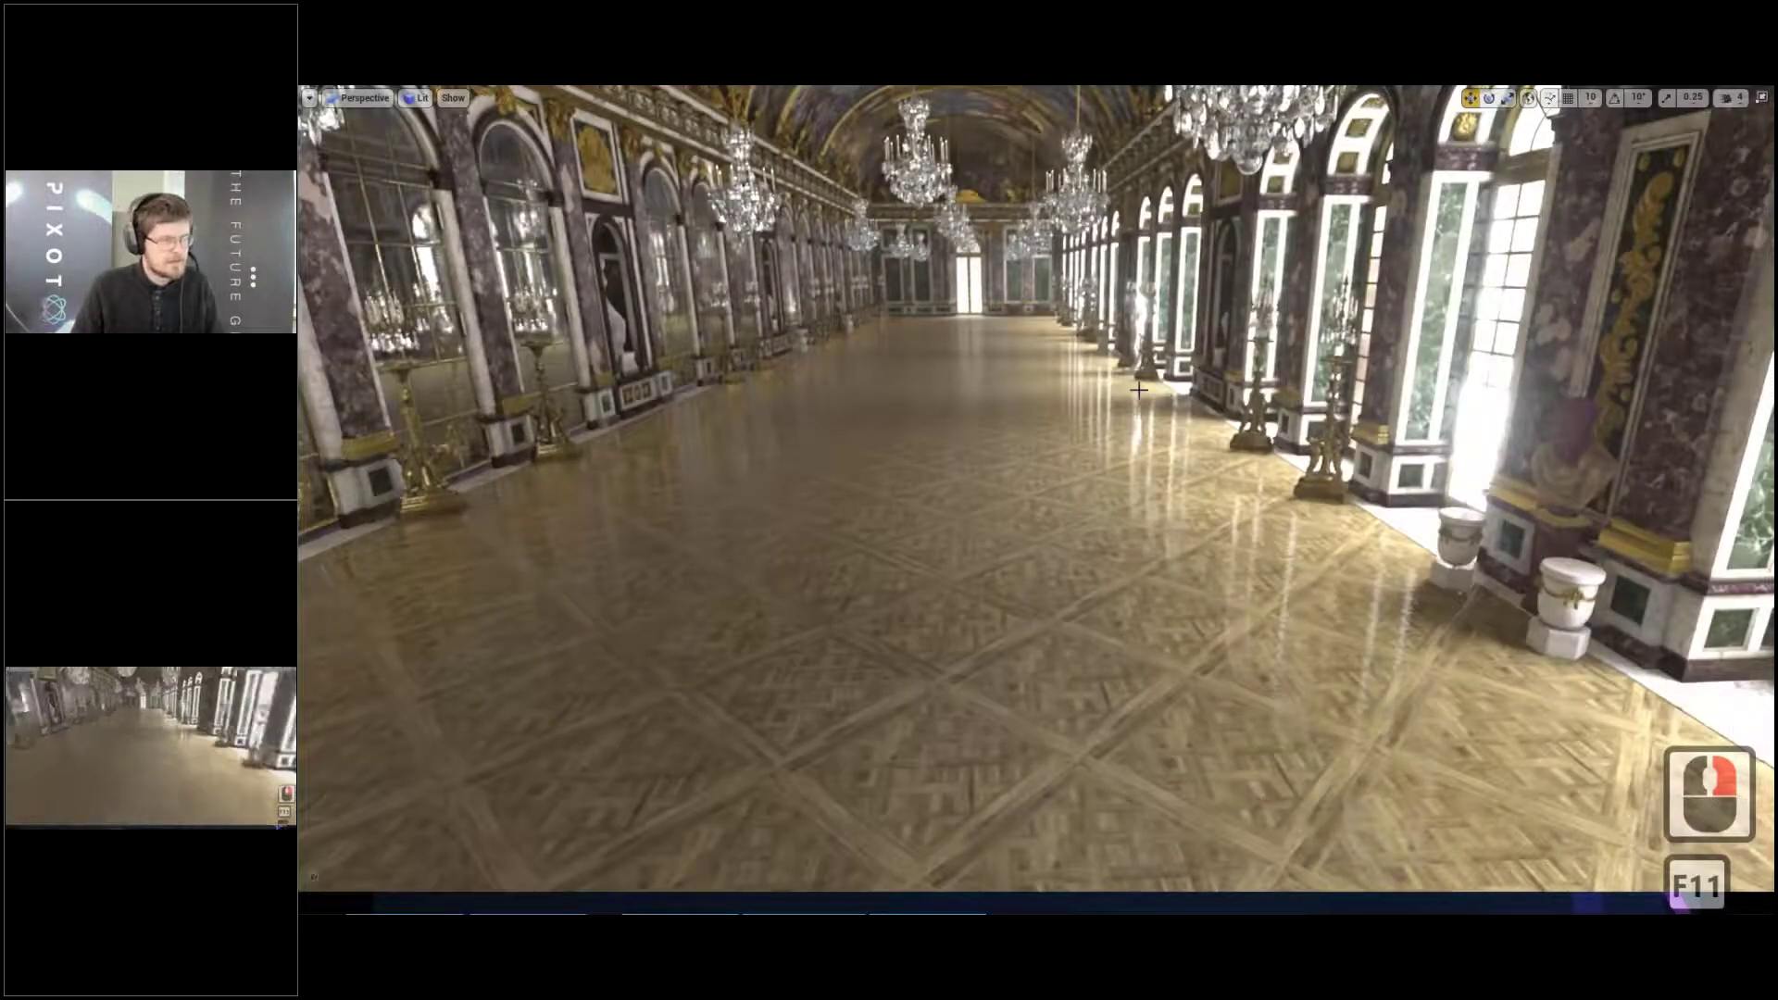
pyautogui.press('w')
pyautogui.press('e')
pyautogui.moveTo(1101, 398); pyautogui.dragTo(1101, 399, button='right')
pyautogui.scroll(5, 1101, 399)
pyautogui.press('d')
pyautogui.press('s')
pyautogui.press('s')
pyautogui.press('s')
pyautogui.press('s')
pyautogui.press('s')
pyautogui.press('s')
pyautogui.scroll(3, 1101, 399)
pyautogui.hotkey('alt', '2')
pyautogui.press('d')
pyautogui.press('q')
pyautogui.press('s')
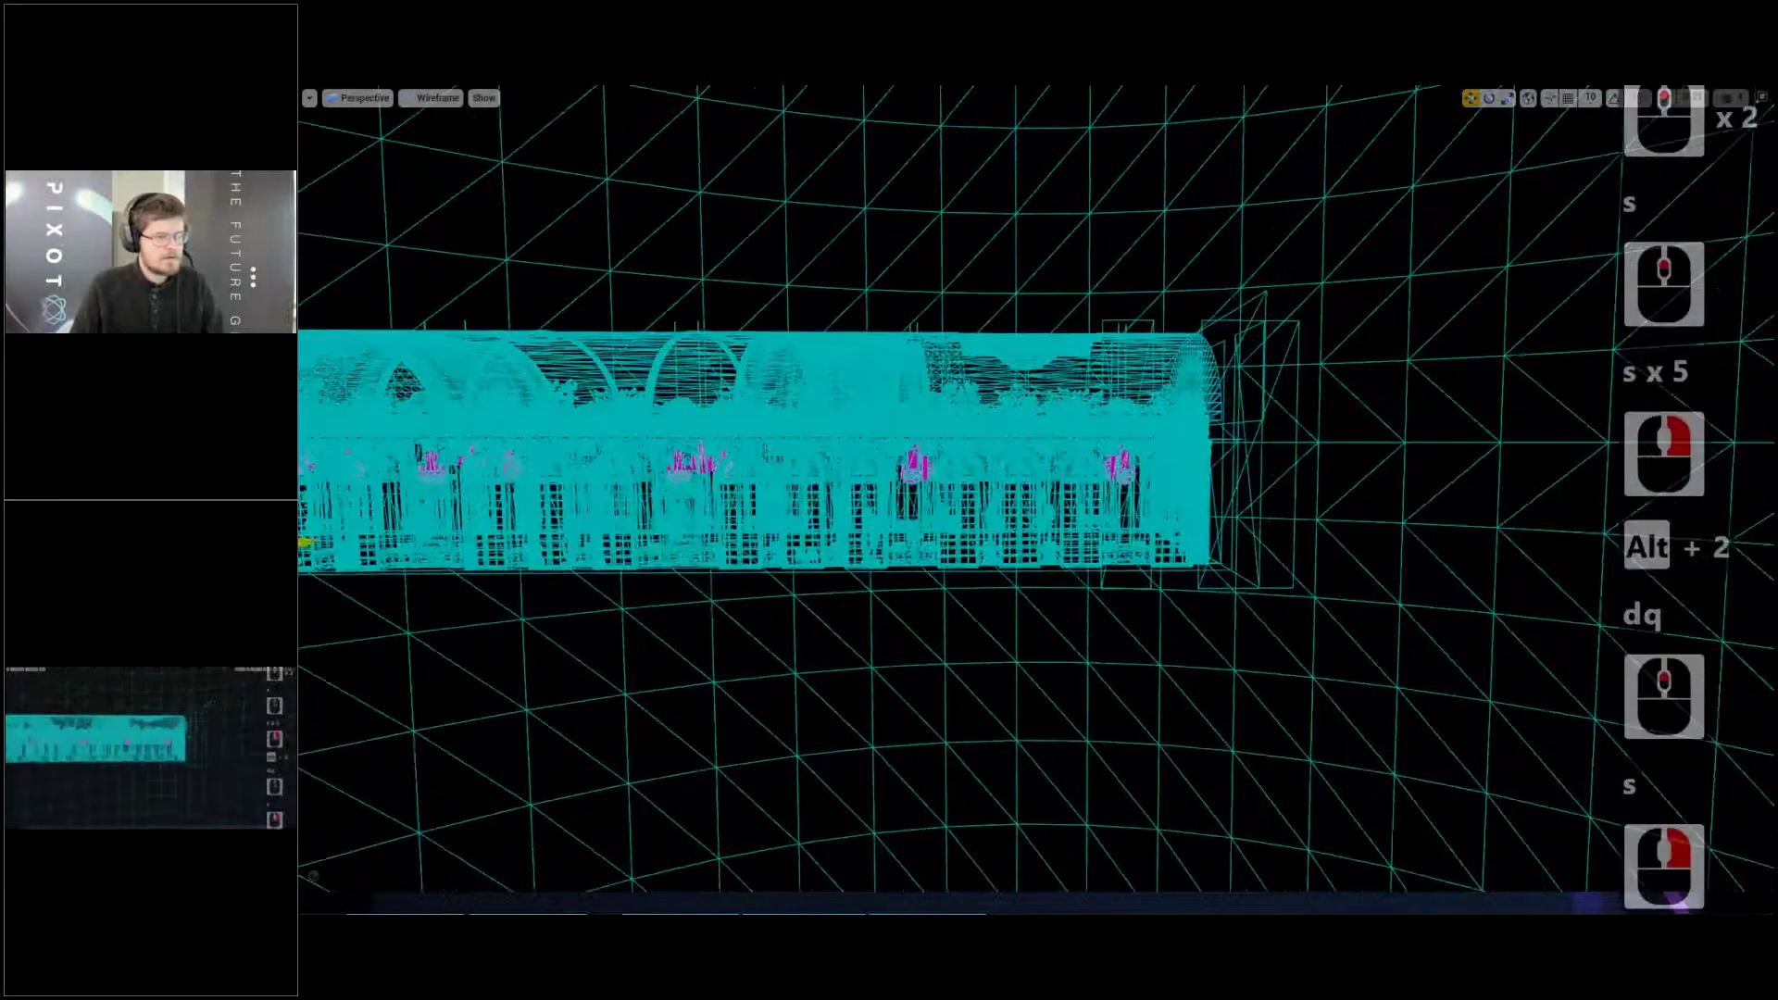
# Hide the large sphere surrounding the hall, undoing the attempt to delete it
pyautogui.click(1329, 281)
pyautogui.press('Delete')
pyautogui.hotkey('ctrl', 'z')
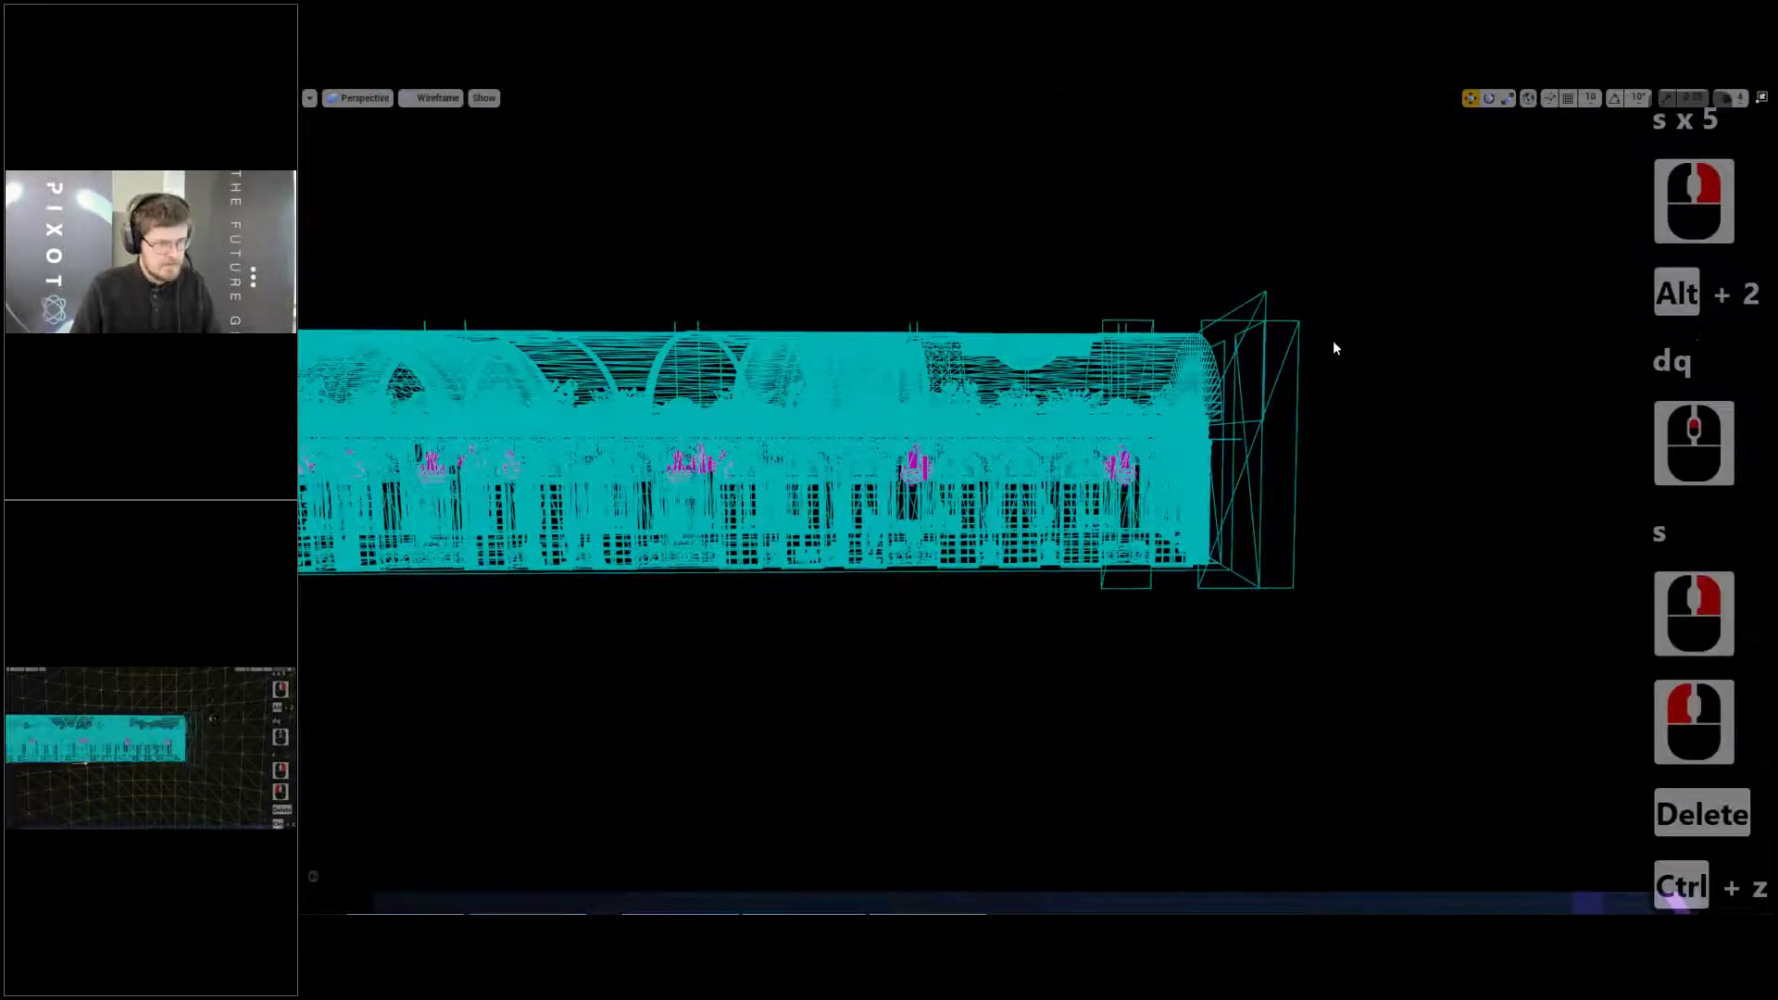
pyautogui.press('h')
pyautogui.moveTo(1358, 340); pyautogui.dragTo(1350, 337, button='right')
pyautogui.press('d')
pyautogui.press('d')
pyautogui.click(1394, 261)
pyautogui.moveTo(1428, 225); pyautogui.dragTo(1409, 228, button='right')
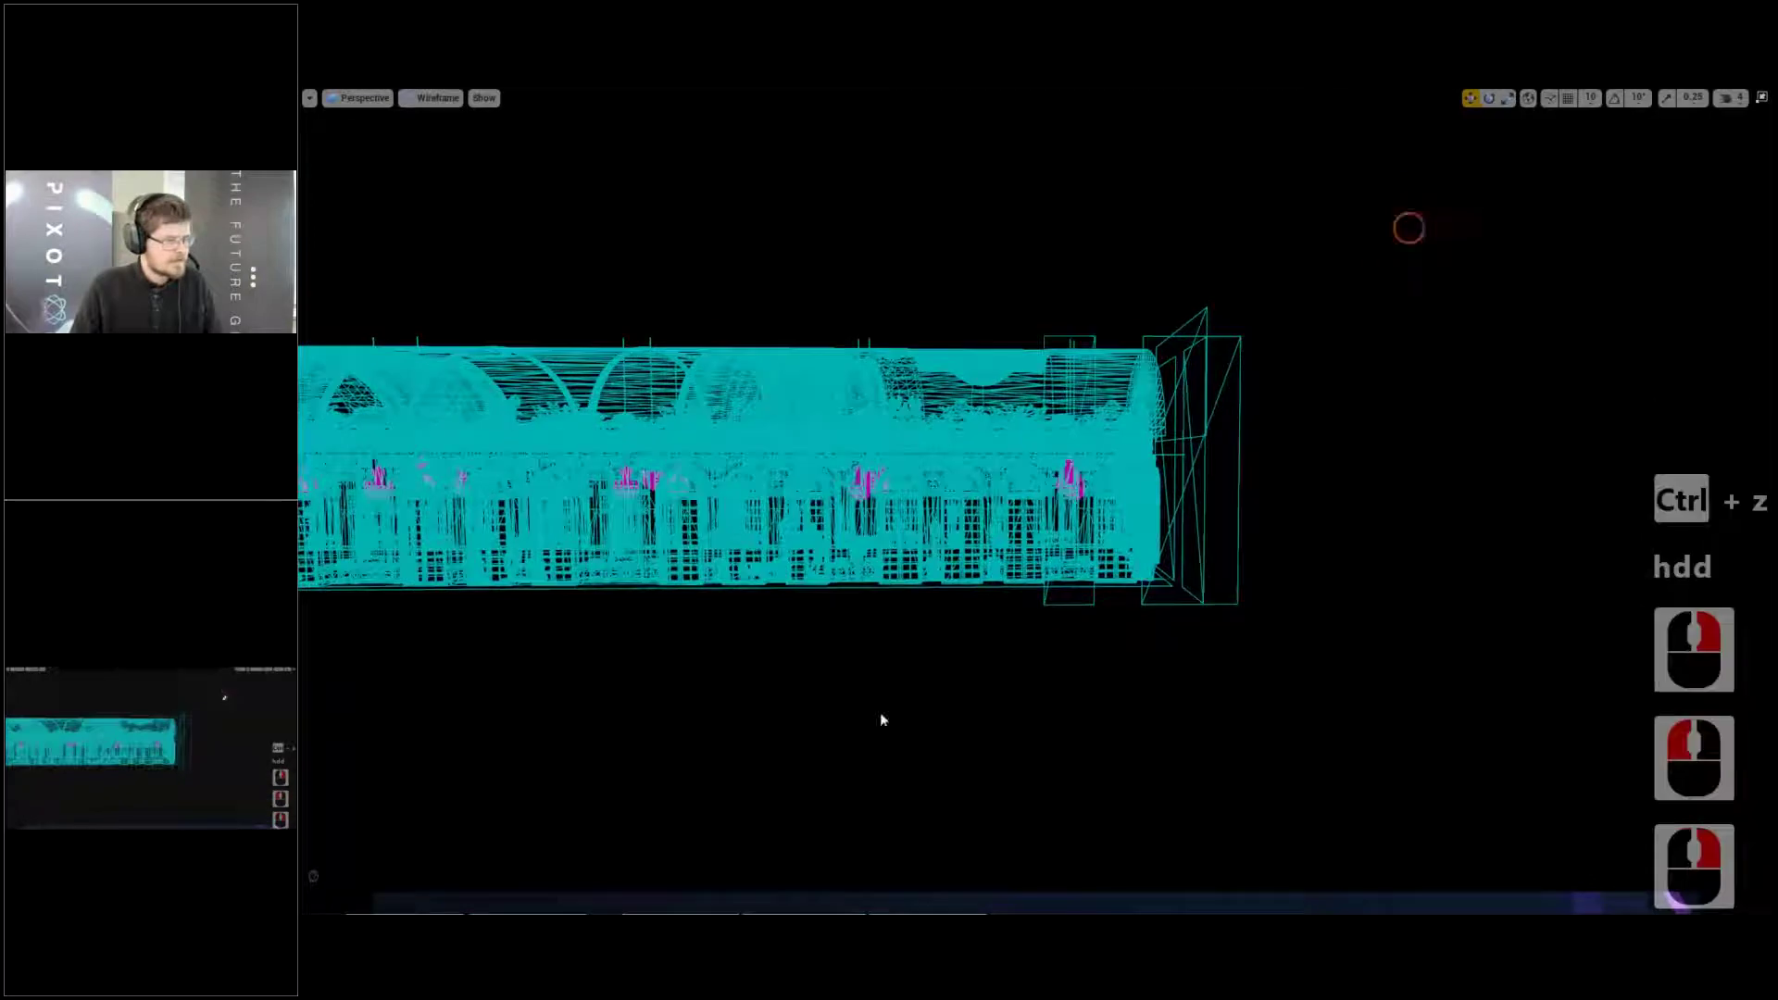
# Select the hall's geometry, duplicate it beside the original and save the level
pyautogui.moveTo(703, 844); pyautogui.dragTo(676, 846)
pyautogui.moveTo(778, 778); pyautogui.dragTo(786, 776, button='right')
pyautogui.press('a')
pyautogui.click(841, 762)
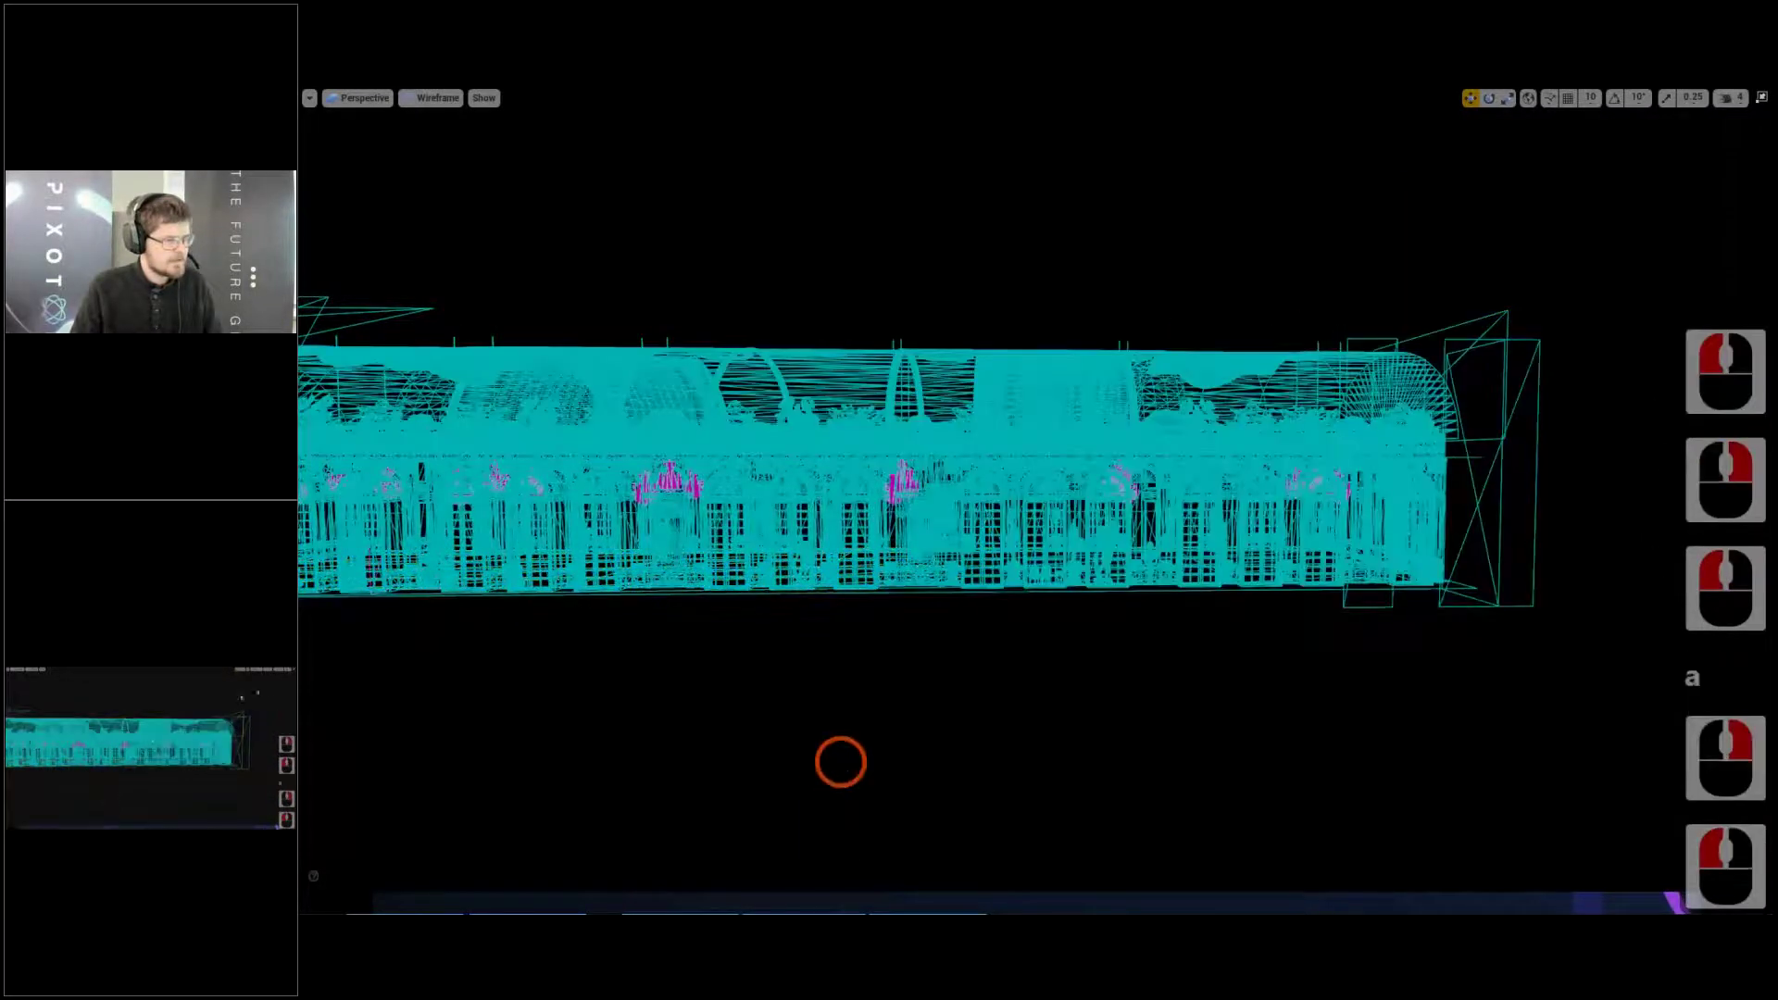
pyautogui.moveTo(986, 843); pyautogui.dragTo(991, 838)
pyautogui.moveTo(1019, 782); pyautogui.dragTo(1046, 461, button='right')
pyautogui.press('e')
pyautogui.press('w')
pyautogui.scroll(2, 1000, 785)
pyautogui.scroll(-1, 1000, 785)
pyautogui.press('w')
pyautogui.press('e')
pyautogui.press('a')
pyautogui.press('a')
pyautogui.press('a')
pyautogui.press('a')
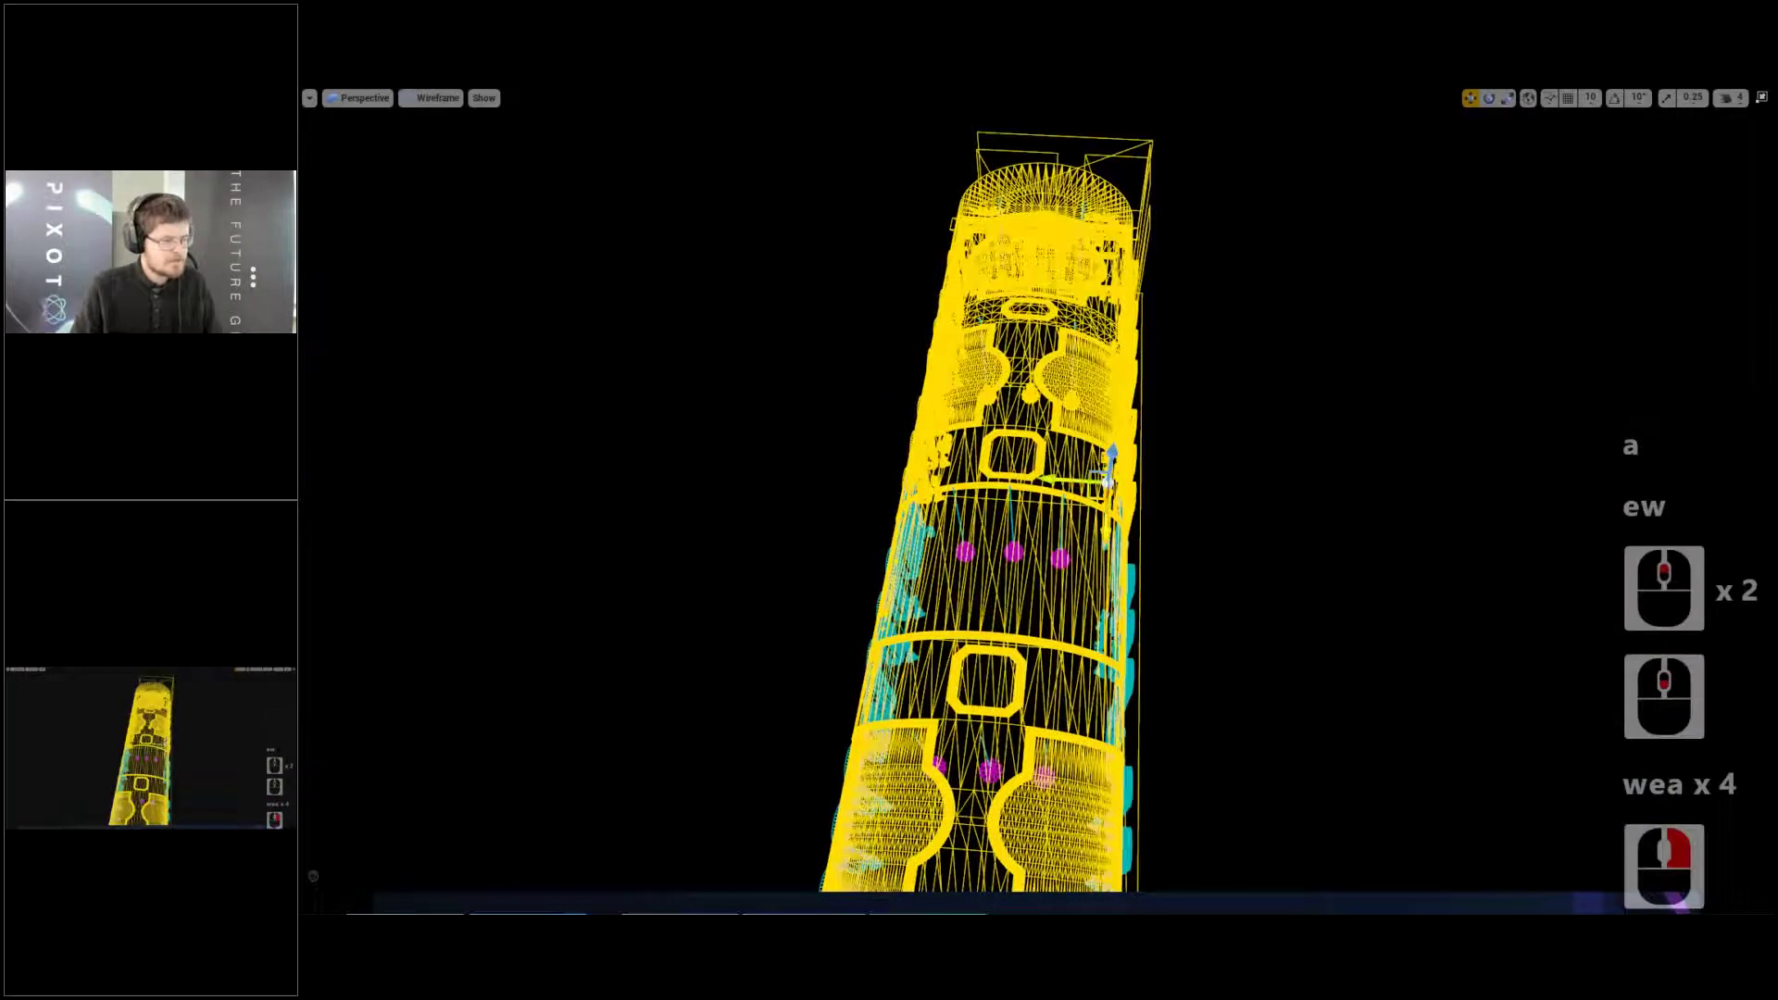
pyautogui.keyDown('alt'); pyautogui.moveTo(1062, 500); pyautogui.dragTo(732, 530); pyautogui.keyUp('alt')
pyautogui.press('e')
pyautogui.hotkey('ctrl', 's')
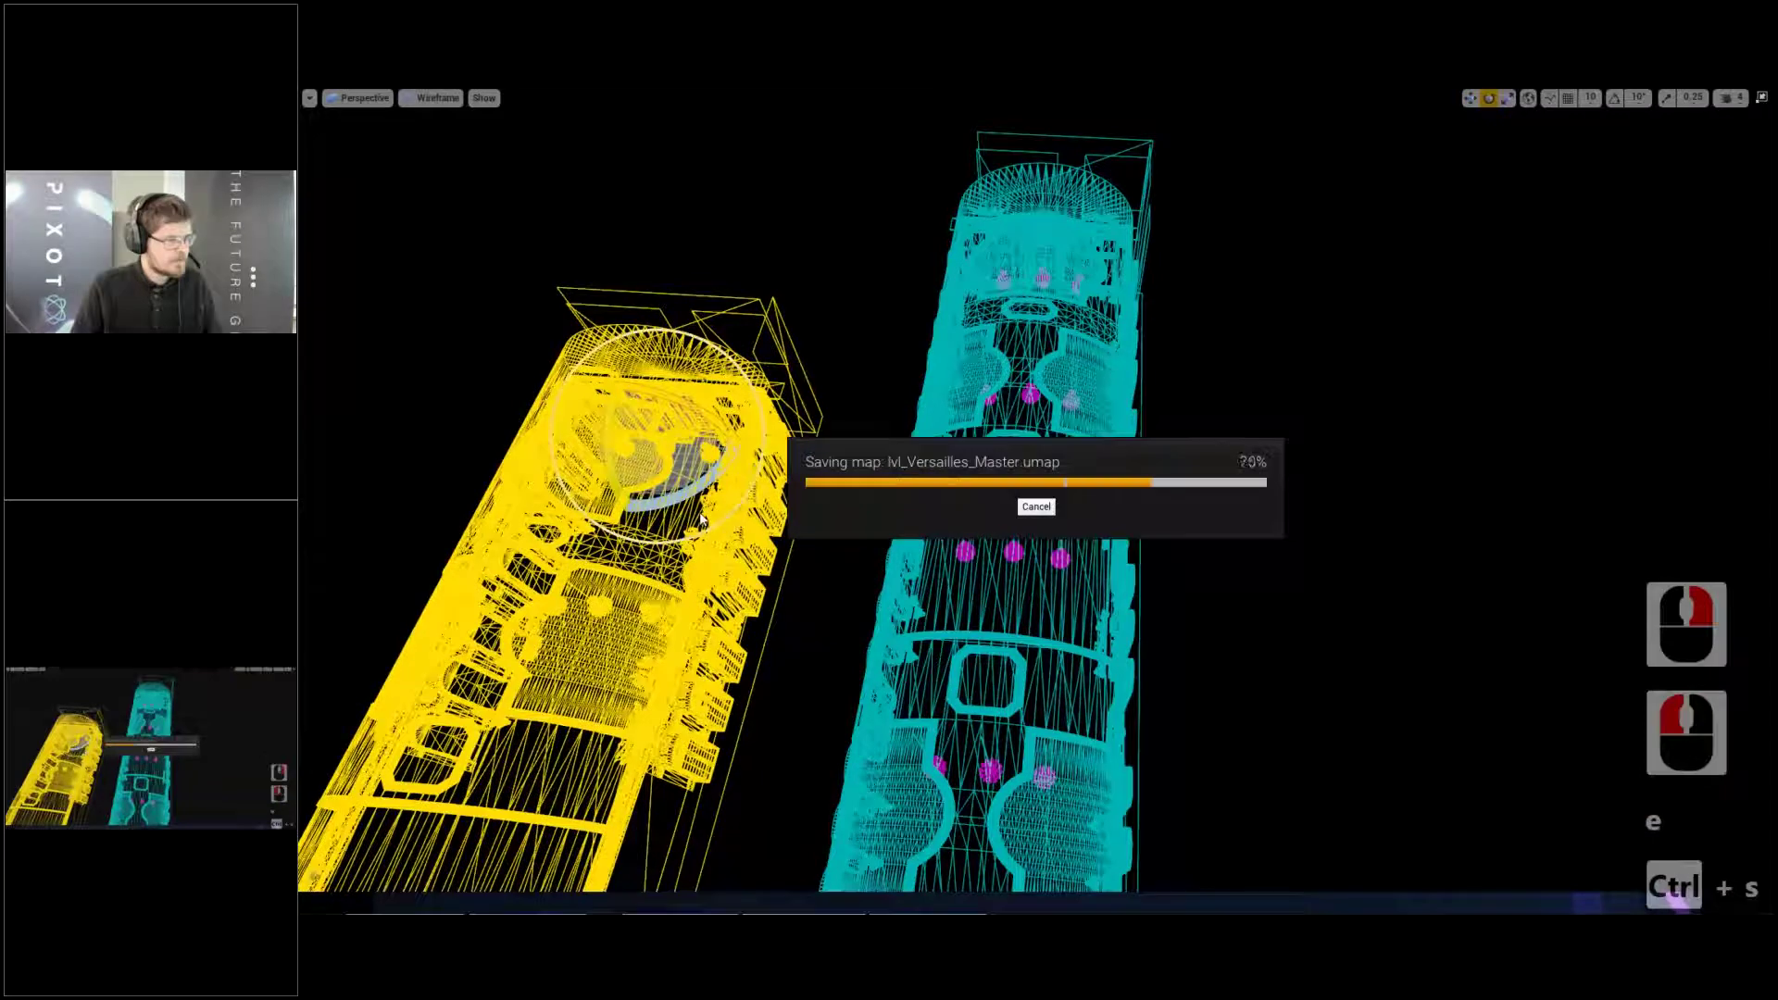
# Undo the free rotation, enable 10° rotation snapping and rotate the duplicated hall so it lies perpendicular to the original
pyautogui.moveTo(681, 504); pyautogui.dragTo(880, 538)
pyautogui.hotkey('ctrl', 'z')
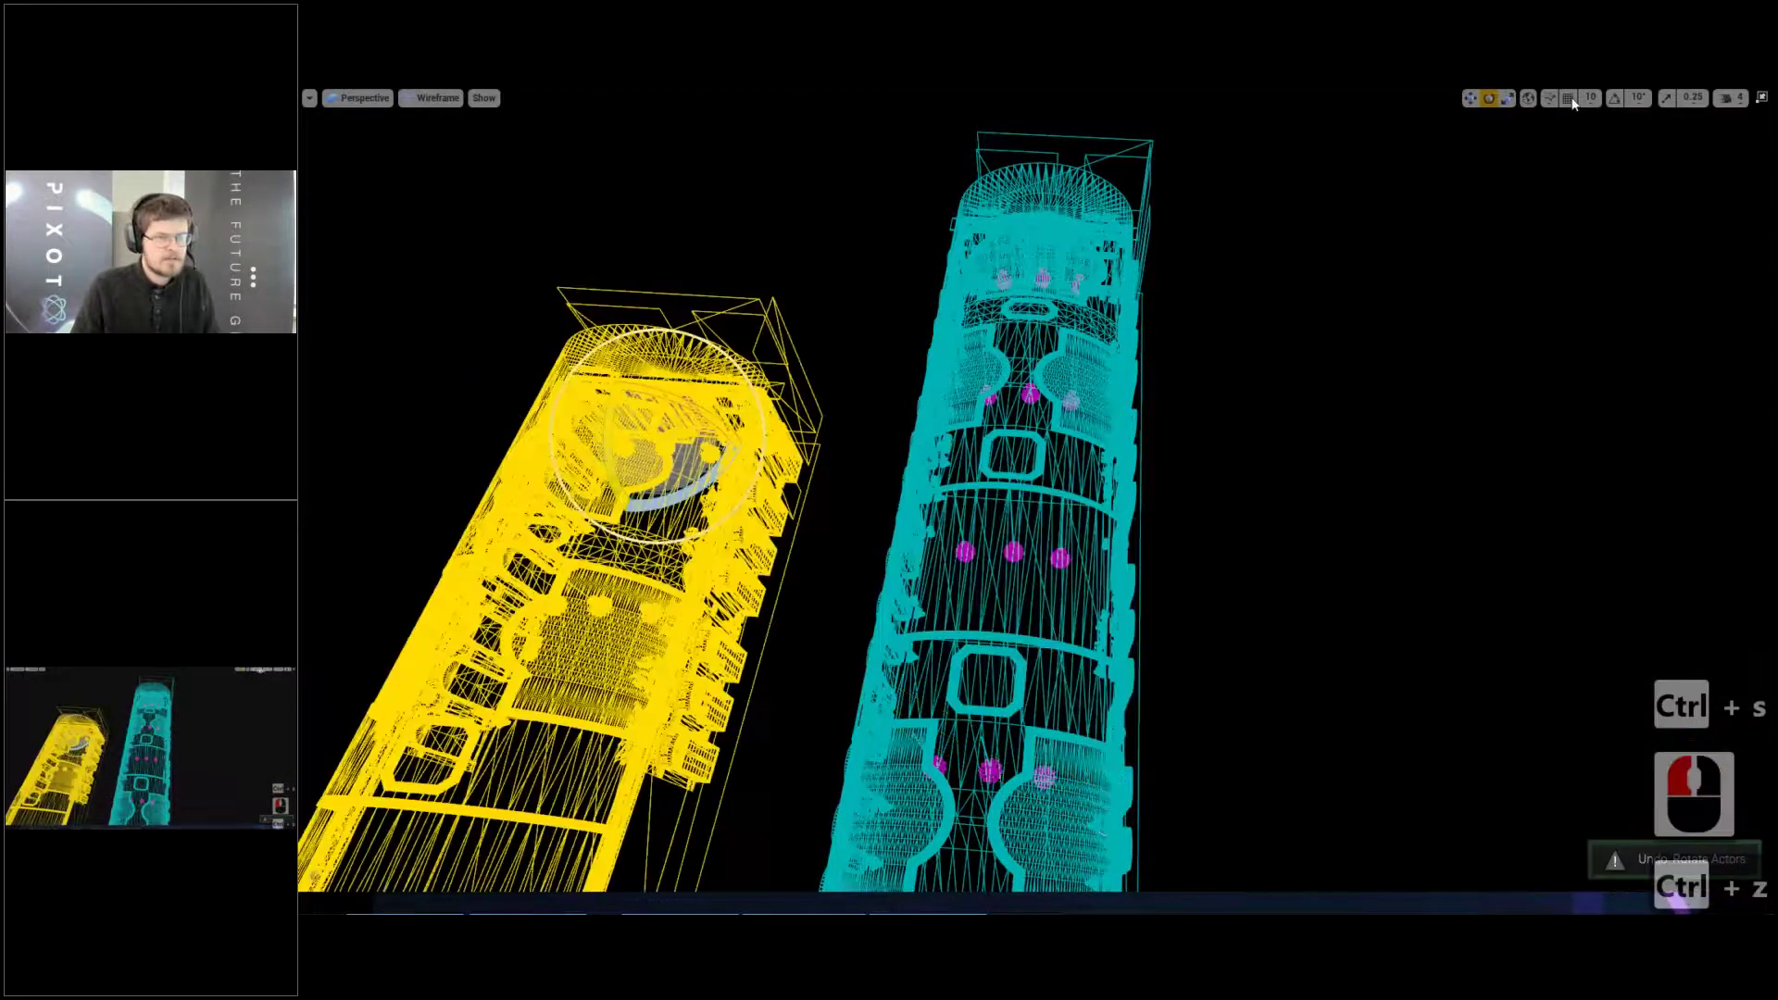
pyautogui.click(1615, 98)
pyautogui.moveTo(722, 517); pyautogui.dragTo(1065, 407)
pyautogui.press('w')
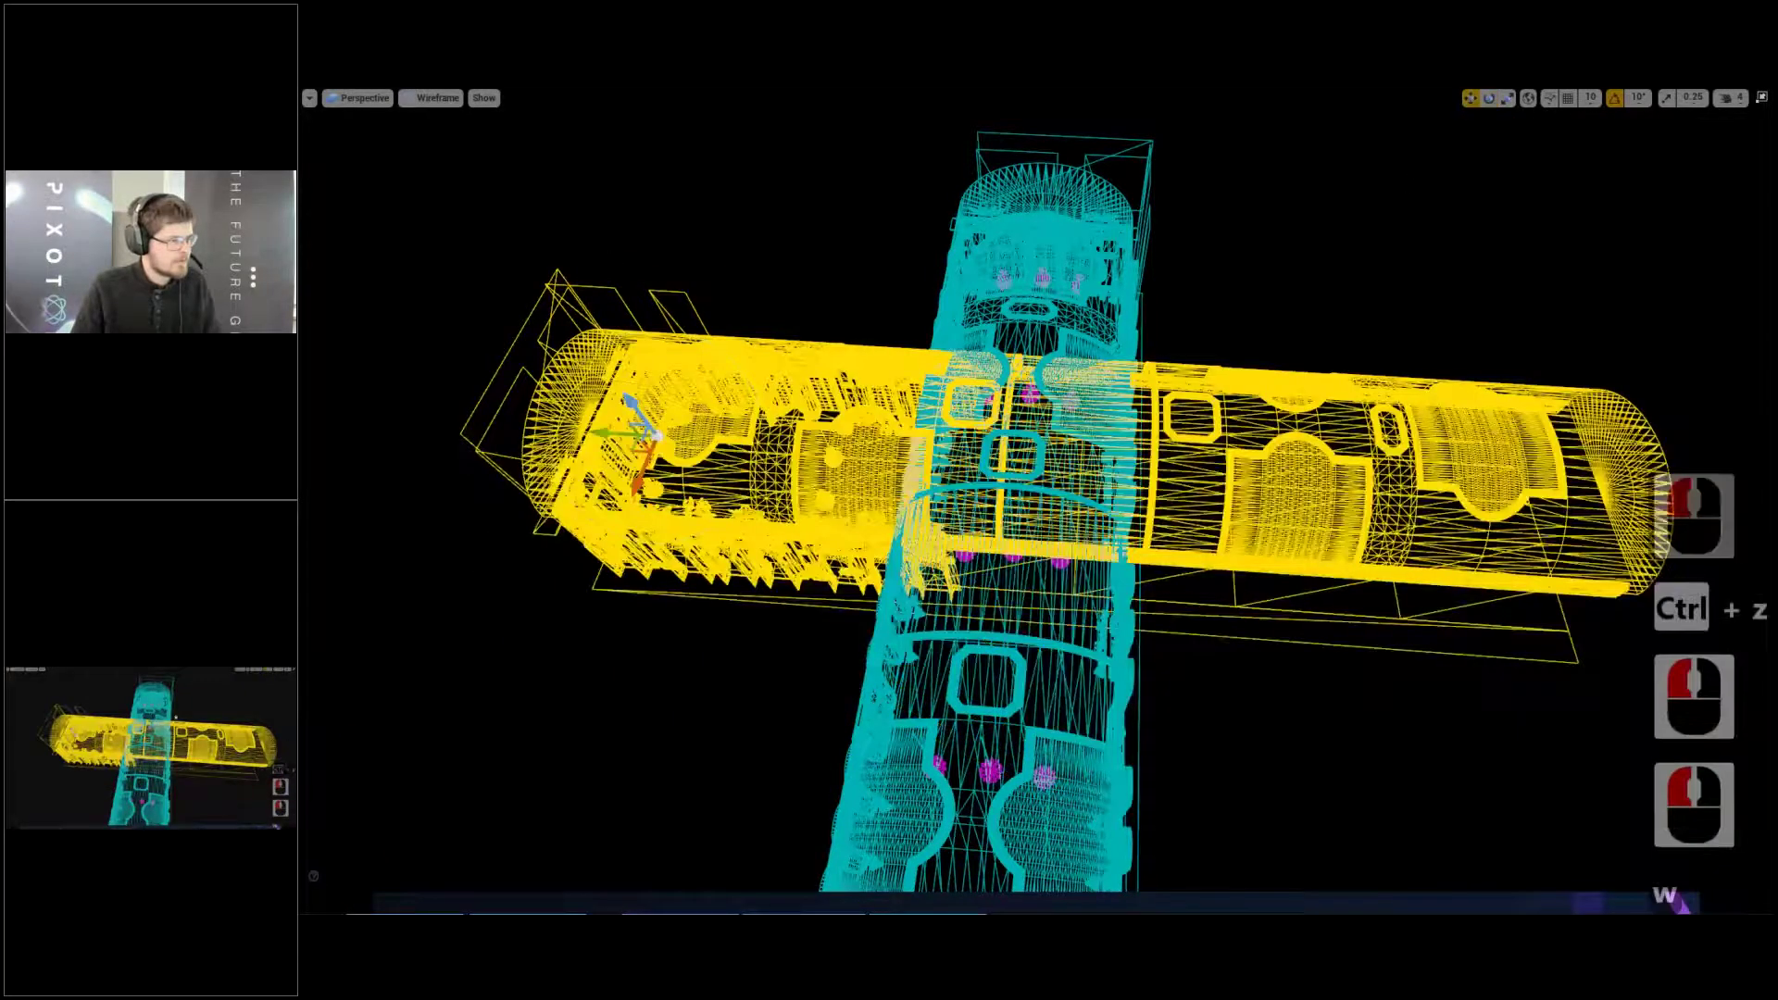
# Move the duplicated hall across the original so its side walls line up with two of the original's ceiling arches
pyautogui.keyDown('ctrl'); pyautogui.moveTo(1204, 301); pyautogui.dragTo(1155, 298, button='right'); pyautogui.keyUp('ctrl')
pyautogui.keyDown('ctrl'); pyautogui.moveTo(1155, 297); pyautogui.dragTo(704, 912); pyautogui.keyUp('ctrl')
pyautogui.press('d')
pyautogui.press('d')
pyautogui.press('d')
pyautogui.press('d')
pyautogui.press('q')
pyautogui.press('d')
pyautogui.moveTo(1172, 399); pyautogui.dragTo(1074, 186, button='right')
pyautogui.press('w')
pyautogui.press('q')
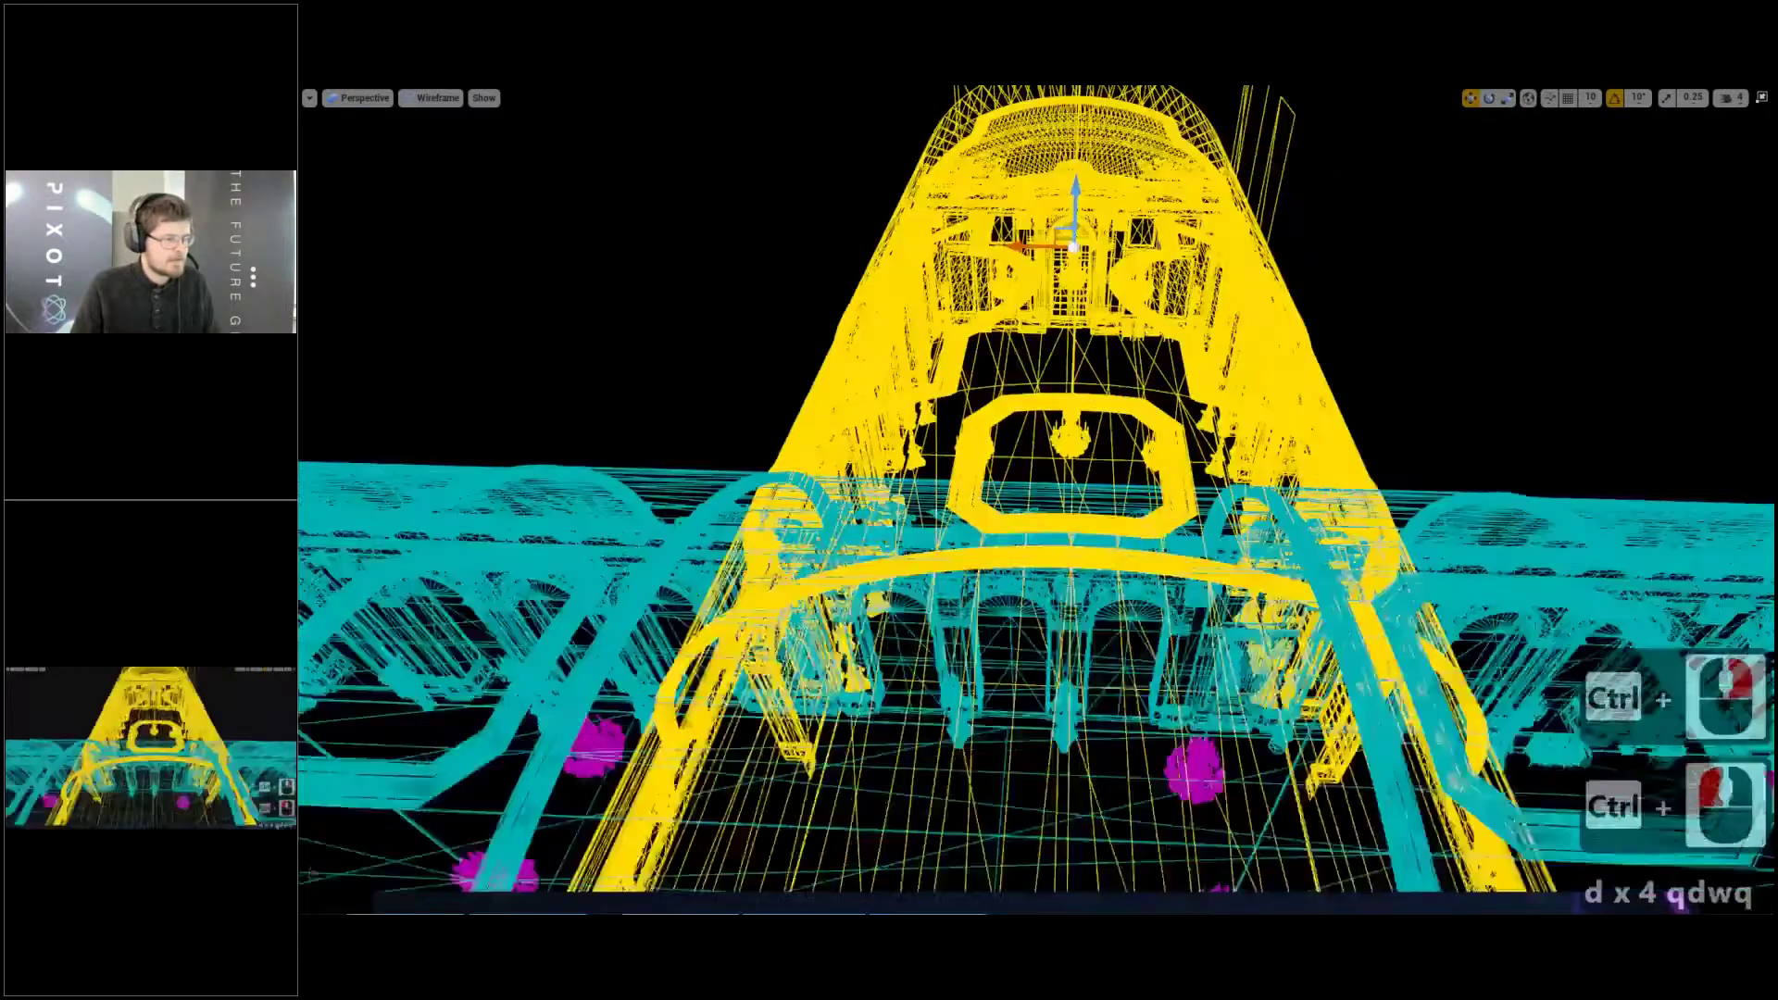
pyautogui.press('e')
pyautogui.keyDown('ctrl'); pyautogui.moveTo(1501, 283); pyautogui.dragTo(1433, 281); pyautogui.keyUp('ctrl')
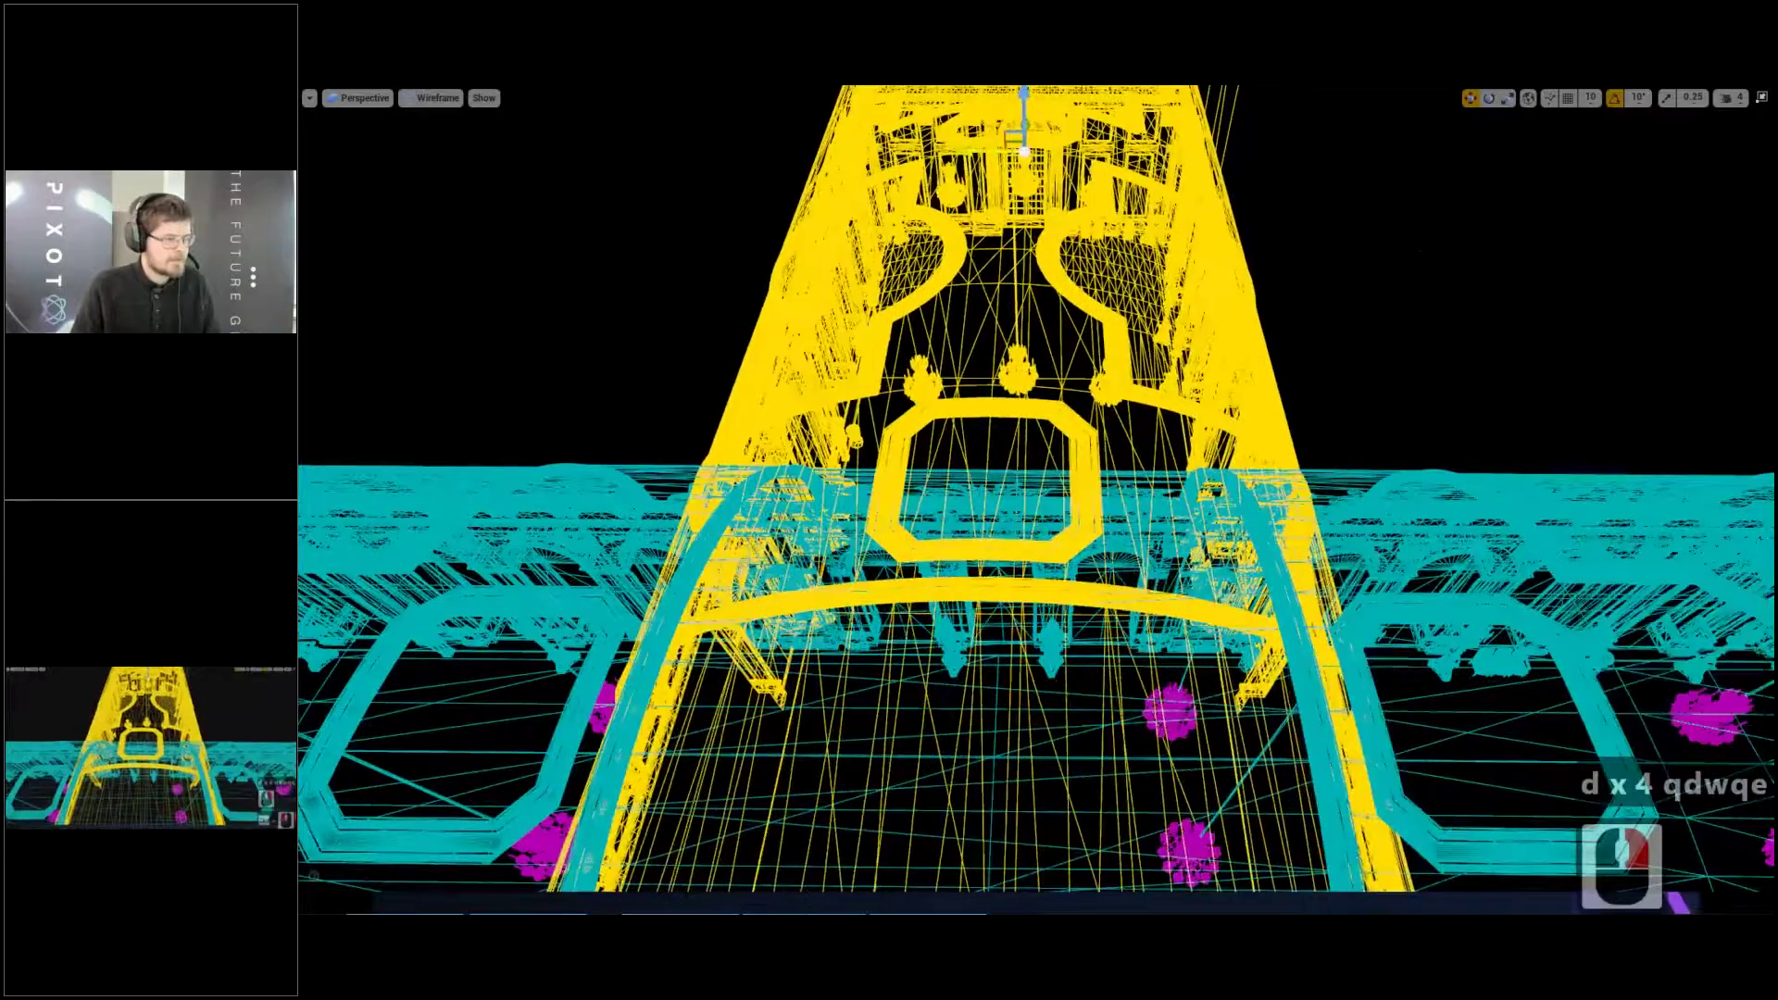
pyautogui.moveTo(1433, 282); pyautogui.dragTo(1498, 276, button='right')
pyautogui.press('s')
pyautogui.press('a')
pyautogui.press('d')
pyautogui.scroll(-3, 1490, 297)
pyautogui.press('w')
pyautogui.press('w')
pyautogui.press('w')
pyautogui.press('w')
pyautogui.keyDown('ctrl'); pyautogui.moveTo(1498, 276); pyautogui.dragTo(1490, 275); pyautogui.keyUp('ctrl')
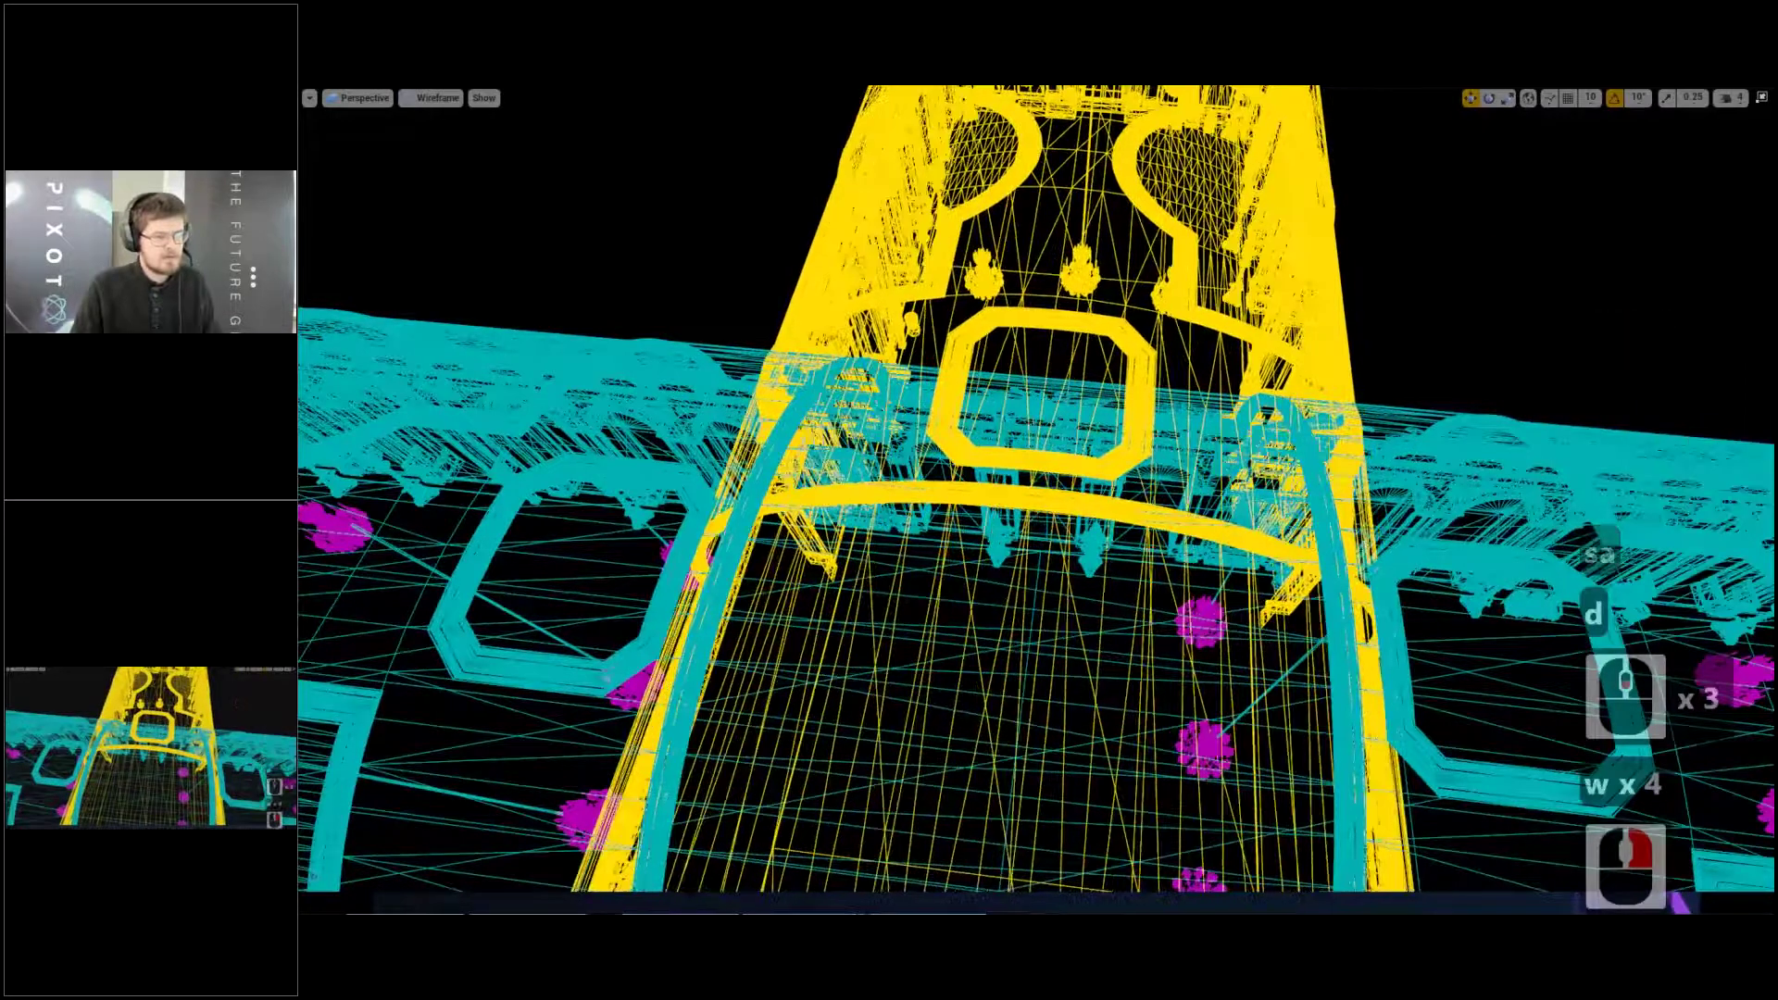
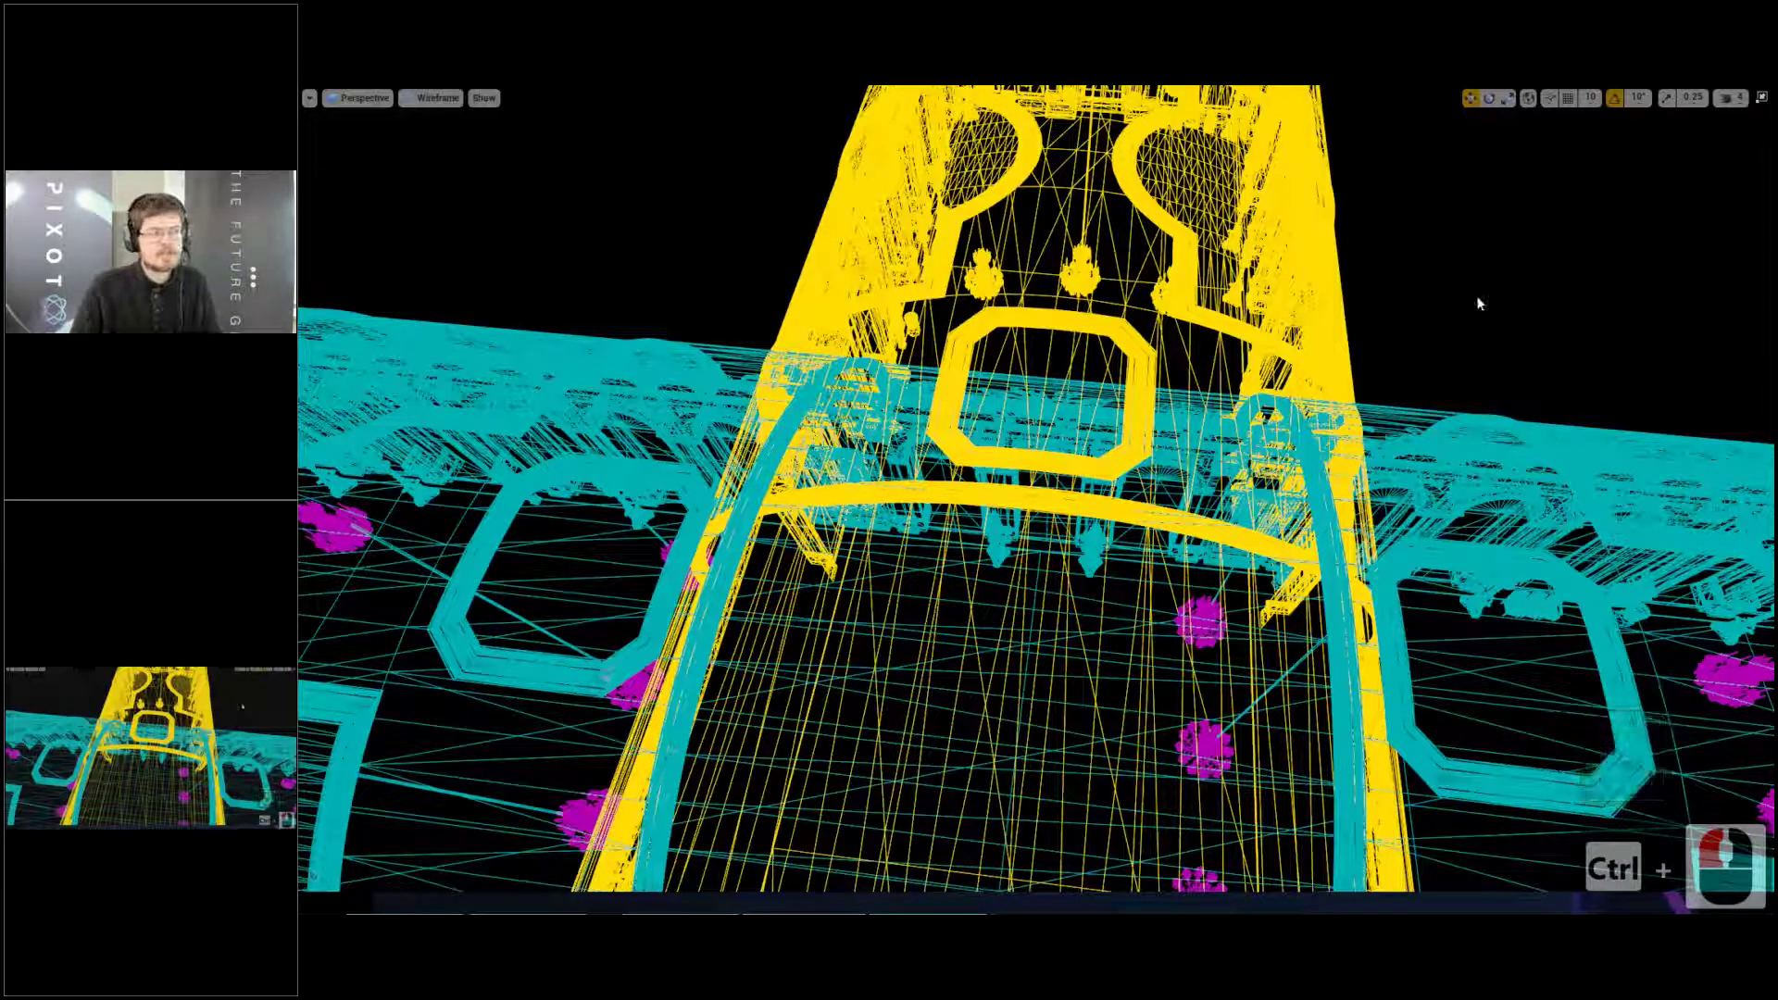
pyautogui.keyDown('ctrl'); pyautogui.rightClick(1446, 338); pyautogui.keyUp('ctrl')
# Check the hall junction in Unlit and Lit view modes, and inspect it from inside the hall
pyautogui.hotkey('alt', '3')
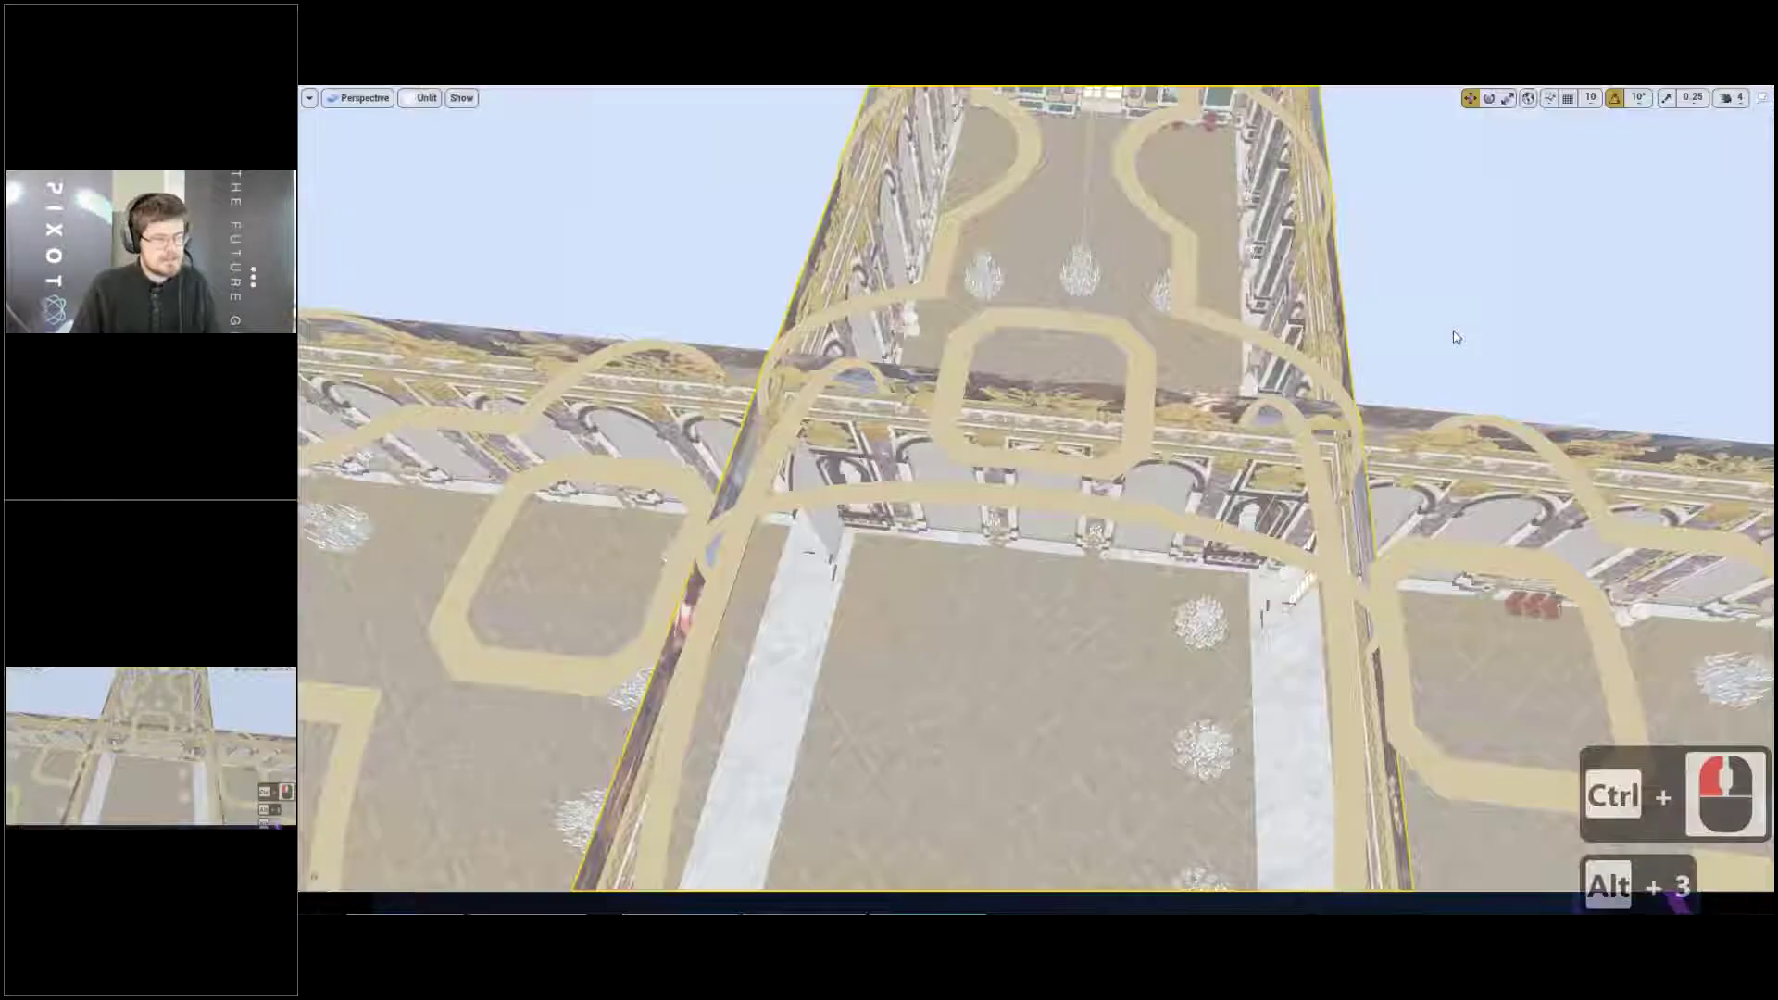
pyautogui.press('alt')
pyautogui.hotkey('alt', '4')
pyautogui.press('q')
pyautogui.press('q')
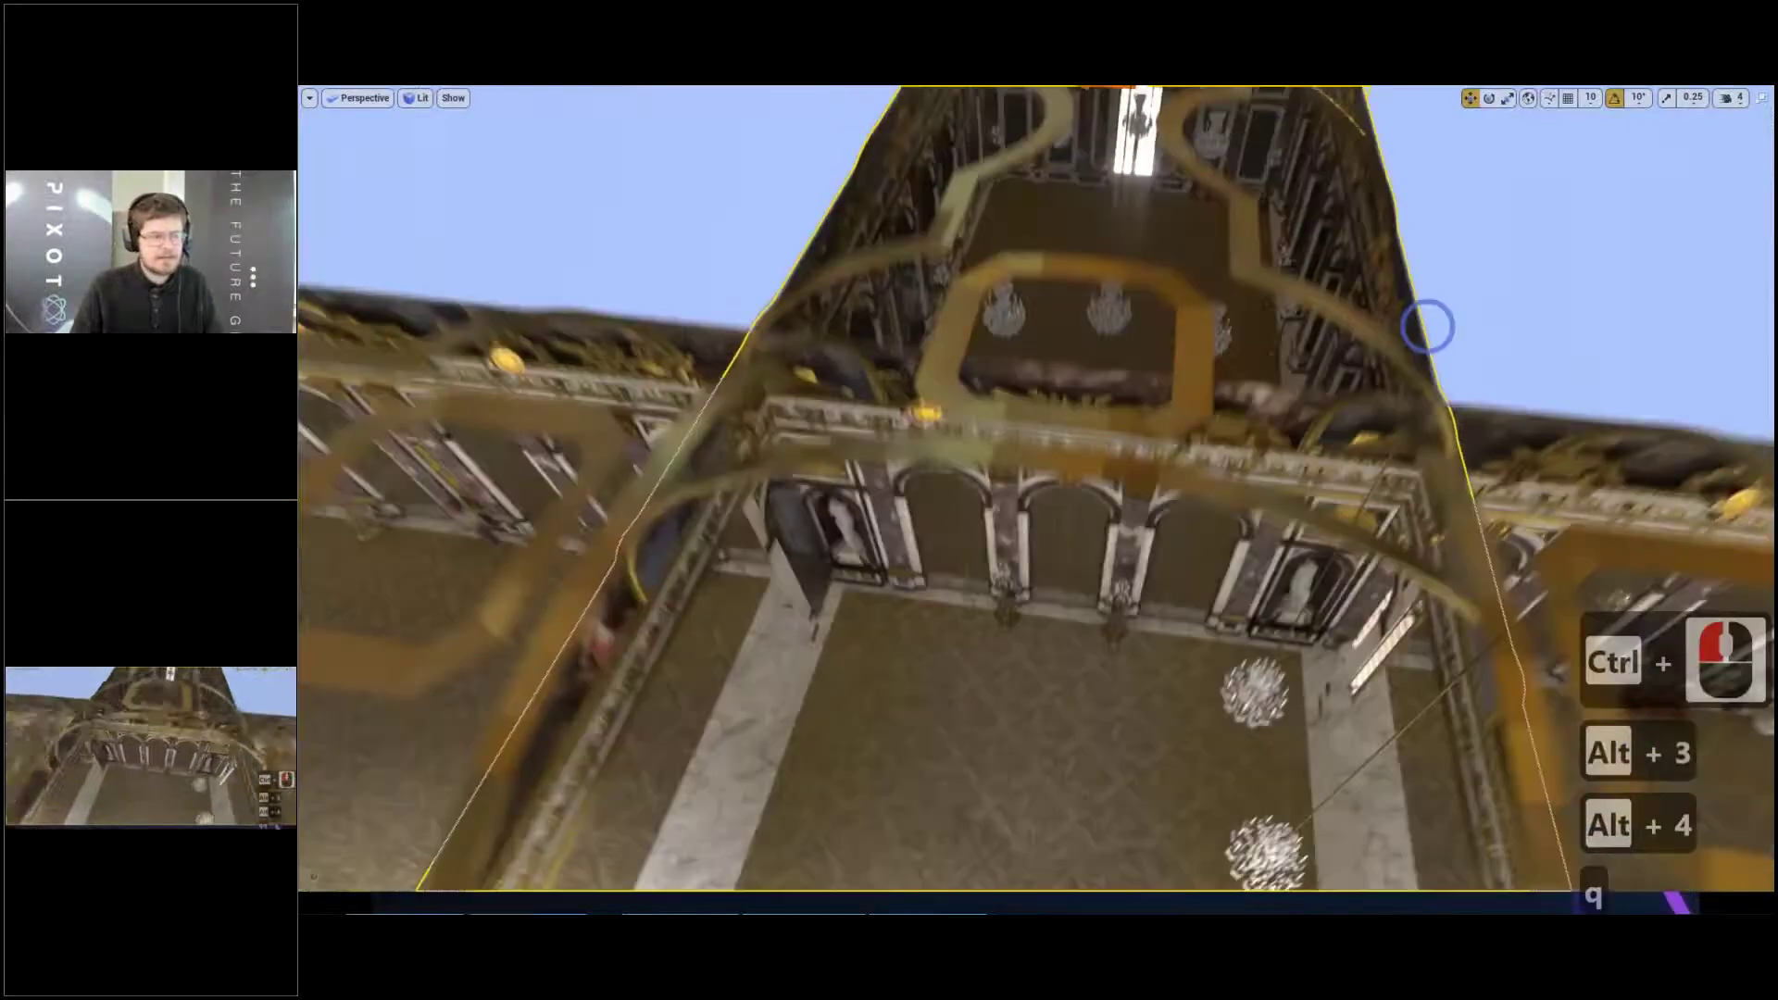
pyautogui.press('q')
pyautogui.press('w')
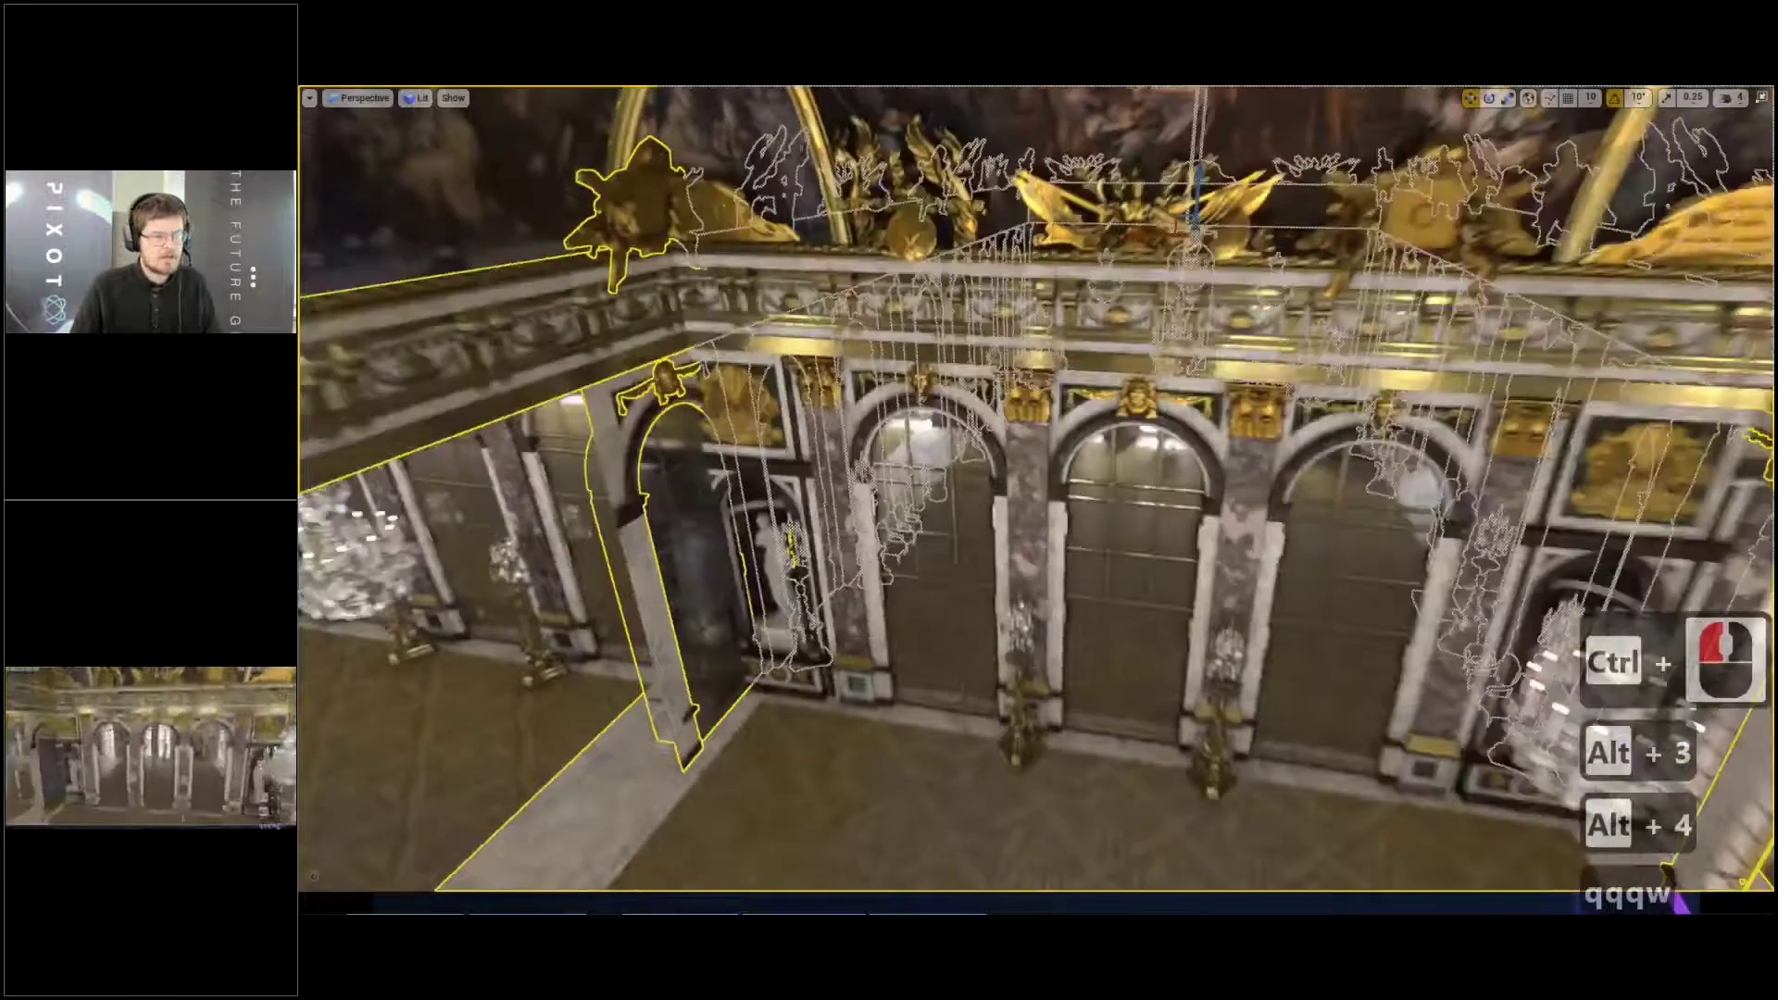
pyautogui.press('q')
pyautogui.press('w')
pyautogui.press('q')
pyautogui.press('w')
pyautogui.press('d')
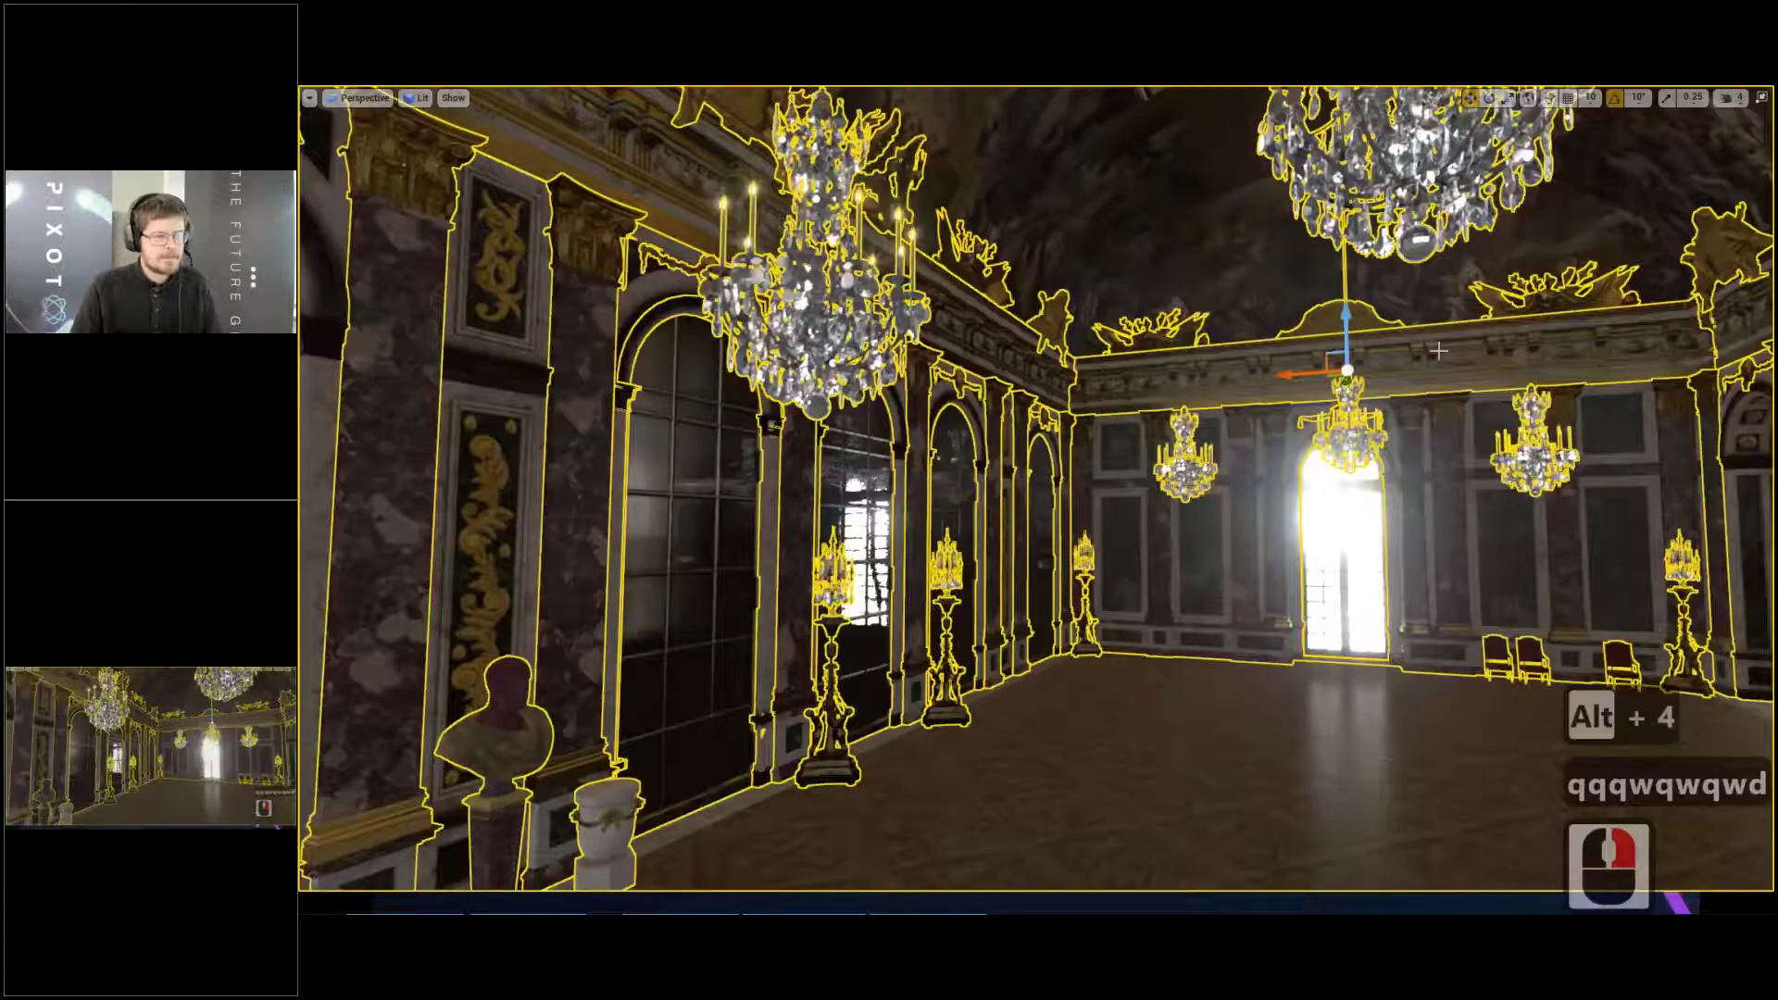
# Examine where the duplicated hall's floor, cornice and ceiling cut across the original hall
pyautogui.press('d')
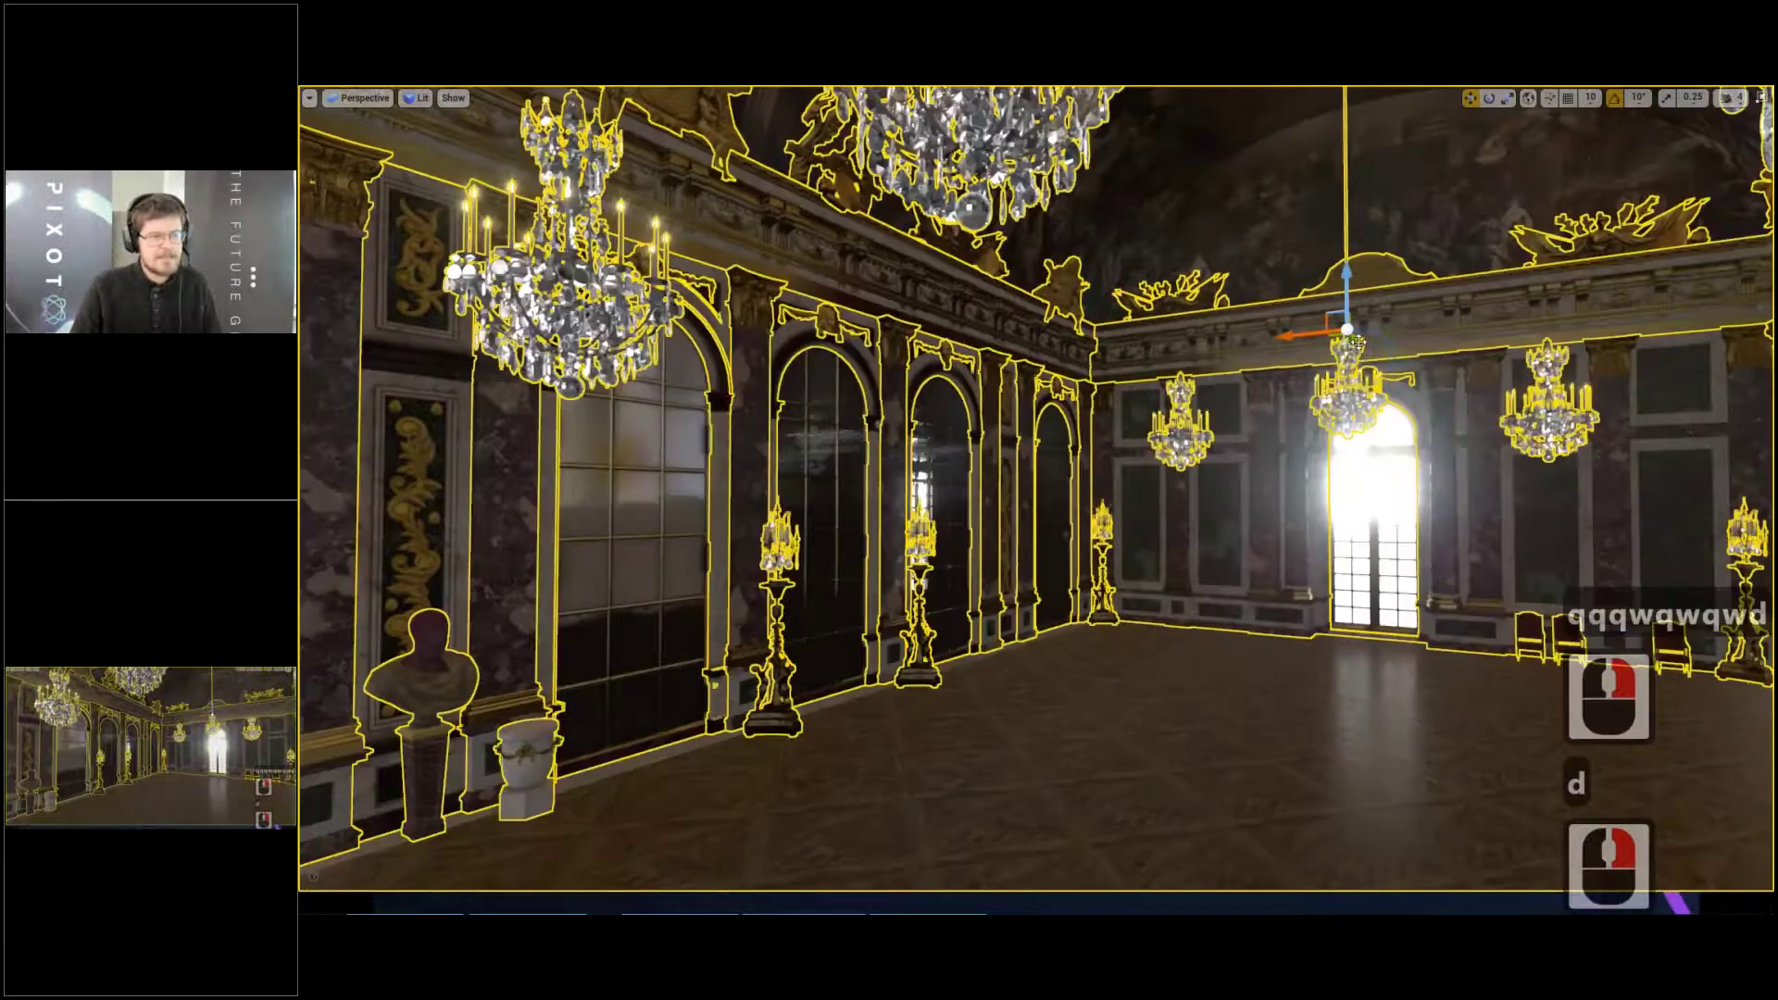
pyautogui.moveTo(1355, 340); pyautogui.dragTo(1393, 352)
pyautogui.press('s')
pyautogui.moveTo(1266, 460); pyautogui.dragTo(1176, 510, button='right')
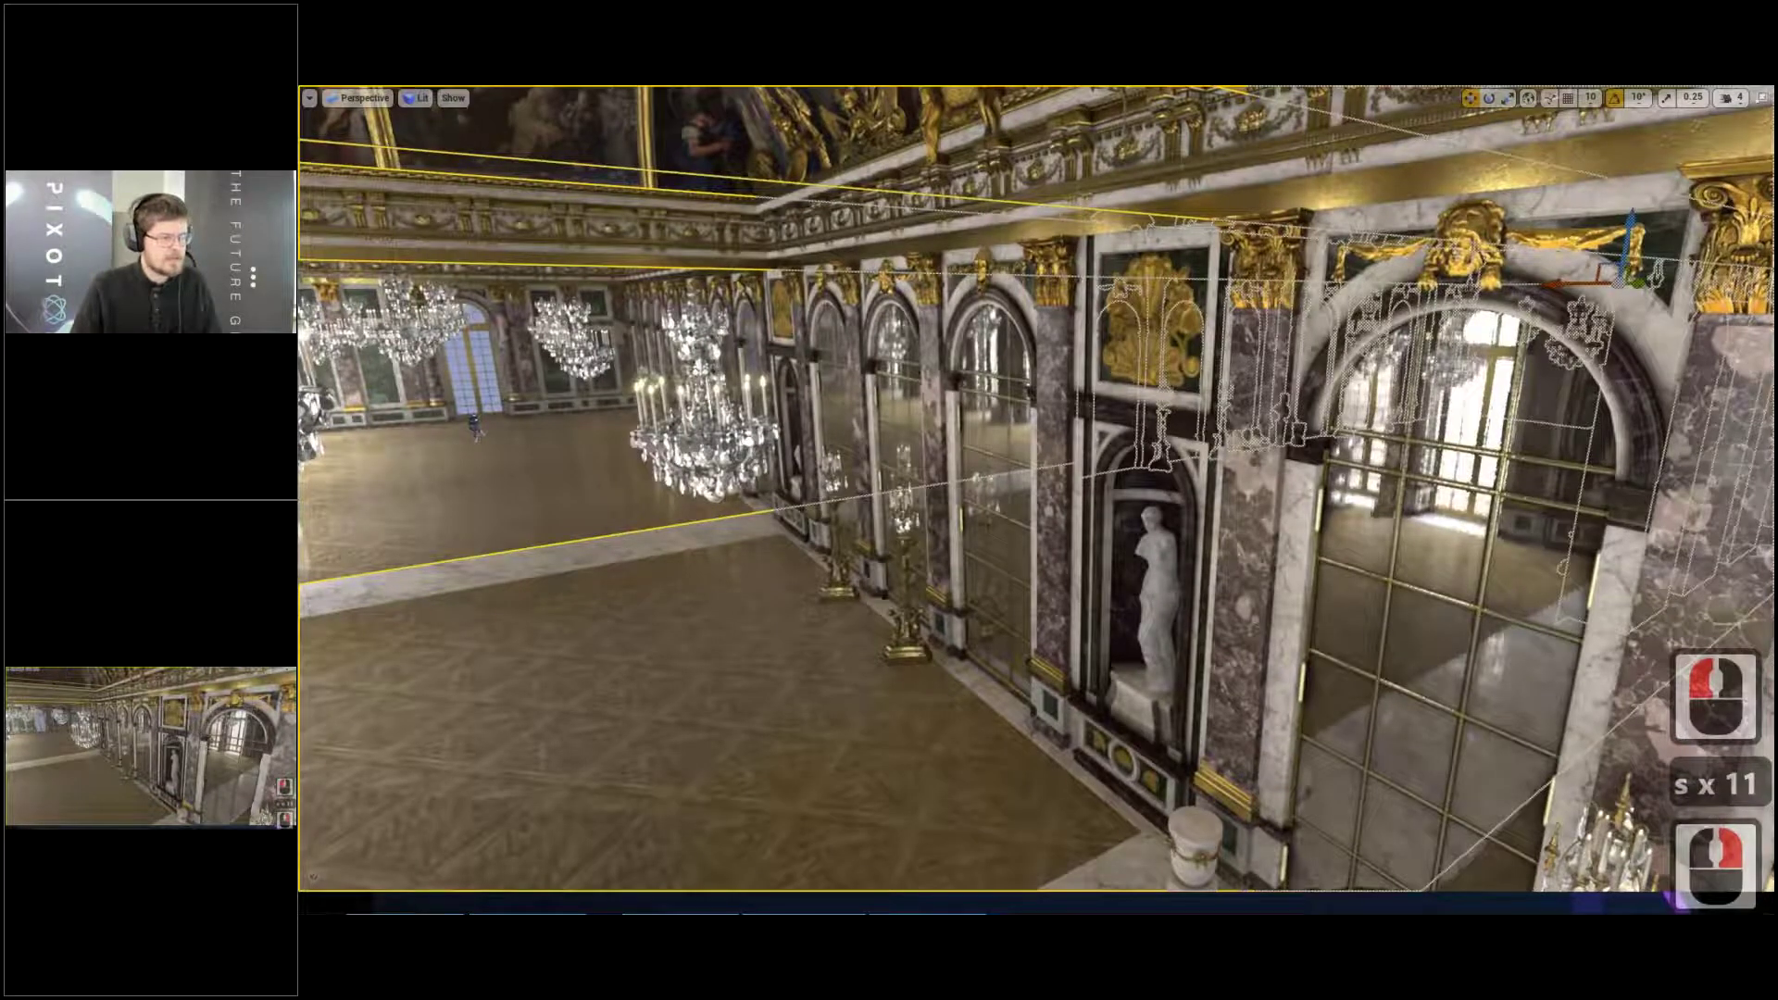
pyautogui.moveTo(1638, 283); pyautogui.dragTo(1537, 304)
pyautogui.moveTo(1028, 477); pyautogui.dragTo(814, 615, button='right')
pyautogui.press('a')
pyautogui.press('a')
pyautogui.press('a')
pyautogui.press('a')
pyautogui.press('a')
pyautogui.press('a')
pyautogui.press('a')
pyautogui.press('a')
pyautogui.press('a')
# Select the duplicated hall's floor, cornice and ceiling pieces that cross the original hall
pyautogui.click(815, 615)
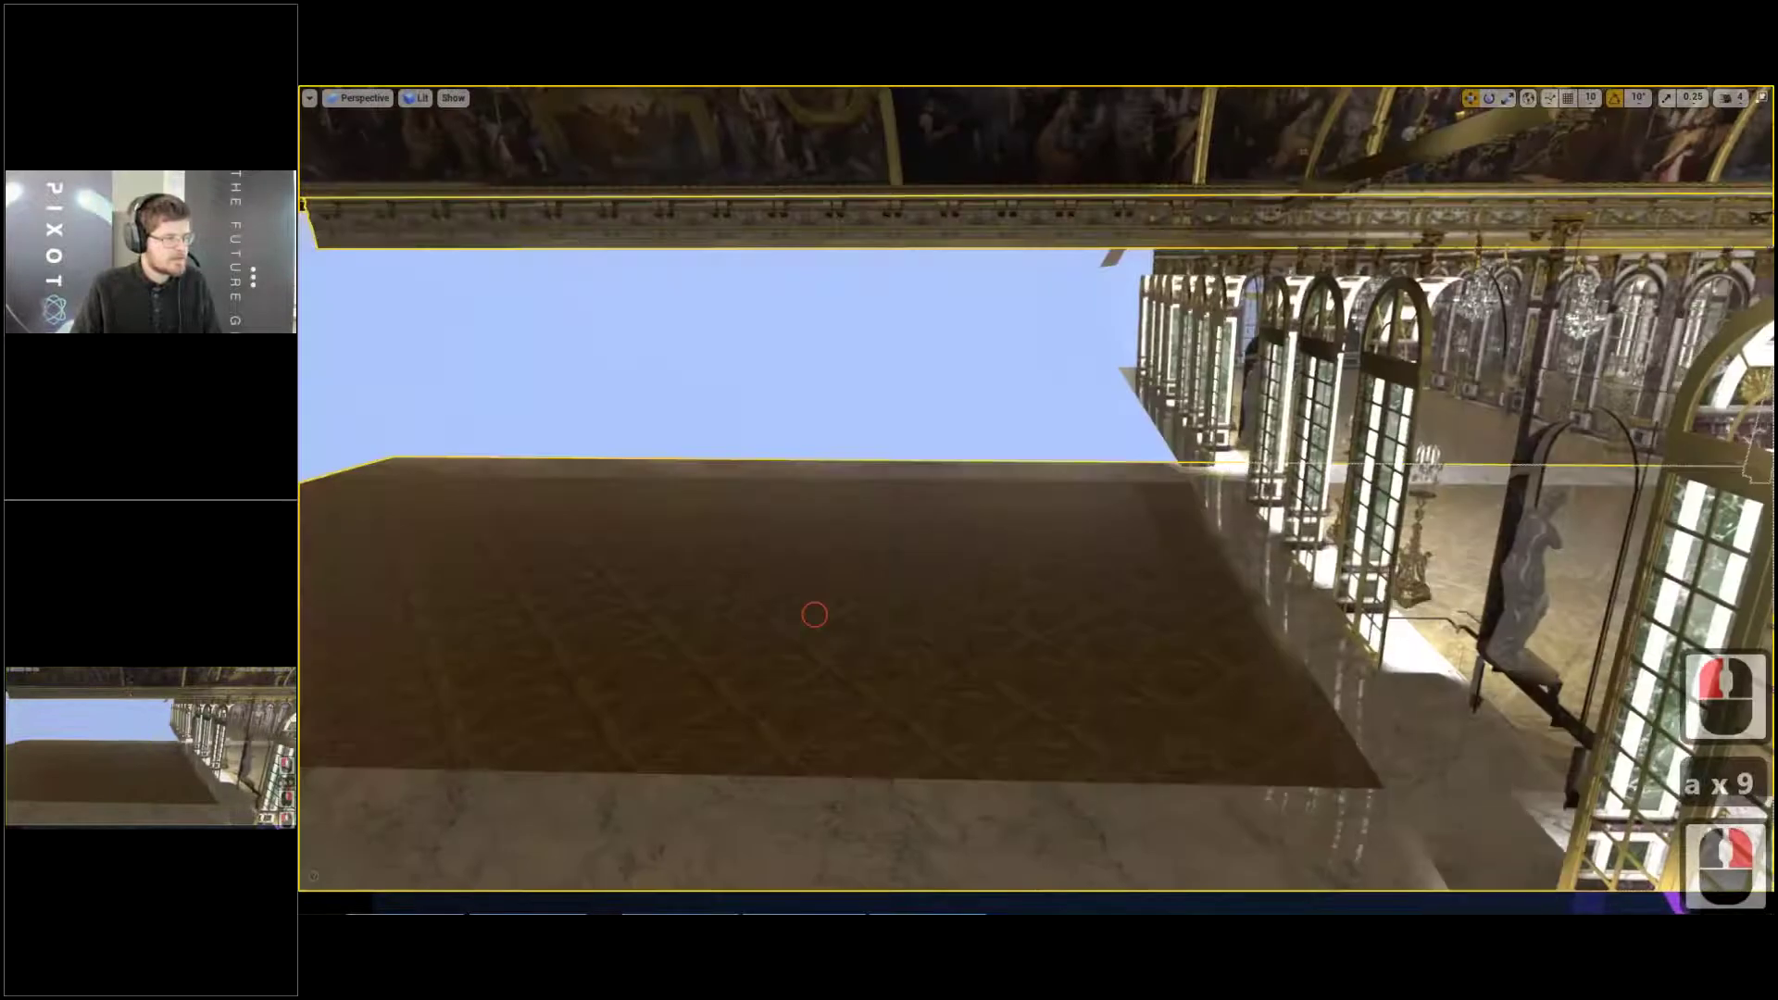
pyautogui.keyDown('shift'); pyautogui.click(963, 191); pyautogui.keyUp('shift')
pyautogui.keyDown('shift'); pyautogui.click(978, 172); pyautogui.keyUp('shift')
pyautogui.moveTo(984, 179); pyautogui.dragTo(703, 449, button='right')
pyautogui.press('s')
pyautogui.press('a')
pyautogui.press('w')
pyautogui.press('a')
pyautogui.keyDown('shift'); pyautogui.click(1275, 432); pyautogui.keyUp('shift')
pyautogui.press('w')
pyautogui.press('d')
pyautogui.press('s')
pyautogui.press('q')
pyautogui.press('s')
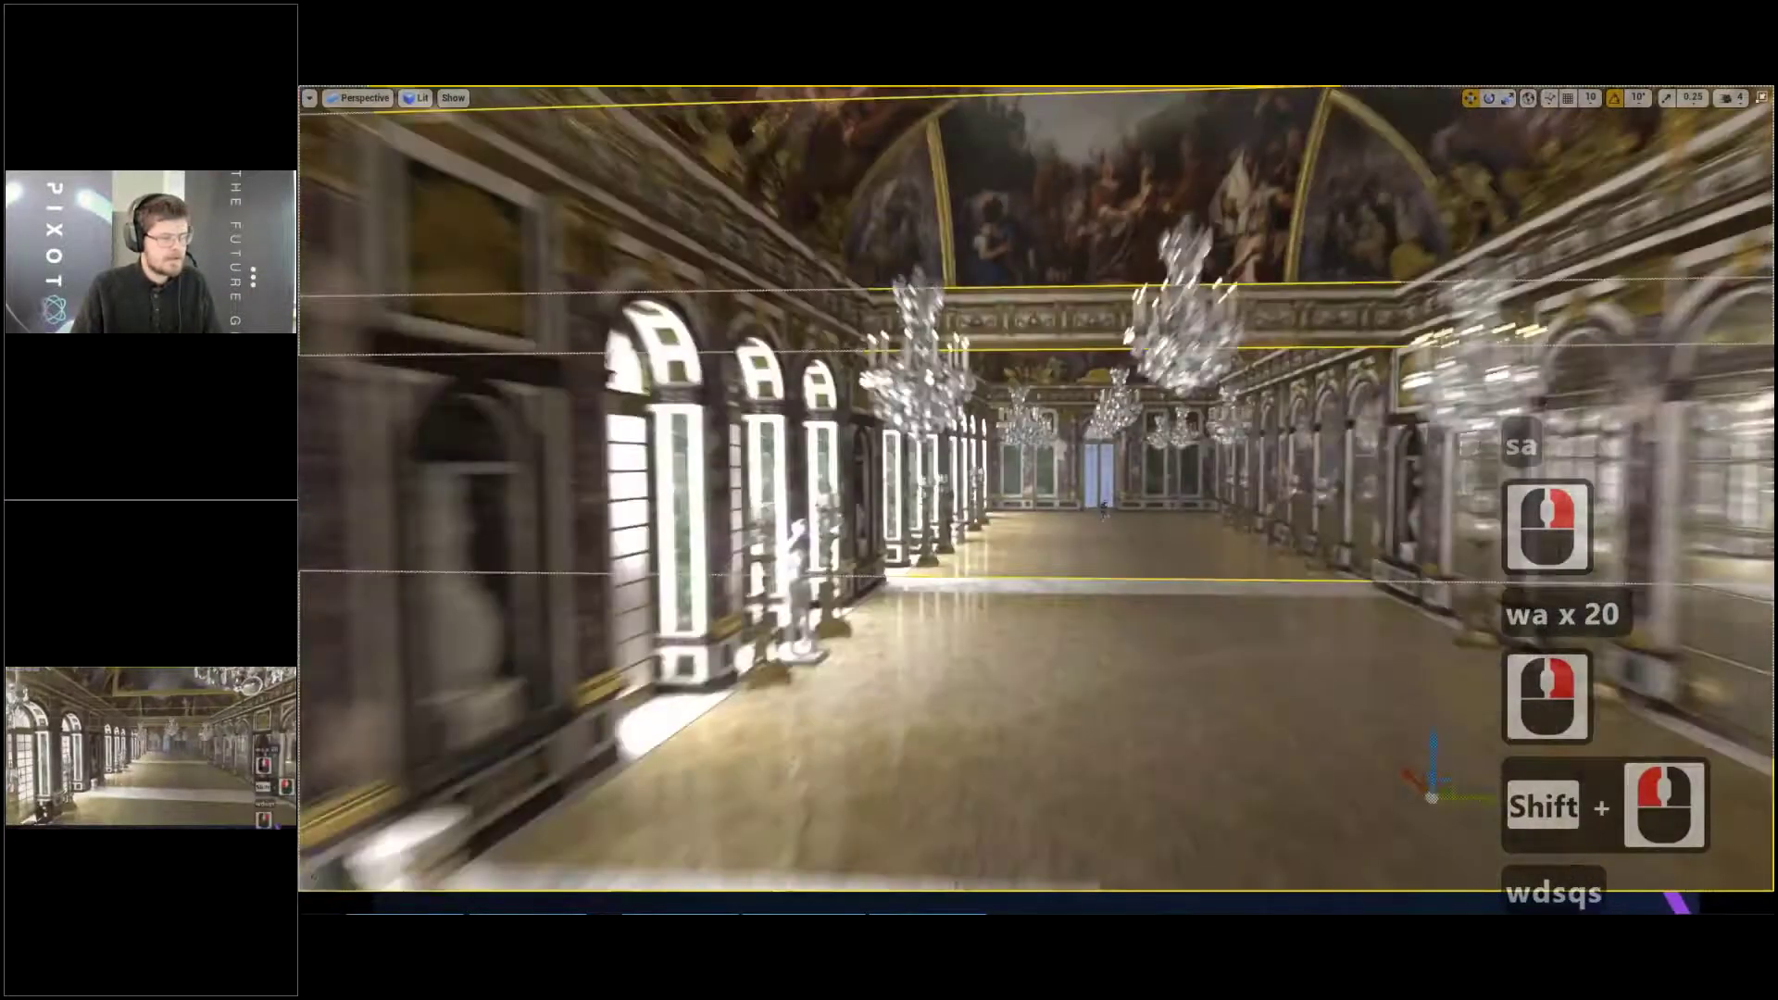
pyautogui.moveTo(917, 463); pyautogui.dragTo(931, 466, button='right')
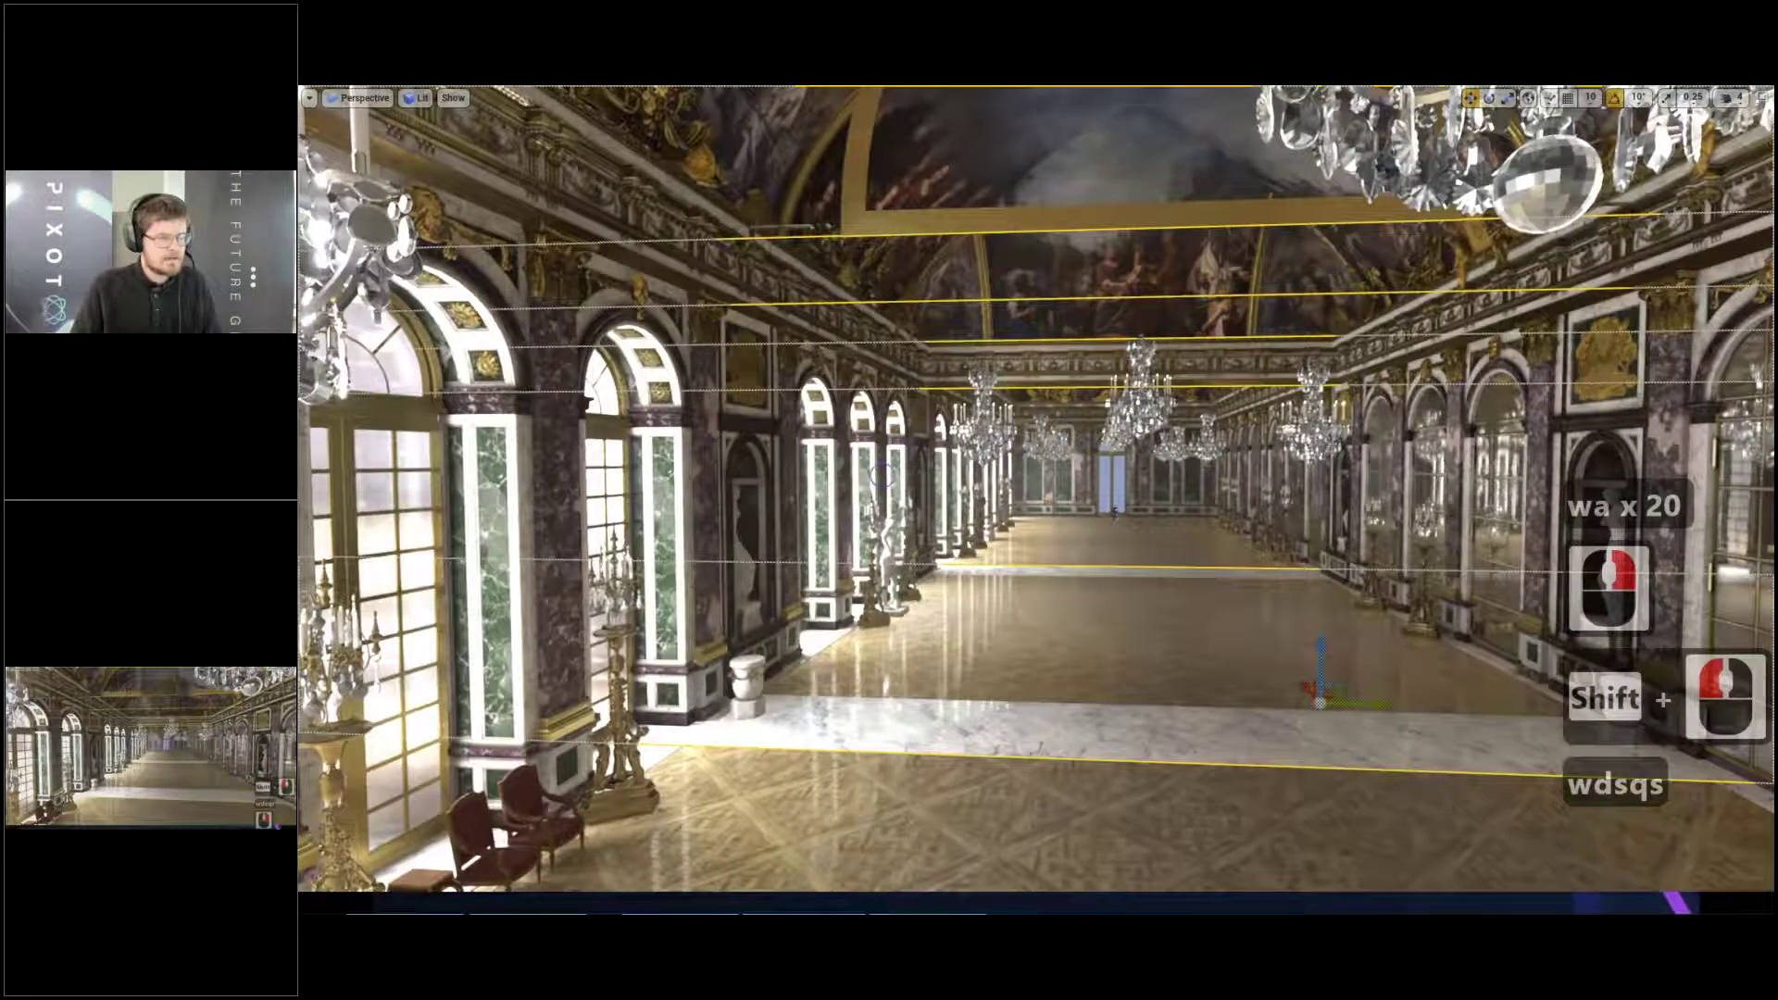
# Move the selected floor and ceiling pieces sideways out of the original hall so they start behind its mirrored wall
pyautogui.rightClick(929, 468)
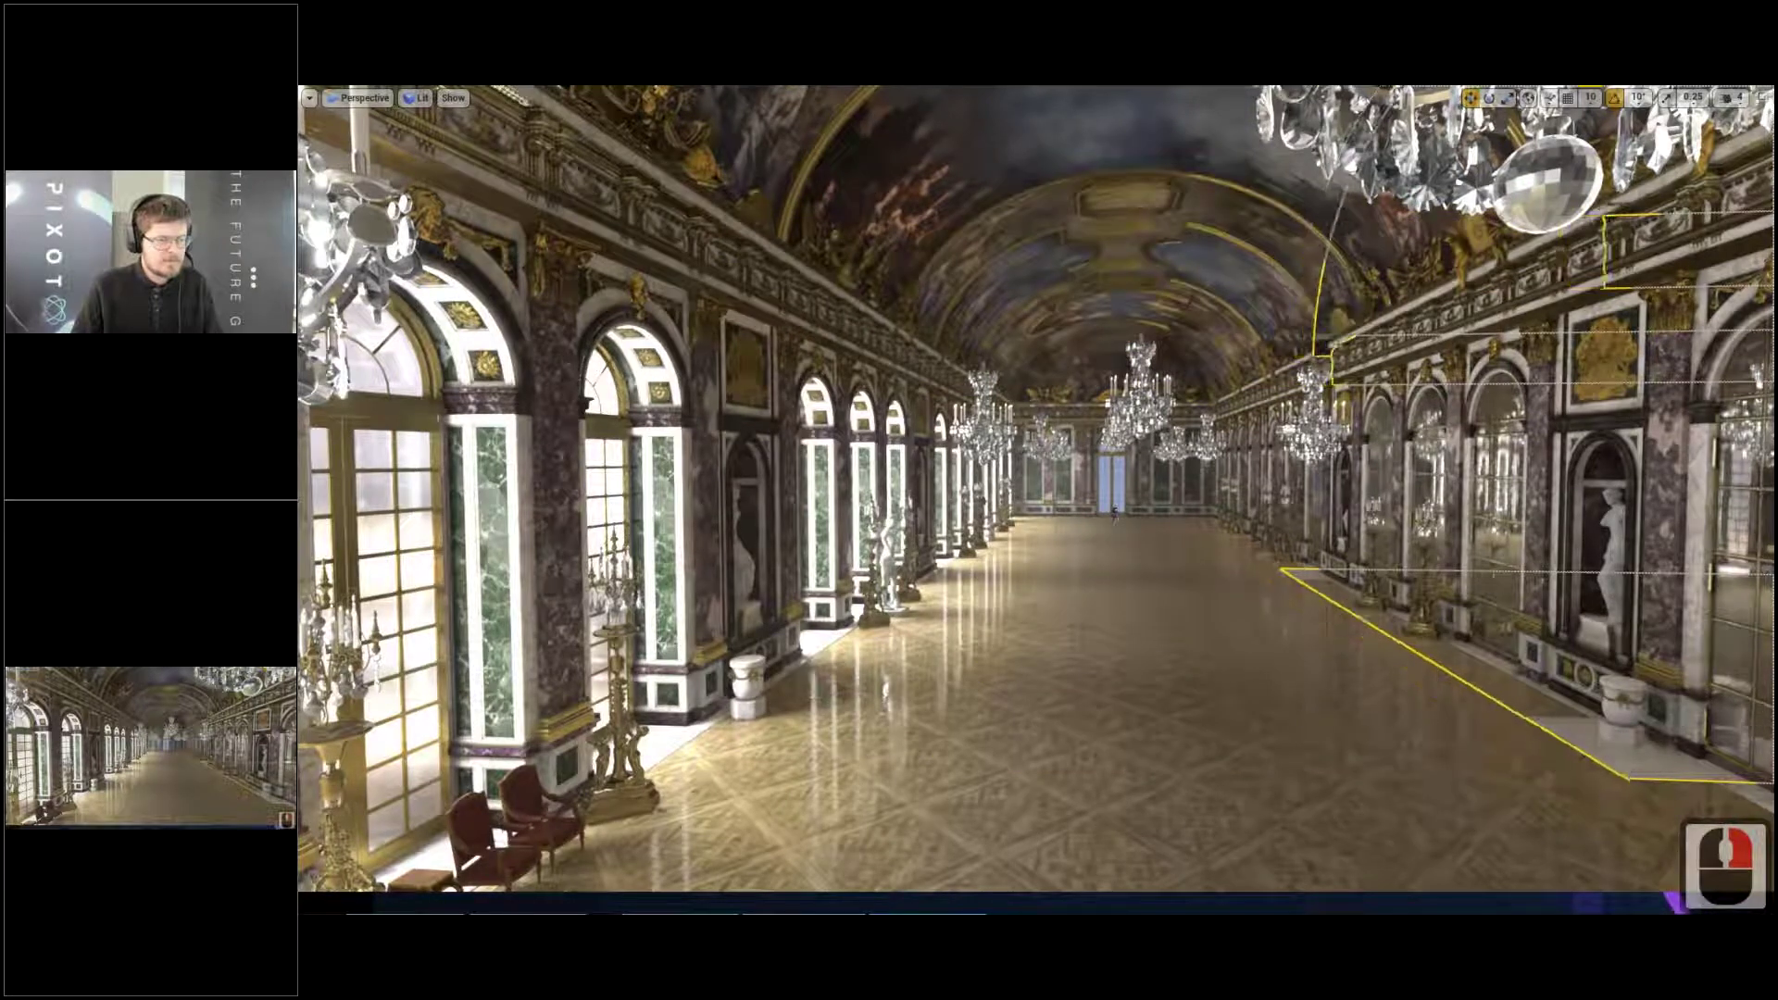
pyautogui.keyDown('ctrl'); pyautogui.moveTo(1115, 514); pyautogui.dragTo(1278, 587, button='right'); pyautogui.keyUp('ctrl')
pyautogui.press('d')
pyautogui.press('w')
pyautogui.press('w')
pyautogui.press('e')
pyautogui.click(965, 540)
pyautogui.press('a')
pyautogui.moveTo(965, 540); pyautogui.dragTo(967, 361, button='right')
pyautogui.press('d')
pyautogui.click(1278, 393)
pyautogui.press('a')
pyautogui.keyDown('ctrl'); pyautogui.moveTo(917, 463); pyautogui.dragTo(1023, 515, button='right'); pyautogui.keyUp('ctrl')
pyautogui.press('a')
pyautogui.press('s')
pyautogui.press('d')
pyautogui.press('w')
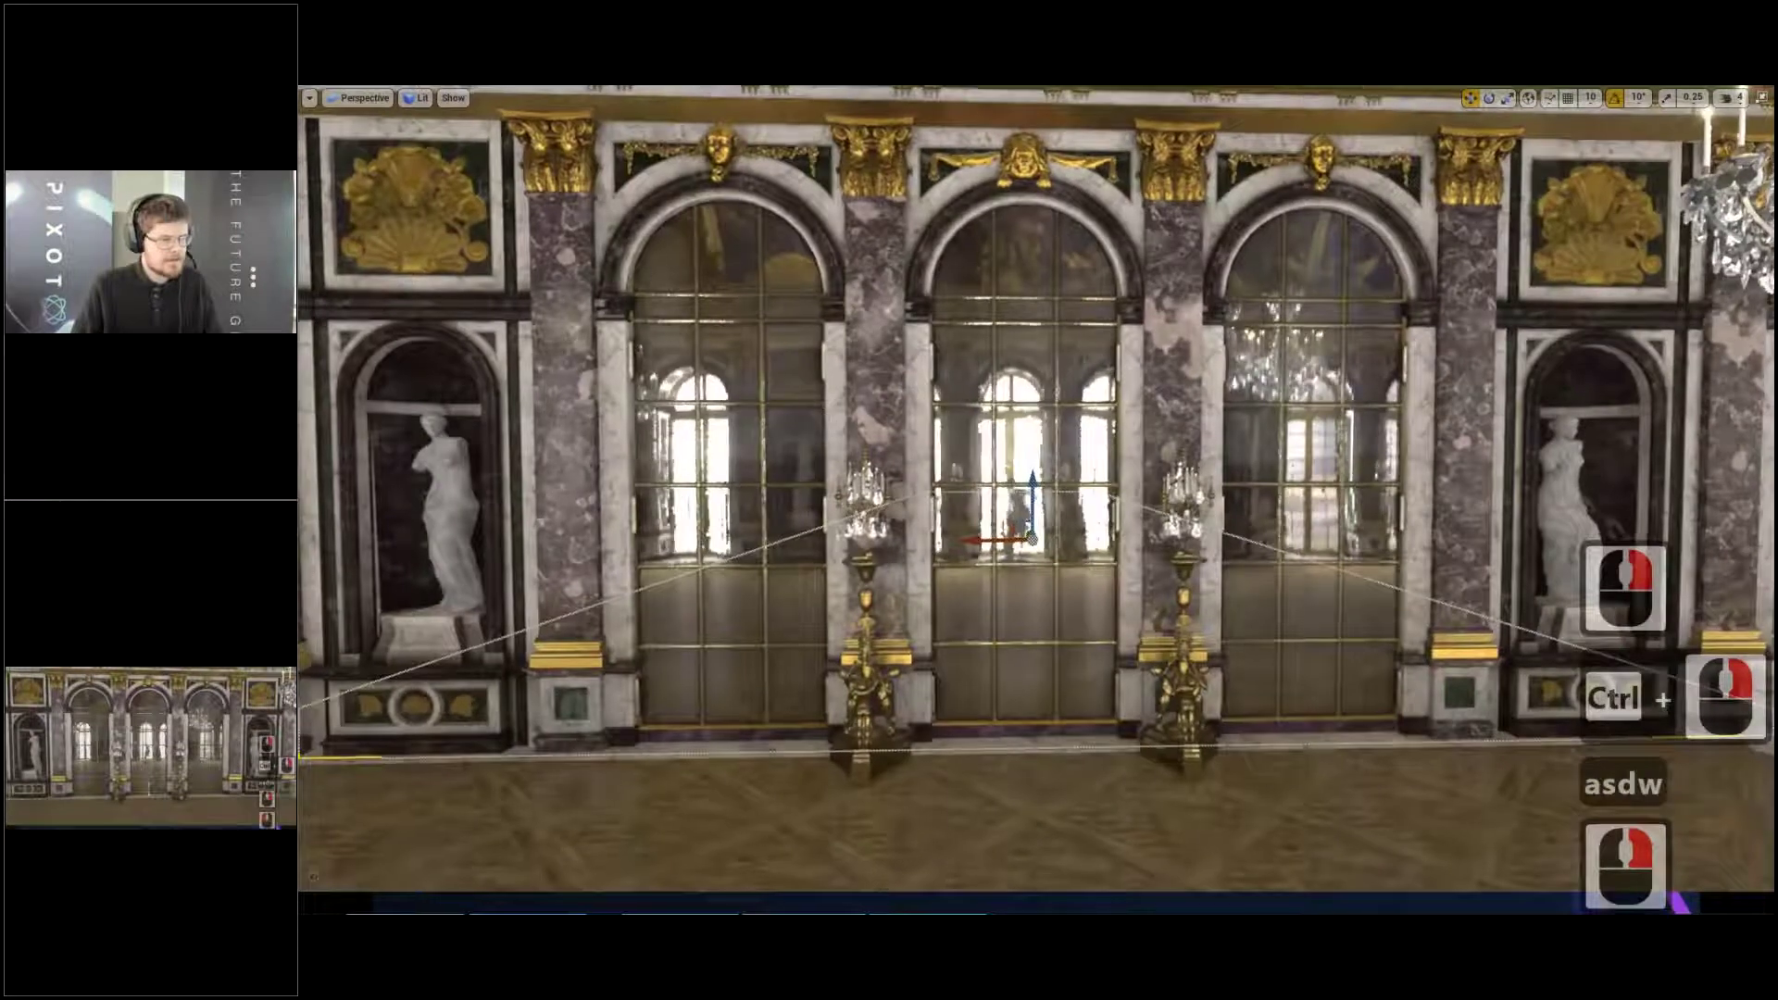
# Delete the mirrored panel in the middle arch of the wall to open a passage between the halls
pyautogui.click(1067, 406)
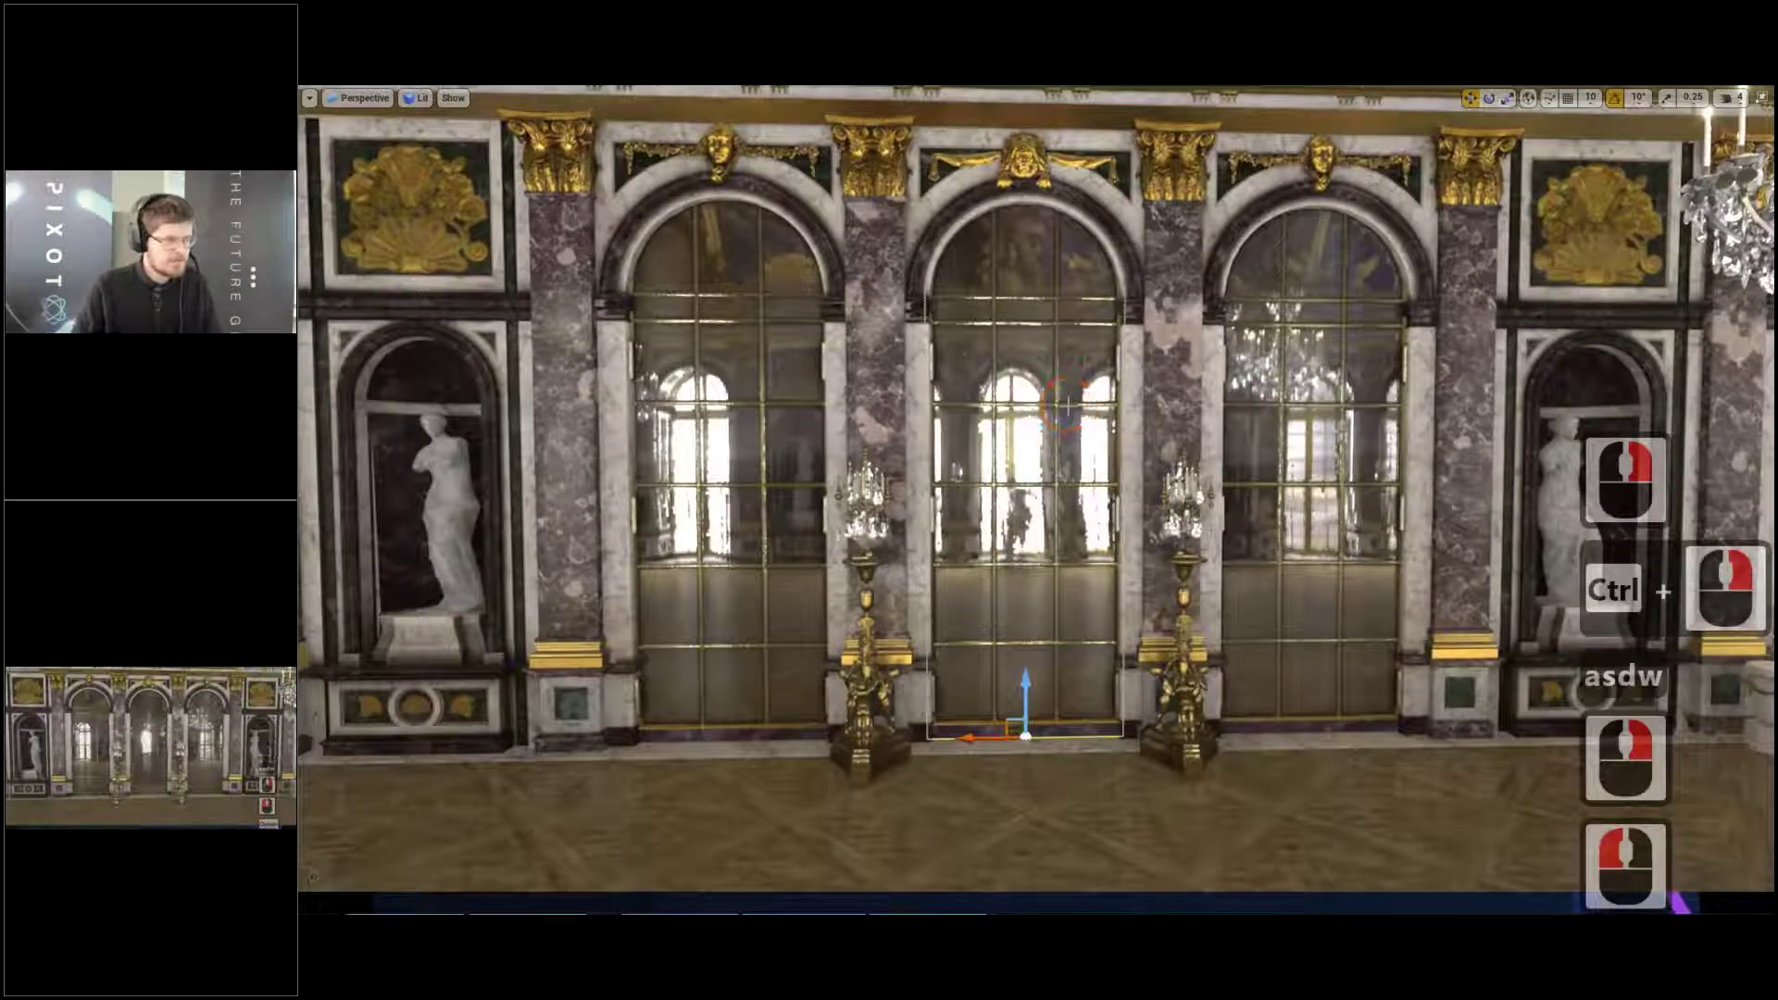
pyautogui.press('Delete')
pyautogui.press('w')
pyautogui.press('w')
pyautogui.press('w')
# Duplicate the end wall and raise the copy above the cornice to close the gap under the vaulted ceiling
pyautogui.moveTo(1002, 418); pyautogui.dragTo(1113, 487, button='right')
pyautogui.press('w')
pyautogui.press('d')
pyautogui.press('a')
pyautogui.press('w')
pyautogui.press('e')
pyautogui.click(1177, 428)
pyautogui.press('e')
pyautogui.press('s')
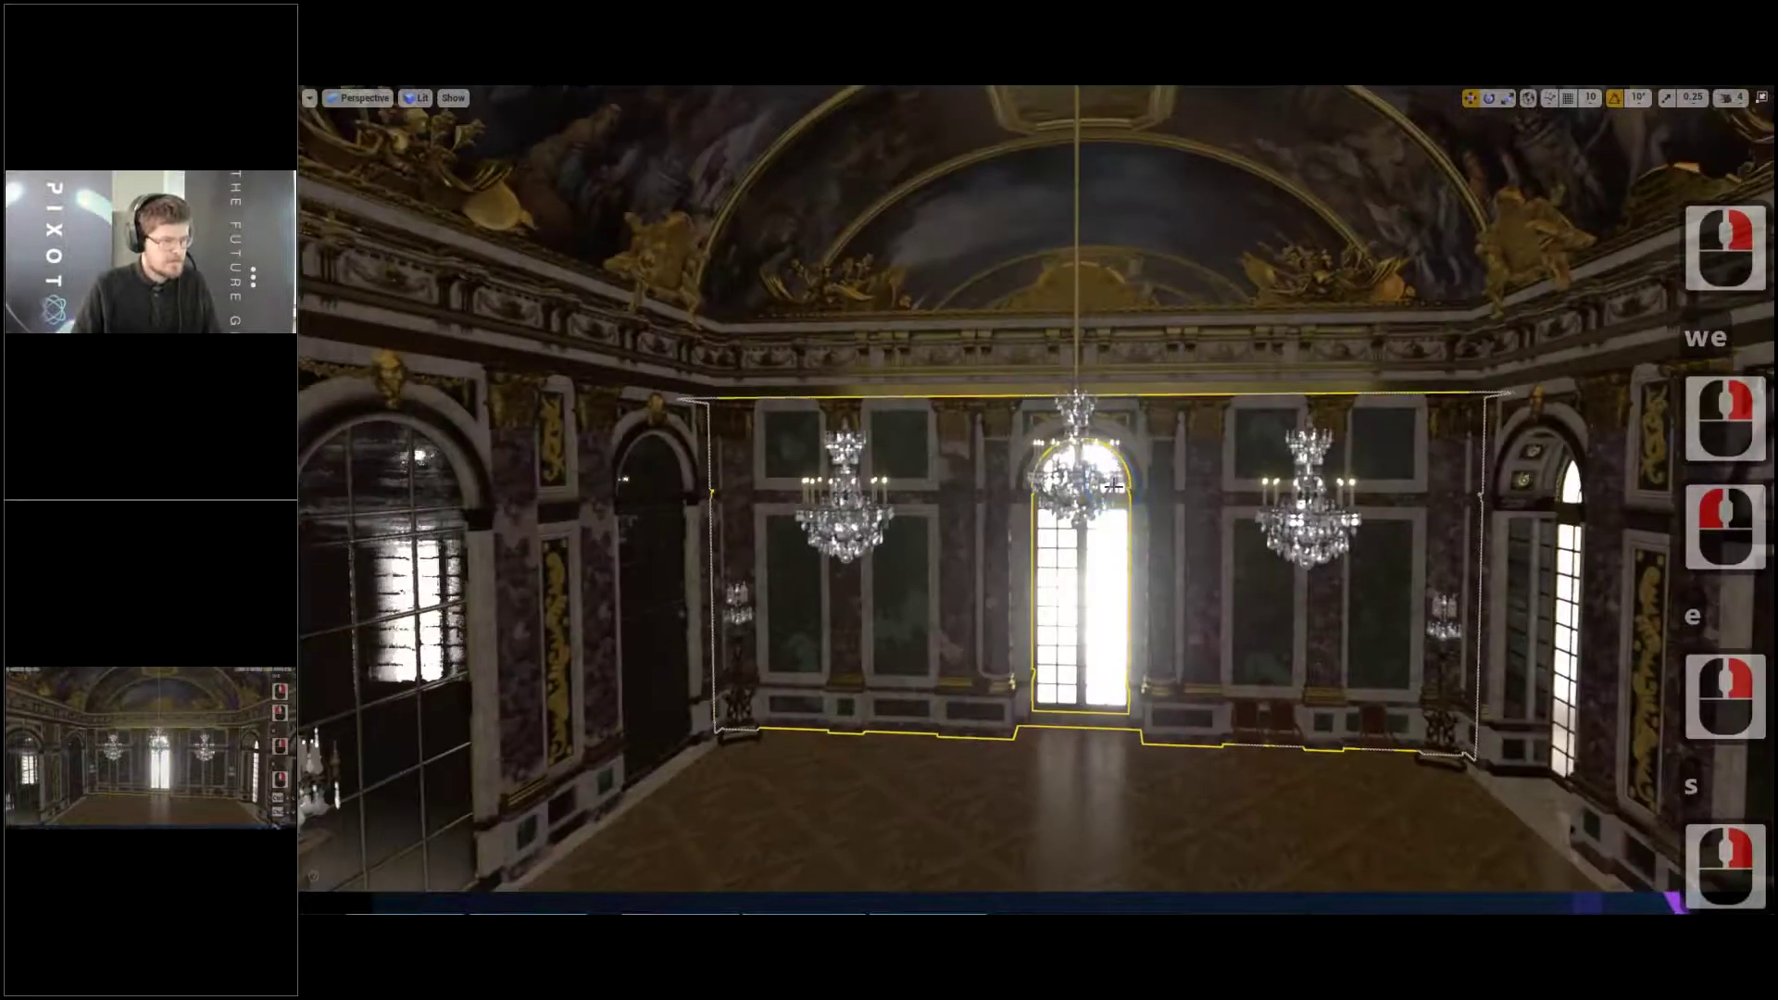
pyautogui.hotkey('ctrl', 'c')
pyautogui.hotkey('ctrl', 'v')
pyautogui.press('w')
pyautogui.keyDown('ctrl'); pyautogui.moveTo(1182, 661); pyautogui.dragTo(1186, 139); pyautogui.keyUp('ctrl')
# Duplicate the end wall's window and raise the copy into the opening of the upper wall
pyautogui.click(1083, 575)
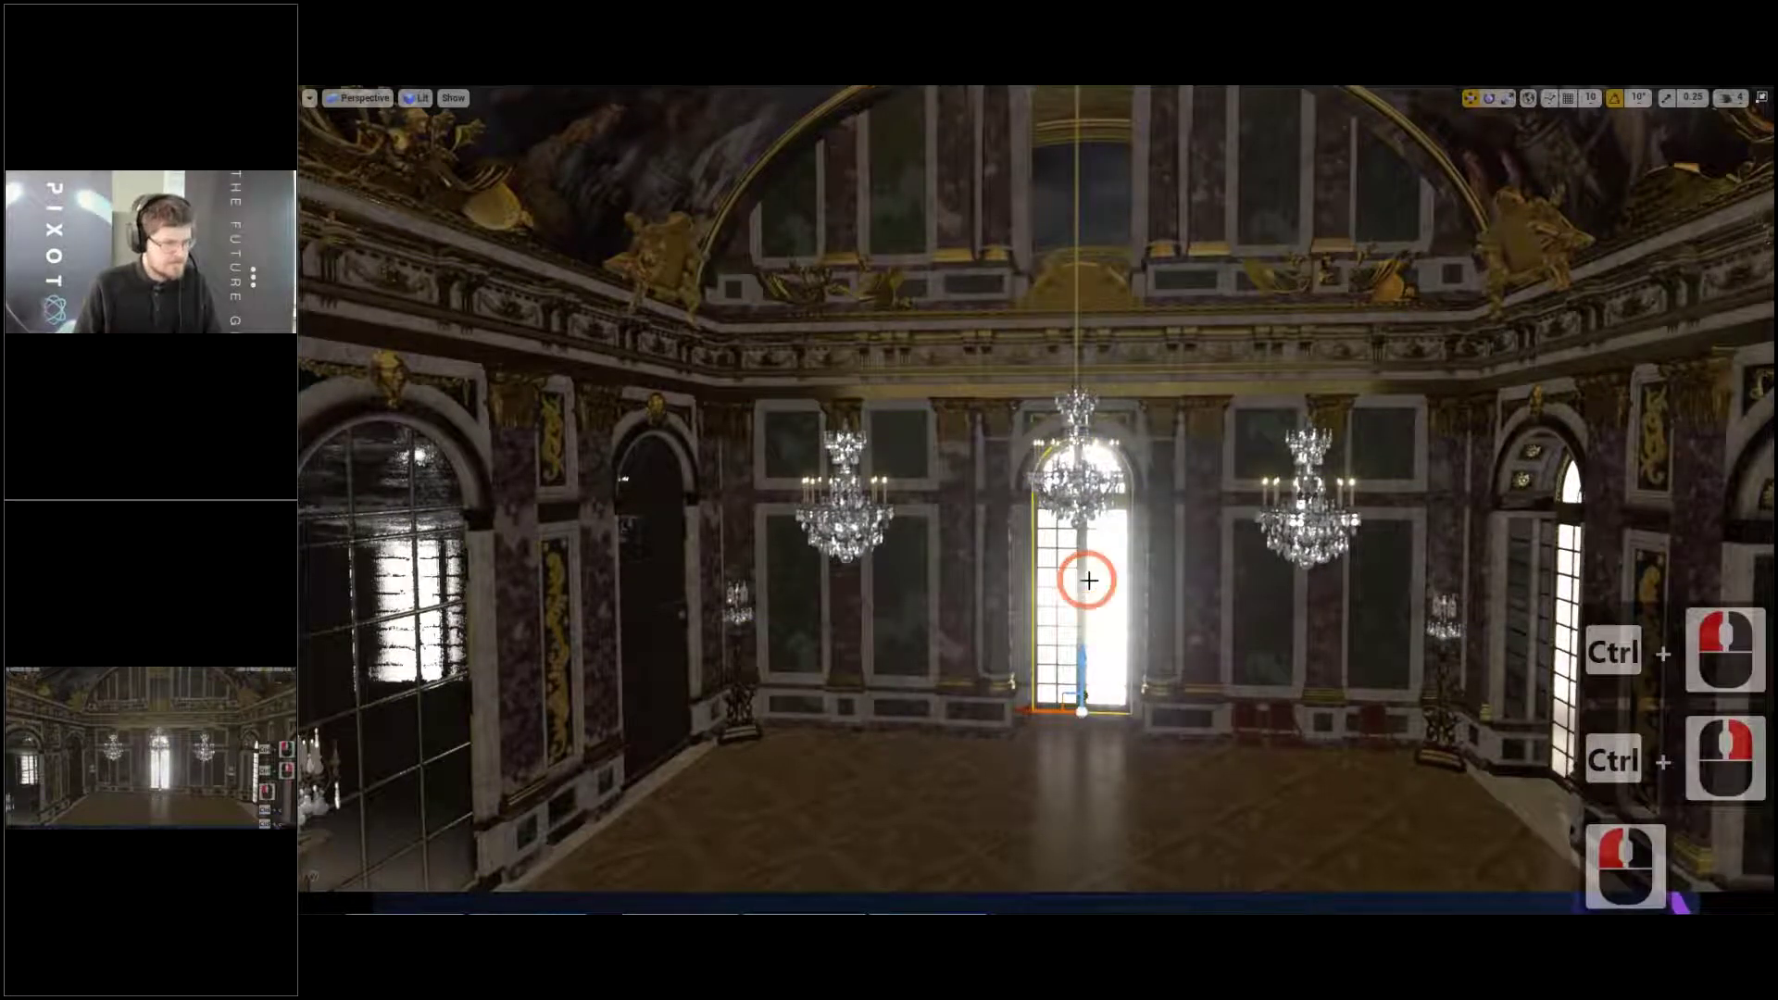
pyautogui.hotkey('ctrl', 'c')
pyautogui.hotkey('ctrl', 'v')
pyautogui.keyDown('ctrl'); pyautogui.moveTo(1225, 464); pyautogui.dragTo(1225, 278); pyautogui.keyUp('ctrl')
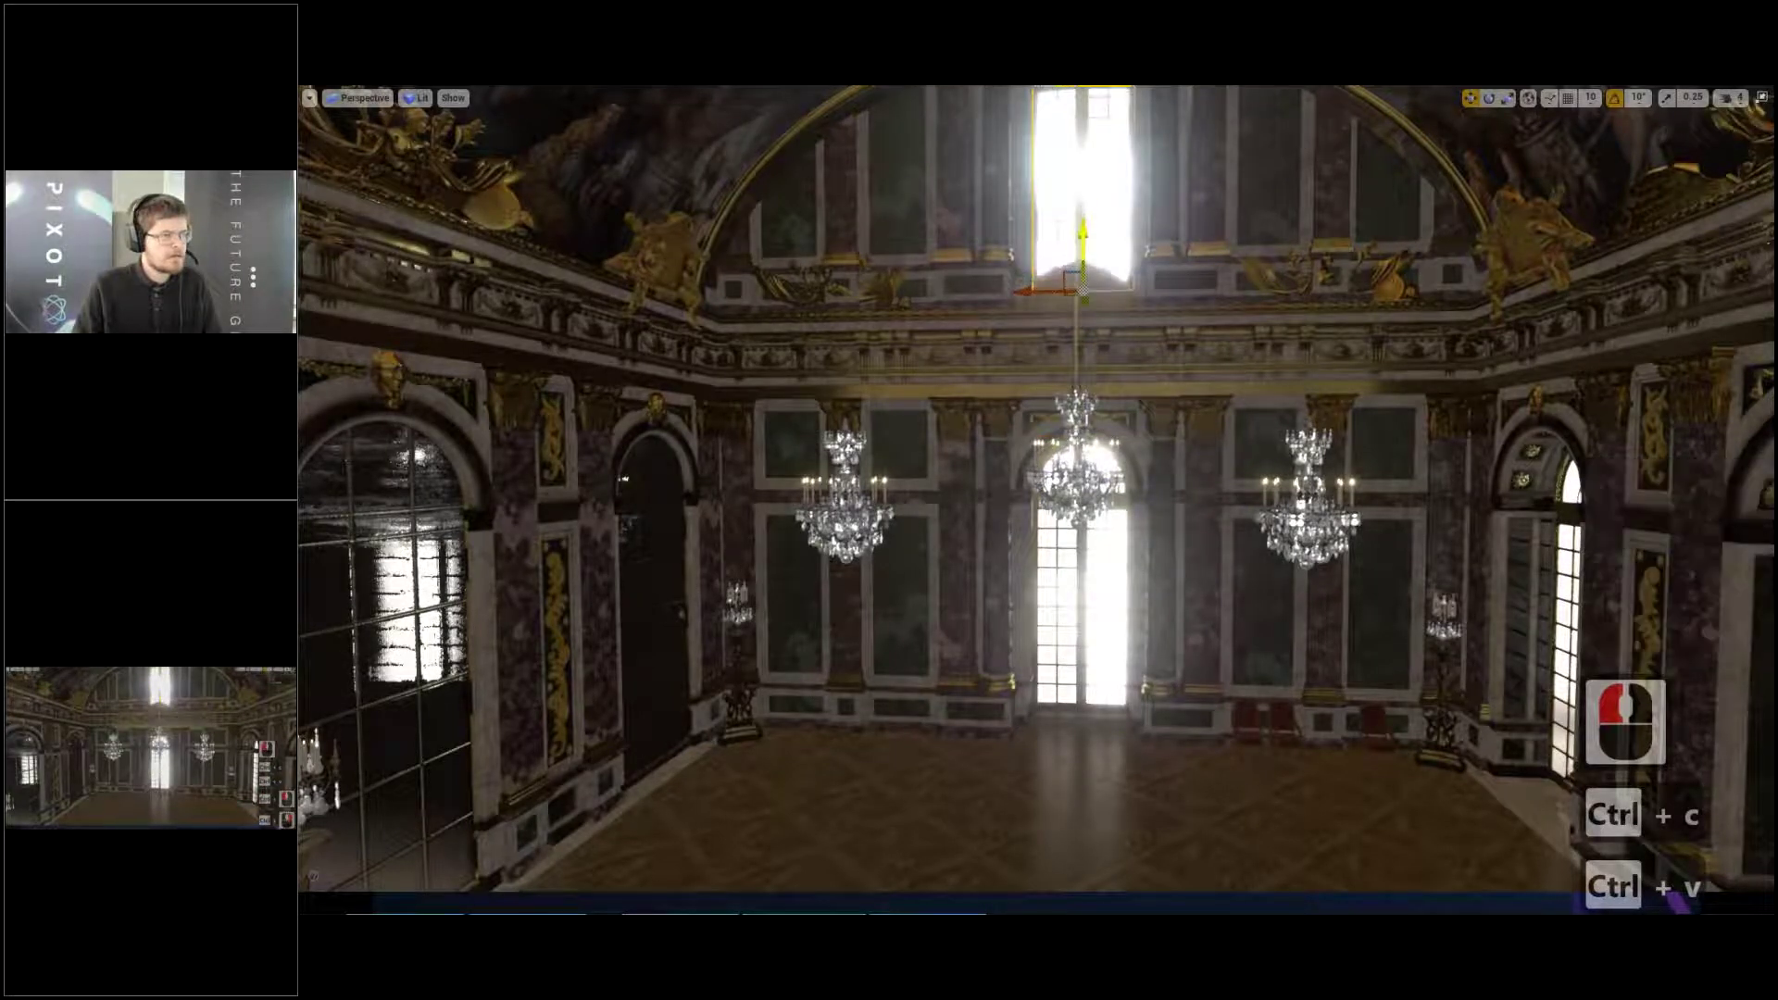
pyautogui.moveTo(1187, 278); pyautogui.dragTo(1179, 148, button='right')
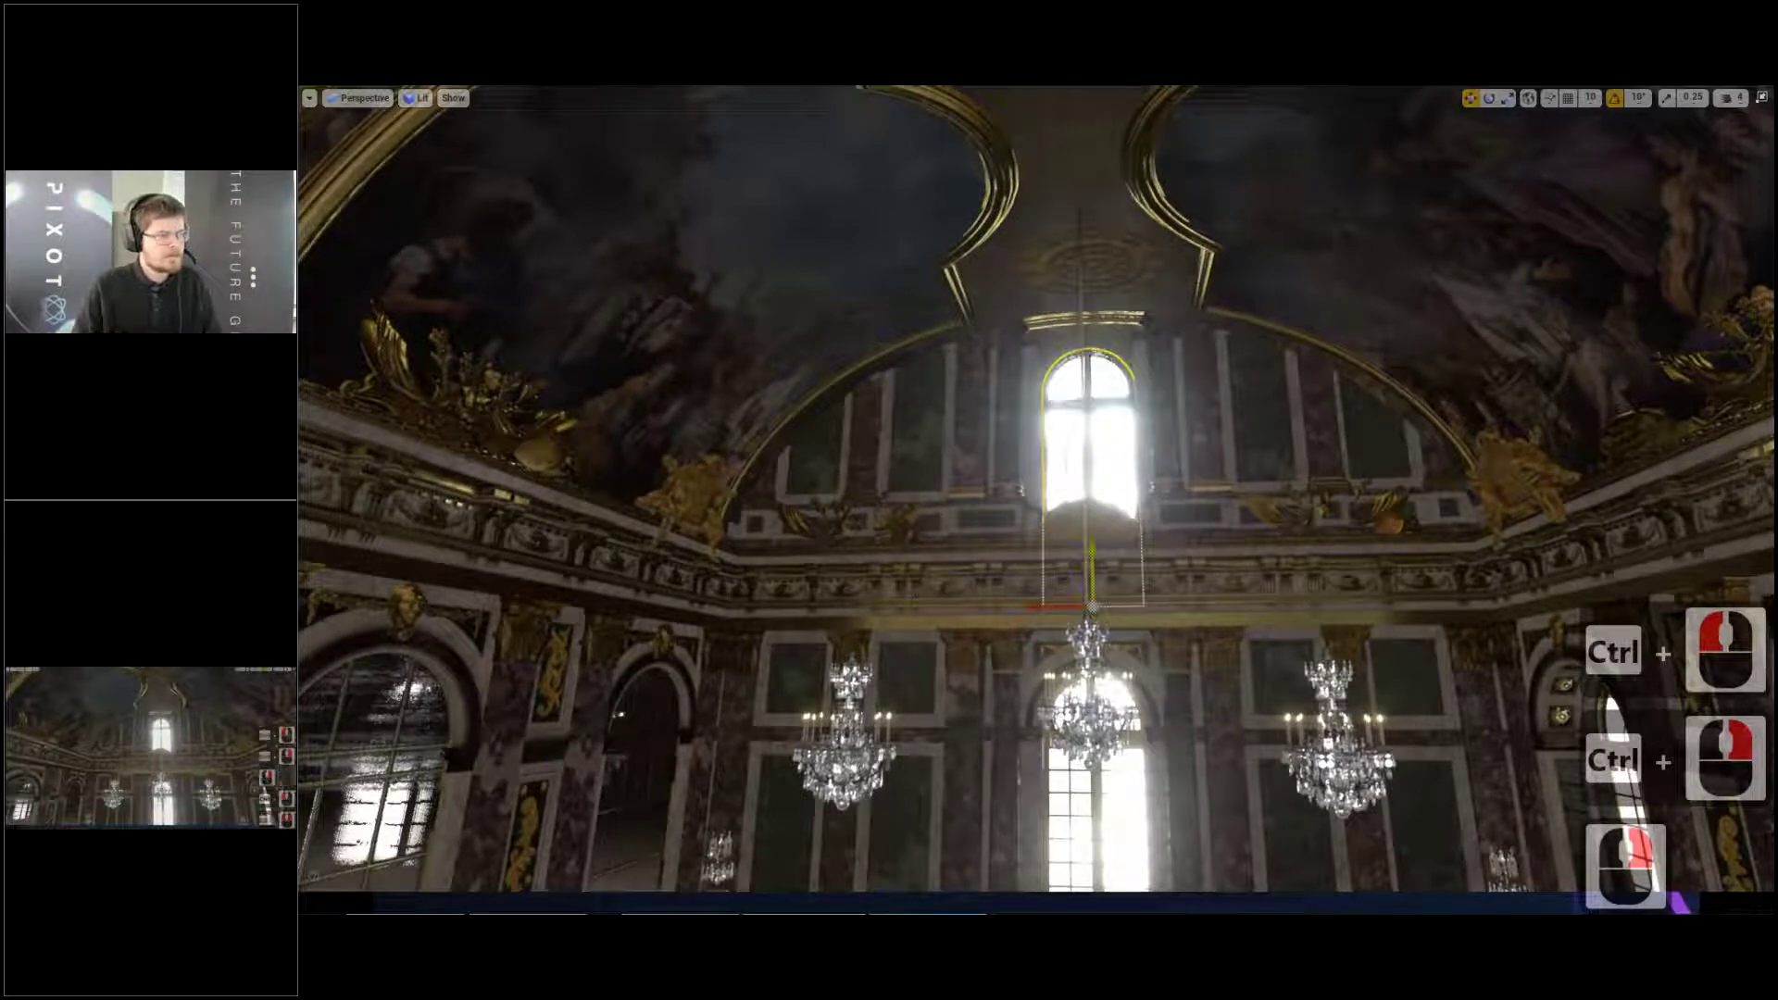
pyautogui.keyDown('ctrl'); pyautogui.moveTo(1187, 217); pyautogui.dragTo(1186, 206); pyautogui.keyUp('ctrl')
pyautogui.press('Escape')
# Examine the extended hall and its heightened end wall from farther inside the hall
pyautogui.moveTo(1187, 206); pyautogui.dragTo(649, 413, button='right')
pyautogui.press('w')
pyautogui.scroll(-3, 575, 435)
pyautogui.press('w')
pyautogui.press('w')
pyautogui.press('w')
pyautogui.press('w')
pyautogui.press('w')
pyautogui.press('w')
pyautogui.press('w')
pyautogui.moveTo(505, 447); pyautogui.dragTo(505, 448, button='right')
pyautogui.press('d')
pyautogui.press('w')
pyautogui.press('d')
pyautogui.press('d')
pyautogui.press('w')
pyautogui.press('w')
pyautogui.press('e')
pyautogui.press('w')
# Leave the full-window viewport, add a Spot Light on the hall floor and raise it close to the ceiling
pyautogui.press('F11')
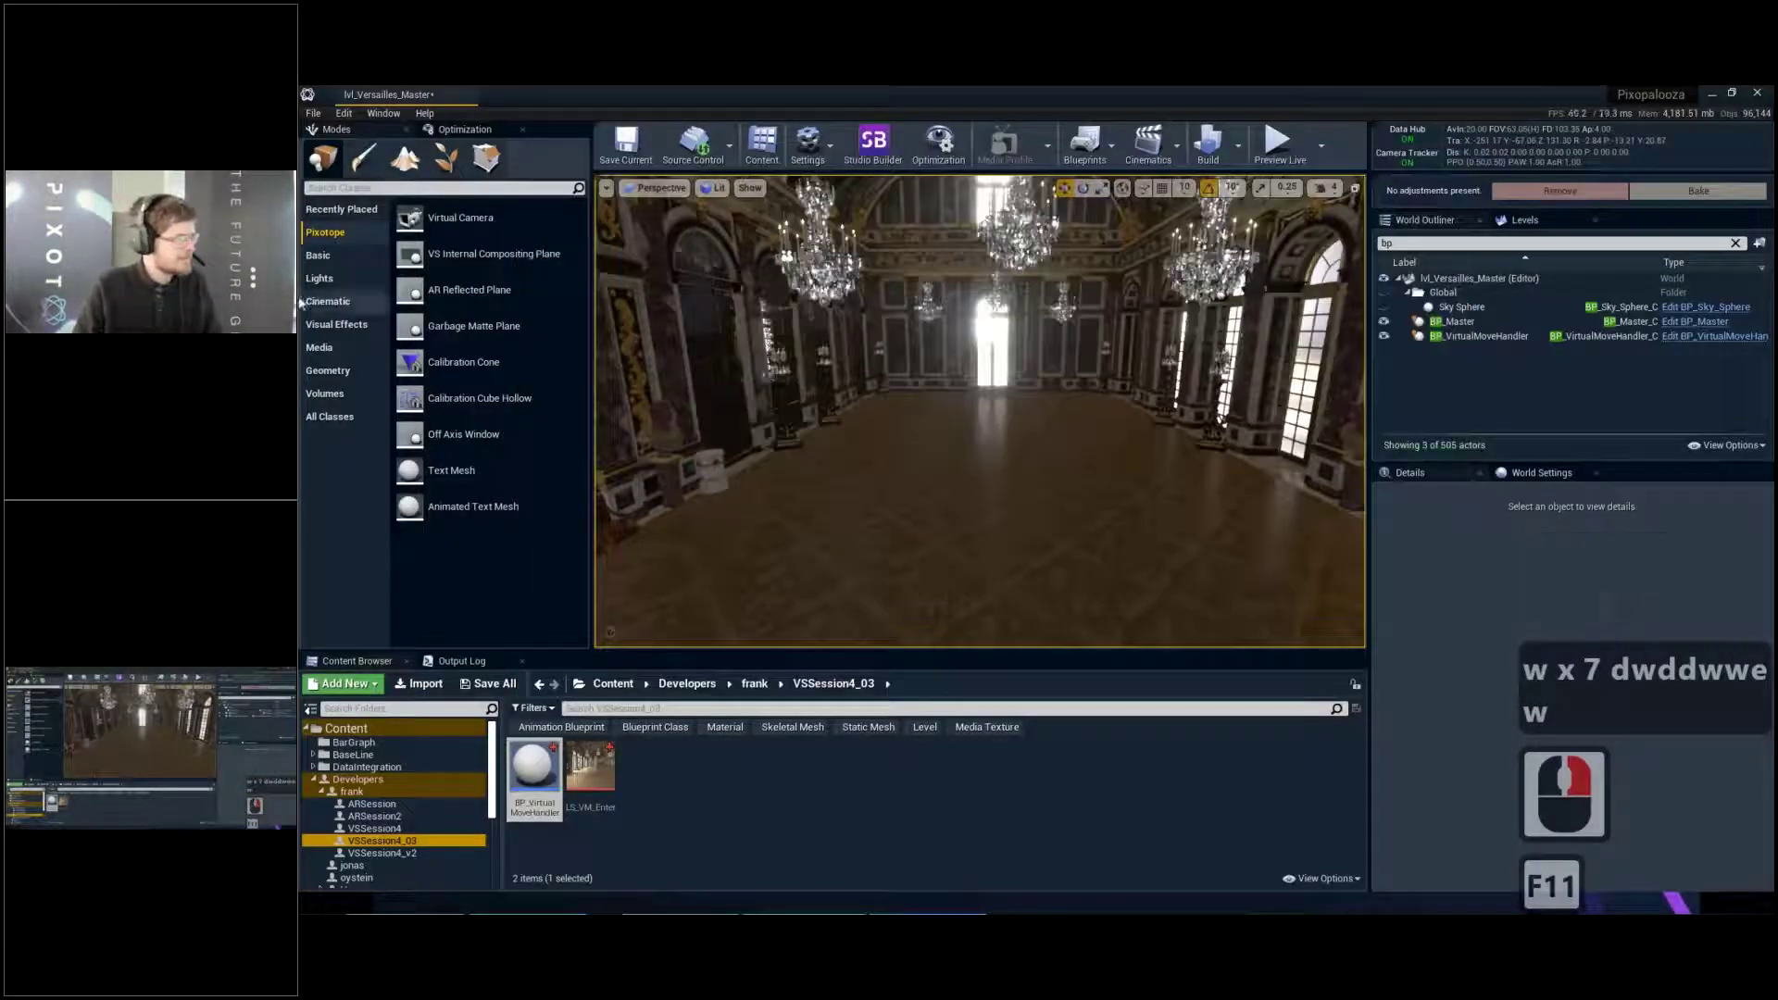
pyautogui.click(343, 276)
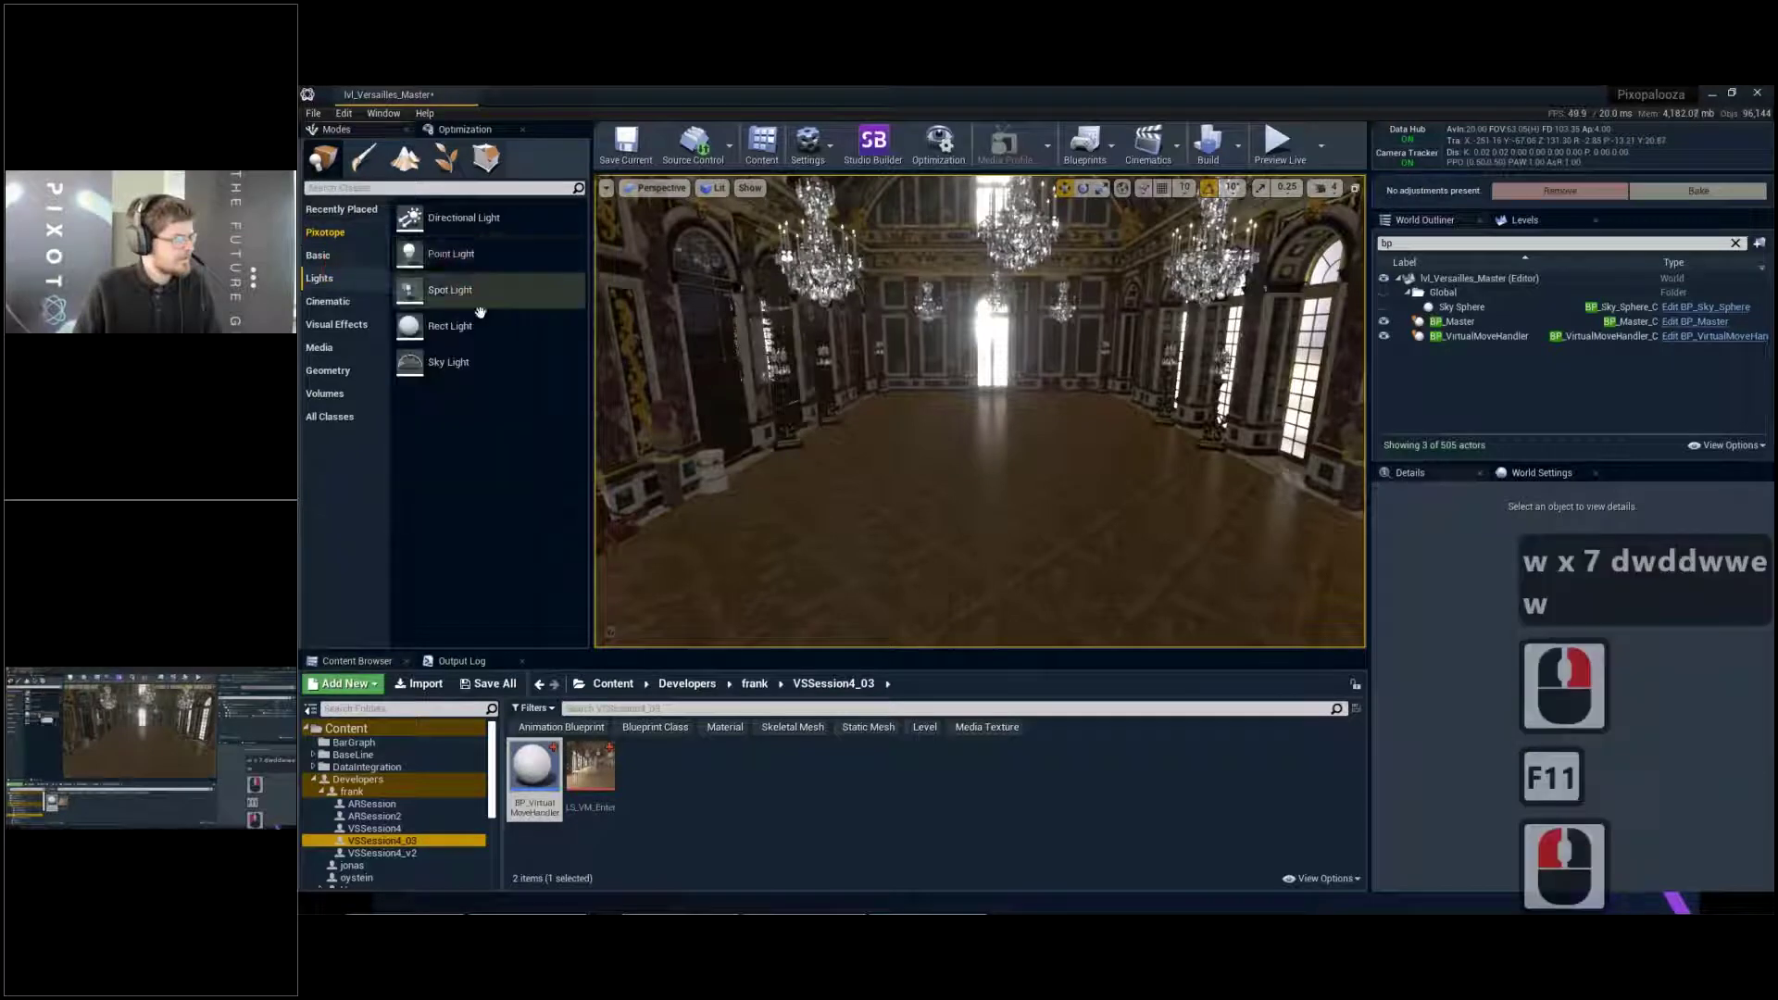
pyautogui.moveTo(474, 294); pyautogui.dragTo(965, 463)
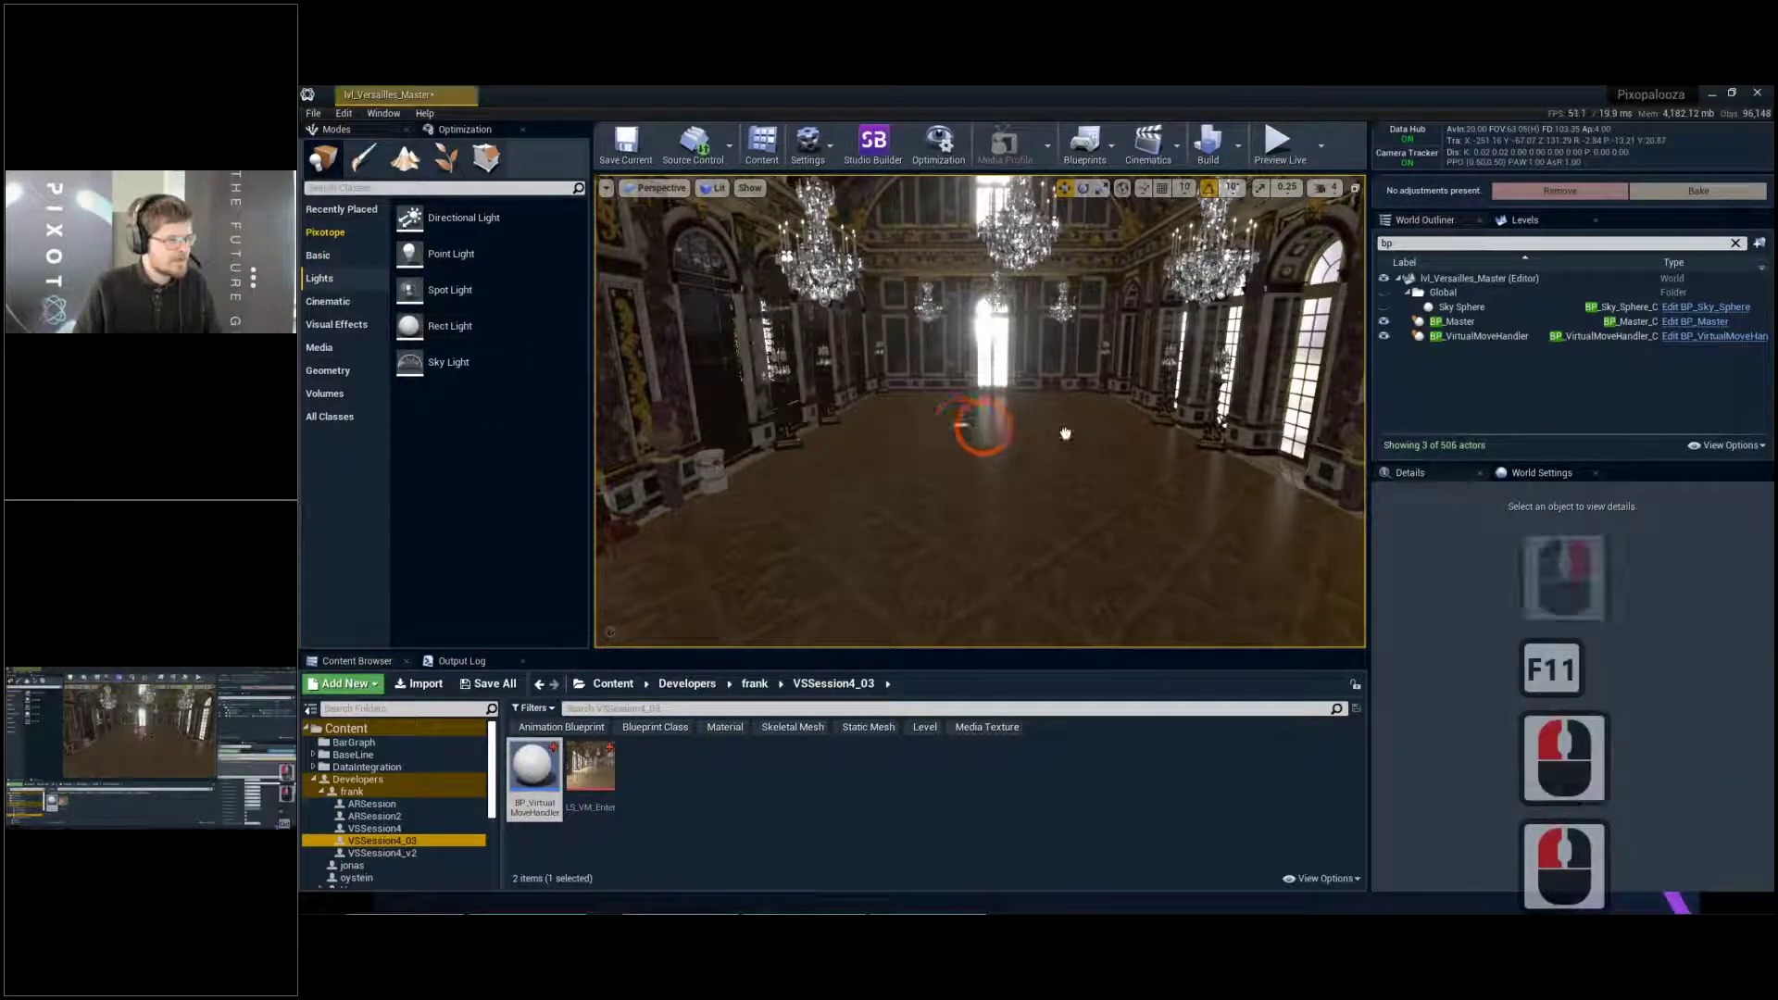
pyautogui.press('w')
pyautogui.keyDown('ctrl'); pyautogui.moveTo(1082, 355); pyautogui.dragTo(1063, 70); pyautogui.keyUp('ctrl')
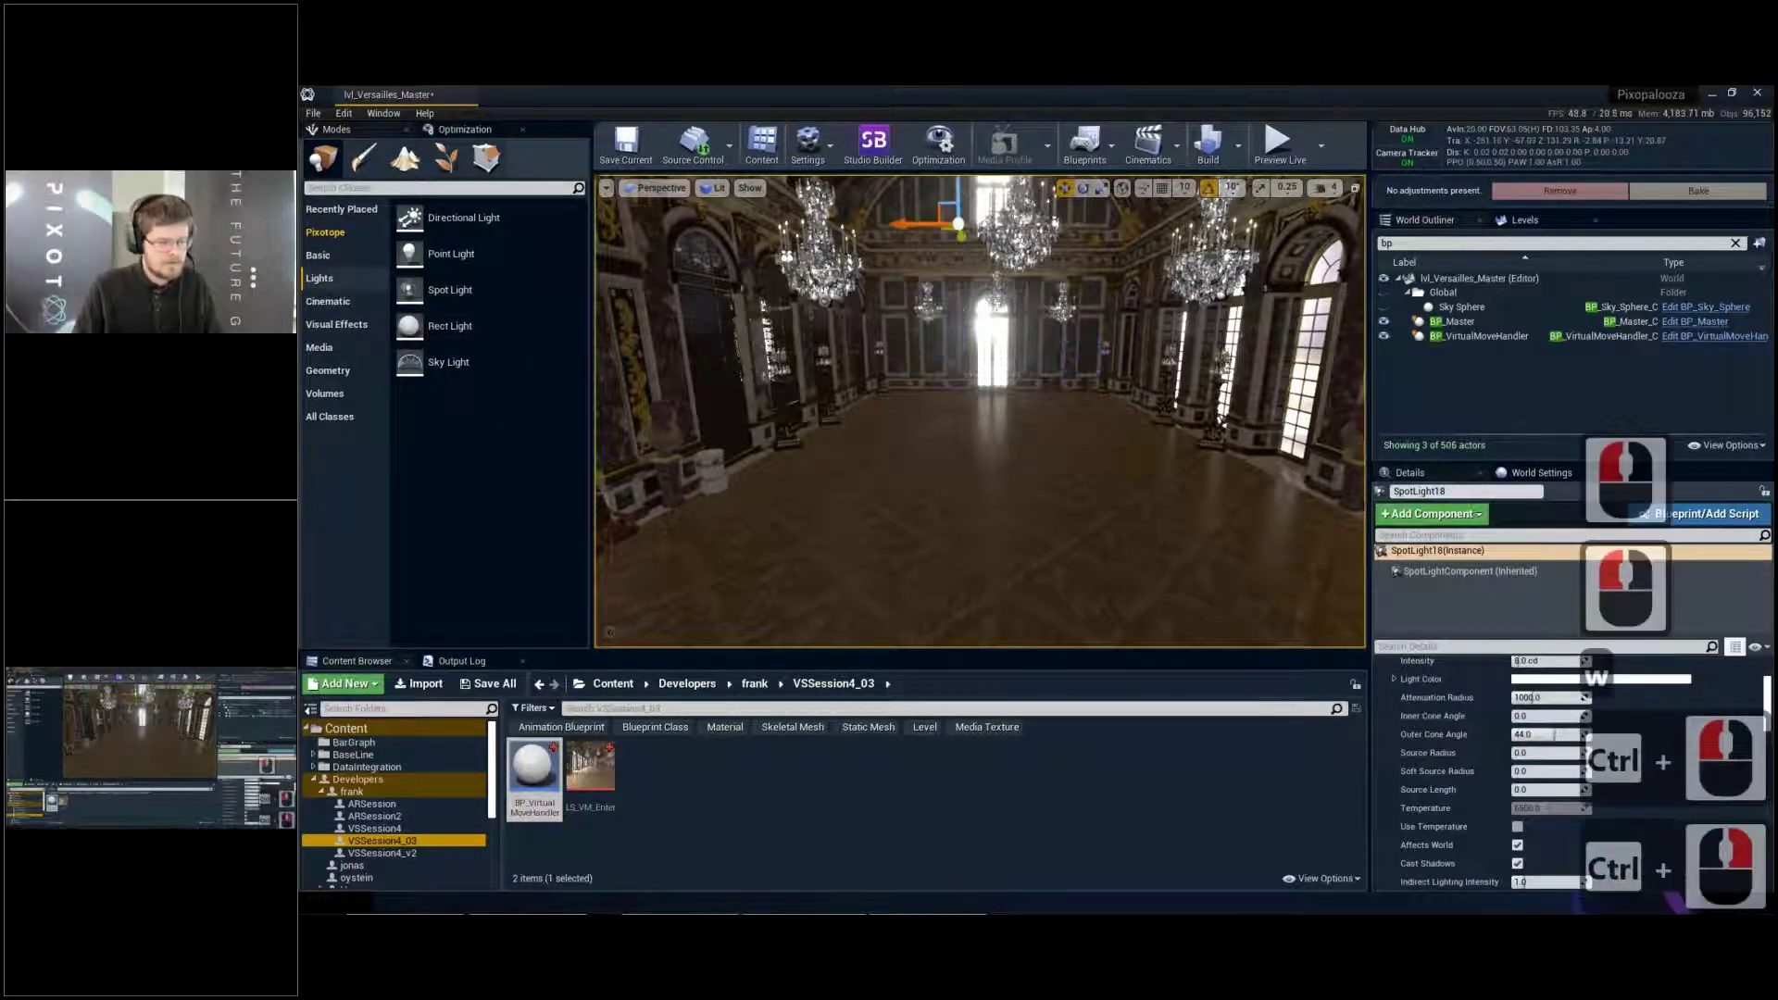
# Set the spot light's intensity to 160 cd, enable Use Temperature and set the temperature to about 4447
pyautogui.click(1690, 662)
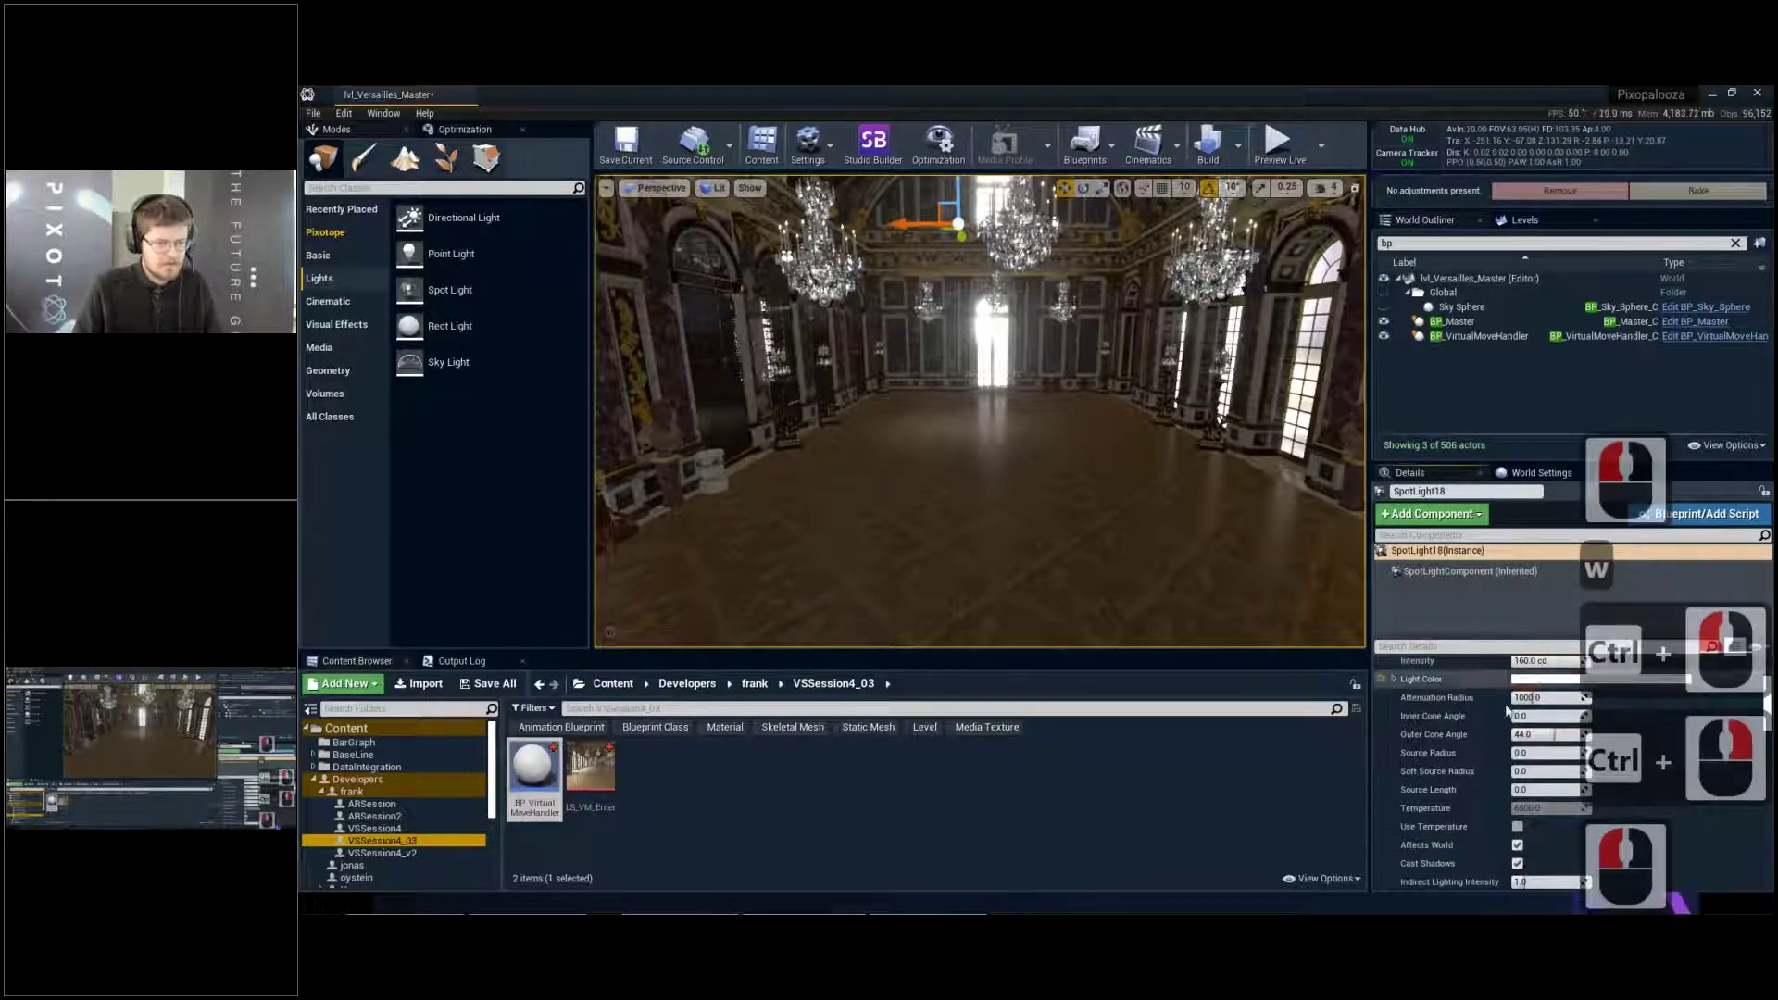
pyautogui.click(1518, 827)
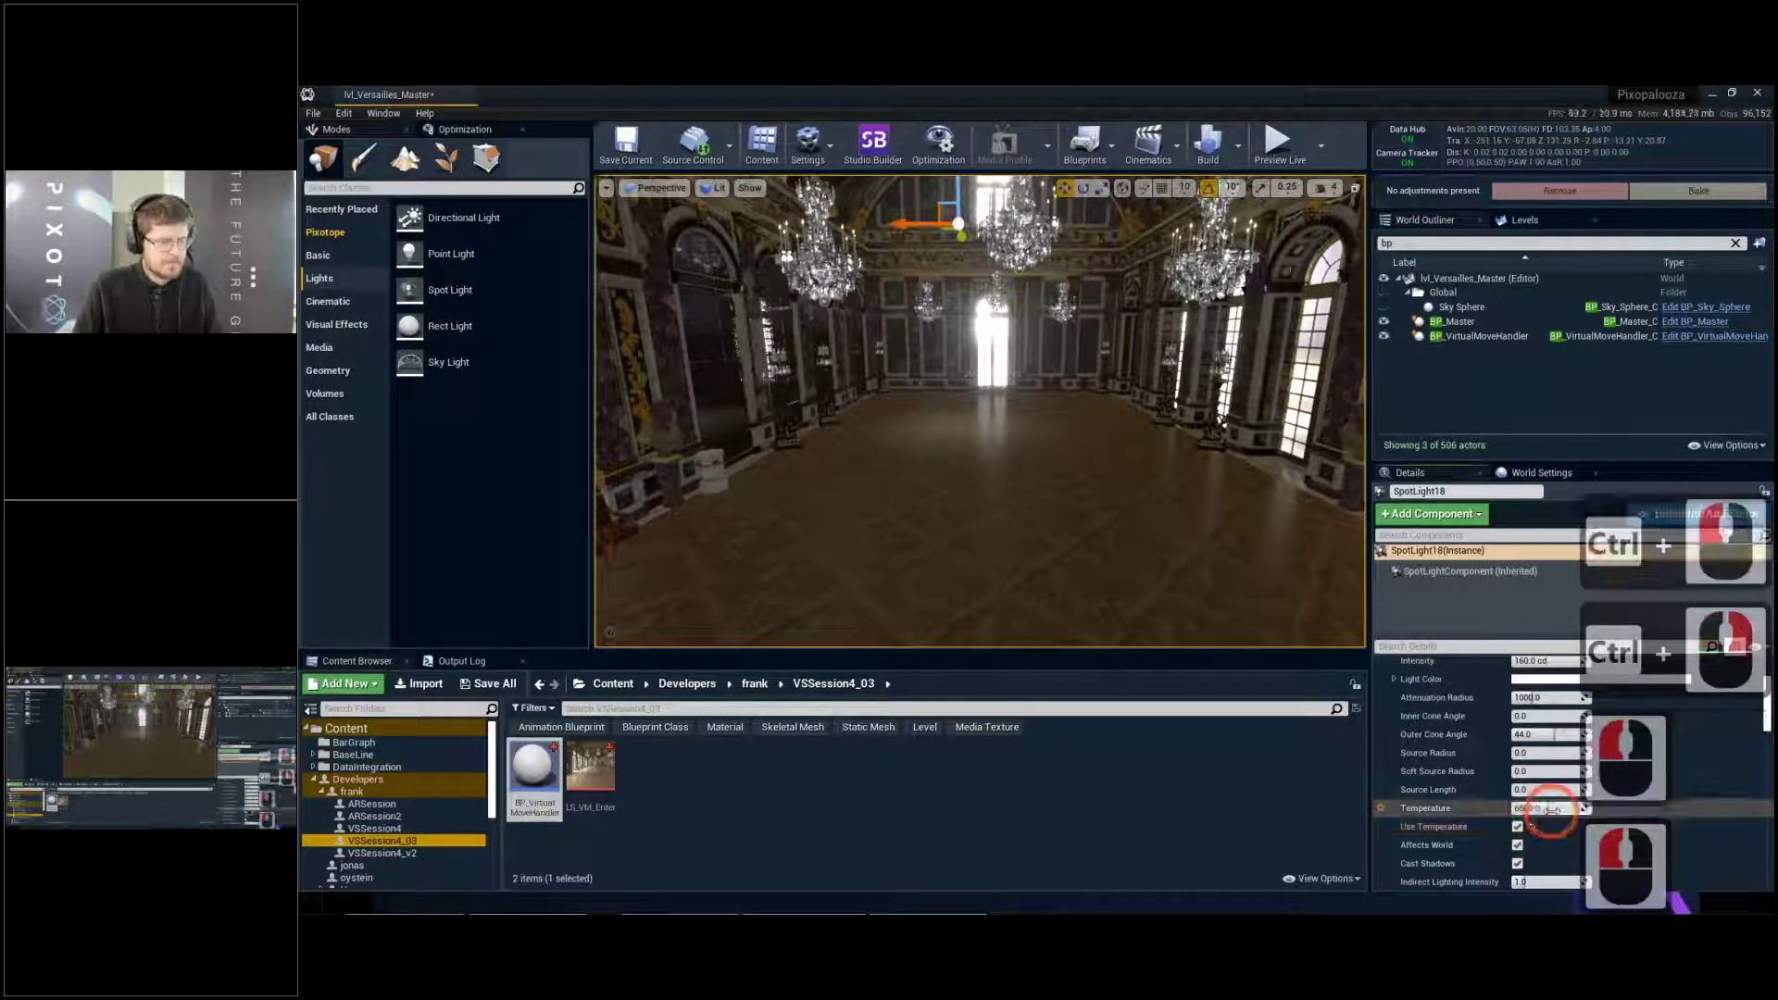
pyautogui.moveTo(1527, 807); pyautogui.dragTo(1539, 806)
# Shift the spot light horizontally below the ceiling and check how it lights the hall's walls
pyautogui.moveTo(917, 364)
pyautogui.mouseDown(button='right')
pyautogui.moveTo(885, 345)
pyautogui.moveTo(917, 364)
pyautogui.mouseUp(button='right')
pyautogui.press('d')
pyautogui.press('w')
pyautogui.press('e')
pyautogui.moveTo(999, 313); pyautogui.dragTo(1075, 369)
pyautogui.press('a')
pyautogui.moveTo(1018, 317); pyautogui.dragTo(1071, 305, button='right')
pyautogui.press('s')
pyautogui.press('w')
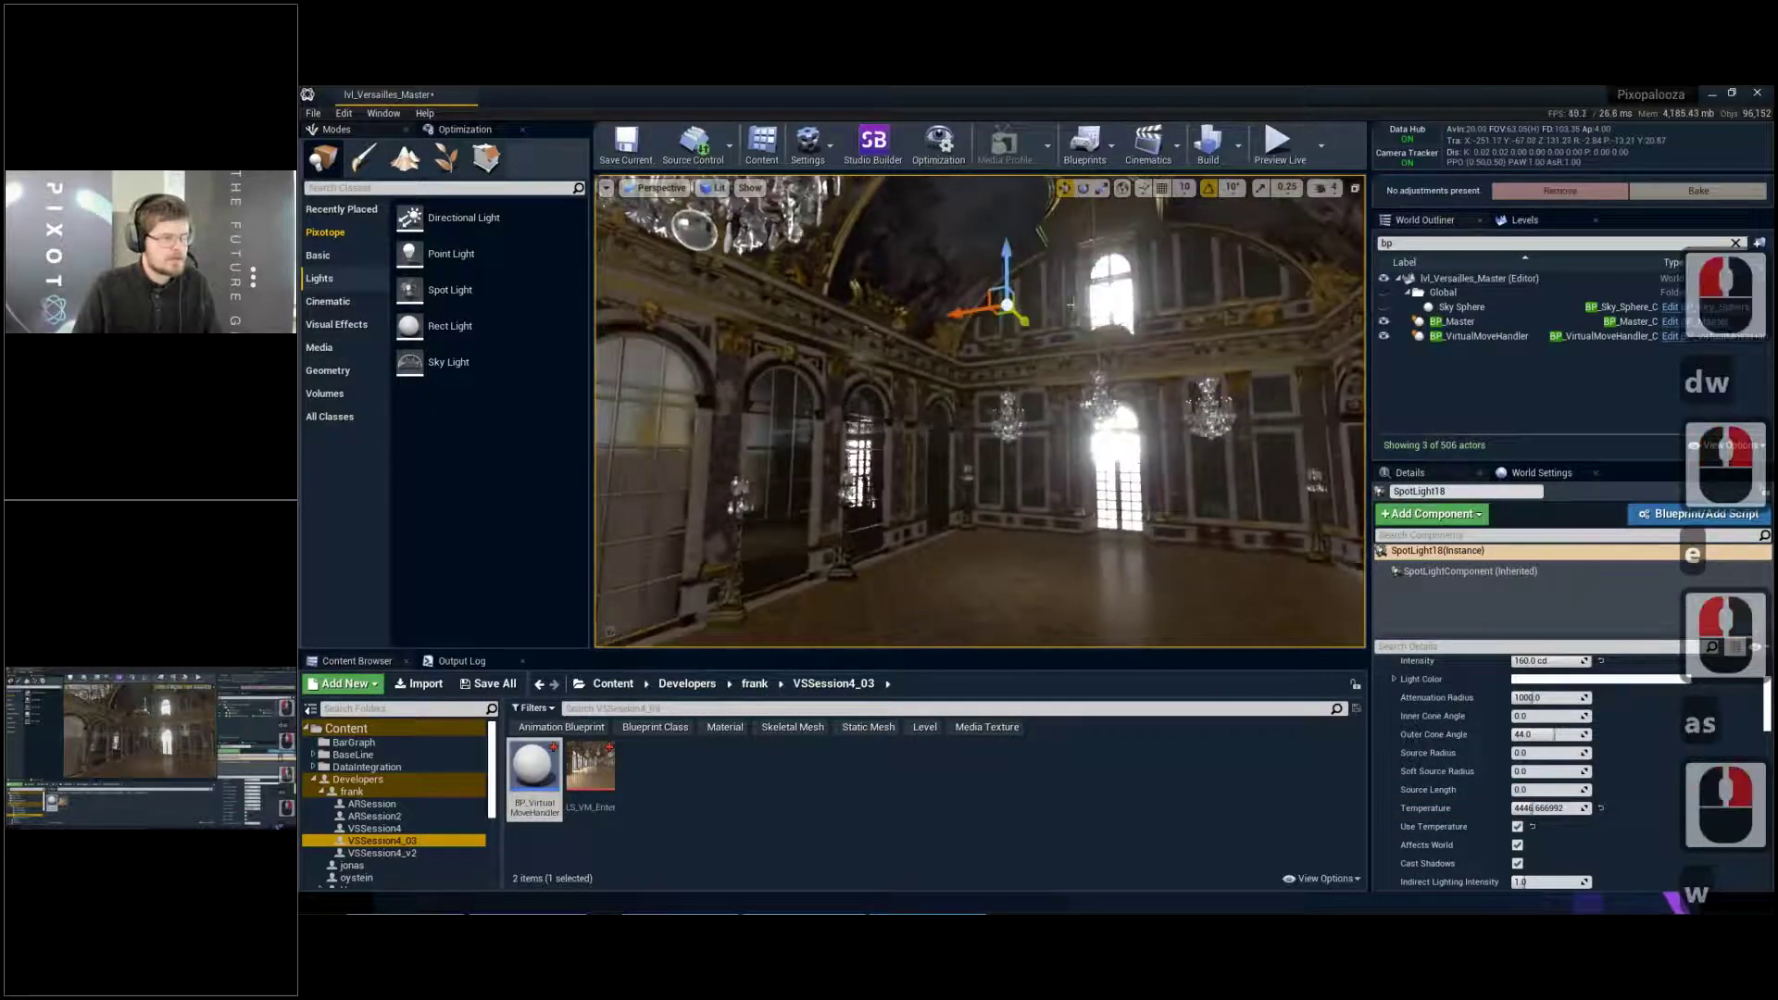
pyautogui.moveTo(963, 320); pyautogui.dragTo(1016, 313)
pyautogui.moveTo(1013, 313); pyautogui.dragTo(963, 295, button='right')
pyautogui.press('d')
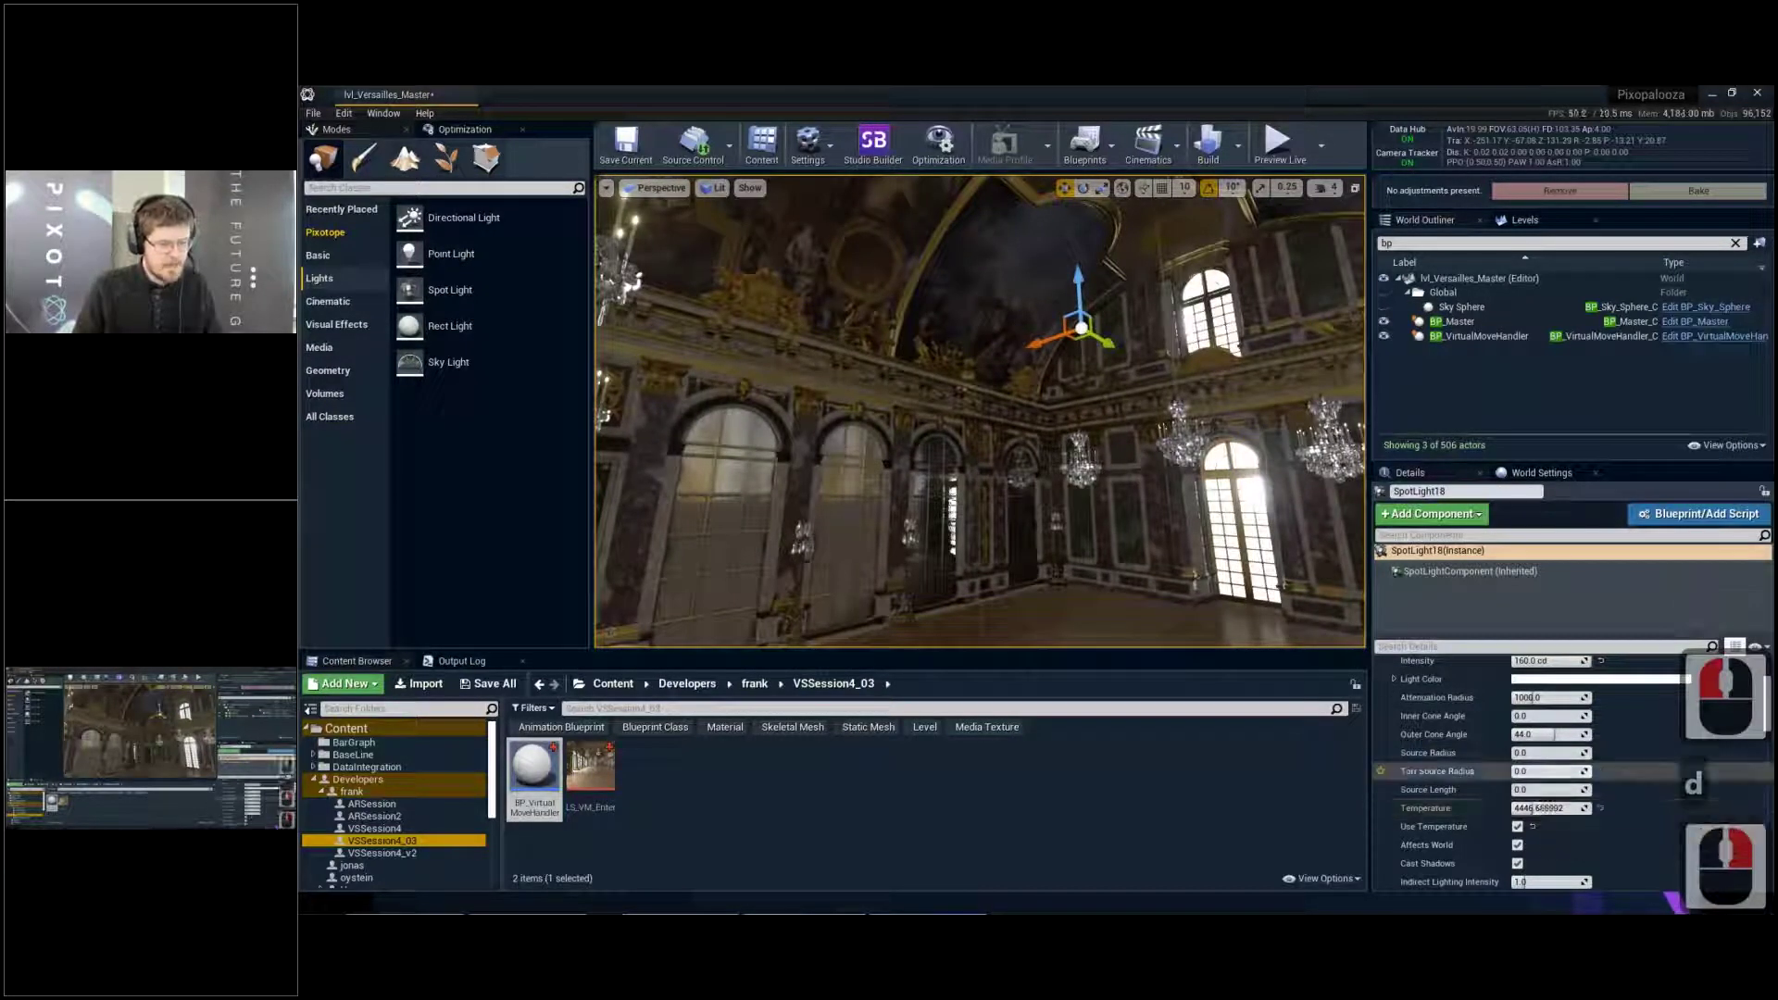
# Increase the spot light's attenuation radius to about 3568
pyautogui.scroll(1, 1537, 796)
pyautogui.click(1556, 686)
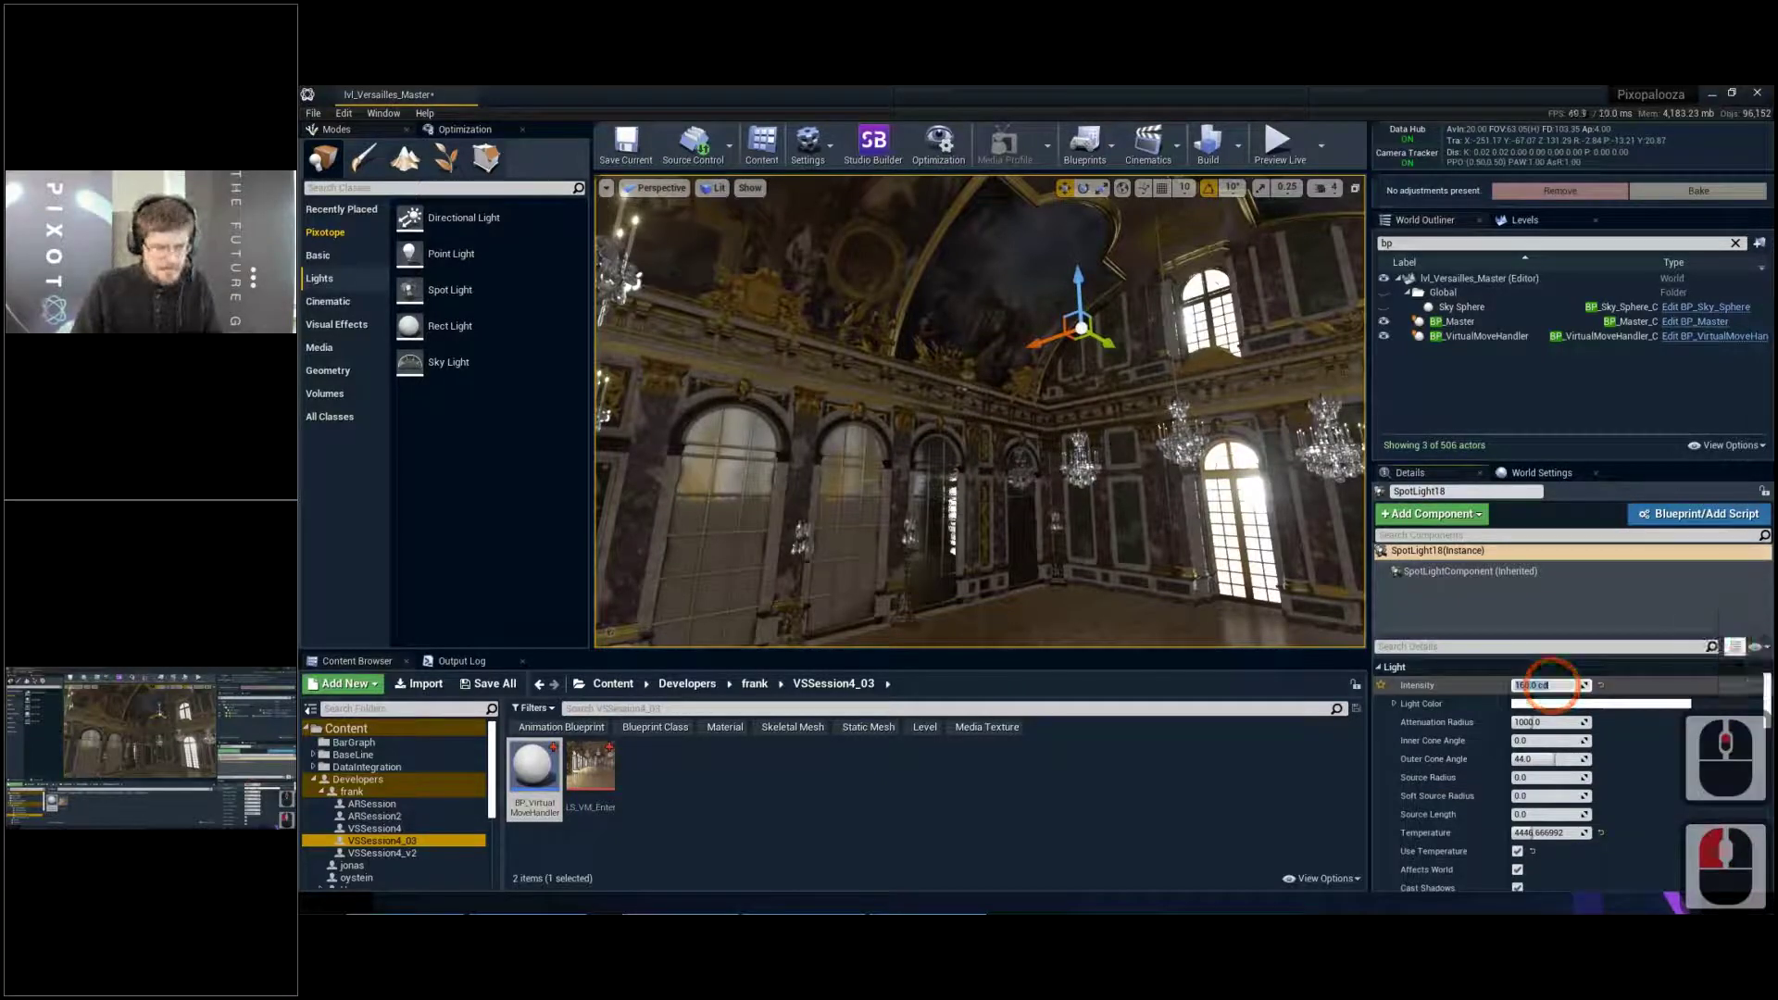
pyautogui.moveTo(1541, 722); pyautogui.dragTo(1568, 723)
# Reposition the spot light across and along the hall beneath the vaulted ceiling
pyautogui.moveTo(1093, 468); pyautogui.dragTo(940, 334, button='right')
pyautogui.press('w')
pyautogui.press('d')
pyautogui.press('a')
pyautogui.press('s')
pyautogui.press('a')
pyautogui.moveTo(929, 288); pyautogui.dragTo(867, 293)
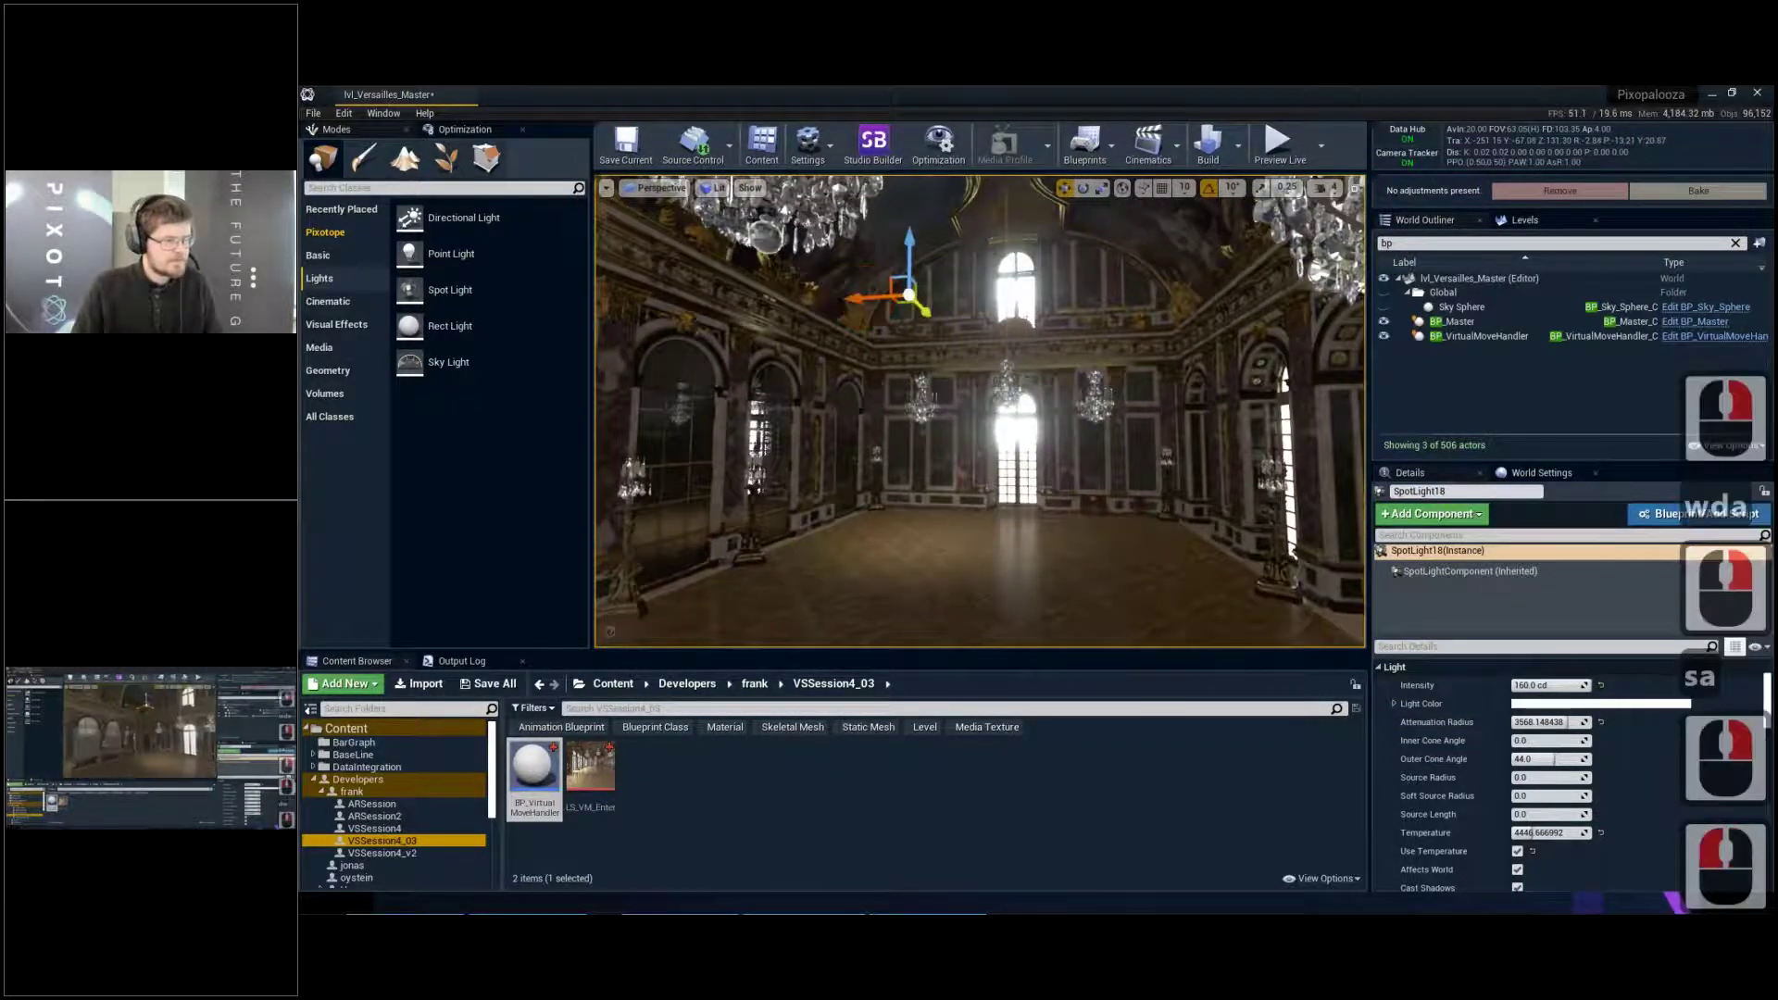
pyautogui.moveTo(940, 334); pyautogui.dragTo(847, 328, button='right')
pyautogui.press('d')
pyautogui.press('w')
pyautogui.moveTo(1050, 305); pyautogui.dragTo(1024, 292)
pyautogui.press('a')
pyautogui.press('s')
pyautogui.moveTo(958, 335)
pyautogui.mouseDown(button='right')
pyautogui.moveTo(1203, 362)
pyautogui.moveTo(958, 336)
pyautogui.mouseUp(button='right')
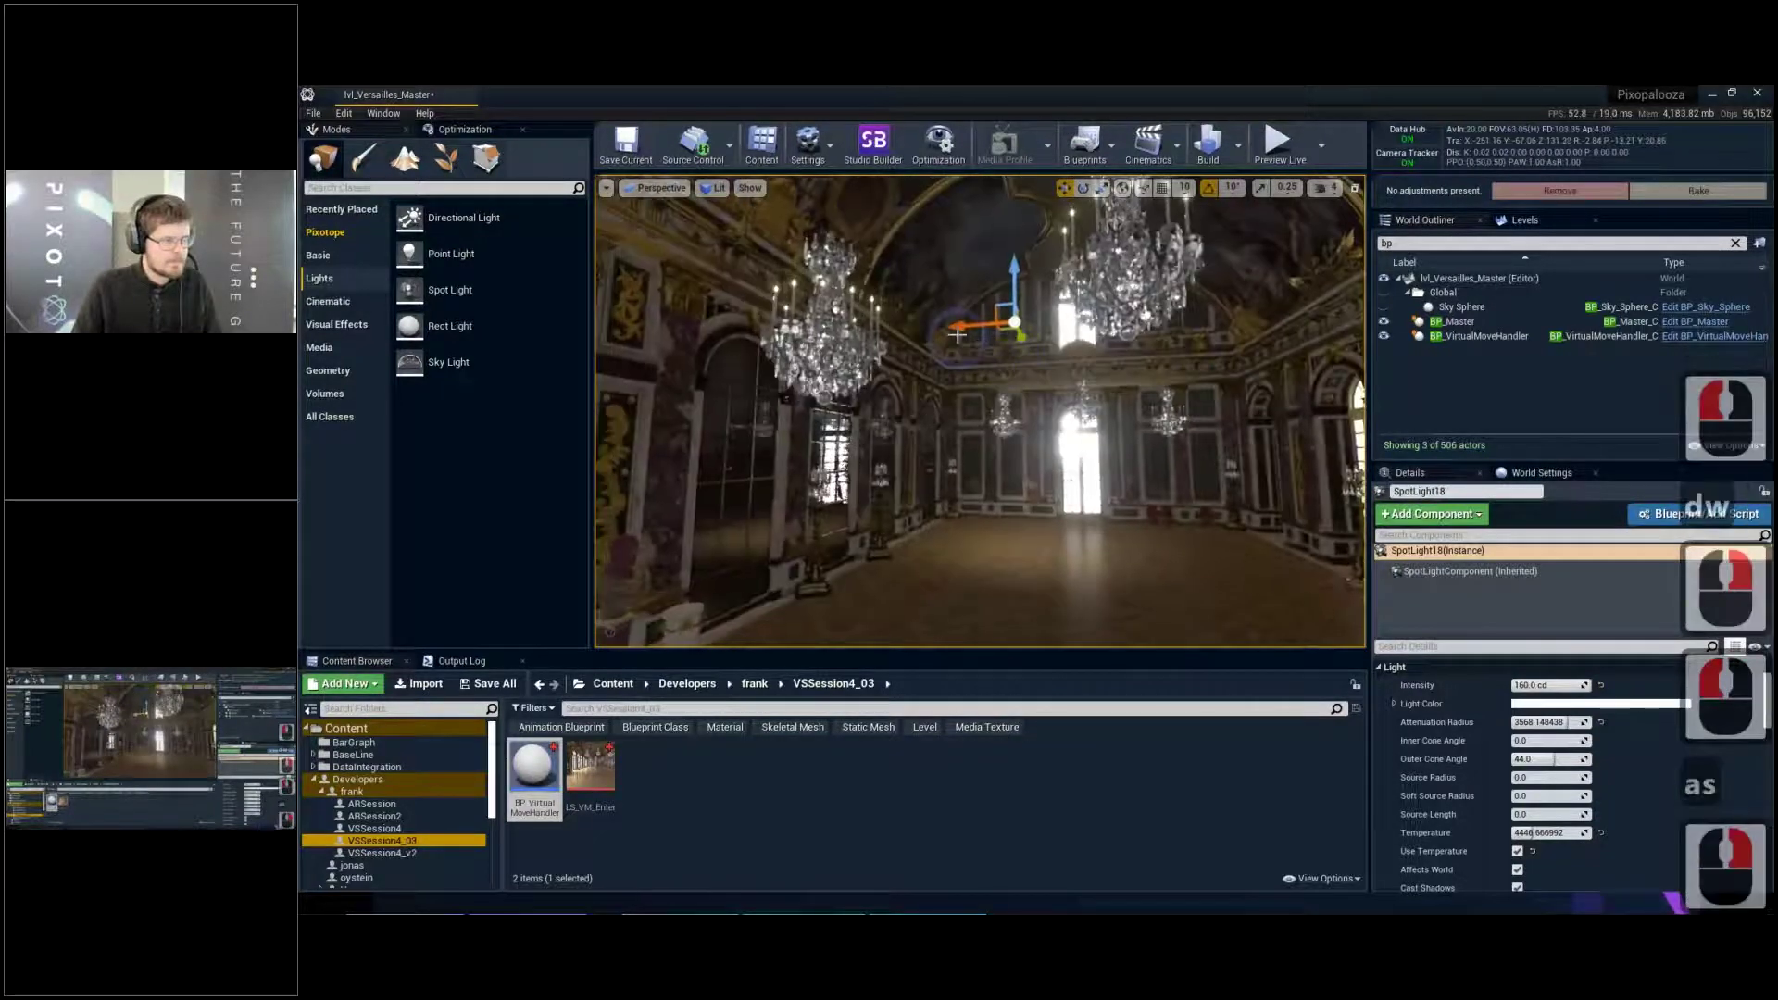
# Duplicate the spot light across the hall's width, turn off Game View and select both lights
pyautogui.keyDown('alt'); pyautogui.moveTo(959, 329); pyautogui.dragTo(1126, 338); pyautogui.keyUp('alt')
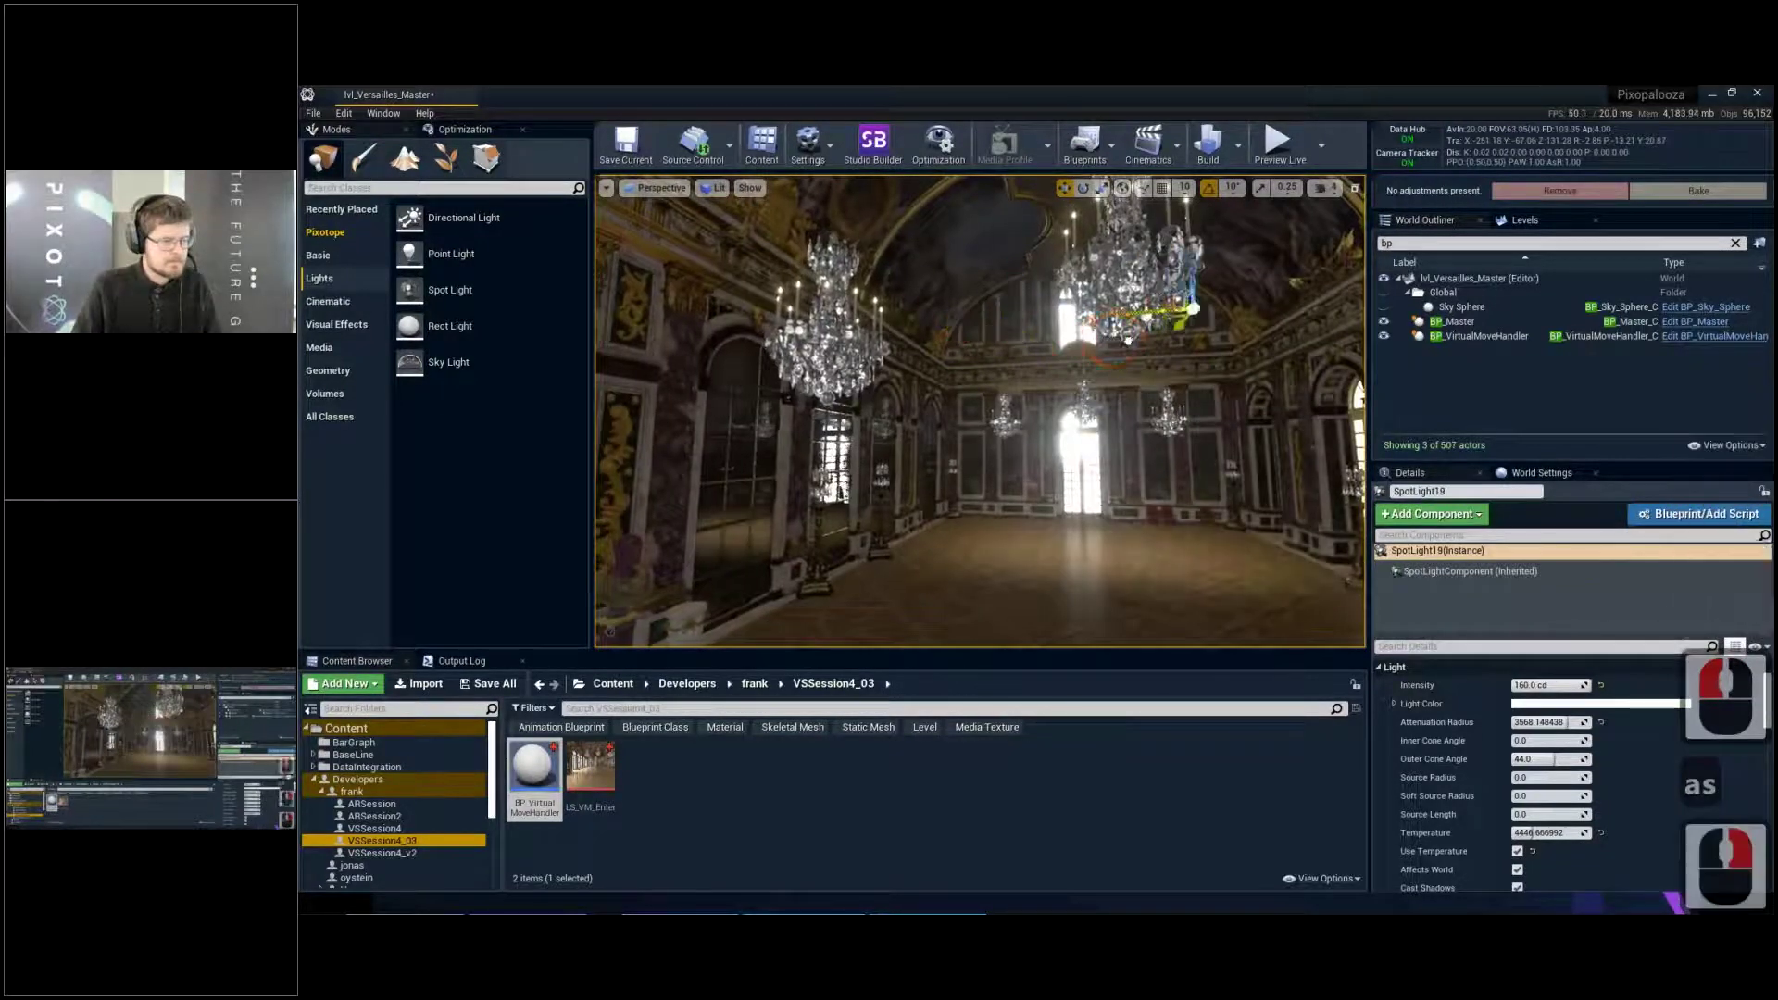
pyautogui.press('g')
pyautogui.keyDown('shift'); pyautogui.click(1020, 298); pyautogui.keyUp('shift')
# Duplicate the pair of spot lights and place the copies at another position along the hall
pyautogui.moveTo(1020, 306); pyautogui.dragTo(1206, 313, button='right')
pyautogui.press('s')
pyautogui.press('e')
pyautogui.press('d')
pyautogui.press('d')
pyautogui.press('d')
pyautogui.press('d')
pyautogui.press('d')
pyautogui.keyDown('alt'); pyautogui.moveTo(1203, 320); pyautogui.dragTo(1016, 329); pyautogui.keyUp('alt')
pyautogui.moveTo(1070, 321)
pyautogui.mouseDown()
pyautogui.moveTo(1218, 316)
pyautogui.moveTo(1089, 313)
pyautogui.mouseUp()
pyautogui.moveTo(1089, 313); pyautogui.dragTo(1149, 296, button='right')
# Compare the hall in Unlit and Lit modes, and set the two duplicated spot lights' intensity to 80 cd
pyautogui.press('w')
pyautogui.hotkey('alt', '3')
pyautogui.hotkey('alt', '4')
pyautogui.press('w')
pyautogui.press('a')
pyautogui.click(1543, 550)
pyautogui.write('80')
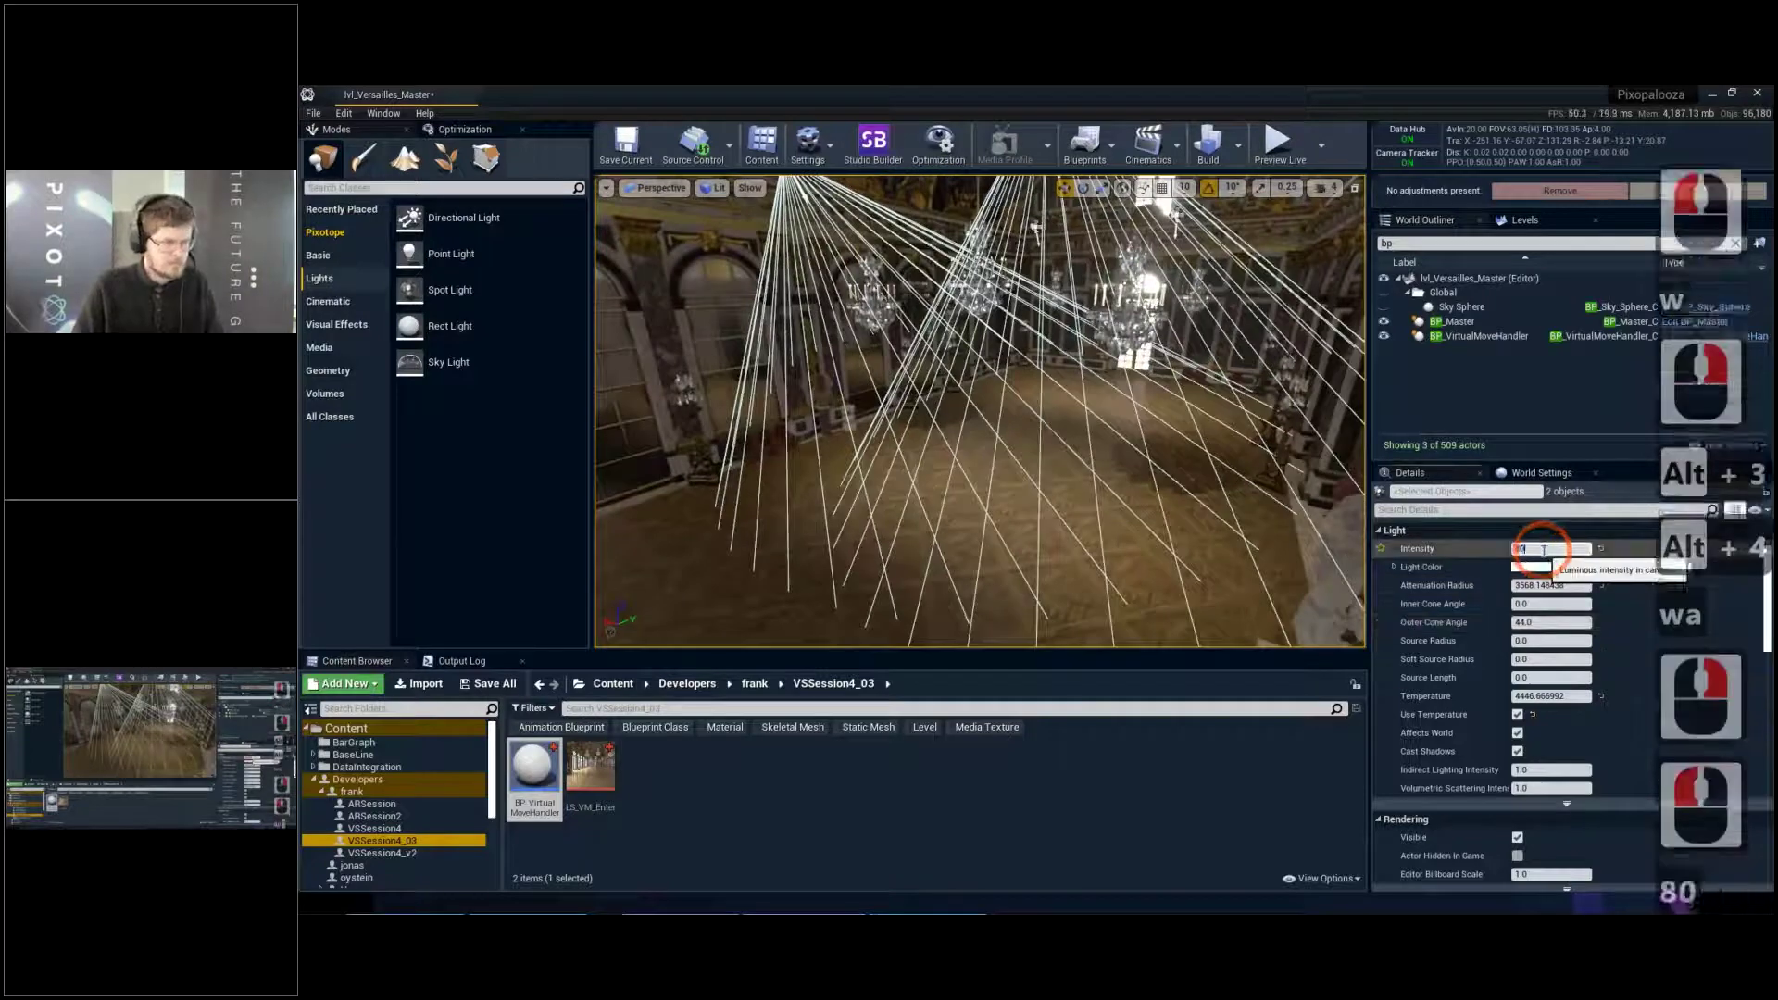
pyautogui.press('Return')
# Rotate the two duplicated spot lights to change the tilt of their beams
pyautogui.moveTo(1046, 352); pyautogui.dragTo(1056, 363, button='right')
pyautogui.press('e')
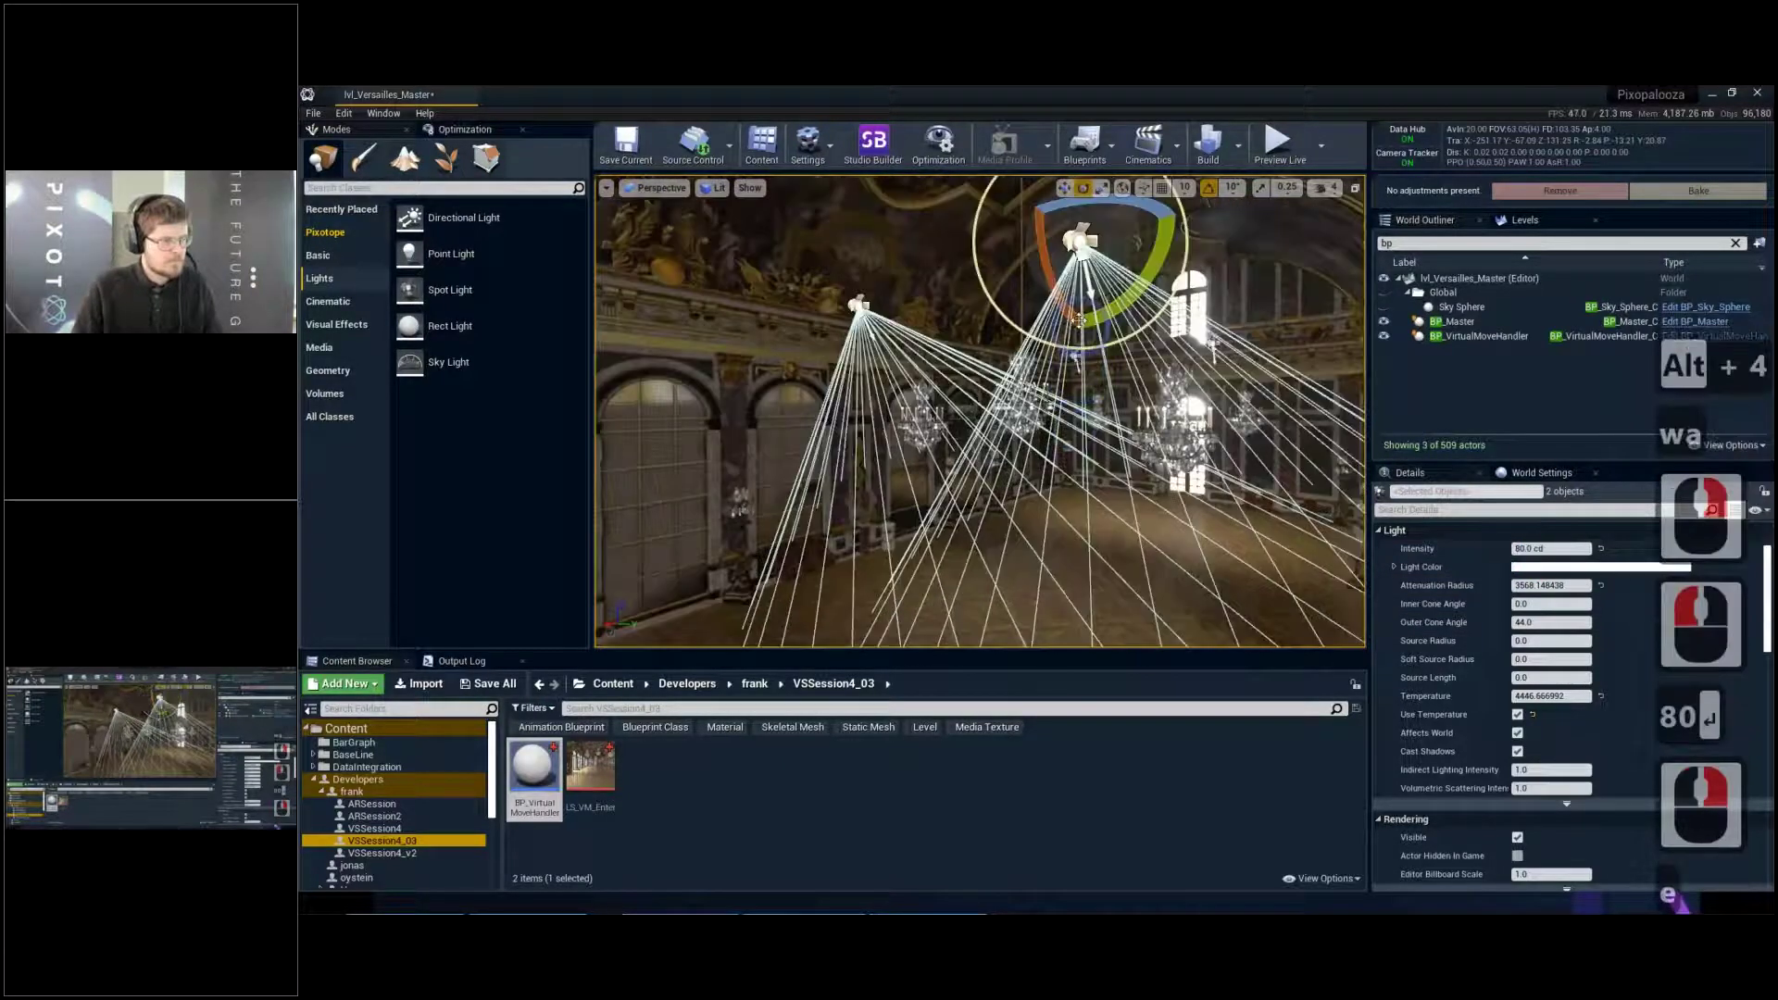
pyautogui.moveTo(1050, 270); pyautogui.dragTo(1024, 206)
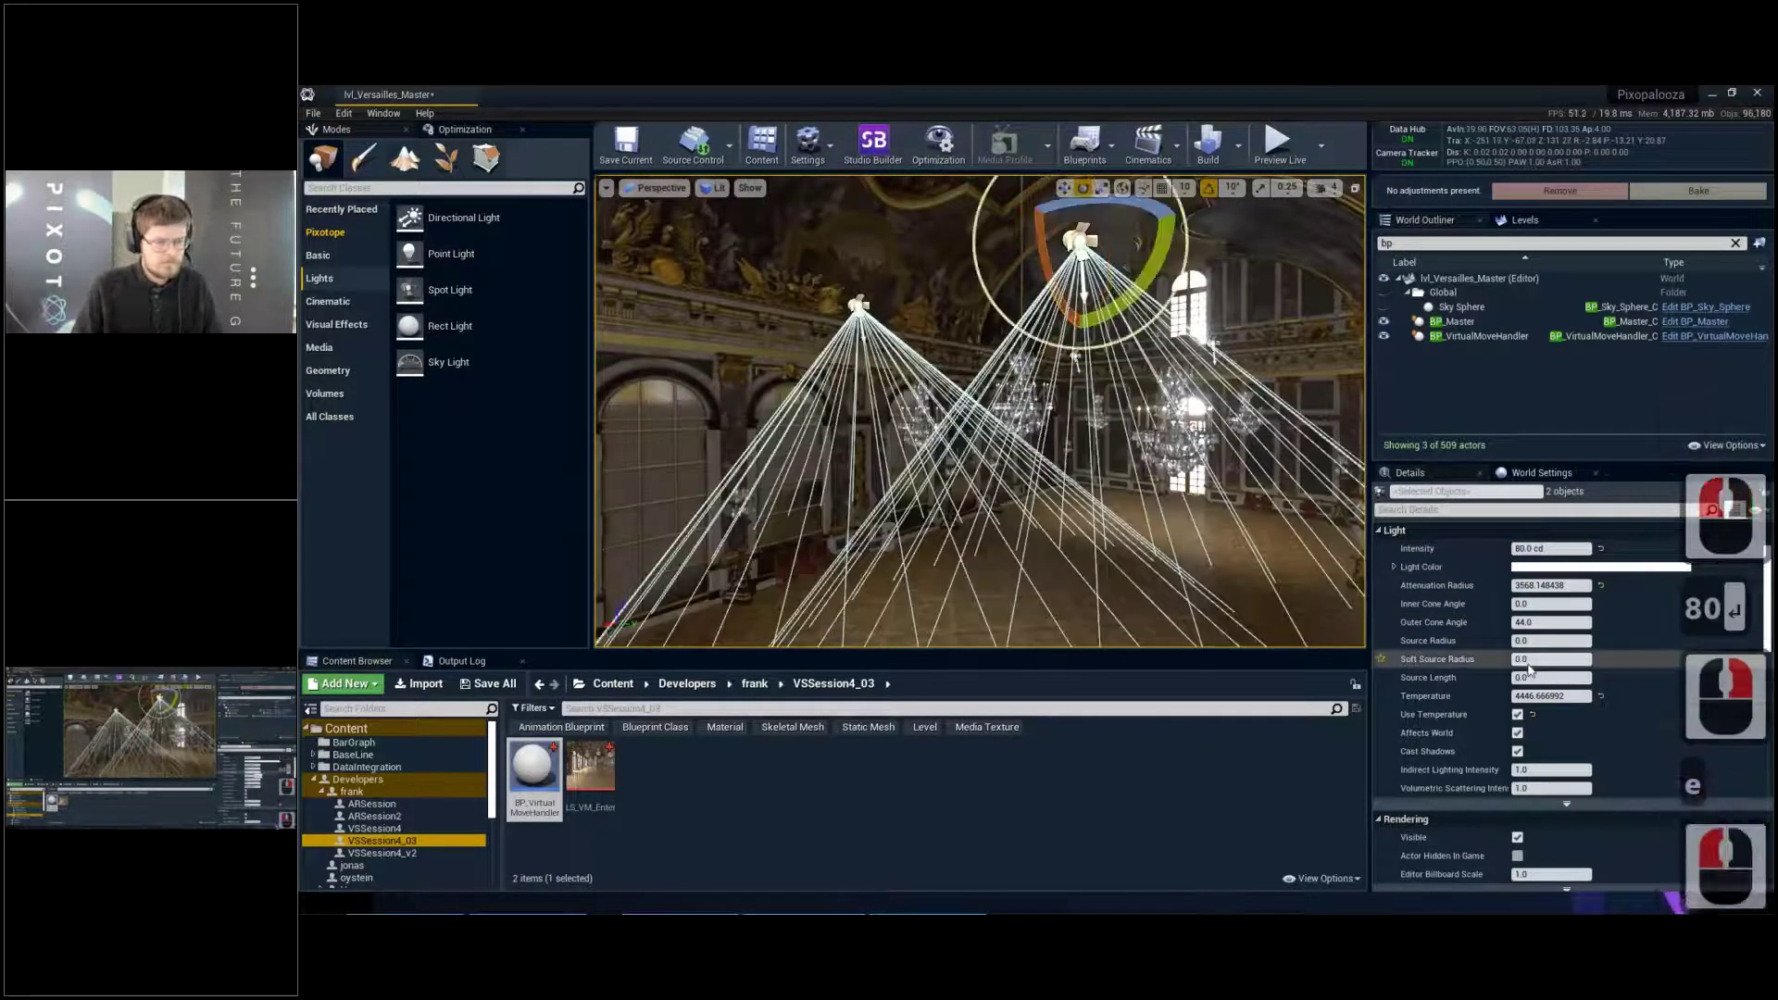
# Try an outer cone angle of 80 on the two selected spot lights and set it to 75
pyautogui.click(1543, 624)
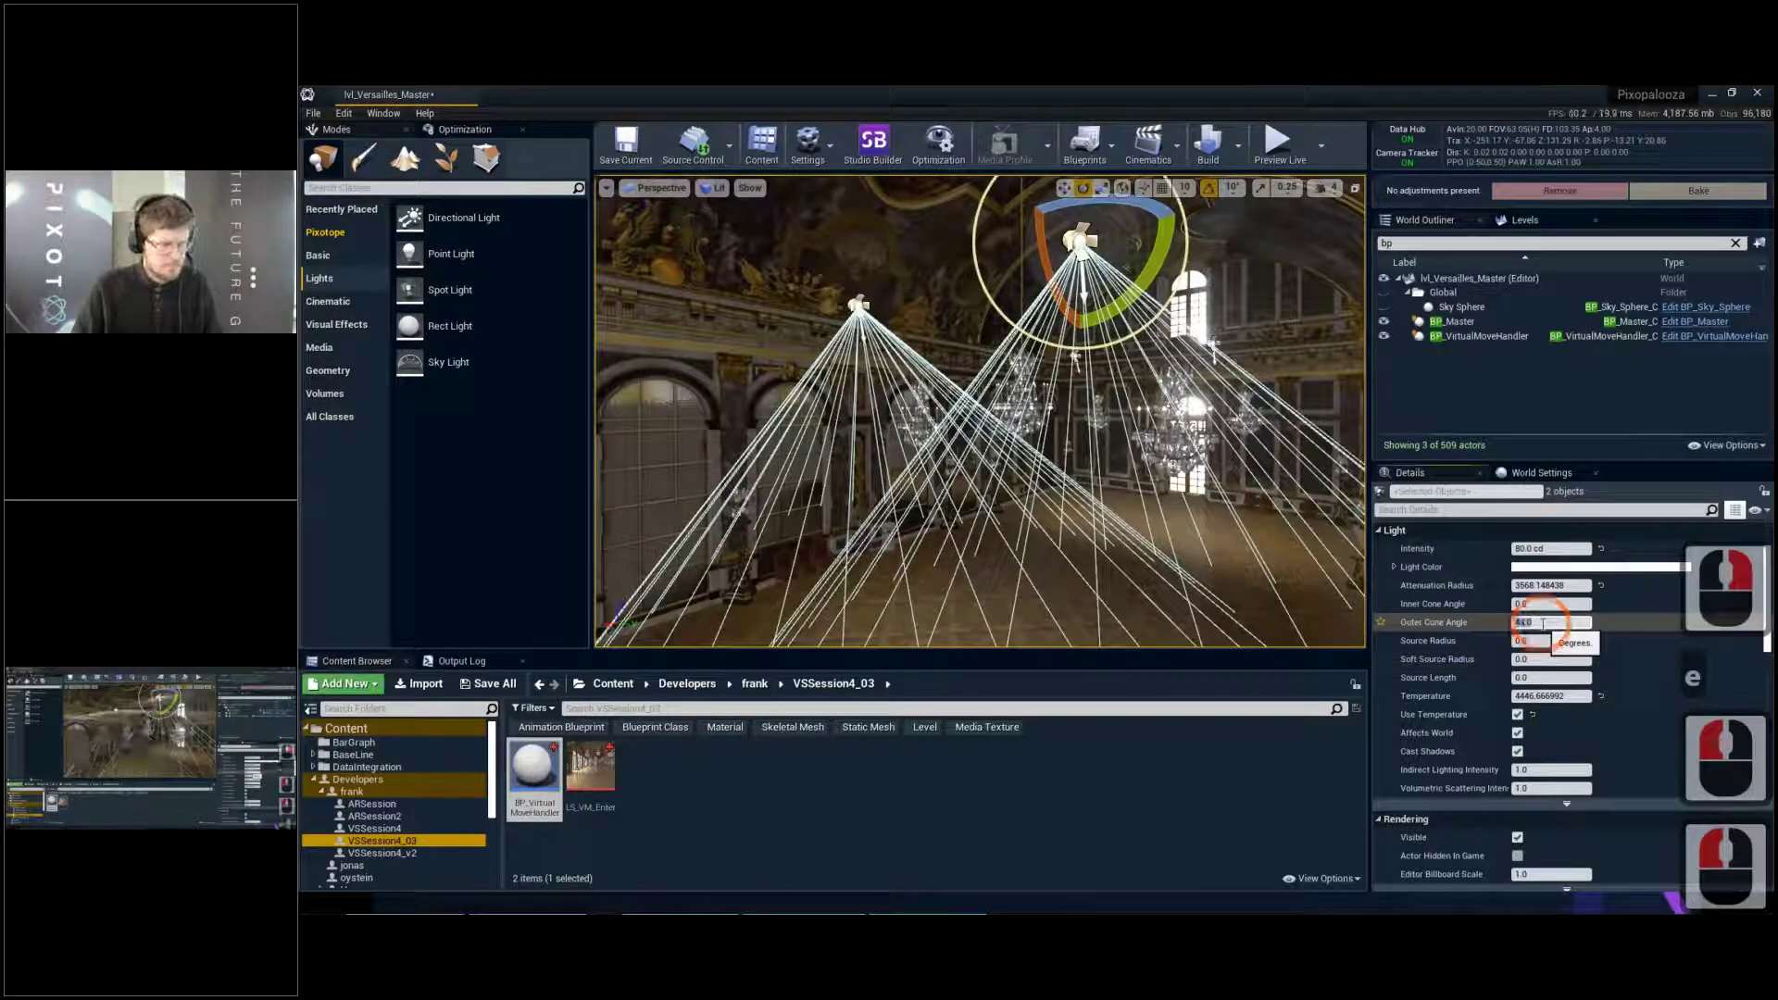
pyautogui.write('80')
pyautogui.press('Return')
pyautogui.write('75')
pyautogui.press('Return')
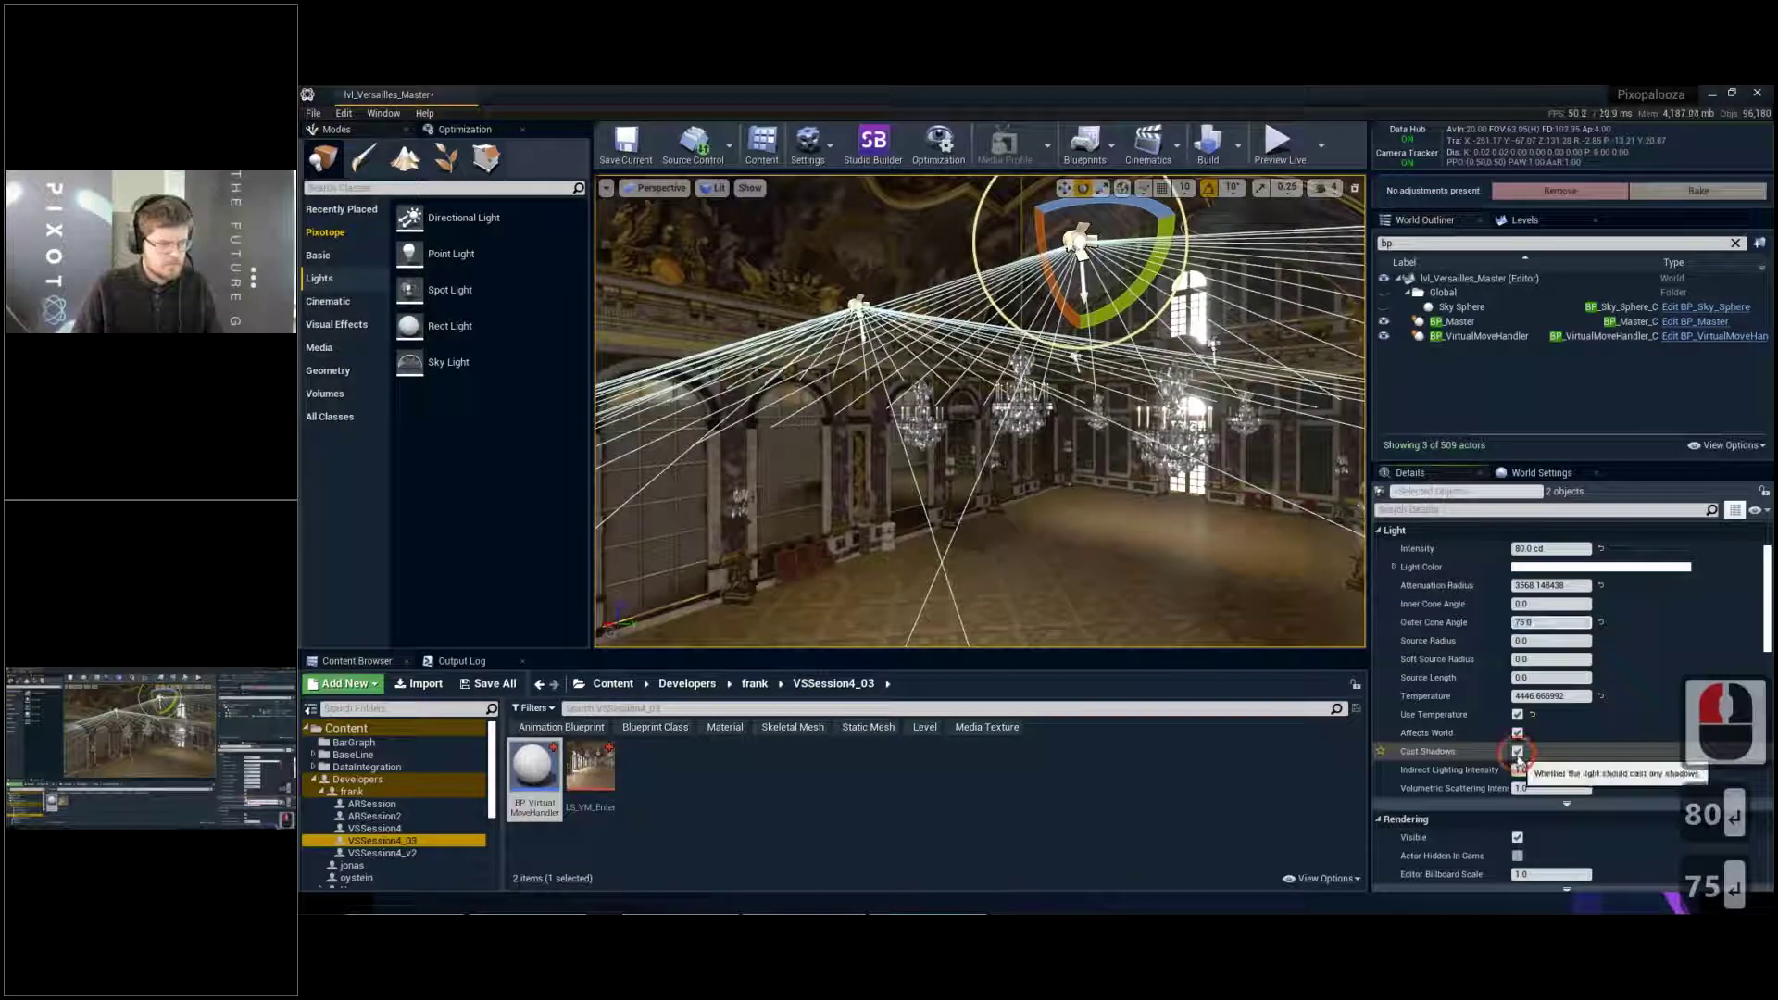
# Toggle Cast Shadows off and back on for the two selected spot lights to compare the hall's lighting
pyautogui.click(1517, 752)
pyautogui.click(1518, 752)
pyautogui.click(1517, 752)
pyautogui.moveTo(1151, 445); pyautogui.dragTo(1158, 490, button='right')
pyautogui.press('a')
pyautogui.press('s')
pyautogui.press('q')
pyautogui.press('a')
pyautogui.press('q')
pyautogui.press('w')
pyautogui.press('a')
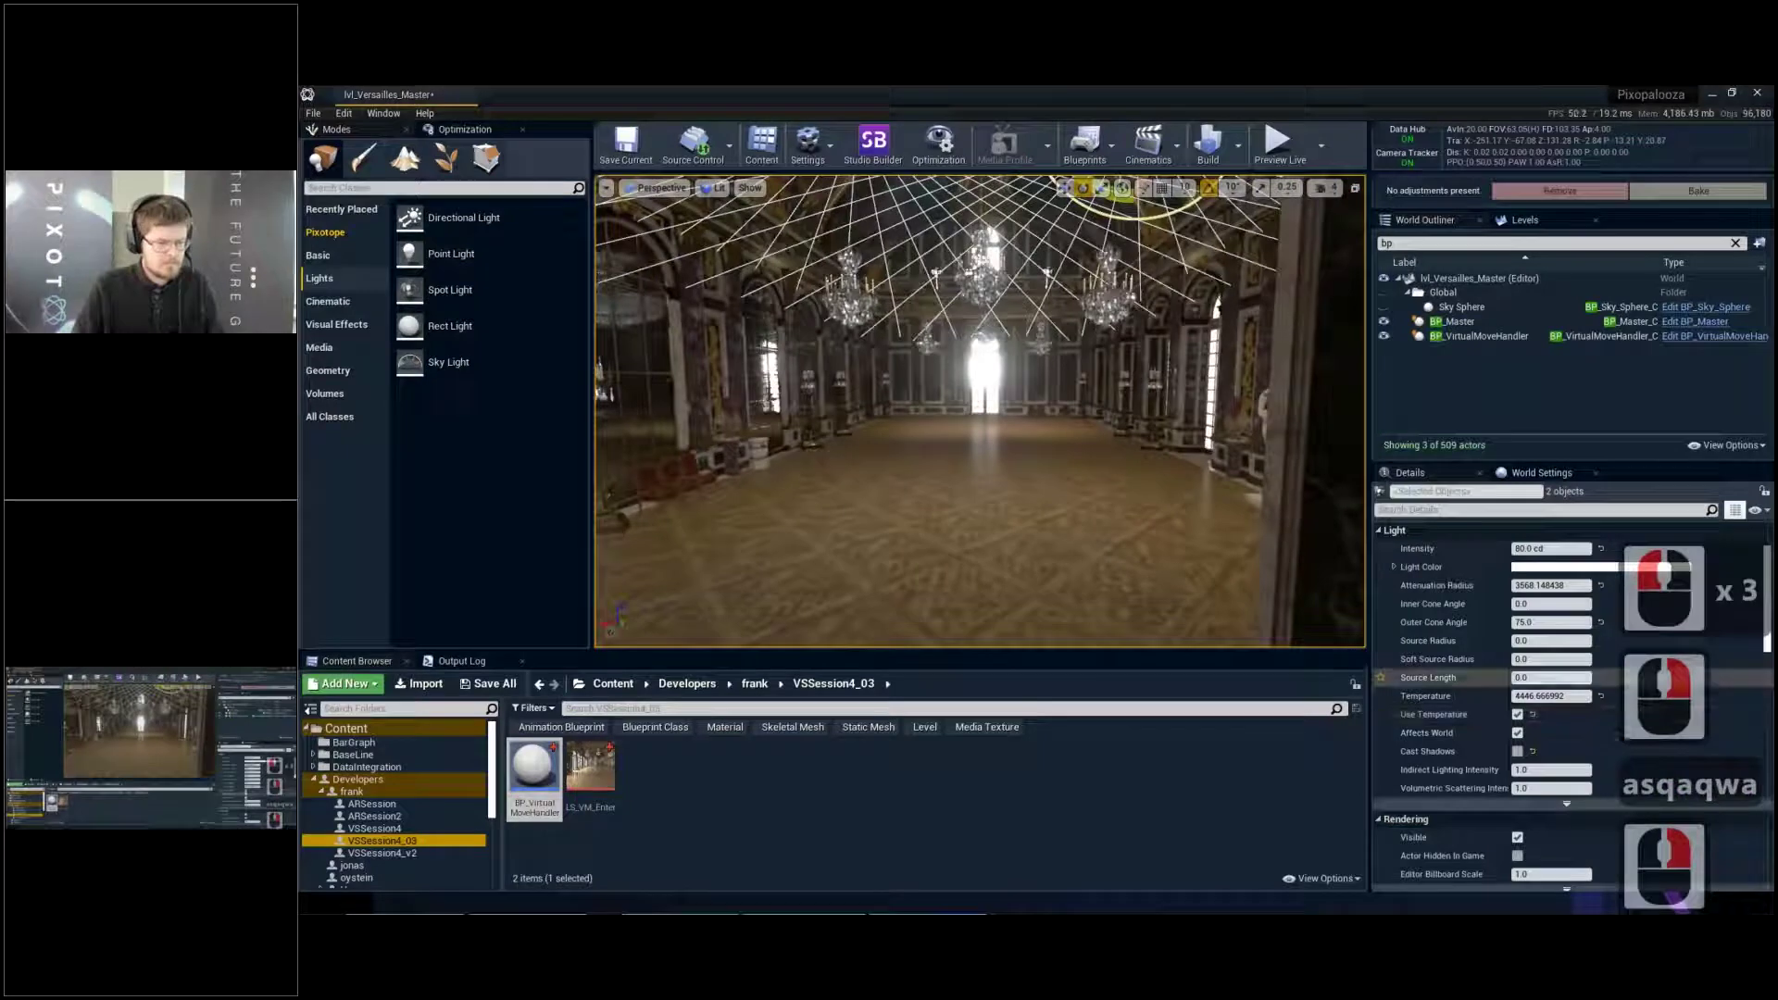
pyautogui.click(1518, 751)
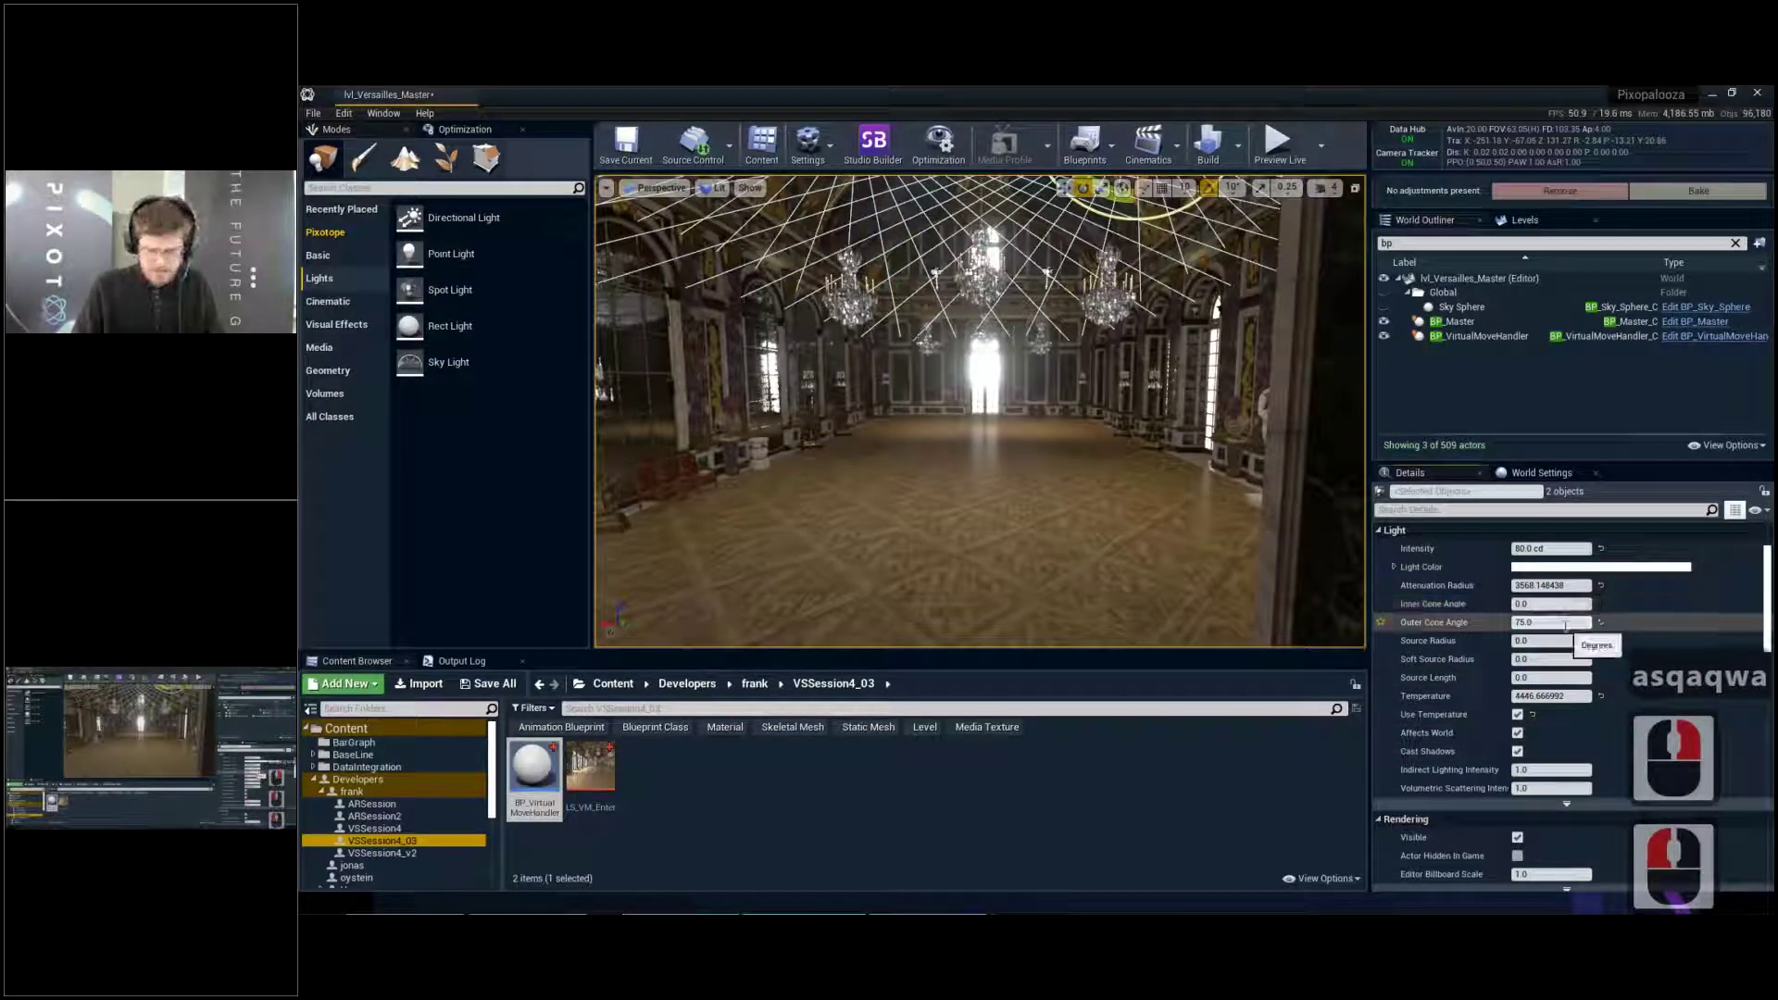
# Try an outer cone angle of 55 on the two spot lights, set it to 60, and save the level
pyautogui.click(1565, 625)
pyautogui.write('55')
pyautogui.press('Return')
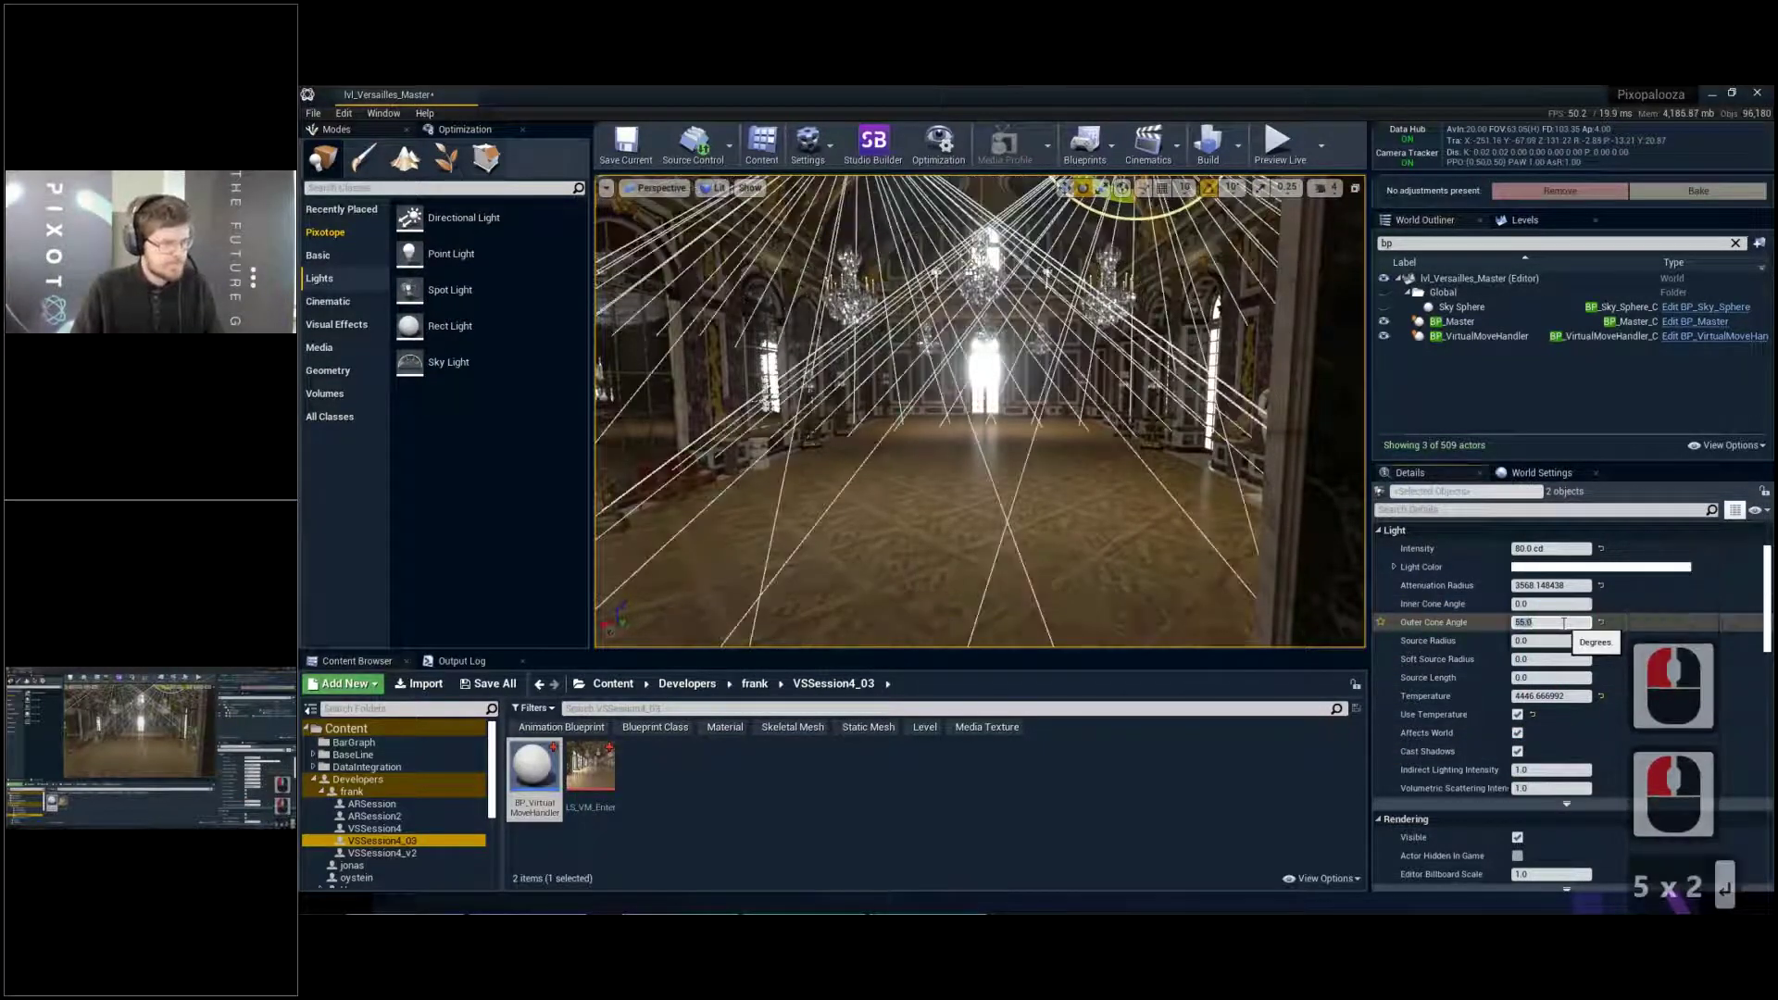
pyautogui.write('60')
pyautogui.press('Return')
pyautogui.moveTo(1028, 301)
pyautogui.mouseDown(button='right')
pyautogui.moveTo(1010, 338)
pyautogui.moveTo(953, 347)
pyautogui.moveTo(1024, 315)
pyautogui.mouseUp(button='right')
pyautogui.press('Escape')
pyautogui.press('s')
pyautogui.press('a')
pyautogui.press('w')
pyautogui.hotkey('ctrl', 's')
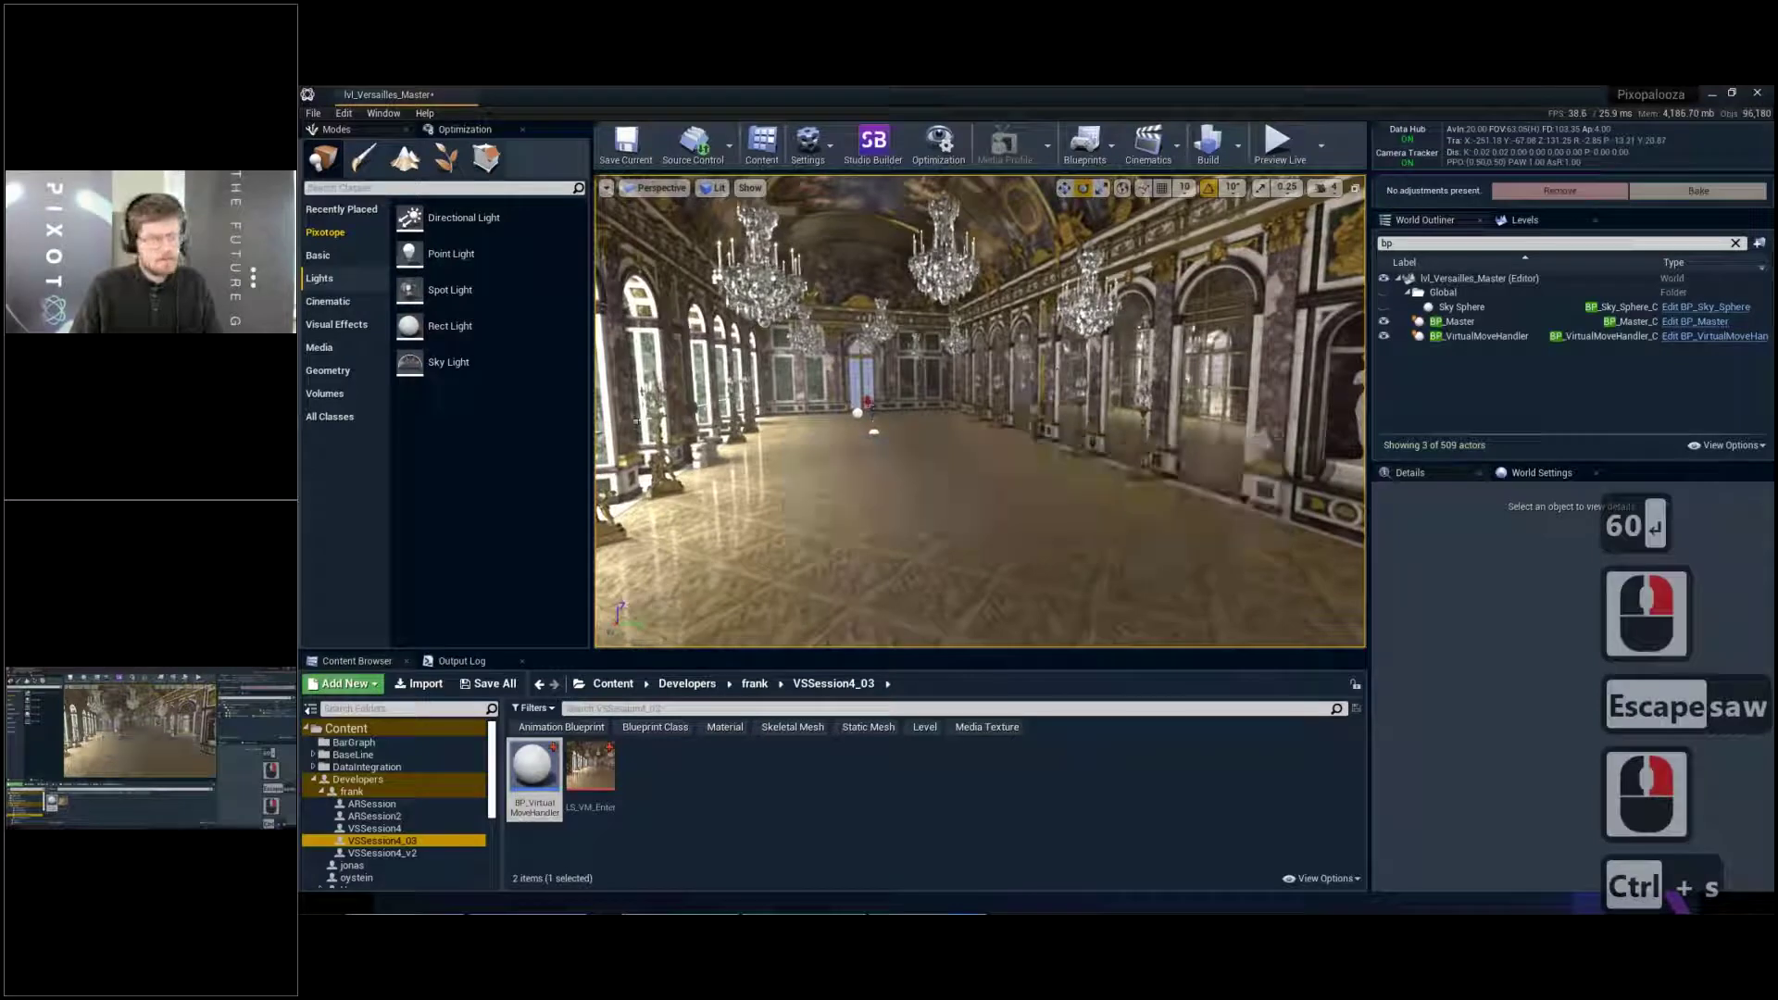
# Examine the lit hall by travelling along it to the end where the seated presenter is
pyautogui.moveTo(636, 421)
pyautogui.mouseDown(button='right')
pyautogui.moveTo(602, 414)
pyautogui.moveTo(639, 412)
pyautogui.mouseUp(button='right')
pyautogui.press('w')
pyautogui.moveTo(922, 408); pyautogui.dragTo(917, 407, button='right')
pyautogui.press('w')
pyautogui.press('w')
pyautogui.press('w')
pyautogui.press('w')
pyautogui.press('w')
pyautogui.press('w')
pyautogui.press('w')
pyautogui.press('w')
pyautogui.press('w')
# Create a Level Sequence asset in the VSSession4_03 folder, name it LS_VM_Transition and save it
pyautogui.rightClick(682, 784)
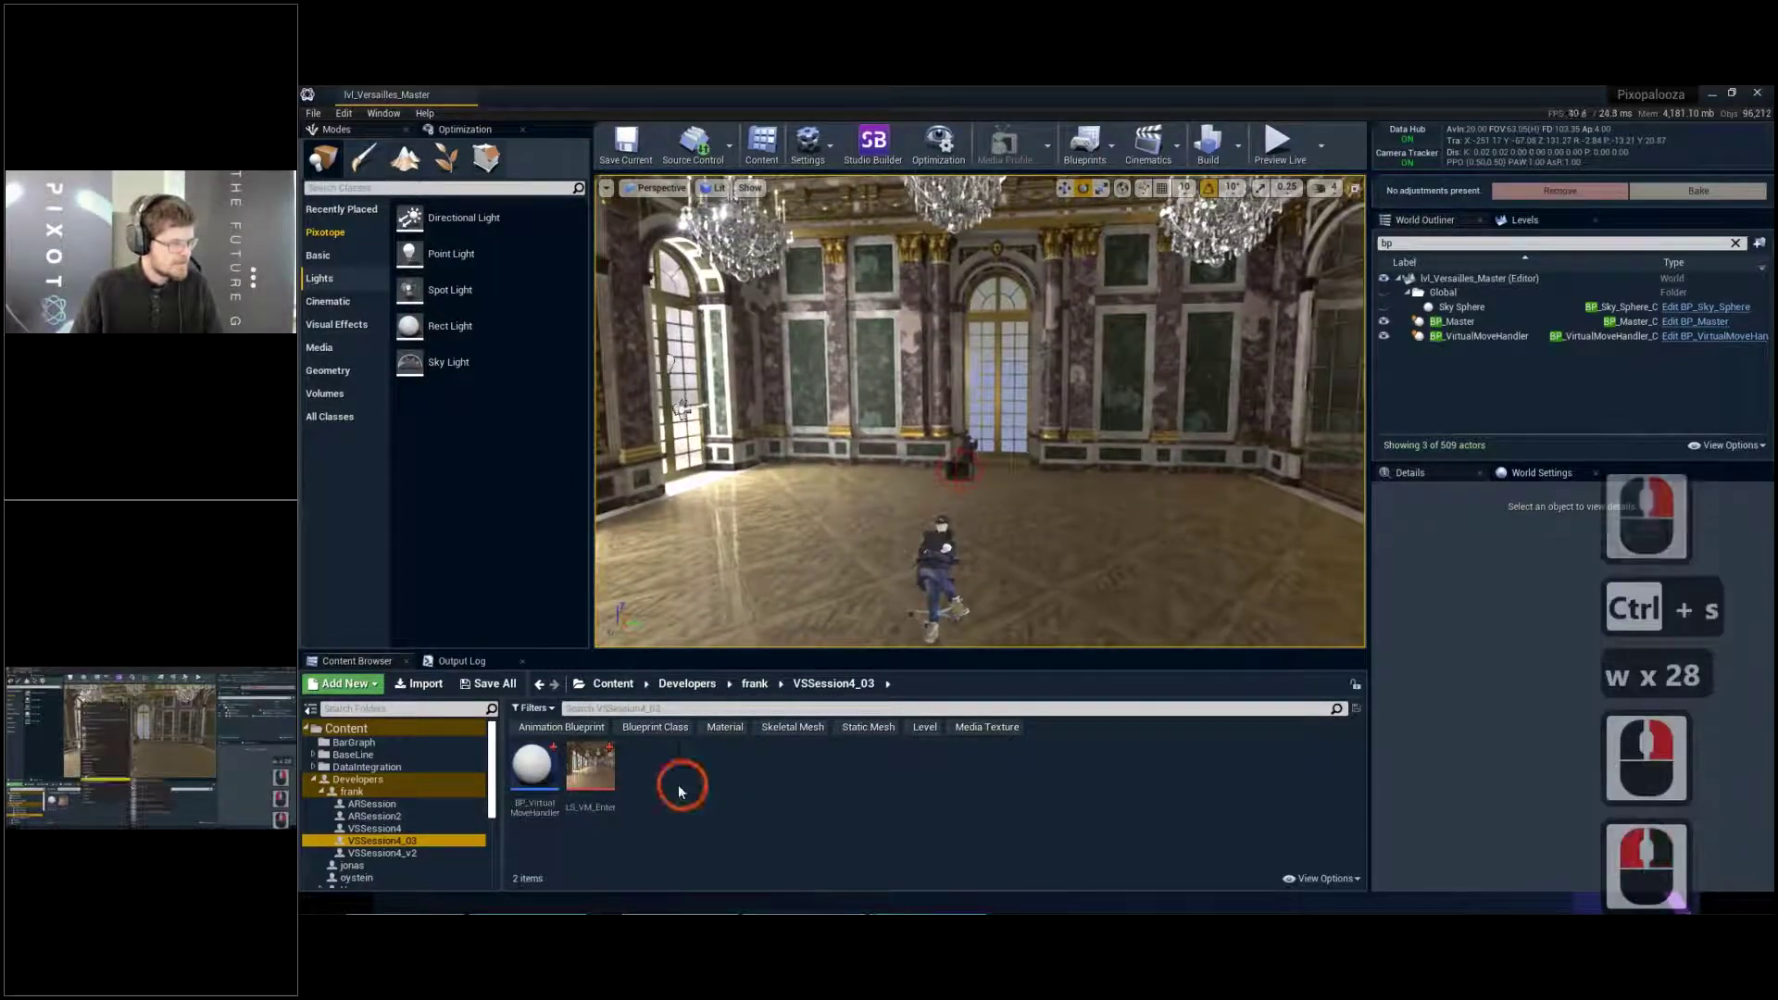
pyautogui.moveTo(782, 544)
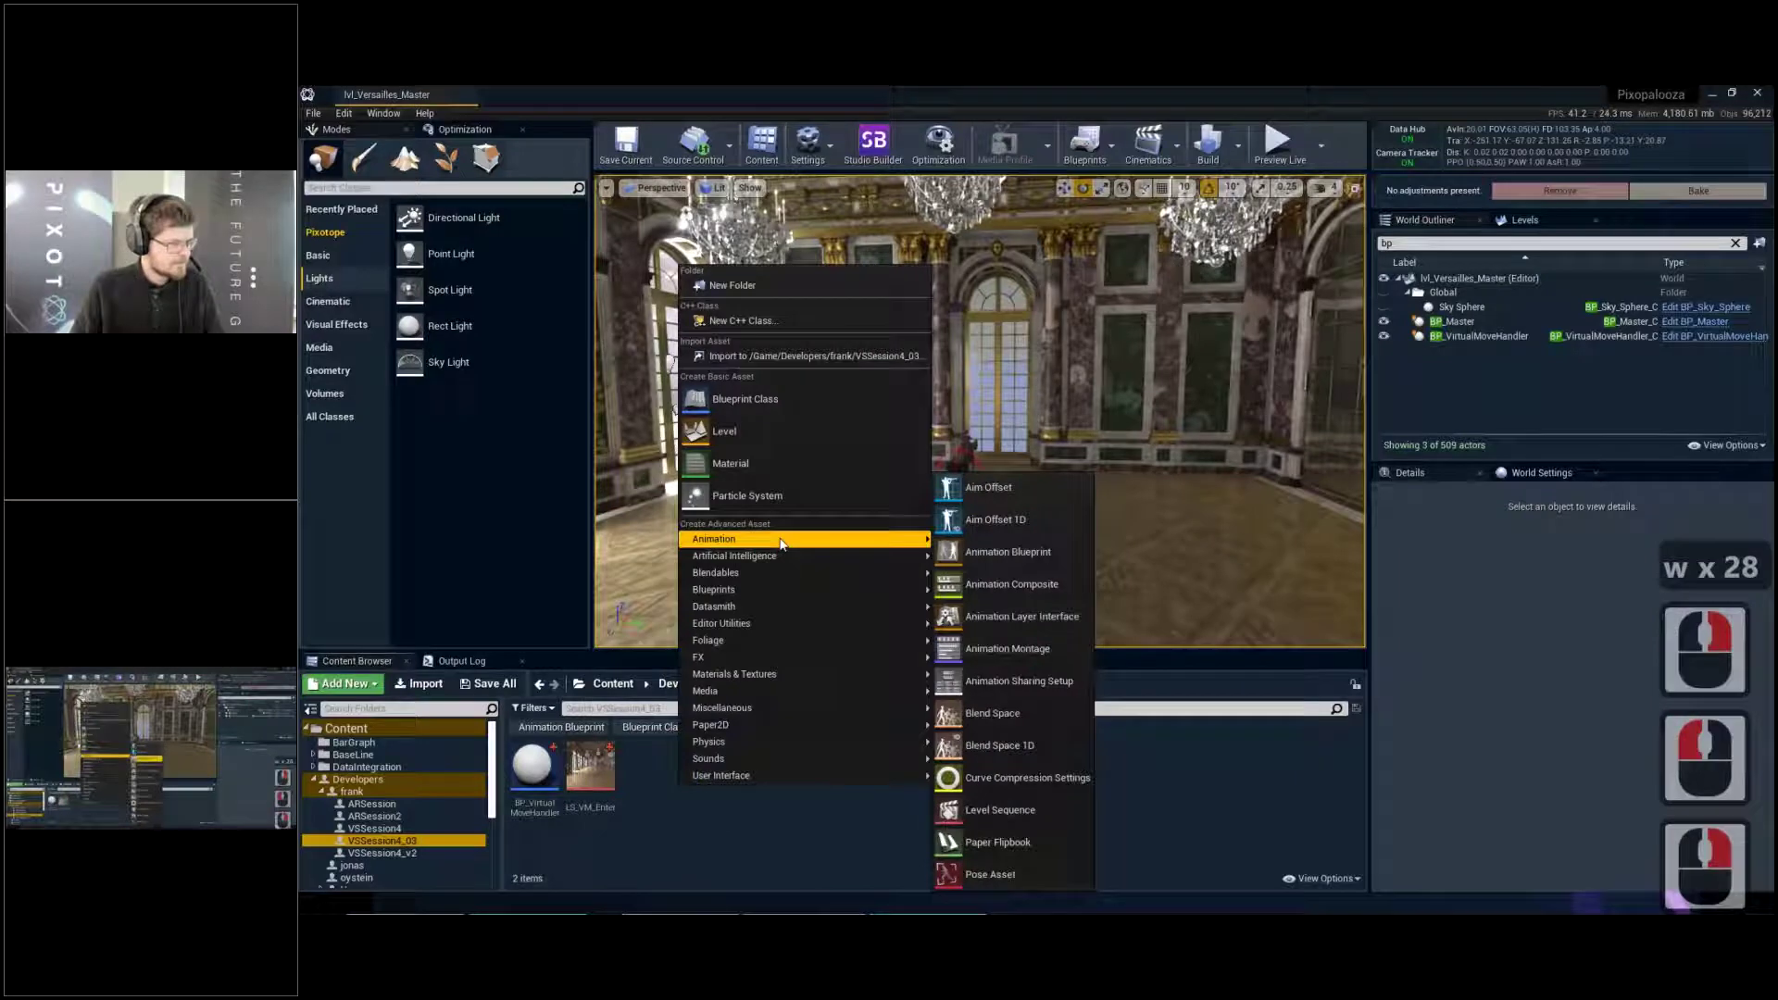
pyautogui.click(986, 808)
pyautogui.write('LS_VirtualMov')
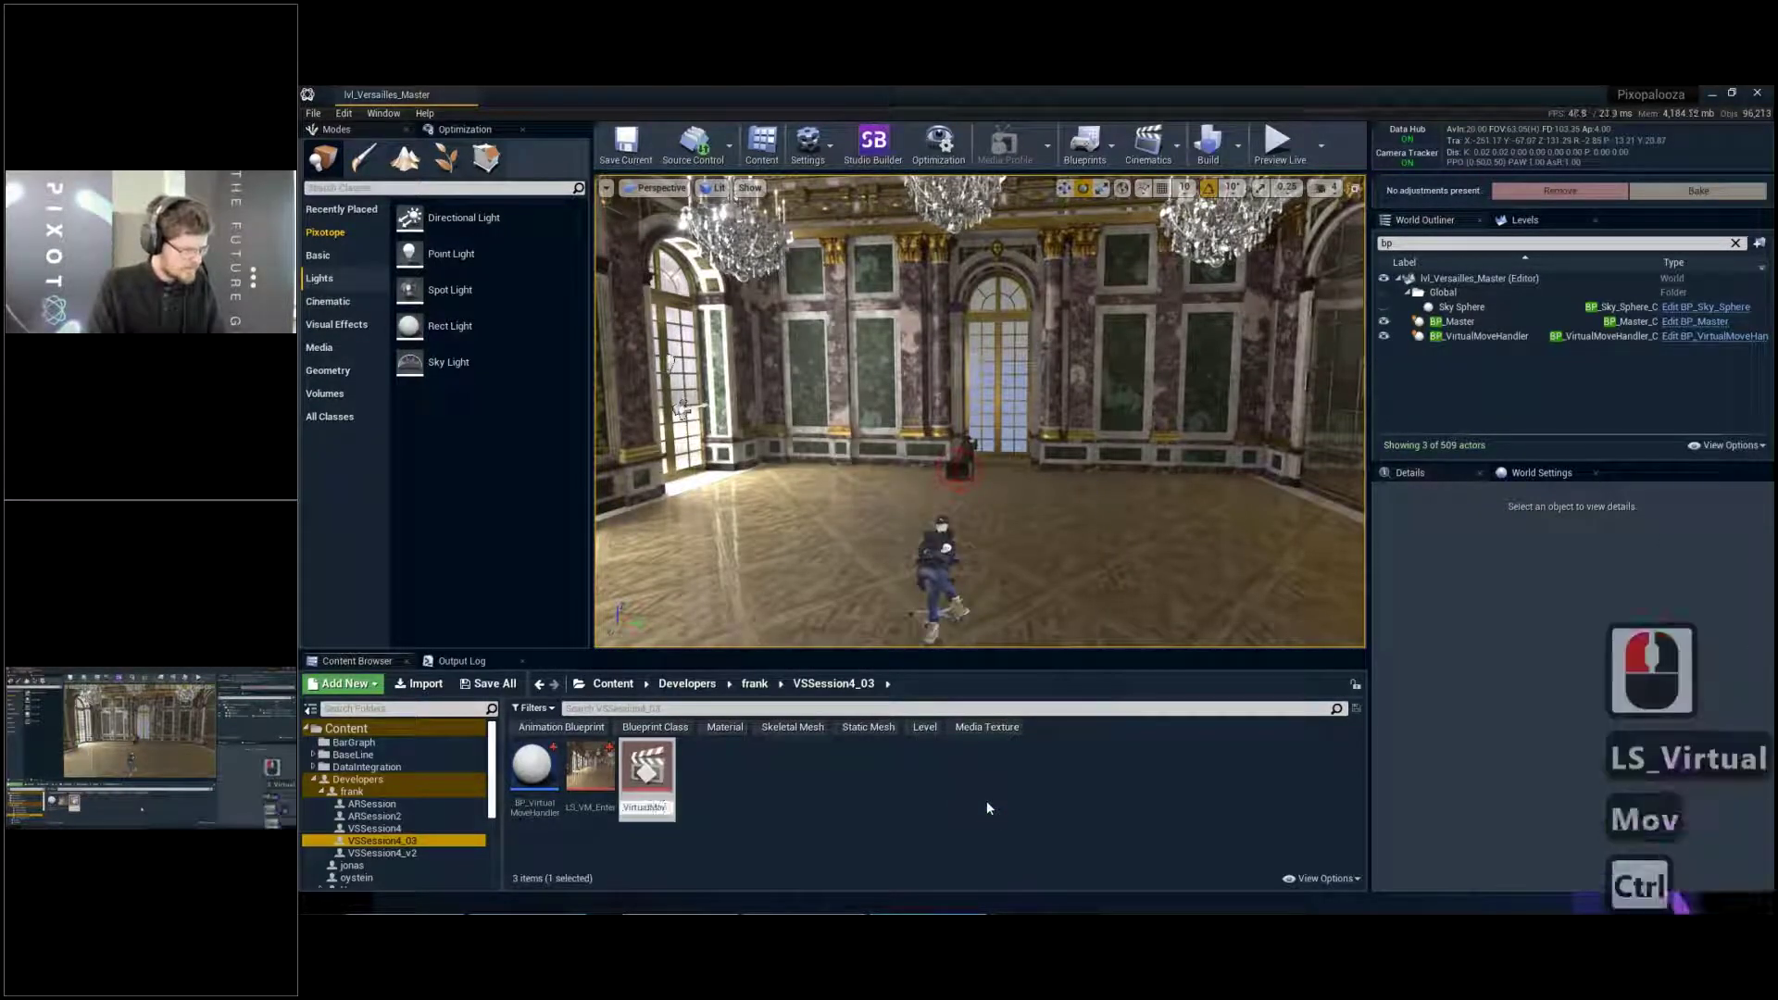
pyautogui.hotkey('ctrl', 'a')
pyautogui.write('LS_')
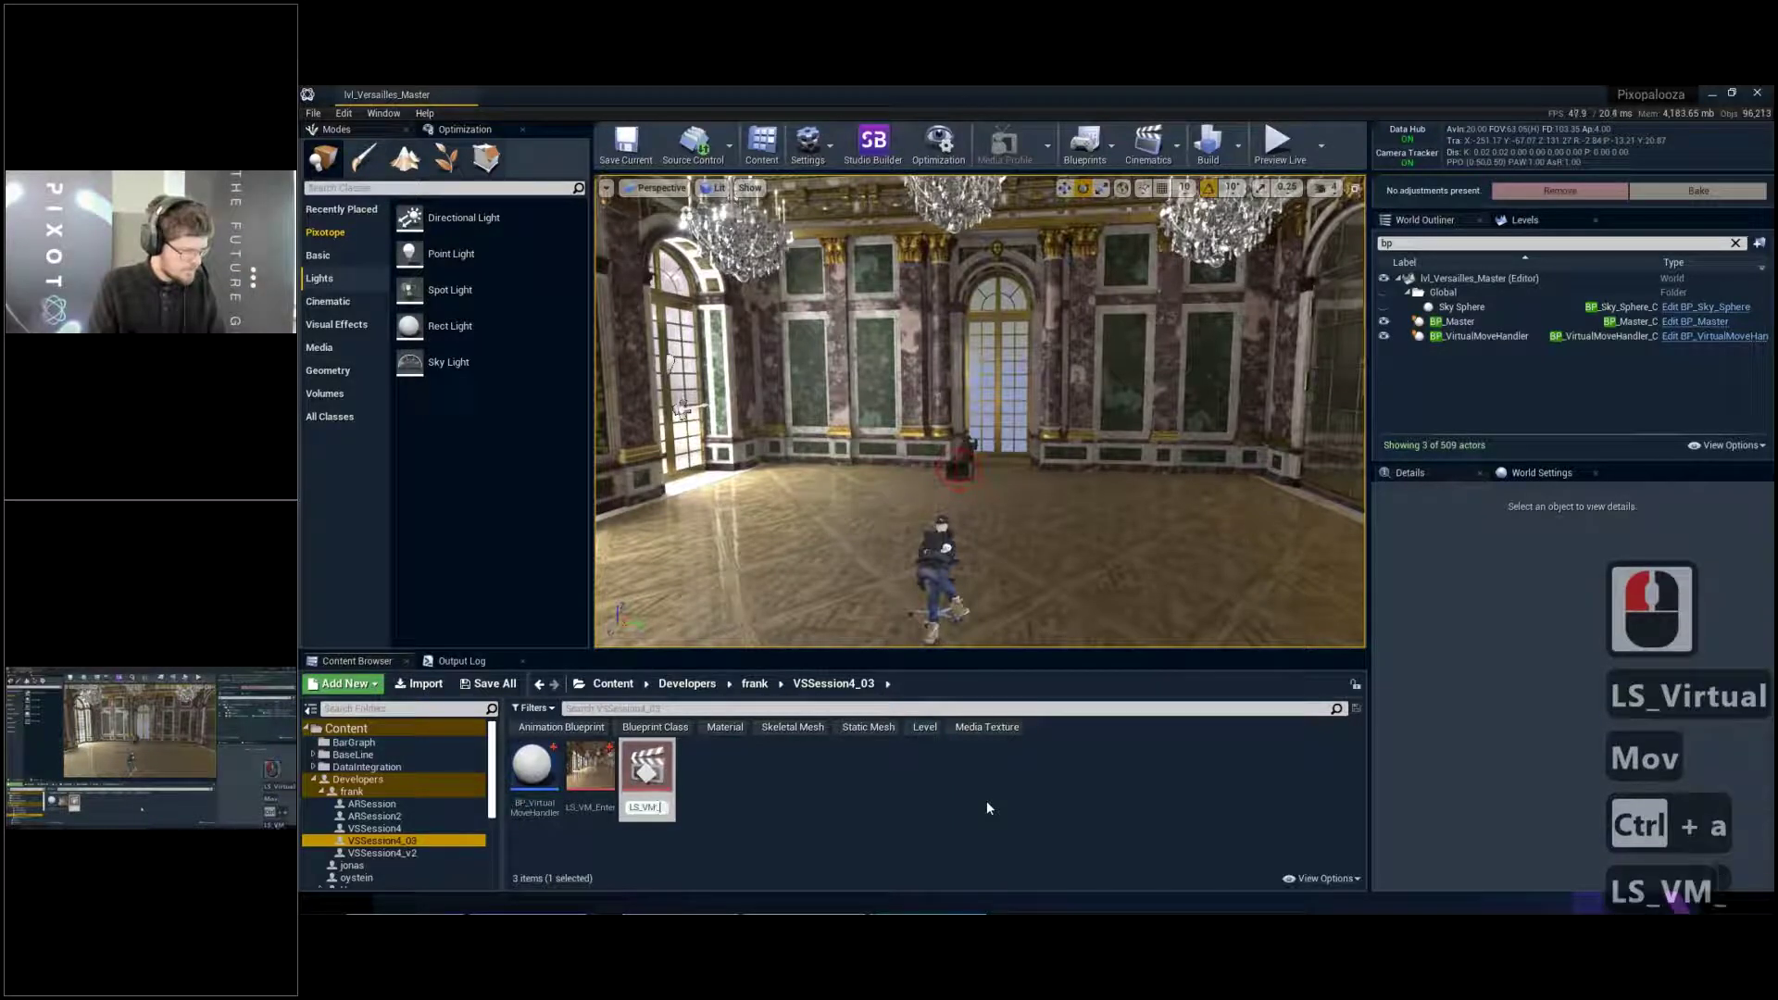
pyautogui.write('VM_Transition')
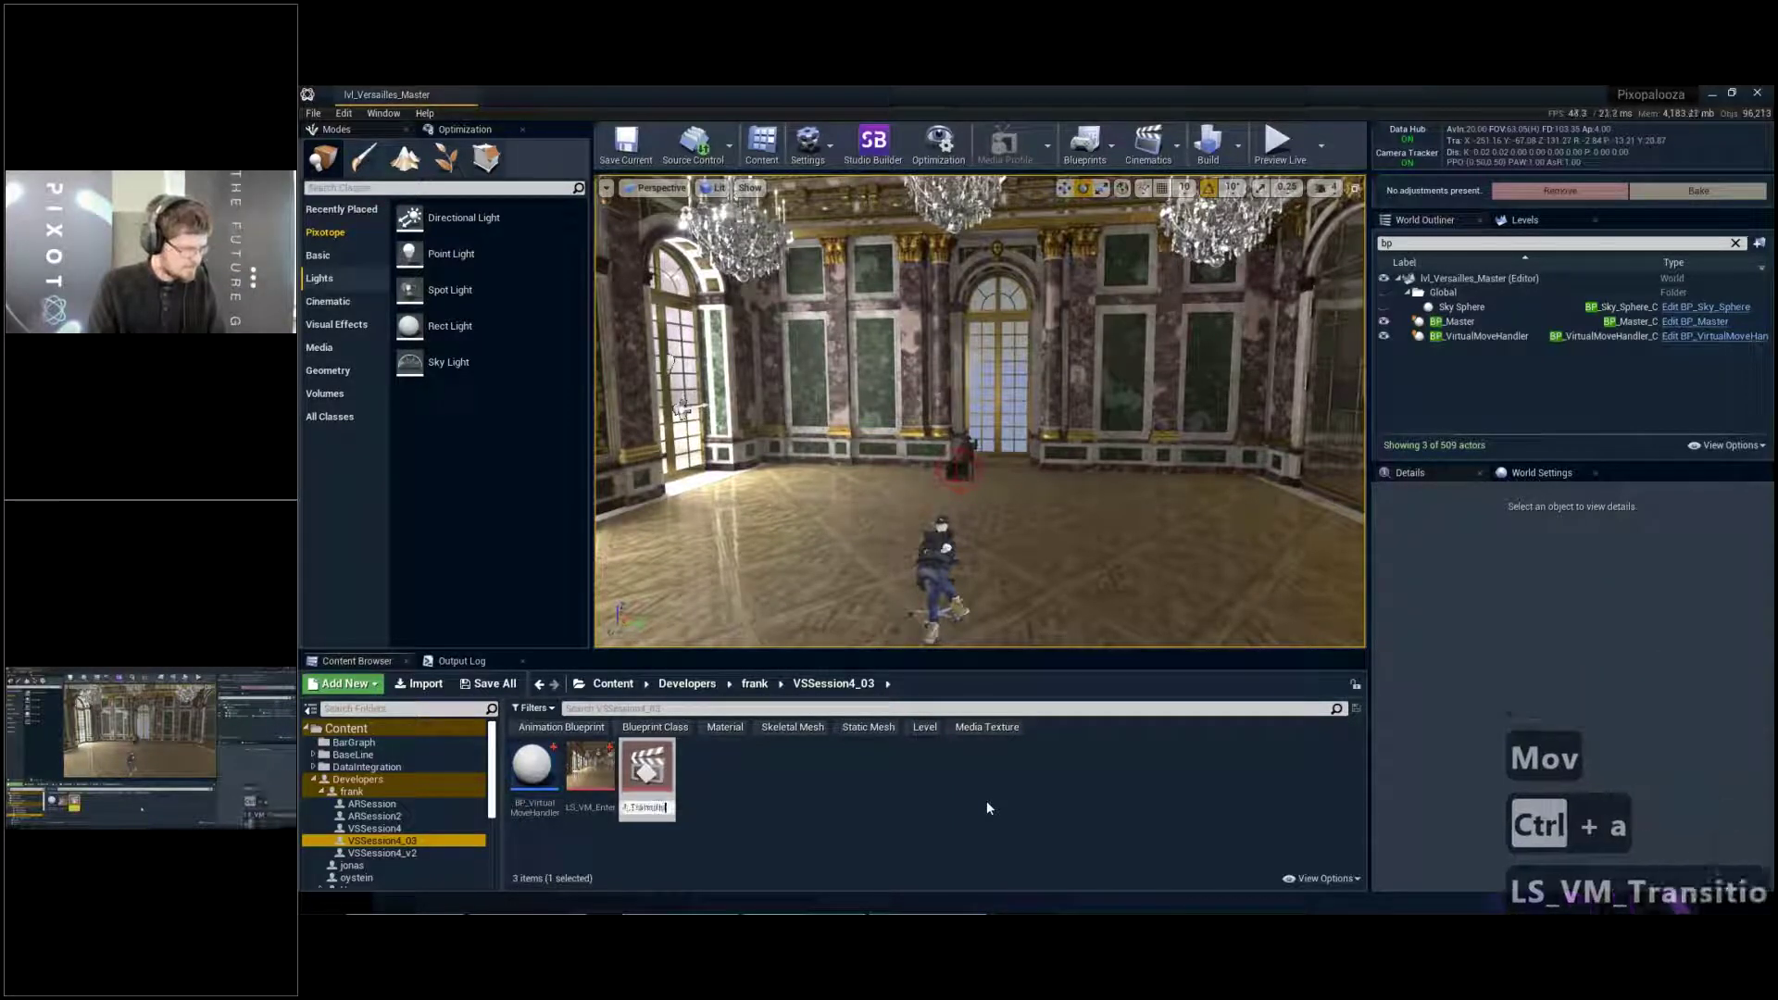
pyautogui.press('Return')
pyautogui.hotkey('ctrl', 's')
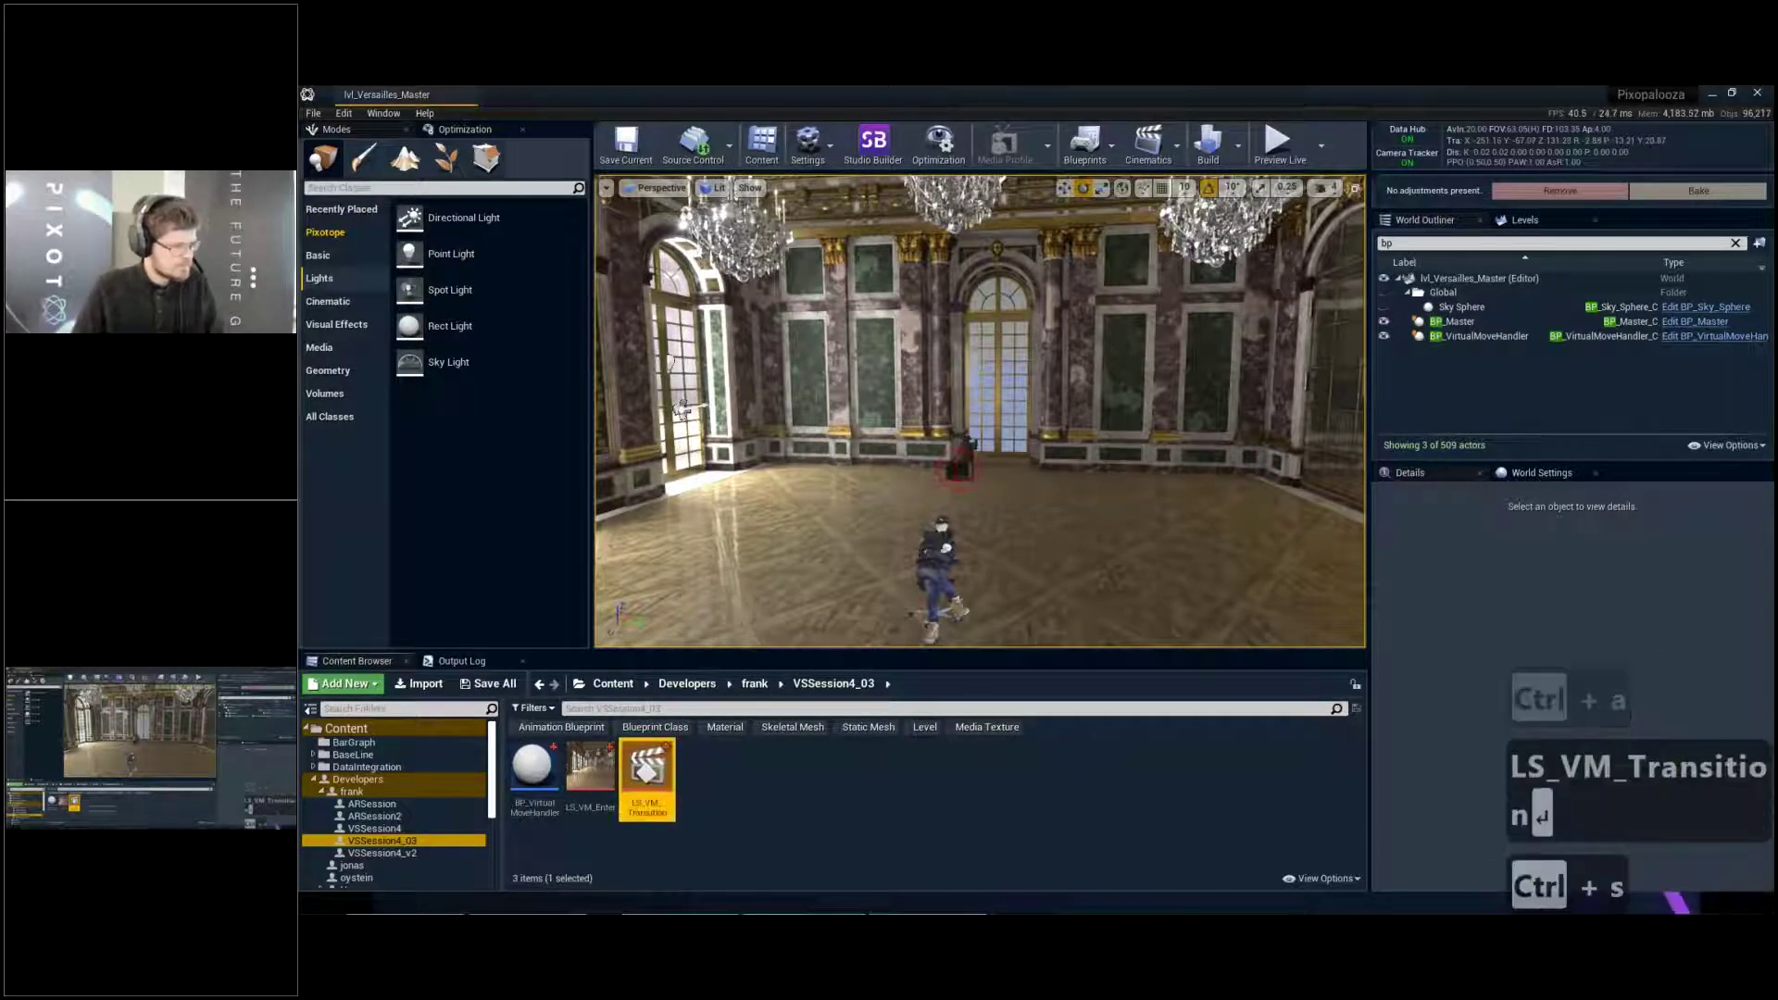
# Open the LS_VM_Transition sequence in Sequencer and view the length of the hall from the presenter's end
pyautogui.doubleClick(647, 773)
pyautogui.press('d')
pyautogui.press('w')
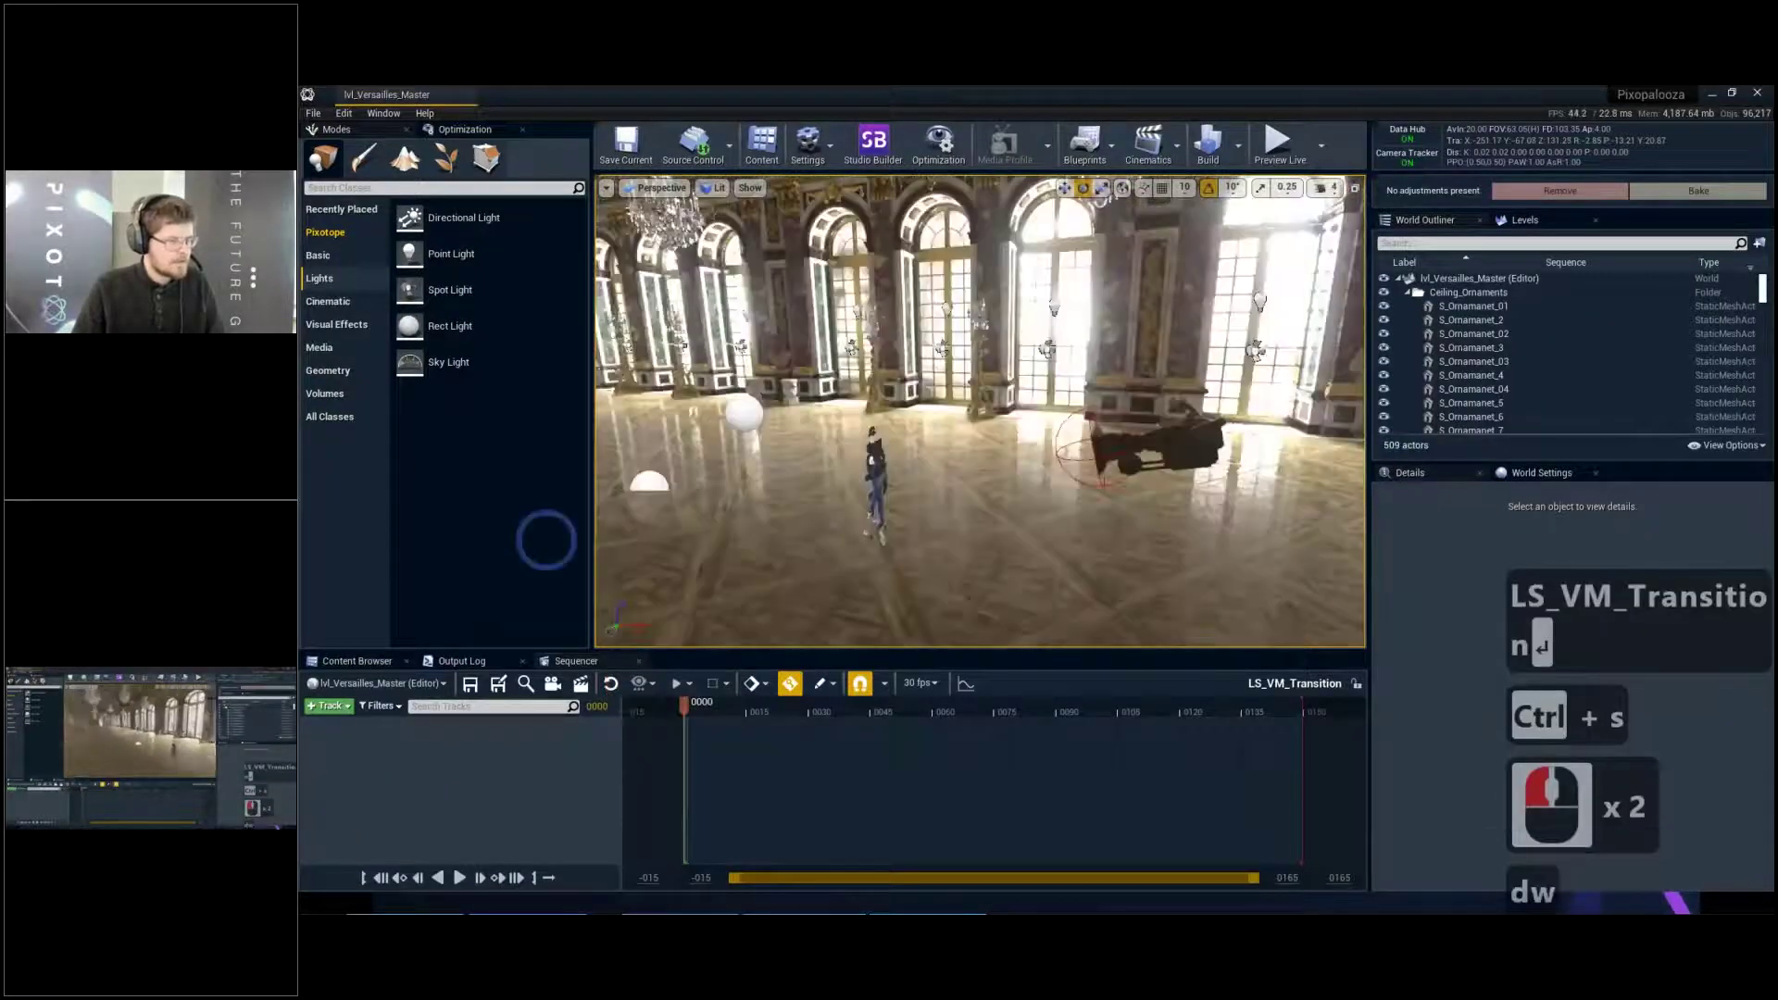
pyautogui.press('w')
pyautogui.press('s')
pyautogui.press('d')
pyautogui.moveTo(862, 494); pyautogui.dragTo(818, 494, button='right')
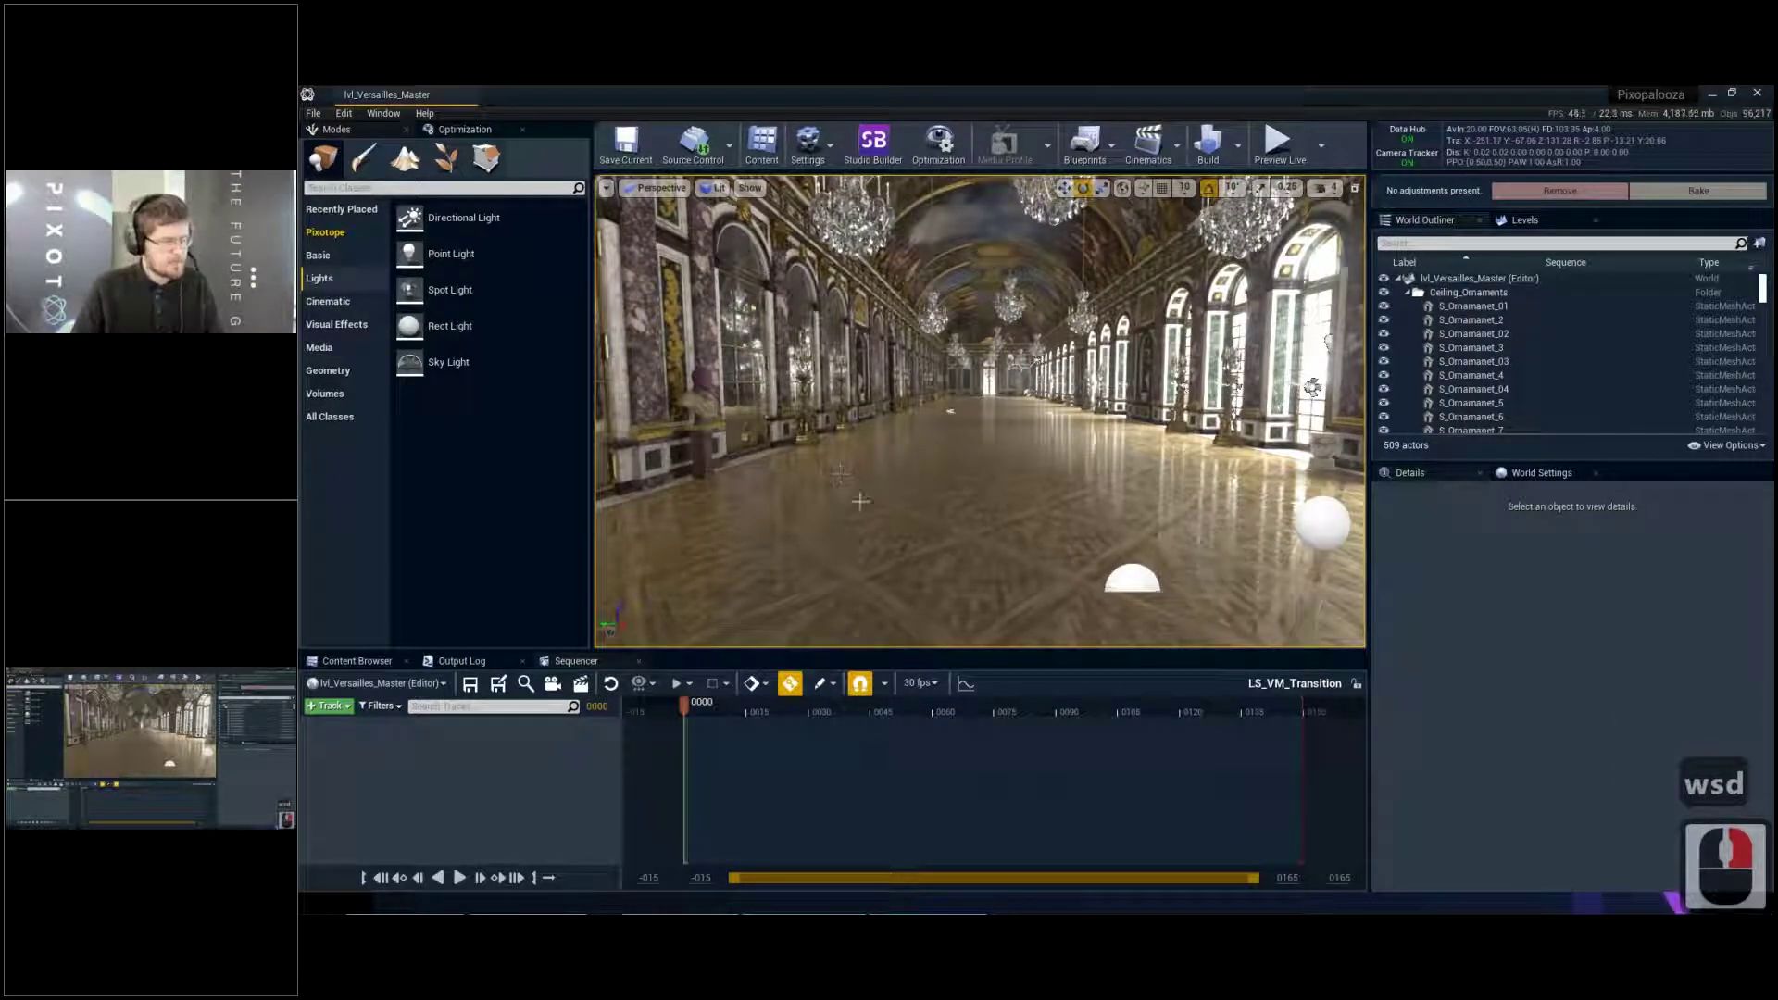
pyautogui.press('w')
pyautogui.press('e')
pyautogui.moveTo(861, 501); pyautogui.dragTo(736, 671, button='right')
pyautogui.press('s')
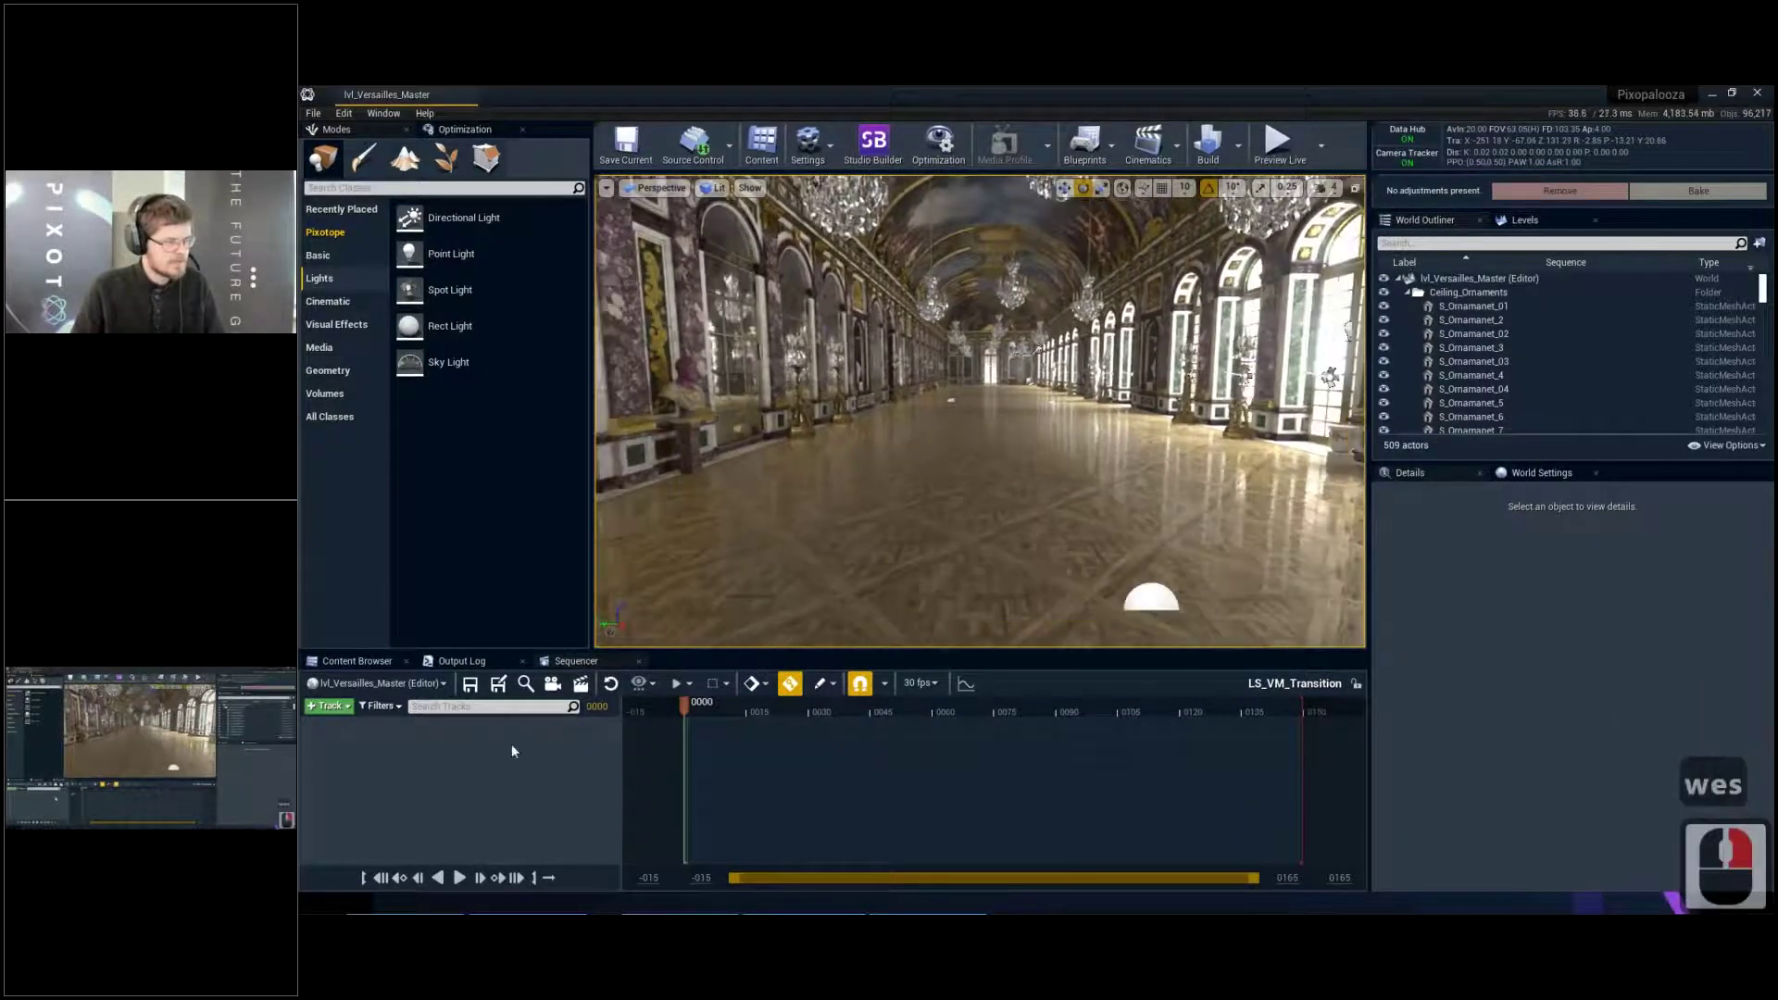
# Filter the World Outliner by "virt" and place a new Pixotope Virtual Camera on the hall floor
pyautogui.click(1549, 243)
pyautogui.write('virt')
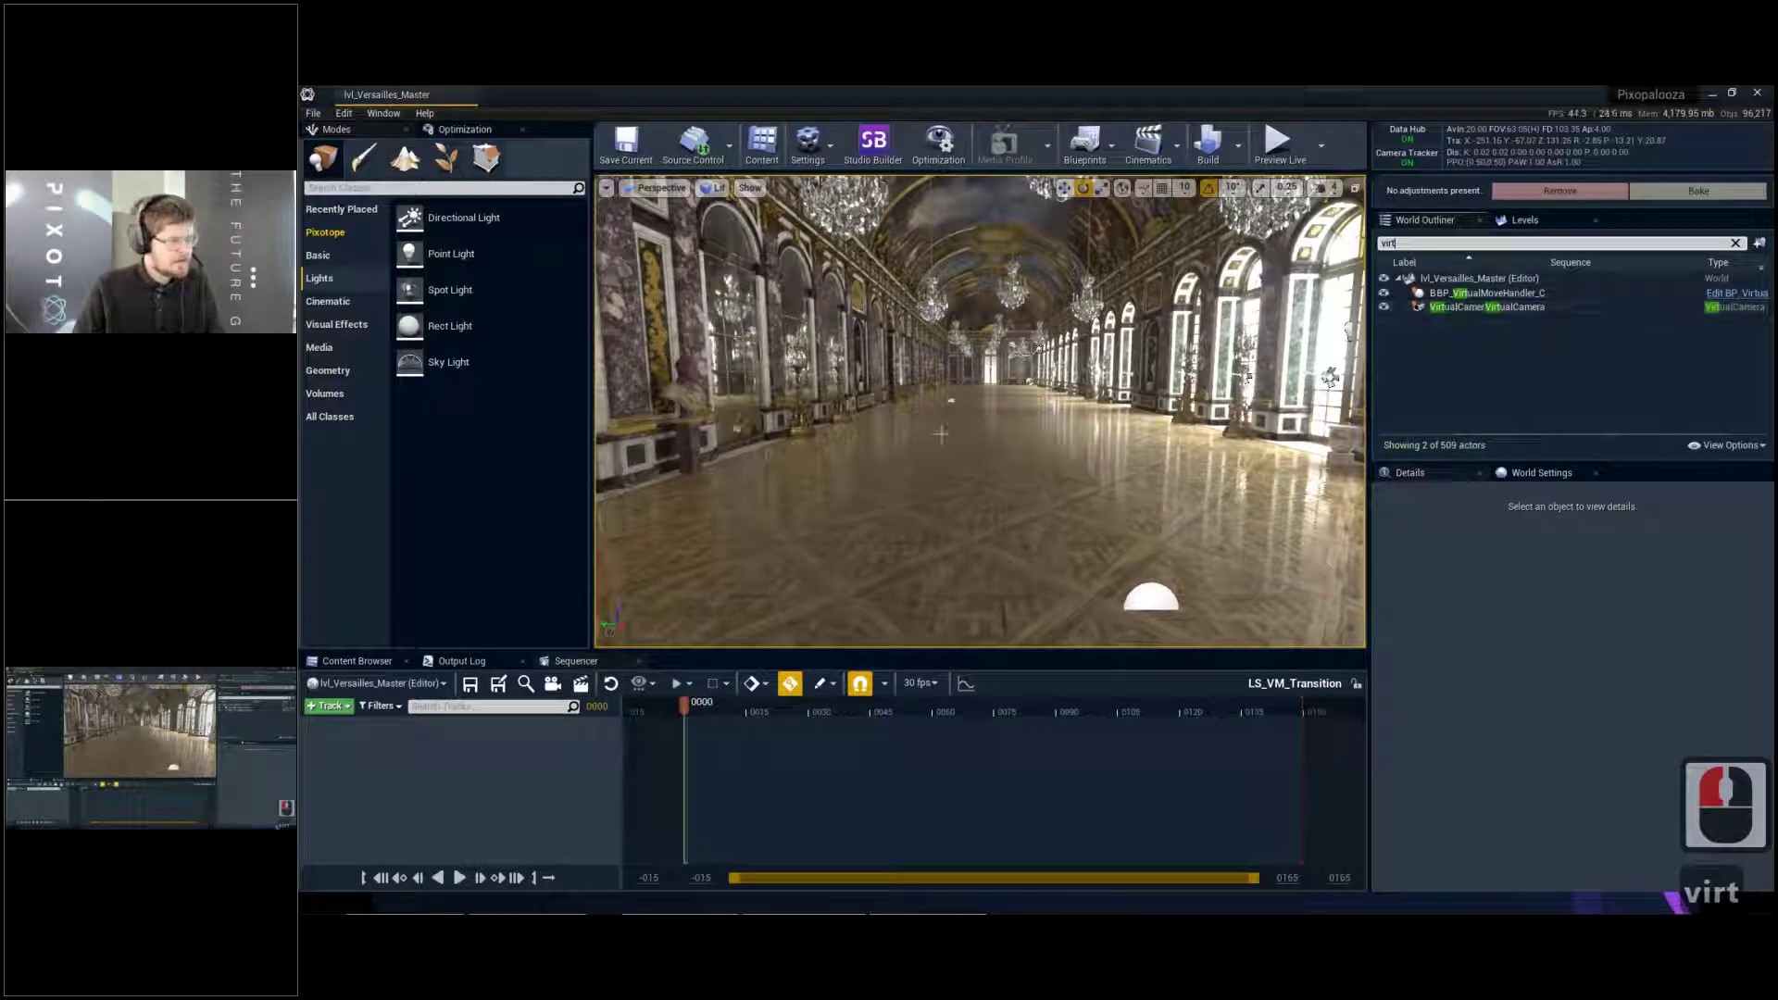
pyautogui.press('s')
pyautogui.moveTo(952, 424); pyautogui.dragTo(917, 445, button='right')
pyautogui.press('w')
pyautogui.press('a')
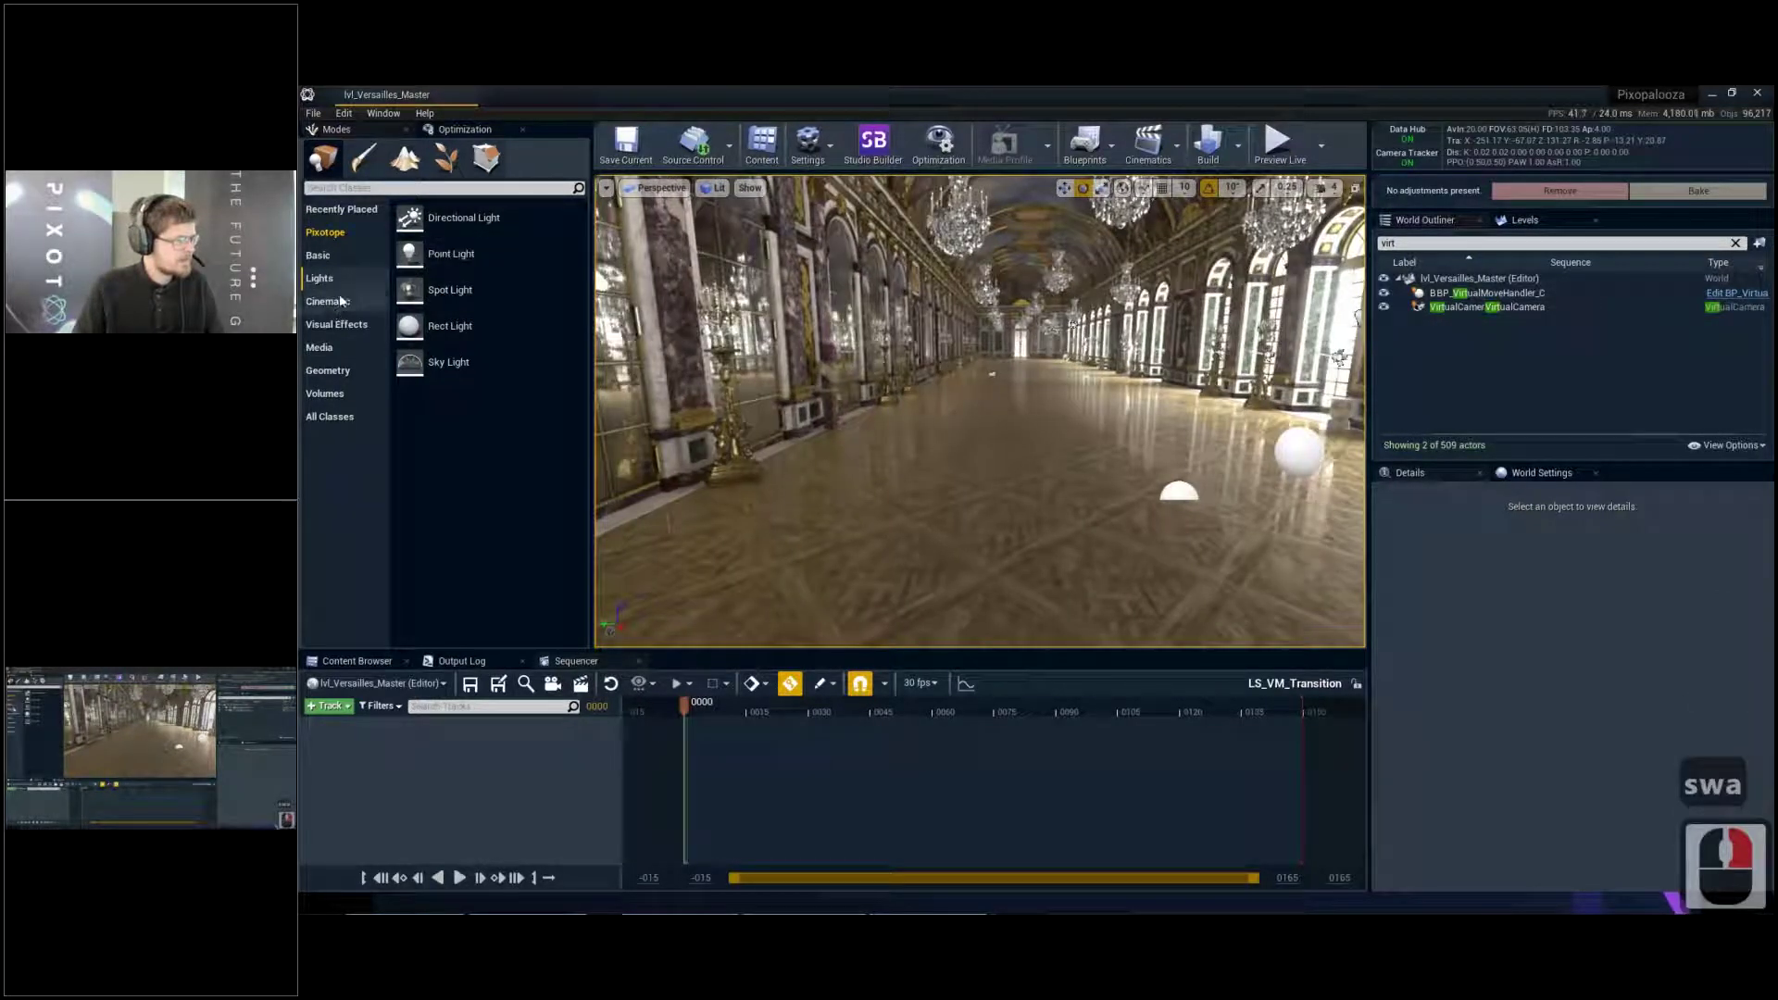
pyautogui.click(326, 232)
pyautogui.moveTo(412, 217); pyautogui.dragTo(1067, 527)
# Move the new virtual camera across the hall until it stands beside the existing camera behind the presenter
pyautogui.press('d')
pyautogui.press('s')
pyautogui.moveTo(1068, 528); pyautogui.dragTo(912, 581, button='right')
pyautogui.press('e')
pyautogui.keyDown('ctrl'); pyautogui.moveTo(1047, 508); pyautogui.dragTo(1126, 371); pyautogui.keyUp('ctrl')
pyautogui.press('w')
pyautogui.keyDown('ctrl'); pyautogui.moveTo(1117, 352); pyautogui.dragTo(1135, 319, button='right'); pyautogui.keyUp('ctrl')
pyautogui.keyDown('ctrl'); pyautogui.moveTo(1075, 332); pyautogui.dragTo(686, 428); pyautogui.keyUp('ctrl')
pyautogui.keyDown('ctrl'); pyautogui.moveTo(1038, 340); pyautogui.dragTo(1080, 278); pyautogui.keyUp('ctrl')
pyautogui.keyDown('ctrl'); pyautogui.moveTo(1080, 278); pyautogui.dragTo(1135, 444, button='right'); pyautogui.keyUp('ctrl')
pyautogui.press('w')
pyautogui.press('e')
pyautogui.keyDown('ctrl'); pyautogui.moveTo(1166, 339); pyautogui.dragTo(1165, 289, button='right'); pyautogui.keyUp('ctrl')
pyautogui.keyDown('ctrl'); pyautogui.moveTo(1165, 337); pyautogui.dragTo(1171, 335); pyautogui.keyUp('ctrl')
pyautogui.keyDown('ctrl'); pyautogui.moveTo(1171, 336); pyautogui.dragTo(1287, 264, button='right'); pyautogui.keyUp('ctrl')
pyautogui.press('a')
pyautogui.press('q')
pyautogui.press('a')
pyautogui.press('w')
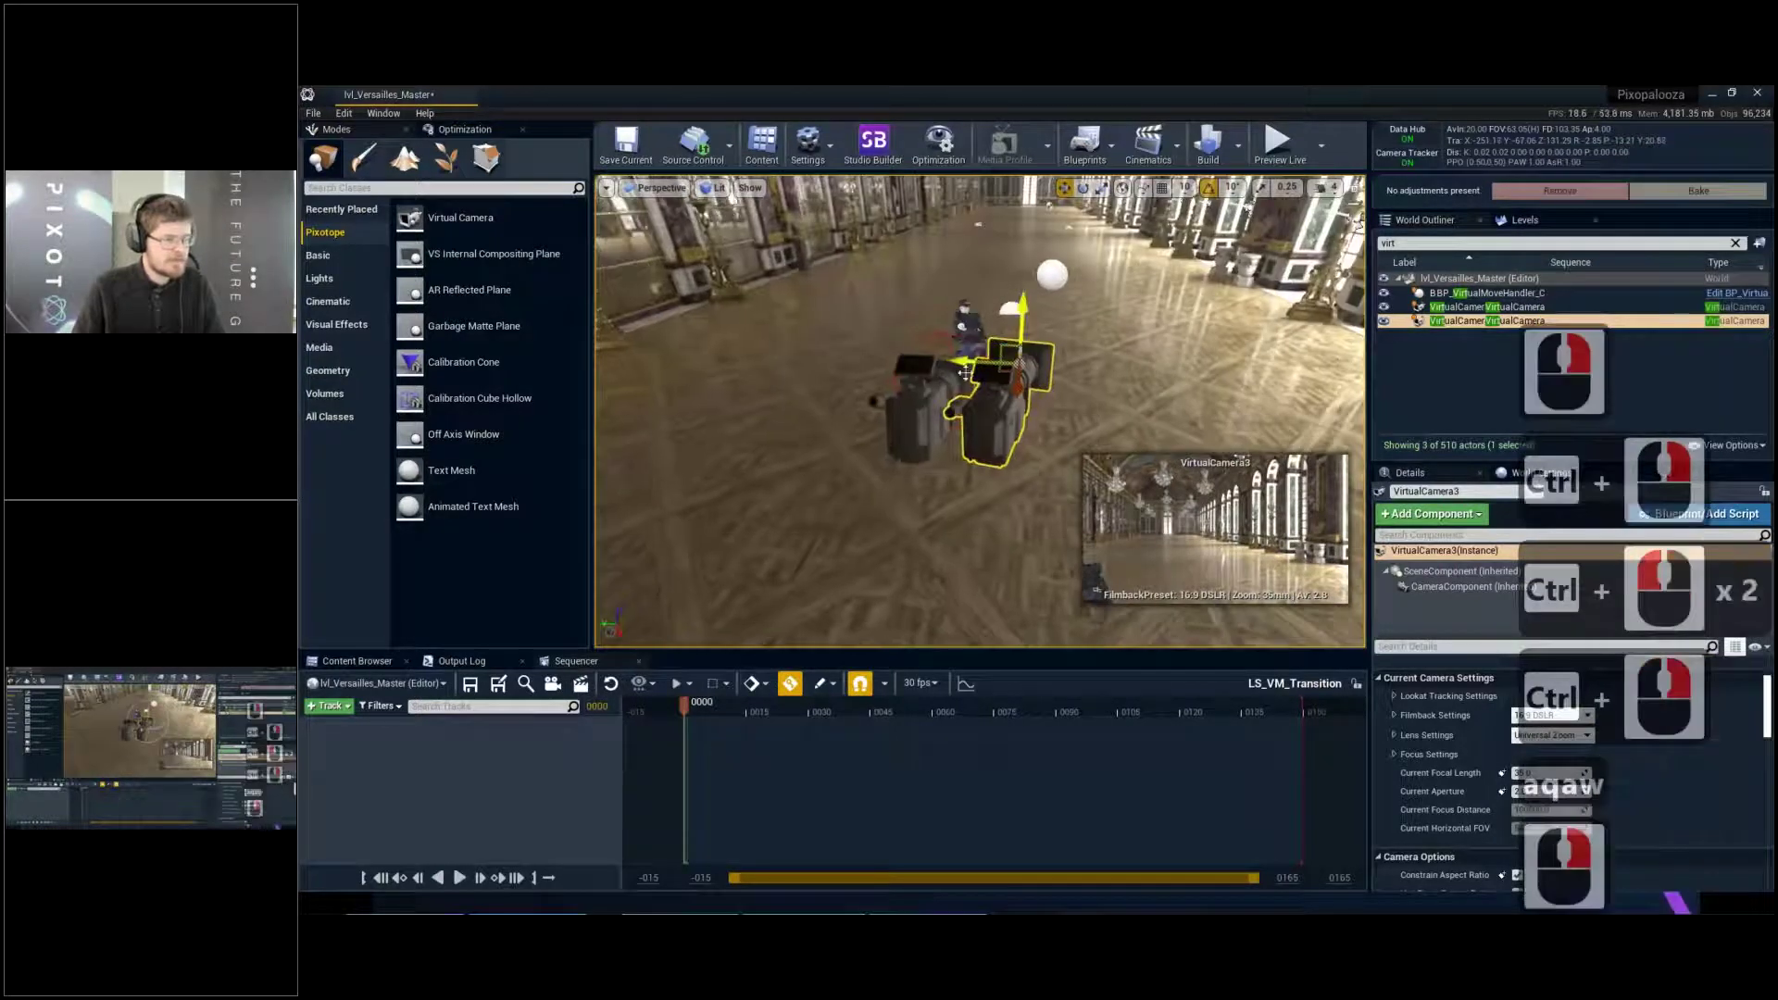
# Adjust the new virtual camera's orientation and lower it beside the existing camera
pyautogui.press('e')
pyautogui.click(1057, 399)
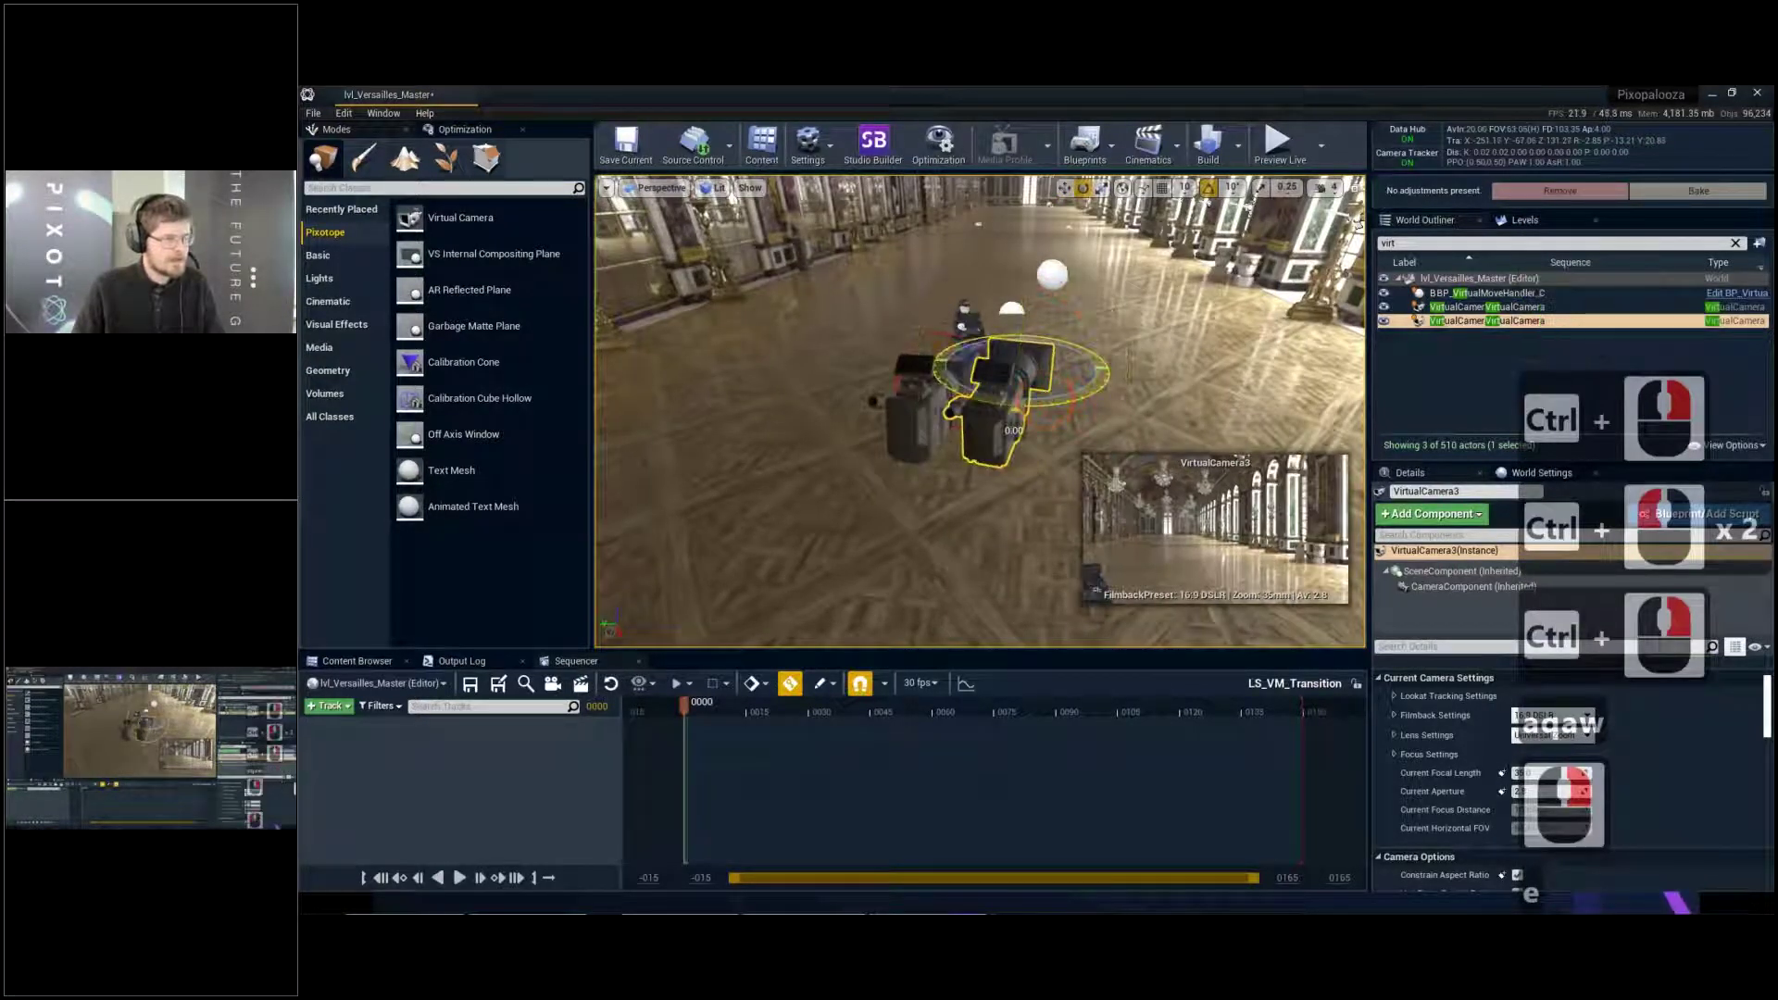
pyautogui.click(1084, 324)
pyautogui.click(1016, 338)
pyautogui.moveTo(1016, 338); pyautogui.dragTo(1016, 394)
pyautogui.click(1121, 338)
pyautogui.moveTo(1173, 329); pyautogui.dragTo(1038, 329, button='right')
pyautogui.press('d')
pyautogui.press('w')
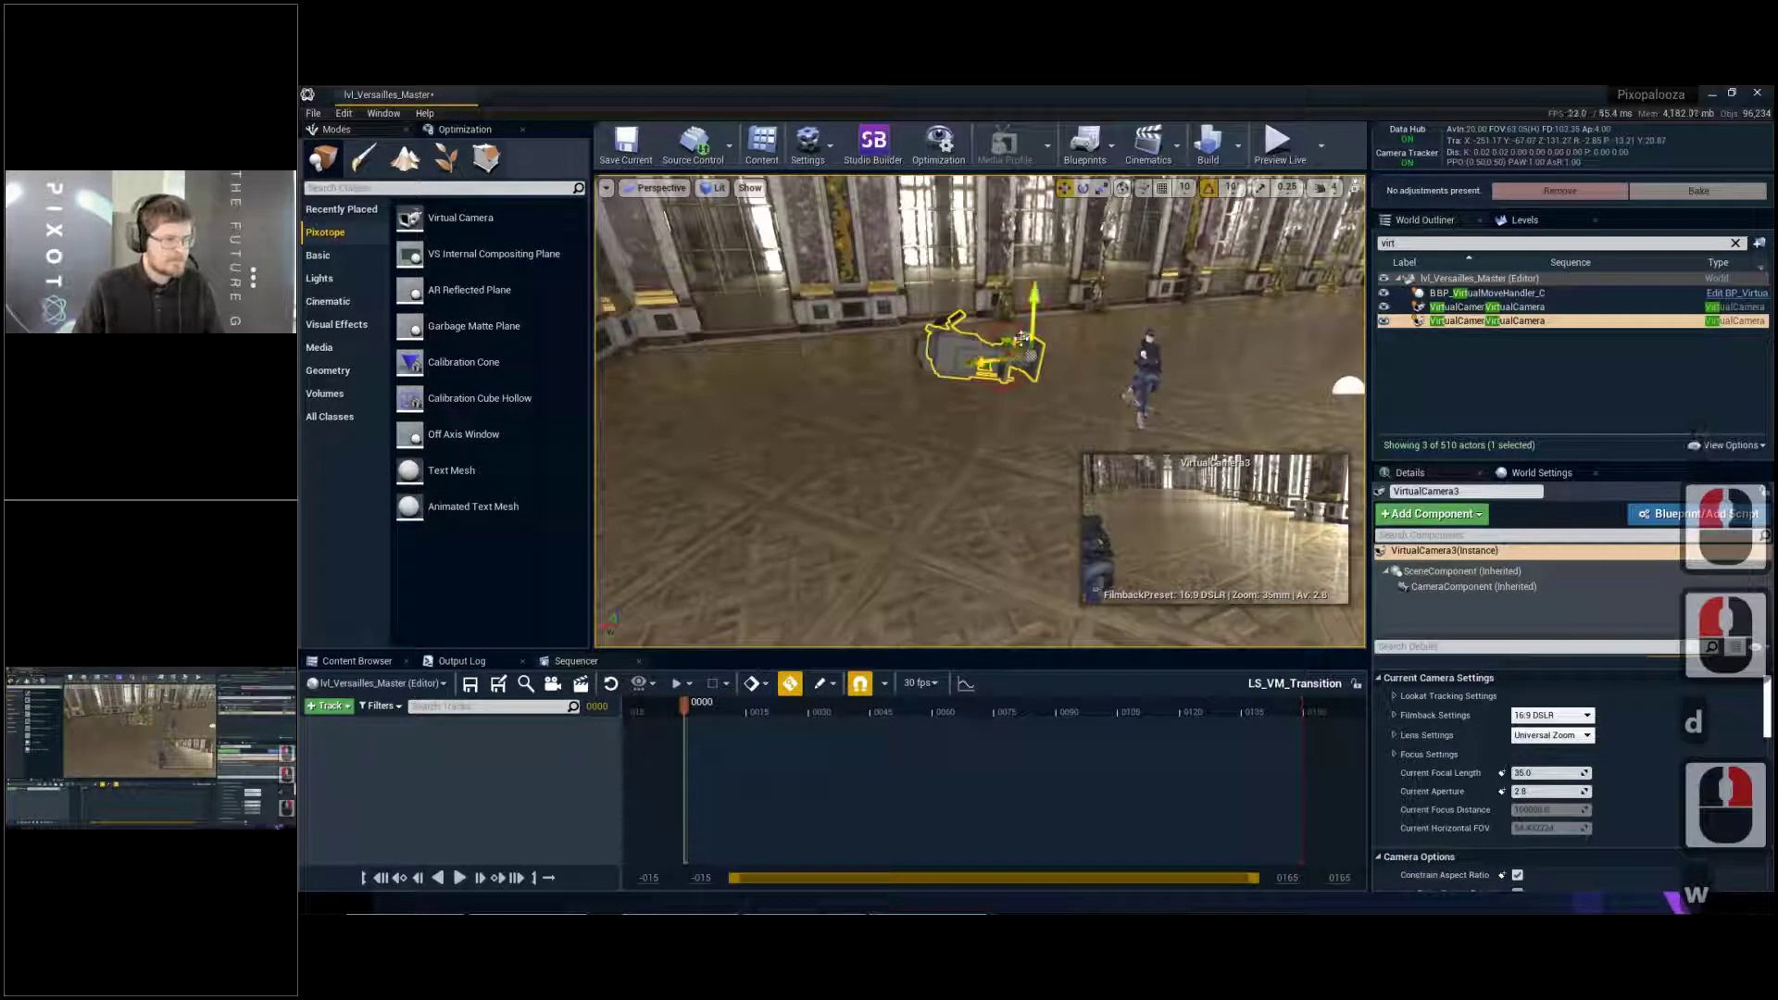
pyautogui.moveTo(1022, 341); pyautogui.dragTo(1013, 355)
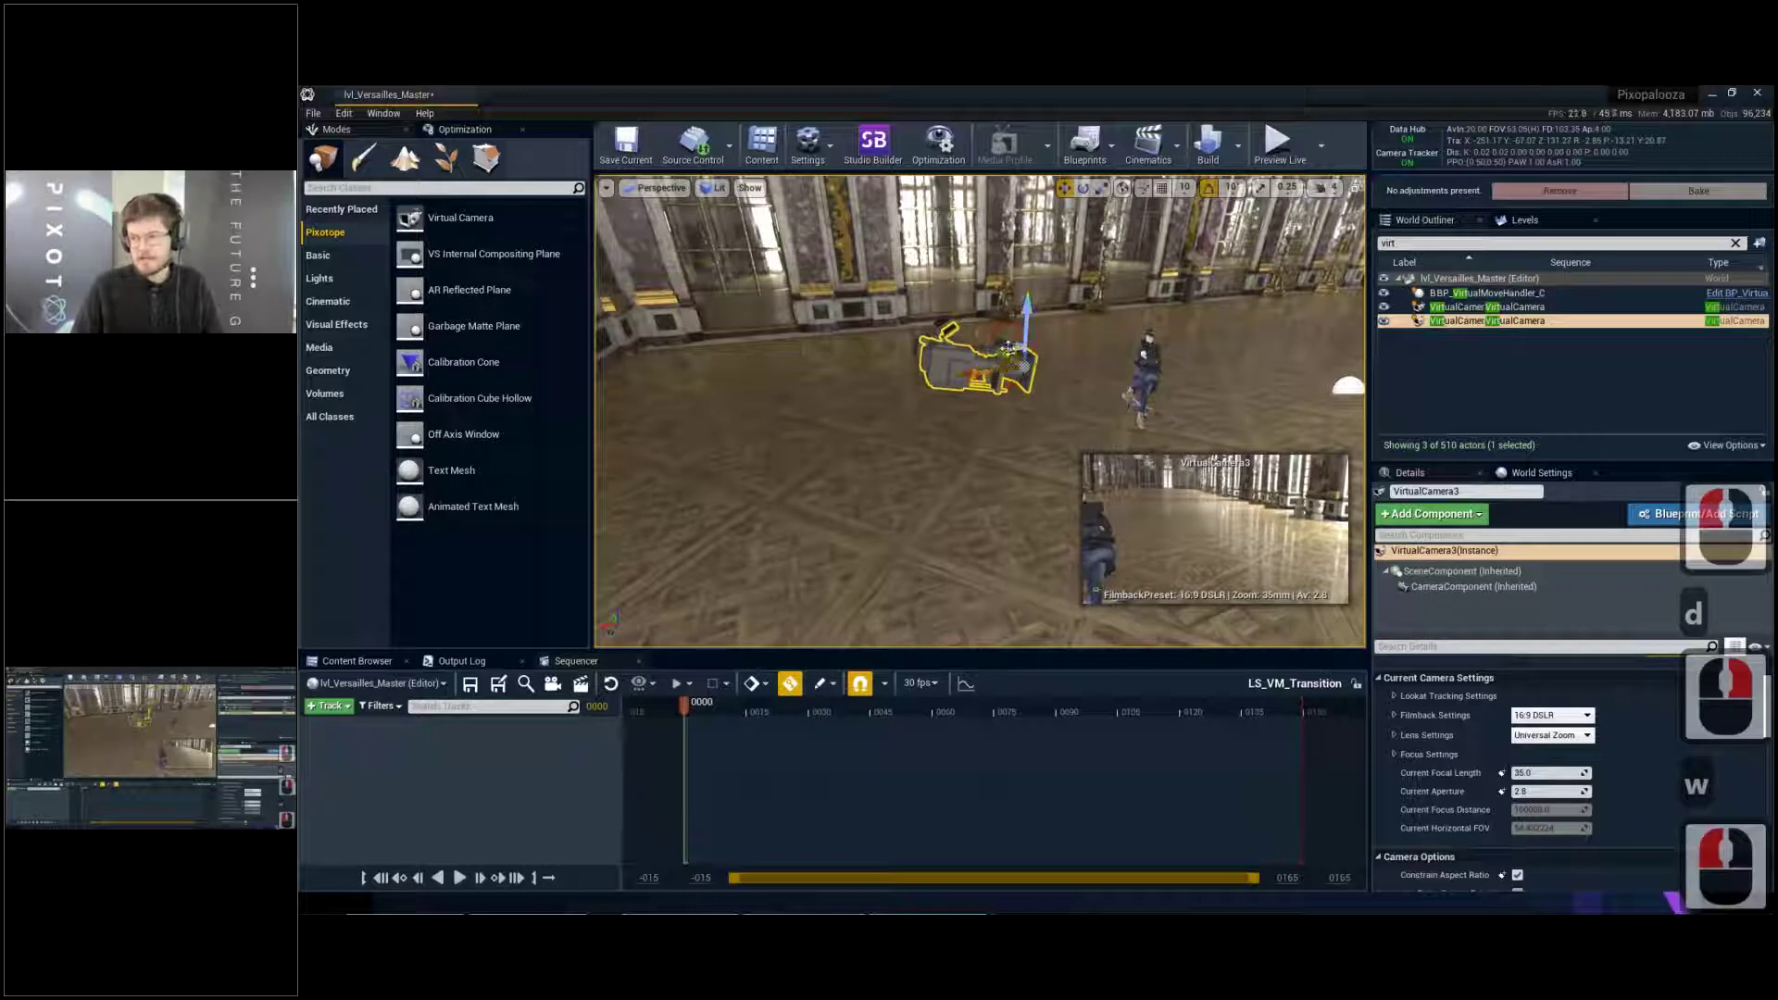
# Turn the new virtual camera sideways so that it frames the seated presenter
pyautogui.press('a')
pyautogui.press('w')
pyautogui.press('e')
pyautogui.moveTo(1062, 342); pyautogui.dragTo(1064, 423, button='right')
pyautogui.press('a')
pyautogui.press('s')
pyautogui.press('e')
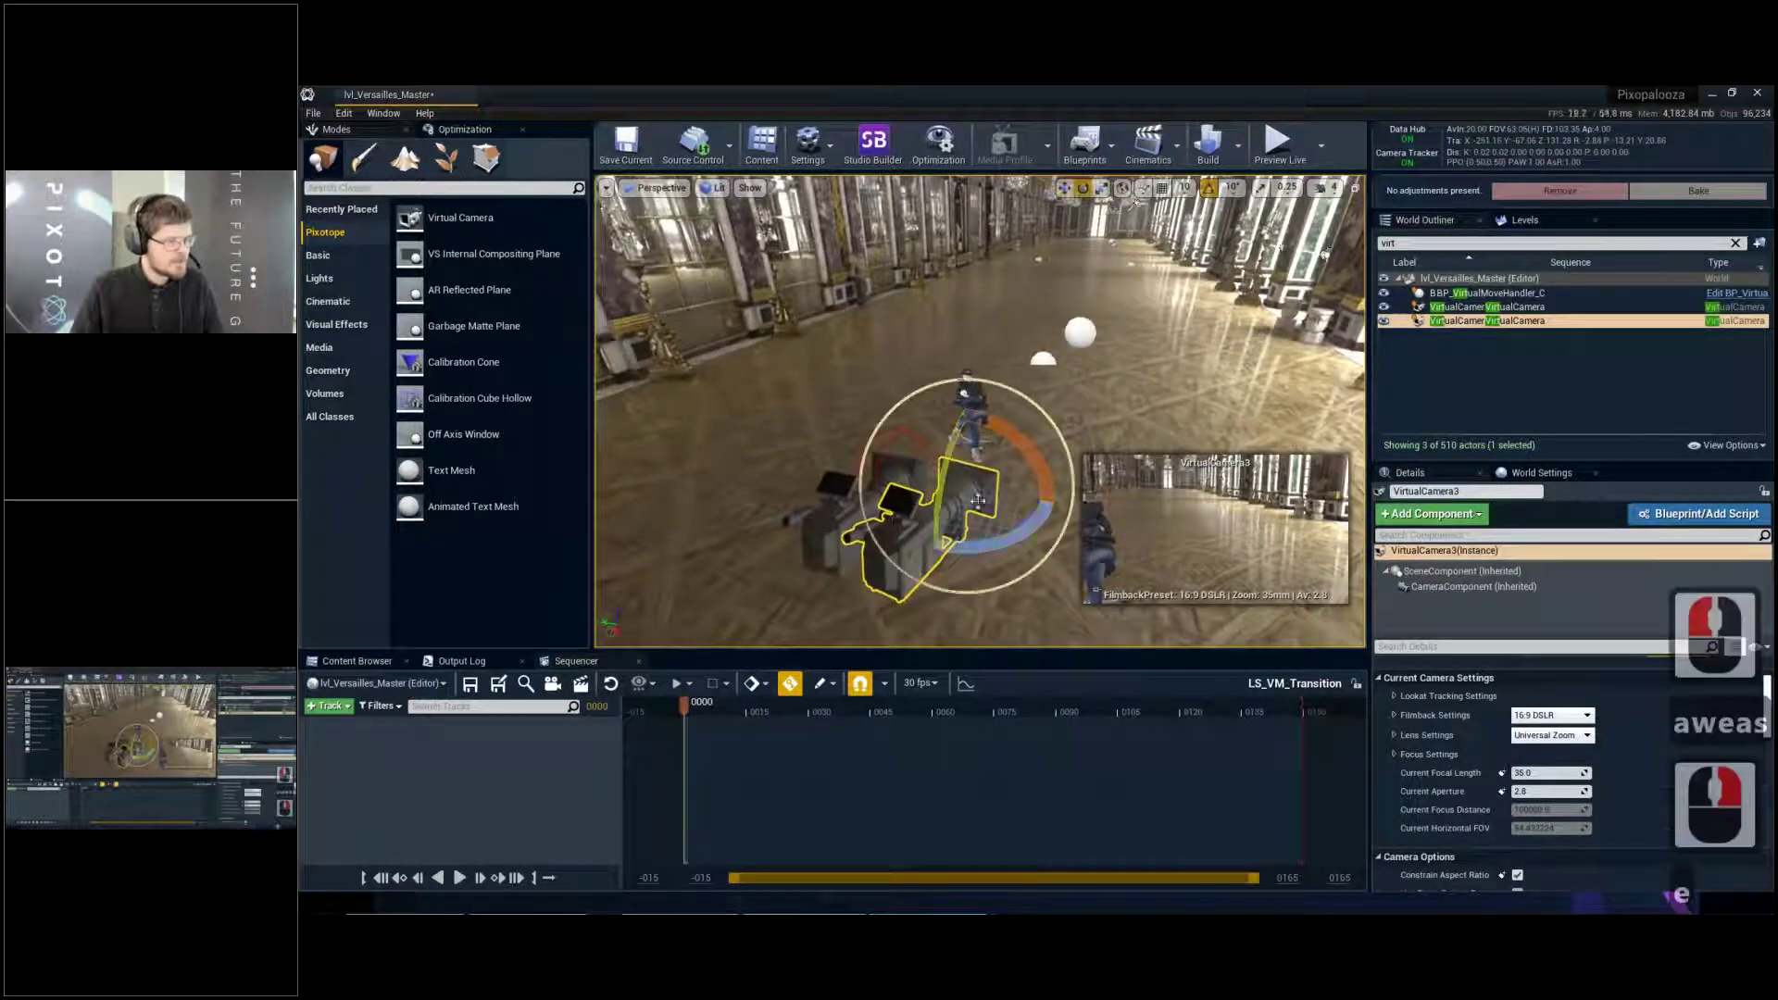
pyautogui.moveTo(945, 543); pyautogui.dragTo(988, 547)
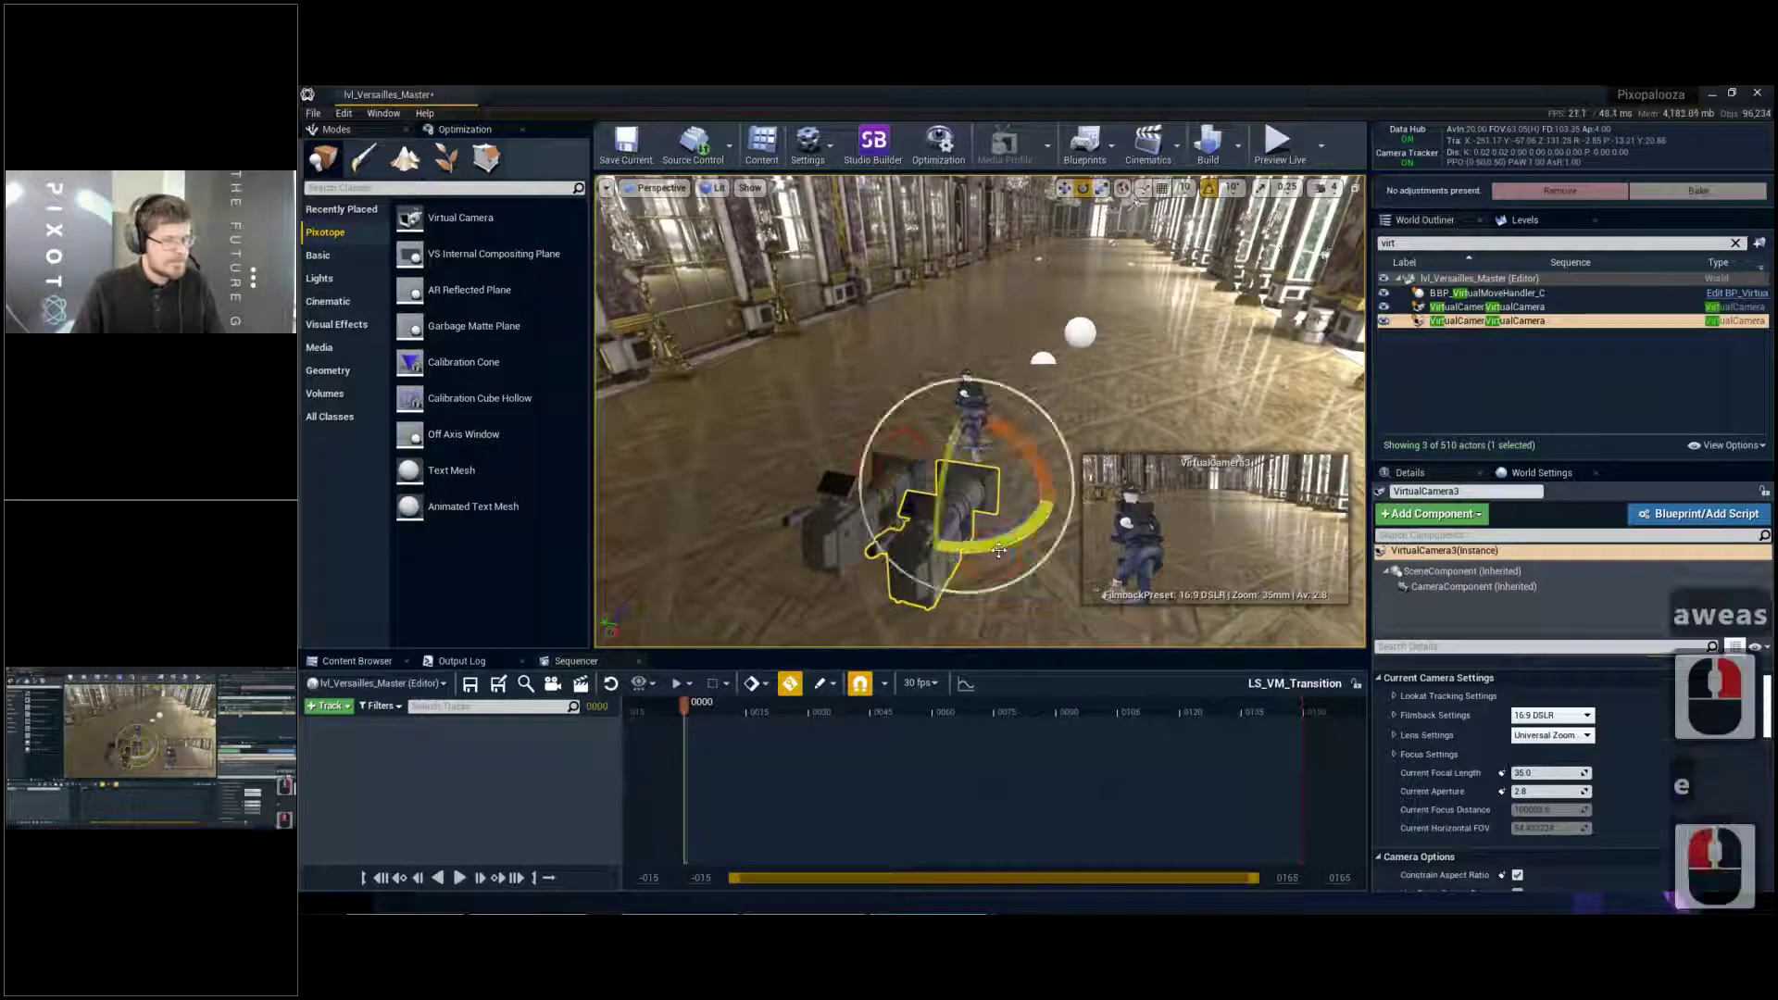
# Rename the new virtual camera as VC_Transition
pyautogui.click(1482, 322)
pyautogui.press('F2')
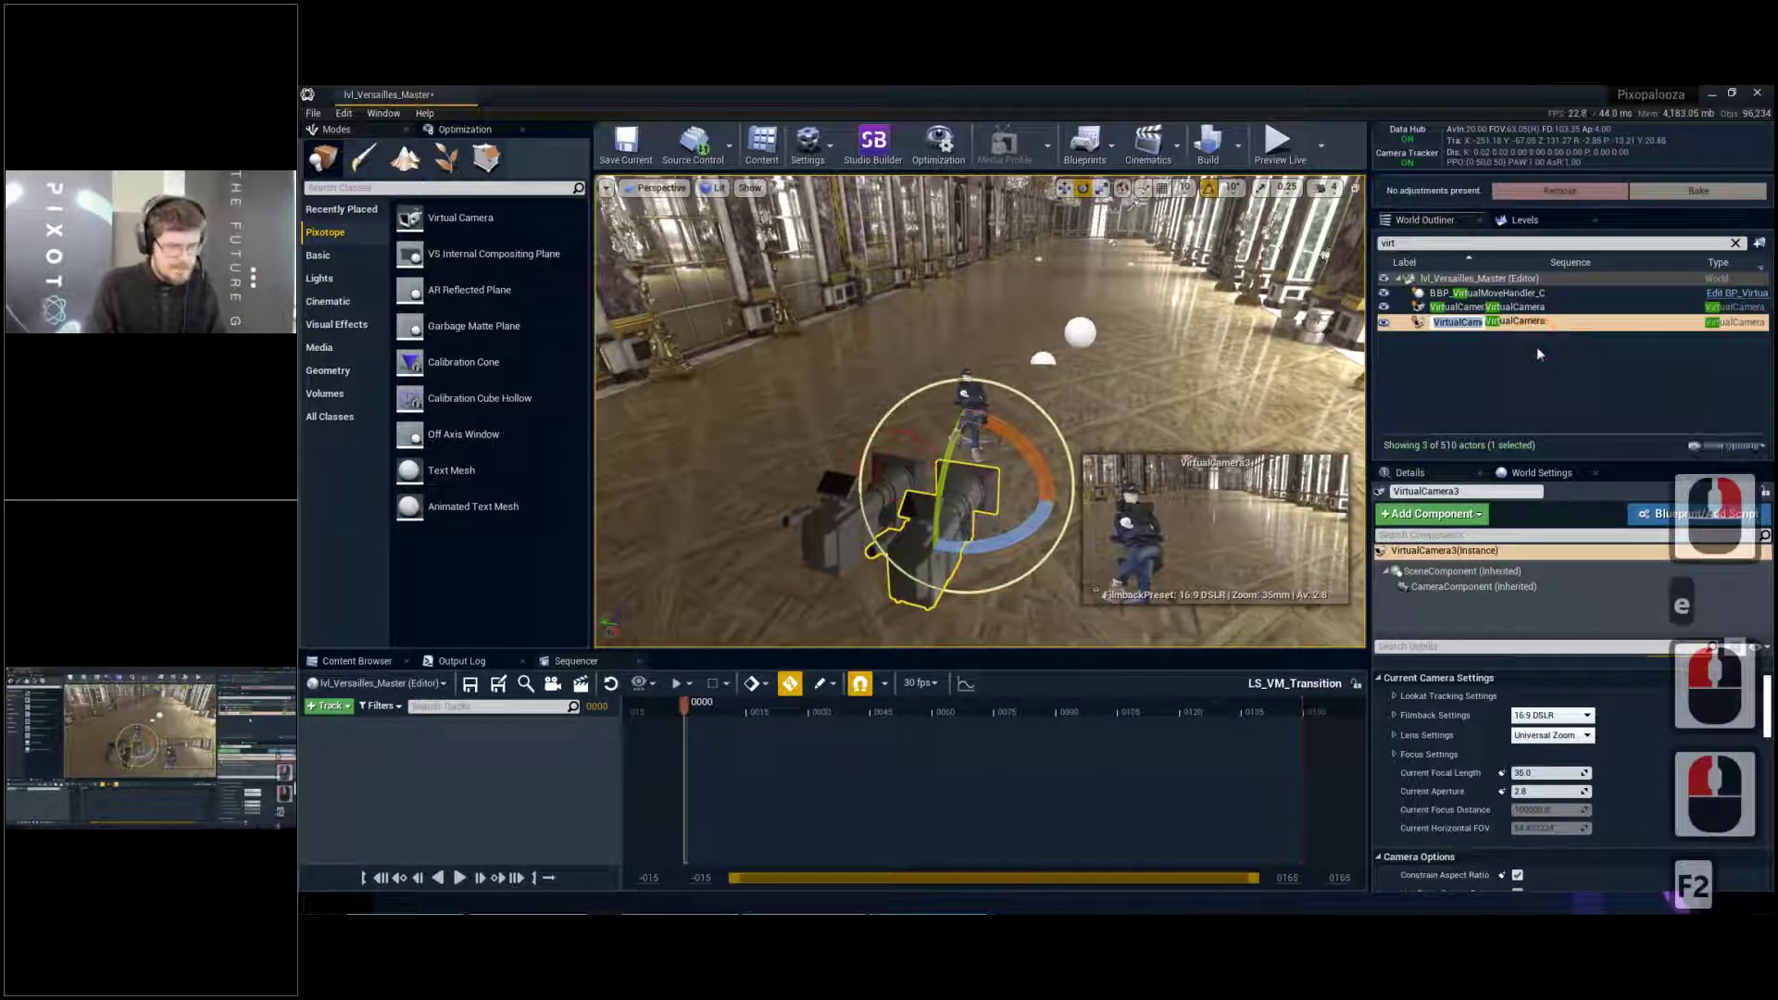
pyautogui.write('VC_Transition')
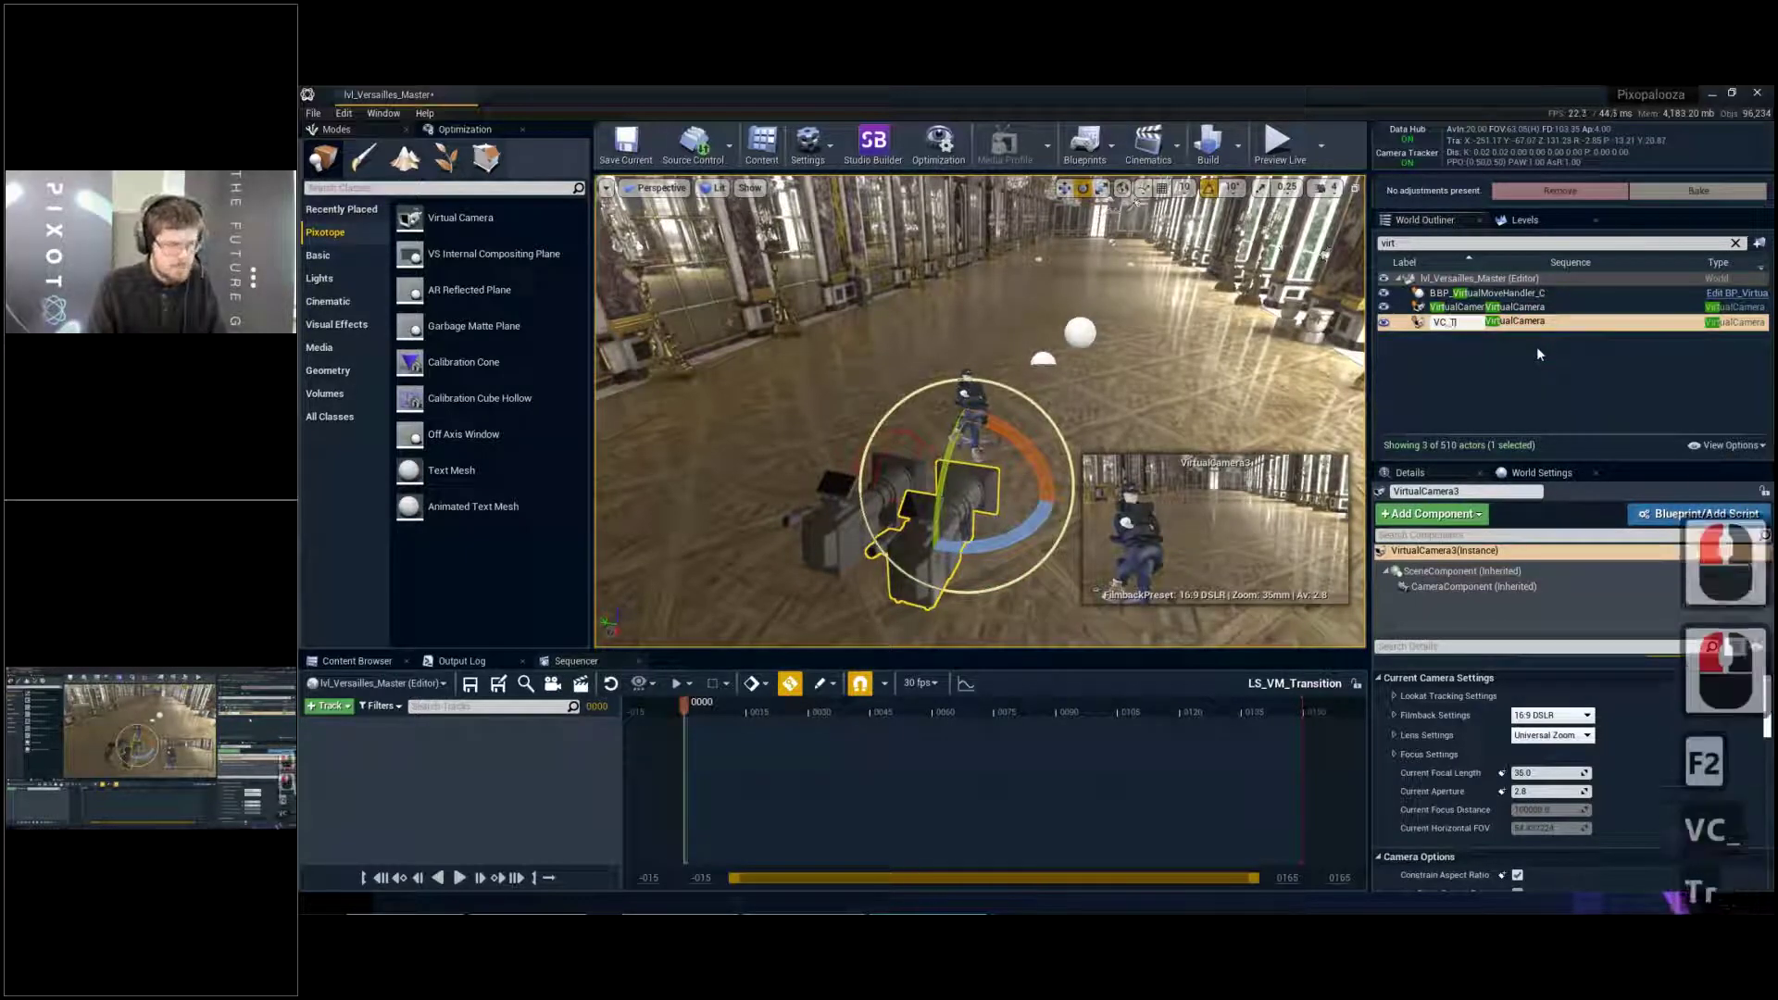
pyautogui.press('Return')
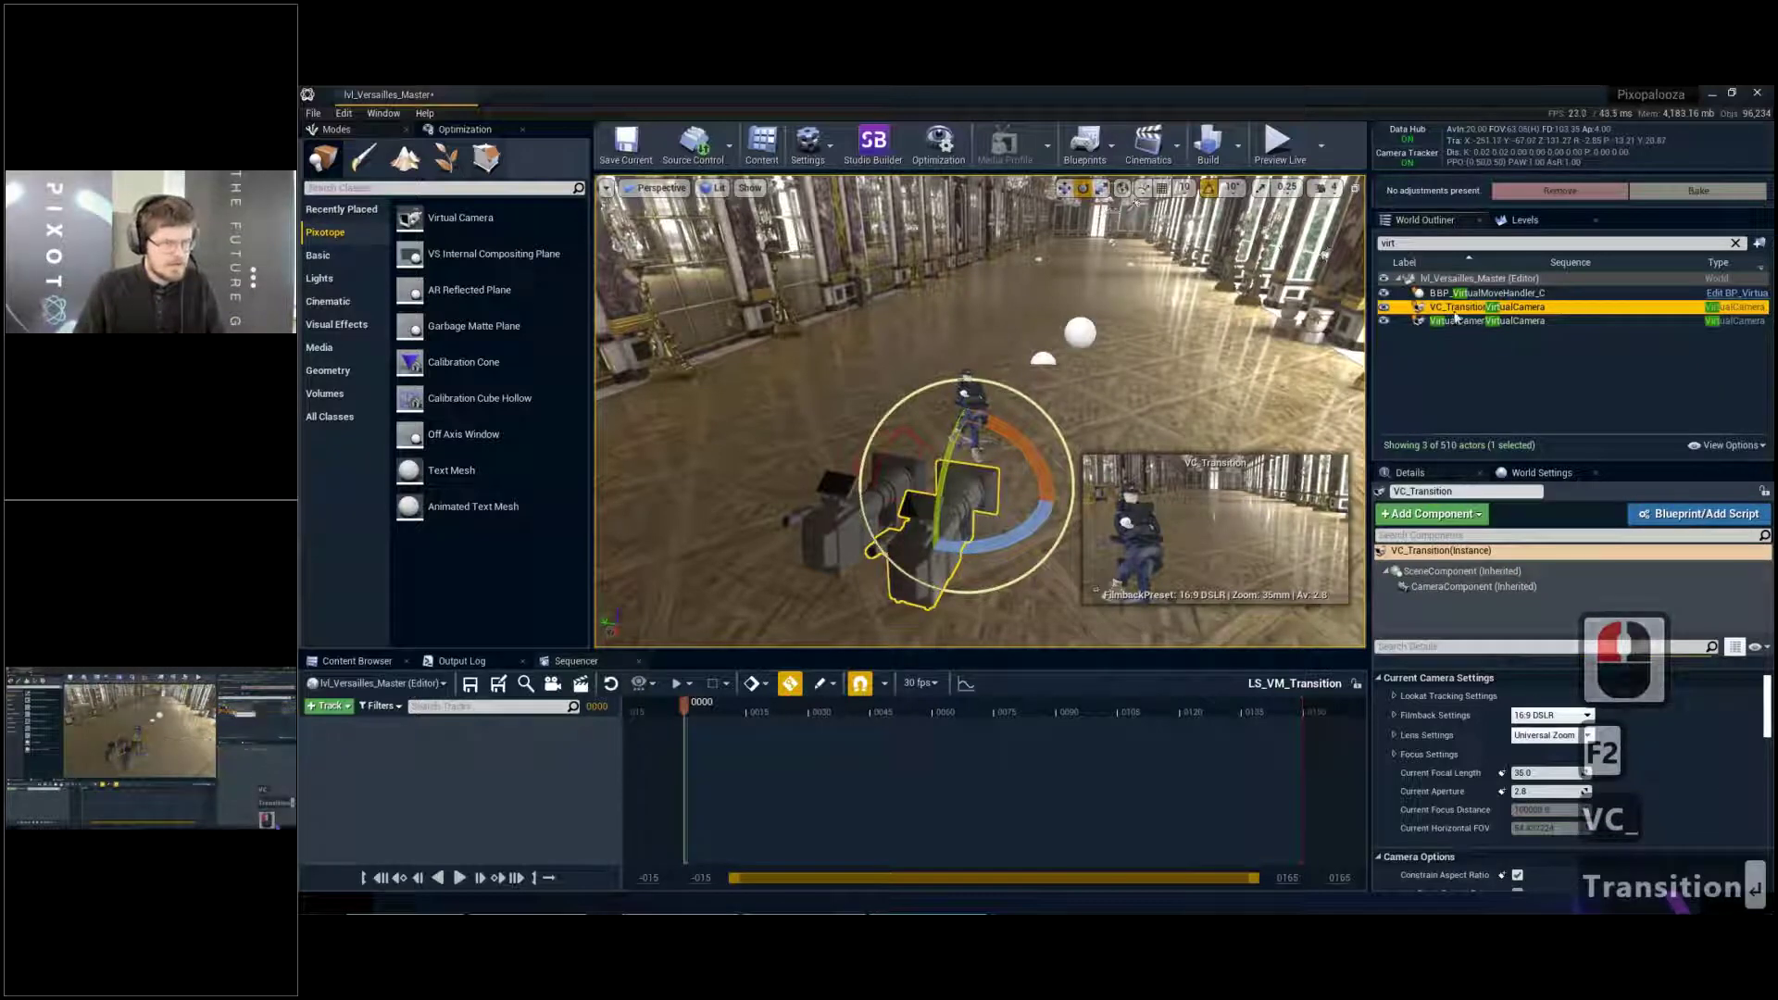
# Add VC_Transition to the LS_VM_Transition sequence and save the sequence
pyautogui.click(1493, 345)
pyautogui.moveTo(1452, 317); pyautogui.dragTo(421, 742)
pyautogui.click(470, 683)
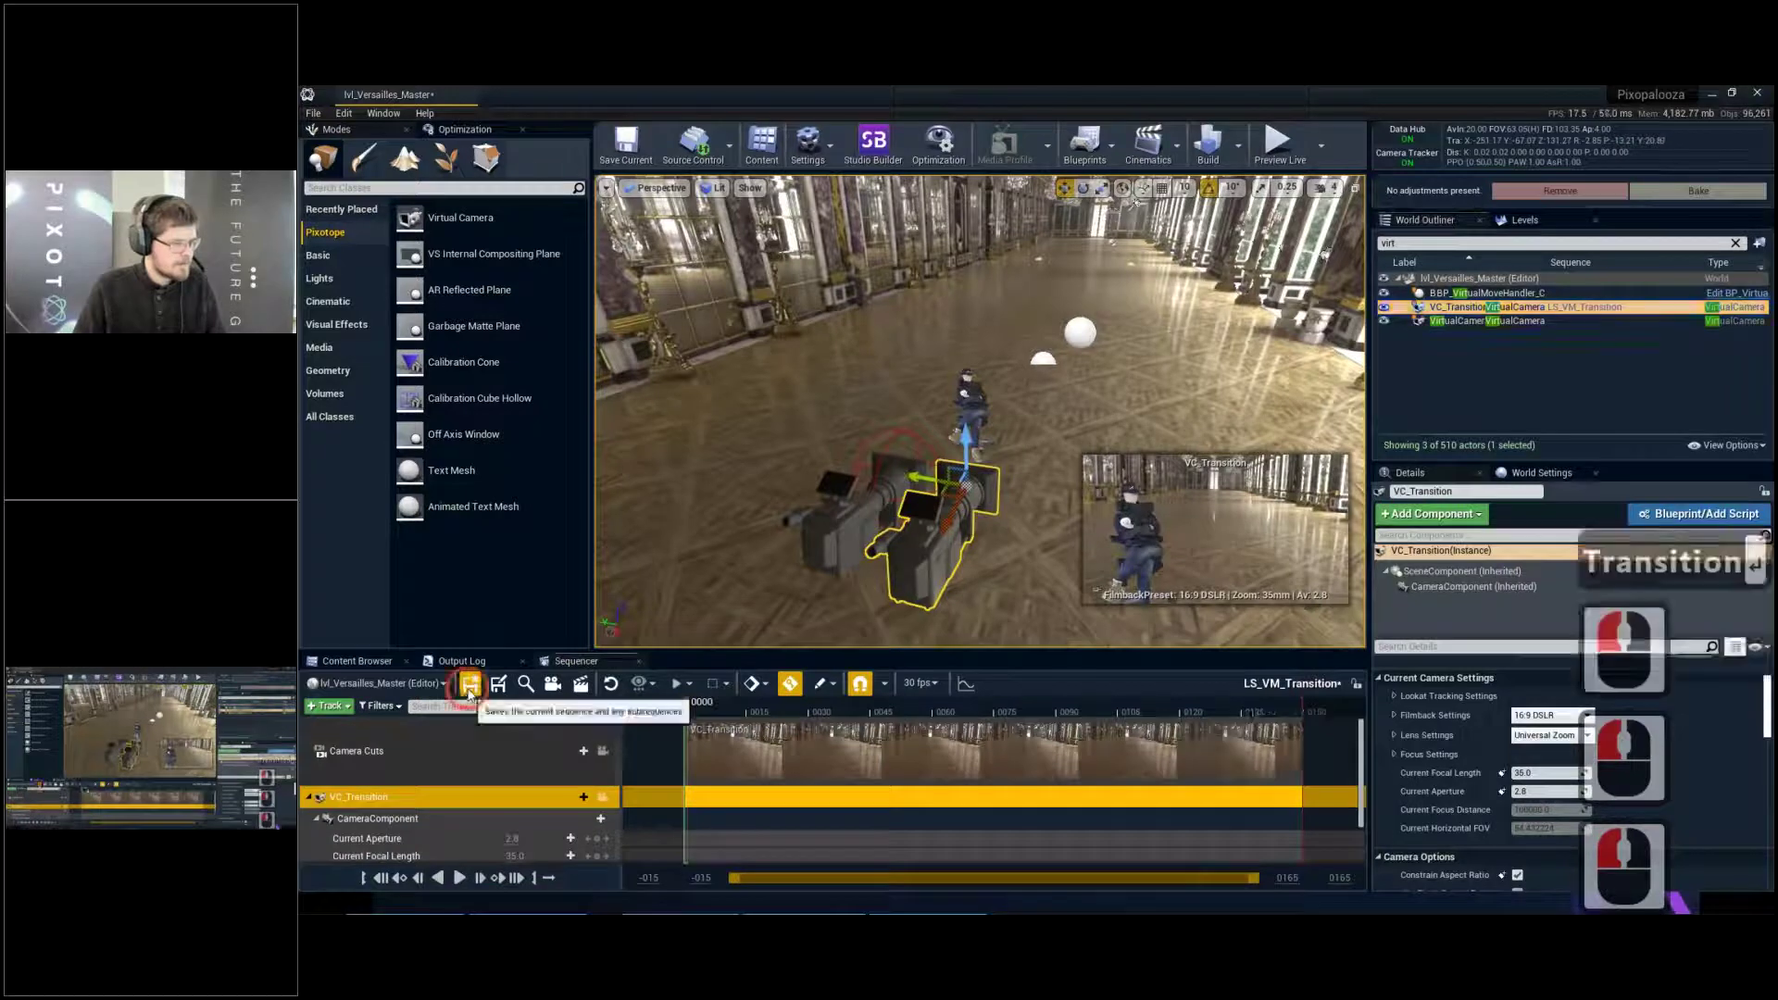
# Delete the Camera Cuts track from the LS_VM_Transition sequence
pyautogui.rightClick(1544, 309)
pyautogui.click(435, 747)
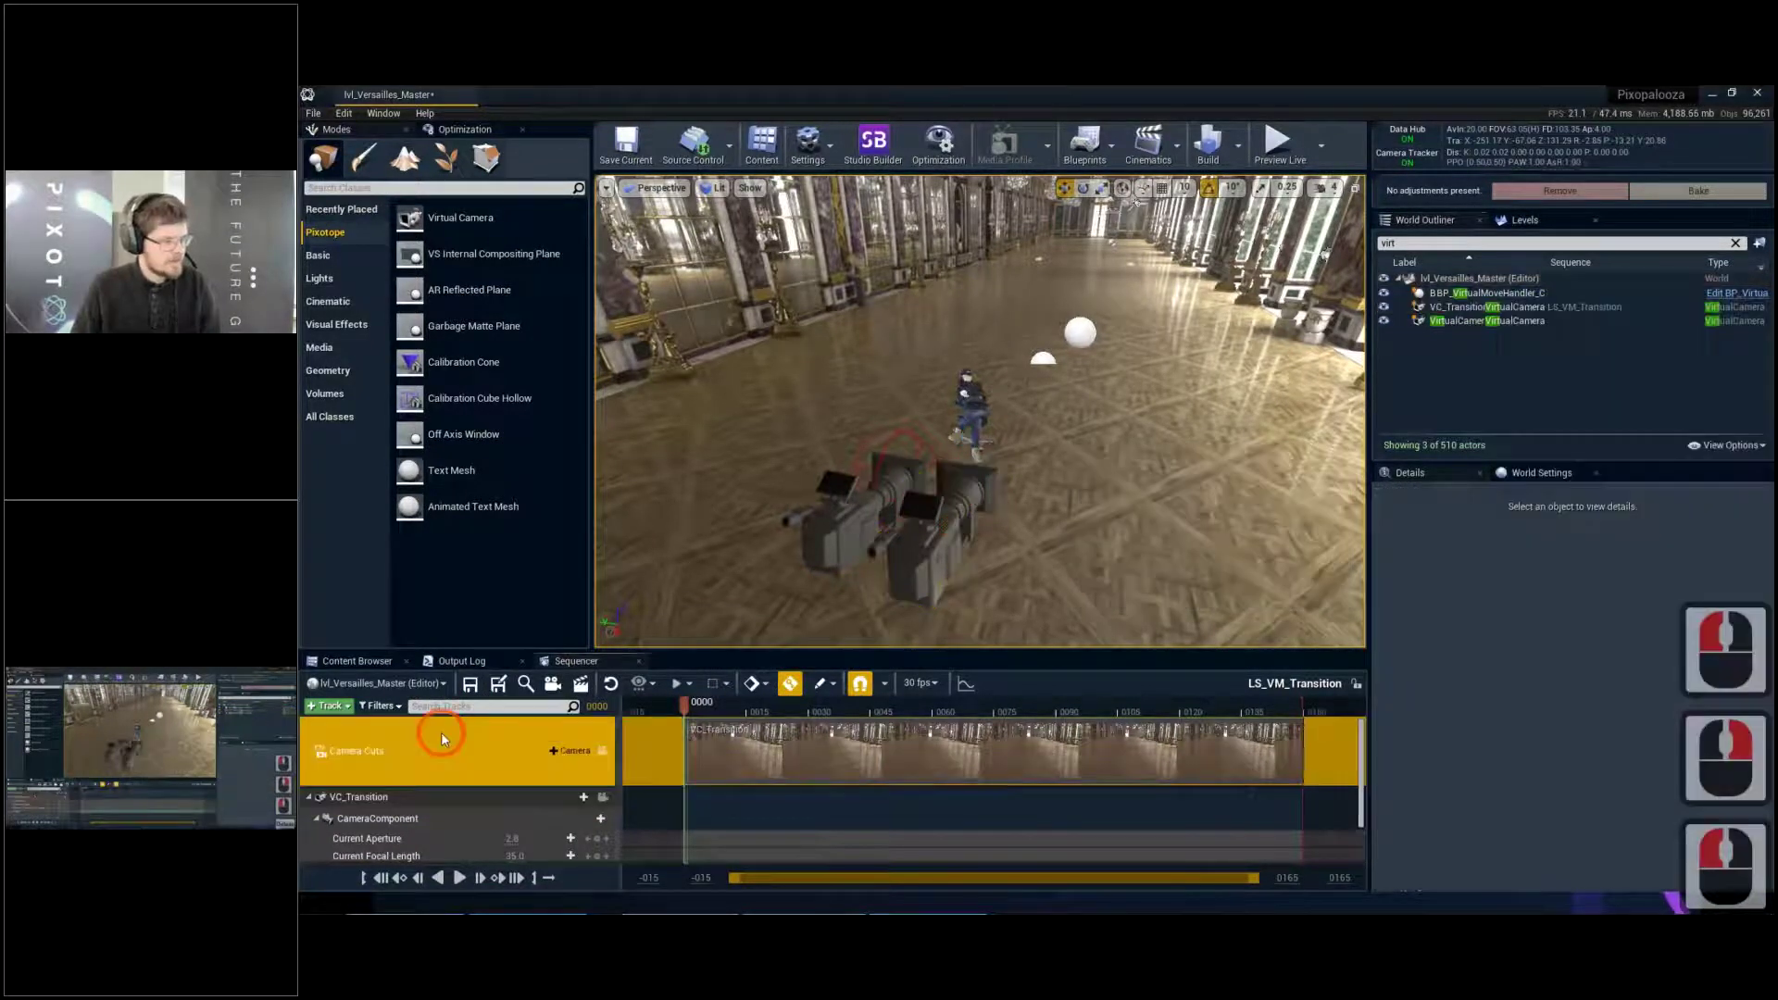
pyautogui.press('Delete')
# Pilot VC_Transition in the viewport and key its Transform track at frame 0 of the sequence
pyautogui.rightClick(1486, 309)
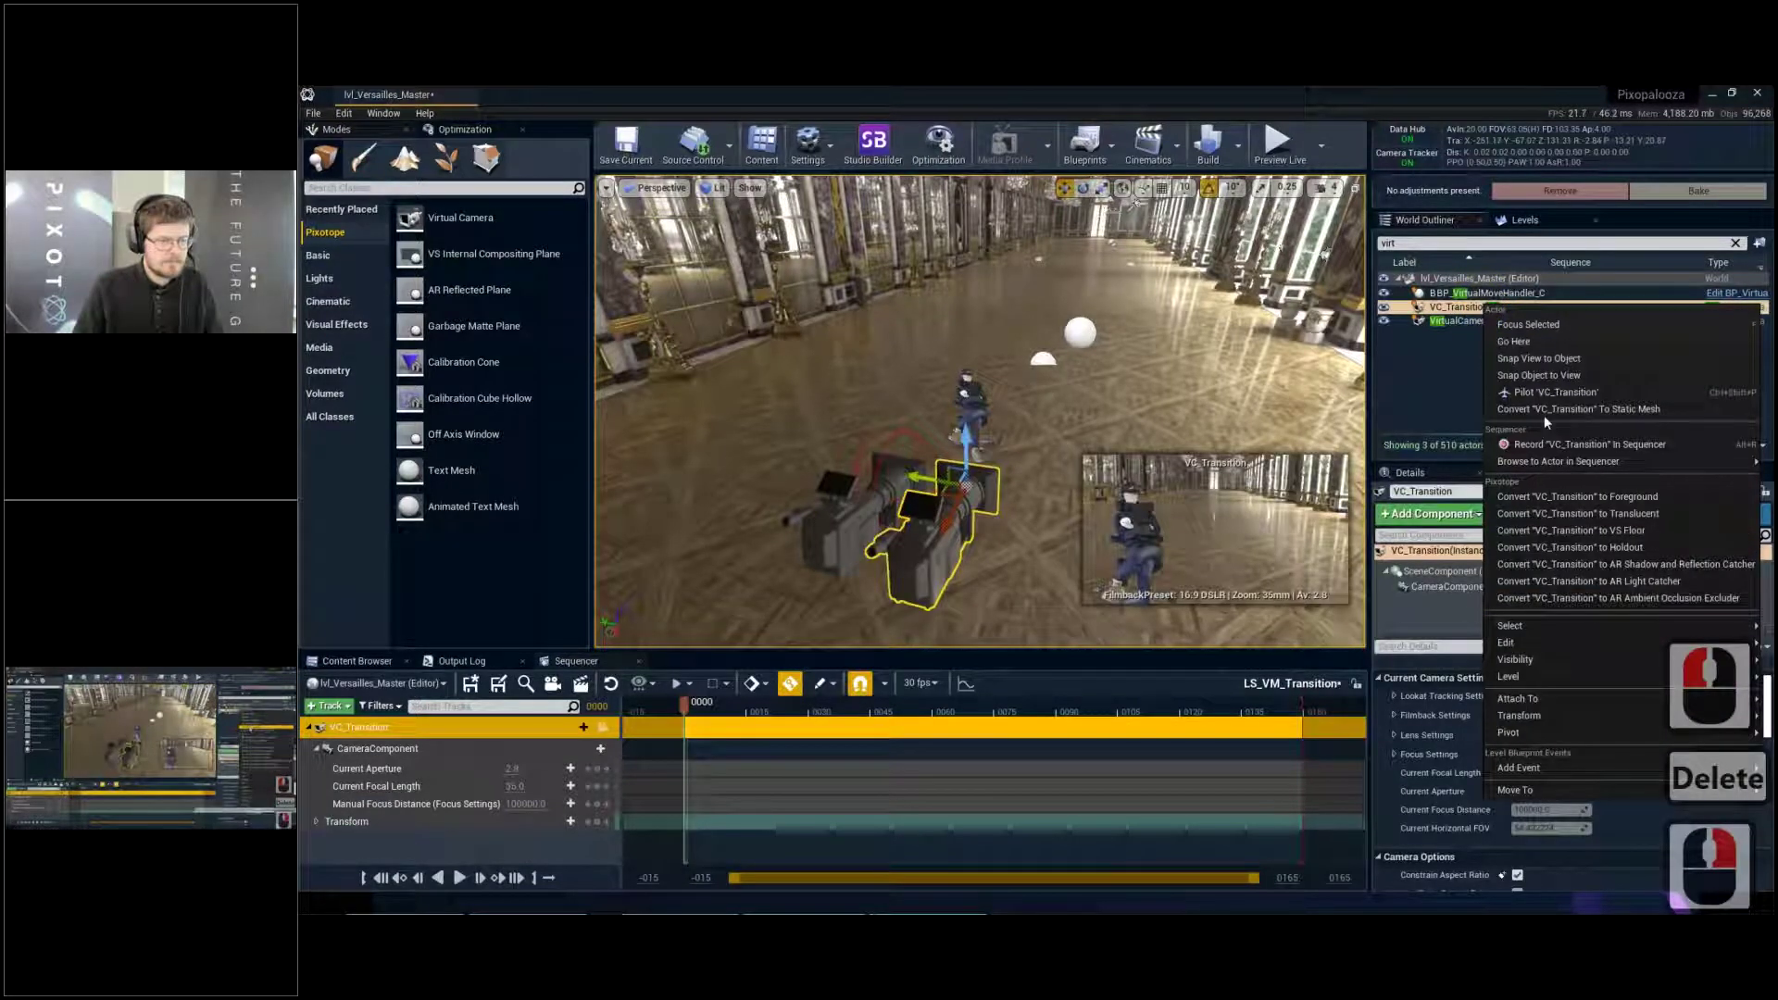
pyautogui.click(1556, 392)
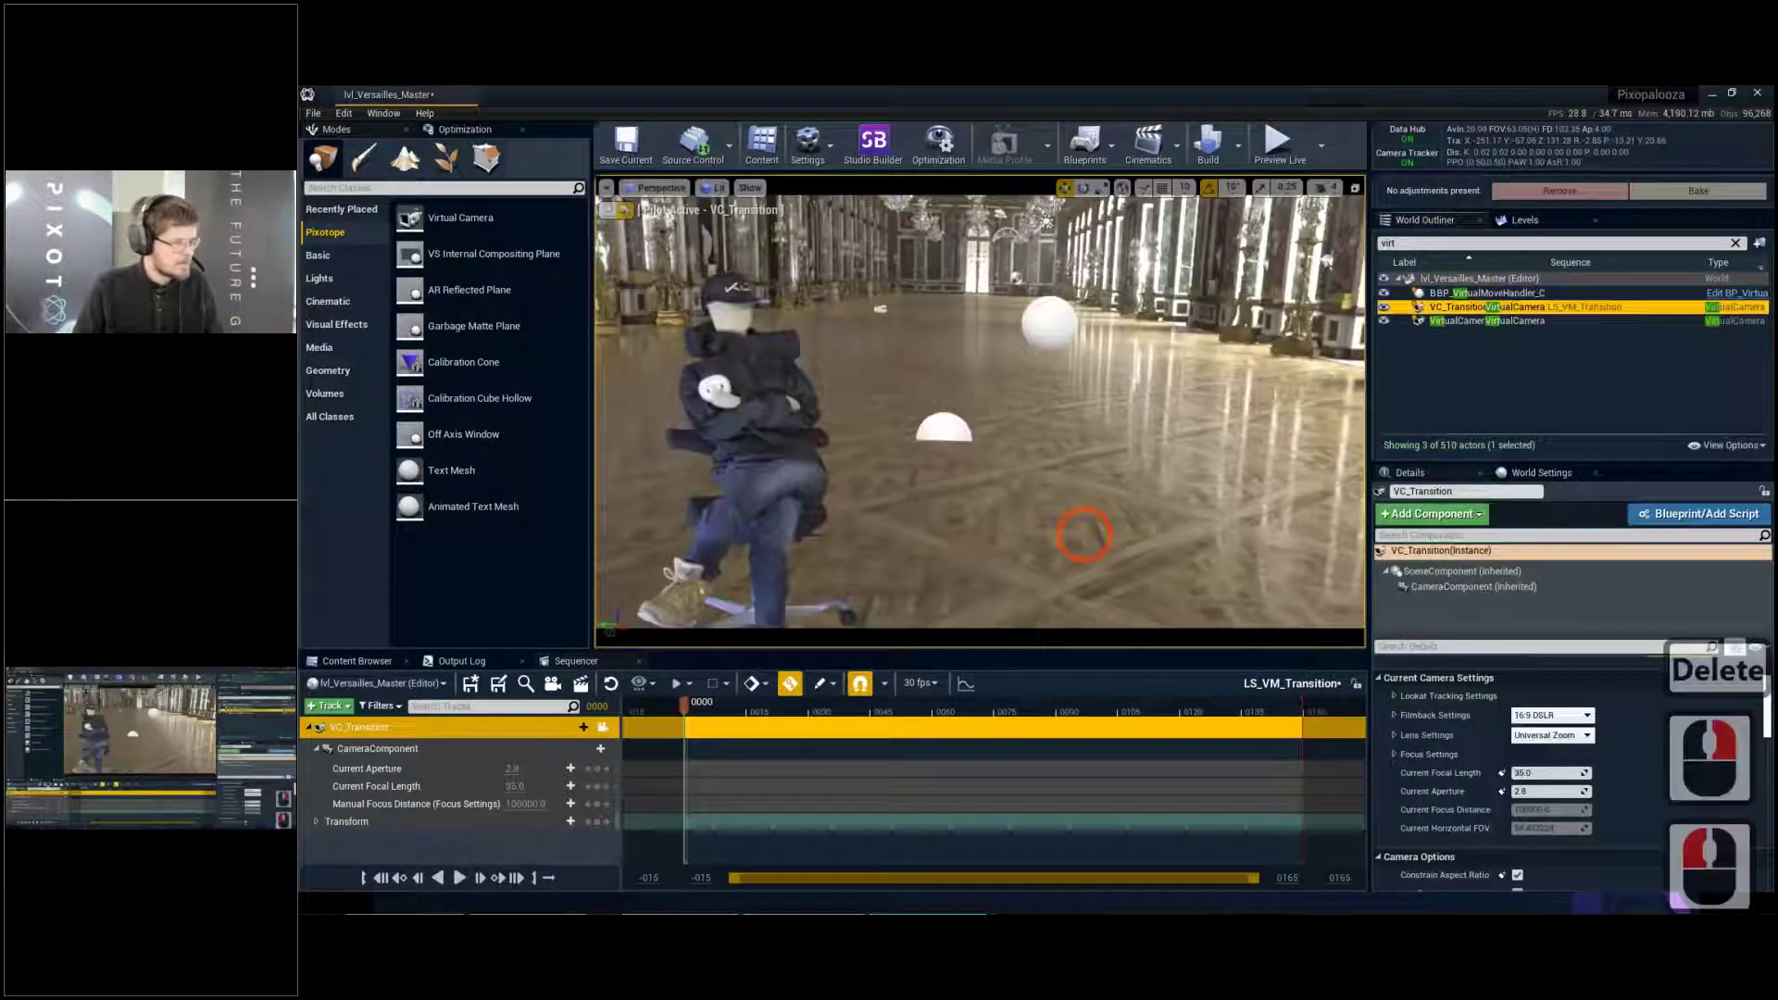
pyautogui.click(401, 823)
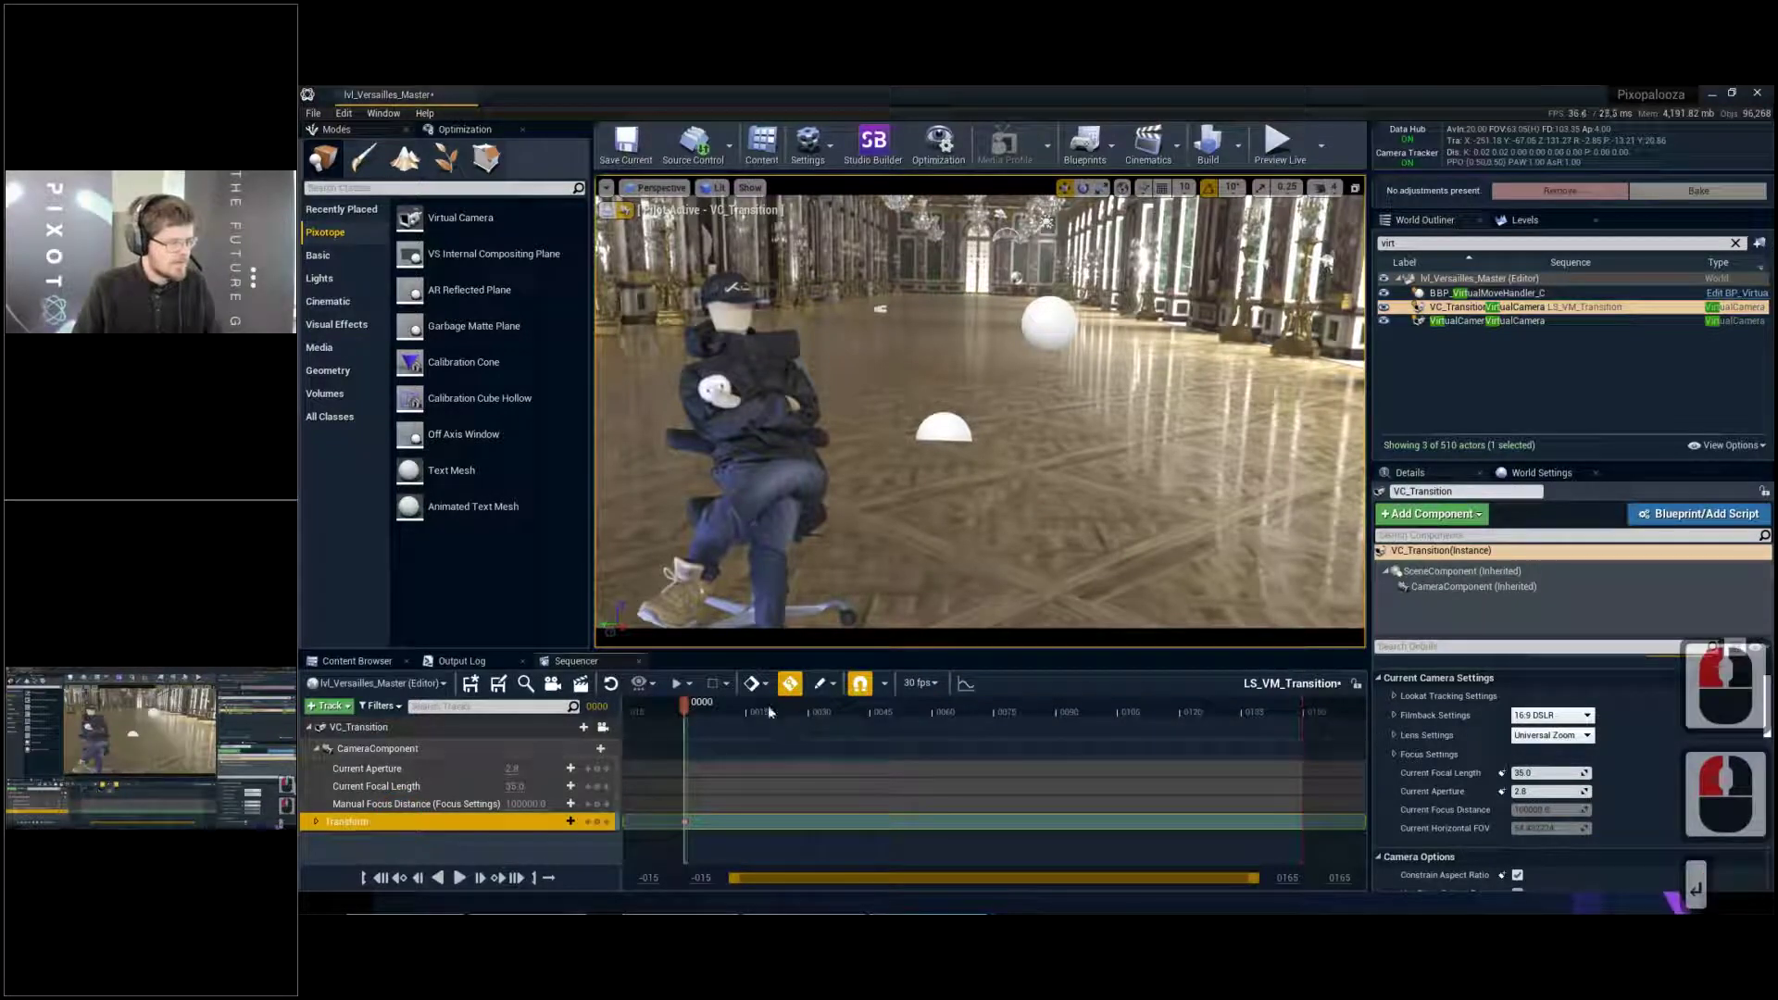
# At frame 34, fly the piloted camera forward along the hall and key its transform
pyautogui.press('w')
pyautogui.press('w')
pyautogui.press('w')
pyautogui.press('w')
pyautogui.press('w')
pyautogui.press('w')
pyautogui.press('w')
pyautogui.press('w')
pyautogui.press('w')
pyautogui.press('w')
pyautogui.press('w')
pyautogui.press('w')
pyautogui.press('w')
pyautogui.press('w')
pyautogui.press('w')
pyautogui.press('w')
pyautogui.press('w')
pyautogui.press('w')
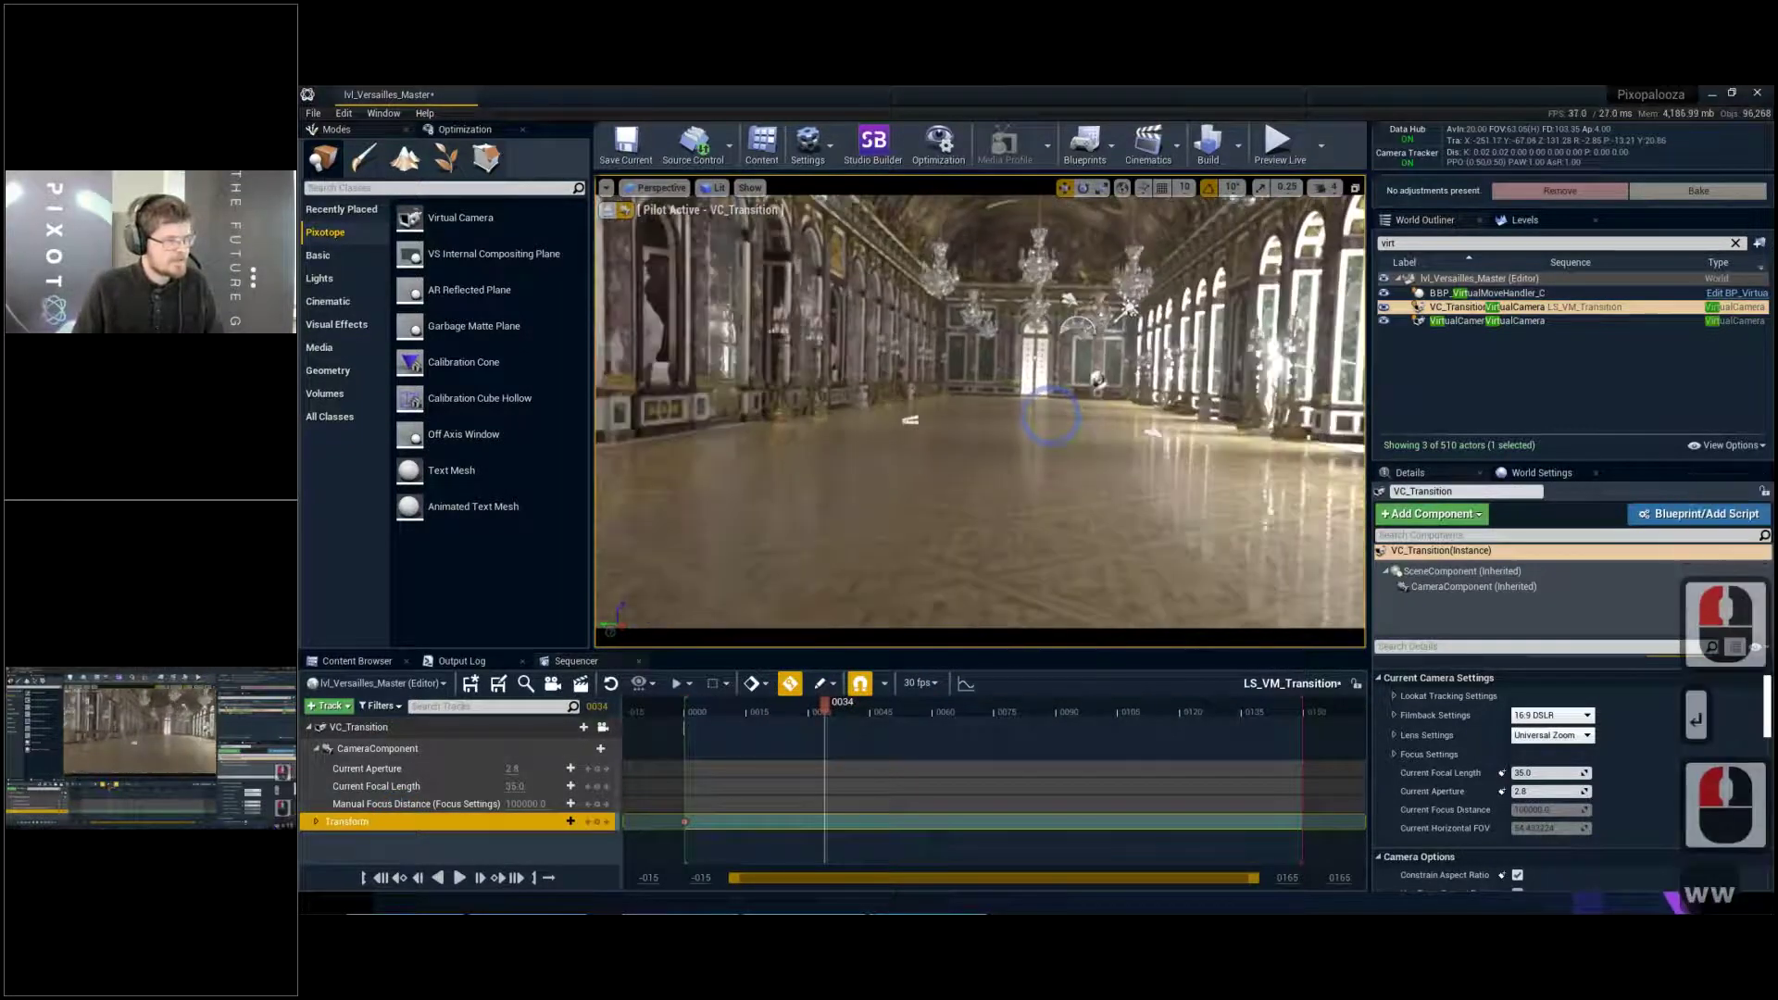
pyautogui.press('w')
pyautogui.press('Return')
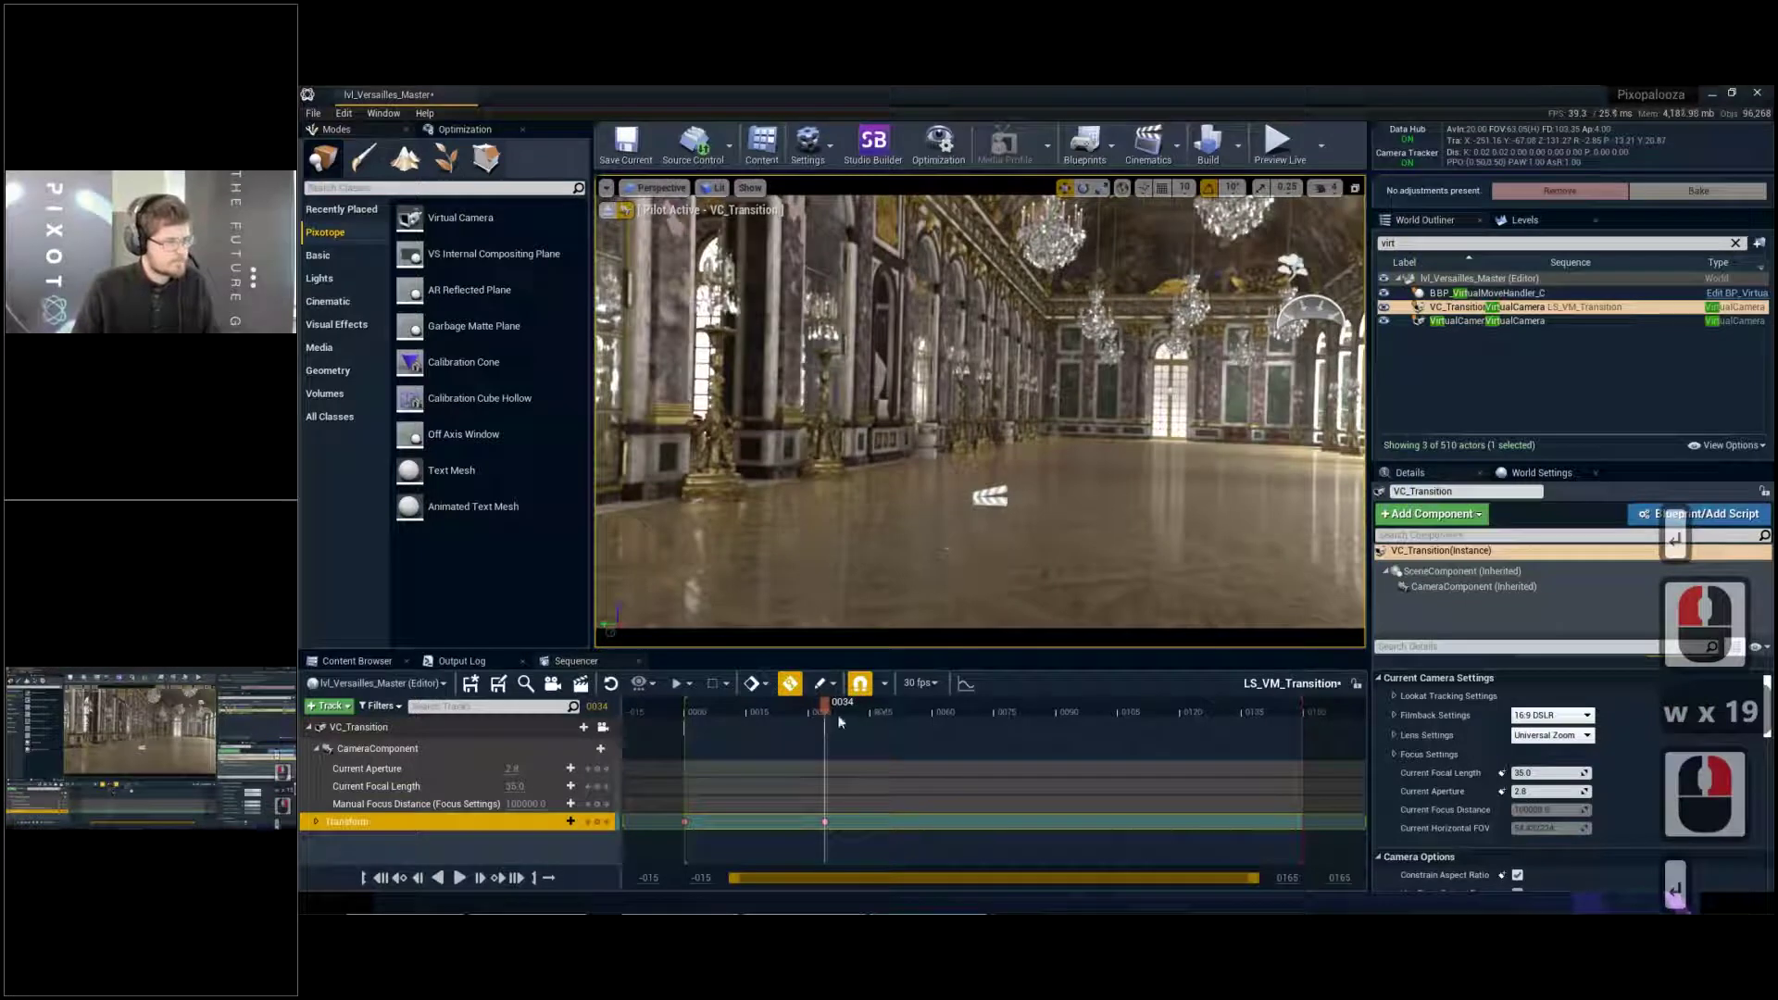
# At frame 66, move and turn the camera to face the opening between the marble pillars and key its transform
pyautogui.moveTo(939, 714); pyautogui.dragTo(958, 713)
pyautogui.press('w')
pyautogui.press('d')
pyautogui.moveTo(980, 412); pyautogui.dragTo(815, 412, button='right')
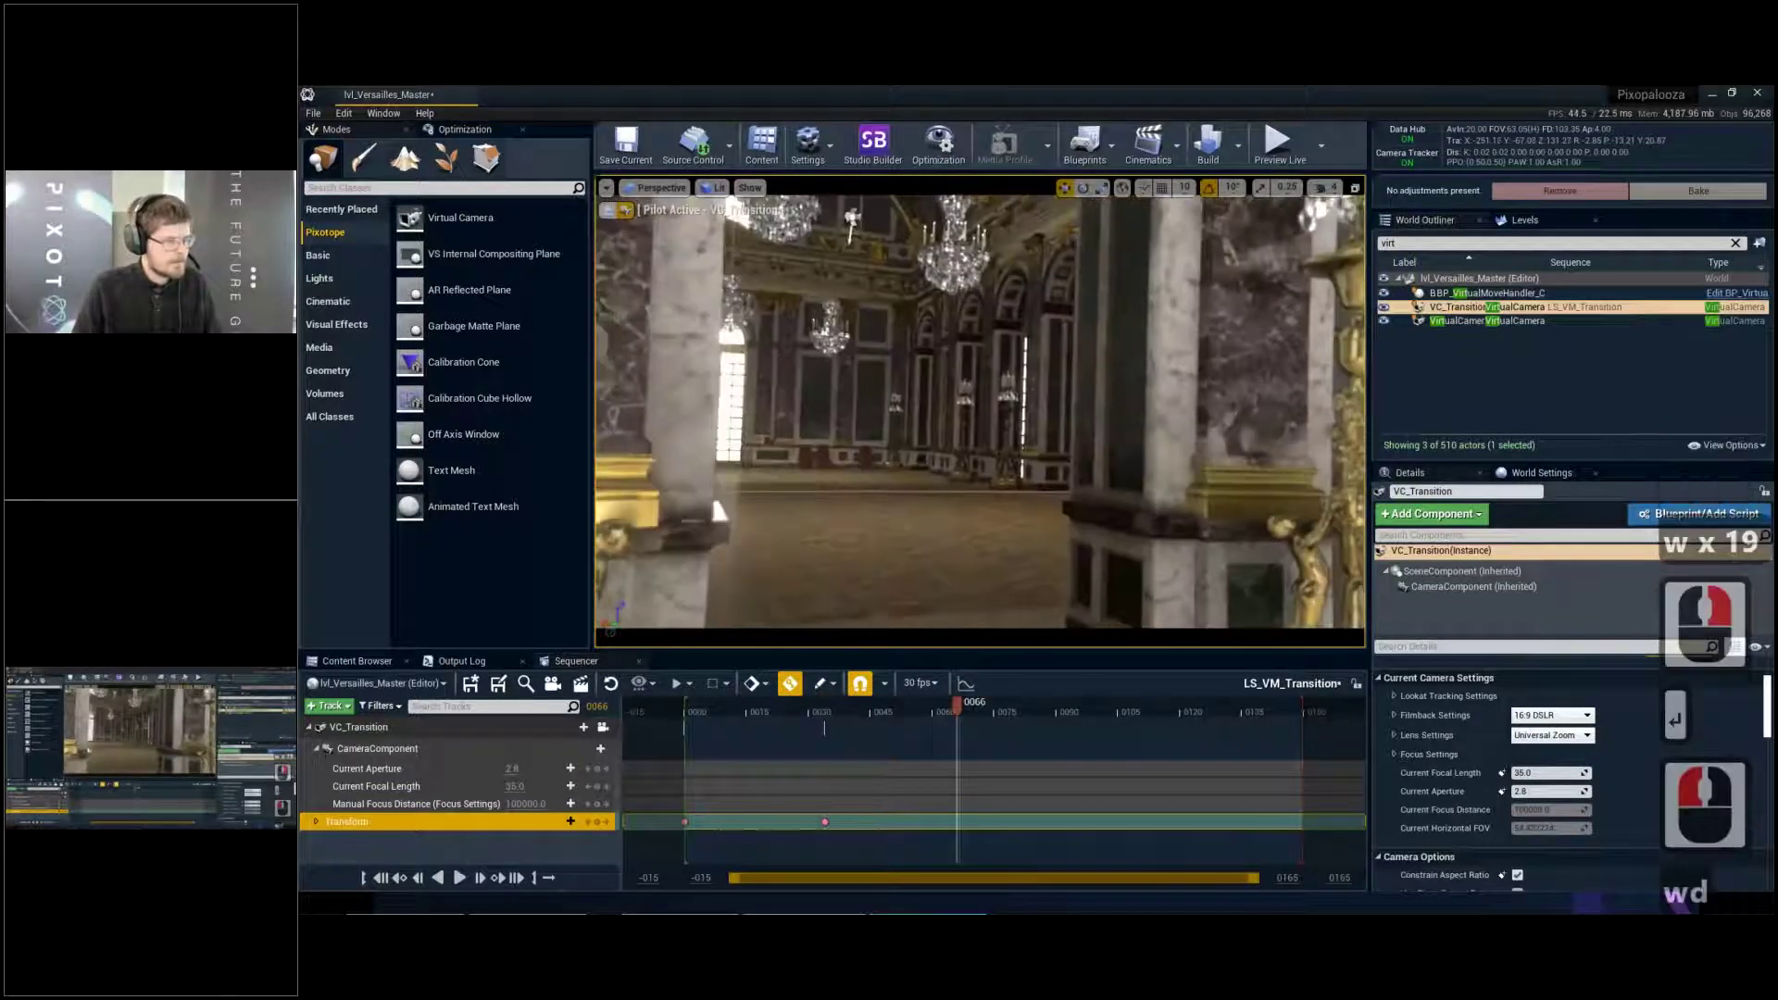
pyautogui.press('Return')
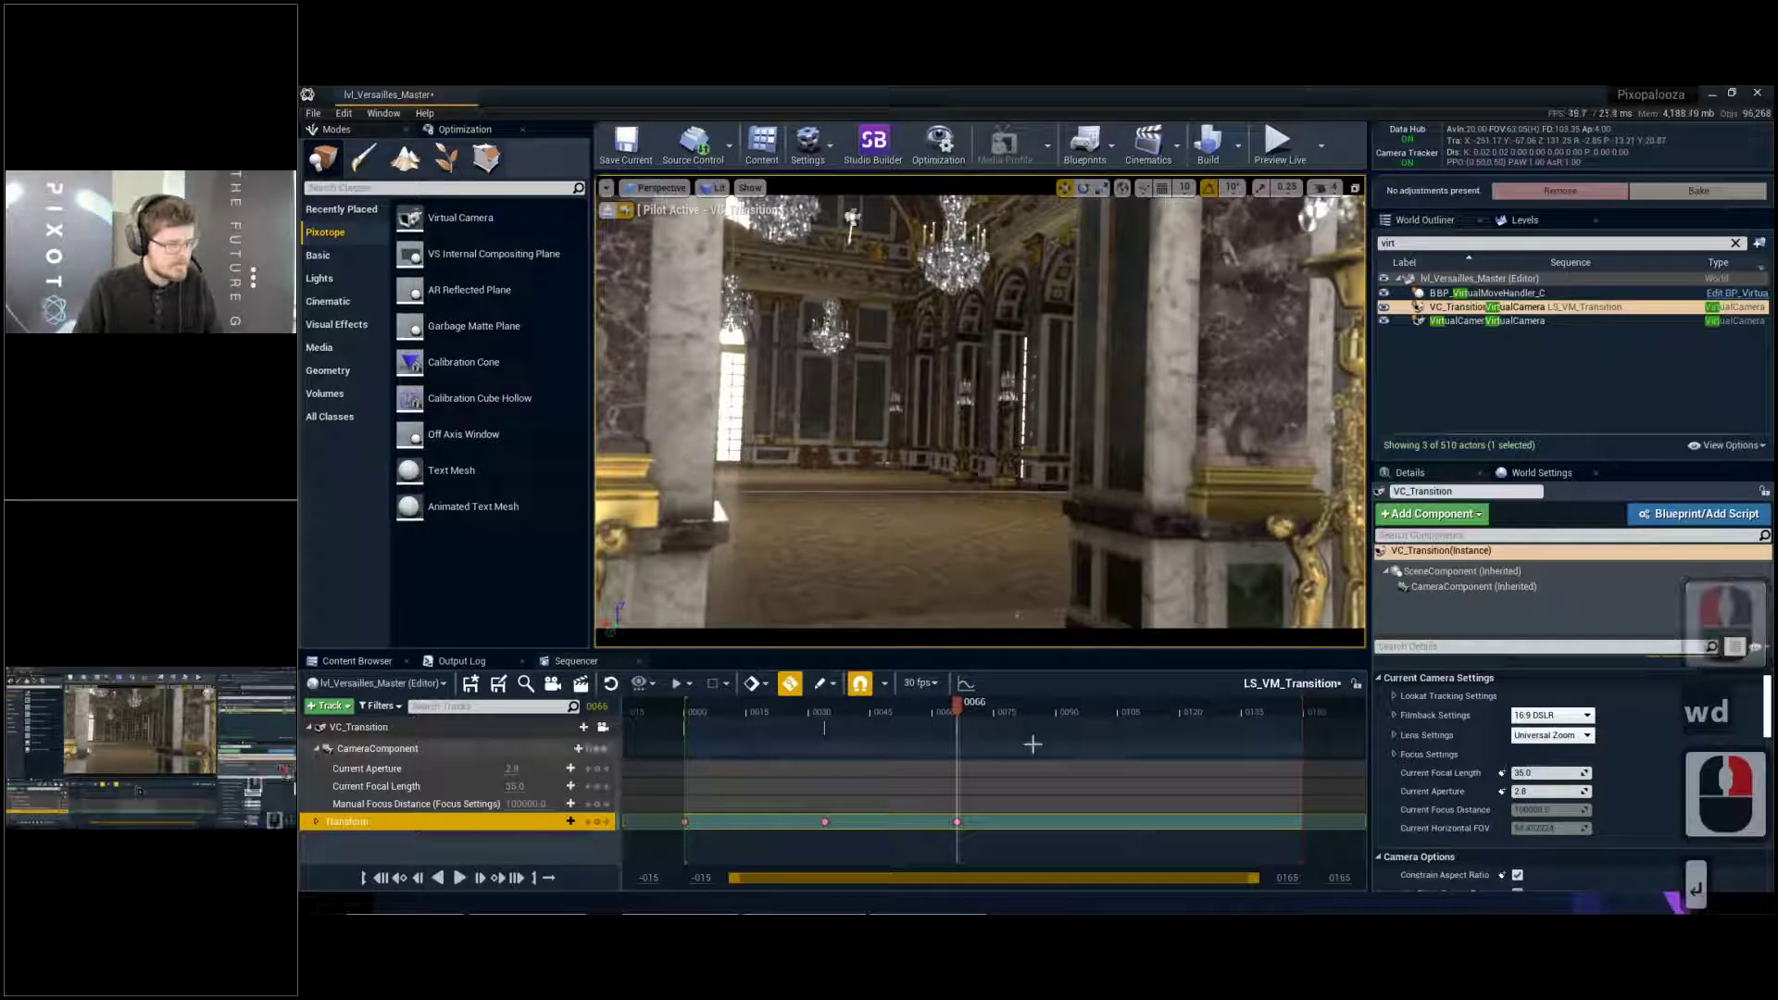
pyautogui.keyDown('ctrl'); pyautogui.scroll(-7, 979, 709); pyautogui.keyUp('ctrl')
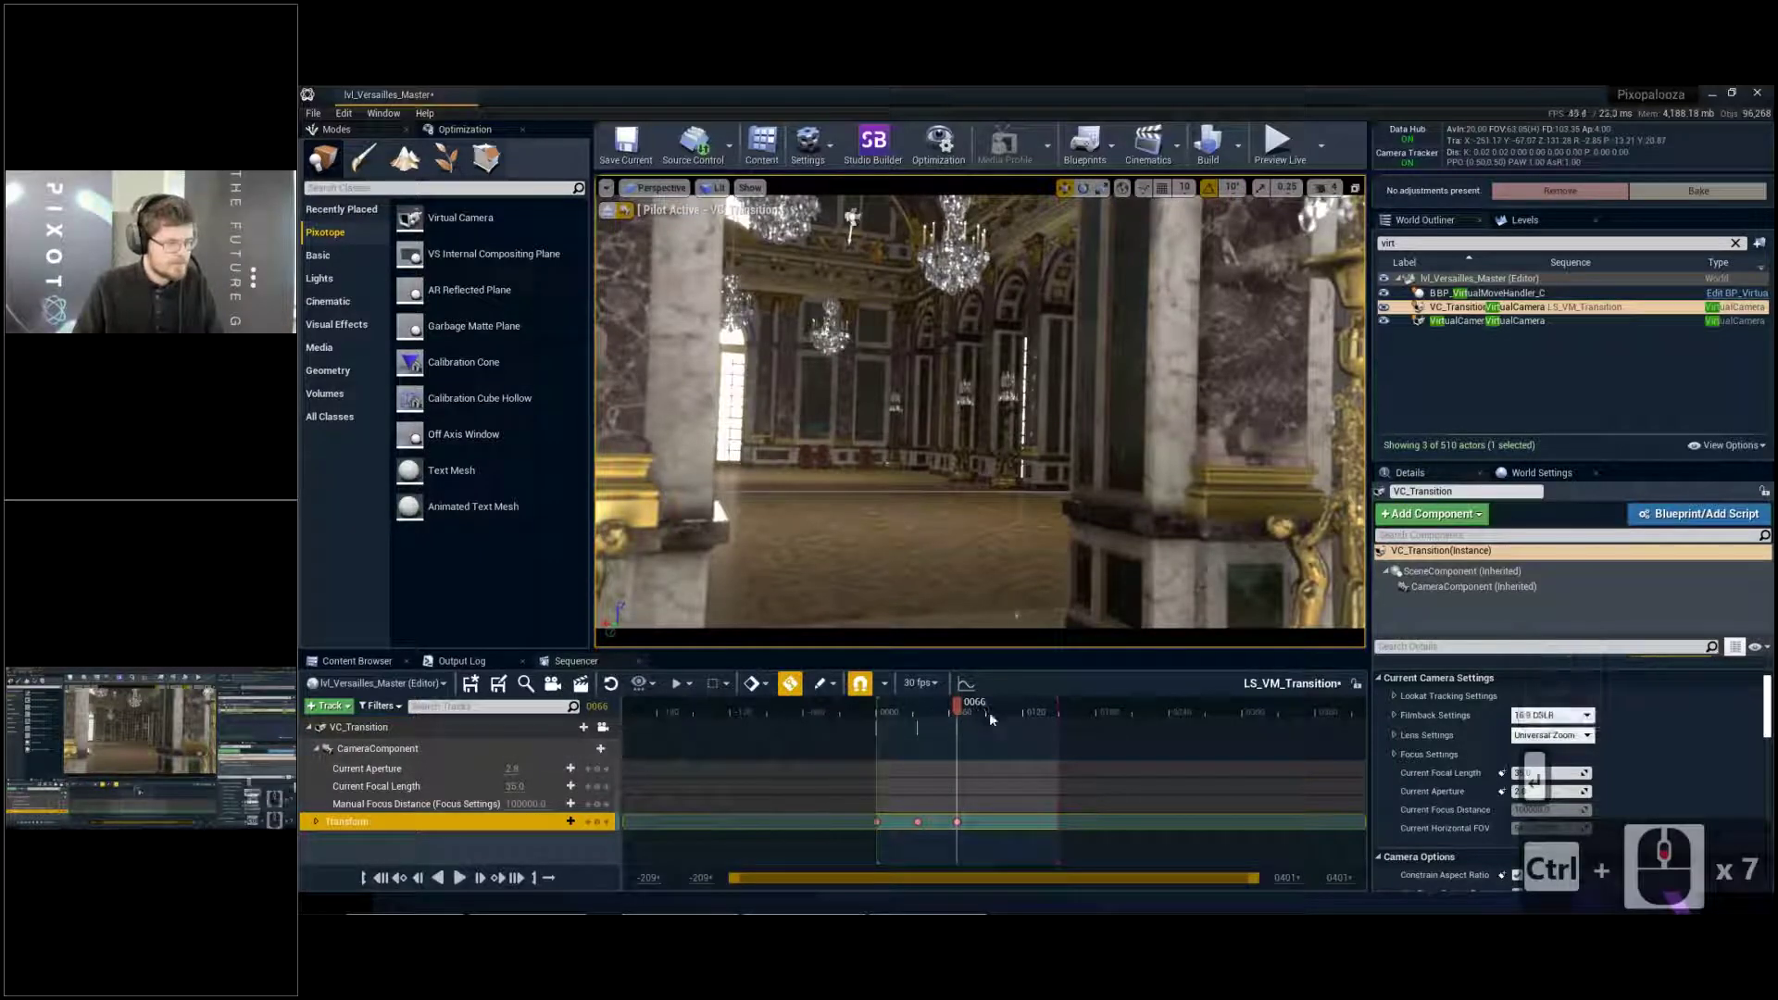
pyautogui.keyDown('ctrl'); pyautogui.scroll(2, 990, 720); pyautogui.keyUp('ctrl')
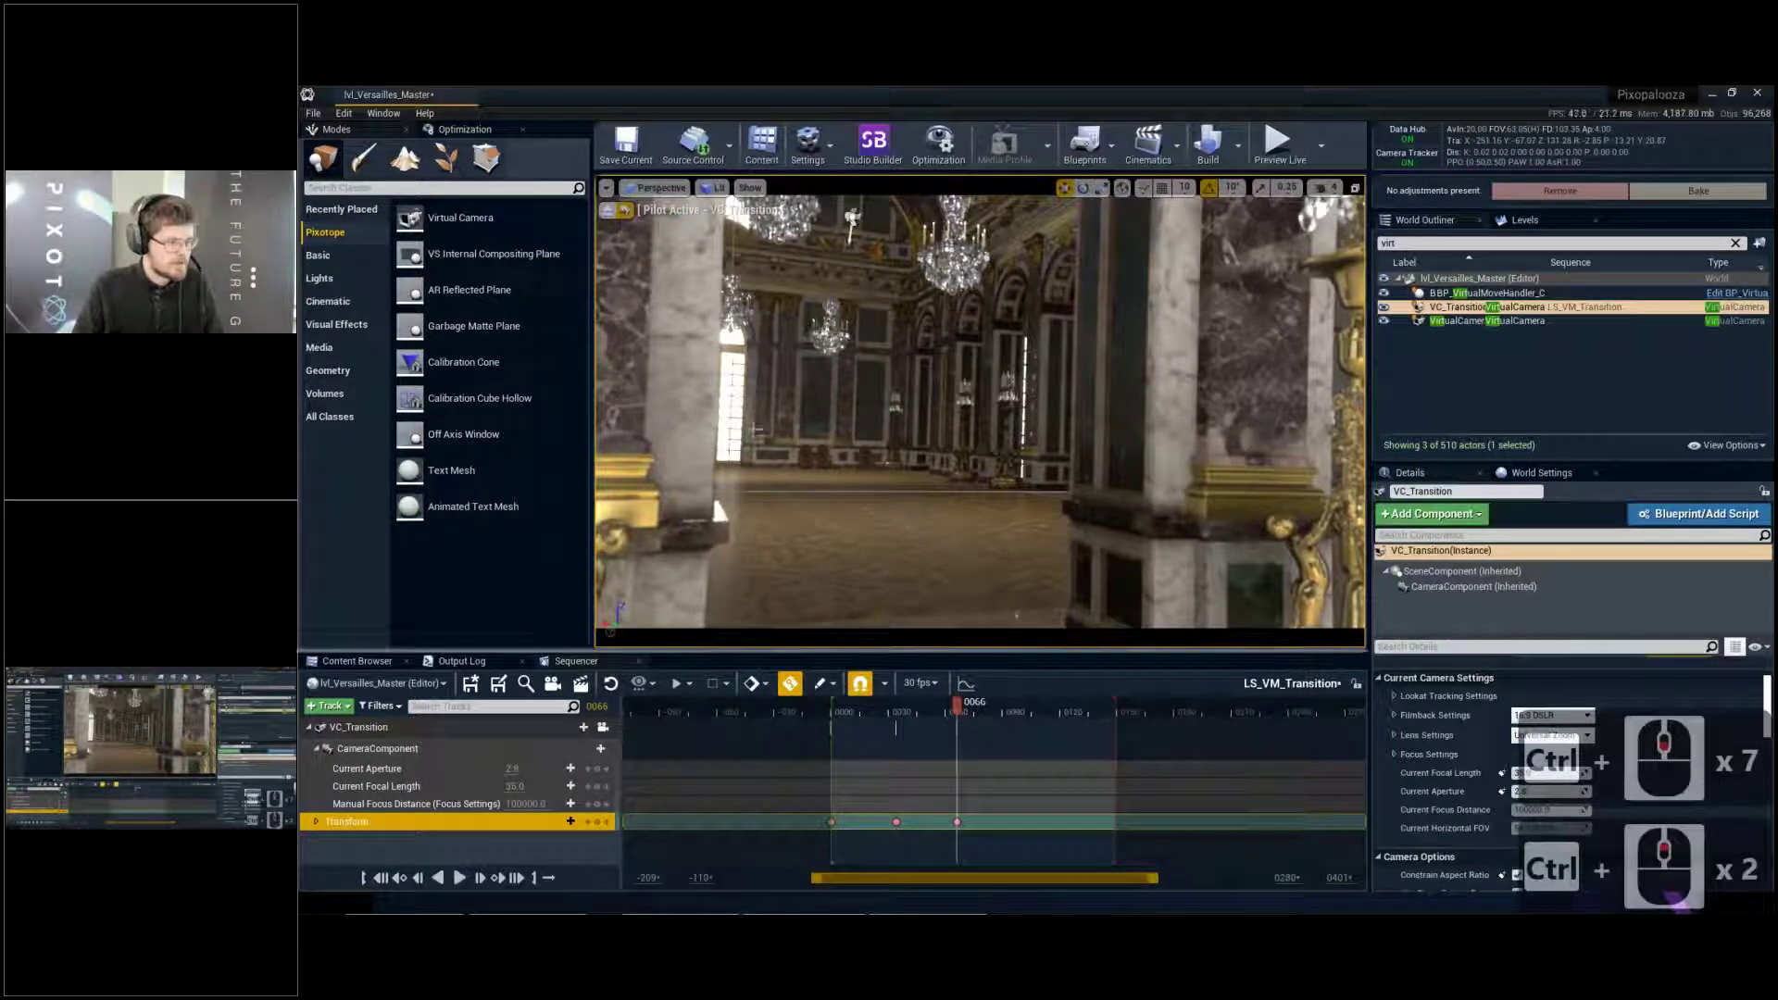
# Past frame 66, fly the piloted camera forward through the opening between the pillars and key its transform
pyautogui.moveTo(1002, 709); pyautogui.dragTo(1020, 709)
pyautogui.moveTo(1024, 540); pyautogui.dragTo(1056, 514, button='right')
pyautogui.press('w')
pyautogui.press('w')
pyautogui.press('Return')
# At frame 140, fly the piloted camera into the new hall toward the bright arched window and key its transform
pyautogui.click(1099, 713)
pyautogui.press('w')
pyautogui.press('w')
pyautogui.press('w')
pyautogui.press('w')
pyautogui.press('w')
pyautogui.press('w')
pyautogui.press('w')
pyautogui.press('w')
pyautogui.press('w')
pyautogui.press('w')
pyautogui.press('w')
pyautogui.press('s')
pyautogui.press('w')
pyautogui.press('Return')
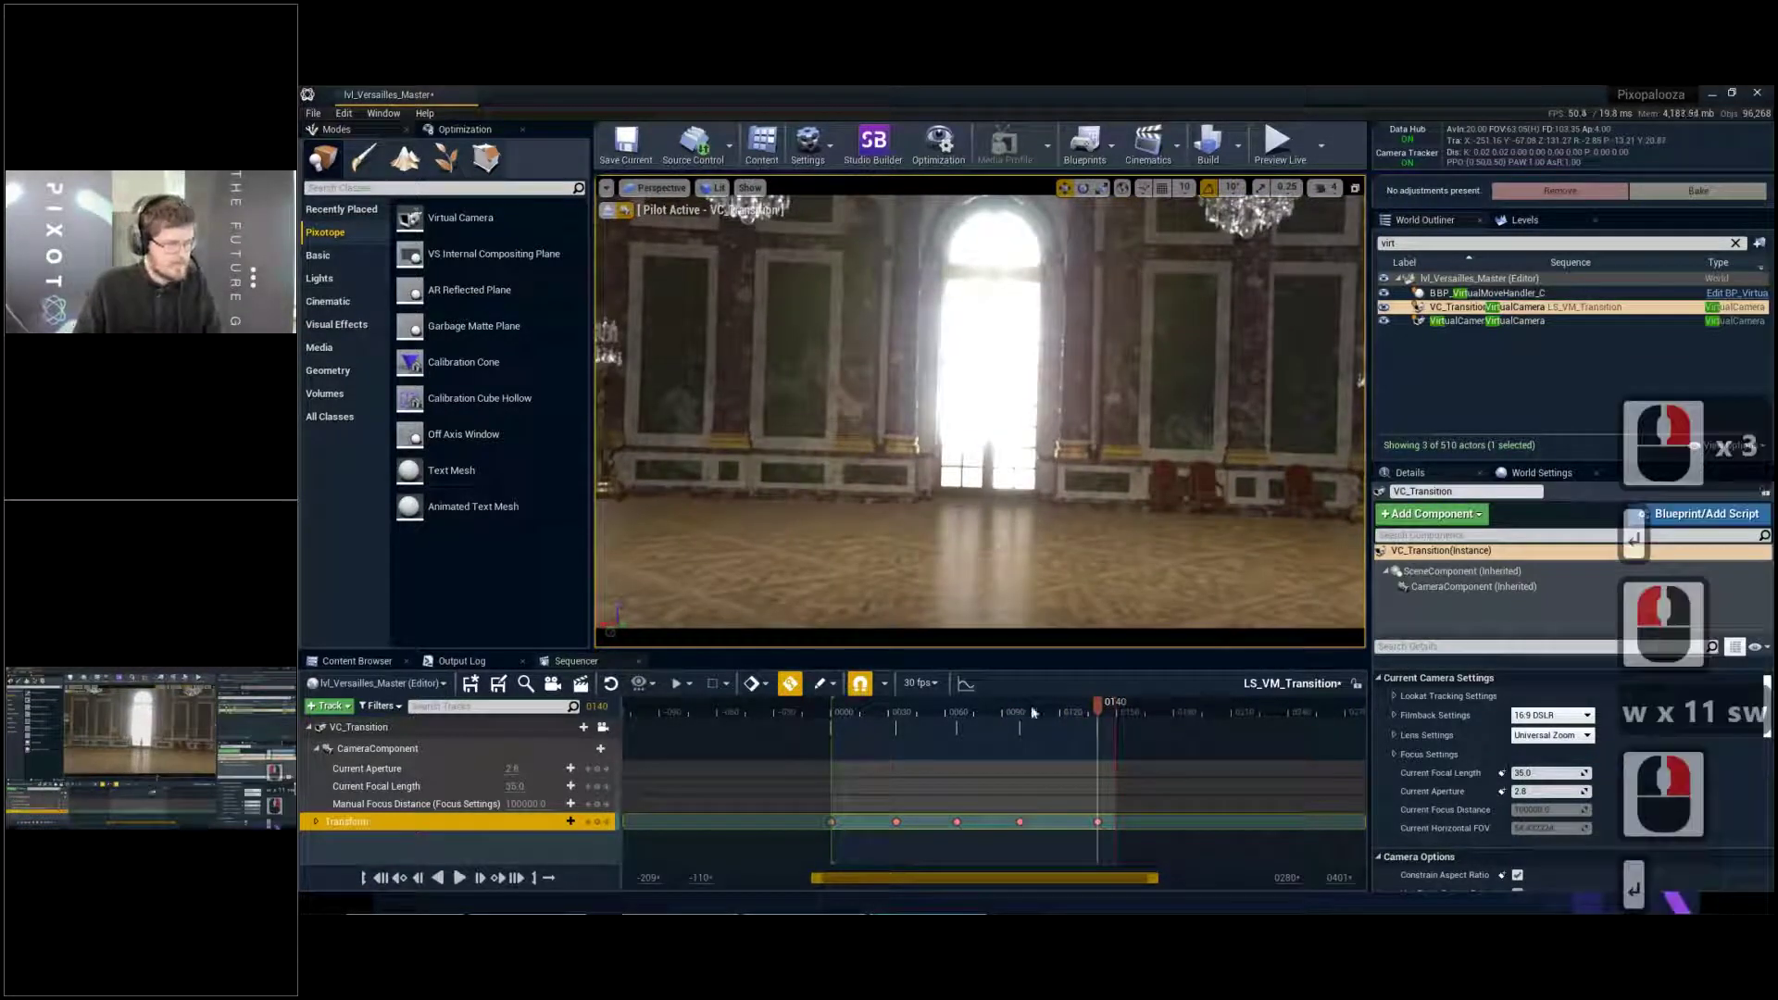
# Extend the playback range and shift the last three Transform keys later, playing the sequence to check the timing
pyautogui.moveTo(1087, 703); pyautogui.dragTo(832, 705)
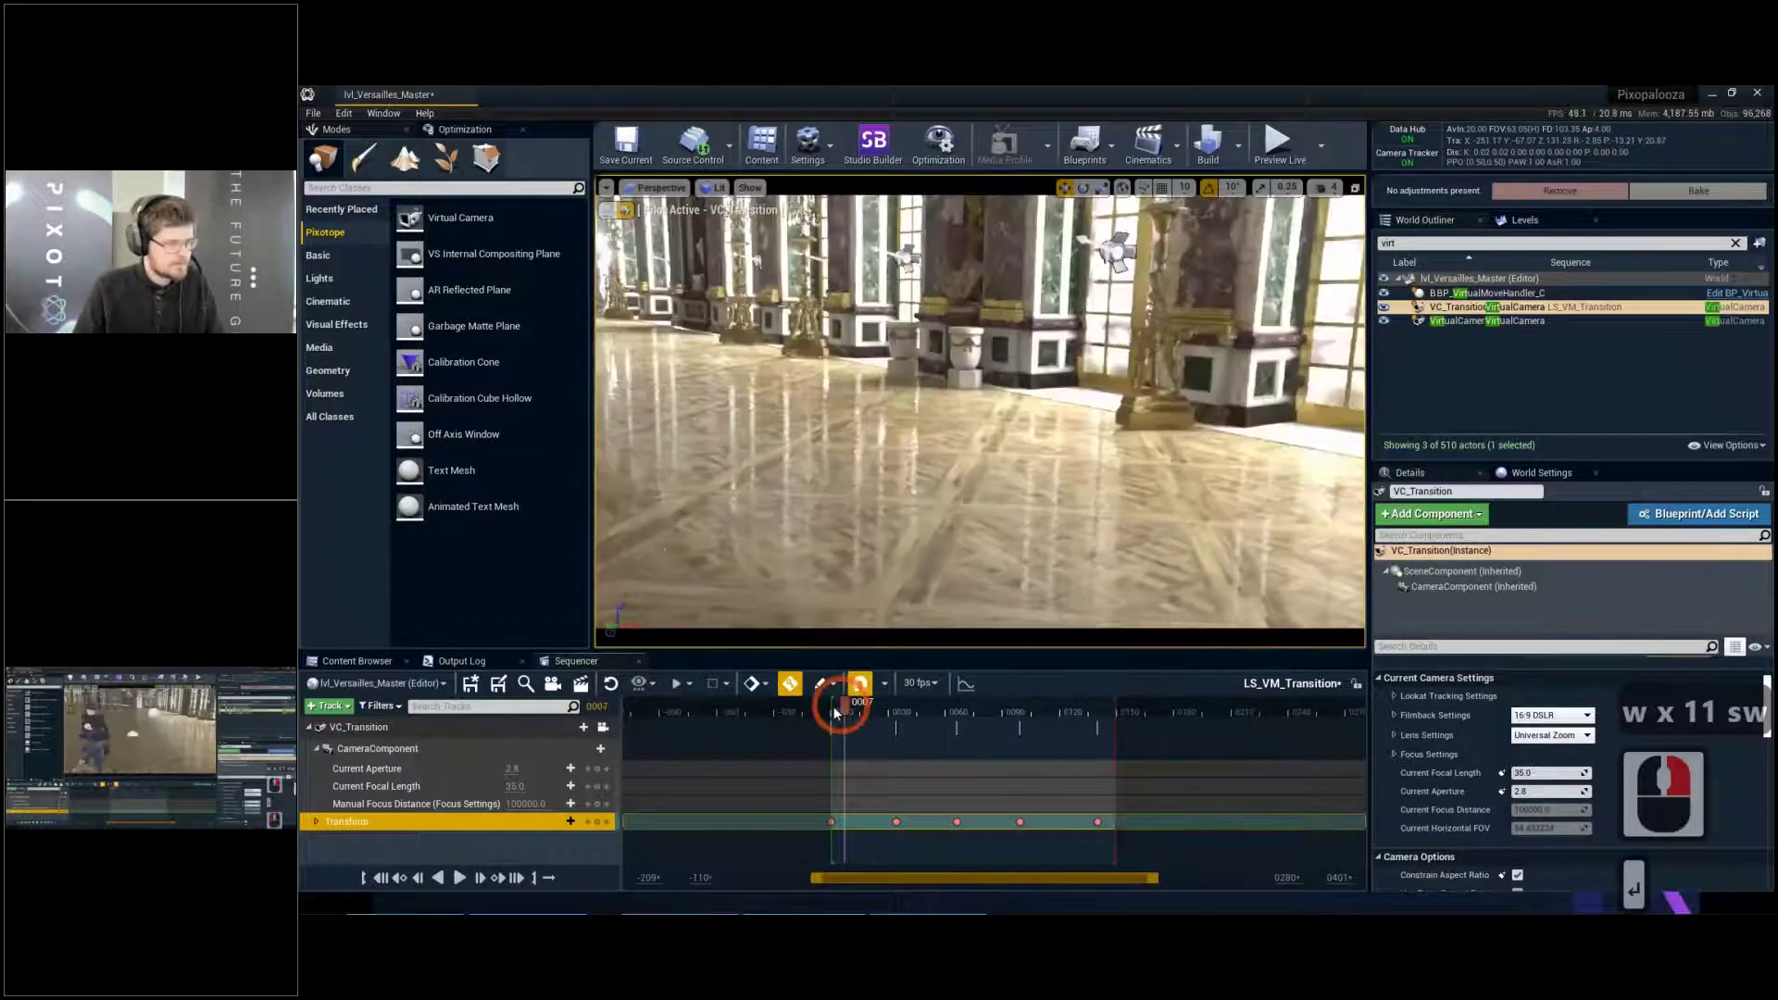
pyautogui.press('space')
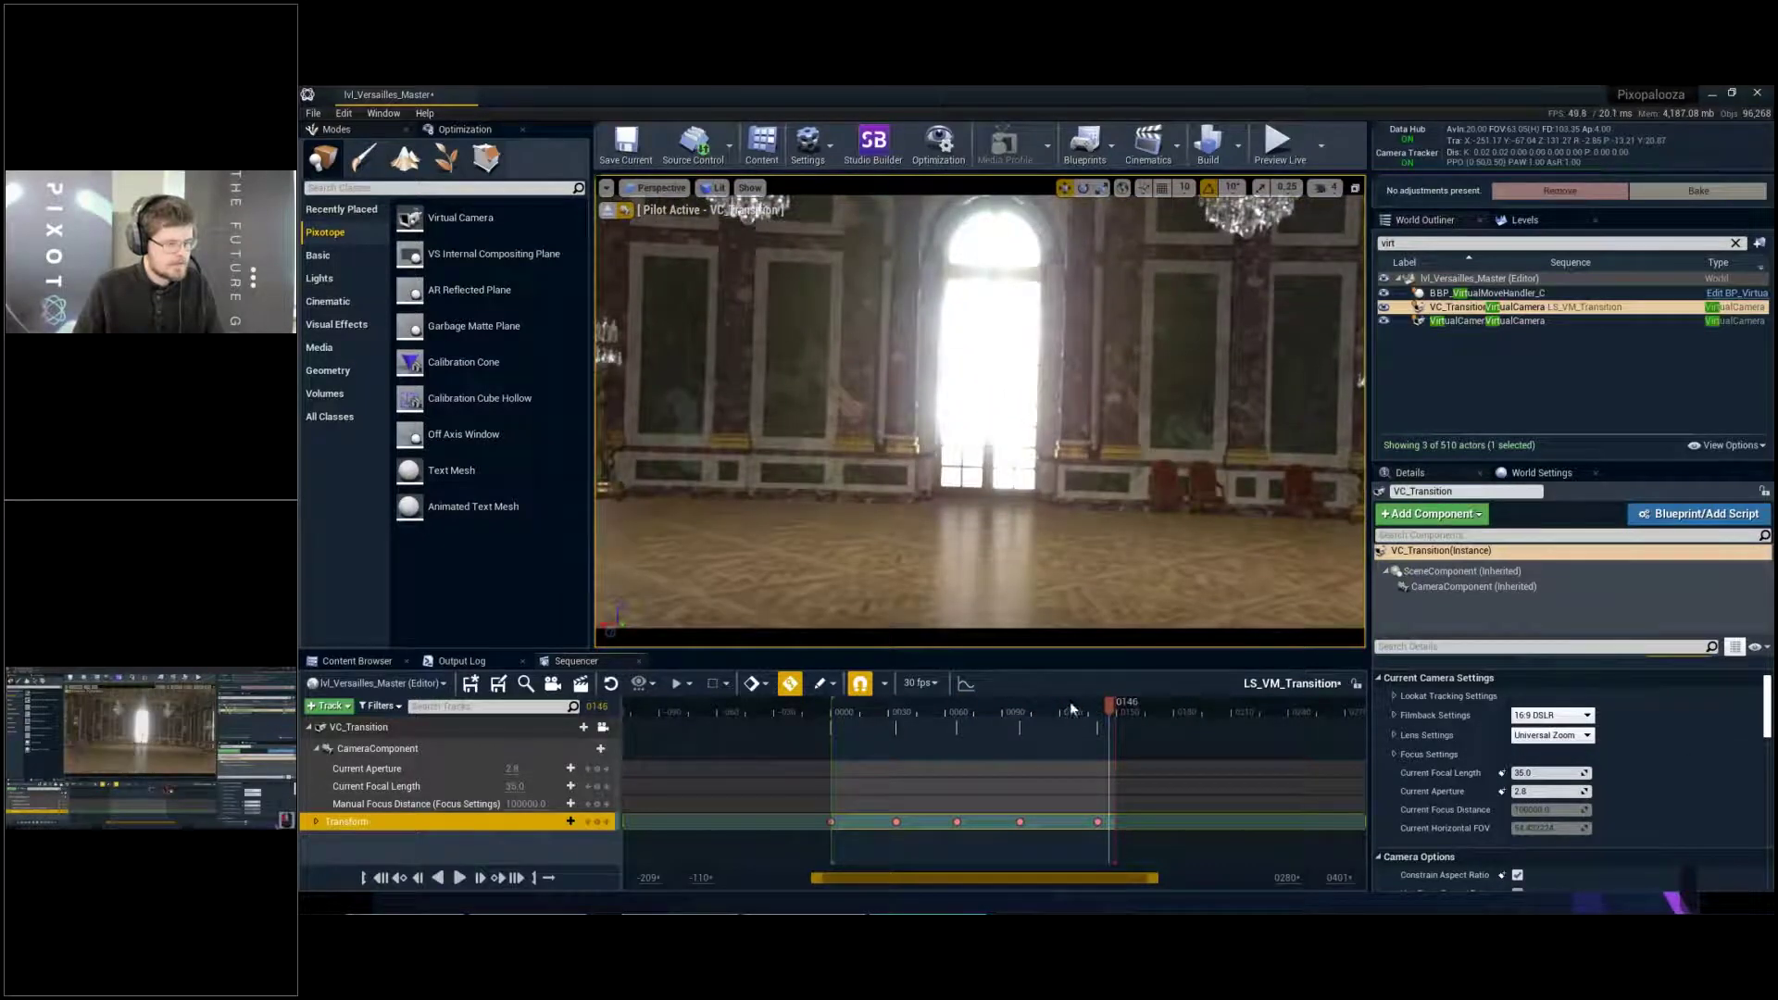
pyautogui.moveTo(1029, 709); pyautogui.dragTo(1135, 714)
pyautogui.moveTo(1112, 800); pyautogui.dragTo(981, 821)
pyautogui.click(838, 709)
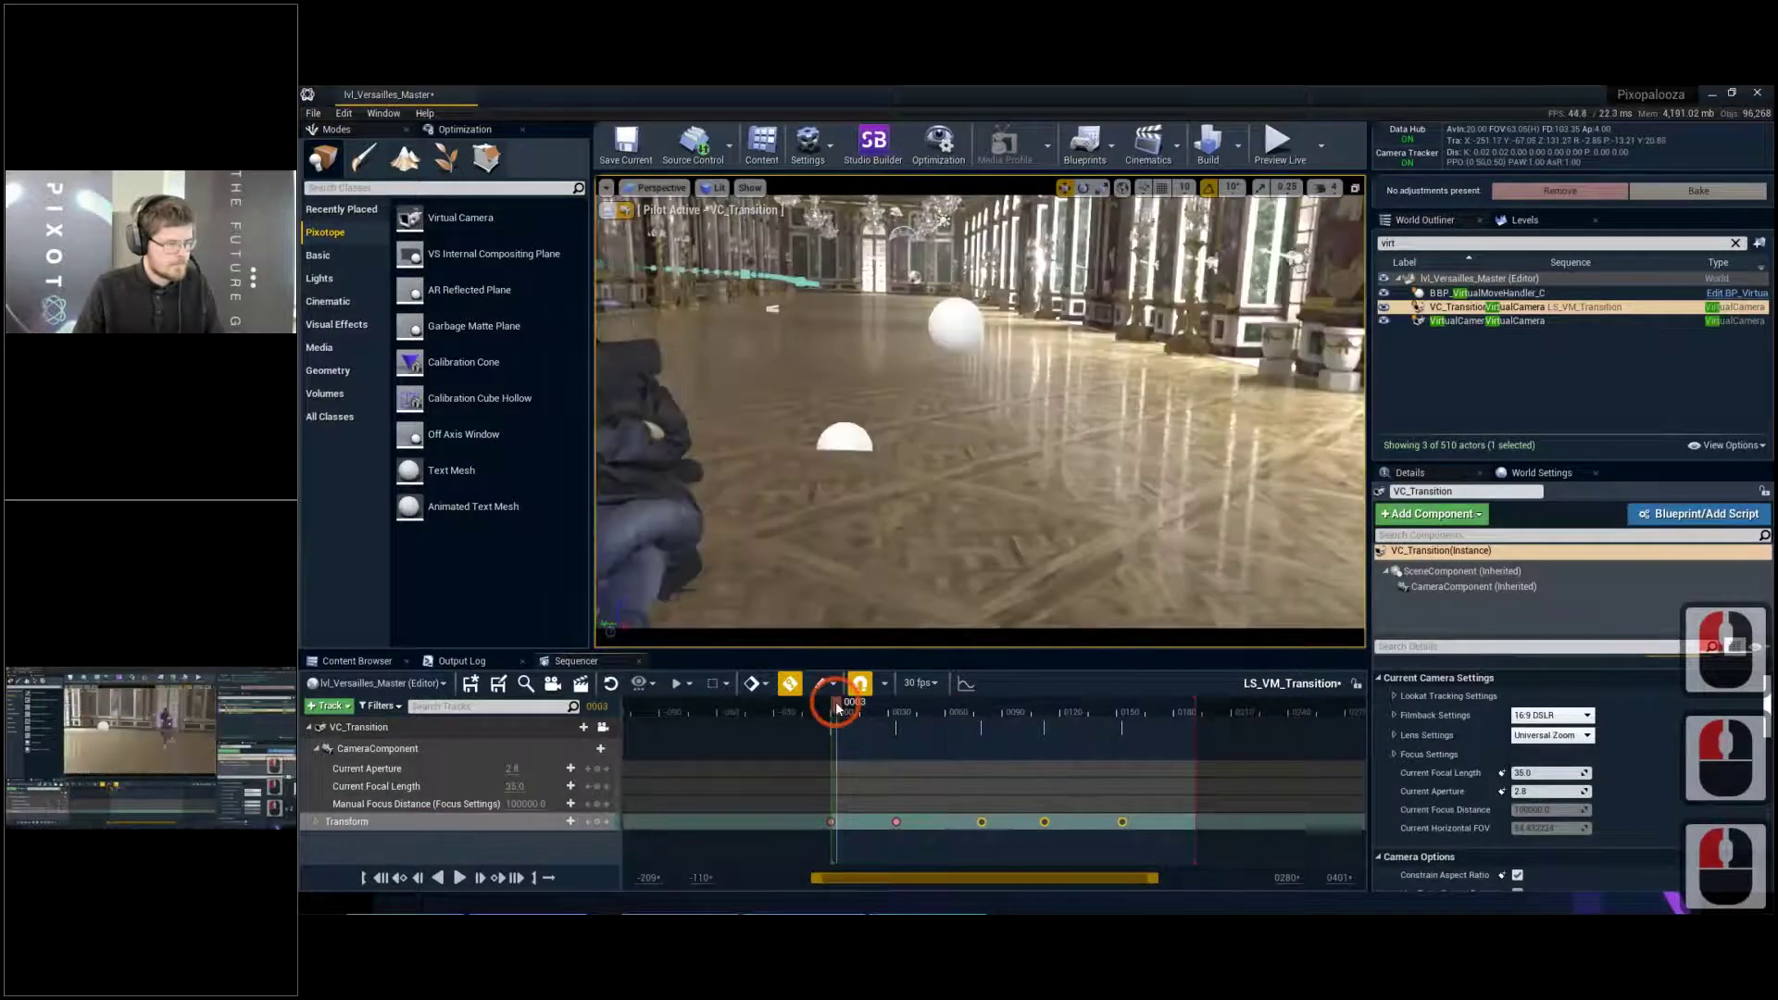
pyautogui.press('space')
pyautogui.press('space')
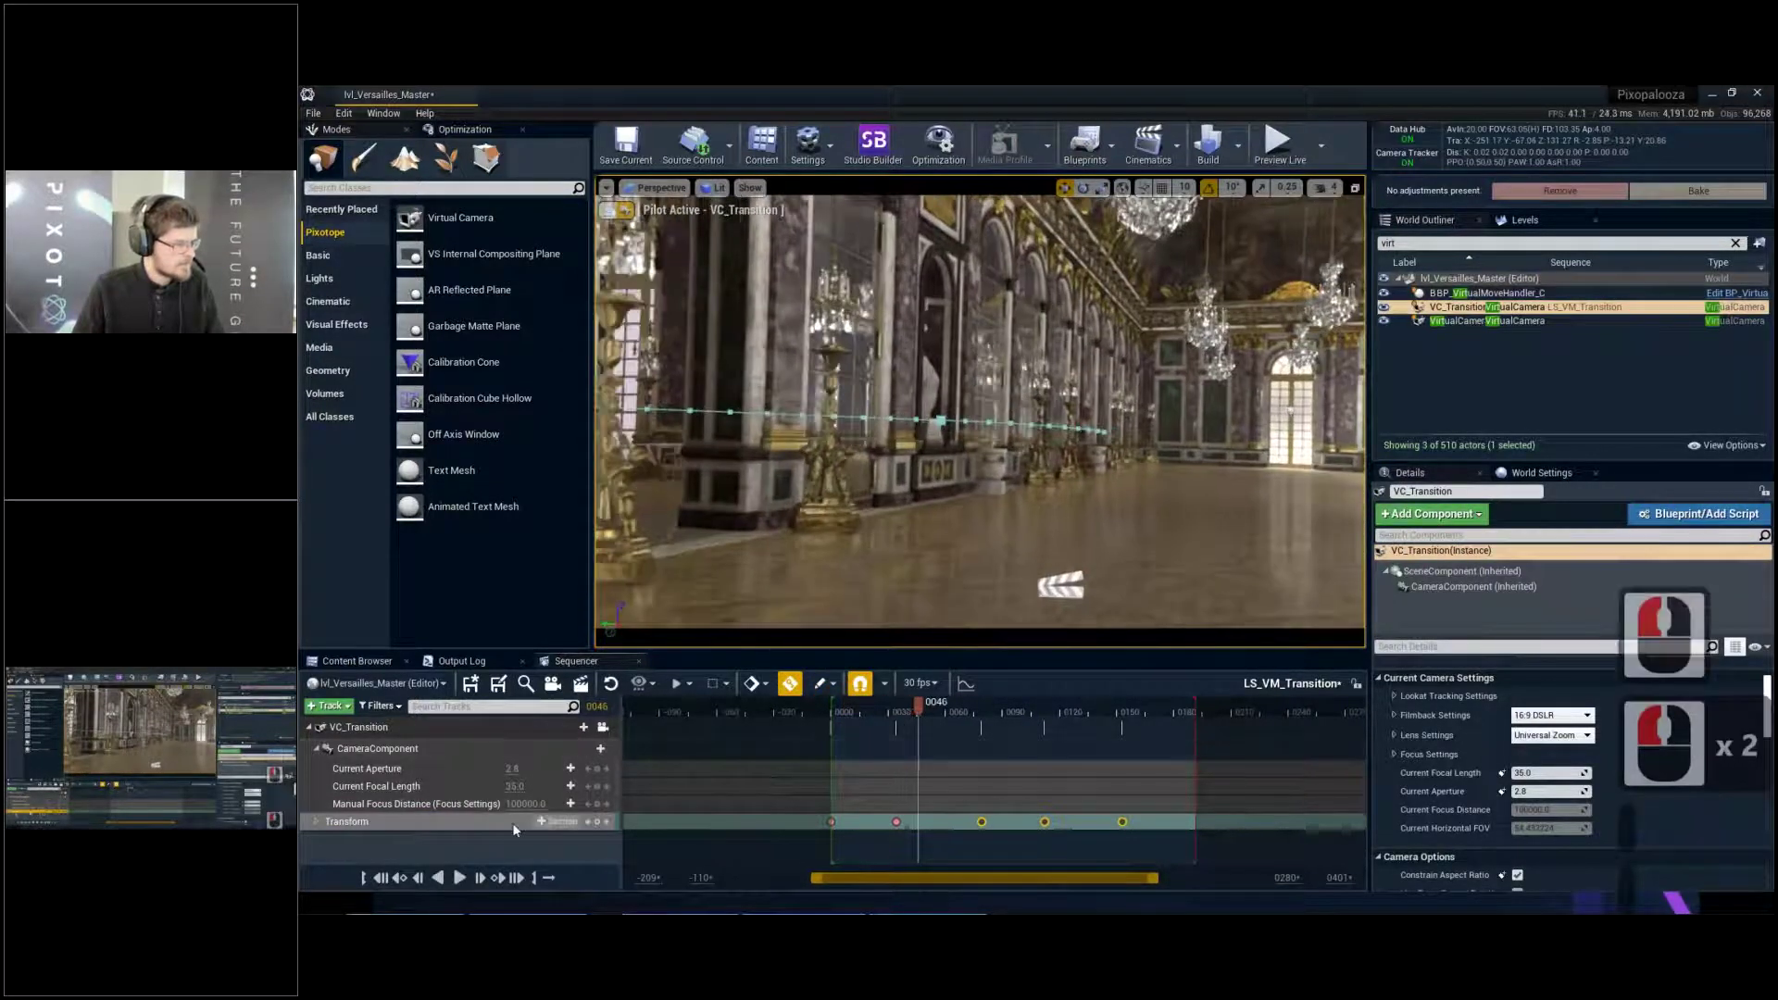
# Expand the Transform track and show its Rotation channels in the curve editor
pyautogui.click(488, 823)
pyautogui.click(316, 822)
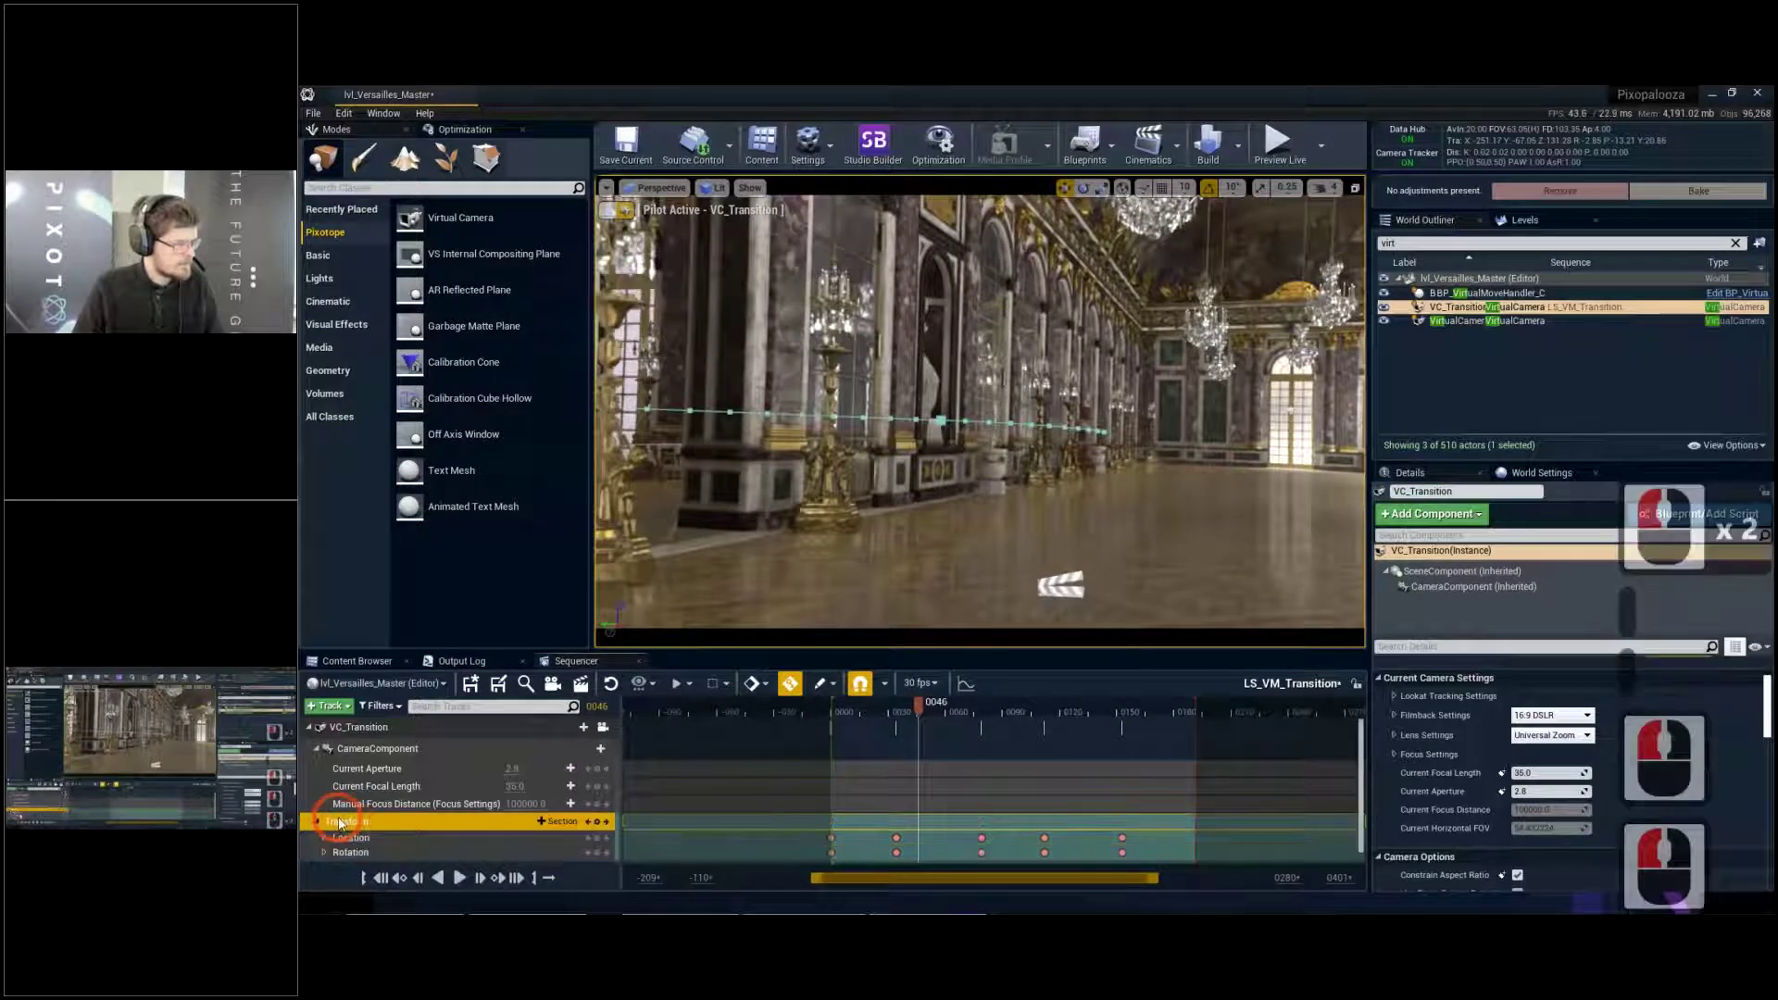
pyautogui.click(417, 843)
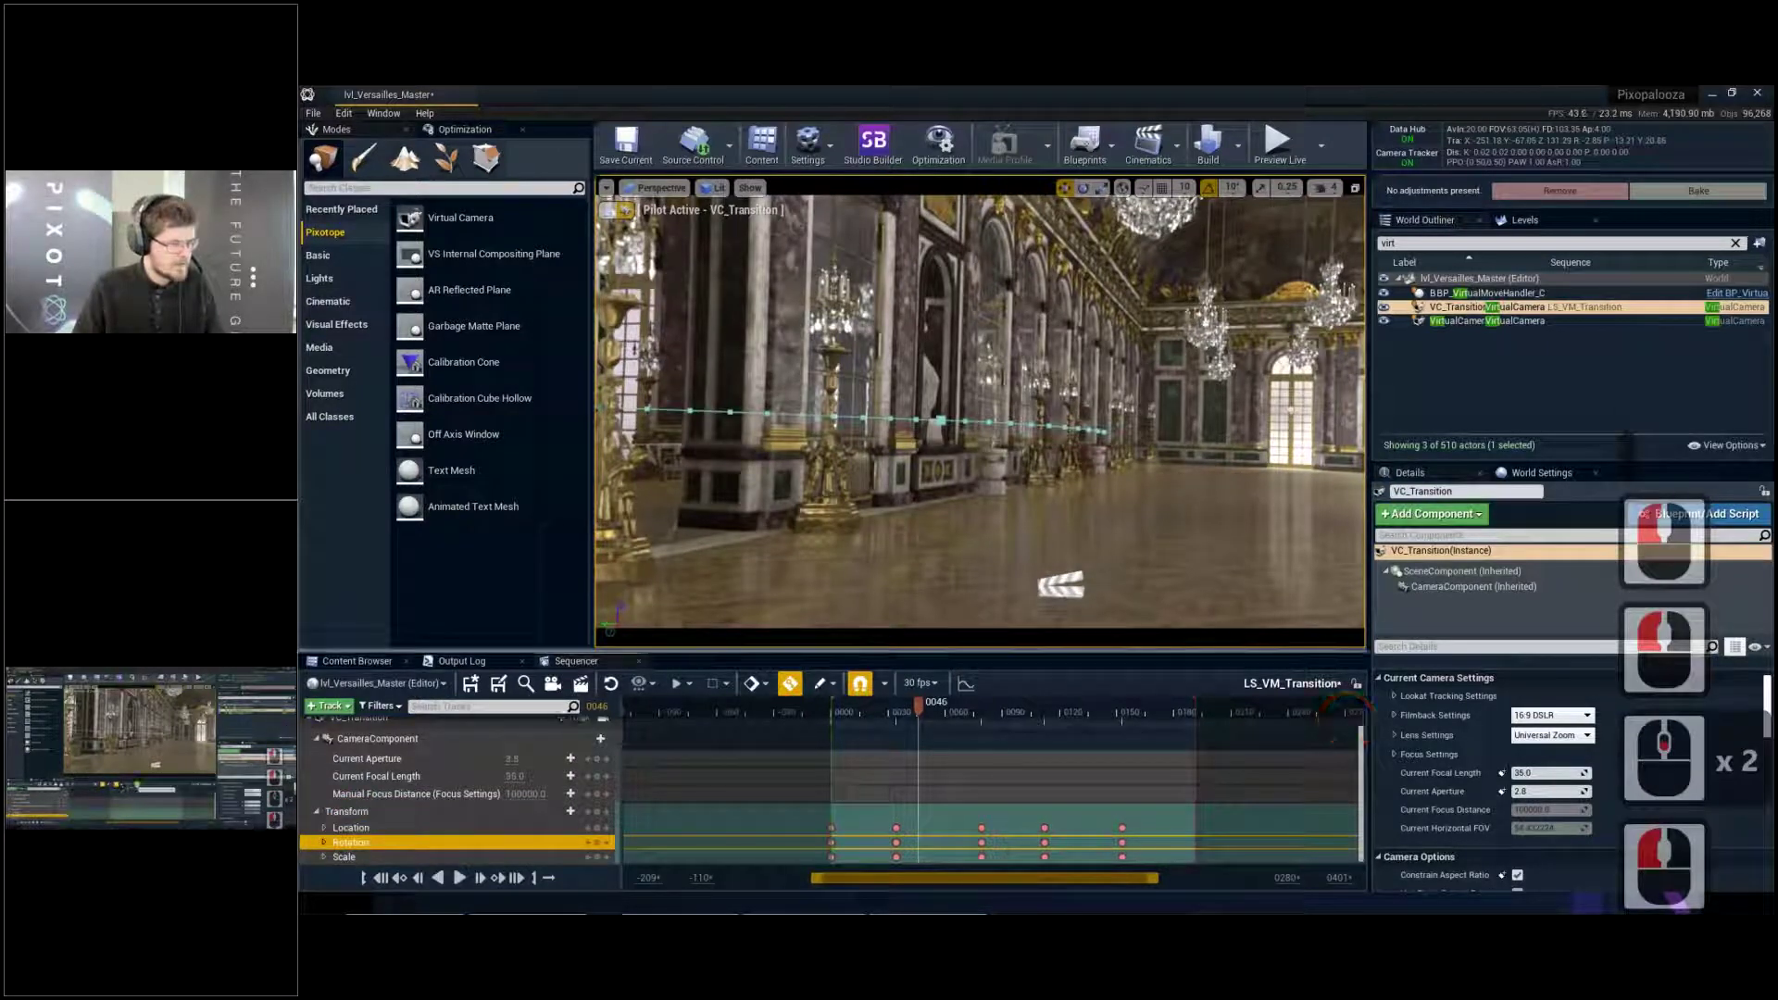
pyautogui.click(966, 683)
pyautogui.scroll(-6, 1086, 829)
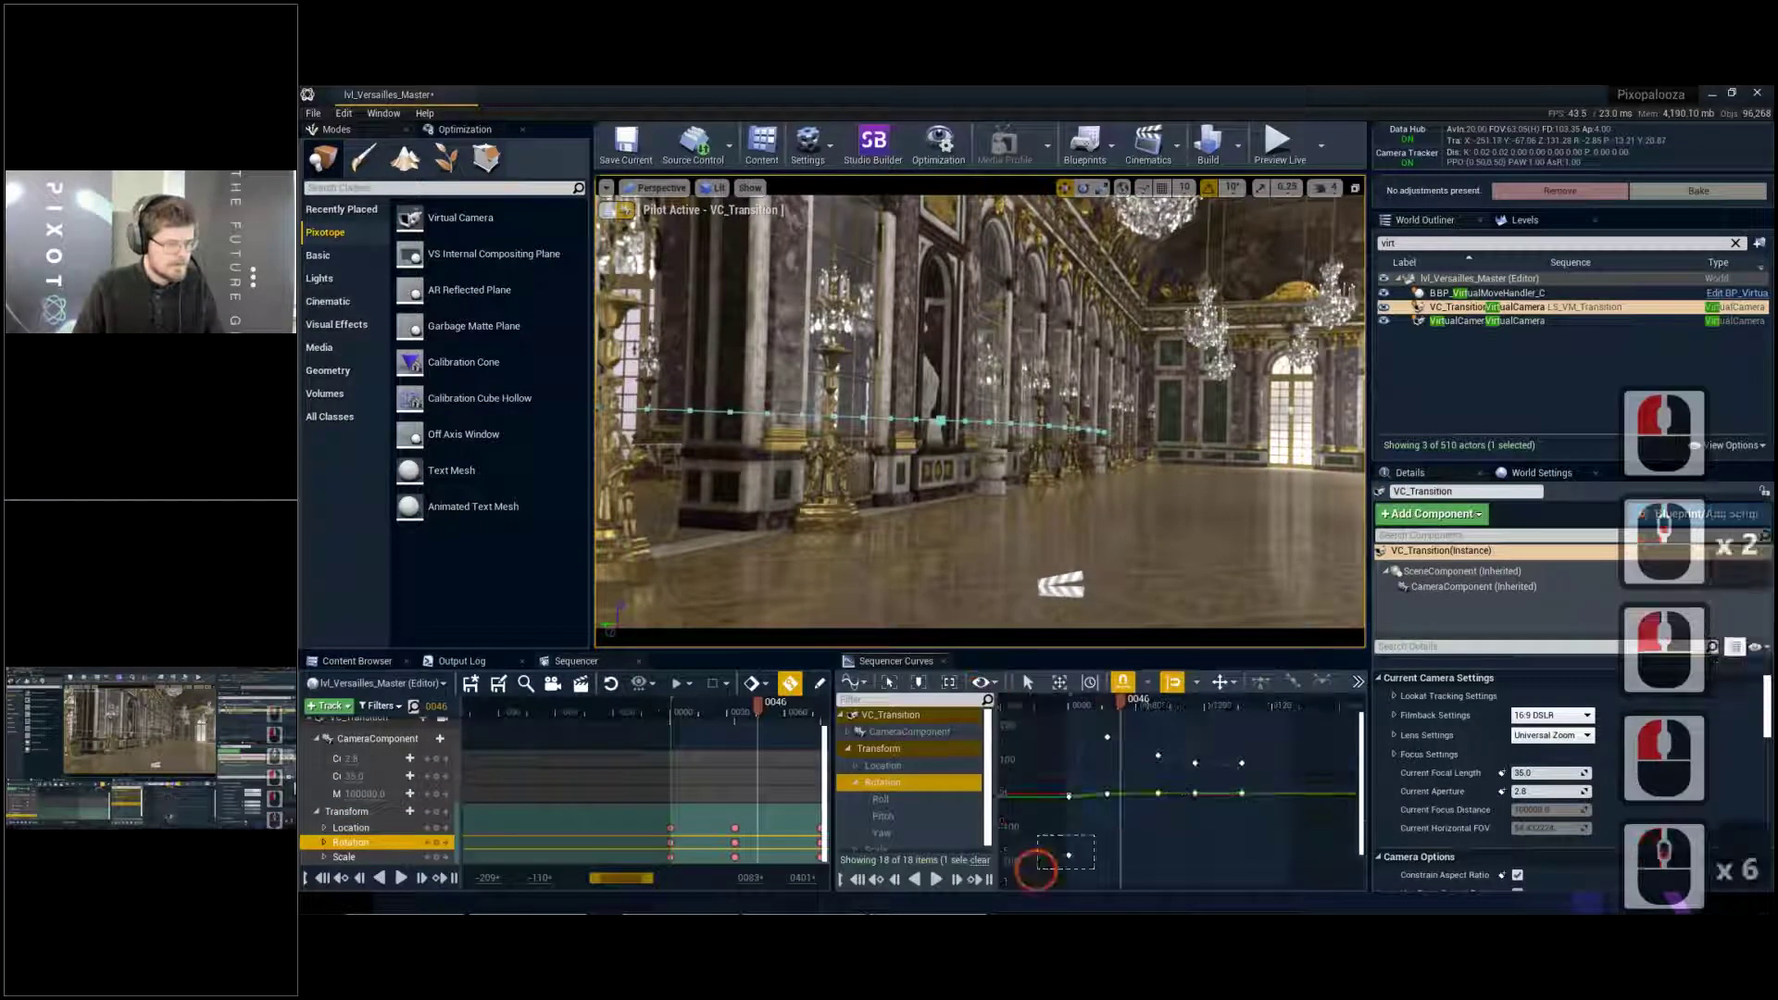
pyautogui.scroll(2, 1135, 834)
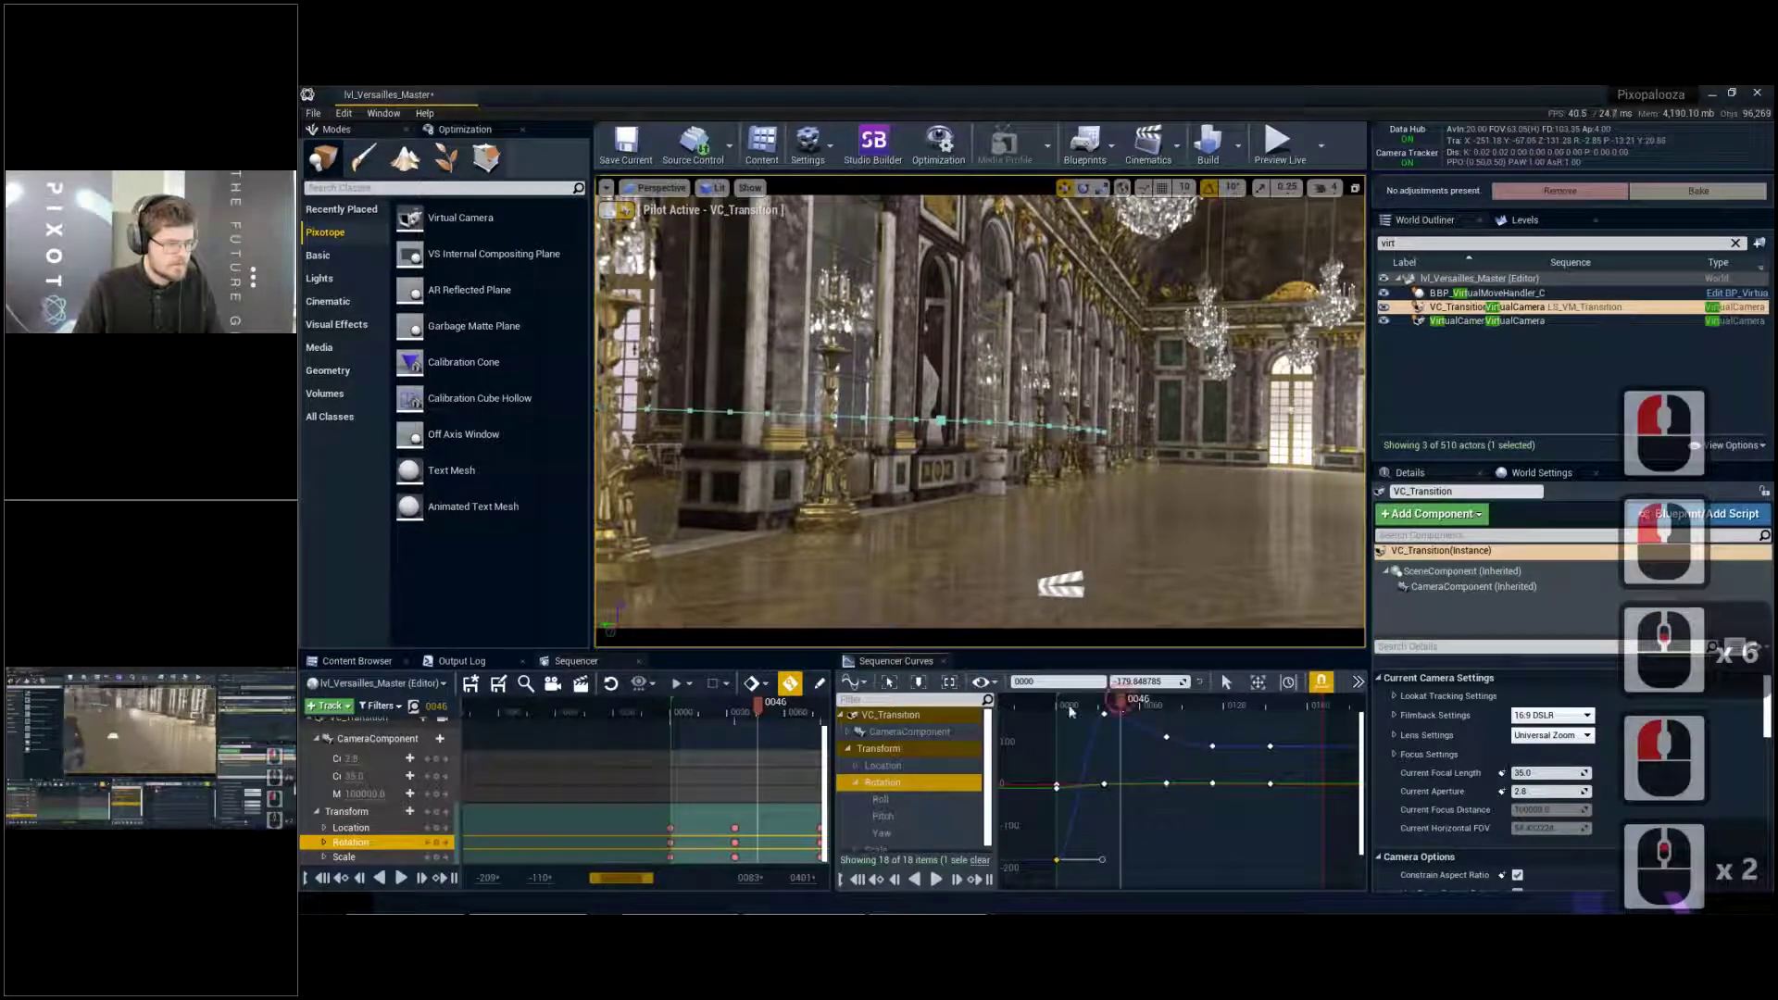
# Raise the frame 0 yaw key to match the positive side of the next key and play the sequence
pyautogui.click(1061, 707)
pyautogui.moveTo(1171, 845); pyautogui.dragTo(1173, 703)
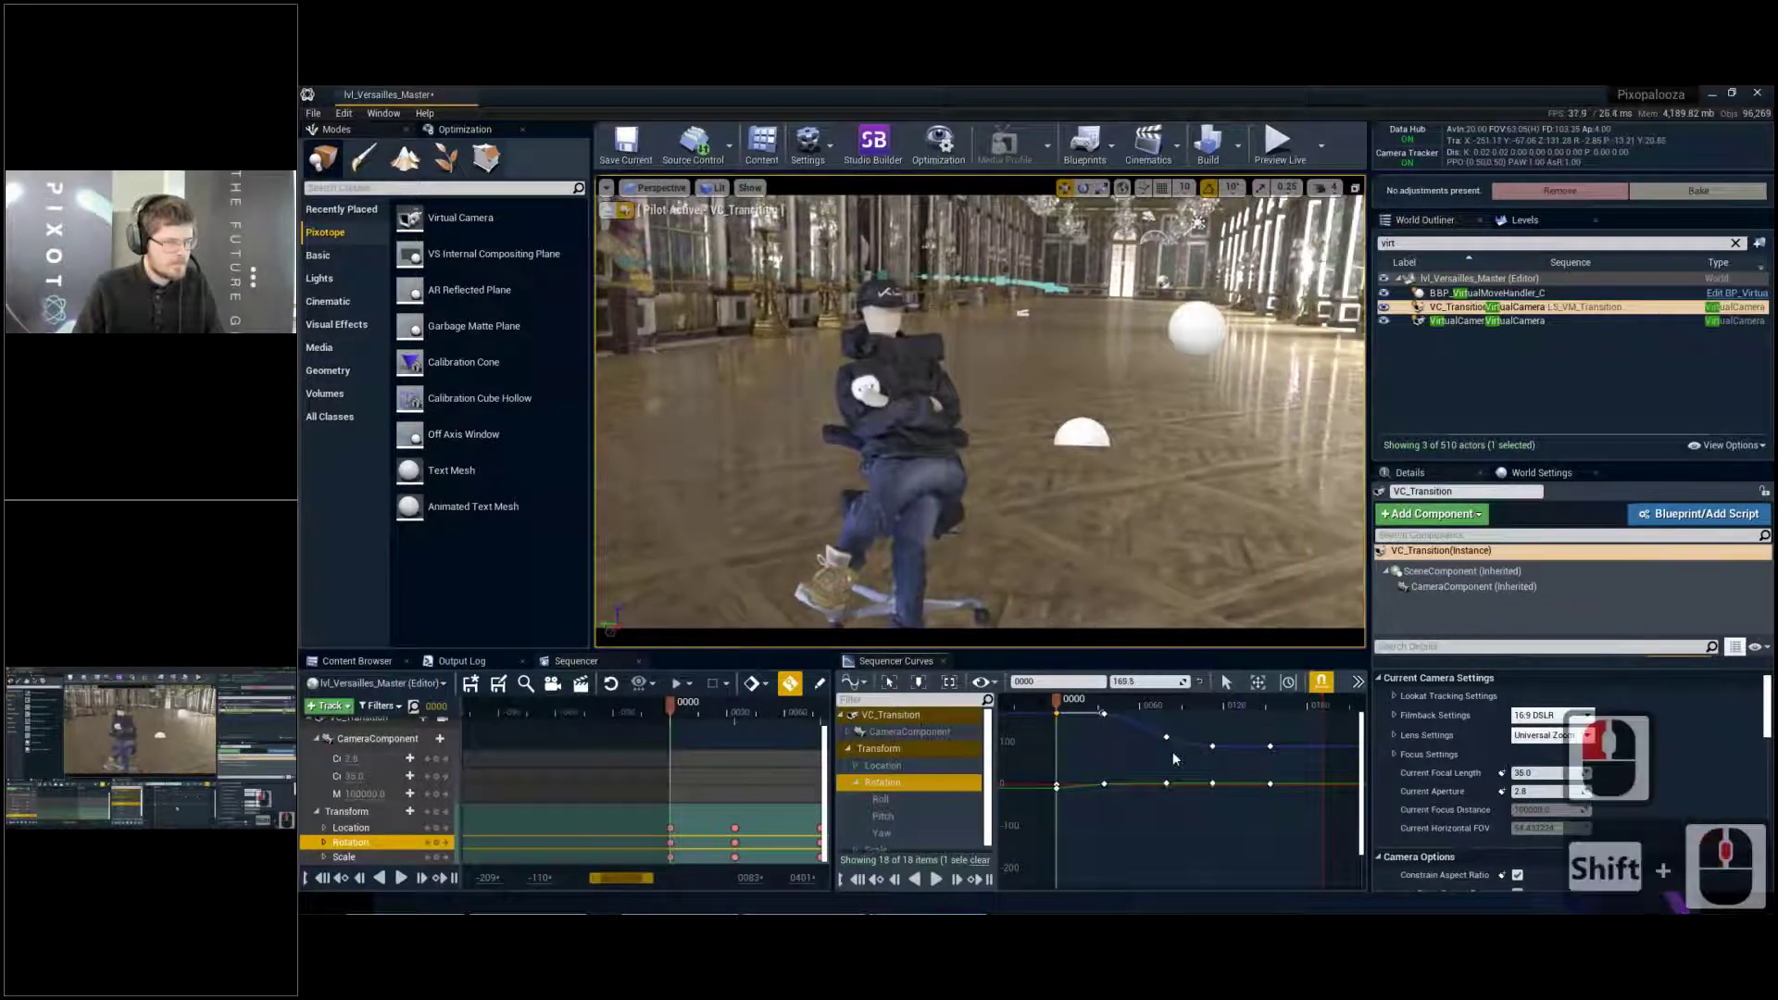
pyautogui.click(1166, 802)
pyautogui.press('space')
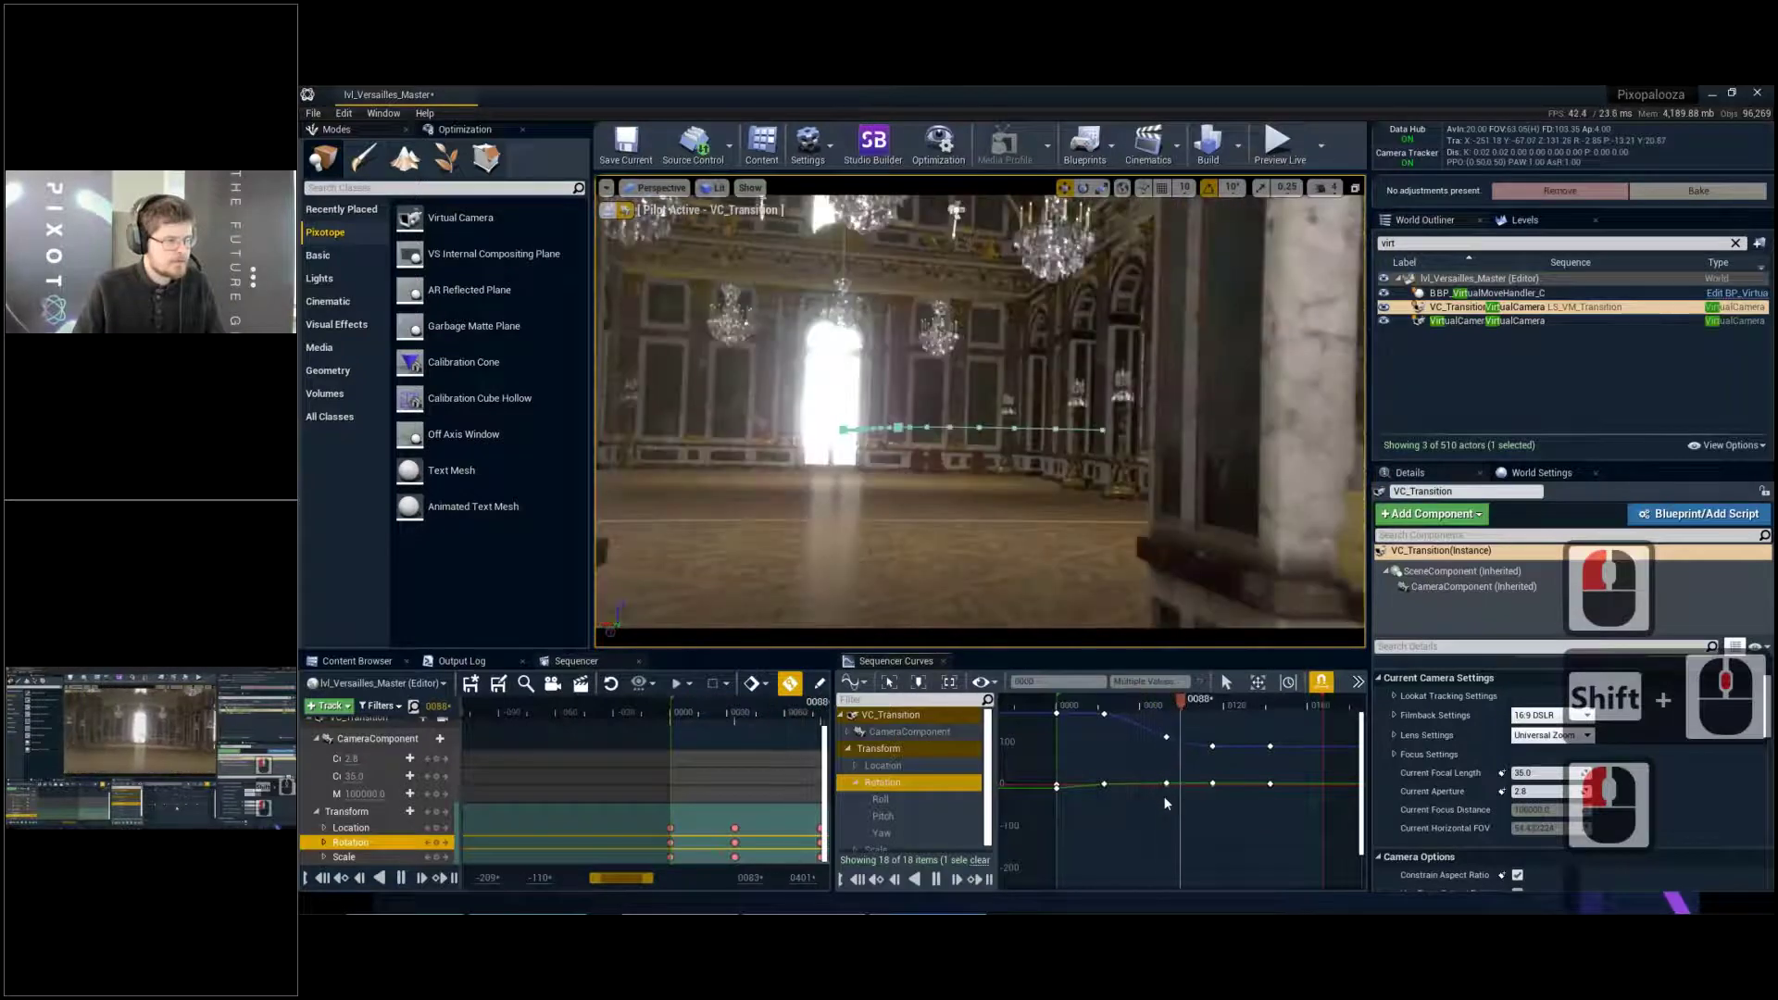
pyautogui.press('space')
# Close the curve editor and collapse the Transform track in the sequence
pyautogui.scroll(-3, 721, 793)
pyautogui.keyDown('ctrl'); pyautogui.scroll(-2, 685, 780); pyautogui.keyUp('ctrl')
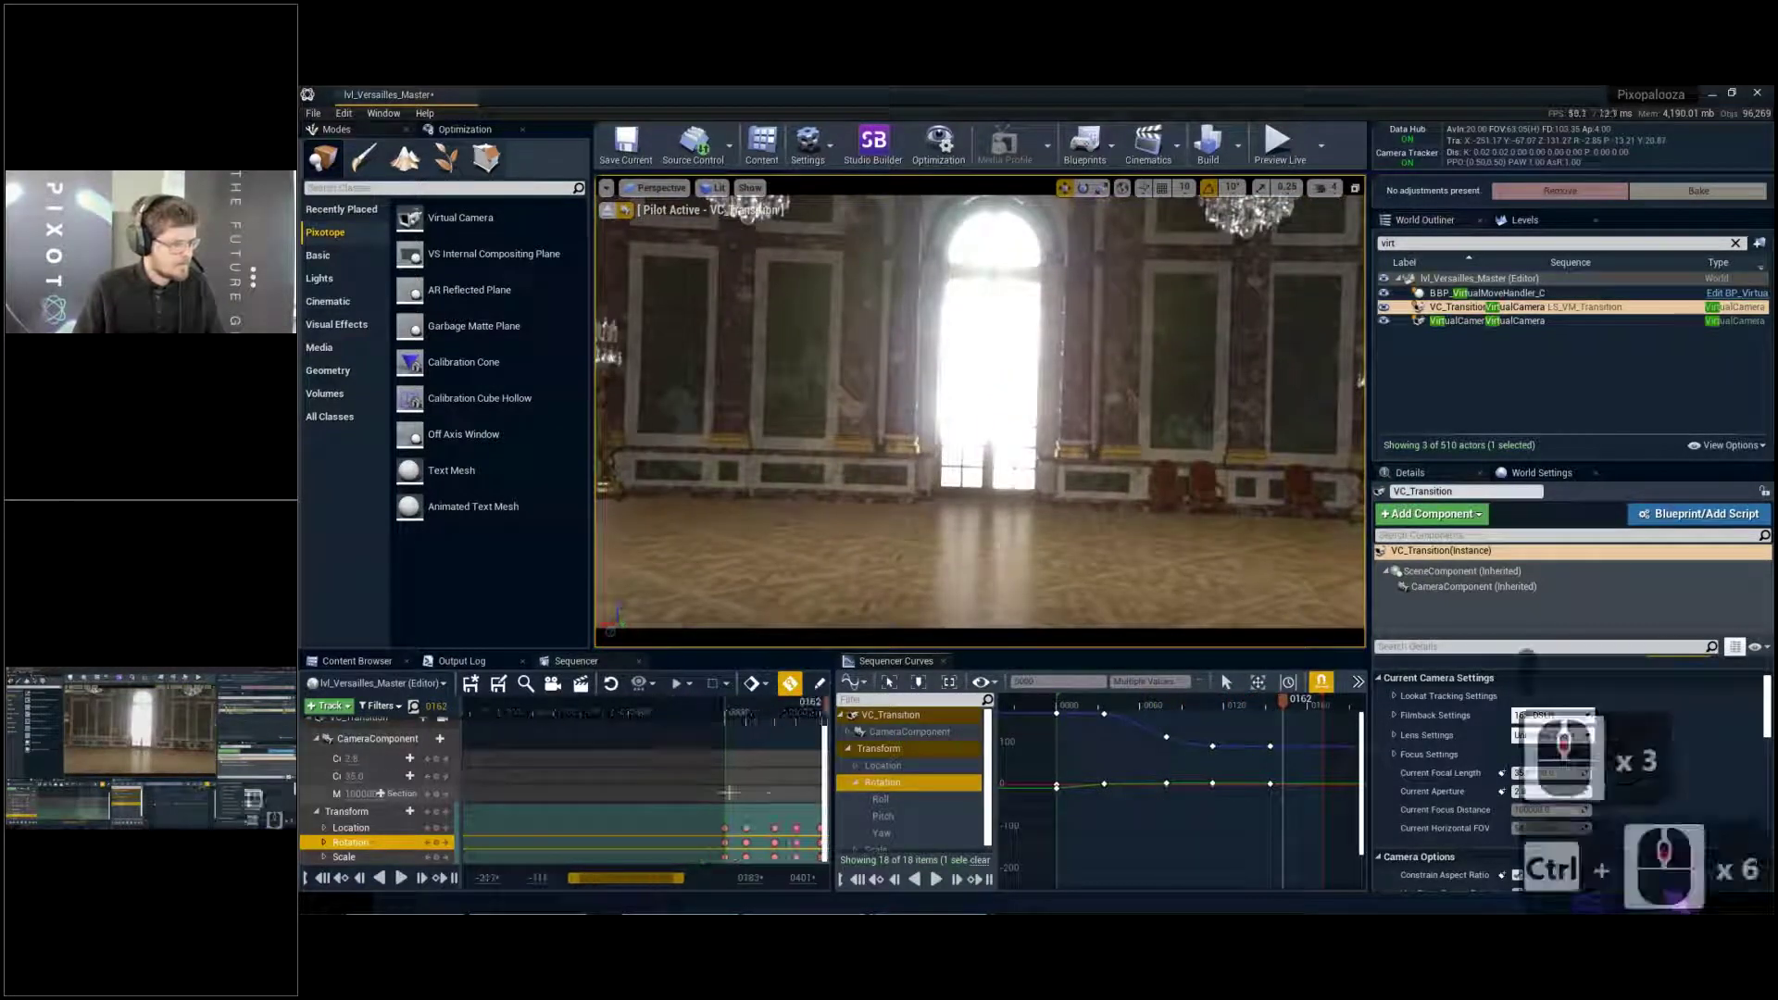
pyautogui.click(673, 715)
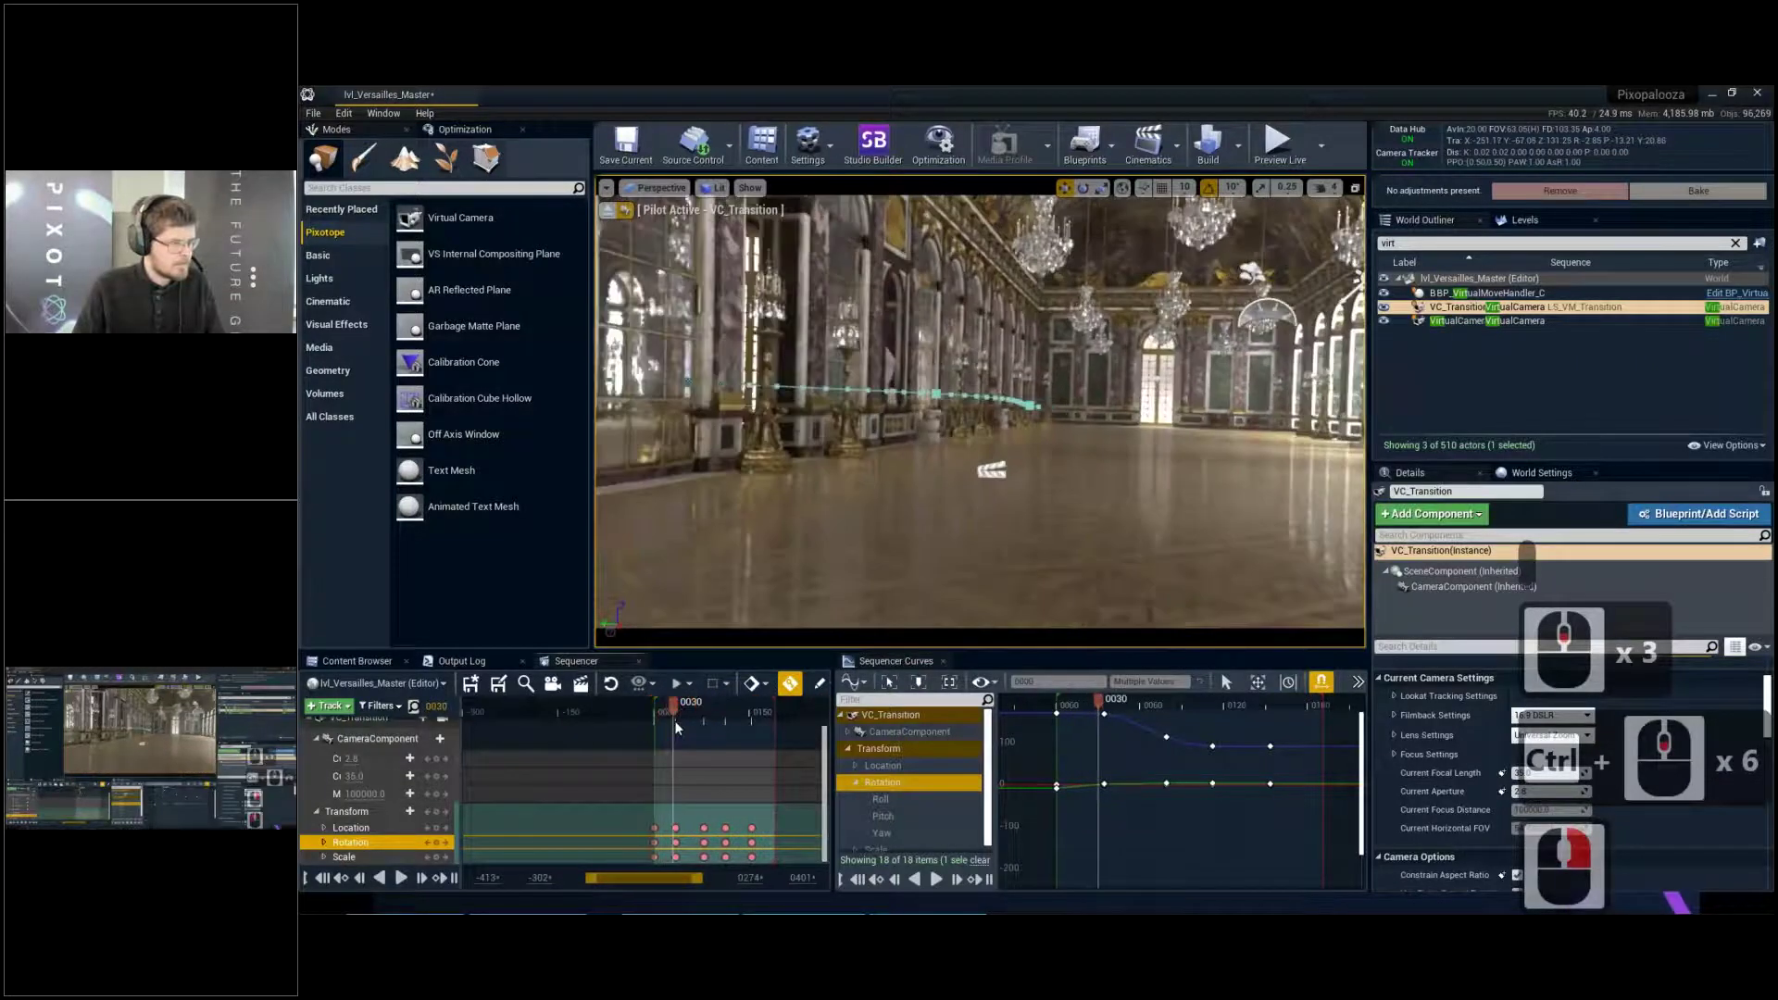
pyautogui.click(676, 724)
pyautogui.click(941, 661)
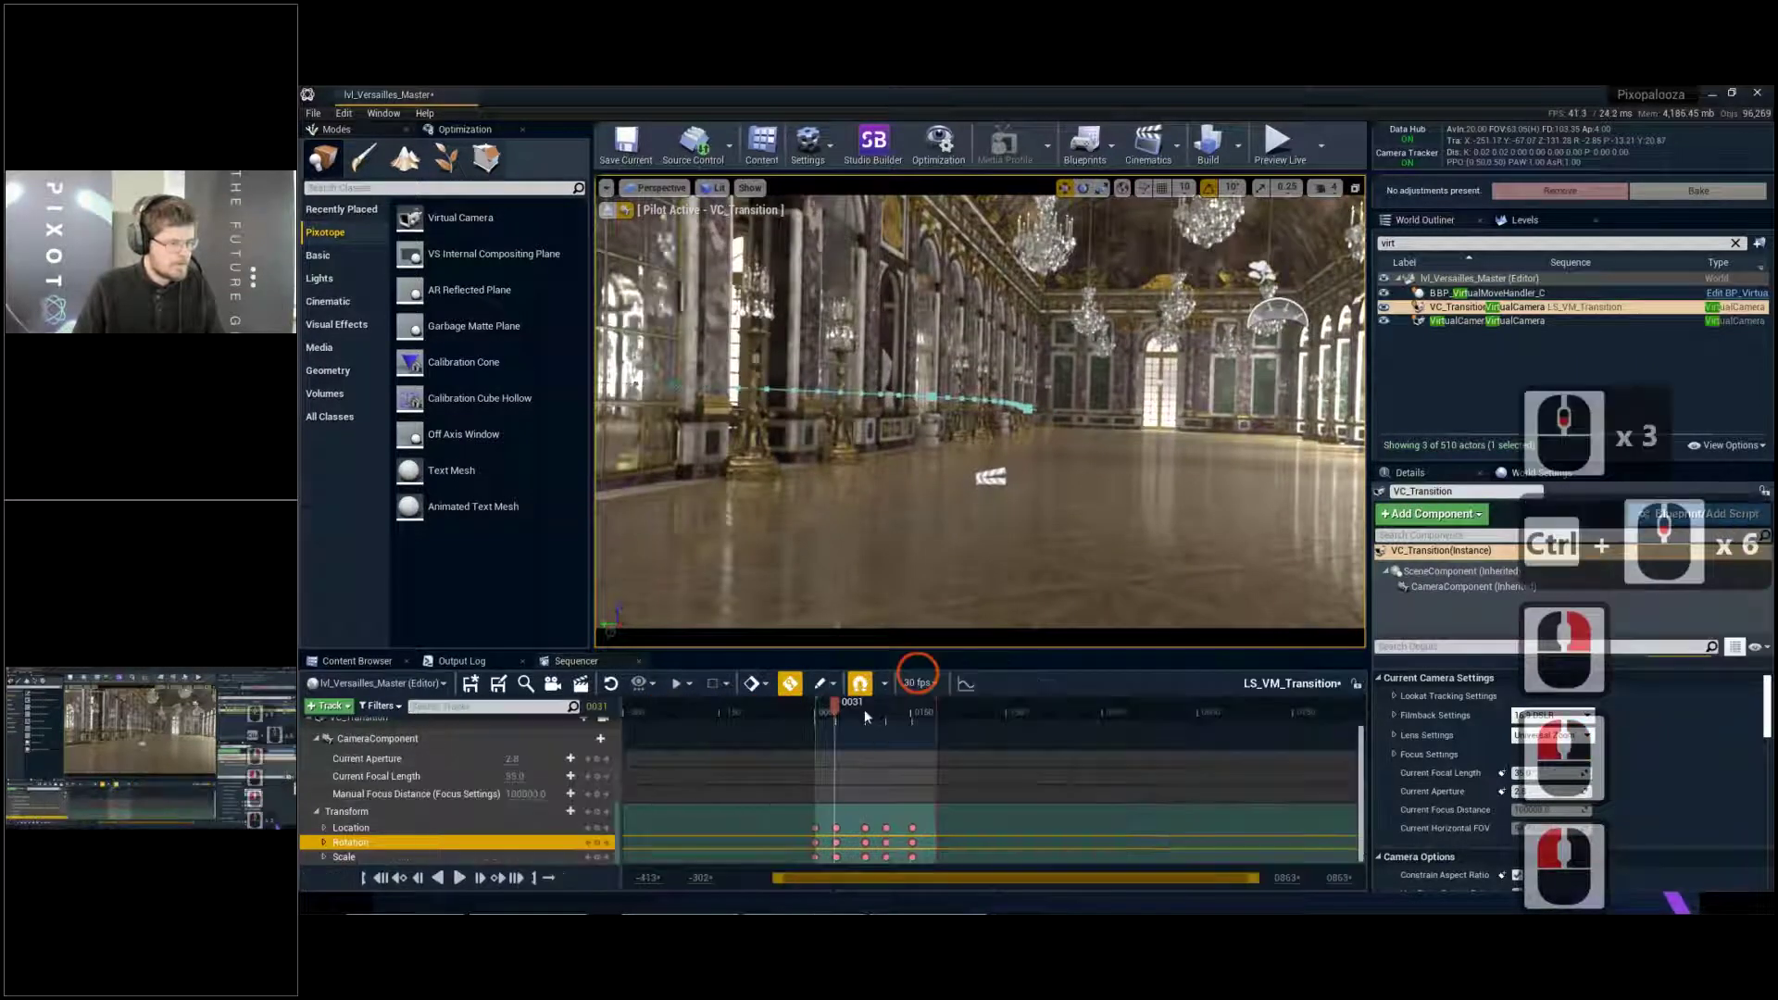
pyautogui.scroll(2, 839, 791)
pyautogui.scroll(-3, 850, 808)
pyautogui.keyDown('ctrl'); pyautogui.scroll(4, 852, 822); pyautogui.keyUp('ctrl')
pyautogui.keyDown('ctrl'); pyautogui.scroll(2, 852, 822); pyautogui.keyUp('ctrl')
pyautogui.scroll(-2, 885, 804)
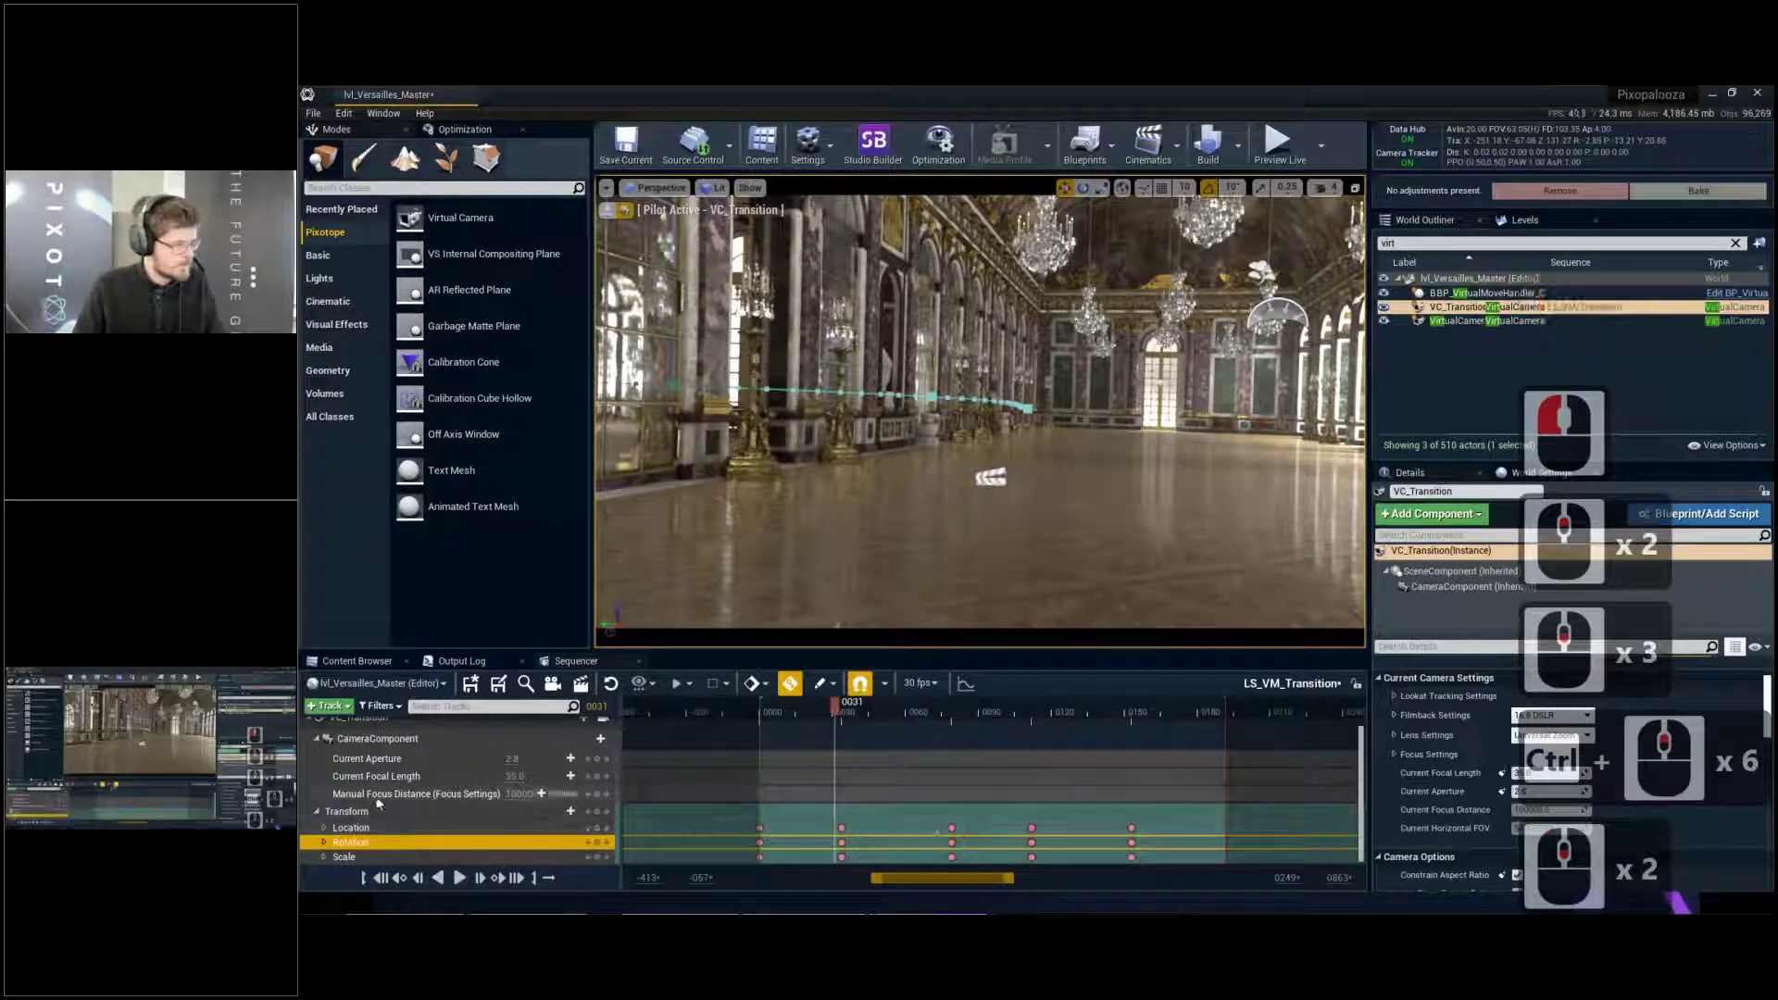
pyautogui.click(317, 812)
# Shift the second Transform key to frame 45 and play the sequence from the start
pyautogui.press('space')
pyautogui.press('space')
pyautogui.moveTo(842, 821); pyautogui.dragTo(869, 821)
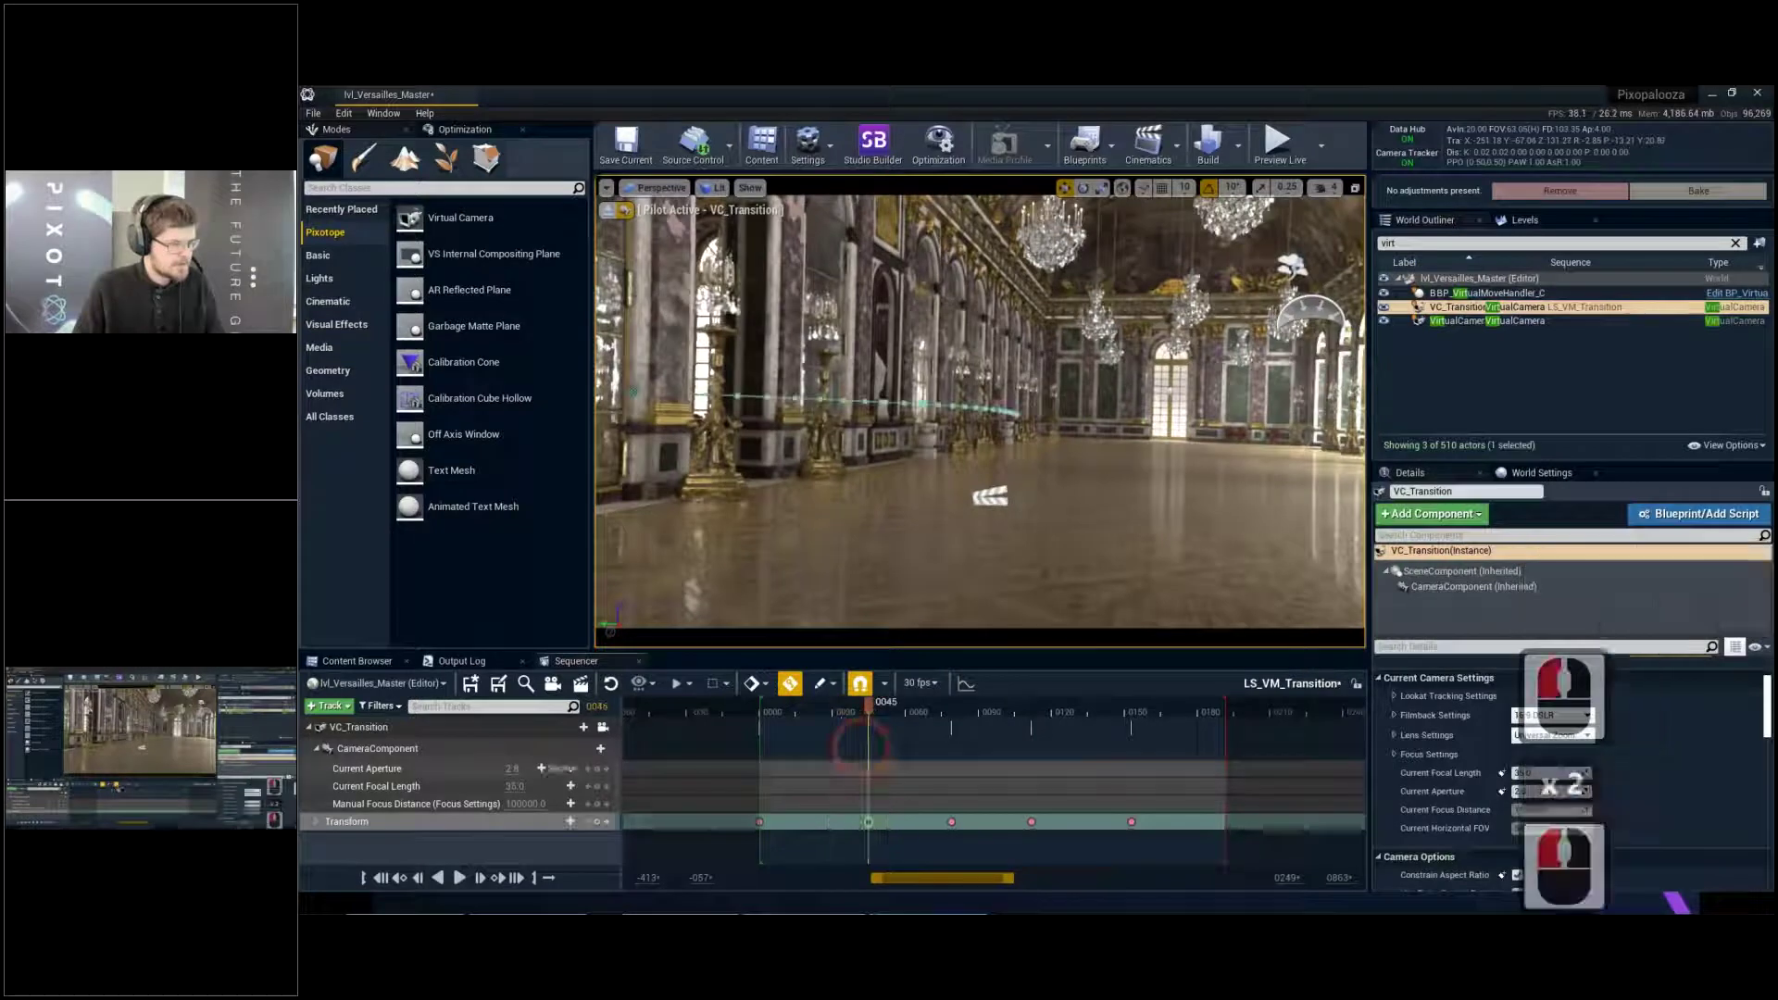
pyautogui.click(758, 713)
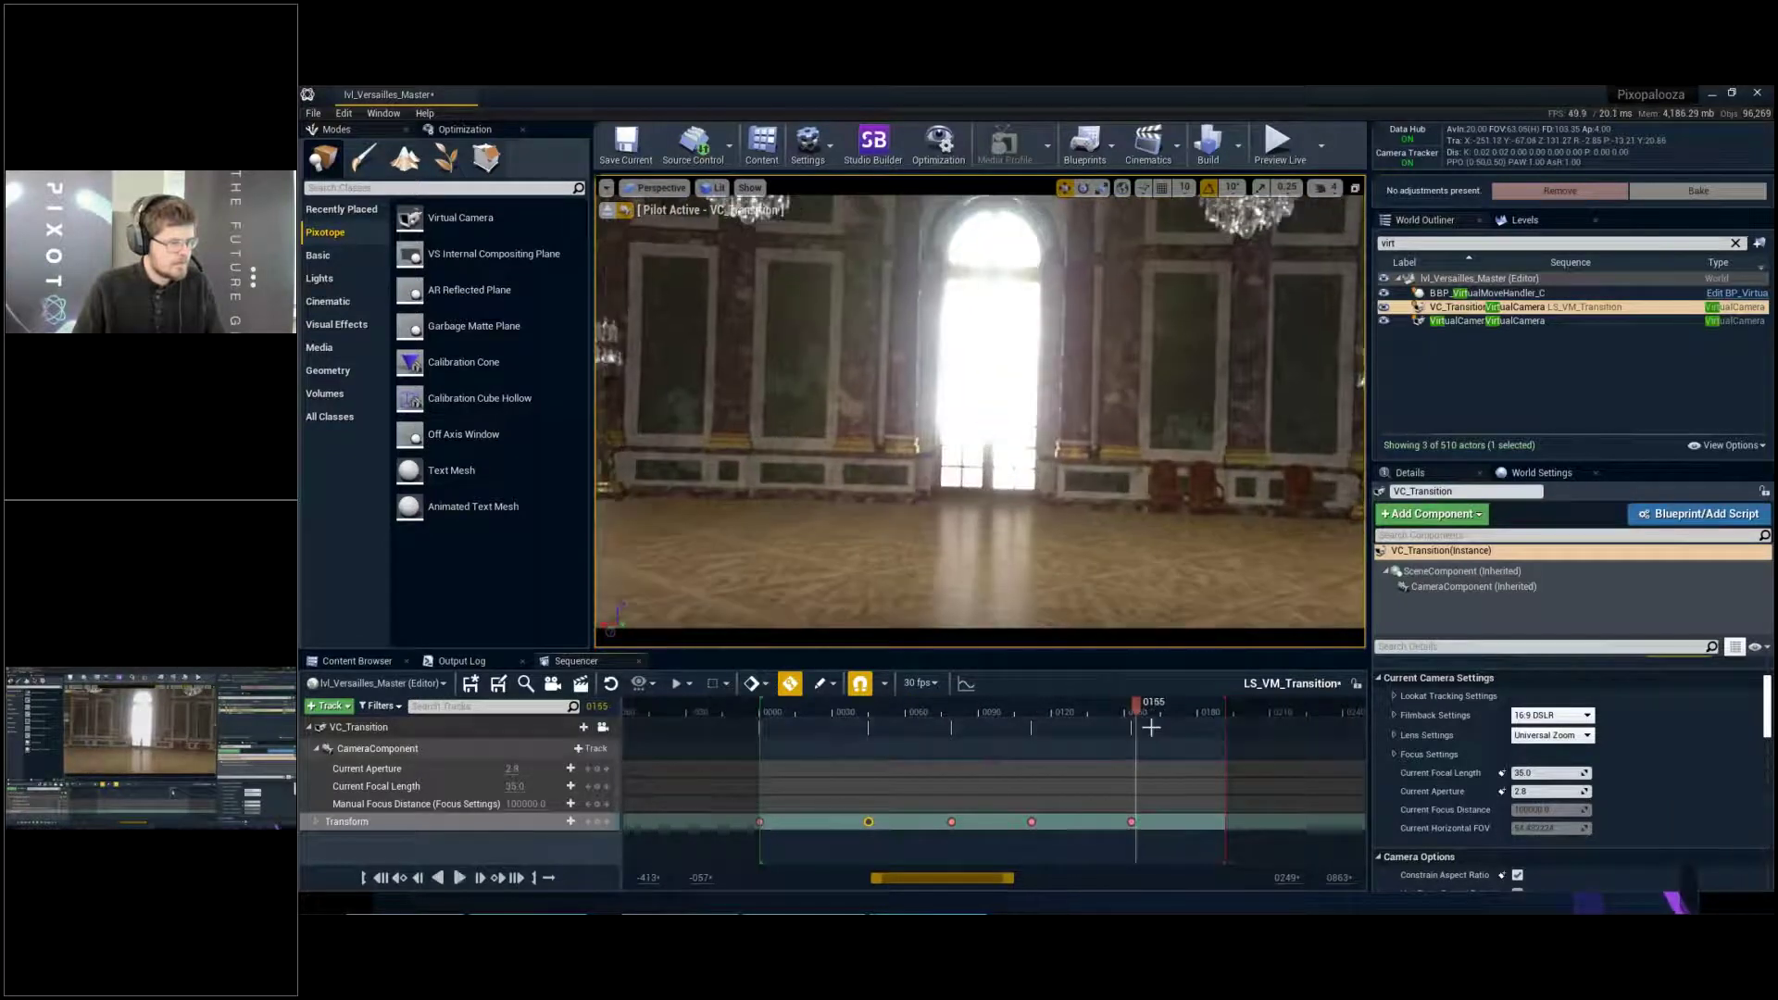
# Shift the last two Transform keys slightly earlier and play the sequence from the start
pyautogui.click(942, 715)
pyautogui.moveTo(942, 715); pyautogui.dragTo(1115, 822)
pyautogui.moveTo(1131, 703); pyautogui.dragTo(767, 708)
pyautogui.press('space')
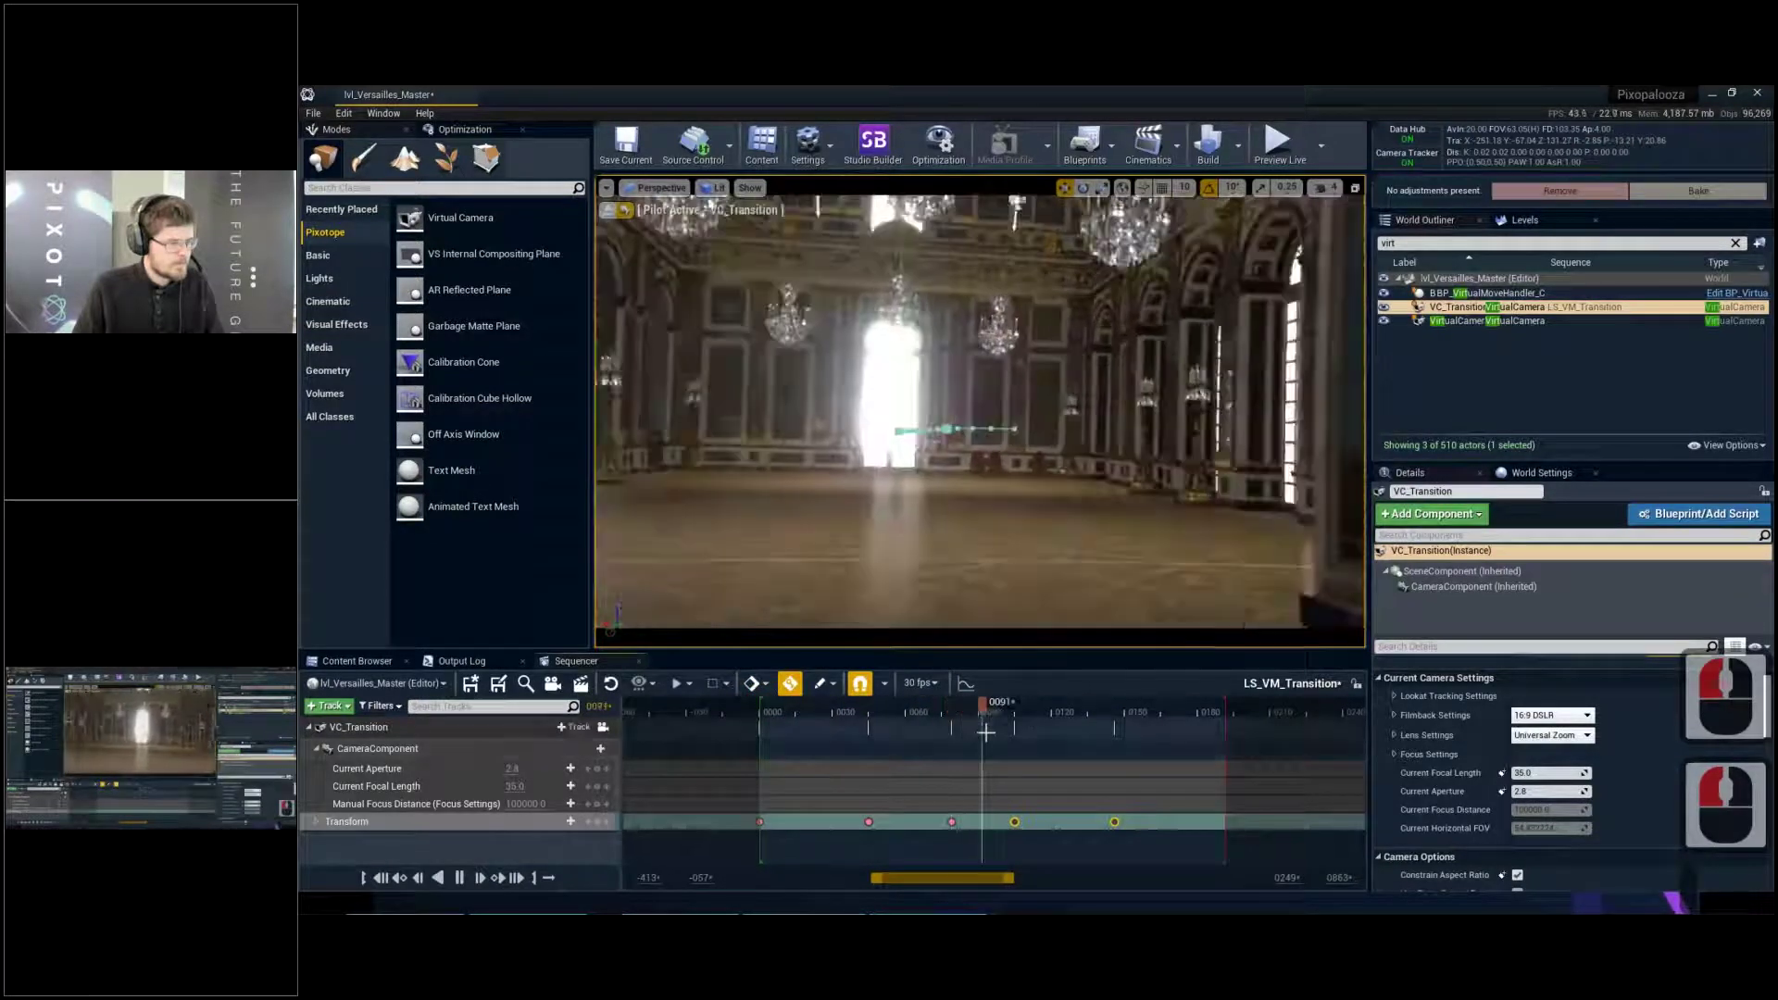
pyautogui.press('space')
# Shift all Transform keys after frame 0 later, with the last one at frame 156, and replay the sequence
pyautogui.click(1115, 821)
pyautogui.moveTo(1119, 823); pyautogui.dragTo(1128, 824)
pyautogui.moveTo(846, 801); pyautogui.dragTo(1140, 821)
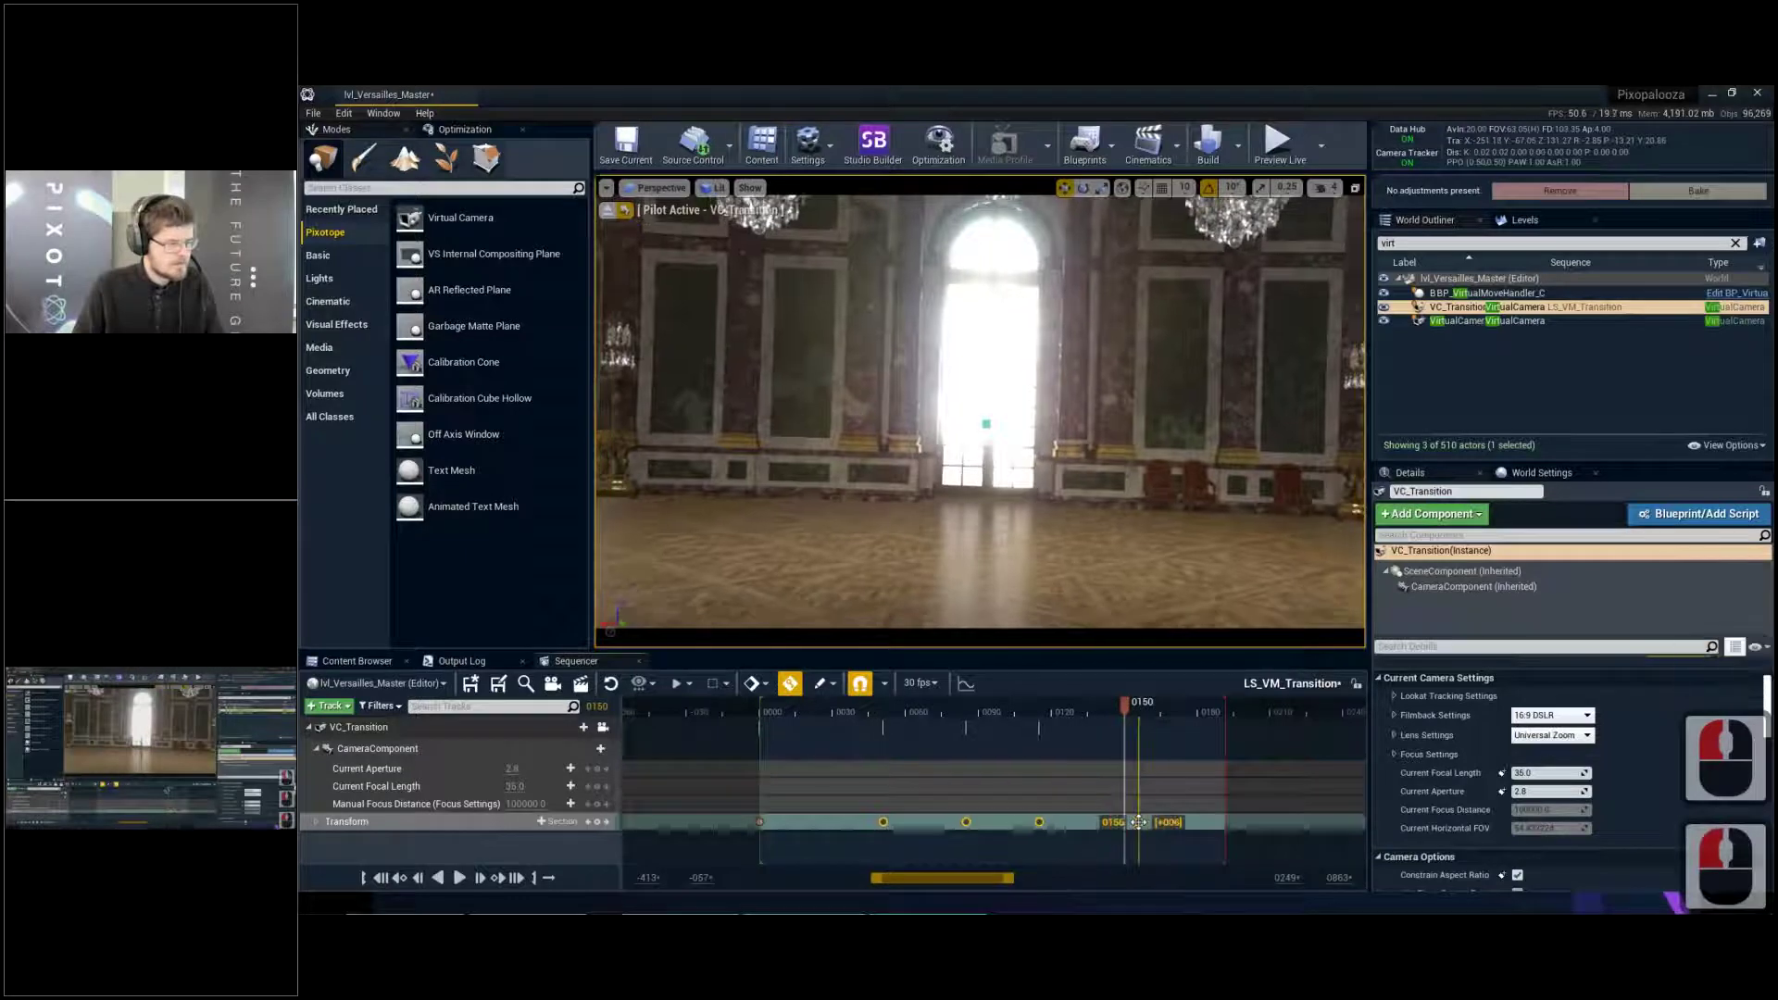
pyautogui.moveTo(1125, 705); pyautogui.dragTo(738, 724)
pyautogui.press('space')
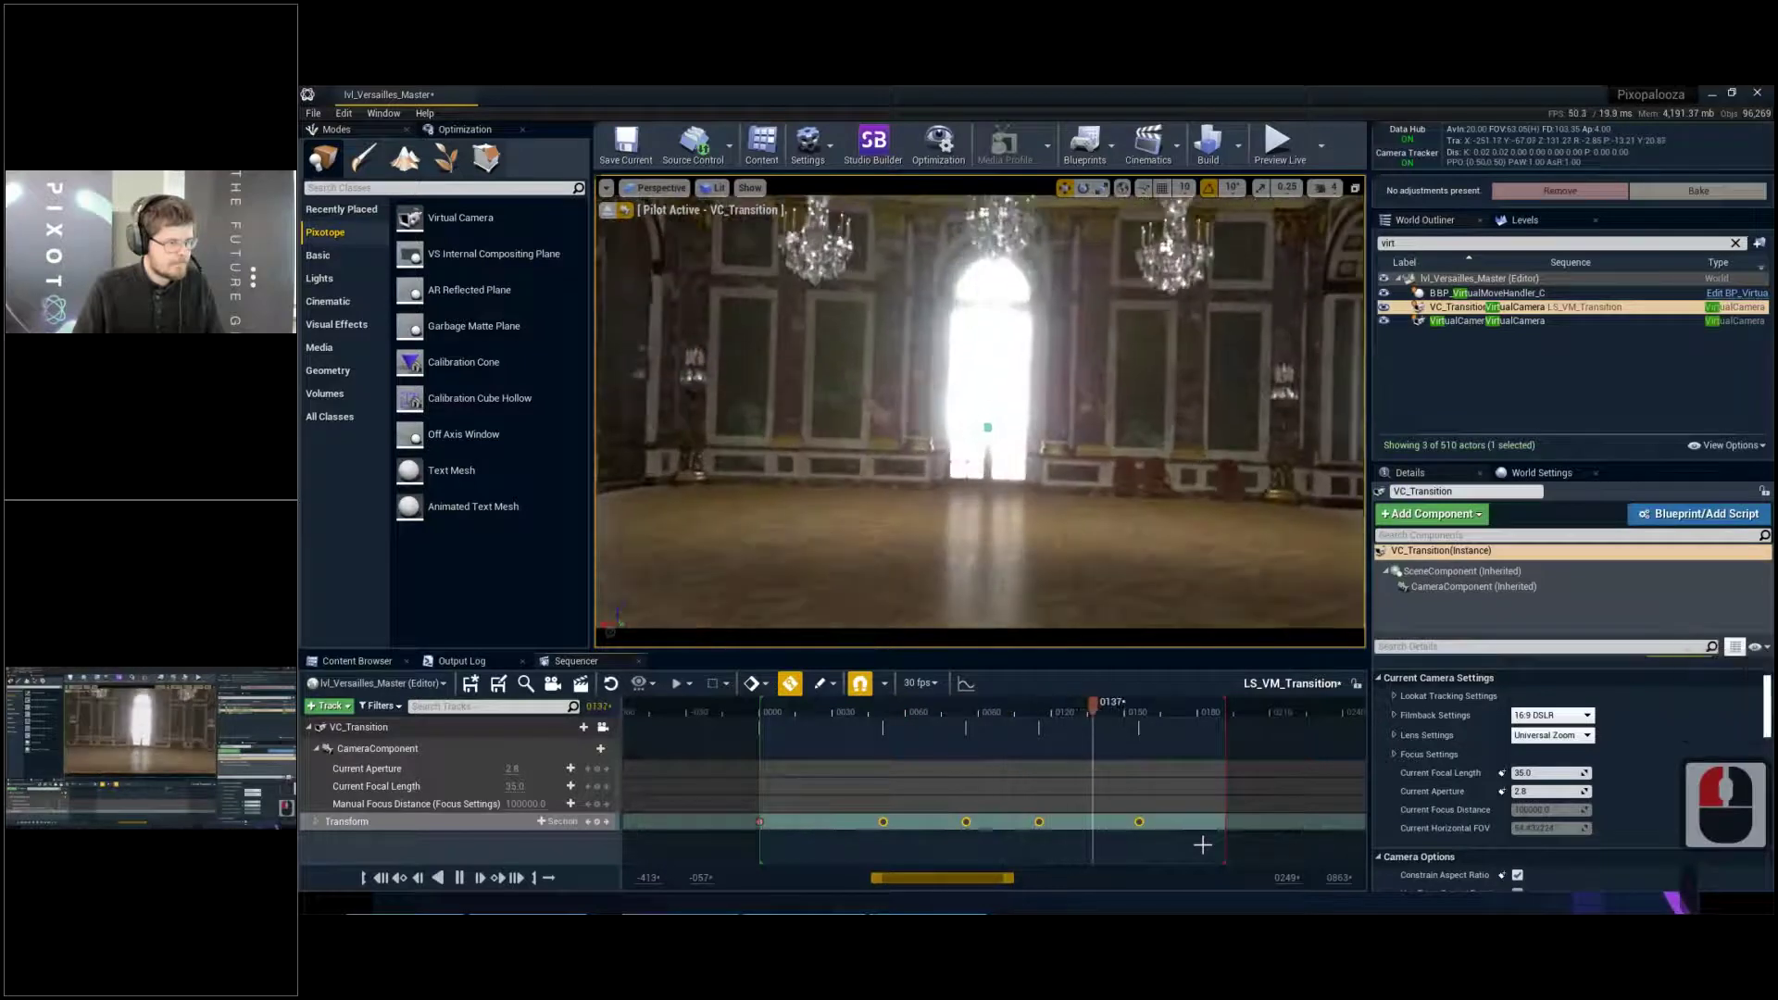
pyautogui.press('space')
# Move only the last Transform key later to slow the camera's final approach and replay that section
pyautogui.moveTo(1139, 823); pyautogui.dragTo(1176, 821)
pyautogui.hotkey('ctrl', 'z')
pyautogui.moveTo(1174, 708); pyautogui.dragTo(1017, 713)
pyautogui.click(969, 714)
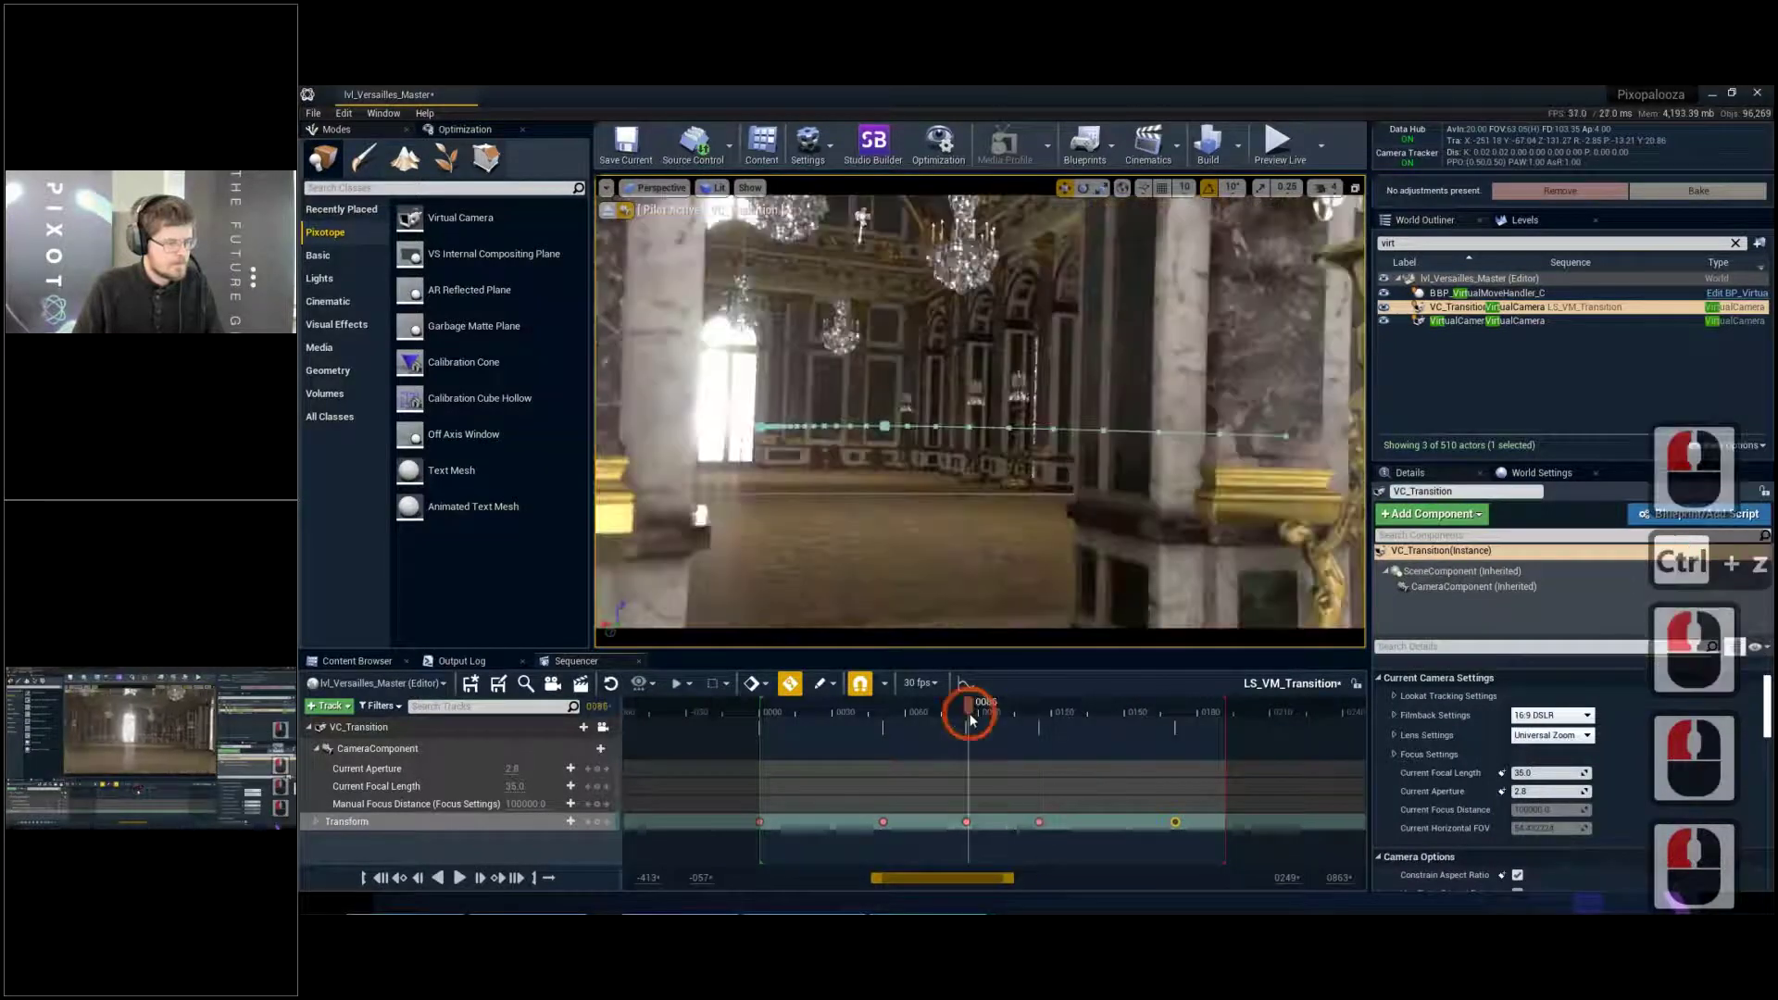
pyautogui.press('space')
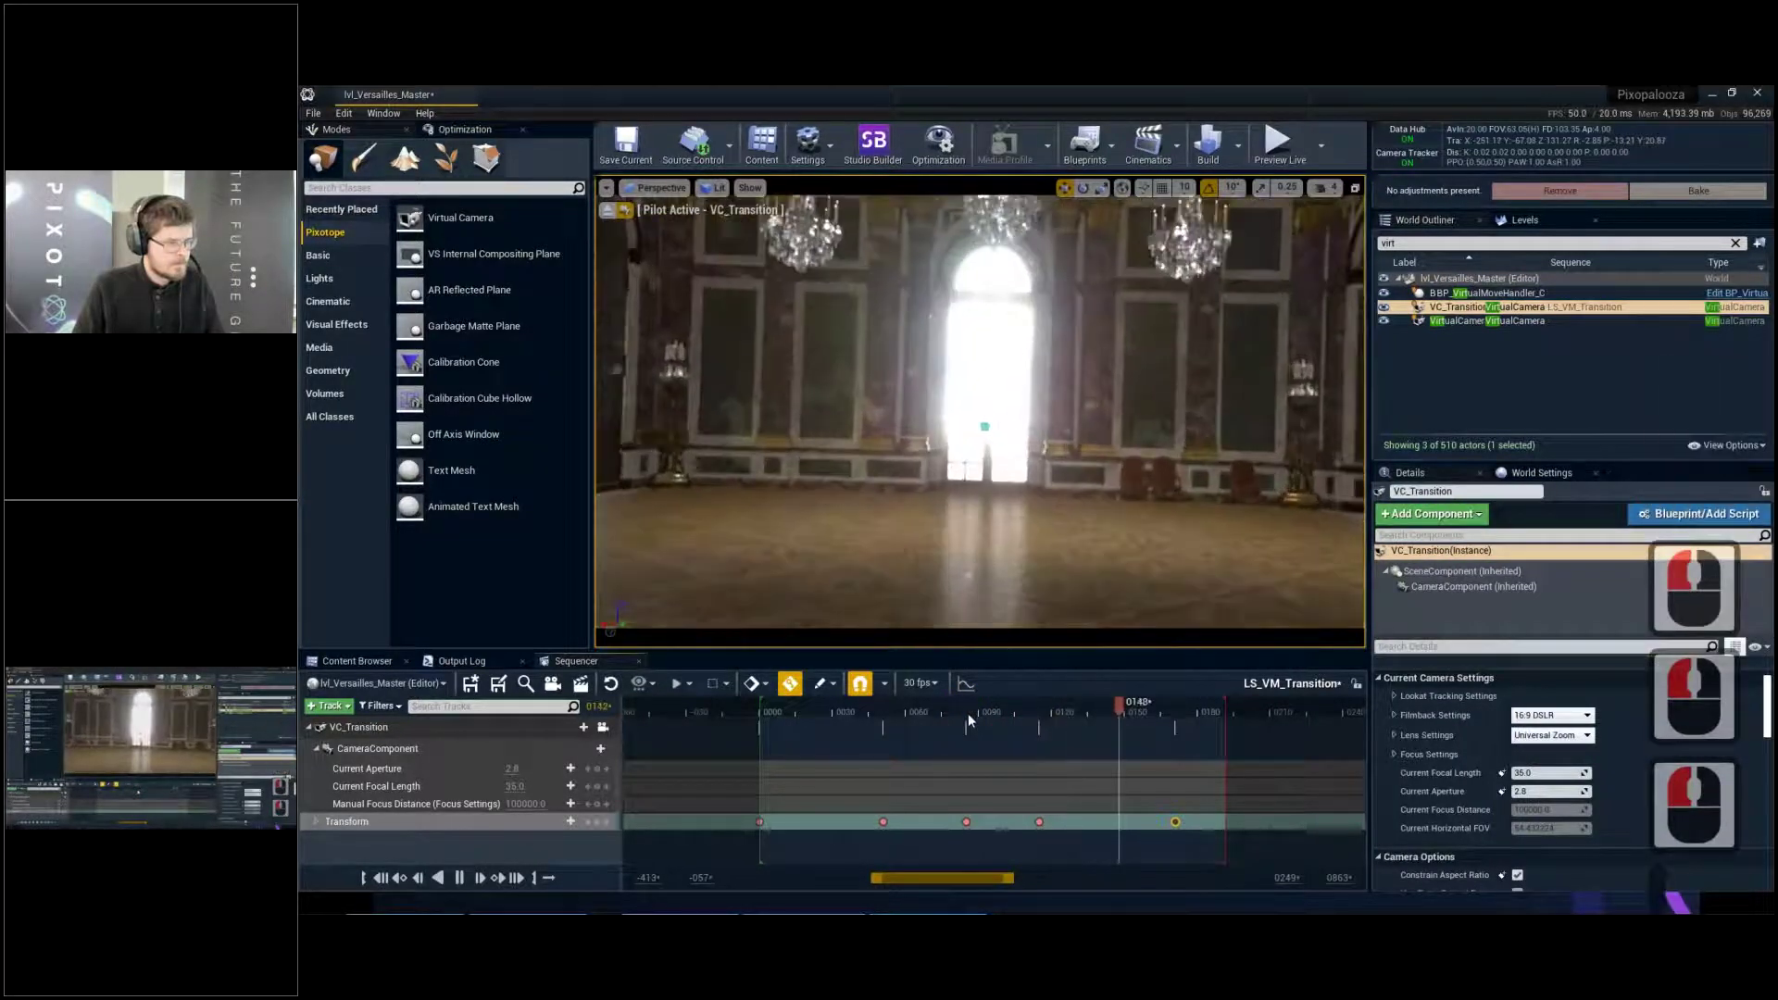
pyautogui.press('space')
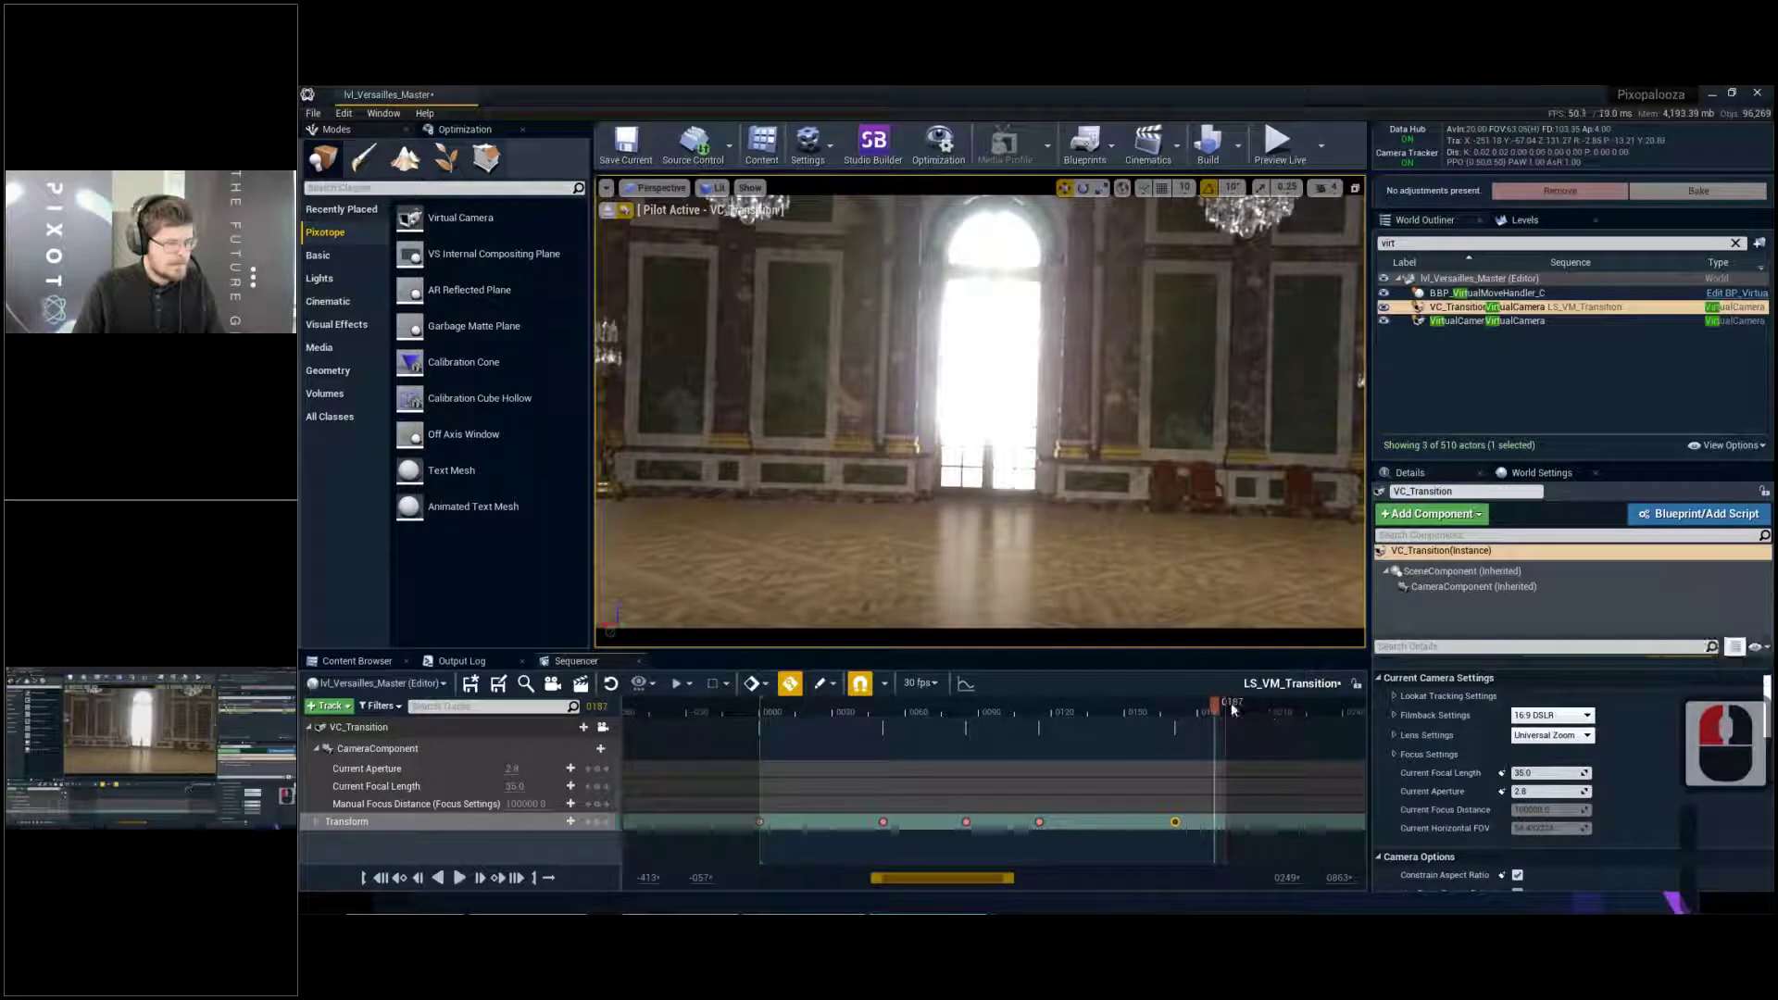
# End the playback range at the last Transform key, save the sequence and close it
pyautogui.moveTo(1227, 703); pyautogui.dragTo(1214, 706)
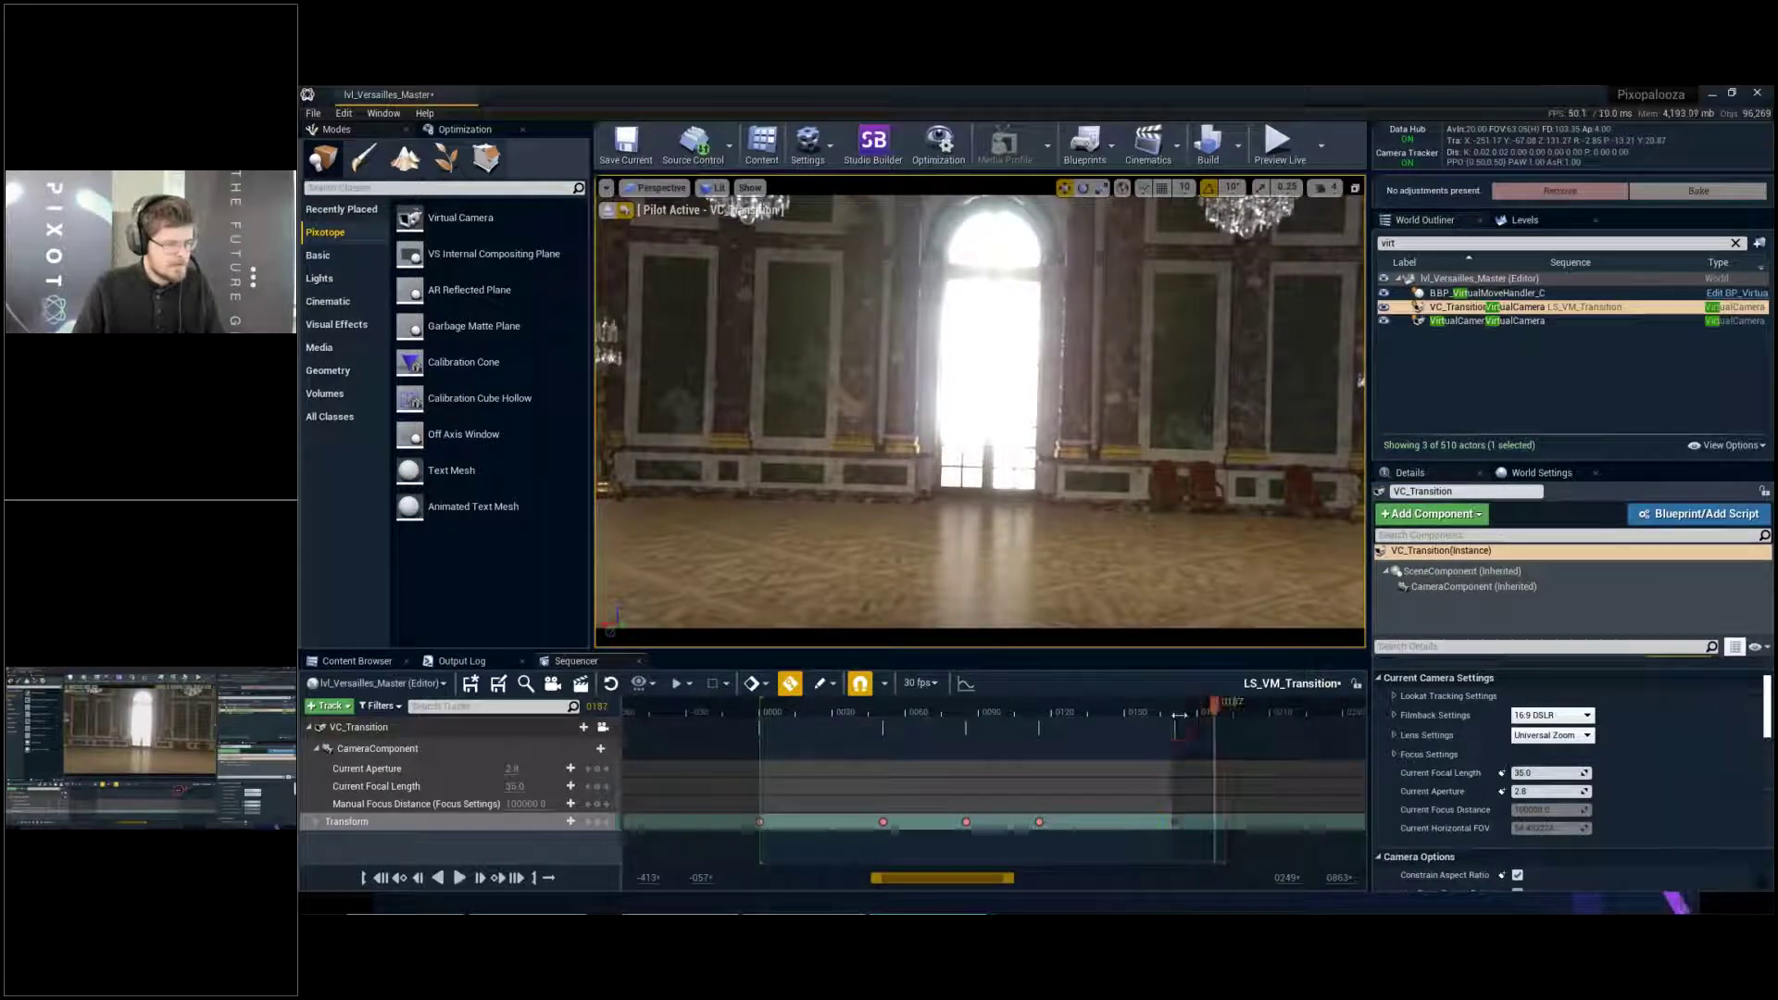
pyautogui.click(1179, 714)
pyautogui.click(471, 683)
pyautogui.click(618, 655)
pyautogui.click(636, 663)
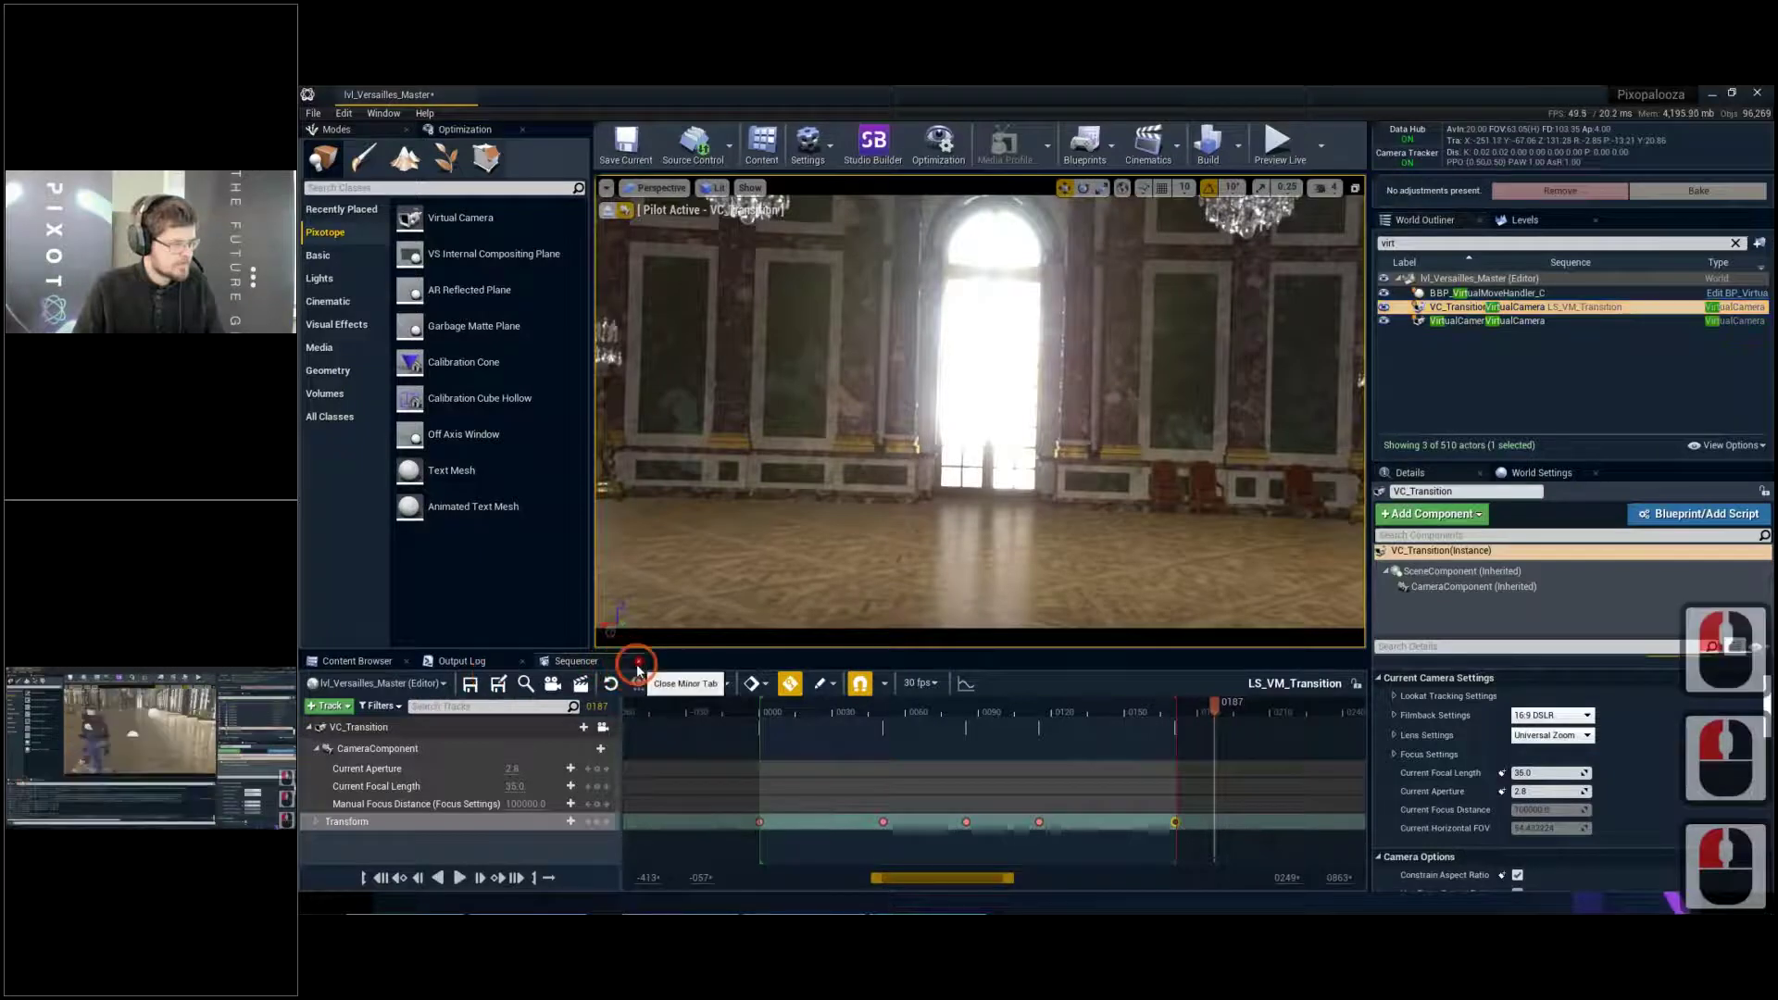
pyautogui.click(368, 662)
pyautogui.click(758, 855)
# Reframe the piloted VC_Transition camera on the seated presenter and stop piloting it
pyautogui.click(933, 555)
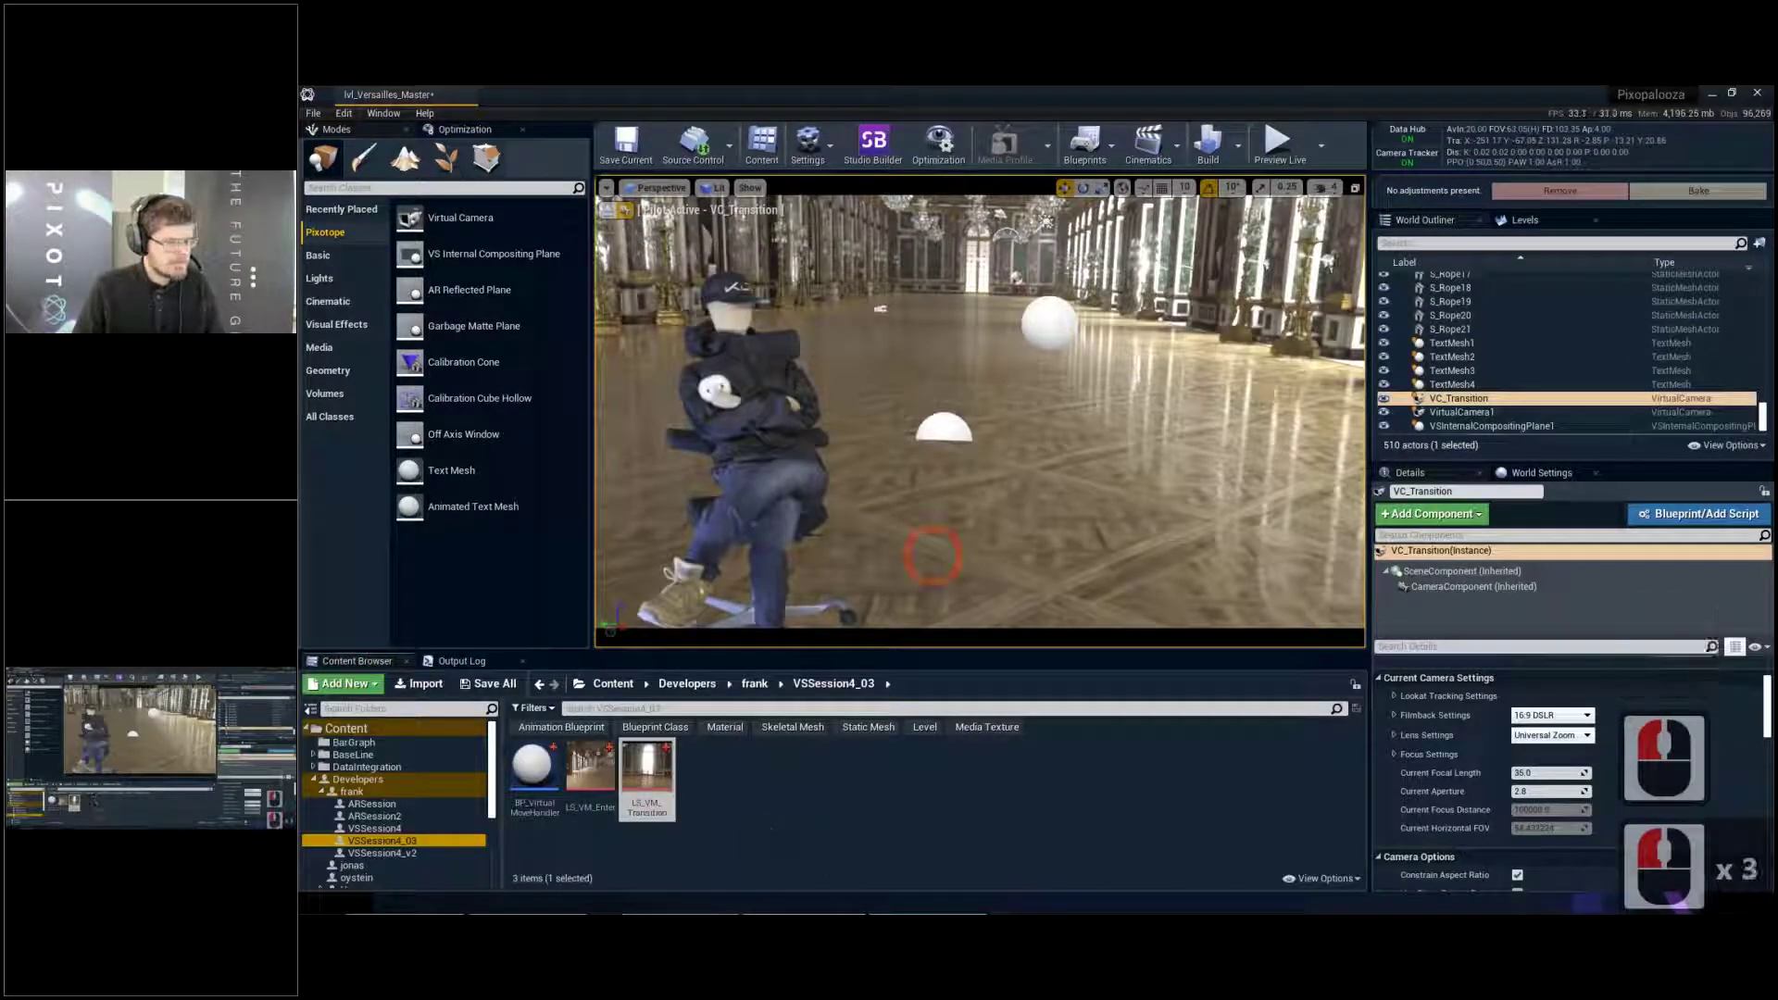
pyautogui.press('s')
pyautogui.moveTo(933, 556)
pyautogui.mouseDown(button='right')
pyautogui.moveTo(933, 528)
pyautogui.moveTo(862, 528)
pyautogui.moveTo(933, 556)
pyautogui.mouseUp(button='right')
pyautogui.press('a')
pyautogui.press('d')
pyautogui.press('w')
pyautogui.press('a')
pyautogui.scroll(-4, 933, 528)
pyautogui.press('d')
pyautogui.press('w')
pyautogui.press('d')
pyautogui.scroll(4, 917, 528)
pyautogui.press('w')
pyautogui.press('d')
pyautogui.press('w')
pyautogui.press('w')
pyautogui.press('w')
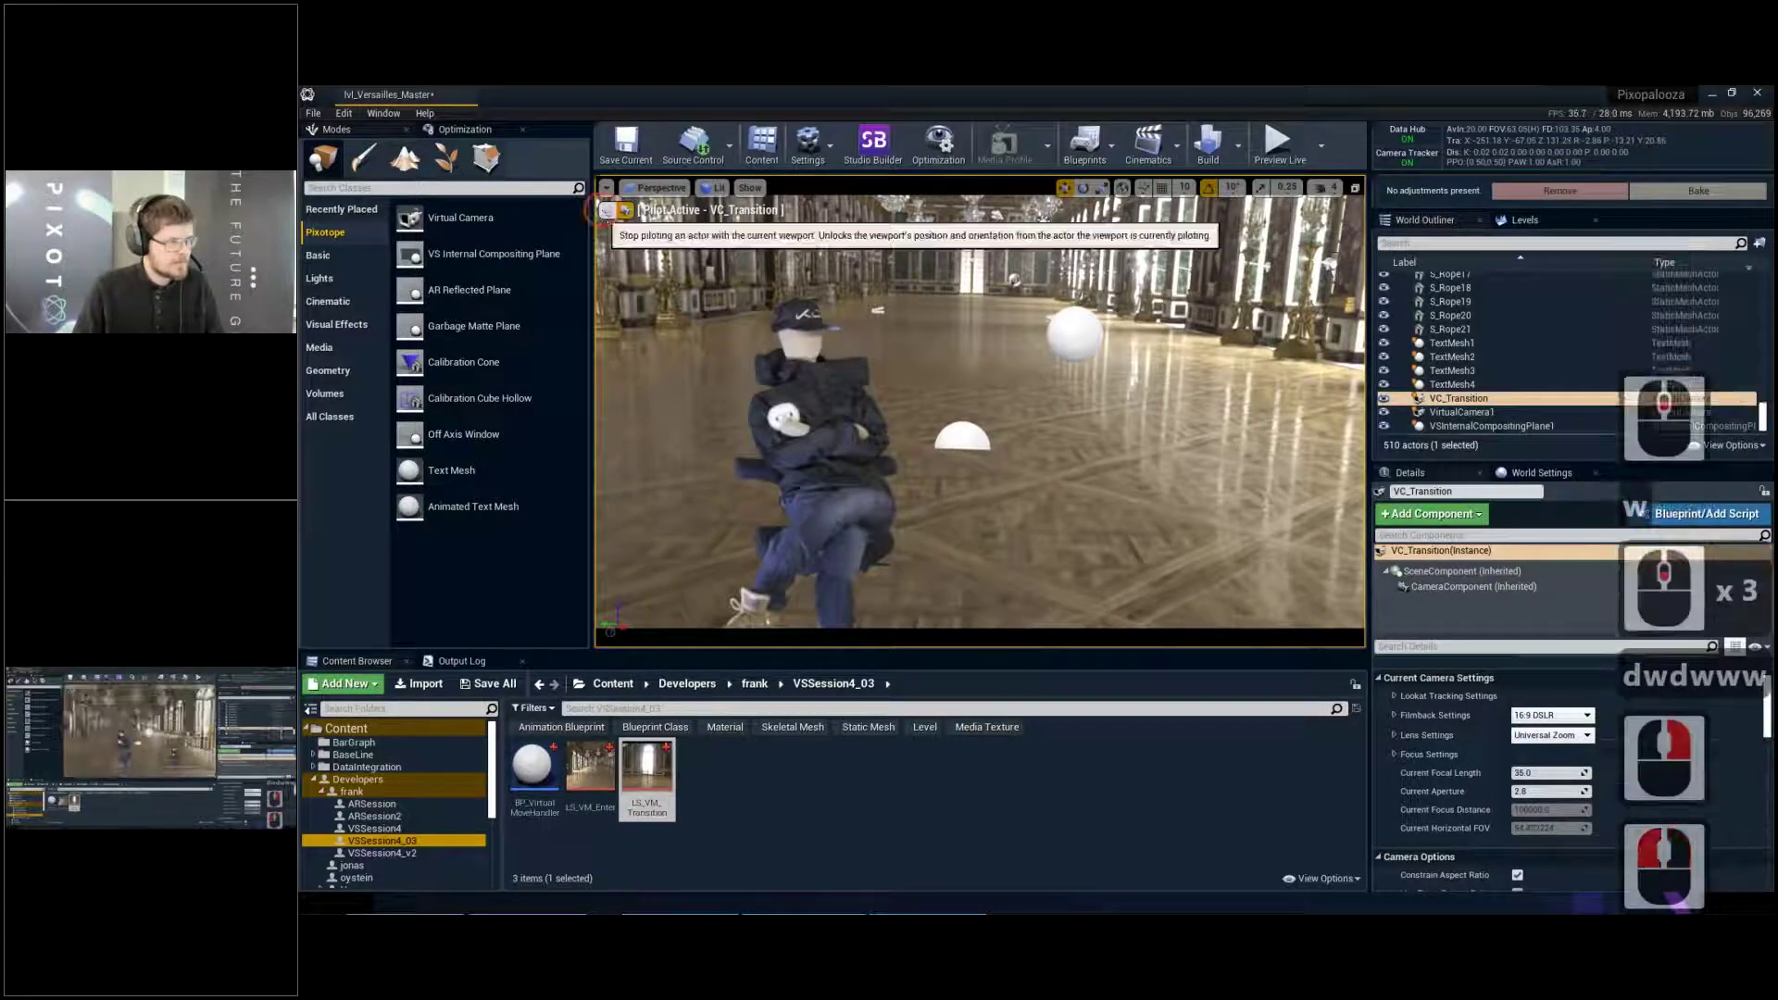
pyautogui.click(604, 215)
# Place another BP_VirtualMoveHandler in the level on the hall floor beside the existing handler
pyautogui.press('a')
pyautogui.press('e')
pyautogui.press('a')
pyautogui.press('e')
pyautogui.press('w')
pyautogui.moveTo(1255, 215); pyautogui.dragTo(1255, 215, button='right')
pyautogui.press('w')
pyautogui.press('a')
pyautogui.press('e')
pyautogui.moveTo(534, 768); pyautogui.dragTo(944, 425)
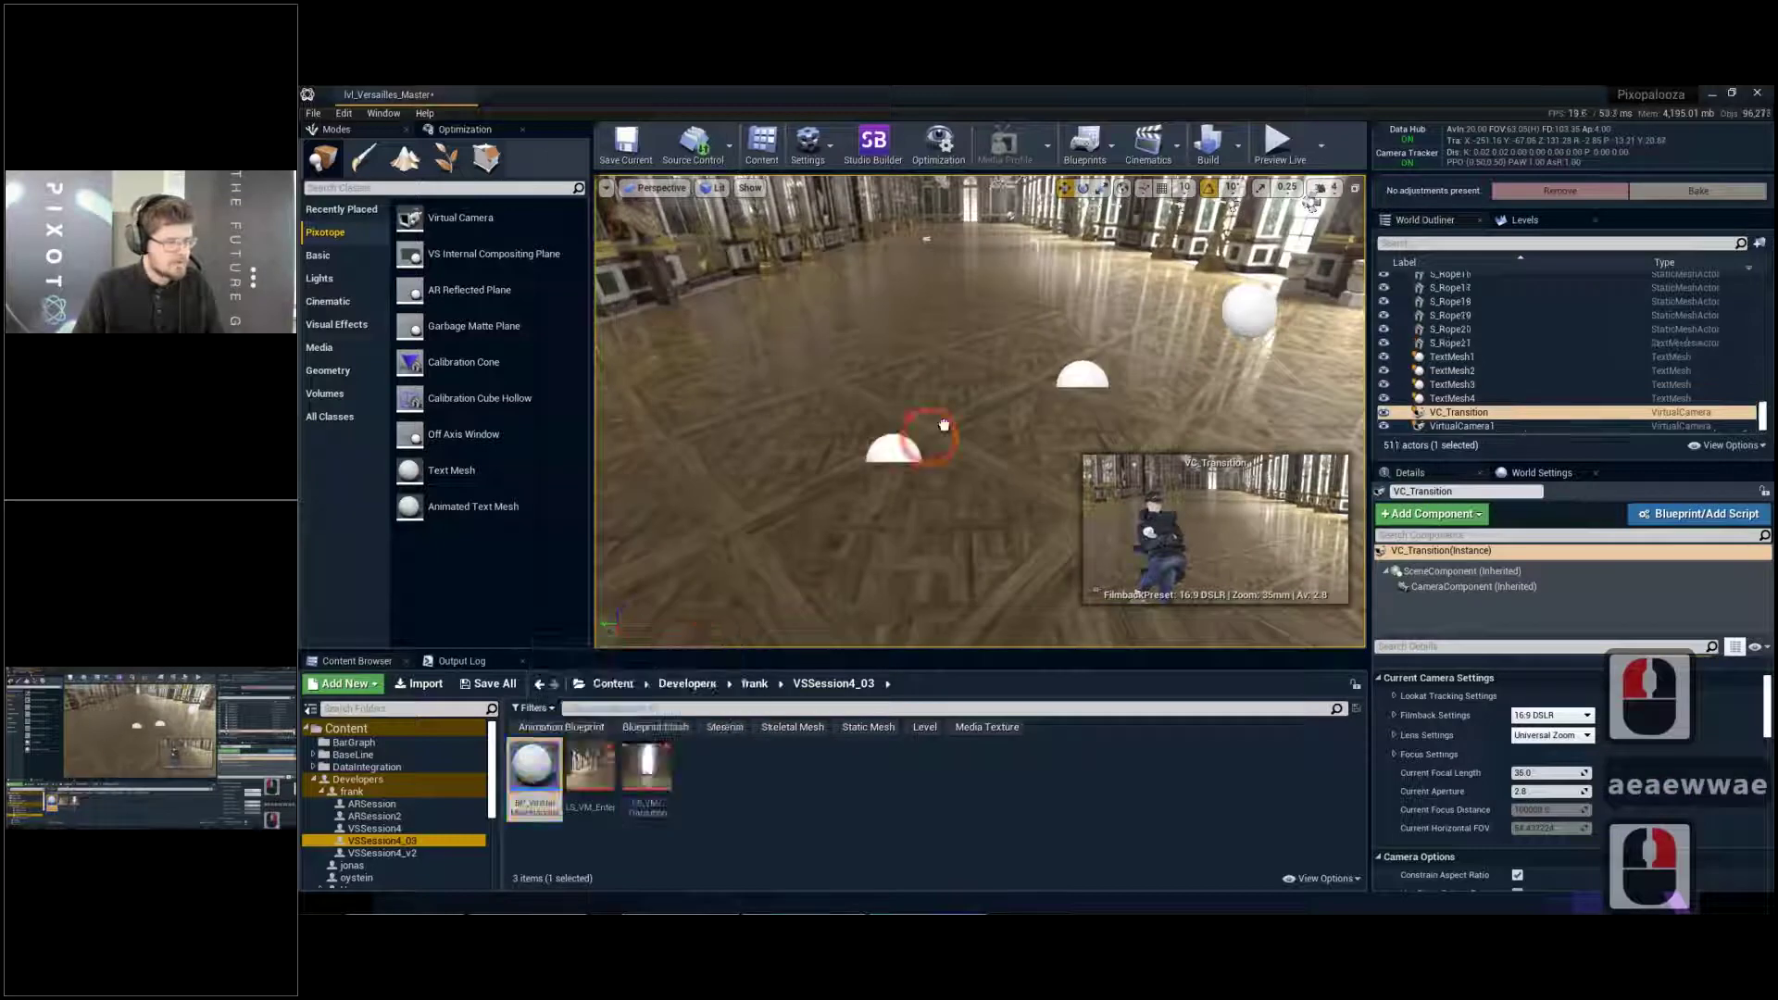
# Rename the new handler actor as BP_VirtualMove_Transition
pyautogui.click(1529, 361)
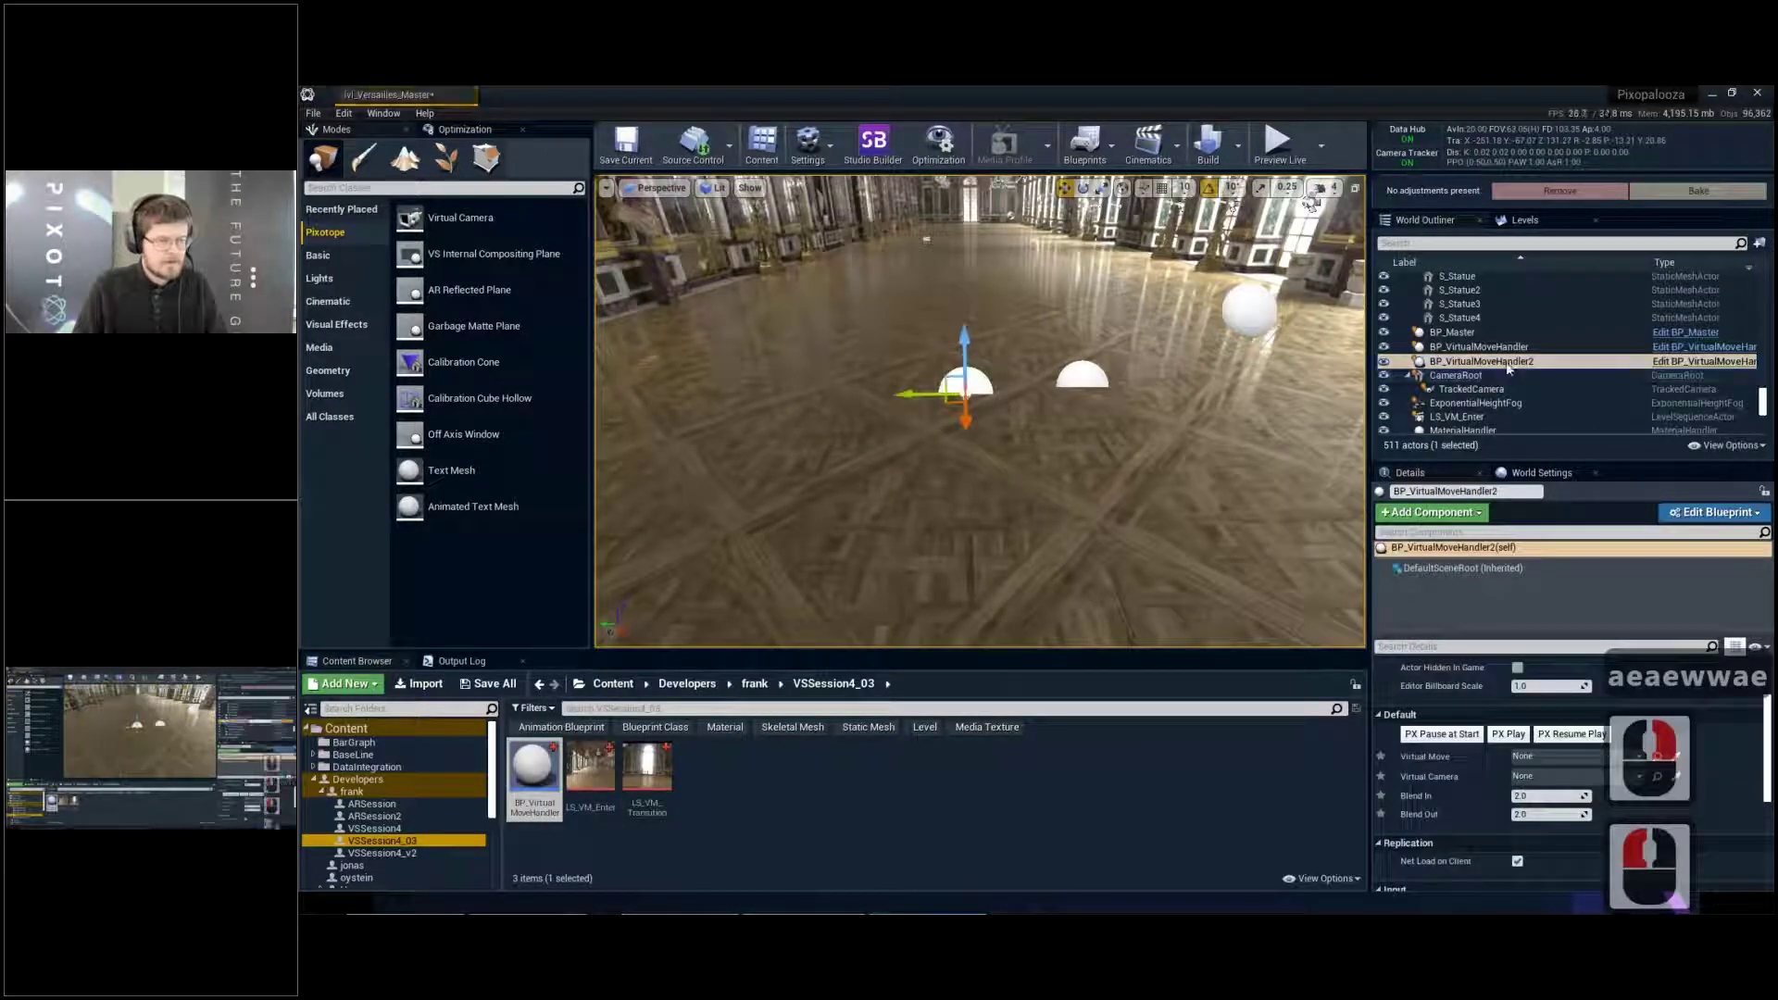
pyautogui.press('F2')
pyautogui.doubleClick(1545, 362)
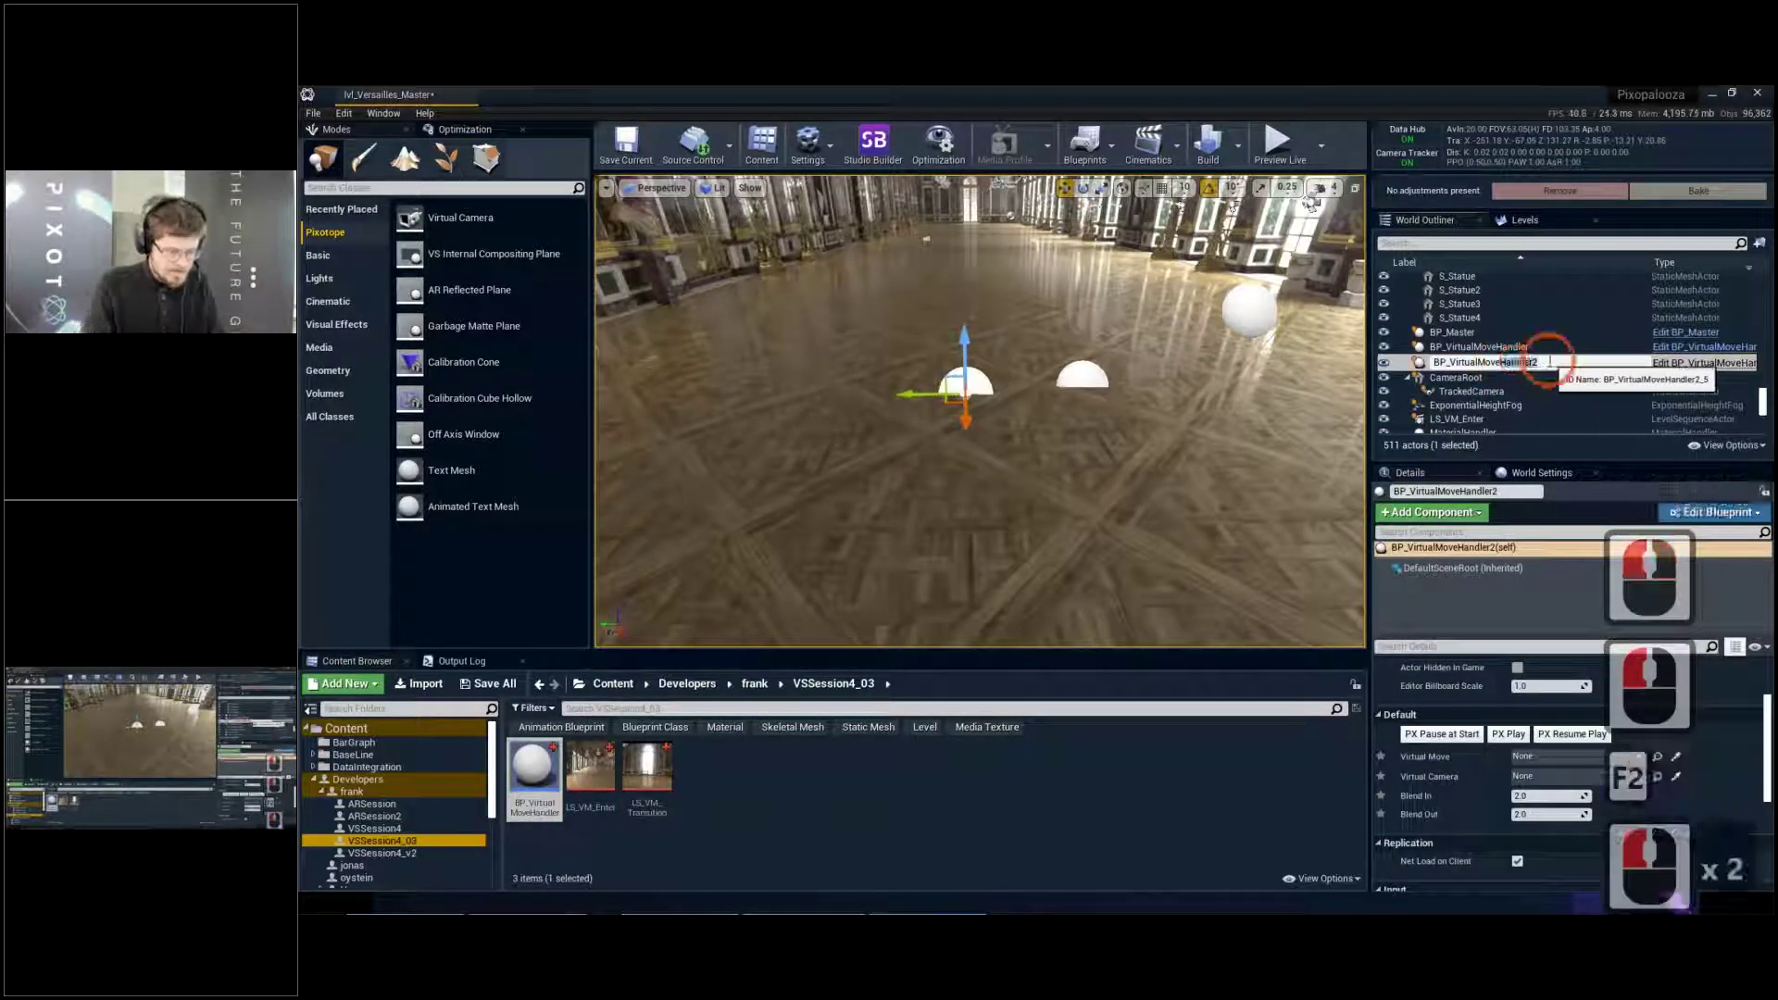
pyautogui.write('_Transti')
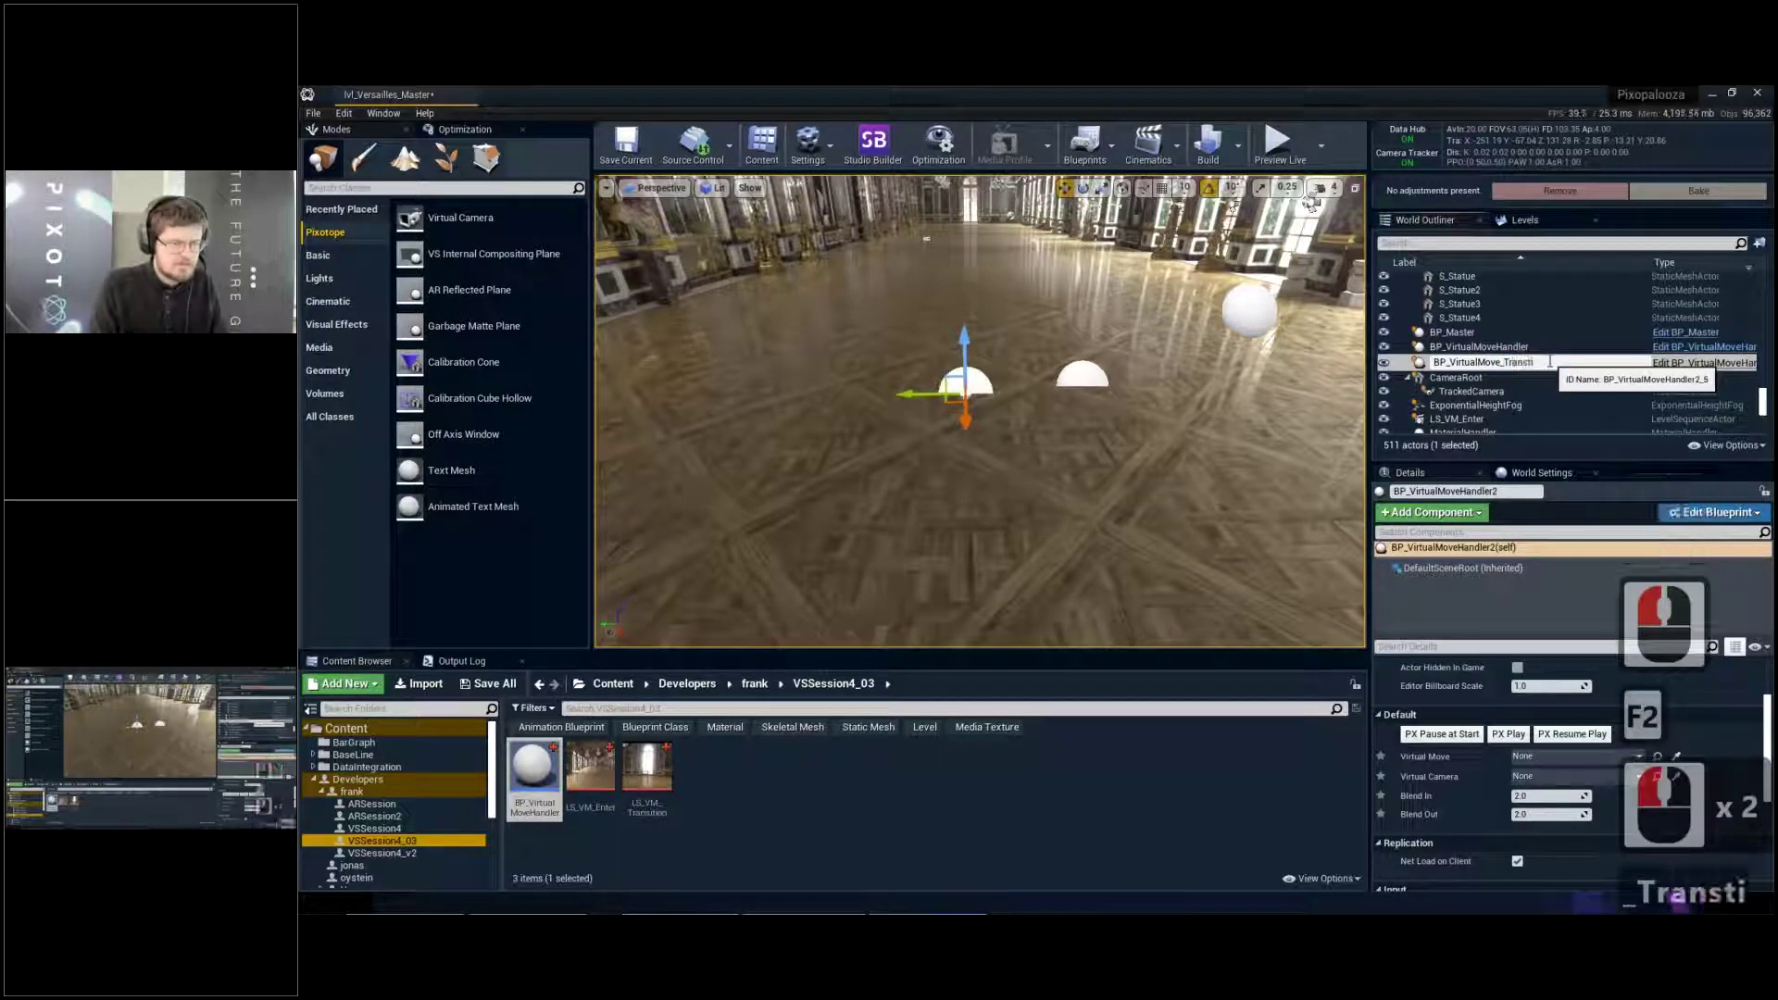
pyautogui.press('BackSpace')
pyautogui.press('BackSpace')
pyautogui.write('ition')
pyautogui.press('Return')
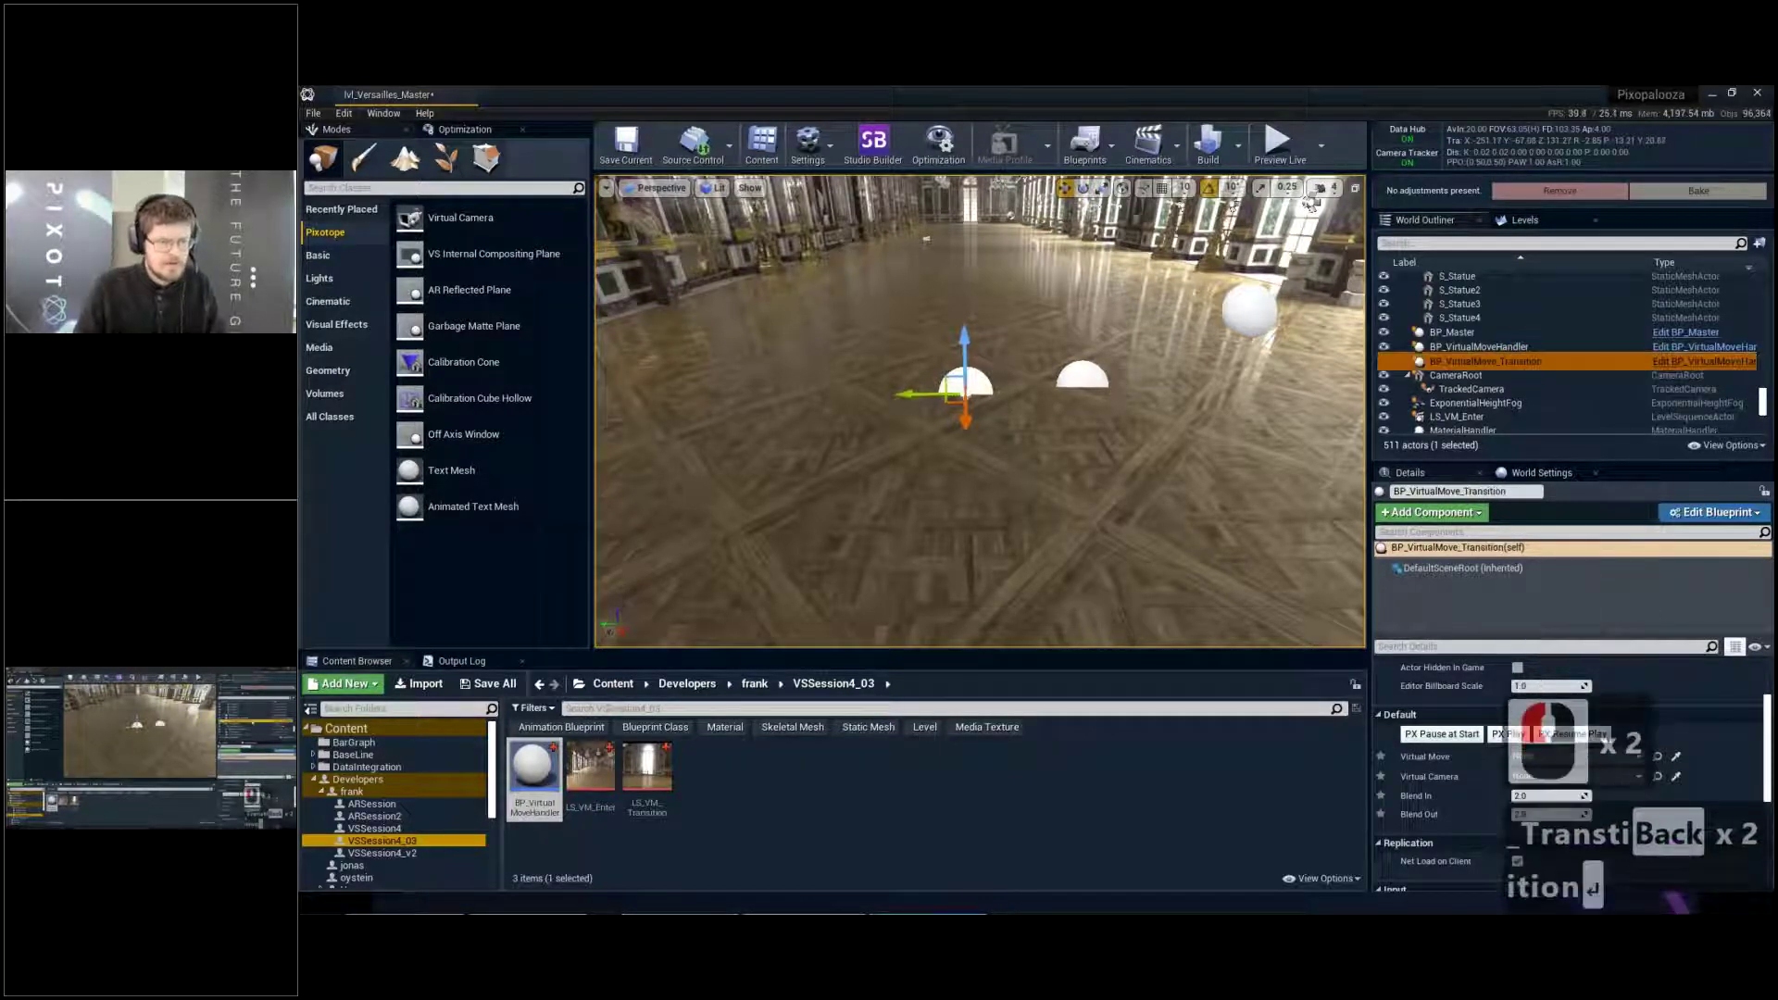
# Rename the original BP_VirtualMoveHandler actor as BP_VirtualMove_Entry
pyautogui.click(1500, 348)
pyautogui.press('F2')
pyautogui.moveTo(1500, 348); pyautogui.dragTo(1584, 348)
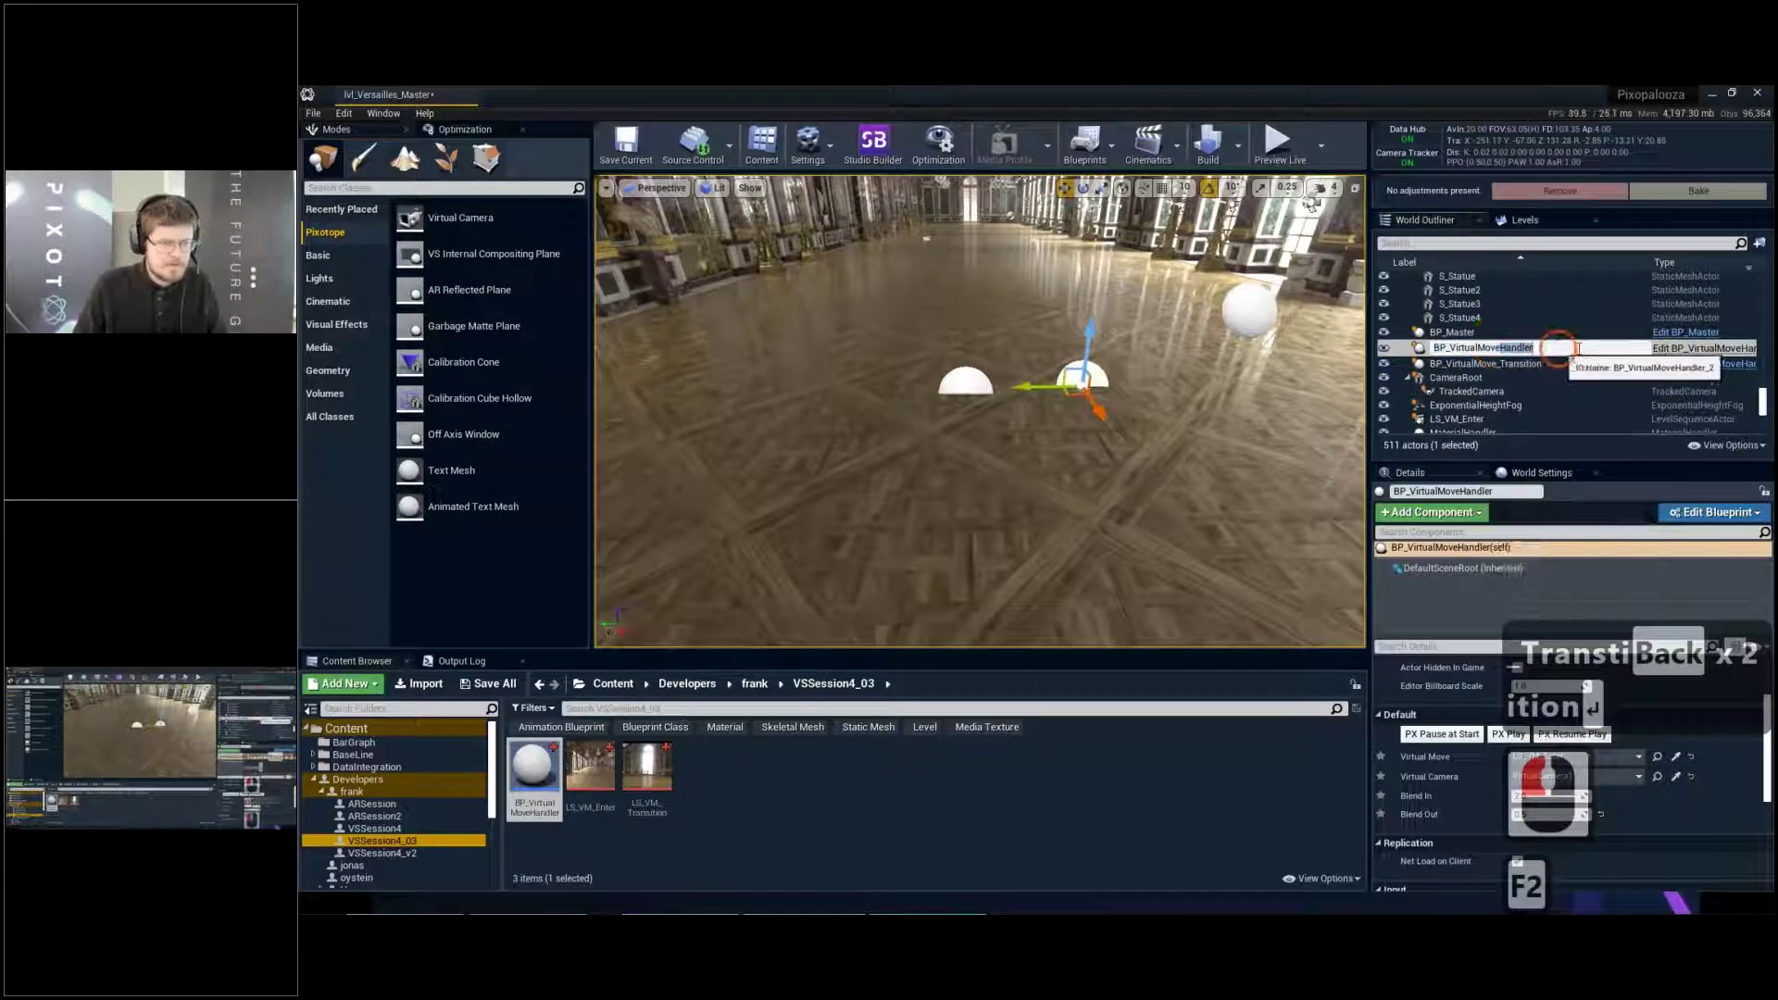
pyautogui.write('_E')
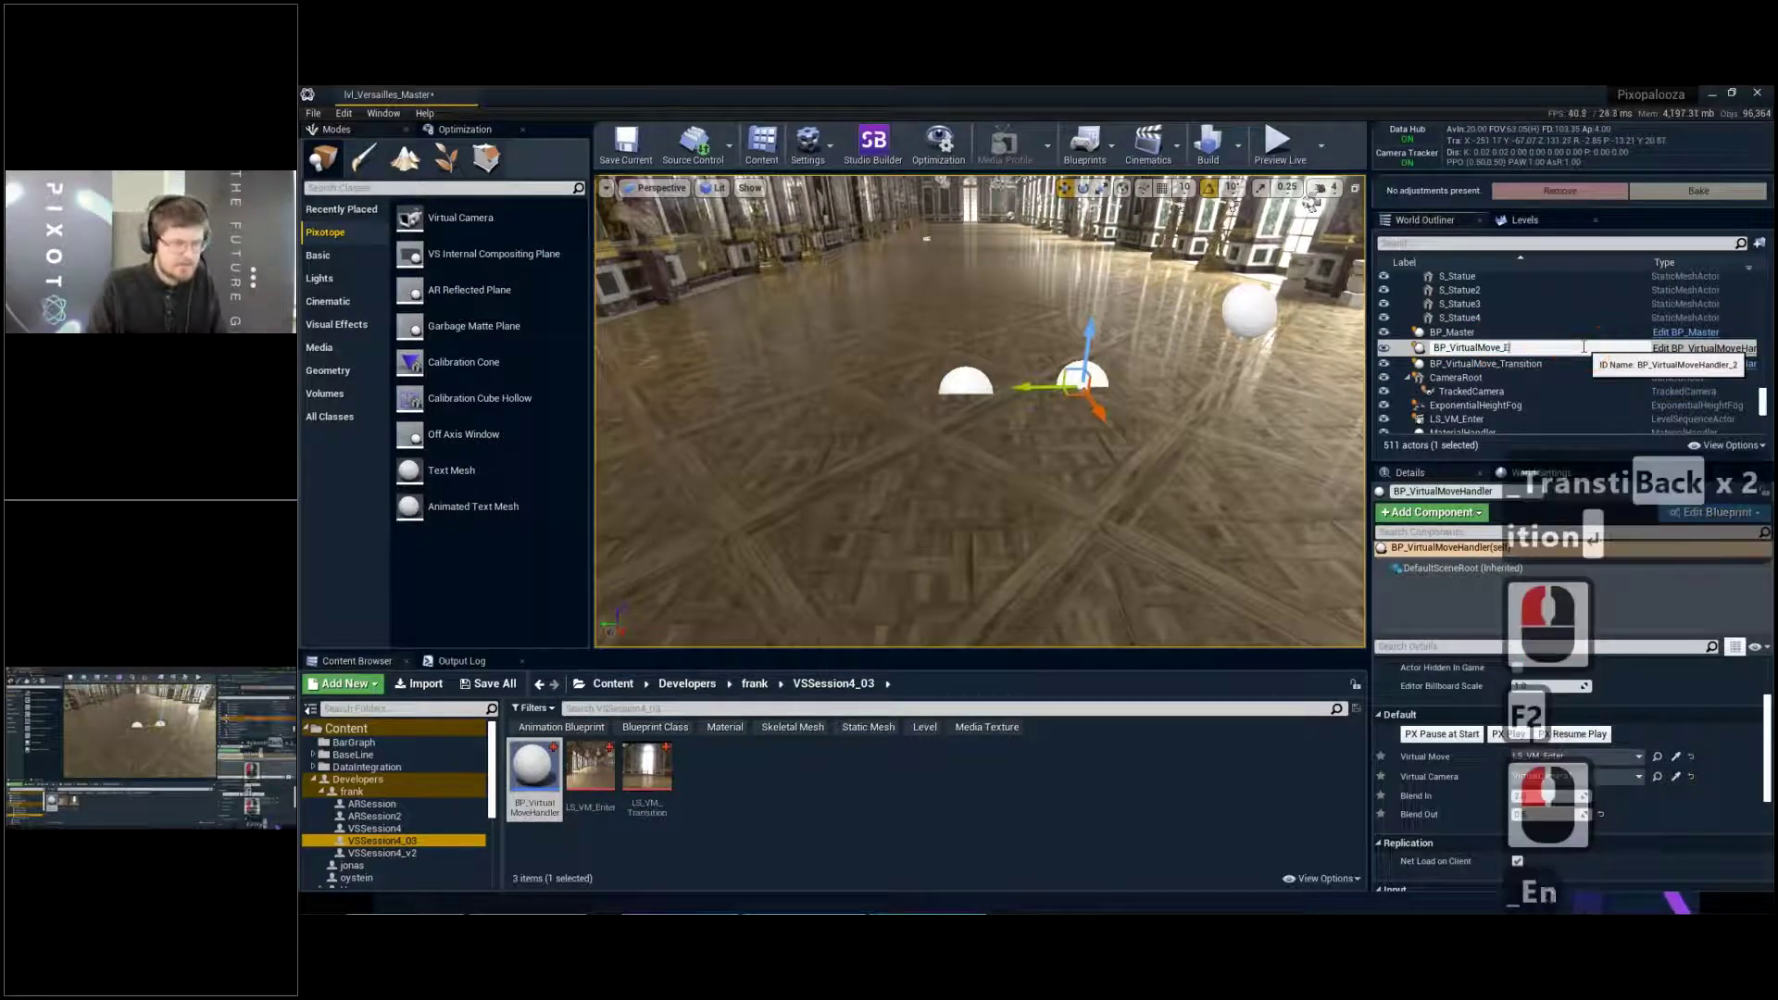
pyautogui.write('ntry')
pyautogui.press('Return')
# Select BP_VirtualMove_Transition and enlarge its details to show the Virtual Move and Virtual Camera settings
pyautogui.click(1510, 364)
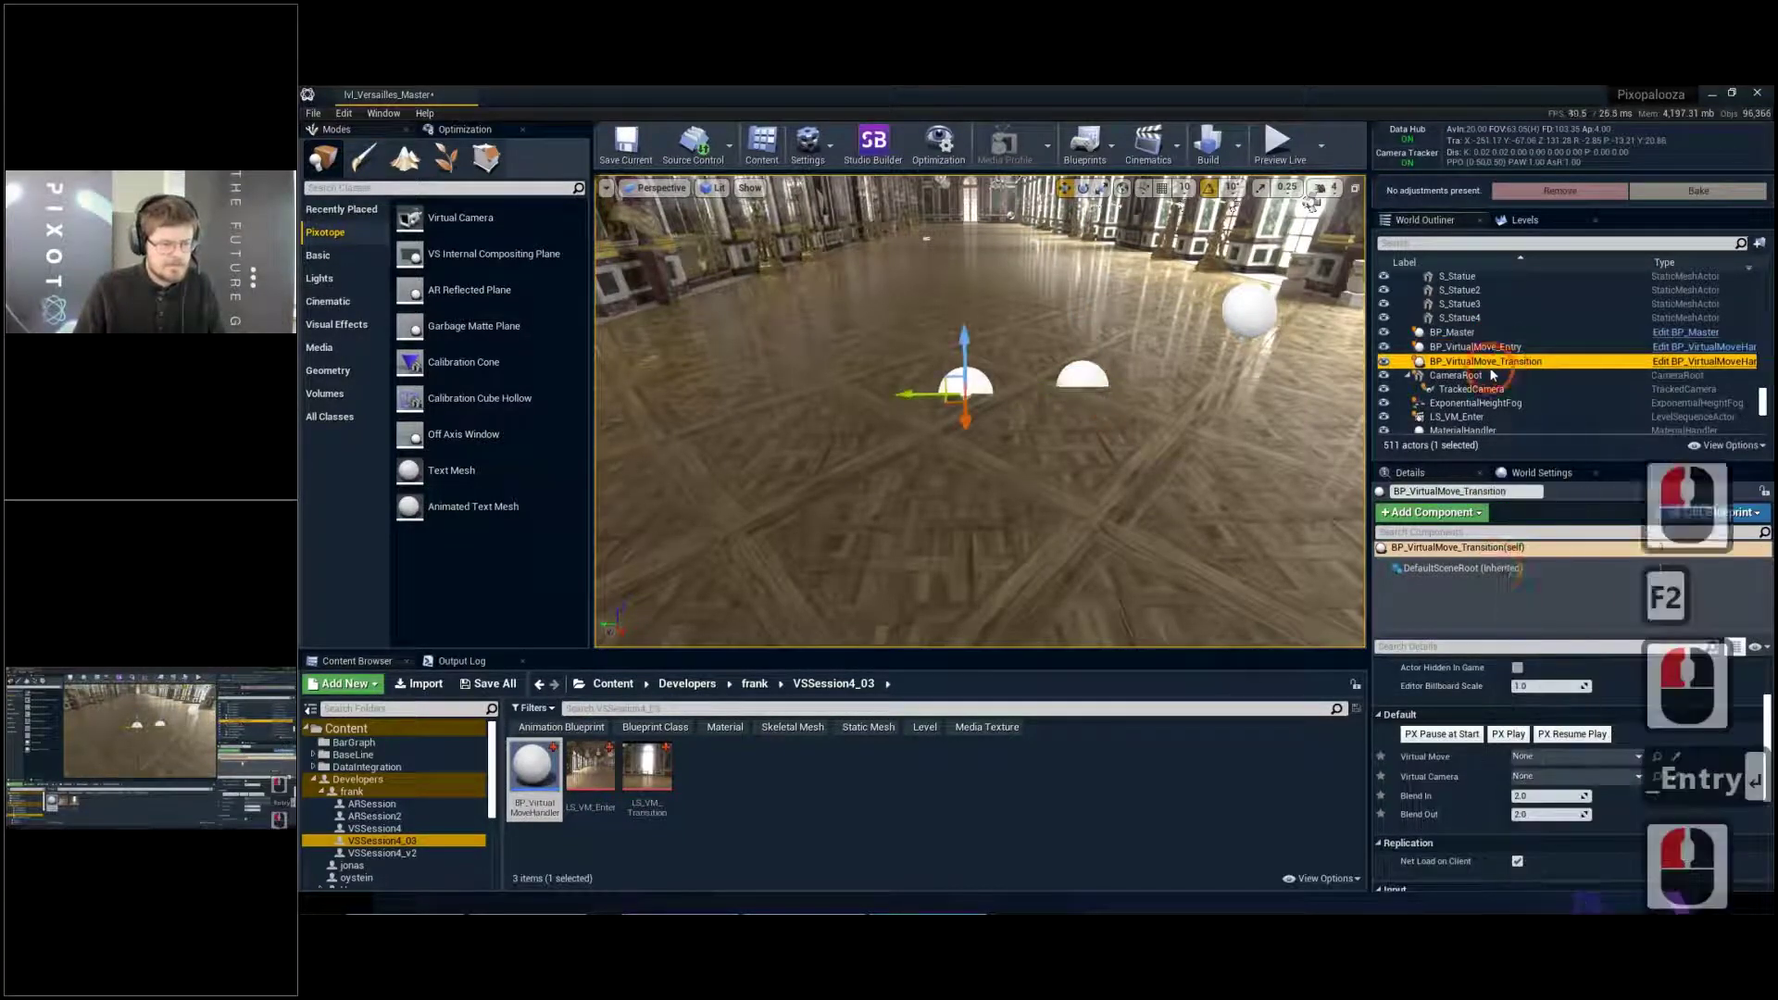
pyautogui.moveTo(1466, 463); pyautogui.dragTo(1482, 375)
pyautogui.scroll(-1, 1538, 667)
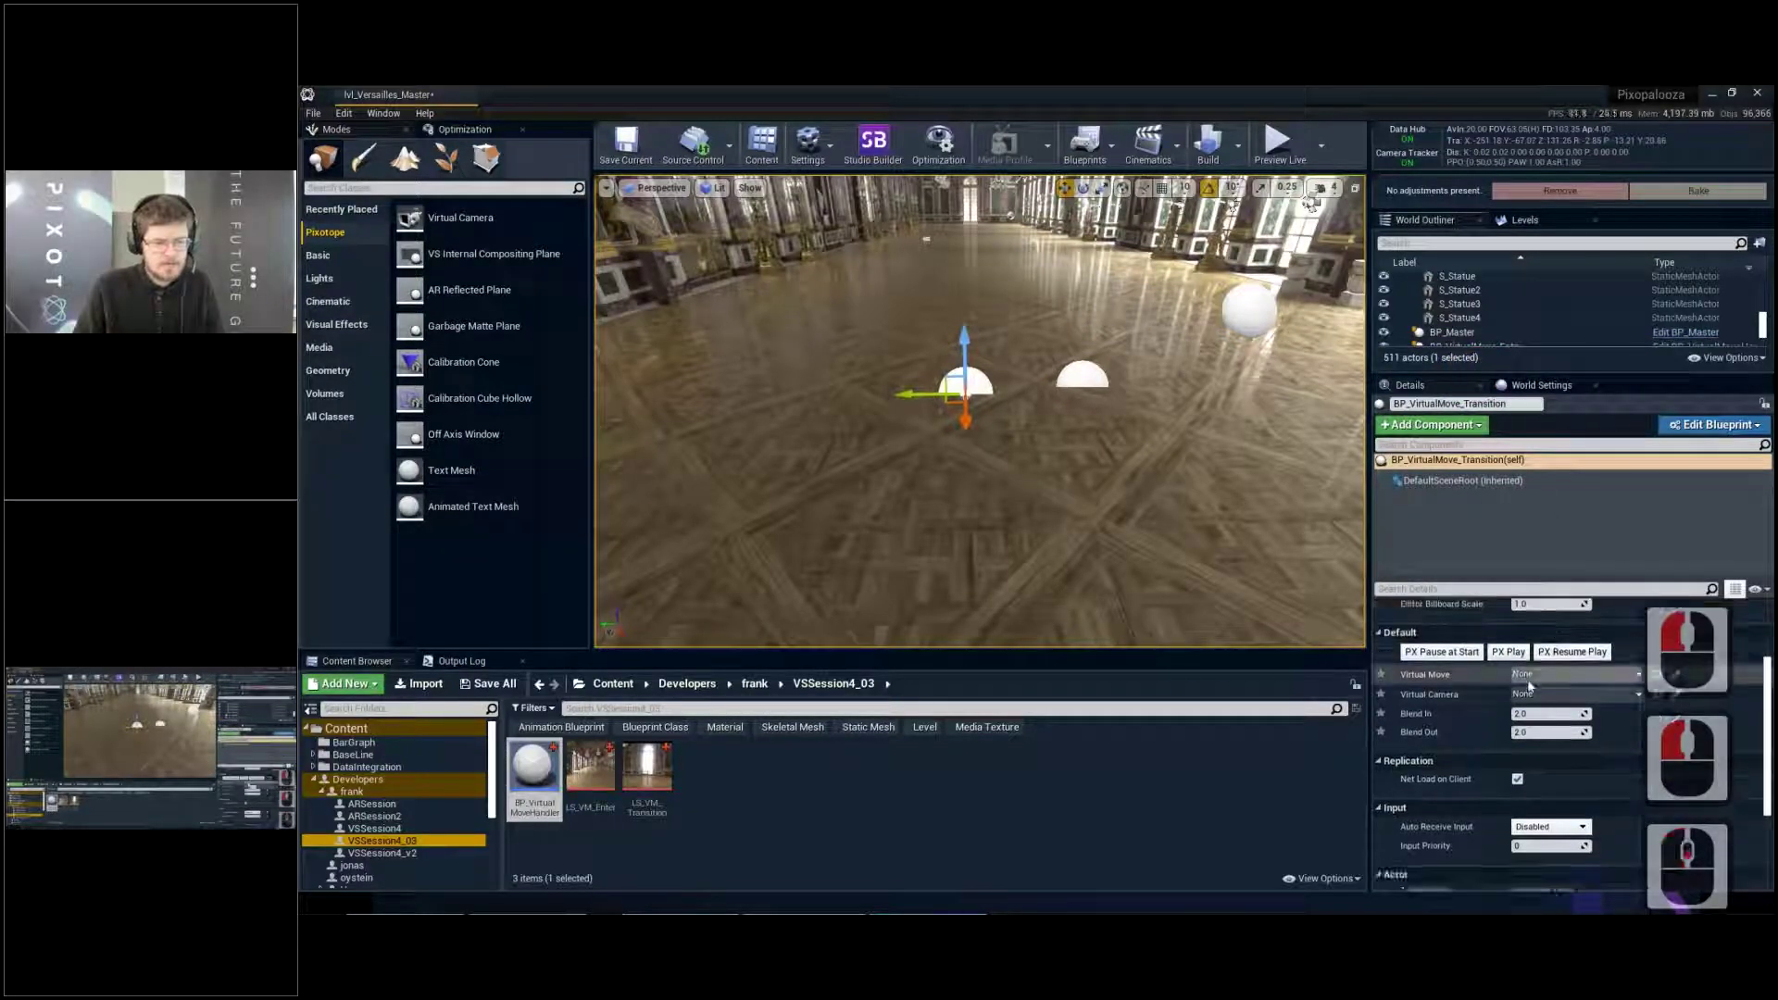
# Add the LS_VM_Transition sequence to the level and assign it as the Virtual Move of BP_VirtualMove_Transition
pyautogui.click(1527, 680)
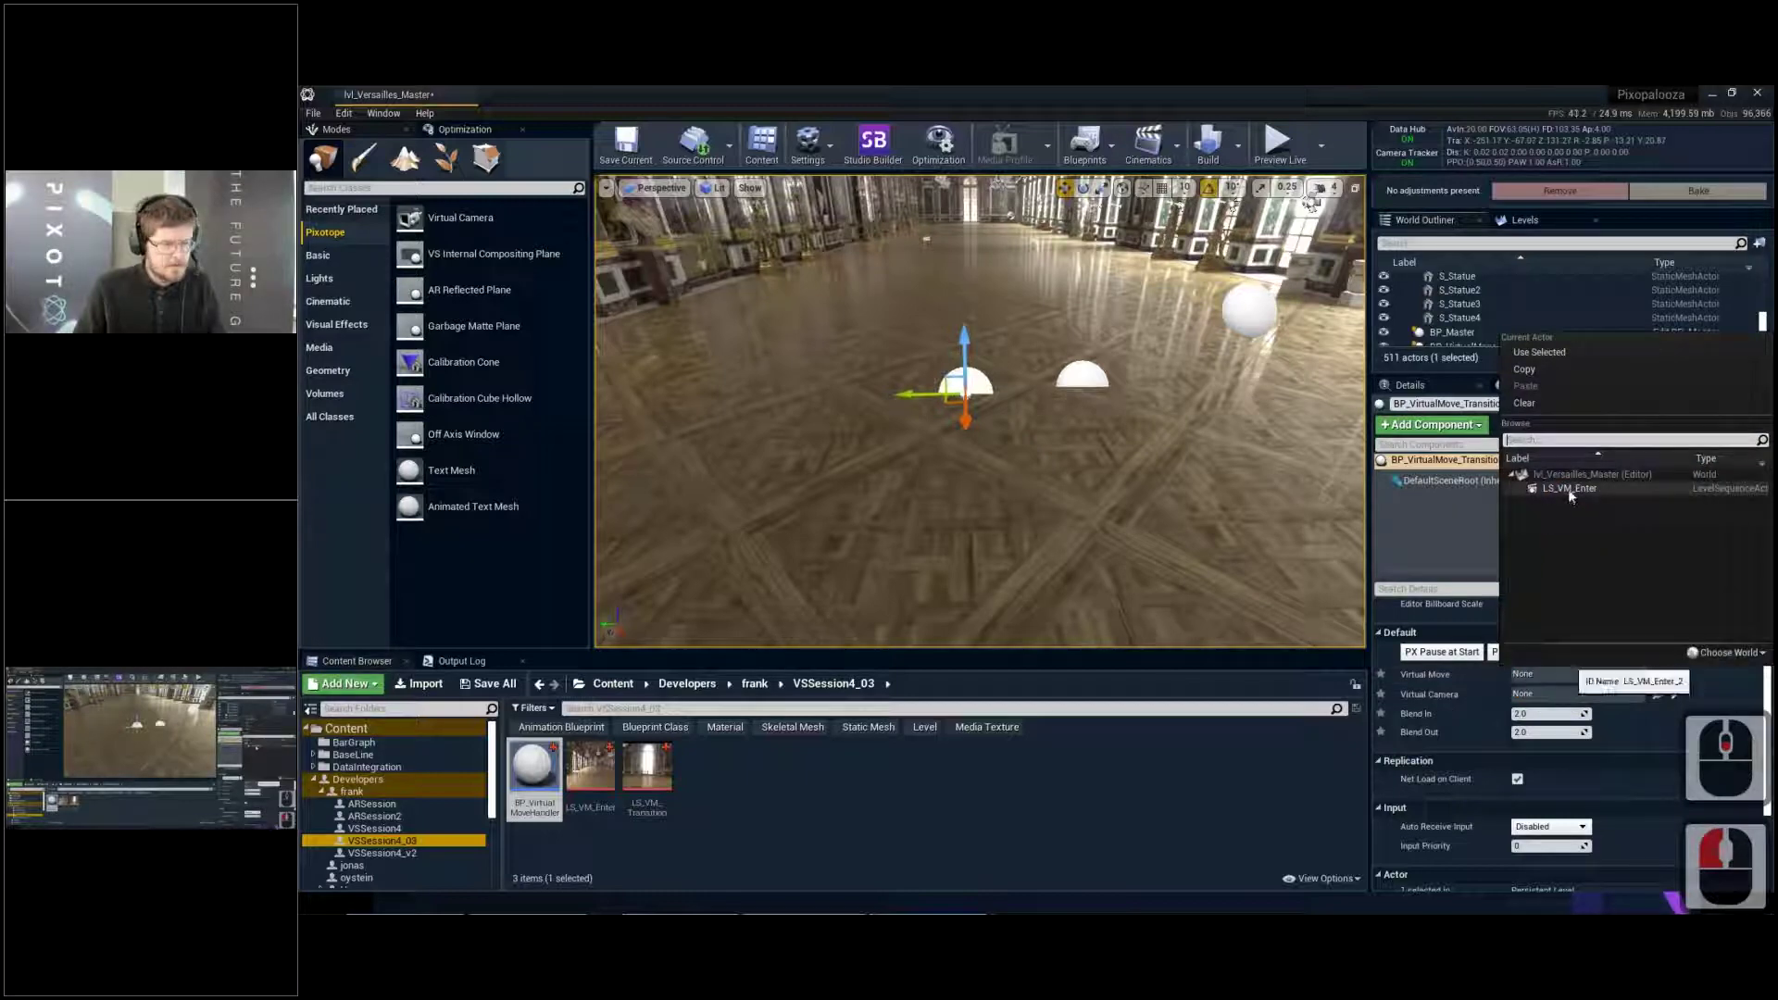
pyautogui.moveTo(648, 774); pyautogui.dragTo(851, 437)
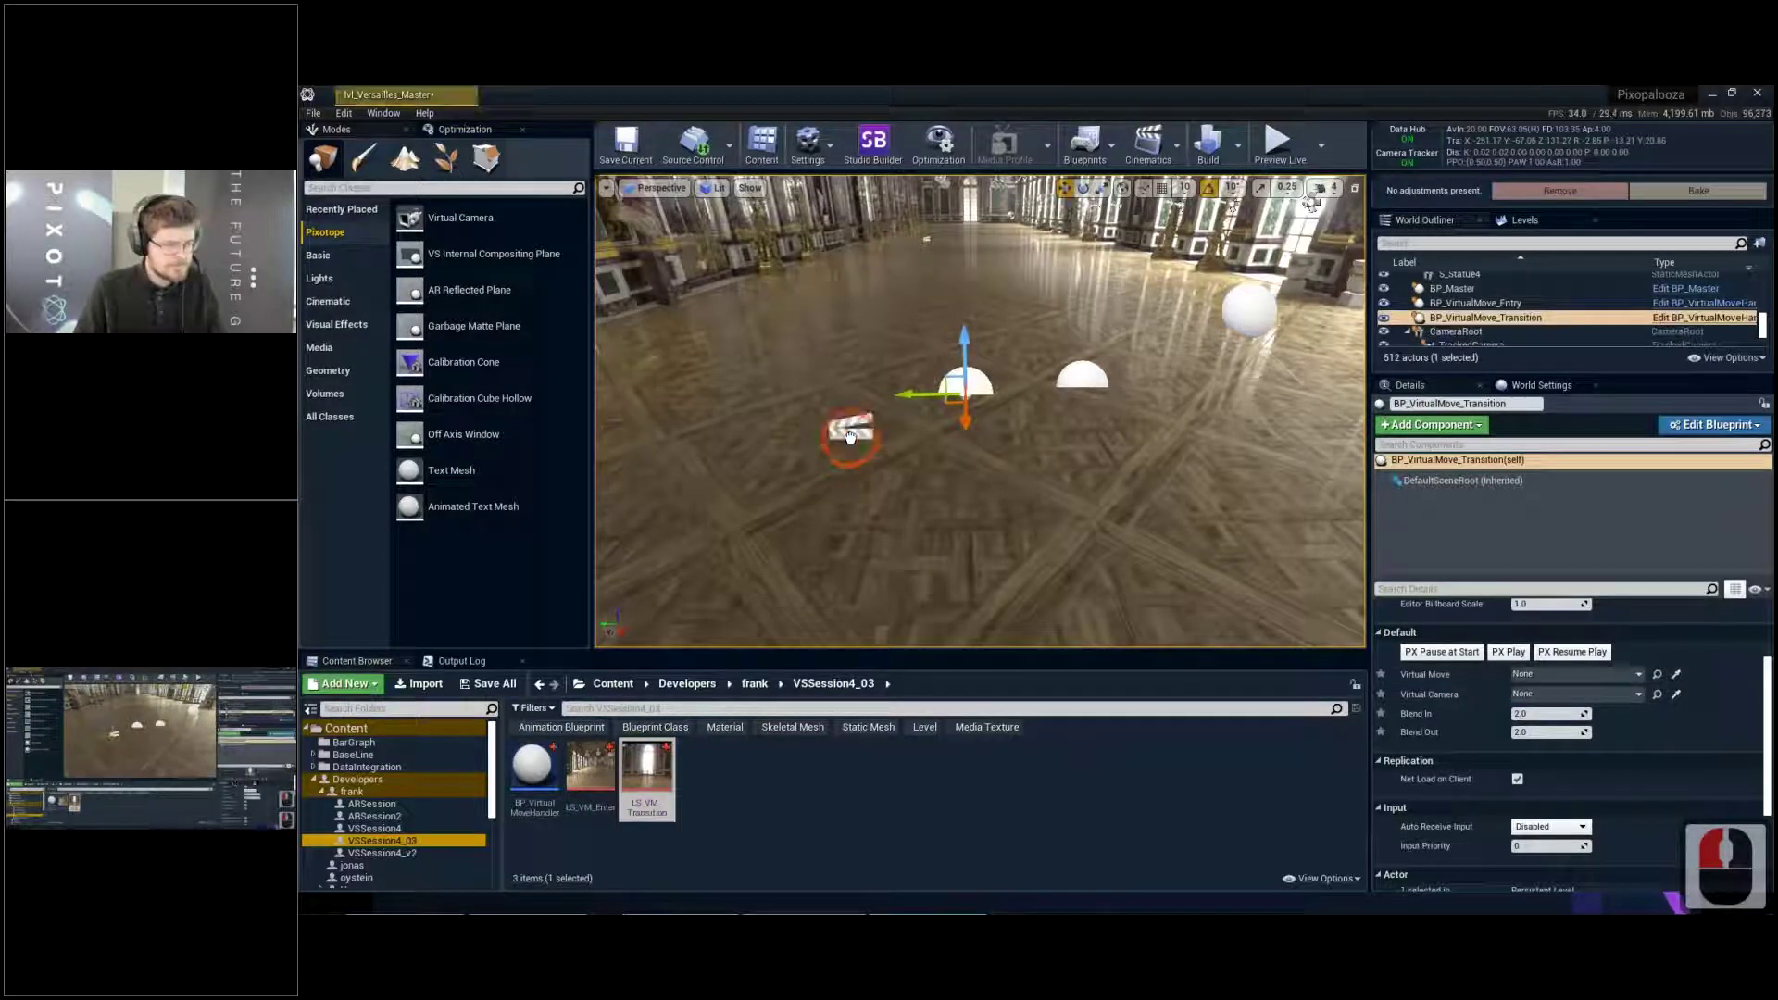
pyautogui.click(950, 373)
pyautogui.click(1574, 675)
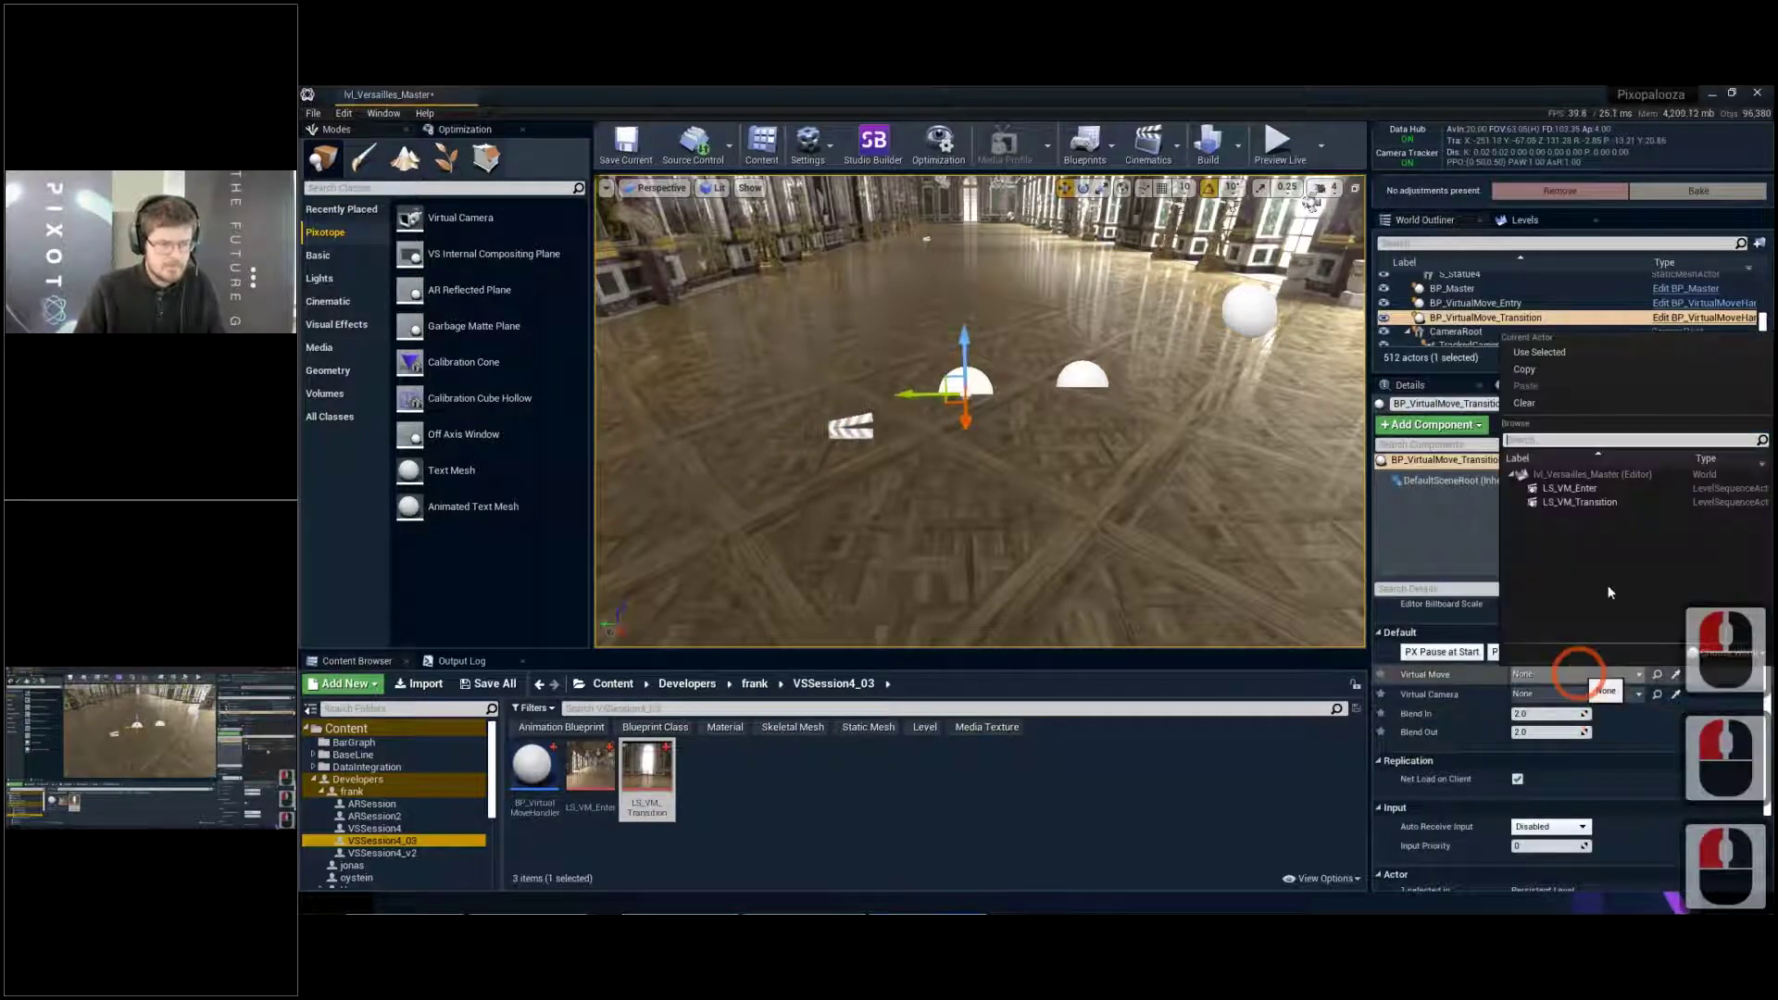
pyautogui.click(1619, 508)
# Set the Virtual Camera of BP_VirtualMove_Transition to VC_Transition, with Blend In and Blend Out both at 1.0
pyautogui.click(1565, 694)
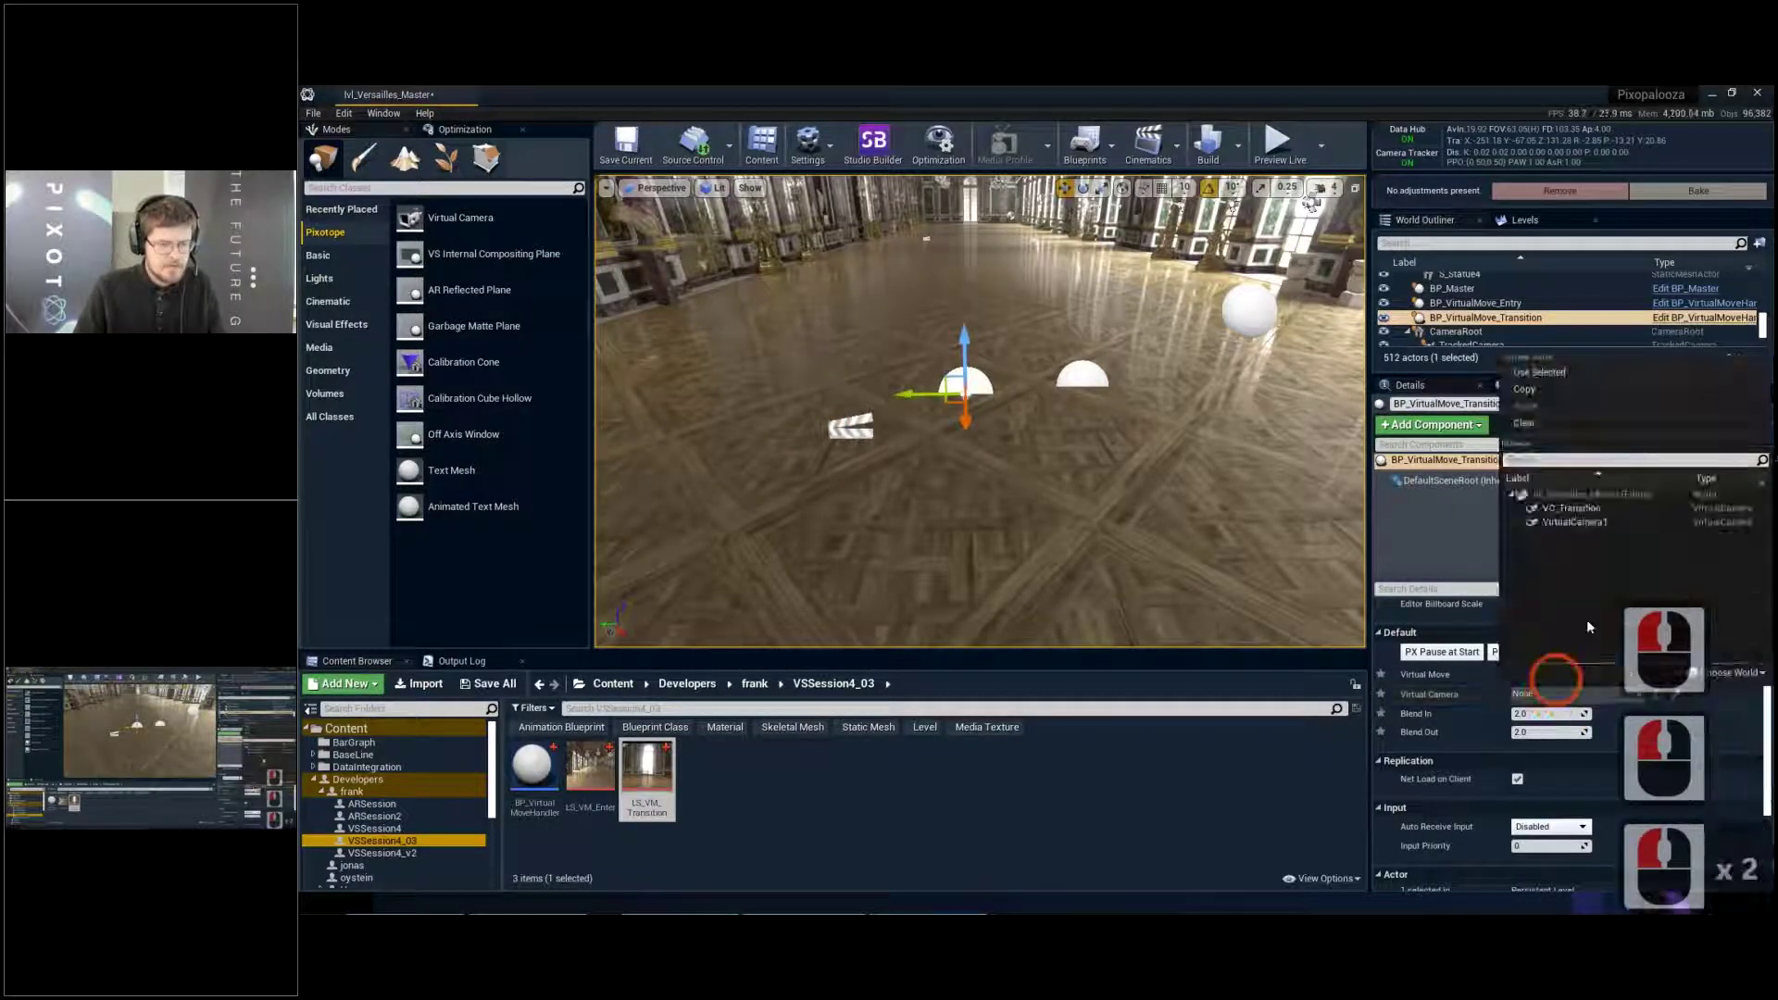
pyautogui.click(1572, 509)
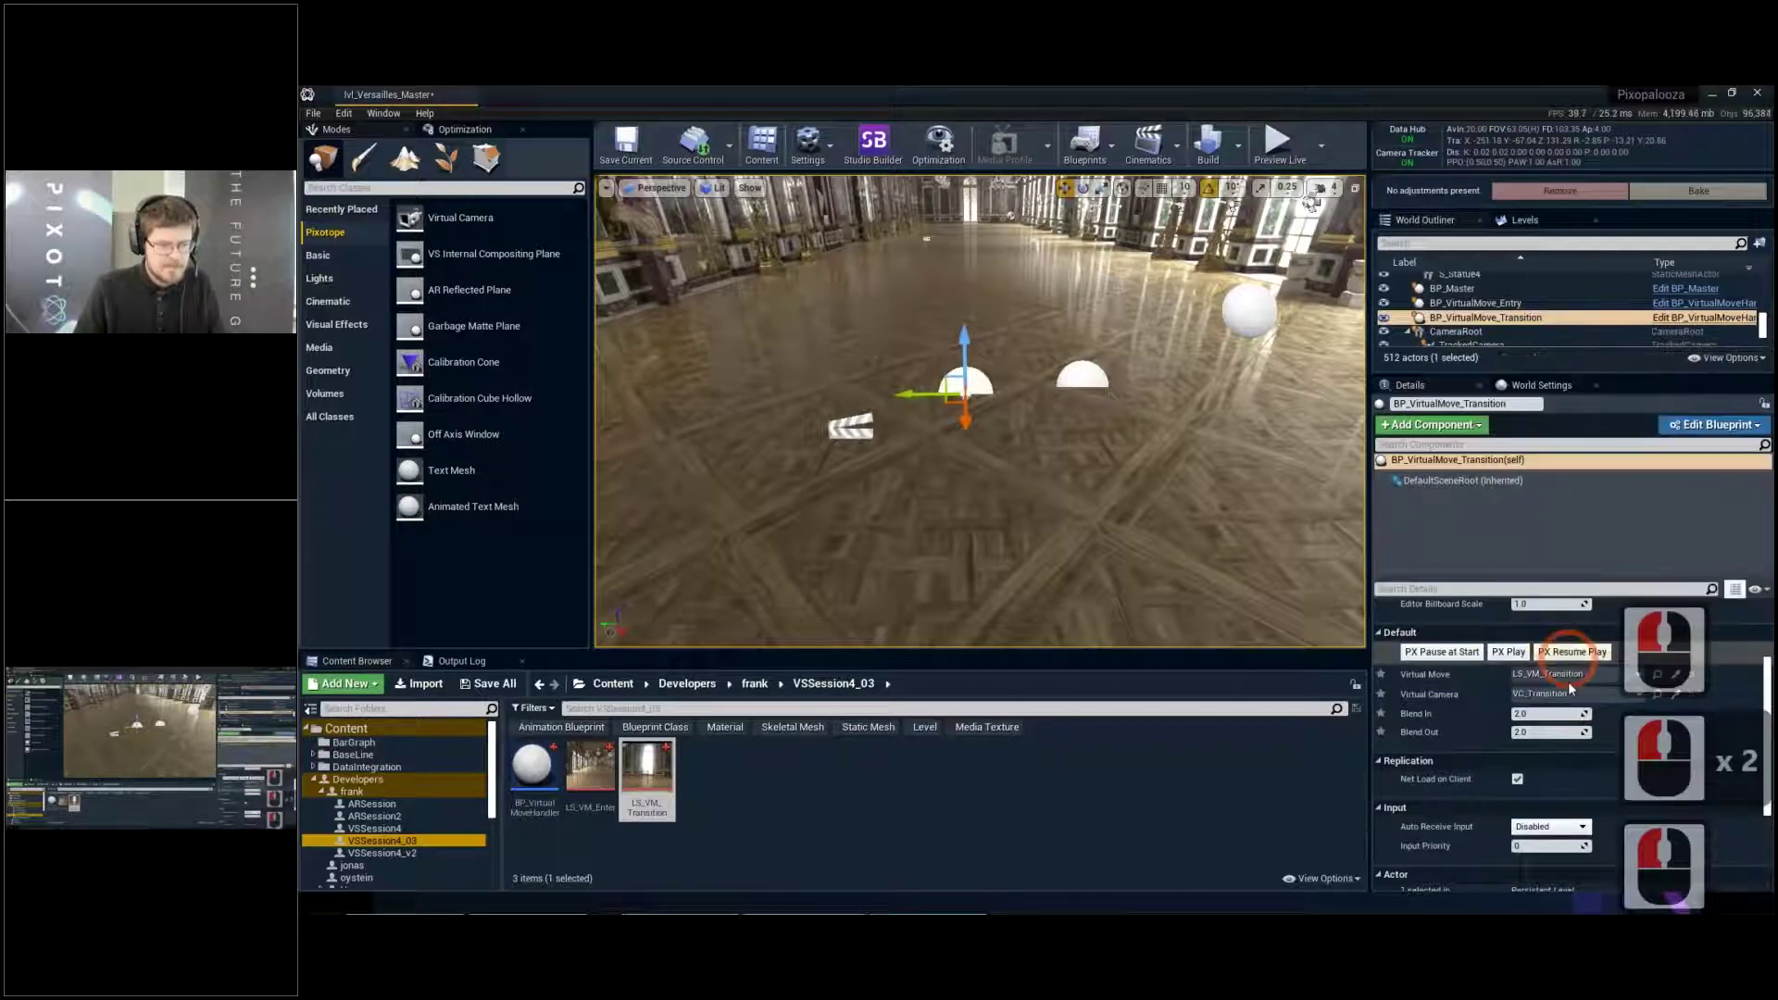
pyautogui.doubleClick(1556, 714)
pyautogui.write('1')
pyautogui.press('Return')
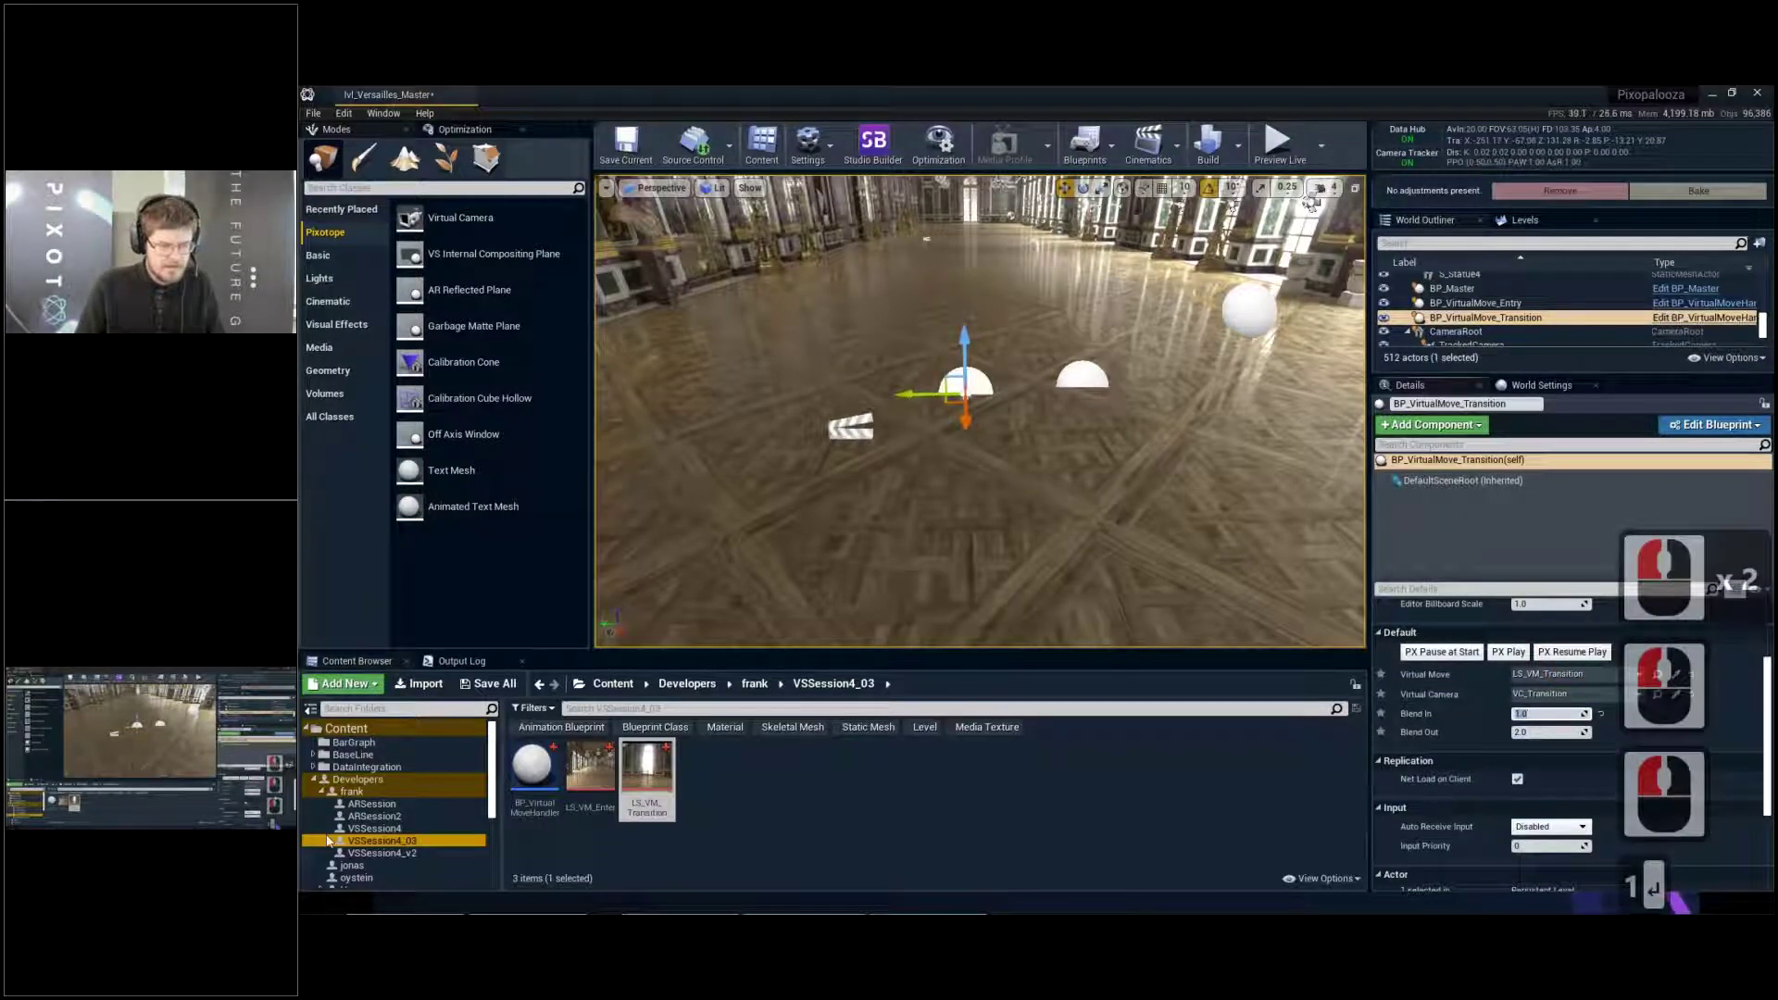
pyautogui.click(1556, 732)
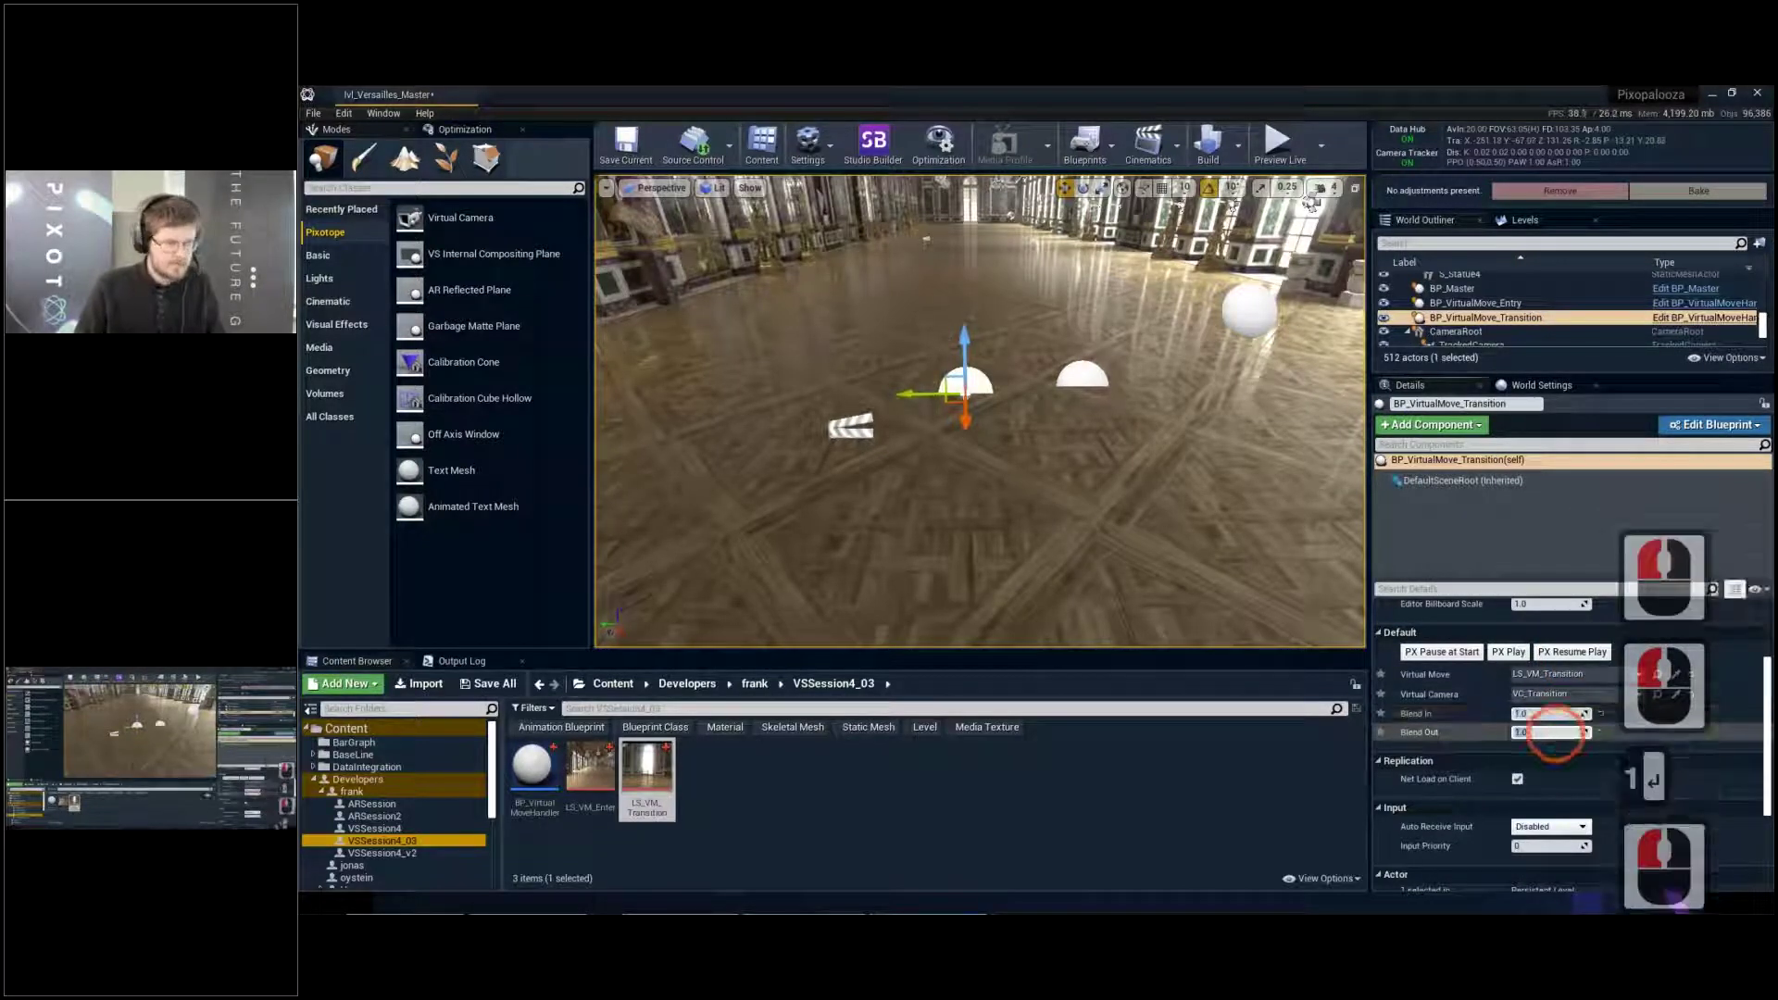
pyautogui.write('1')
pyautogui.press('Return')
# Save the level and play the BP_VirtualMove_Transition move in the live preview
pyautogui.hotkey('ctrl', 's')
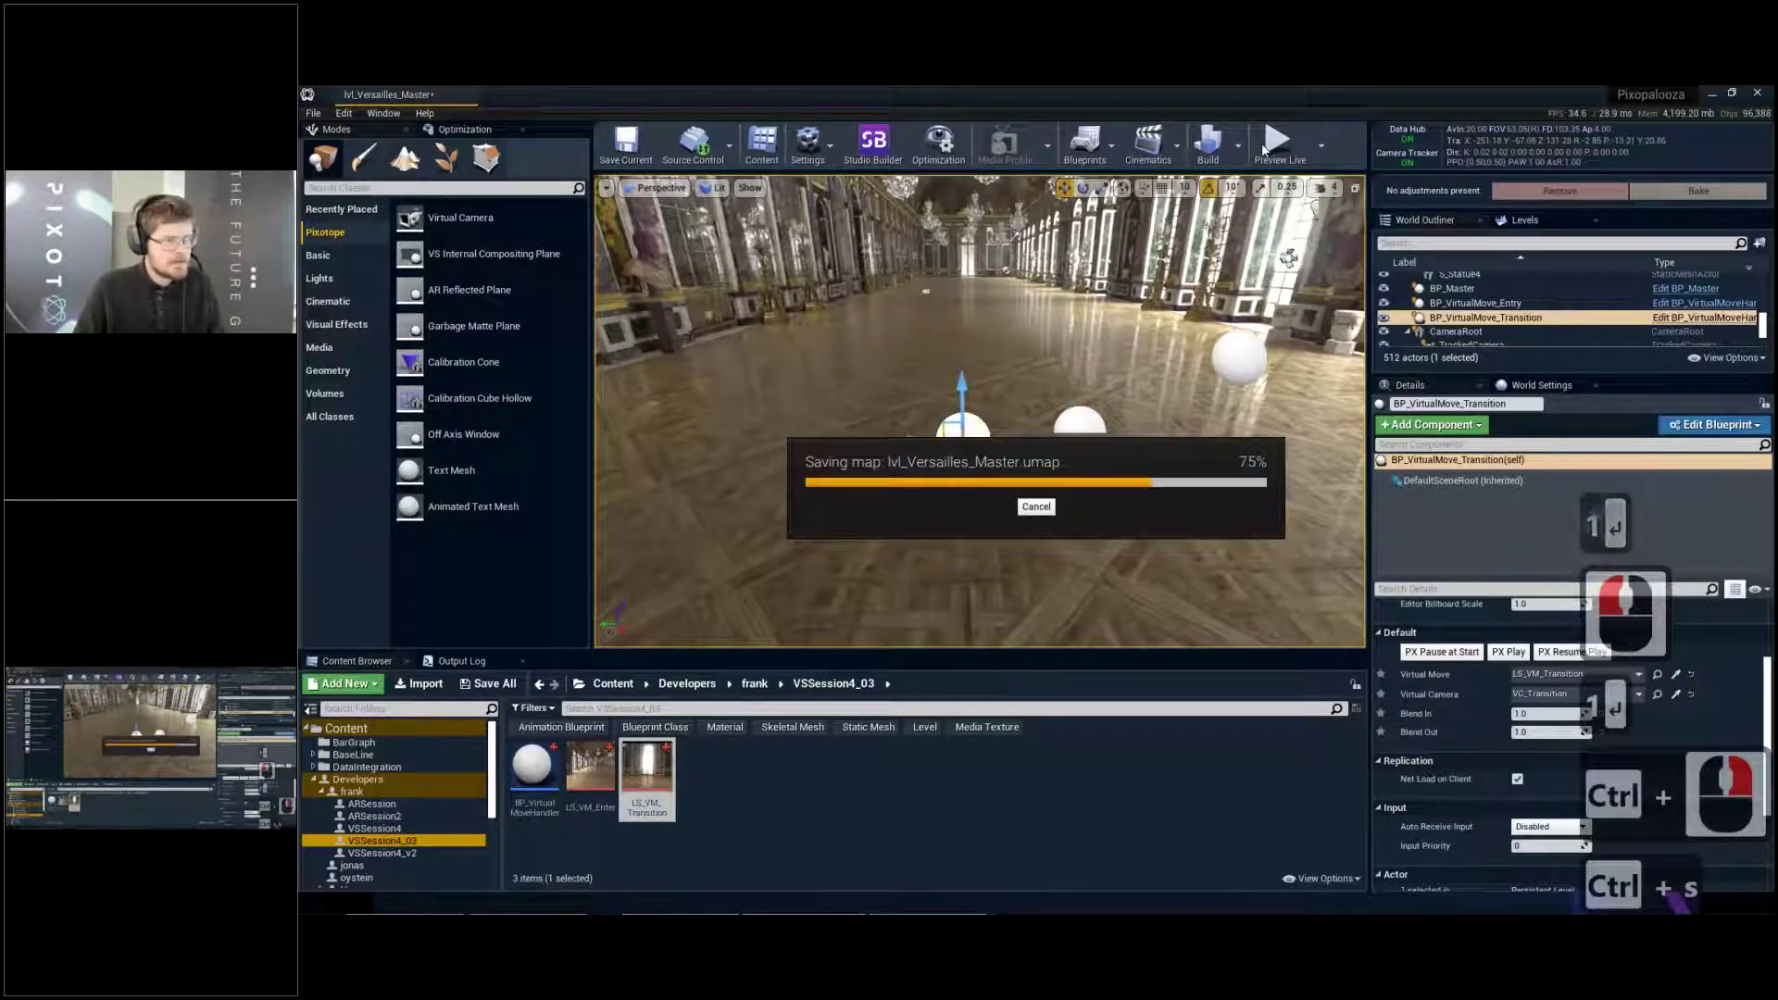
pyautogui.click(1270, 144)
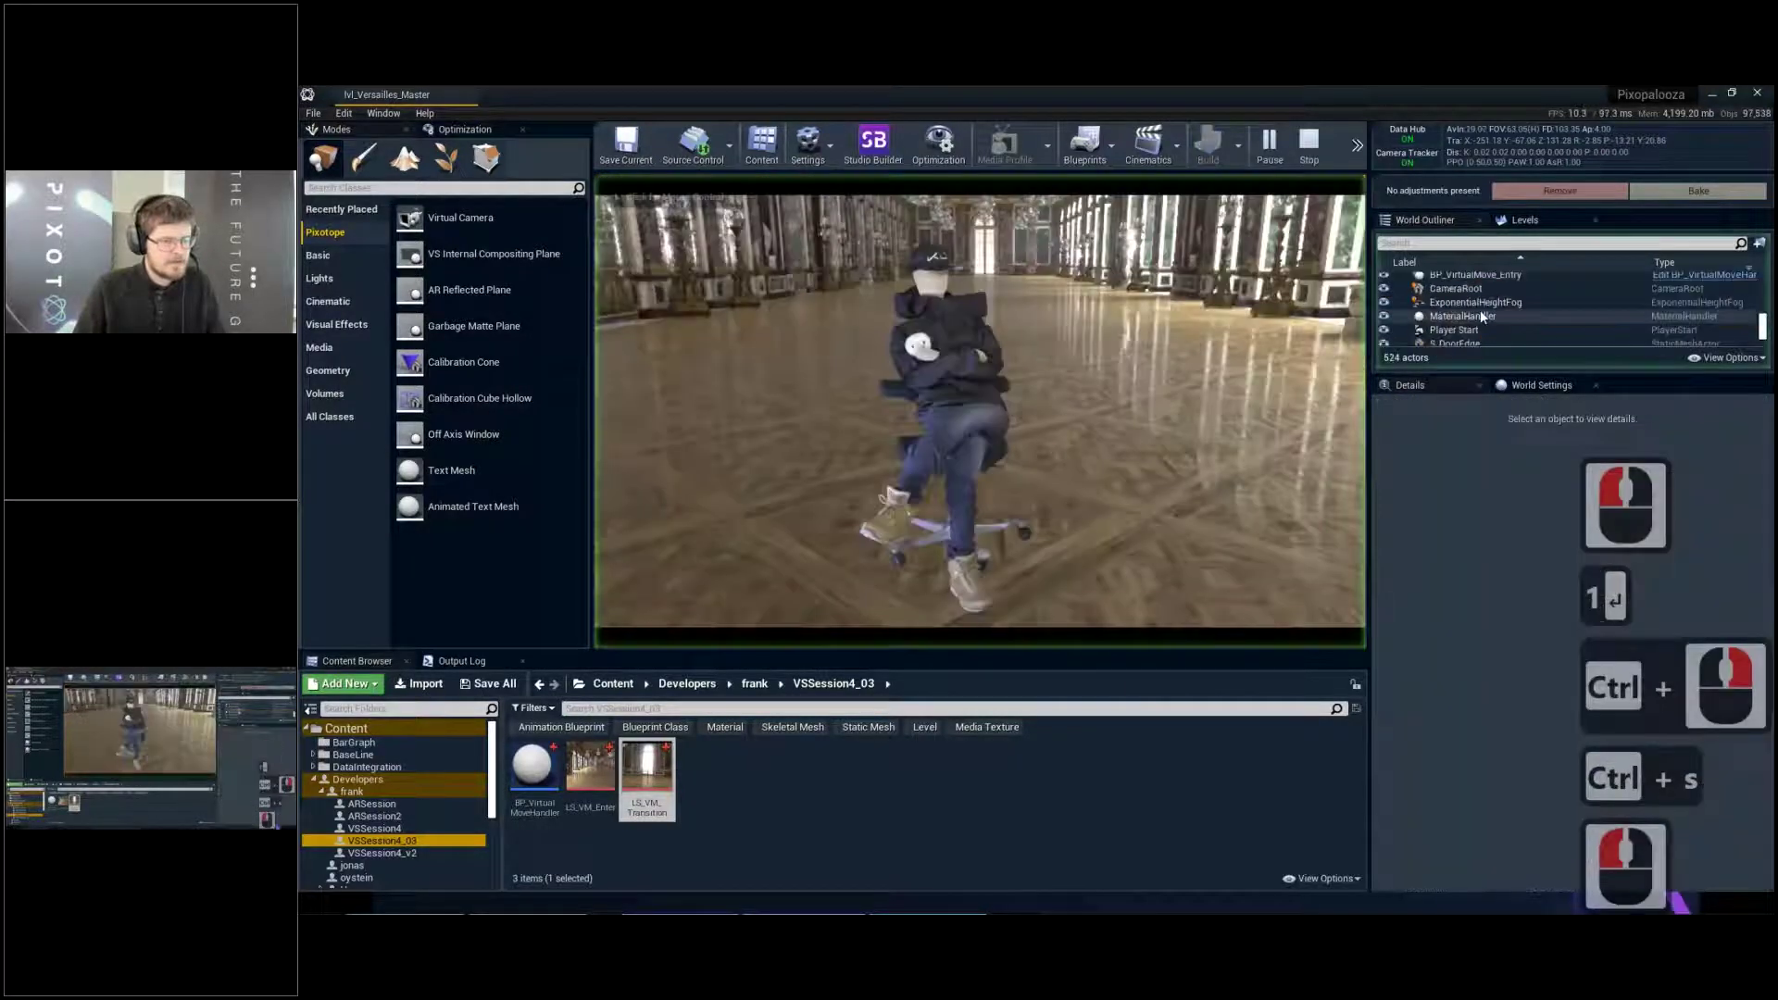
pyautogui.scroll(2, 1487, 310)
pyautogui.scroll(2, 1506, 315)
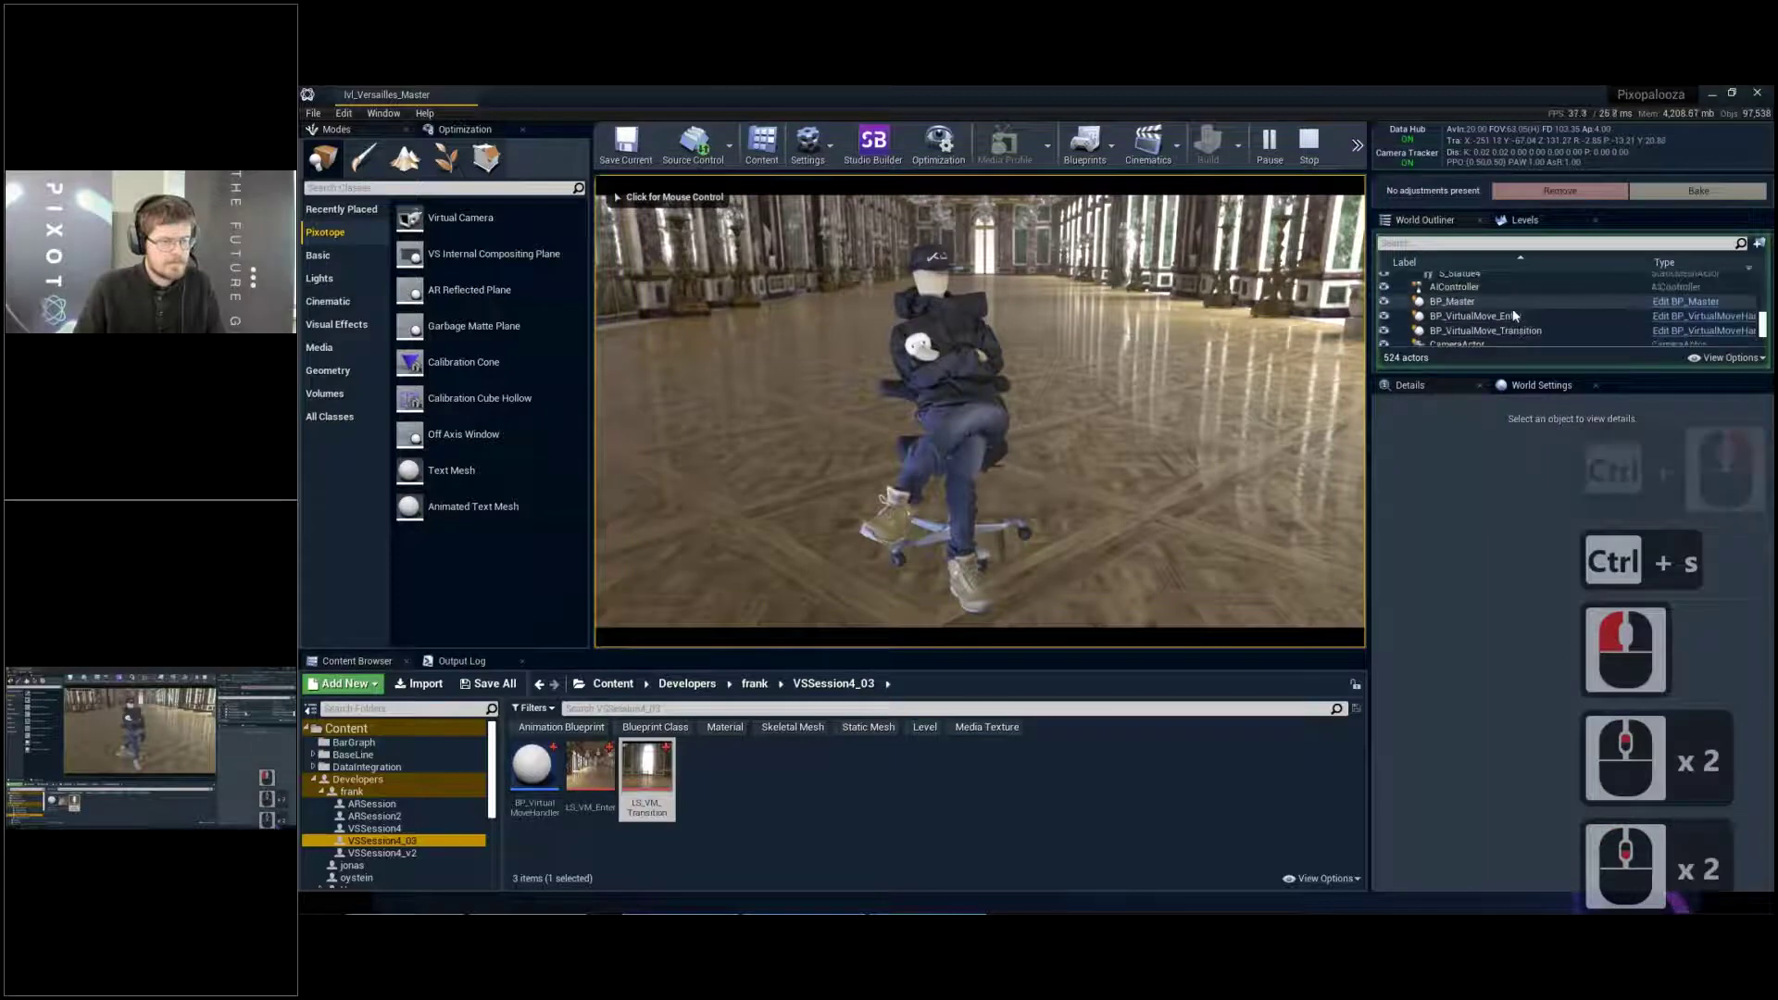
pyautogui.click(1516, 316)
pyautogui.click(1519, 339)
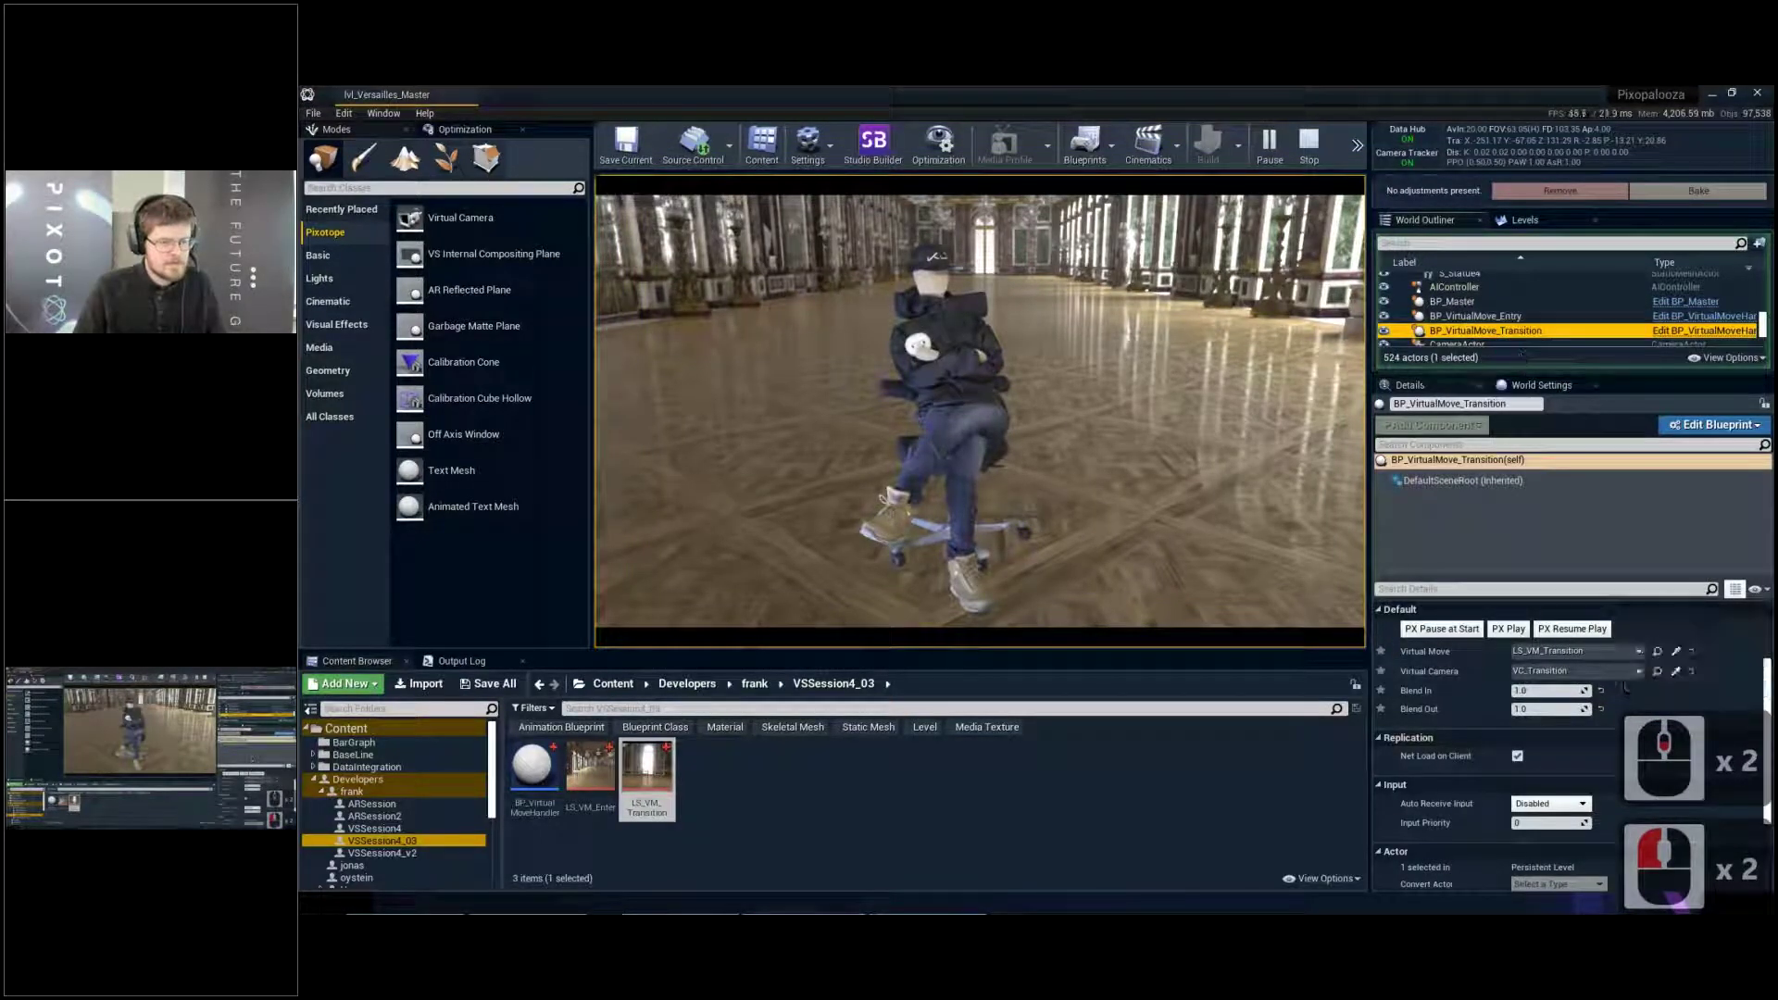
pyautogui.click(1516, 631)
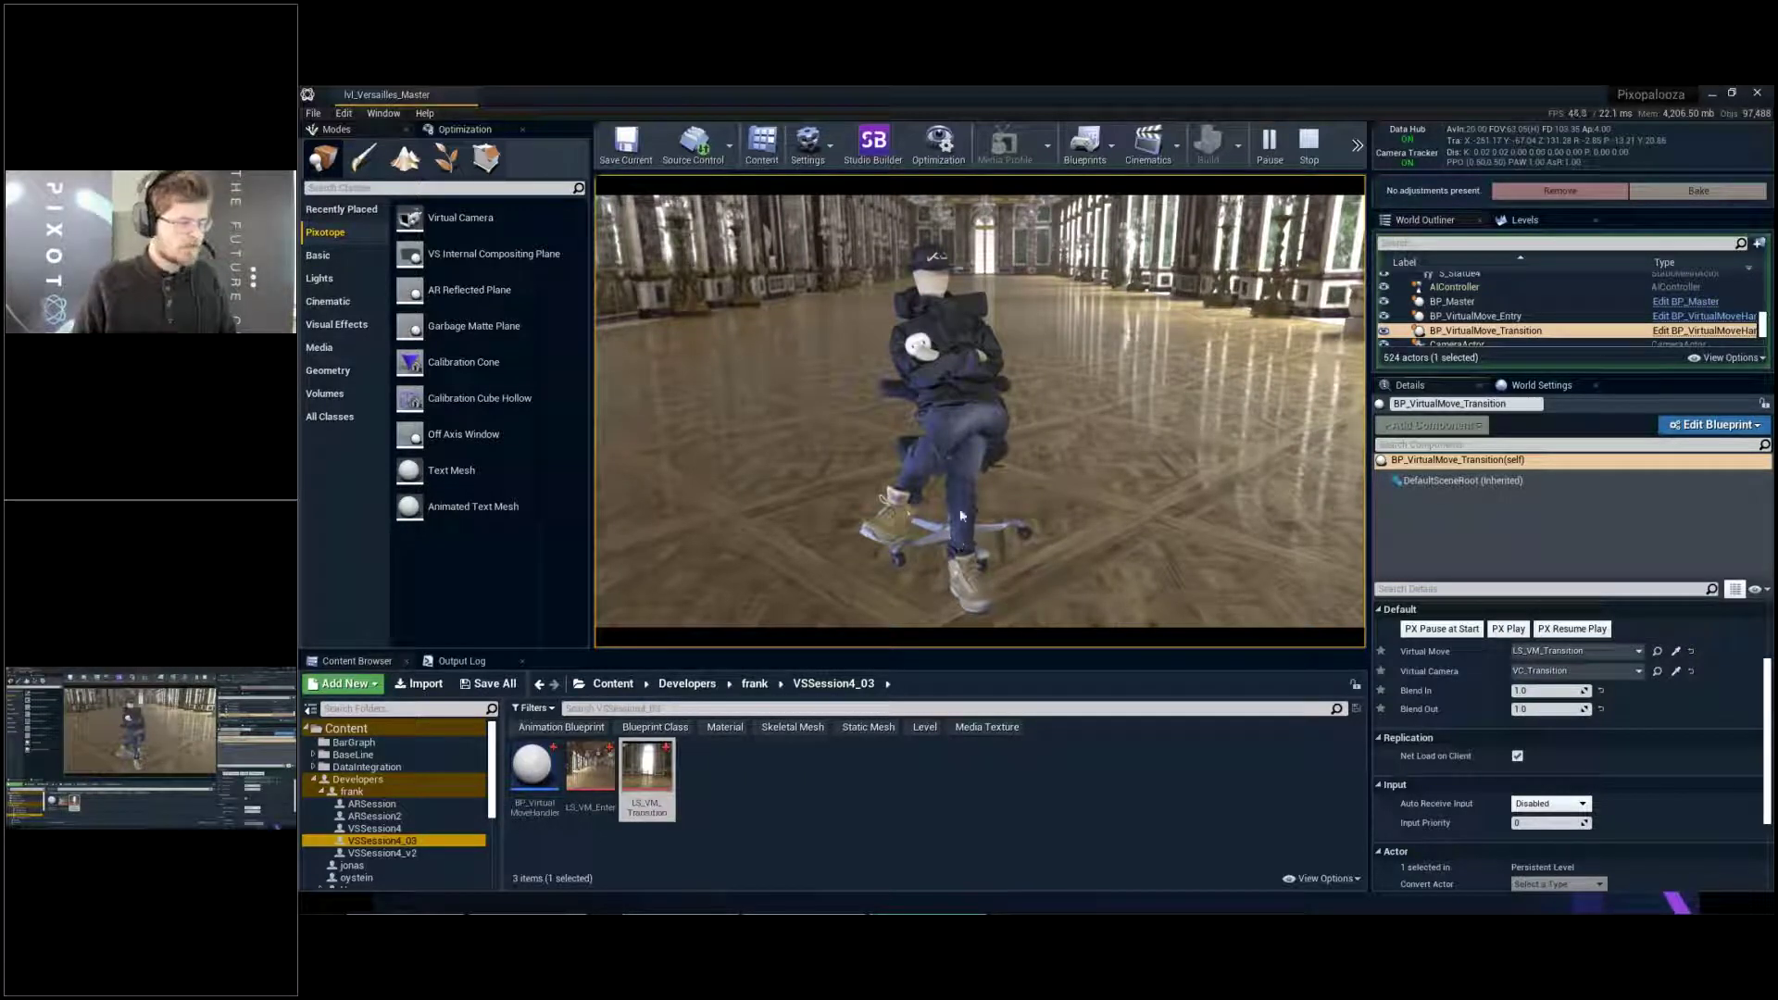
# Stop the live preview and open the LS_VM_Transition sequence for editing
pyautogui.click(1308, 146)
pyautogui.press('s')
pyautogui.press('s')
pyautogui.moveTo(1096, 394); pyautogui.dragTo(1014, 404, button='right')
pyautogui.press('w')
pyautogui.press('w')
pyautogui.press('d')
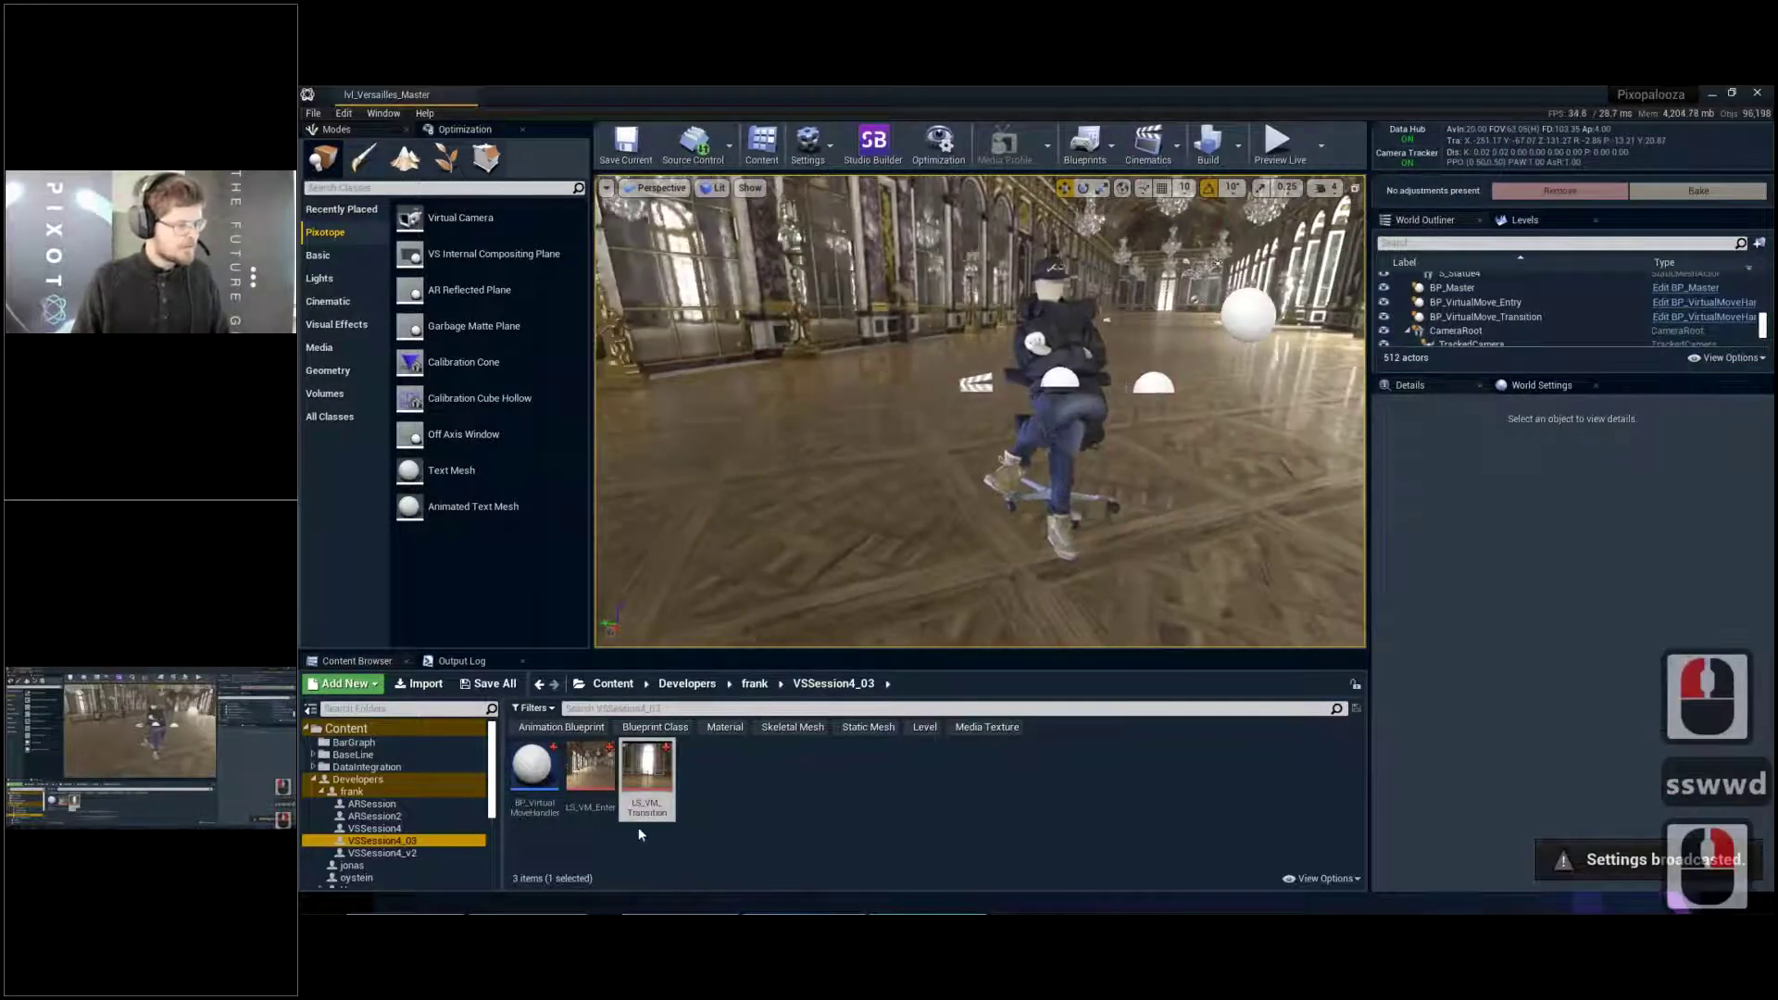
pyautogui.doubleClick(644, 798)
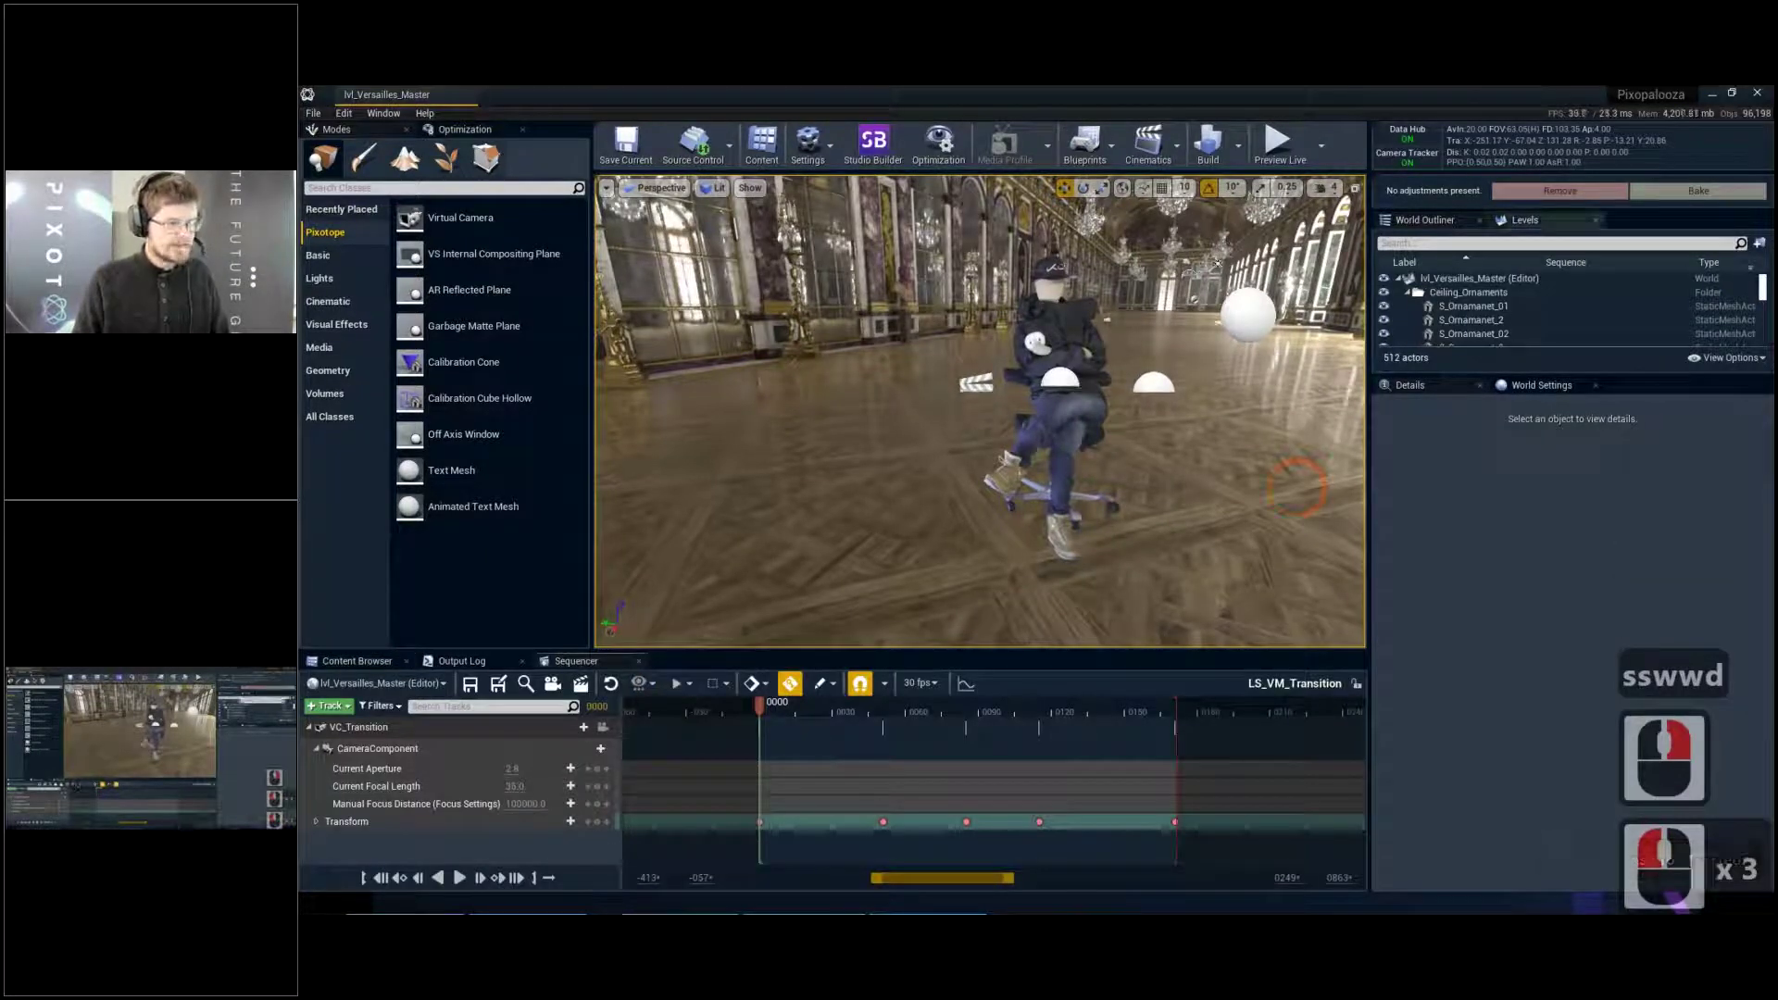
# Filter the level's actors by "camera" and add CameraRoot as a track in the LS_VM_Transition sequence
pyautogui.click(1482, 243)
pyautogui.write('camera')
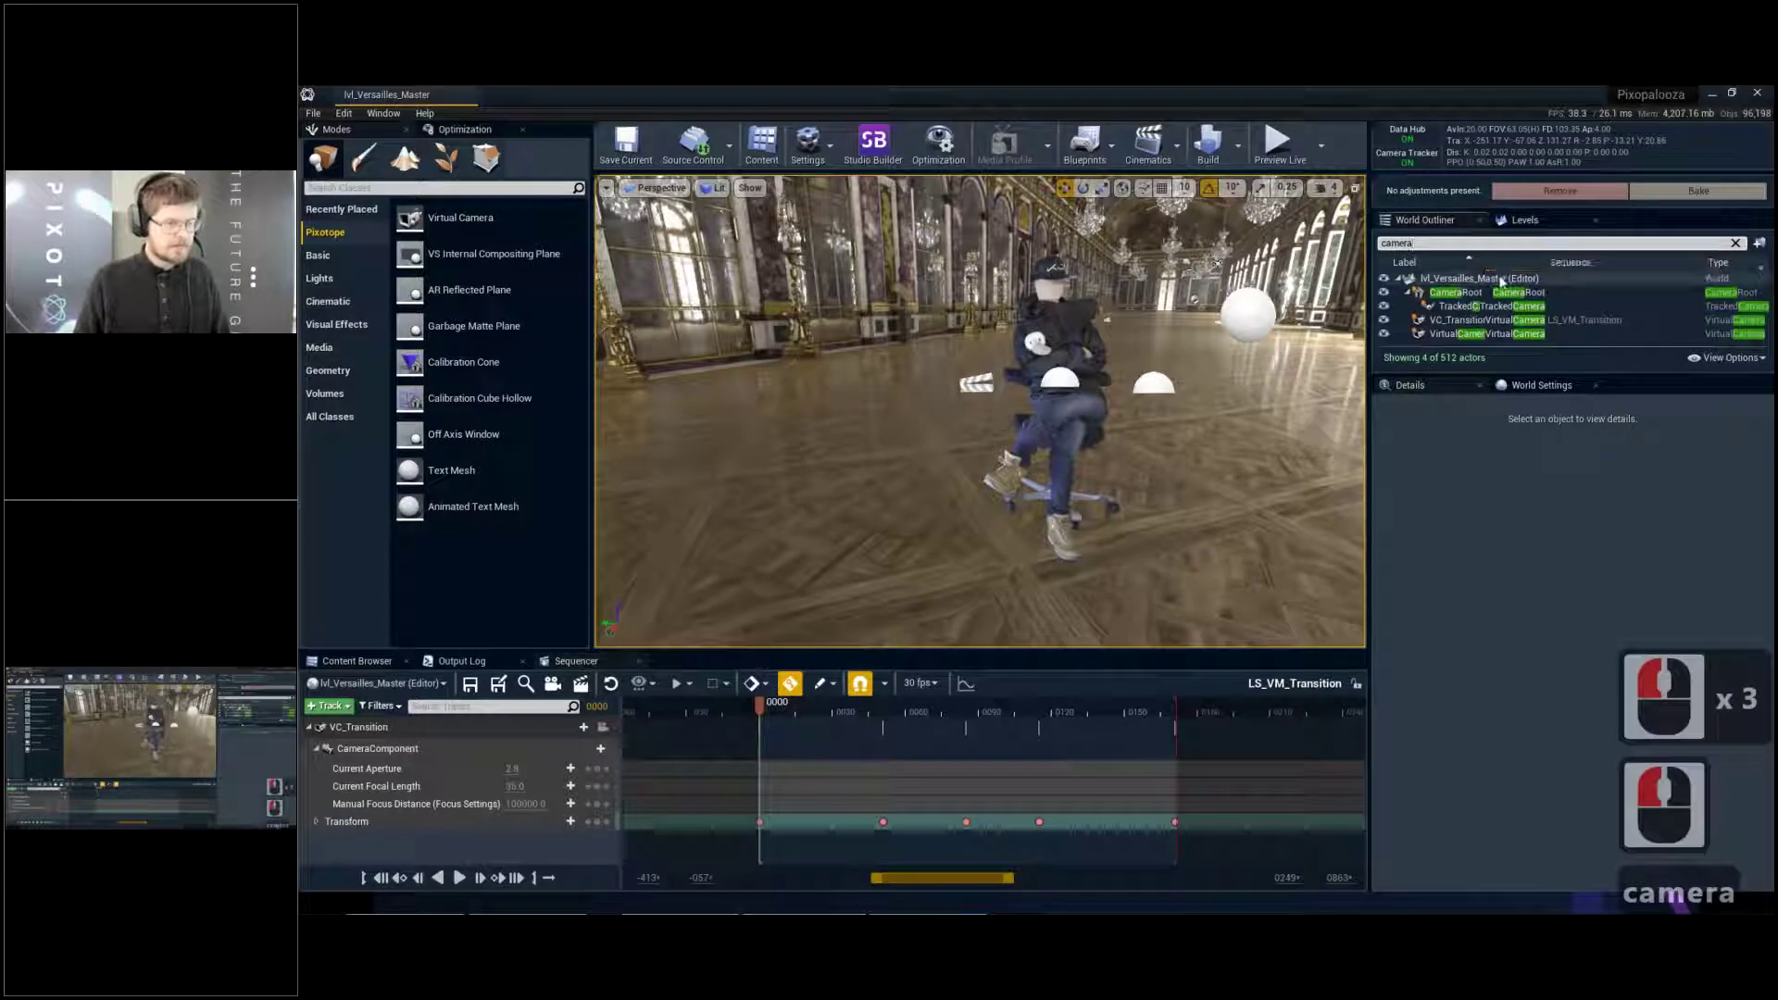
pyautogui.click(1482, 293)
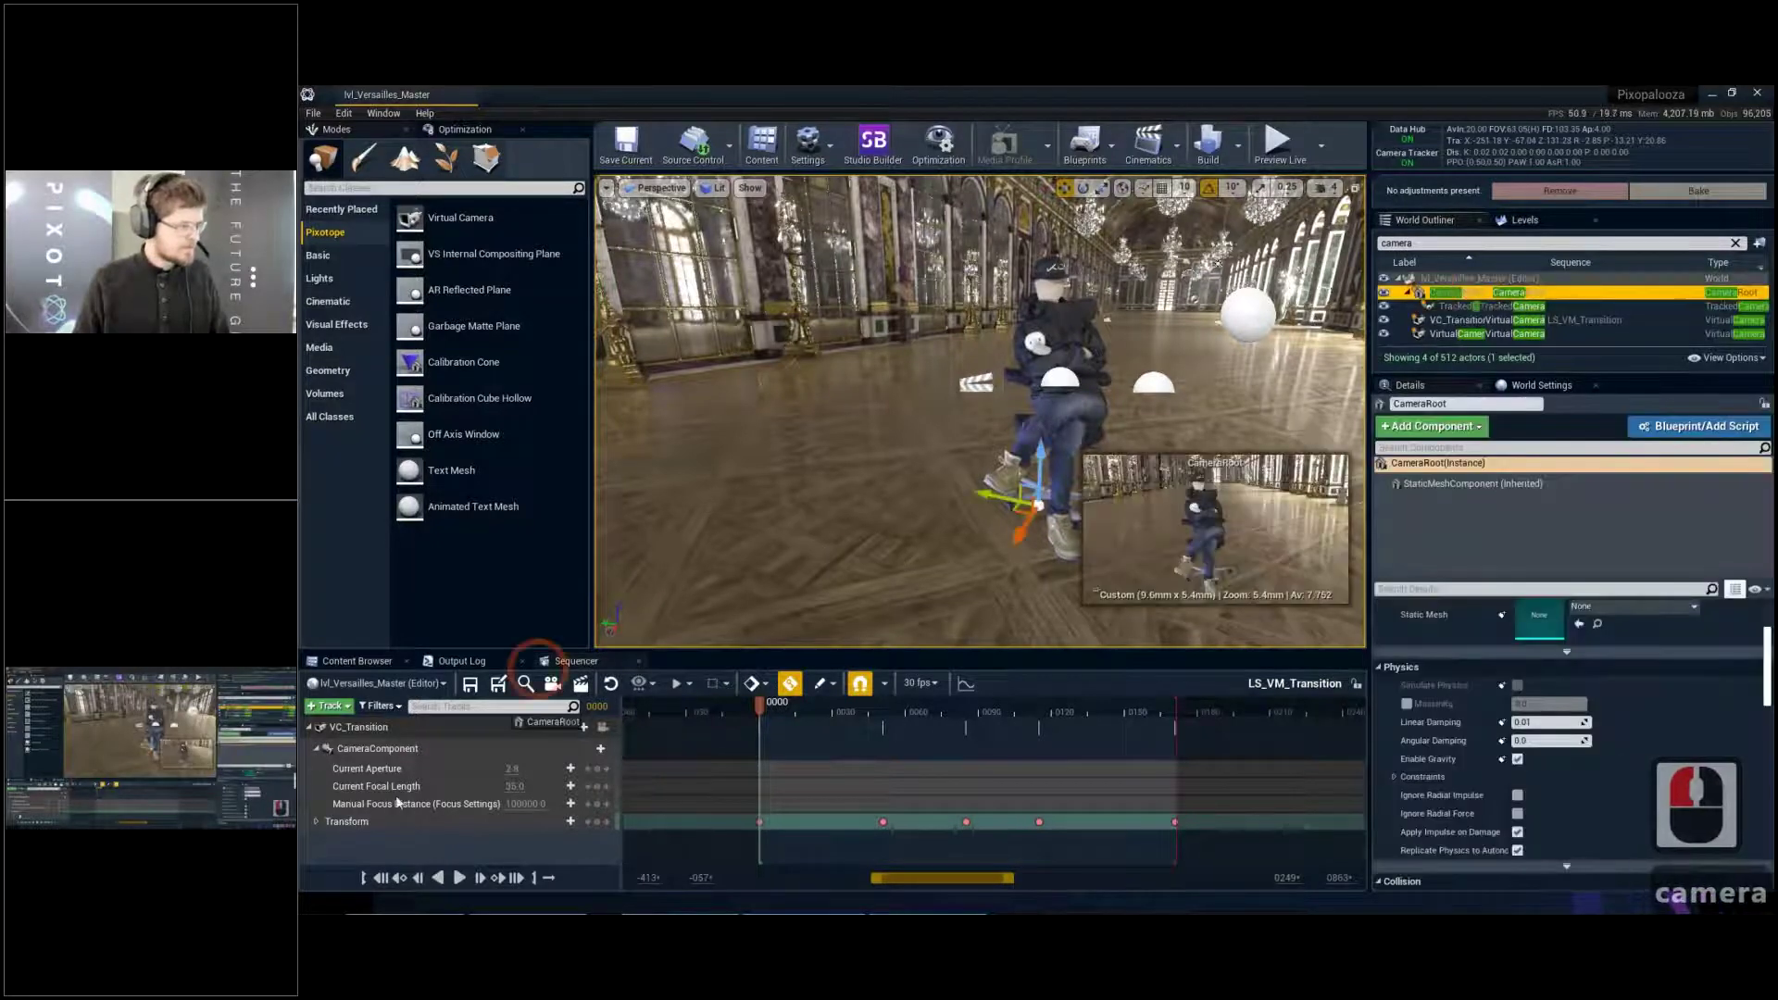
pyautogui.moveTo(361, 859); pyautogui.dragTo(368, 848)
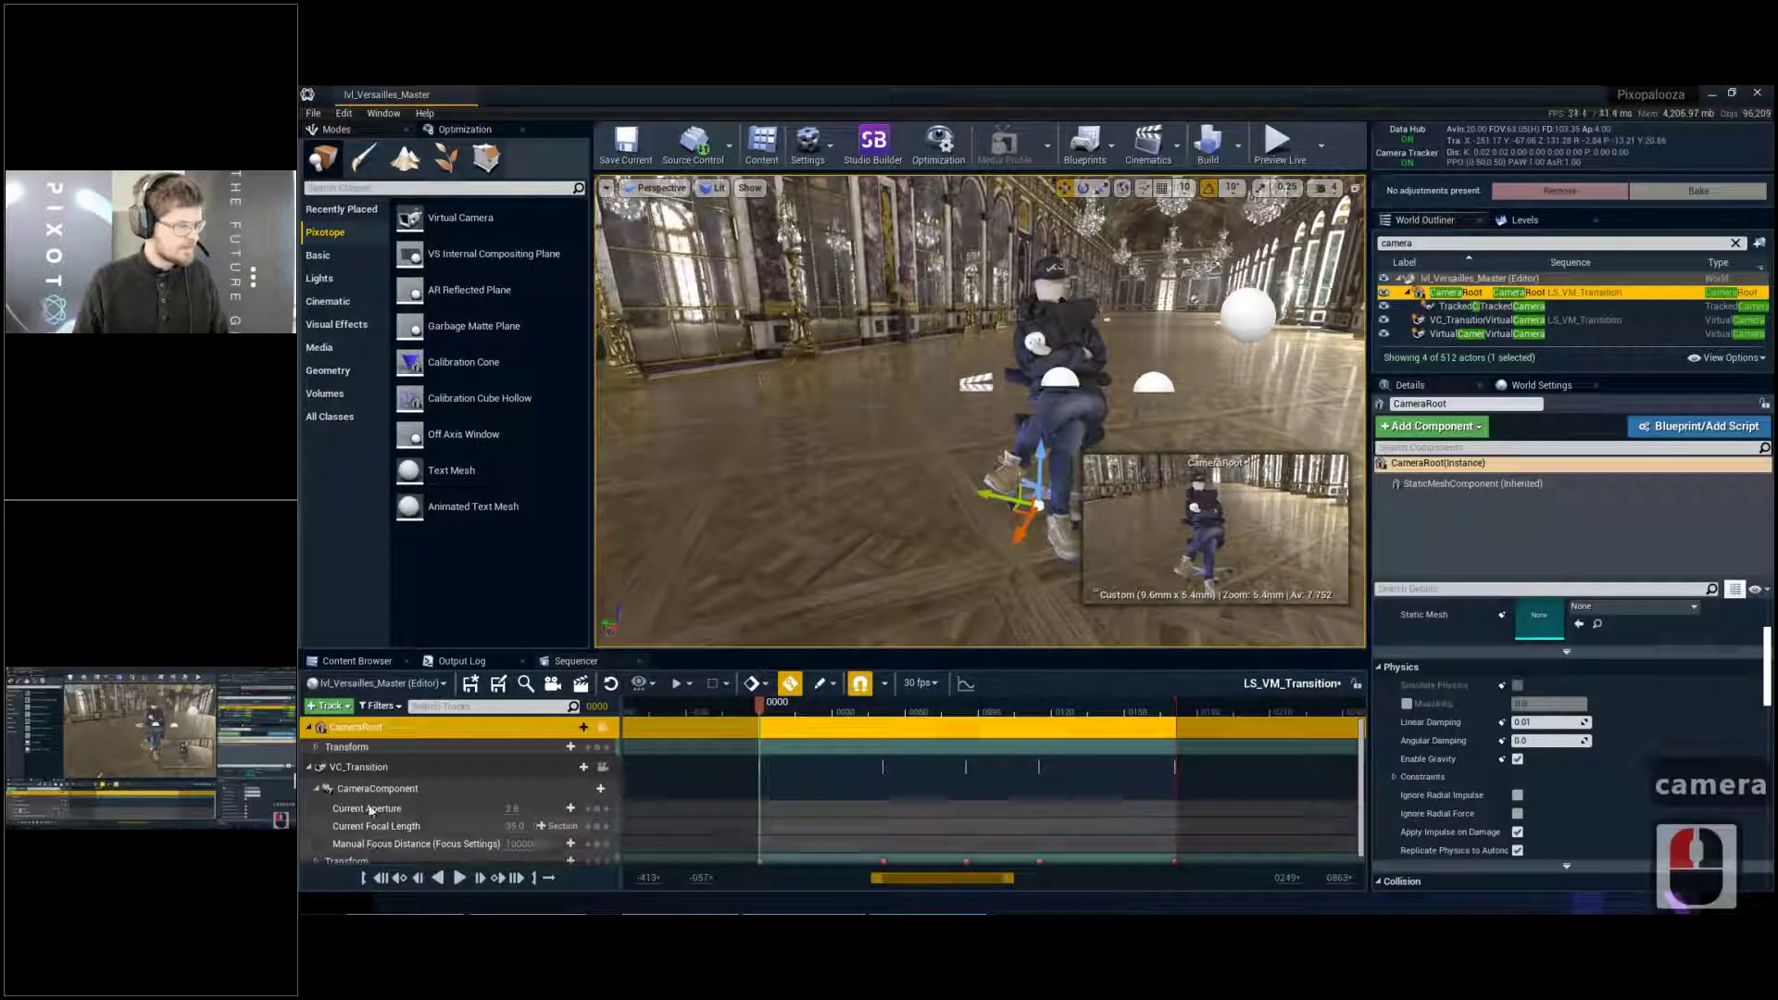
pyautogui.moveTo(857, 562); pyautogui.dragTo(869, 568, button='right')
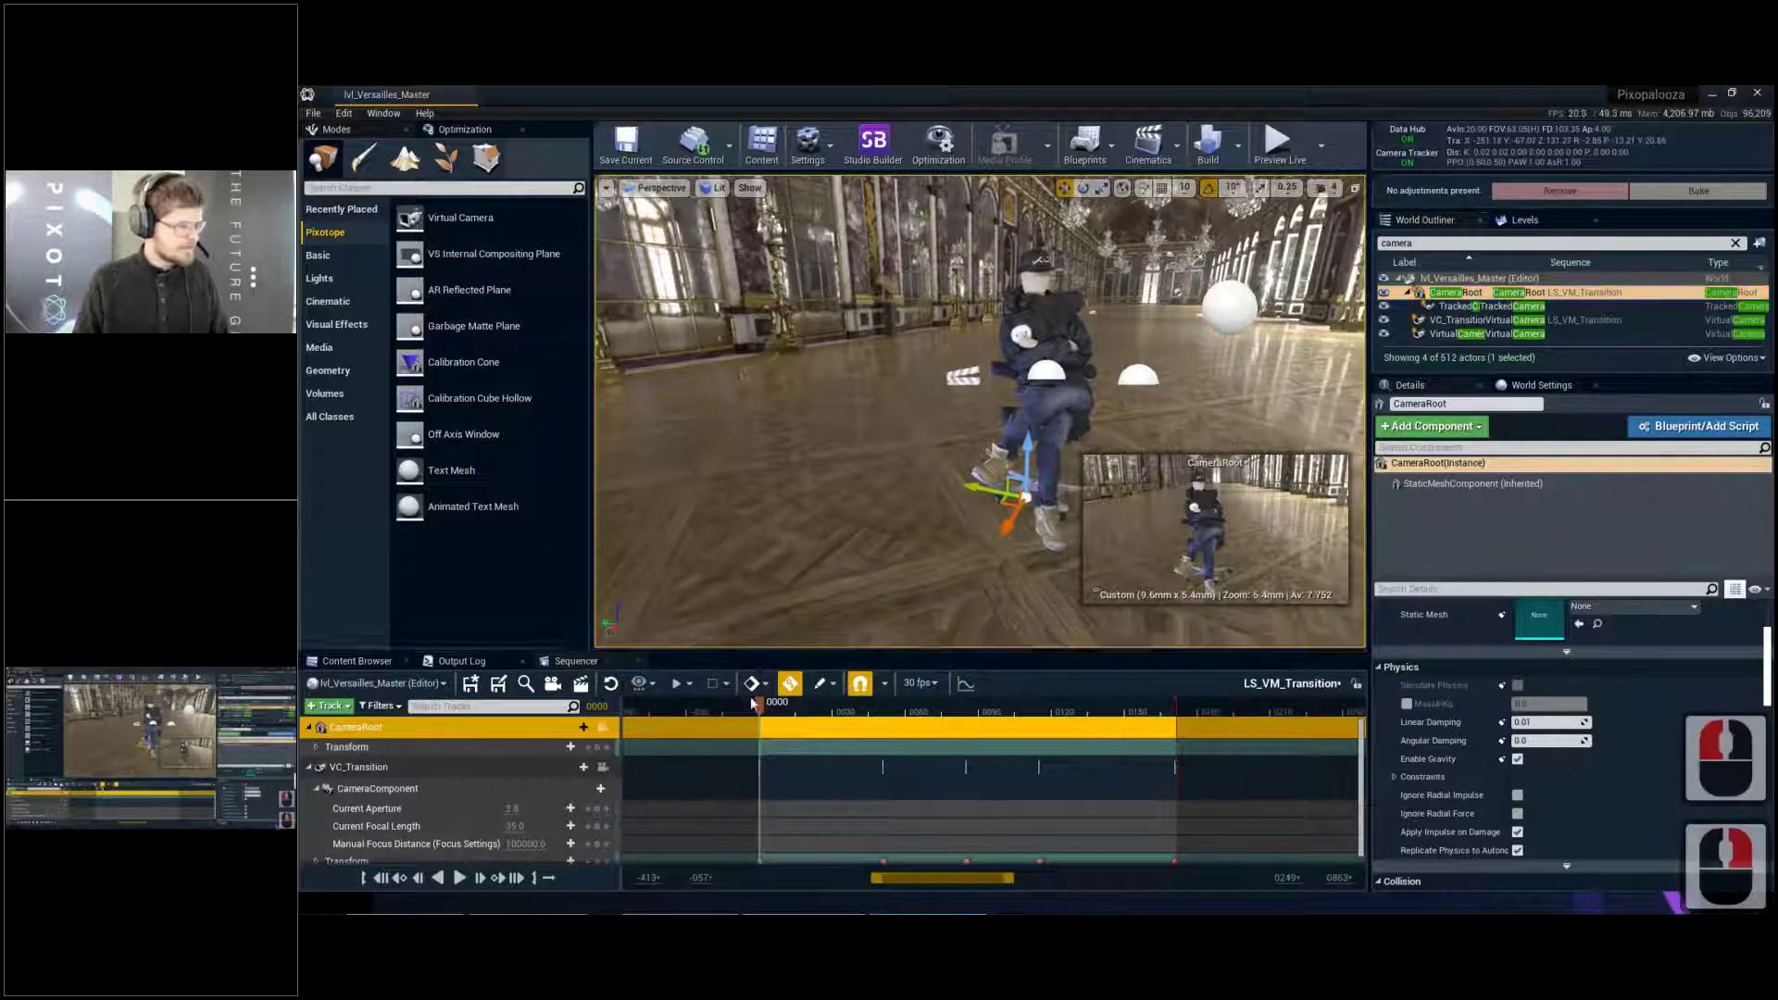
# Add a Transform key for CameraRoot at frame 61 of the sequence
pyautogui.moveTo(896, 715); pyautogui.dragTo(835, 714)
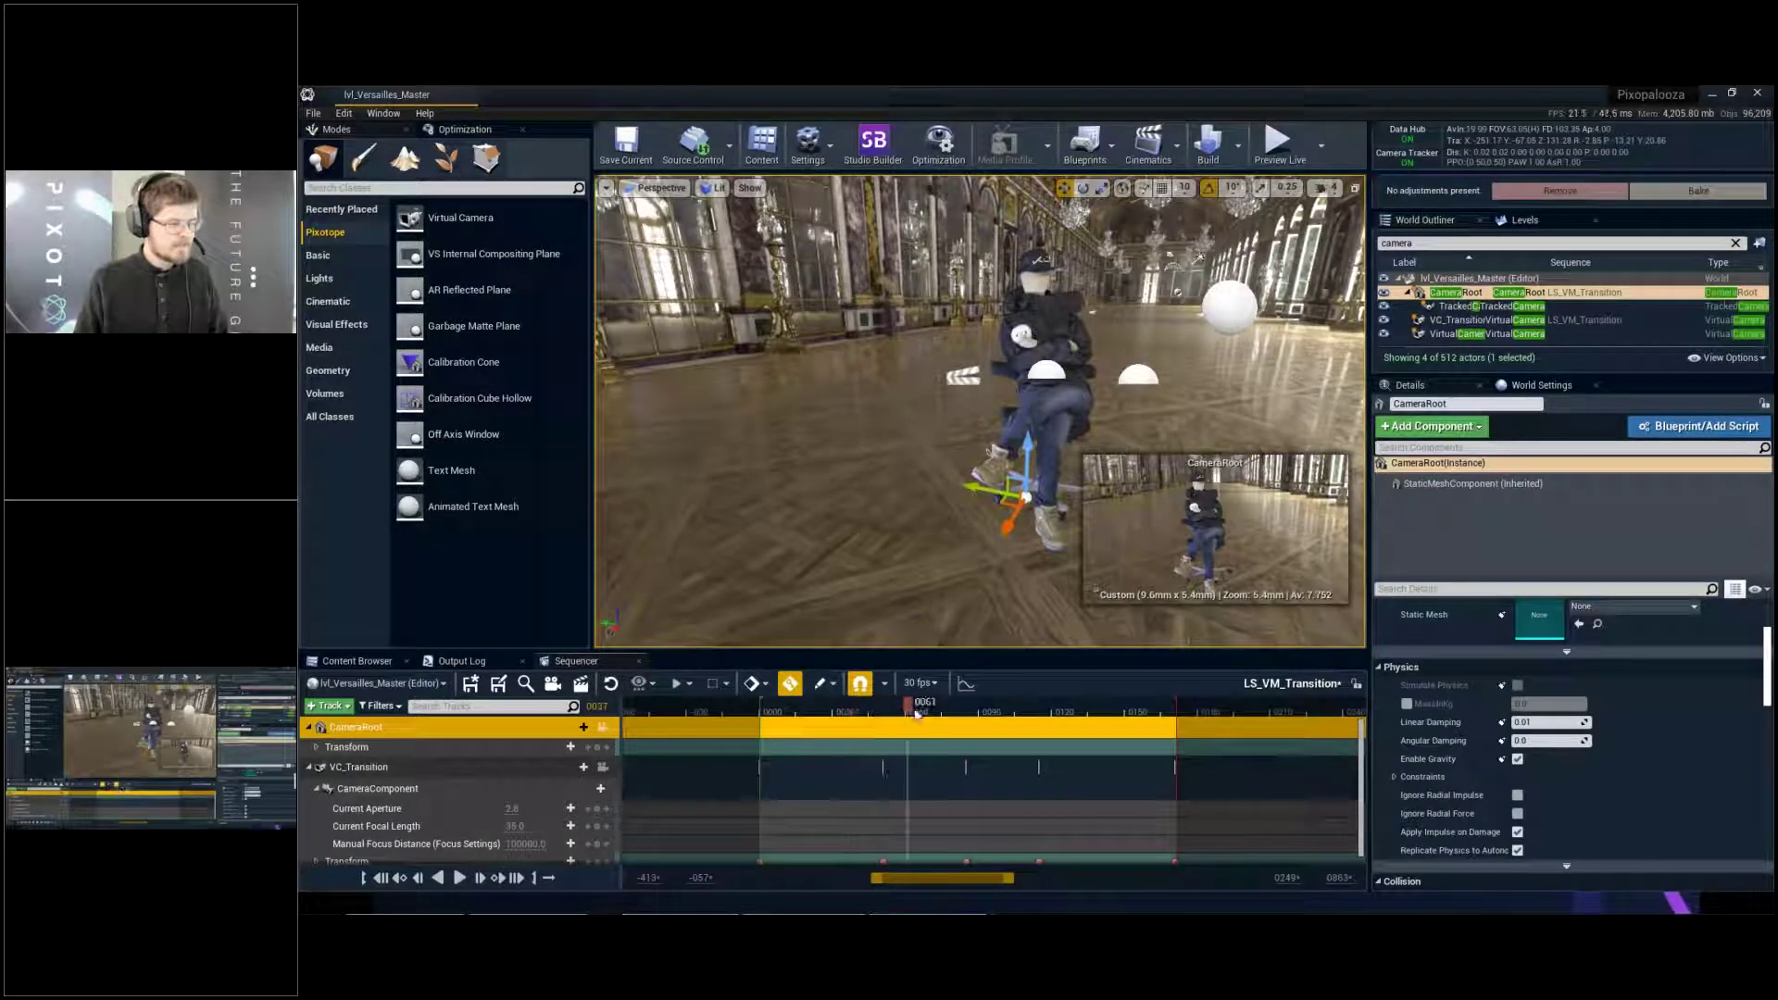
pyautogui.moveTo(910, 714); pyautogui.dragTo(907, 714)
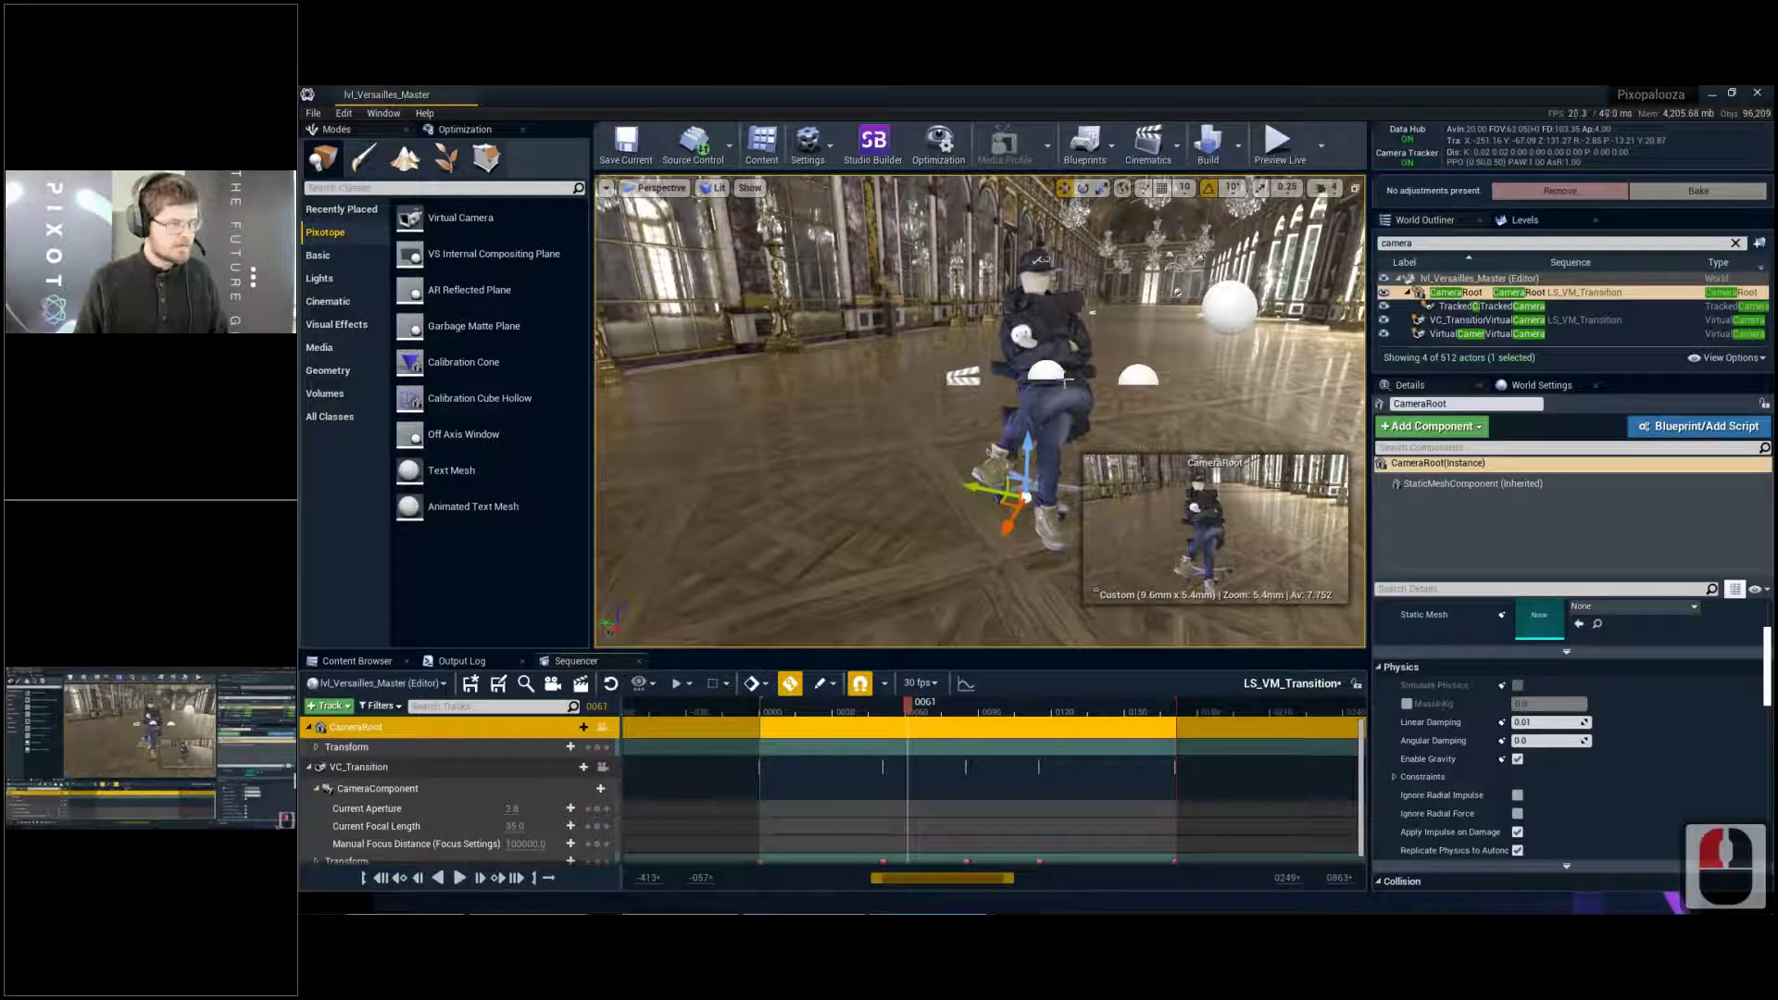
pyautogui.press('w')
pyautogui.press('w')
pyautogui.moveTo(1200, 257); pyautogui.dragTo(982, 258)
pyautogui.press('d')
pyautogui.press('e')
pyautogui.press('w')
pyautogui.press('d')
pyautogui.scroll(12, 1158, 258)
pyautogui.press('e')
pyautogui.press('d')
pyautogui.press('d')
pyautogui.press('d')
pyautogui.press('d')
pyautogui.press('d')
pyautogui.press('d')
pyautogui.press('d')
pyautogui.press('d')
pyautogui.press('d')
pyautogui.press('d')
pyautogui.press('e')
pyautogui.press('w')
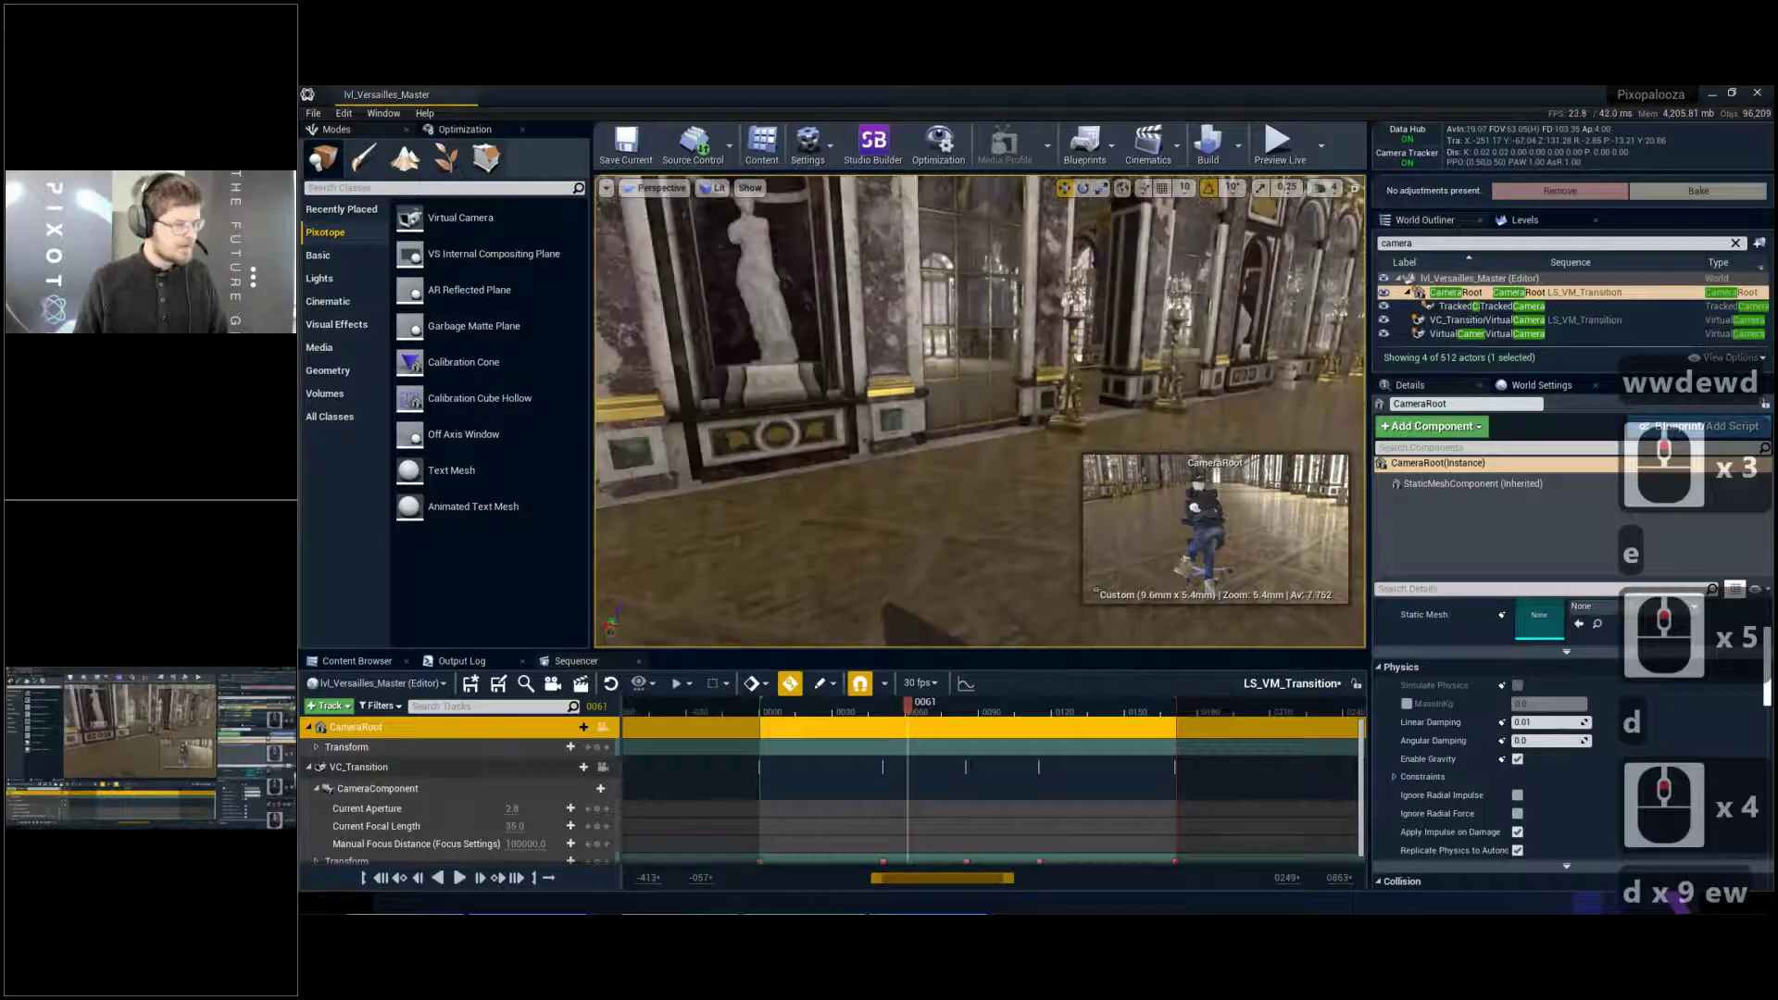
pyautogui.moveTo(982, 257); pyautogui.dragTo(982, 257, button='right')
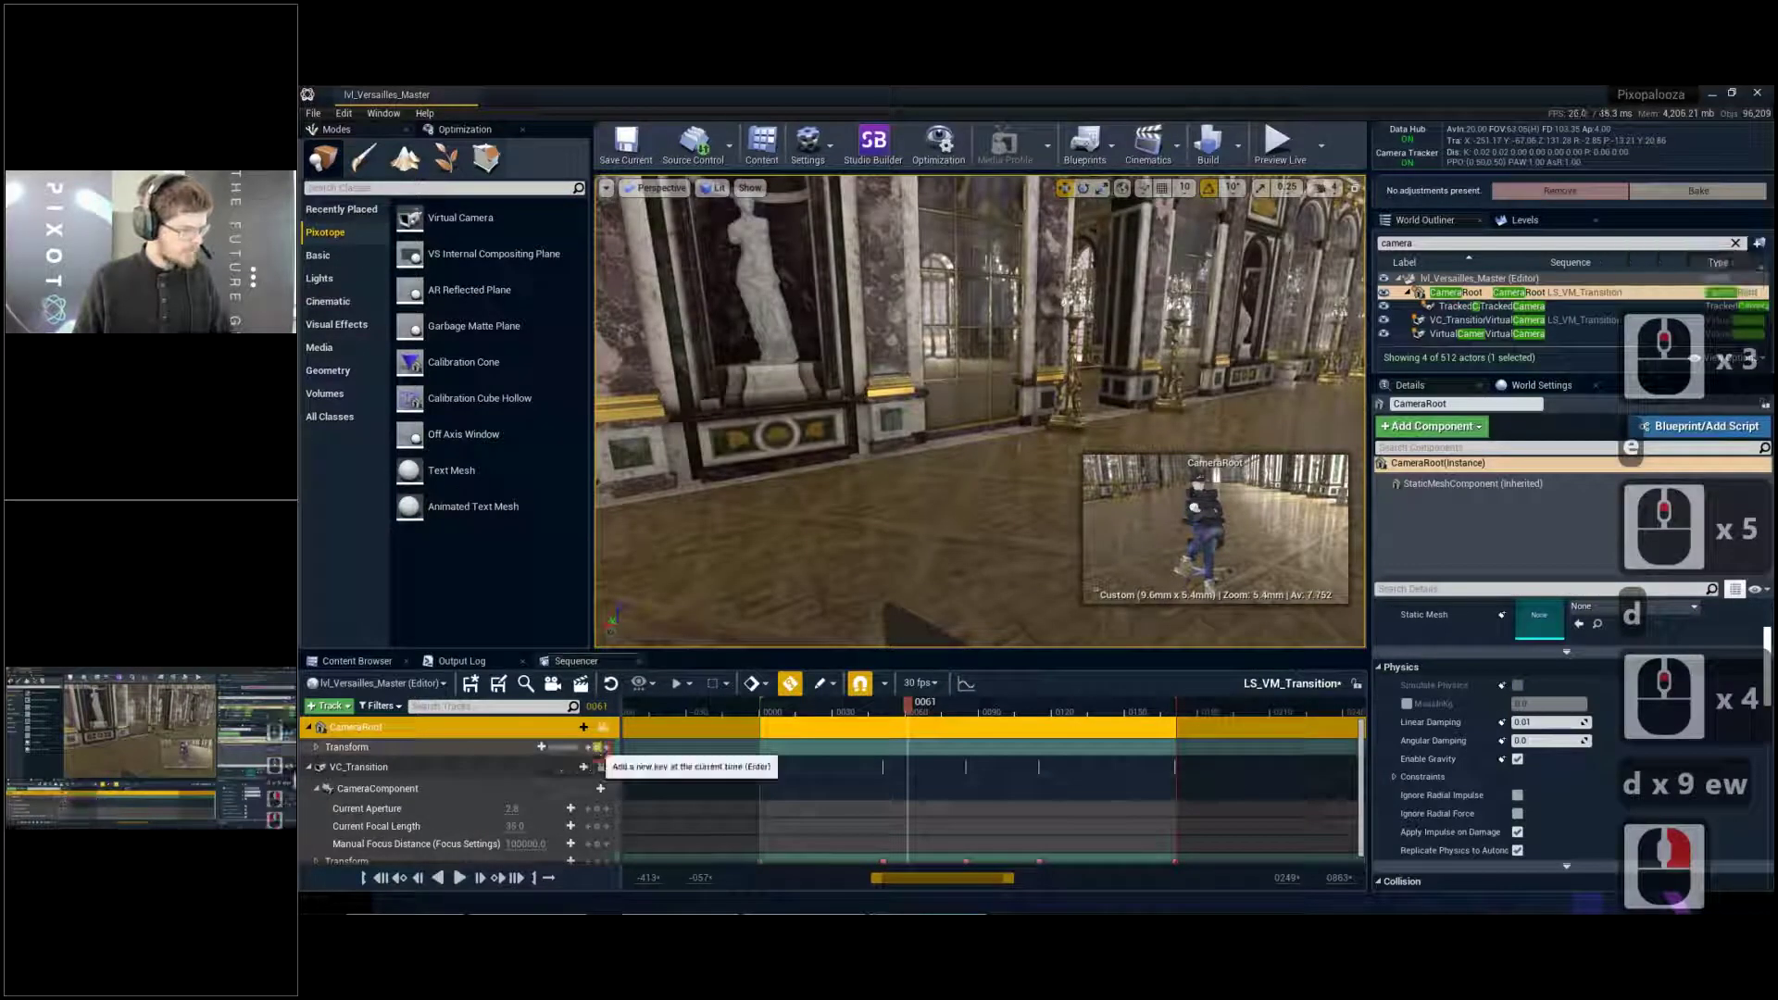
pyautogui.click(856, 747)
pyautogui.click(926, 746)
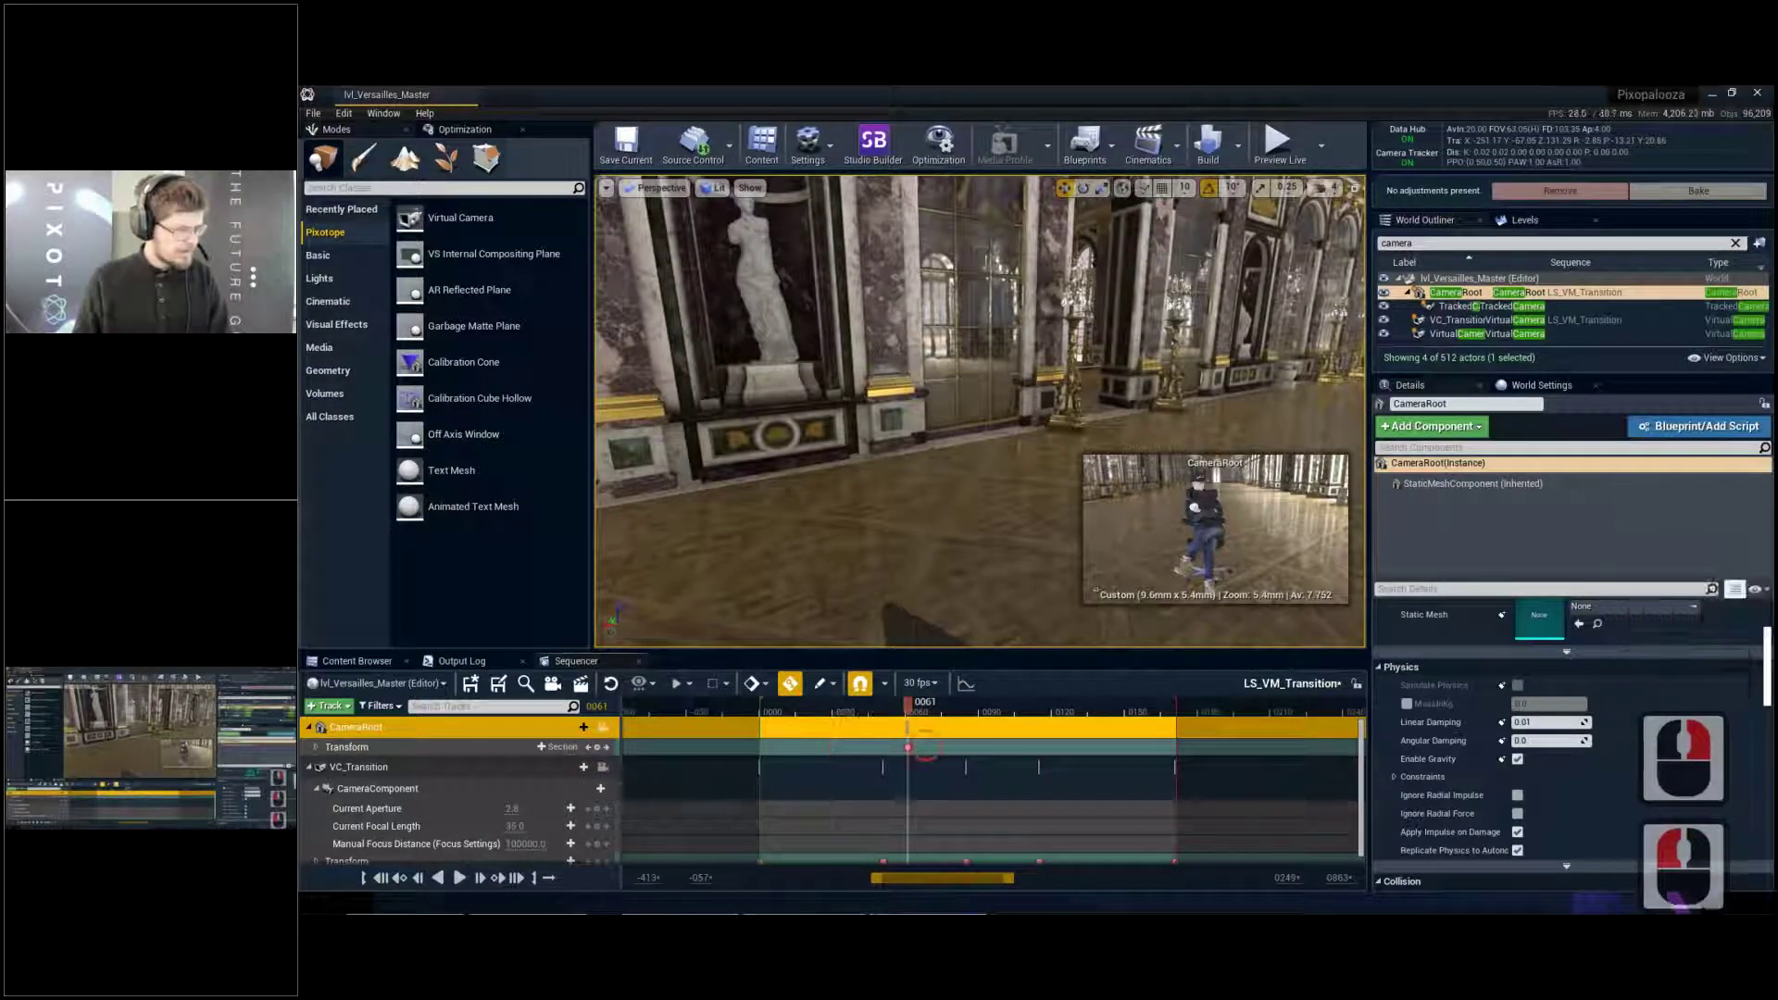
# Go to frame 62 and move CameraRoot out of its current spot into the large windowed room at the end of the hall
pyautogui.moveTo(814, 506); pyautogui.dragTo(814, 506, button='right')
pyautogui.press('a')
pyautogui.press('e')
pyautogui.scroll(2, 814, 506)
pyautogui.press('w')
pyautogui.press('s')
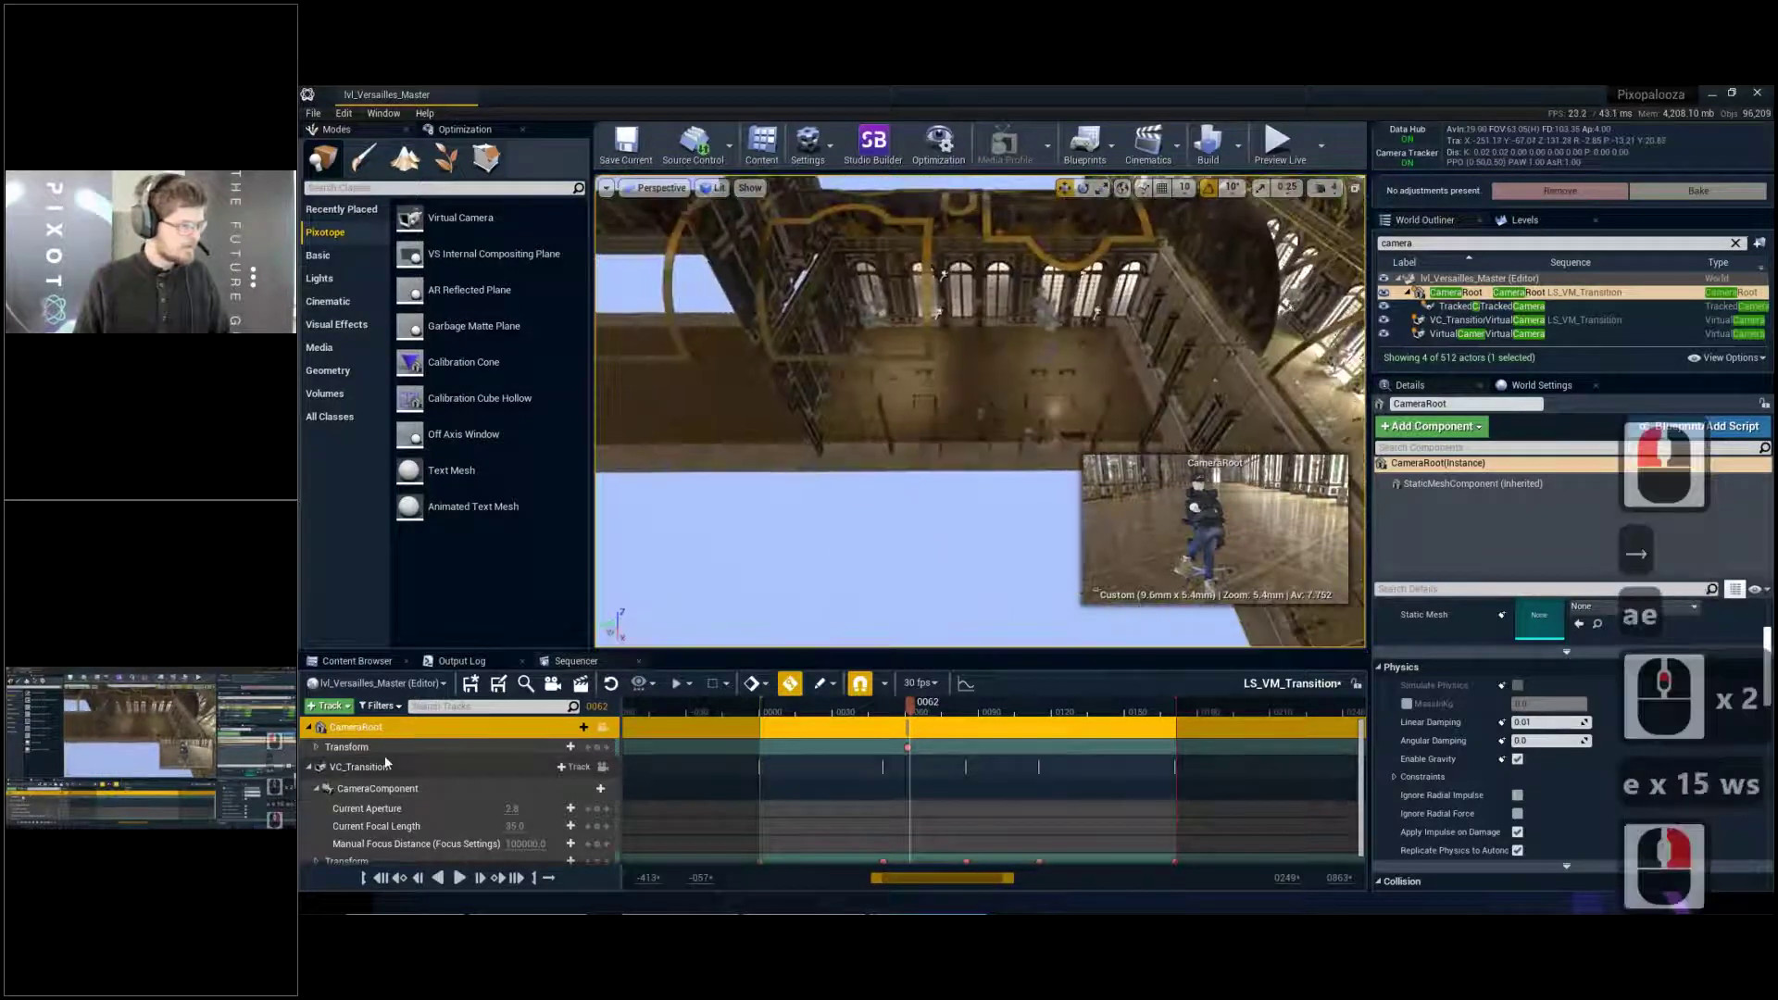
pyautogui.click(381, 747)
pyautogui.click(393, 729)
pyautogui.press('w')
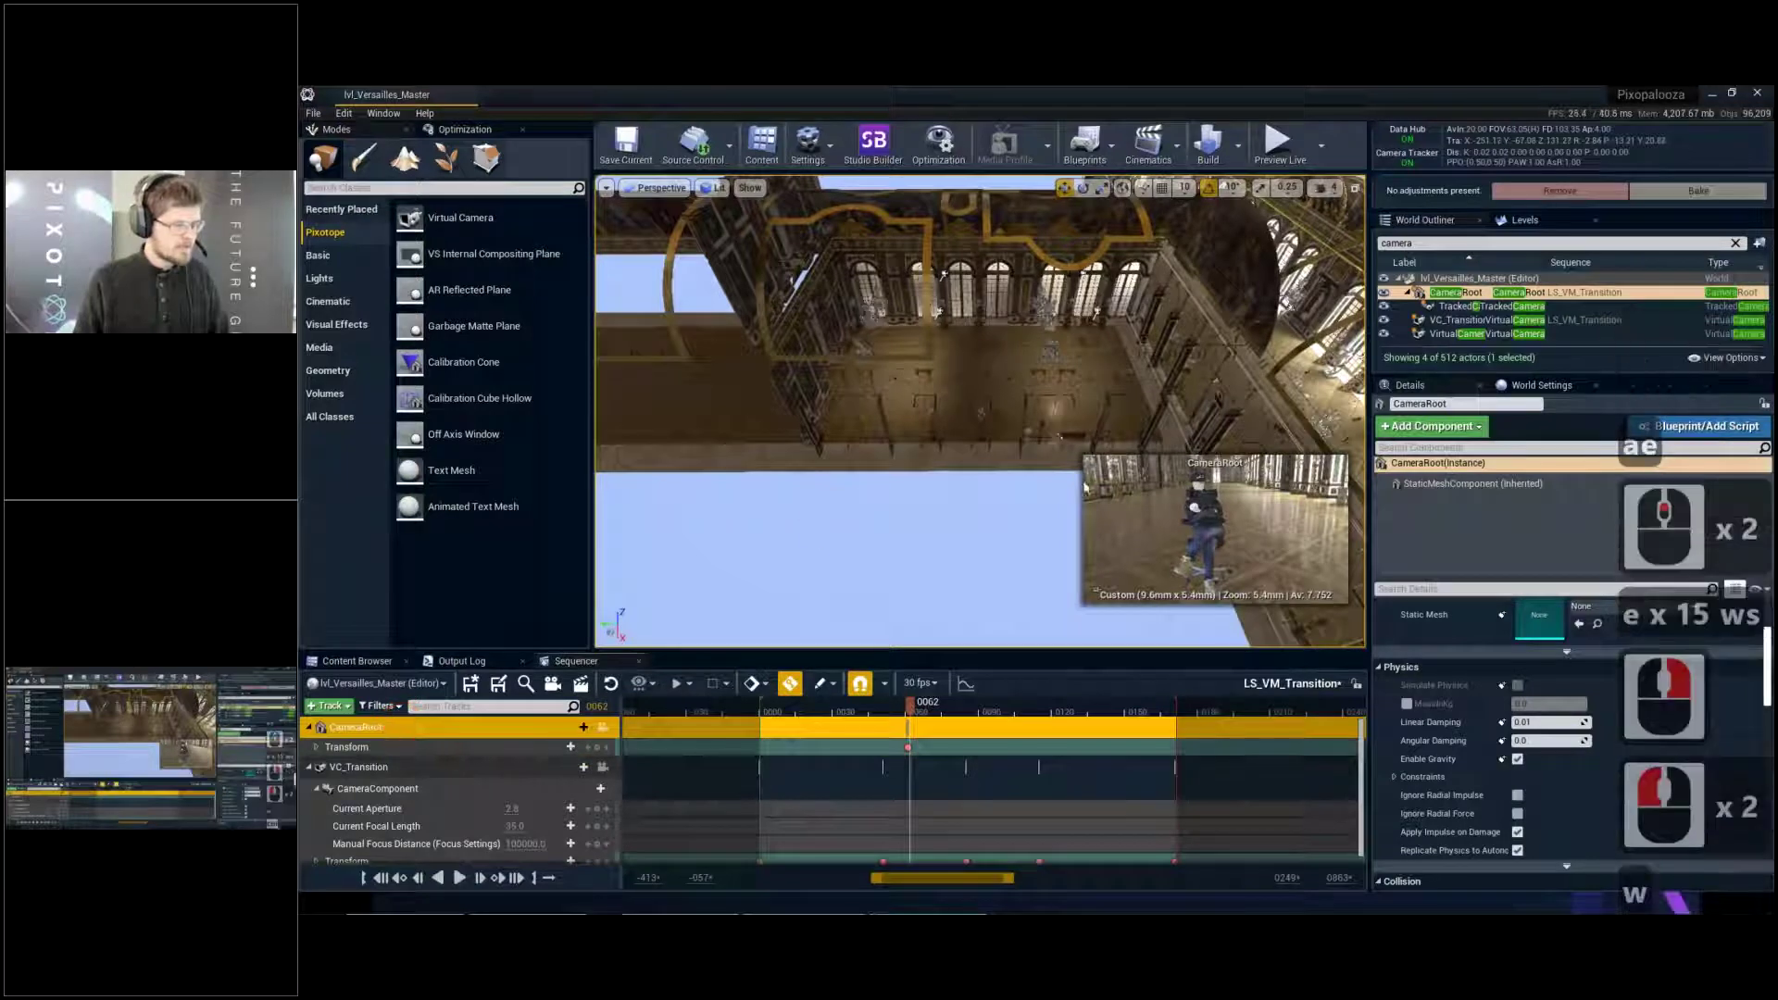
pyautogui.keyDown('ctrl'); pyautogui.moveTo(1004, 504); pyautogui.dragTo(298, 501); pyautogui.keyUp('ctrl')
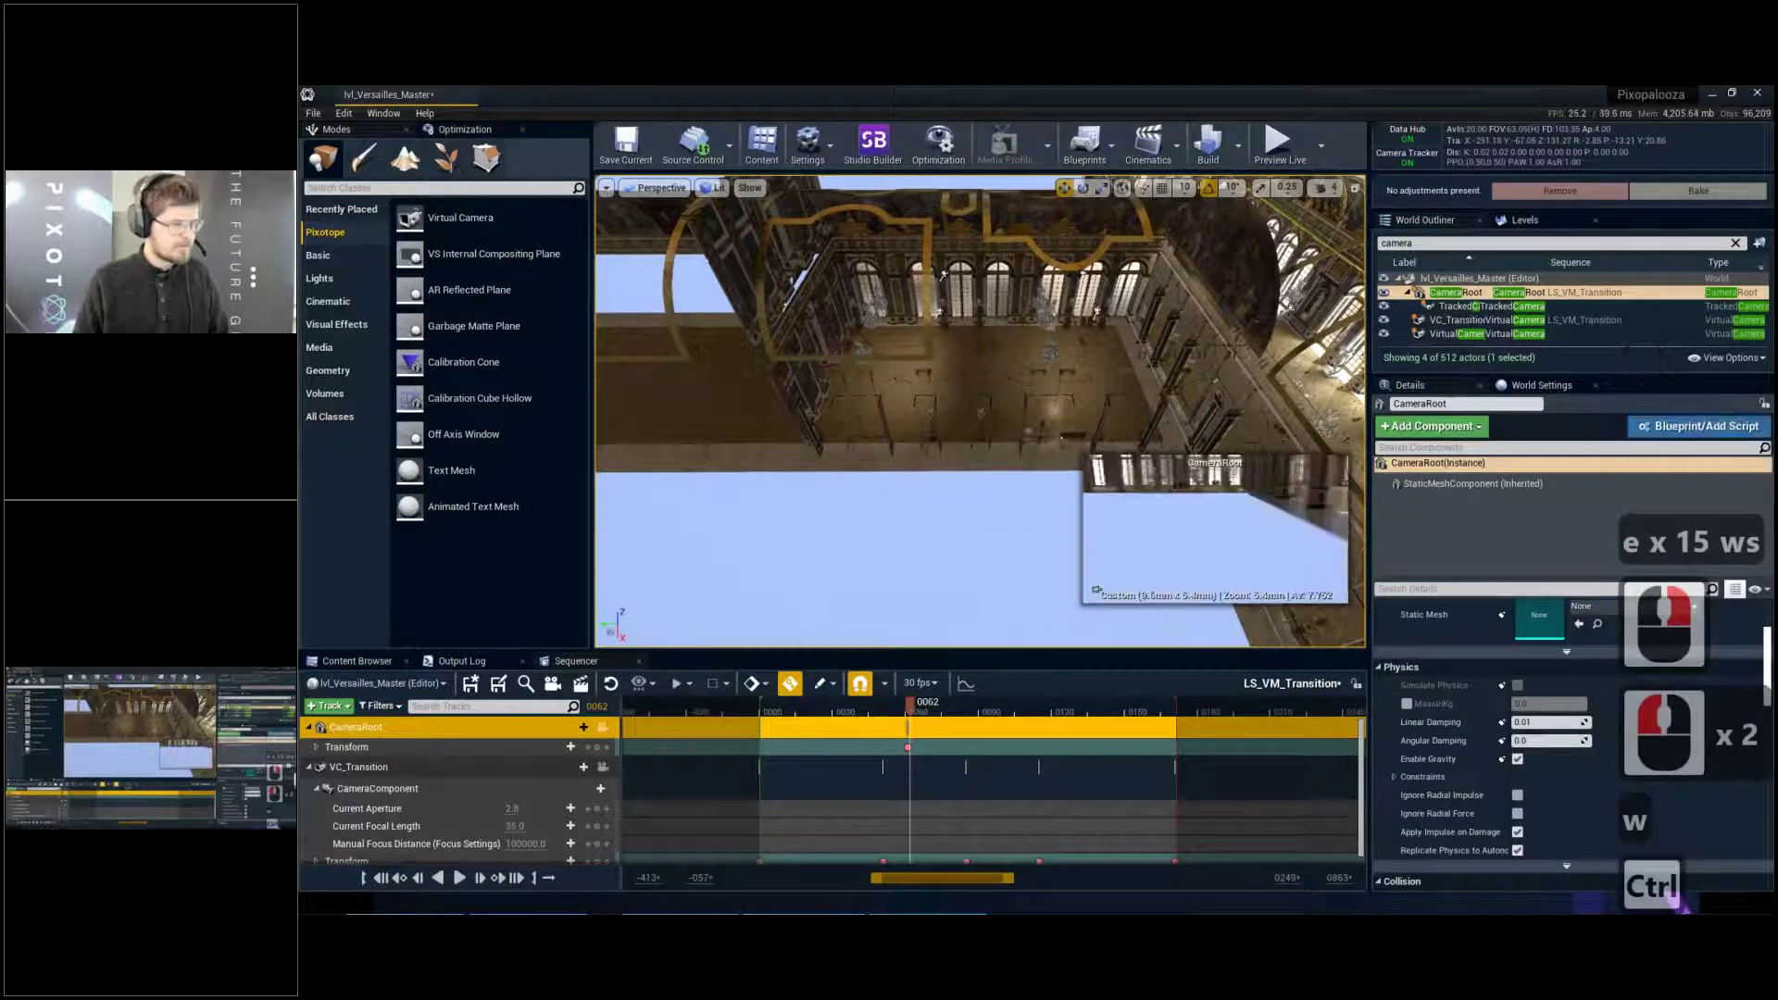
pyautogui.keyDown('ctrl'); pyautogui.moveTo(979, 411); pyautogui.dragTo(889, 412, button='right'); pyautogui.keyUp('ctrl')
pyautogui.keyDown('ctrl'); pyautogui.moveTo(955, 344); pyautogui.dragTo(955, 190, button='right'); pyautogui.keyUp('ctrl')
pyautogui.keyDown('ctrl'); pyautogui.moveTo(1139, 339); pyautogui.dragTo(1140, 343); pyautogui.keyUp('ctrl')
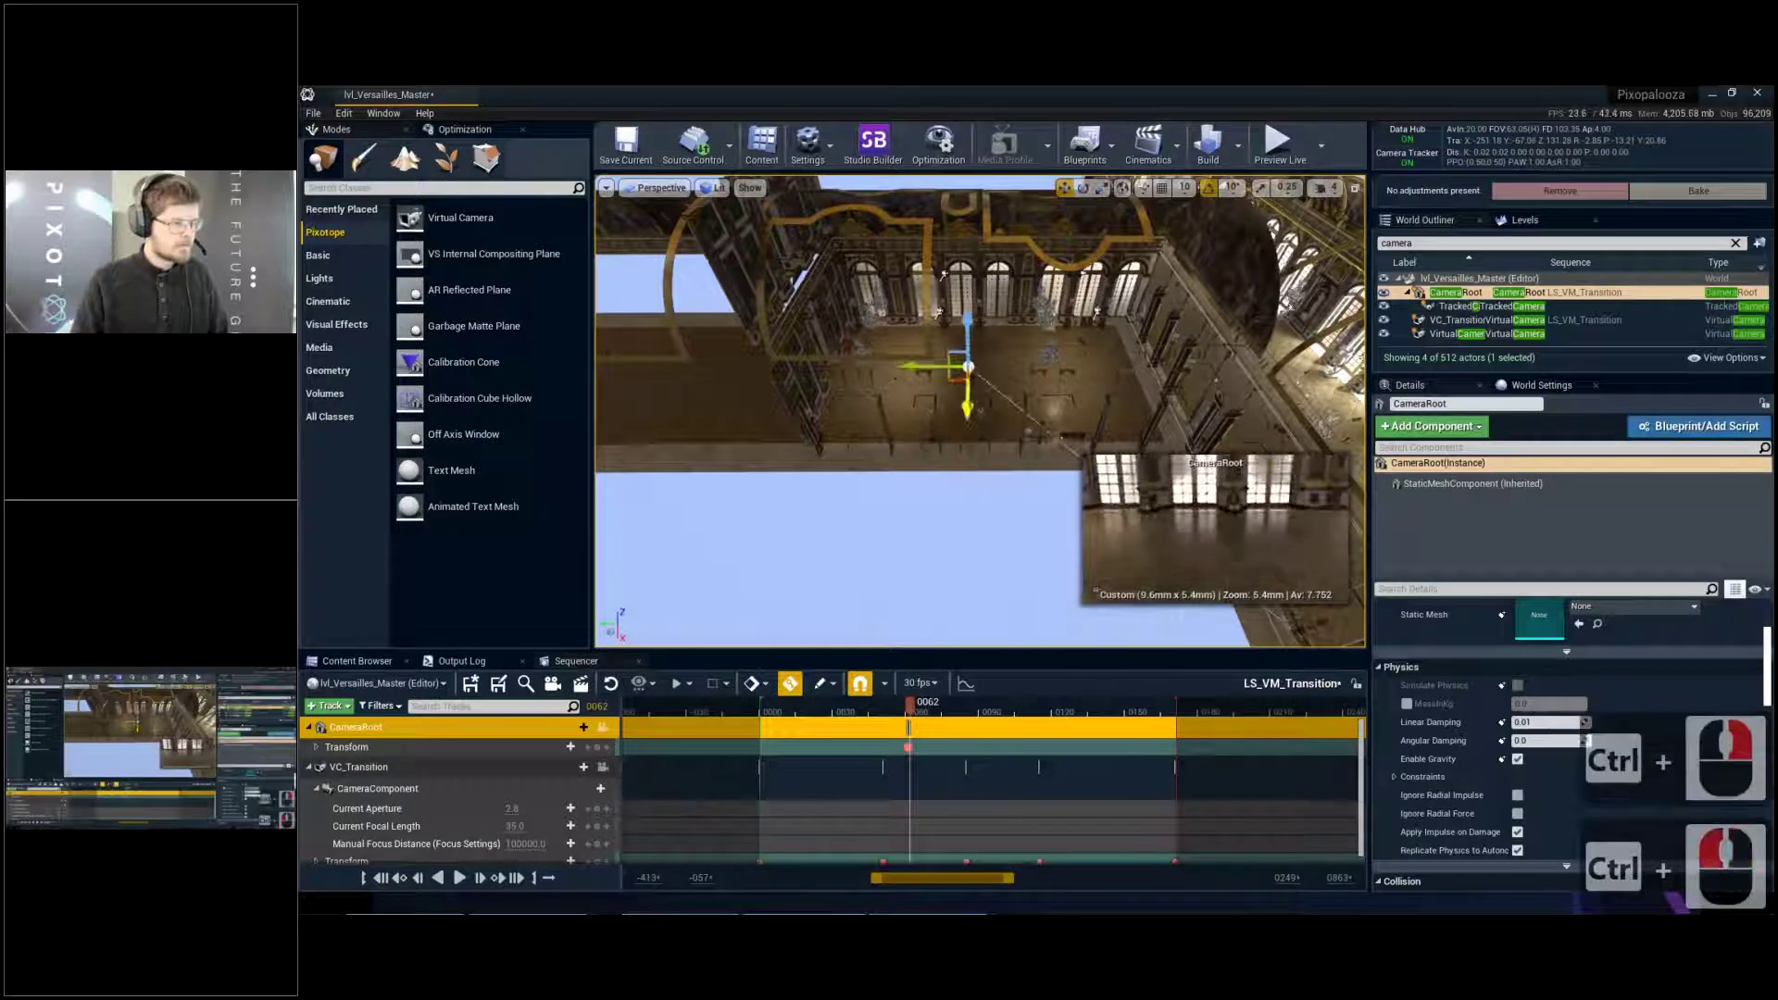
pyautogui.keyDown('ctrl'); pyautogui.moveTo(968, 367); pyautogui.dragTo(896, 367); pyautogui.keyUp('ctrl')
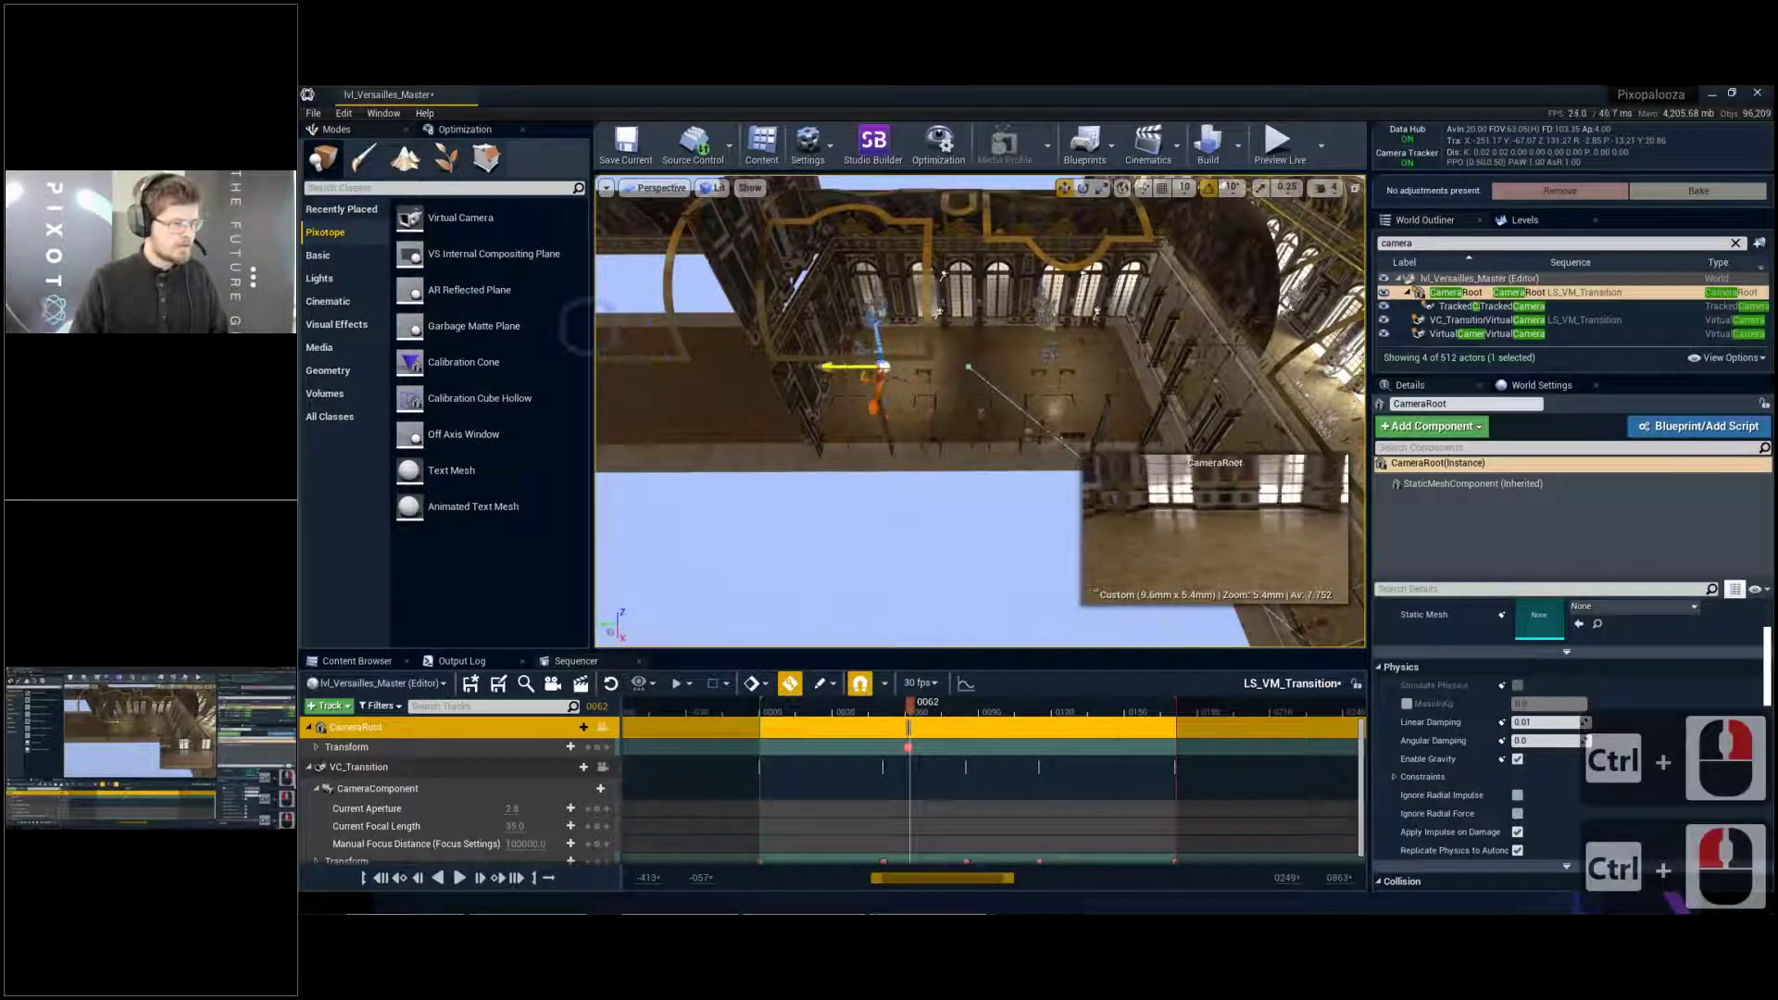
# Rotate CameraRoot about its vertical axis so that its view faces the wall with the single bright central window
pyautogui.press('e')
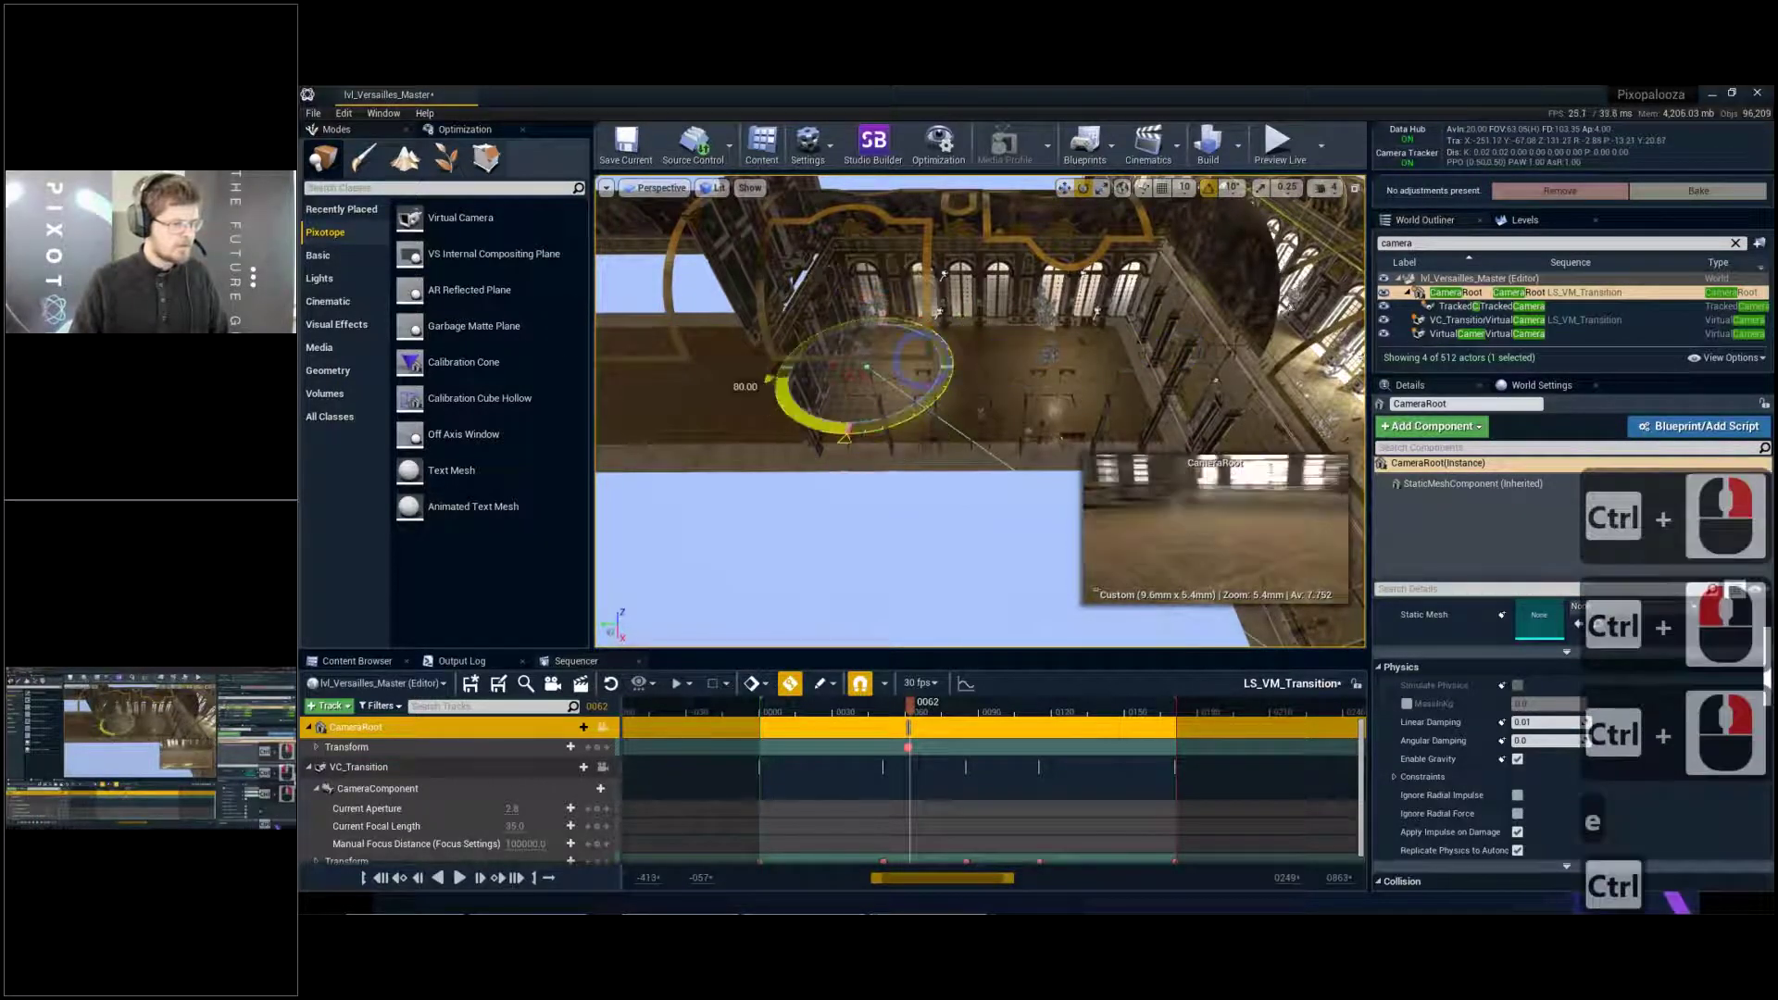
pyautogui.moveTo(845, 433); pyautogui.dragTo(922, 422)
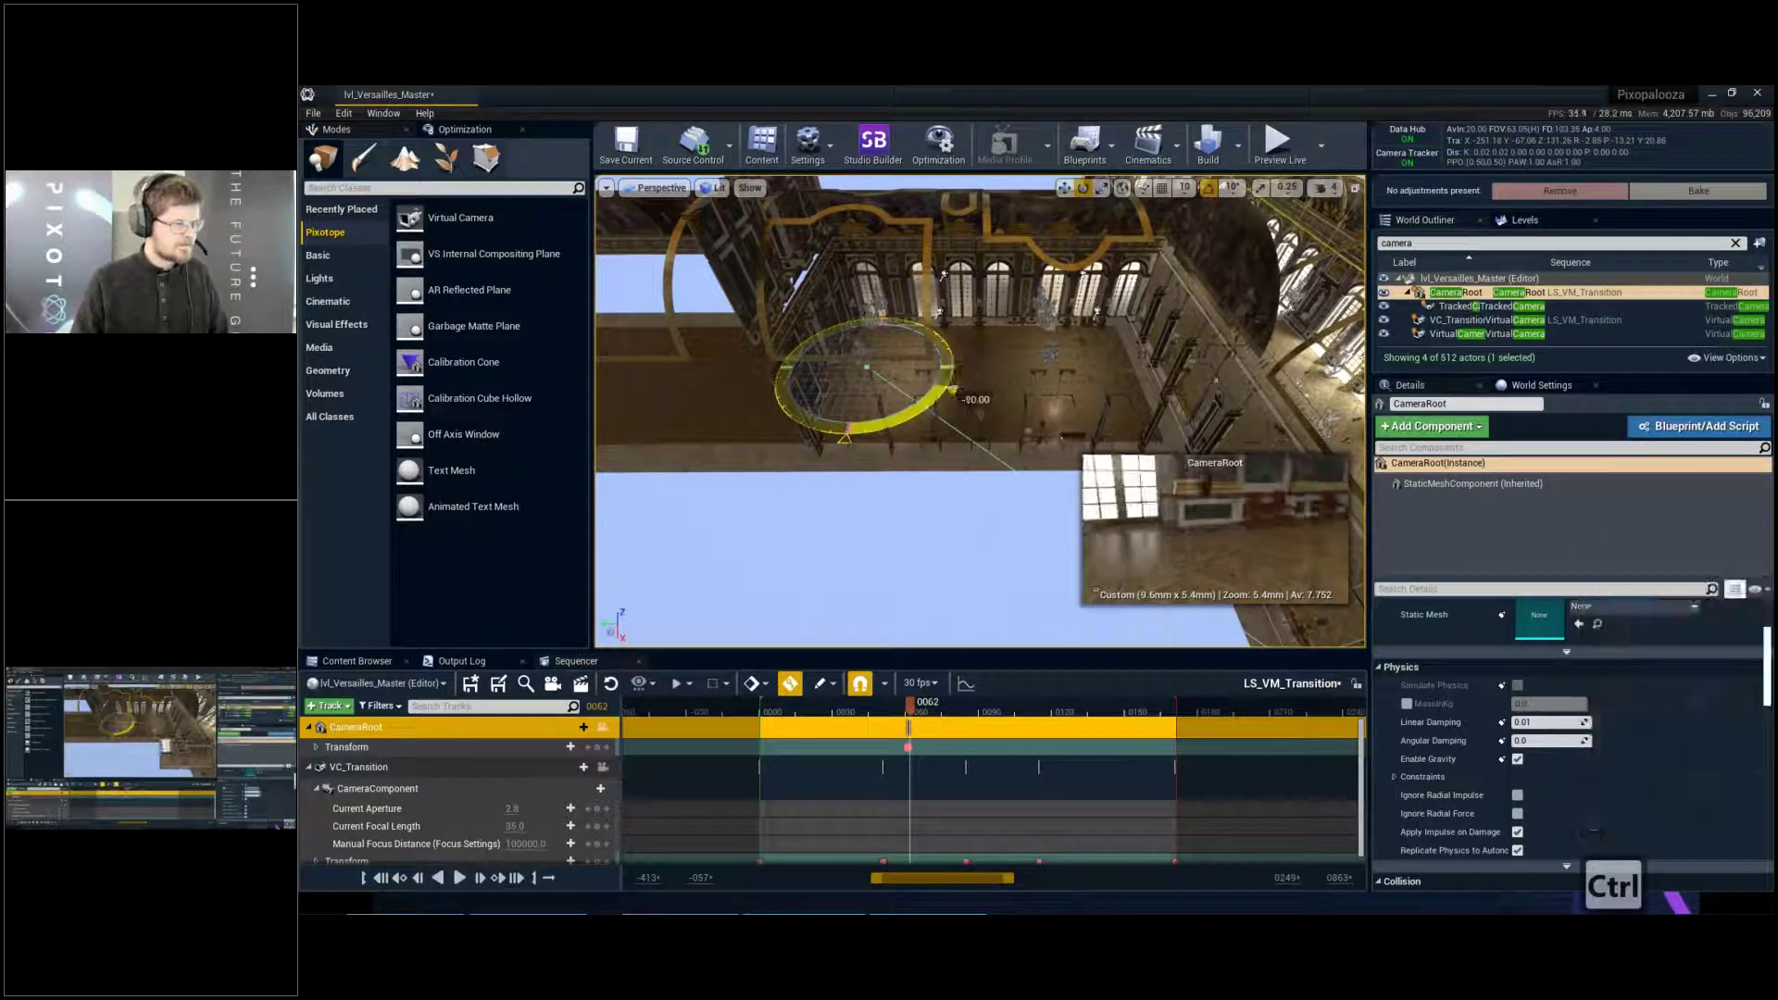
pyautogui.moveTo(956, 393); pyautogui.dragTo(945, 402)
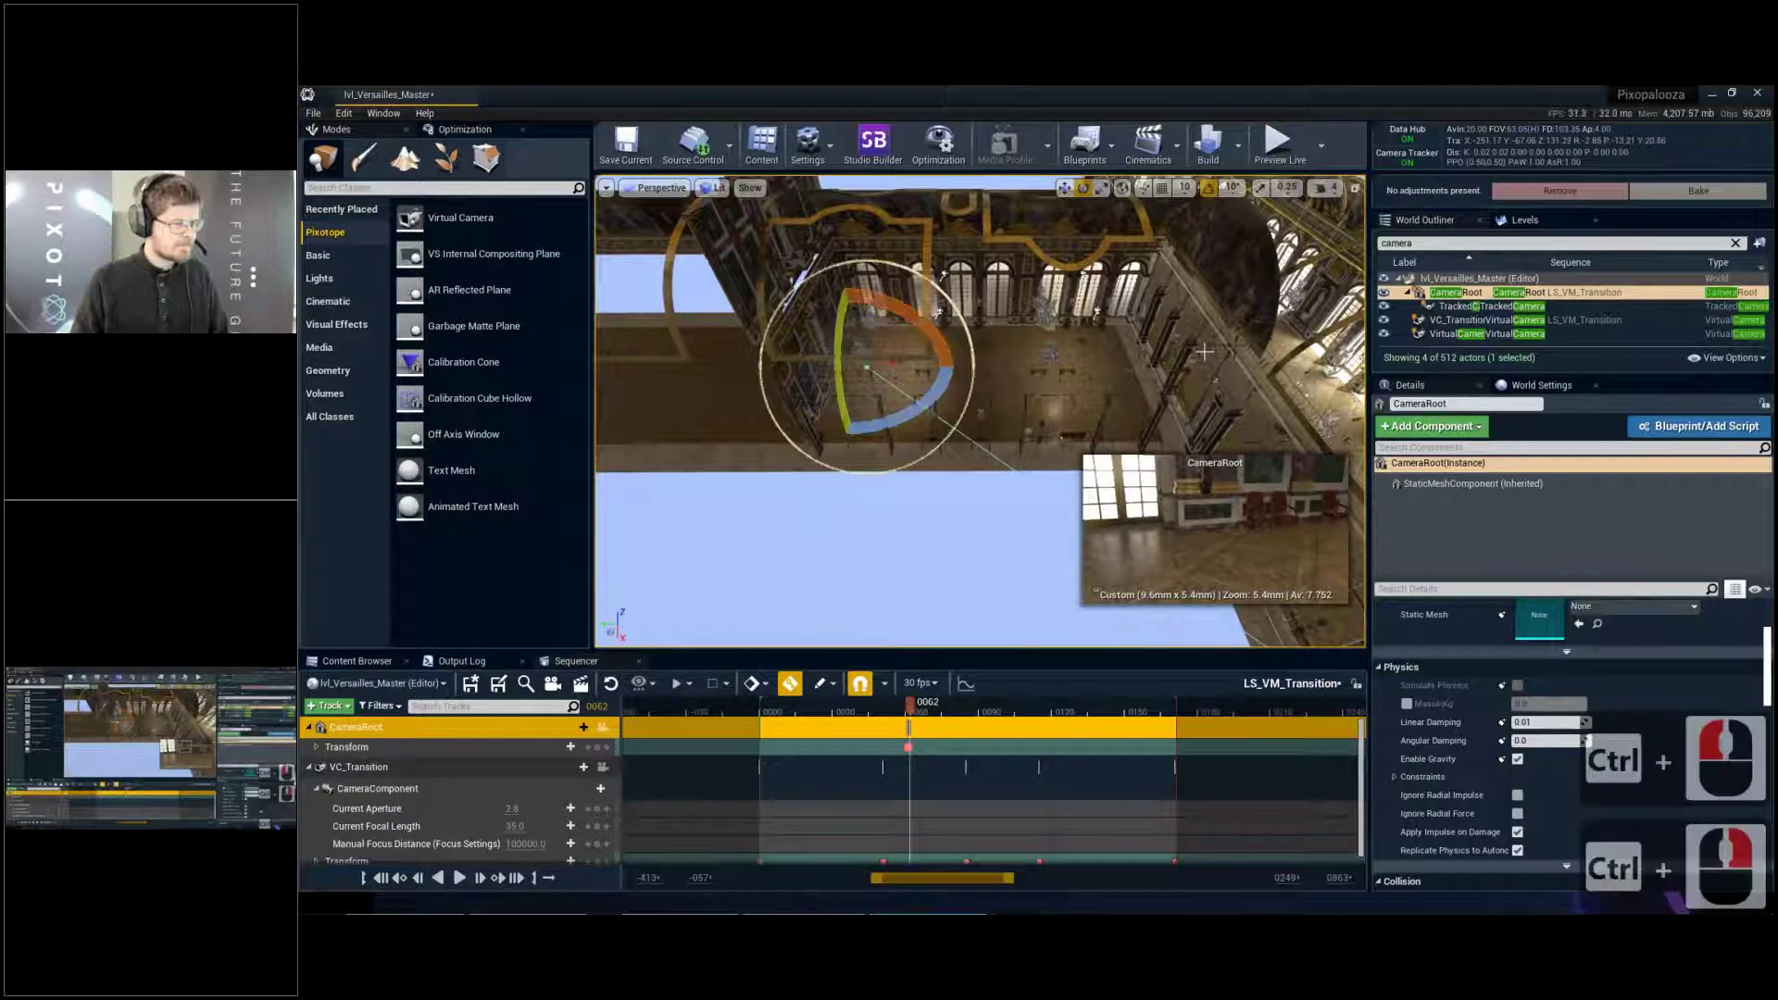
pyautogui.press('w')
pyautogui.keyDown('ctrl'); pyautogui.moveTo(1112, 374); pyautogui.dragTo(1088, 373, button='right'); pyautogui.keyUp('ctrl')
pyautogui.keyDown('ctrl'); pyautogui.moveTo(1089, 373); pyautogui.dragTo(1088, 373); pyautogui.keyUp('ctrl')
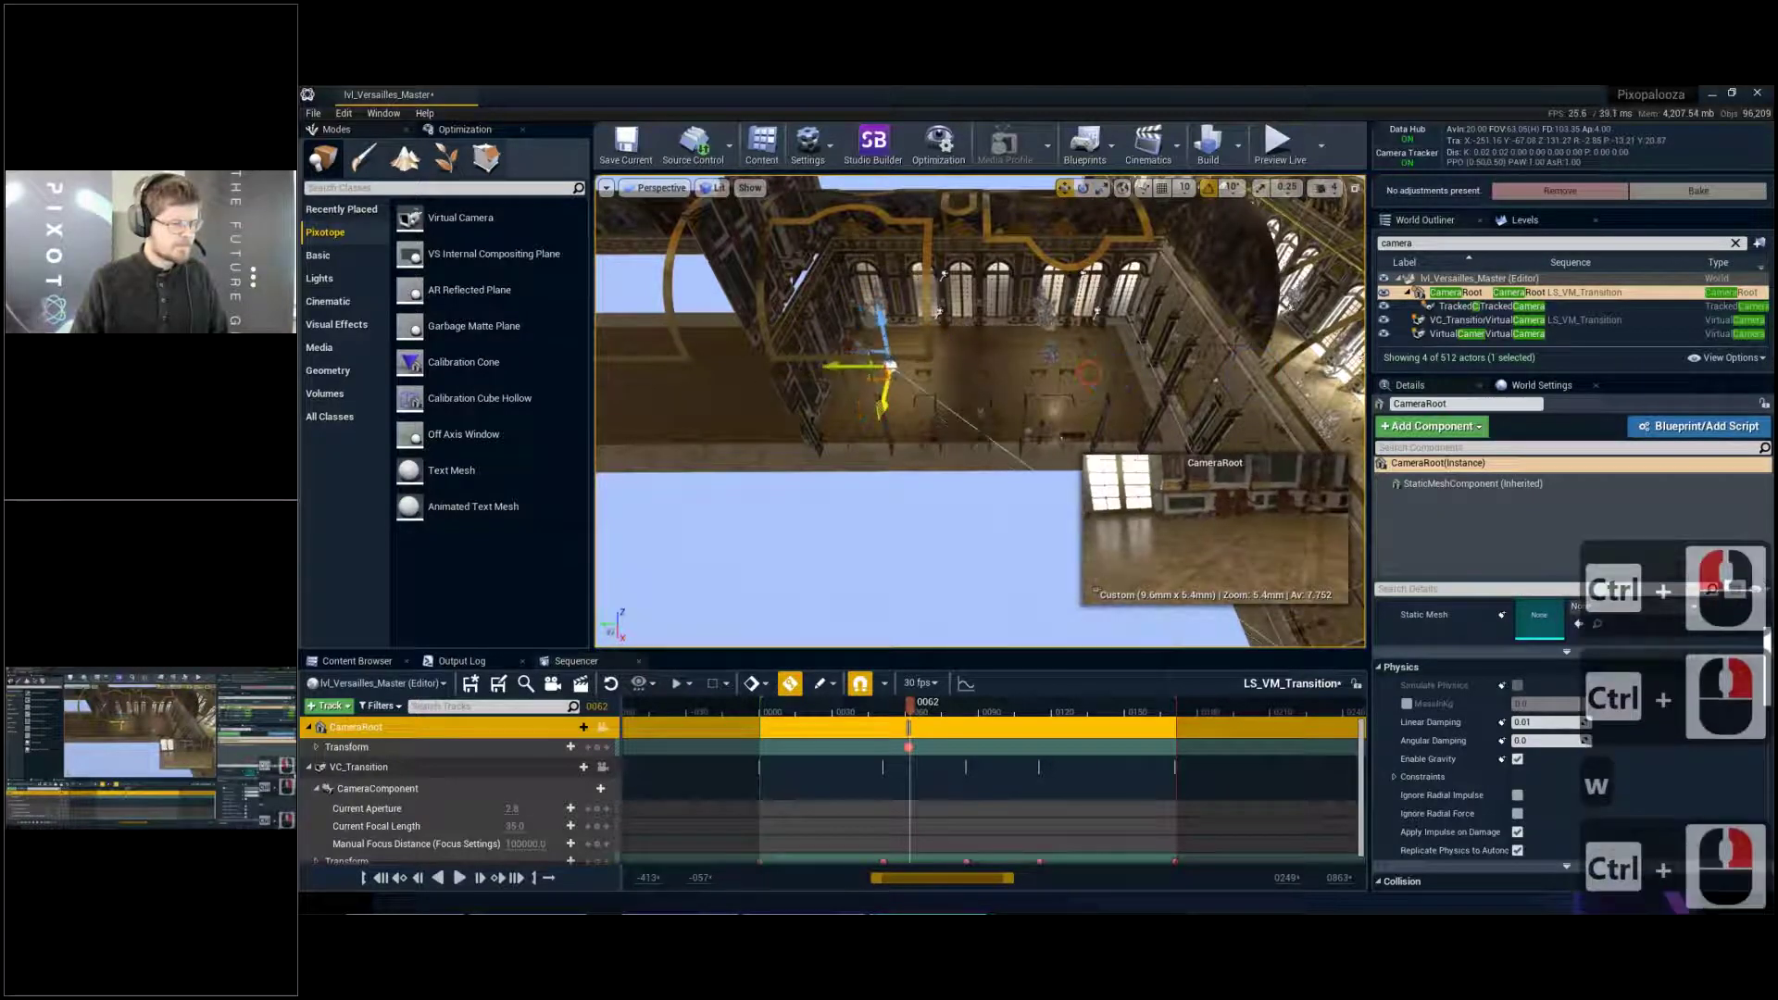
pyautogui.press('e')
pyautogui.keyDown('ctrl'); pyautogui.moveTo(891, 366); pyautogui.dragTo(891, 368); pyautogui.keyUp('ctrl')
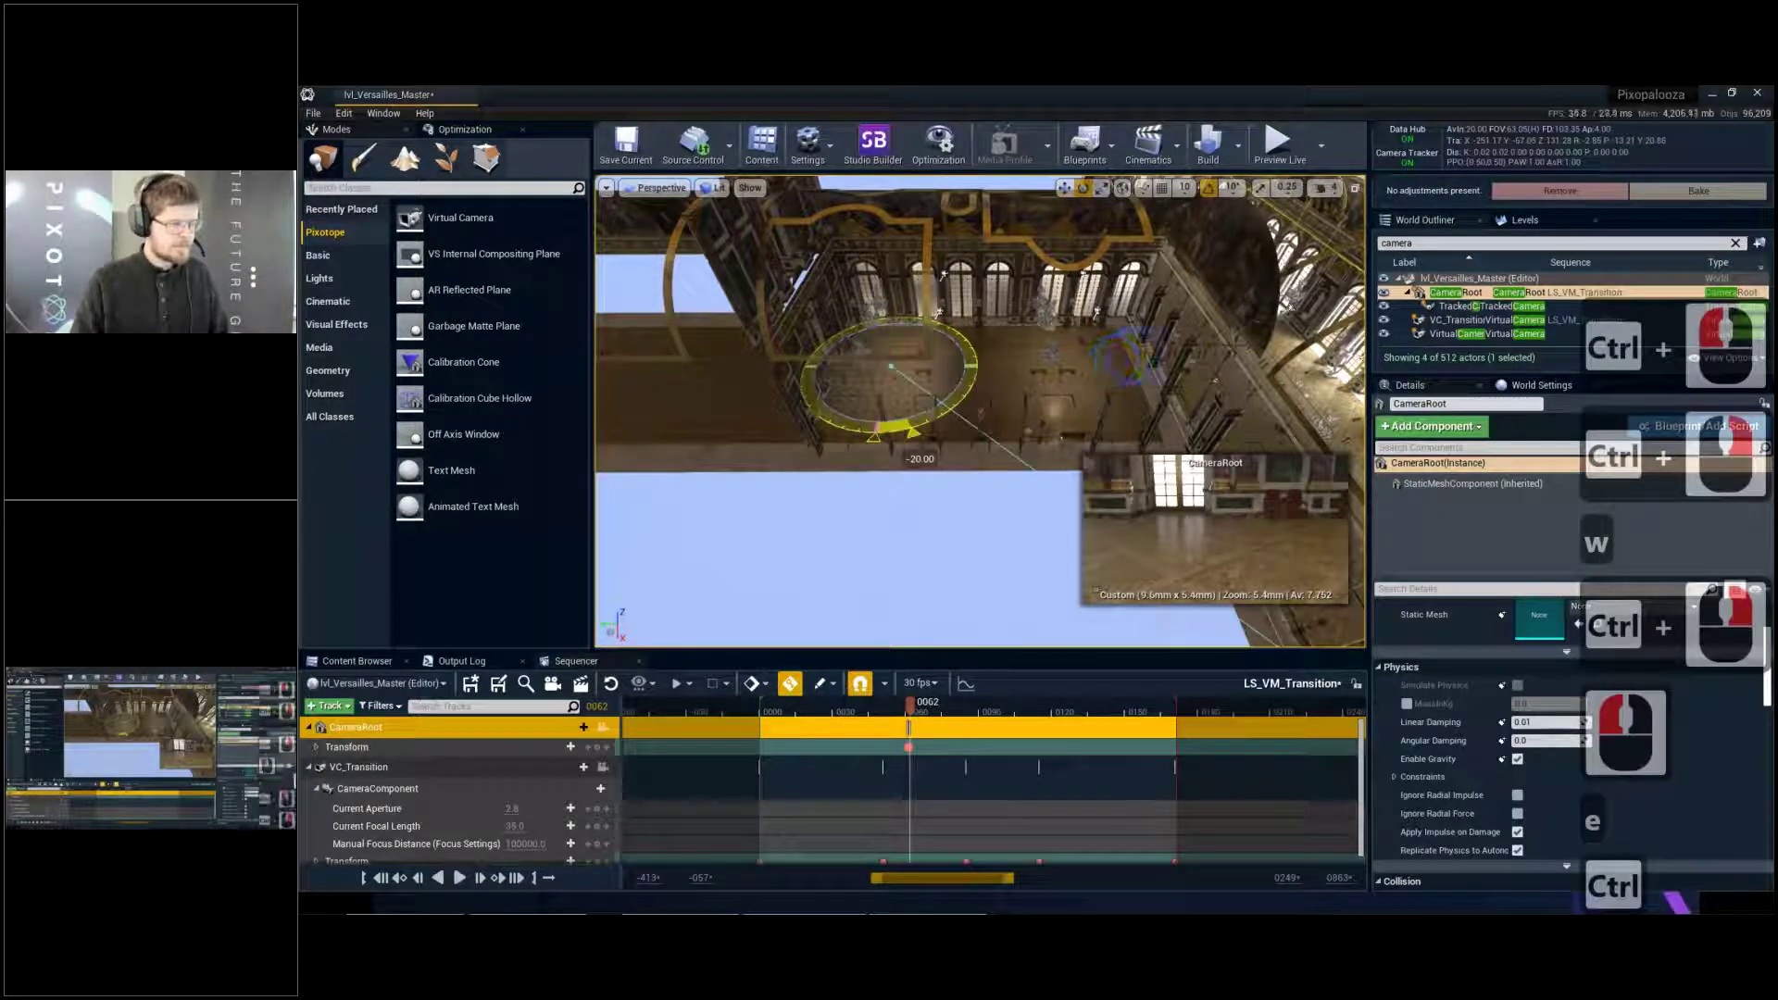
# Fine-tune CameraRoot's position on the room's floor so that the bright window is centred in its preview
pyautogui.press('w')
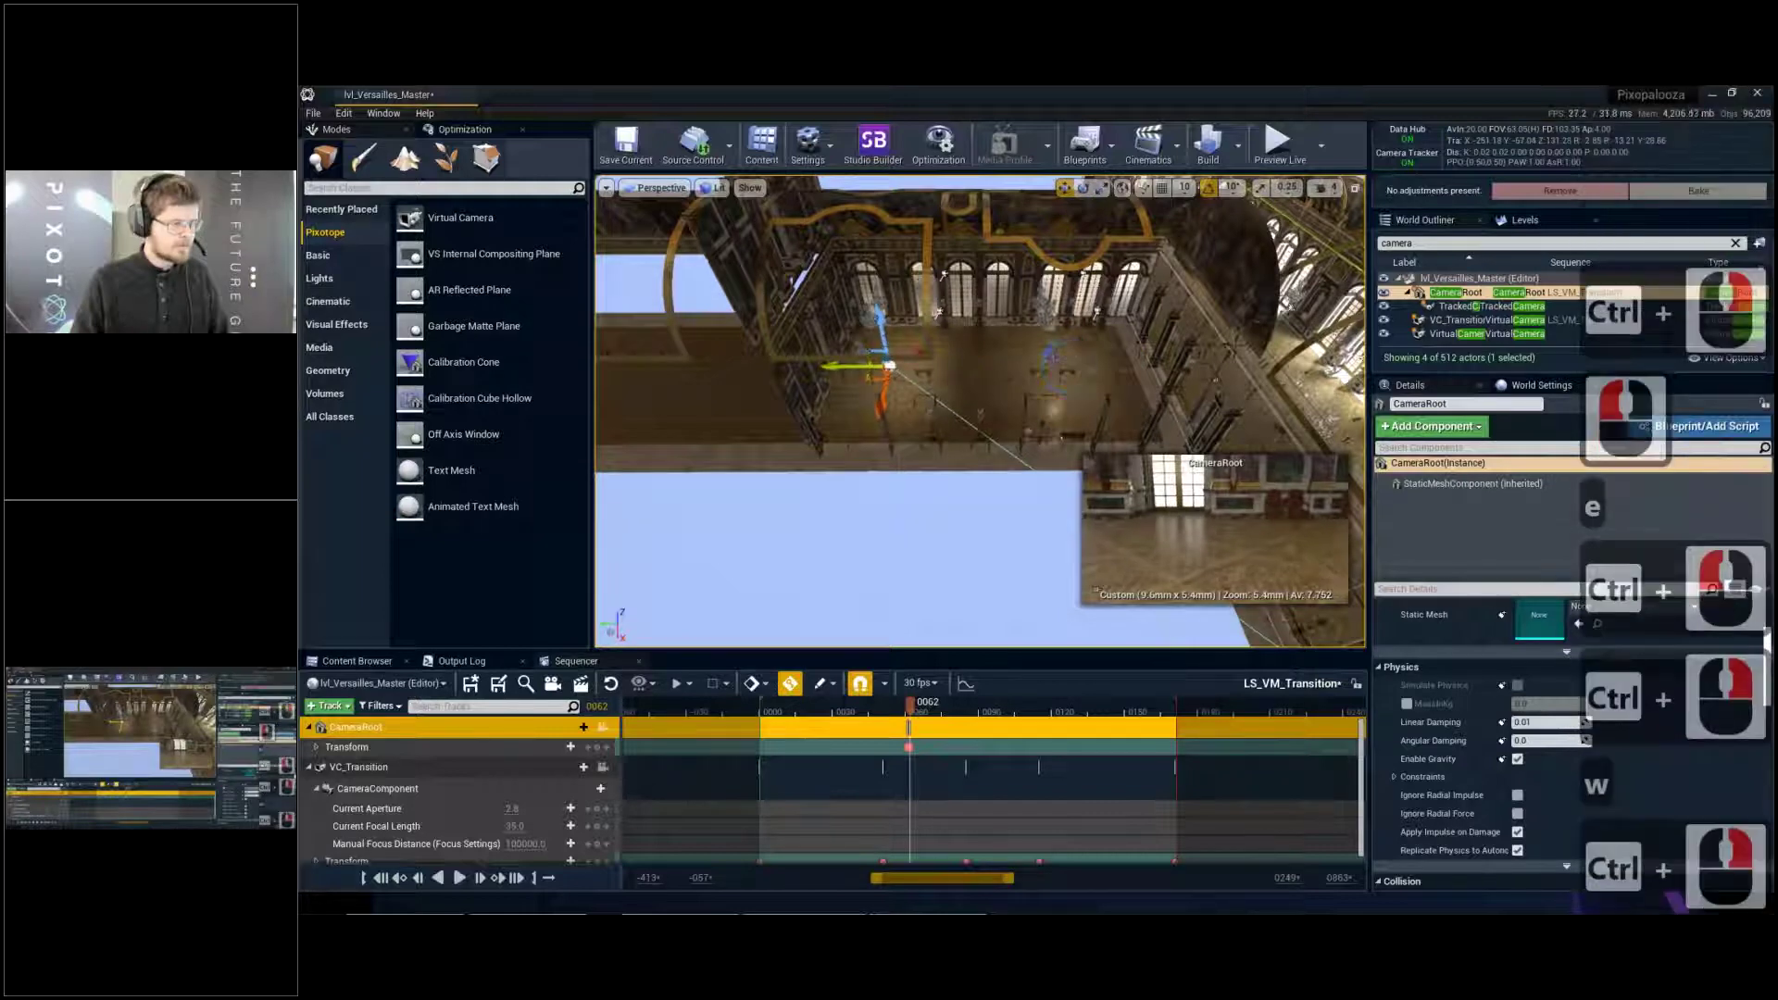
pyautogui.keyDown('ctrl'); pyautogui.moveTo(1074, 356); pyautogui.dragTo(1075, 363); pyautogui.keyUp('ctrl')
pyautogui.moveTo(1075, 363)
pyautogui.mouseDown(button='right')
pyautogui.moveTo(837, 318)
pyautogui.moveTo(1100, 361)
pyautogui.mouseUp(button='right')
pyautogui.press('d')
pyautogui.press('w')
pyautogui.press('w')
pyautogui.press('d')
pyautogui.press('w')
pyautogui.press('d')
pyautogui.keyDown('ctrl'); pyautogui.moveTo(1187, 391); pyautogui.dragTo(1141, 389); pyautogui.keyUp('ctrl')
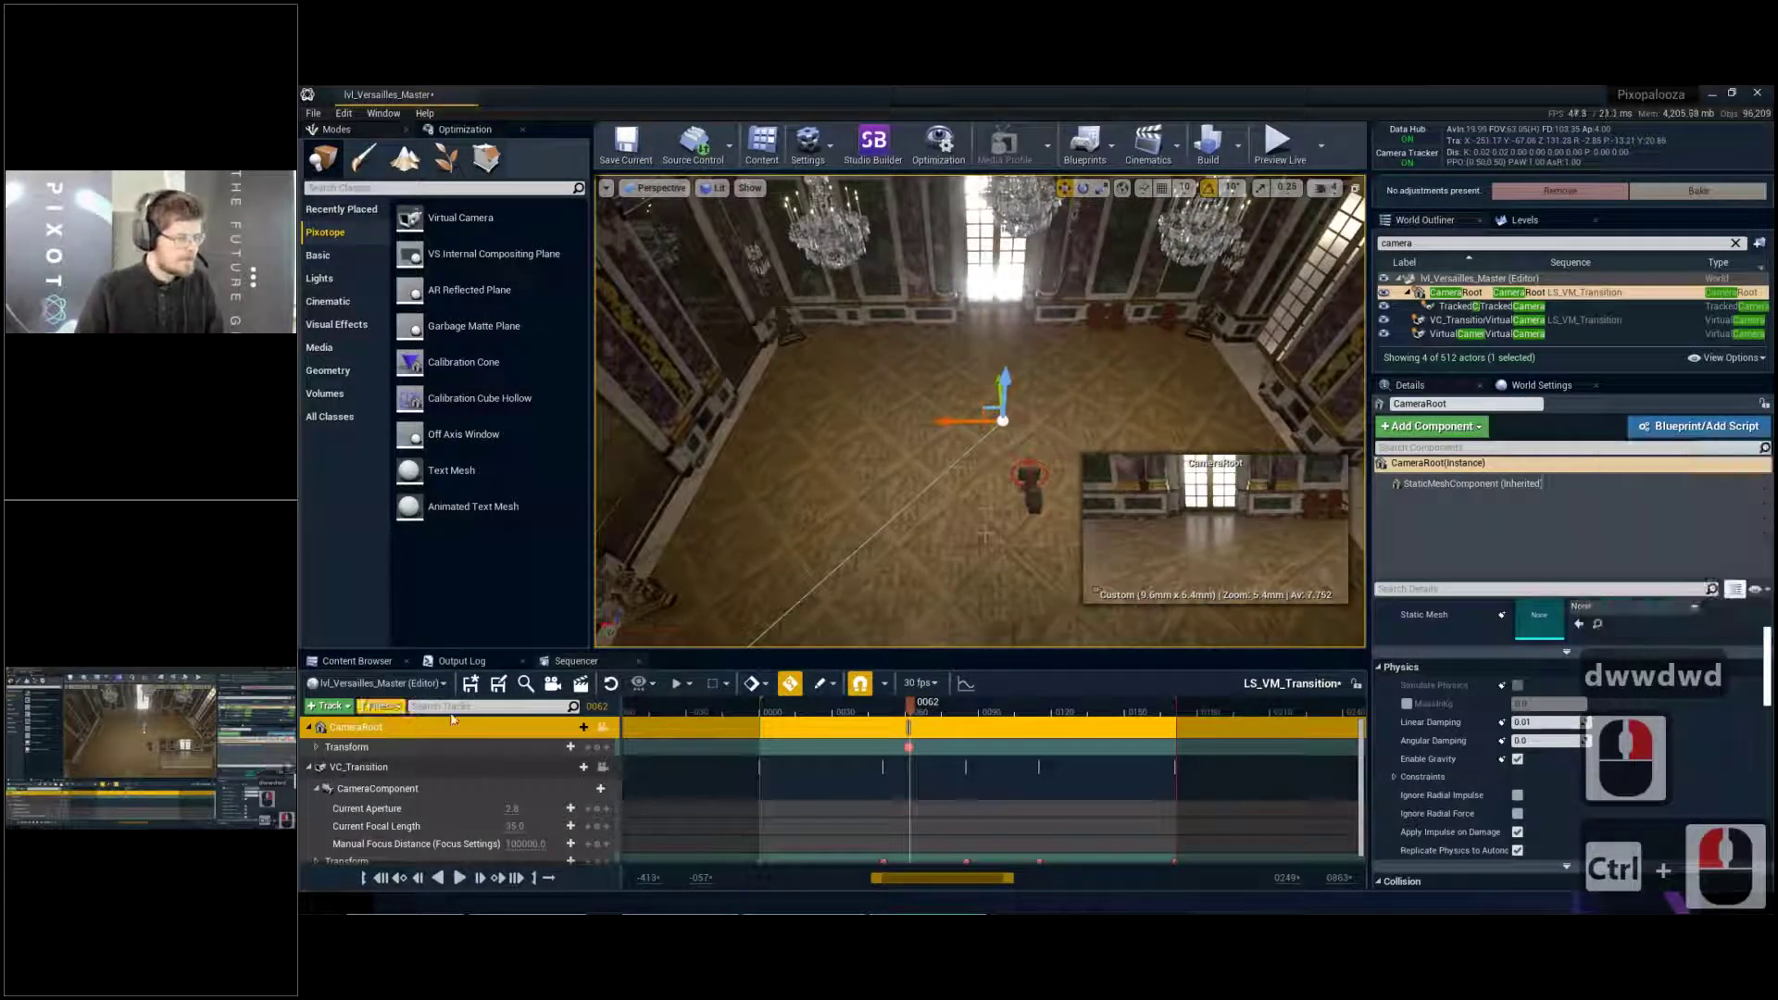
# Save the LS_VM_Transition sequence and close the sequence editor
pyautogui.click(471, 684)
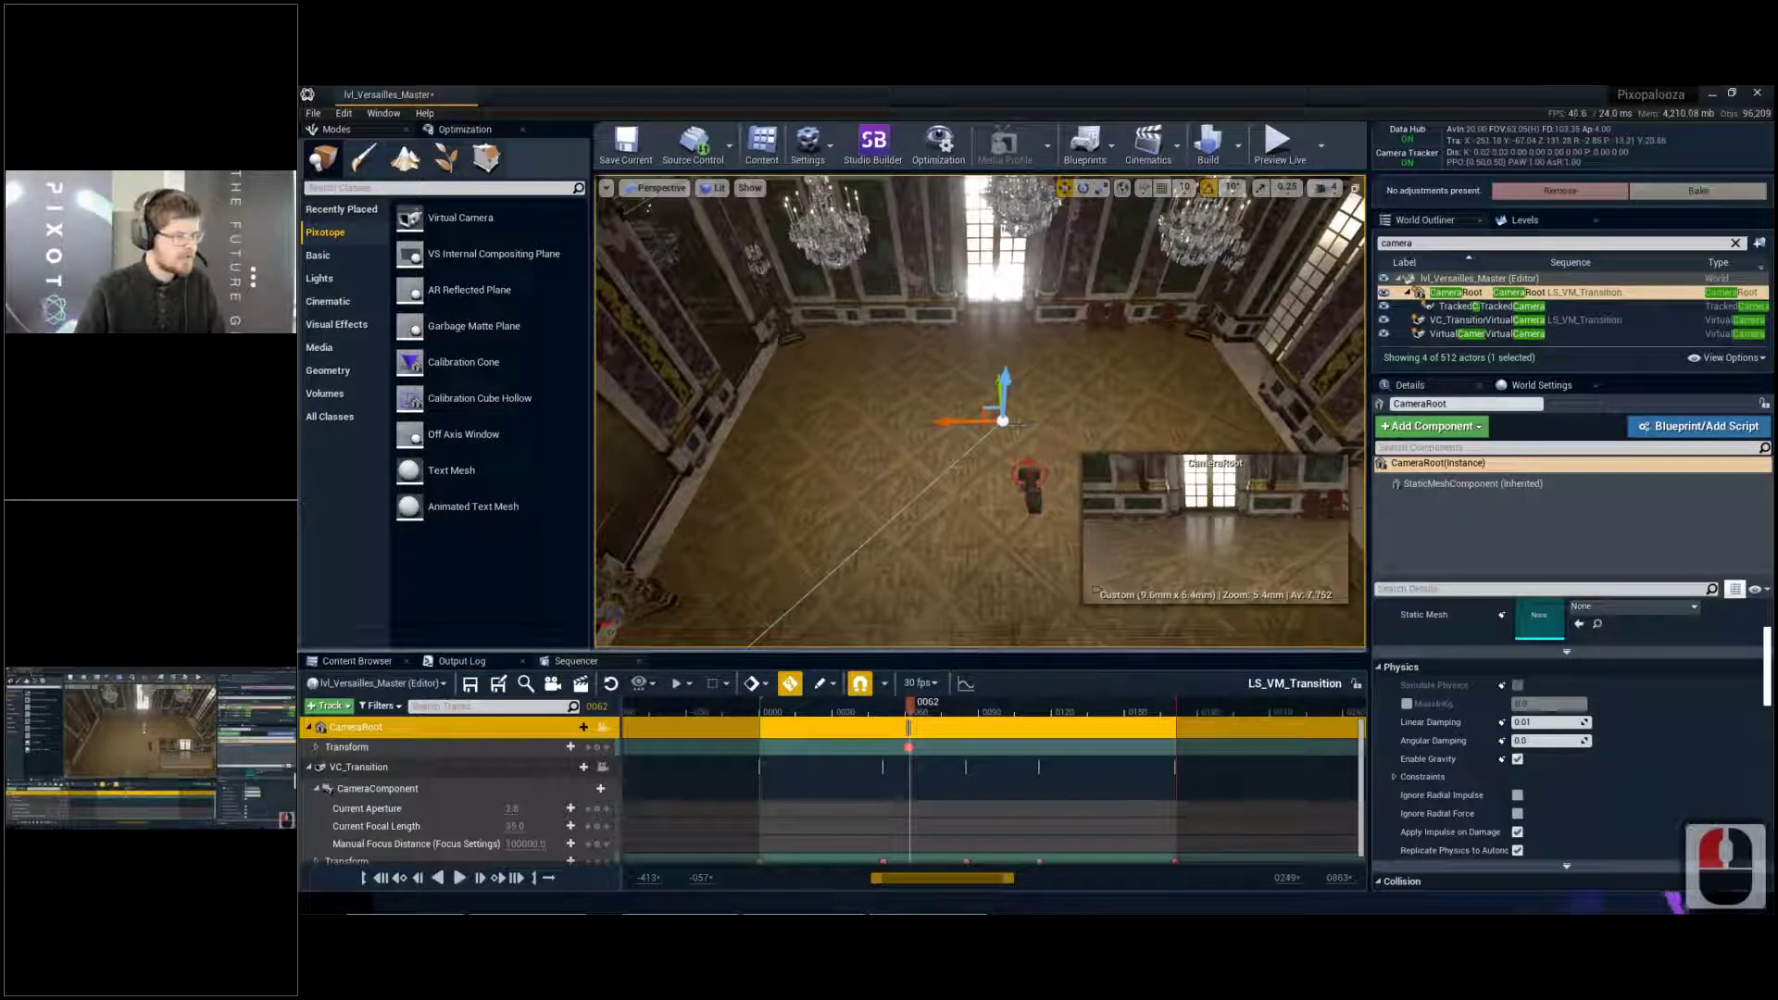
pyautogui.moveTo(730, 585); pyautogui.dragTo(338, 548, button='right')
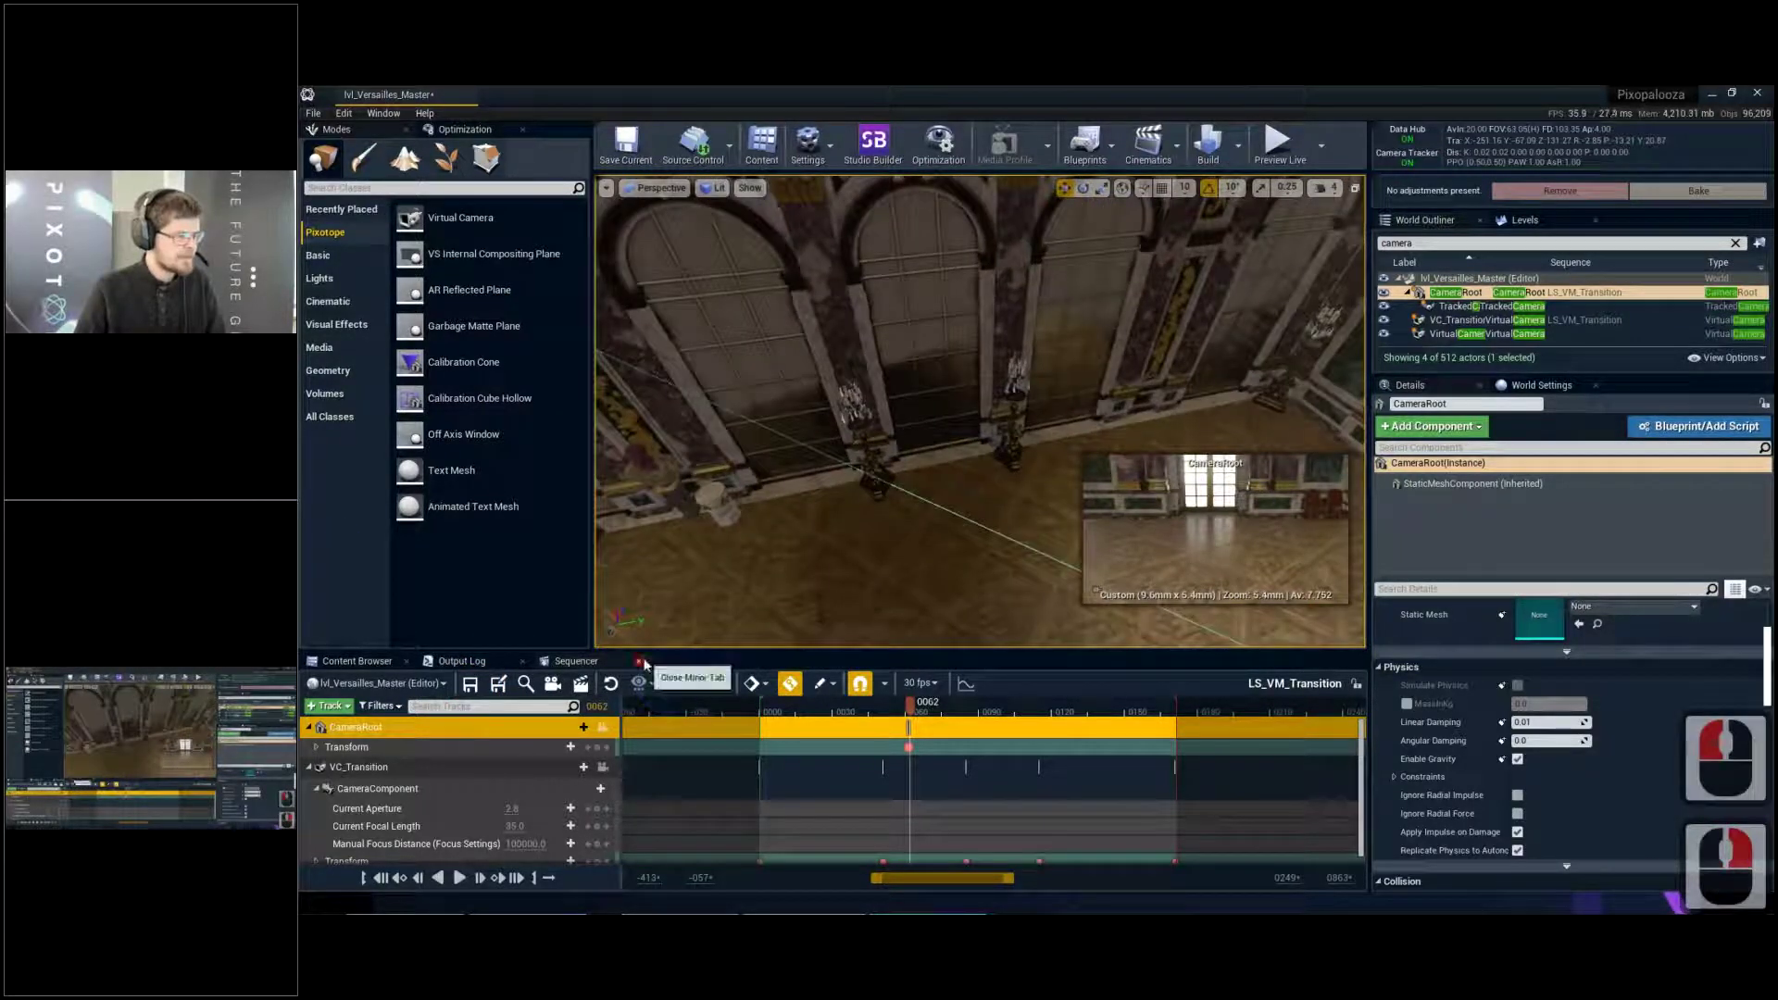
pyautogui.click(640, 661)
# Select the compositing plane showing the seated figure, VSInternalCompositingPlane1, and attach it to CameraRoot
pyautogui.moveTo(826, 464); pyautogui.dragTo(519, 315, button='right')
pyautogui.press('w')
pyautogui.moveTo(973, 407); pyautogui.dragTo(975, 389, button='right')
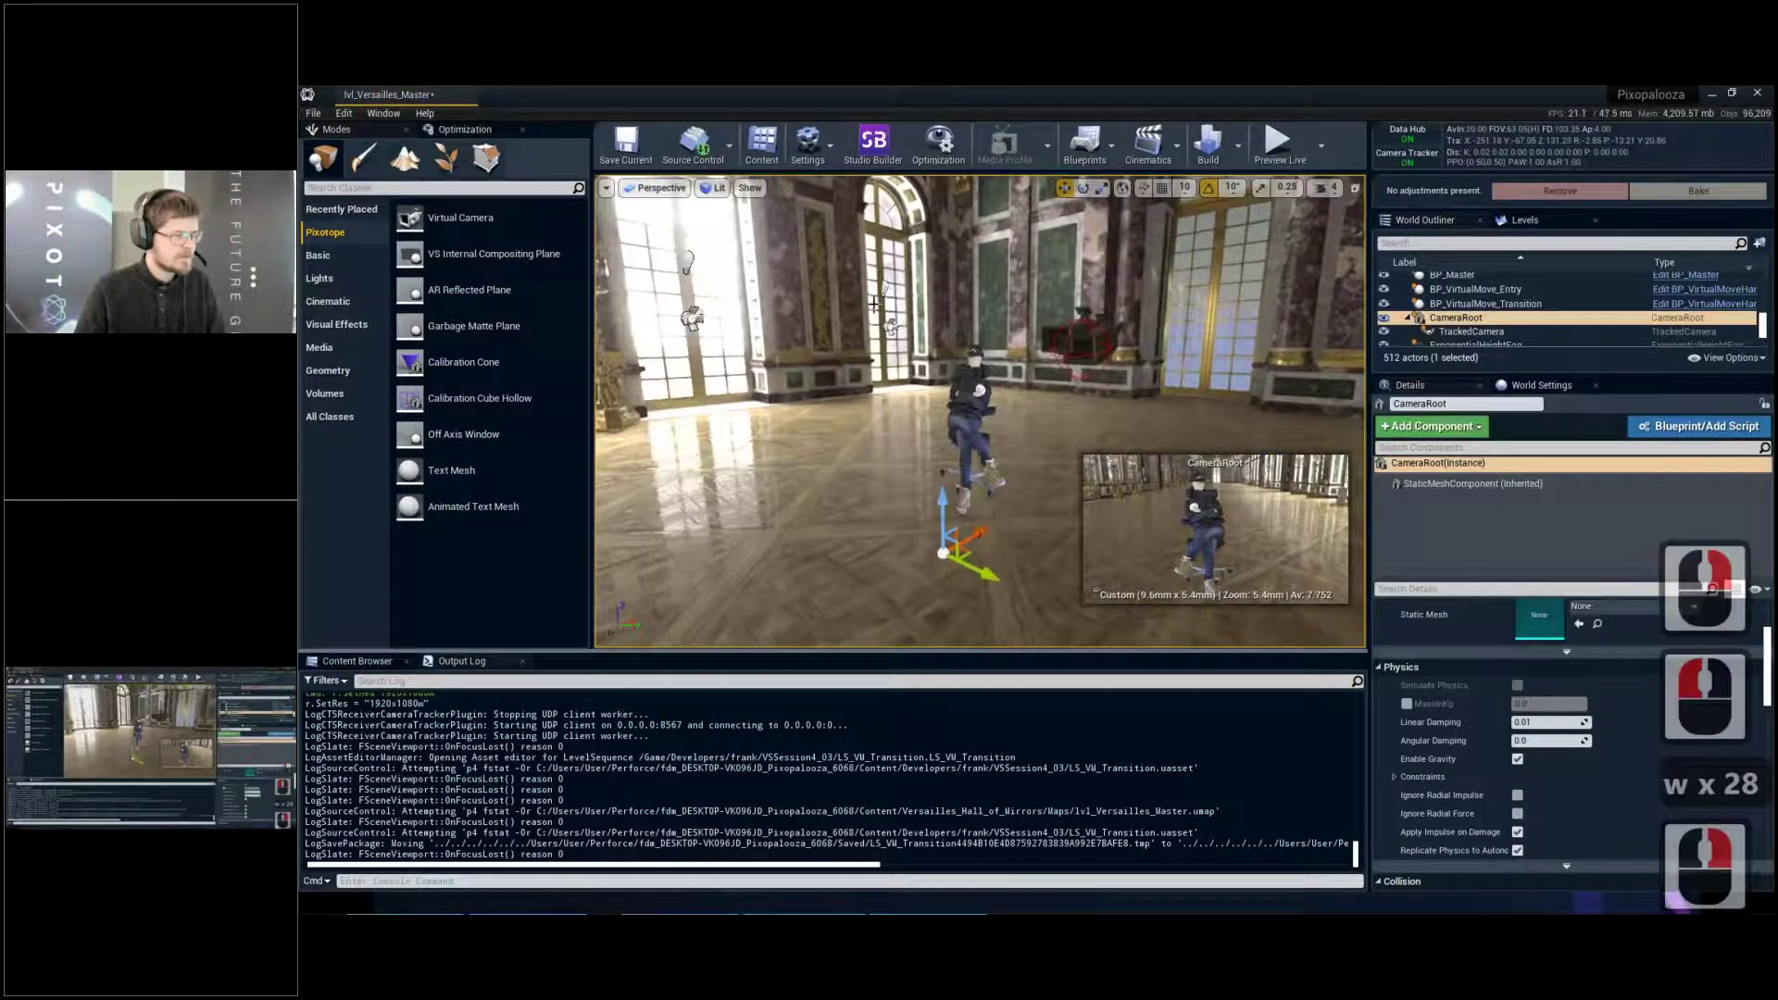
pyautogui.click(974, 389)
pyautogui.click(1510, 339)
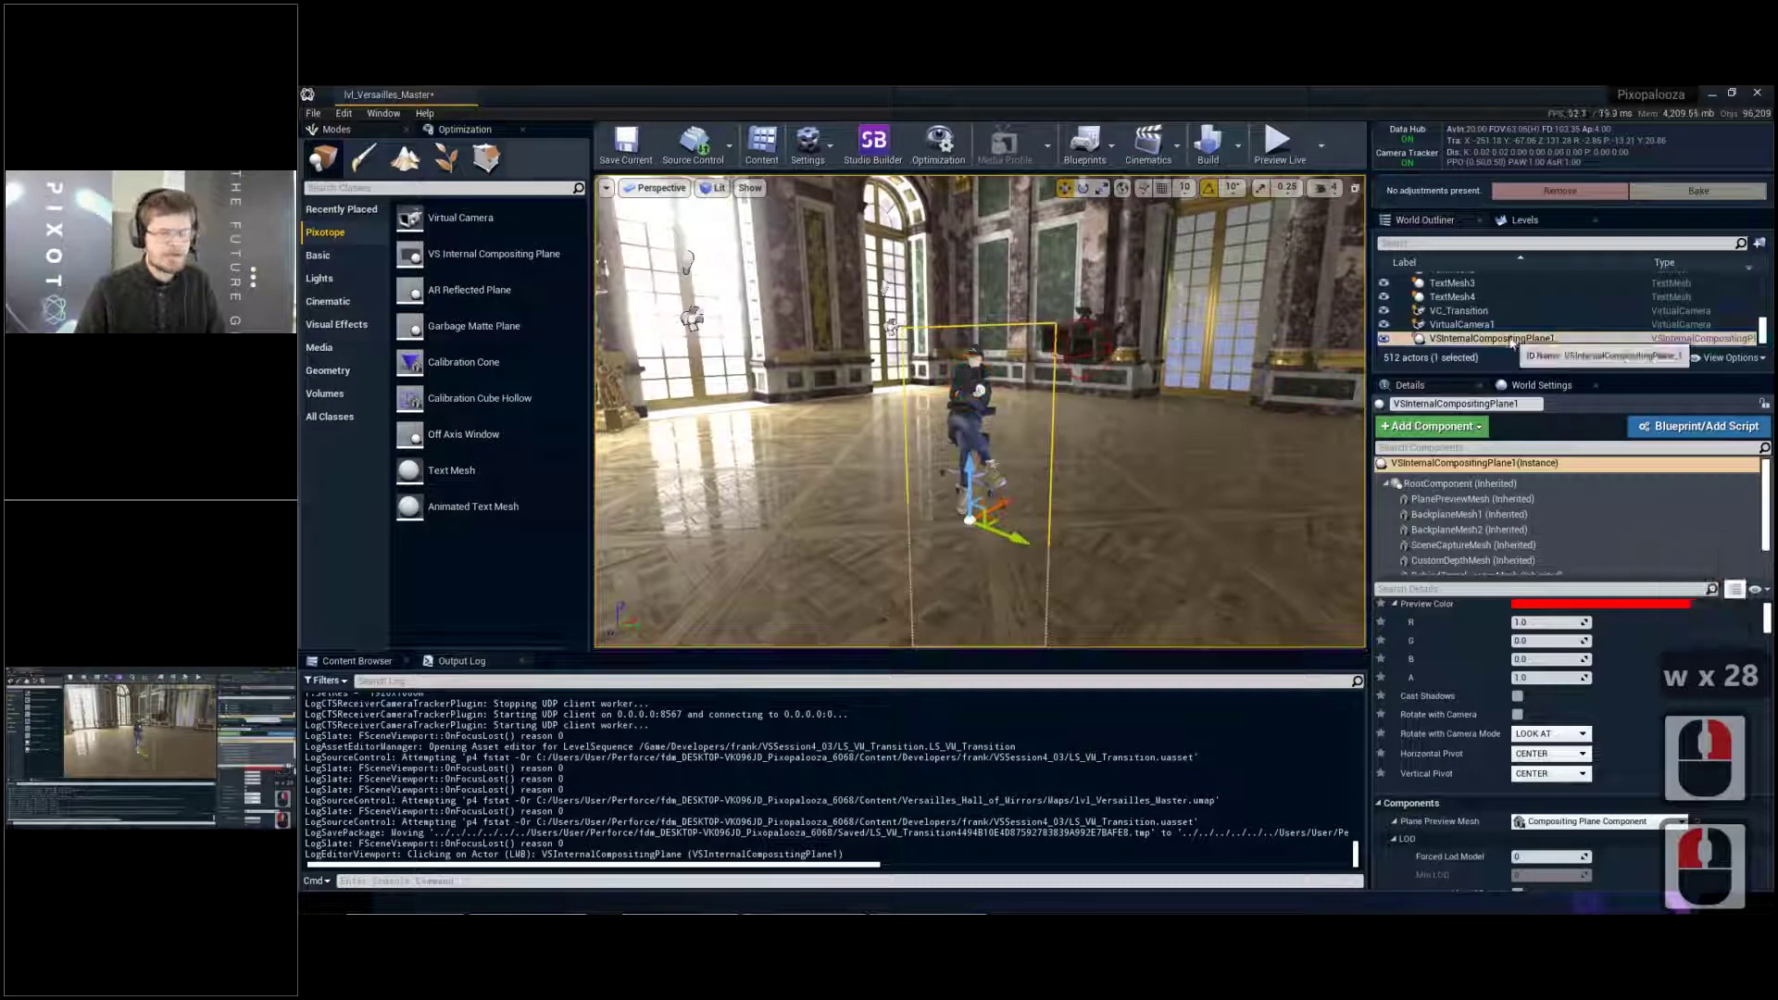
pyautogui.rightClick(1512, 342)
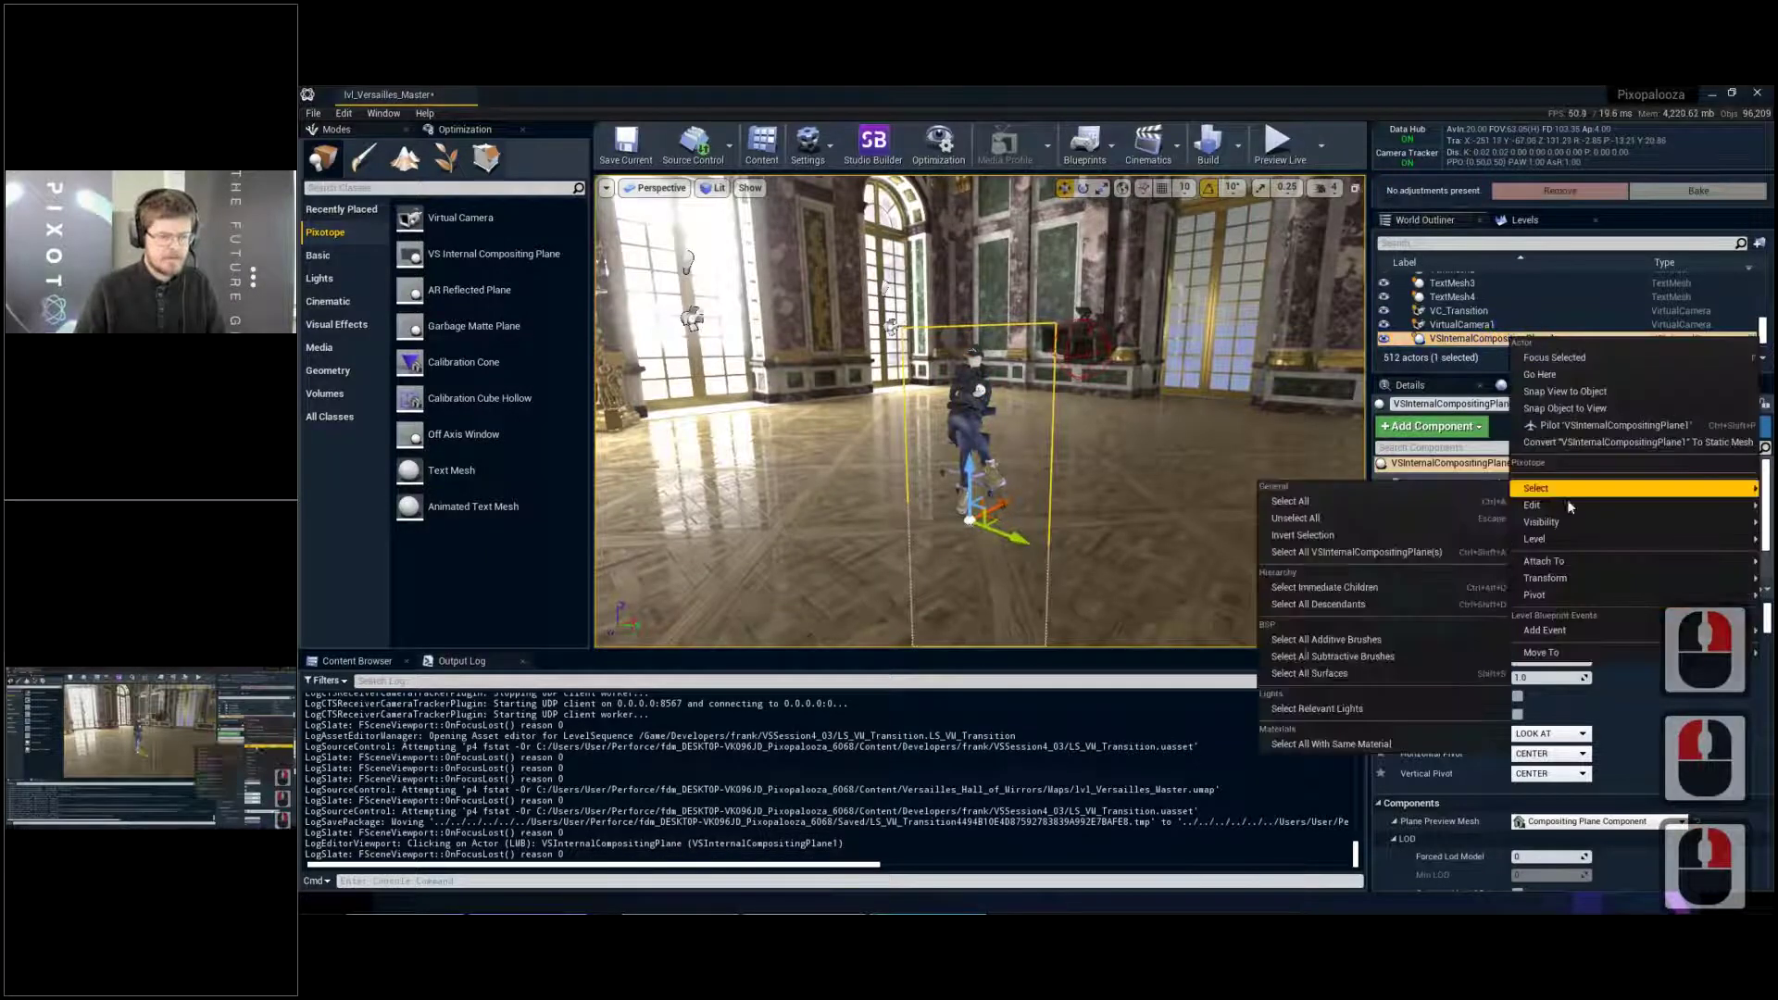
pyautogui.moveTo(1556, 556)
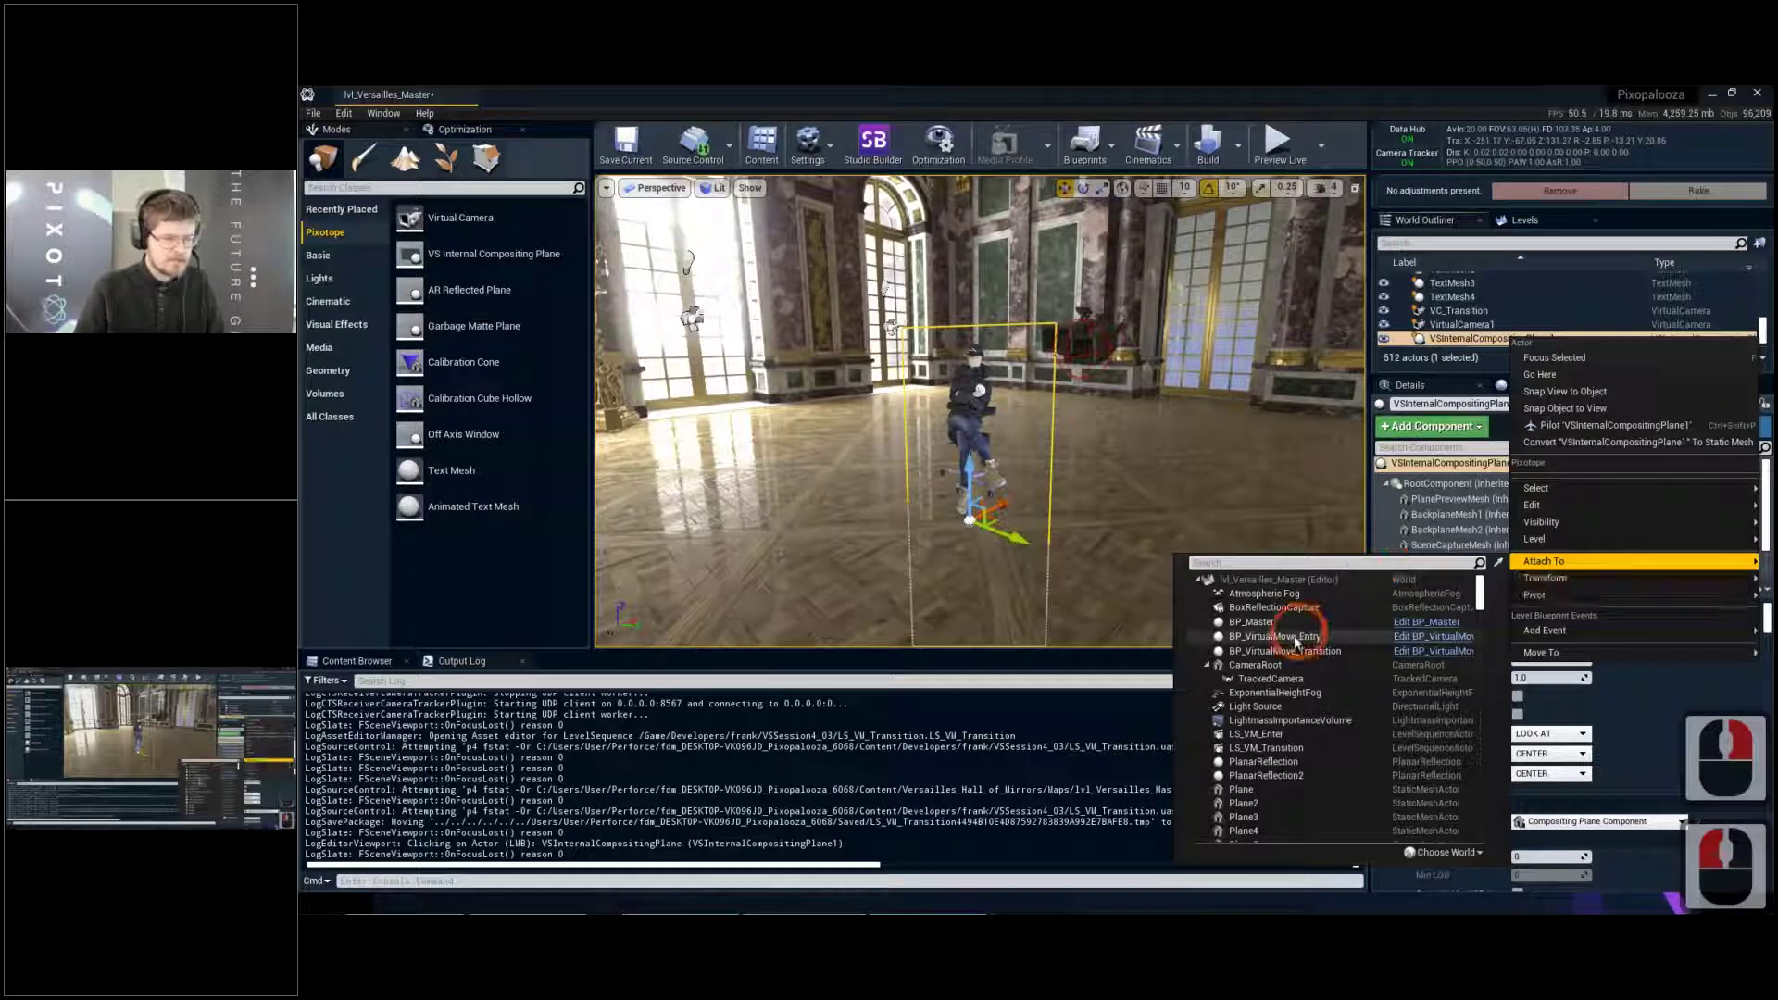
pyautogui.click(1276, 666)
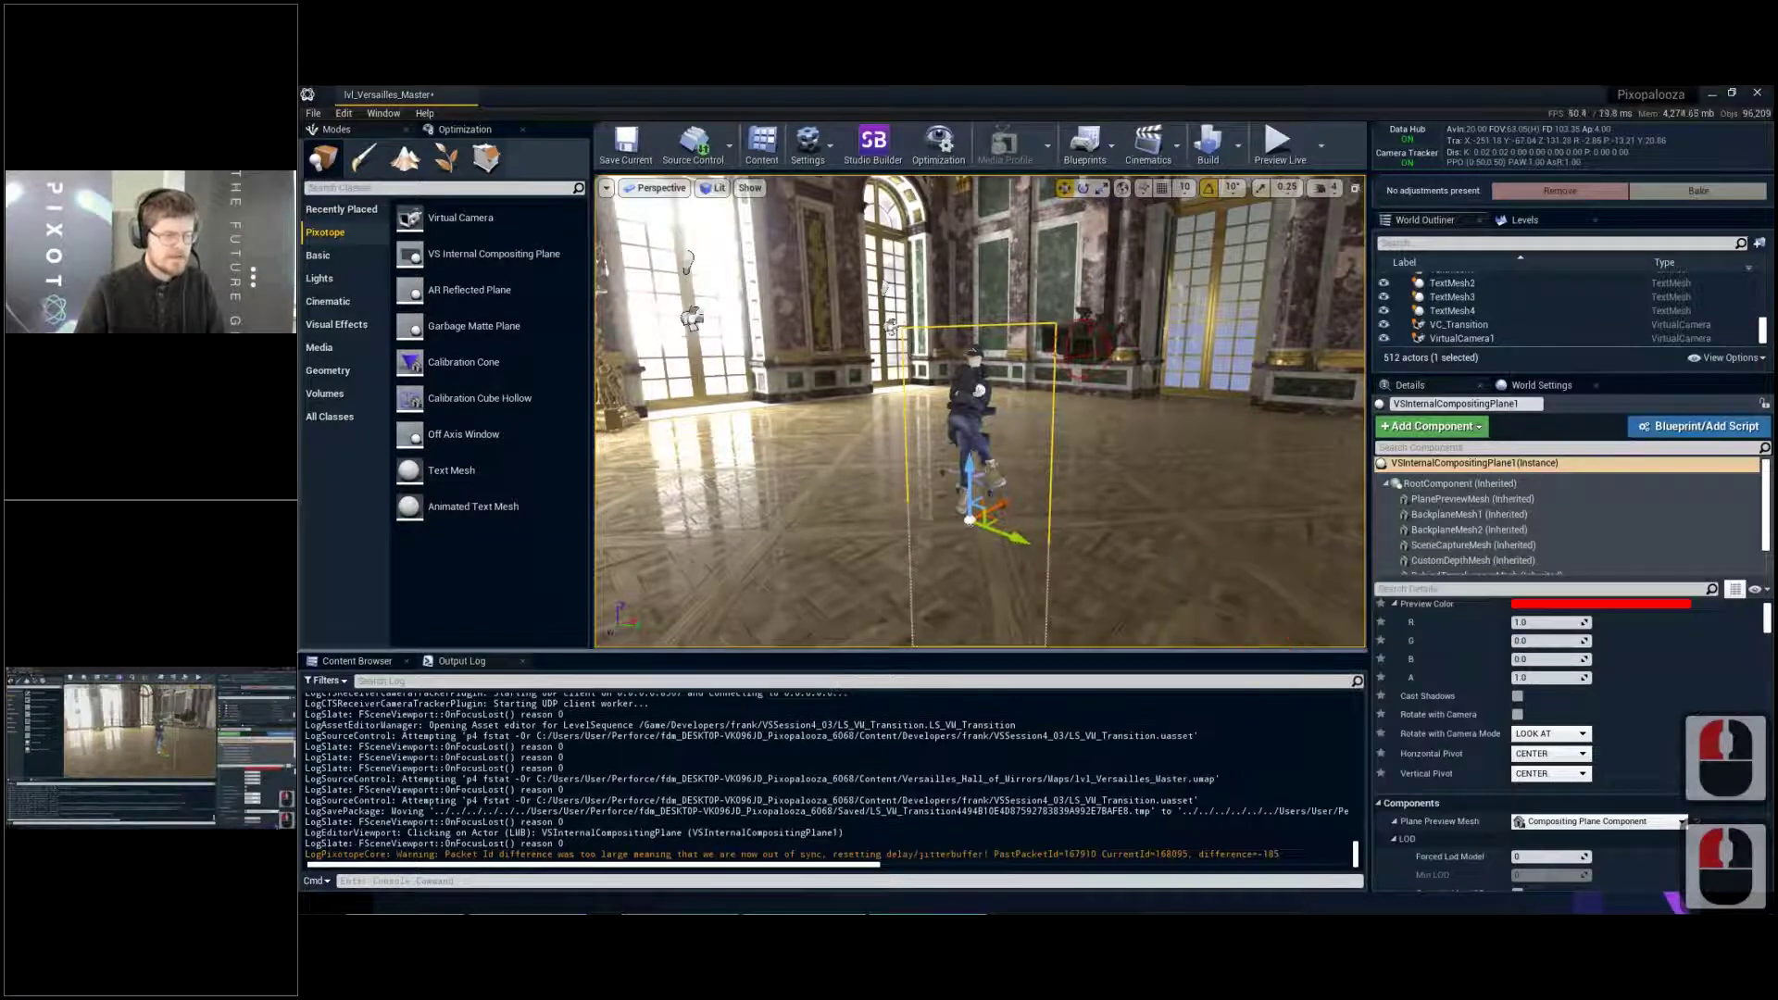
# Save the lvl_Versailles_Master level and start the live preview
pyautogui.hotkey('ctrl', 's')
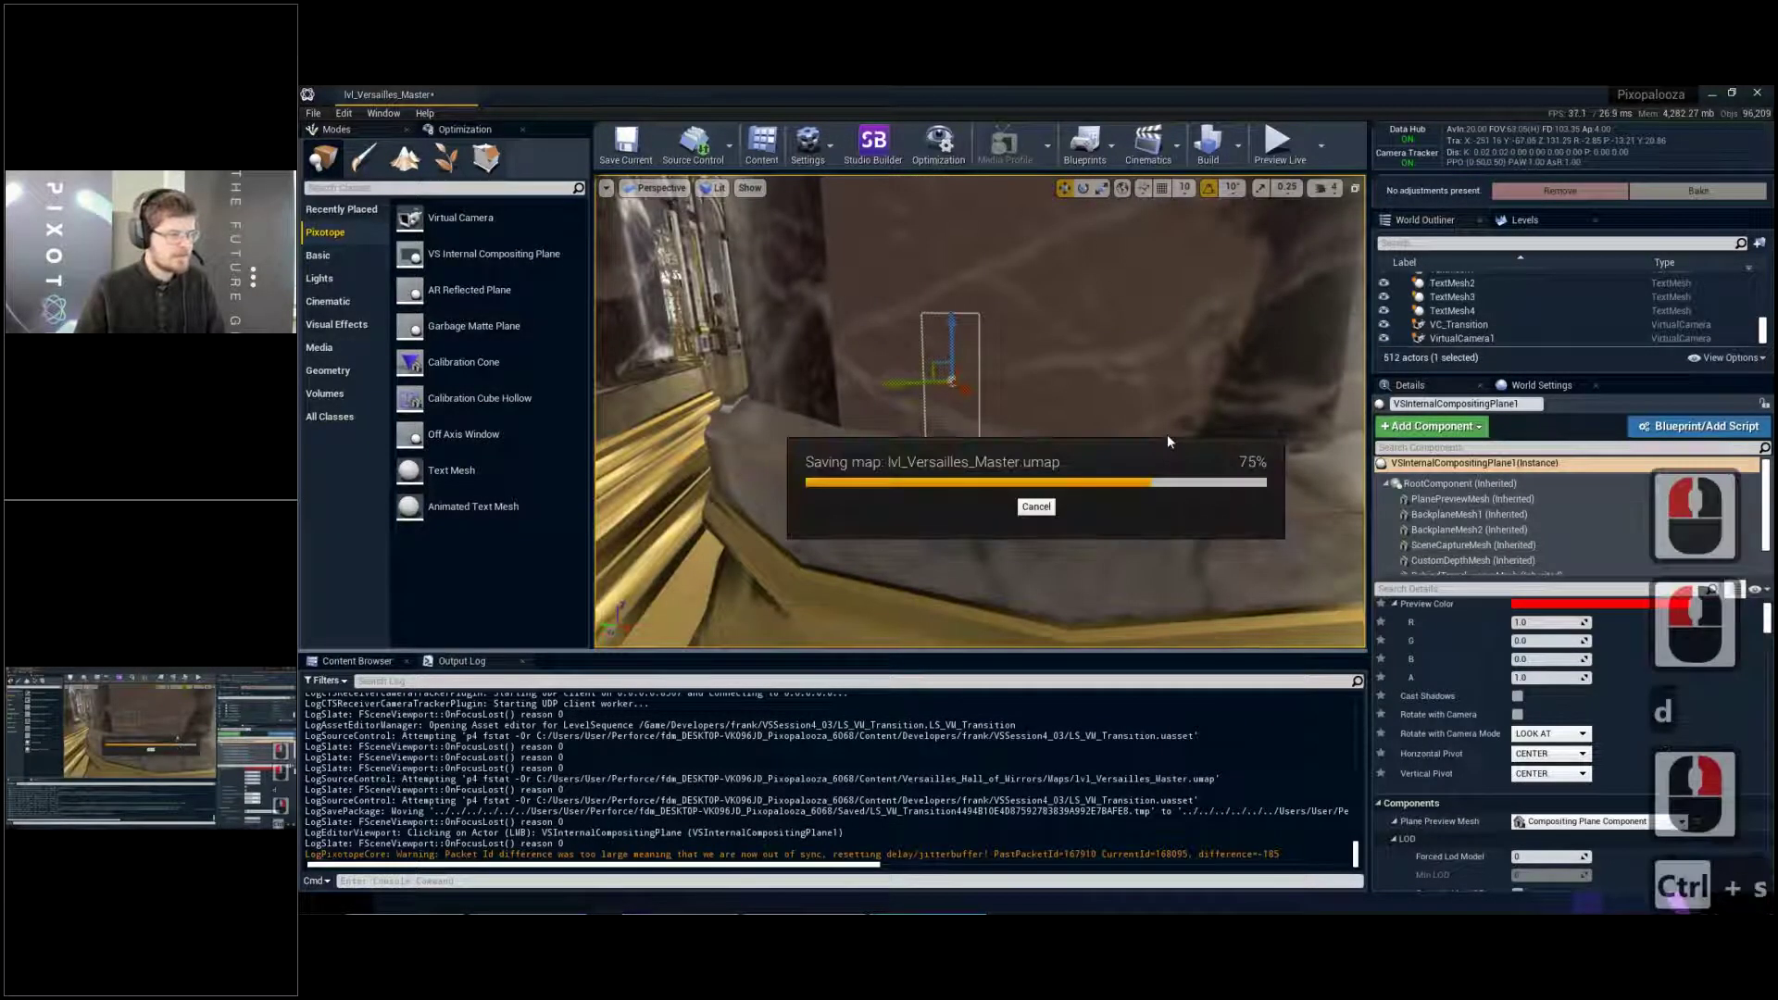
pyautogui.moveTo(1168, 441)
pyautogui.mouseDown(button='right')
pyautogui.moveTo(1120, 400)
pyautogui.moveTo(1195, 437)
pyautogui.mouseUp(button='right')
pyautogui.press('w')
pyautogui.press('e')
pyautogui.press('d')
pyautogui.press('w')
pyautogui.press('w')
pyautogui.press('s')
pyautogui.click(1278, 147)
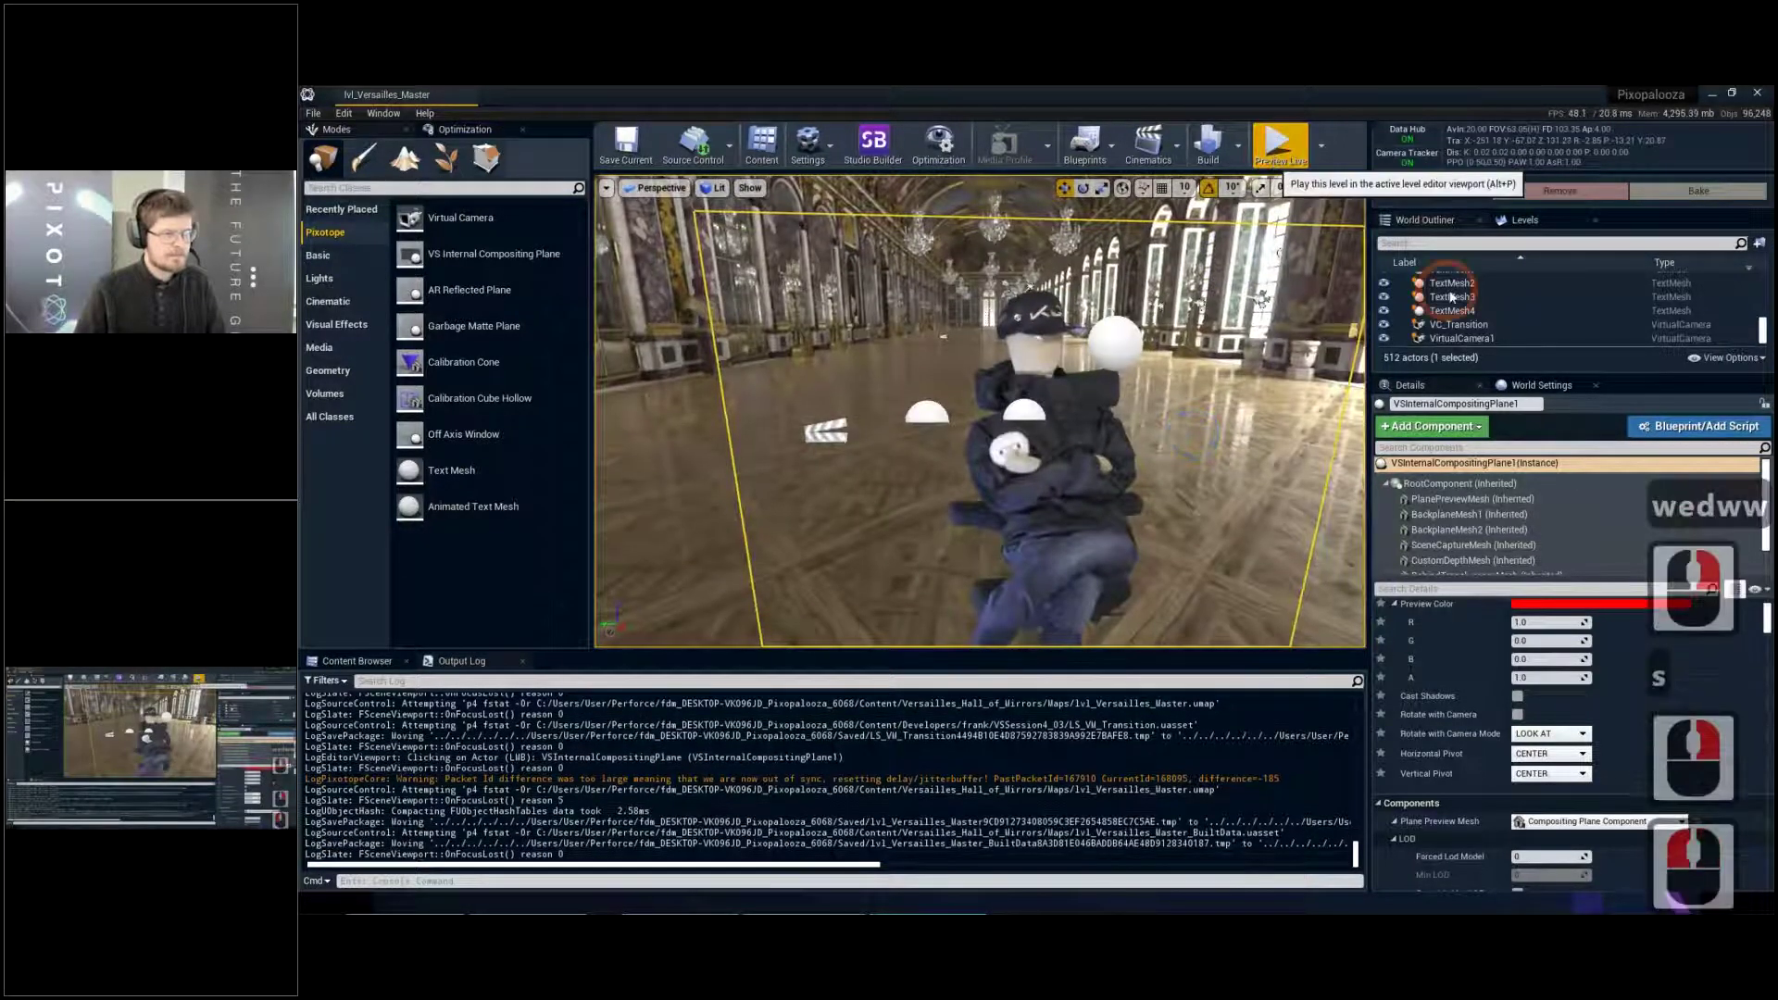
pyautogui.click(1460, 243)
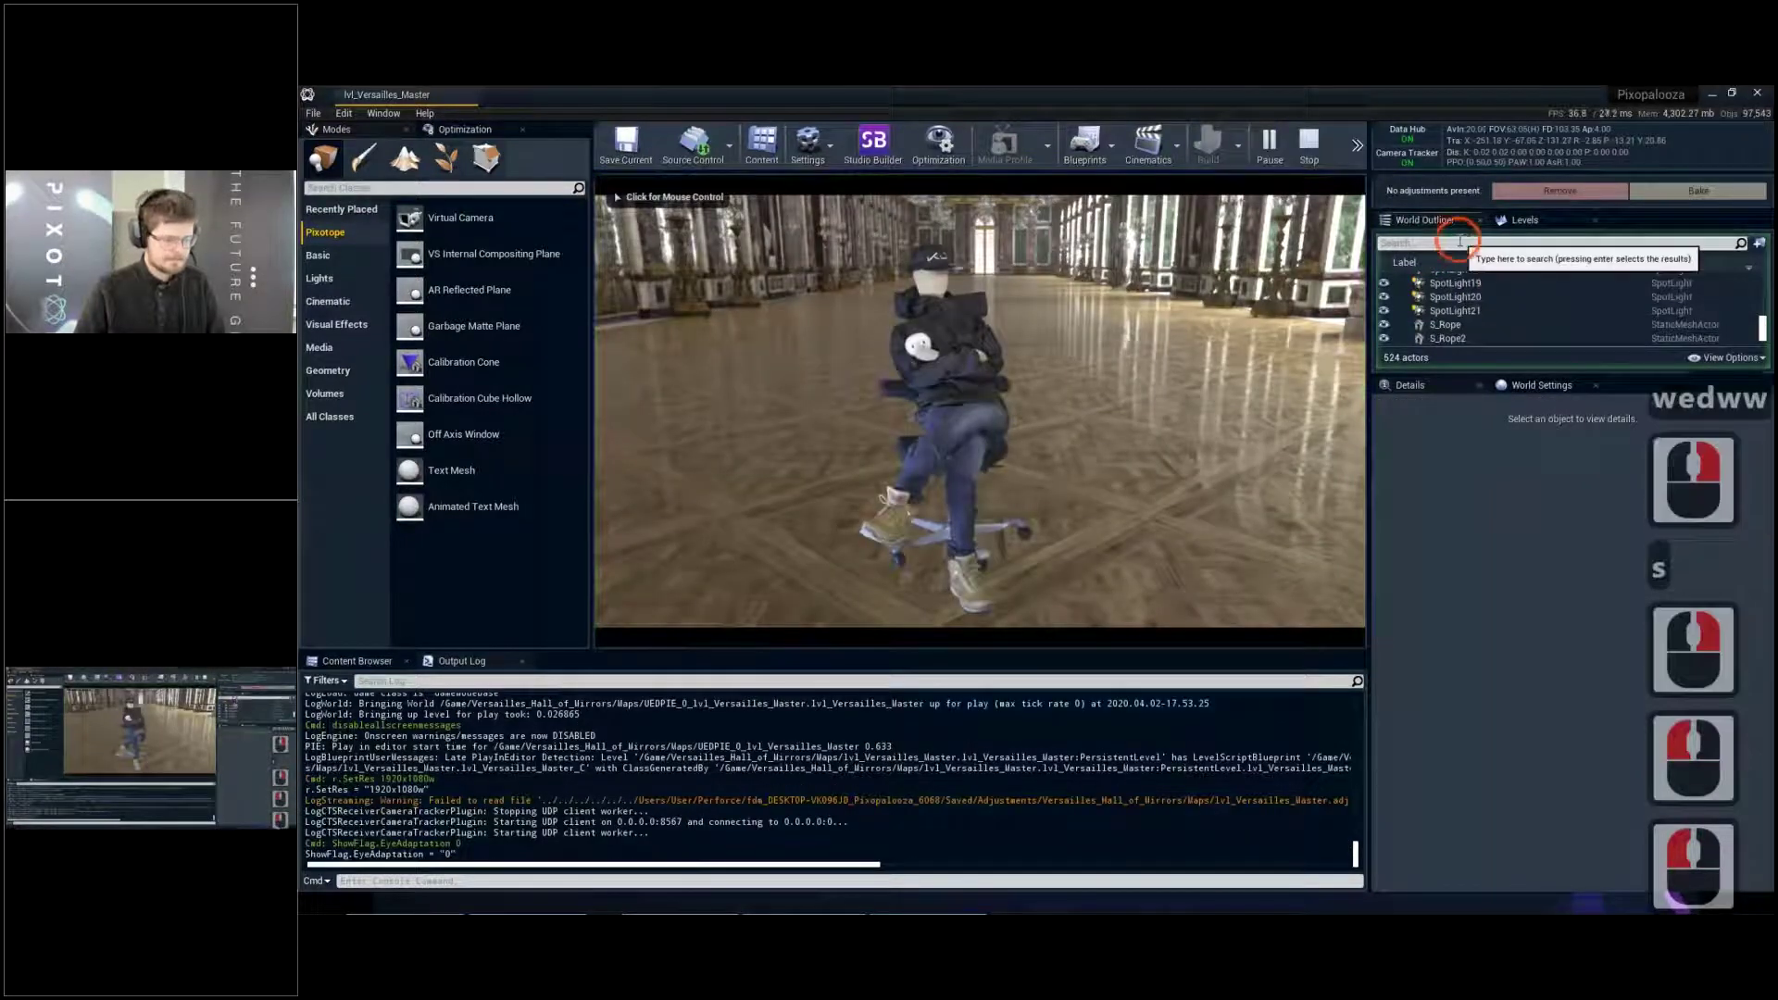
pyautogui.write('vm')
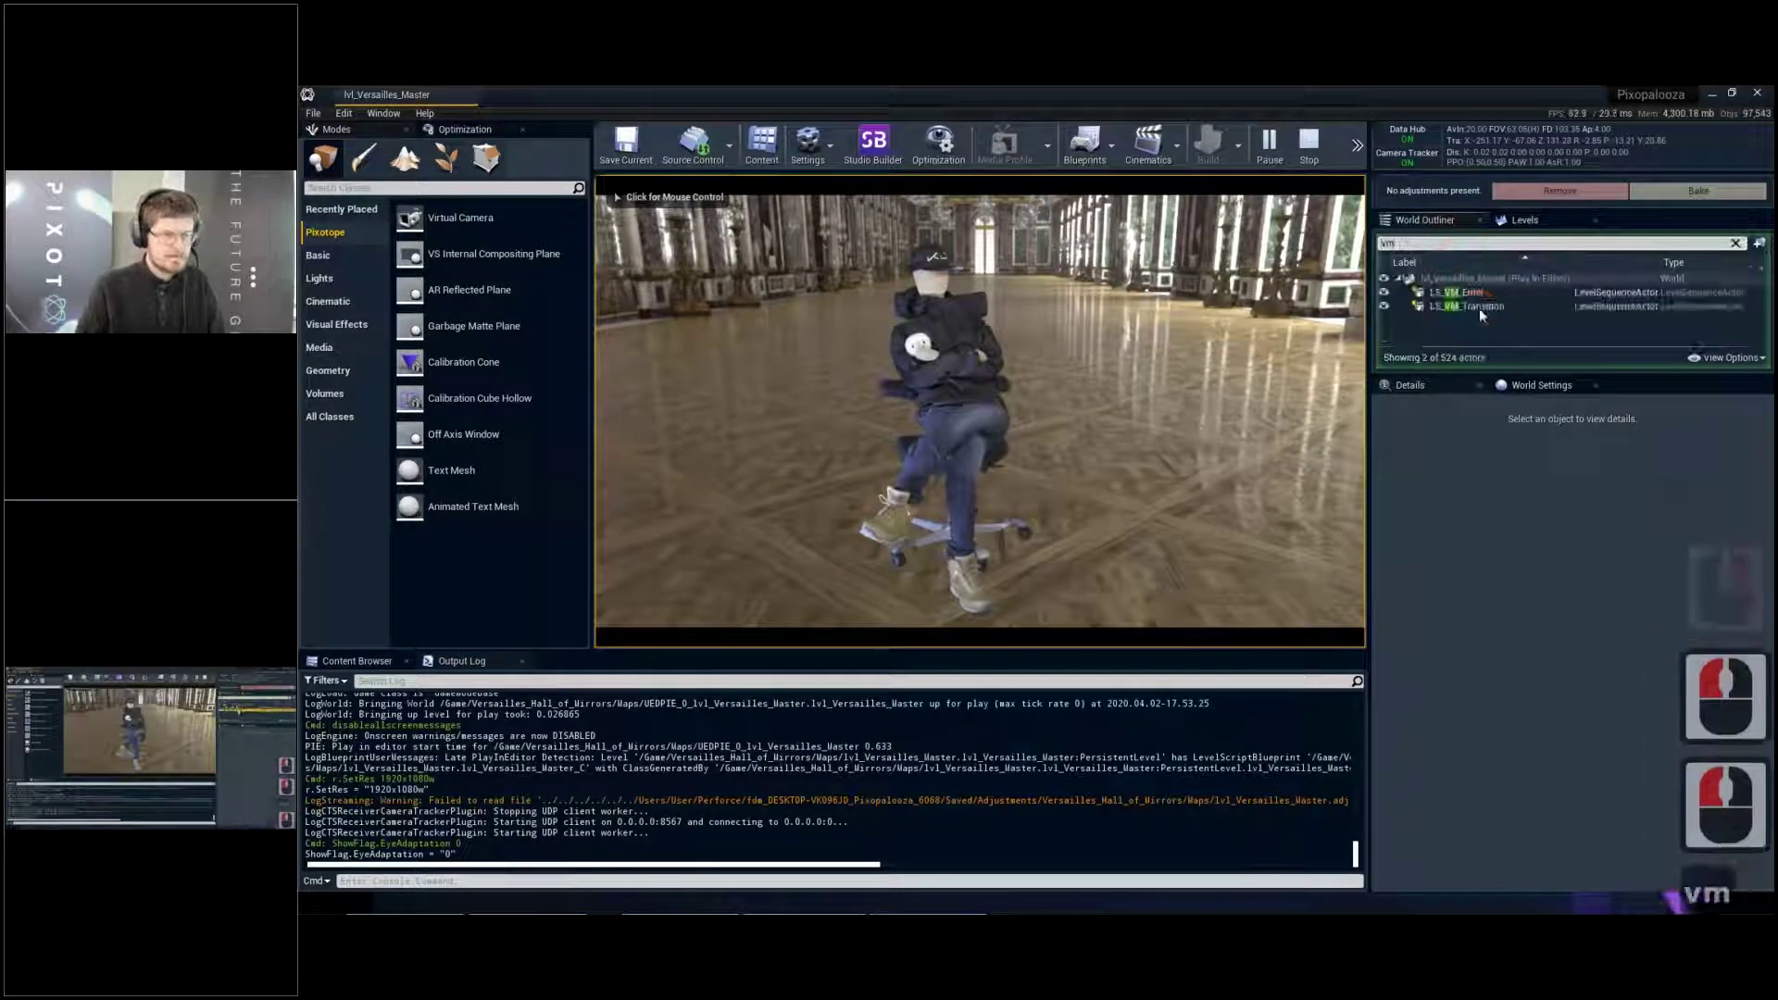
pyautogui.click(1480, 308)
pyautogui.scroll(5, 1553, 681)
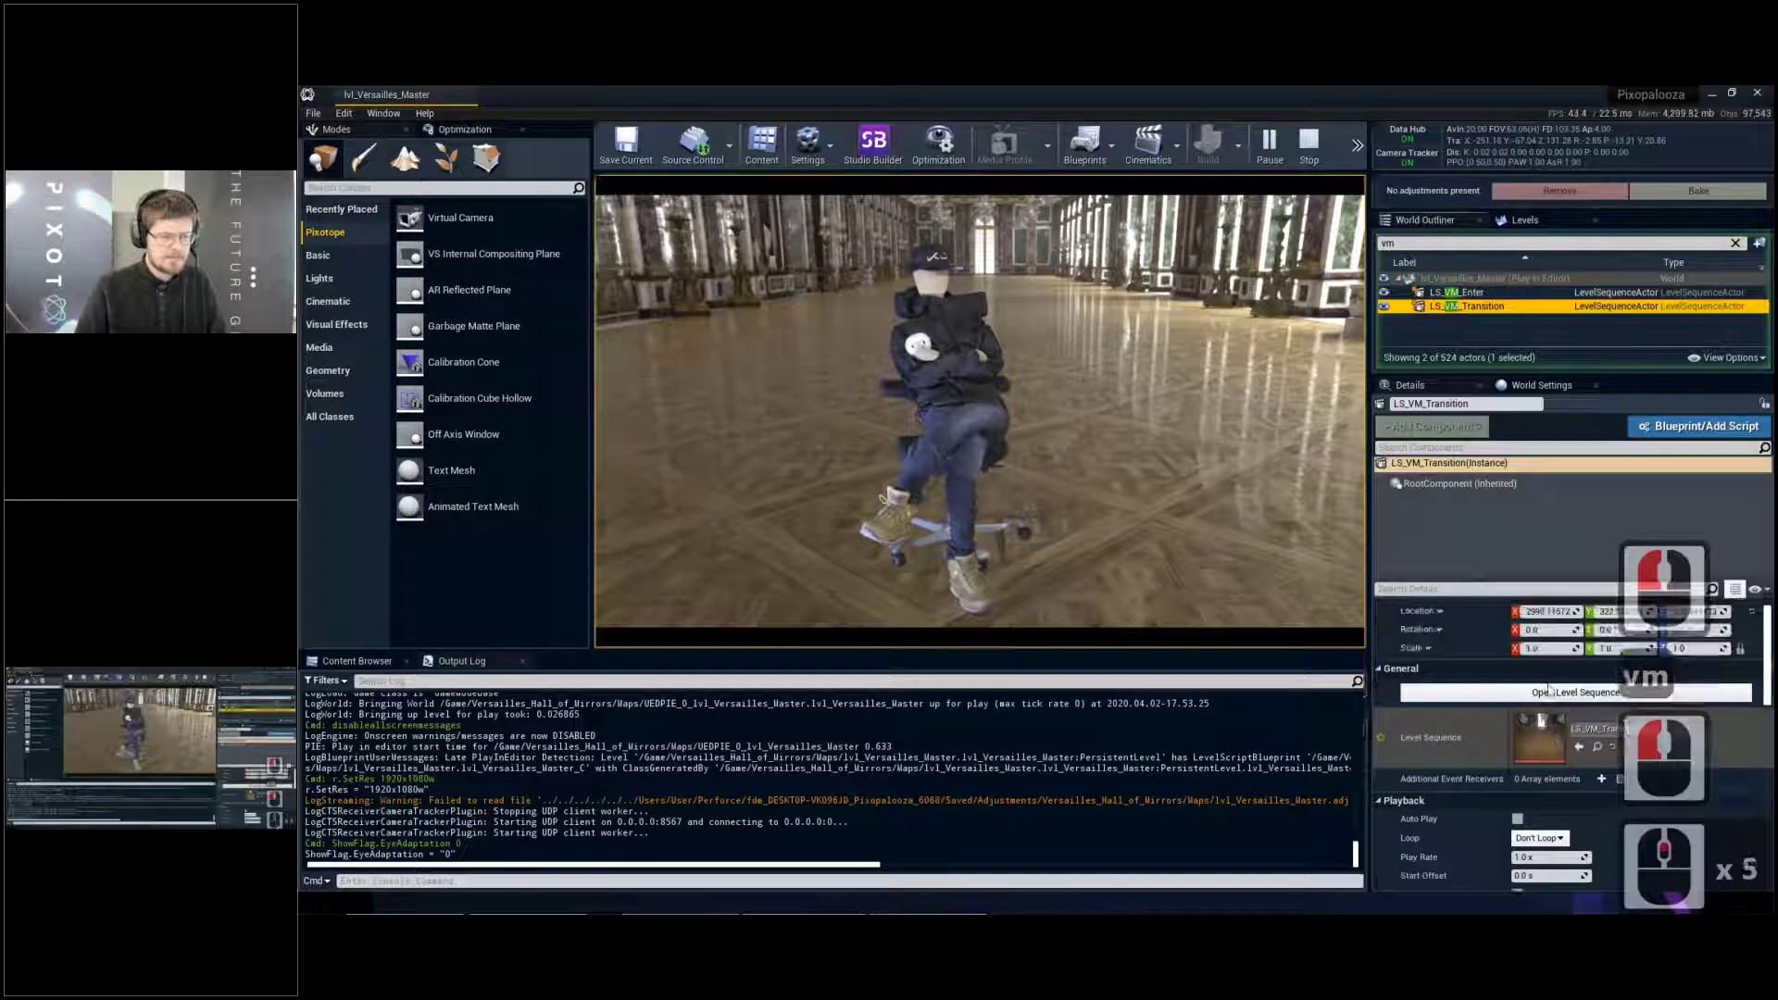
# Filter the level's actors for "bp", select BP_VirtualMove_Transition and run its PX Play event to test the transition
pyautogui.click(1442, 242)
pyautogui.click(1324, 281)
pyautogui.write('bp')
pyautogui.scroll(-2, 1403, 305)
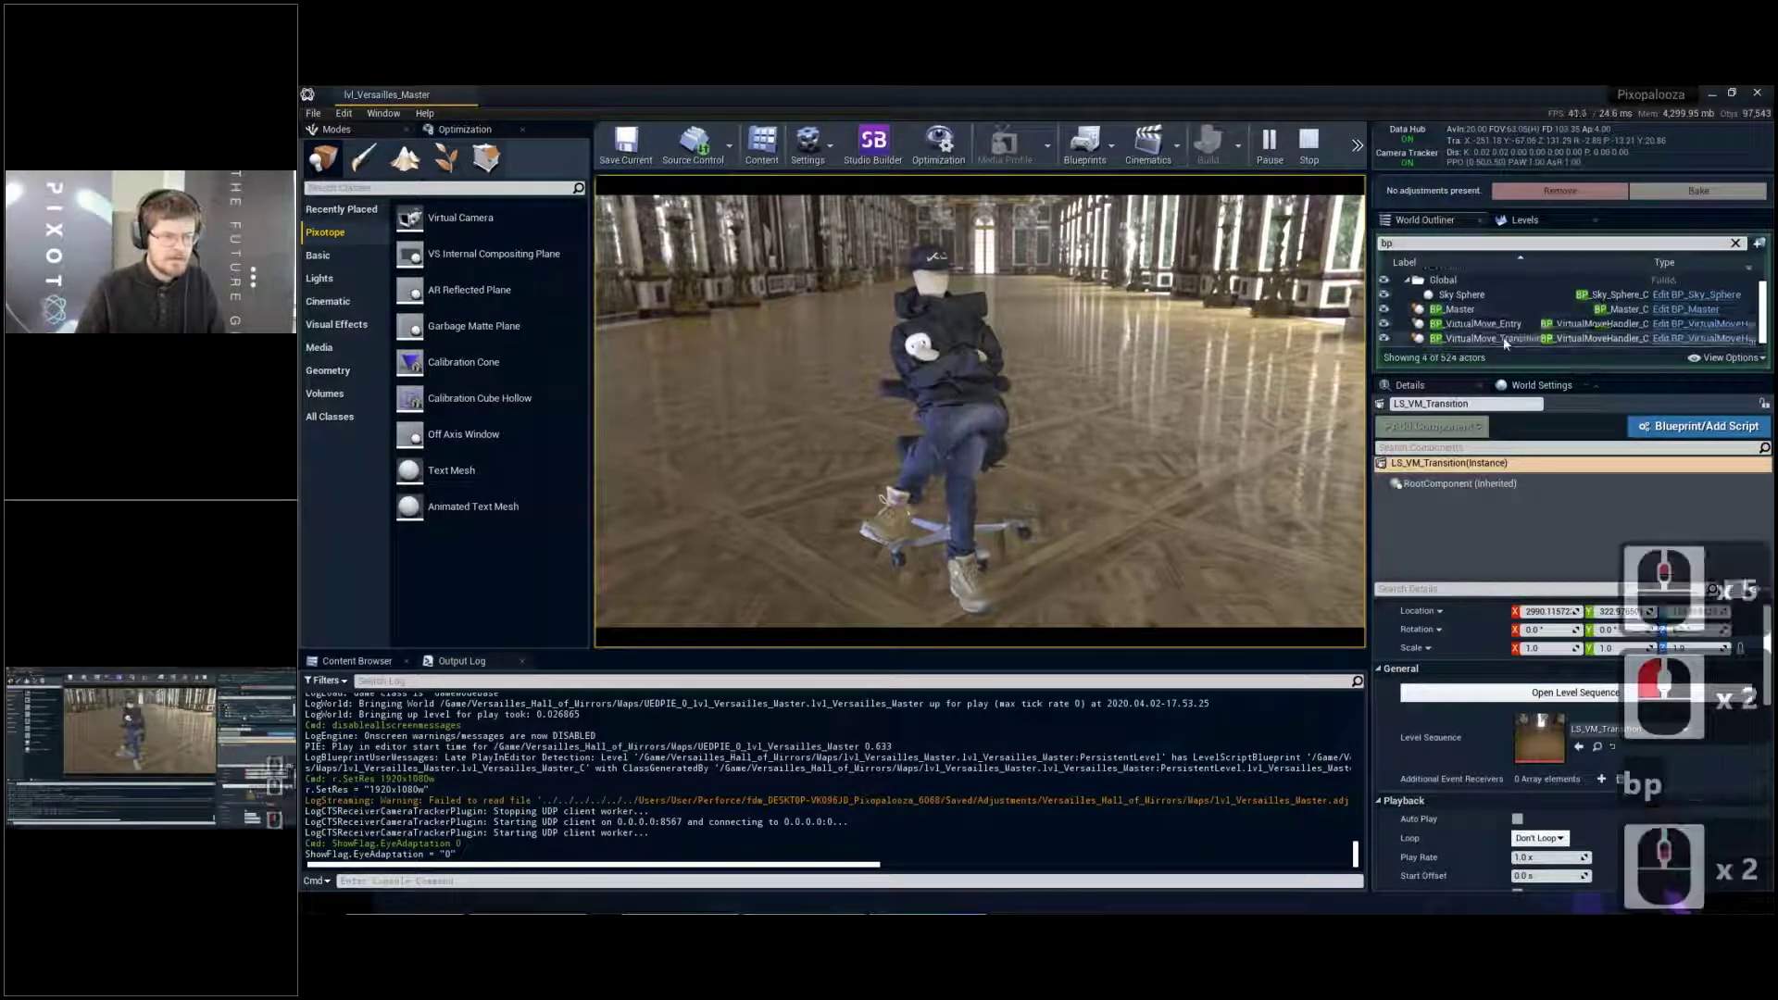
pyautogui.click(1473, 338)
pyautogui.click(1502, 728)
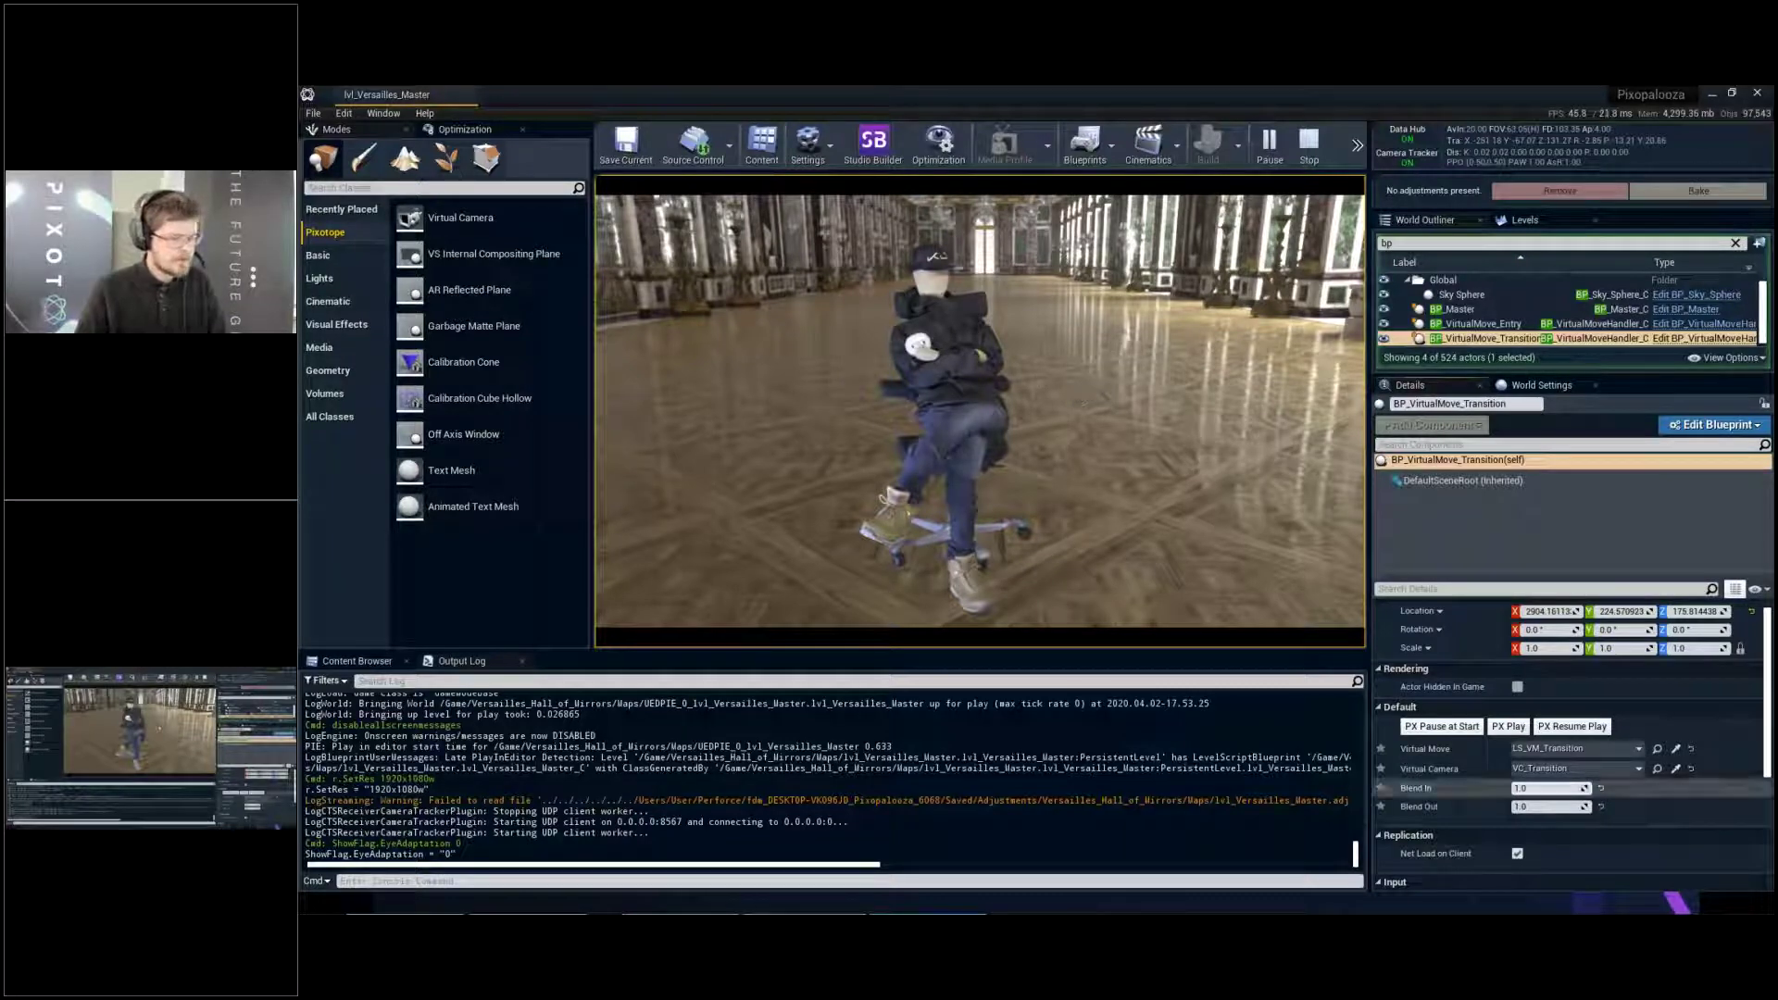
pyautogui.click(1508, 728)
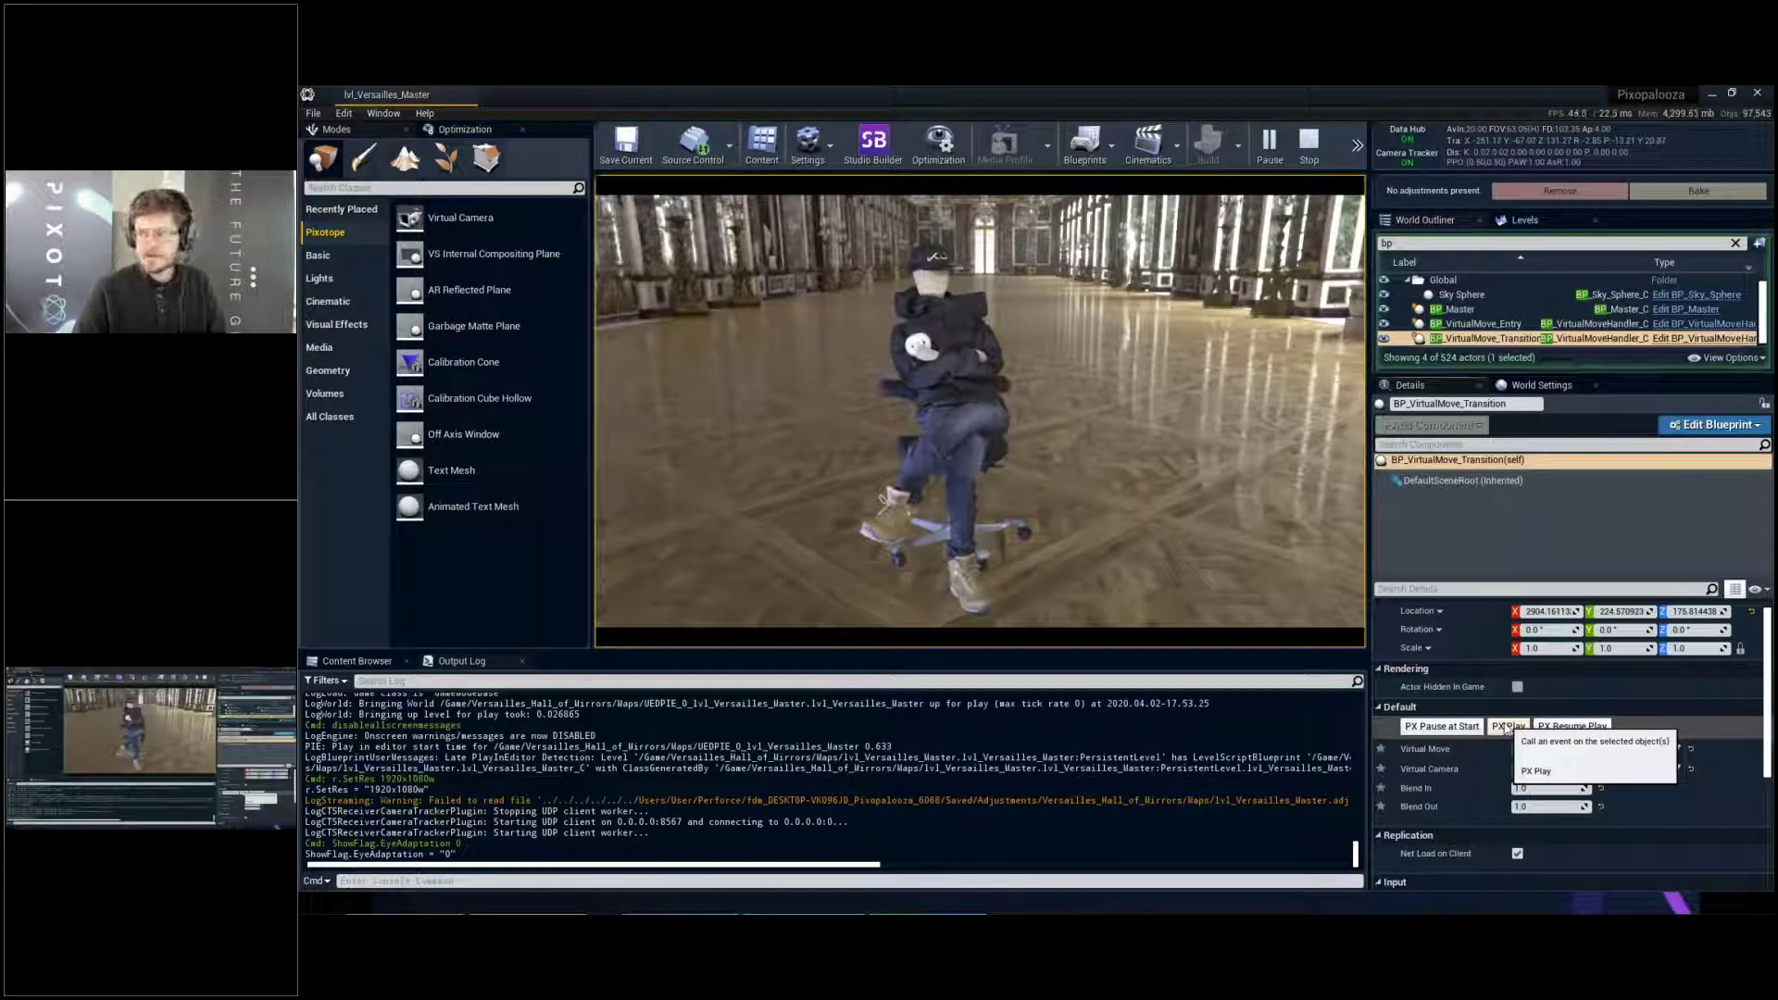
# Stop the live preview and open the LS_VM_Transition sequence from the VSSession4_03 folder
pyautogui.click(1309, 144)
pyautogui.scroll(-1, 1100, 321)
pyautogui.scroll(1, 1101, 322)
pyautogui.moveTo(1100, 321); pyautogui.dragTo(874, 318, button='right')
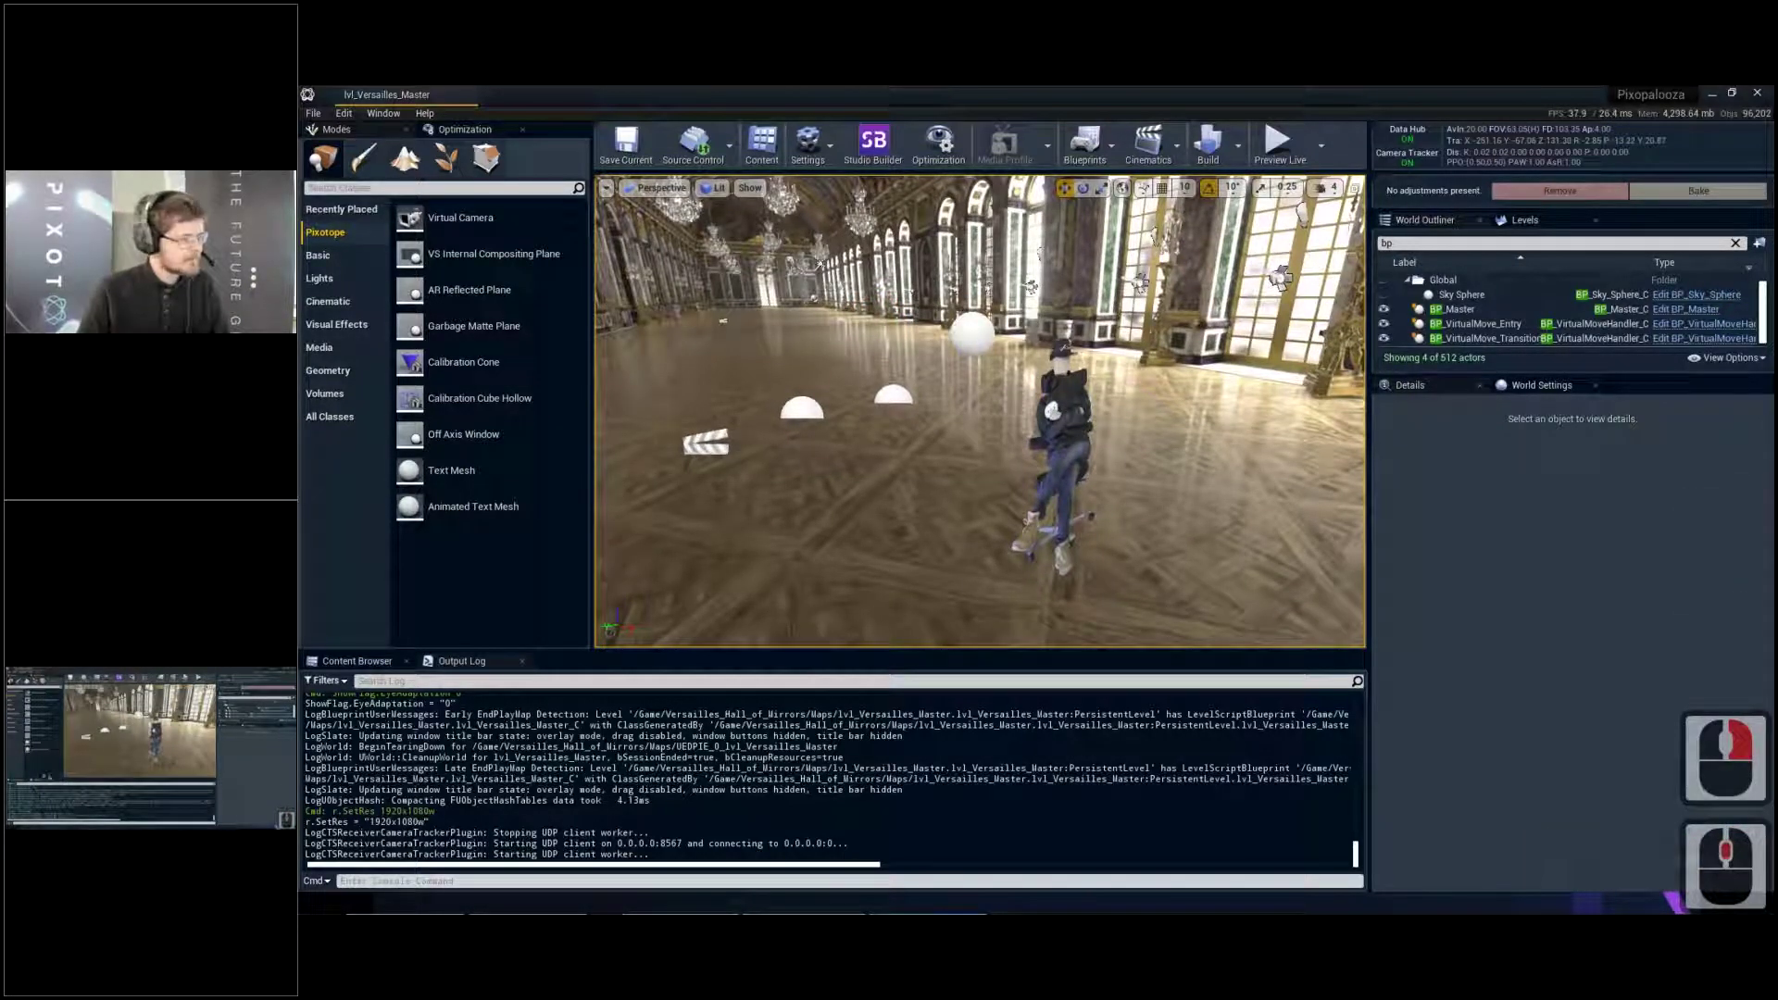
pyautogui.click(359, 661)
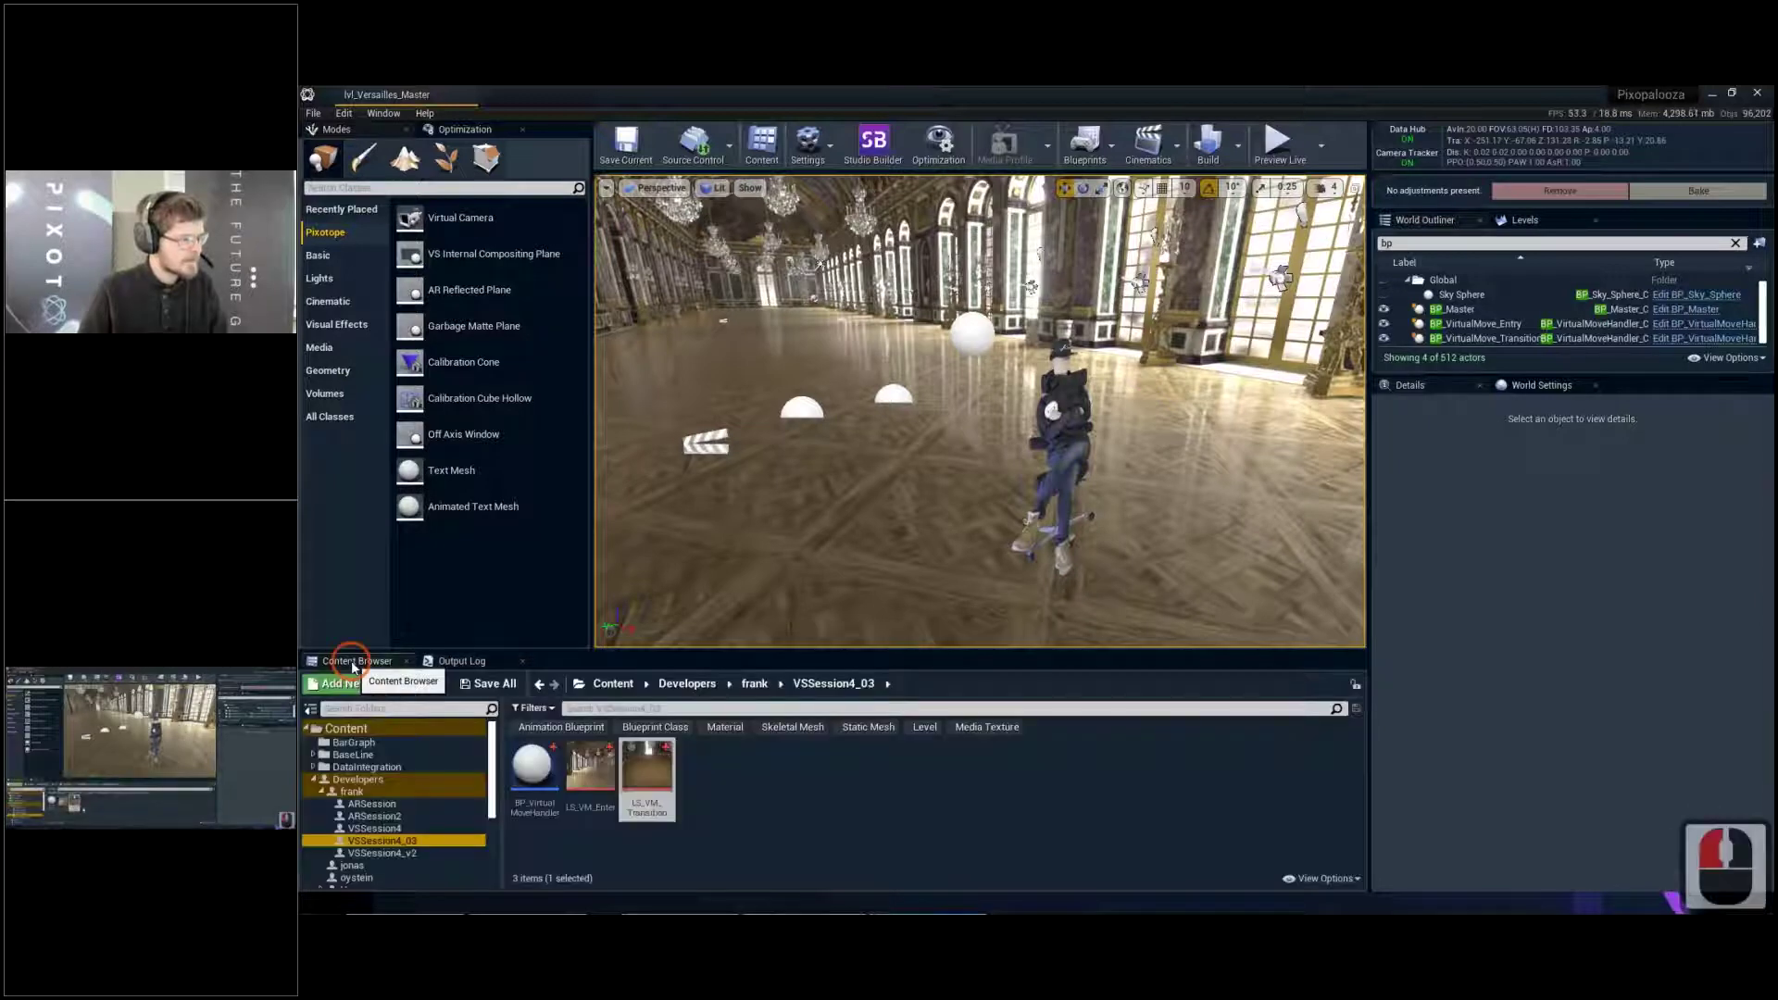
pyautogui.click(649, 778)
pyautogui.doubleClick(657, 789)
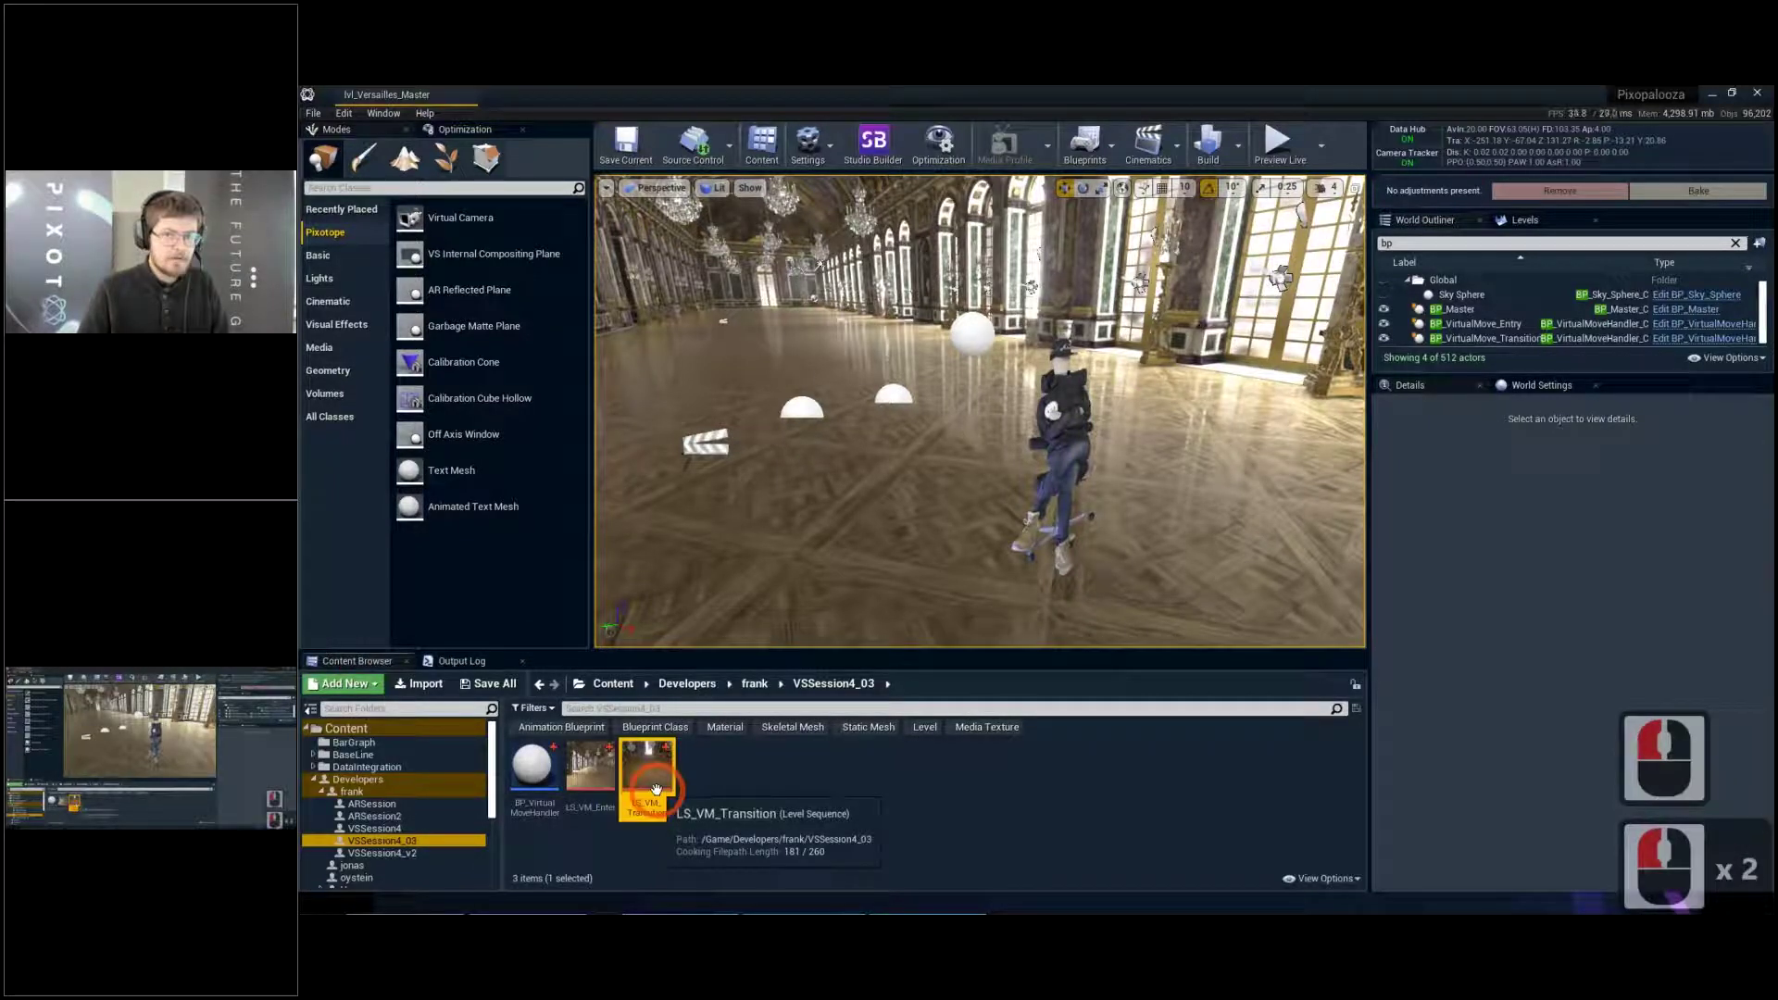
pyautogui.doubleClick(663, 776)
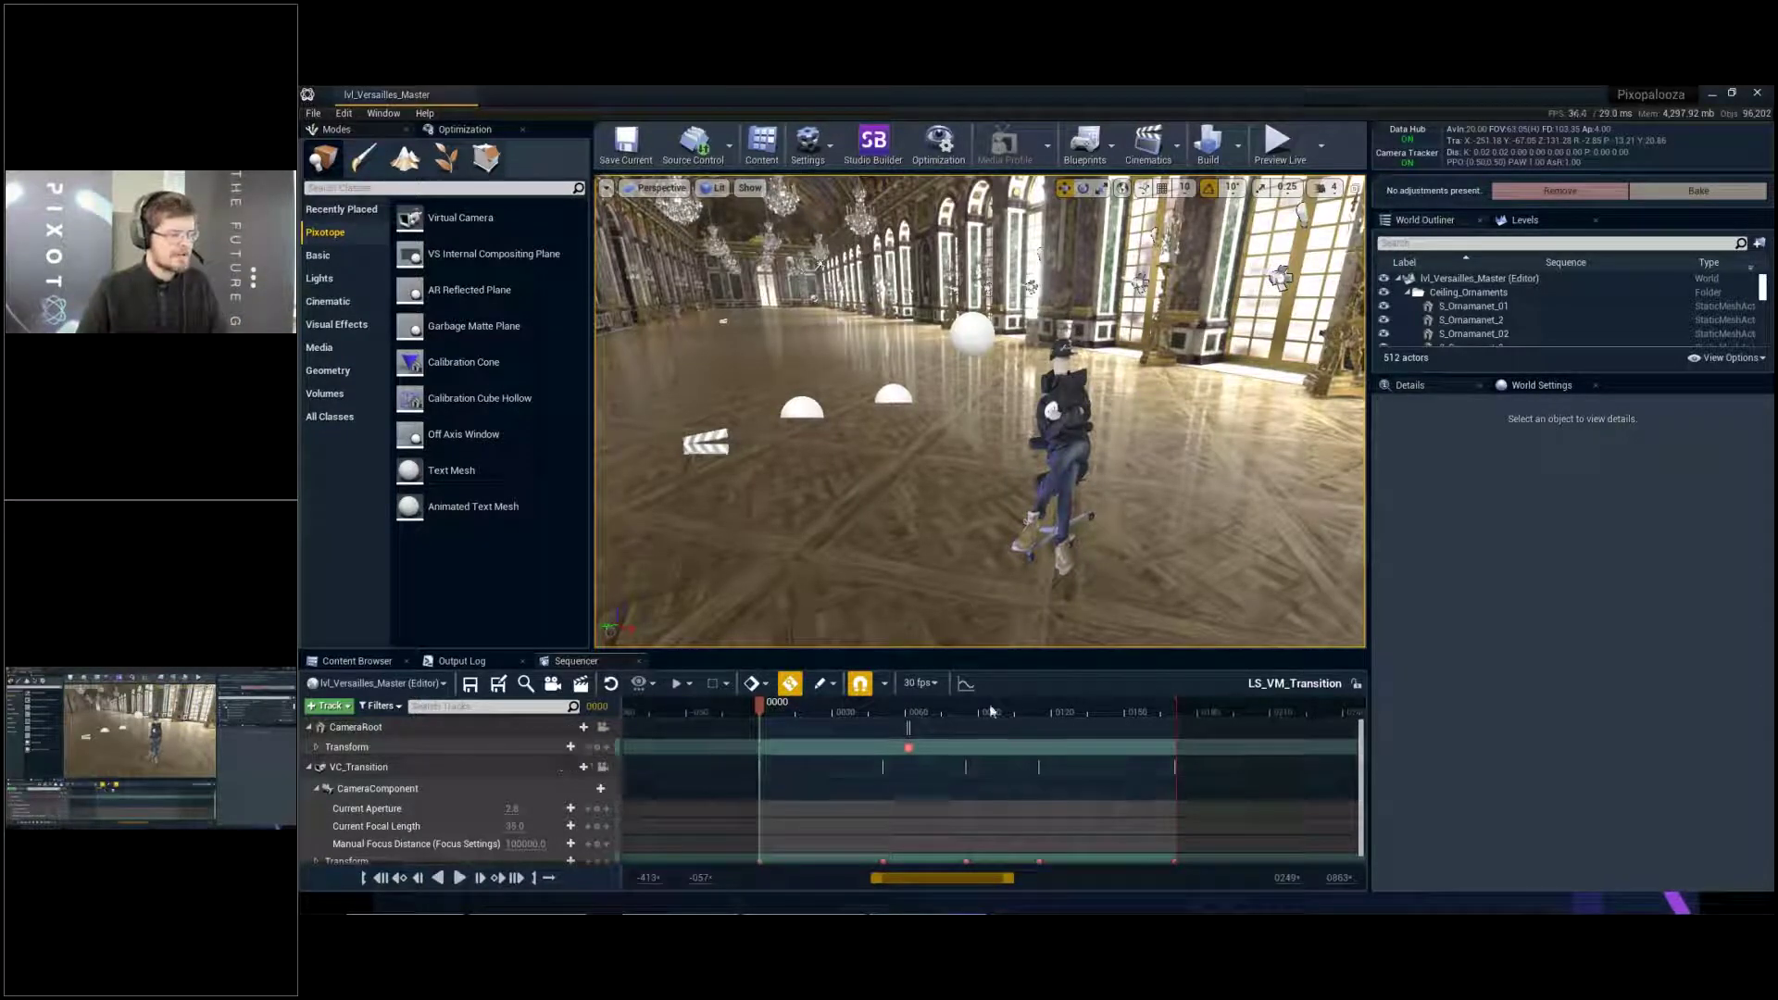
# Scrub through the sequence, comparing where the camera and seated figure are before and after CameraRoot's jump and at the end
pyautogui.moveTo(839, 710); pyautogui.dragTo(1175, 709)
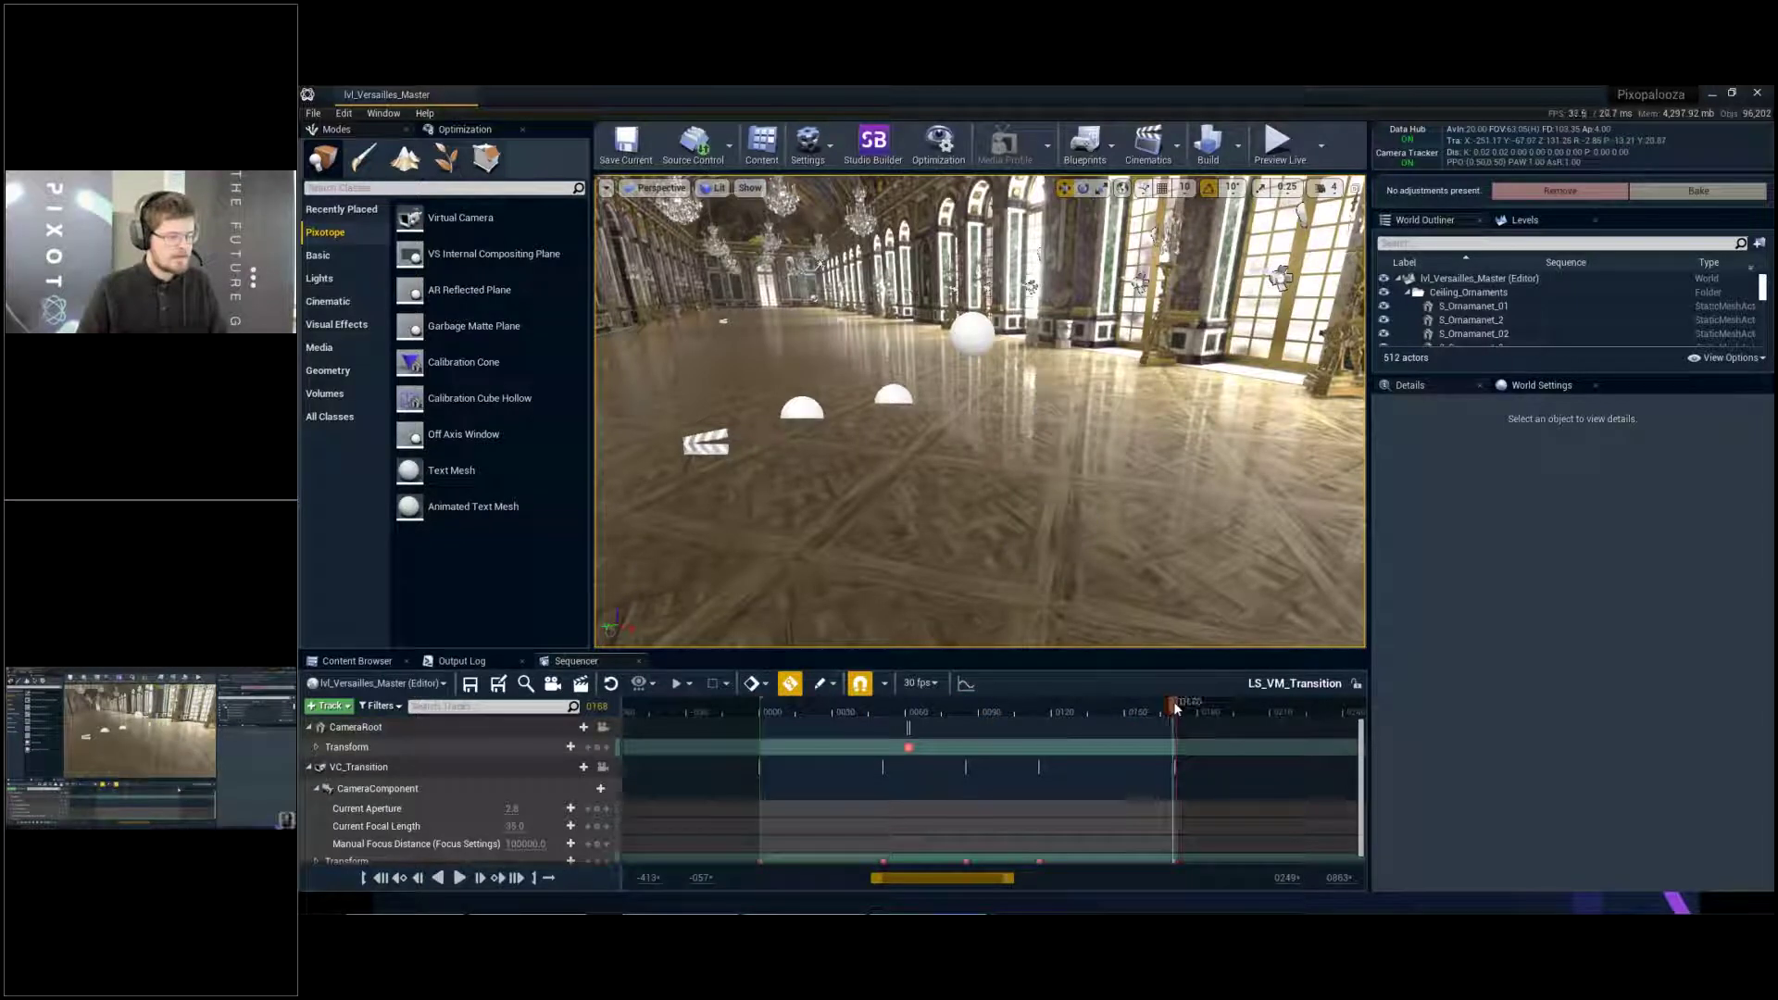
pyautogui.click(1175, 708)
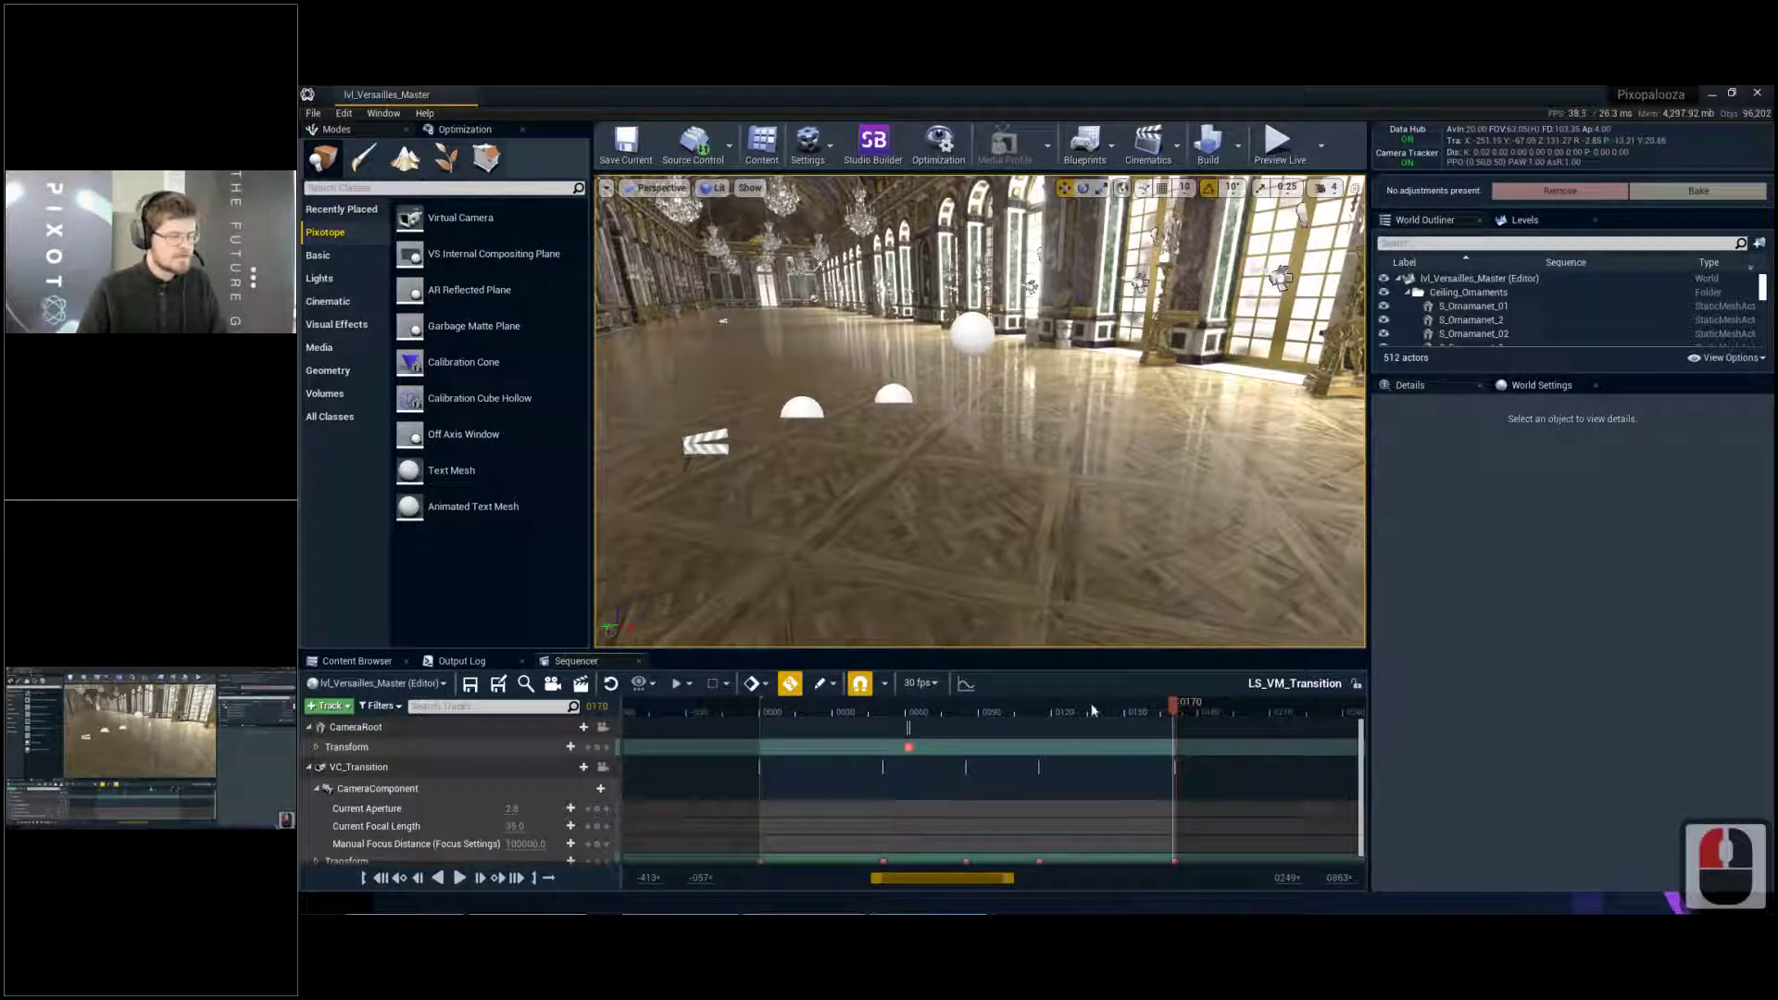
pyautogui.moveTo(1035, 704); pyautogui.dragTo(801, 709)
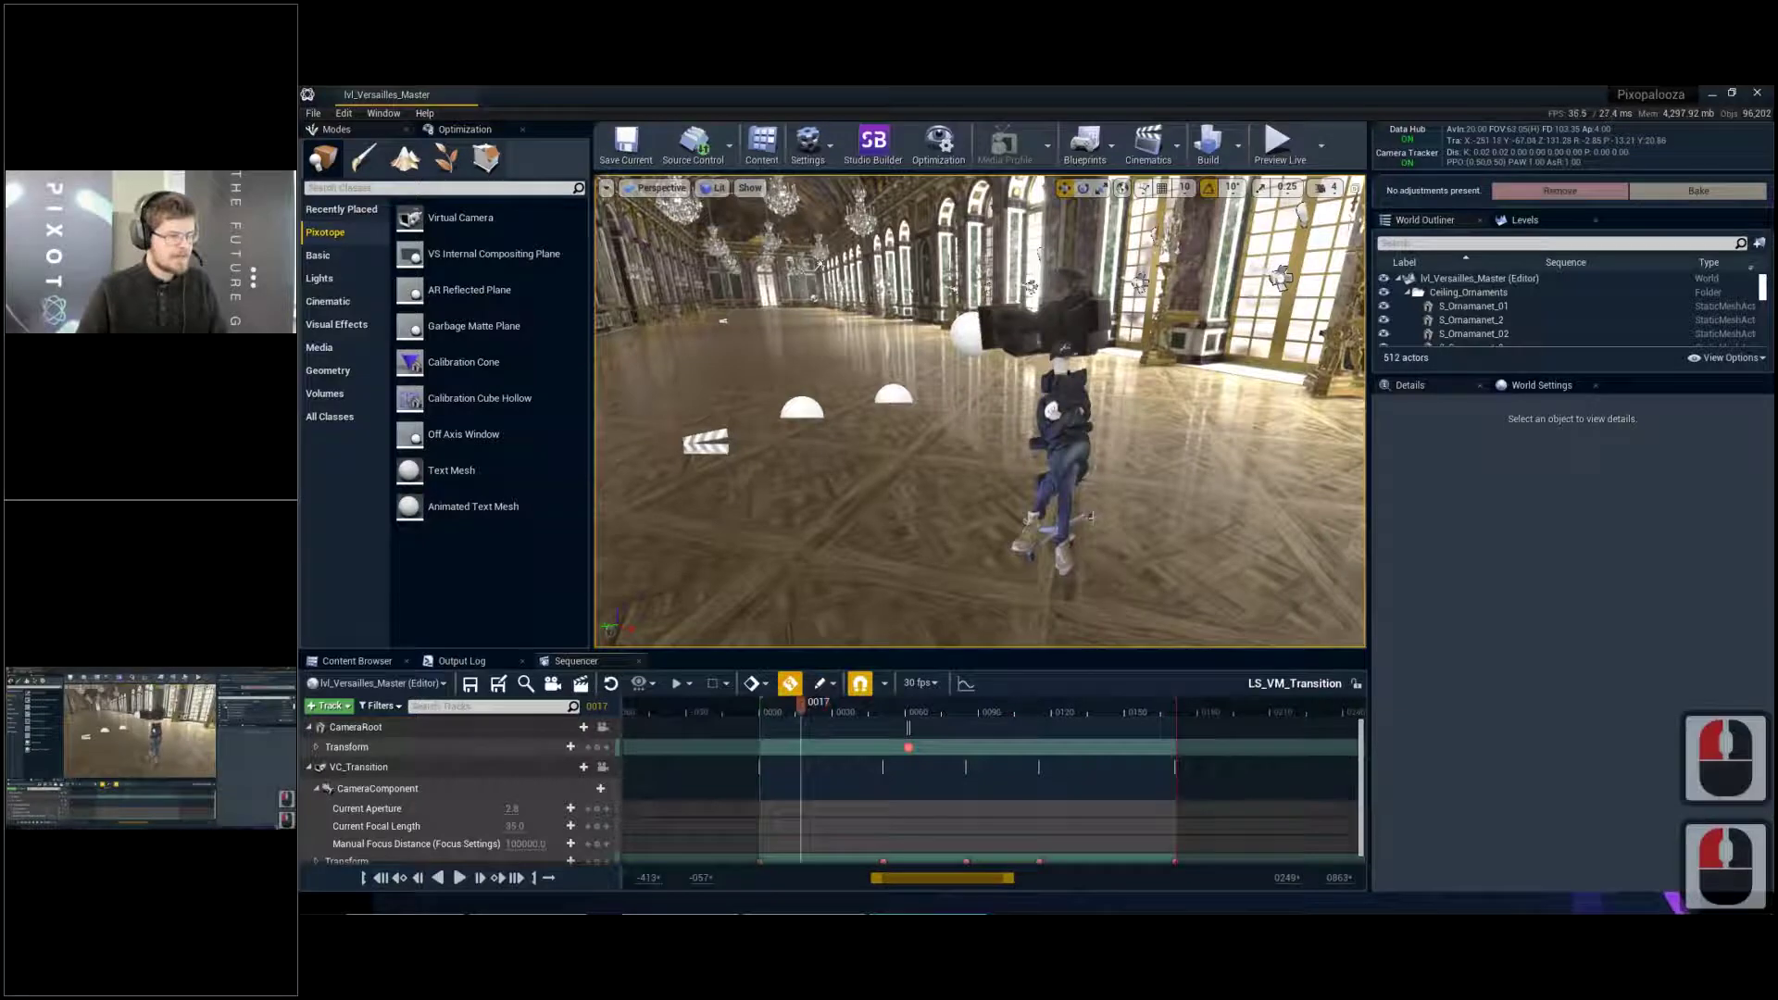
pyautogui.press('d')
pyautogui.moveTo(1074, 541); pyautogui.dragTo(1010, 582, button='right')
pyautogui.press('s')
pyautogui.press('w')
pyautogui.scroll(-3, 936, 556)
pyautogui.press('w')
pyautogui.press('w')
pyautogui.press('w')
pyautogui.scroll(-2, 963, 555)
pyautogui.press('s')
pyautogui.scroll(2, 987, 569)
pyautogui.moveTo(860, 705); pyautogui.dragTo(801, 706)
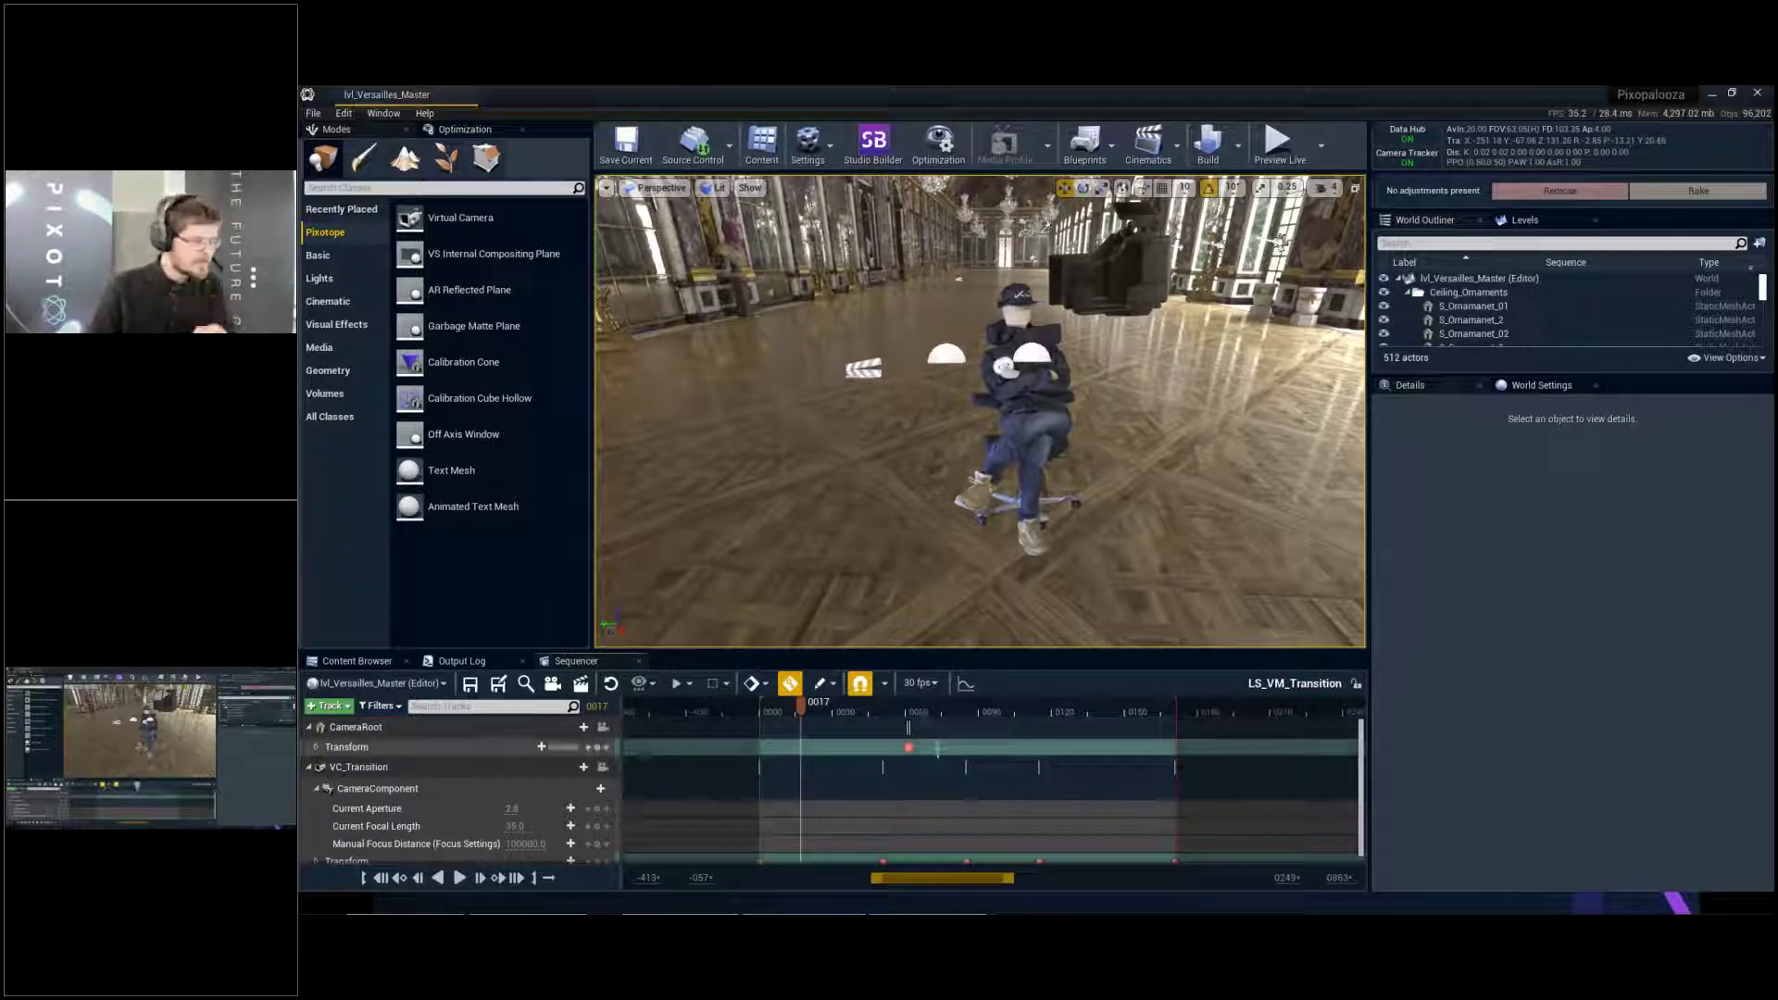
pyautogui.click(972, 709)
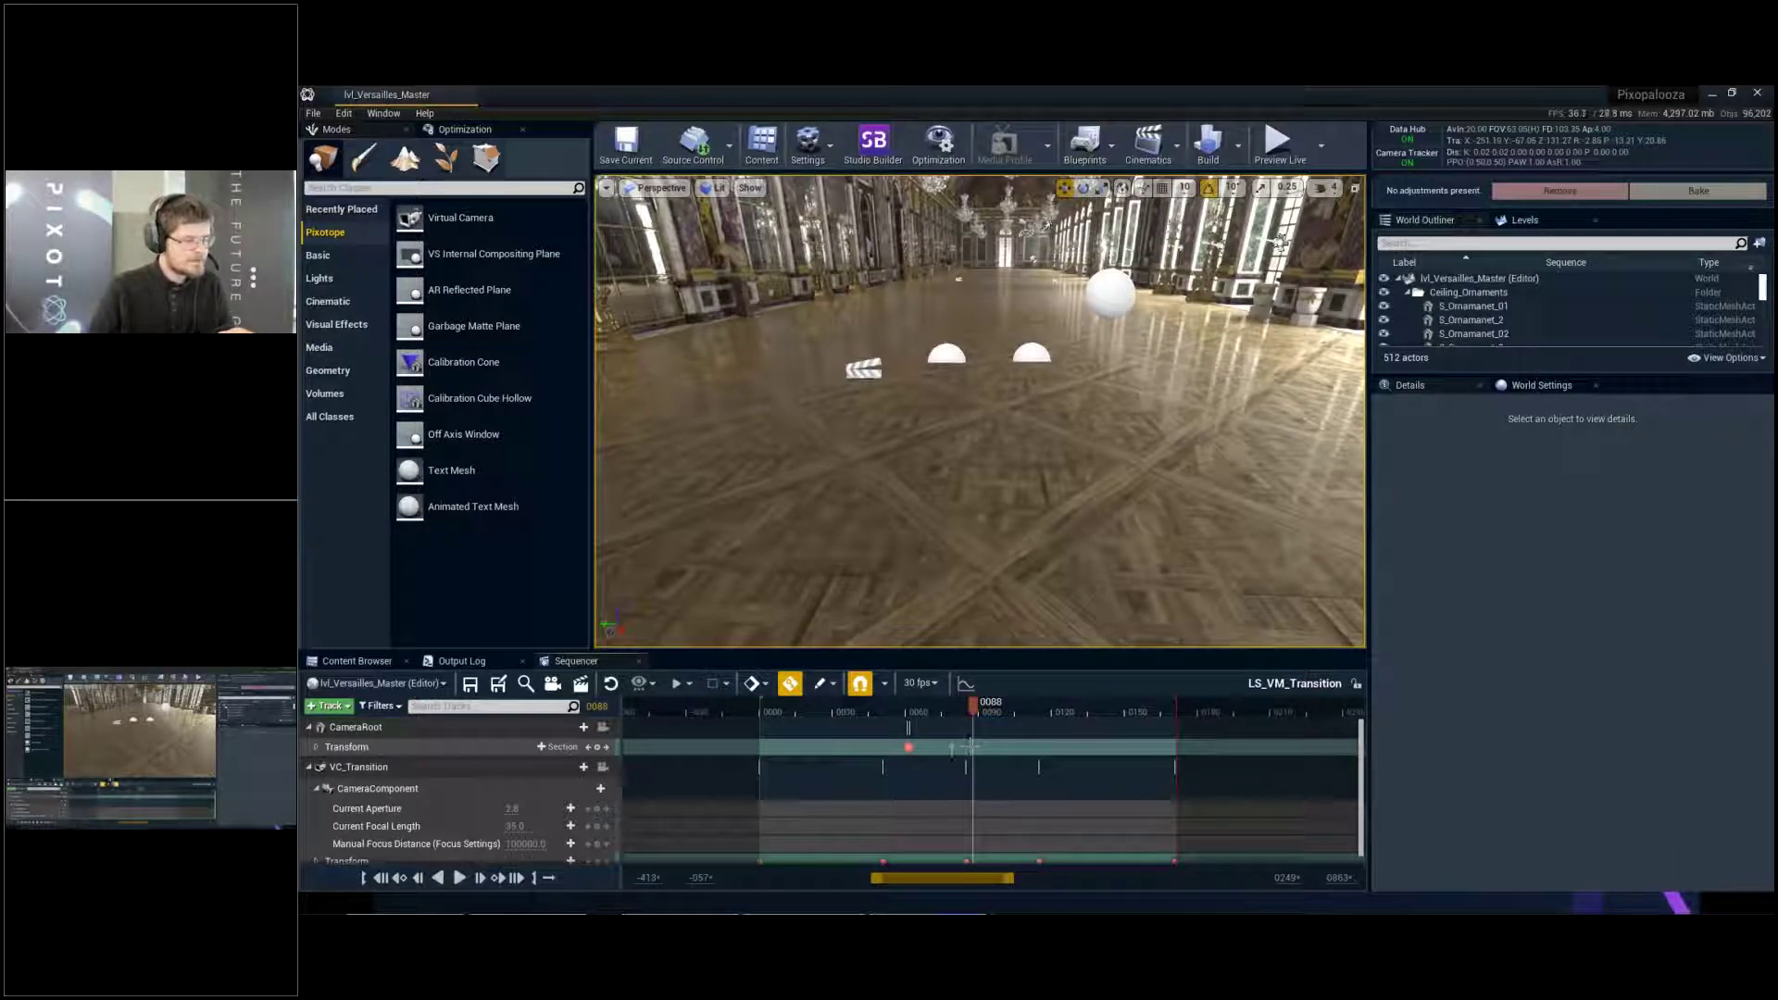
pyautogui.click(344, 113)
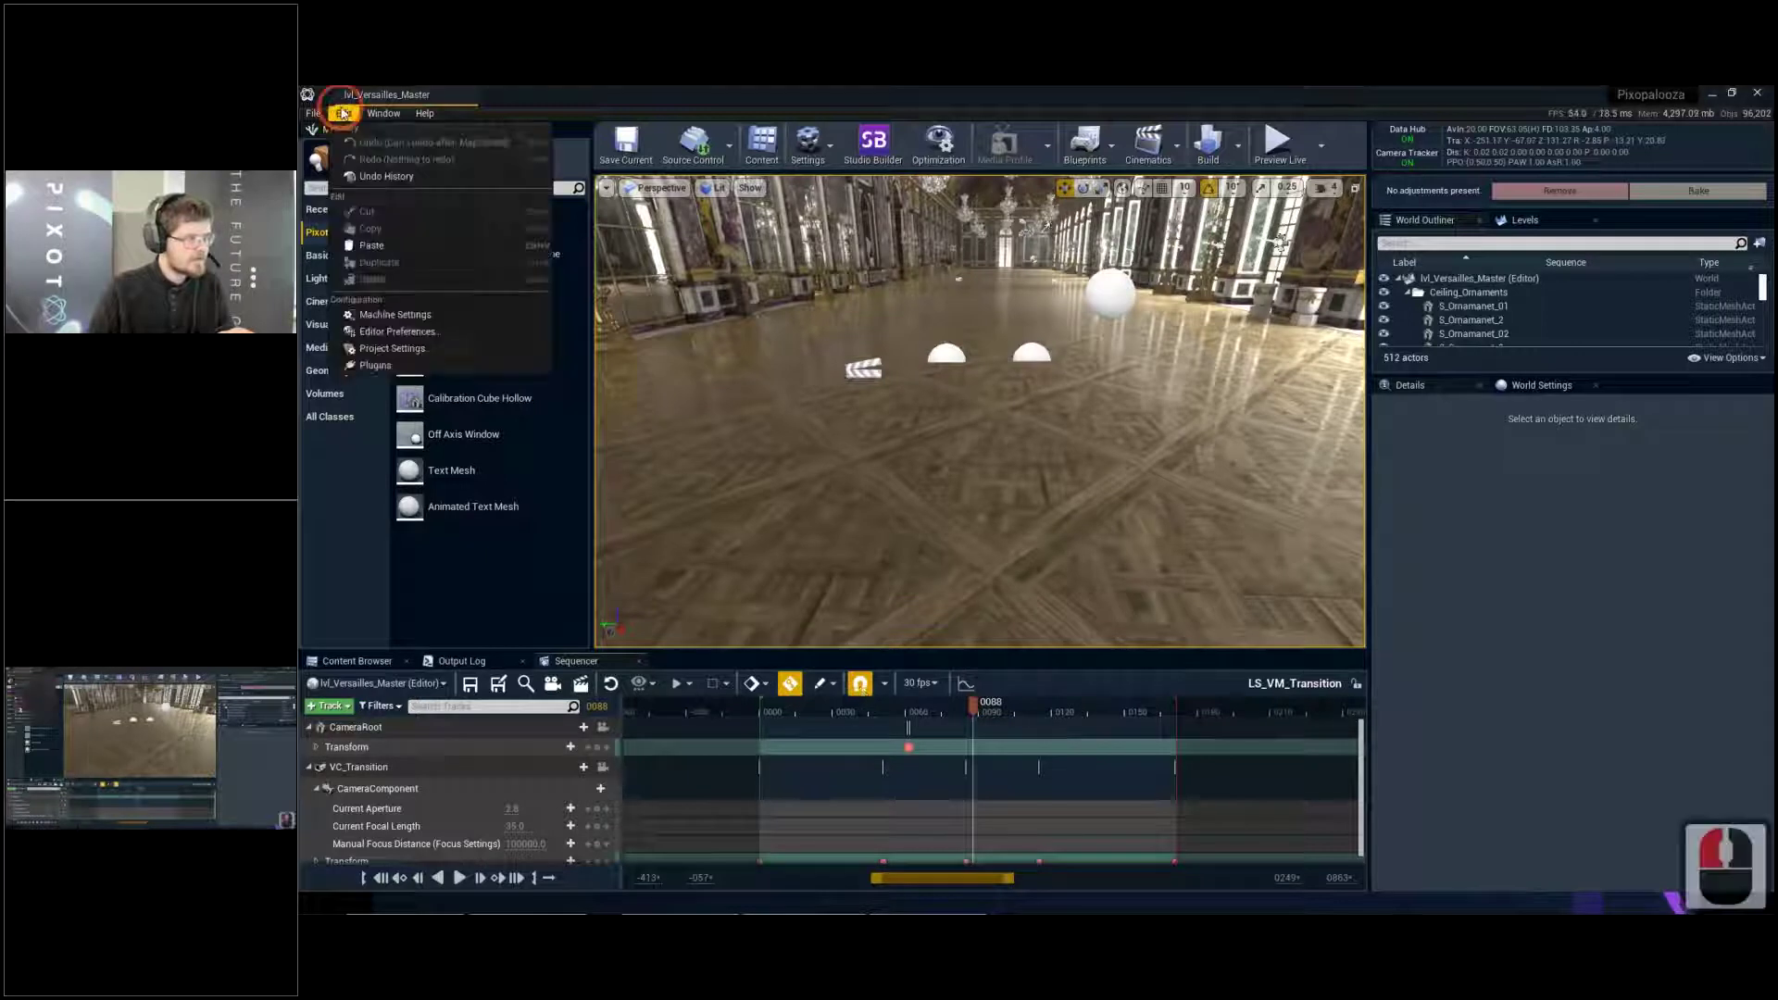
pyautogui.click(389, 349)
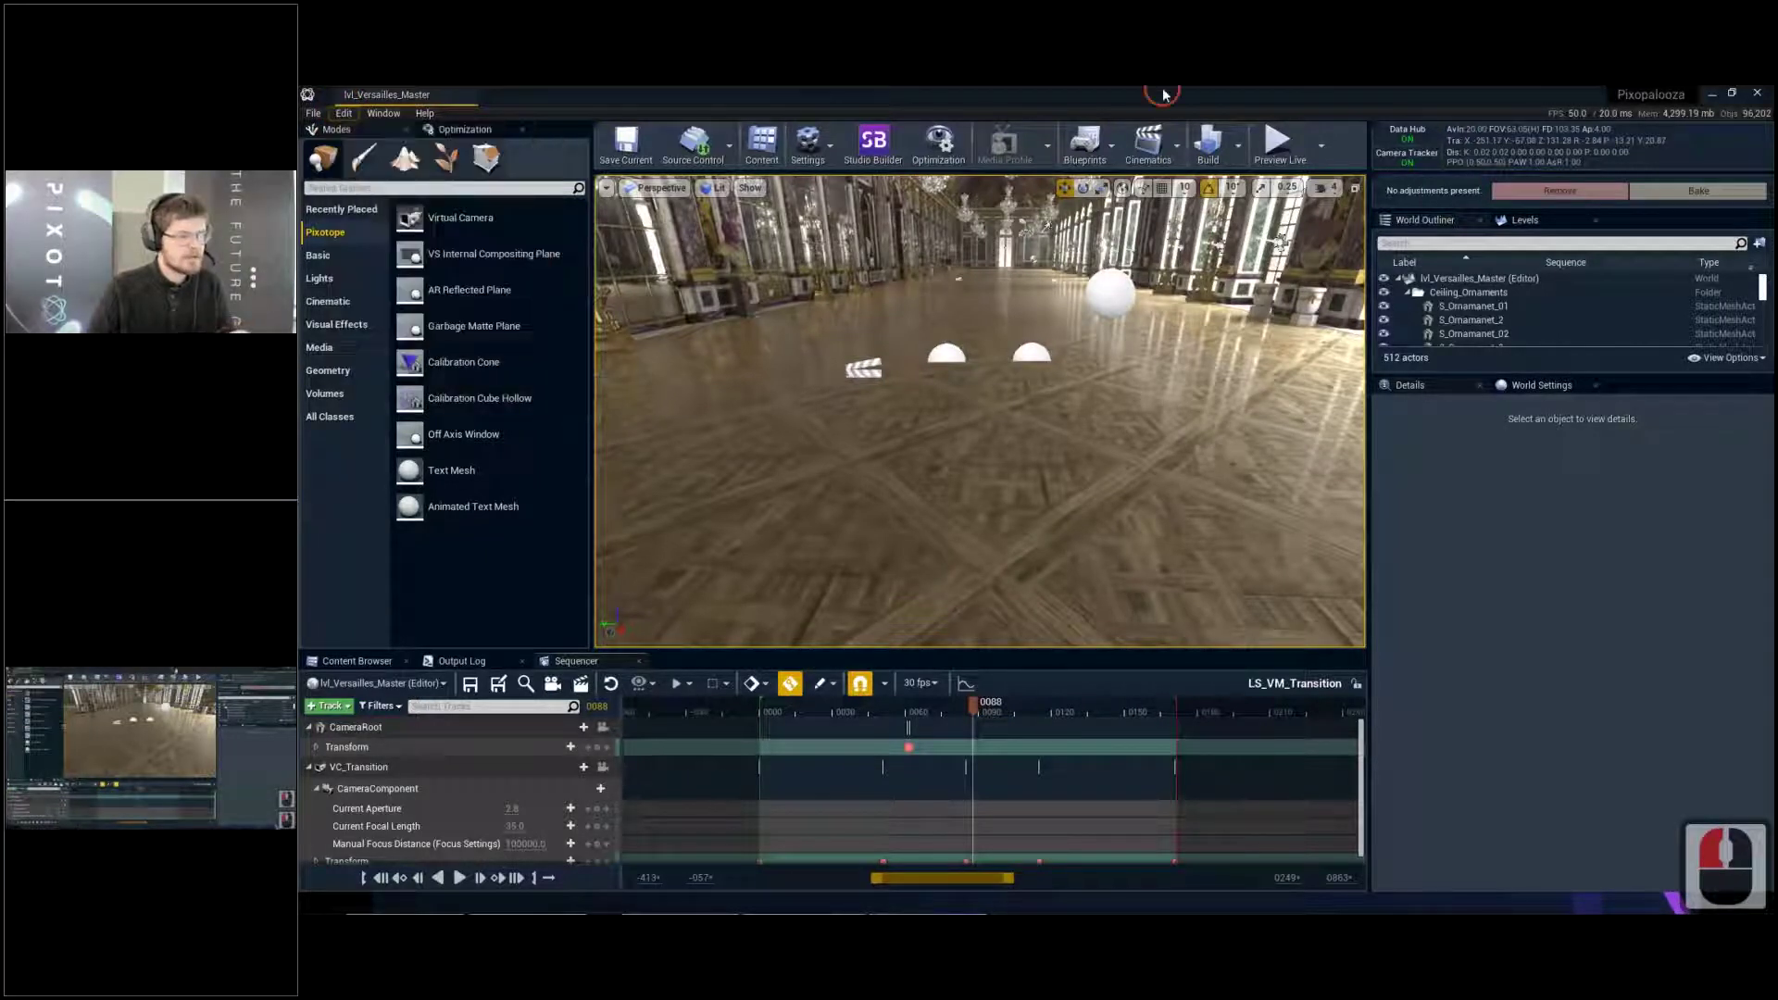
pyautogui.click(1011, 747)
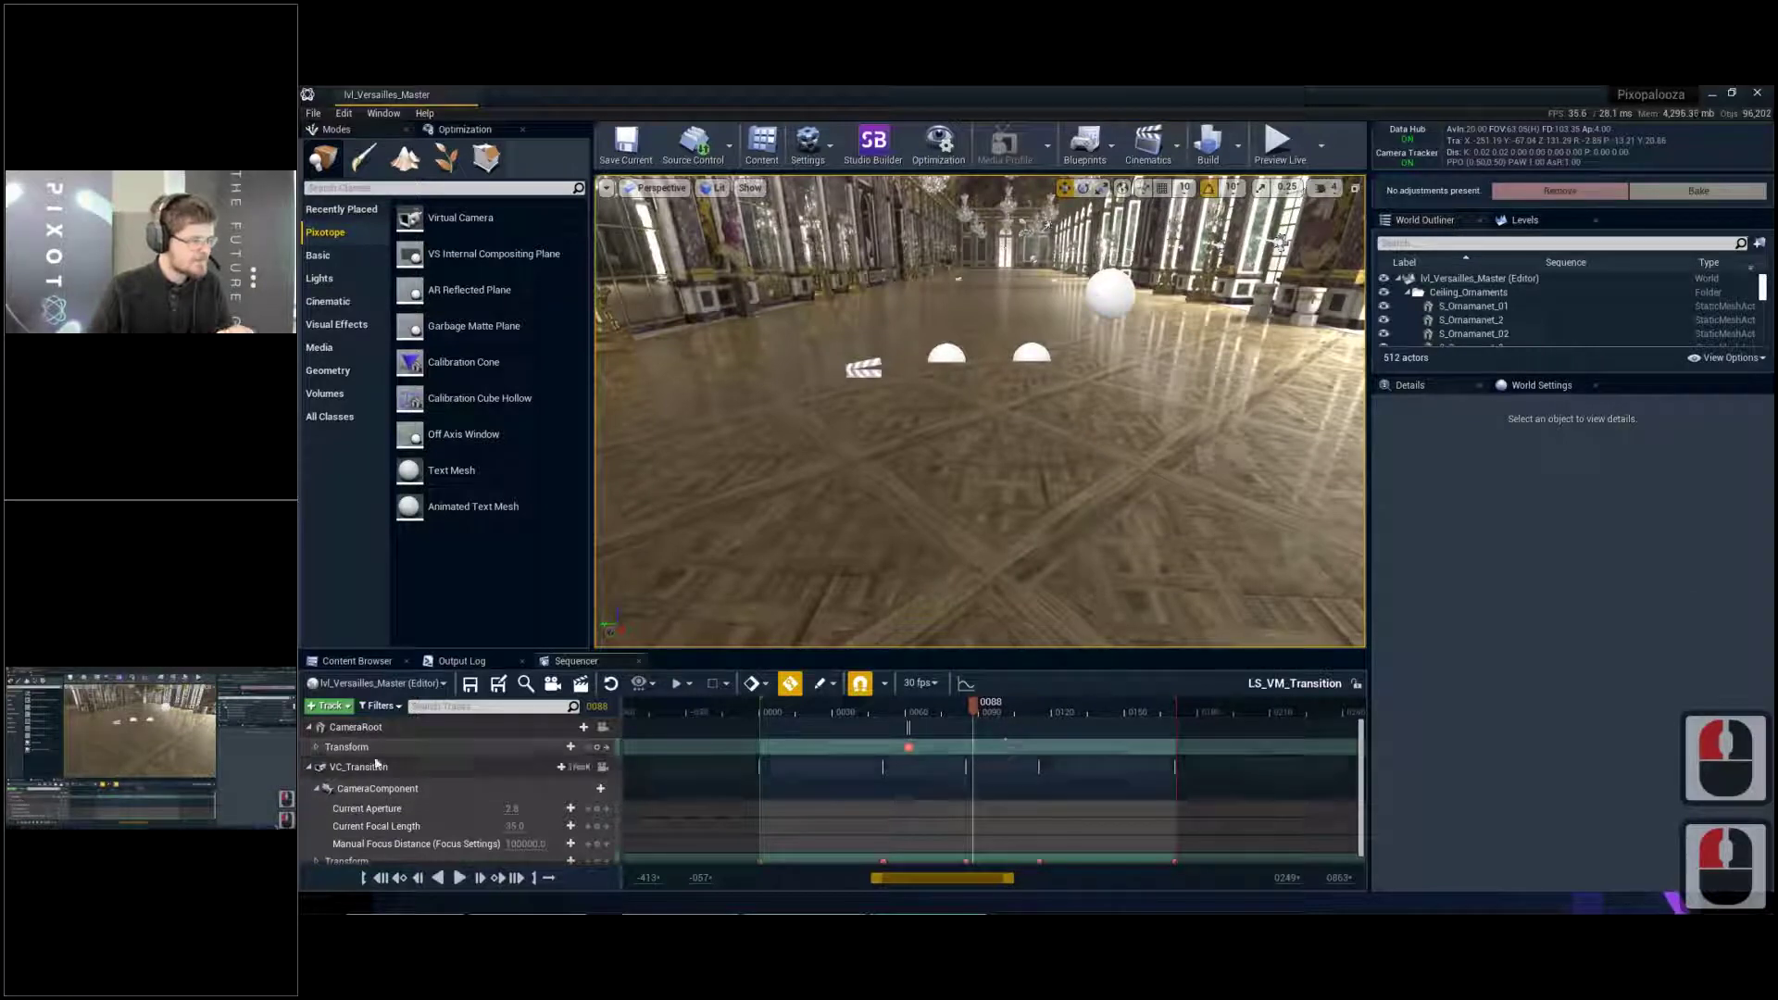
# Change the When Finished property of CameraRoot's Transform section so its final state is kept, and save and close the sequence
pyautogui.click(1025, 747)
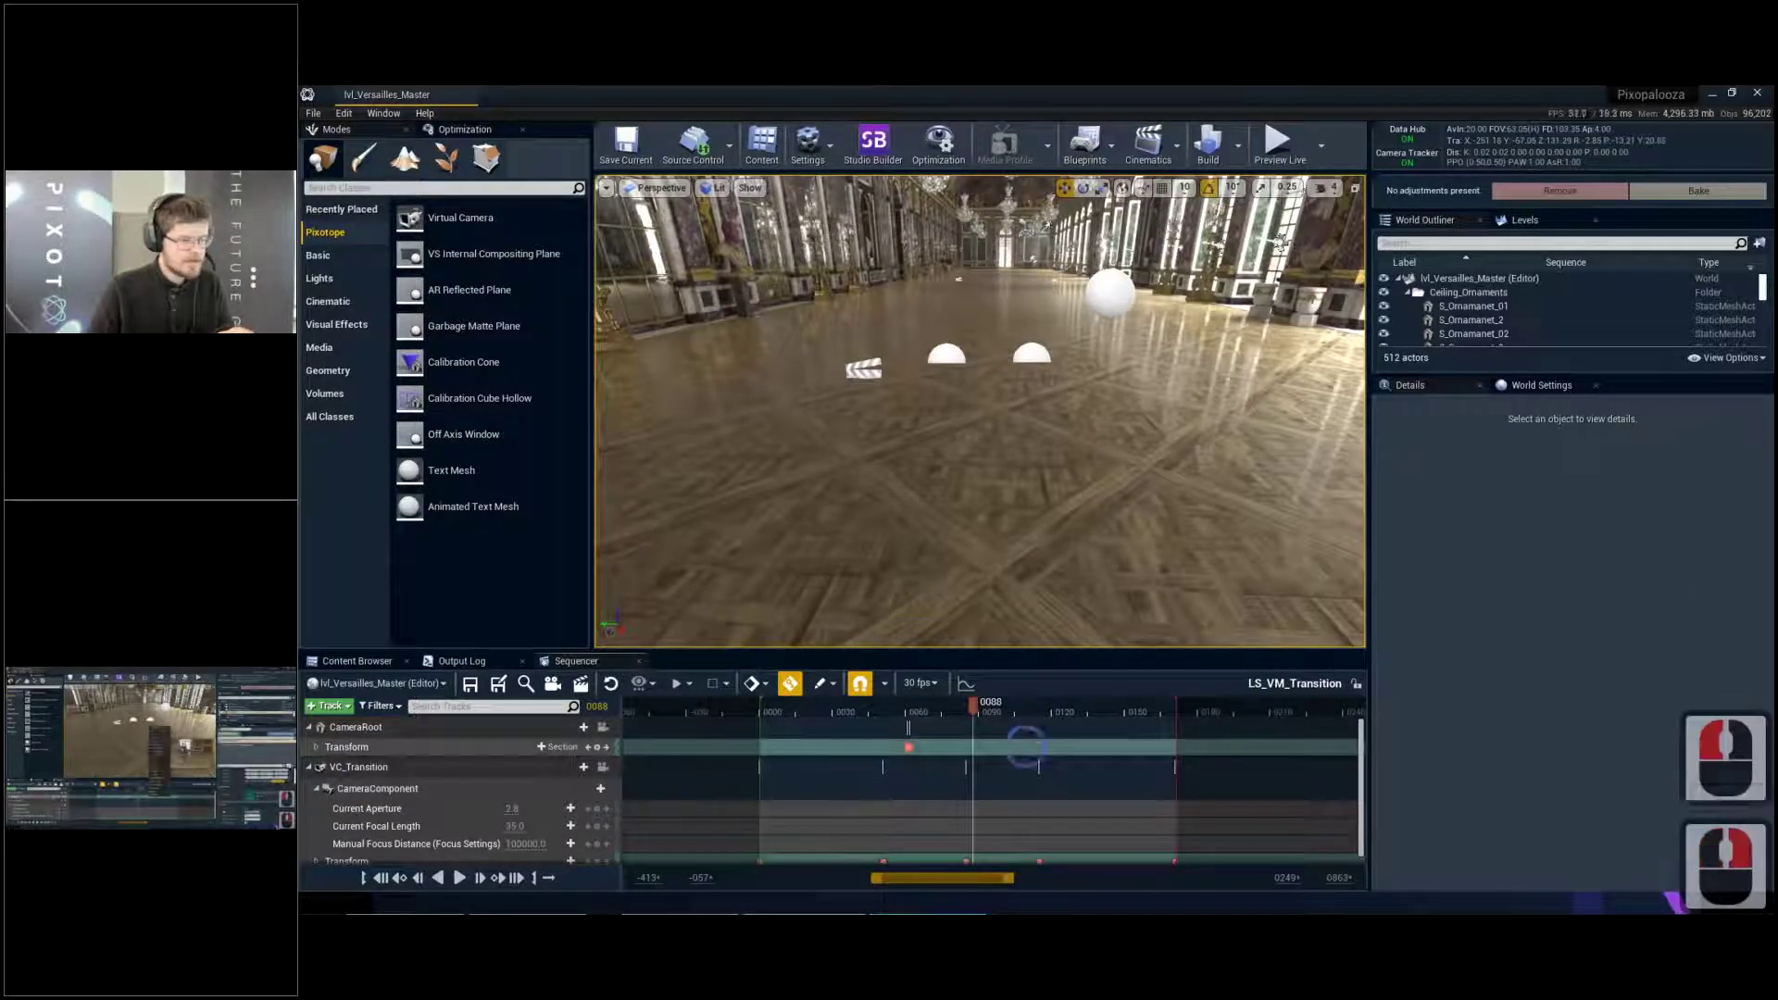
pyautogui.rightClick(1025, 746)
pyautogui.moveTo(1075, 395)
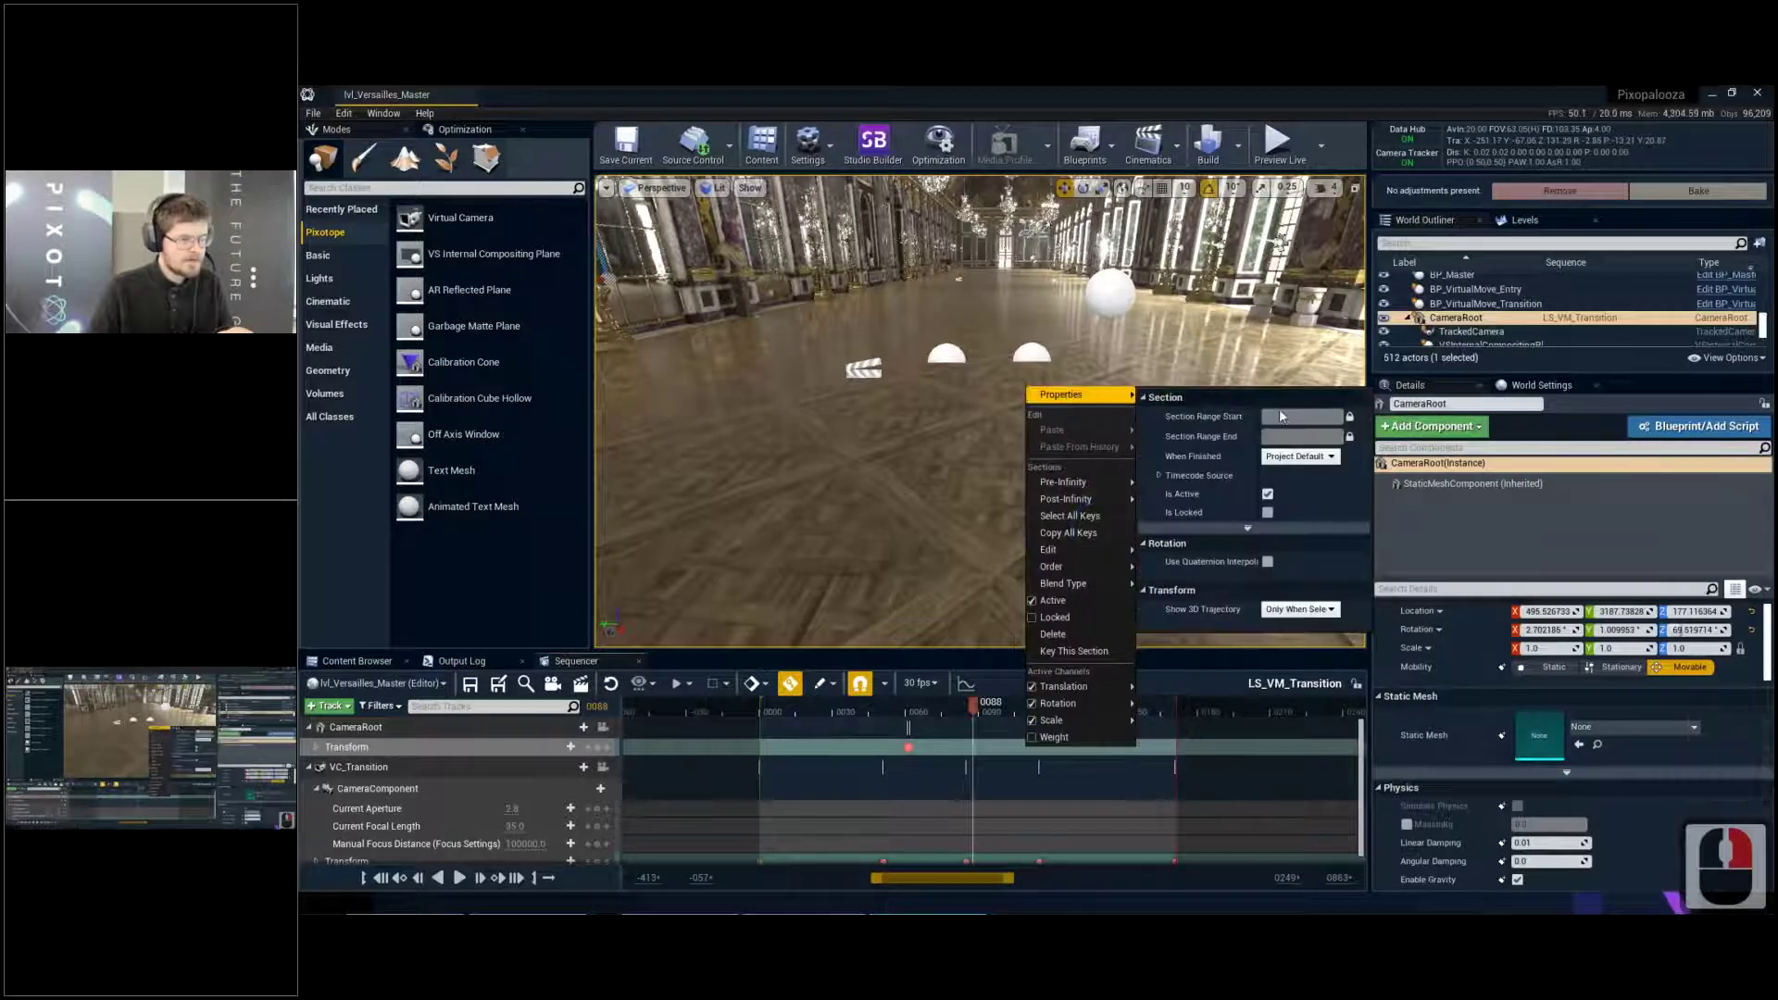
pyautogui.click(1297, 456)
pyautogui.click(1284, 471)
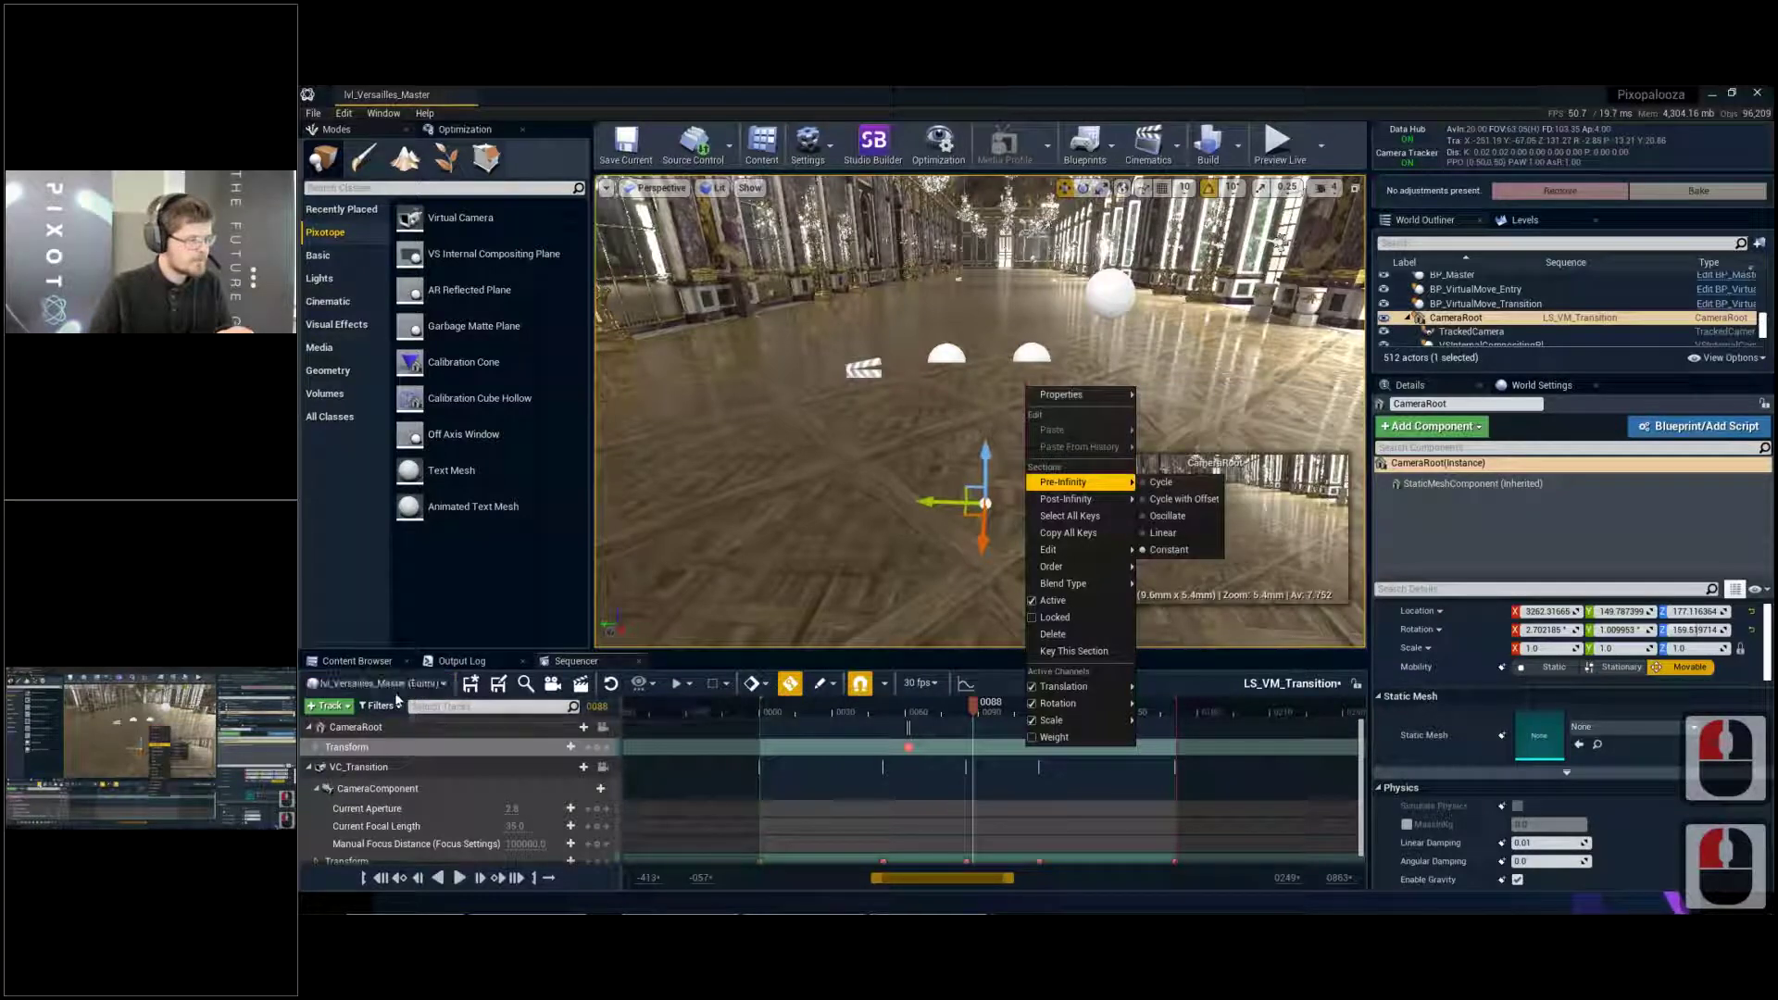
pyautogui.click(471, 682)
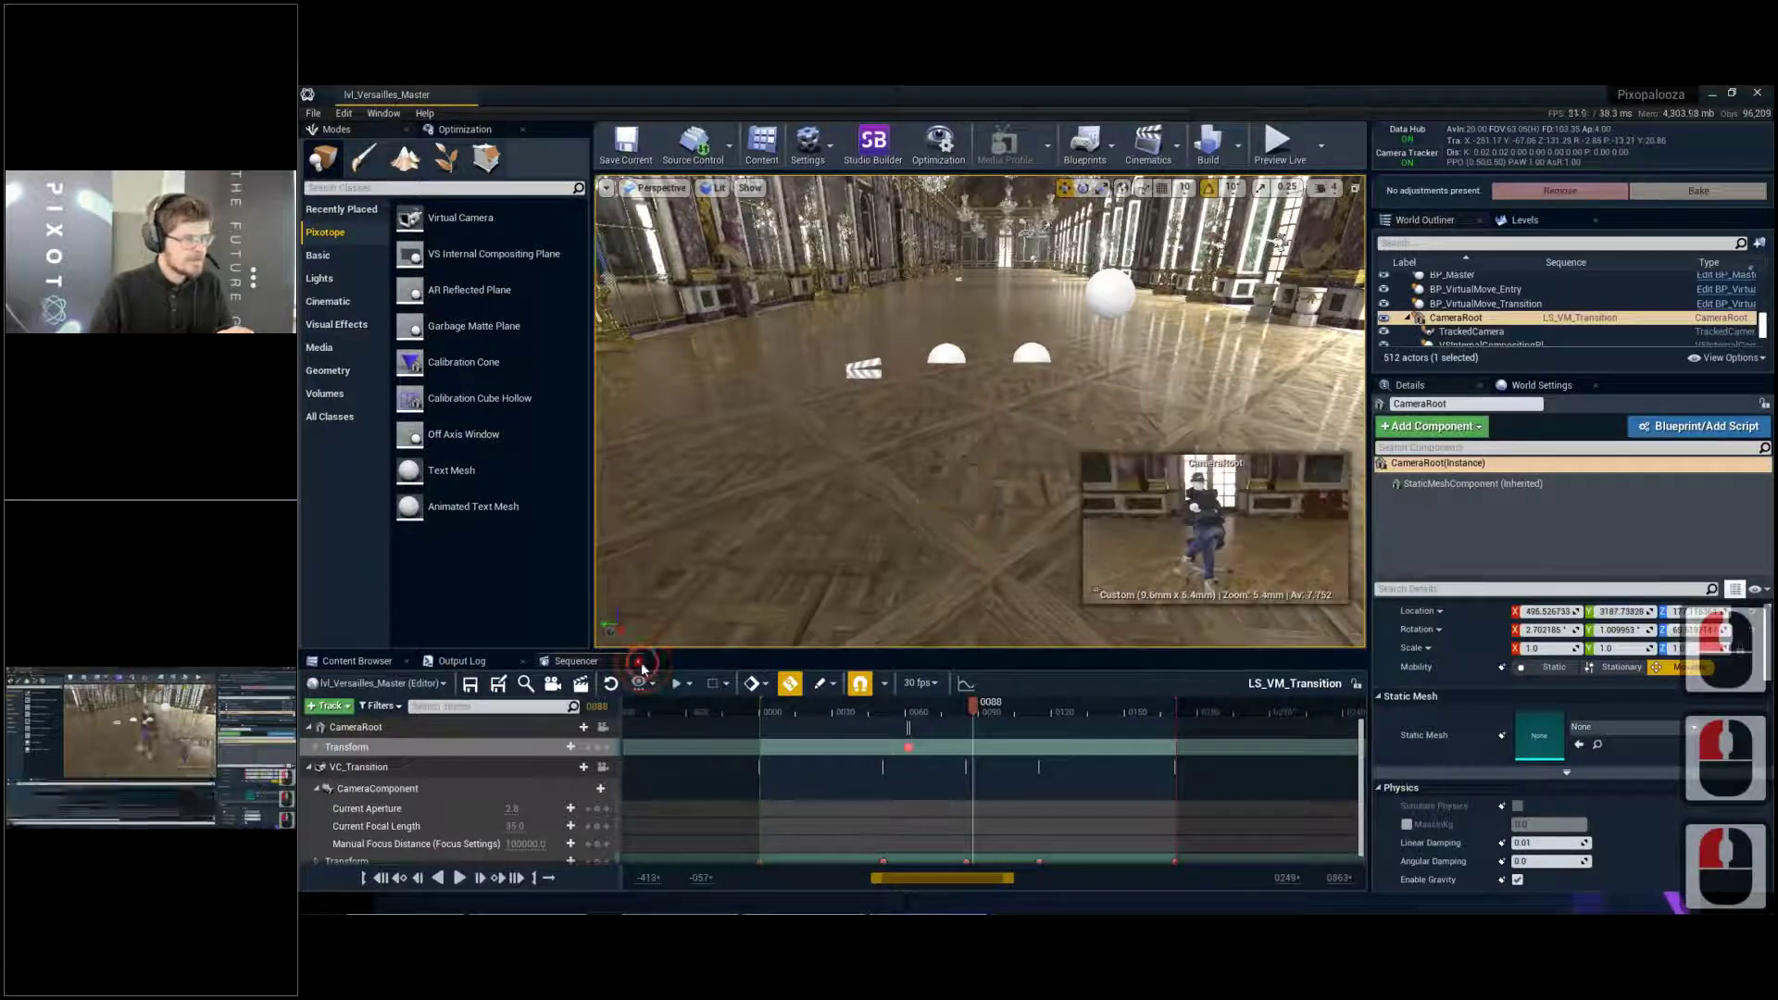
pyautogui.click(638, 661)
# Test BP_VirtualMove_Transition in the live preview by running its PX Play event, and stop the preview once the move has finished
pyautogui.click(1278, 144)
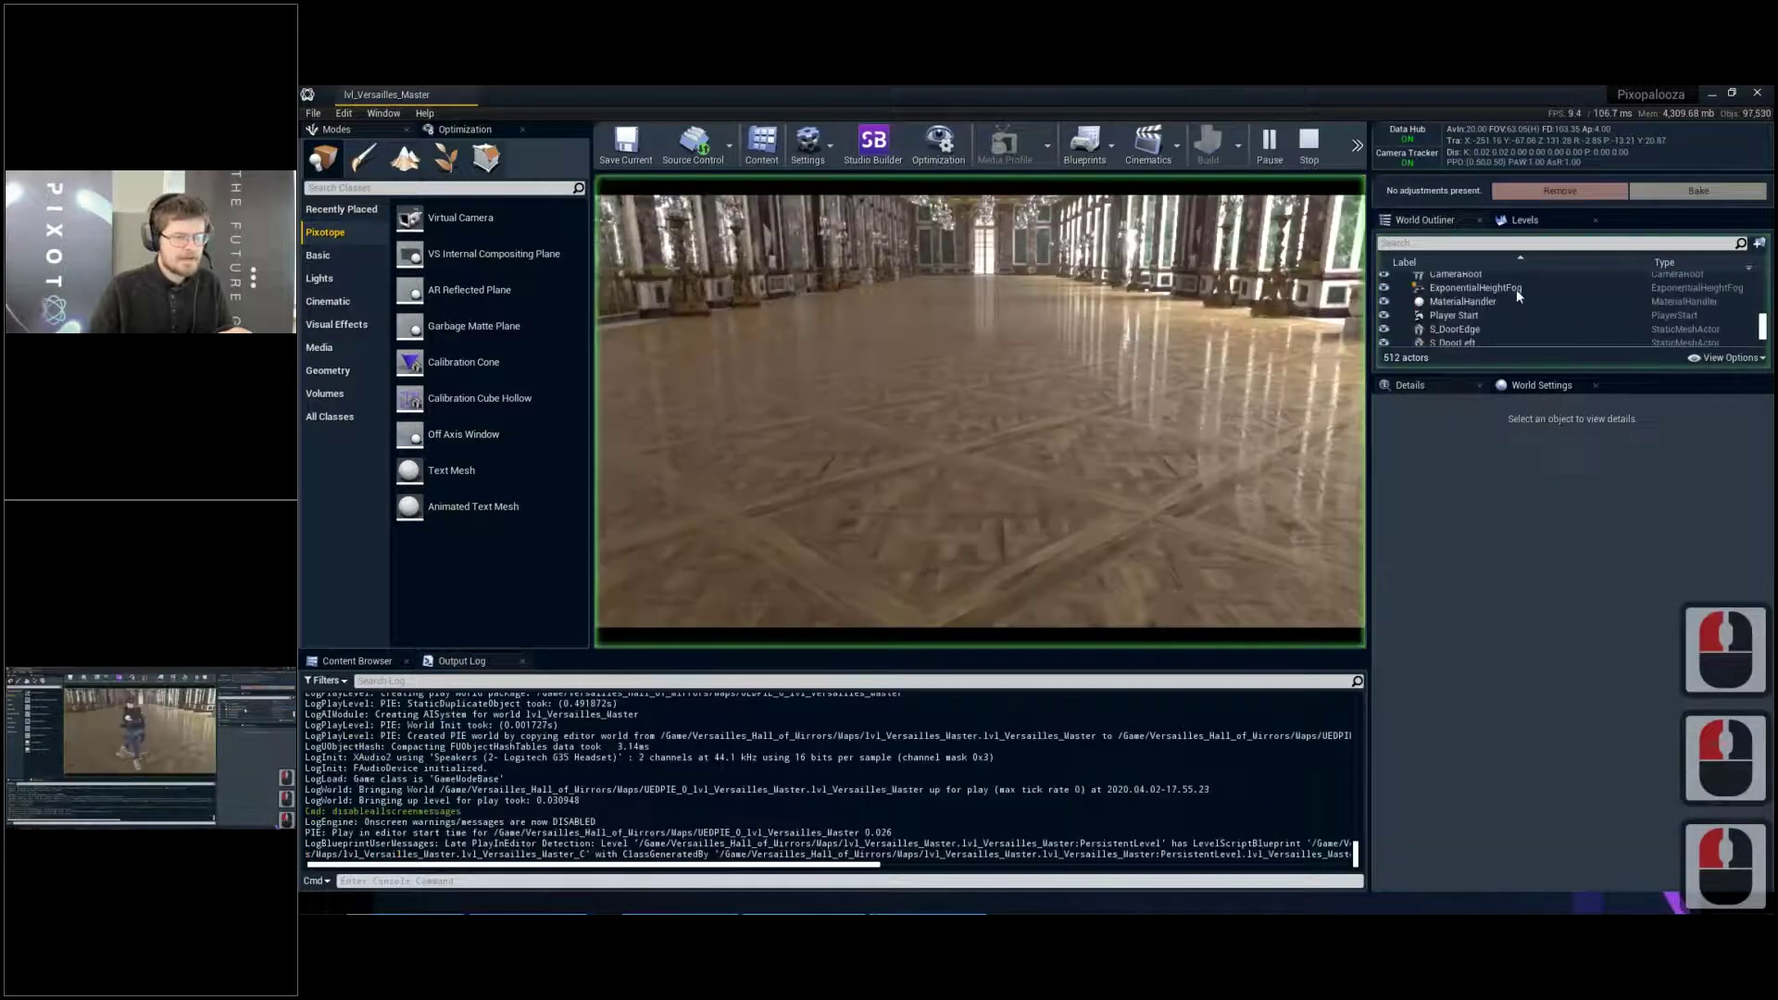
pyautogui.click(1508, 310)
pyautogui.click(1511, 318)
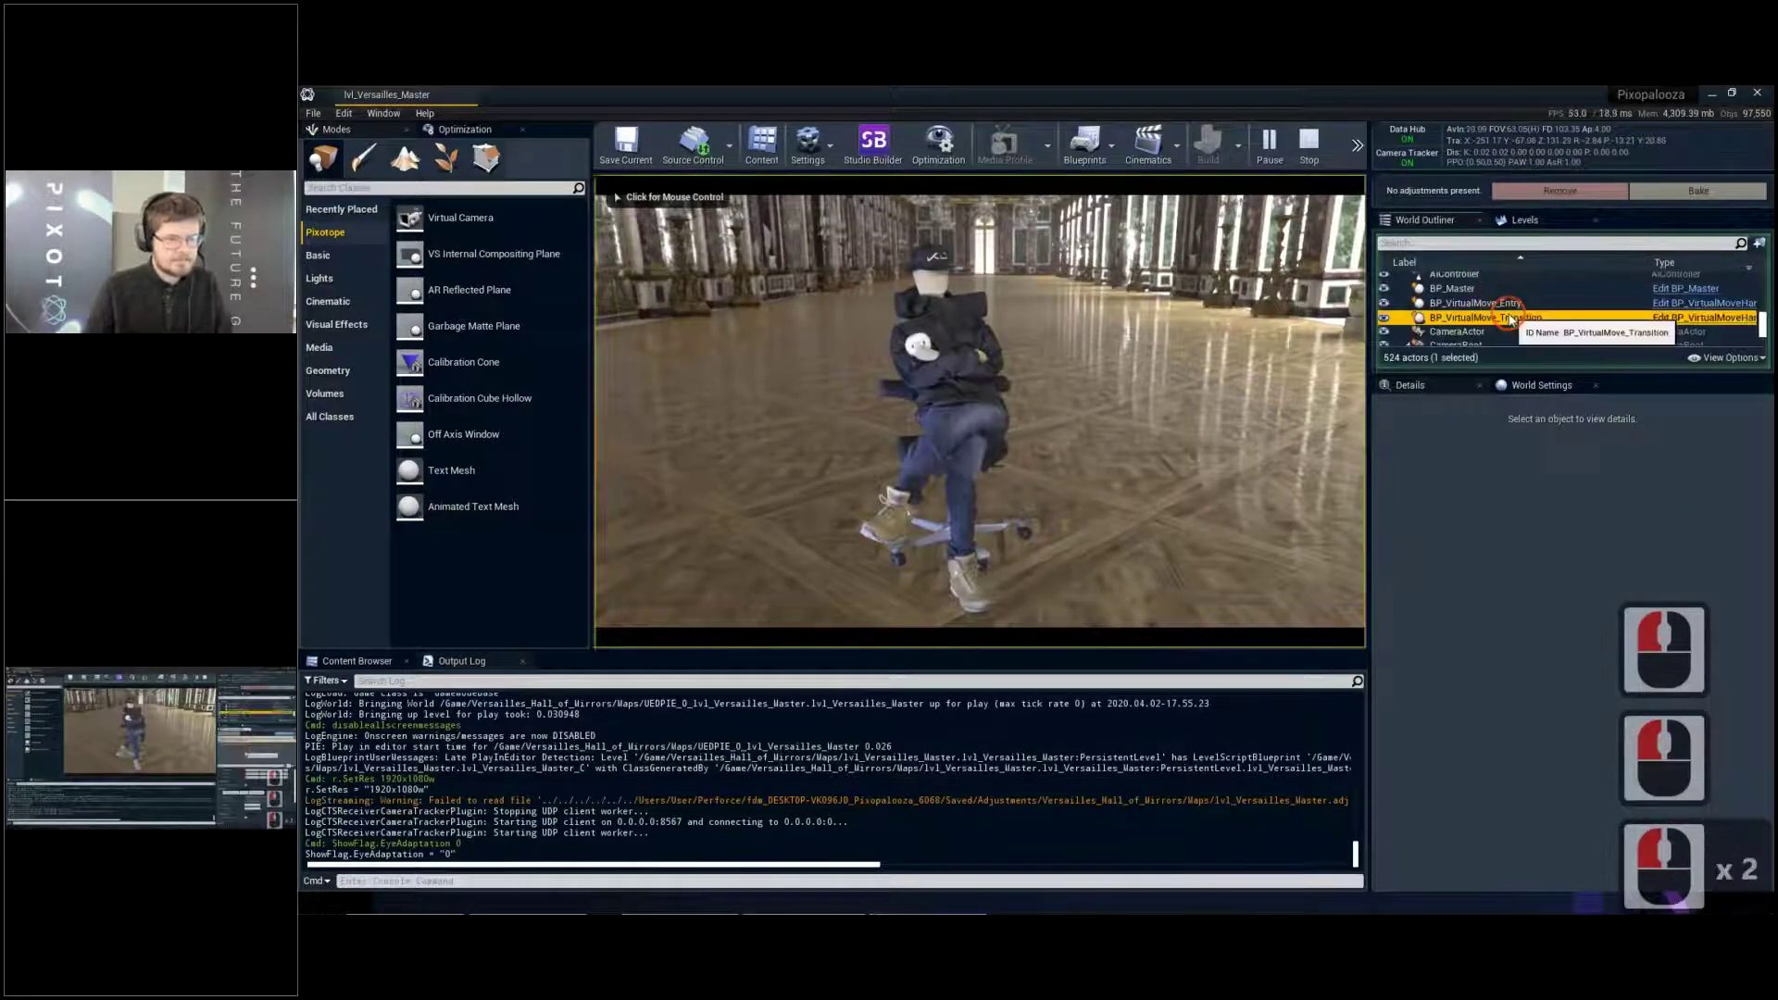
pyautogui.click(1520, 728)
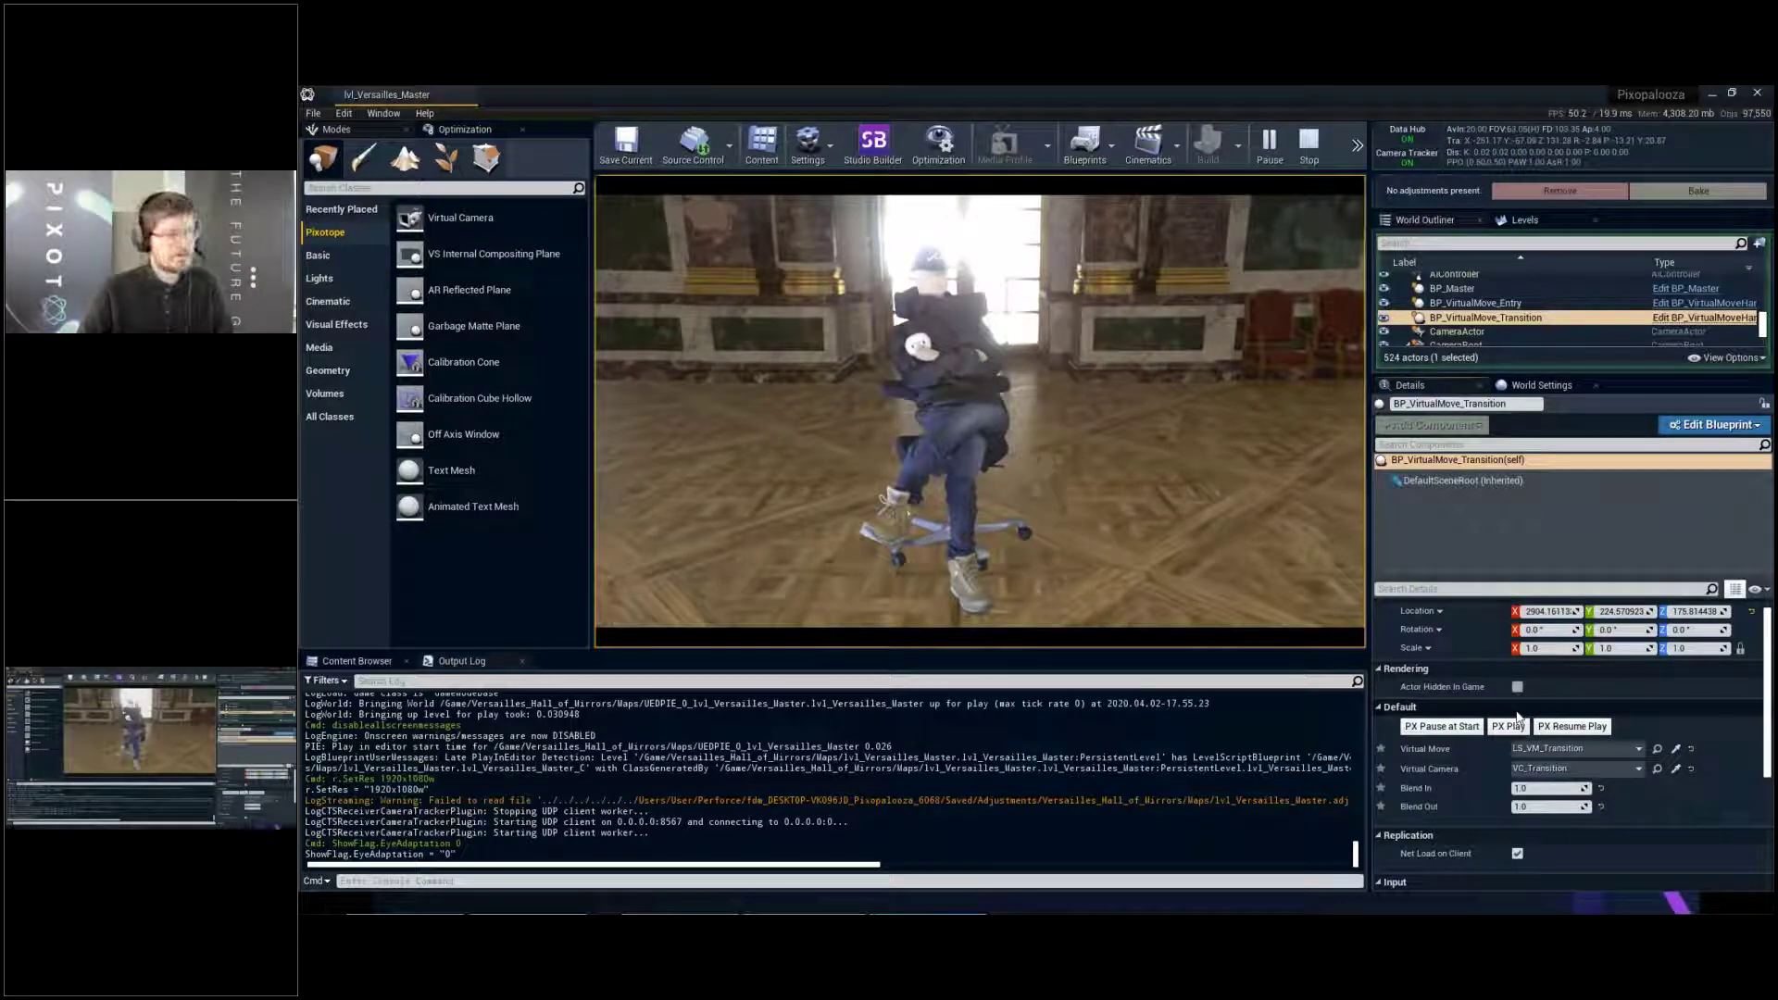
pyautogui.click(1309, 146)
# Fly through the level to the large room and examine the wall with the single bright central window
pyautogui.moveTo(1183, 317); pyautogui.dragTo(1179, 317)
pyautogui.press('s')
pyautogui.press('q')
pyautogui.press('a')
pyautogui.press('s')
pyautogui.press('s')
pyautogui.press('s')
pyautogui.press('s')
pyautogui.press('s')
pyautogui.press('s')
pyautogui.press('s')
pyautogui.press('s')
pyautogui.press('s')
pyautogui.moveTo(1179, 317); pyautogui.dragTo(1218, 336, button='right')
pyautogui.press('g')
pyautogui.press('w')
pyautogui.press('g')
pyautogui.press('w')
pyautogui.press('w')
pyautogui.press('w')
pyautogui.press('w')
pyautogui.press('w')
pyautogui.press('w')
pyautogui.press('w')
pyautogui.press('w')
pyautogui.press('w')
pyautogui.press('w')
pyautogui.press('w')
pyautogui.press('w')
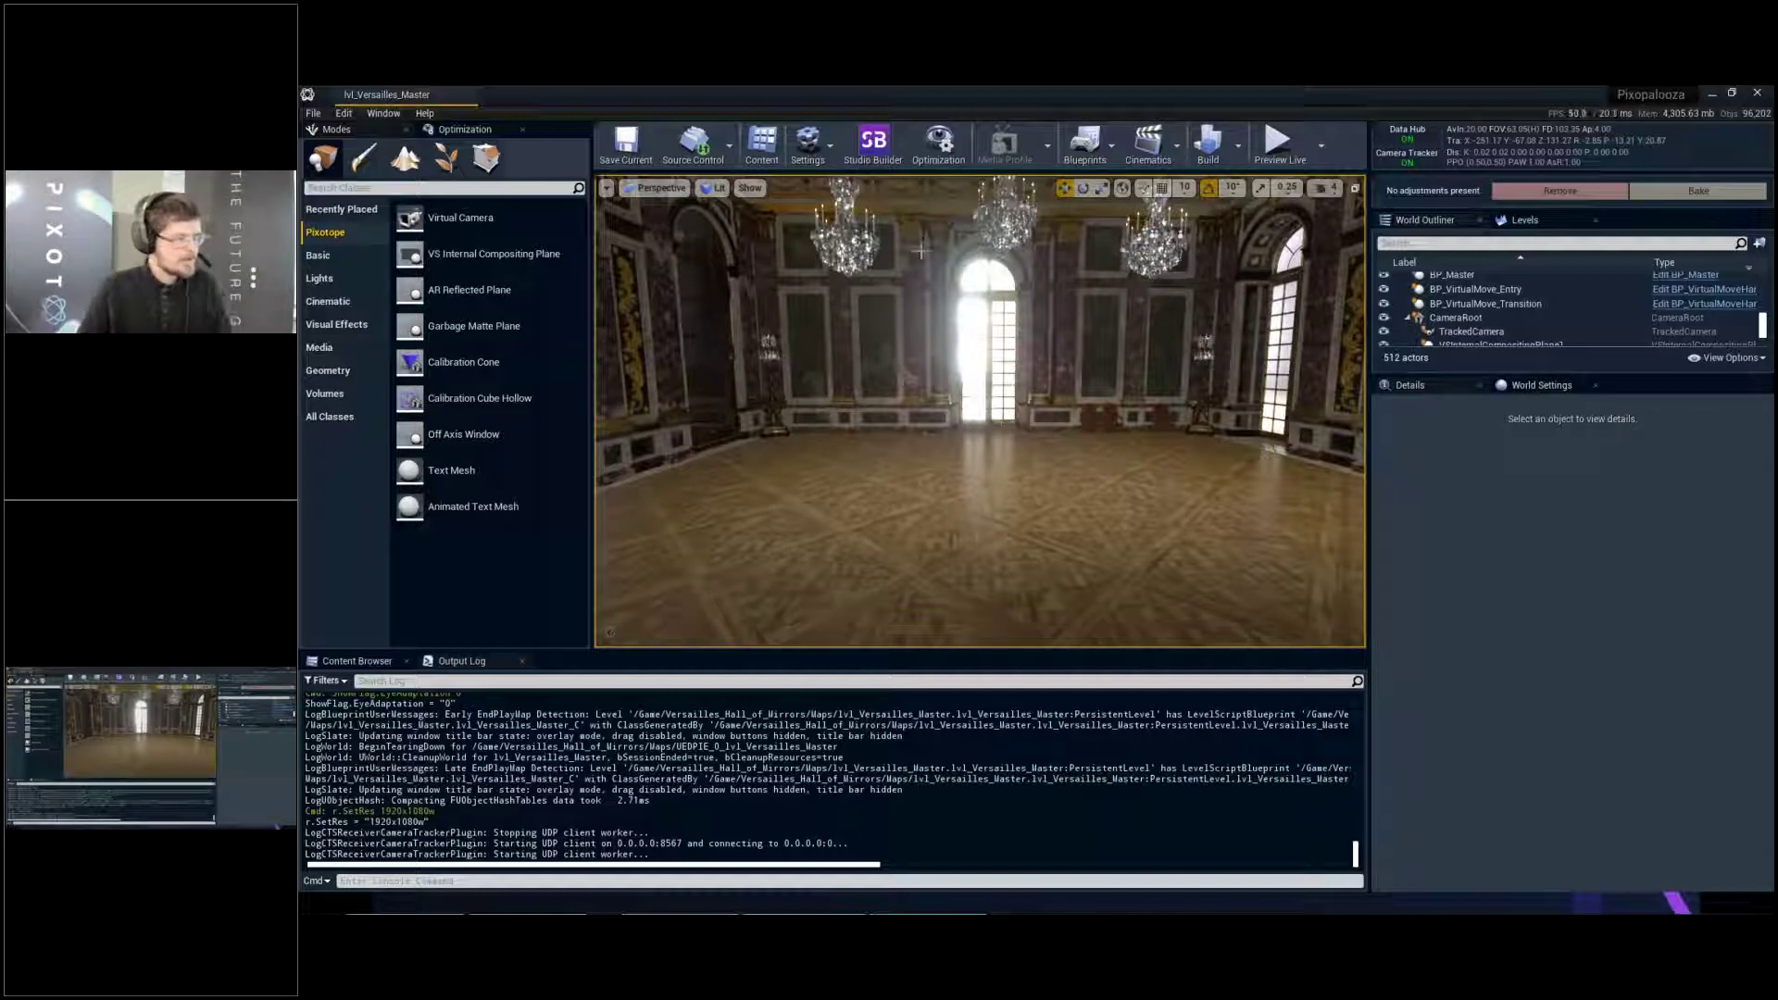
# Examine the open parquet floor in front of the central window from nearer and farther viewpoints
pyautogui.press('w')
pyautogui.moveTo(873, 234); pyautogui.dragTo(1026, 370, button='right')
pyautogui.press('d')
pyautogui.press('w')
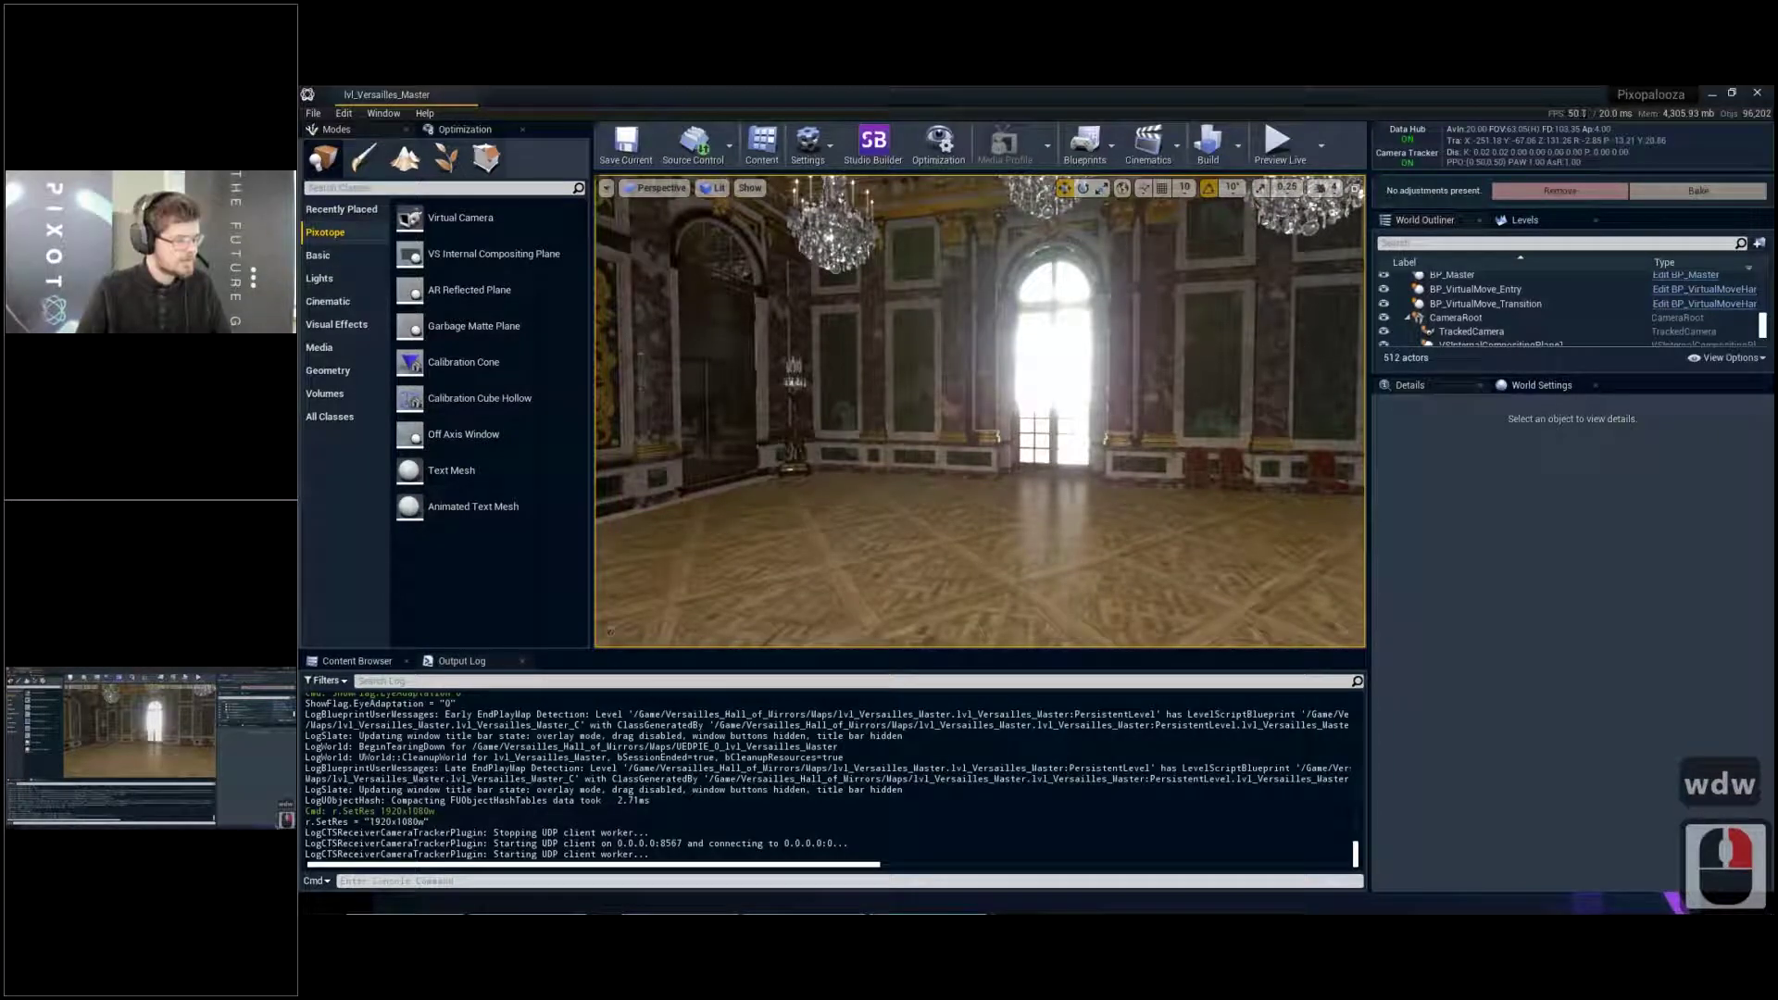
pyautogui.moveTo(917, 536); pyautogui.dragTo(930, 528, button='right')
pyautogui.press('s')
pyautogui.press('w')
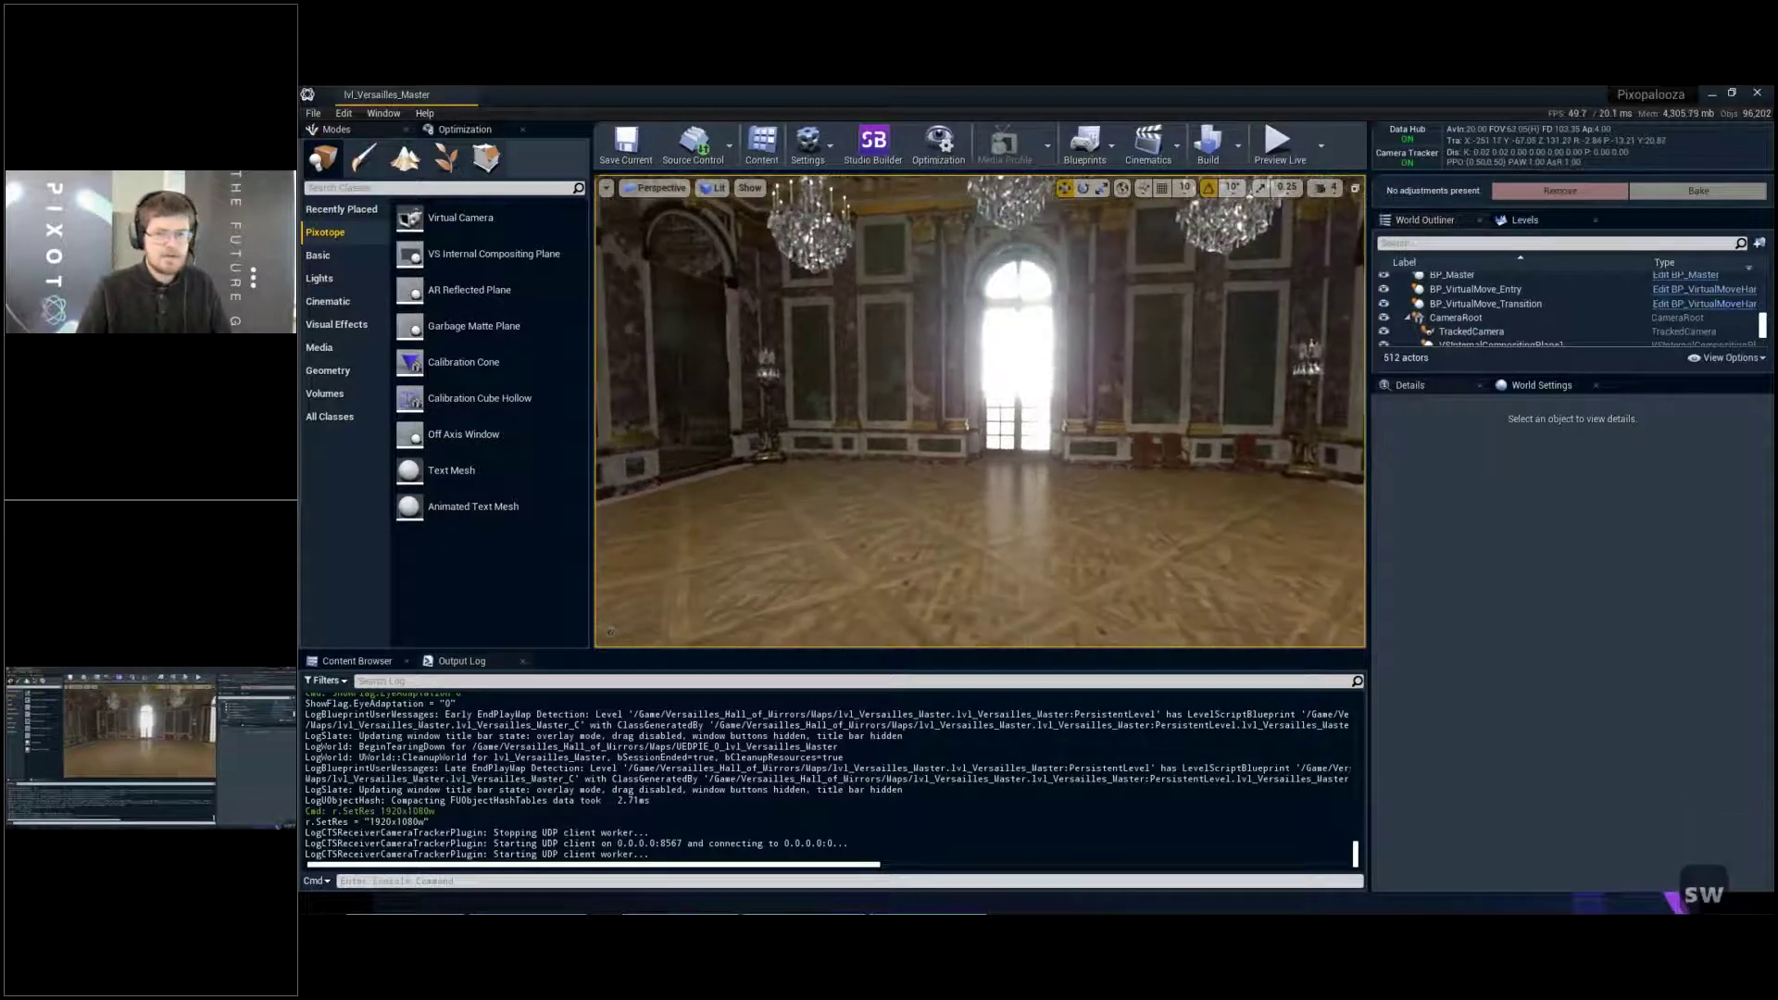
pyautogui.press('s')
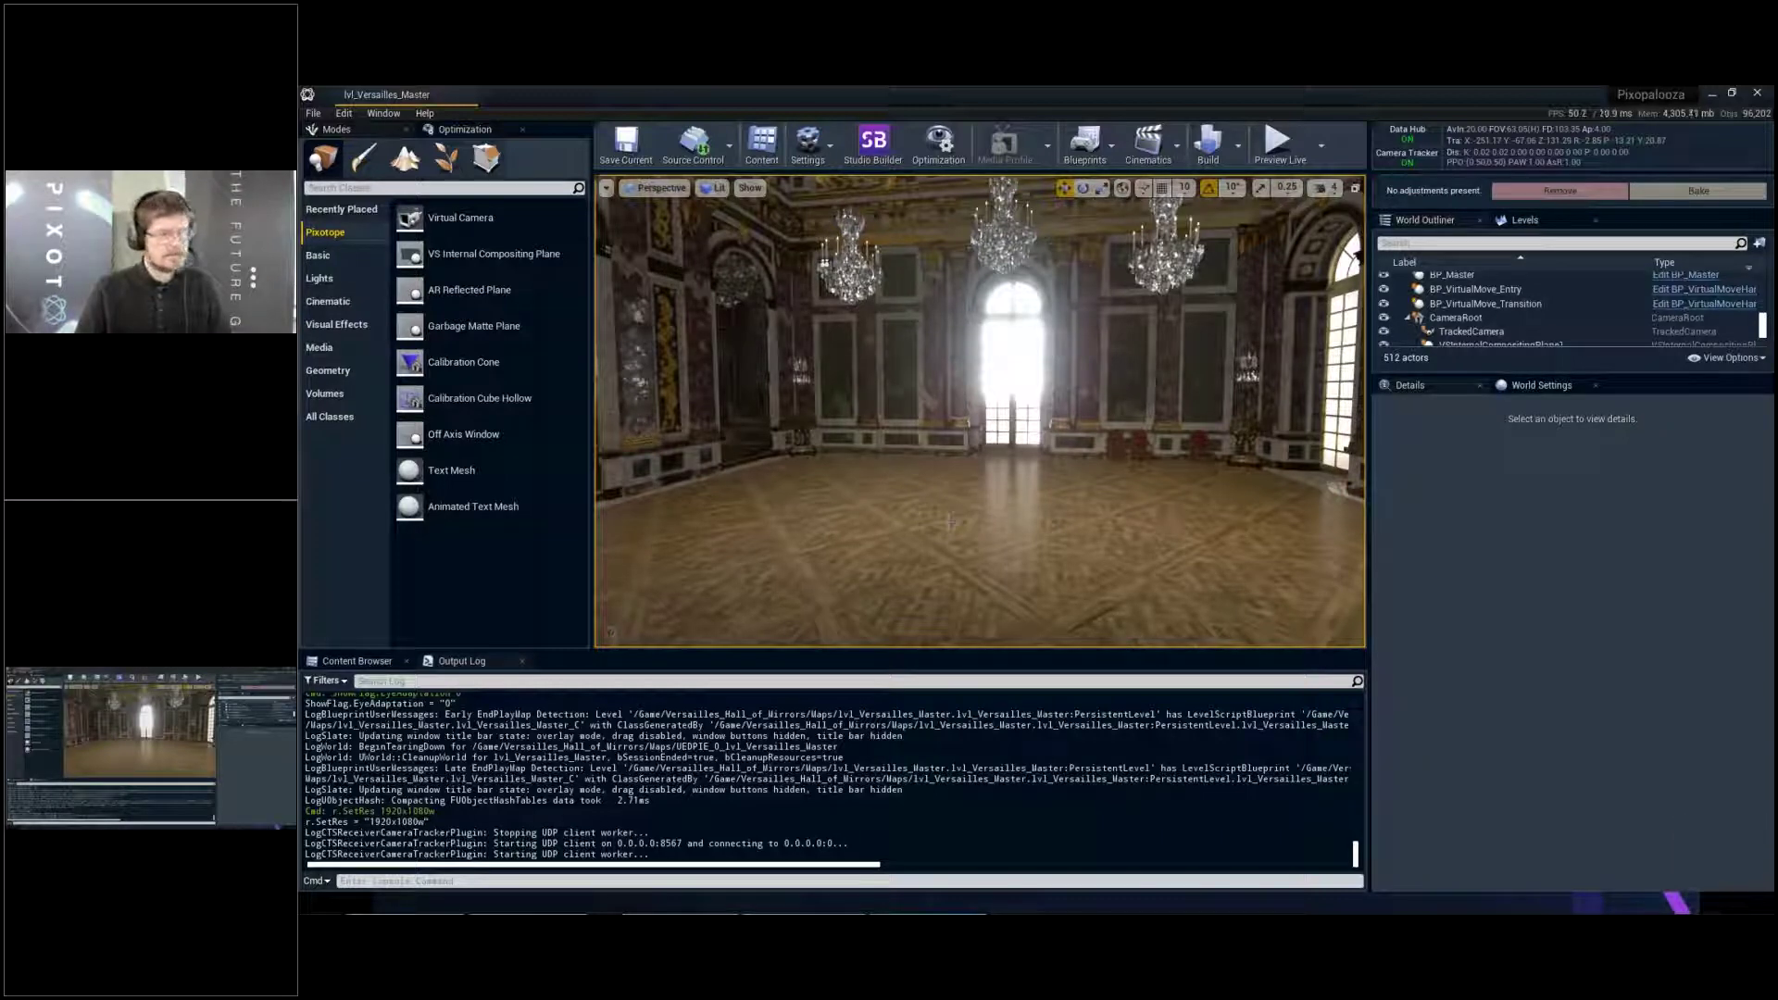
pyautogui.moveTo(1050, 513); pyautogui.dragTo(1076, 523, button='right')
# Switch to the Google Slides presentation and advance from Level Sequences through Virtual Camera Moves to the Blueprints slide
pyautogui.hotkey('alt', 'Tab')
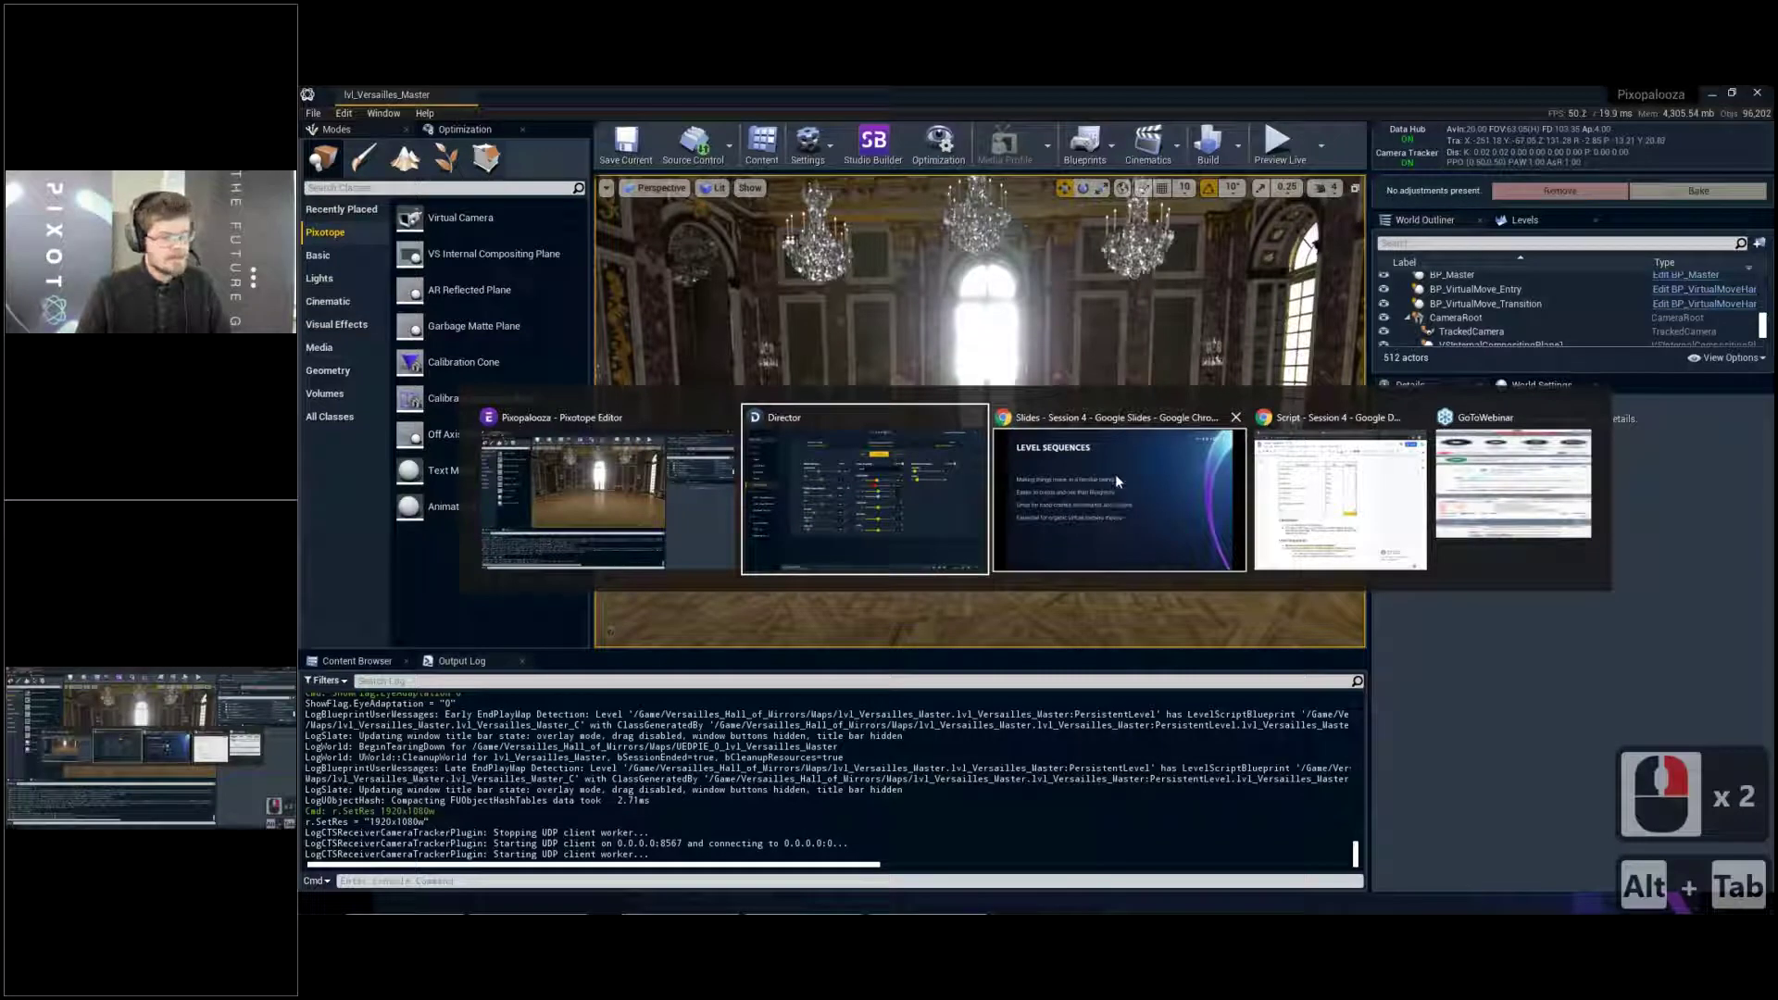
pyautogui.hotkey('alt', 'Tab')
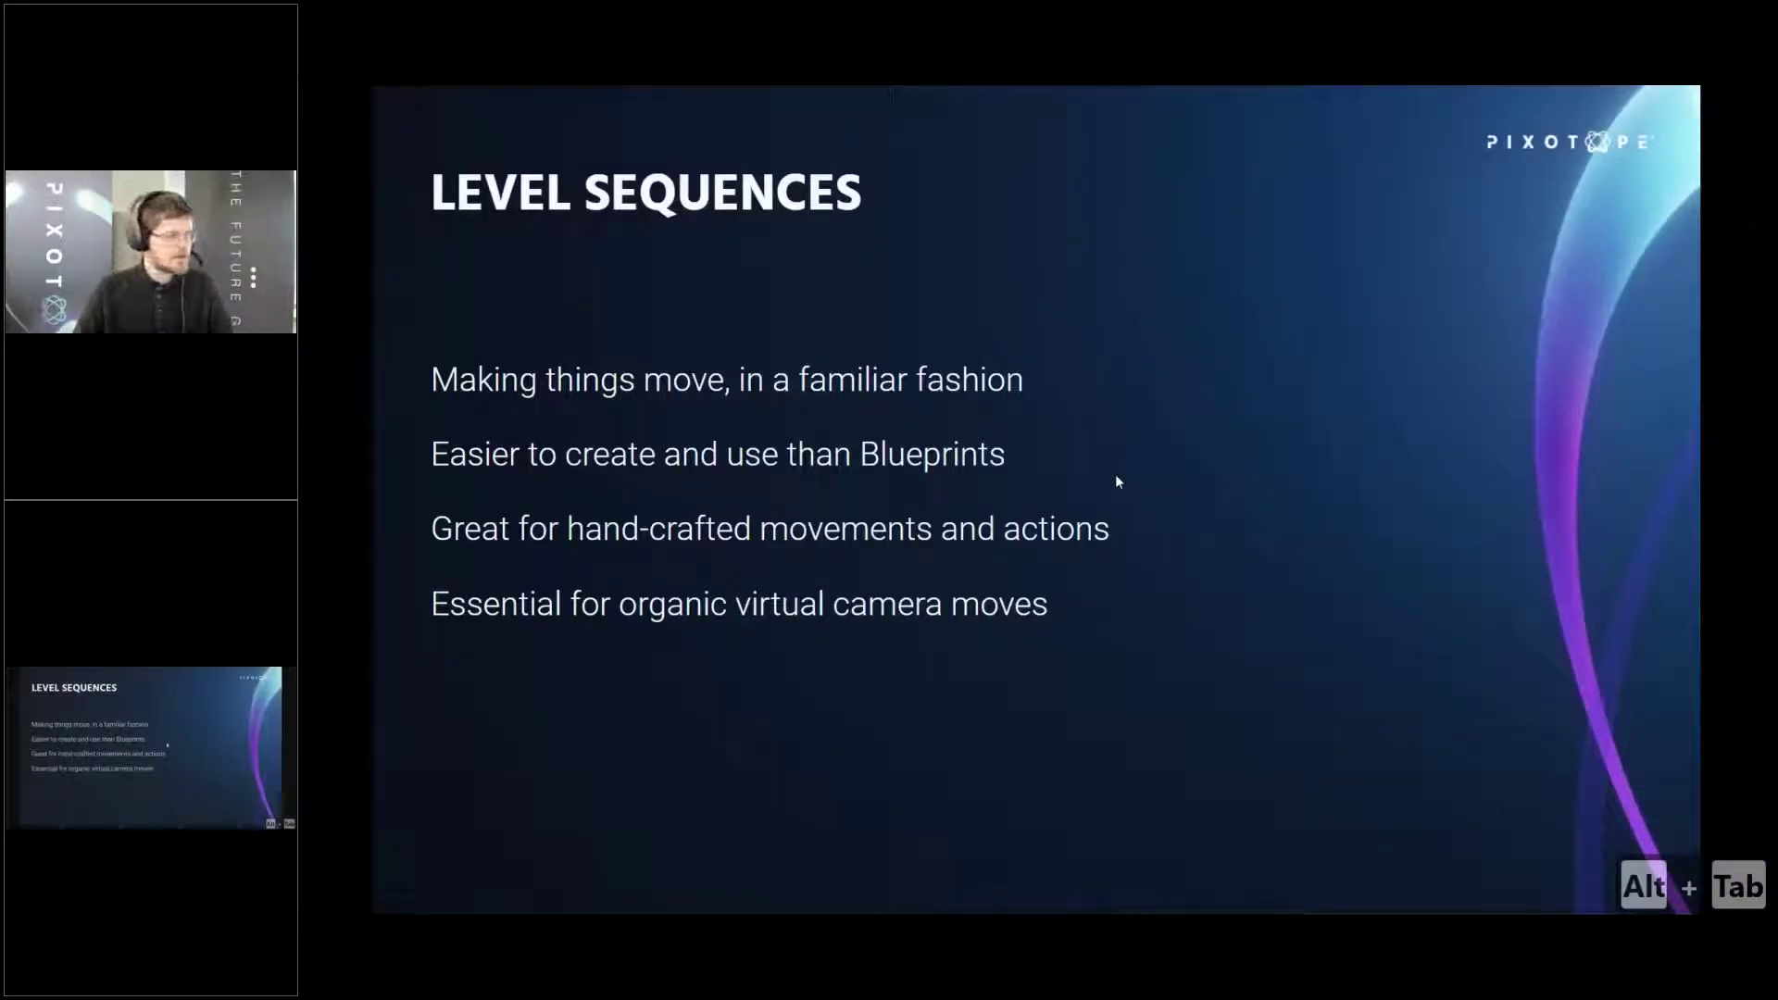
pyautogui.press('Right')
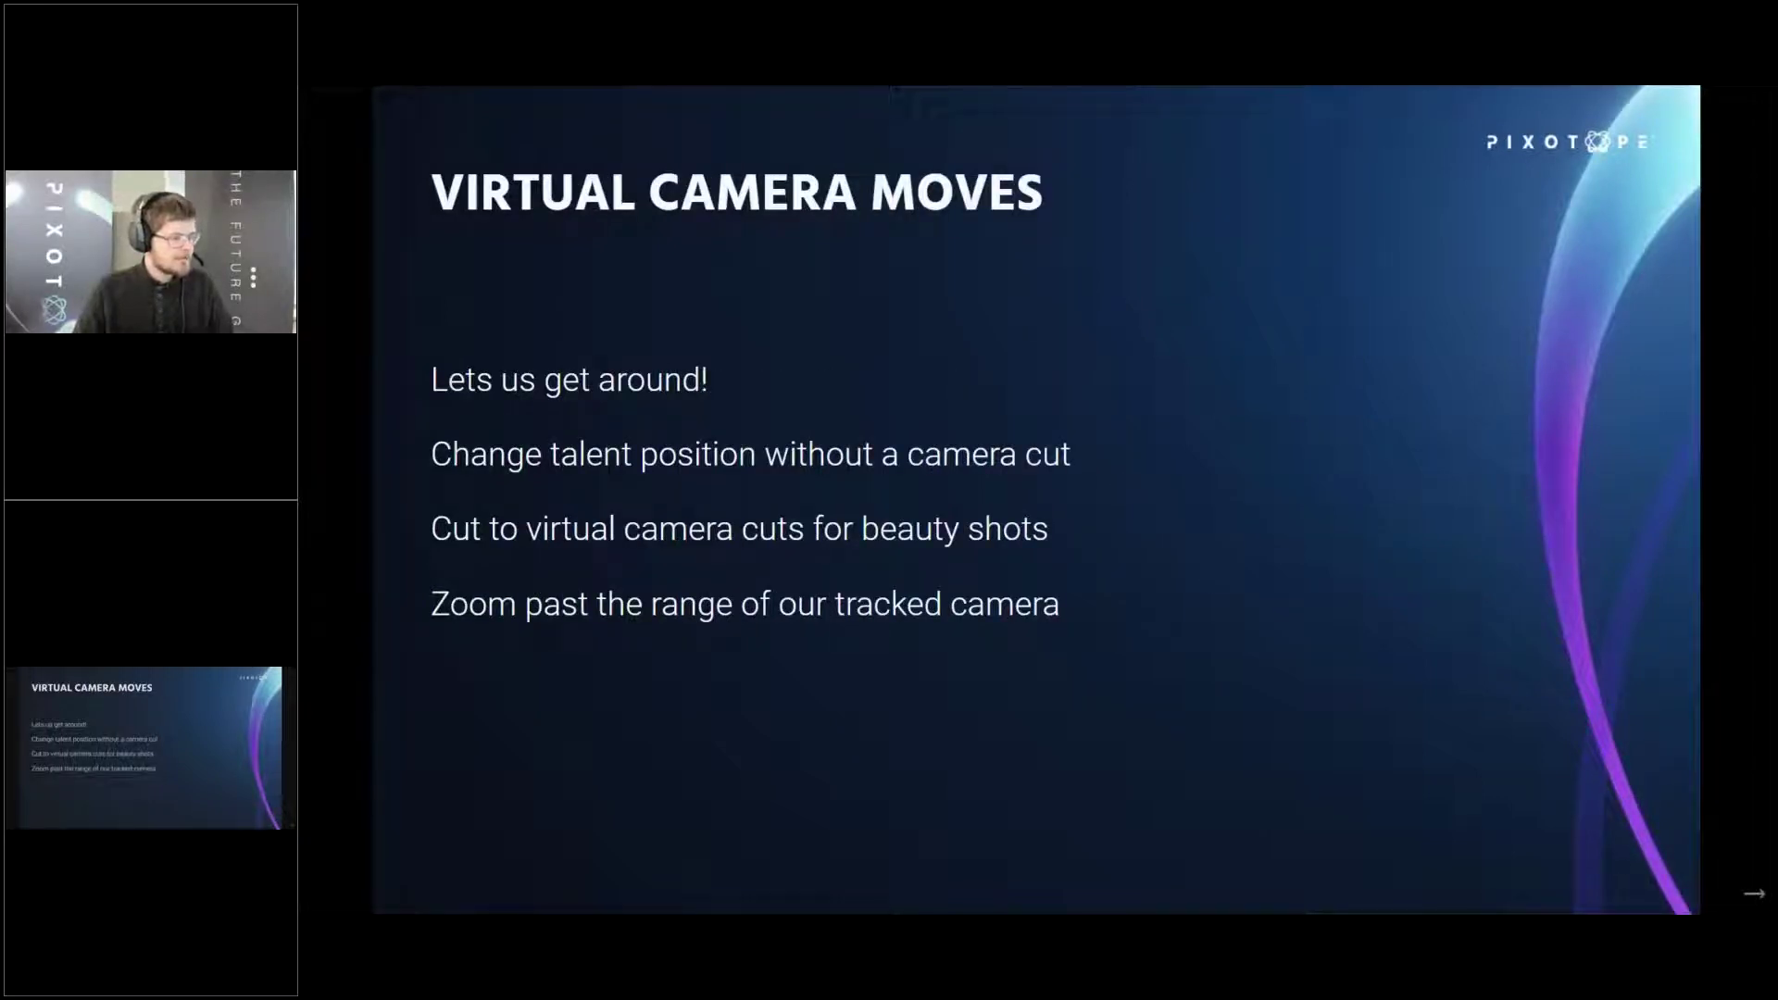
pyautogui.press('Right')
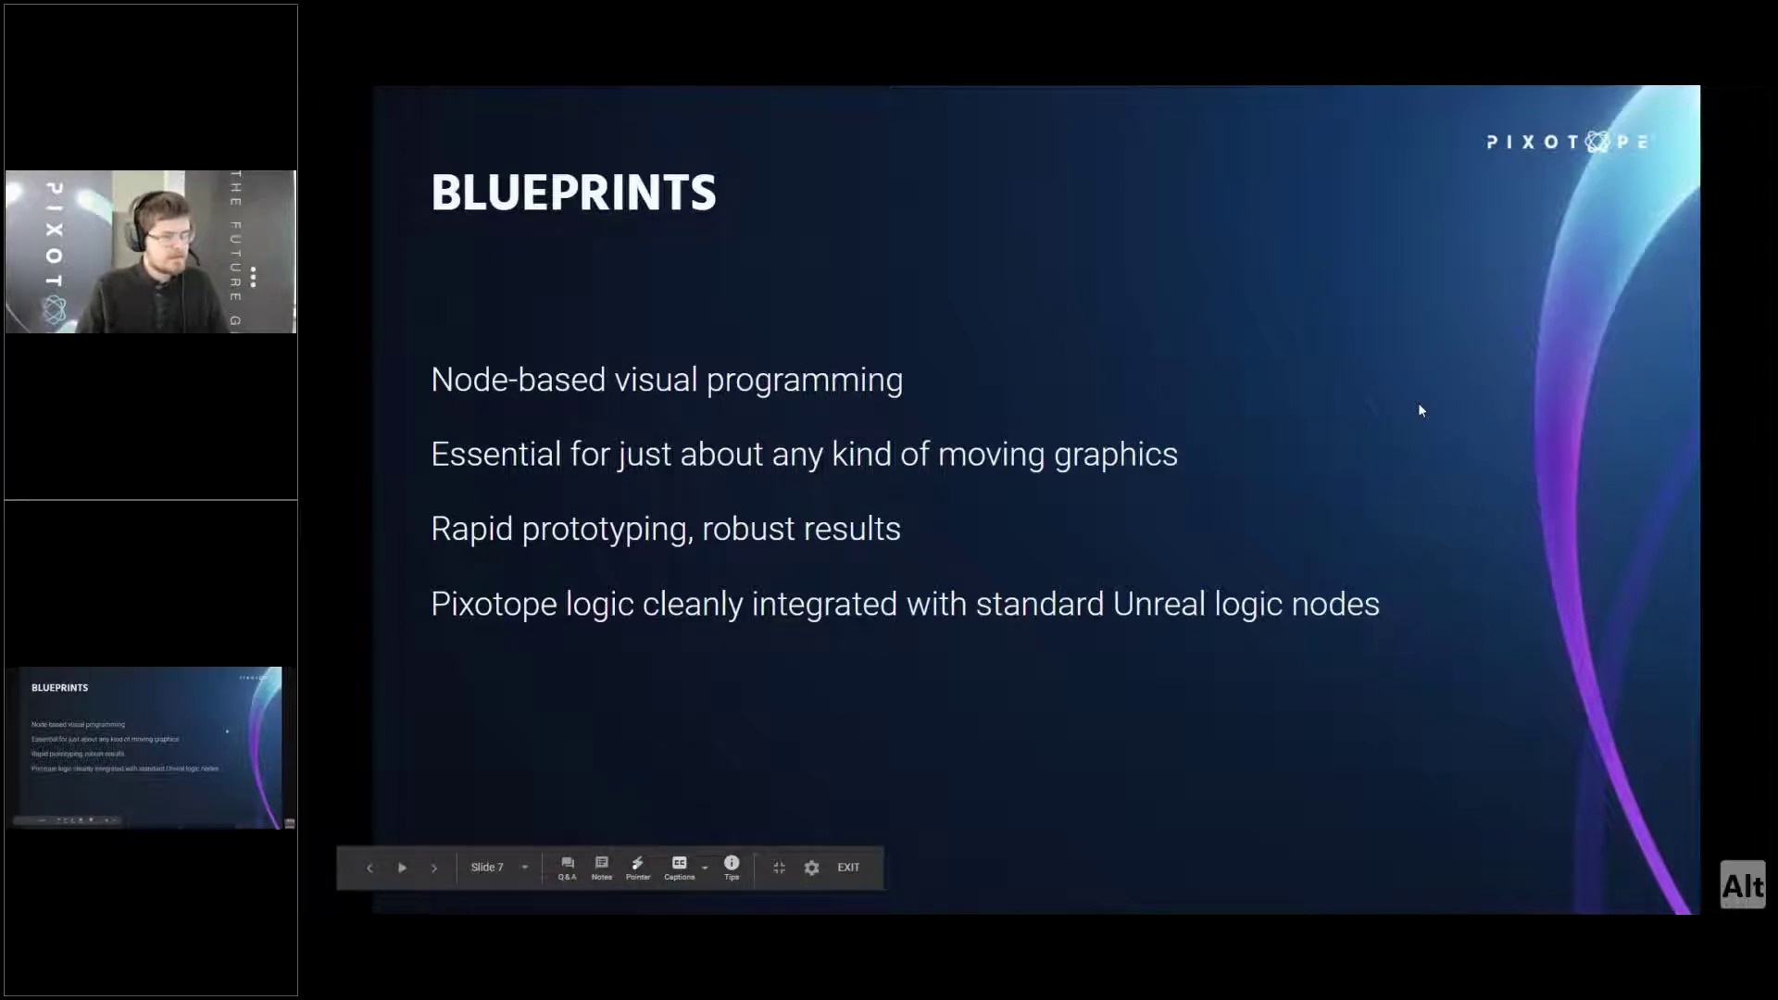
# Switch back to the Pixotope Editor and face the central window with the empty floor in front of it
pyautogui.hotkey('alt', 'Tab')
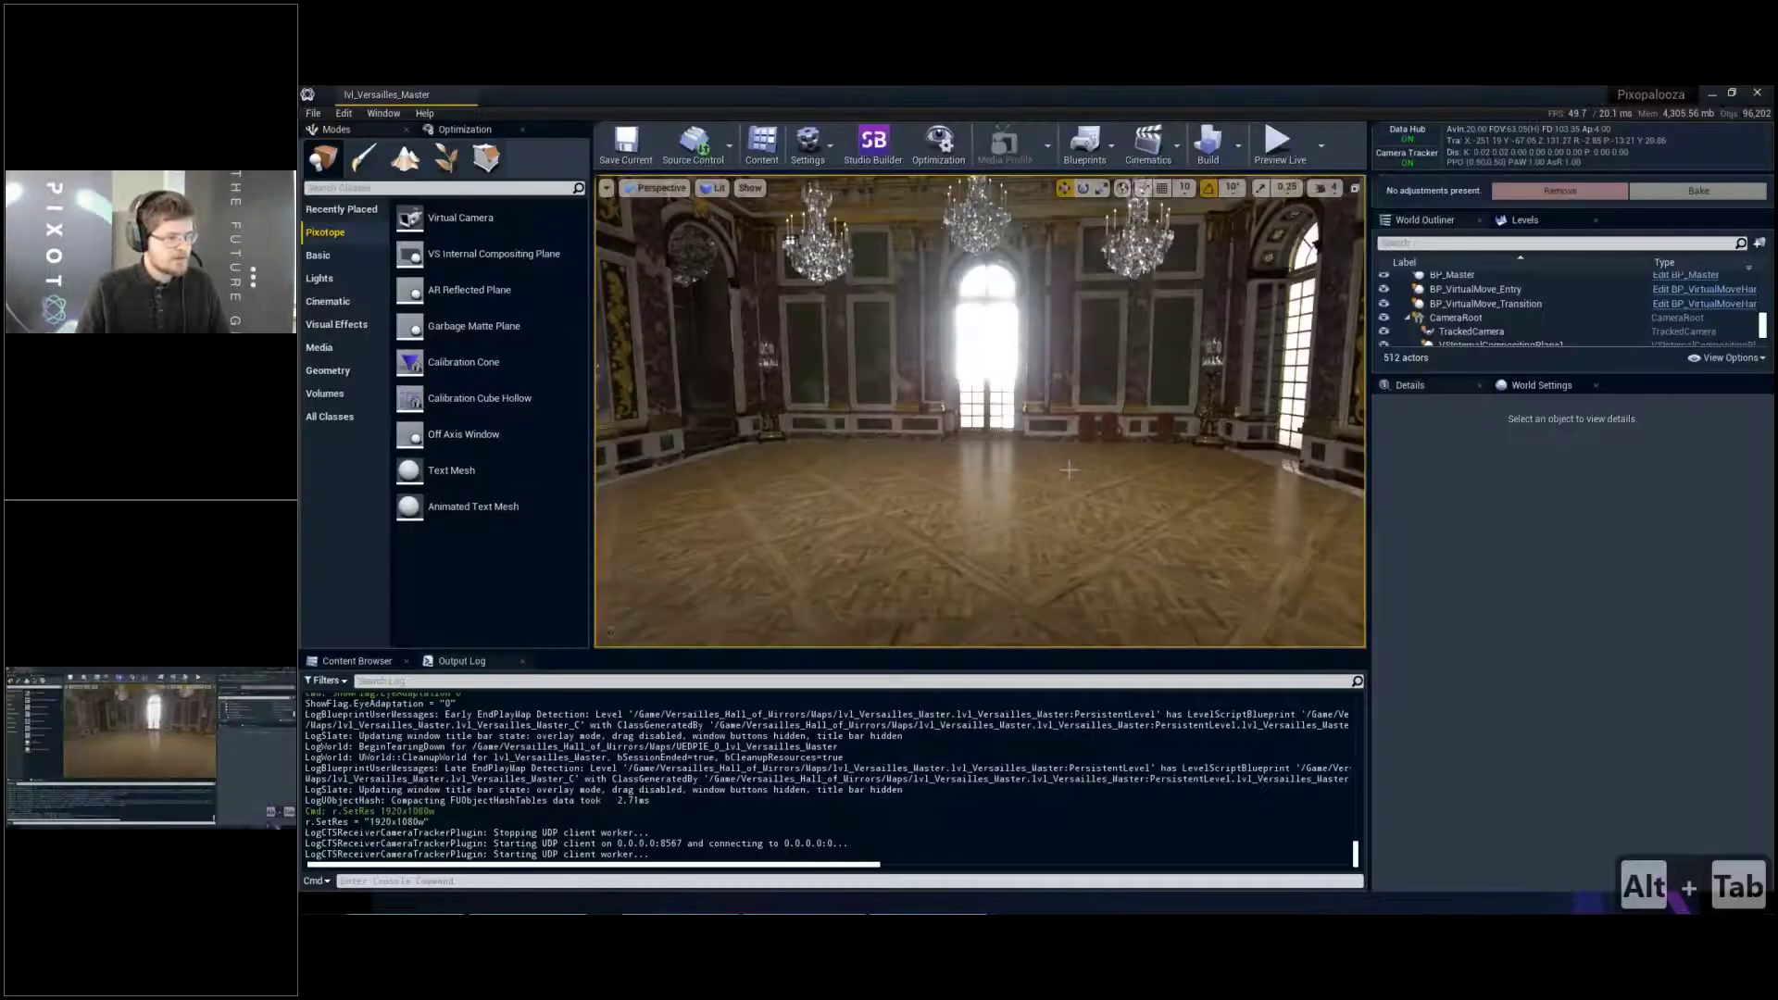
pyautogui.press('s')
pyautogui.press('s')
pyautogui.press('s')
pyautogui.press('a')
pyautogui.moveTo(1064, 469); pyautogui.dragTo(815, 469, button='right')
pyautogui.press('w')
pyautogui.moveTo(1037, 432); pyautogui.dragTo(912, 417, button='right')
pyautogui.press('s')
pyautogui.press('w')
pyautogui.press('w')
pyautogui.press('w')
pyautogui.press('w')
pyautogui.press('w')
pyautogui.press('w')
pyautogui.press('w')
pyautogui.press('w')
pyautogui.press('w')
pyautogui.press('w')
pyautogui.press('w')
pyautogui.press('w')
pyautogui.press('w')
pyautogui.press('w')
pyautogui.press('w')
pyautogui.press('w')
pyautogui.press('w')
pyautogui.press('w')
pyautogui.press('w')
pyautogui.press('w')
pyautogui.press('w')
pyautogui.press('w')
pyautogui.press('w')
pyautogui.press('w')
pyautogui.press('w')
pyautogui.press('w')
pyautogui.press('w')
pyautogui.press('w')
pyautogui.press('w')
pyautogui.press('s')
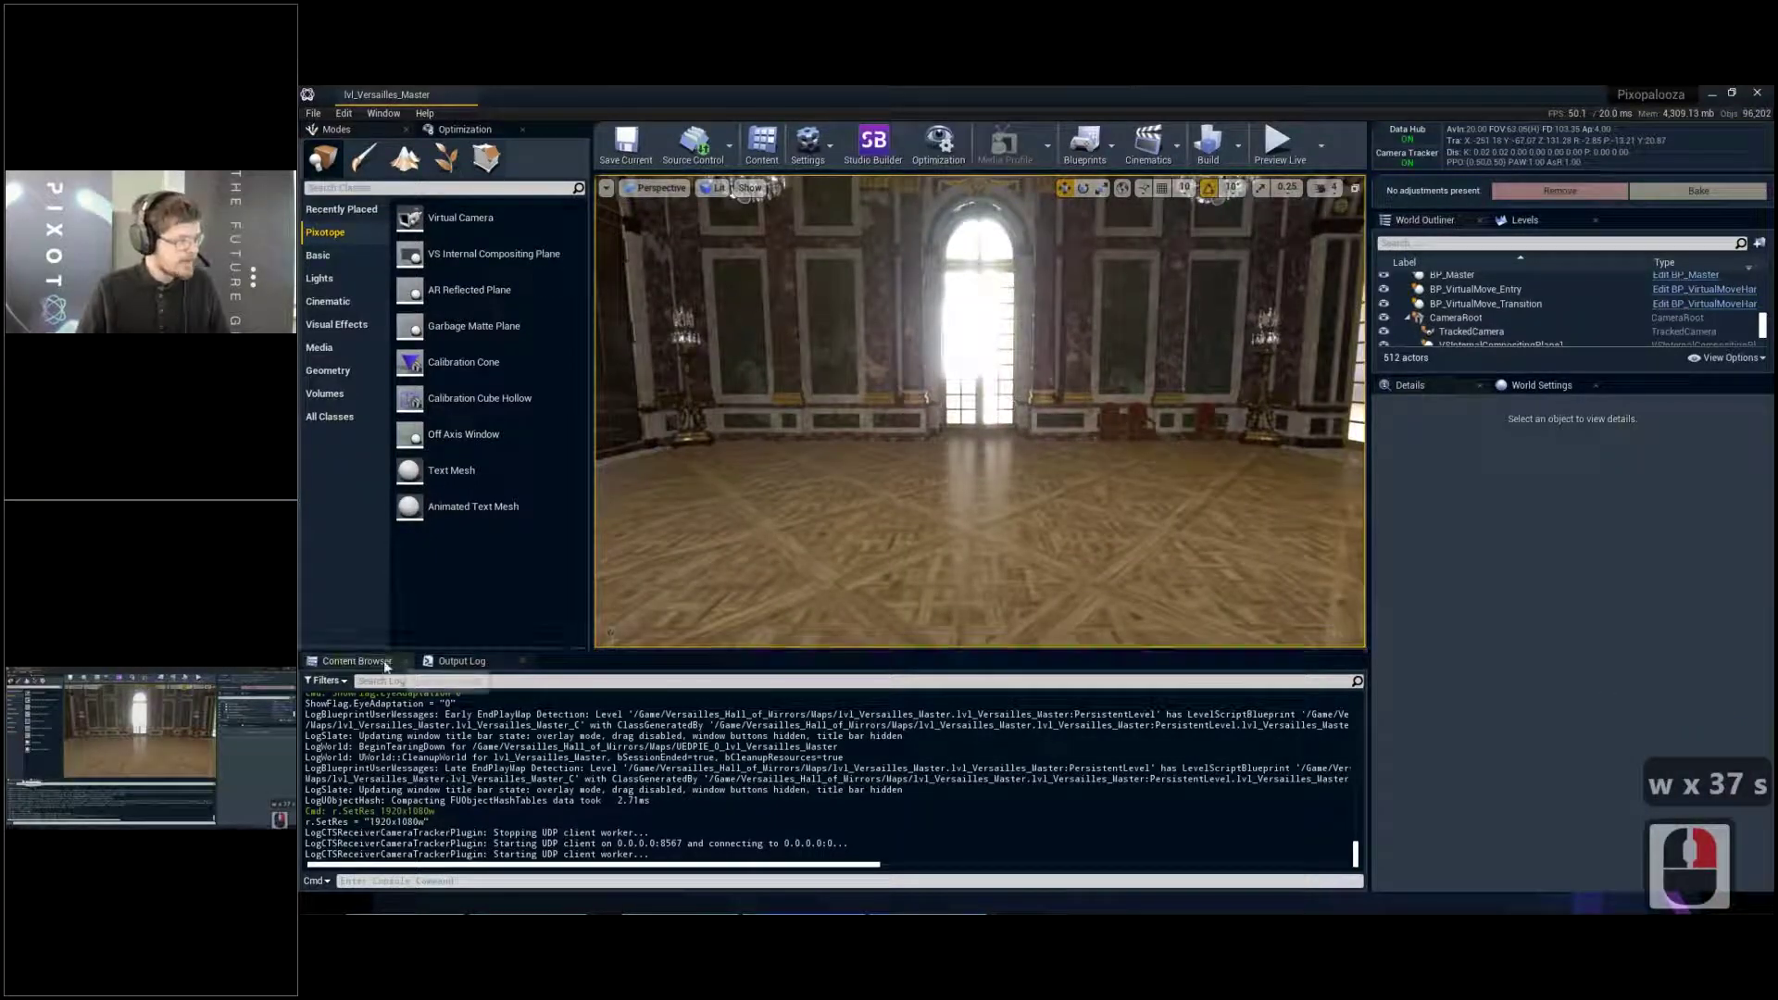
# Search the project's entire Content folder for "graph"
pyautogui.click(357, 661)
pyautogui.click(443, 732)
pyautogui.click(683, 713)
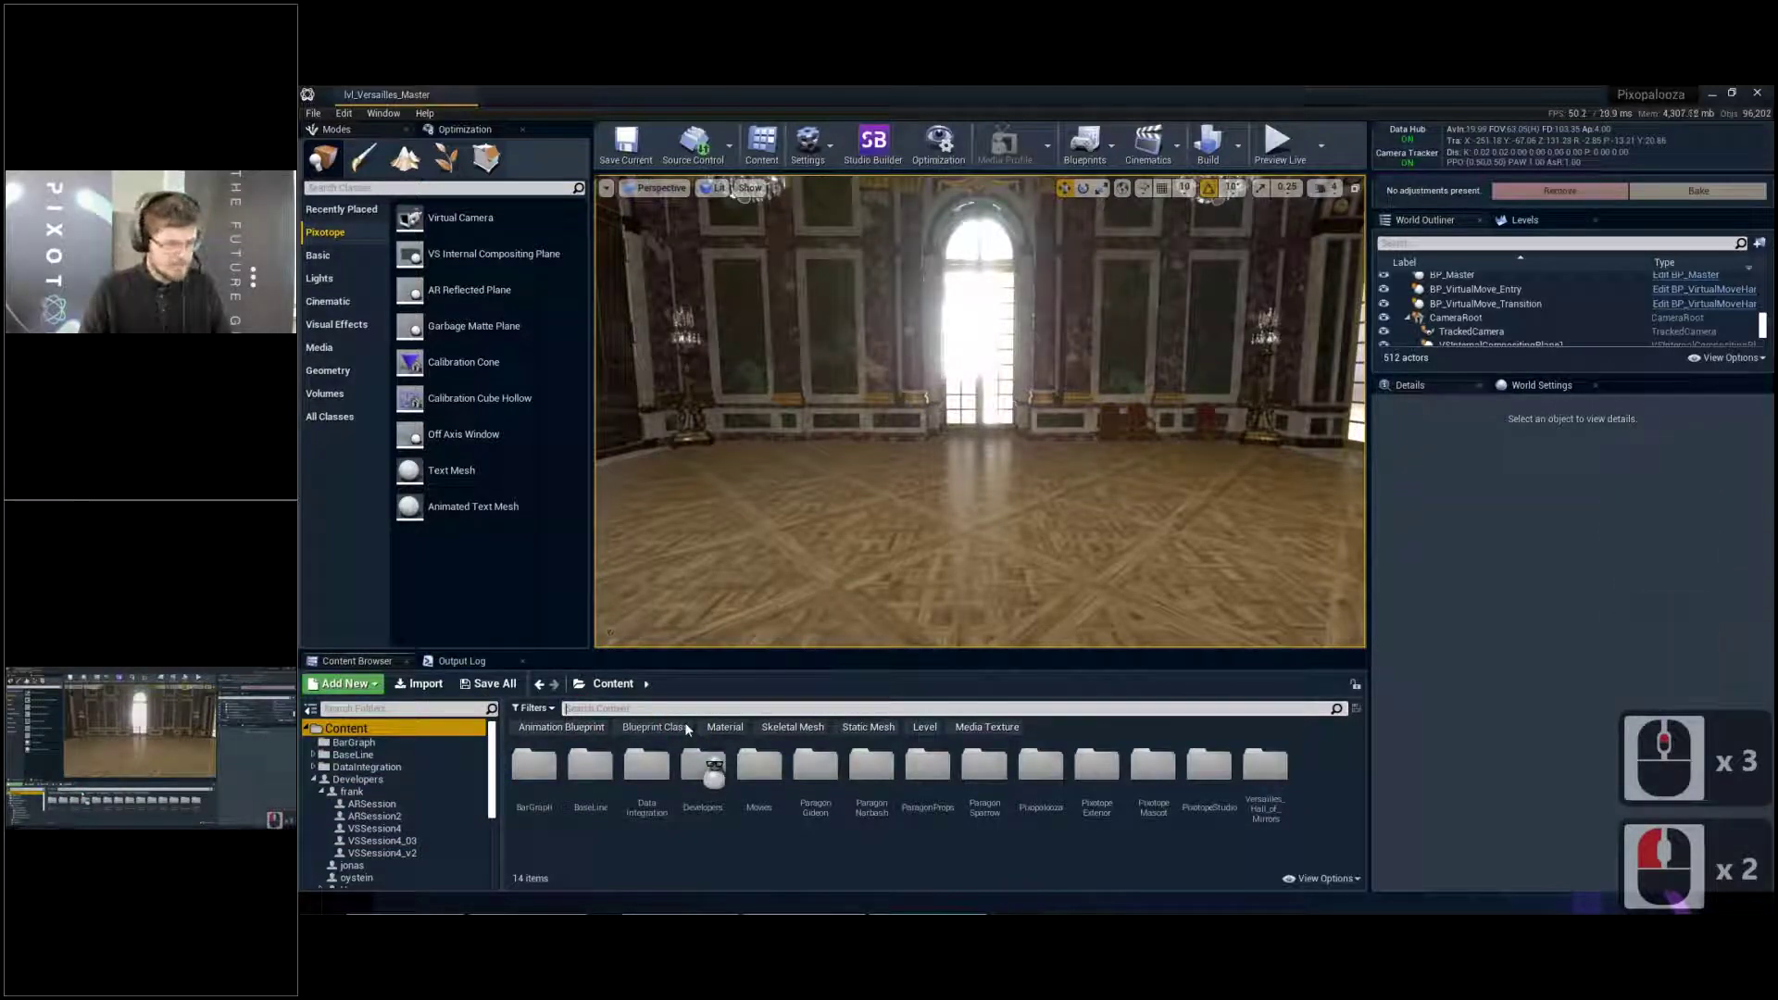
pyautogui.write('blue')
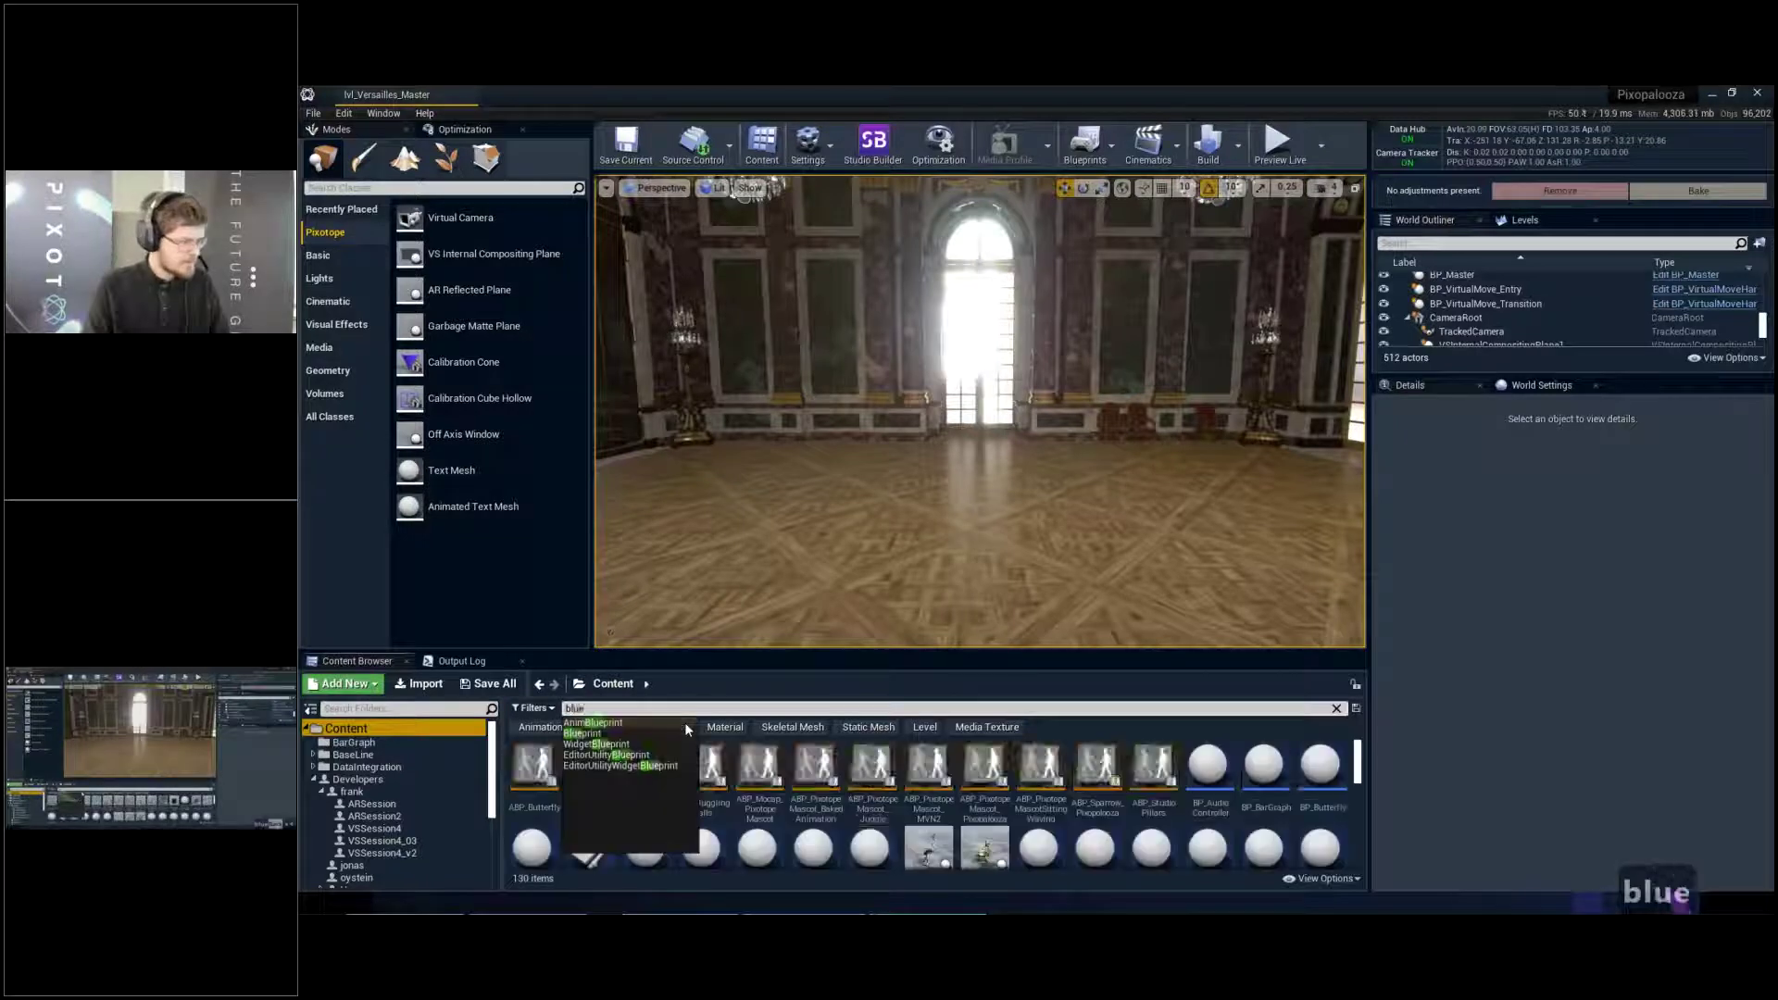
pyautogui.press('BackSpace')
pyautogui.press('BackSpace')
pyautogui.press('BackSpace')
pyautogui.press('BackSpace')
pyautogui.press('BackSpace')
pyautogui.write('graph')
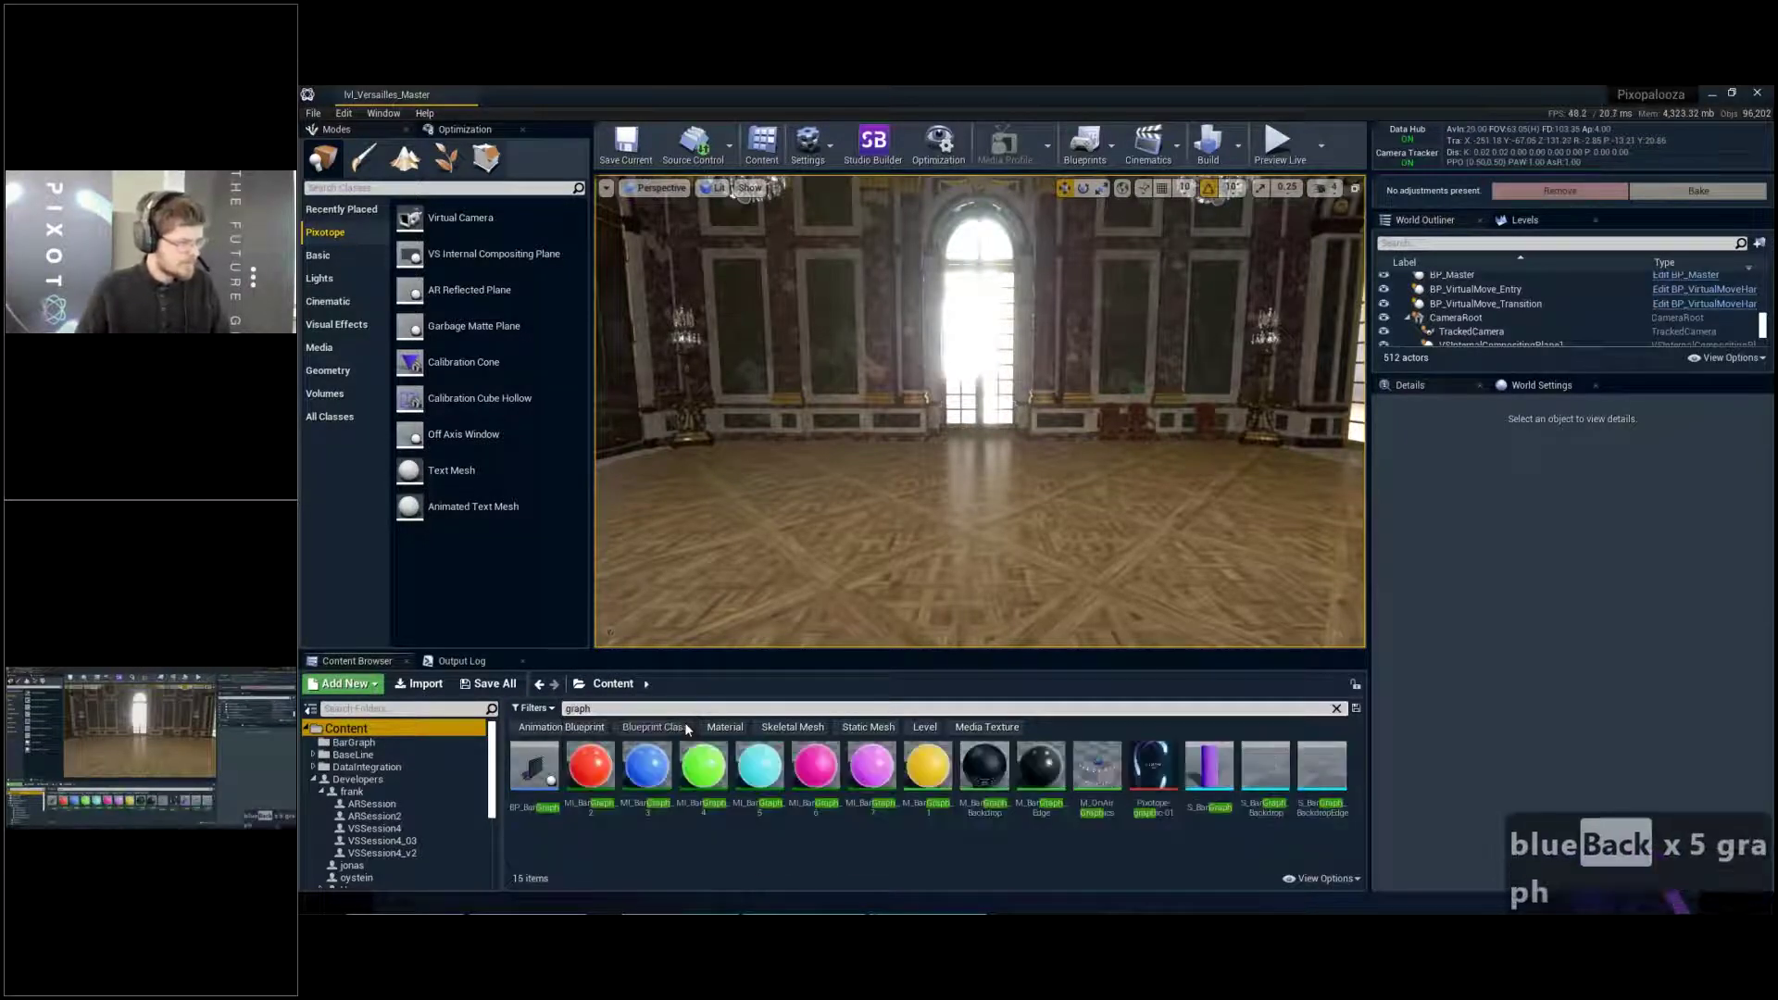
# Place BP_BarGraph in front of the central window, turned 90° about Z and scaled to about 0.59, and save the level
pyautogui.moveTo(535, 767); pyautogui.dragTo(976, 502)
pyautogui.press('e')
pyautogui.press('r')
pyautogui.press('w')
pyautogui.press('e')
pyautogui.moveTo(1019, 505); pyautogui.dragTo(1184, 393, button='right')
pyautogui.press('w')
pyautogui.keyDown('ctrl'); pyautogui.moveTo(1213, 468); pyautogui.dragTo(1175, 476); pyautogui.keyUp('ctrl')
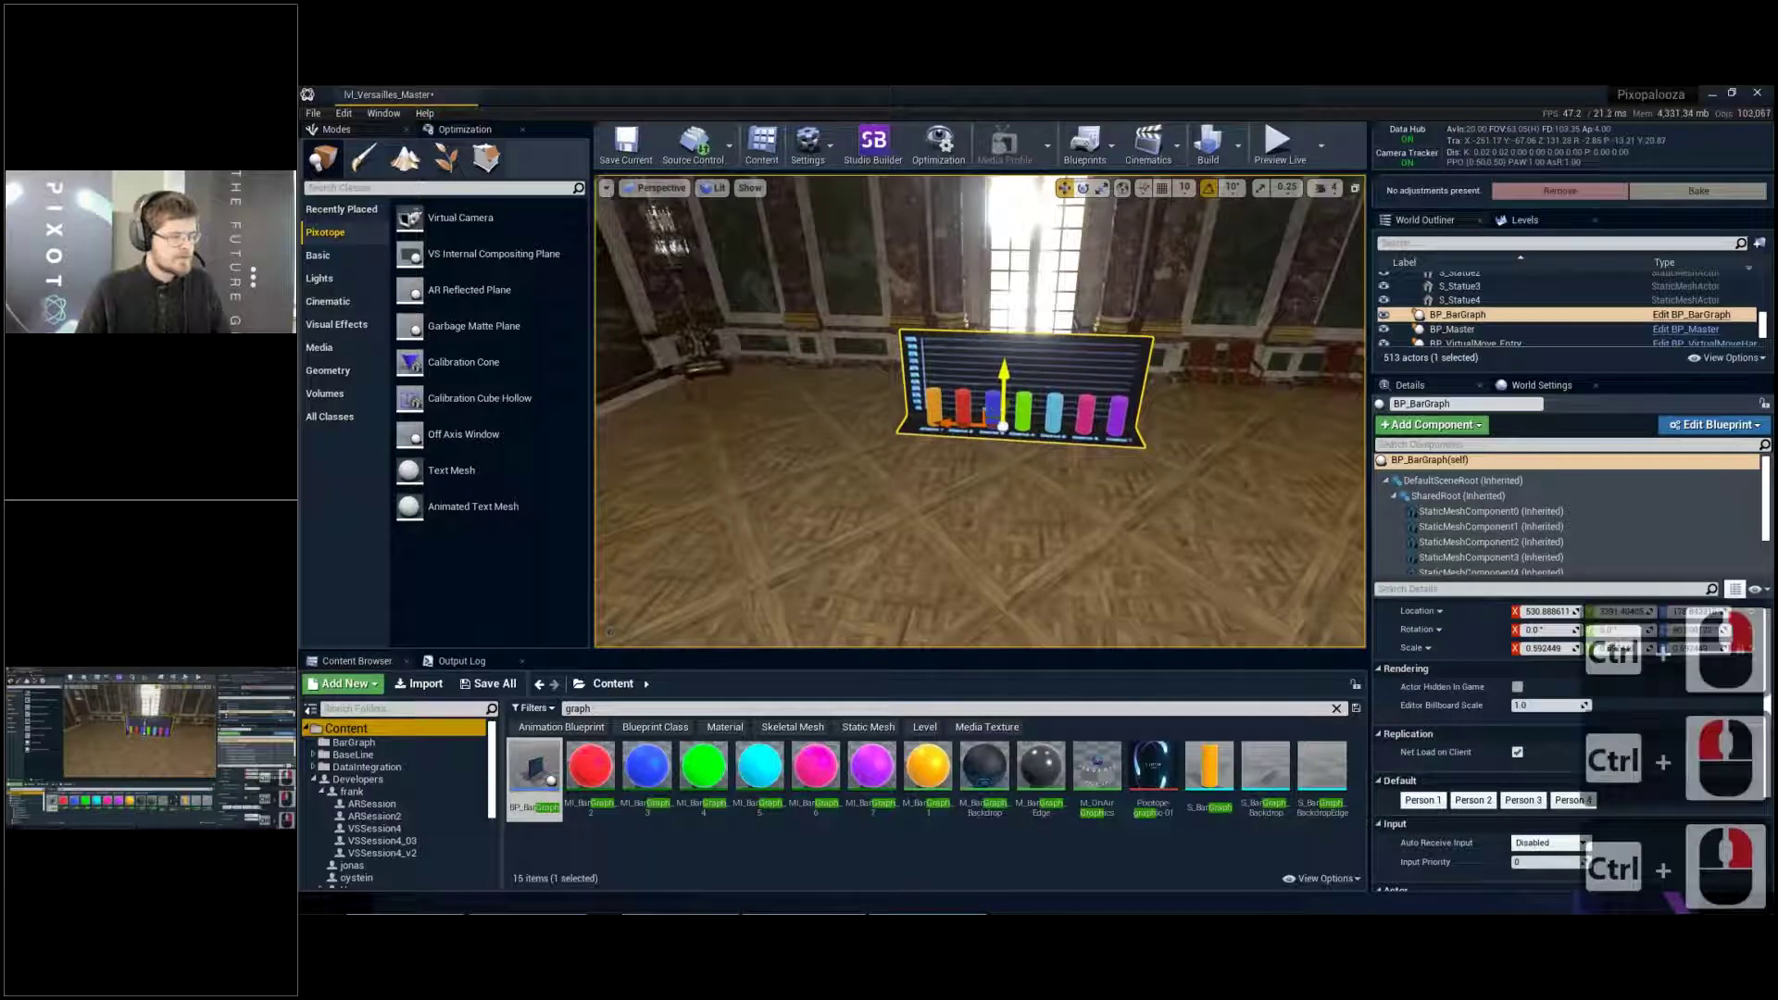
pyautogui.press('s')
pyautogui.moveTo(1176, 475); pyautogui.dragTo(1171, 476, button='right')
pyautogui.press('w')
pyautogui.hotkey('ctrl', 's')
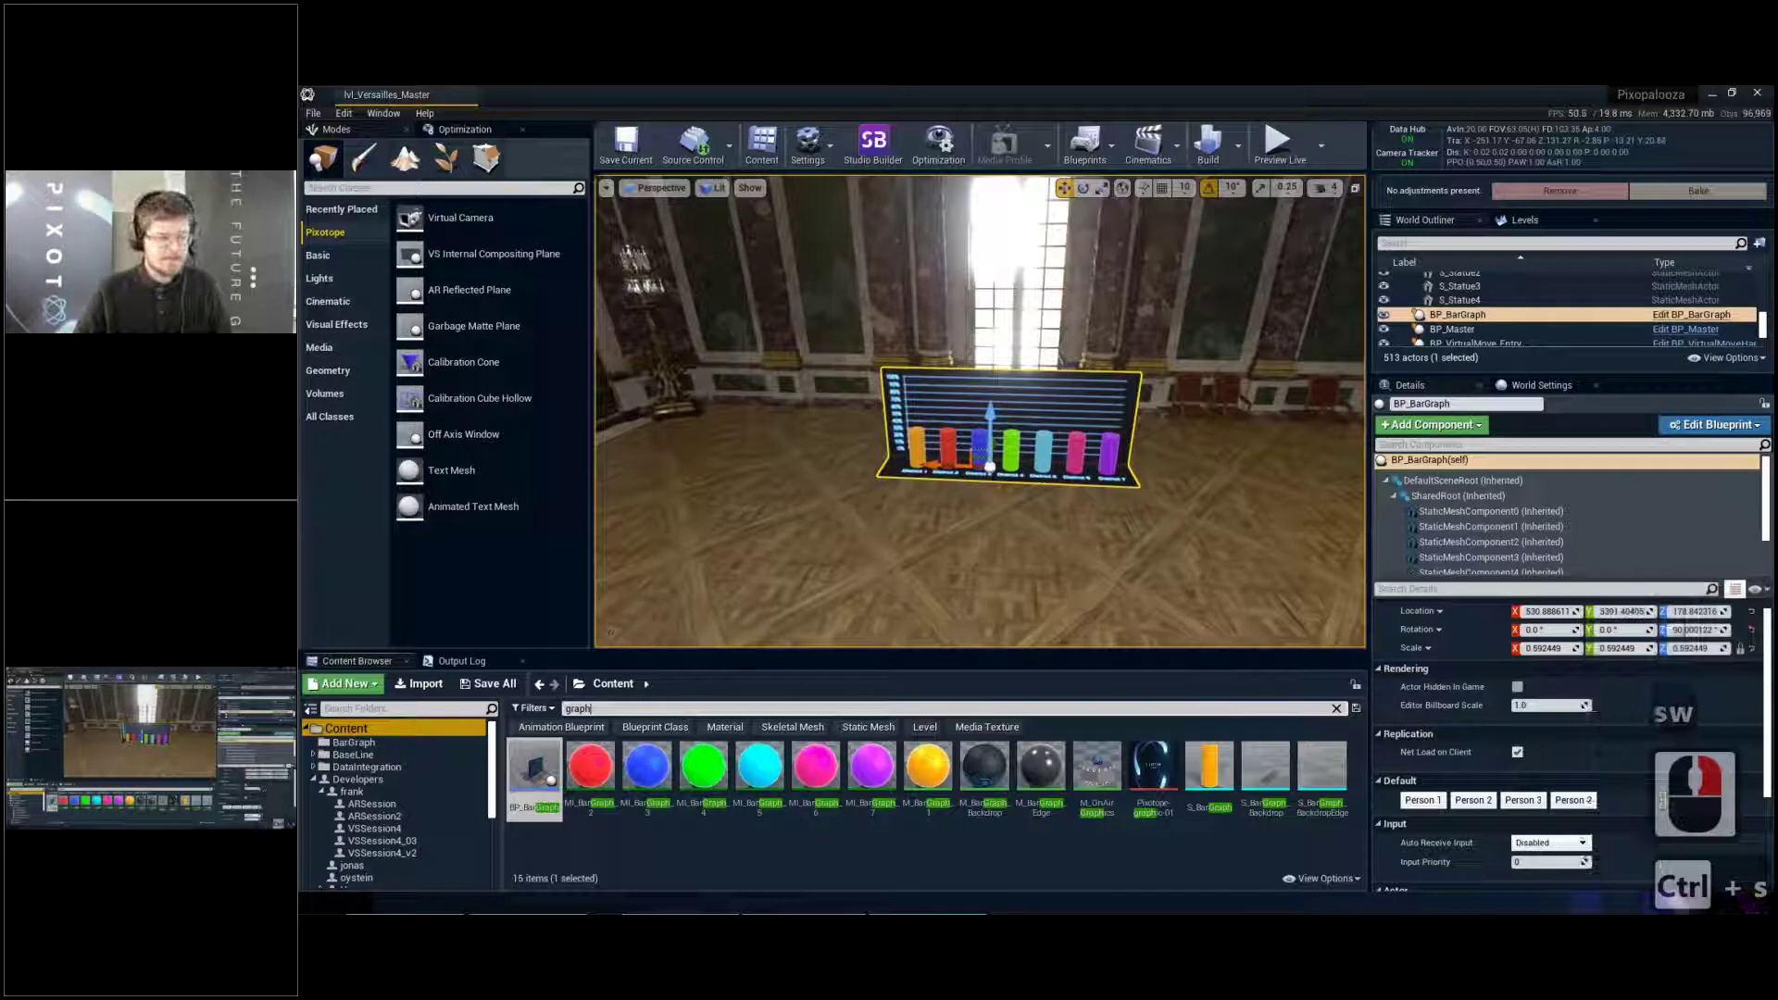
# Move in close to the placed bar graph and examine its district columns and percentage scale
pyautogui.click(366, 659)
pyautogui.press('s')
pyautogui.moveTo(857, 526); pyautogui.dragTo(810, 467, button='right')
pyautogui.press('q')
pyautogui.press('w')
pyautogui.press('w')
pyautogui.moveTo(973, 348); pyautogui.dragTo(814, 402, button='right')
pyautogui.press('e')
pyautogui.press('w')
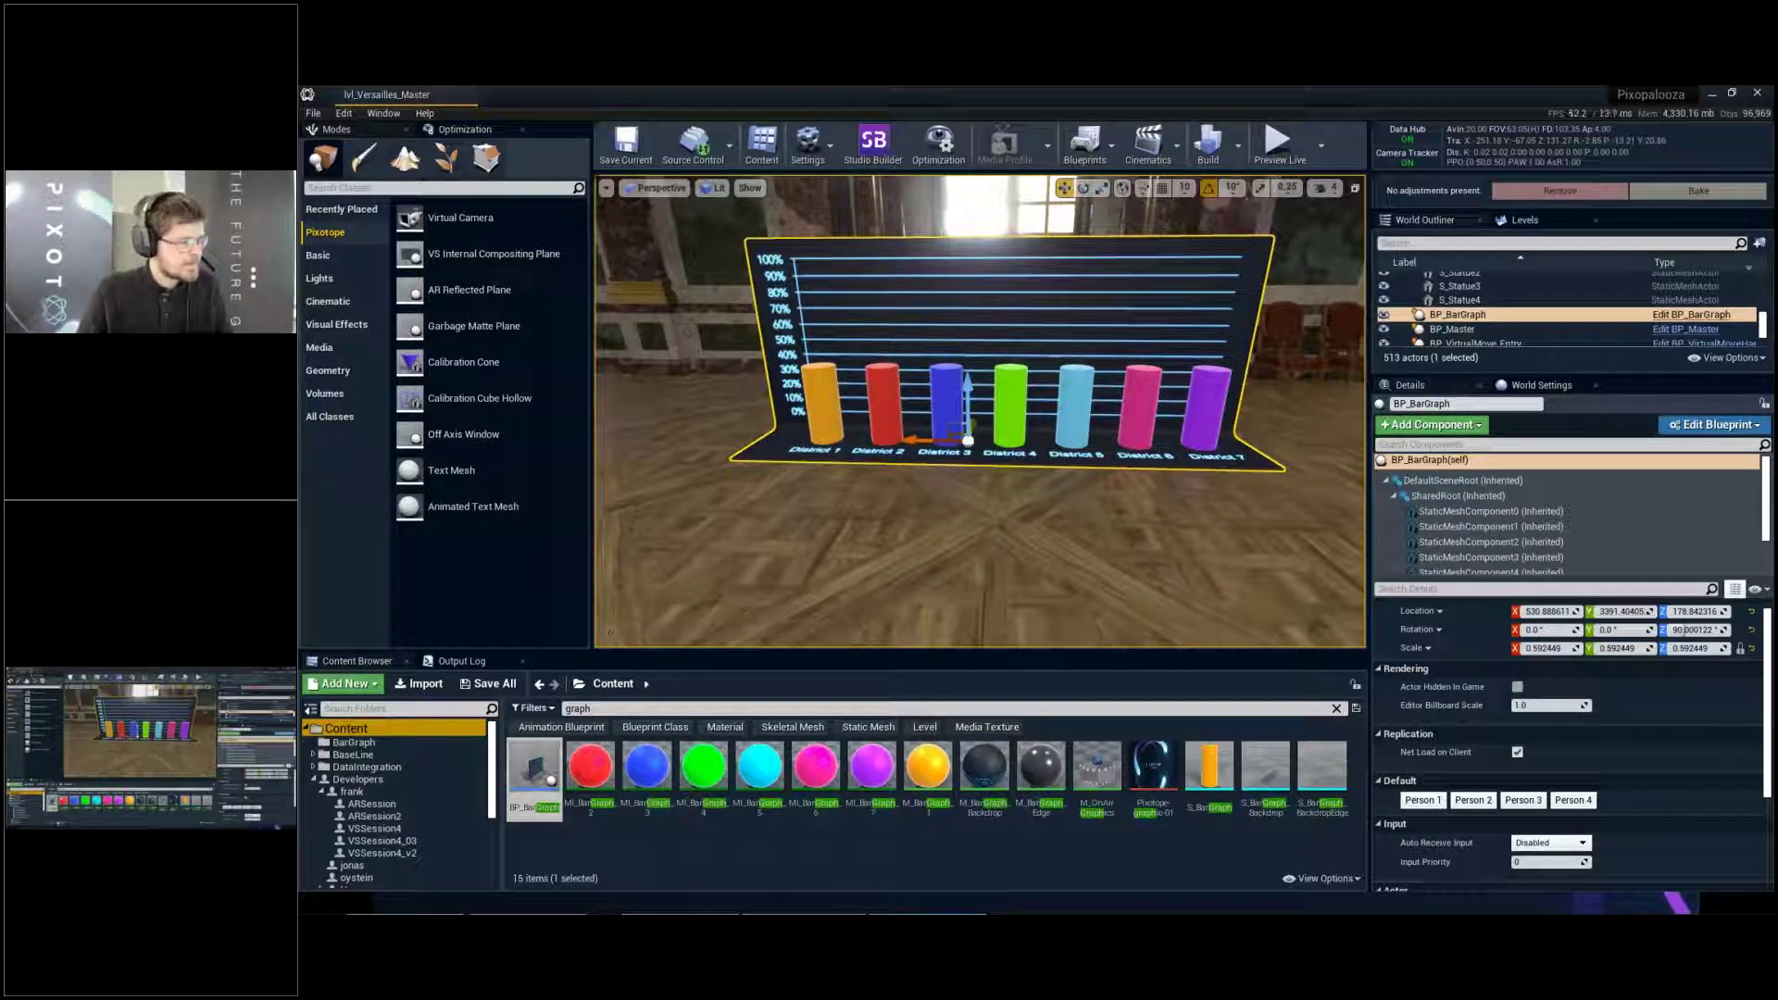
# Open the BP_BarGraph blueprint and survey the Person1 to Person4 groups in a widened Event Graph
pyautogui.doubleClick(535, 771)
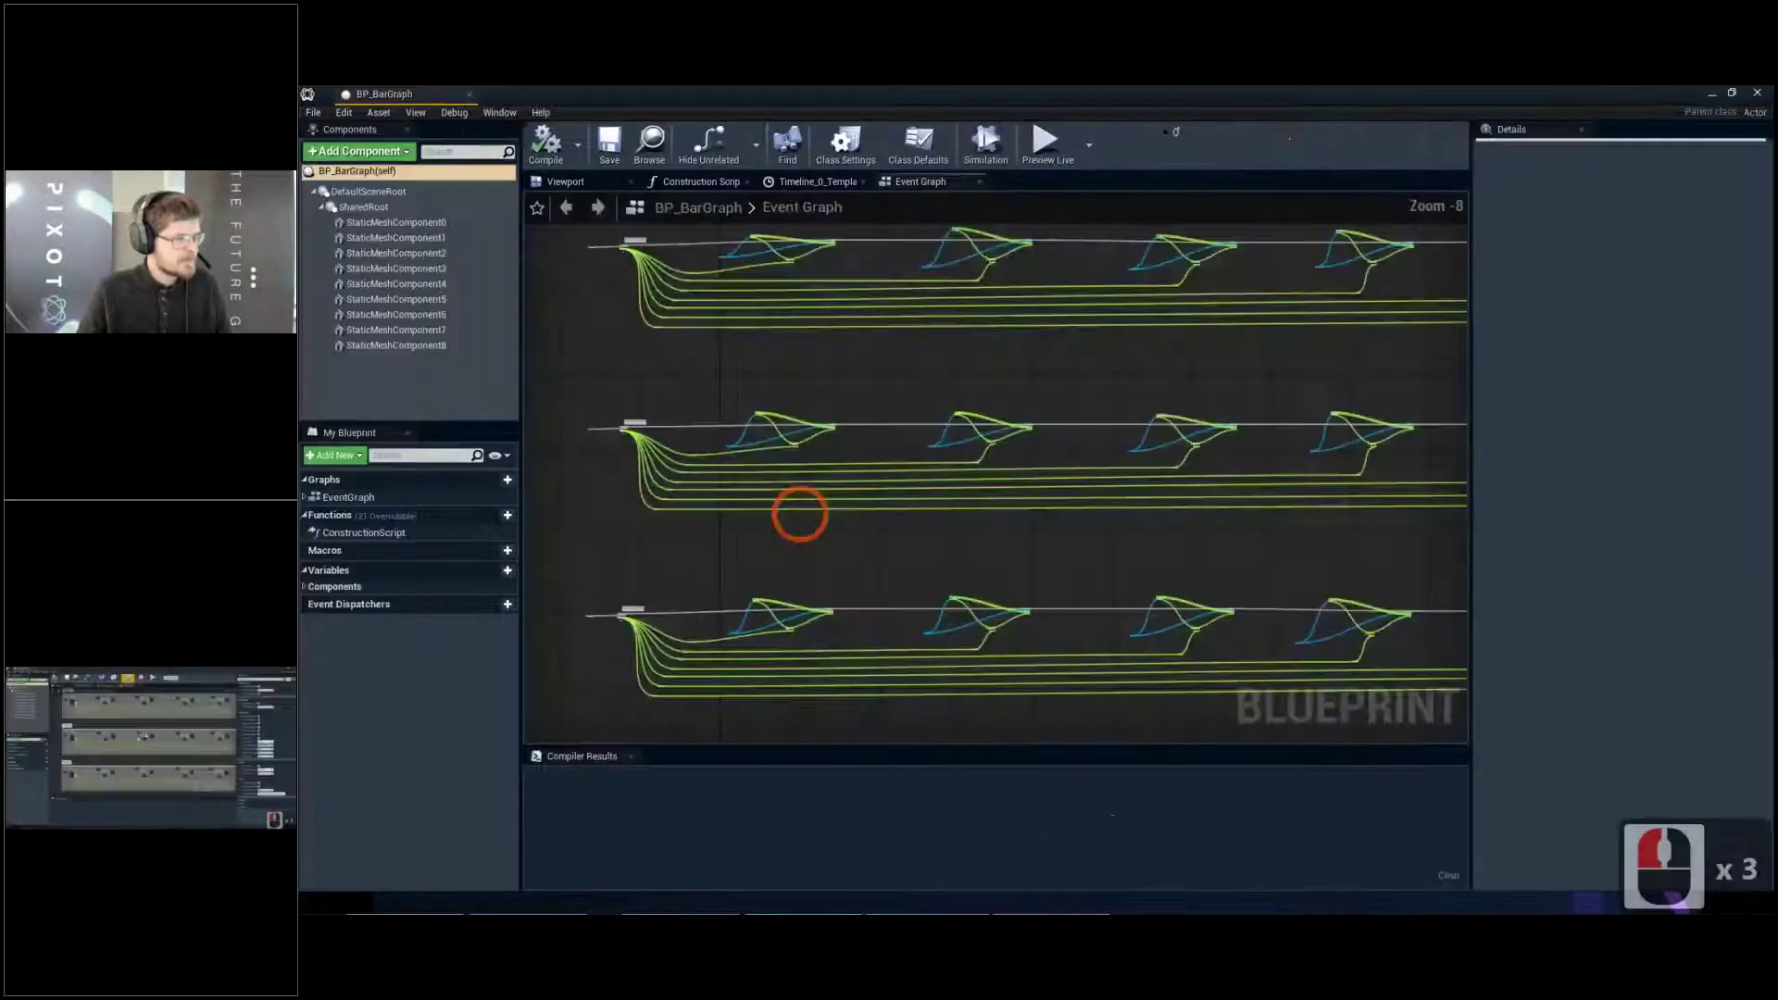
pyautogui.scroll(-6, 982, 412)
pyautogui.moveTo(981, 412); pyautogui.dragTo(834, 386, button='right')
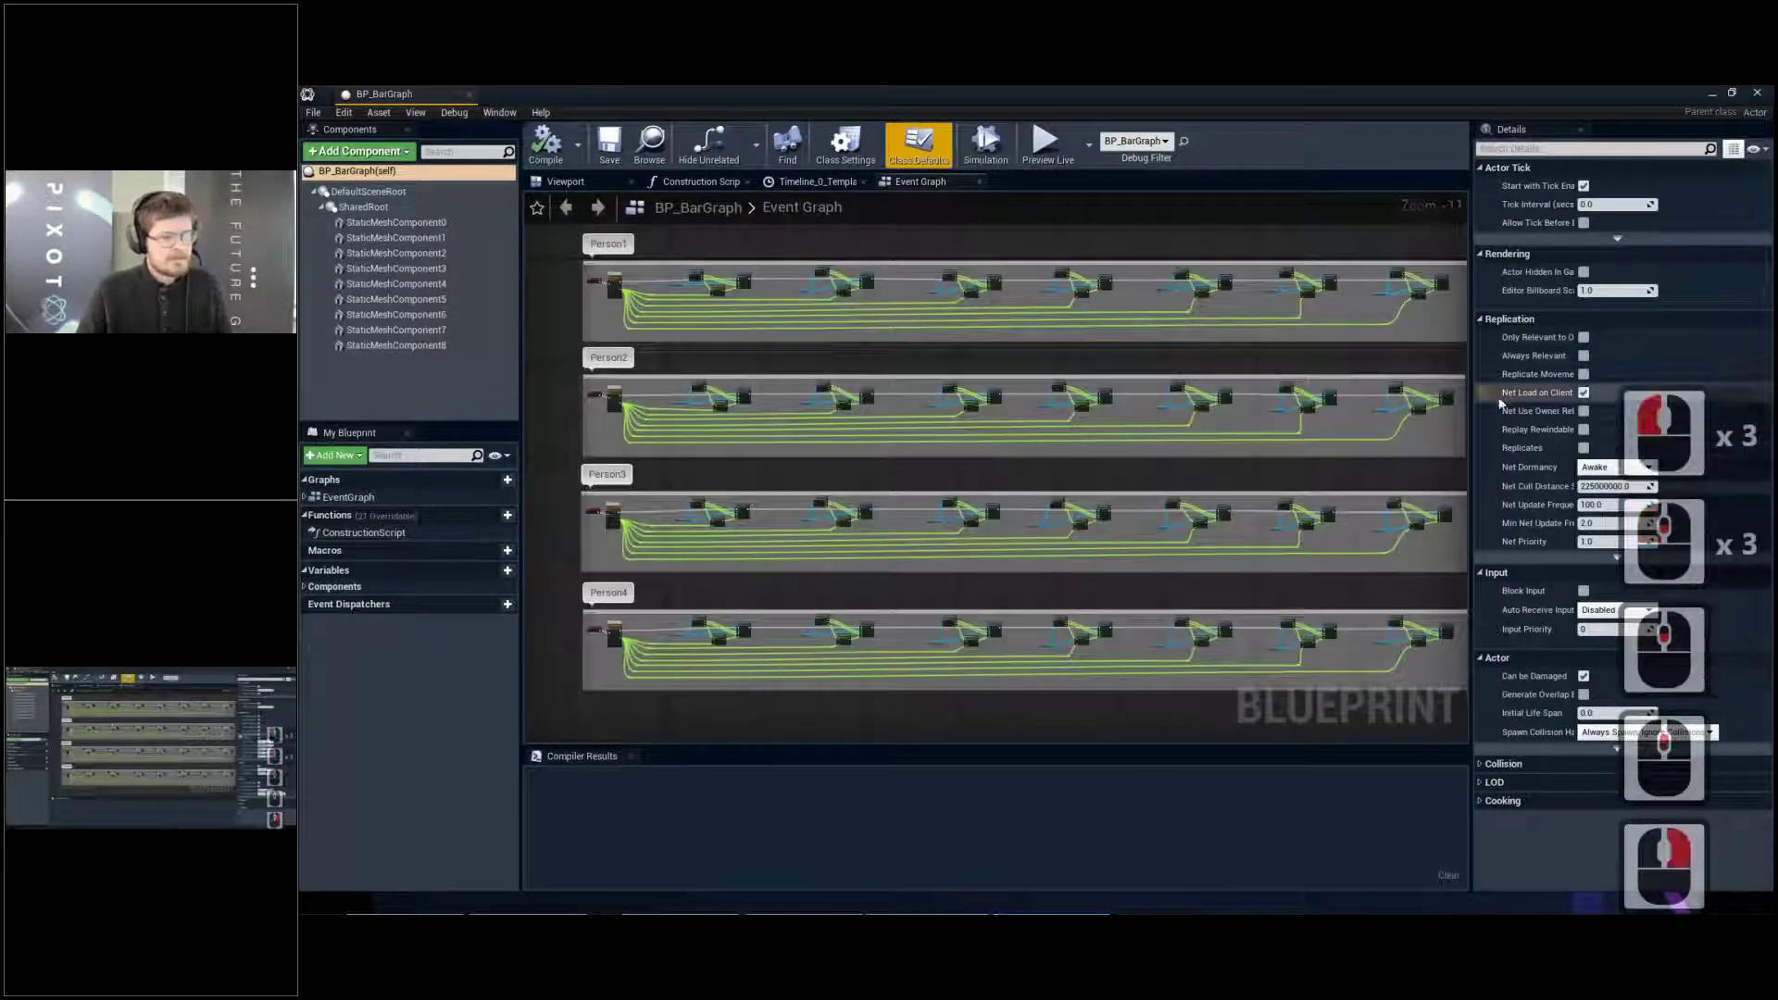
pyautogui.moveTo(1473, 419); pyautogui.dragTo(1522, 424)
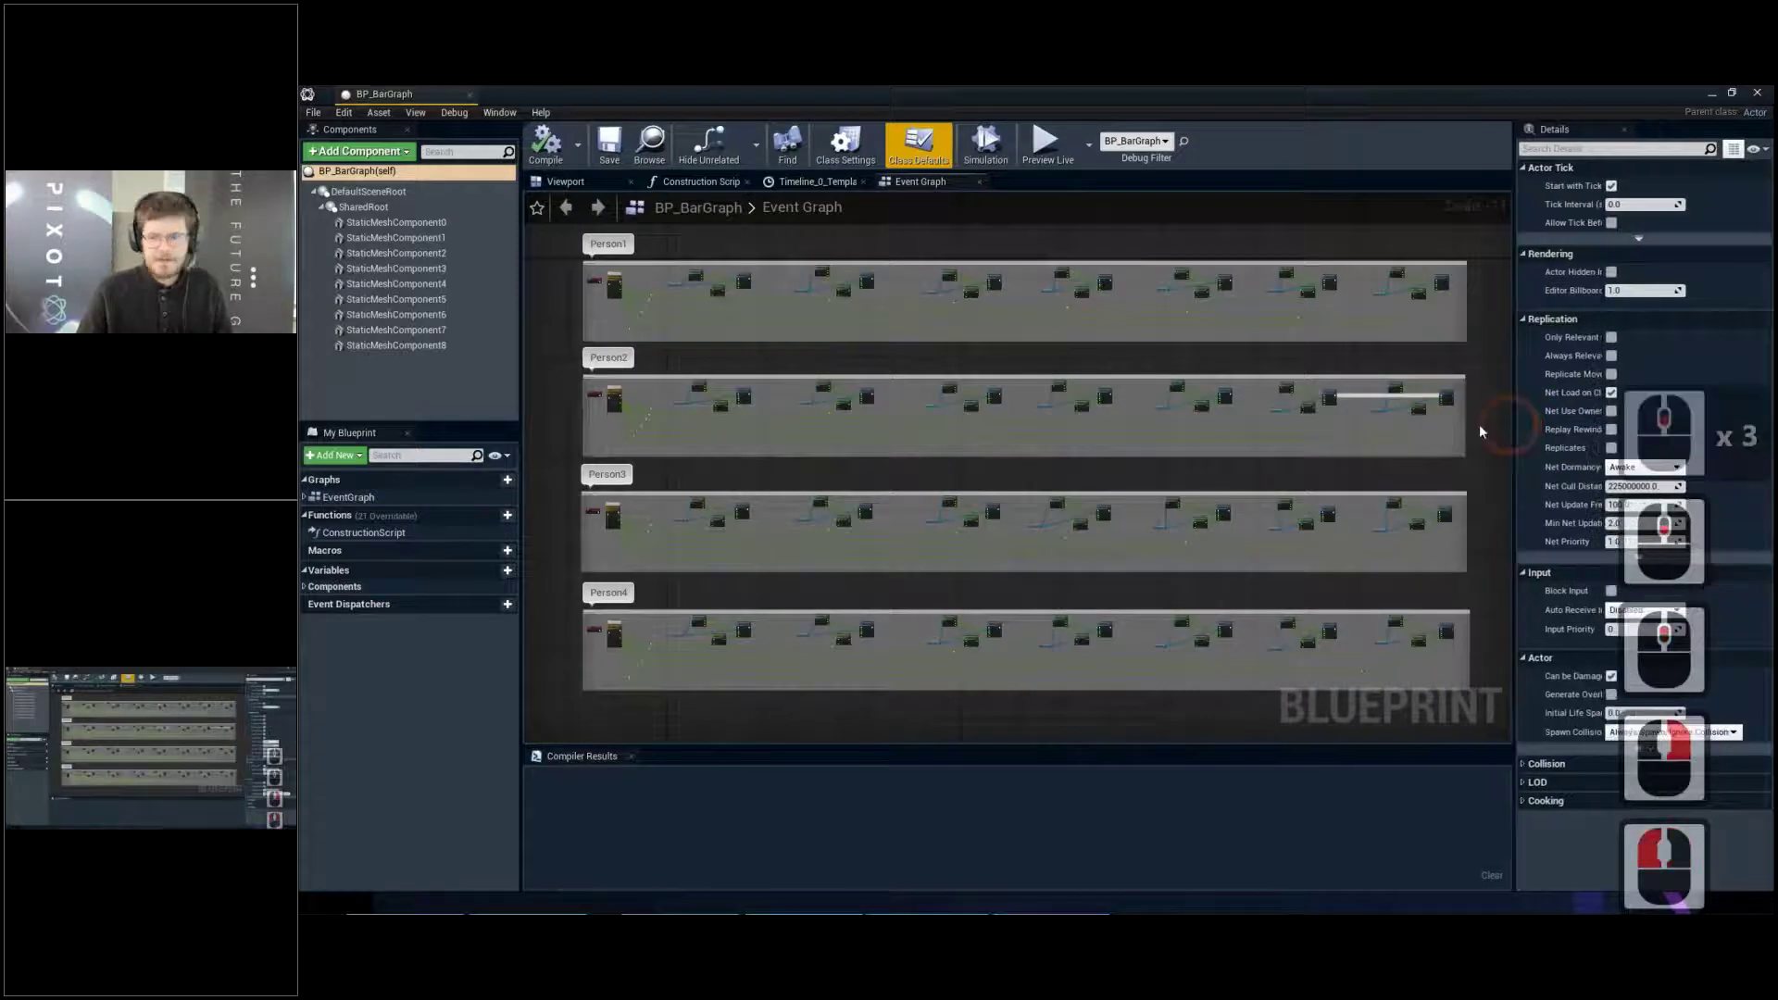
pyautogui.scroll(1, 1108, 392)
pyautogui.moveTo(1080, 385); pyautogui.dragTo(1169, 474, button='right')
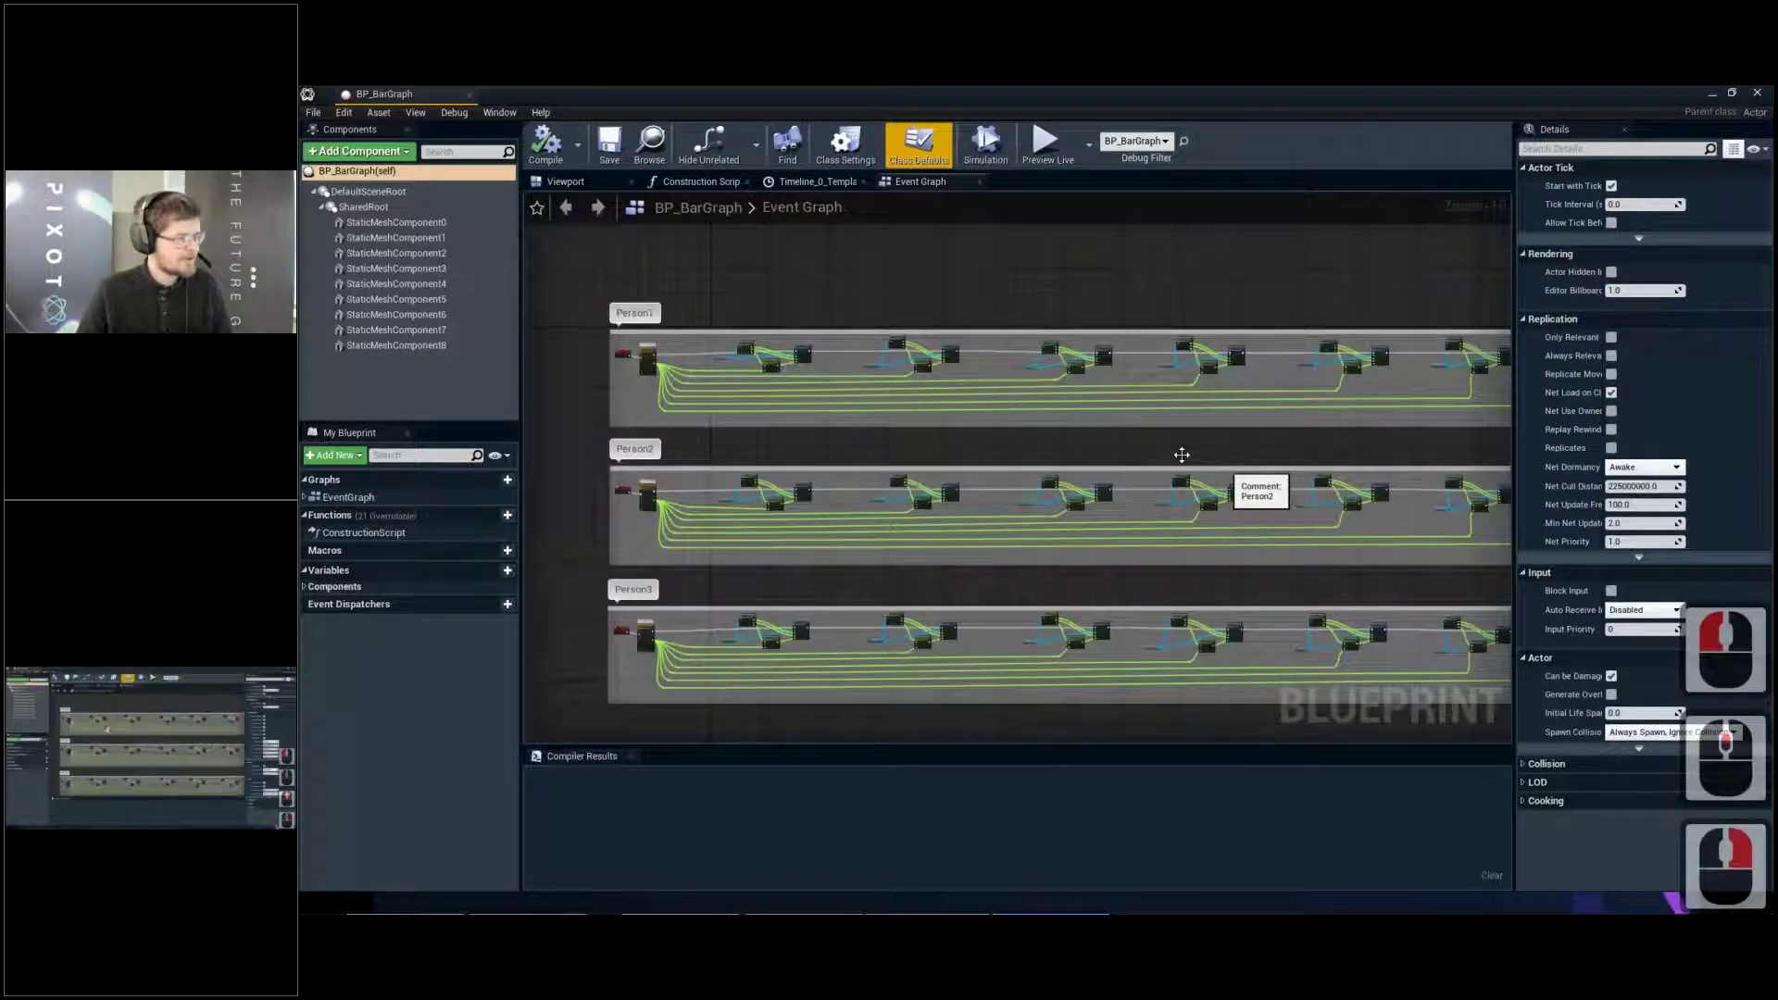
# Examine the Person1 group's nodes up close and compare them with the groups below it
pyautogui.scroll(1, 818, 396)
pyautogui.moveTo(823, 508); pyautogui.dragTo(958, 596, button='right')
pyautogui.scroll(1, 796, 459)
pyautogui.scroll(3, 798, 463)
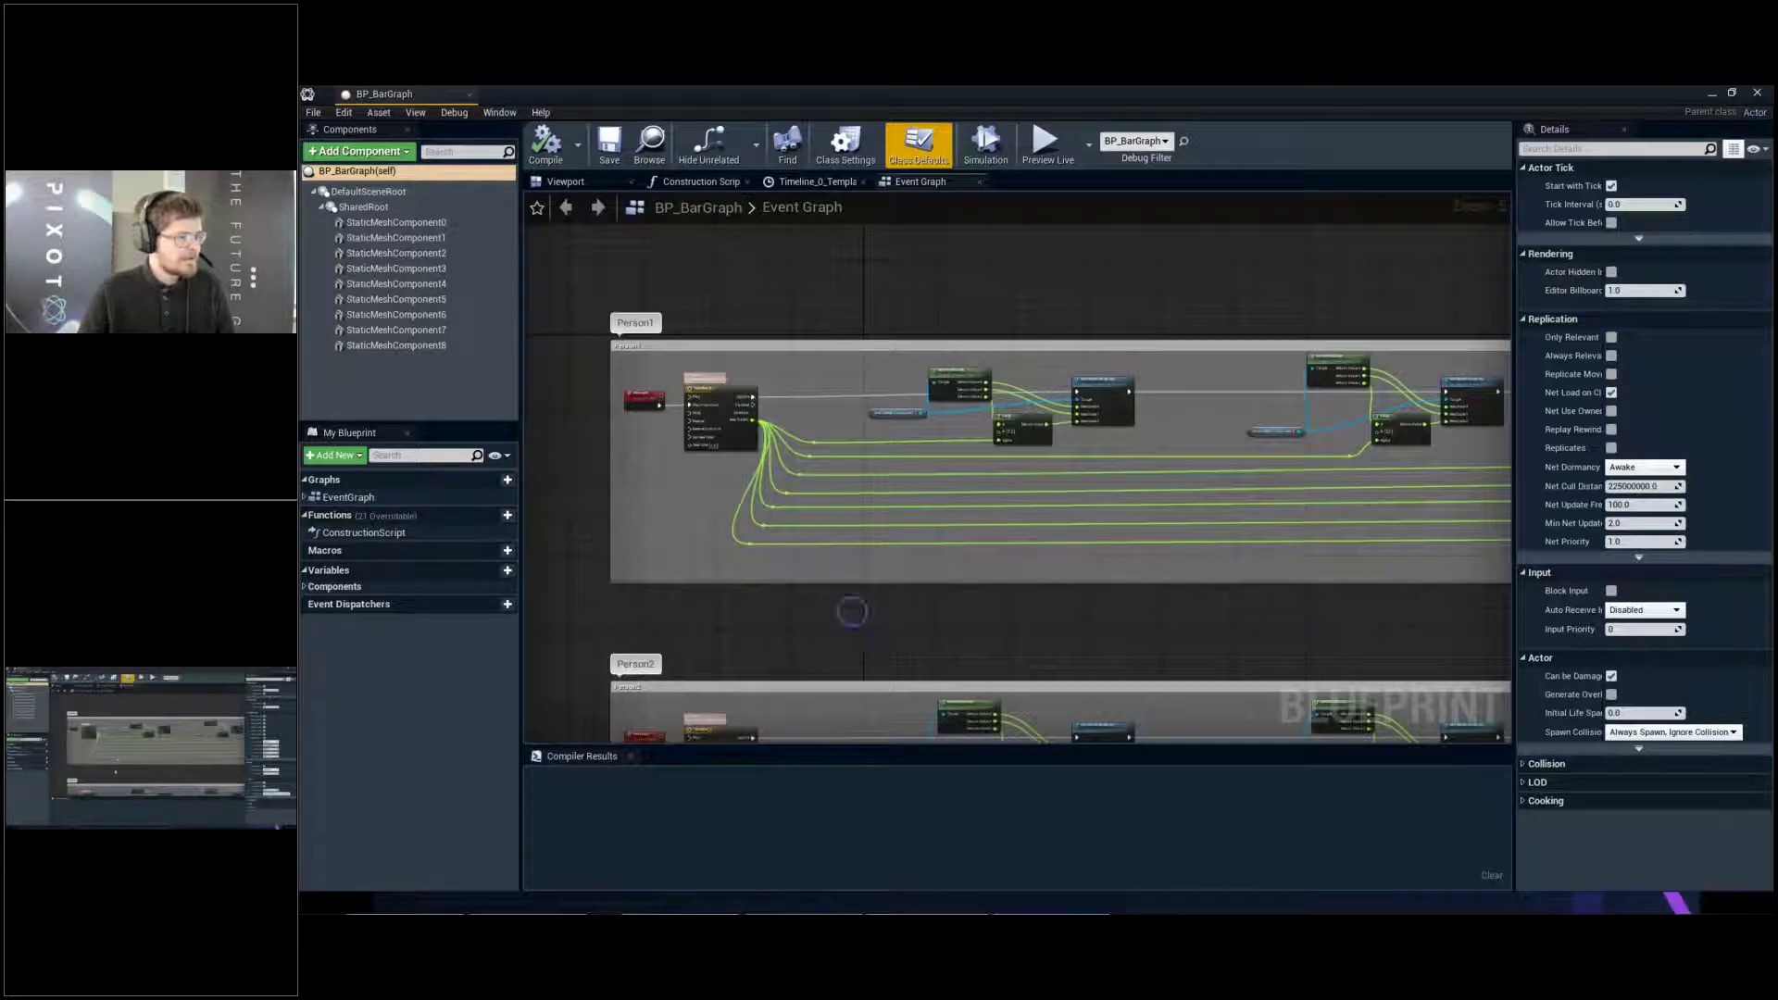
pyautogui.scroll(-3, 846, 593)
pyautogui.moveTo(859, 505); pyautogui.dragTo(861, 199, button='right')
pyautogui.moveTo(817, 328); pyautogui.dragTo(832, 622, button='right')
pyautogui.moveTo(864, 328); pyautogui.dragTo(865, 496, button='right')
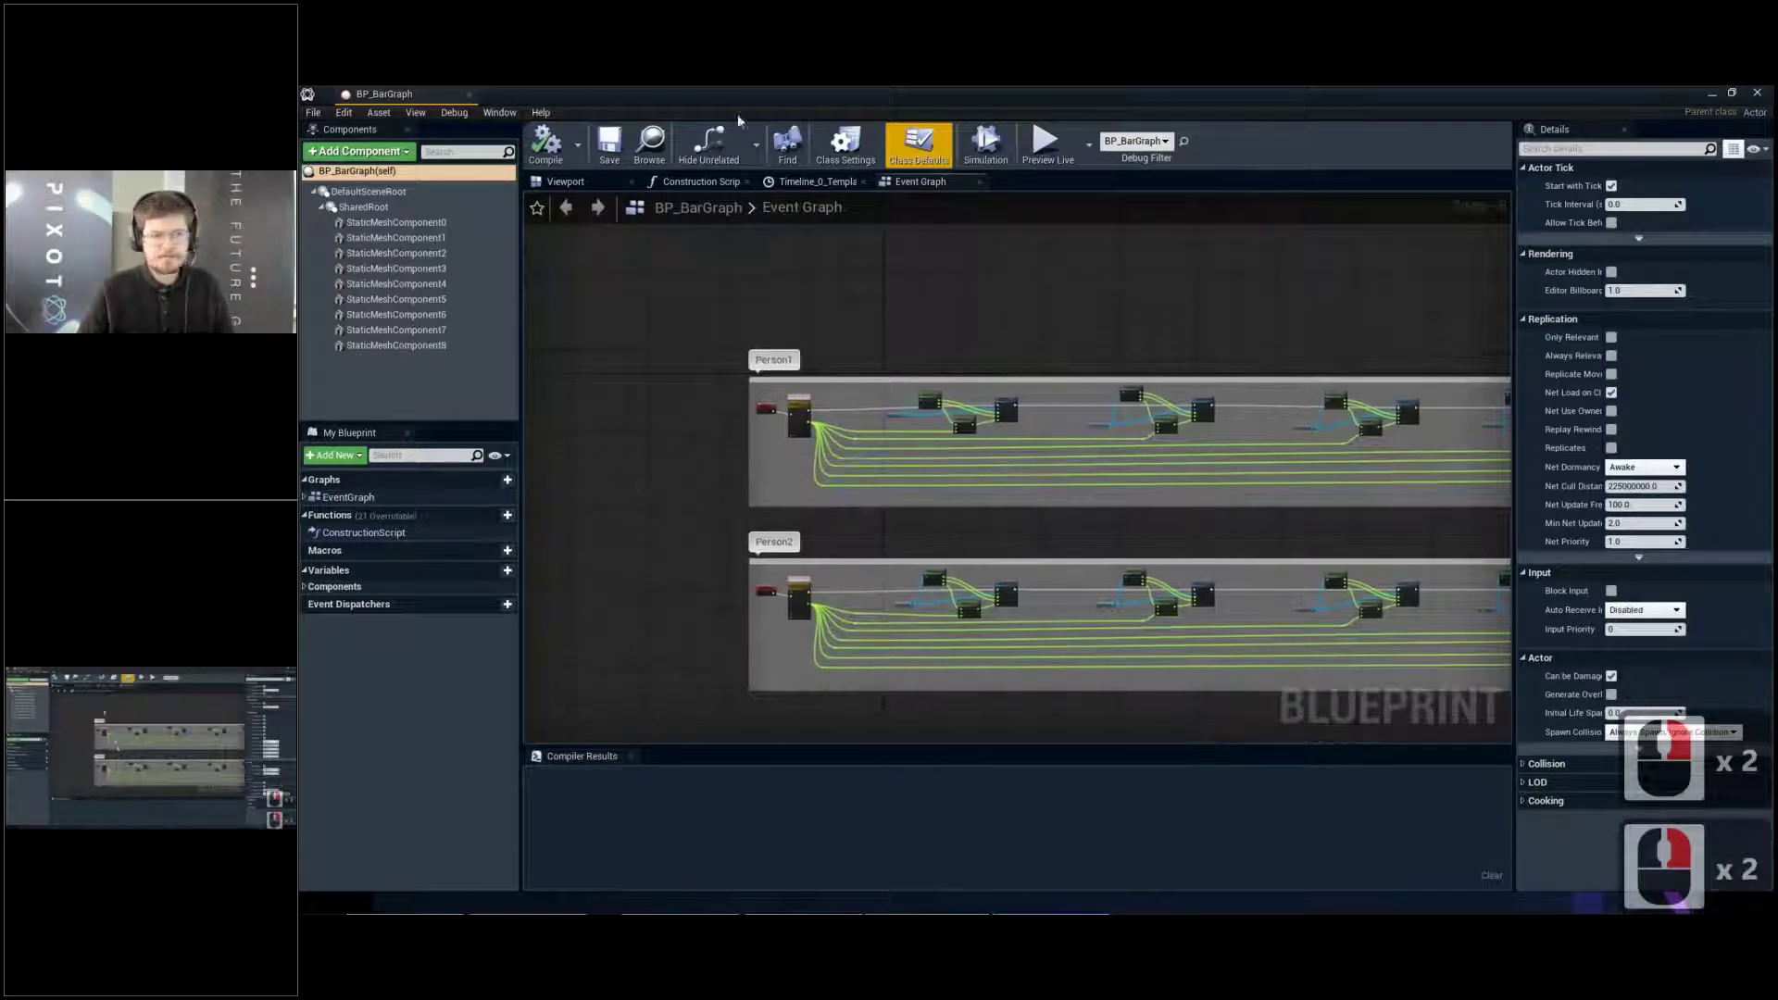
# Show BP_BarGraph's 3D viewport and view the bar graph model from the front
pyautogui.click(596, 182)
pyautogui.moveTo(794, 306); pyautogui.dragTo(1149, 329, button='right')
pyautogui.press('s')
pyautogui.press('a')
pyautogui.press('q')
pyautogui.press('w')
pyautogui.press('q')
# Select StaticMeshComponent1 through StaticMeshComponent7 to identify the coloured columns of the graph
pyautogui.click(396, 238)
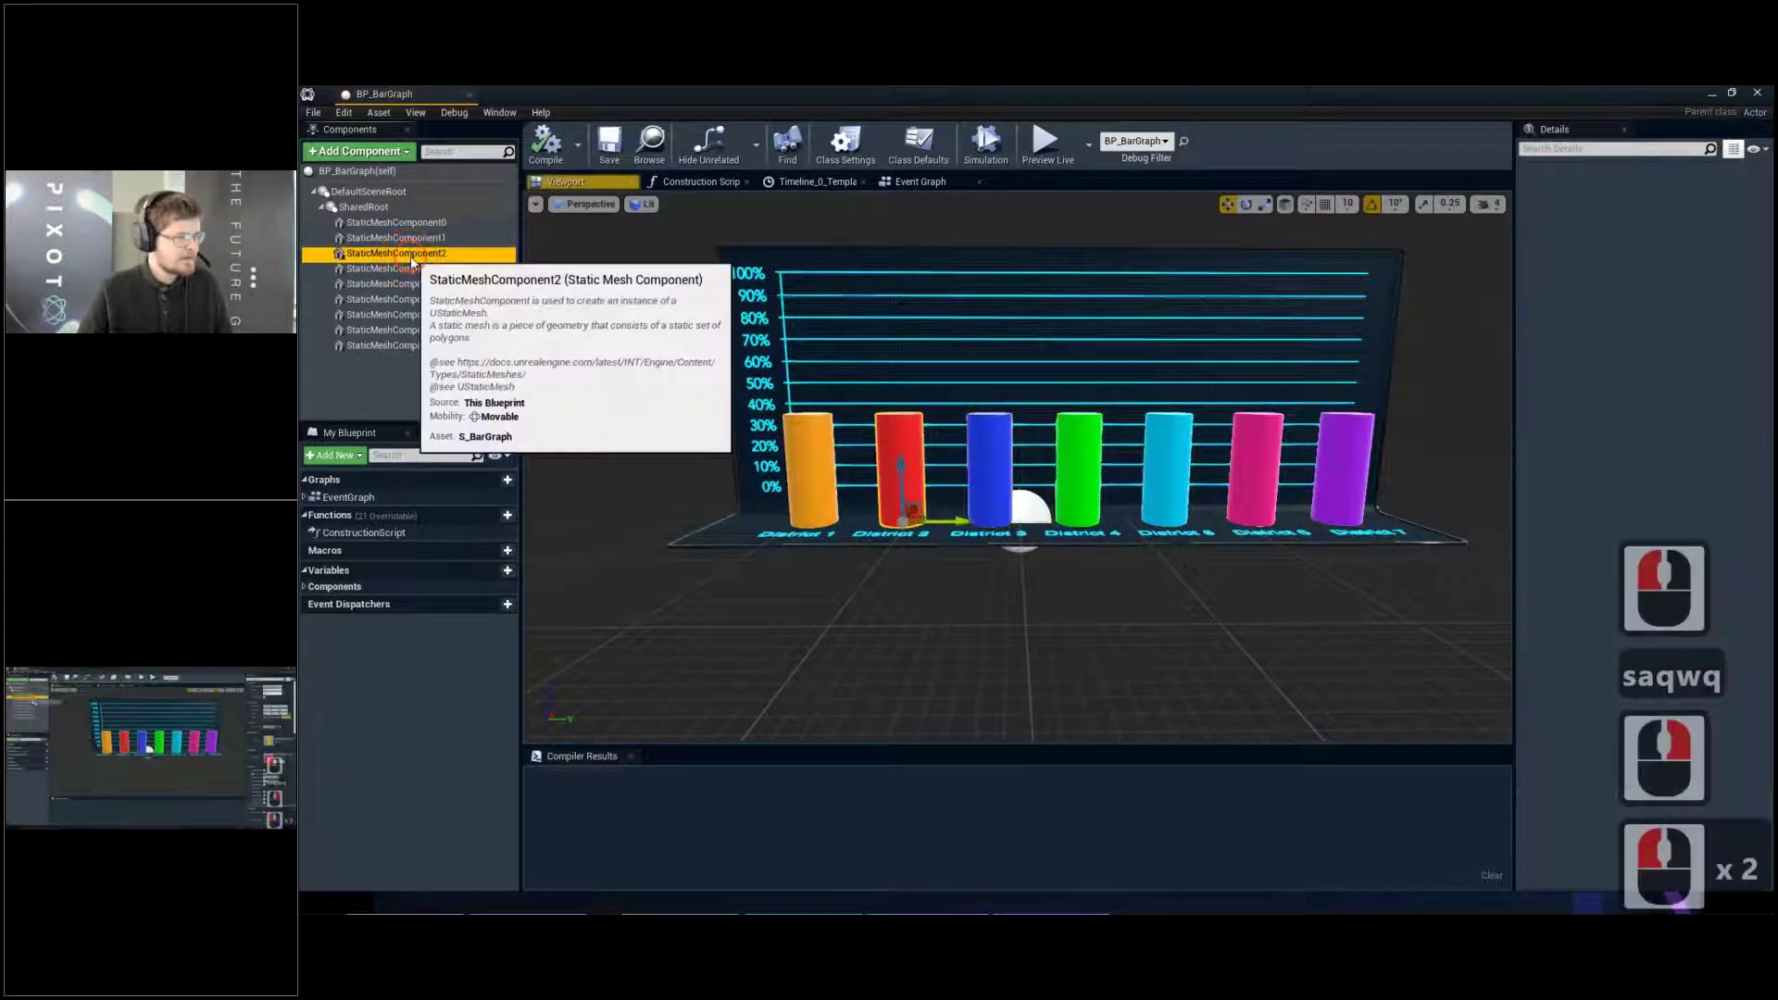
pyautogui.hotkey('shift', 'Down')
pyautogui.hotkey('shift', 'Down')
pyautogui.hotkey('shift', 'Down')
pyautogui.hotkey('shift', 'Down')
pyautogui.hotkey('shift', 'Down')
pyautogui.hotkey('shift', 'Down')
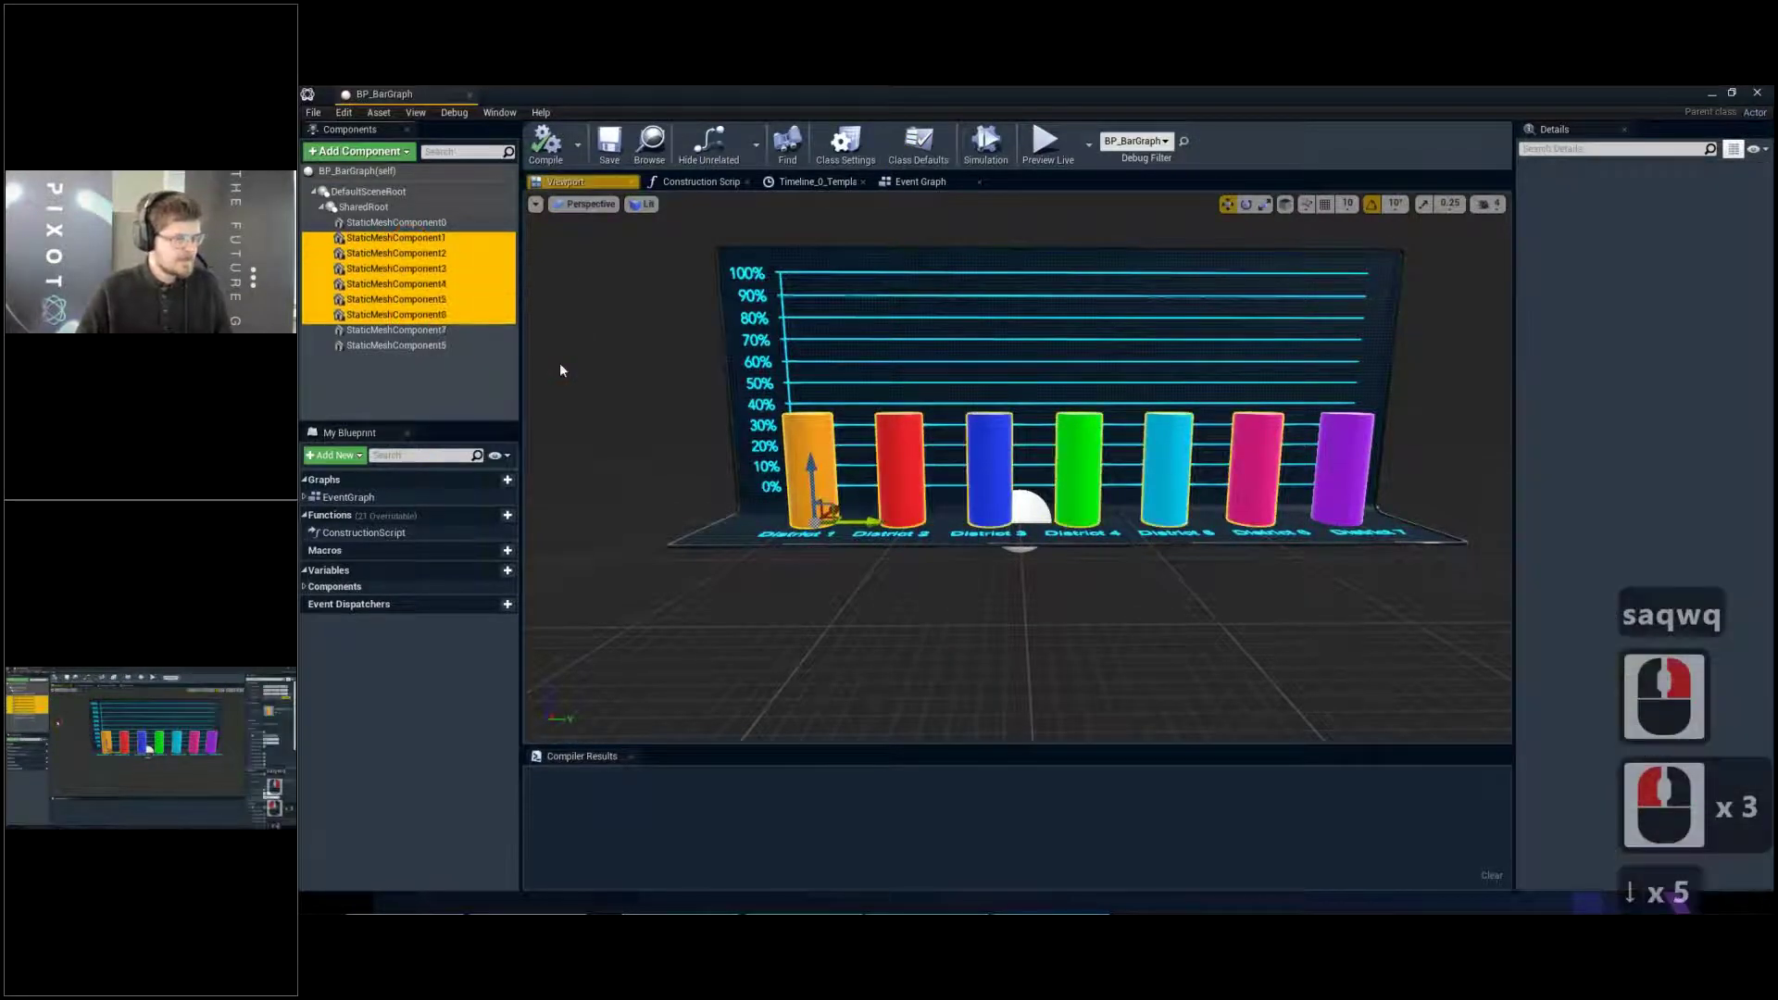
pyautogui.moveTo(1279, 411)
pyautogui.mouseDown(button='right')
pyautogui.moveTo(1347, 413)
pyautogui.moveTo(1346, 433)
pyautogui.moveTo(1279, 411)
pyautogui.mouseUp(button='right')
pyautogui.press('a')
pyautogui.press('d')
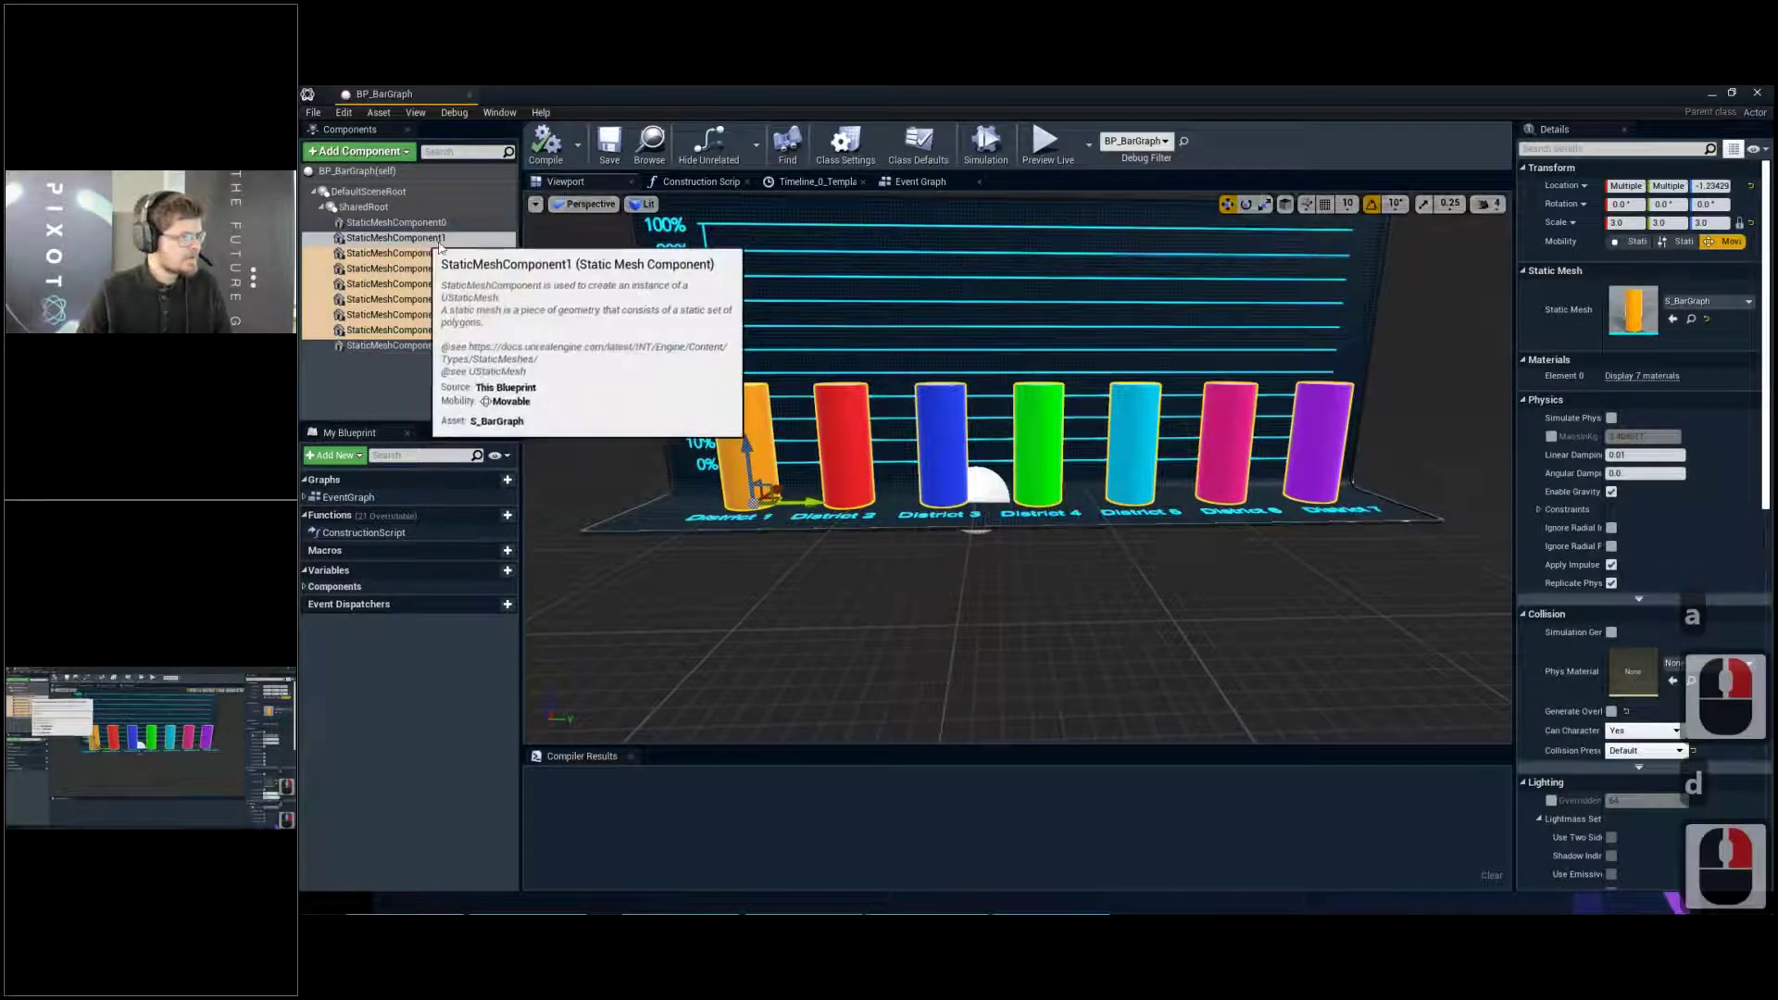
# Examine in the Event Graph how Static Mesh Component 1 feeds GetWorldScale and Set World Scale 3D in the Person1 group
pyautogui.click(909, 186)
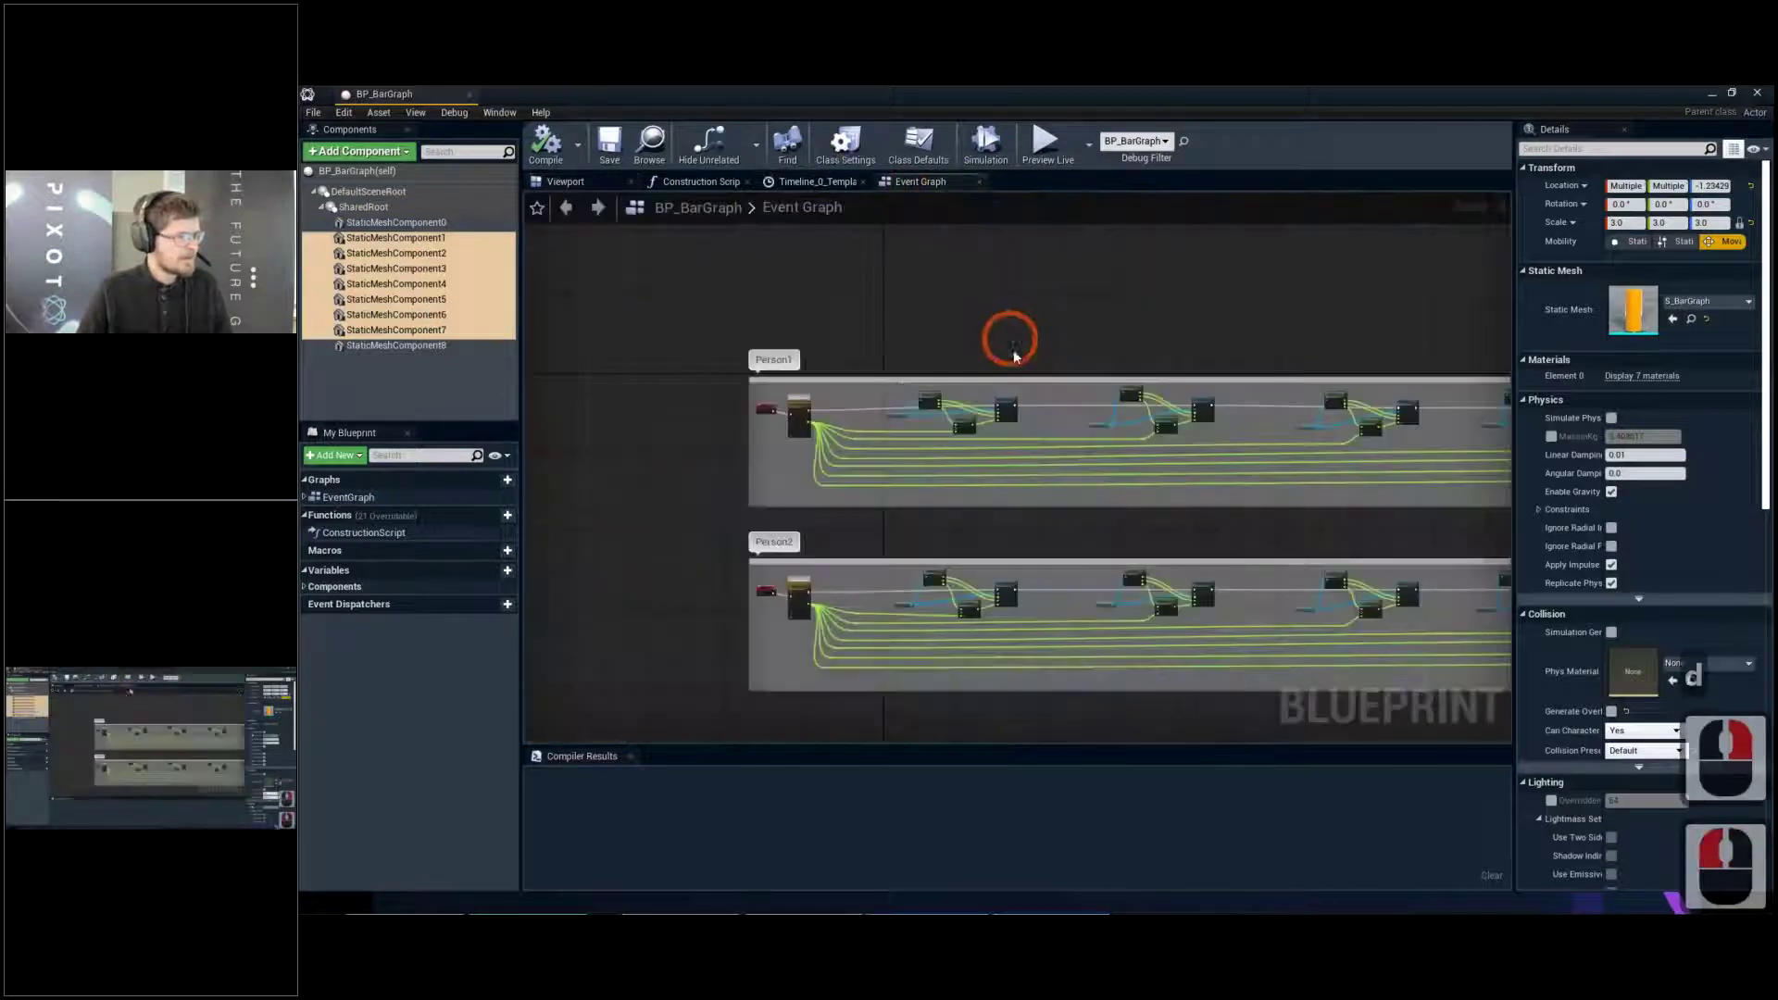
pyautogui.scroll(6, 935, 357)
pyautogui.moveTo(989, 463); pyautogui.dragTo(980, 382, button='right')
pyautogui.scroll(3, 997, 389)
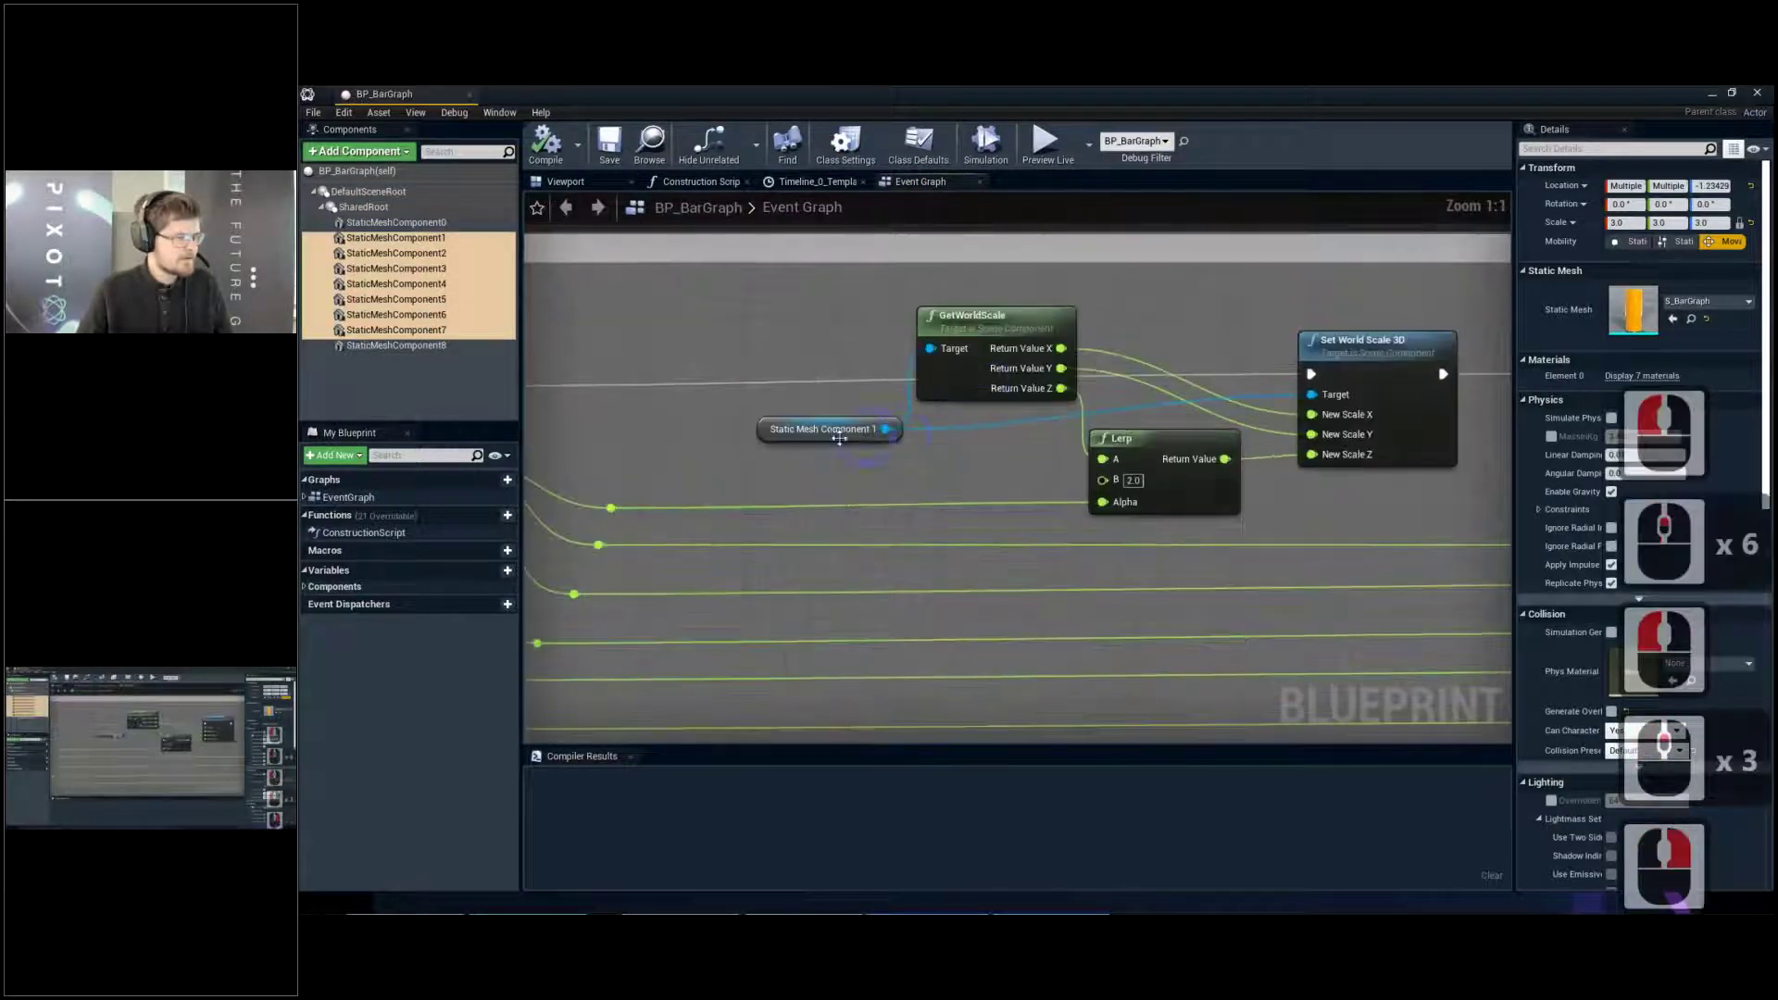
pyautogui.click(793, 432)
pyautogui.scroll(-3, 1212, 435)
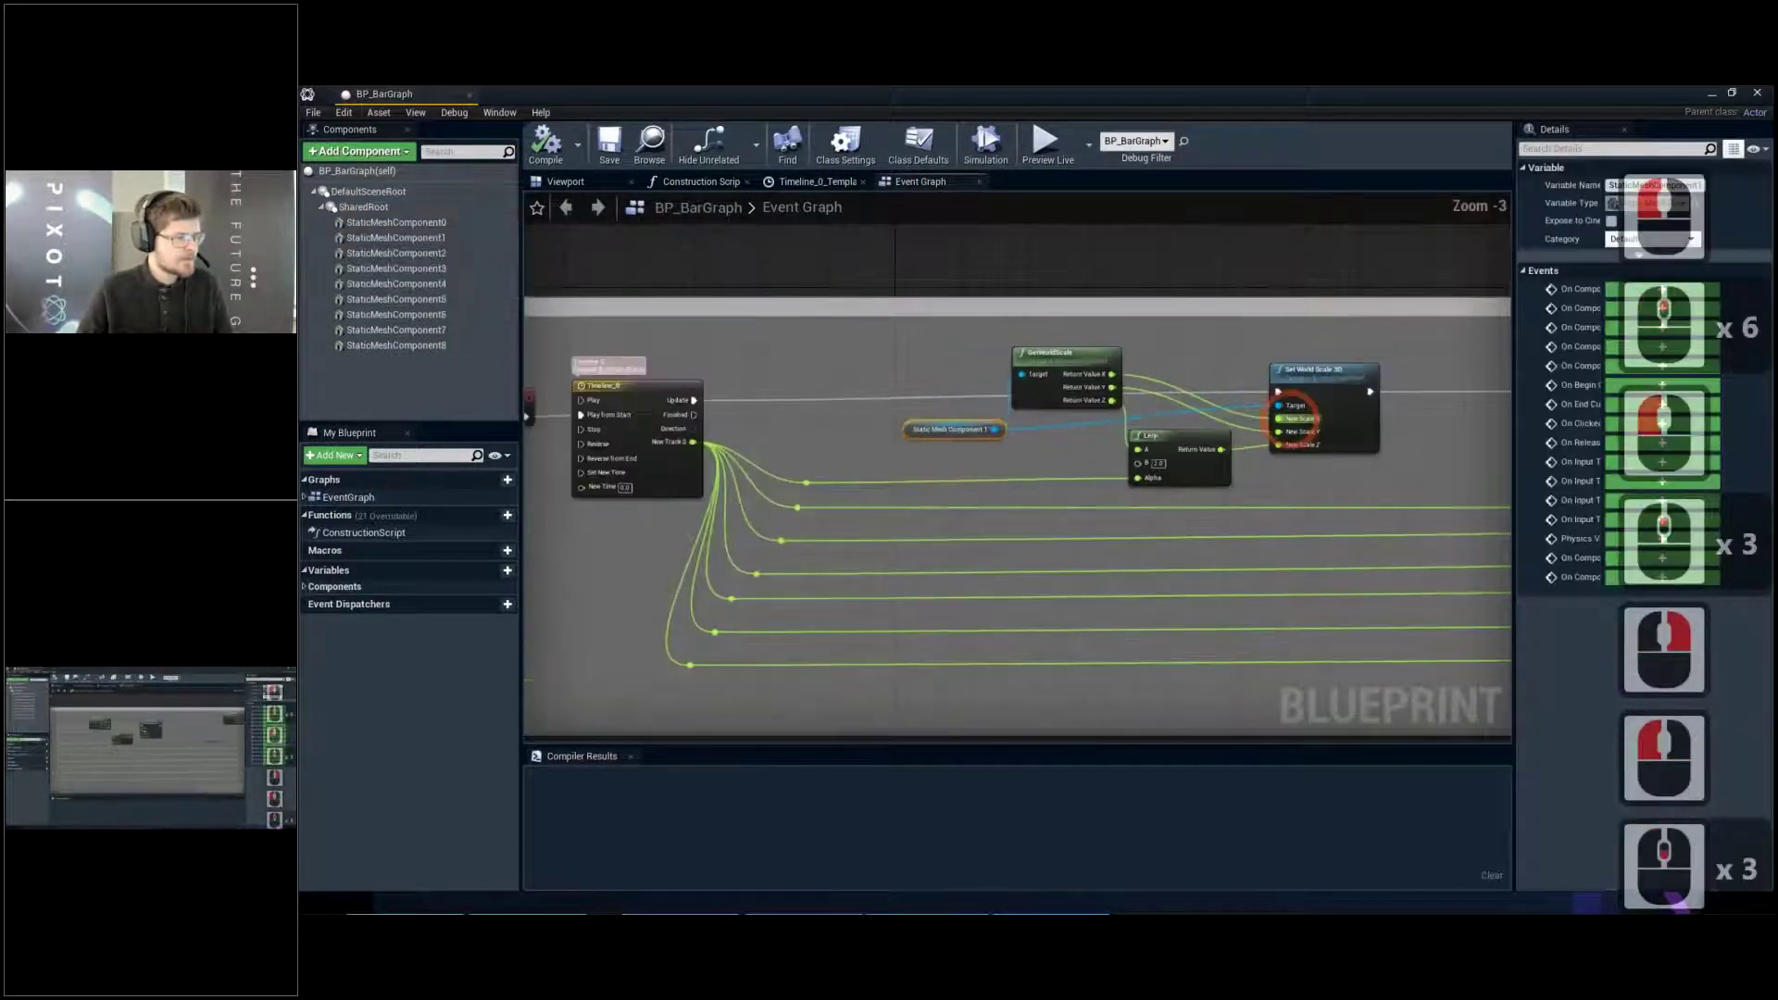
# Box-select the row of scaling nodes in the Person1 group to point them out, and clear the selection
pyautogui.moveTo(1290, 412); pyautogui.dragTo(675, 397, button='right')
pyautogui.scroll(-7, 1064, 447)
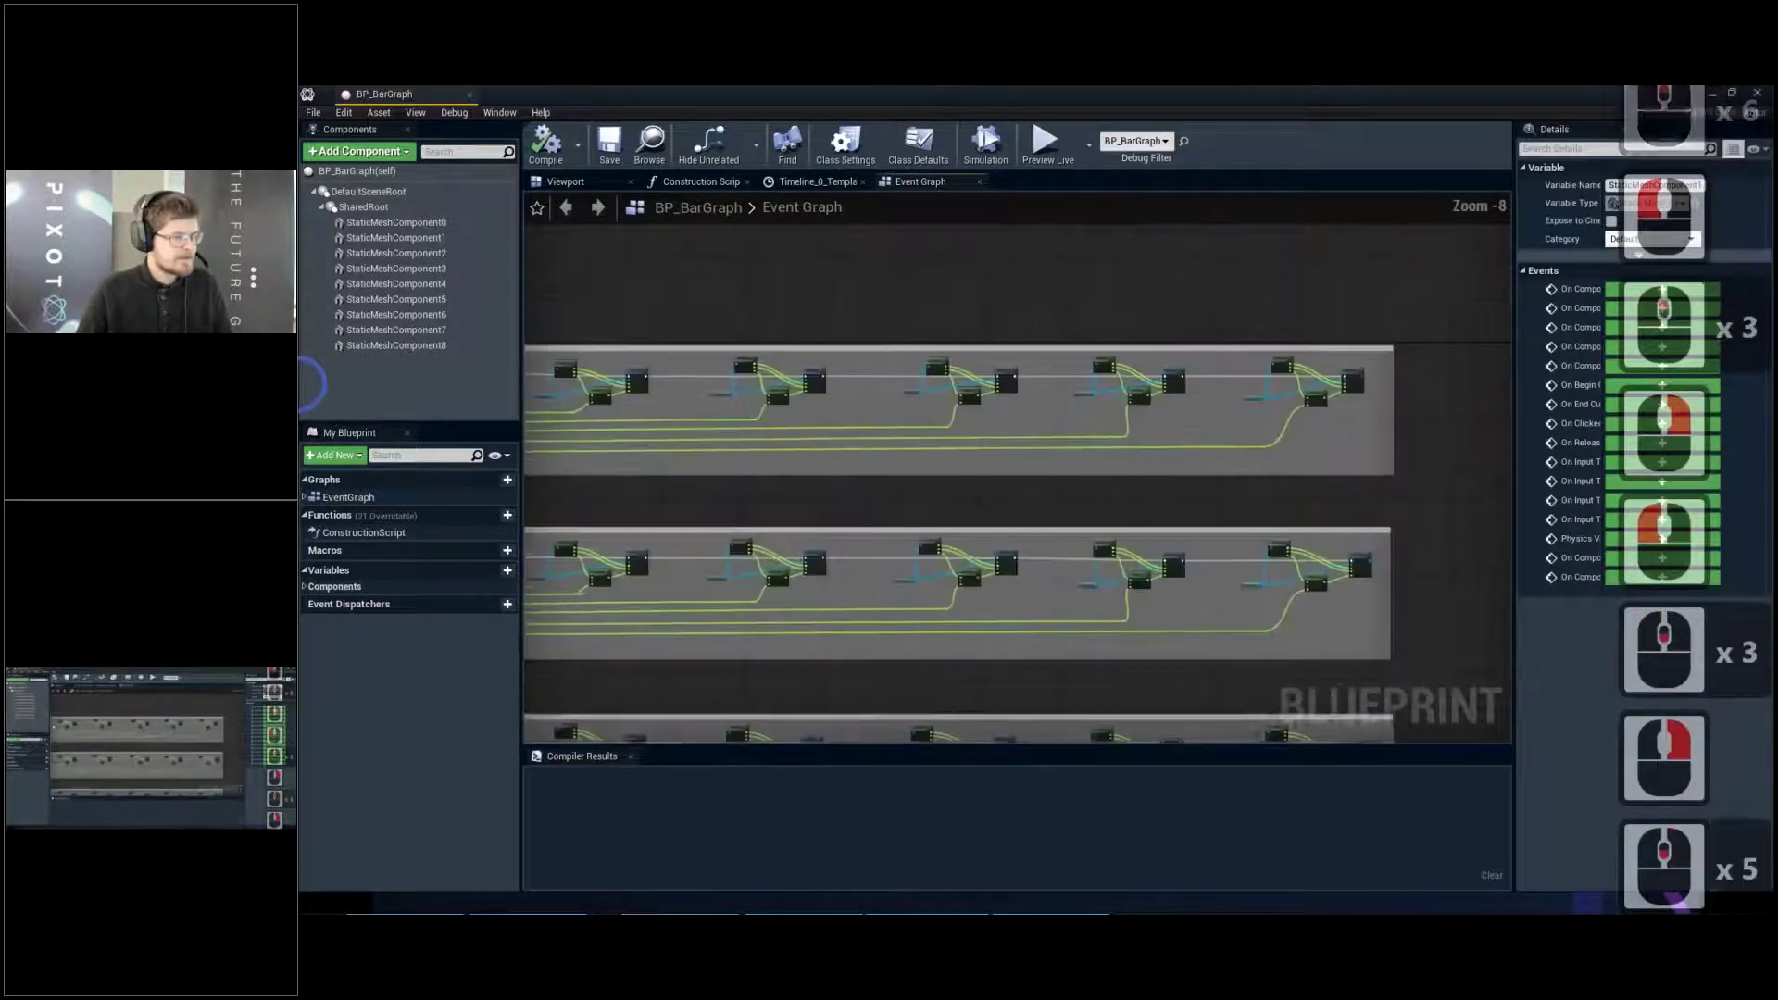
pyautogui.moveTo(1279, 328); pyautogui.dragTo(716, 394)
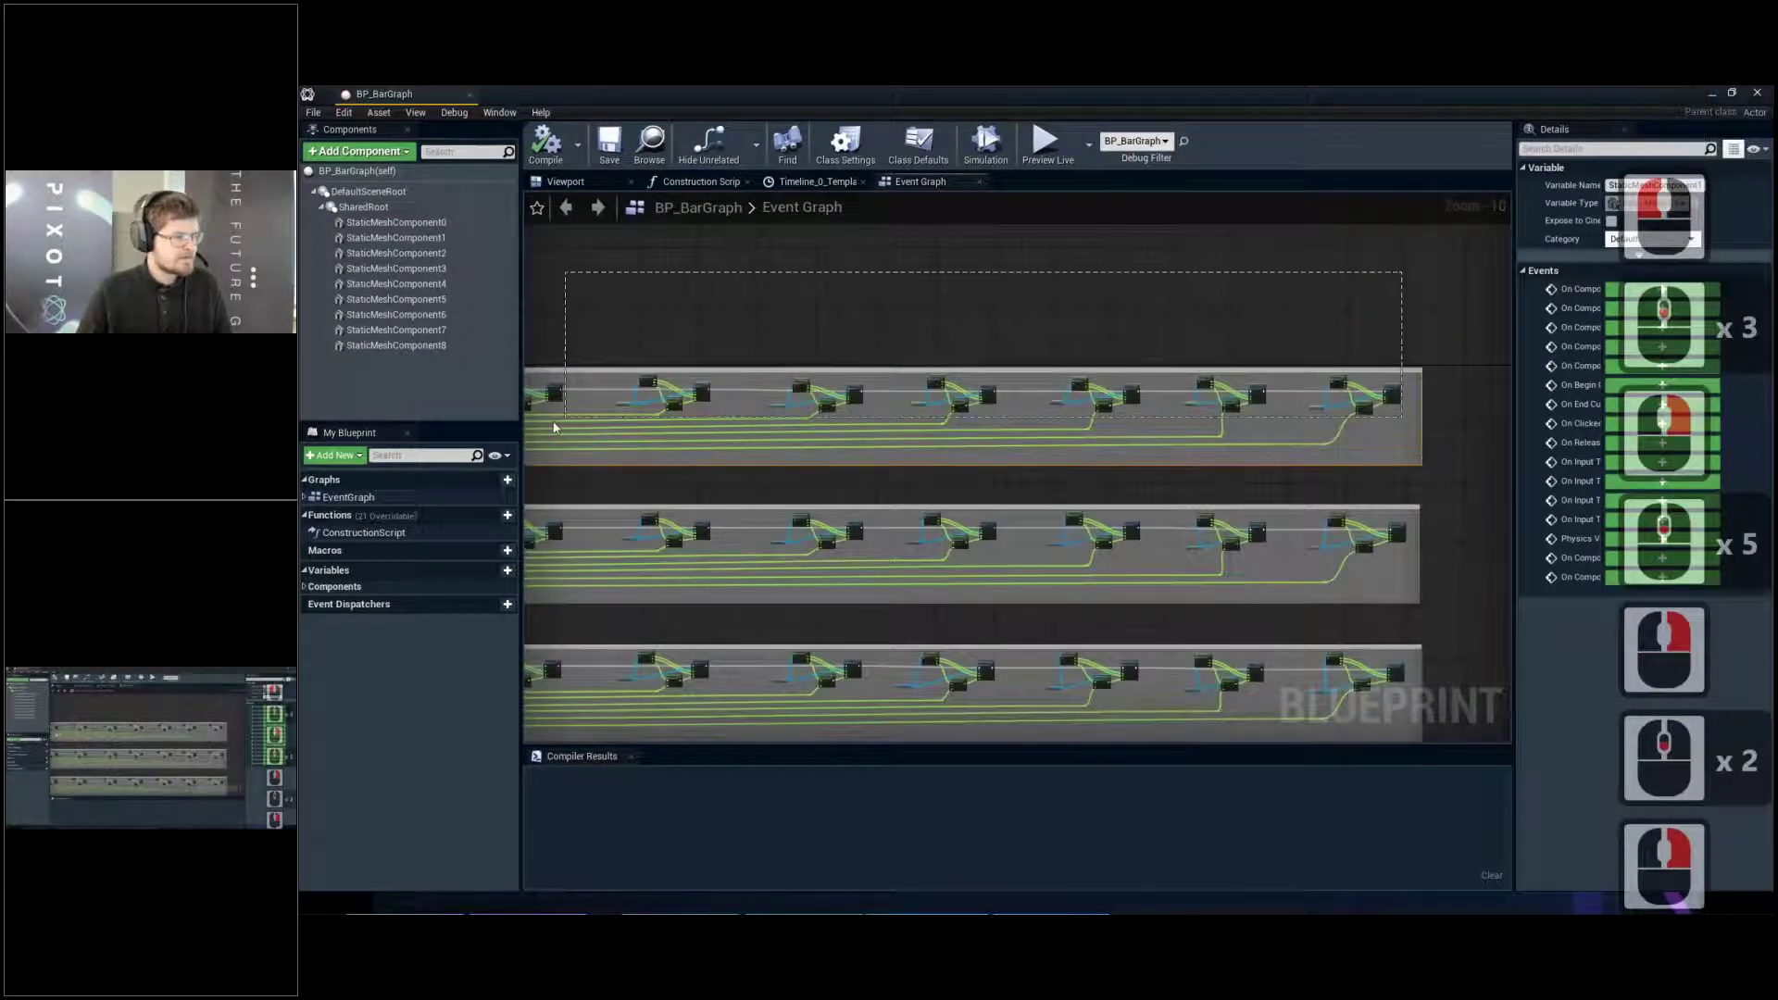
pyautogui.moveTo(553, 426); pyautogui.dragTo(556, 424)
pyautogui.scroll(-1, 565, 389)
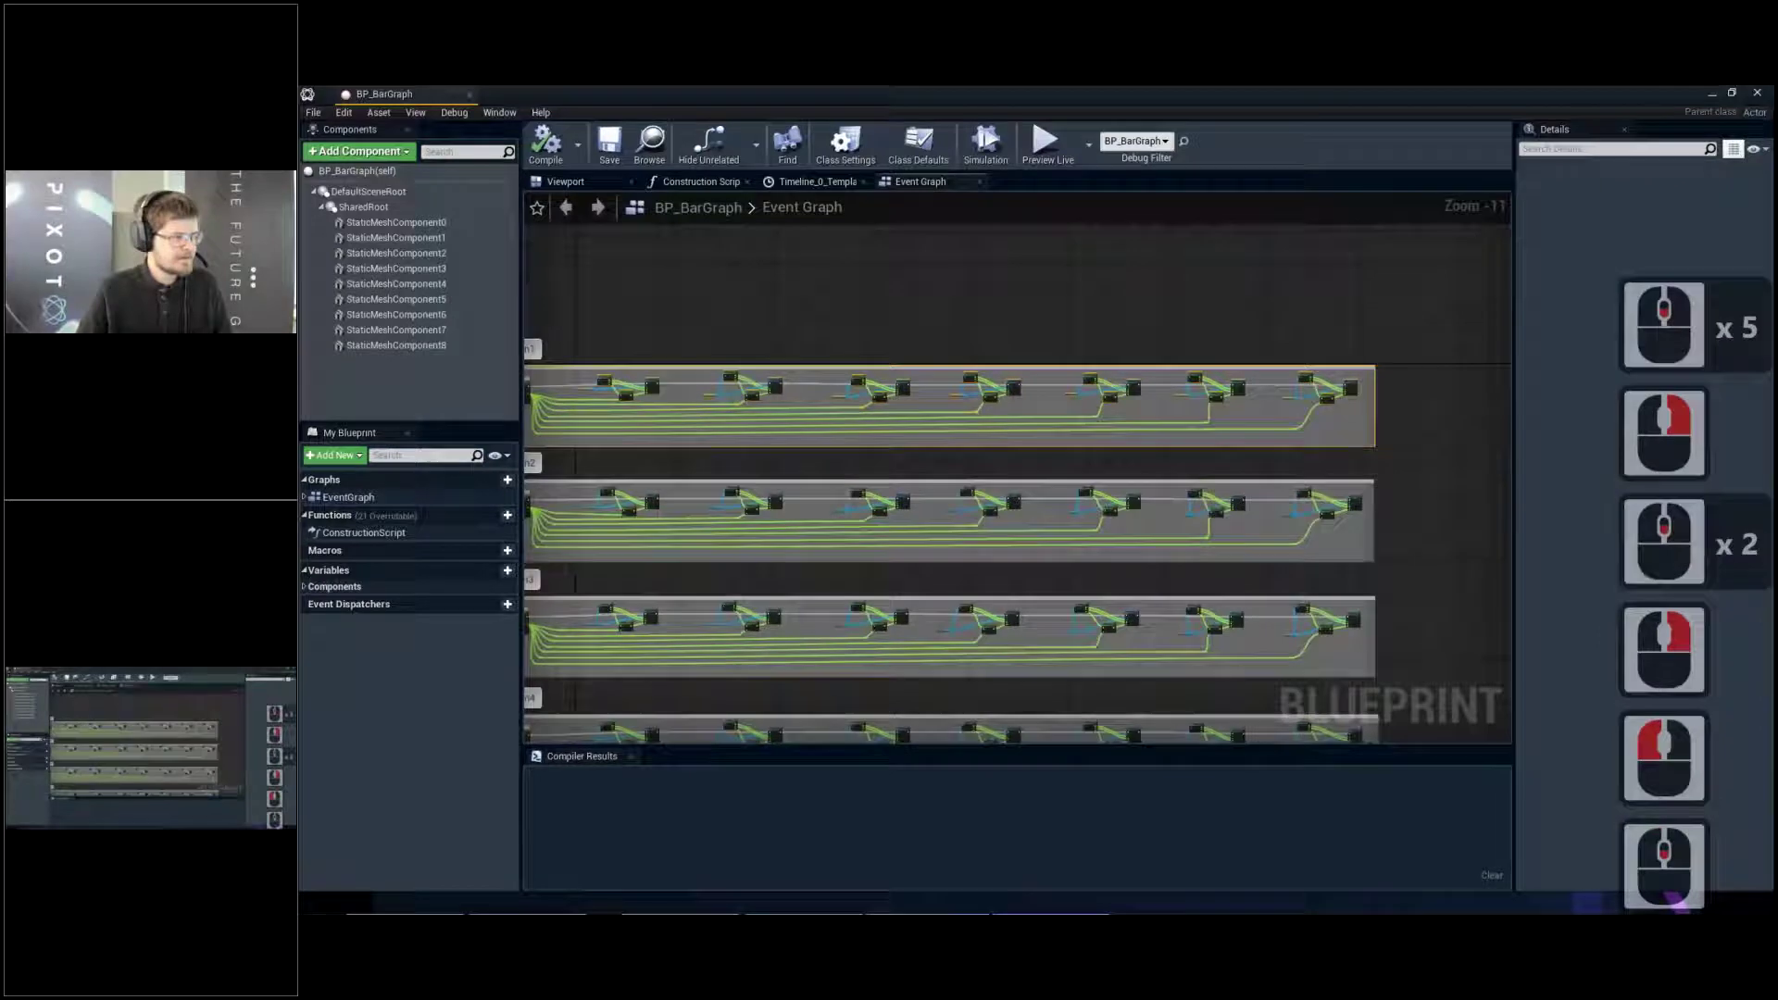
pyautogui.click(647, 341)
# Open Timeline_0 of the Person1 event and examine its NewTrack_0 curve, selecting the last keyframe
pyautogui.scroll(6, 953, 339)
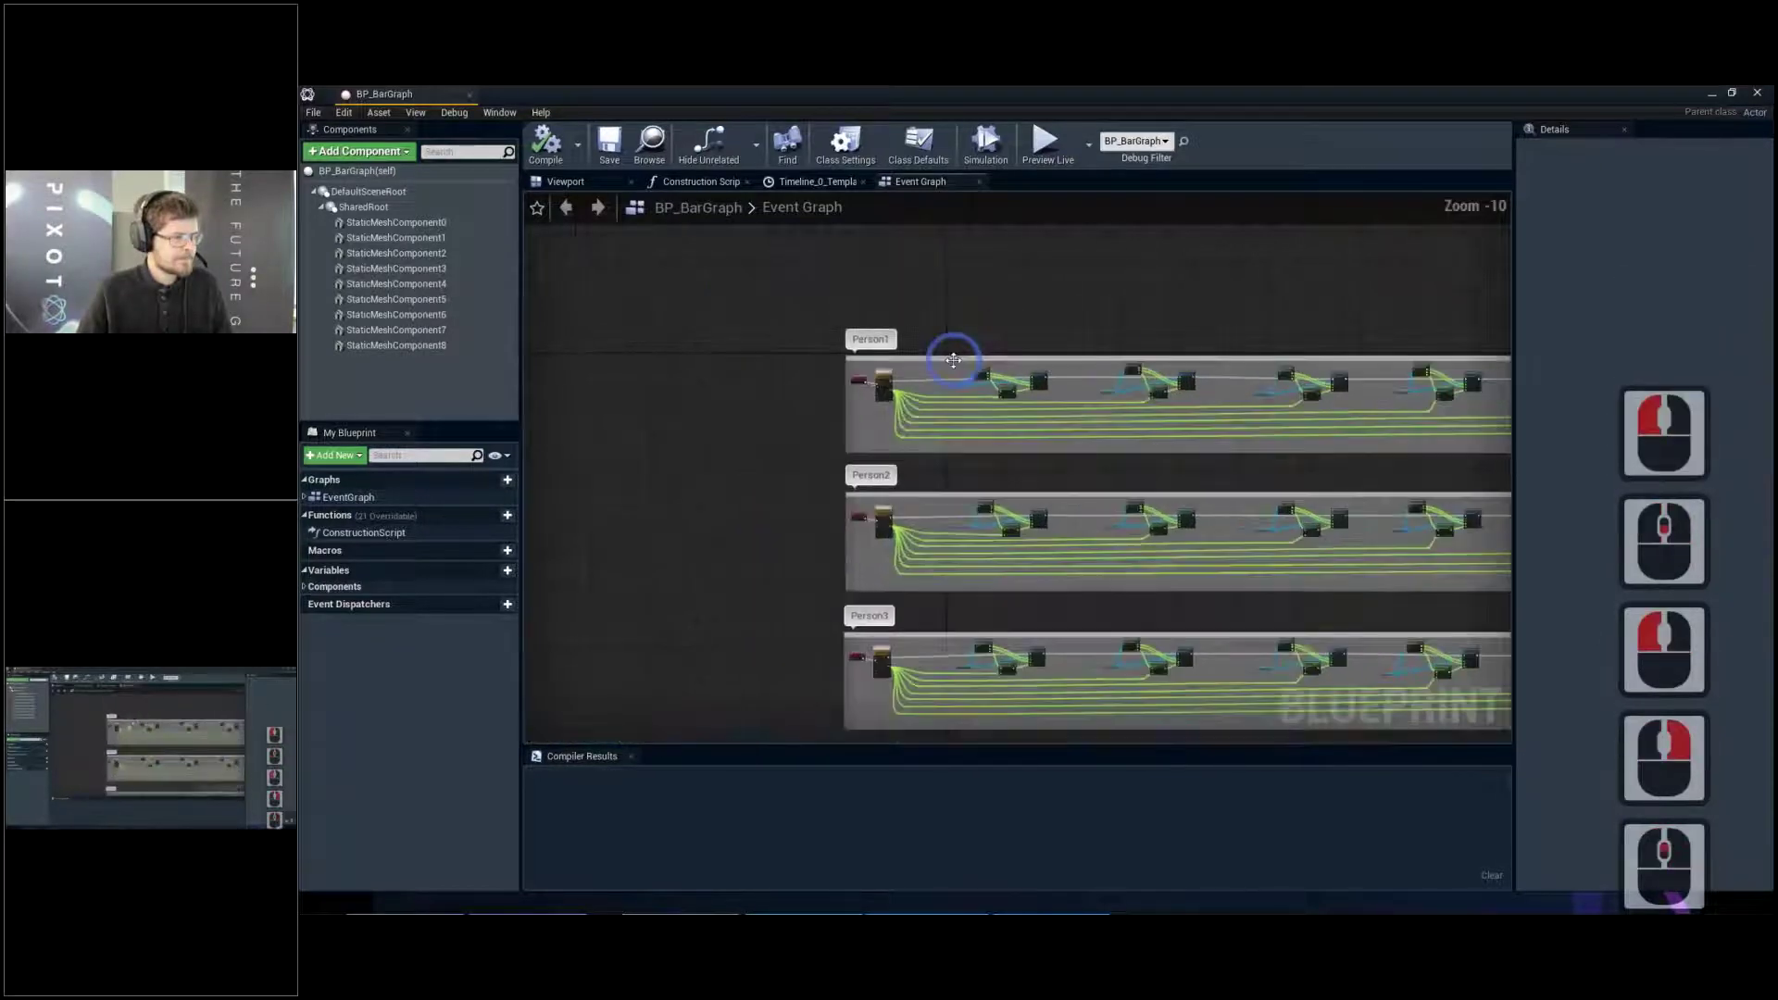
pyautogui.scroll(5, 897, 396)
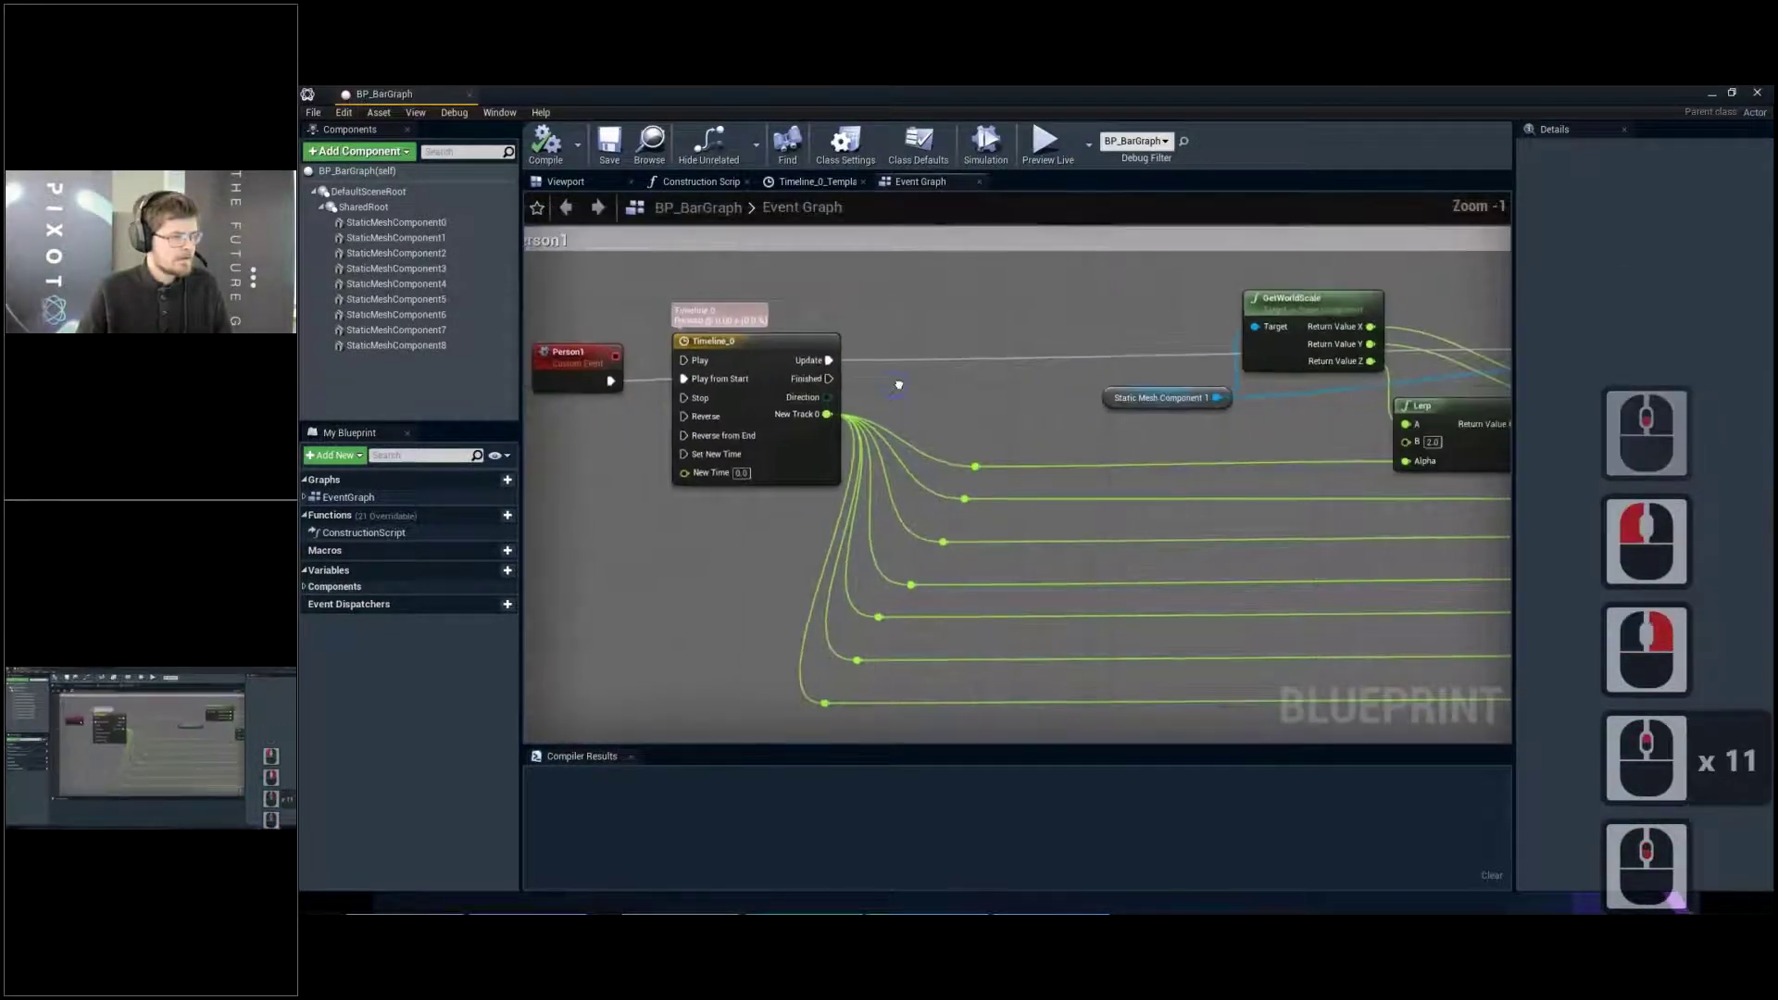
pyautogui.scroll(1, 979, 372)
pyautogui.moveTo(998, 375); pyautogui.dragTo(1064, 364, button='right')
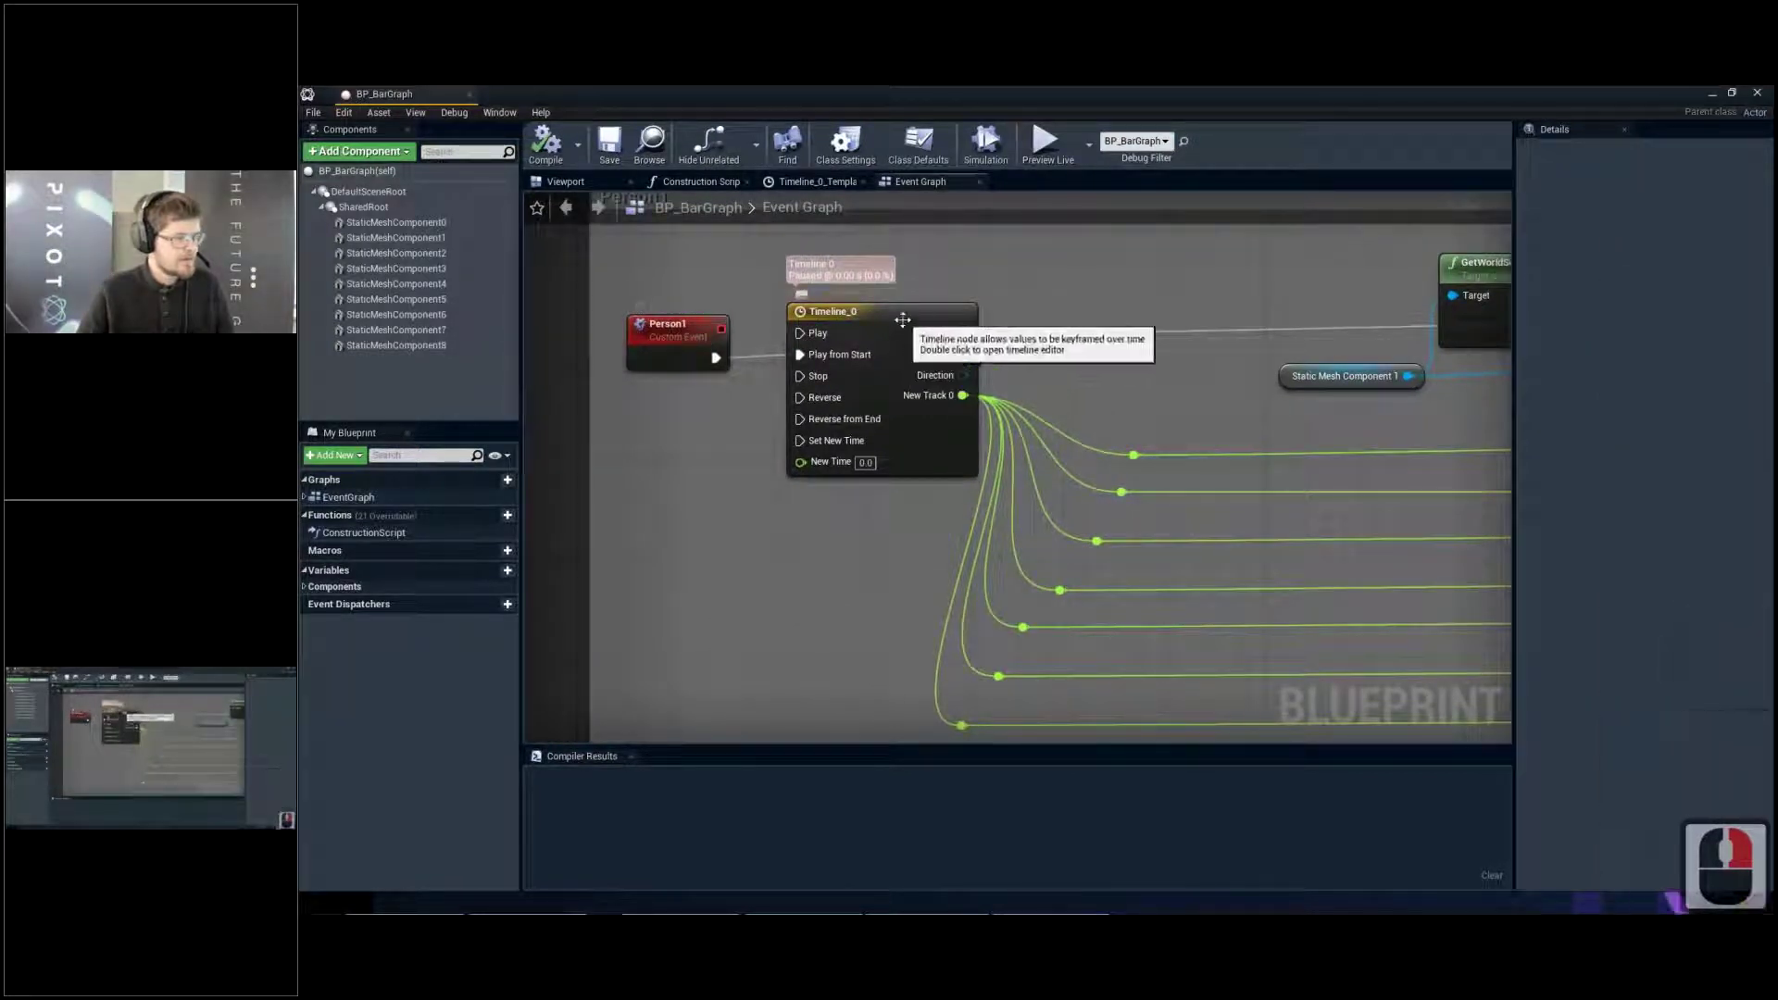
pyautogui.click(903, 319)
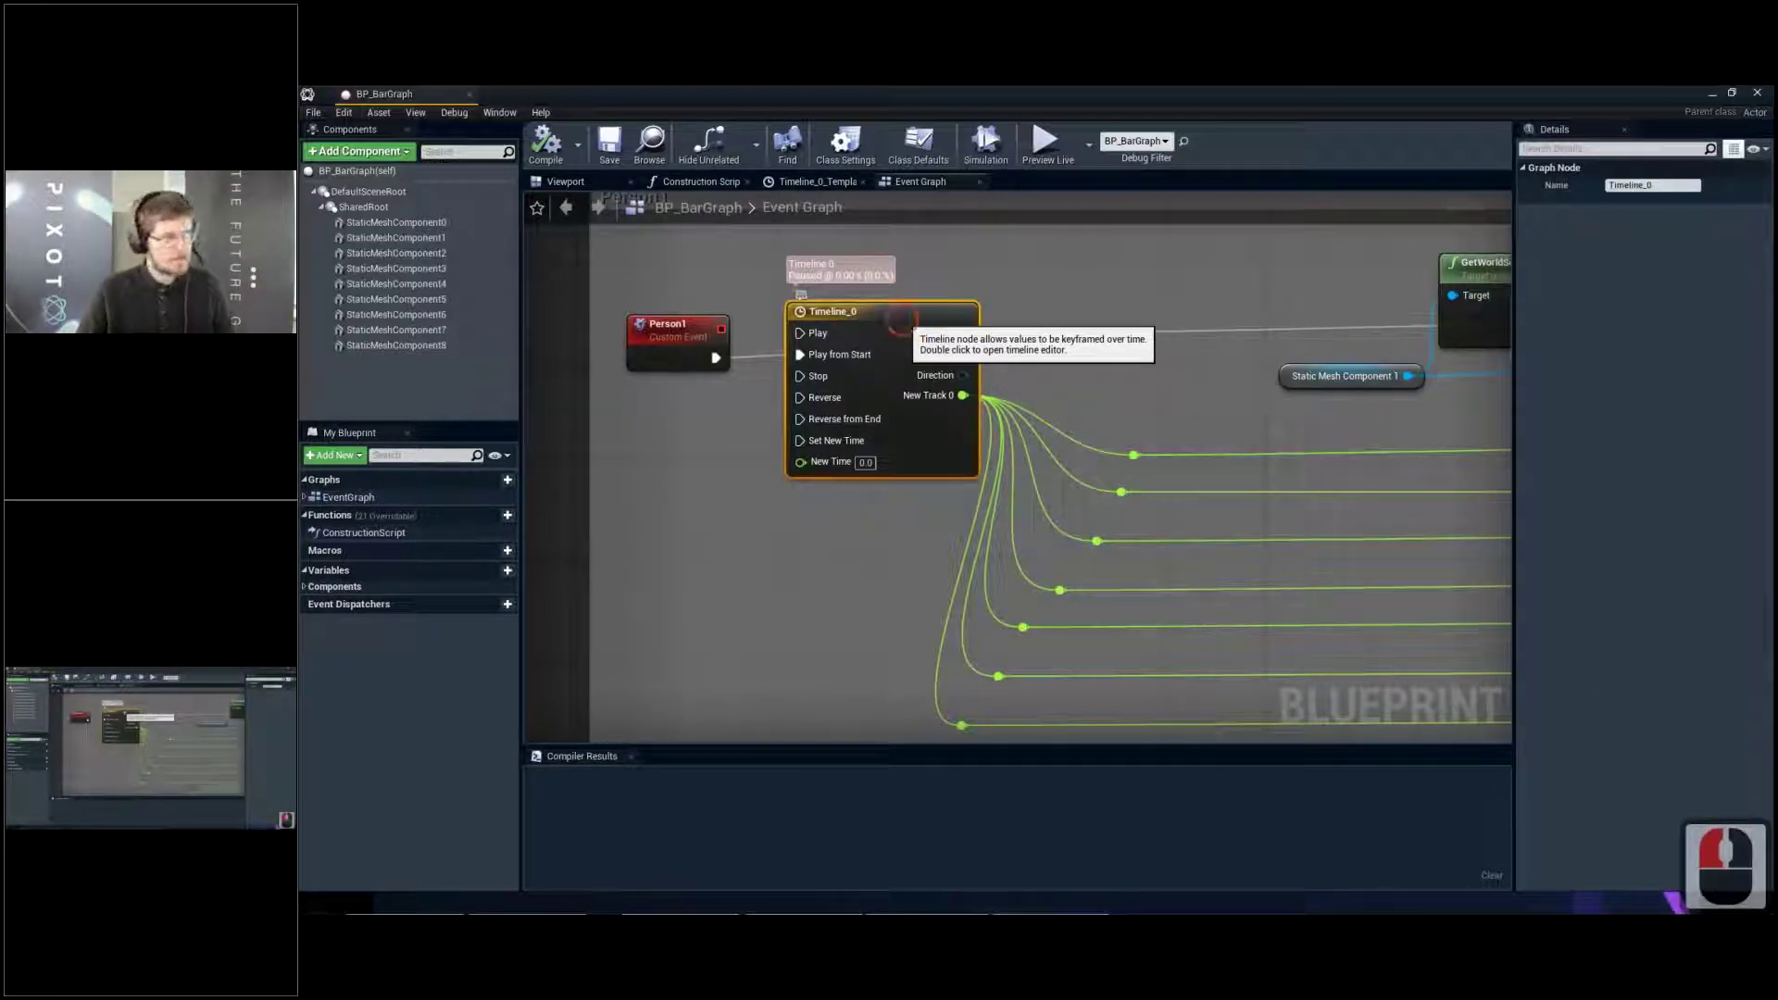
pyautogui.doubleClick(900, 319)
pyautogui.moveTo(673, 427); pyautogui.dragTo(760, 485)
pyautogui.moveTo(1506, 250); pyautogui.dragTo(1365, 333)
pyautogui.scroll(-1, 703, 334)
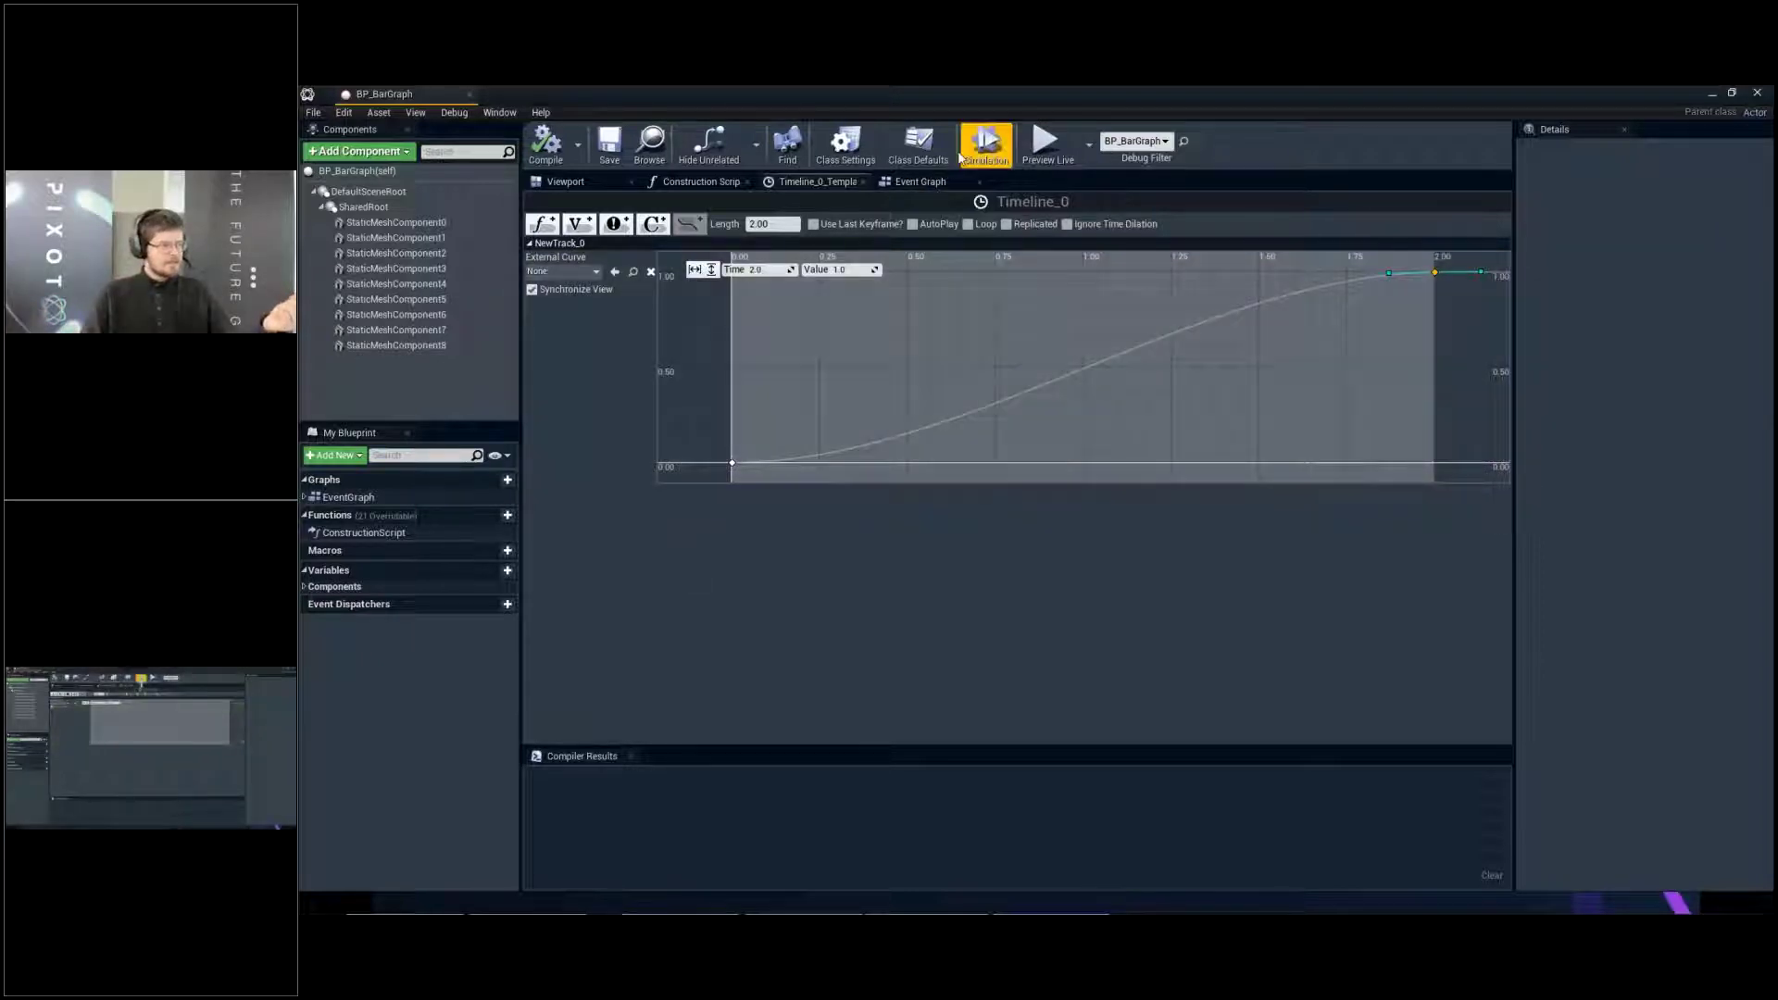
# Examine in the Event Graph how New Track 0 drives the GetWorldScale, Lerp and Set World Scale 3D nodes of Static Mesh Component 1
pyautogui.click(930, 183)
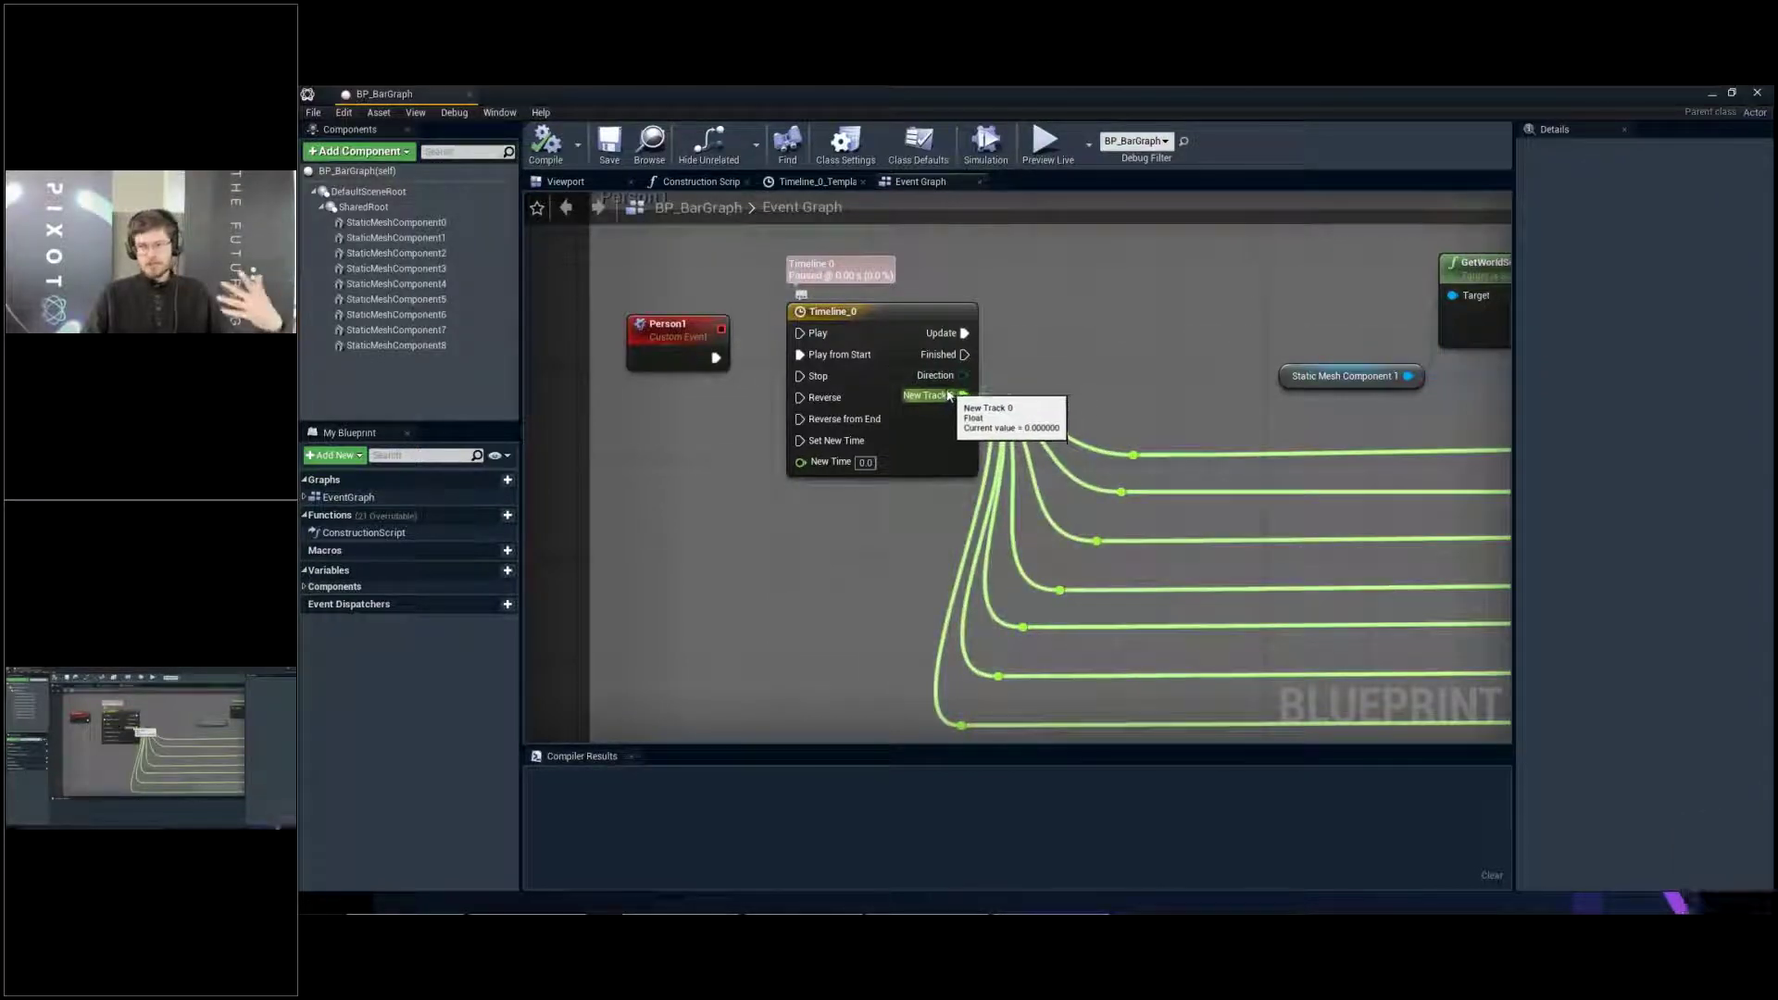
pyautogui.click(1119, 368)
pyautogui.scroll(-3, 1182, 359)
pyautogui.moveTo(1165, 361); pyautogui.dragTo(841, 435, button='right')
pyautogui.scroll(2, 1008, 403)
pyautogui.moveTo(648, 322); pyautogui.dragTo(1387, 519)
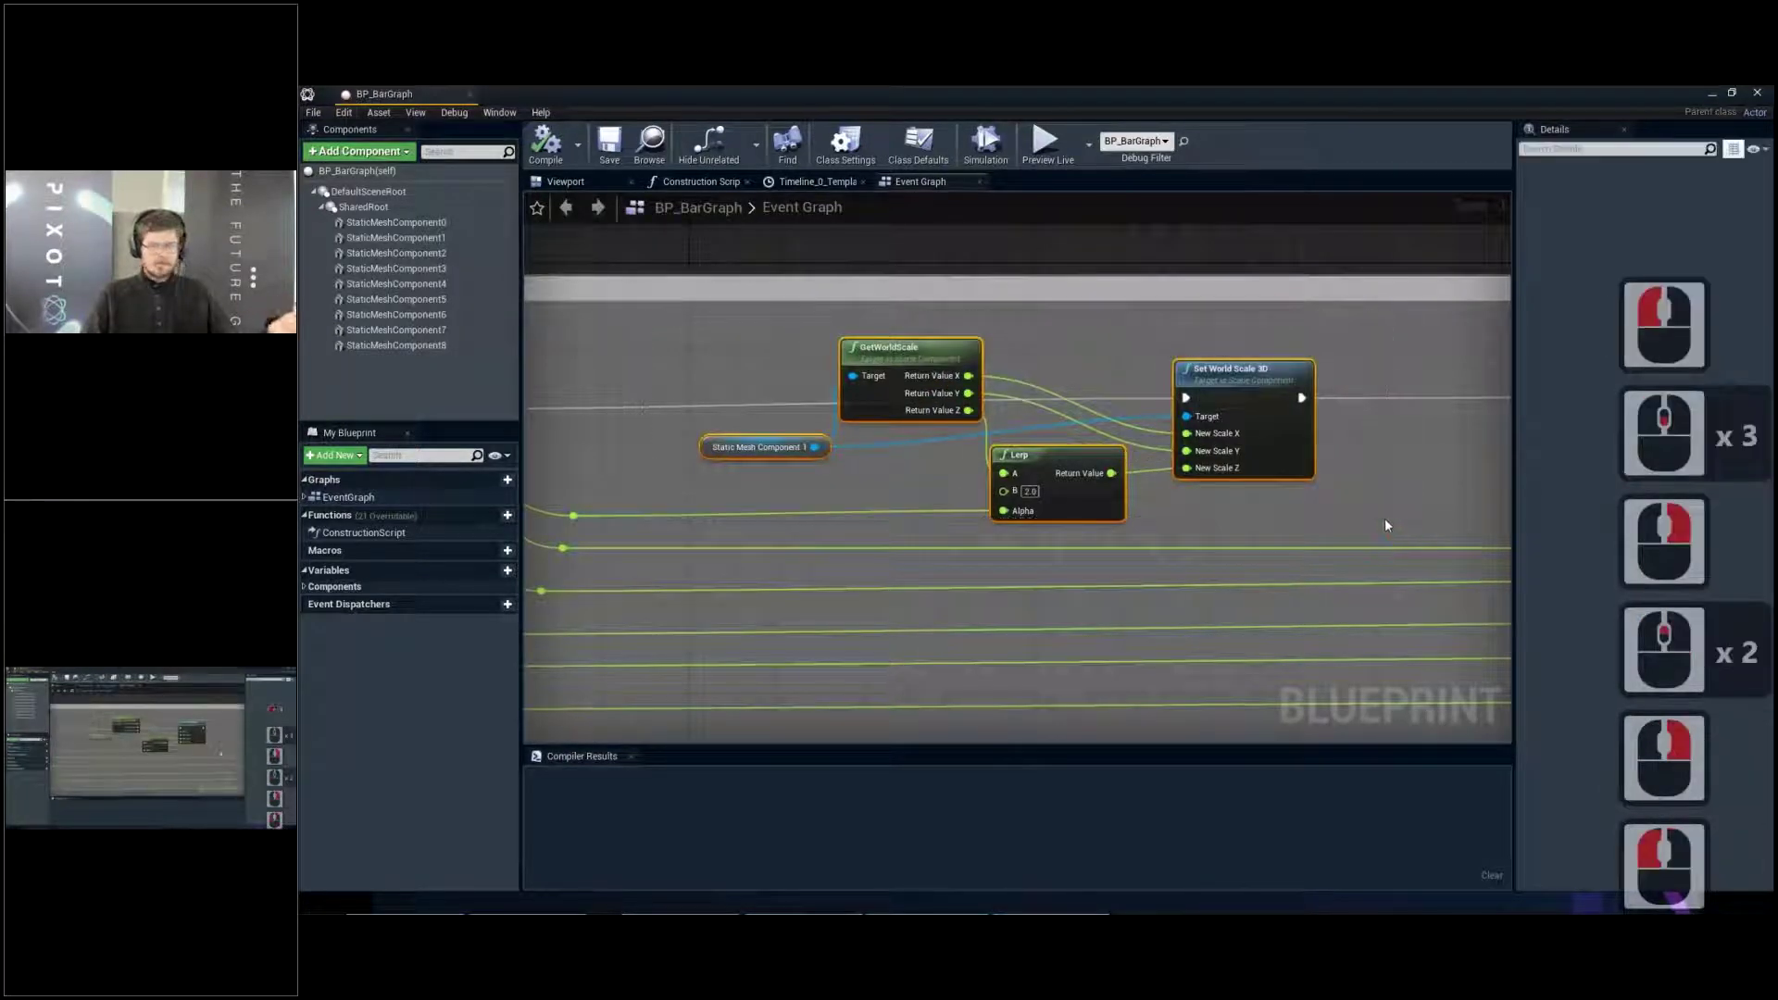
pyautogui.scroll(2, 1013, 394)
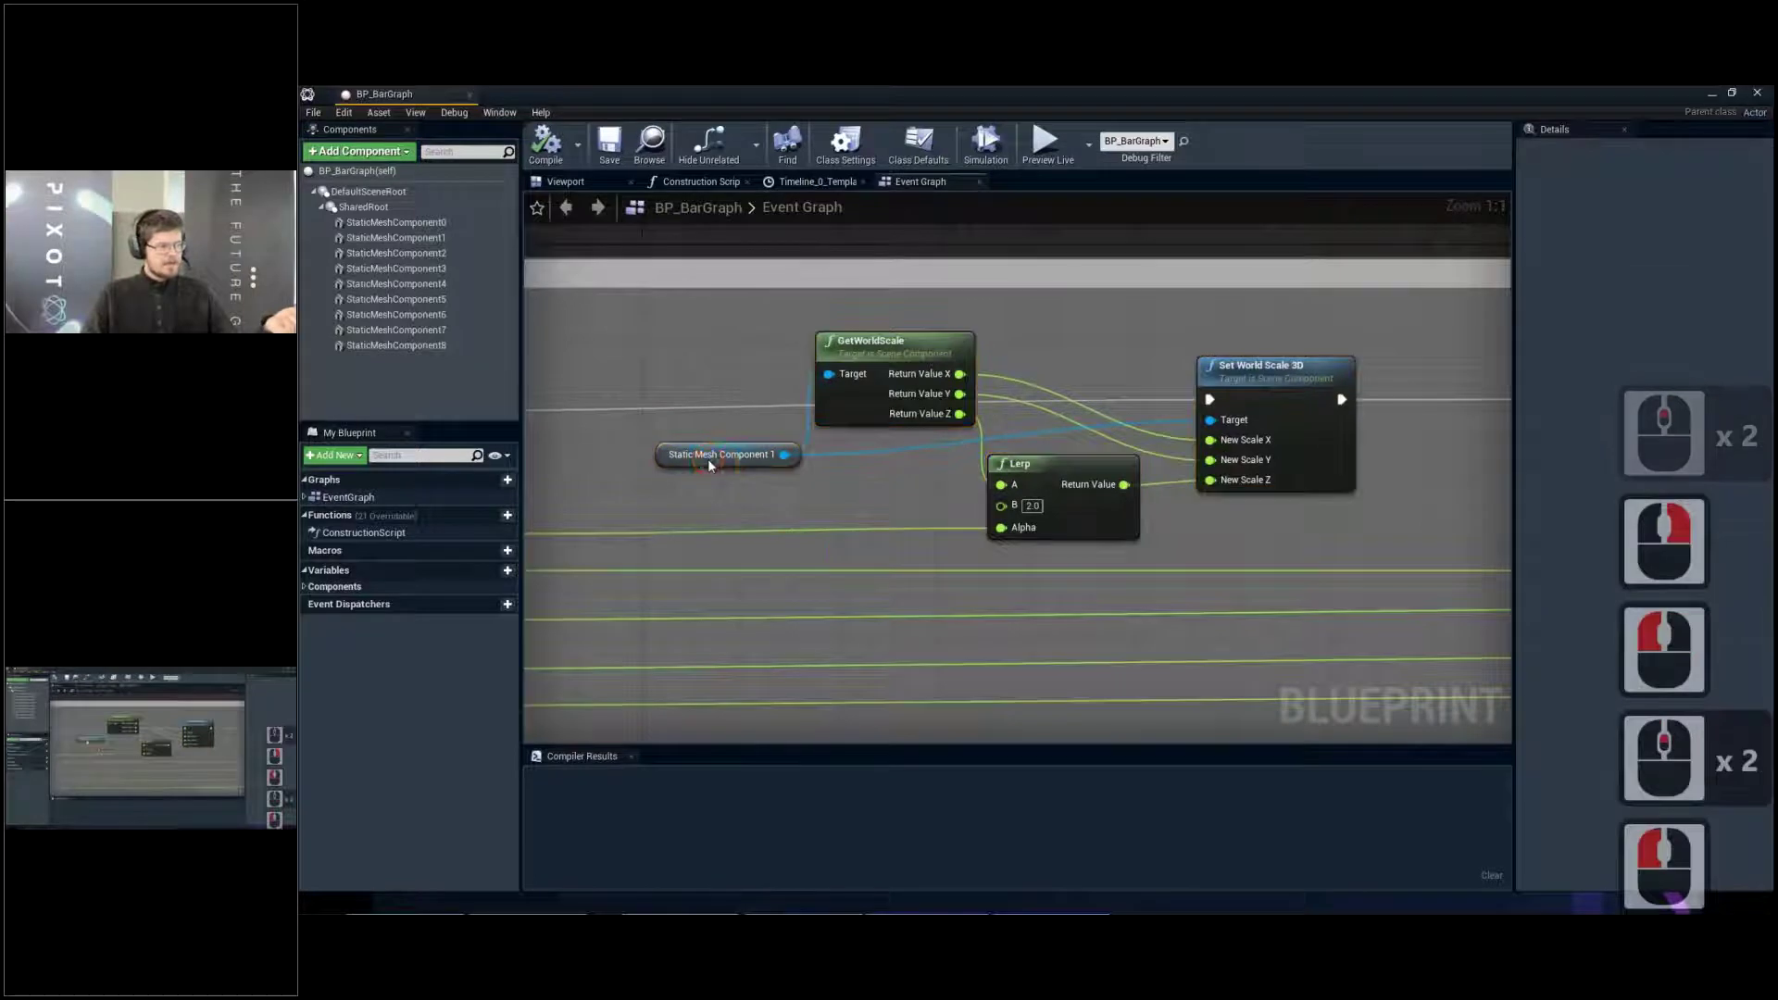
pyautogui.click(741, 455)
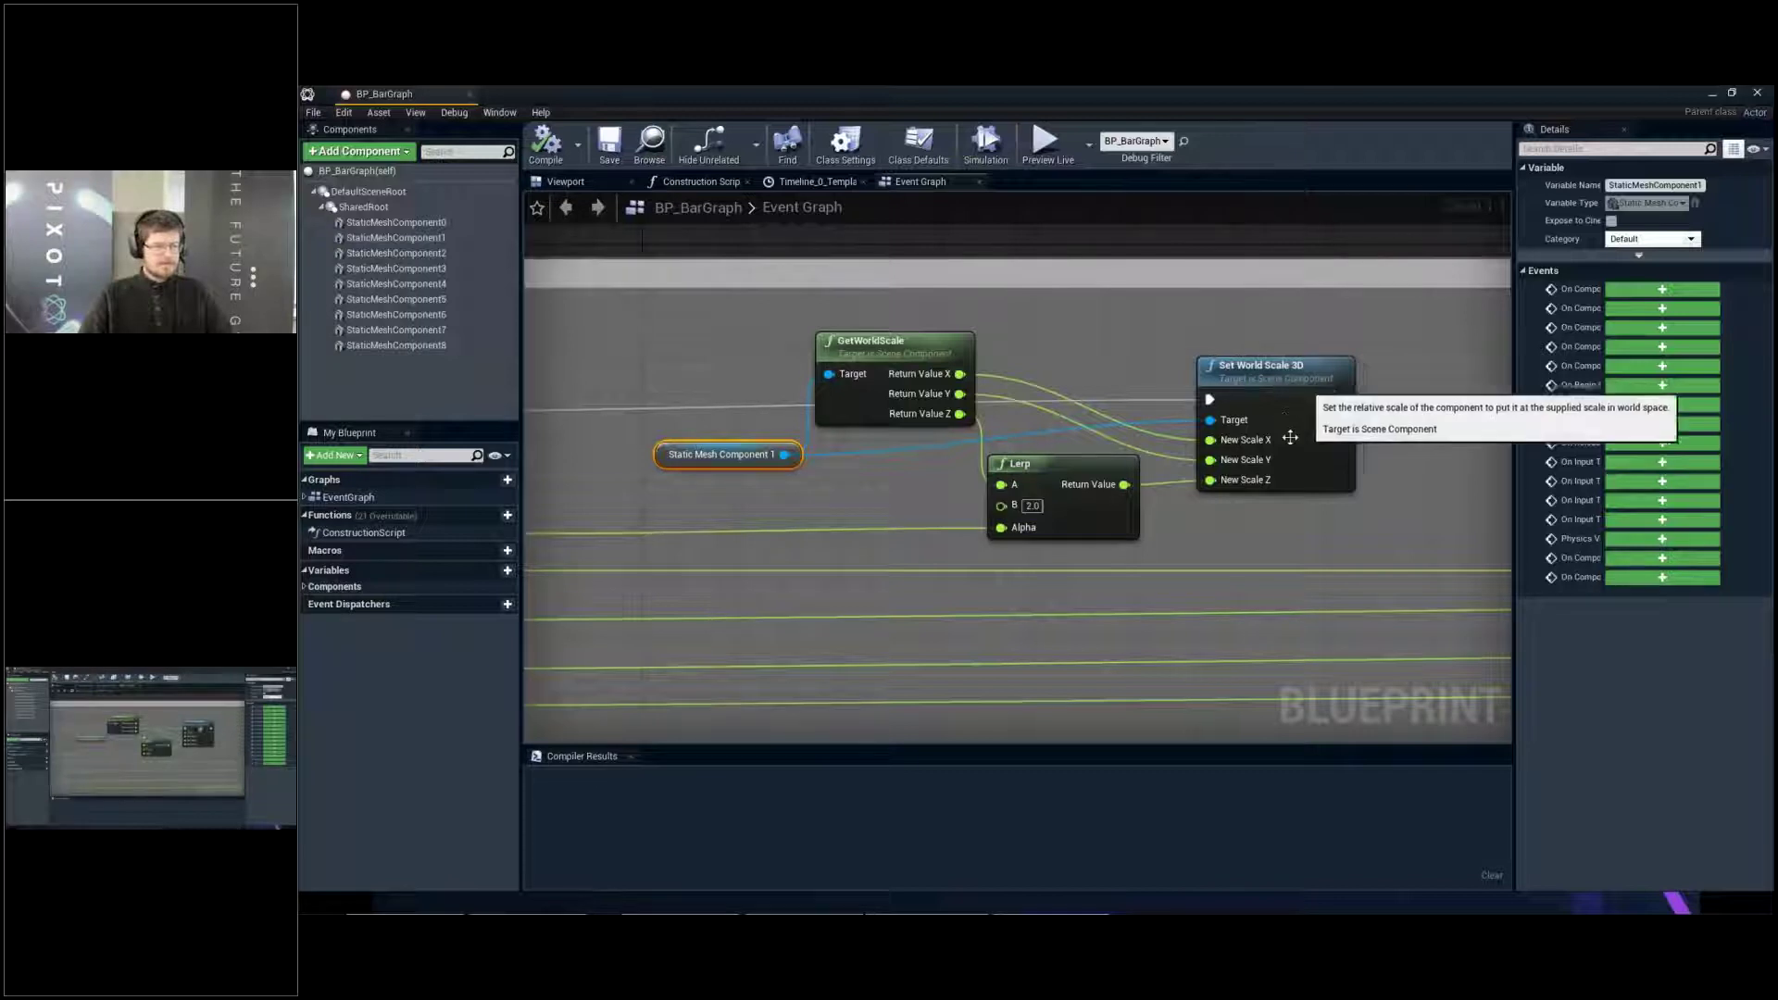
pyautogui.scroll(-1, 1285, 370)
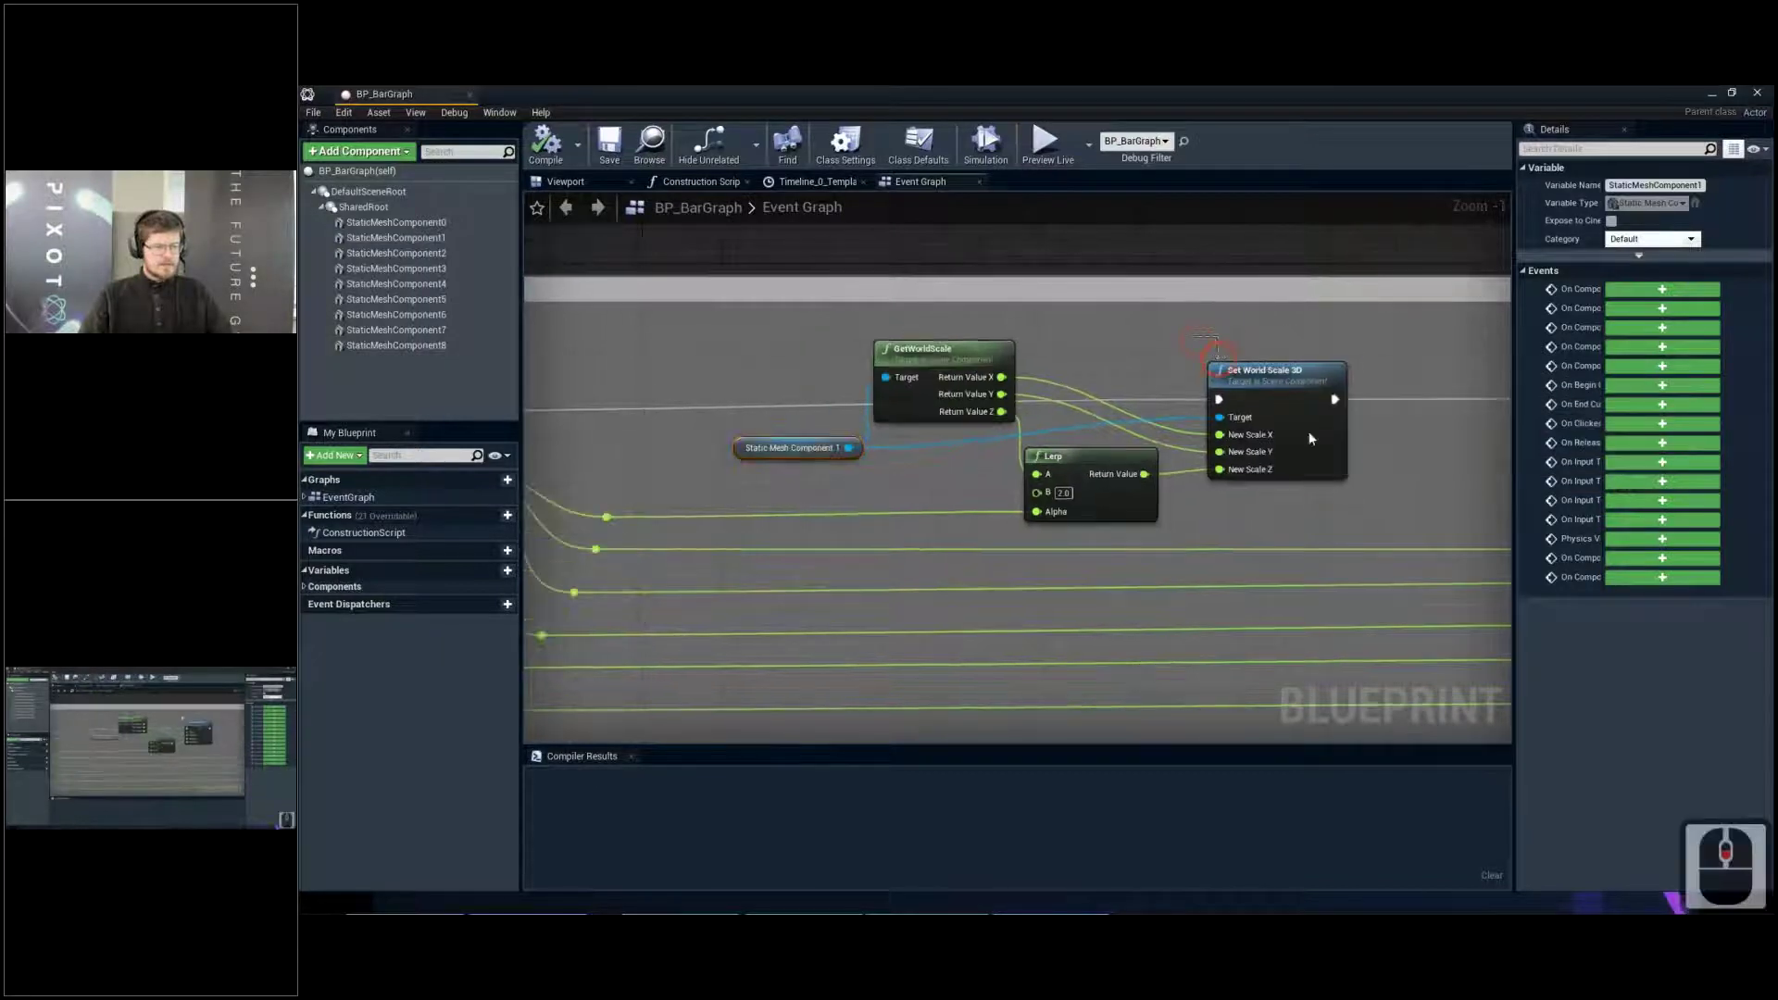
pyautogui.click(1358, 508)
pyautogui.click(1290, 469)
# Add a reroute node on the Update wire of Timeline_0 in the Person1 group and connect the Finished output to it
pyautogui.scroll(-2, 1290, 469)
pyautogui.scroll(-5, 973, 436)
pyautogui.moveTo(1195, 440); pyautogui.dragTo(1019, 452, button='right')
pyautogui.scroll(9, 1015, 456)
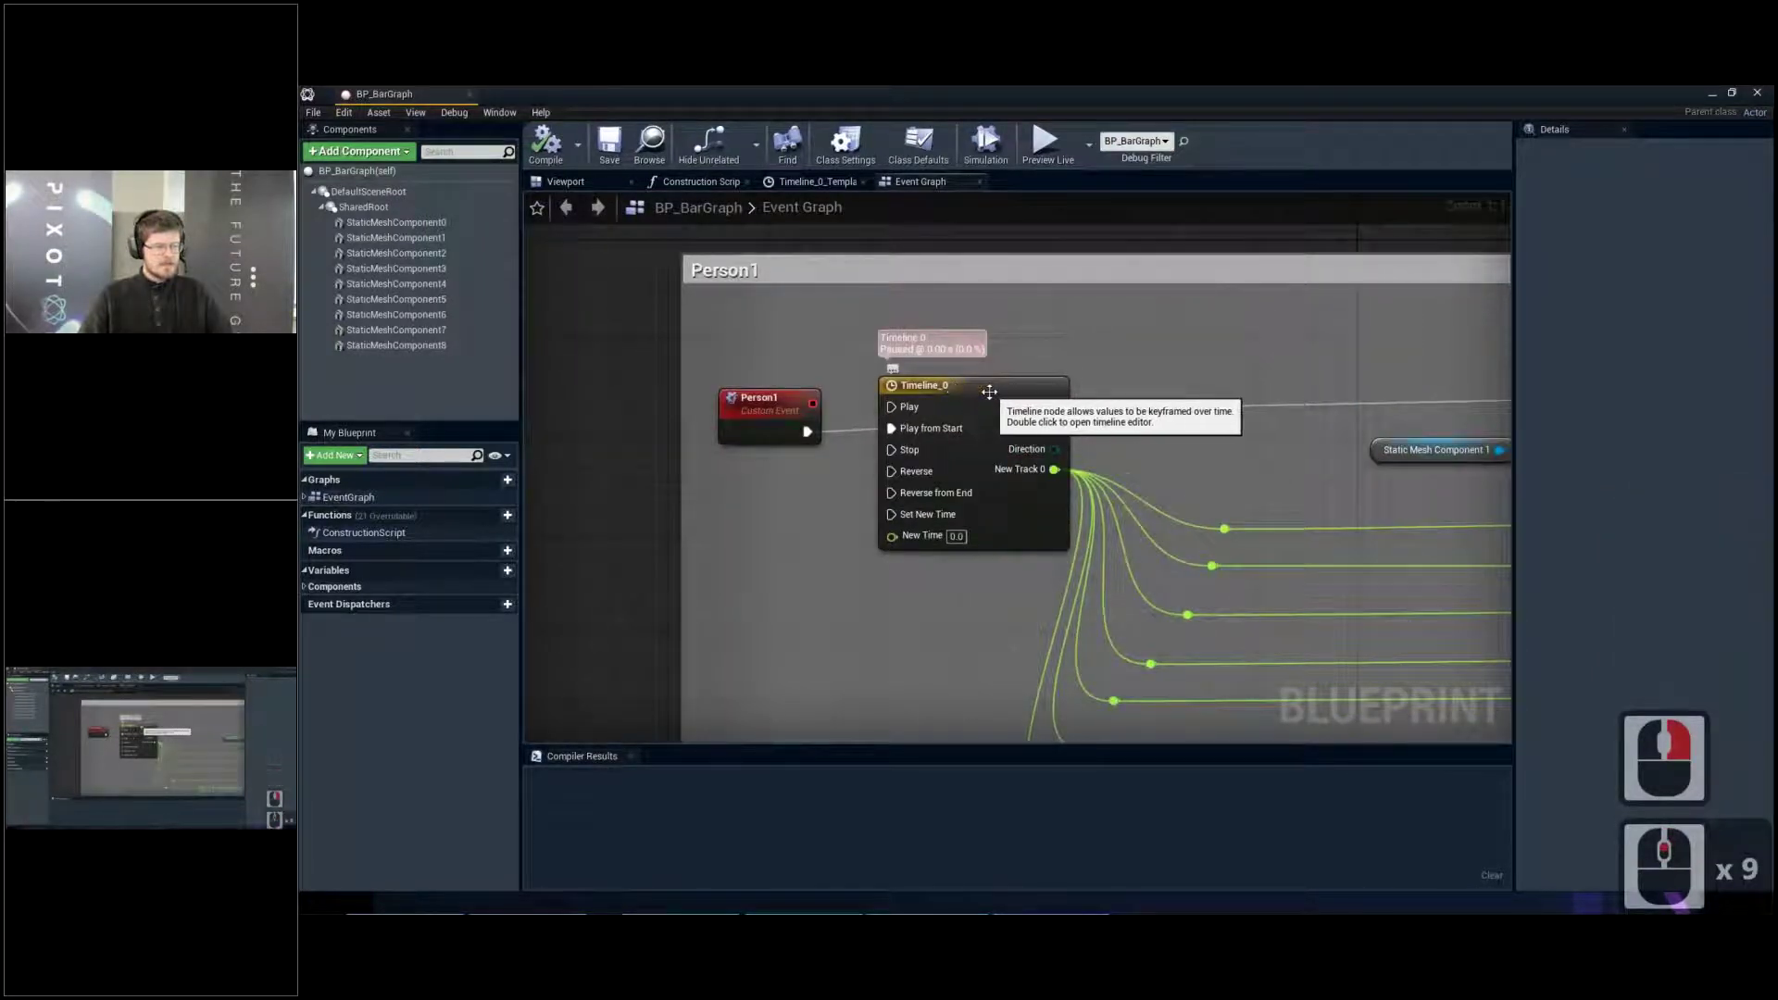
pyautogui.moveTo(1055, 407); pyautogui.dragTo(1135, 417)
pyautogui.doubleClick(1135, 409)
pyautogui.scroll(-5, 1136, 417)
pyautogui.moveTo(1136, 417); pyautogui.dragTo(1084, 492, button='right')
pyautogui.scroll(3, 1084, 492)
pyautogui.scroll(-6, 1056, 253)
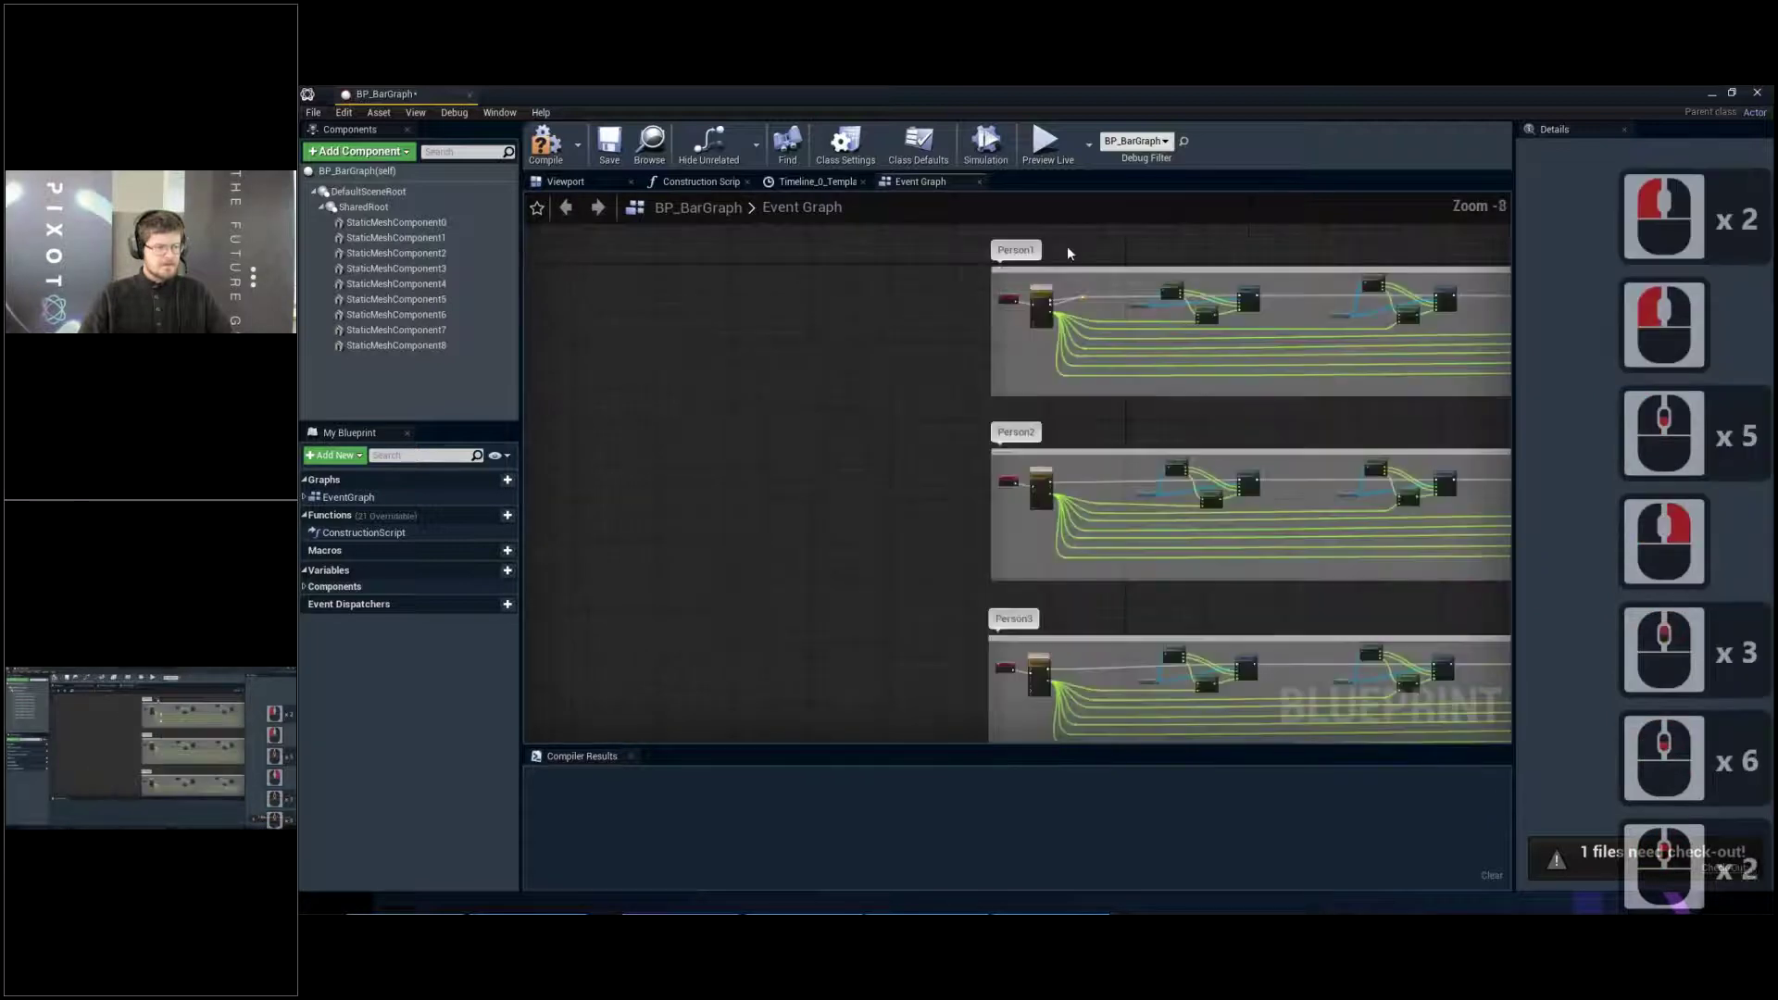
pyautogui.scroll(8, 1065, 273)
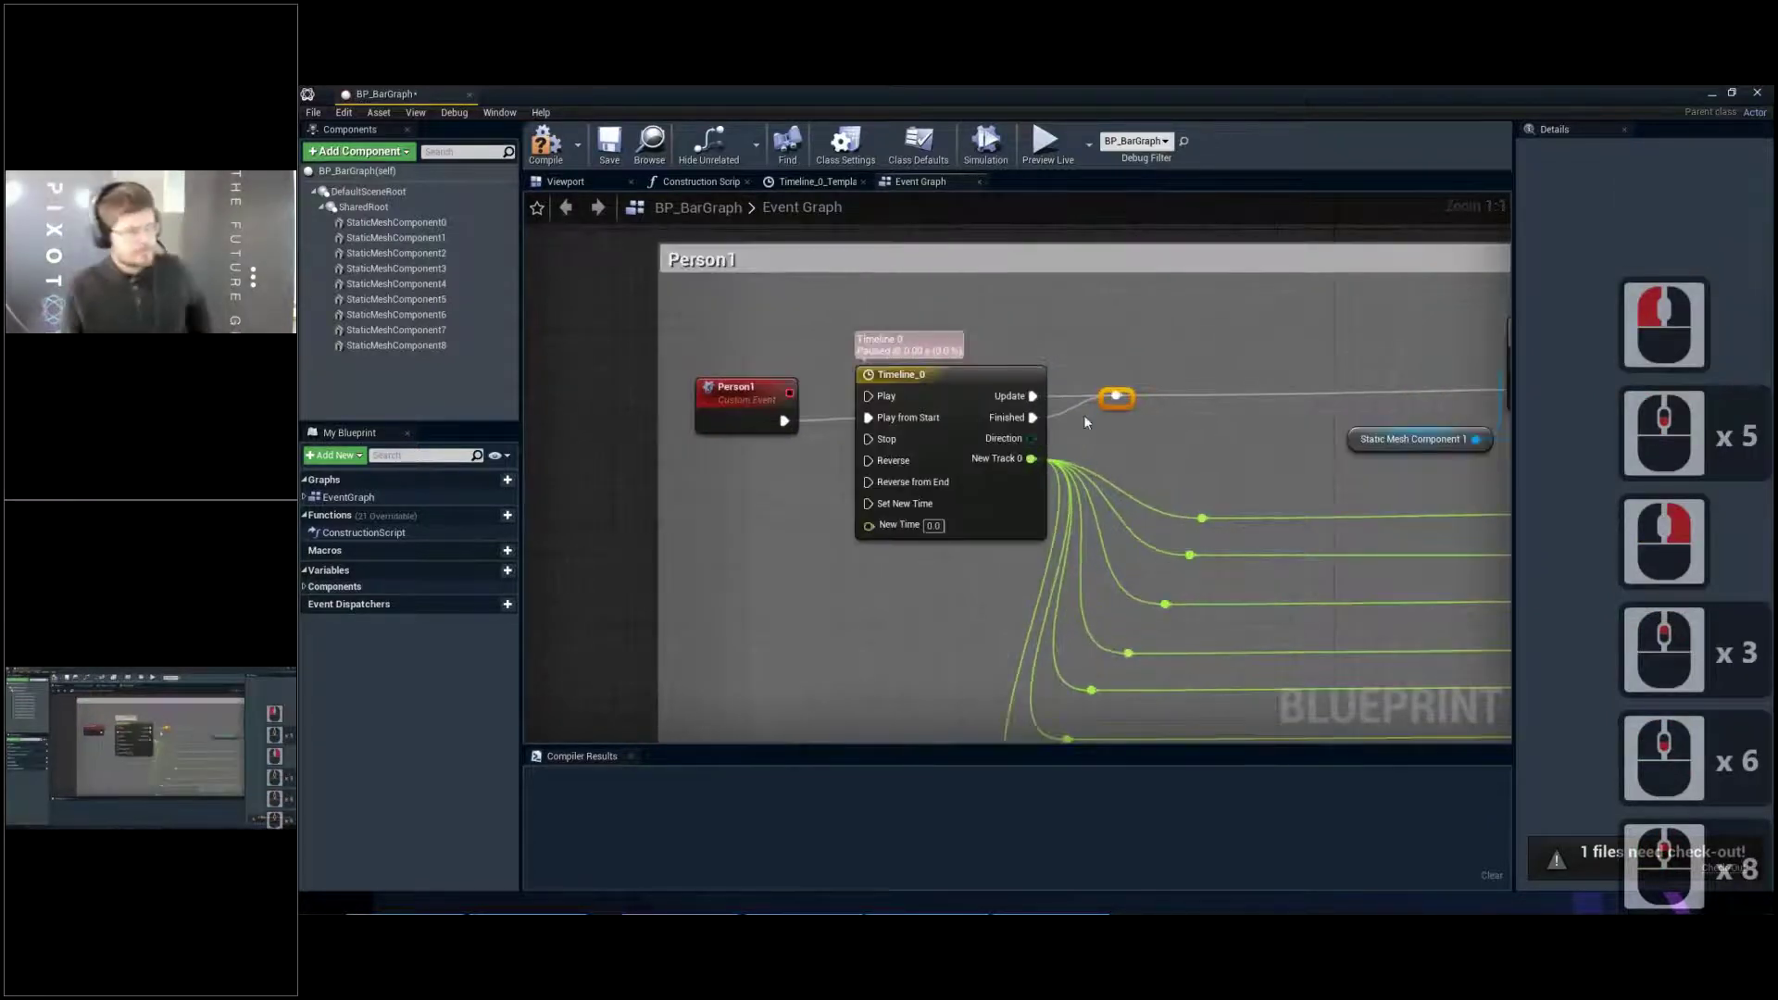
# Compile and save BP_BarGraph, check the asset out of source control, and close the blueprint editor
pyautogui.click(616, 139)
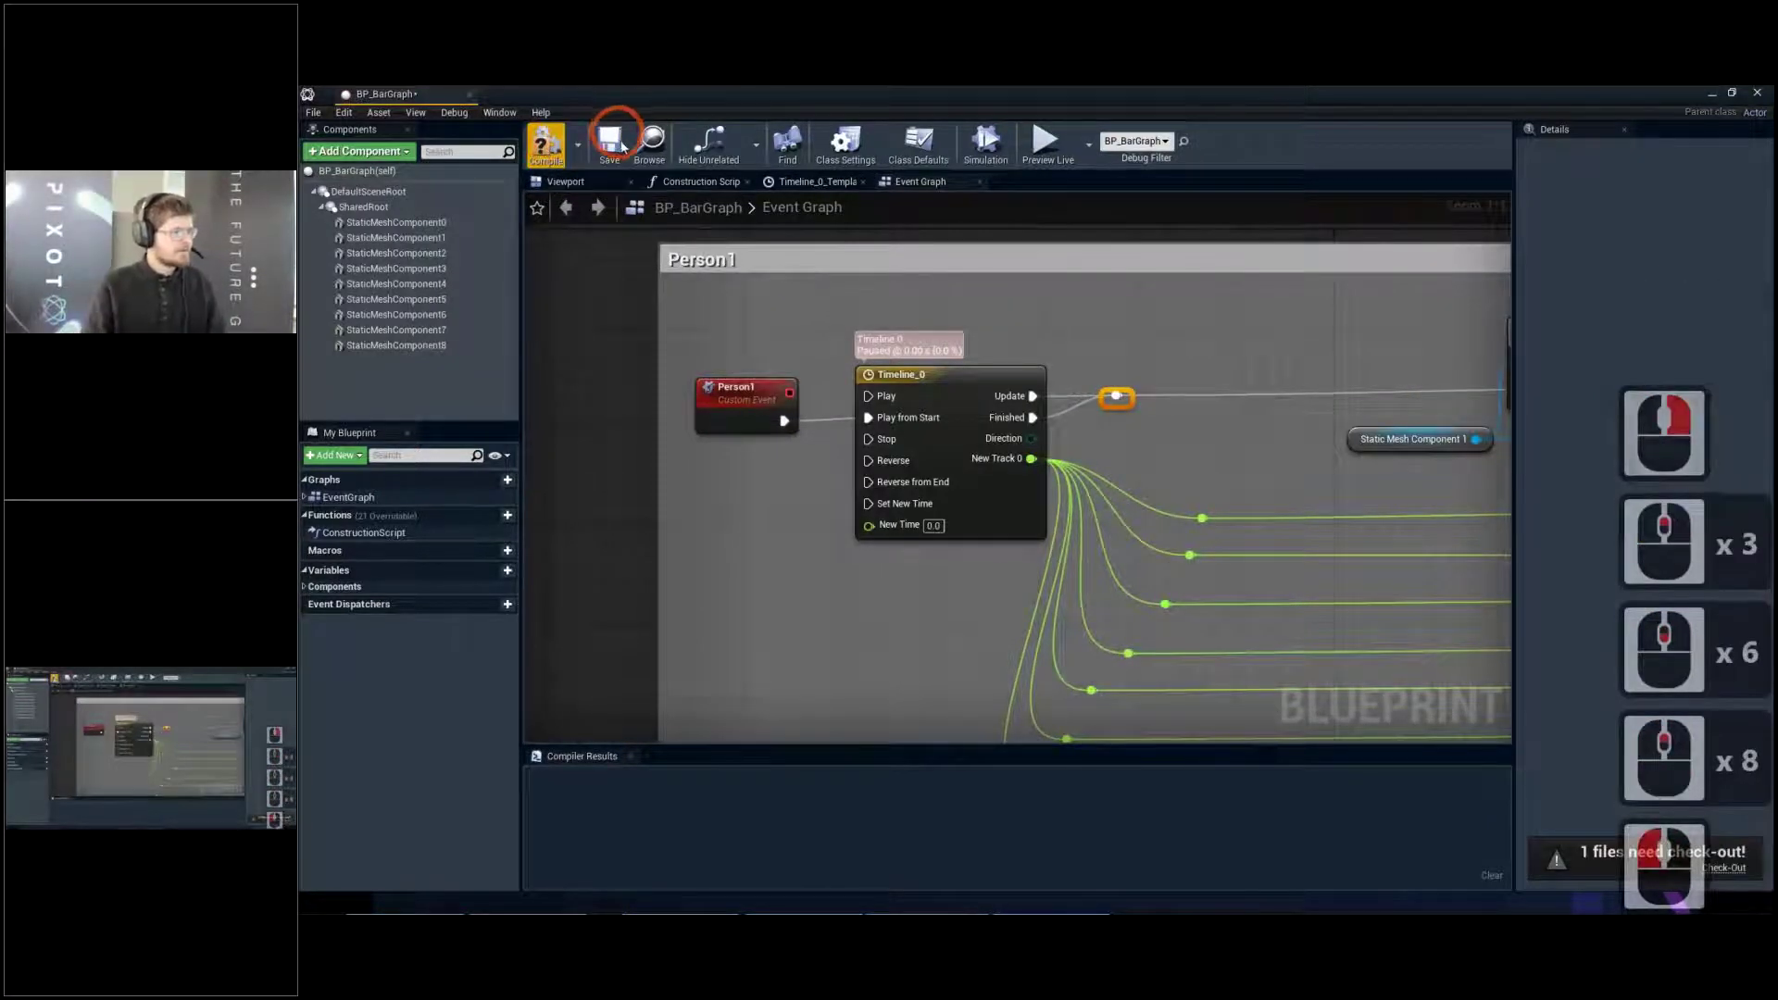
pyautogui.click(614, 146)
pyautogui.click(1141, 638)
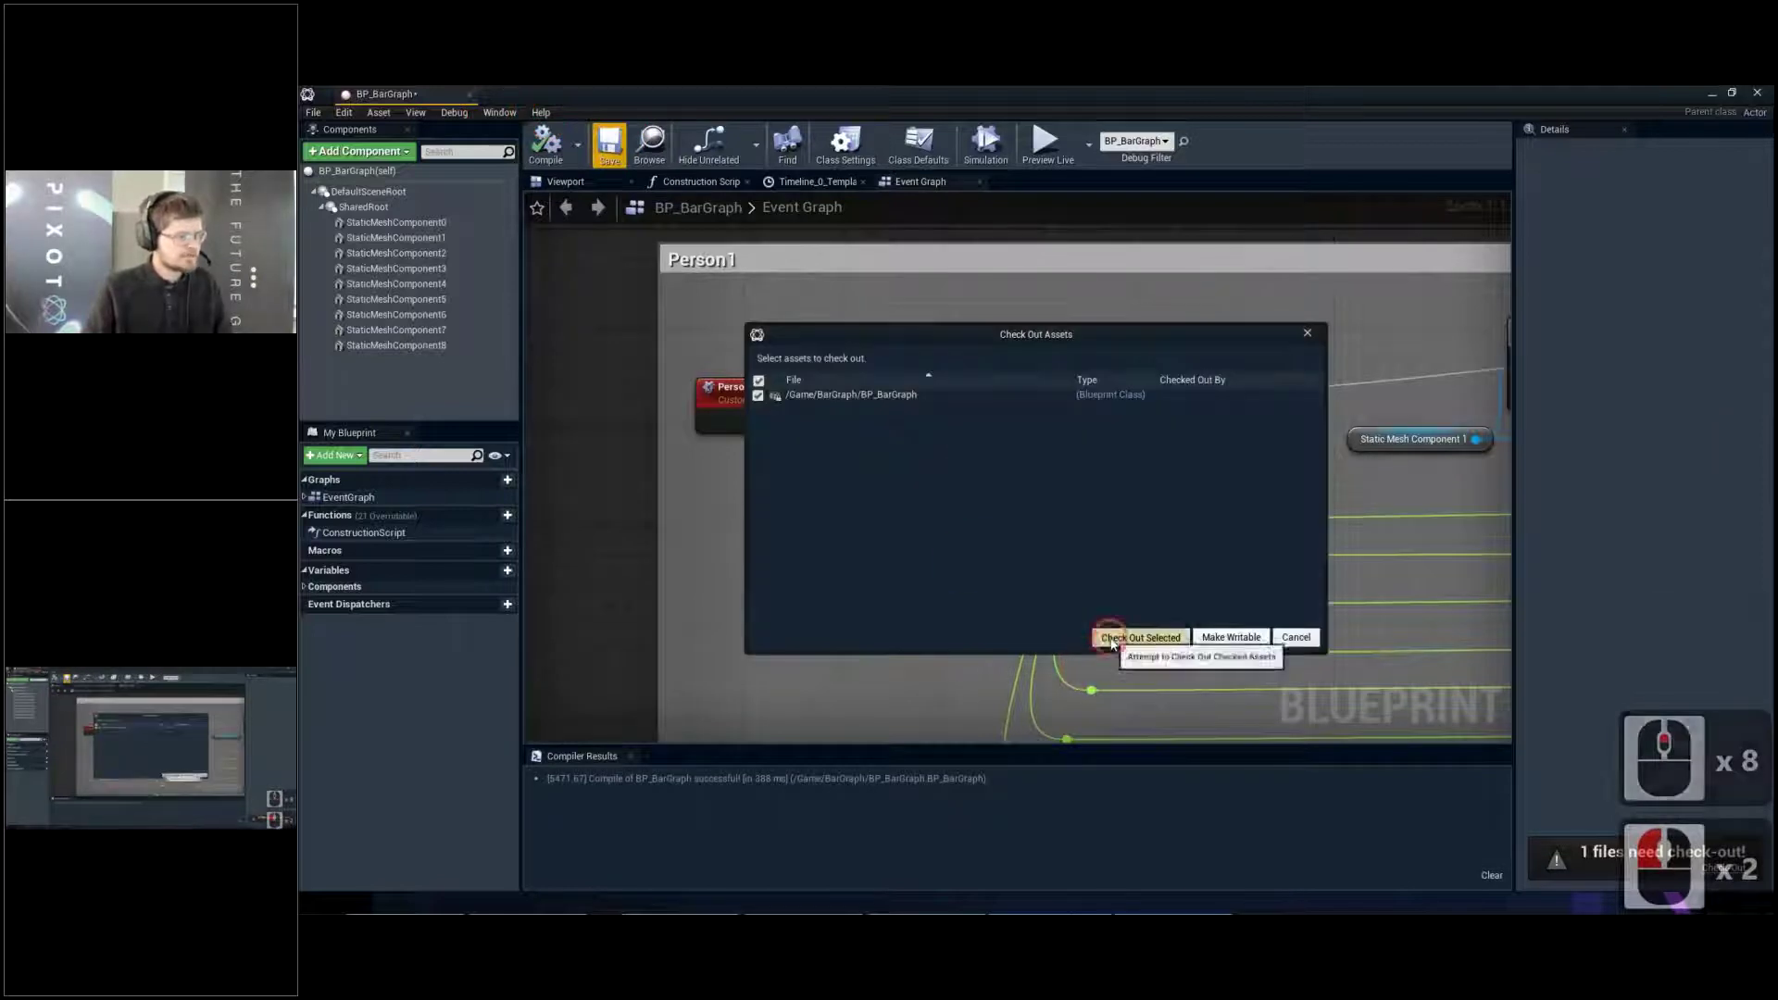
pyautogui.click(459, 92)
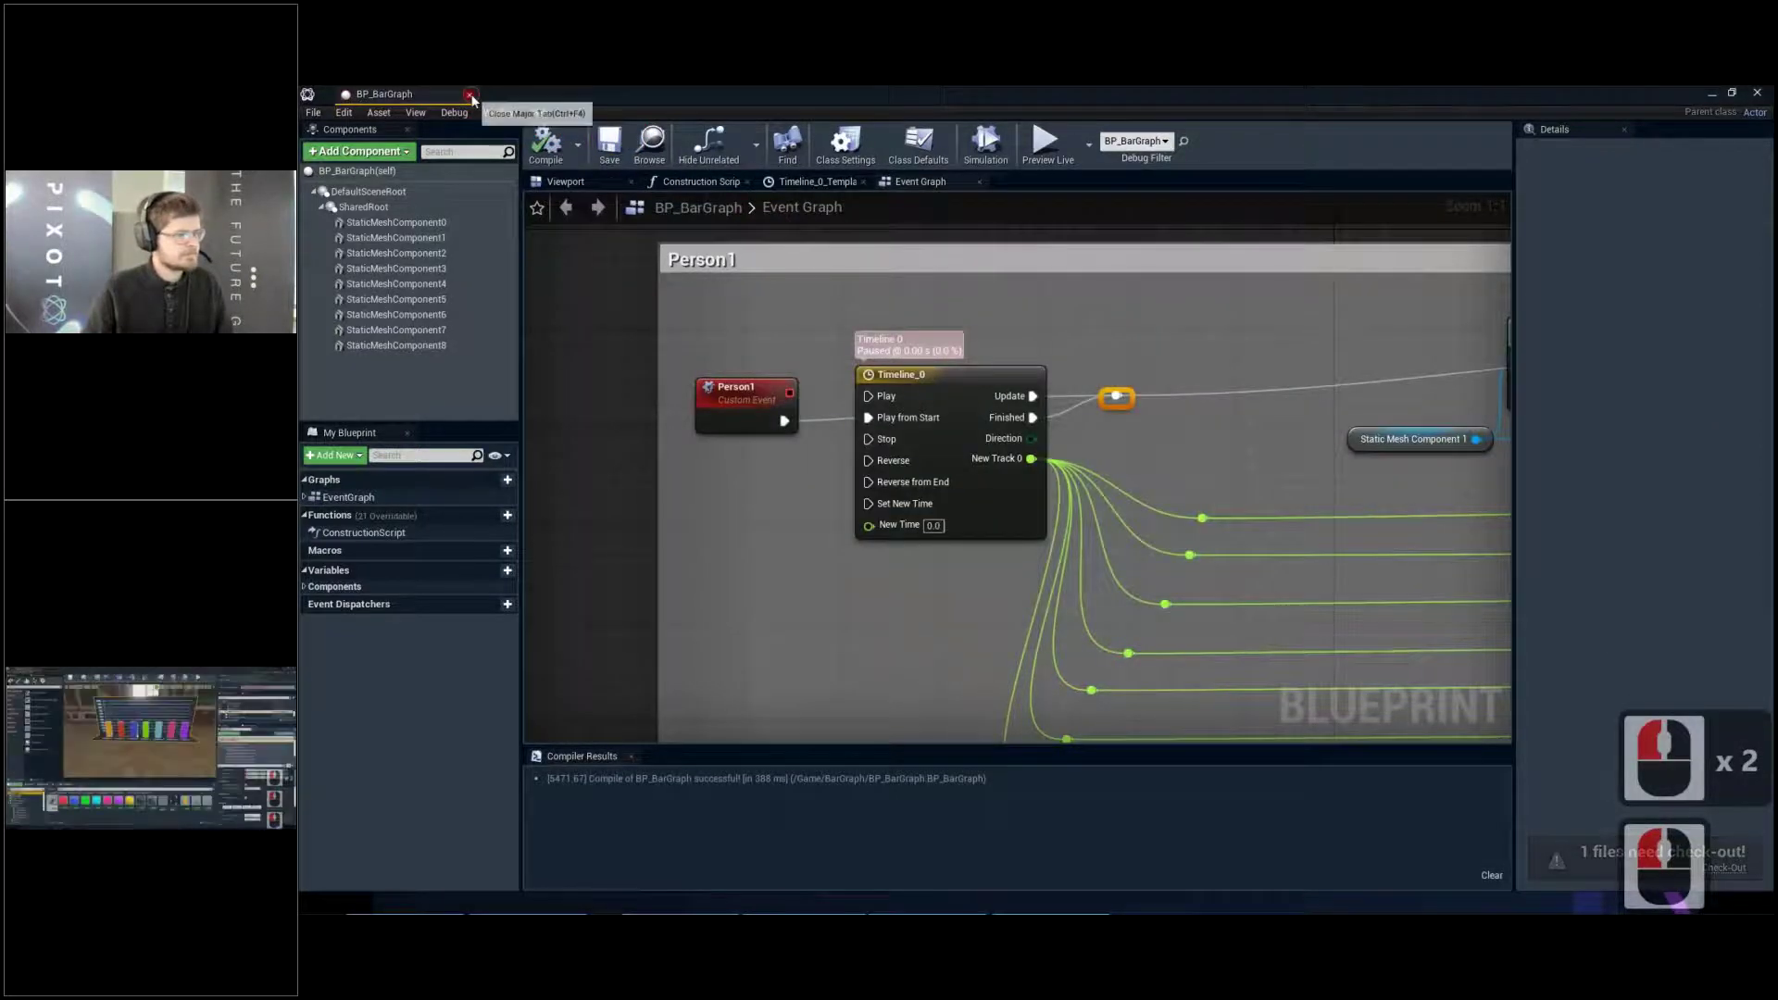
pyautogui.click(469, 93)
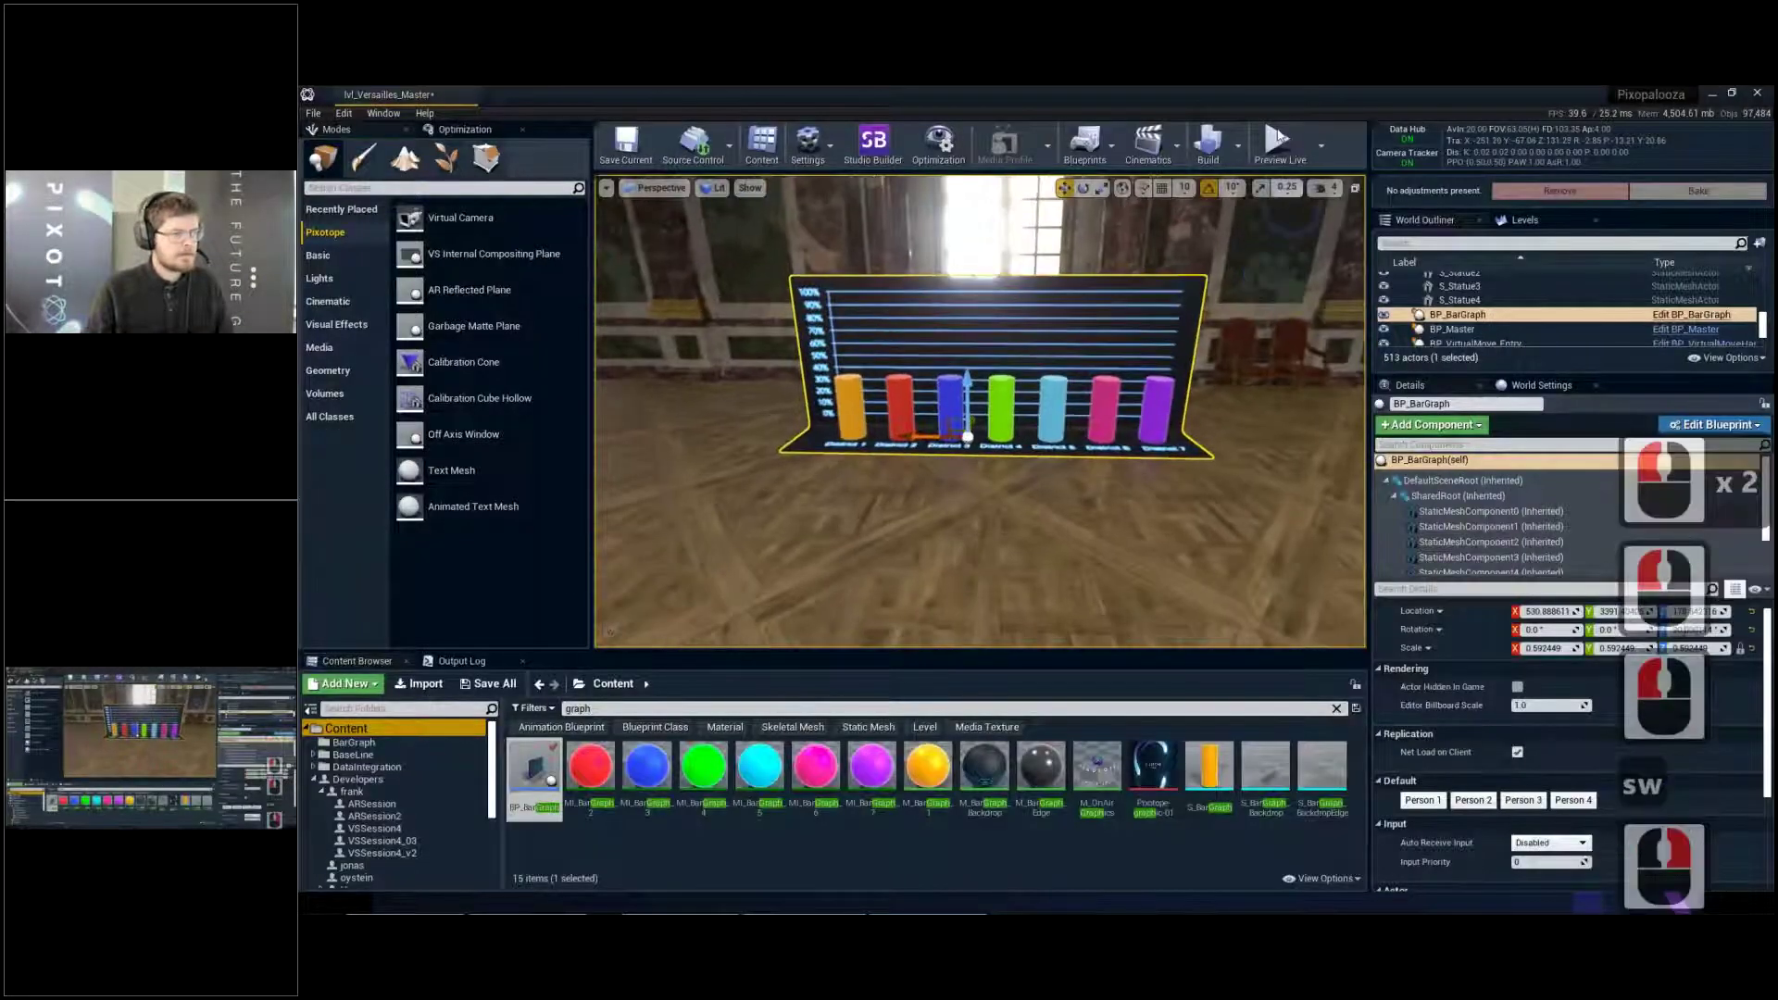
# Simulate the level and filter the World Outliner for "graph" to find BP_BarGraph
pyautogui.click(1319, 143)
pyautogui.click(1353, 209)
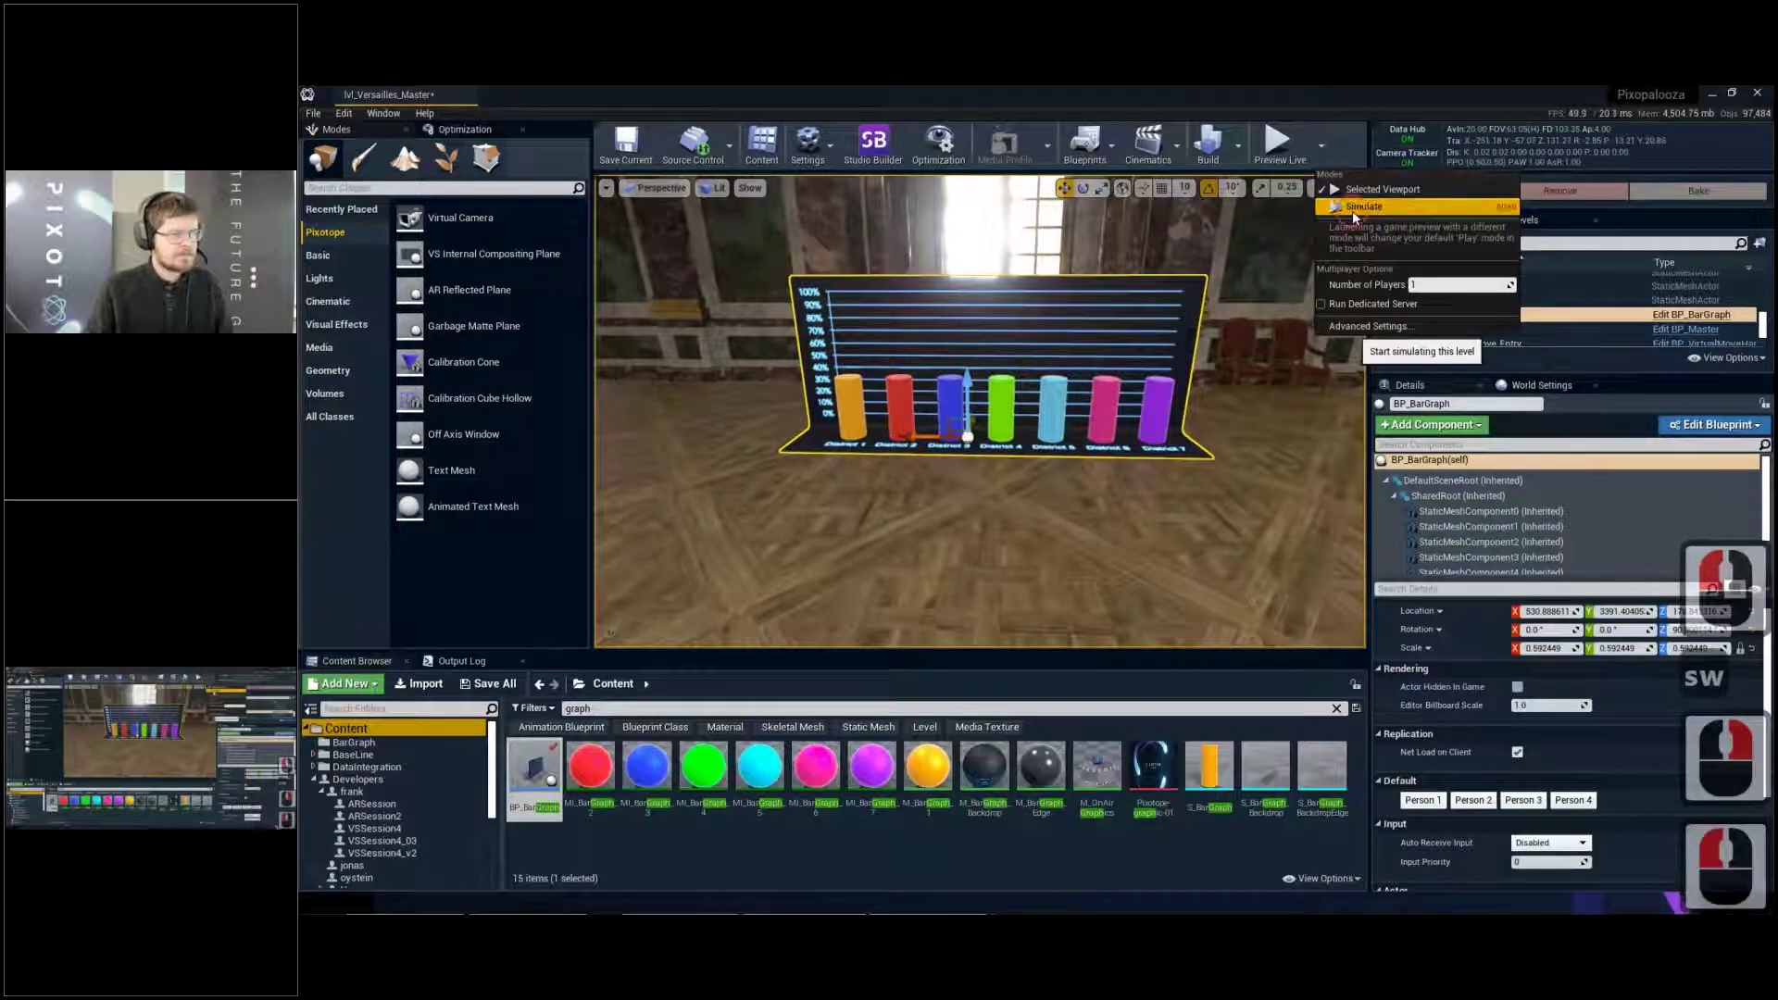
pyautogui.scroll(5, 1509, 309)
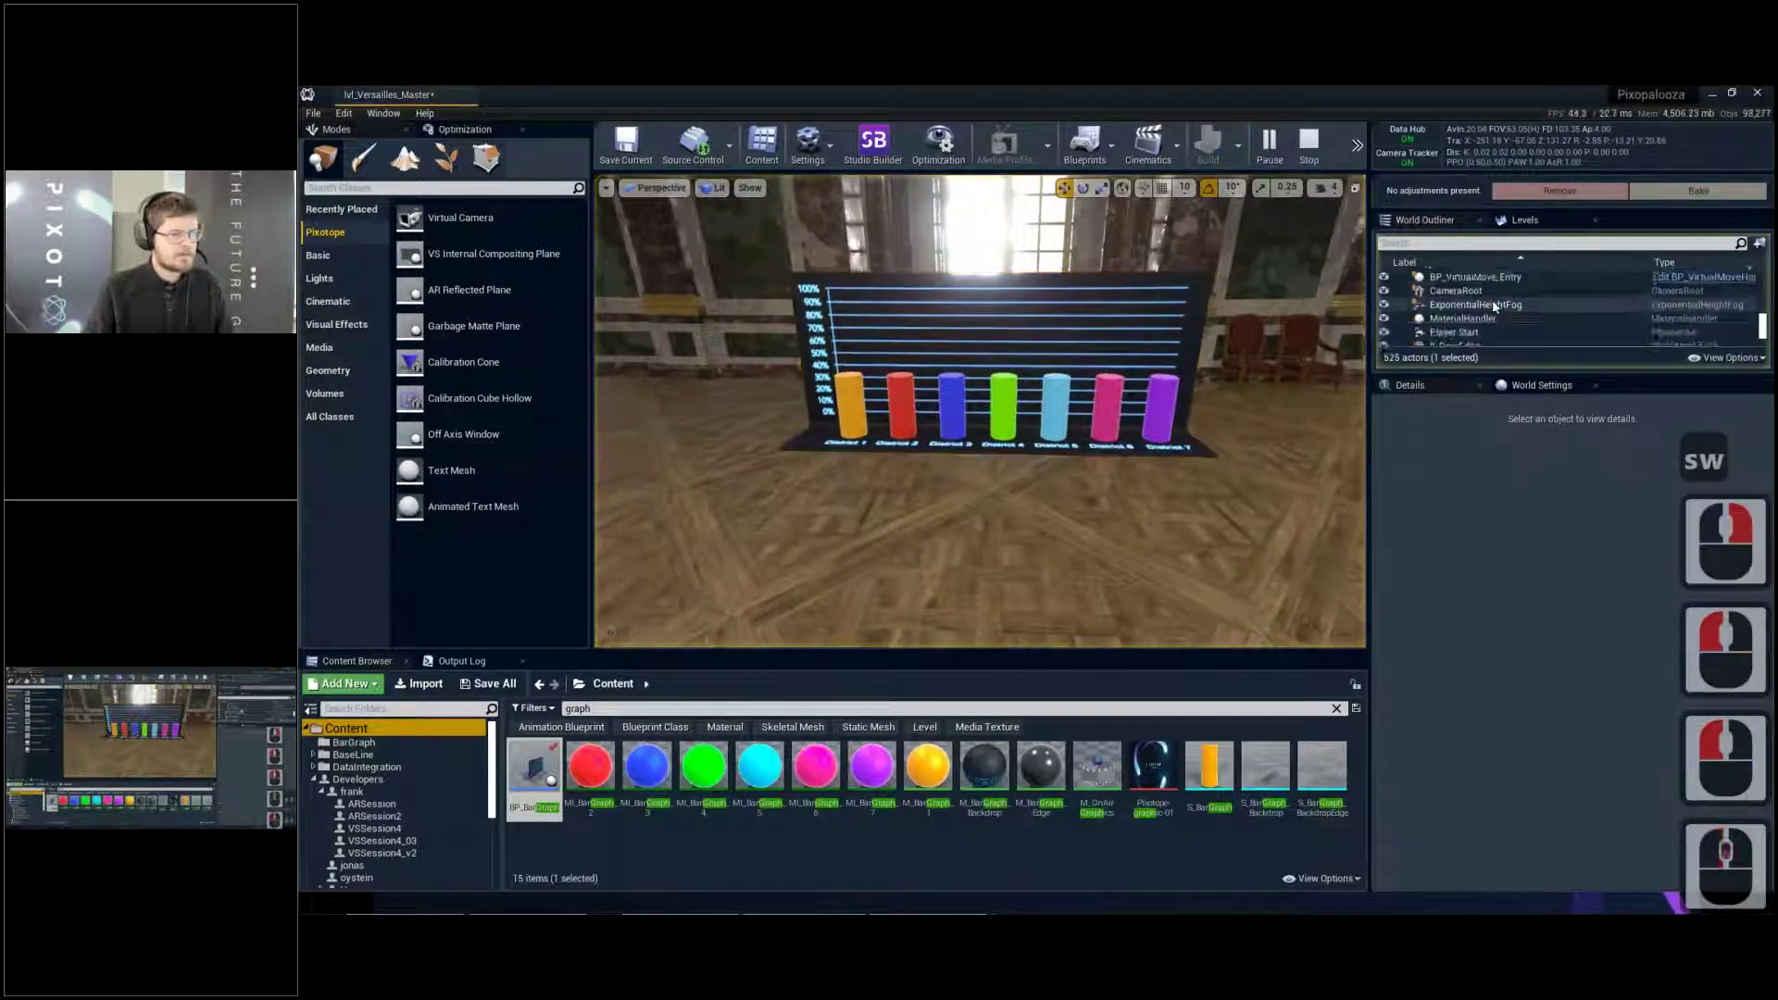
pyautogui.click(1472, 242)
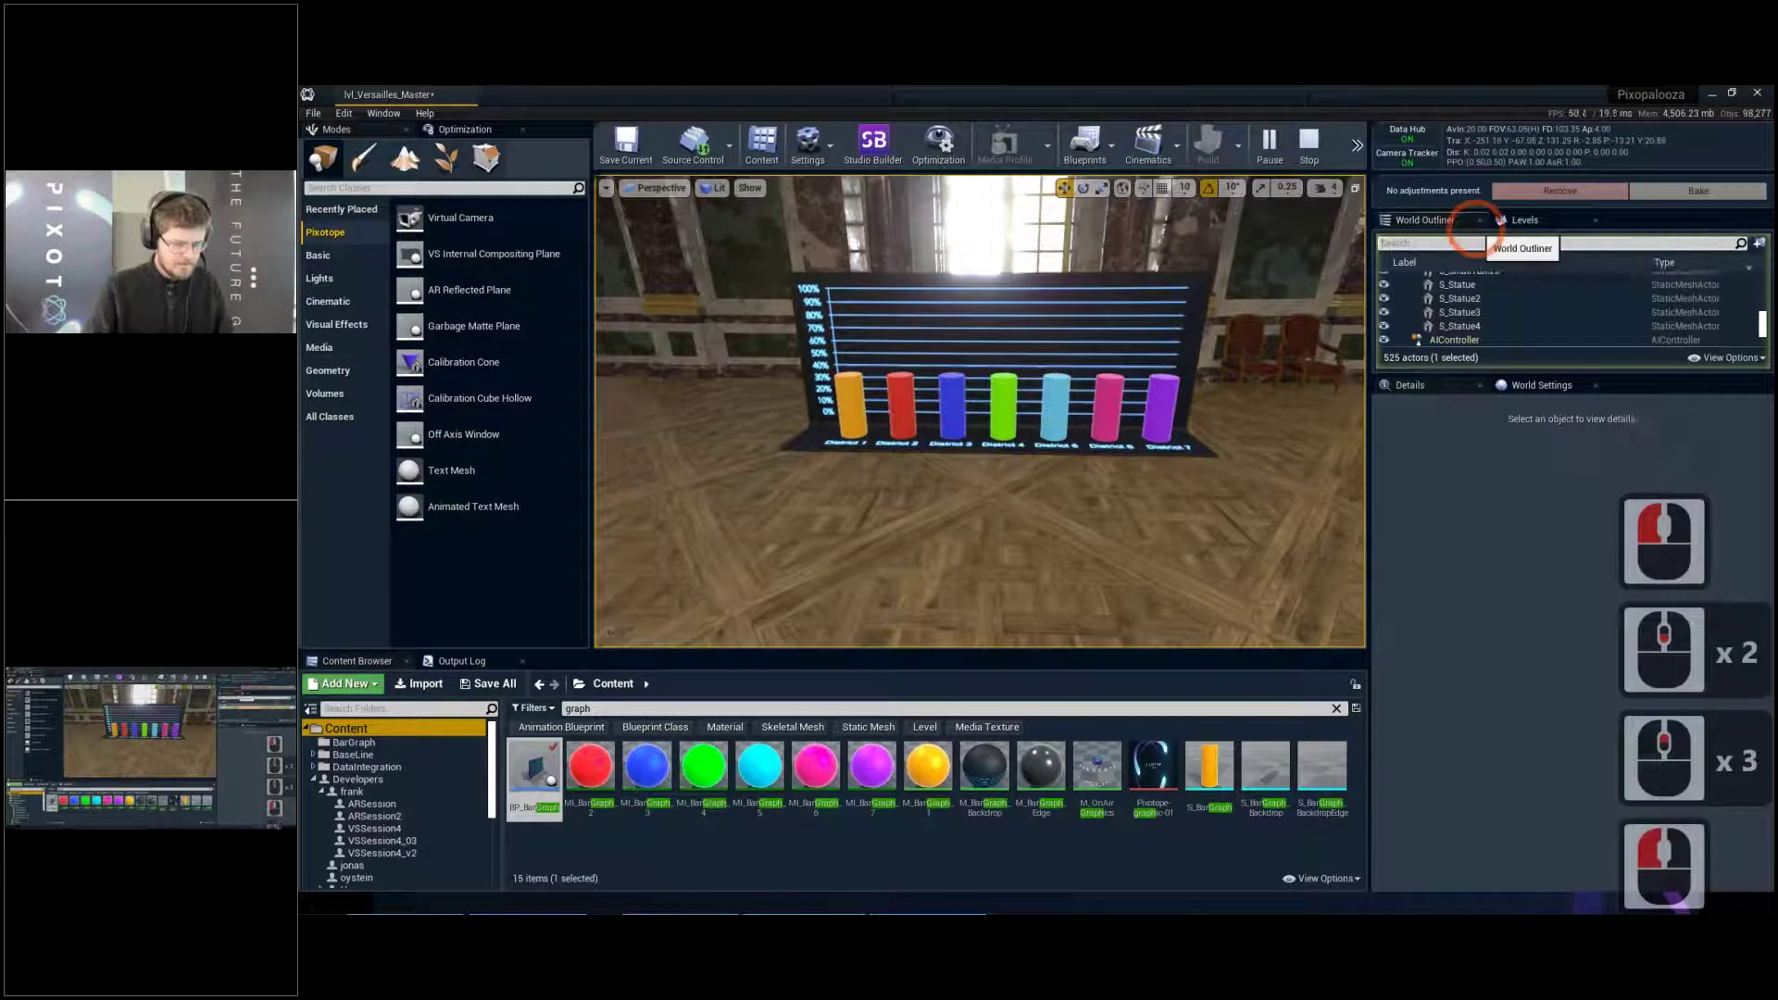
pyautogui.write('graph')
pyautogui.click(1468, 414)
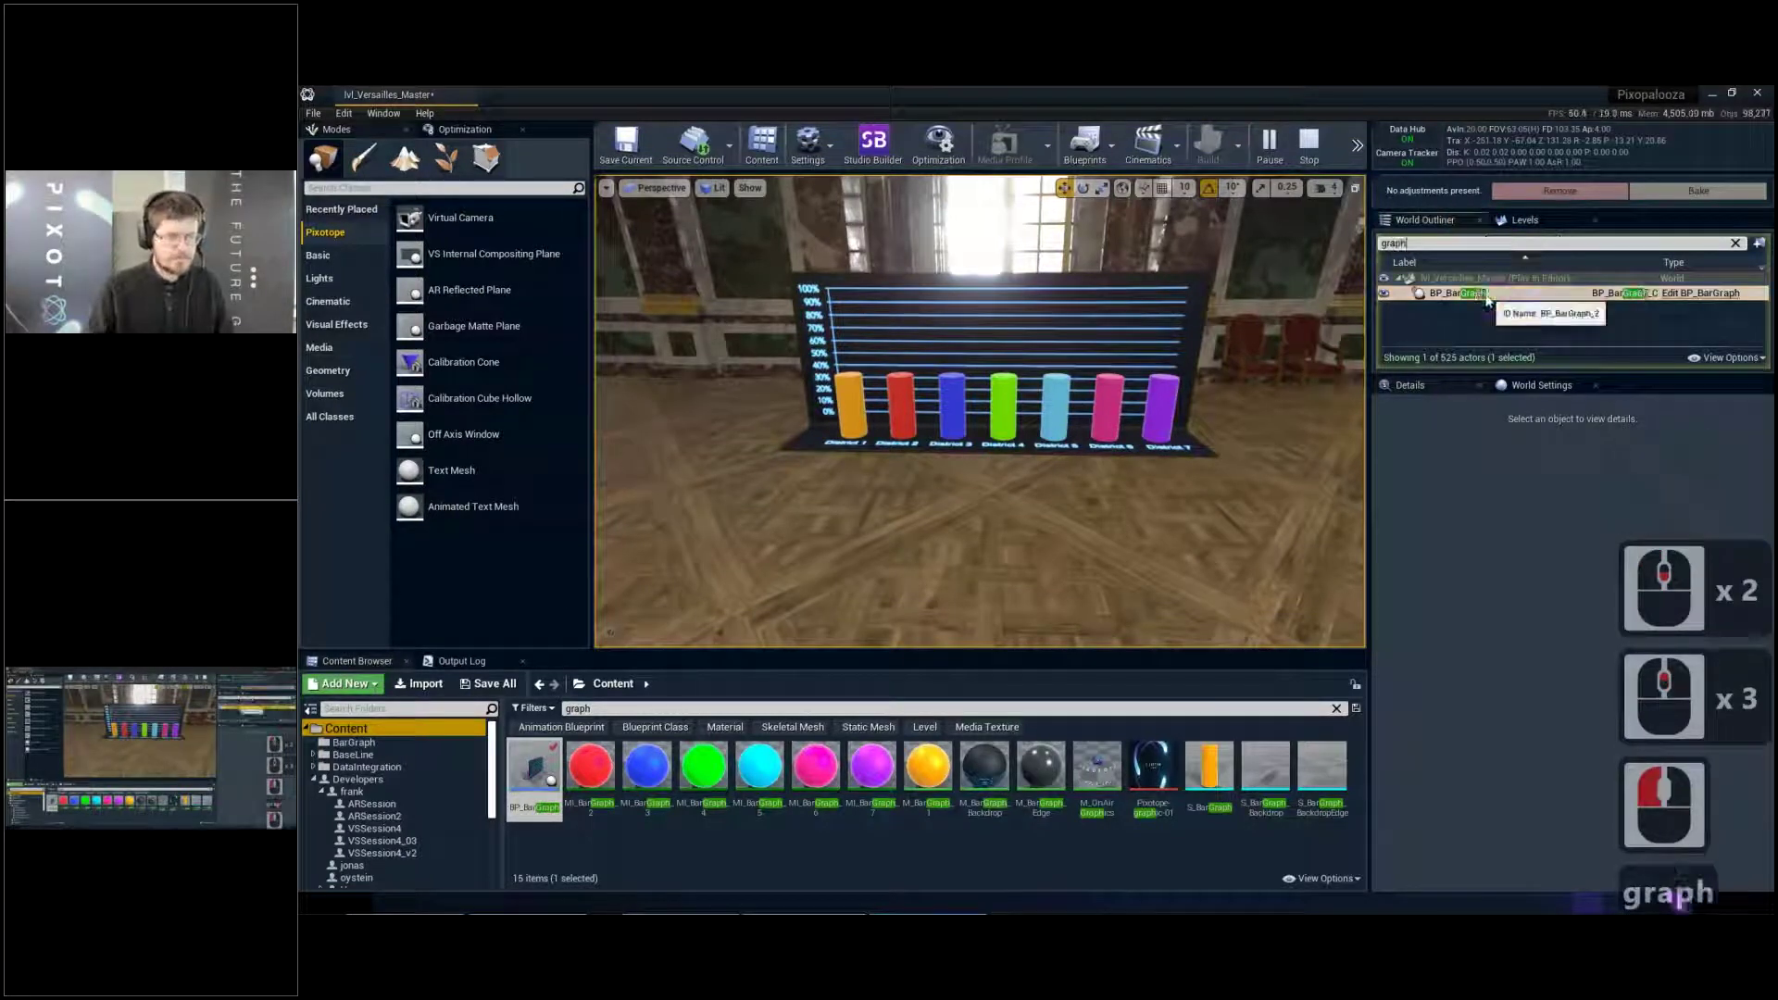
# Try to bring up the details of BP_BarGraph in the running simulation
pyautogui.click(1425, 391)
pyautogui.click(1532, 292)
pyautogui.click(1538, 389)
pyautogui.click(1440, 386)
pyautogui.scroll(3, 1588, 433)
pyautogui.scroll(-1, 1588, 434)
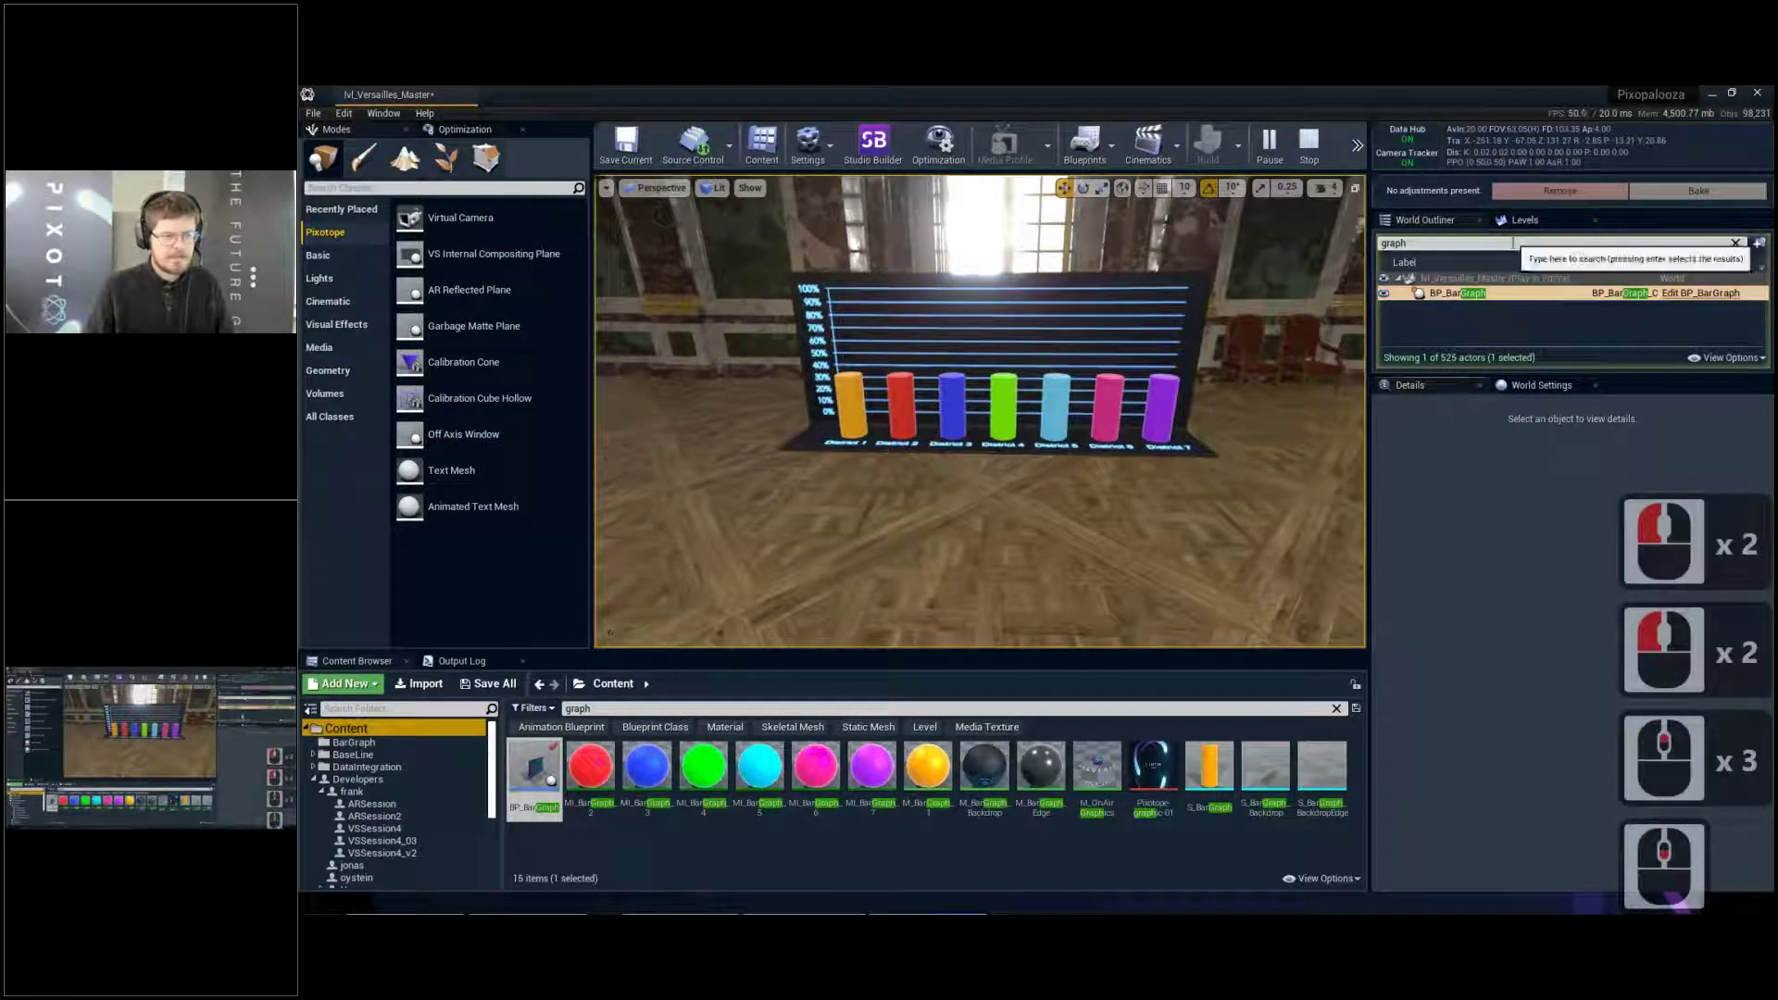
# Enlarge the World Outliner, stop the simulation, select BP_BarGraph in the outliner, and start simulating again
pyautogui.moveTo(1485, 376); pyautogui.dragTo(1478, 479)
pyautogui.click(1308, 146)
pyautogui.click(1452, 295)
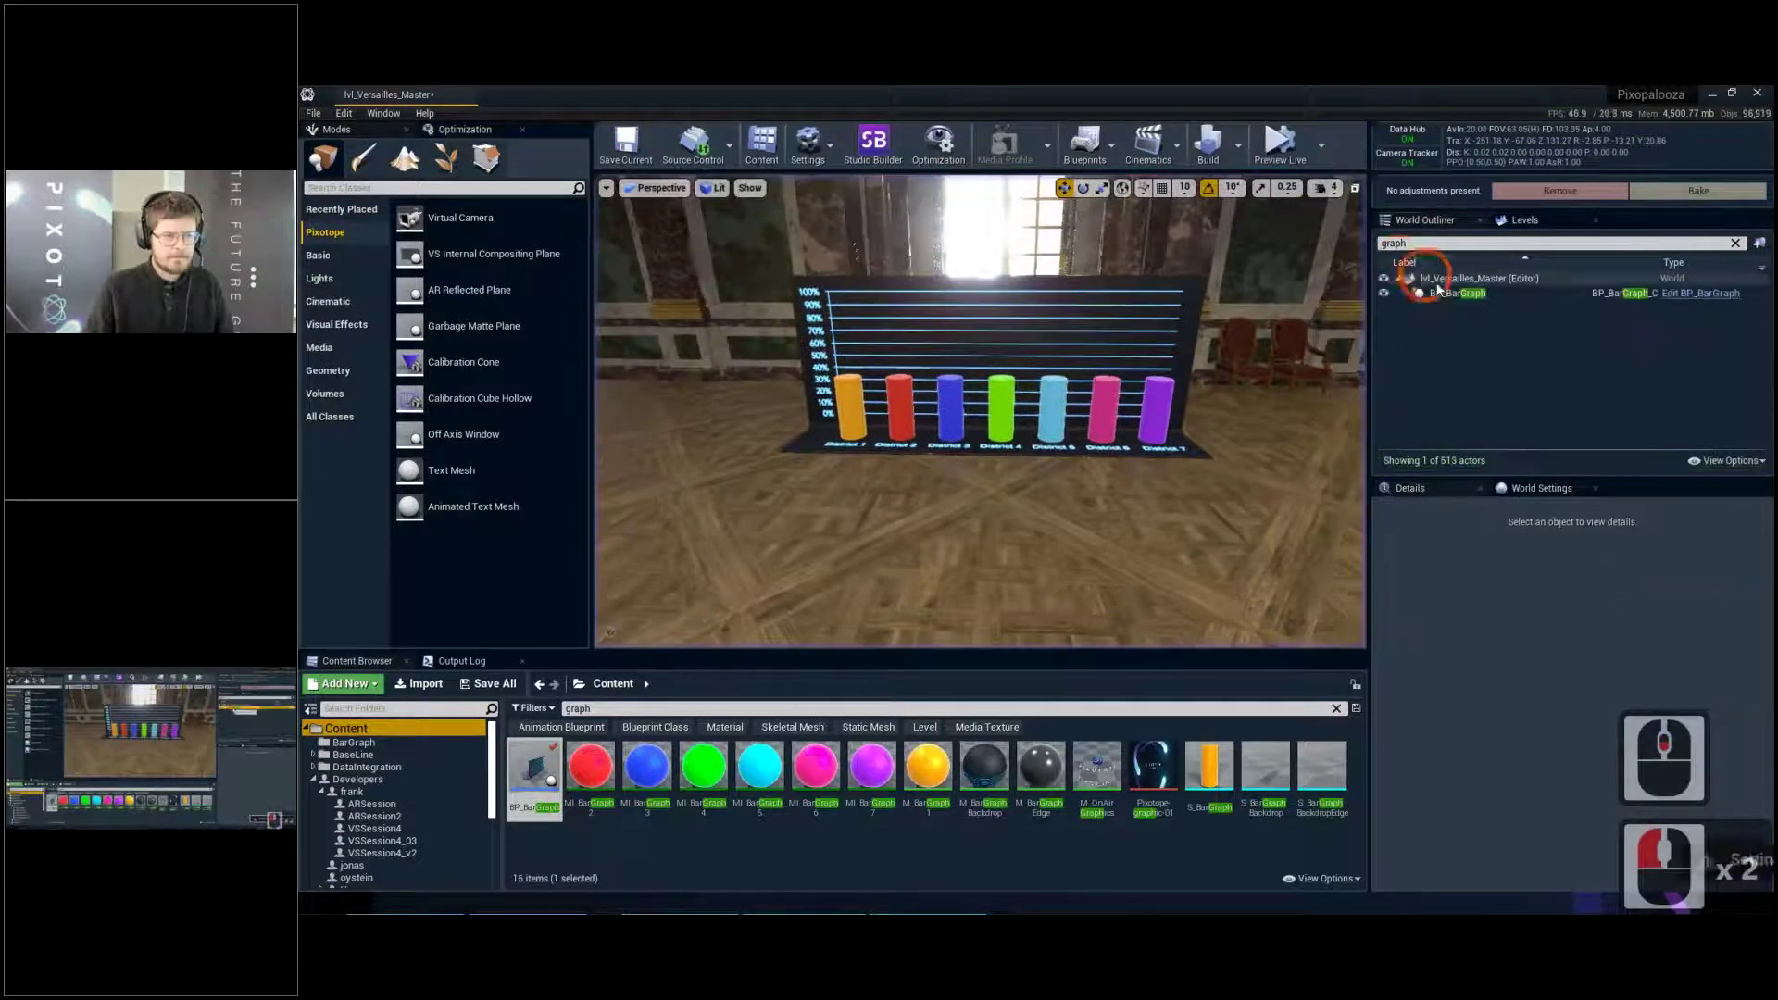
pyautogui.moveTo(1205, 334); pyautogui.dragTo(1208, 335, button='right')
pyautogui.press('w')
pyautogui.click(1271, 134)
pyautogui.click(1269, 137)
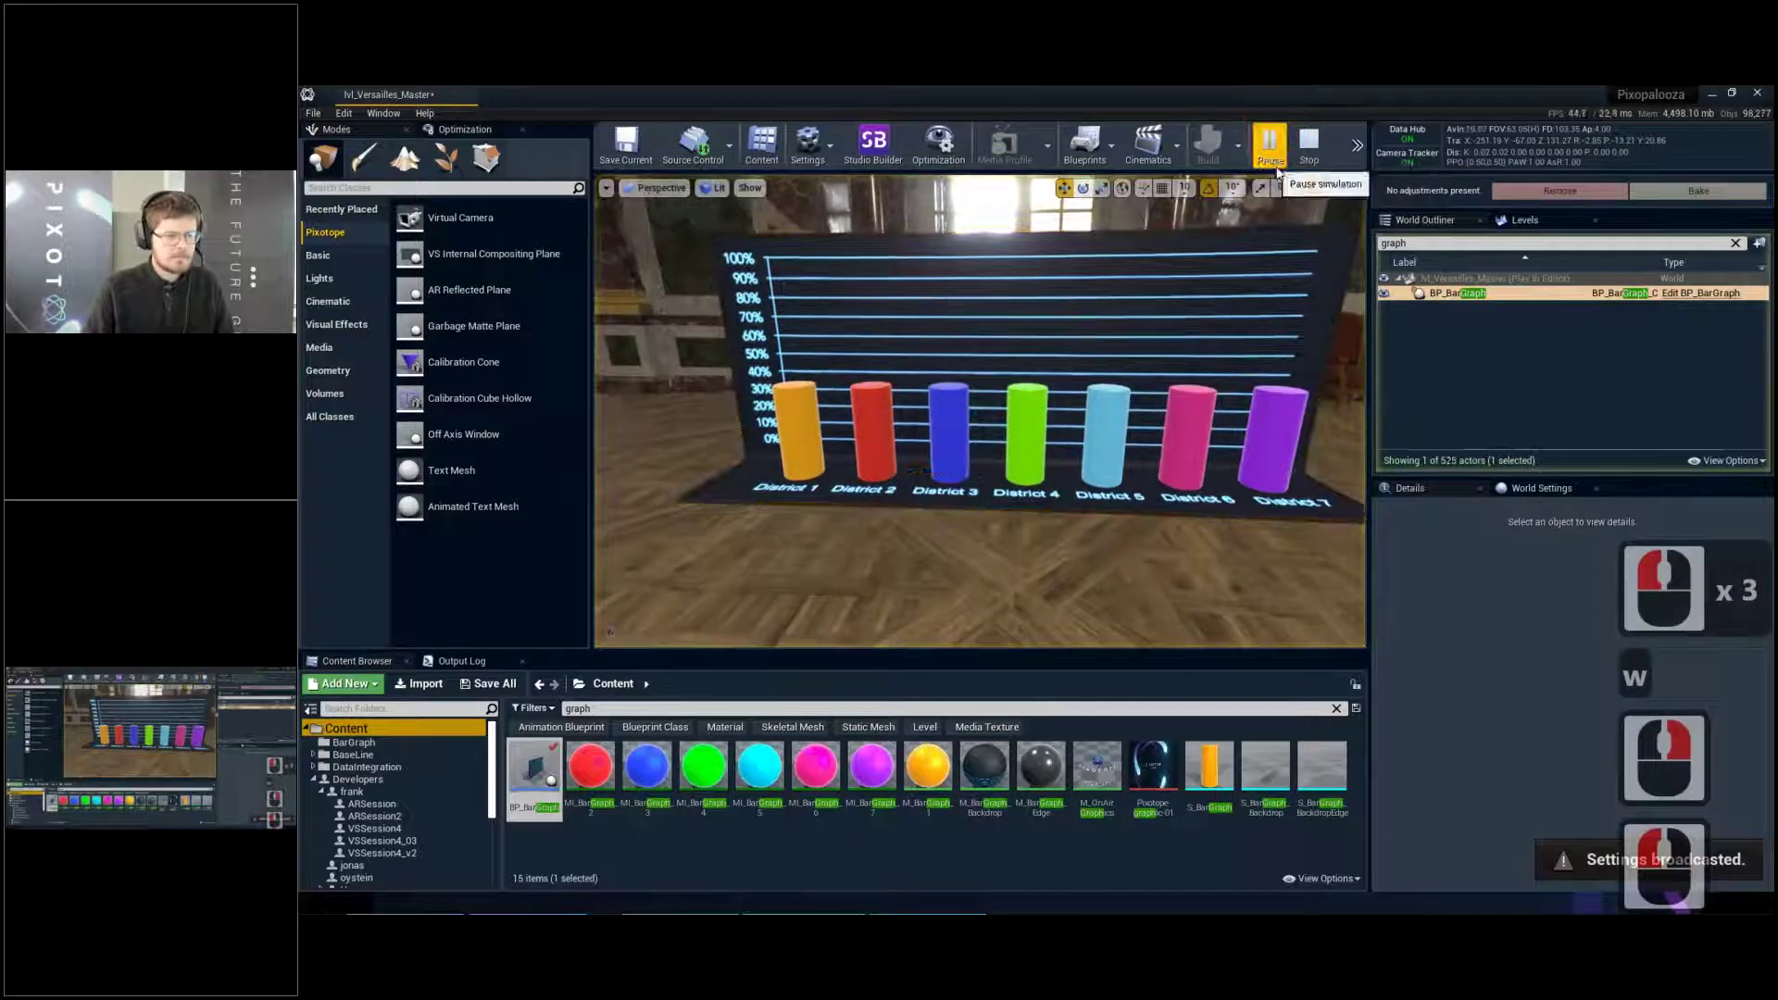
# Select the bar graph in the viewport and enlarge its Details area to reach the Person event buttons
pyautogui.click(1511, 488)
pyautogui.click(1412, 488)
pyautogui.click(1523, 491)
pyautogui.click(1411, 488)
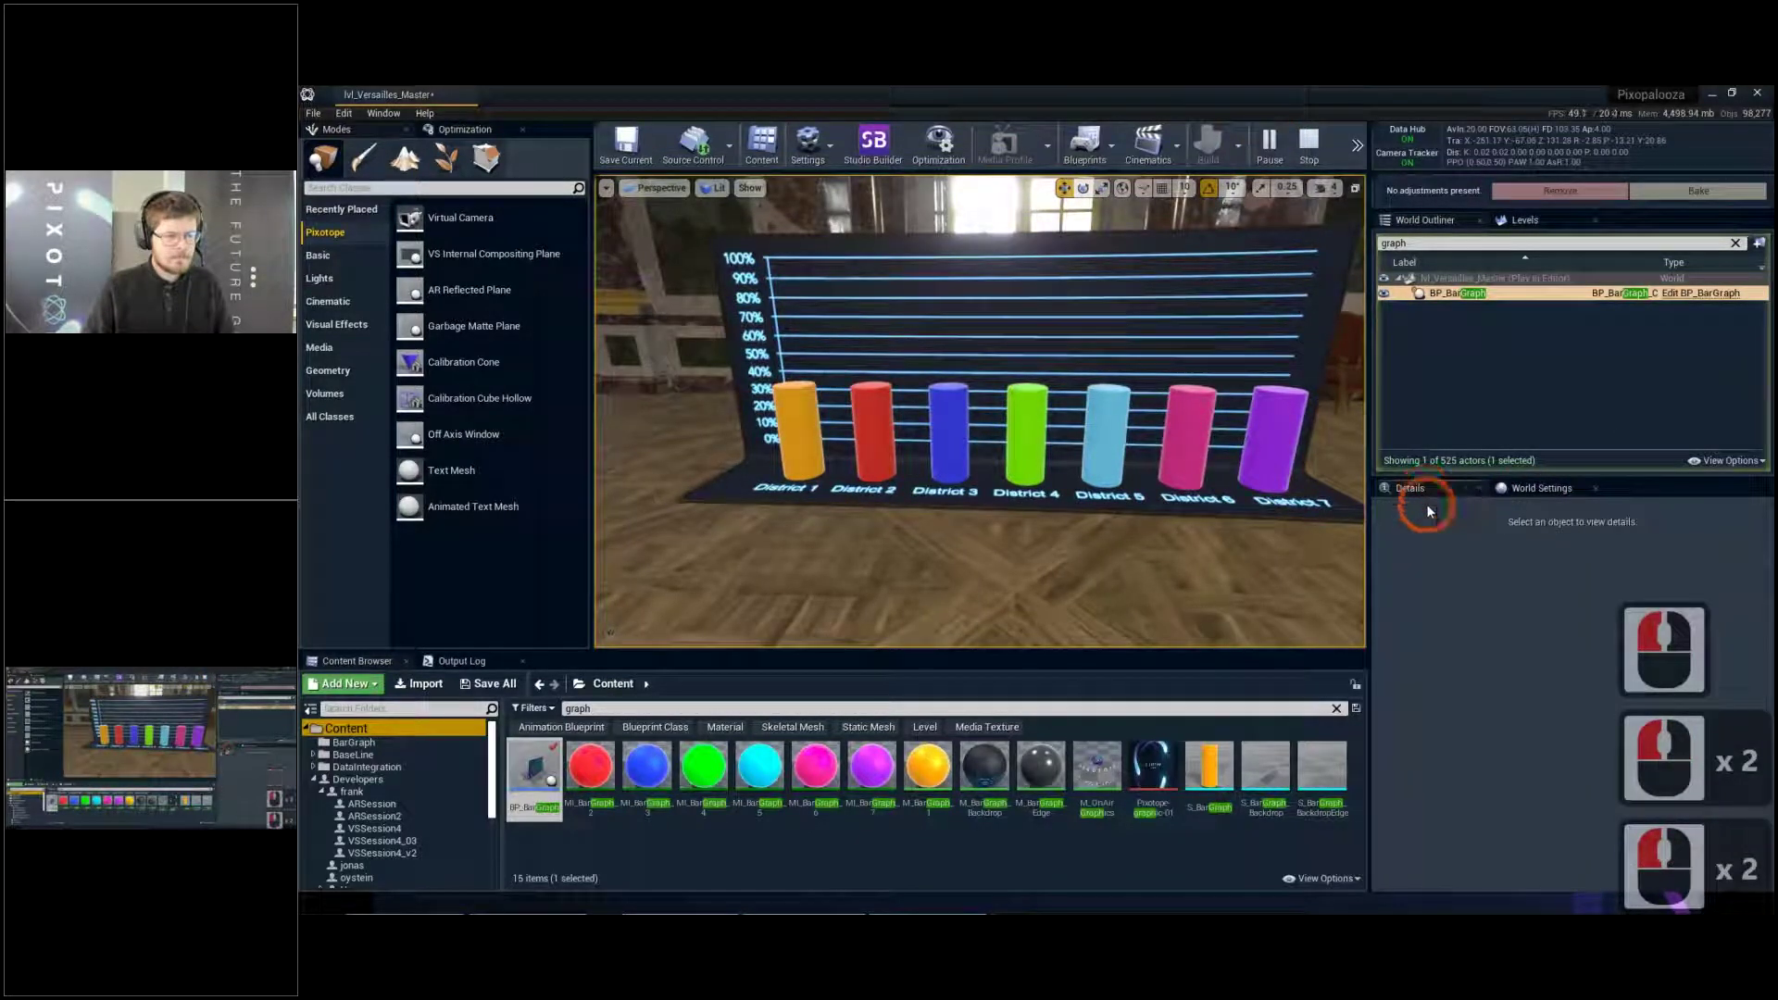
pyautogui.click(1186, 553)
pyautogui.click(1072, 448)
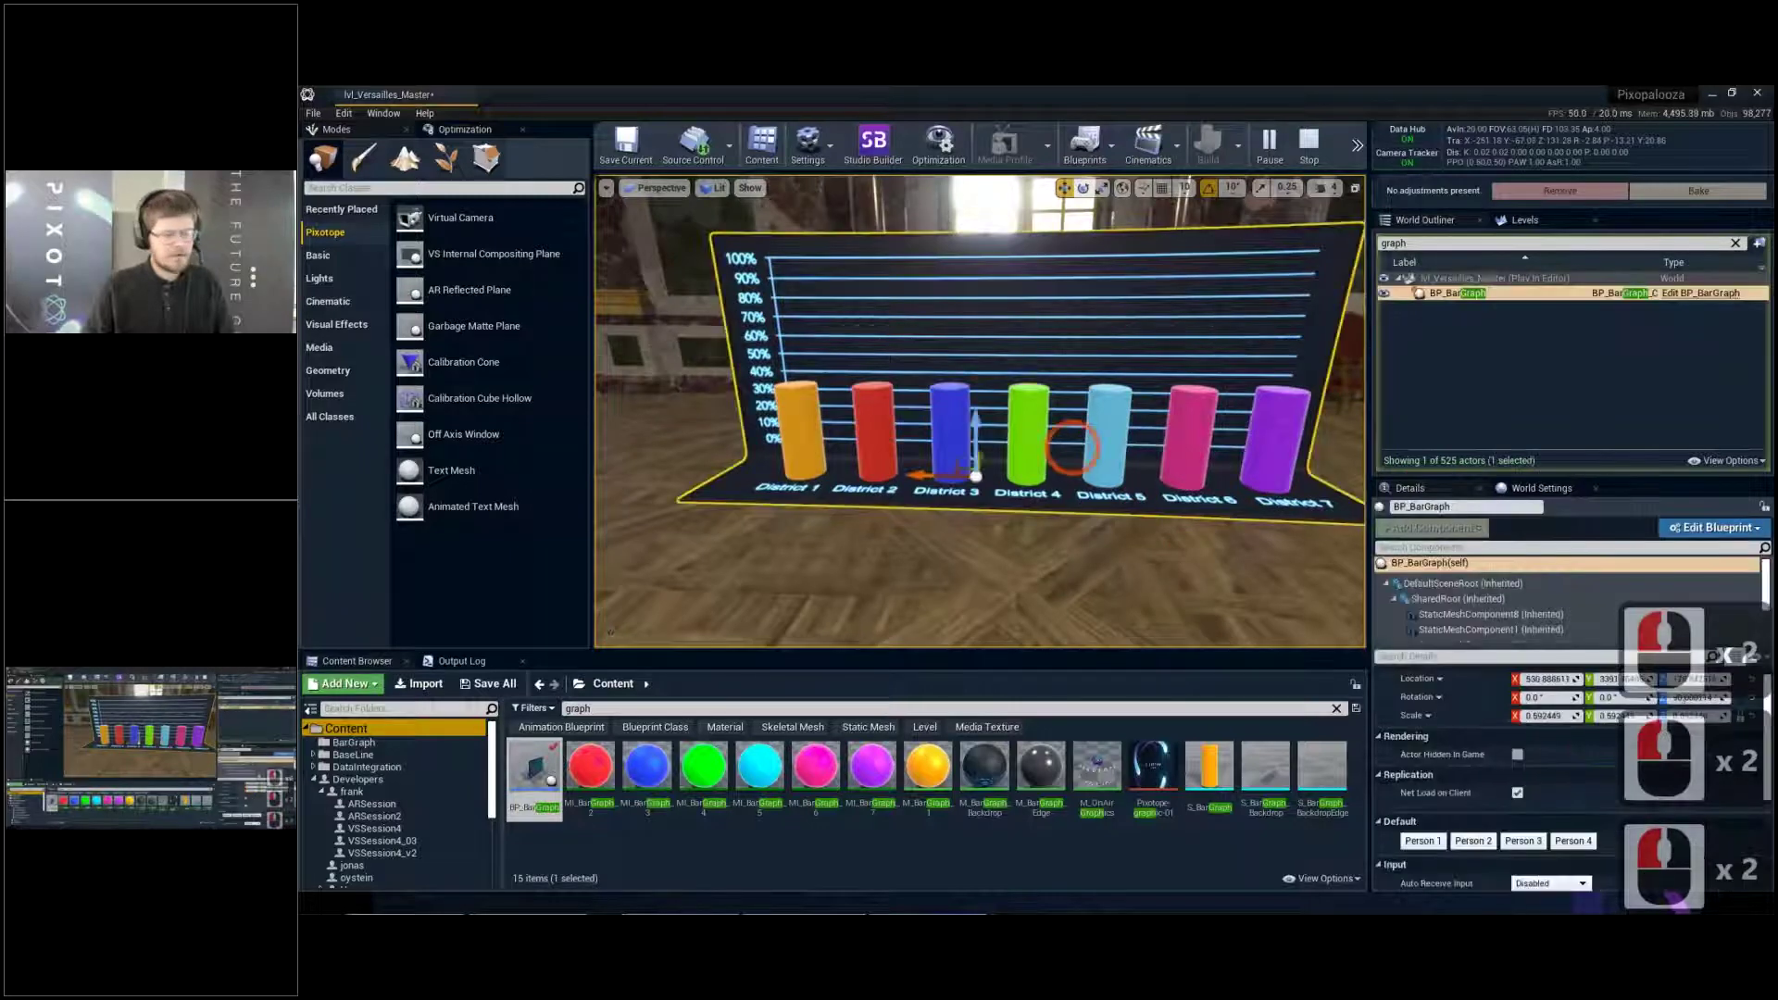
pyautogui.moveTo(1543, 476); pyautogui.dragTo(1546, 367)
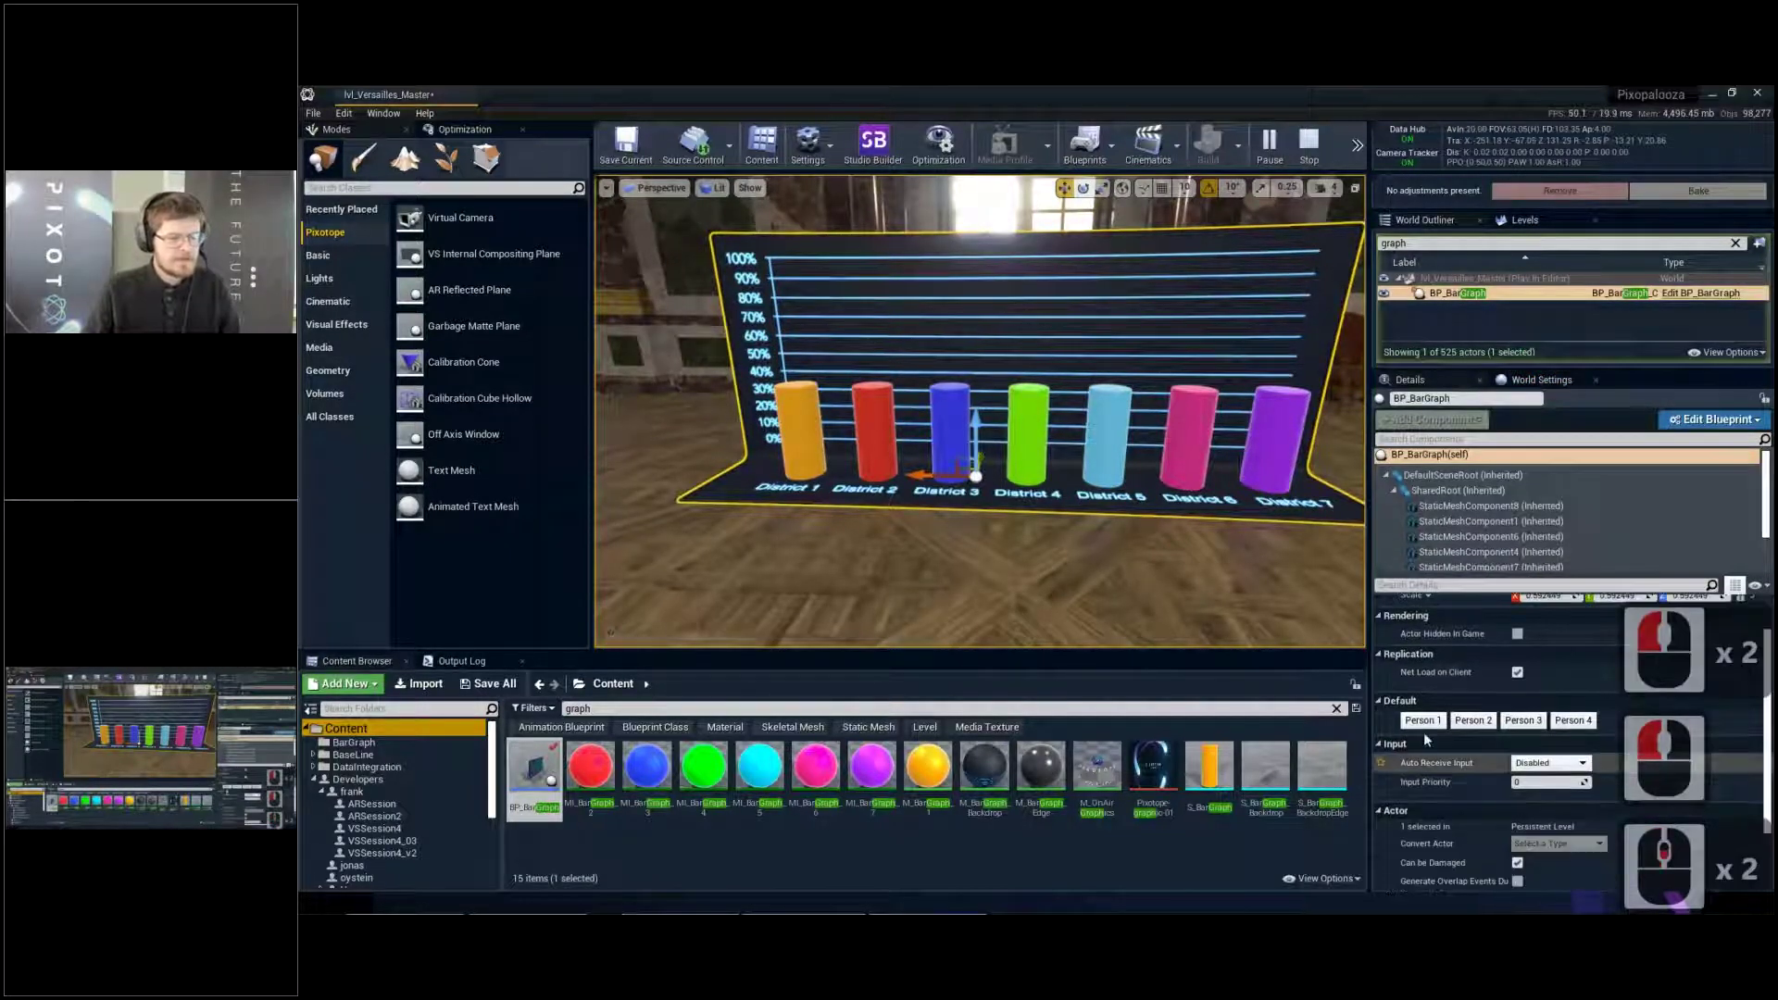
pyautogui.scroll(-3, 1431, 731)
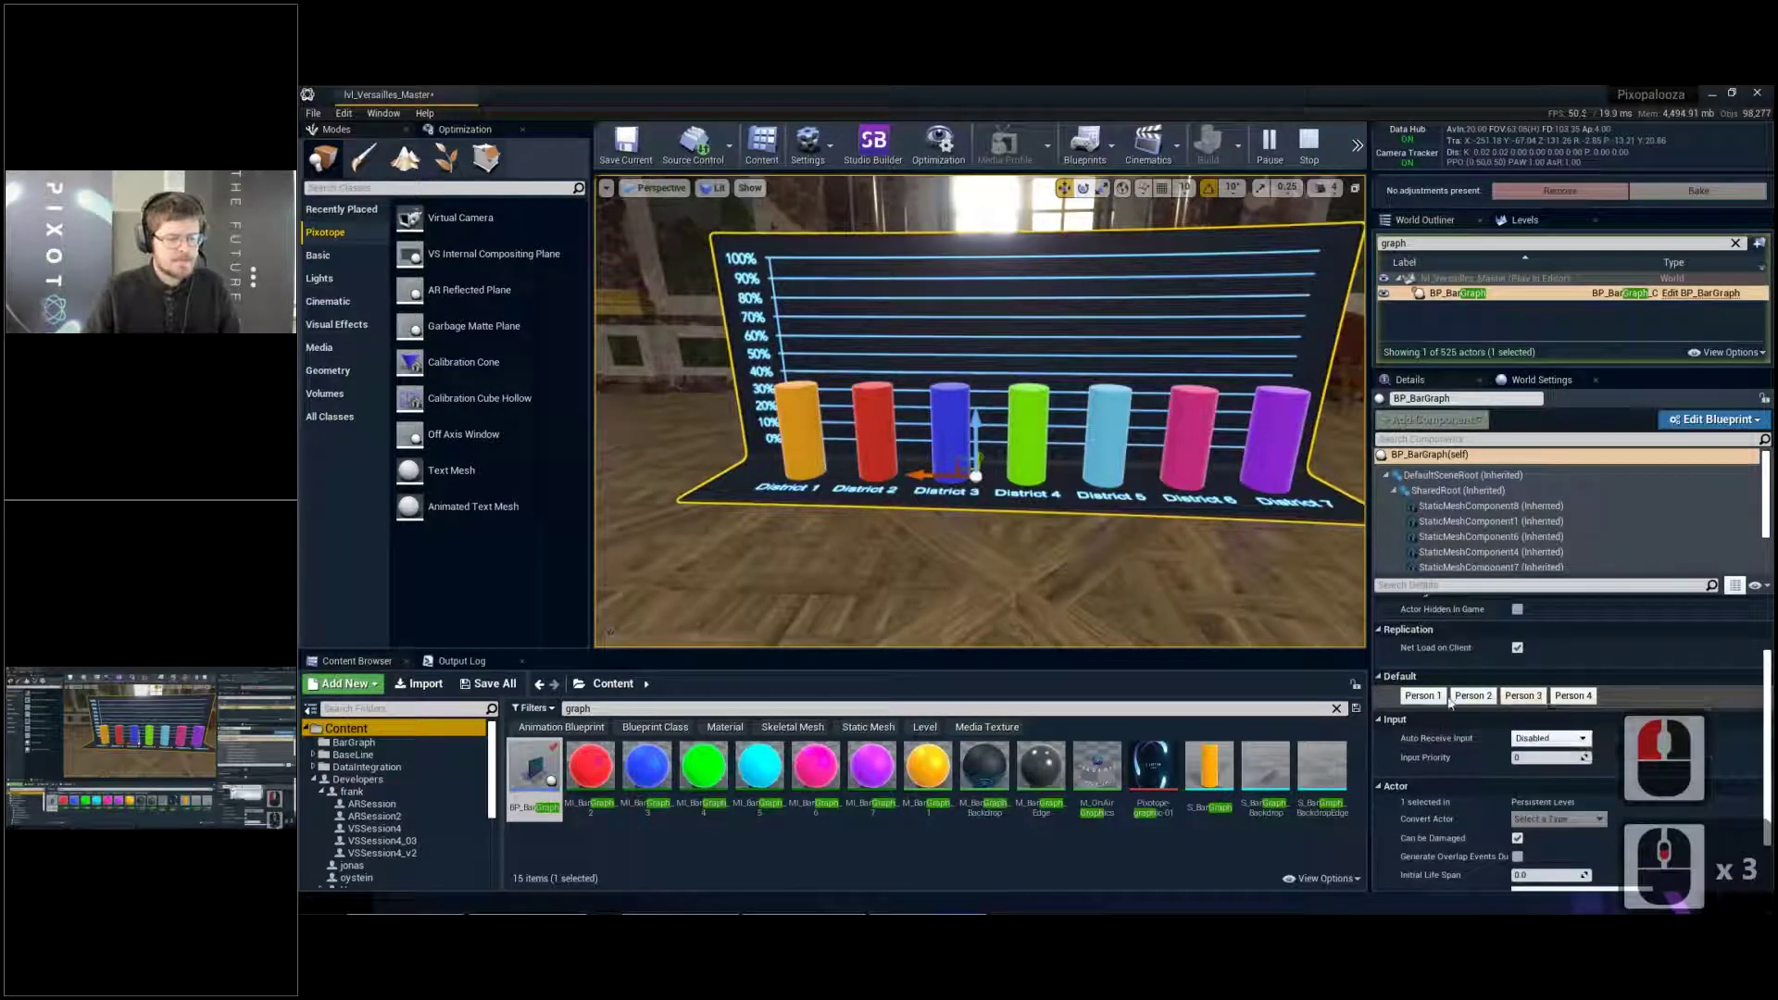
# Trigger the Person events on the simulated bar graph to animate its columns, finish with Person 1, and stop the simulation
pyautogui.click(1420, 696)
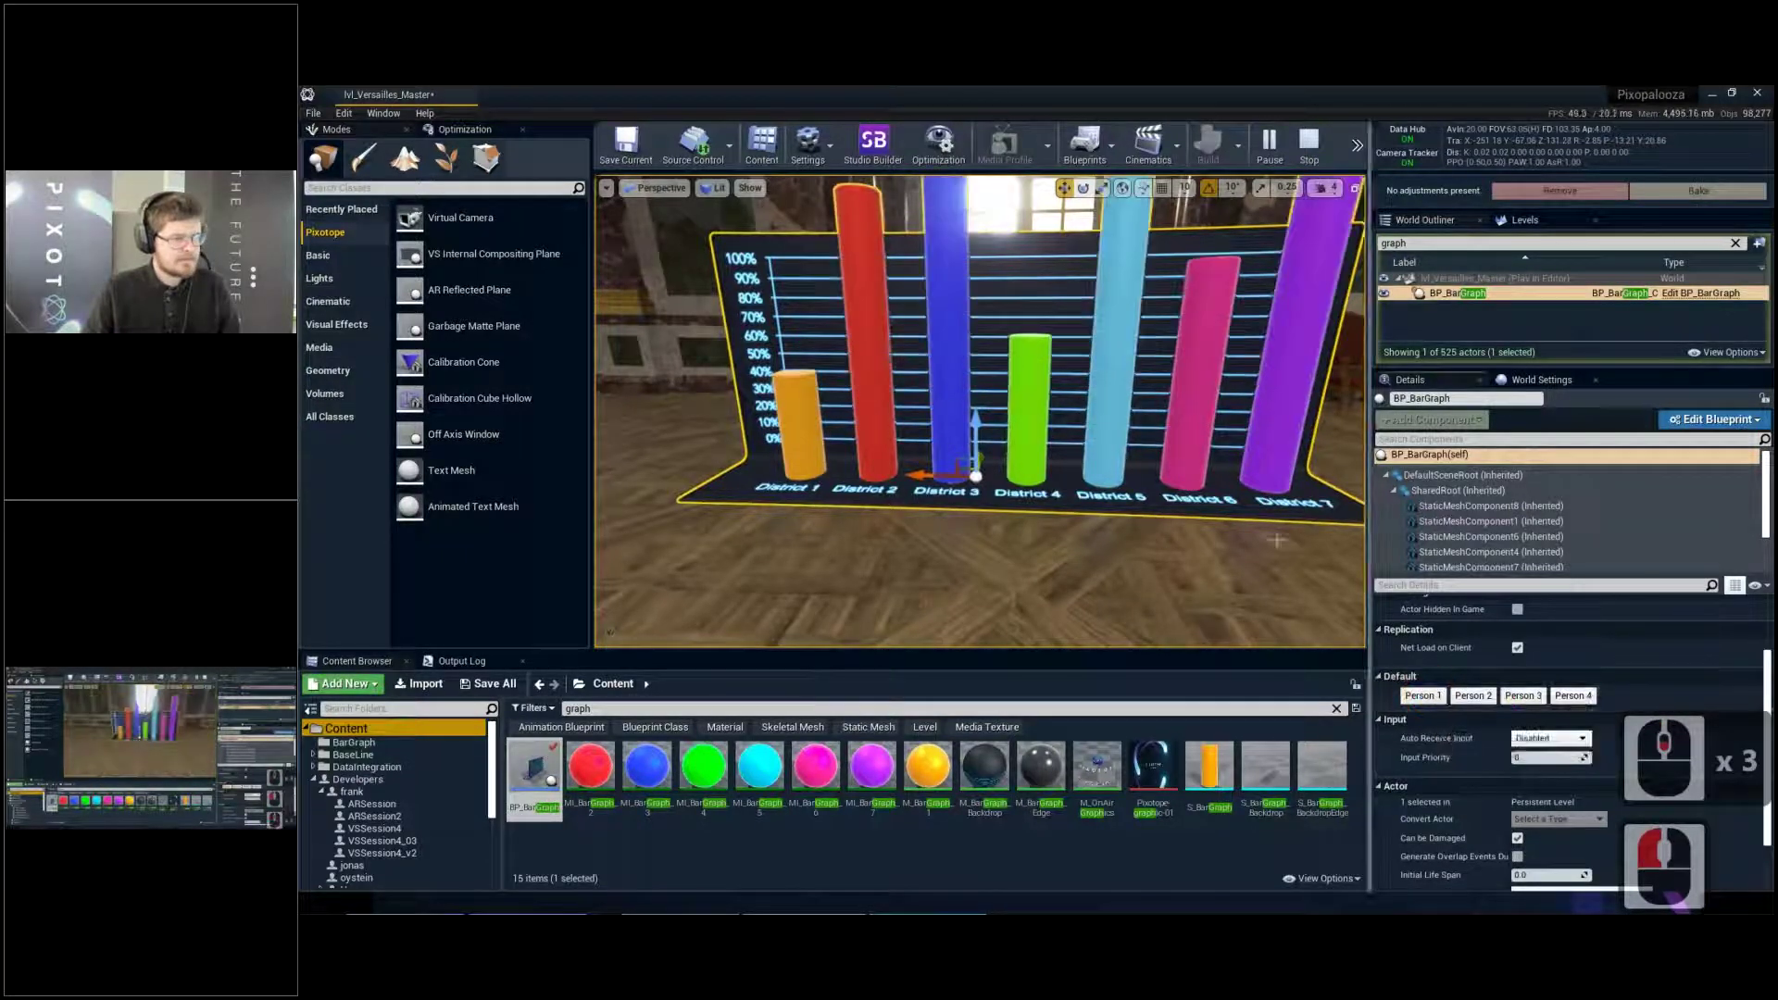
pyautogui.scroll(-2, 1281, 528)
pyautogui.click(1524, 695)
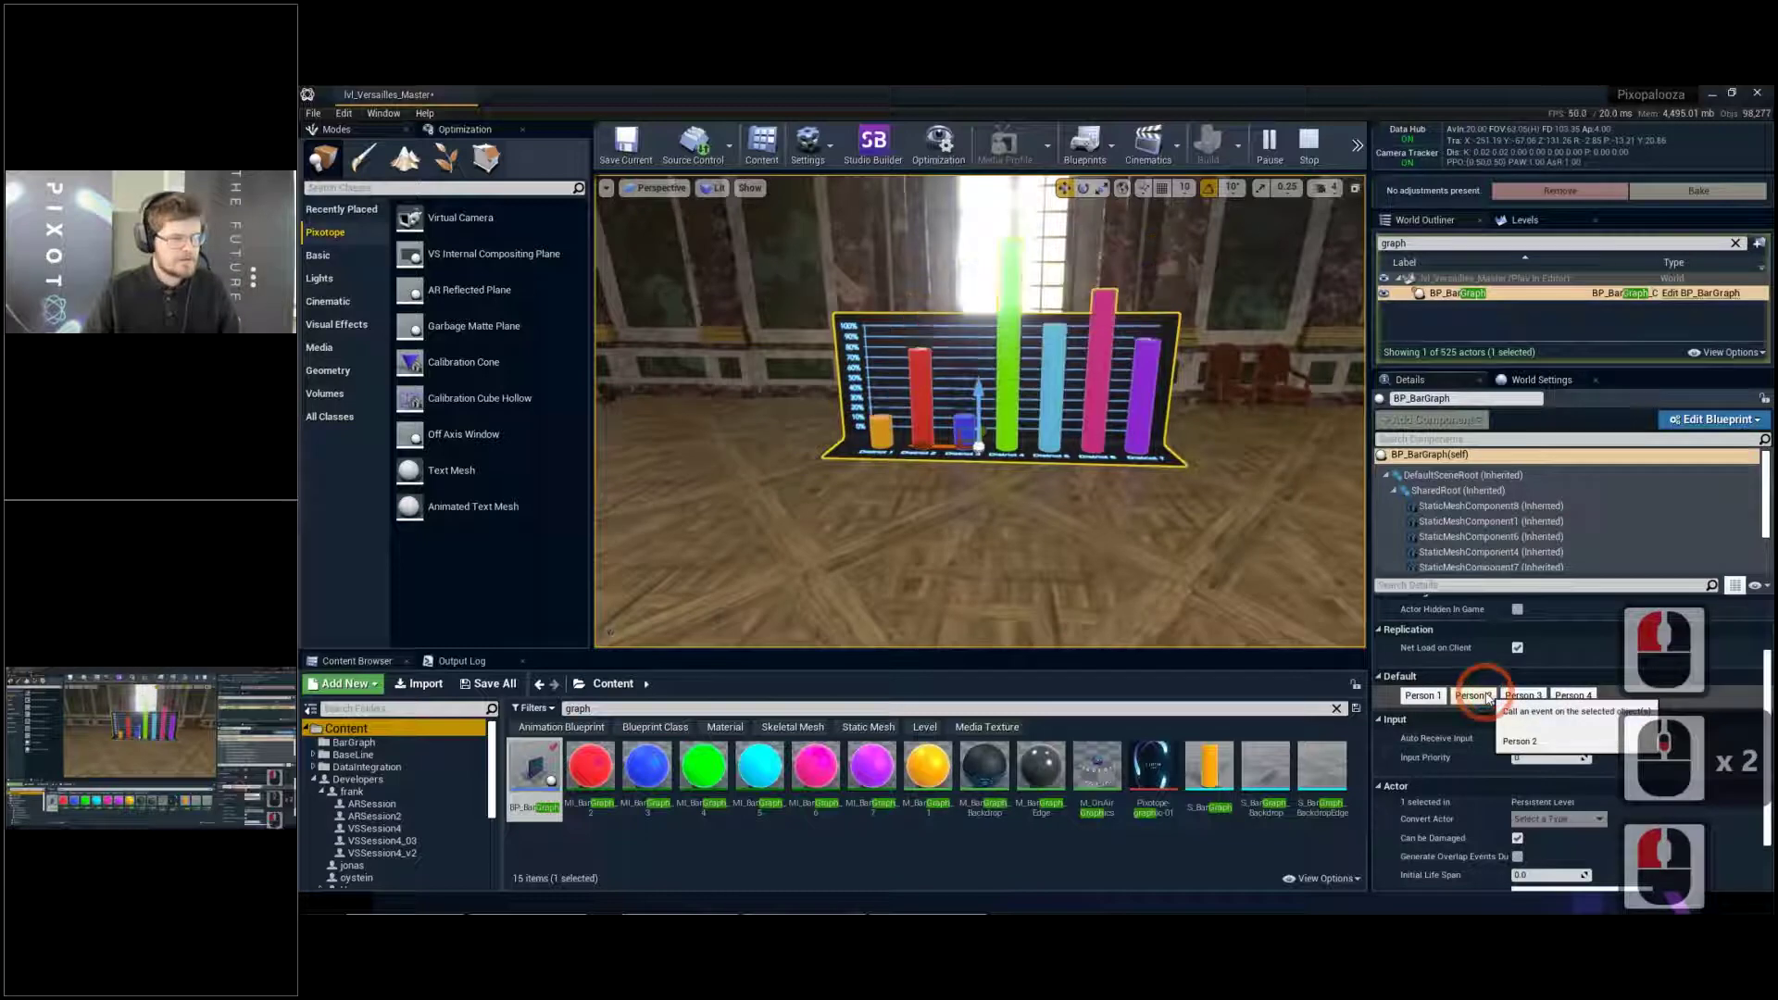
pyautogui.click(1558, 696)
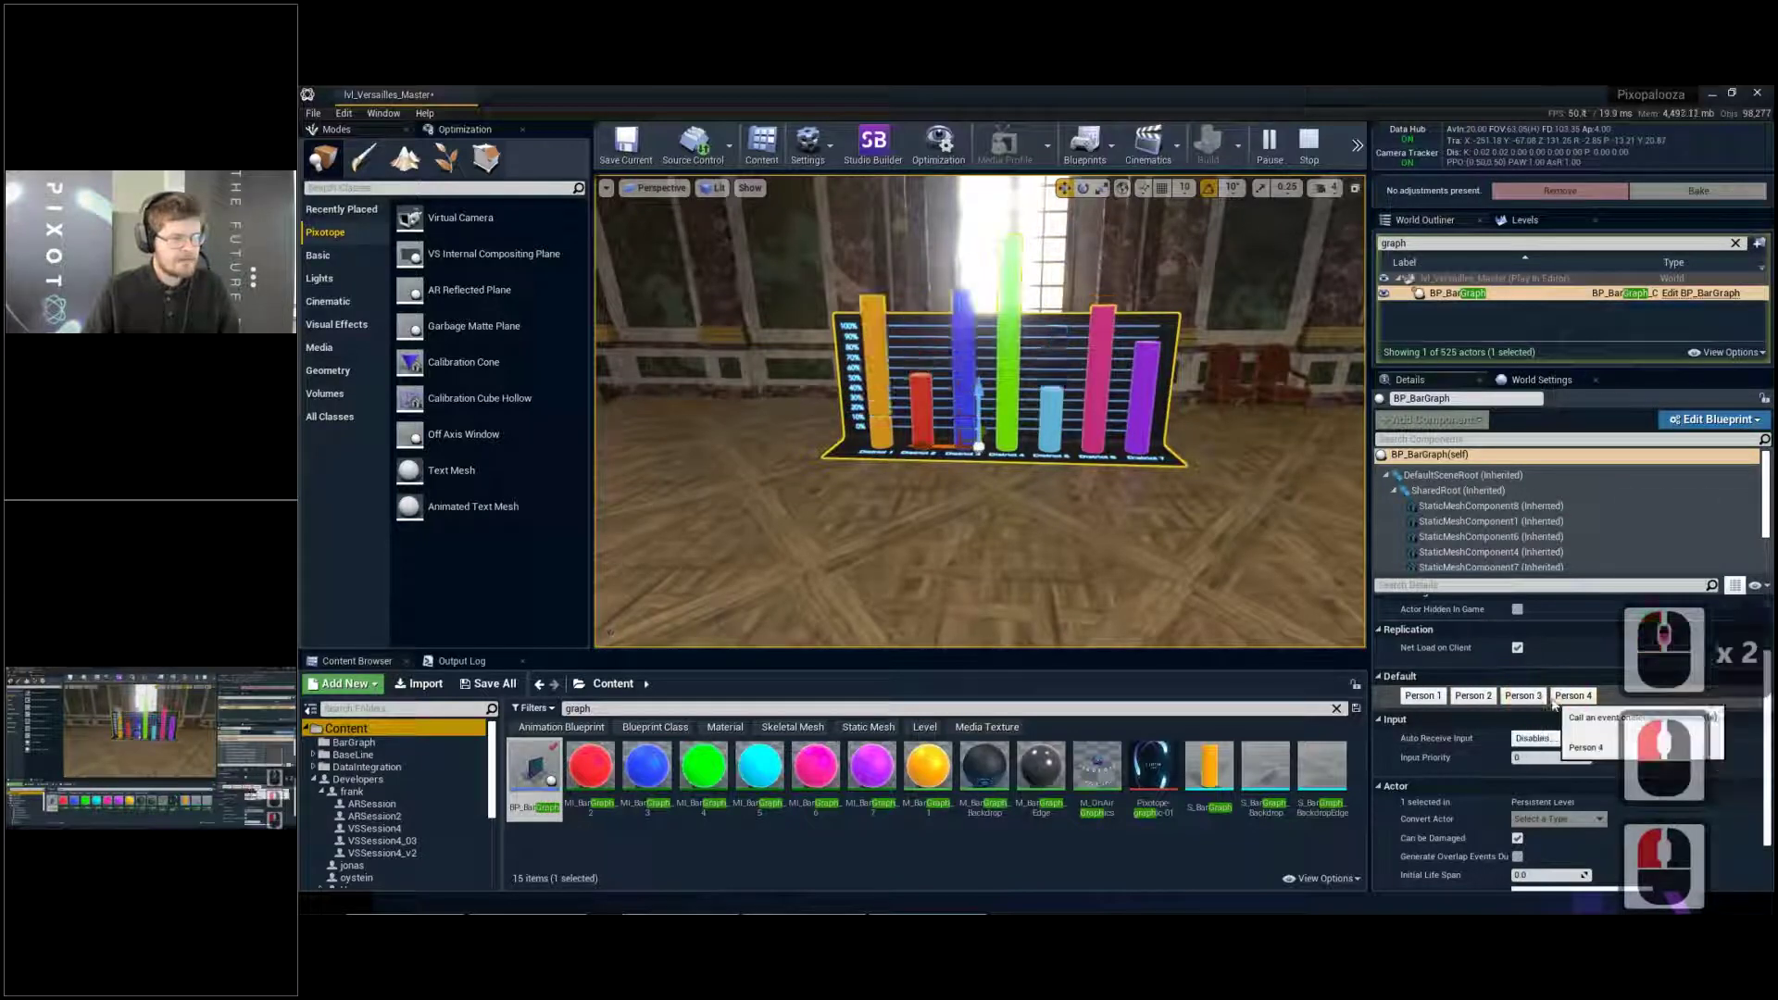
pyautogui.click(1423, 697)
pyautogui.click(1423, 696)
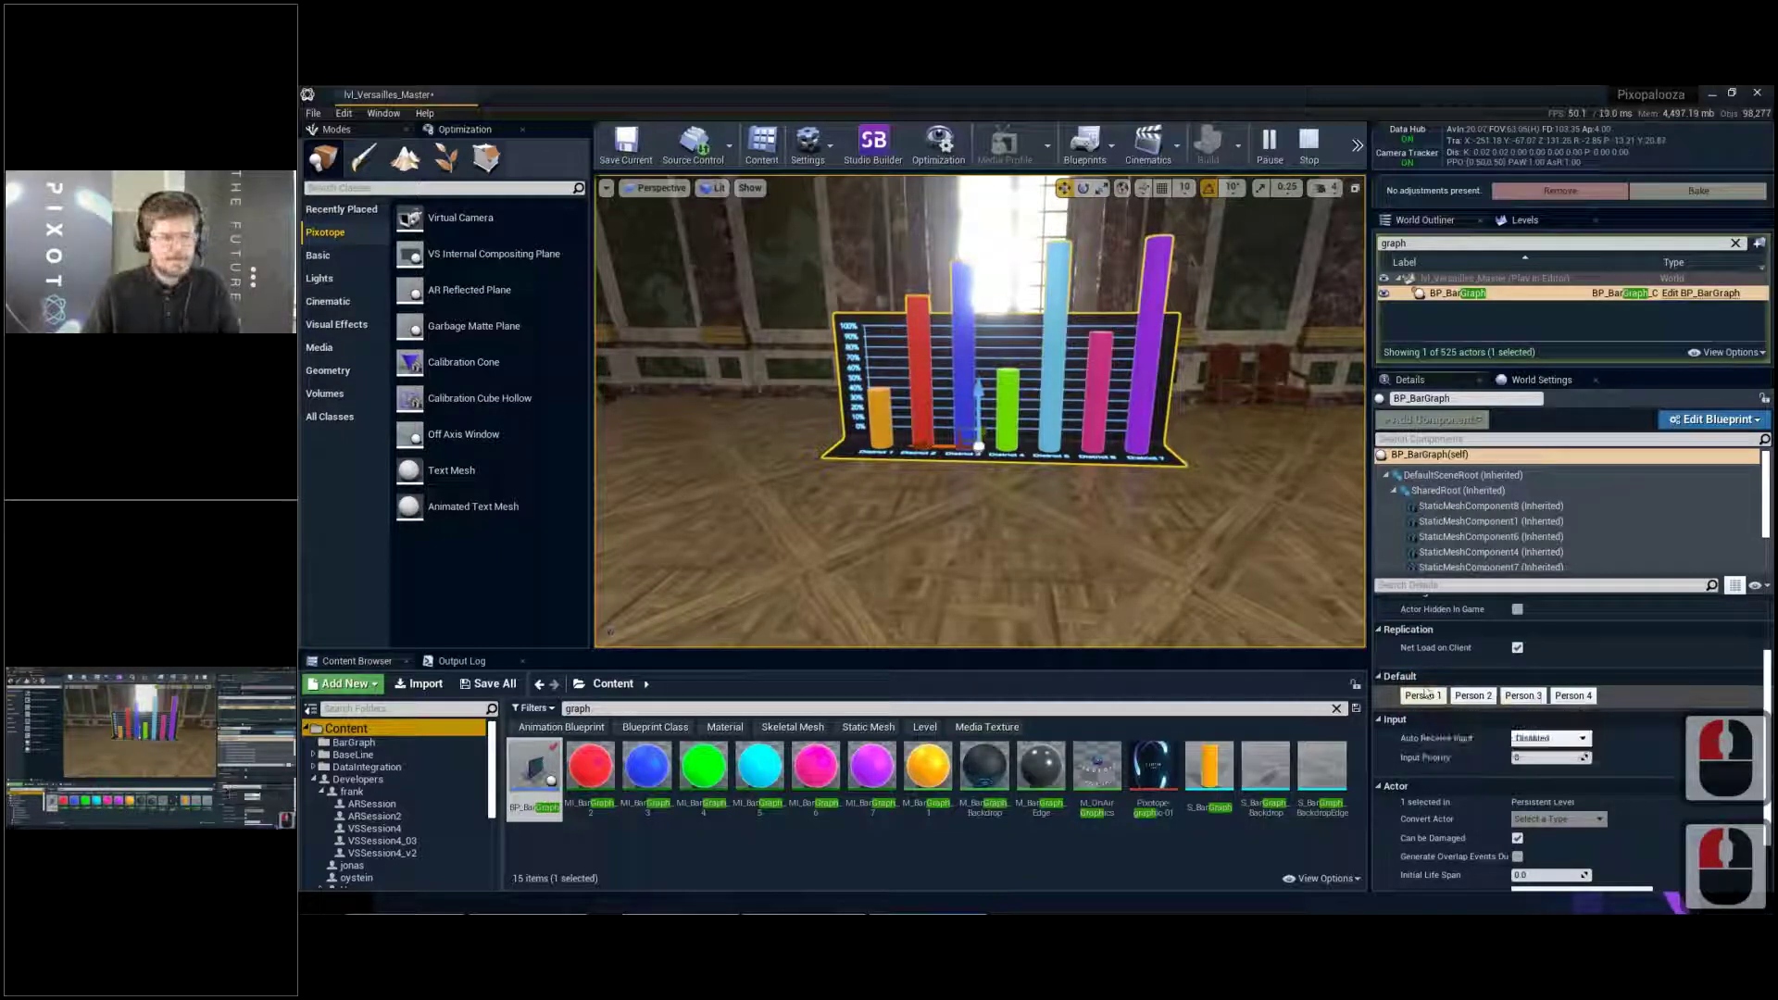
pyautogui.press('Escape')
# Examine the 3D text list on the marble wall that names the planned moves, Graph and 3dText
pyautogui.moveTo(1176, 527); pyautogui.dragTo(1176, 528, button='right')
pyautogui.press('a')
pyautogui.press('w')
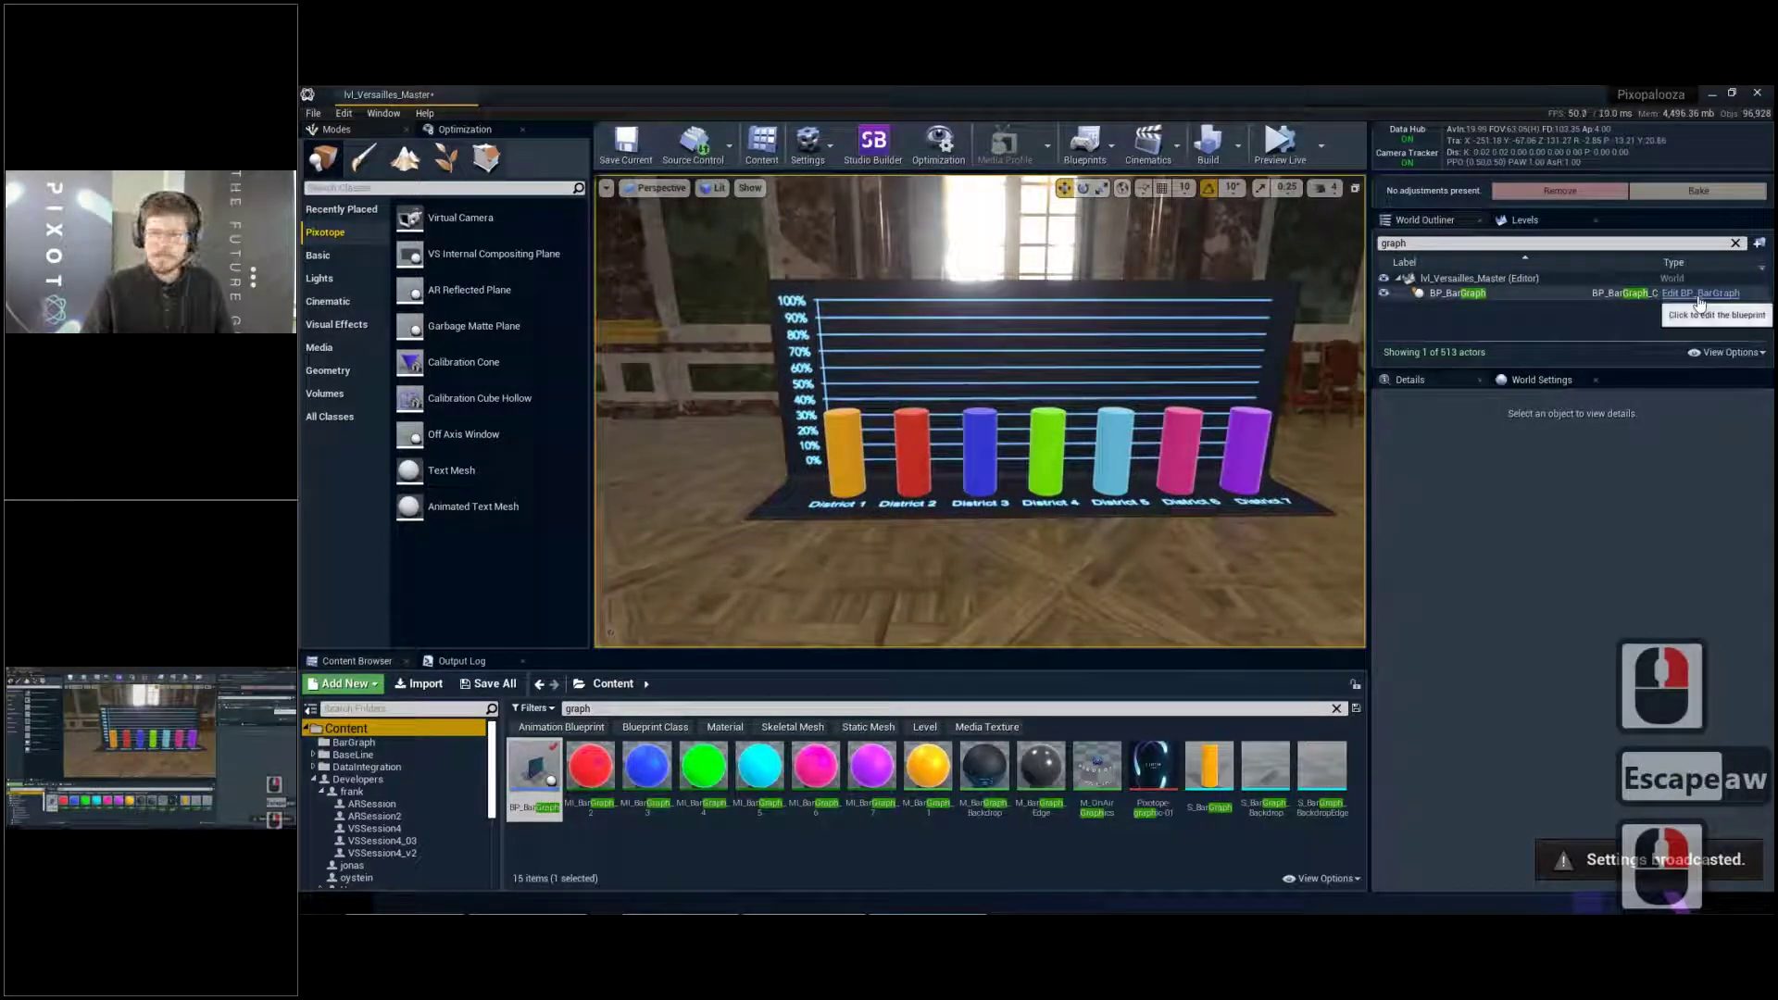
pyautogui.moveTo(1501, 324); pyautogui.dragTo(407, 290, button='right')
pyautogui.scroll(15, 979, 410)
pyautogui.press('w')
pyautogui.moveTo(979, 410); pyautogui.dragTo(788, 410, button='right')
pyautogui.press('w')
pyautogui.scroll(-3, 979, 410)
pyautogui.press('w')
pyautogui.moveTo(942, 357); pyautogui.dragTo(942, 430, button='right')
pyautogui.scroll(2, 943, 357)
pyautogui.press('q')
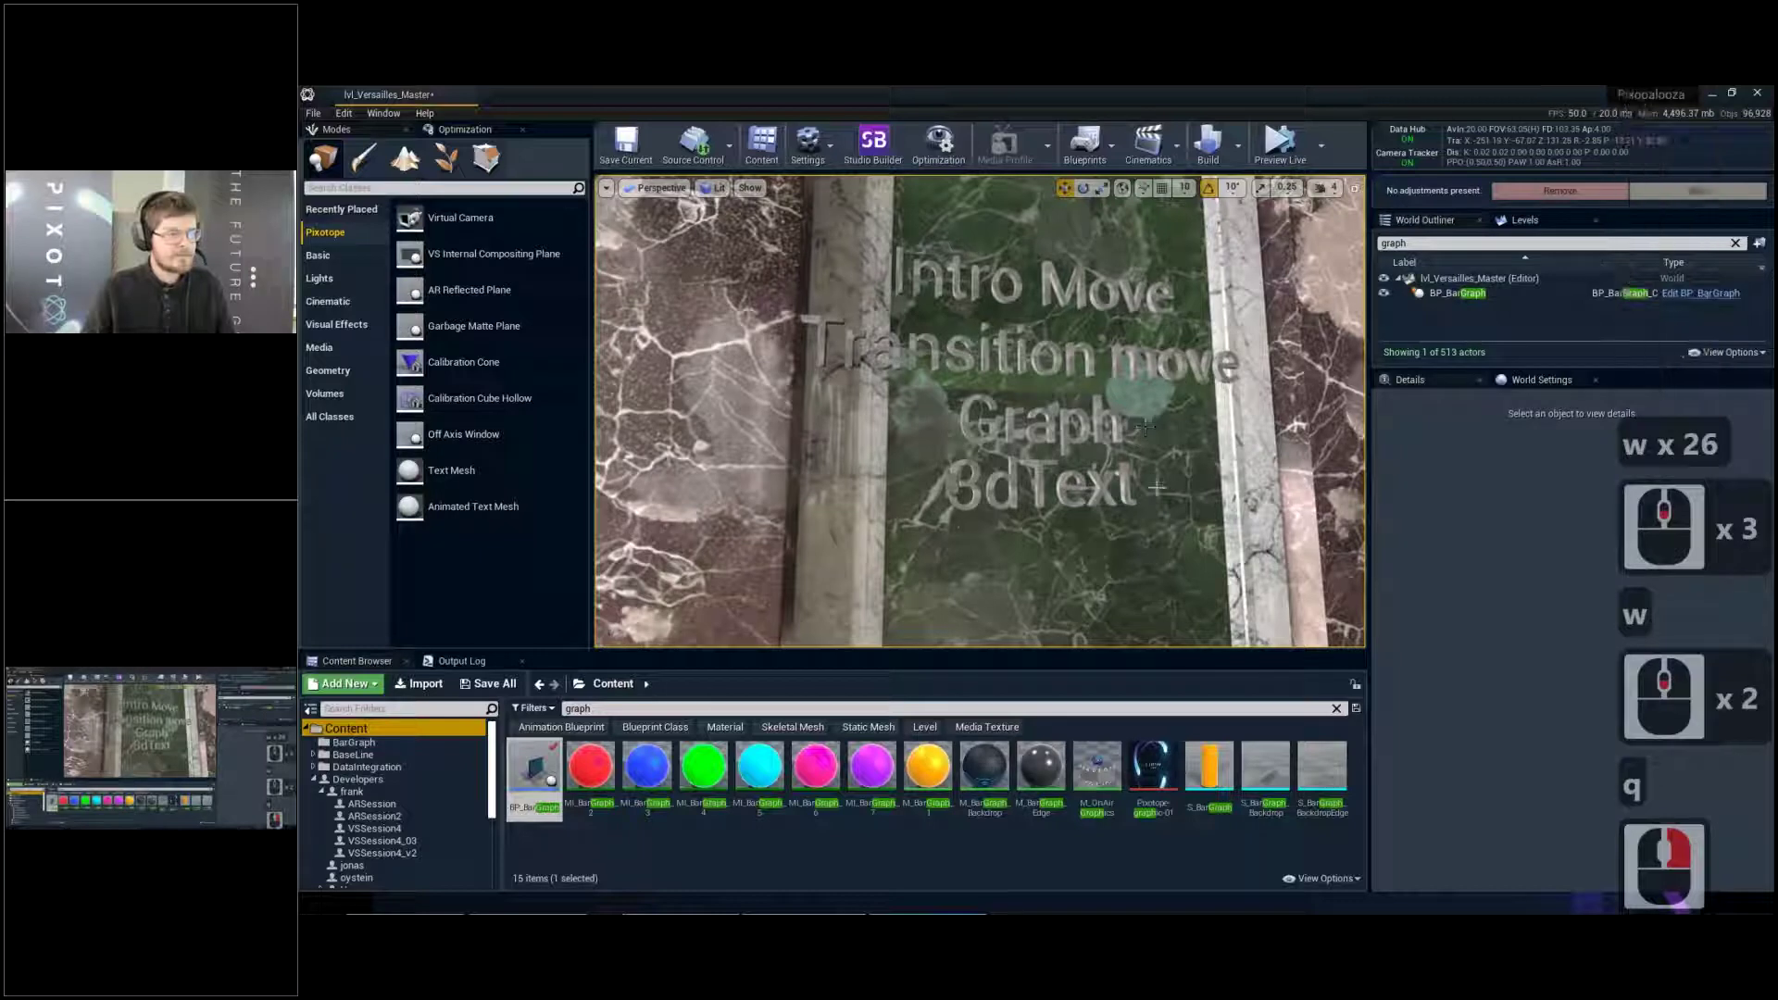
# Place an Animated Text Mesh from the Pixotope classes over the bar graph
pyautogui.moveTo(1157, 489); pyautogui.dragTo(1574, 484, button='right')
pyautogui.press('w')
pyautogui.scroll(3, 1158, 410)
pyautogui.moveTo(1204, 411); pyautogui.dragTo(704, 411, button='right')
pyautogui.press('d')
pyautogui.press('d')
pyautogui.press('w')
pyautogui.press('w')
pyautogui.press('w')
pyautogui.press('w')
pyautogui.press('w')
pyautogui.press('w')
pyautogui.press('w')
pyautogui.press('w')
pyautogui.press('w')
pyautogui.press('w')
pyautogui.press('w')
pyautogui.press('w')
pyautogui.press('w')
pyautogui.press('w')
pyautogui.press('w')
pyautogui.press('w')
pyautogui.press('w')
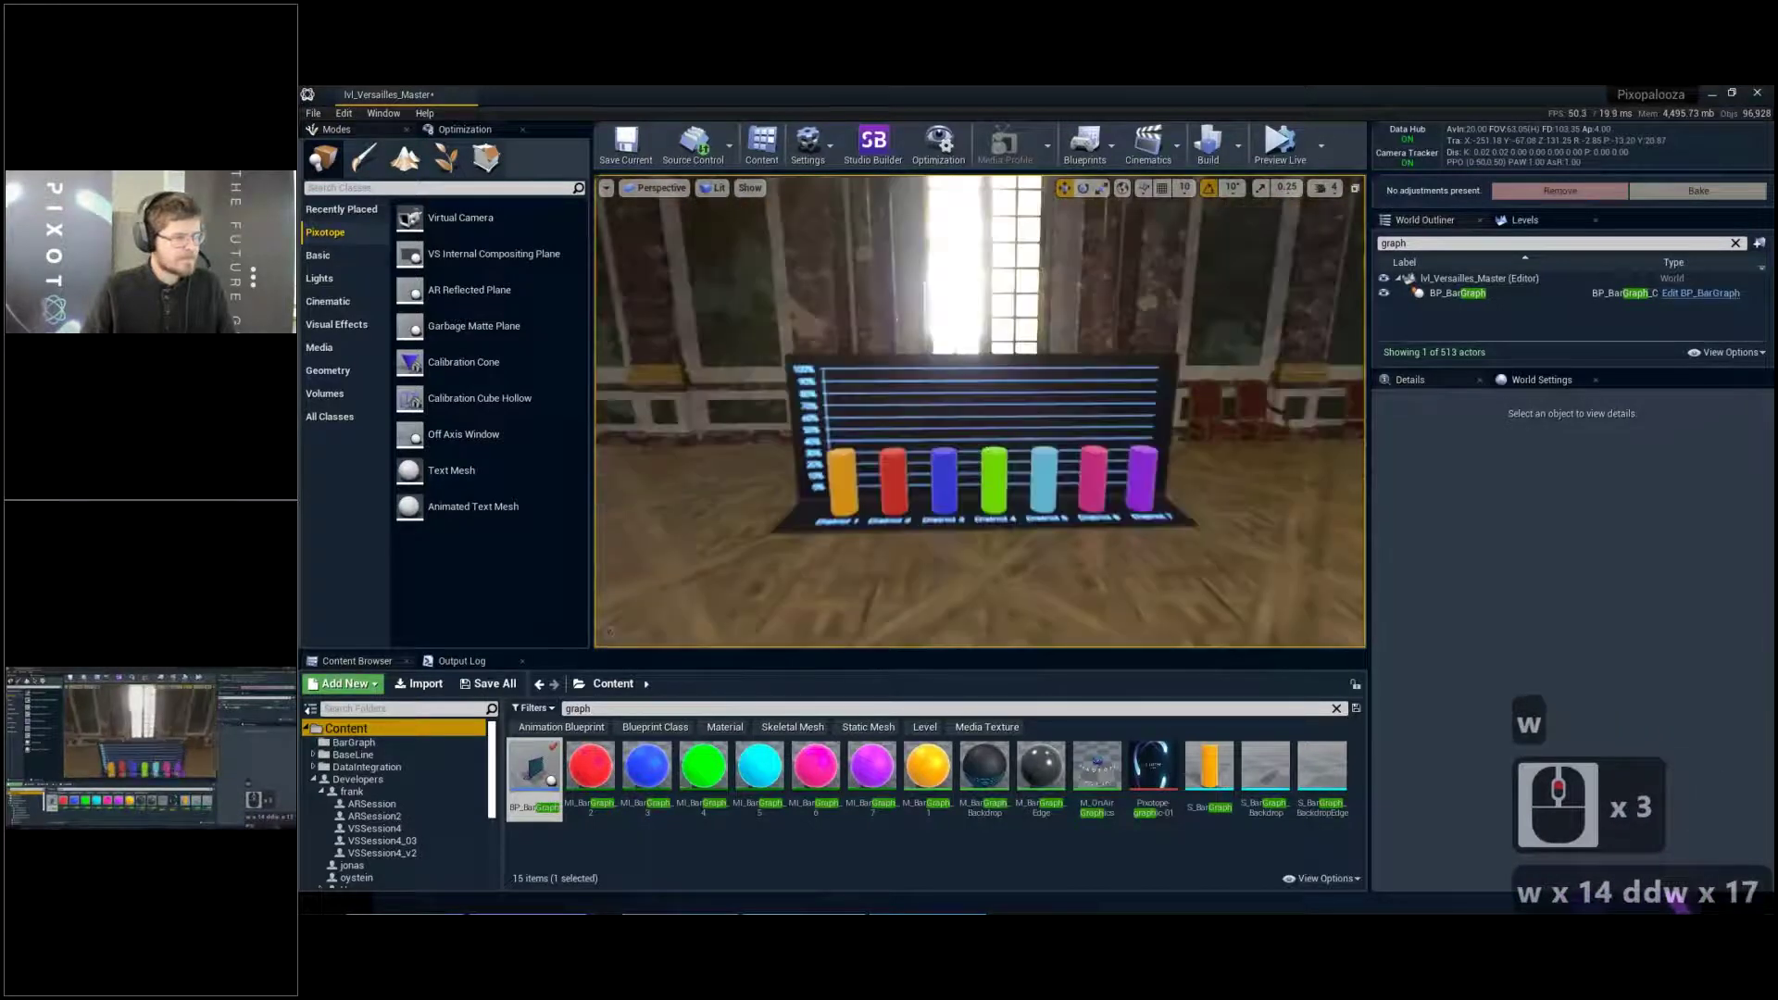
pyautogui.press('e')
pyautogui.press('w')
pyautogui.press('s')
pyautogui.press('q')
pyautogui.moveTo(856, 425); pyautogui.dragTo(856, 425, button='right')
pyautogui.press('a')
pyautogui.moveTo(778, 375); pyautogui.dragTo(732, 375, button='right')
pyautogui.press('w')
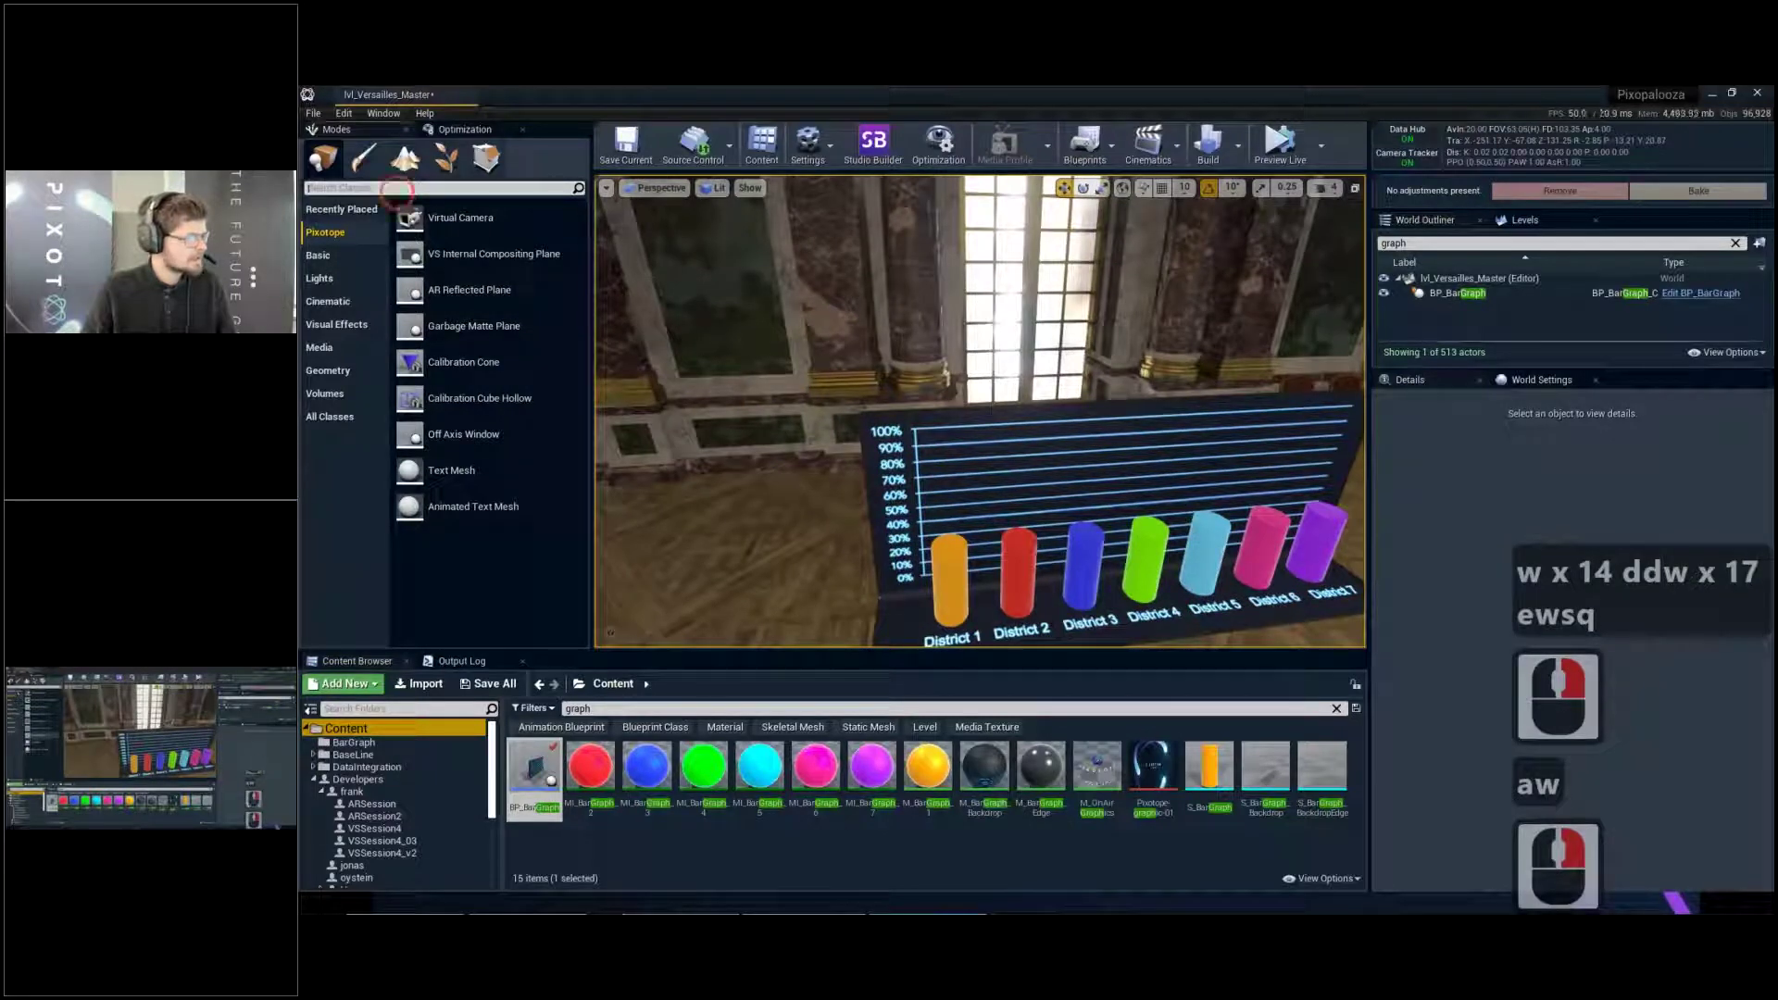
pyautogui.moveTo(499, 506); pyautogui.dragTo(1149, 453)
# Rotate the animated text mesh to face the same way as the bar graph and position it centred above the backdrop
pyautogui.press('e')
pyautogui.keyDown('ctrl'); pyautogui.moveTo(1157, 537); pyautogui.dragTo(1706, 584); pyautogui.keyUp('ctrl')
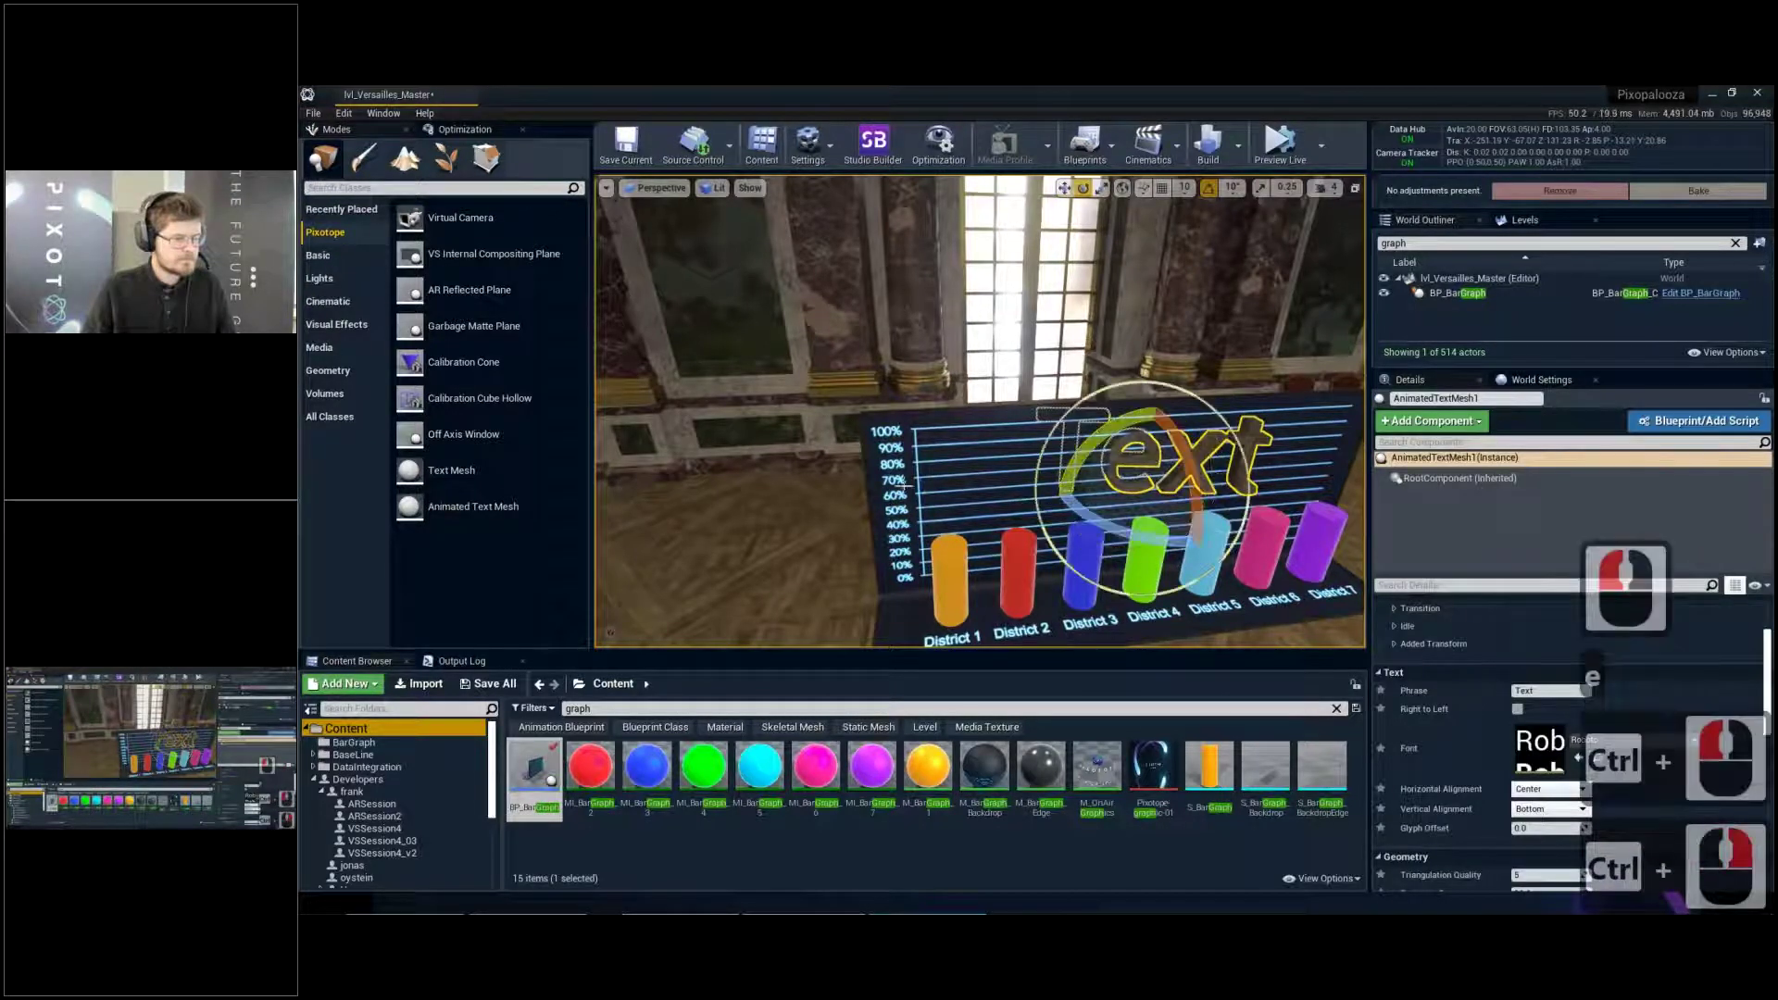
pyautogui.keyDown('ctrl'); pyautogui.click(927, 484); pyautogui.keyUp('ctrl')
pyautogui.keyDown('ctrl'); pyautogui.rightClick(927, 484); pyautogui.keyUp('ctrl')
pyautogui.press('w')
pyautogui.keyDown('ctrl'); pyautogui.moveTo(927, 484); pyautogui.dragTo(933, 445); pyautogui.keyUp('ctrl')
pyautogui.press('d')
pyautogui.press('a')
pyautogui.moveTo(933, 444); pyautogui.dragTo(961, 484, button='right')
# Try the MI_White material on the front and back faces of the animated text mesh
pyautogui.scroll(-9, 1459, 704)
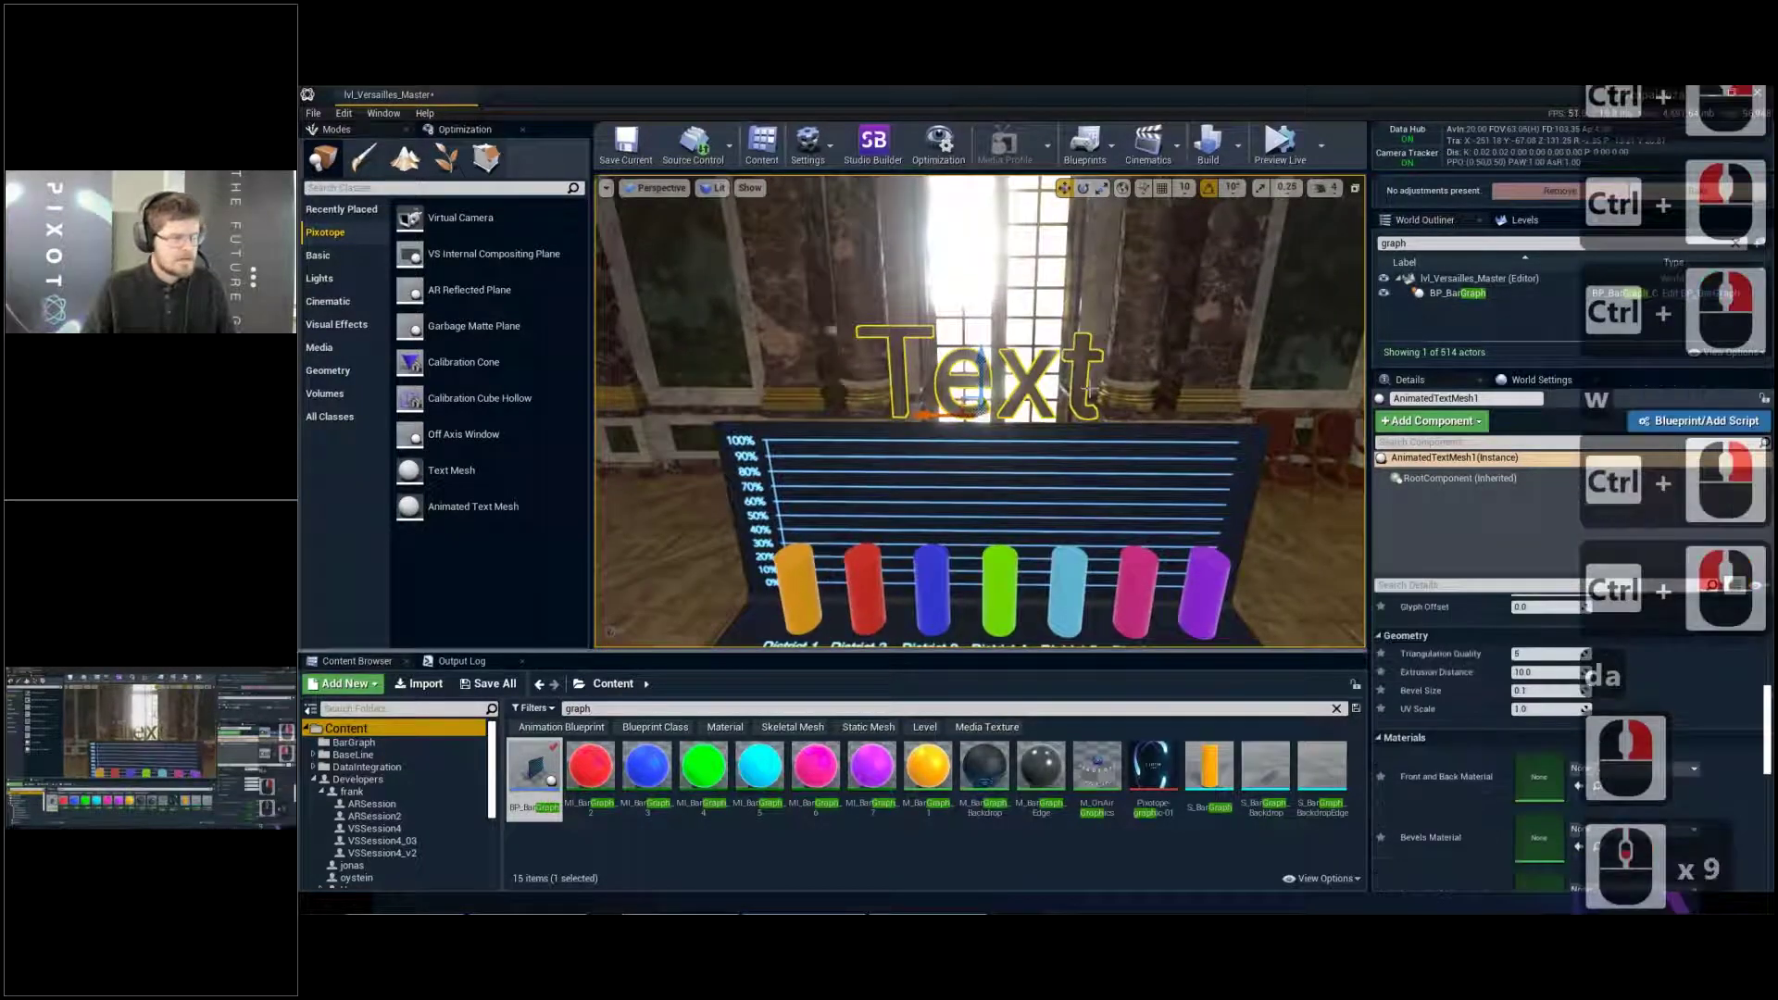
pyautogui.scroll(-5, 1513, 713)
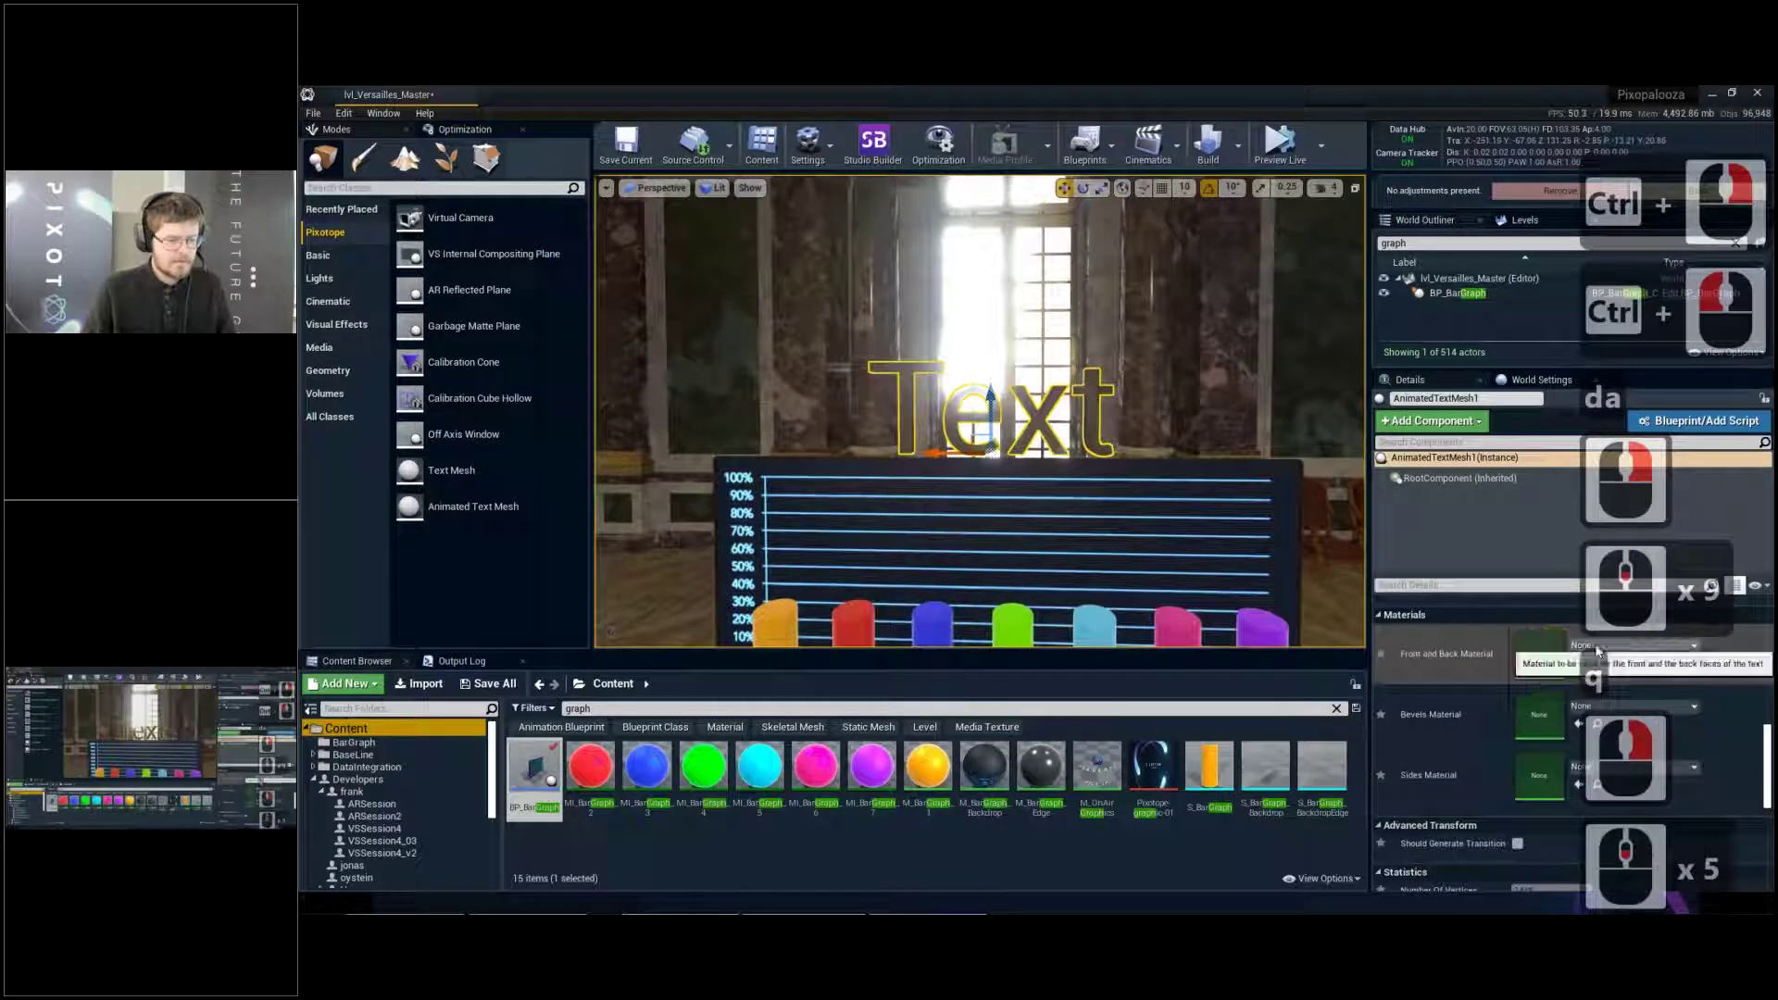
pyautogui.click(1630, 645)
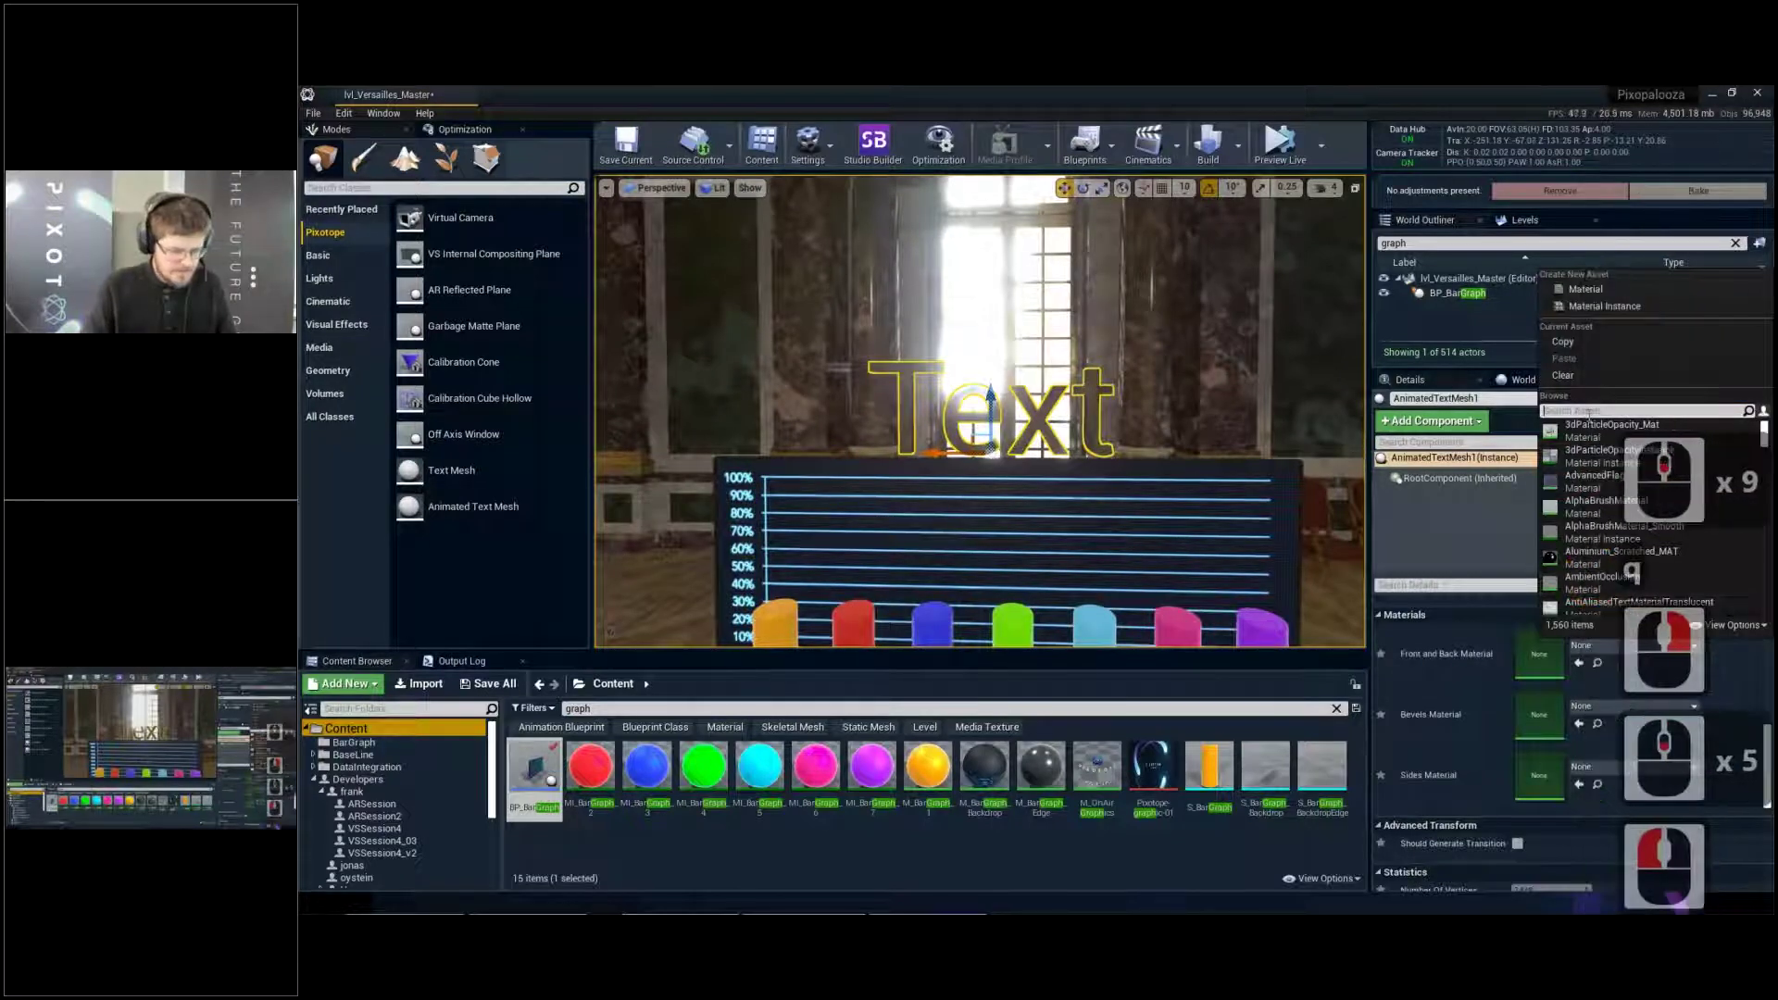
pyautogui.write('white')
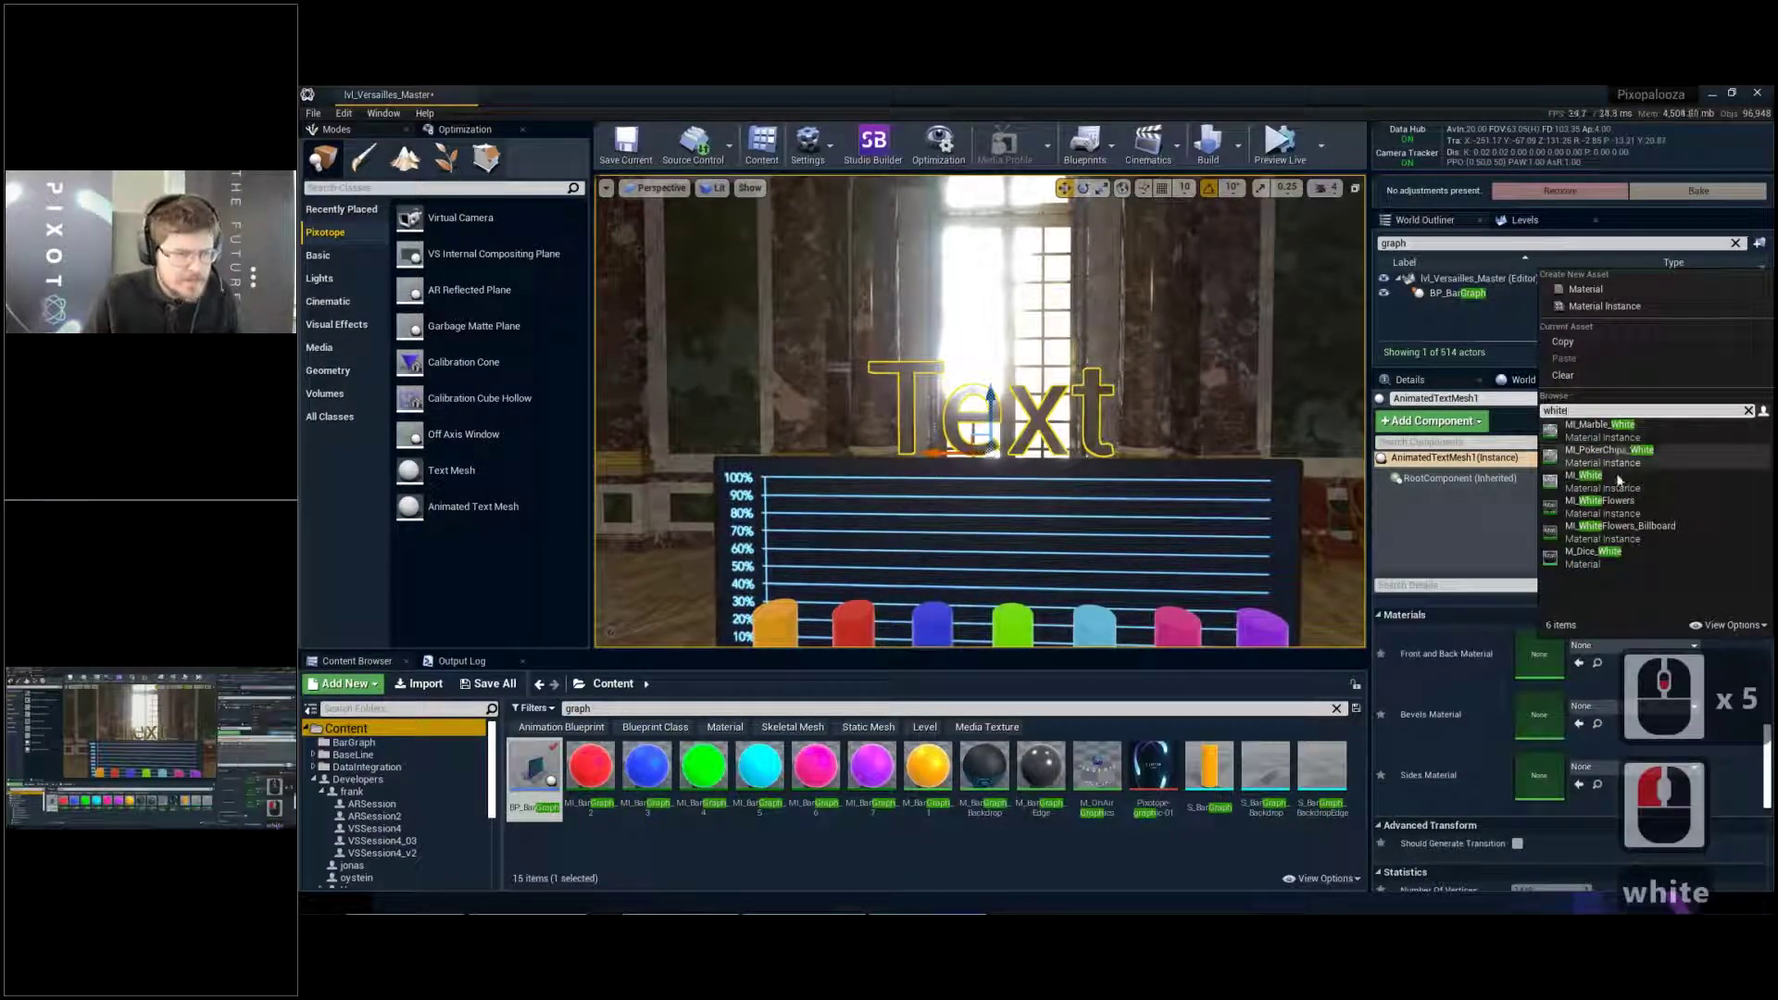
pyautogui.click(1612, 476)
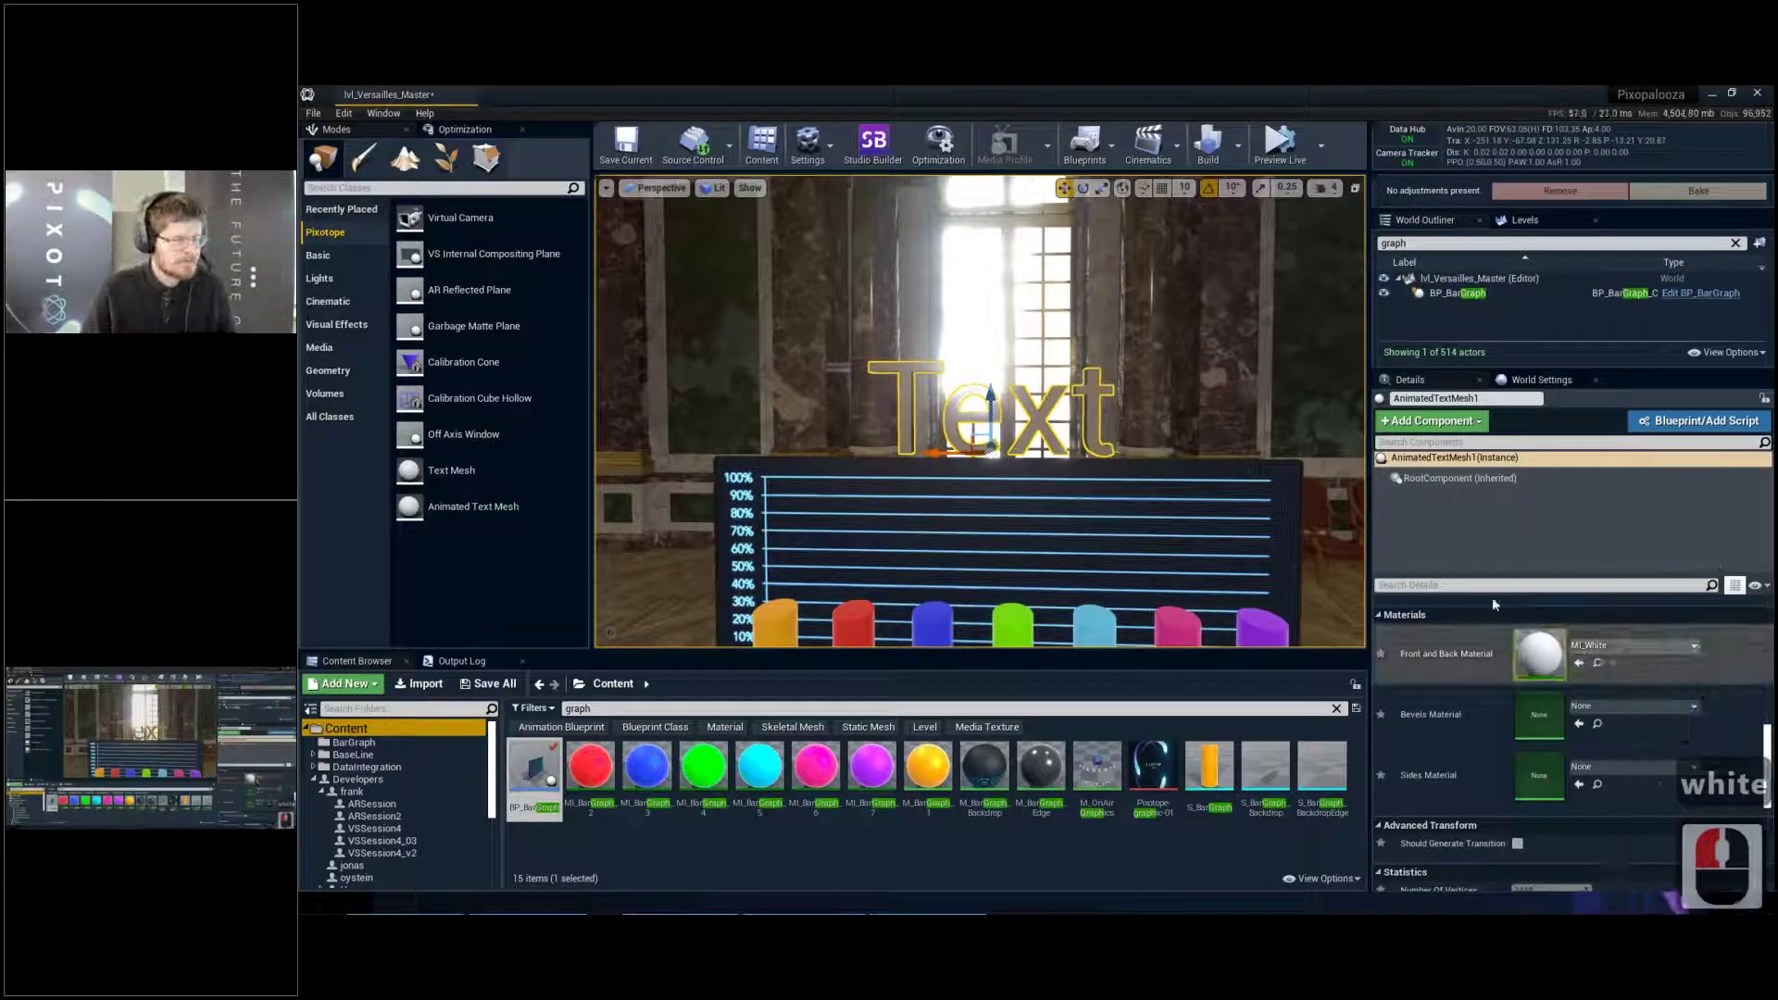
pyautogui.press('w')
pyautogui.moveTo(1096, 458)
pyautogui.mouseDown(button='right')
pyautogui.moveTo(1096, 493)
pyautogui.moveTo(1157, 442)
pyautogui.moveTo(1096, 436)
pyautogui.mouseUp(button='right')
pyautogui.press('a')
pyautogui.press('d')
# Create a new material named M_Text_White in the VSSession4_03 folder and save it
pyautogui.click(395, 791)
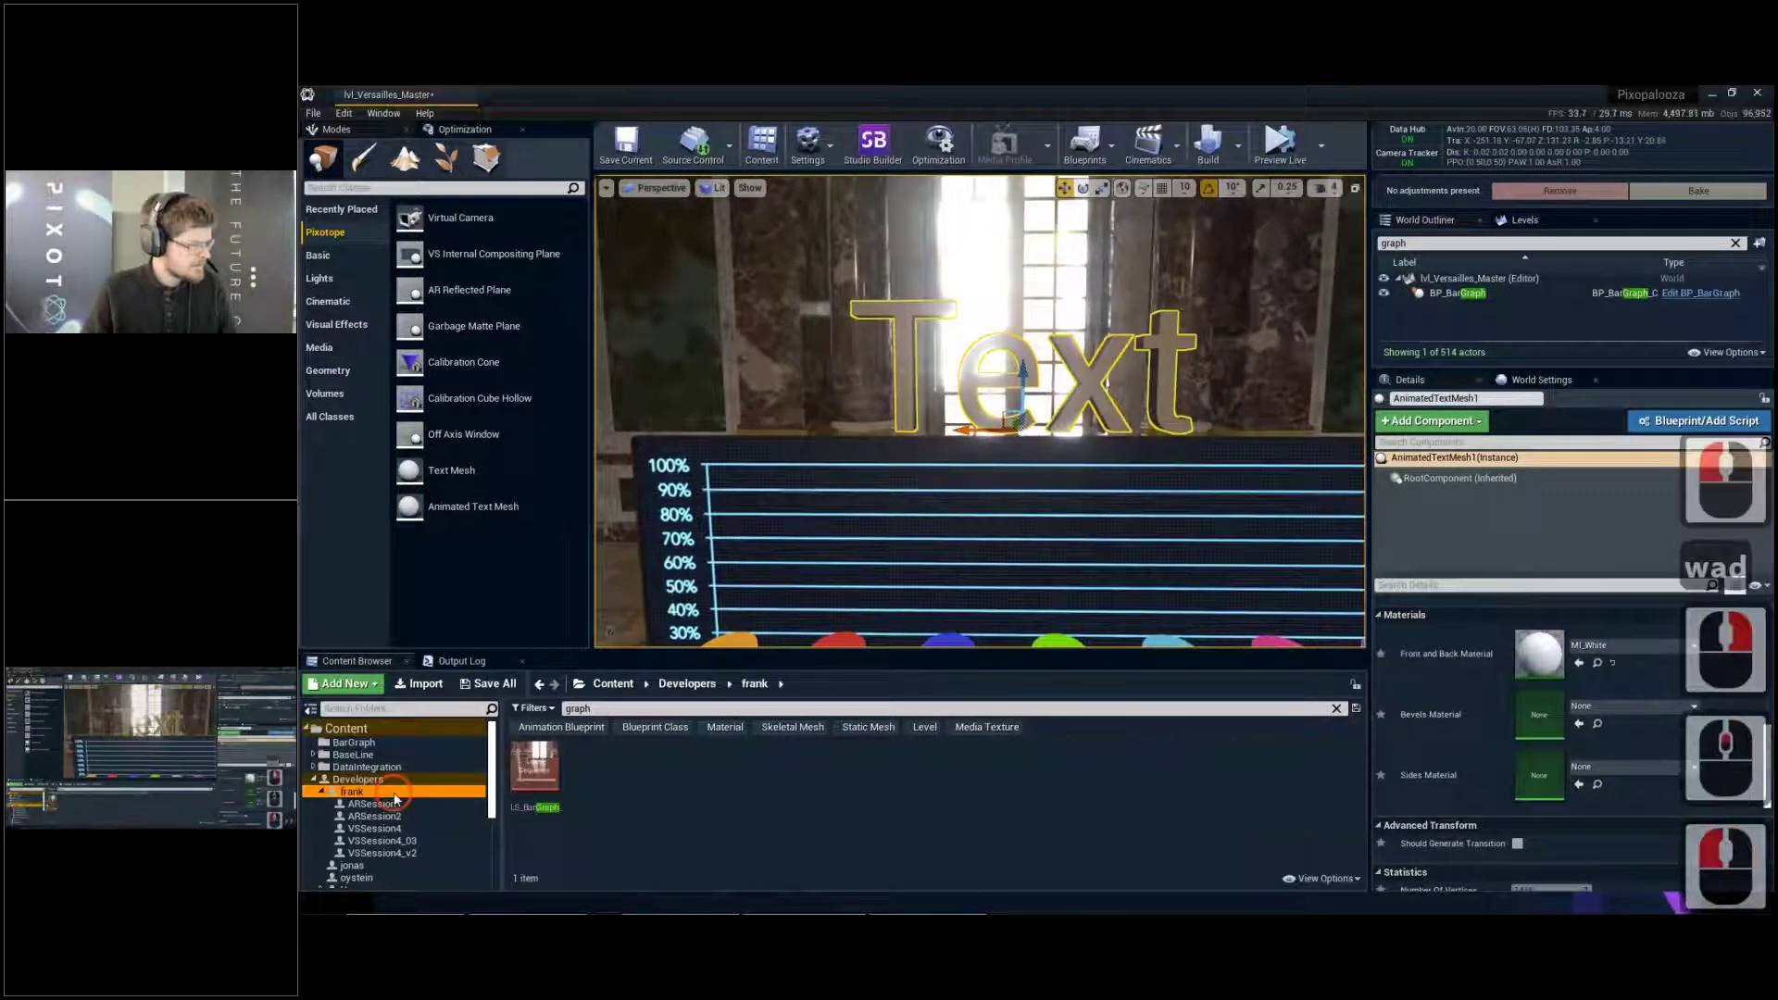
pyautogui.click(448, 841)
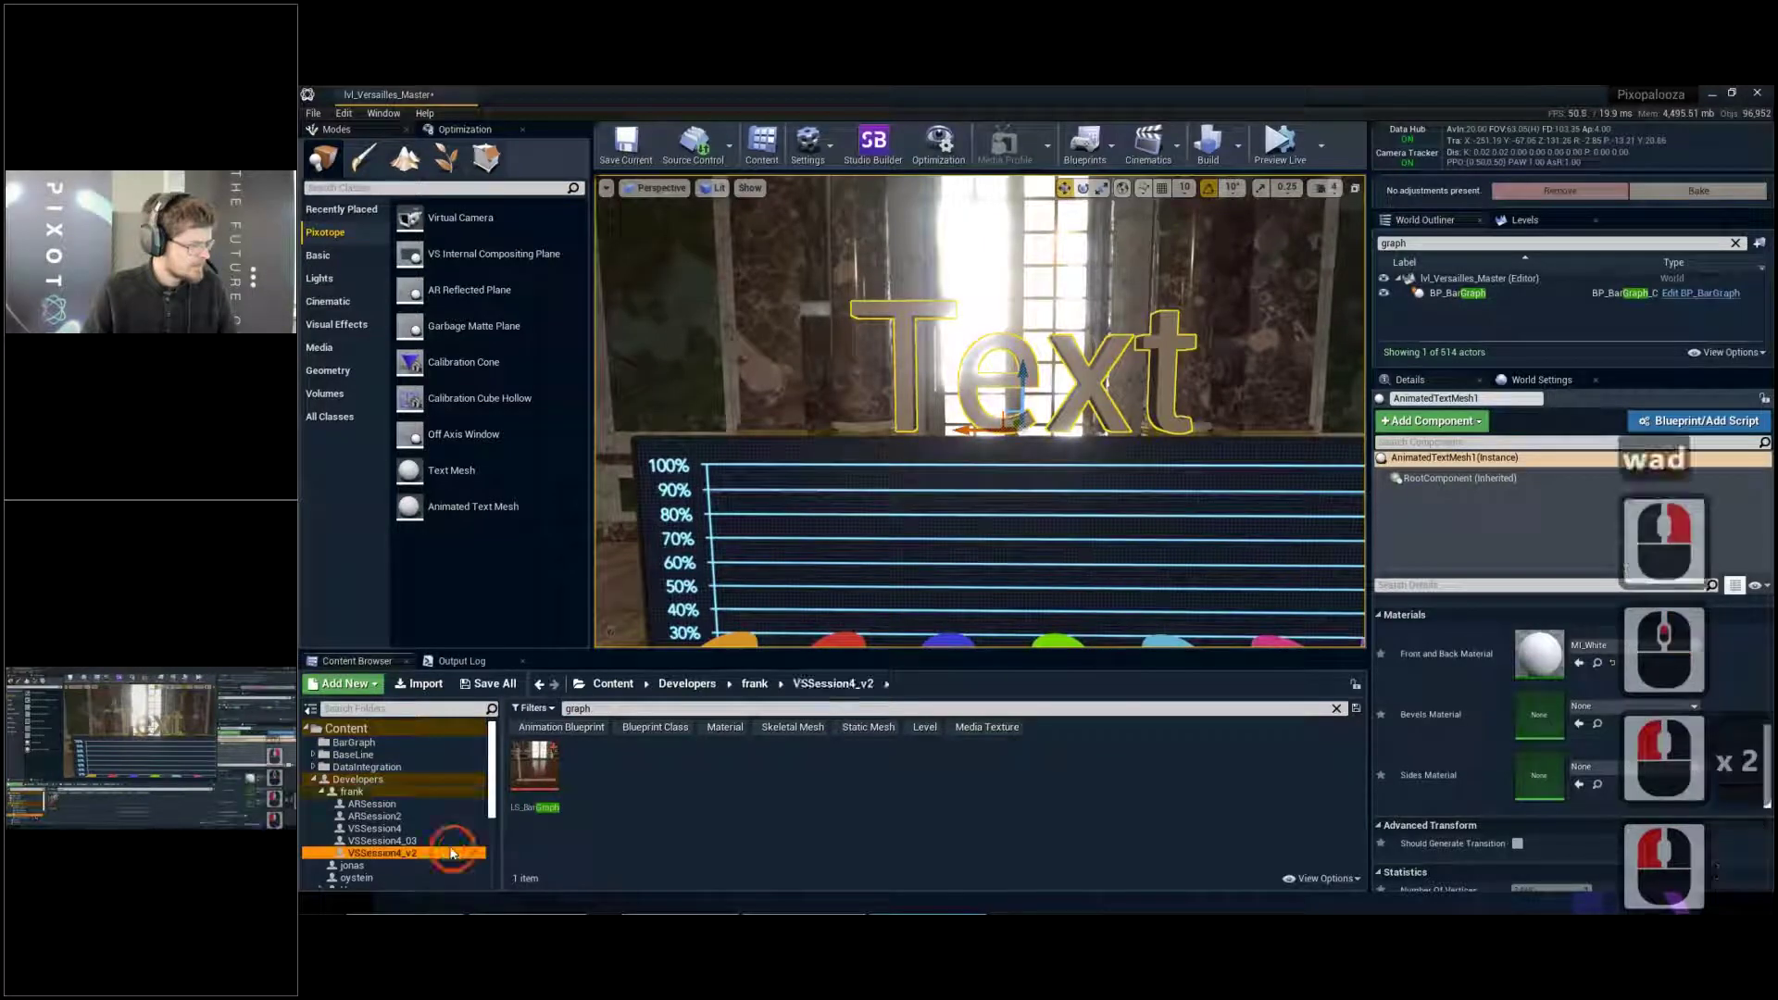
pyautogui.click(604, 706)
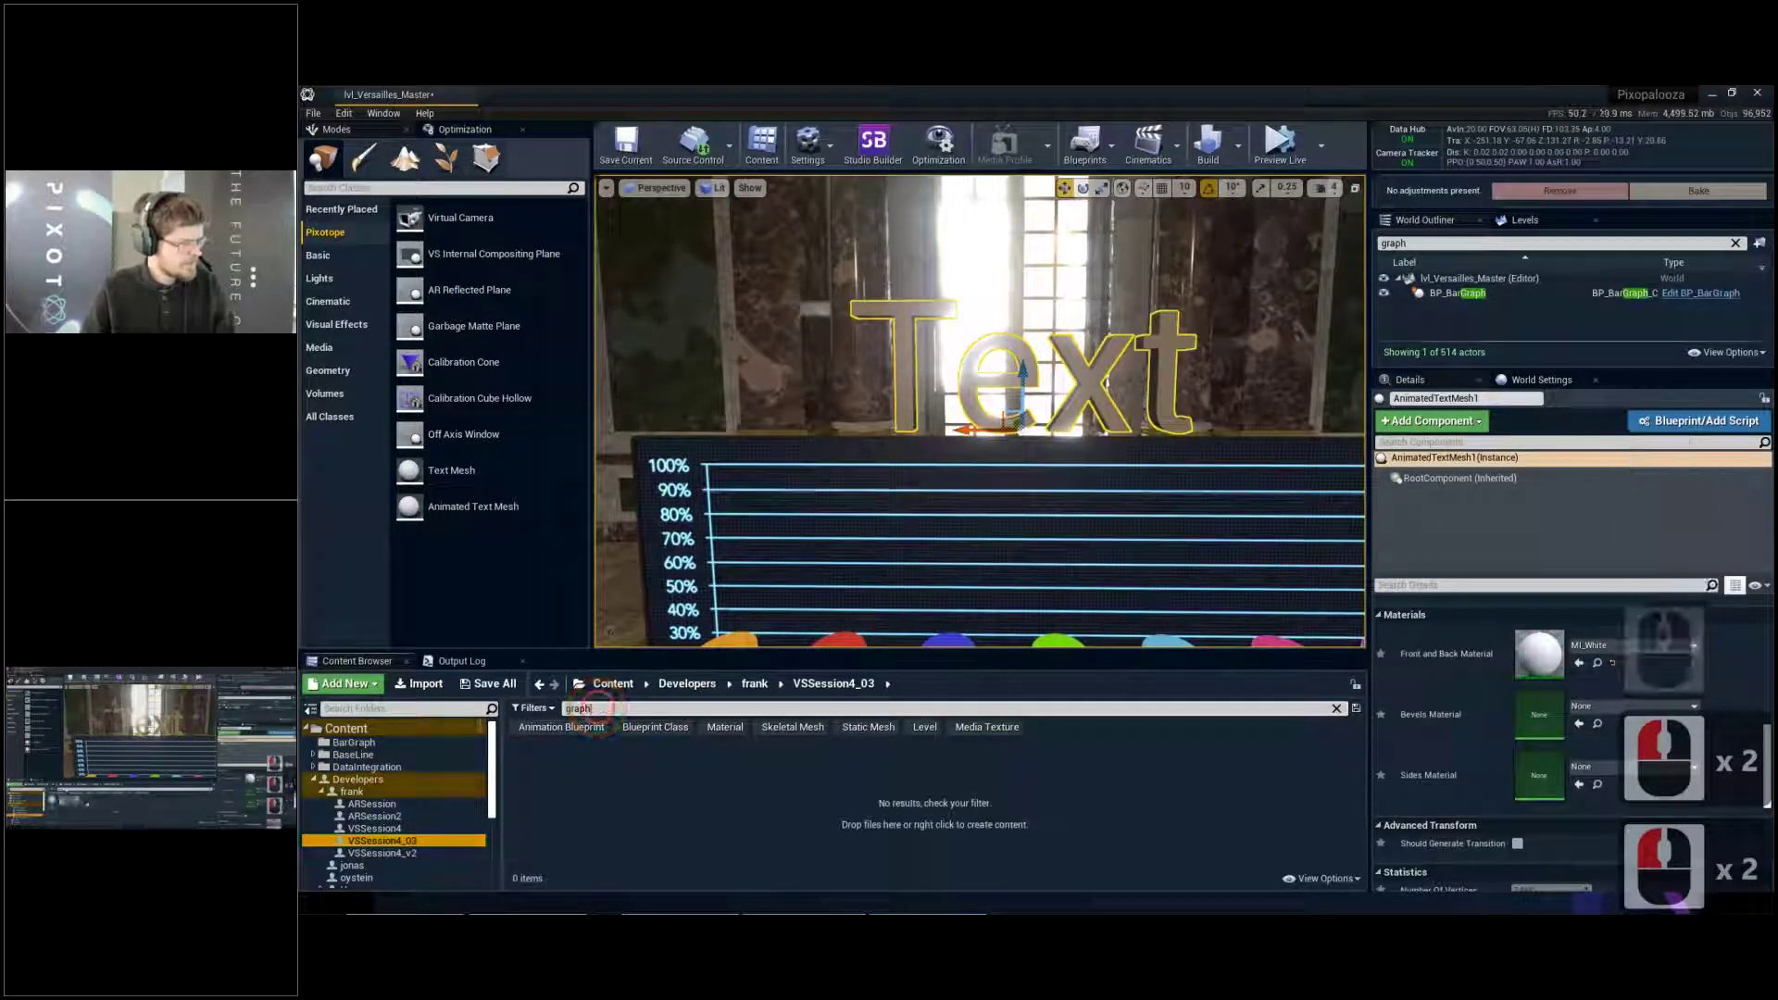
pyautogui.press('BackSpace')
pyautogui.click(802, 827)
pyautogui.rightClick(802, 828)
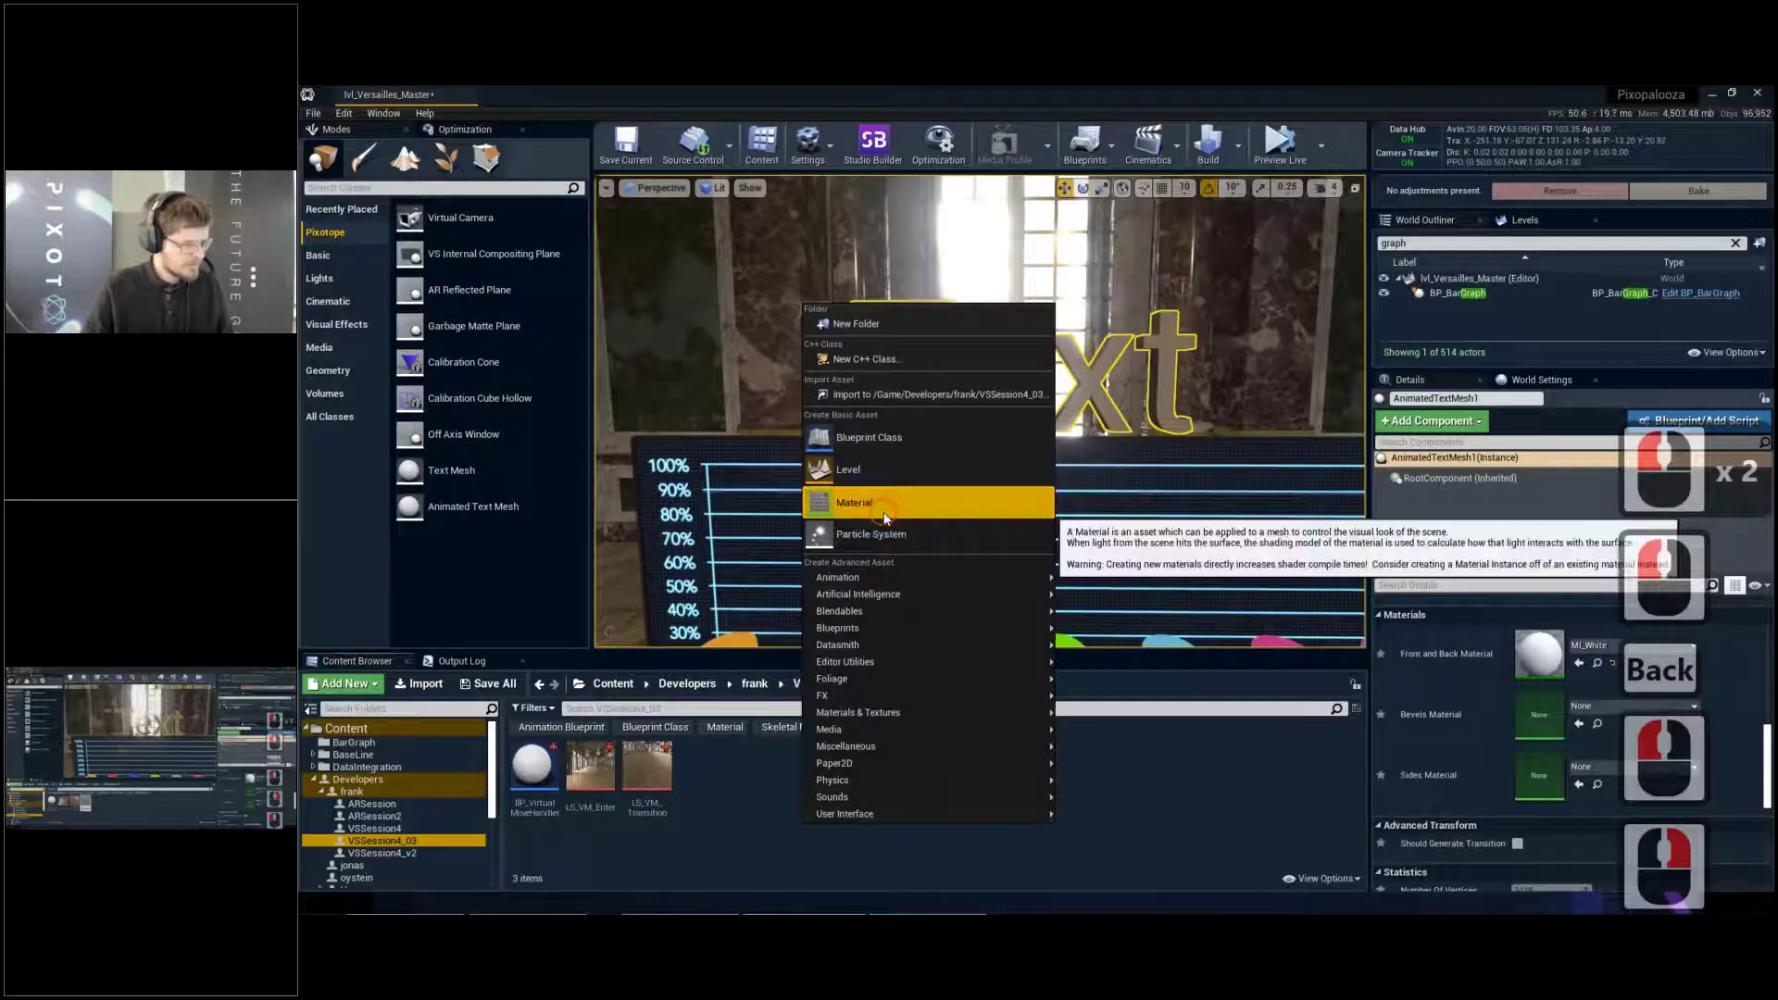
pyautogui.click(883, 528)
pyautogui.write('M')
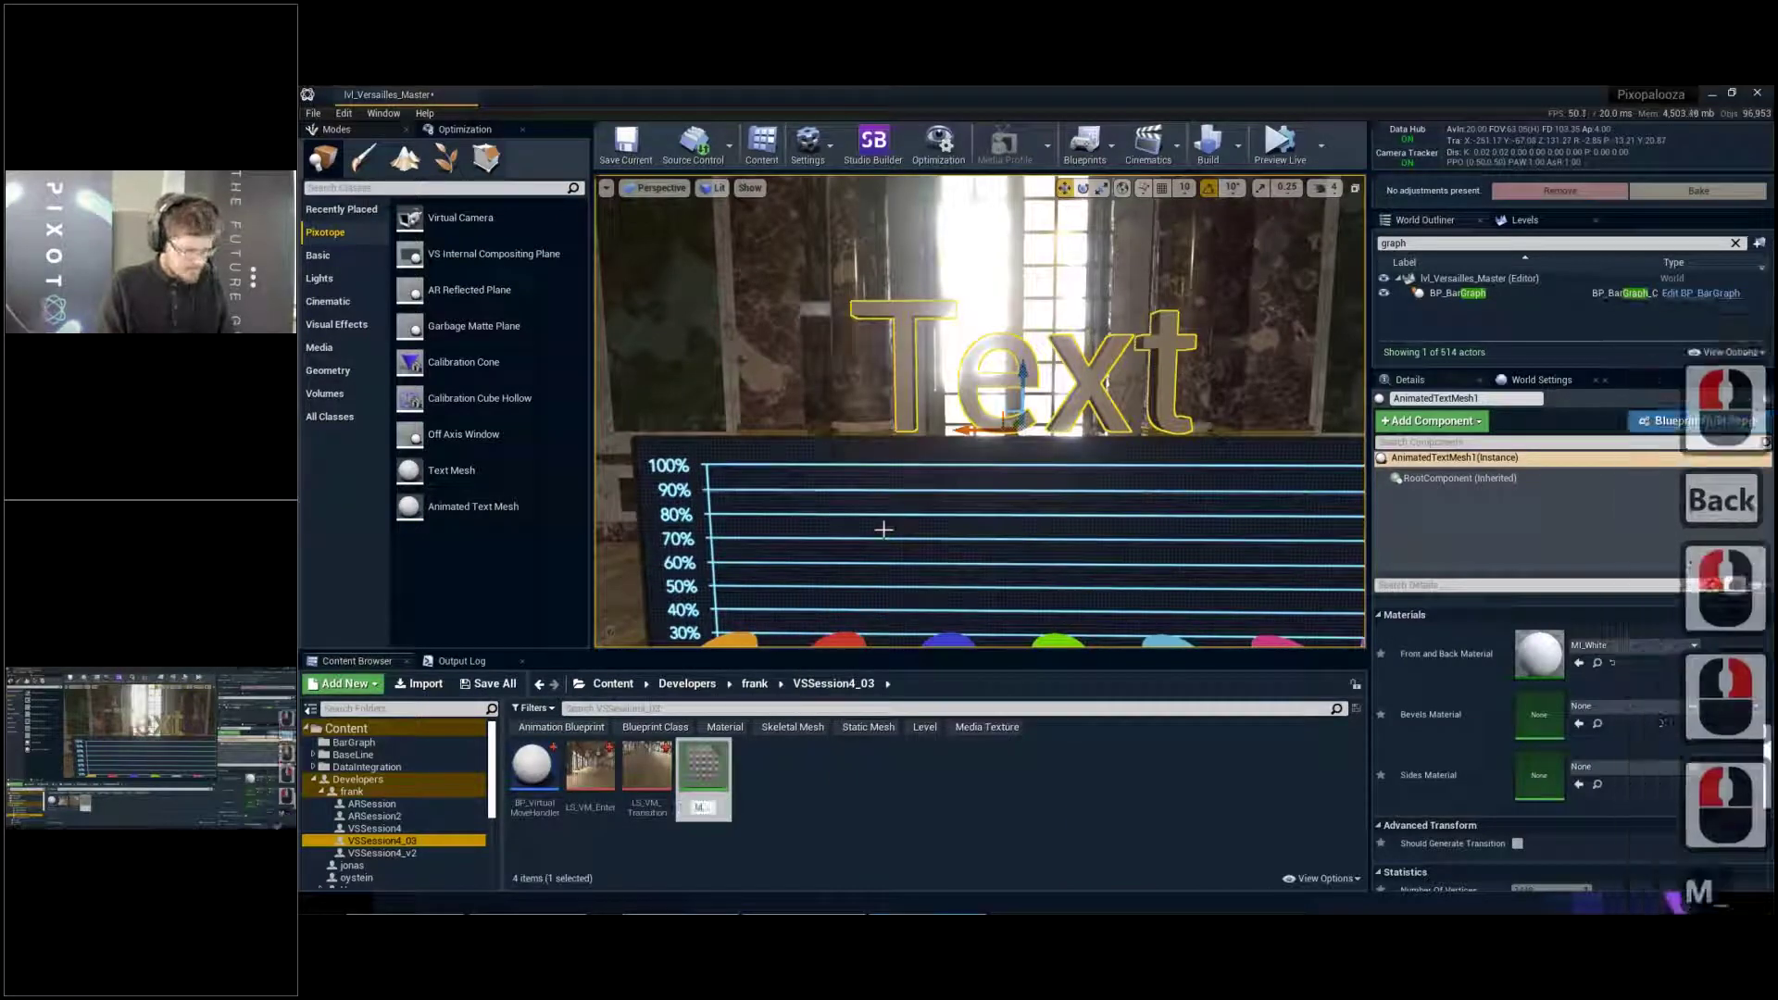
pyautogui.write('_Text_White')
pyautogui.press('Return')
pyautogui.hotkey('ctrl', 's')
# Open M_Text_White and feed a constant of 1 into Base Color, aligning the node with that input
pyautogui.doubleClick(723, 749)
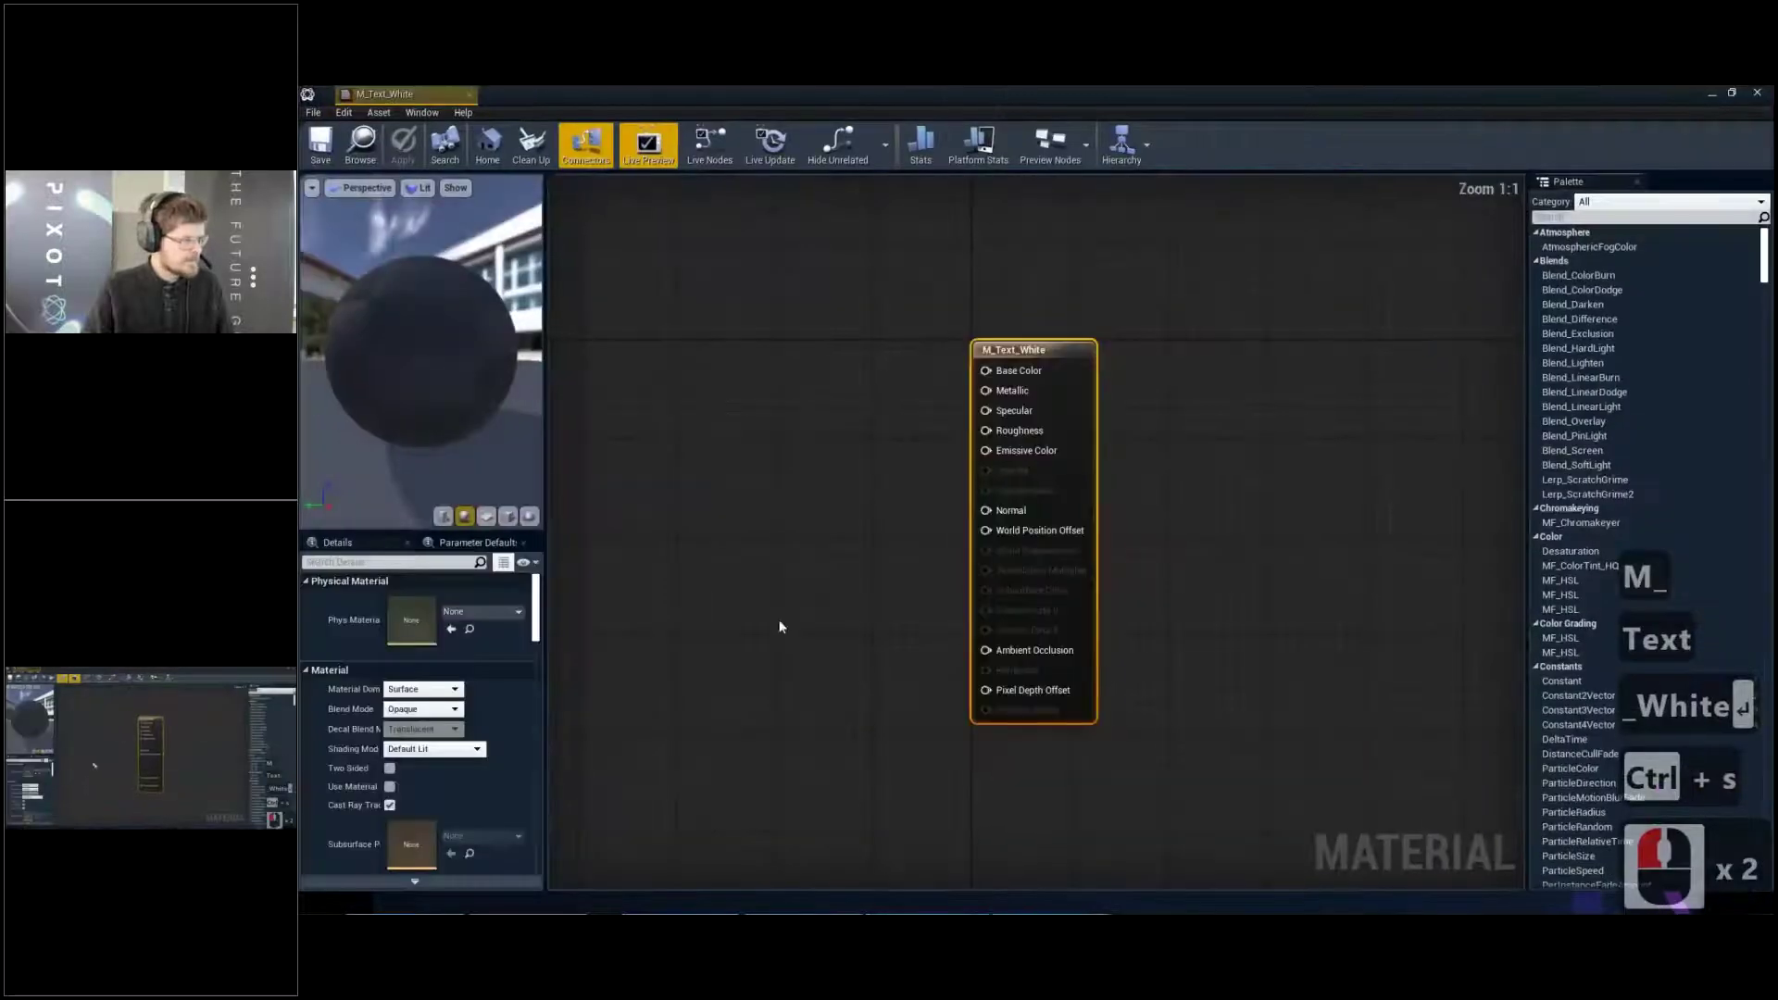
pyautogui.click(788, 400)
pyautogui.moveTo(811, 427); pyautogui.dragTo(1108, 382)
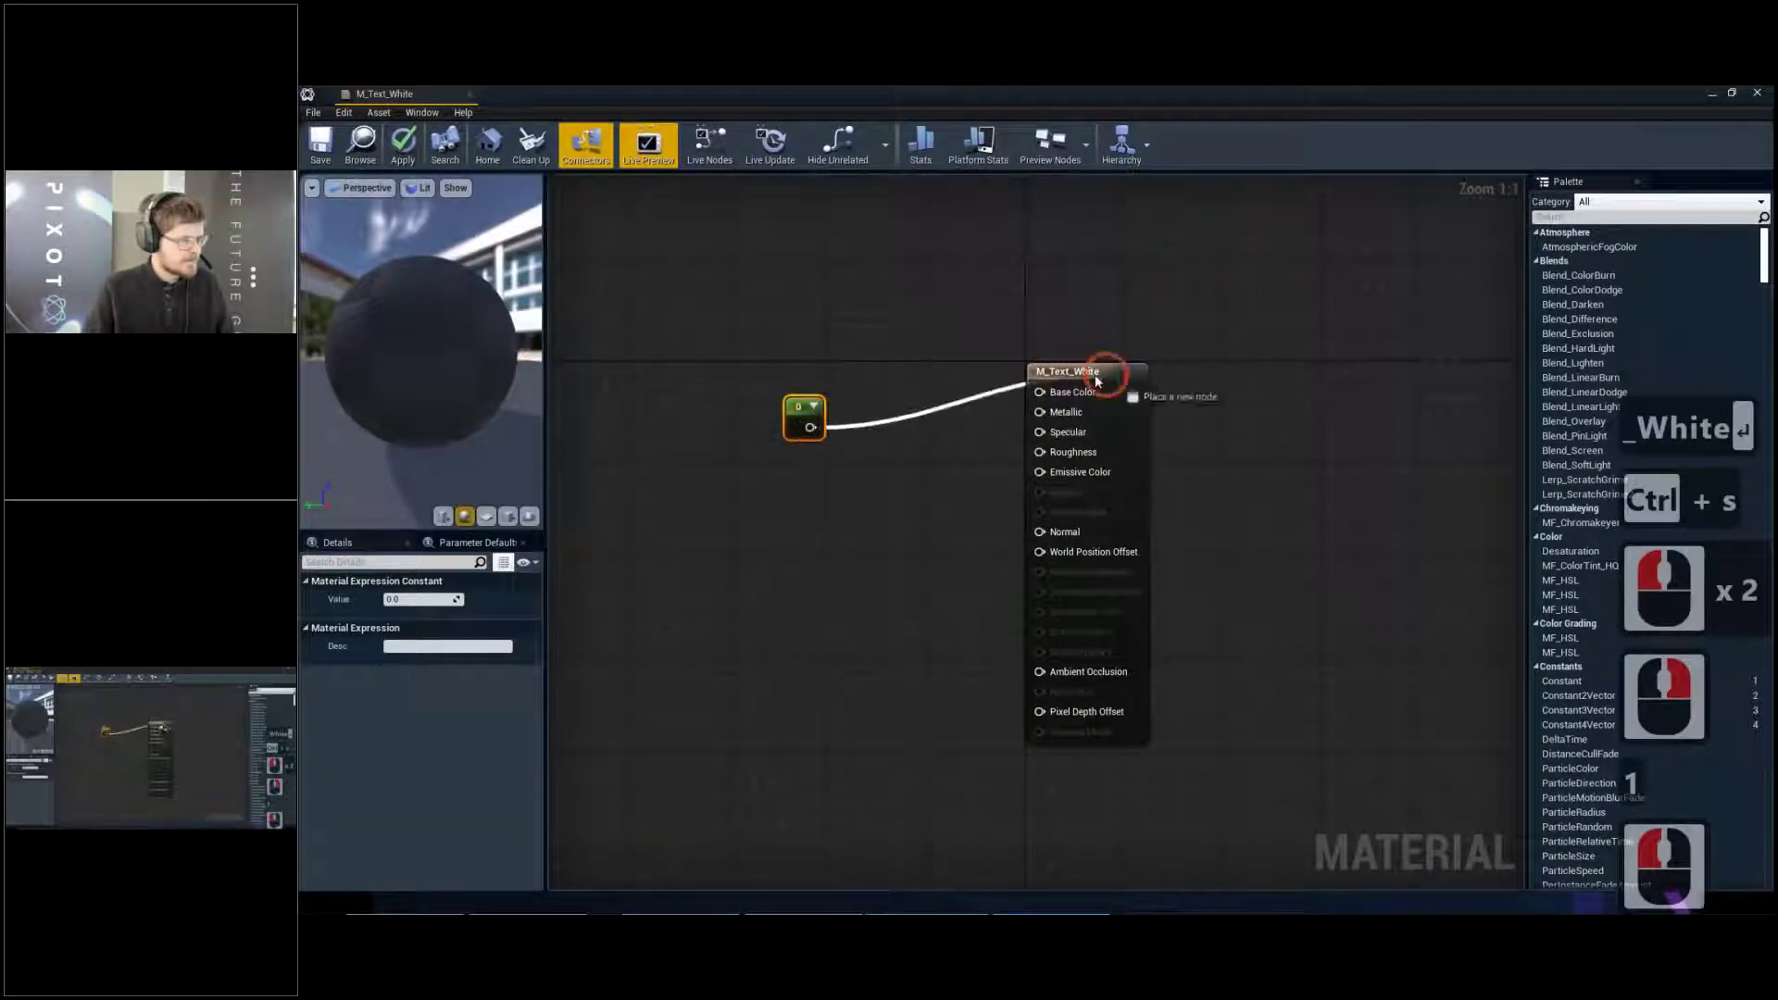
pyautogui.doubleClick(445, 597)
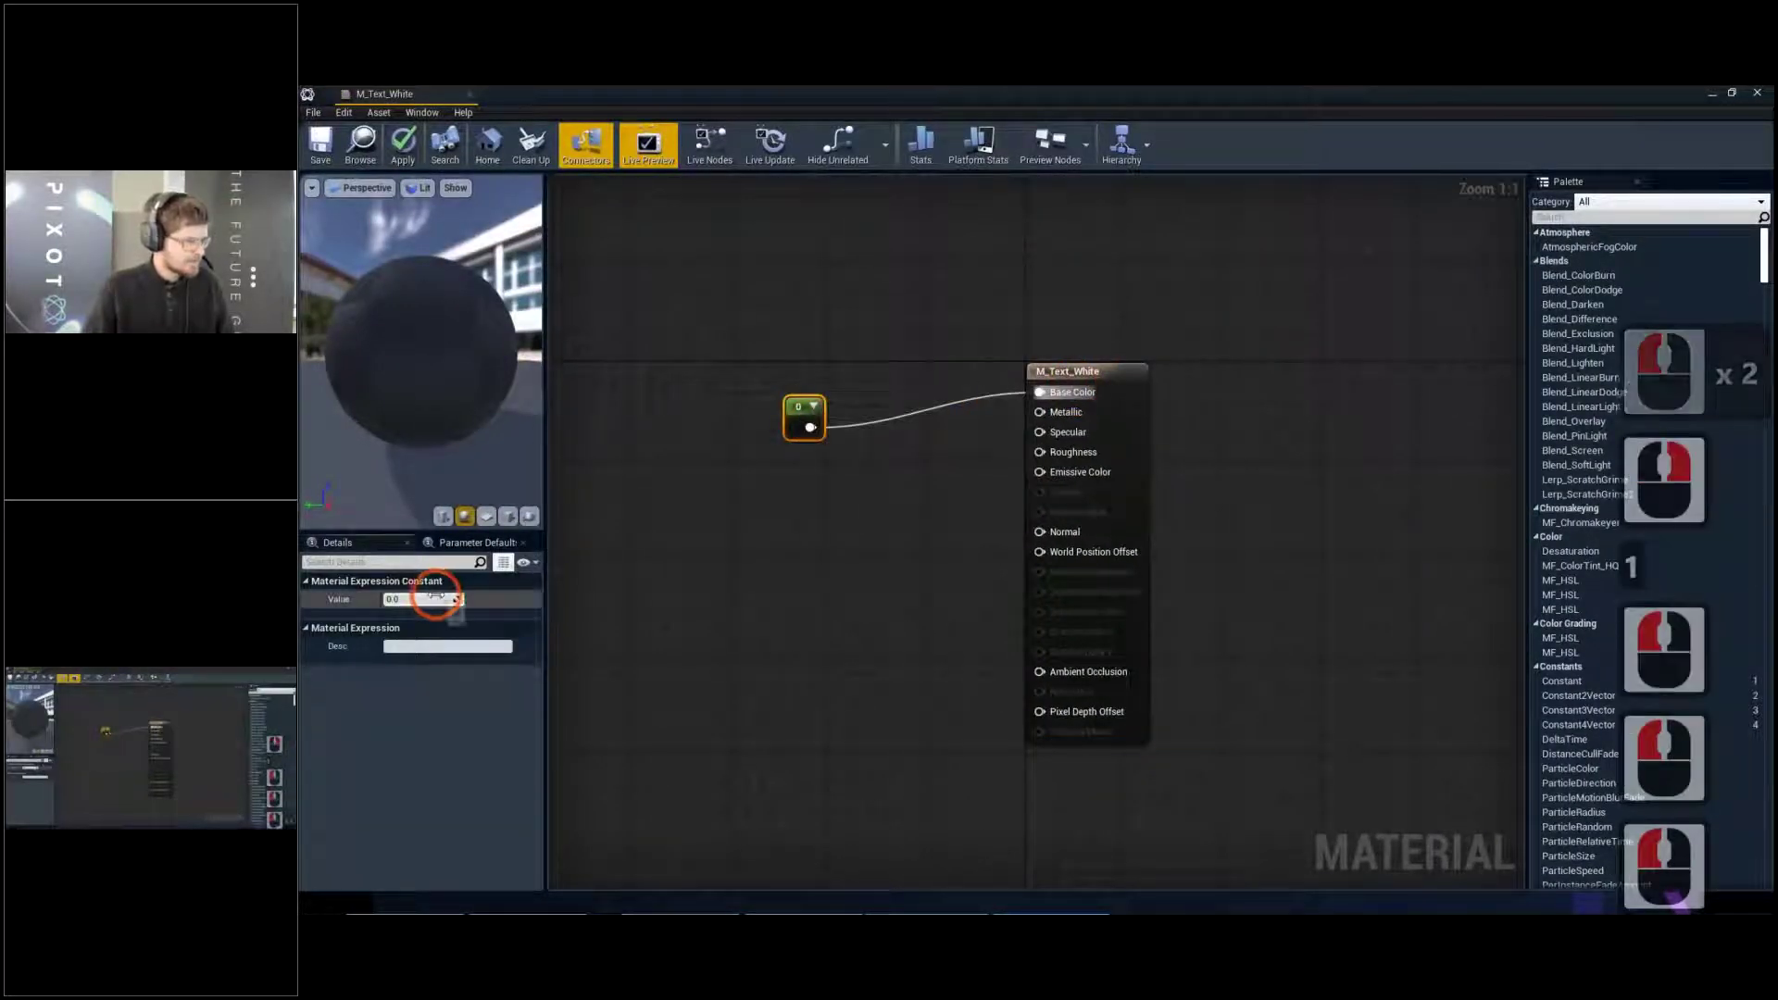
pyautogui.write('1')
pyautogui.press('Return')
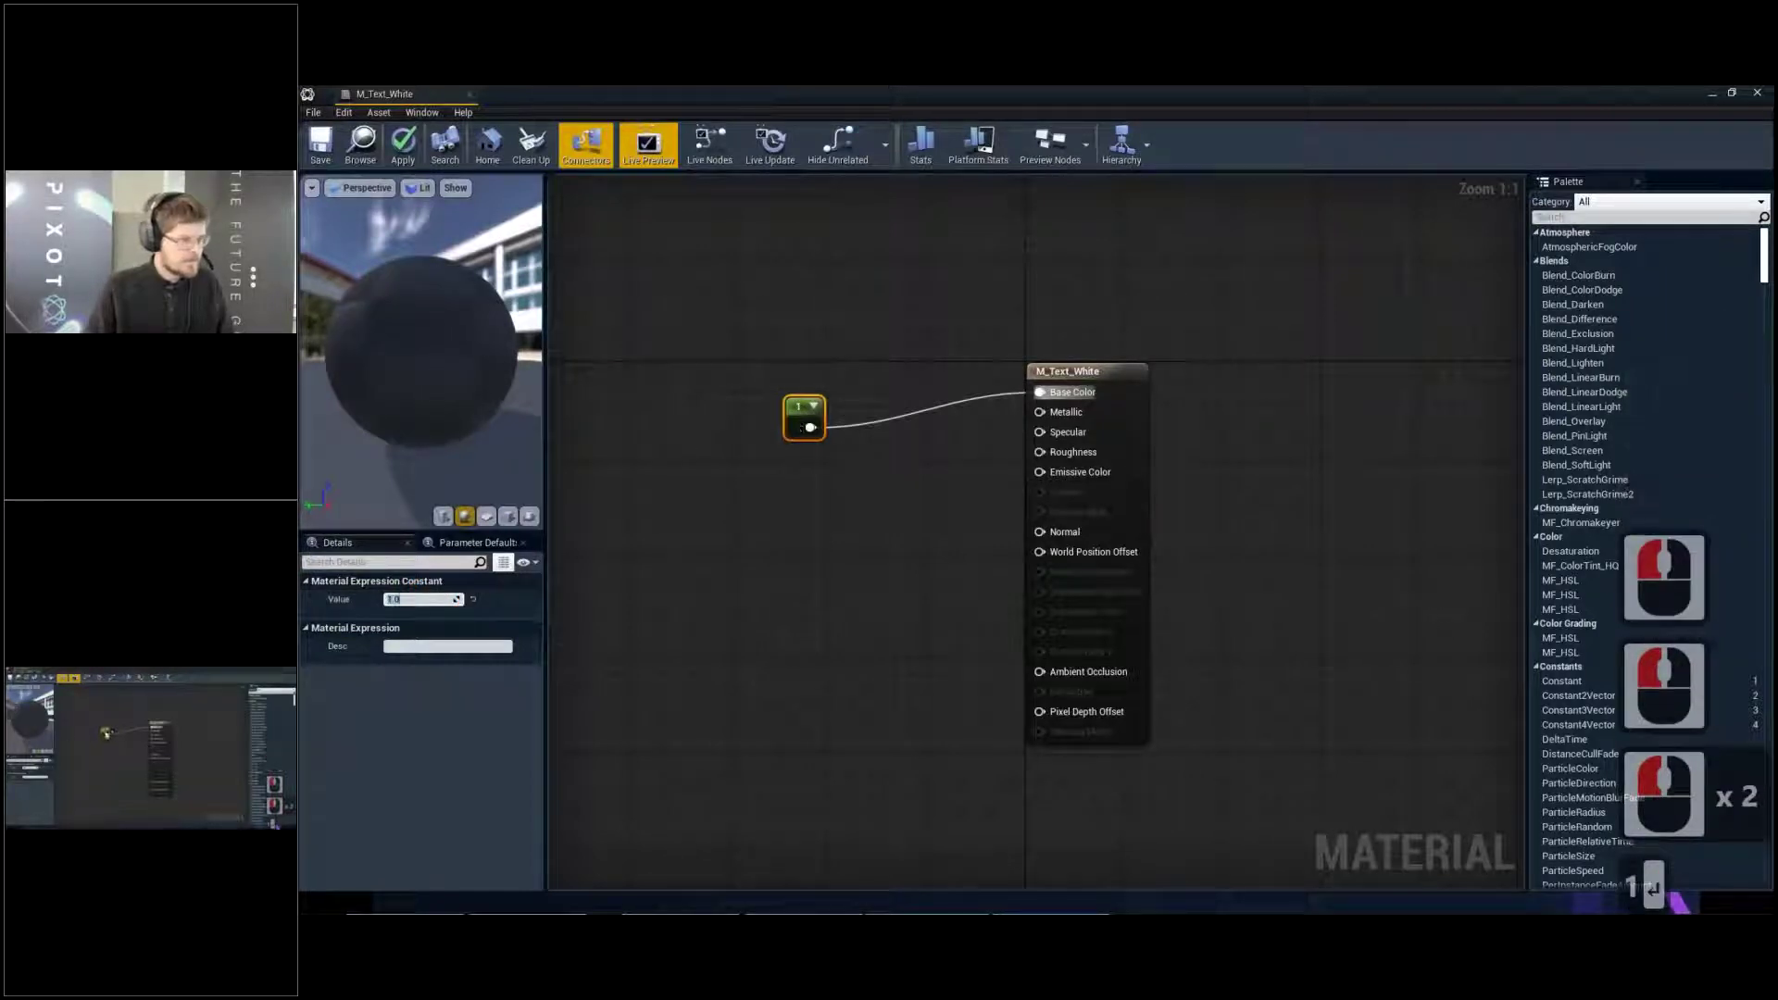
pyautogui.moveTo(791, 426); pyautogui.dragTo(822, 380)
# Add a second constant to M_Text_White, connect it to Roughness, and set its value to 0.5
pyautogui.click(824, 436)
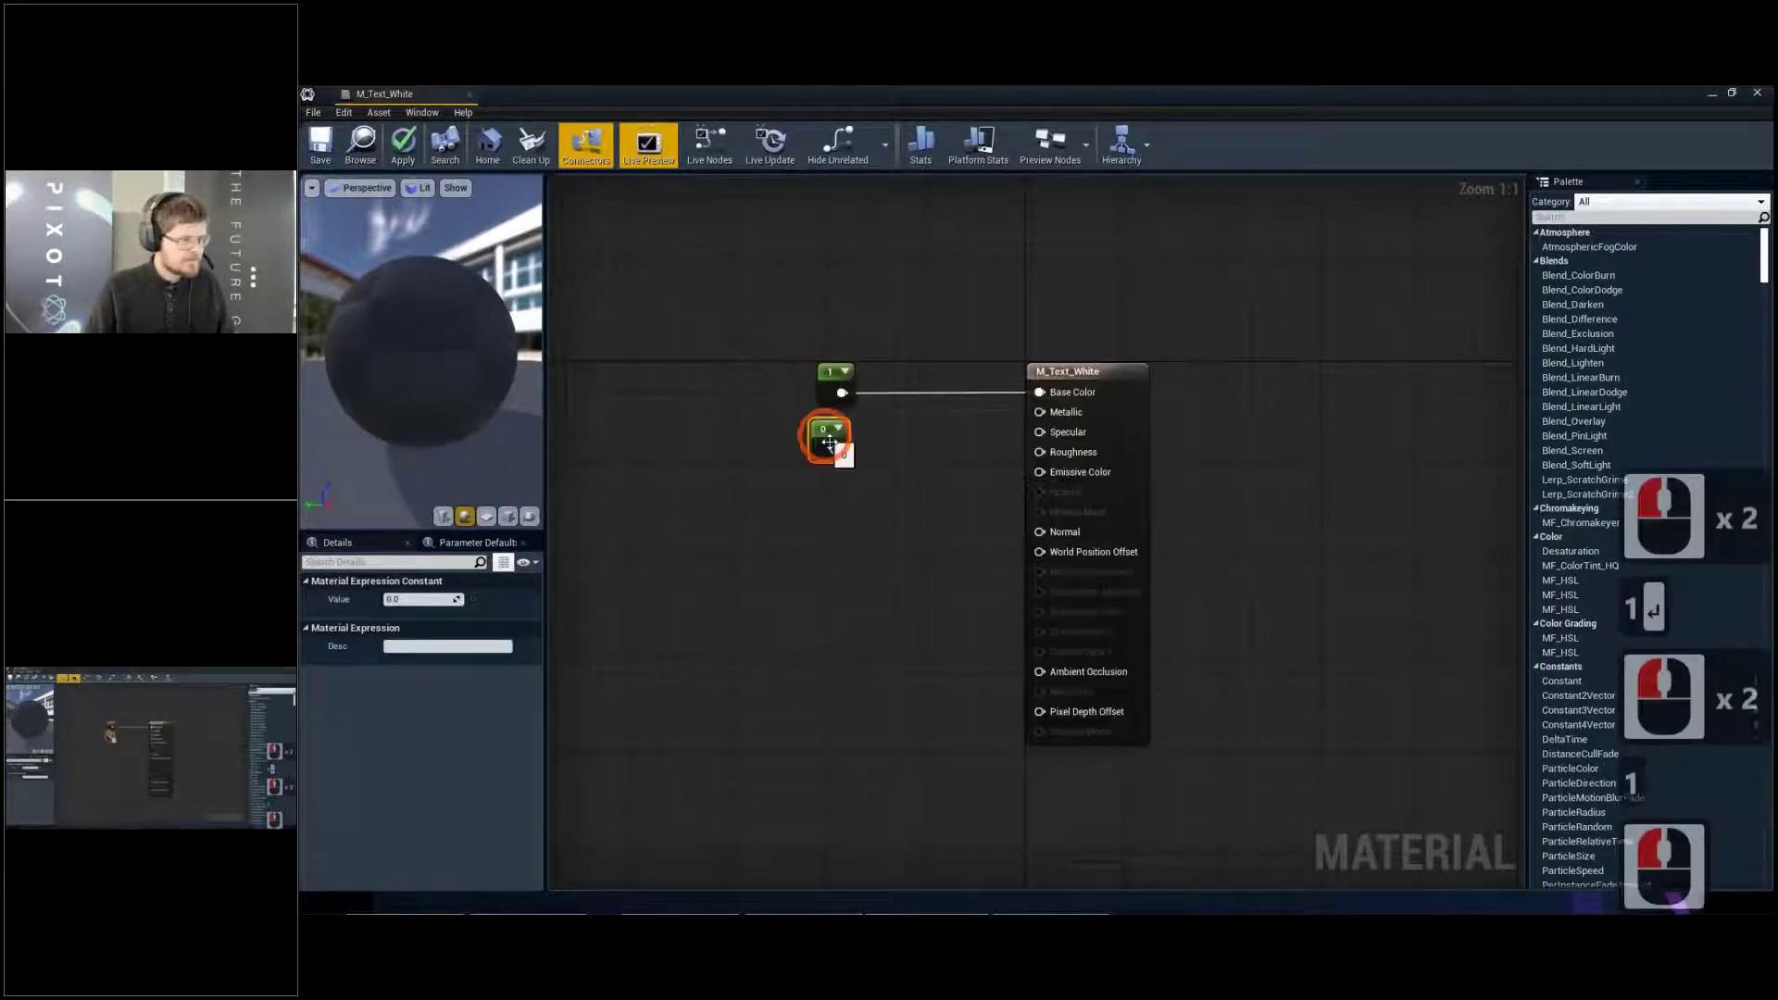
pyautogui.moveTo(1049, 458); pyautogui.dragTo(1041, 452)
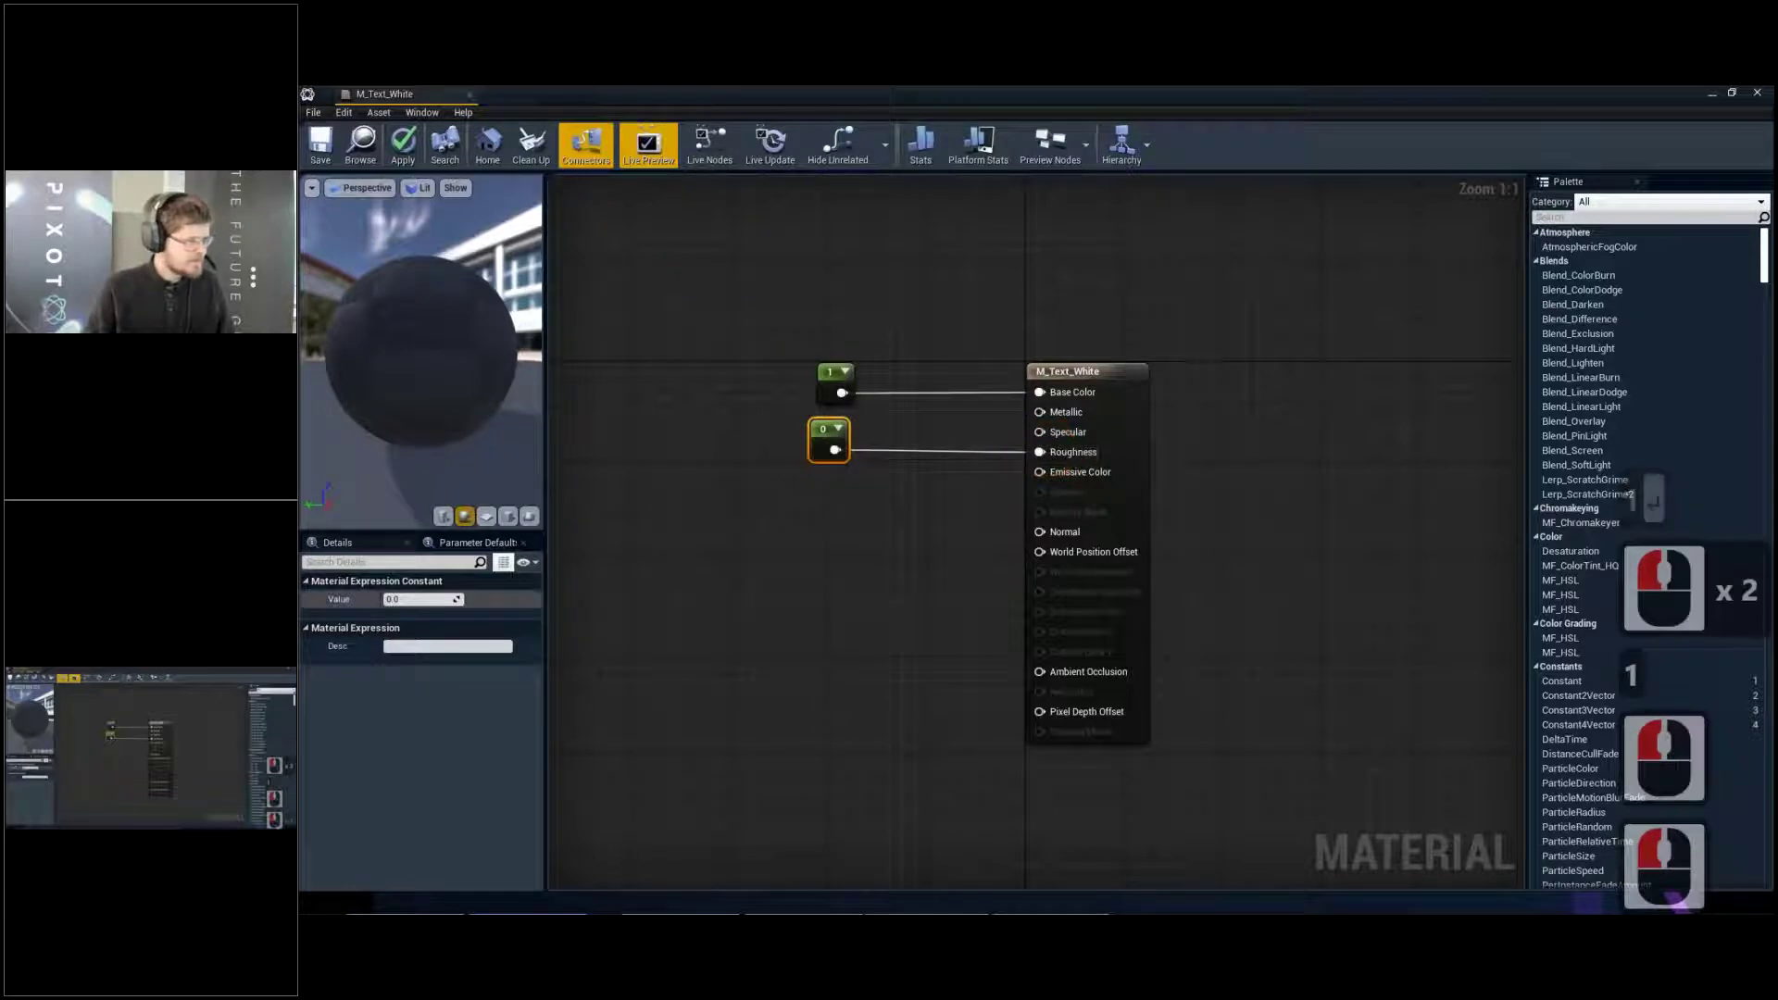
pyautogui.write('.5')
pyautogui.press('Return')
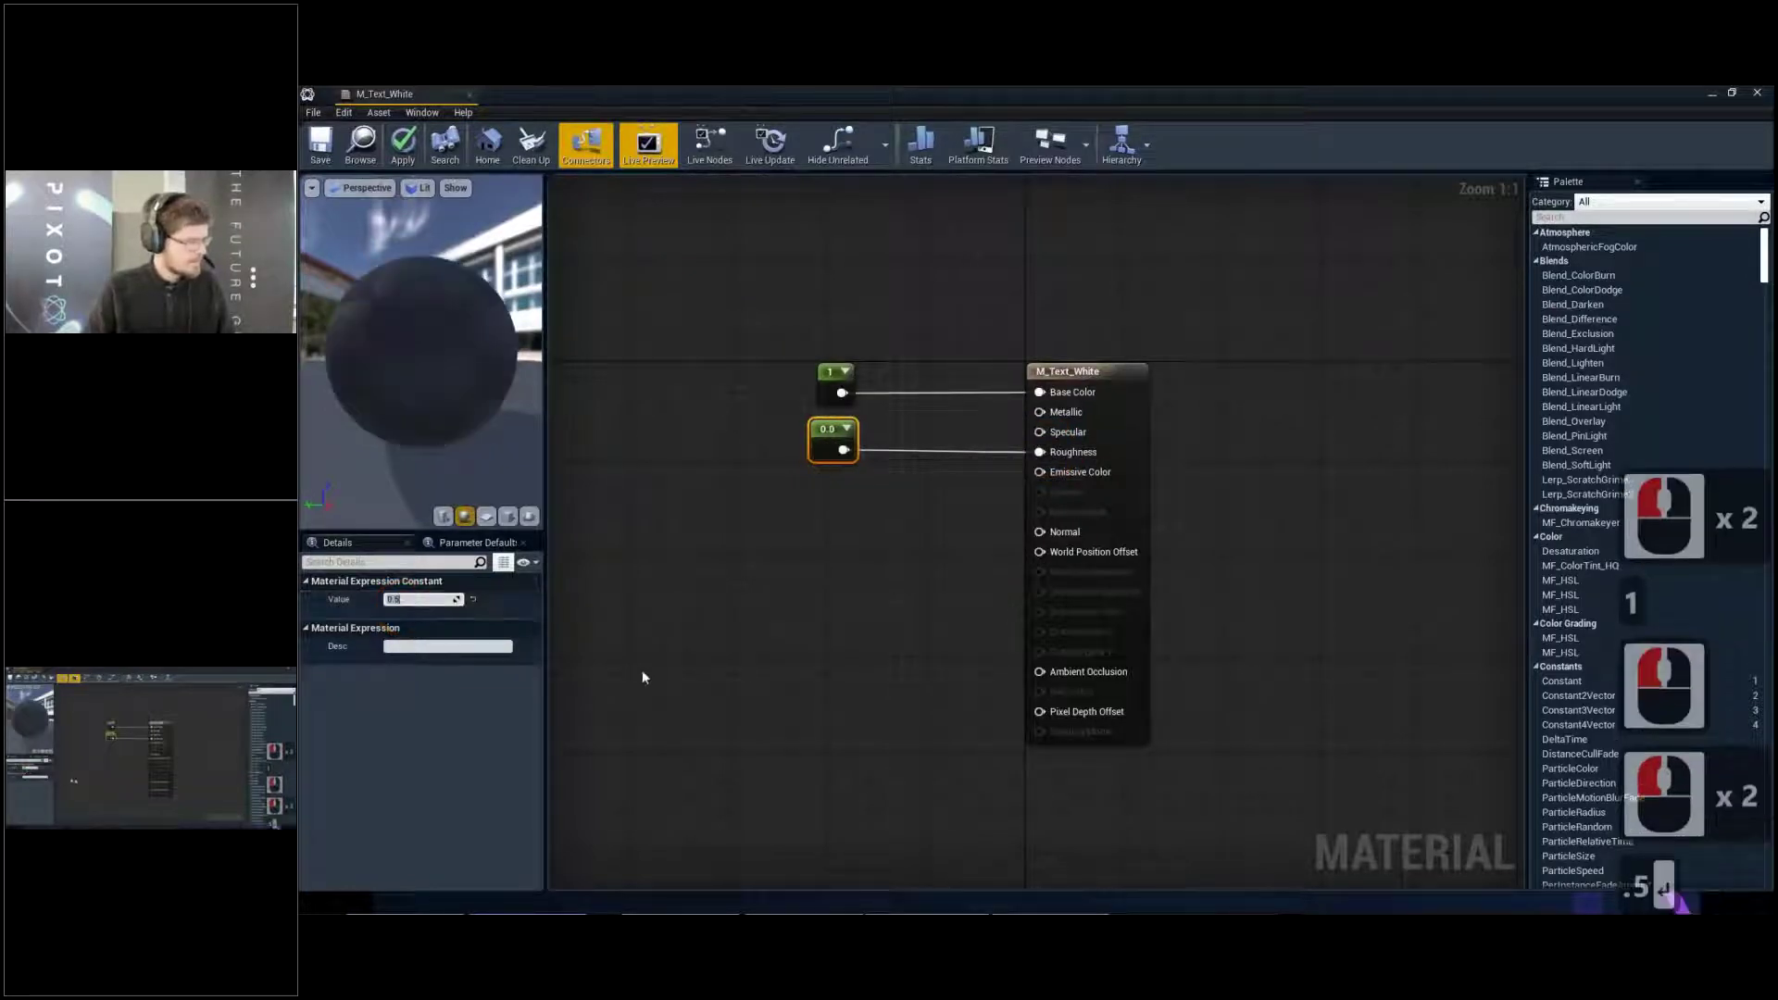
pyautogui.click(757, 581)
pyautogui.rightClick(792, 548)
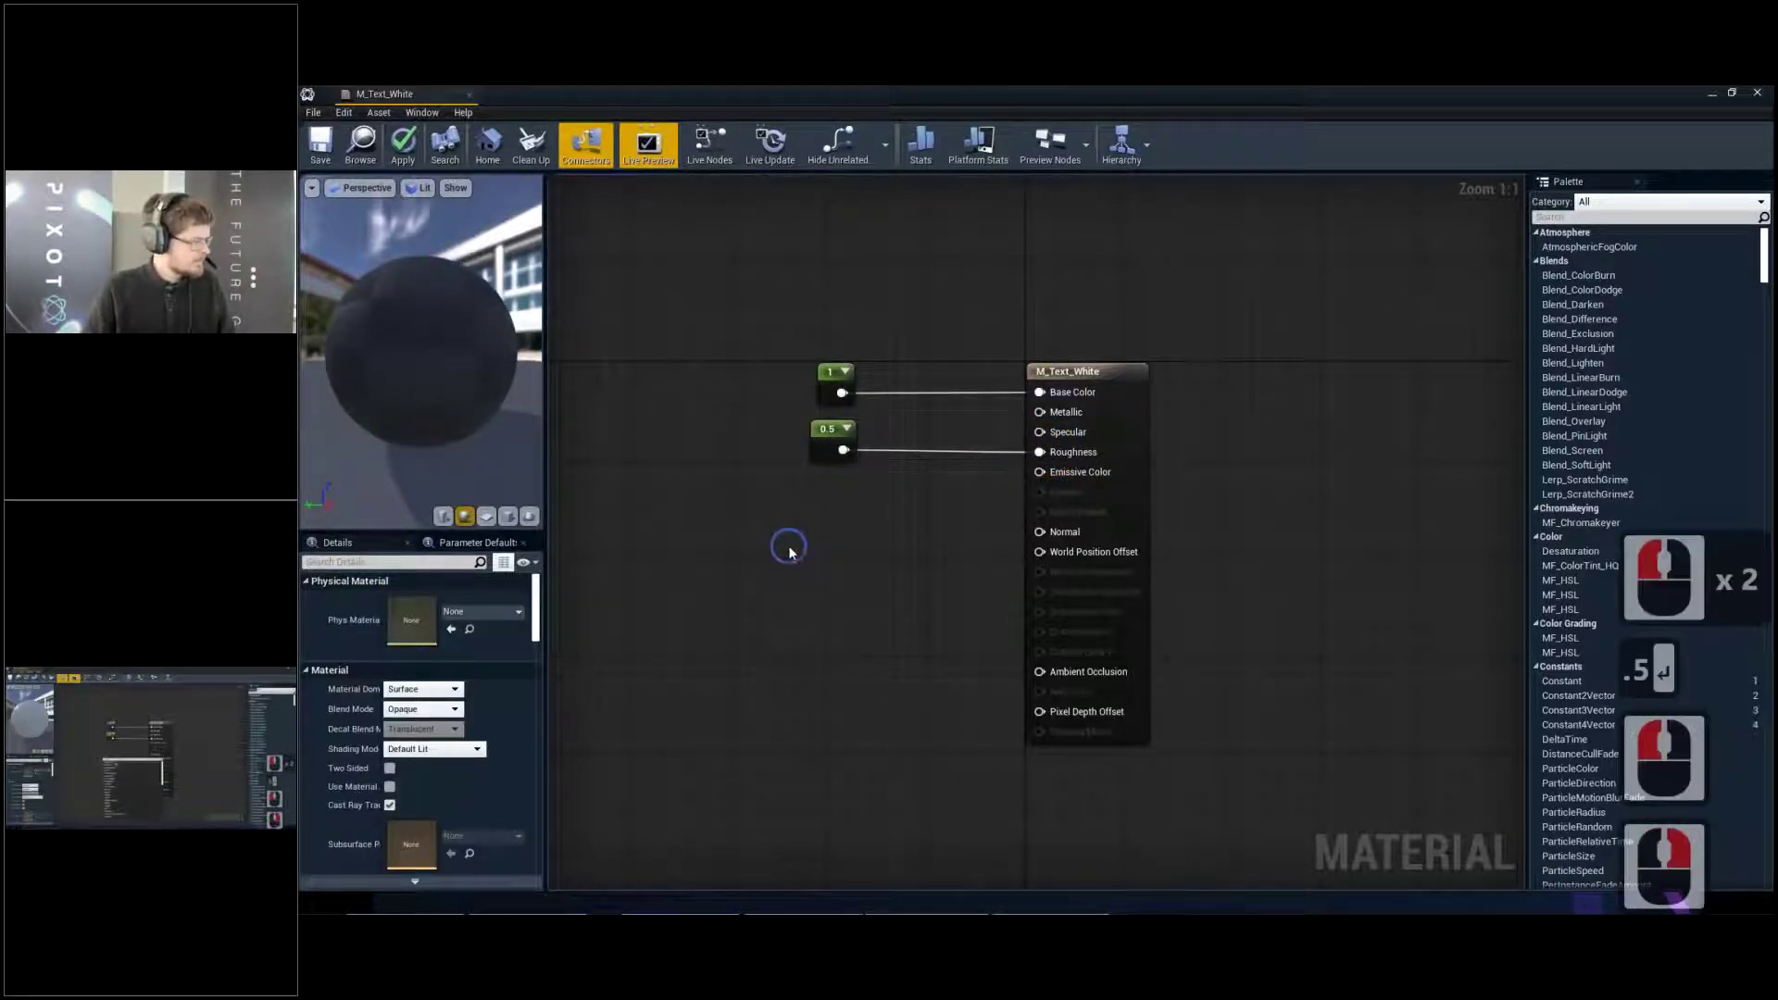
# Connect a third constant with value 0.5 to Emissive Color, then save the material and close it
pyautogui.click(710, 521)
pyautogui.press('1')
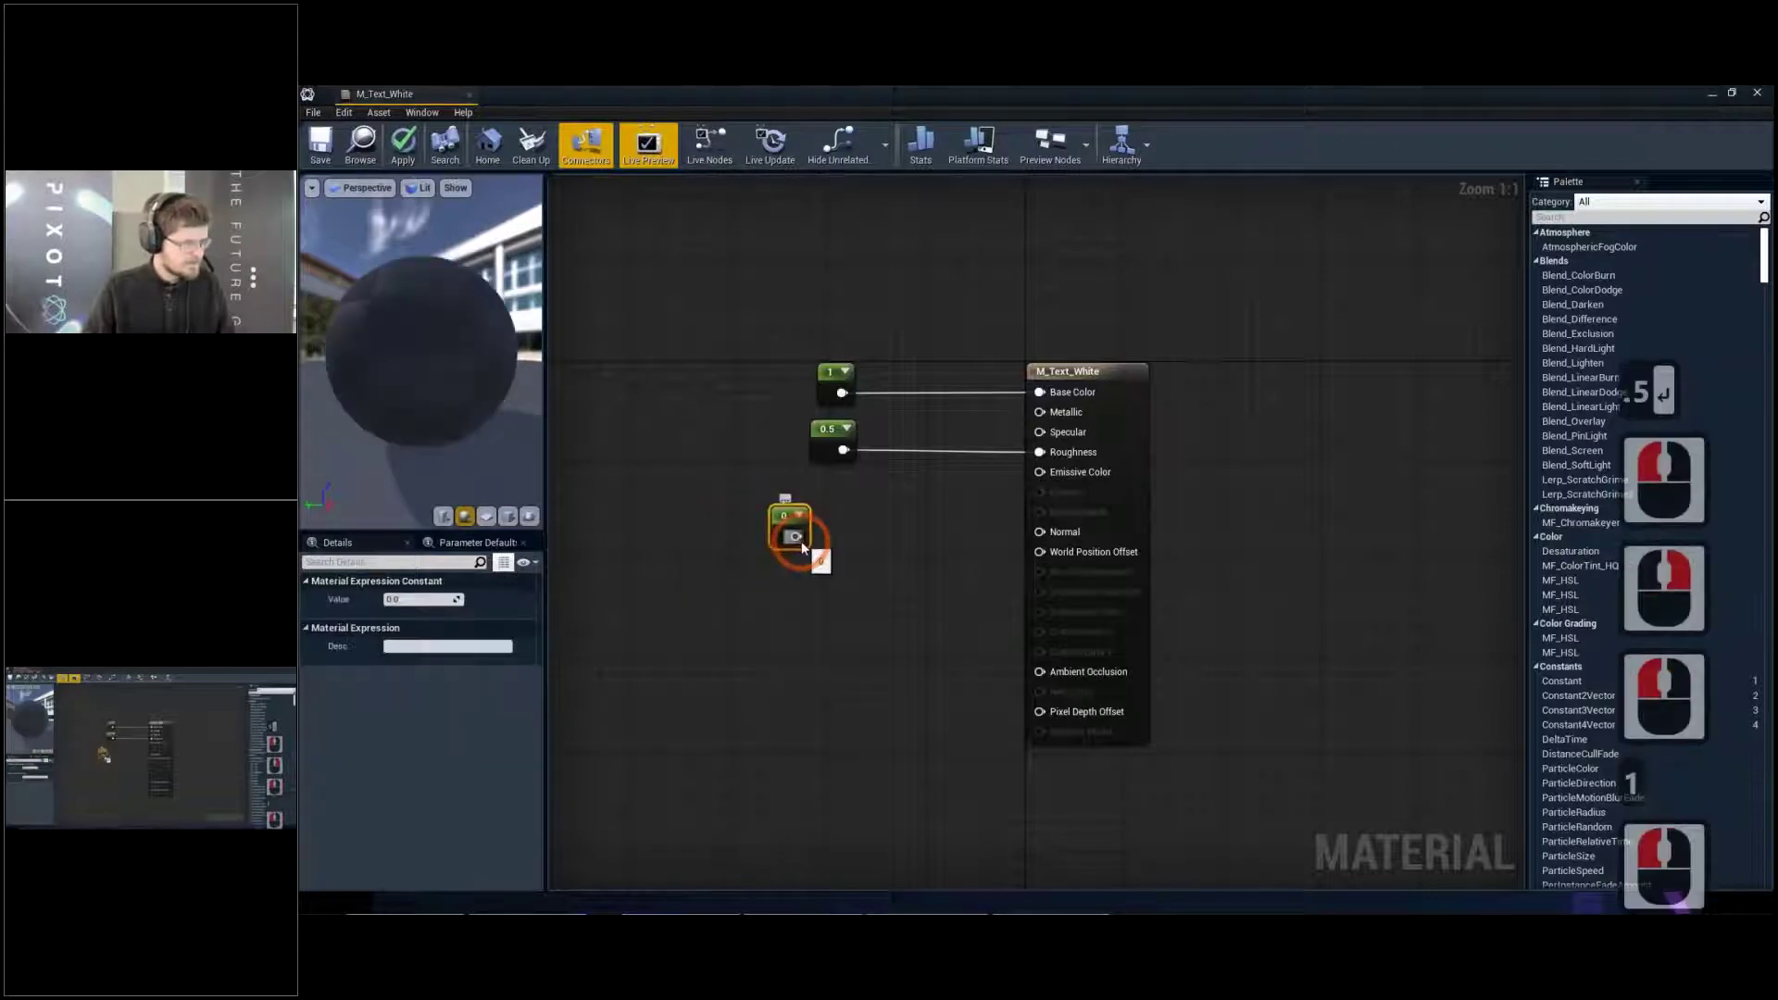
pyautogui.moveTo(796, 538); pyautogui.dragTo(1064, 463)
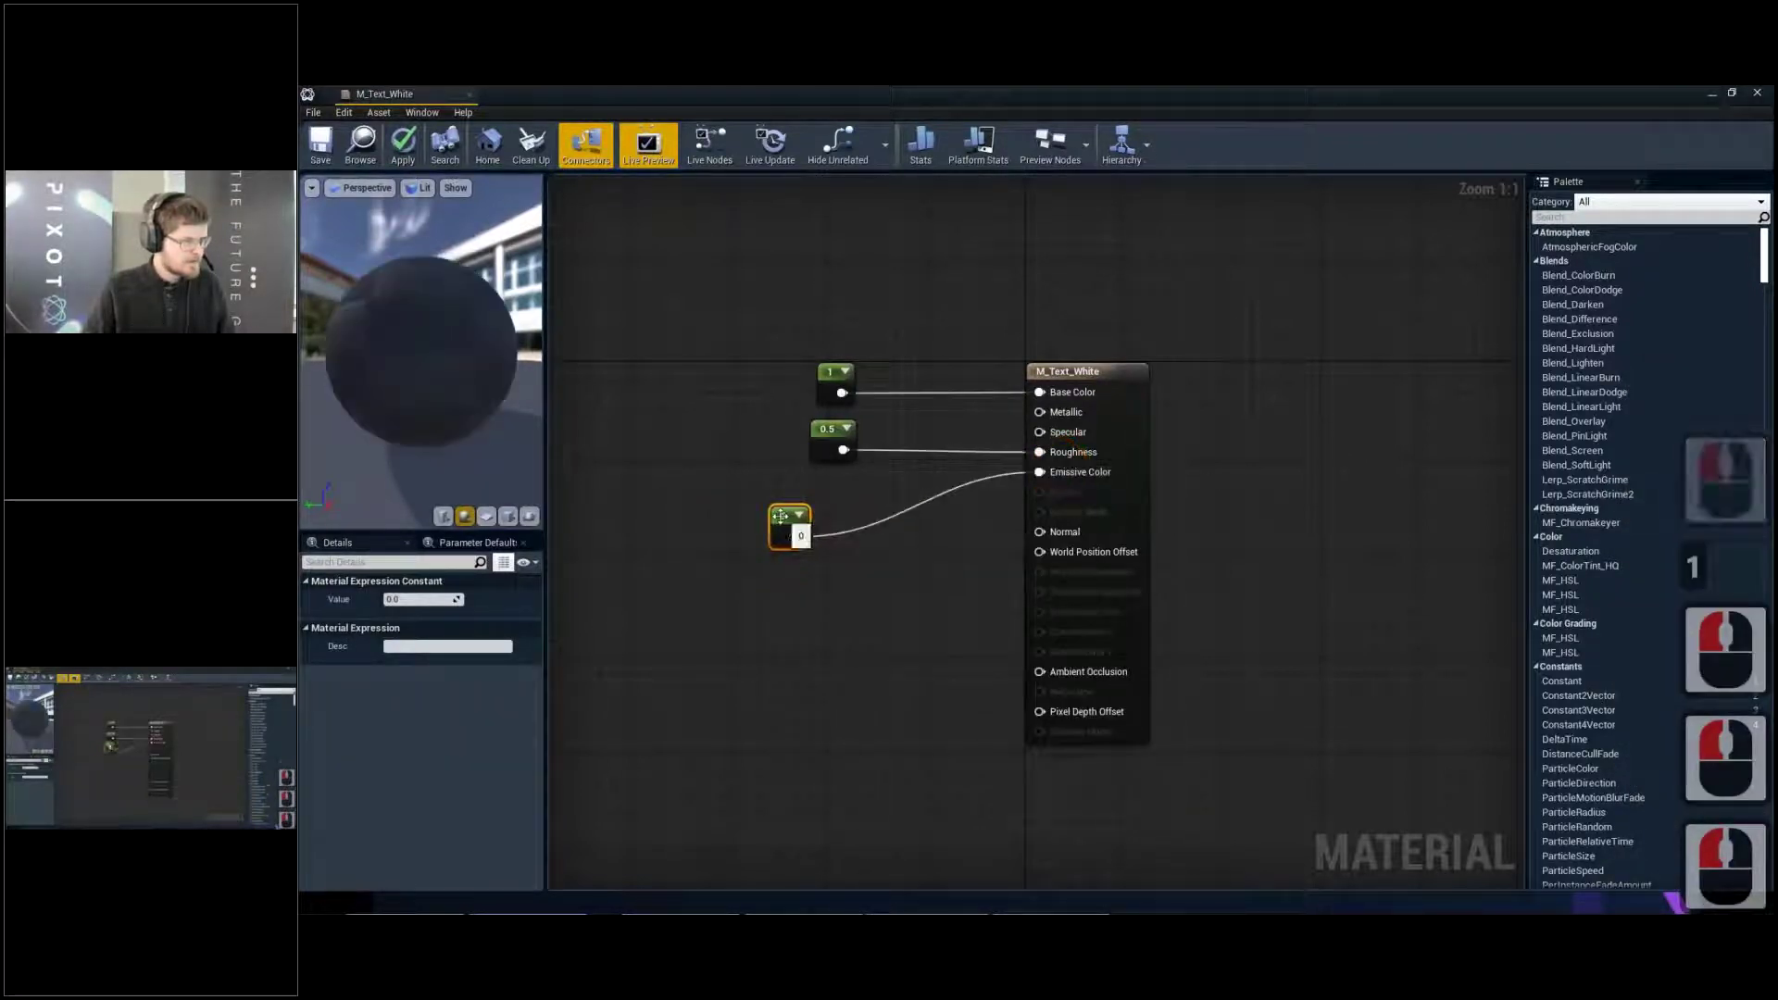
pyautogui.moveTo(789, 530); pyautogui.dragTo(835, 498)
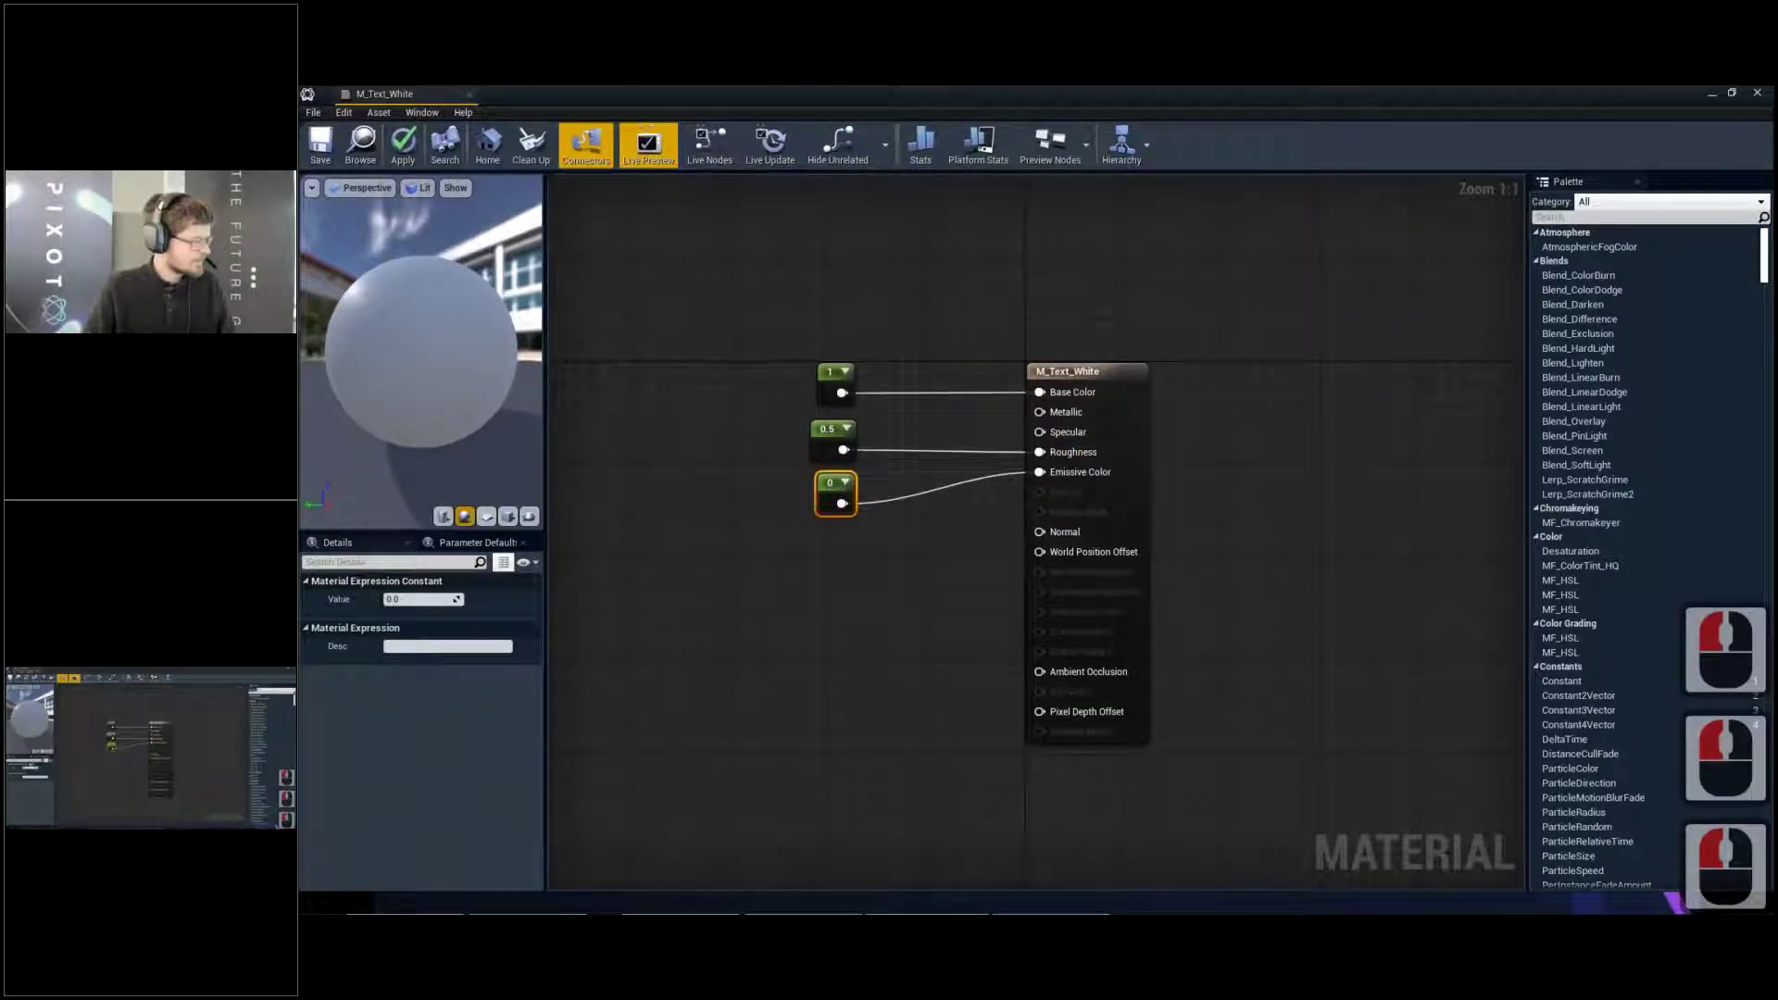
pyautogui.click(426, 599)
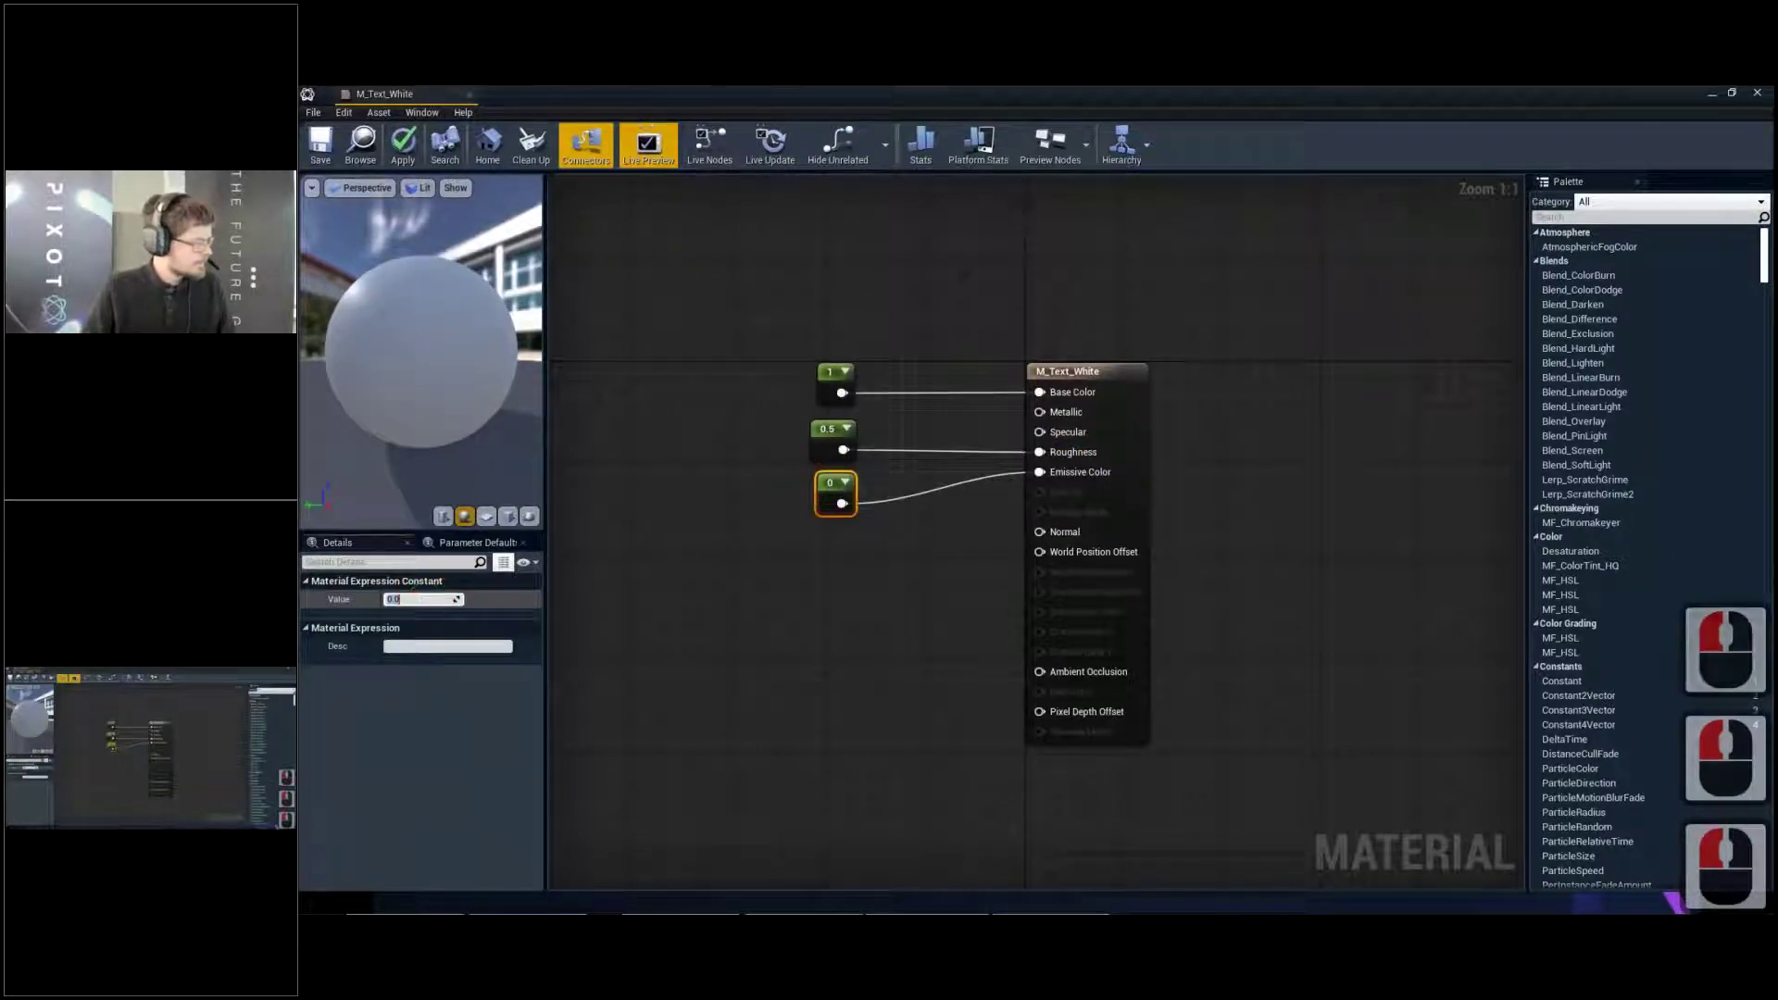
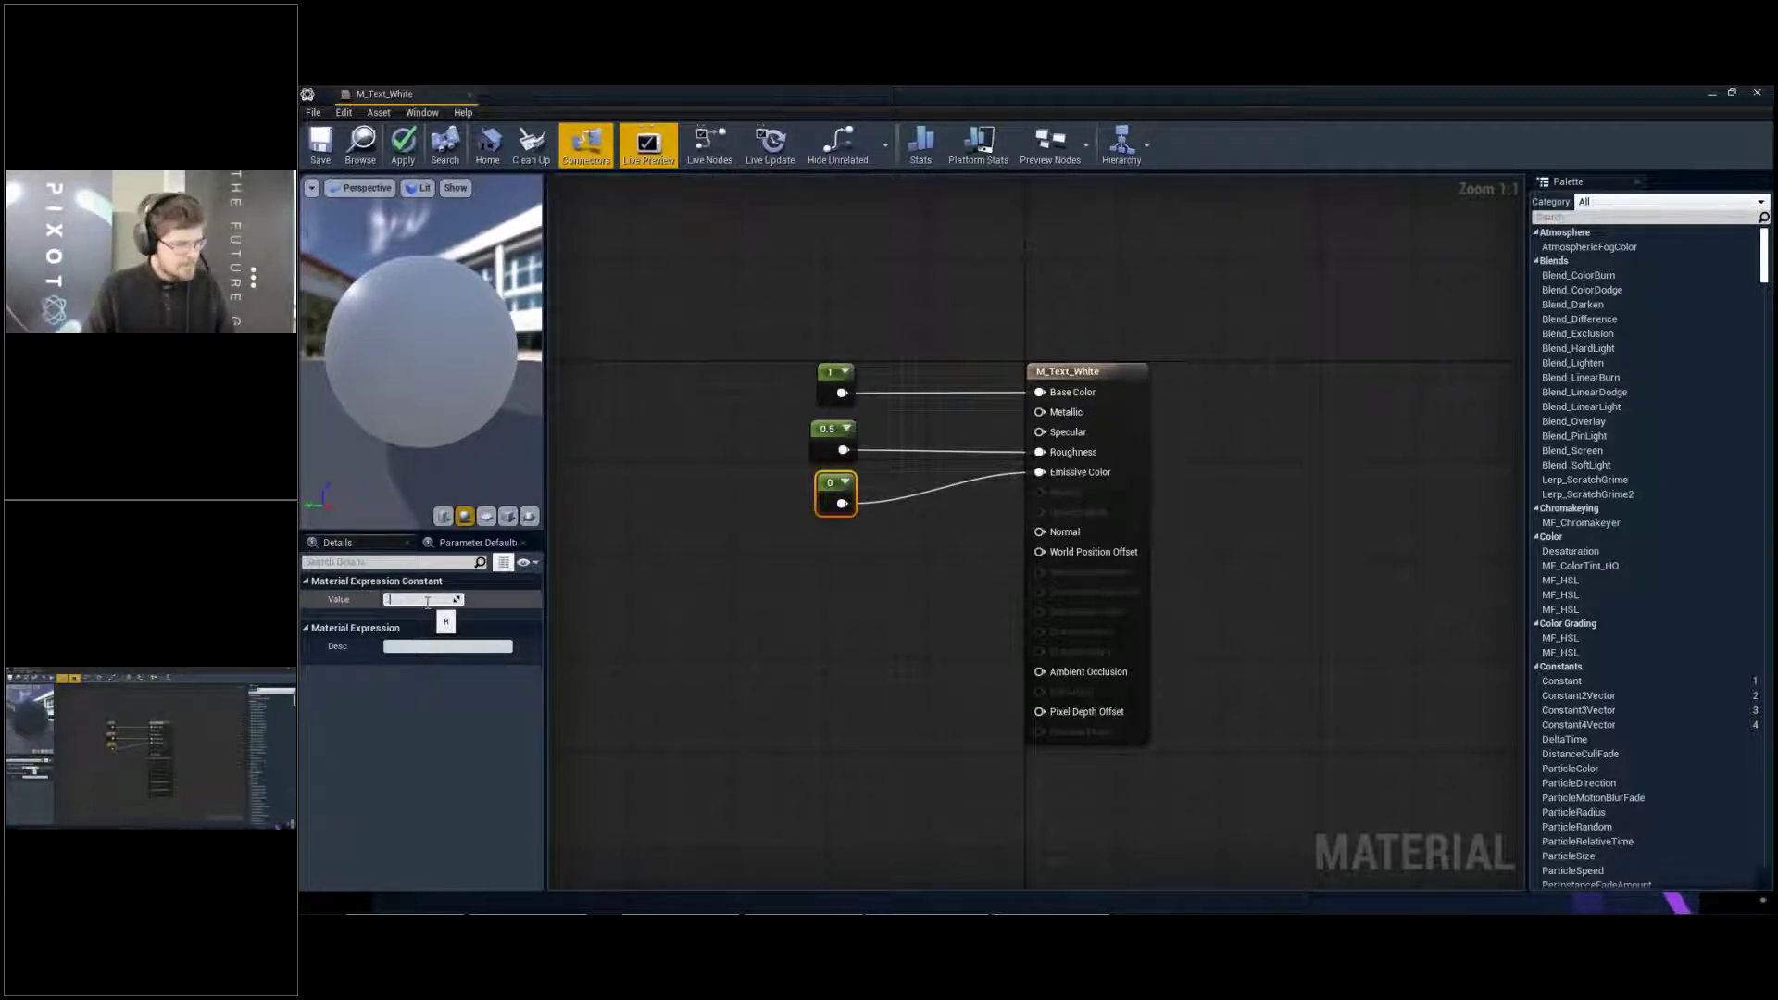
pyautogui.write('.5')
pyautogui.press('Return')
pyautogui.moveTo(484, 405); pyautogui.dragTo(311, 156)
pyautogui.click(323, 148)
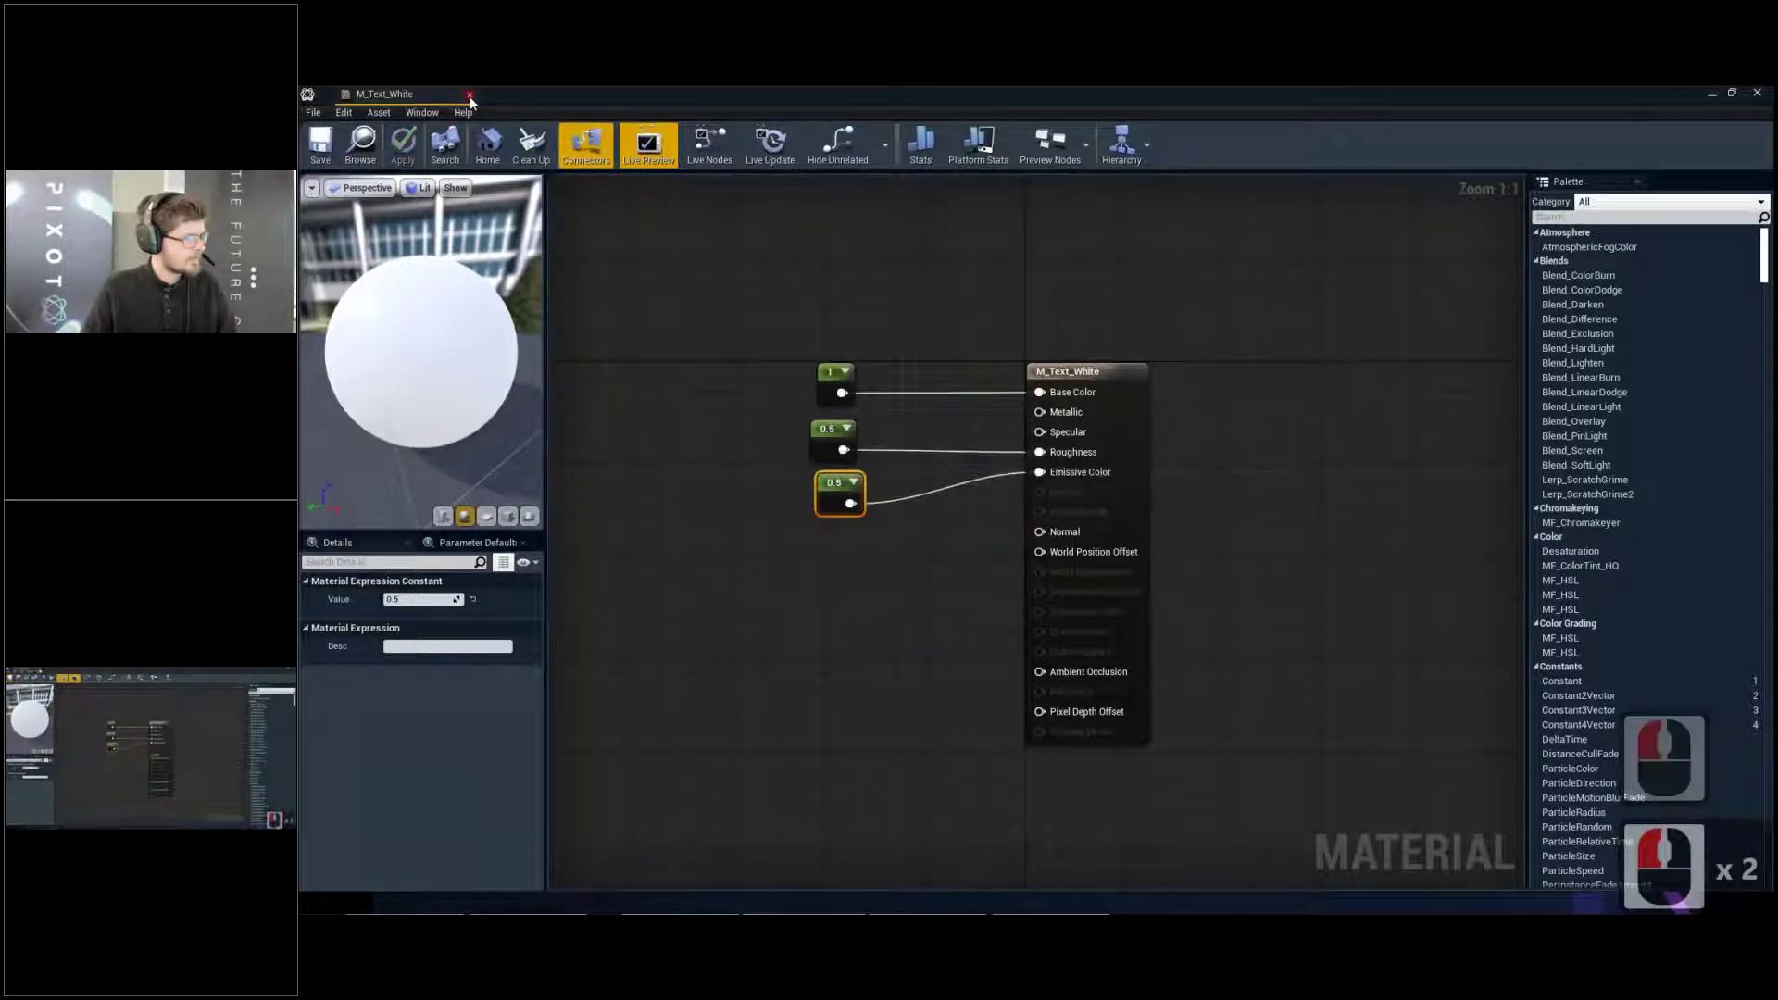
pyautogui.click(468, 94)
# Assign M_Text_White to the text's front and back faces and M_BlackBackground to its bevels and sides
pyautogui.moveTo(704, 776); pyautogui.dragTo(1545, 656)
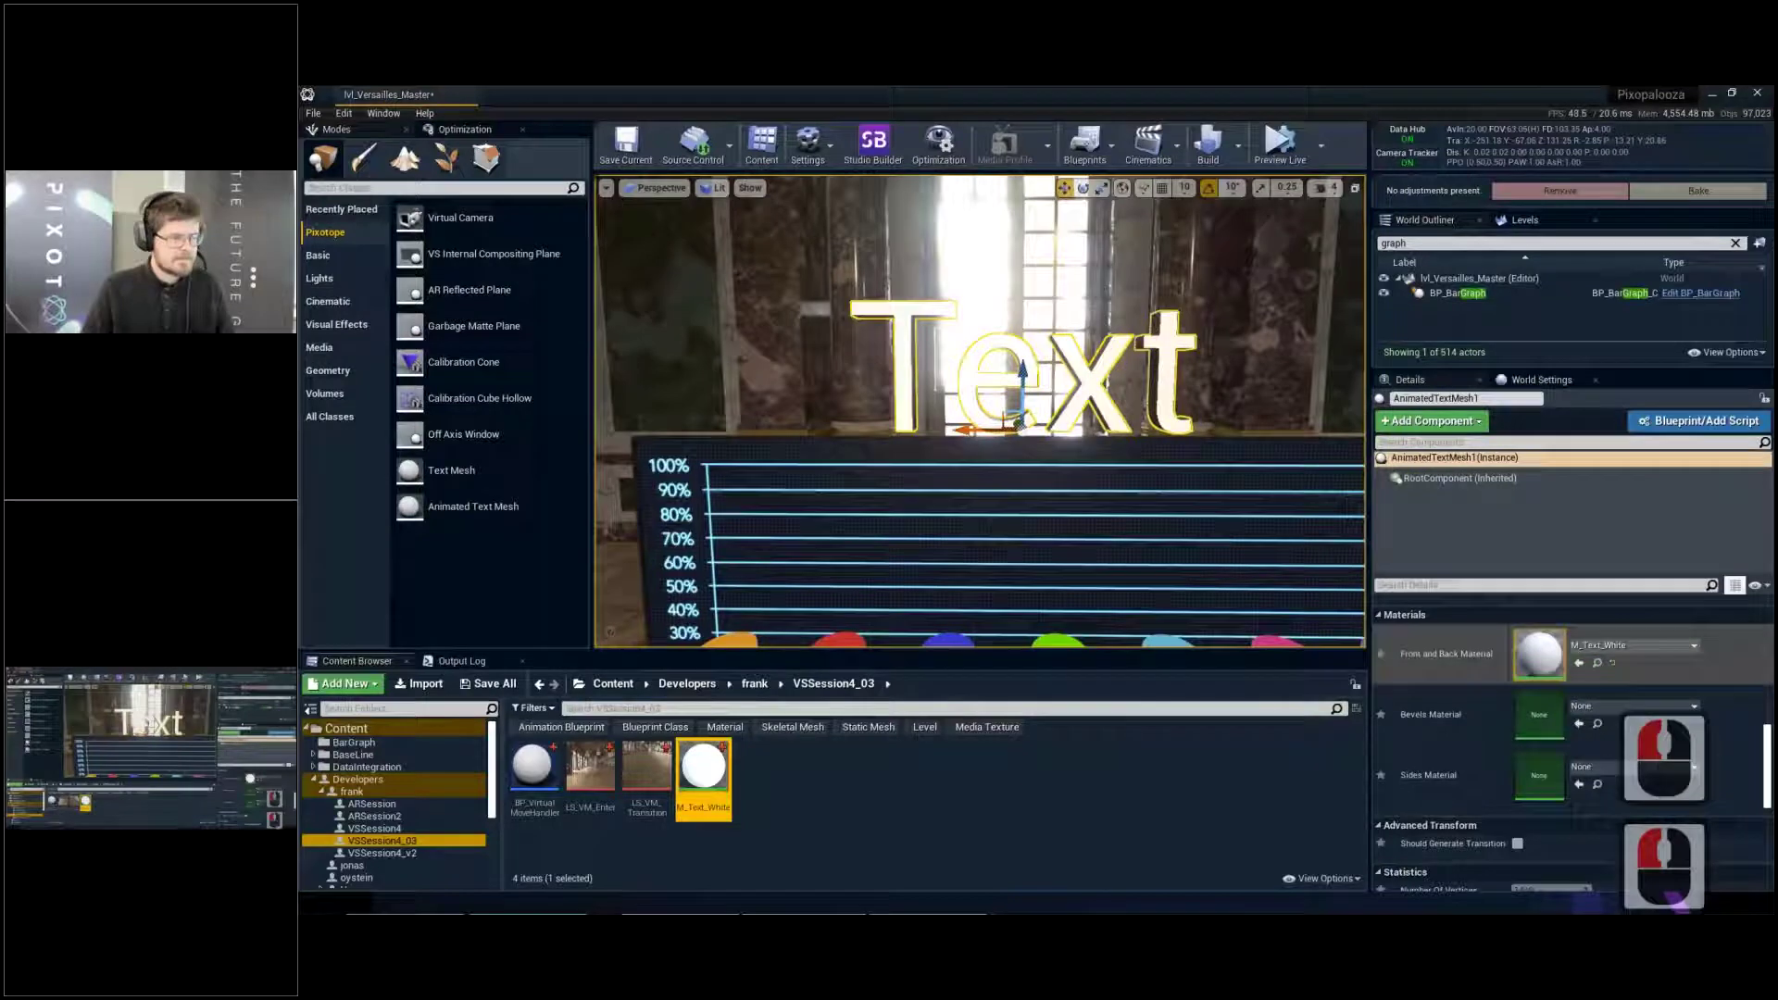
pyautogui.click(1597, 709)
pyautogui.write('black')
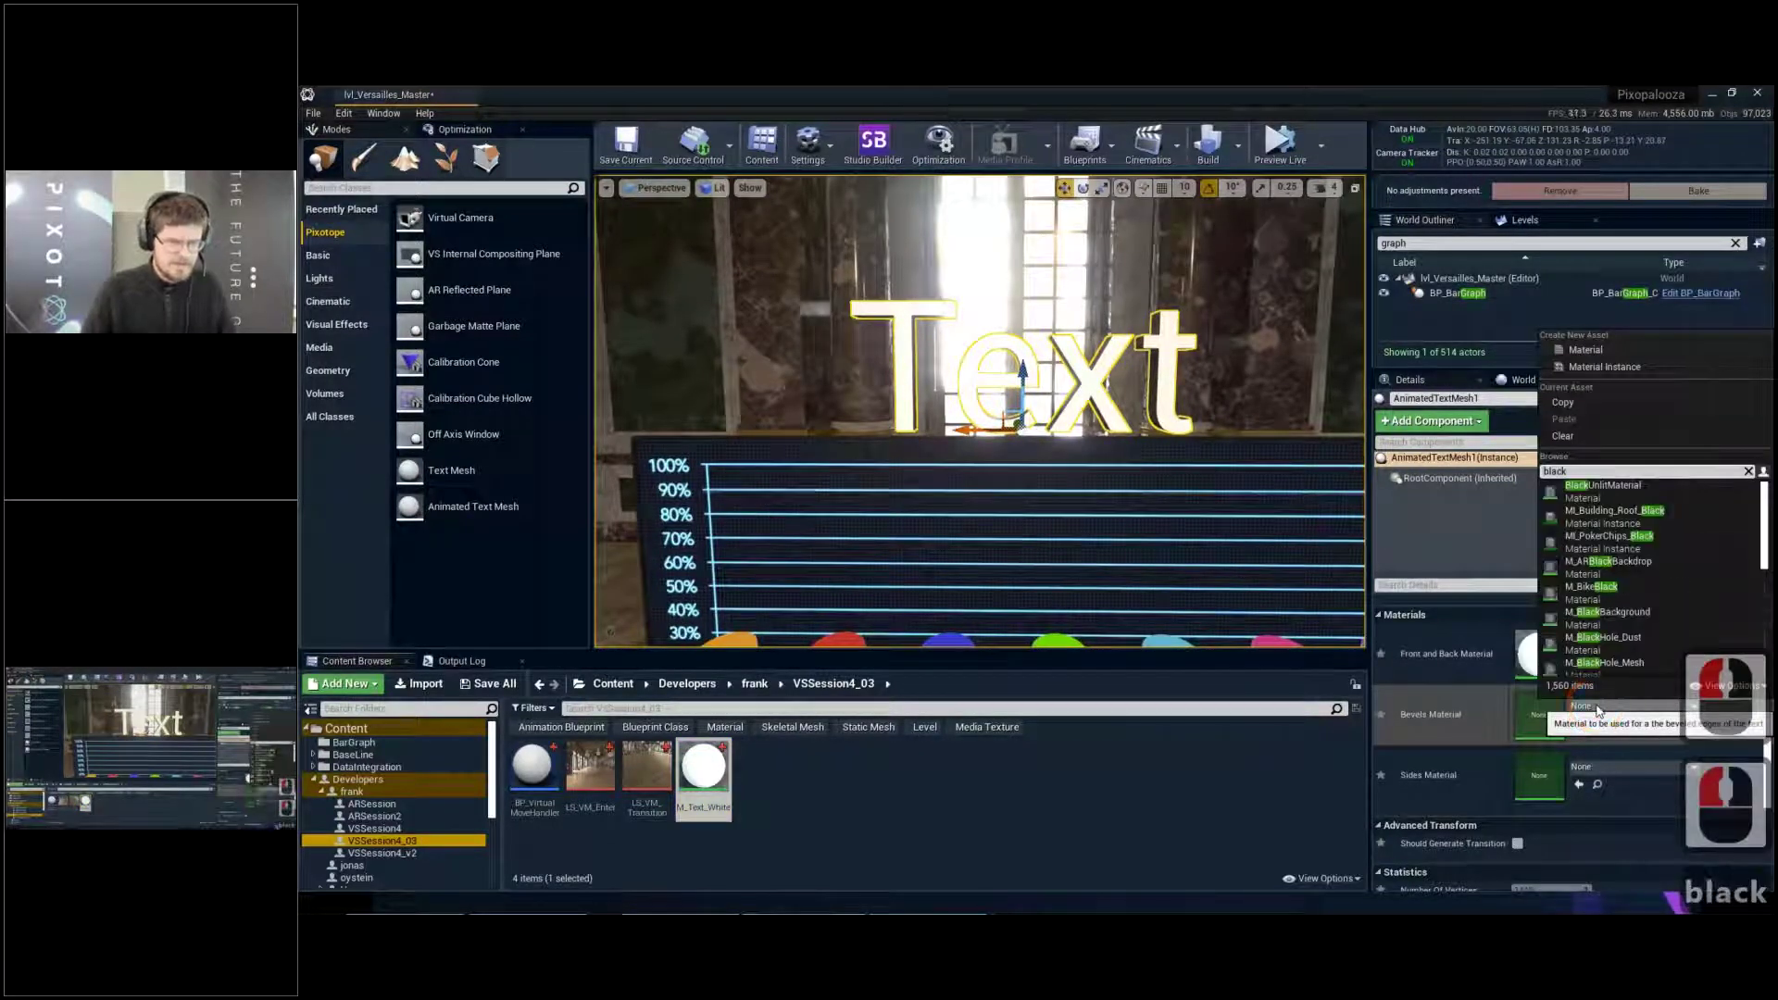
pyautogui.doubleClick(1647, 617)
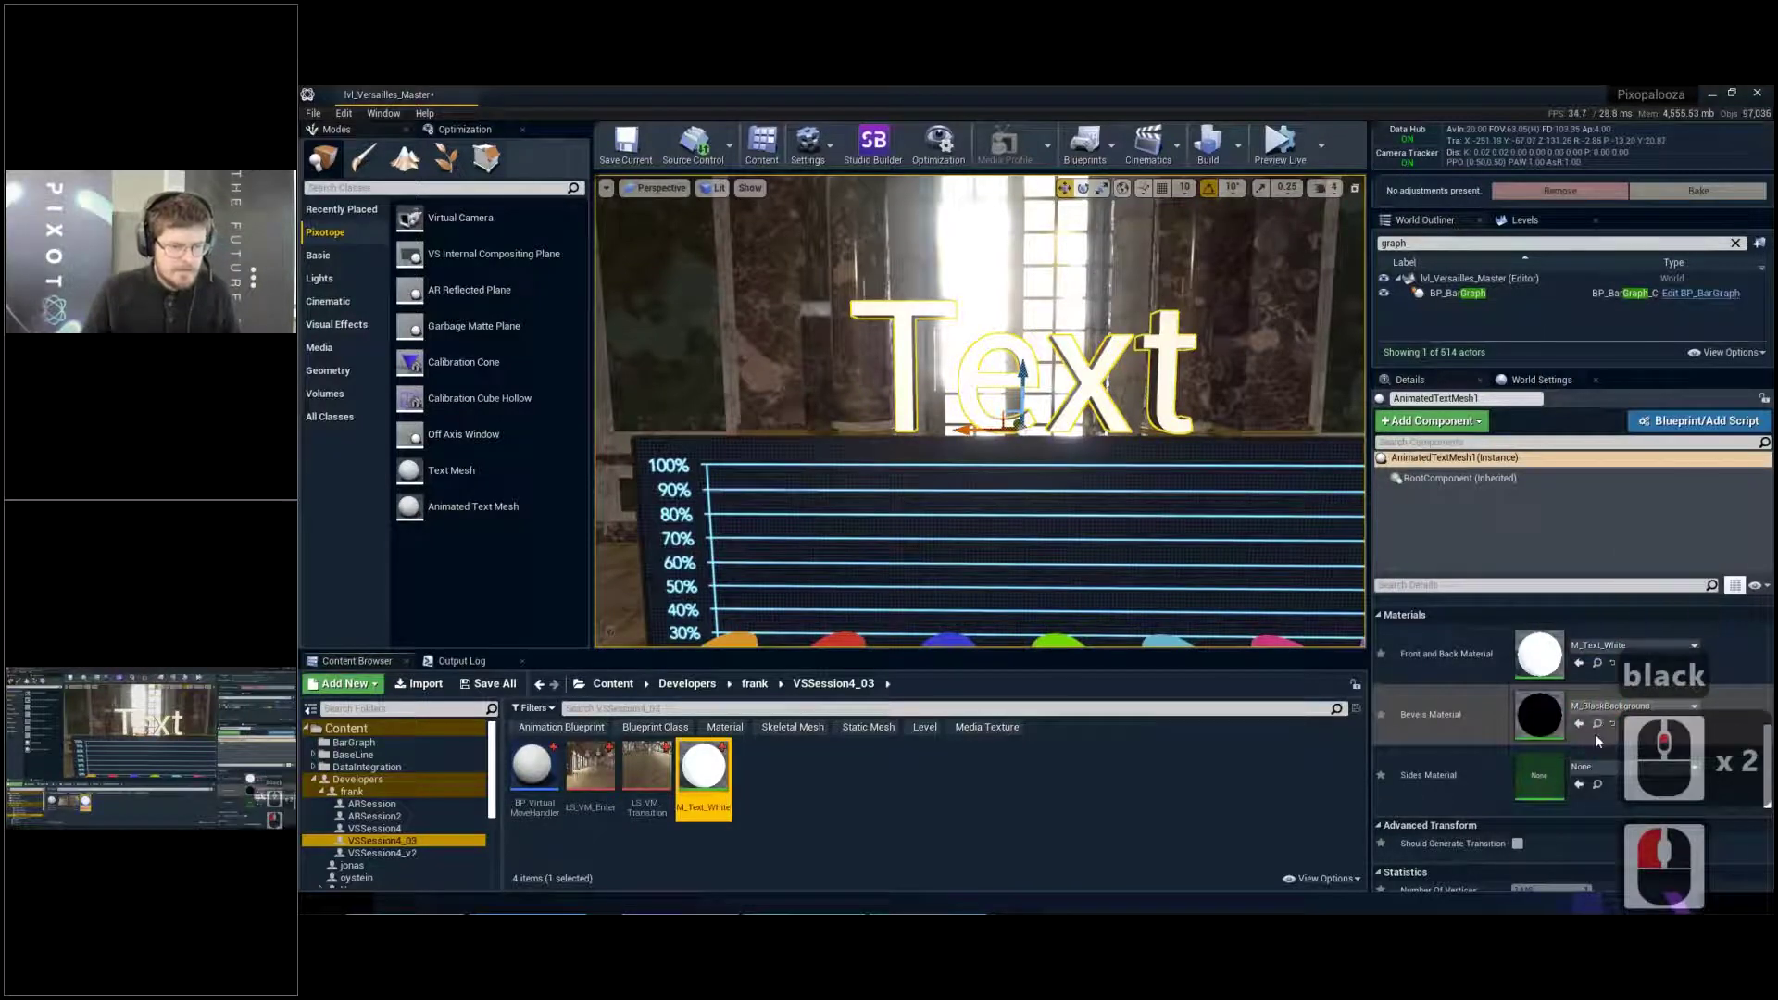
pyautogui.click(1599, 724)
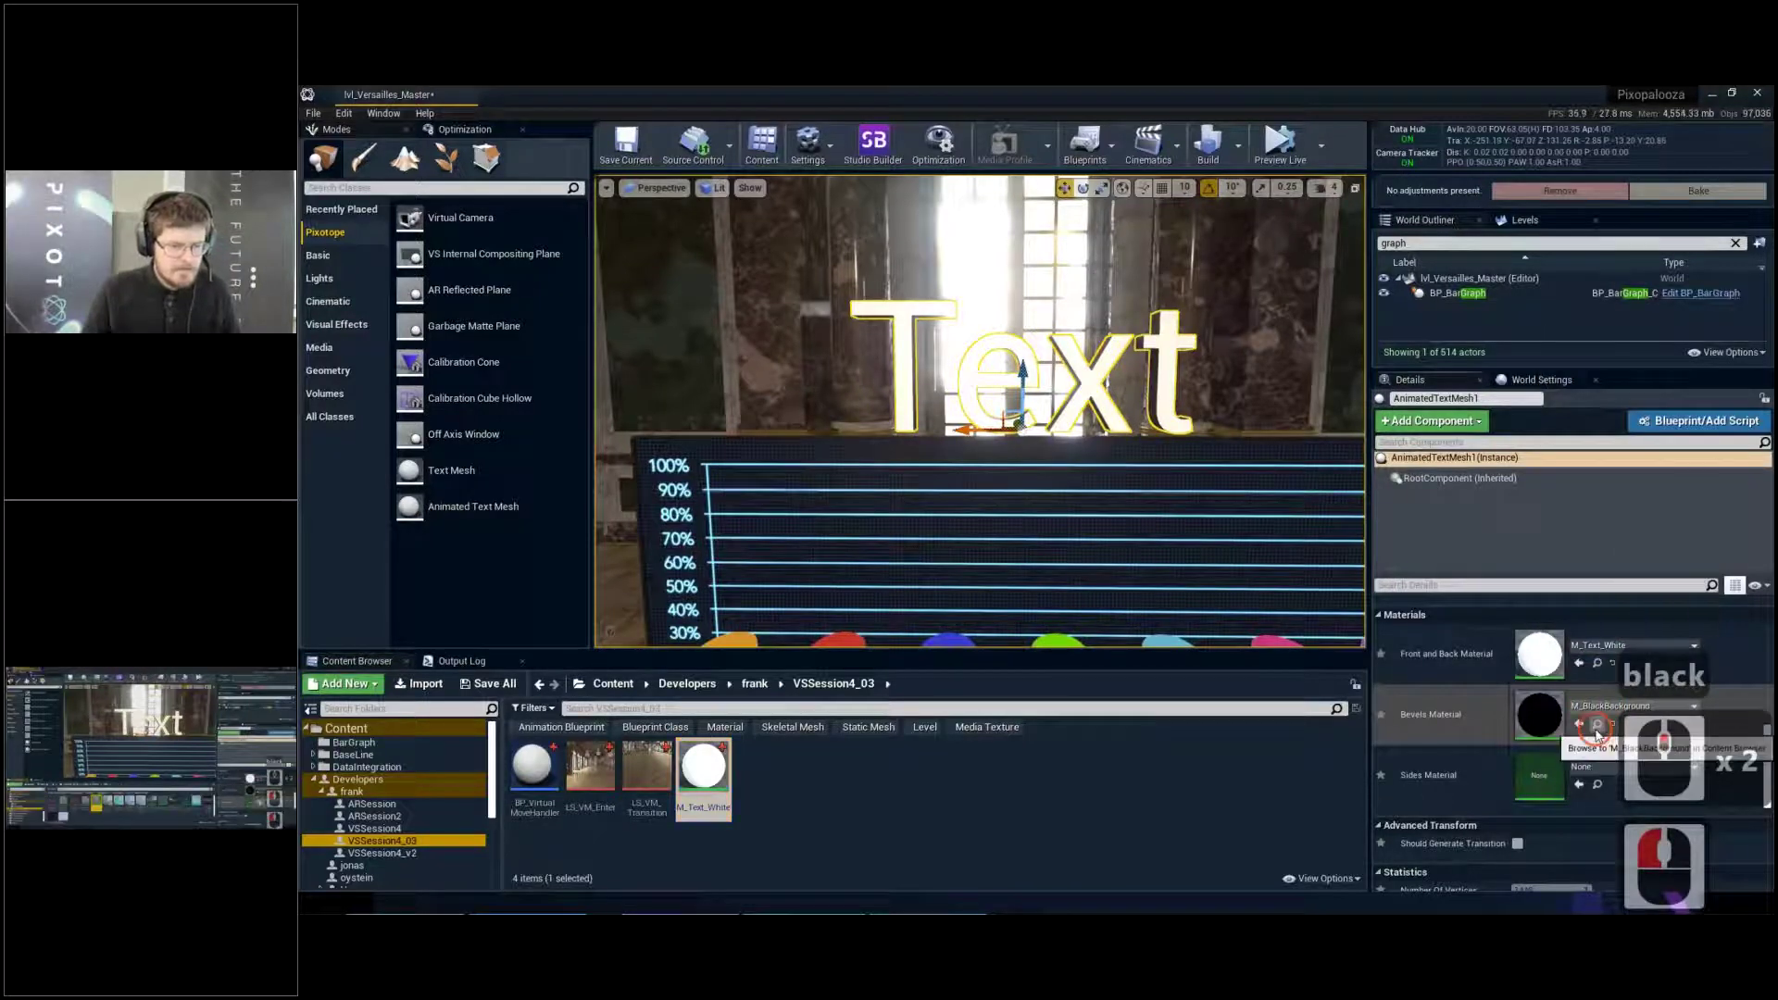
pyautogui.click(1580, 786)
# Set the bevel size of the animated text mesh to 3
pyautogui.press('s')
pyautogui.press('w')
pyautogui.moveTo(1219, 473)
pyautogui.mouseDown(button='right')
pyautogui.moveTo(1176, 460)
pyautogui.moveTo(1229, 476)
pyautogui.mouseUp(button='right')
pyautogui.click(1068, 542)
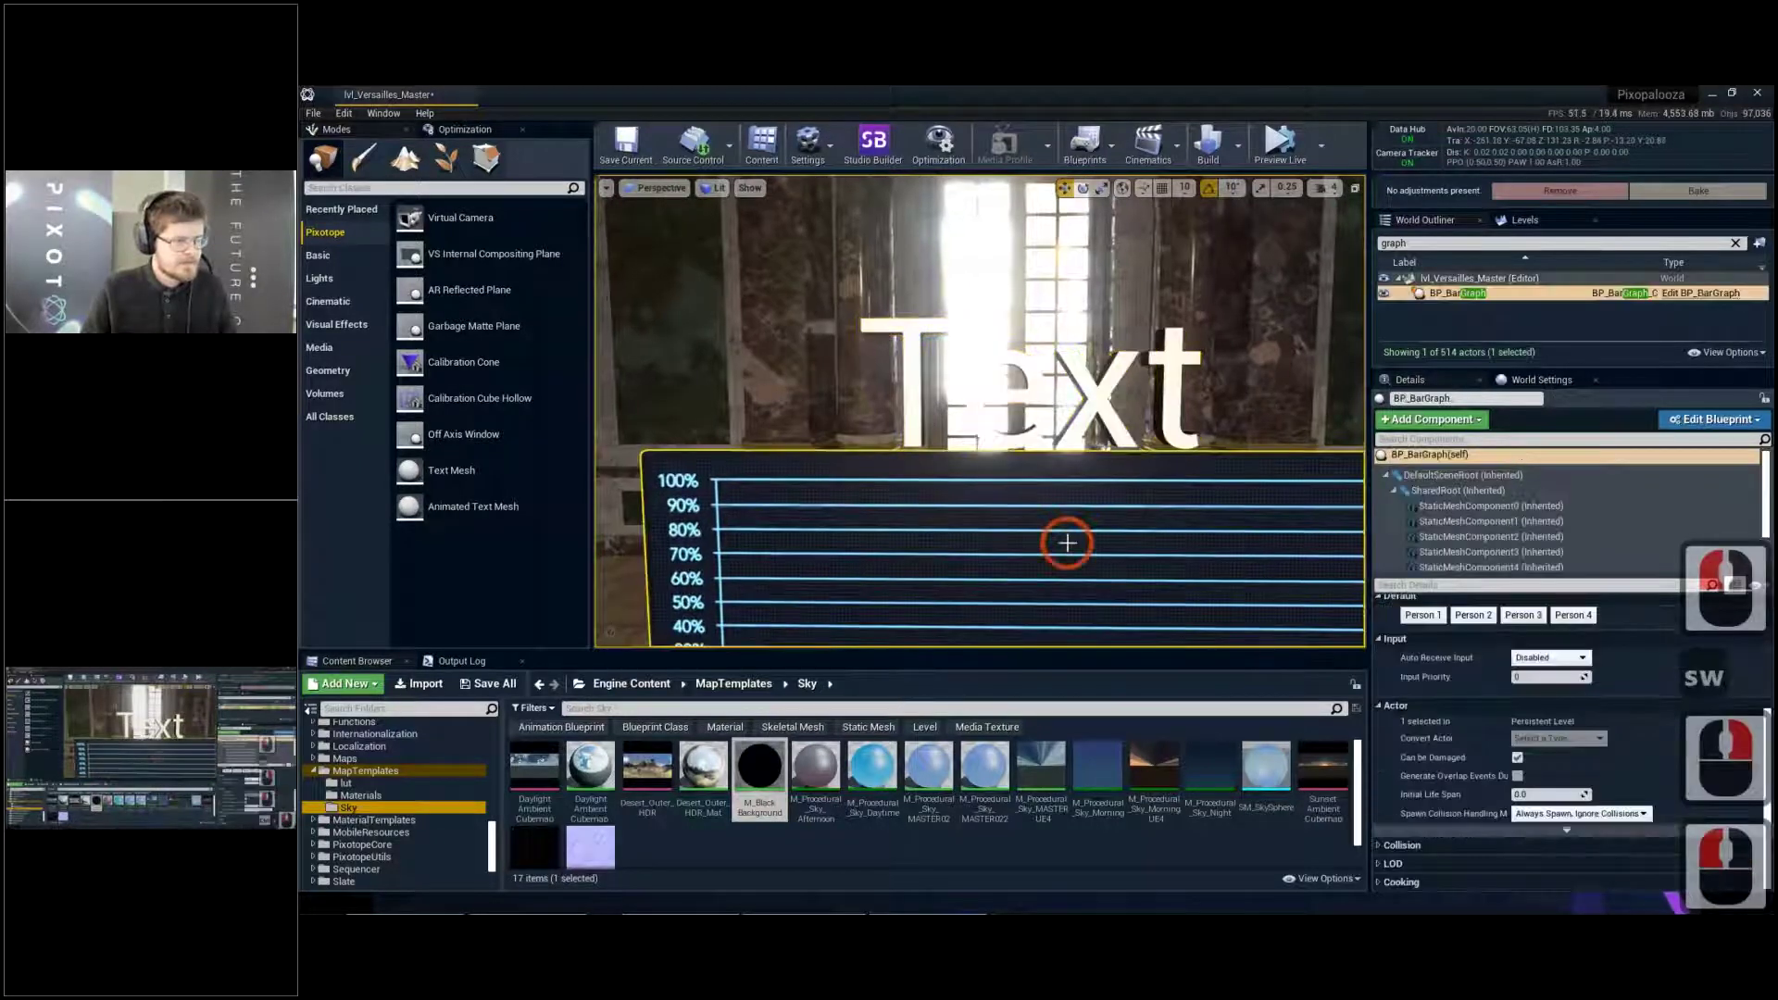
pyautogui.keyDown('ctrl'); pyautogui.moveTo(1068, 542); pyautogui.dragTo(1075, 504); pyautogui.keyUp('ctrl')
pyautogui.click(1086, 386)
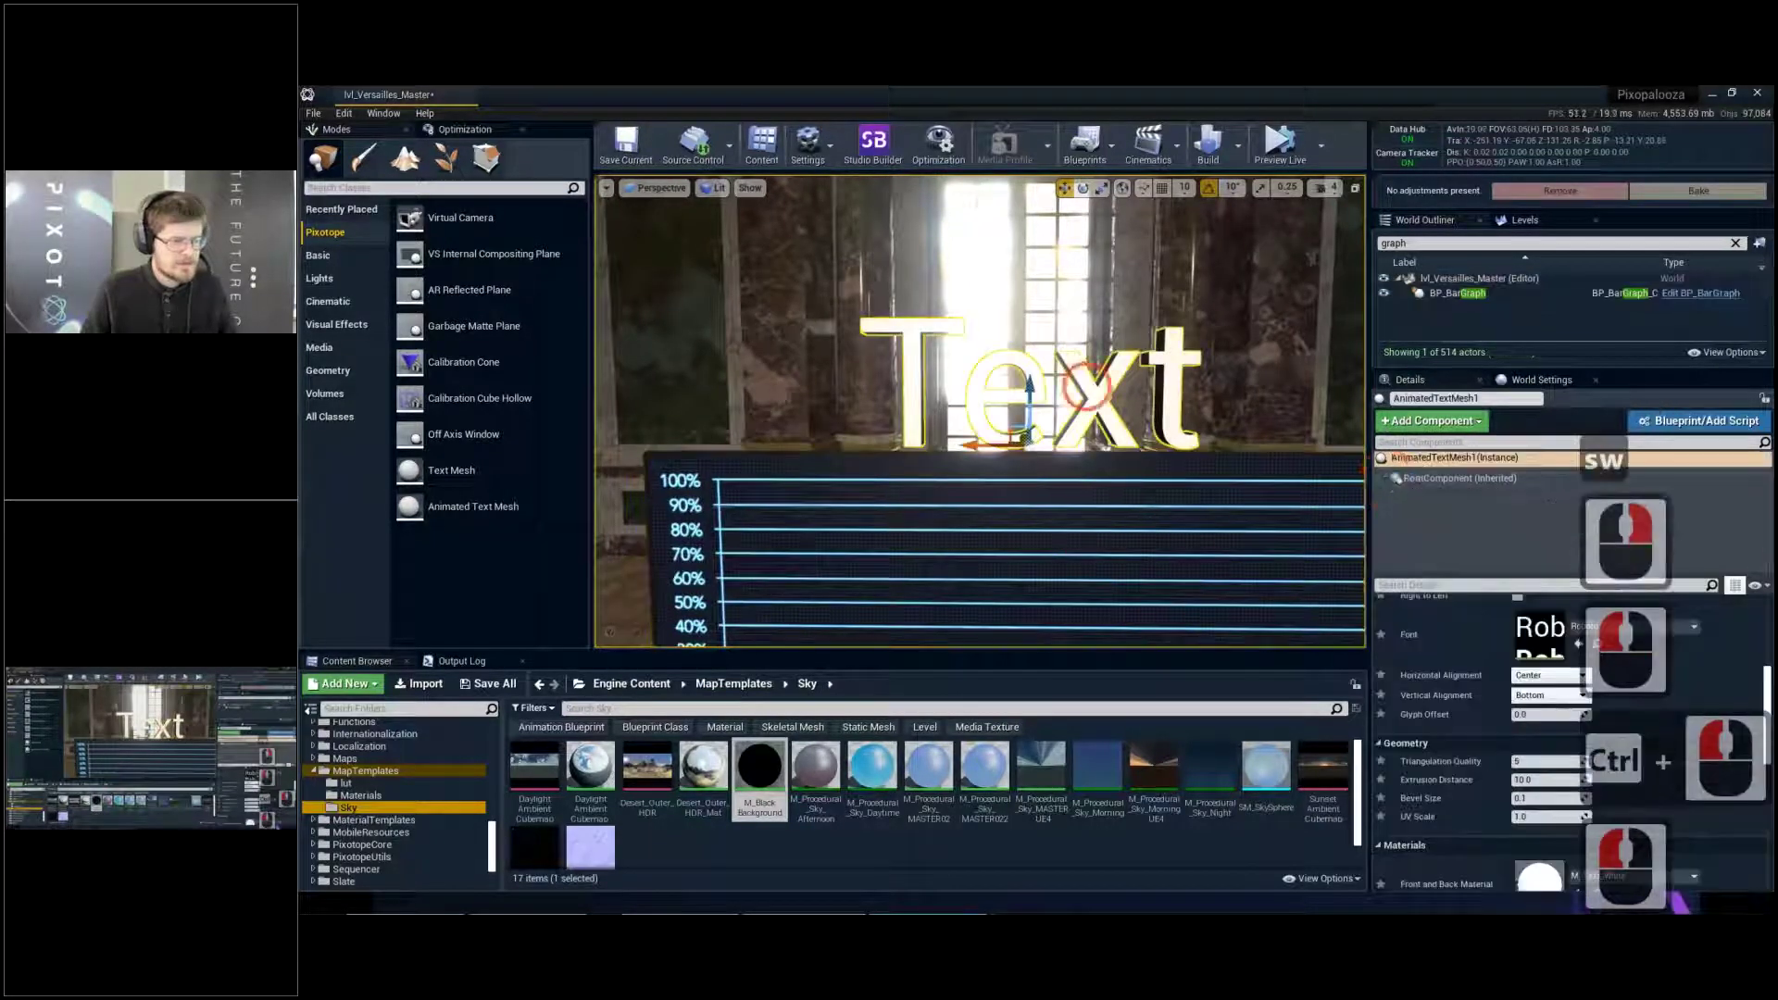
pyautogui.scroll(-2, 1480, 664)
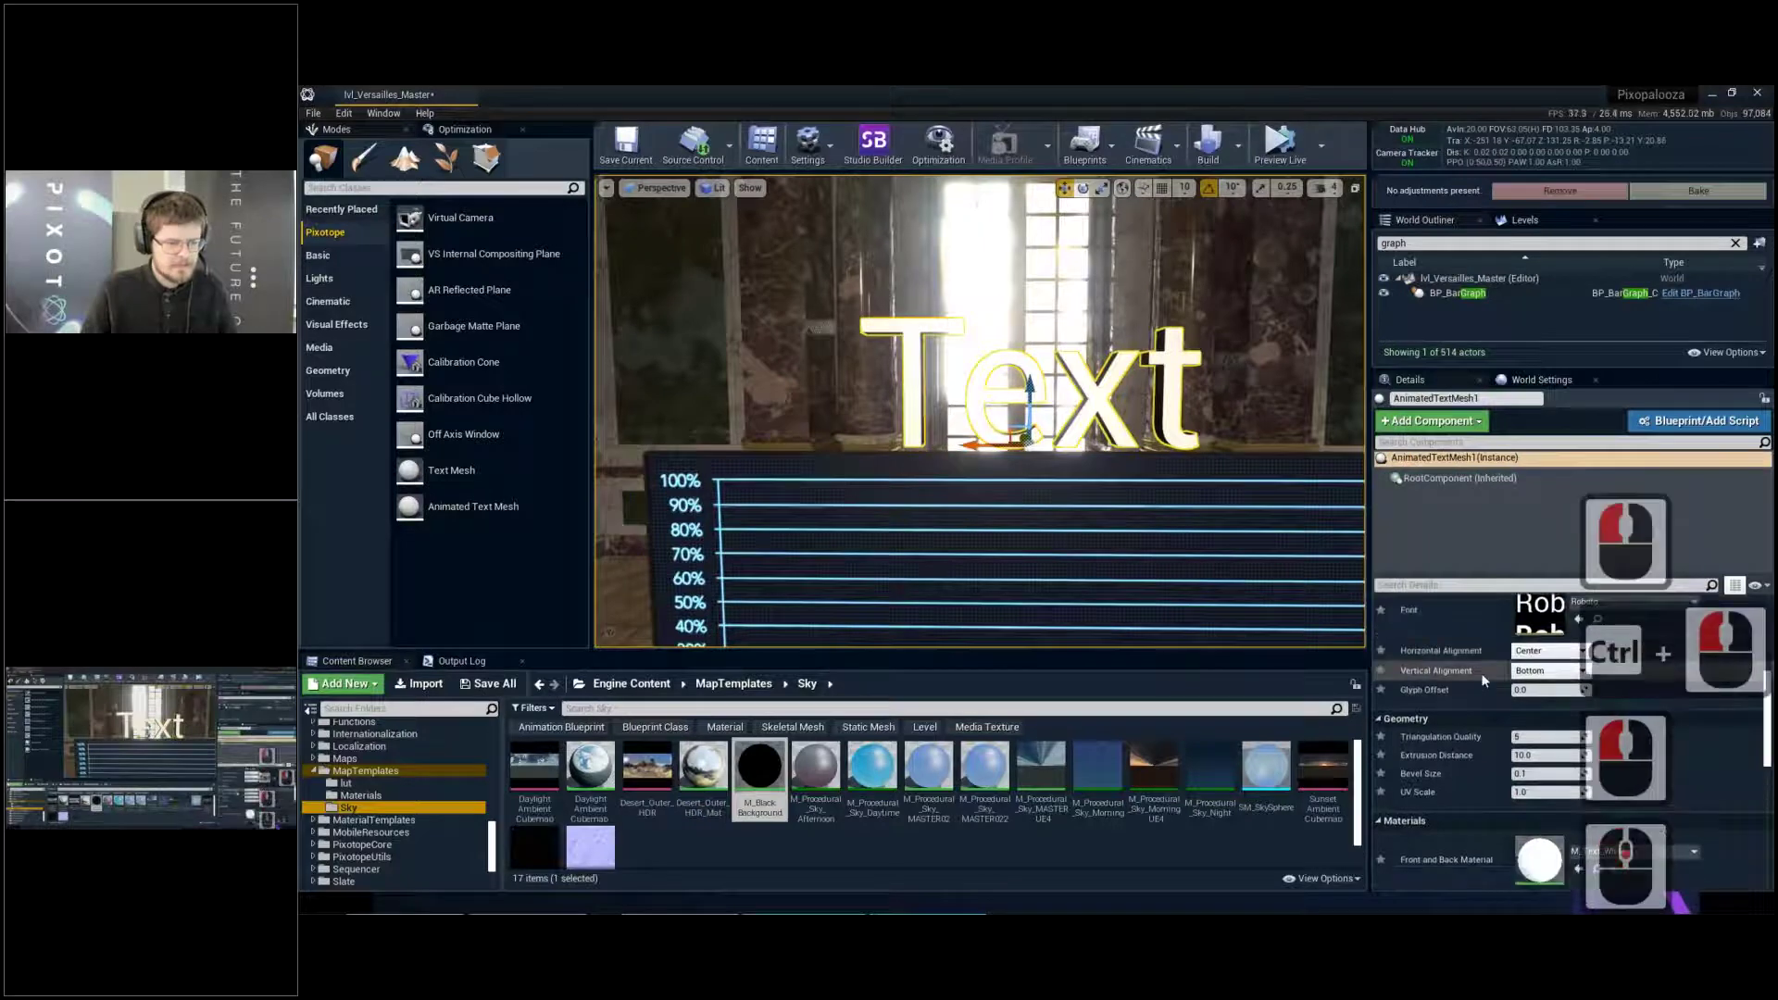
pyautogui.doubleClick(1530, 749)
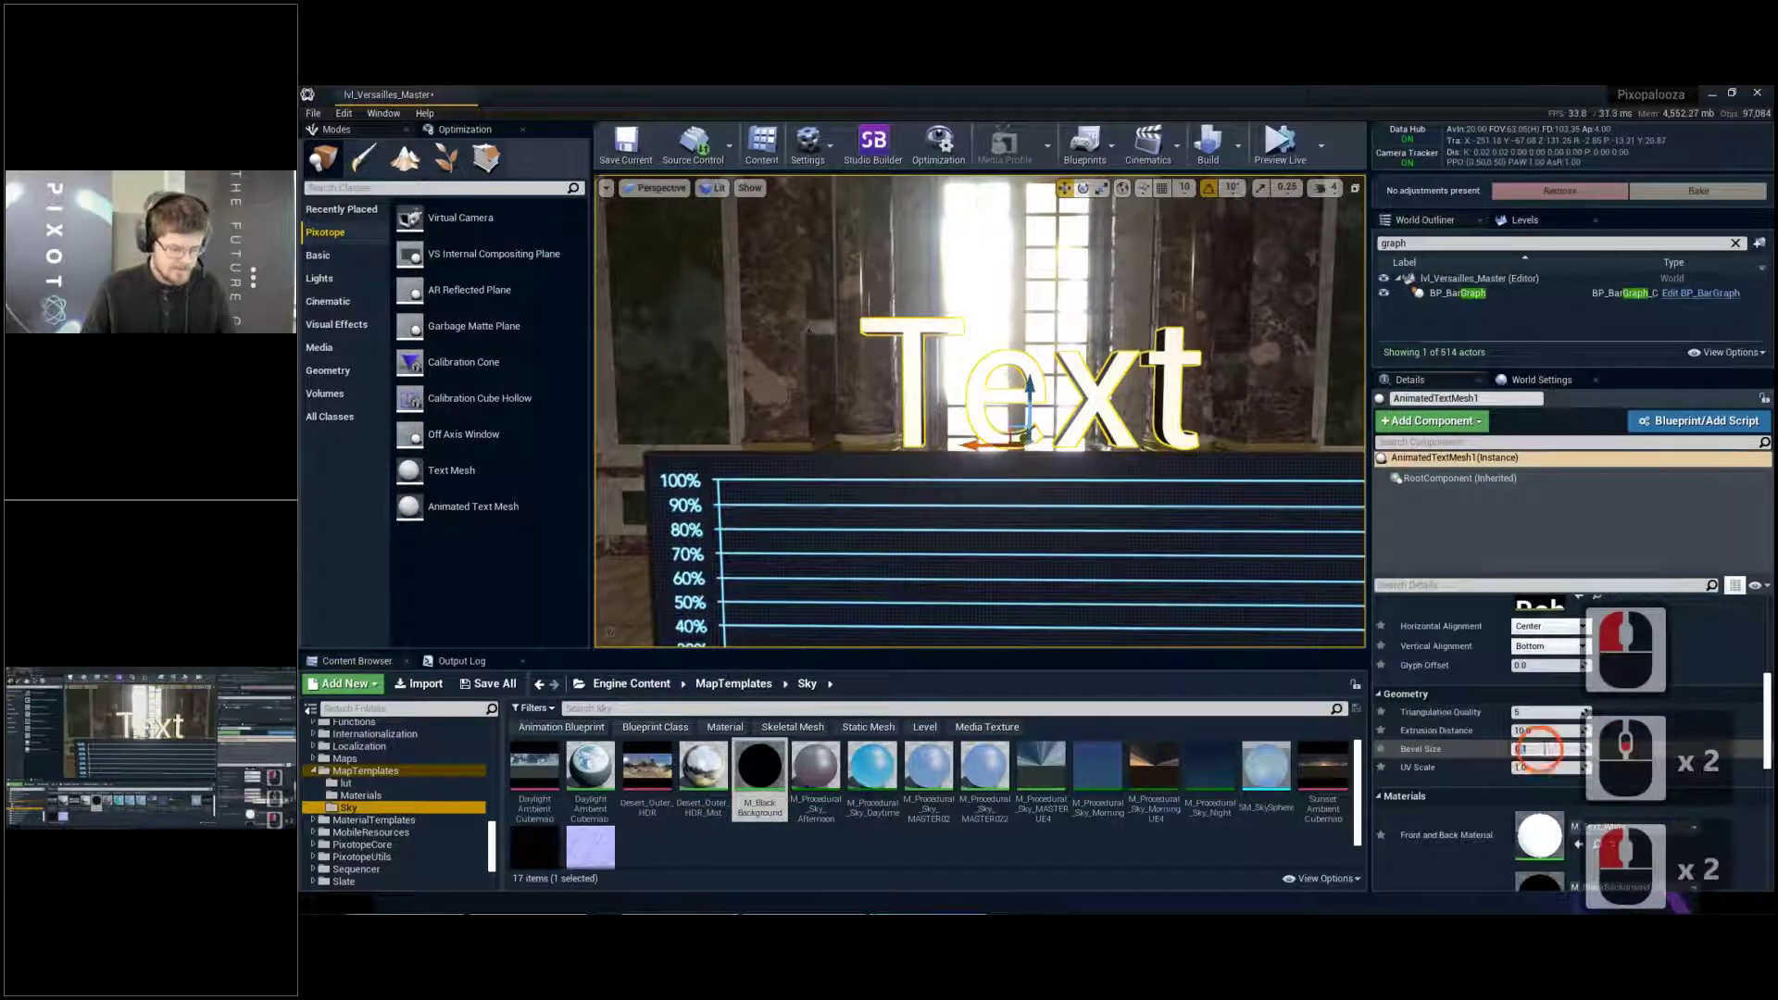
pyautogui.write('11')
pyautogui.press('Return')
pyautogui.write('2')
pyautogui.press('Return')
pyautogui.write('3')
pyautogui.press('Return')
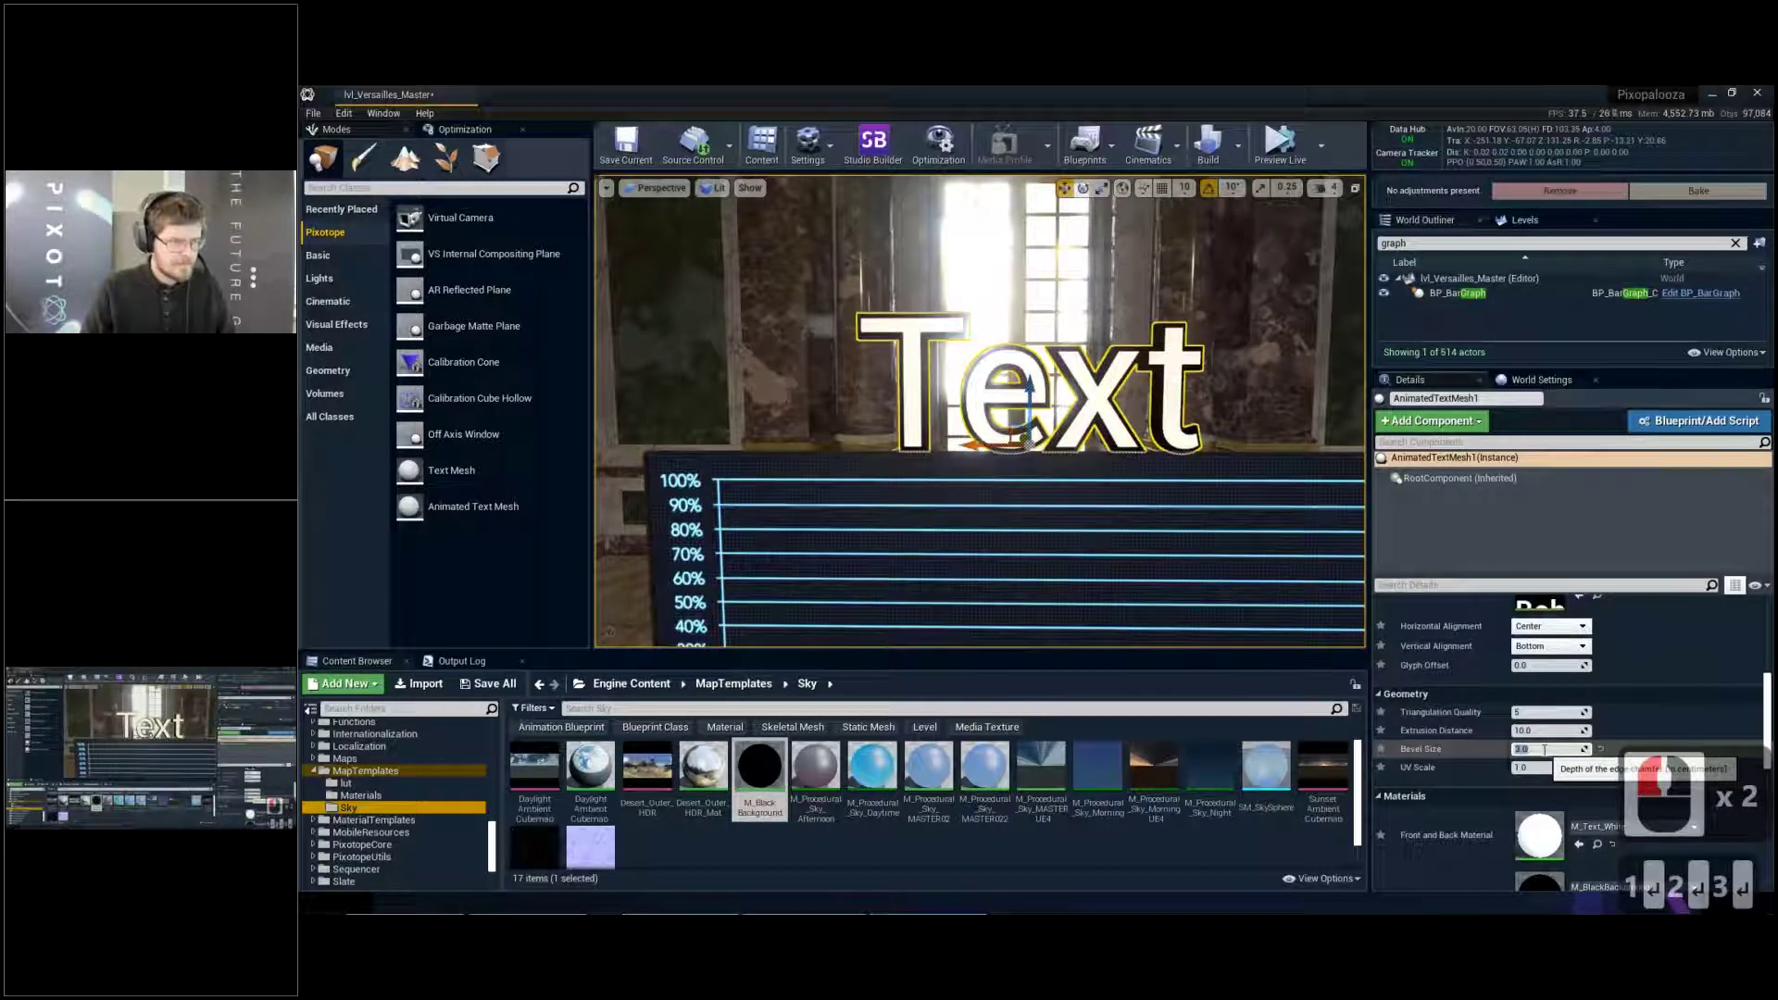
# Increase the extrusion distance of the animated text mesh to make its letters deeper
pyautogui.press('a')
pyautogui.moveTo(1305, 507); pyautogui.dragTo(1352, 518, button='right')
pyautogui.press('e')
pyautogui.moveTo(1536, 730); pyautogui.dragTo(1575, 733)
# Deselect the text mesh and examine its faces, bevels and letter depth above the bar graph
pyautogui.press('d')
pyautogui.moveTo(1000, 401); pyautogui.dragTo(931, 380, button='right')
pyautogui.press('q')
pyautogui.press('w')
pyautogui.press('Escape')
pyautogui.press('w')
pyautogui.scroll(-3, 931, 380)
pyautogui.press('s')
pyautogui.moveTo(1073, 407); pyautogui.dragTo(1073, 407, button='right')
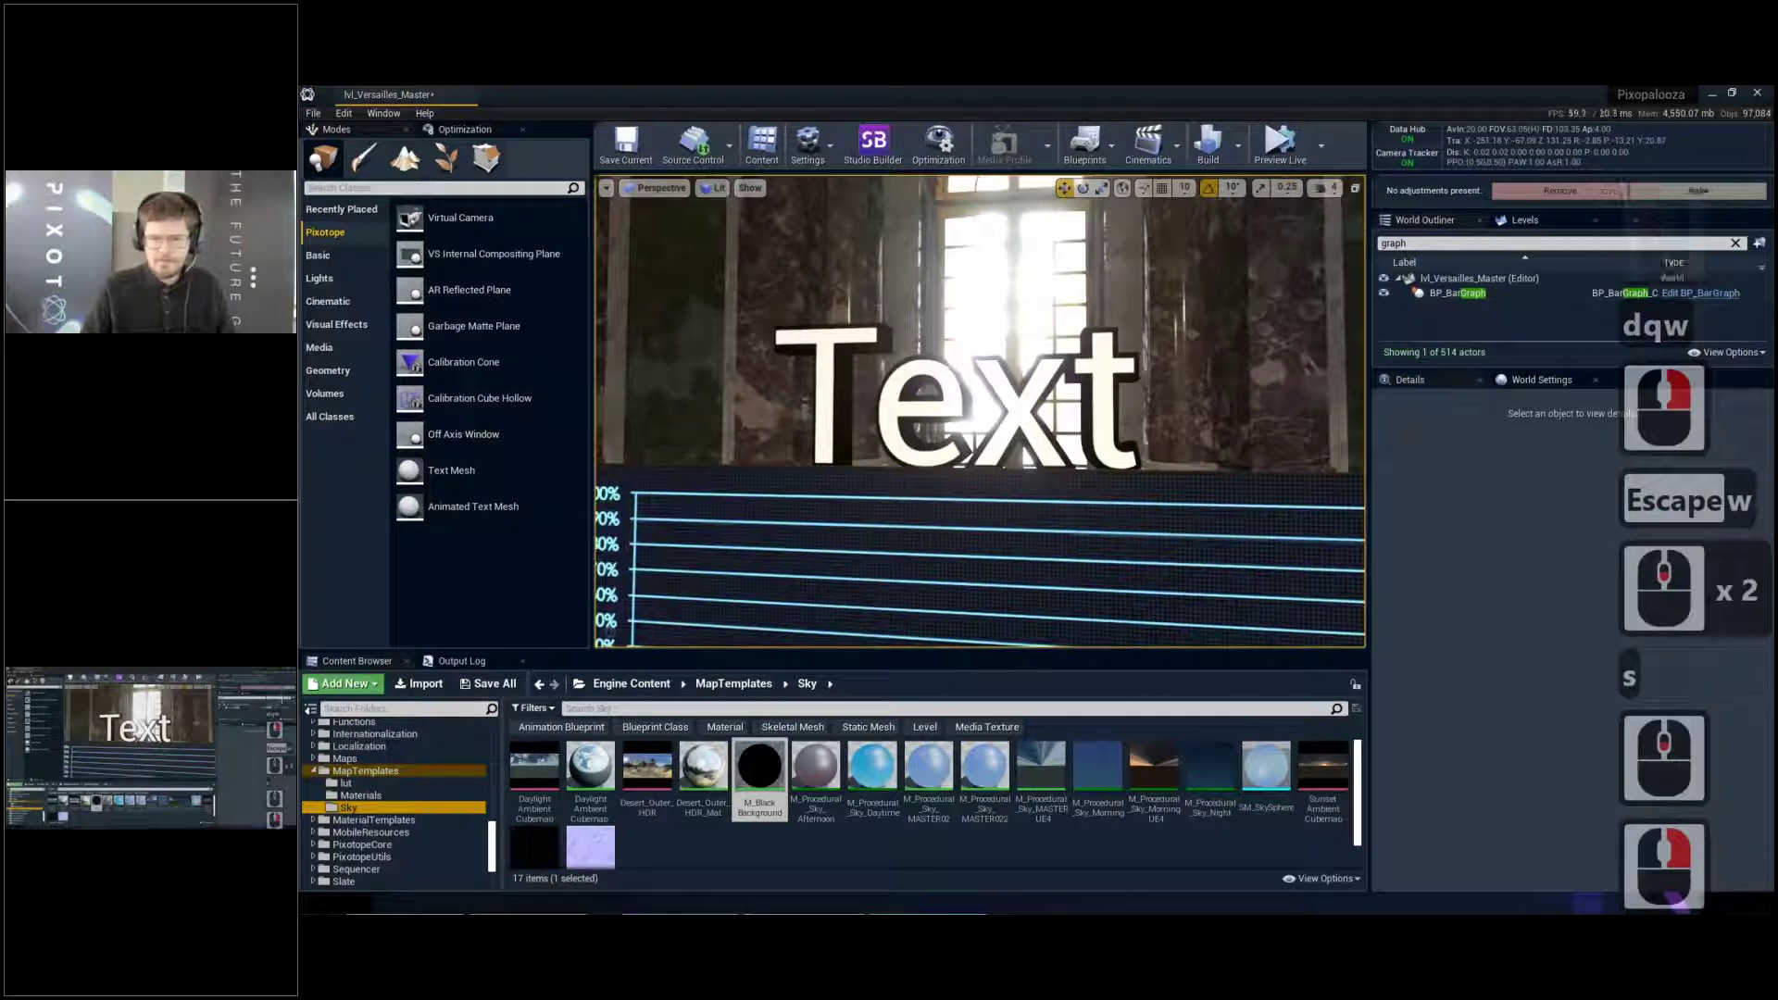
pyautogui.click(1072, 406)
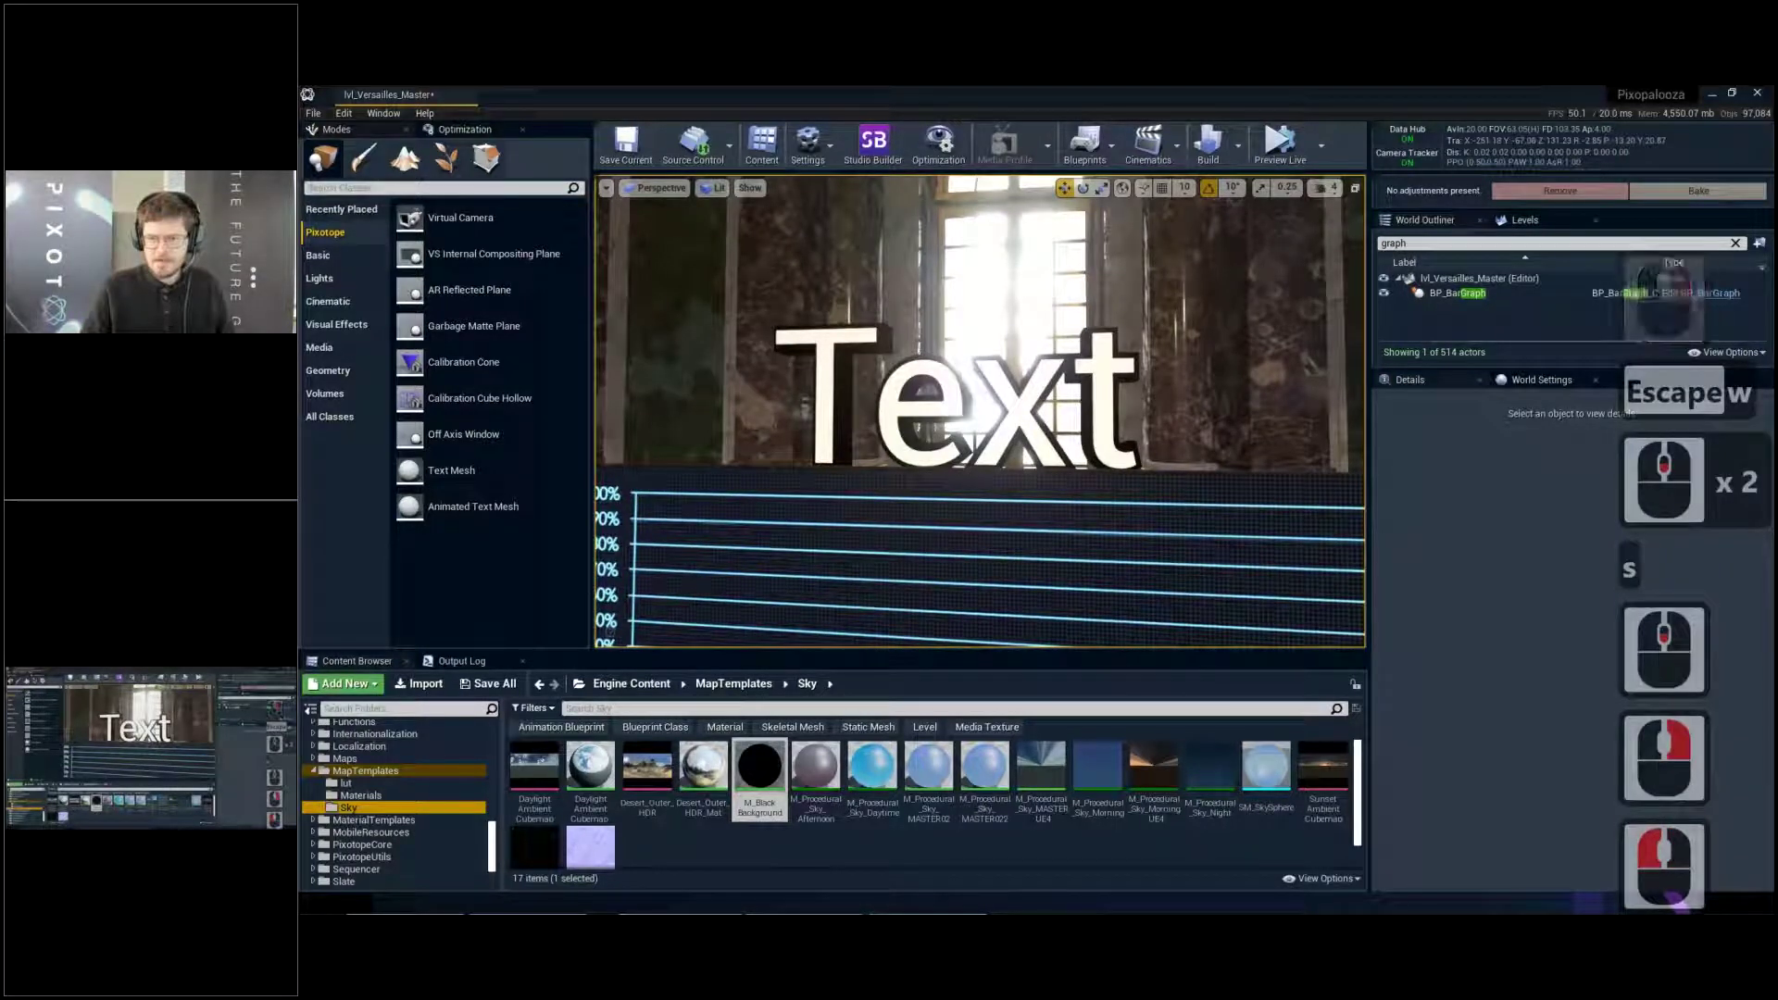
# Scale the animated text mesh above the bar graph down slightly and deselect it
pyautogui.moveTo(1776, 268); pyautogui.dragTo(1395, 541)
pyautogui.moveTo(1574, 739); pyautogui.dragTo(1500, 741)
pyautogui.moveTo(1190, 504); pyautogui.dragTo(1776, 504)
pyautogui.moveTo(944, 499); pyautogui.dragTo(959, 474, button='right')
pyautogui.press('s')
pyautogui.press('a')
pyautogui.click(1051, 398)
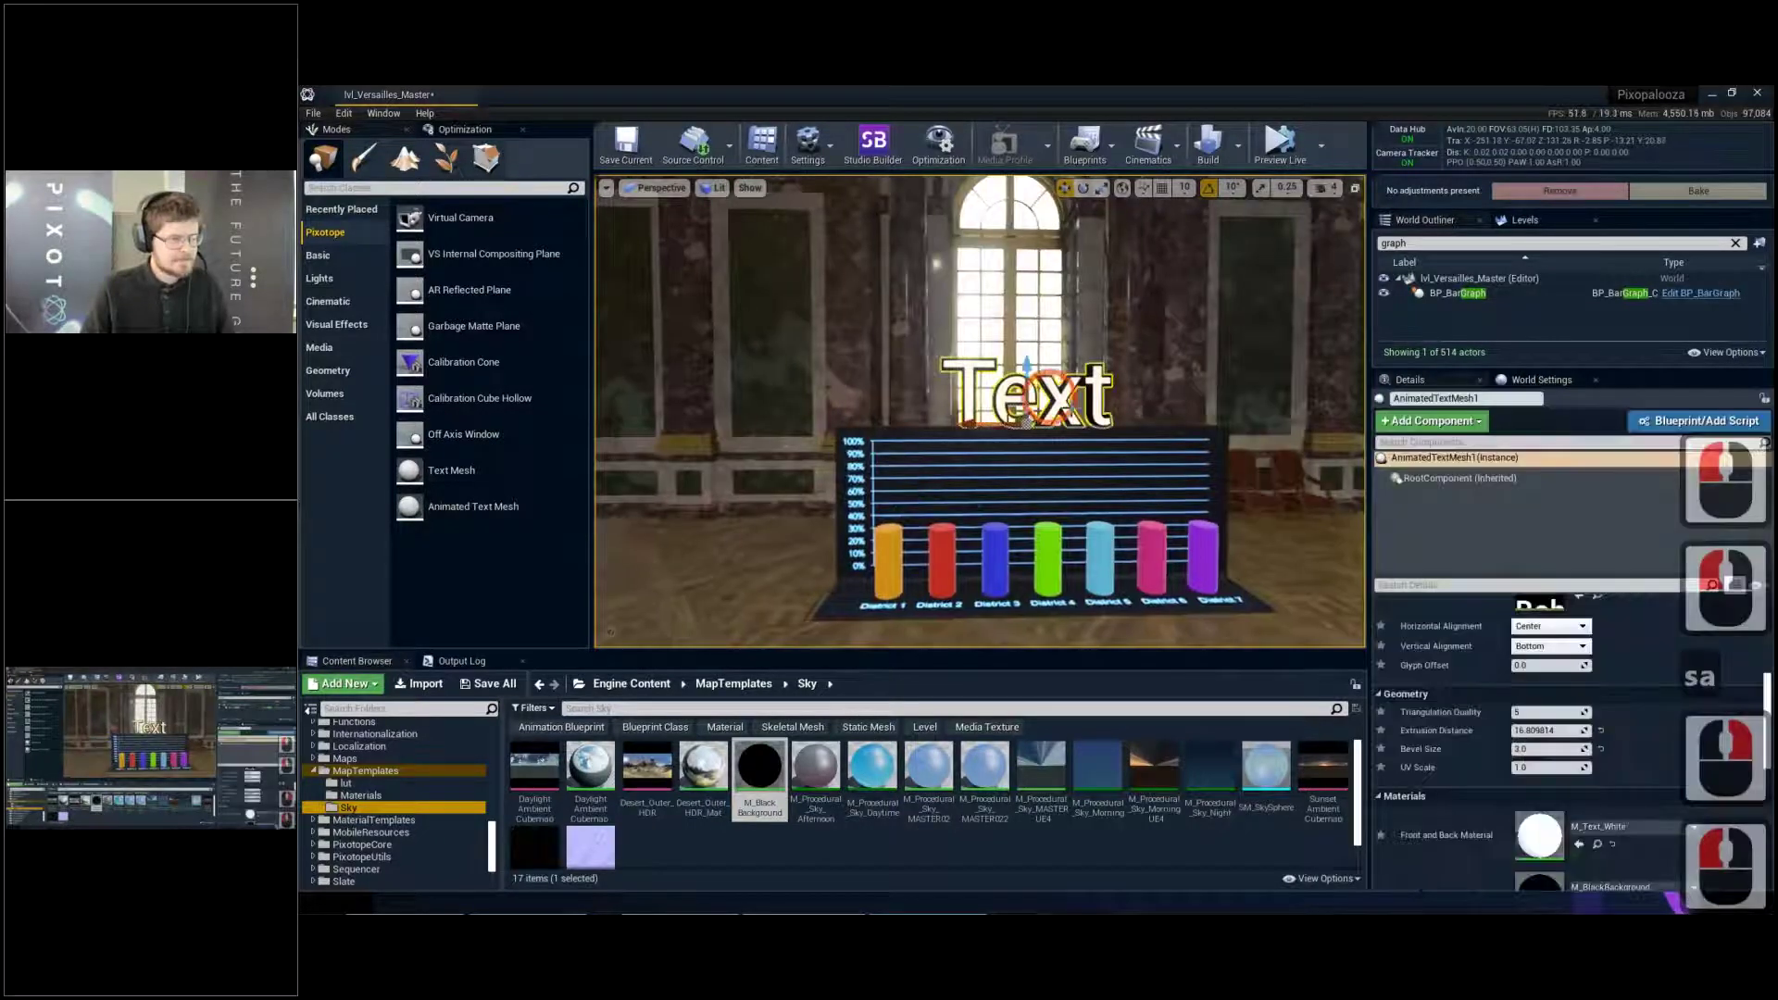
pyautogui.press('r')
pyautogui.moveTo(1030, 420); pyautogui.dragTo(1025, 382)
pyautogui.press('w')
pyautogui.press('Escape')
# View the resized text together with the bar graph and save the level
pyautogui.press('d')
pyautogui.moveTo(1025, 384); pyautogui.dragTo(1042, 421, button='right')
pyautogui.press('d')
pyautogui.press('a')
pyautogui.press('s')
pyautogui.press('q')
pyautogui.press('w')
pyautogui.press('d')
pyautogui.hotkey('ctrl', 's')
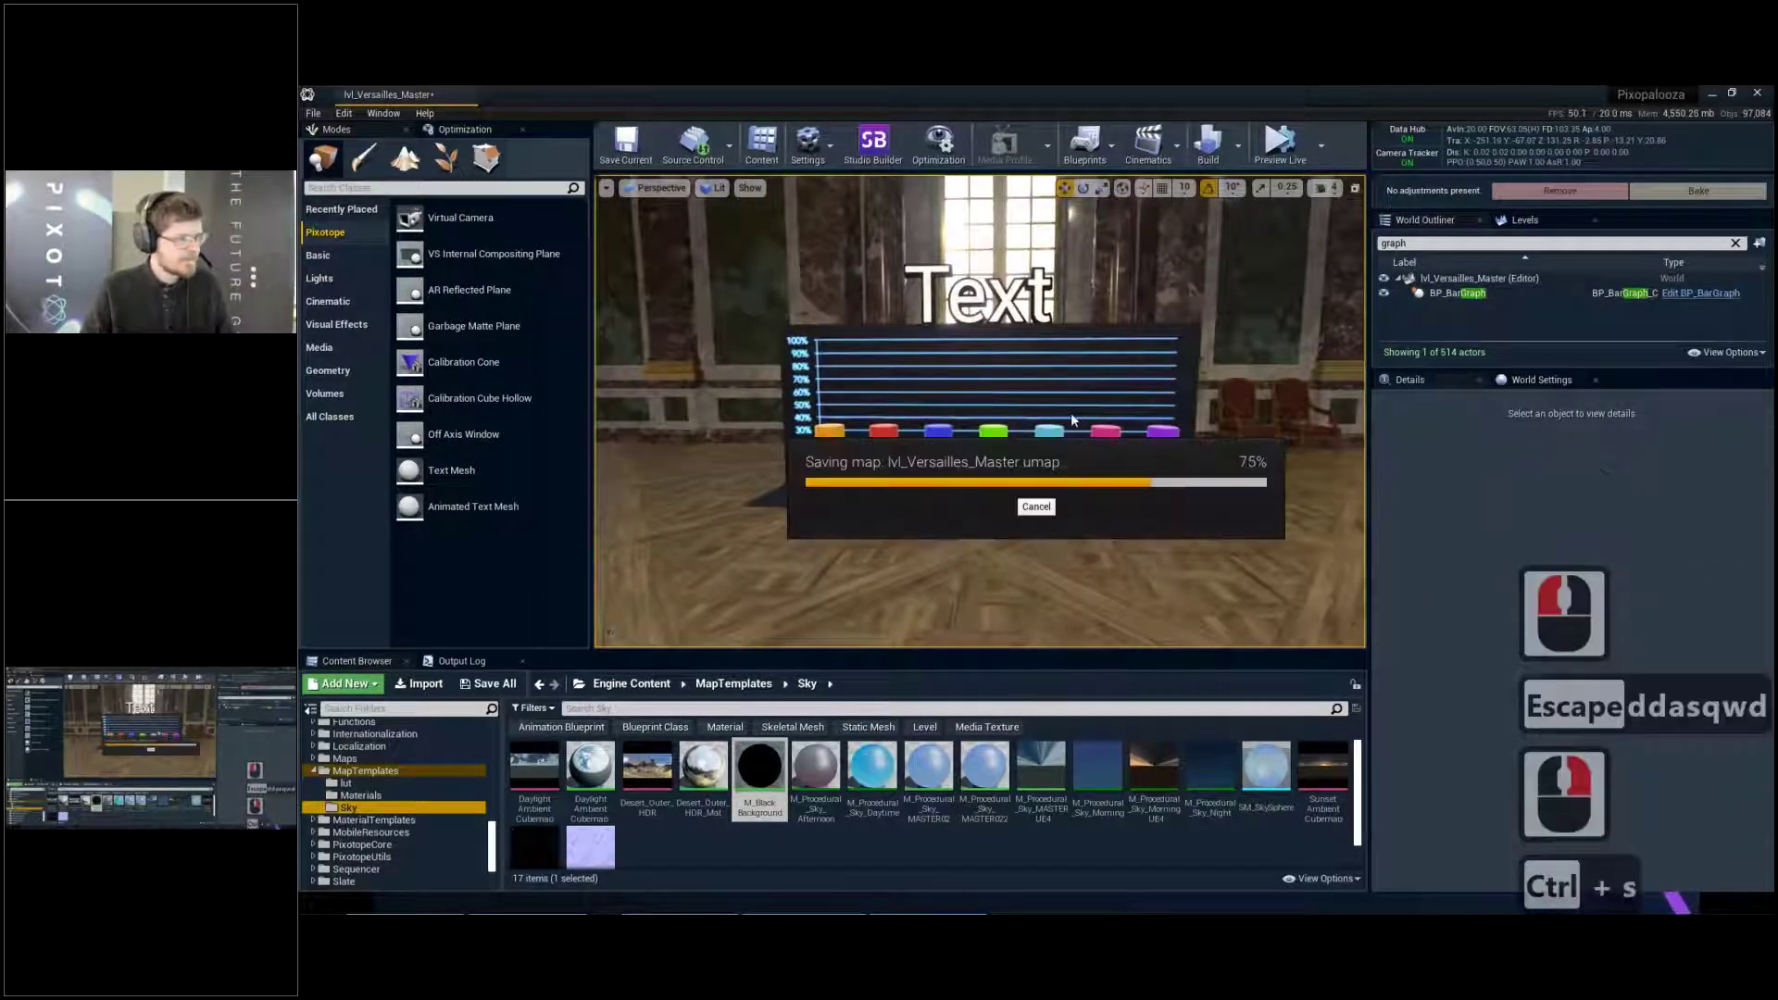
# Select the bar graph in the level and open its BP_BarGraph blueprint for editing
pyautogui.press('a')
pyautogui.moveTo(1047, 361)
pyautogui.mouseDown(button='right')
pyautogui.moveTo(1064, 369)
pyautogui.moveTo(1015, 350)
pyautogui.mouseUp(button='right')
pyautogui.press('w')
pyautogui.click(1075, 380)
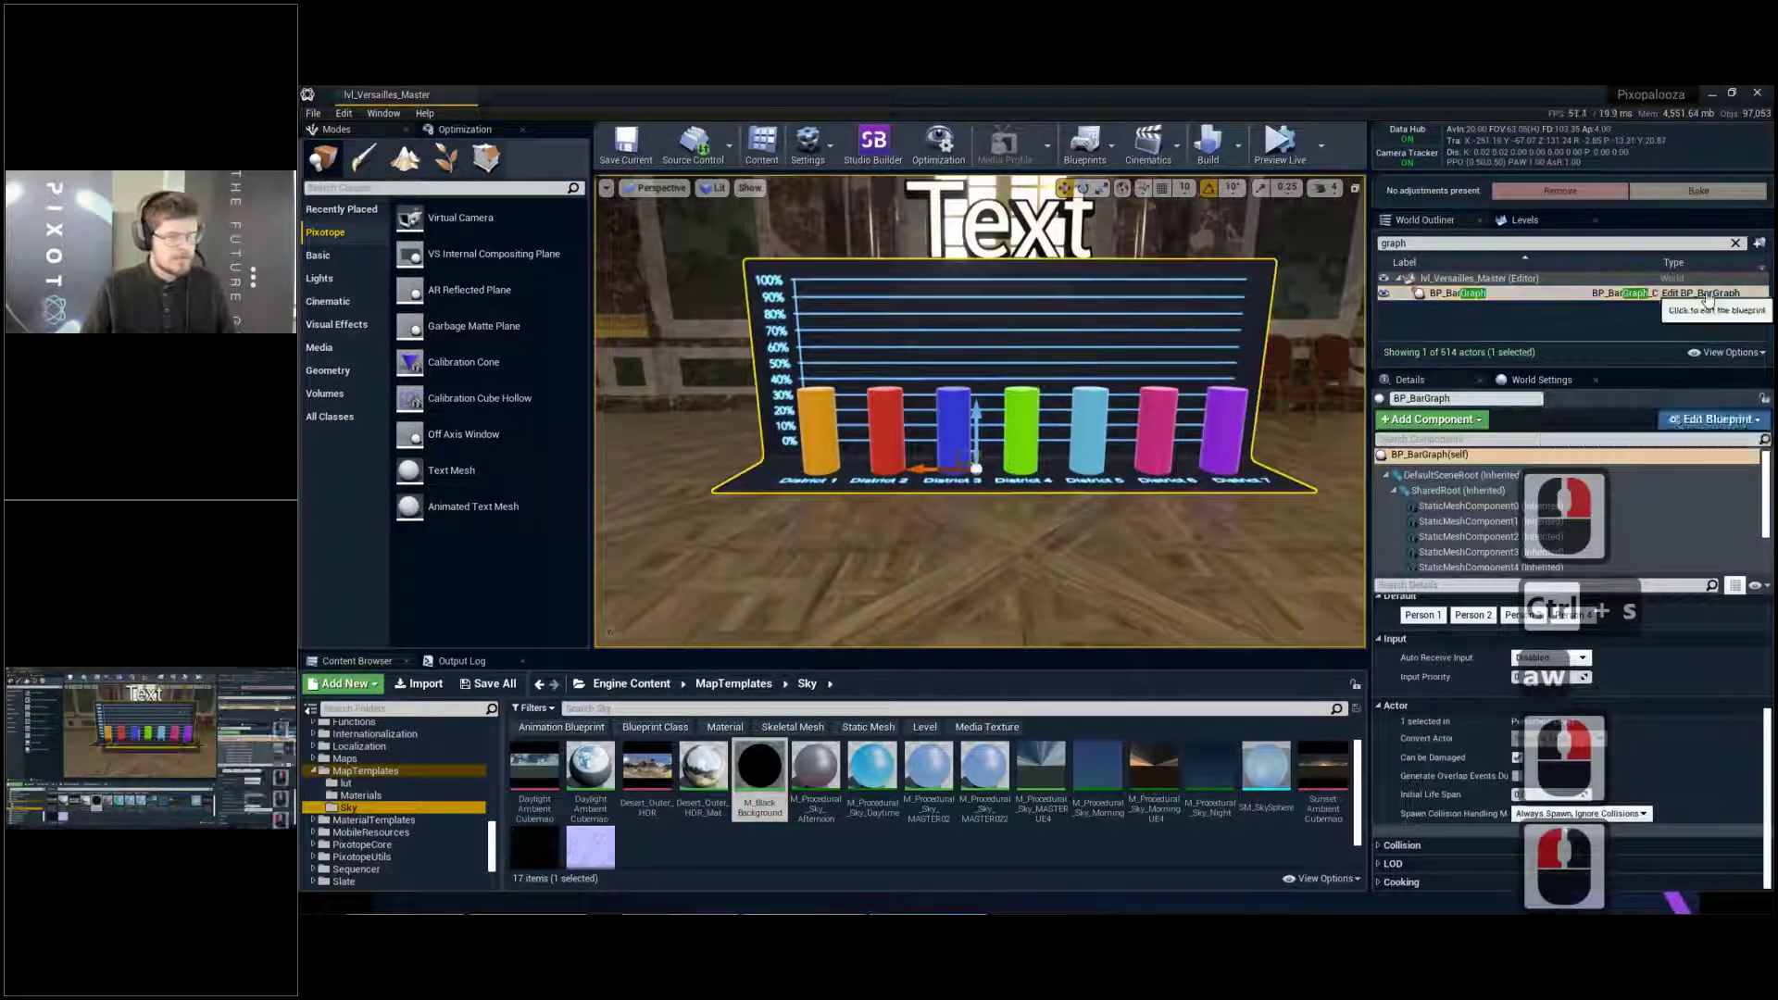
pyautogui.hotkey('ctrl', 'e')
# Rename the Person4 custom event in the event graph to PX_Execute
pyautogui.scroll(-4, 1063, 315)
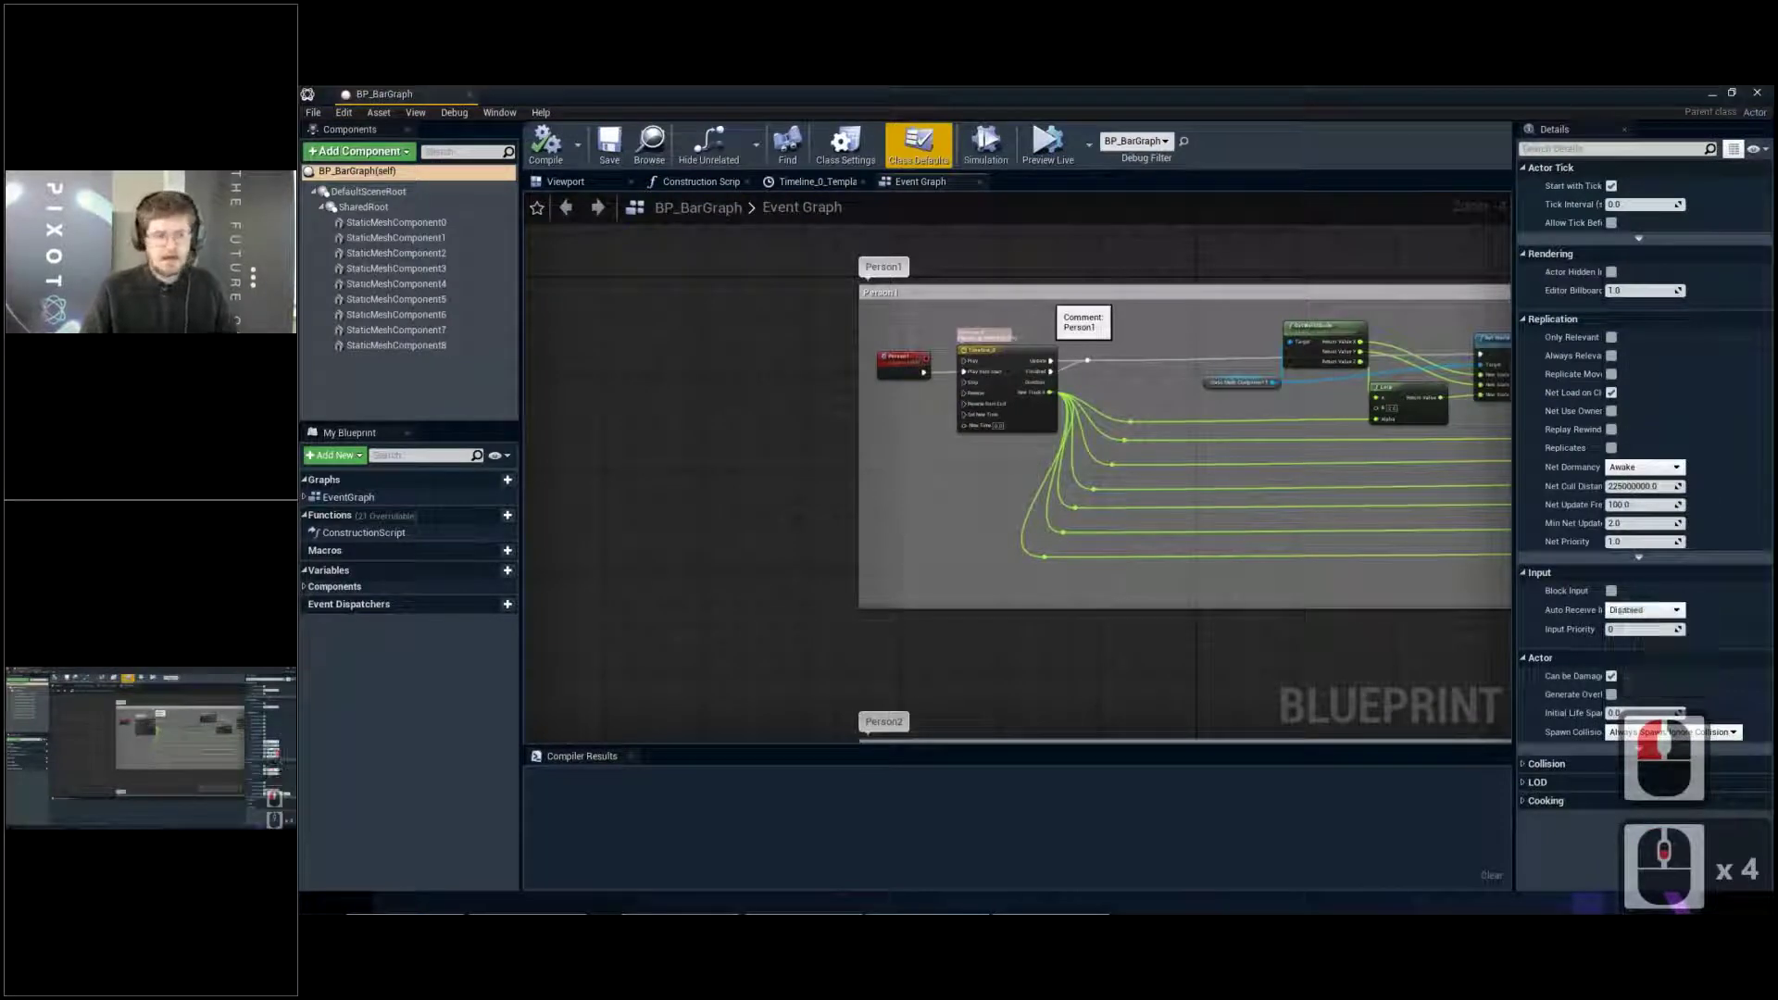
pyautogui.scroll(-2, 1036, 301)
pyautogui.moveTo(1031, 556); pyautogui.dragTo(859, 352, button='right')
pyautogui.scroll(-2, 858, 352)
pyautogui.scroll(-2, 888, 463)
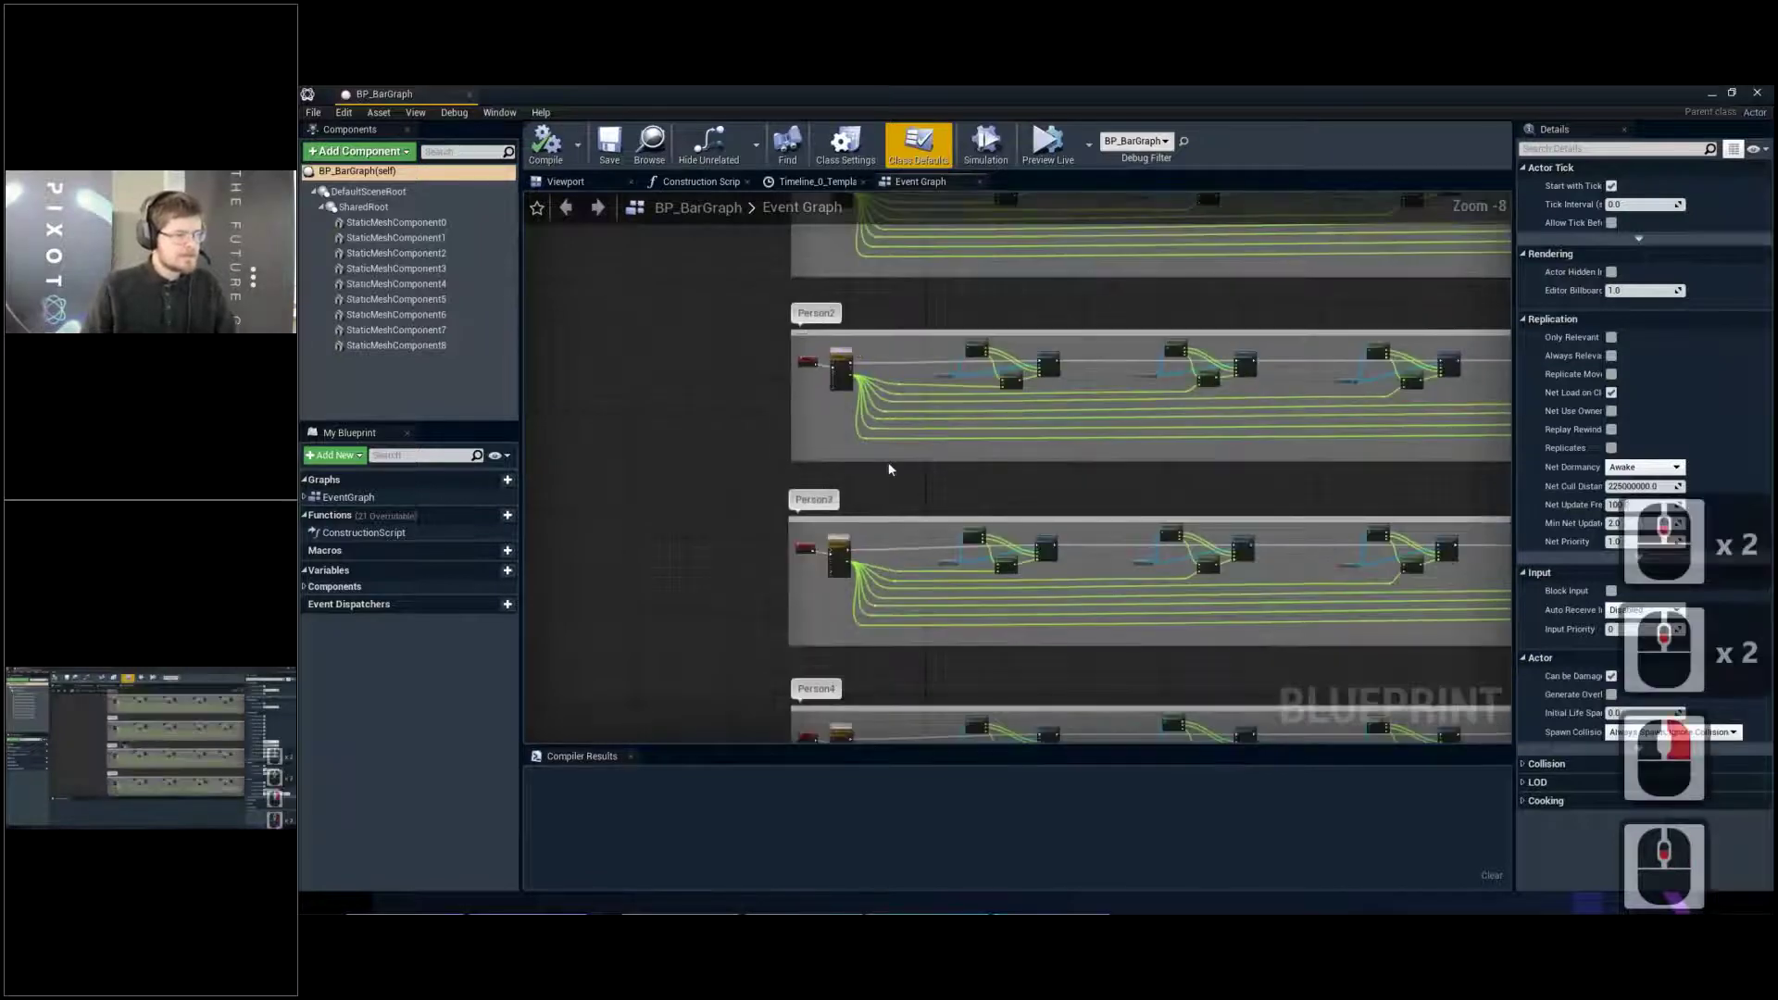
pyautogui.moveTo(916, 543); pyautogui.dragTo(786, 357, button='right')
pyautogui.scroll(7, 675, 492)
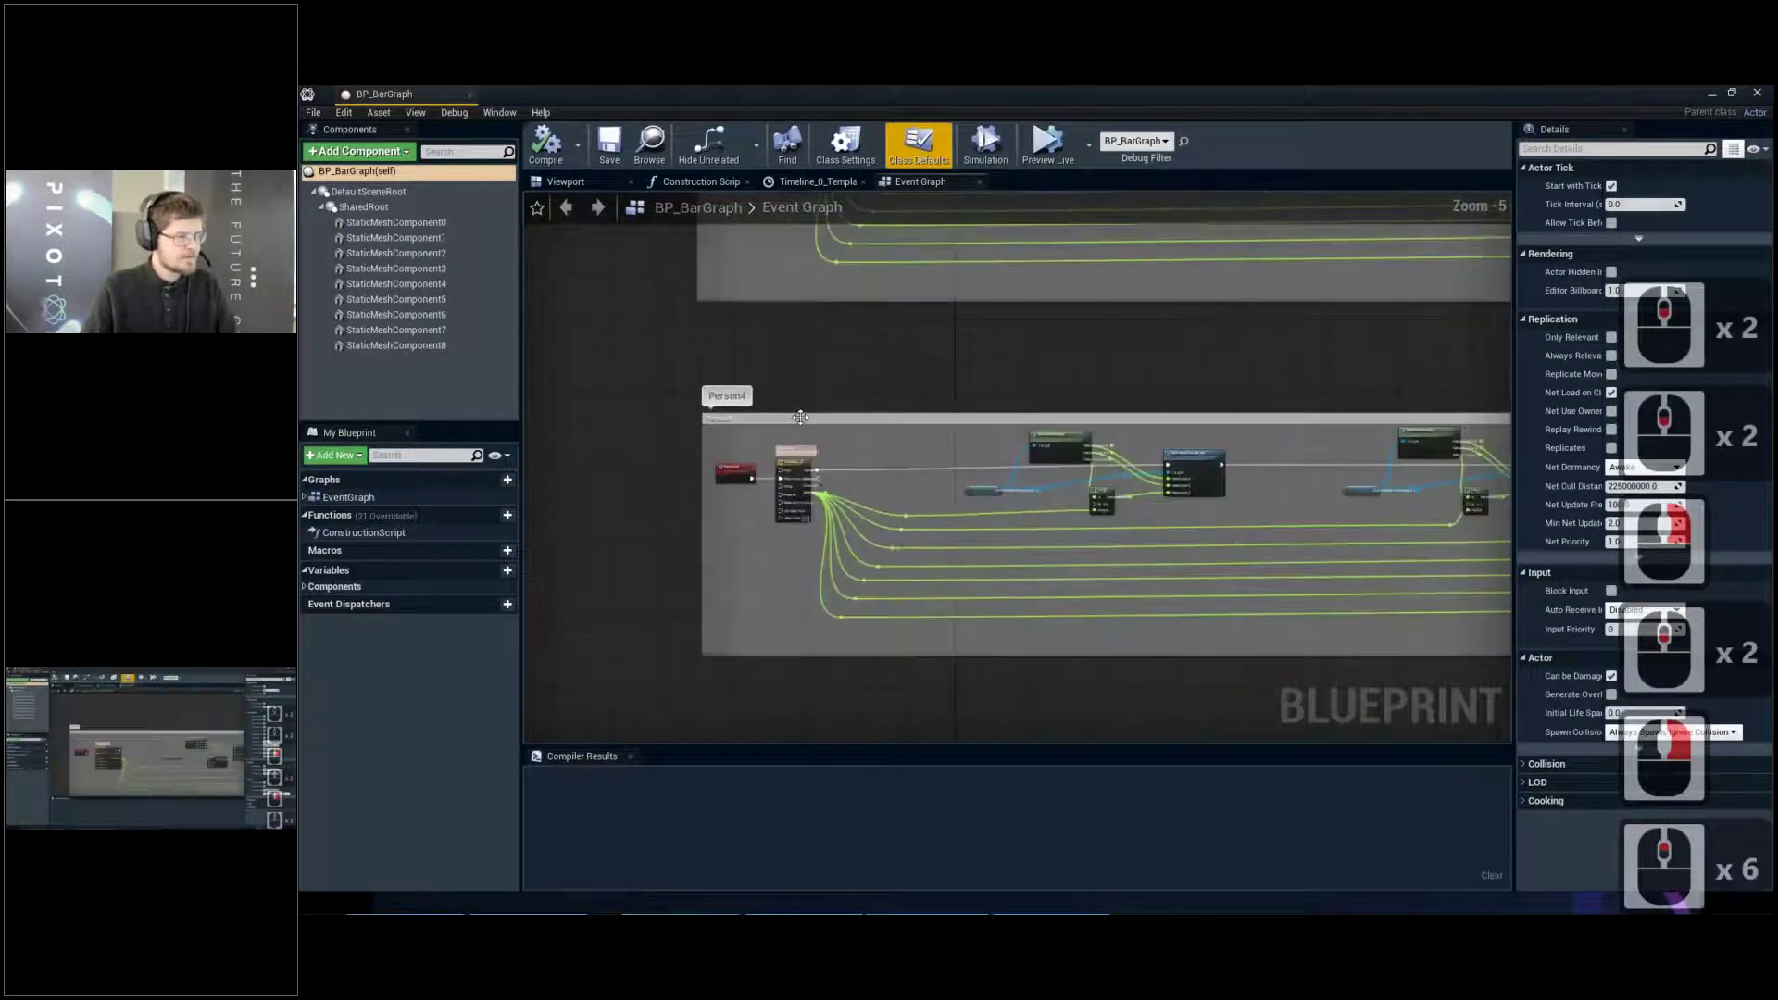
pyautogui.moveTo(674, 489); pyautogui.dragTo(768, 399, button='right')
pyautogui.scroll(3, 767, 399)
pyautogui.click(808, 436)
pyautogui.press('F2')
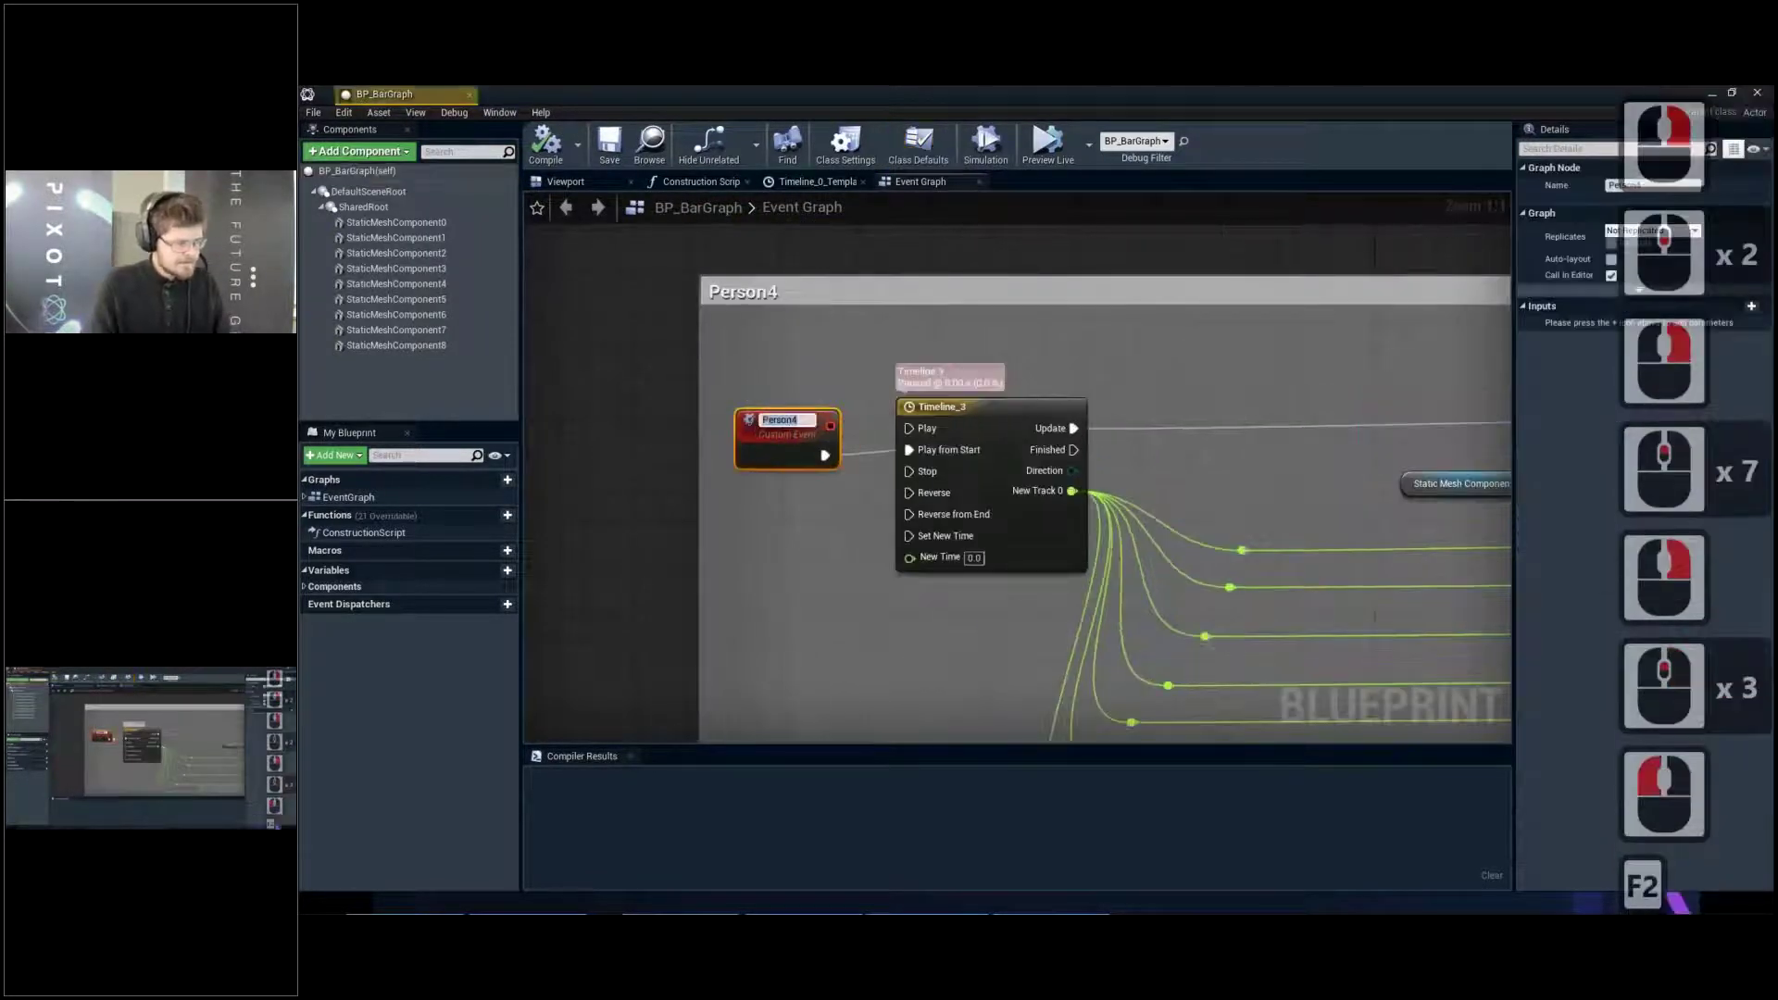
pyautogui.write('PX_')
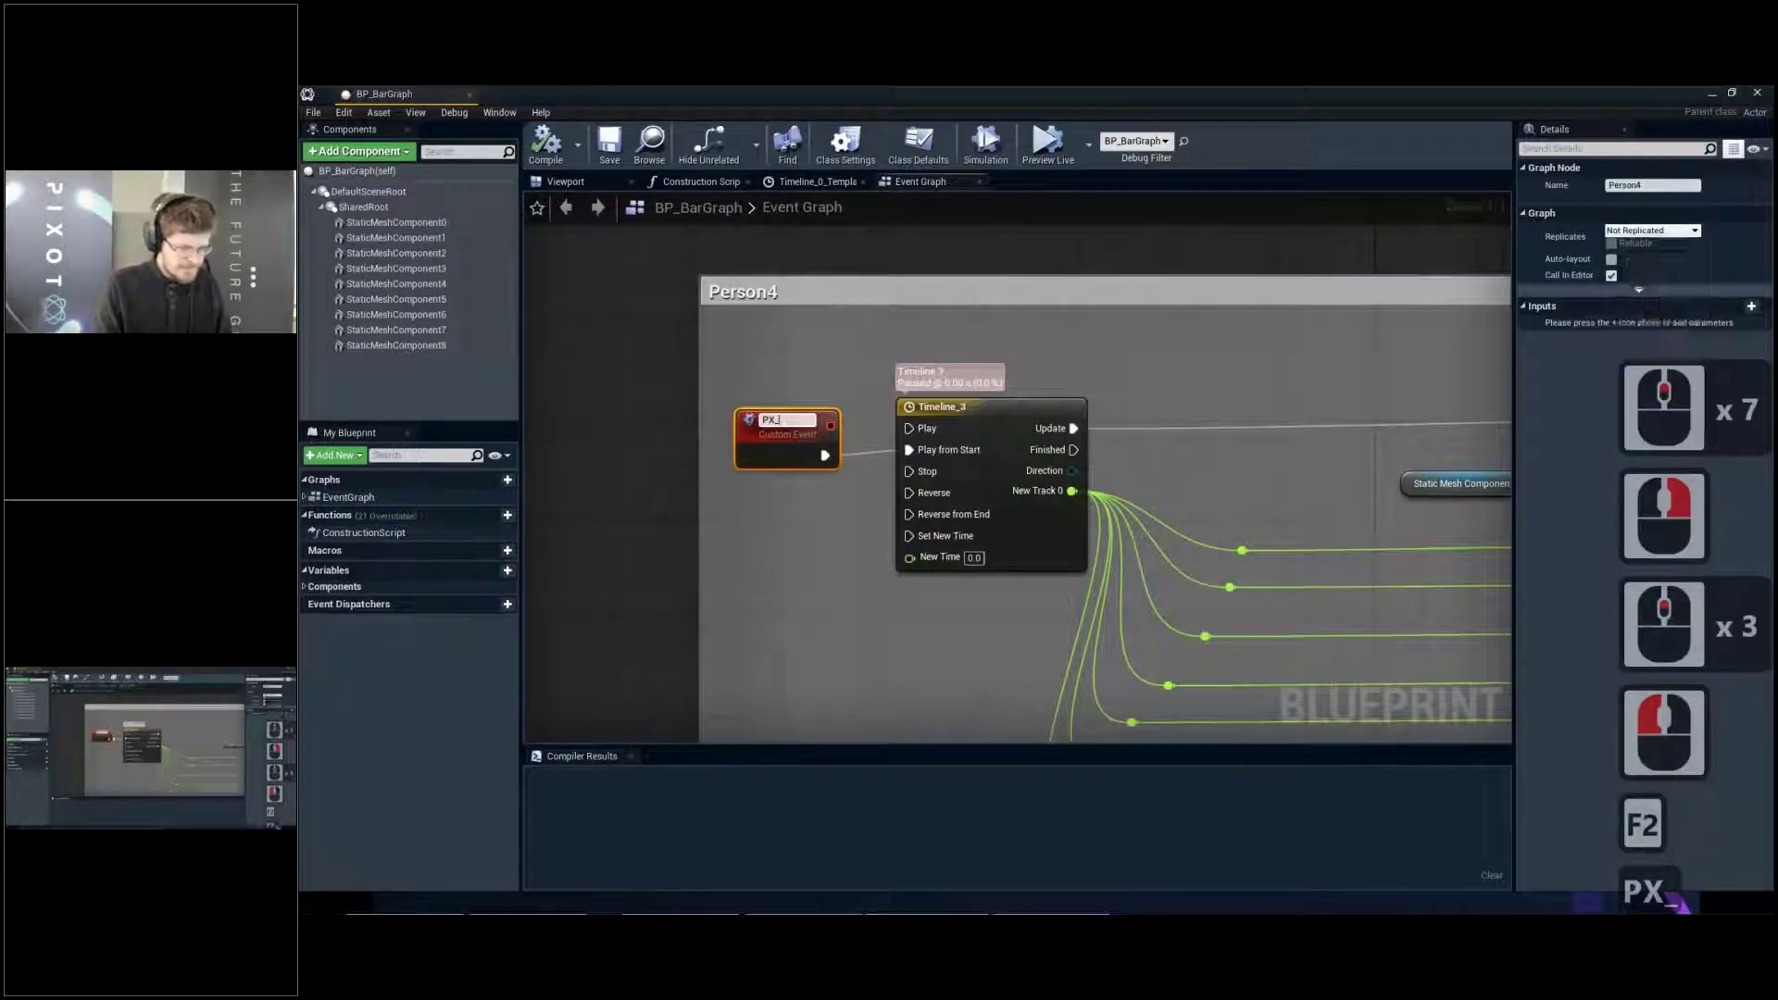
pyautogui.write('Execute')
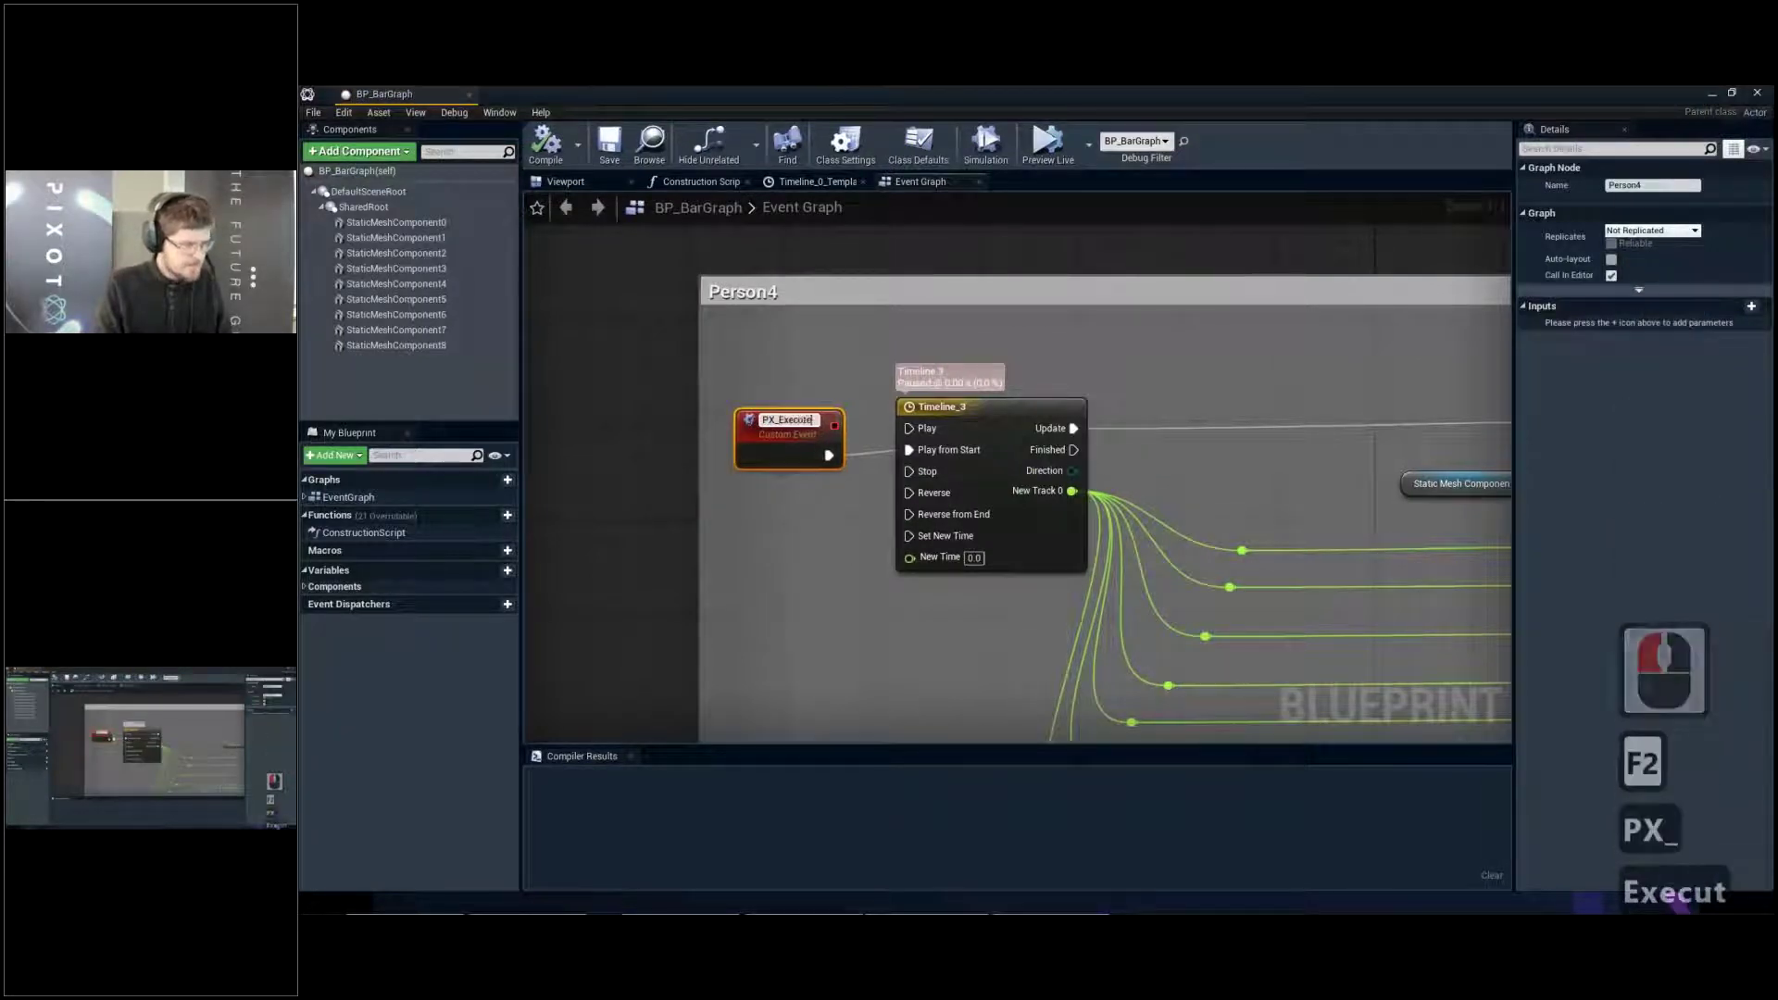
pyautogui.press('Return')
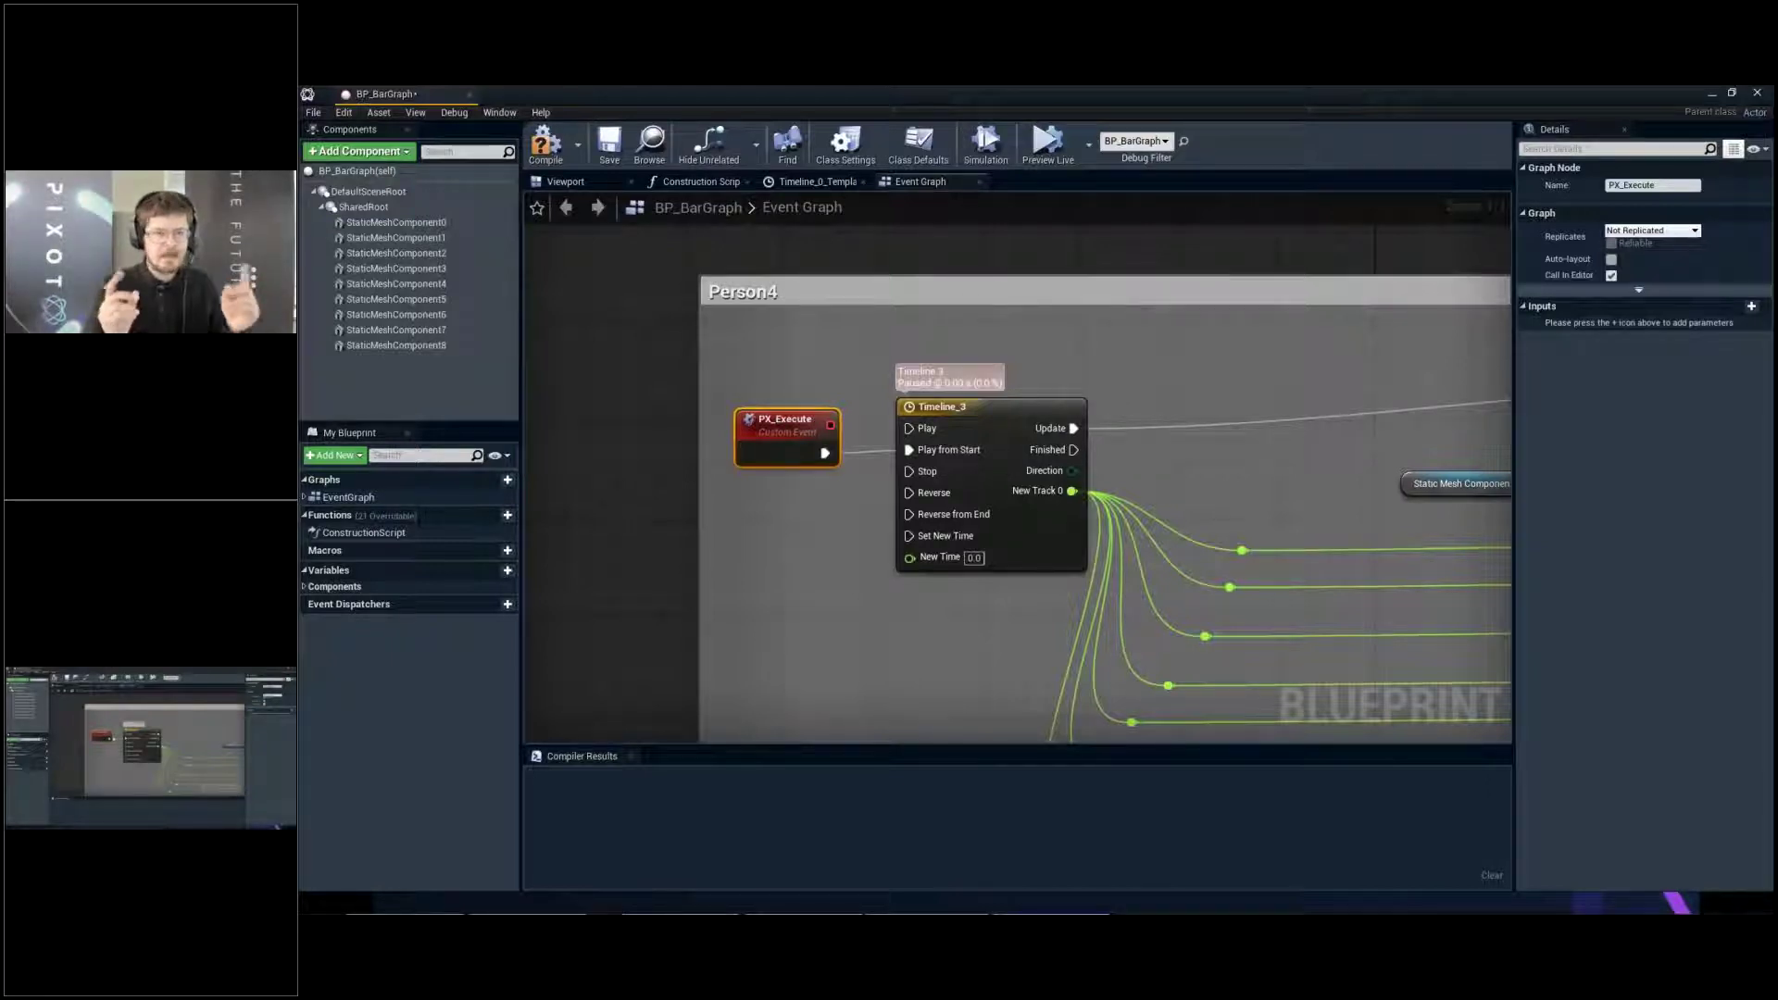
# Create a float variable named Bar for the Lerp targets and compile the blueprint
pyautogui.scroll(-2, 732, 305)
pyautogui.moveTo(873, 330); pyautogui.dragTo(991, 436, button='right')
pyautogui.scroll(6, 1021, 396)
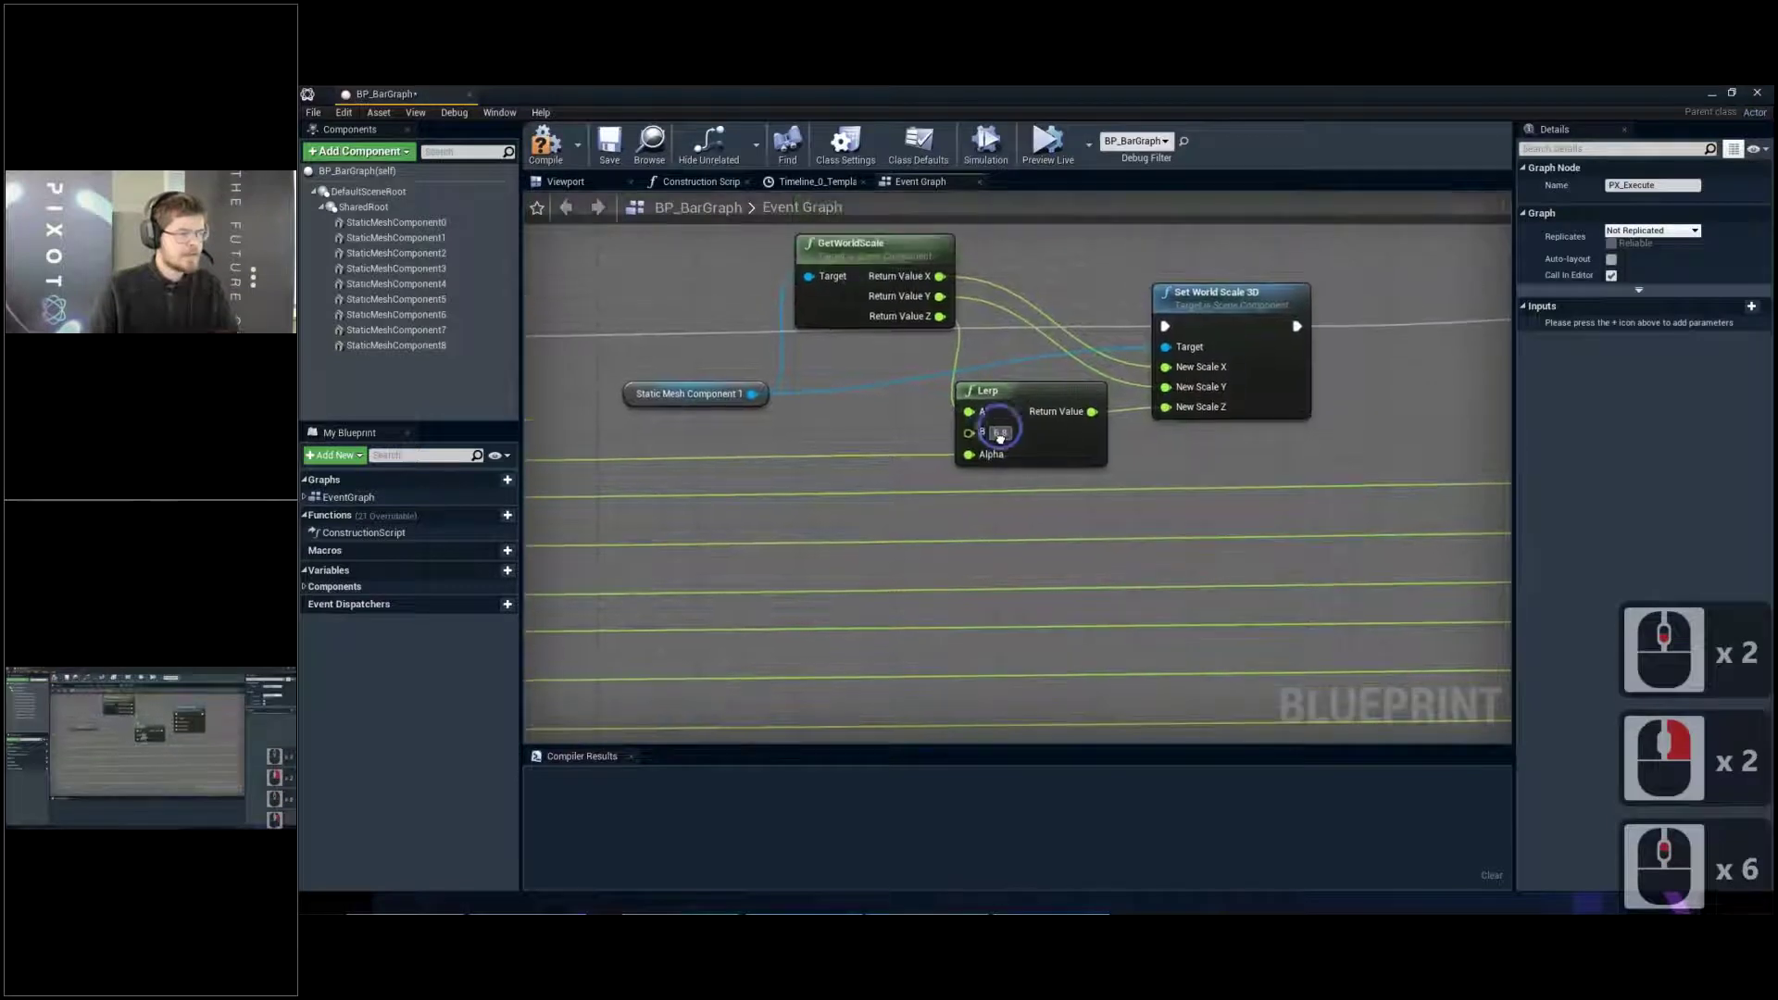
pyautogui.click(306, 584)
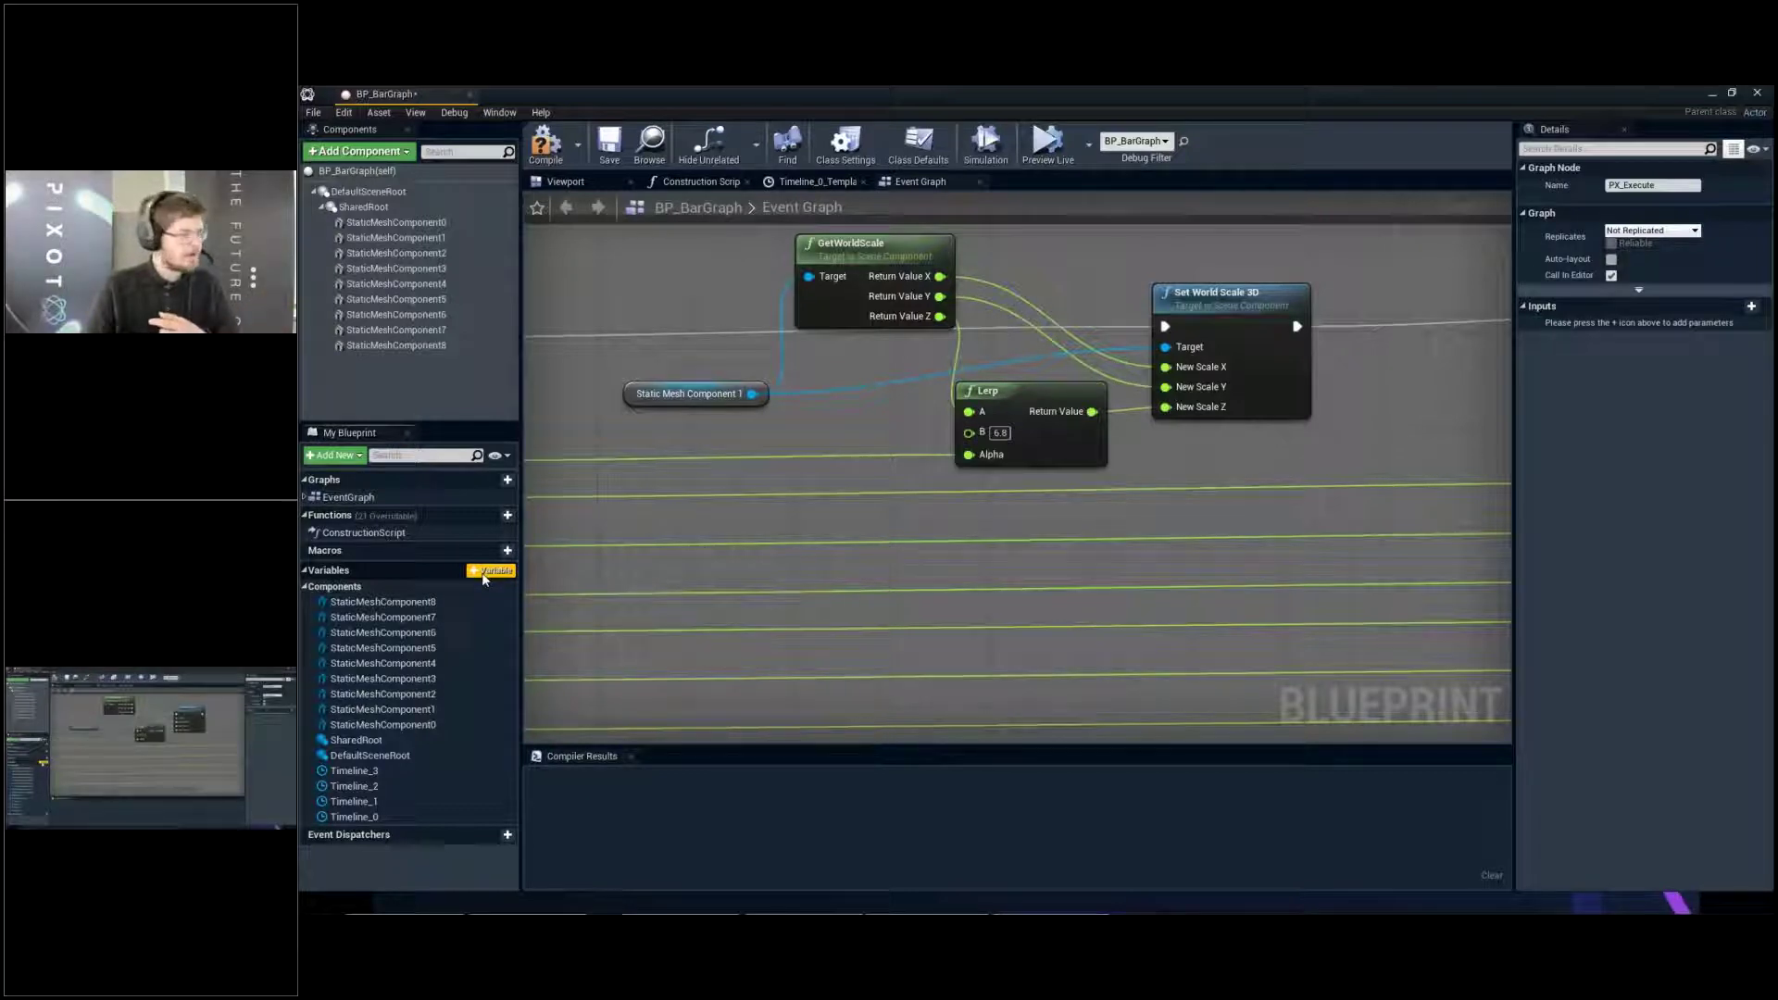
pyautogui.click(489, 571)
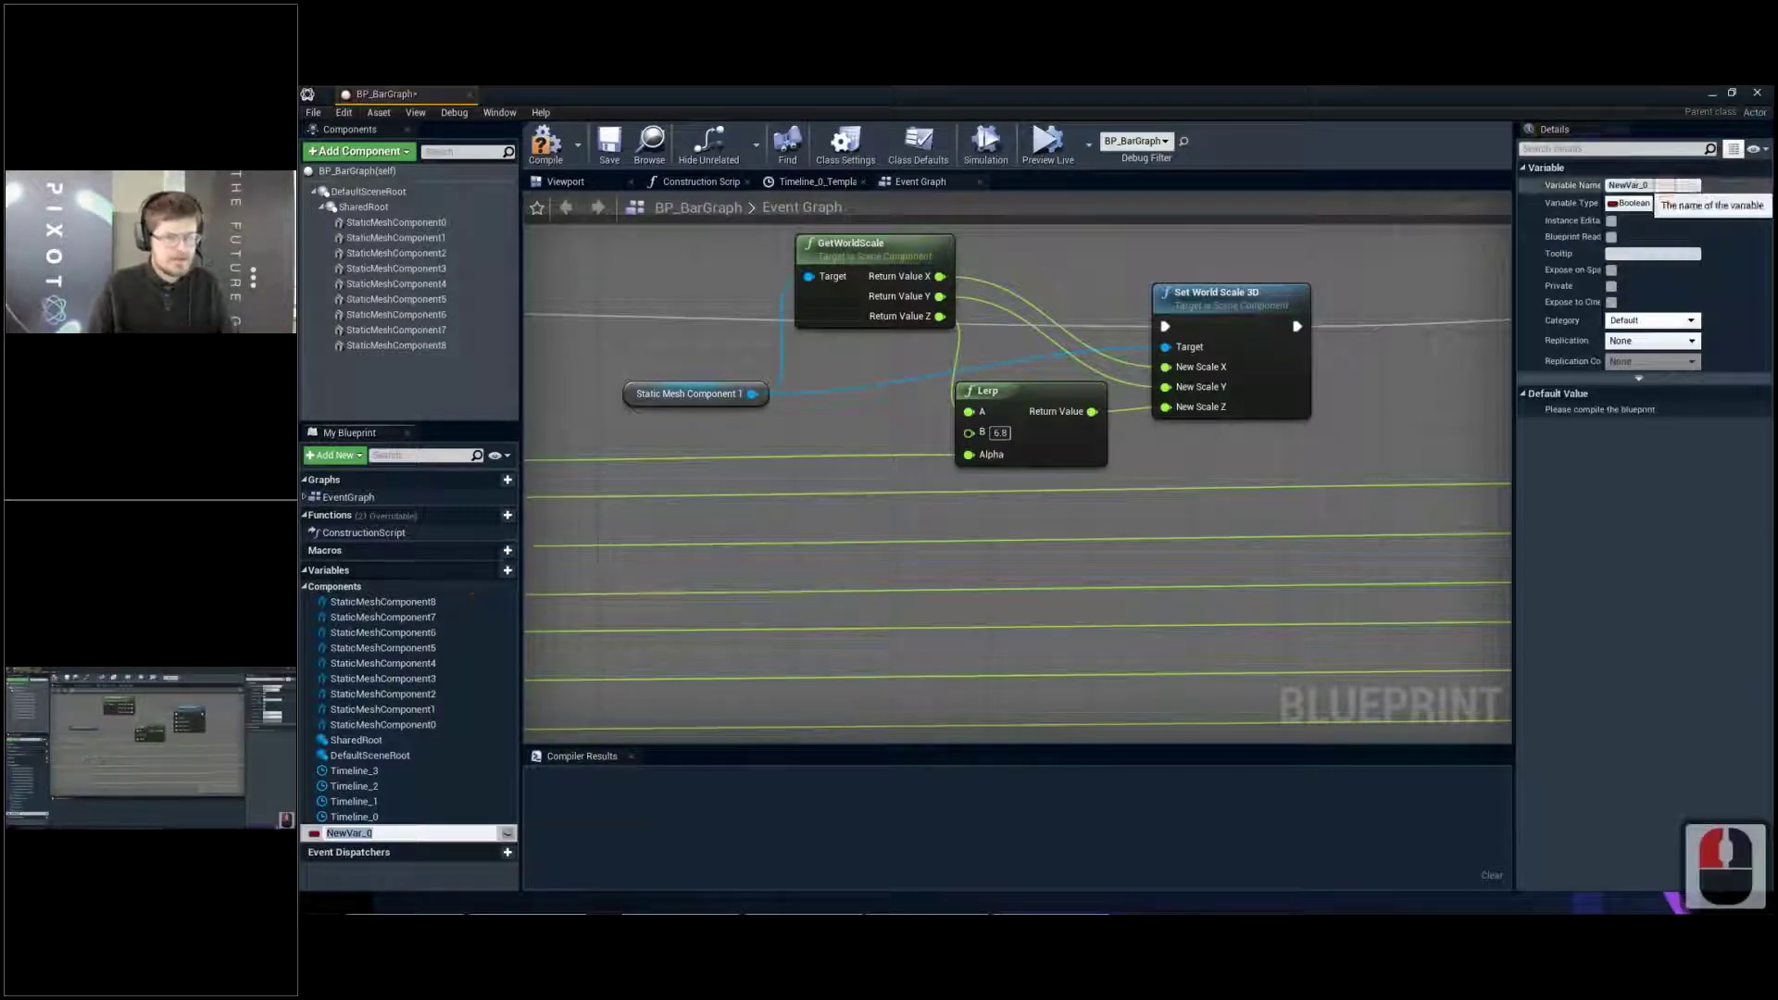
pyautogui.click(1671, 186)
pyautogui.doubleClick(1672, 186)
pyautogui.hotkey('ctrl', 'a')
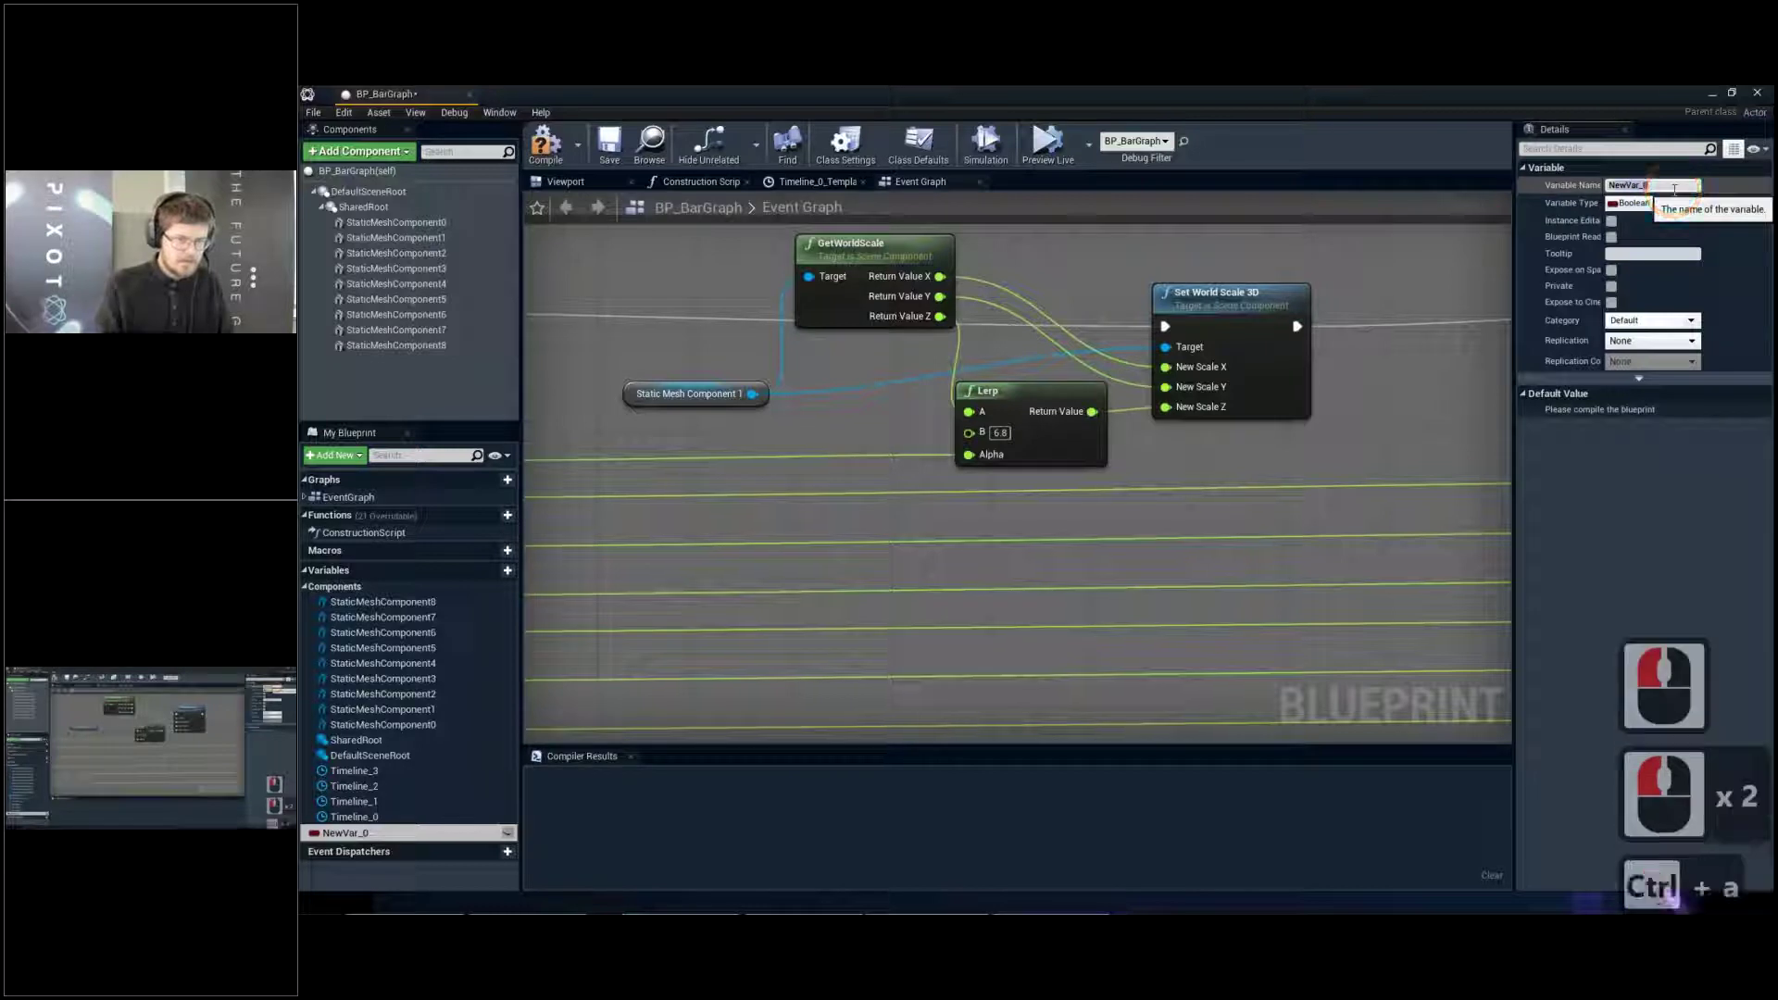
pyautogui.write('Bar')
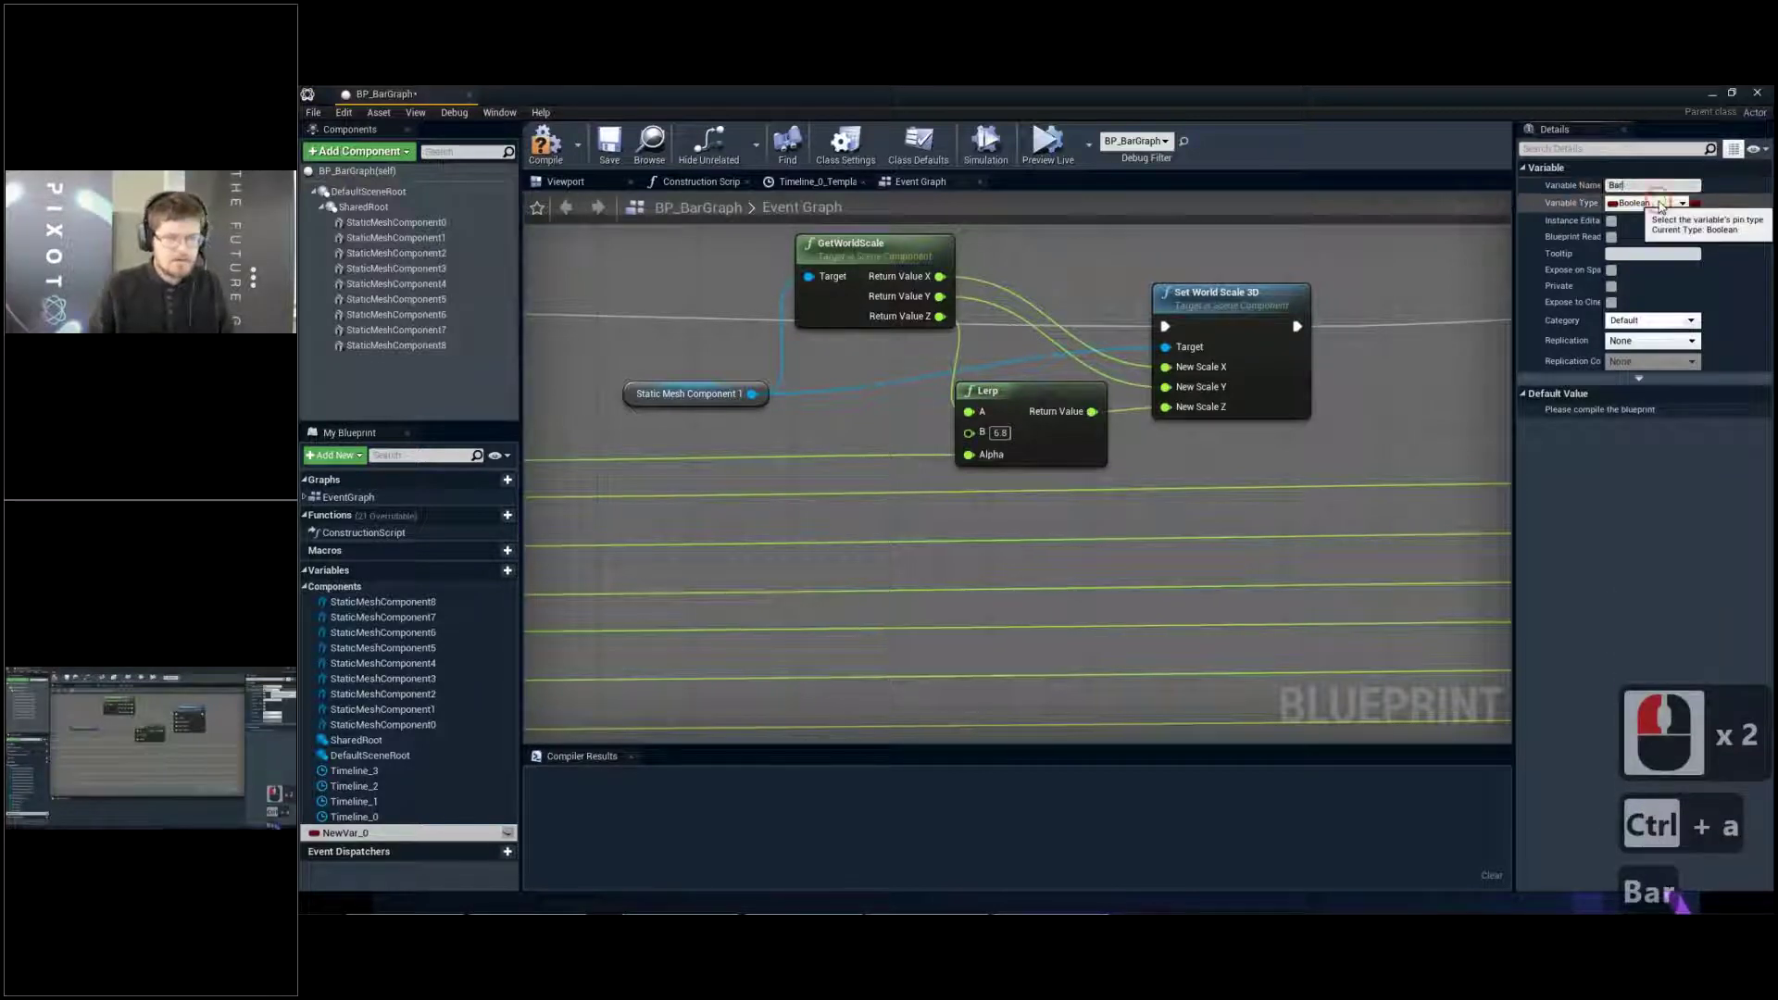
pyautogui.doubleClick(1658, 203)
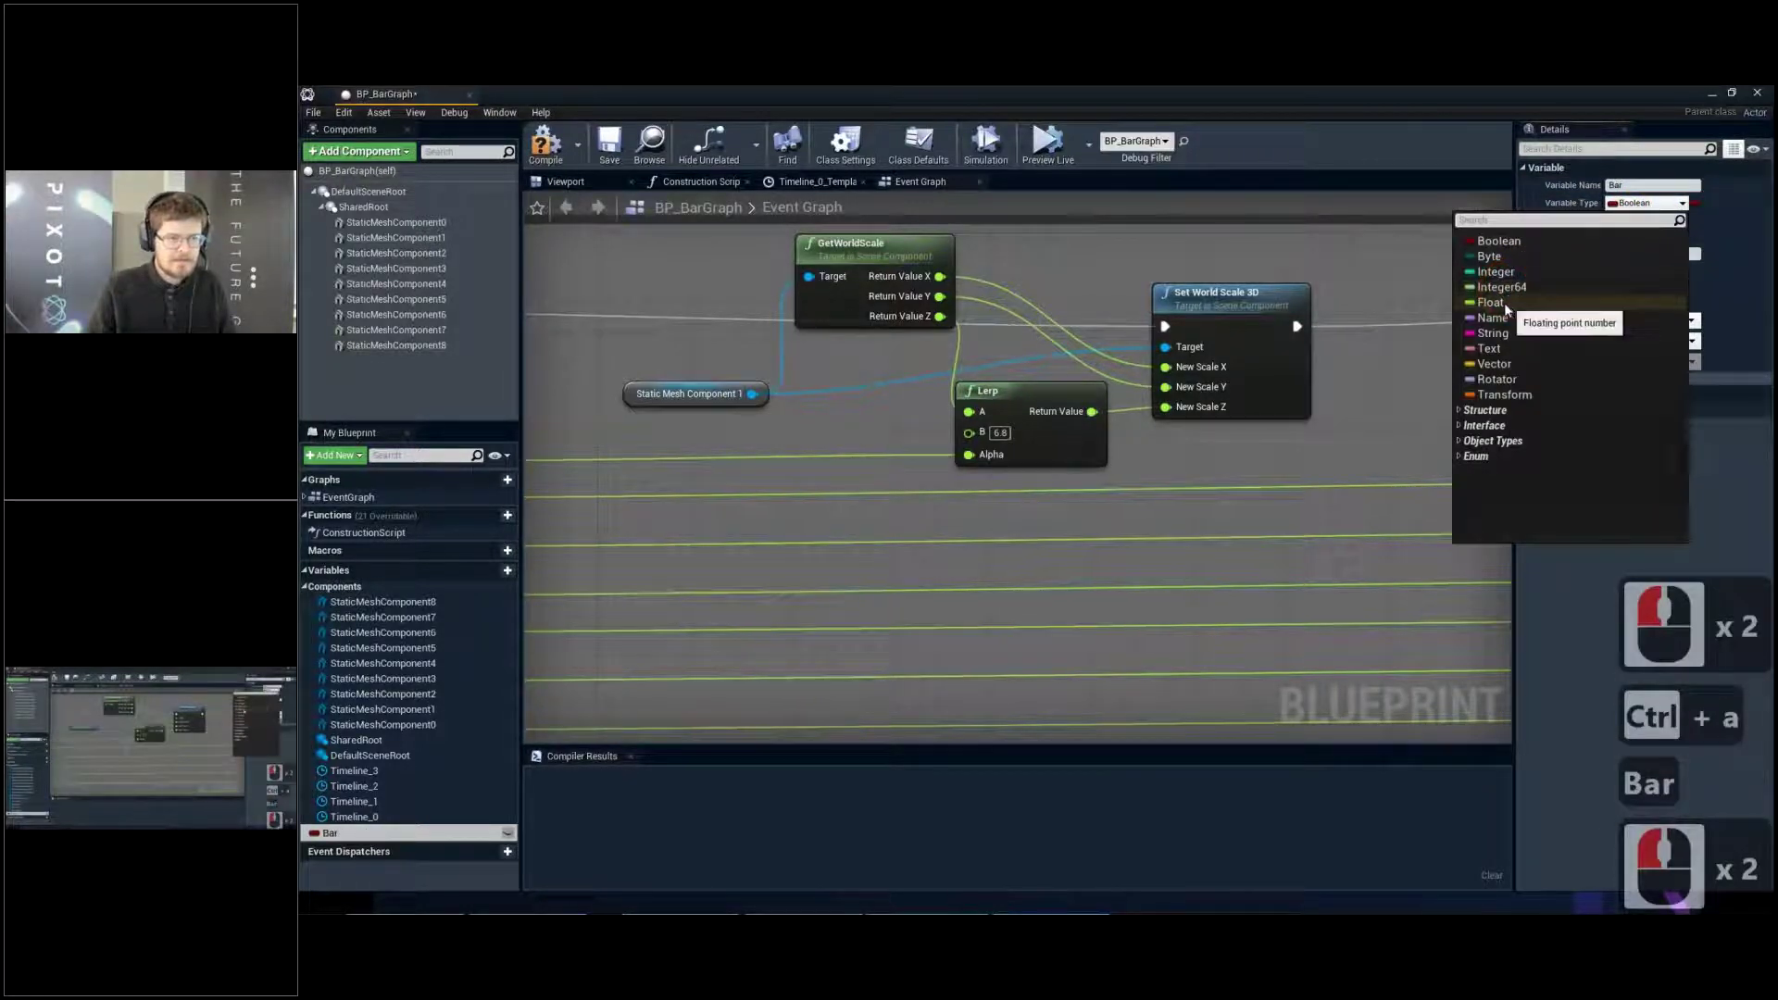
pyautogui.click(1502, 302)
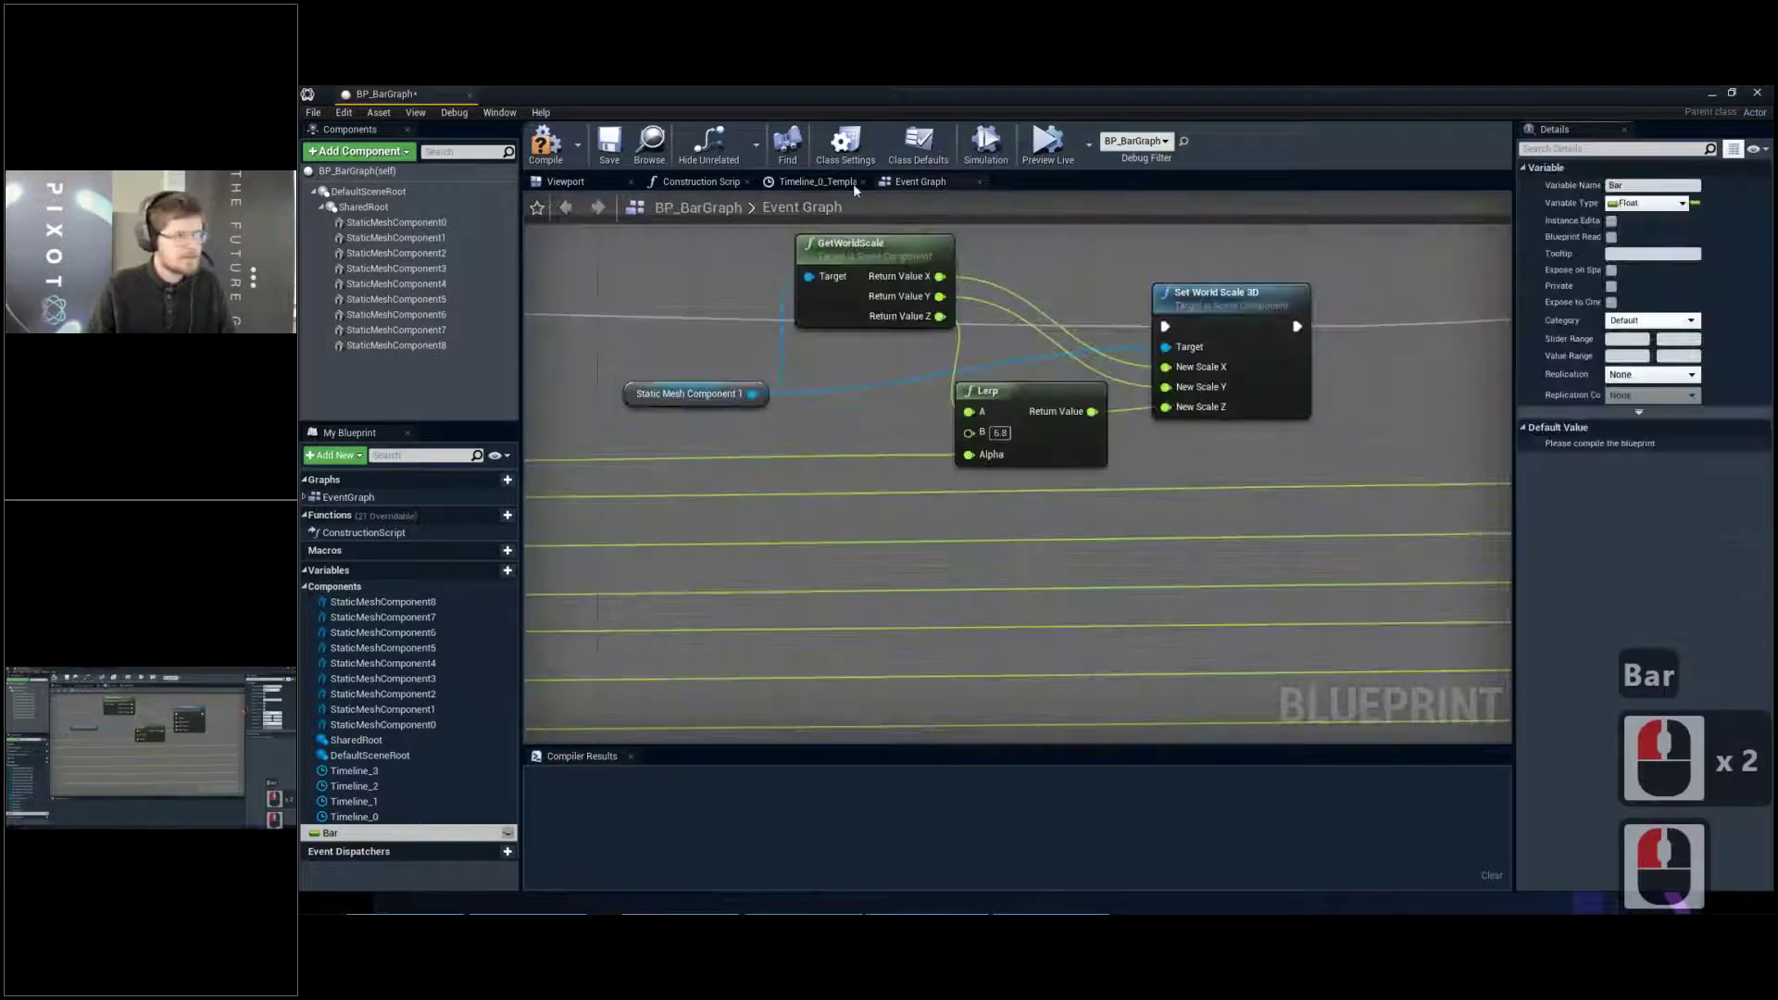
pyautogui.click(546, 144)
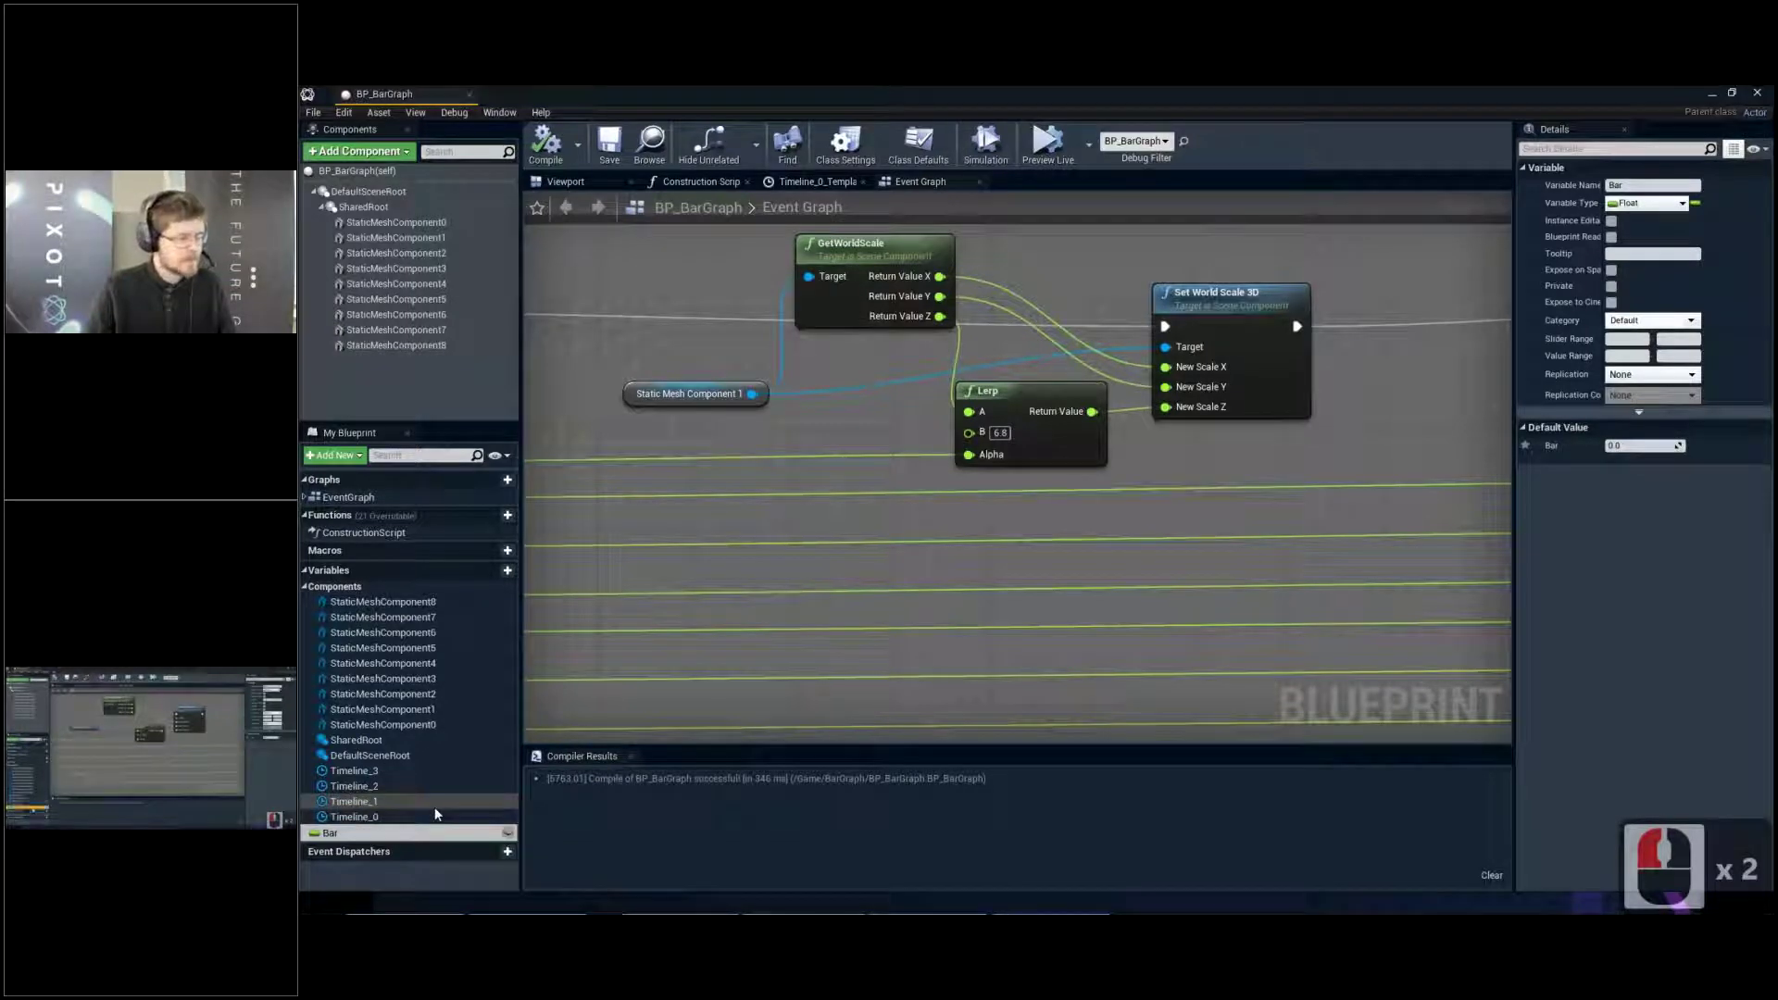
# Duplicate the Bar variable repeatedly to get Bar_0 through Bar_7
pyautogui.click(398, 830)
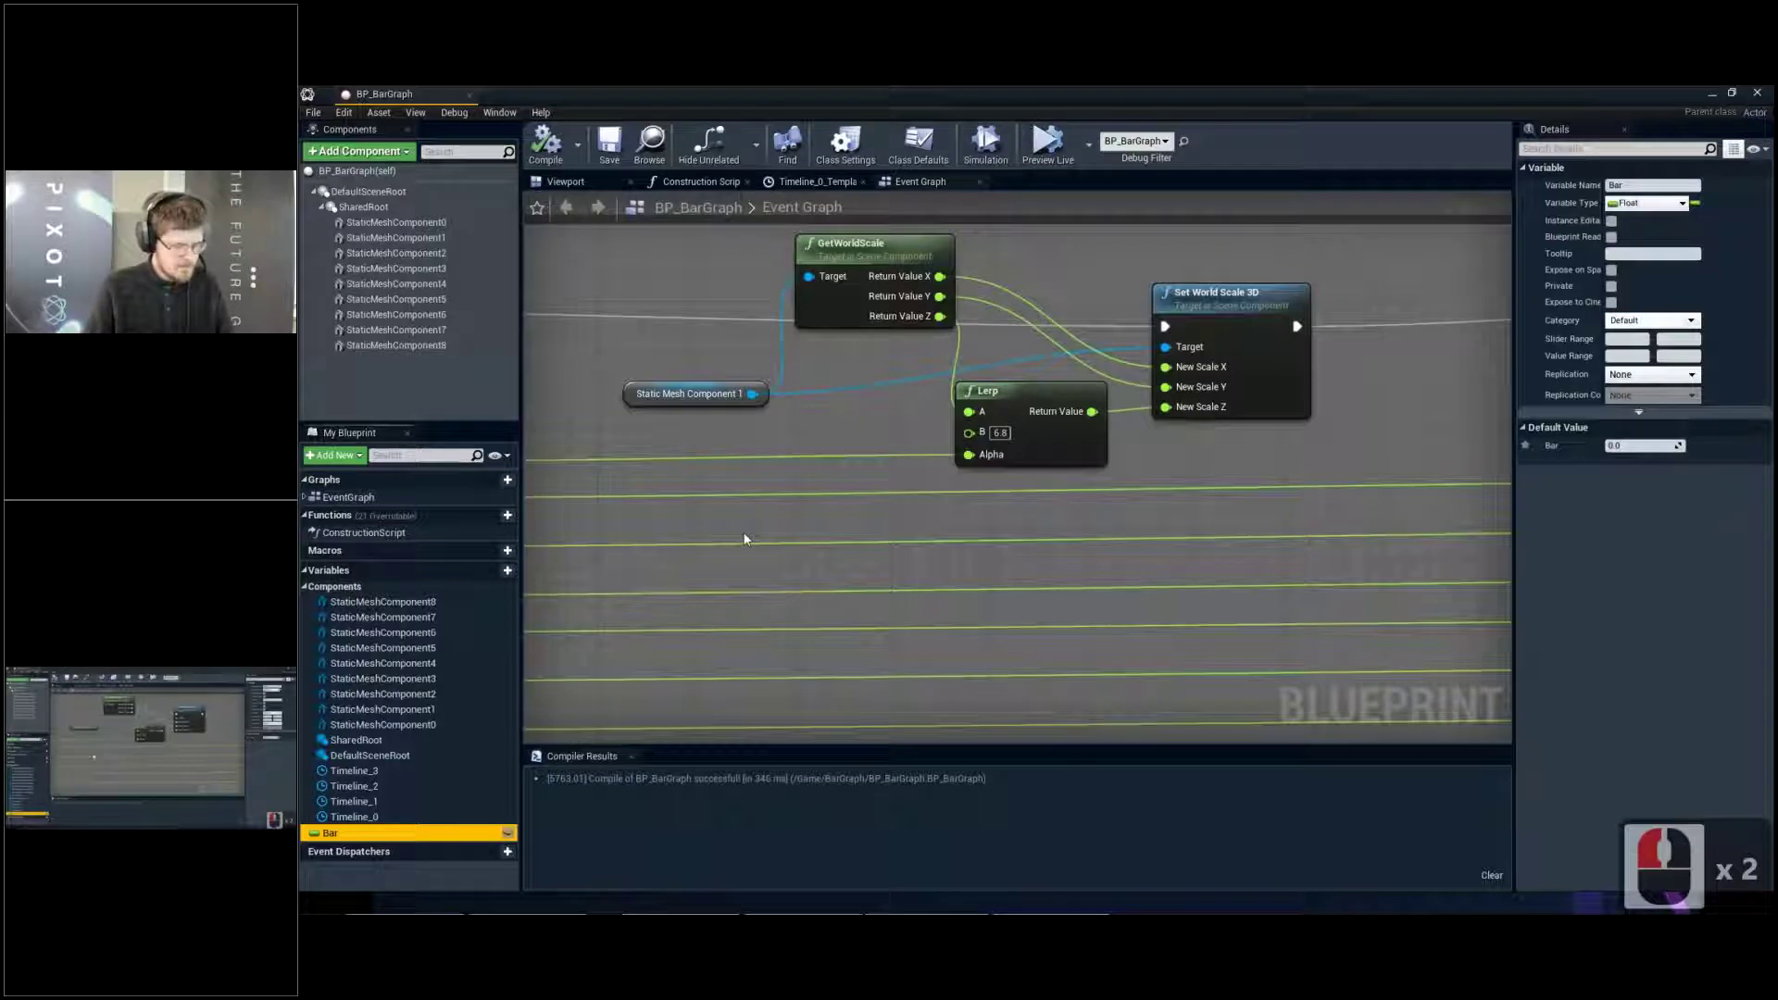
pyautogui.hotkey('ctrl', 'w')
pyautogui.hotkey('ctrl', 'w')
pyautogui.hotkey('ctrl', 'w')
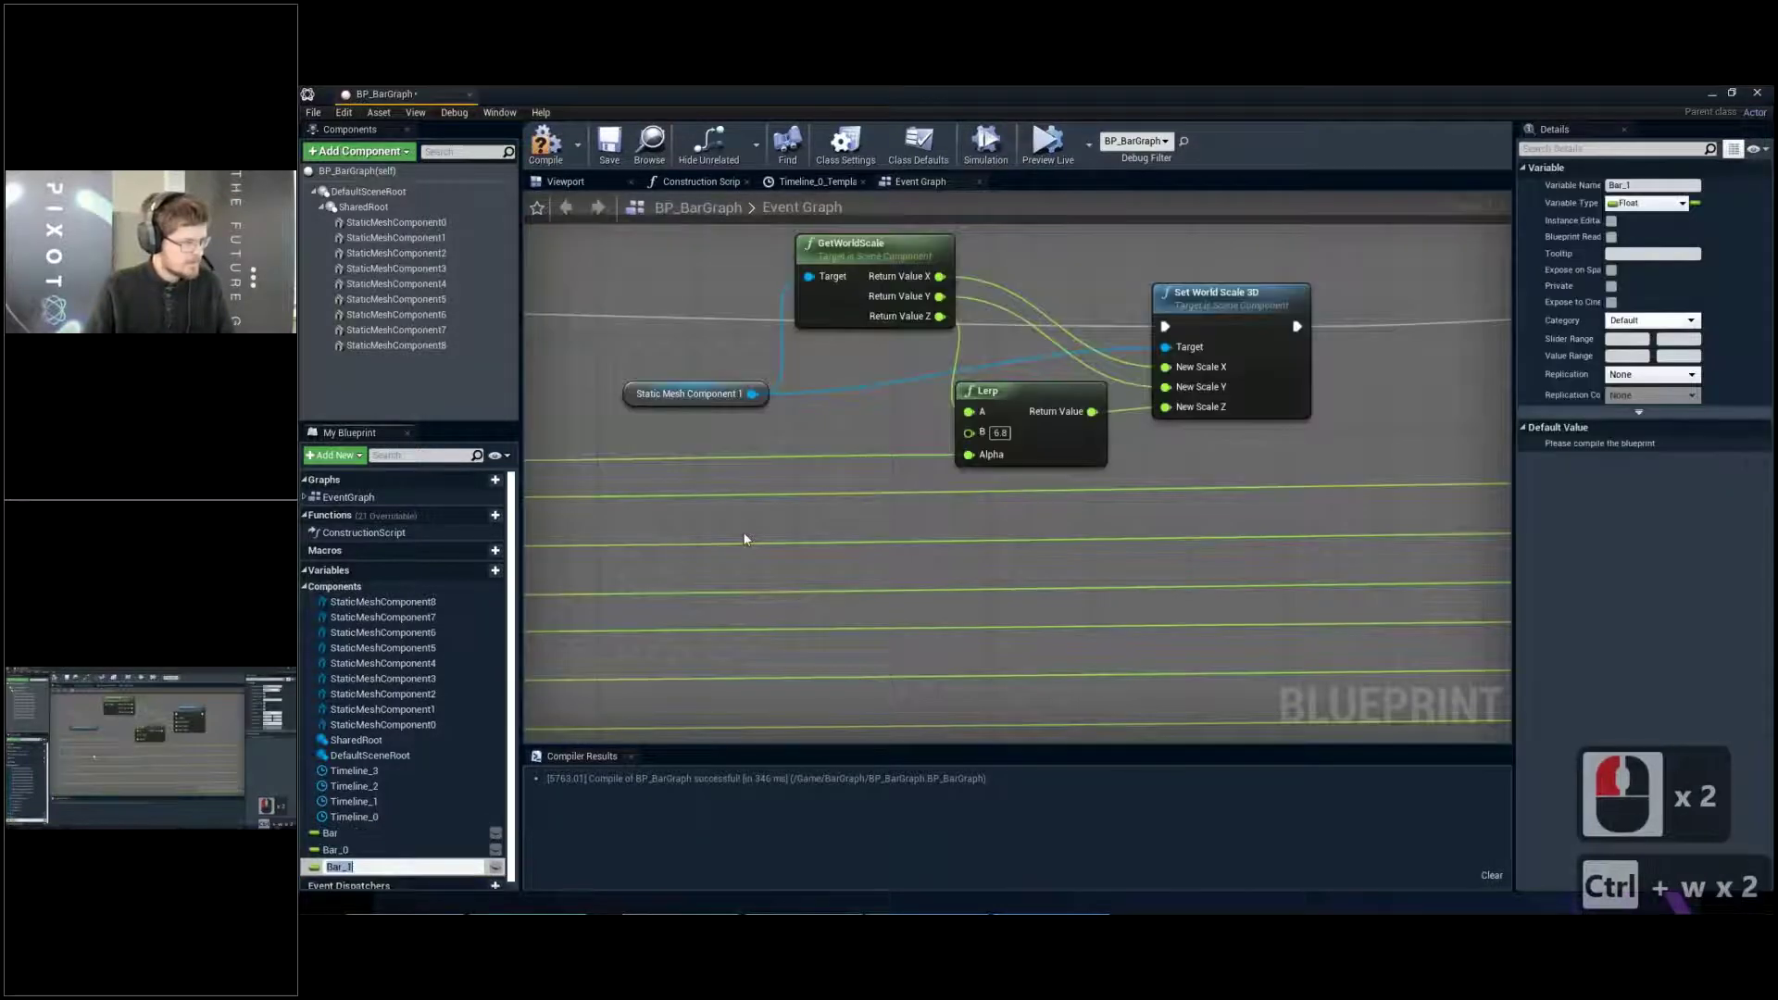
pyautogui.hotkey('ctrl', 'w')
pyautogui.hotkey('ctrl', 'w')
pyautogui.hotkey('ctrl', 'w')
pyautogui.hotkey('ctrl', 'w')
pyautogui.hotkey('ctrl', 'w')
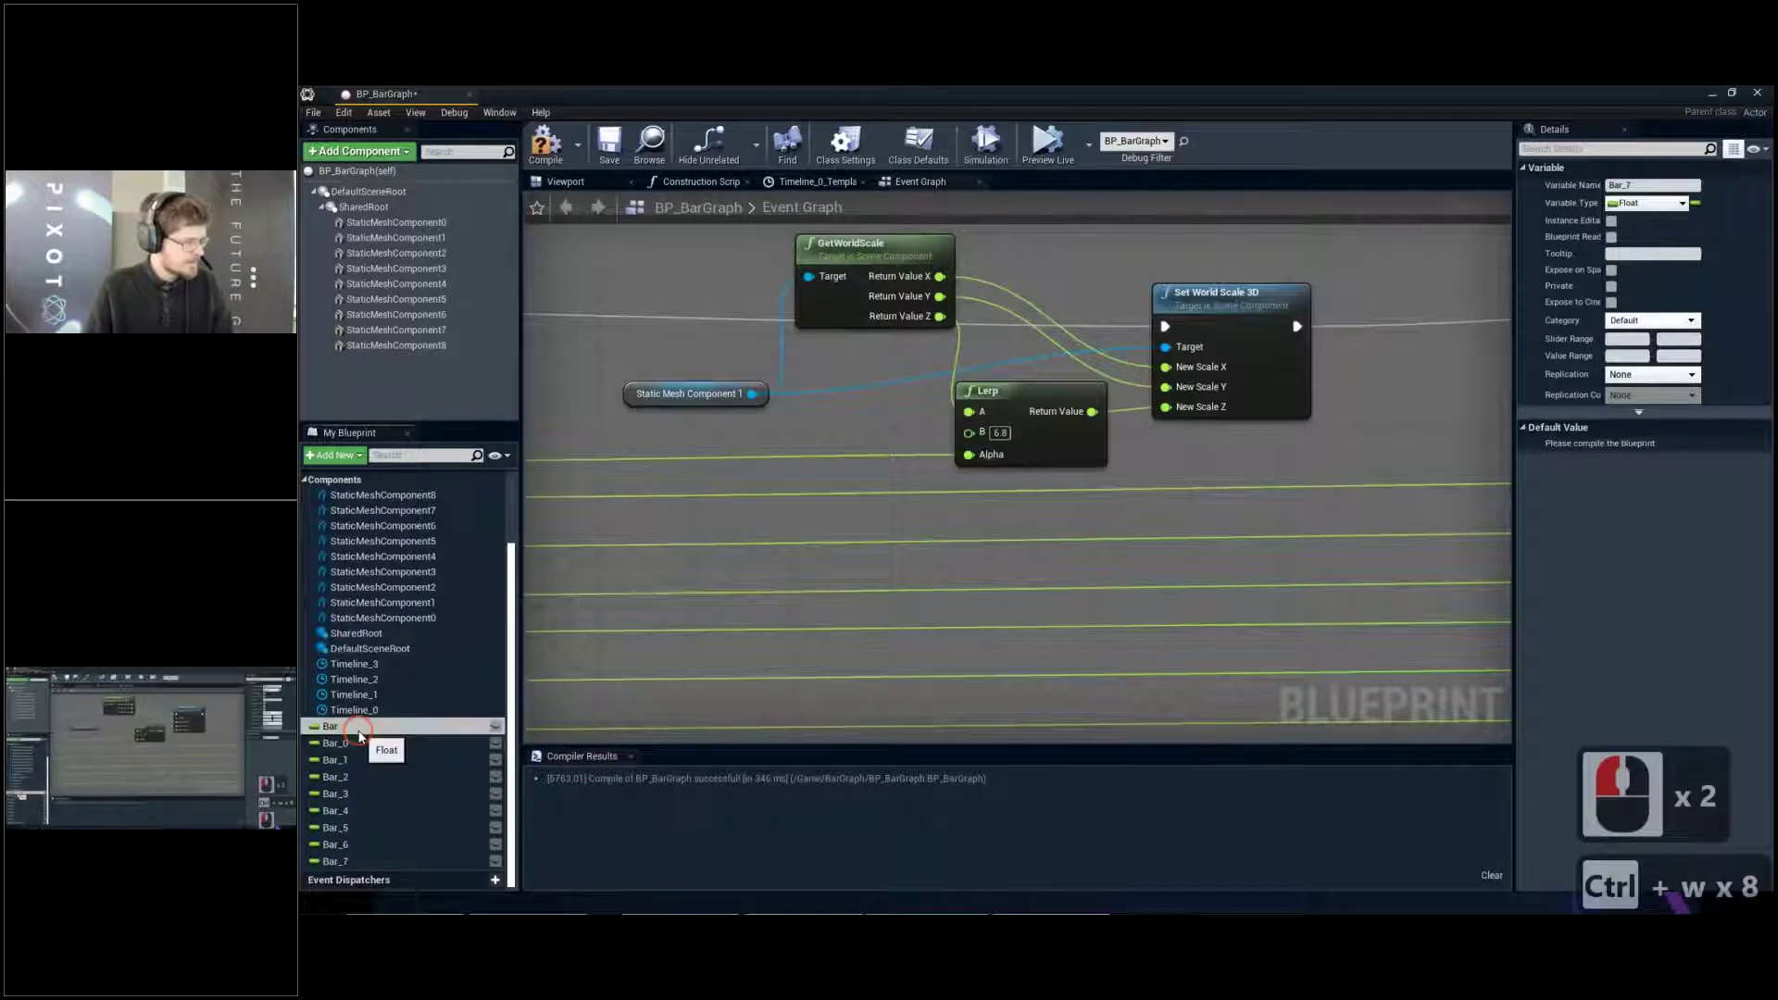
# Delete the variables Bar and Bar_0, keeping Bar_1 through Bar_7
pyautogui.click(361, 730)
pyautogui.press('Delete')
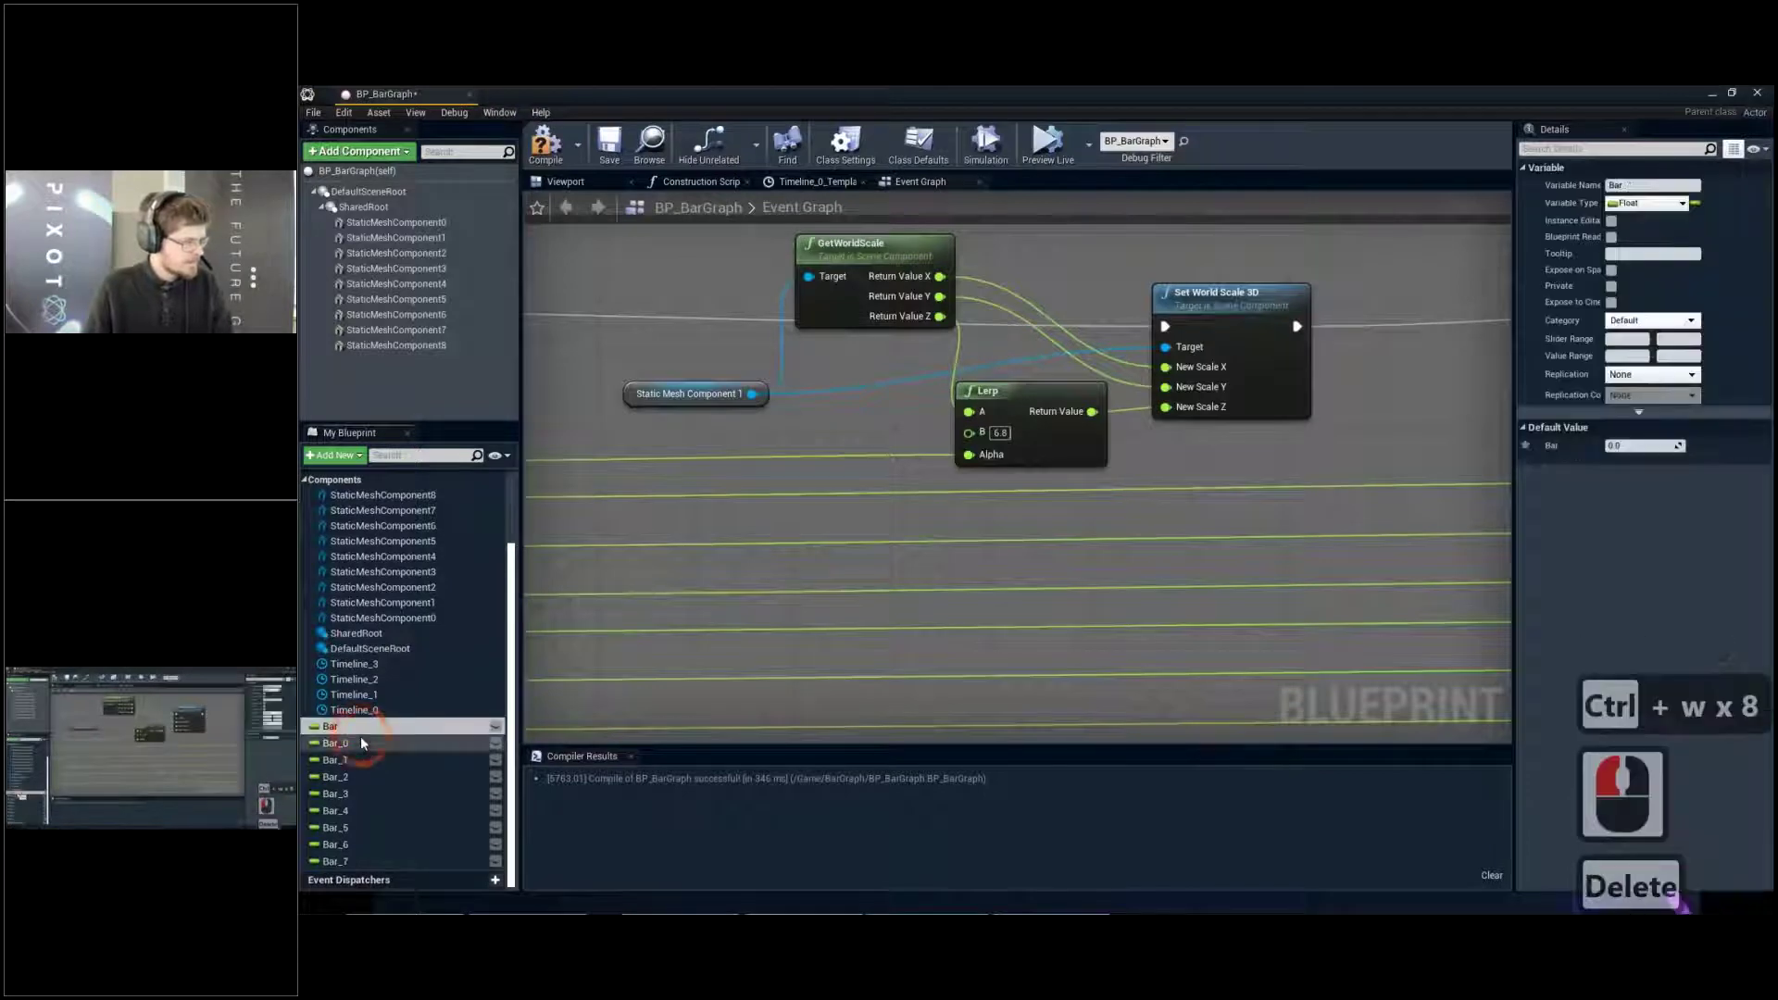
pyautogui.click(362, 728)
pyautogui.click(359, 728)
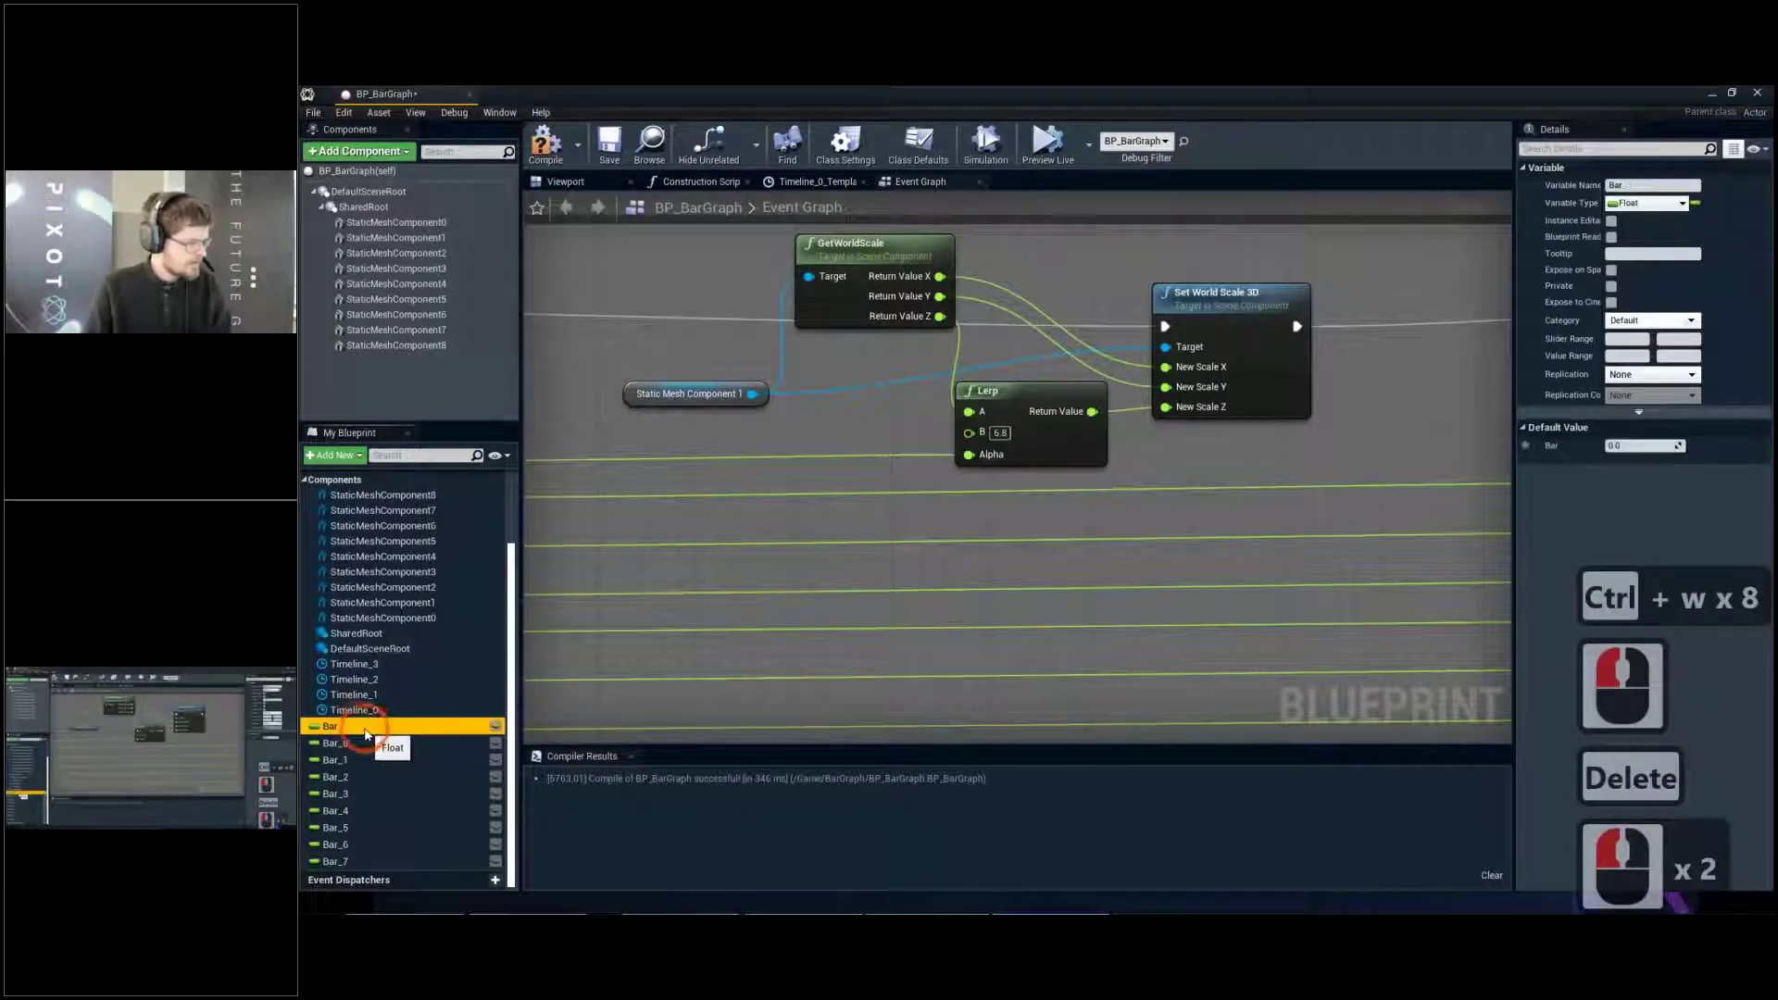
pyautogui.press('Delete')
pyautogui.click(366, 744)
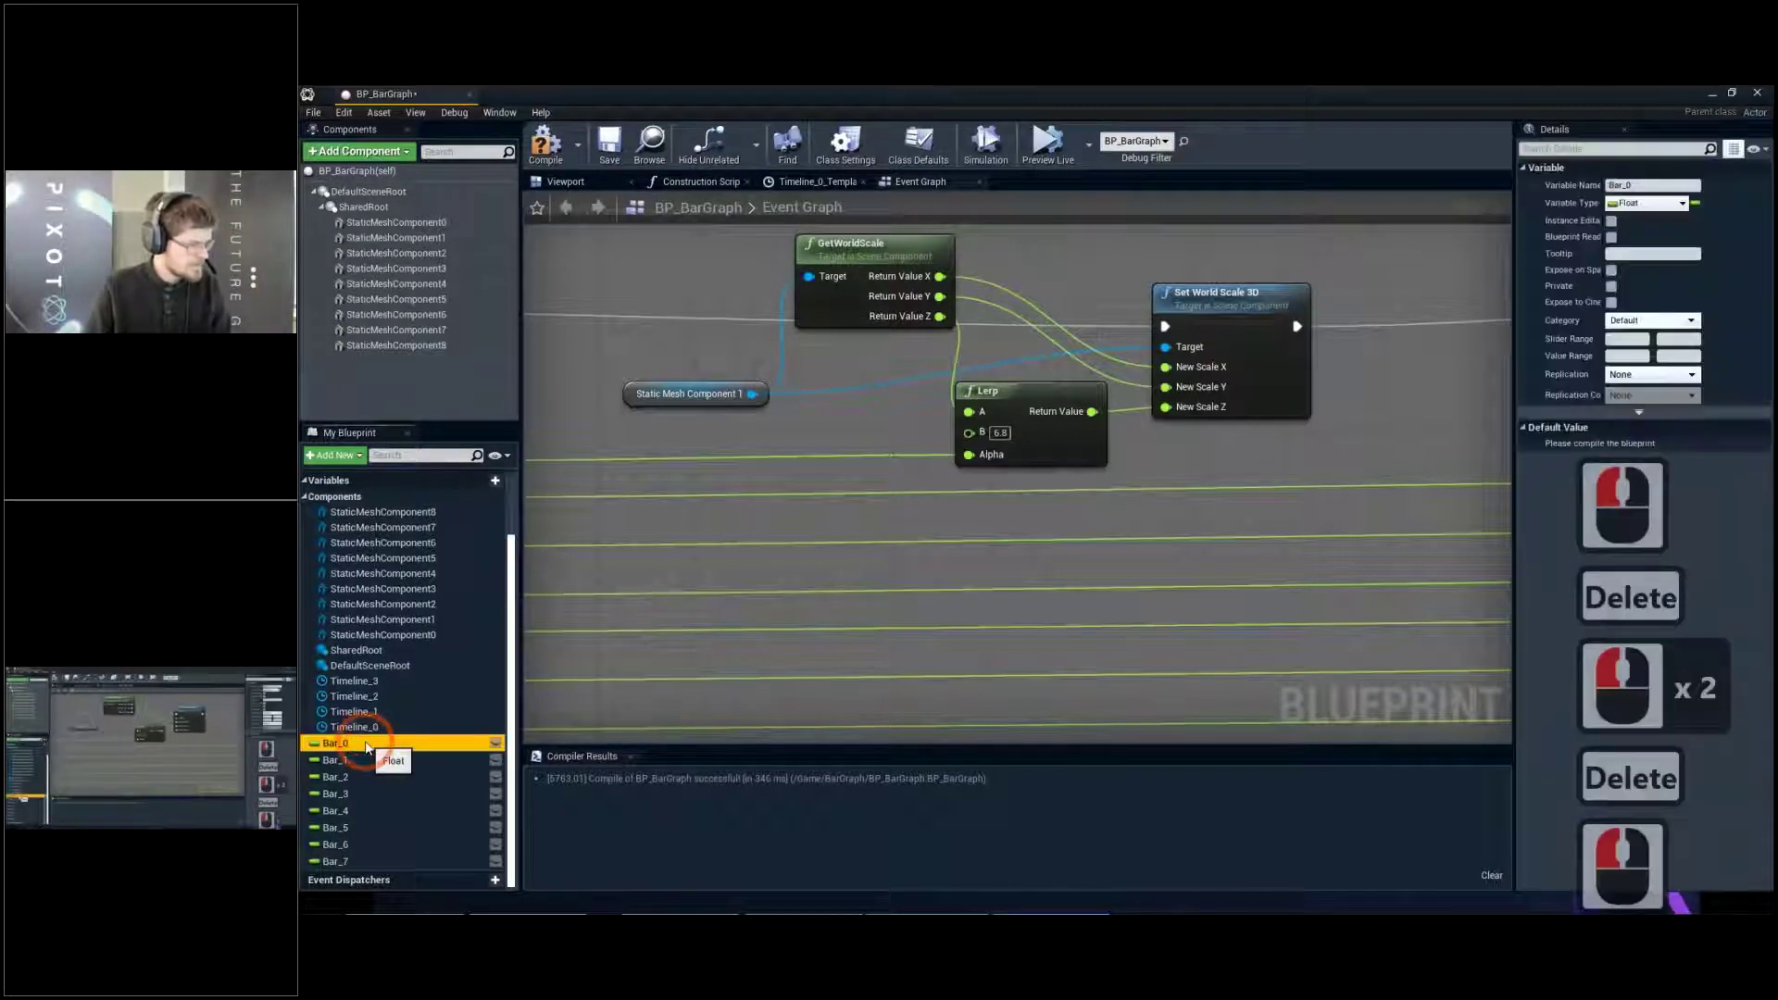
pyautogui.press('Delete')
# Feed Bar_1 into the B input of the Lerp node for Static Mesh Component 1 in the Person4 section
pyautogui.scroll(-3, 877, 525)
pyautogui.press('s')
pyautogui.scroll(-1, 877, 521)
pyautogui.moveTo(878, 520); pyautogui.dragTo(957, 500, button='right')
pyautogui.scroll(3, 970, 493)
pyautogui.moveTo(412, 759); pyautogui.dragTo(896, 425)
pyautogui.moveTo(969, 434); pyautogui.dragTo(1050, 434)
# Feed Bar_2 and Bar_3 into the B inputs of the Lerp nodes for Static Mesh Components 2 and 3
pyautogui.moveTo(1323, 413); pyautogui.dragTo(528, 417, button='right')
pyautogui.moveTo(418, 776); pyautogui.dragTo(1075, 431)
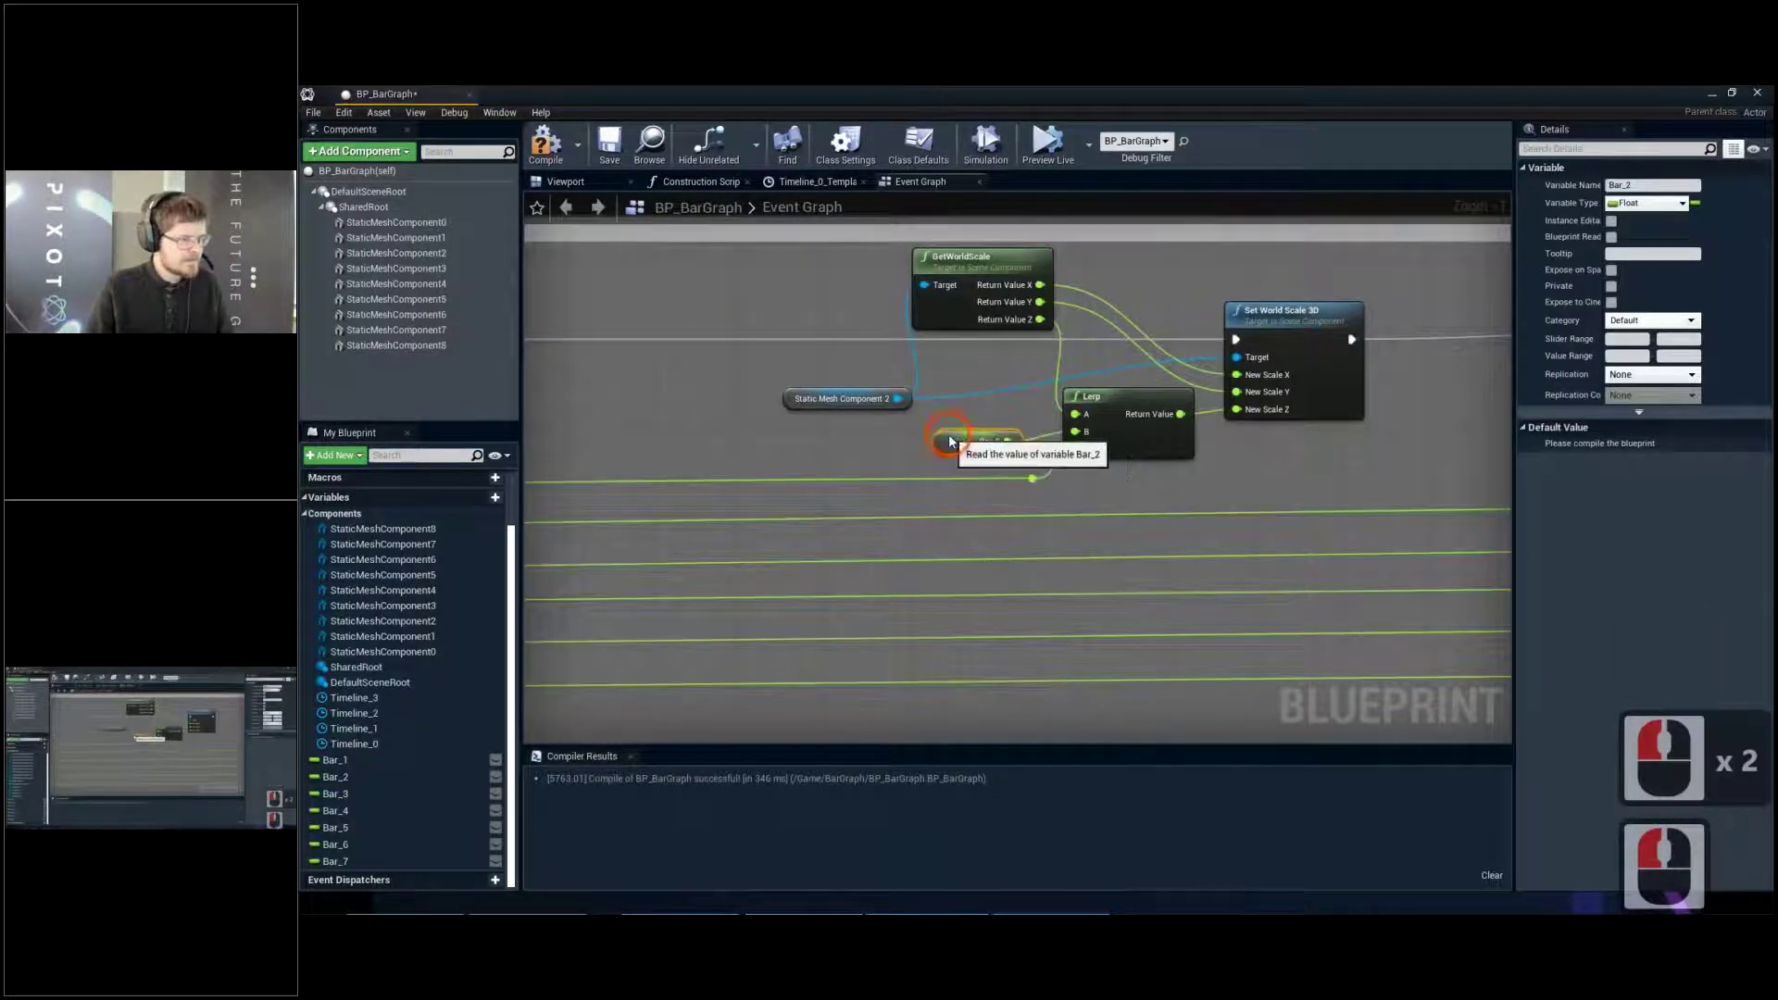
pyautogui.click(950, 436)
pyautogui.moveTo(1278, 457); pyautogui.dragTo(528, 463, button='right')
pyautogui.moveTo(361, 797); pyautogui.dragTo(1184, 448)
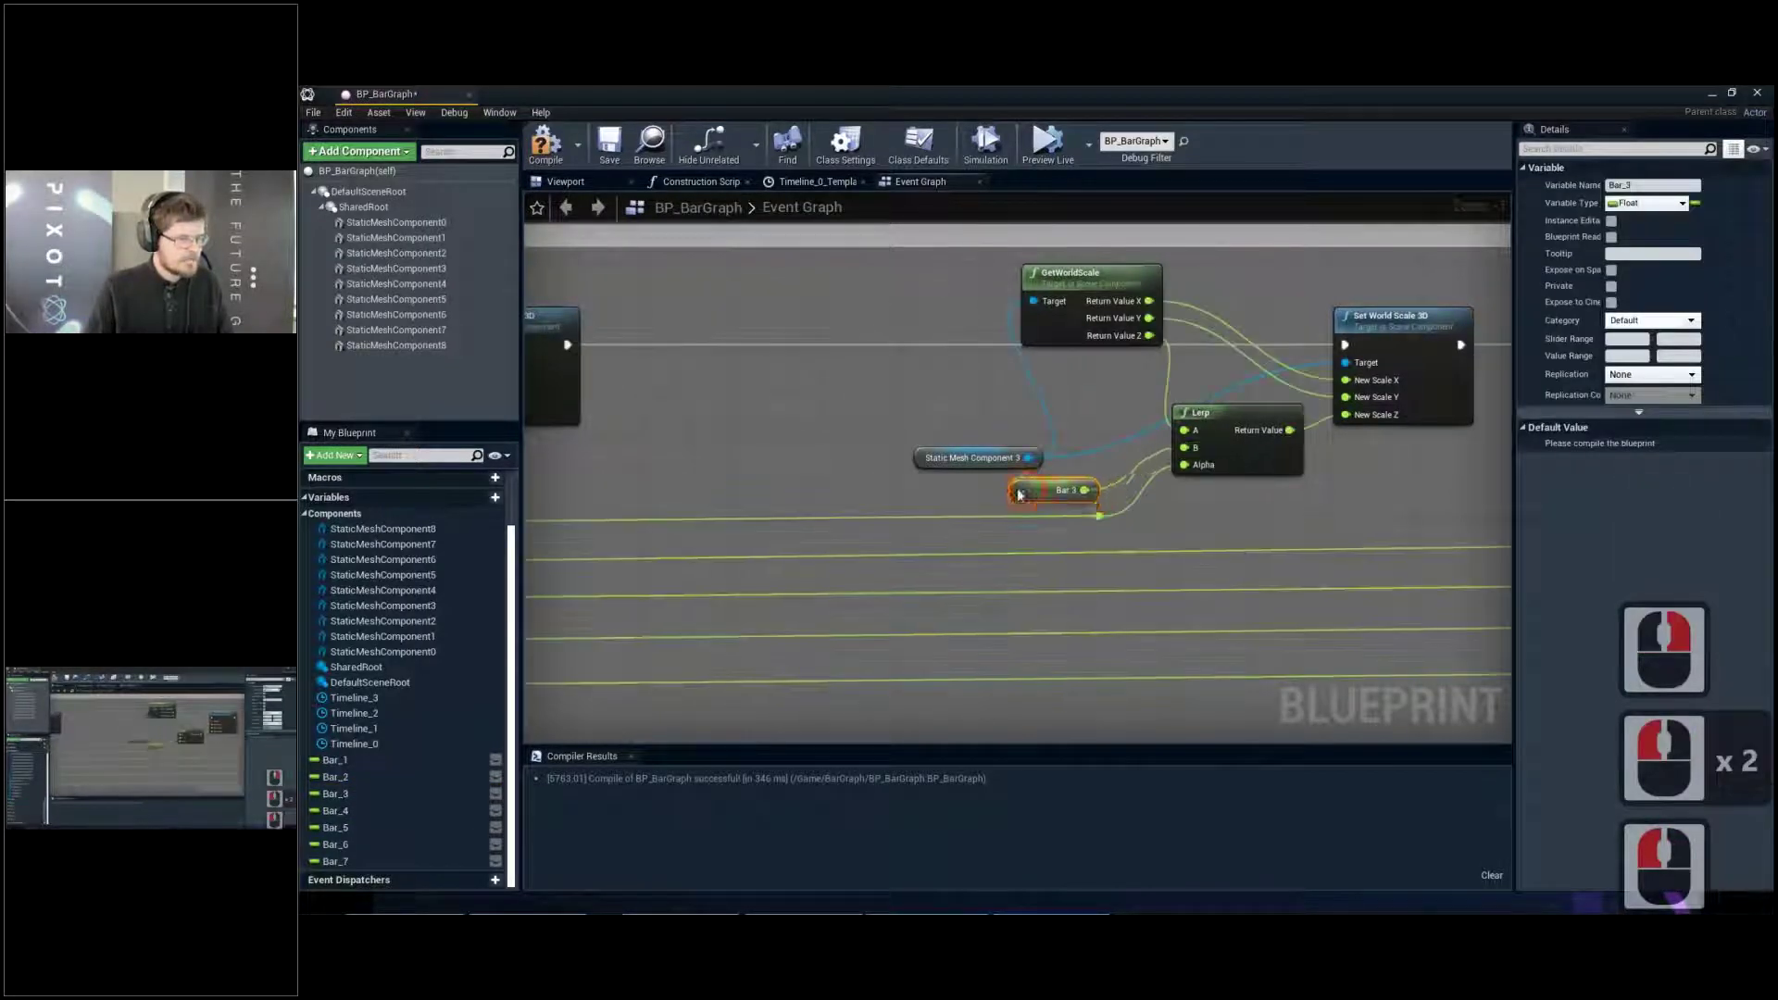
pyautogui.moveTo(1017, 496); pyautogui.dragTo(989, 493)
pyautogui.click(1212, 496)
# Feed Bar_4 into the B input of the Lerp for Static Mesh Component 4 and arrange the two variable nodes
pyautogui.moveTo(1212, 497); pyautogui.dragTo(524, 480, button='right')
pyautogui.moveTo(1020, 458); pyautogui.dragTo(1018, 402)
pyautogui.moveTo(963, 431); pyautogui.dragTo(798, 428, button='right')
pyautogui.moveTo(750, 535); pyautogui.dragTo(1194, 508, button='right')
pyautogui.moveTo(1059, 497); pyautogui.dragTo(655, 516, button='right')
pyautogui.moveTo(387, 809); pyautogui.dragTo(1145, 421)
pyautogui.click(972, 476)
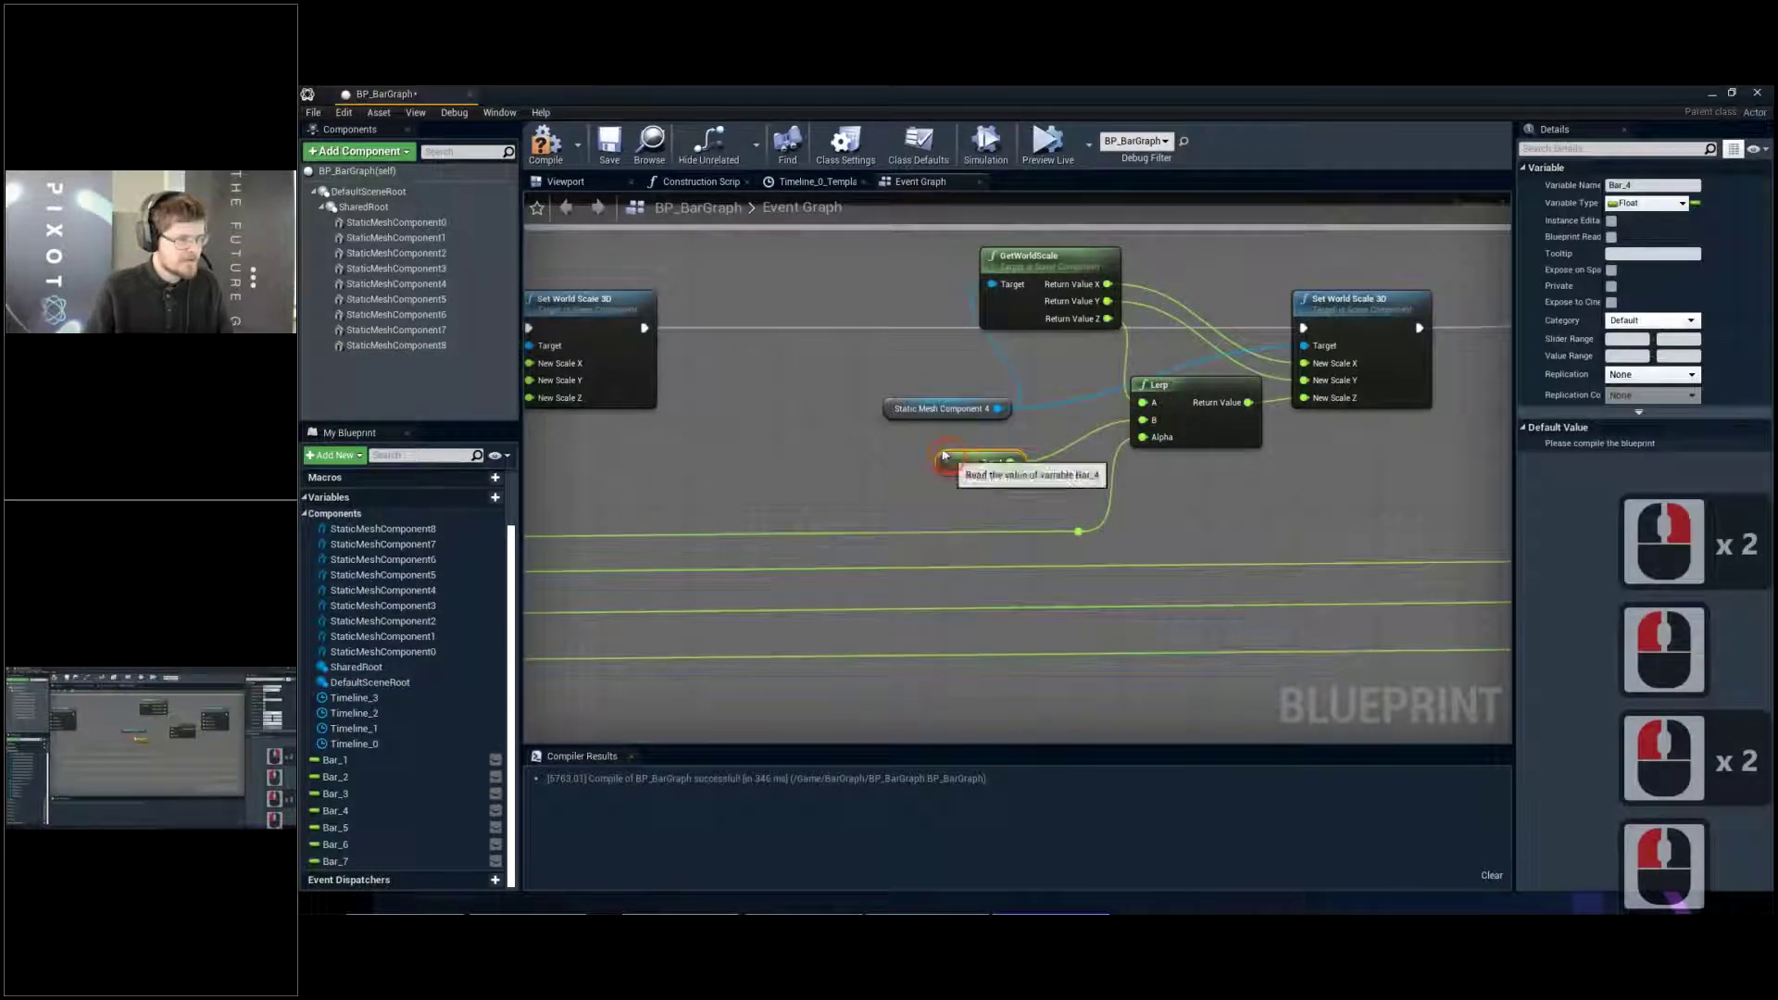
pyautogui.moveTo(947, 460); pyautogui.dragTo(938, 449)
# Feed Bar_5 into the B input of the fifth bar's Lerp node and tidy its variable nodes
pyautogui.moveTo(1136, 455); pyautogui.dragTo(880, 492, button='right')
pyautogui.moveTo(879, 492); pyautogui.dragTo(881, 460)
pyautogui.moveTo(348, 824); pyautogui.dragTo(1171, 463)
pyautogui.click(1007, 527)
pyautogui.click(985, 500)
pyautogui.moveTo(929, 503); pyautogui.dragTo(904, 496)
# Feed Bar_6 and Bar_7 into the B inputs of the Lerp nodes for Static Mesh Components 6 and 7
pyautogui.moveTo(904, 496); pyautogui.dragTo(309, 508, button='right')
pyautogui.moveTo(1326, 505); pyautogui.dragTo(1173, 488, button='right')
pyautogui.moveTo(986, 508); pyautogui.dragTo(972, 426)
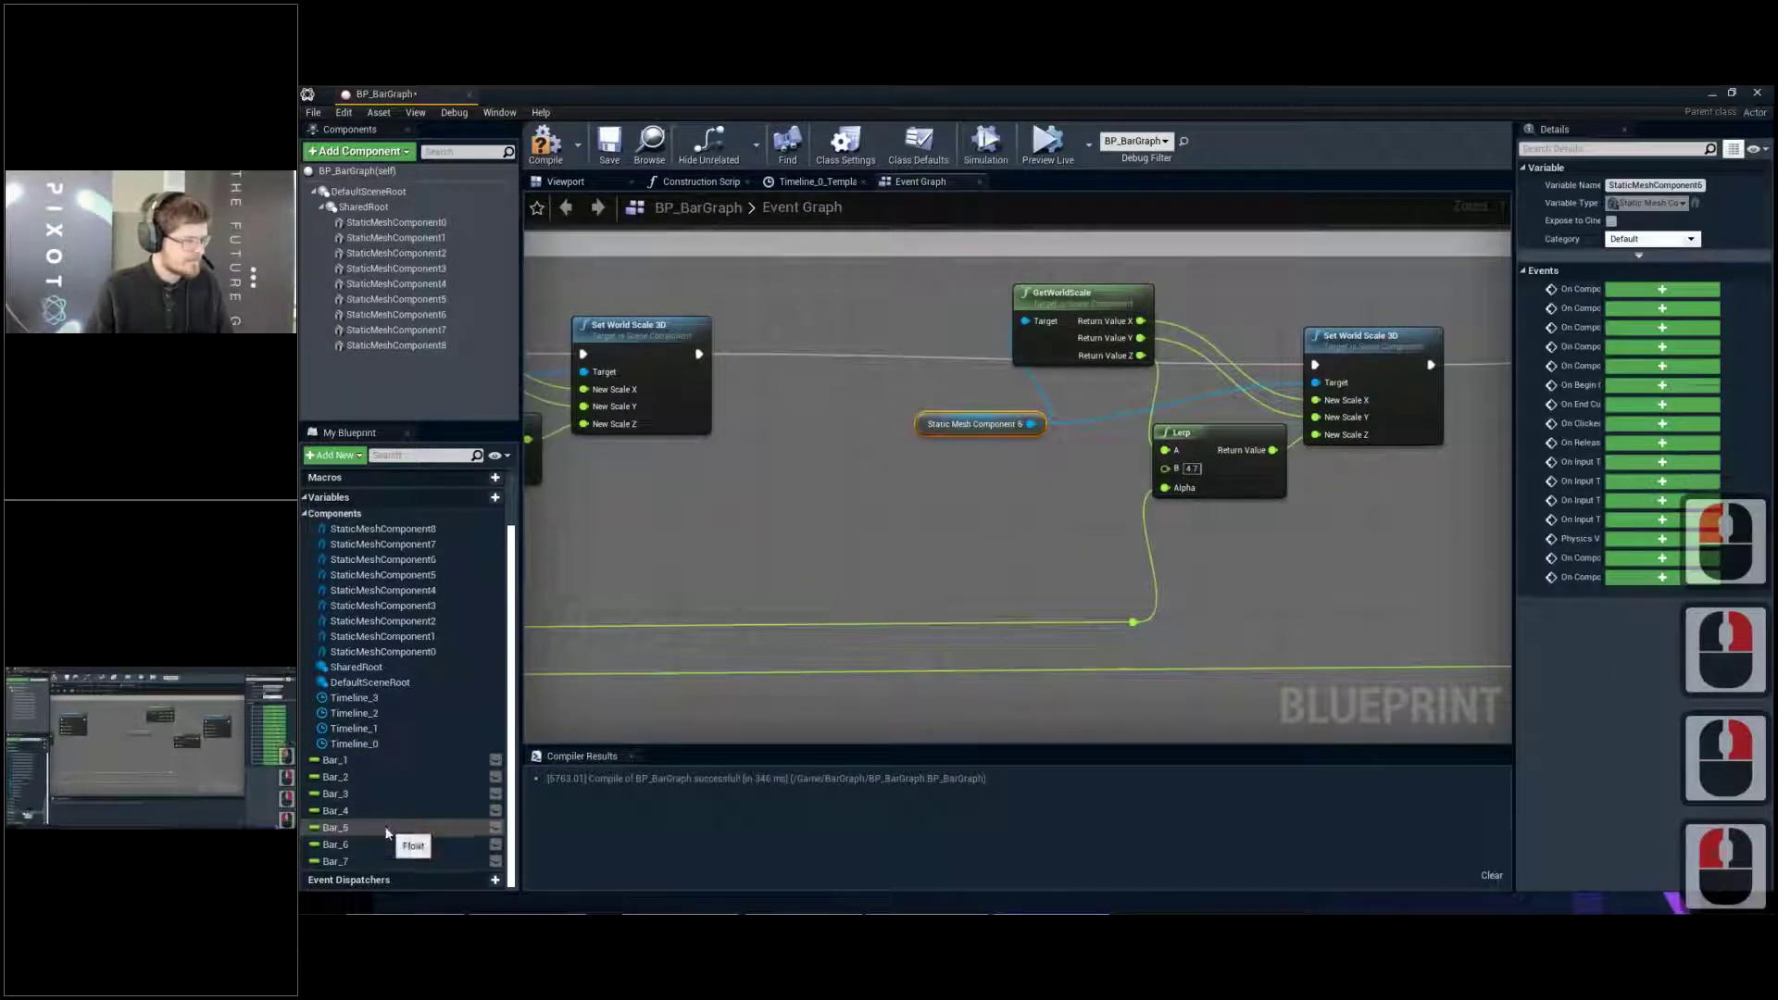
pyautogui.moveTo(380, 843); pyautogui.dragTo(1165, 468)
pyautogui.click(970, 503)
pyautogui.moveTo(833, 462); pyautogui.dragTo(894, 482, button='right')
pyautogui.moveTo(896, 481); pyautogui.dragTo(910, 449)
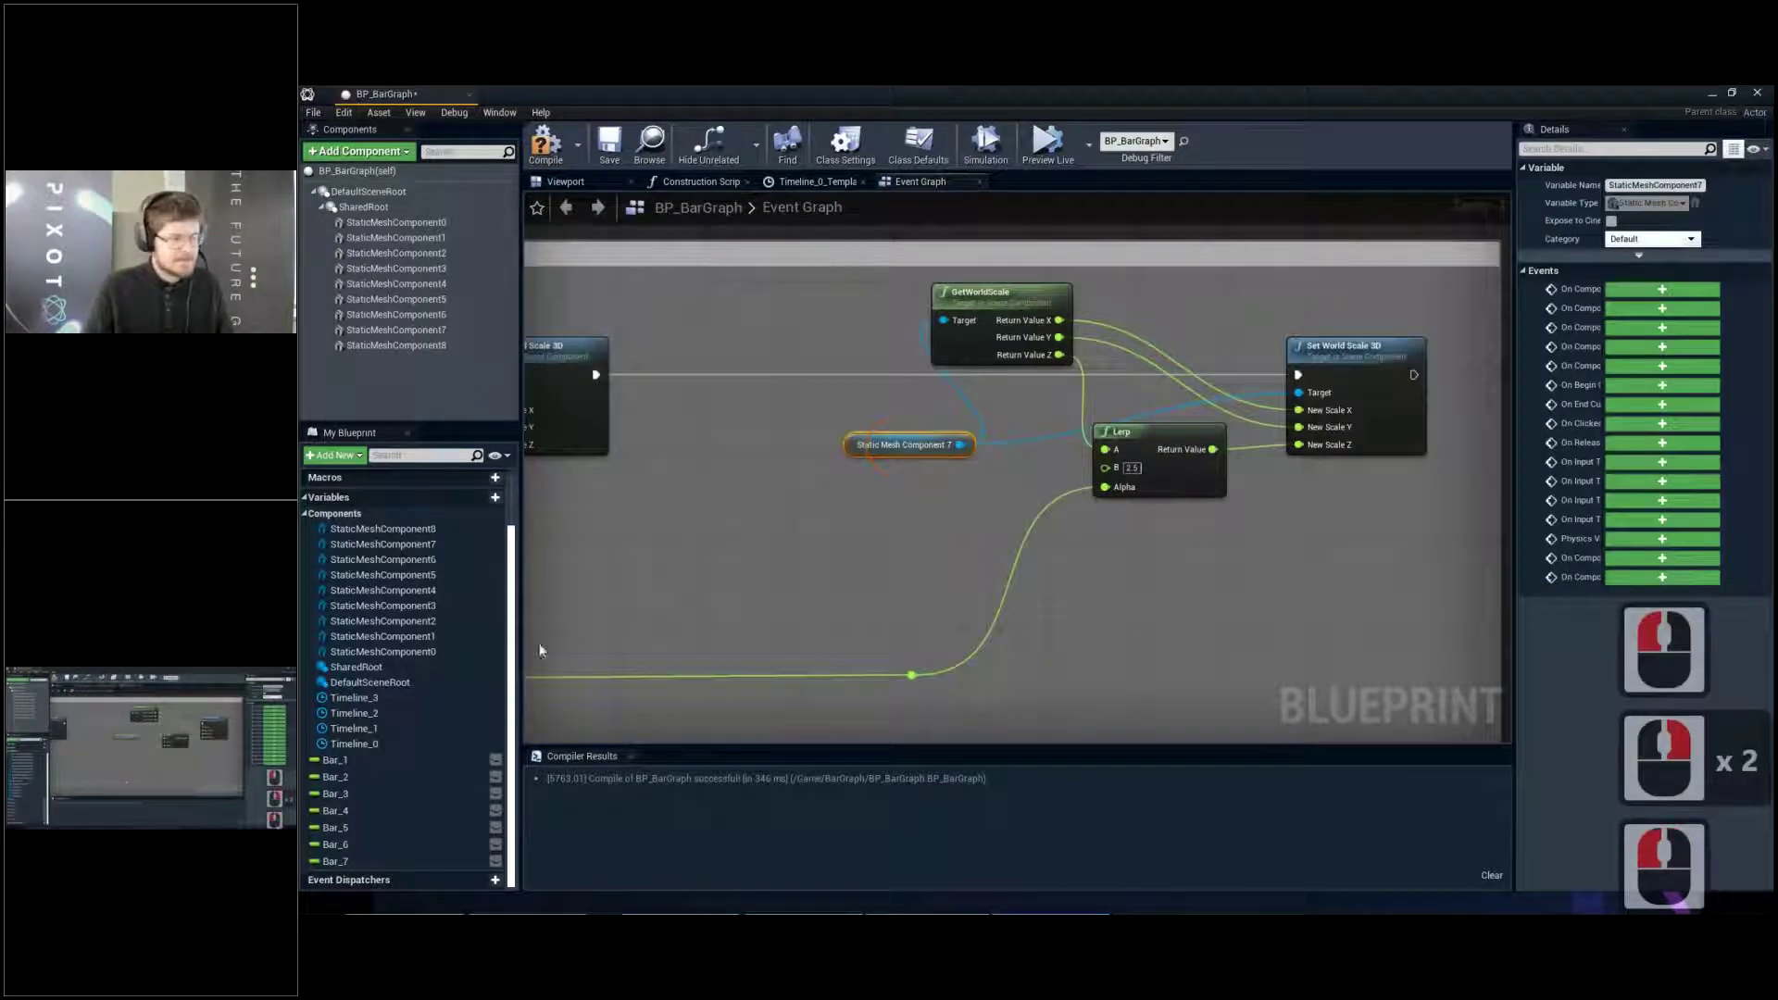
pyautogui.moveTo(377, 870); pyautogui.dragTo(1105, 468)
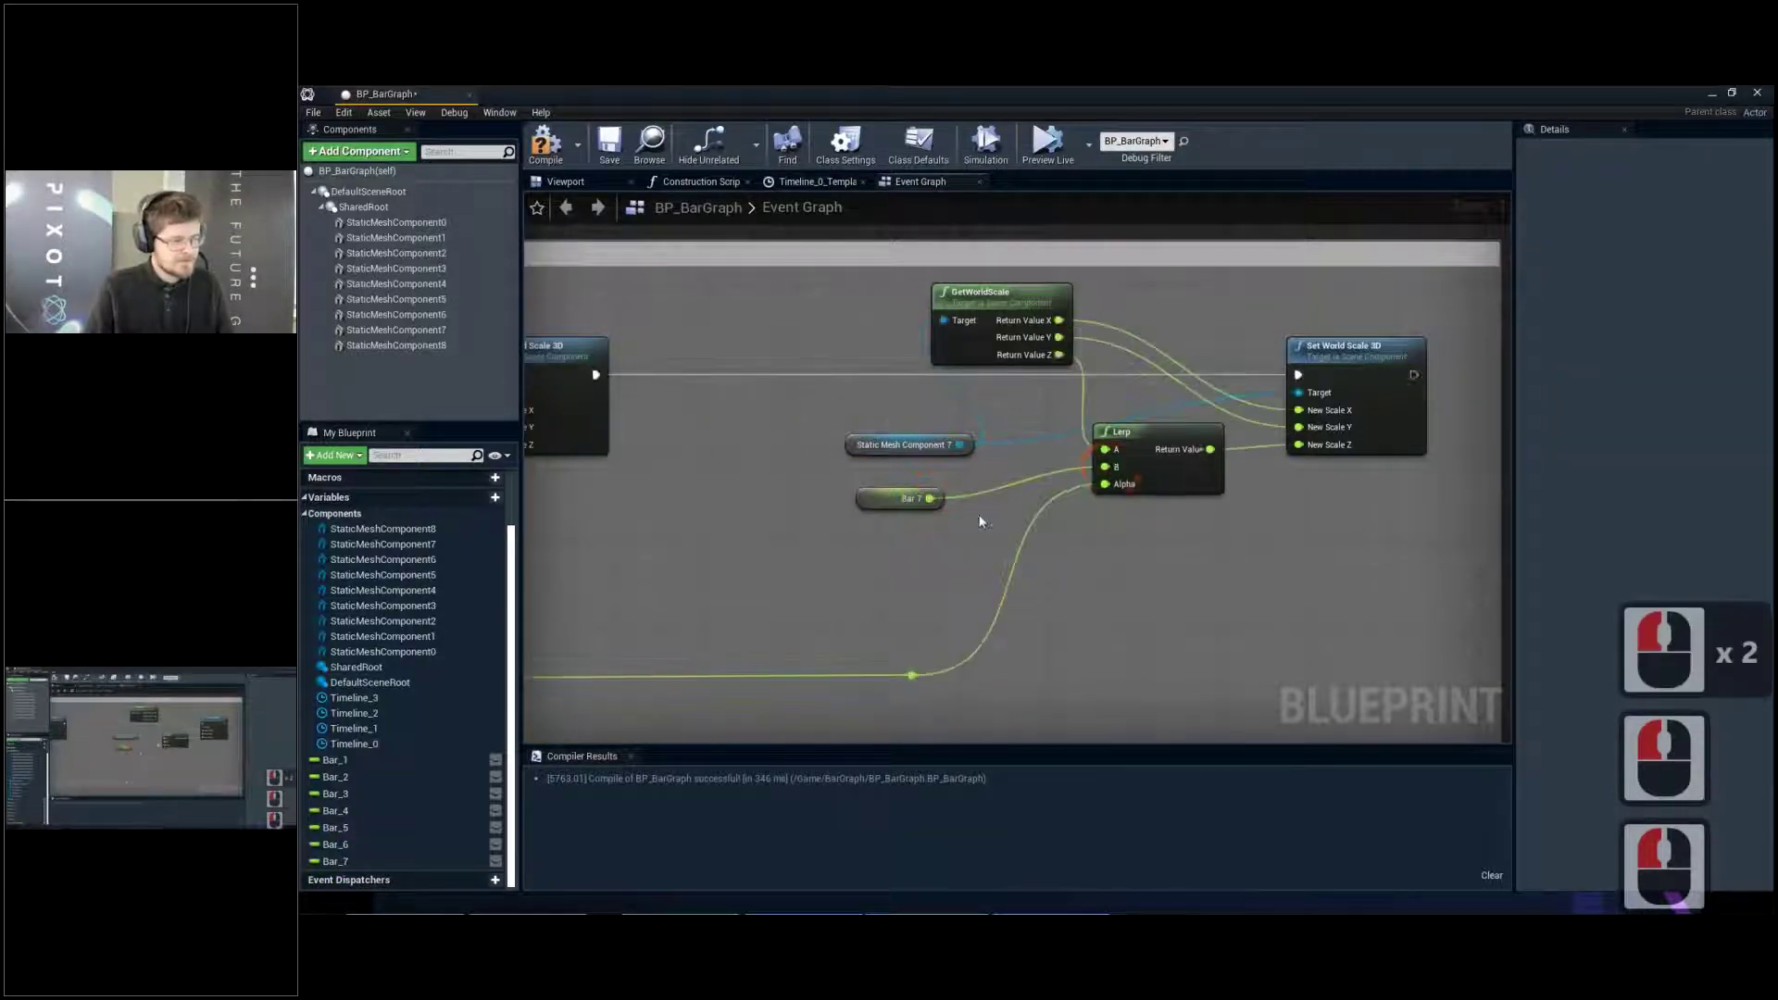
# Return to the start of the Person4 section, then compile and save the BP_BarGraph blueprint
pyautogui.scroll(-2, 993, 542)
pyautogui.scroll(-4, 993, 542)
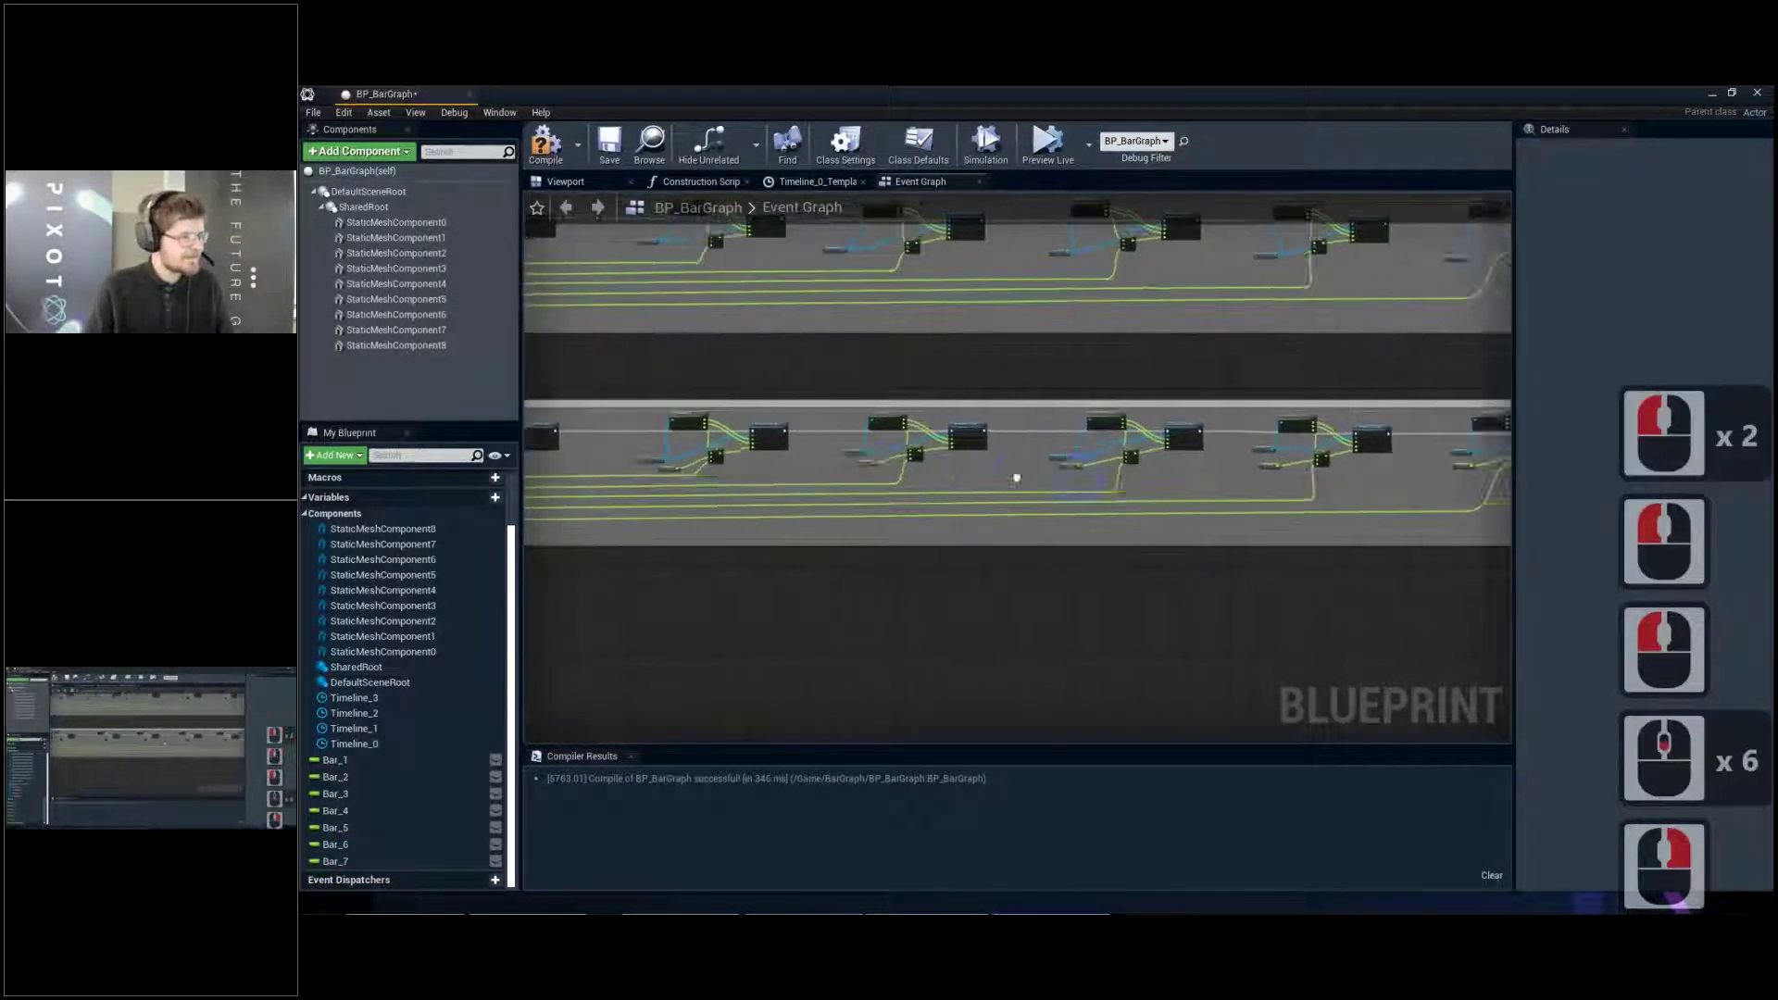
pyautogui.moveTo(795, 479); pyautogui.dragTo(1179, 477, button='right')
pyautogui.moveTo(721, 436); pyautogui.dragTo(825, 435, button='right')
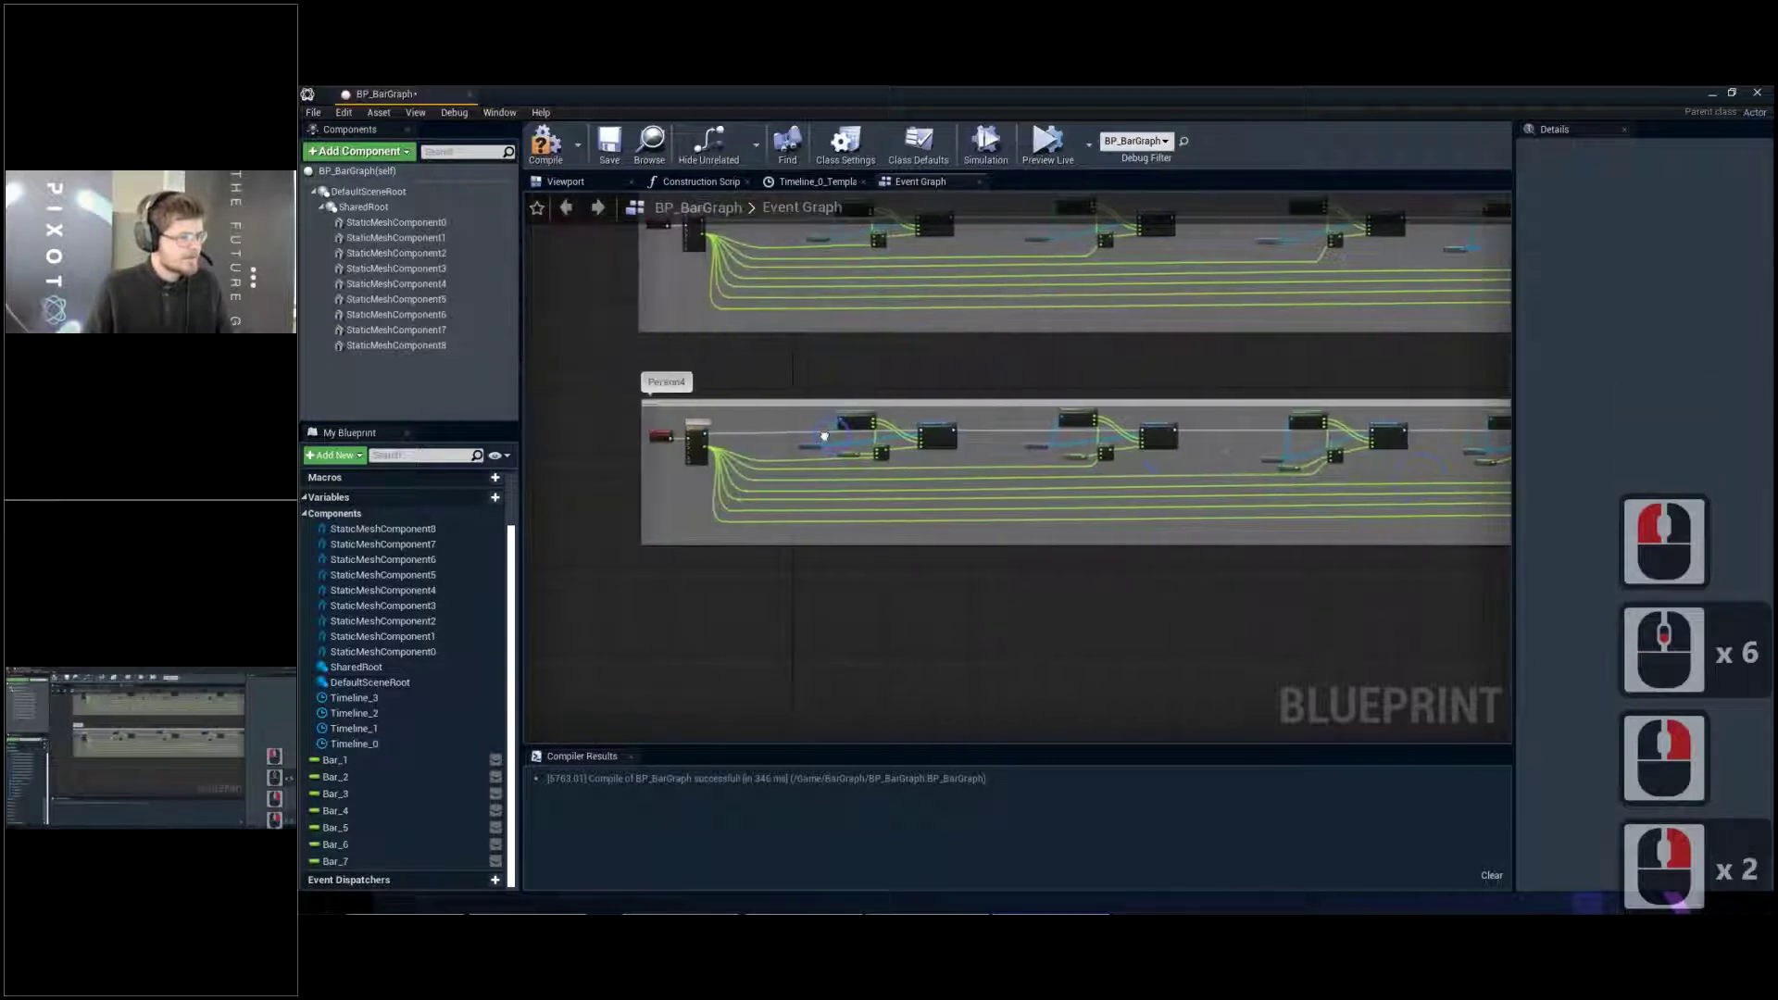
pyautogui.click(567, 156)
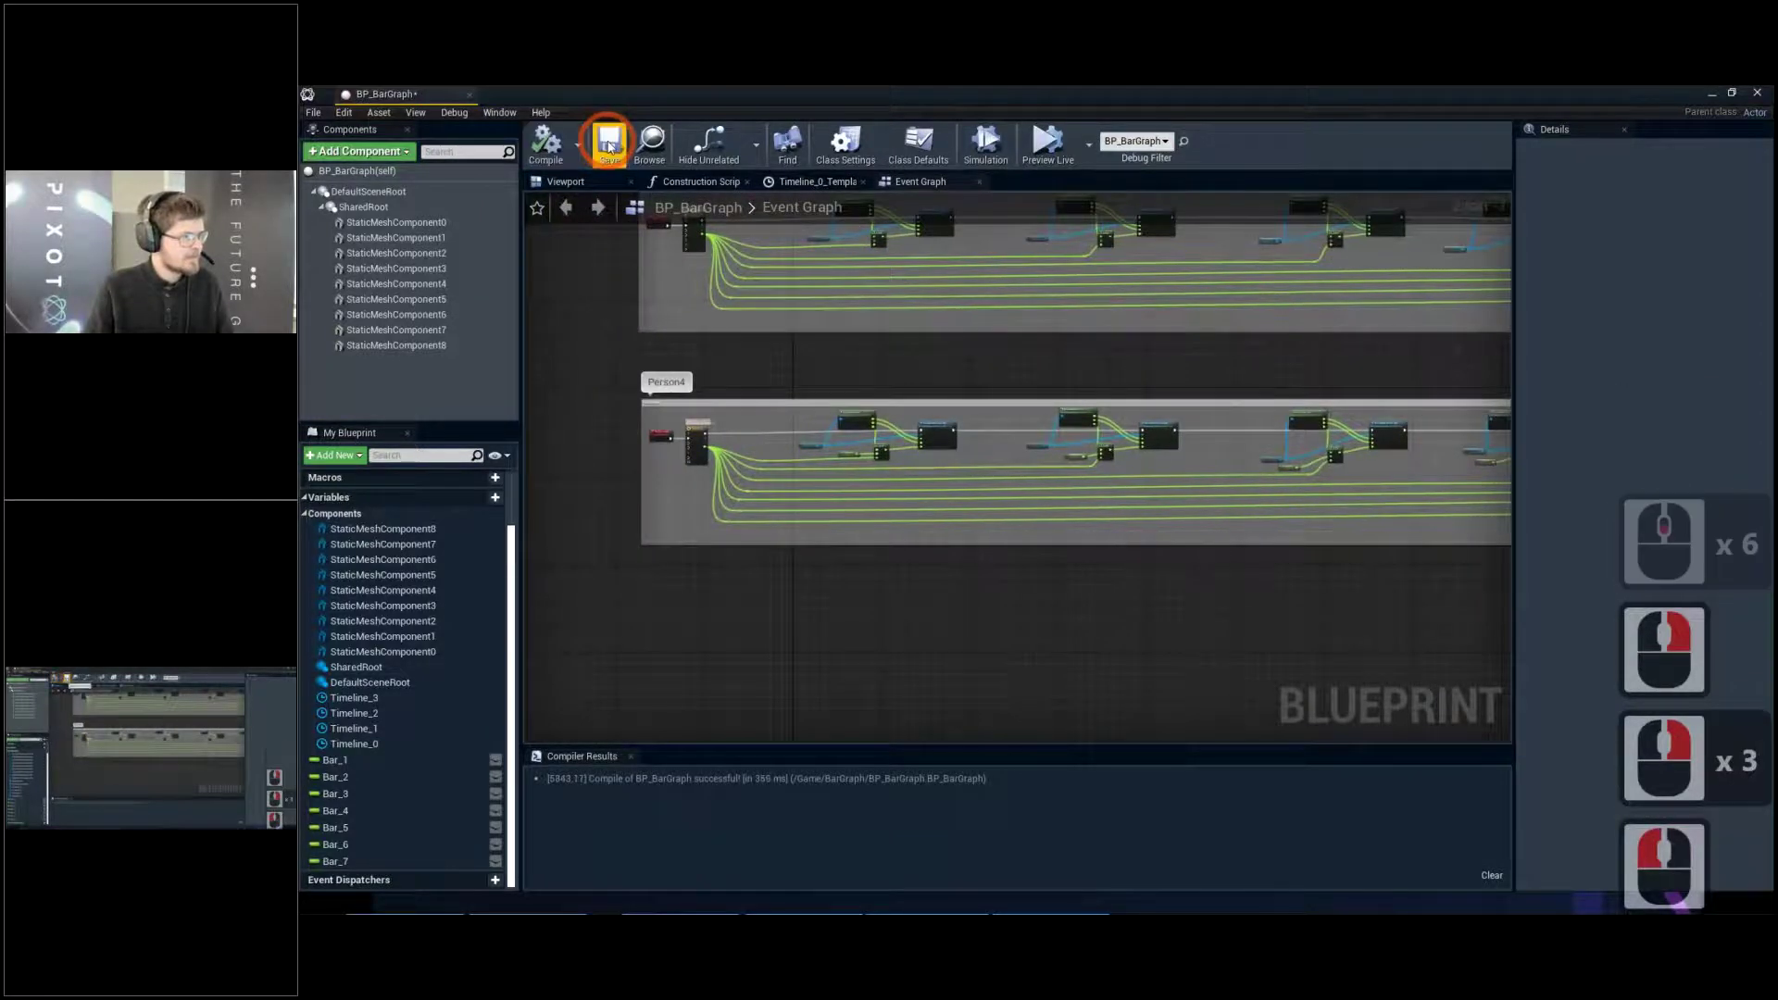
# Review the Bar_1 to Bar_7 variables, then examine the bar graph in the level viewport from closer to the floor
pyautogui.click(335, 760)
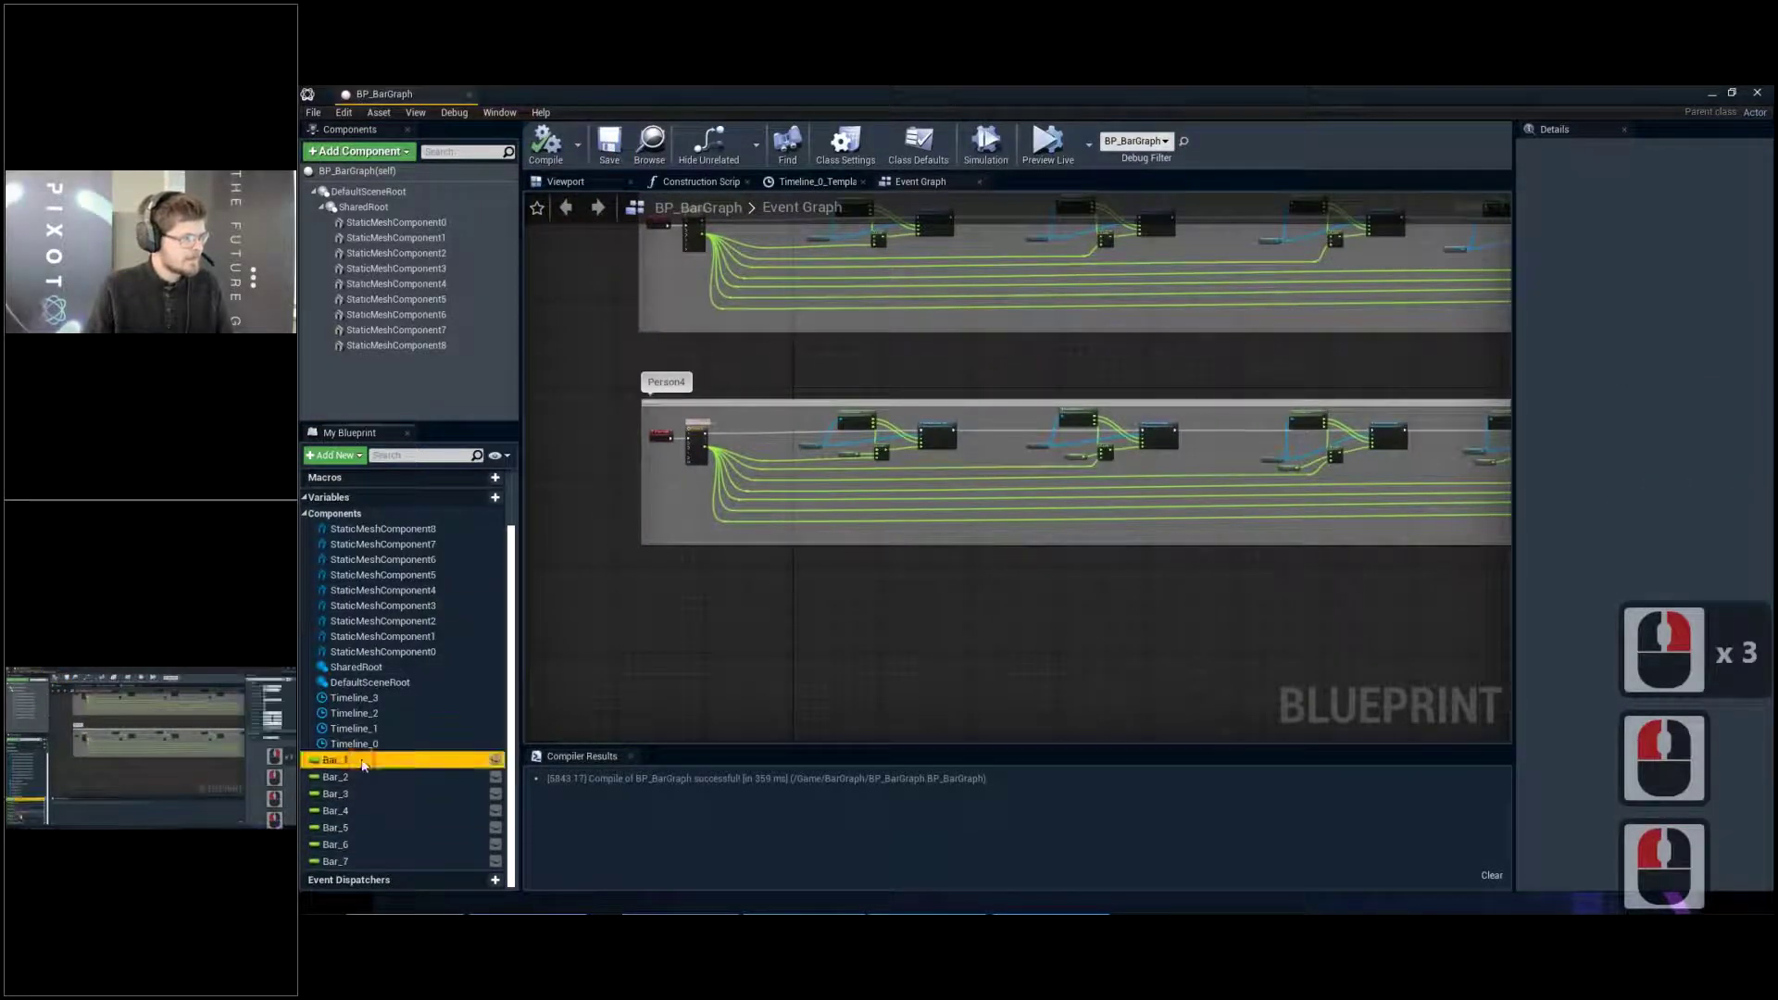
pyautogui.keyDown('shift'); pyautogui.click(373, 845); pyautogui.keyUp('shift')
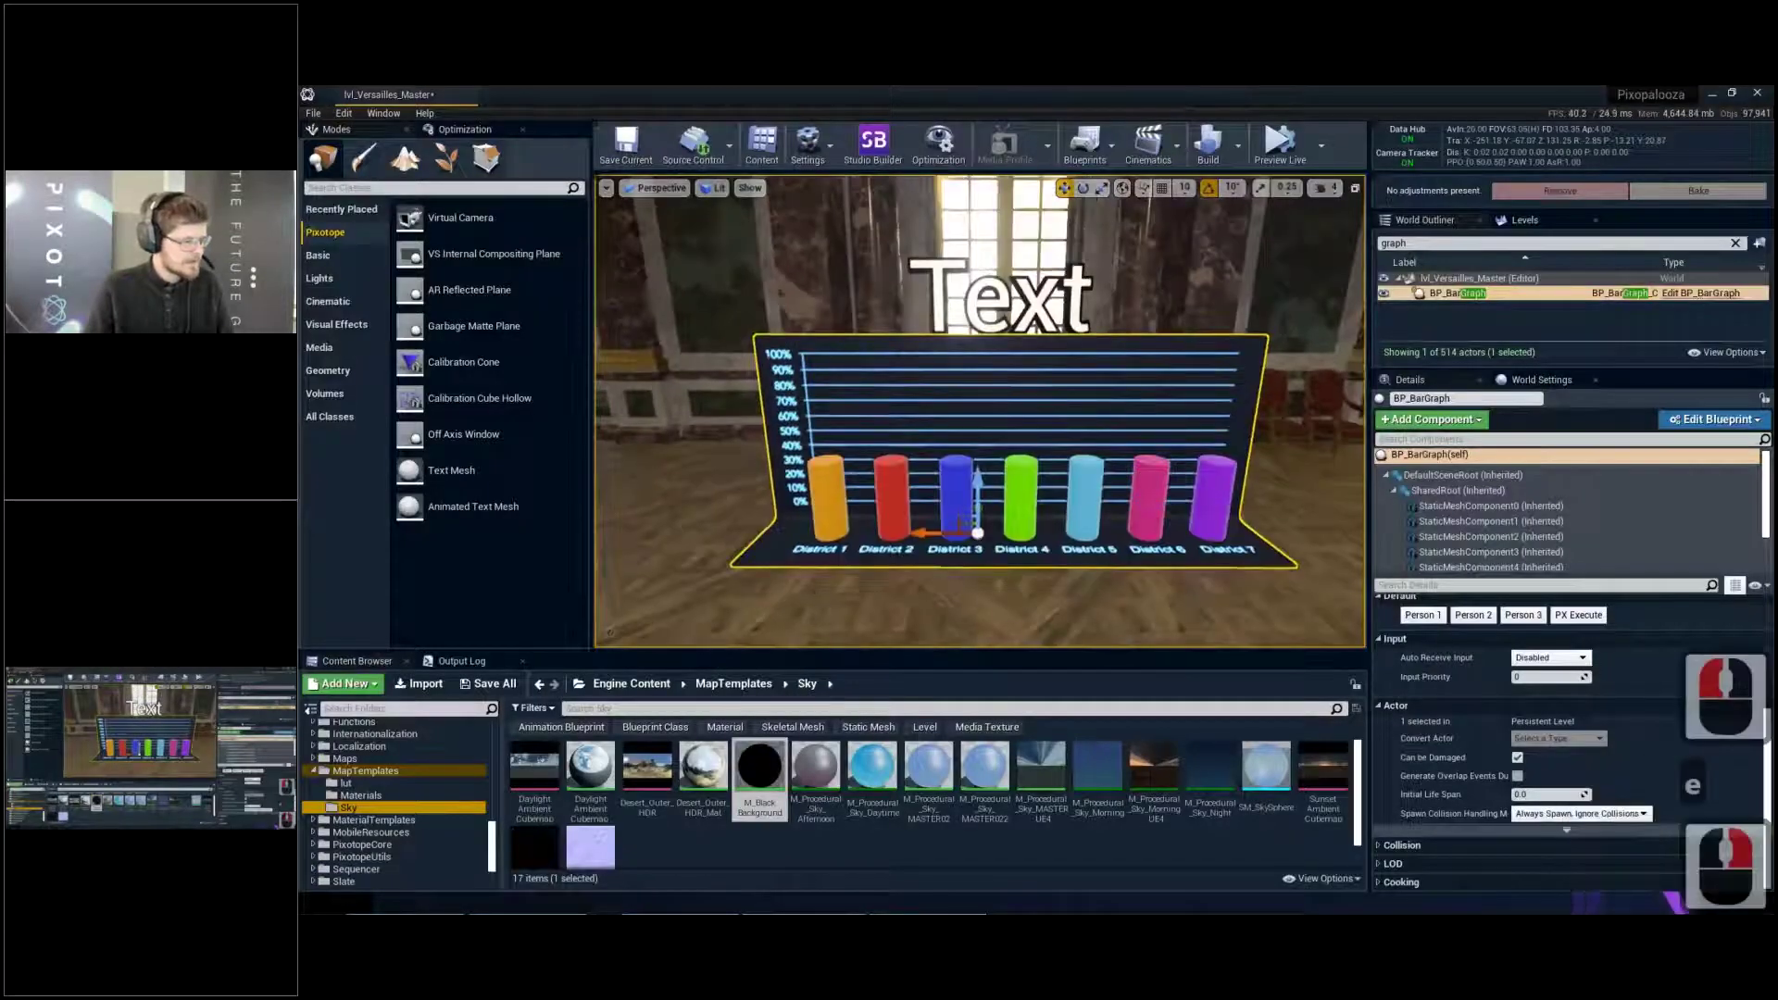
pyautogui.moveTo(809, 519); pyautogui.dragTo(835, 517, button='right')
pyautogui.press('q')
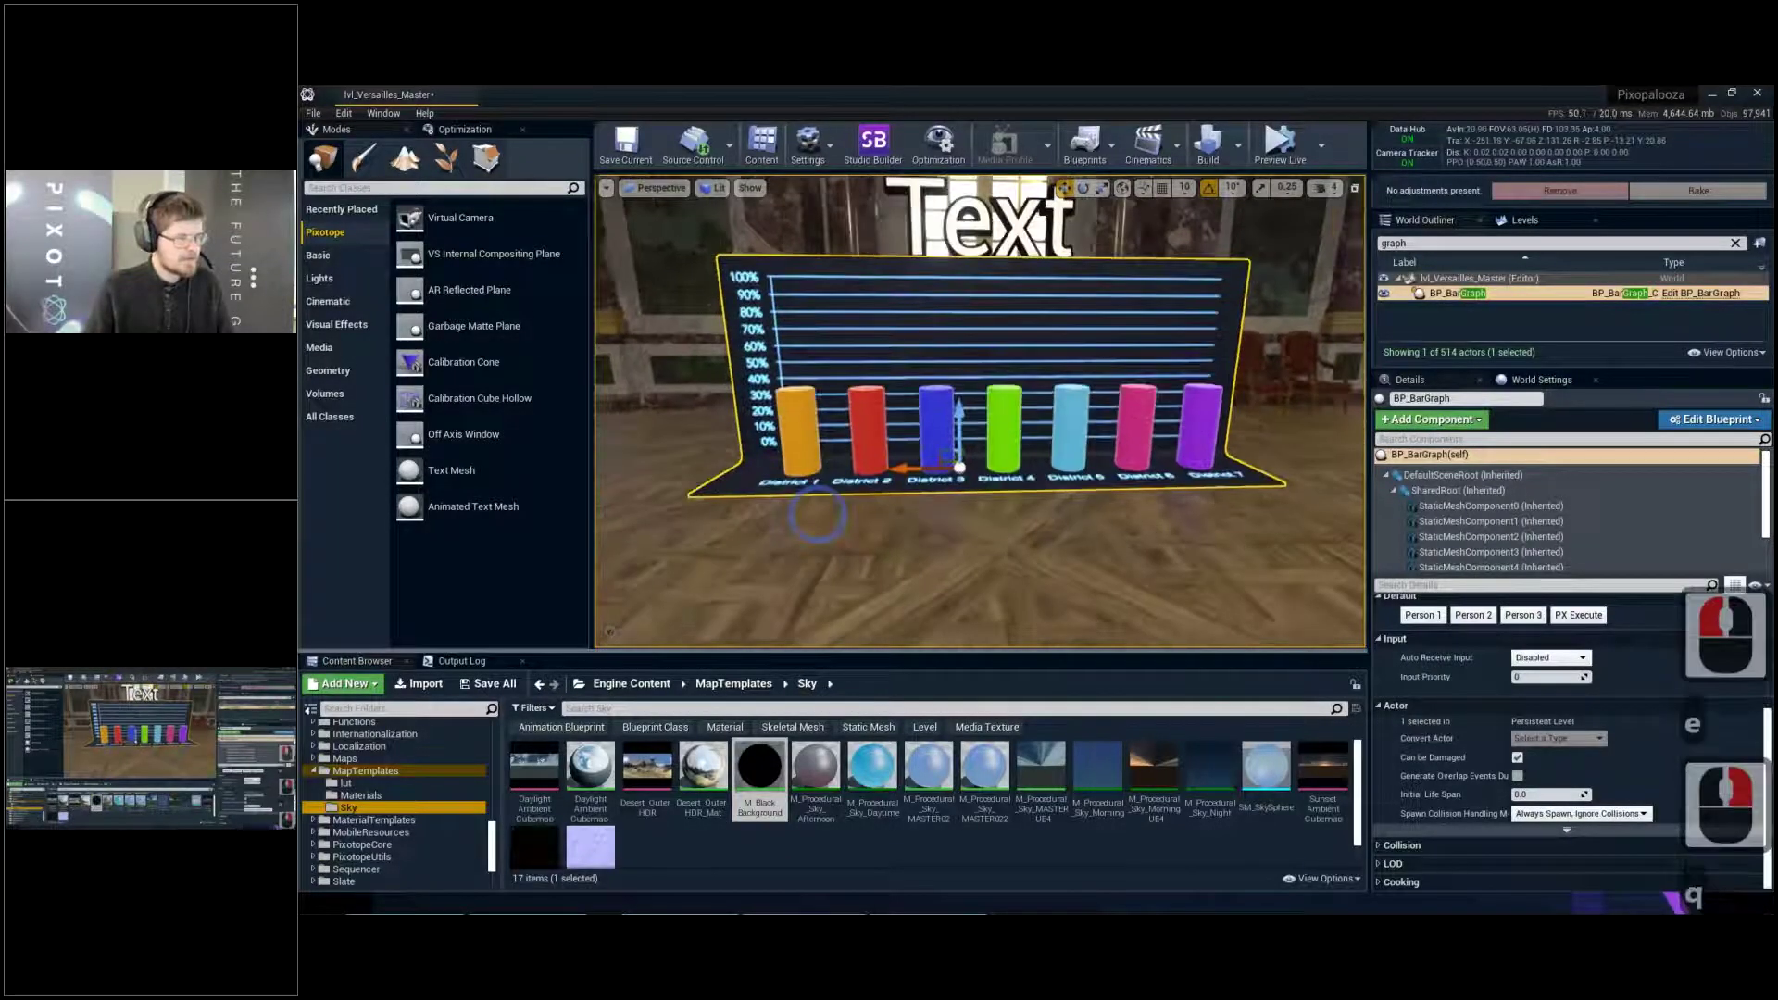
# Switch to Pixotope Director and create a new control panel named VersaillesCP
pyautogui.hotkey('alt', 'Tab')
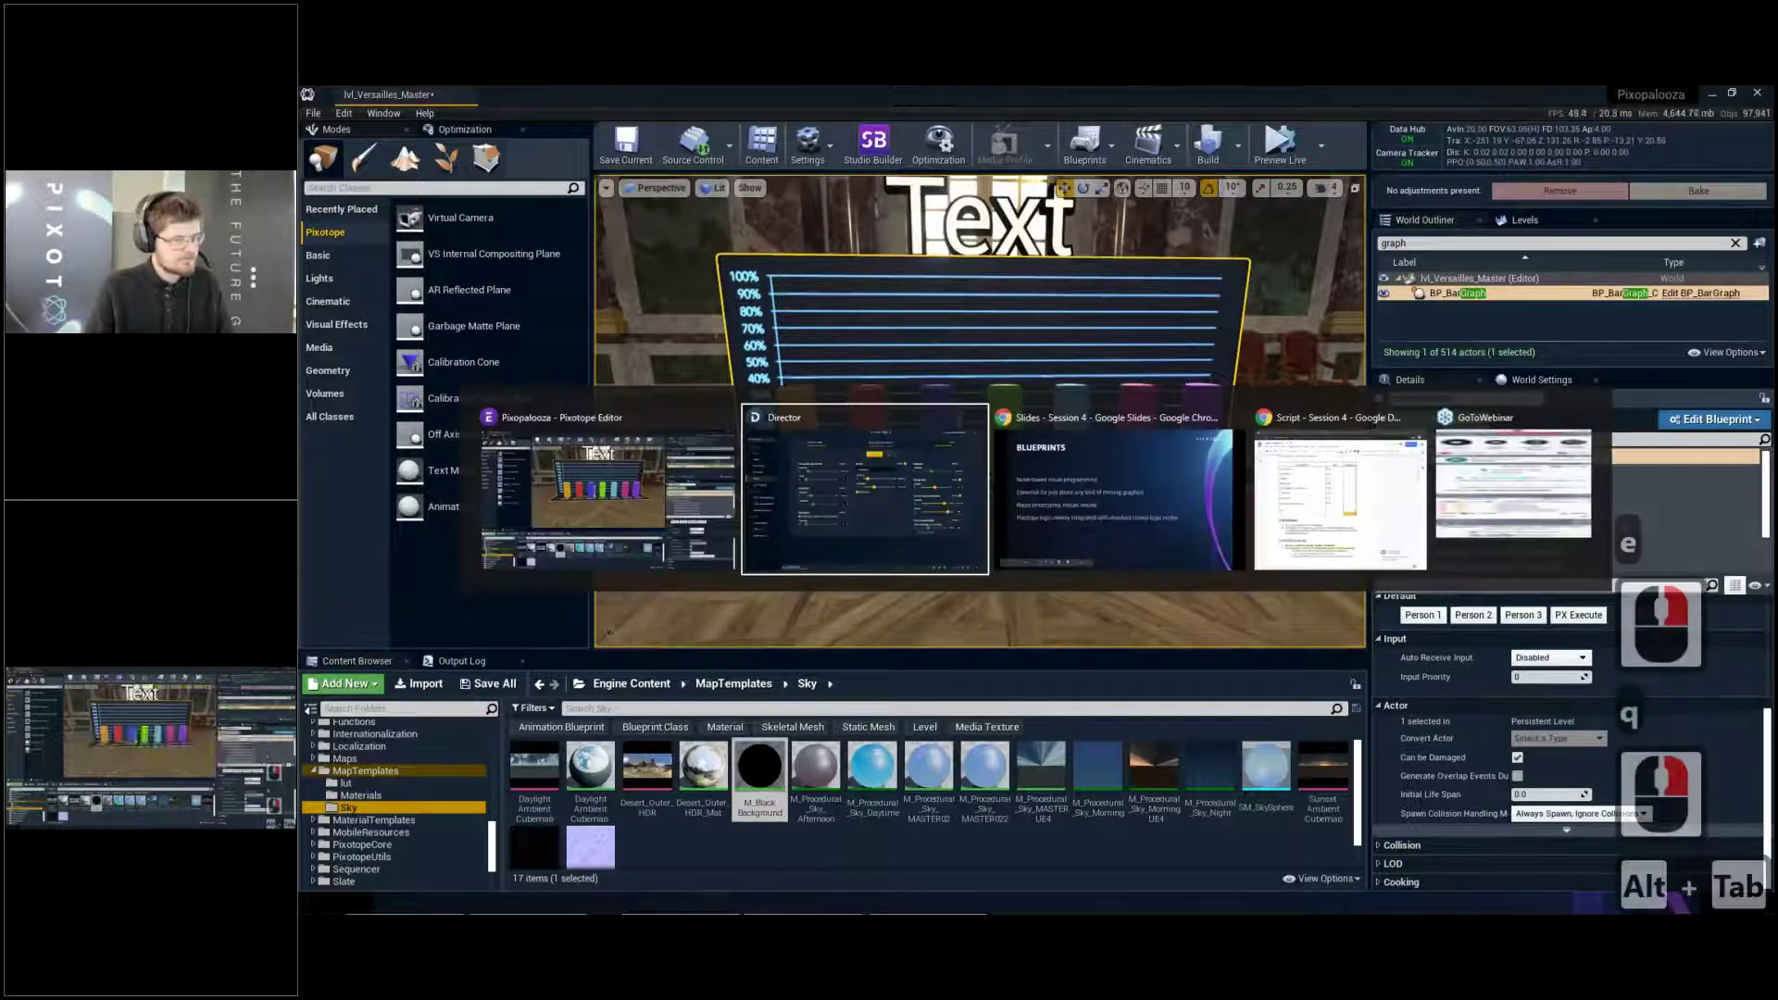
pyautogui.hotkey('alt', 'Tab')
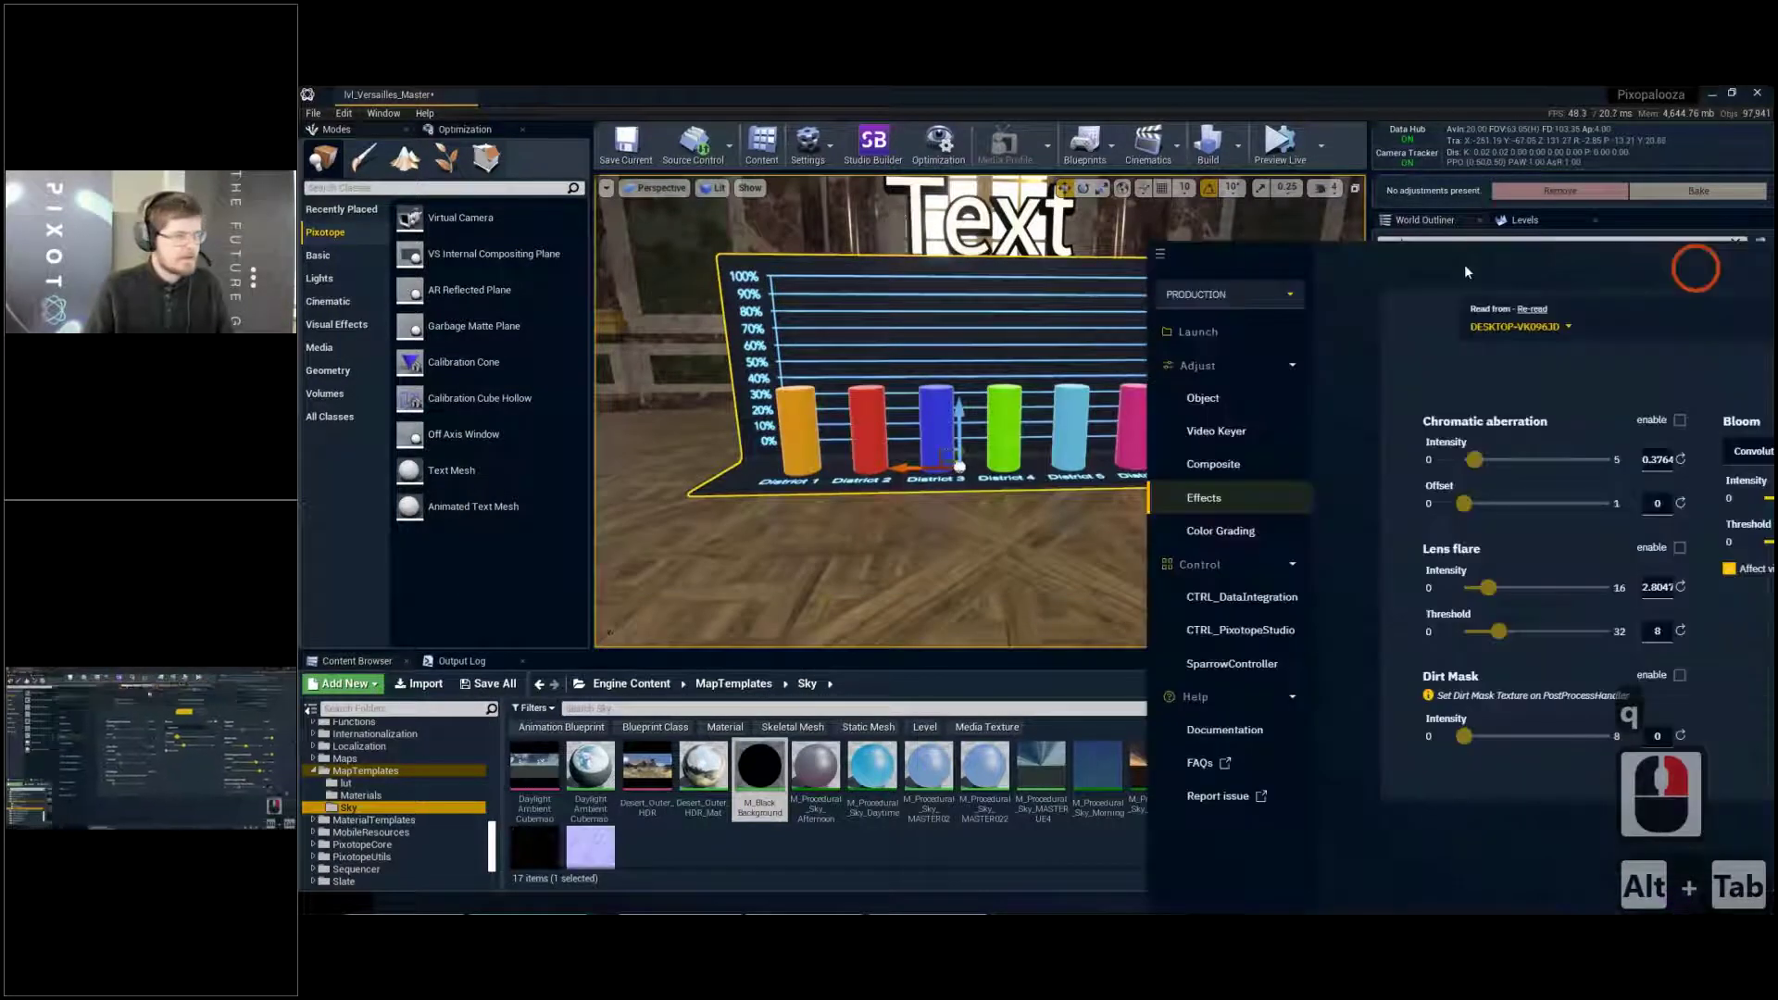
pyautogui.doubleClick(904, 191)
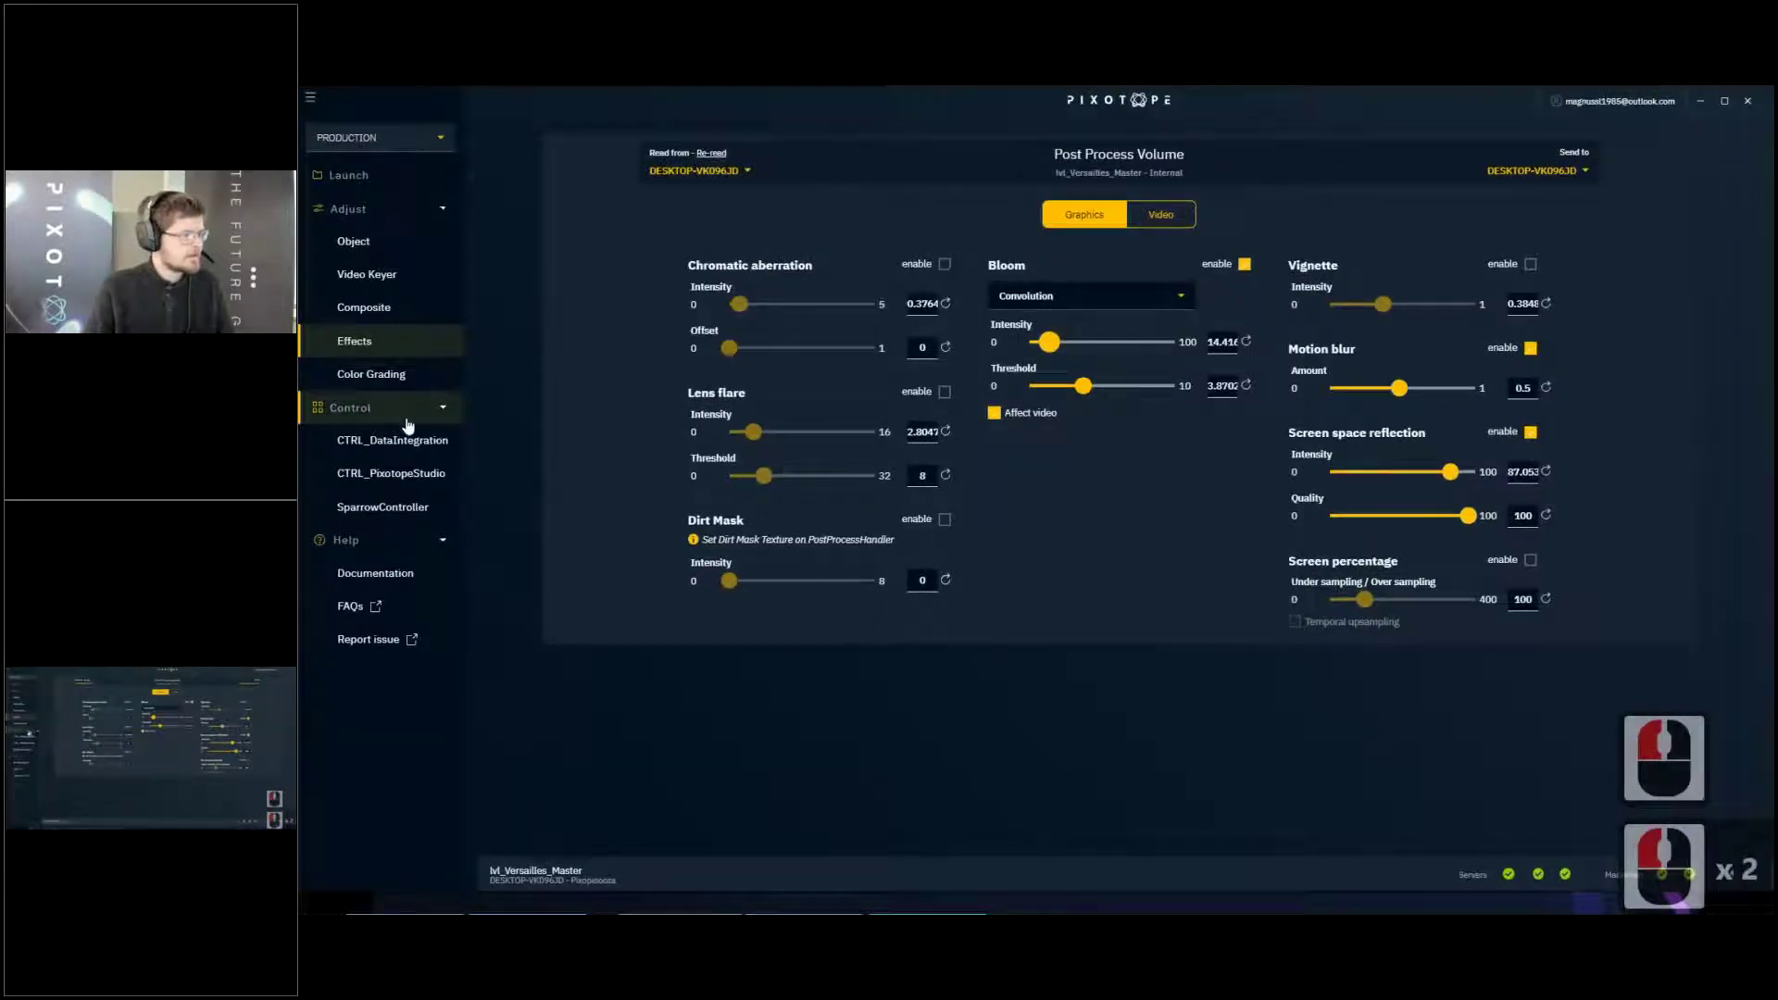
pyautogui.click(407, 408)
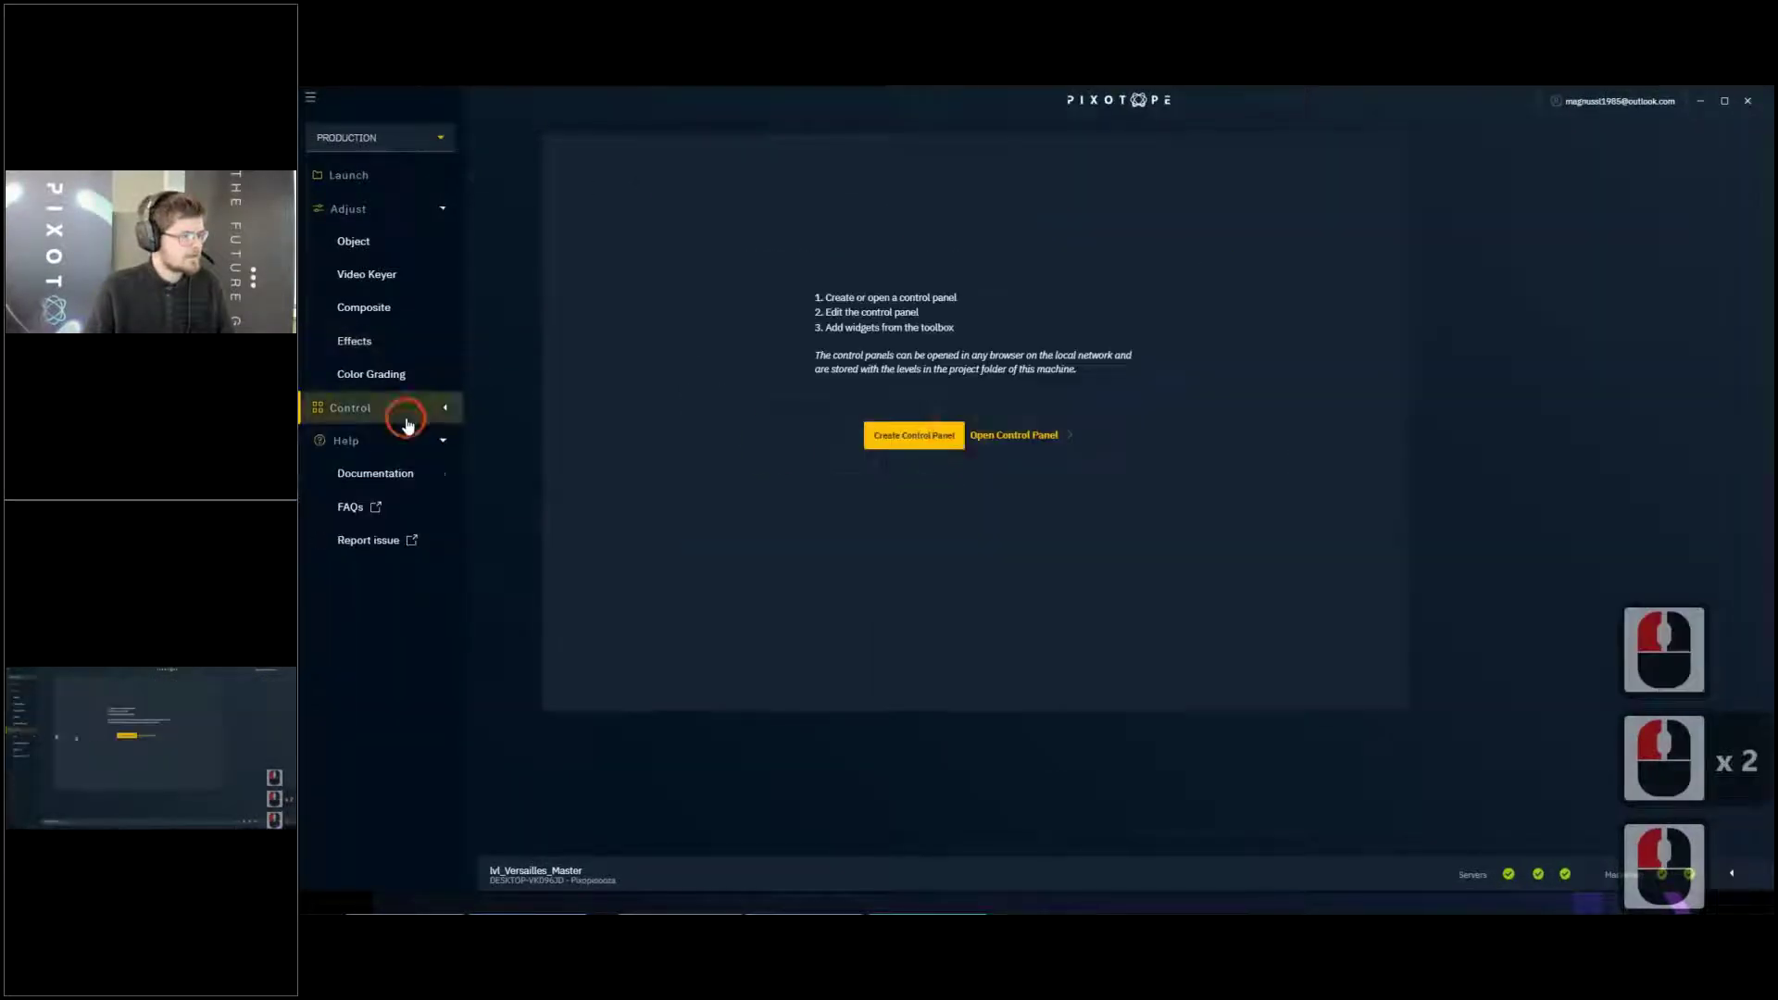
pyautogui.click(929, 433)
pyautogui.click(953, 487)
pyautogui.write('v')
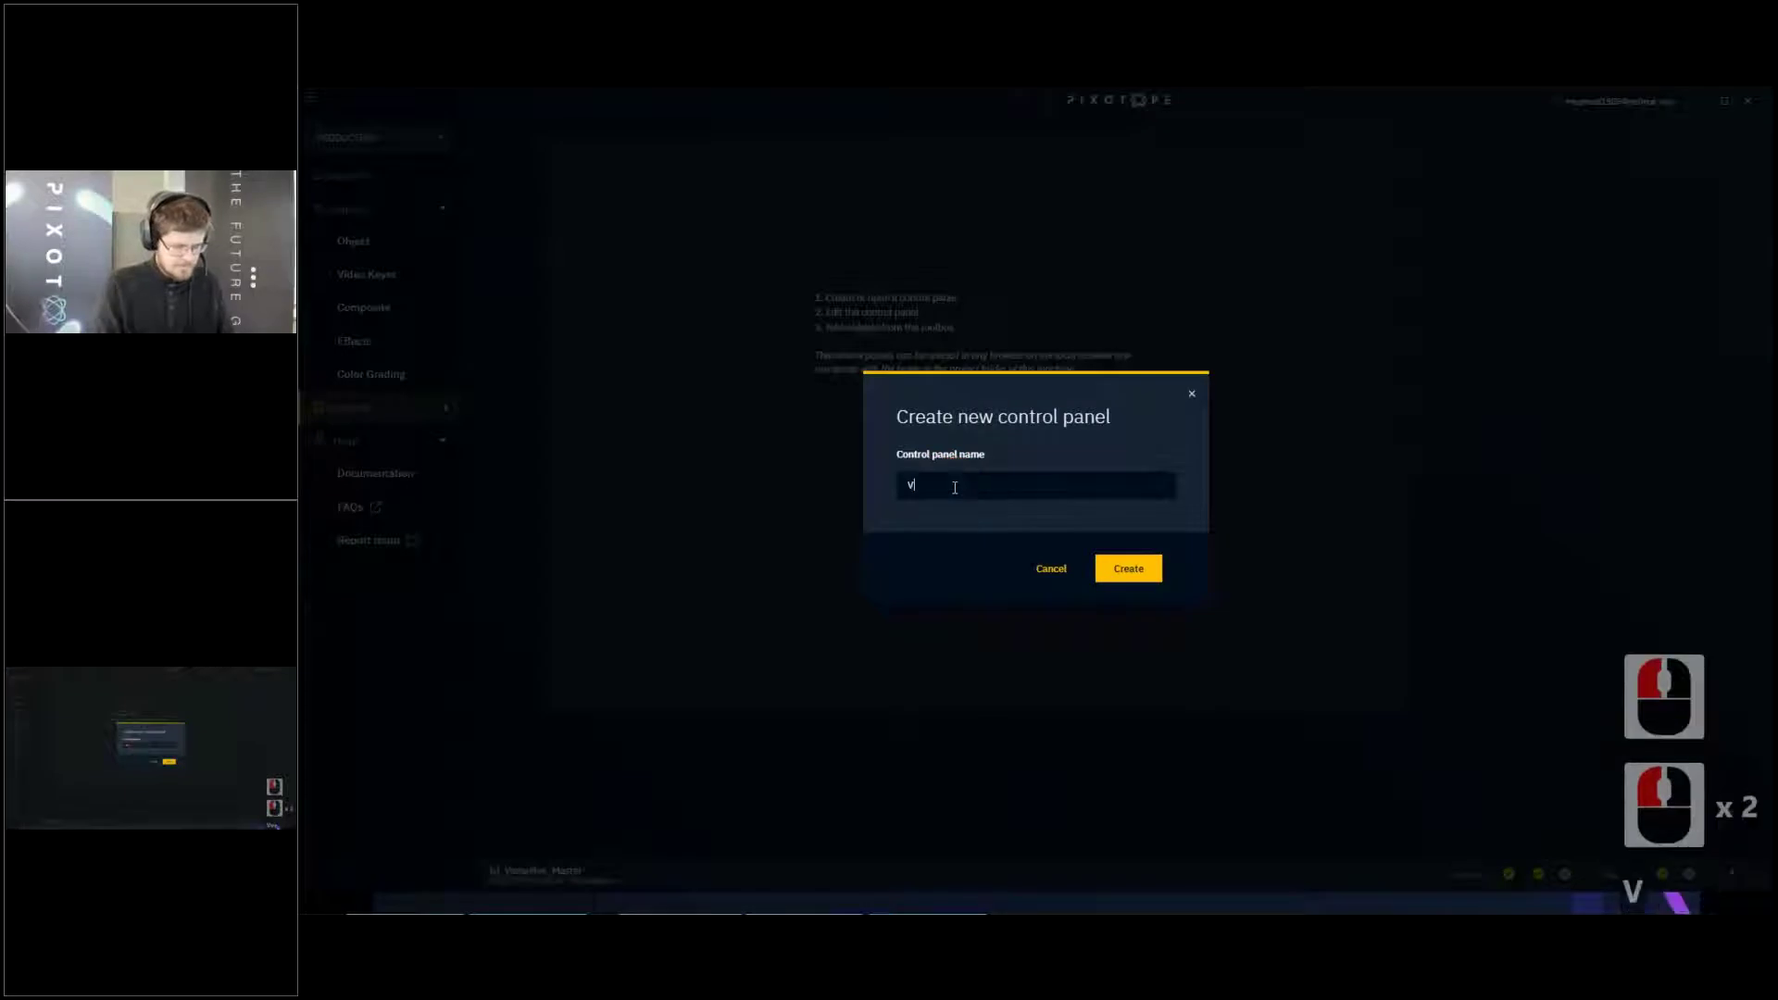
pyautogui.write('ersaillesCP')
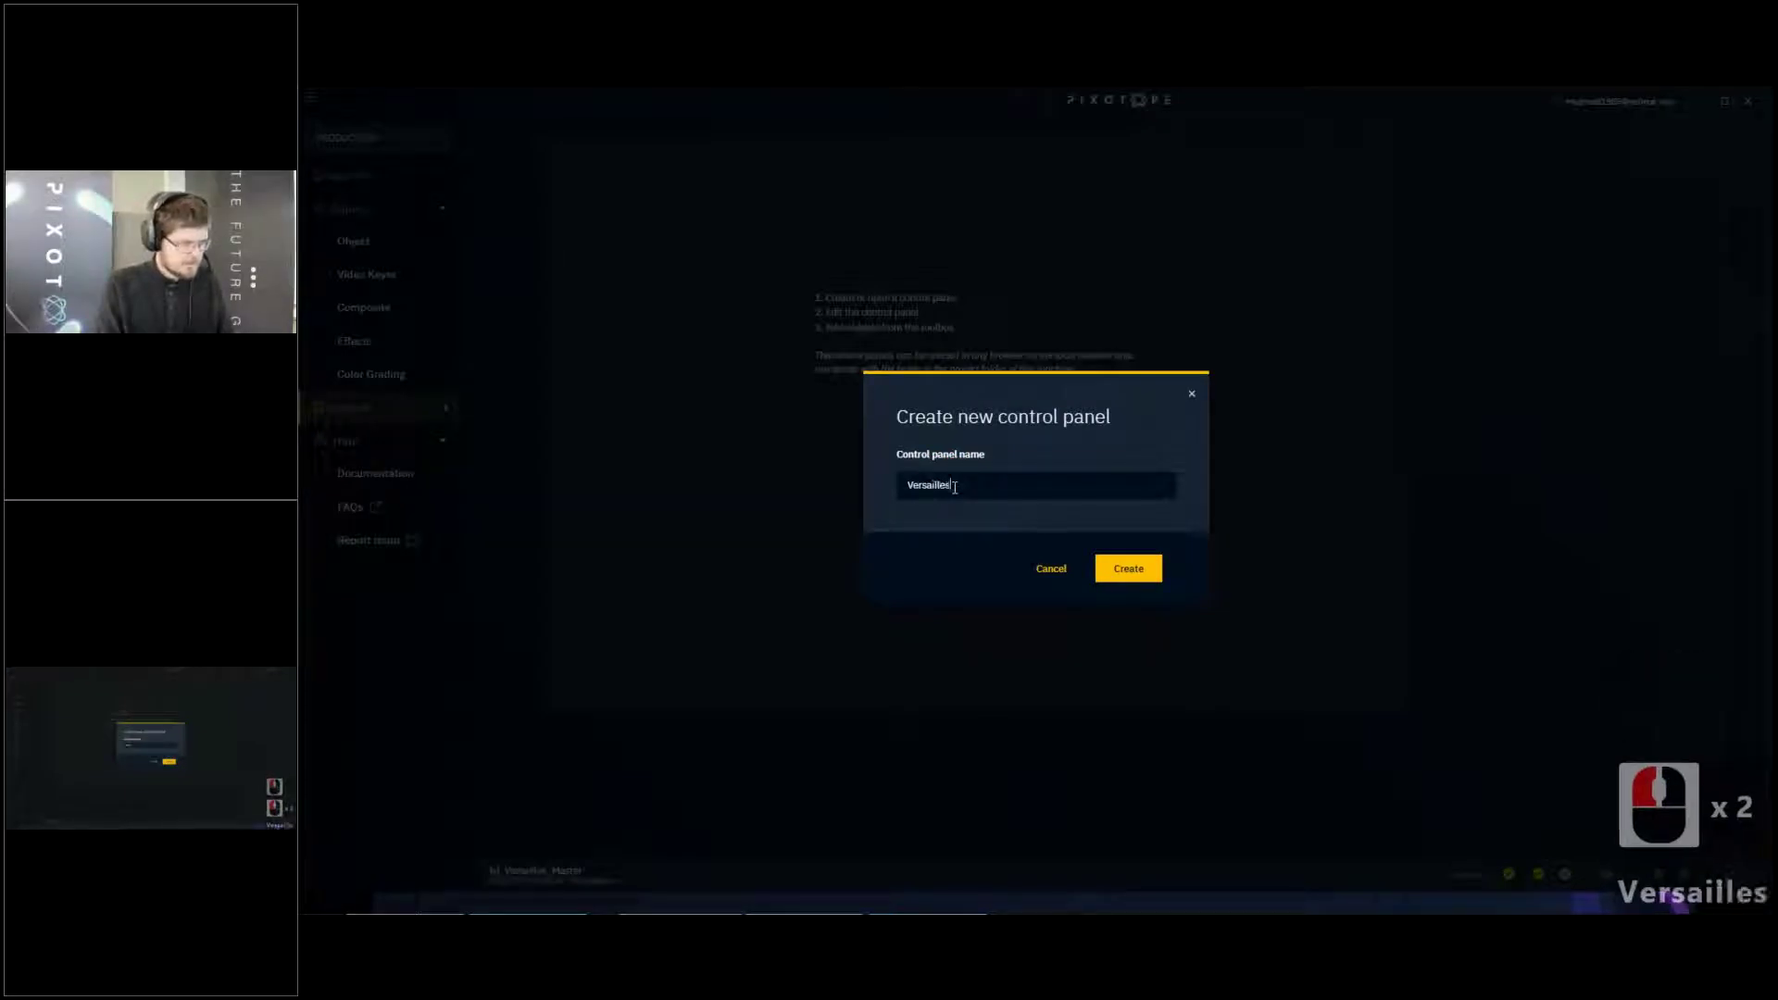
pyautogui.click(1132, 571)
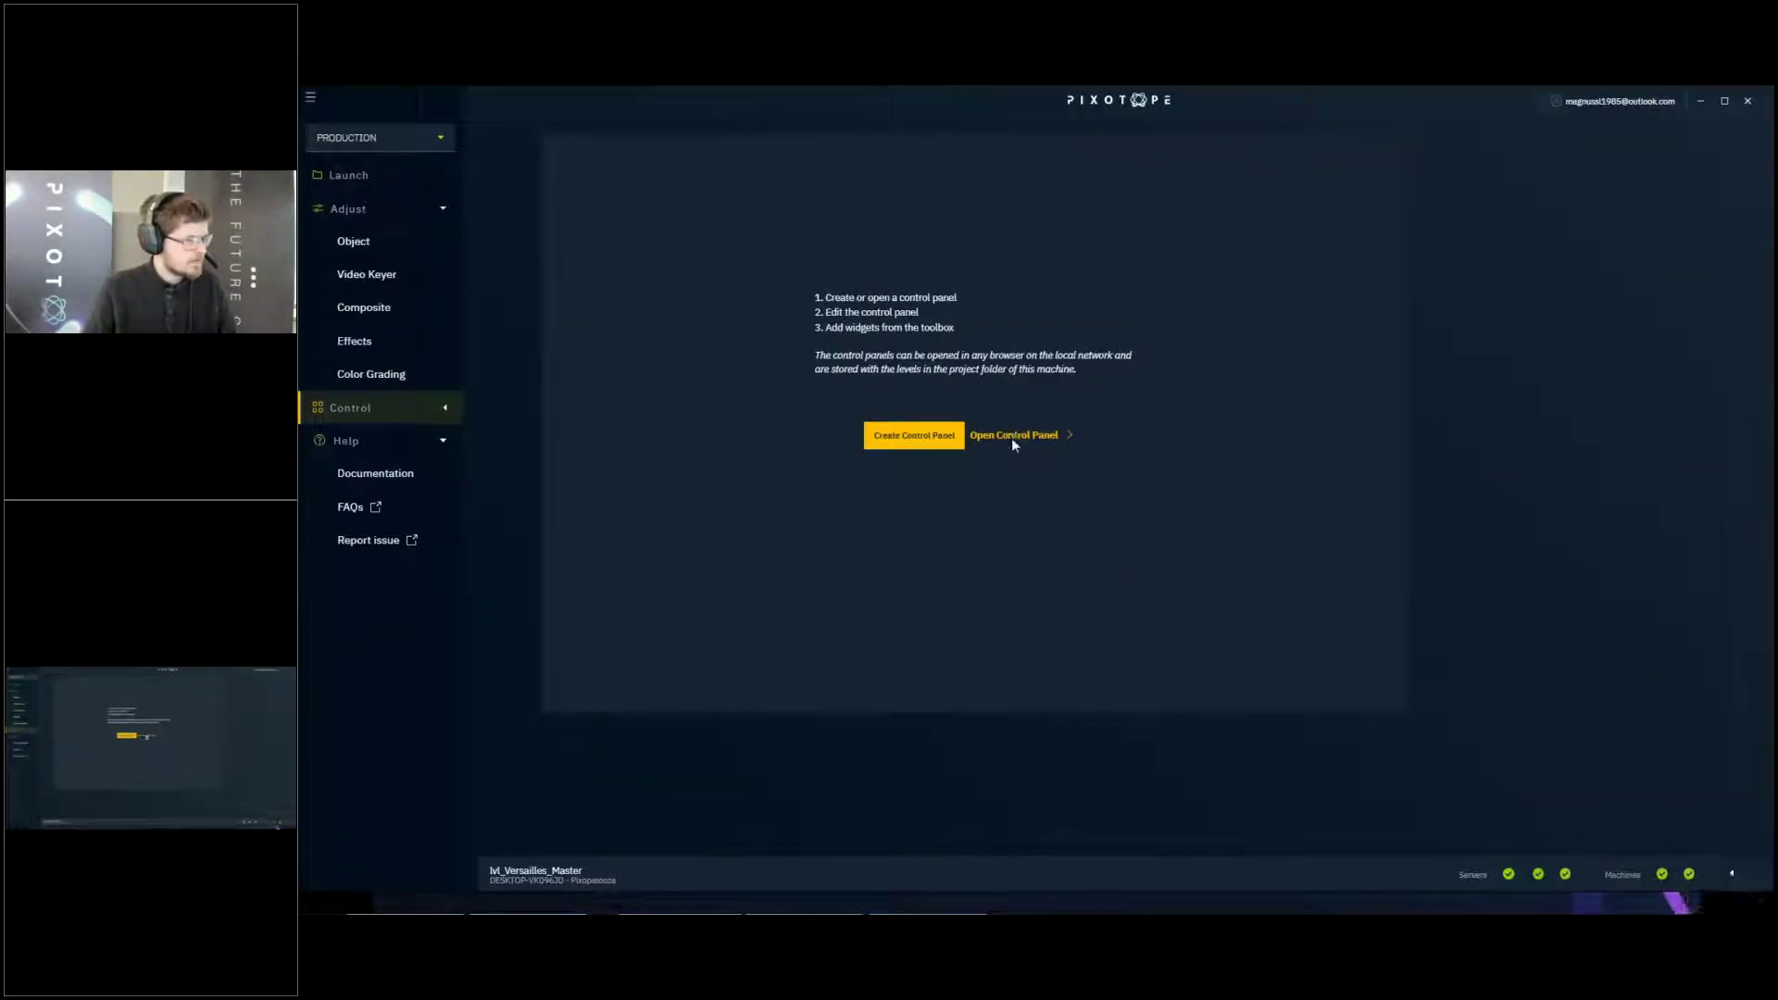
# Look through the Pixopalooza project's levels and control panels for the VersaillesCP entry
pyautogui.click(1042, 436)
pyautogui.click(348, 176)
pyautogui.click(607, 186)
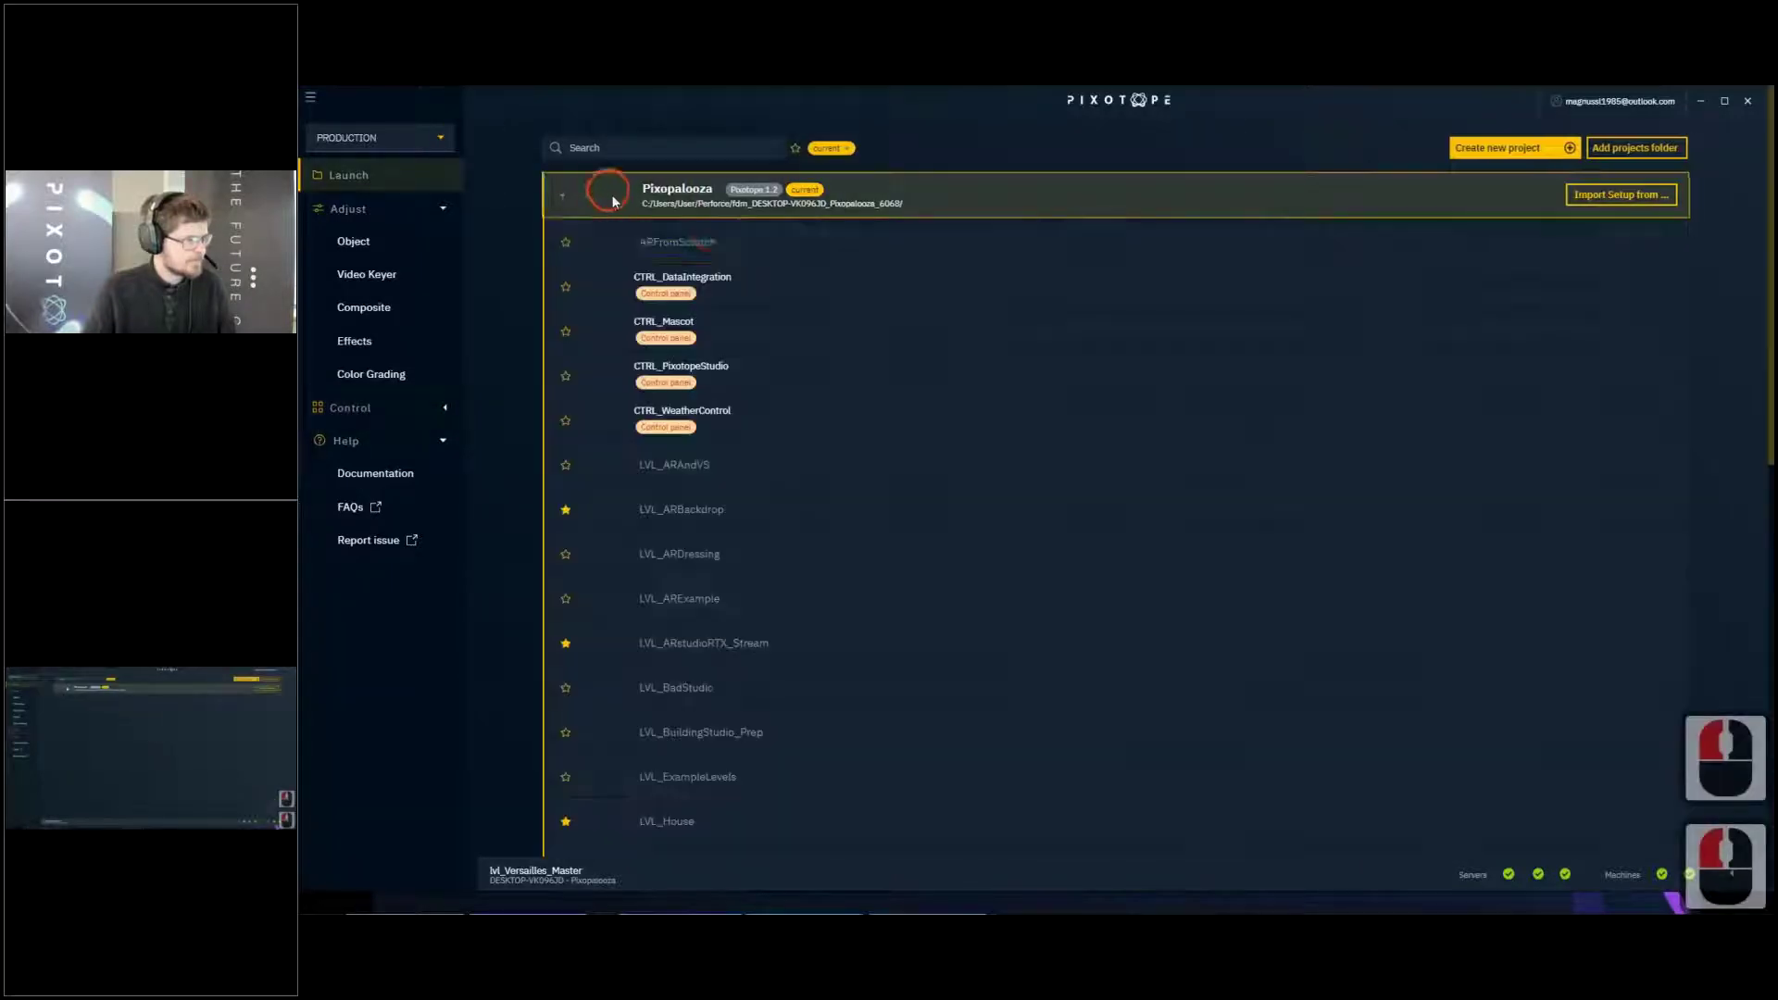
pyautogui.scroll(-14, 1011, 466)
pyautogui.scroll(20, 972, 648)
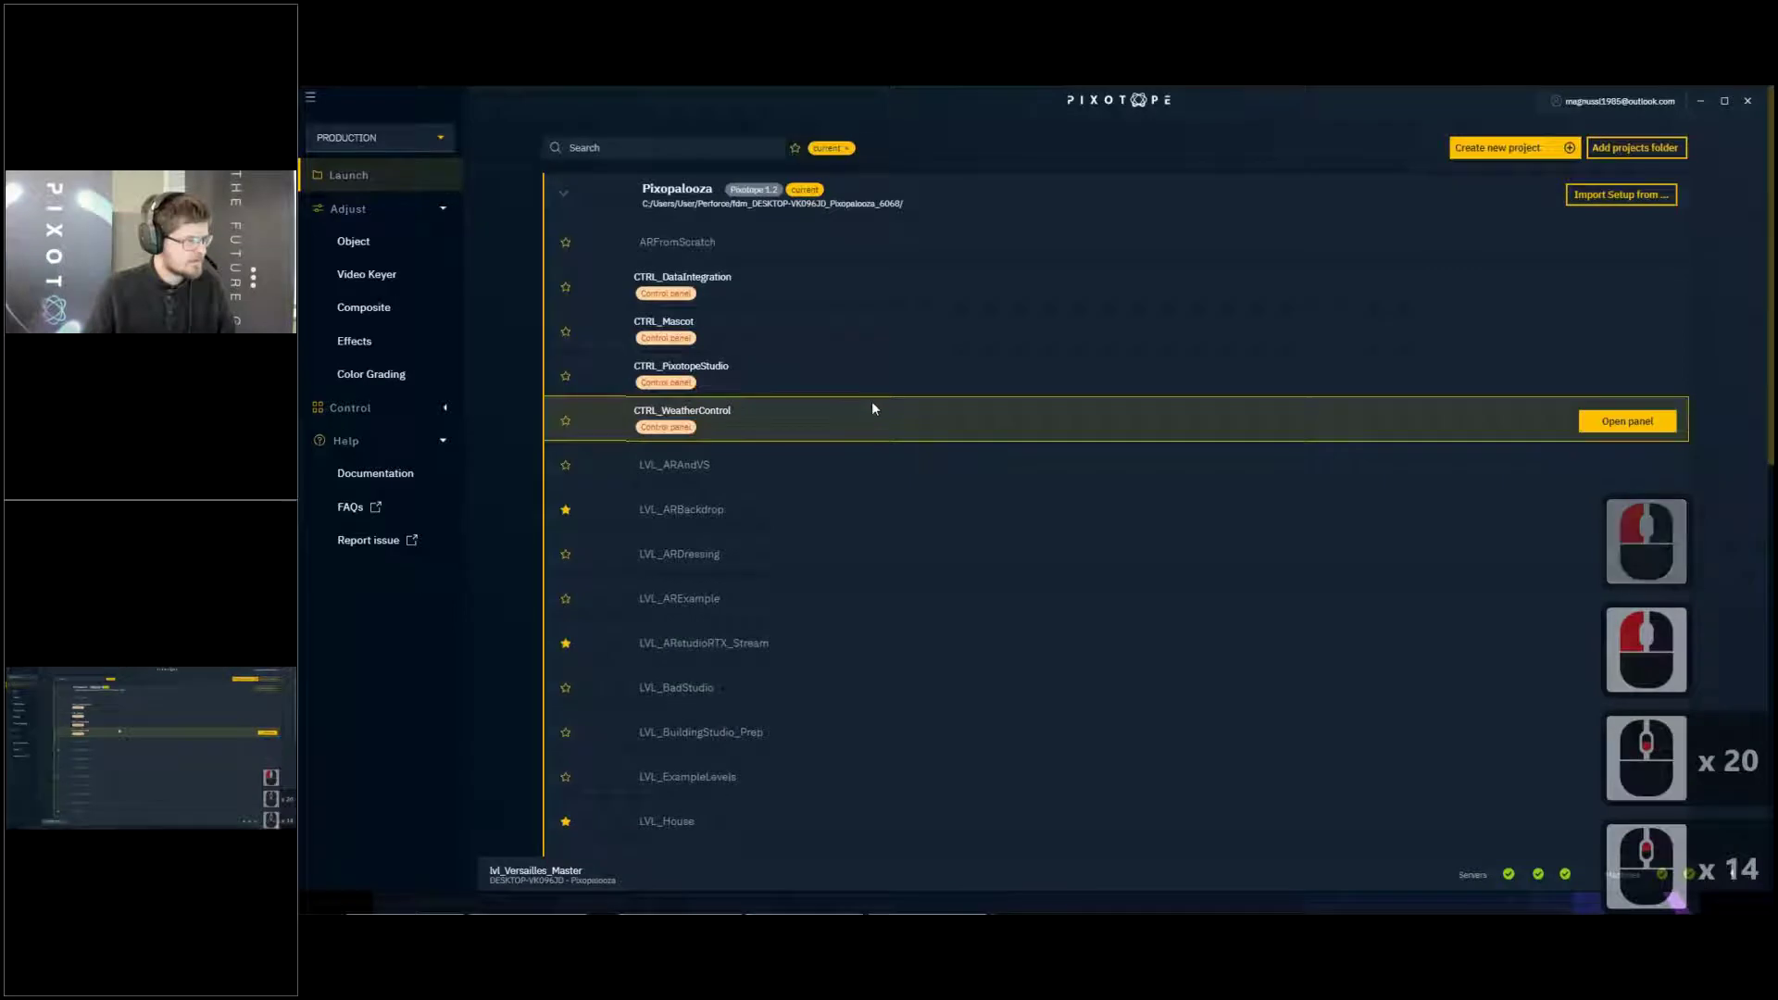
pyautogui.scroll(-11, 872, 407)
pyautogui.scroll(-14, 873, 407)
pyautogui.click(409, 270)
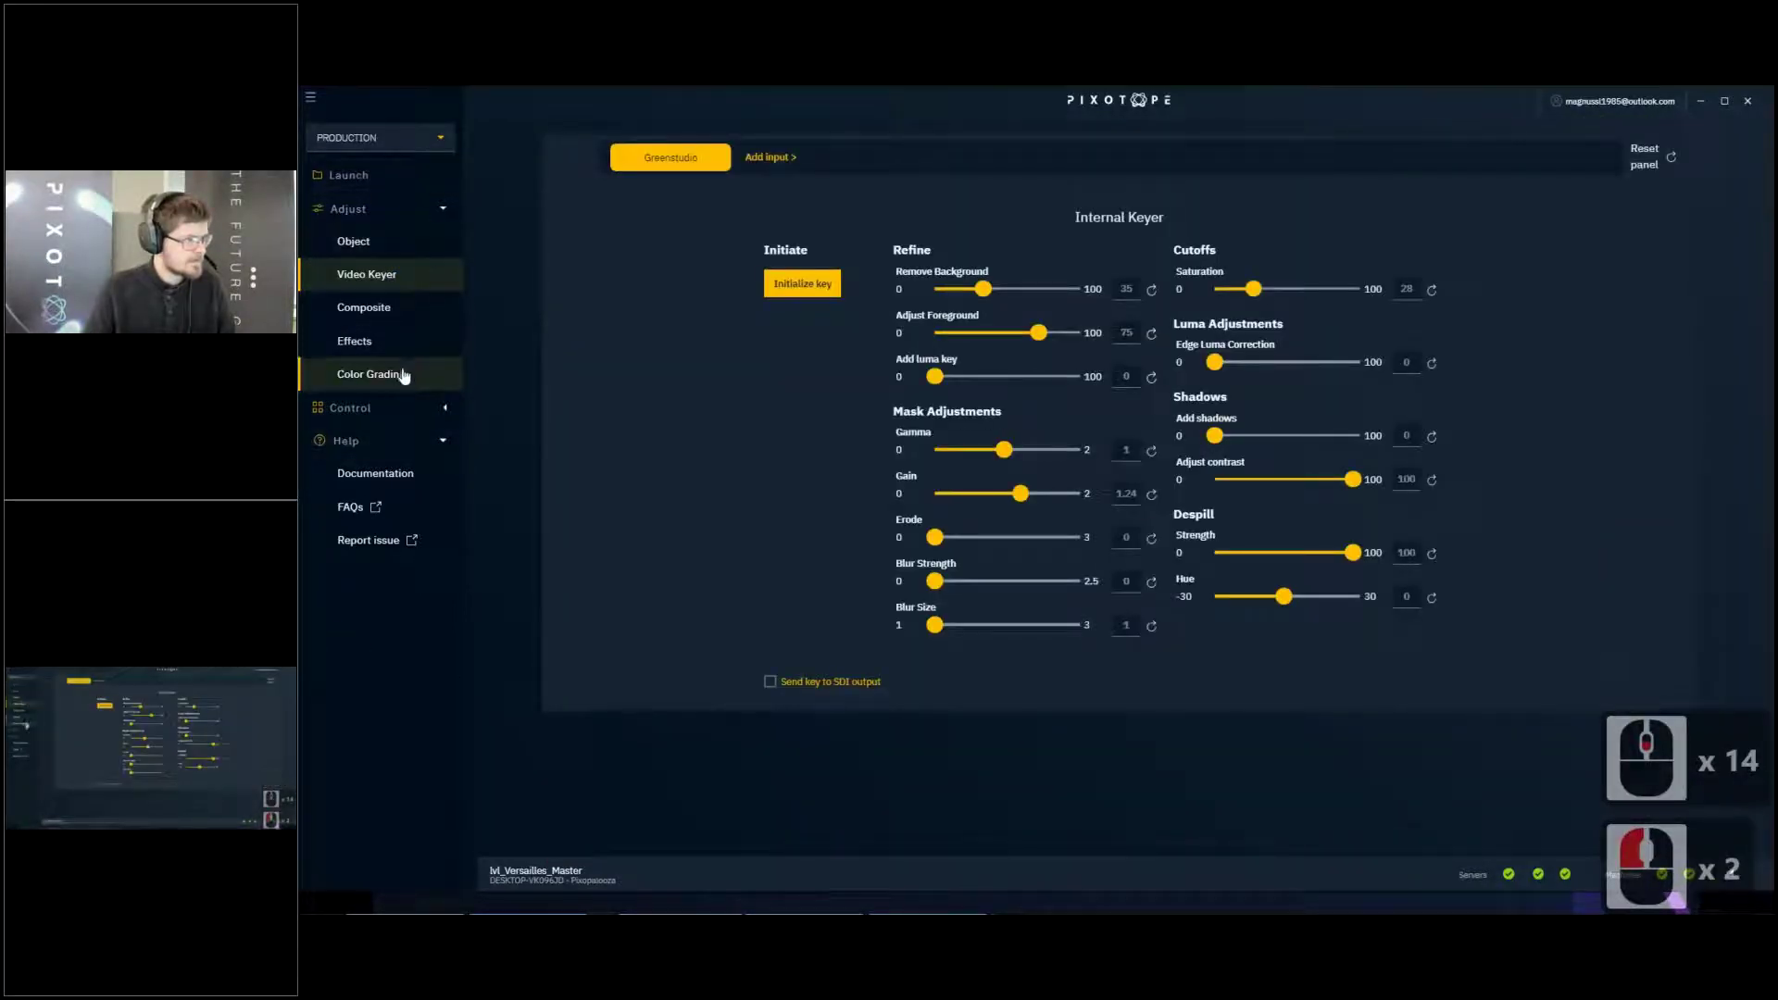
pyautogui.click(409, 405)
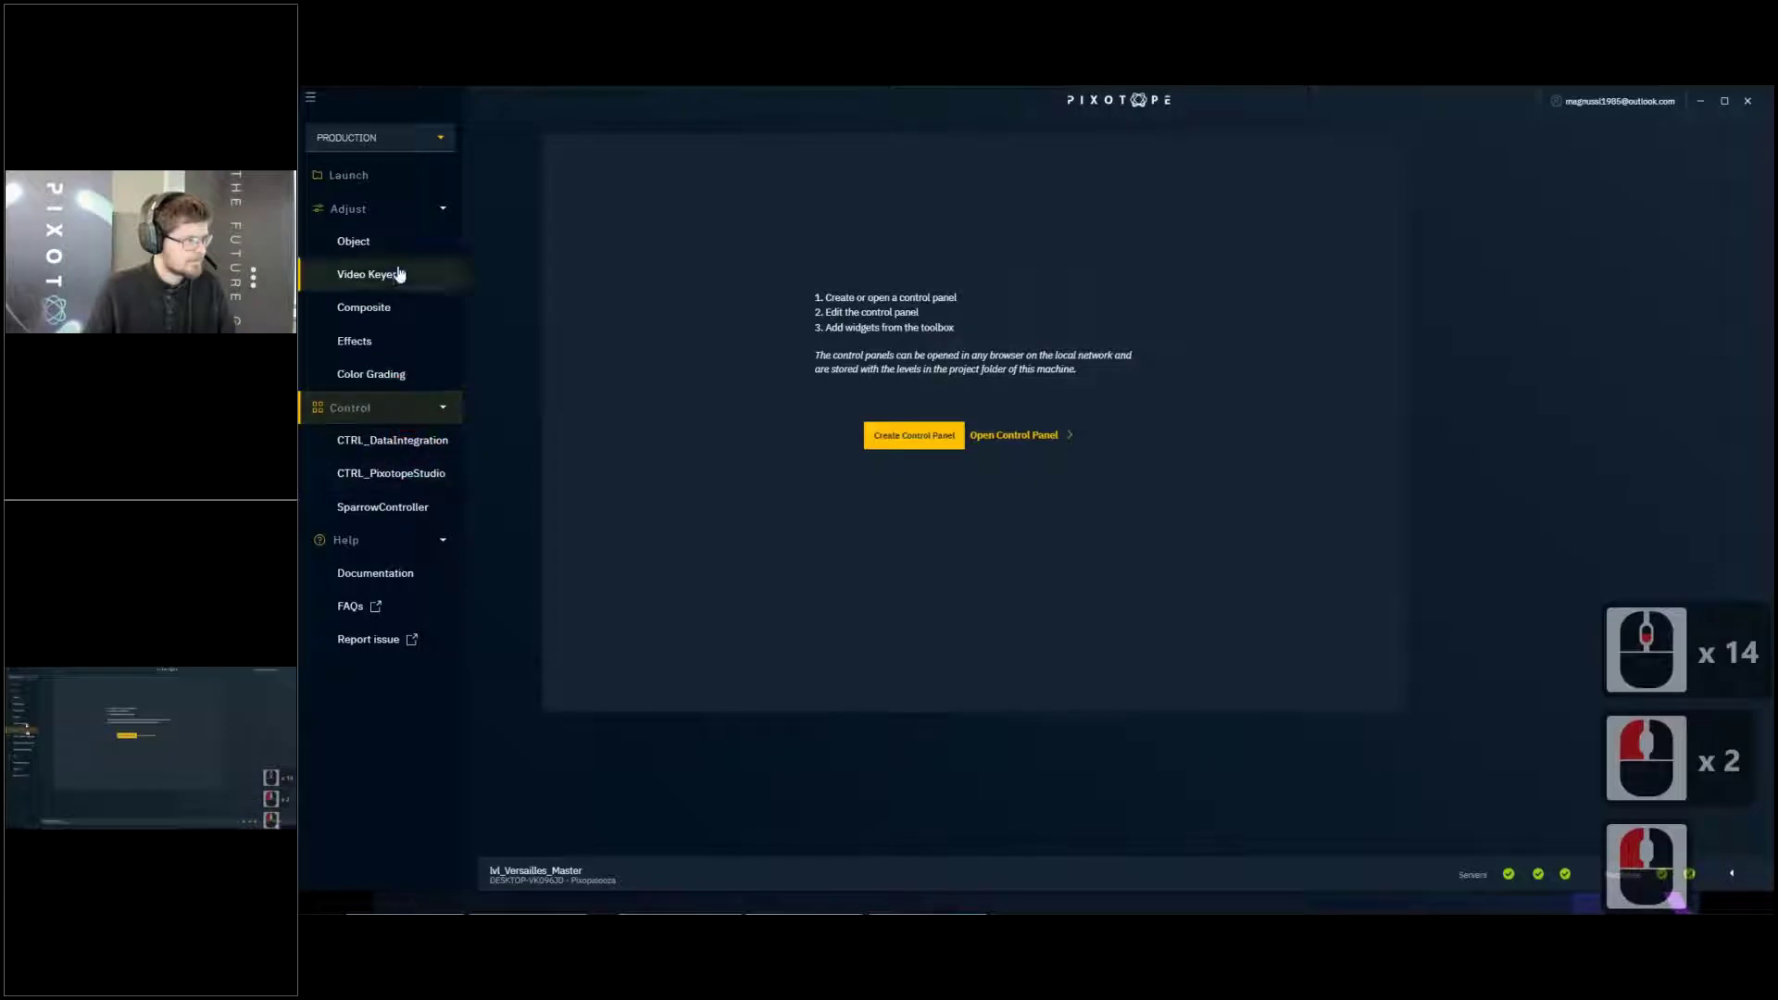
pyautogui.click(389, 177)
pyautogui.scroll(-13, 1089, 472)
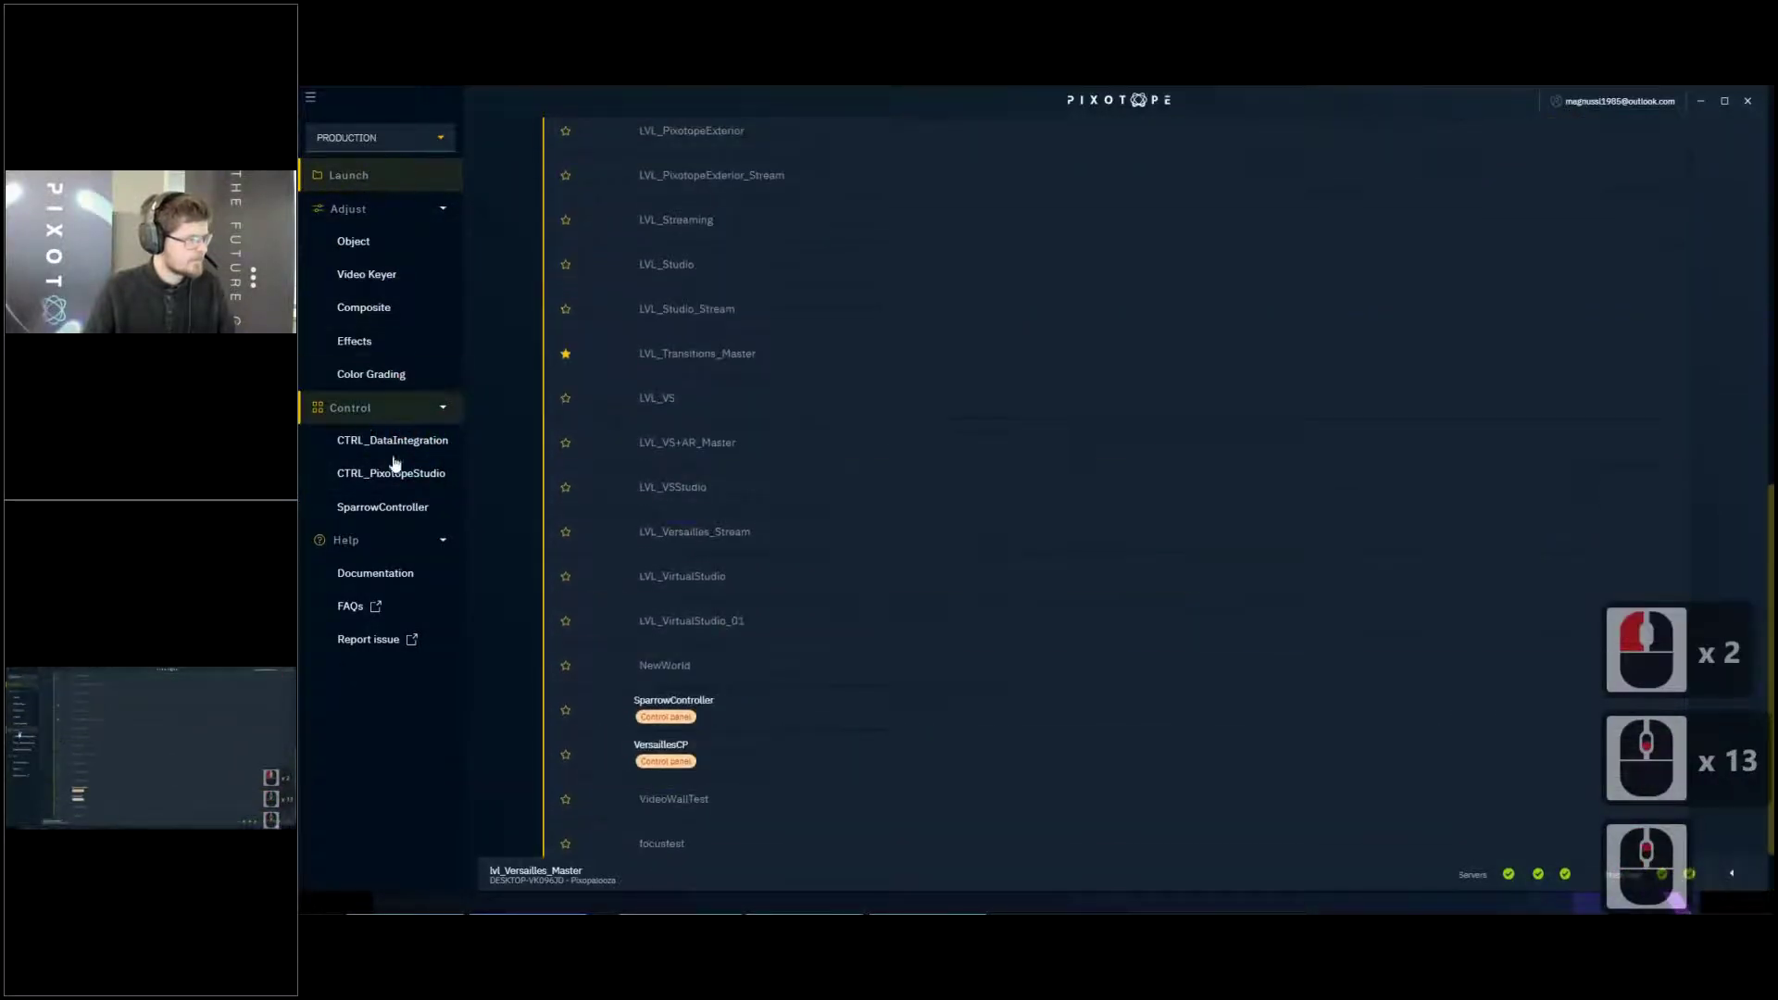
# Open the VersaillesCP control panel from the Pixopalooza project
pyautogui.click(398, 408)
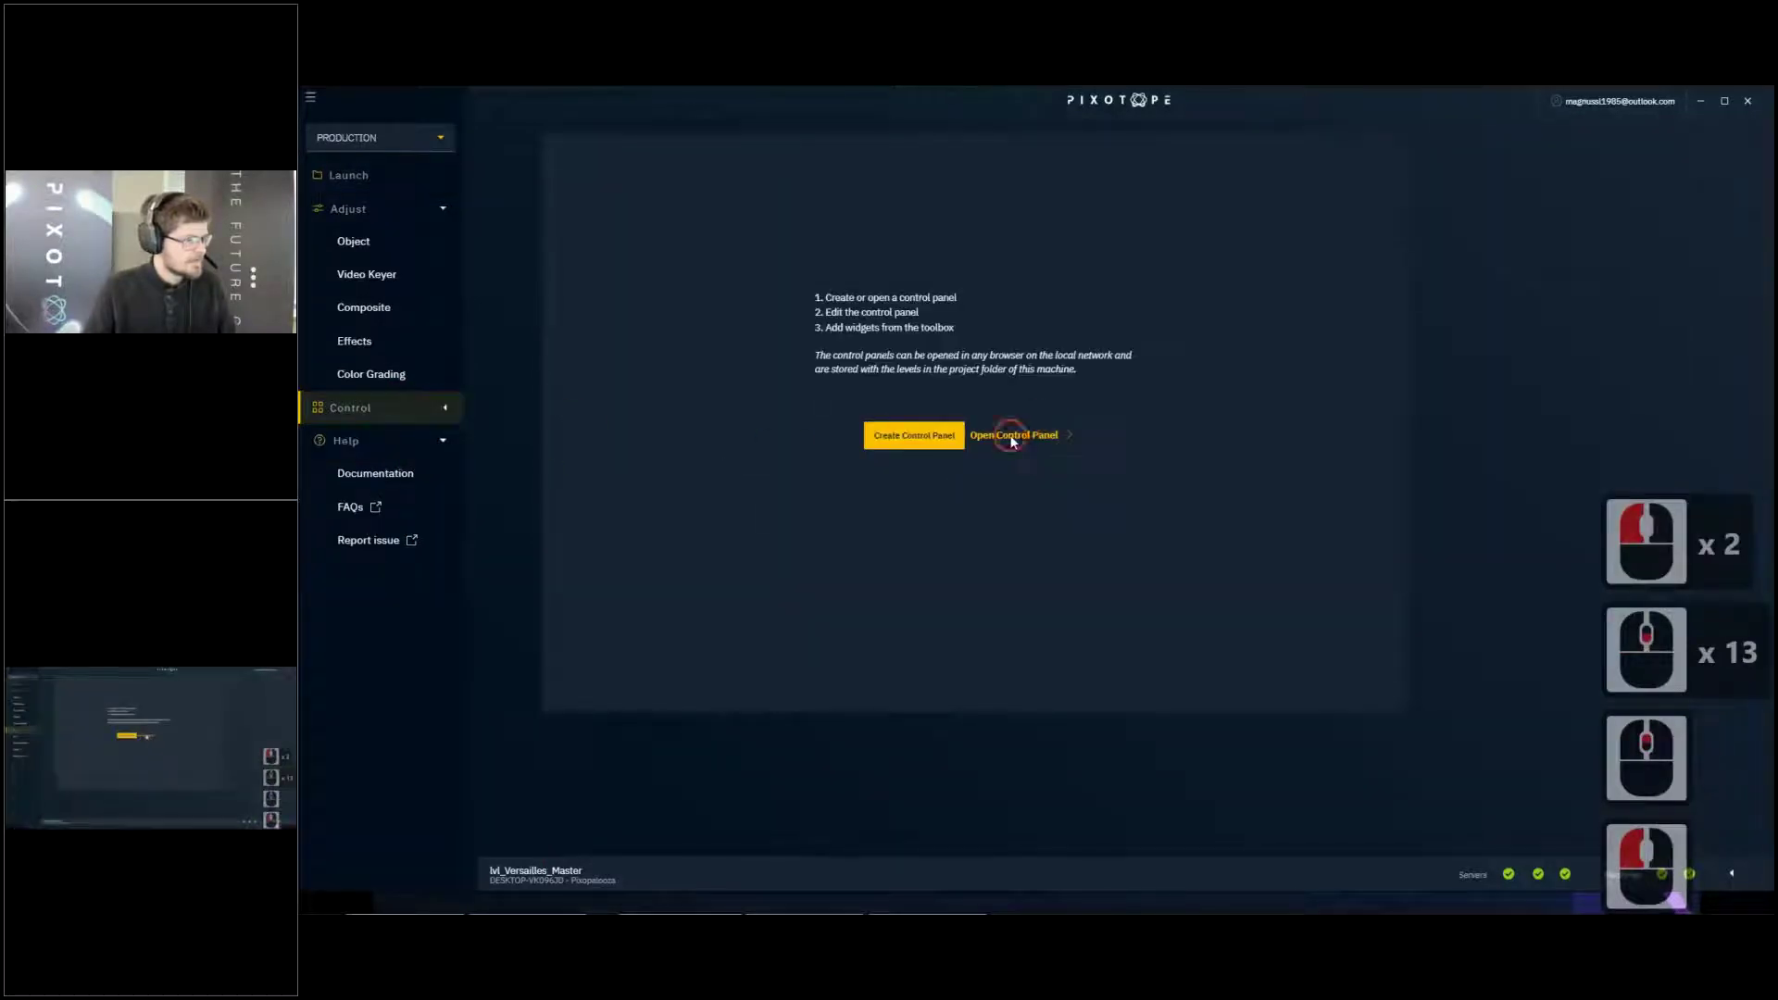
pyautogui.click(1011, 442)
pyautogui.click(604, 206)
pyautogui.scroll(-16, 797, 407)
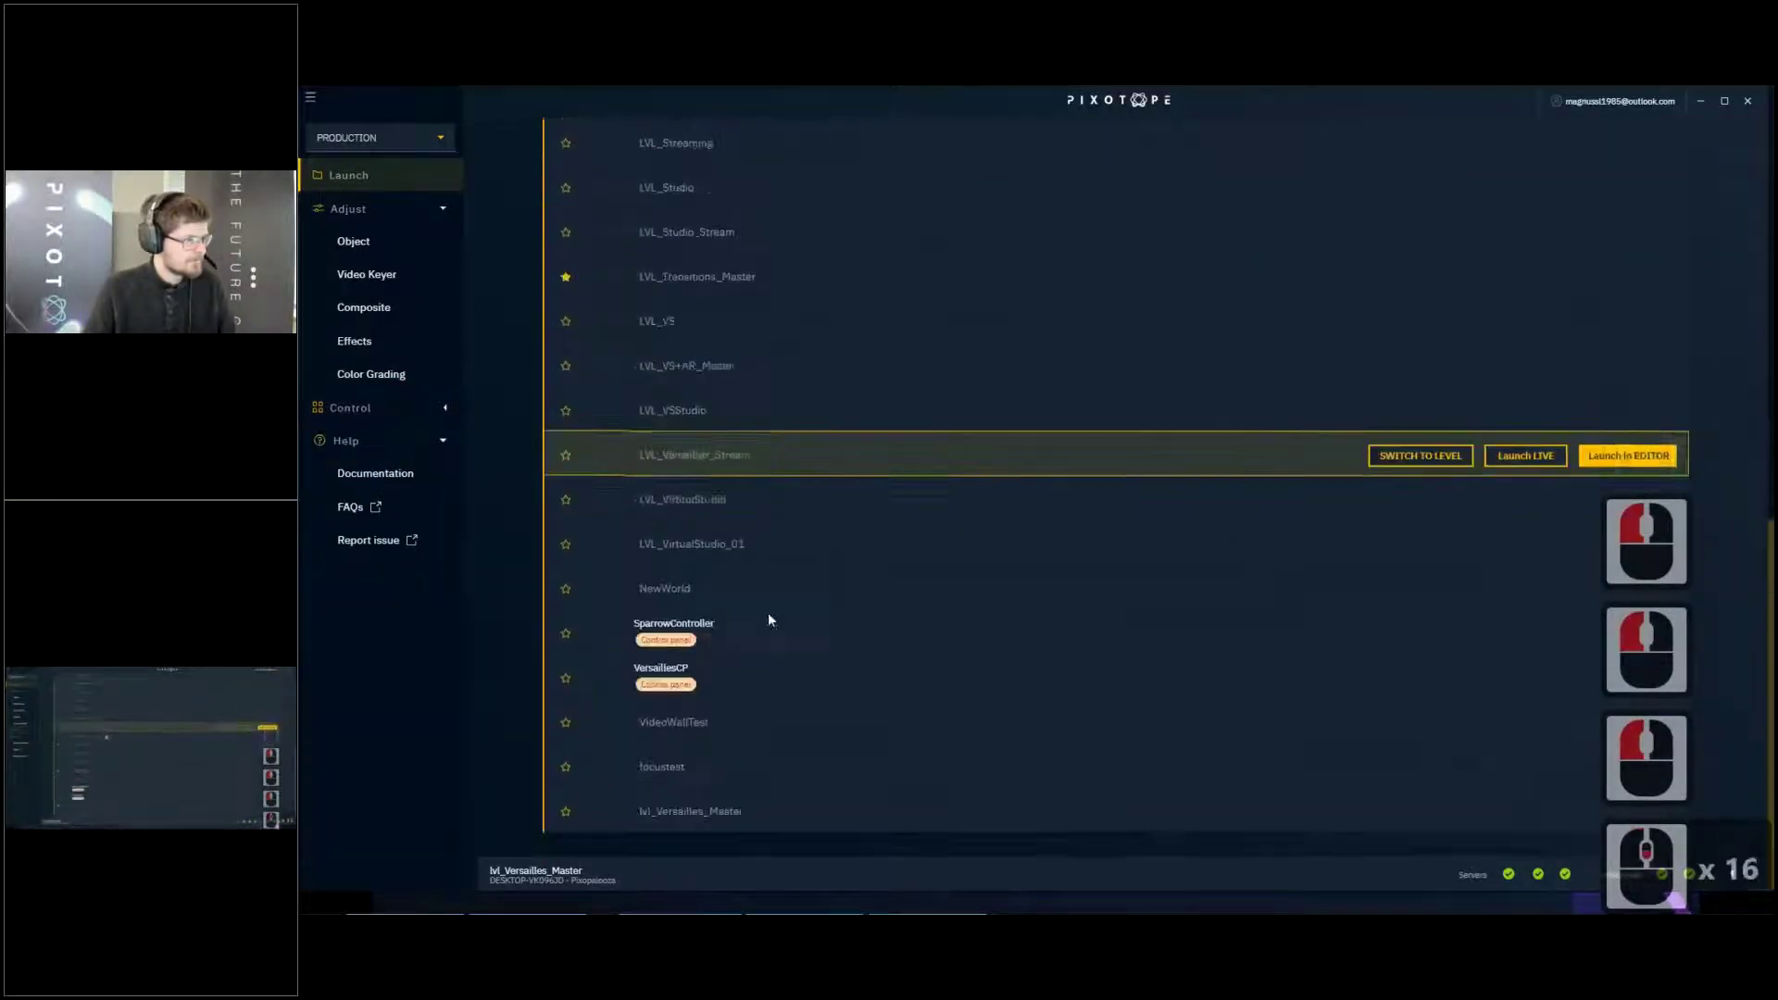
pyautogui.click(1586, 683)
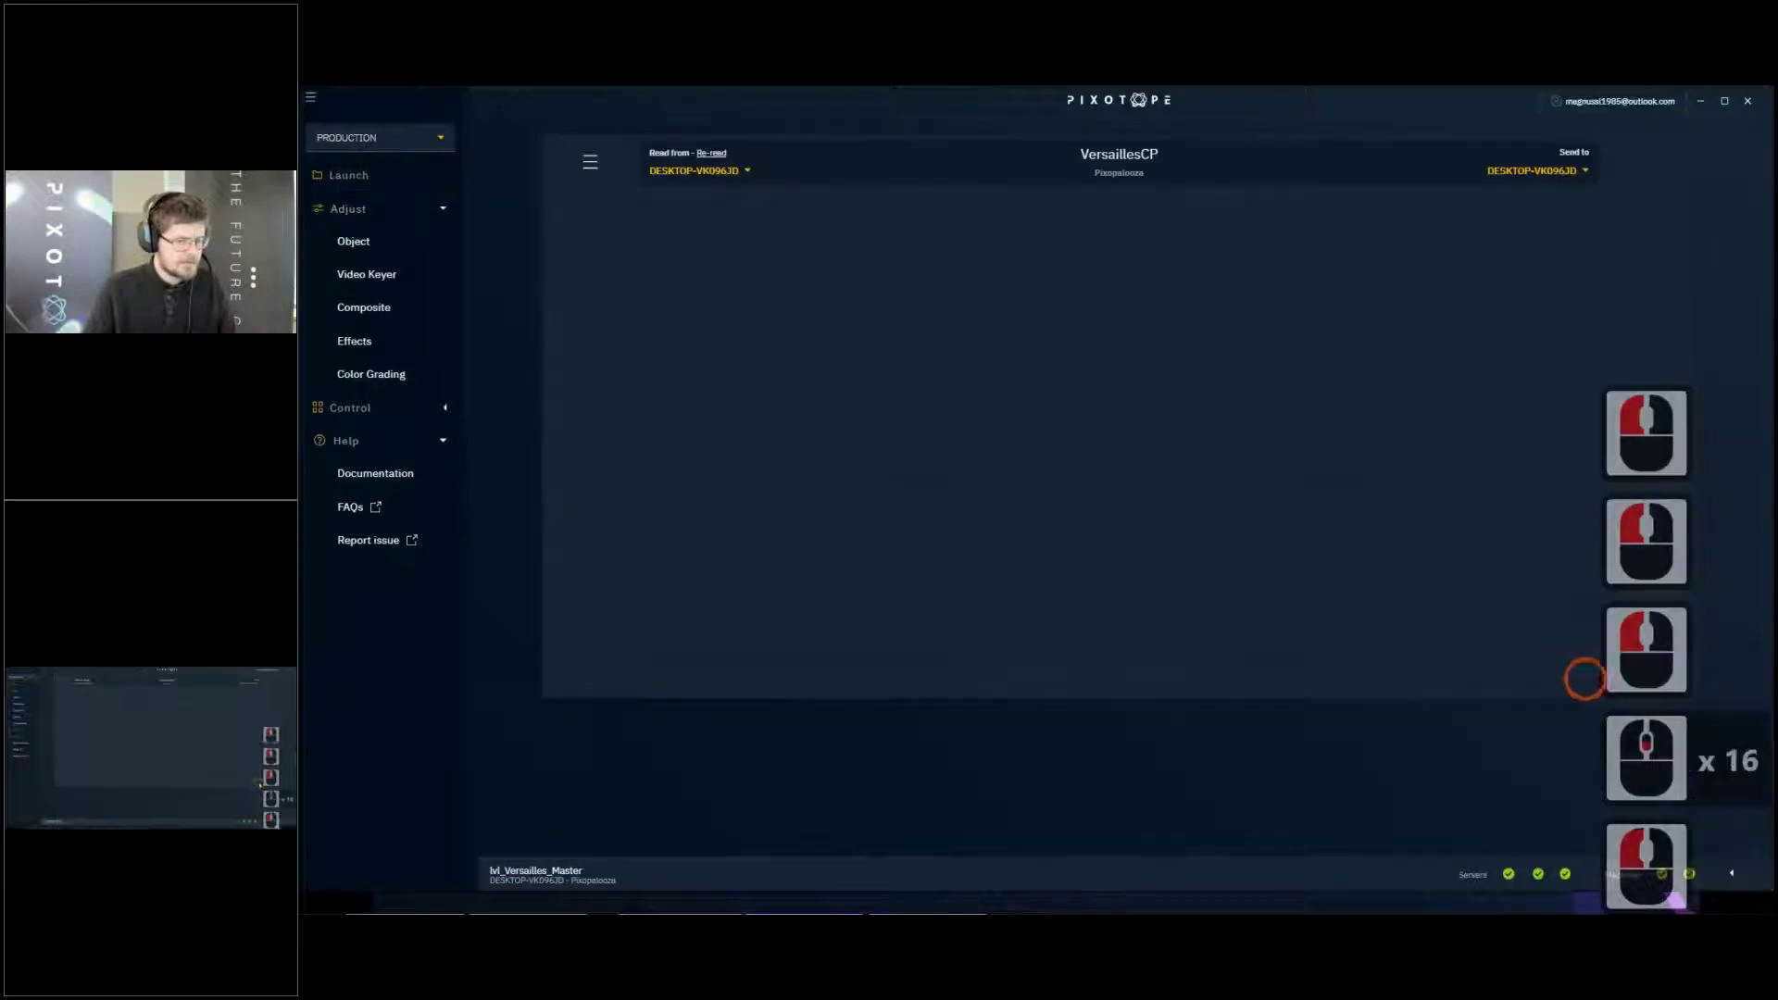
# Put the VersaillesCP panel in edit mode and add two label widgets and three trigger widgets
pyautogui.click(591, 163)
pyautogui.click(673, 206)
pyautogui.click(1750, 372)
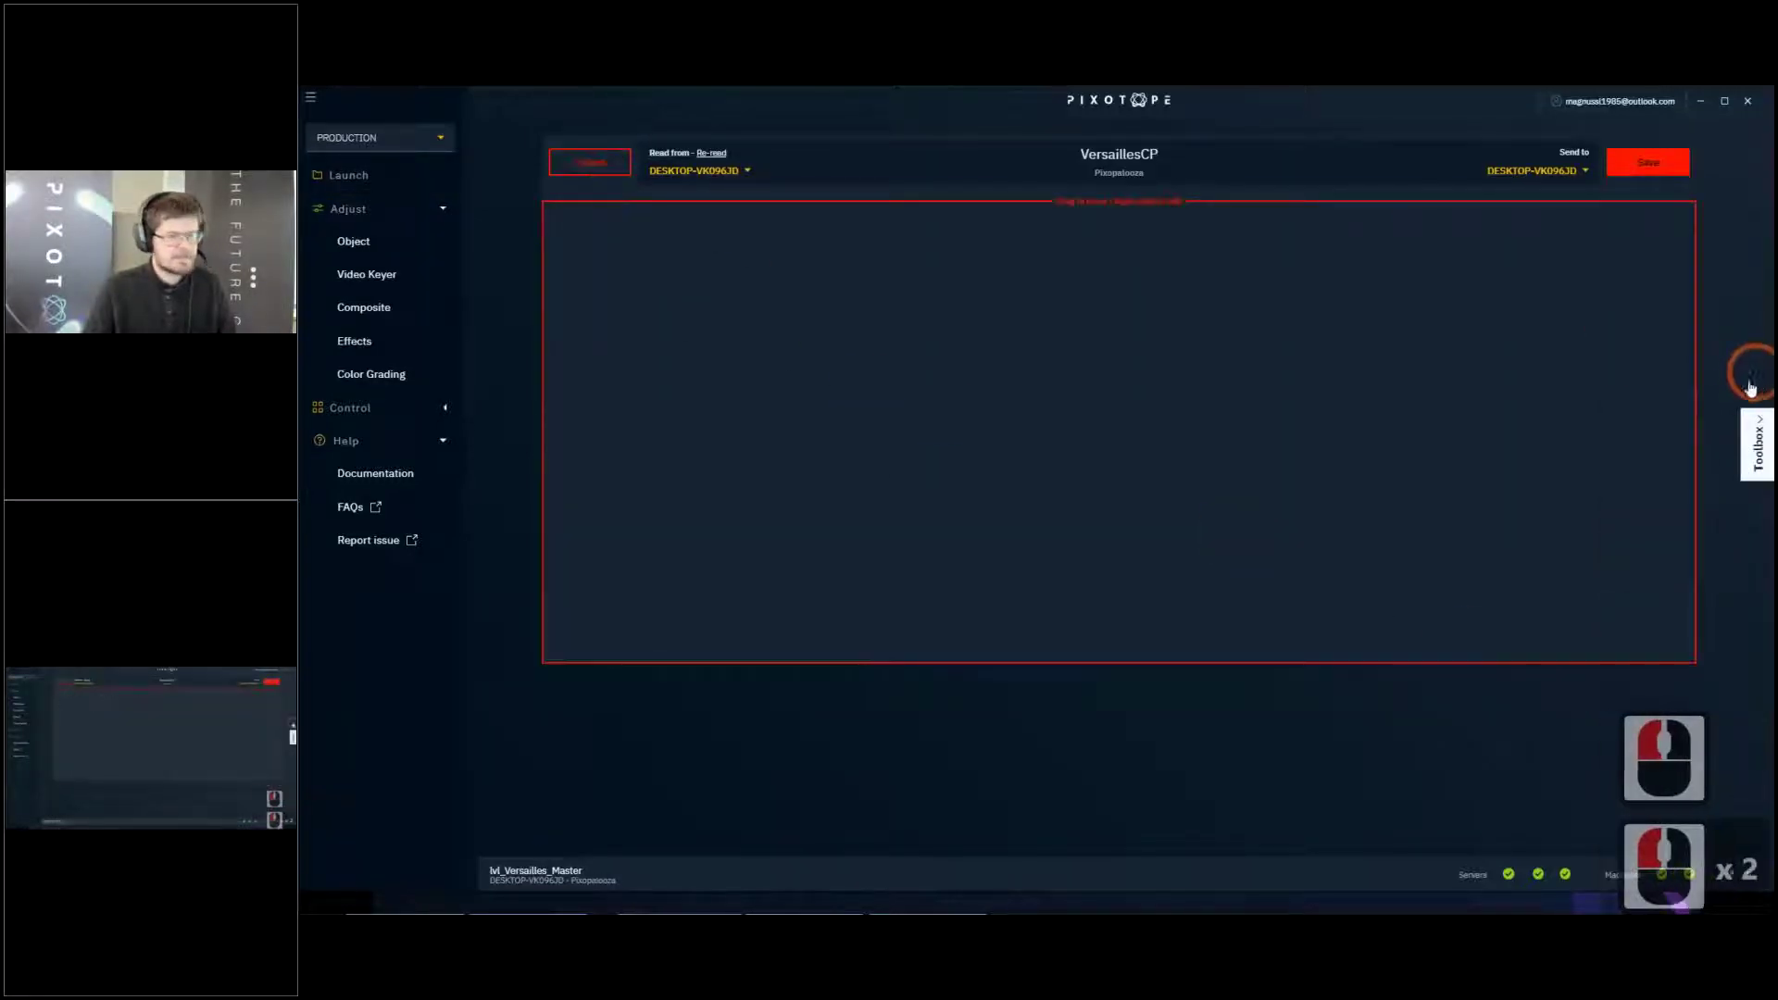
pyautogui.click(1755, 442)
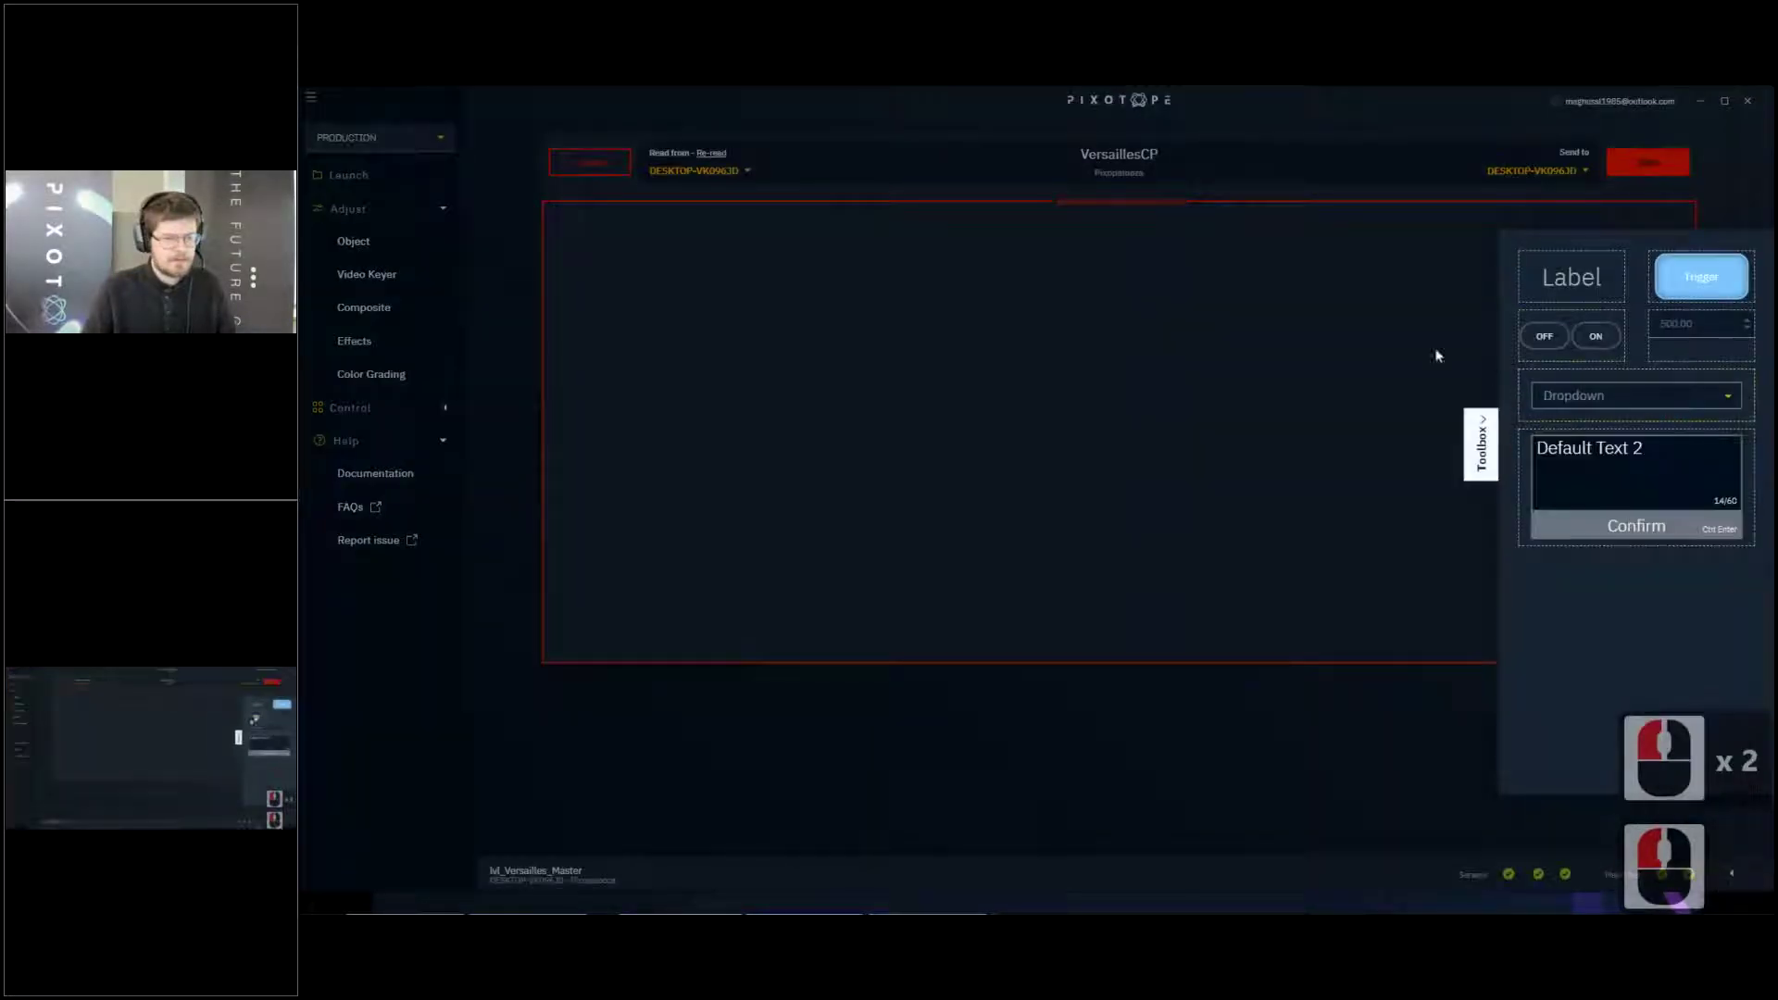
pyautogui.click(1581, 285)
pyautogui.click(1581, 285)
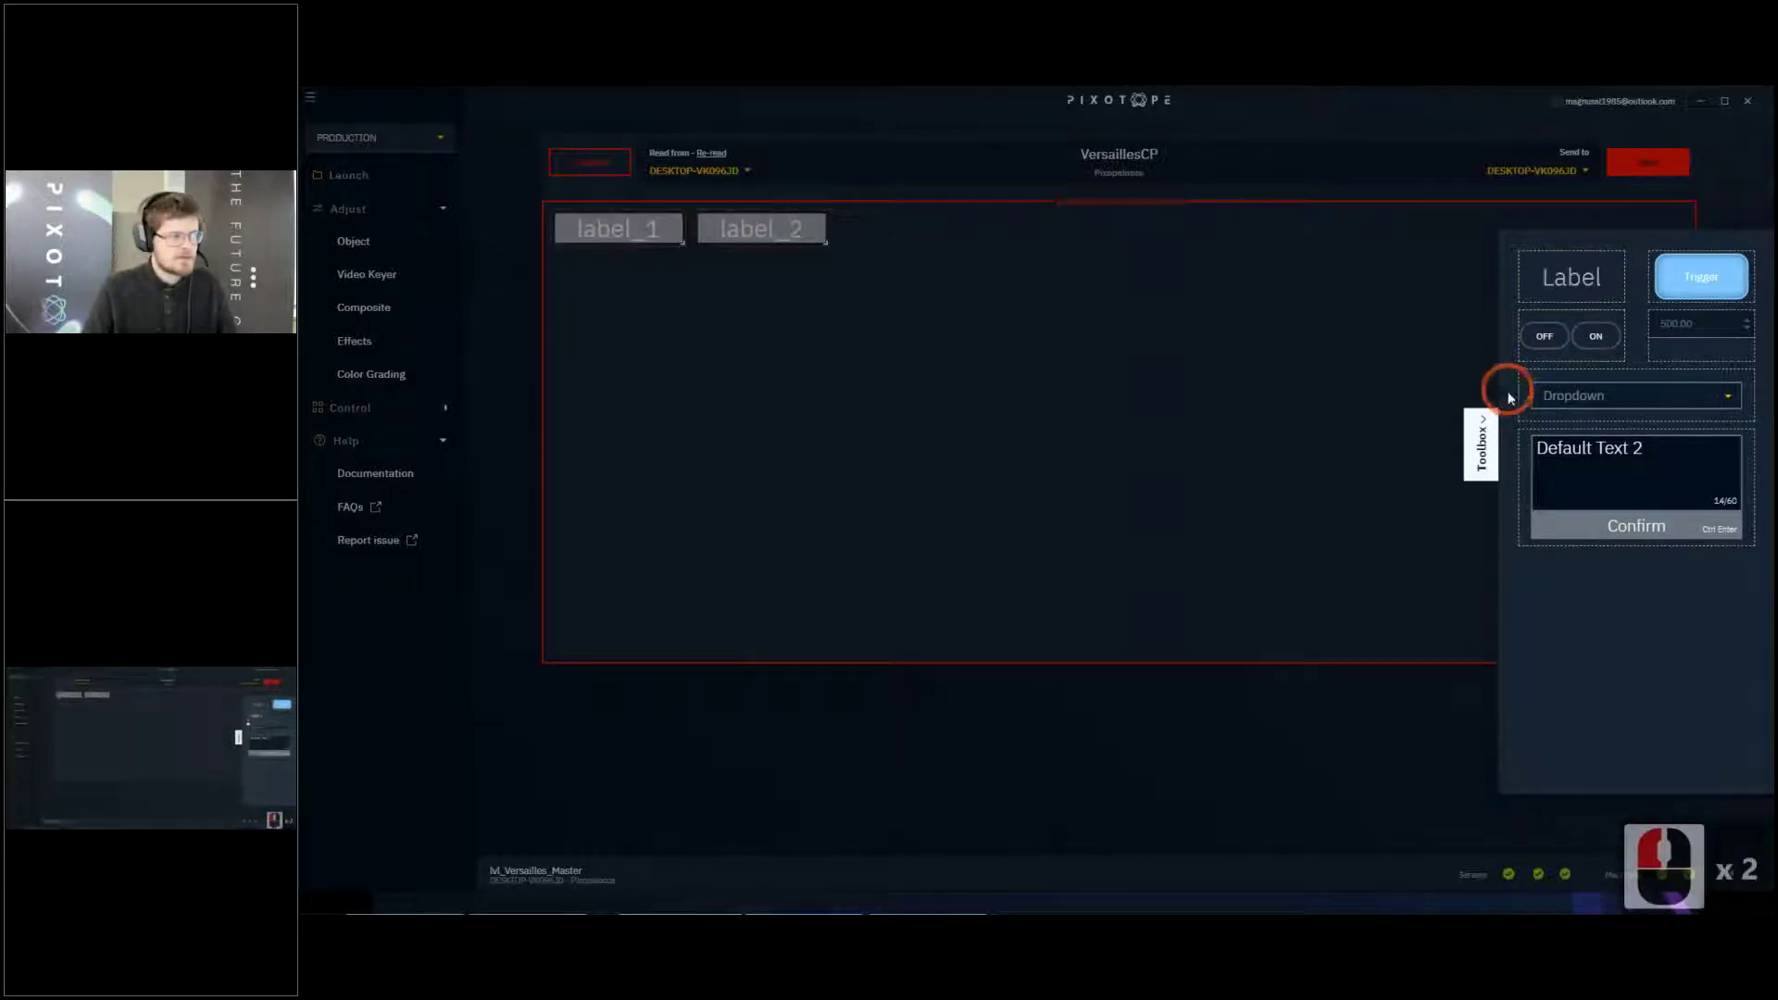
pyautogui.click(1690, 278)
pyautogui.click(1689, 278)
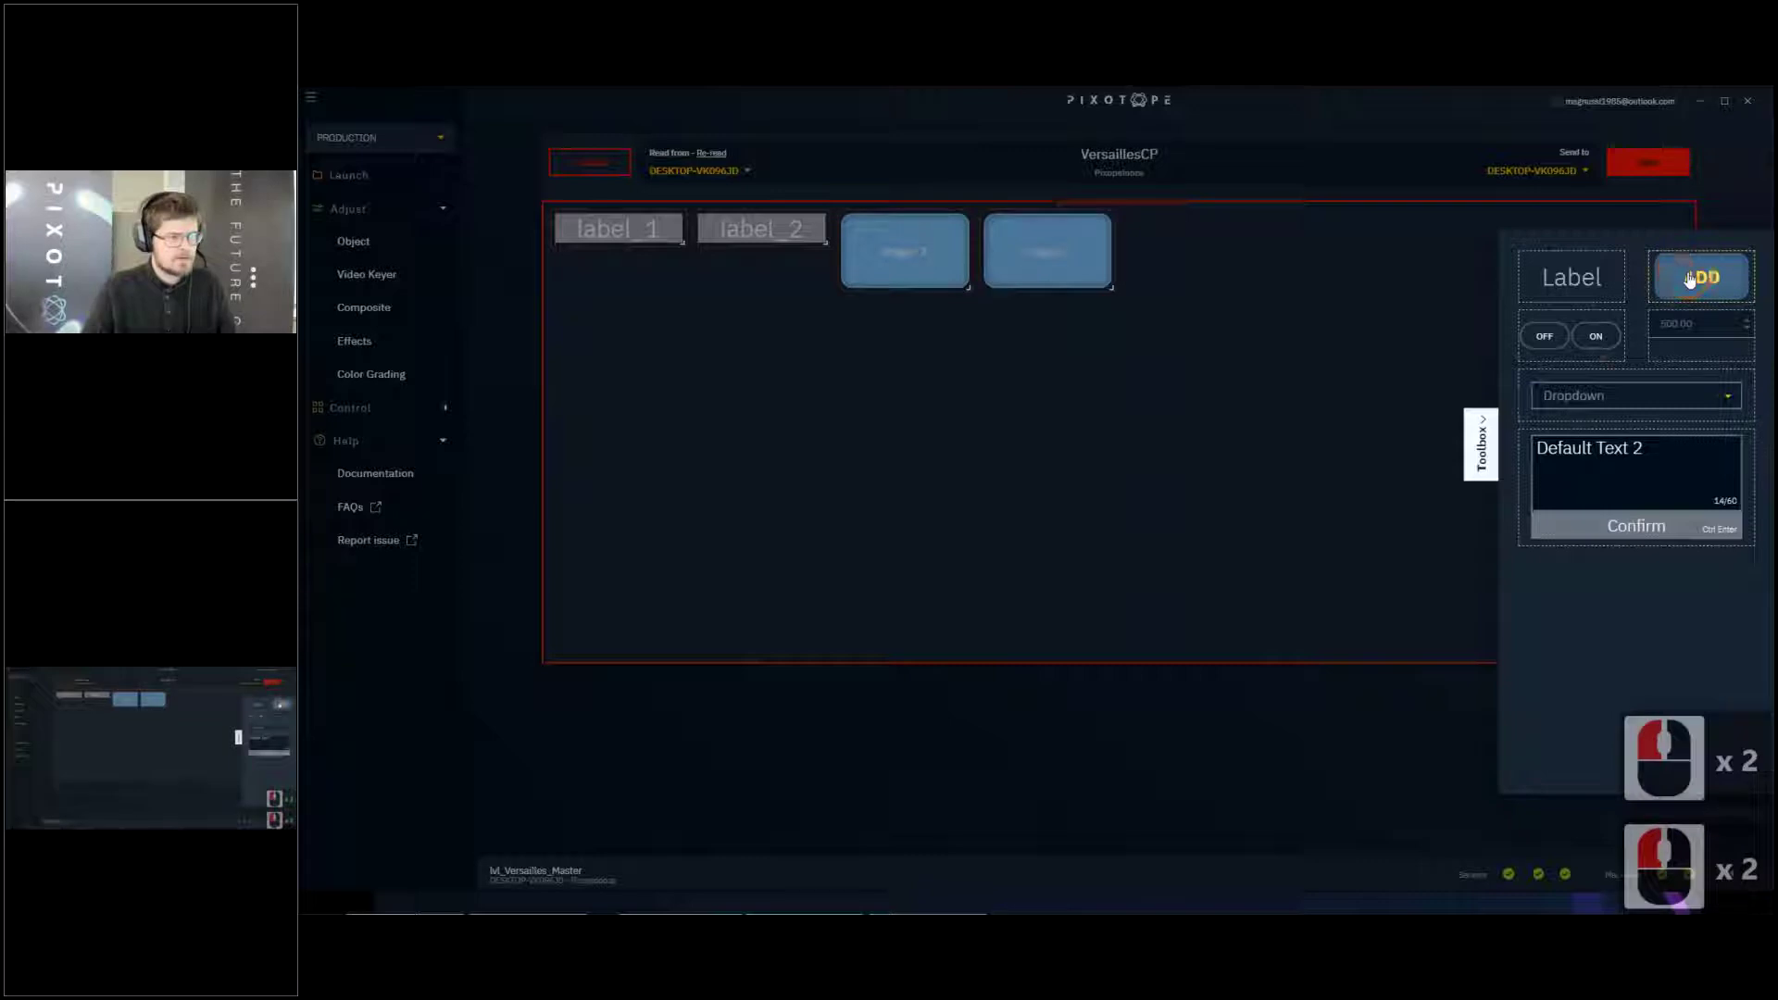
pyautogui.click(1690, 277)
pyautogui.click(1481, 437)
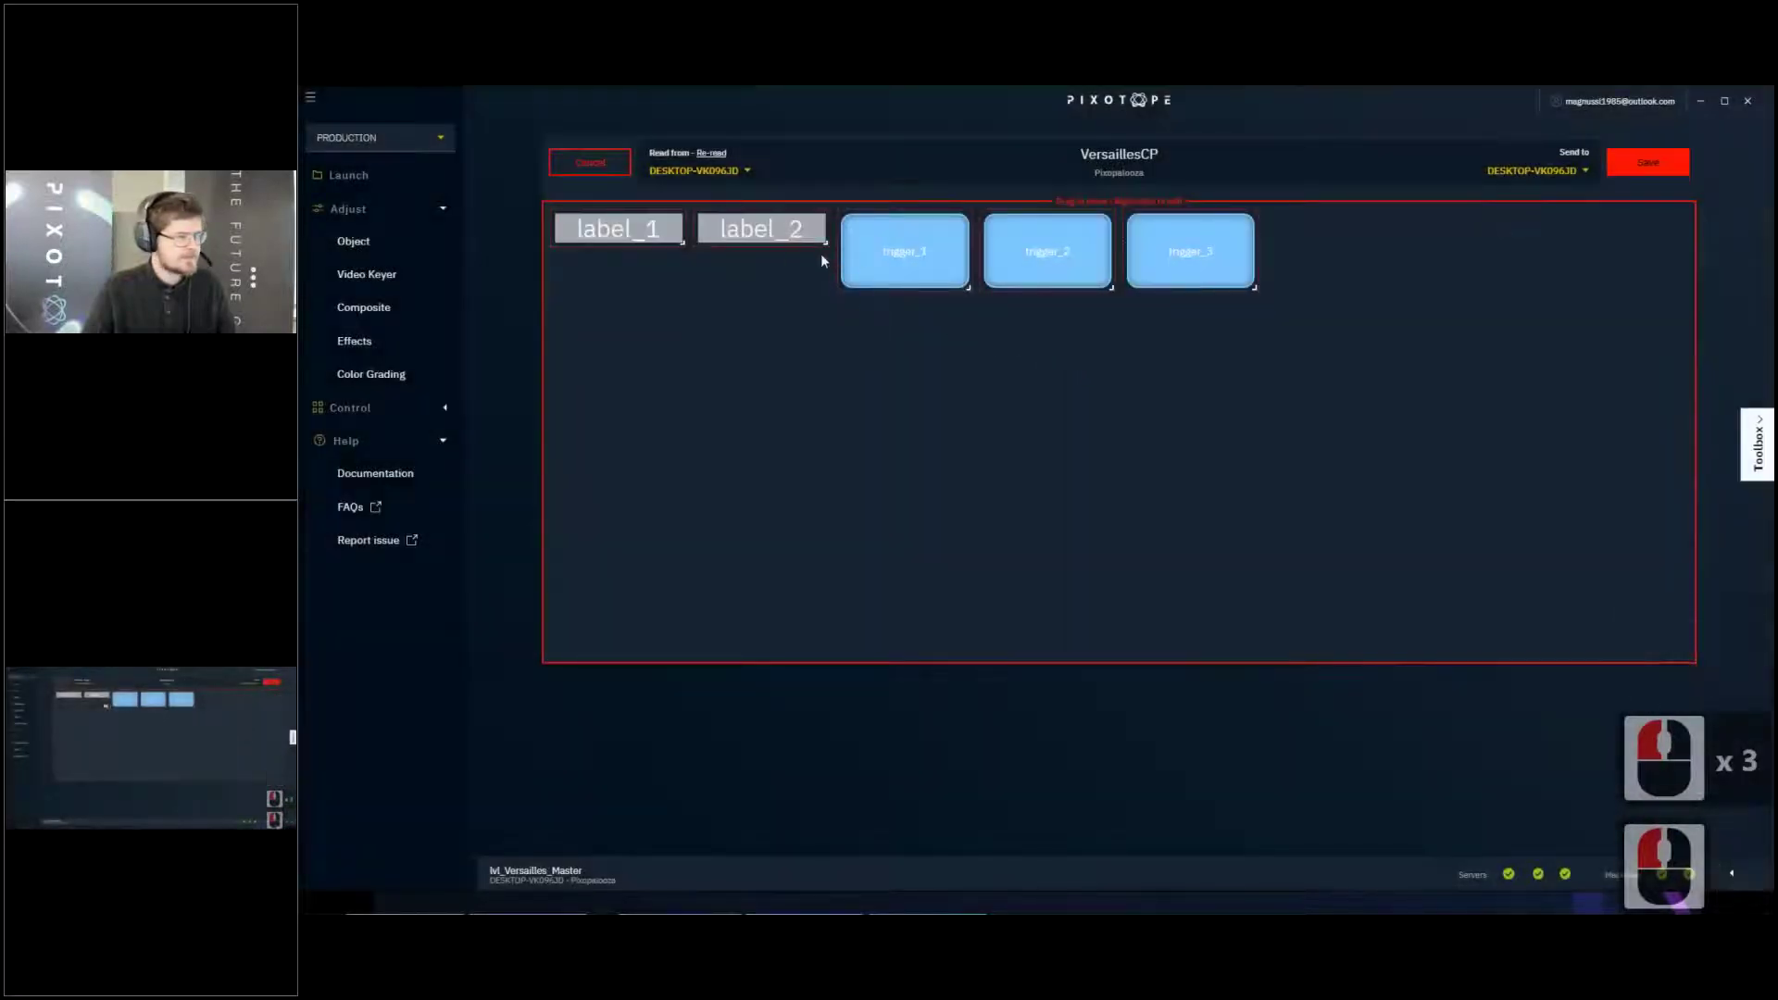
# Move label_2 and label_1 to the right side of the panel canvas, label_1 uppermost, and widen label_1
pyautogui.moveTo(769, 233); pyautogui.dragTo(1565, 443)
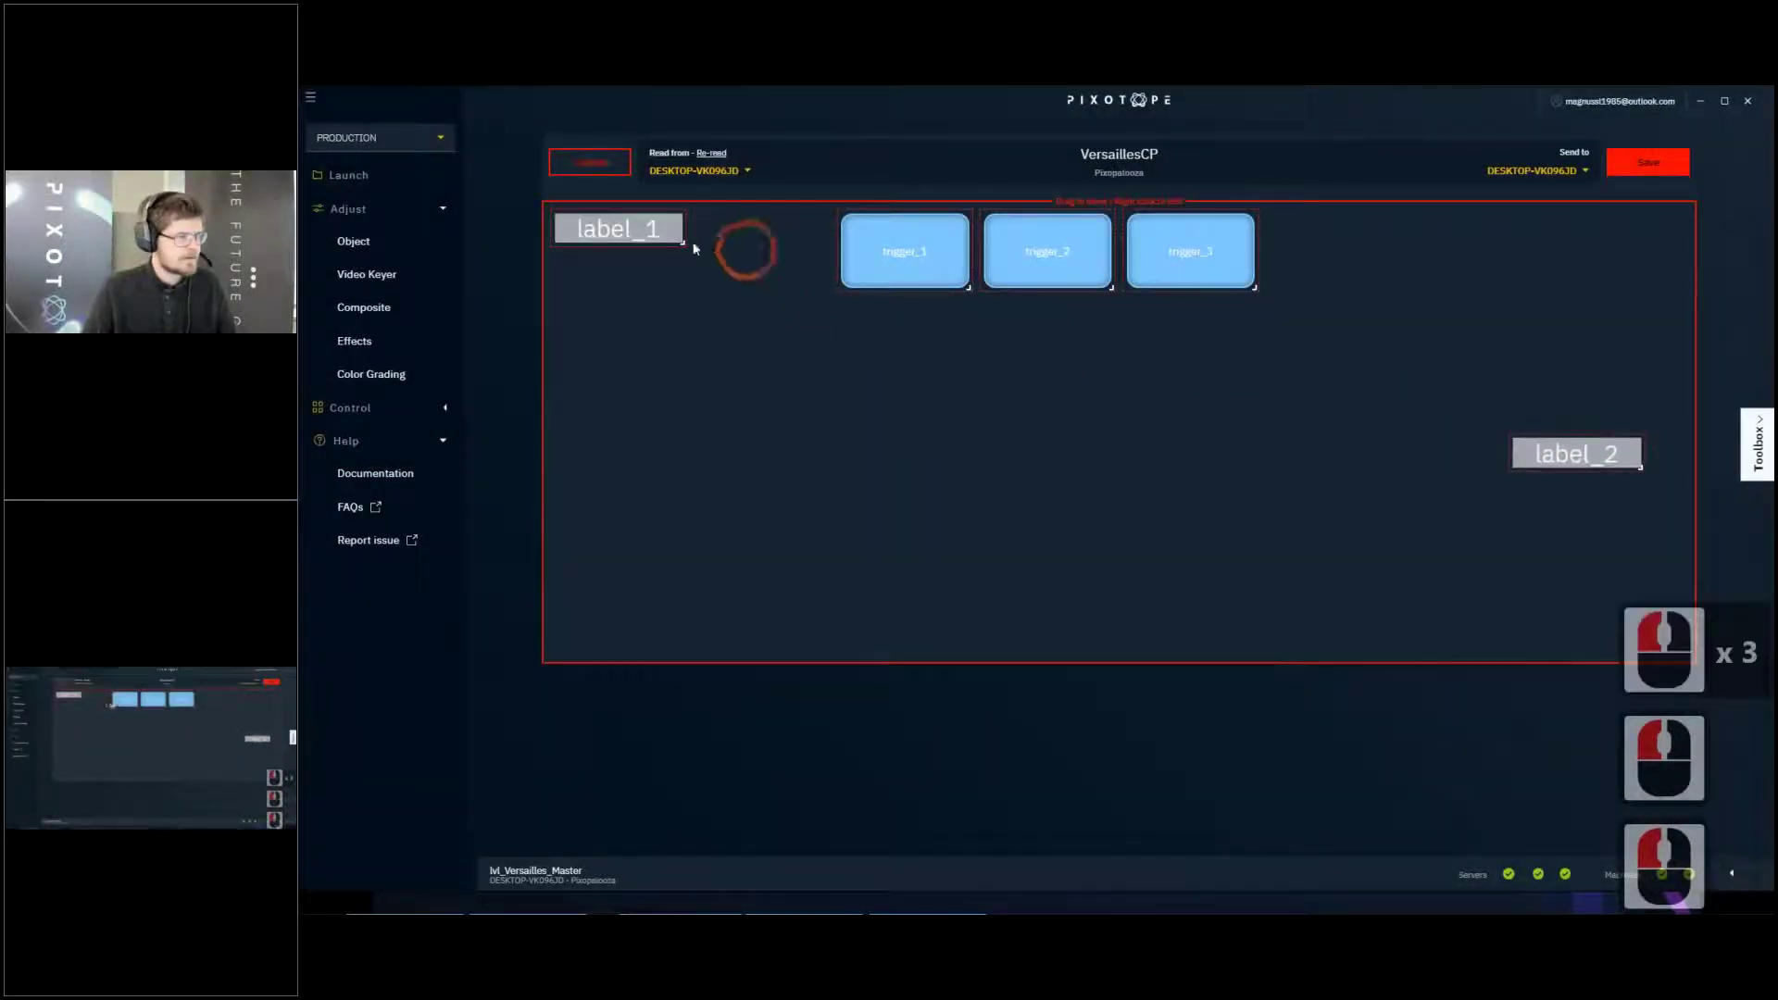
pyautogui.moveTo(614, 244); pyautogui.dragTo(1663, 249)
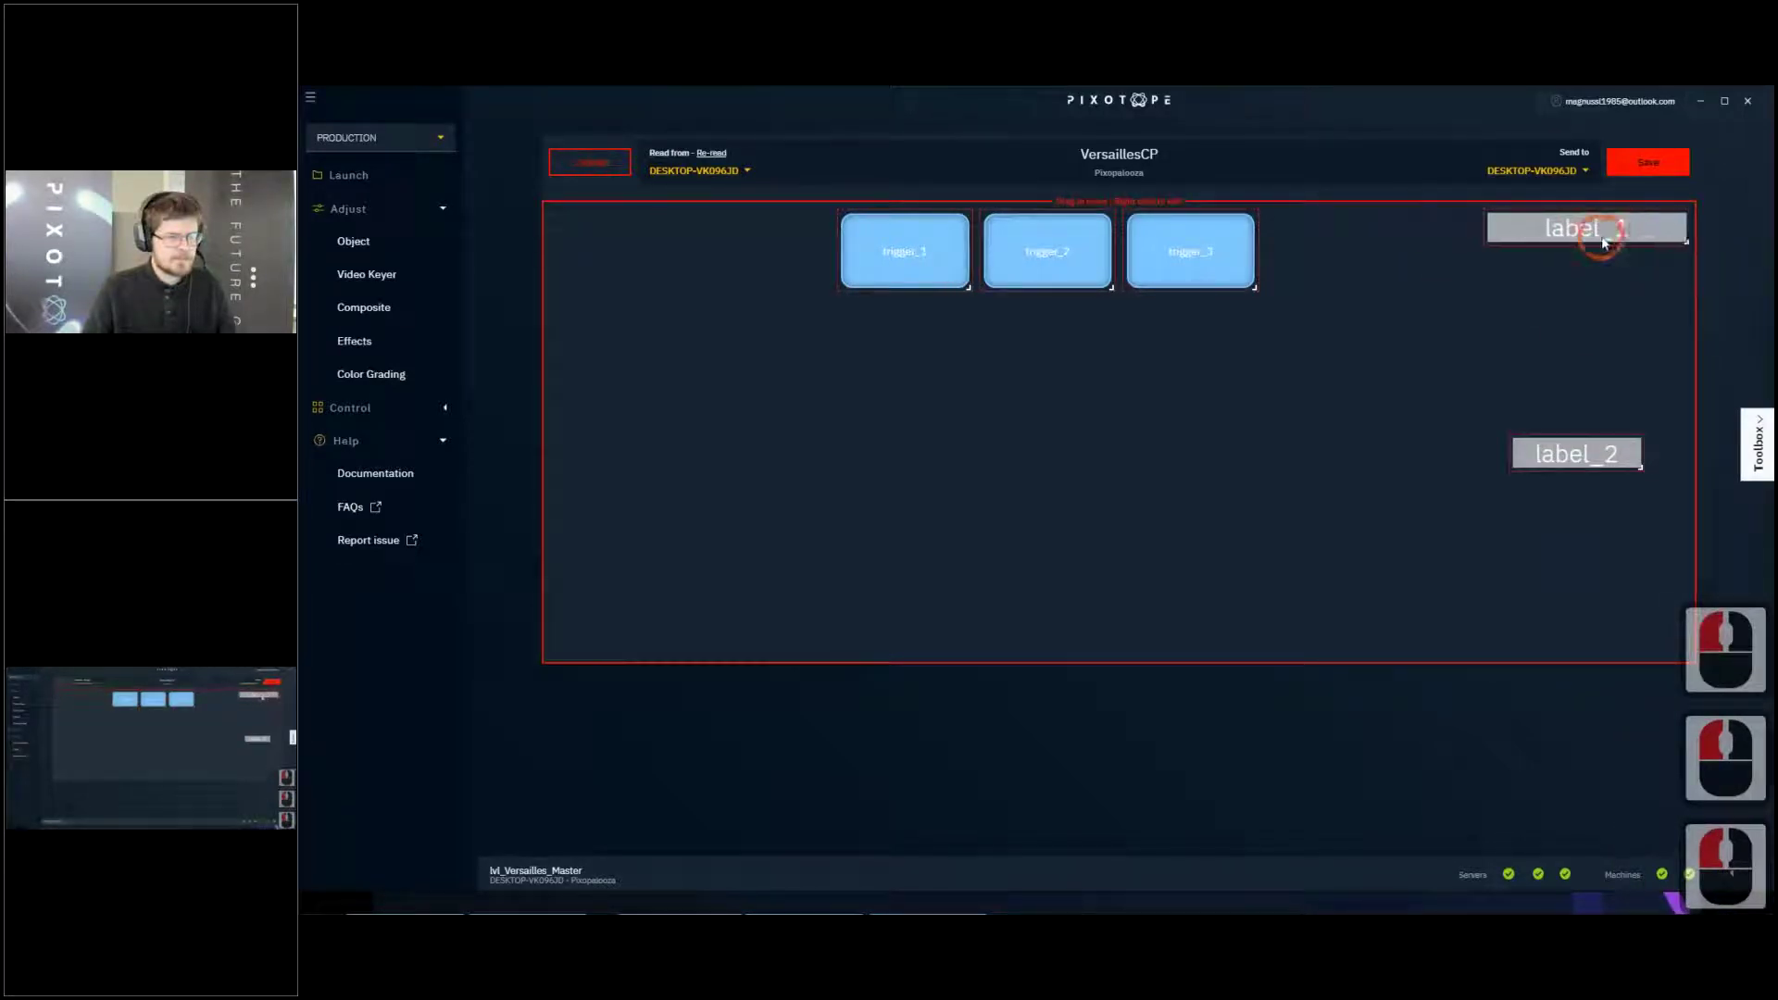
pyautogui.click(1445, 259)
# Place narrowed trigger_1 and trigger_3 side by side beneath label_1 and widen label_1 to span both
pyautogui.moveTo(934, 259); pyautogui.dragTo(1584, 332)
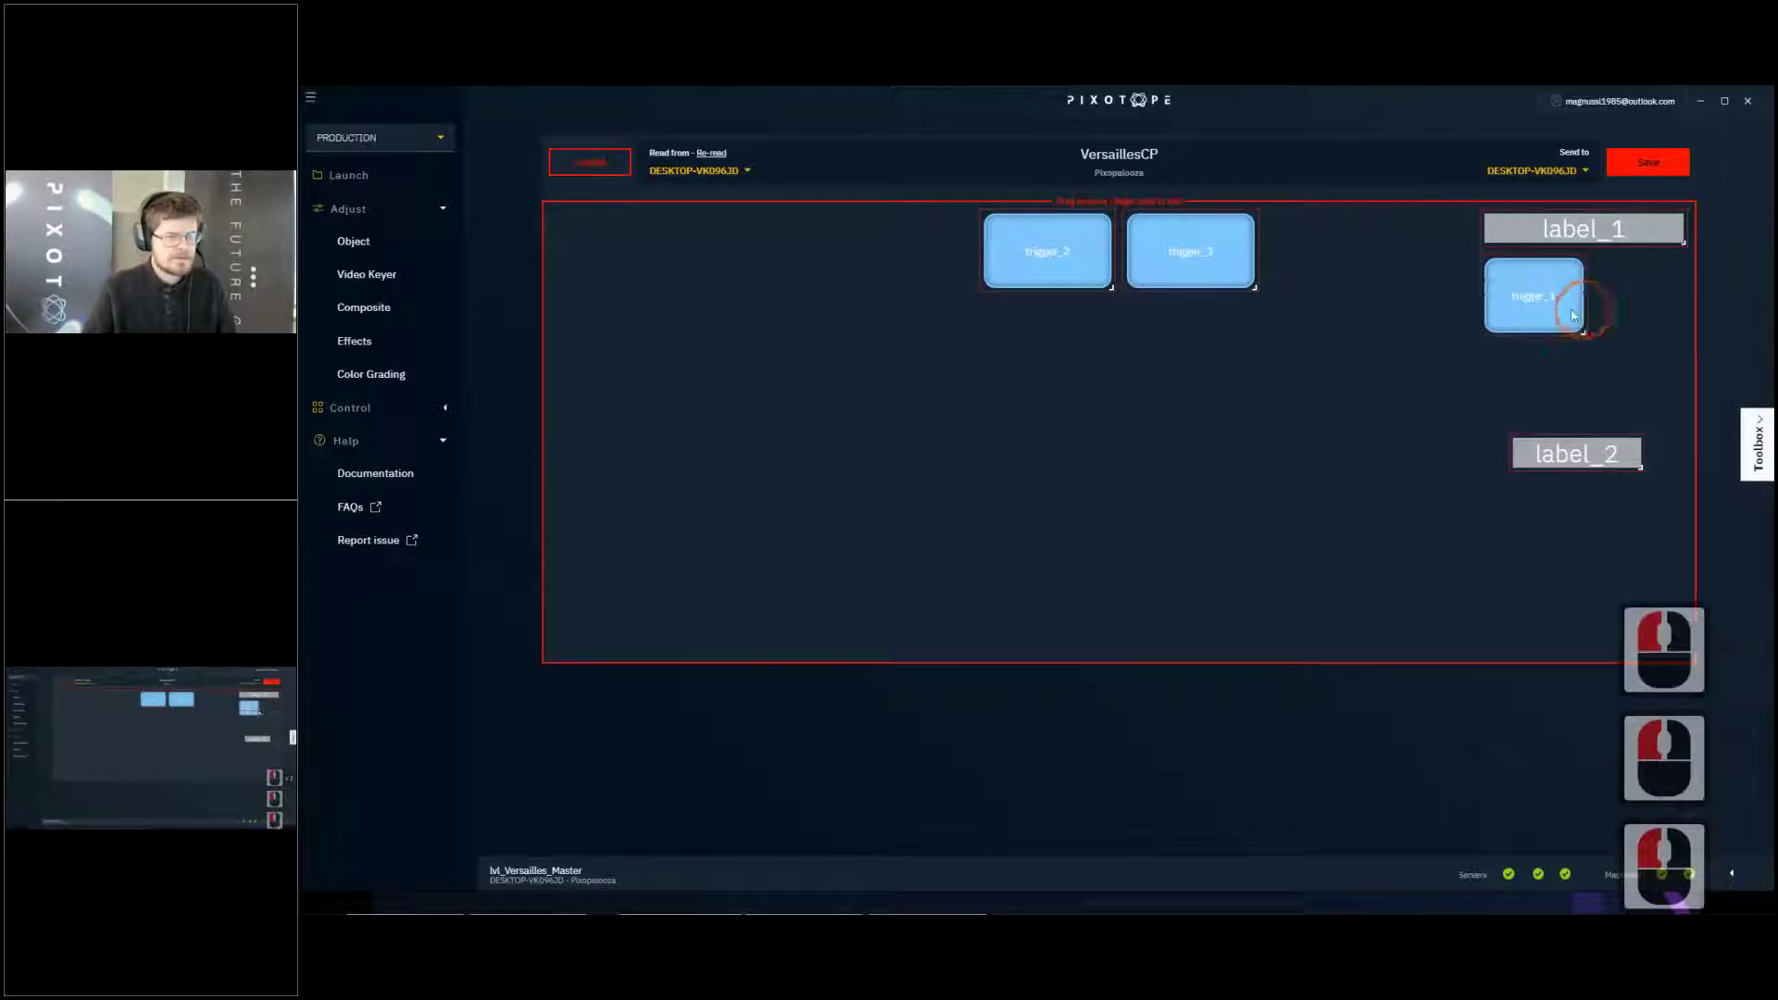
pyautogui.moveTo(1235, 256); pyautogui.dragTo(1637, 311)
pyautogui.moveTo(1492, 313); pyautogui.dragTo(1460, 314)
pyautogui.moveTo(1546, 374); pyautogui.dragTo(1640, 297)
pyautogui.moveTo(1512, 304); pyautogui.dragTo(1526, 304)
pyautogui.moveTo(1524, 225); pyautogui.dragTo(1527, 225)
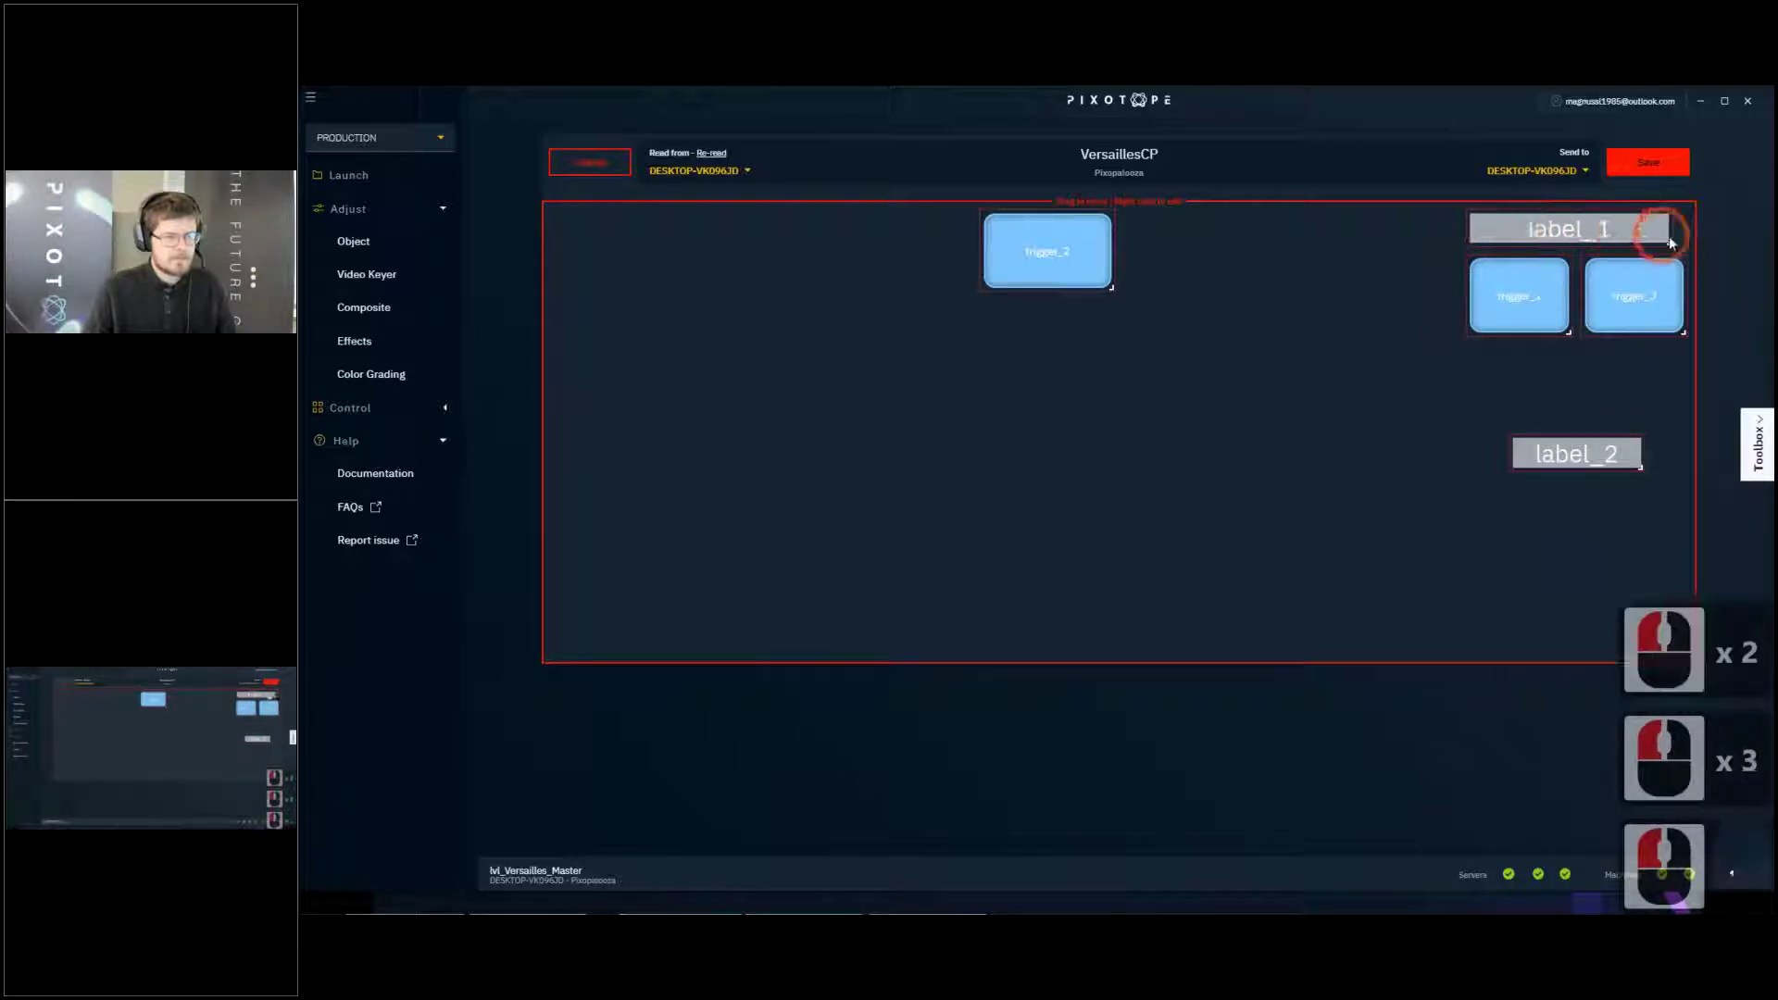
pyautogui.moveTo(1670, 243); pyautogui.dragTo(1684, 242)
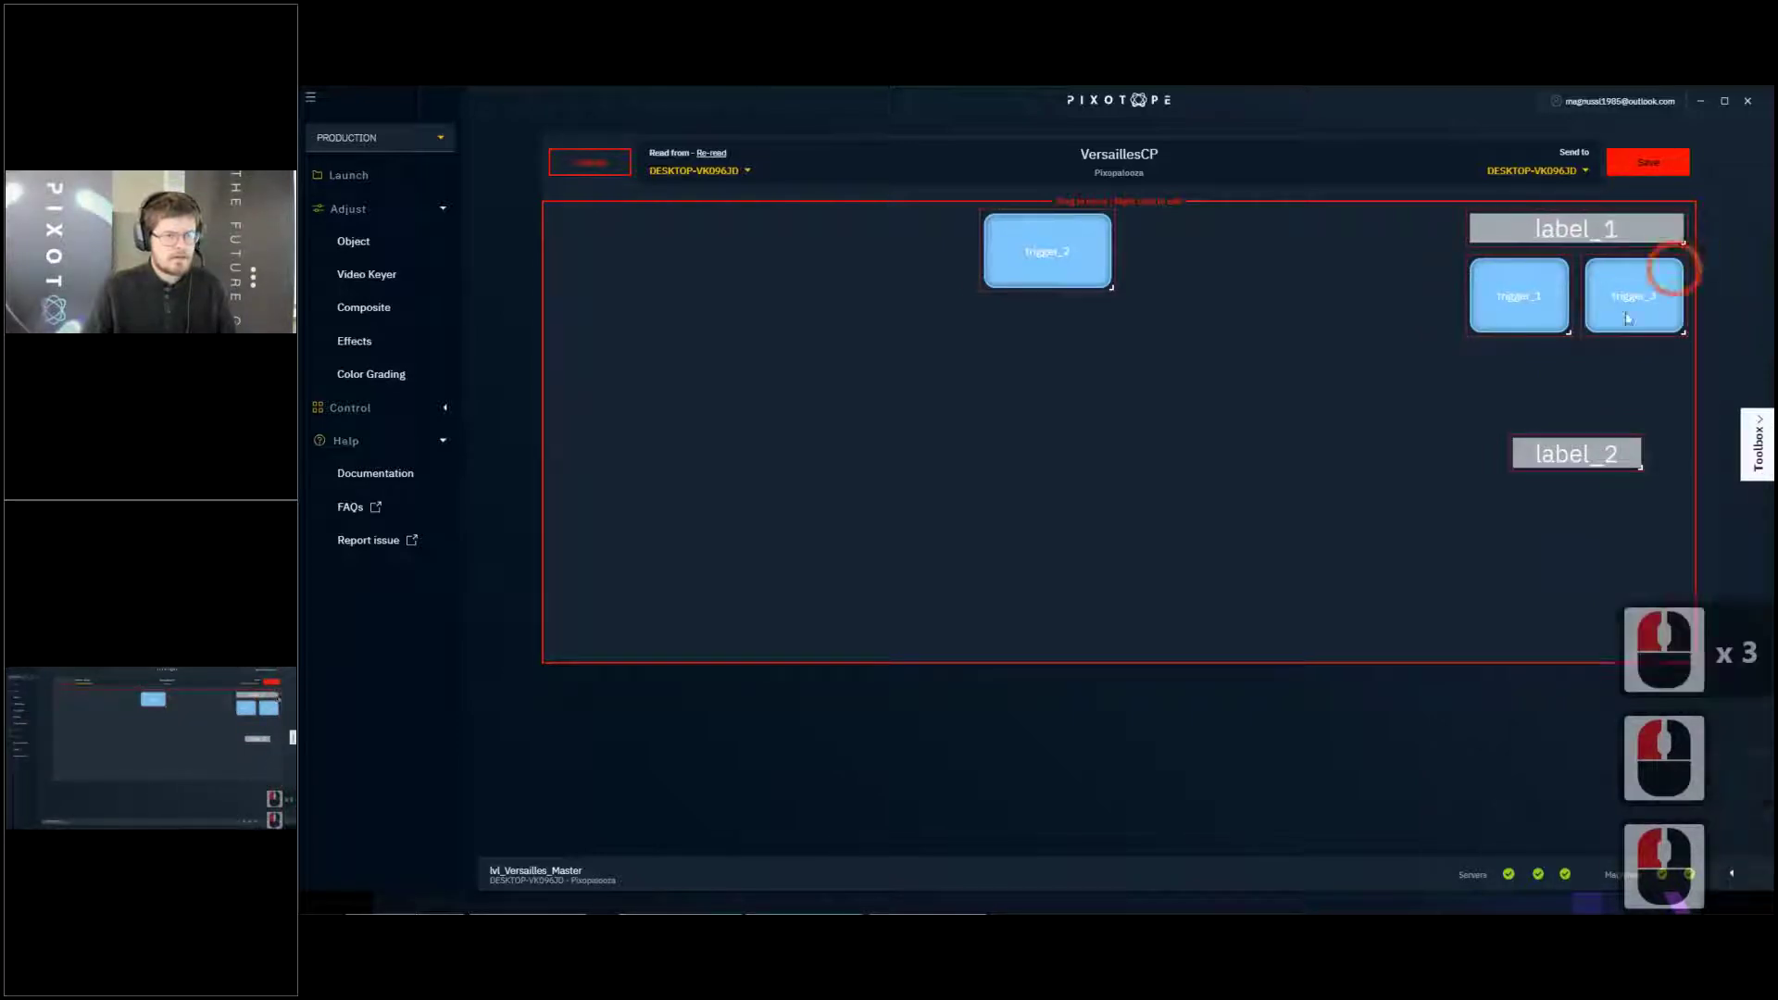
# Position label_2 below the trigger pair with trigger_2 beneath it, widening both to match label_1
pyautogui.moveTo(1591, 455); pyautogui.dragTo(1704, 412)
pyautogui.moveTo(1047, 254); pyautogui.dragTo(1678, 508)
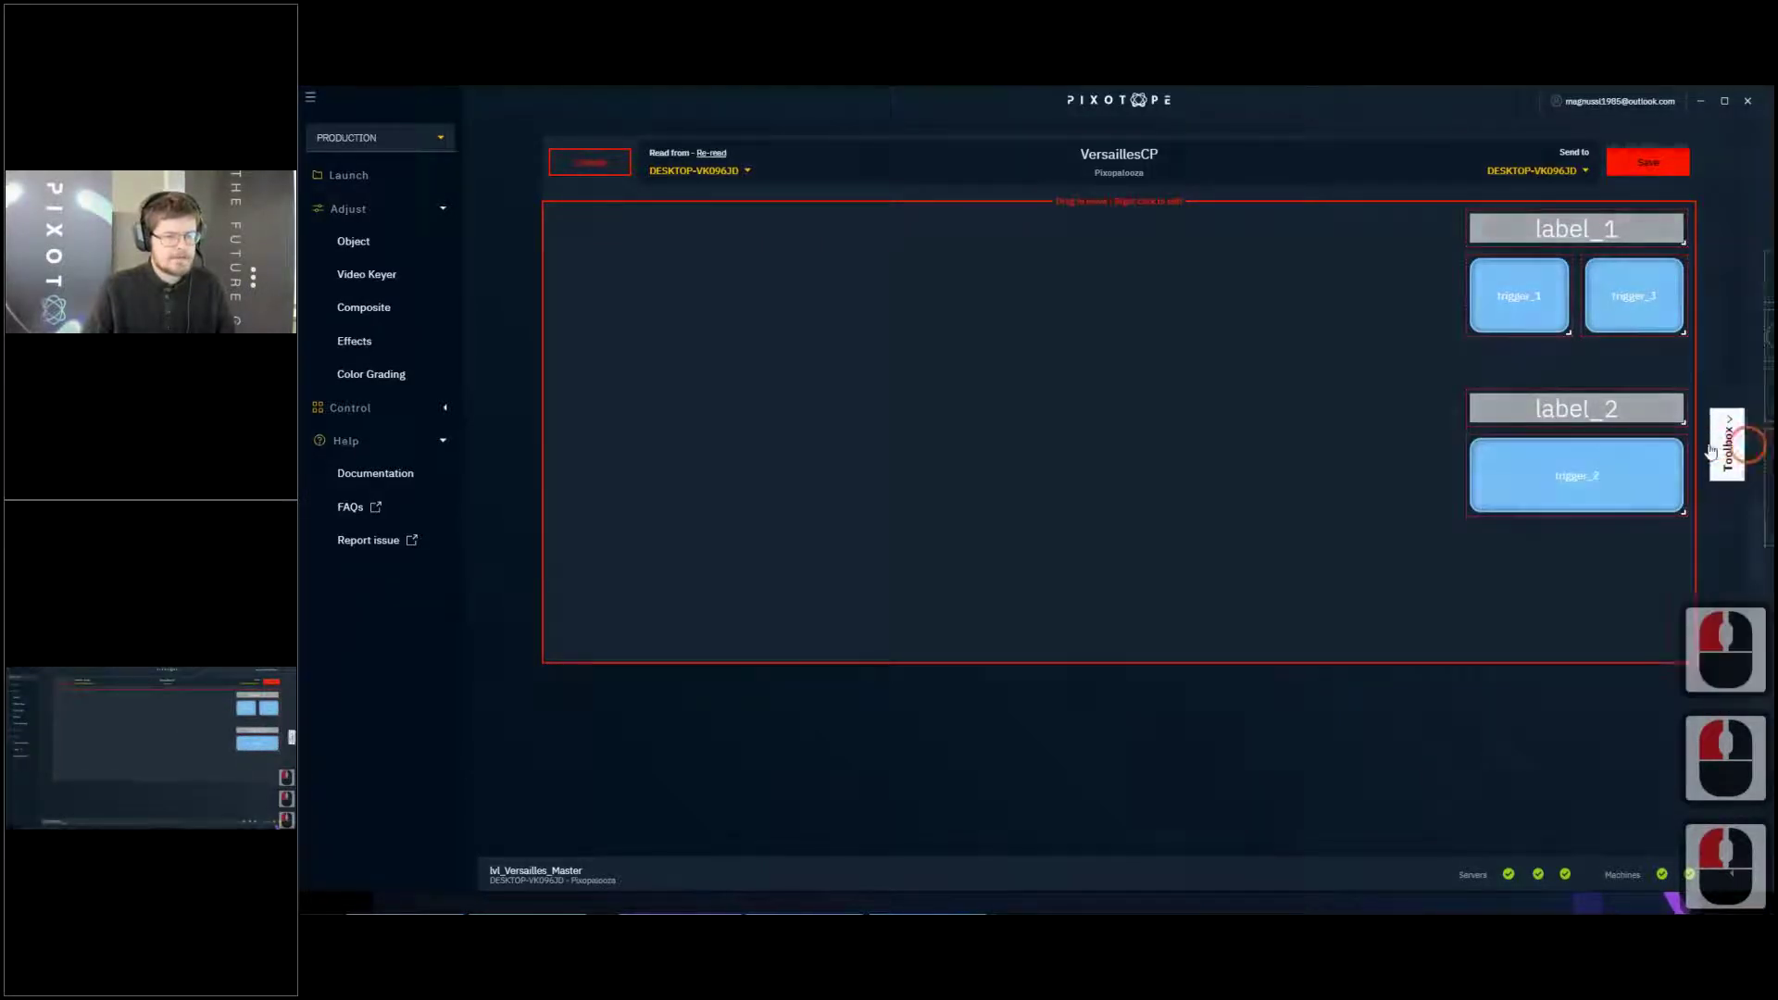
# Add four number fields, a third label and a text input with a Confirm button to the panel
pyautogui.click(1754, 449)
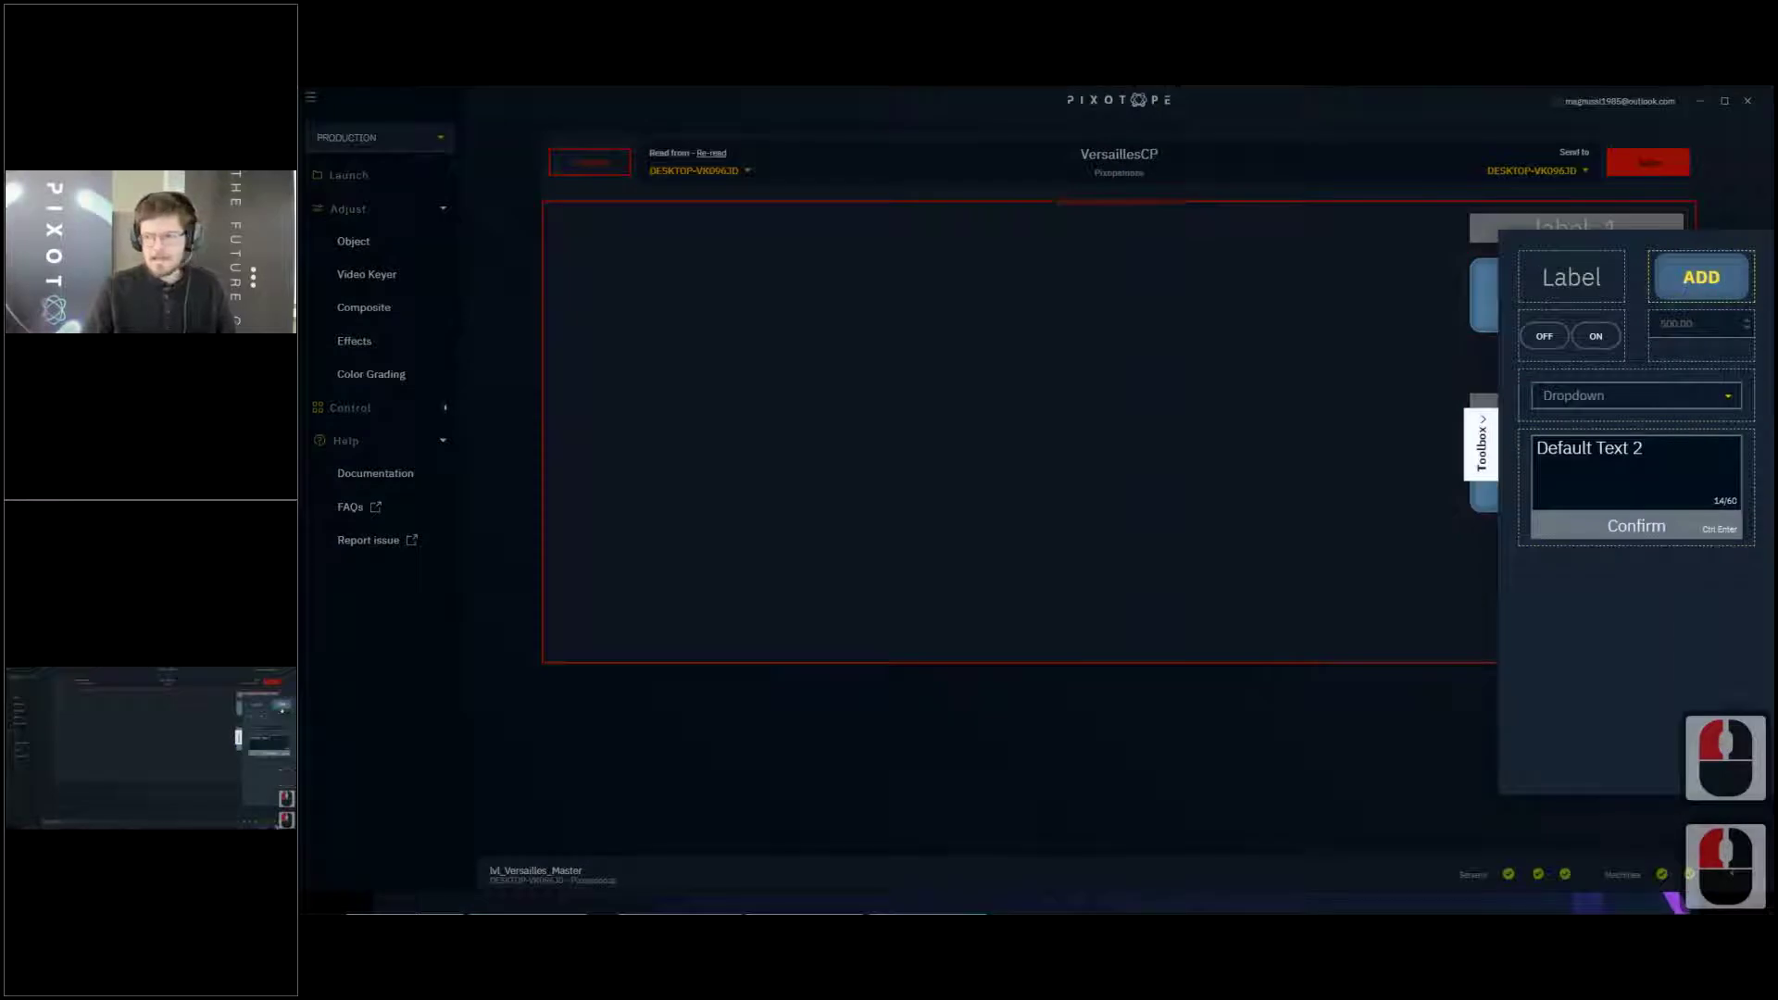
pyautogui.click(1689, 299)
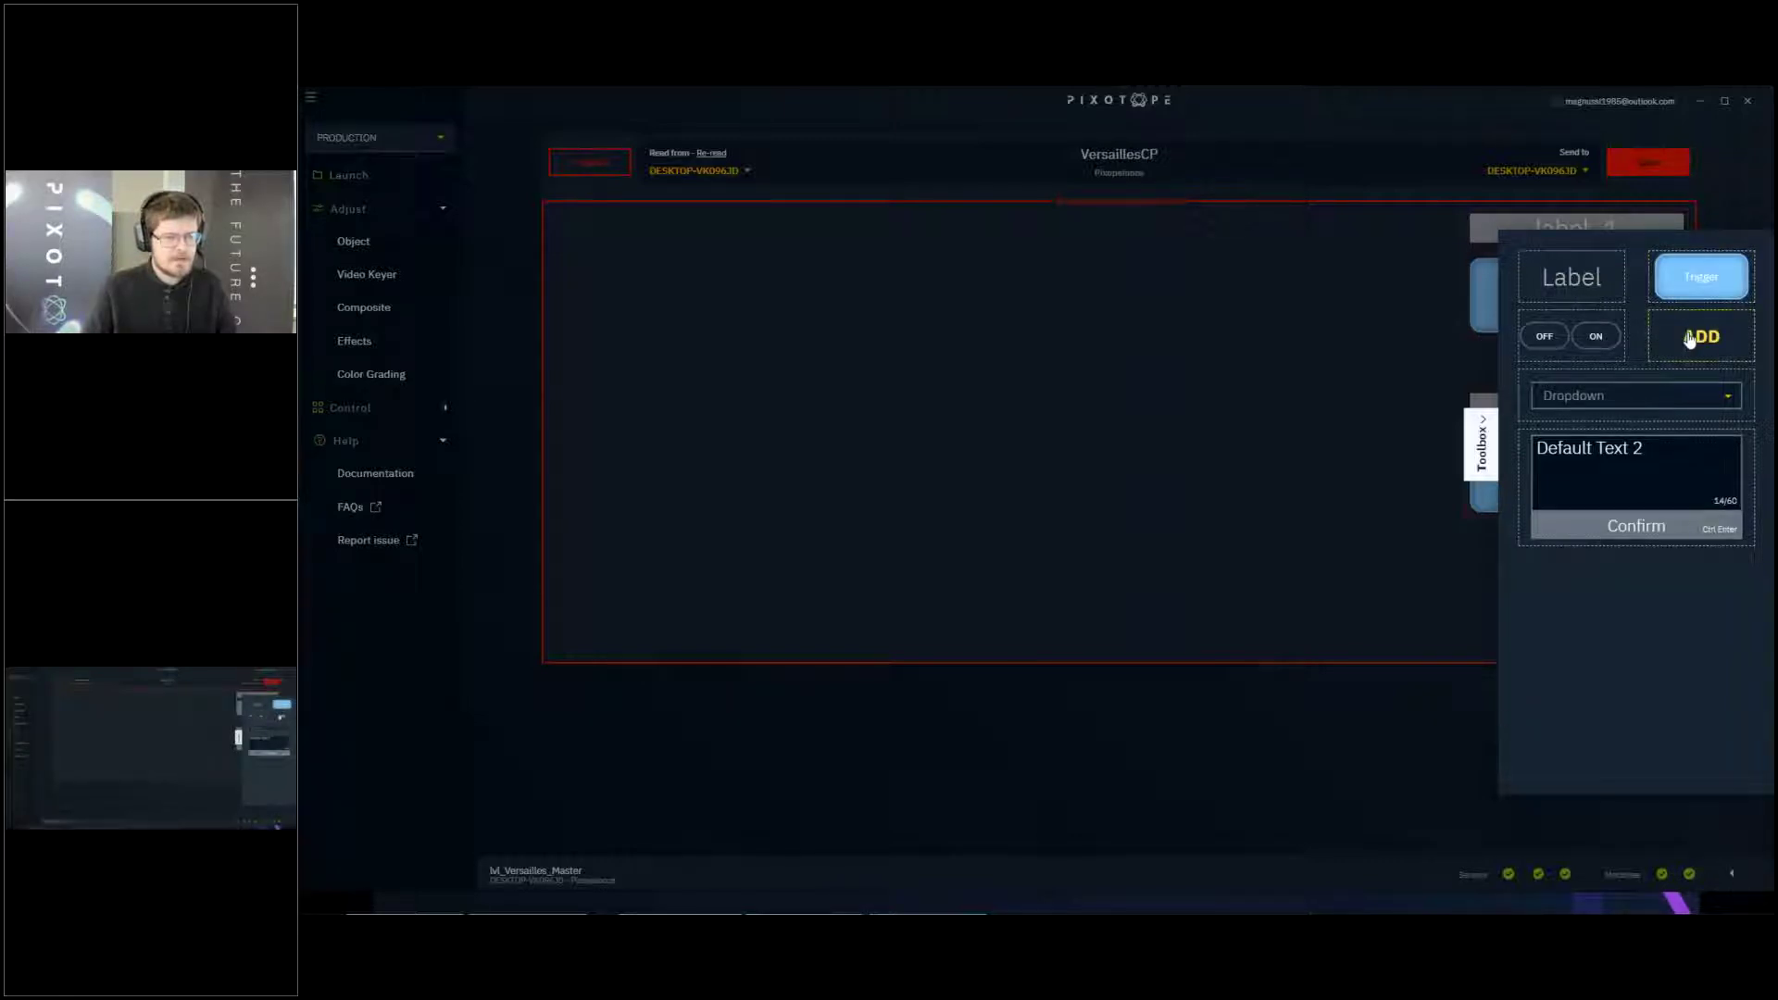
pyautogui.click(1690, 339)
pyautogui.click(1690, 339)
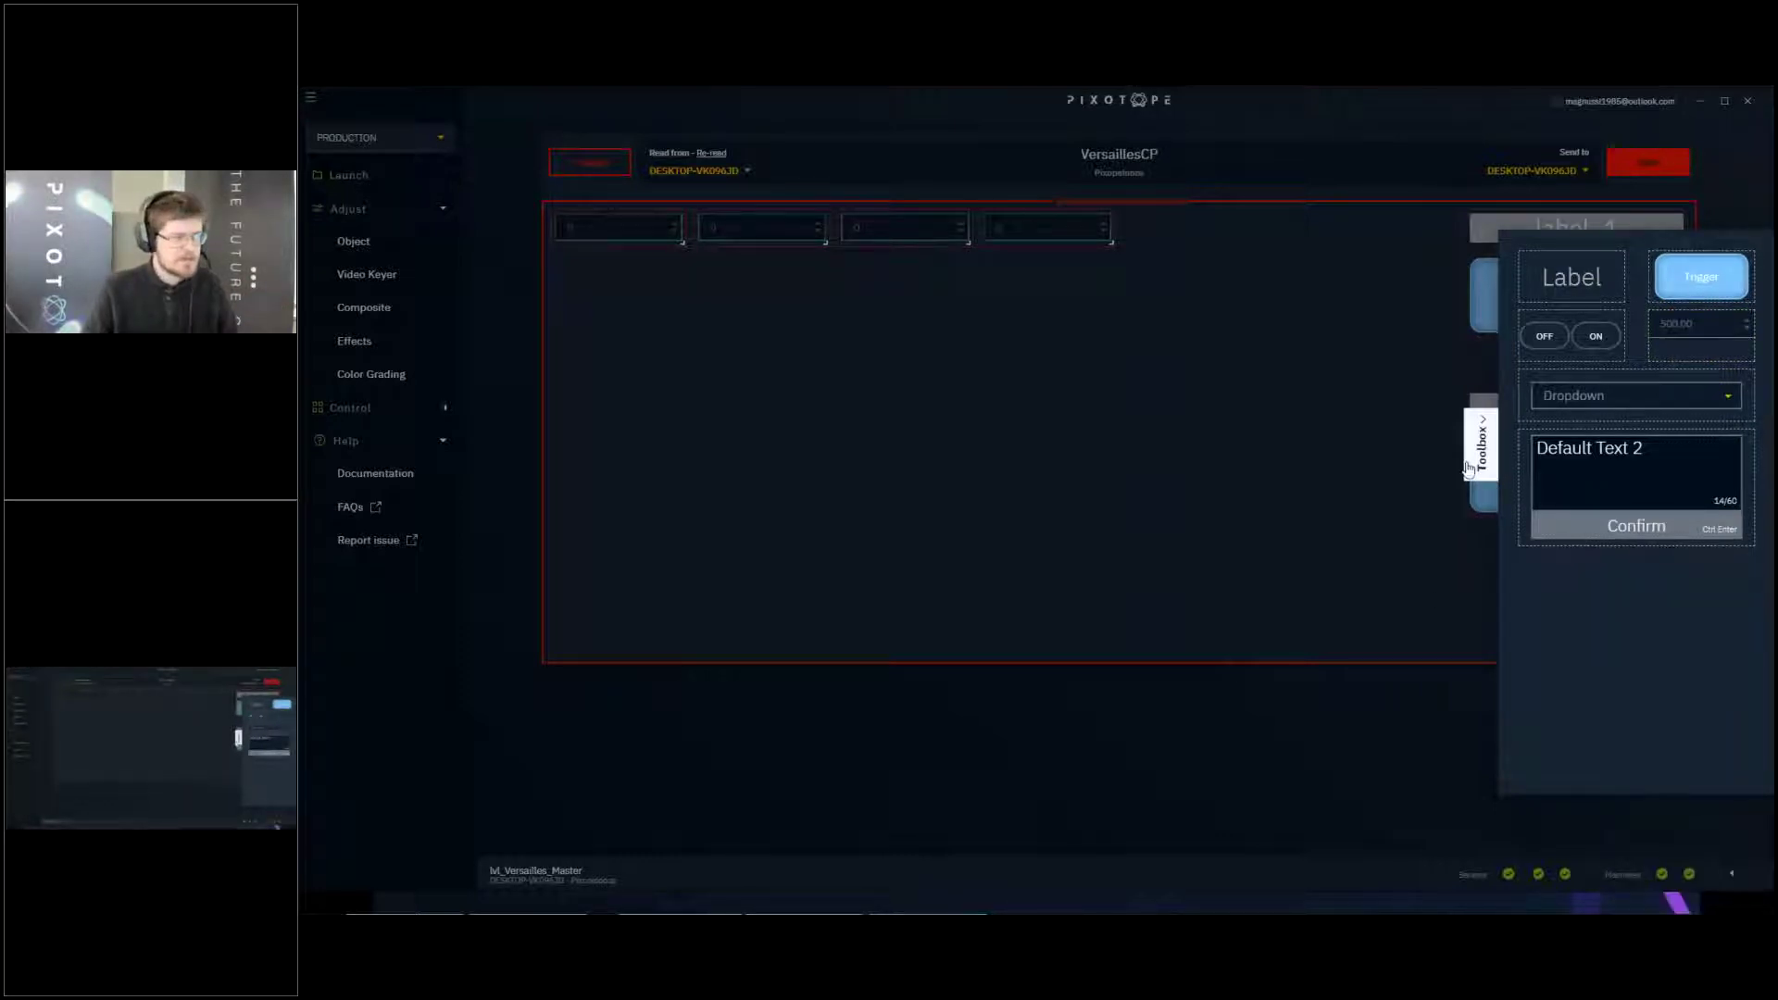
pyautogui.click(1577, 268)
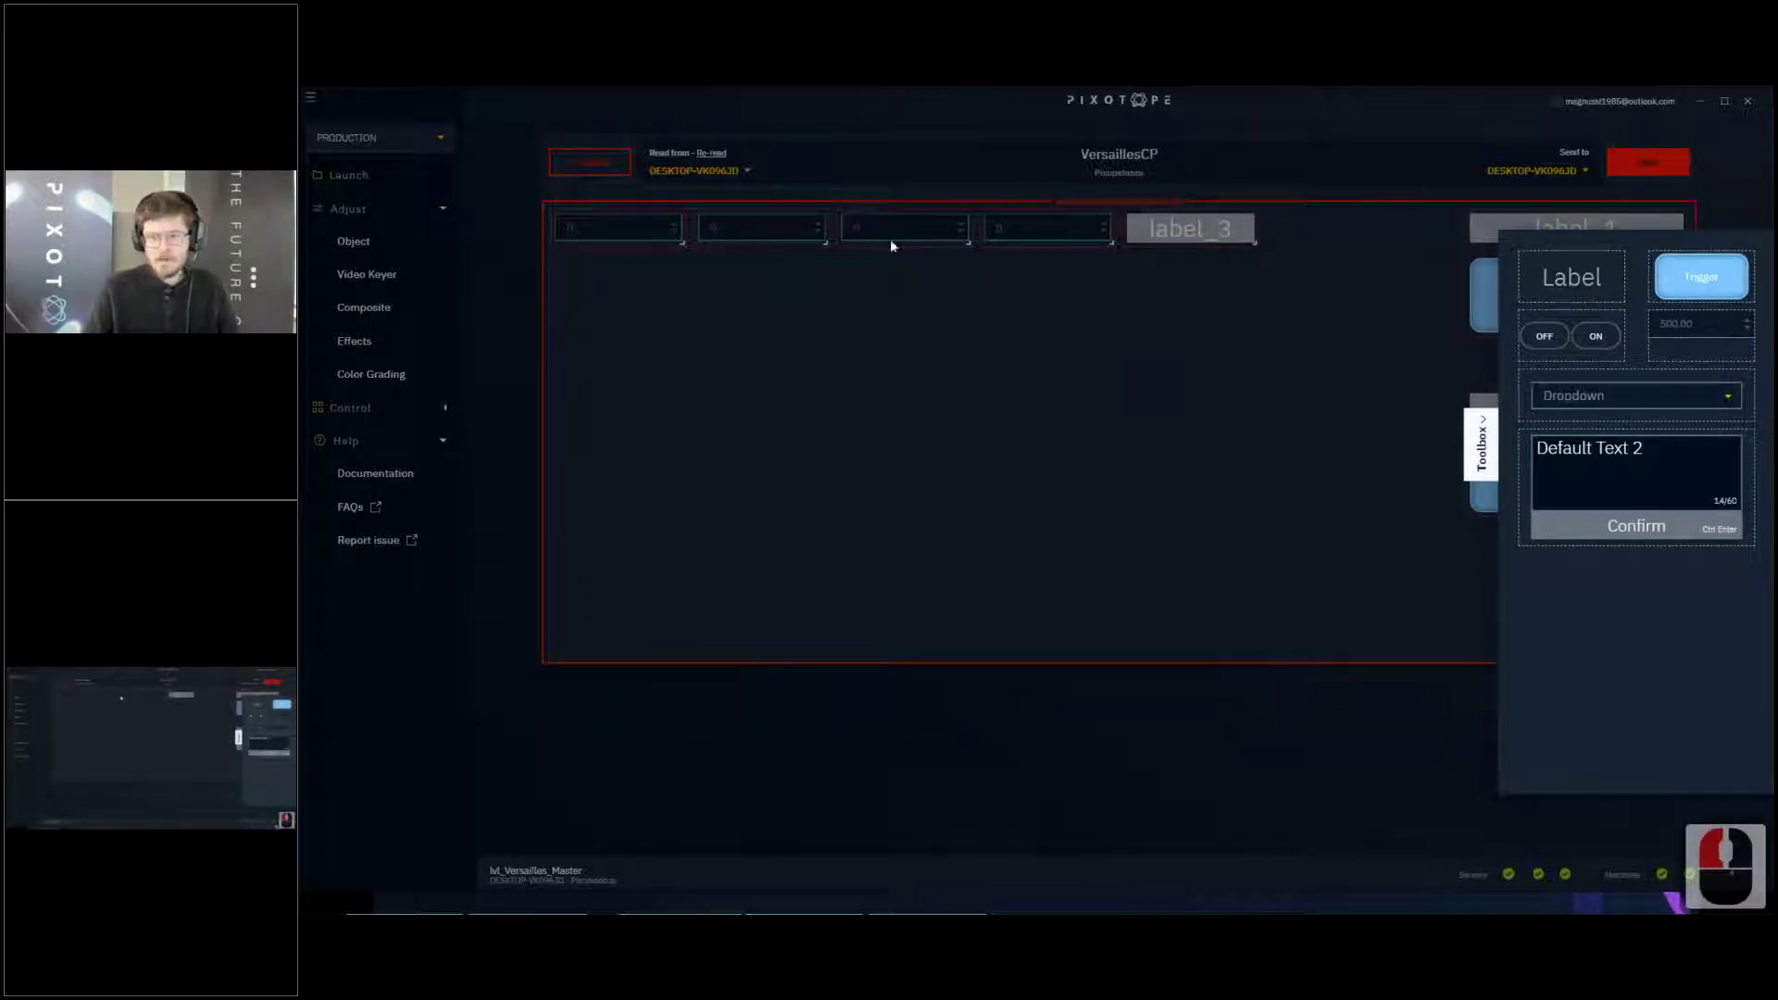
pyautogui.moveTo(1620, 441)
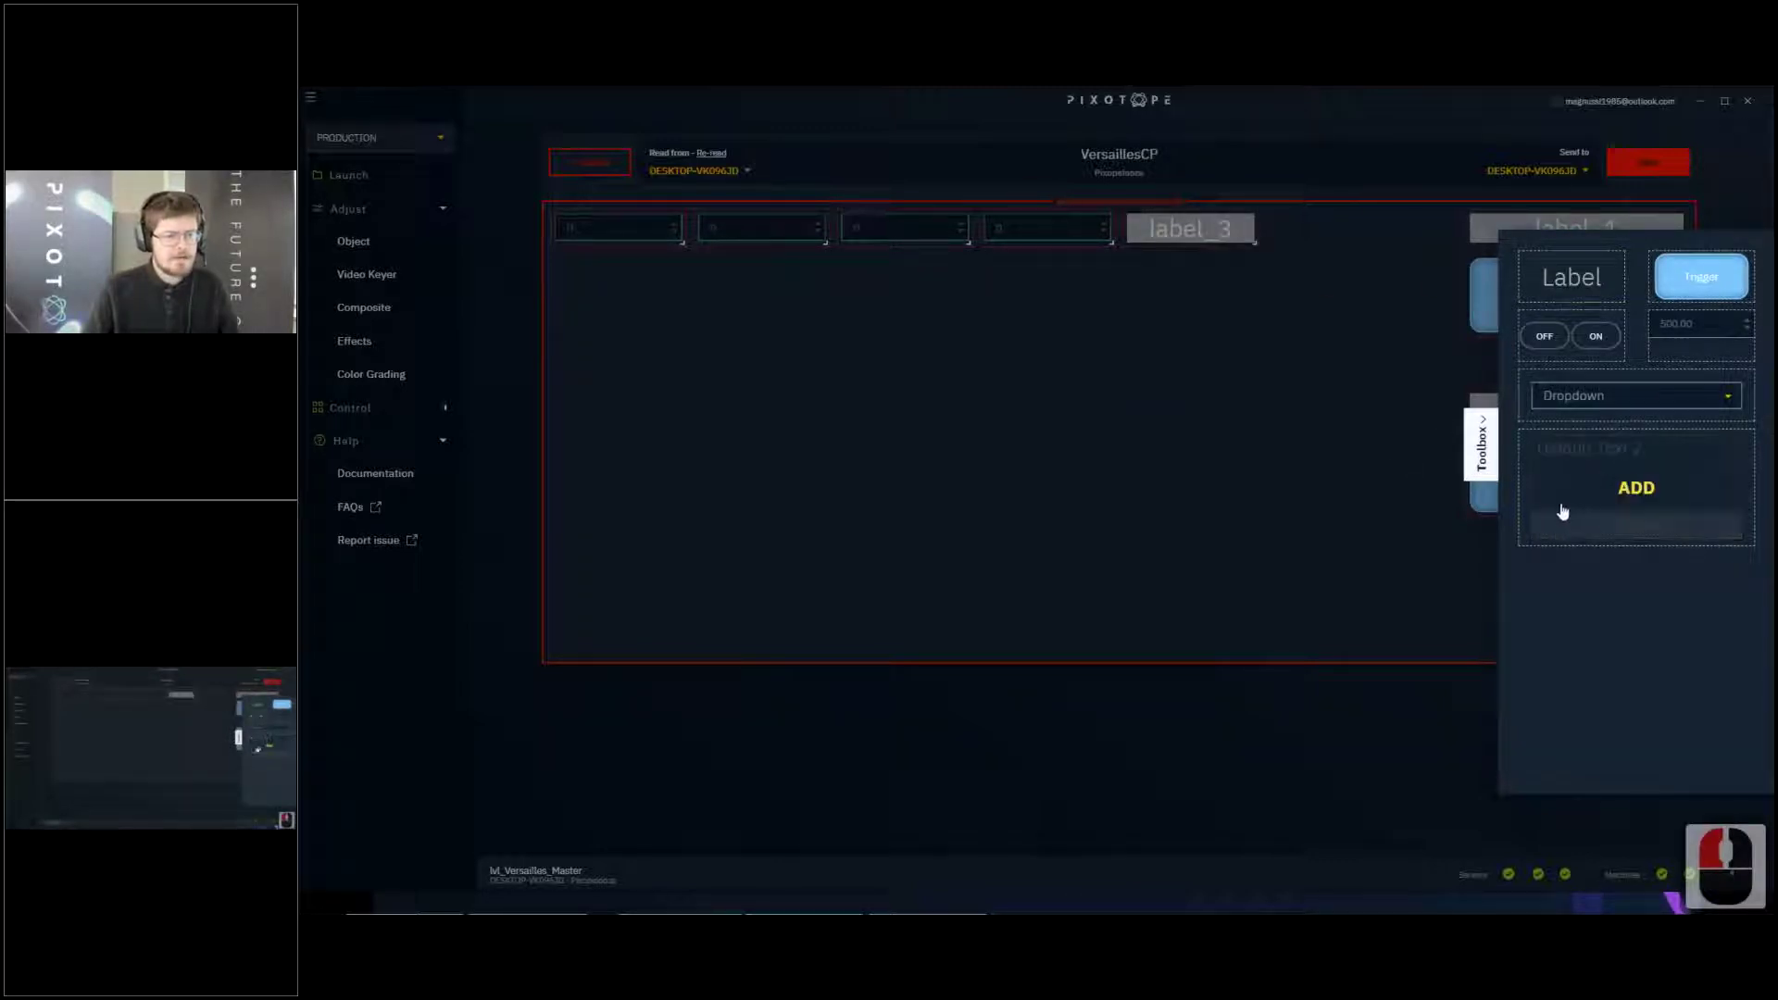
pyautogui.click(1599, 489)
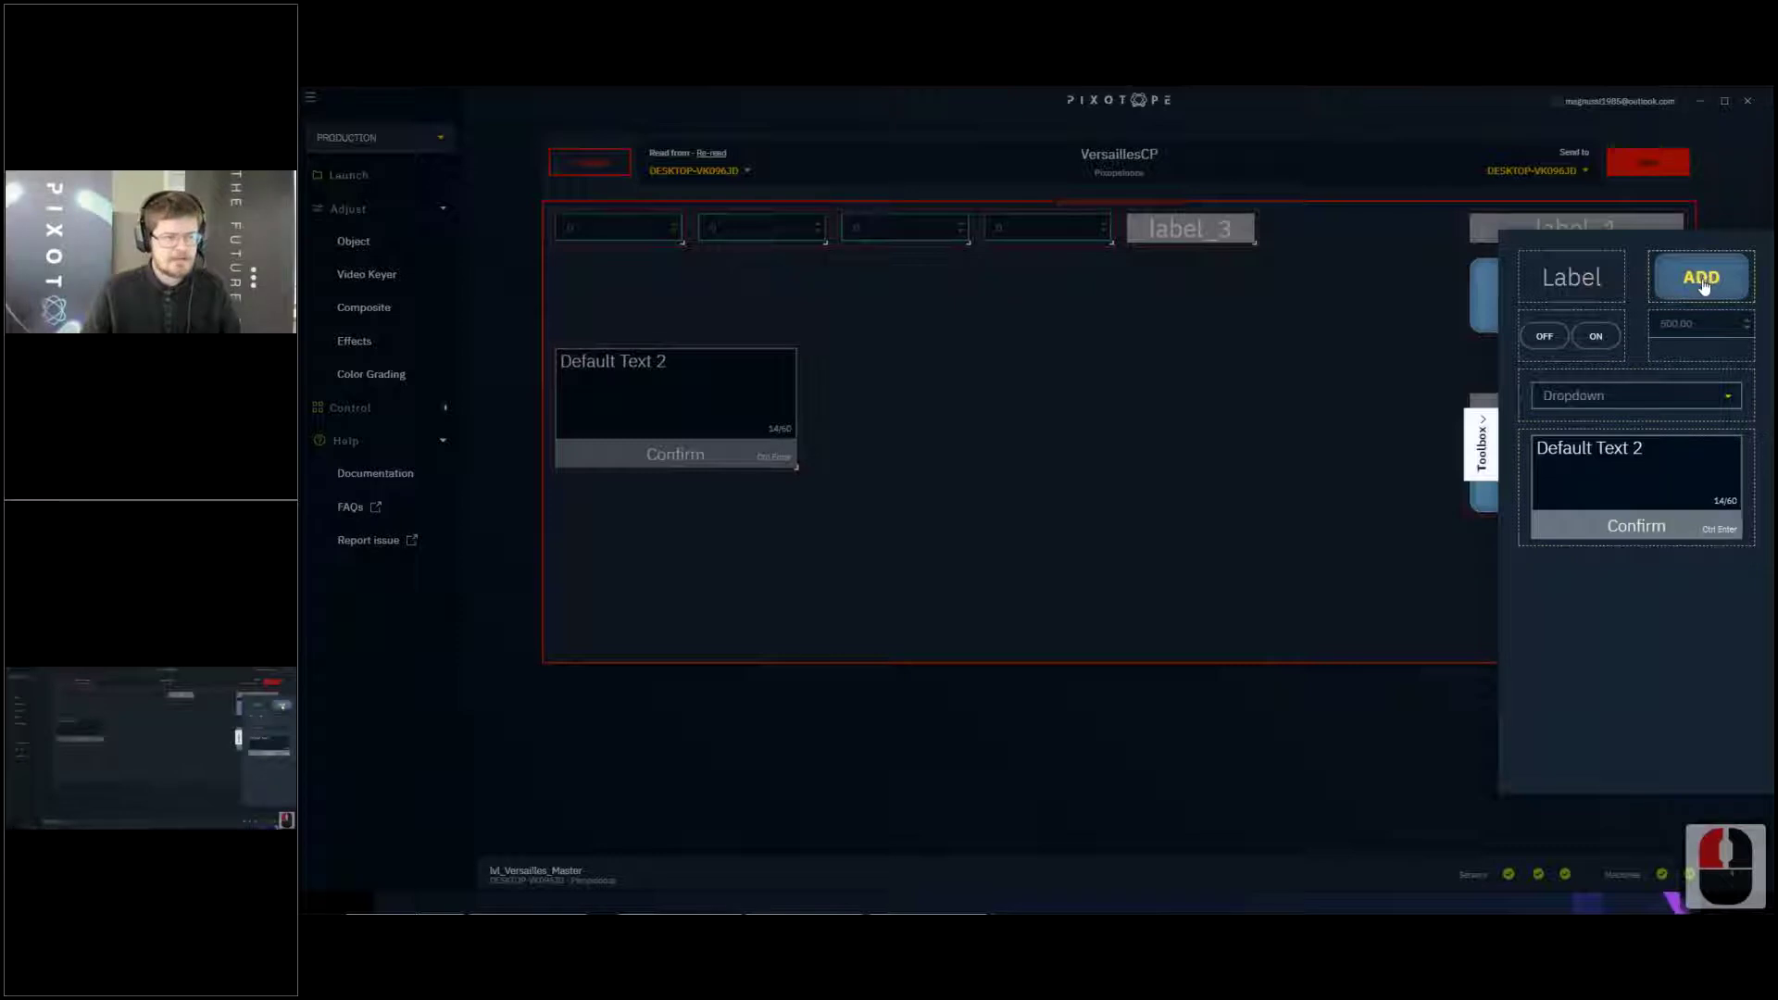
# Add a fourth trigger button and line up the four number fields in a row lower on the canvas
pyautogui.click(1704, 280)
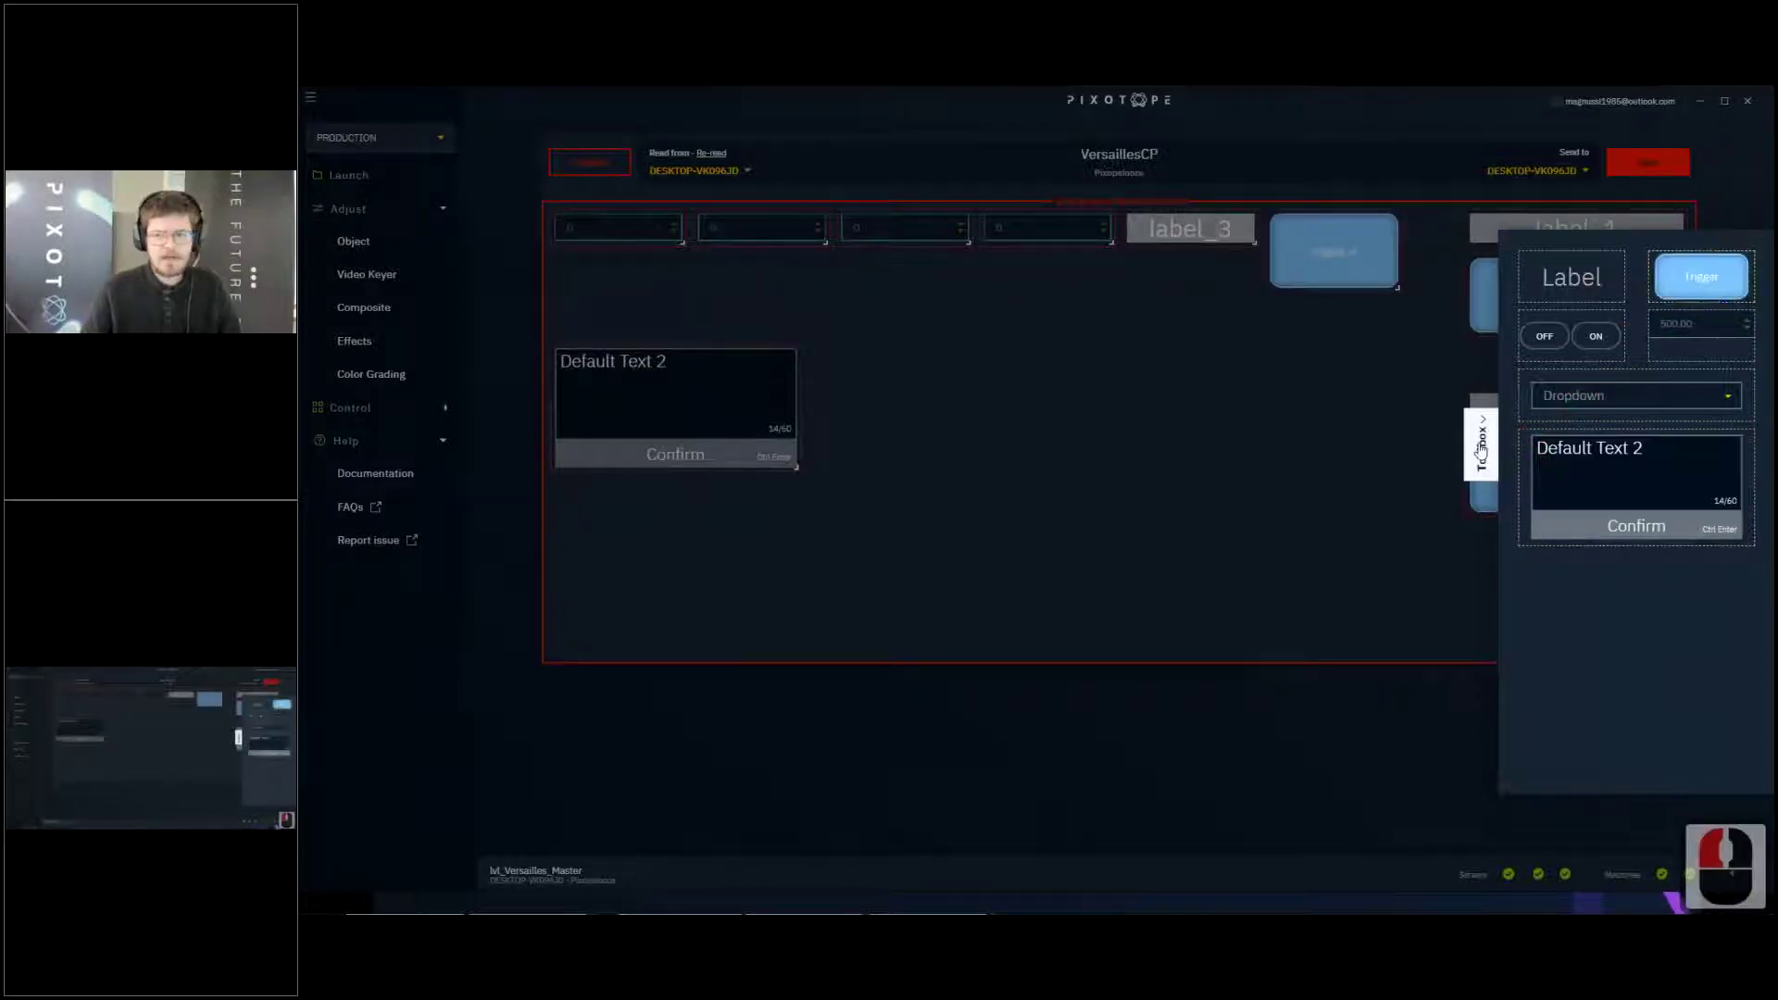
pyautogui.click(1480, 449)
pyautogui.moveTo(714, 385); pyautogui.dragTo(882, 562)
pyautogui.moveTo(639, 227); pyautogui.dragTo(641, 363)
pyautogui.moveTo(790, 355); pyautogui.dragTo(779, 380)
pyautogui.moveTo(956, 322); pyautogui.dragTo(917, 359)
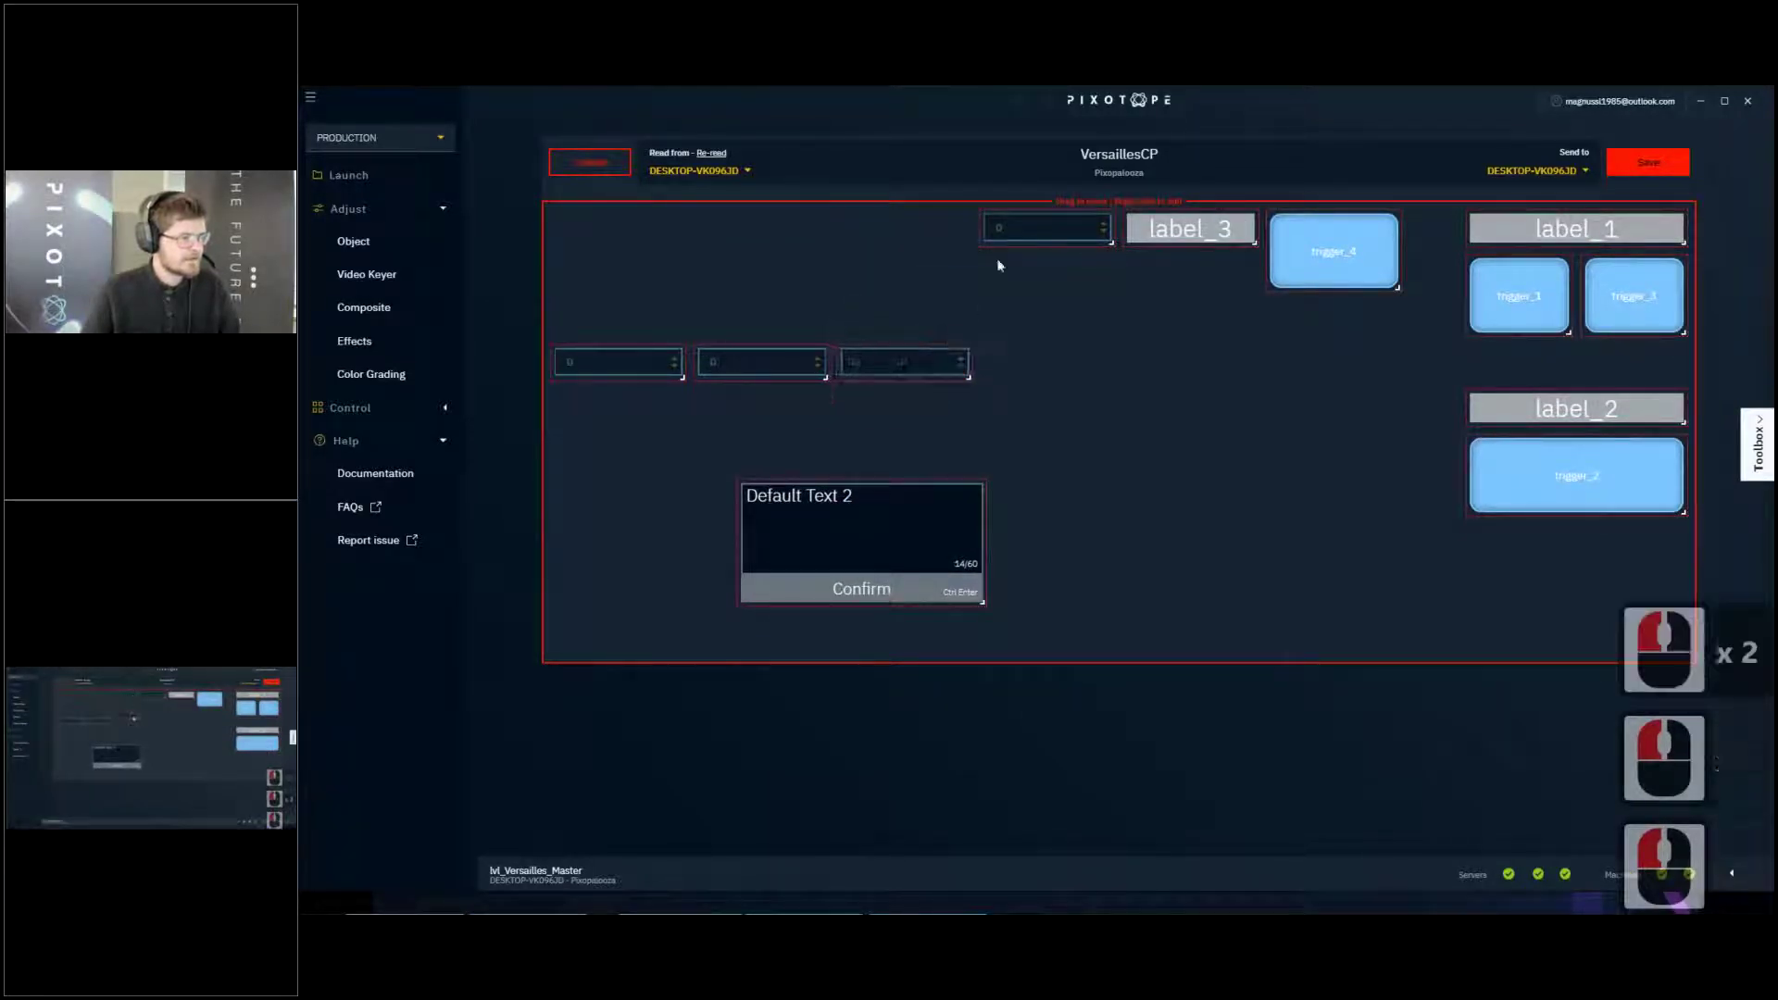
pyautogui.moveTo(1050, 320); pyautogui.dragTo(1033, 355)
# Centre the text input above the number fields, widen it to span the middle two, and lower all four fields slightly
pyautogui.moveTo(908, 507); pyautogui.dragTo(868, 276)
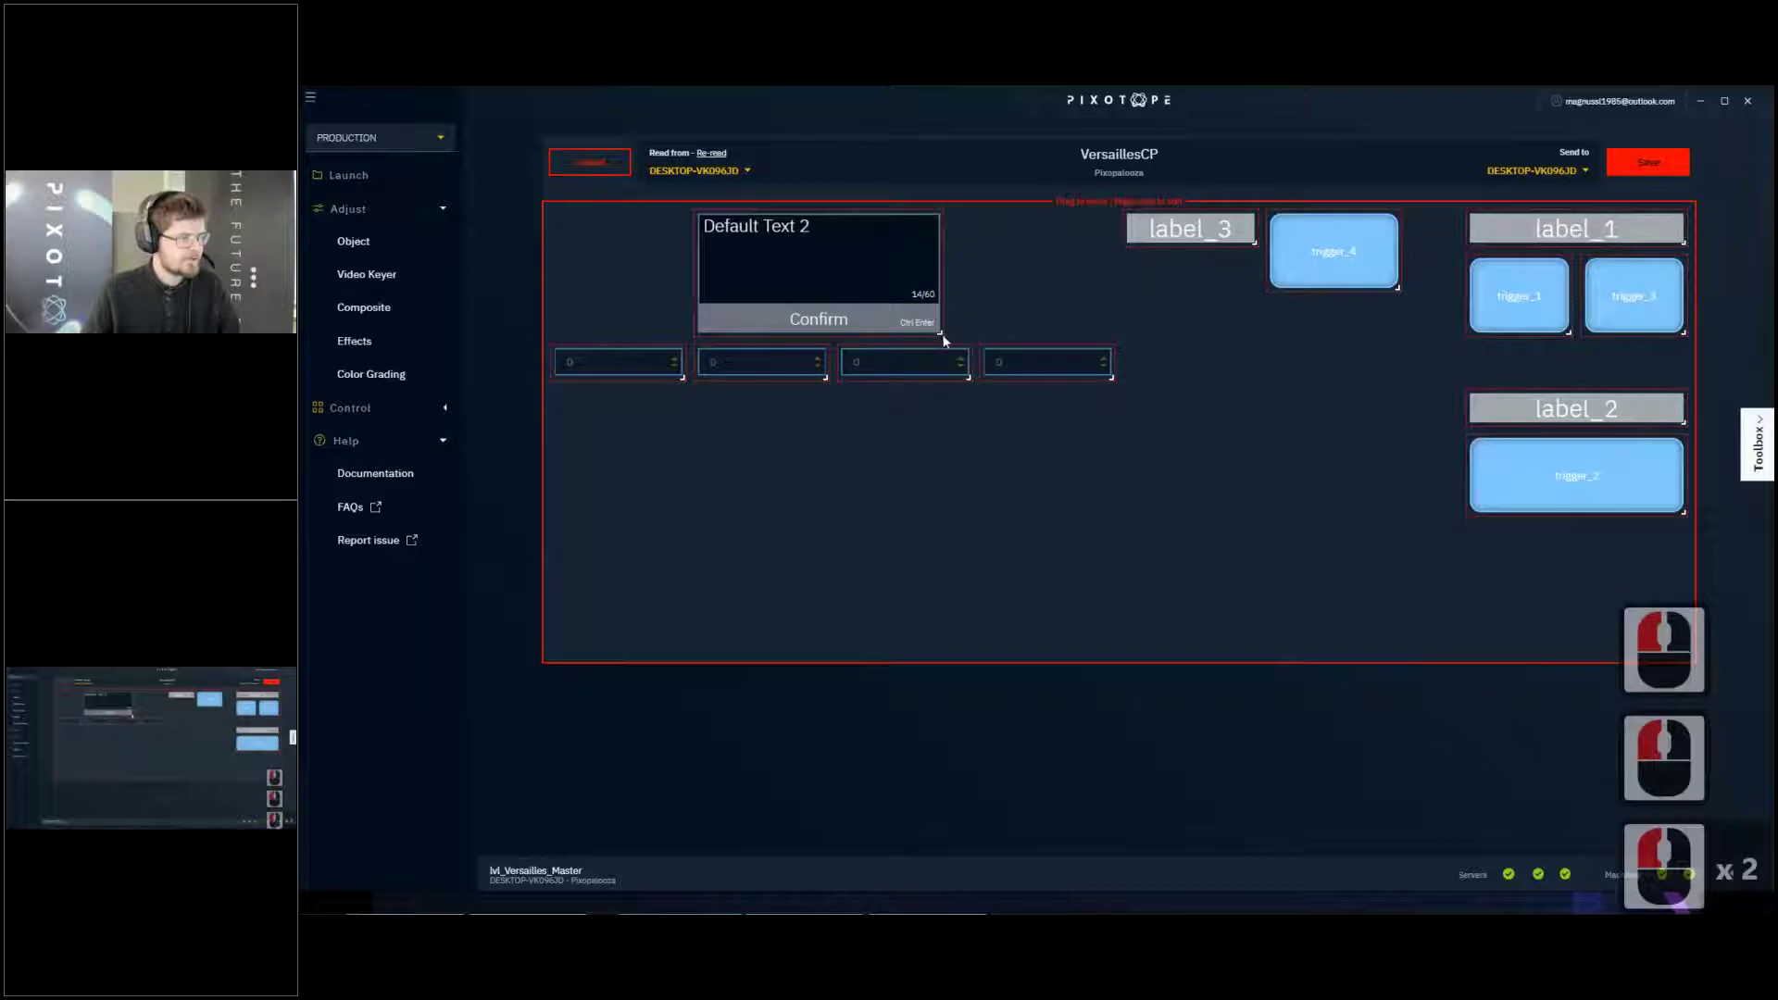
pyautogui.moveTo(943, 335); pyautogui.dragTo(969, 333)
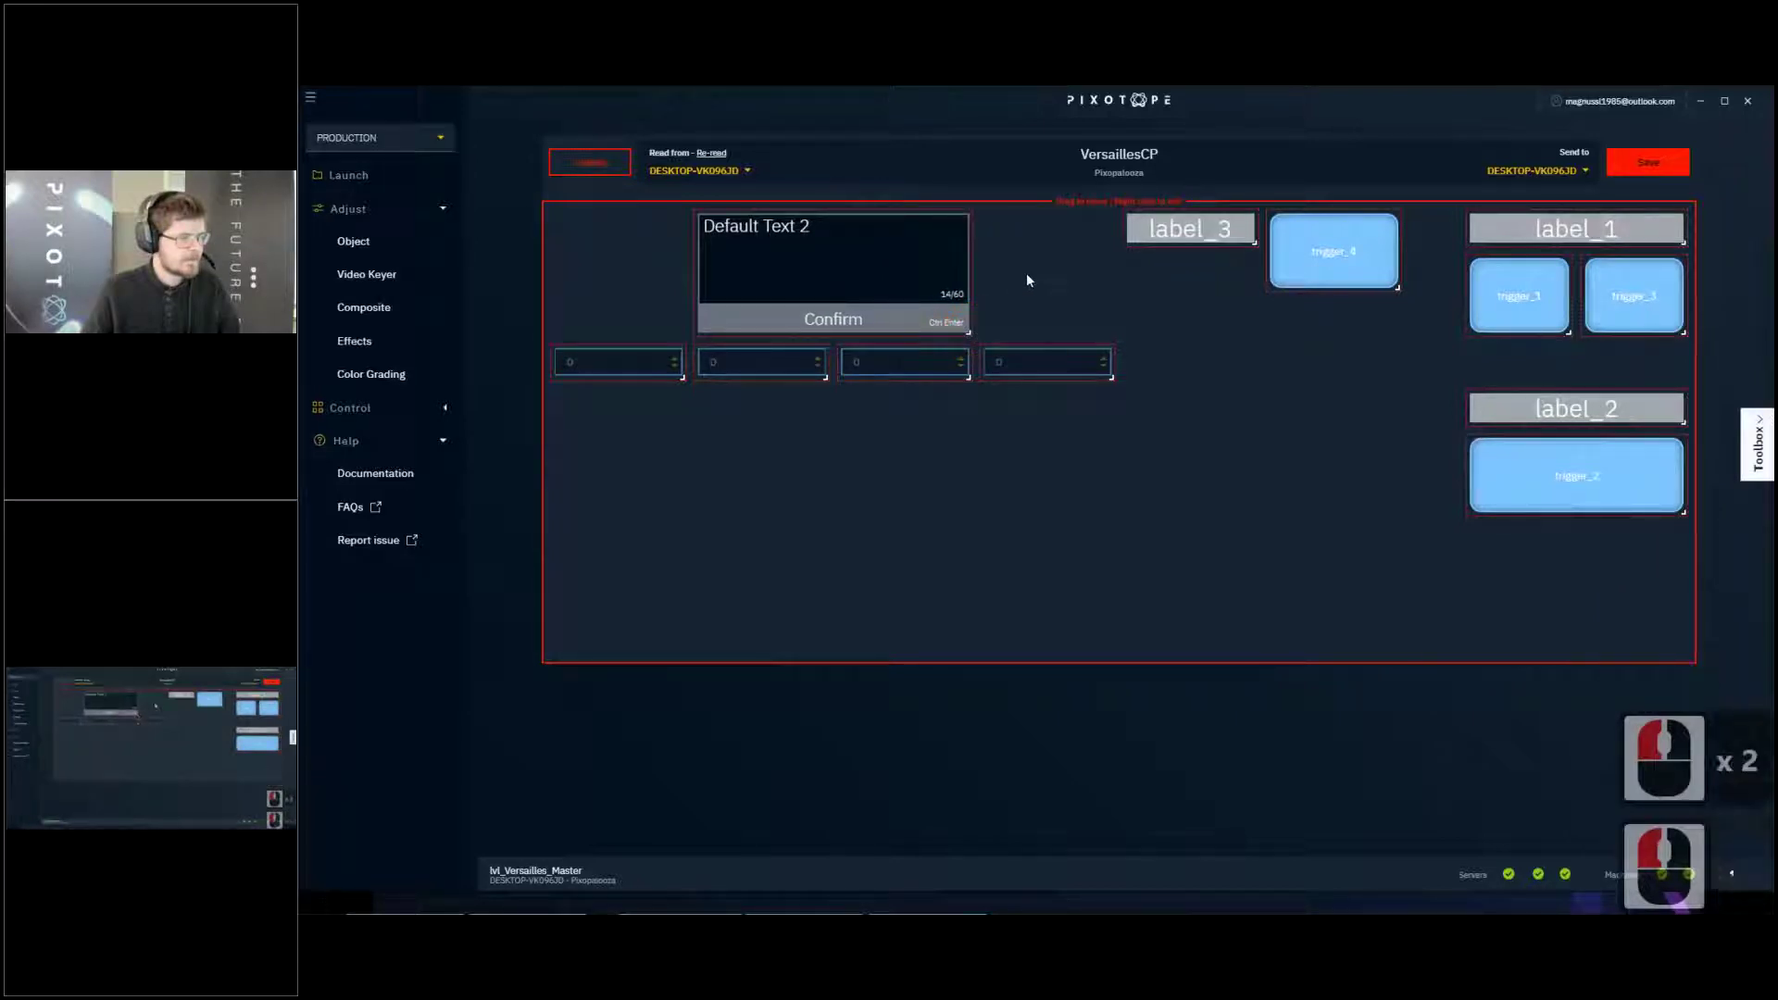
pyautogui.moveTo(596, 389); pyautogui.dragTo(597, 407)
pyautogui.moveTo(750, 358); pyautogui.dragTo(748, 405)
pyautogui.moveTo(908, 373); pyautogui.dragTo(1013, 423)
# Place label_3 above the number fields, widened to span all four, and centre a widened trigger_4 beneath them
pyautogui.moveTo(1156, 228); pyautogui.dragTo(589, 363)
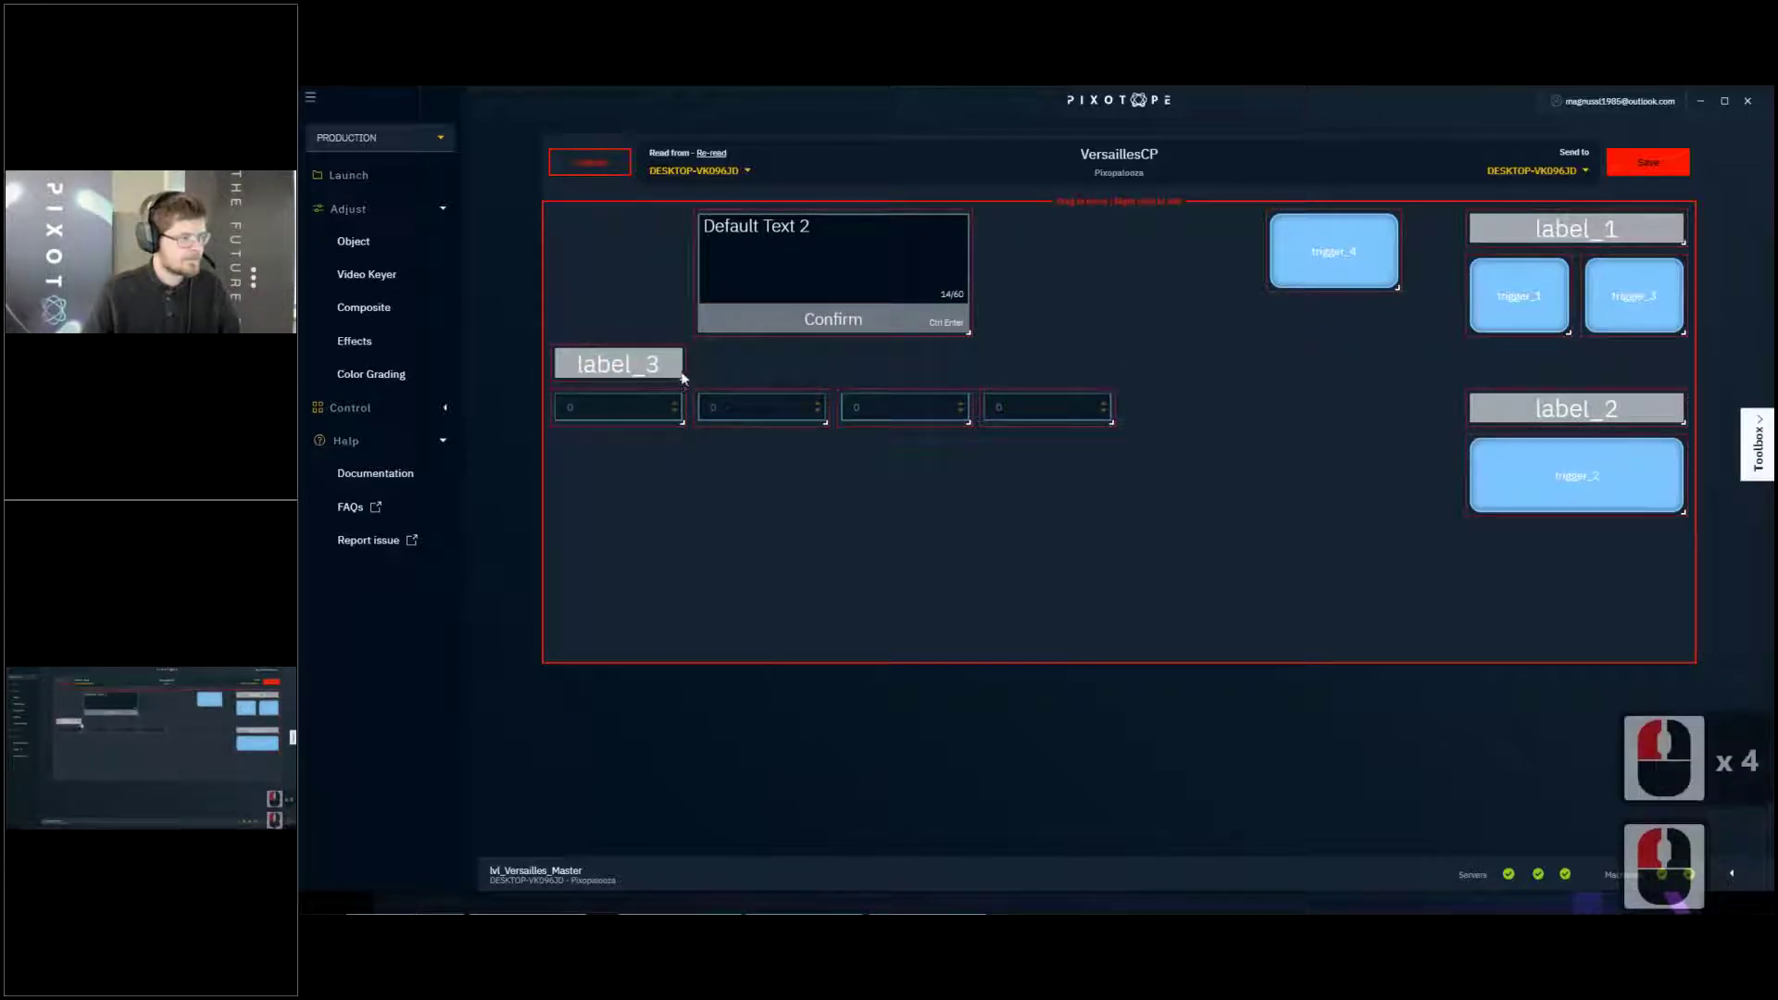
pyautogui.moveTo(685, 376); pyautogui.dragTo(1113, 376)
pyautogui.moveTo(1338, 266); pyautogui.dragTo(967, 515)
pyautogui.click(897, 272)
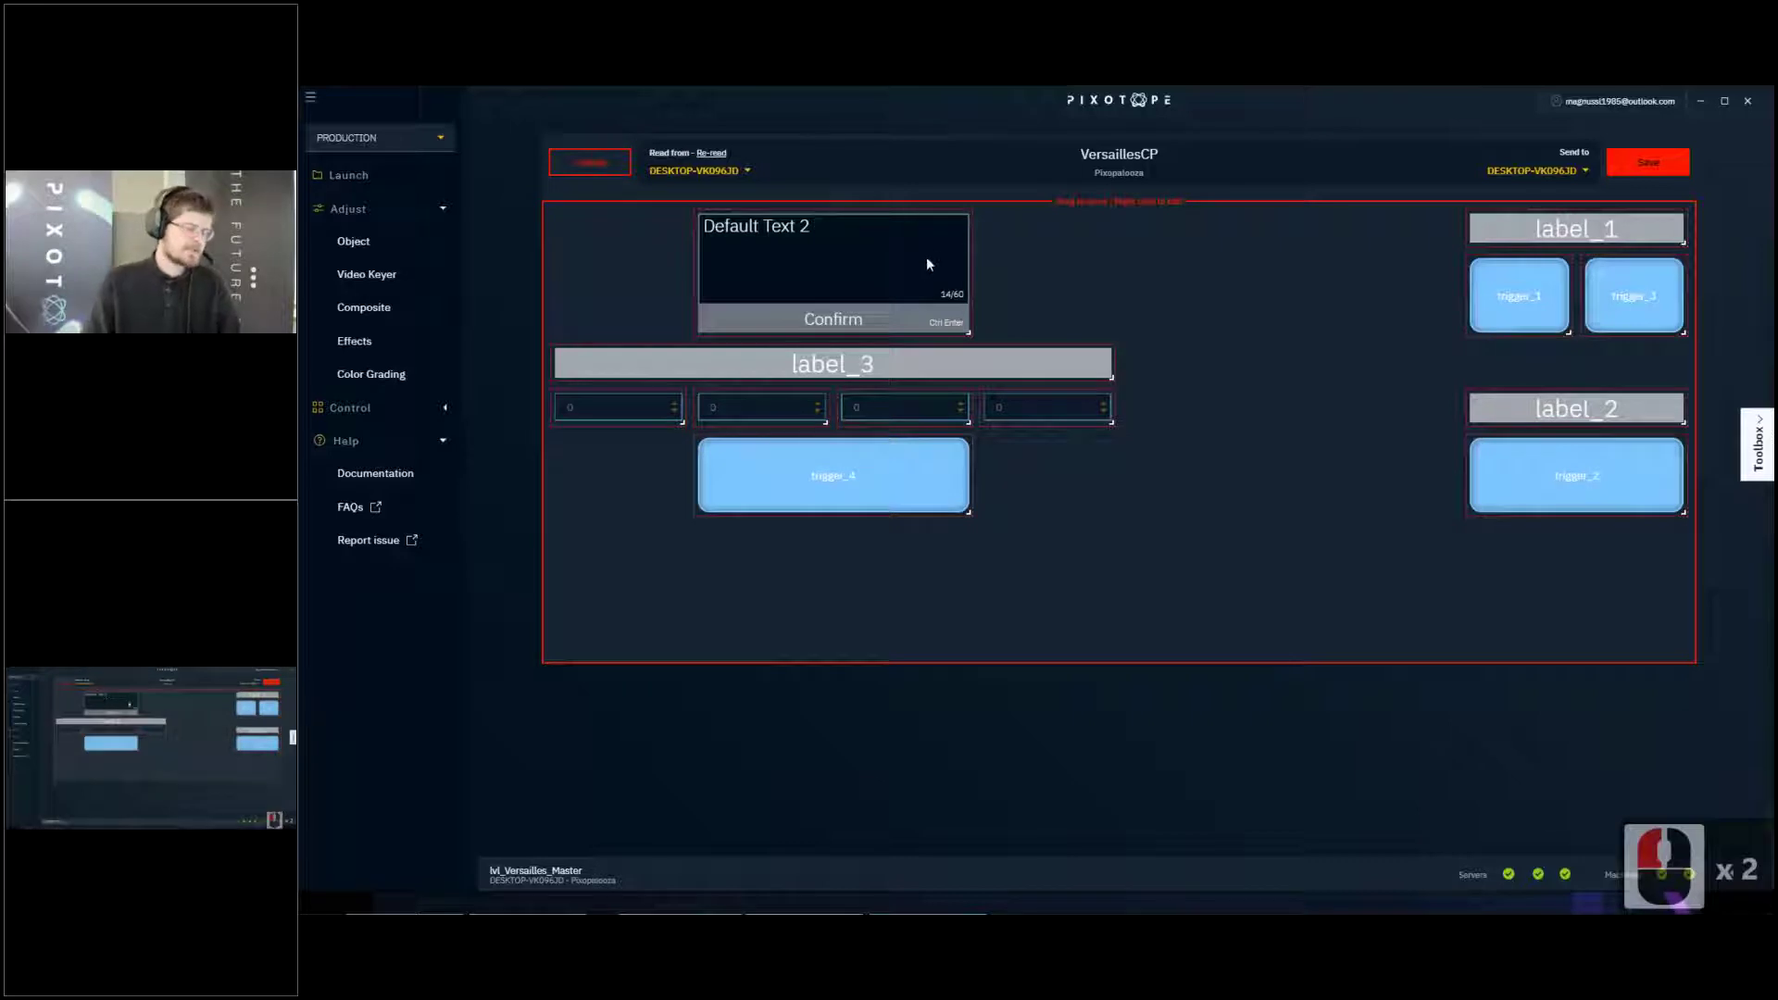
# Change the text of label_1 to IntroVM
pyautogui.rightClick(1530, 234)
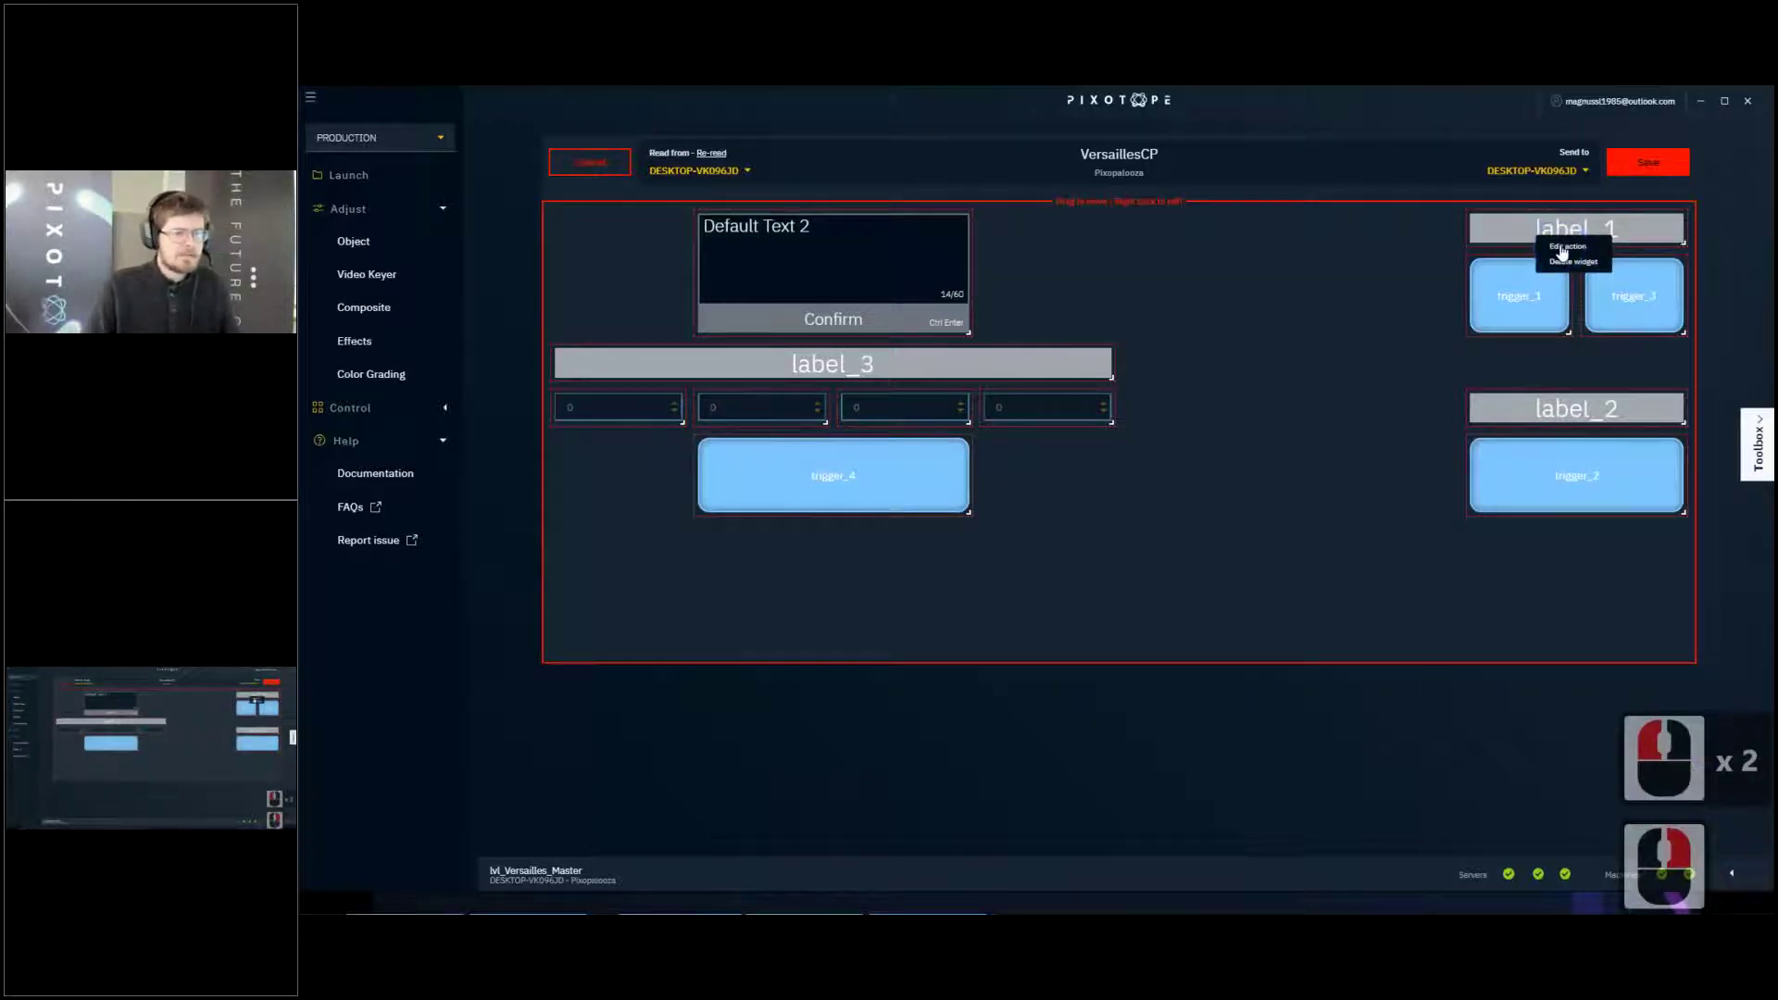
pyautogui.click(1565, 247)
pyautogui.moveTo(639, 423); pyautogui.dragTo(470, 428)
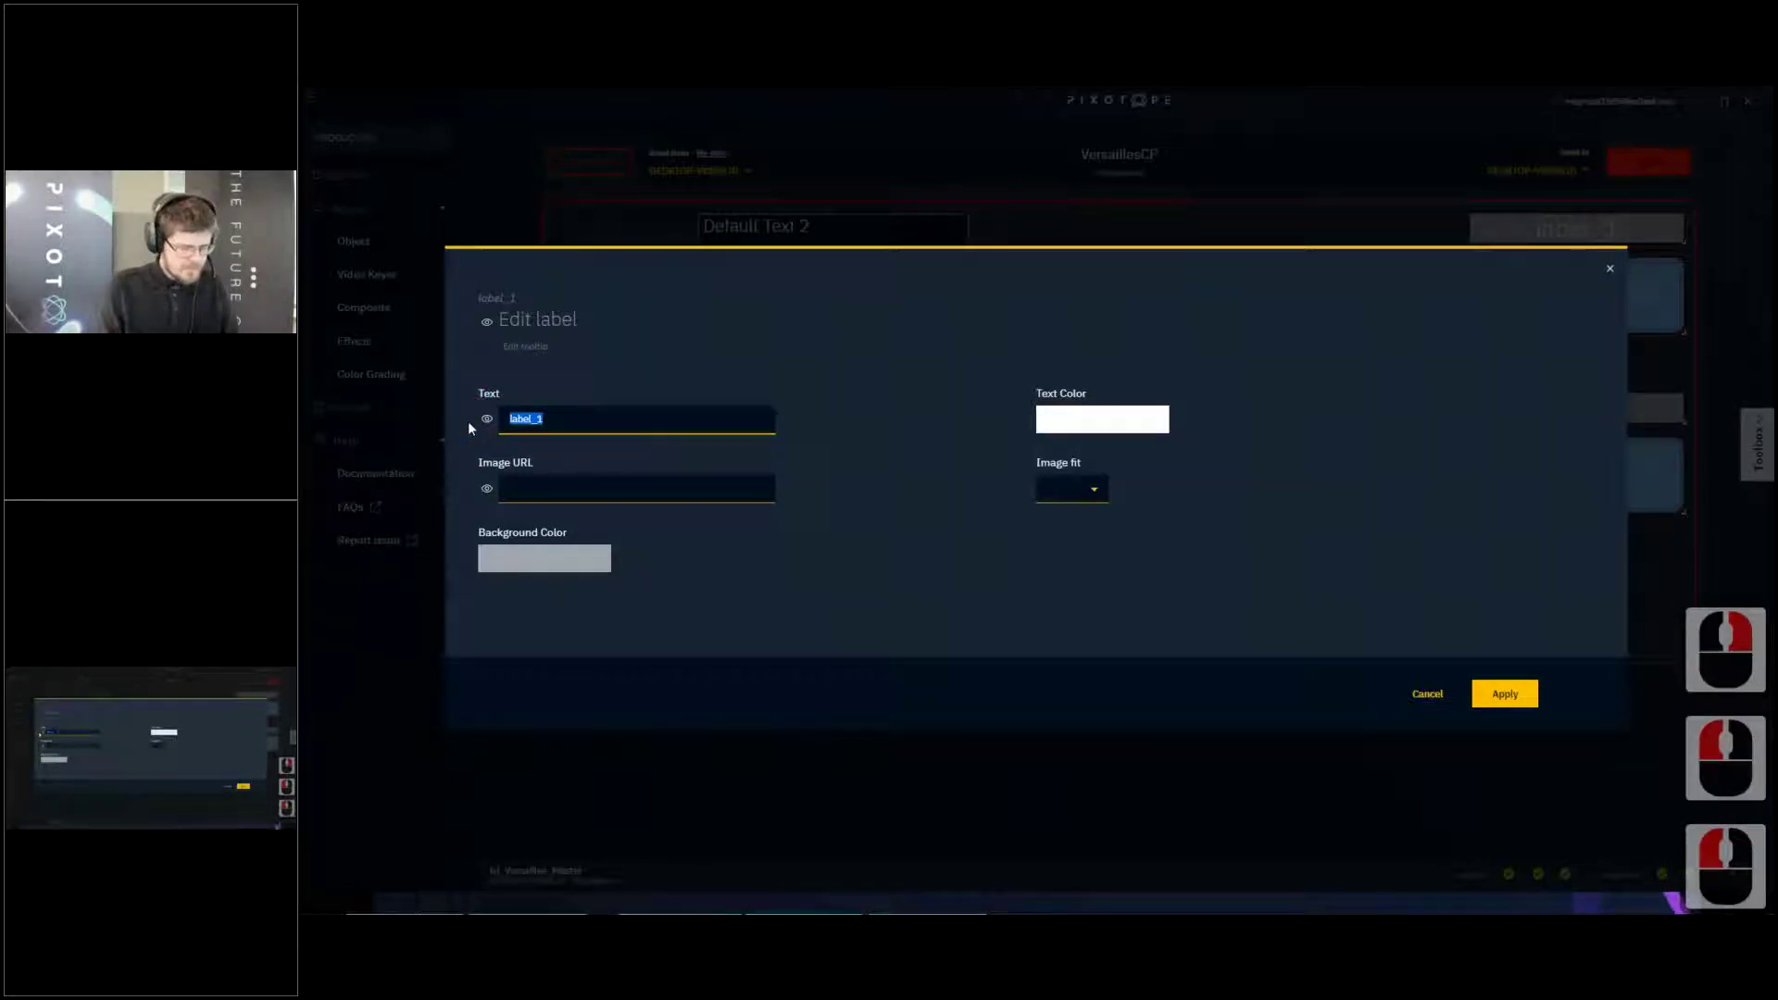
pyautogui.write('IntroVM')
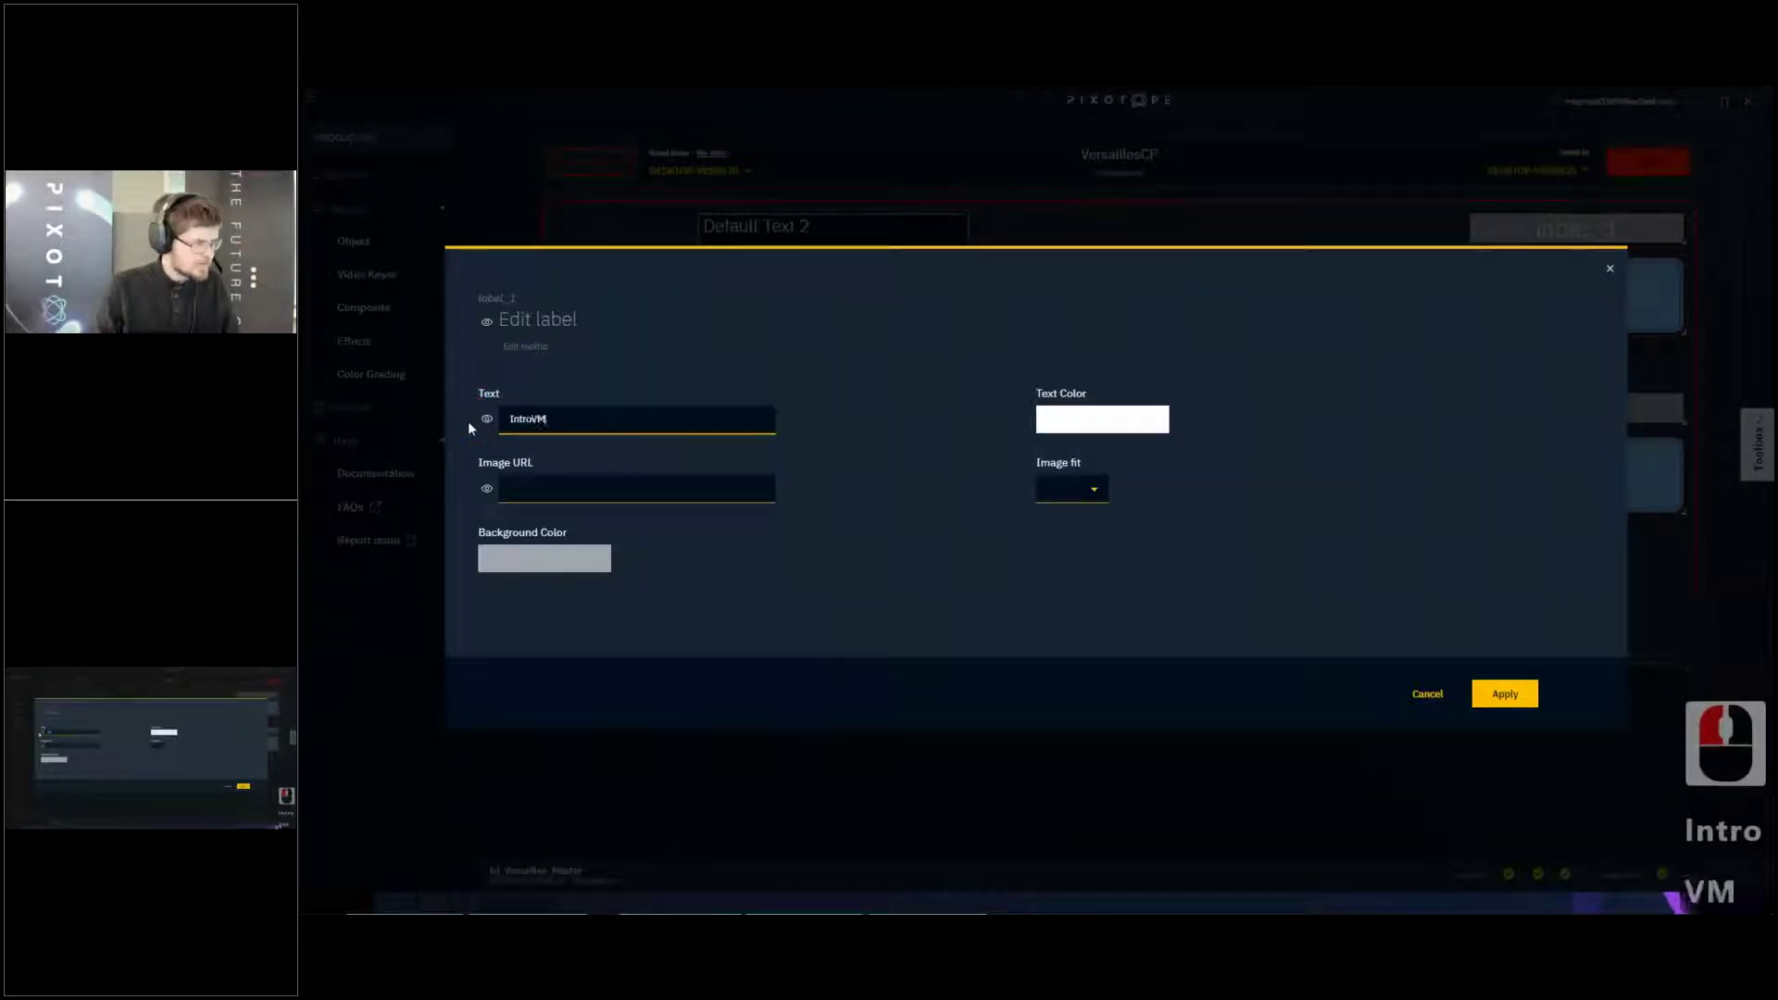
pyautogui.click(1501, 695)
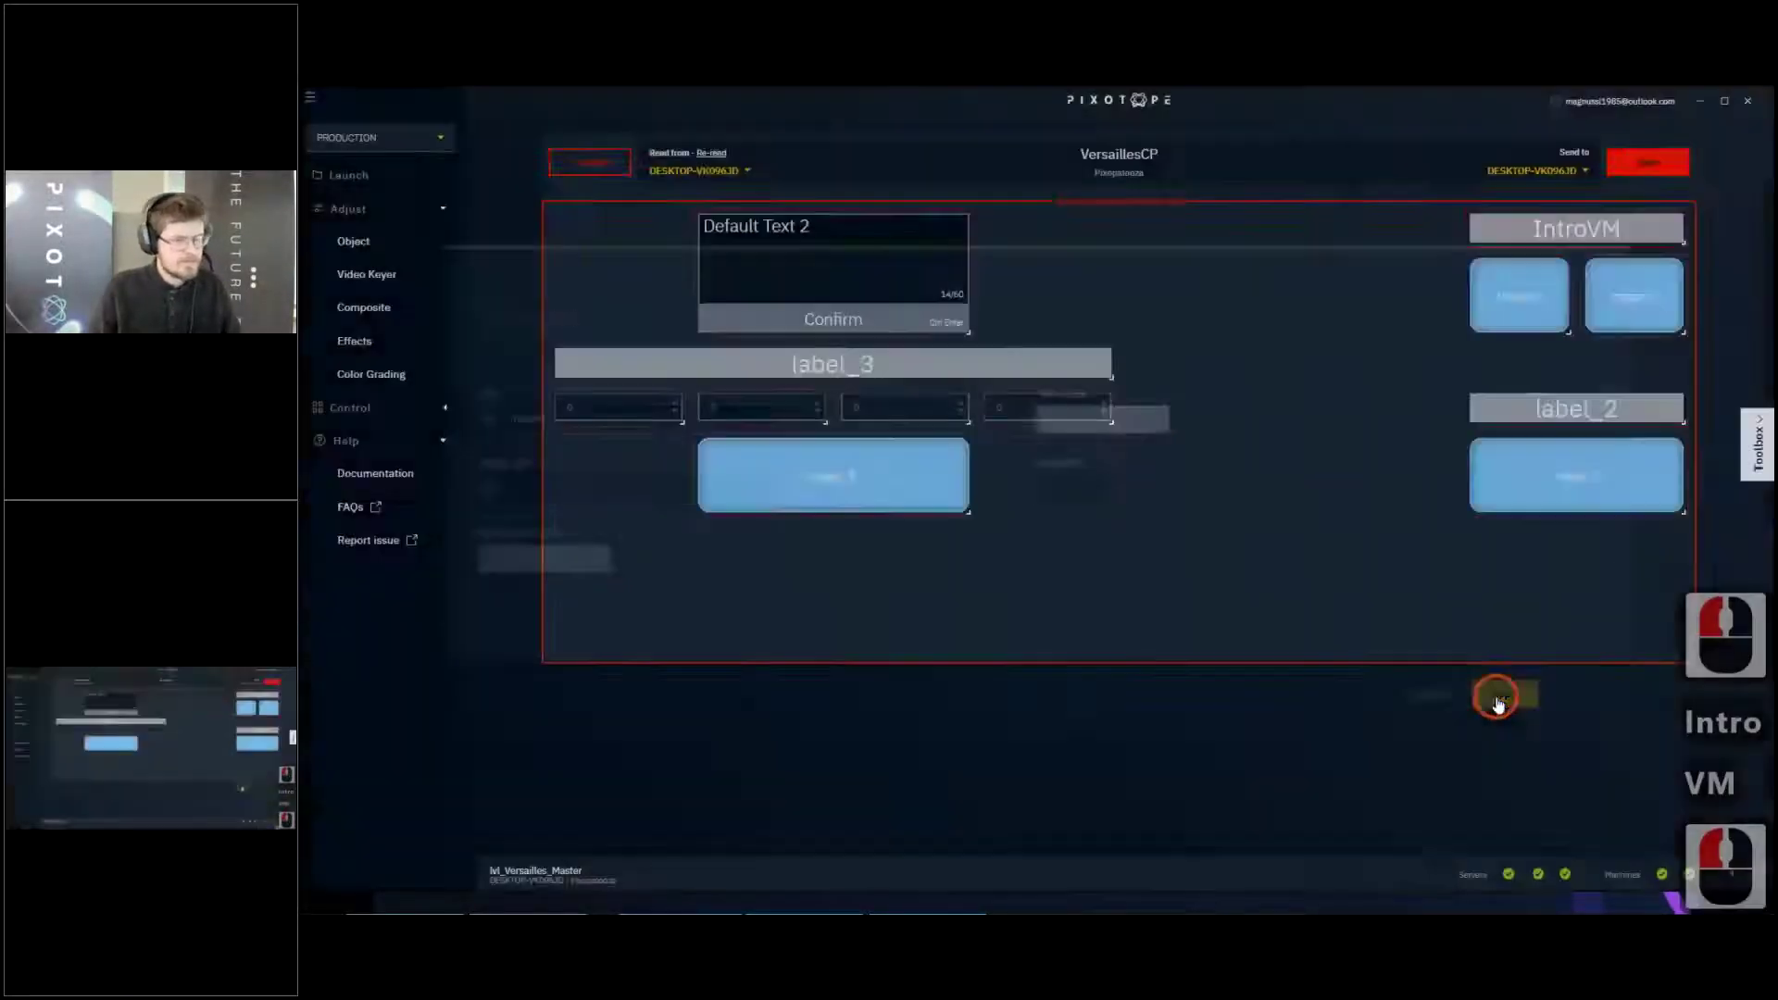
# Change the text of label_2 to TransitionVM
pyautogui.doubleClick(1572, 407)
pyautogui.click(625, 426)
pyautogui.moveTo(626, 426); pyautogui.dragTo(414, 413)
pyautogui.write('Transiti')
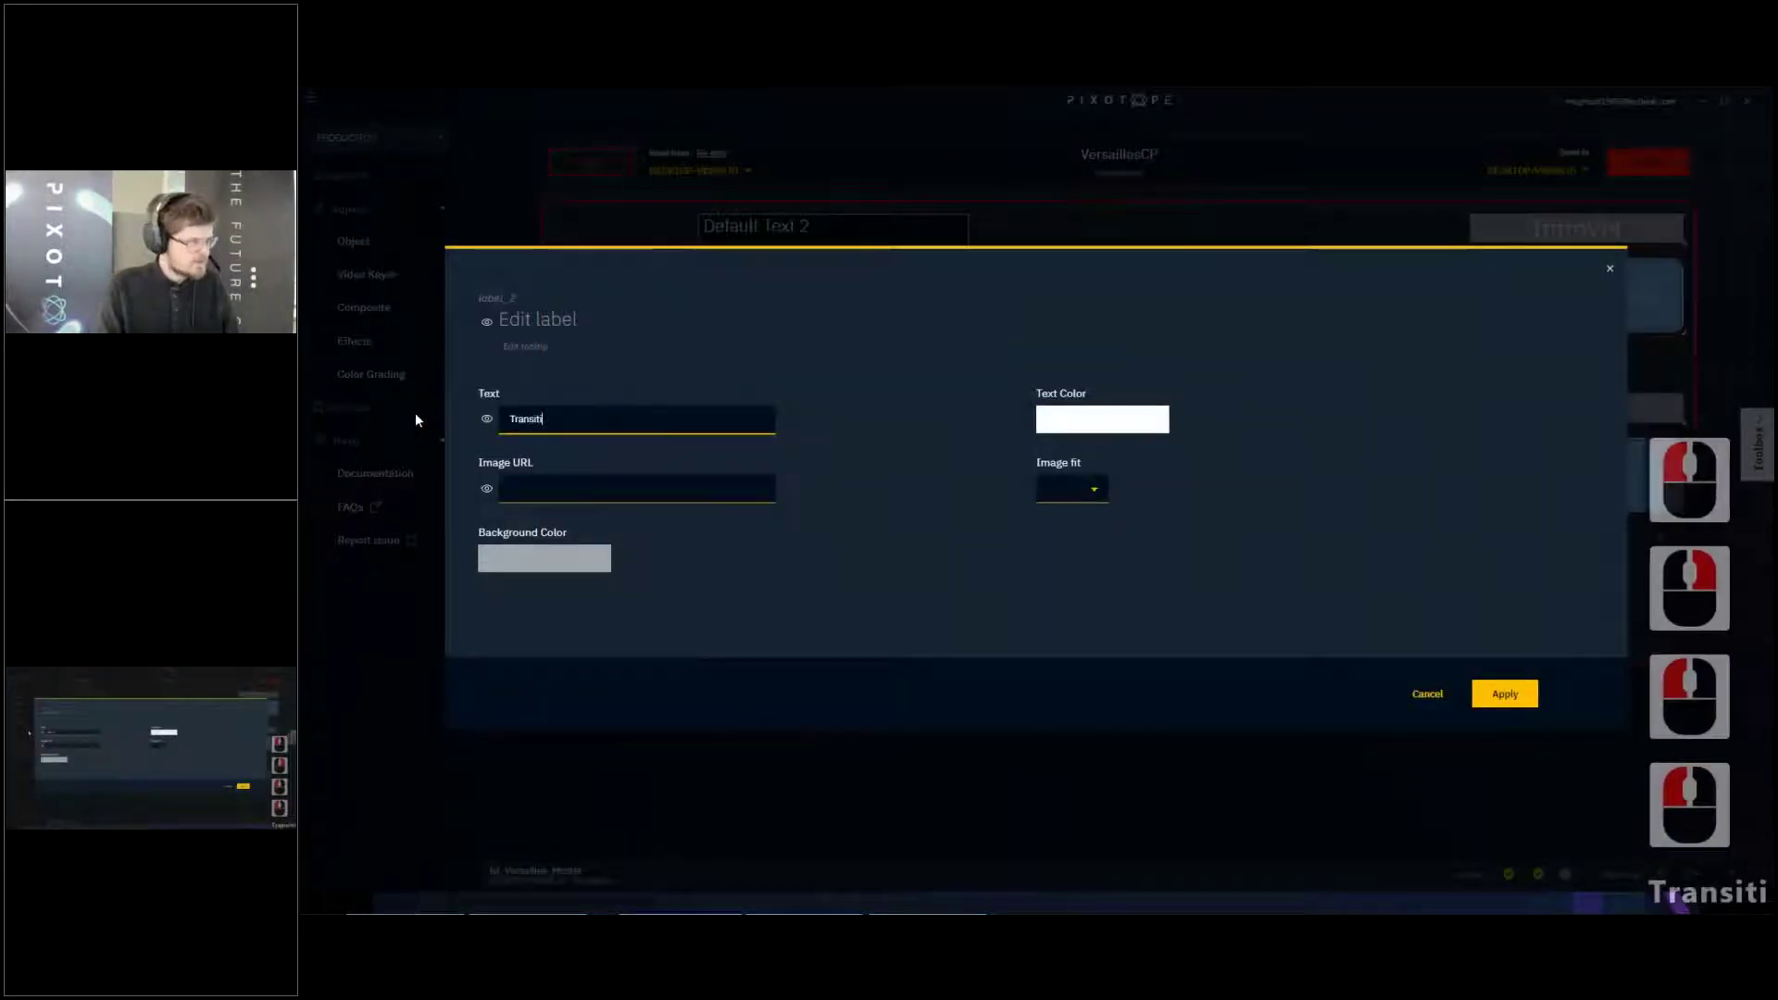
pyautogui.write('onVM')
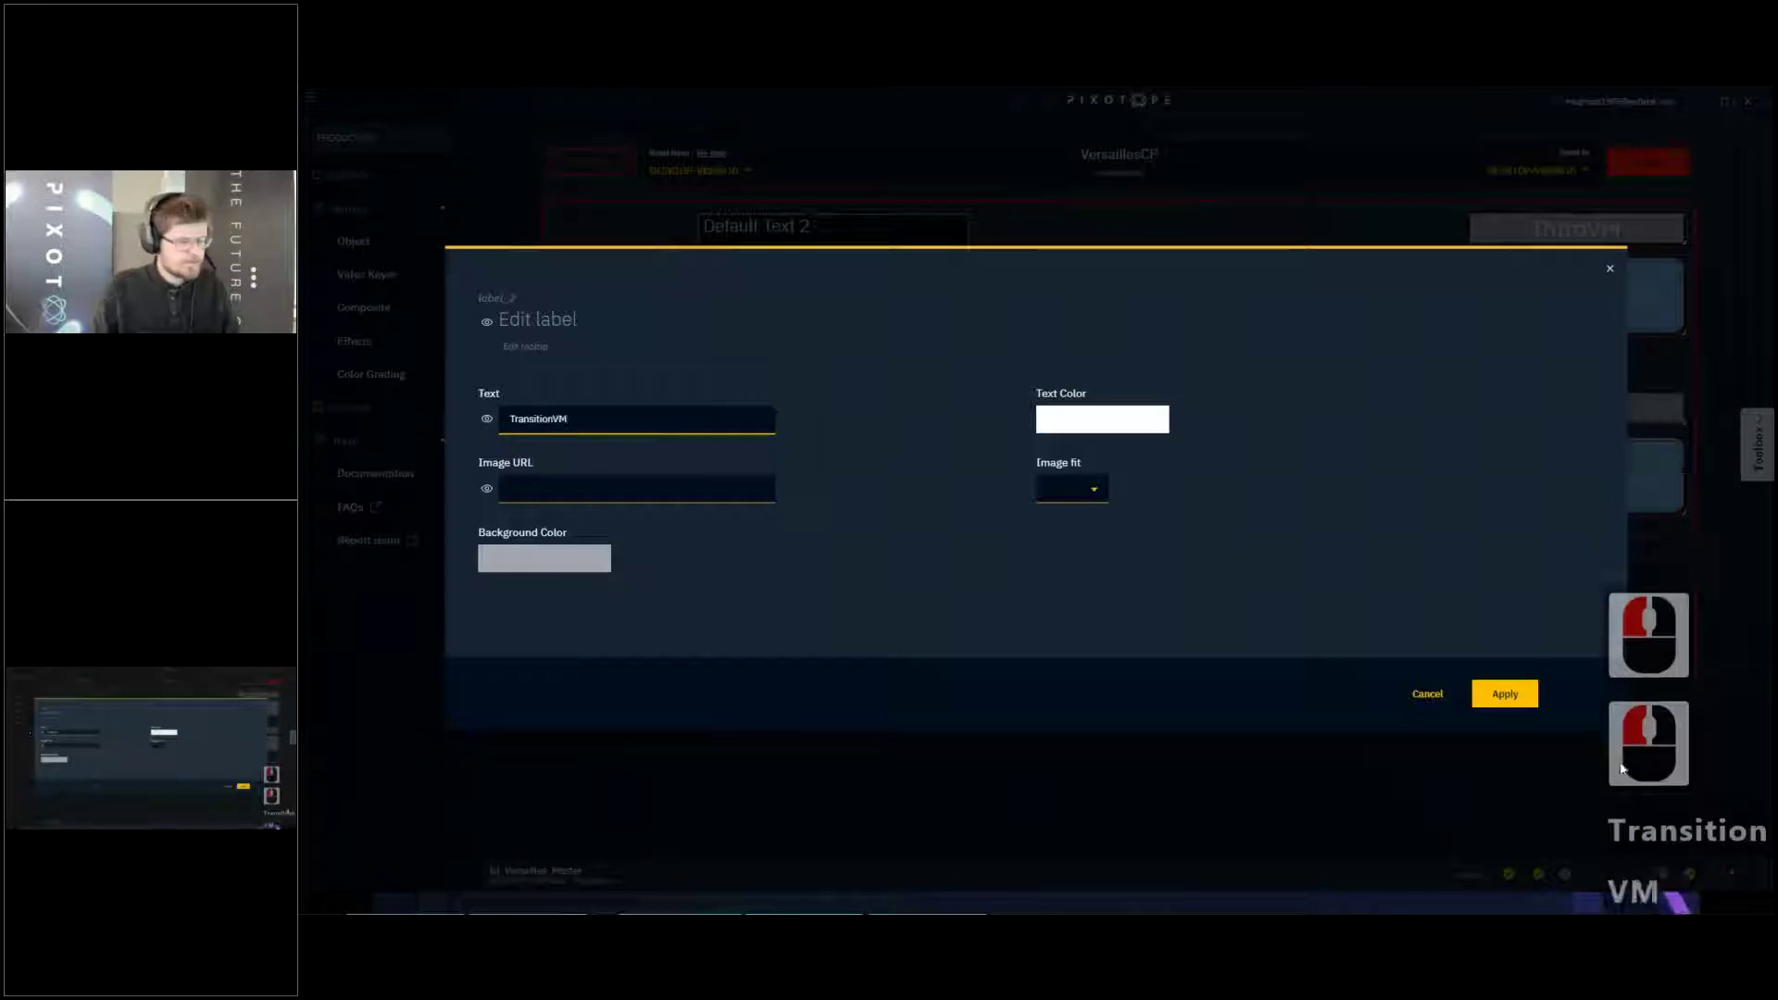
pyautogui.click(1487, 694)
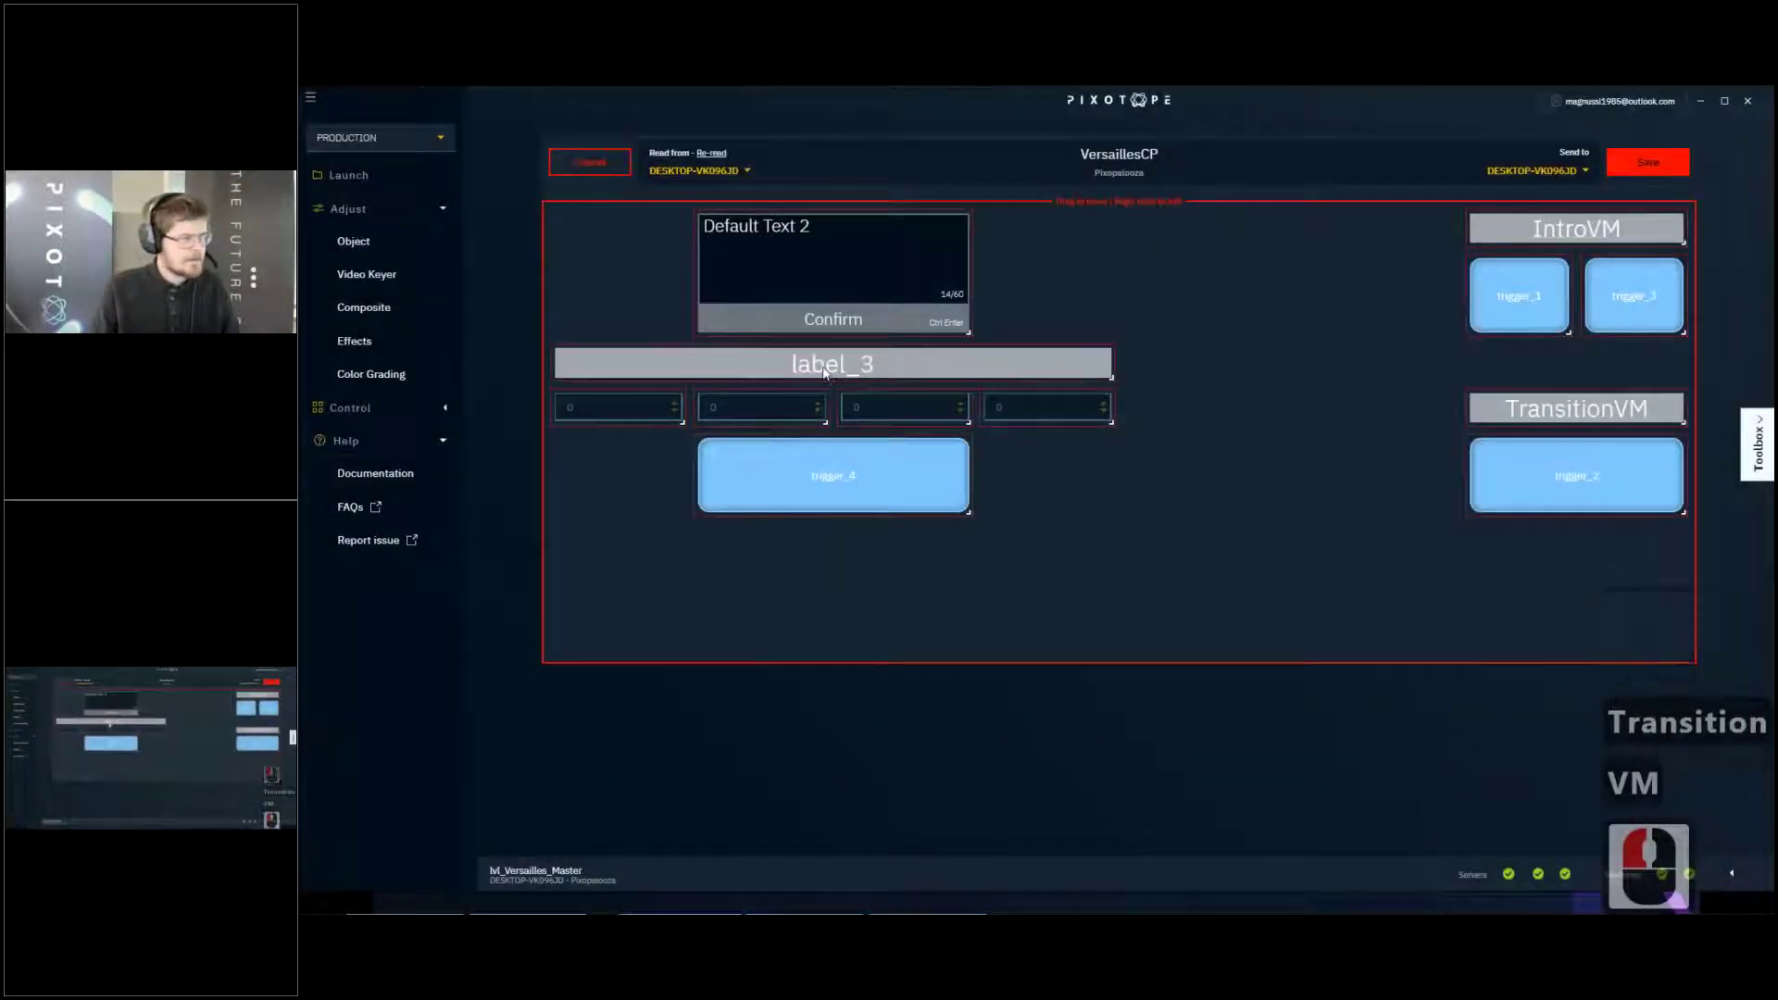
# Change the text of label_3 above the number fields to GraphValues
pyautogui.rightClick(825, 370)
pyautogui.click(845, 383)
pyautogui.click(670, 414)
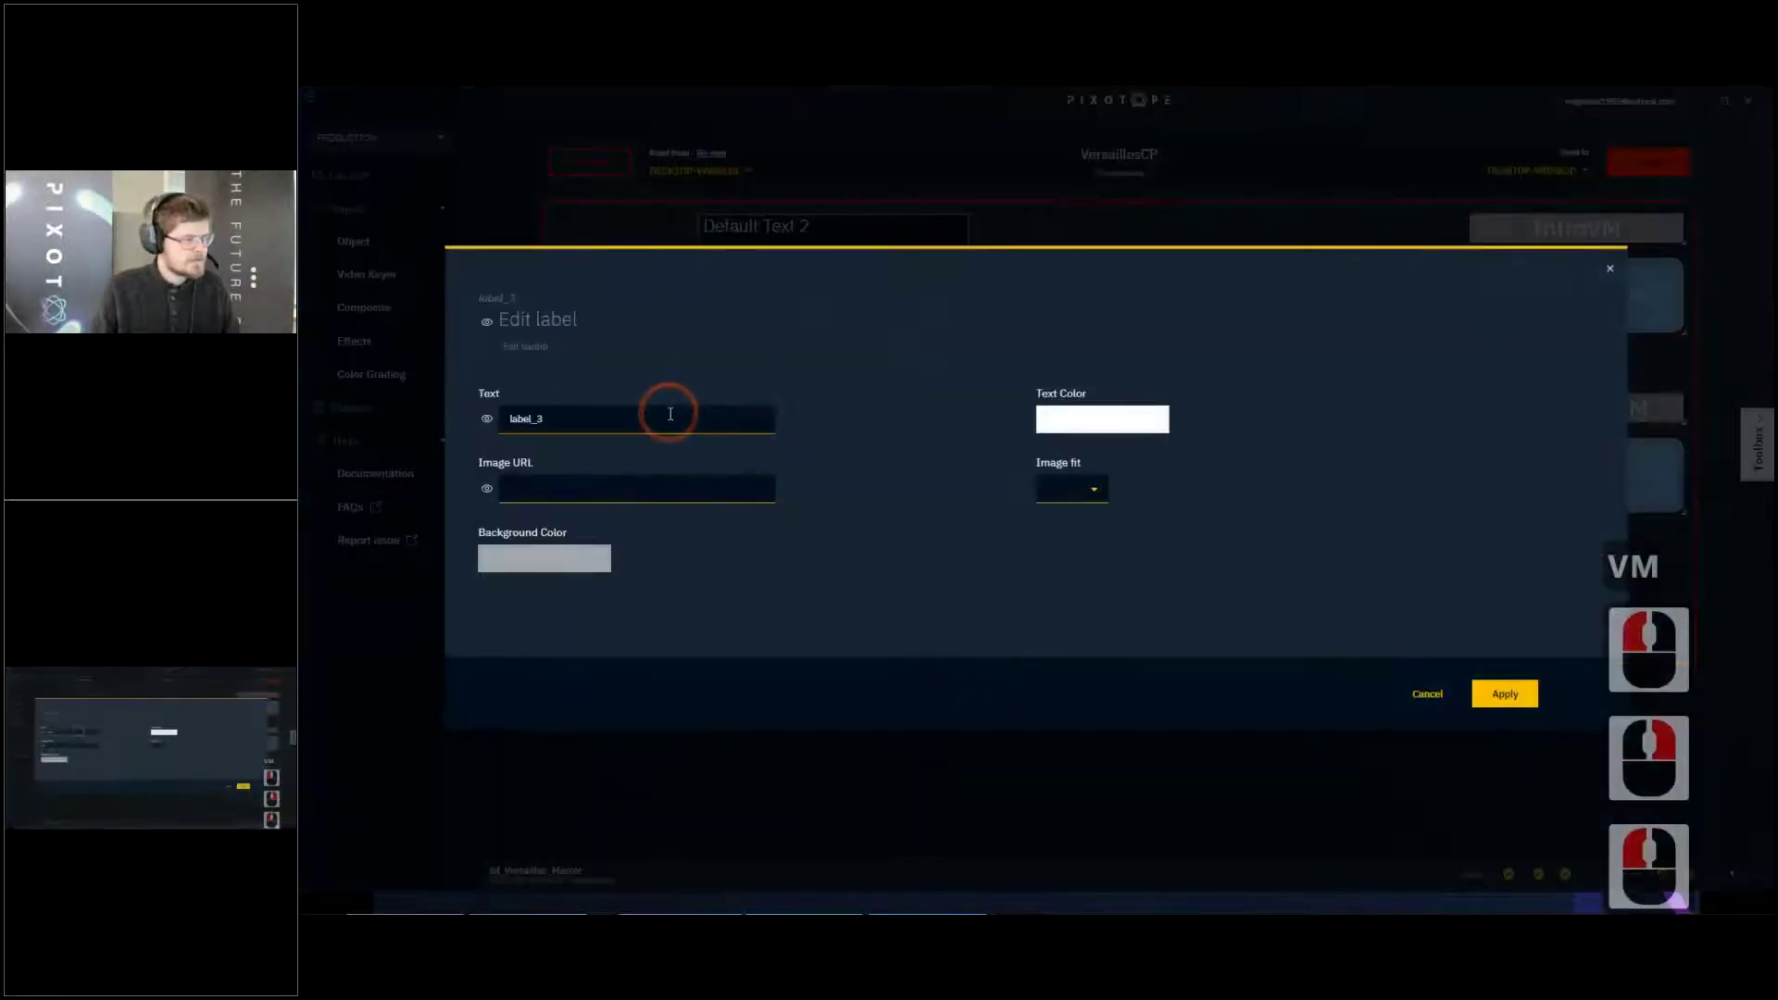
pyautogui.doubleClick(671, 414)
pyautogui.write('GraphValues')
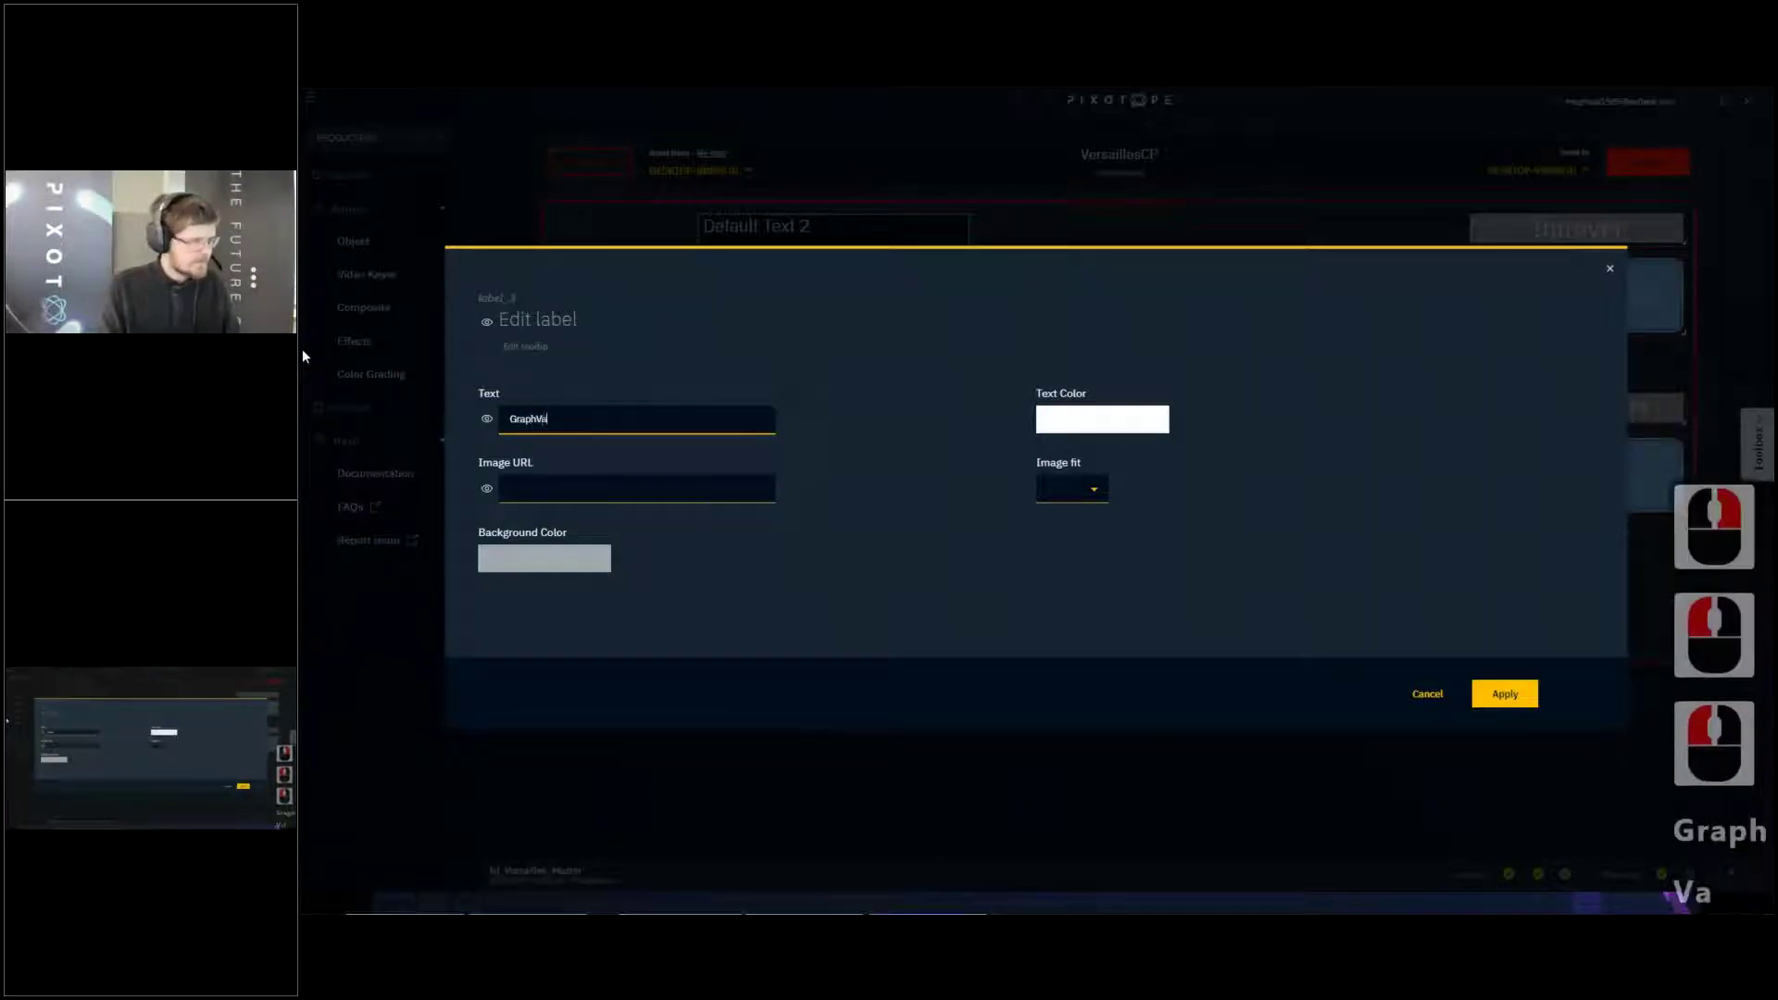
pyautogui.click(1510, 697)
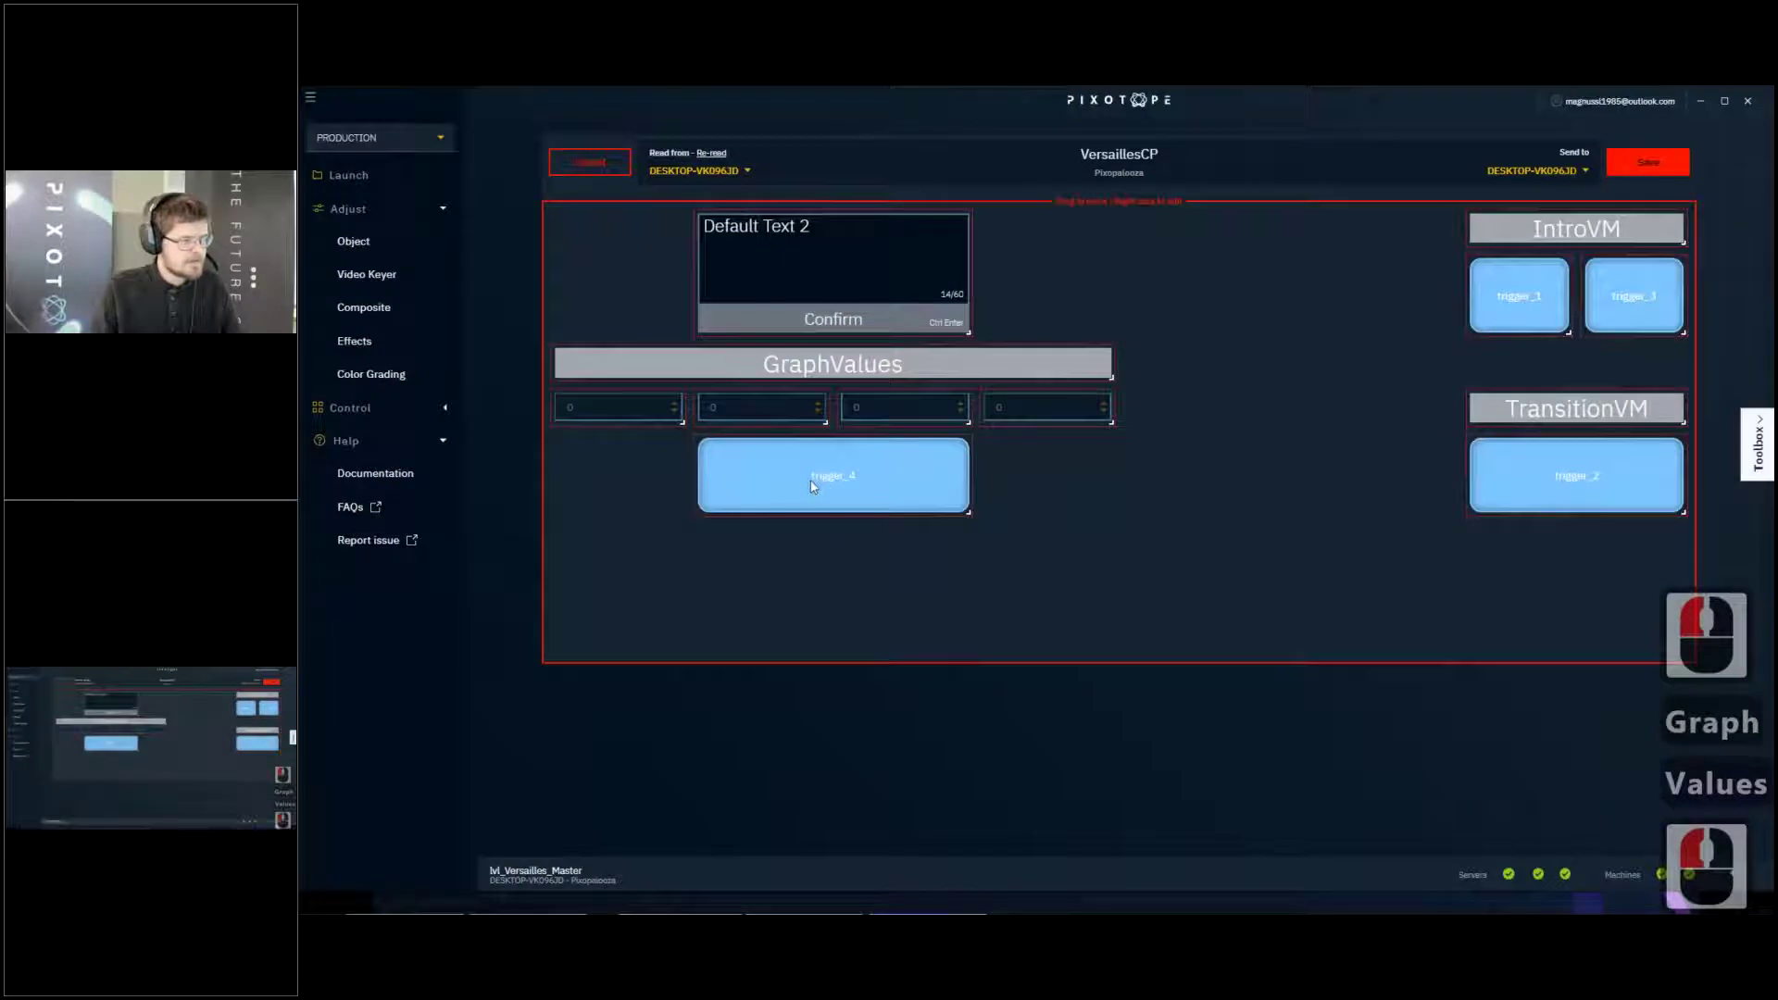
# Open trigger_1 under IntroVM for editing and set its button color to dark red
pyautogui.rightClick(1533, 307)
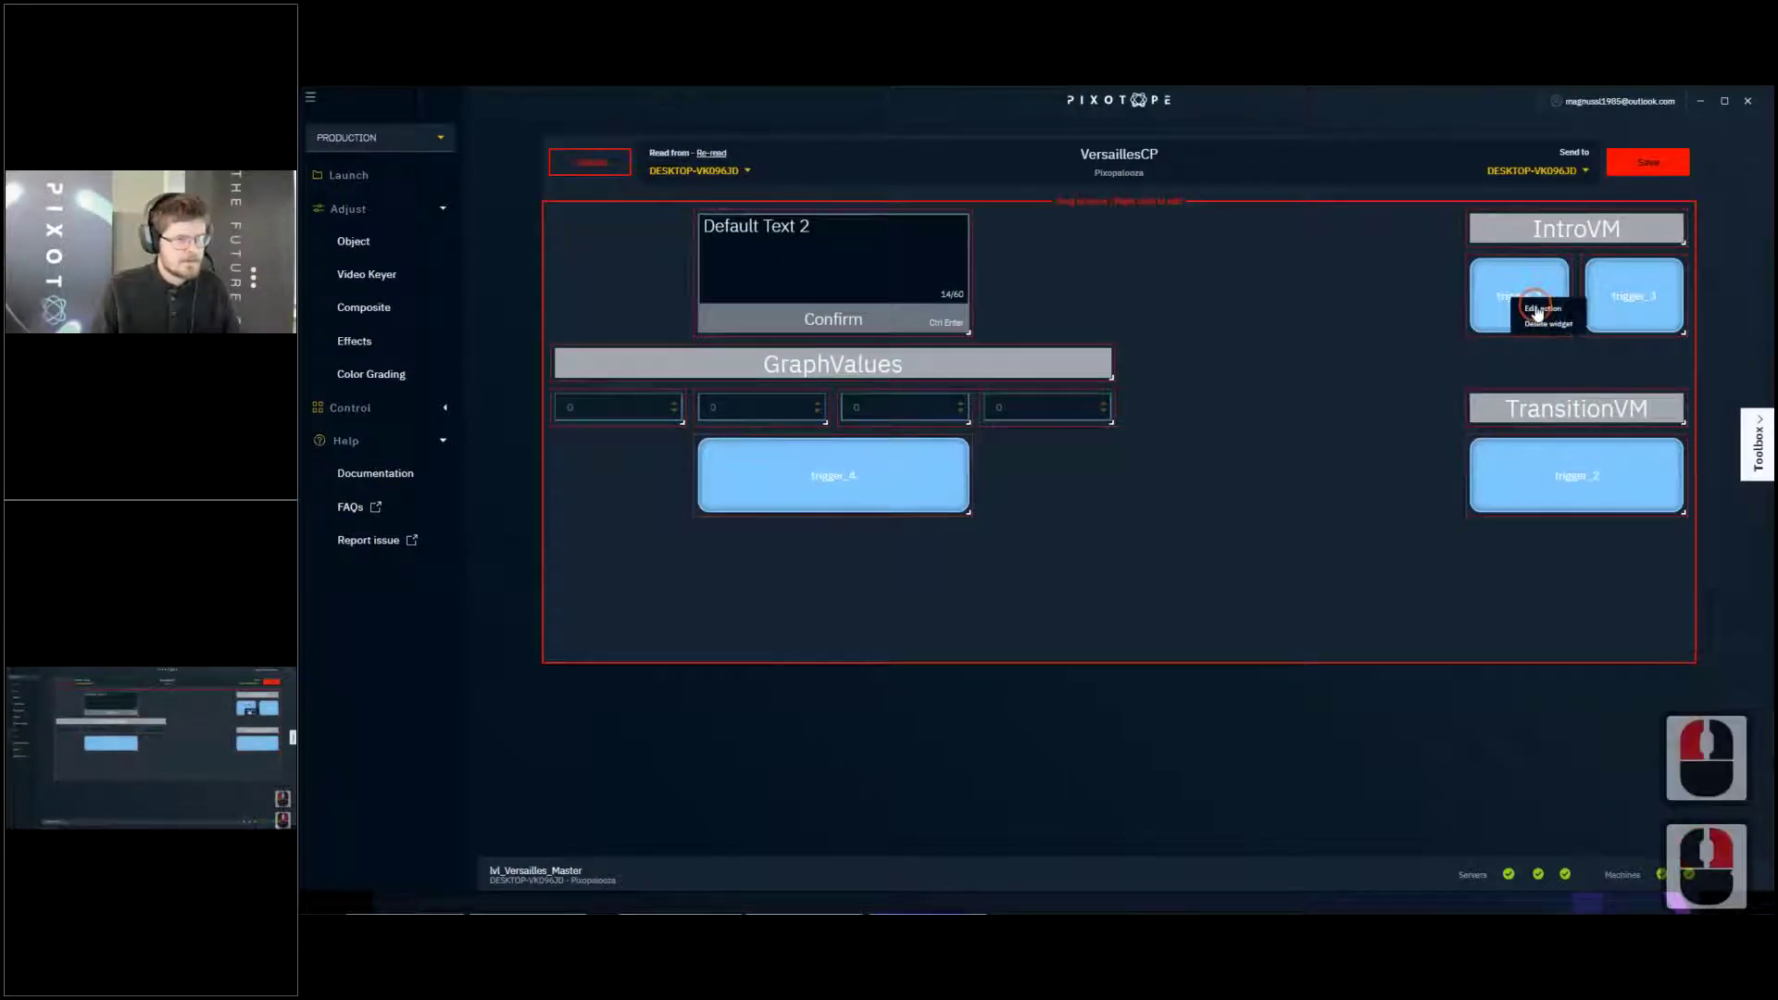
pyautogui.click(1537, 311)
pyautogui.click(593, 482)
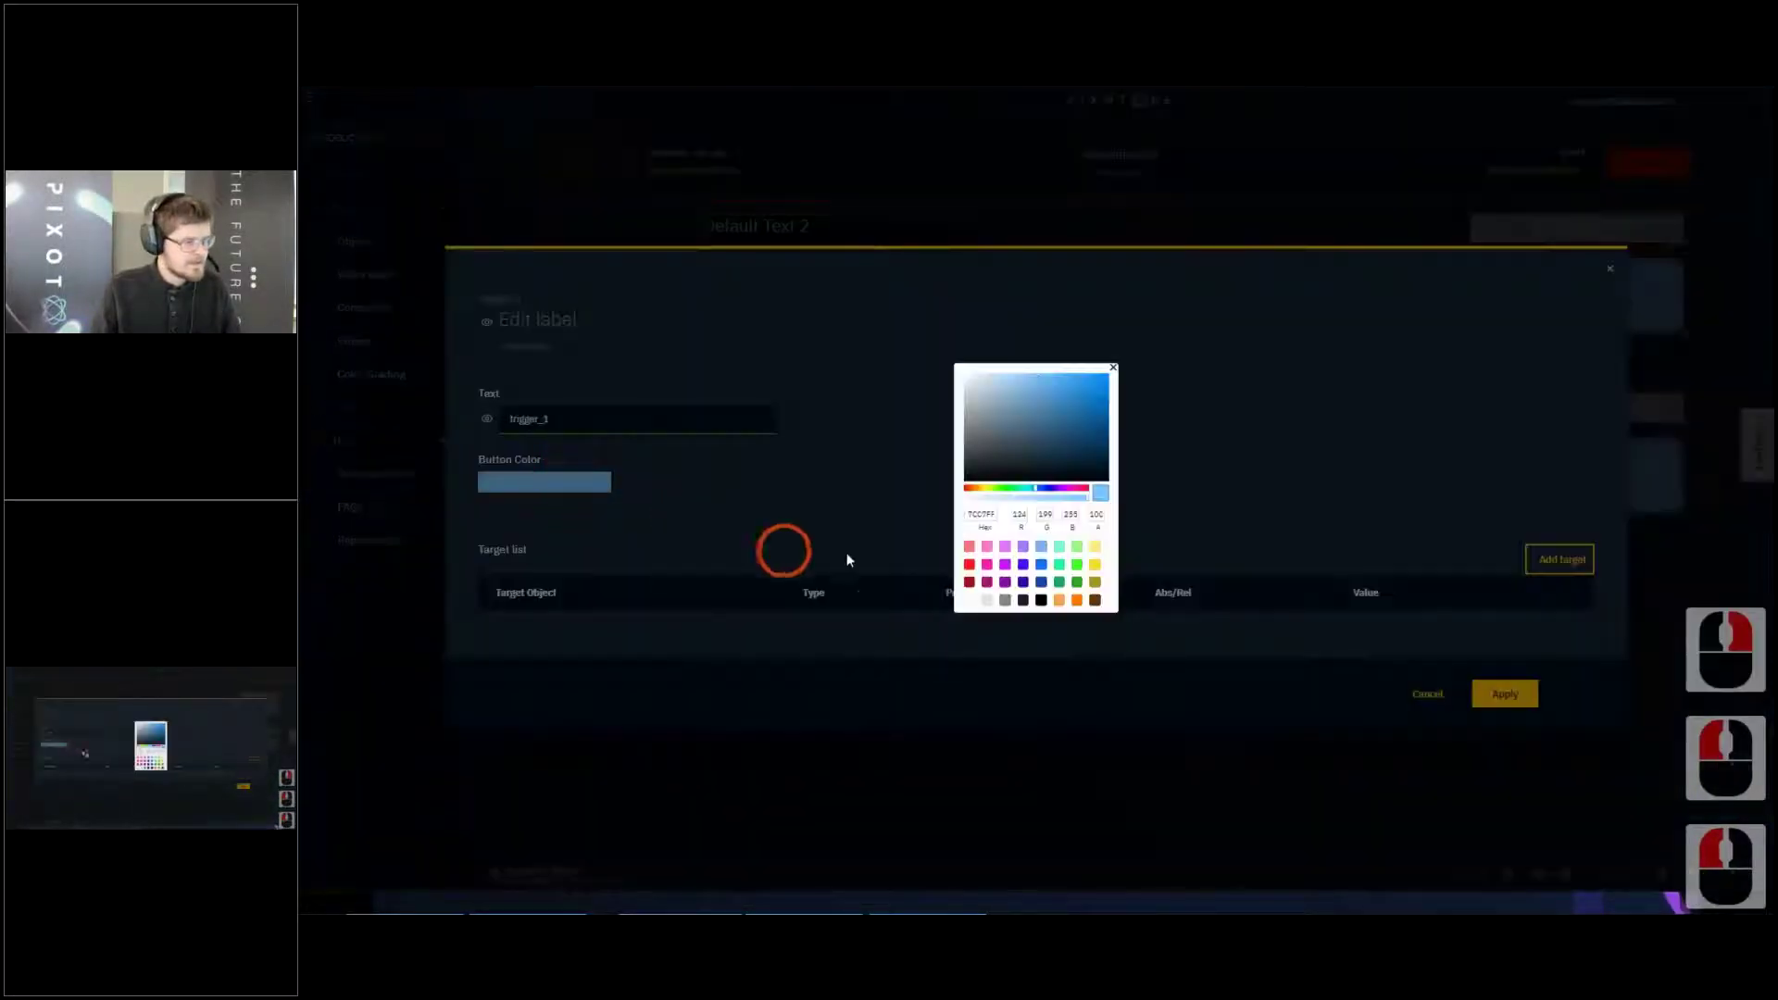
pyautogui.click(969, 581)
pyautogui.click(870, 425)
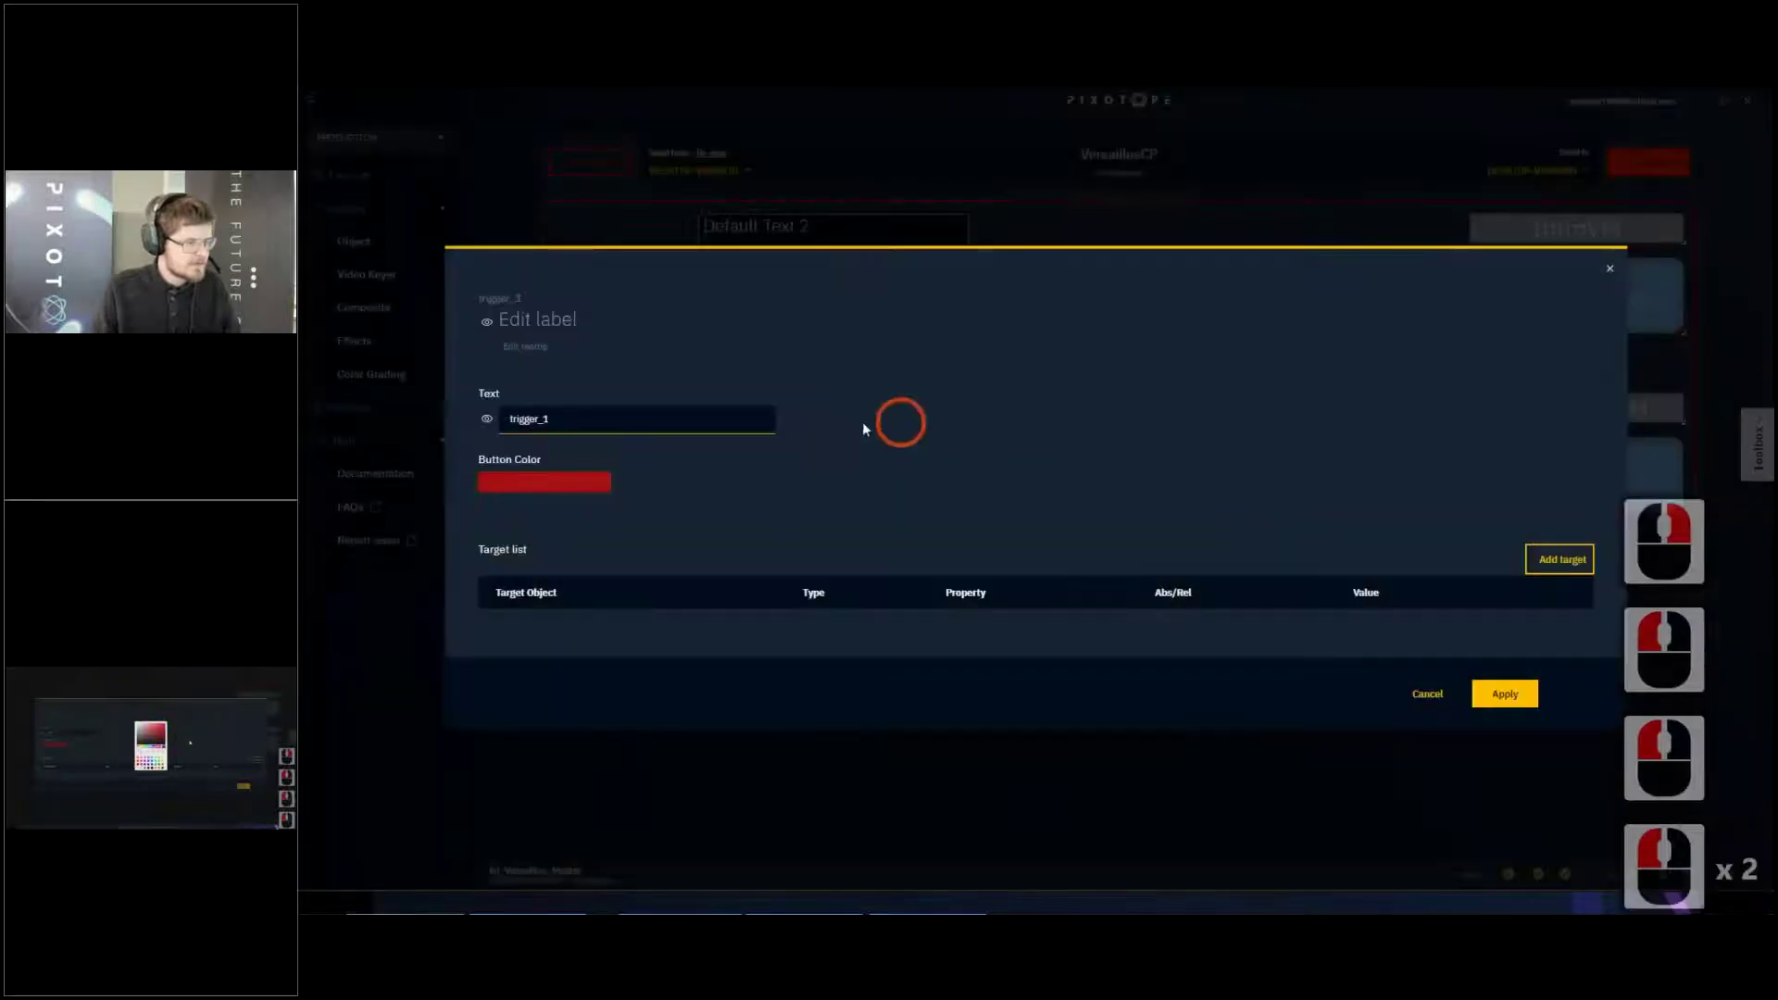
# Change the red trigger's text to PauseAtStart
pyautogui.doubleClick(712, 416)
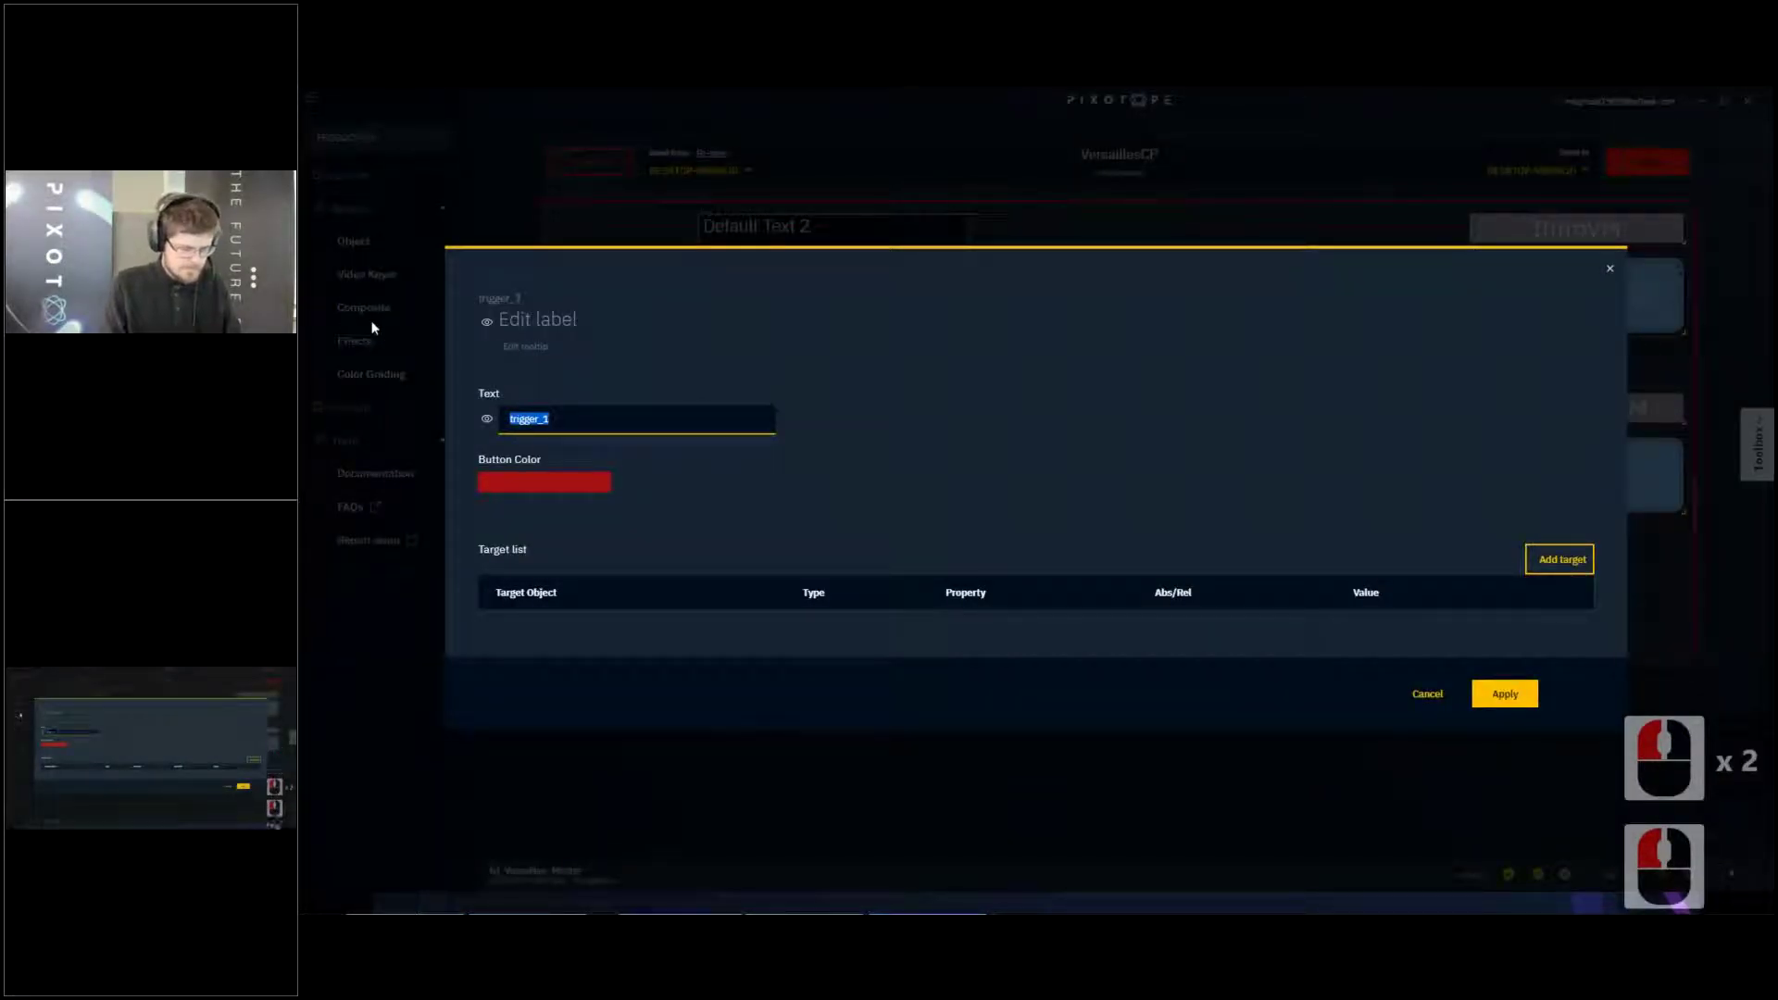
pyautogui.write('PauseSta')
pyautogui.press('BackSpace')
pyautogui.press('BackSpace')
pyautogui.press('BackSpace')
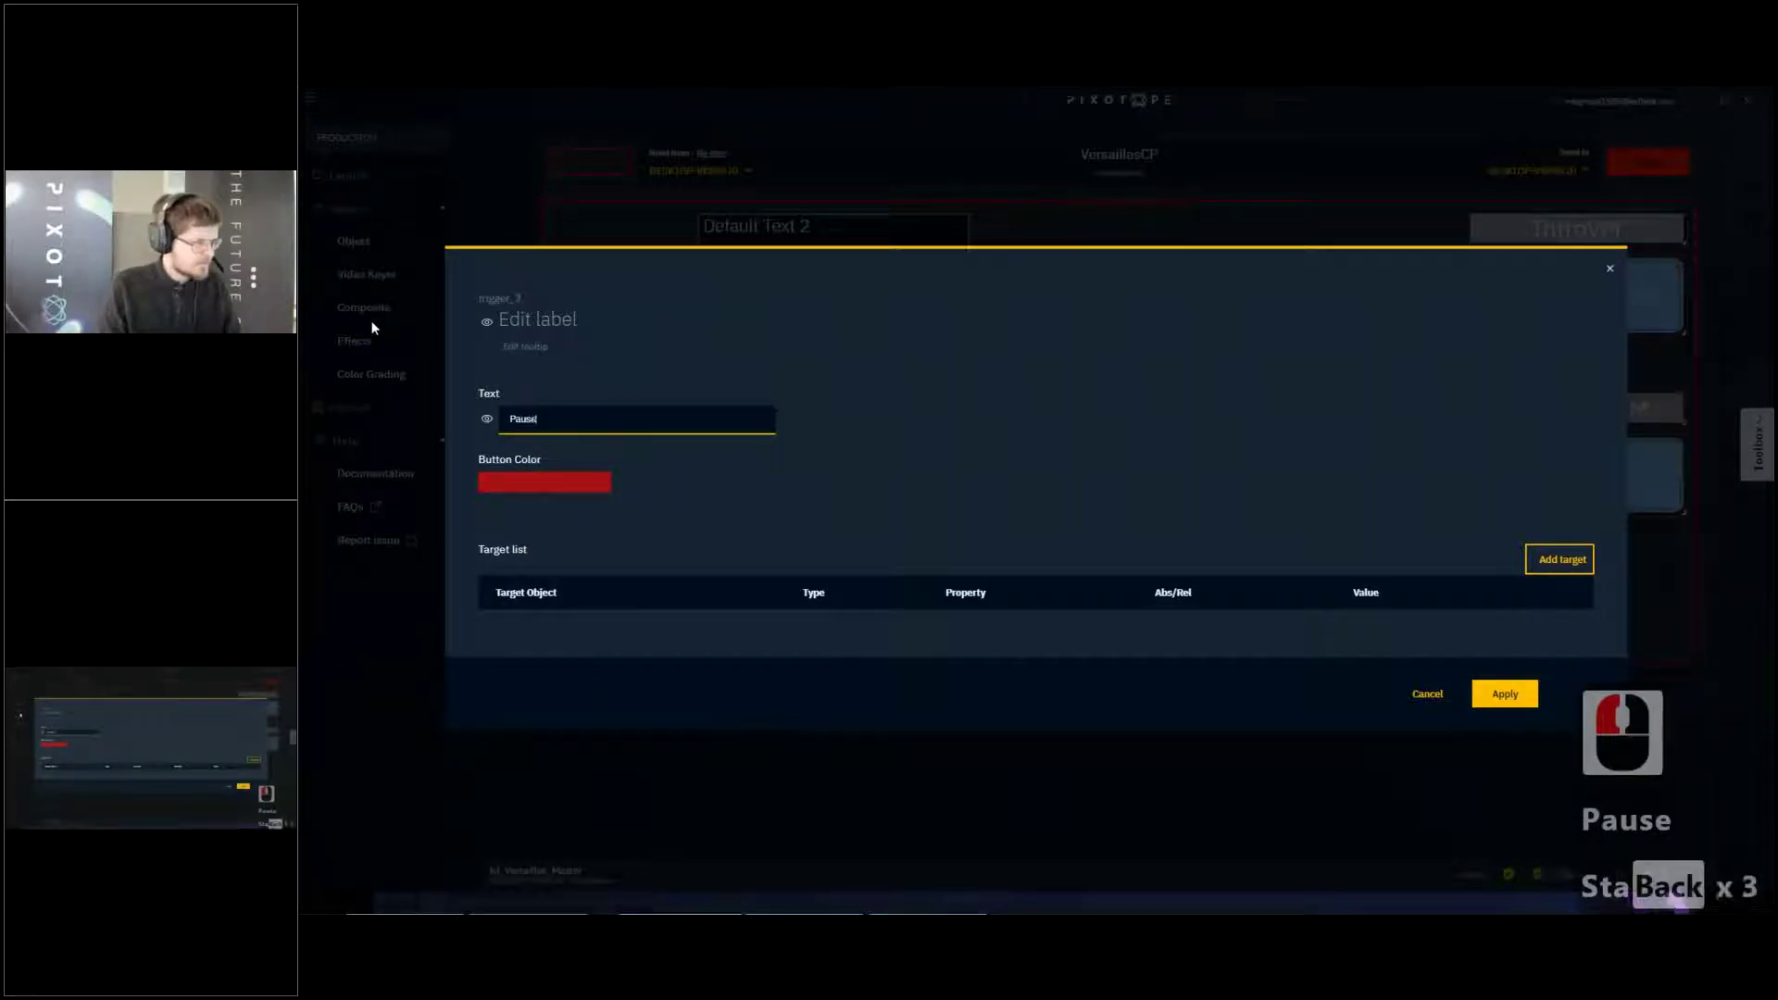
pyautogui.write('AtStart')
pyautogui.click(1362, 579)
# Add the PX_PauseAtStart function of BP_VirtualMove_Entry as the PauseAtStart trigger's target and apply the changes
pyautogui.click(1556, 560)
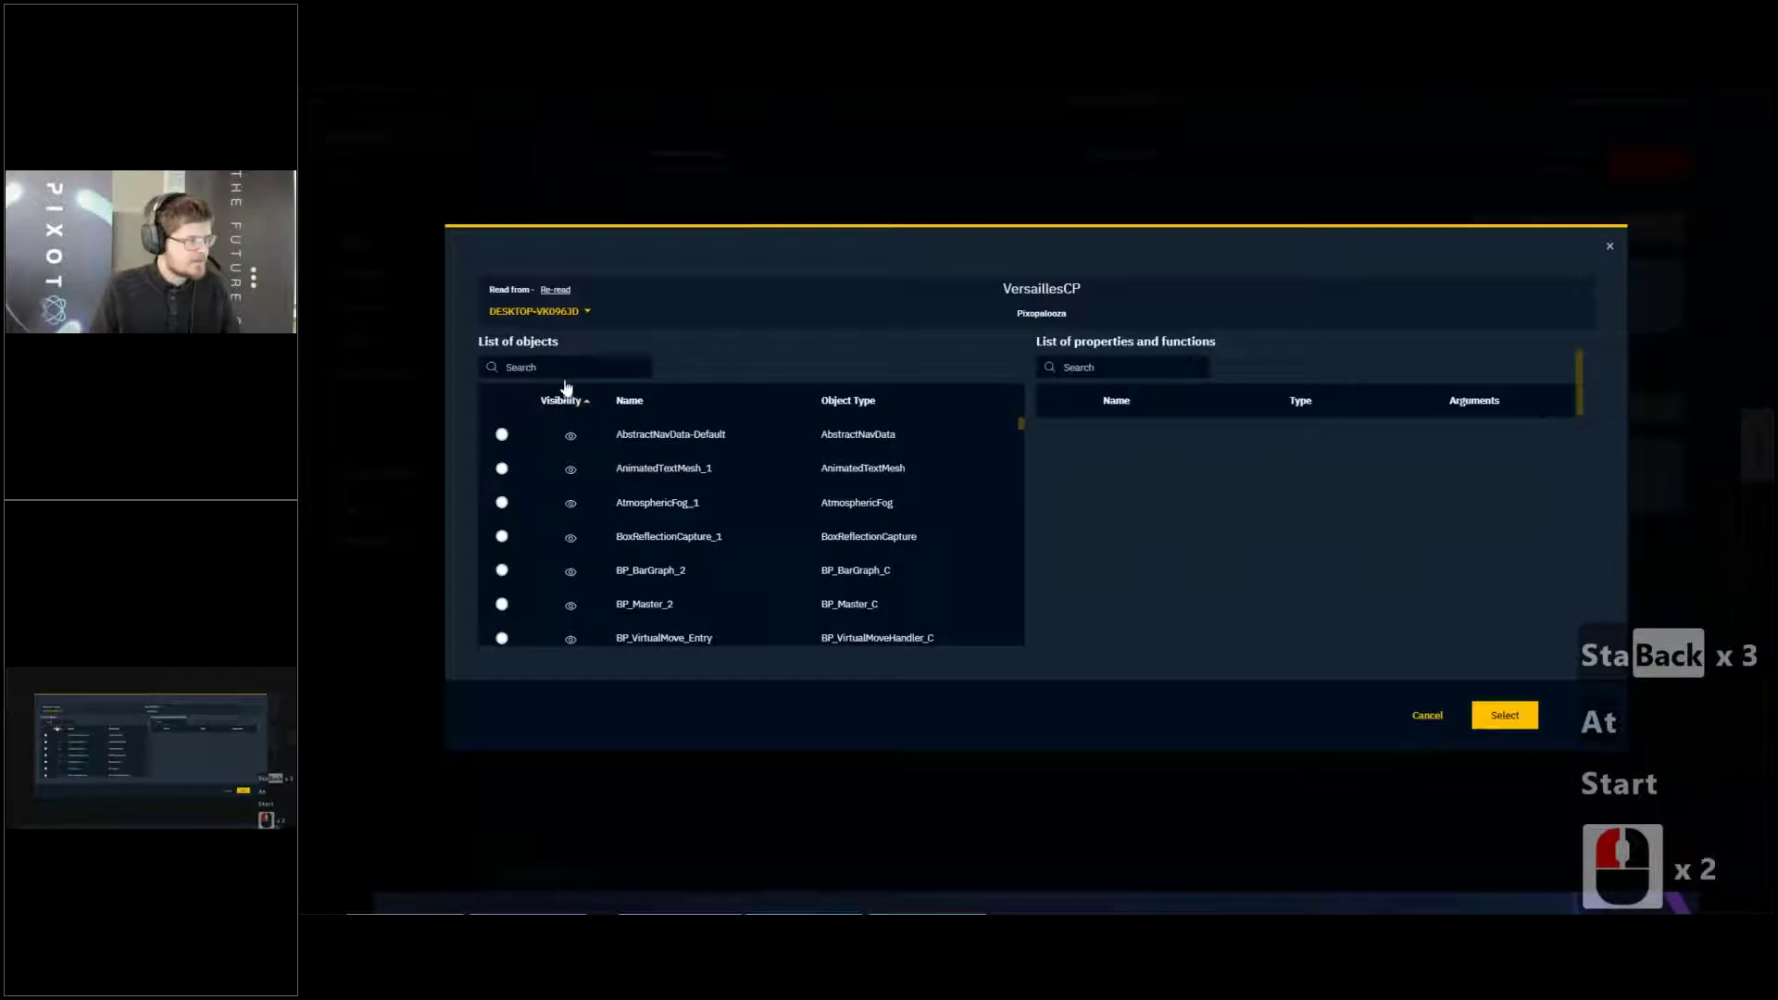
pyautogui.click(575, 366)
pyautogui.write('bp')
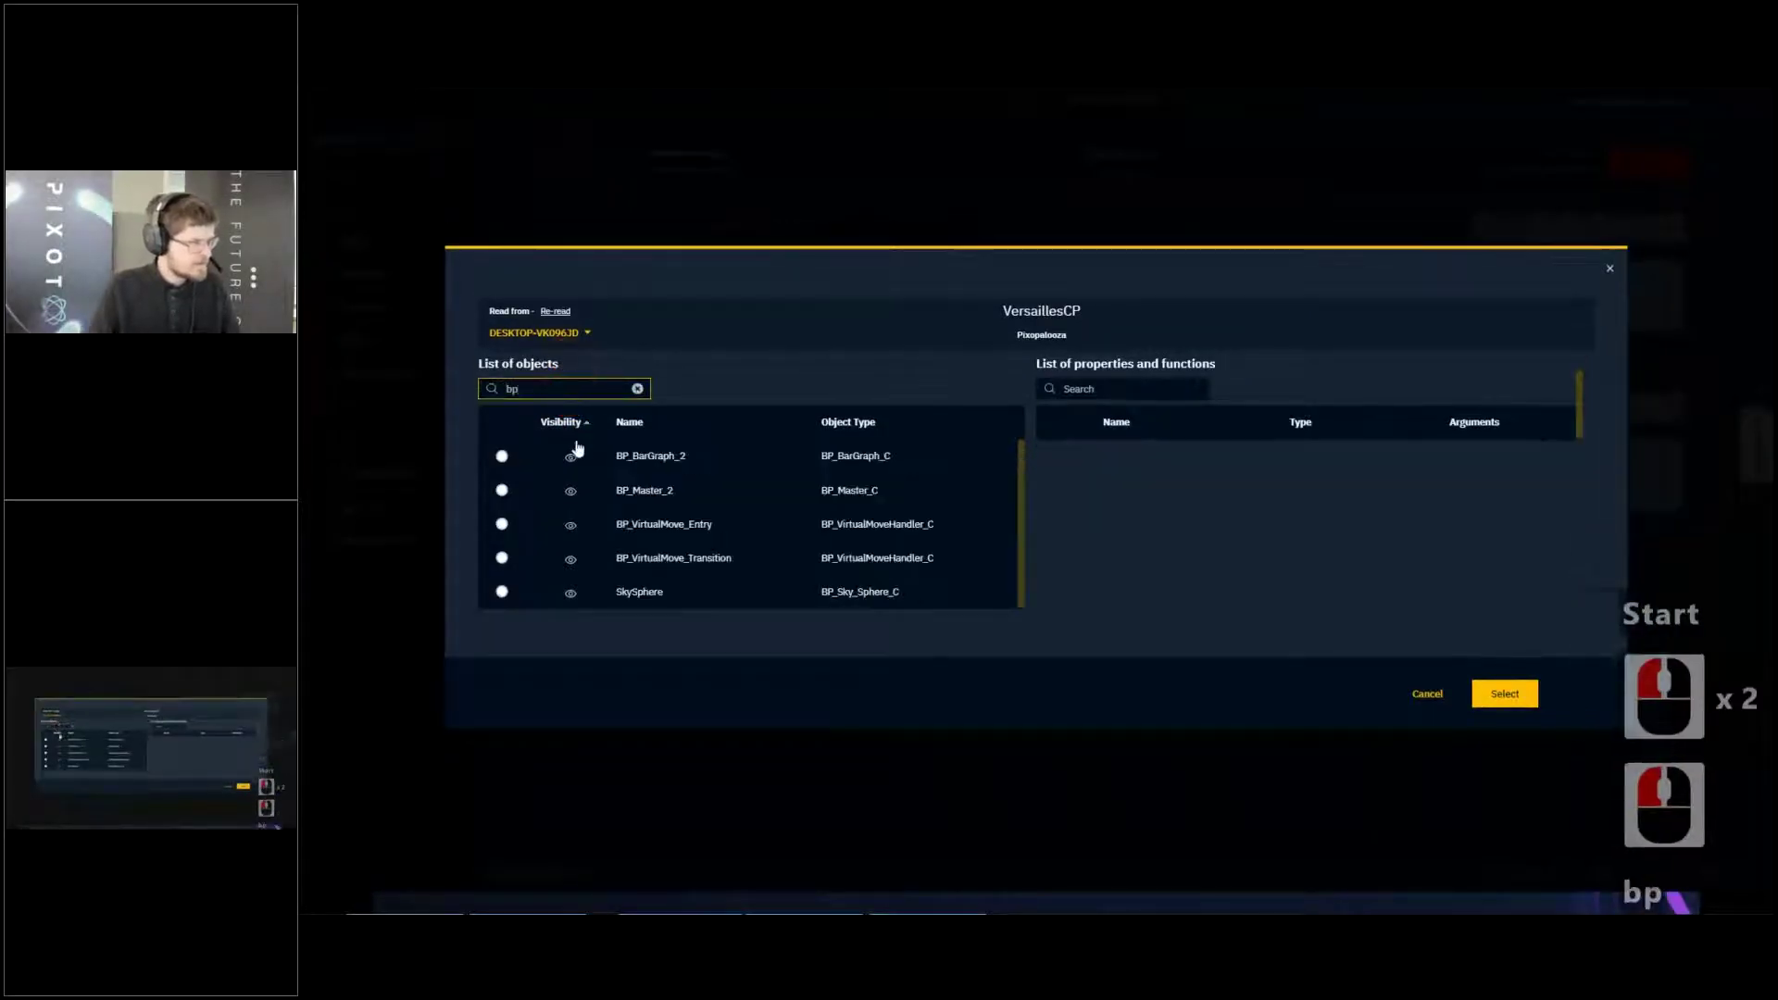
pyautogui.scroll(-2, 556, 531)
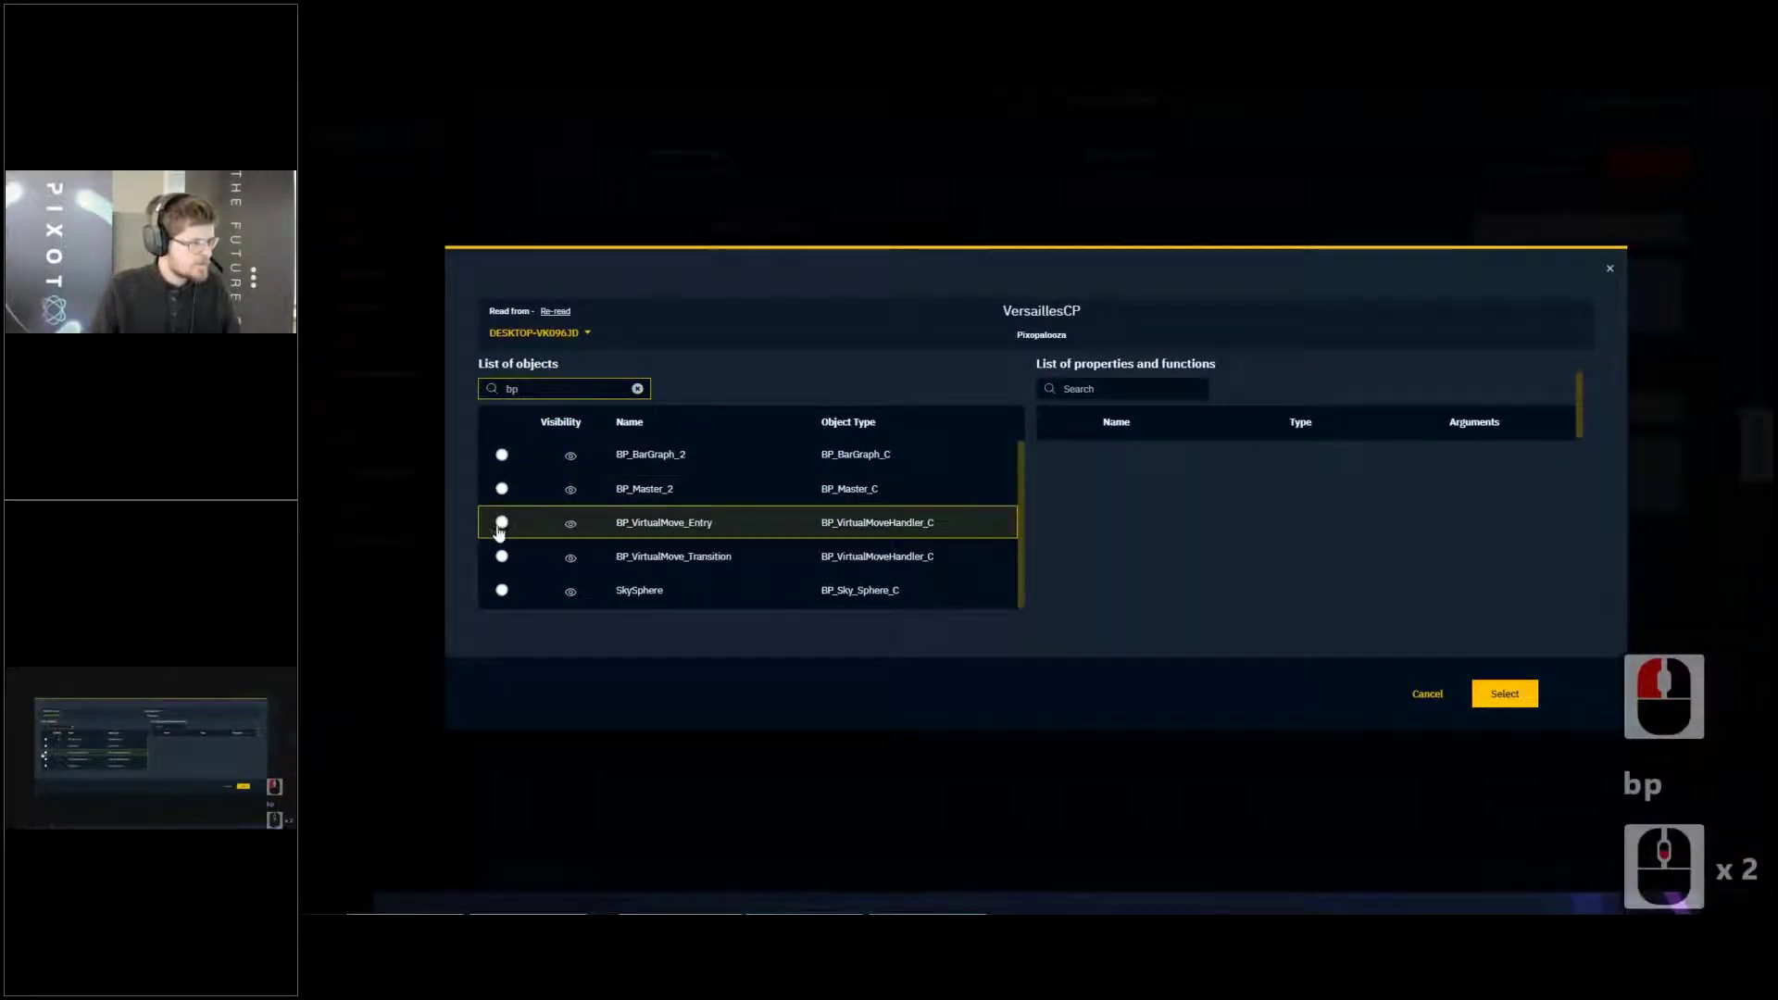
pyautogui.click(571, 520)
pyautogui.click(1151, 367)
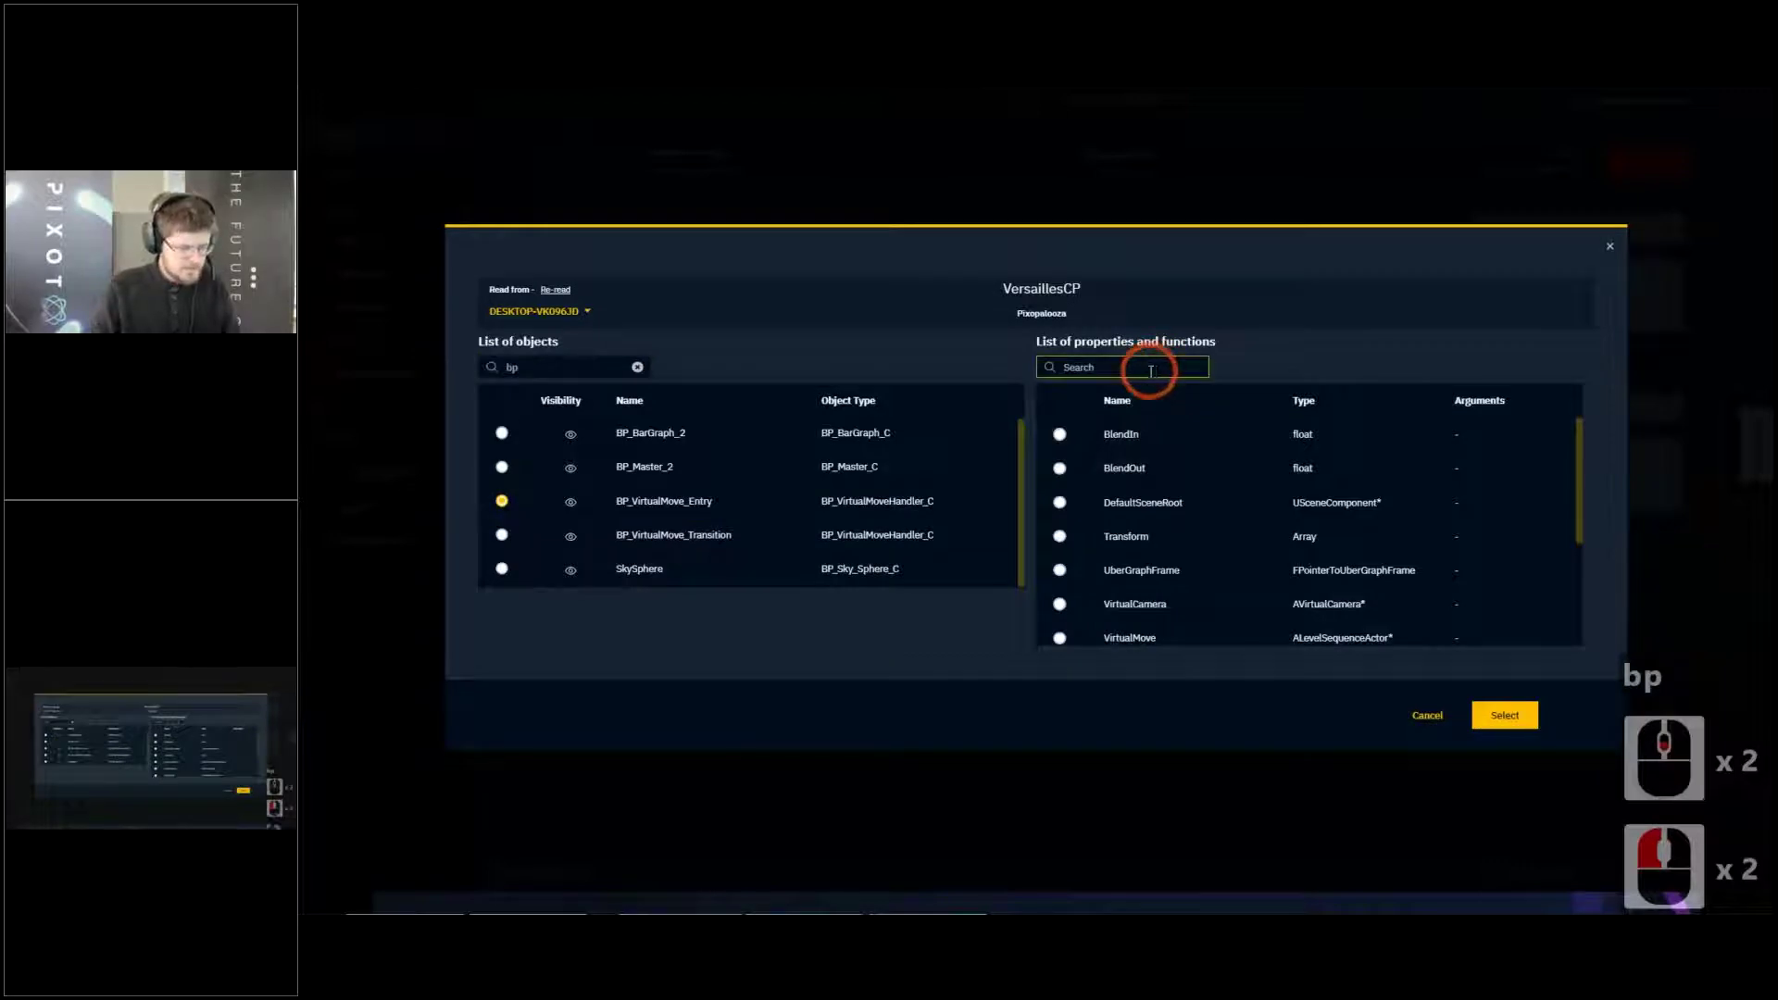
pyautogui.write('px')
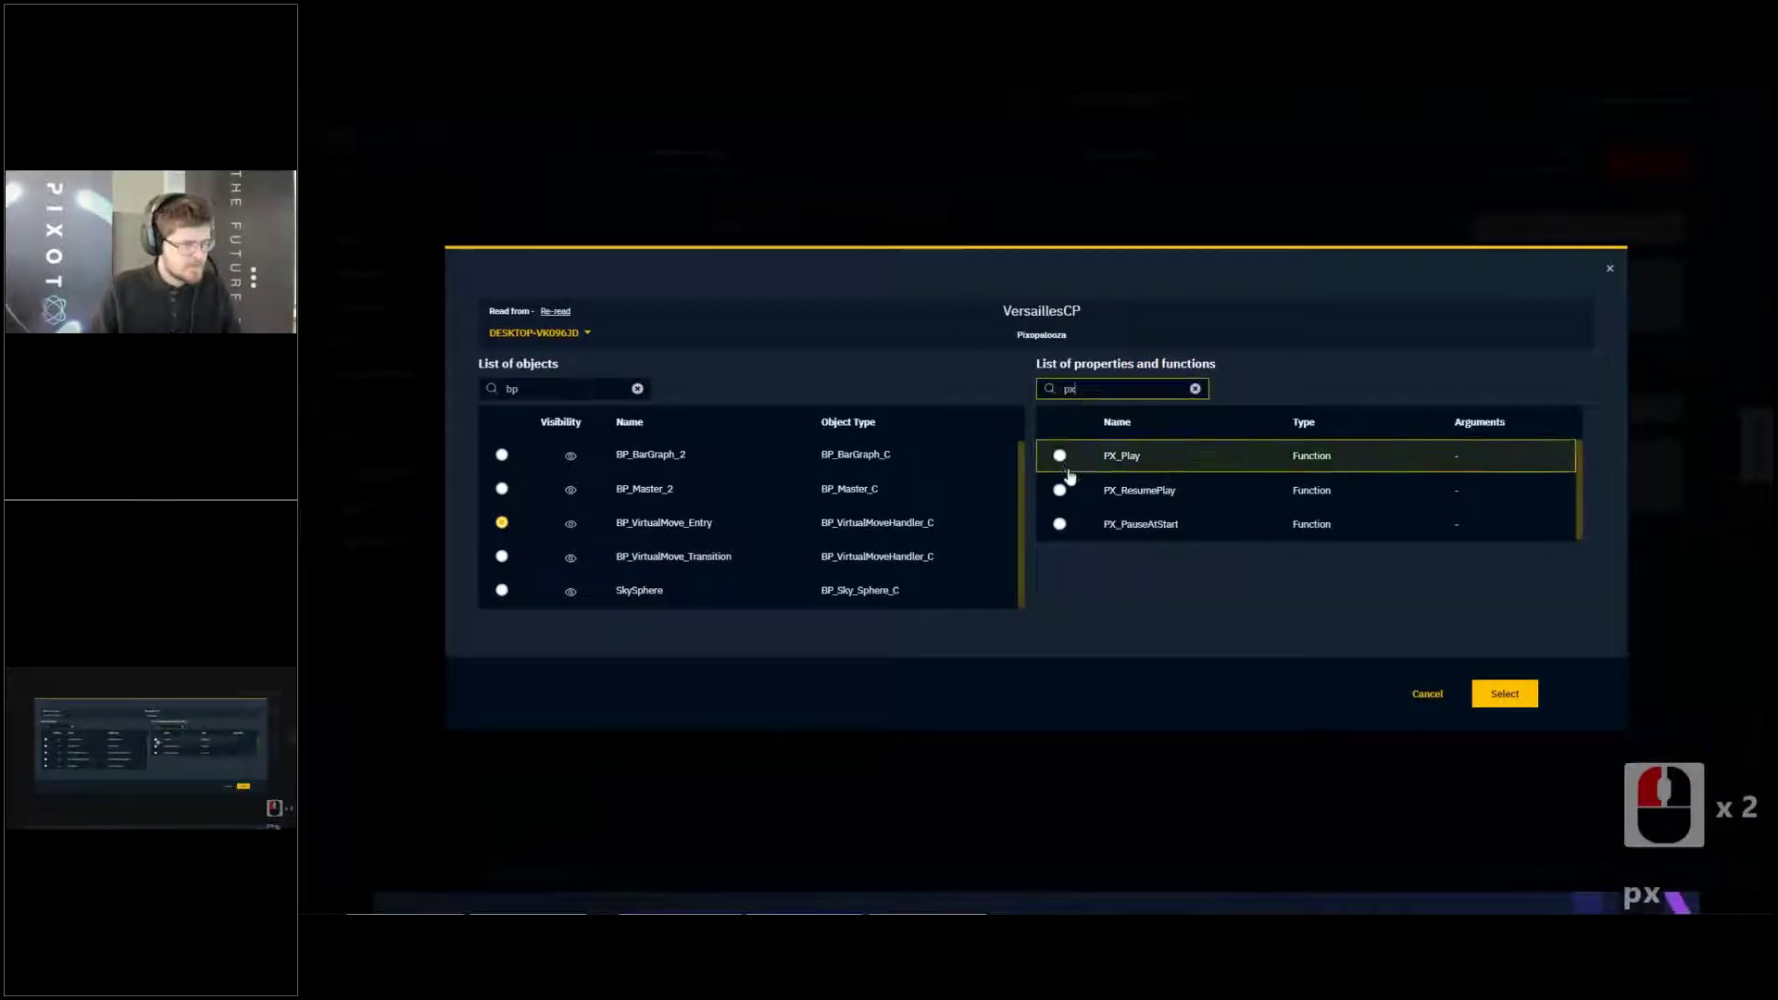
pyautogui.click(1061, 524)
pyautogui.click(1510, 694)
pyautogui.click(1506, 713)
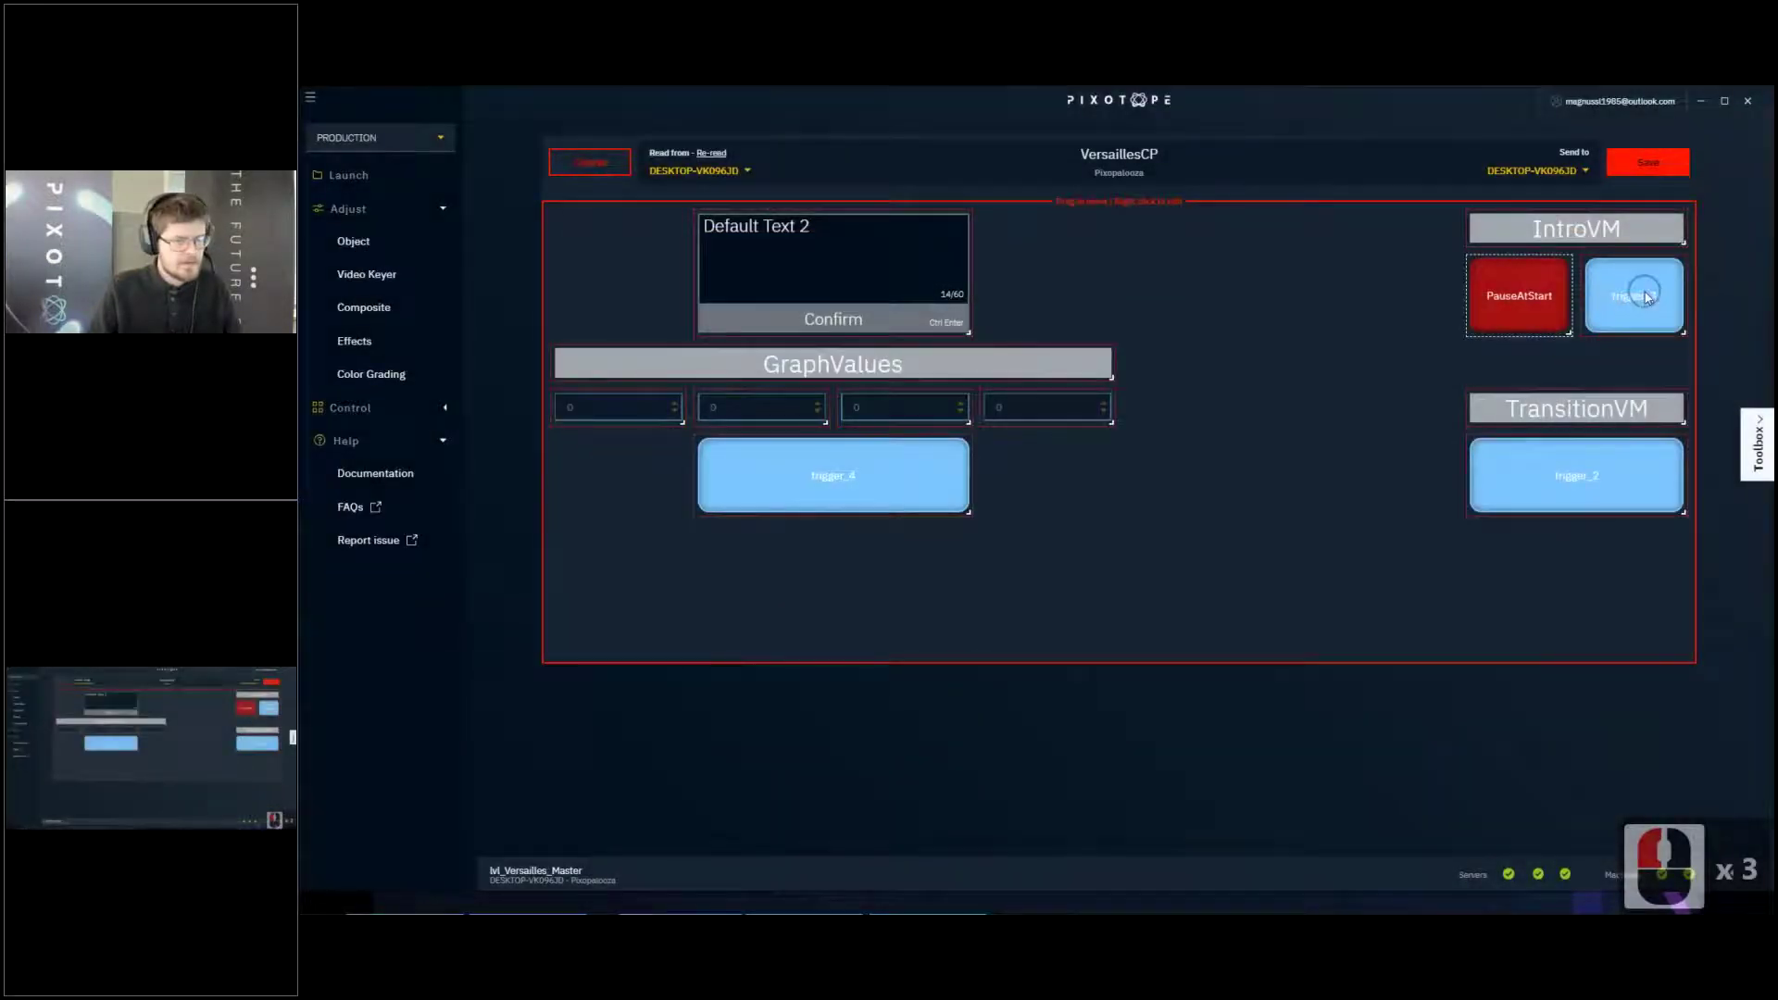
# Change the text of trigger_3, beside PauseAtStart, to Play and set its button color to green
pyautogui.rightClick(1658, 298)
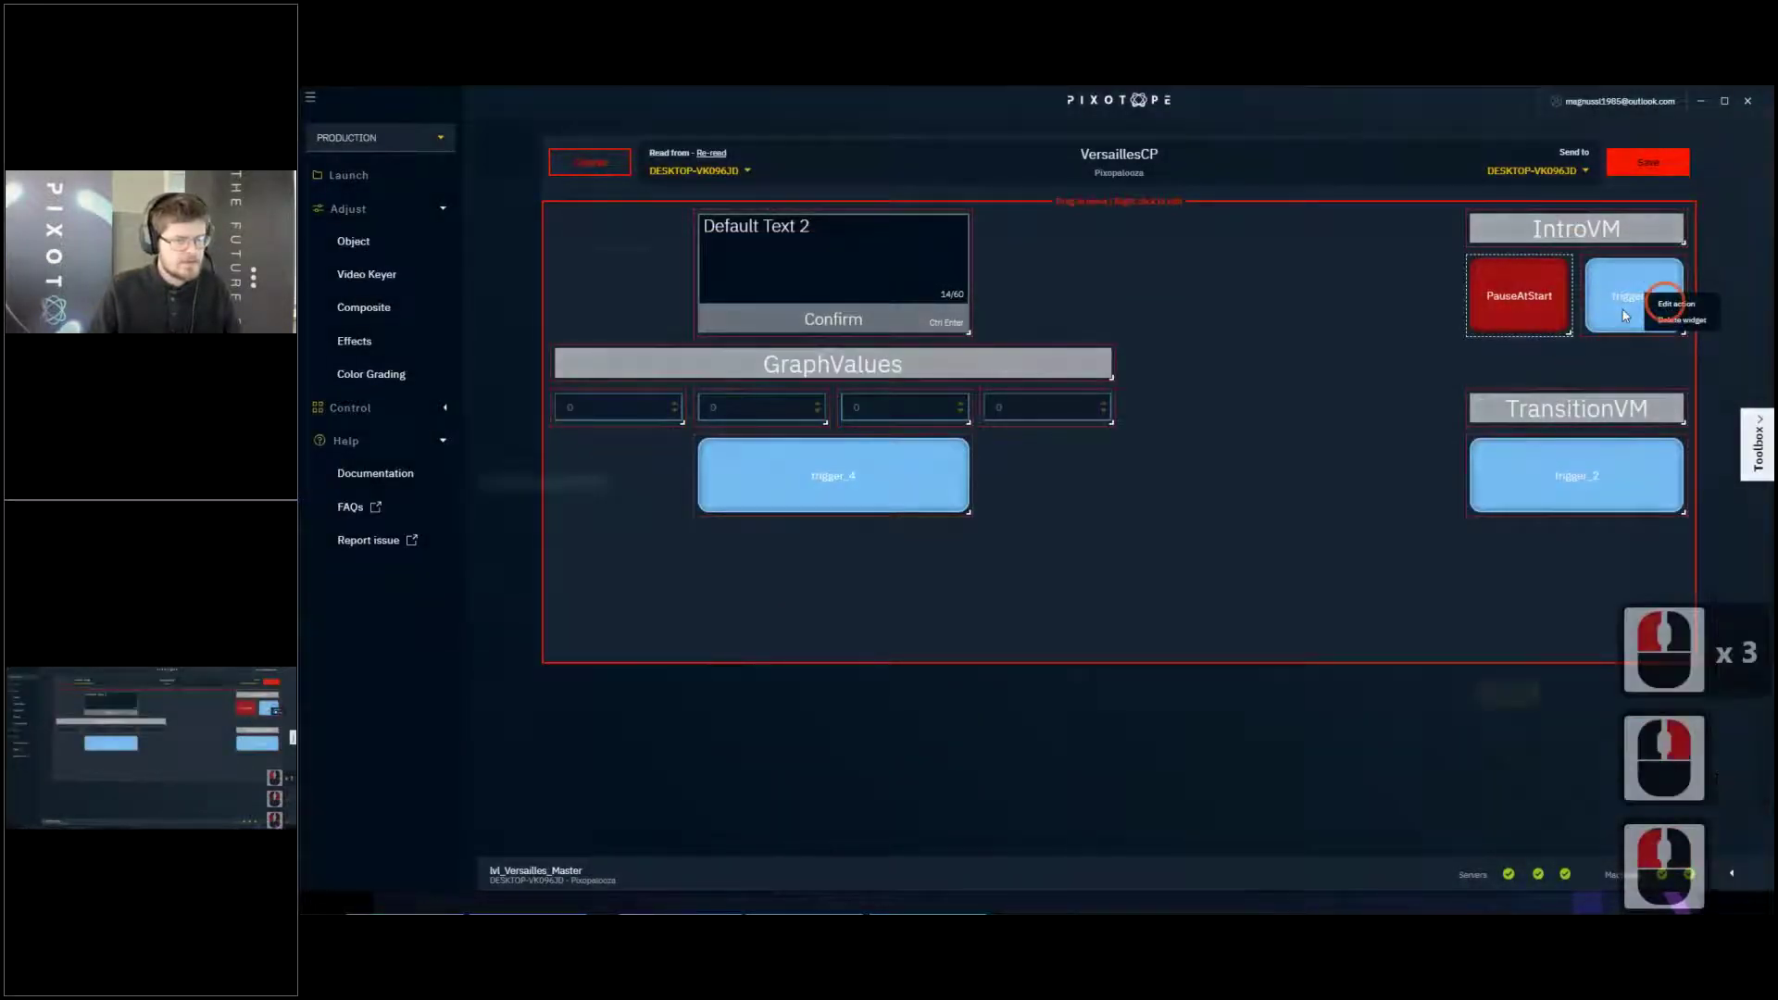
pyautogui.click(1676, 304)
pyautogui.tripleClick(574, 420)
pyautogui.write('Plau')
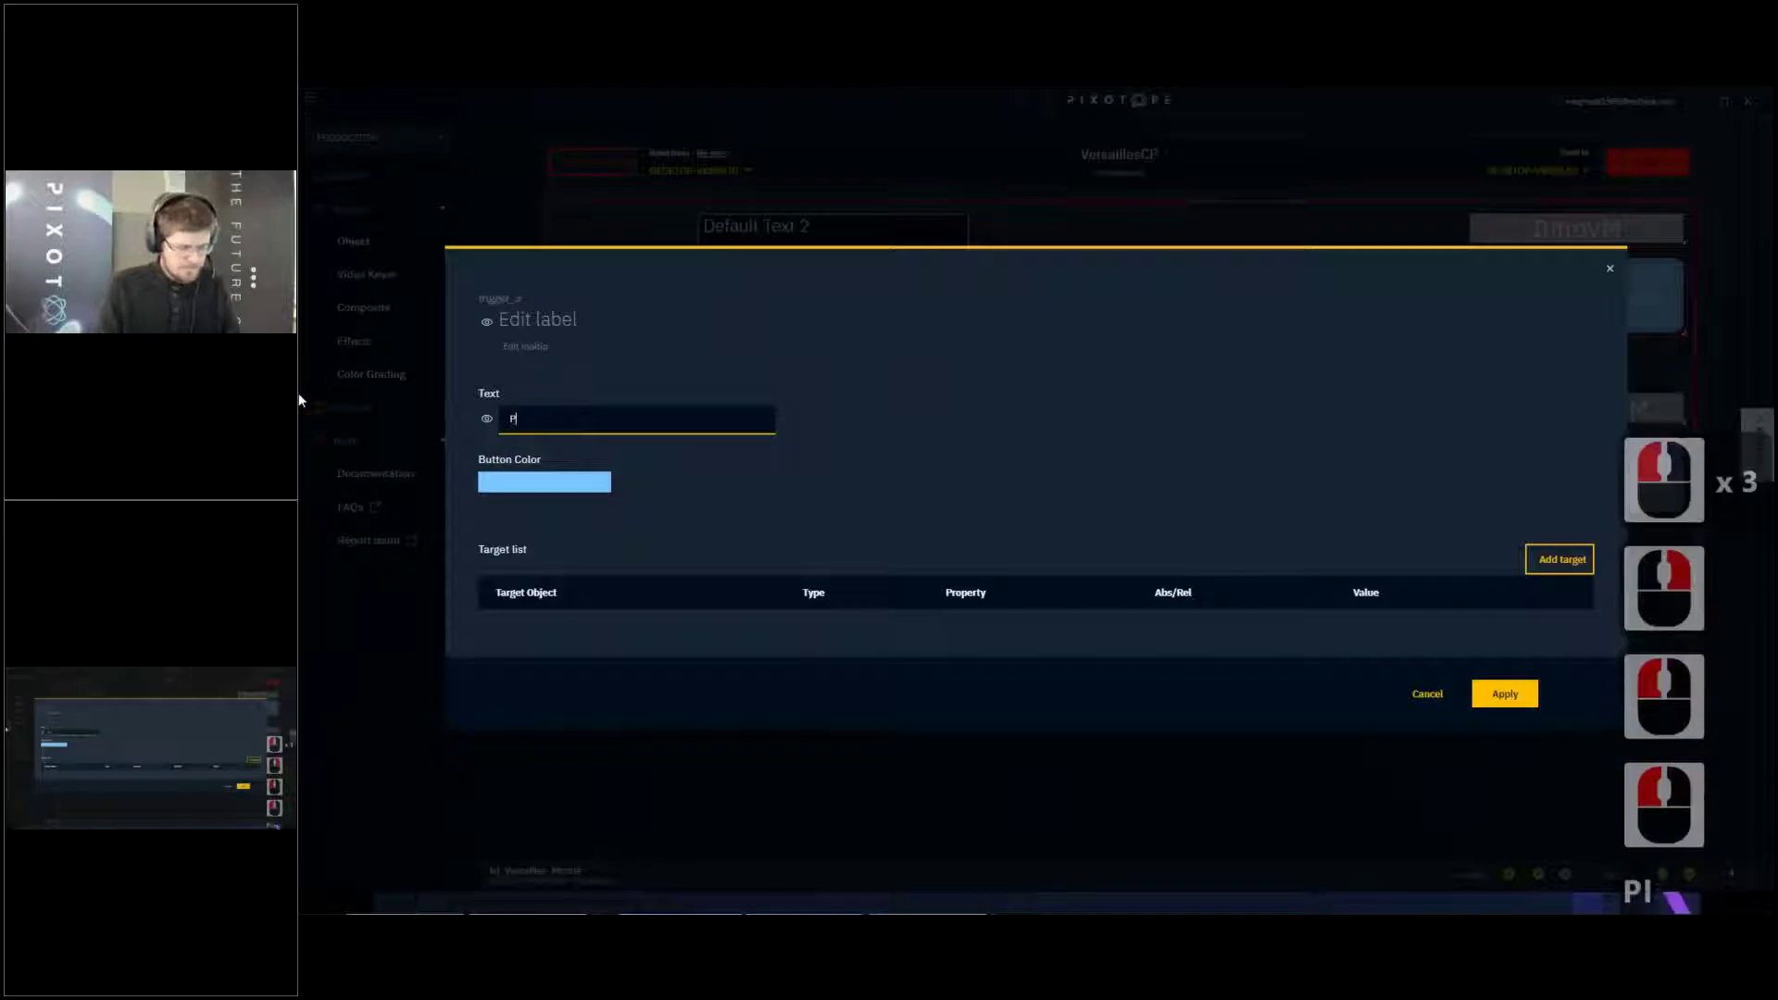
pyautogui.press('BackSpace')
pyautogui.write('y')
pyautogui.click(550, 474)
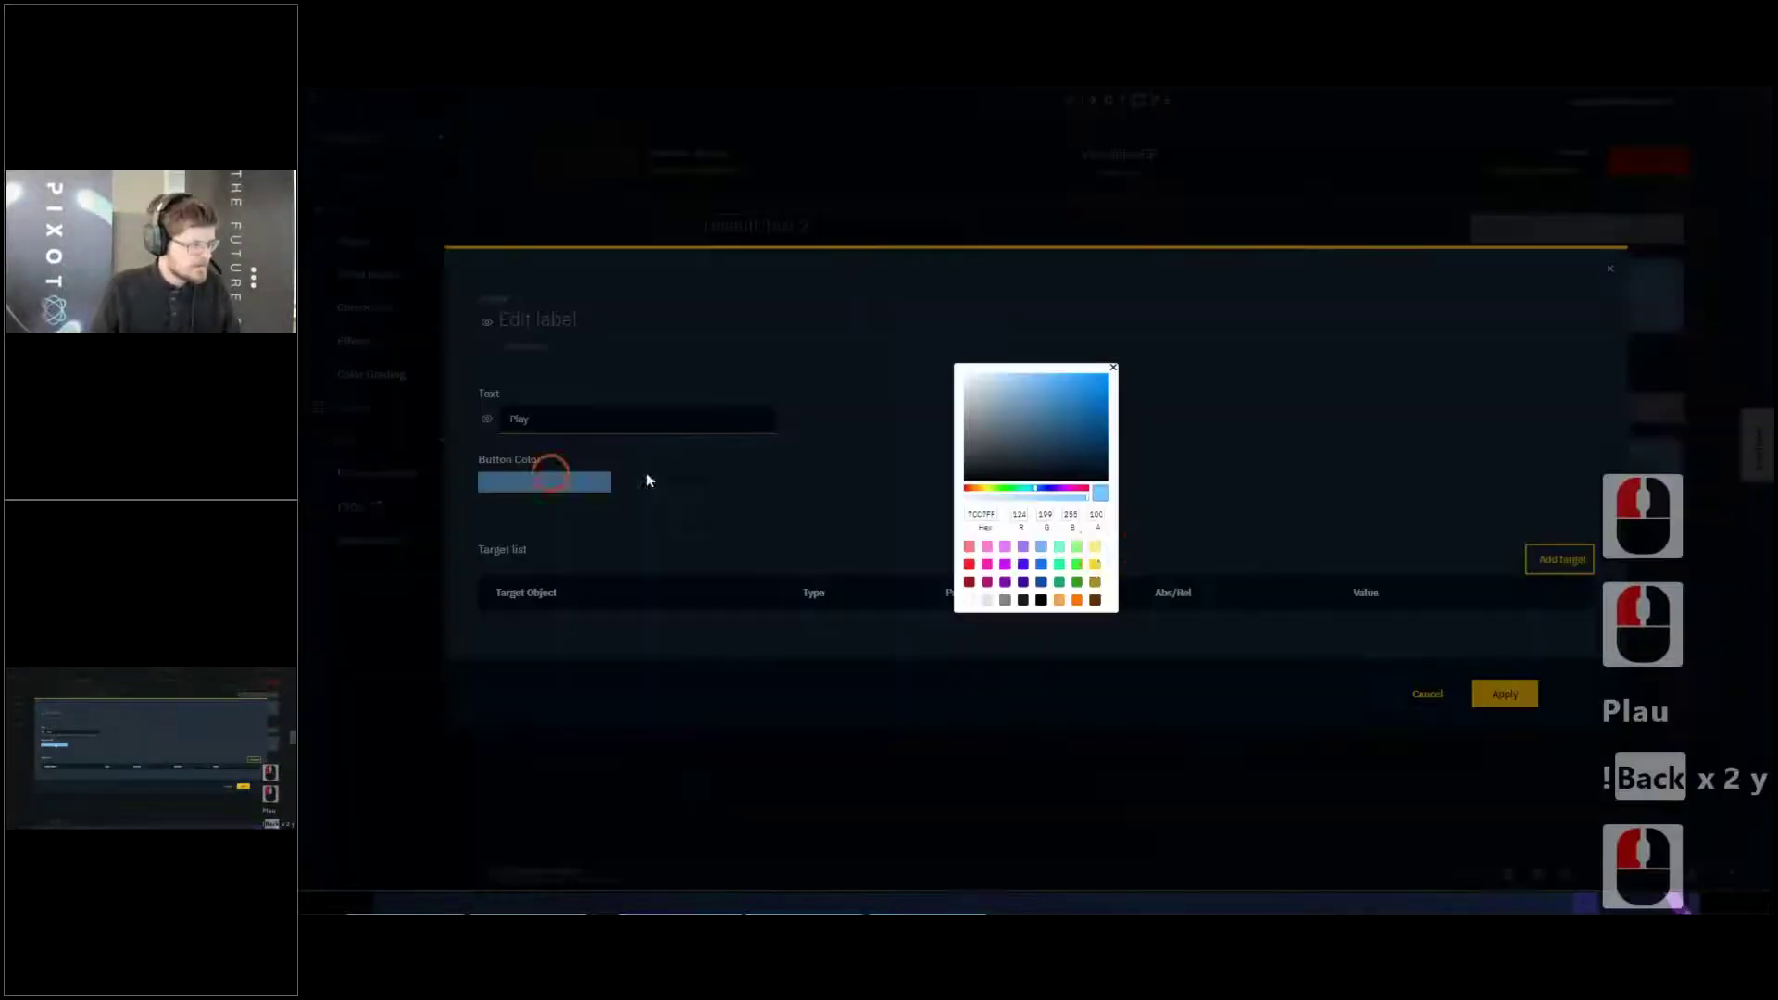
pyautogui.click(1077, 564)
pyautogui.click(1460, 512)
# Add the PX_ResumePlay function of BP_VirtualMove_Entry as the IntroVM Play trigger's target and apply the changes
pyautogui.click(1535, 542)
pyautogui.click(1536, 543)
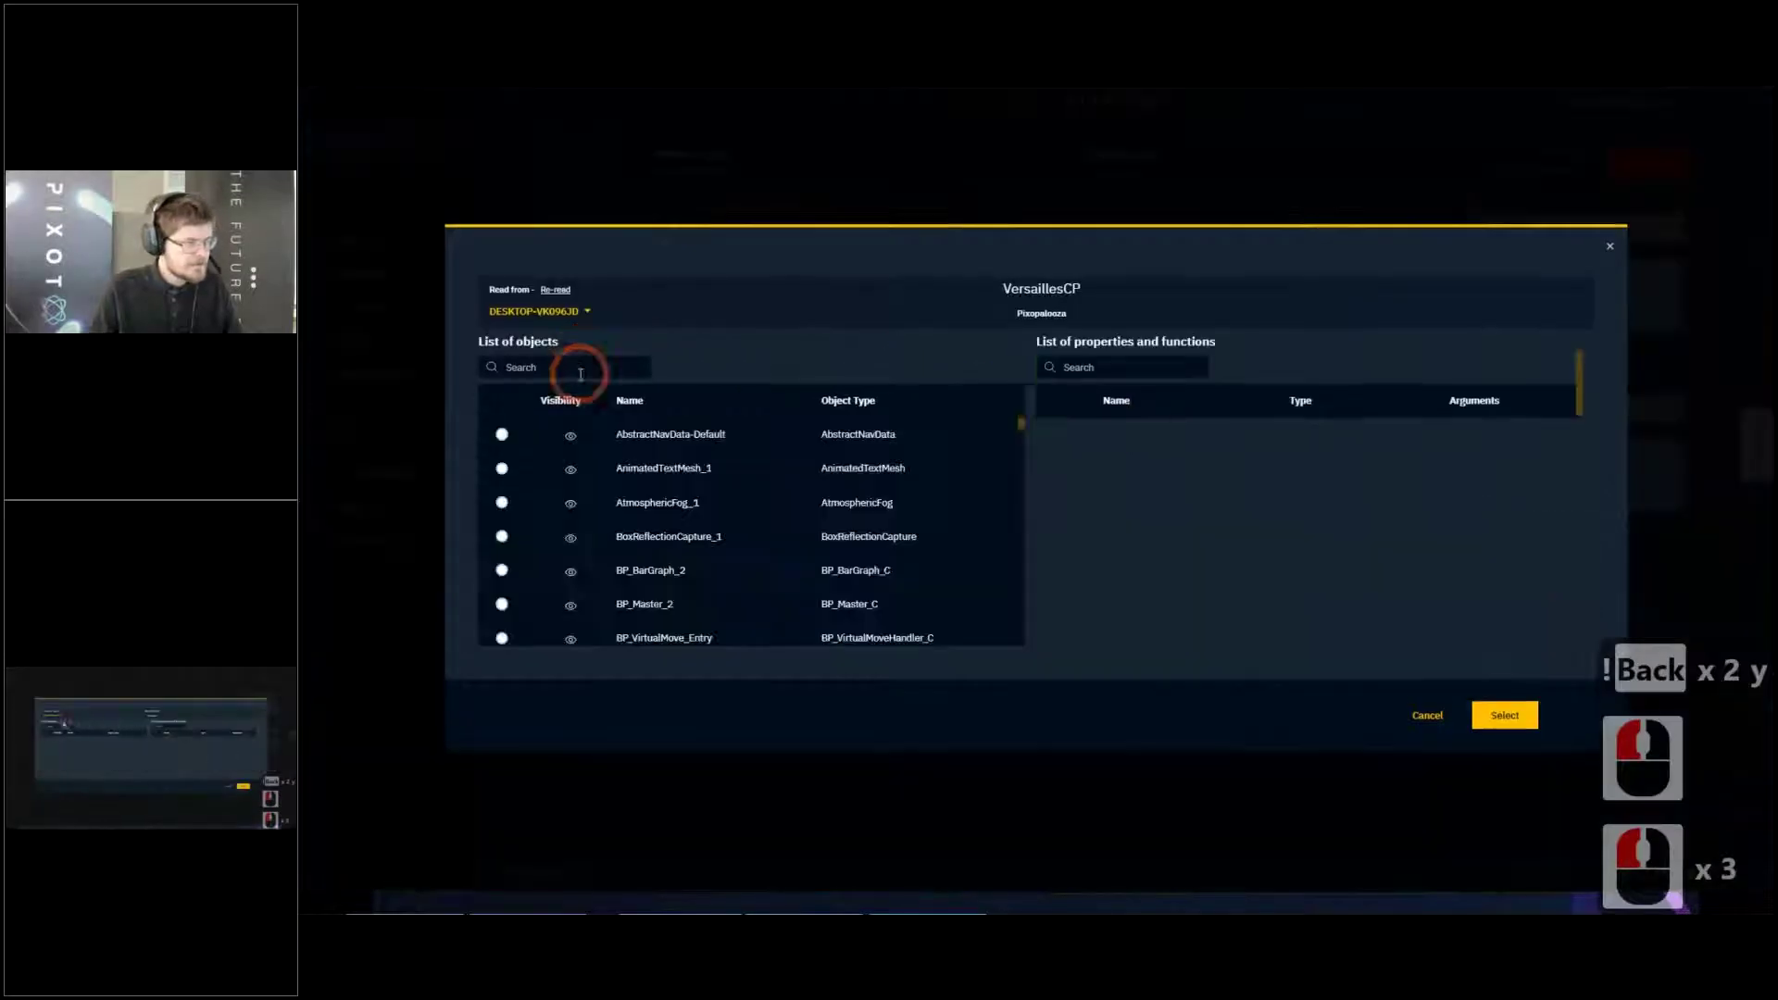
pyautogui.click(596, 365)
pyautogui.click(596, 363)
pyautogui.write('bp')
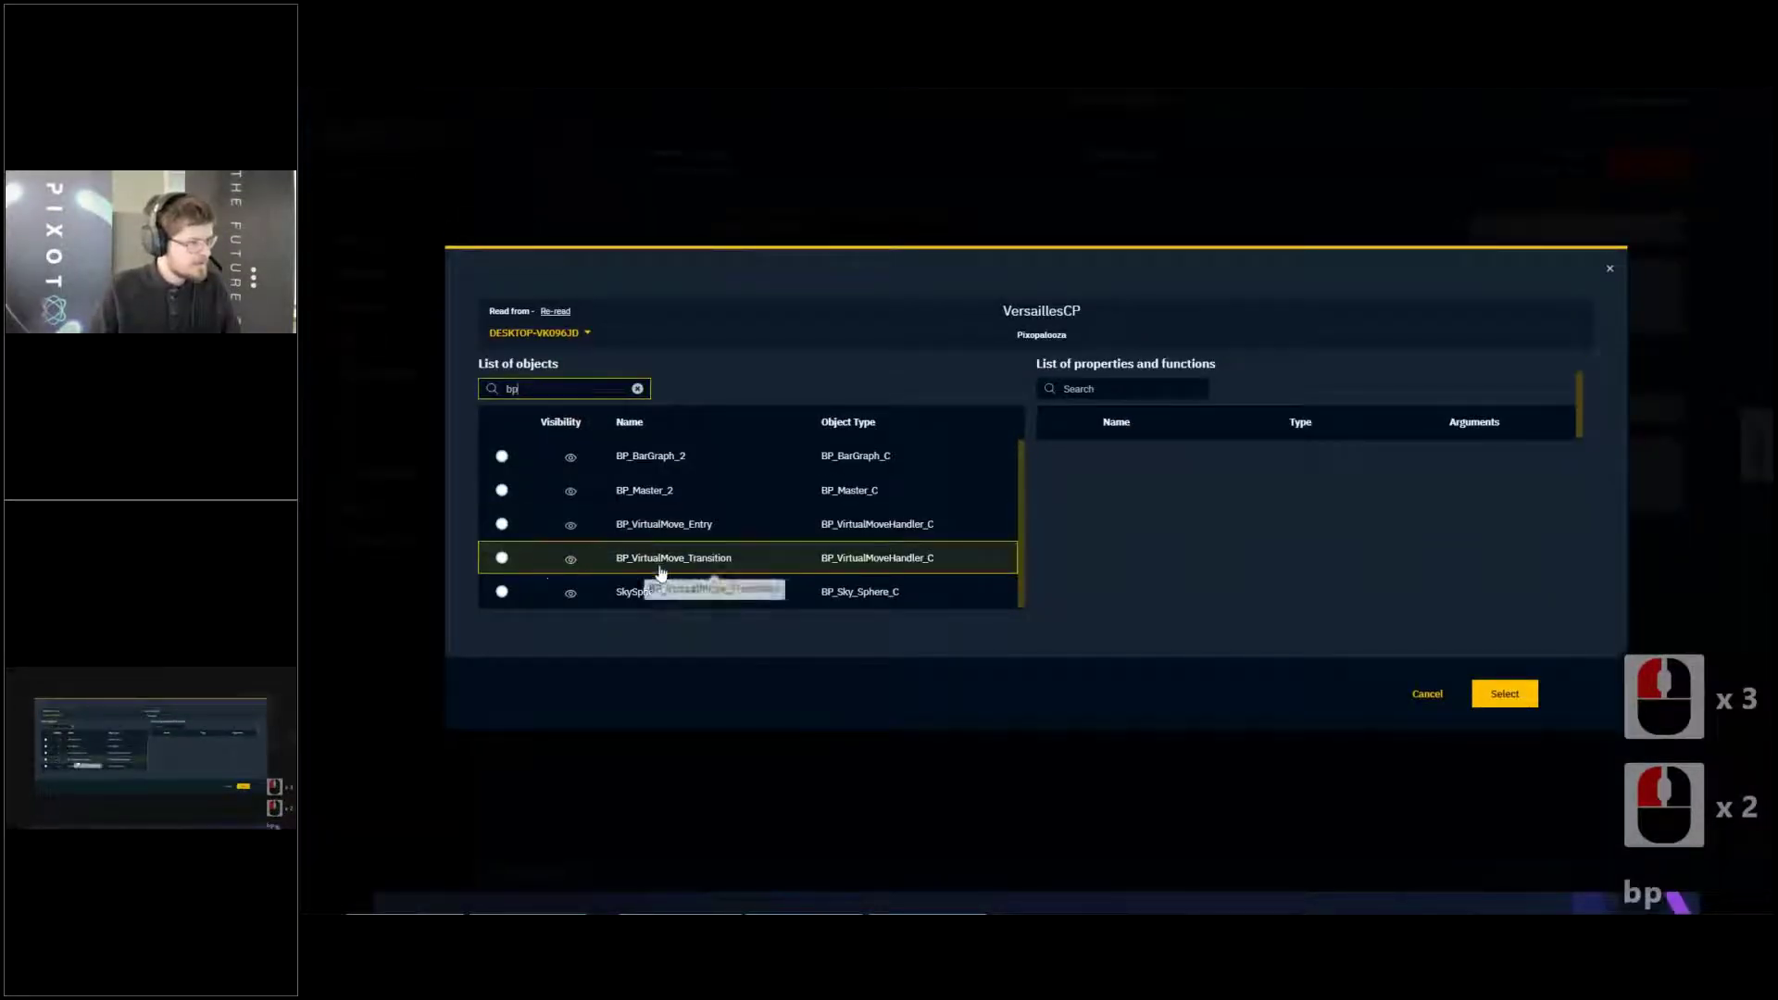
pyautogui.click(501, 558)
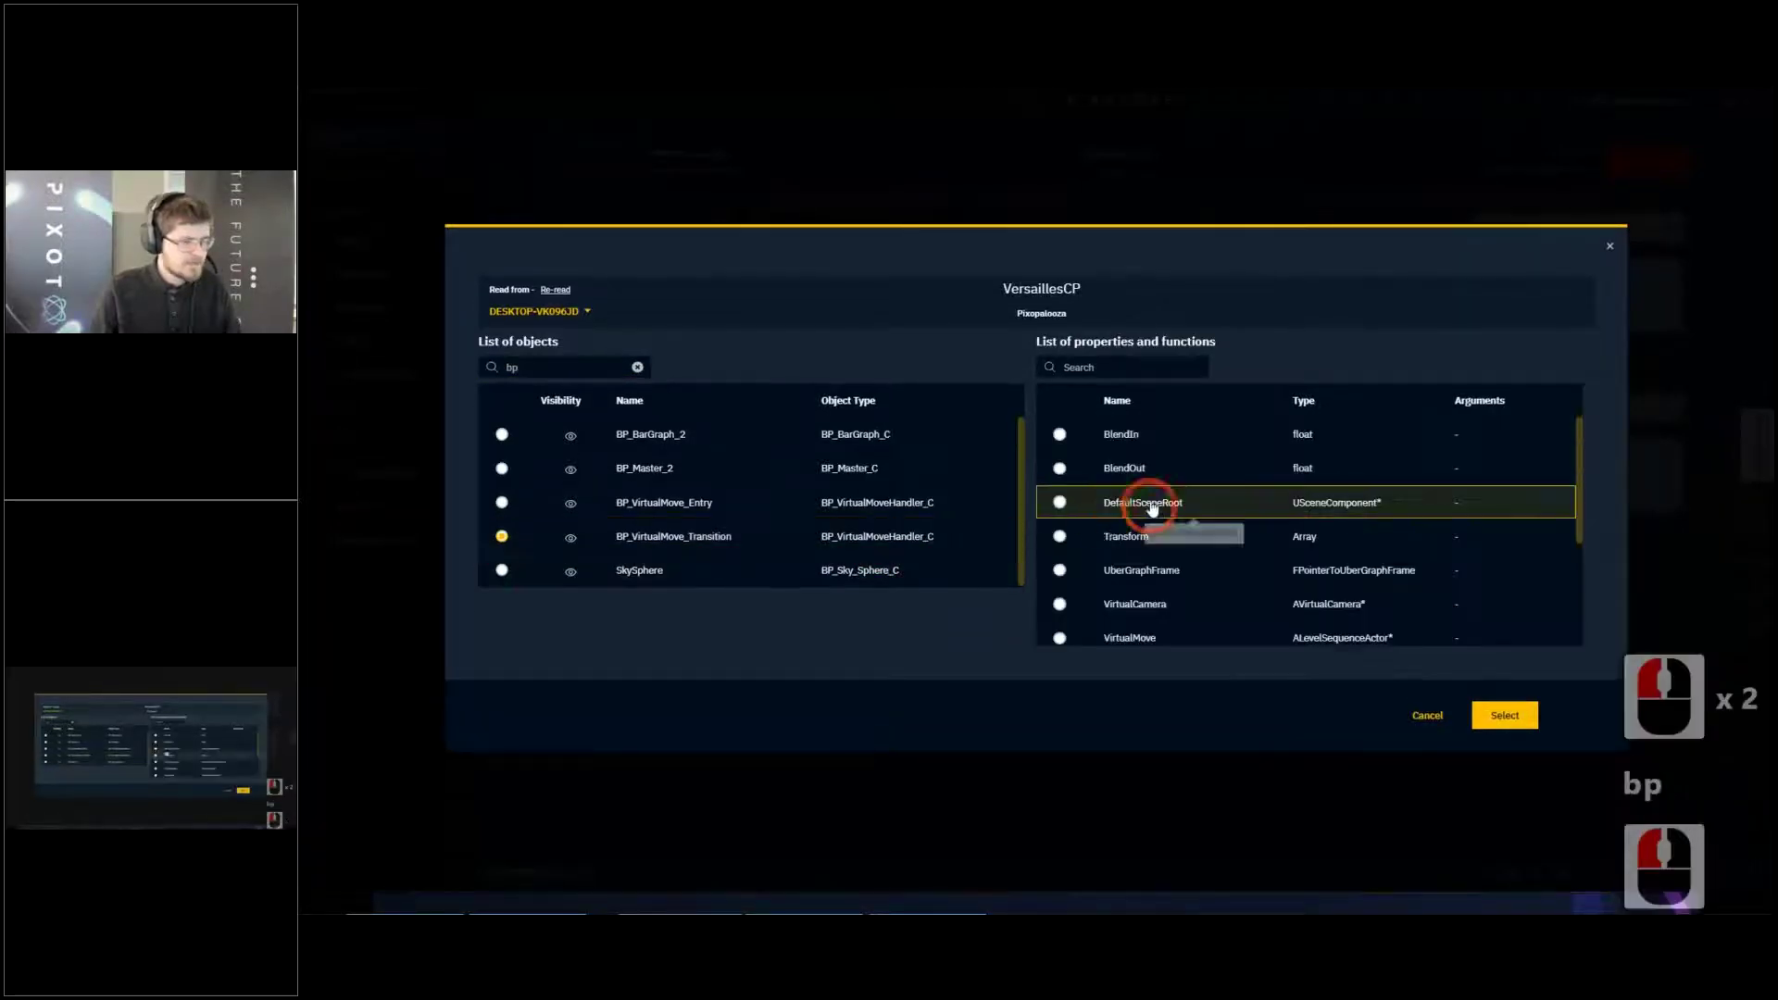
pyautogui.scroll(-5, 1120, 518)
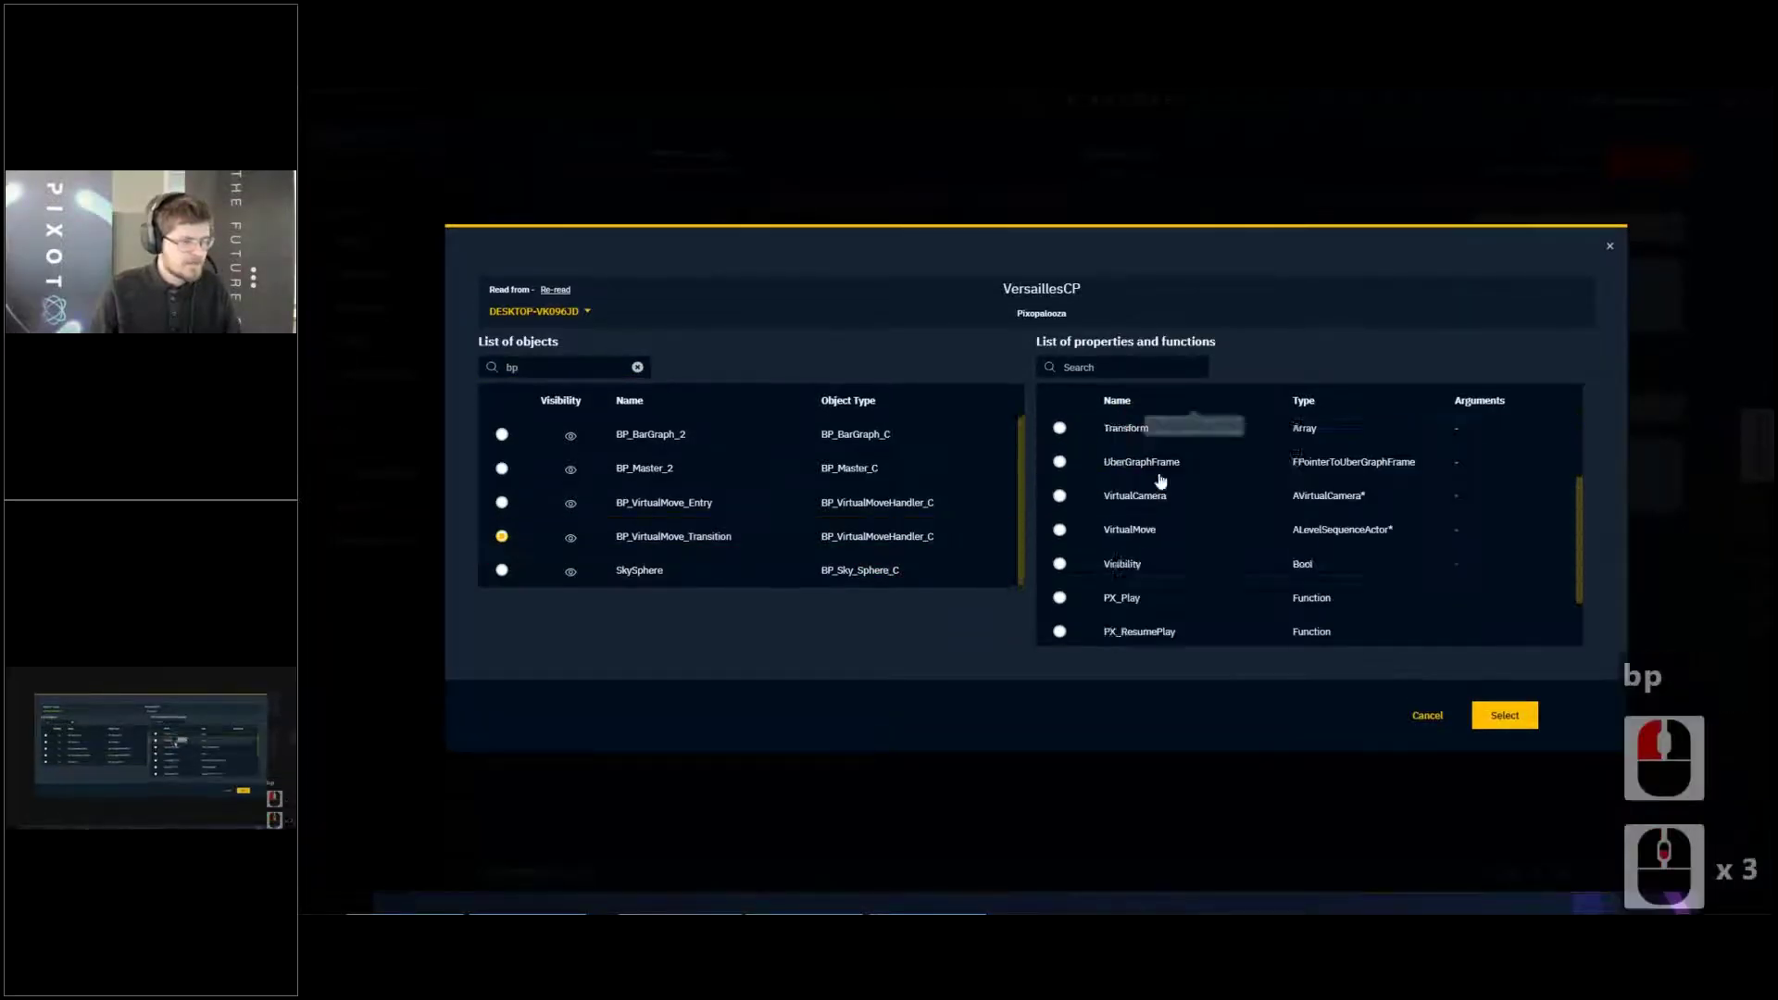
pyautogui.click(501, 502)
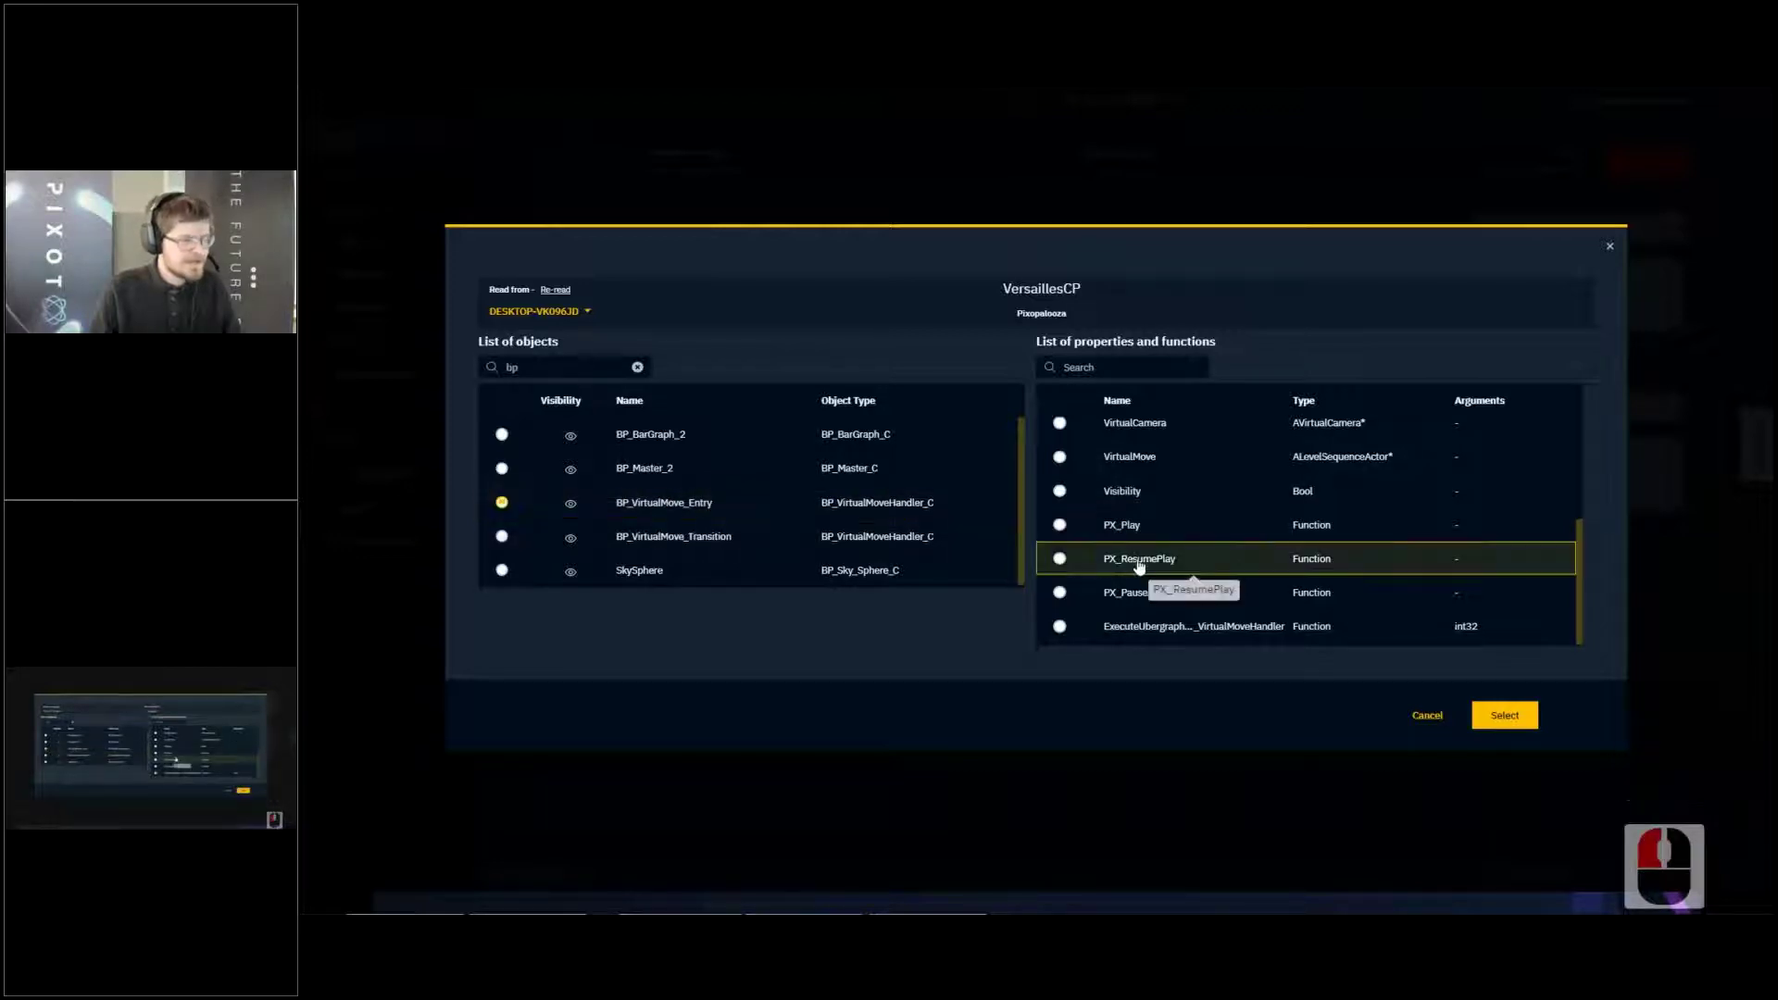
pyautogui.click(1186, 563)
pyautogui.click(1503, 722)
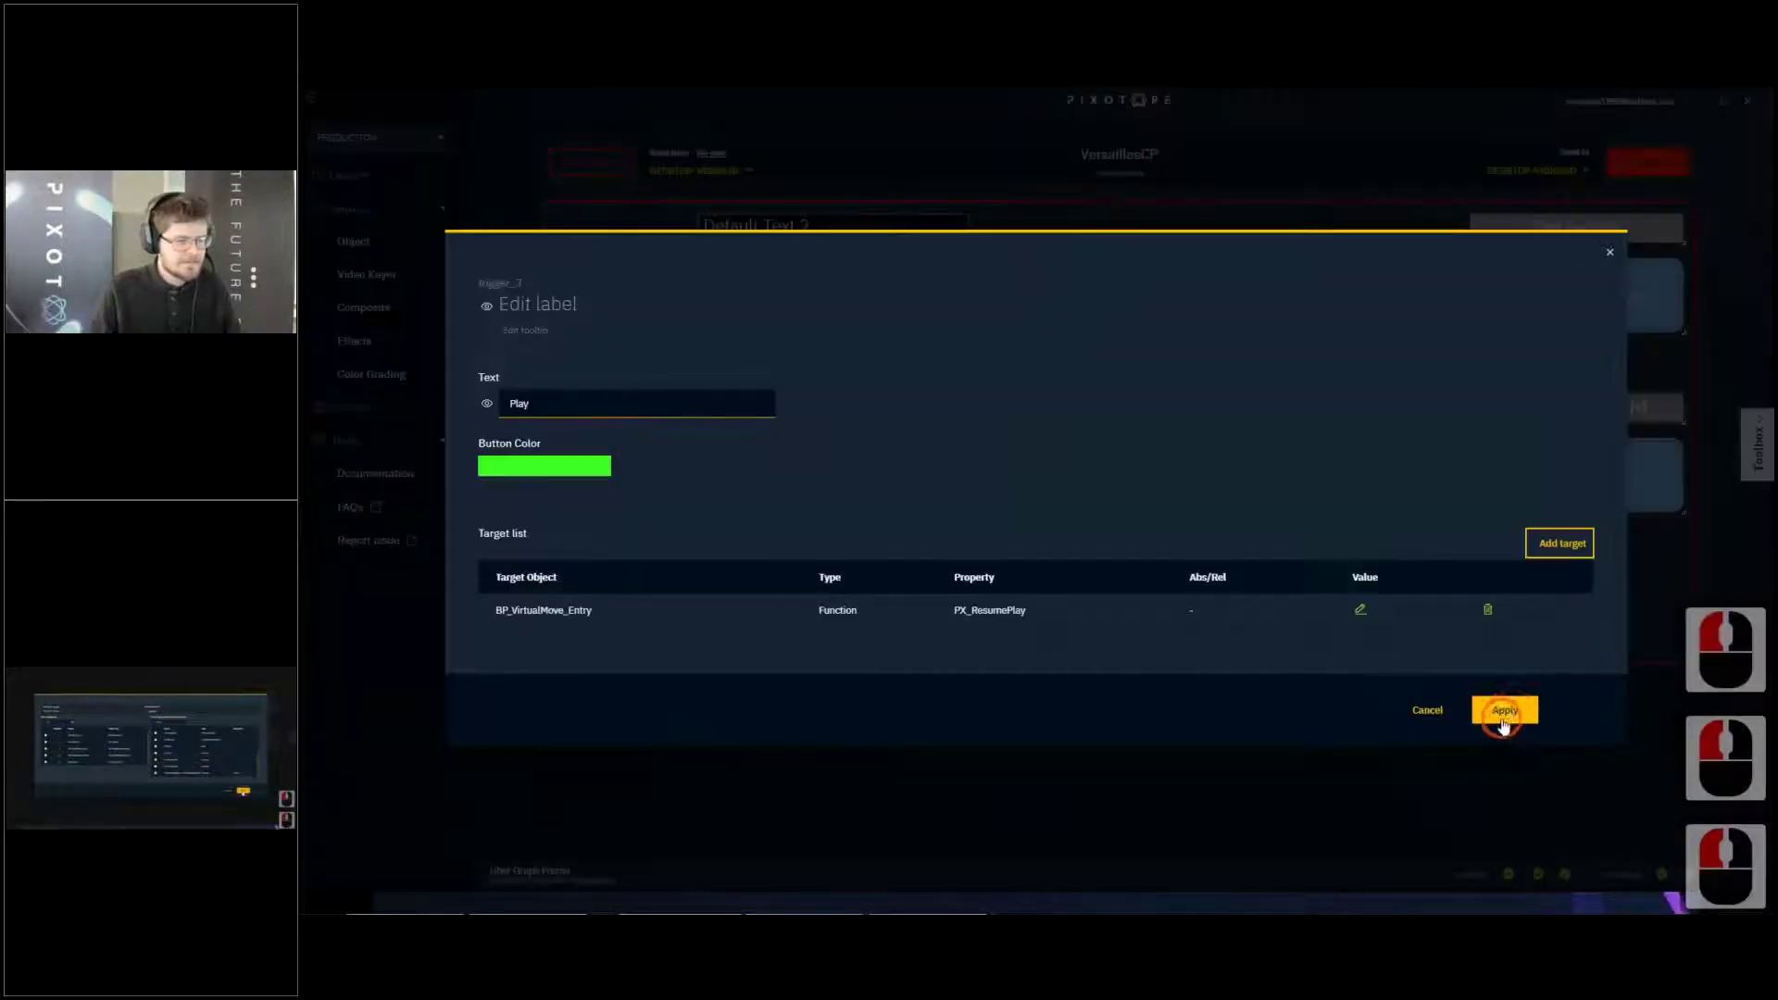
pyautogui.click(1502, 715)
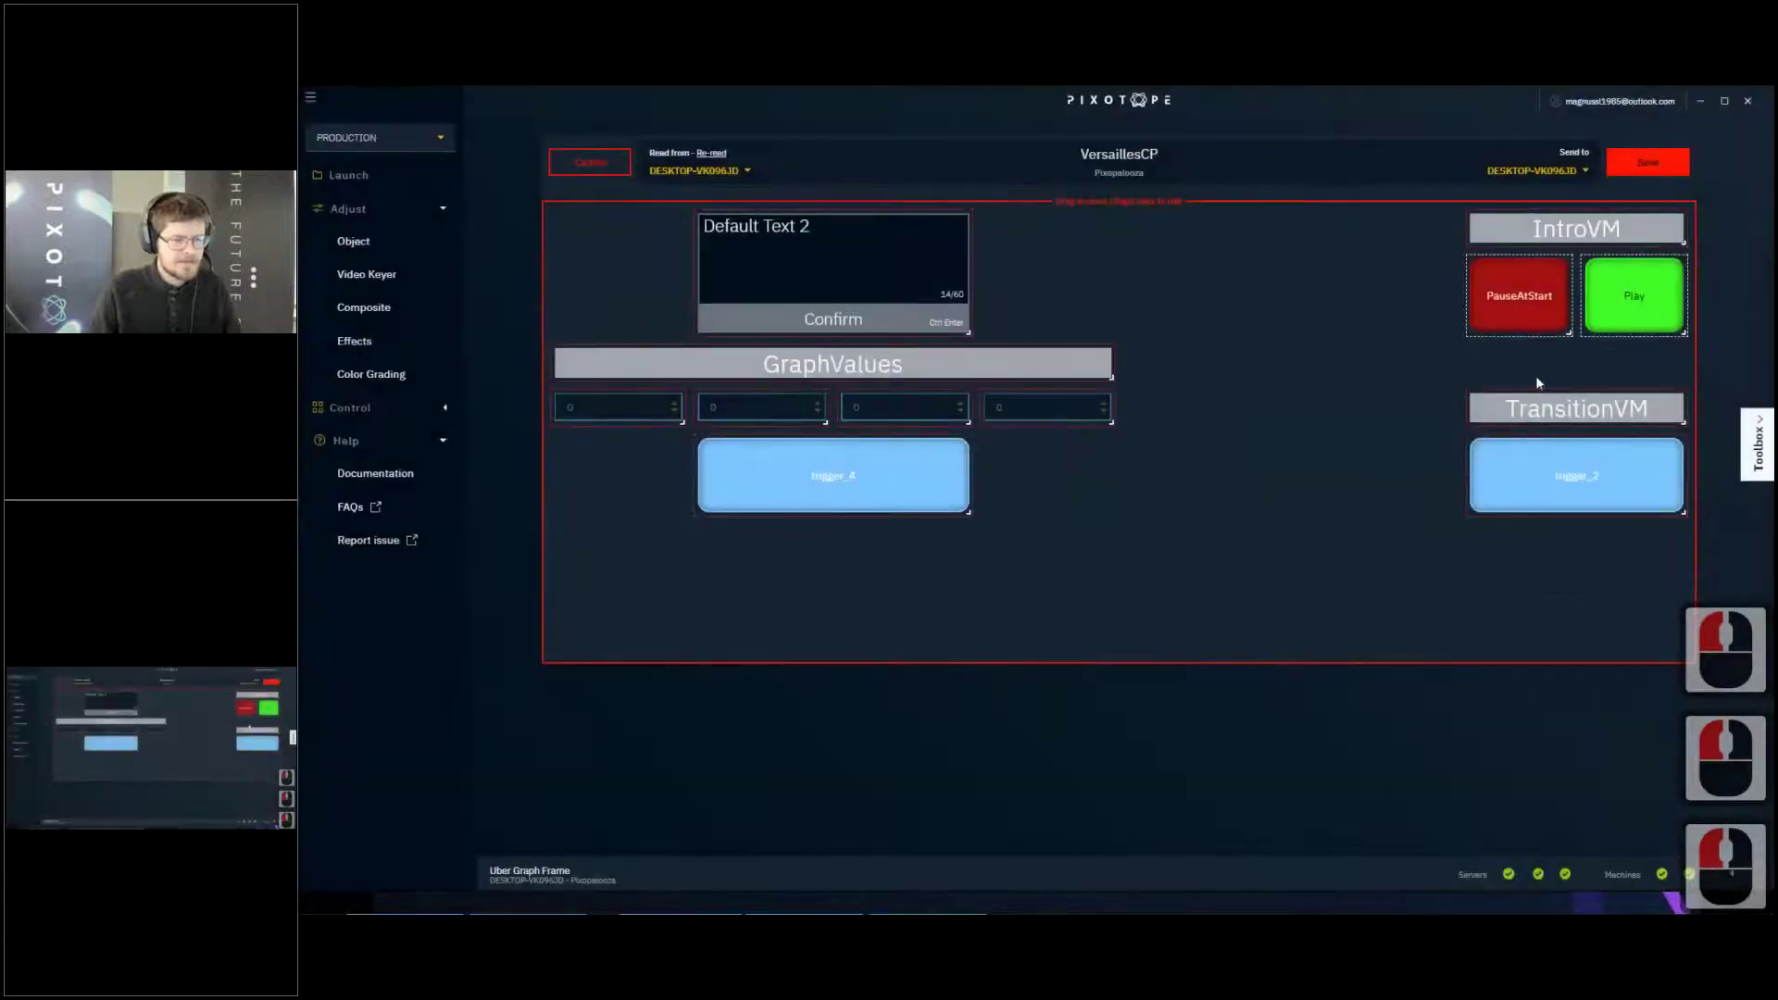
# Edit trigger_2 under TransitionVM, changing its text to Play and its button color to green
pyautogui.rightClick(1591, 486)
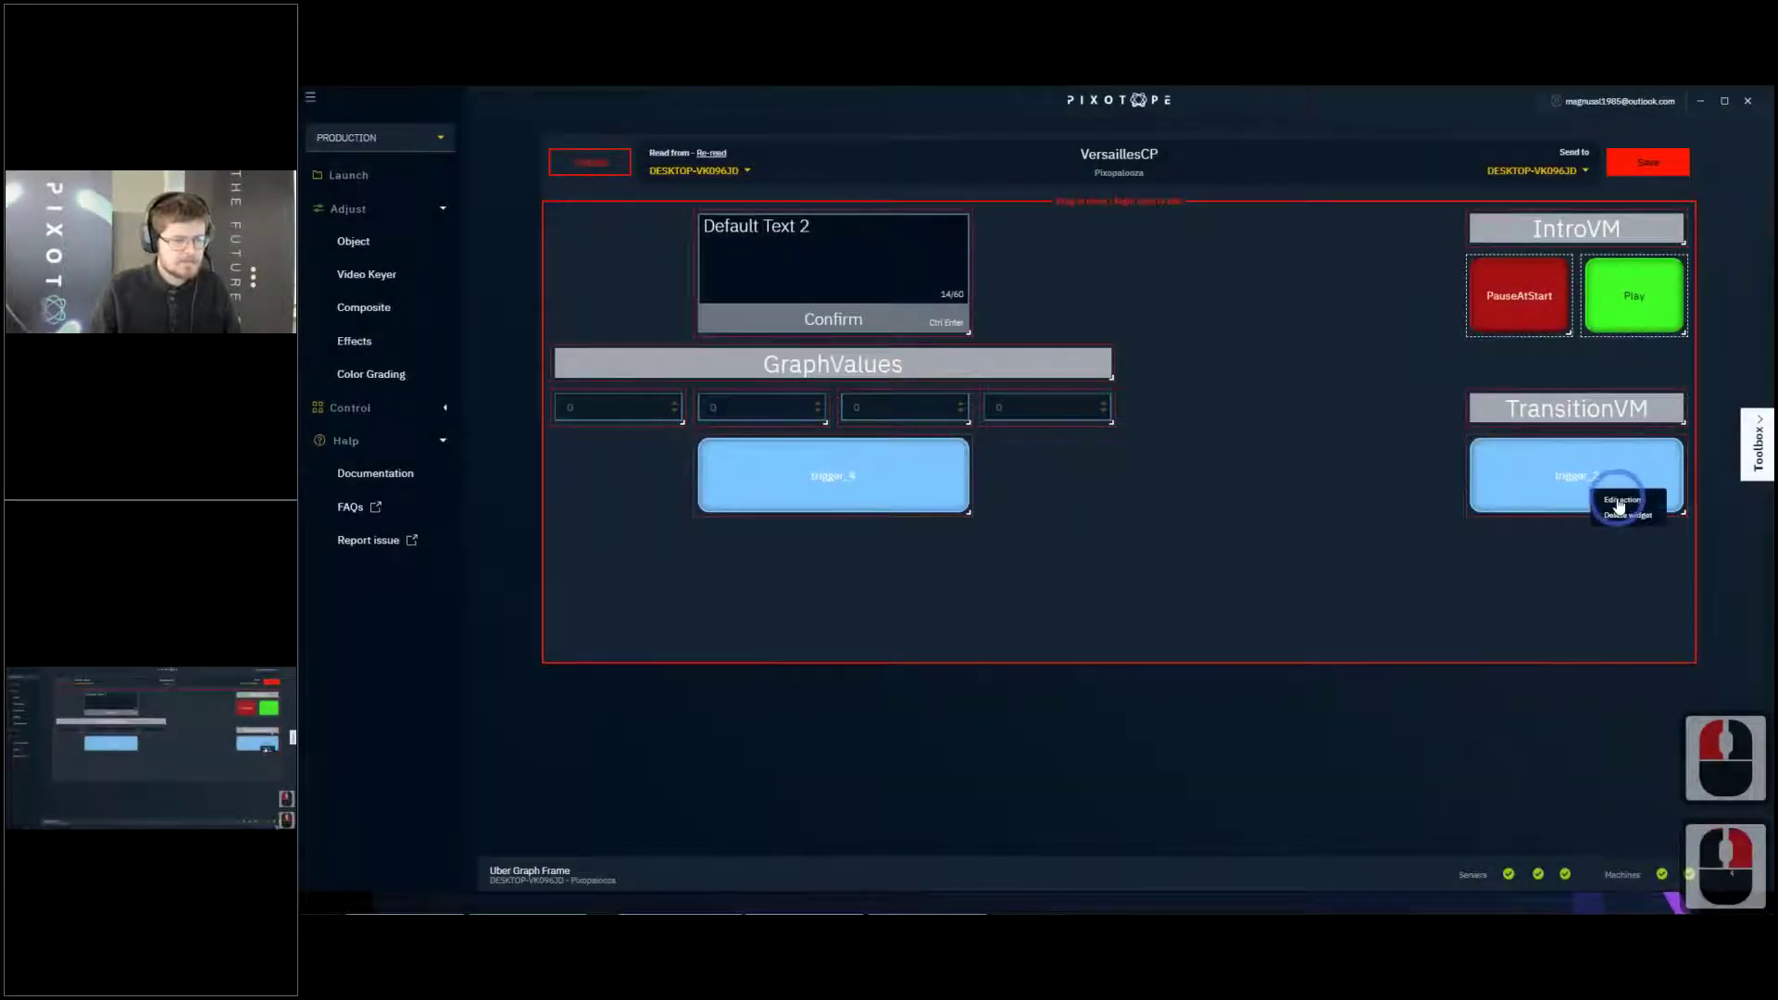
pyautogui.click(1620, 503)
pyautogui.doubleClick(603, 420)
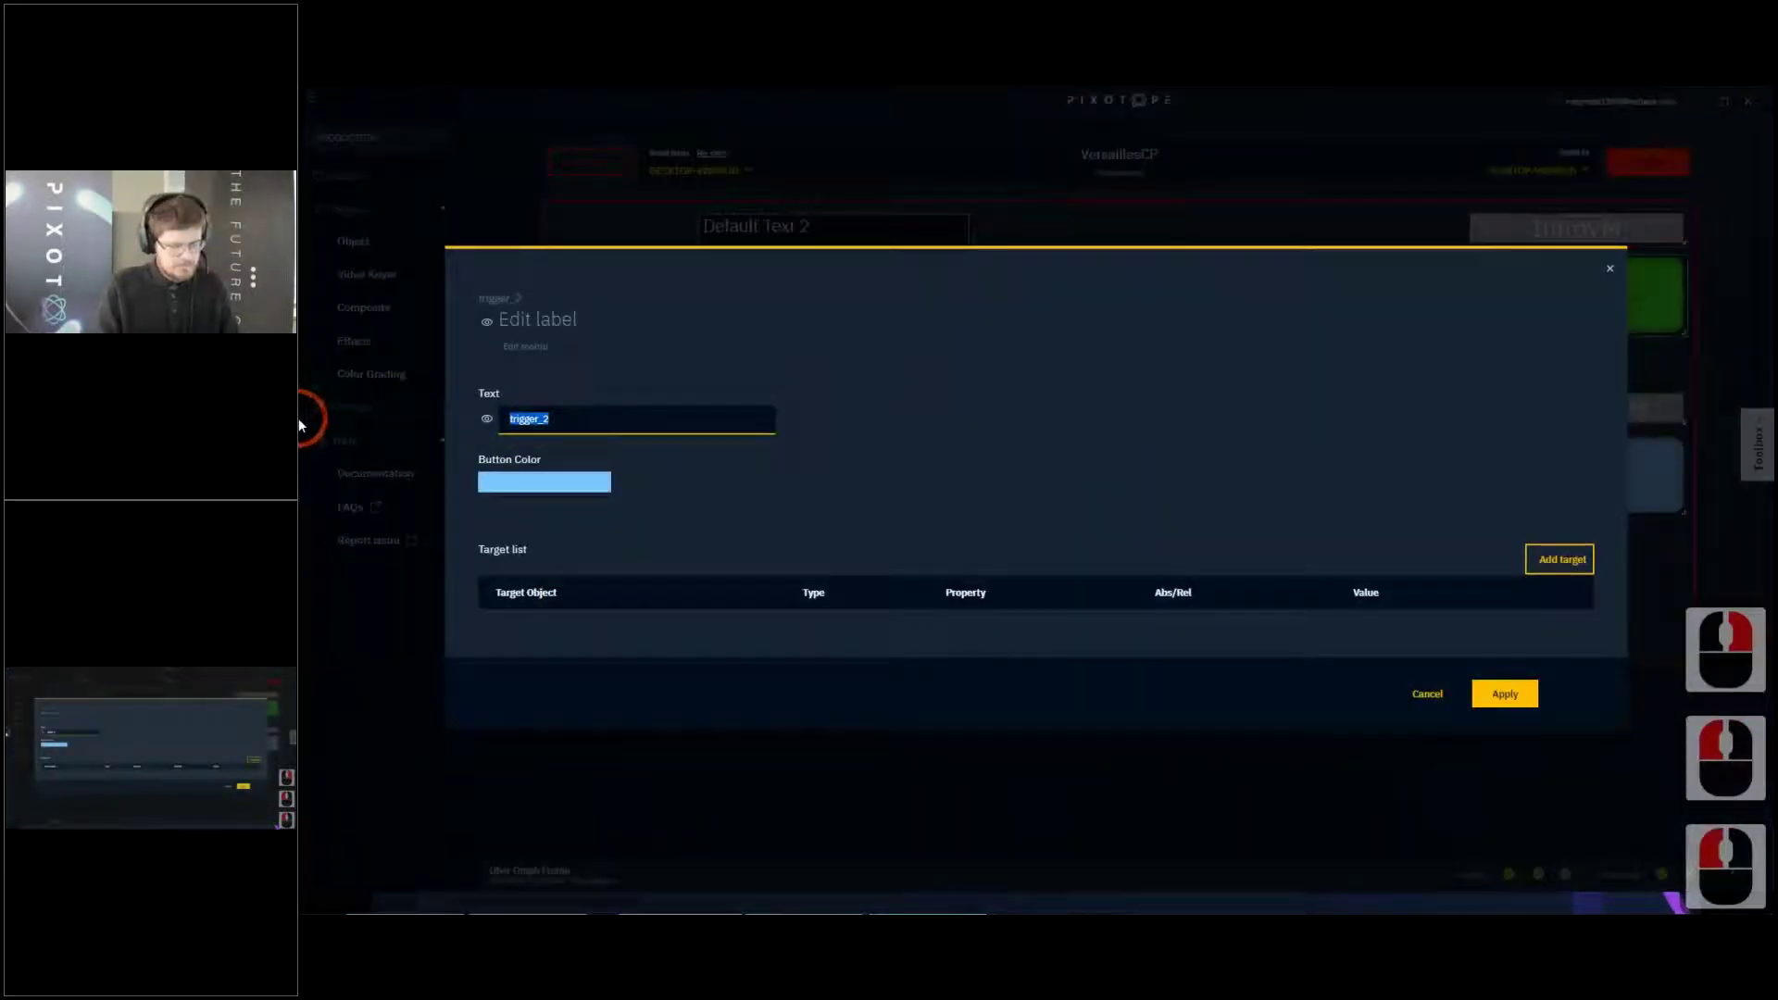
pyautogui.write('Play')
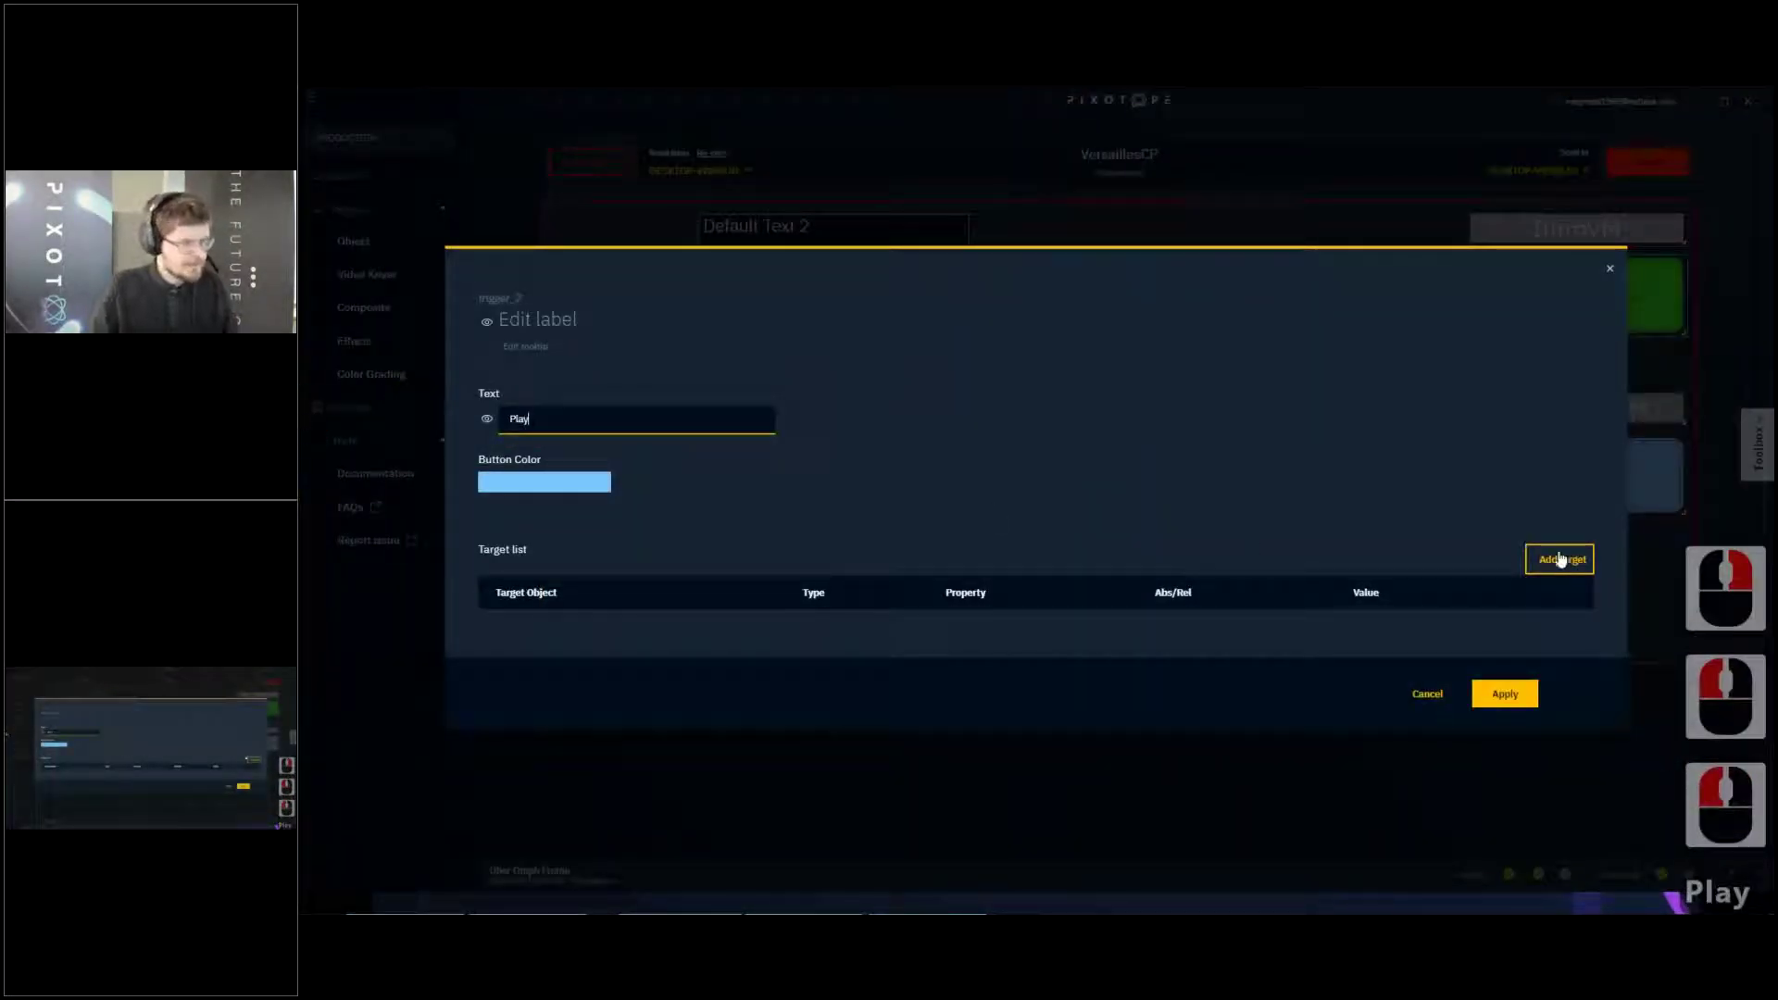
pyautogui.click(576, 483)
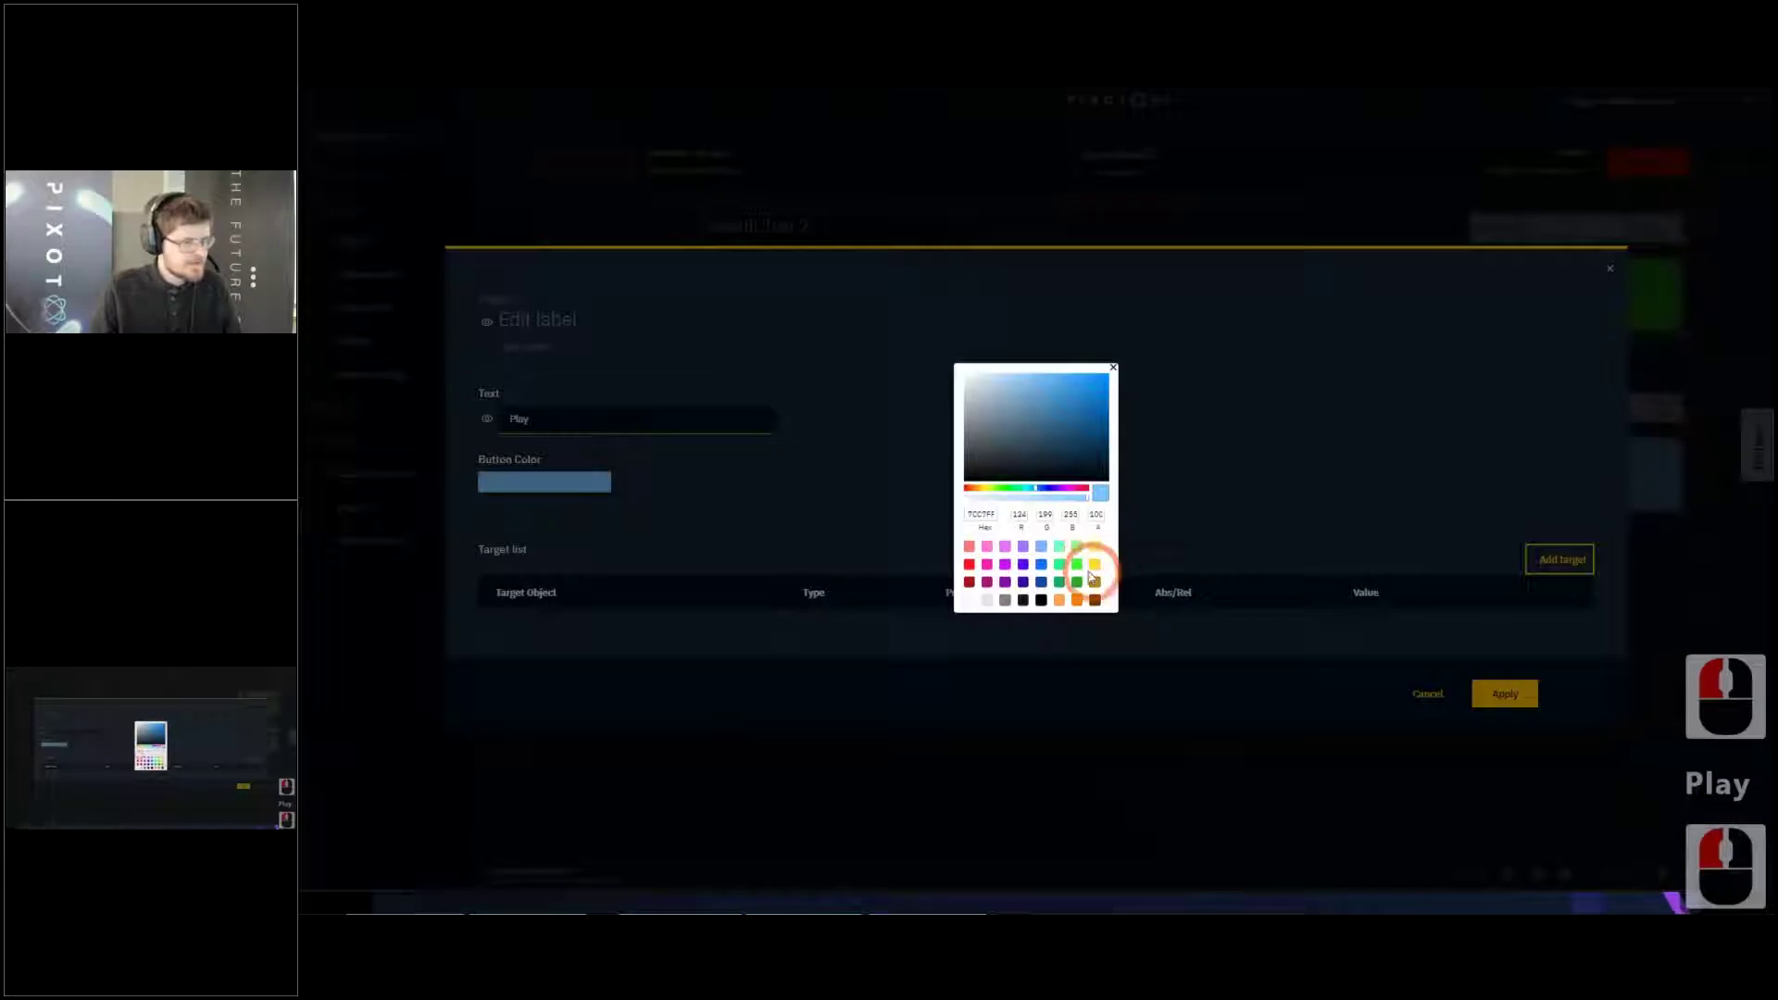
pyautogui.click(1078, 566)
pyautogui.click(1358, 496)
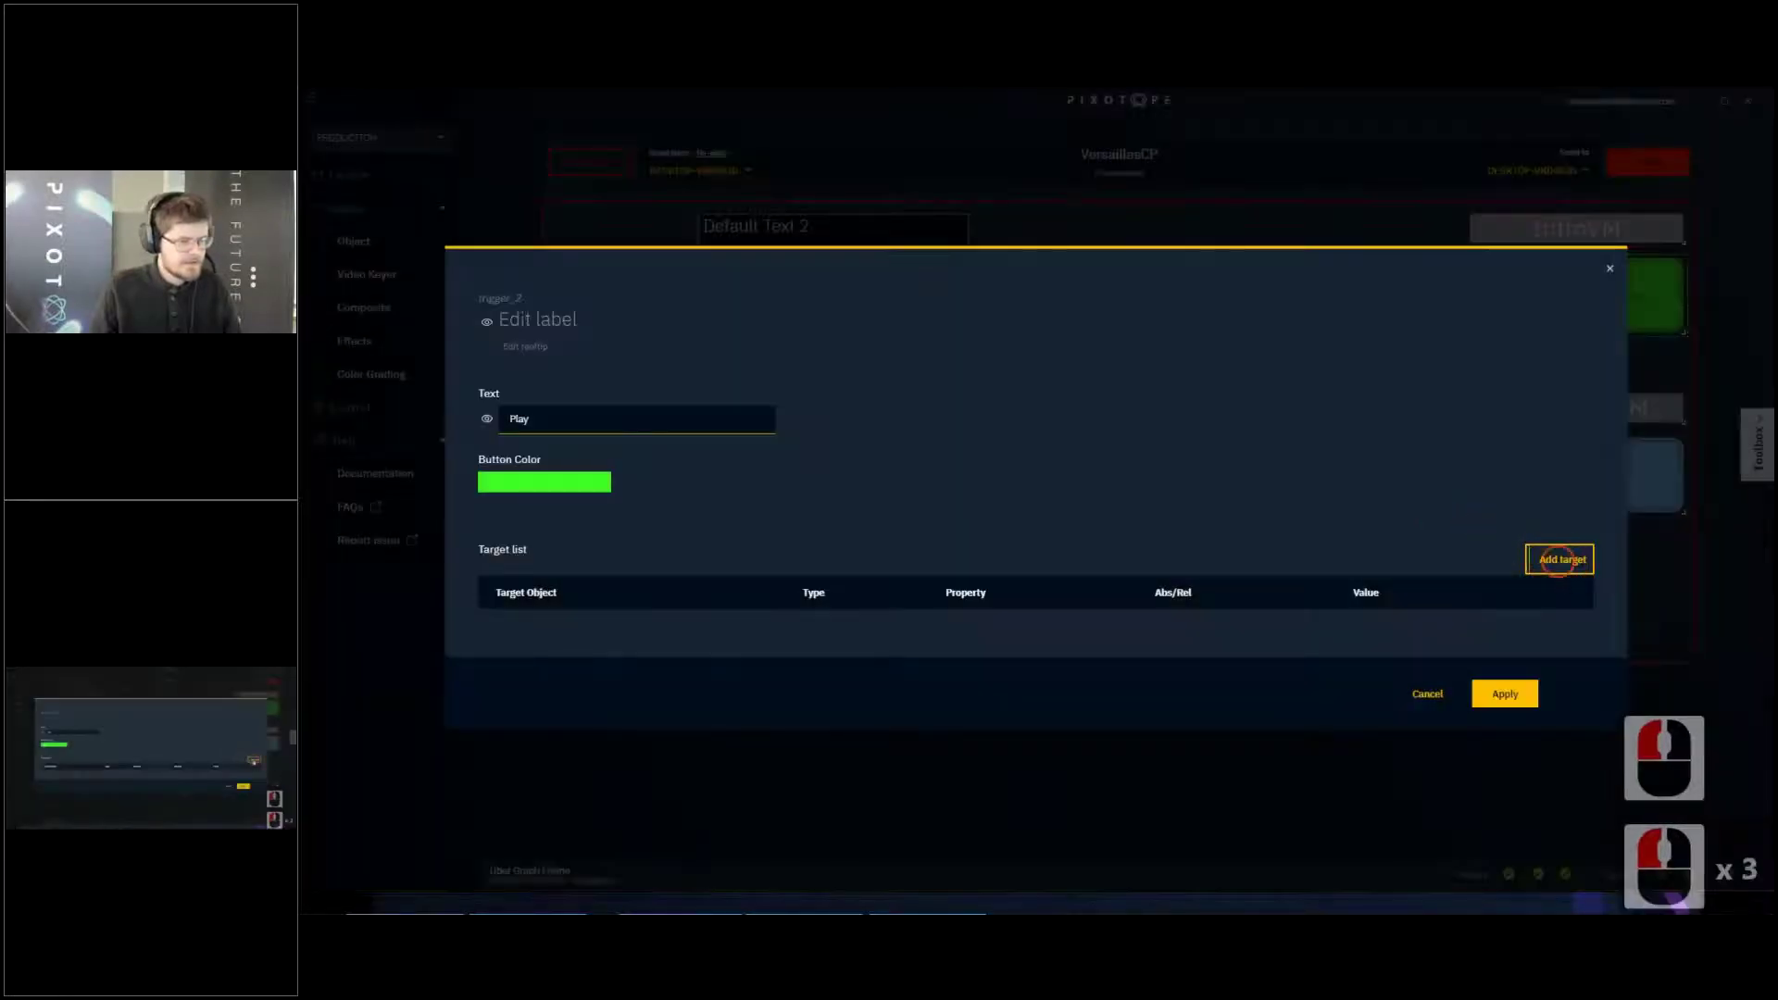
# Add the PX_Play function of BP_VirtualMove_Transition as the TransitionVM Play trigger's target and apply the changes
pyautogui.click(1560, 561)
pyautogui.click(610, 360)
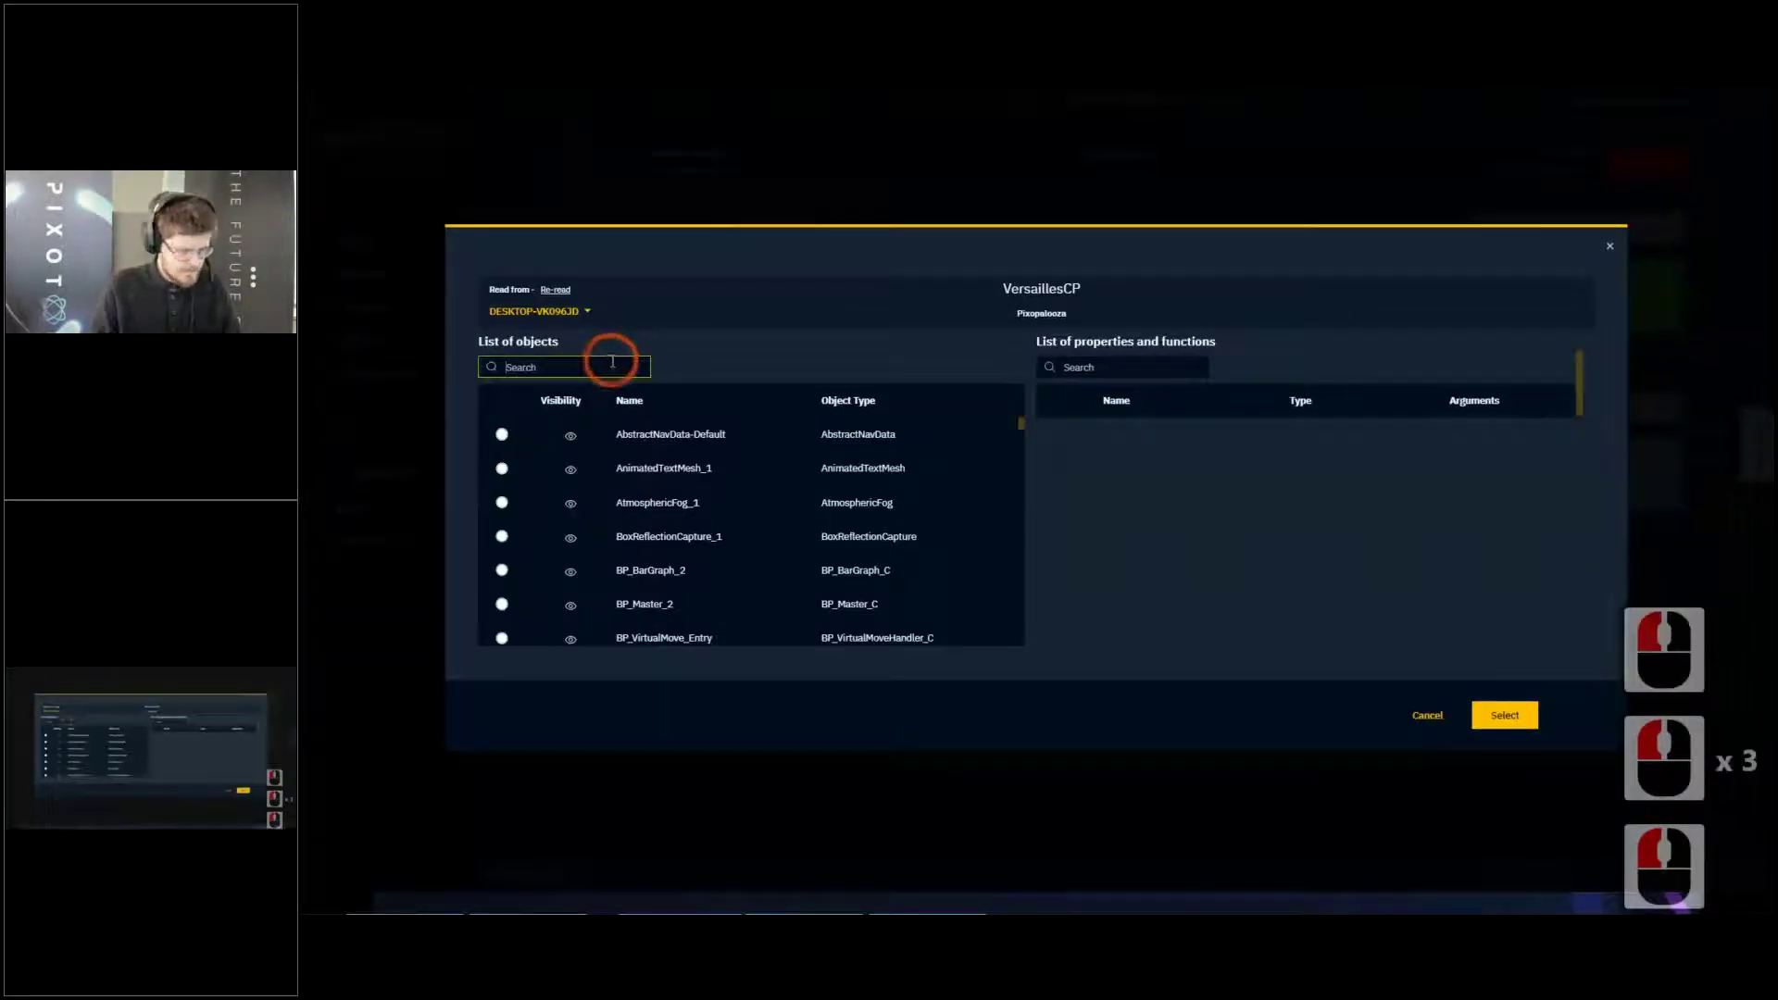
pyautogui.write('bp')
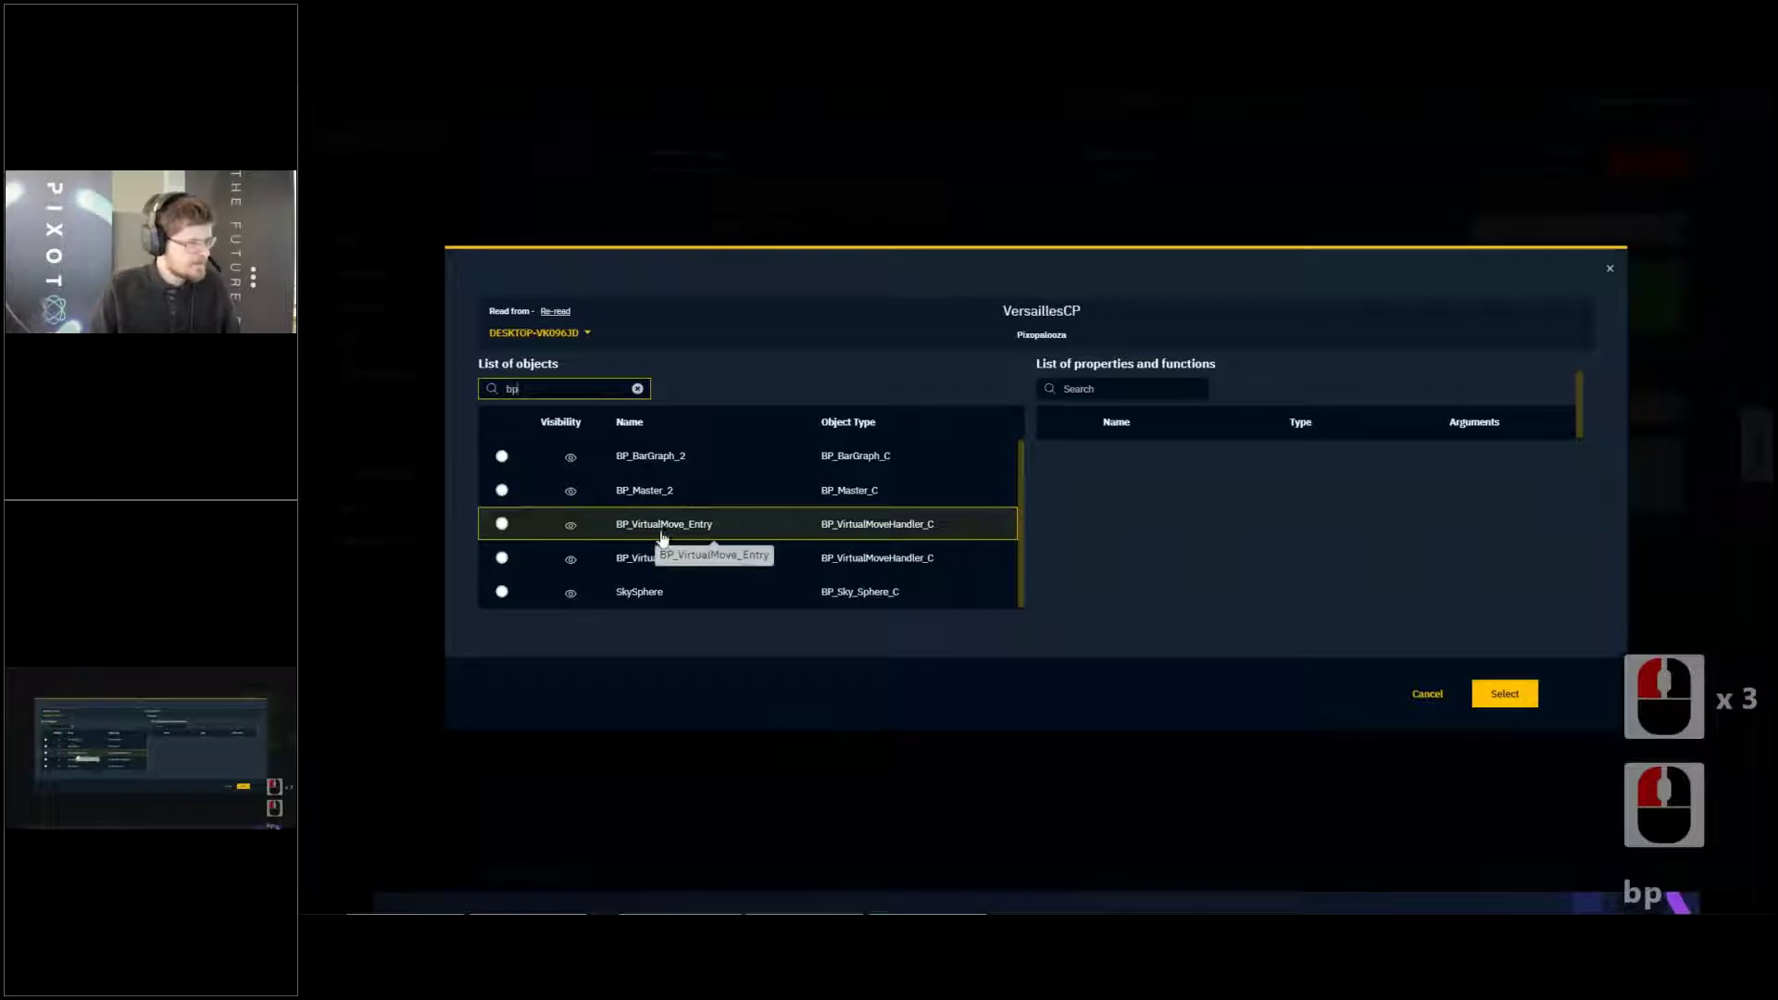
pyautogui.click(503, 558)
pyautogui.click(1136, 368)
pyautogui.write('px')
pyautogui.click(1059, 456)
pyautogui.click(1484, 695)
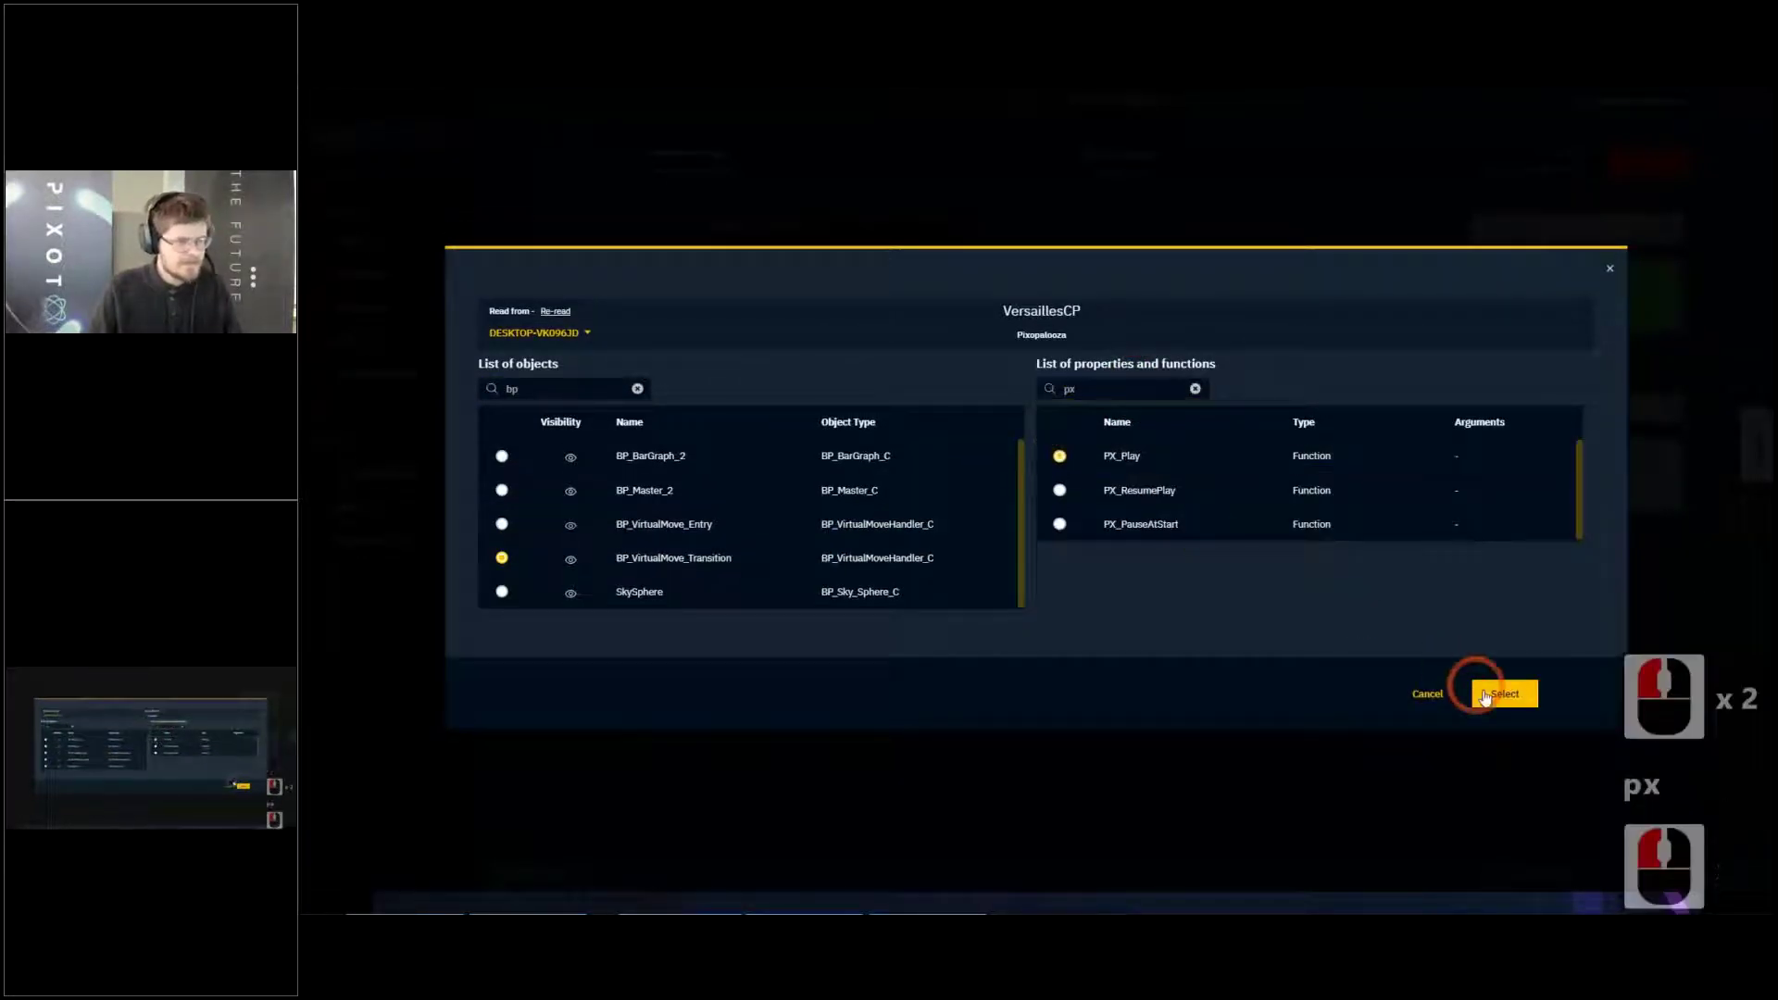
pyautogui.click(1510, 704)
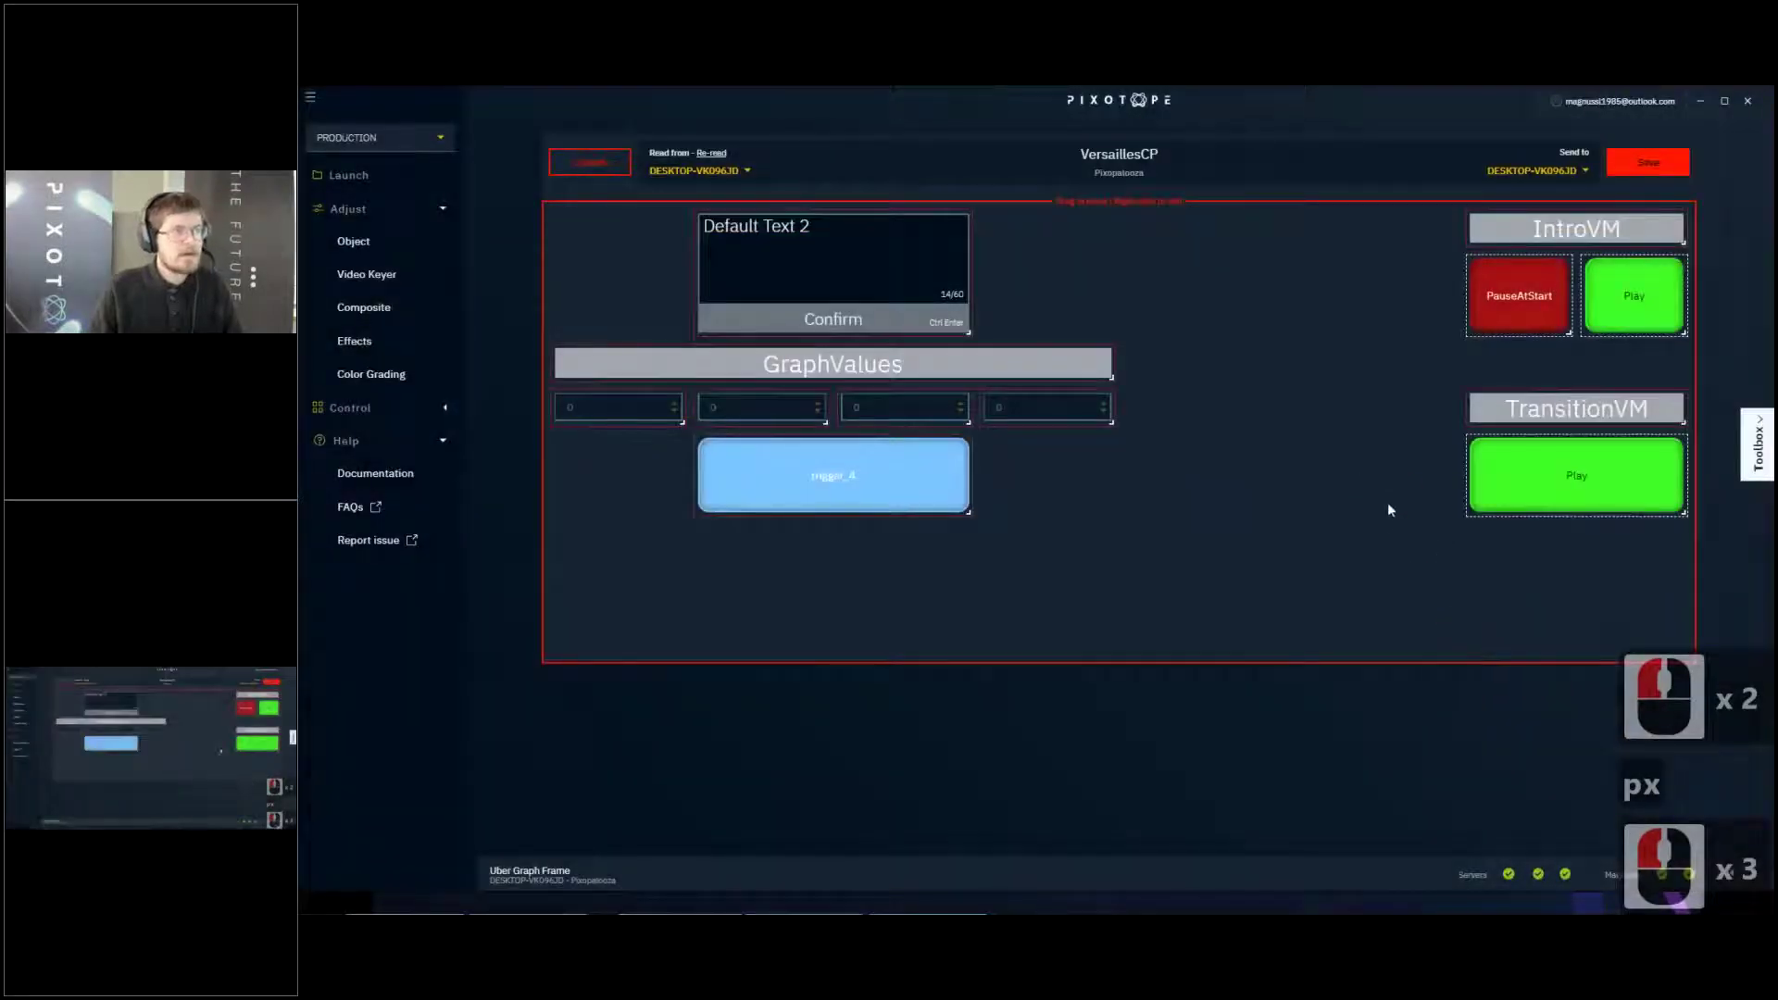
# Save the VersaillesCP control panel, switch to the Pixotope level editor and play the level in the selected viewport
pyautogui.click(1640, 163)
pyautogui.moveTo(1437, 110); pyautogui.dragTo(1365, 371)
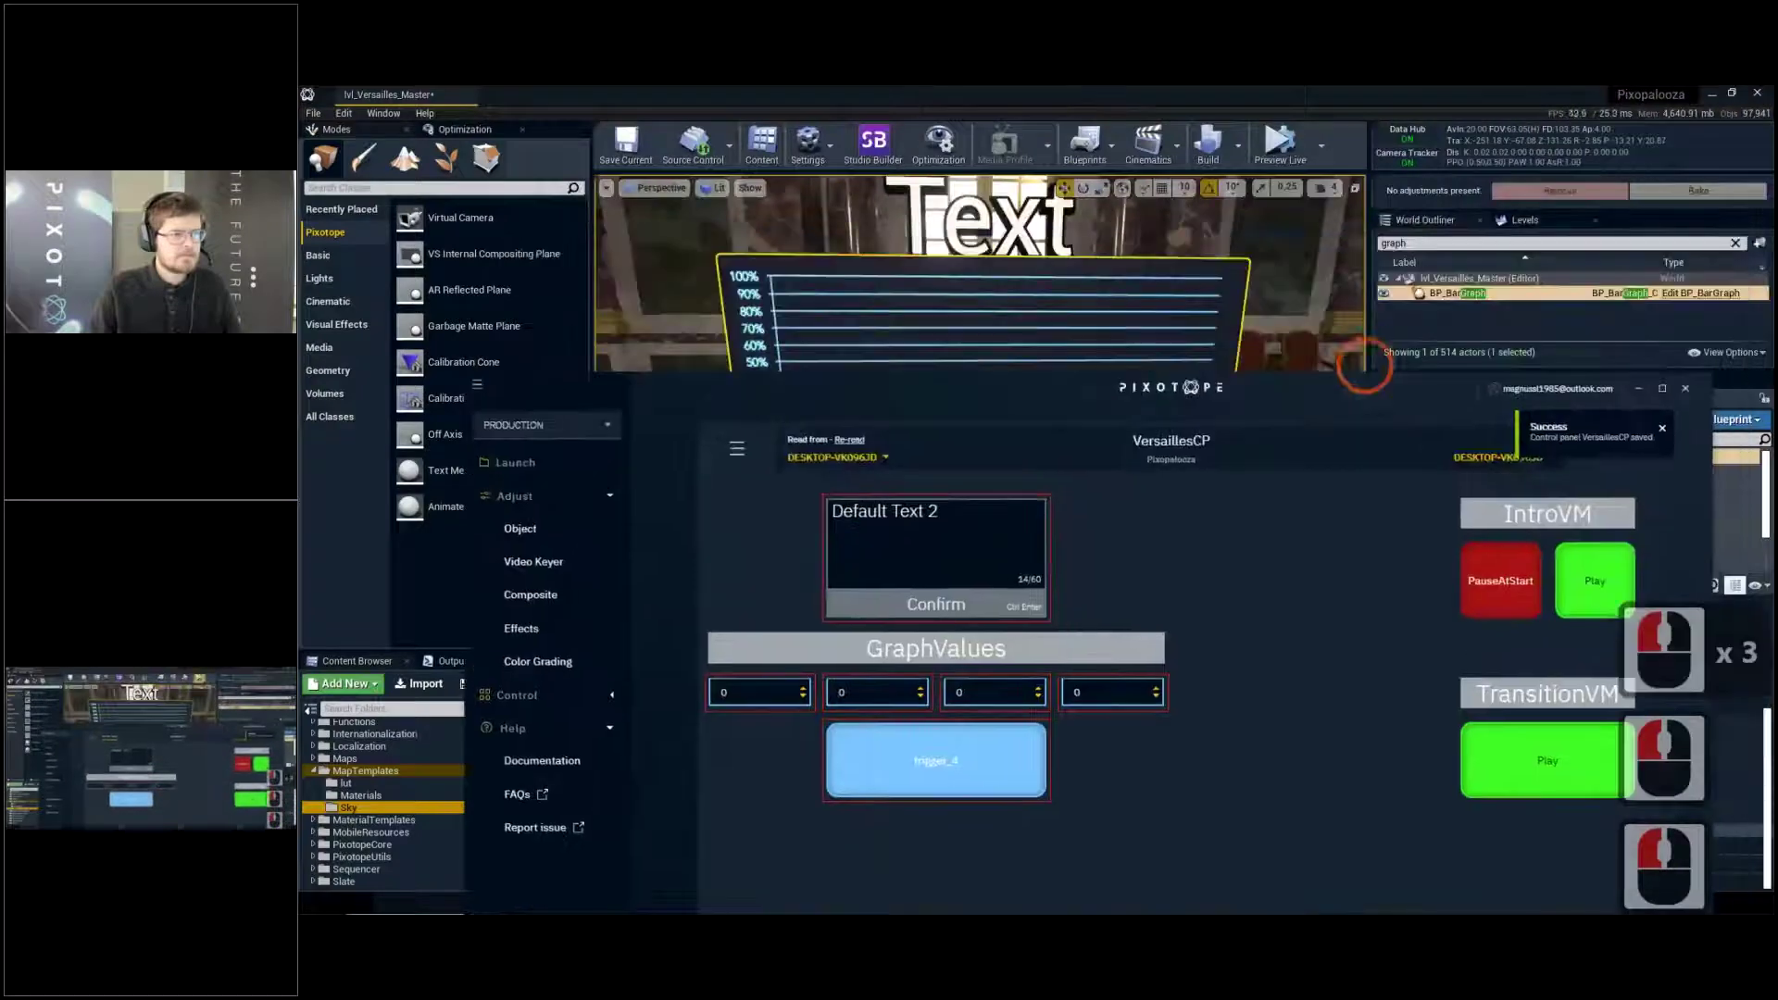
pyautogui.click(1324, 149)
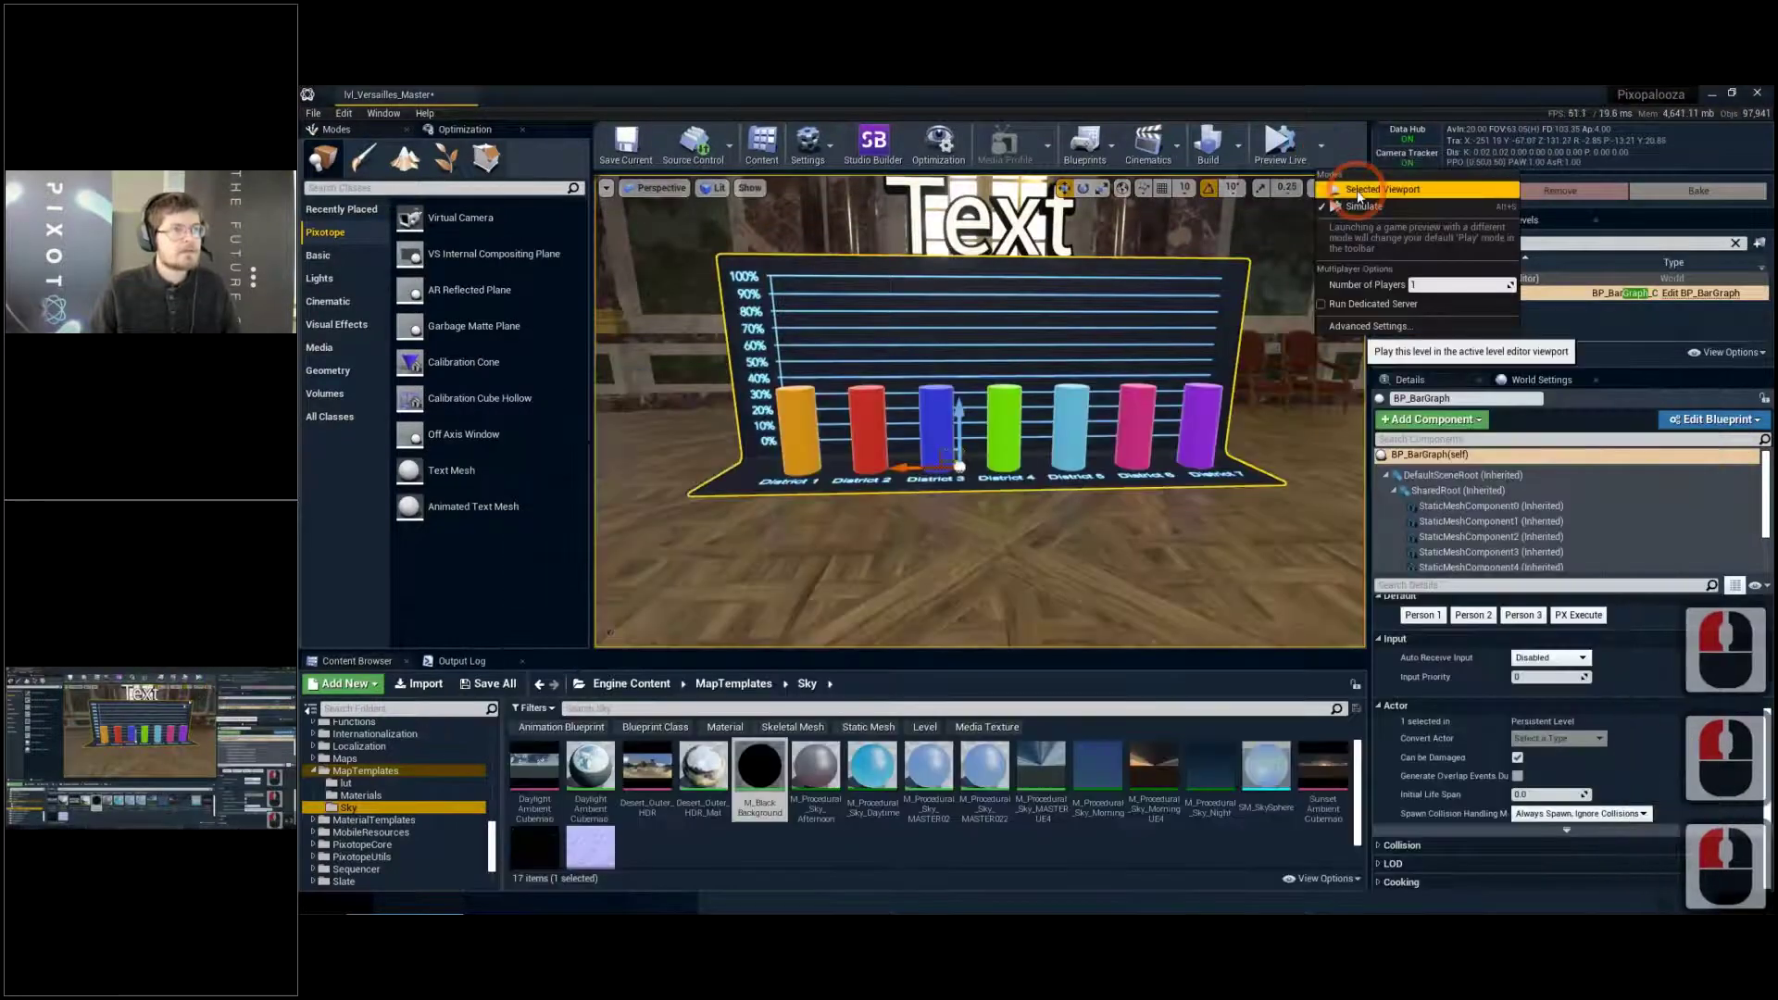
pyautogui.click(1354, 192)
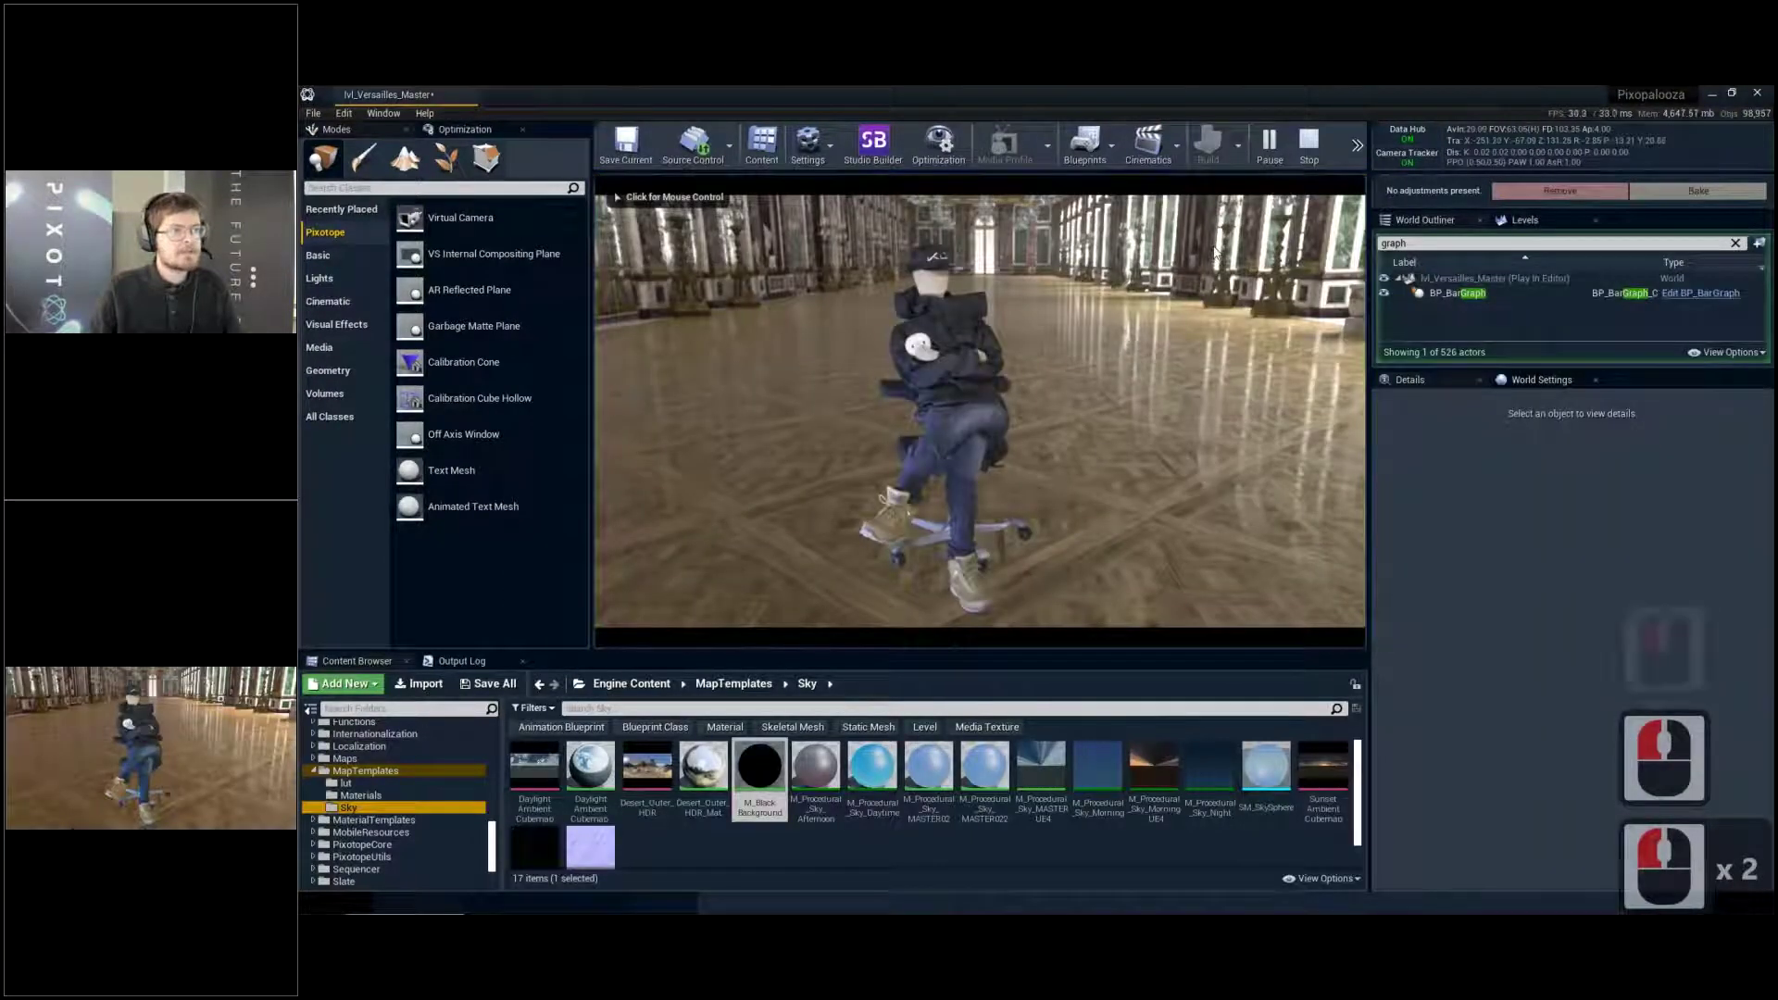
# Switch to the VersaillesCP panel, test PauseAtStart and Play under IntroVM and Play under TransitionVM, and stop the level preview
pyautogui.hotkey('alt', 'Tab')
pyautogui.moveTo(1046, 385); pyautogui.dragTo(1014, 226)
pyautogui.doubleClick(1014, 226)
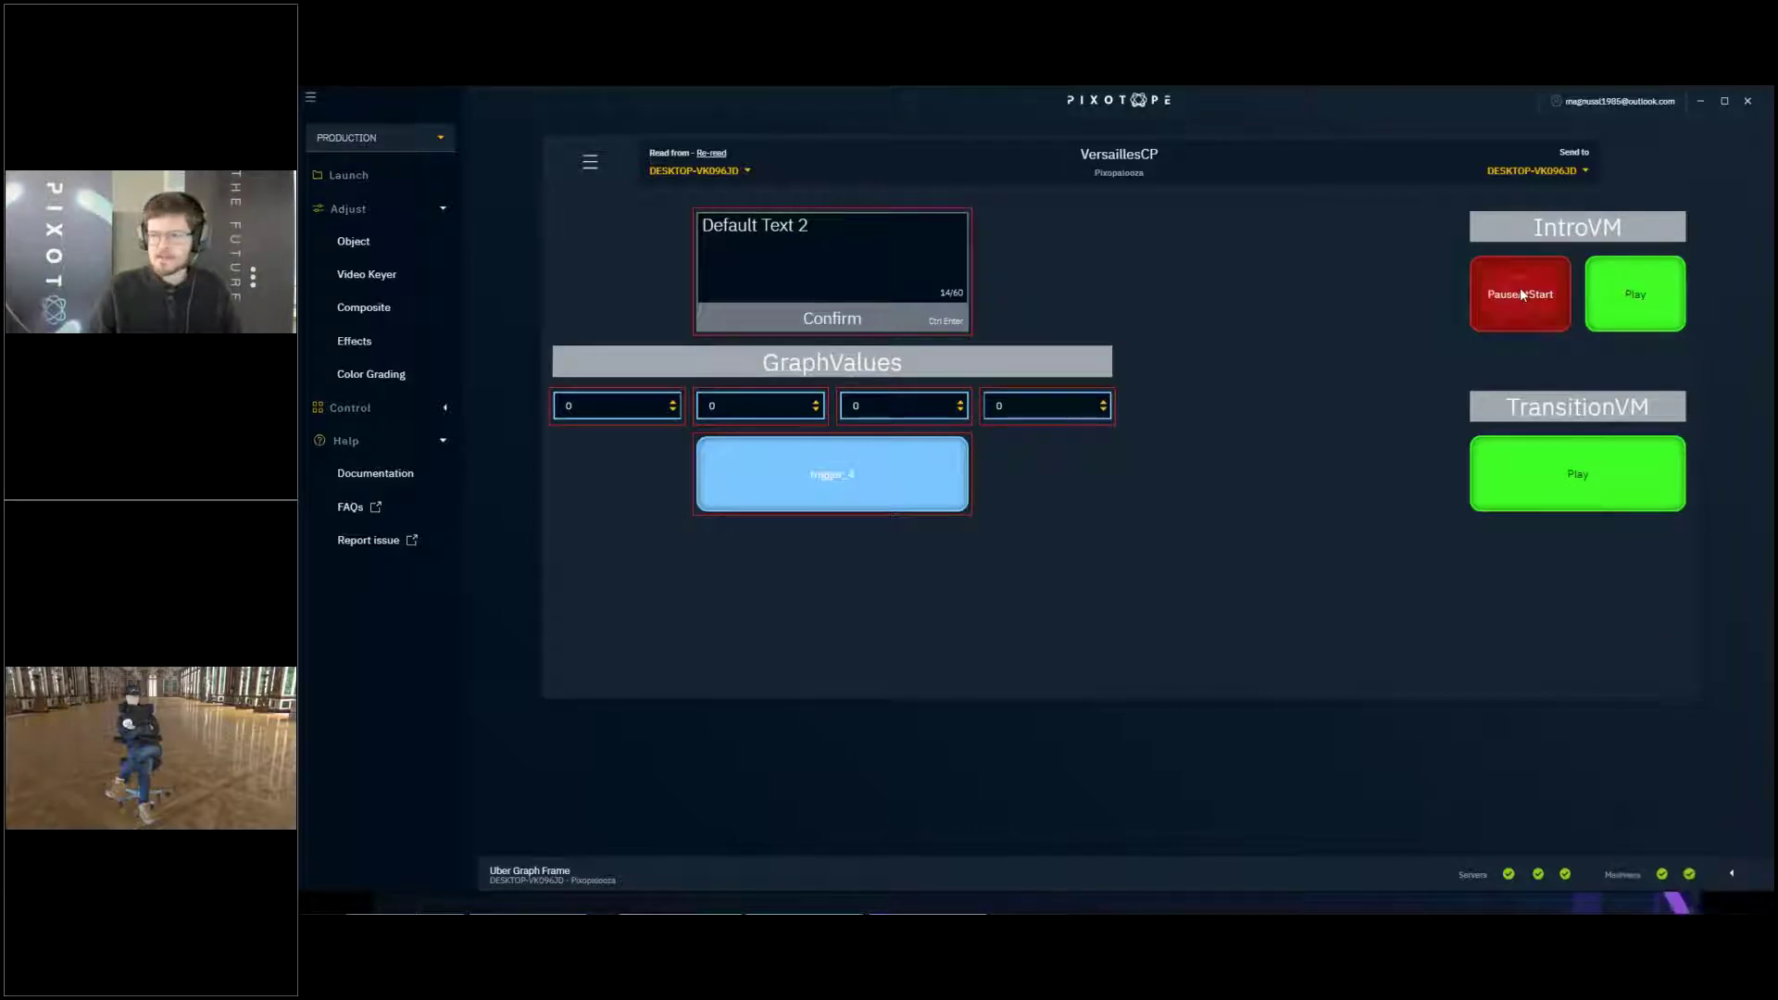
pyautogui.click(1520, 294)
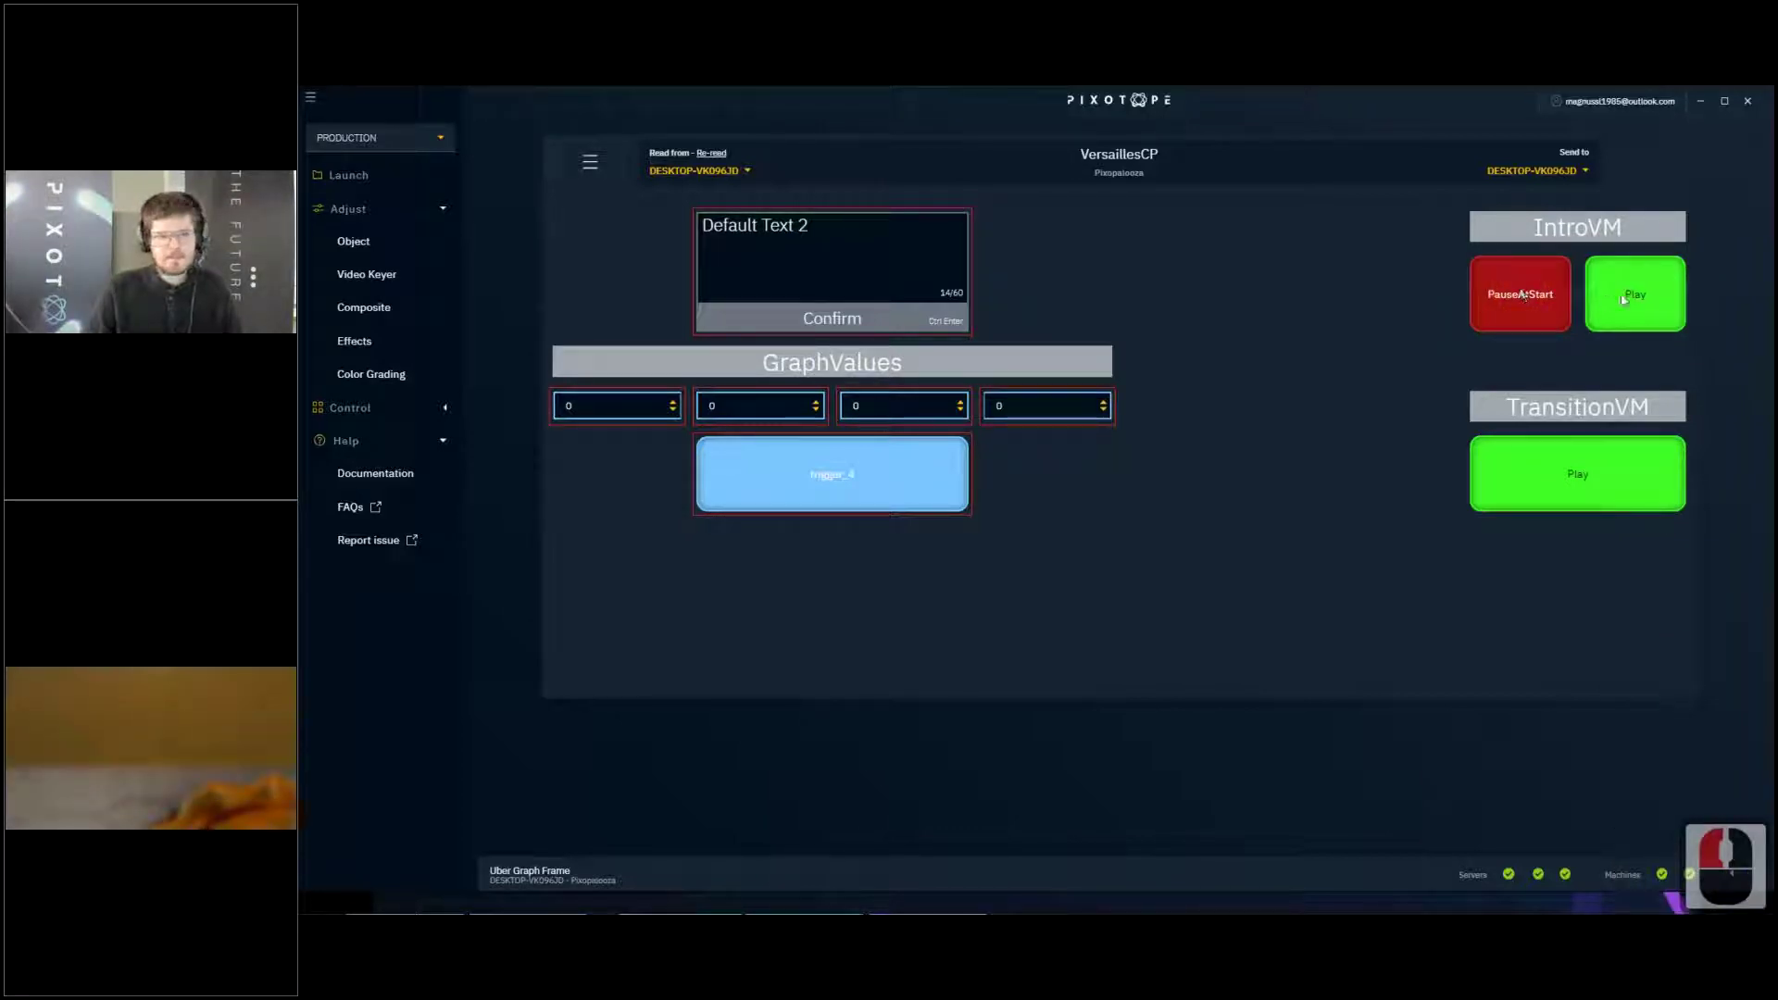
pyautogui.click(1623, 296)
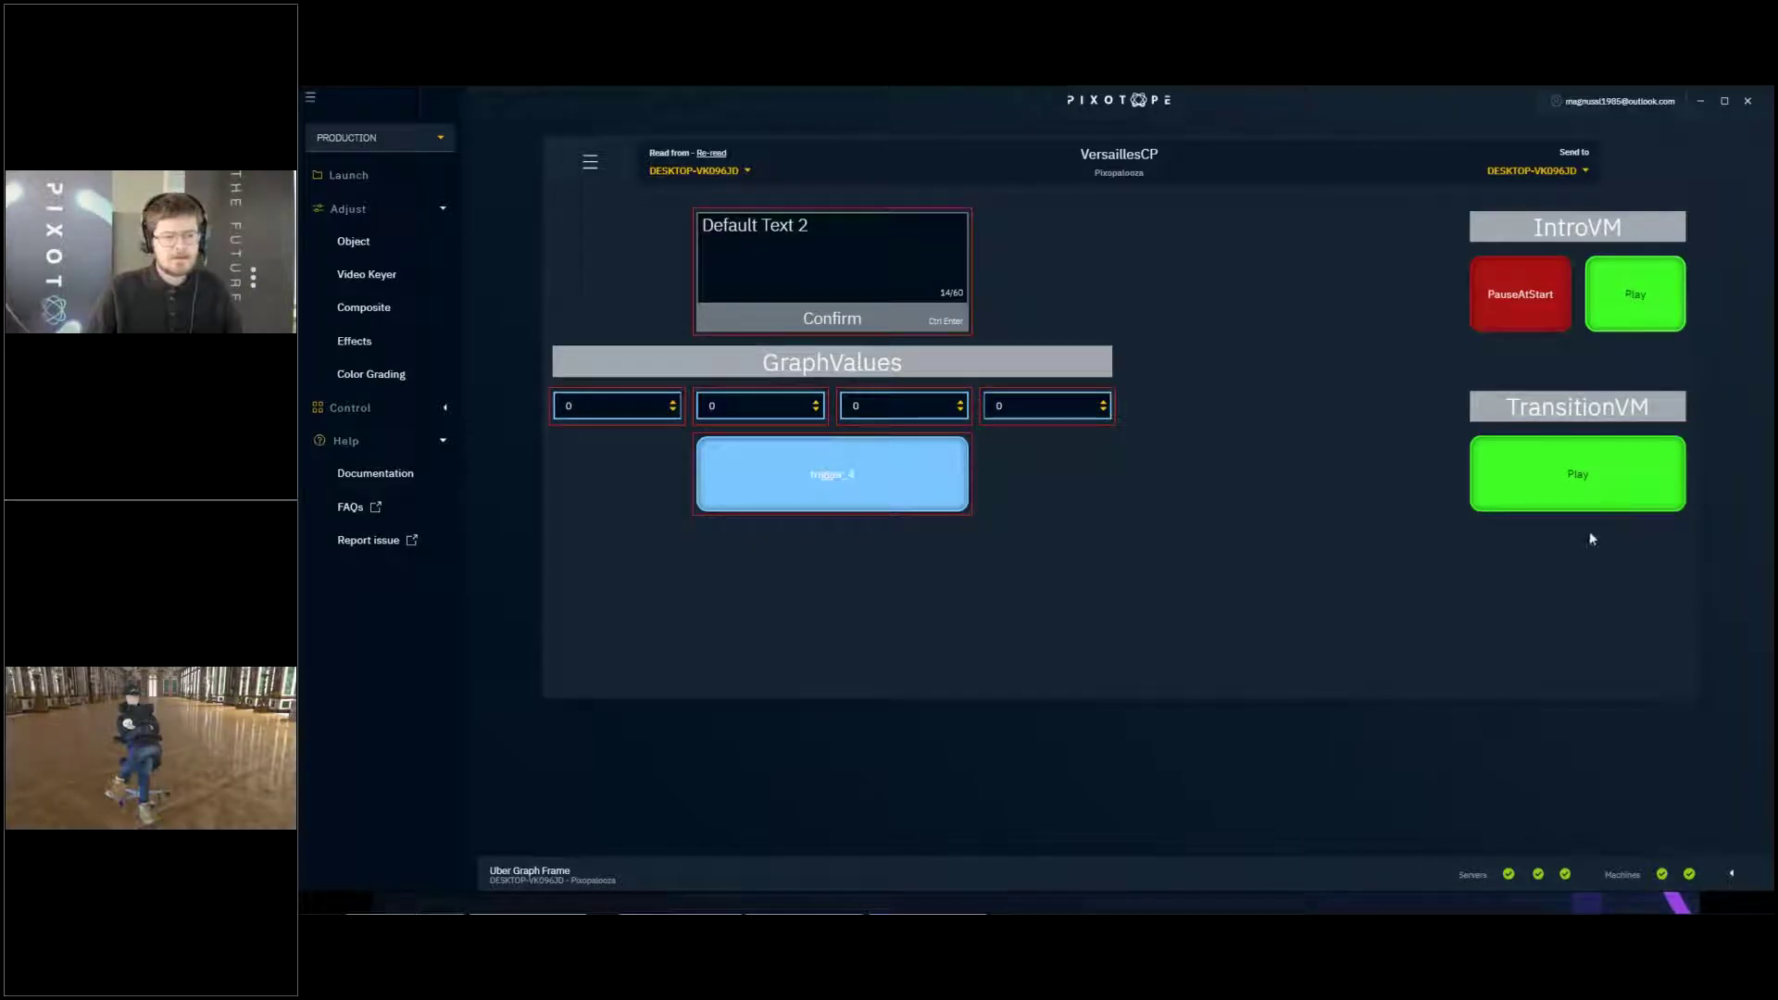
pyautogui.click(1576, 485)
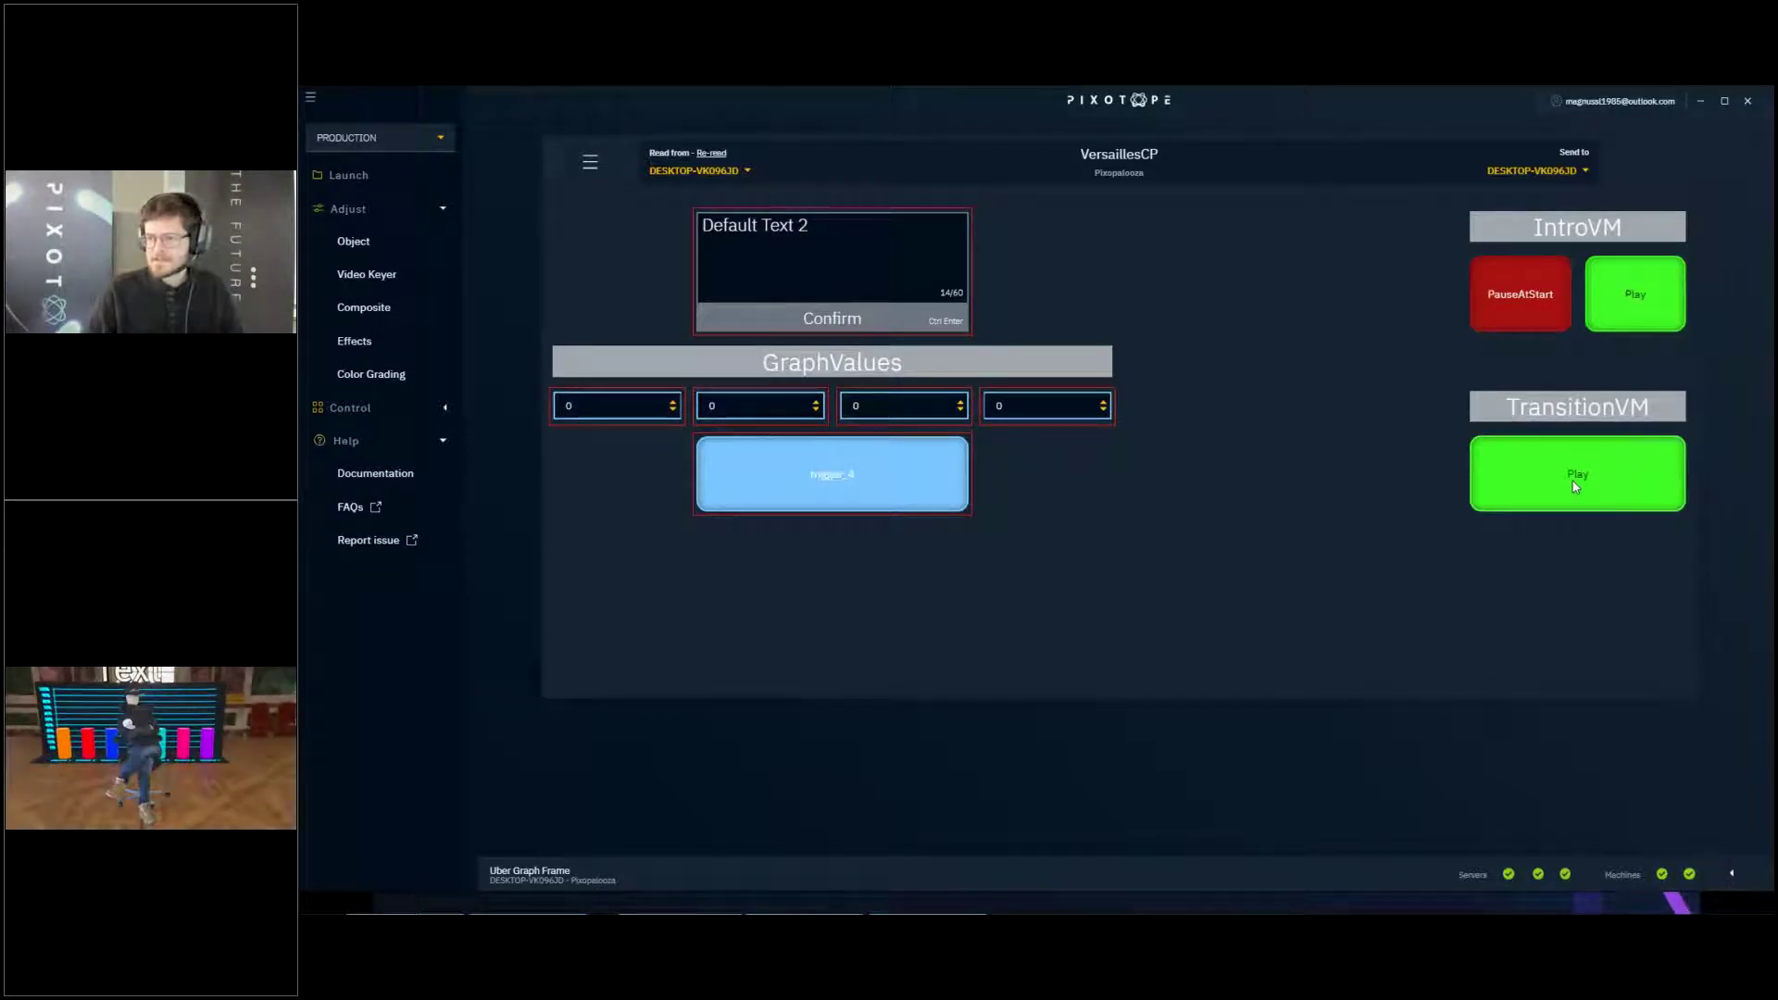
pyautogui.click(1702, 101)
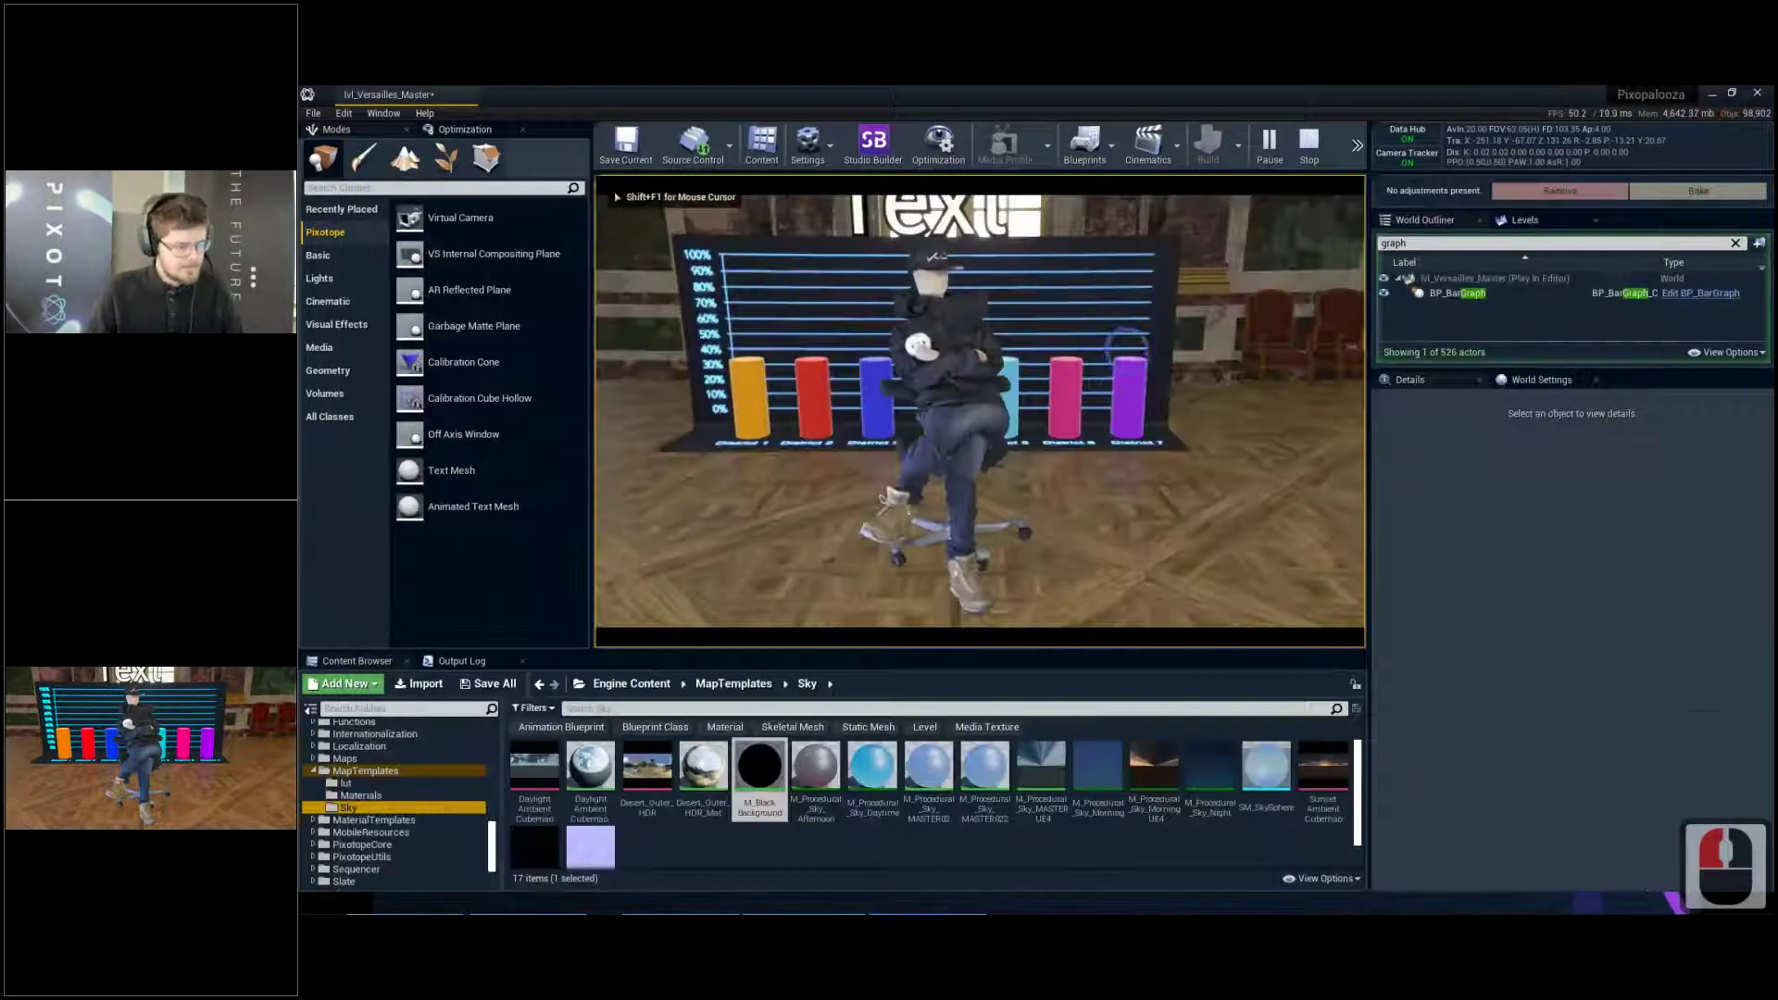
pyautogui.press('Escape')
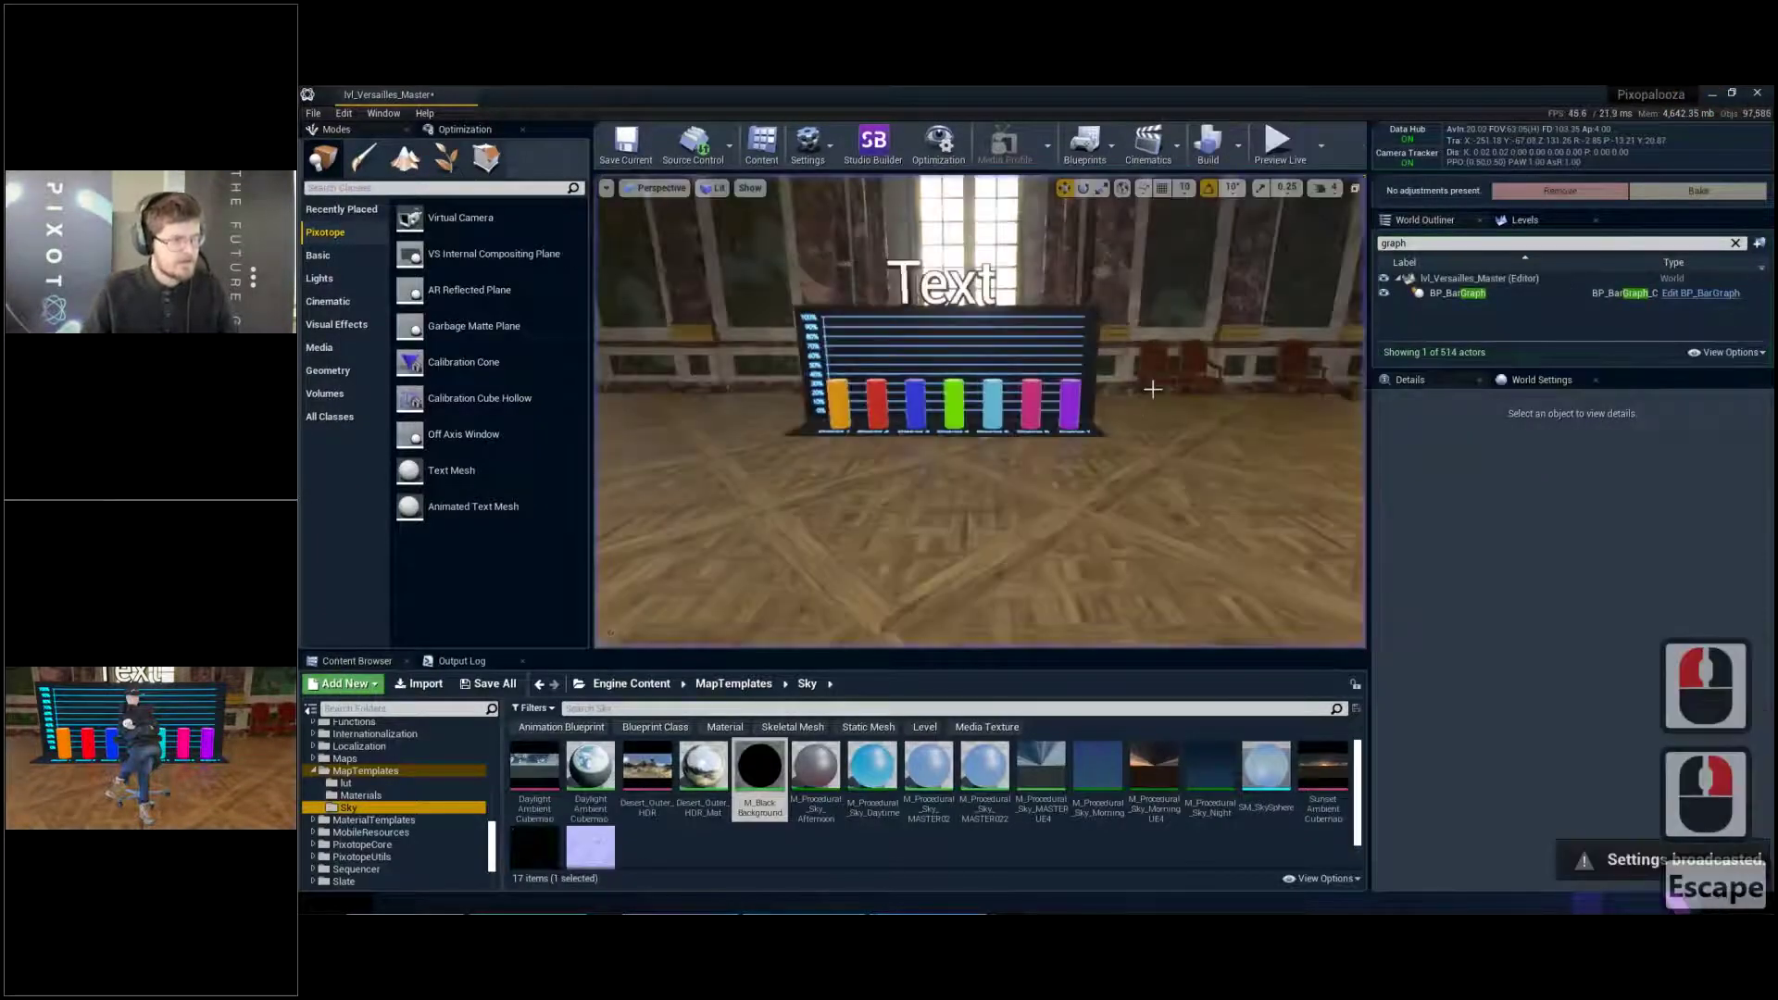
# Run the level in Simulate mode, view the 3D text and bar graph, and end the simulation
pyautogui.click(1321, 145)
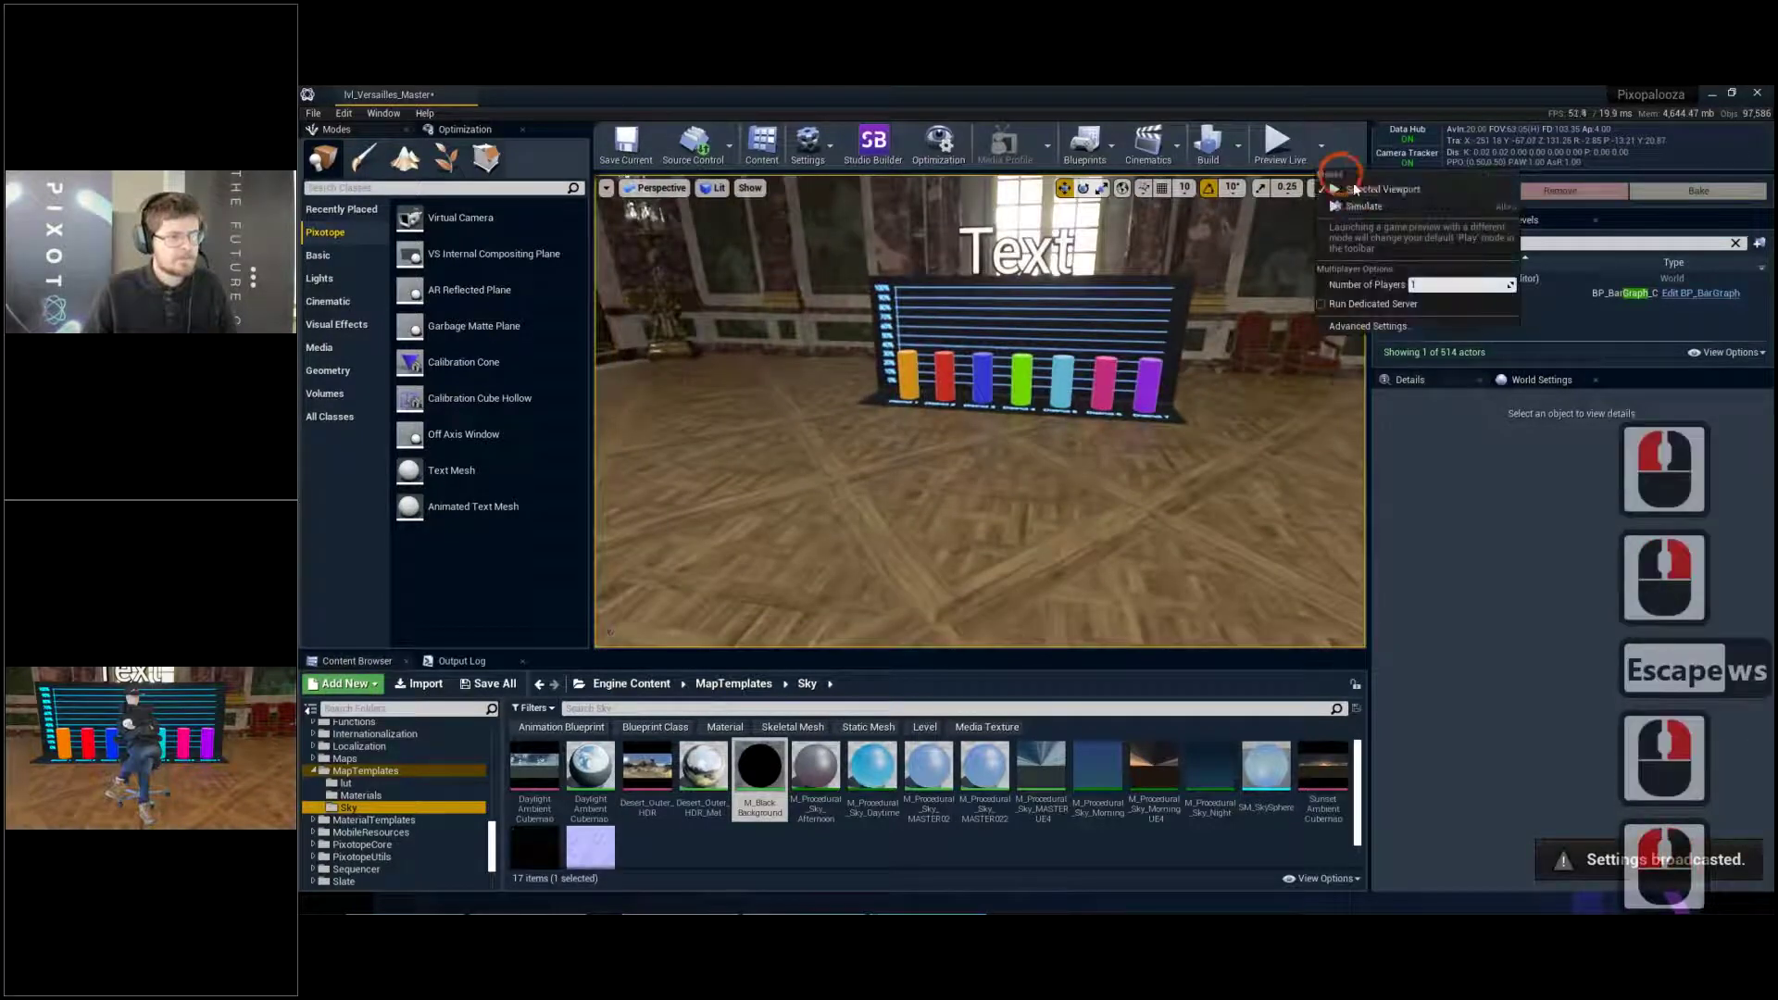
pyautogui.click(1350, 206)
pyautogui.moveTo(1151, 365); pyautogui.dragTo(1202, 378, button='right')
pyautogui.press('e')
pyautogui.press('q')
pyautogui.hotkey('alt', 'Tab')
pyautogui.hotkey('alt', 'Tab')
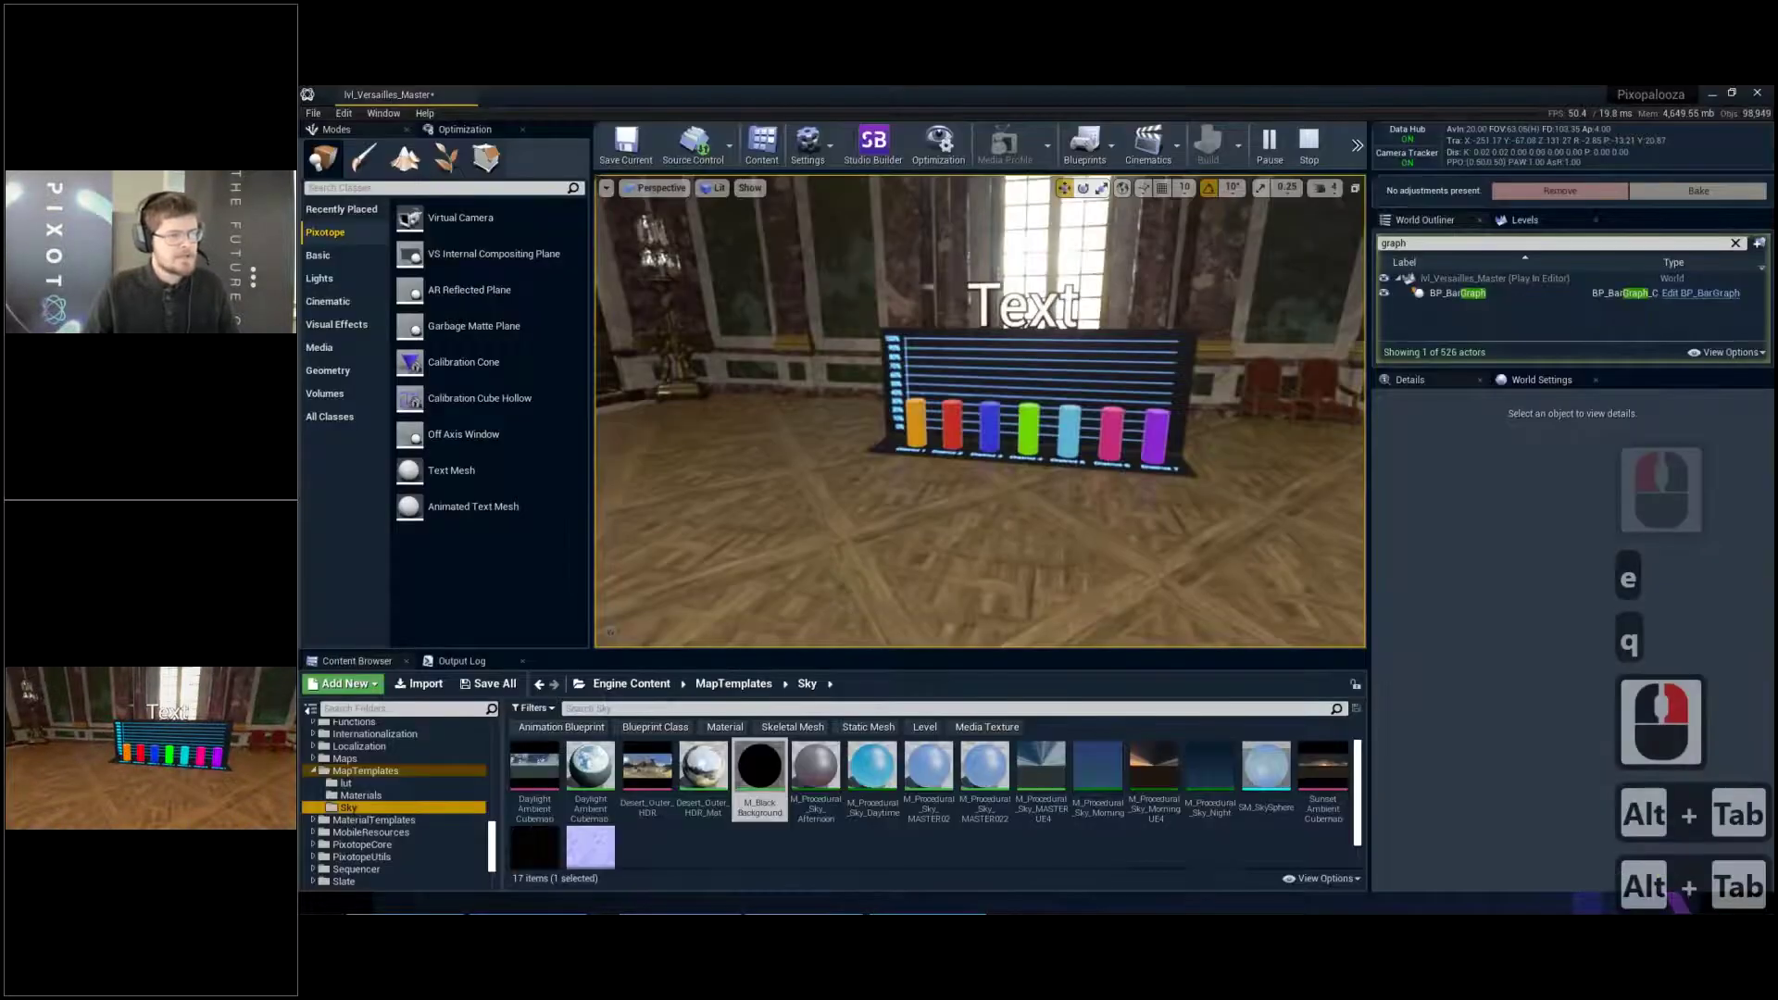
pyautogui.click(1260, 198)
pyautogui.press('Escape')
# Simulate the level again, inspect the area around the 3D text from a free camera, and stop the simulation
pyautogui.click(1322, 146)
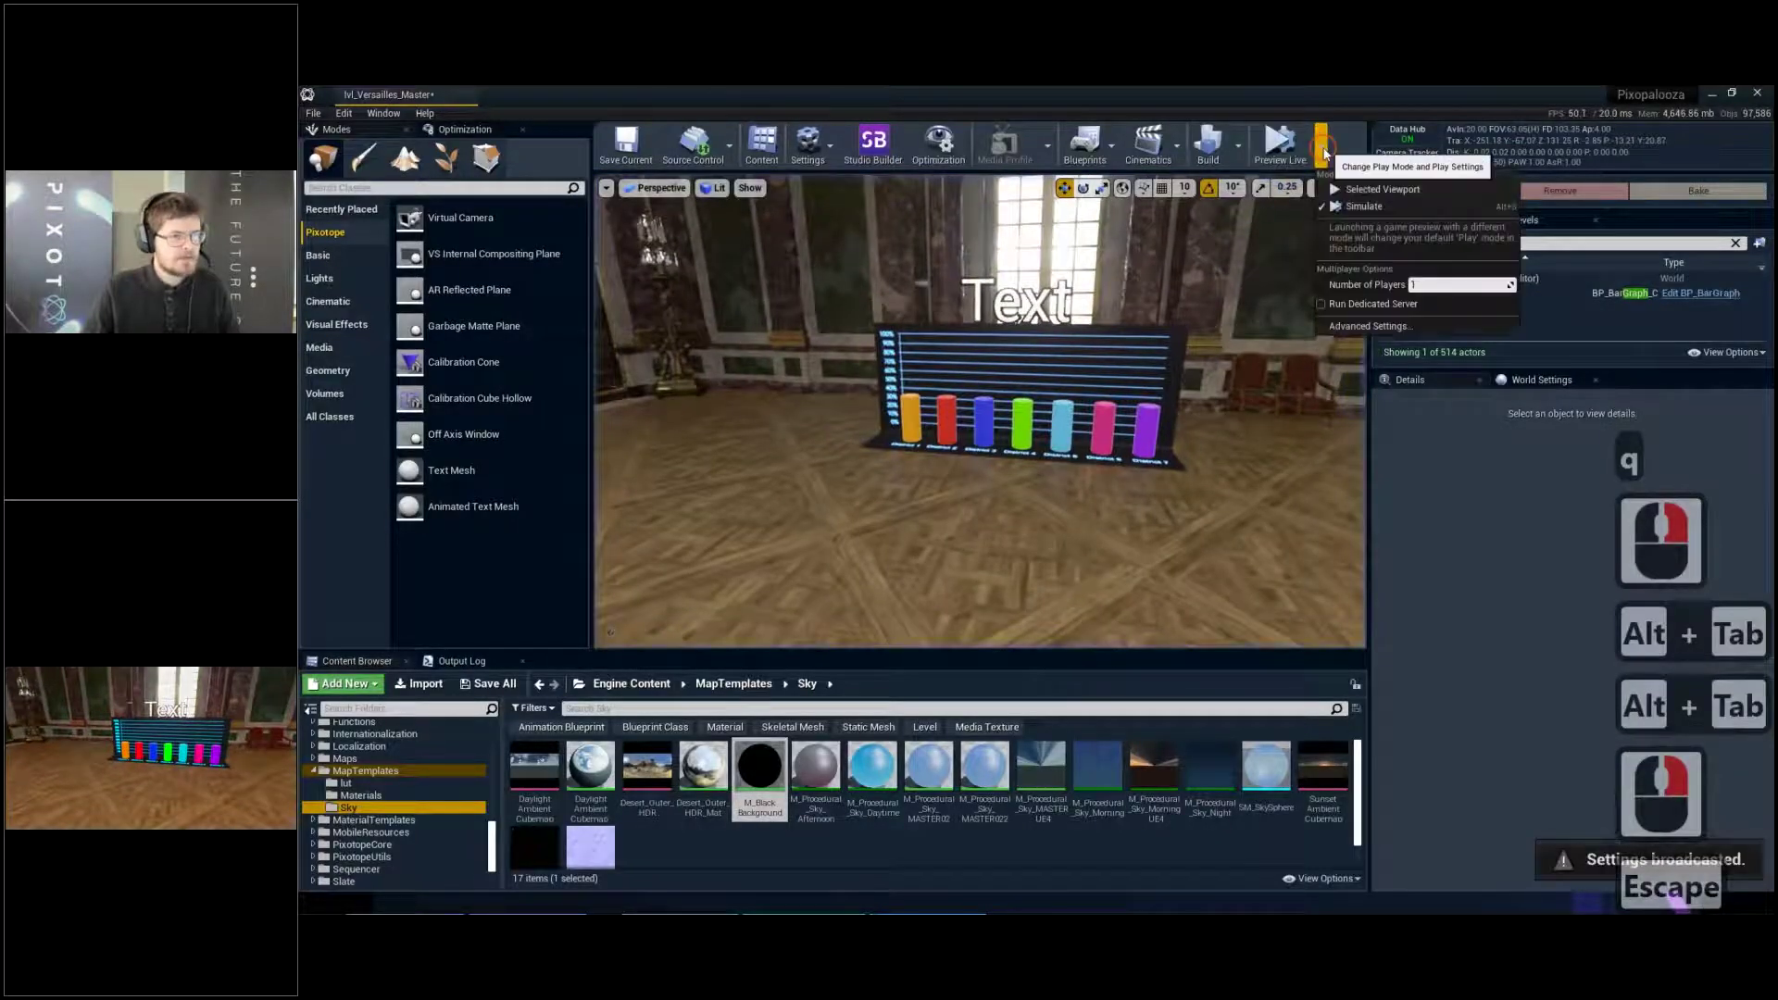
pyautogui.click(1355, 207)
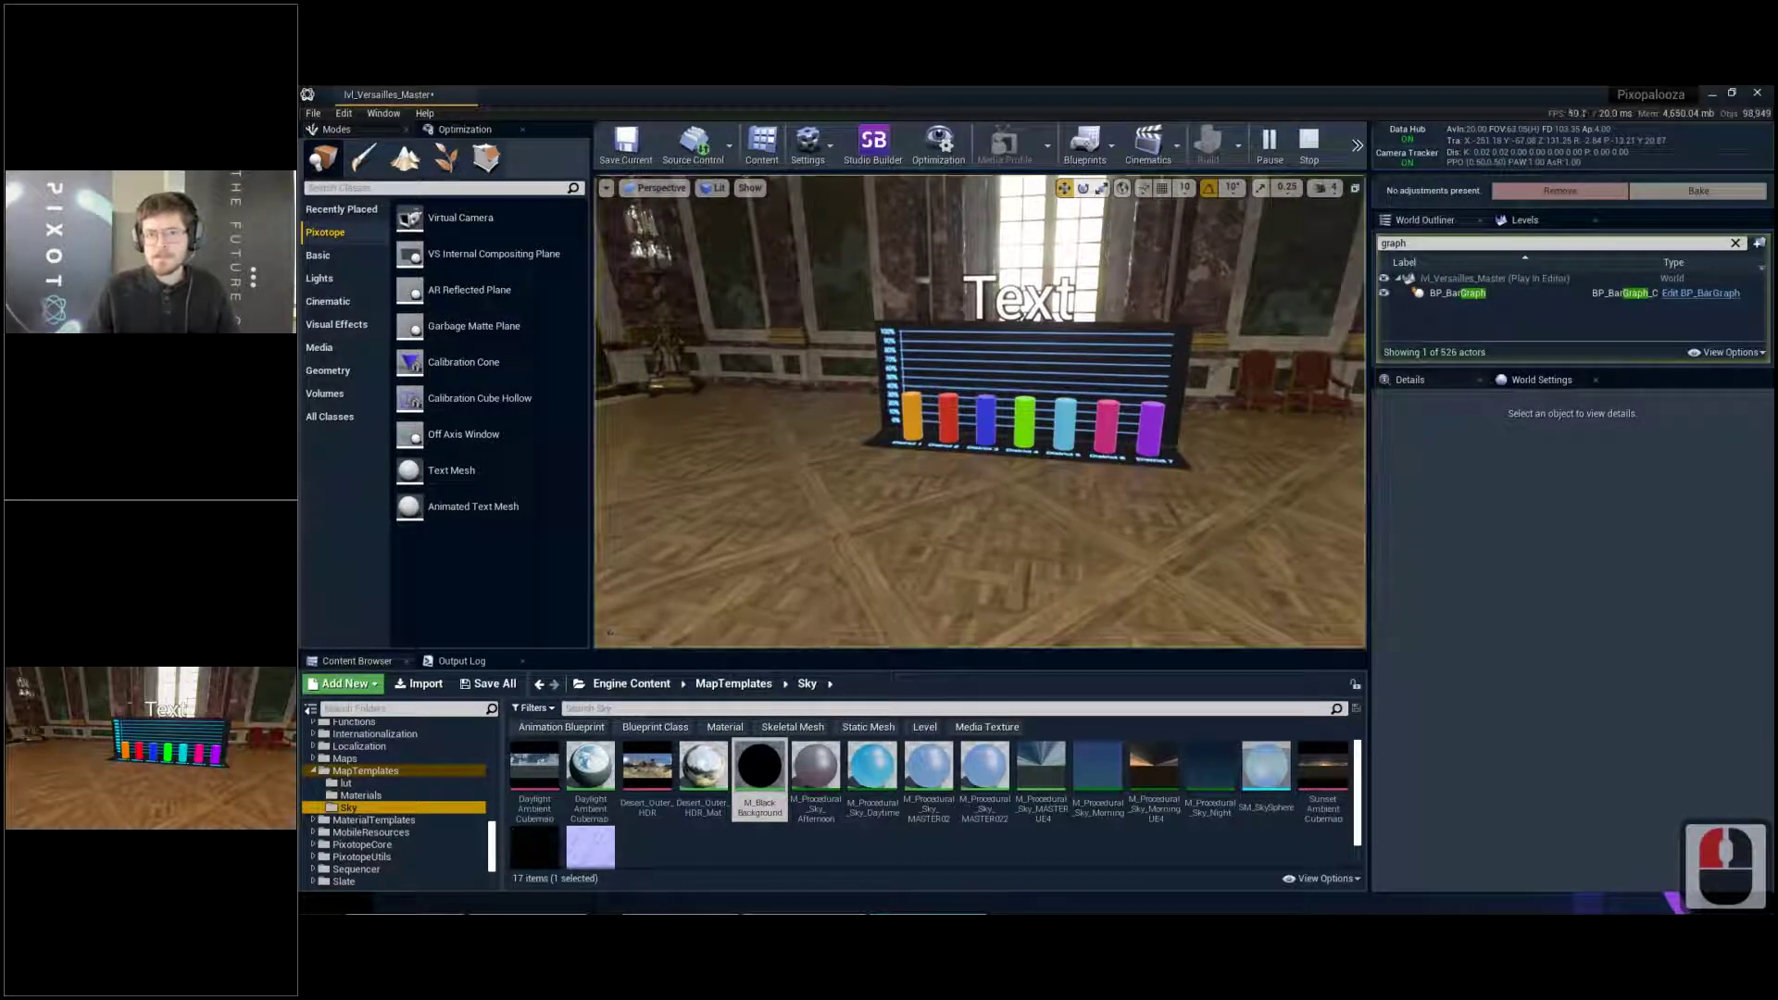
pyautogui.moveTo(978, 283)
pyautogui.mouseDown(button='right')
pyautogui.moveTo(1120, 325)
pyautogui.moveTo(978, 283)
pyautogui.moveTo(993, 302)
pyautogui.mouseUp(button='right')
pyautogui.press('d')
pyautogui.press('w')
pyautogui.press('a')
pyautogui.press('s')
pyautogui.press('w')
pyautogui.press('Escape')
# Set the Transition Type of the animated 3D text above the bar graph to Animation and its Transition Animation to Wave Scale From/To Zero
pyautogui.click(994, 302)
pyautogui.press('w')
pyautogui.press('a')
pyautogui.press('w')
pyautogui.press('e')
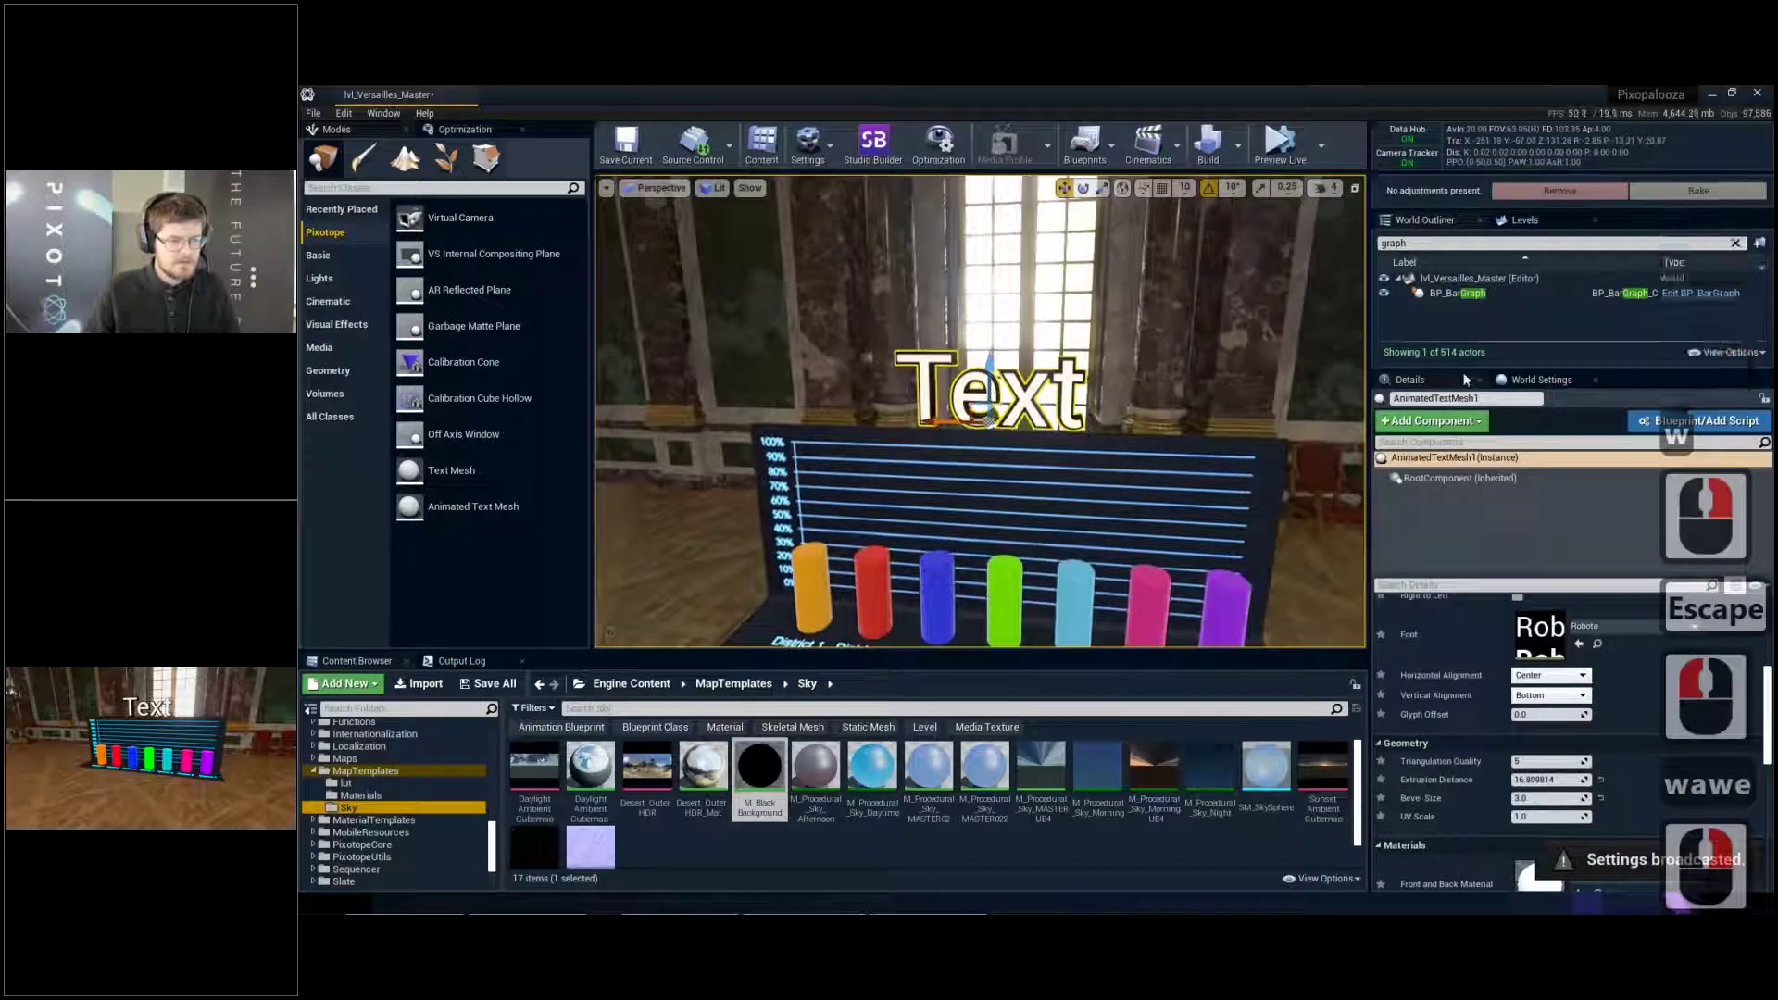
pyautogui.moveTo(1460, 367); pyautogui.dragTo(1461, 310)
pyautogui.scroll(4, 1485, 706)
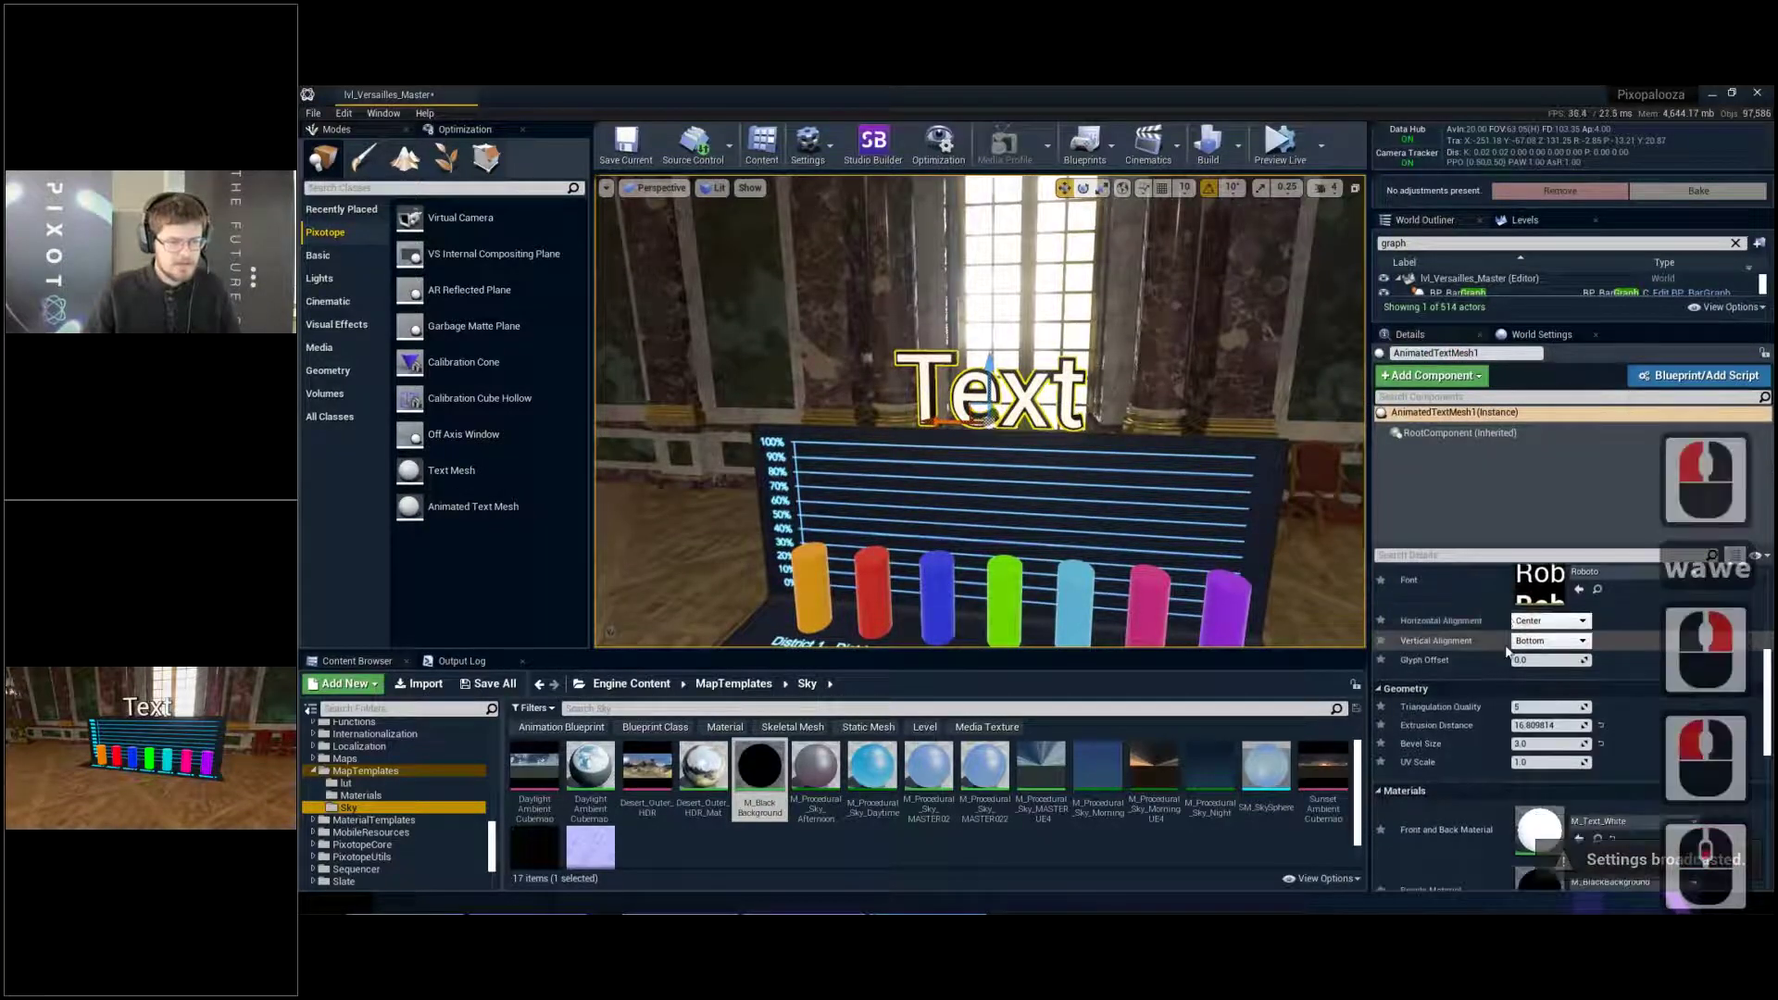
pyautogui.scroll(1, 1485, 707)
pyautogui.scroll(-3, 1464, 702)
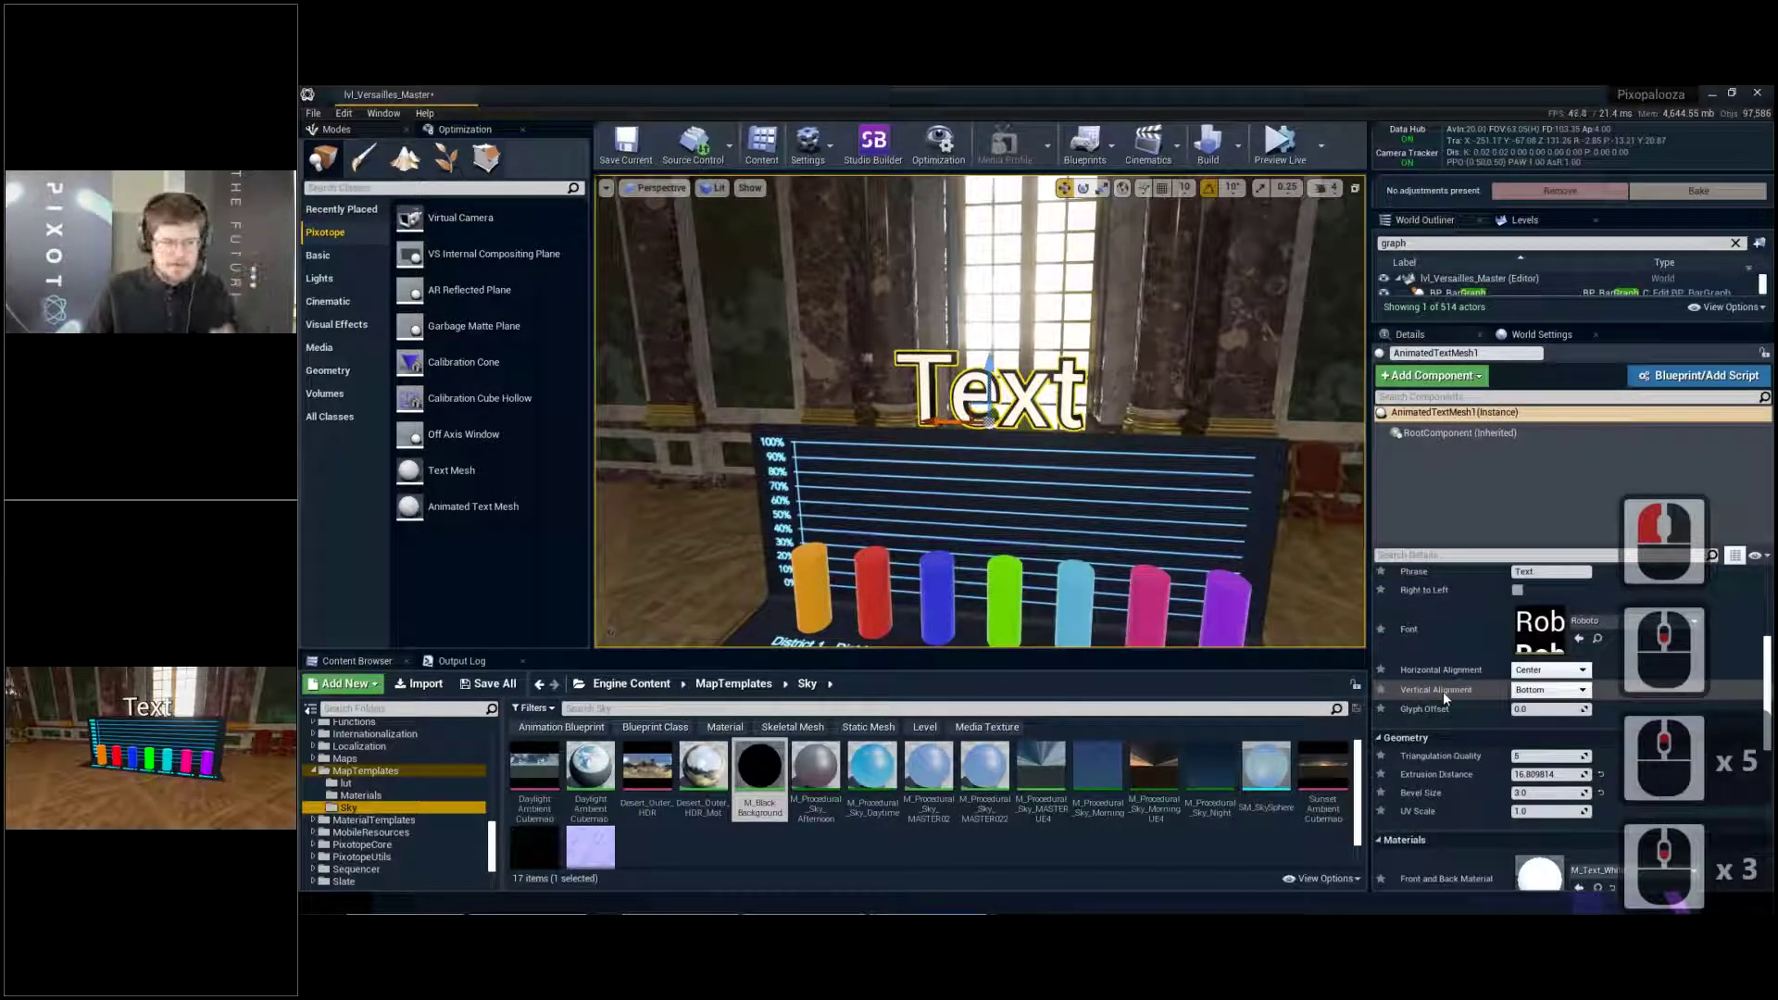
pyautogui.scroll(3, 1473, 727)
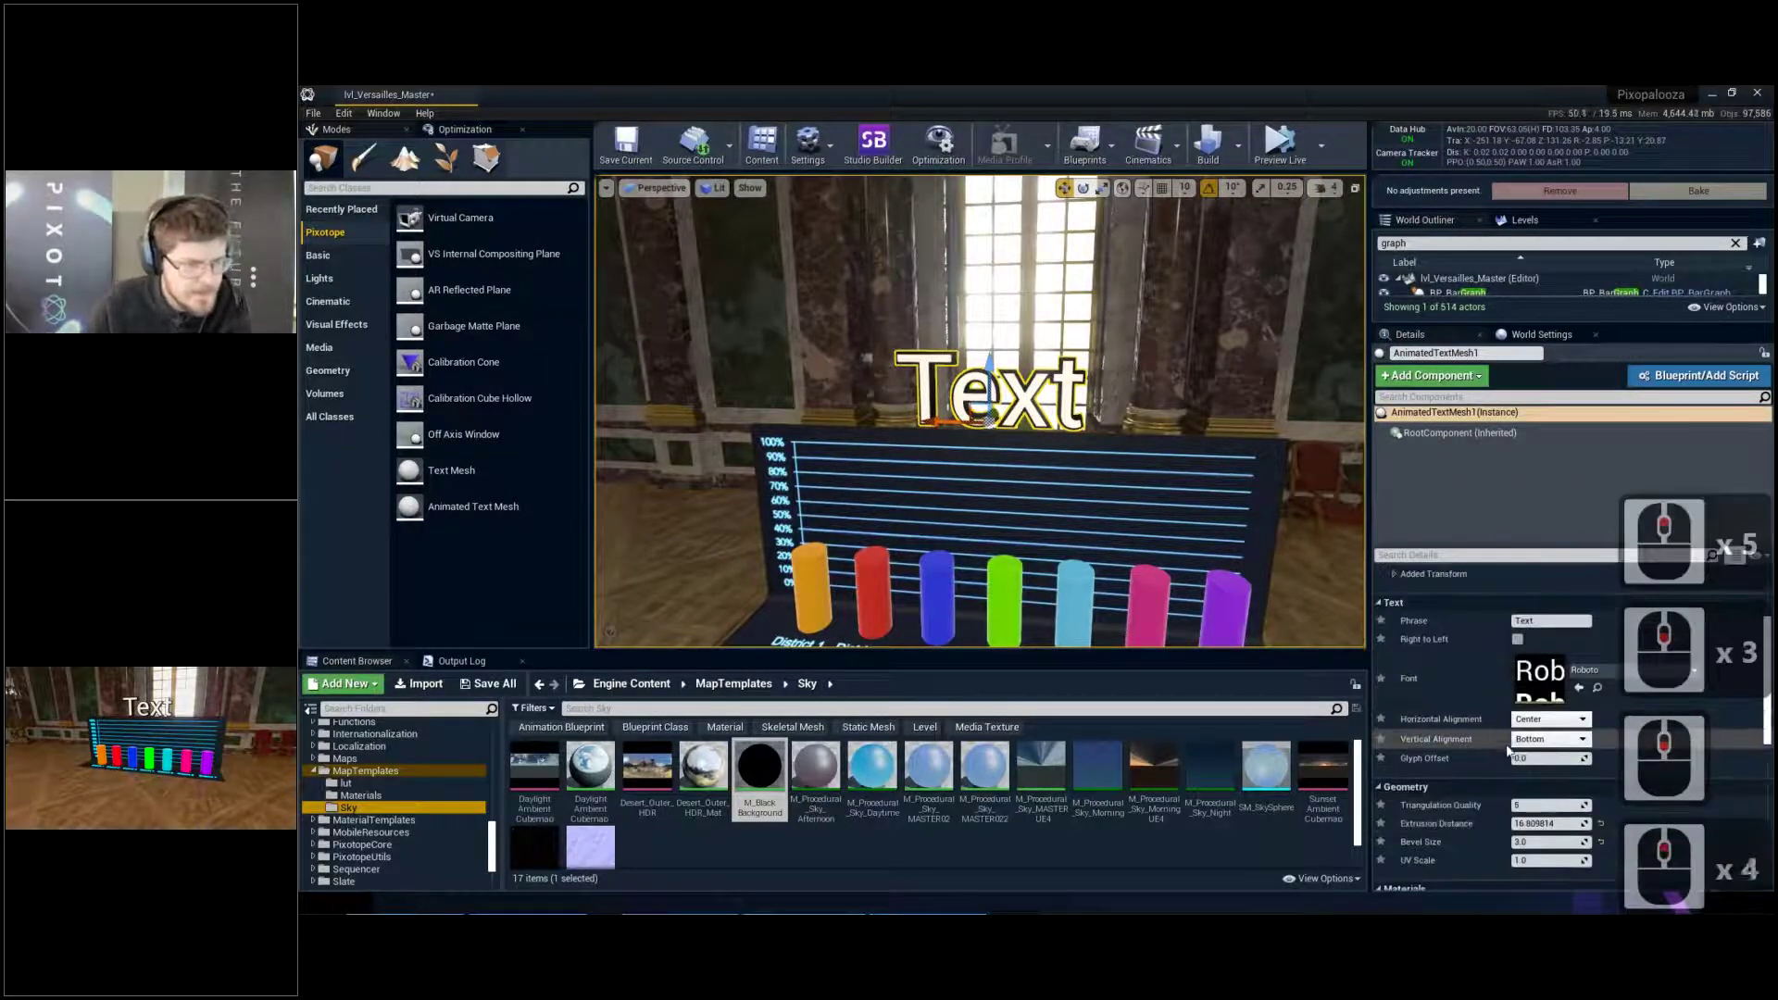
pyautogui.scroll(8, 1508, 750)
pyautogui.click(1552, 612)
pyautogui.click(1537, 631)
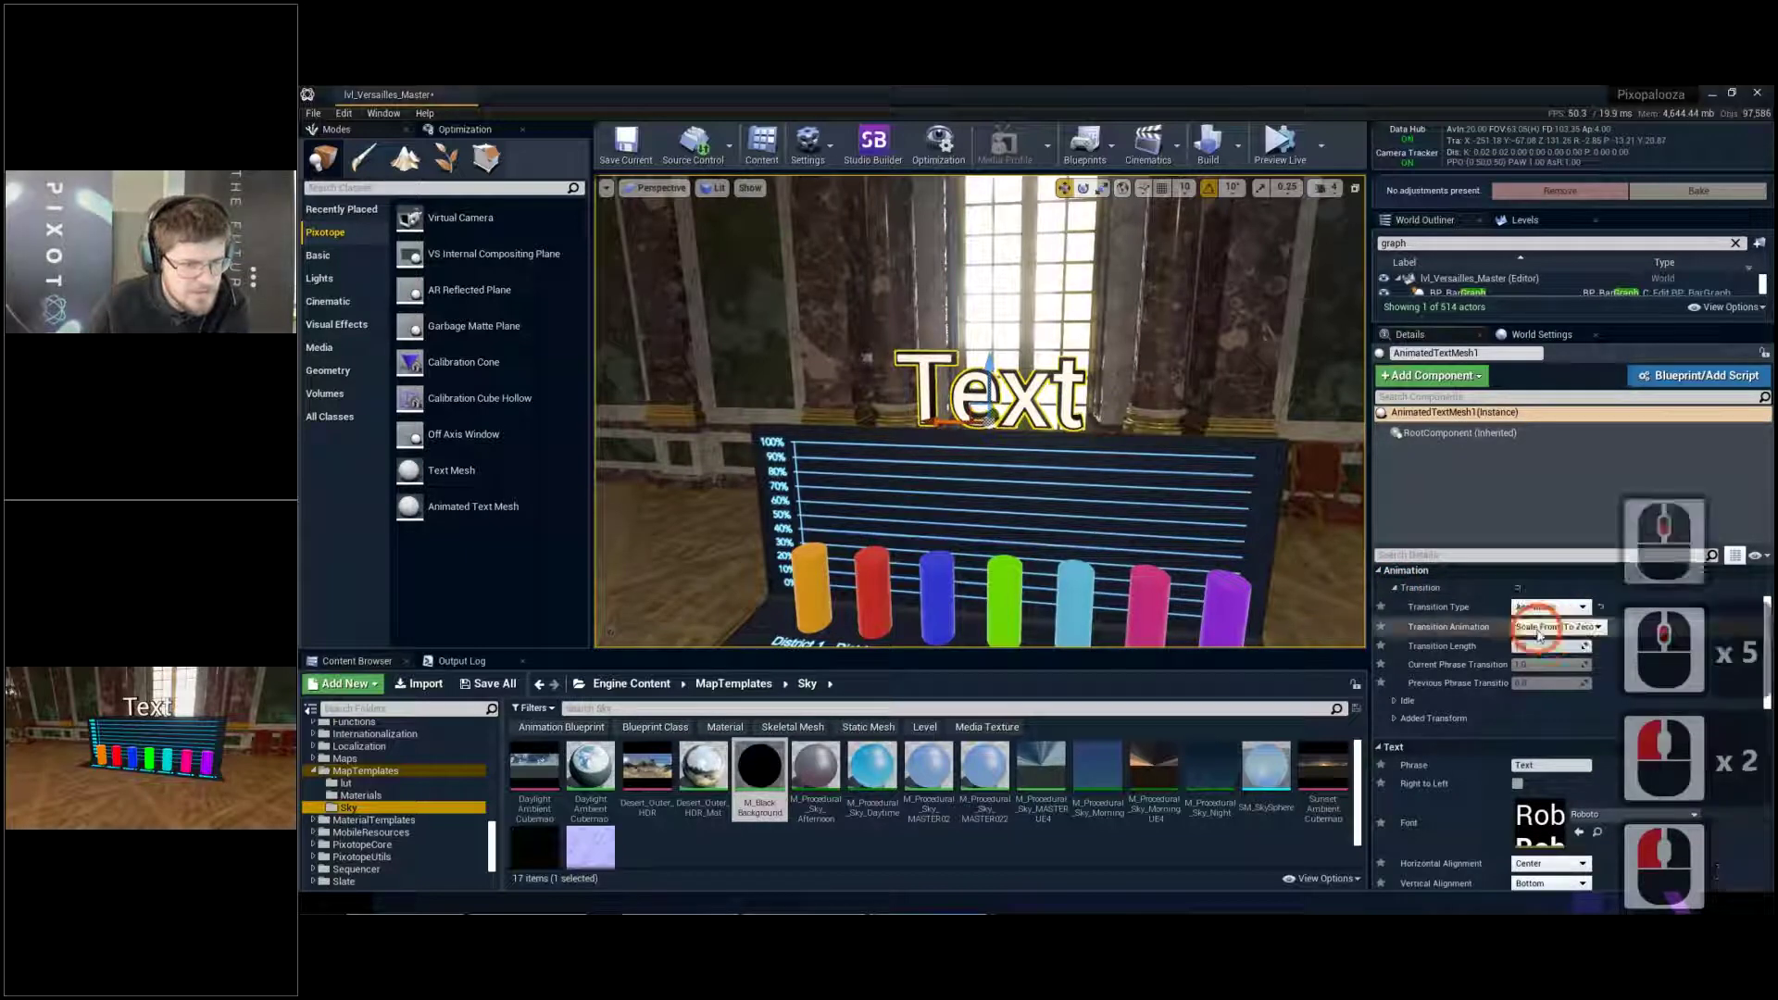
pyautogui.click(1543, 629)
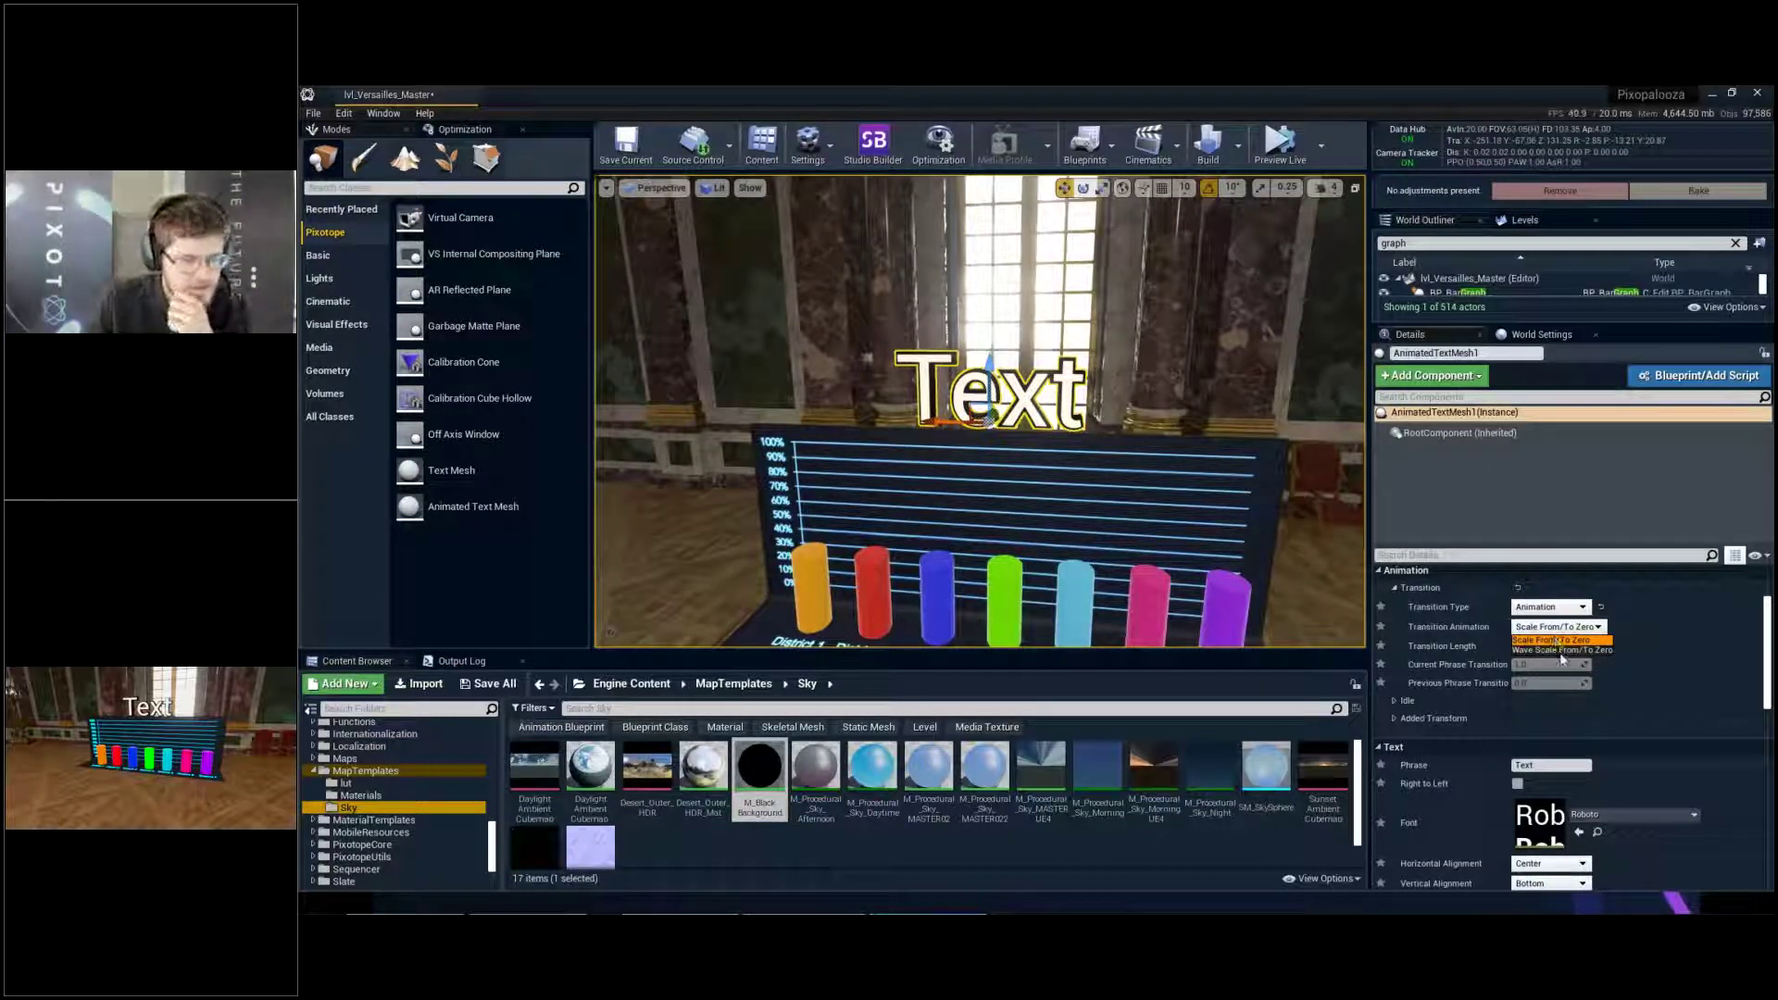
pyautogui.click(1555, 651)
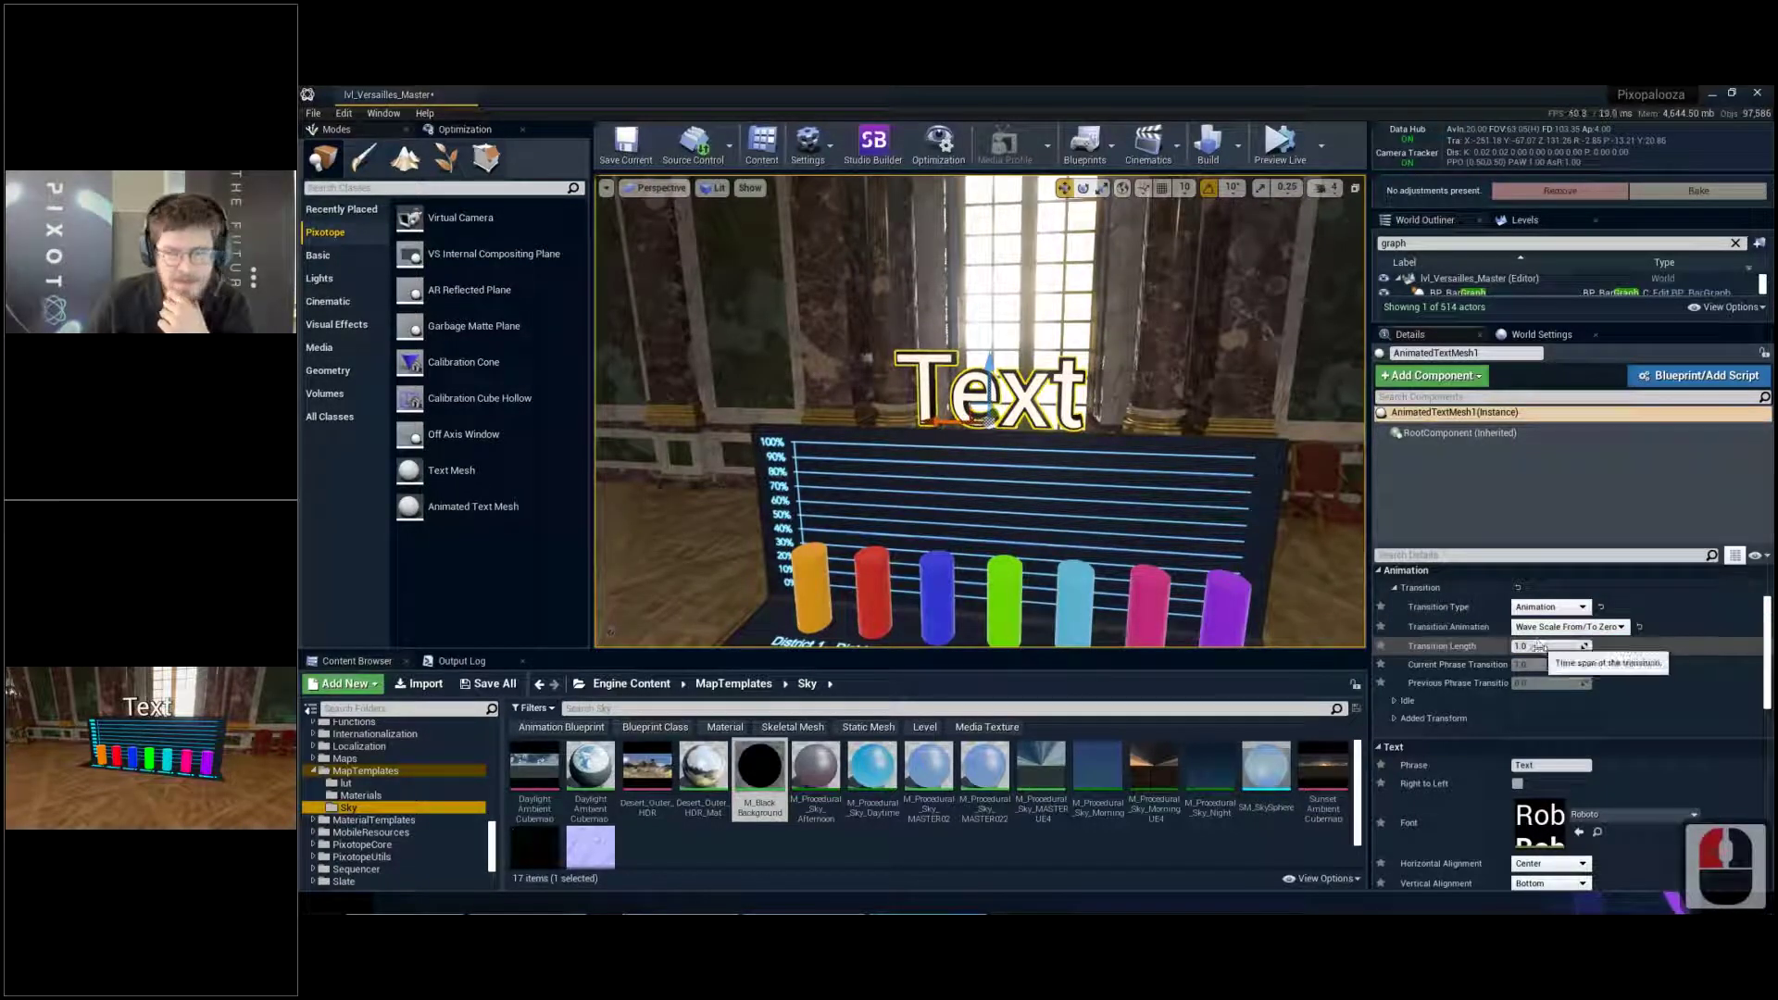
# Set the animated text mesh's Transition Length to 0.5
pyautogui.scroll(-1, 1547, 648)
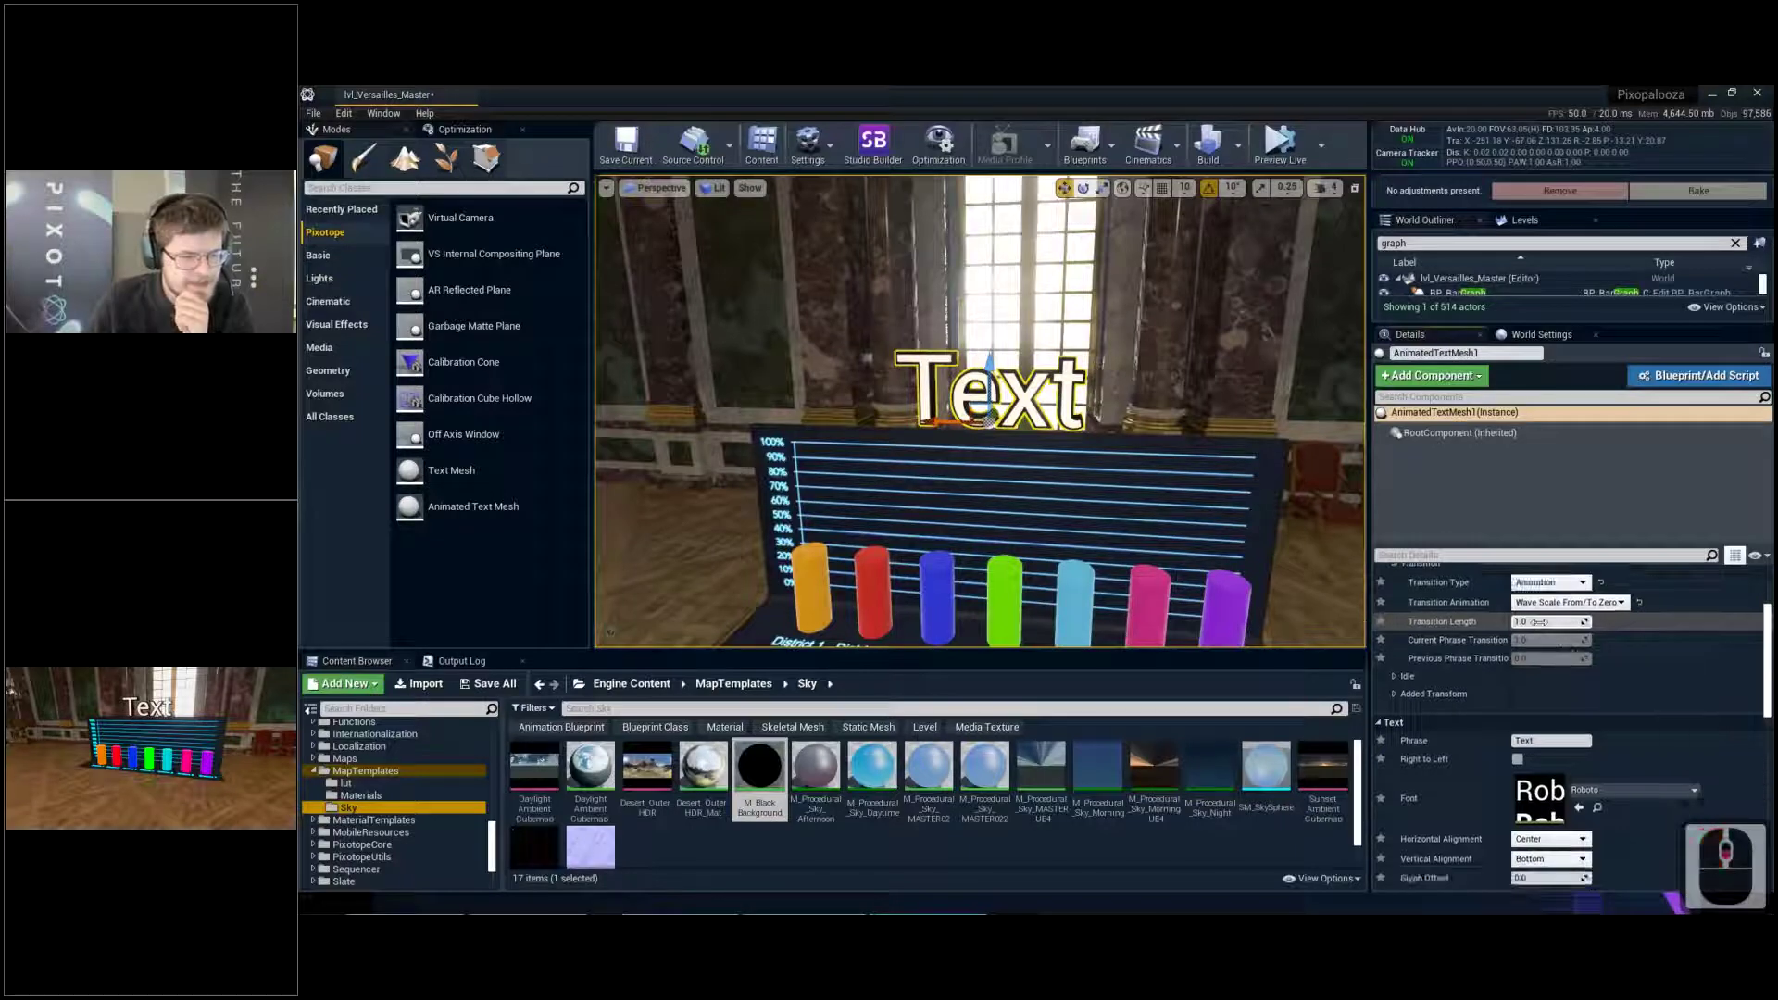
pyautogui.click(1543, 622)
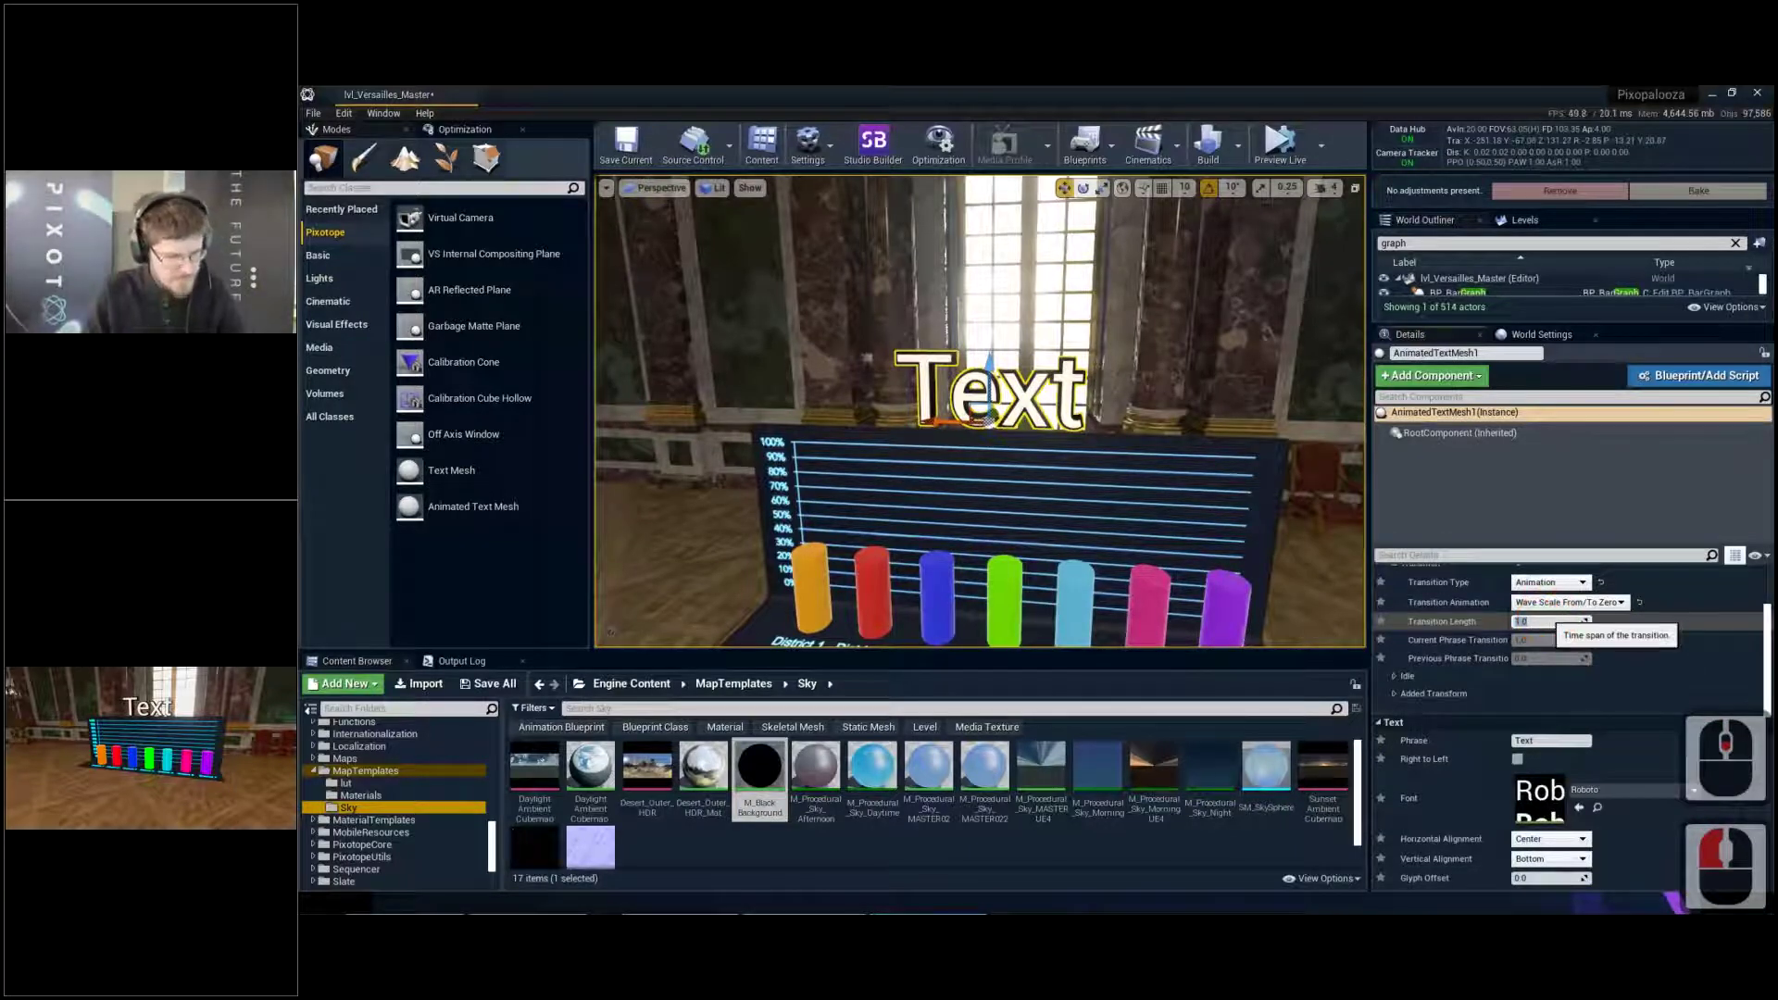
pyautogui.write('.5')
pyautogui.press('Return')
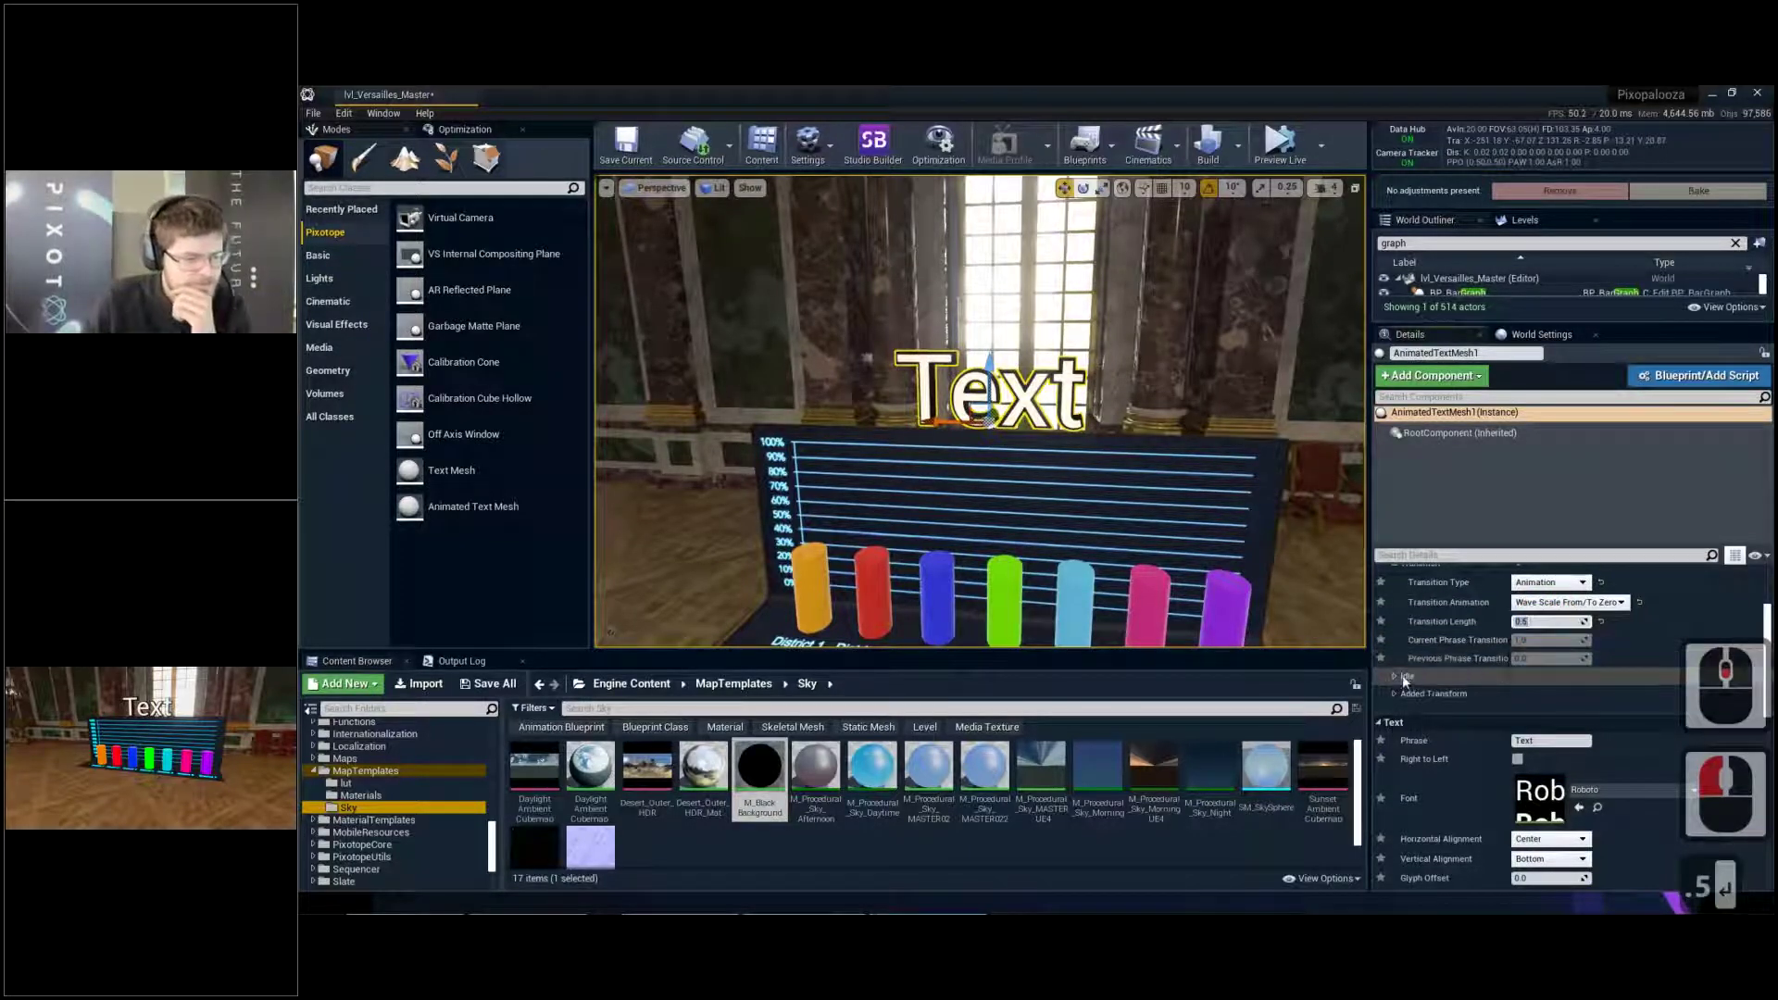
# Try the Rotation Only idle type on the animated text mesh and return Idle Type to None
pyautogui.click(1399, 679)
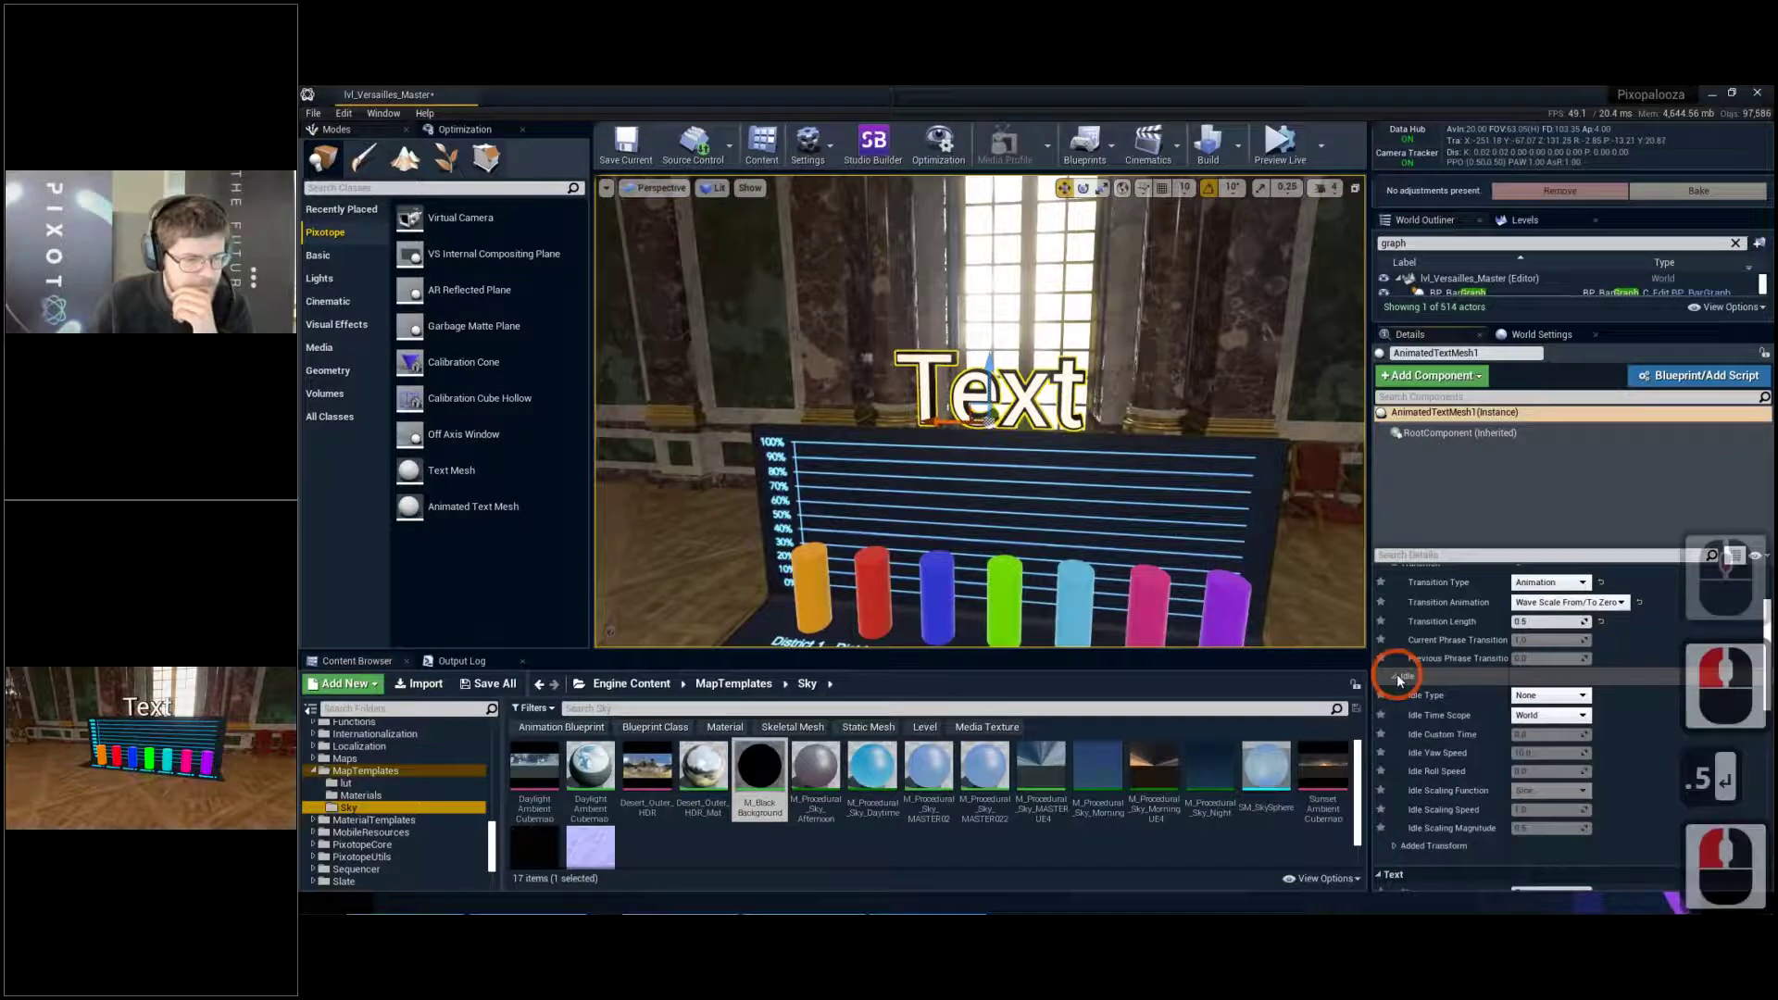
pyautogui.click(1530, 695)
pyautogui.click(1539, 719)
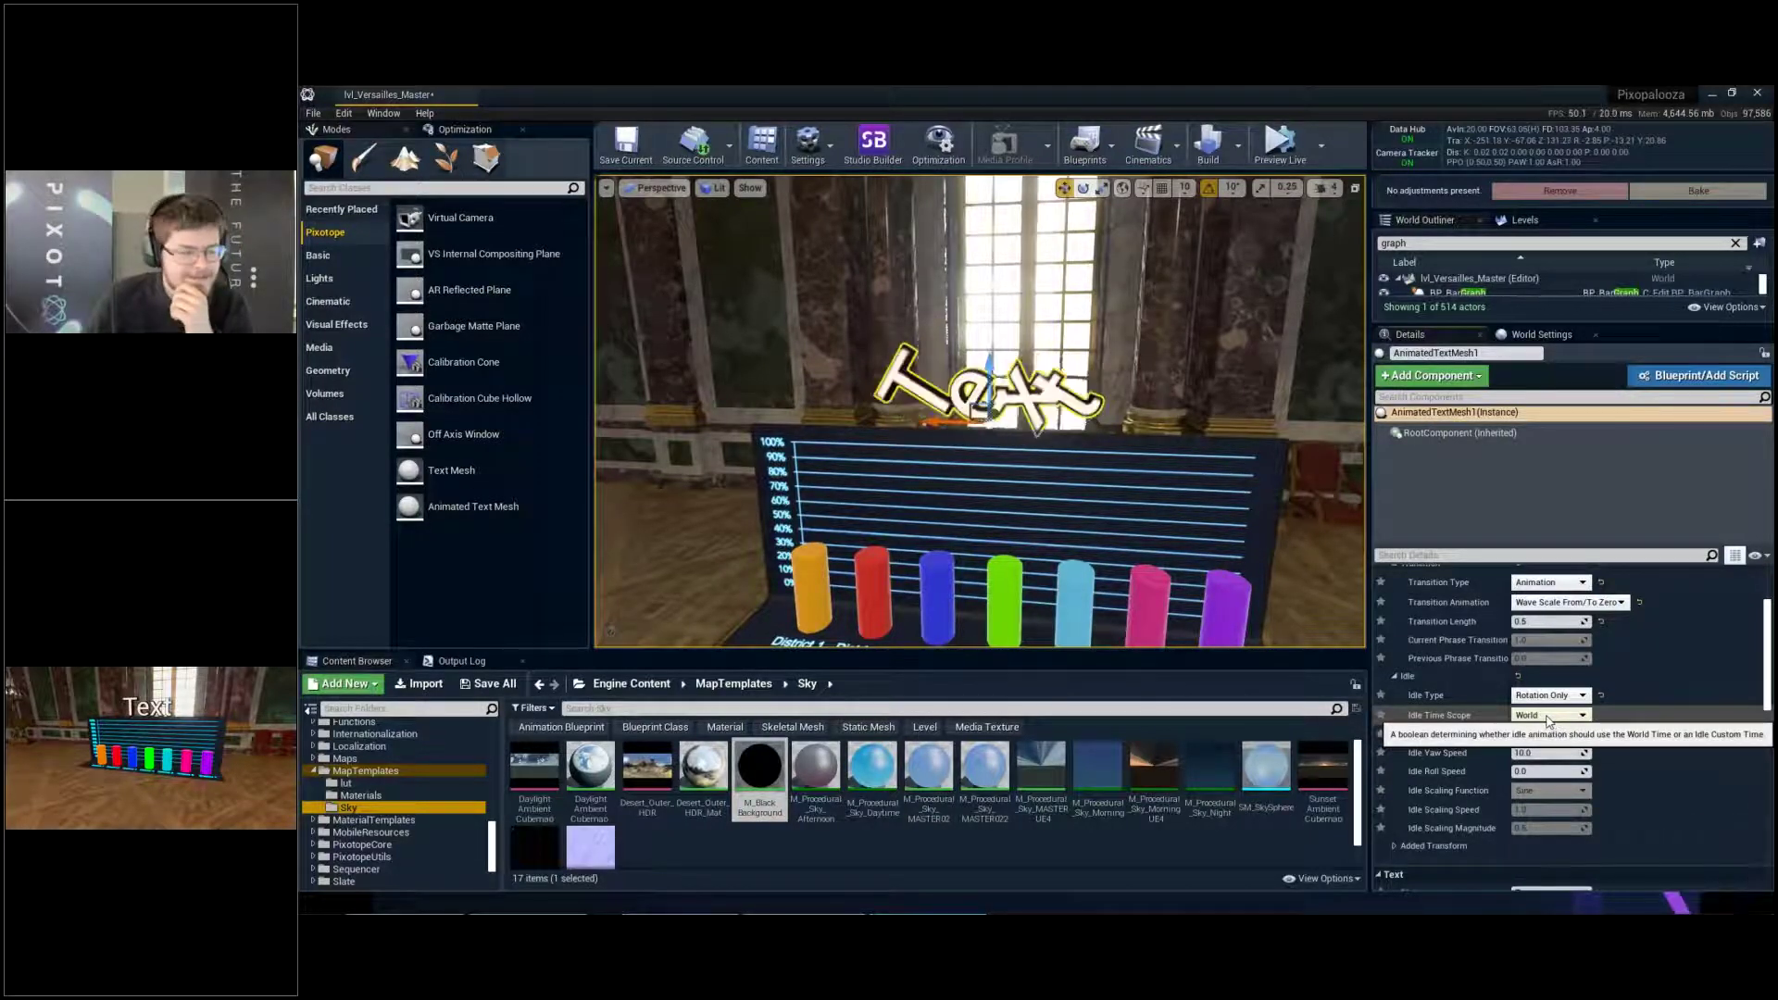
pyautogui.click(1542, 694)
pyautogui.click(1533, 710)
pyautogui.scroll(-4, 1478, 708)
# Select the bar graph together with the animated text mesh and rotate both about the vertical axis, bringing the text to about -150°
pyautogui.moveTo(1123, 488); pyautogui.dragTo(1083, 461, button='right')
pyautogui.press('s')
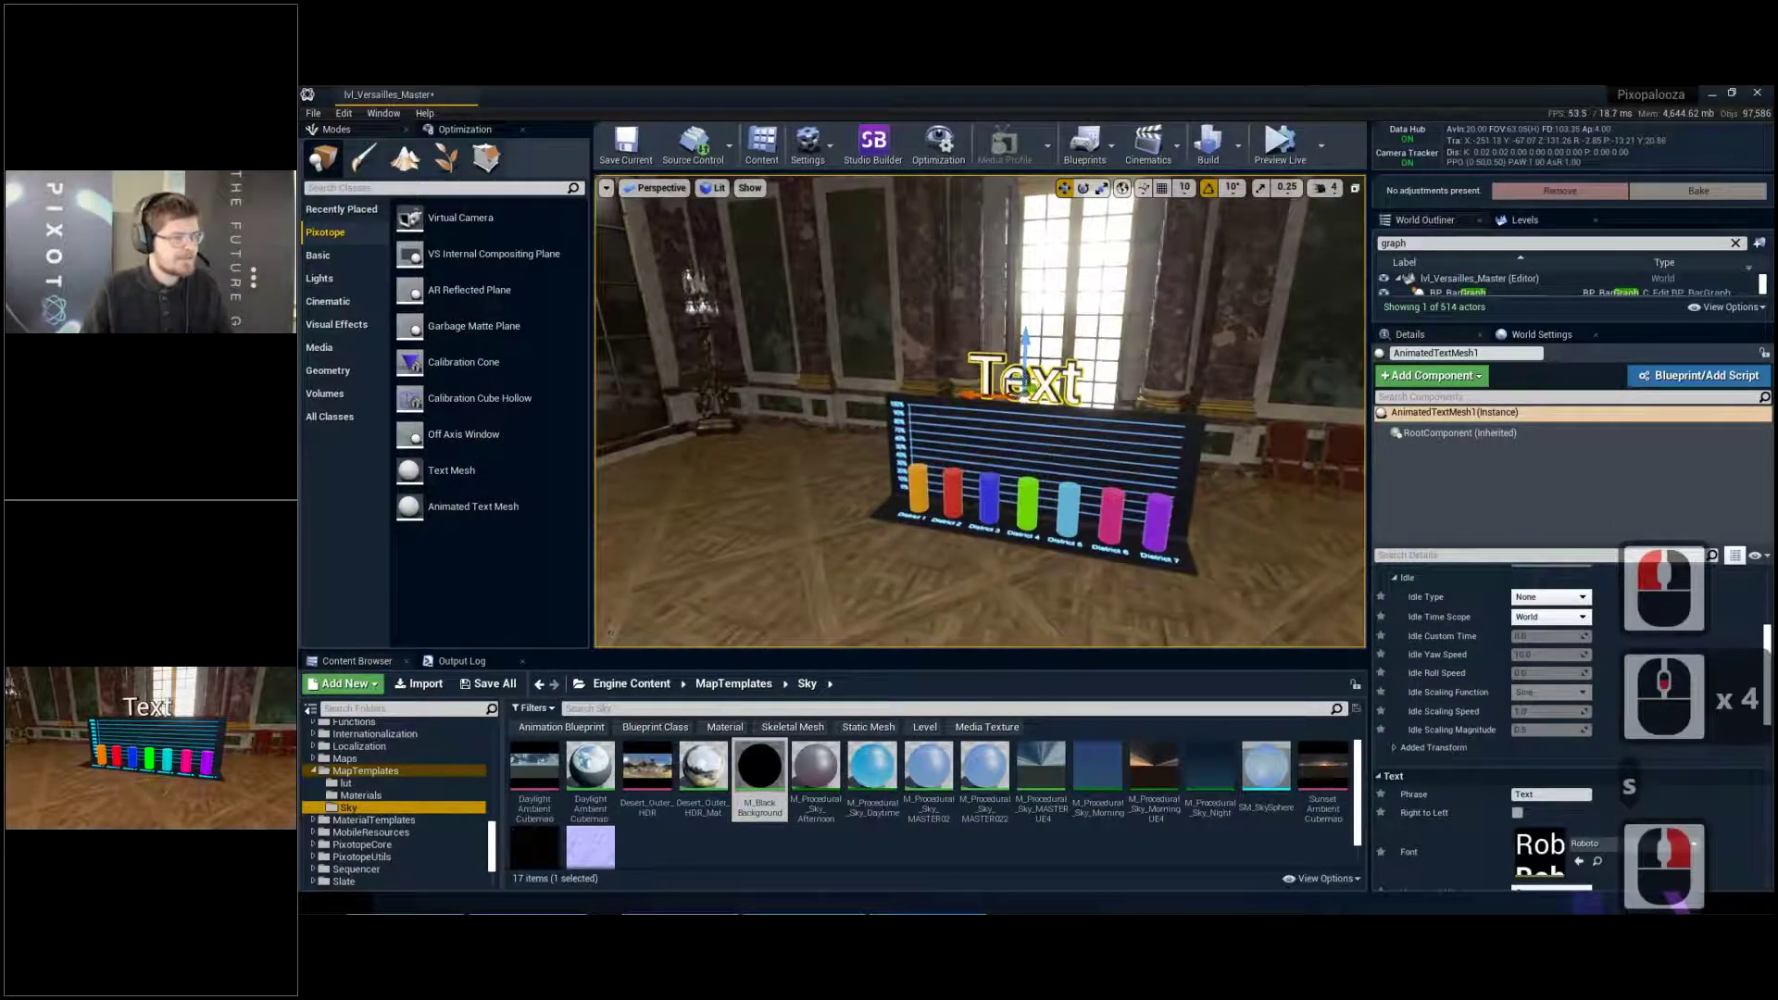
pyautogui.click(1023, 385)
pyautogui.moveTo(1023, 385); pyautogui.dragTo(992, 353, button='right')
pyautogui.keyDown('shift'); pyautogui.click(991, 353); pyautogui.keyUp('shift')
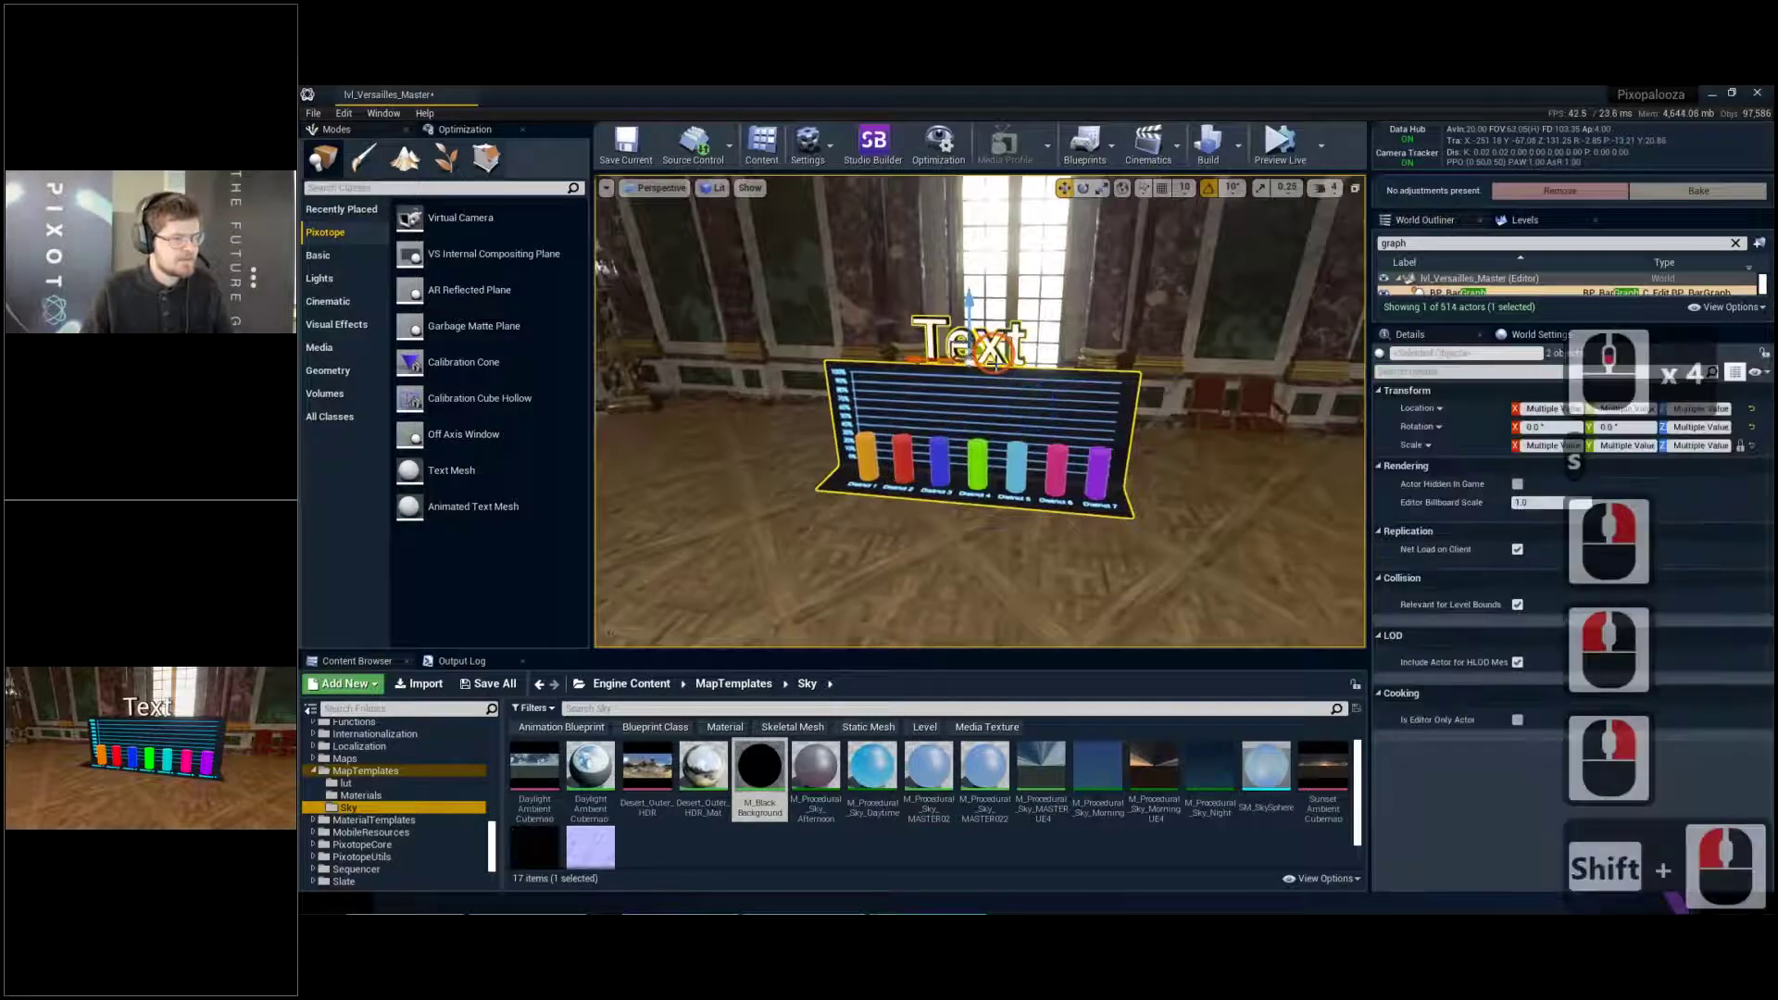
pyautogui.press('e')
pyautogui.moveTo(1012, 381); pyautogui.dragTo(978, 349)
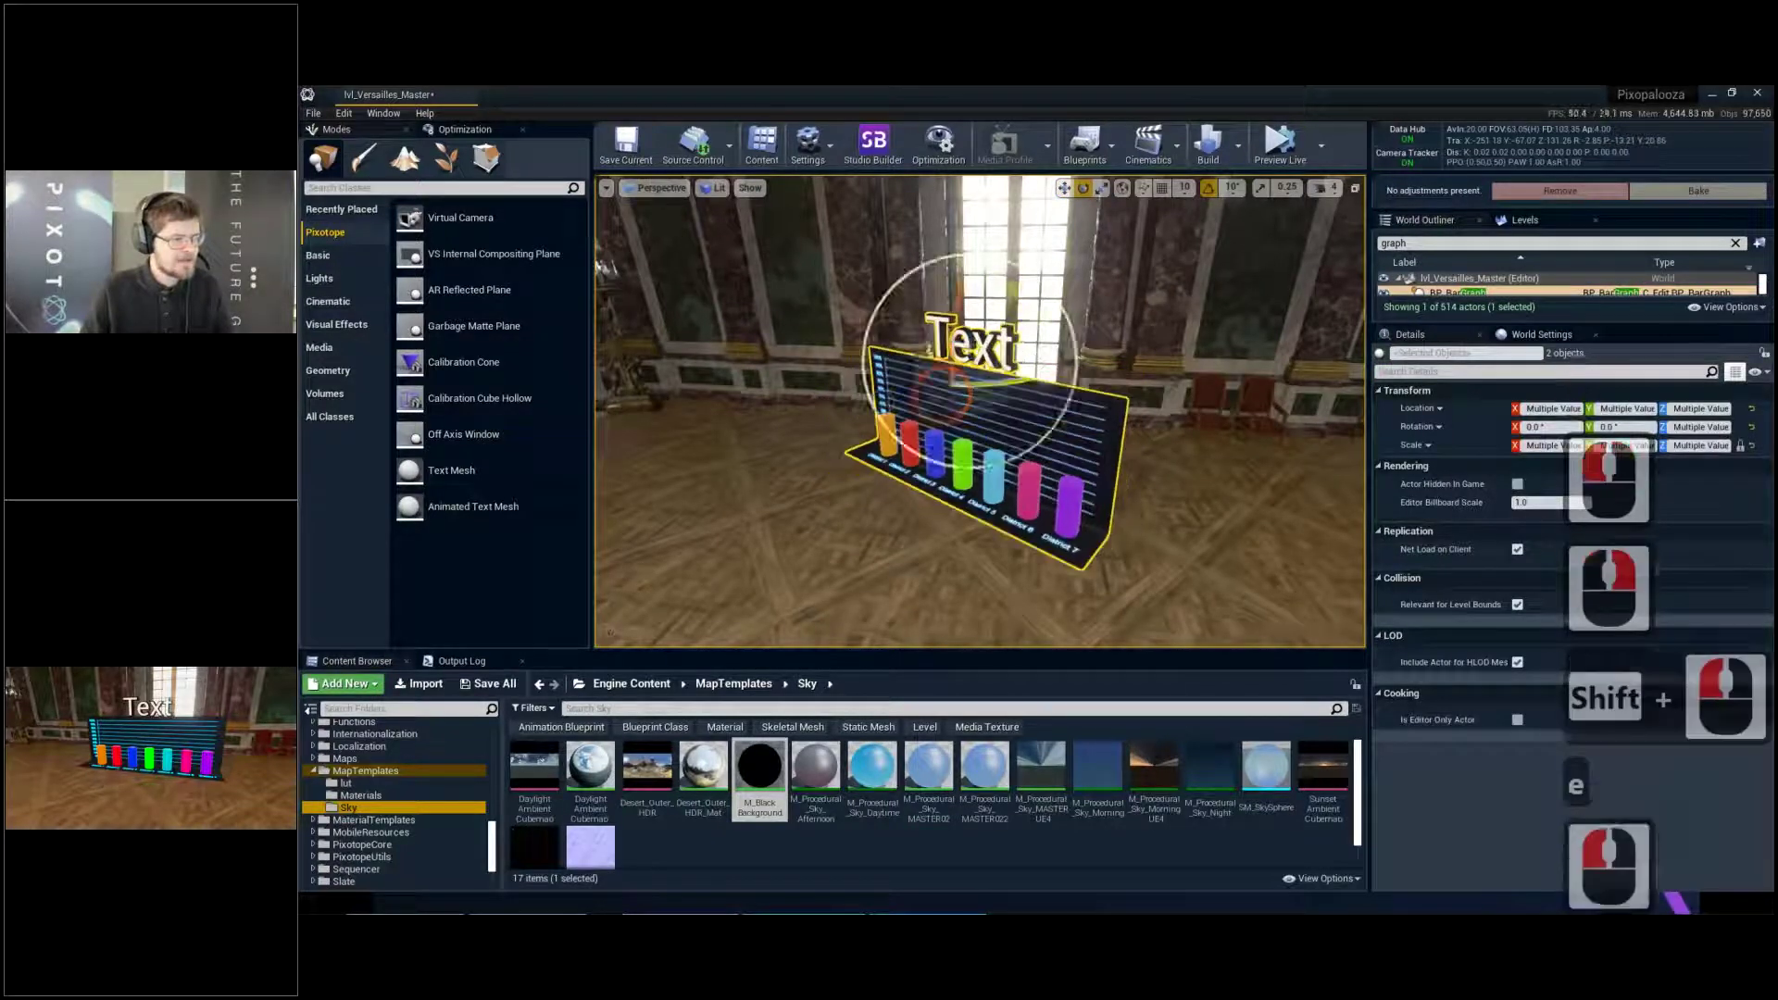
# Move the selected bar graph and text together across the floor, away from the tall window behind them
pyautogui.press('w')
pyautogui.keyDown('ctrl'); pyautogui.moveTo(977, 414); pyautogui.dragTo(1084, 428, button='right'); pyautogui.keyUp('ctrl')
pyautogui.keyDown('ctrl'); pyautogui.moveTo(1084, 429); pyautogui.dragTo(954, 424); pyautogui.keyUp('ctrl')
pyautogui.keyDown('ctrl'); pyautogui.moveTo(954, 424); pyautogui.dragTo(913, 423, button='right'); pyautogui.keyUp('ctrl')
pyautogui.press('s')
pyautogui.press('d')
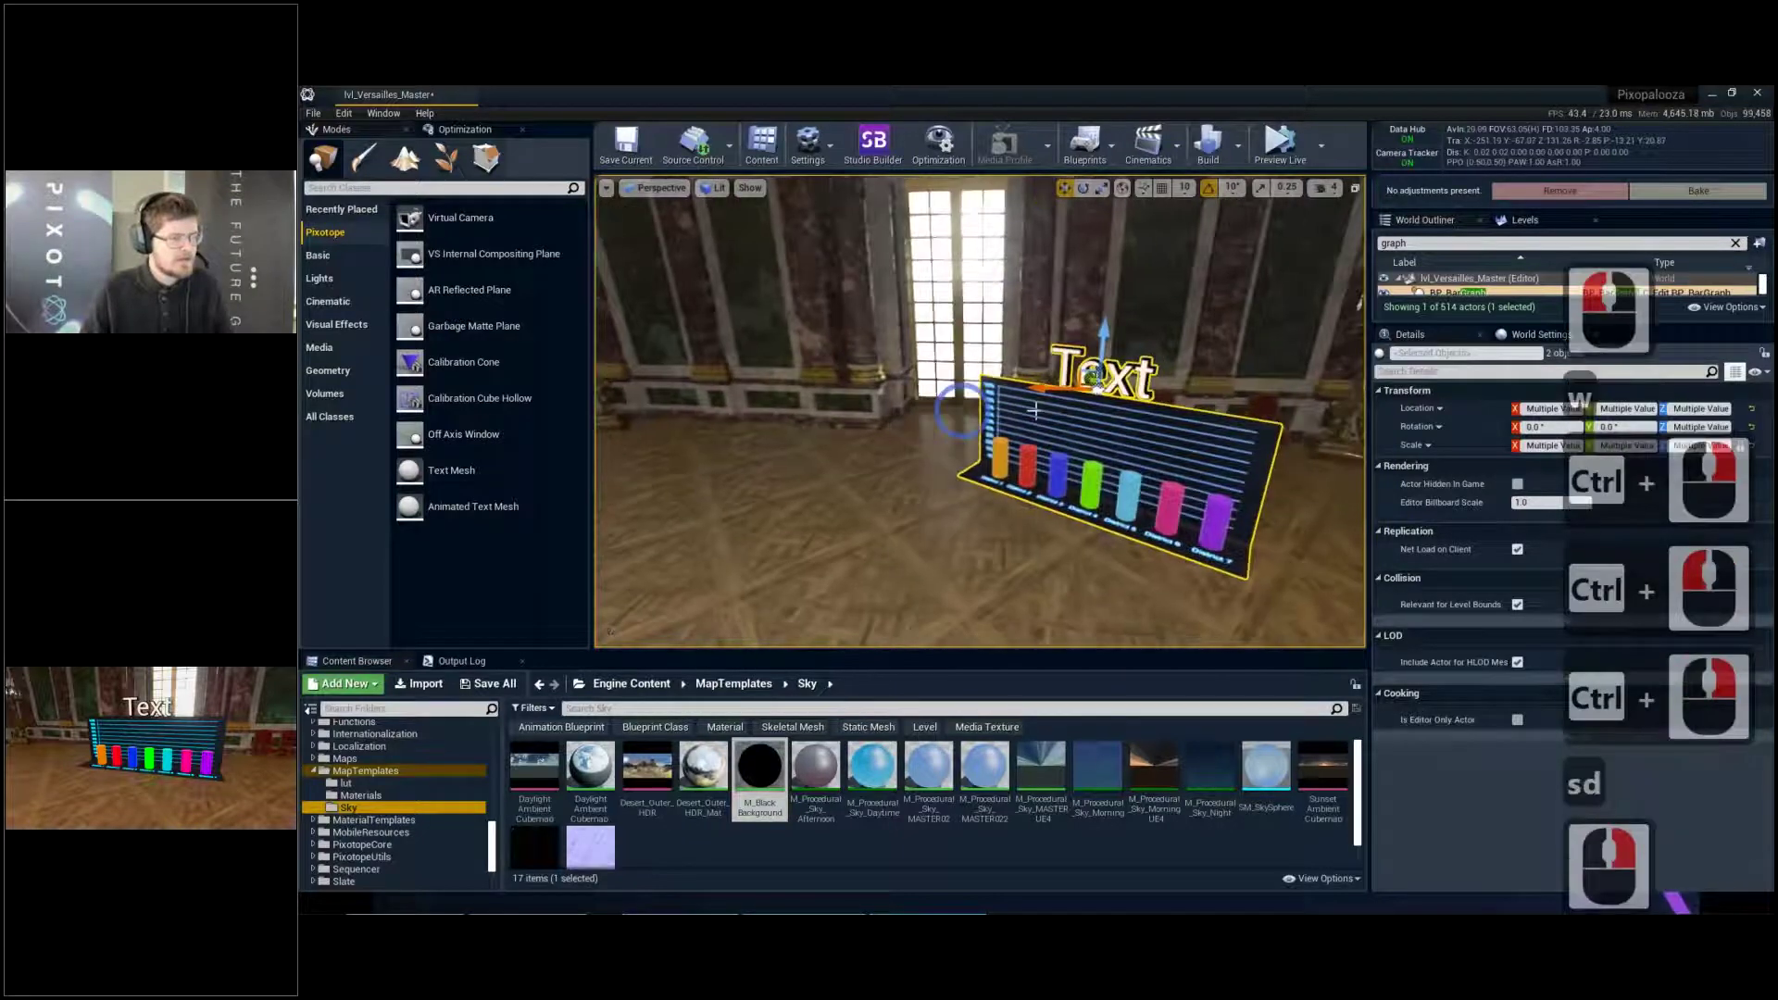
# Select only the animated text mesh and try Added Glyph Rotation values of -10 and -5 on the X axis
pyautogui.press('Escape')
pyautogui.press('w')
pyautogui.moveTo(1173, 377); pyautogui.dragTo(1194, 369, button='right')
pyautogui.click(1188, 371)
pyautogui.press('w')
pyautogui.press('d')
pyautogui.press('e')
pyautogui.press('d')
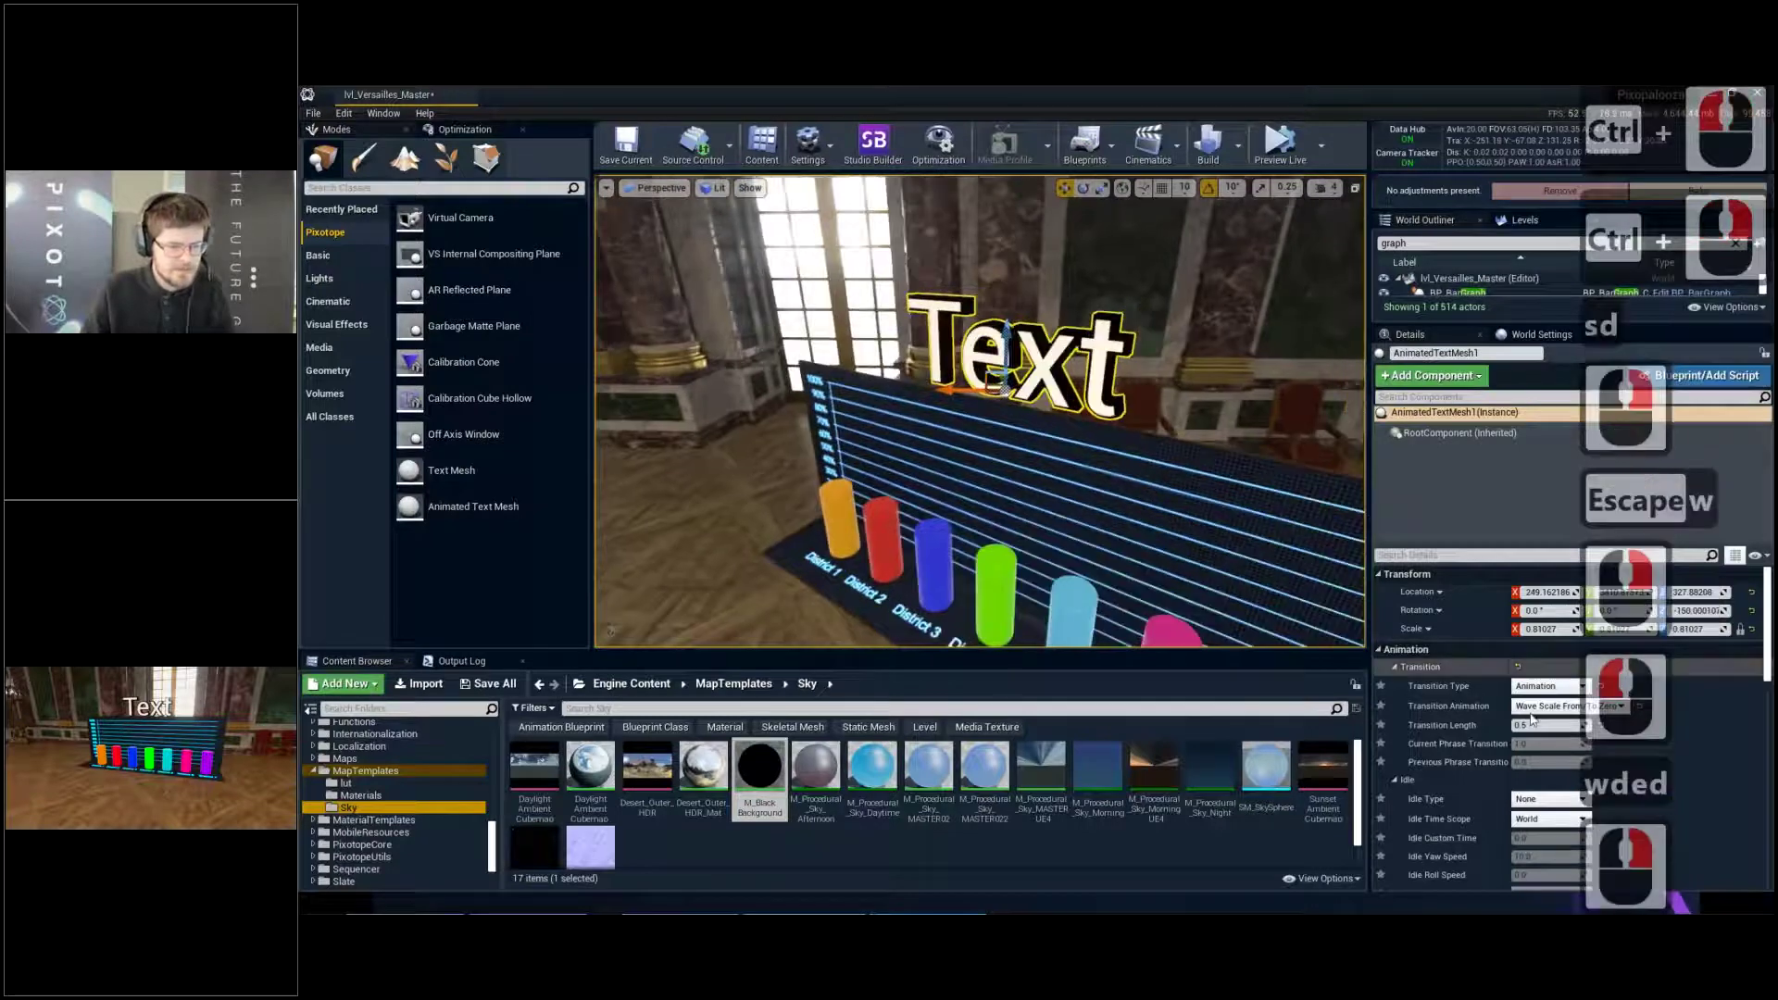
pyautogui.scroll(-4, 1479, 738)
pyautogui.scroll(-6, 1479, 738)
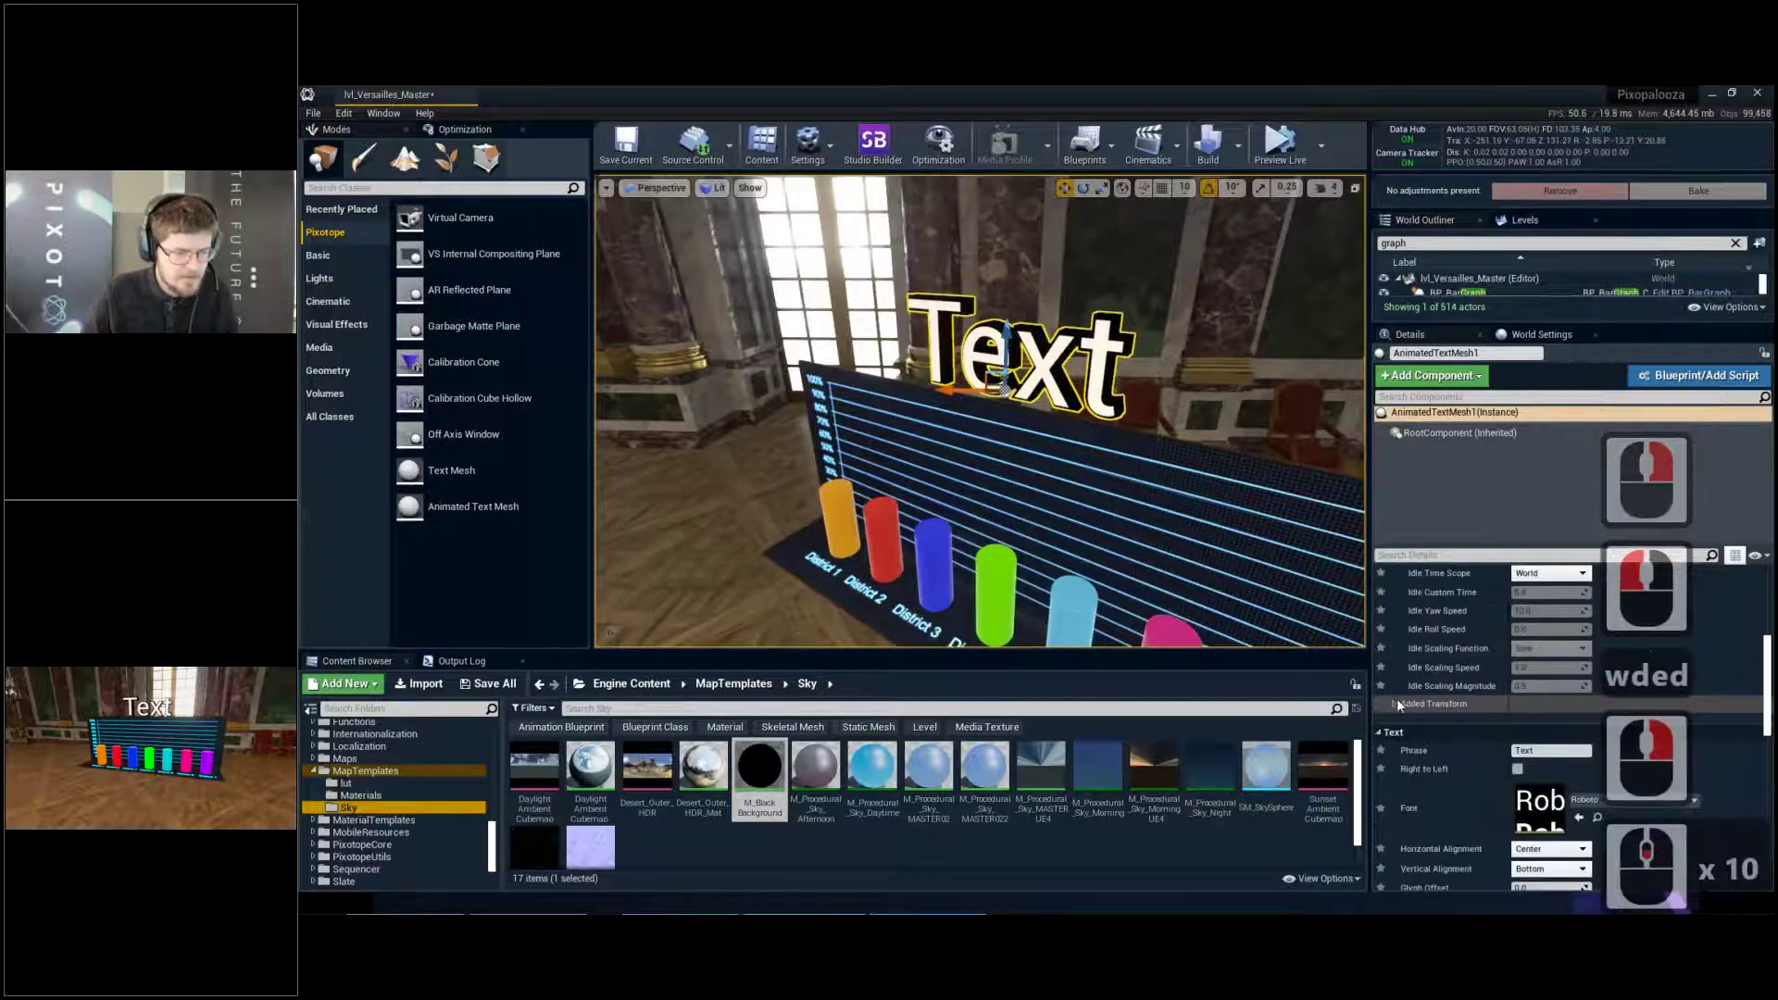
pyautogui.click(1447, 718)
pyautogui.scroll(-2, 1463, 709)
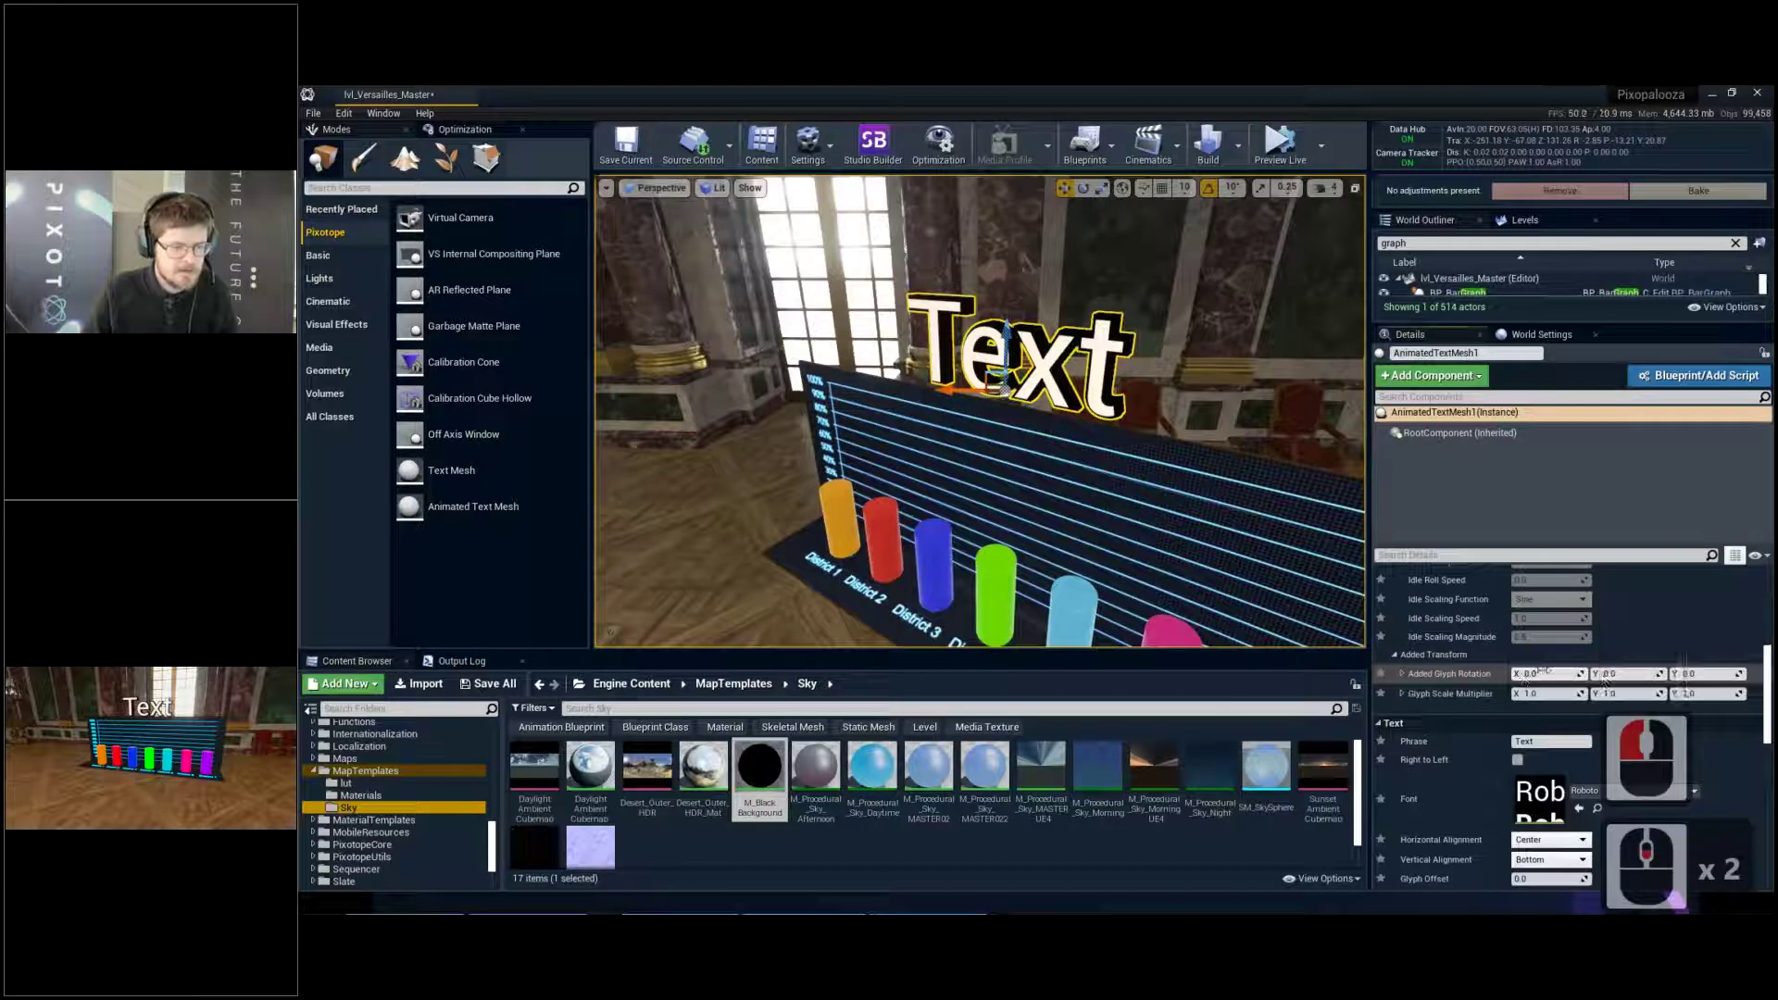
pyautogui.moveTo(1543, 672)
pyautogui.mouseDown()
pyautogui.moveTo(1562, 674)
pyautogui.moveTo(1515, 673)
pyautogui.moveTo(1547, 673)
pyautogui.mouseUp()
pyautogui.click(1548, 671)
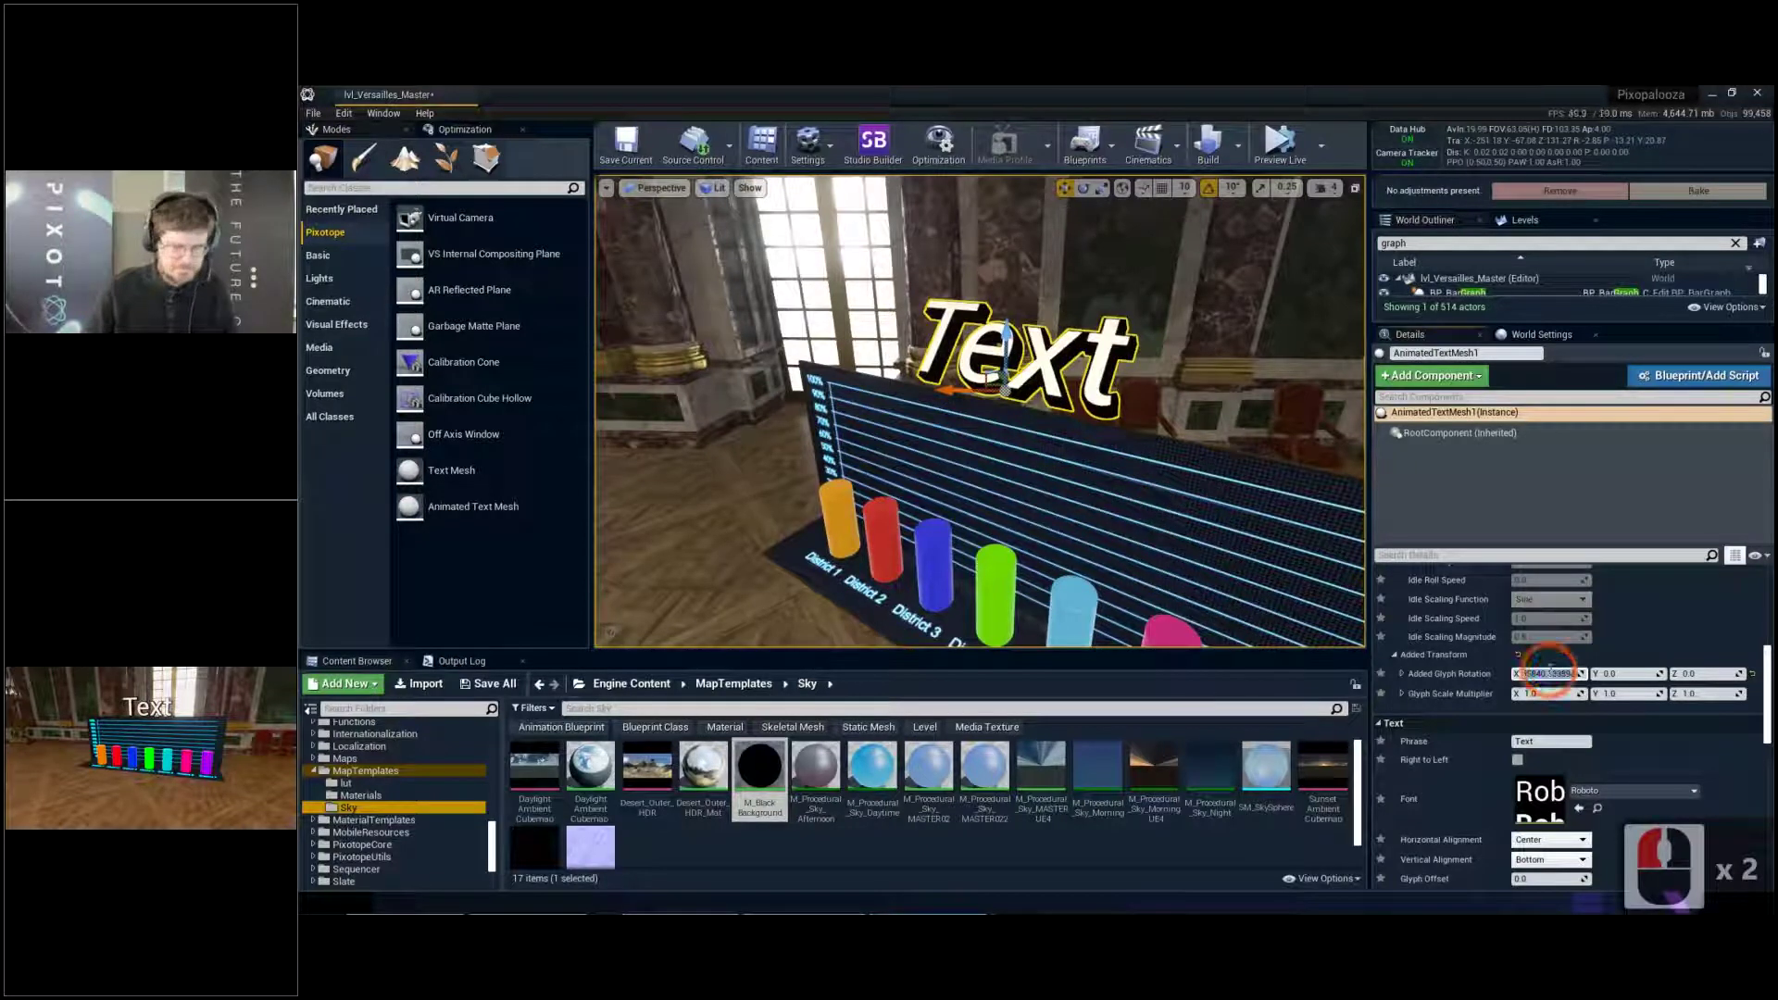
pyautogui.write('-10')
pyautogui.press('Return')
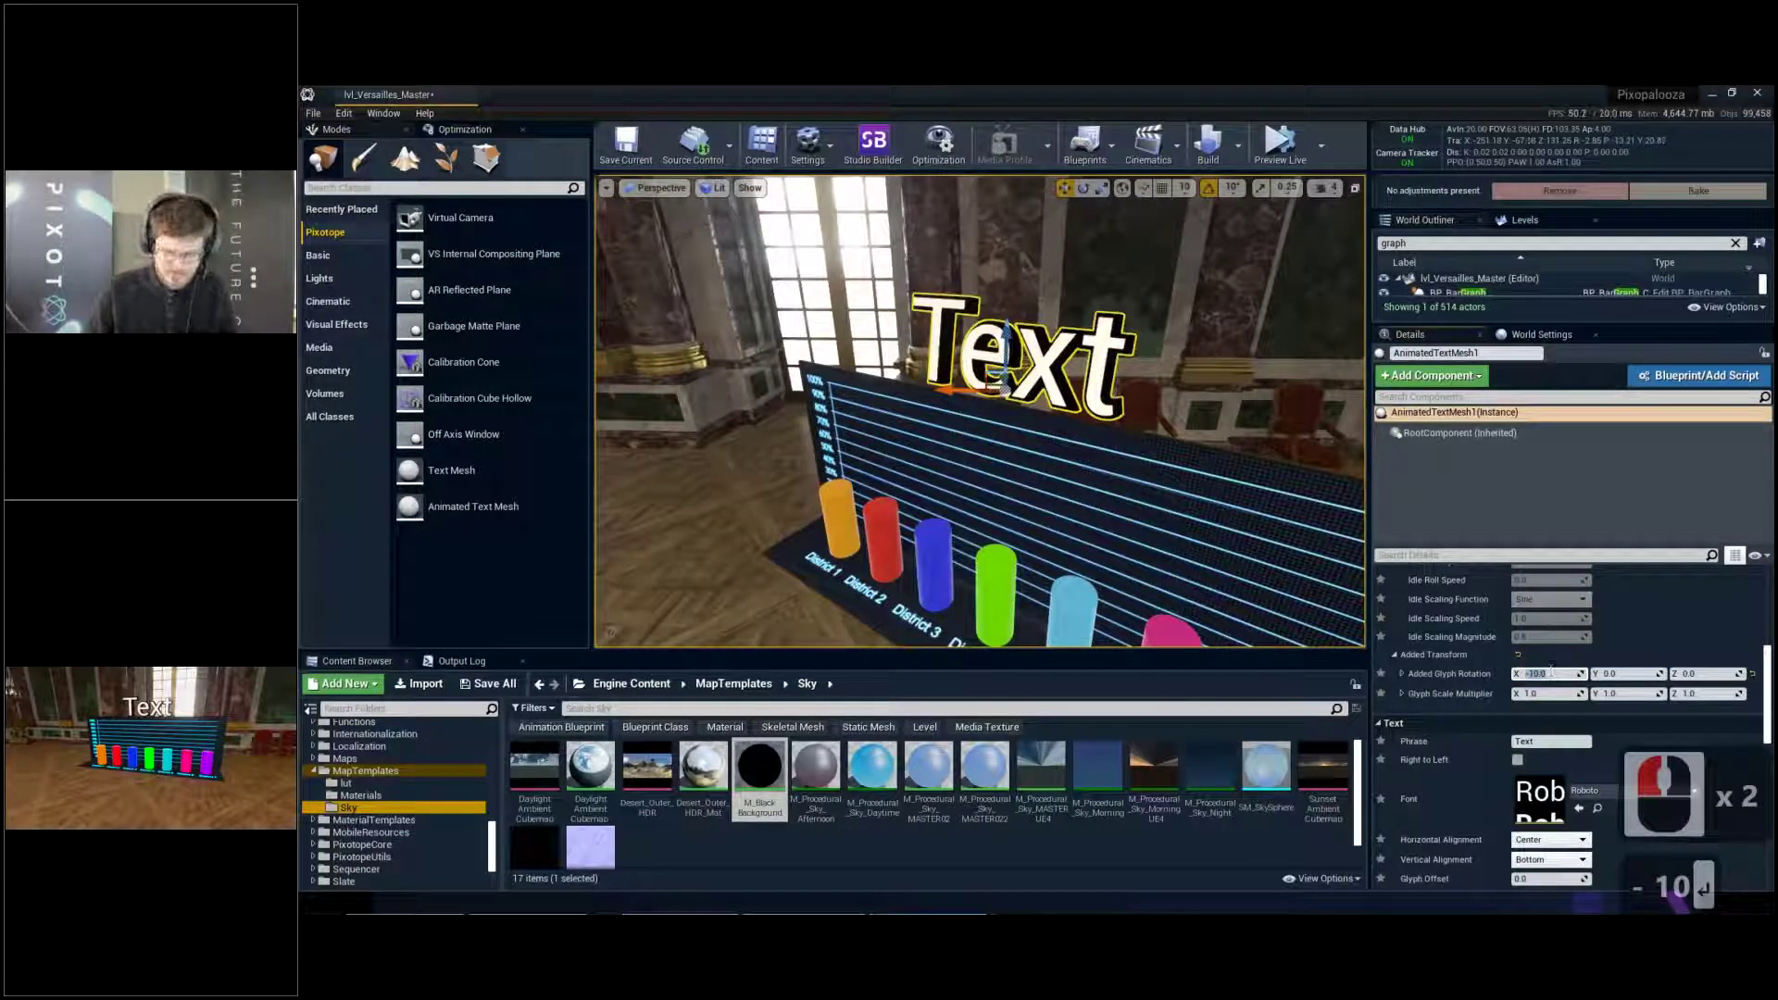
pyautogui.write('-5')
pyautogui.press('Return')
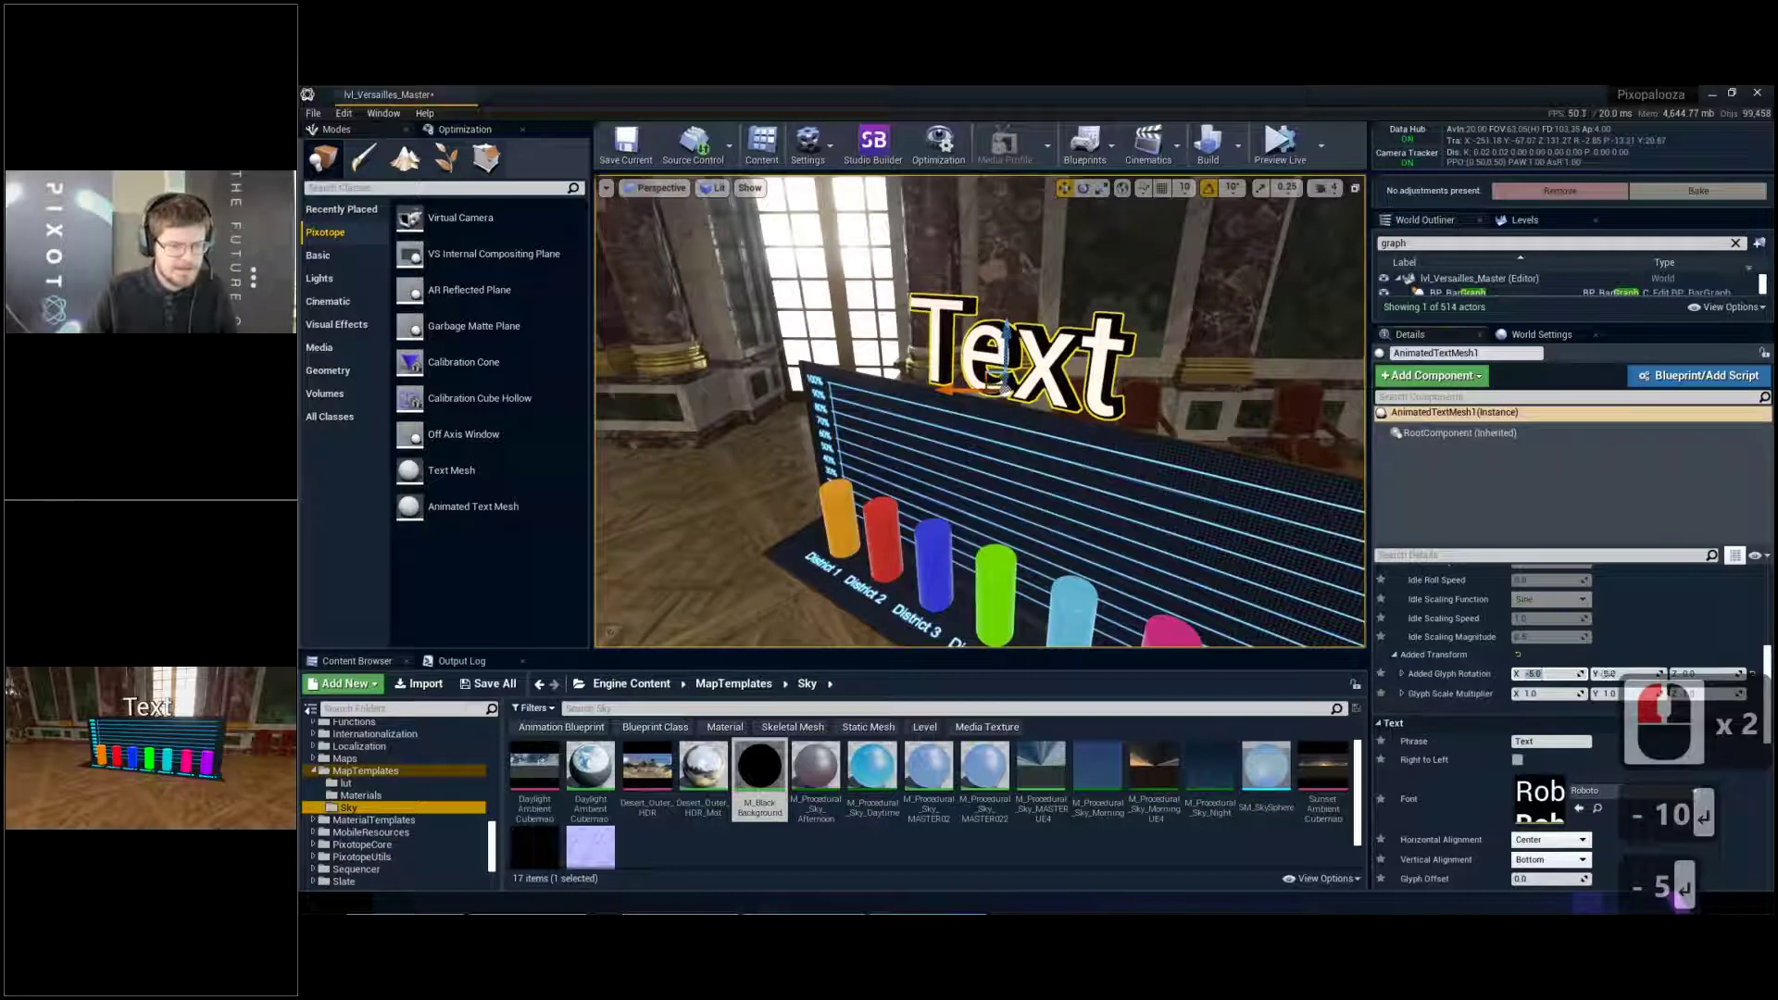
# Vary the text mesh's Added Glyph Rotation on the Y axis and reset the Y and X values to 0
pyautogui.moveTo(1616, 674); pyautogui.dragTo(1741, 674)
pyautogui.doubleClick(1616, 673)
pyautogui.write('0')
pyautogui.press('Return')
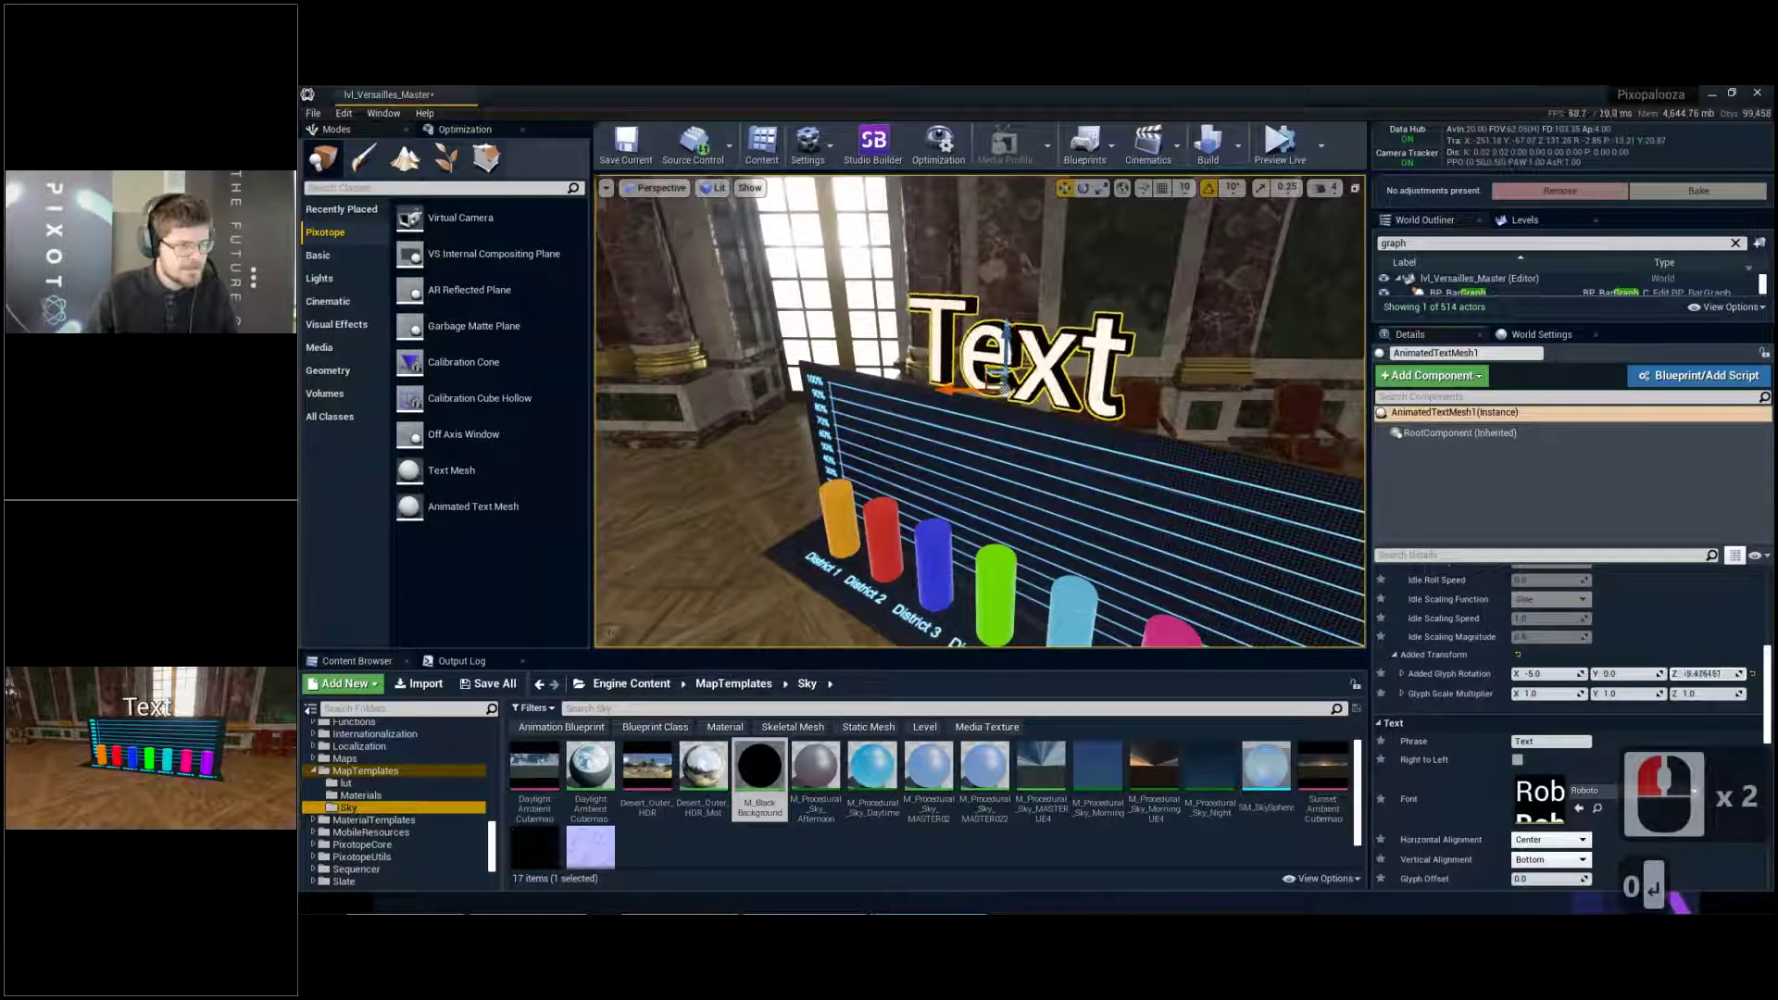
pyautogui.click(1567, 680)
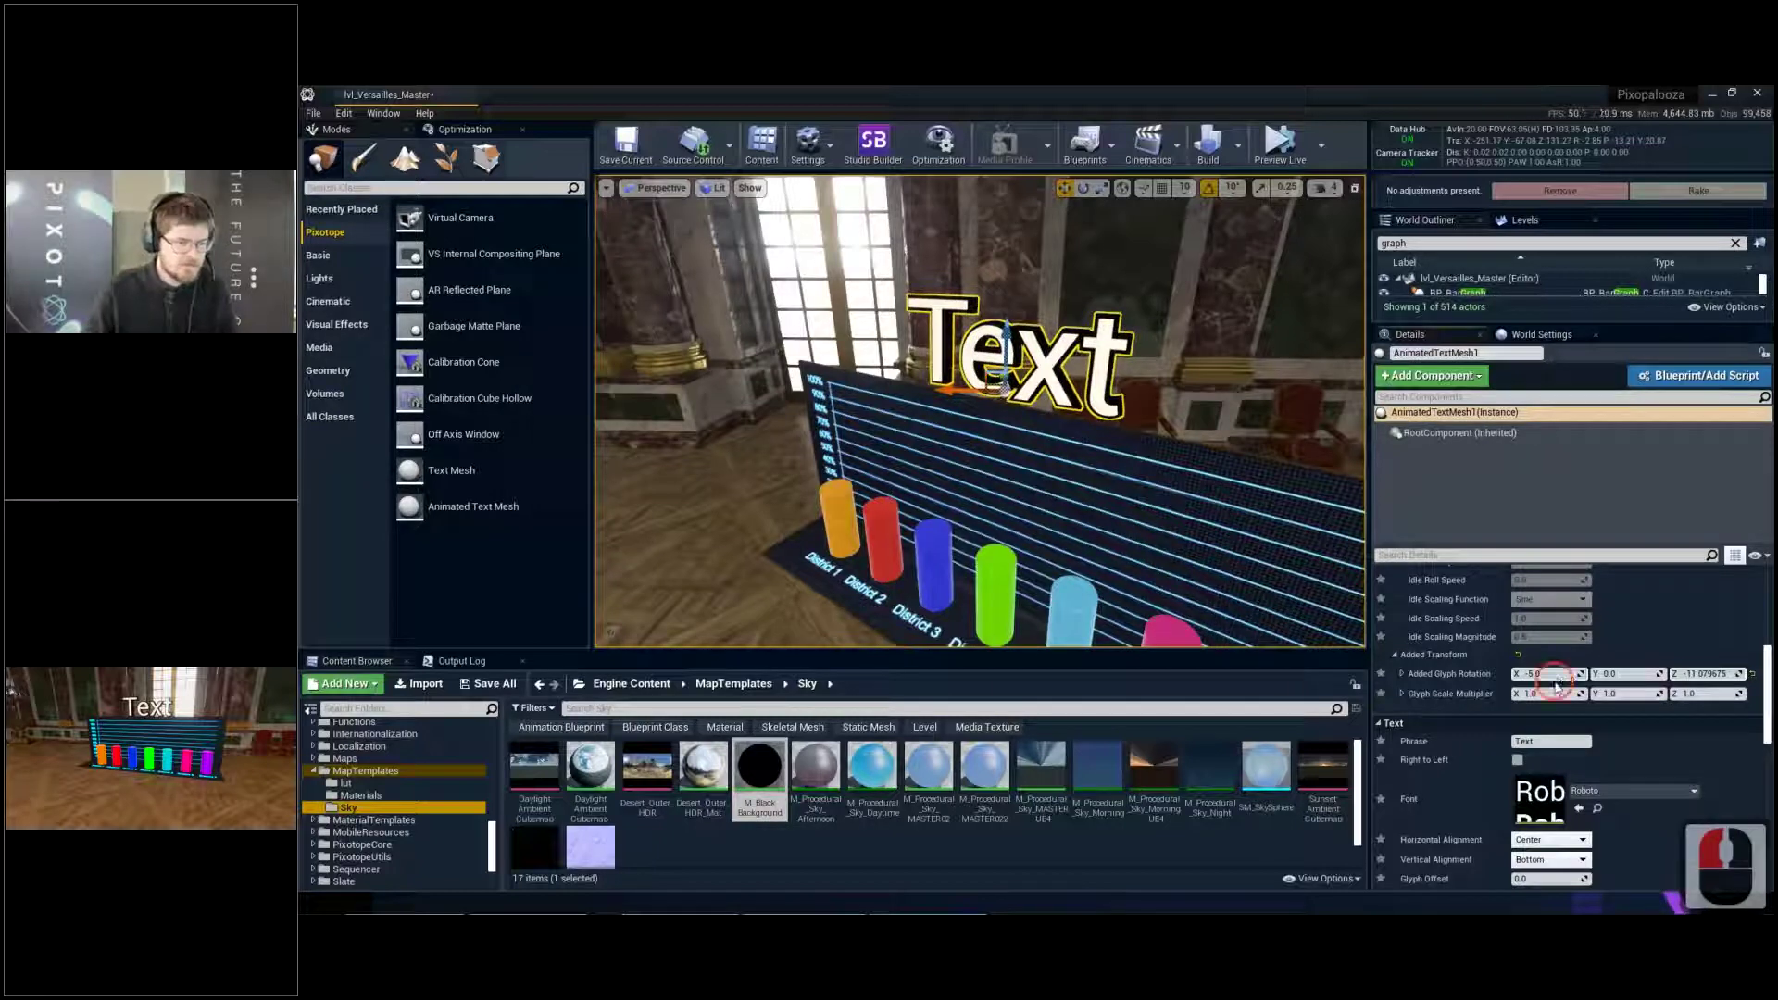
pyautogui.doubleClick(1554, 676)
pyautogui.write('0')
pyautogui.press('Return')
# Deselect the text mesh and save the level
pyautogui.moveTo(1242, 491); pyautogui.dragTo(1139, 485, button='right')
pyautogui.press('s')
pyautogui.press('q')
pyautogui.press('Escape')
pyautogui.press('a')
pyautogui.press('w')
pyautogui.press('a')
pyautogui.press('w')
pyautogui.press('d')
pyautogui.press('s')
pyautogui.press('a')
pyautogui.press('a')
pyautogui.press('q')
pyautogui.press('w')
pyautogui.hotkey('ctrl', 's')
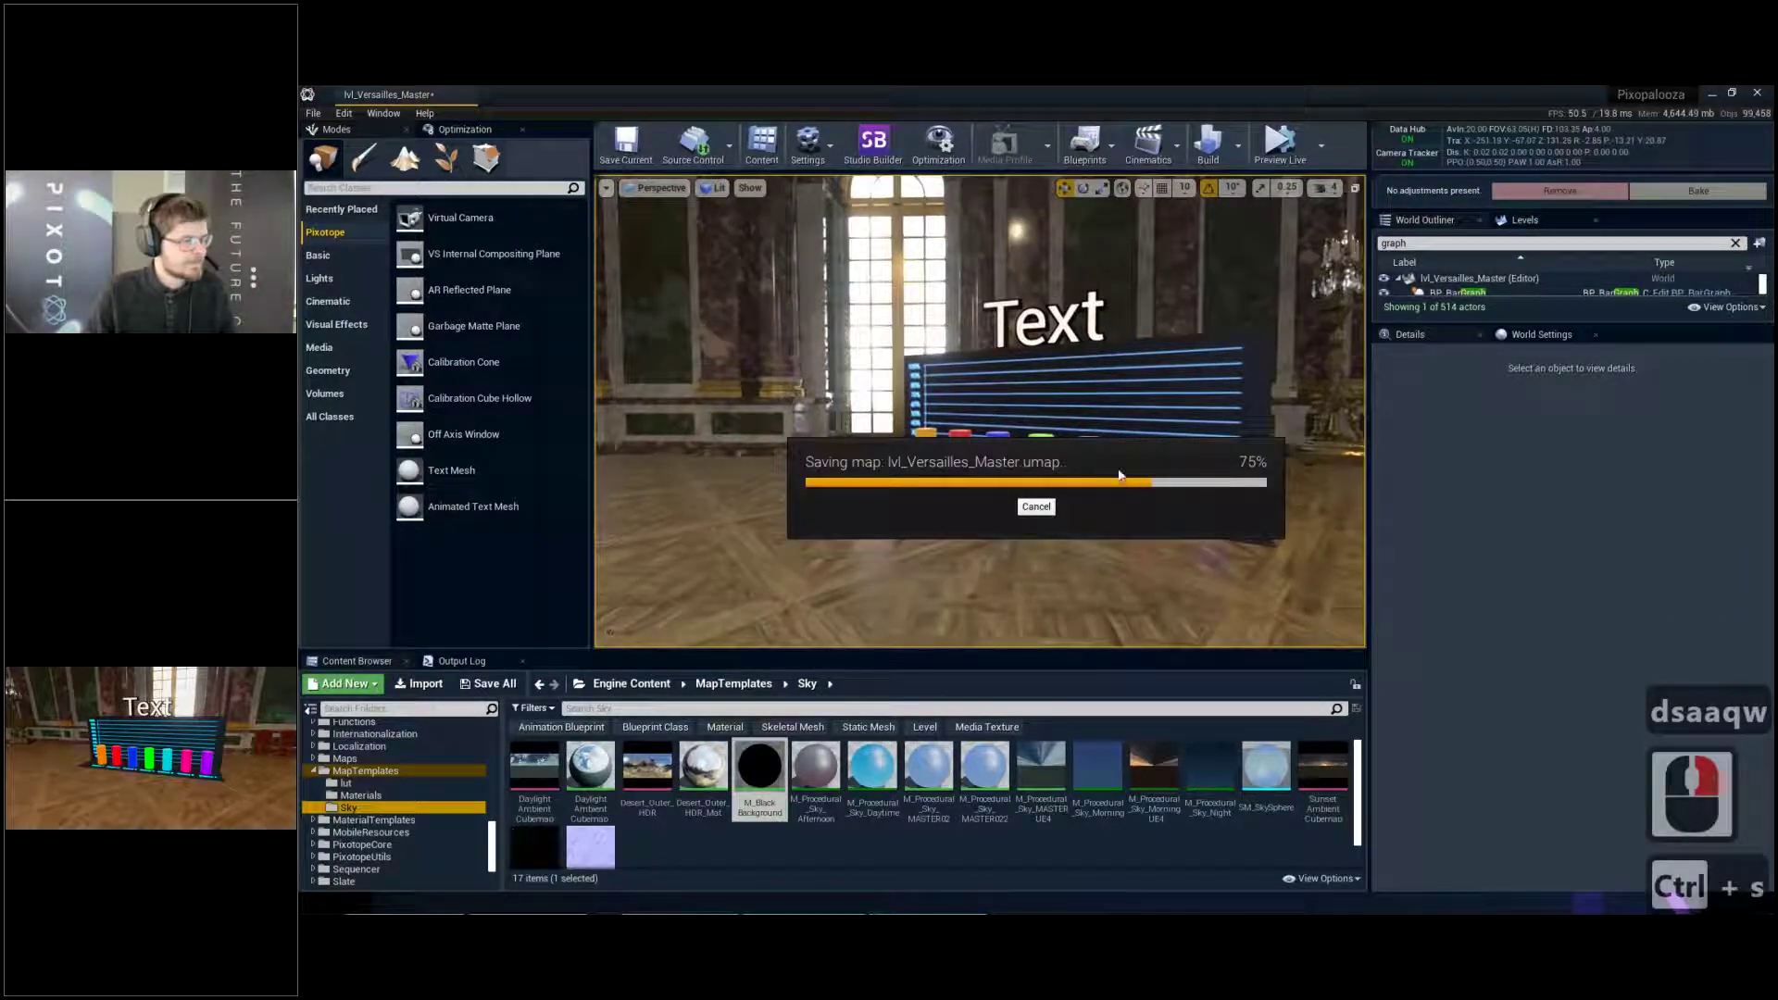
# Switch to Pixotope Director, put the VersaillesCP control panel into edit mode and open the settings of the Default Text 2 box
pyautogui.hotkey('alt', 'Tab')
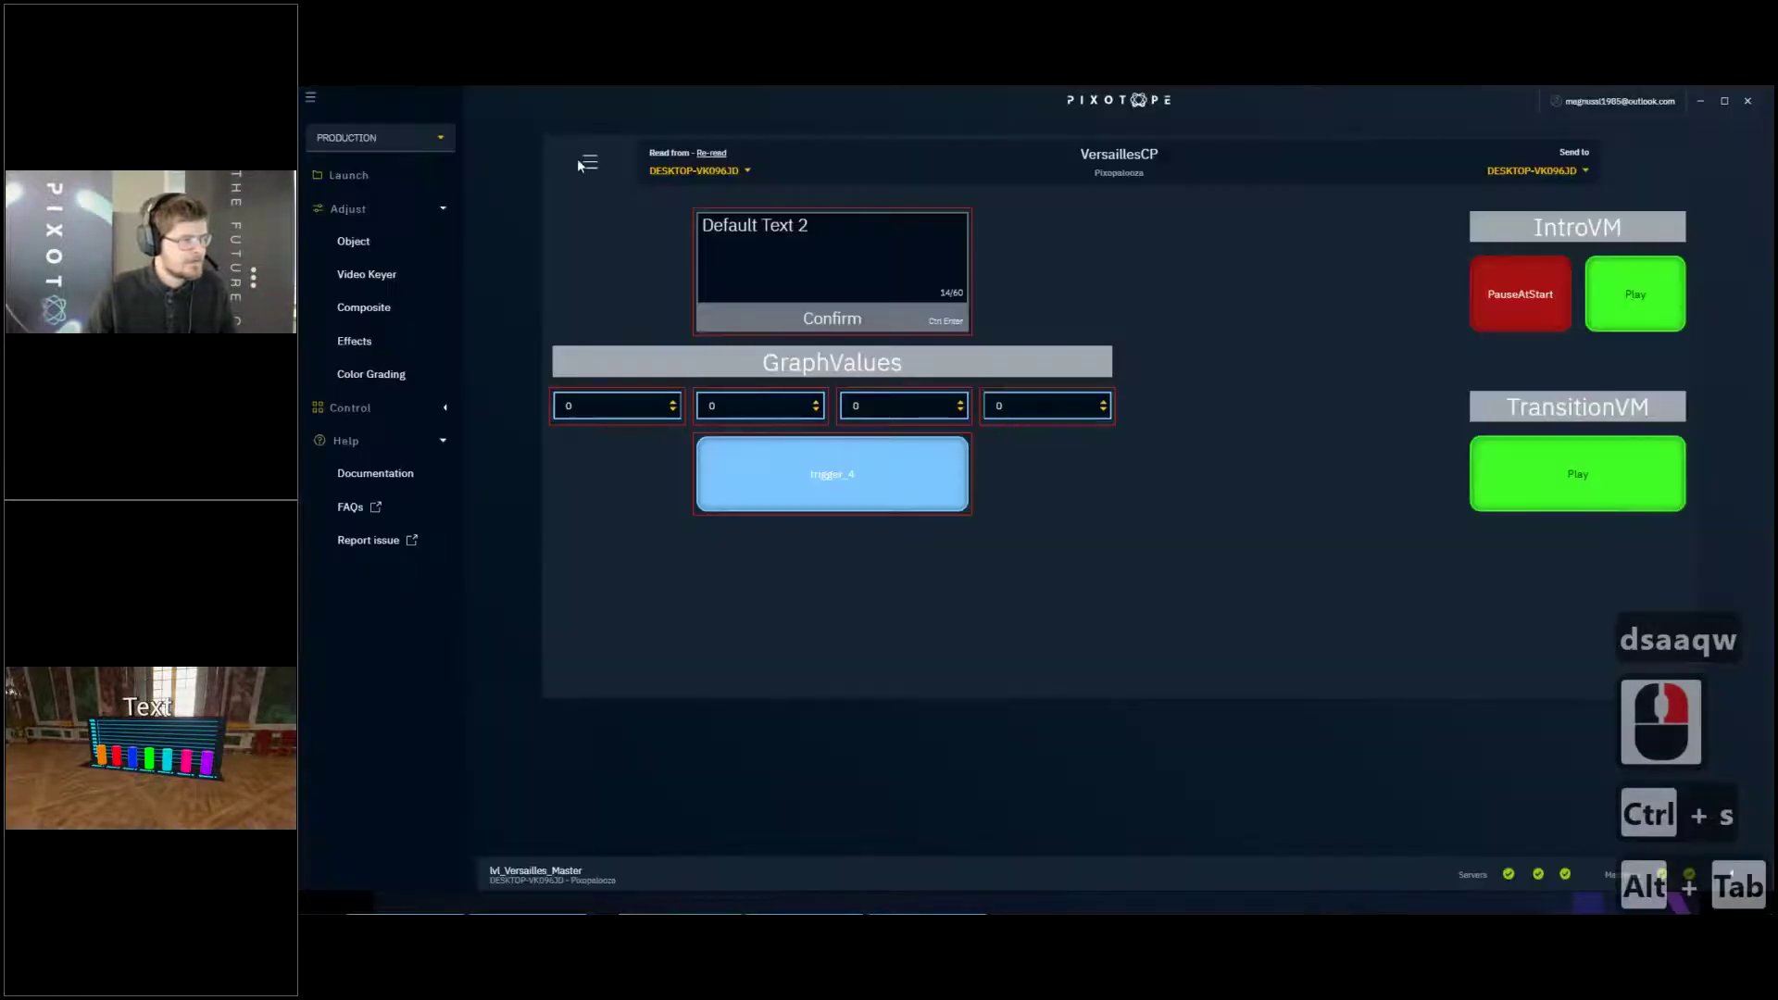
pyautogui.click(590, 165)
pyautogui.click(613, 182)
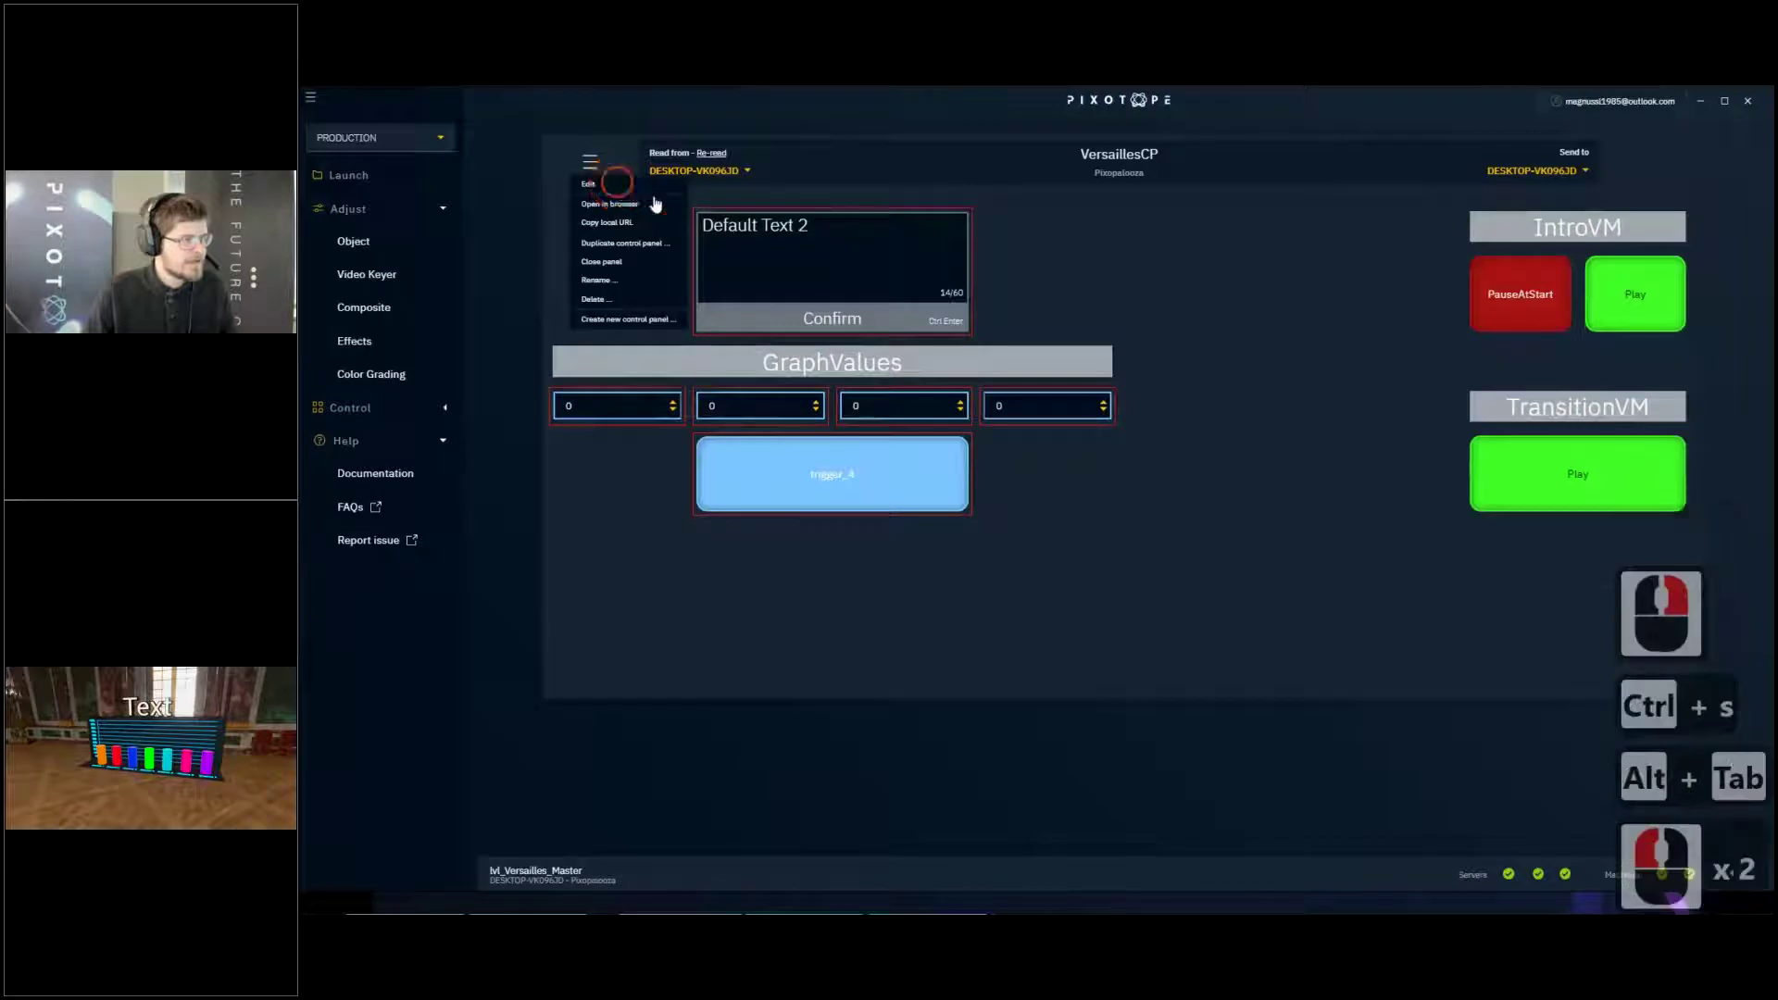
pyautogui.rightClick(834, 316)
pyautogui.click(861, 324)
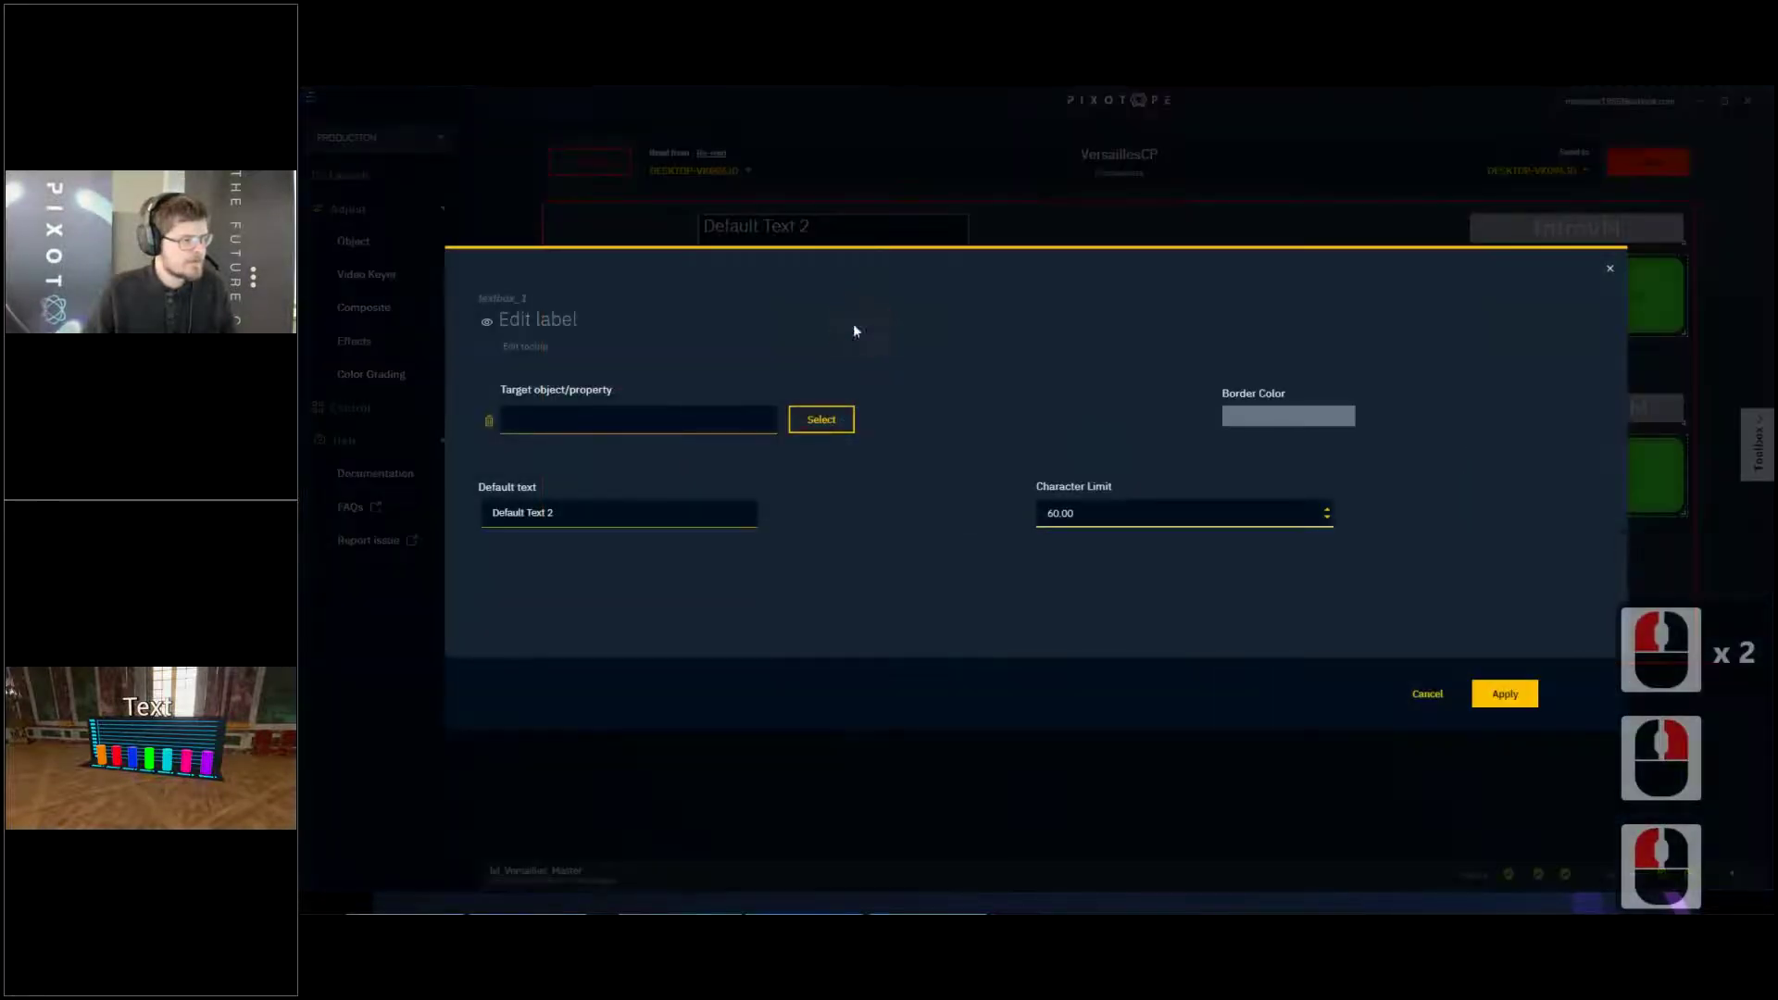
# Set the text box's Character Limit to 255
pyautogui.moveTo(1174, 509); pyautogui.dragTo(843, 507)
pyautogui.write('255')
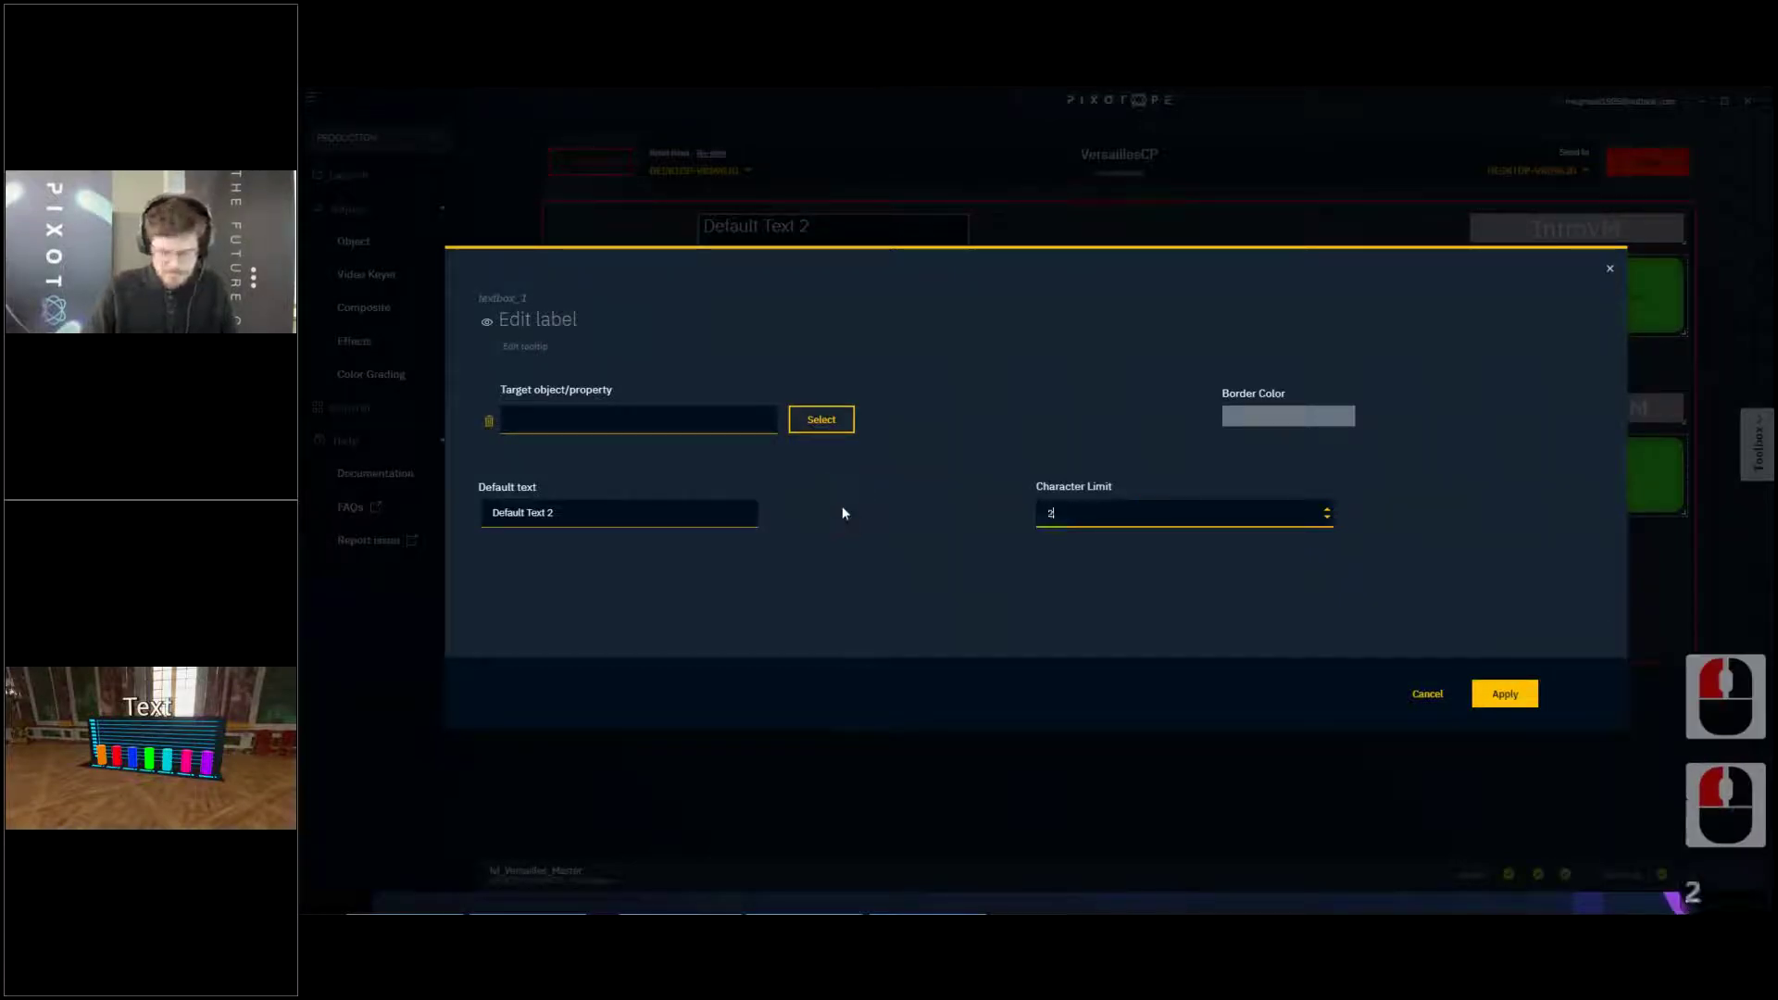
pyautogui.press('Return')
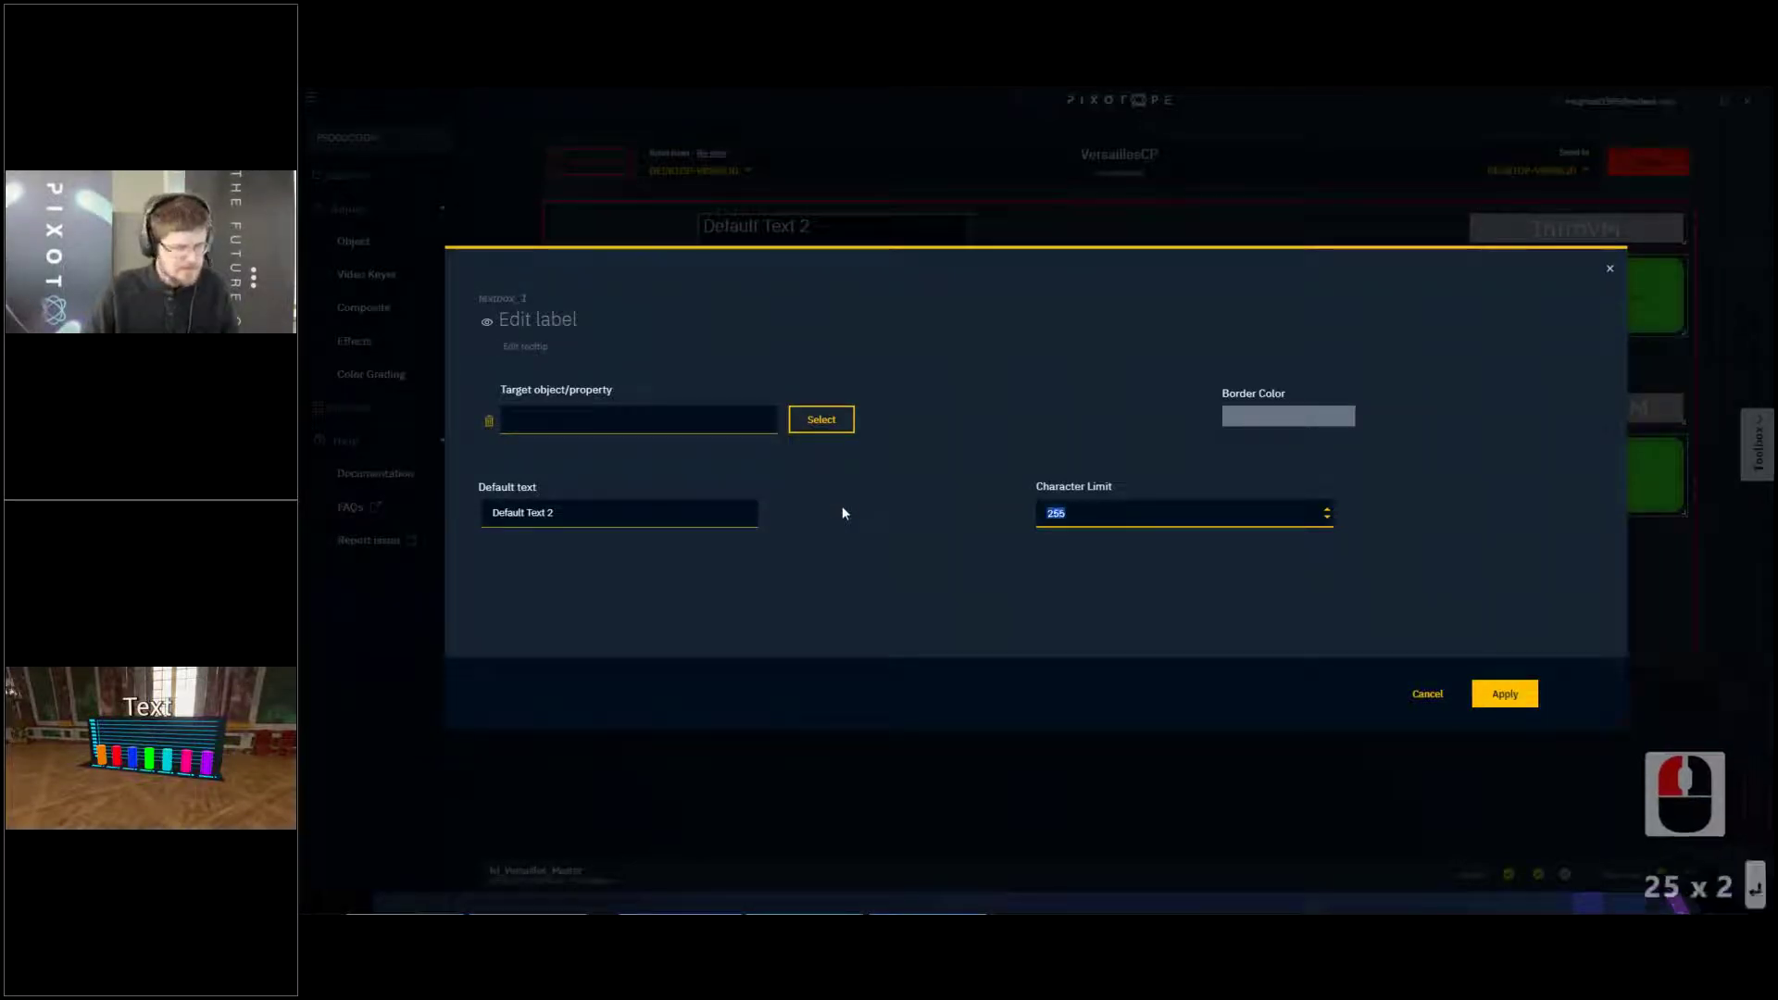
# Search the objects for "text", link the text box to a property of AnimatedTextMesh_1, apply it and save the control panel
pyautogui.click(812, 428)
pyautogui.click(605, 370)
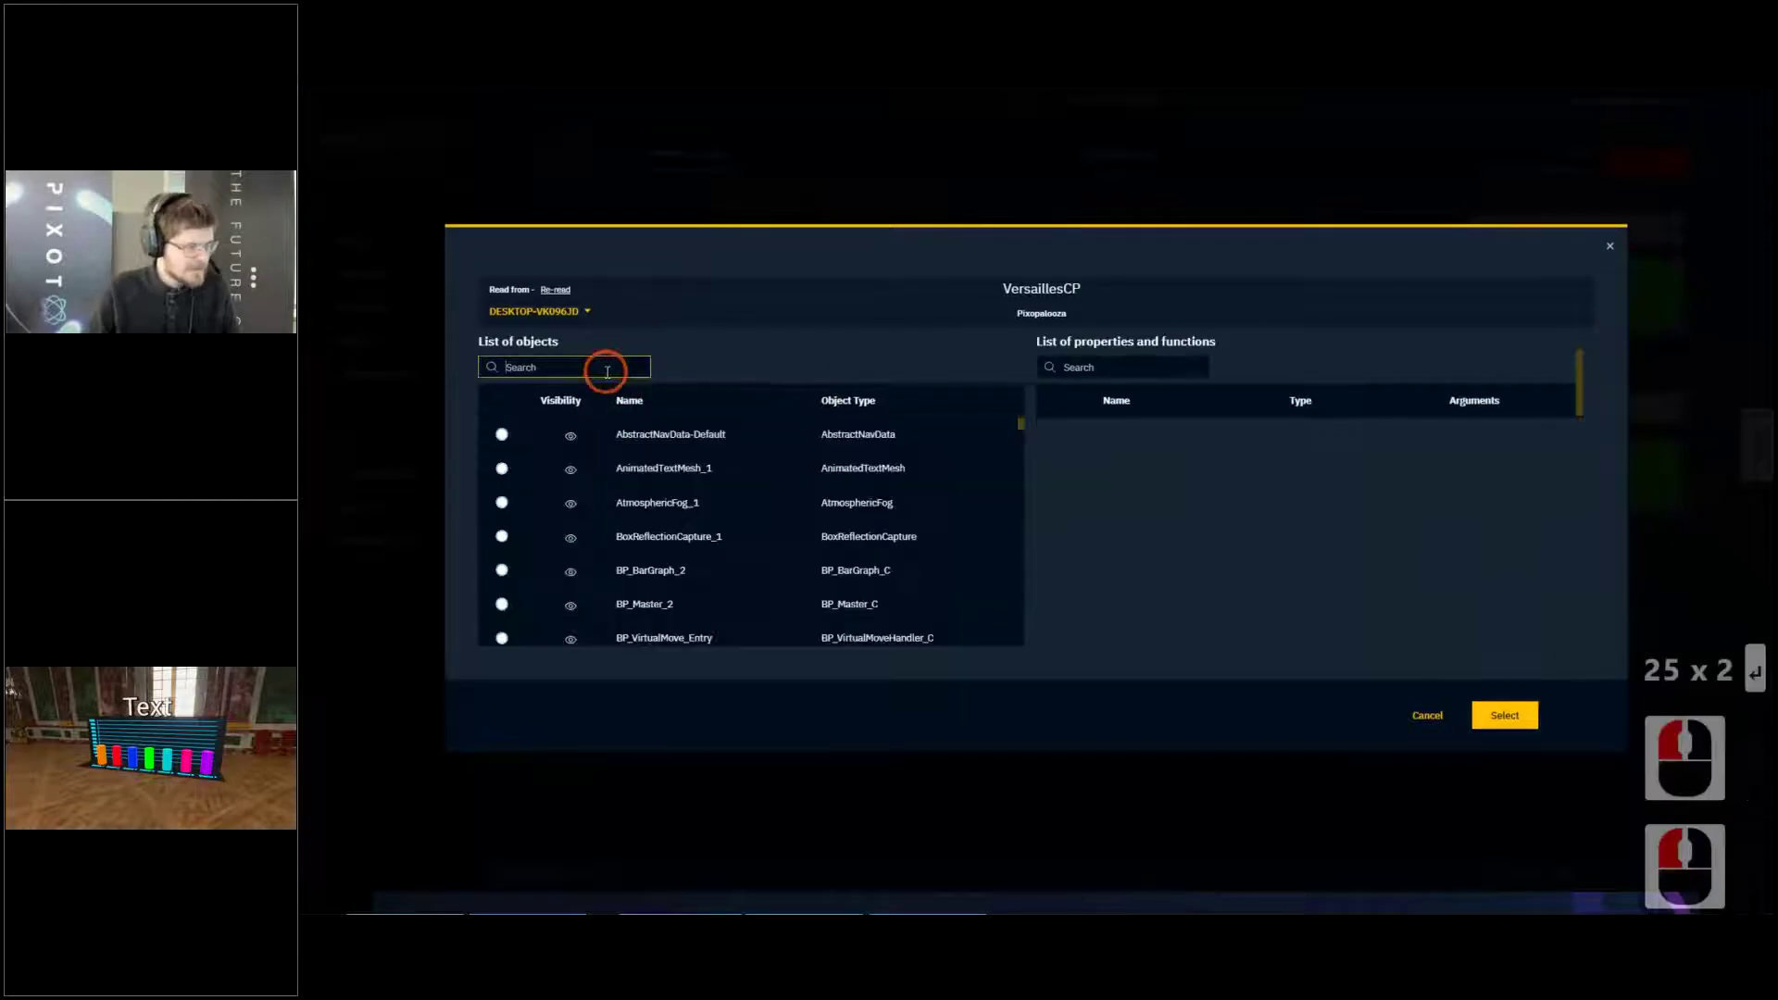
pyautogui.write('text')
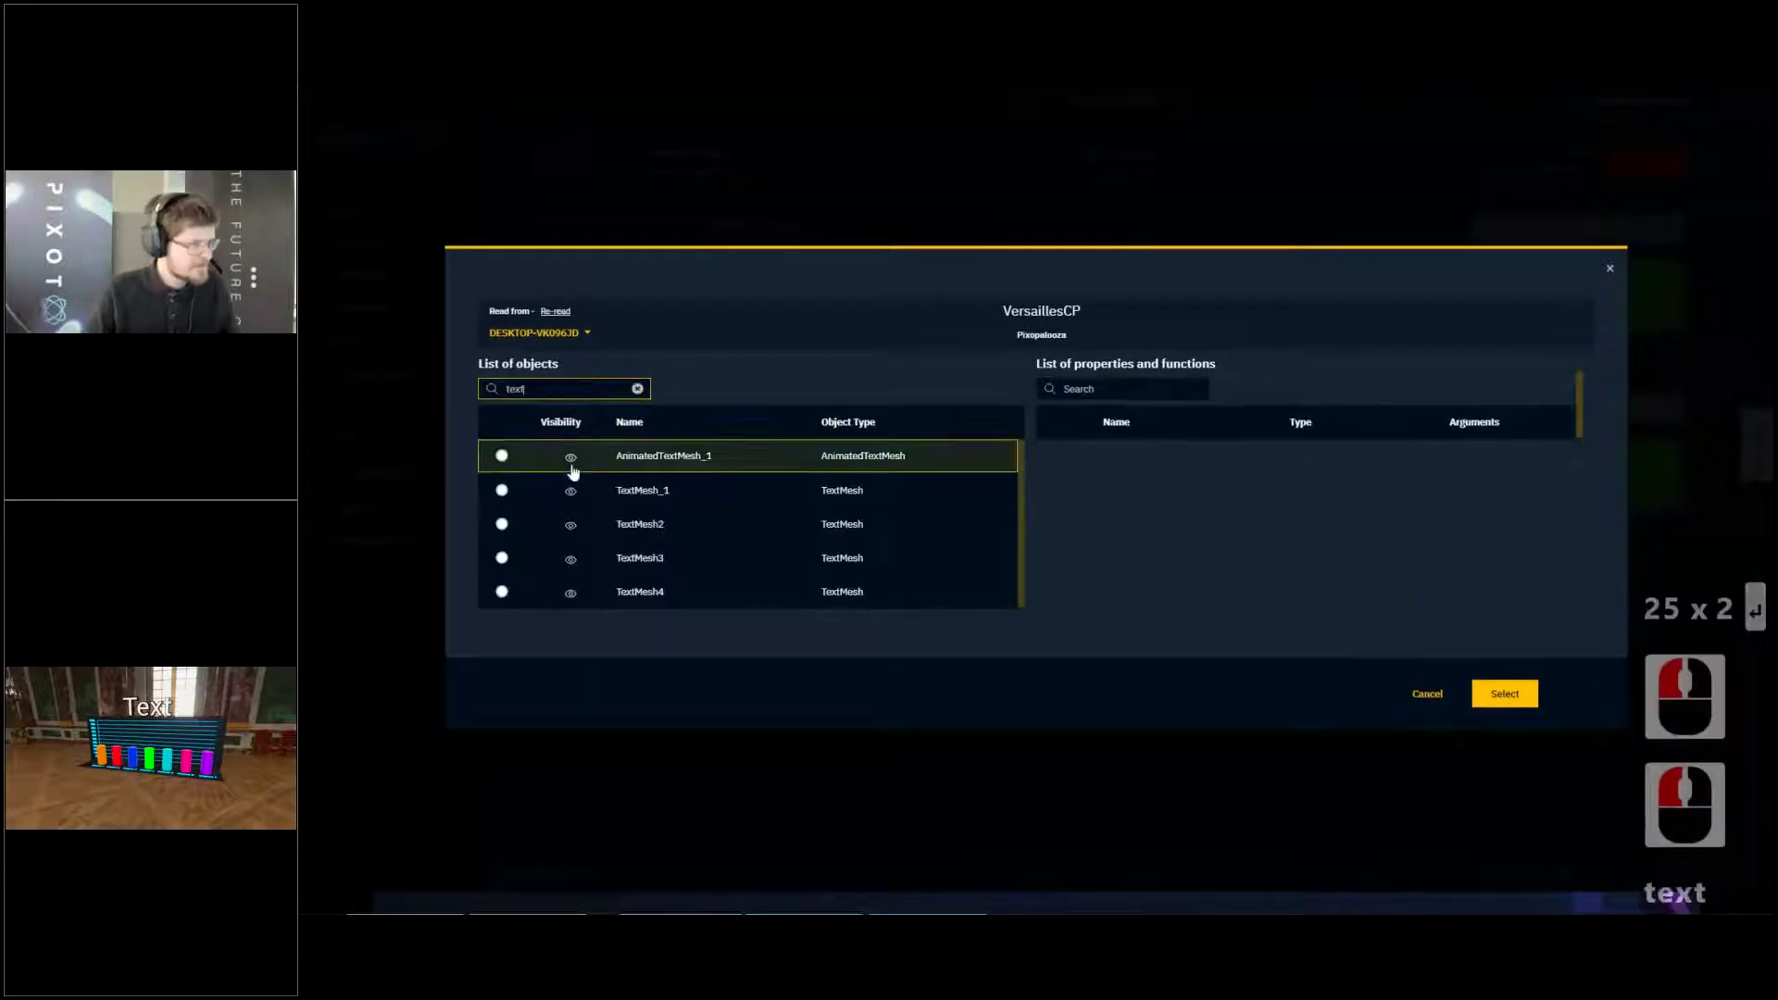
pyautogui.click(501, 455)
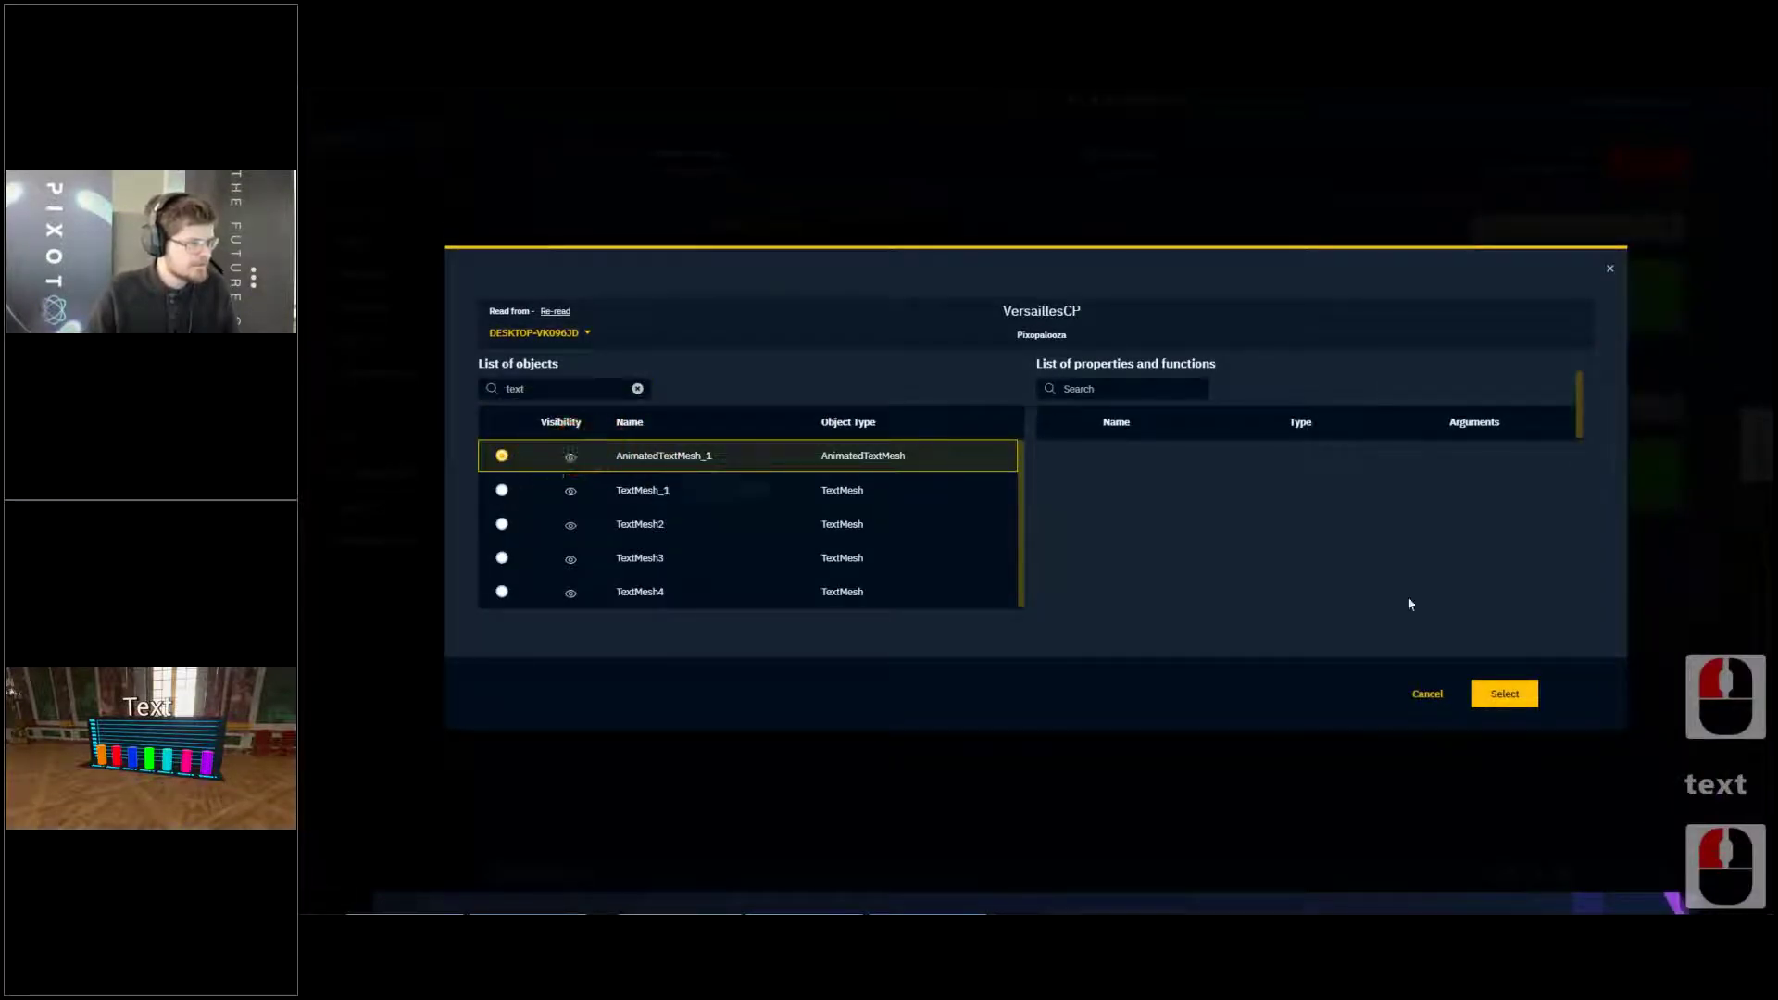
pyautogui.scroll(-4, 1528, 505)
pyautogui.scroll(5, 1539, 487)
pyautogui.click(1575, 469)
pyautogui.click(1496, 696)
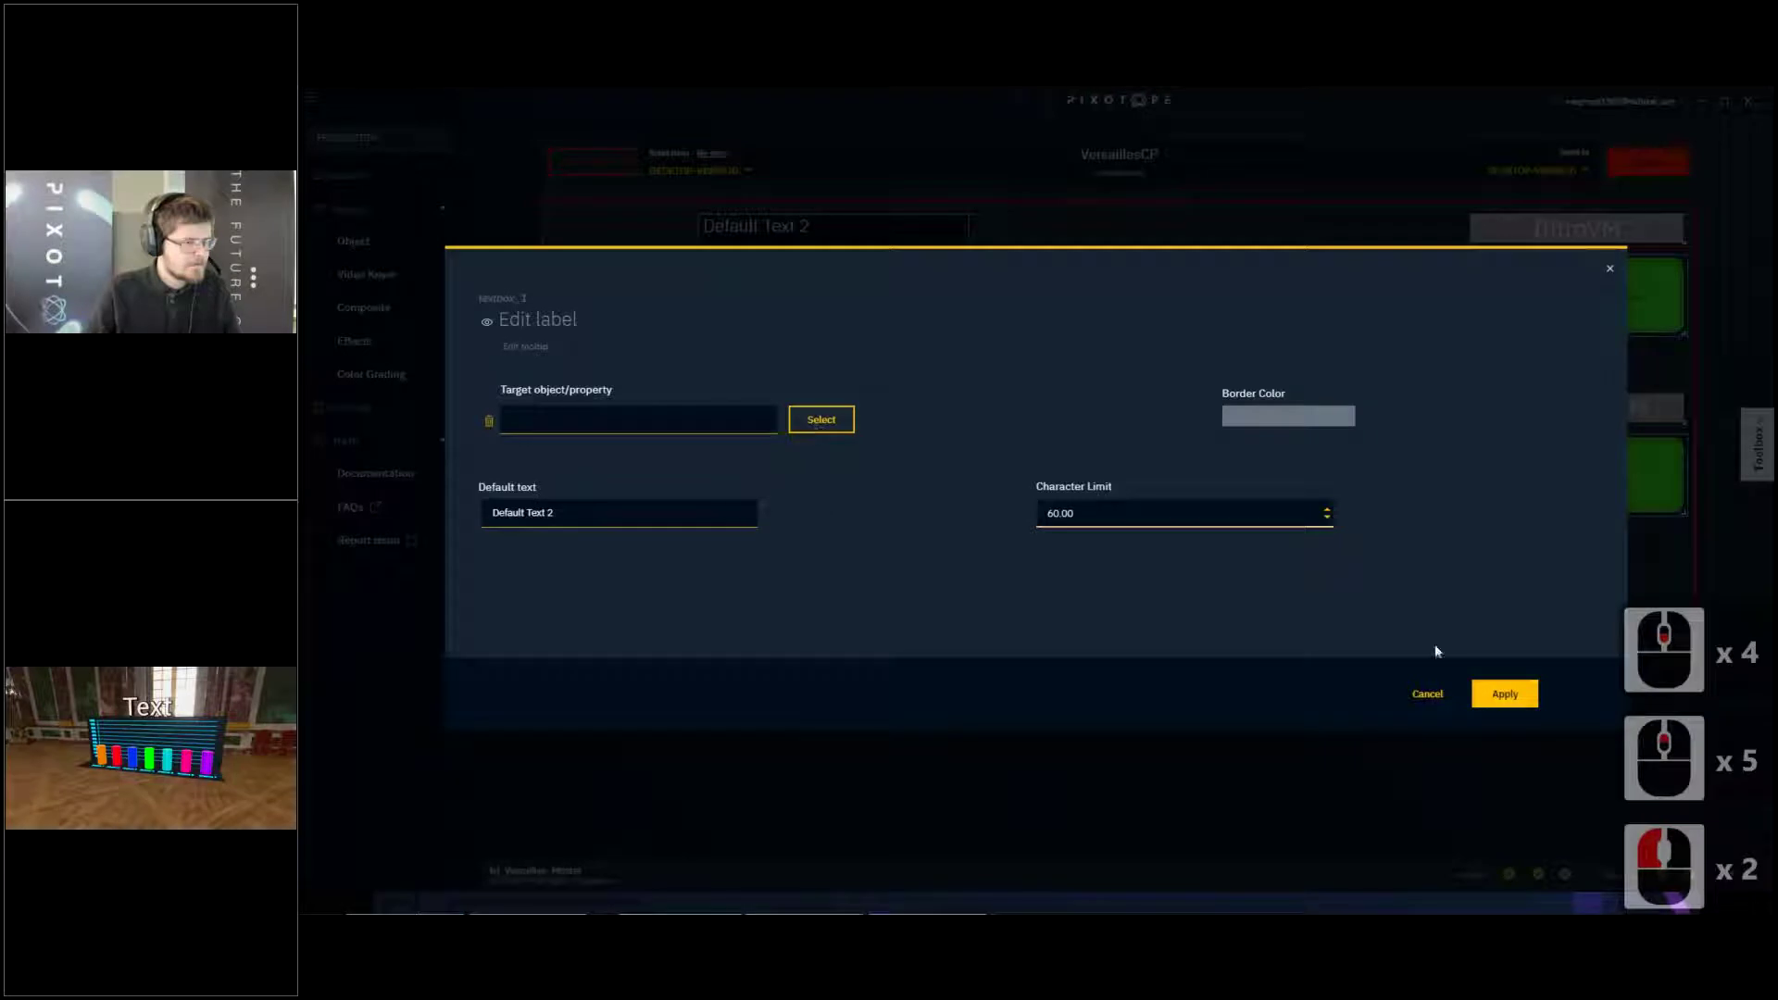
pyautogui.click(1502, 694)
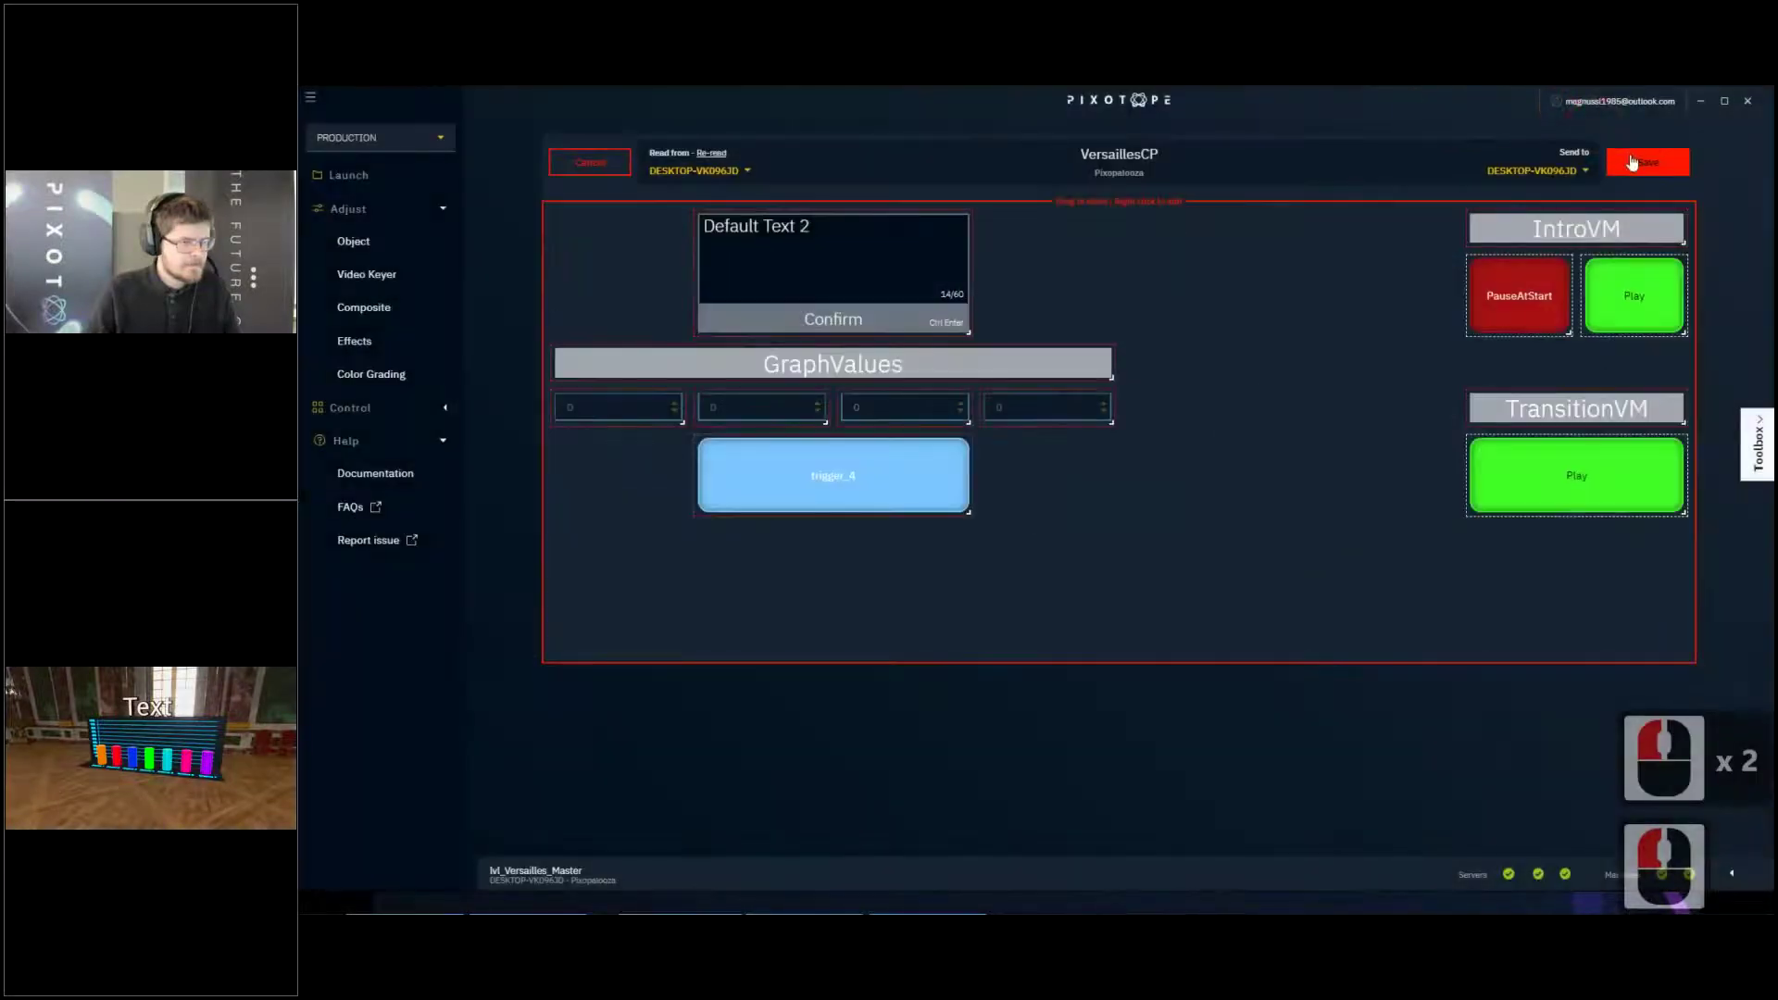
pyautogui.click(1632, 162)
# Uncover the level editor behind the control panel and start the live preview
pyautogui.moveTo(904, 126); pyautogui.dragTo(963, 385)
pyautogui.click(1280, 149)
pyautogui.click(1217, 254)
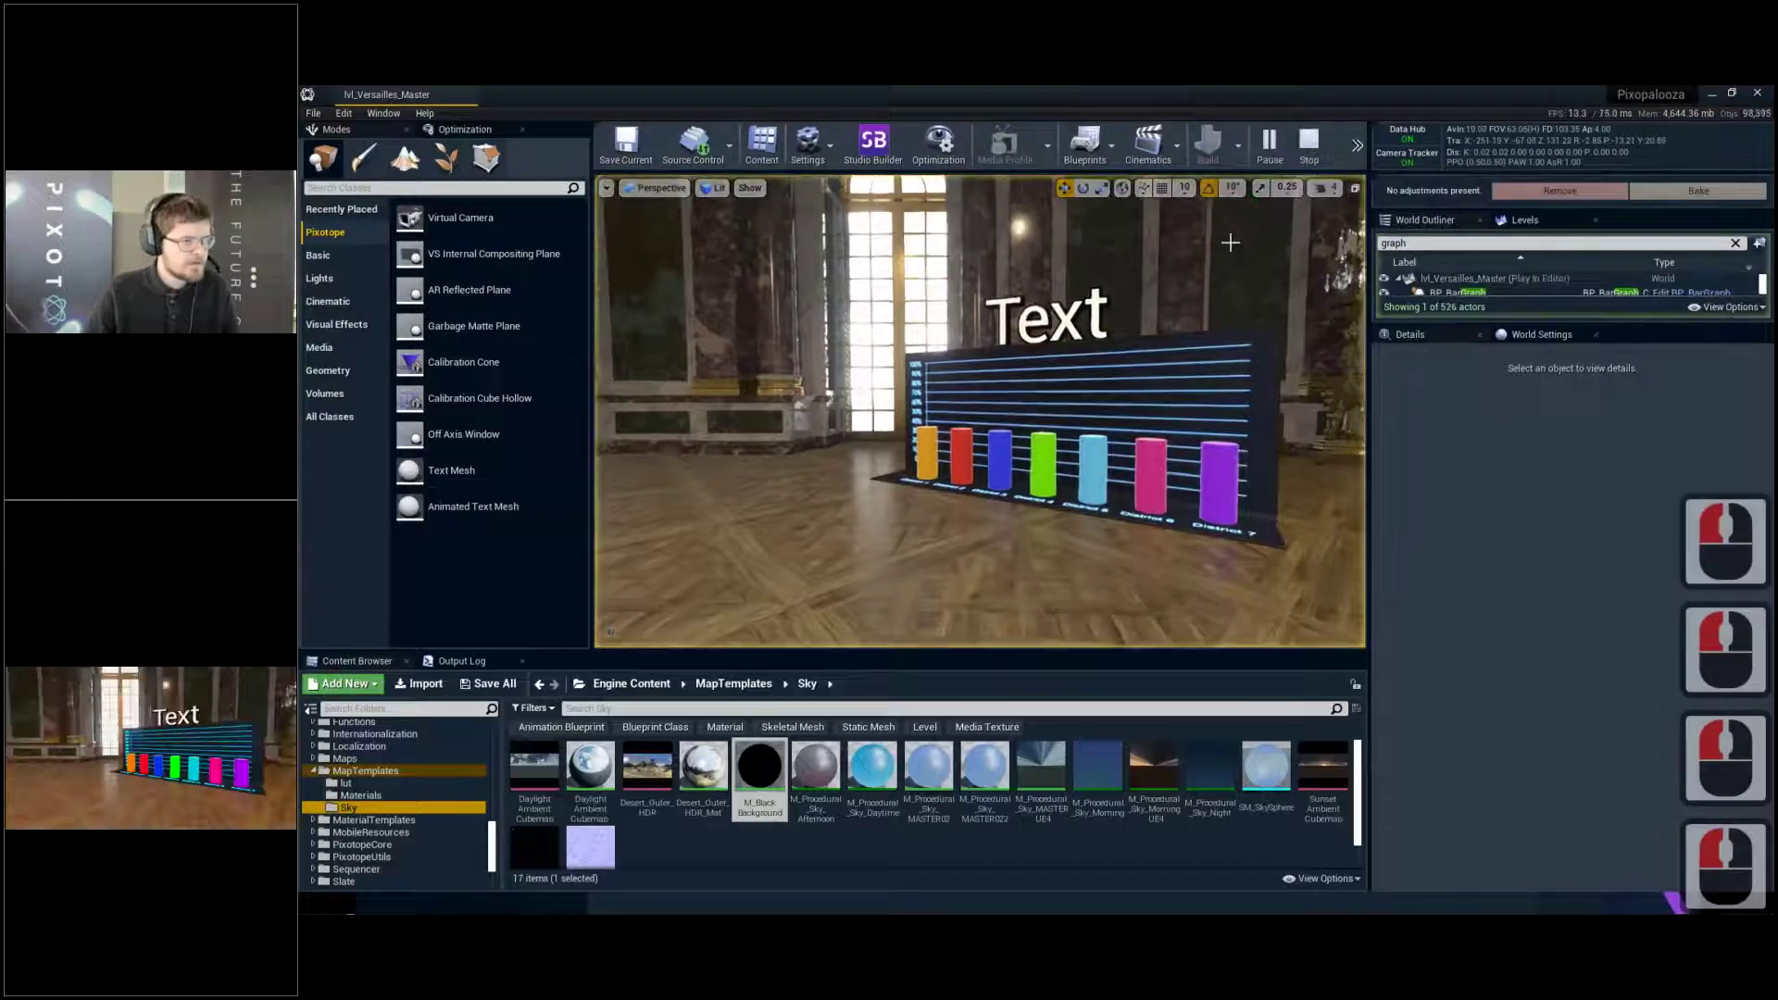
# Enter "Test" in the control panel's text box, confirm it and stop the live preview
pyautogui.hotkey('alt', 'Tab')
pyautogui.click(869, 515)
pyautogui.doubleClick(675, 528)
pyautogui.write('Test')
pyautogui.press('Return')
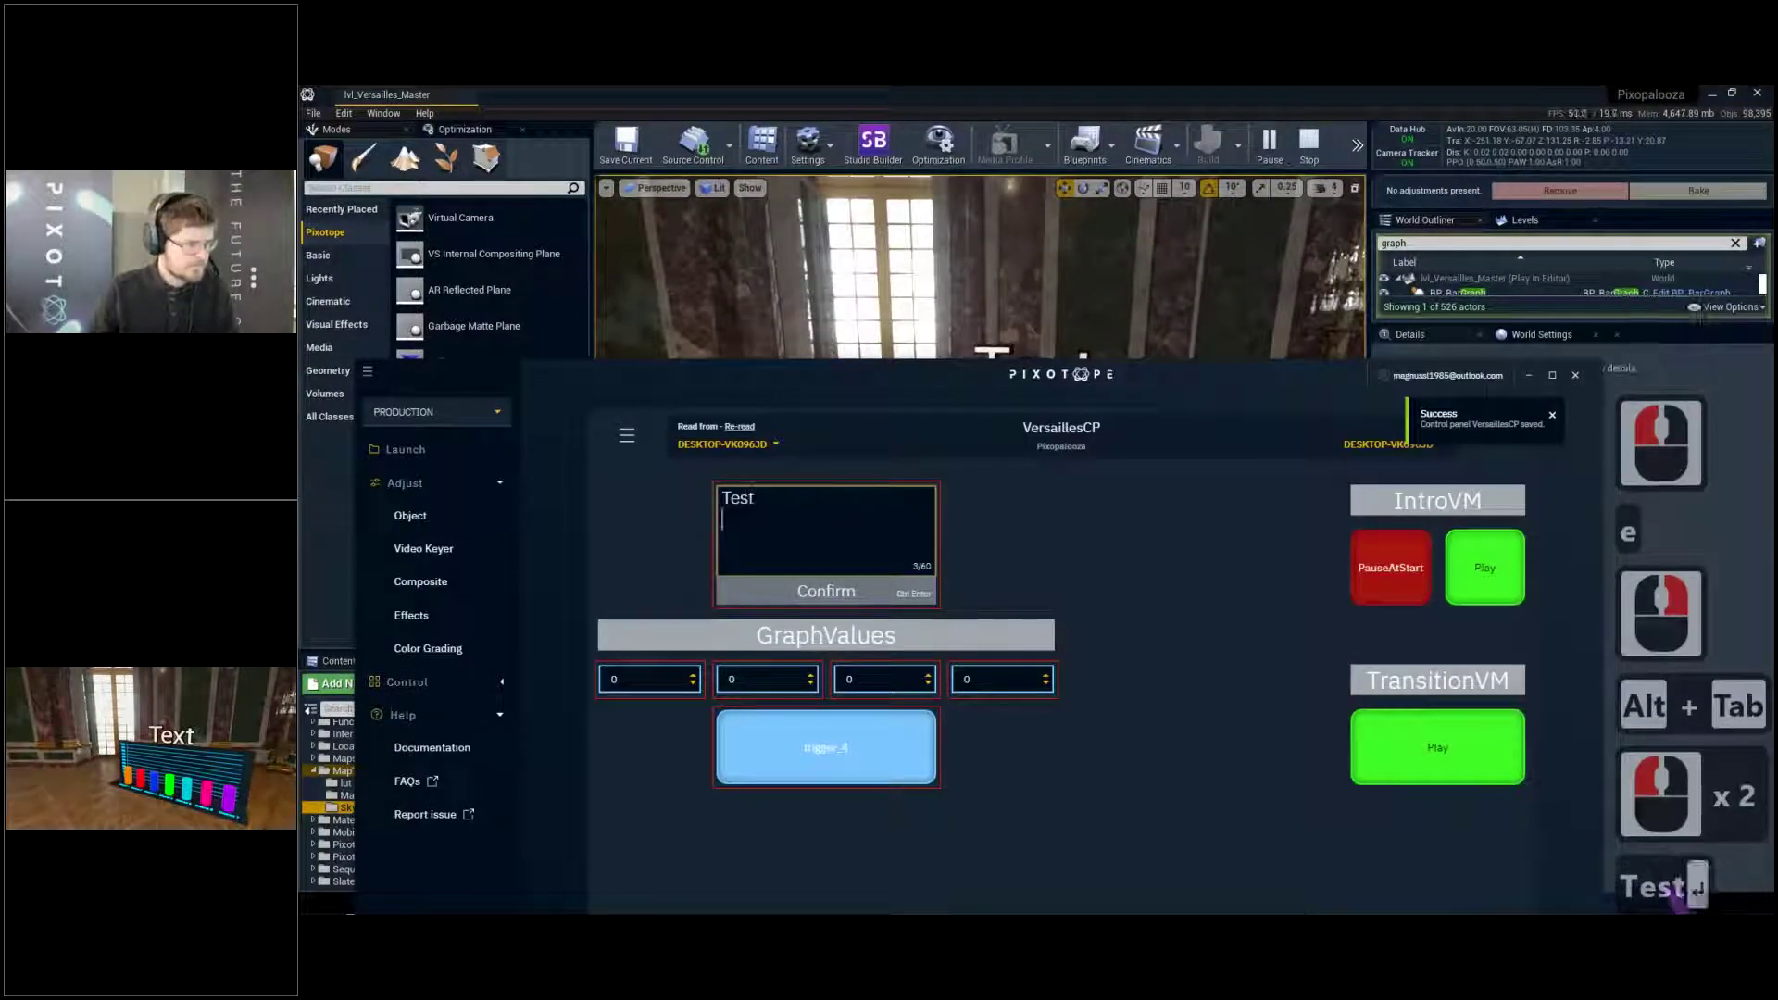
pyautogui.click(834, 585)
pyautogui.click(1309, 147)
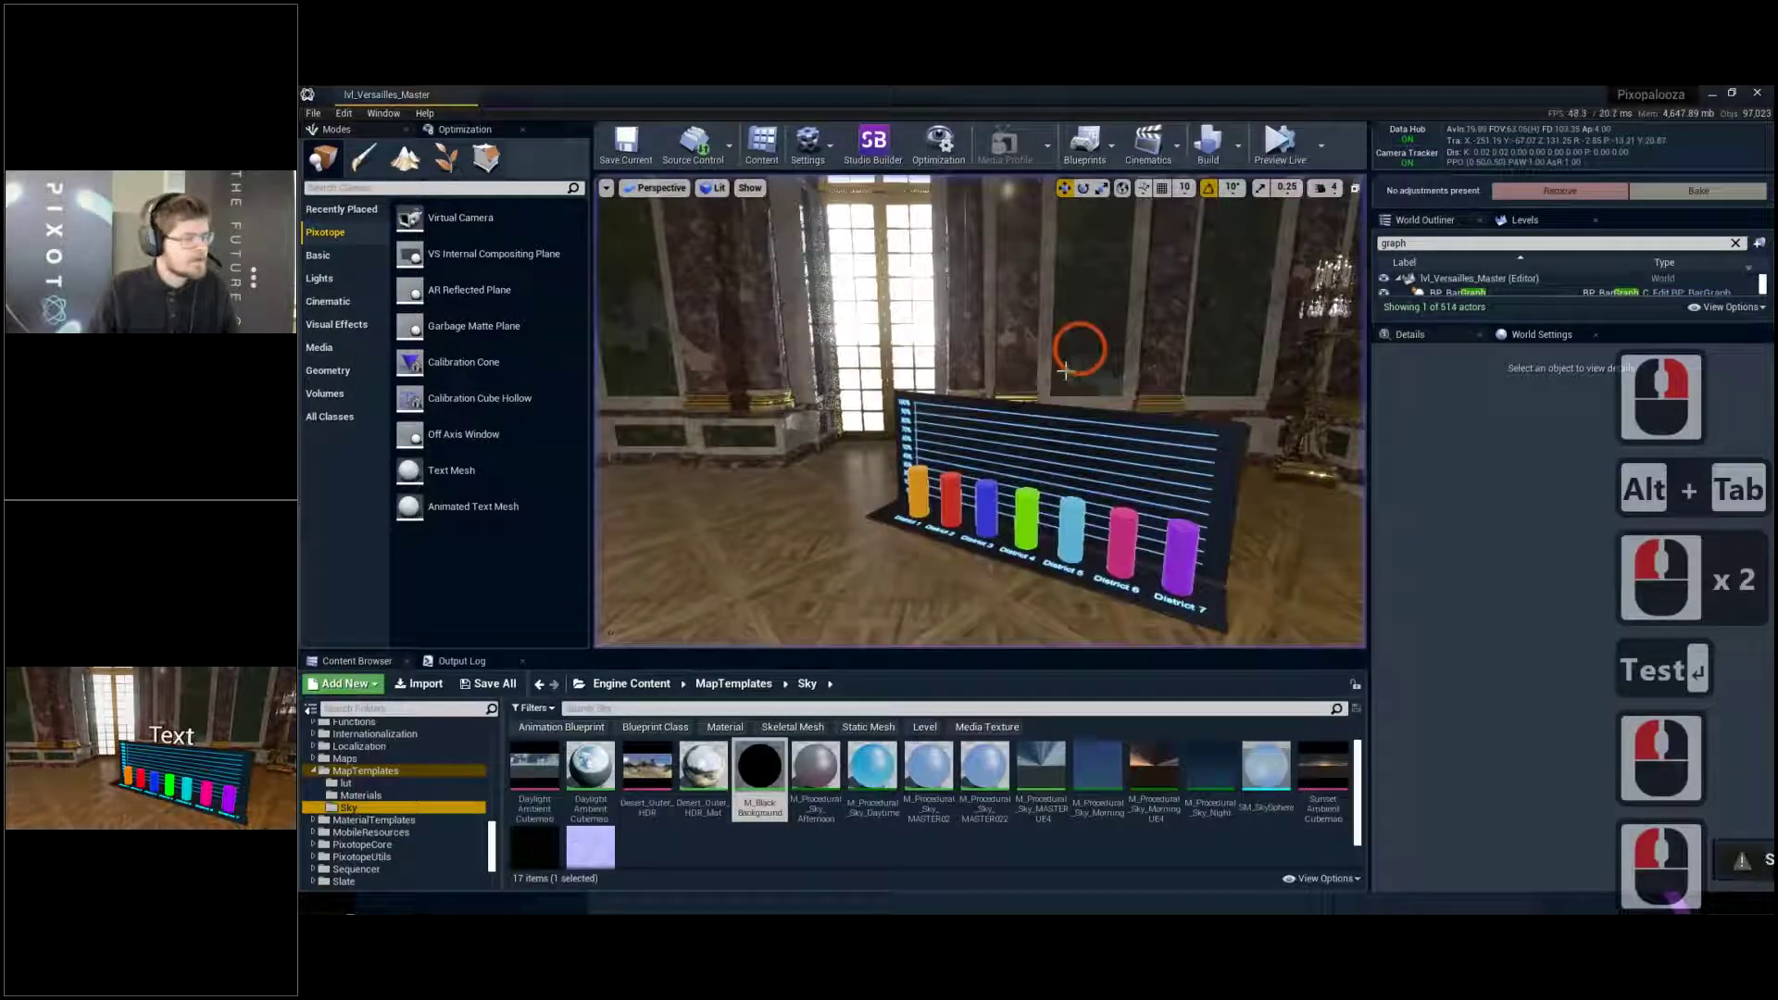
# Move closer to the graph, restart the live preview, resend "Test" from the control panel and stop the preview
pyautogui.press('w')
pyautogui.moveTo(1024, 463); pyautogui.dragTo(1056, 476, button='right')
pyautogui.click(1279, 144)
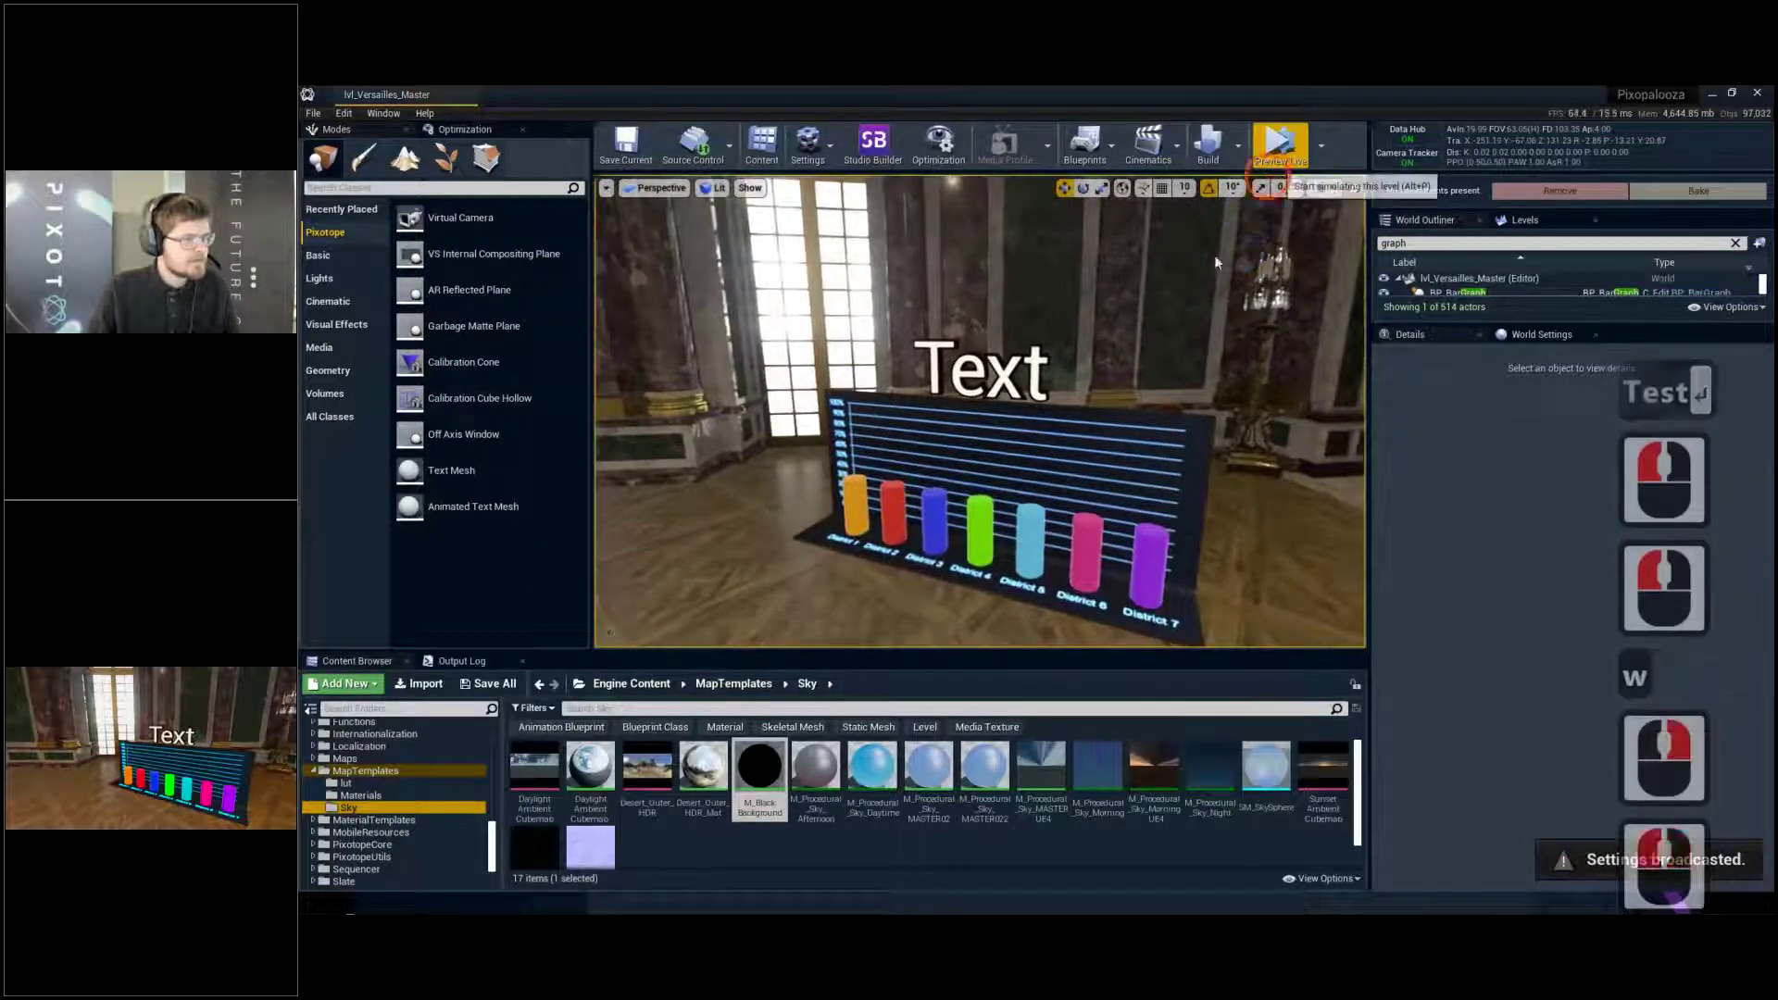
pyautogui.hotkey('alt', 'Tab')
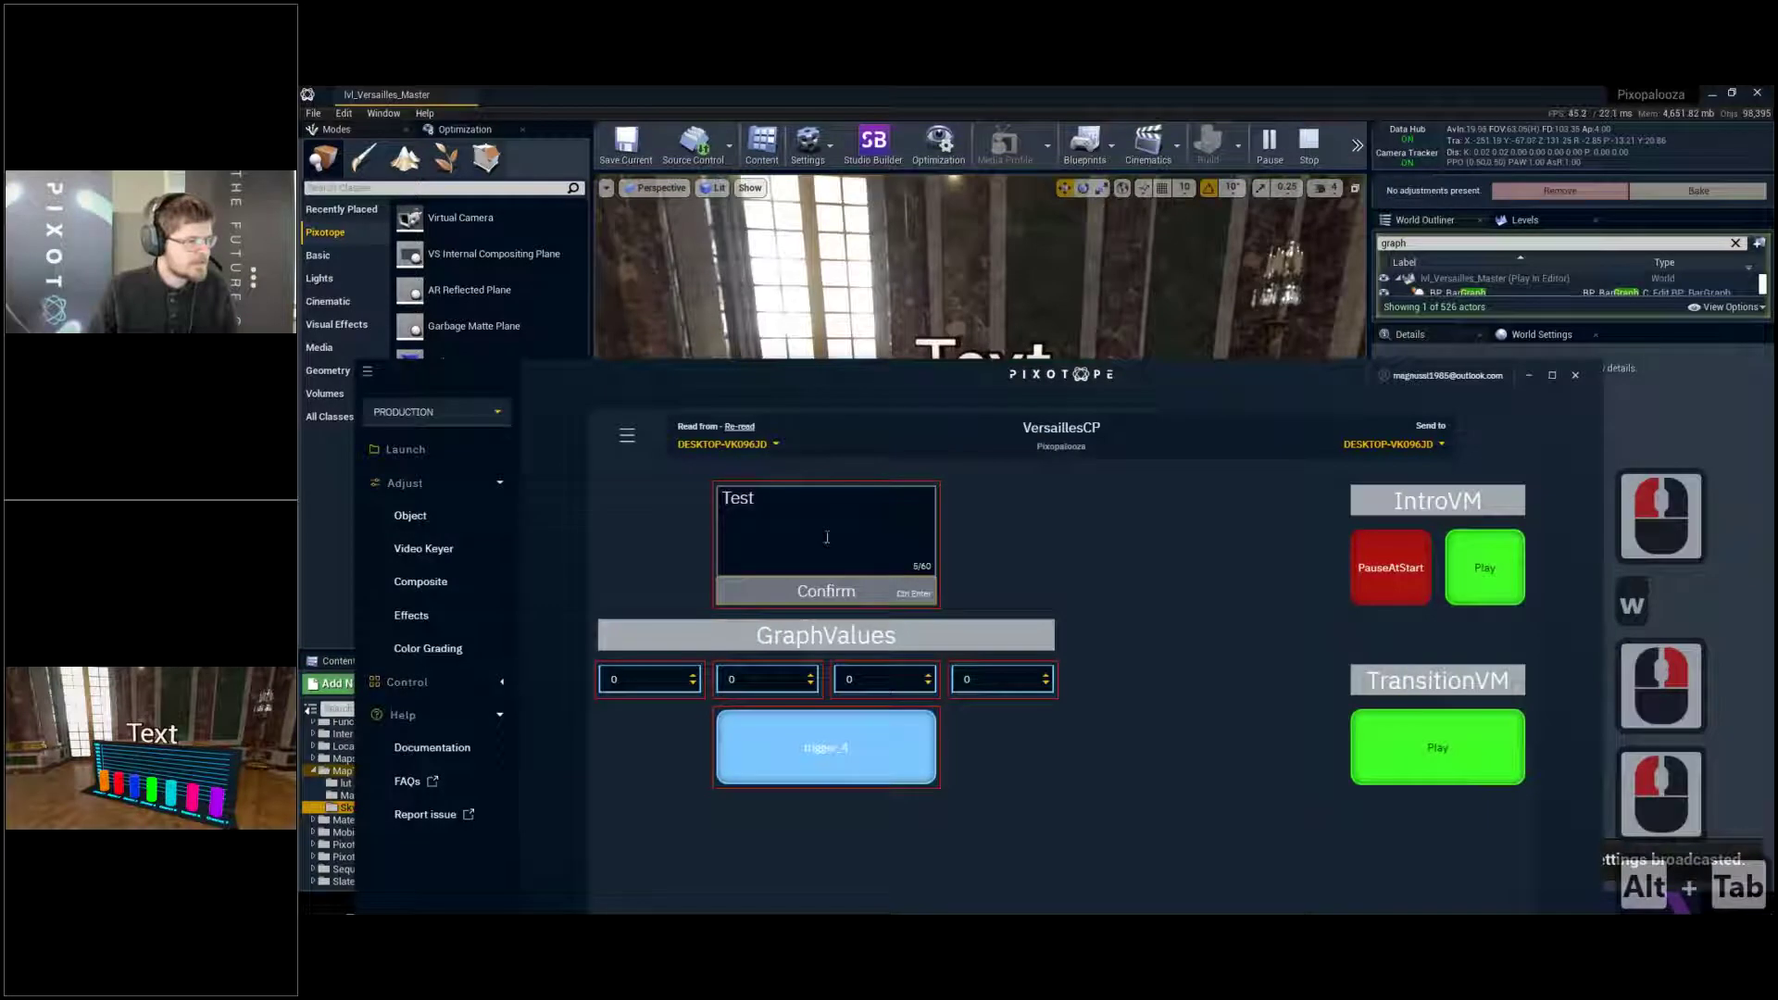
pyautogui.click(820, 591)
pyautogui.click(825, 597)
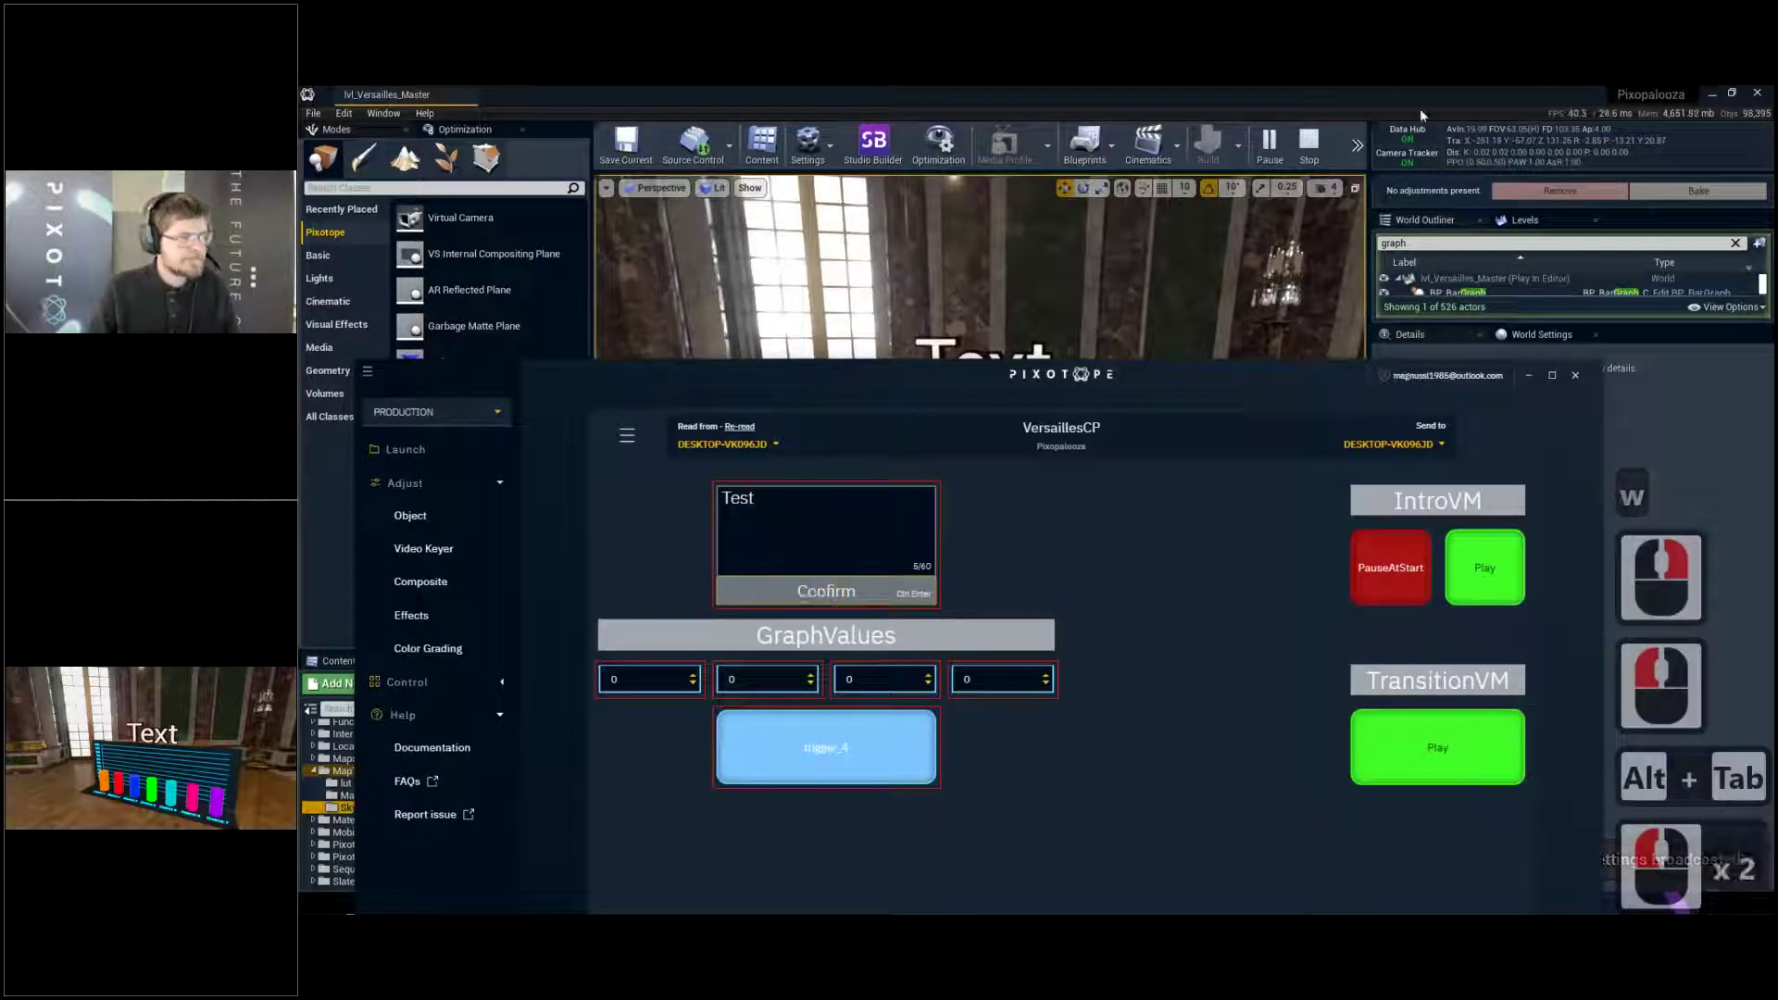
pyautogui.click(1308, 144)
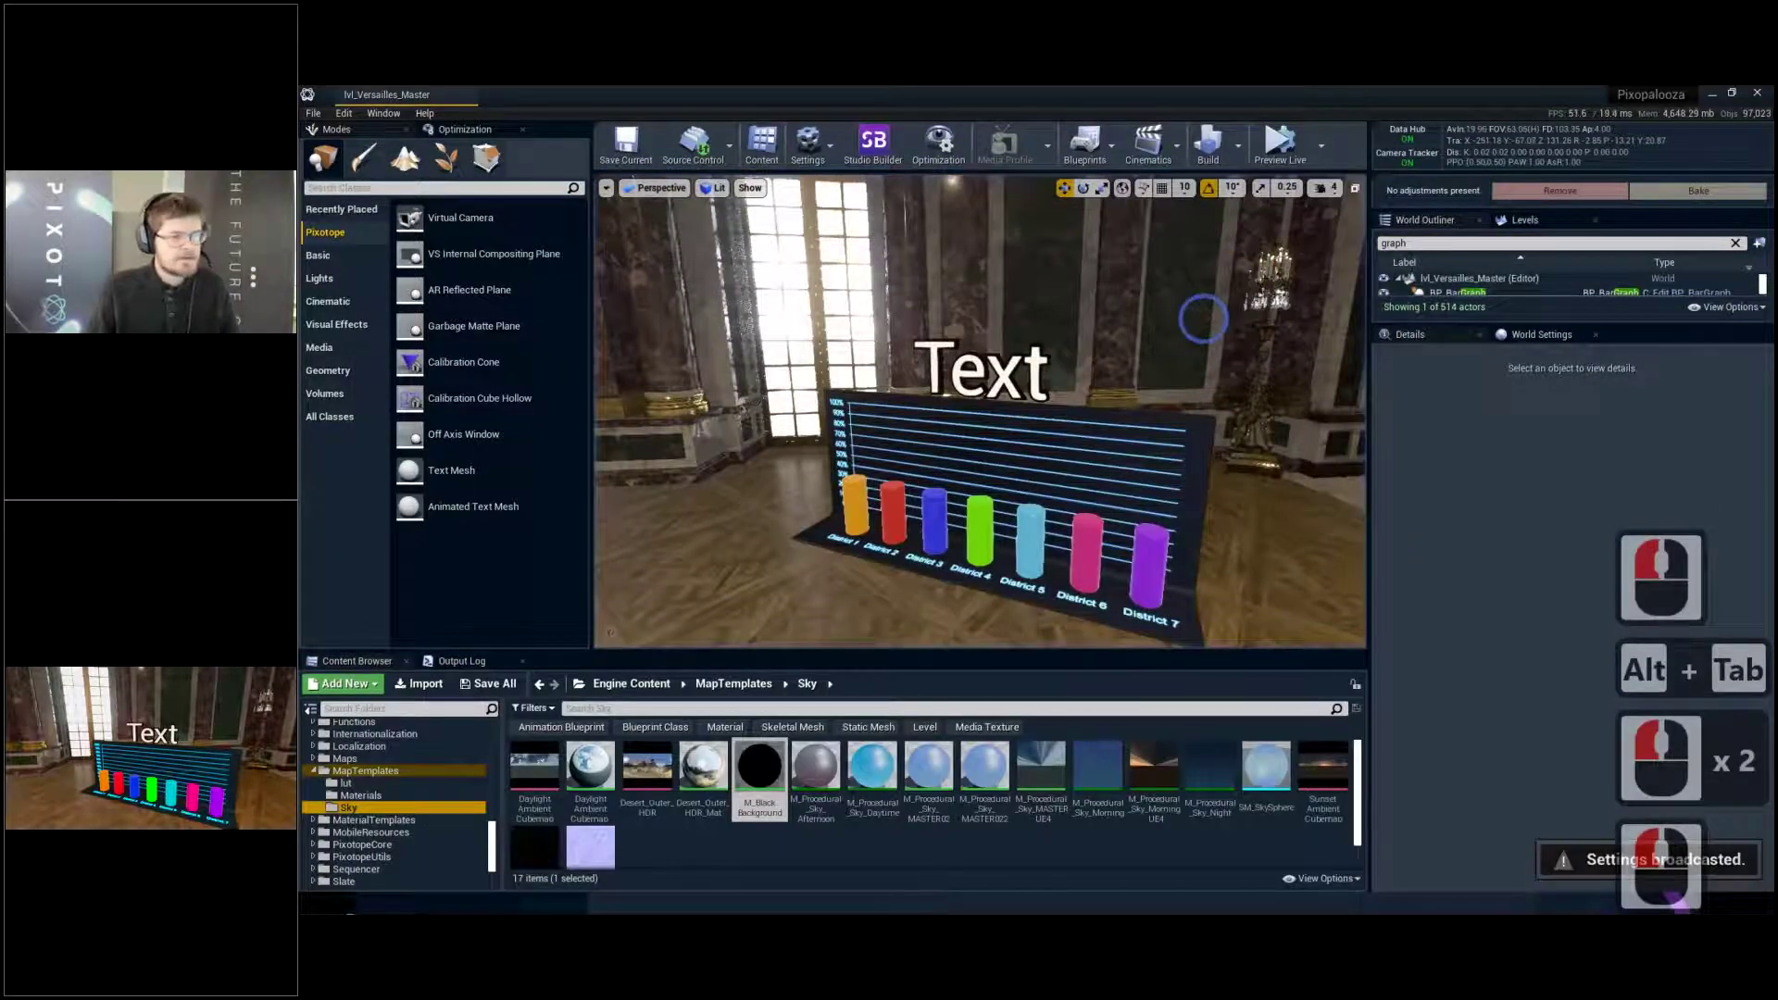
# Open the VSSession4_03 folder among the project's developer content
pyautogui.click(1202, 319)
pyautogui.press('Escape')
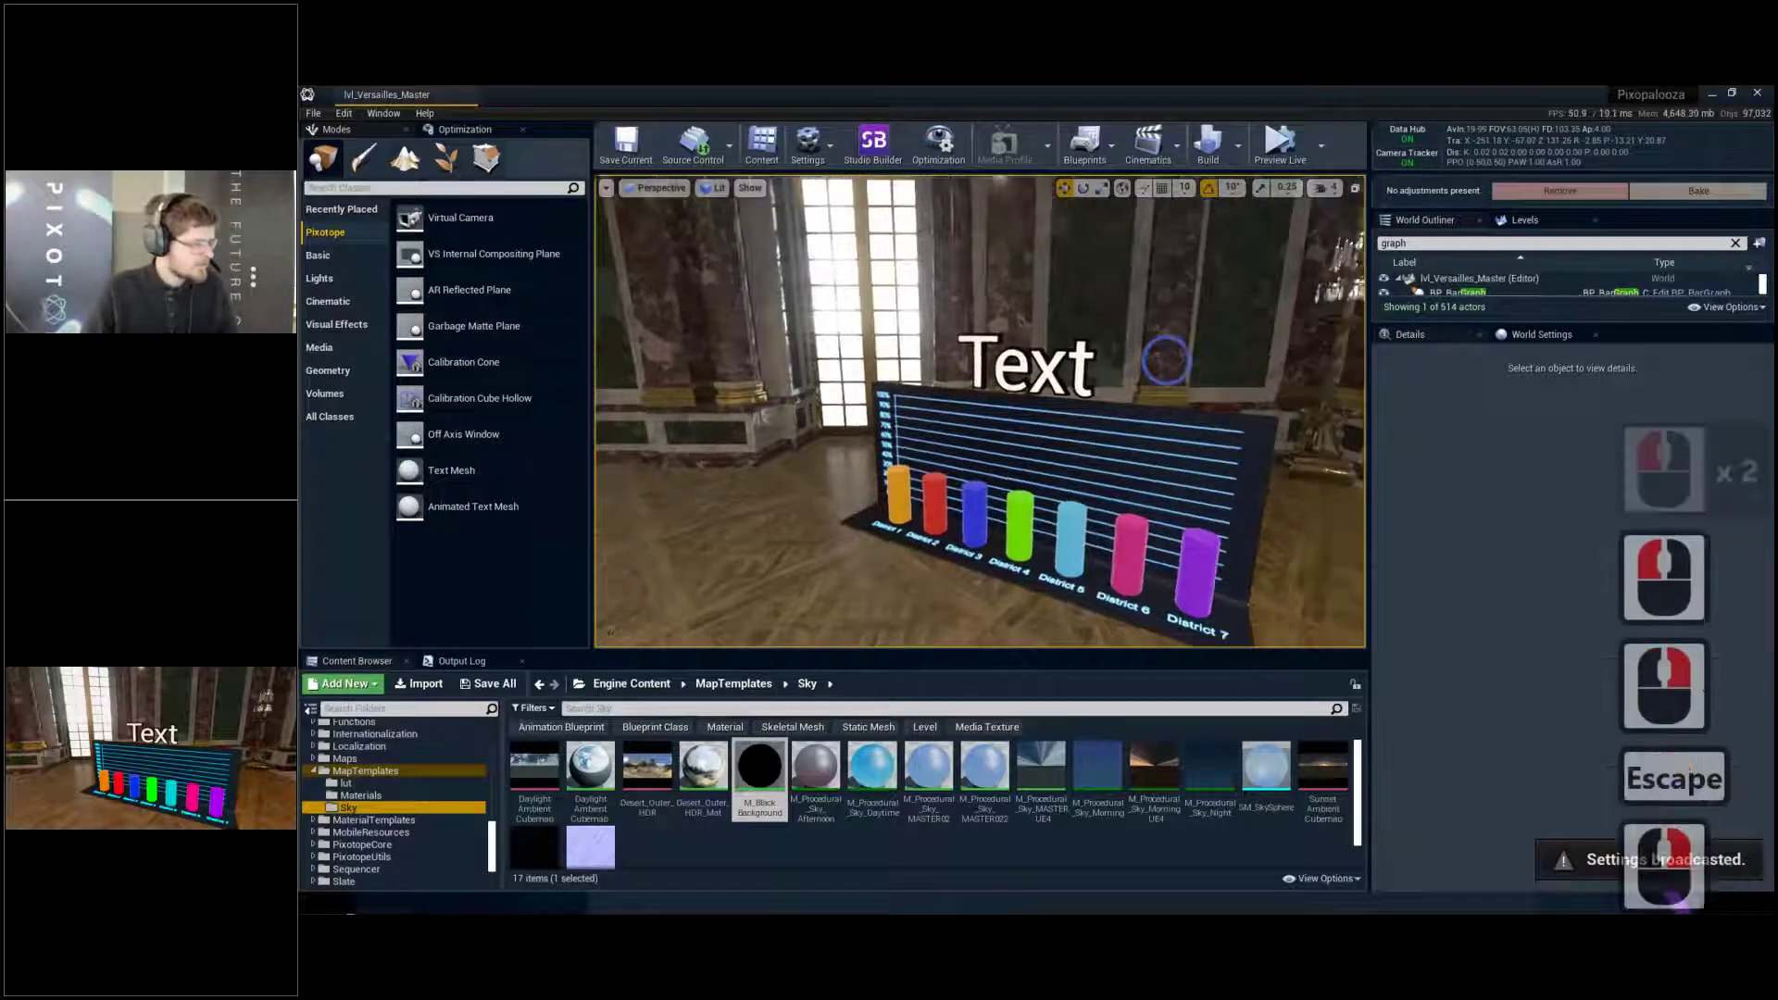
pyautogui.scroll(20, 410, 787)
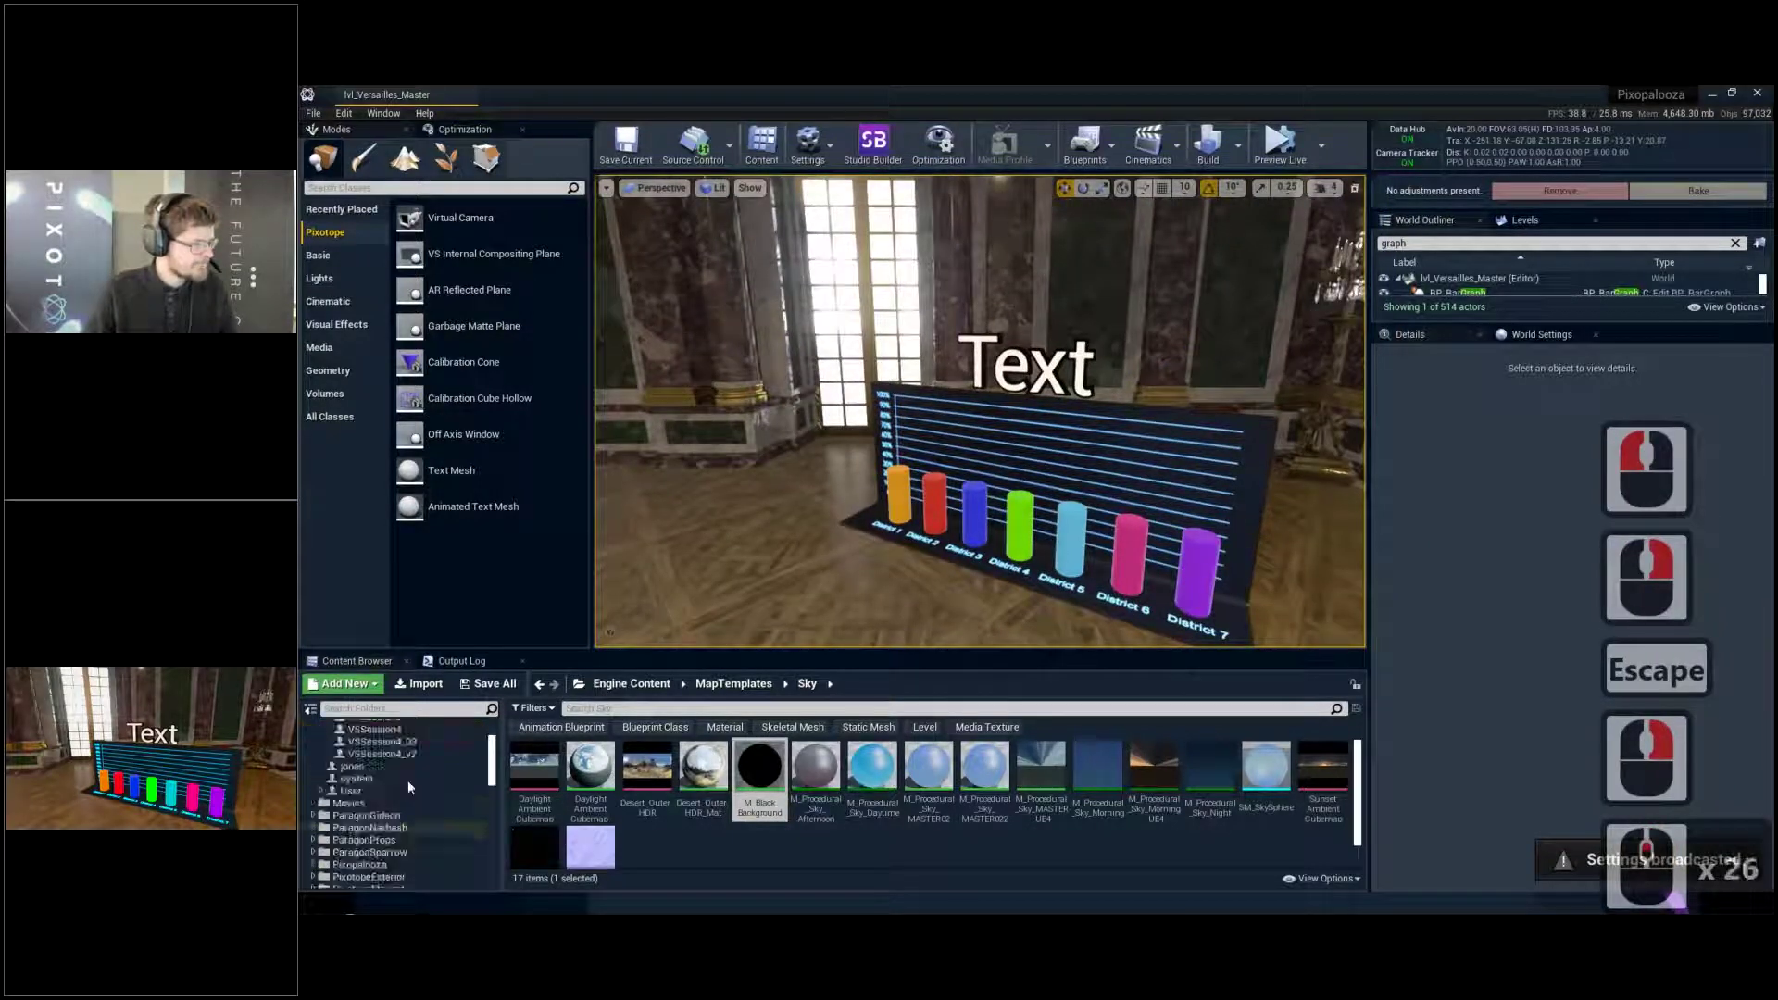
pyautogui.scroll(8, 410, 792)
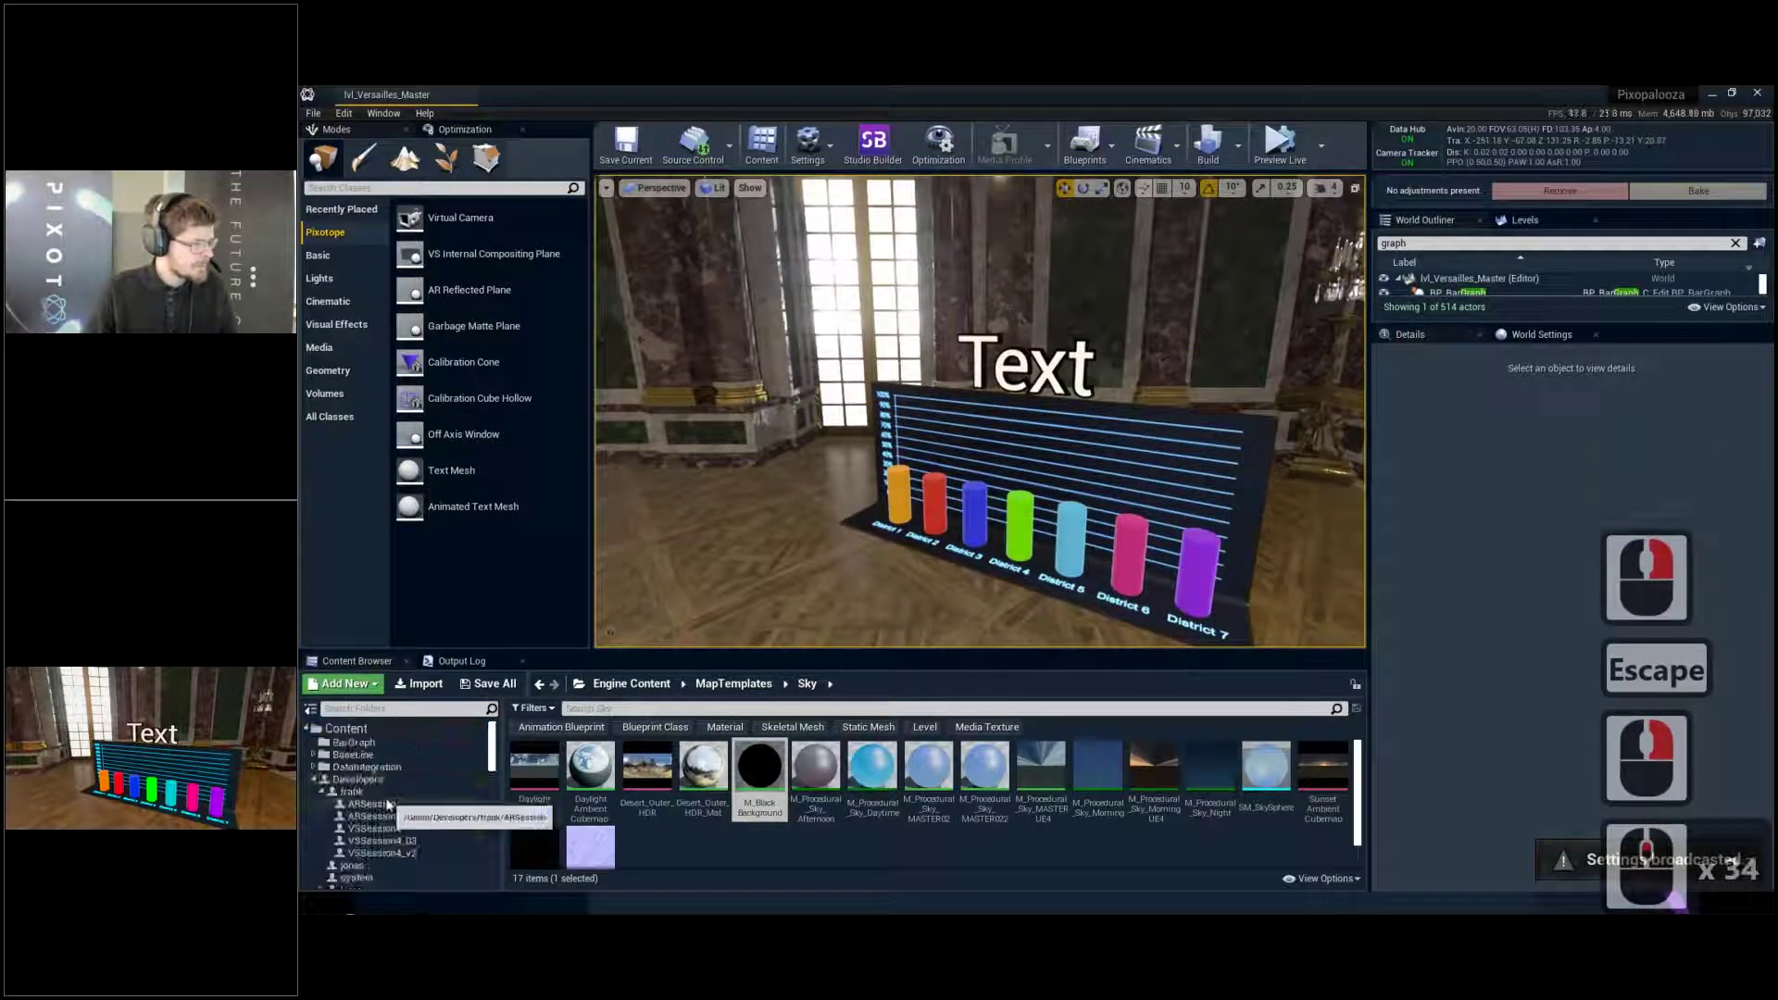
pyautogui.click(420, 843)
pyautogui.click(807, 801)
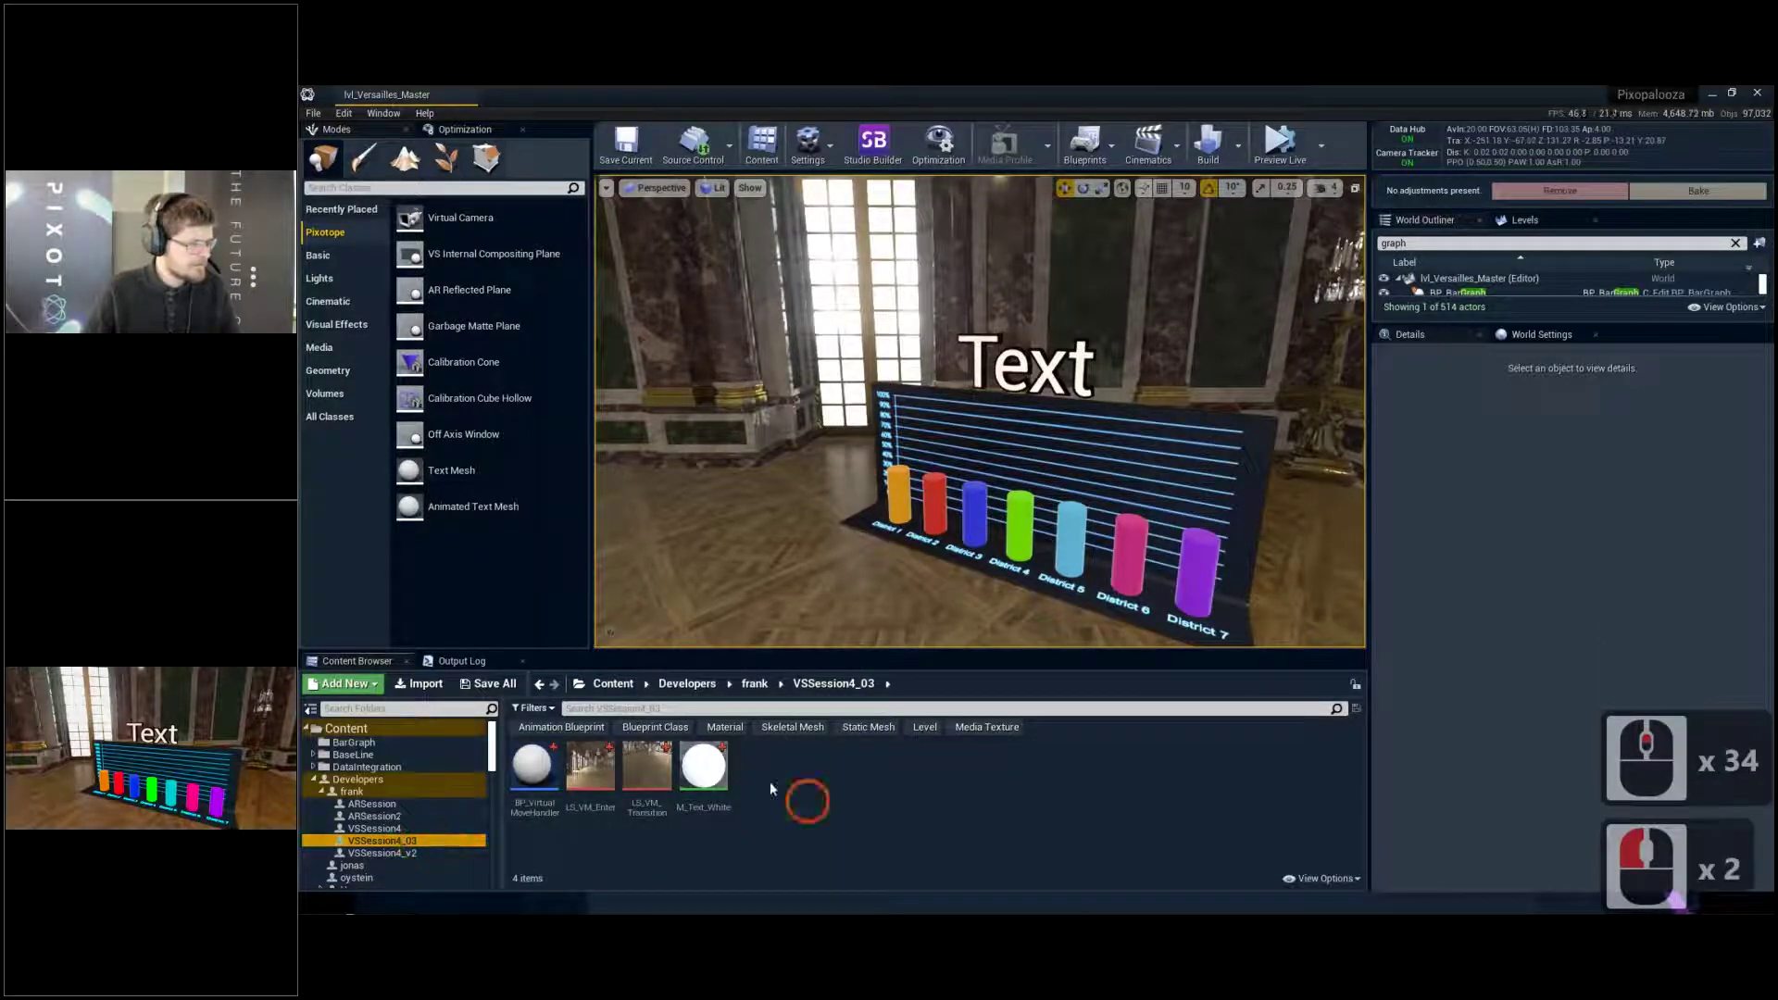
# Create a Blueprint class with Actor as parent in VSSession4_03, name it BP_TextHandler and save it
pyautogui.rightClick(770, 781)
pyautogui.click(861, 394)
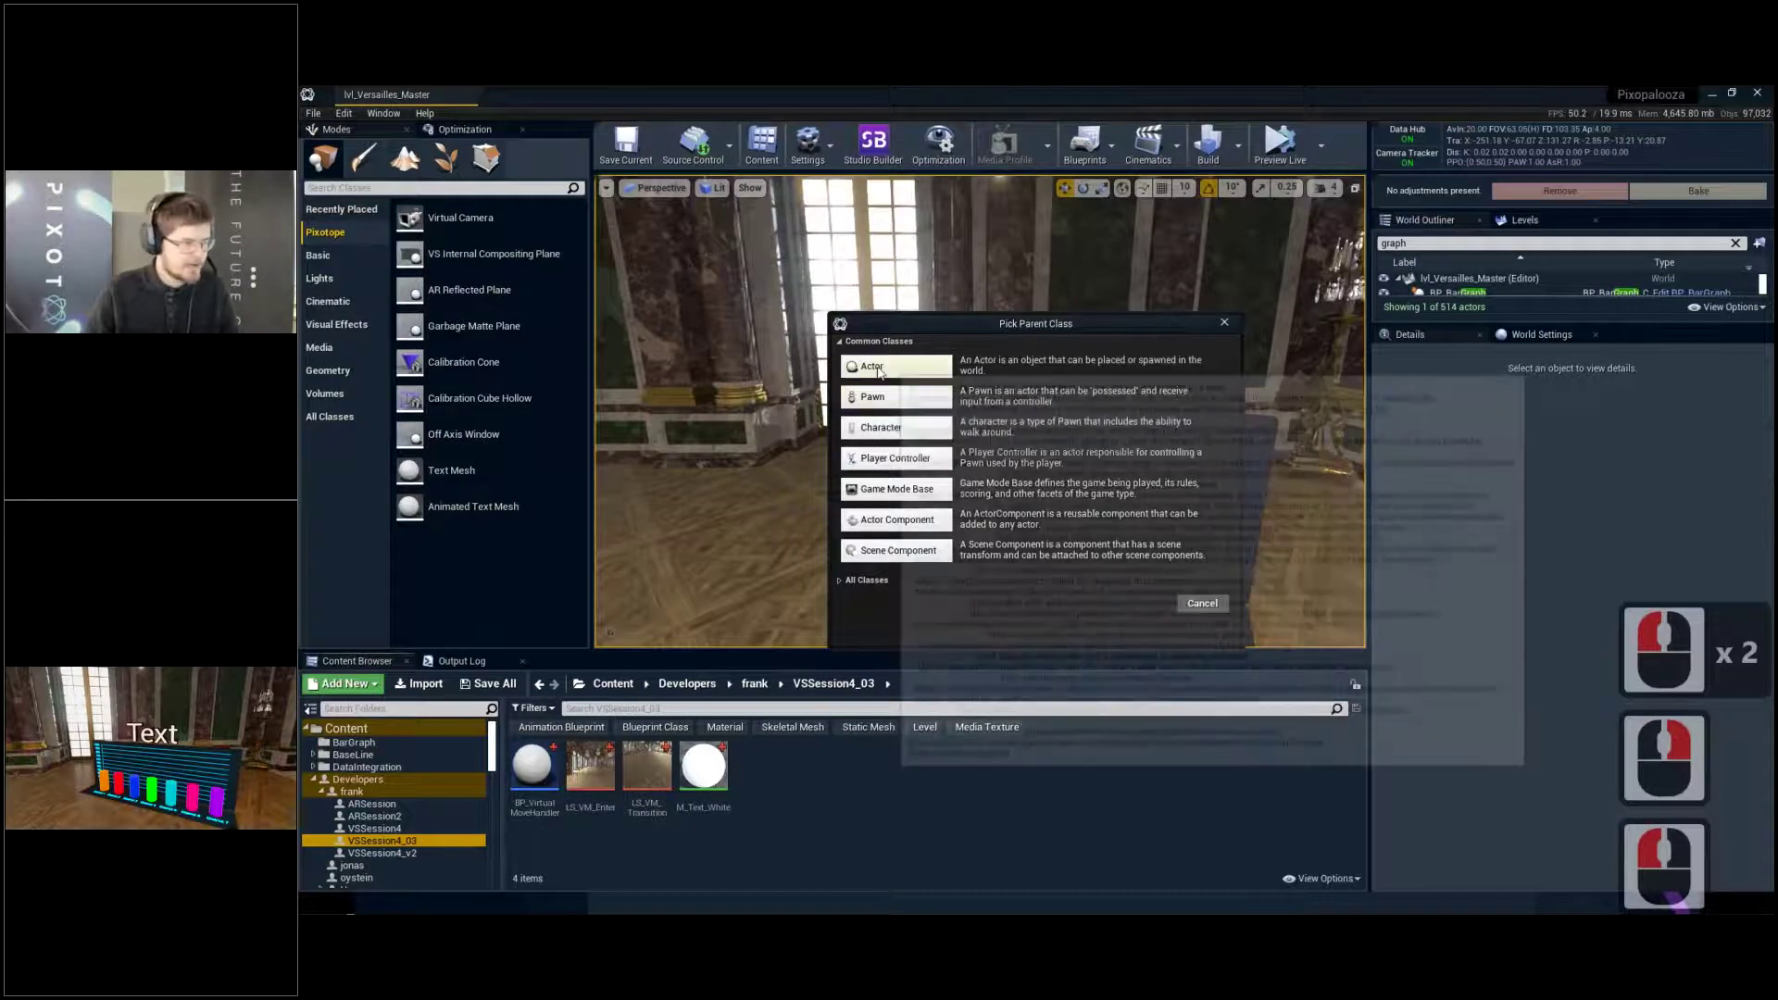
pyautogui.click(878, 368)
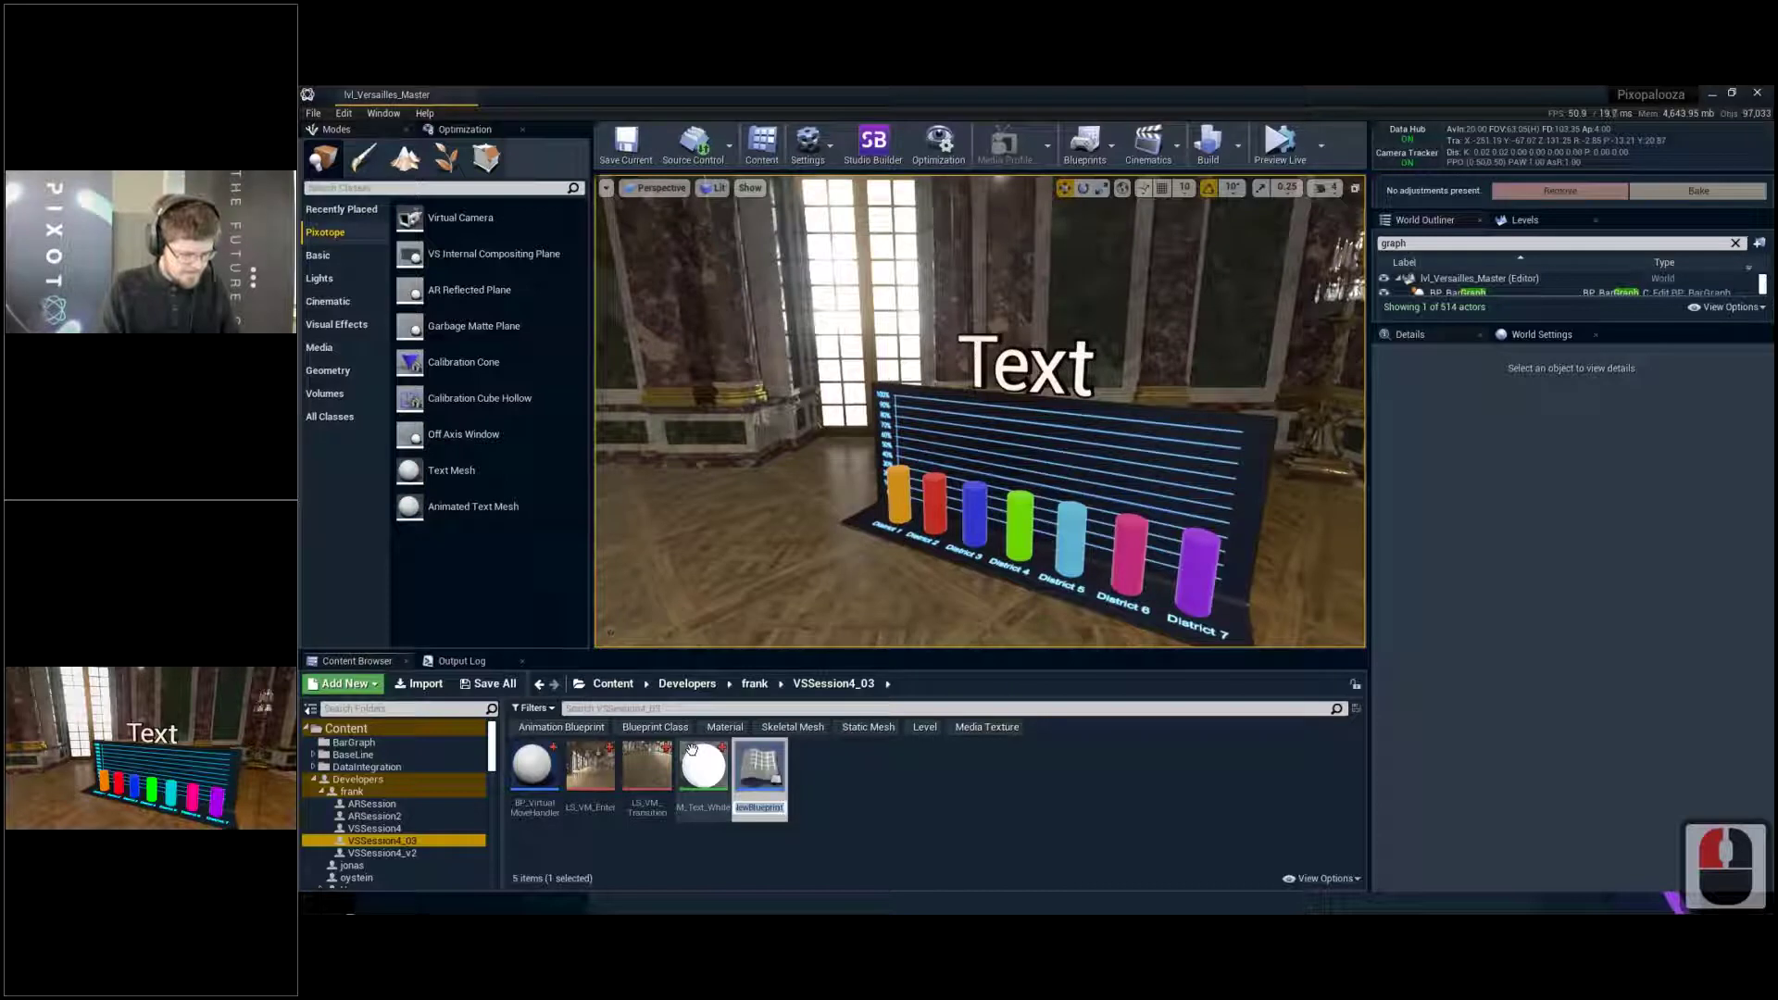
pyautogui.write('BP_T')
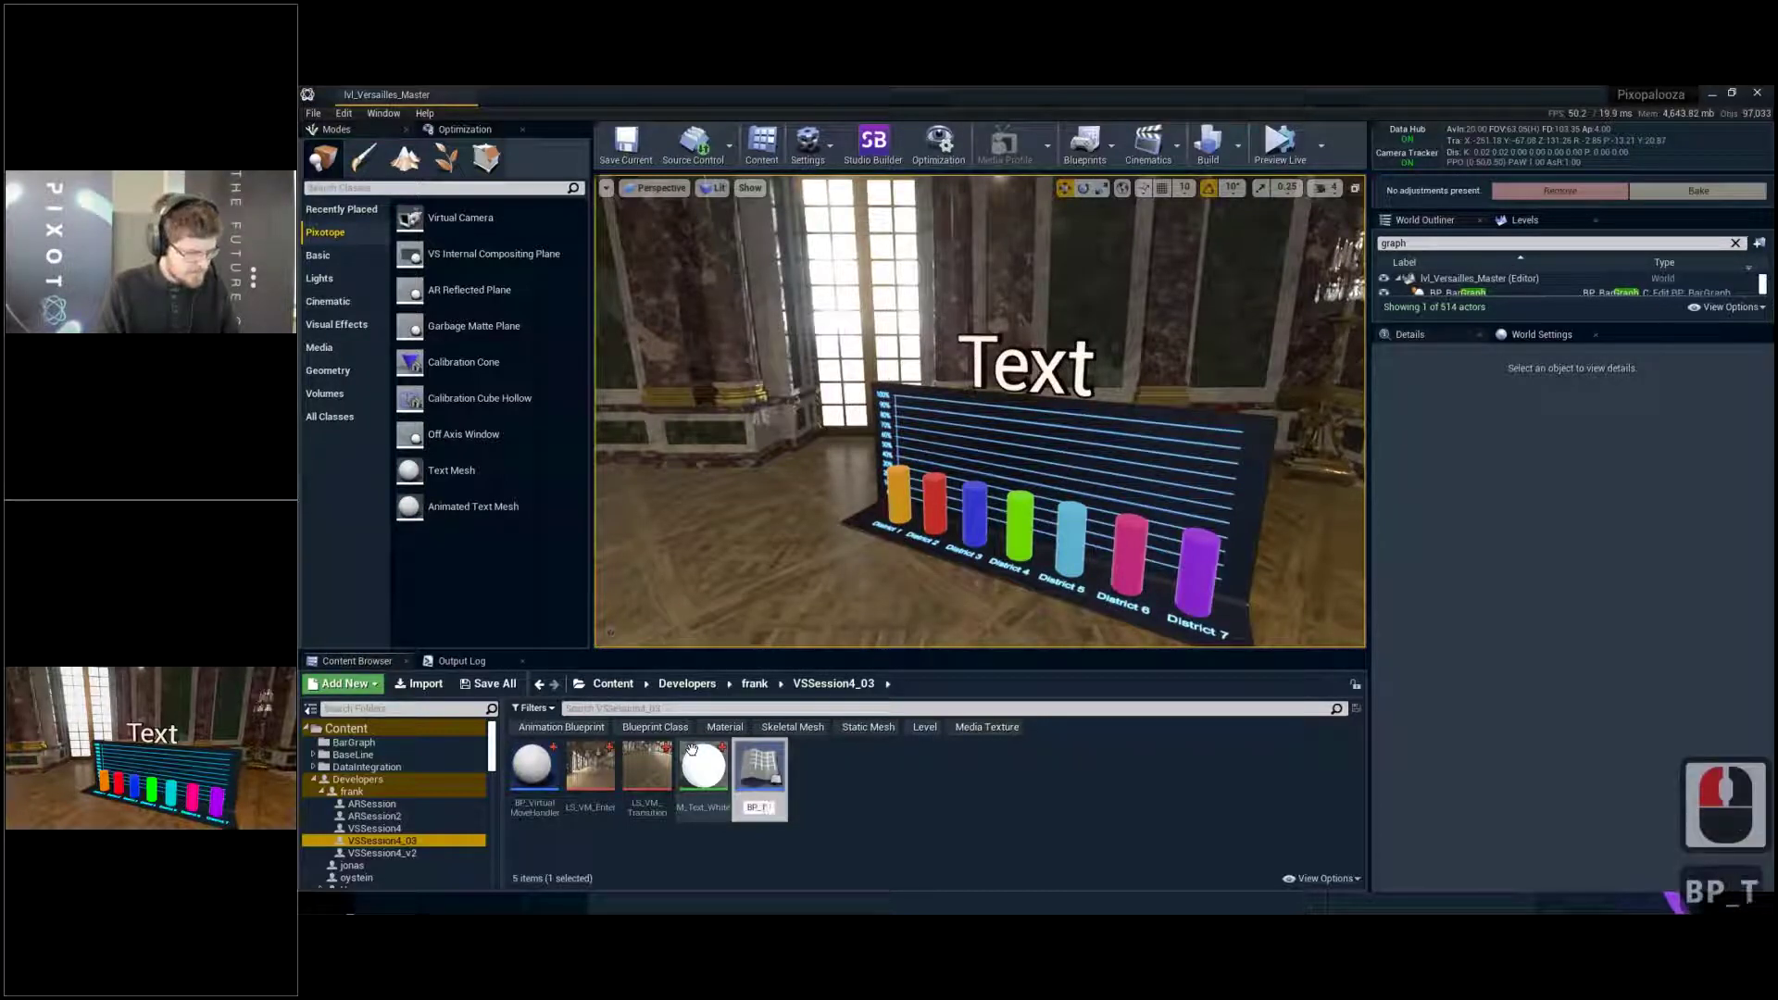
pyautogui.write('extHandler')
pyautogui.press('Return')
pyautogui.hotkey('ctrl', 's')
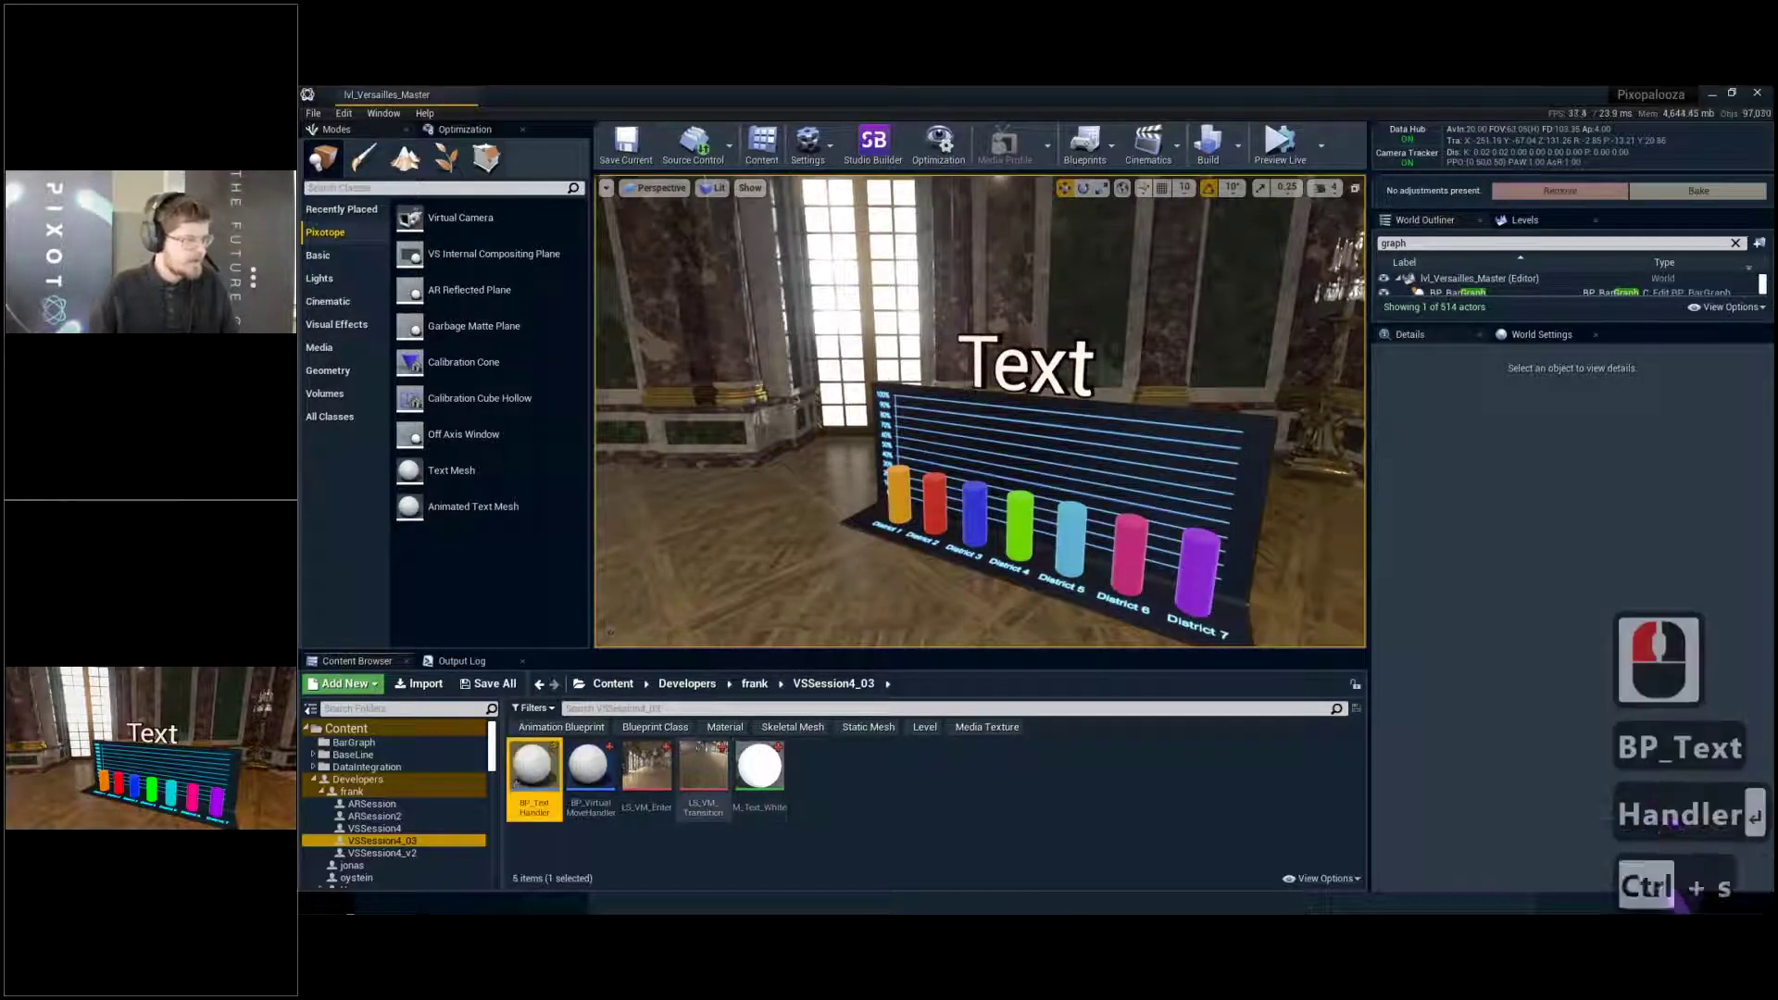
# Open the BP_TextHandler blueprint and show its event graph
pyautogui.doubleClick(535, 773)
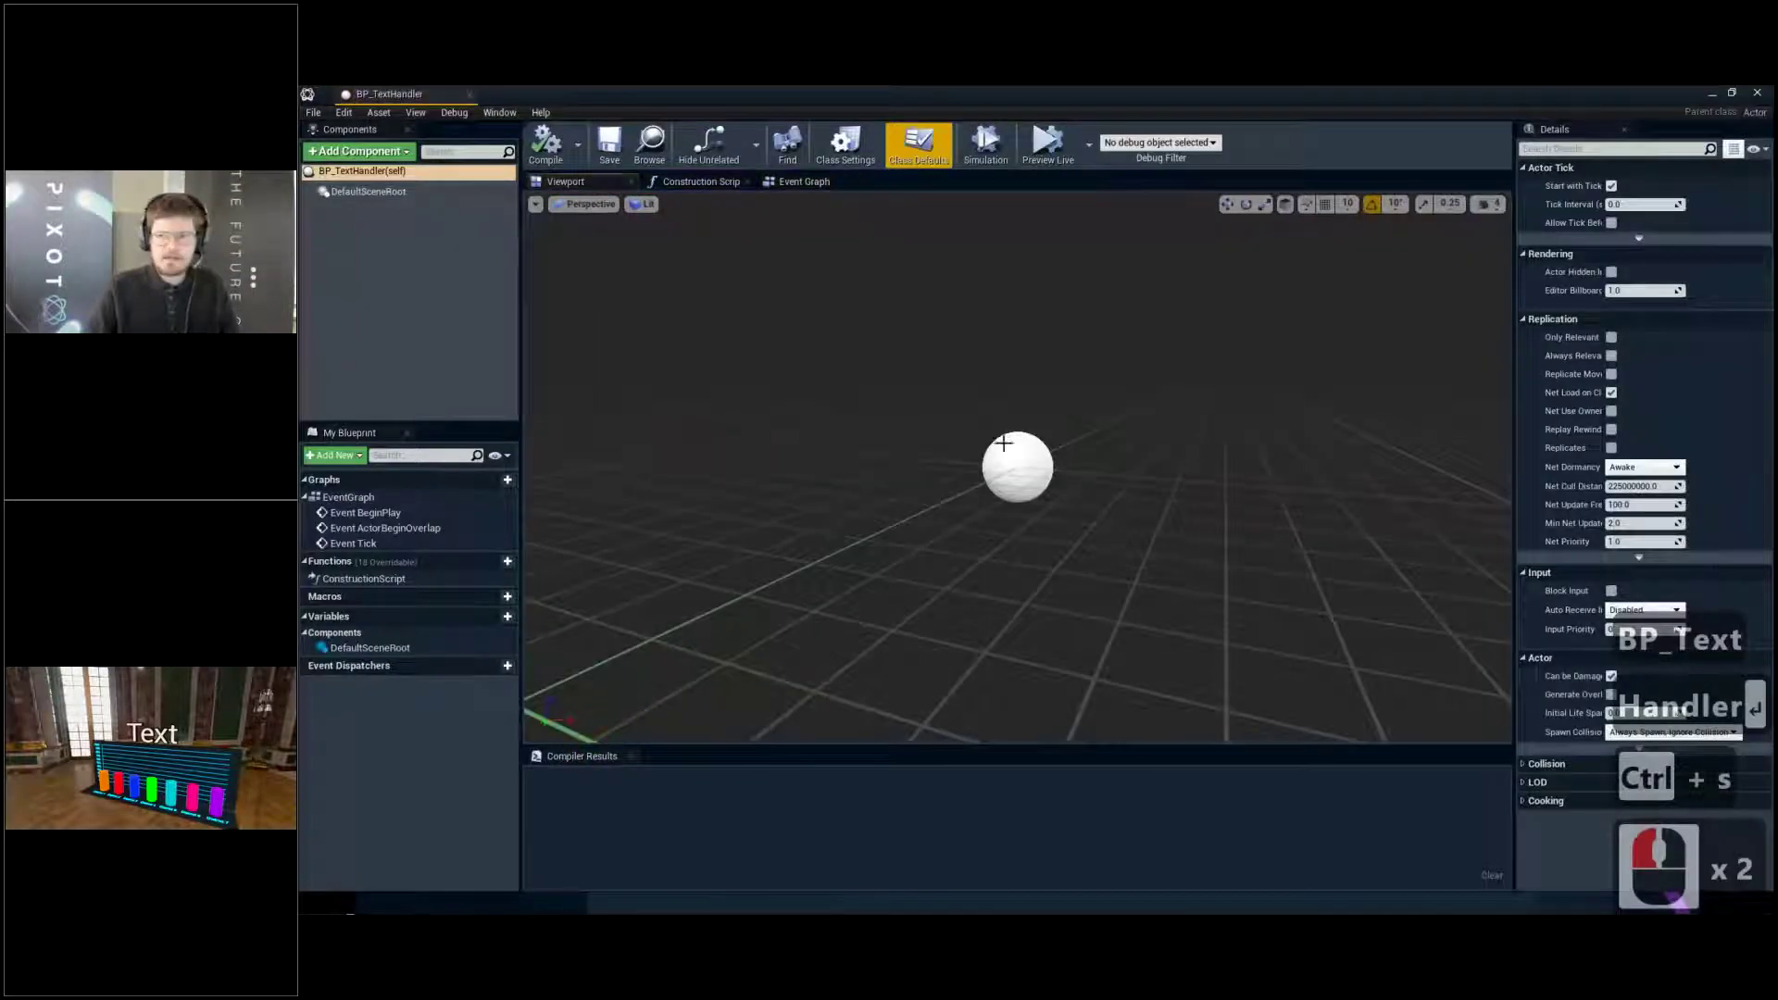
pyautogui.click(804, 182)
pyautogui.click(905, 386)
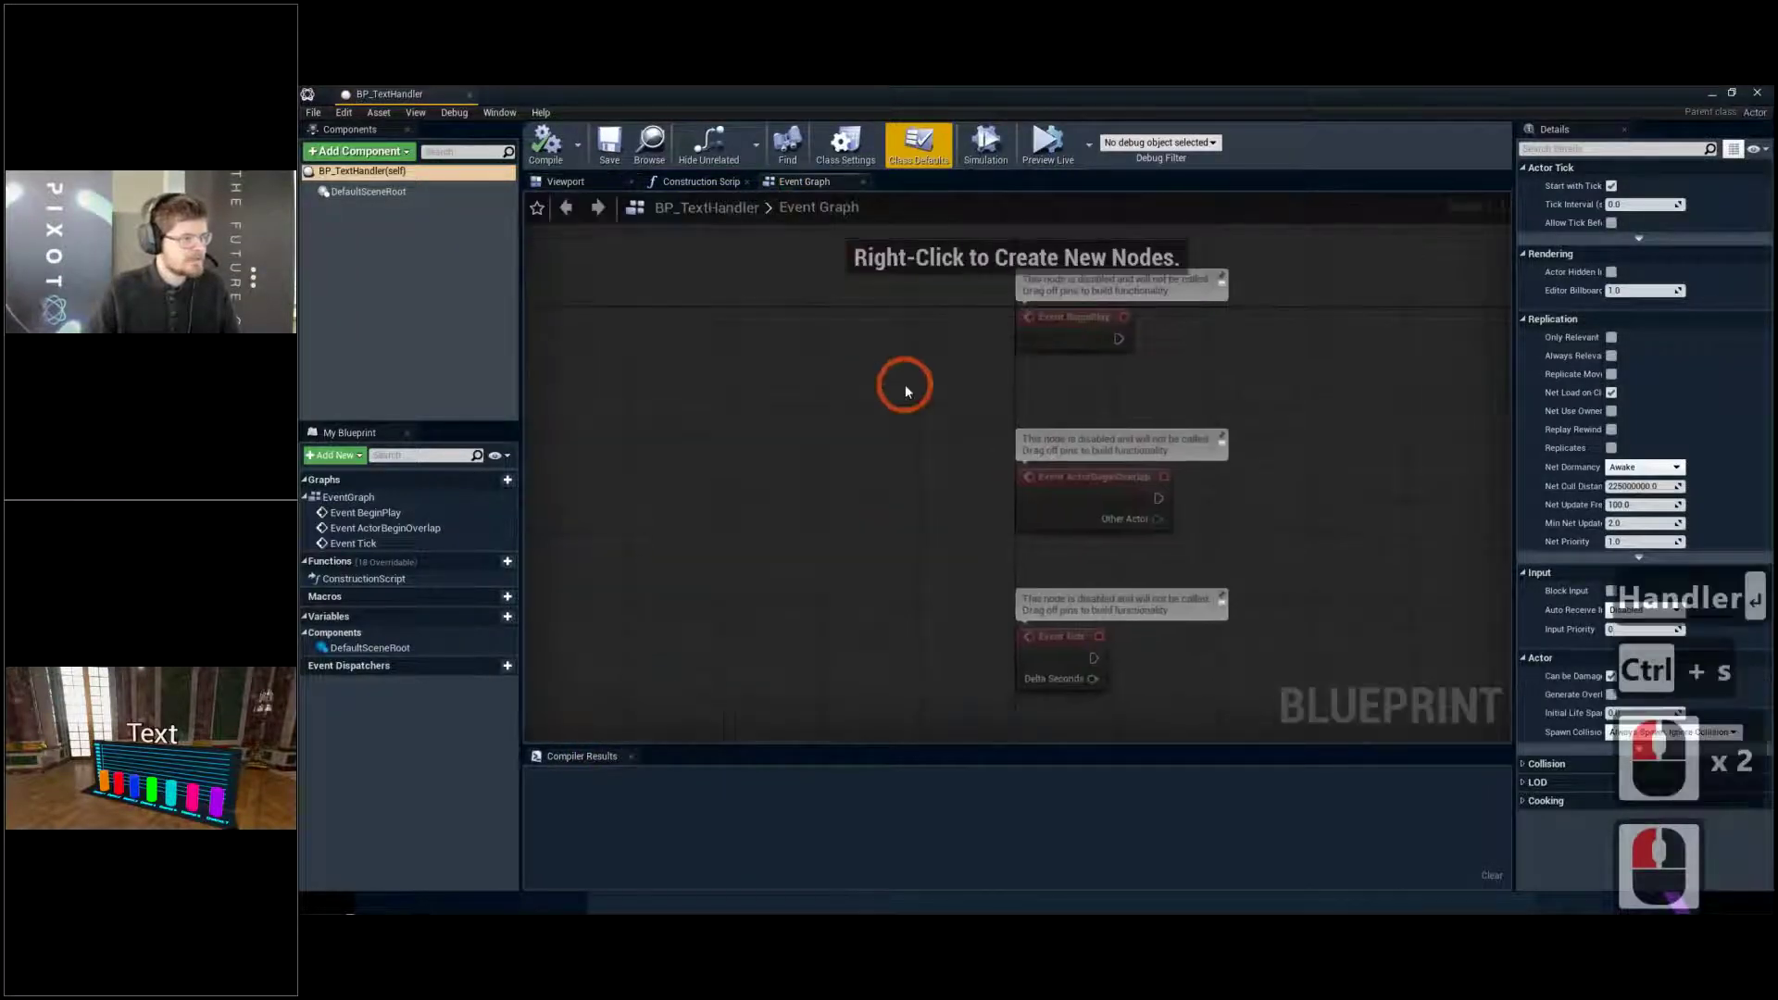
pyautogui.moveTo(933, 401); pyautogui.dragTo(892, 404, button='right')
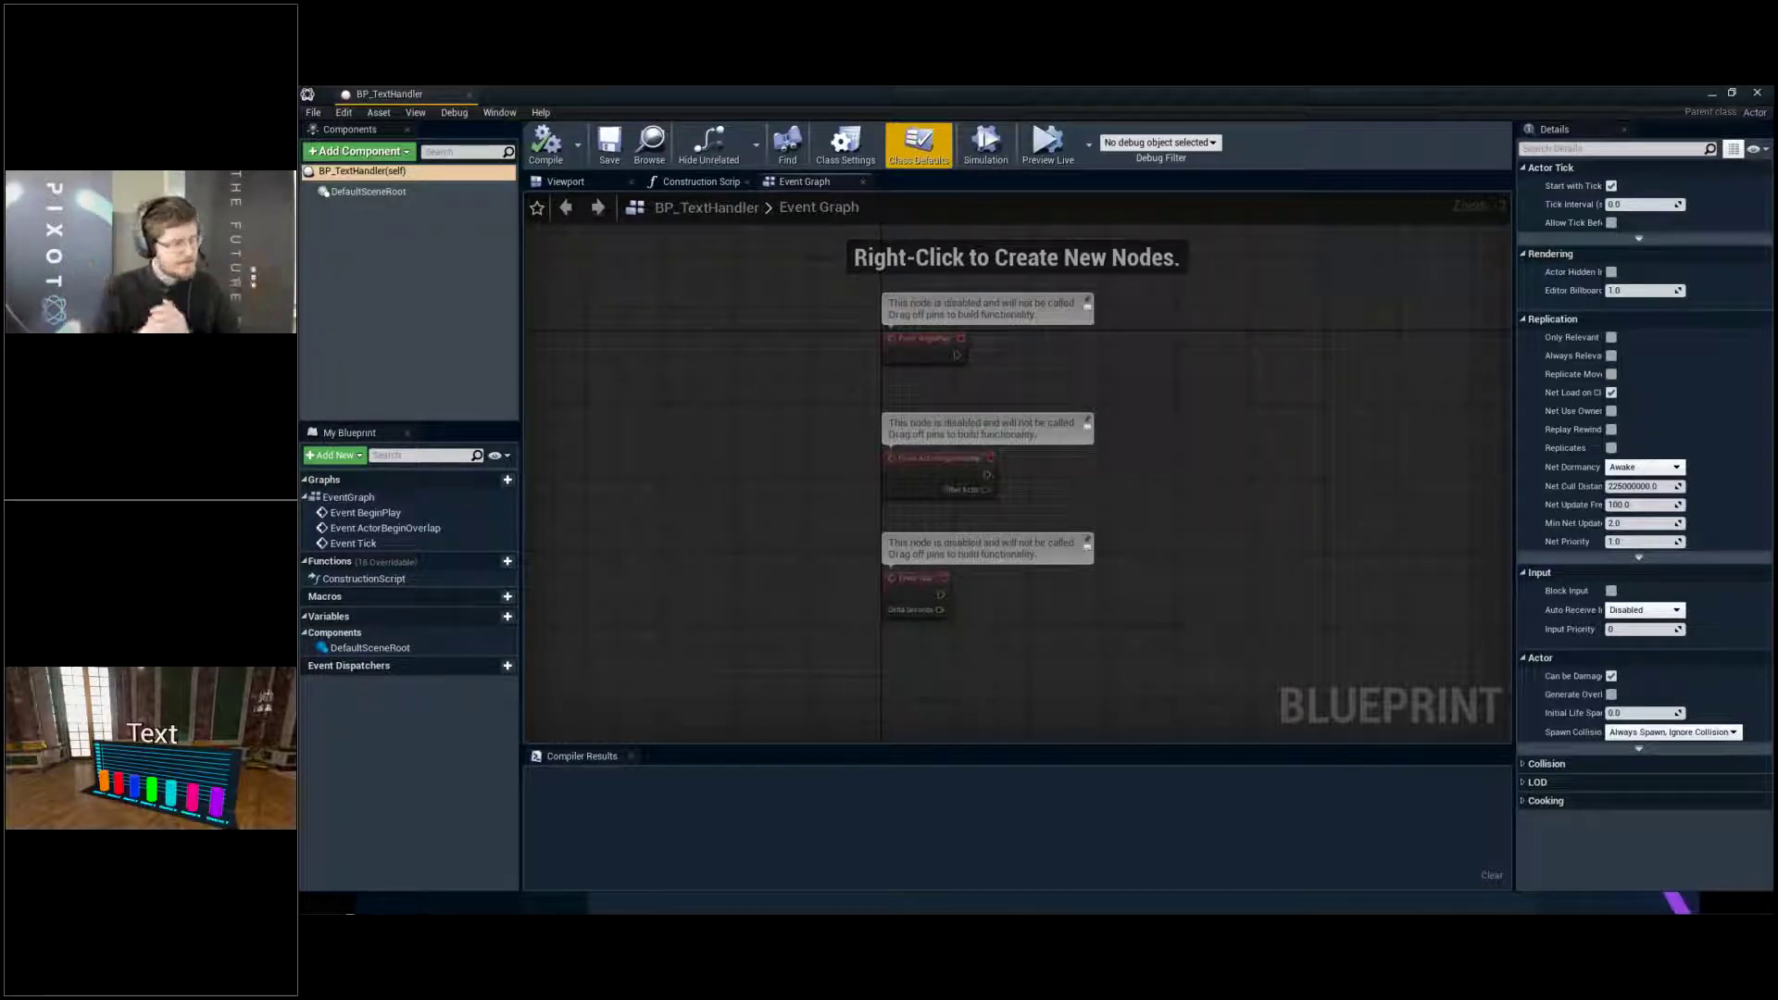
# Add a custom event named PX_SetText in the empty area below the Event Tick node
pyautogui.scroll(1, 953, 393)
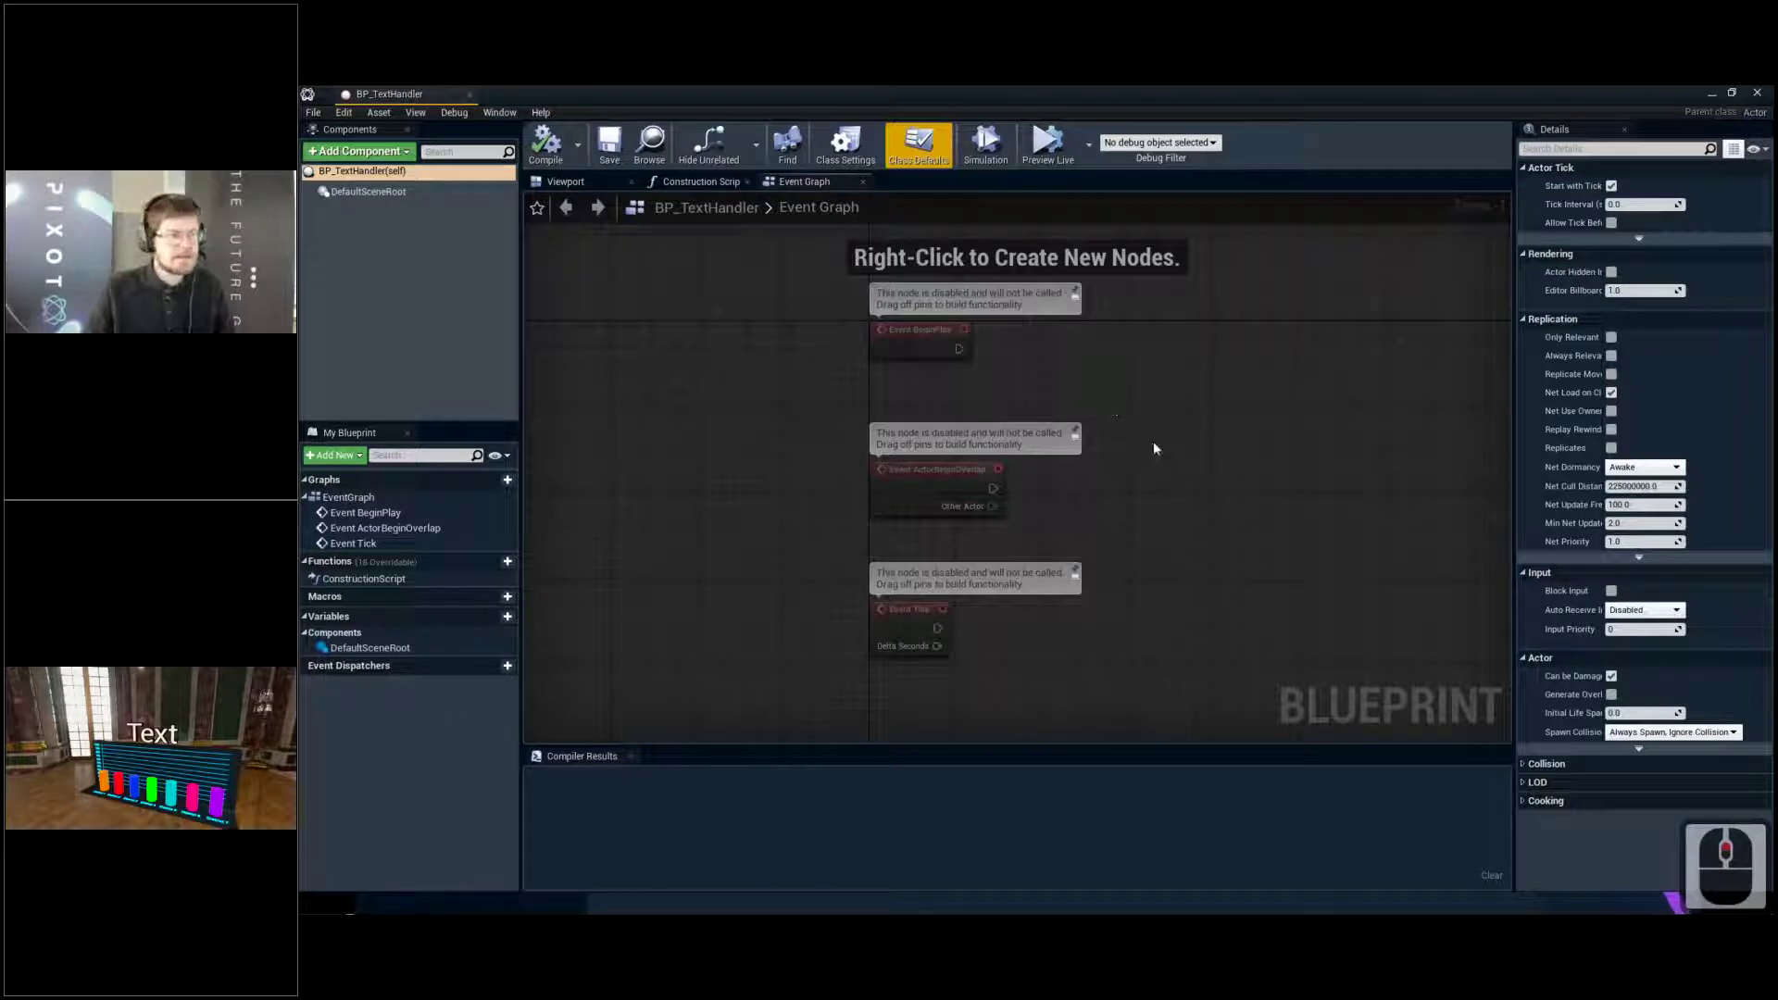
pyautogui.scroll(2, 1153, 444)
pyautogui.moveTo(1153, 444); pyautogui.dragTo(960, 307, button='right')
pyautogui.scroll(2, 922, 432)
pyautogui.moveTo(910, 544); pyautogui.dragTo(947, 417, button='right')
pyautogui.moveTo(790, 488); pyautogui.dragTo(888, 438, button='right')
pyautogui.rightClick(822, 543)
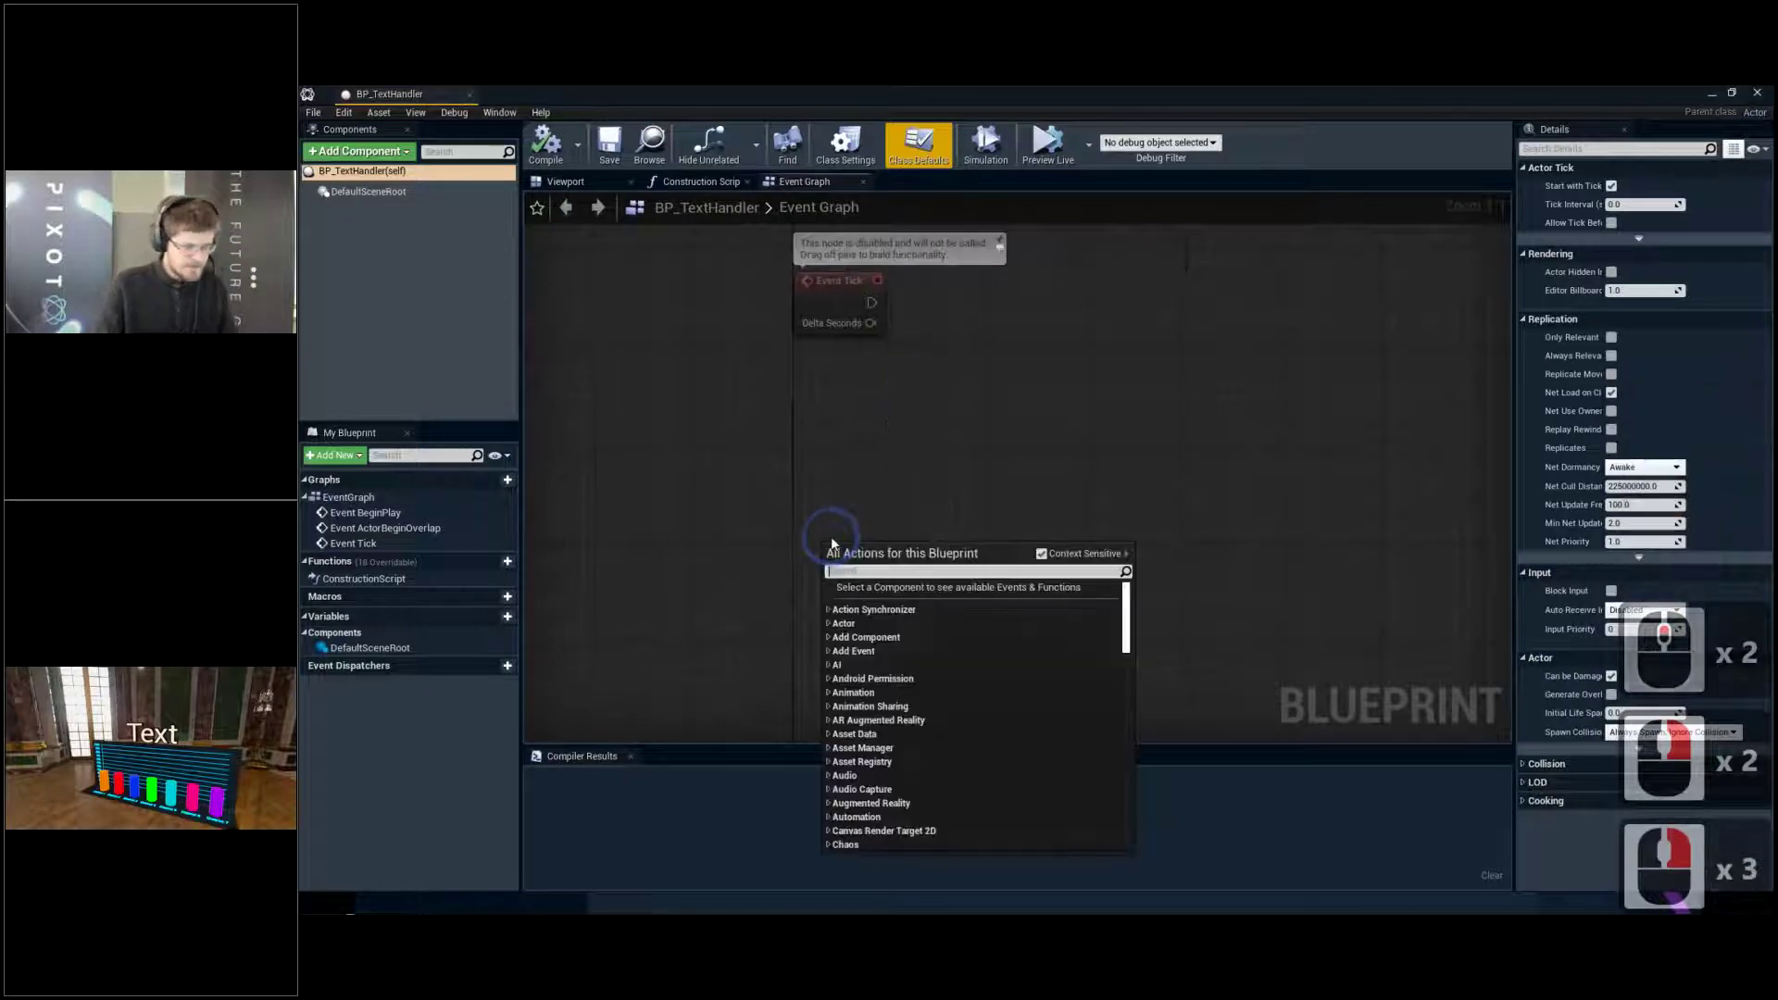
pyautogui.write('custom')
pyautogui.press('Return')
pyautogui.write('P')
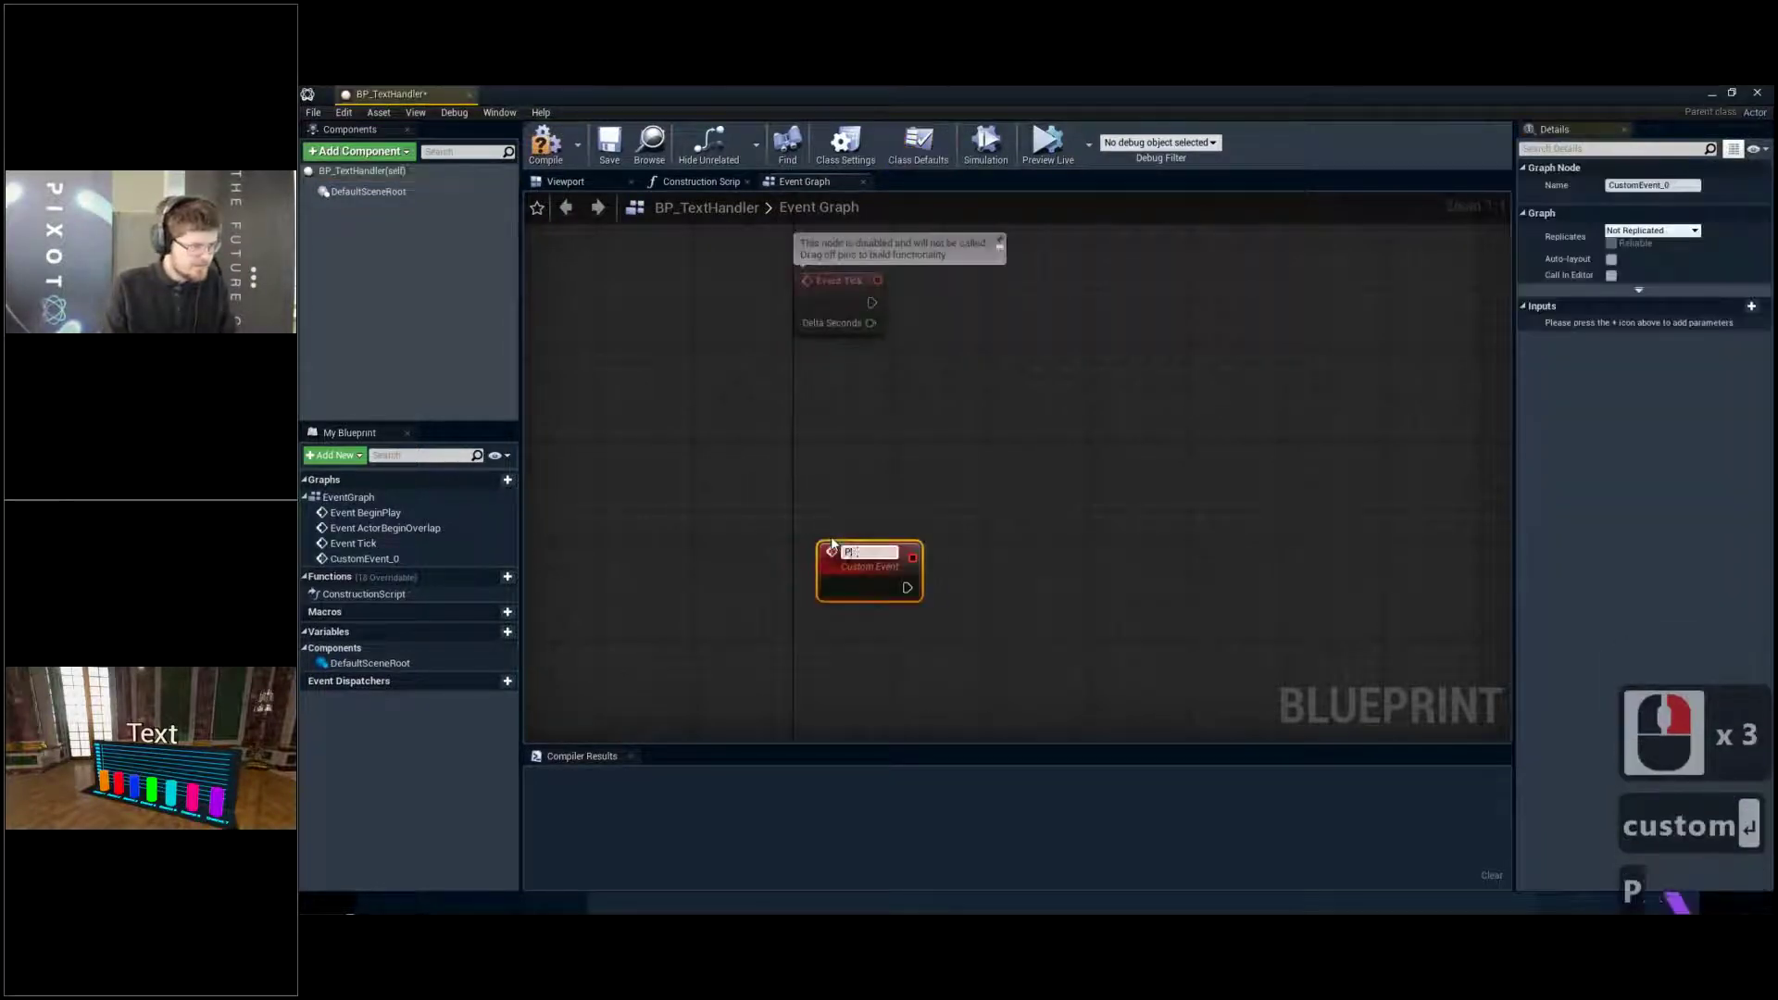
pyautogui.write('X_SetN')
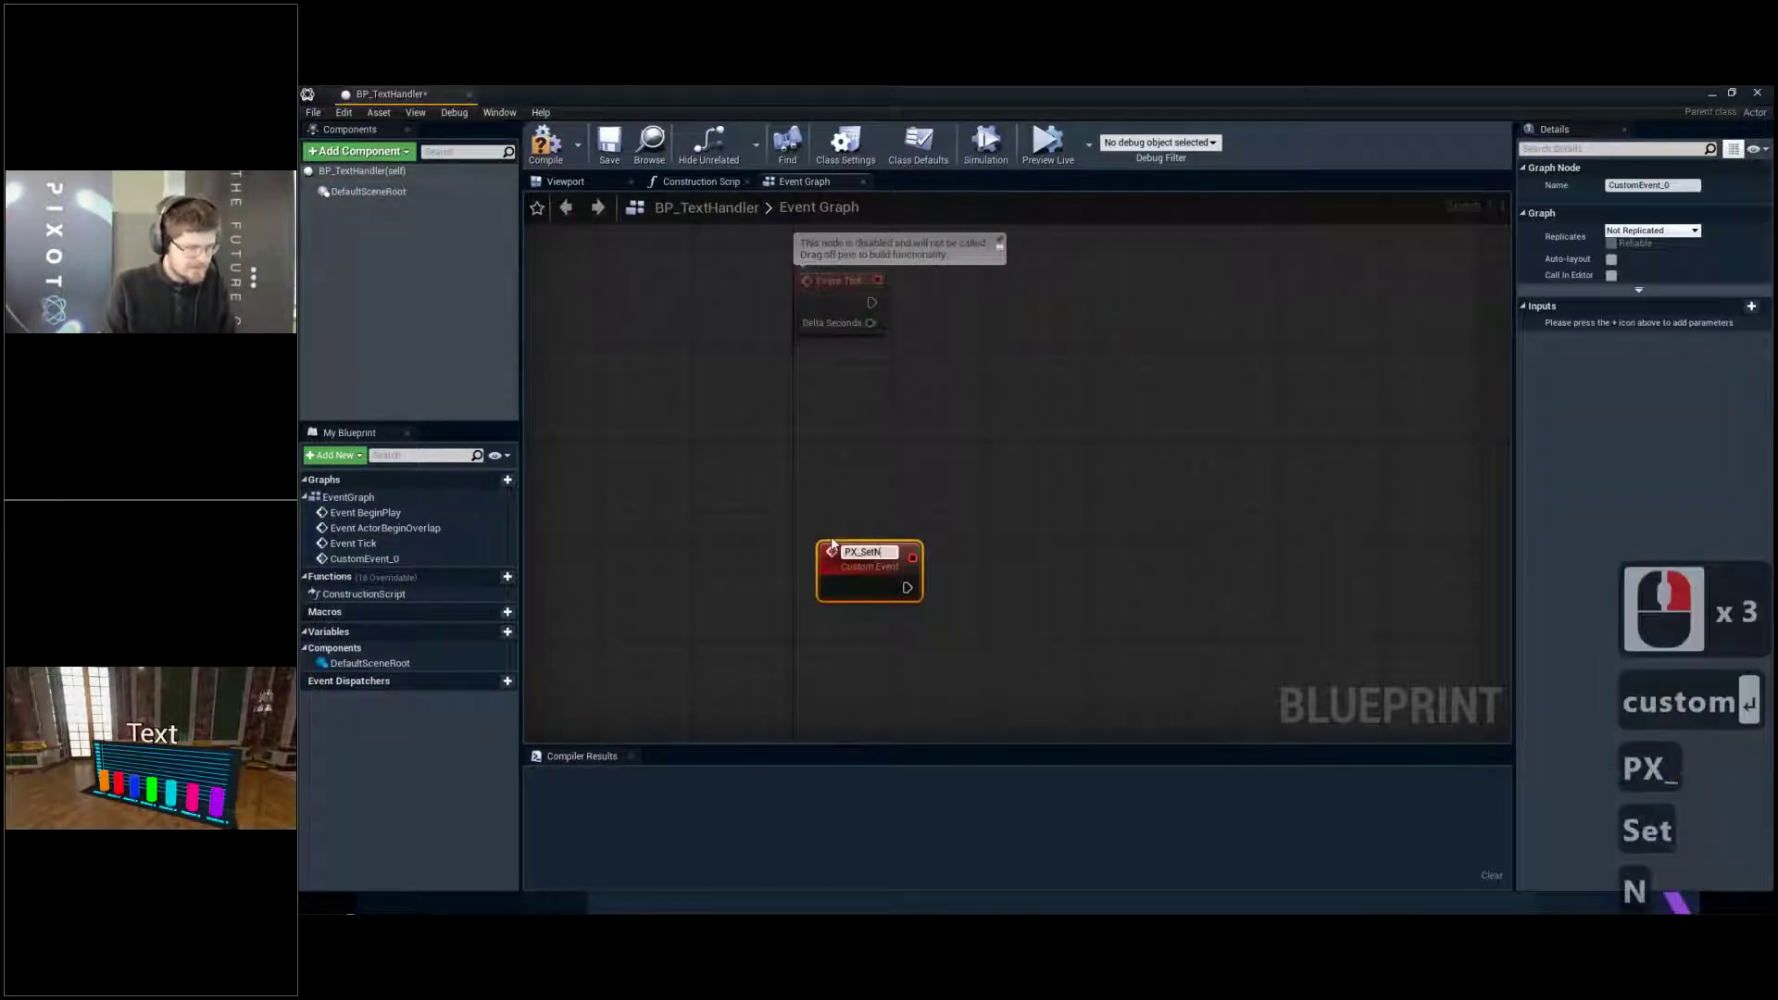
pyautogui.press('BackSpace')
pyautogui.write('Text')
pyautogui.press('Return')
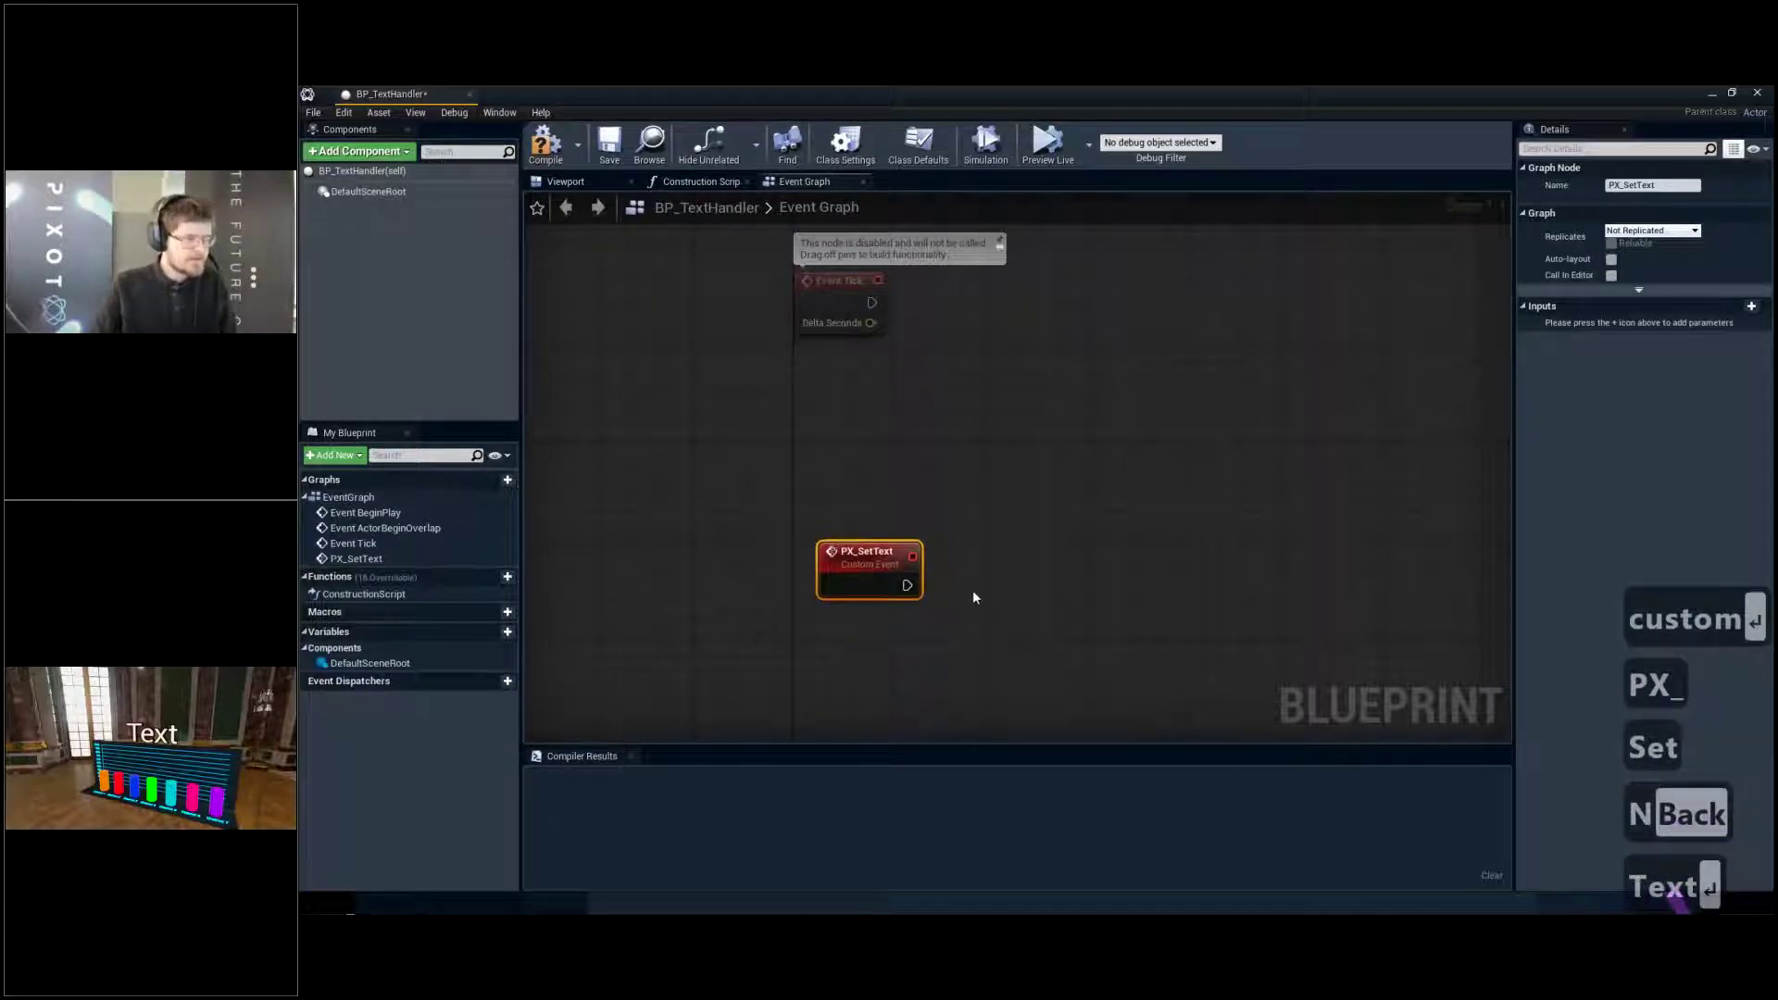
pyautogui.moveTo(891, 577); pyautogui.dragTo(866, 506)
pyautogui.scroll(2, 865, 505)
pyautogui.moveTo(863, 505); pyautogui.dragTo(825, 338, button='right')
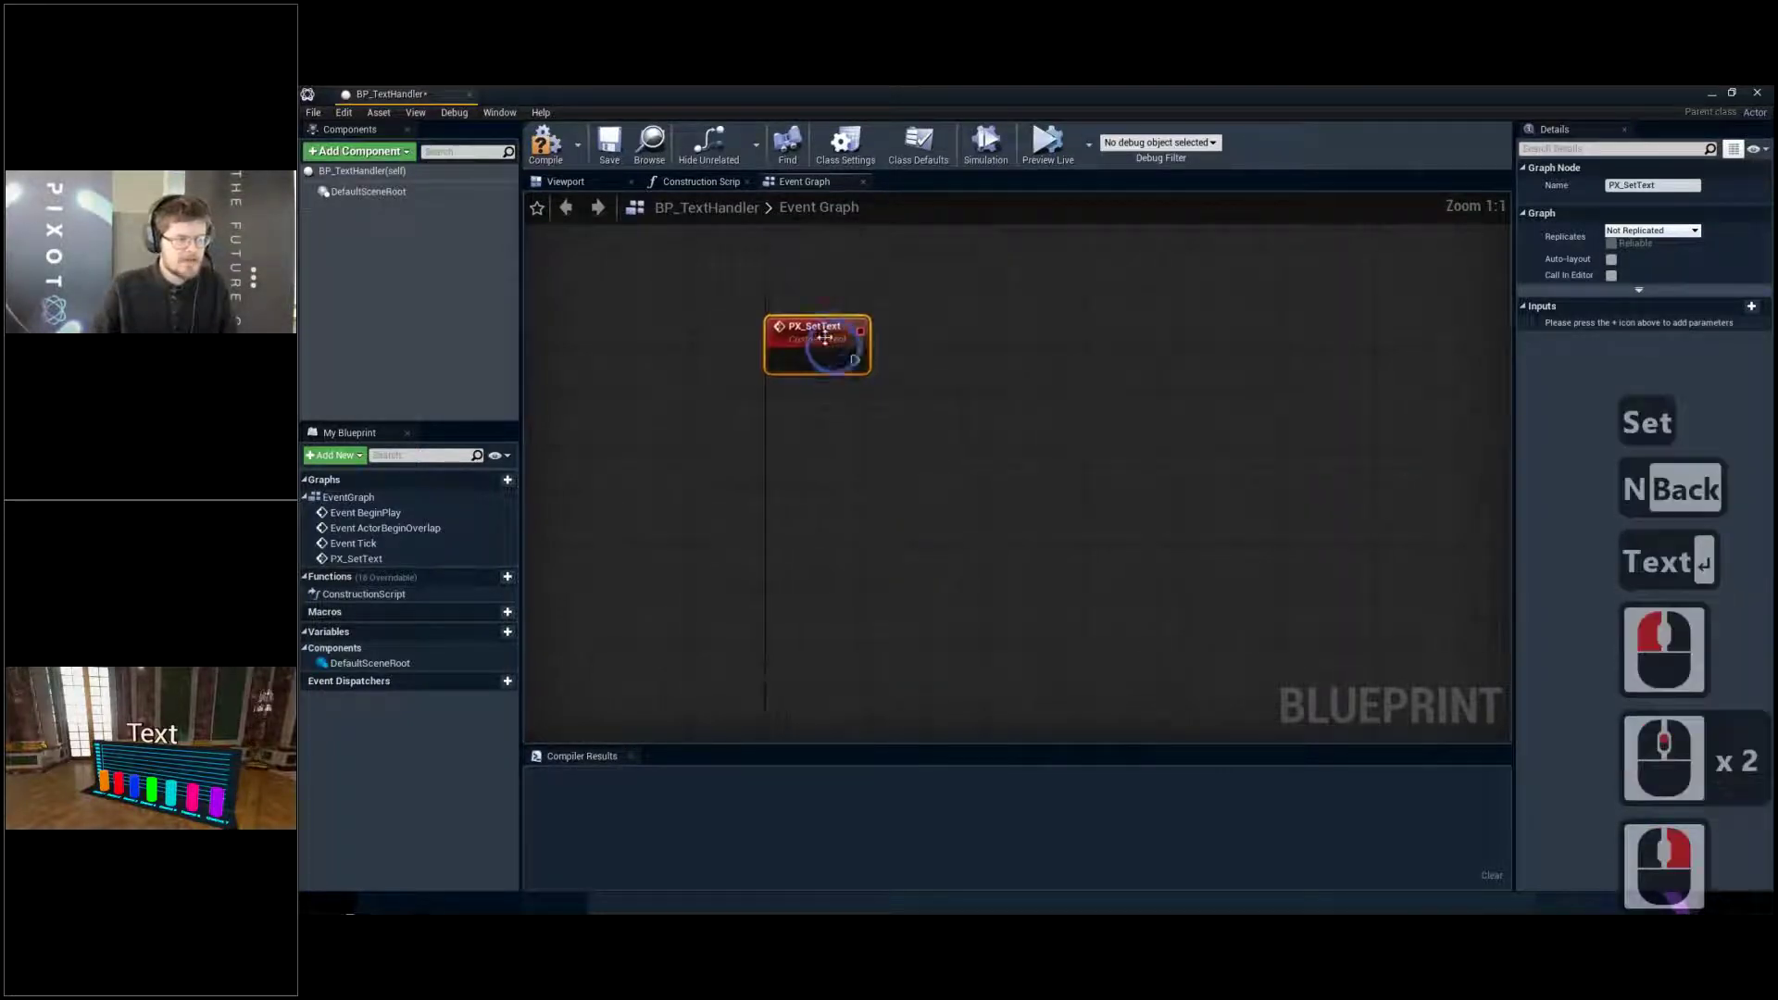
# Add a String input named Phrase to the PX_SetText event
pyautogui.click(1752, 308)
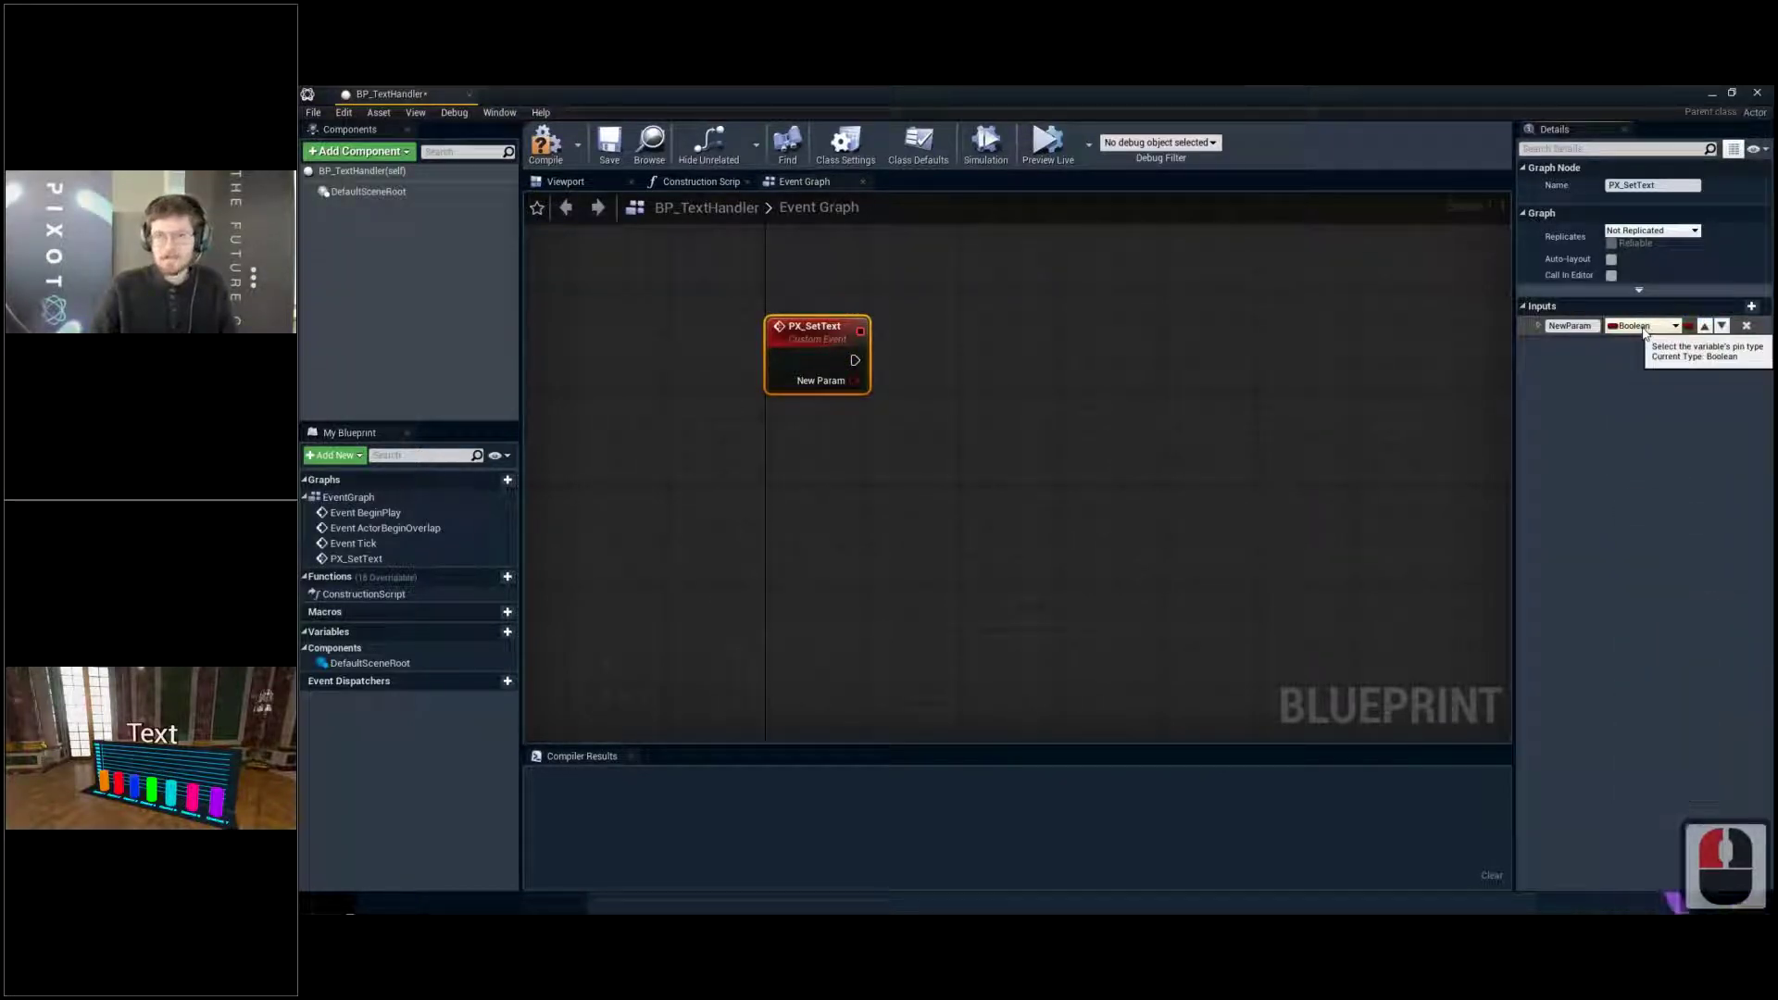
pyautogui.click(1609, 329)
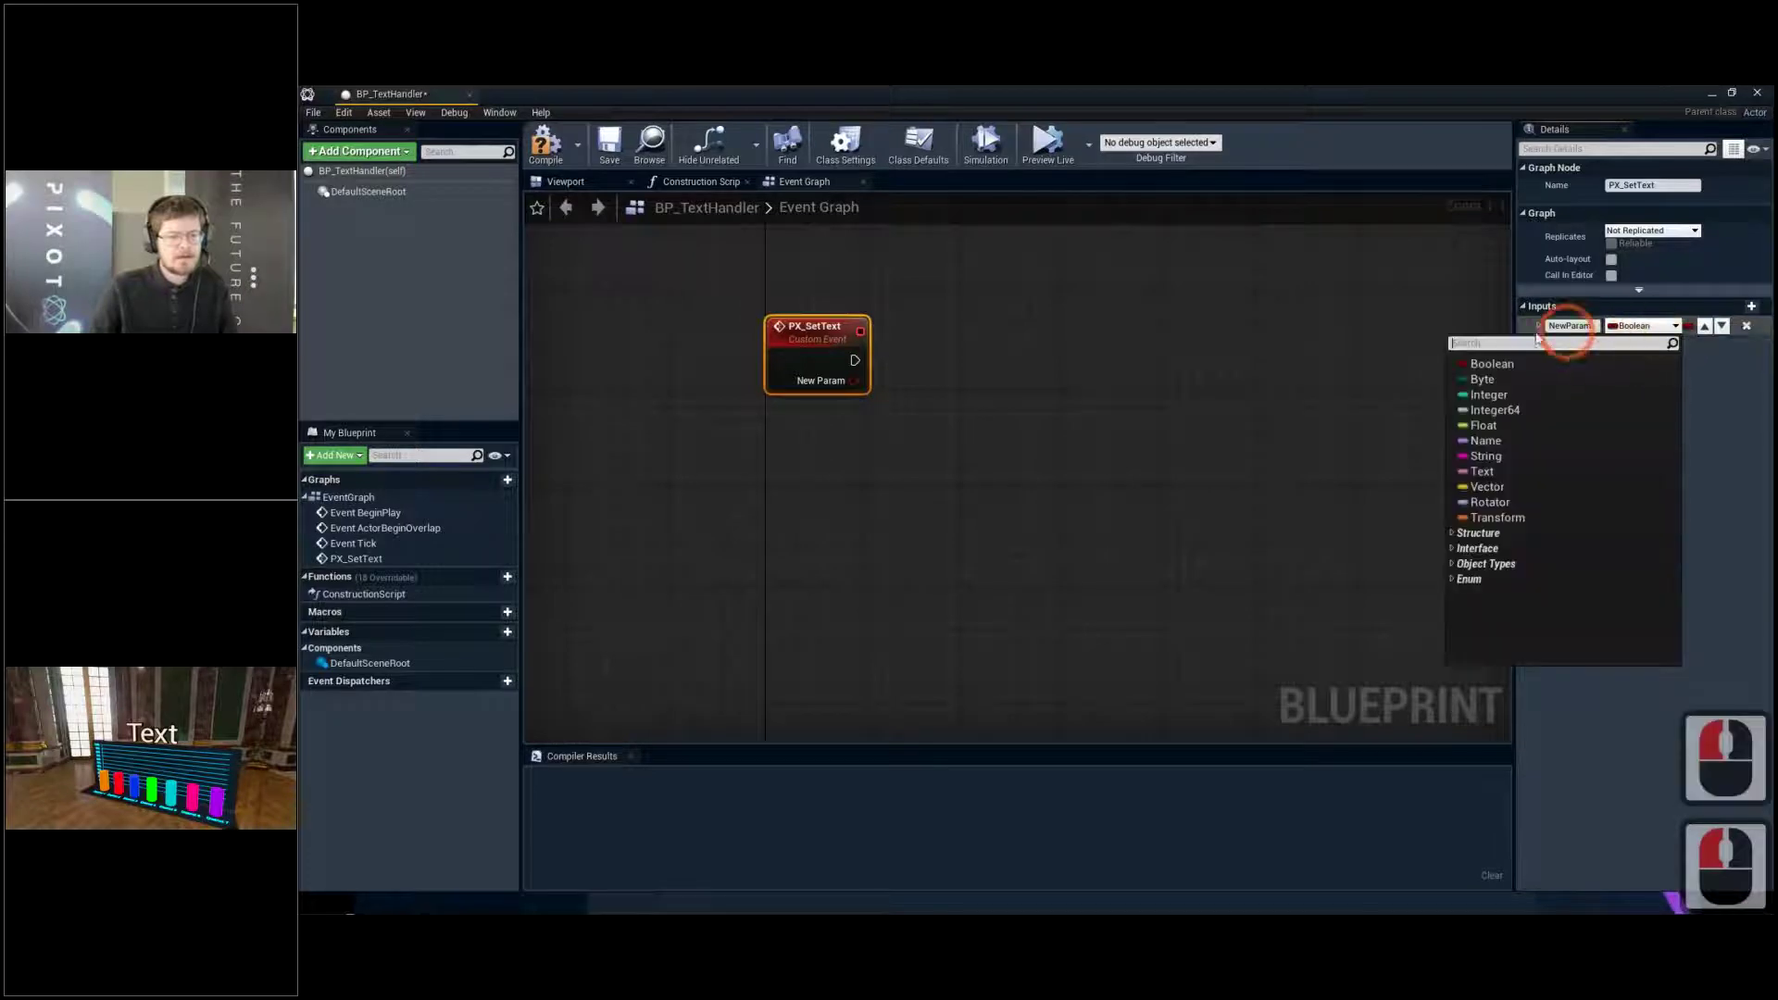
pyautogui.click(1496, 460)
pyautogui.click(1639, 326)
pyautogui.click(1657, 389)
pyautogui.click(1595, 330)
pyautogui.hotkey('ctrl', 'a')
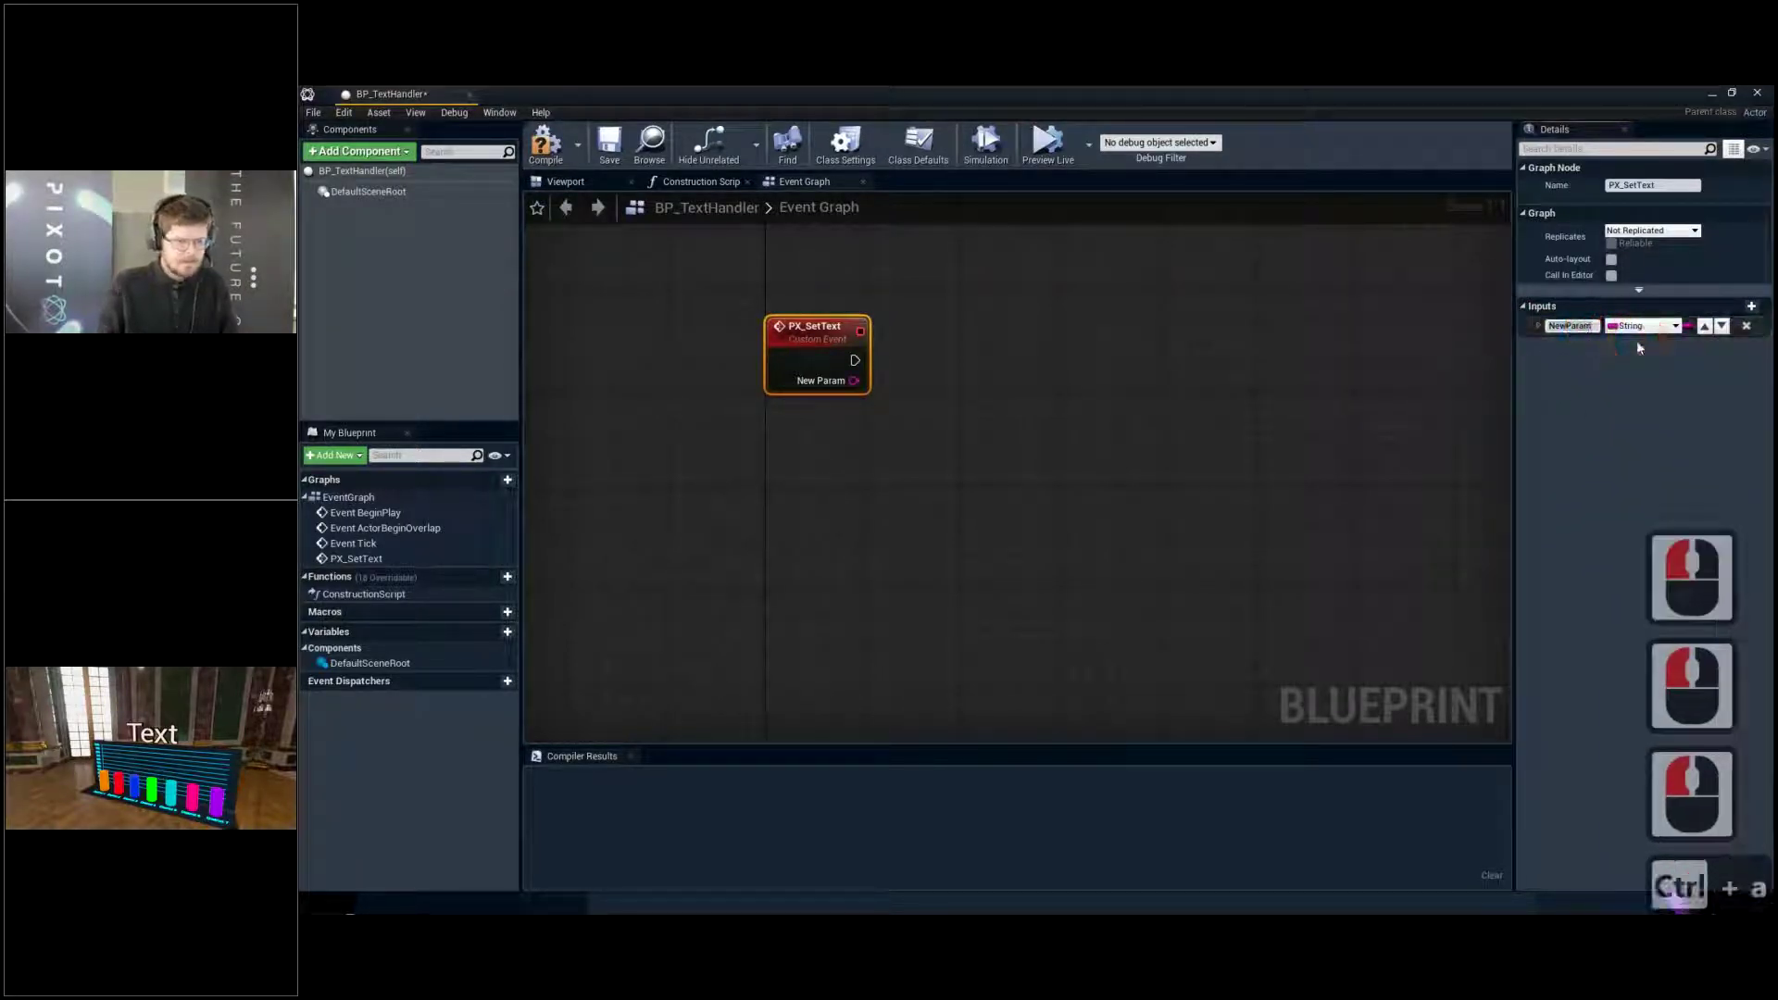
pyautogui.write('Phrase')
pyautogui.press('Return')
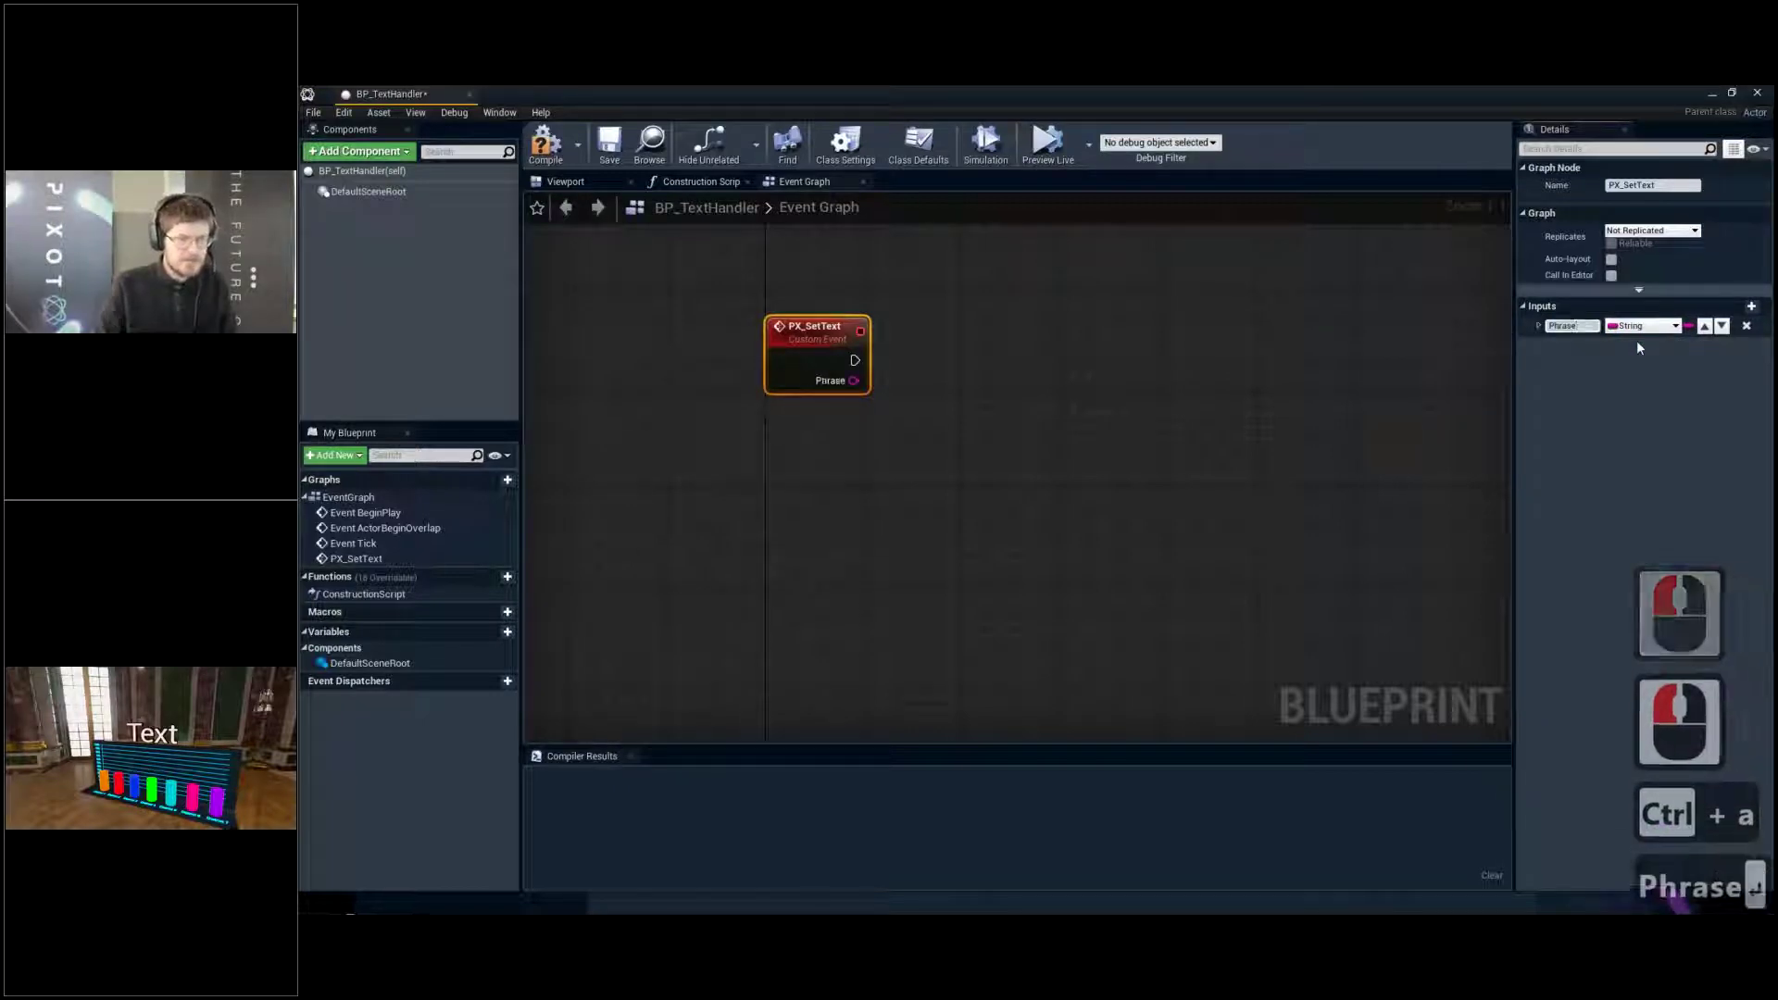
# Compile and save the BP_TextHandler blueprint
pyautogui.click(1070, 393)
pyautogui.click(546, 144)
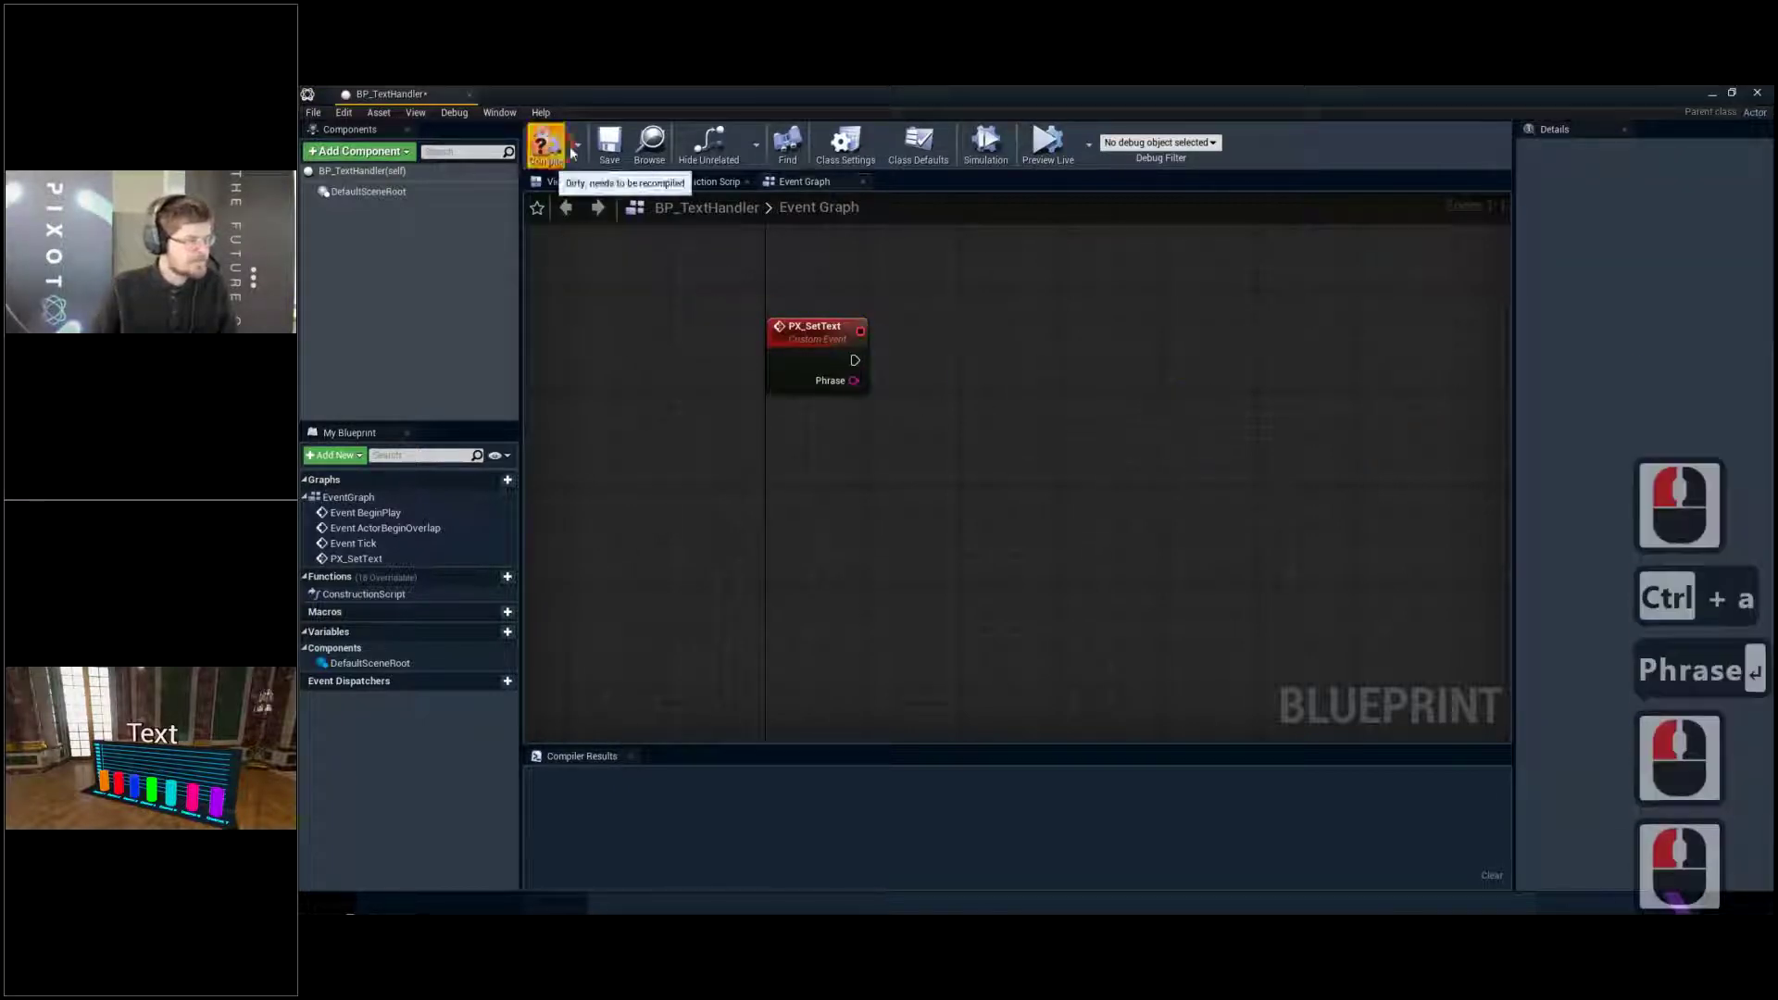
pyautogui.click(610, 143)
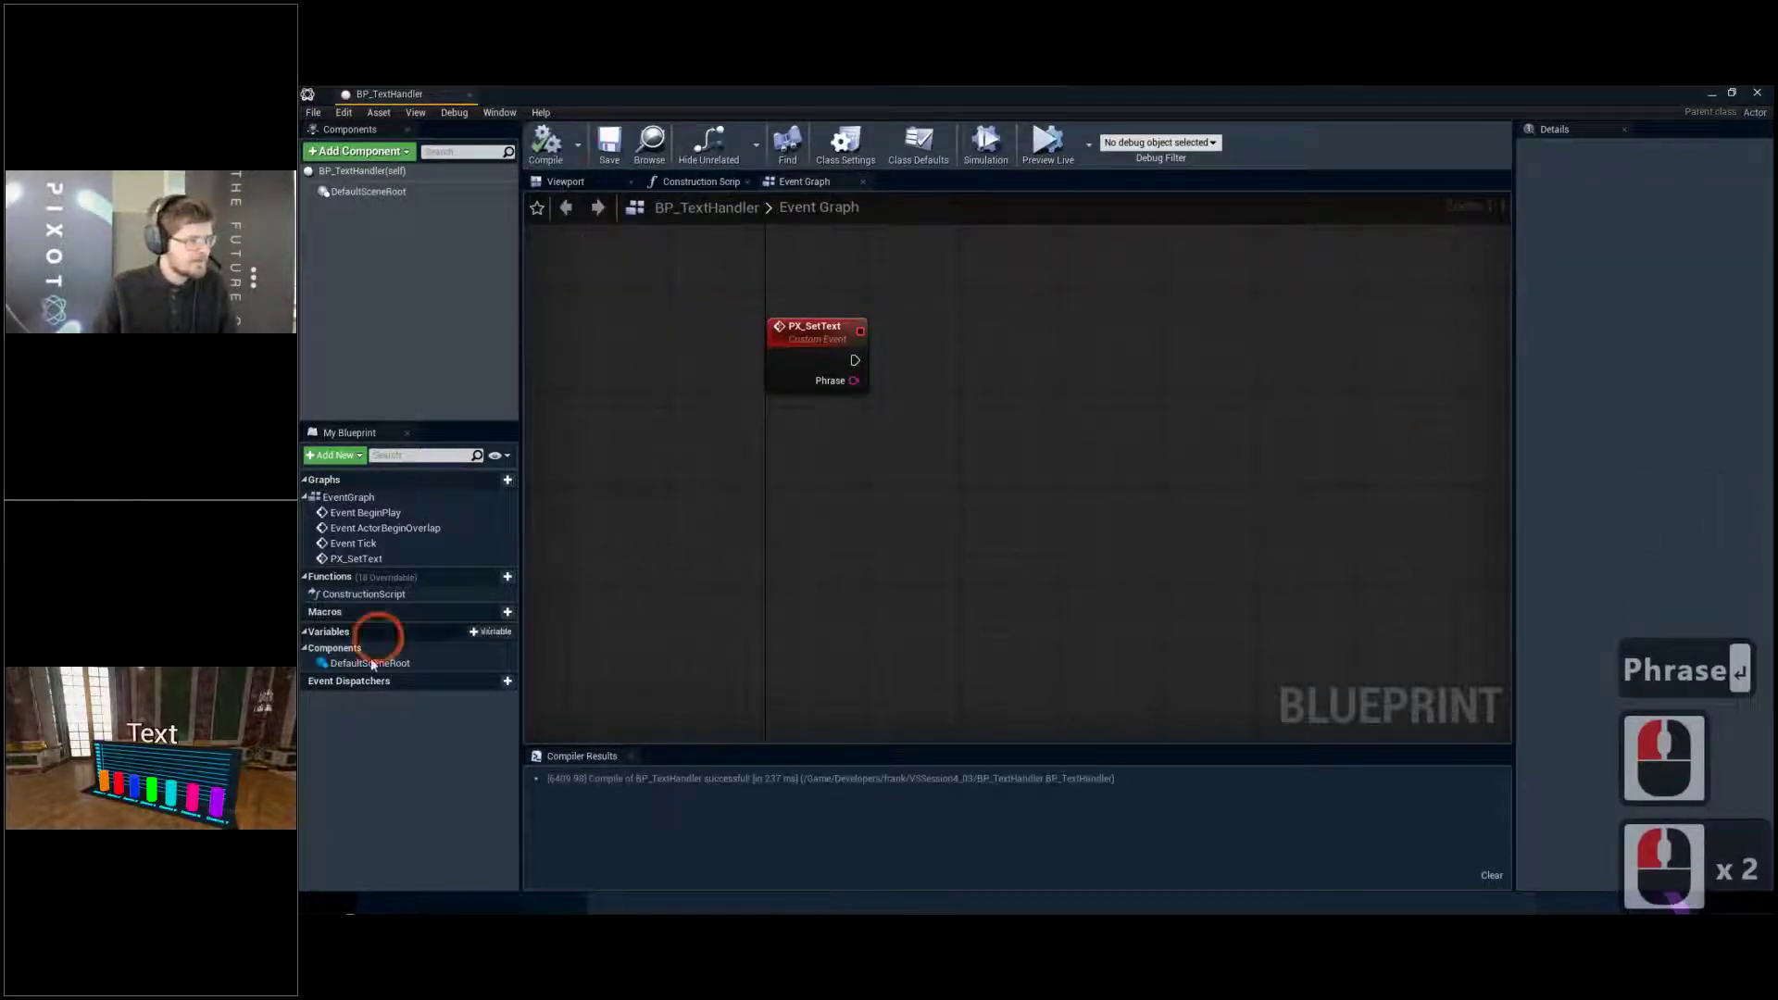
# Add a new variable to the blueprint and name it TextGeo
pyautogui.click(496, 635)
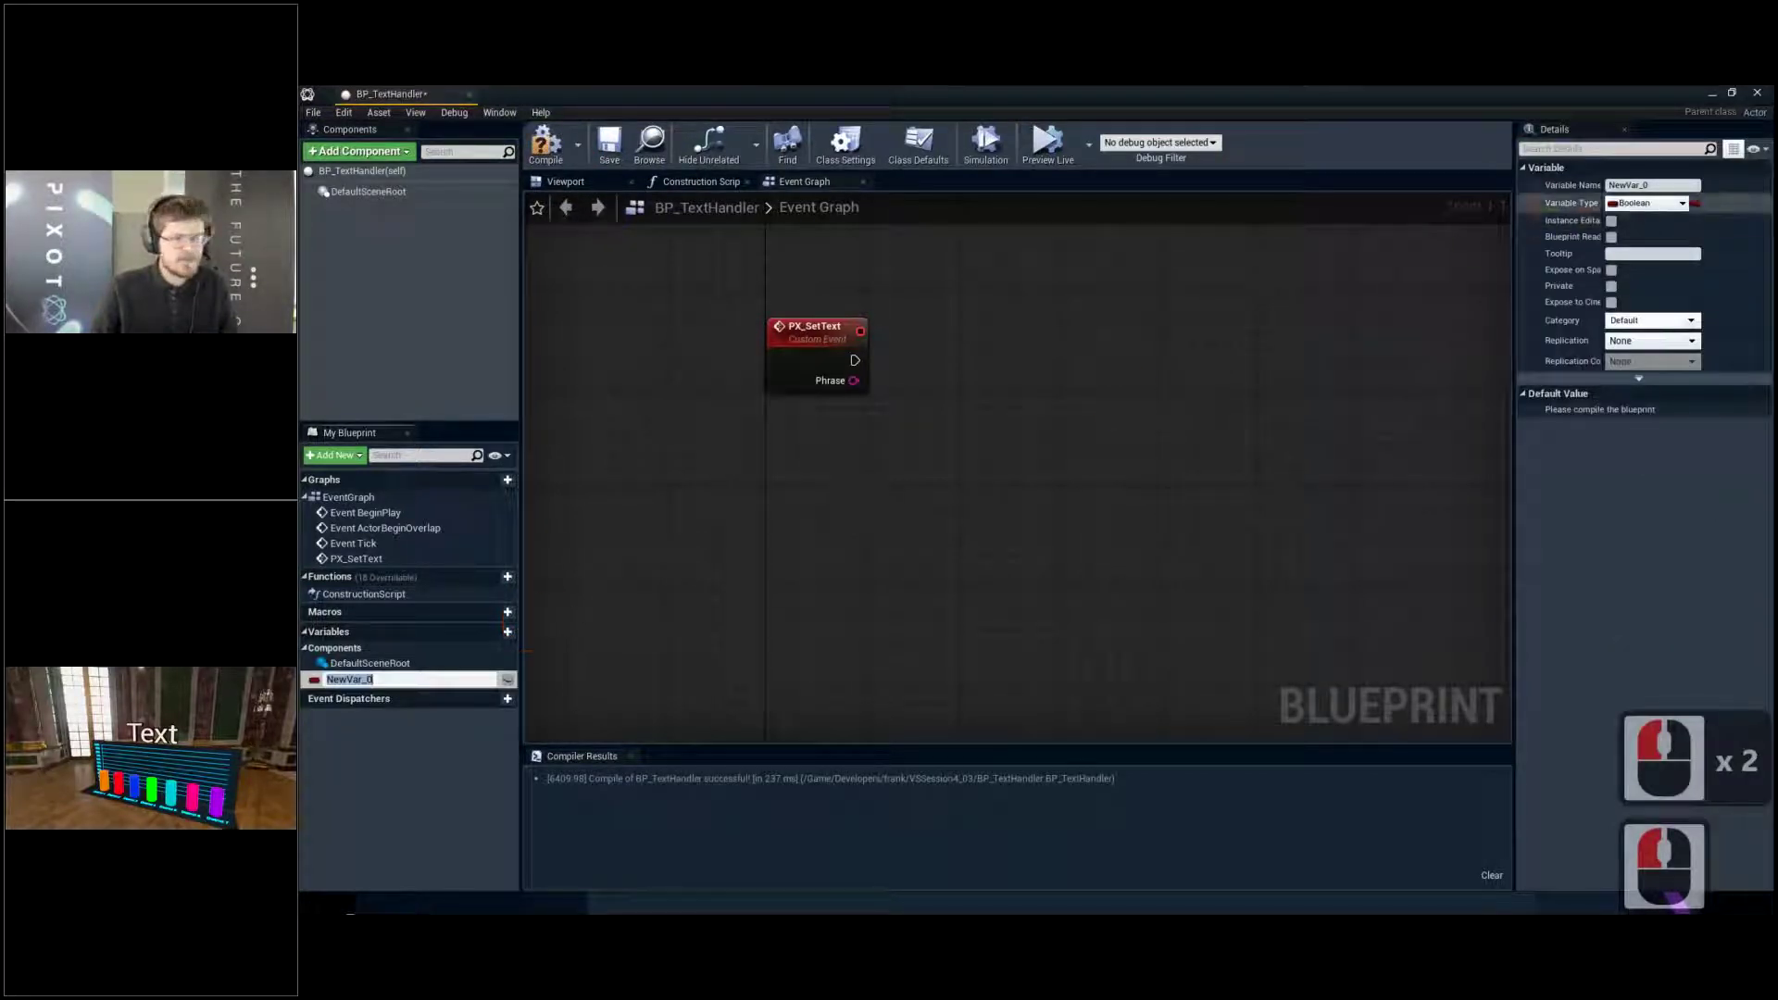
pyautogui.click(1651, 188)
pyautogui.click(1278, 197)
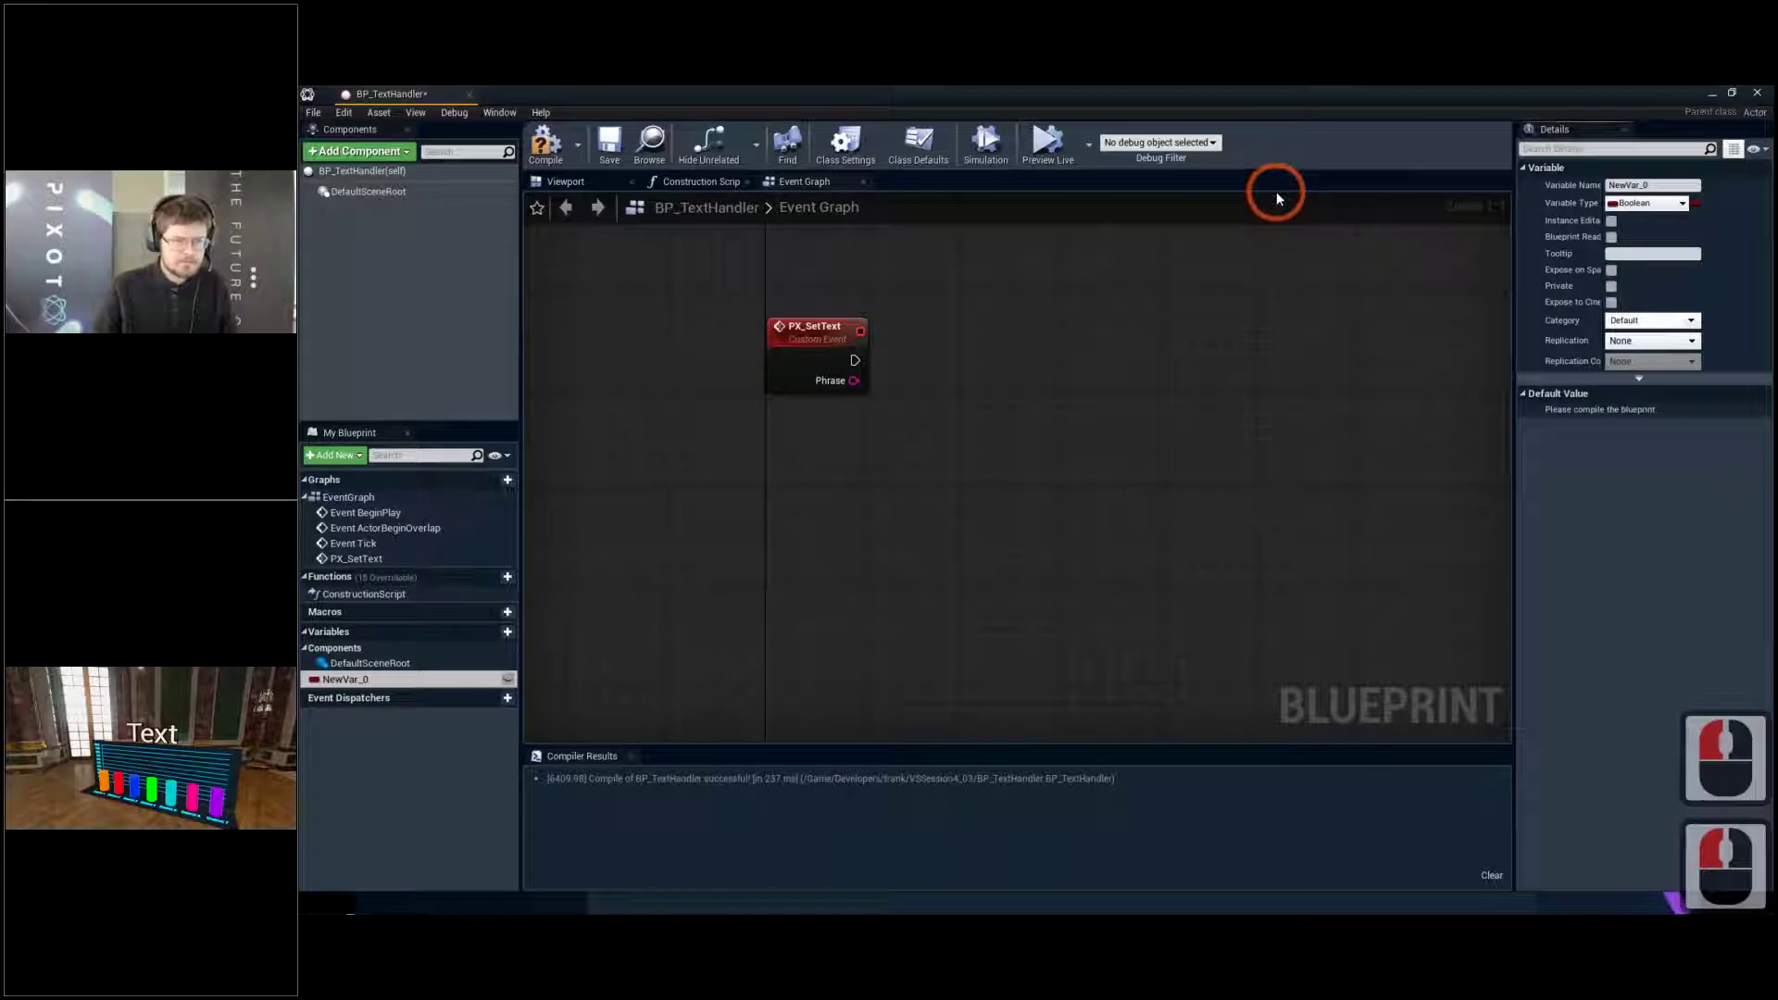
pyautogui.click(1653, 186)
pyautogui.write('TextGeo')
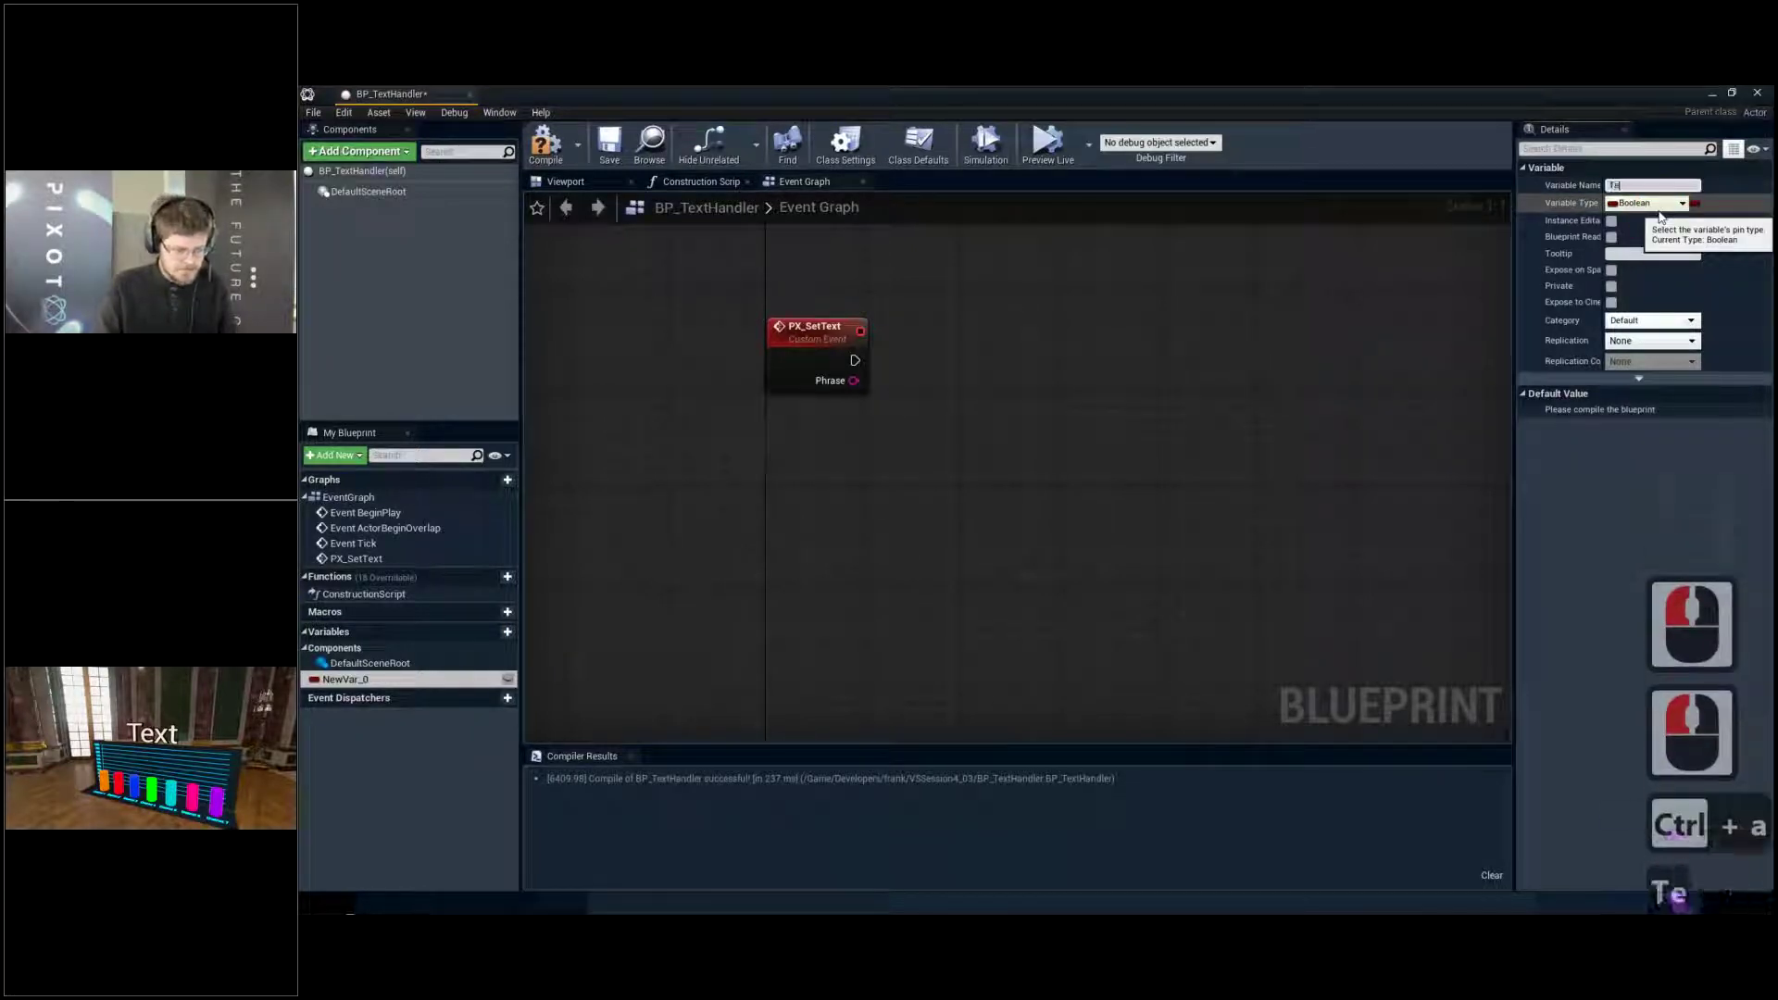
pyautogui.press('Return')
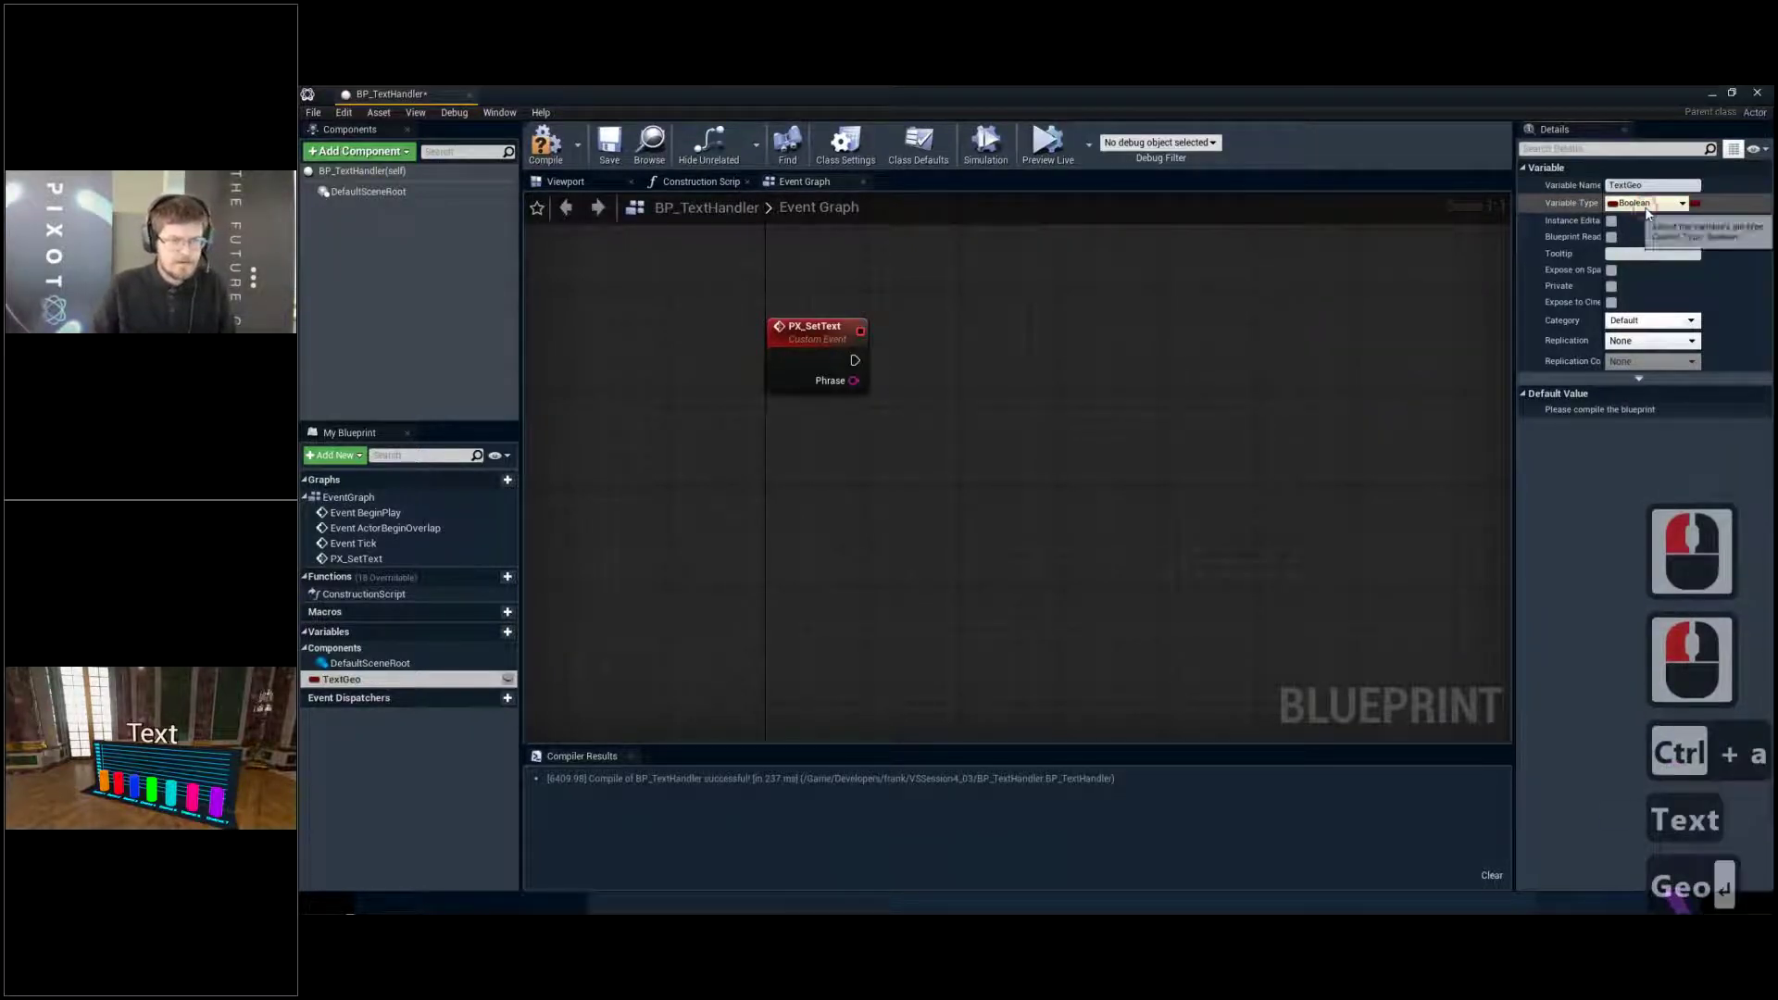
# Set TextGeo's type to Animated Text Mesh object reference, make it instance editable and compile the blueprint
pyautogui.click(1648, 207)
pyautogui.click(1621, 220)
pyautogui.write('ac')
pyautogui.press('BackSpace')
pyautogui.write('n')
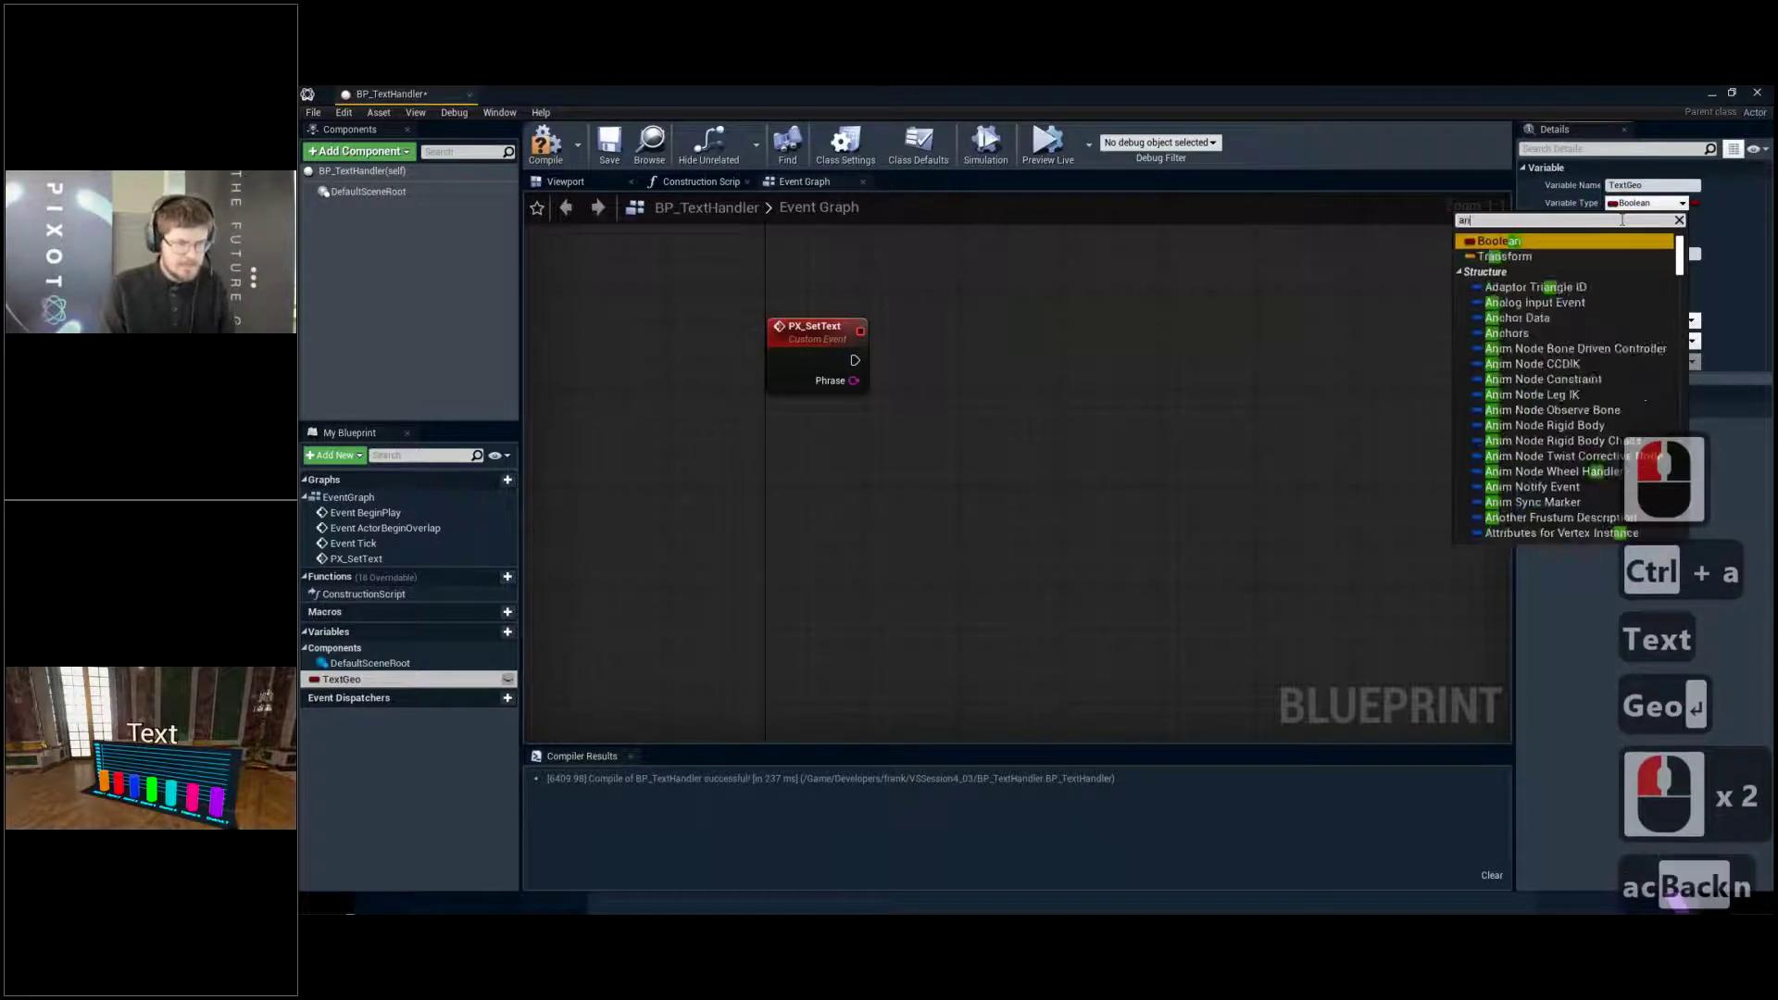
pyautogui.write('imated')
pyautogui.moveTo(1592, 260)
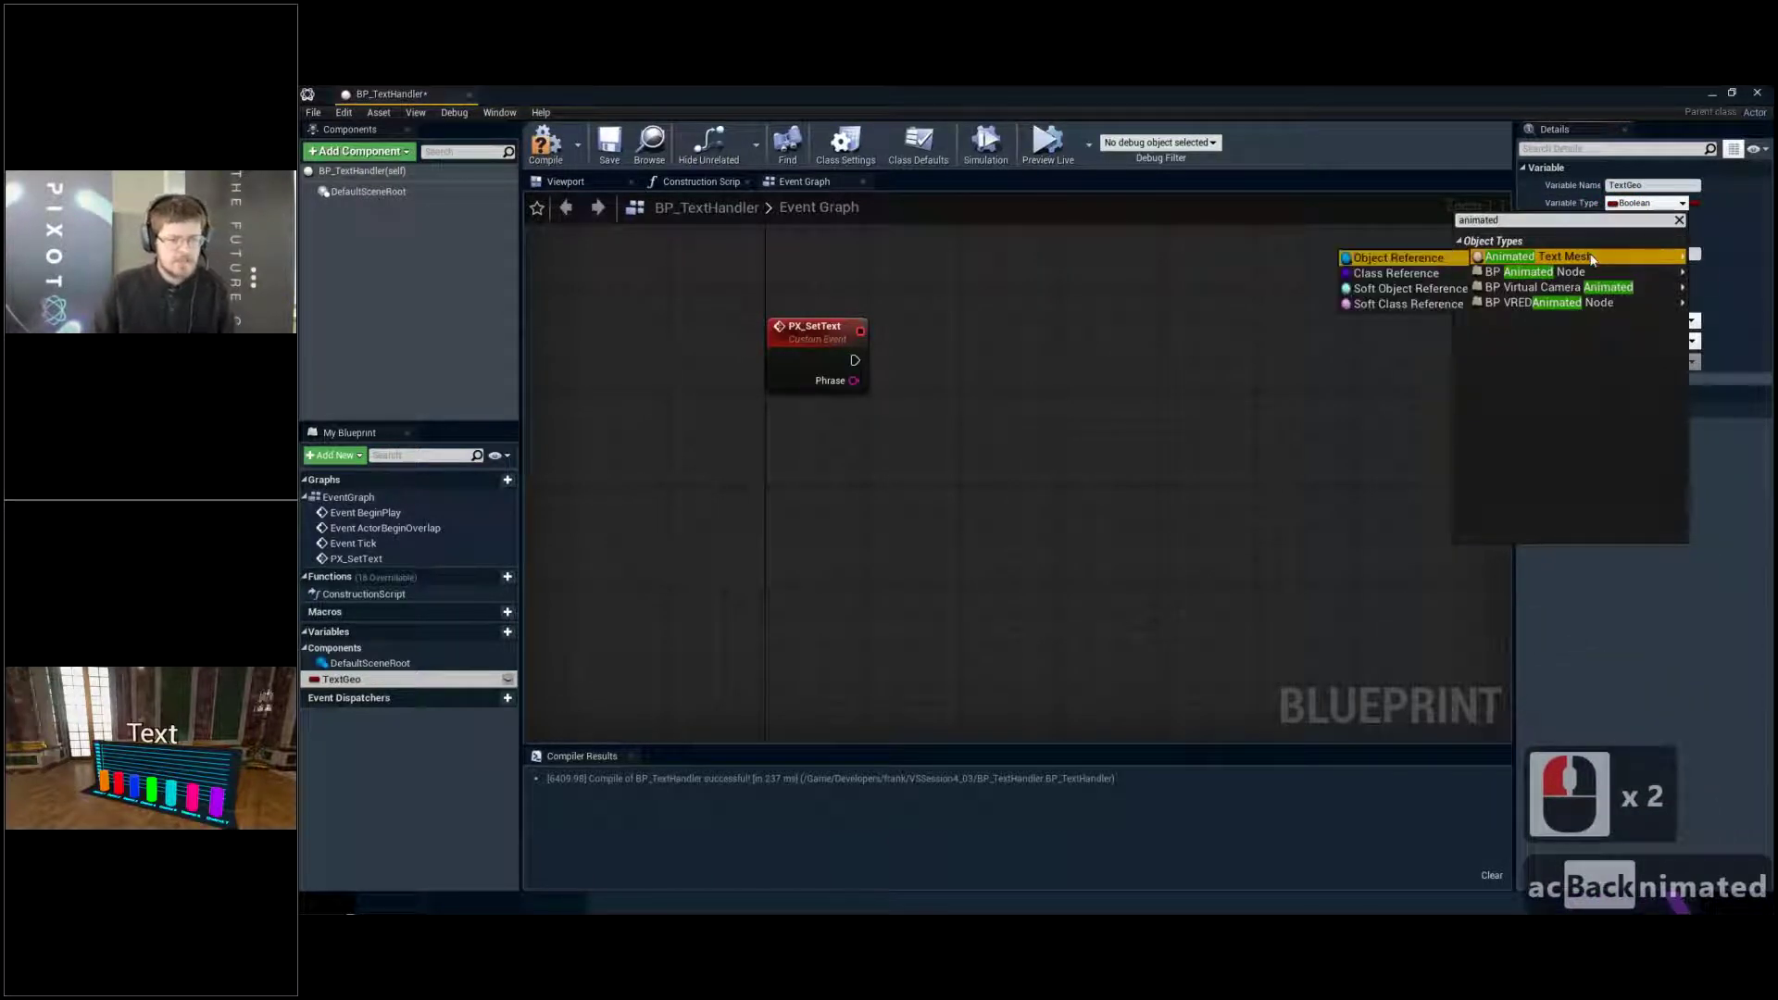
pyautogui.click(1401, 258)
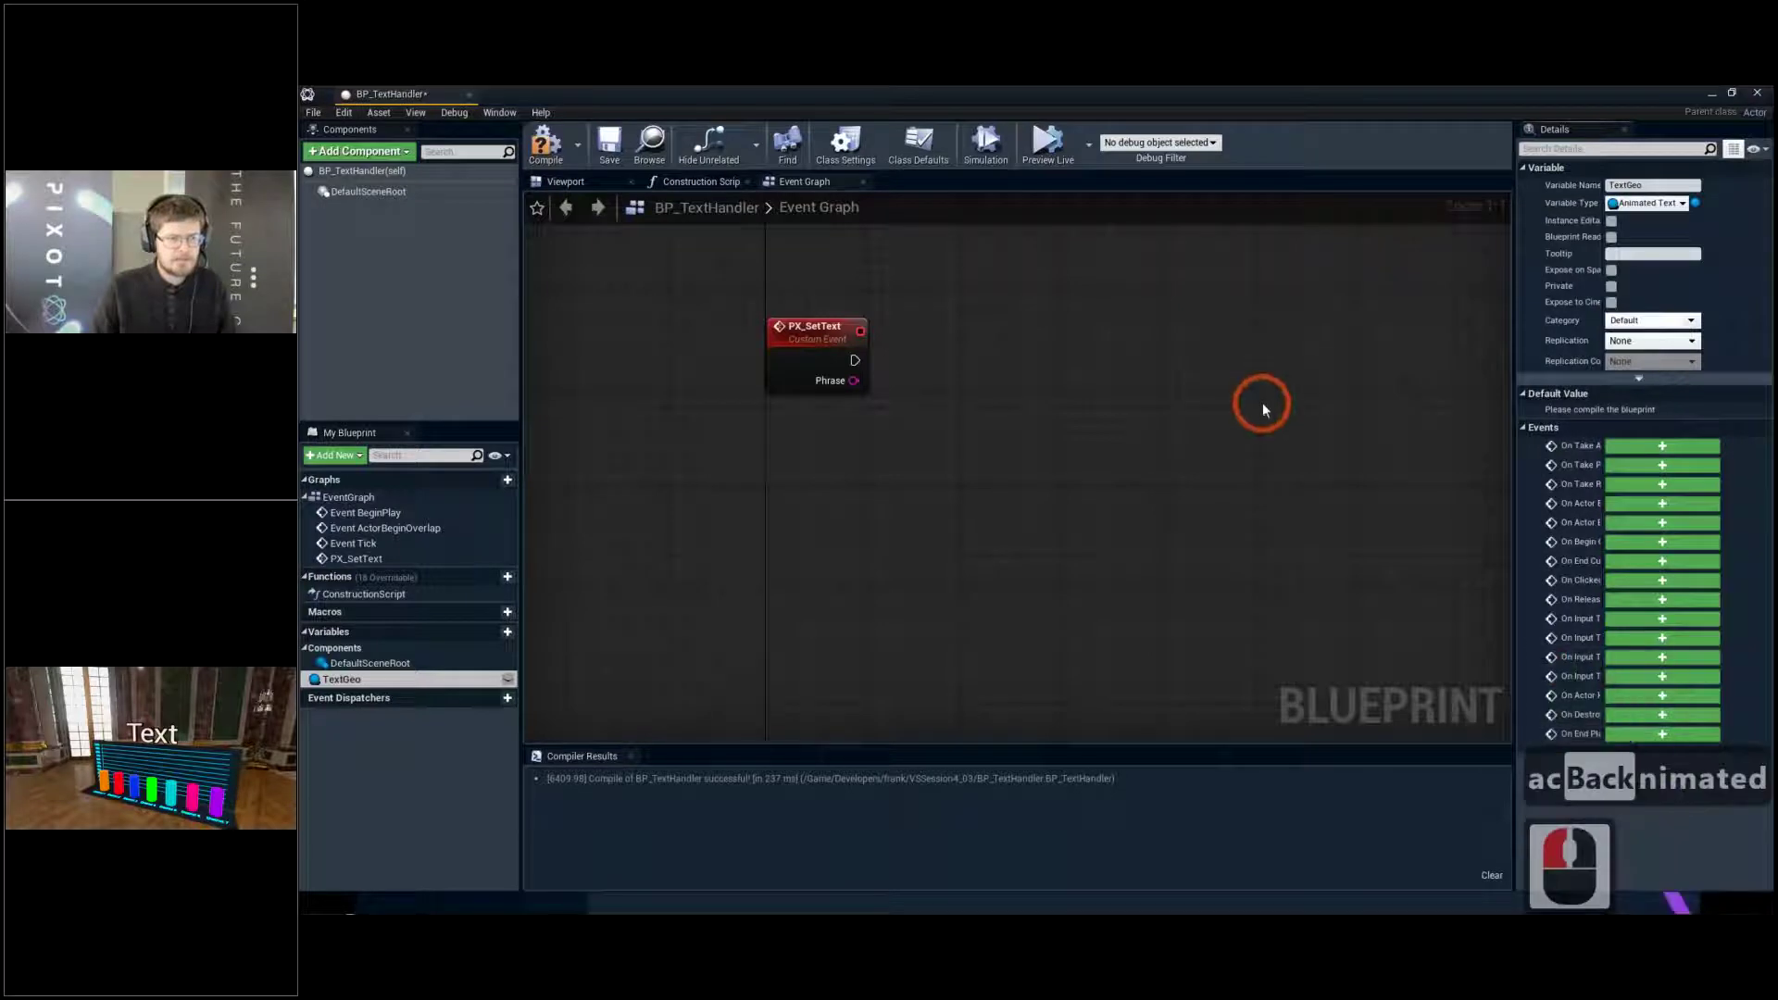
pyautogui.click(508, 679)
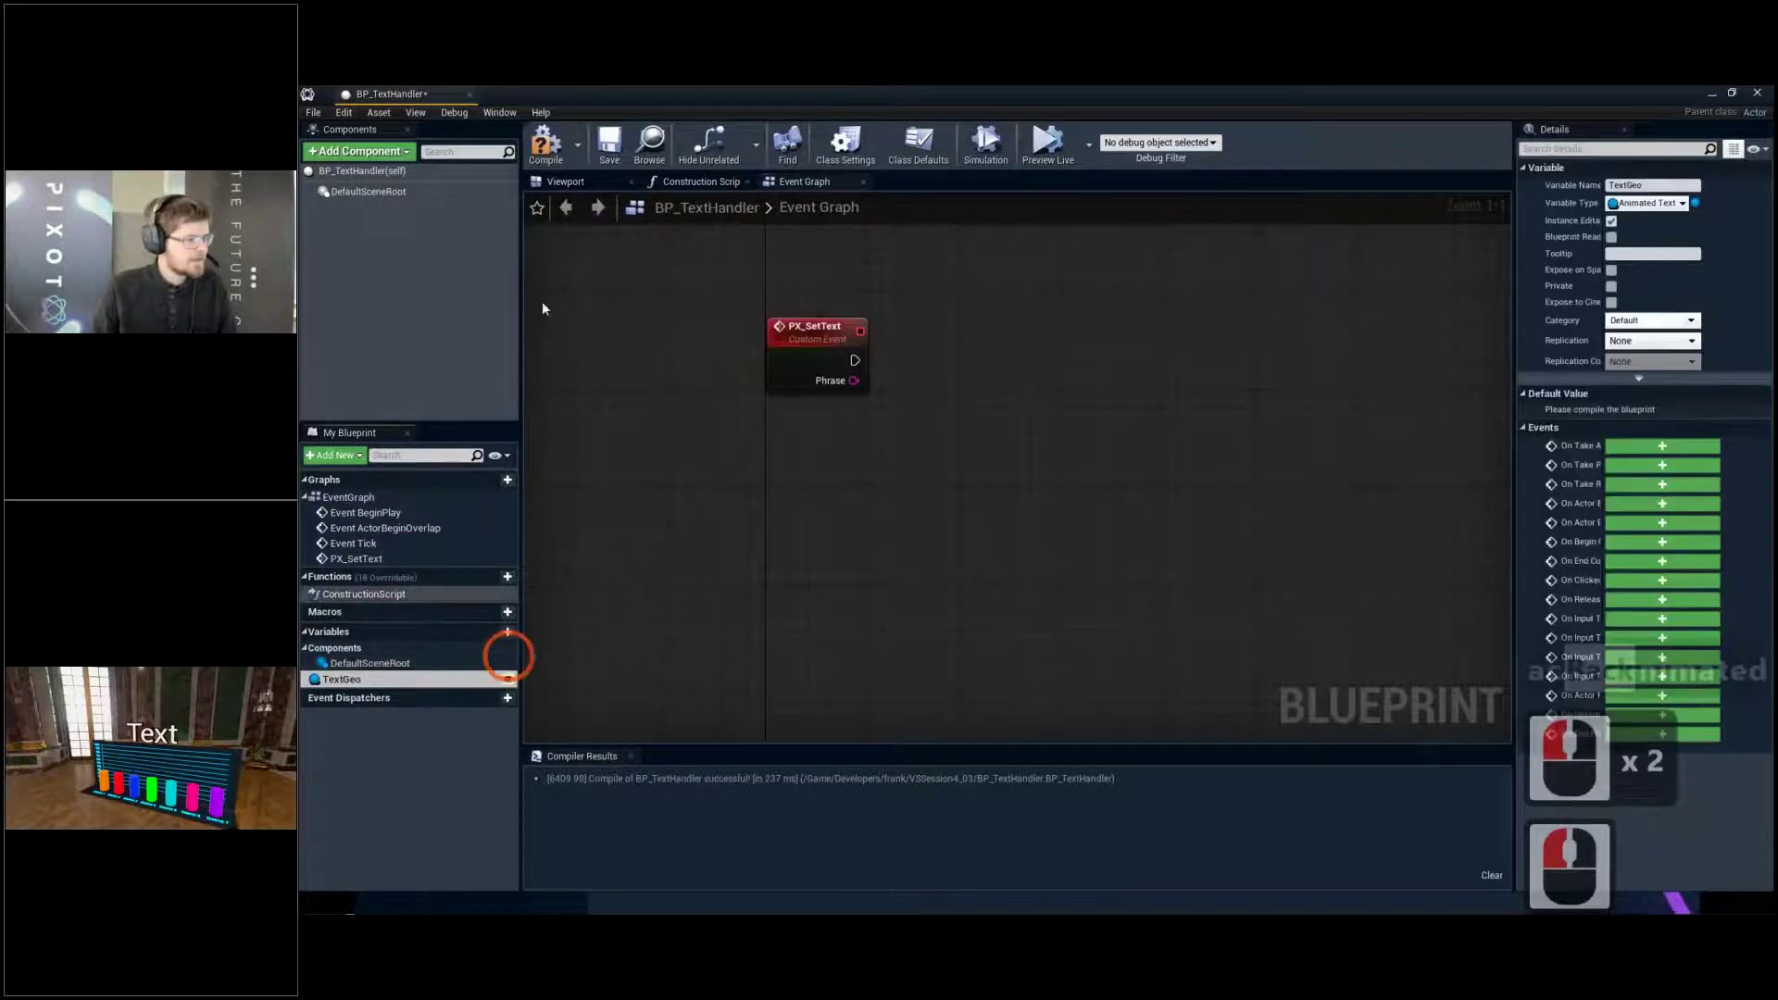
pyautogui.click(548, 148)
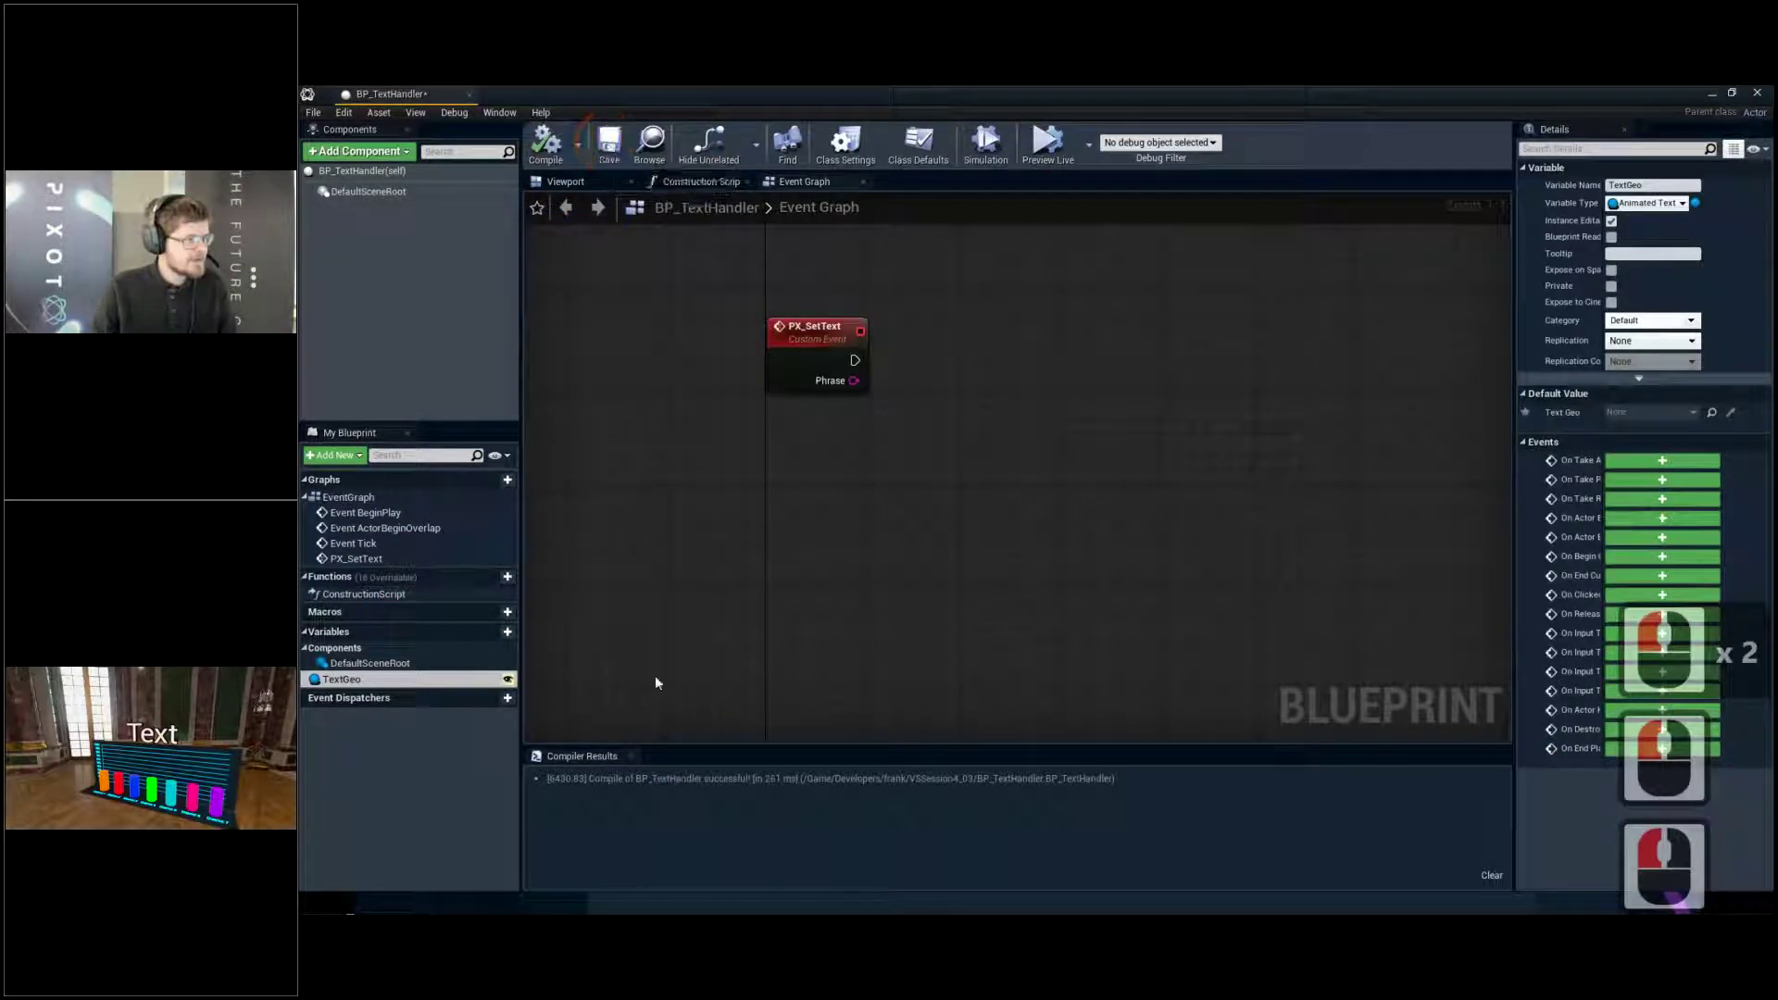
# Place a getter for TextGeo in the graph, aligned below the PX_SetText event
pyautogui.moveTo(389, 679); pyautogui.dragTo(690, 533)
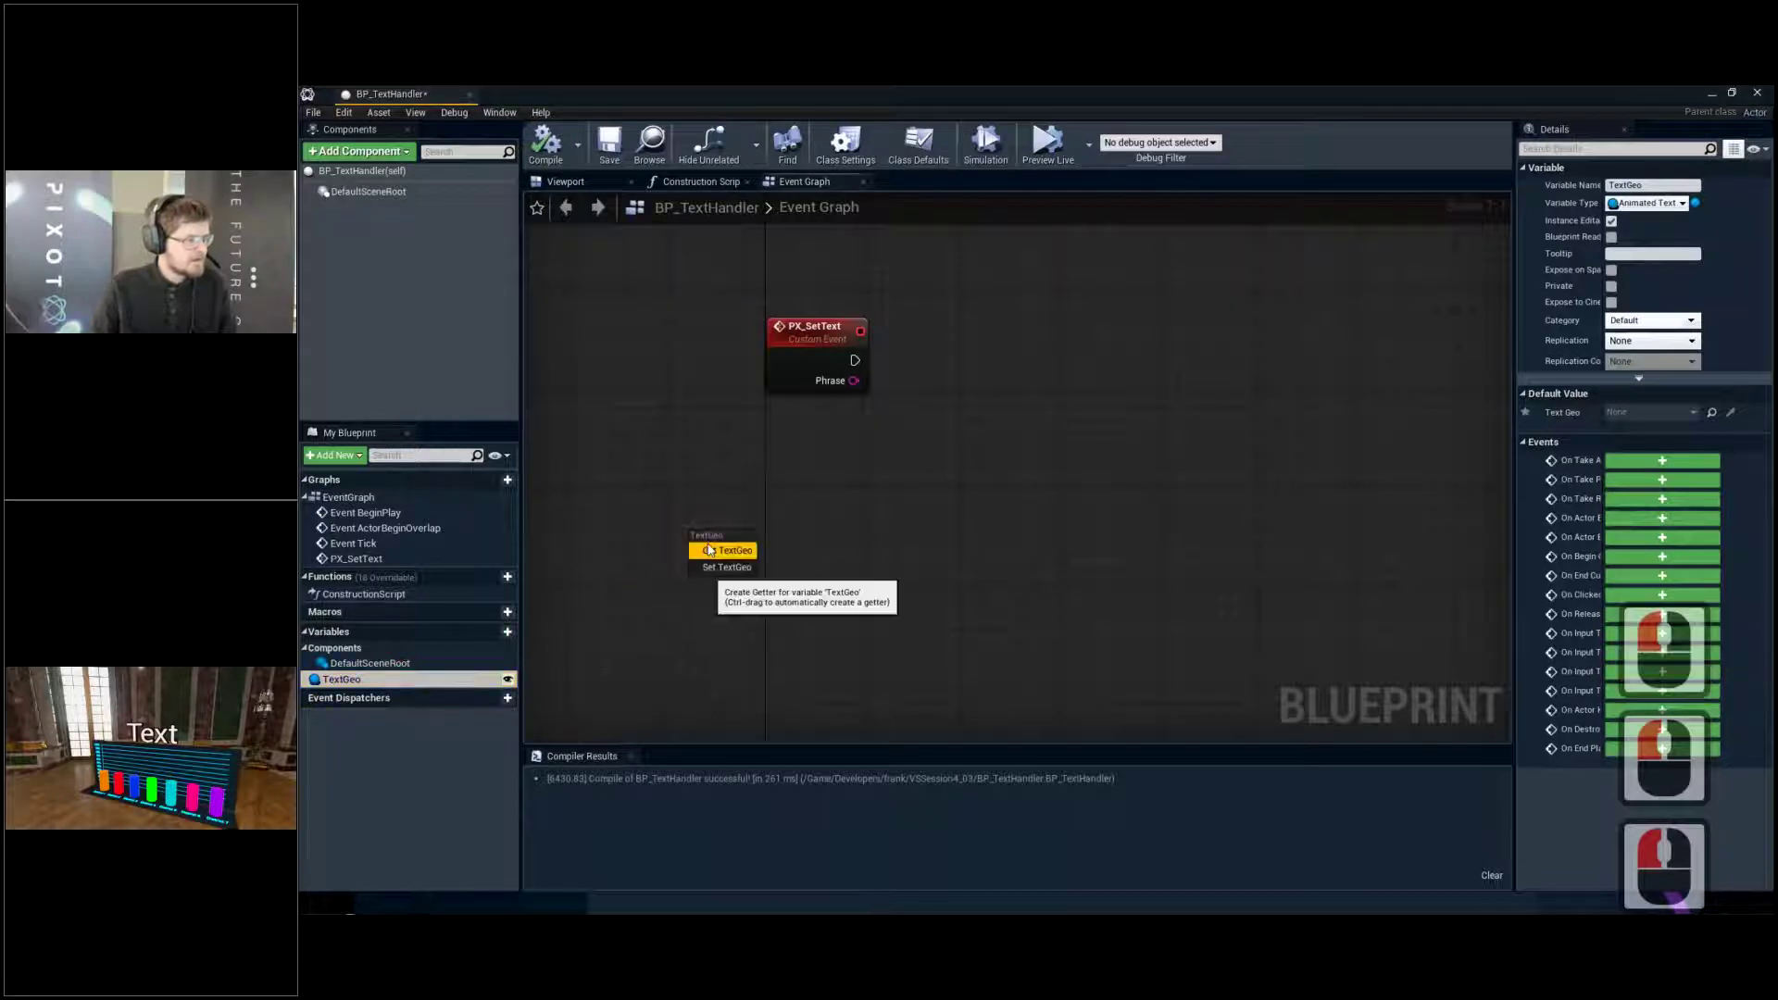
pyautogui.click(719, 553)
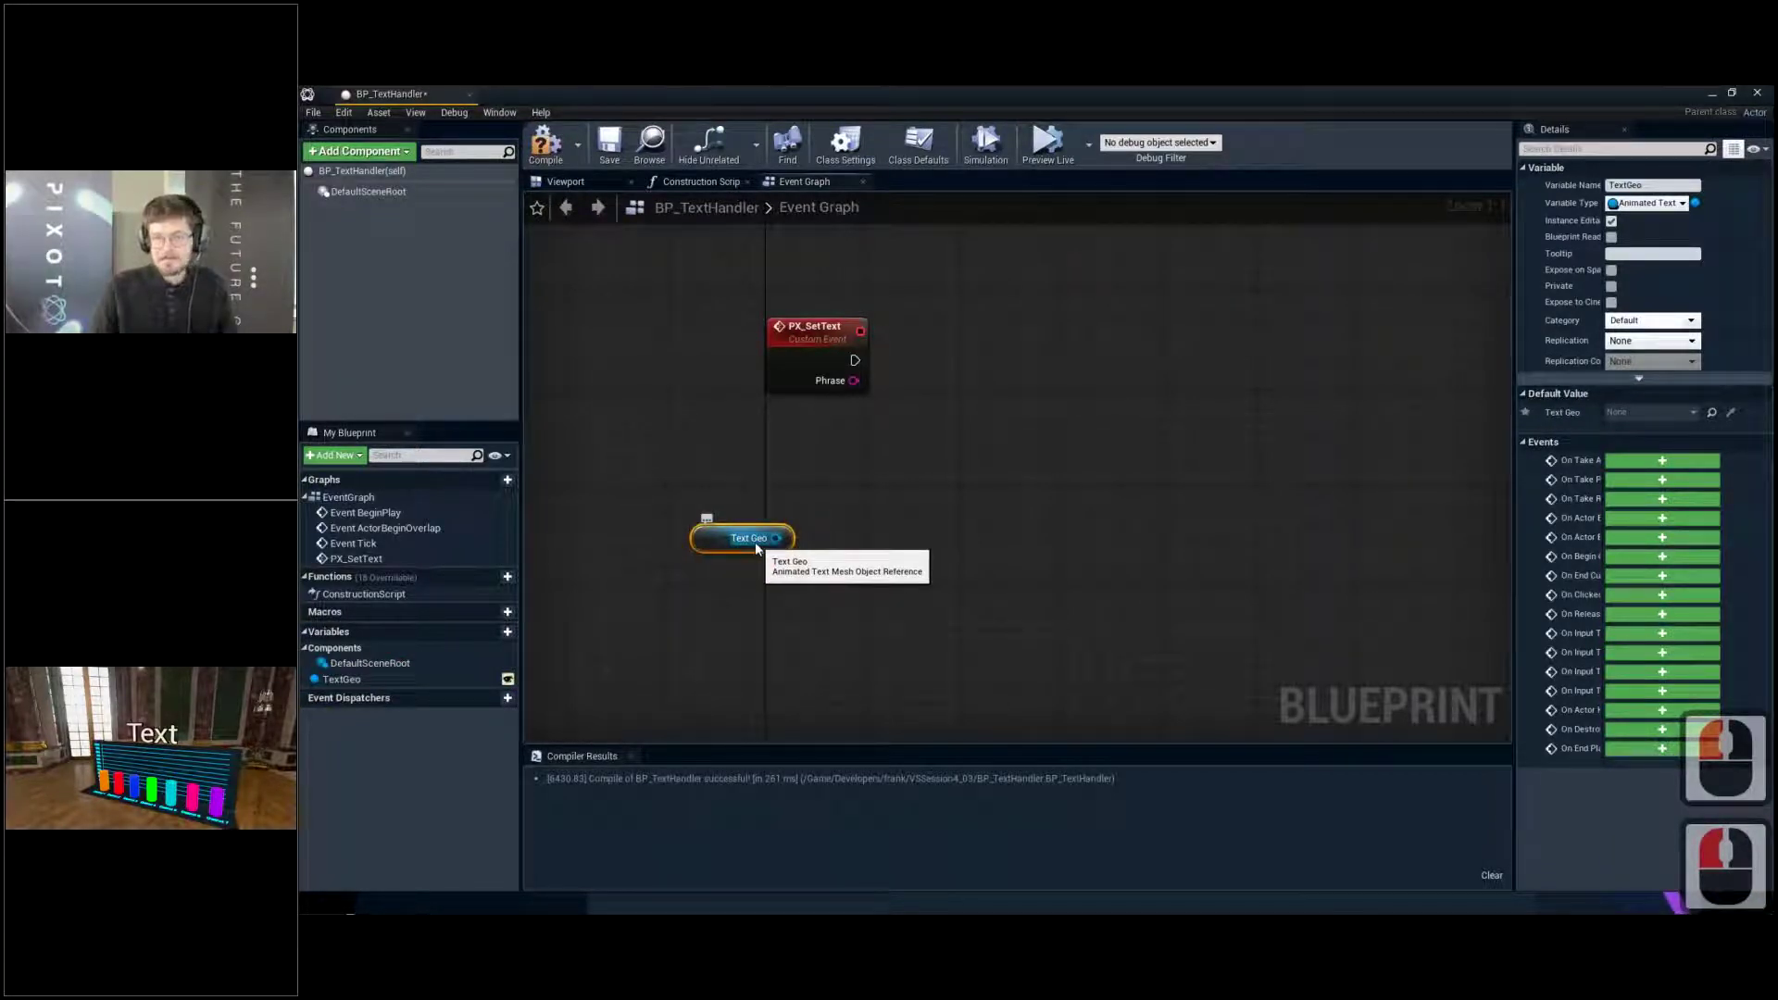
pyautogui.moveTo(733, 545); pyautogui.dragTo(904, 537)
# Add a Get Parameters node fed by the TextGeo reference
pyautogui.click(854, 540)
pyautogui.write('get pe')
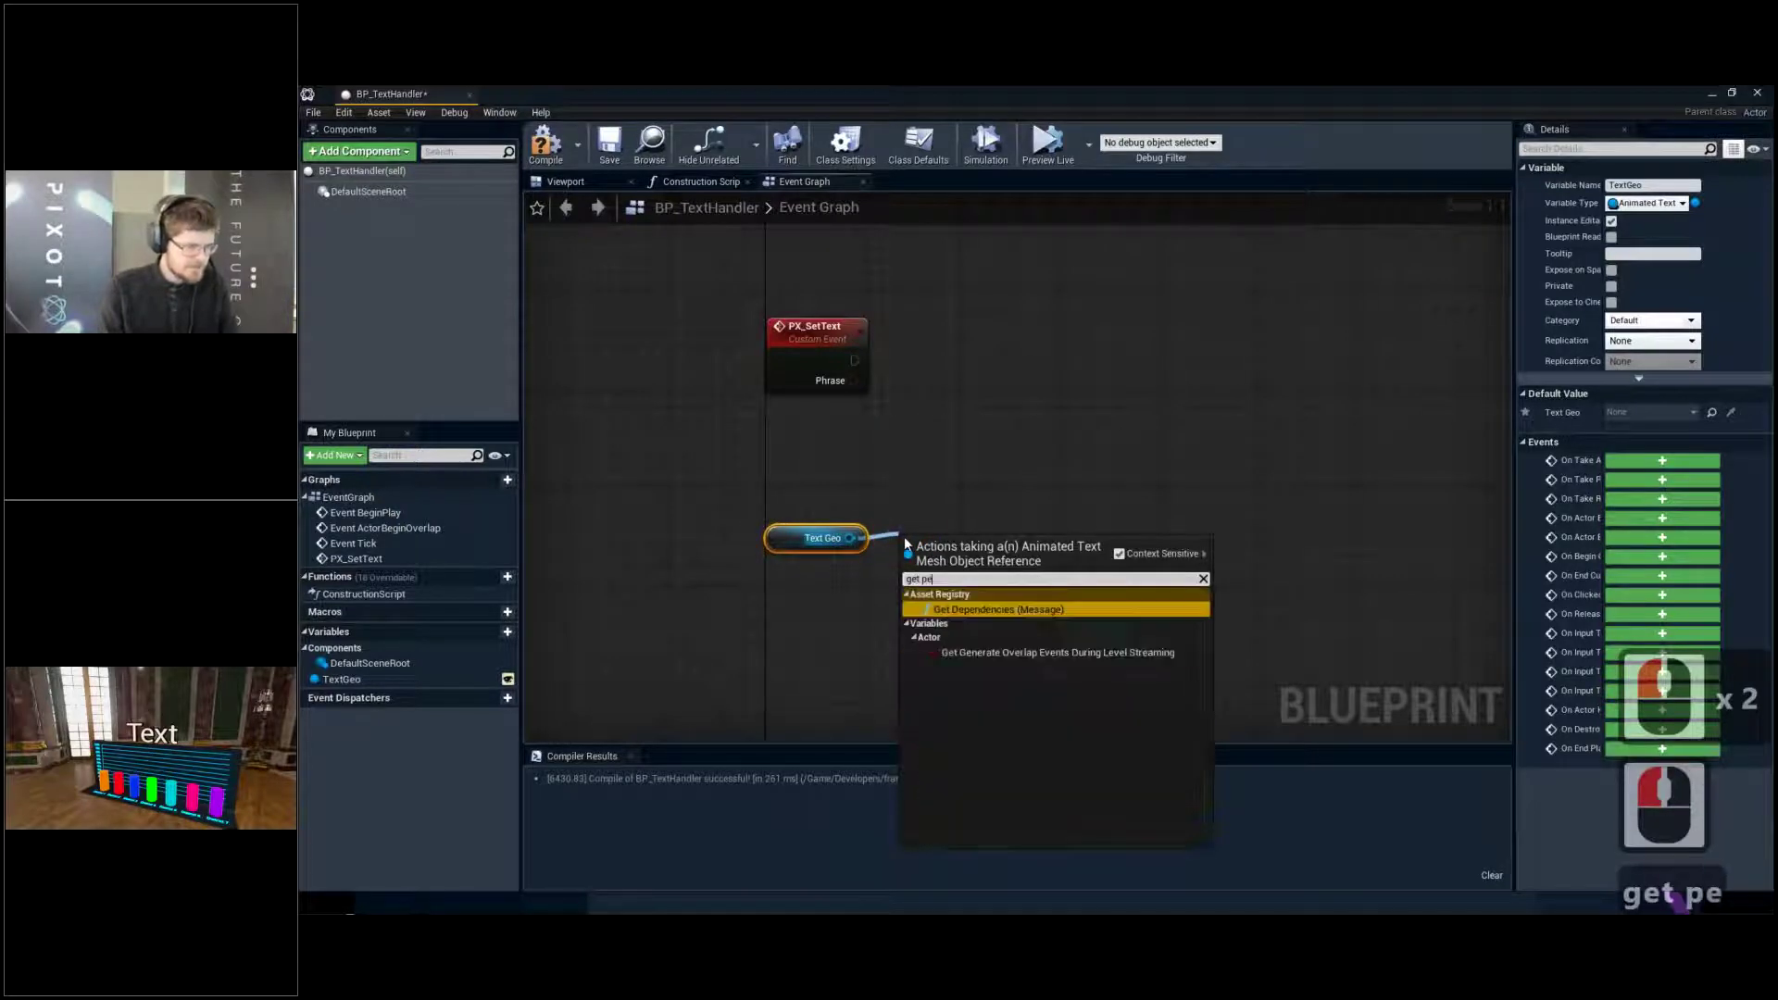
pyautogui.press('BackSpace')
pyautogui.write('aram')
pyautogui.press('Return')
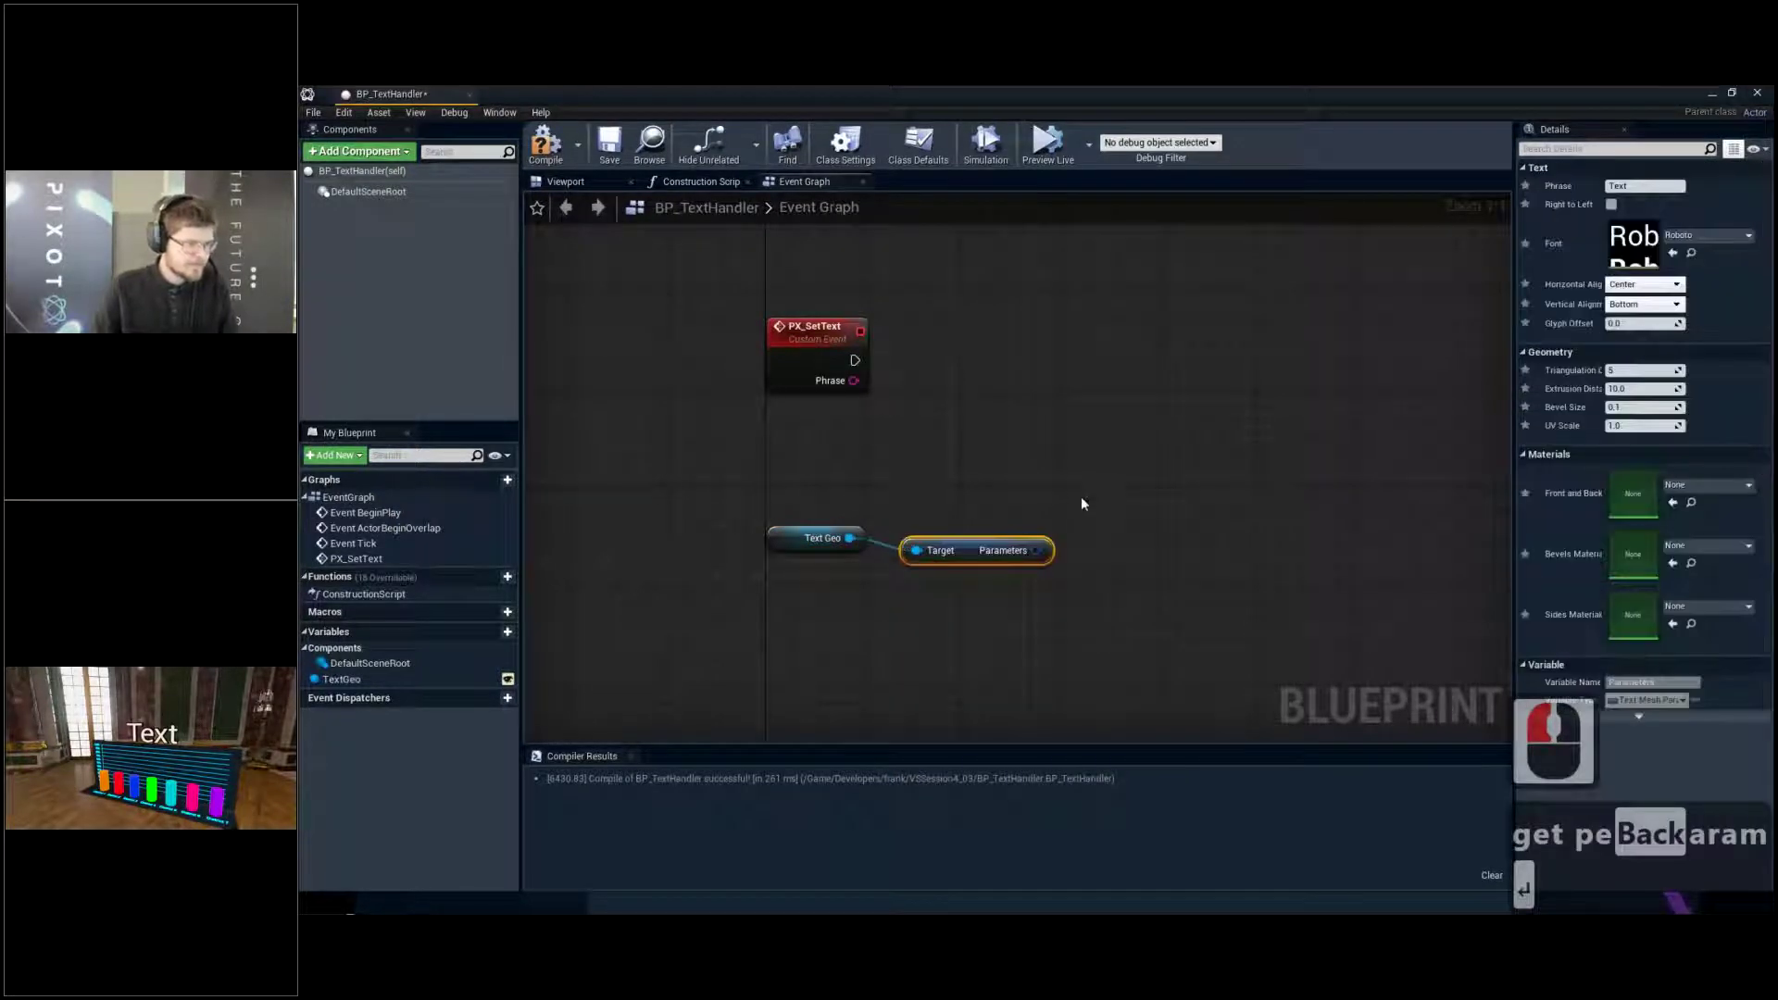
# Add a Set members in TextMeshParameters node from the Parameters output, place it level with the PX_SetText event and expose its Phrase pin
pyautogui.click(1035, 539)
pyautogui.moveTo(1034, 539); pyautogui.dragTo(1080, 433)
pyautogui.write('set mem')
pyautogui.press('Return')
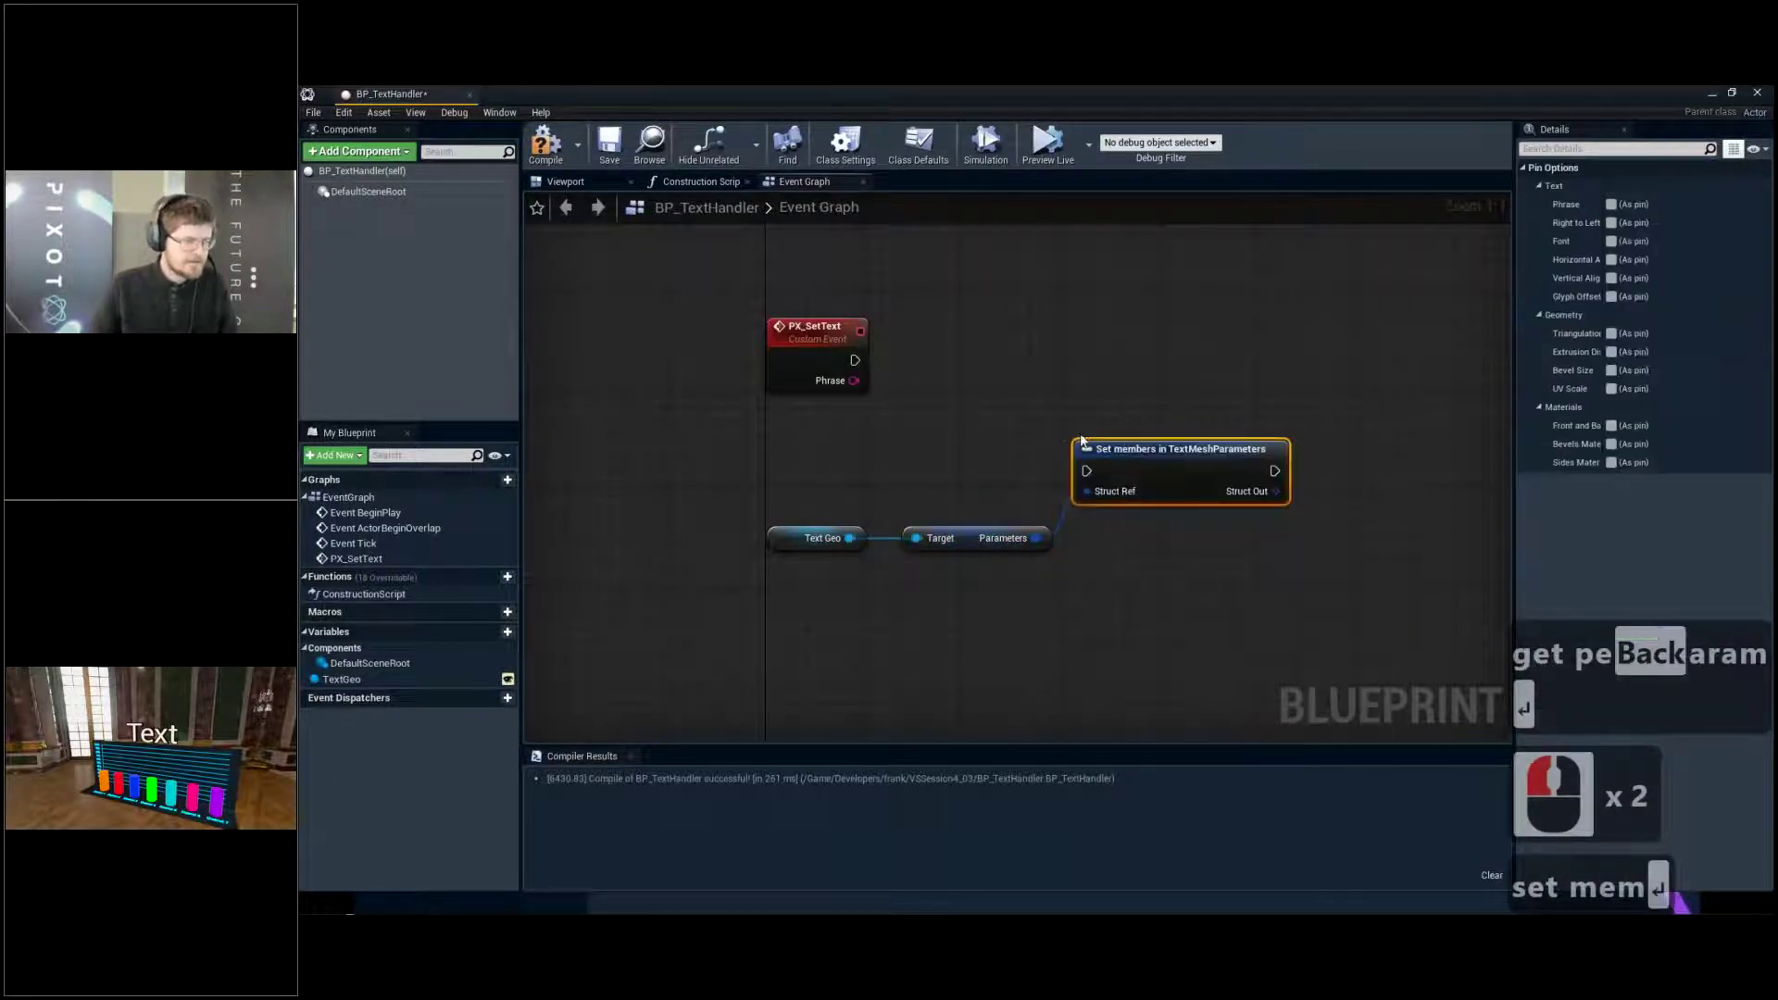
pyautogui.moveTo(1132, 454); pyautogui.dragTo(1269, 379)
pyautogui.click(1199, 358)
pyautogui.moveTo(1202, 358); pyautogui.dragTo(1100, 374, button='right')
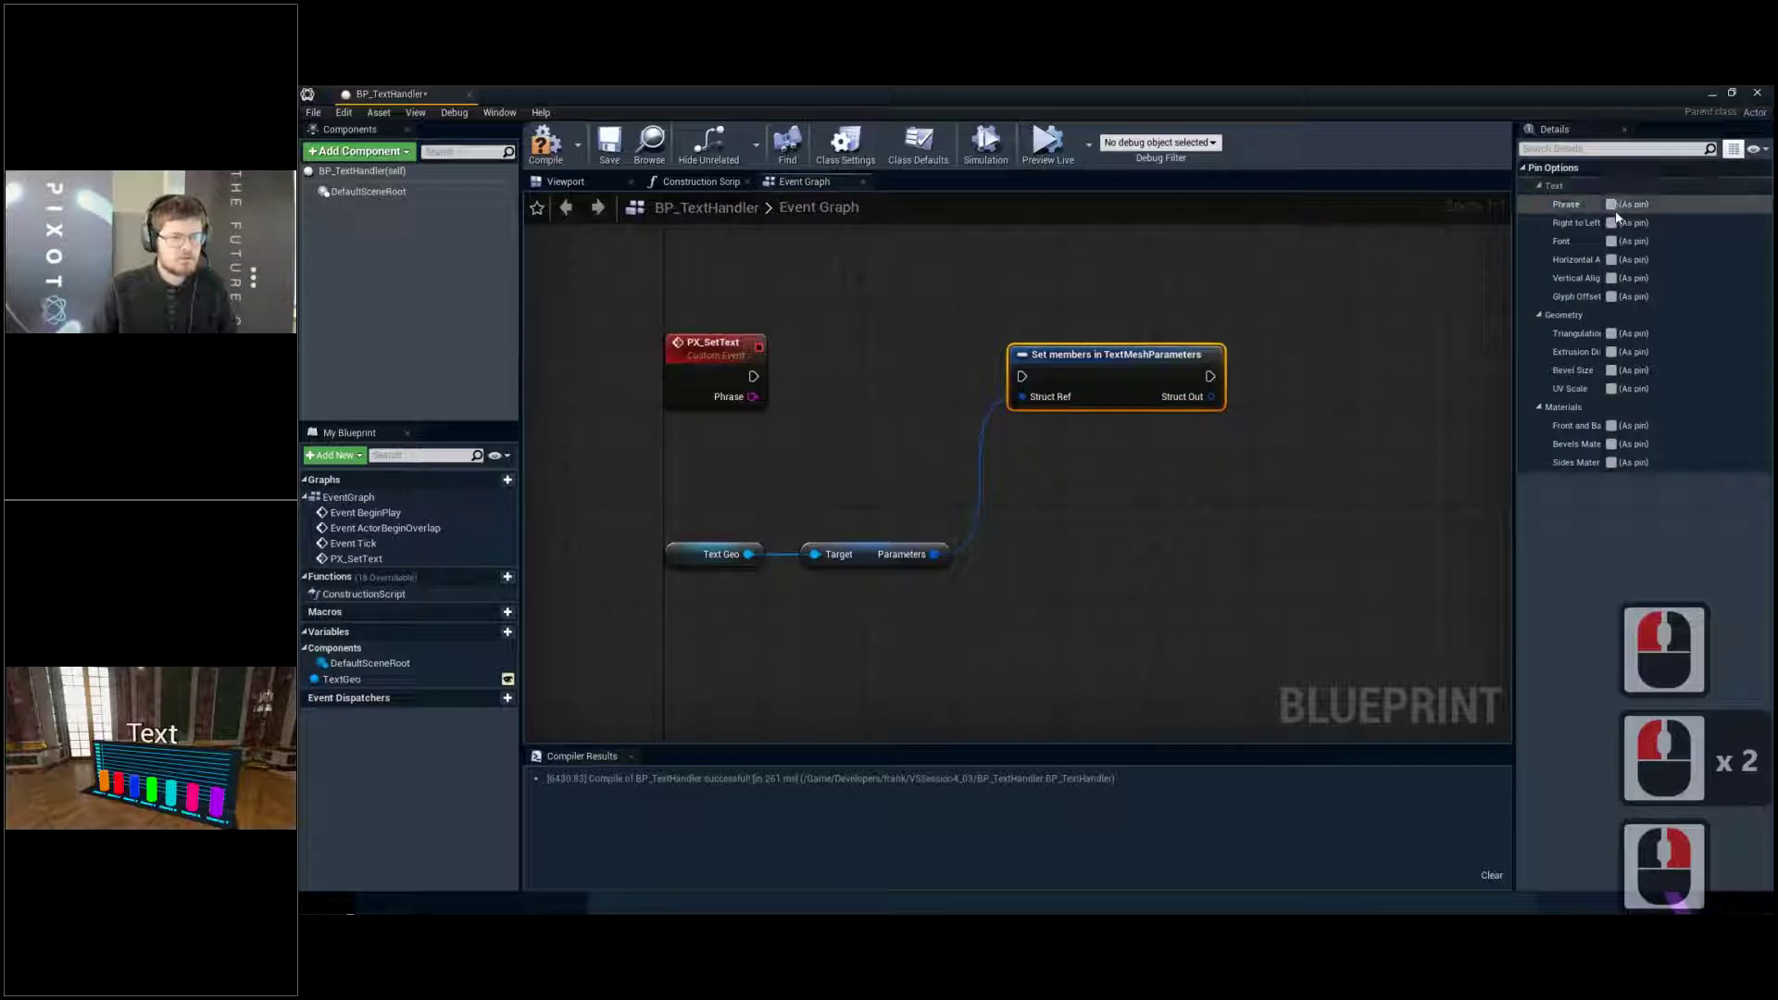
pyautogui.click(1612, 205)
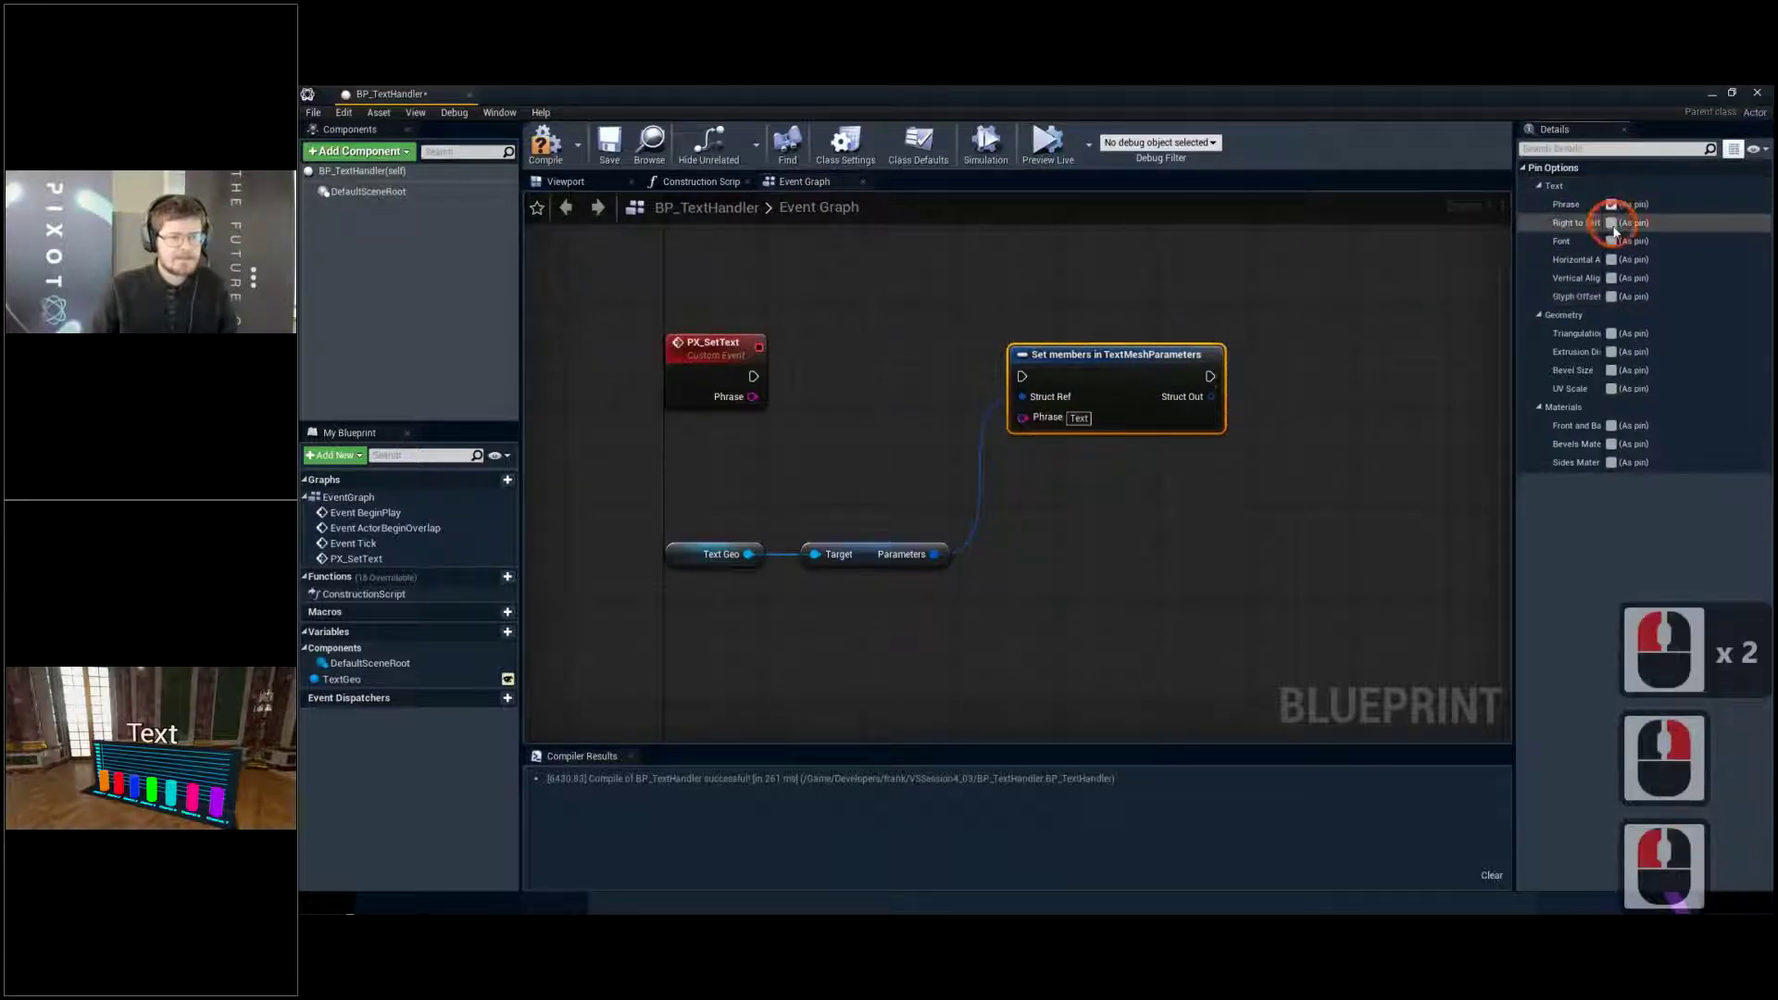
pyautogui.click(1611, 223)
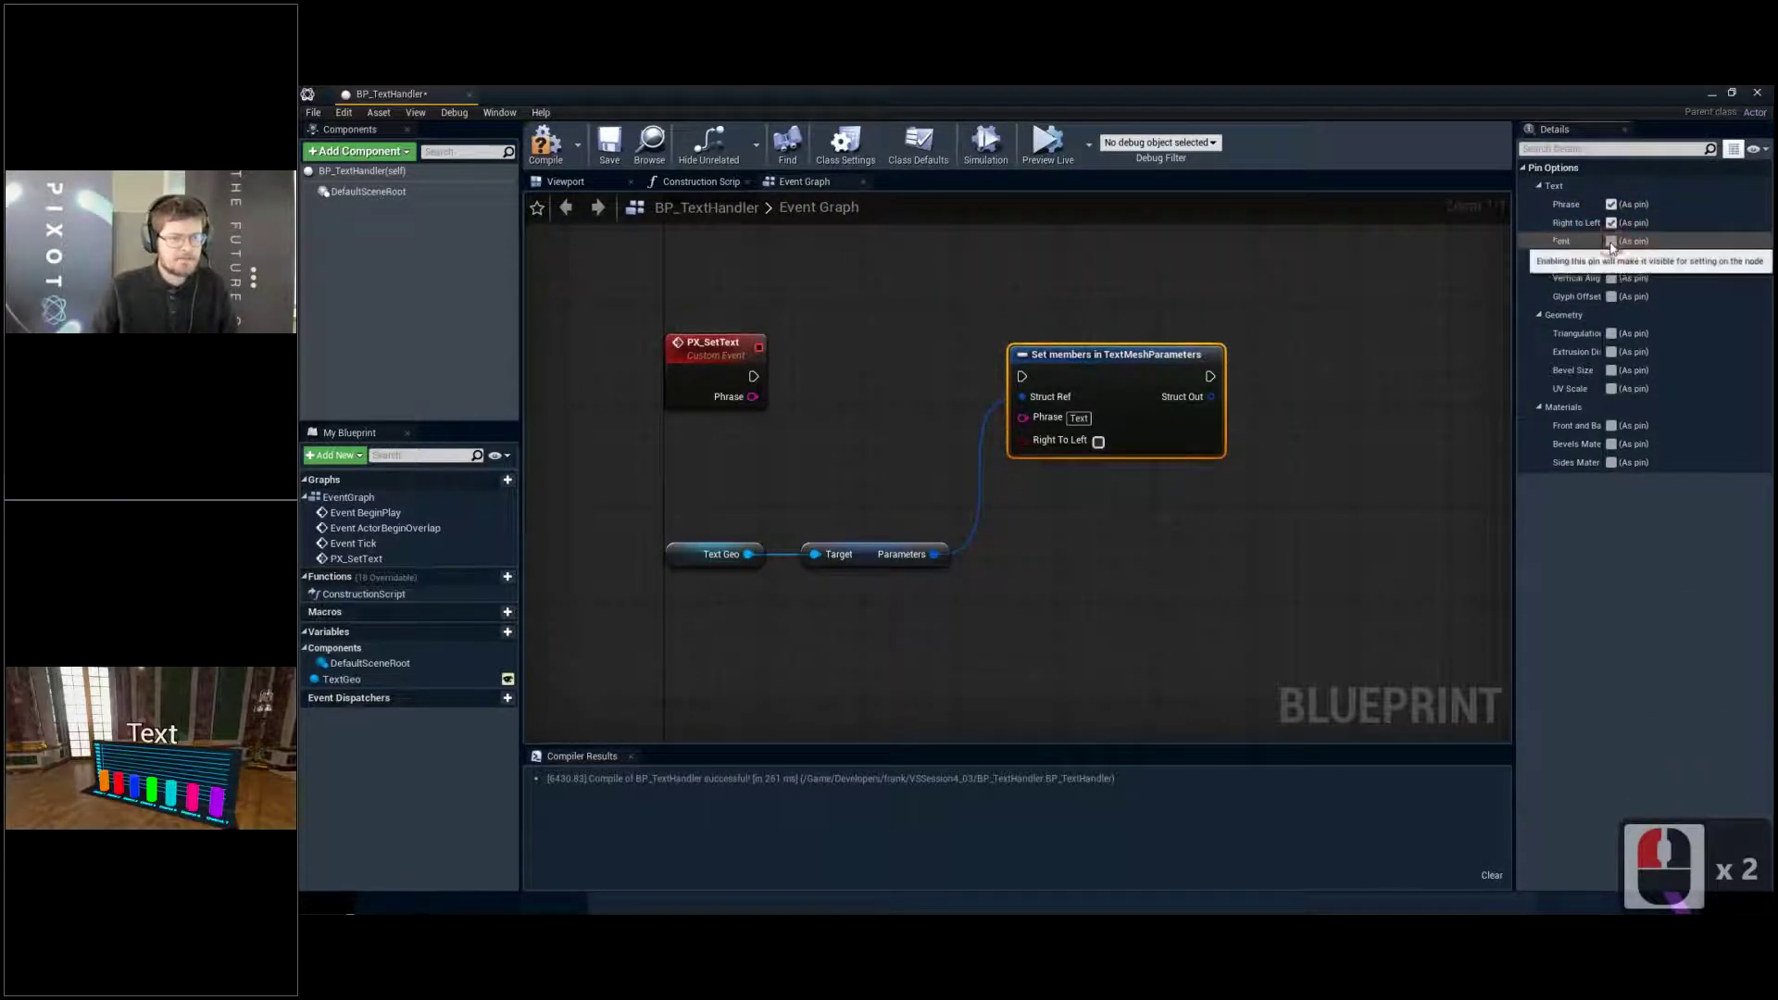
pyautogui.click(1612, 242)
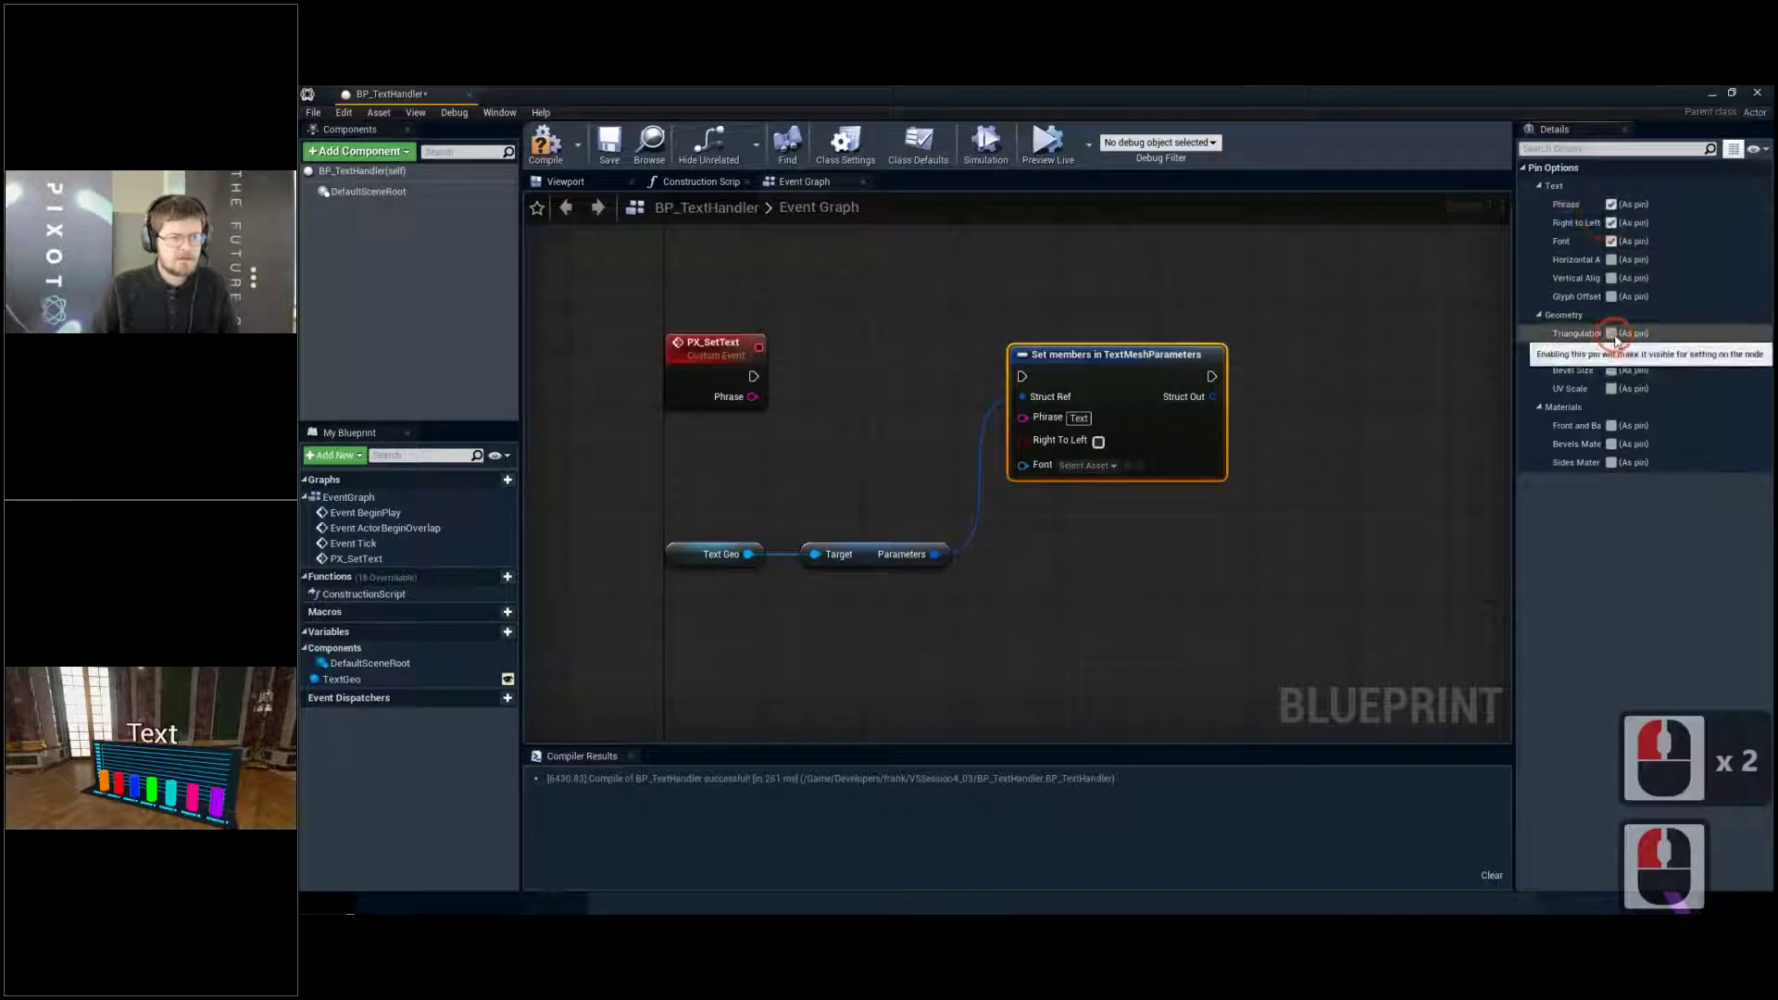
pyautogui.click(1613, 335)
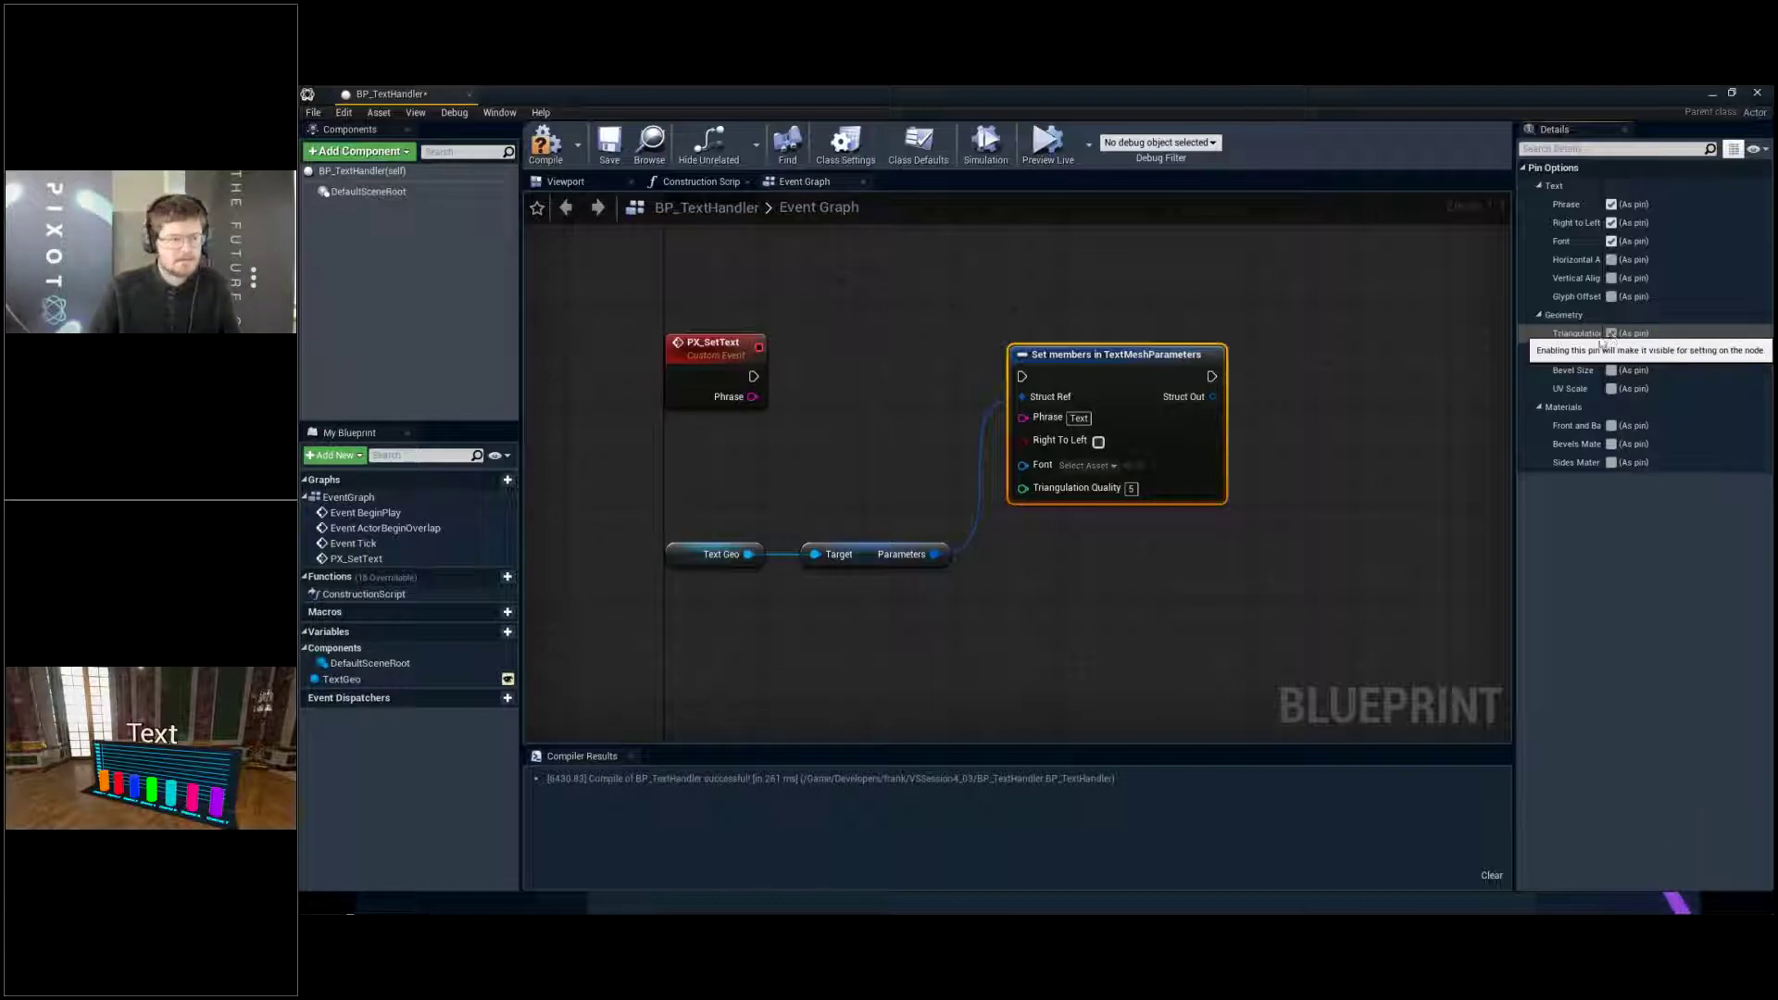
pyautogui.click(1612, 336)
pyautogui.click(1611, 372)
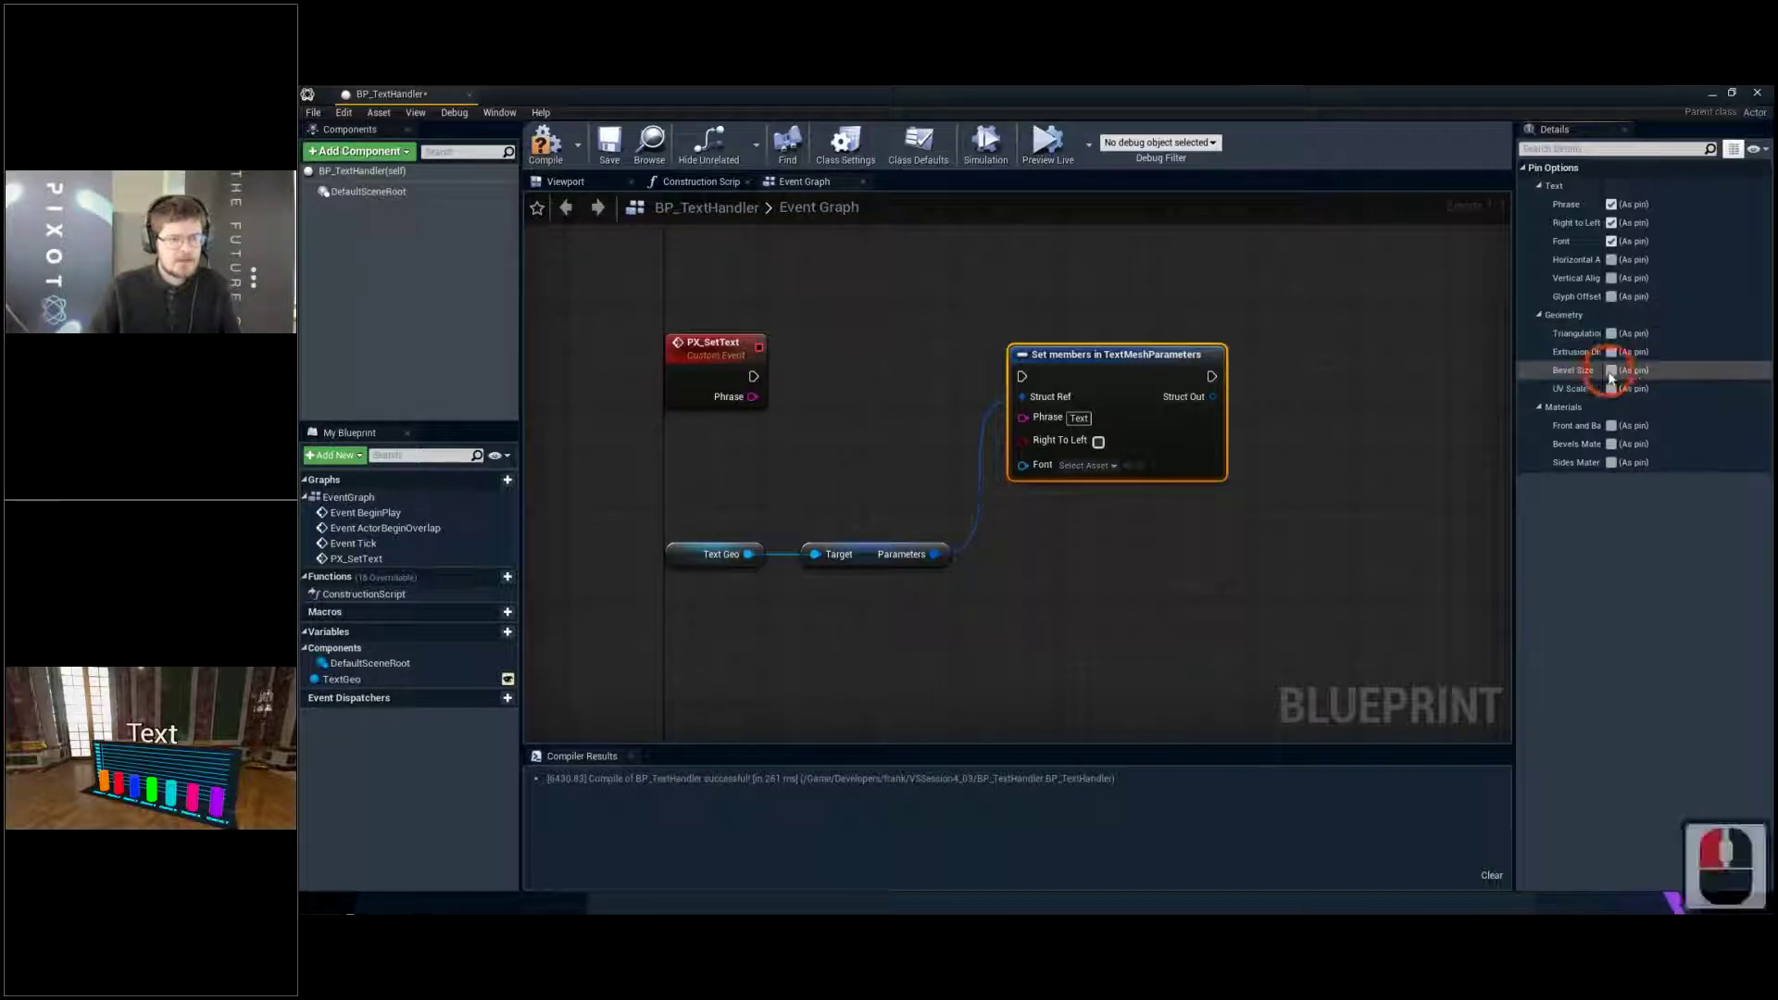
pyautogui.click(1612, 372)
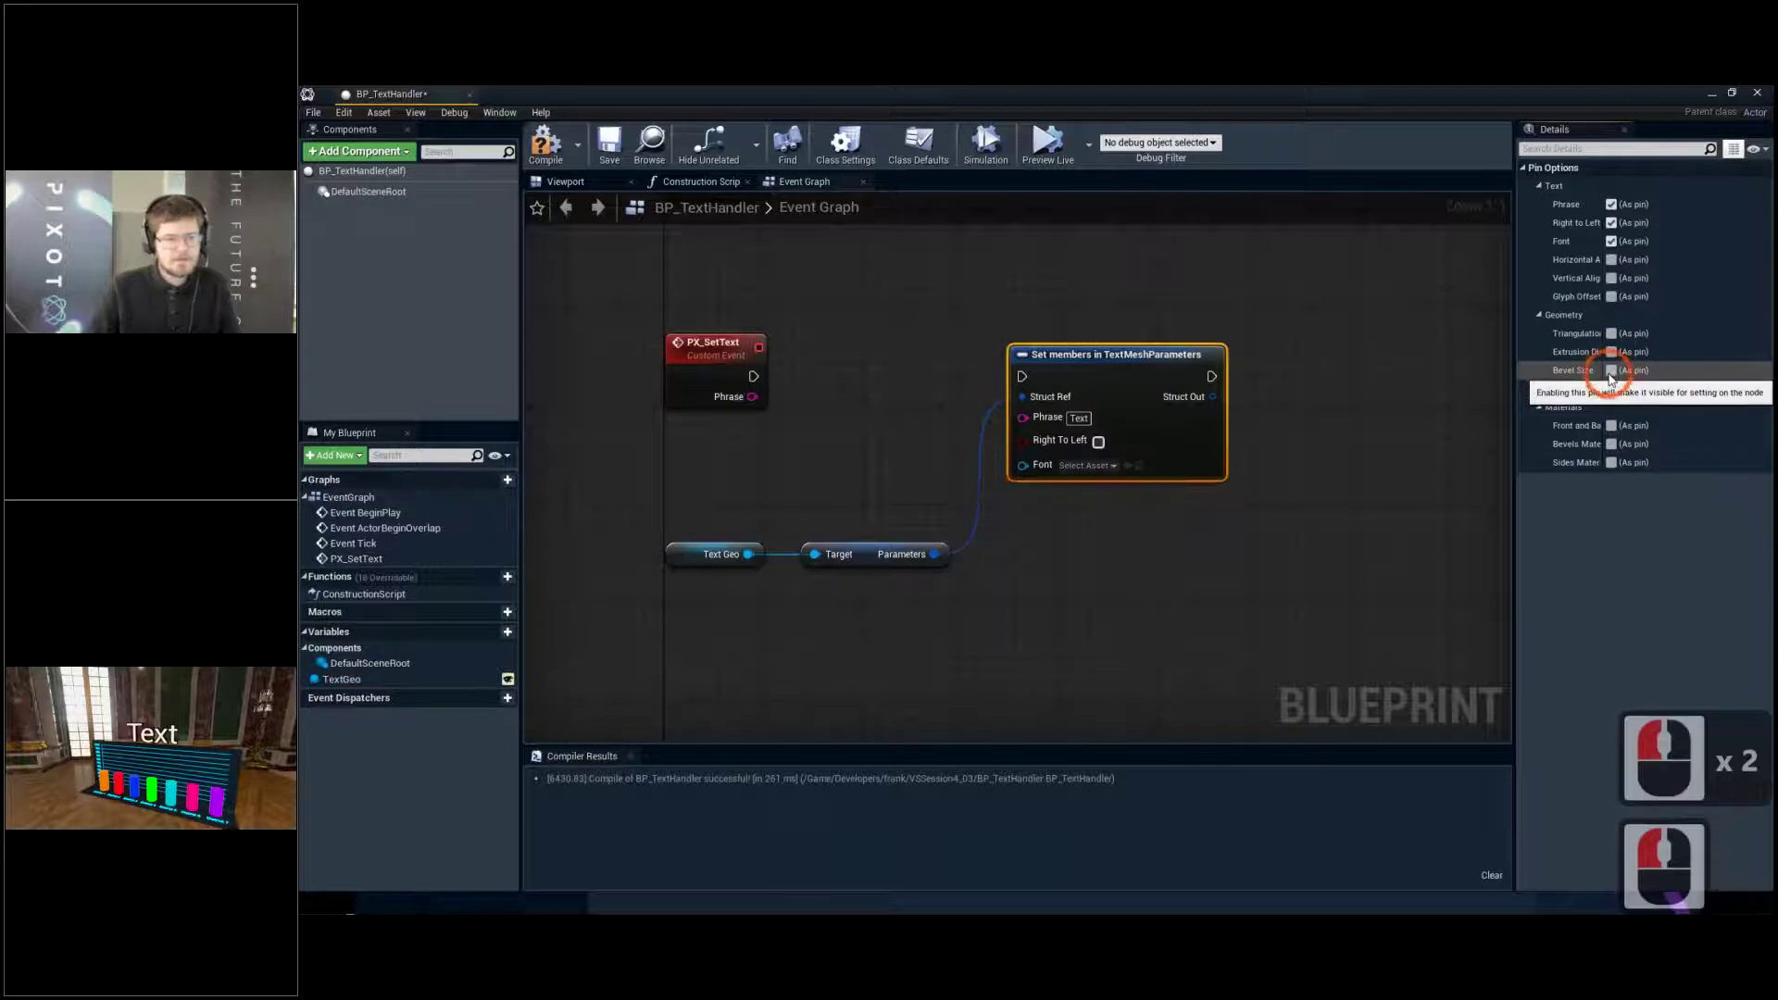
pyautogui.click(1612, 242)
pyautogui.click(1612, 223)
pyautogui.click(1612, 204)
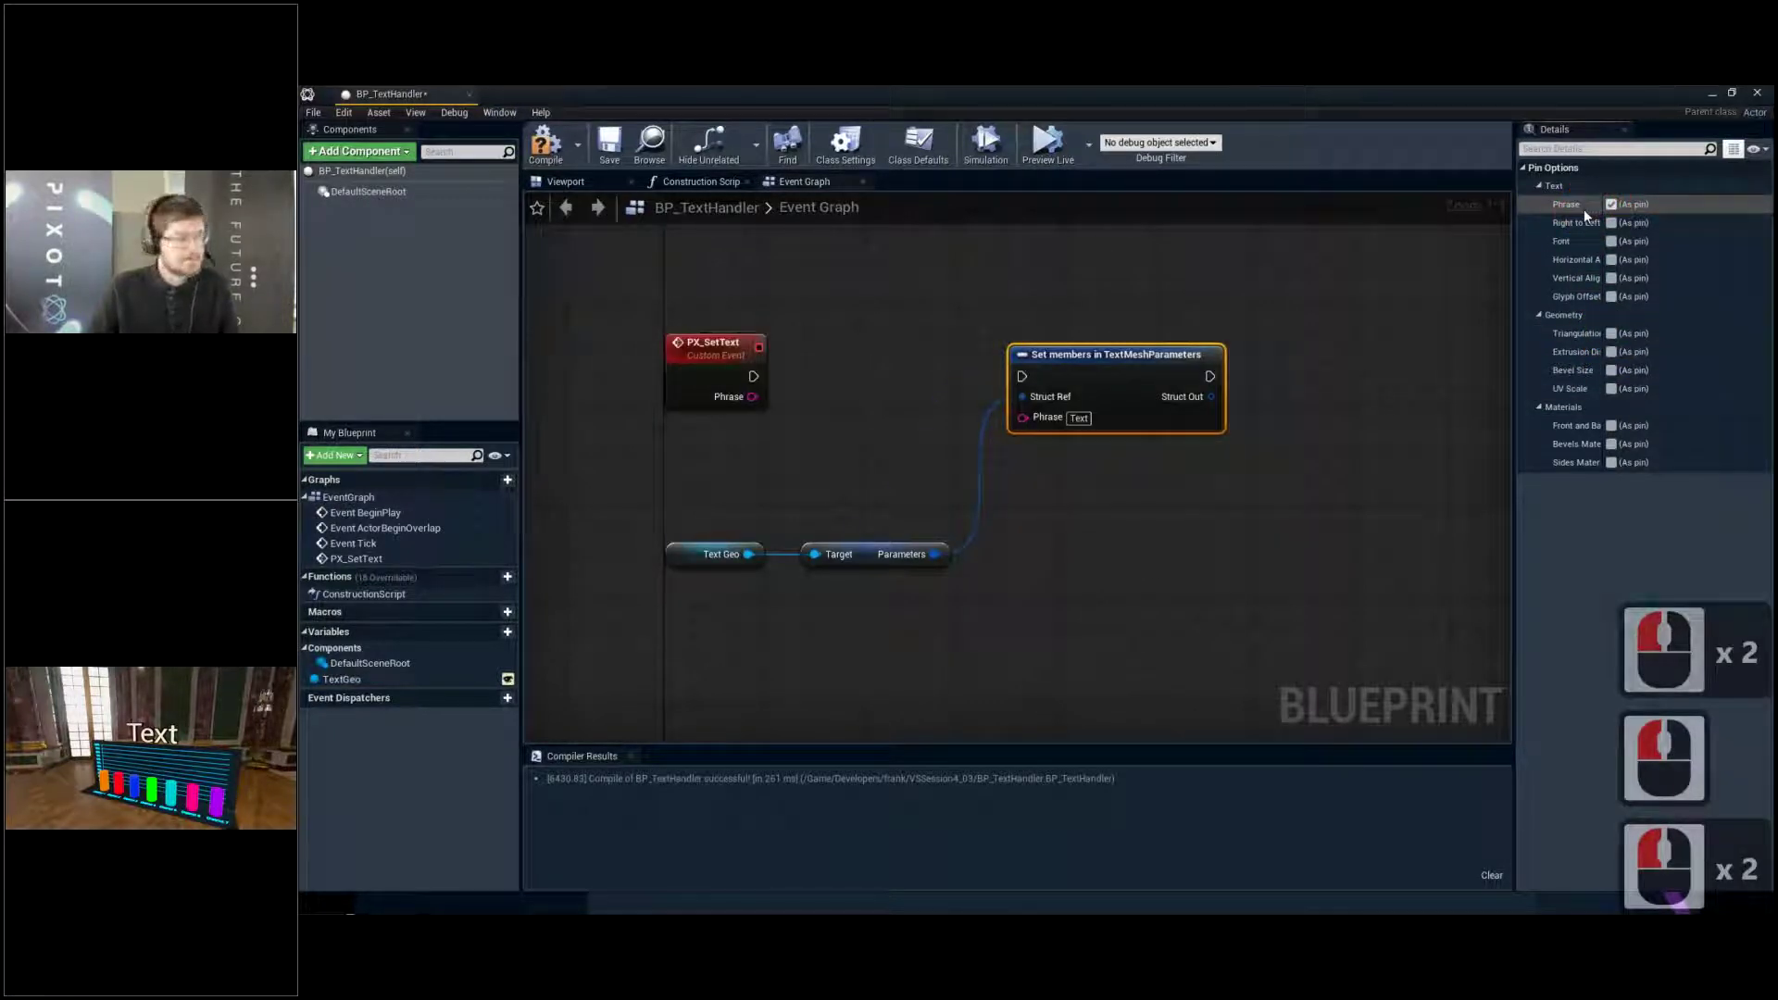
# Wire PX_SetText's Phrase and execution outputs into the Set members node and move the TextGeo and Parameters nodes up beneath the event
pyautogui.moveTo(752, 397); pyautogui.dragTo(1023, 417)
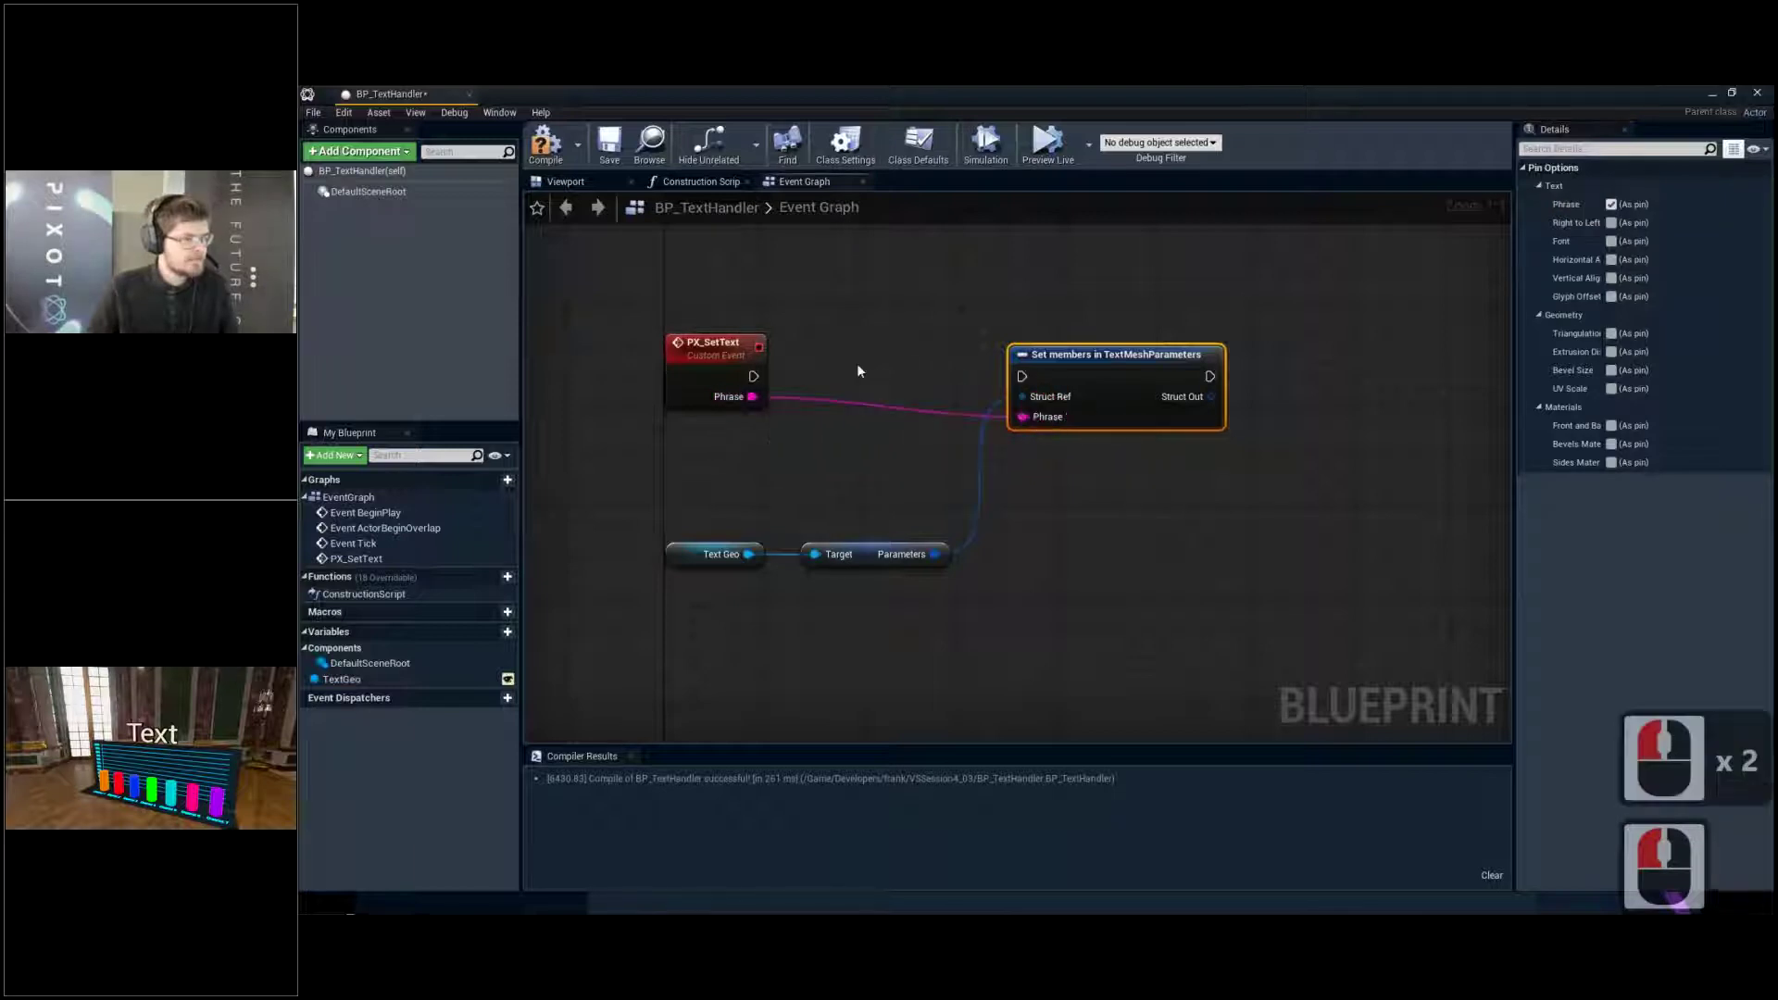
pyautogui.moveTo(752, 376); pyautogui.dragTo(1022, 376)
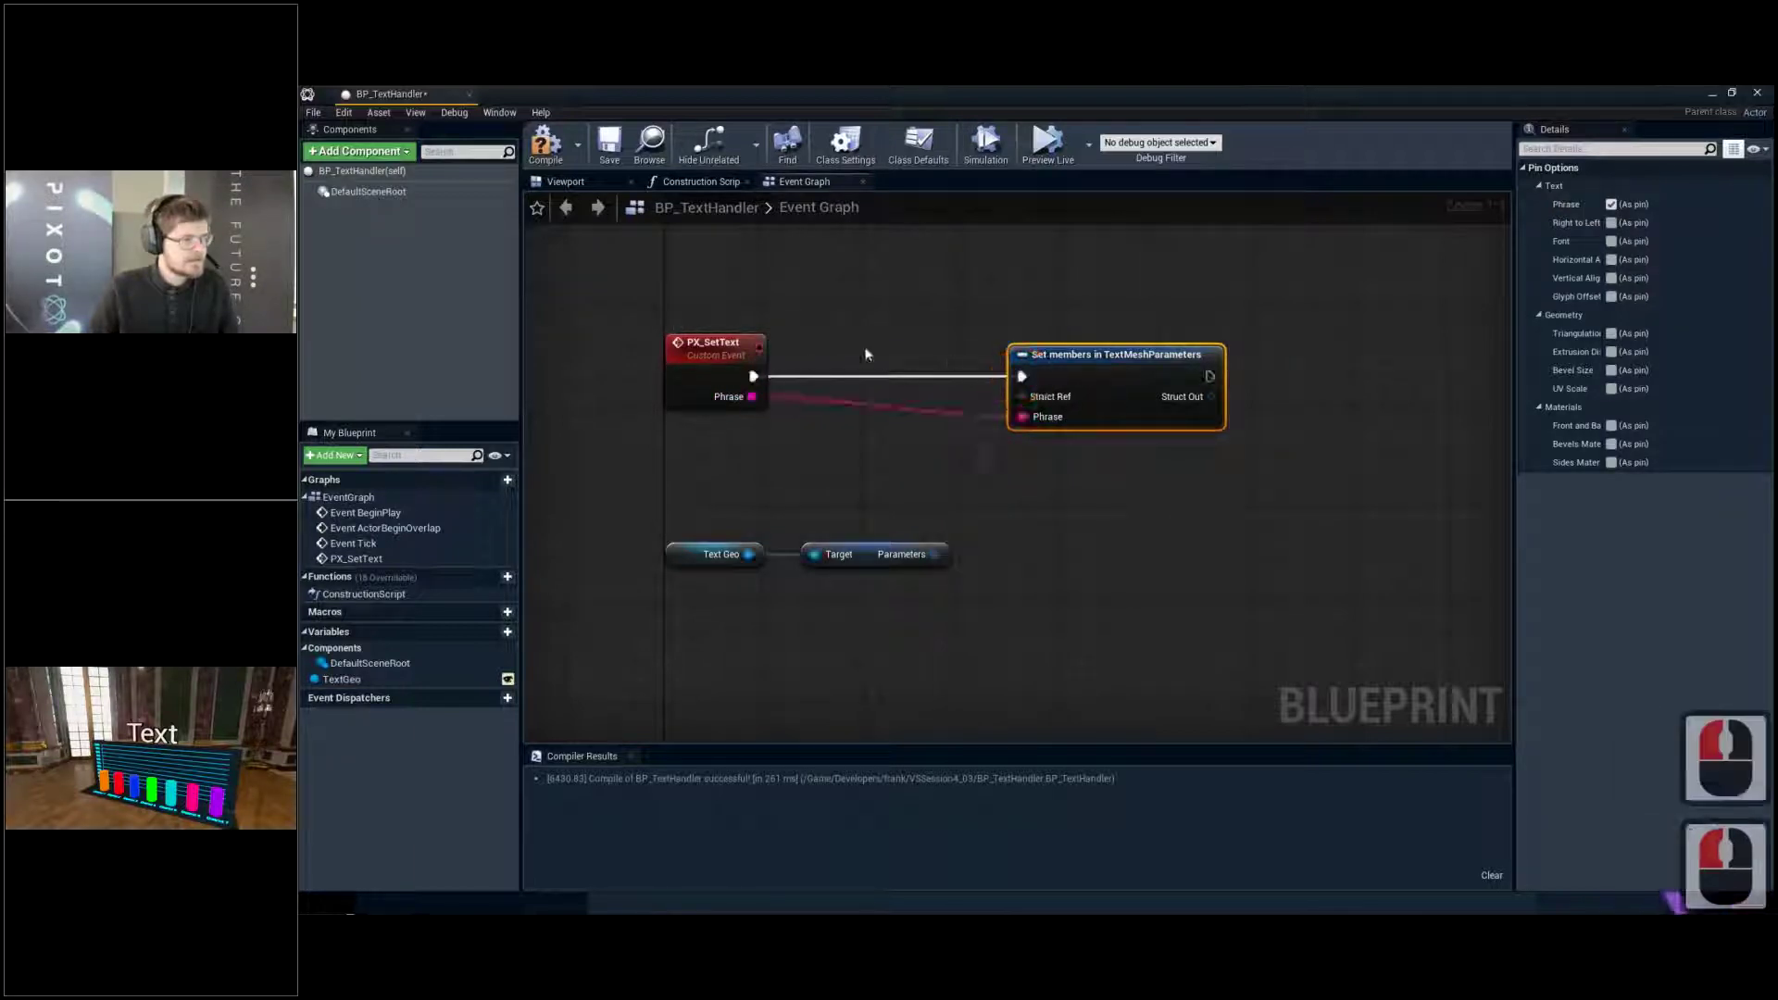
pyautogui.moveTo(713, 473); pyautogui.dragTo(866, 463)
pyautogui.click(1081, 300)
pyautogui.moveTo(1064, 321); pyautogui.dragTo(1173, 326, button='right')
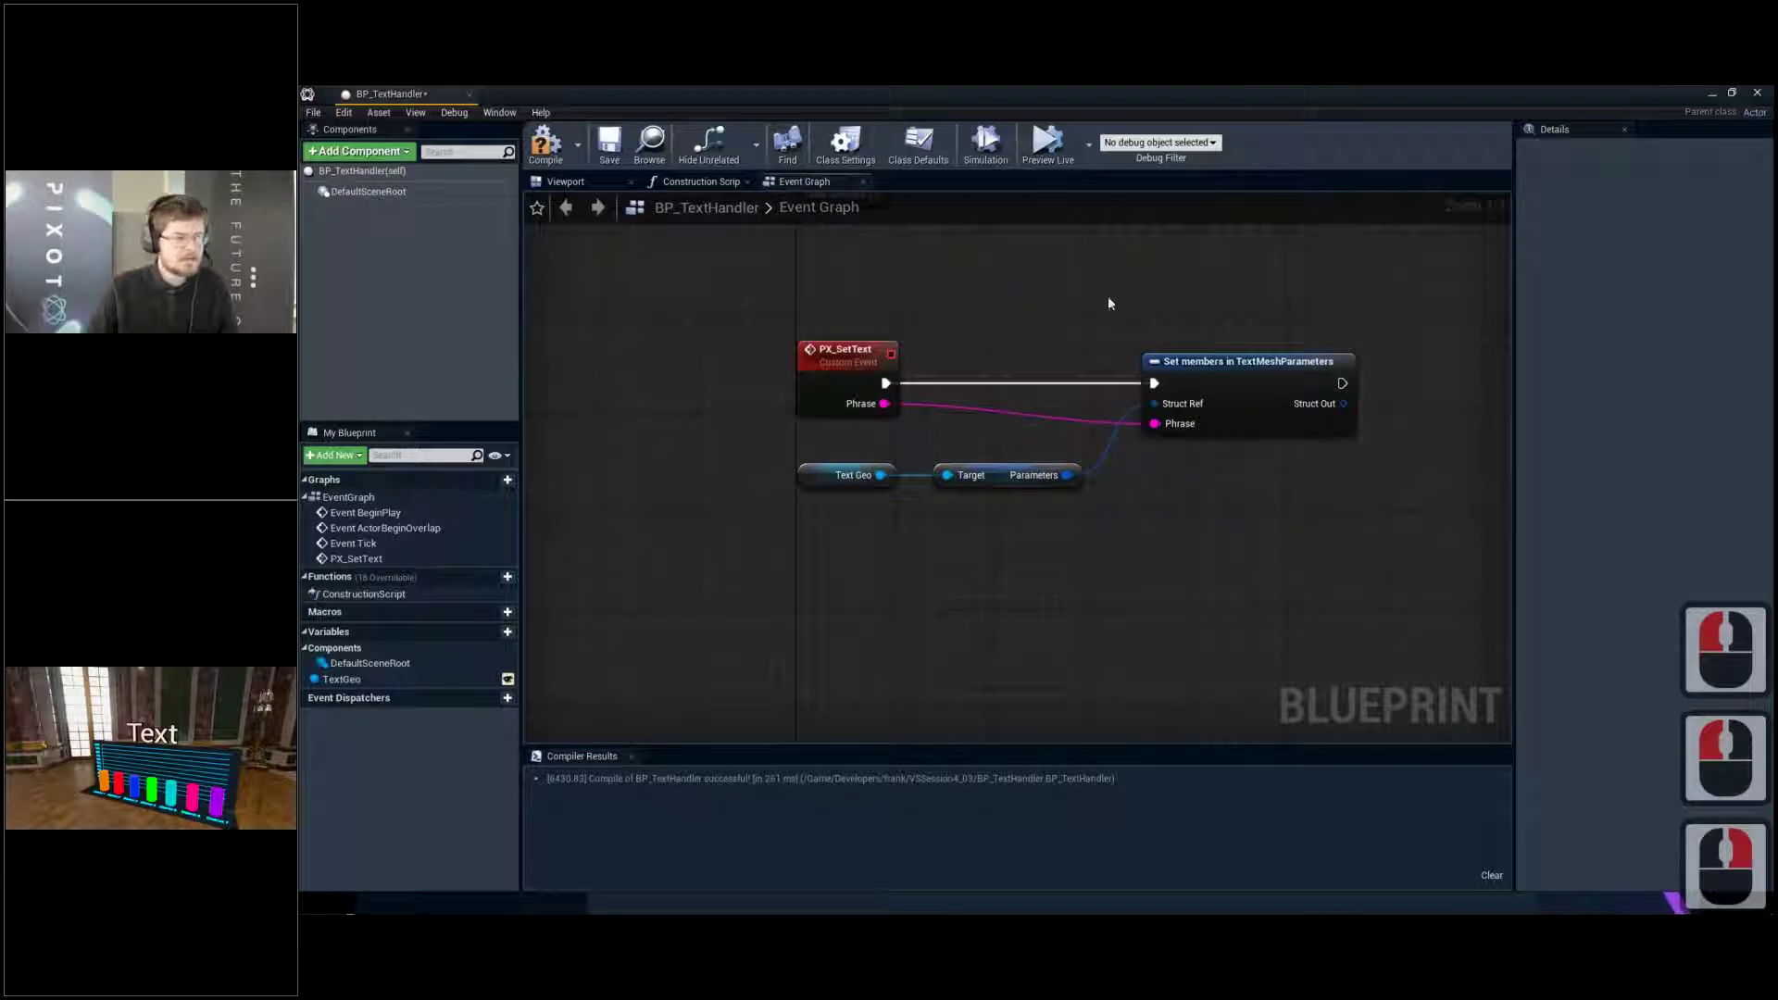
# Compile the BP_TextHandler blueprint and close its editor
pyautogui.scroll(3, 1076, 274)
pyautogui.moveTo(1076, 274); pyautogui.dragTo(877, 256, button='right')
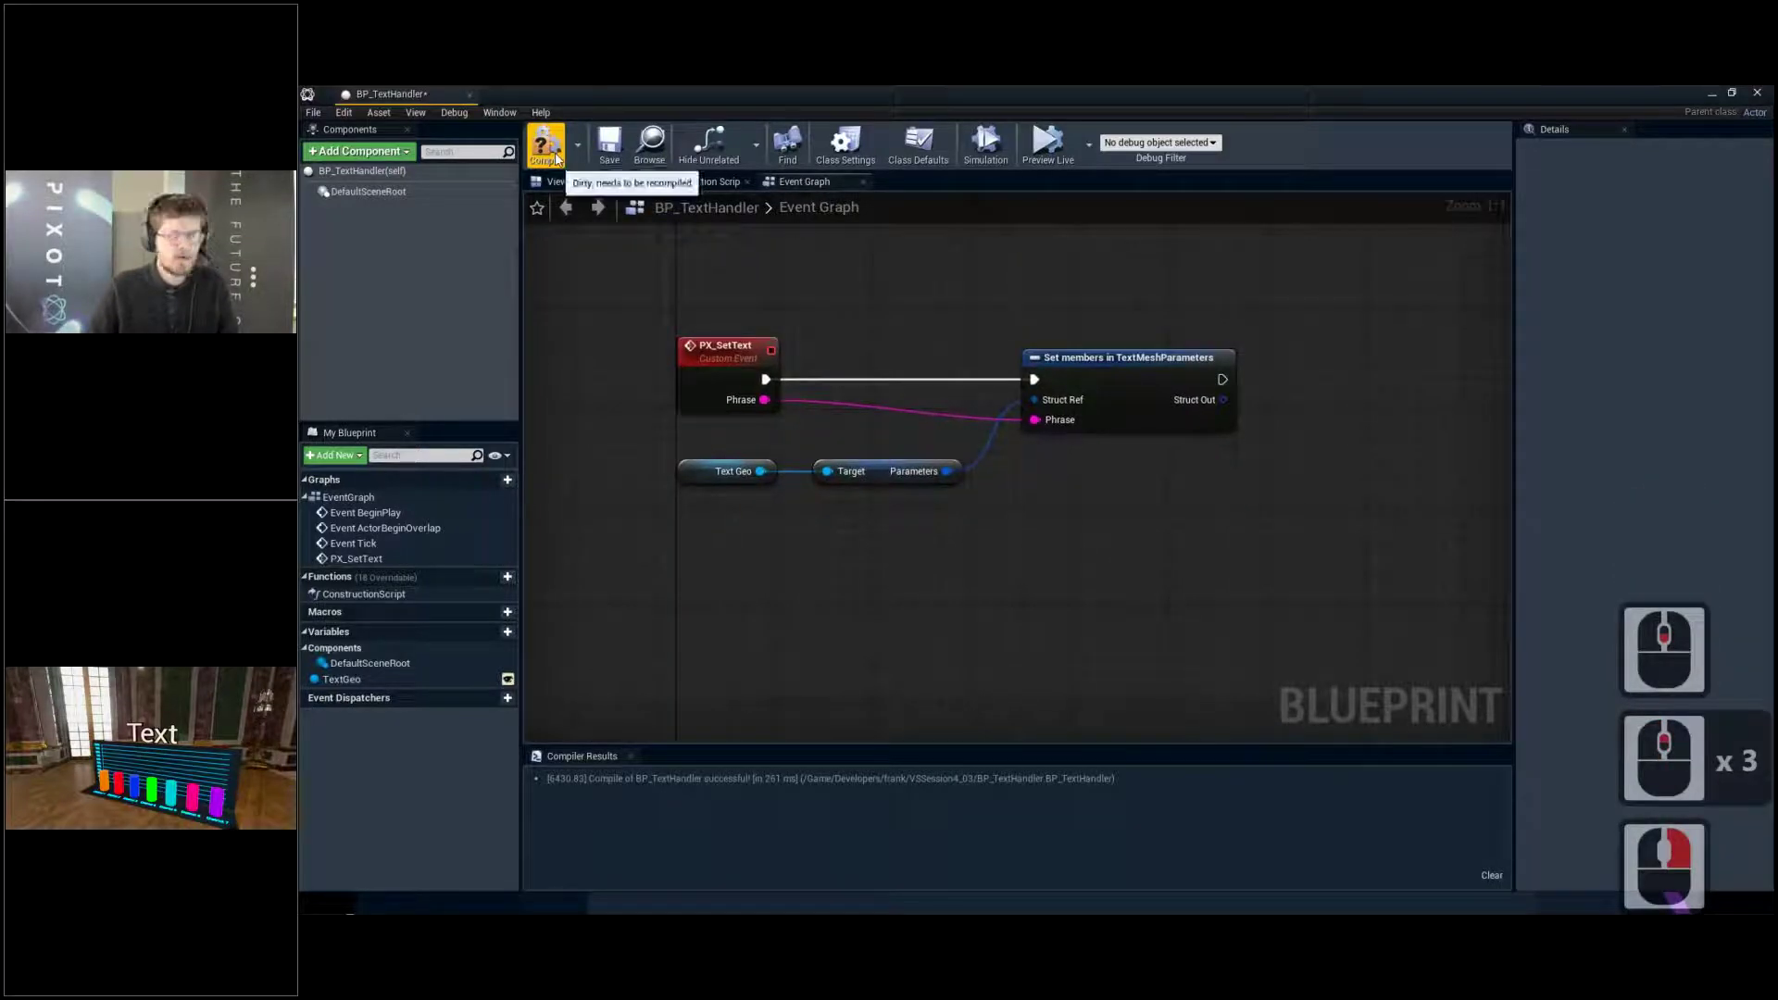
pyautogui.click(546, 148)
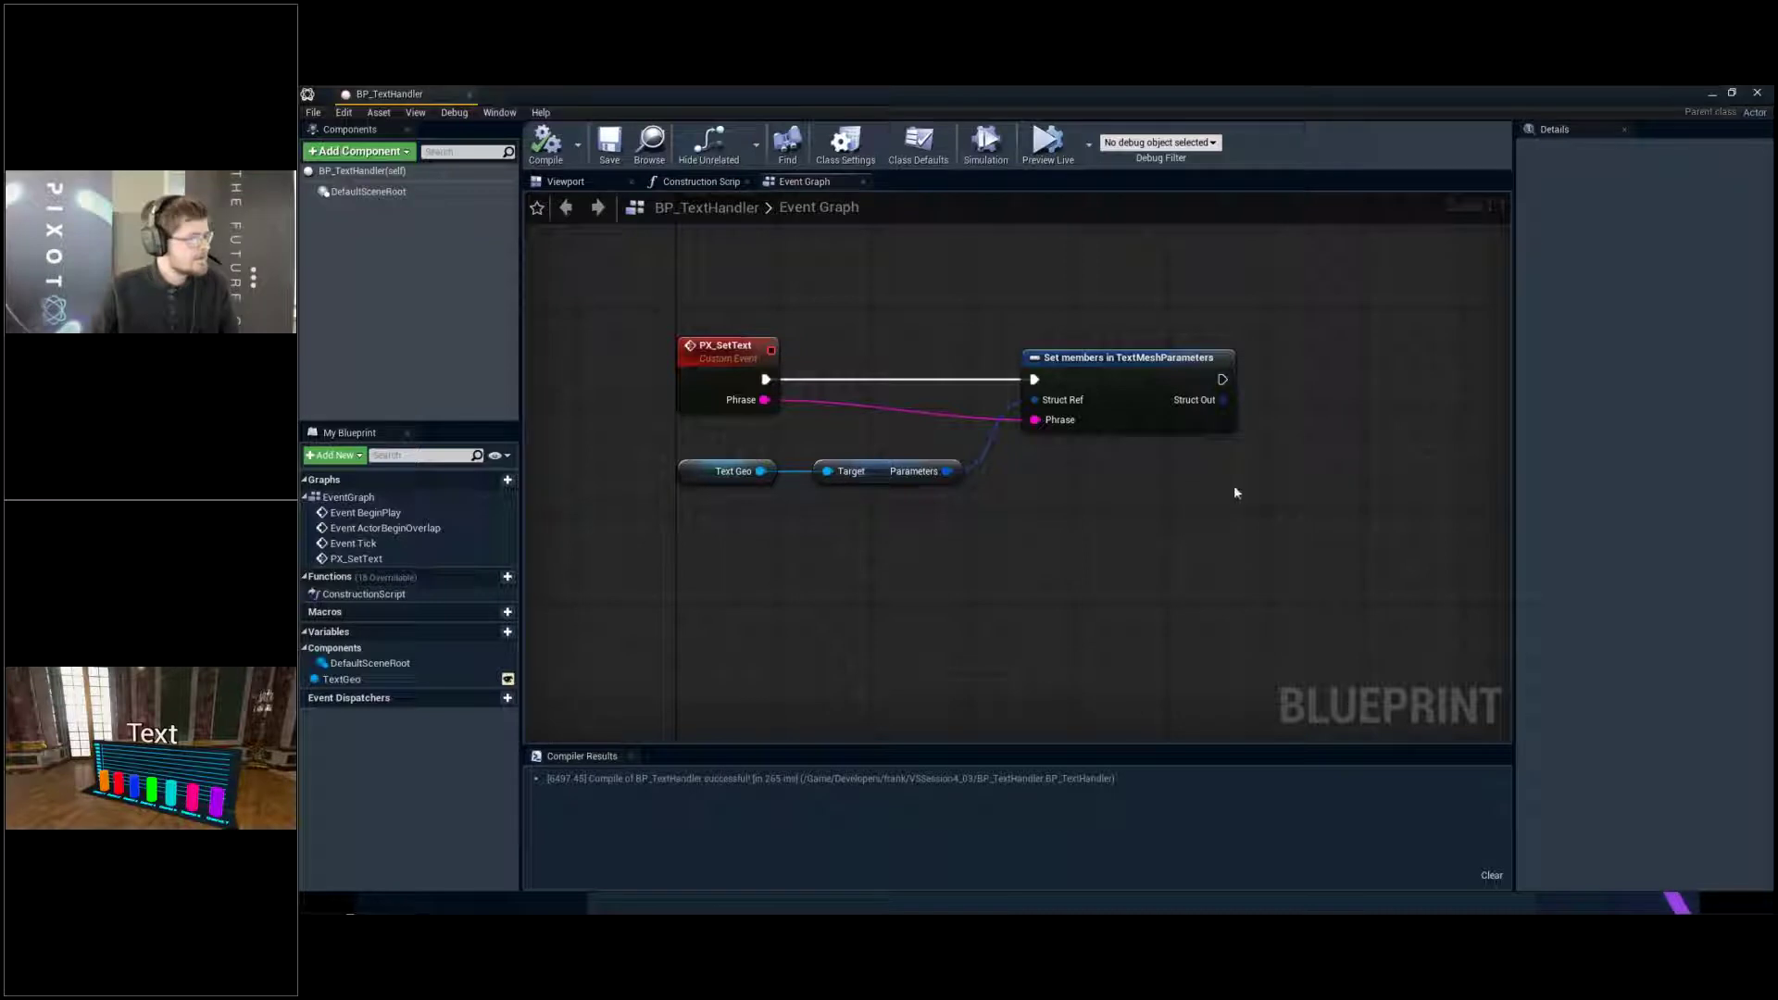
pyautogui.click(469, 97)
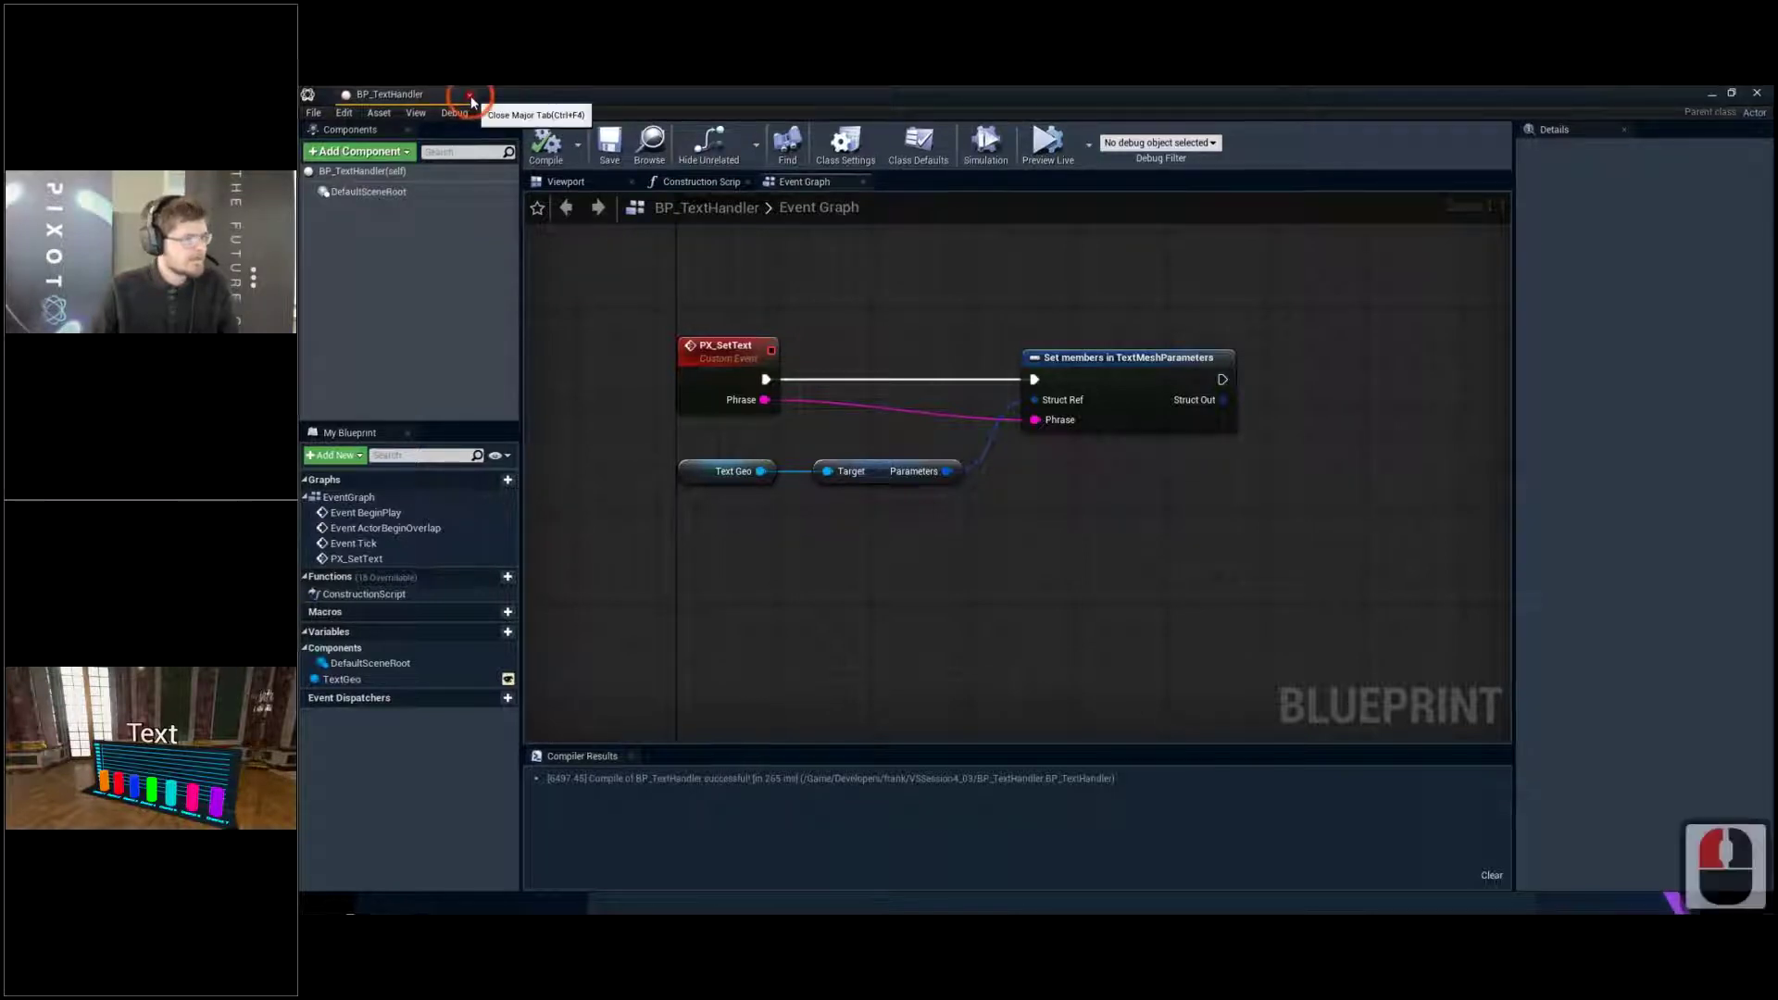
# Open the bar graph's blueprint from the level, examine its Bar variables and Person event sections, and close it
pyautogui.click(1248, 270)
pyautogui.moveTo(1254, 254); pyautogui.dragTo(1254, 271, button='right')
pyautogui.press('q')
pyautogui.press('q')
pyautogui.press('d')
pyautogui.press('e')
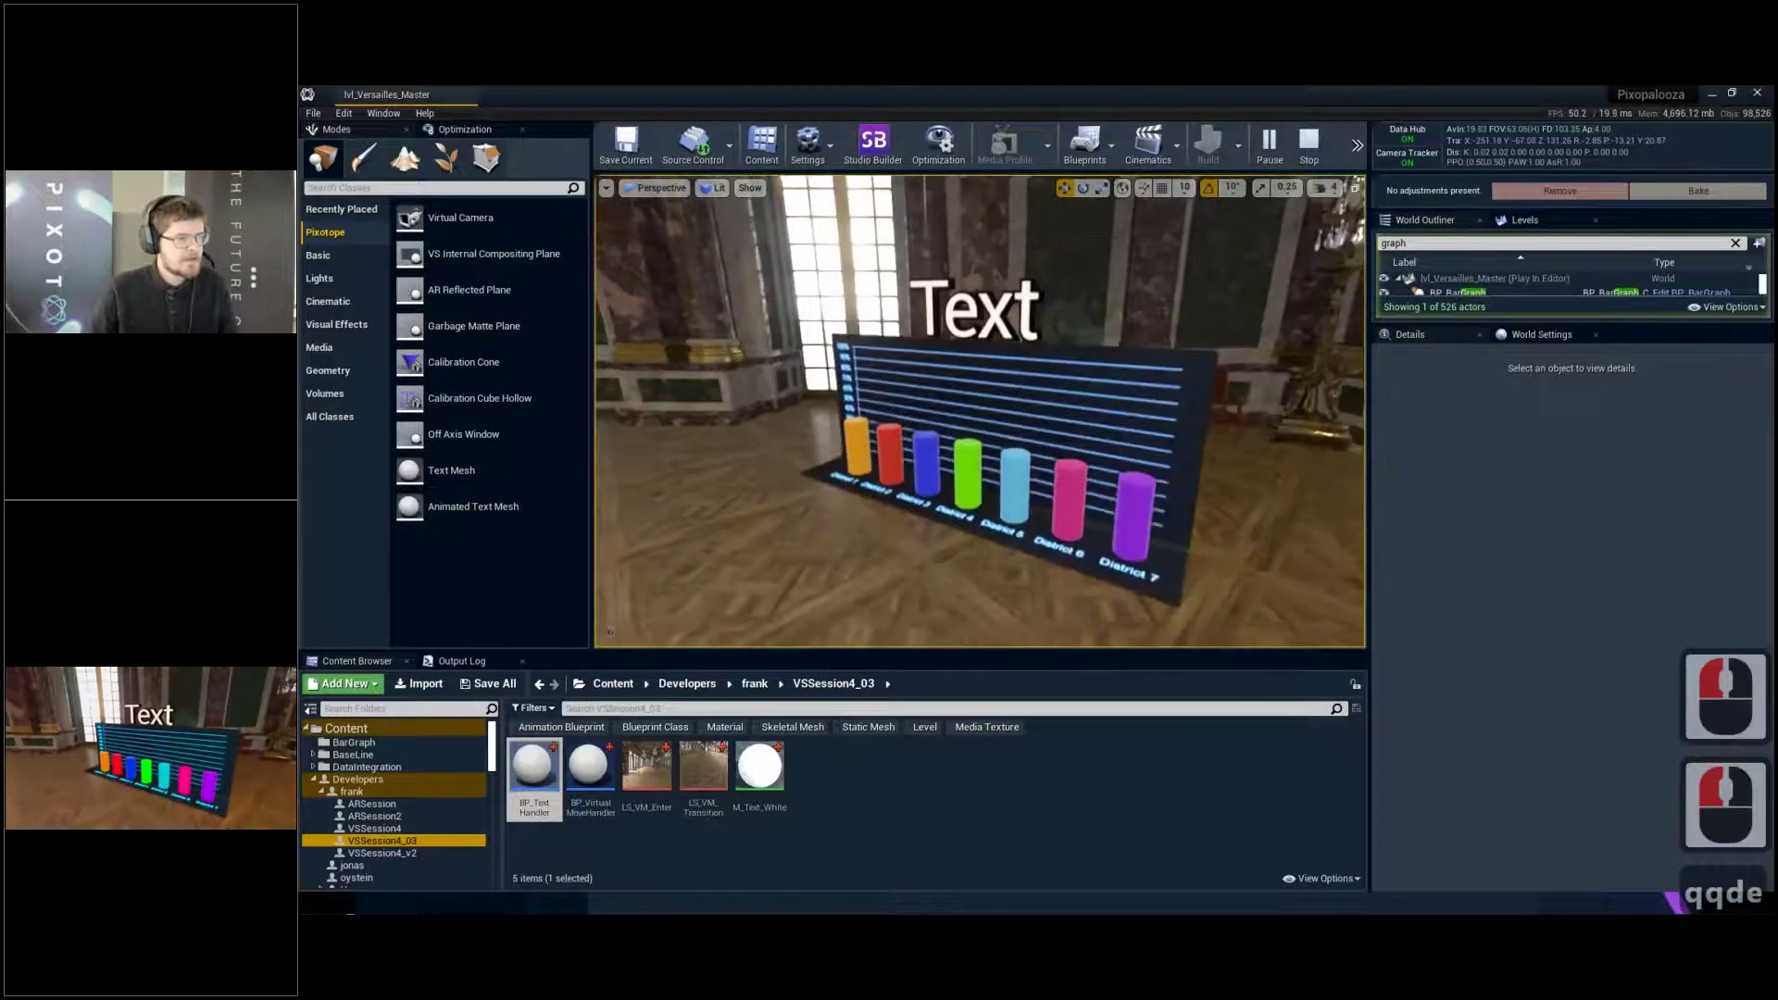
pyautogui.click(945, 474)
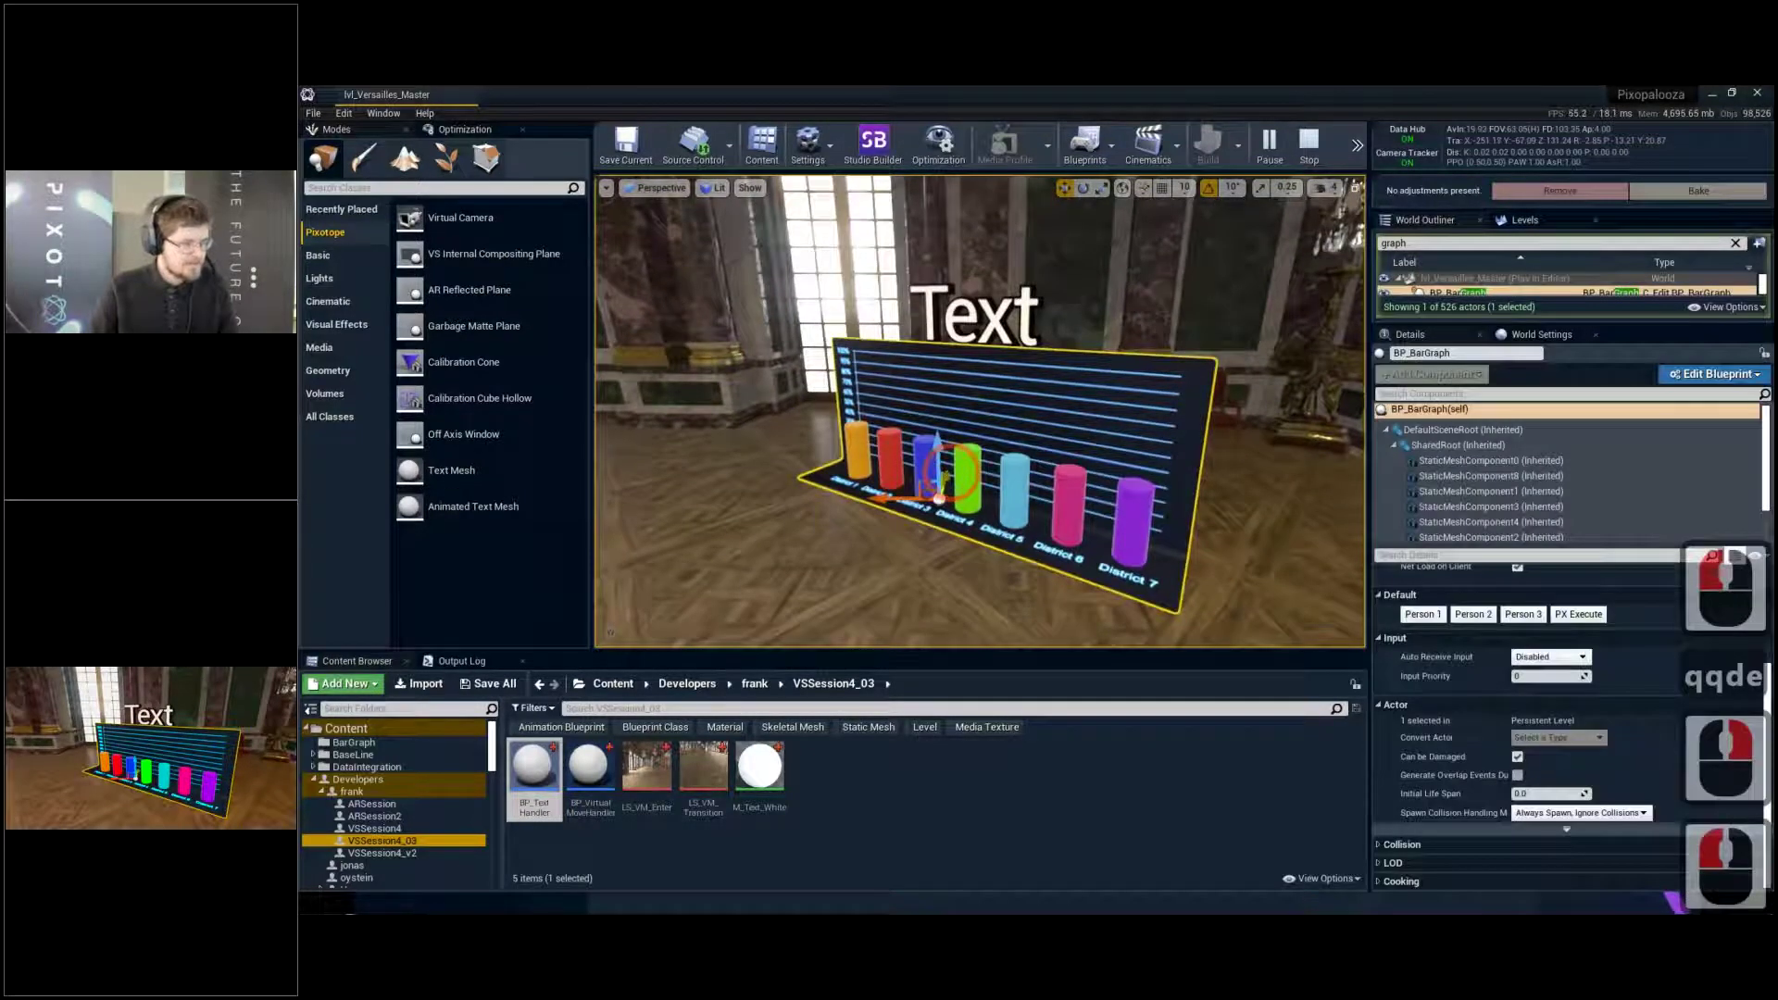
pyautogui.hotkey('ctrl', 'b')
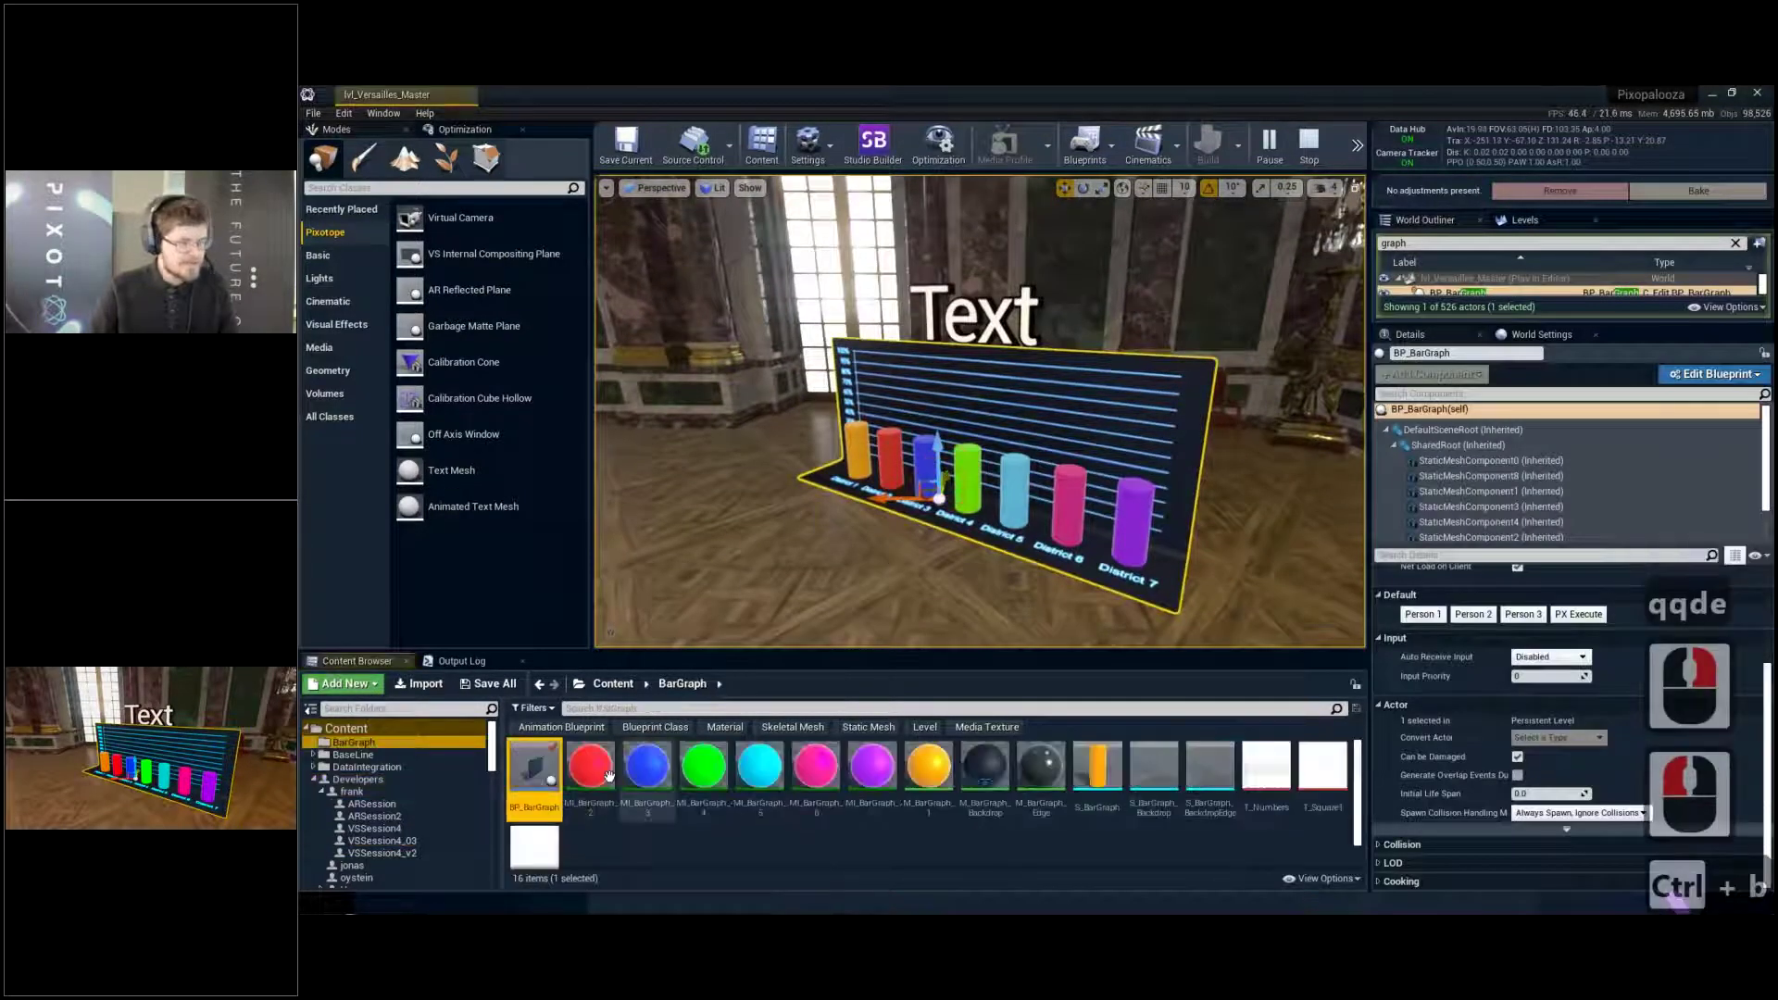
pyautogui.doubleClick(533, 776)
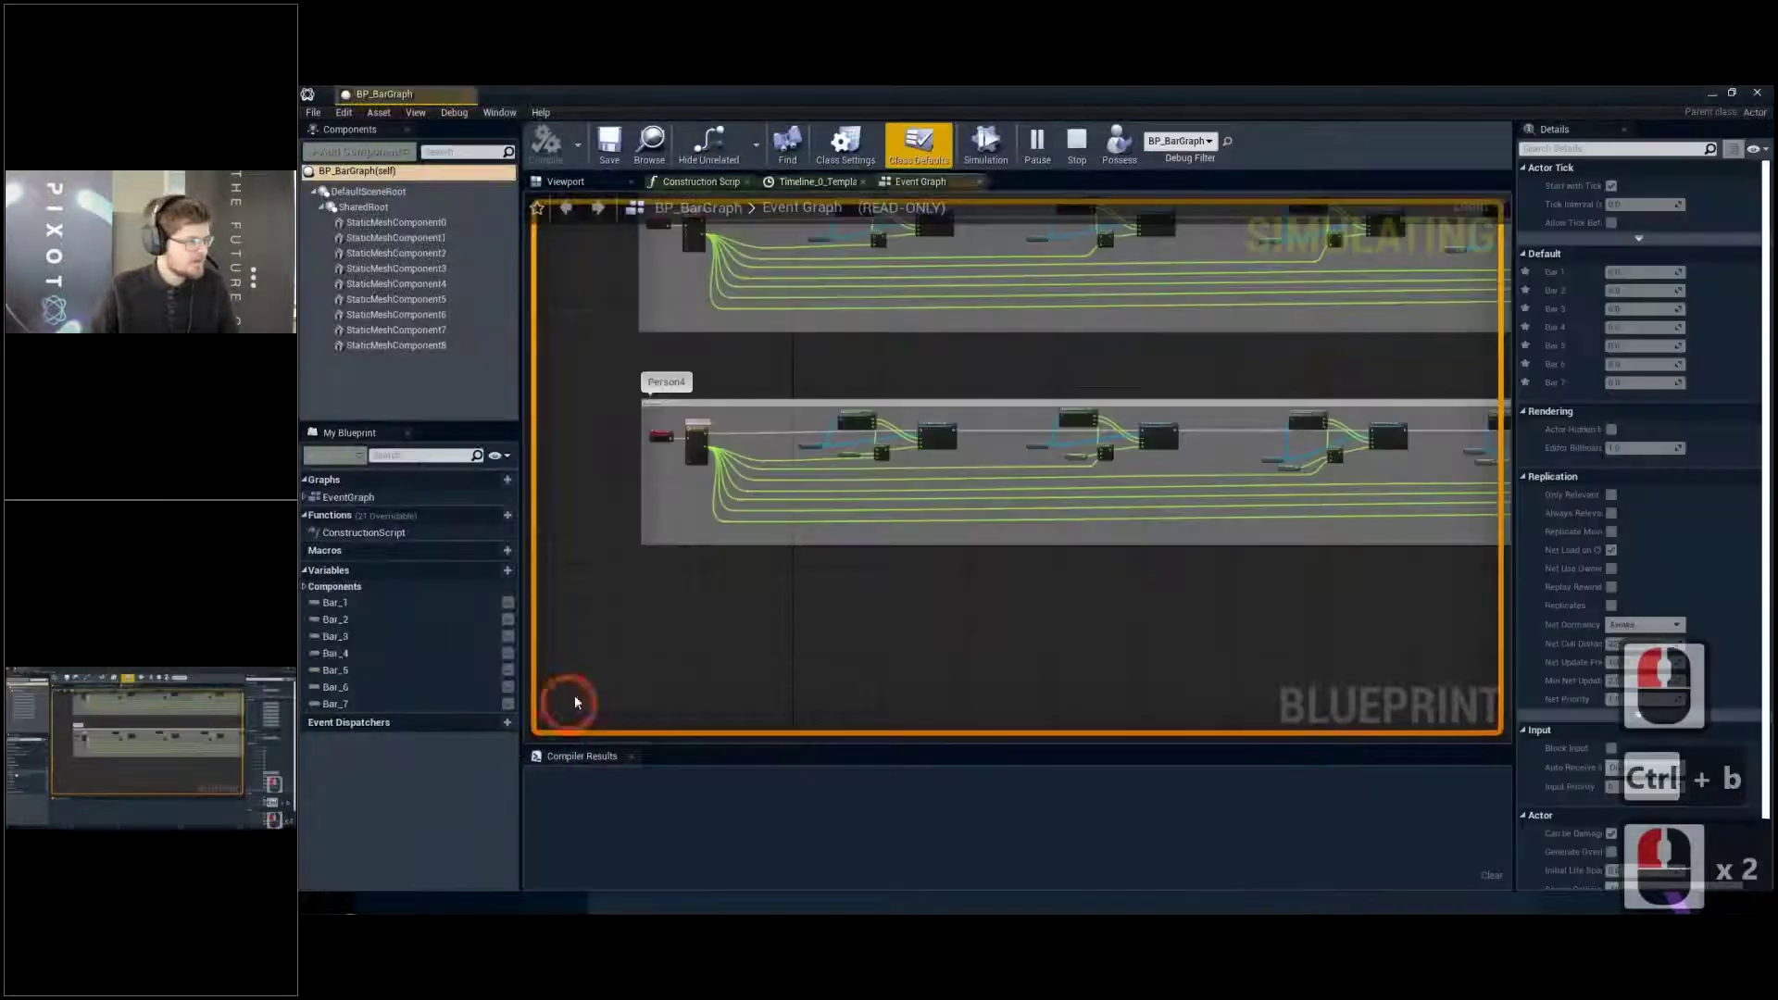
pyautogui.click(356, 616)
pyautogui.click(356, 604)
pyautogui.moveTo(1124, 317); pyautogui.dragTo(1082, 427, button='right')
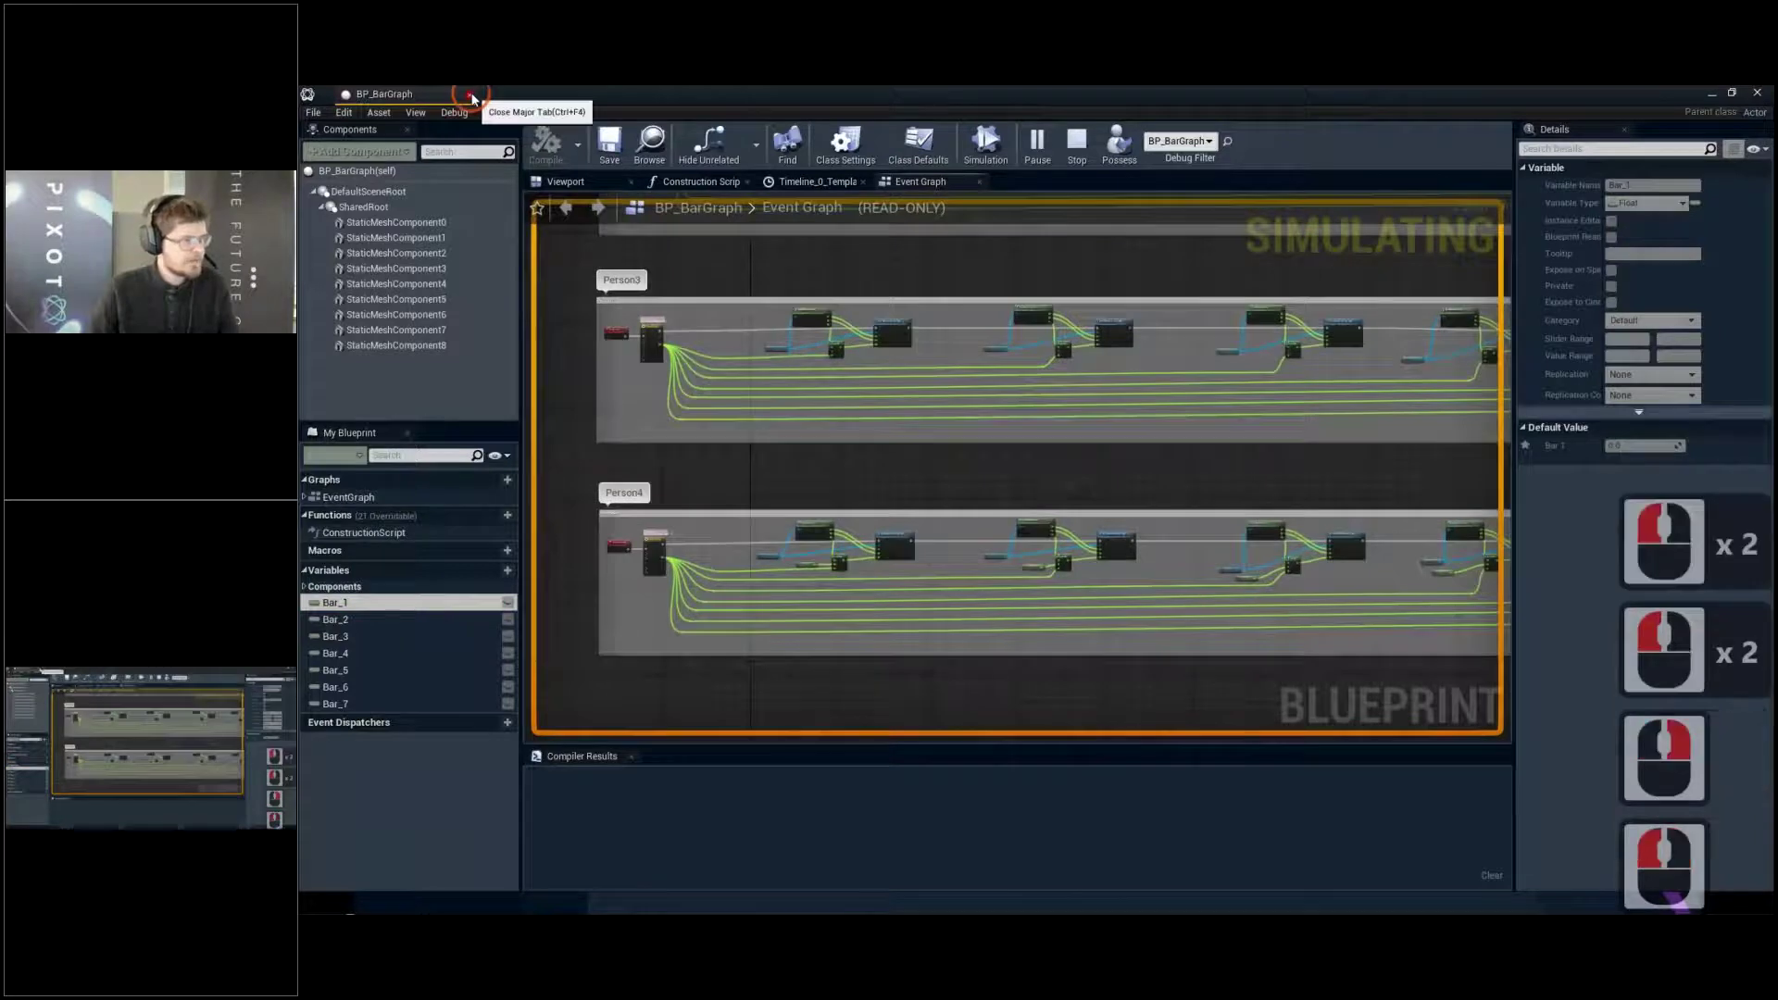
pyautogui.click(470, 96)
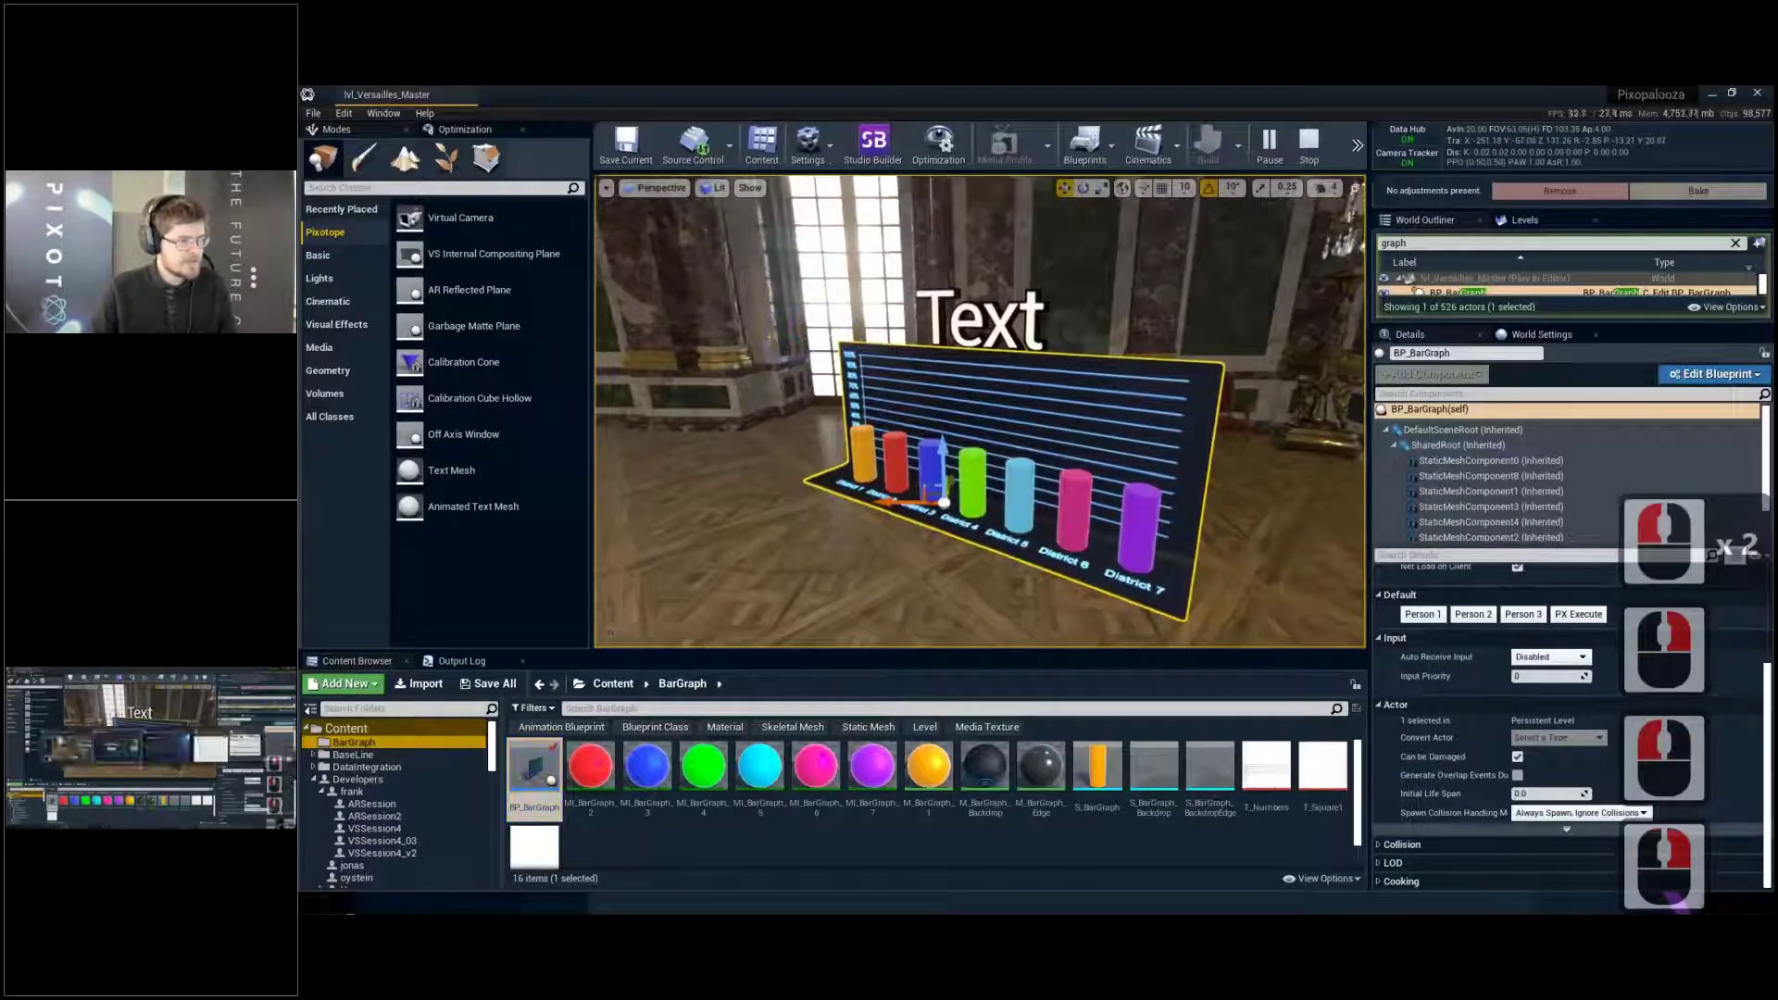
# Switch to Pixotope, put the VersaillesCP panel into edit mode and open the action of the text widget containing "Test"
pyautogui.hotkey('alt', 'Tab')
pyautogui.click(627, 439)
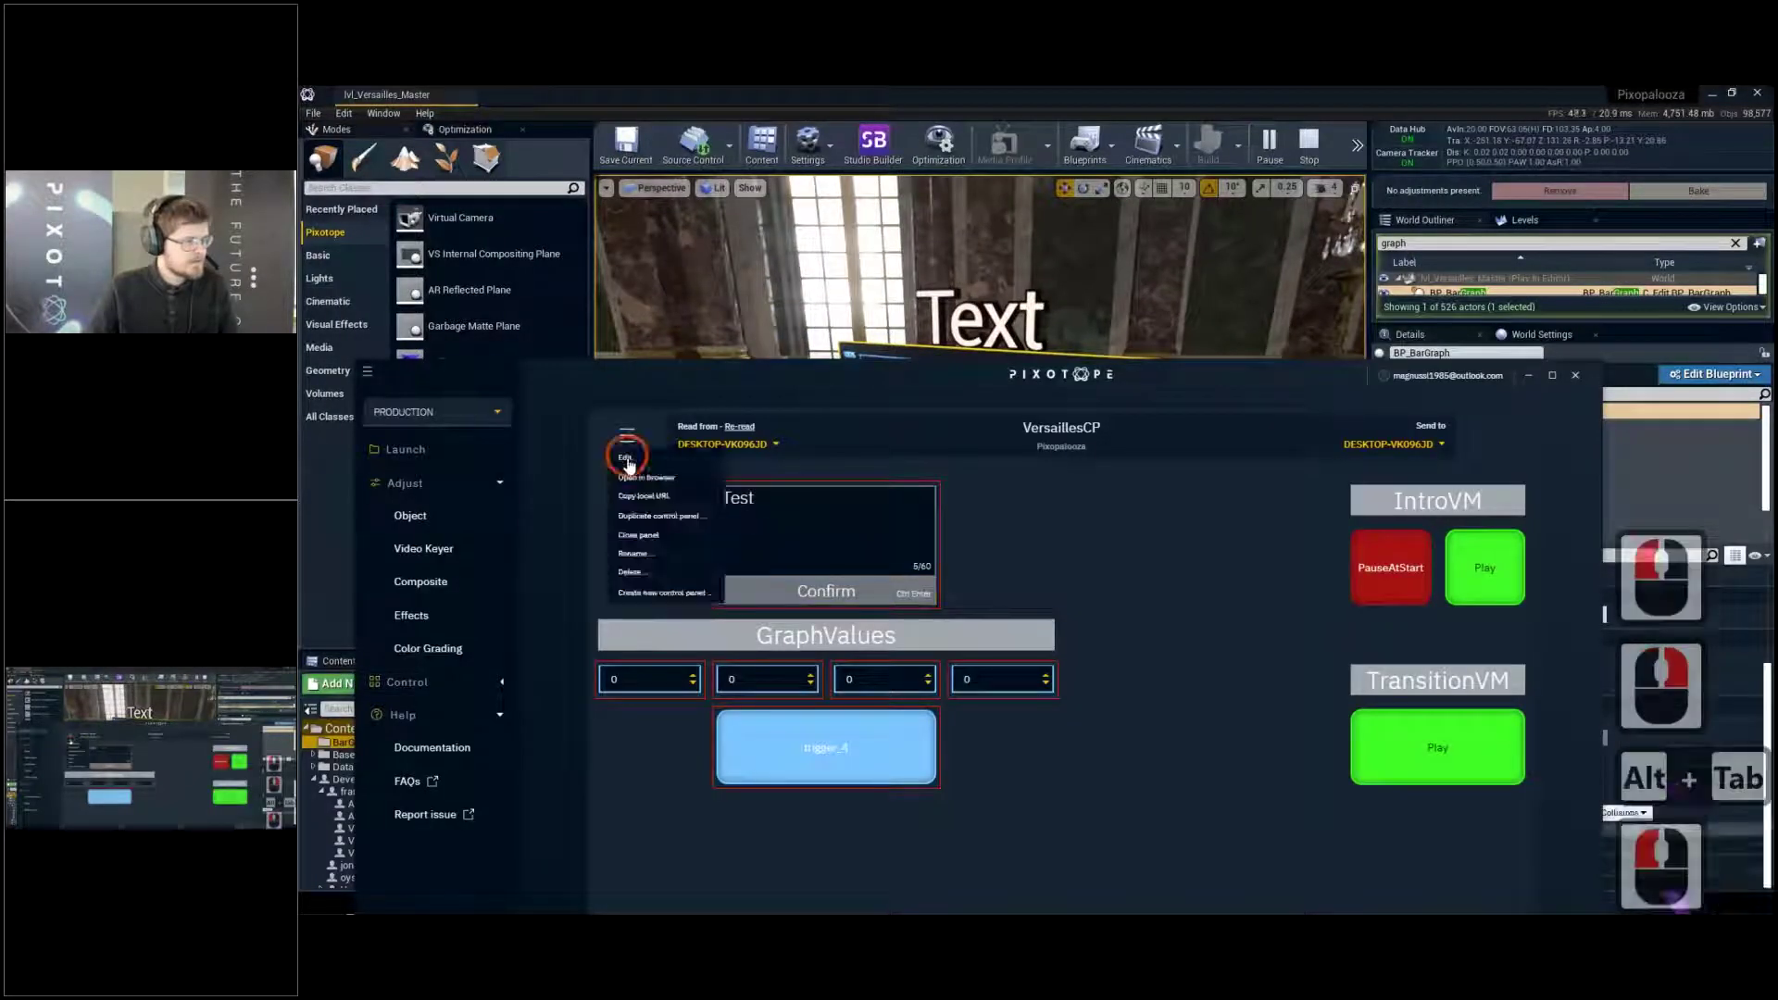
pyautogui.click(625, 457)
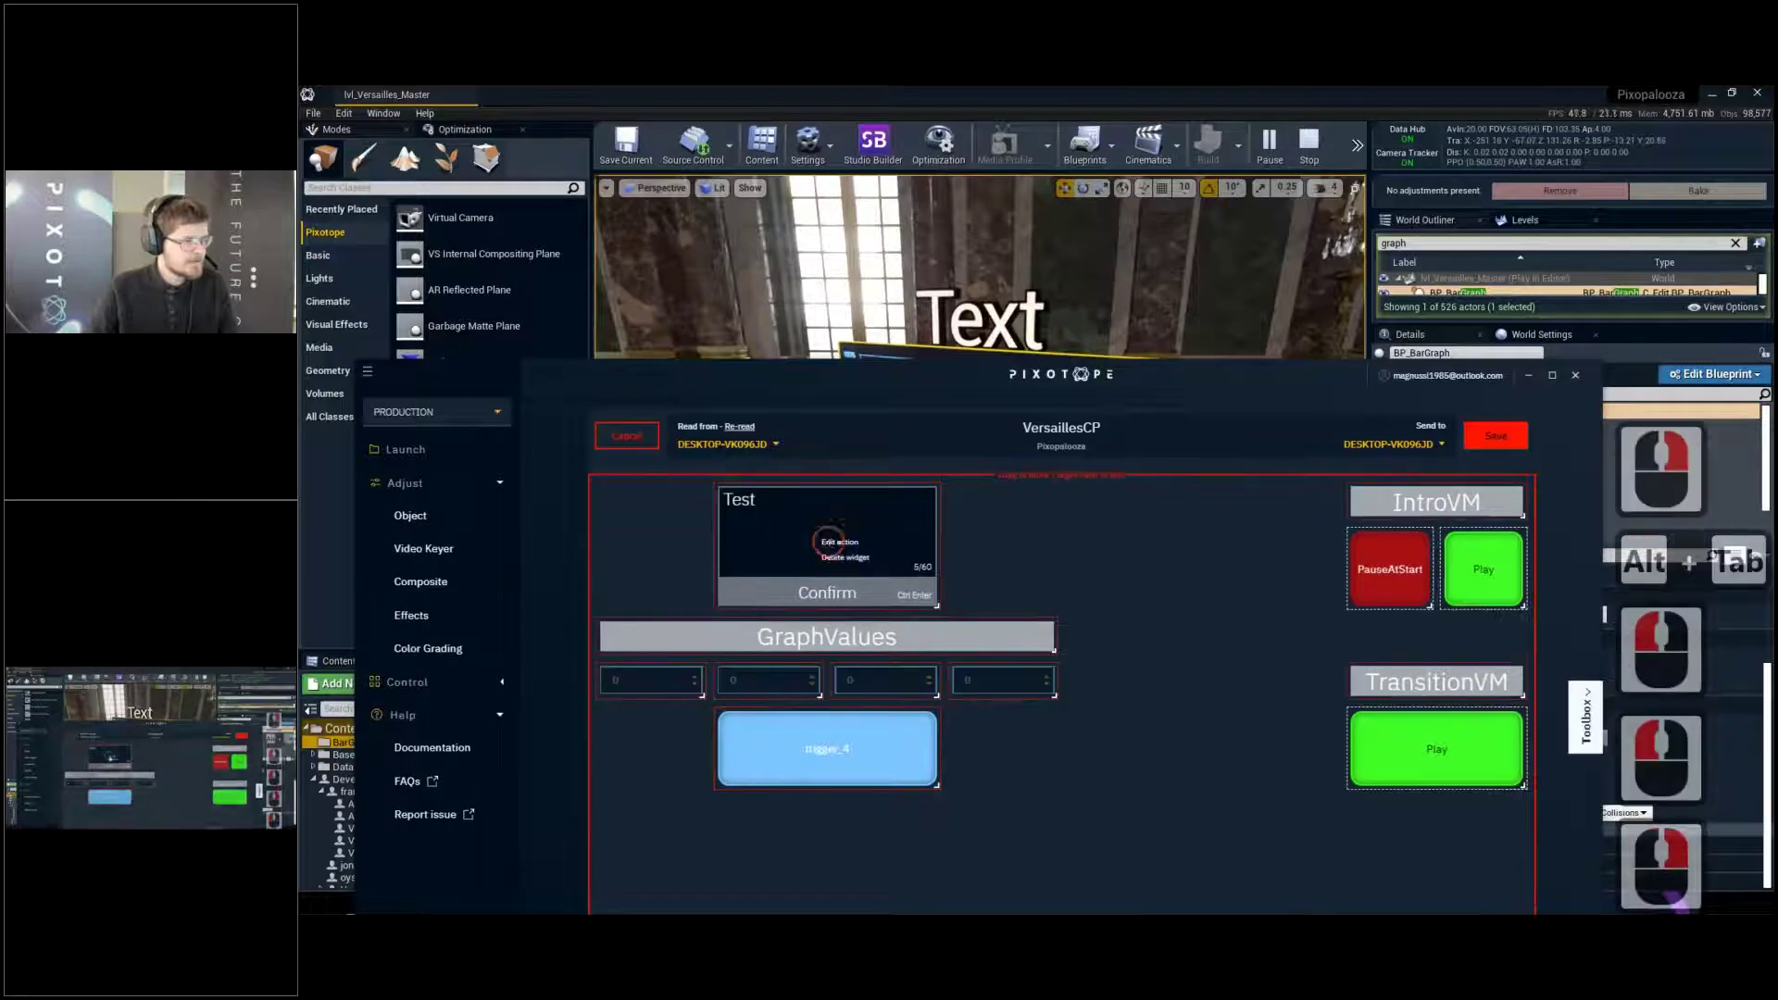
pyautogui.click(830, 550)
pyautogui.click(856, 674)
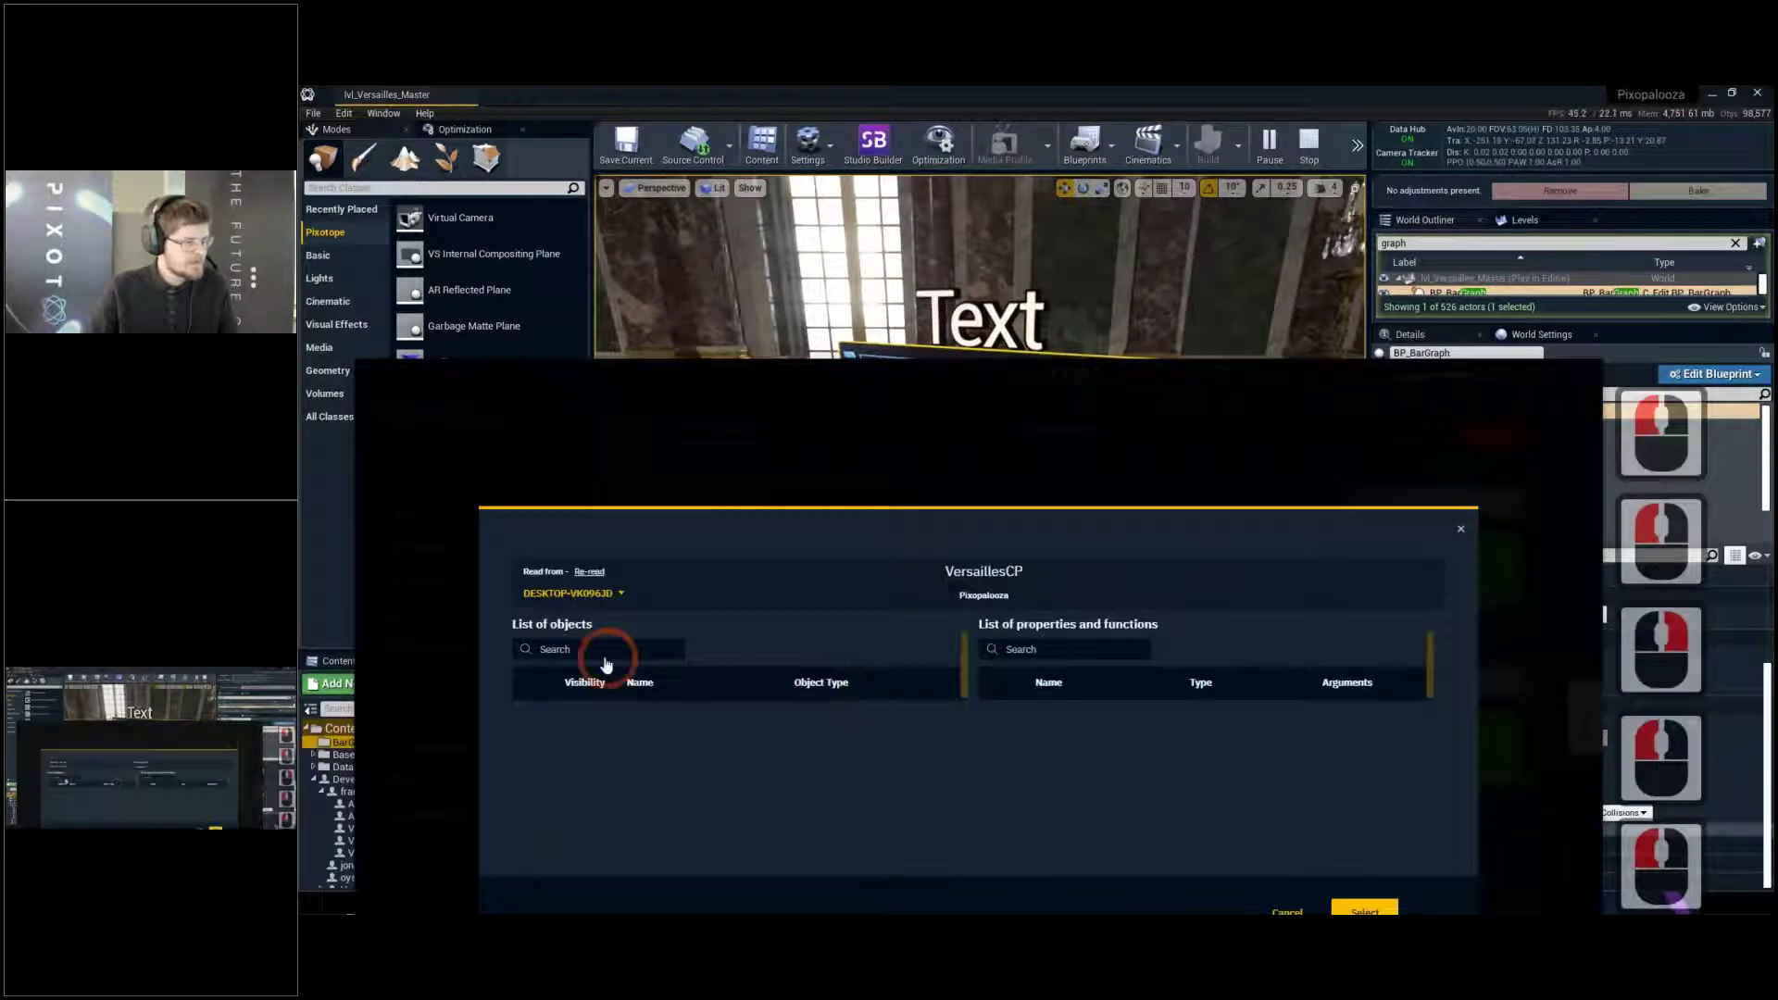
# Search the list of objects for "bp" to look for the text handler, and return to the level editor
pyautogui.click(615, 607)
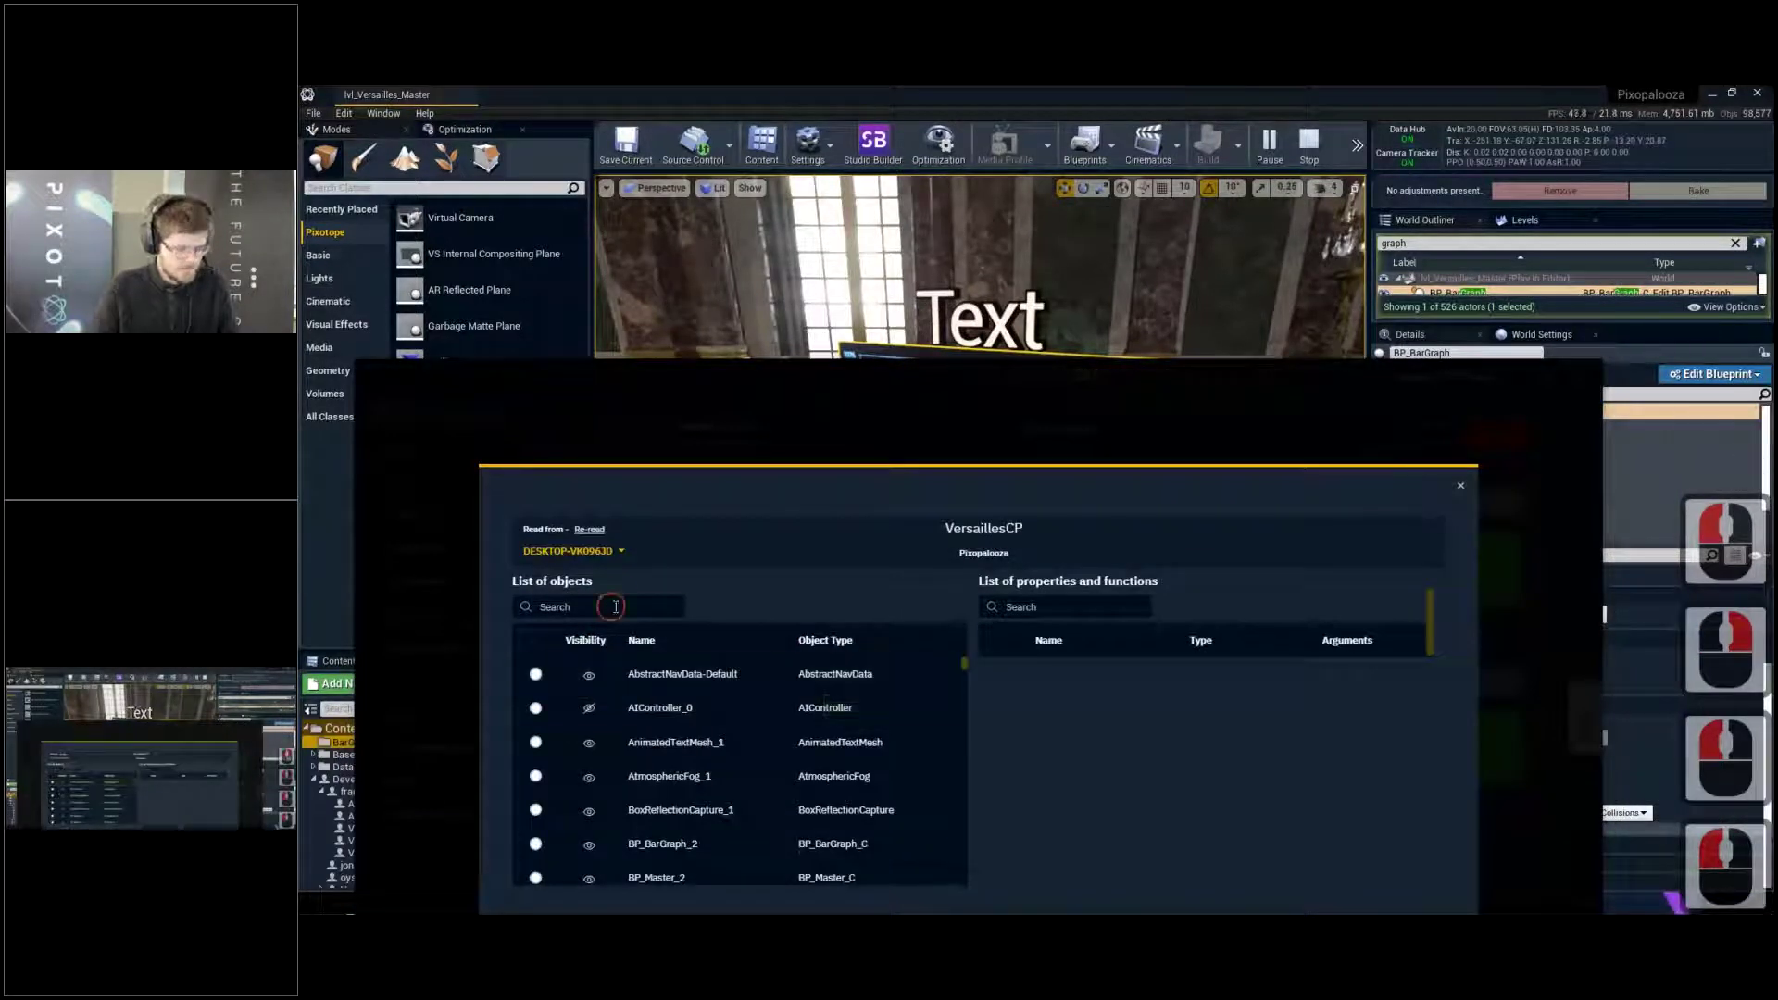
pyautogui.write('bp')
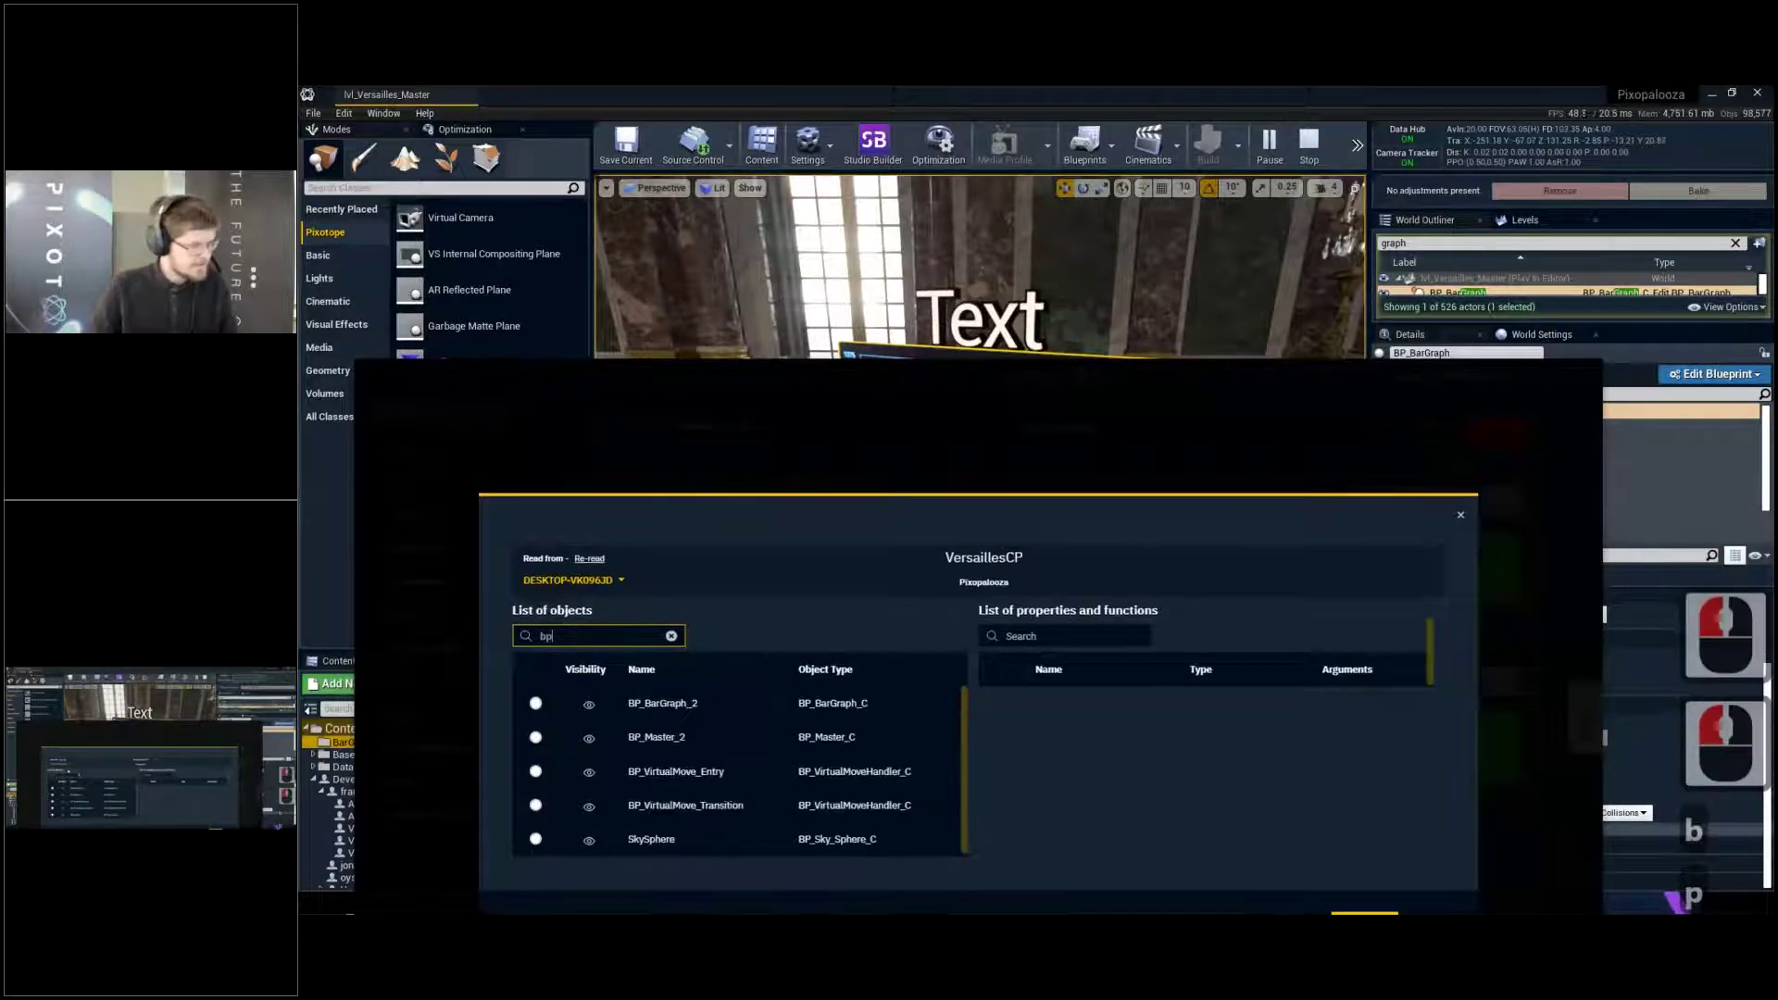
pyautogui.click(536, 802)
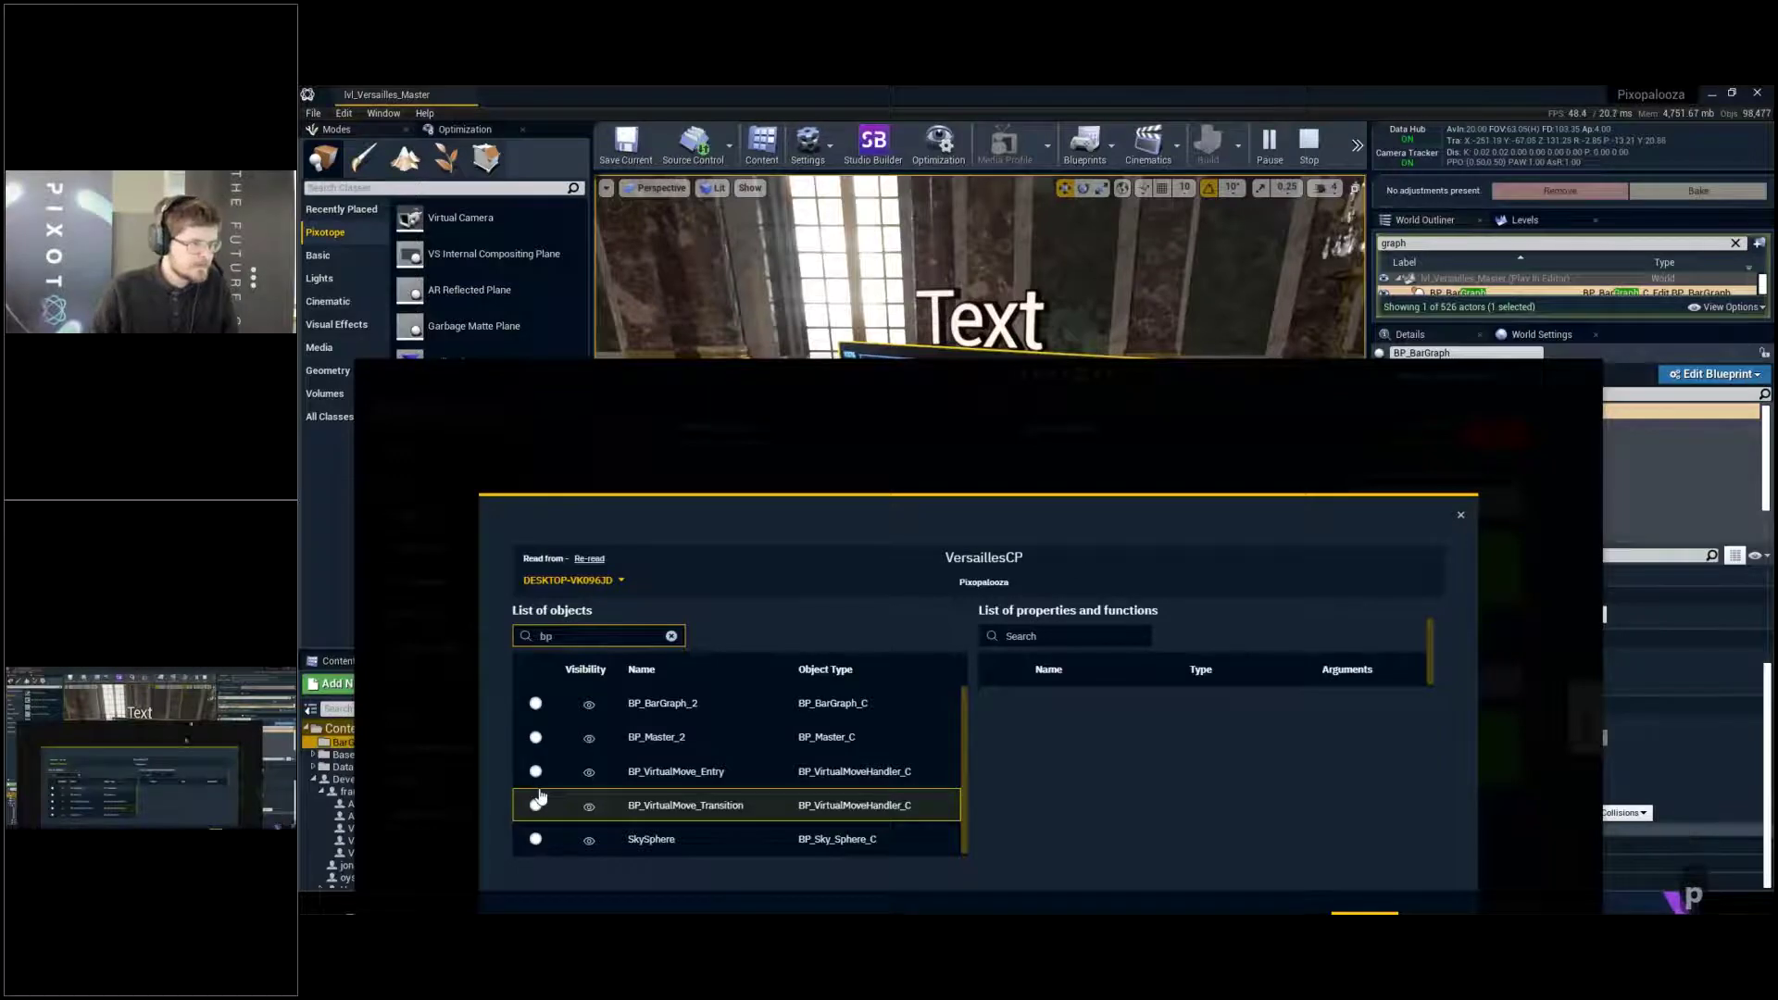
pyautogui.click(1283, 88)
pyautogui.click(969, 512)
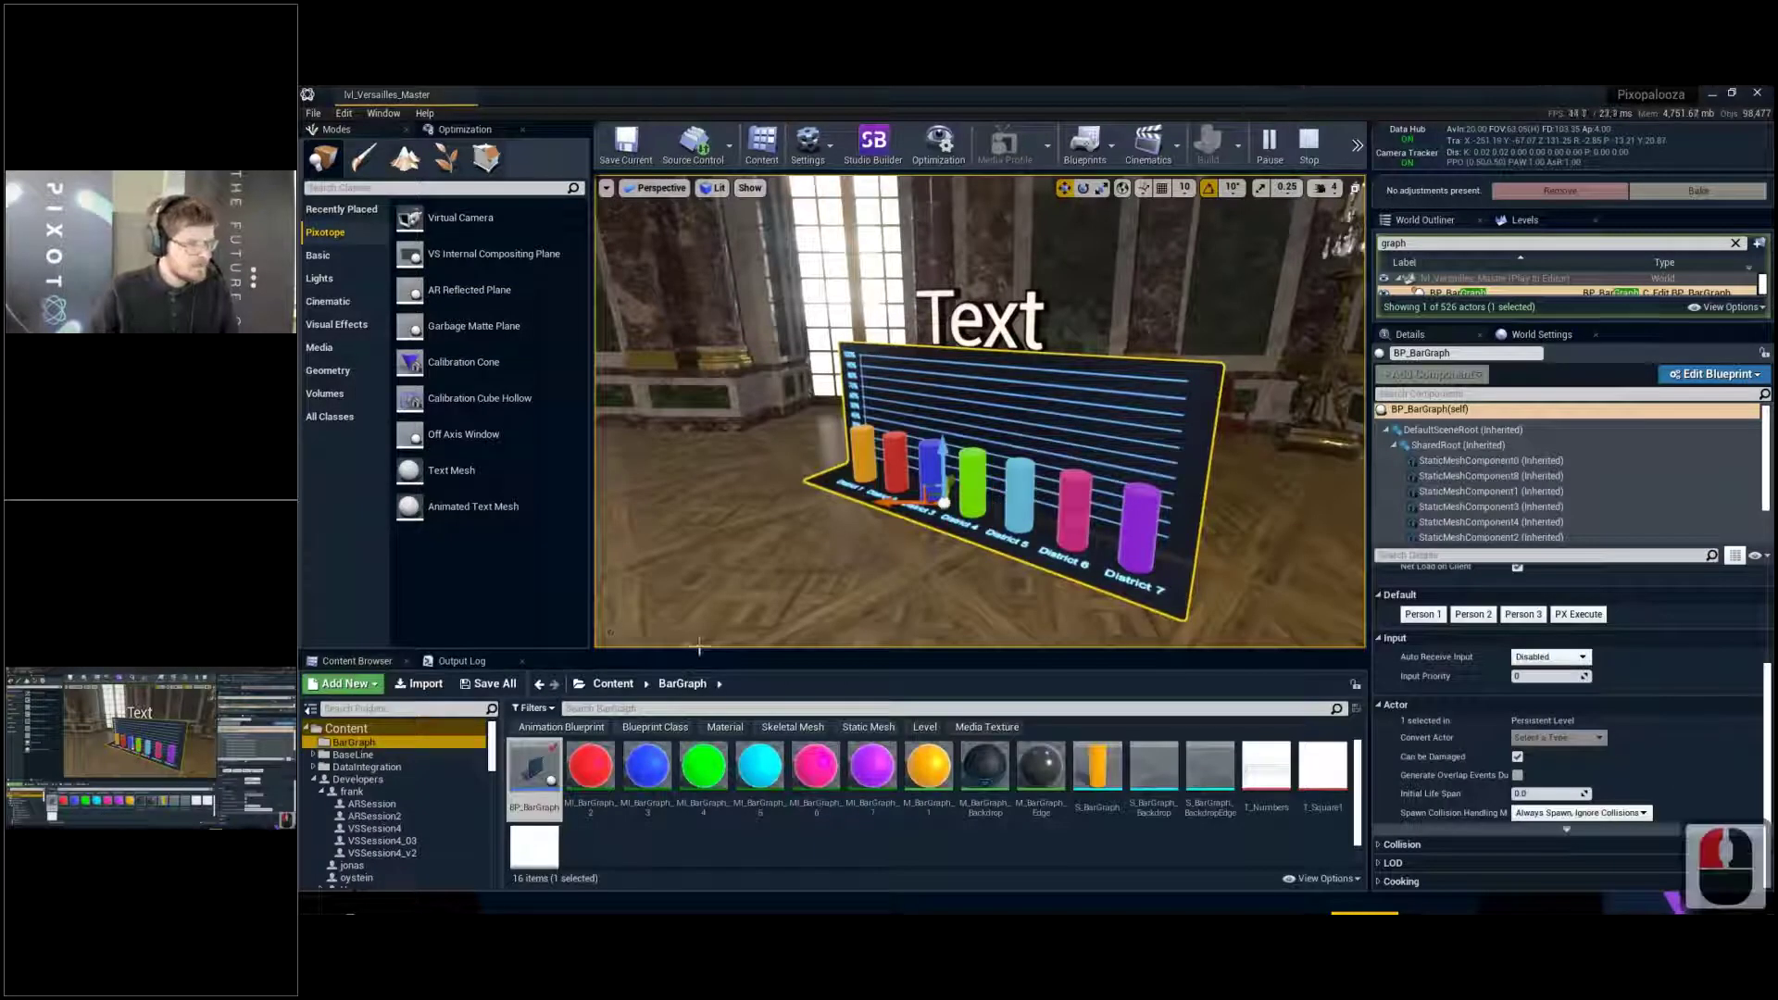
# Stop the live preview and place BP_TextHandler from the VSSession4_03 folder into the level beside the bar graph
pyautogui.click(1306, 148)
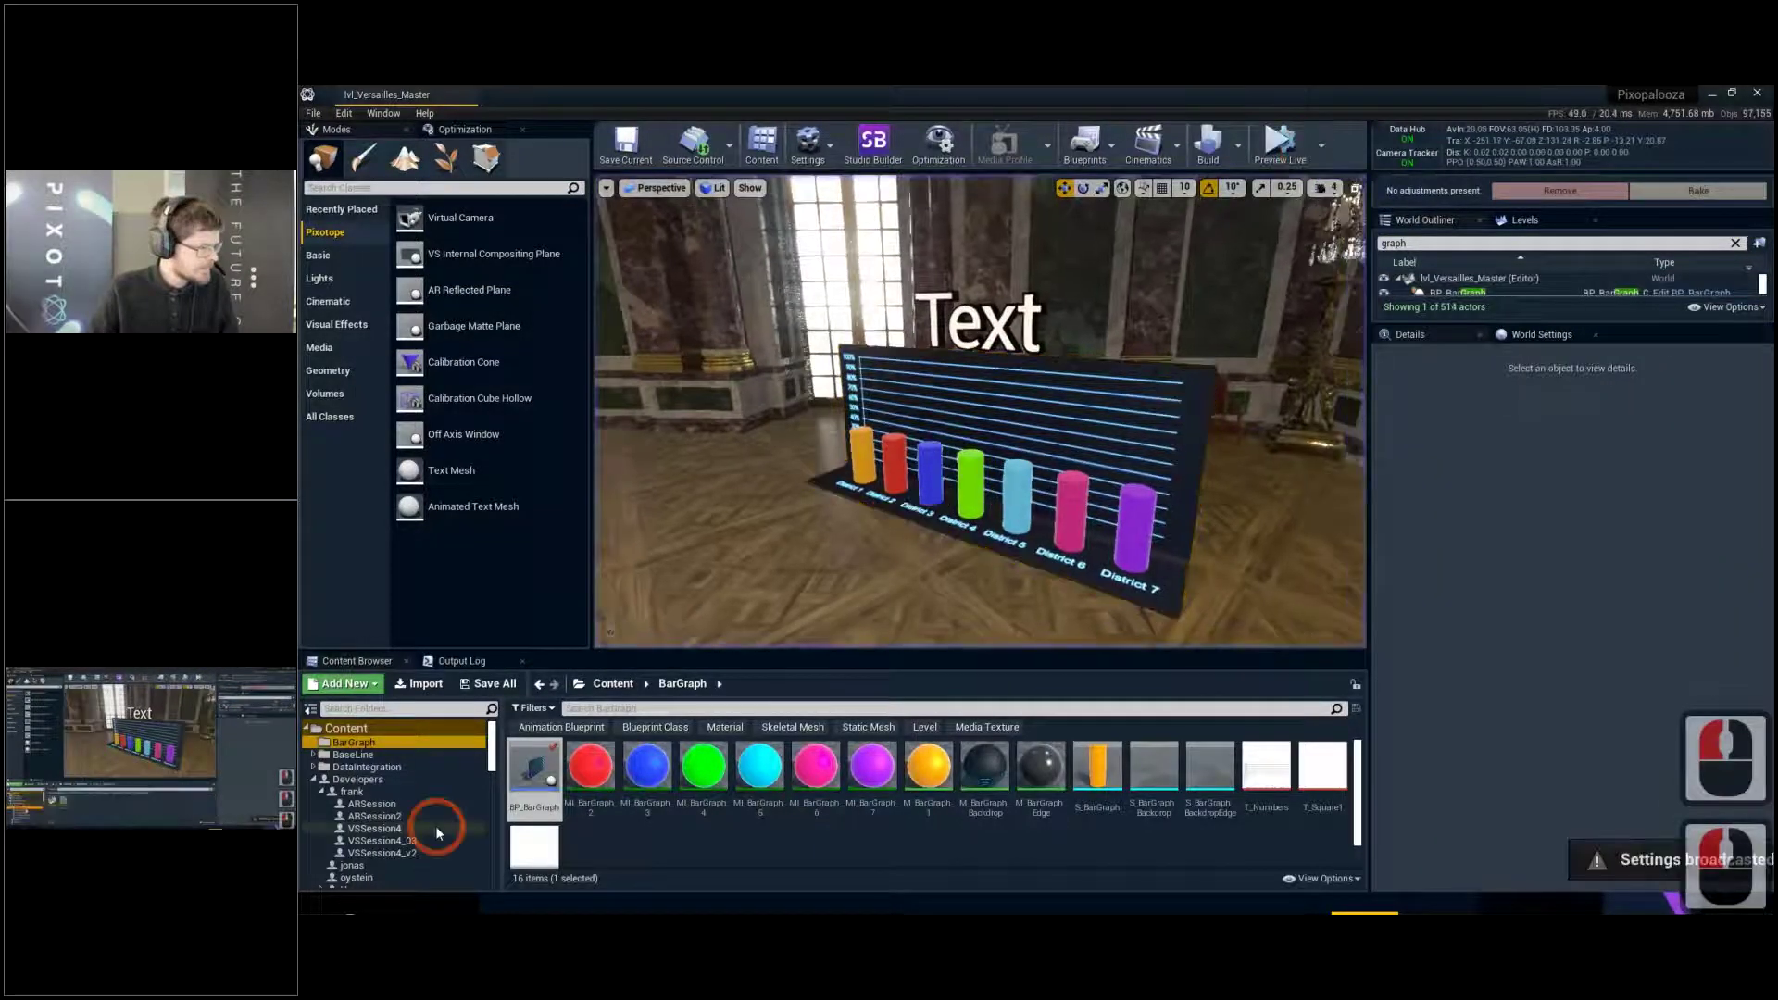
pyautogui.click(398, 803)
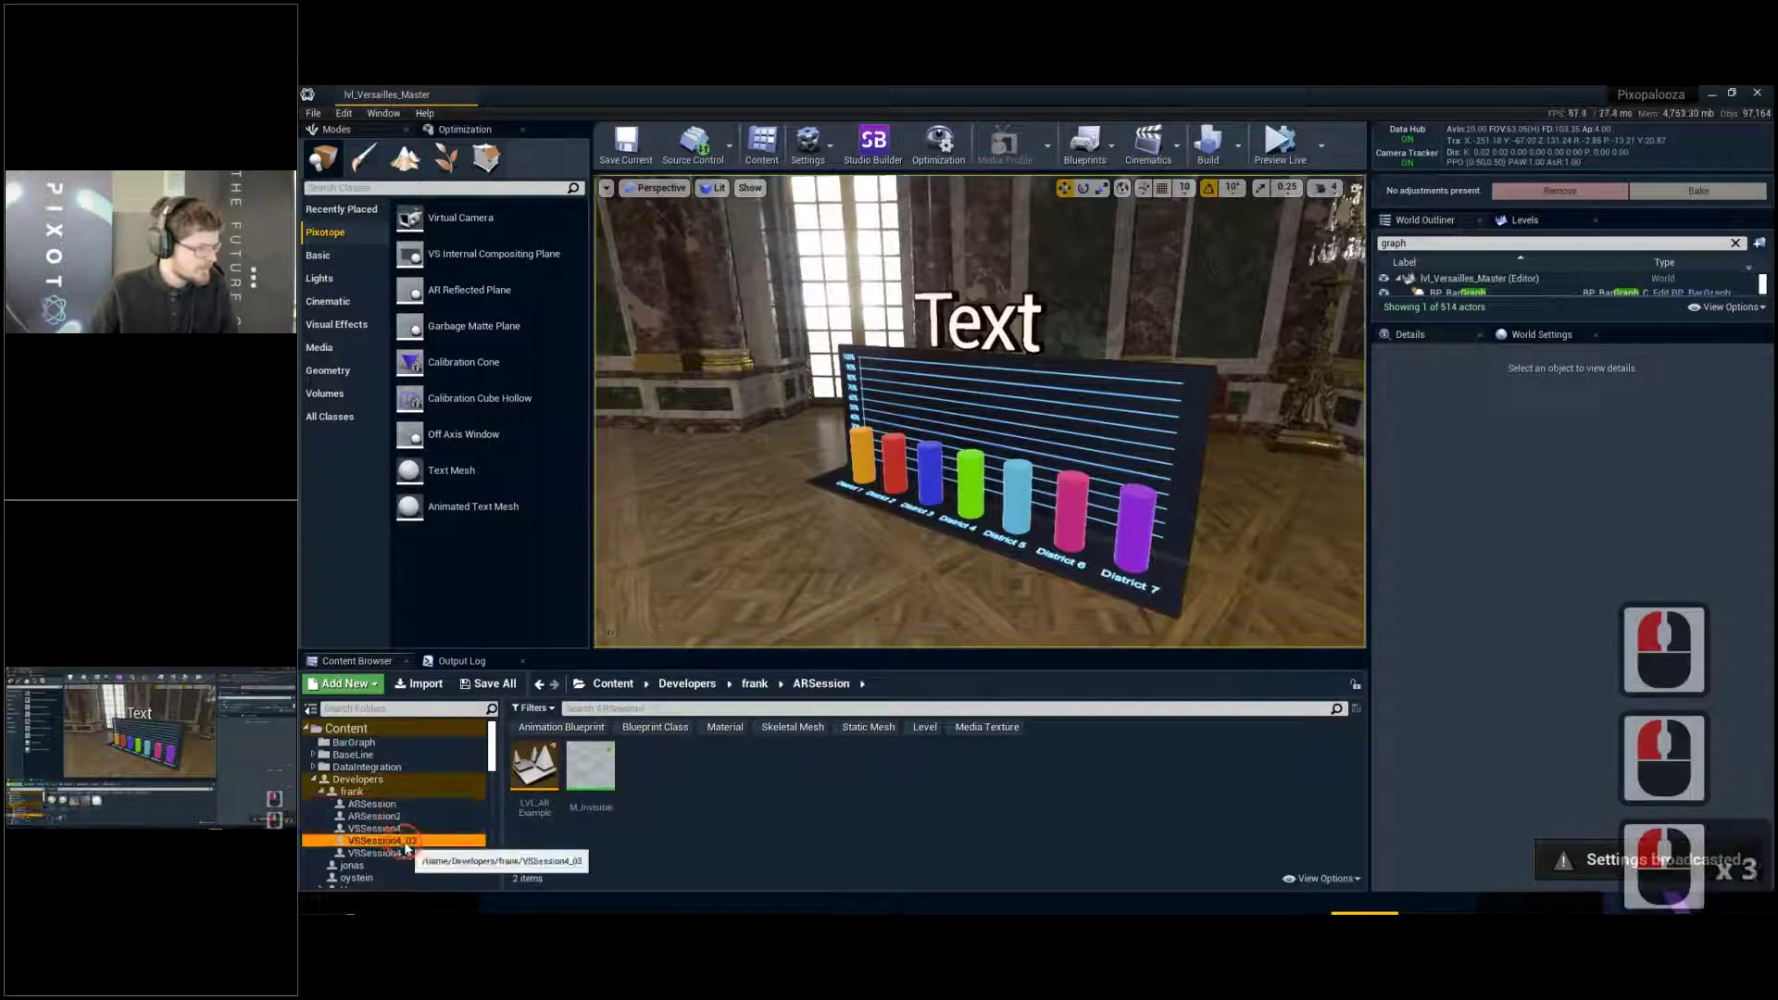
pyautogui.click(399, 840)
pyautogui.moveTo(541, 785); pyautogui.dragTo(837, 523)
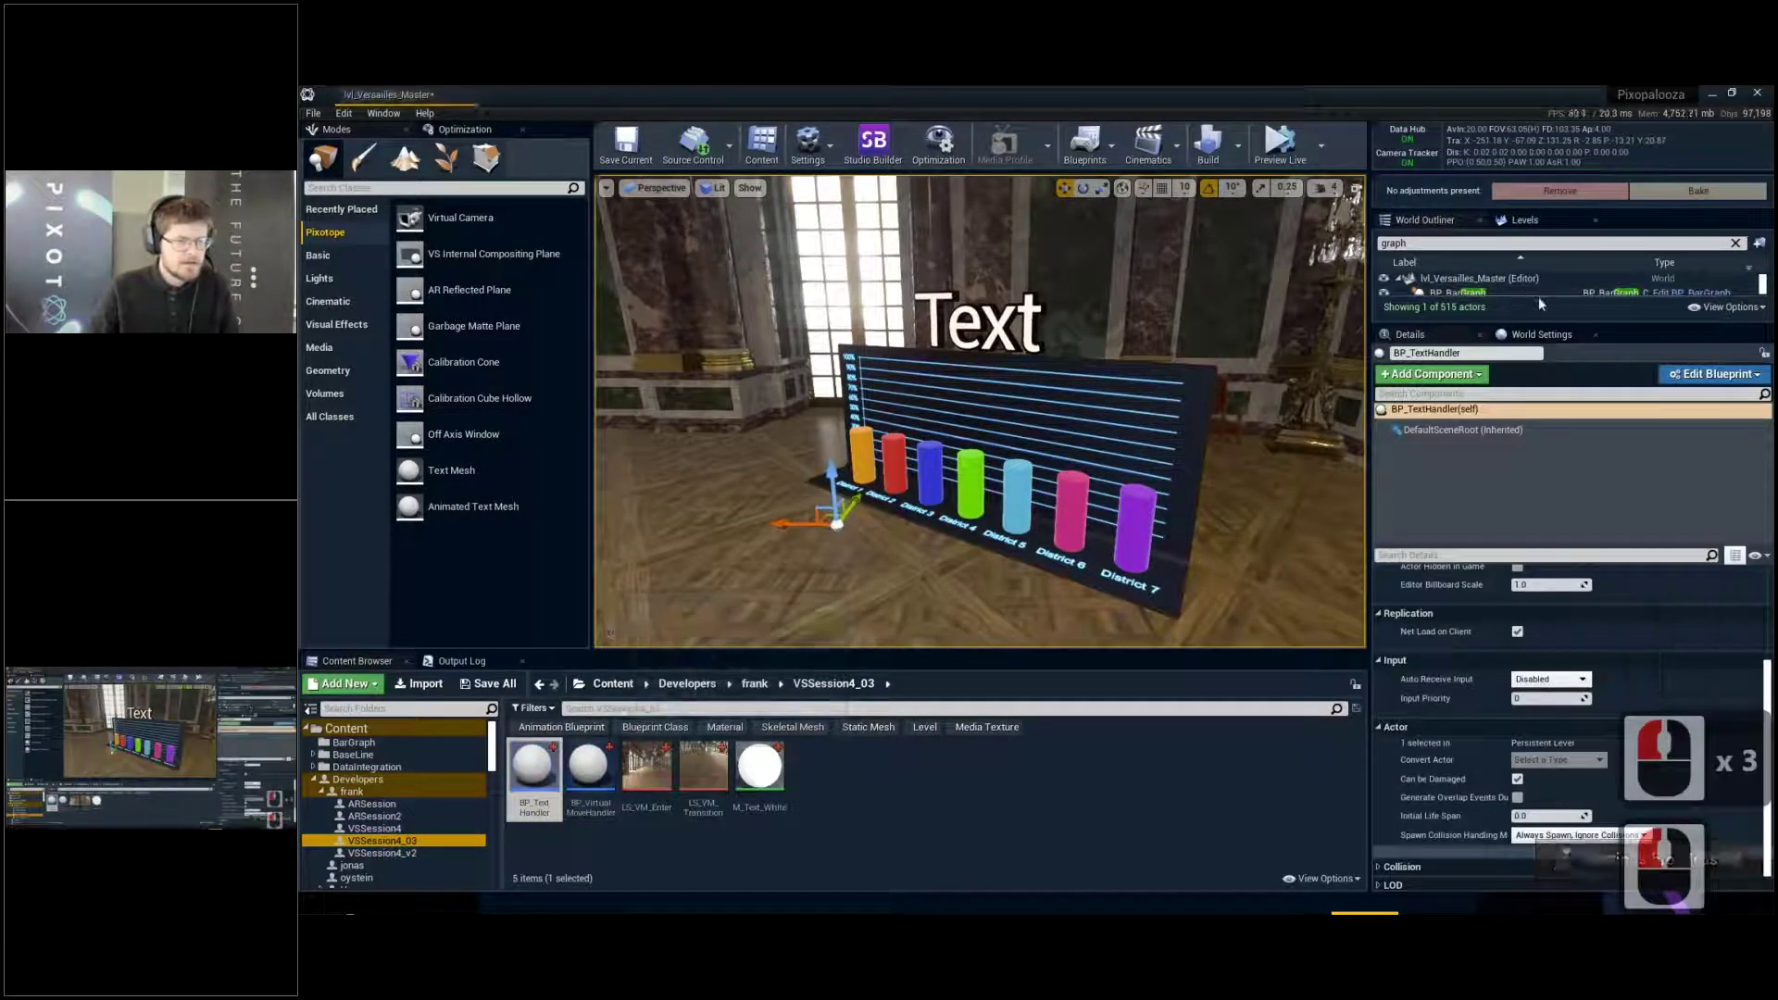
# Enlarge the World Outliner and clear its "graph" search filter
pyautogui.moveTo(1542, 320); pyautogui.dragTo(1563, 356)
pyautogui.moveTo(1550, 474); pyautogui.dragTo(1538, 550)
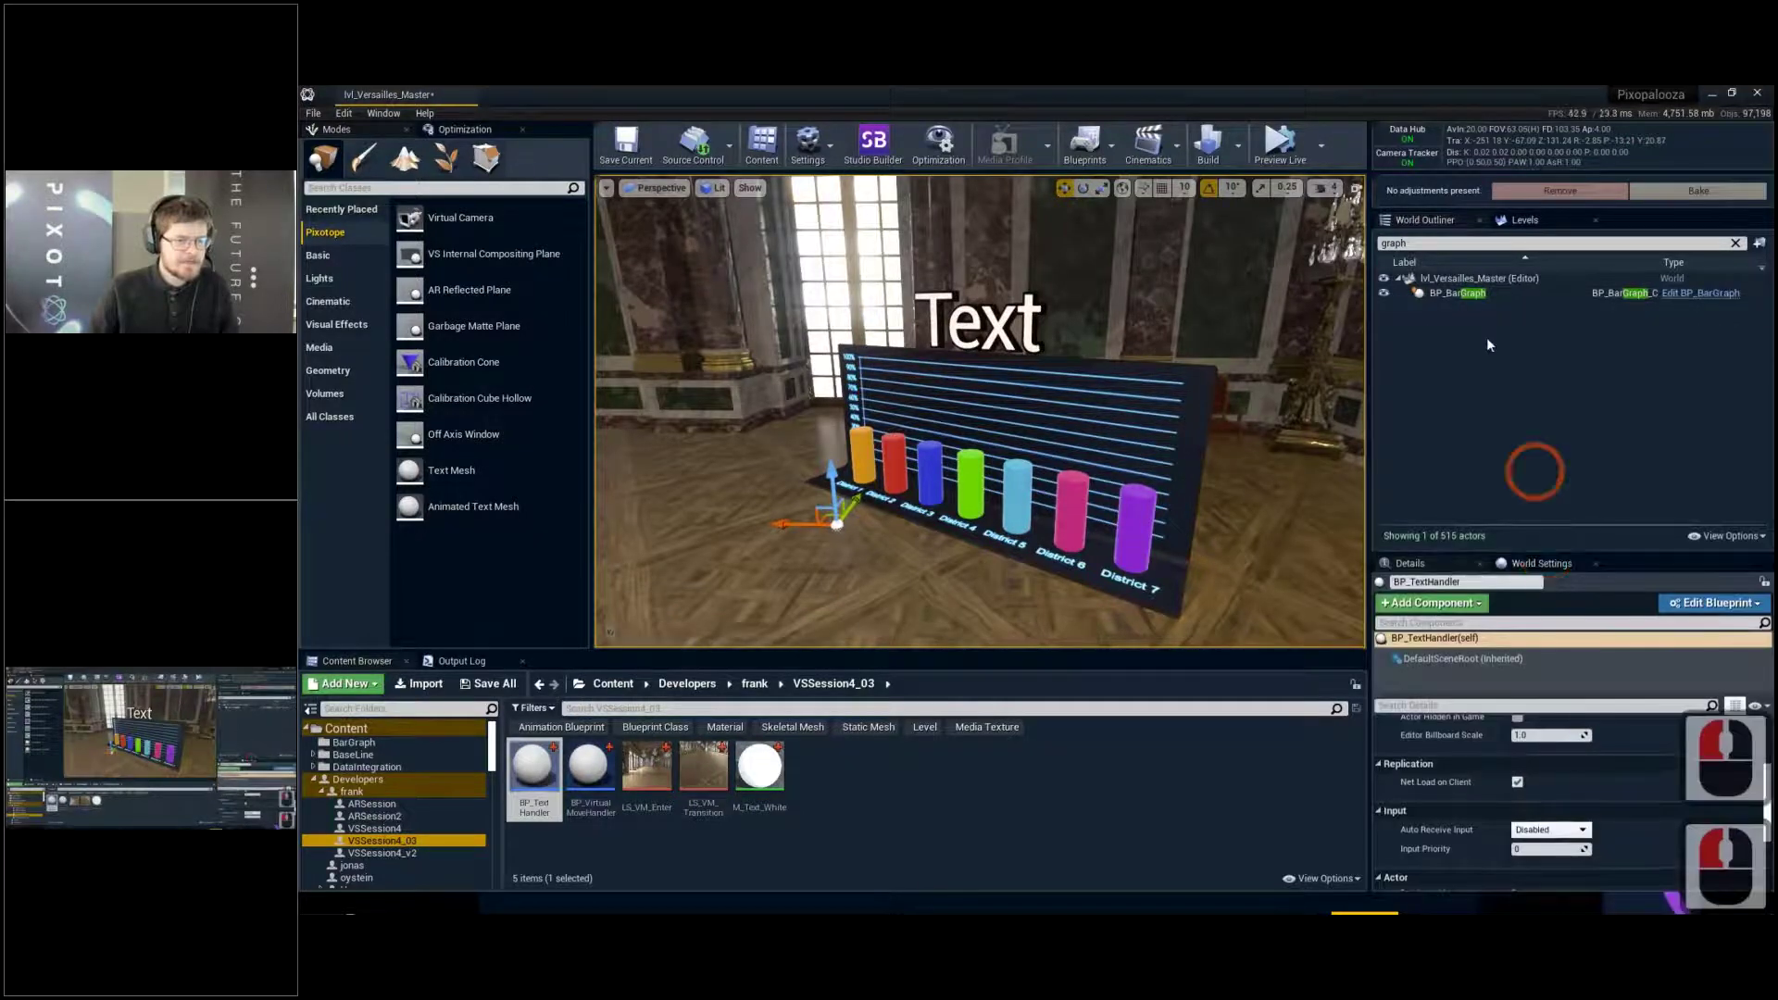
pyautogui.click(1734, 243)
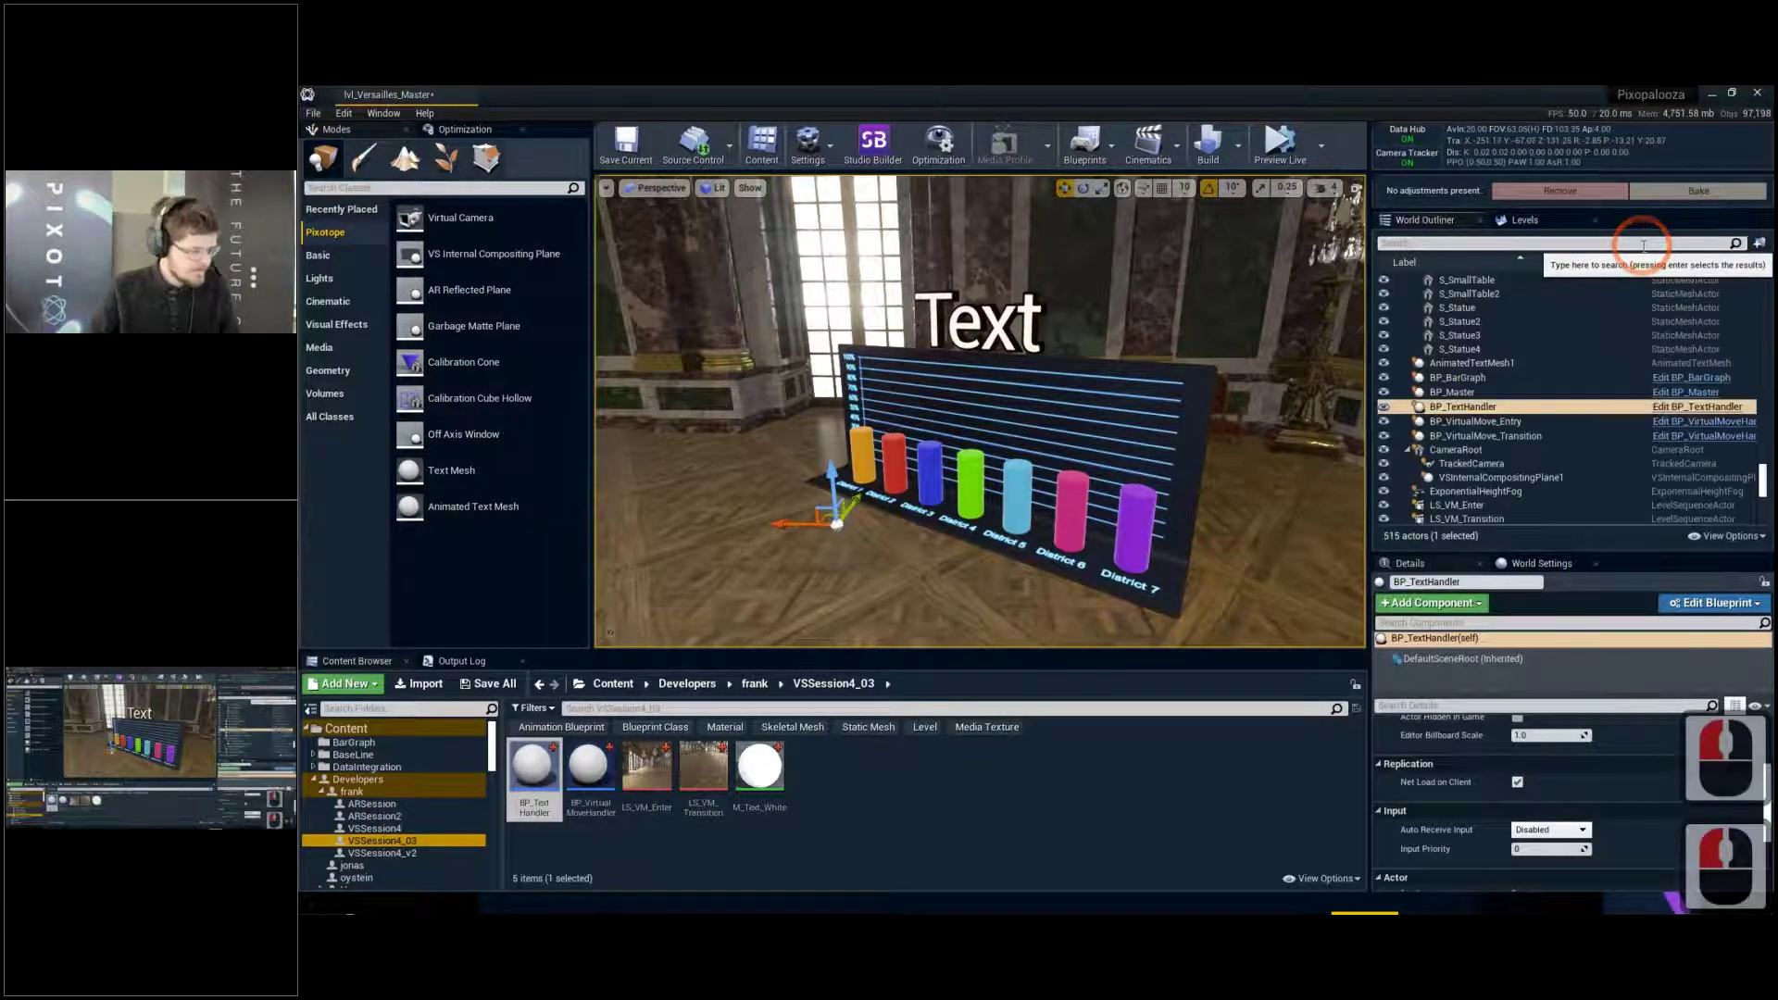
# Filter the World Outliner by "text", select BP_TextHandler and assign AnimatedTextMesh1 as its Text Geo
pyautogui.doubleClick(1644, 245)
pyautogui.write('text')
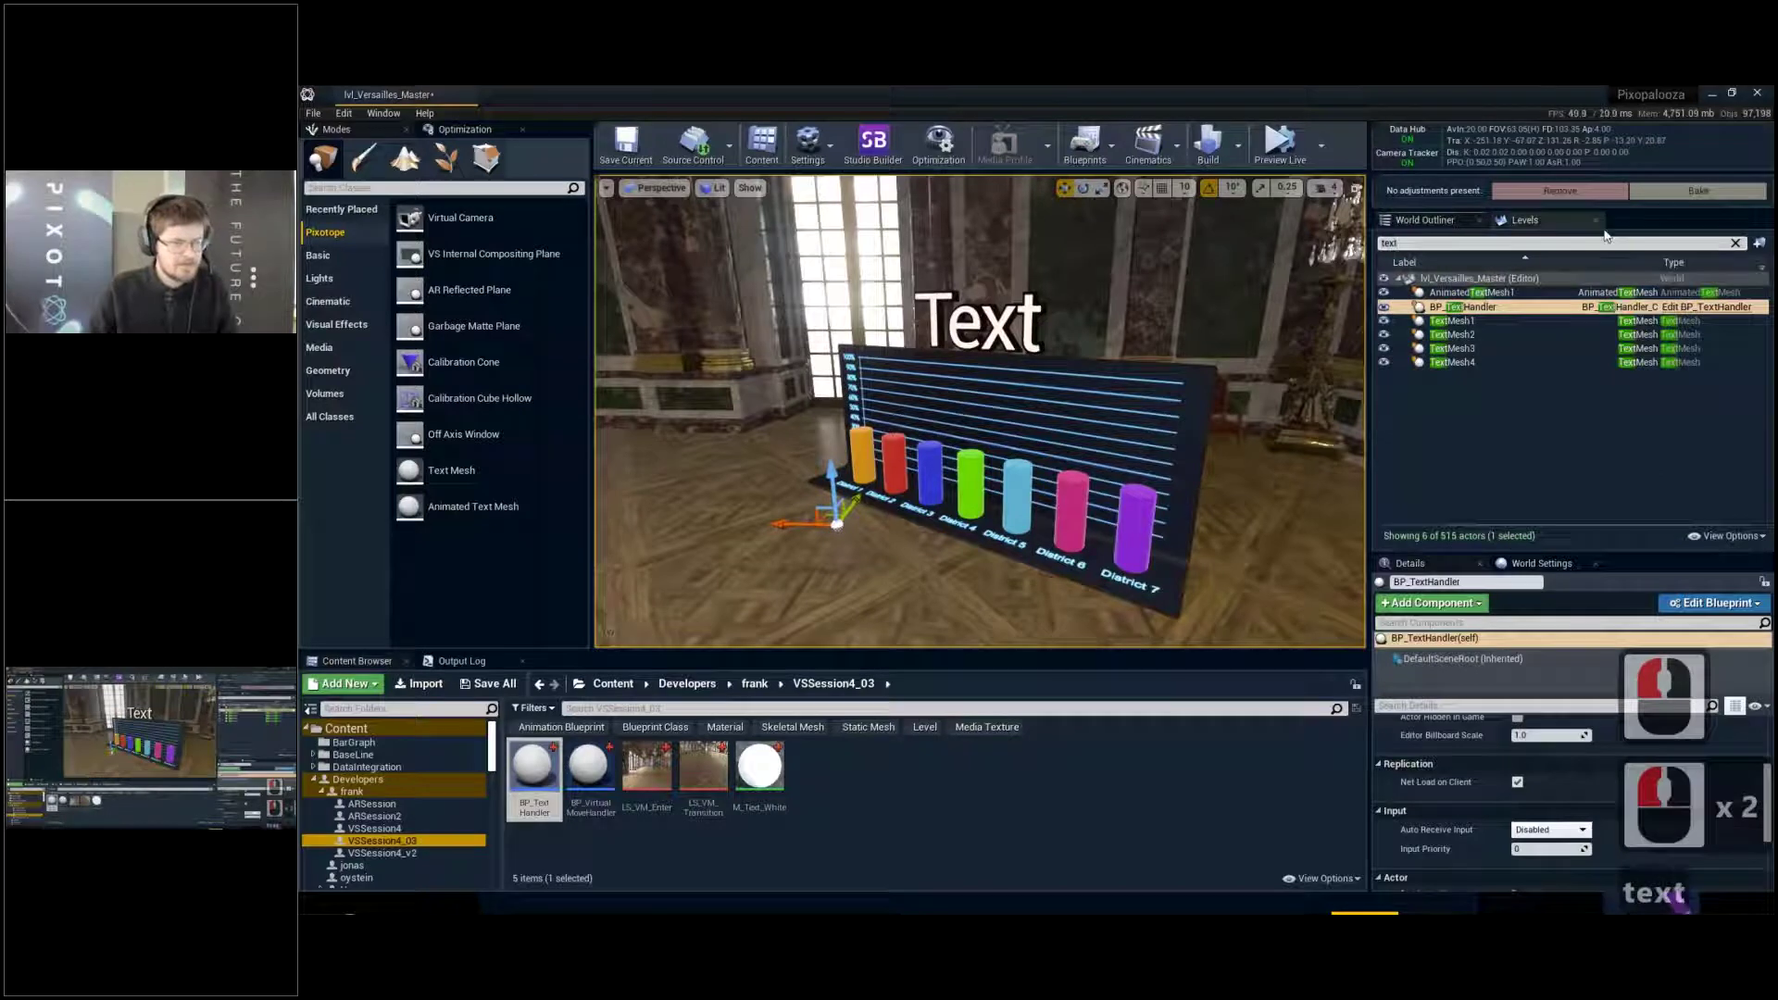
pyautogui.doubleClick(1482, 308)
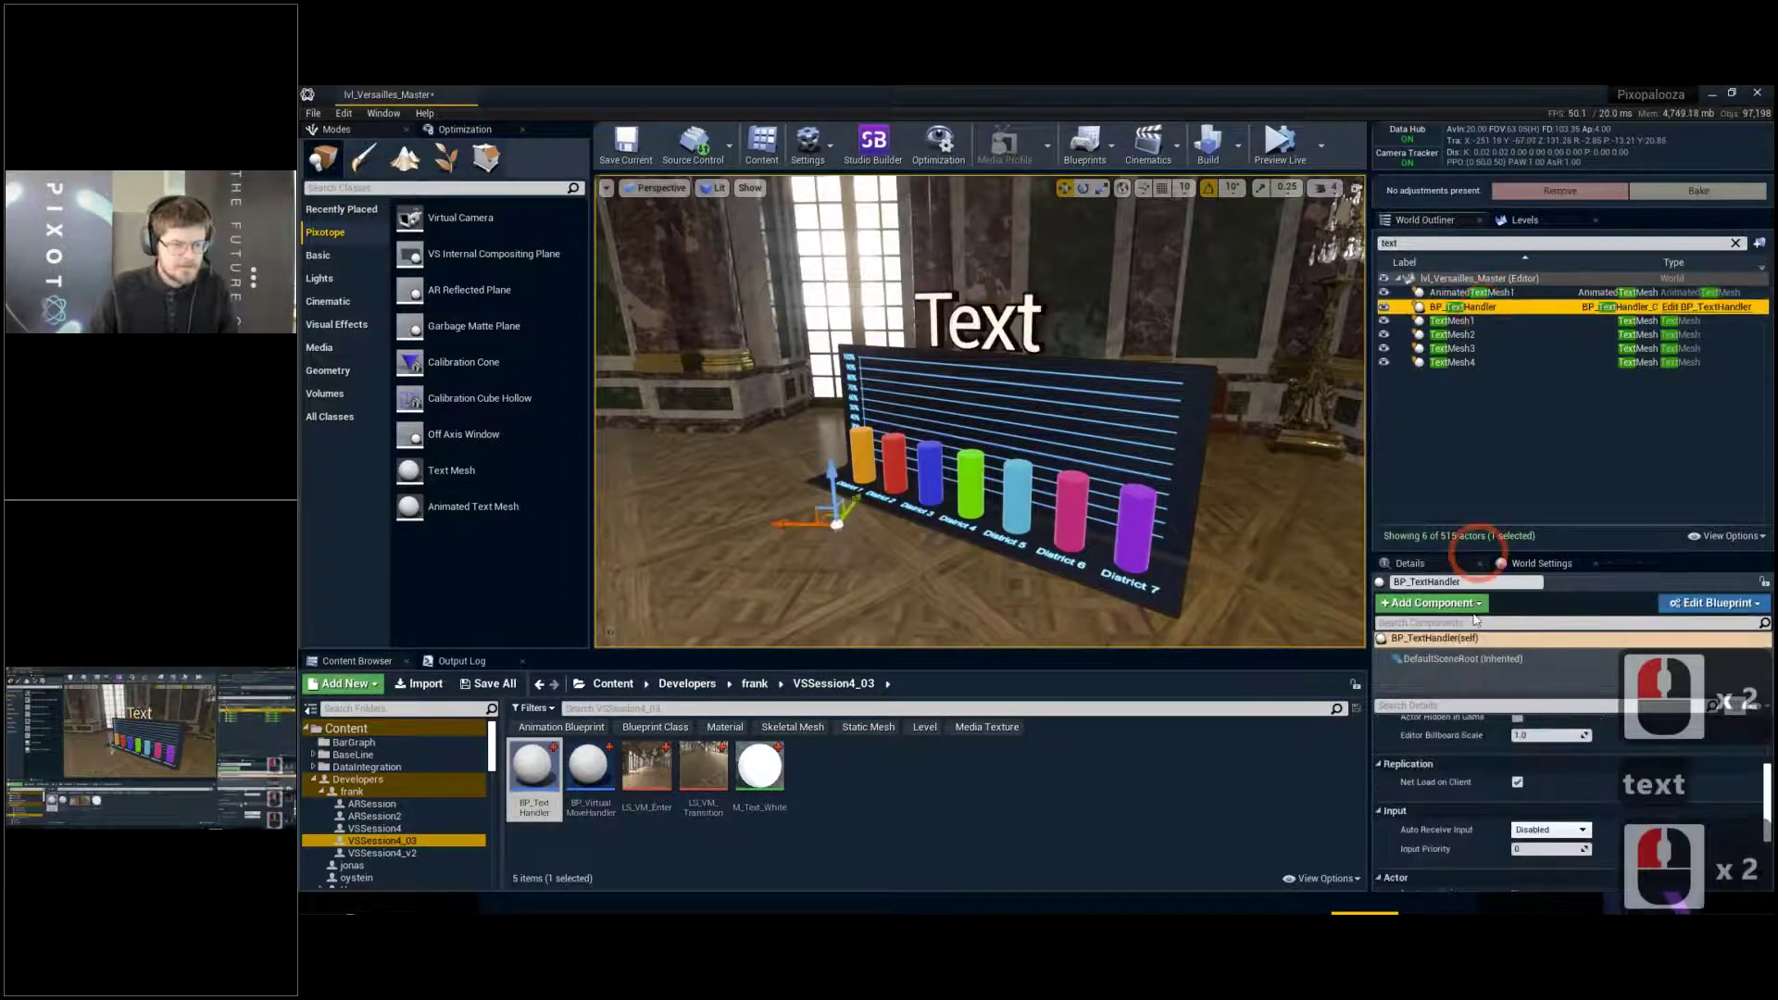
pyautogui.scroll(4, 1491, 787)
pyautogui.scroll(2, 1491, 792)
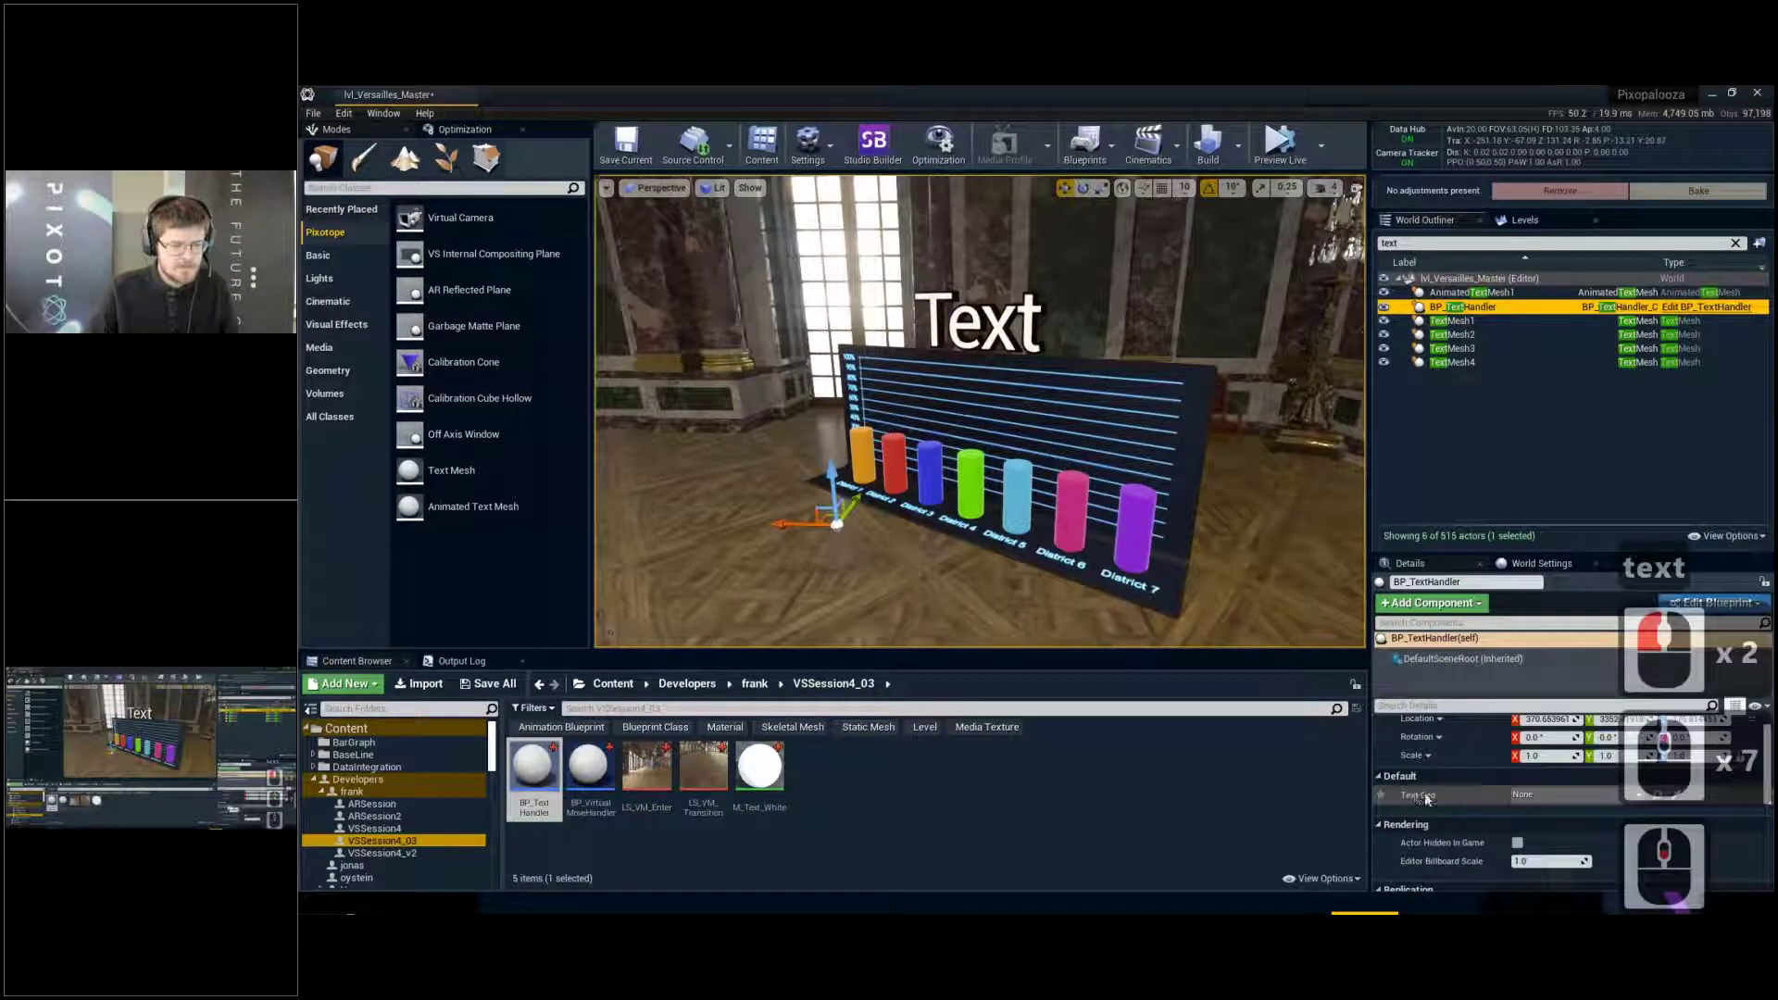
pyautogui.click(1566, 795)
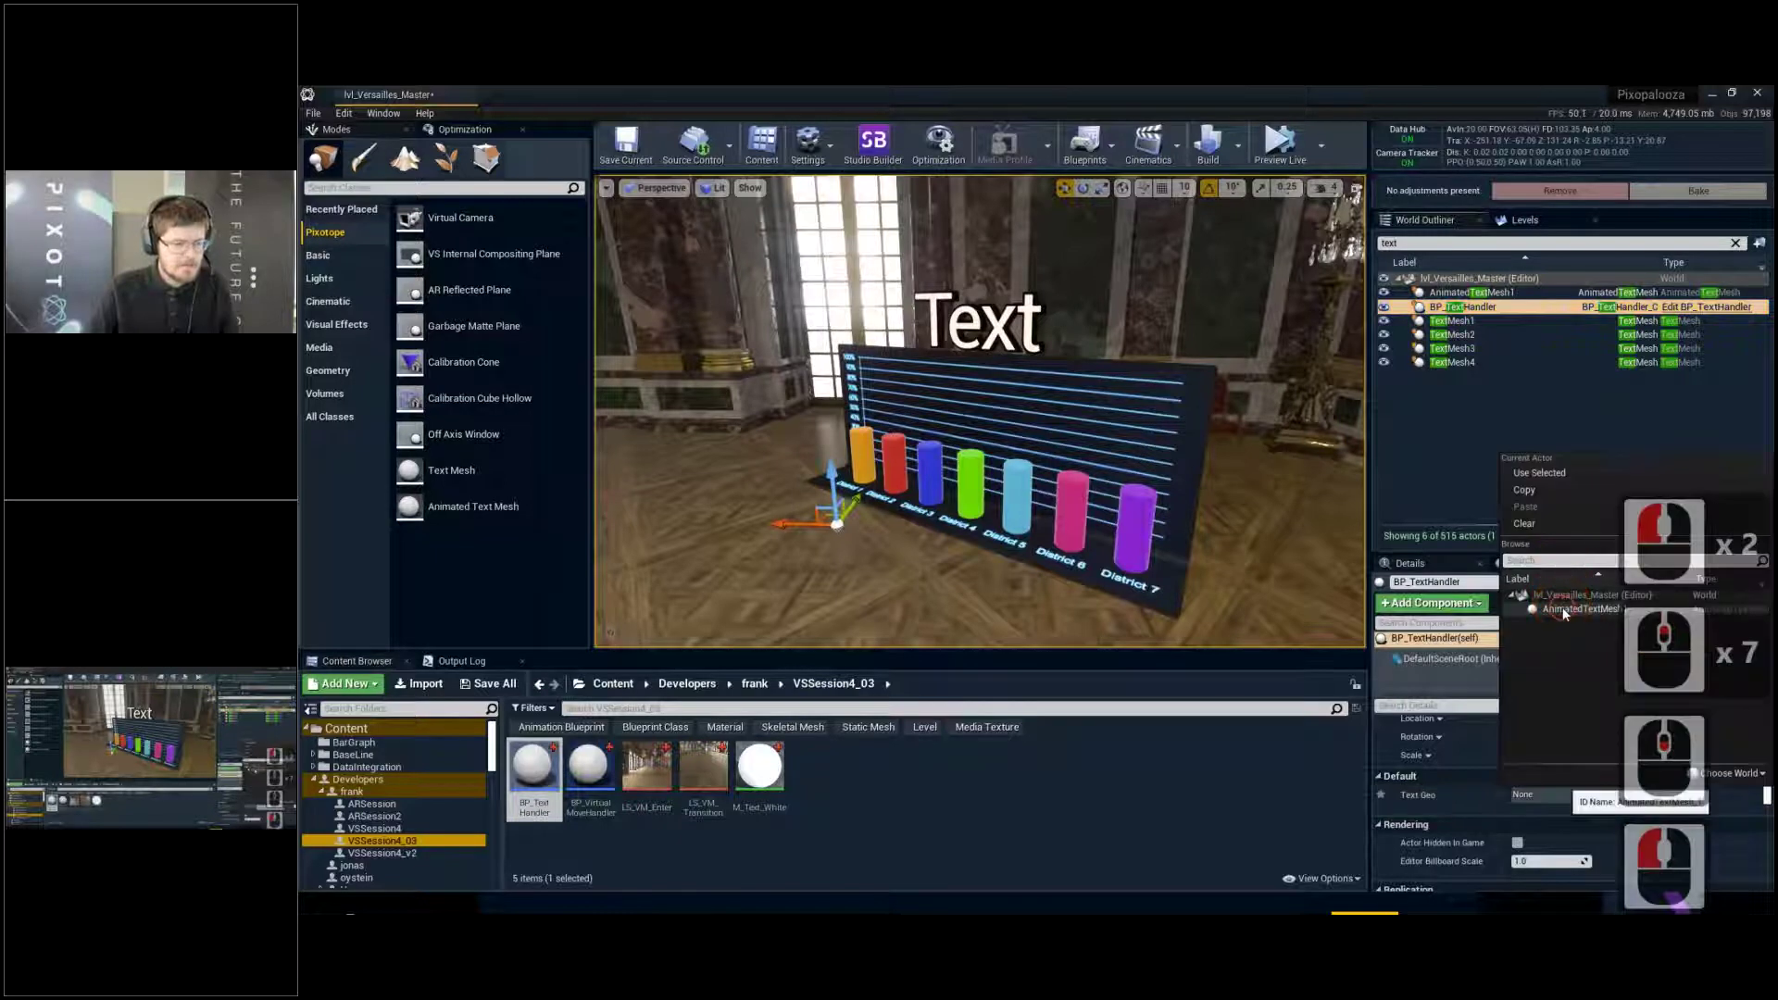
pyautogui.click(1574, 609)
pyautogui.click(836, 517)
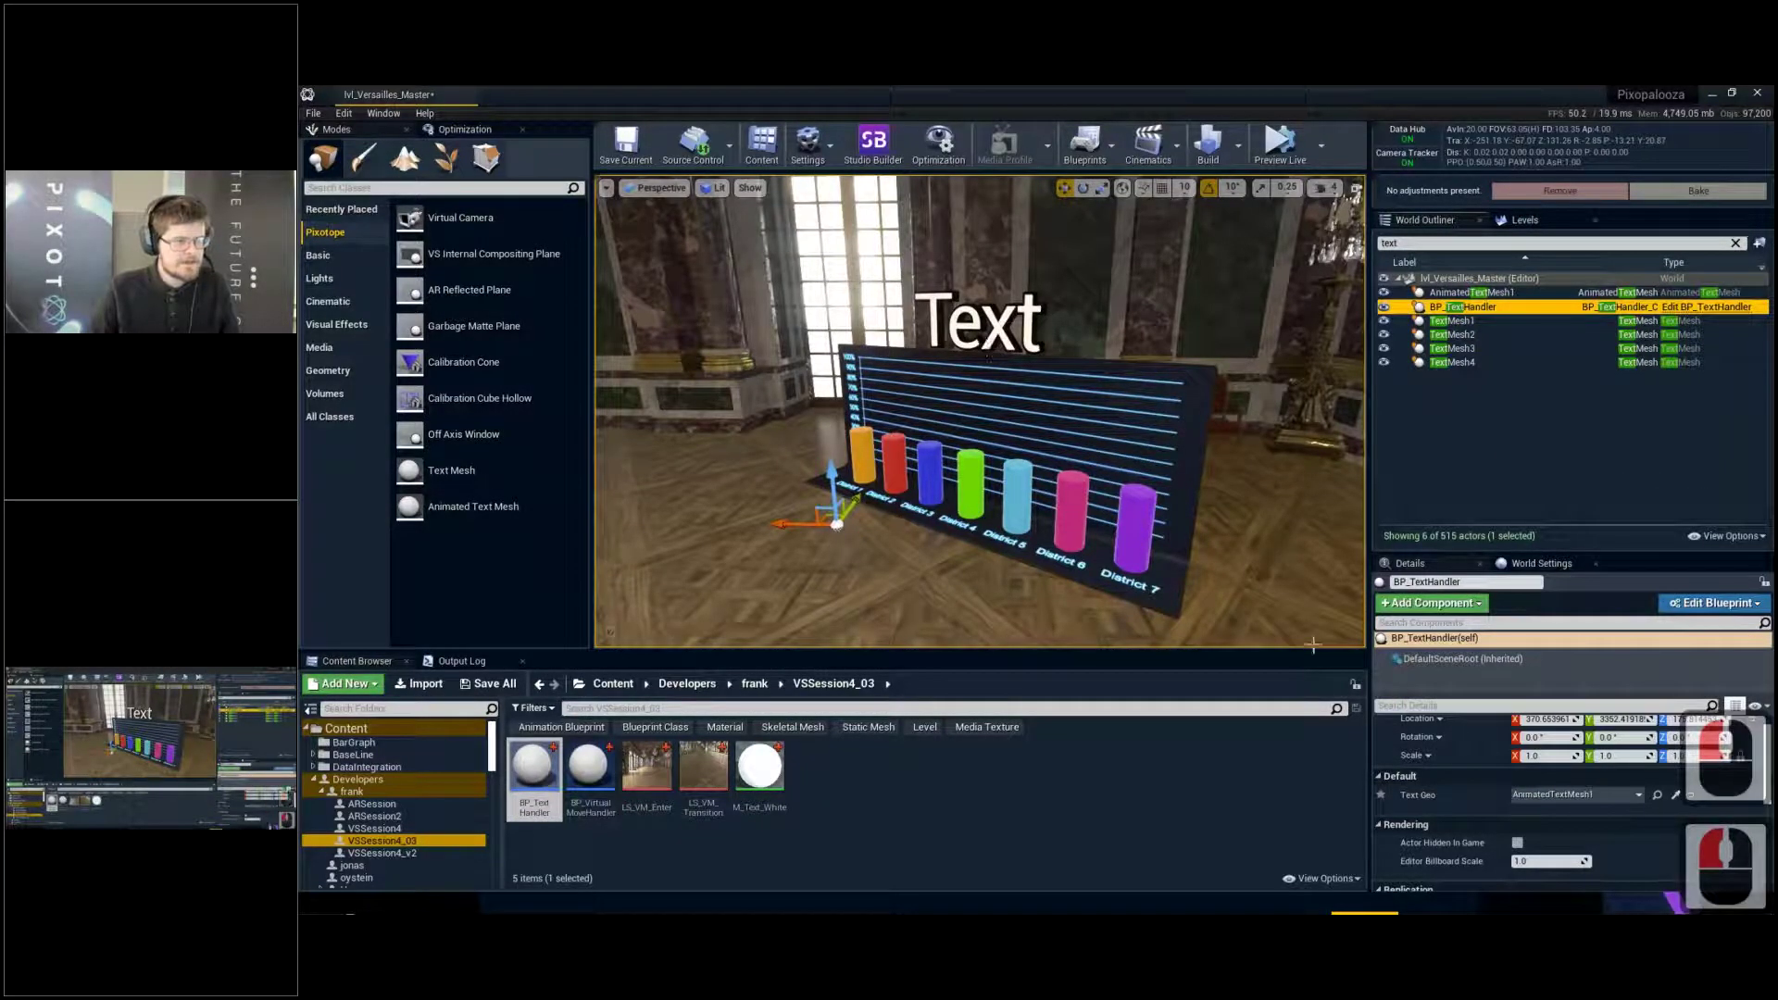
pyautogui.click(1599, 795)
# Save the lvl_Versailles_Master level and start the live preview
pyautogui.moveTo(1241, 412); pyautogui.dragTo(1230, 409, button='right')
pyautogui.hotkey('ctrl', 's')
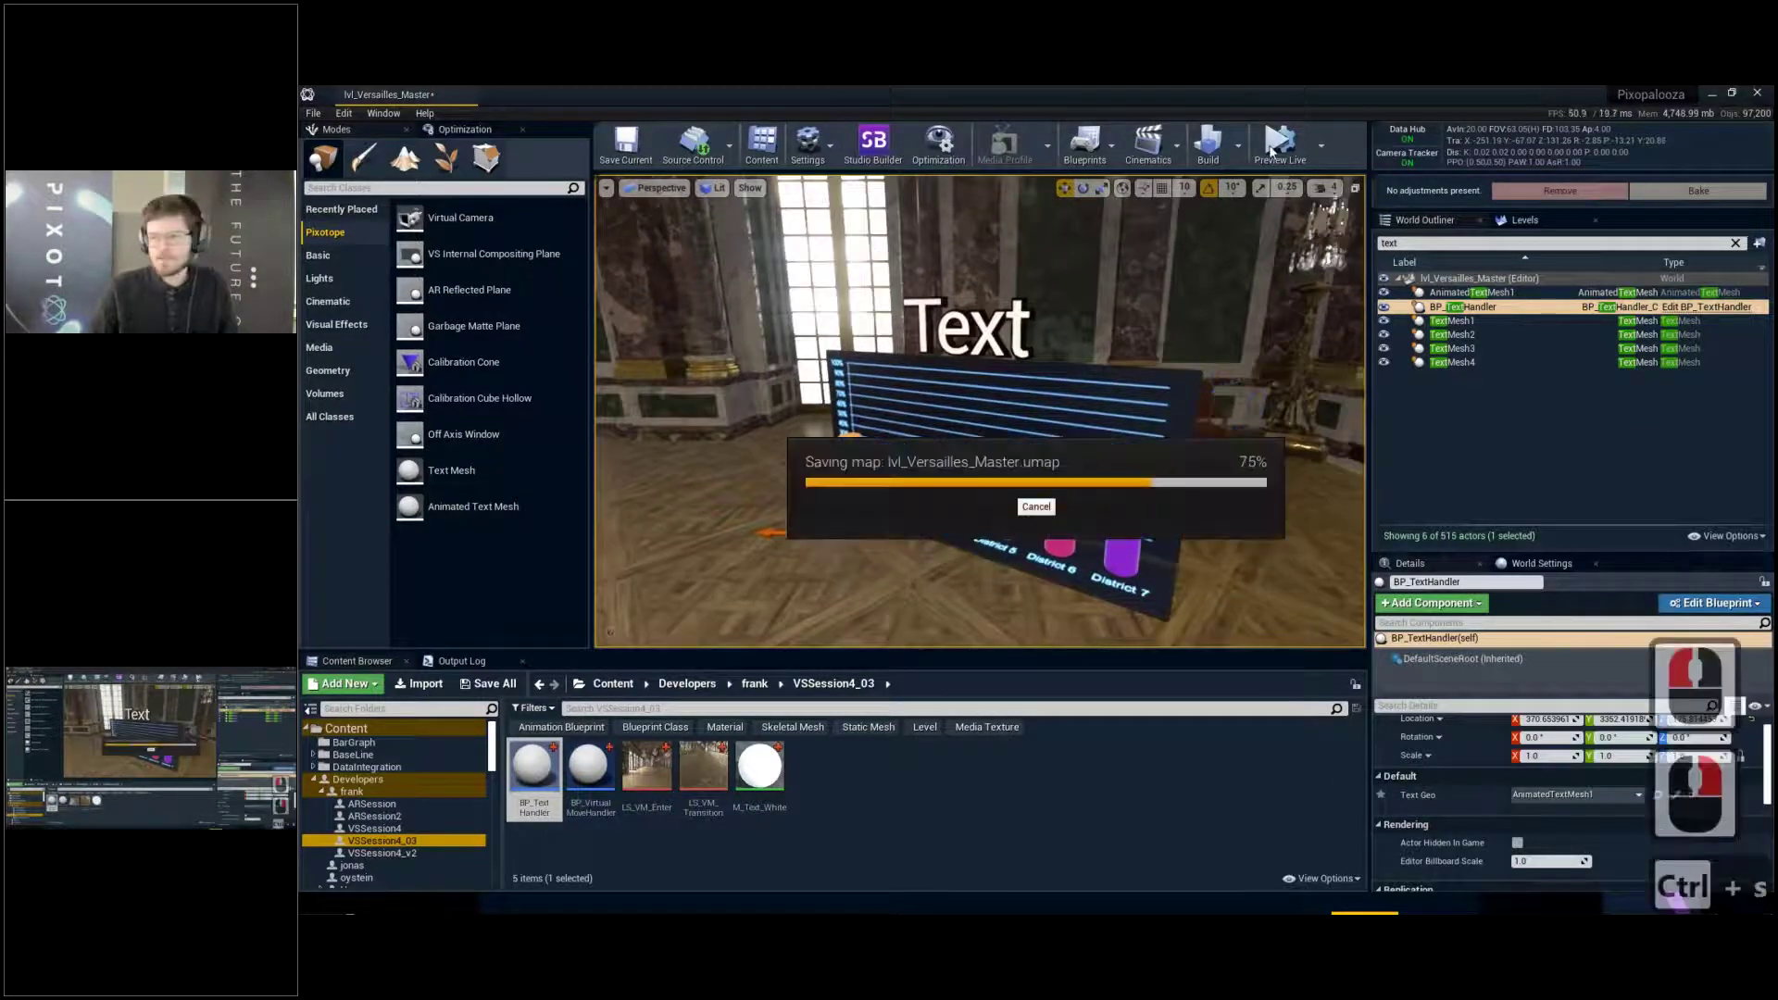
pyautogui.click(1271, 149)
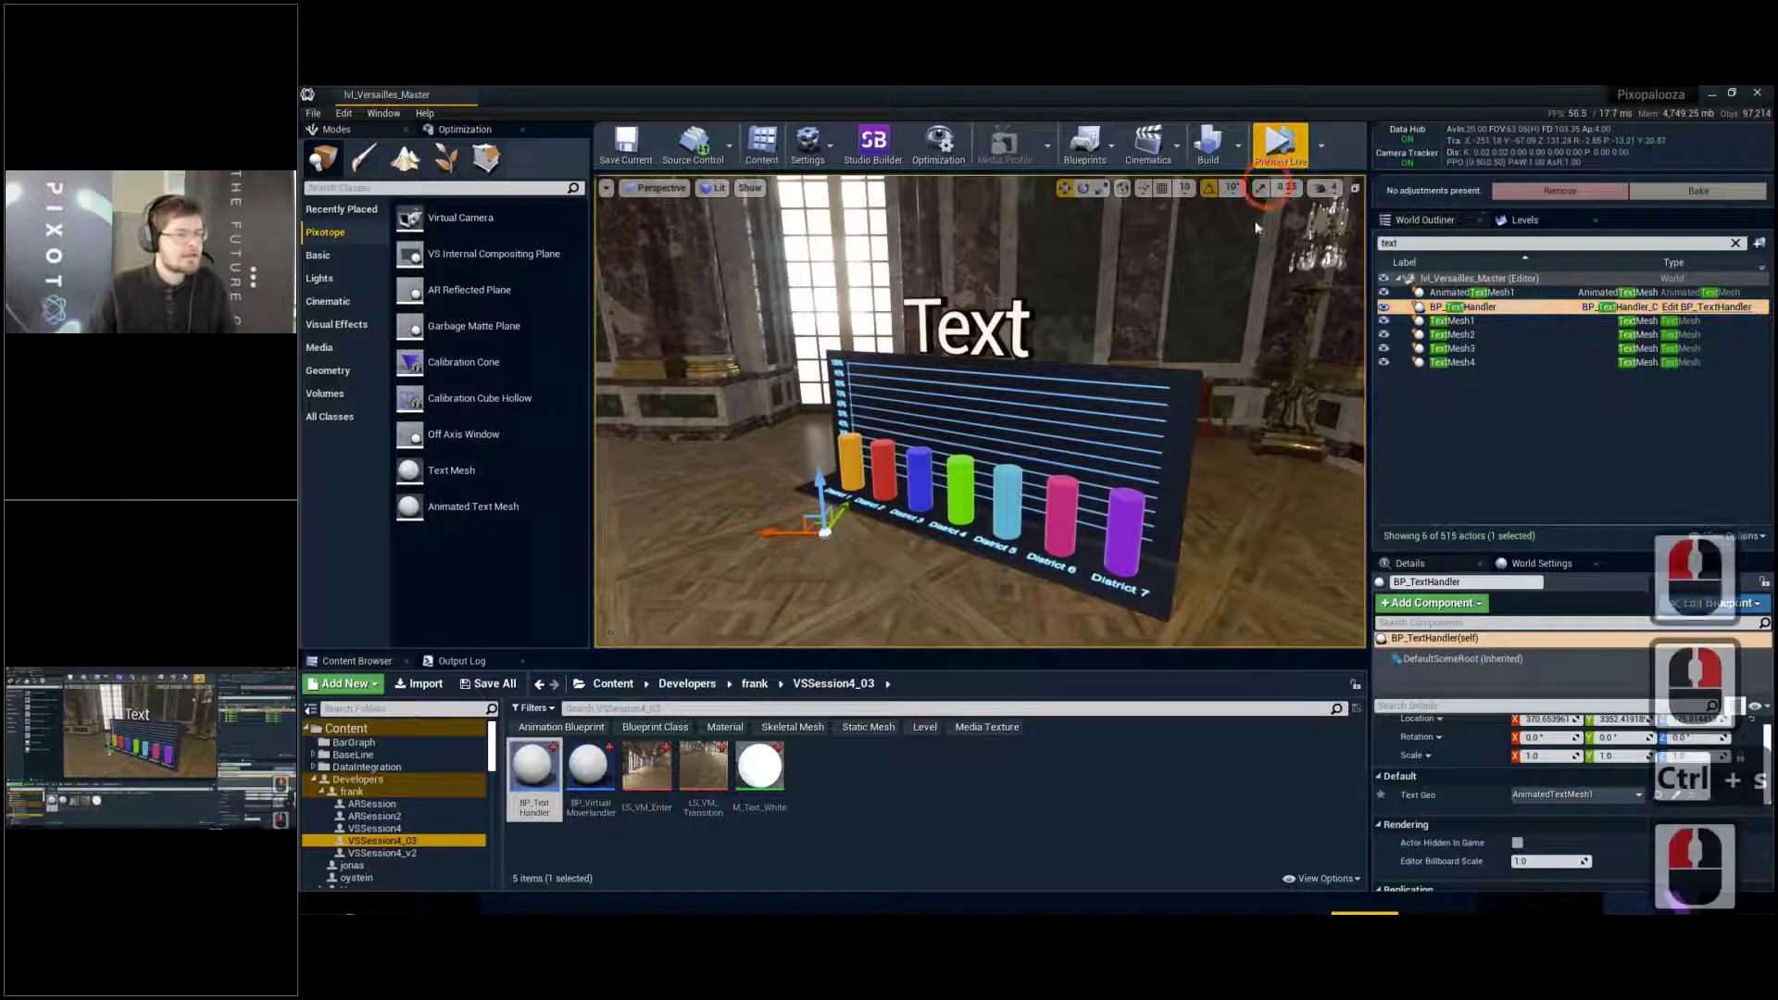
# Switch to Pixotope, re-read the object list and target the text widget at the PX_SetText function parameter of BP_TextHandler_2
pyautogui.hotkey('alt', 'Tab')
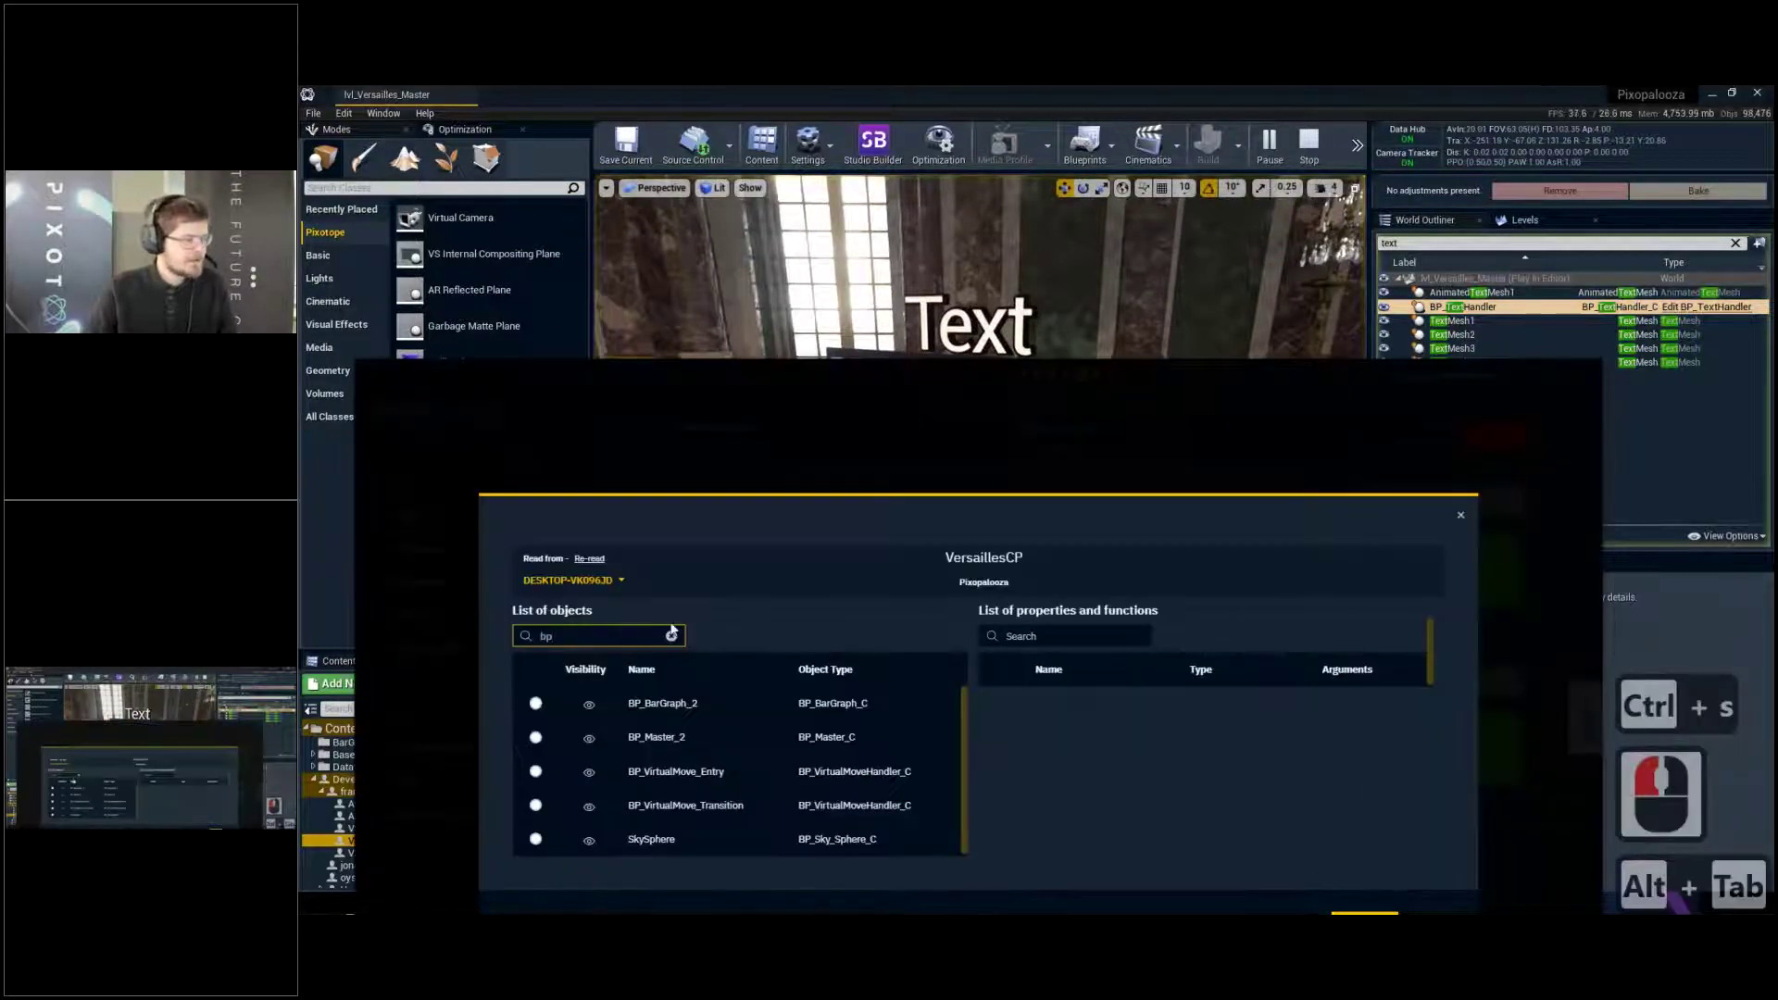
pyautogui.click(589, 559)
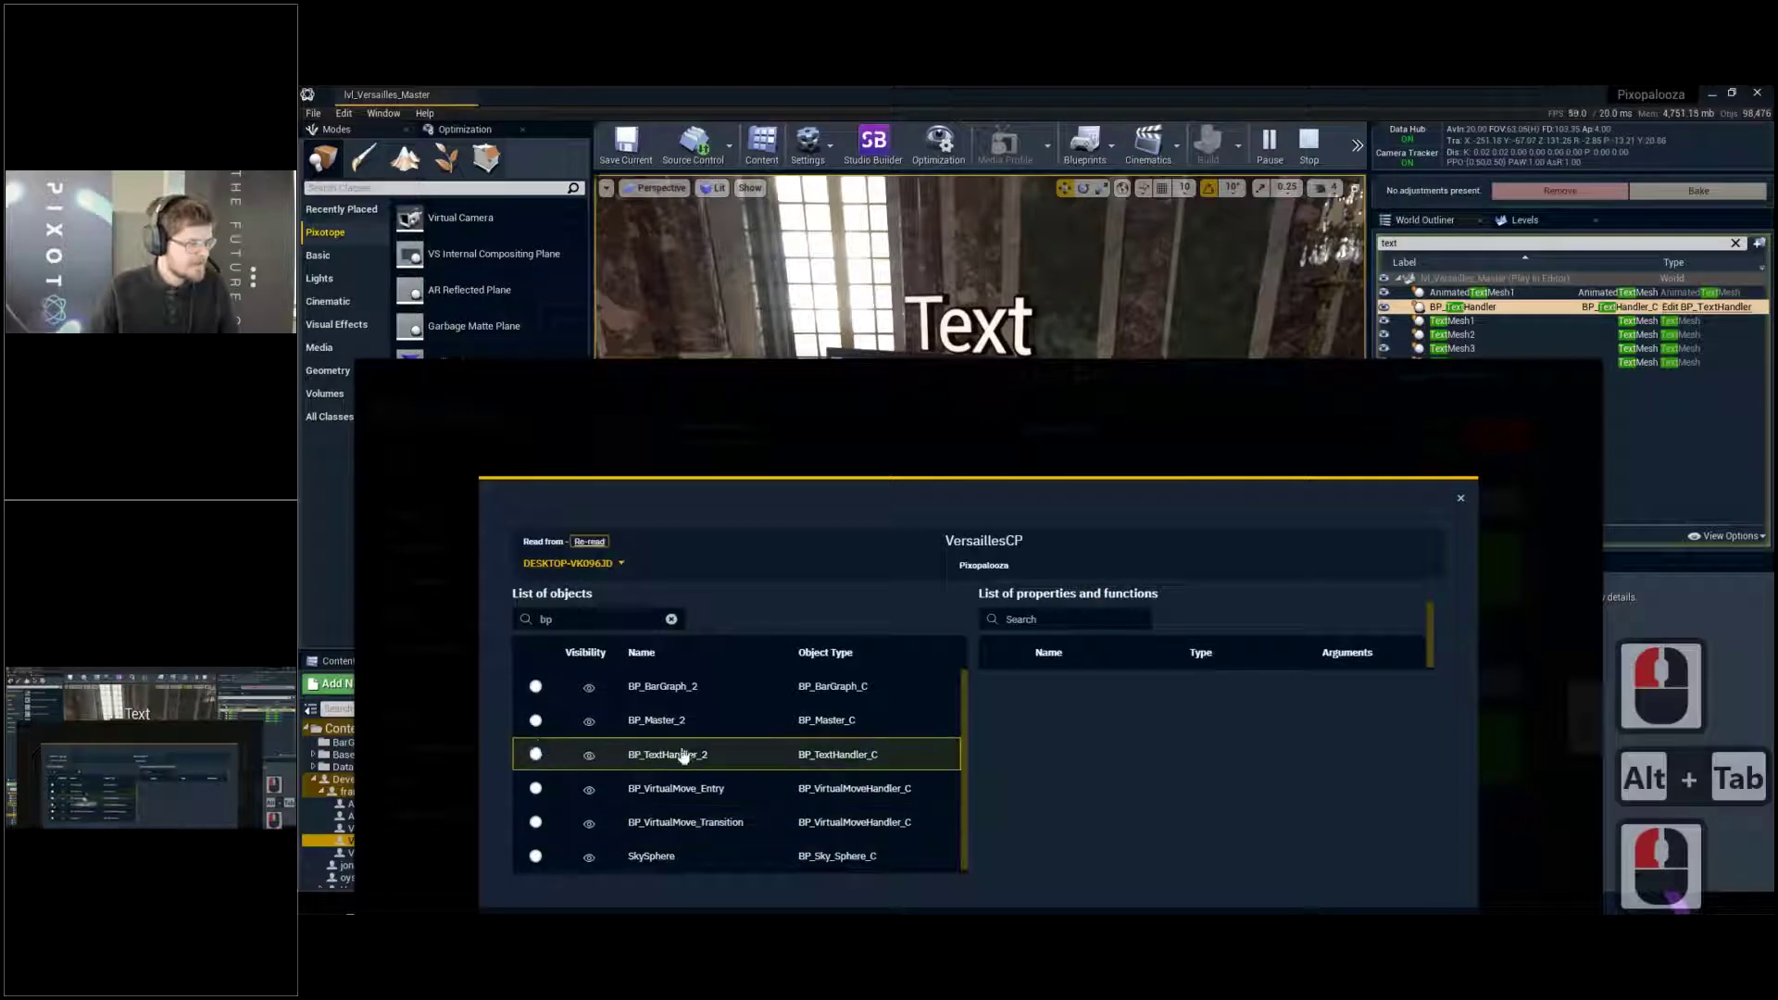
pyautogui.click(533, 757)
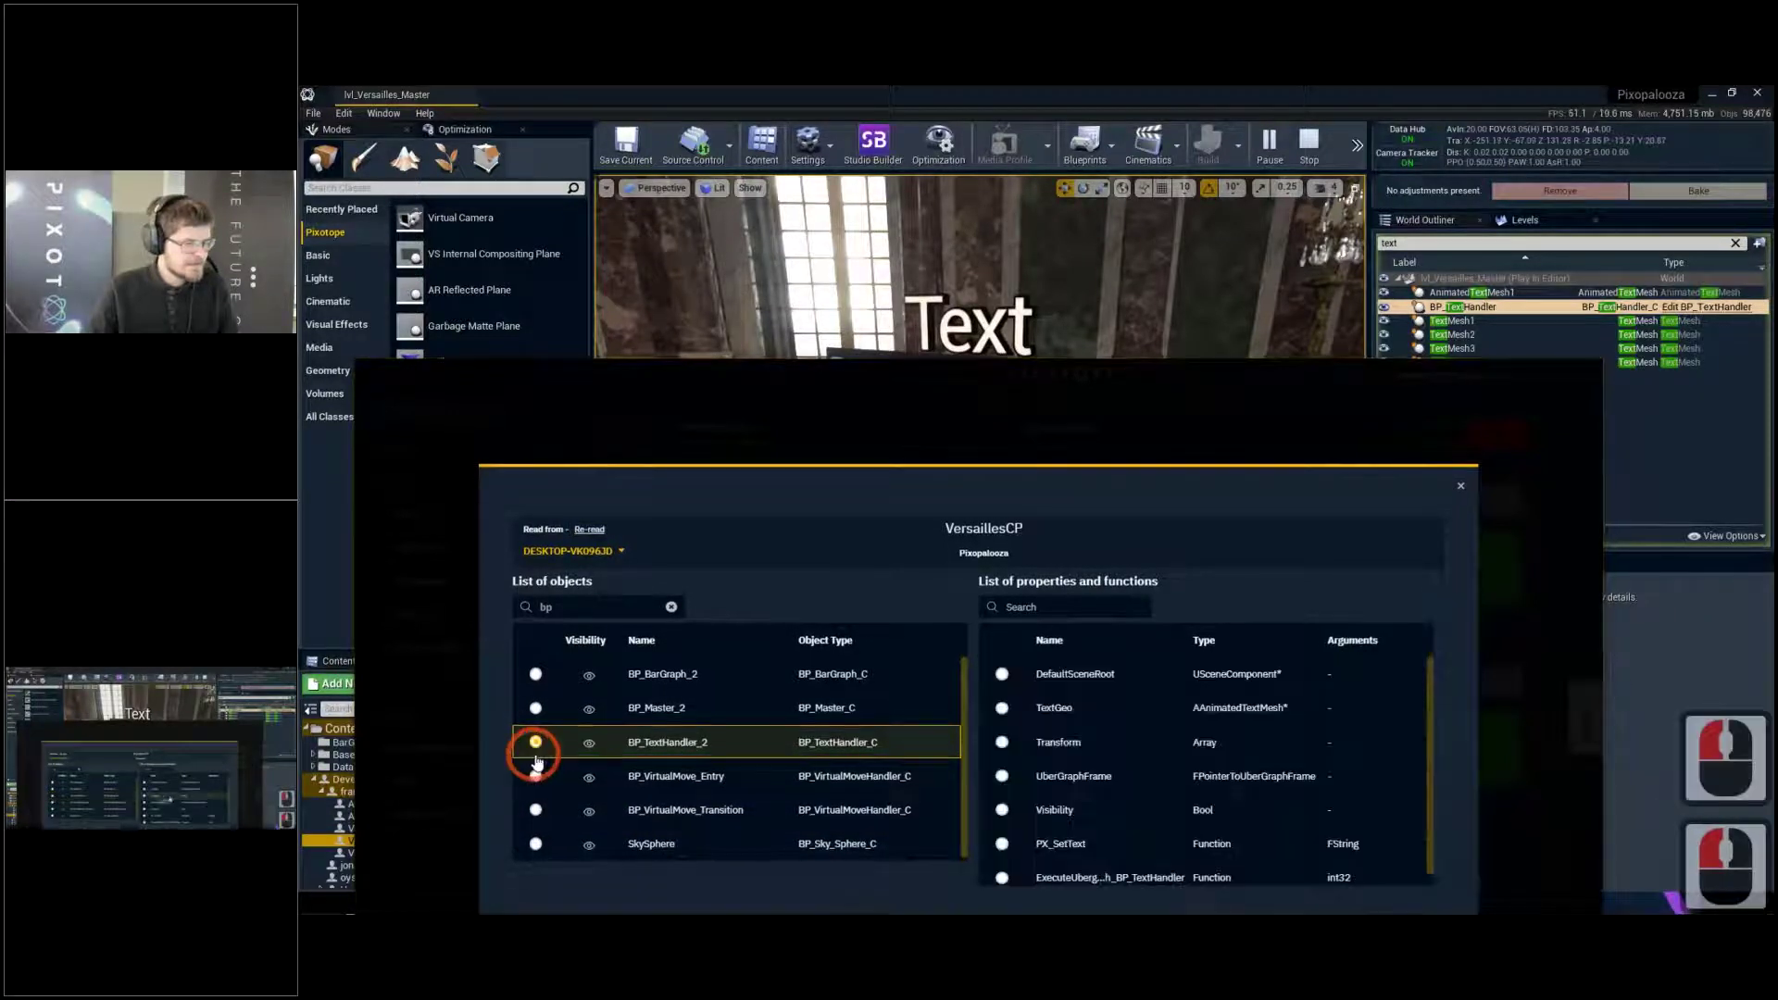
pyautogui.click(1003, 832)
pyautogui.moveTo(1120, 369); pyautogui.dragTo(1145, 191)
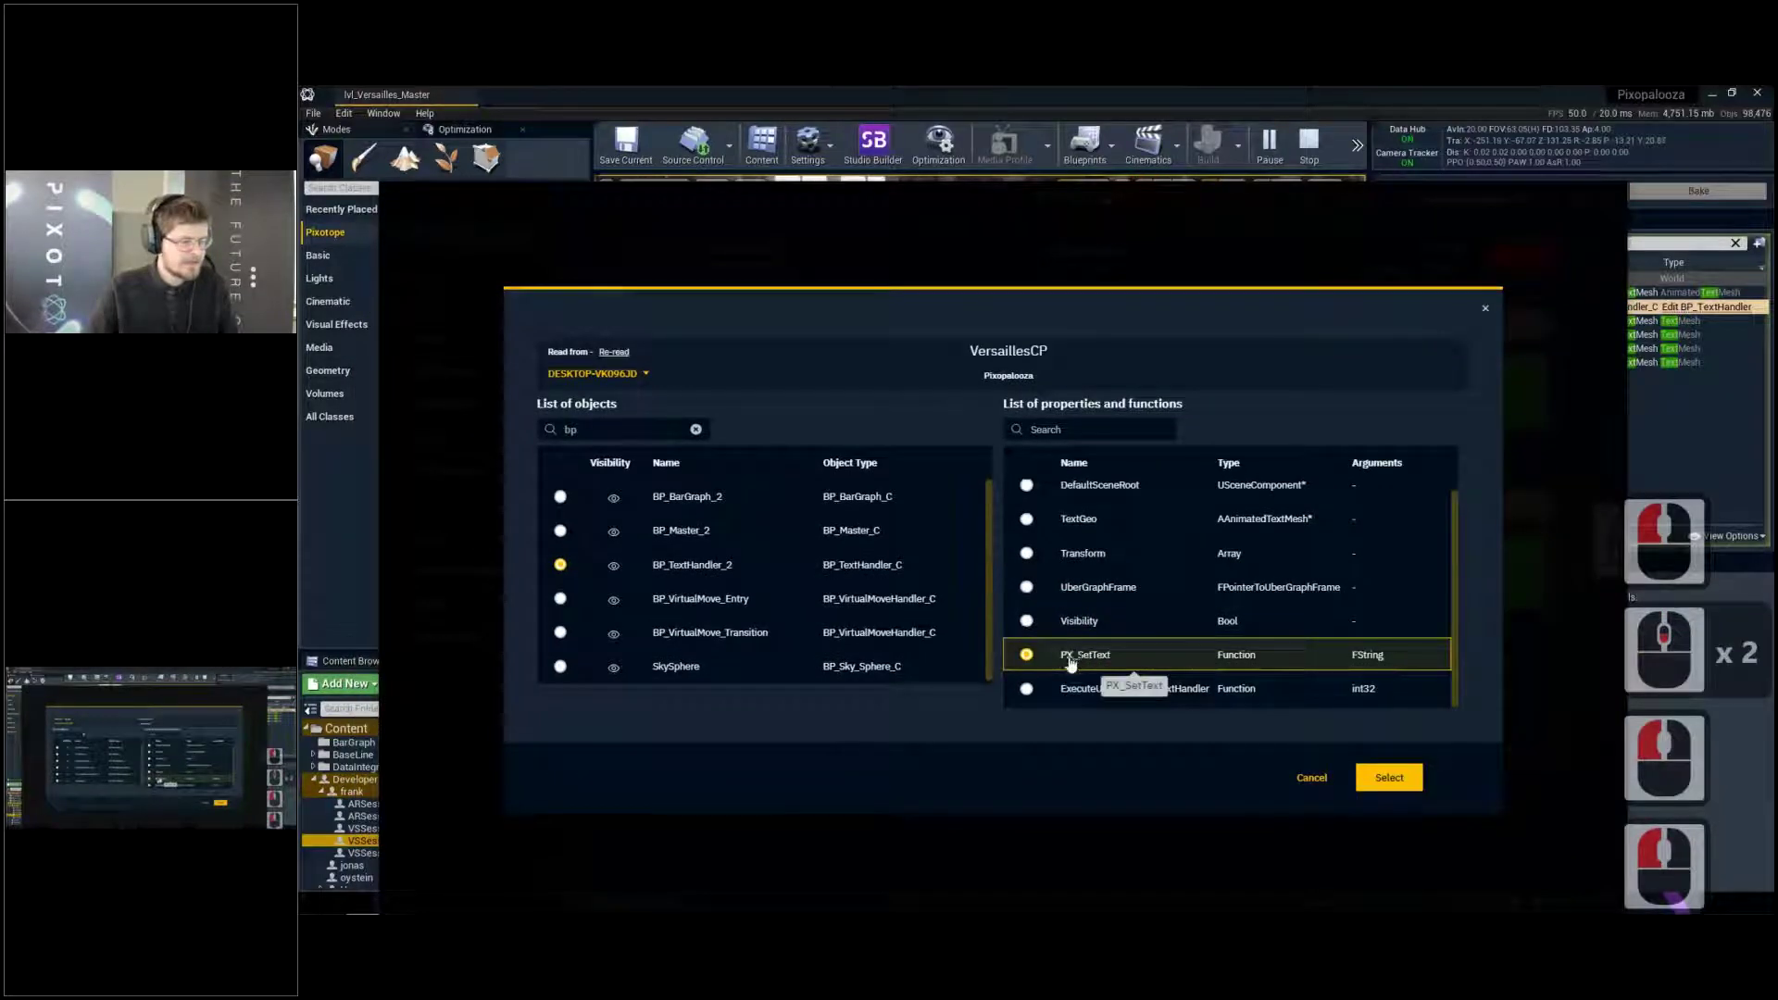
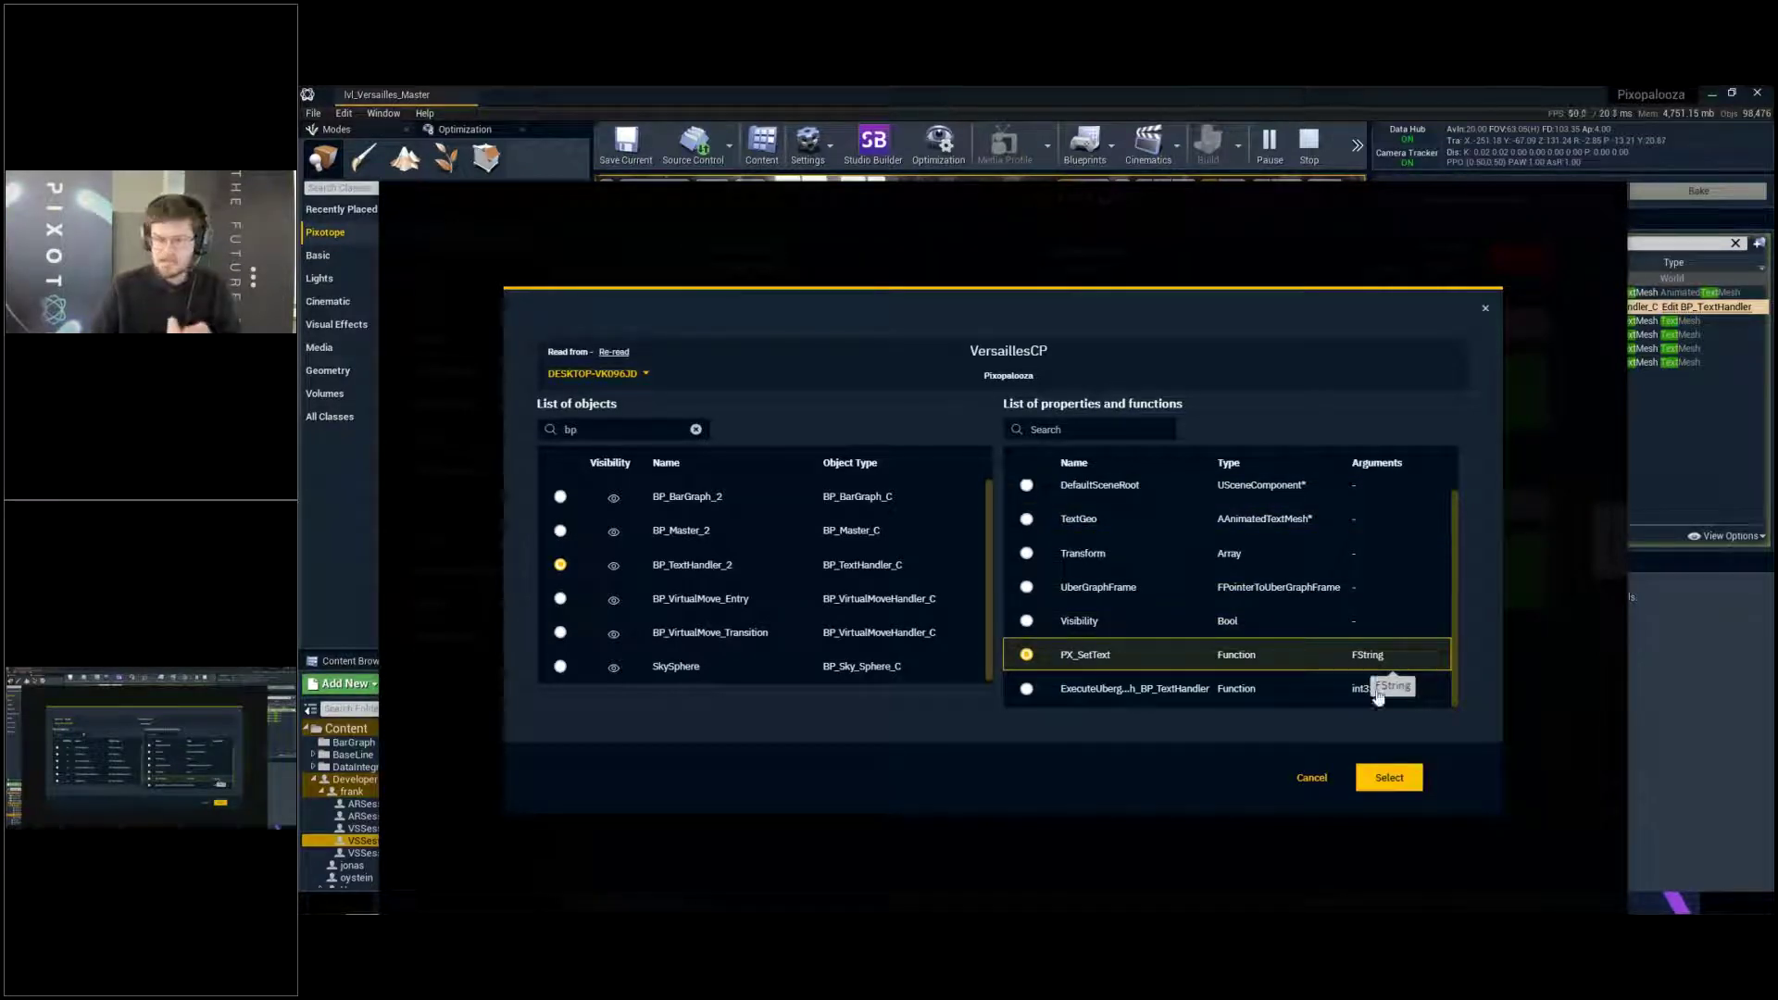
pyautogui.click(1392, 777)
pyautogui.click(846, 537)
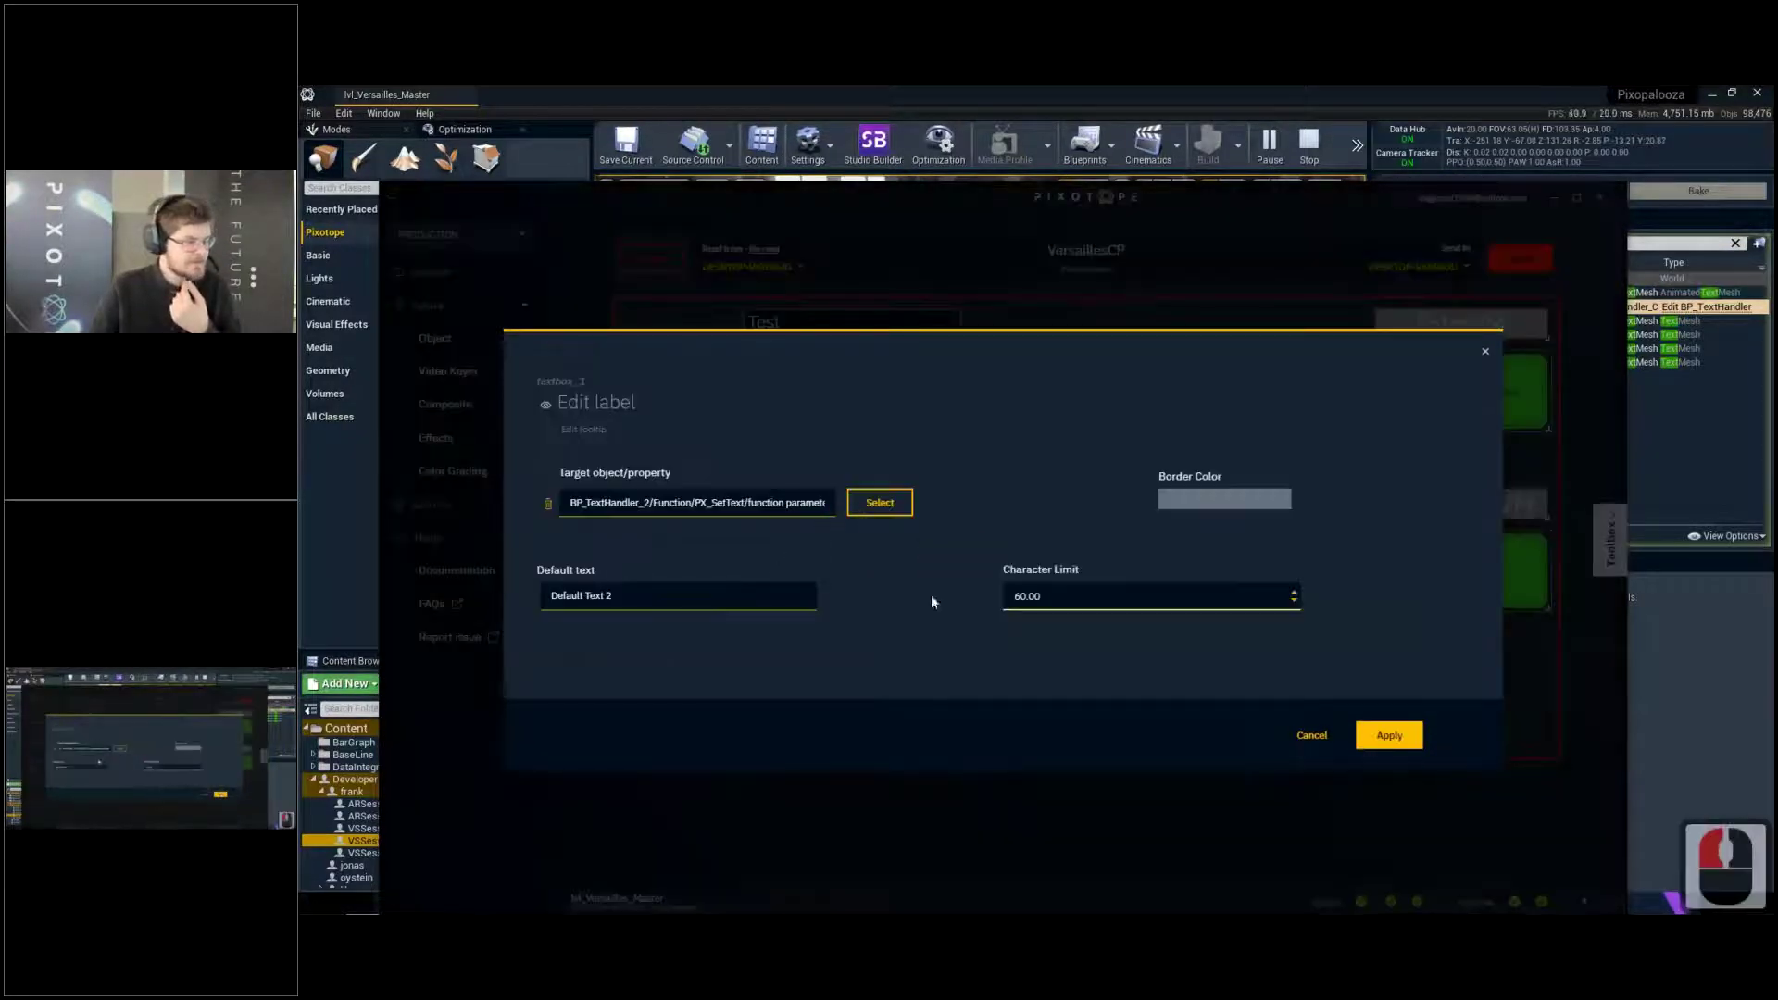
# Set the text widget's character limit to 255 and default text to "Hello PixoFans!", apply, and save the panel
pyautogui.click(1121, 597)
pyautogui.write('255')
pyautogui.press('Return')
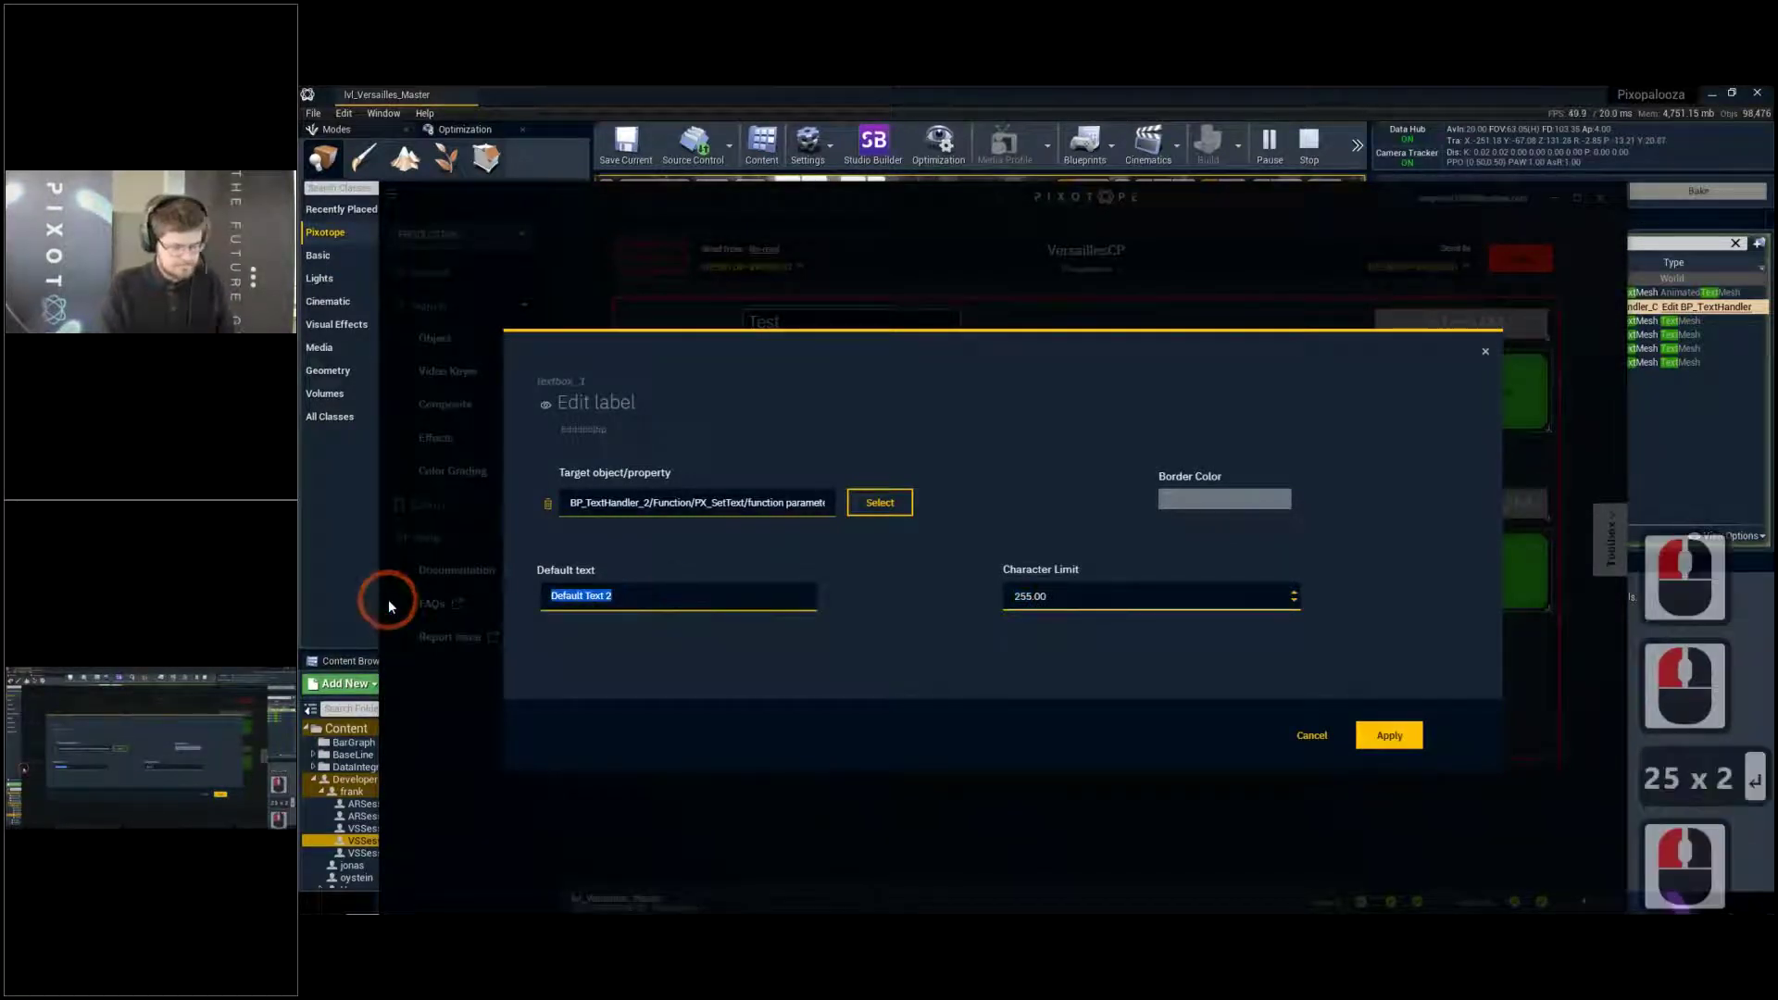
pyautogui.write('Hello PixoP')
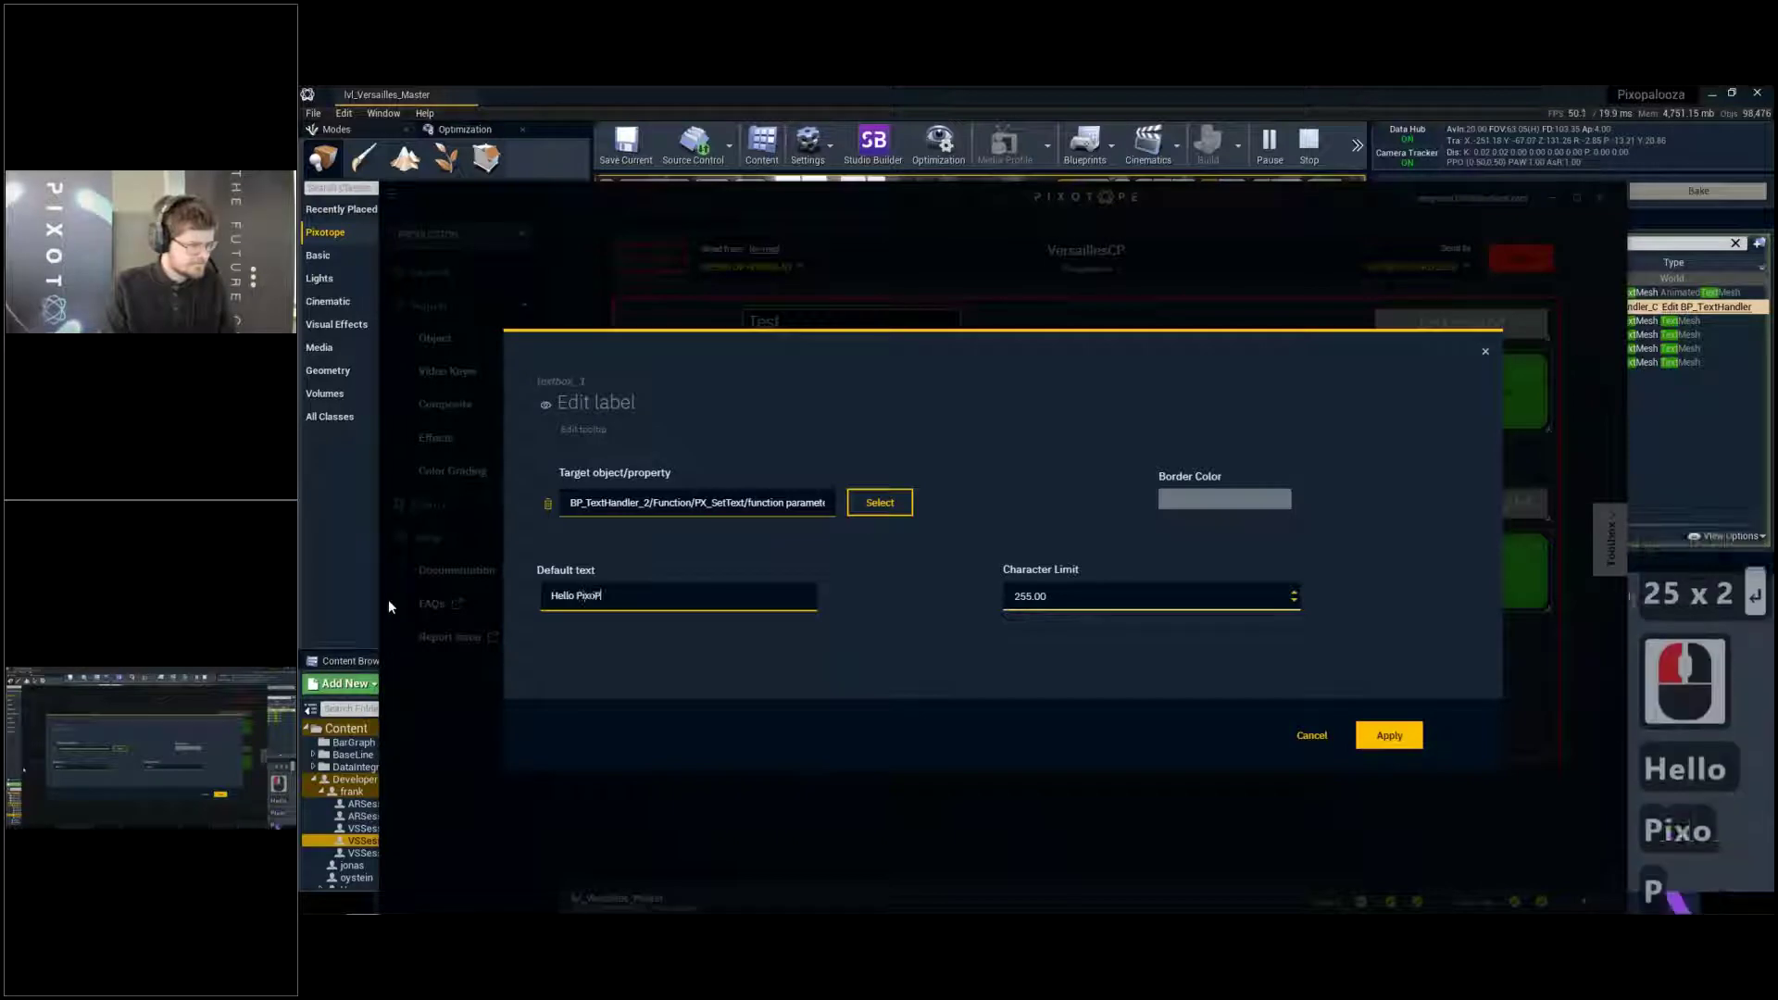
pyautogui.press('BackSpace')
pyautogui.write('Fans!')
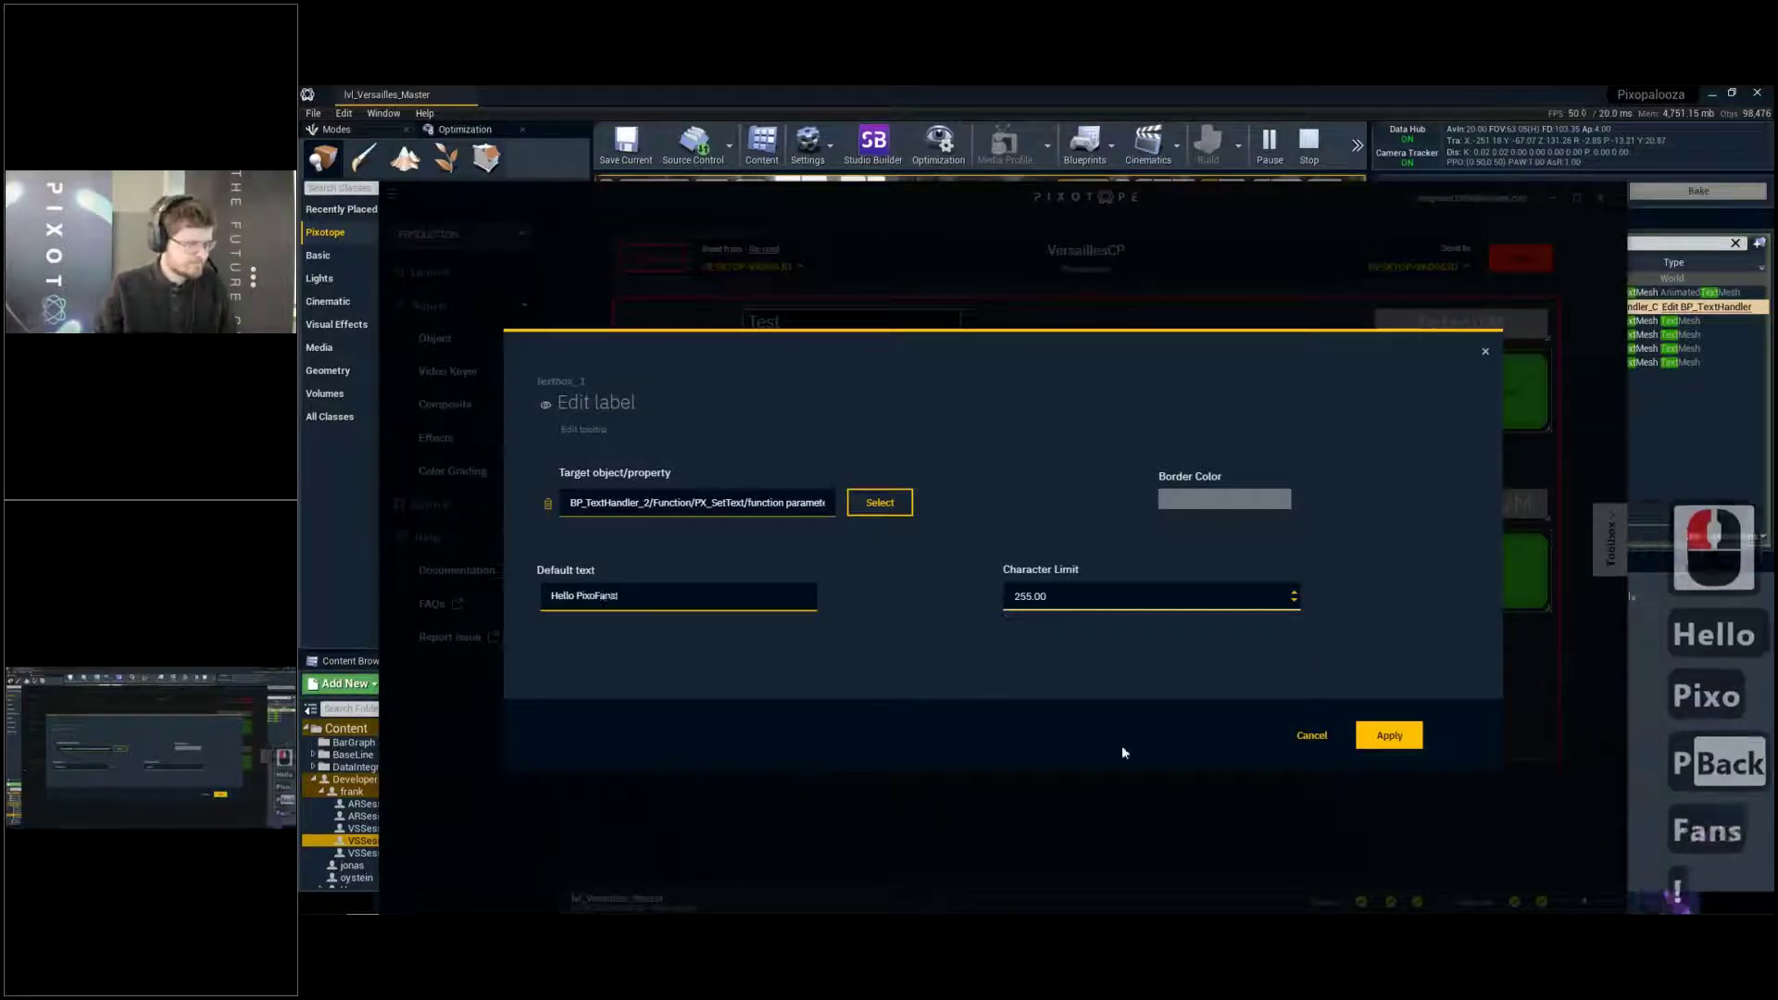
pyautogui.click(1389, 736)
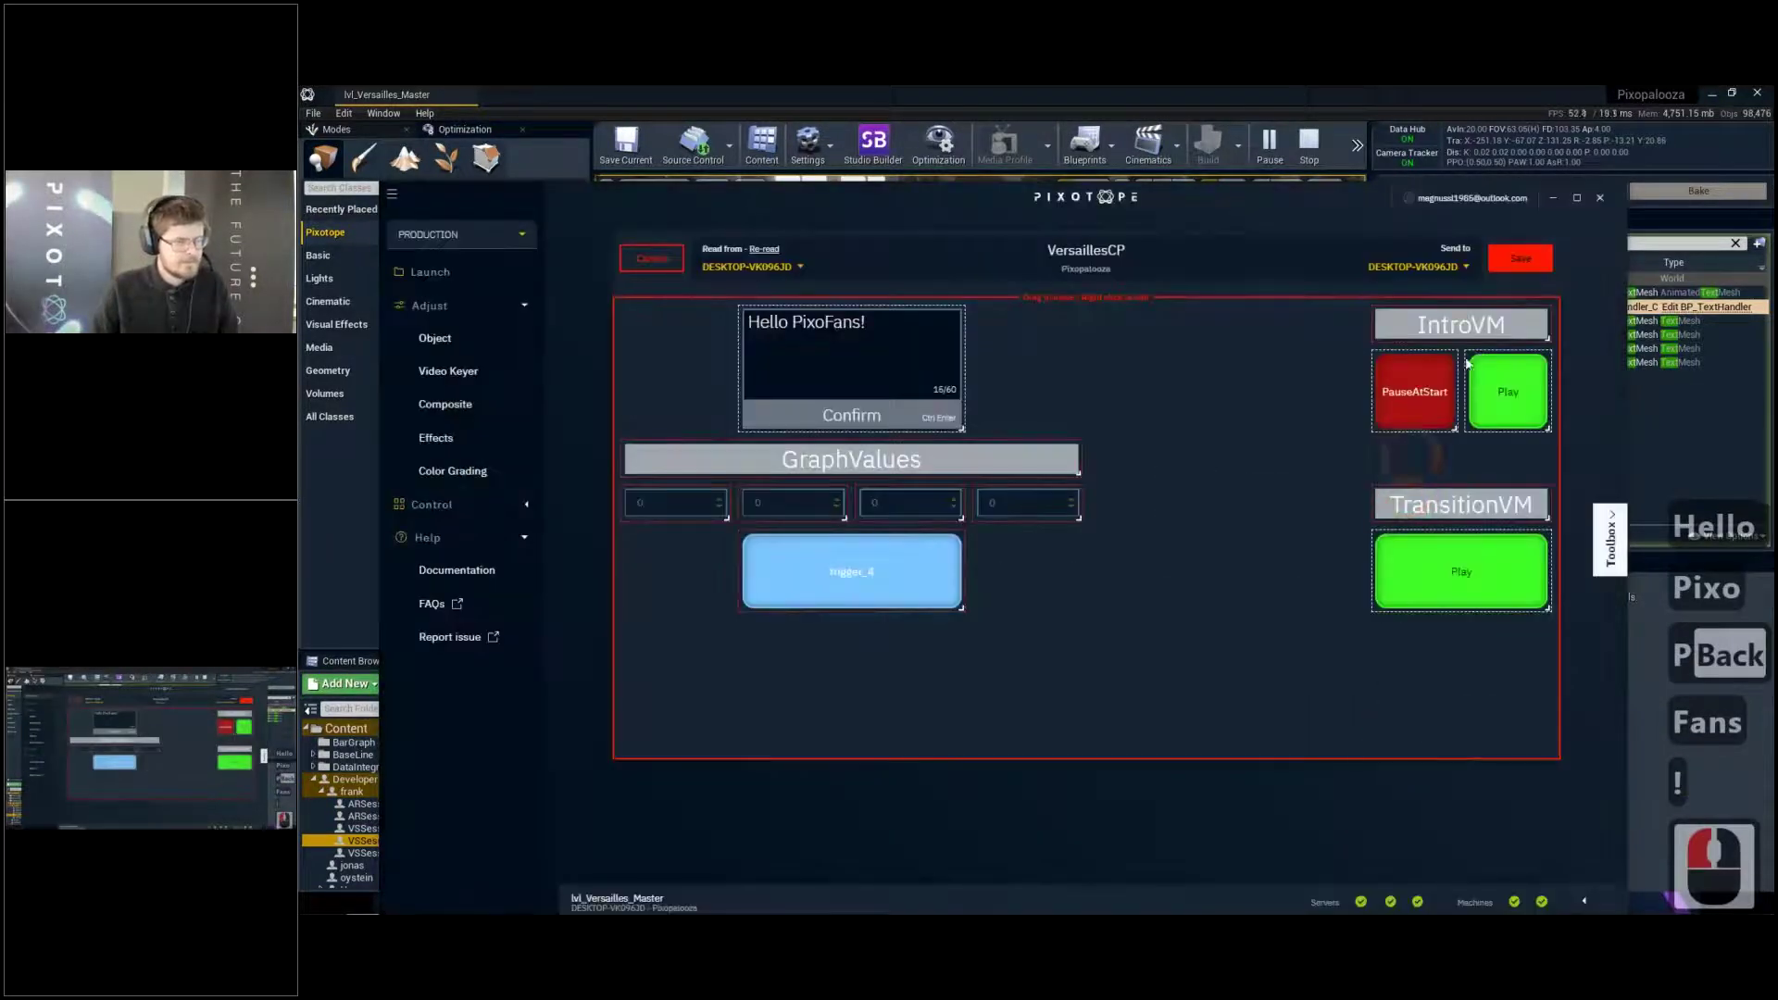
pyautogui.click(1535, 260)
# Move the Pixotope window below the 3D text and send "Atlanta" followed by a line break from the text widget
pyautogui.moveTo(865, 198); pyautogui.dragTo(926, 514)
pyautogui.moveTo(902, 640); pyautogui.dragTo(633, 646)
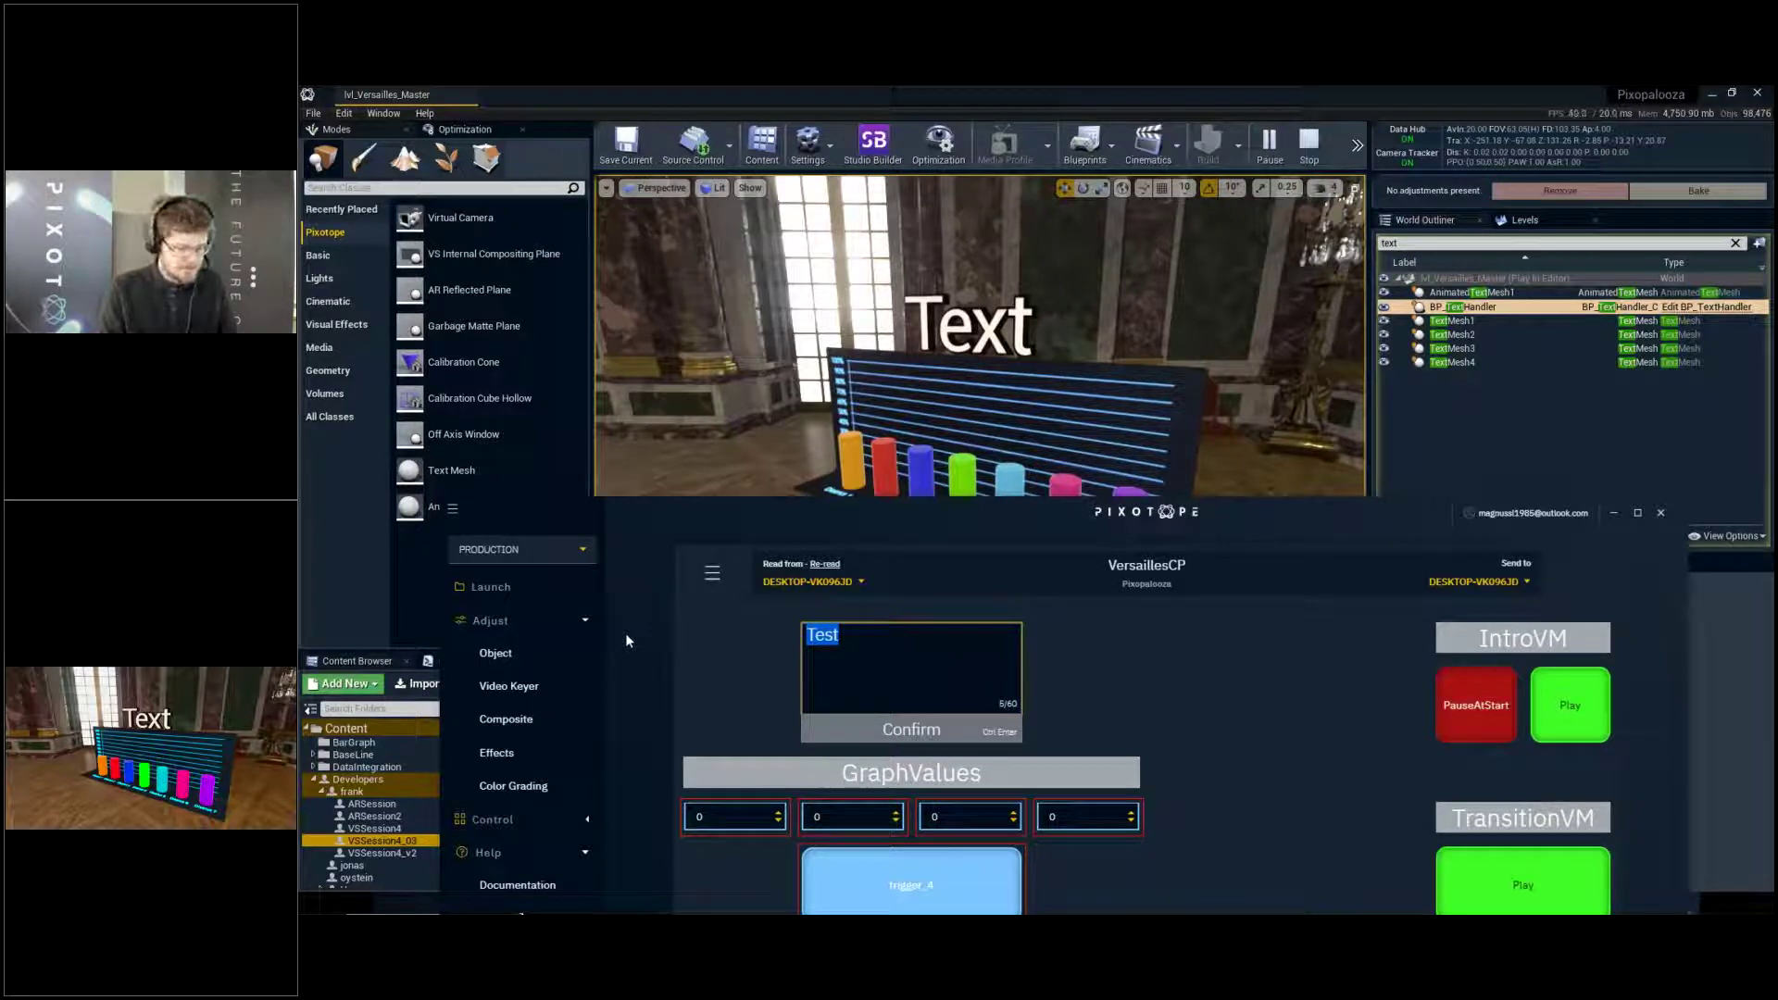
pyautogui.write('A')
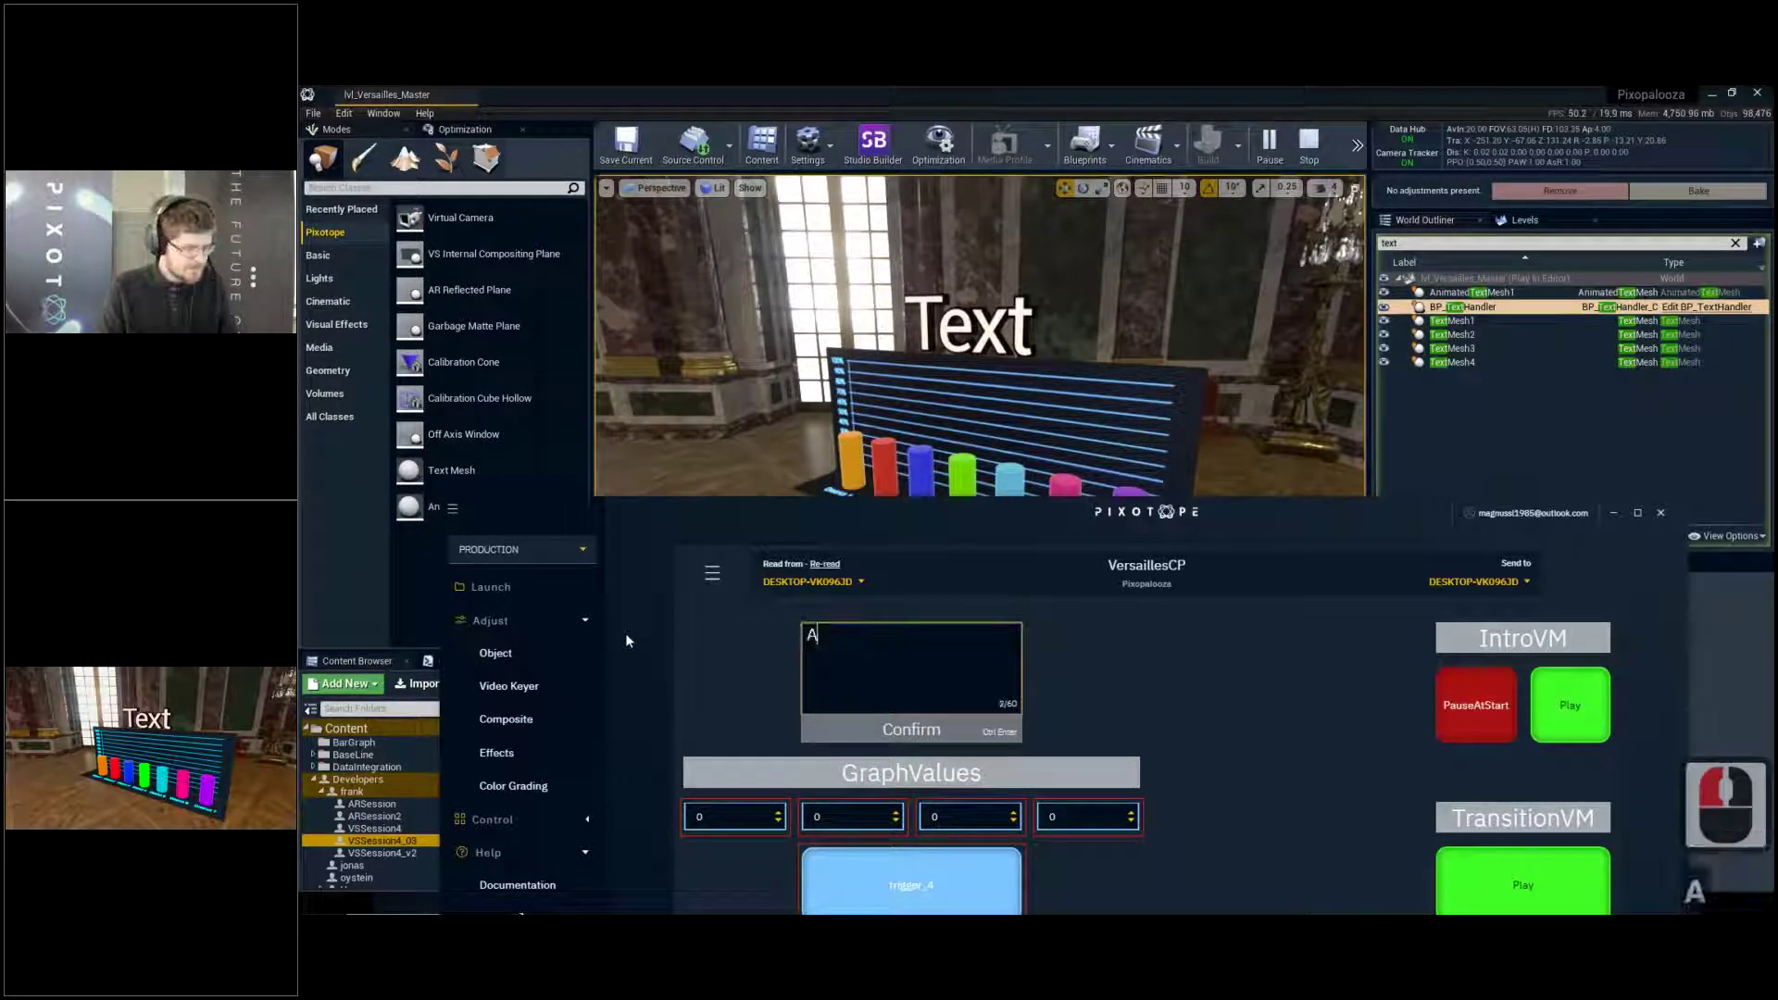
pyautogui.write('tlanta')
pyautogui.press('Return')
pyautogui.press('BackSpace')
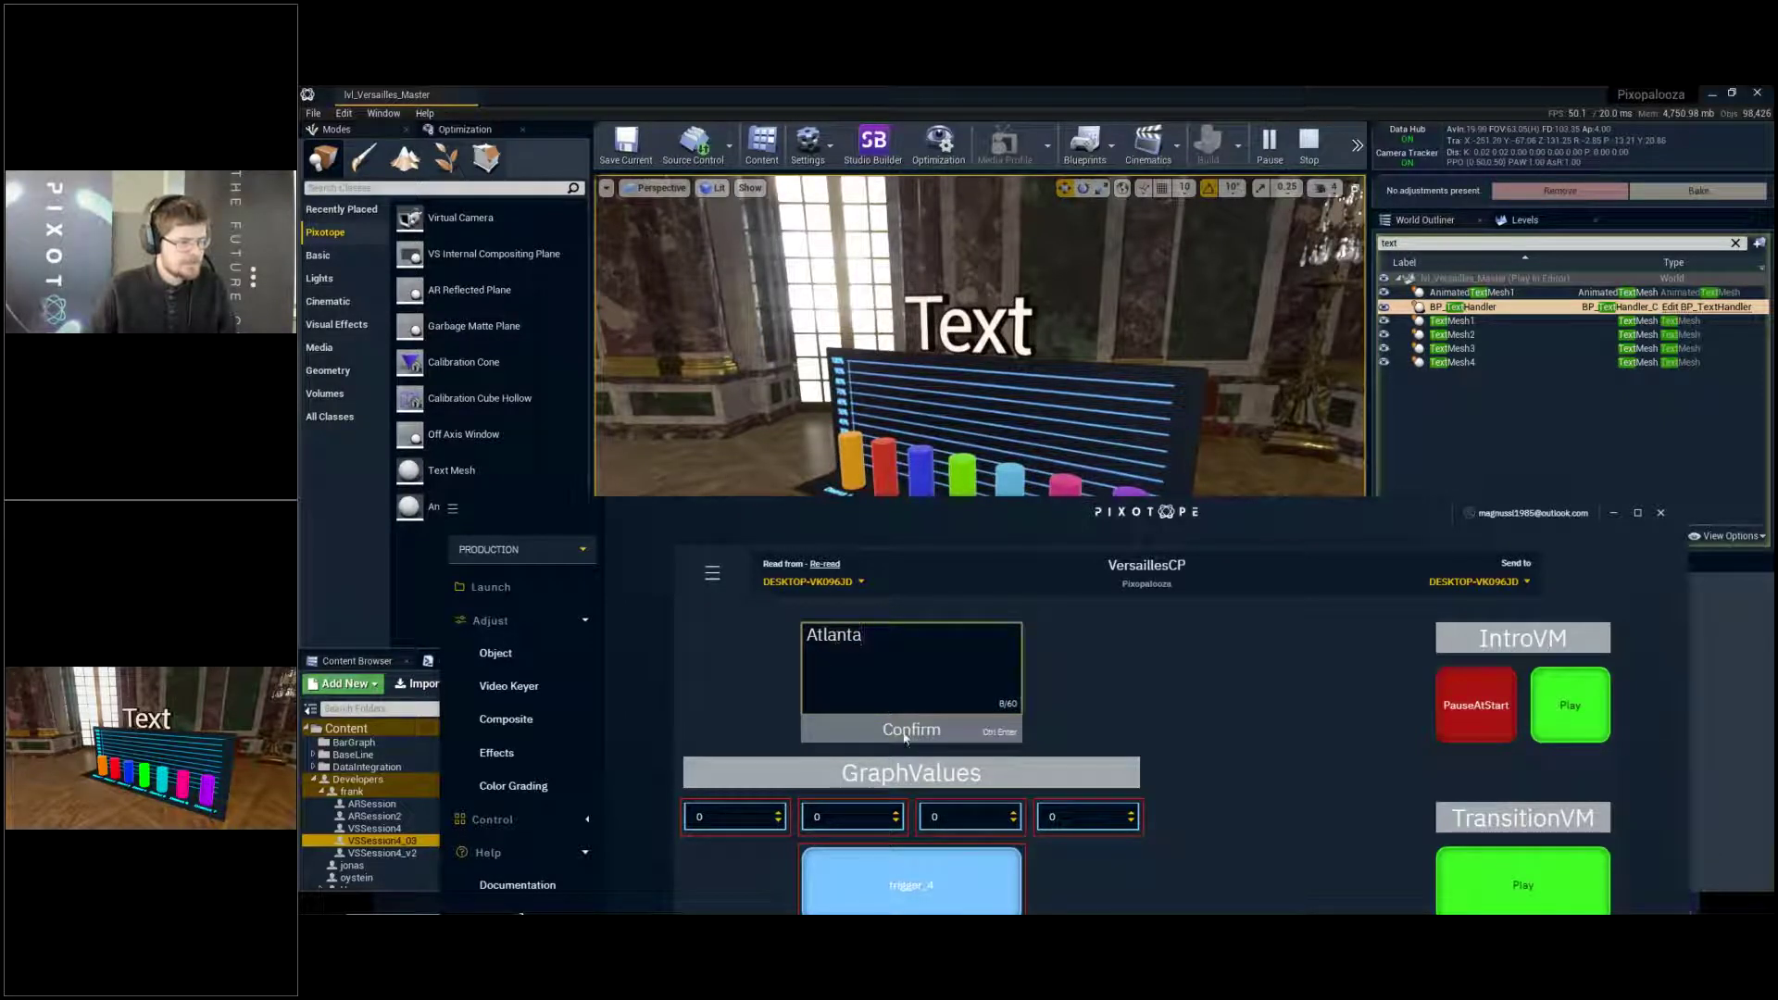
pyautogui.click(906, 731)
pyautogui.click(881, 668)
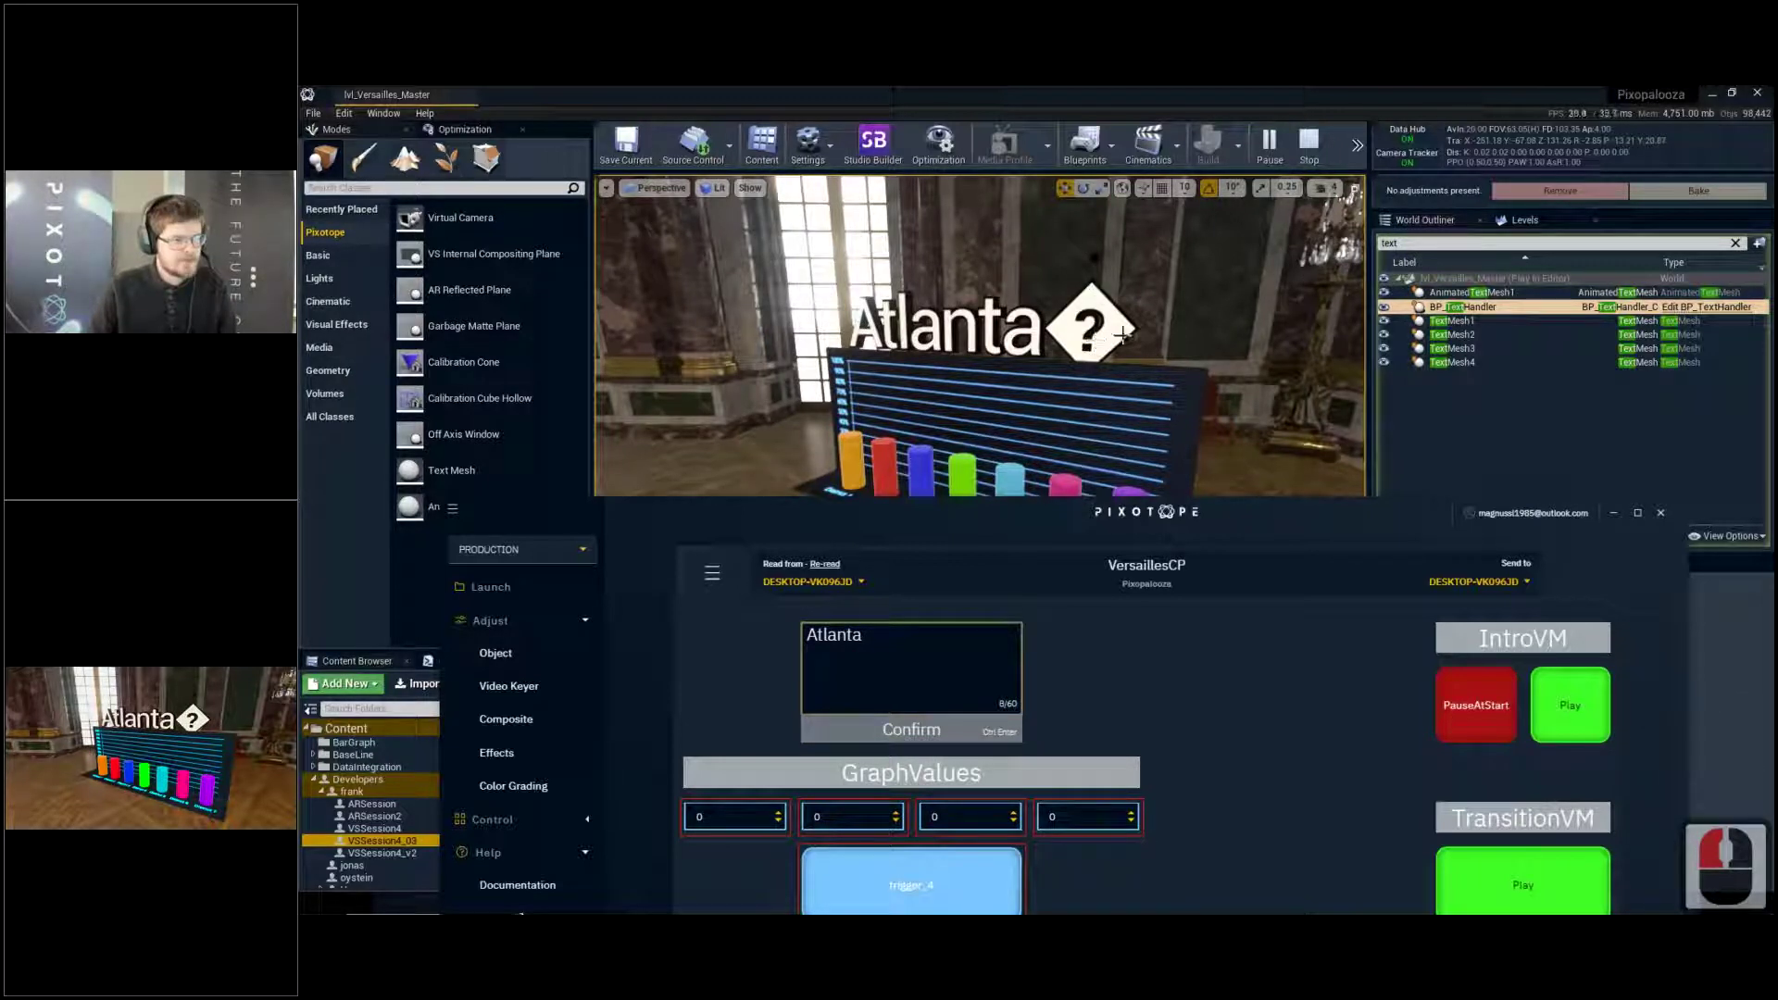
# Remove the trailing line break after "Atlanta" in the text widget and send the text again
pyautogui.click(889, 681)
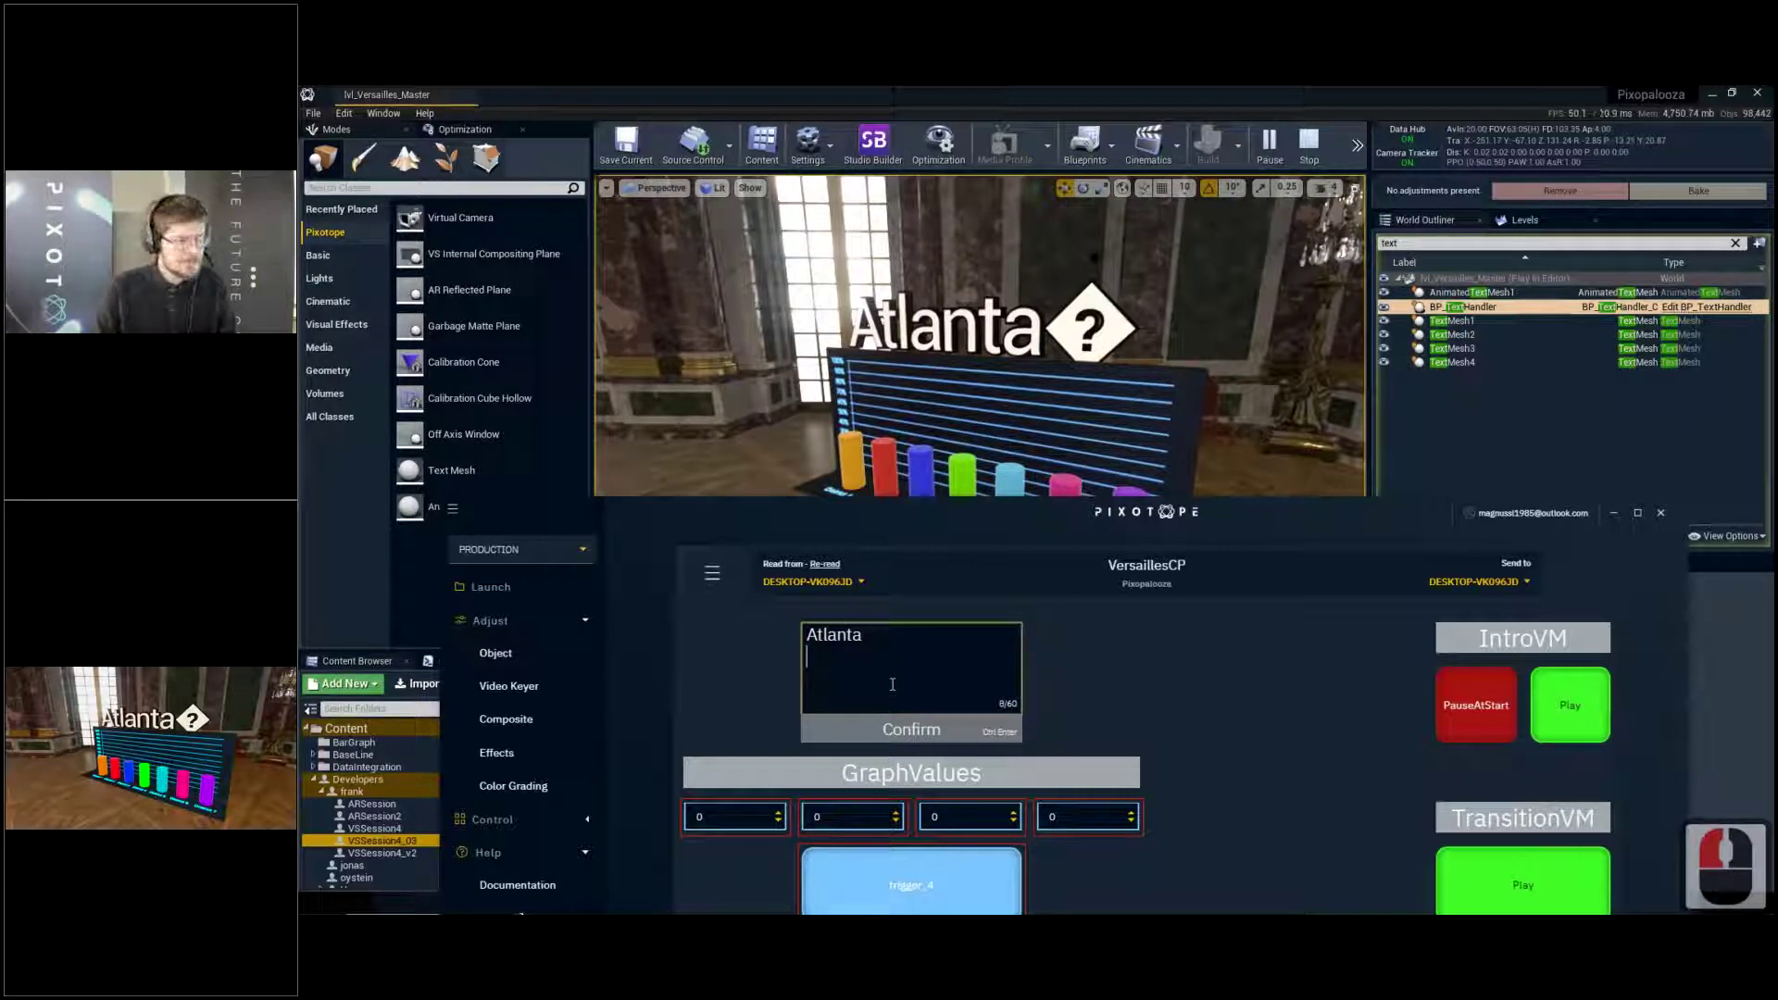
pyautogui.press('BackSpace')
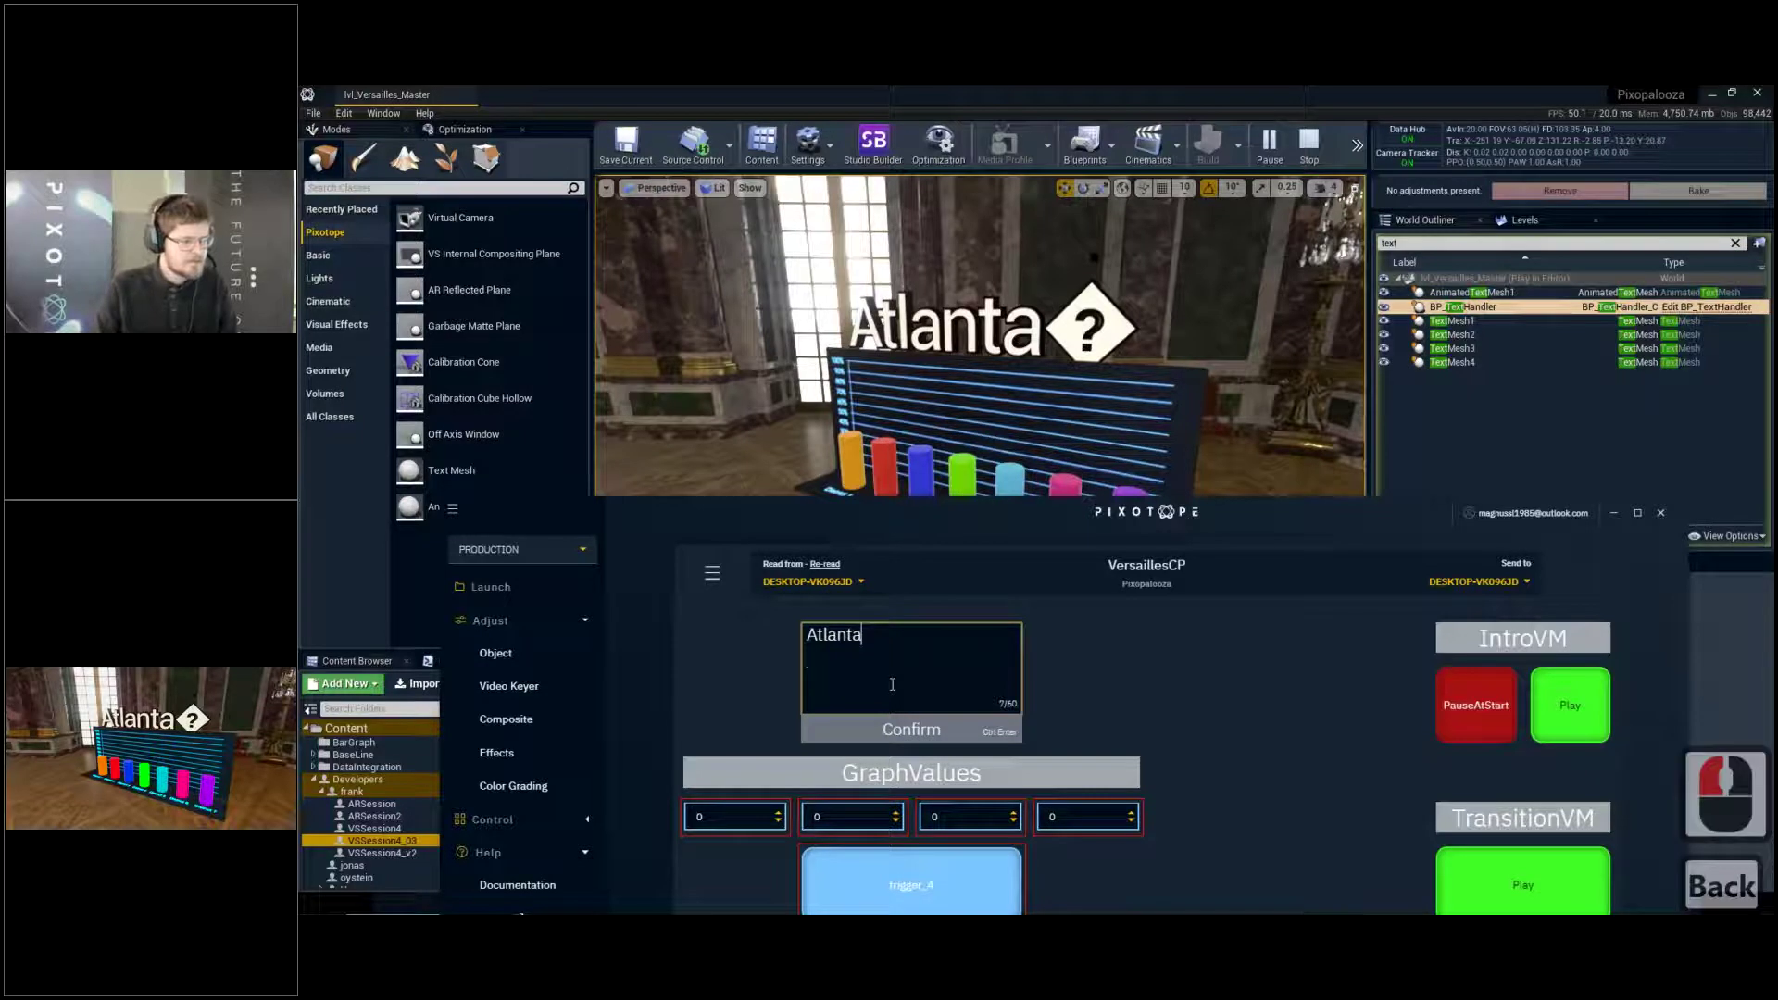
pyautogui.click(911, 732)
pyautogui.click(911, 732)
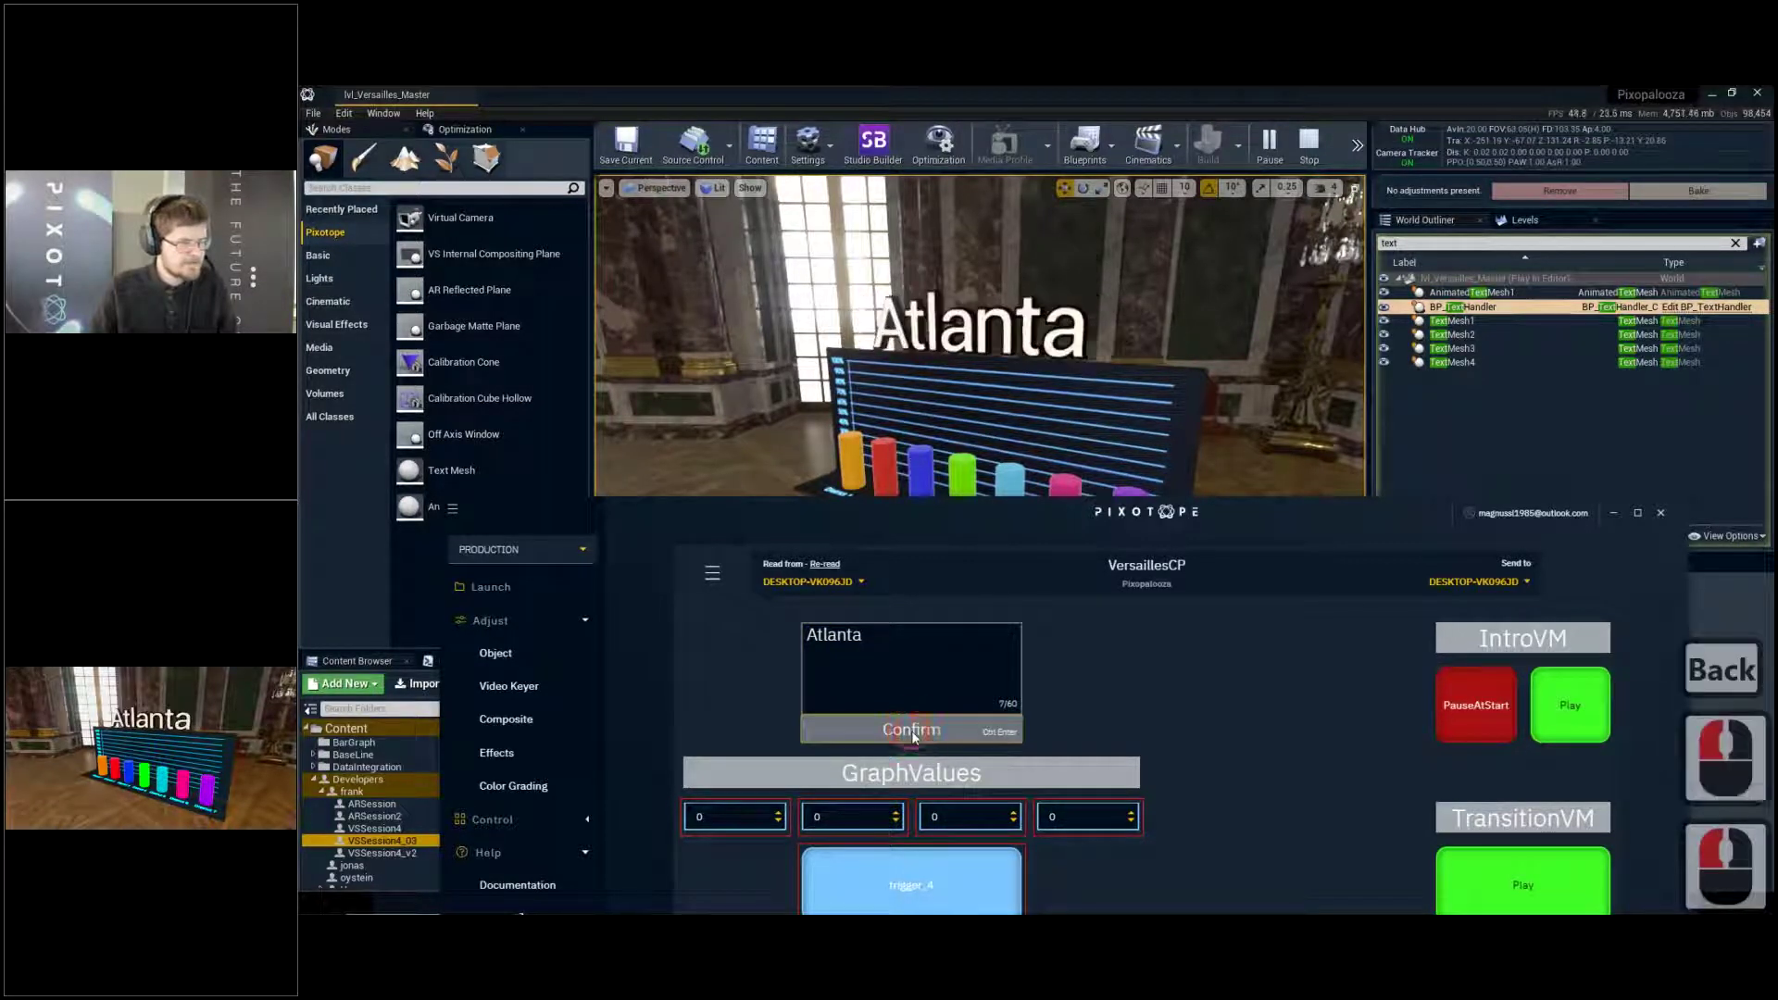
# Replace the text widget's content with "New York" and send it to the 3D text
pyautogui.click(649, 649)
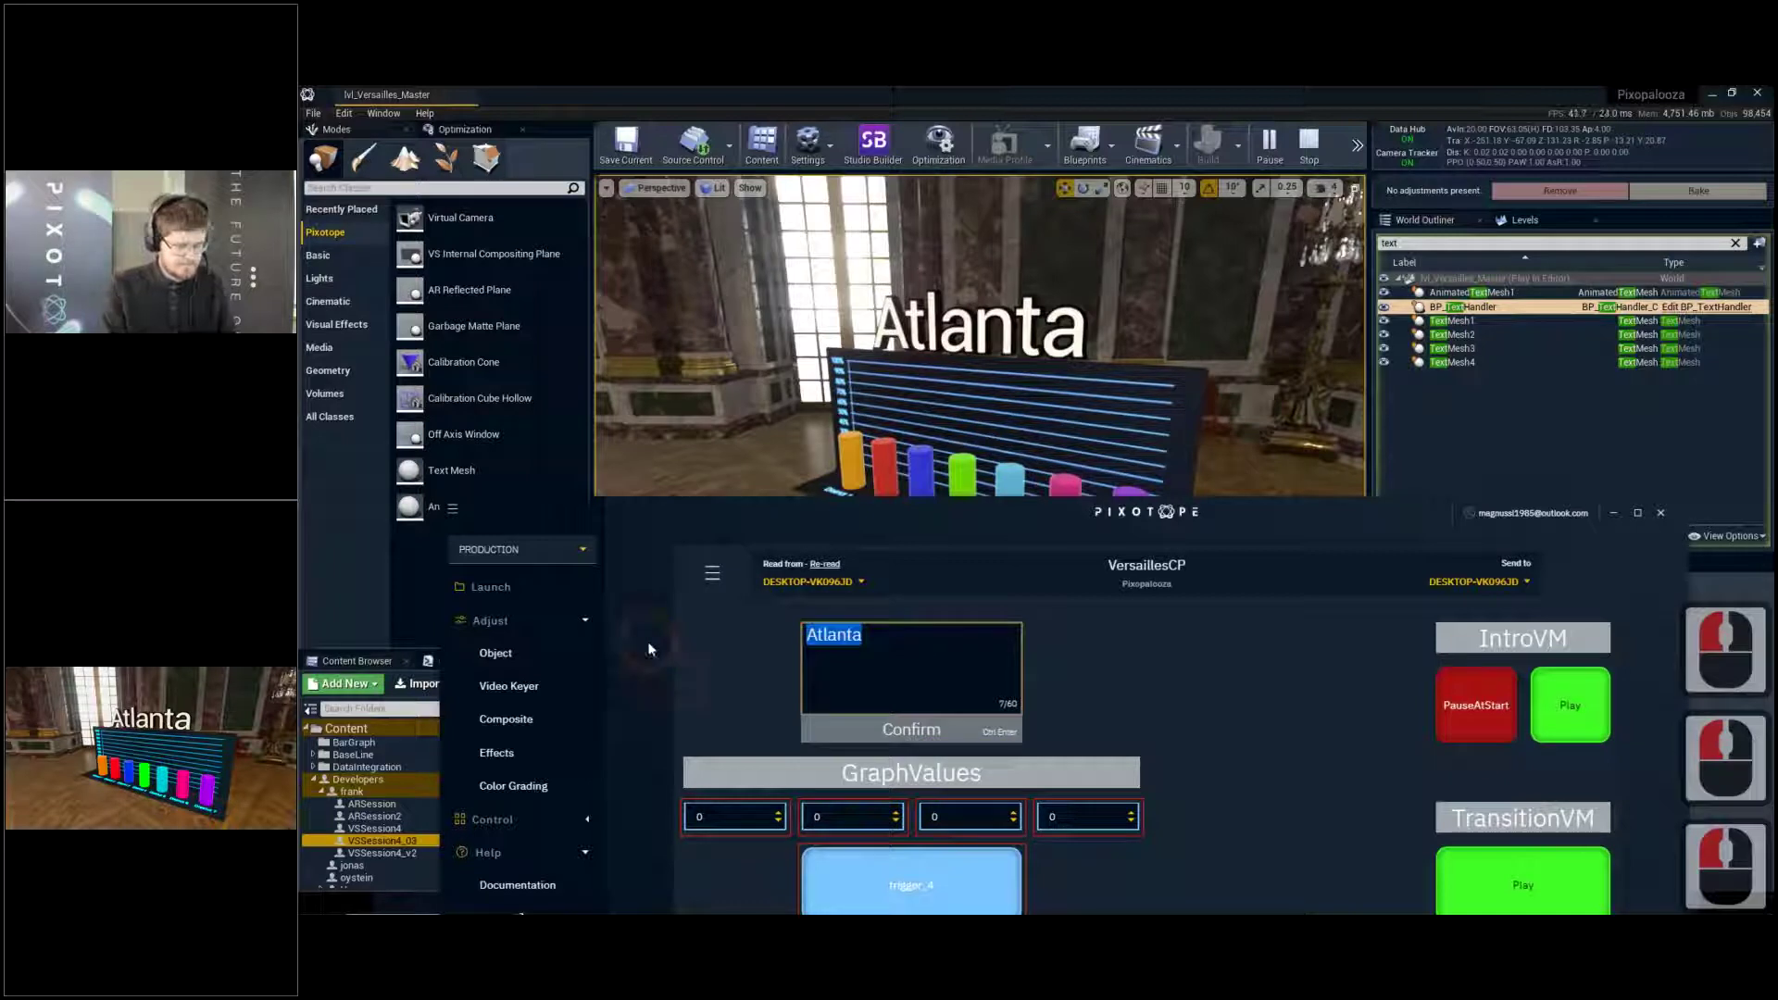
pyautogui.write('New York')
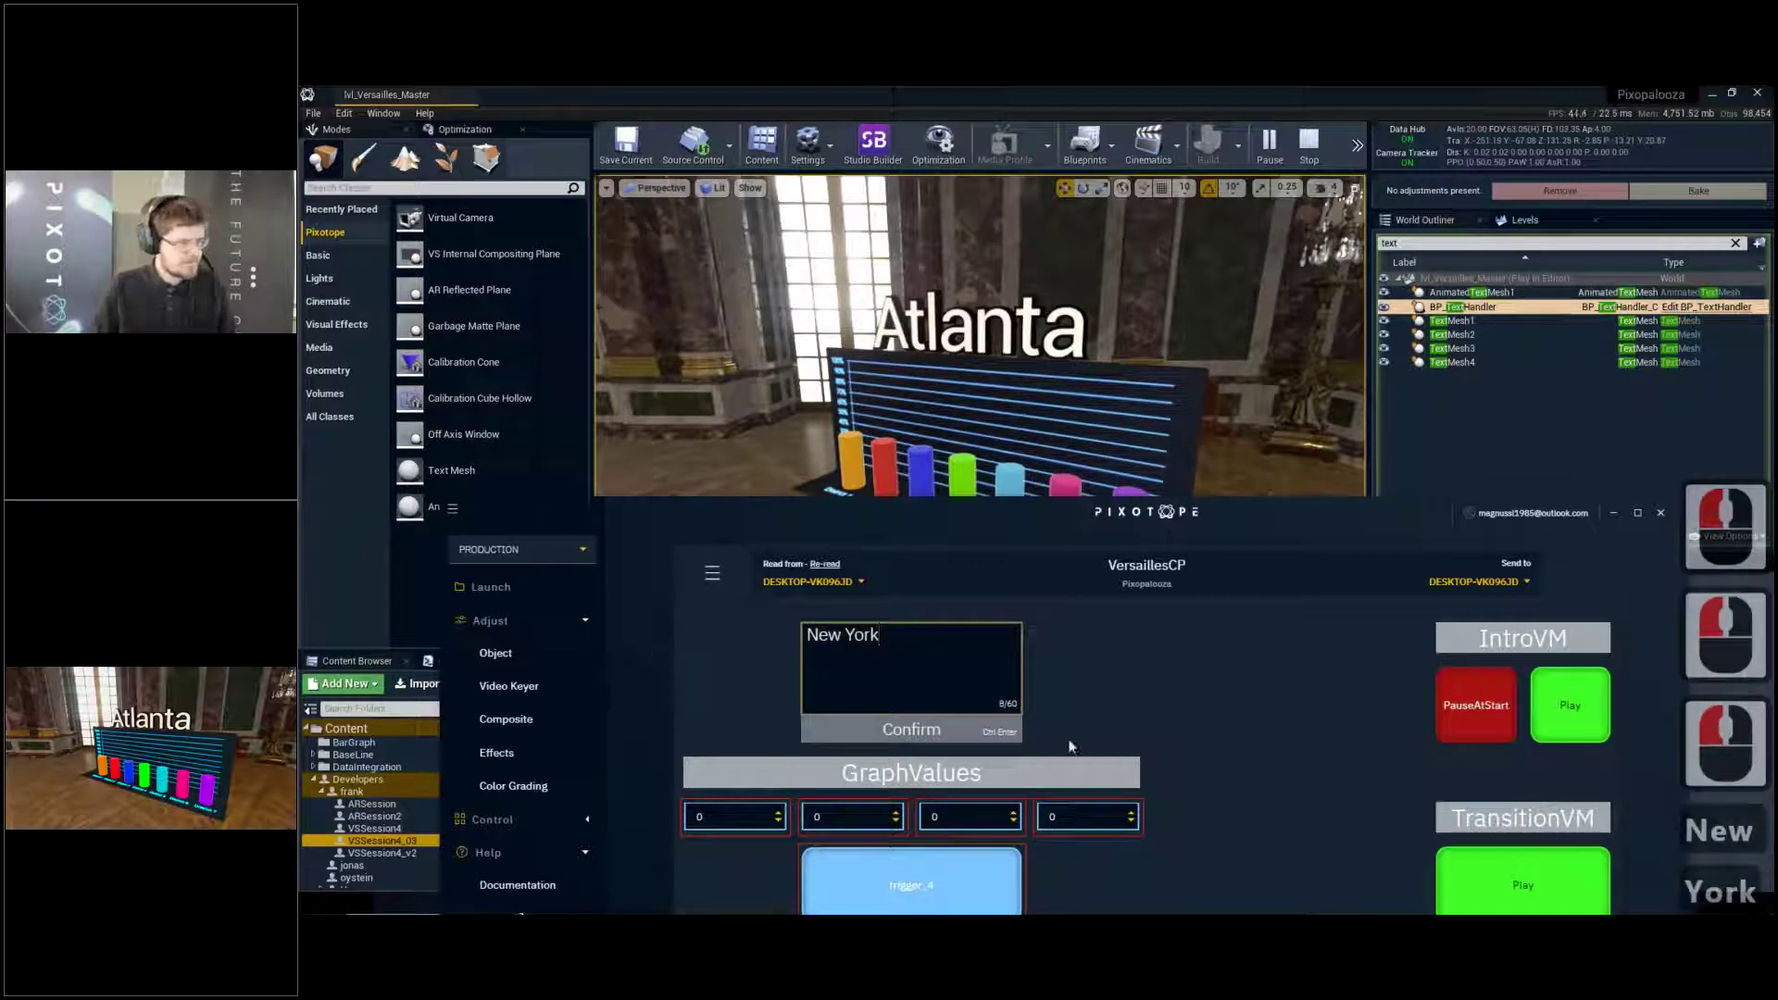
pyautogui.click(894, 733)
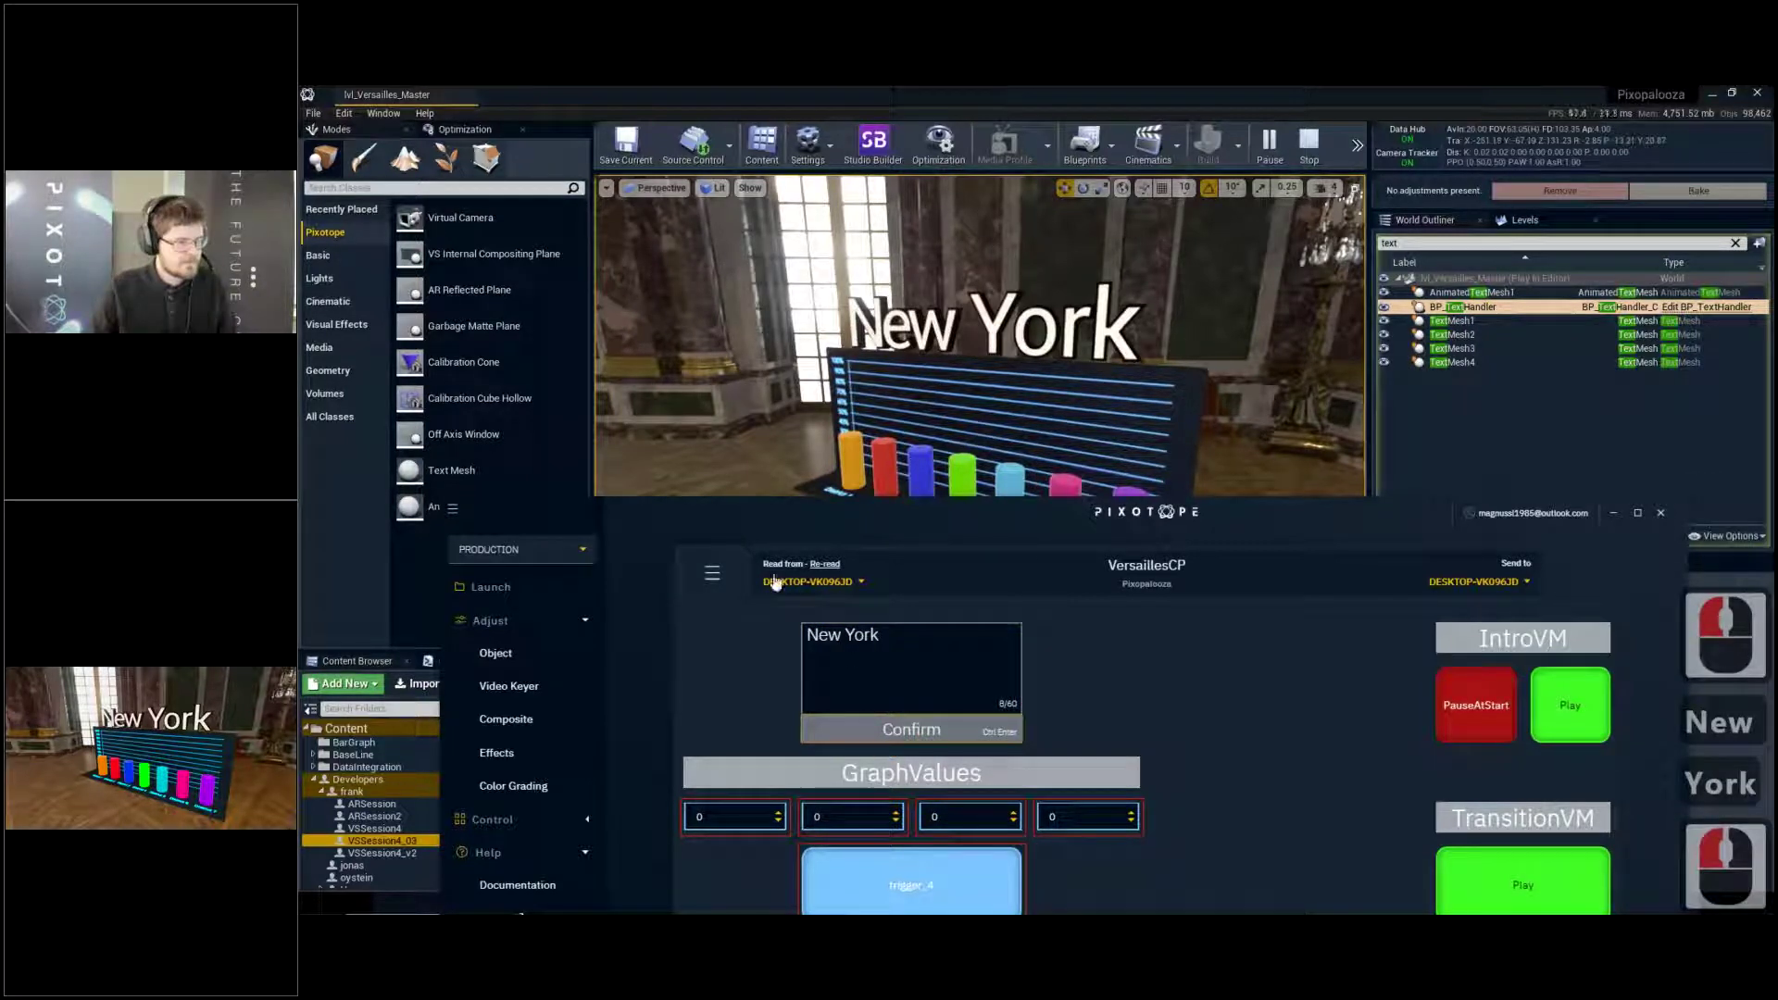
# Put the VersaillesCP panel into edit mode and shift the text widget to align with the left edge of the GraphValues label
pyautogui.click(715, 571)
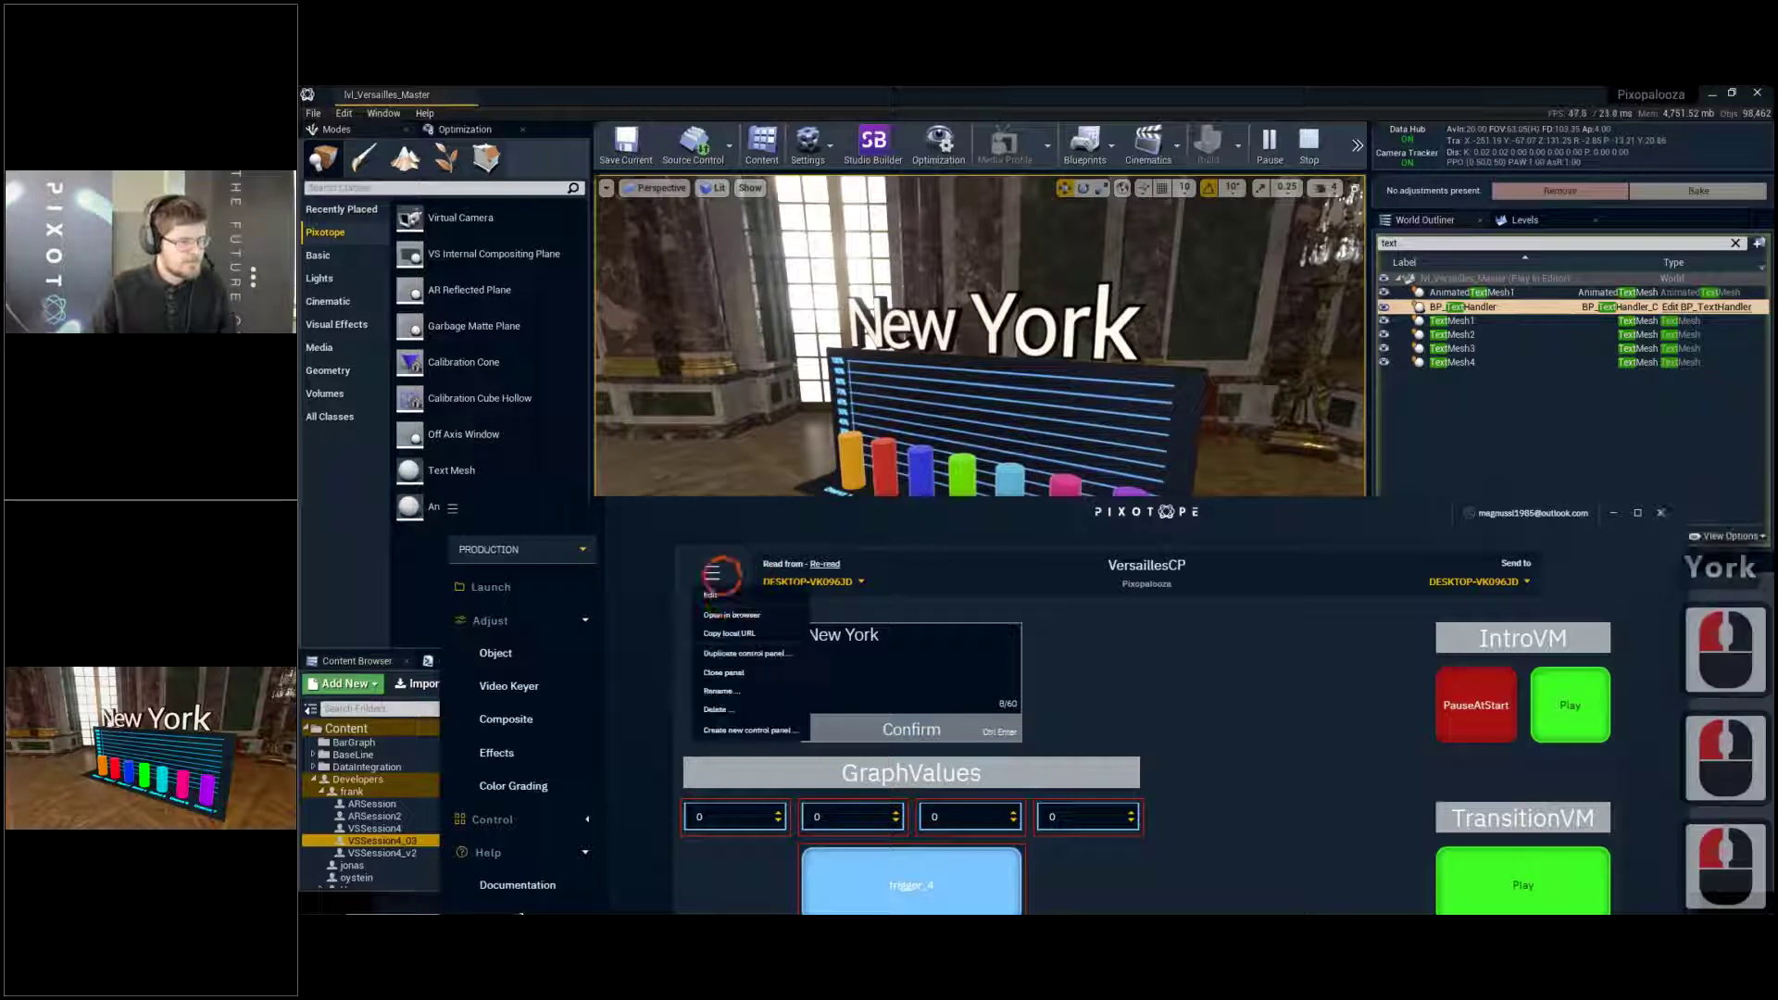
pyautogui.click(731, 603)
pyautogui.moveTo(913, 655); pyautogui.dragTo(850, 656)
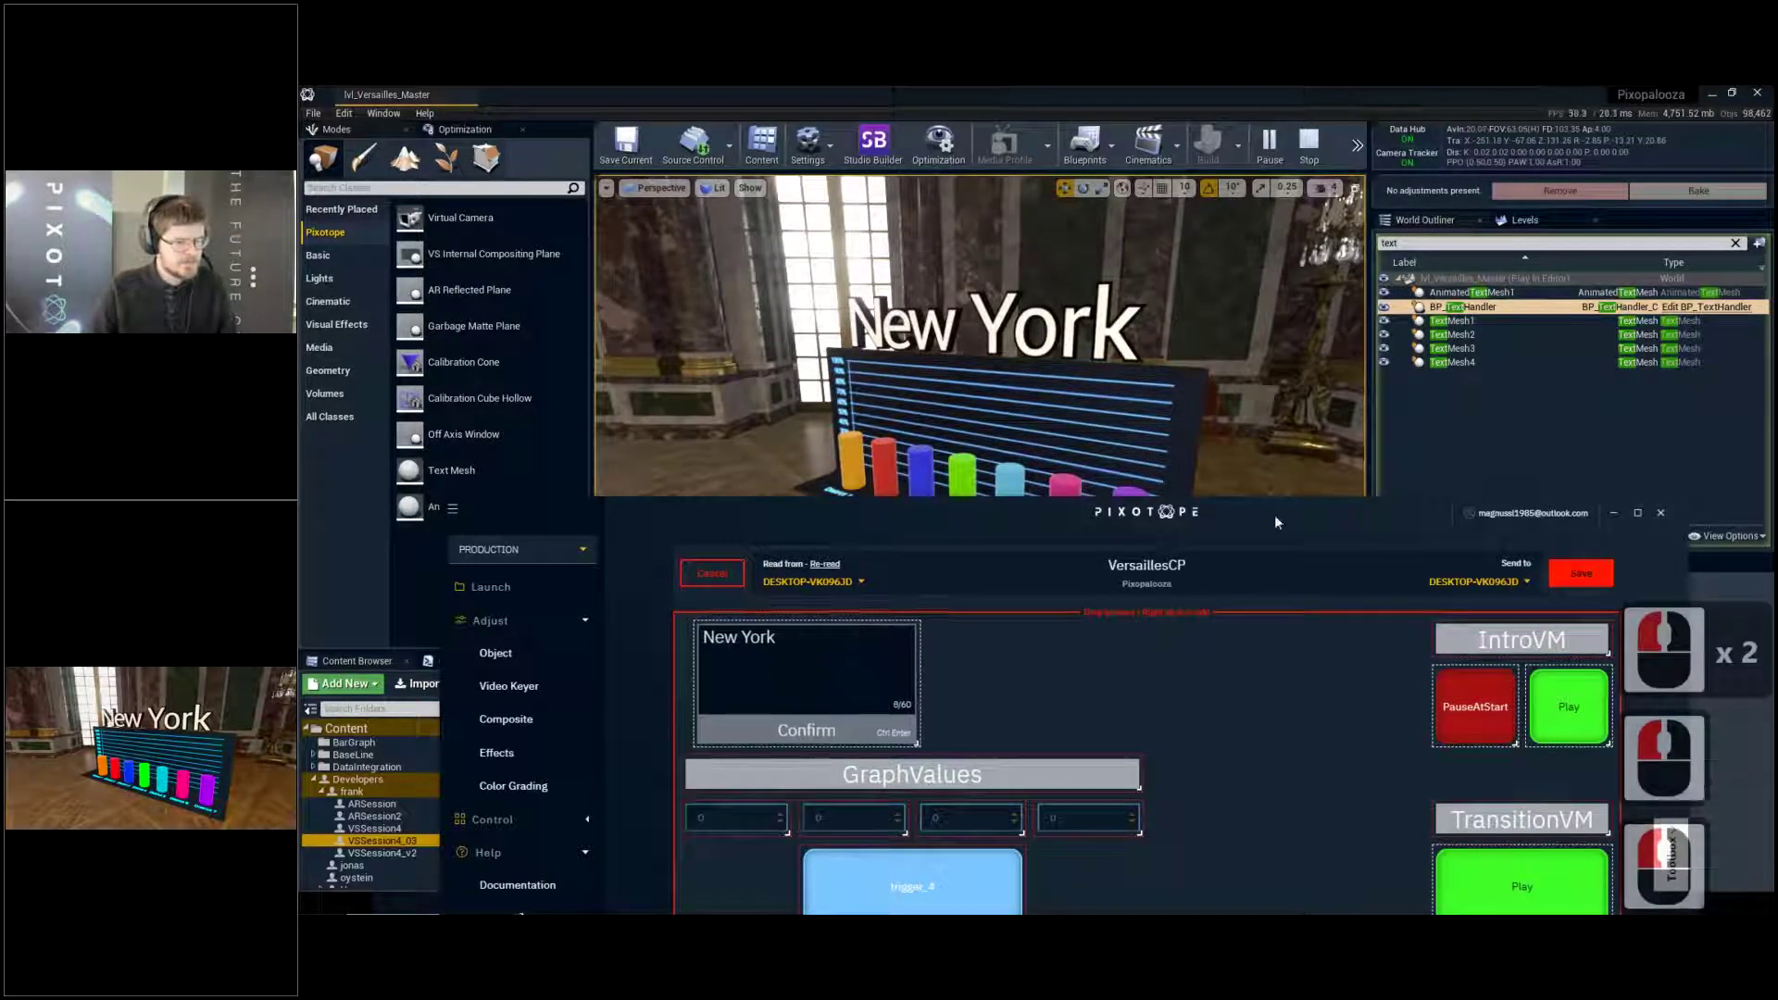
pyautogui.moveTo(1287, 508); pyautogui.dragTo(1152, 243)
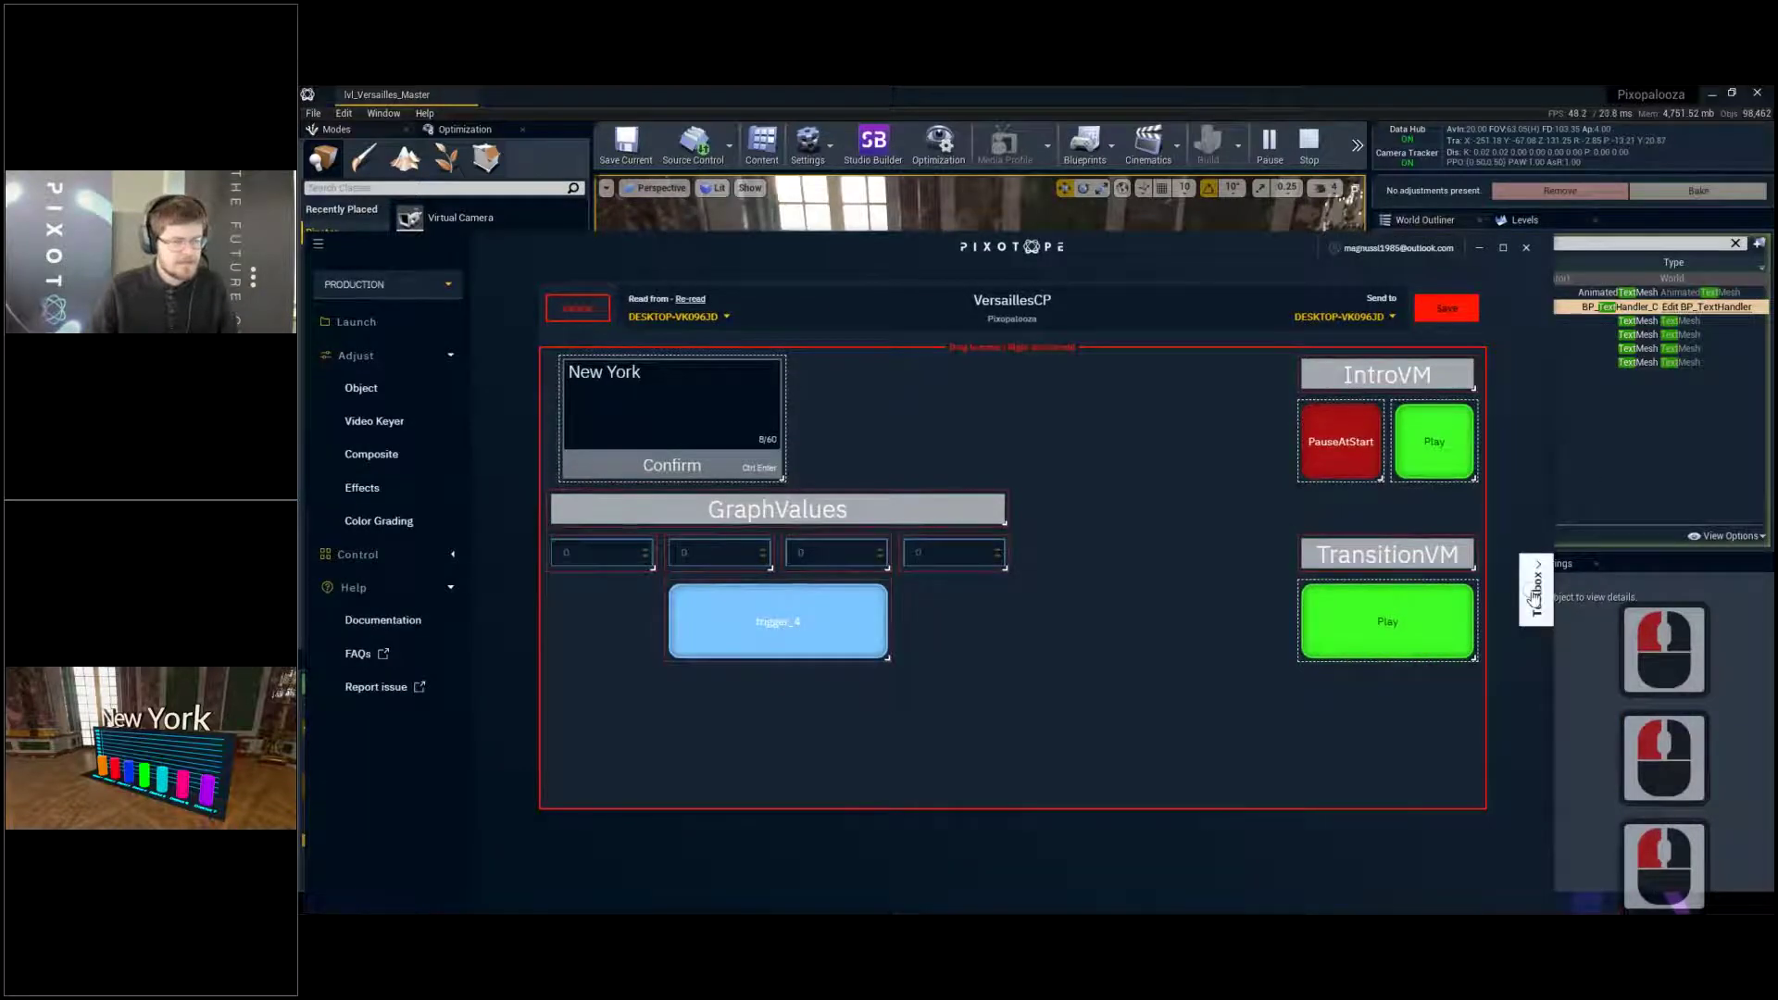
# Add a dropdown widget beside the text widget and enlarge its frame to the right edge of the GraphValues label
pyautogui.click(1535, 593)
pyautogui.click(1374, 553)
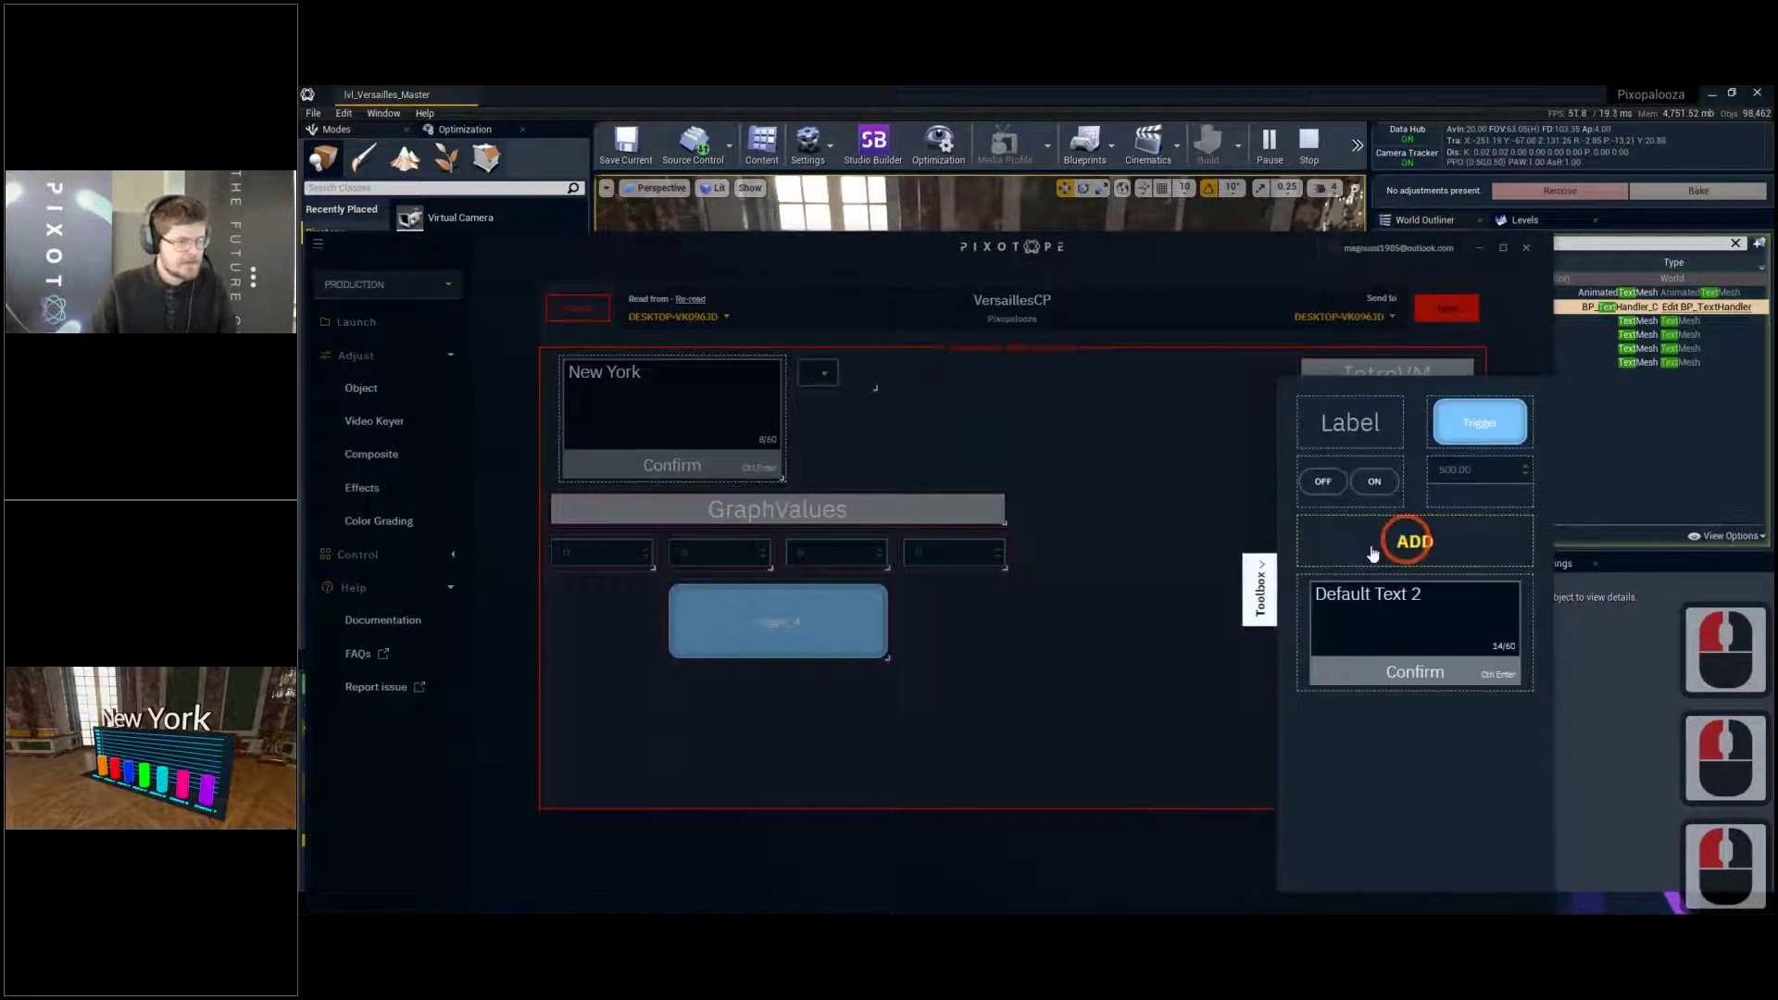
pyautogui.click(1260, 590)
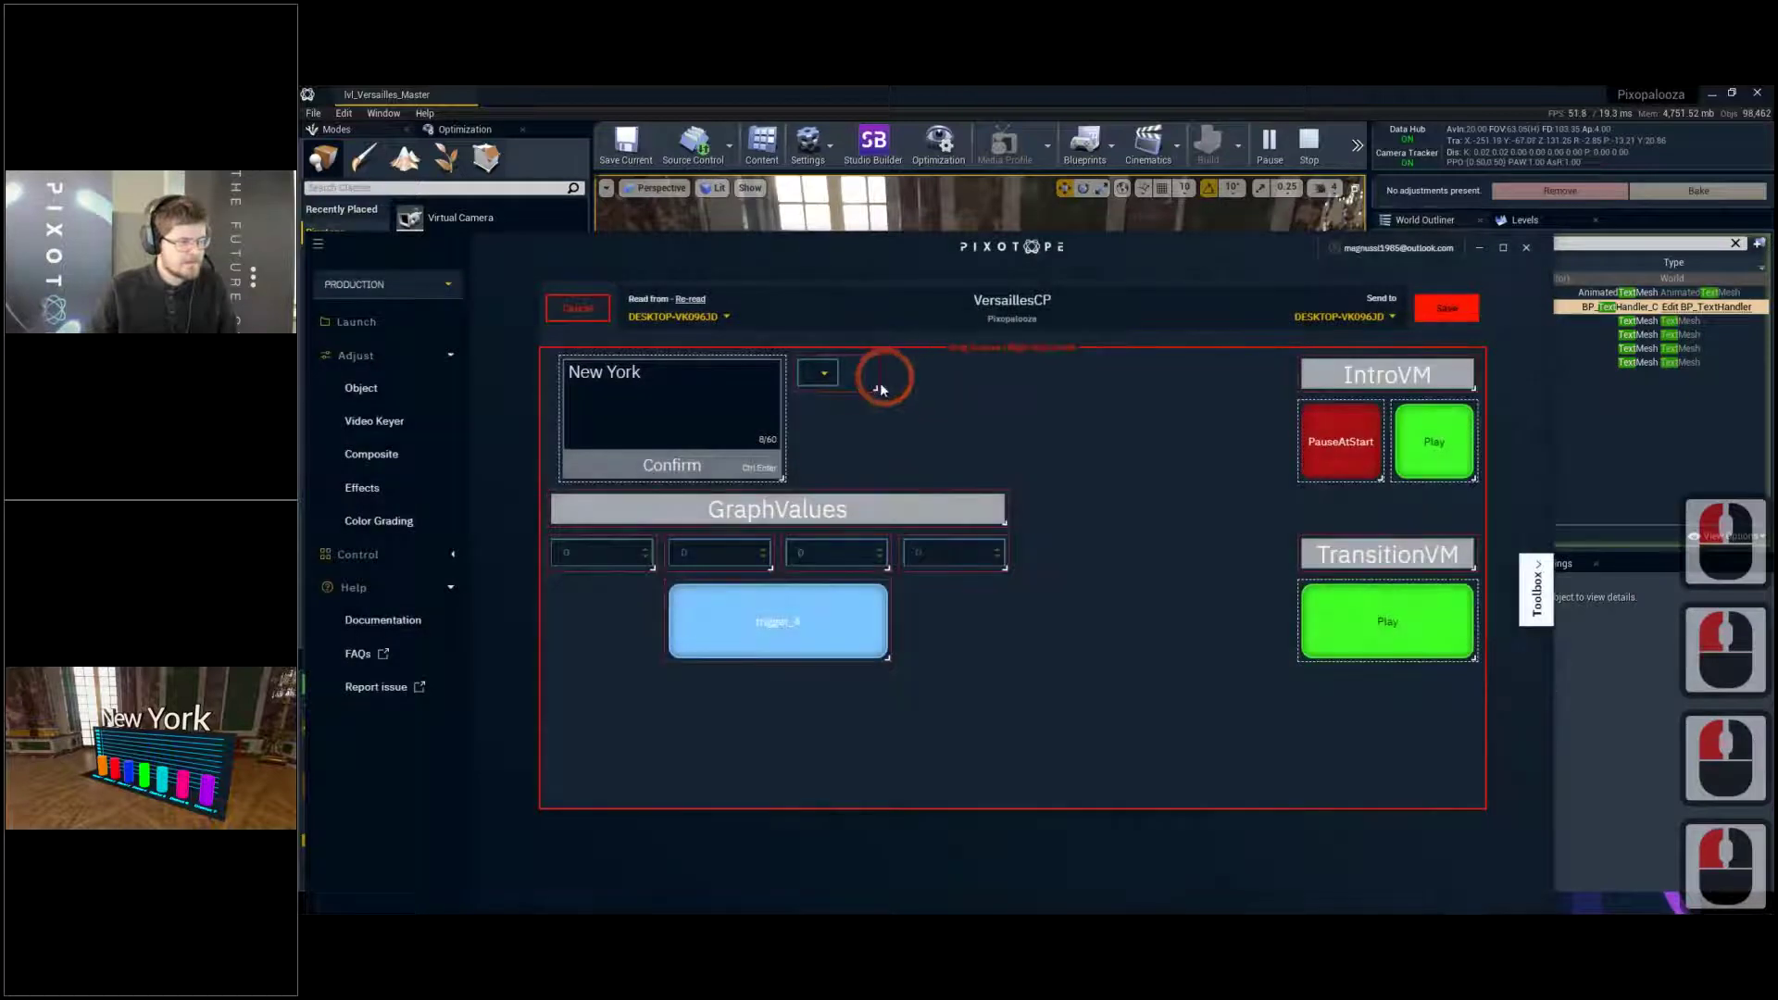
pyautogui.moveTo(1007, 475); pyautogui.dragTo(1004, 478)
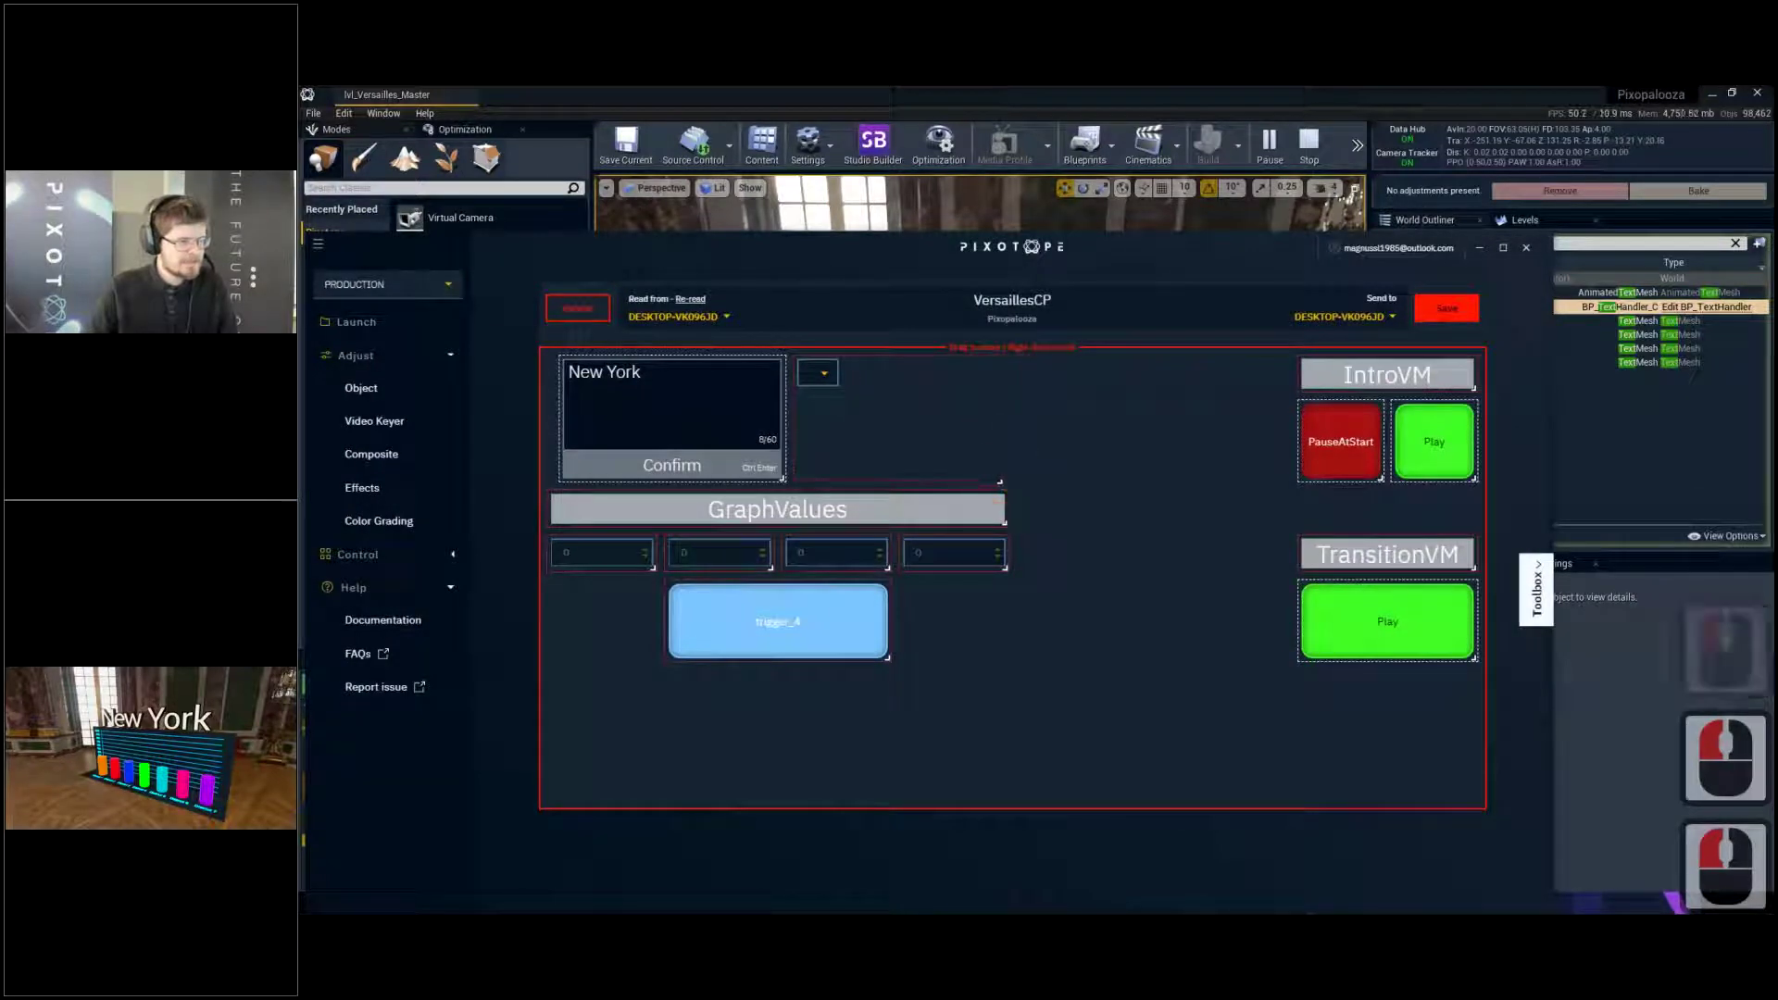
# Bind the new dropdown widget to the PX_SetText function of BP_TextHandler_2
pyautogui.click(823, 376)
pyautogui.click(846, 392)
pyautogui.click(804, 551)
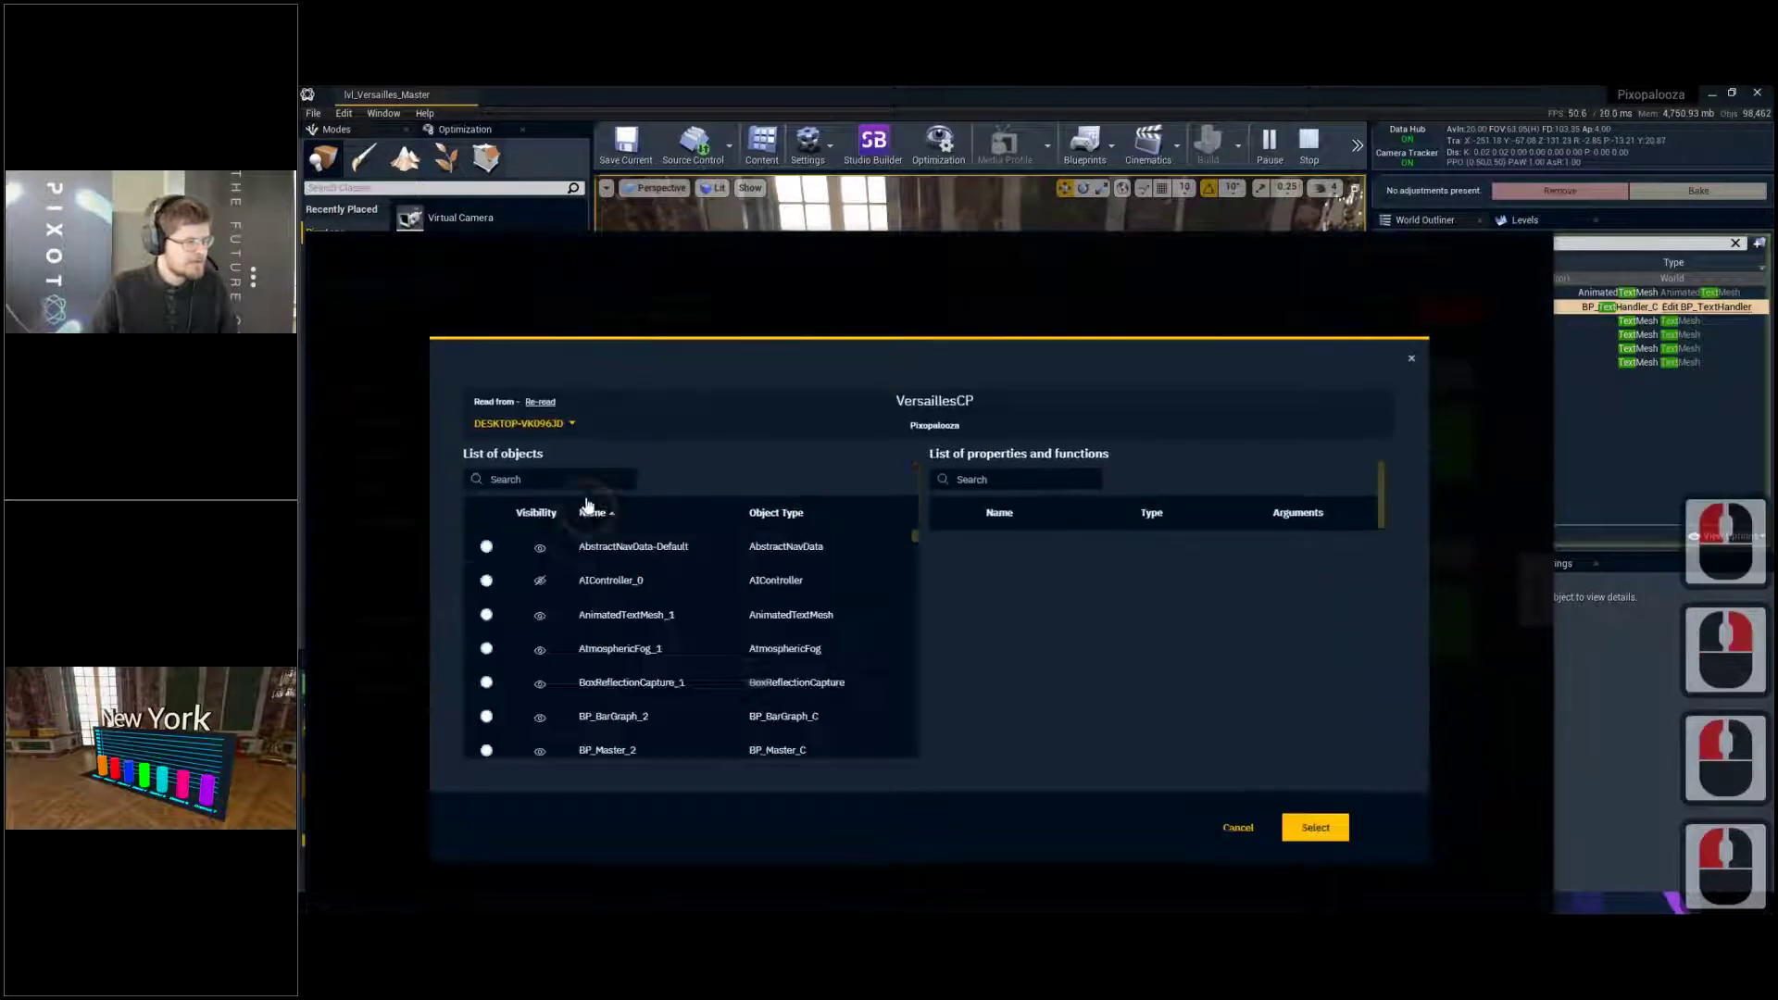
pyautogui.click(580, 481)
pyautogui.write('text')
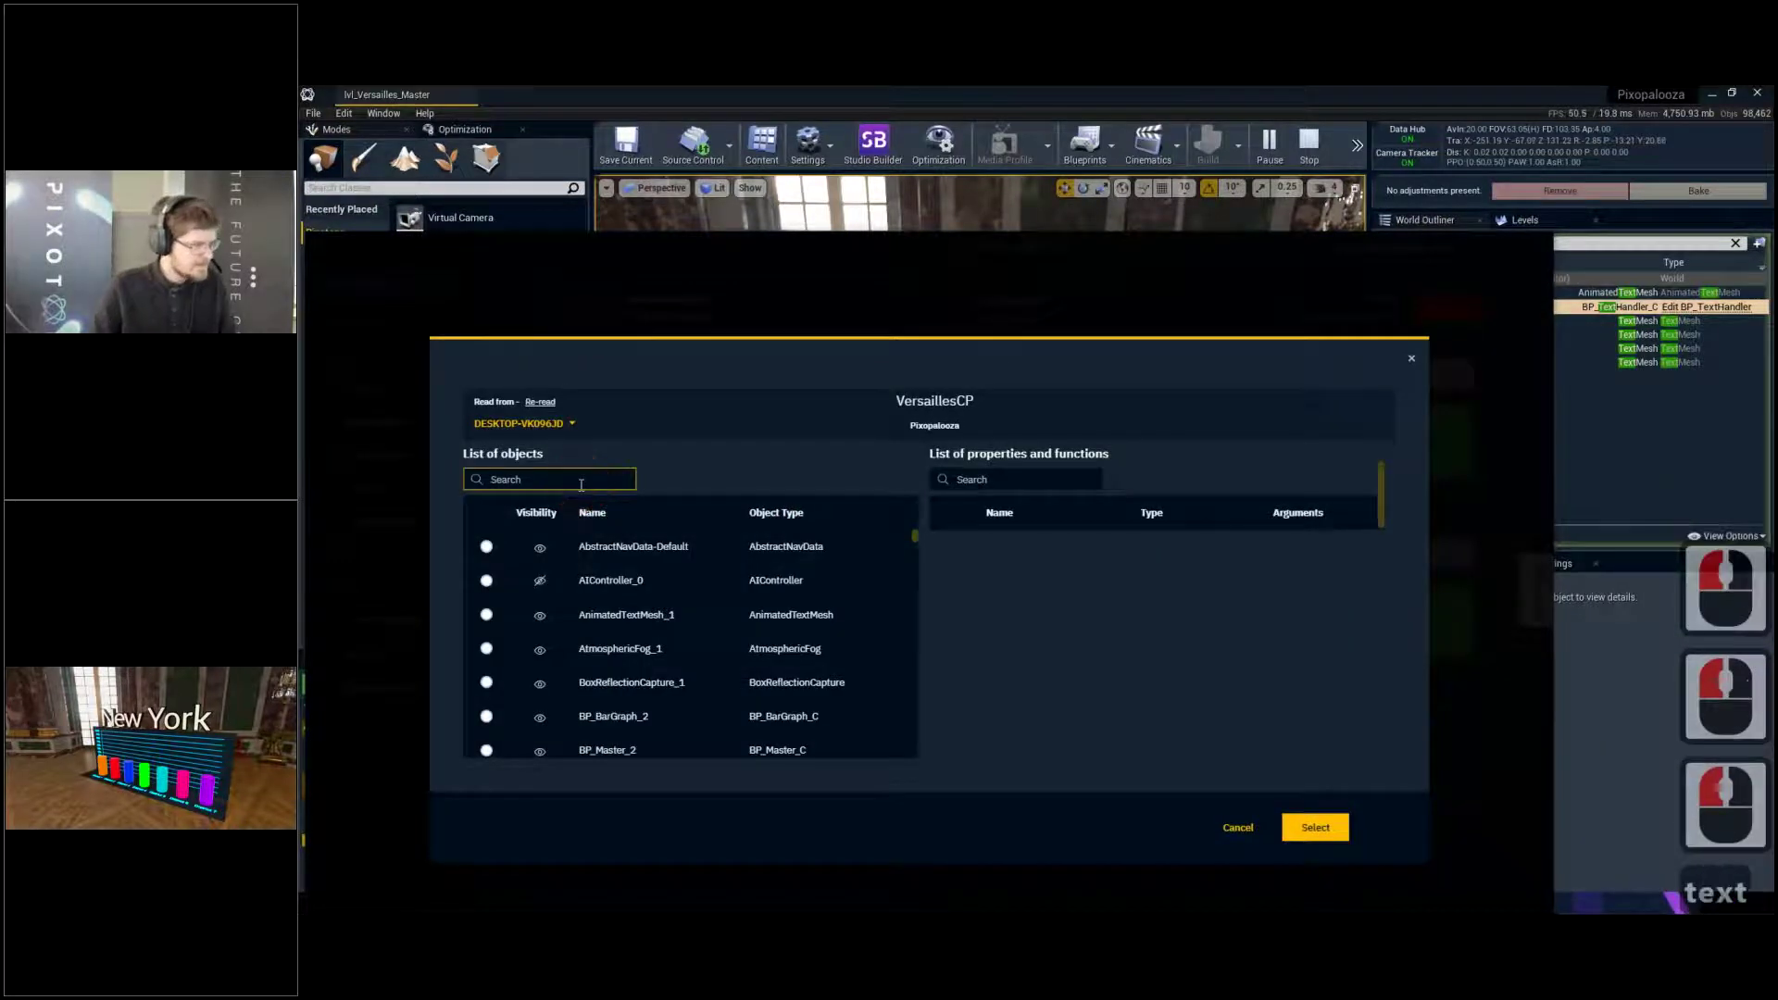
pyautogui.click(486, 594)
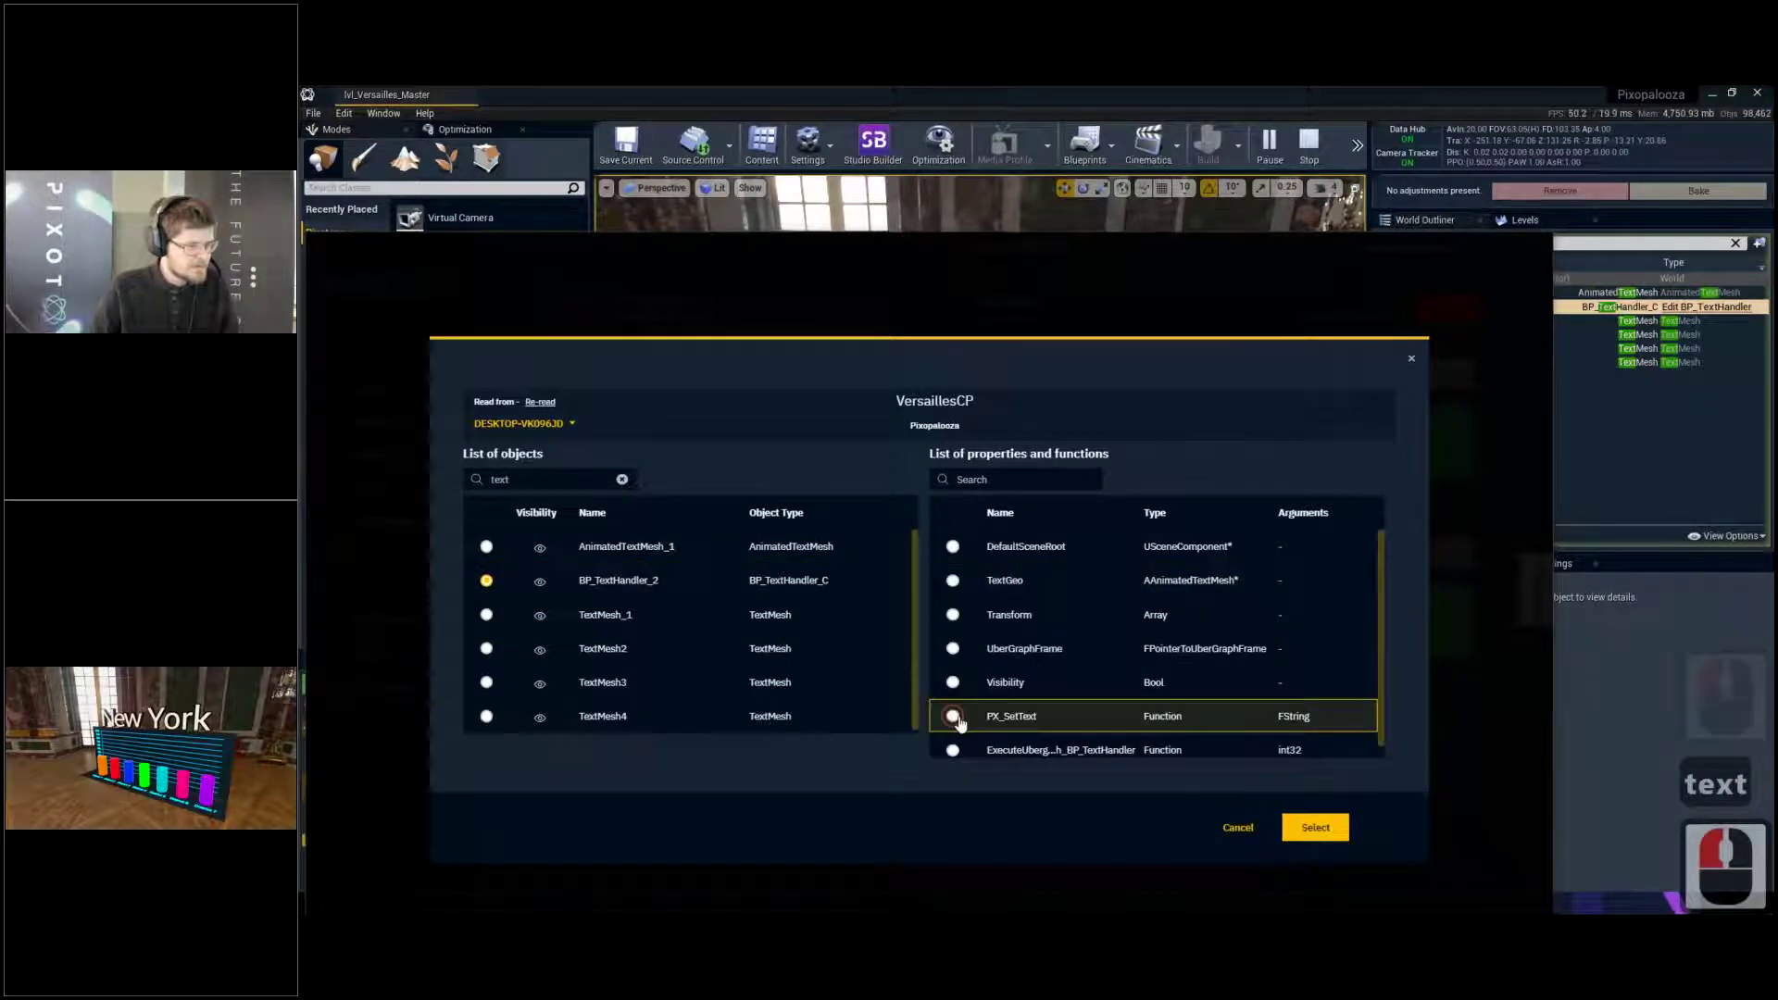
pyautogui.click(1035, 724)
pyautogui.click(1316, 827)
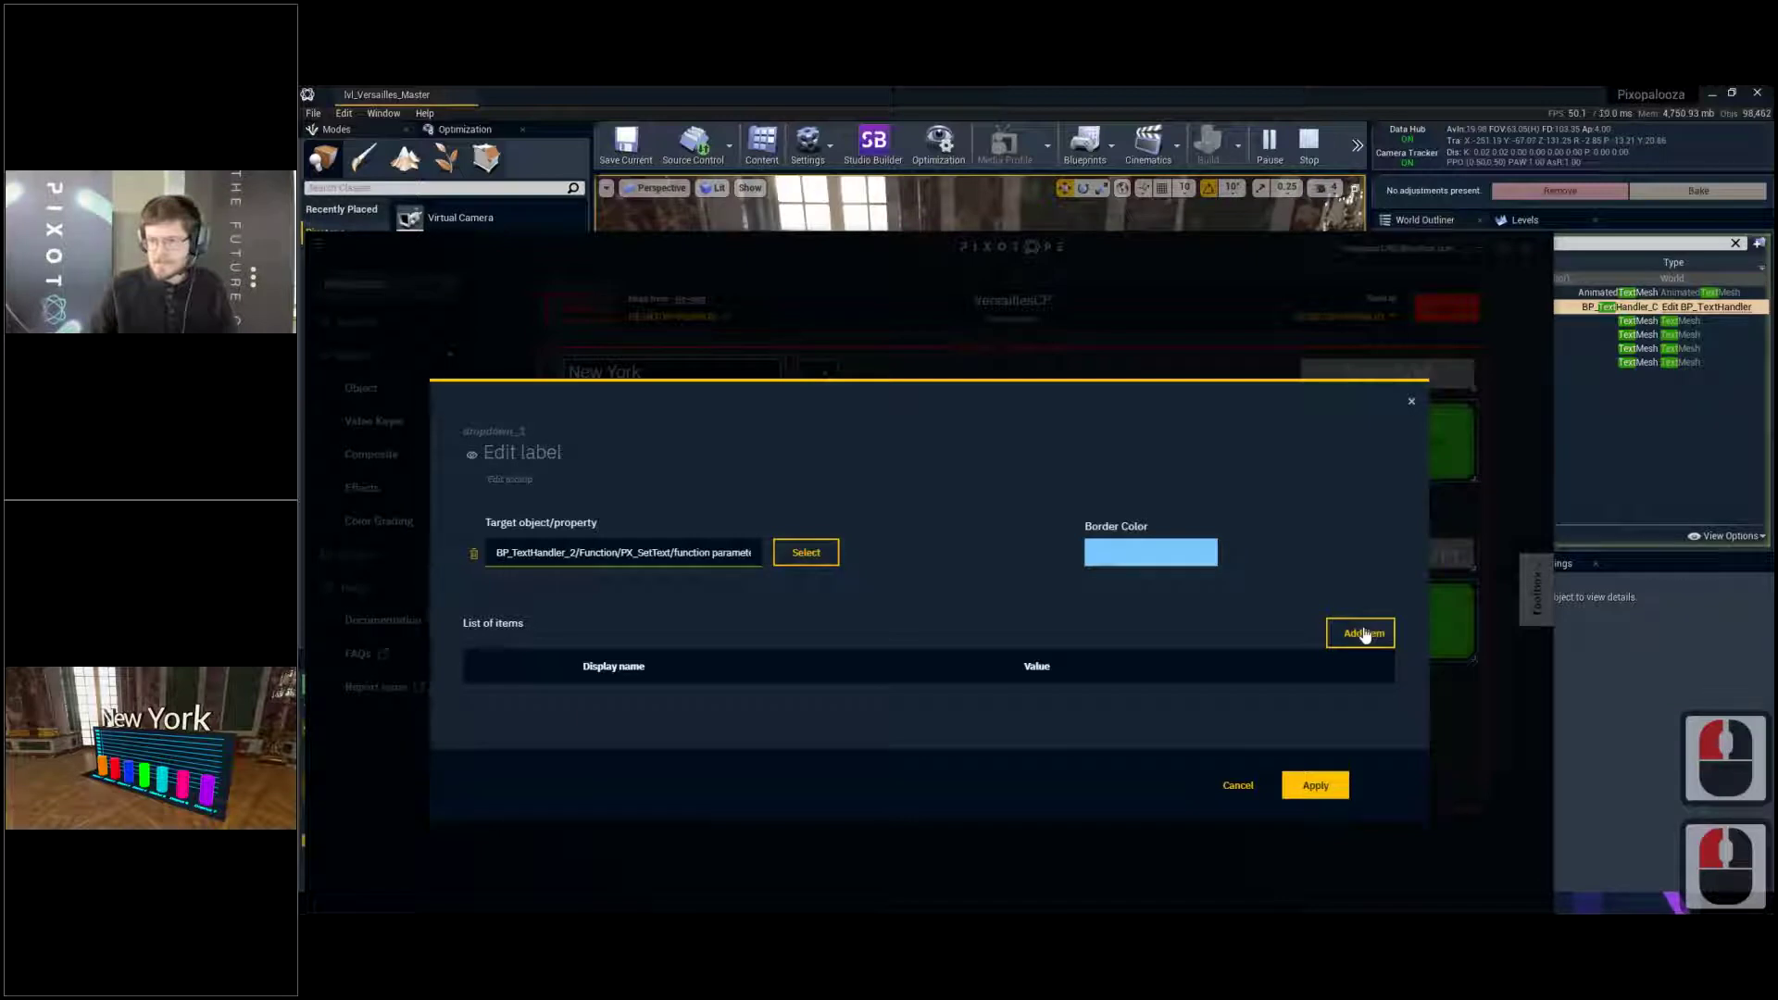
# Add a dropdown item with the value "New York" and the display value "The City of New York"
pyautogui.click(1362, 633)
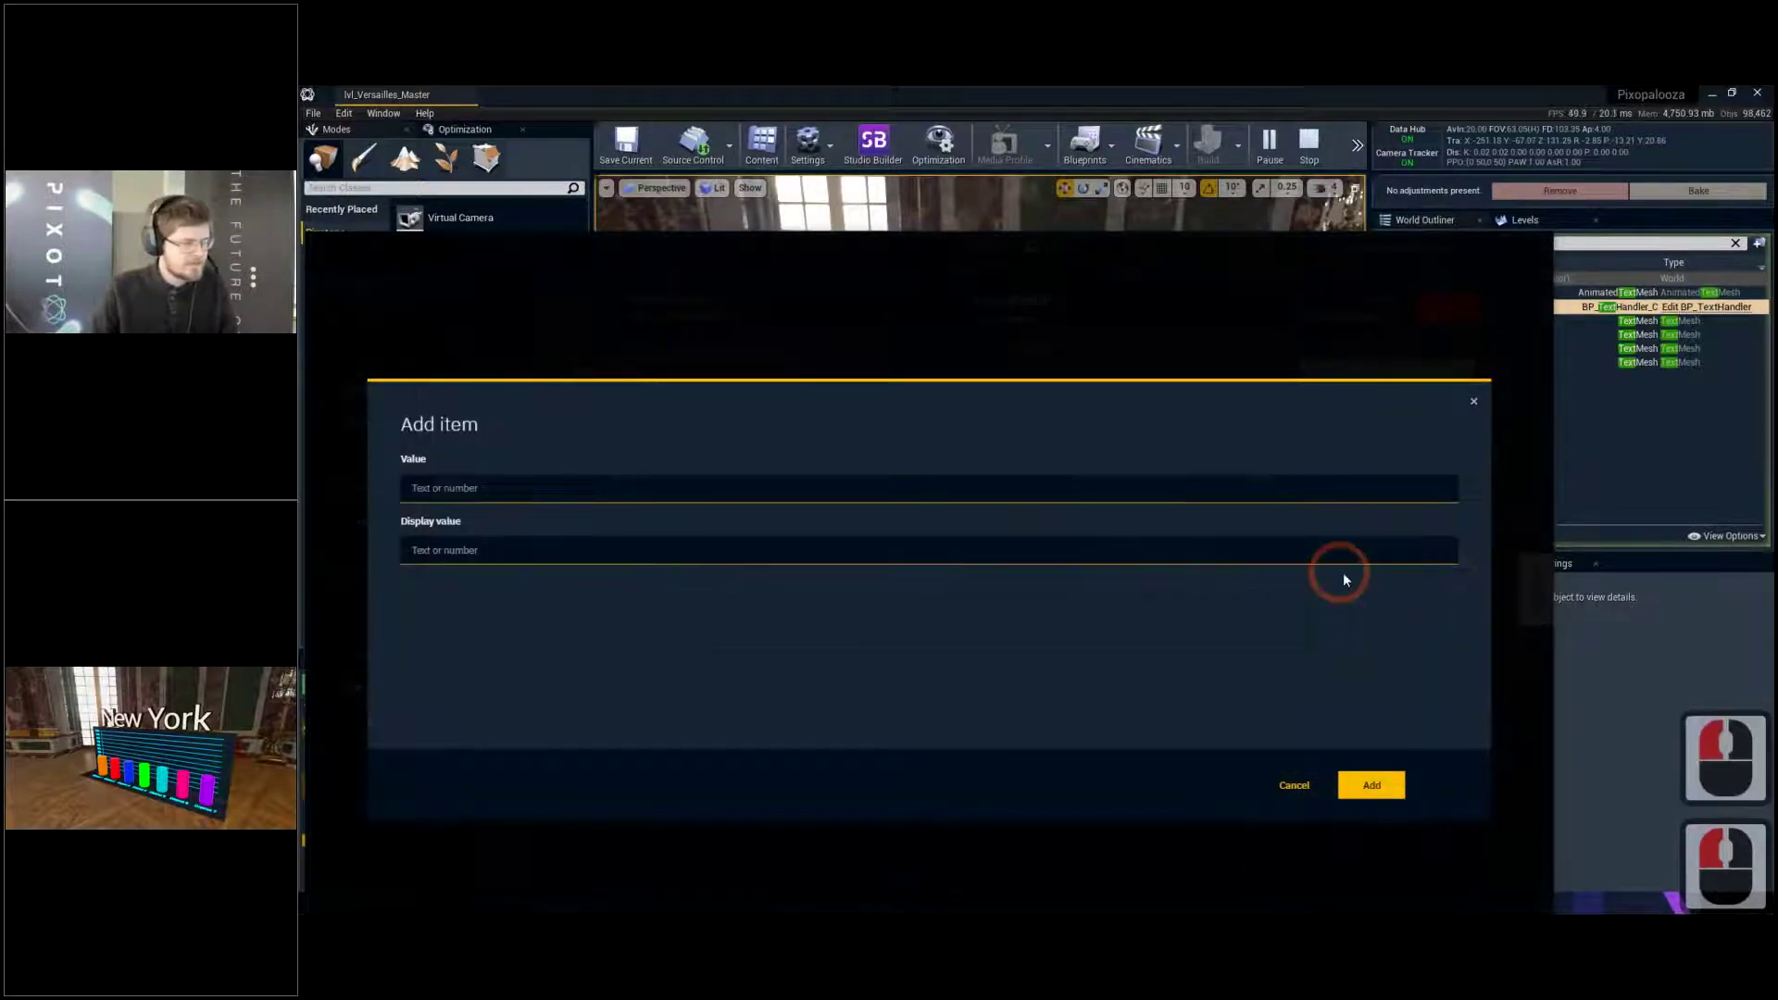
pyautogui.click(604, 540)
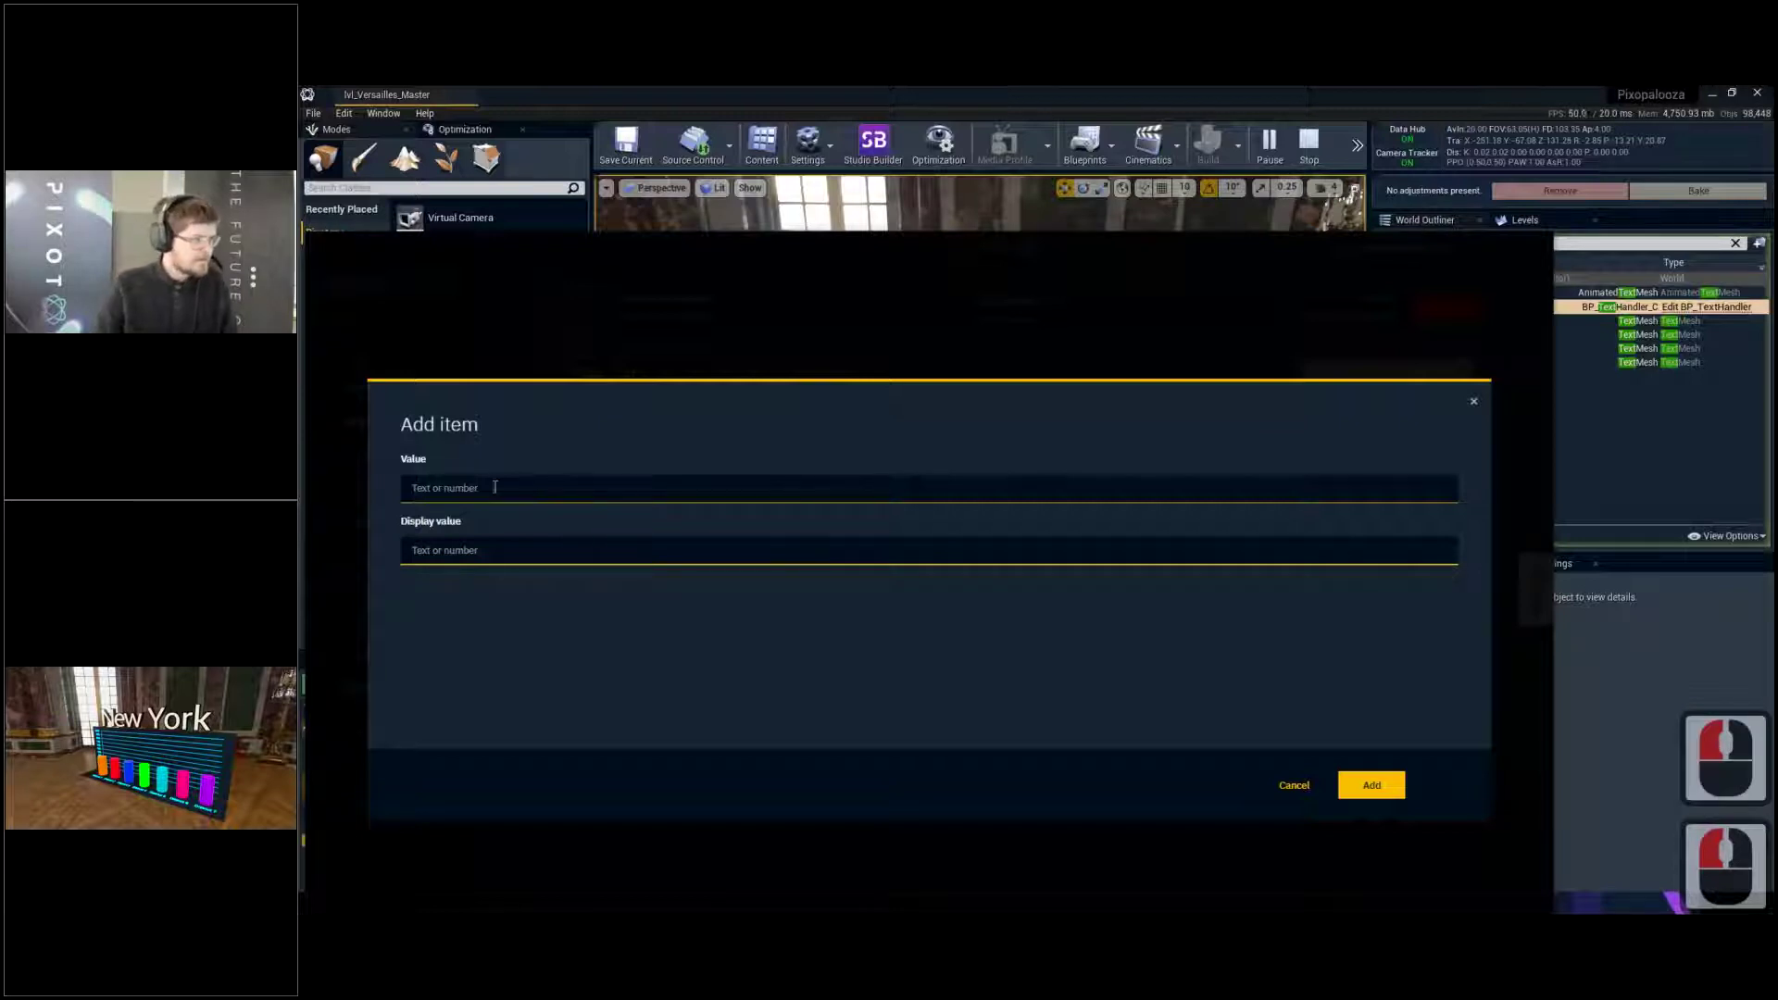
pyautogui.click(466, 551)
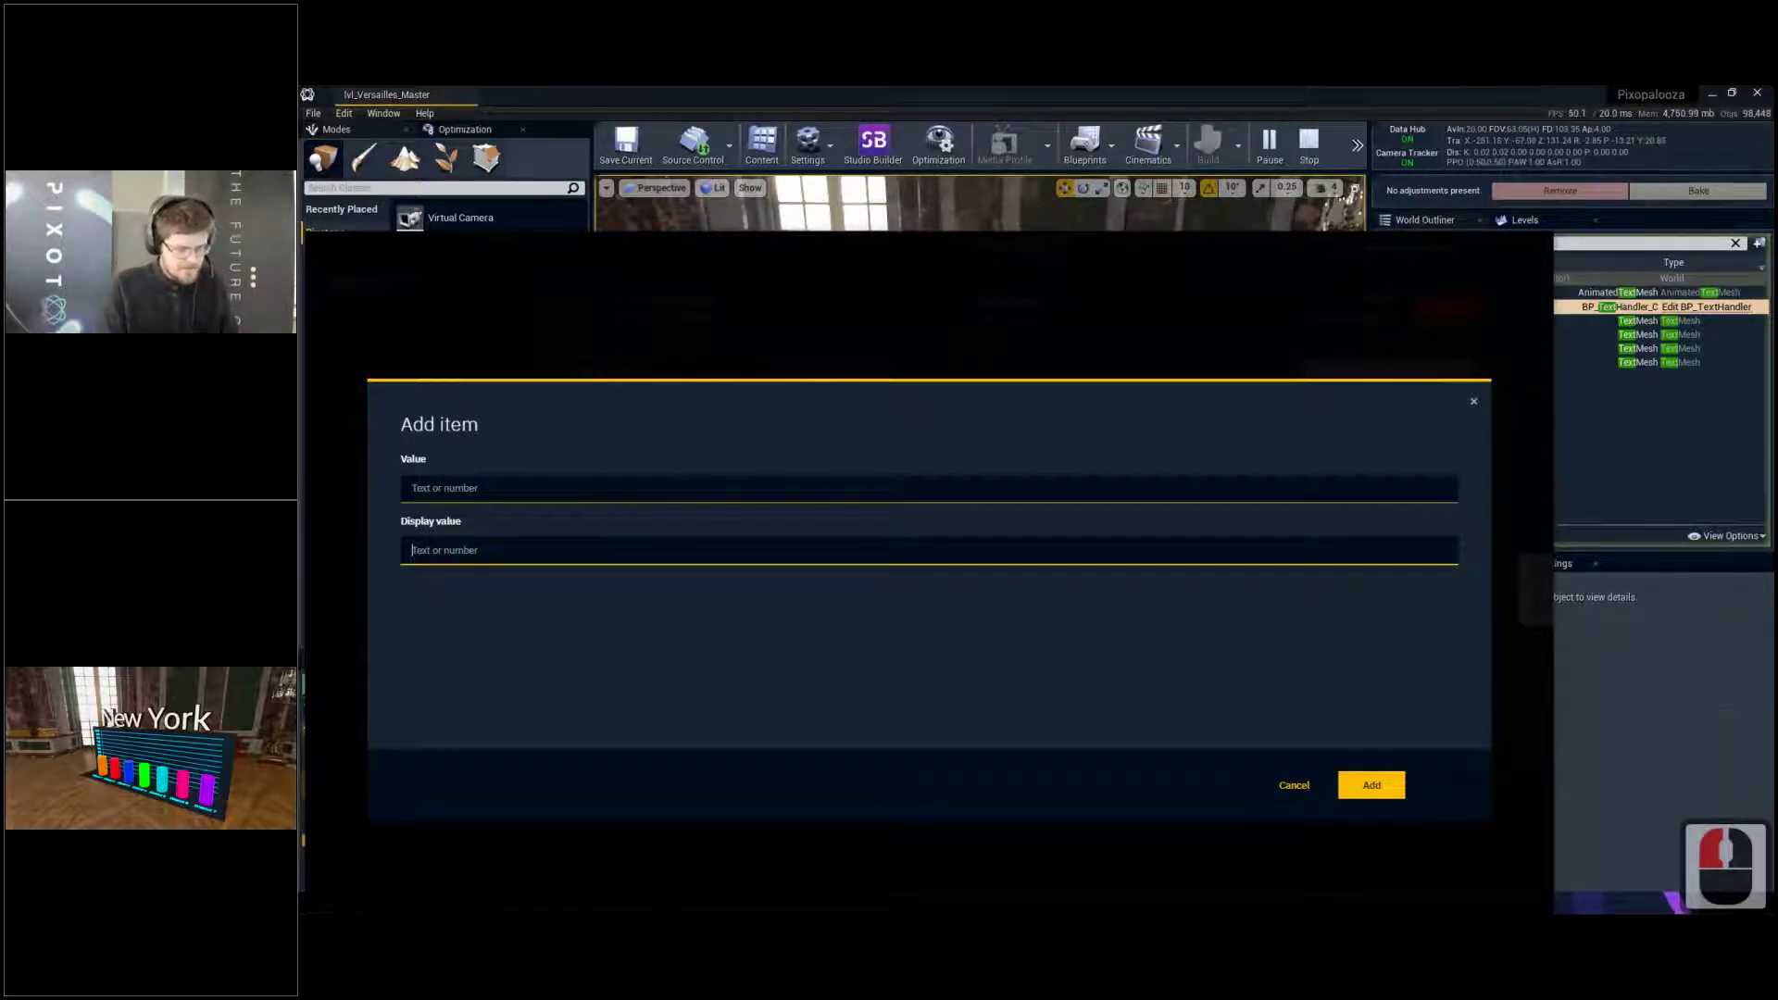
pyautogui.write('t')
pyautogui.press('BackSpace')
pyautogui.press('shift')
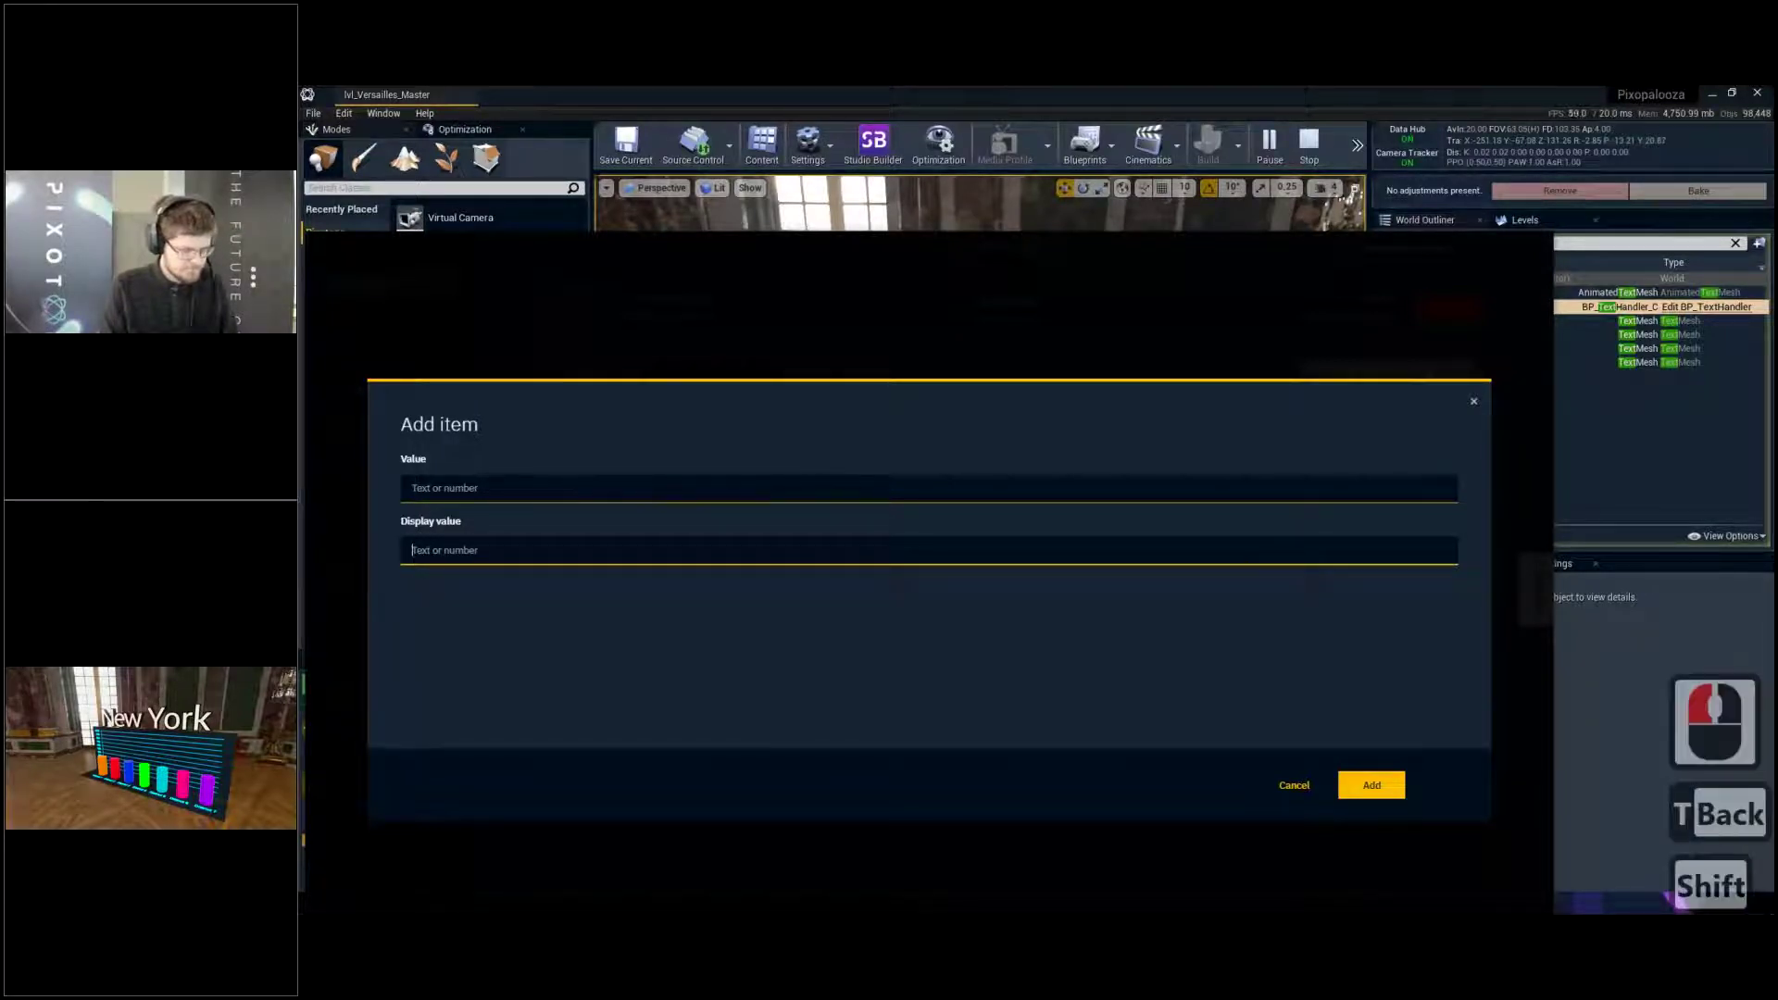
pyautogui.write('The')
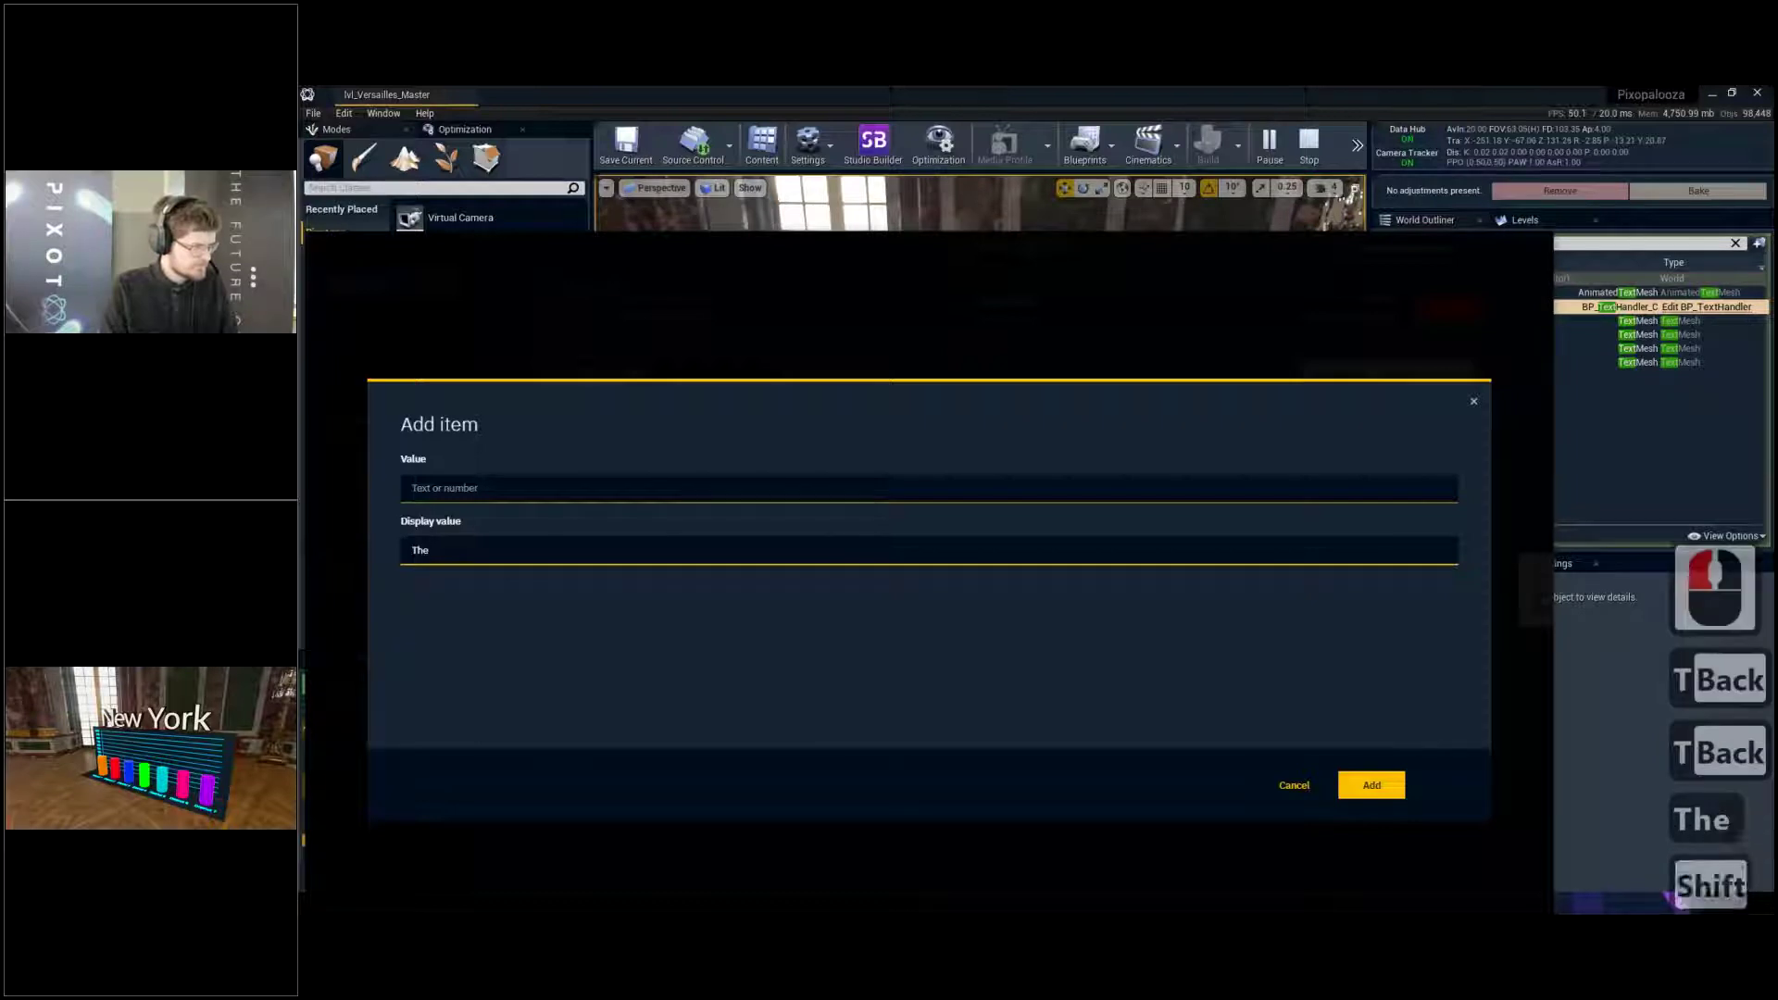
pyautogui.write(' City of New Yorek')
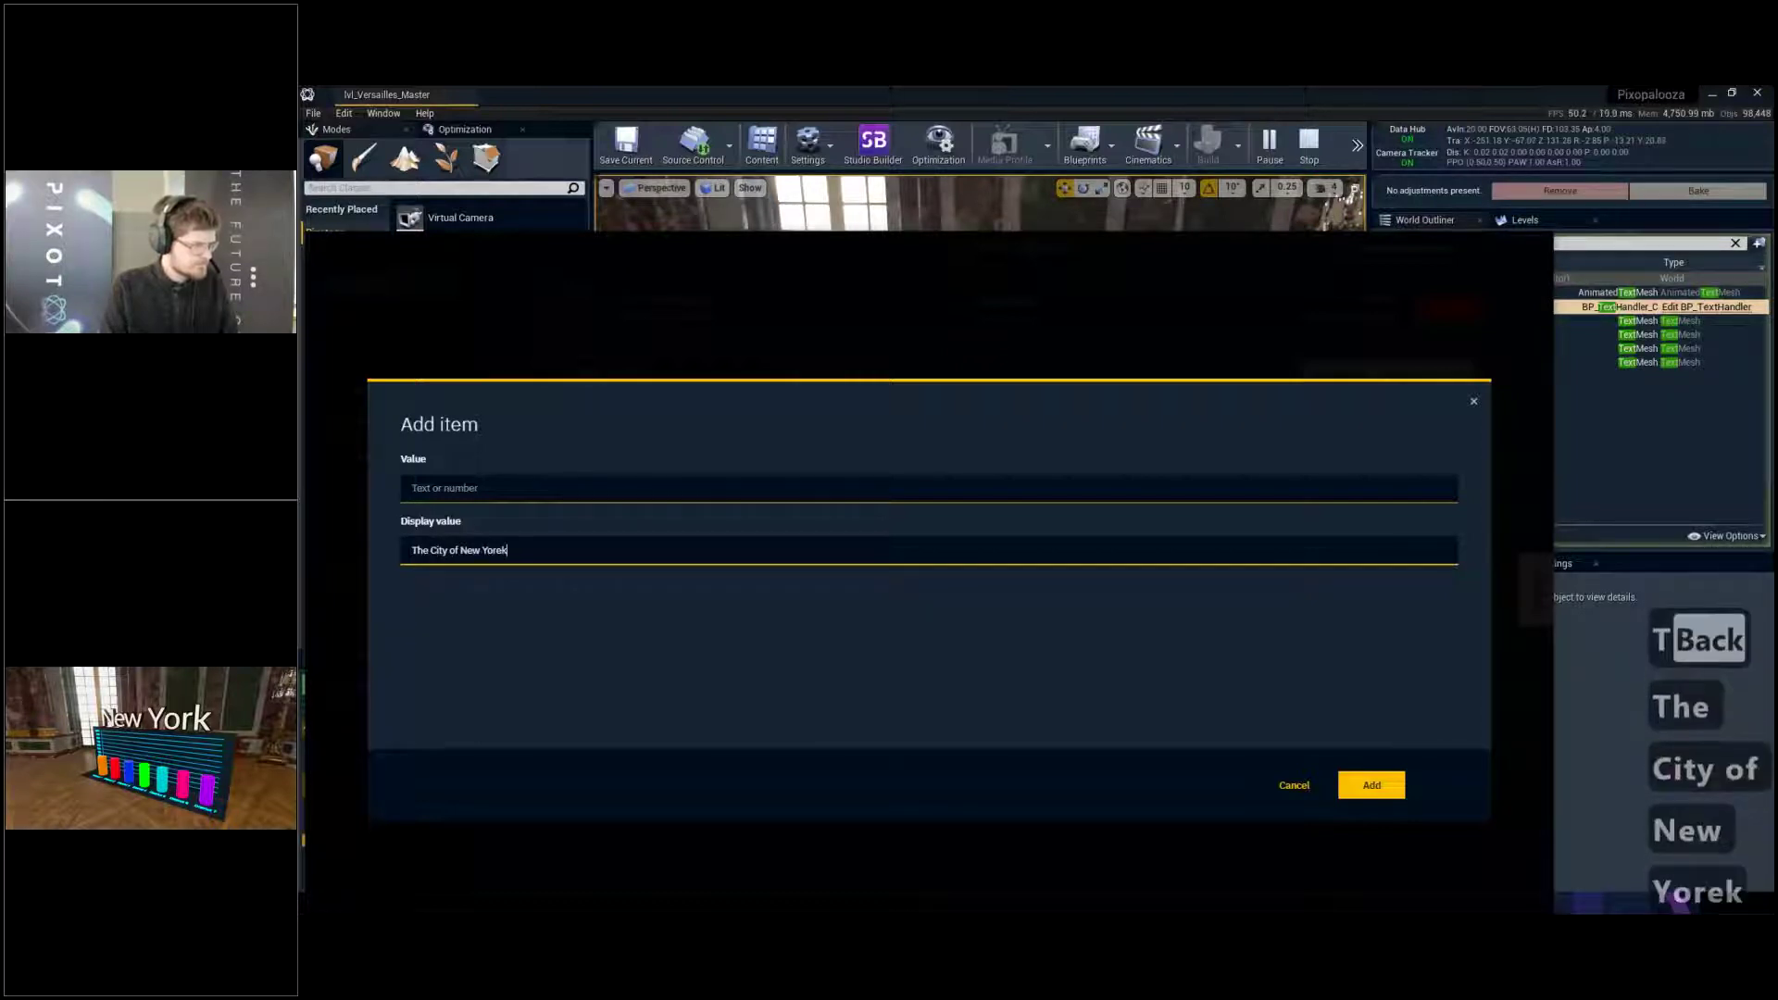
pyautogui.press('BackSpace')
pyautogui.press('BackSpace')
pyautogui.write('k')
pyautogui.click(504, 486)
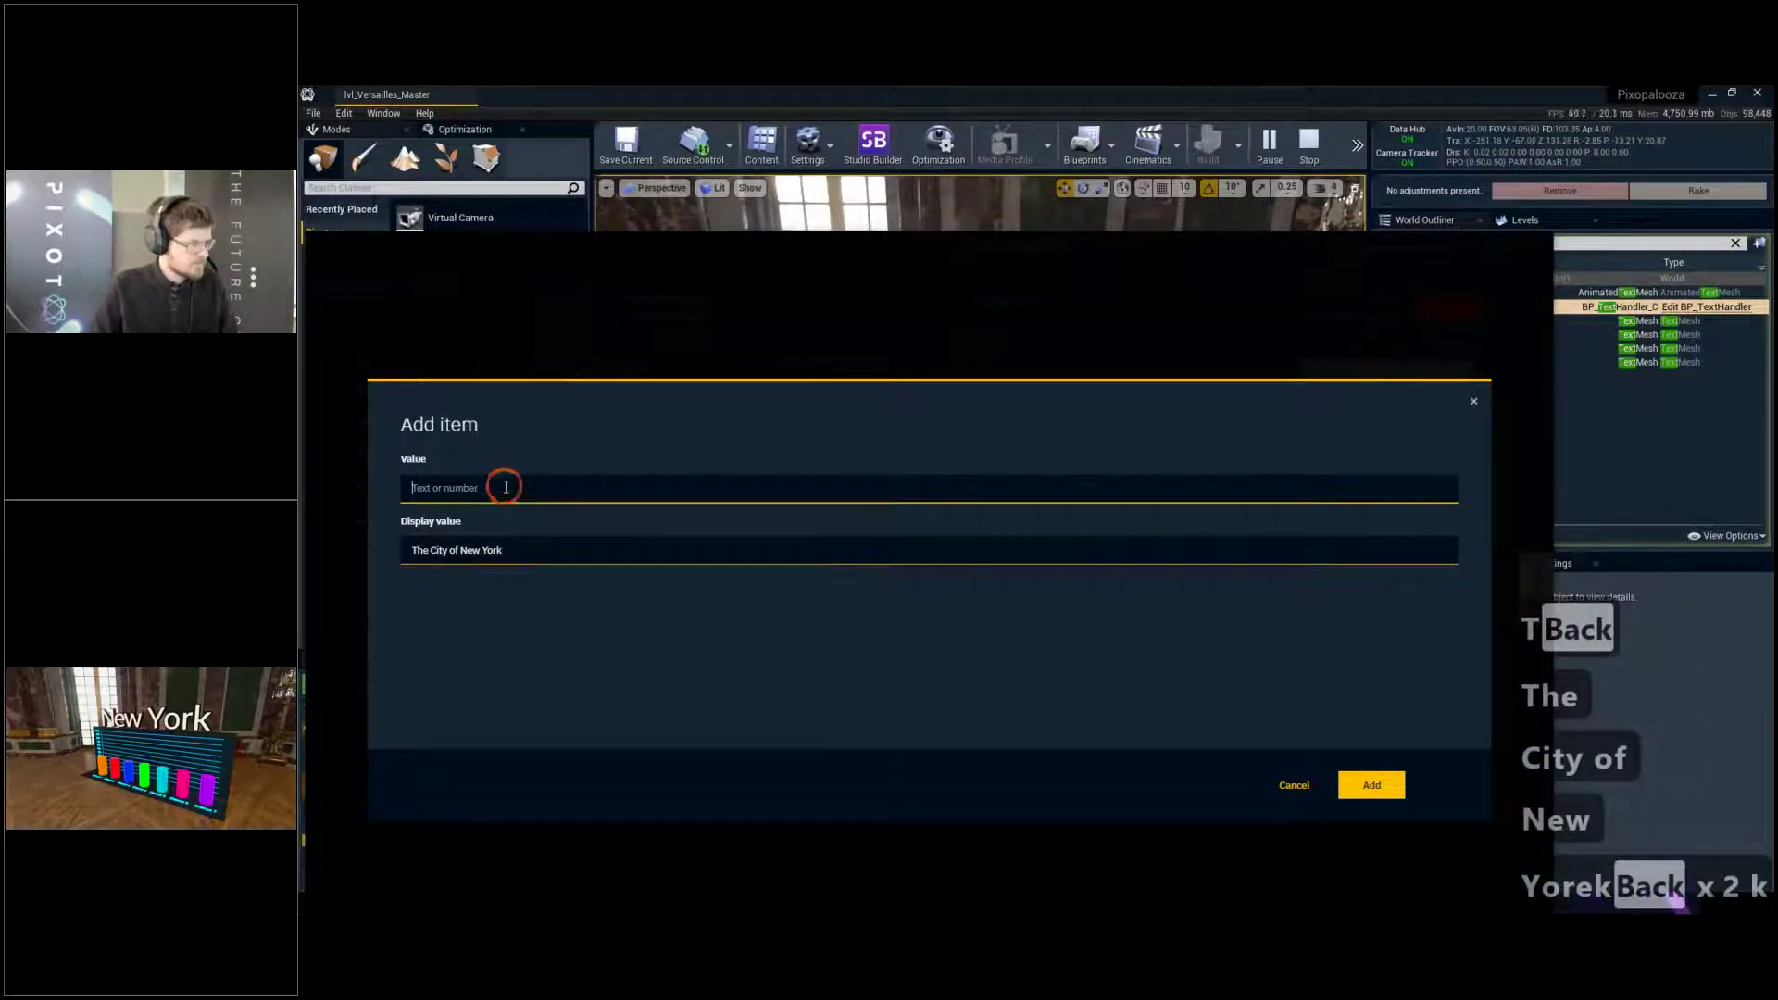
pyautogui.write('New York')
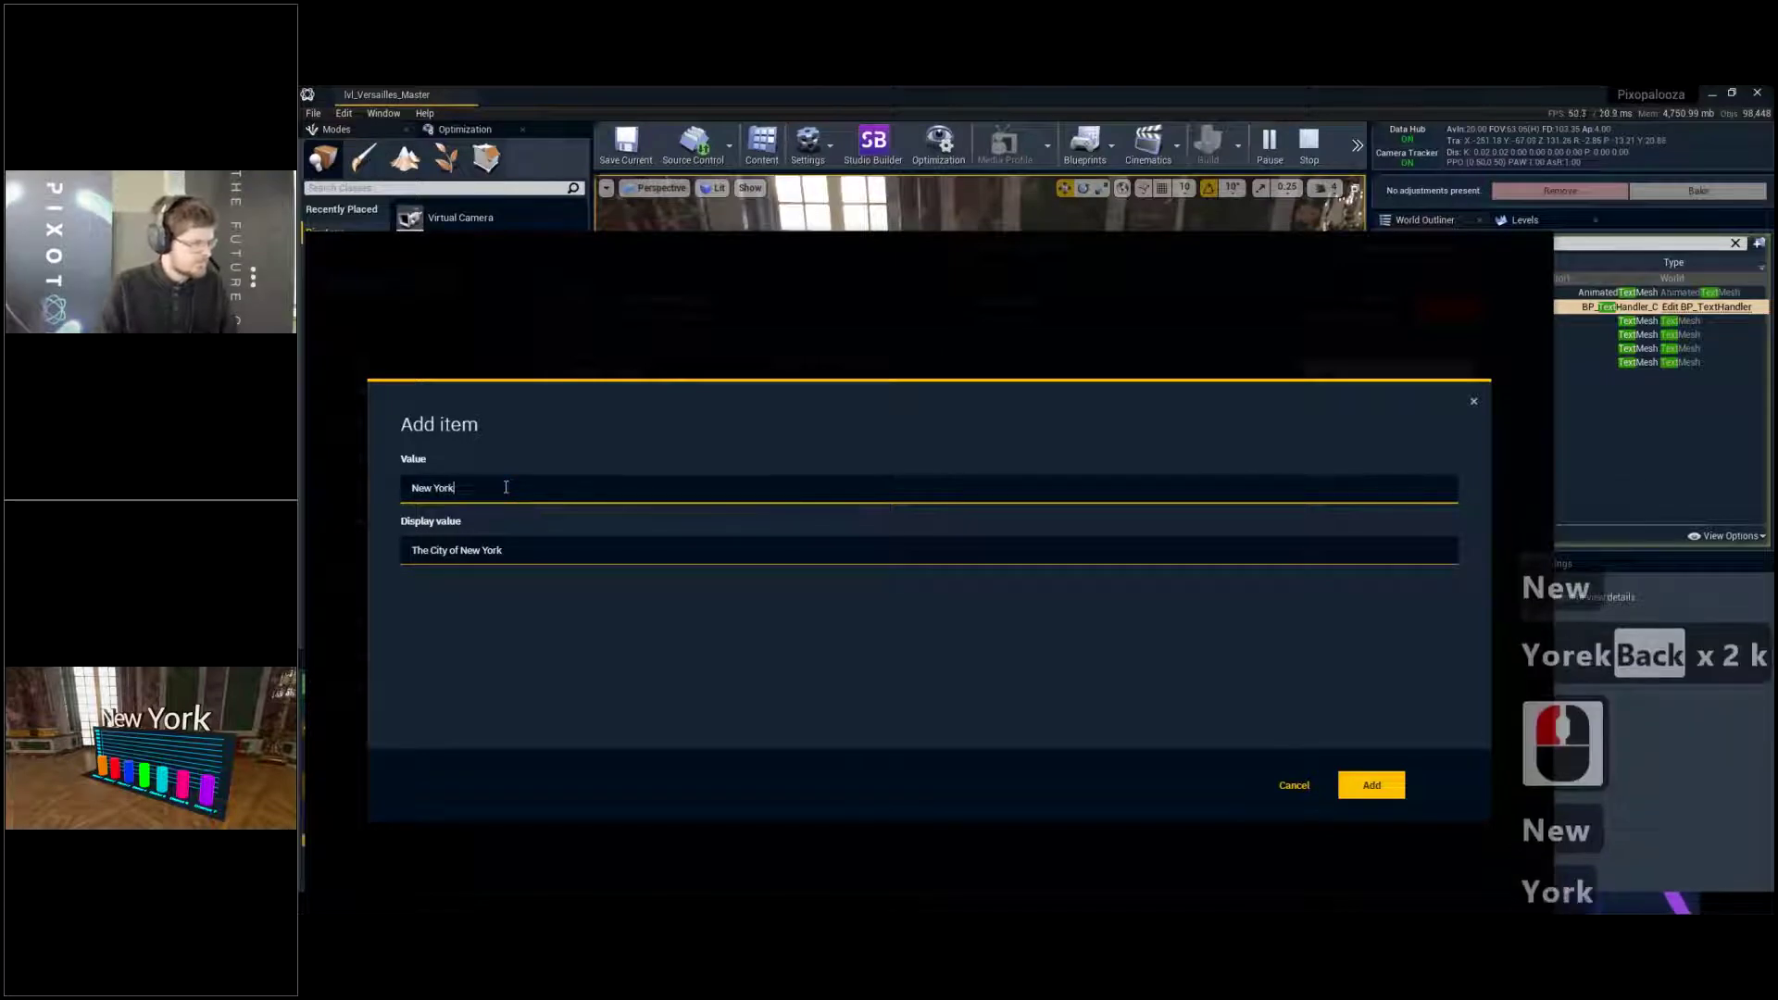
pyautogui.click(1374, 791)
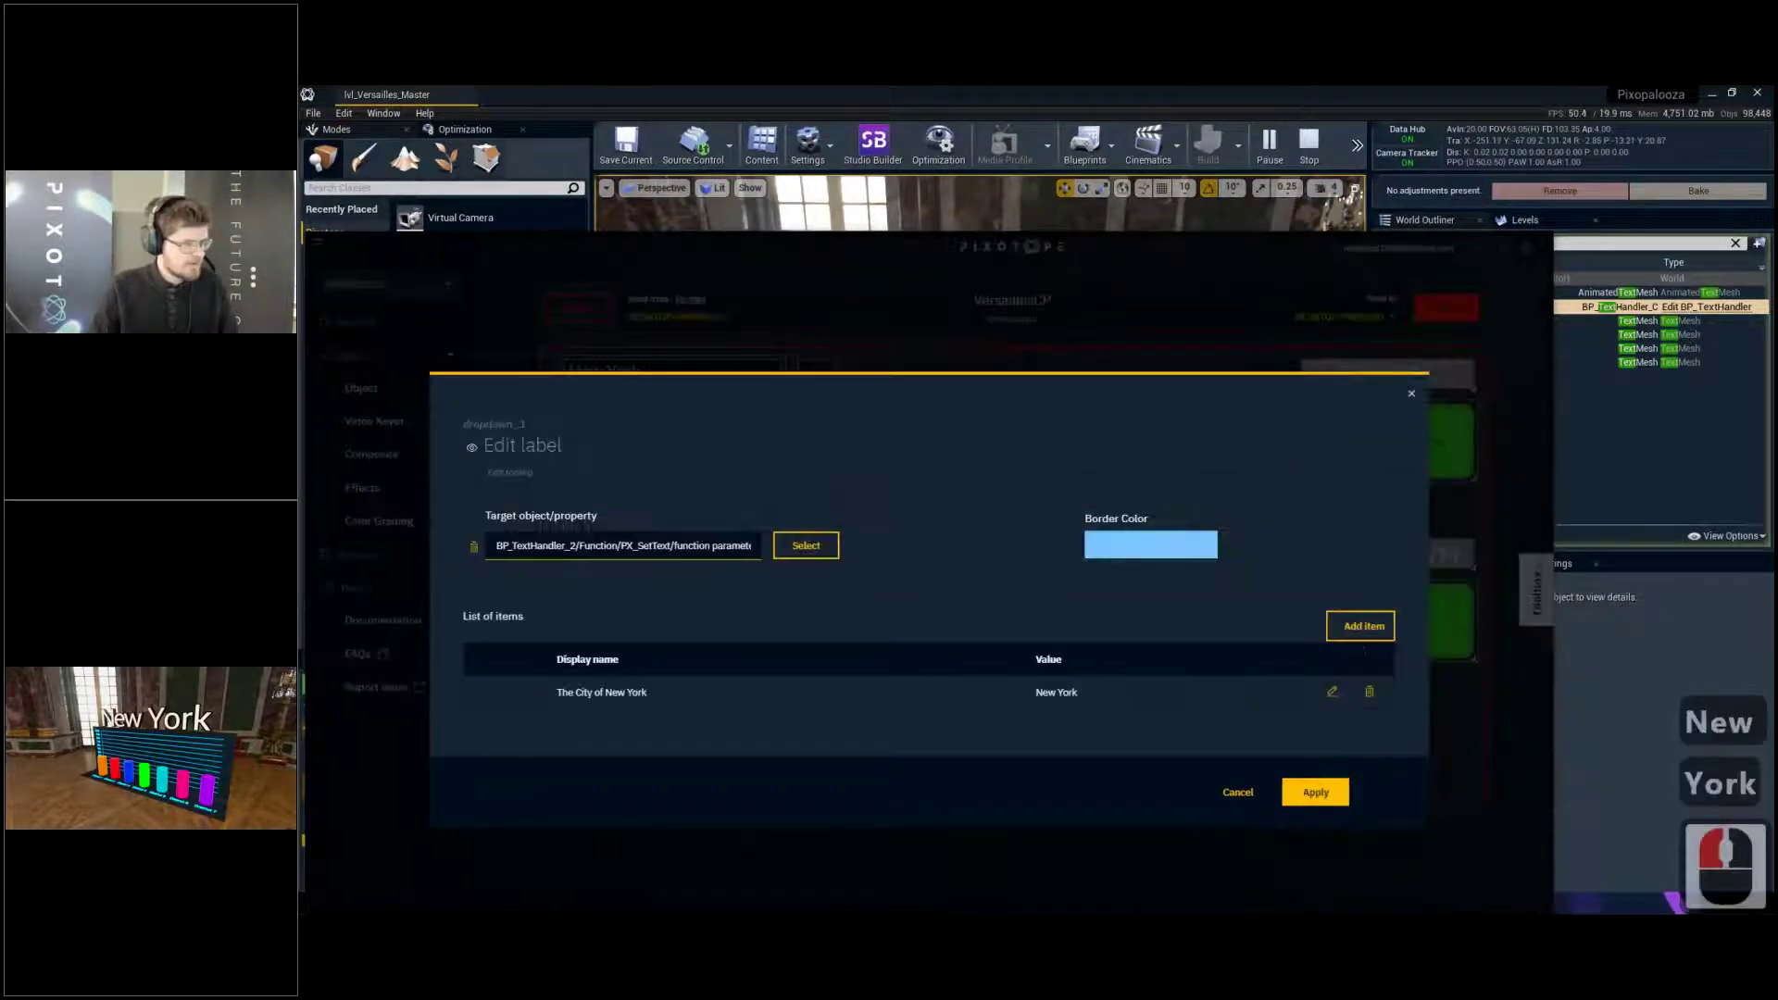
# Add a second dropdown item with the value "Atlanta" and the display value "Georgia City"
pyautogui.click(1360, 628)
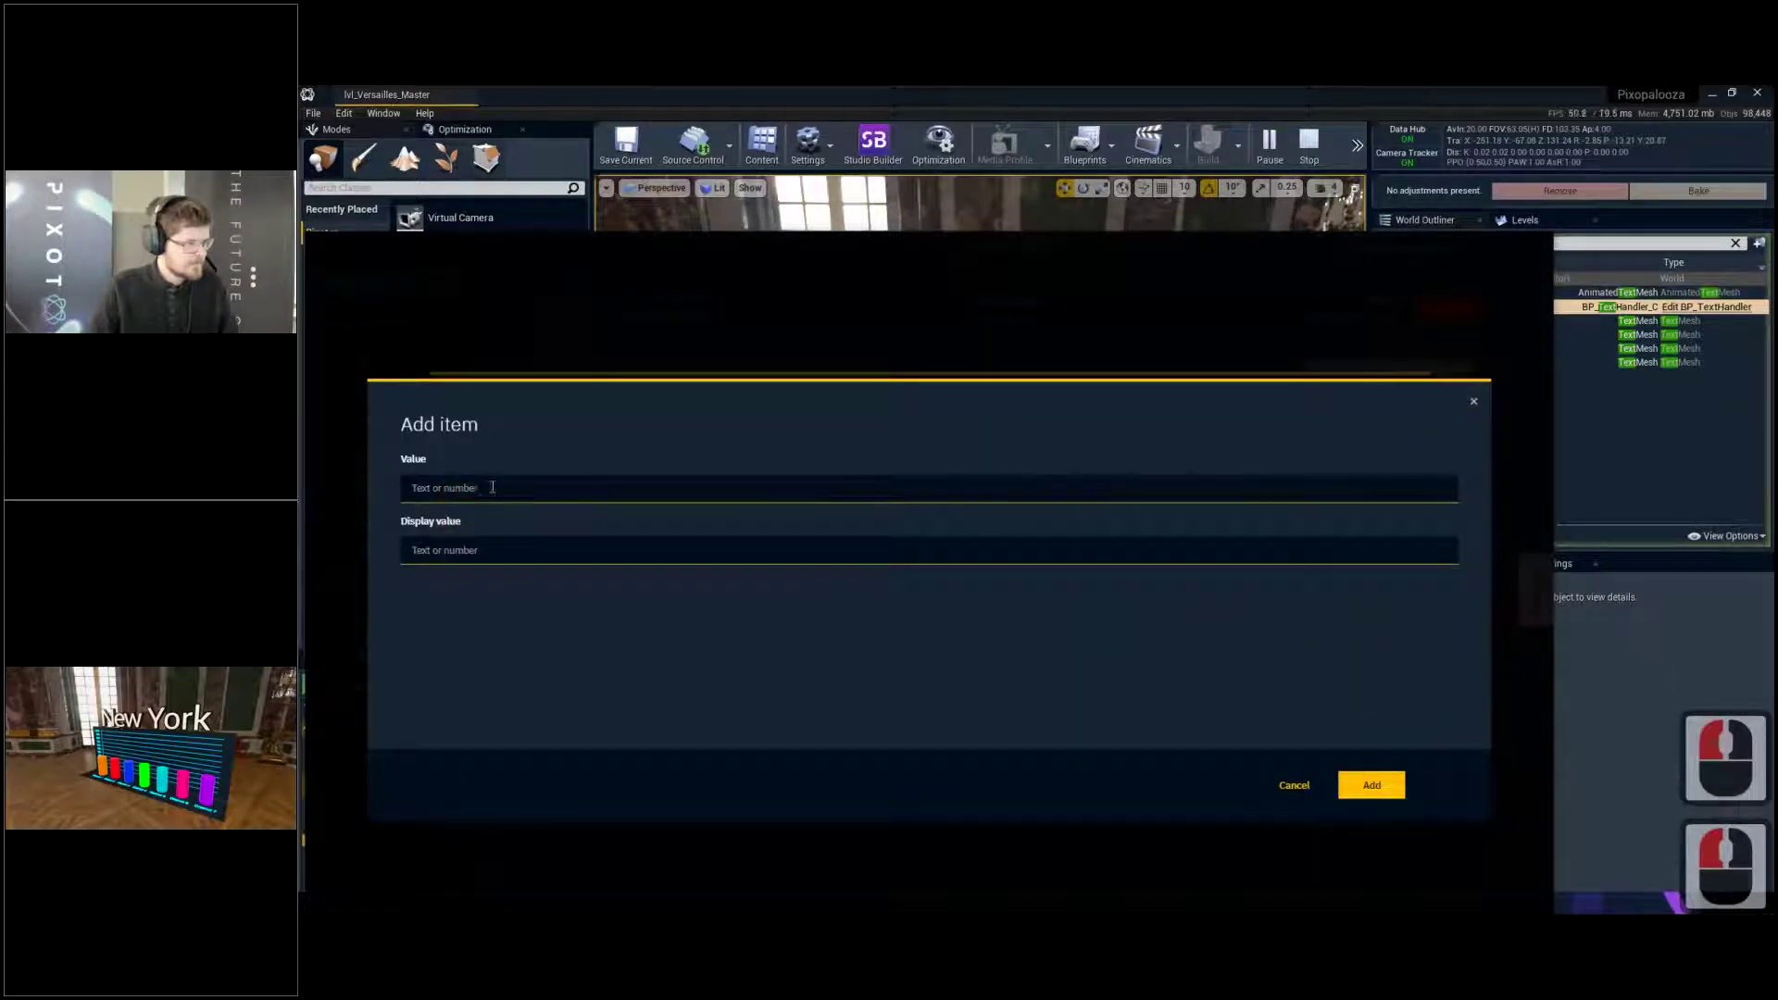
pyautogui.click(496, 487)
pyautogui.write('Atlanta')
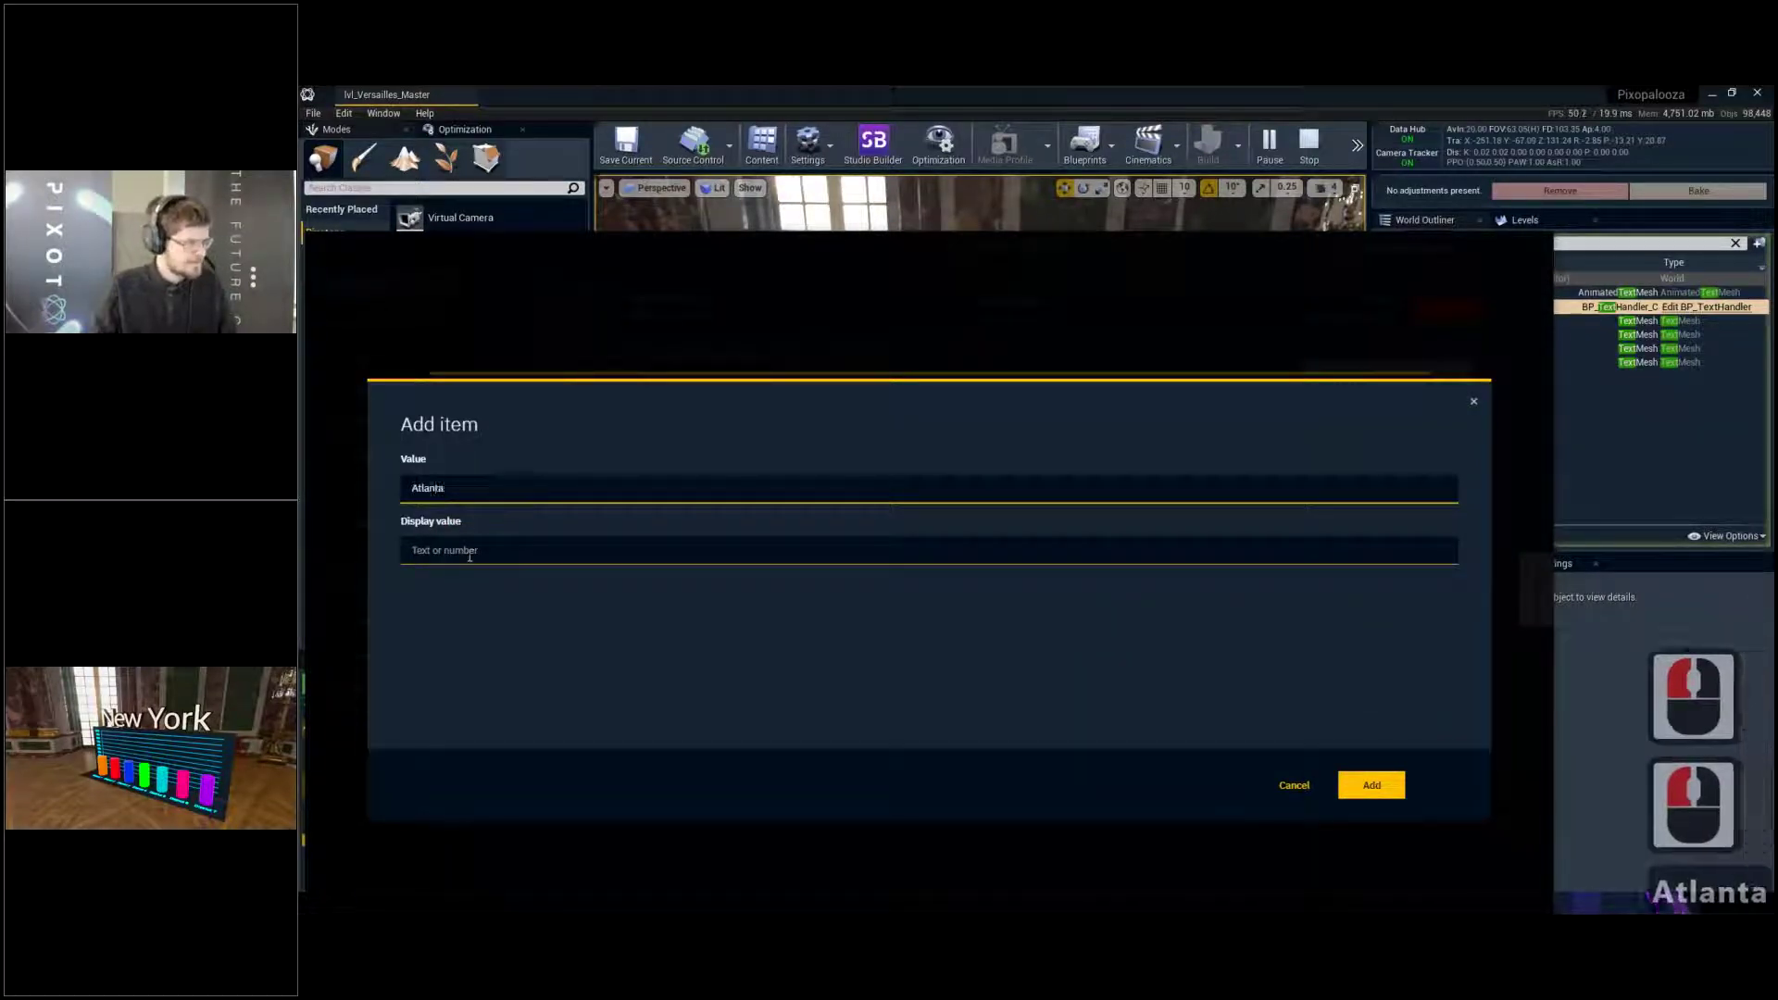
pyautogui.click(533, 550)
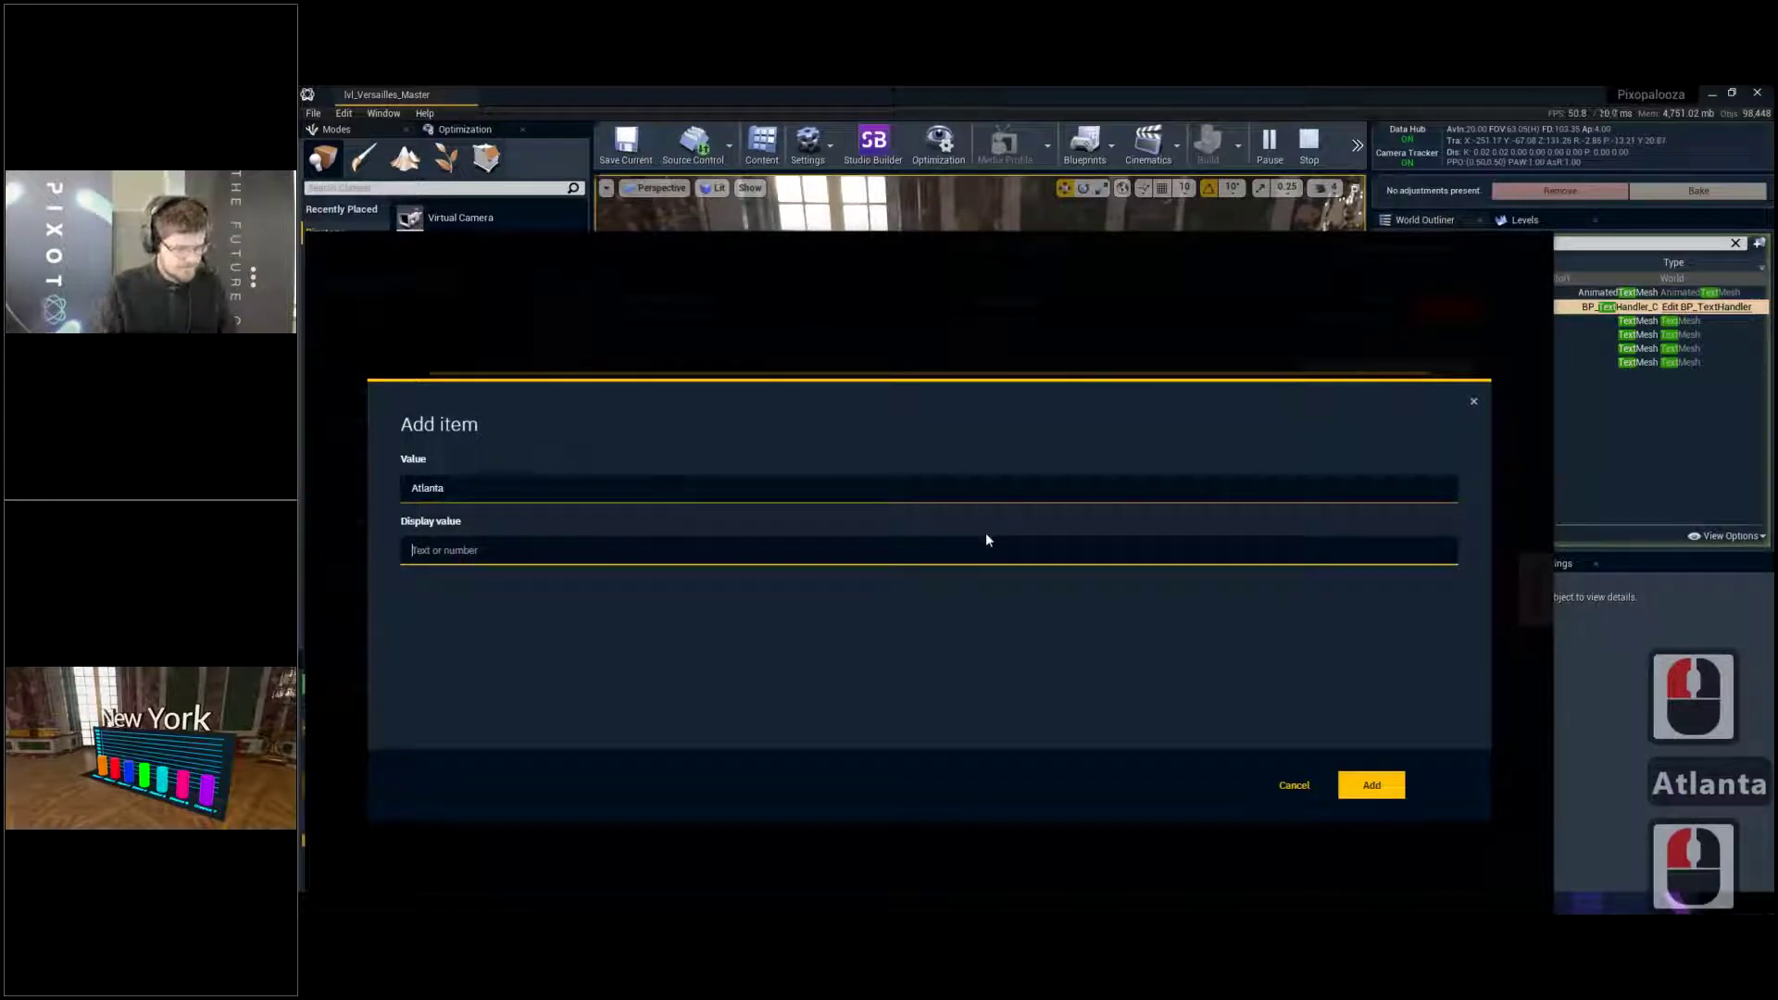
pyautogui.write('Ge')
pyautogui.press('BackSpace')
pyautogui.press('BackSpace')
pyautogui.write('G')
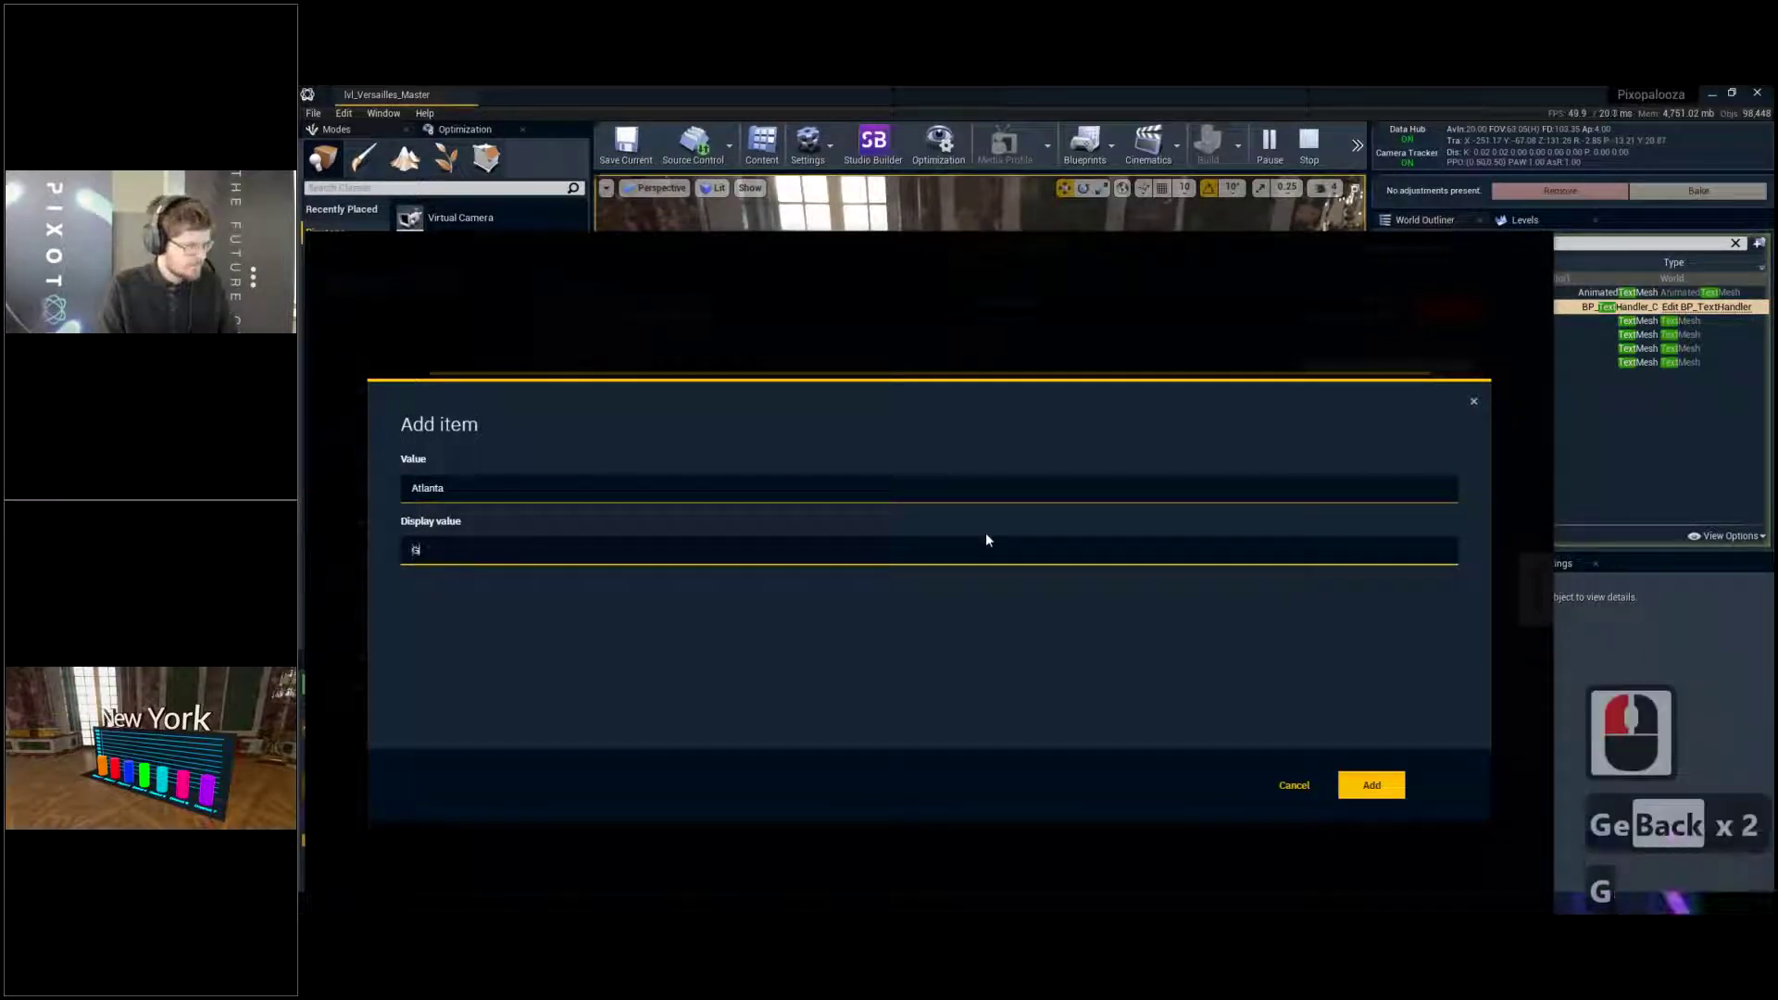
pyautogui.write('eo')
pyautogui.press('BackSpace')
pyautogui.write('eorgia City')
pyautogui.click(1372, 785)
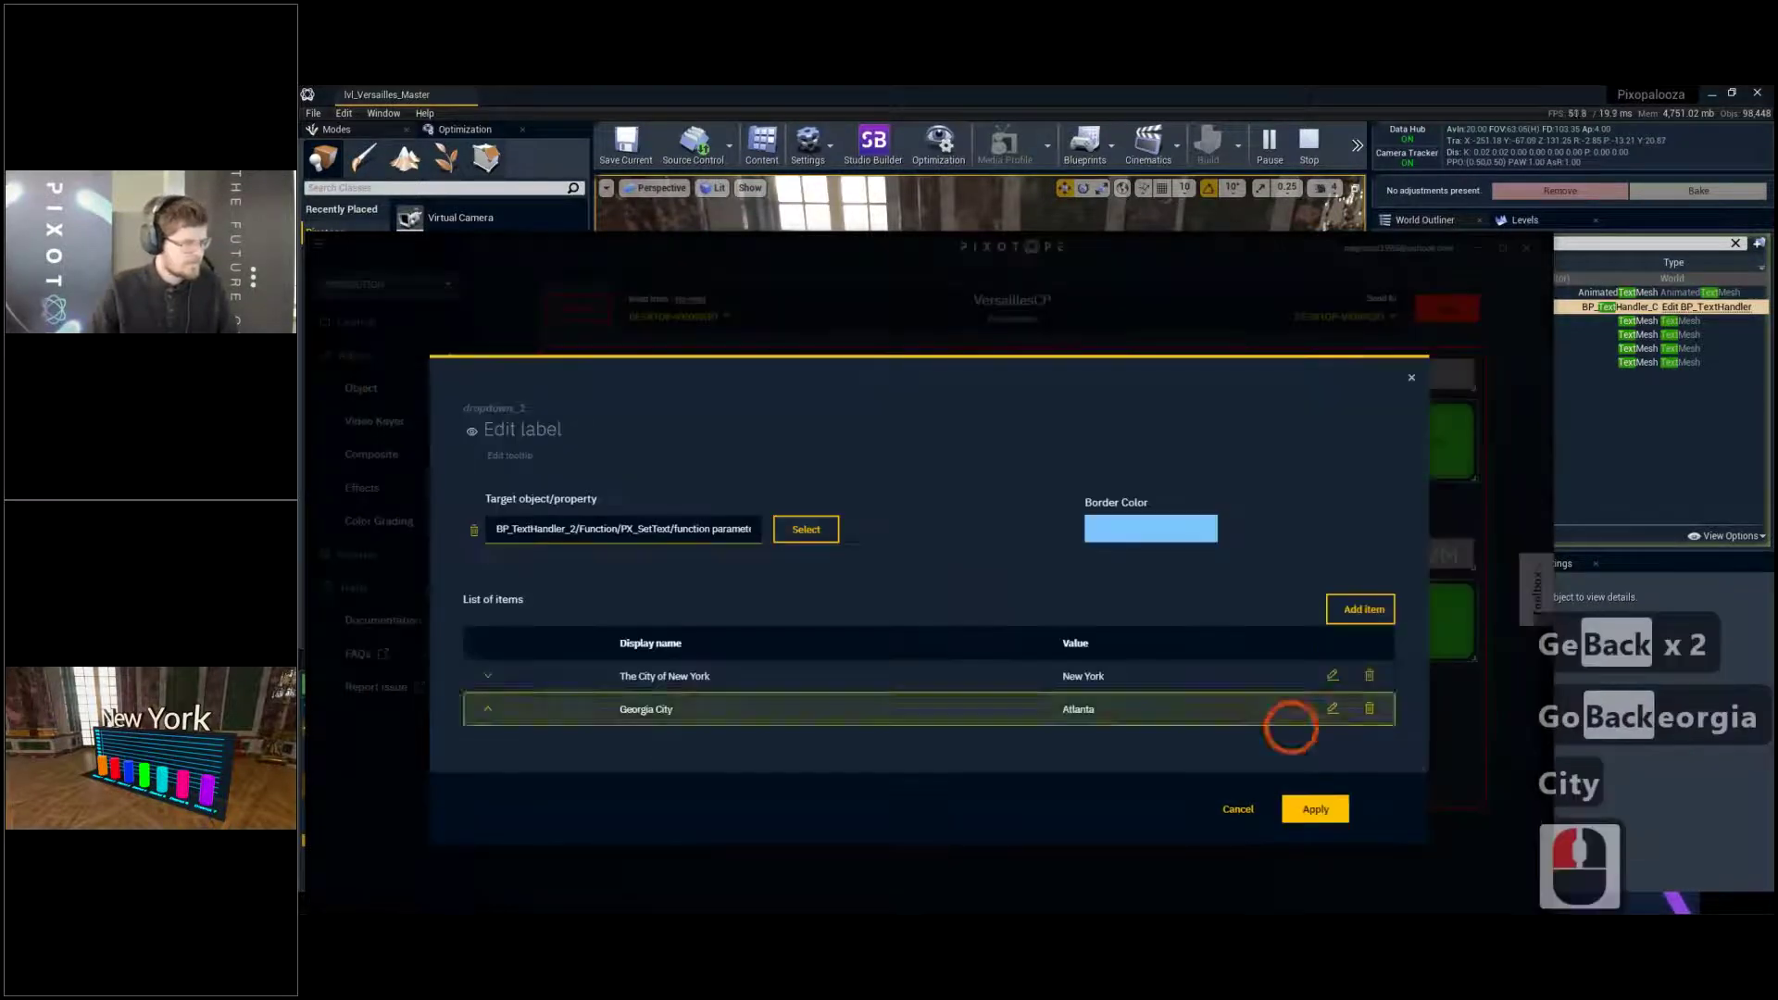
# Add a third dropdown item with the value "Washington DC" and the display value "Capitol"
pyautogui.click(1362, 609)
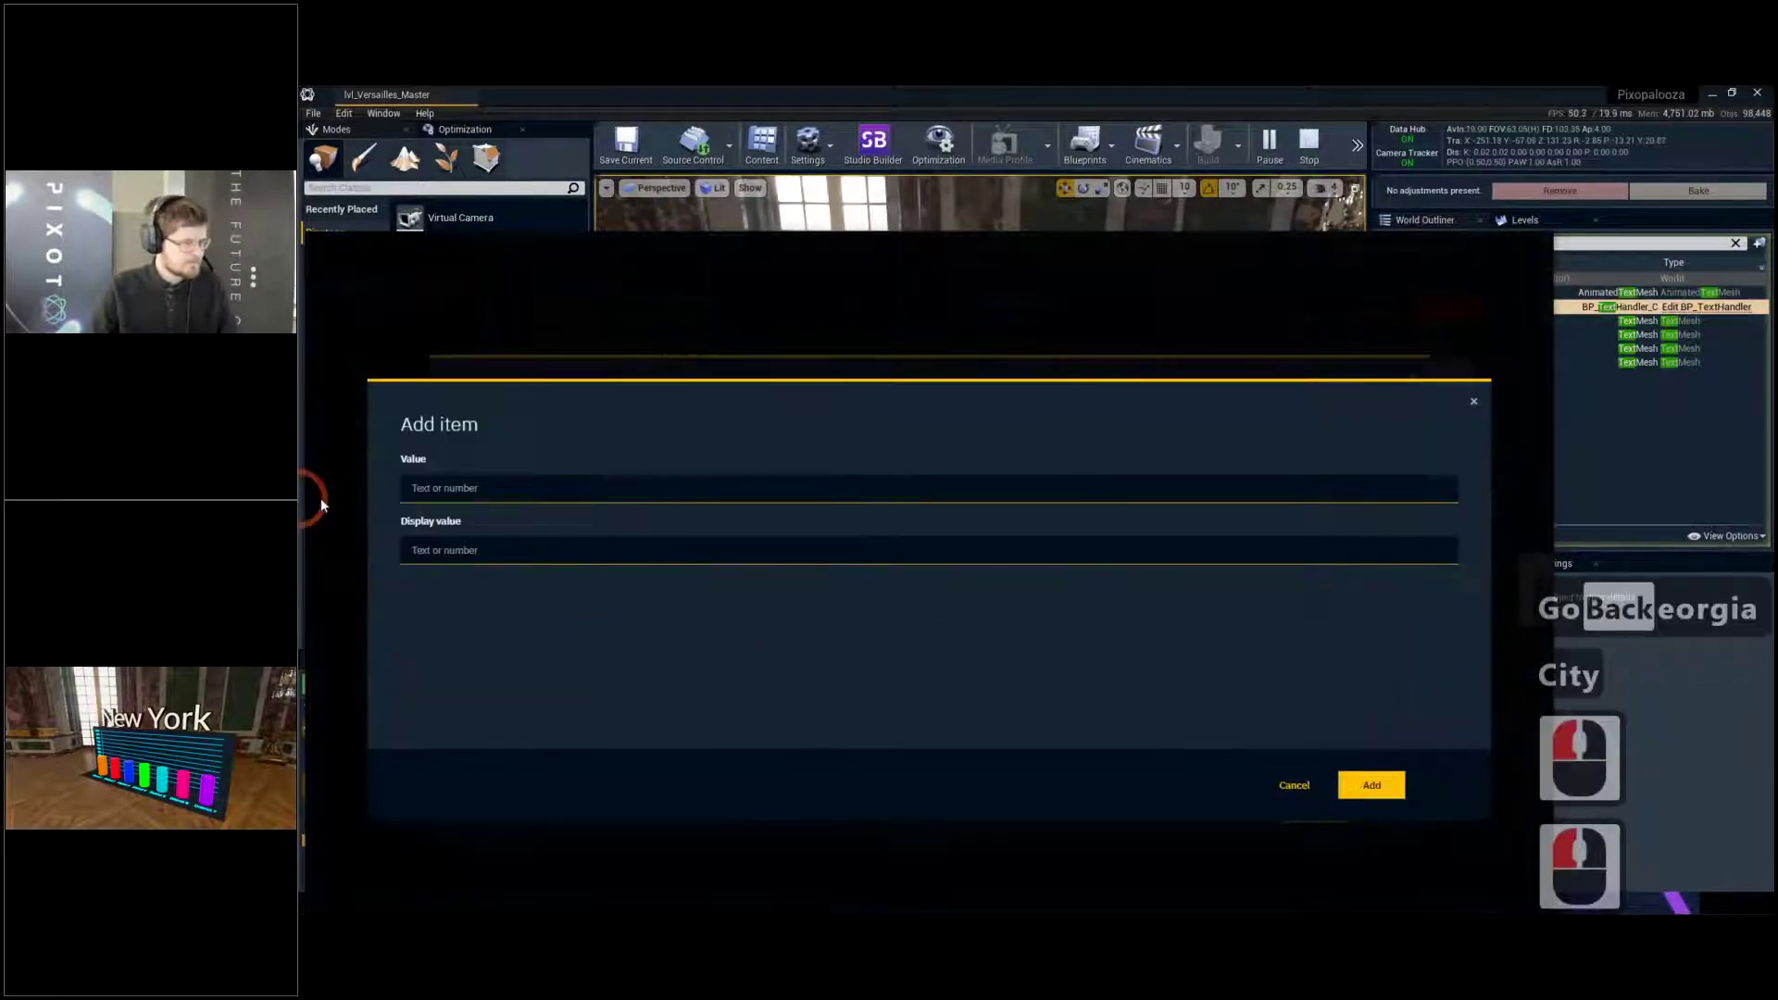
pyautogui.click(478, 489)
pyautogui.write('EW')
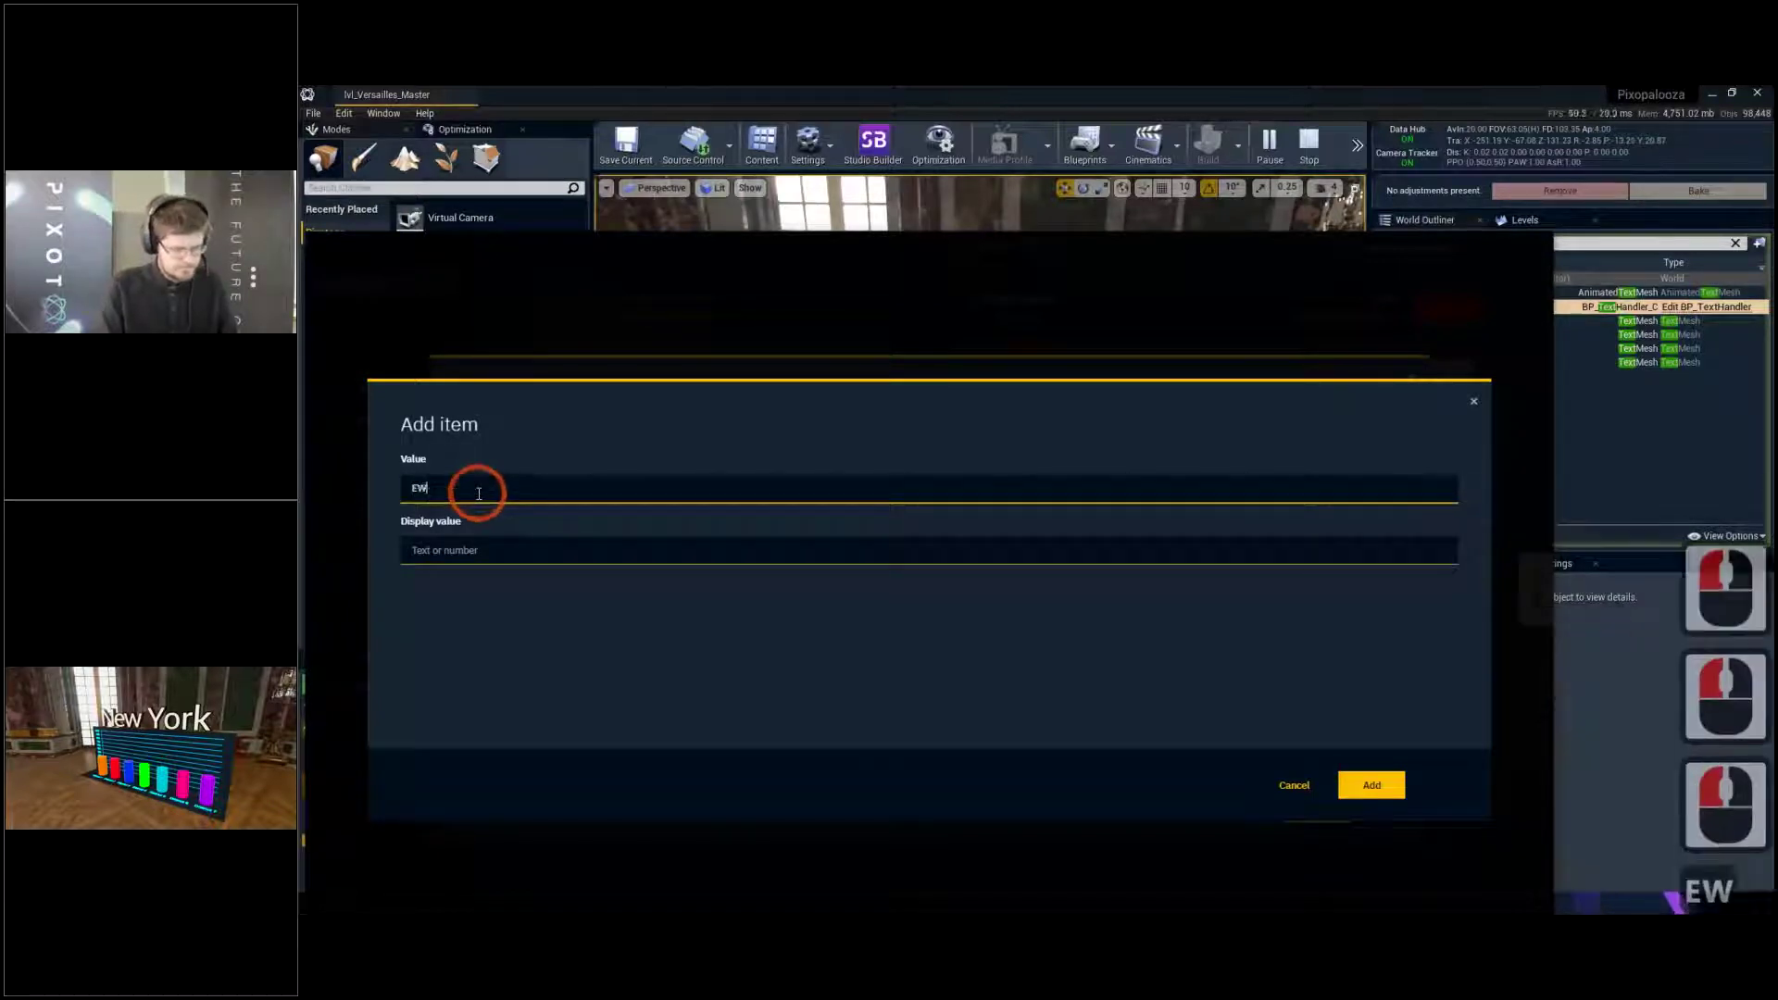
pyautogui.press('BackSpace')
pyautogui.press('BackSpace')
pyautogui.write('Washington DC')
pyautogui.click(468, 547)
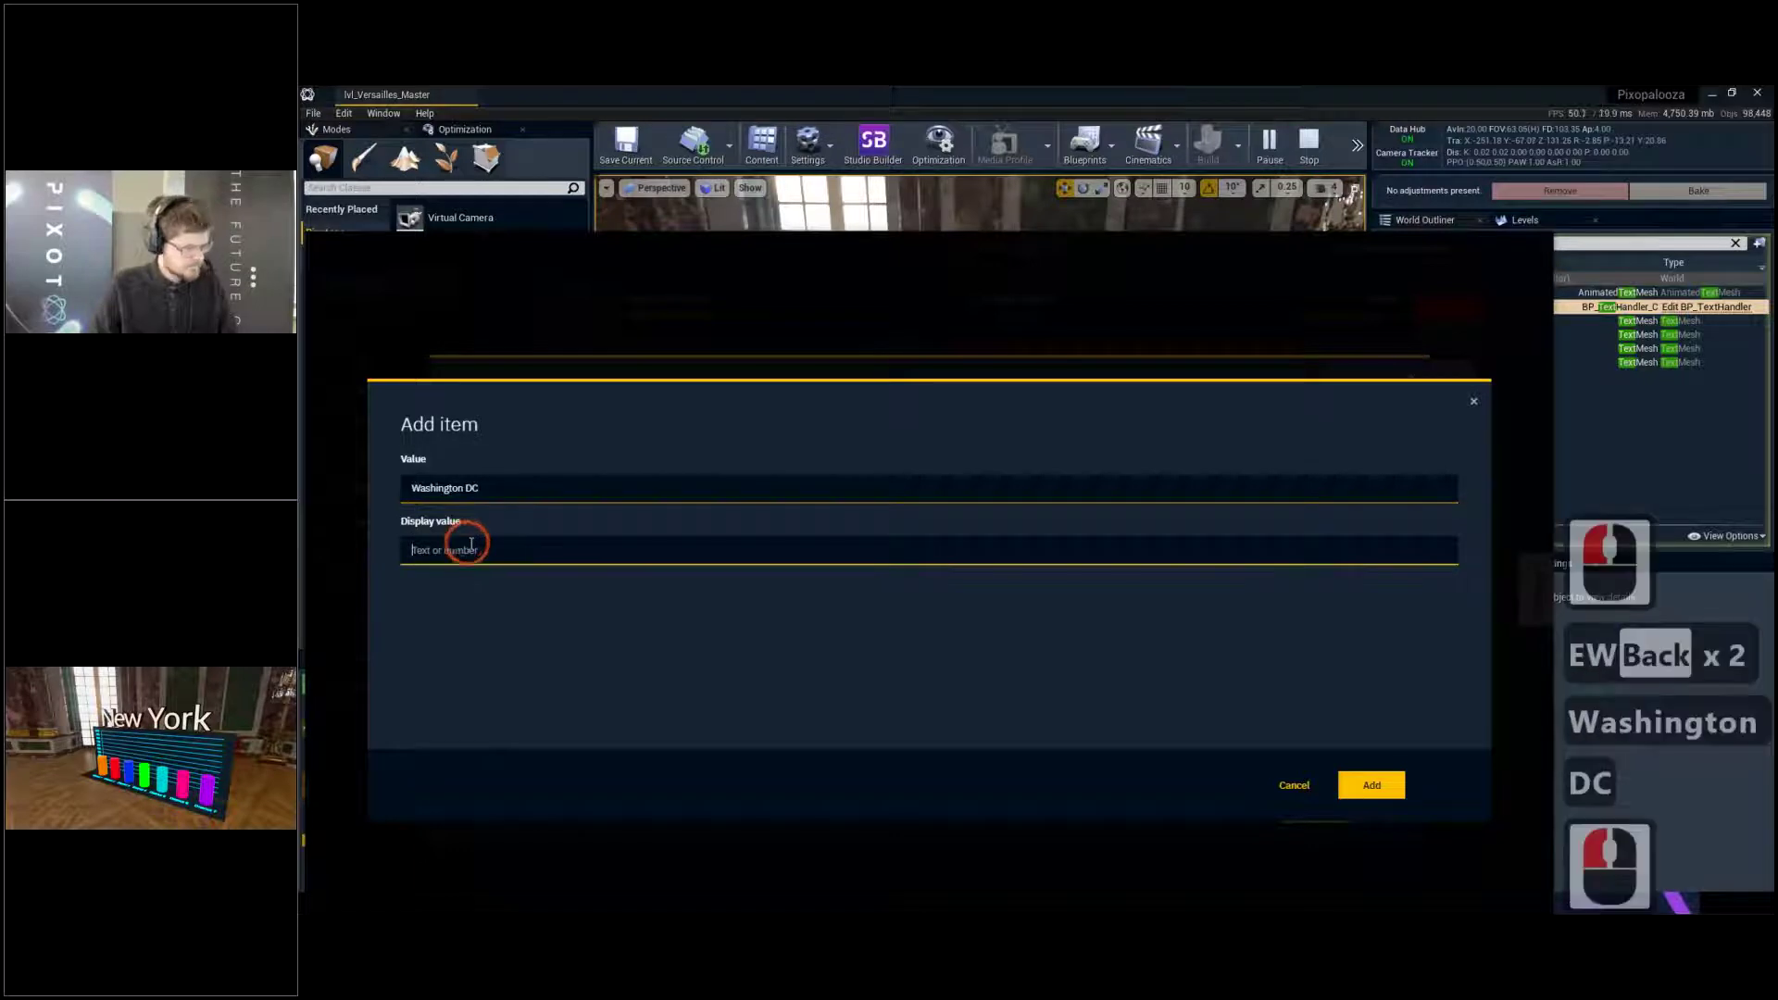
pyautogui.write('Capit')
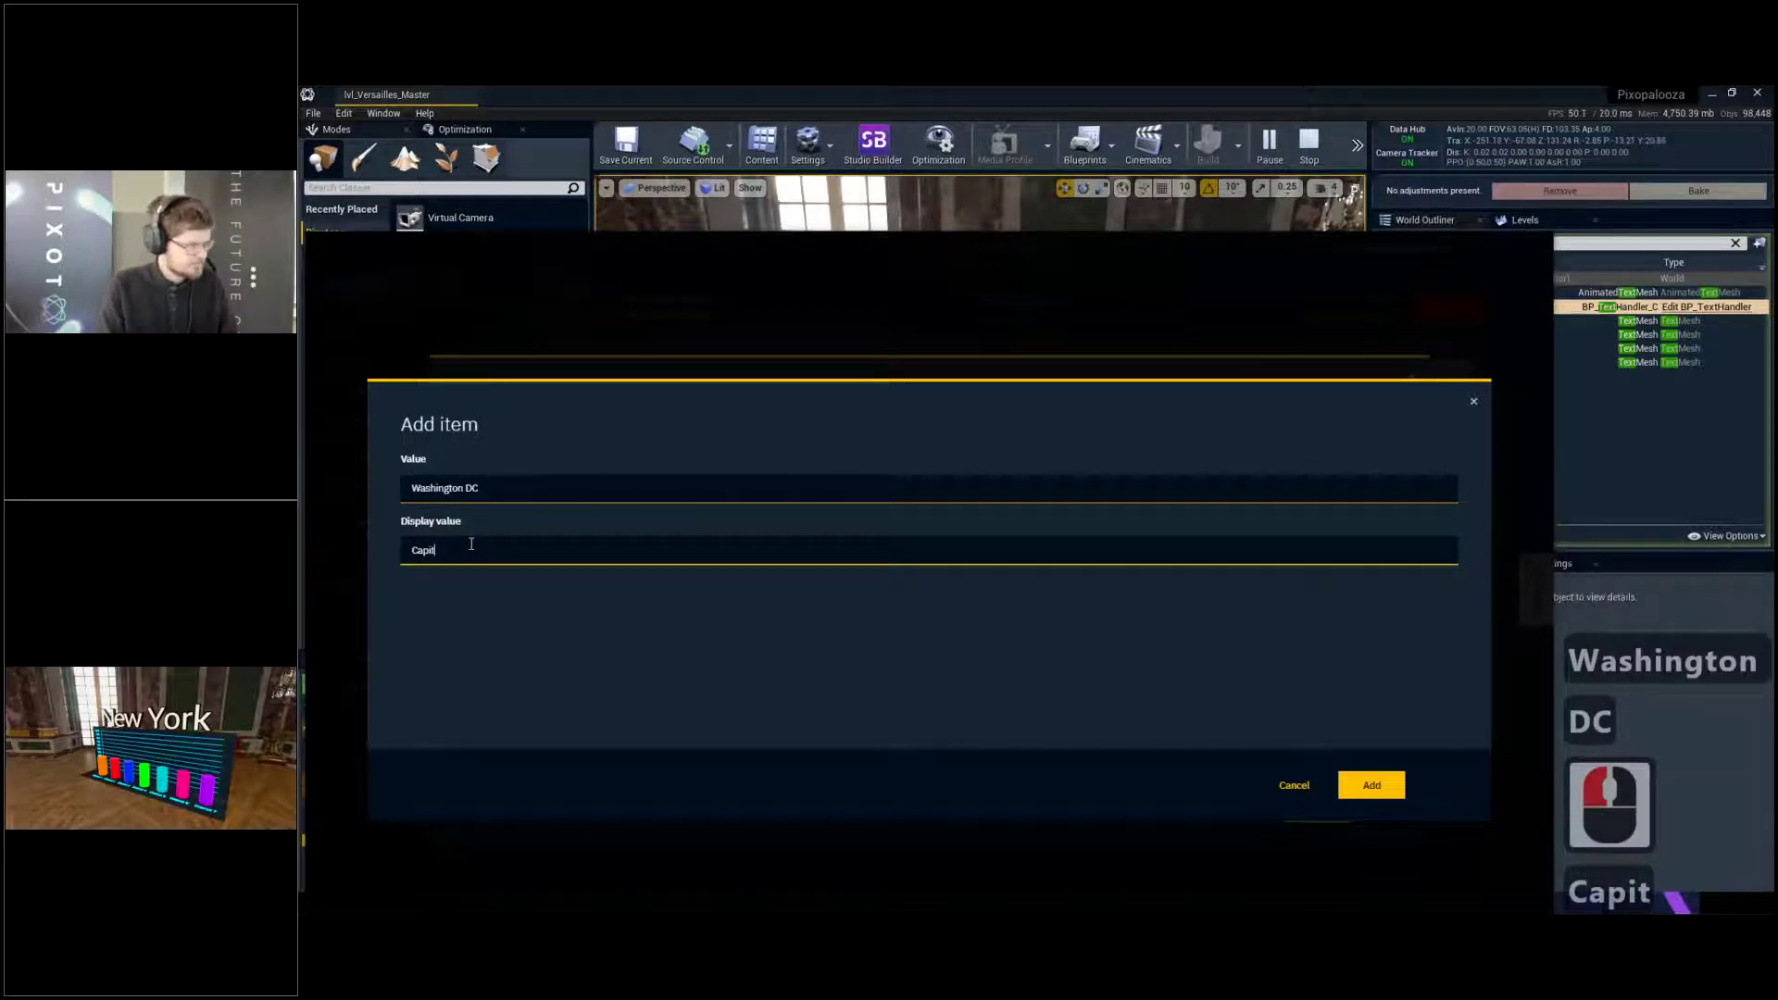
pyautogui.write('al')
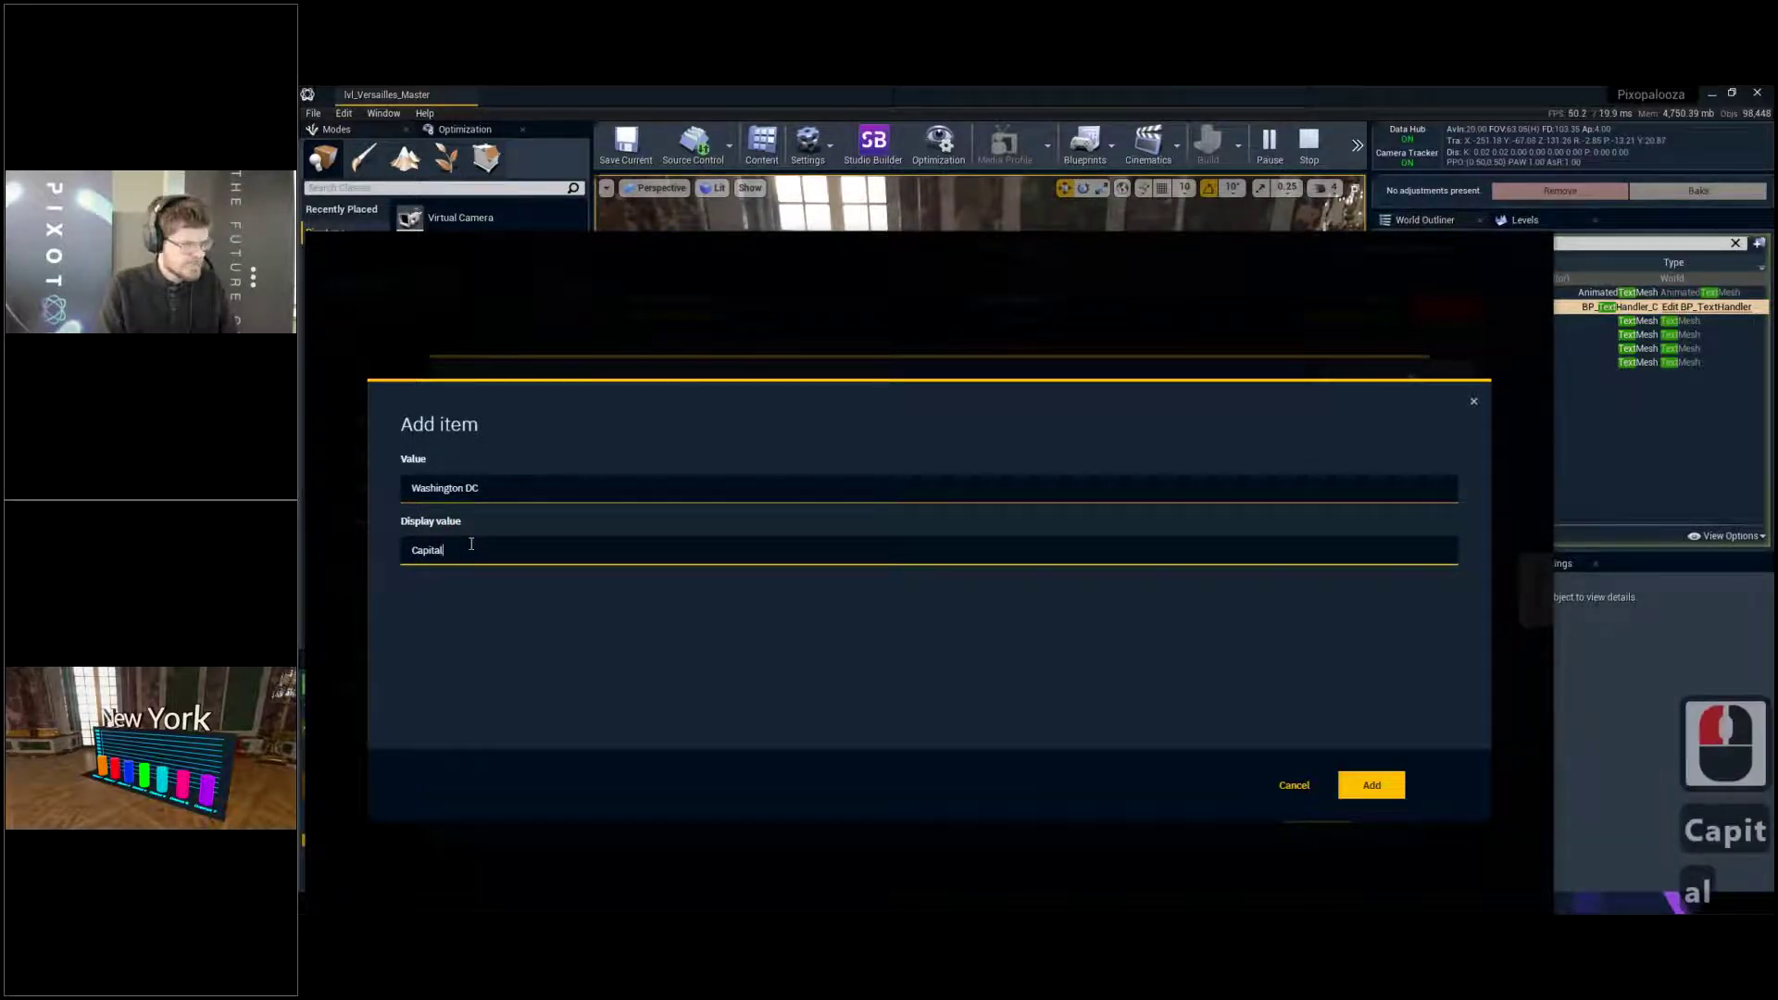
pyautogui.press('BackSpace')
pyautogui.press('BackSpace')
pyautogui.write('ol')
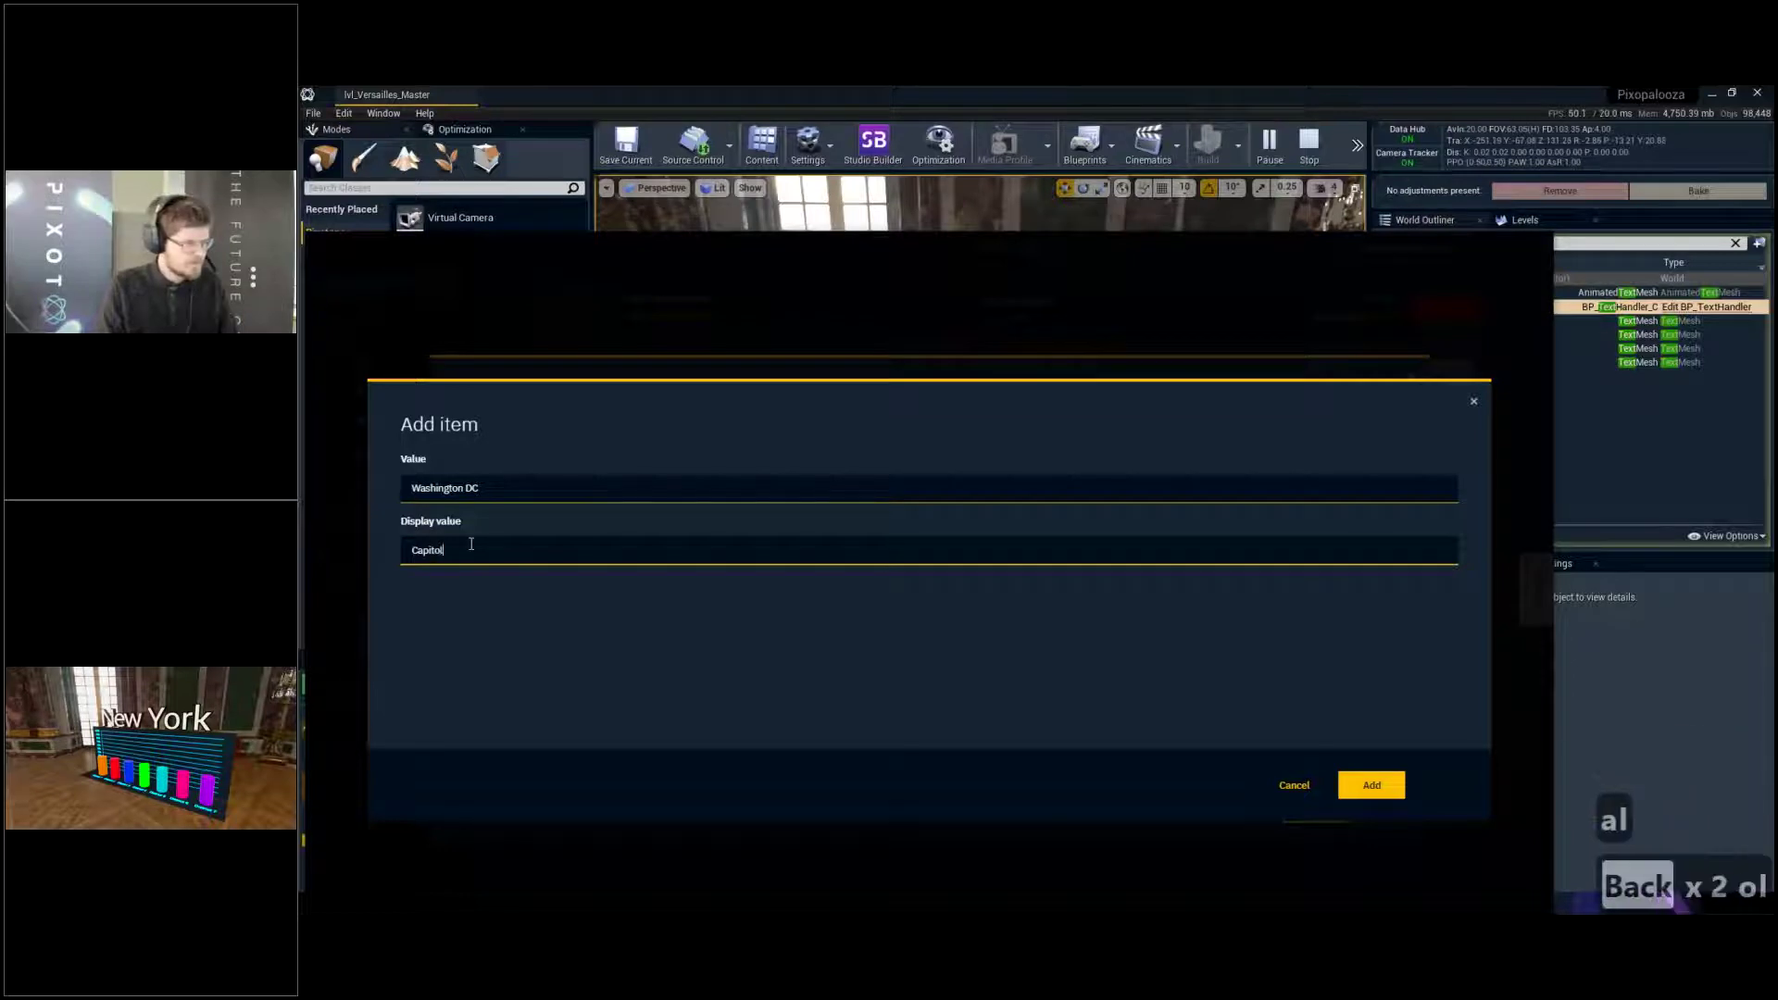
pyautogui.click(1372, 786)
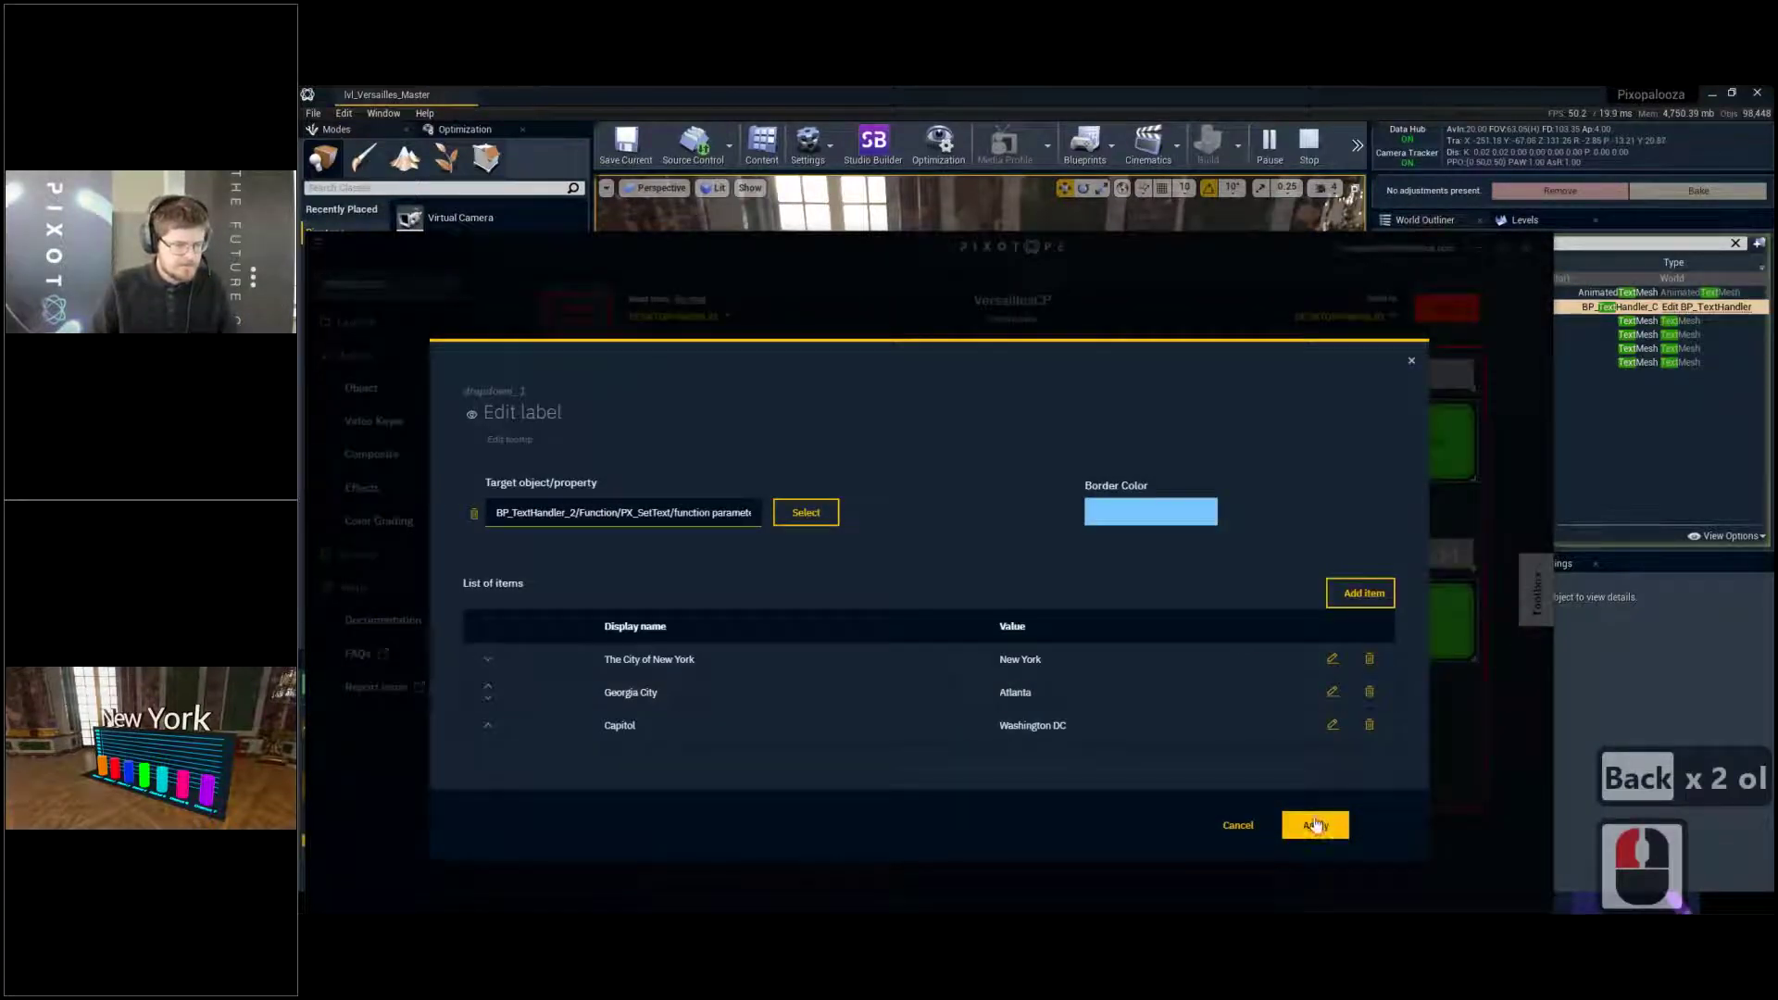
# Apply the dropdown settings and save the VersaillesCP panel, moving its window down to uncover the 3D viewport
pyautogui.click(1316, 825)
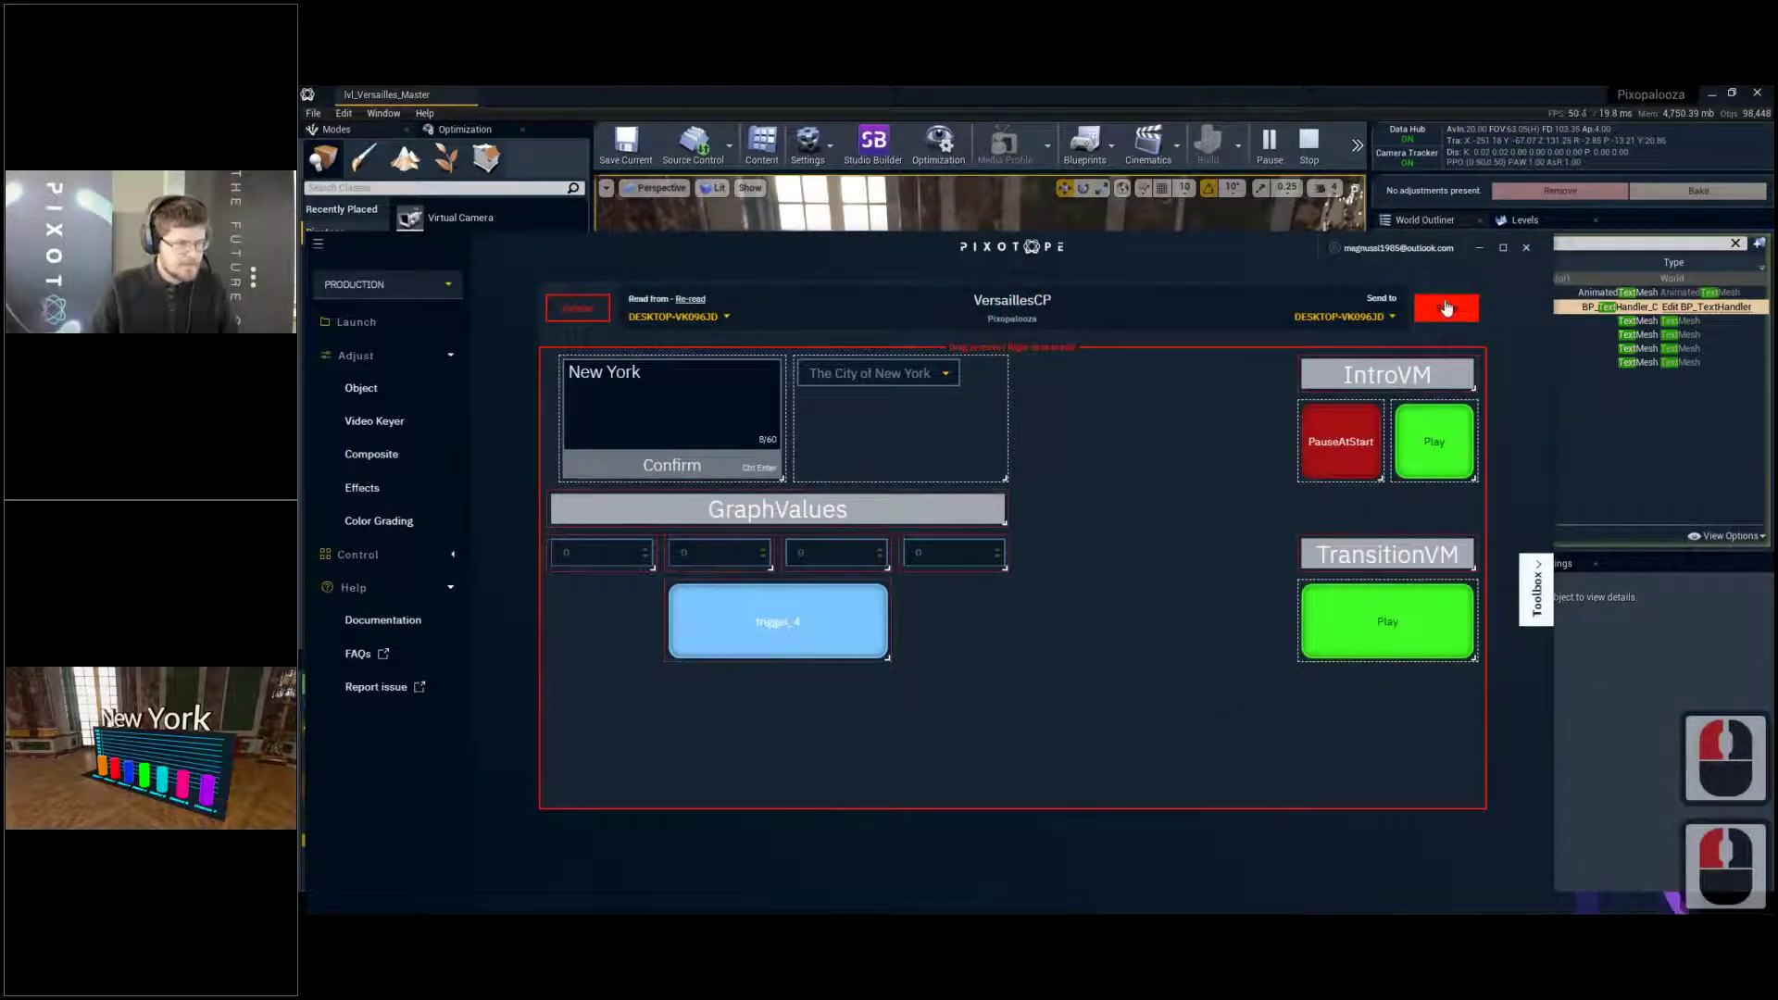
pyautogui.moveTo(906, 289); pyautogui.dragTo(908, 636)
# Test the dropdown by choosing Georgia City, The City of New York and finally Capitol
pyautogui.click(929, 723)
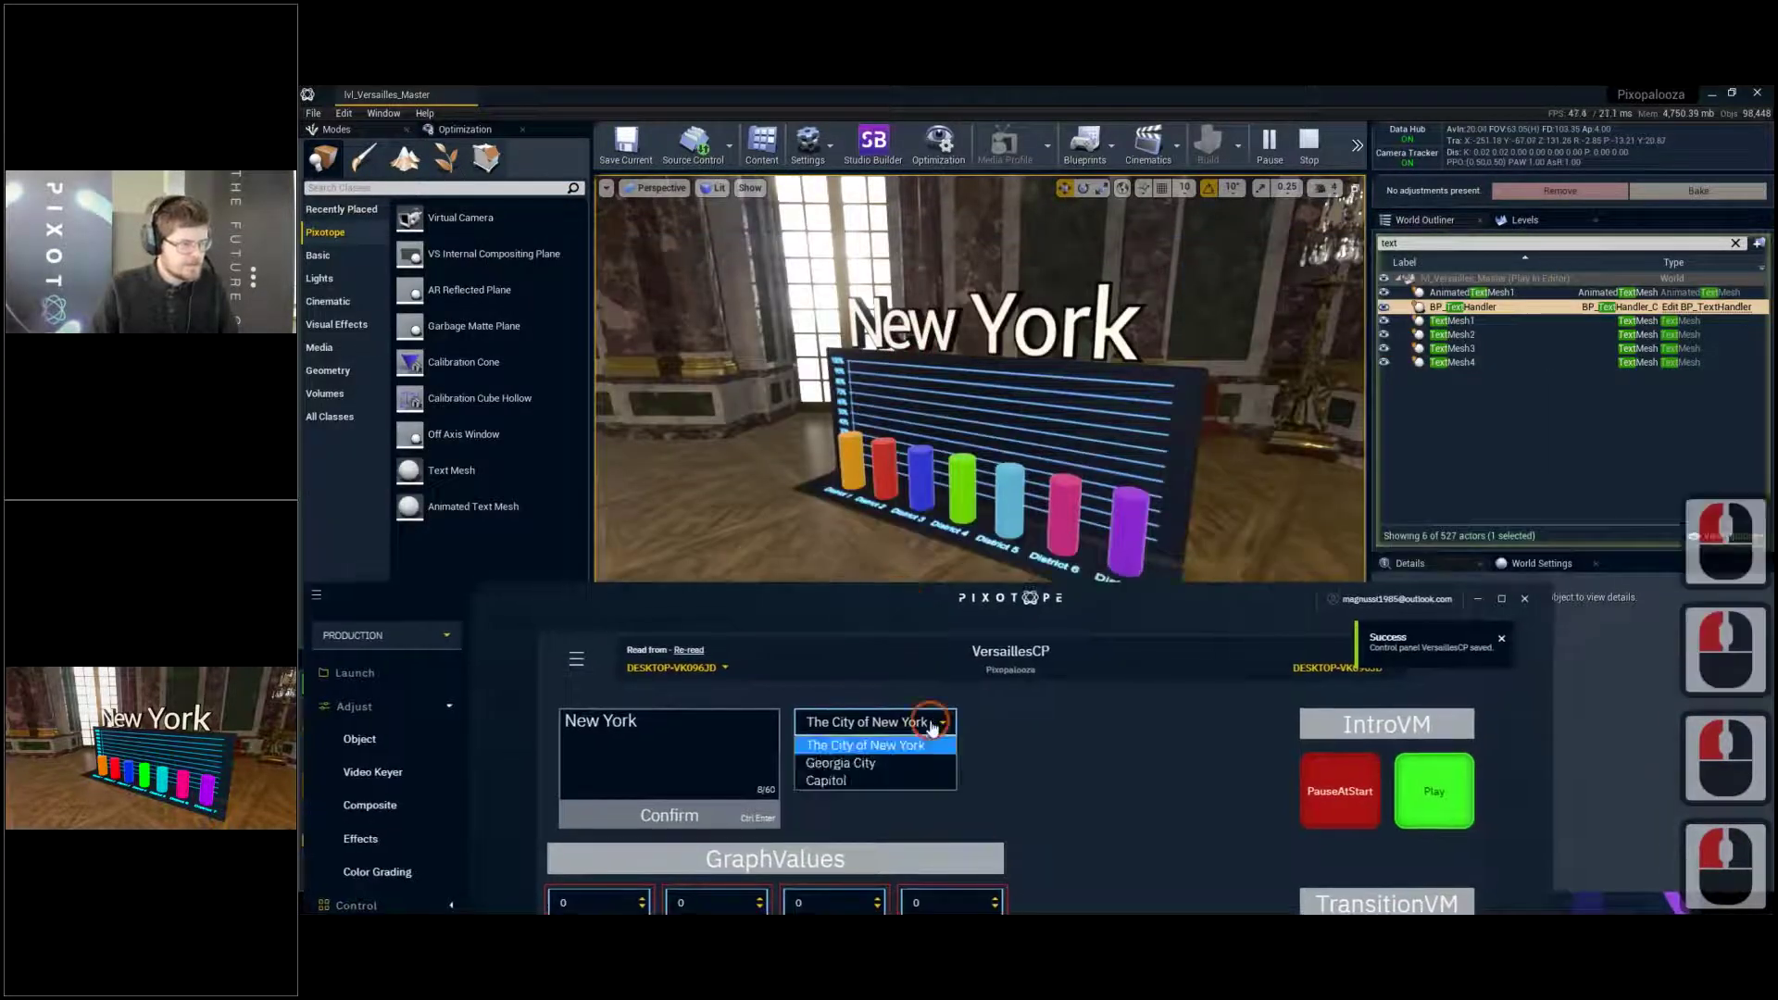
pyautogui.click(894, 763)
pyautogui.click(913, 722)
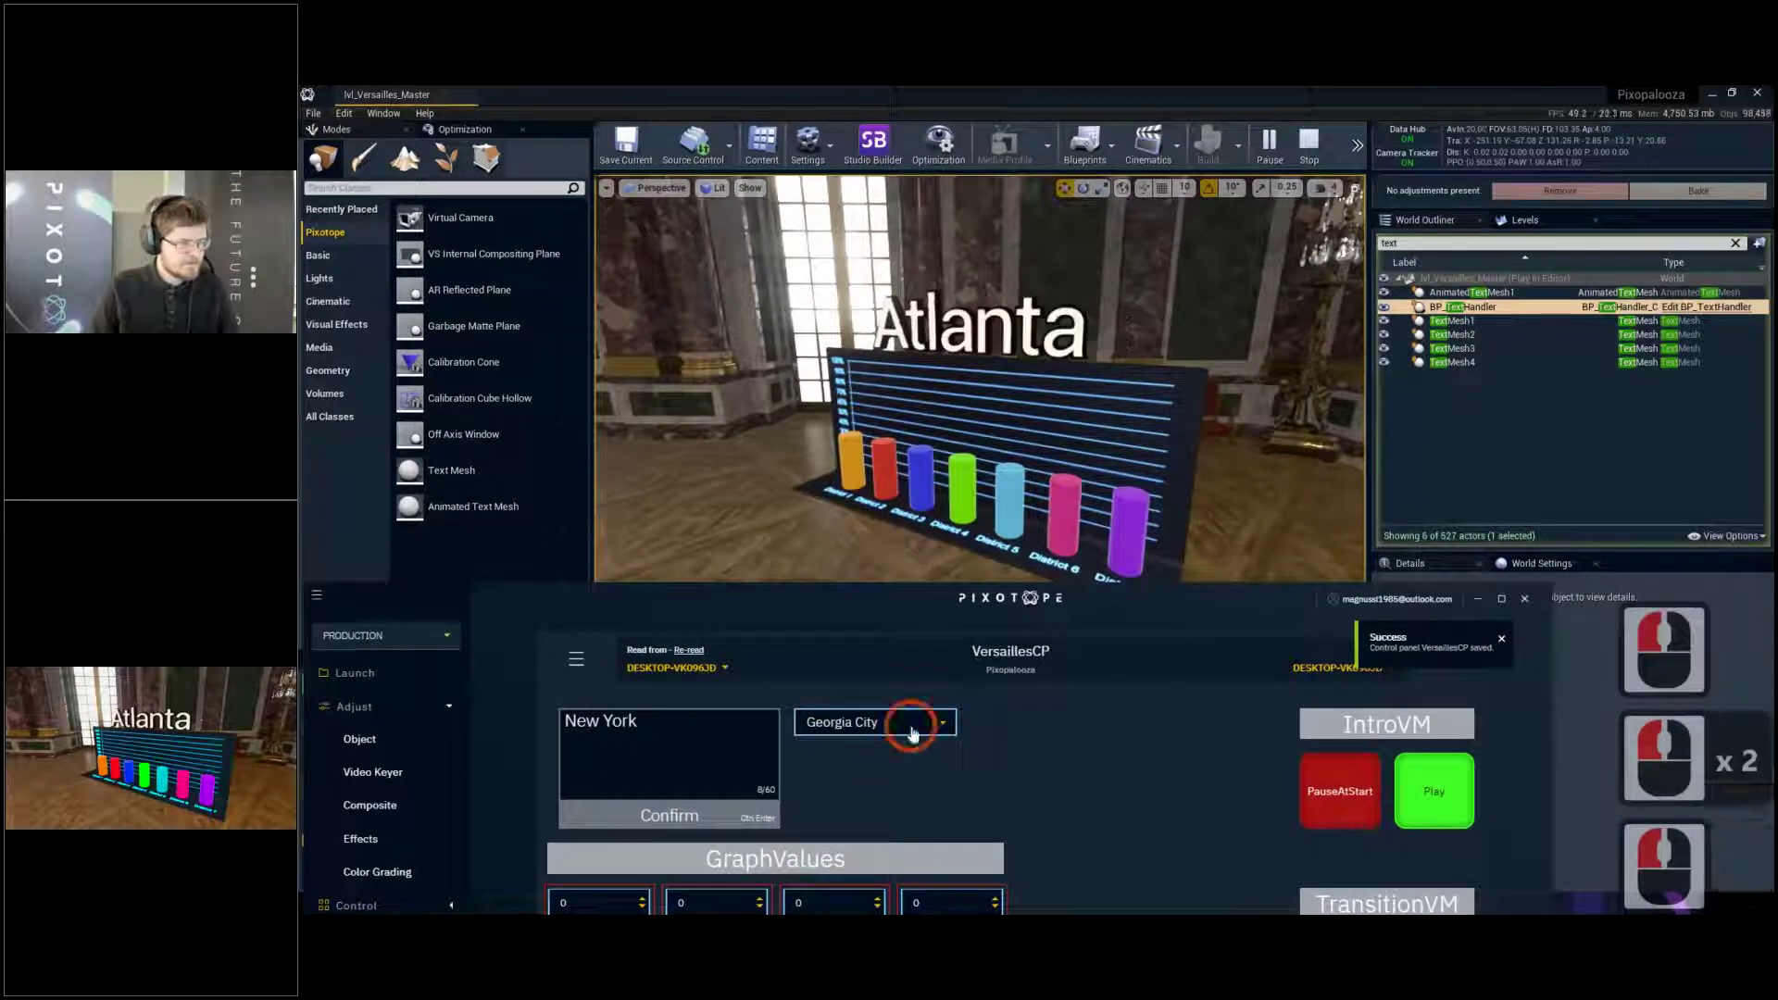
pyautogui.click(887, 746)
pyautogui.click(920, 724)
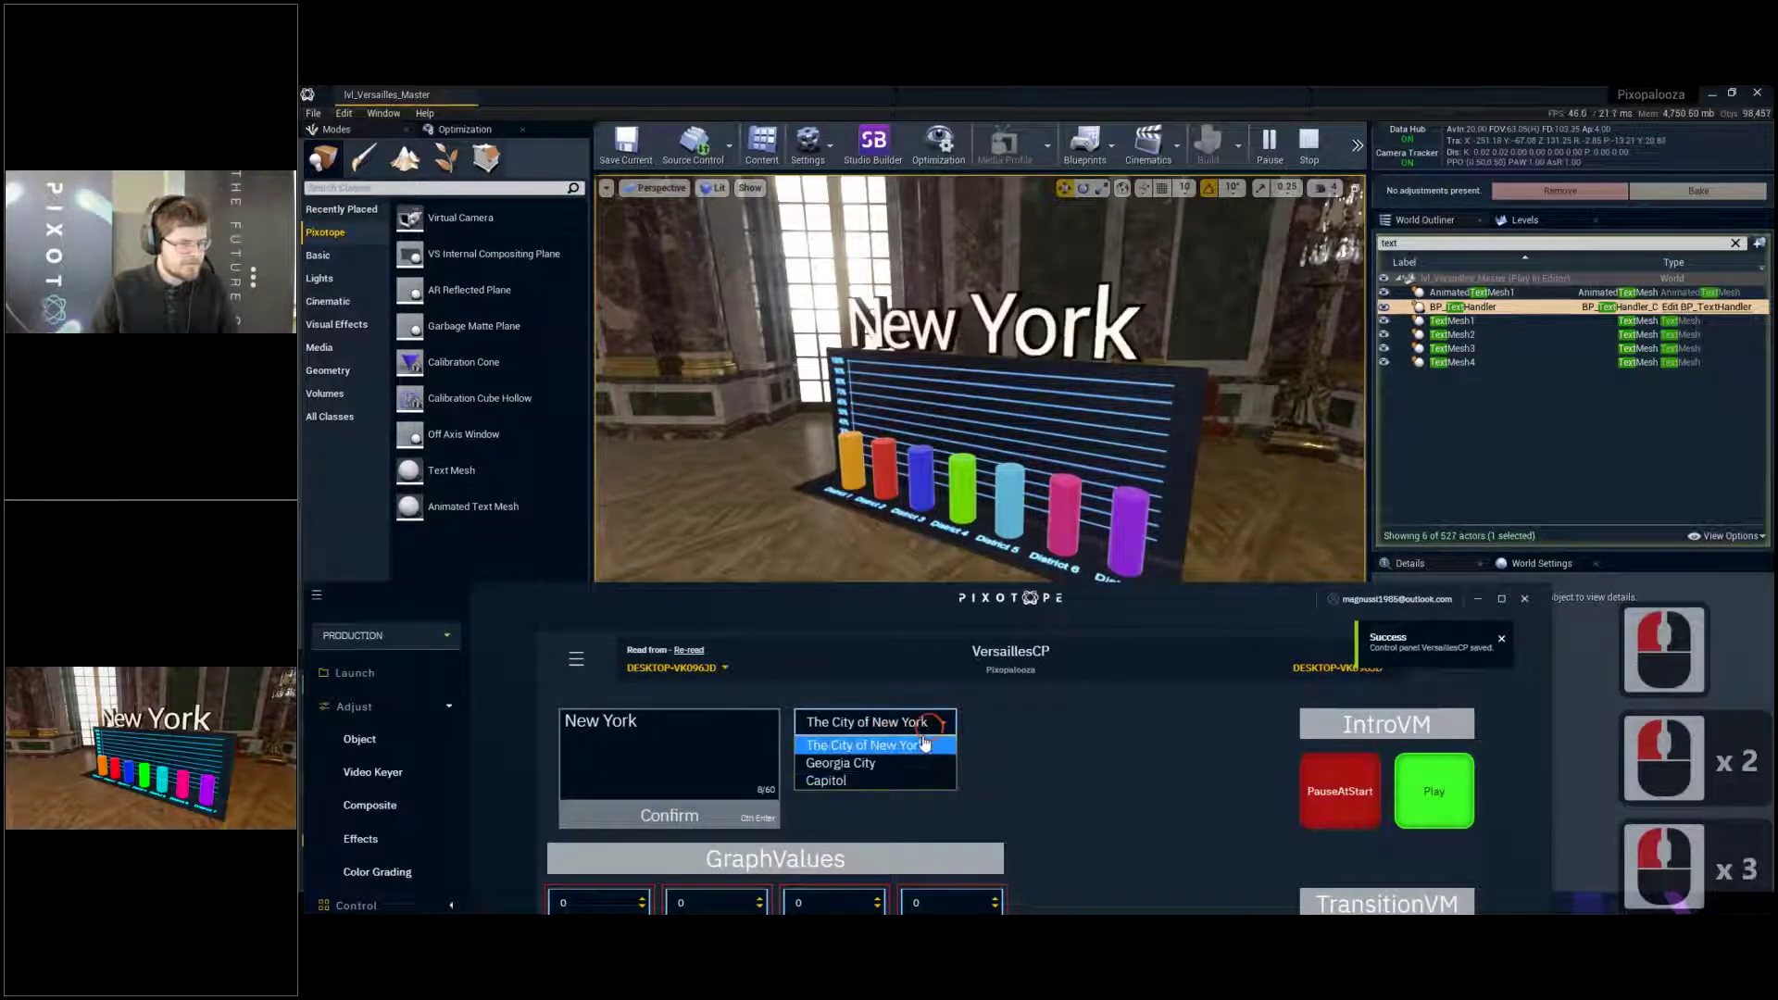
pyautogui.click(876, 783)
# Replace the text widget's content with "VERY BIG TEXT" and send it to the 3D text above the graph
pyautogui.click(723, 749)
pyautogui.tripleClick(722, 726)
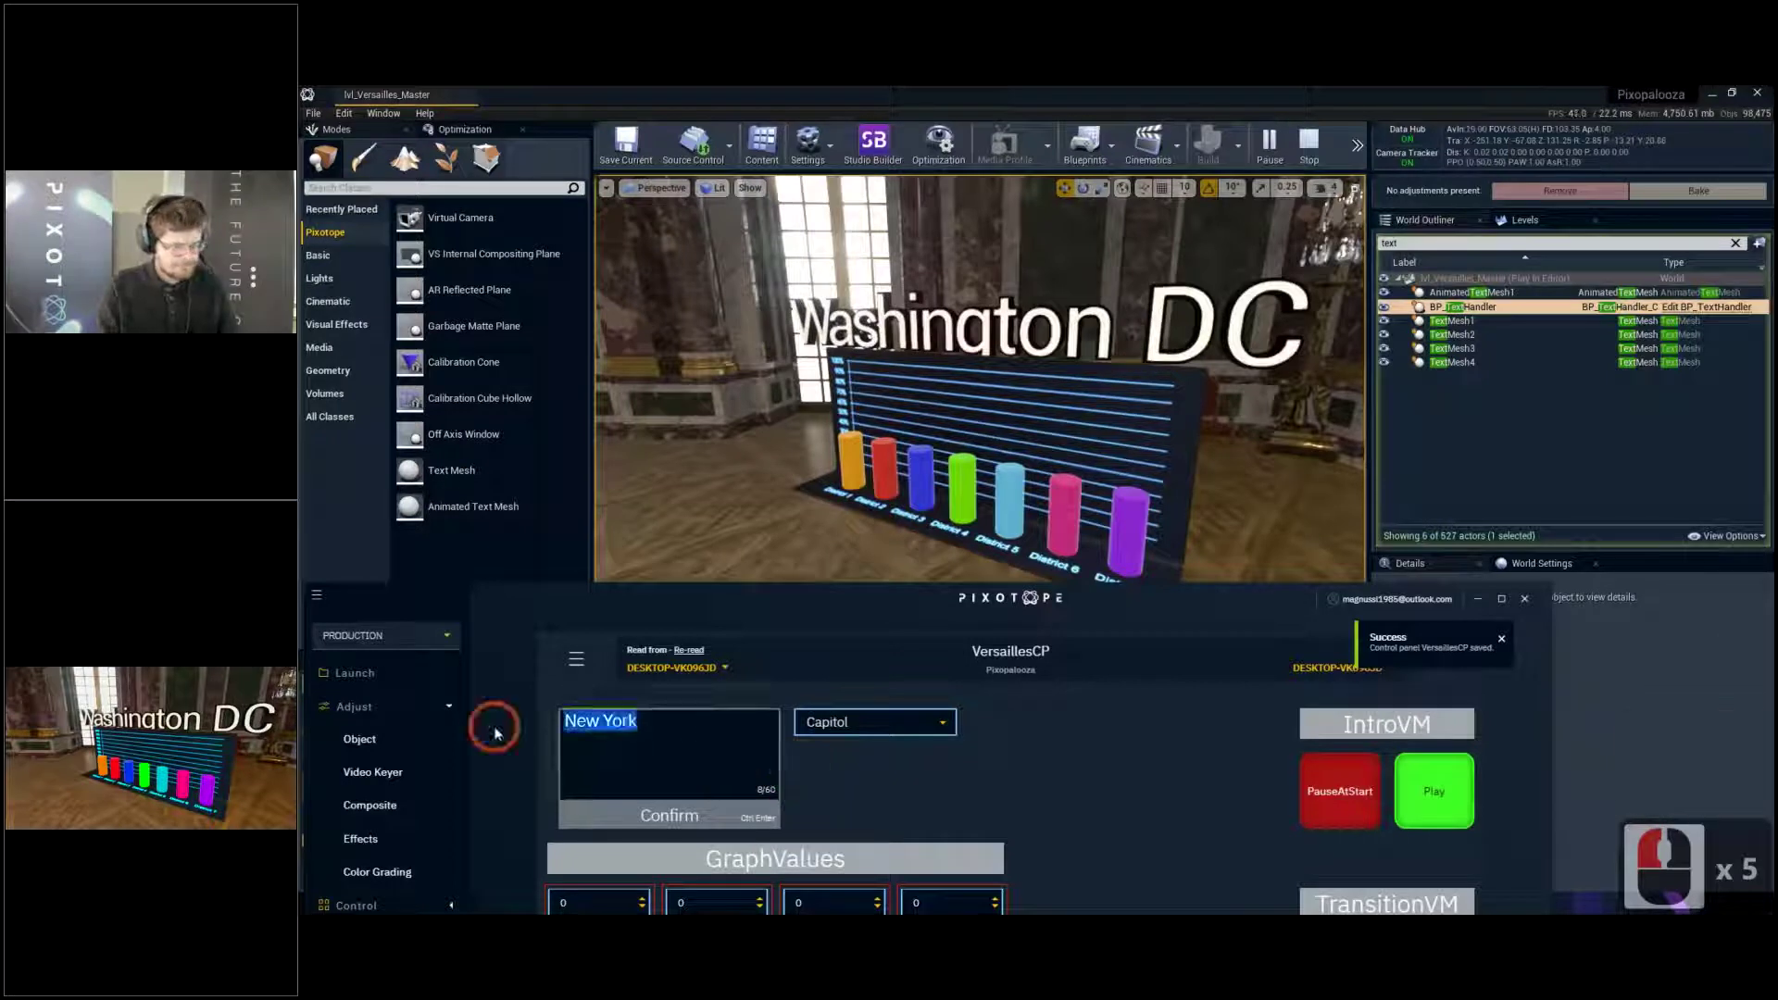
pyautogui.write('VERY BIG TEXT')
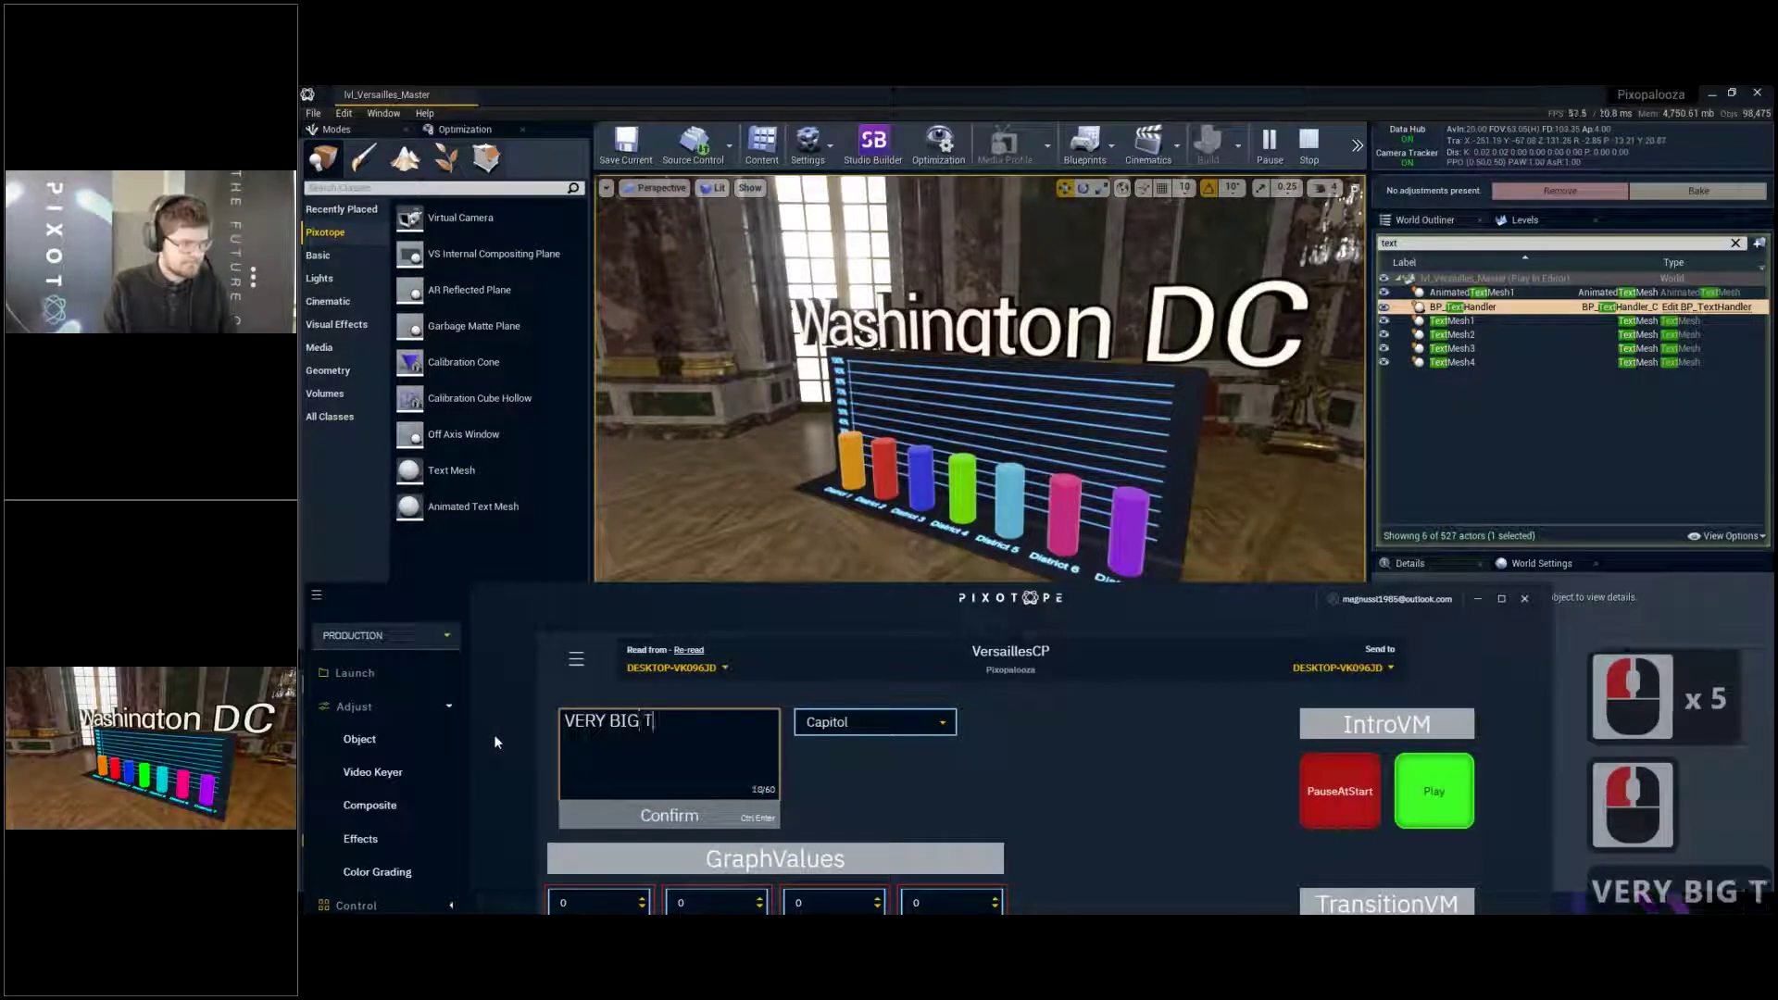
pyautogui.click(610, 822)
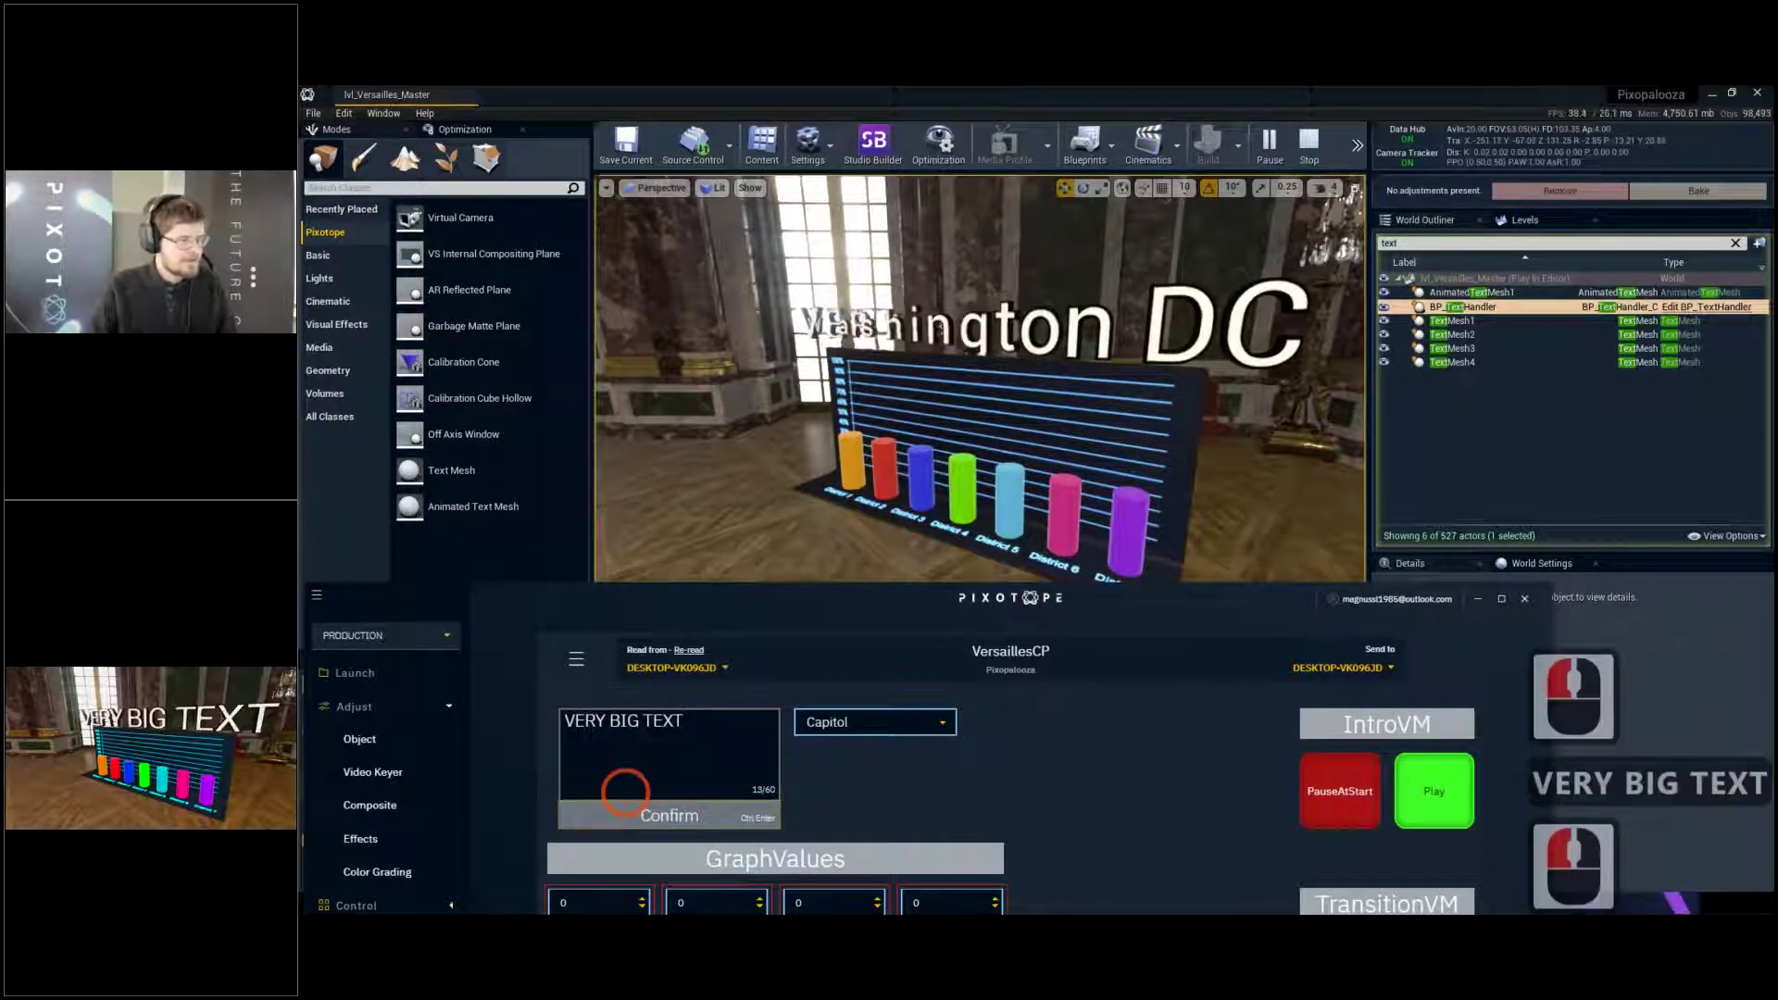
pyautogui.click(853, 448)
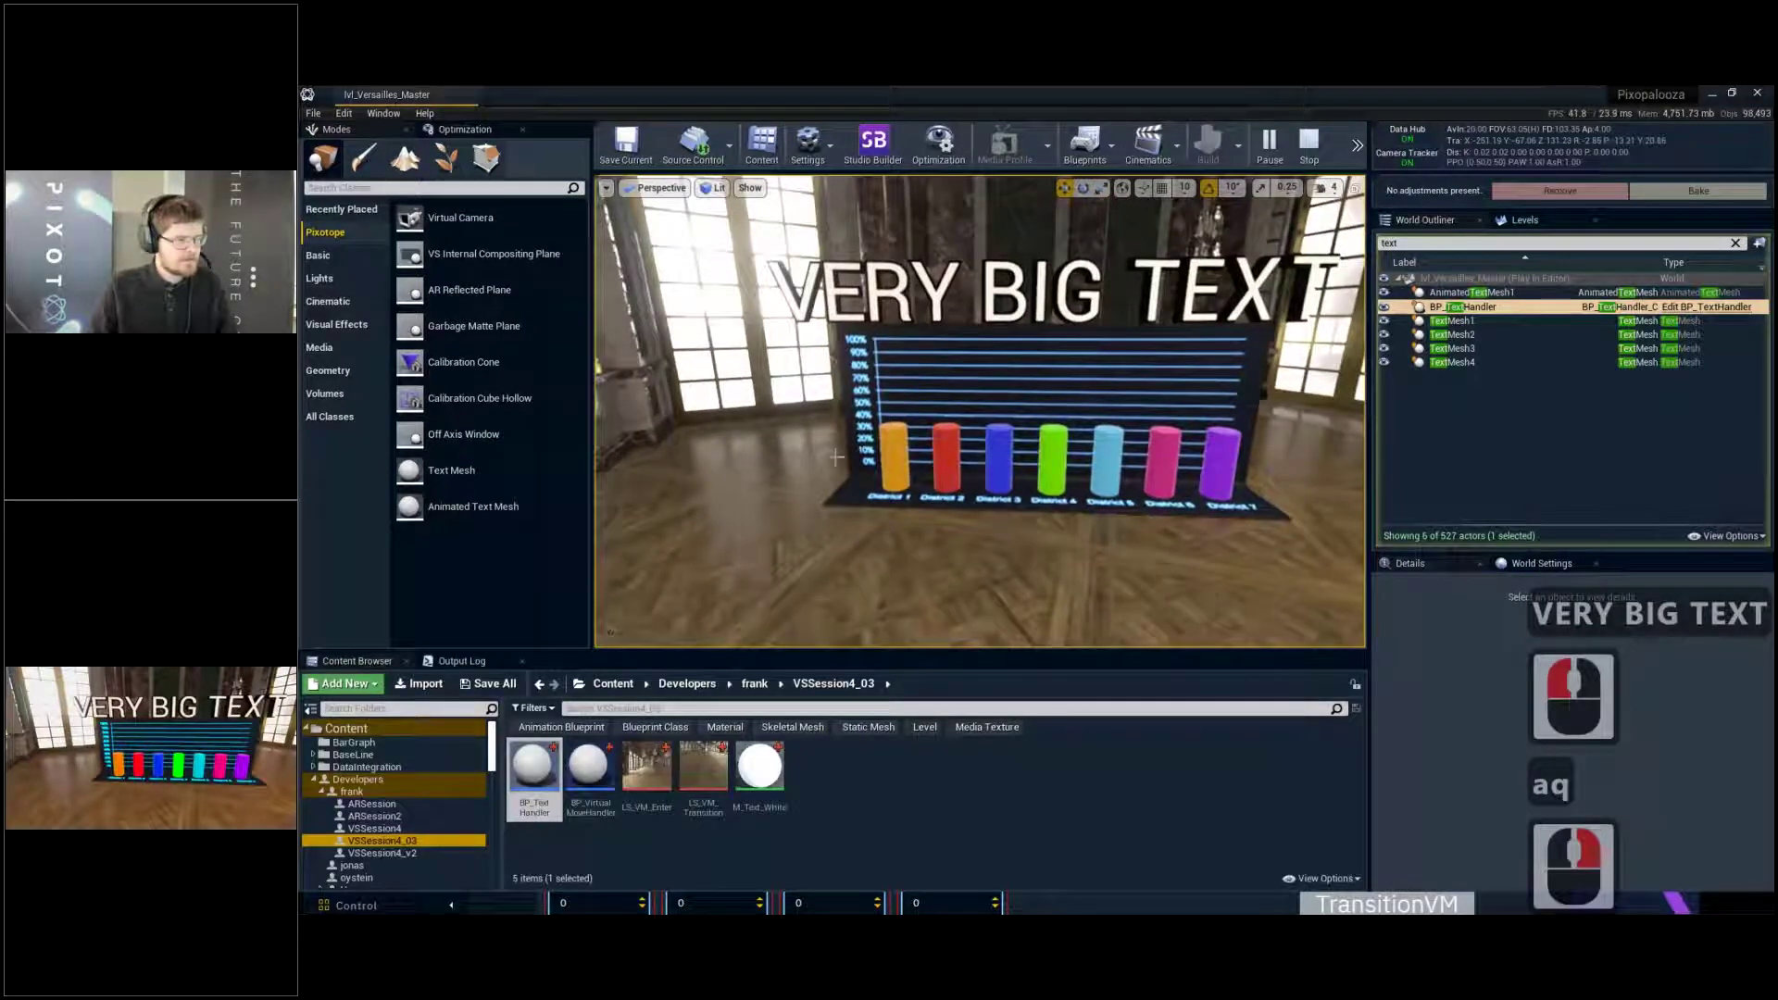
pyautogui.press('q')
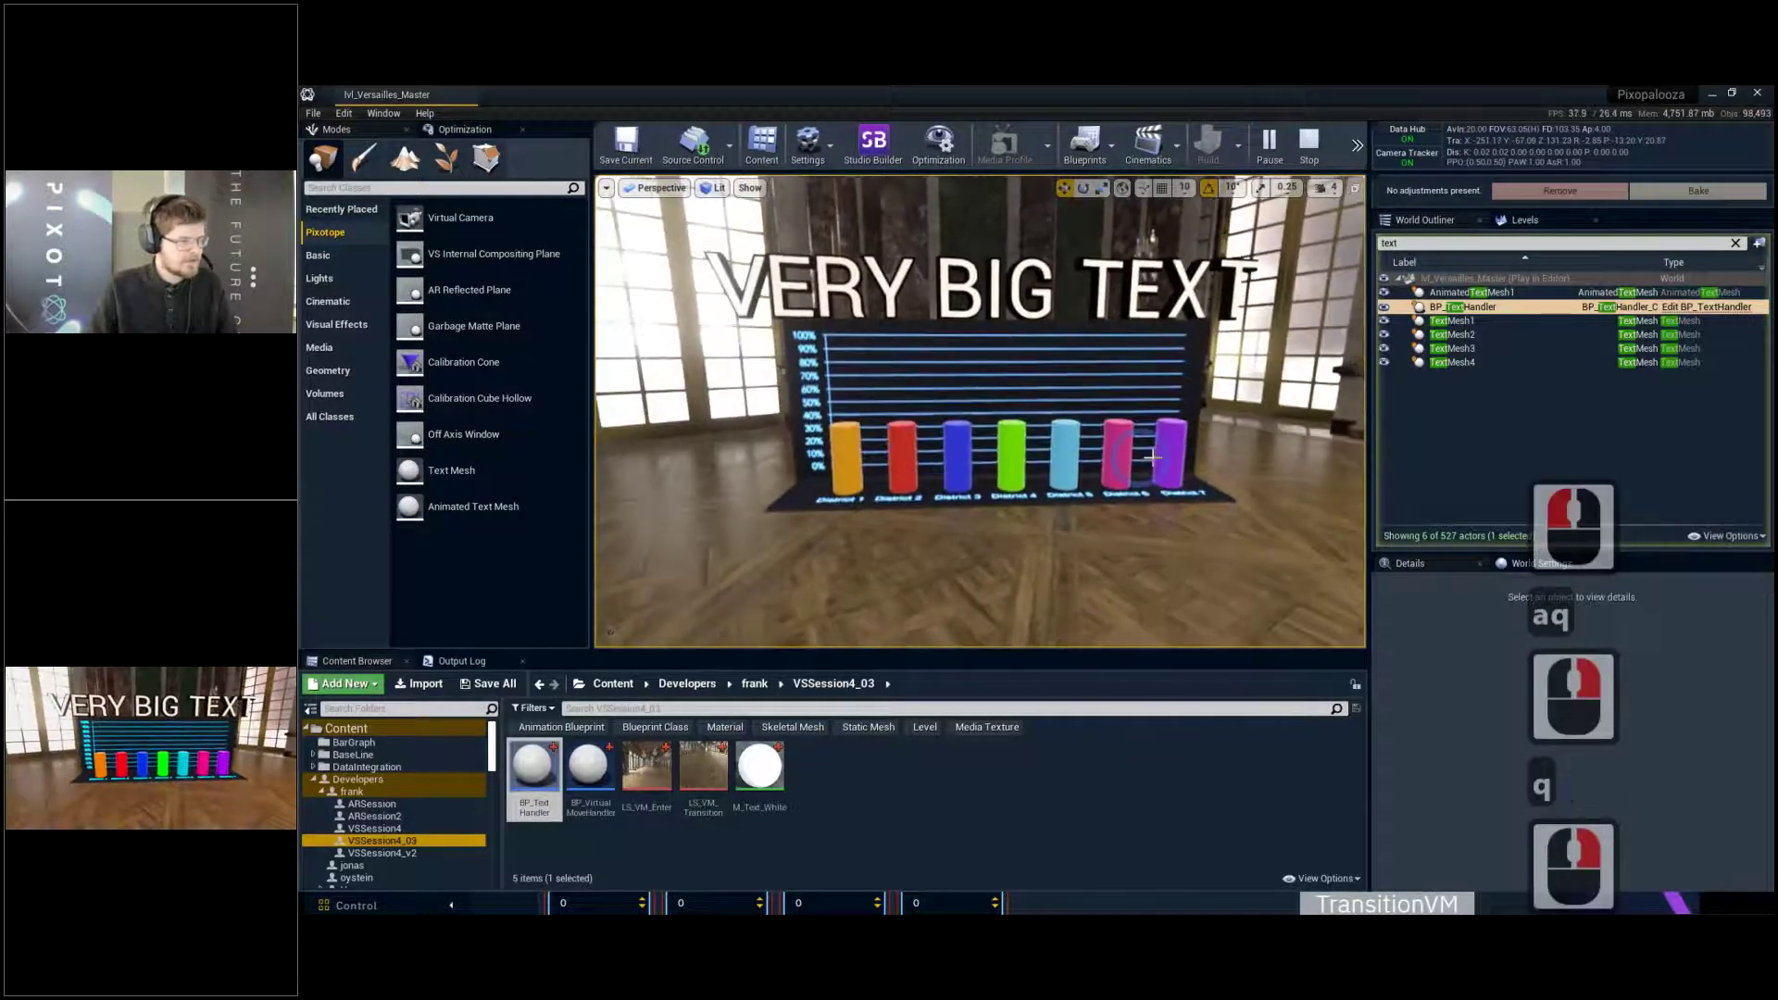
# Replace the text widget's content with "Oslo" without a trailing line break and send it to the 3D text
pyautogui.hotkey('alt', 'Tab')
pyautogui.tripleClick(704, 745)
pyautogui.write('Oslo')
pyautogui.press('Return')
pyautogui.press('BackSpace')
pyautogui.click(735, 643)
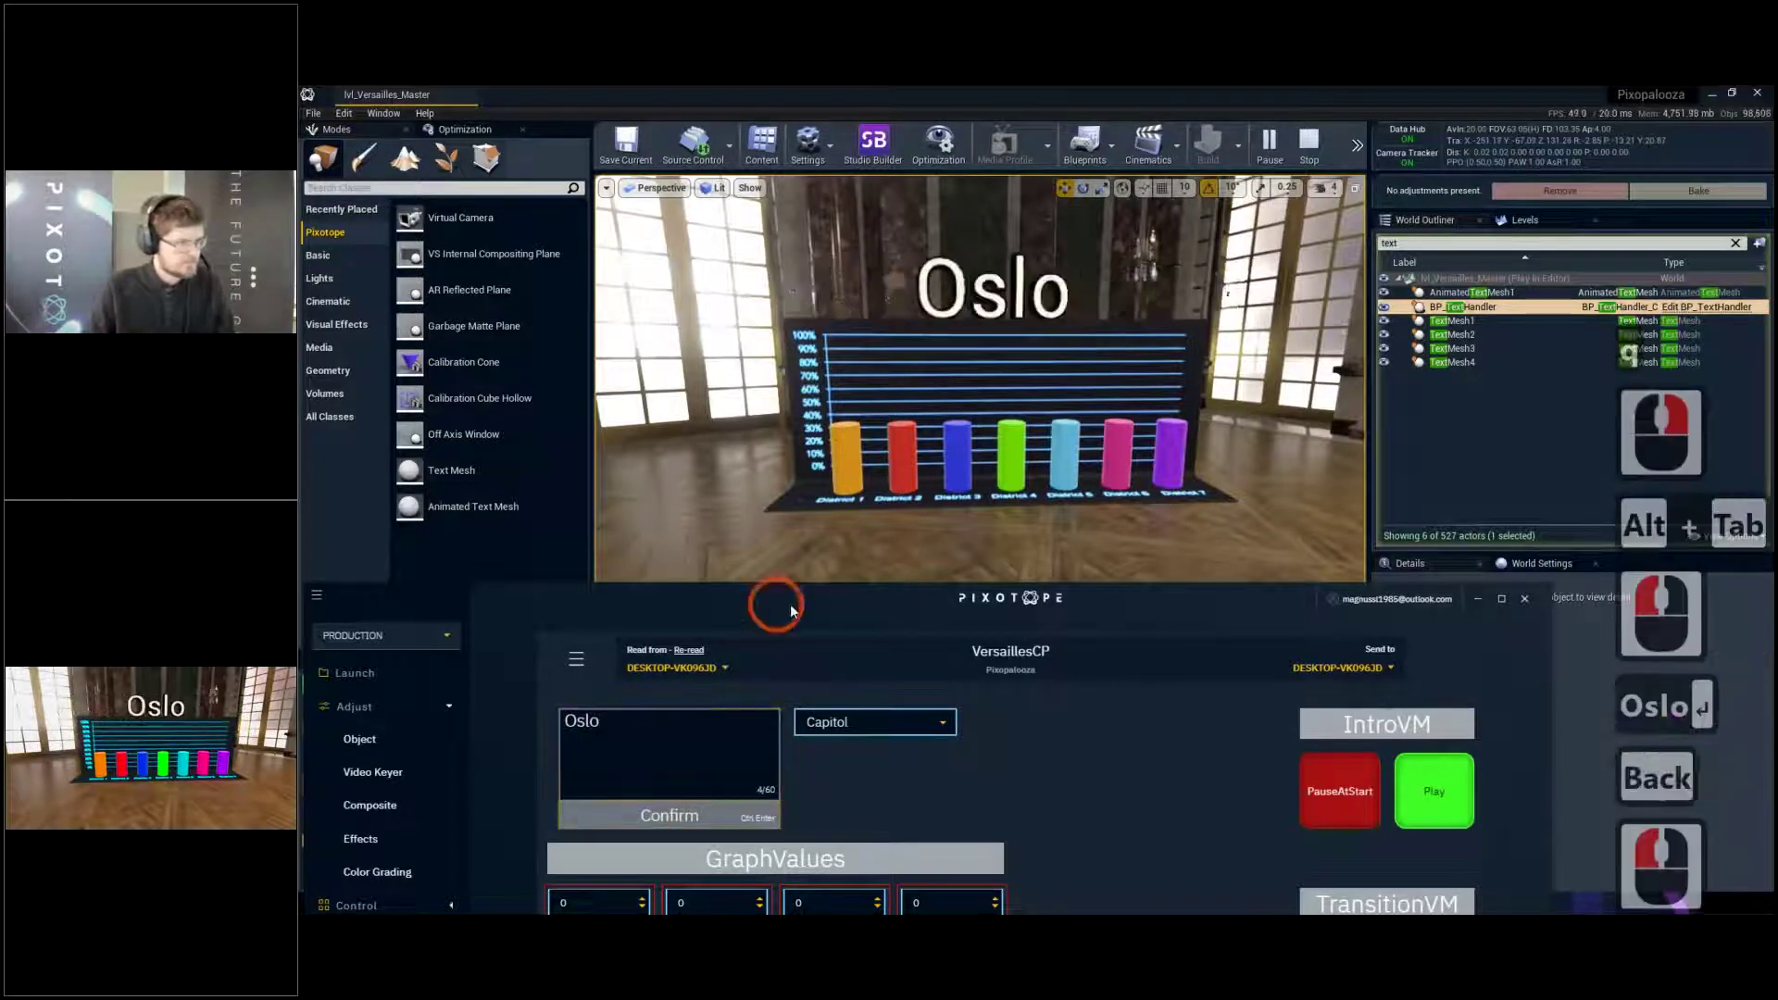
# Put the VersaillesCP panel into edit mode and open the first GraphValues number widget's action settings, moving the window up to show the whole dialog
pyautogui.moveTo(796, 607); pyautogui.dragTo(859, 406)
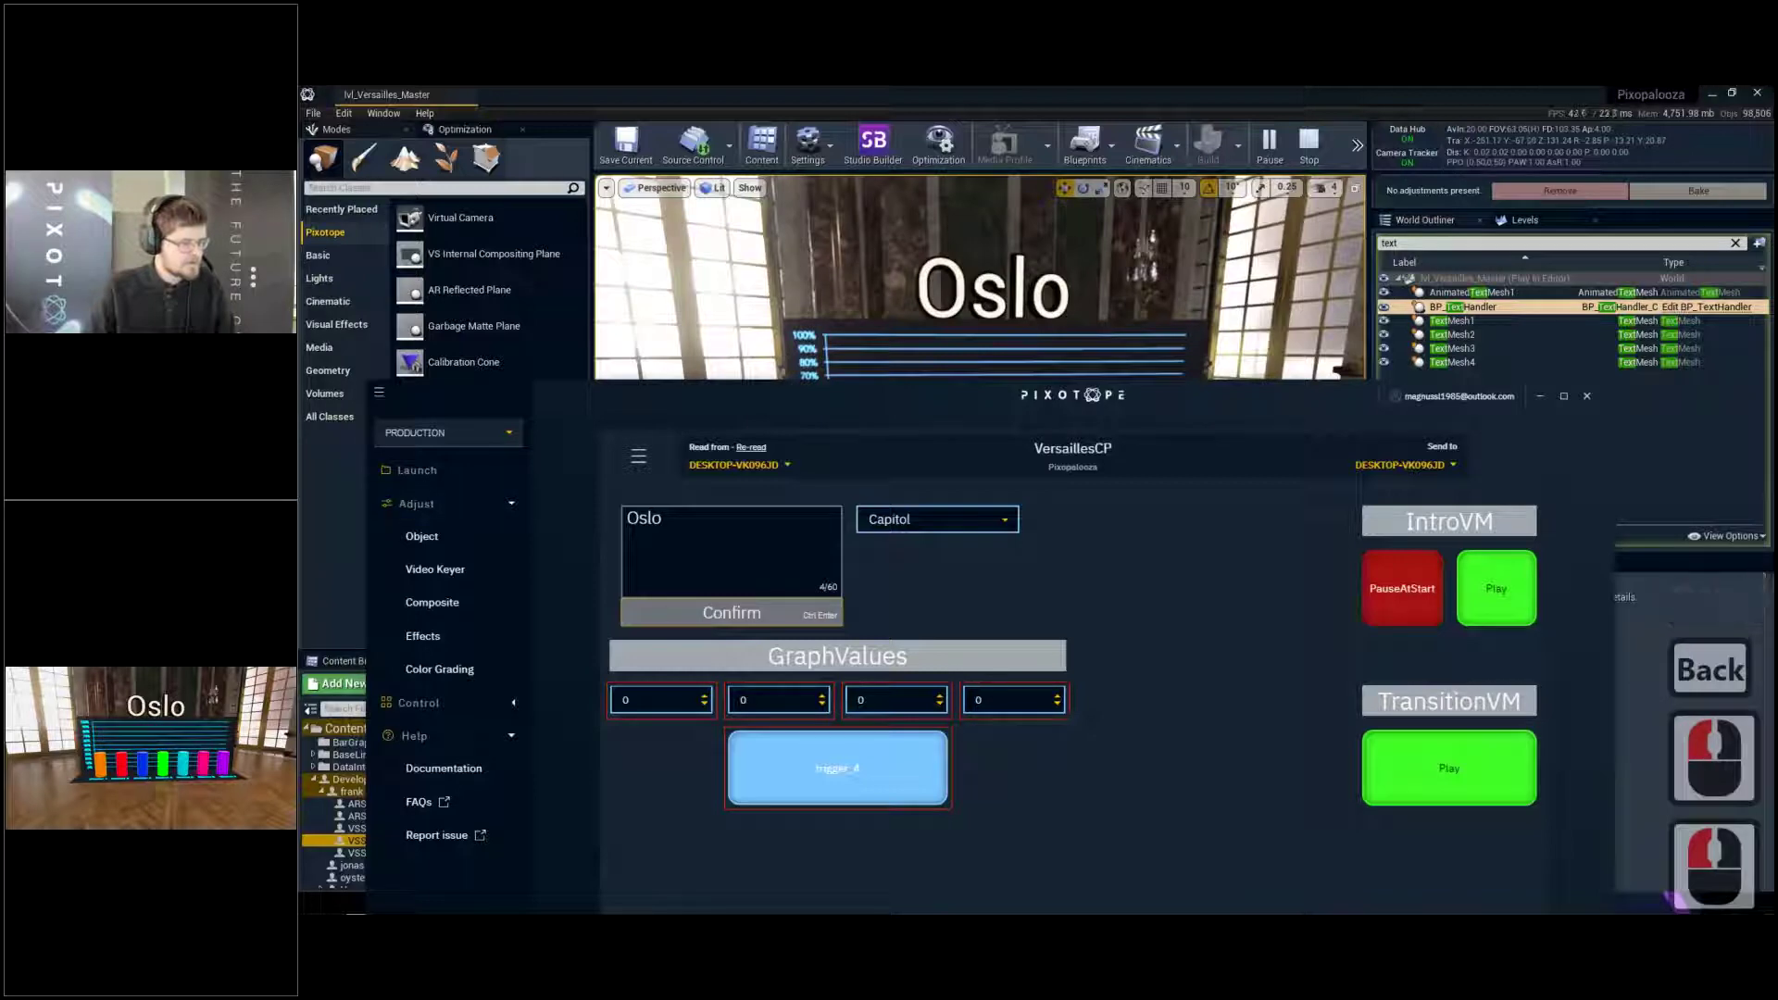
pyautogui.click(639, 460)
pyautogui.click(648, 504)
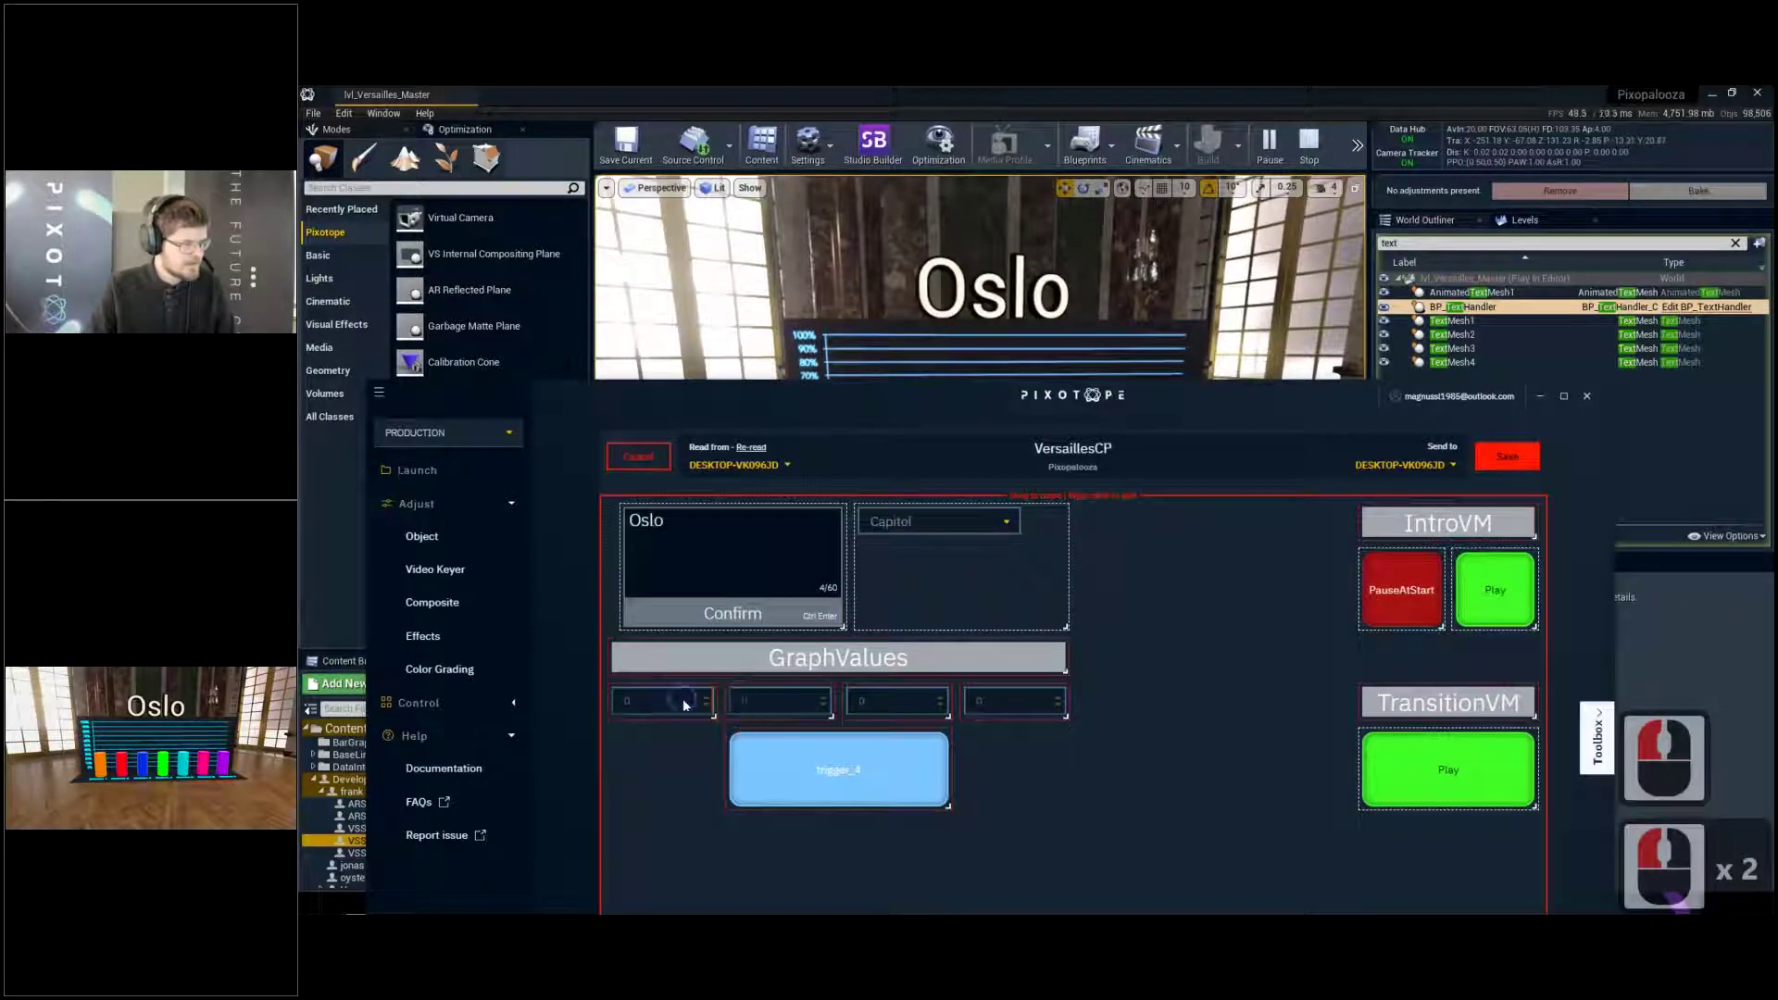
pyautogui.click(711, 711)
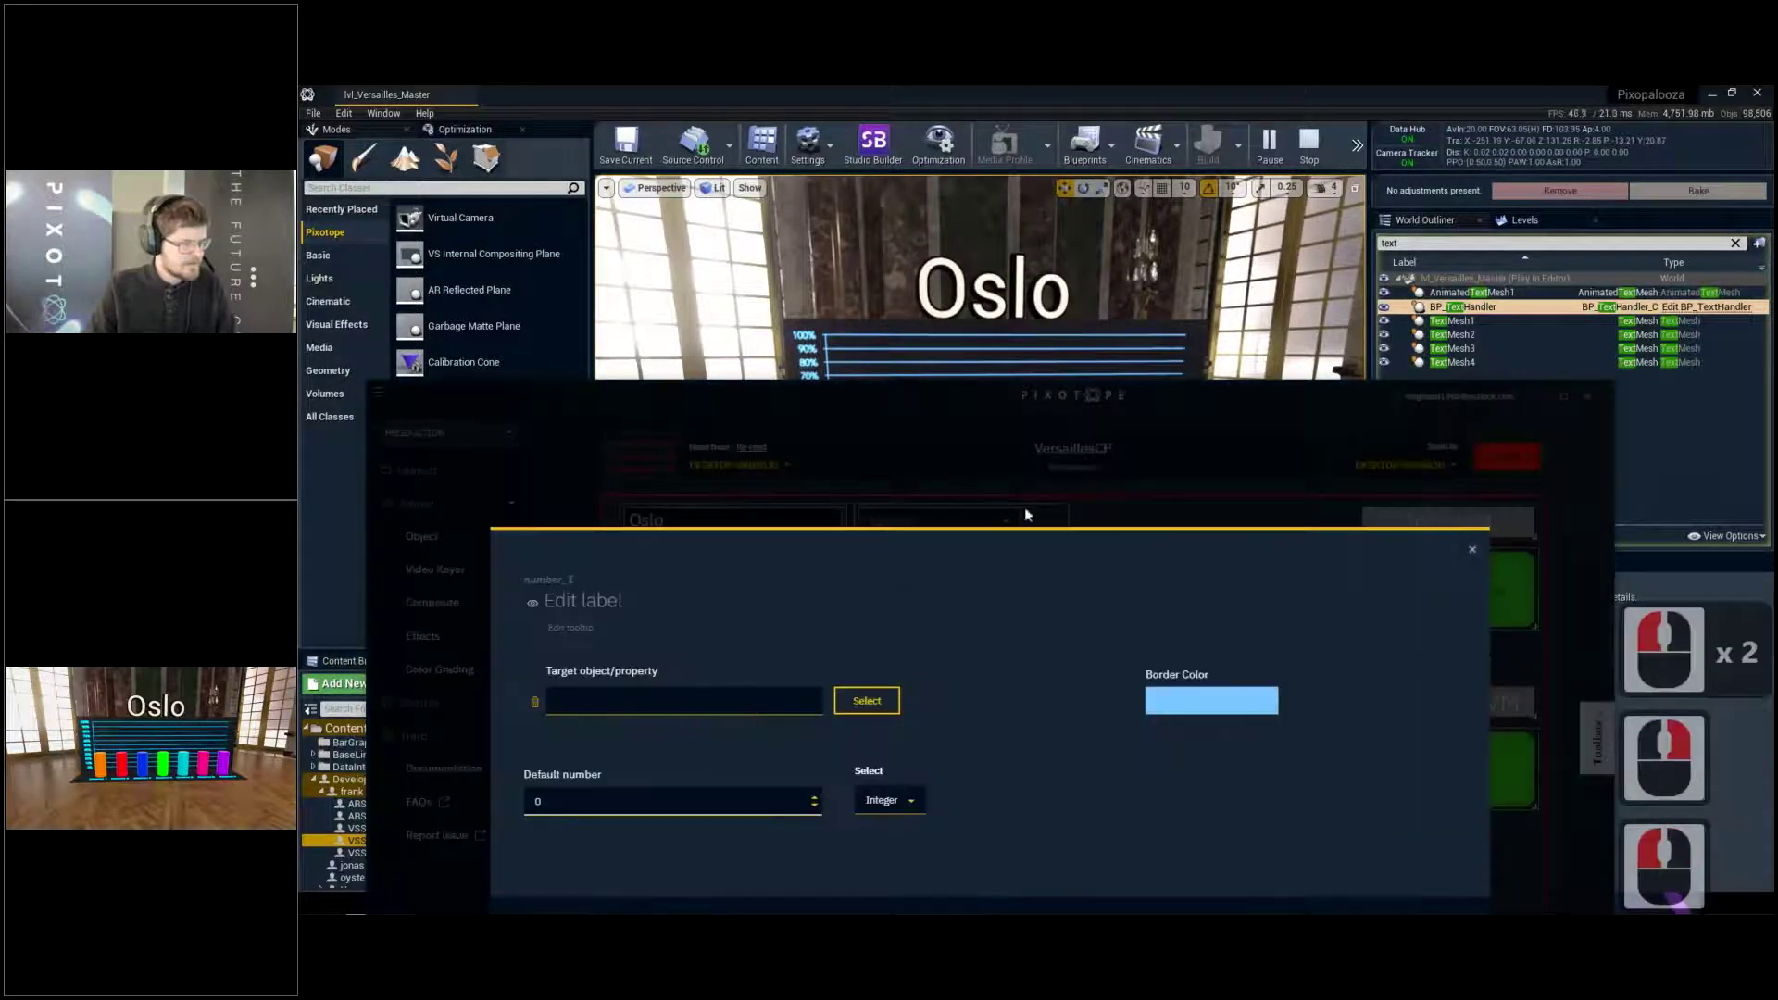
pyautogui.moveTo(959, 395); pyautogui.dragTo(965, 191)
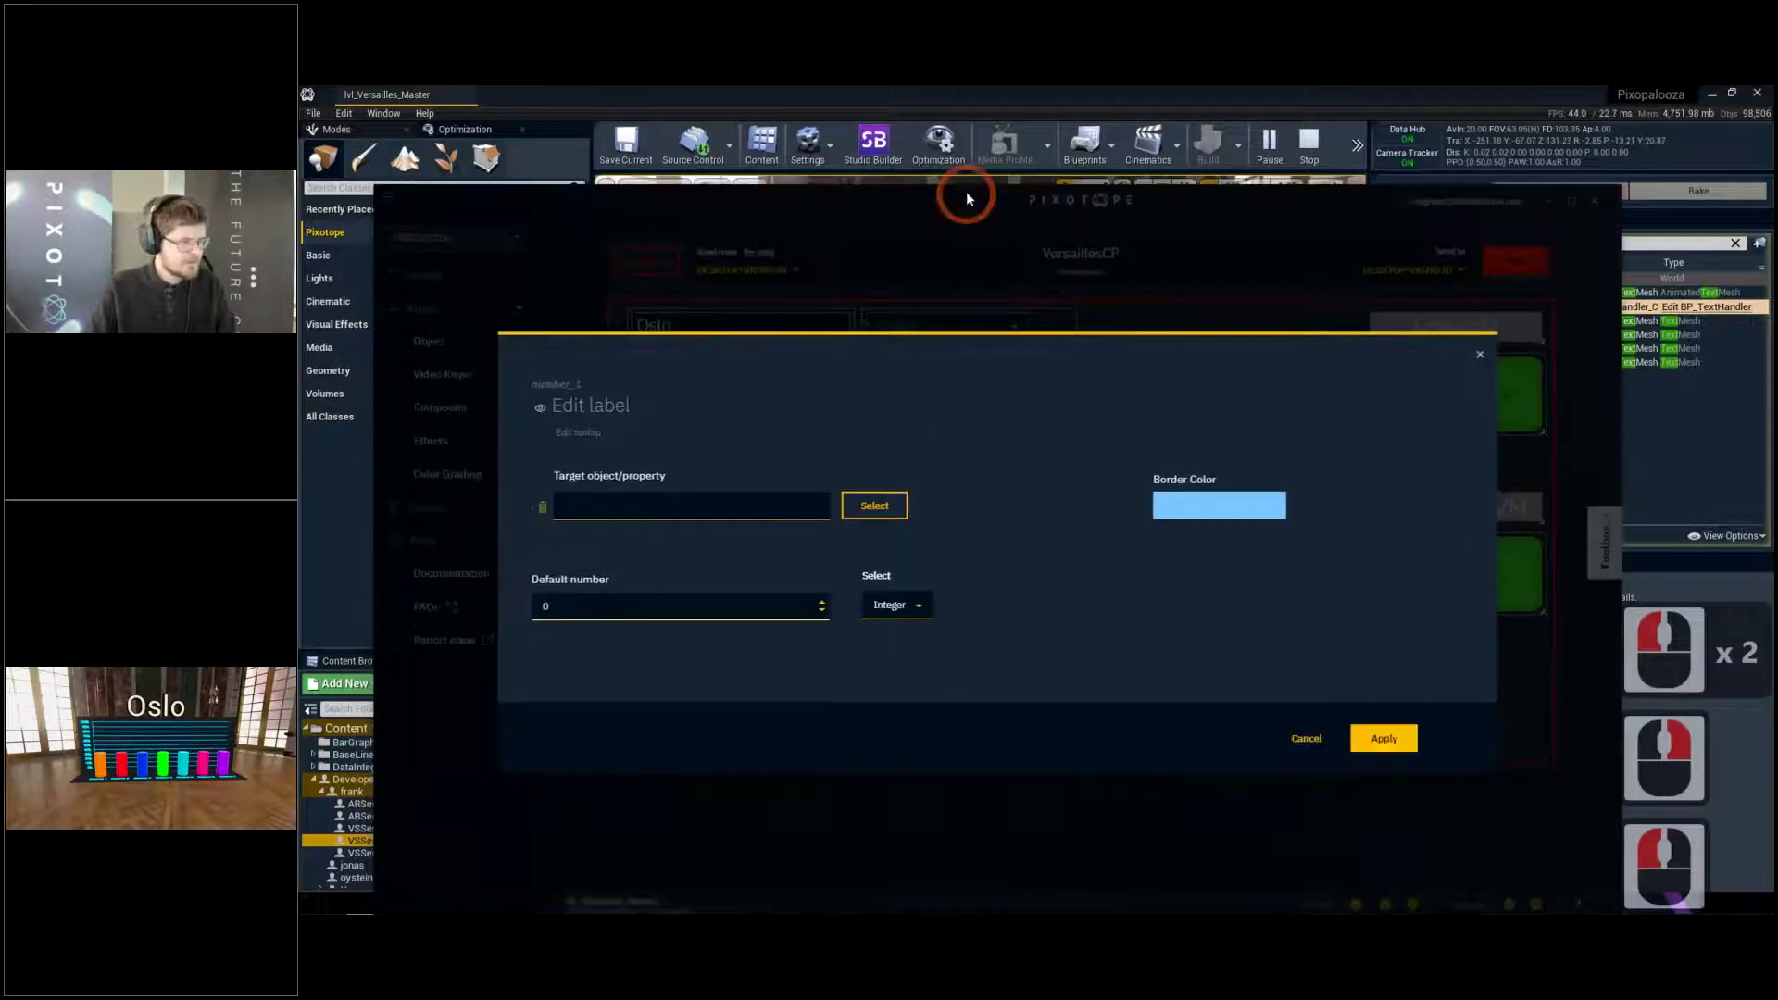
# Search the objects for "graph" and set the first number widget's target to the Bar_1 property of BP_BarGraph_2
pyautogui.click(870, 508)
pyautogui.click(623, 468)
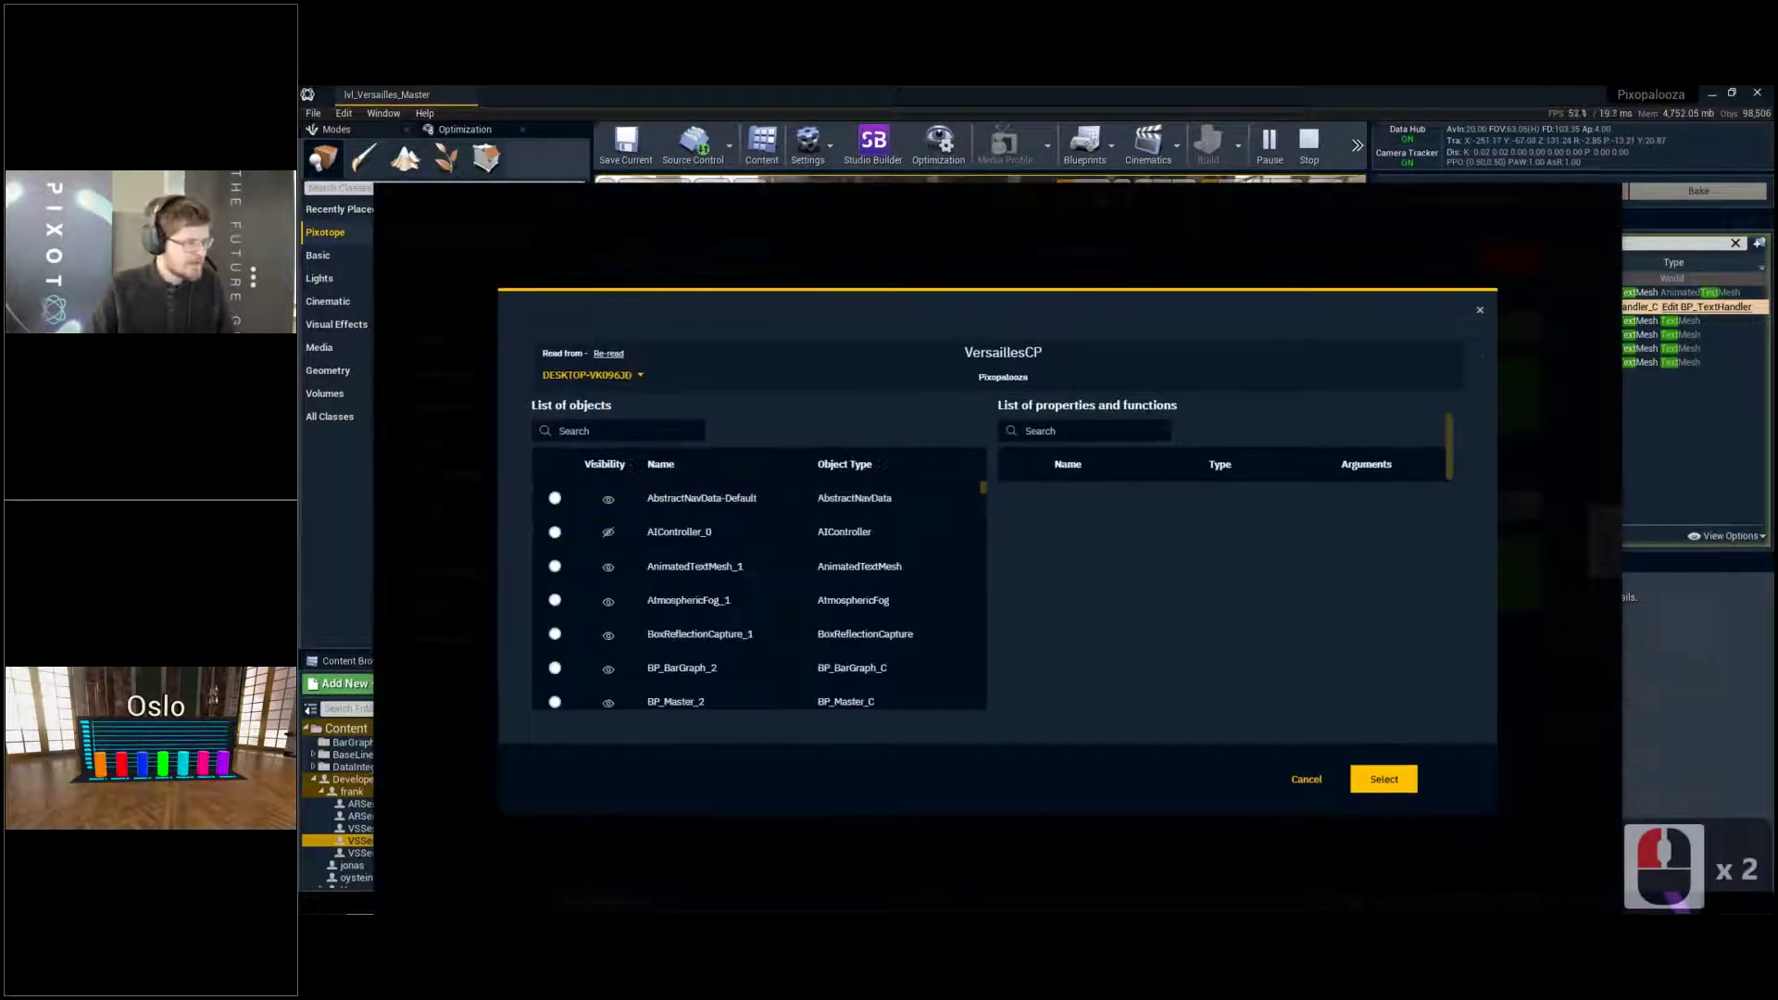
pyautogui.write('graph')
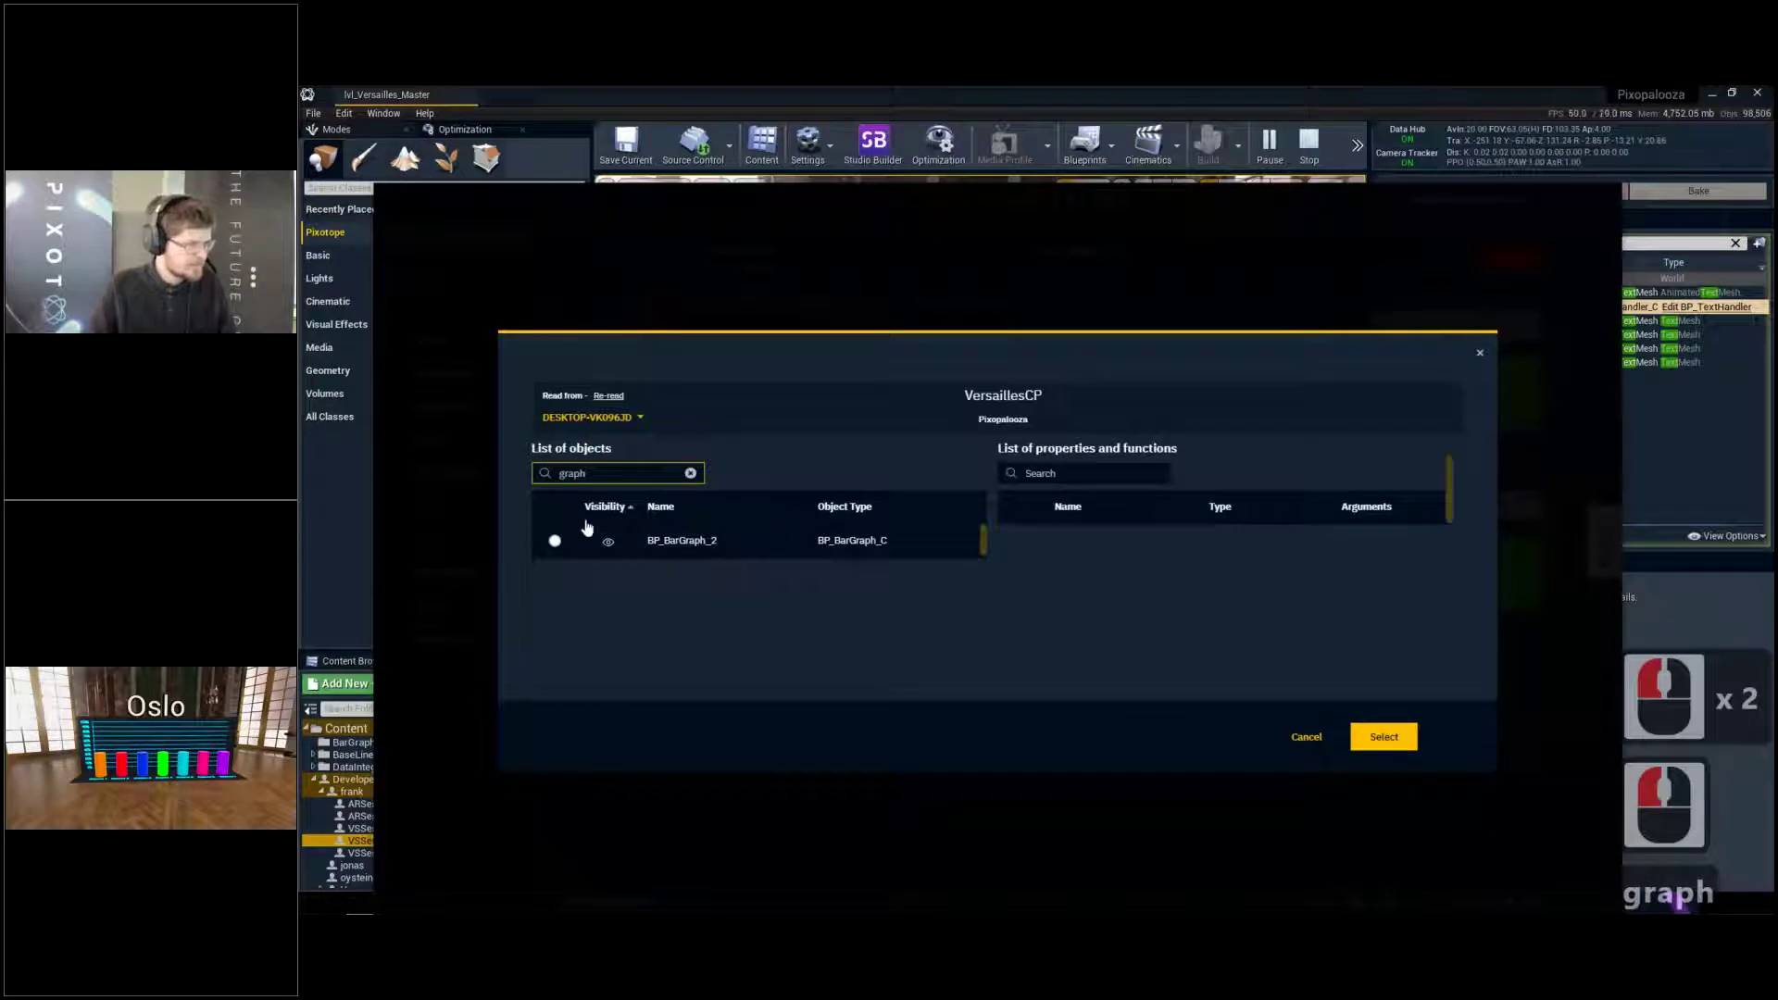
pyautogui.click(555, 546)
pyautogui.click(691, 540)
pyautogui.click(1022, 498)
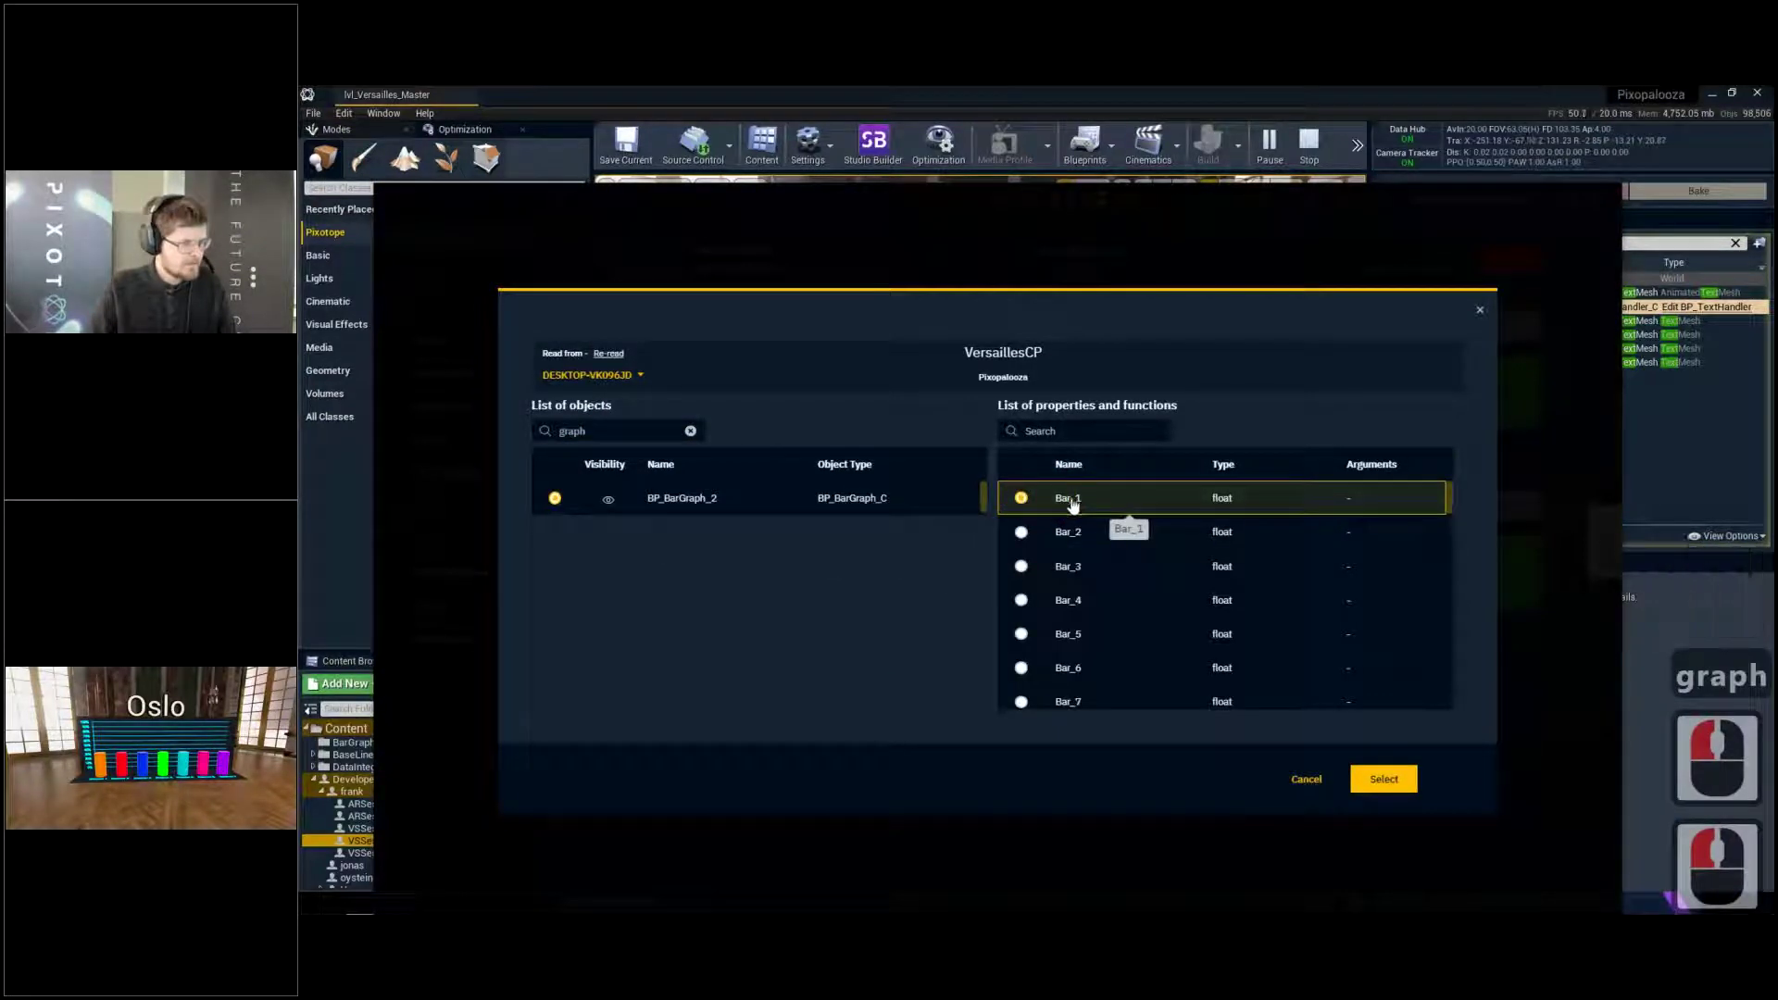
pyautogui.click(1070, 542)
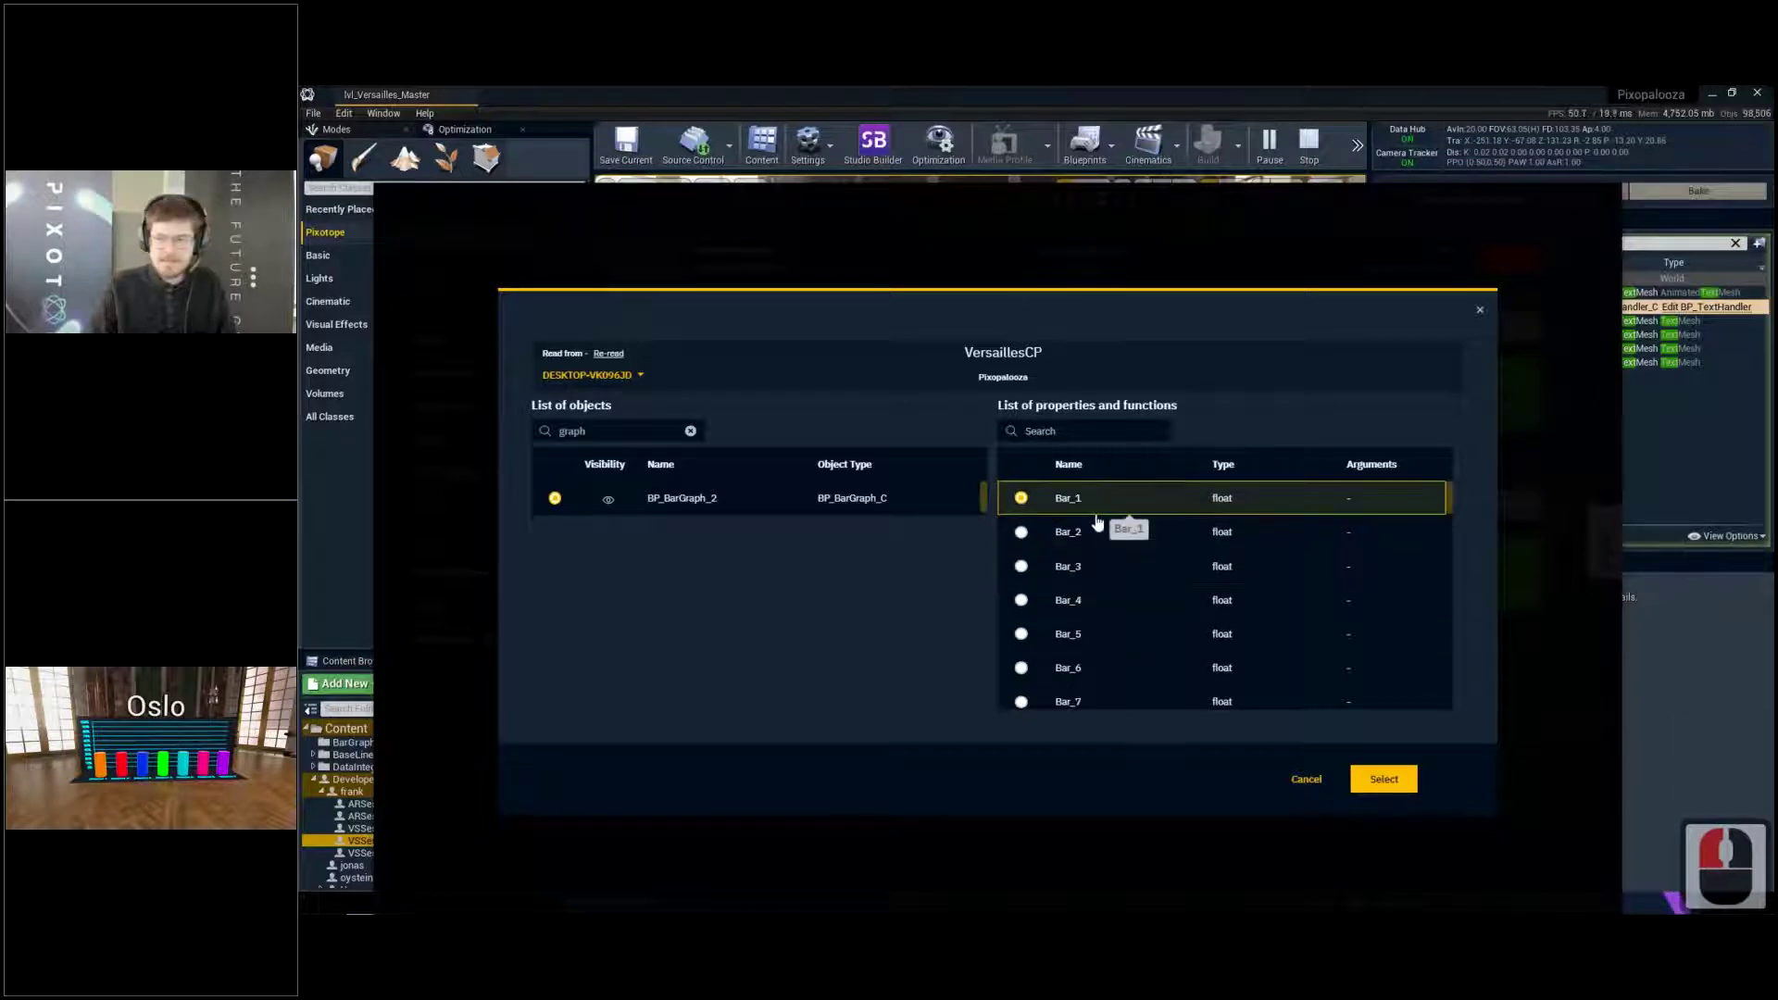
pyautogui.click(1097, 526)
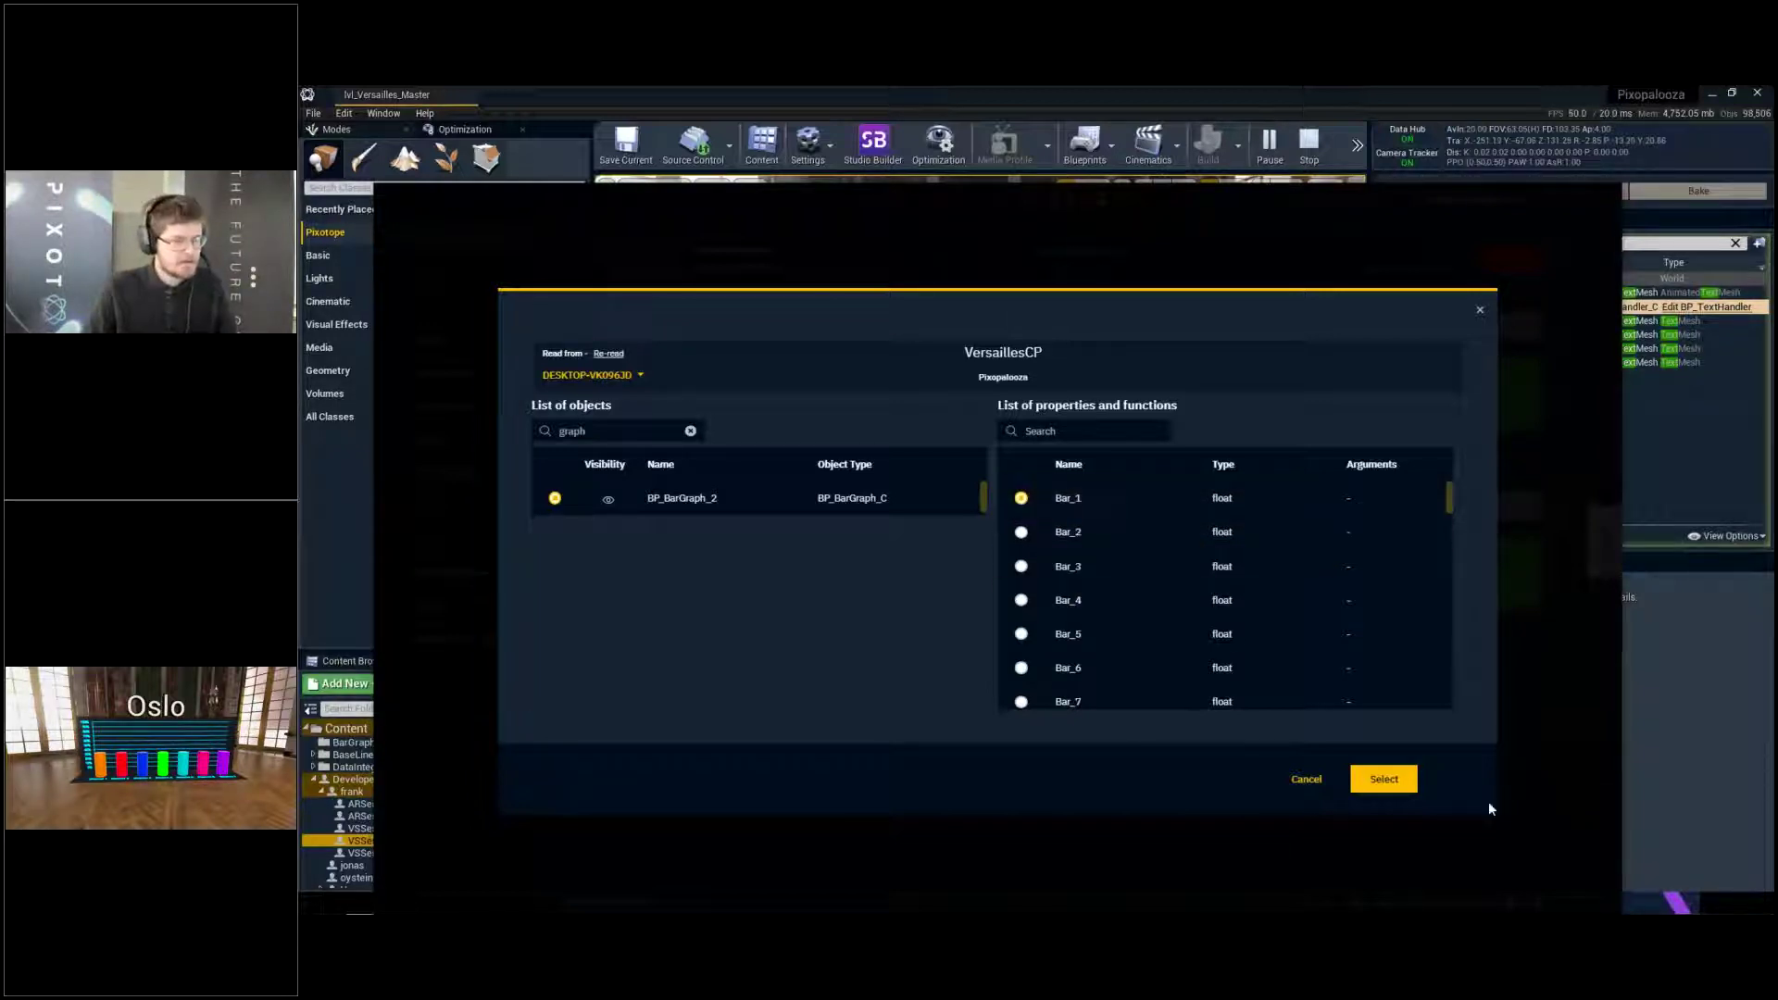
pyautogui.click(1384, 778)
# Switch the first number widget's number type to Float and apply its settings
pyautogui.click(911, 610)
pyautogui.click(891, 637)
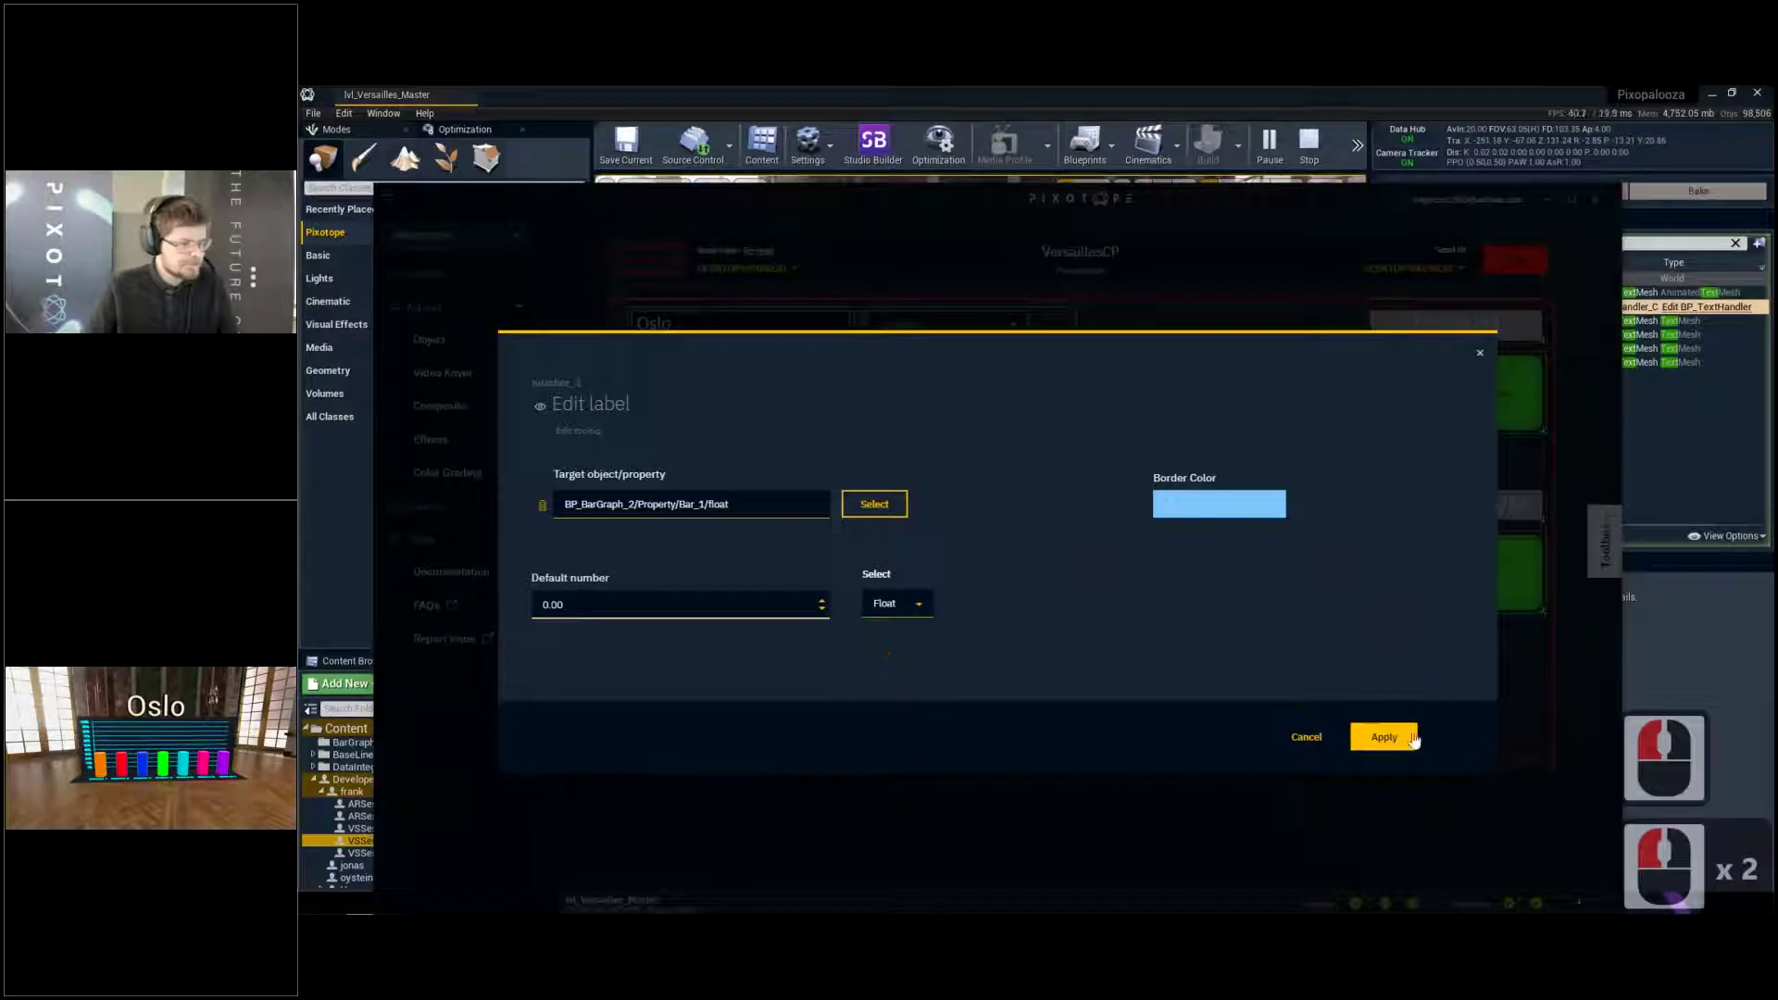
pyautogui.click(1384, 737)
# Set the second GraphValues number widget's target to BP_BarGraph_2's Bar_2 property and apply its settings
pyautogui.rightClick(788, 517)
pyautogui.click(812, 529)
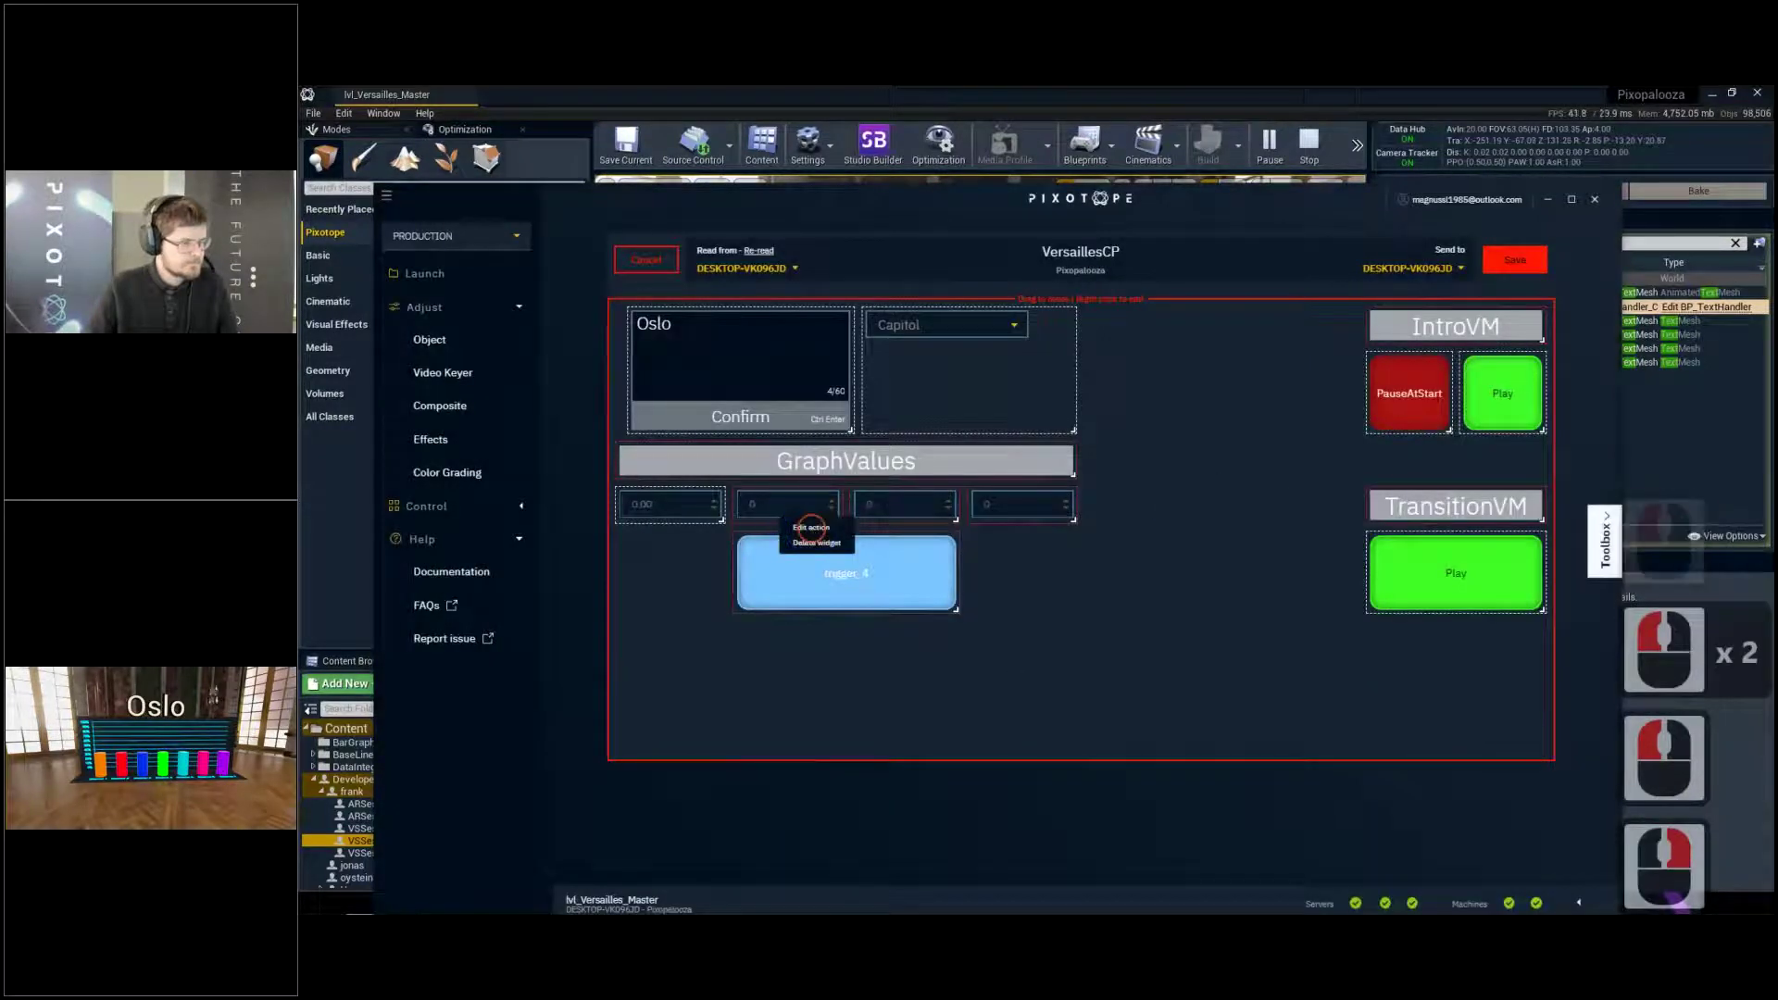
pyautogui.click(860, 500)
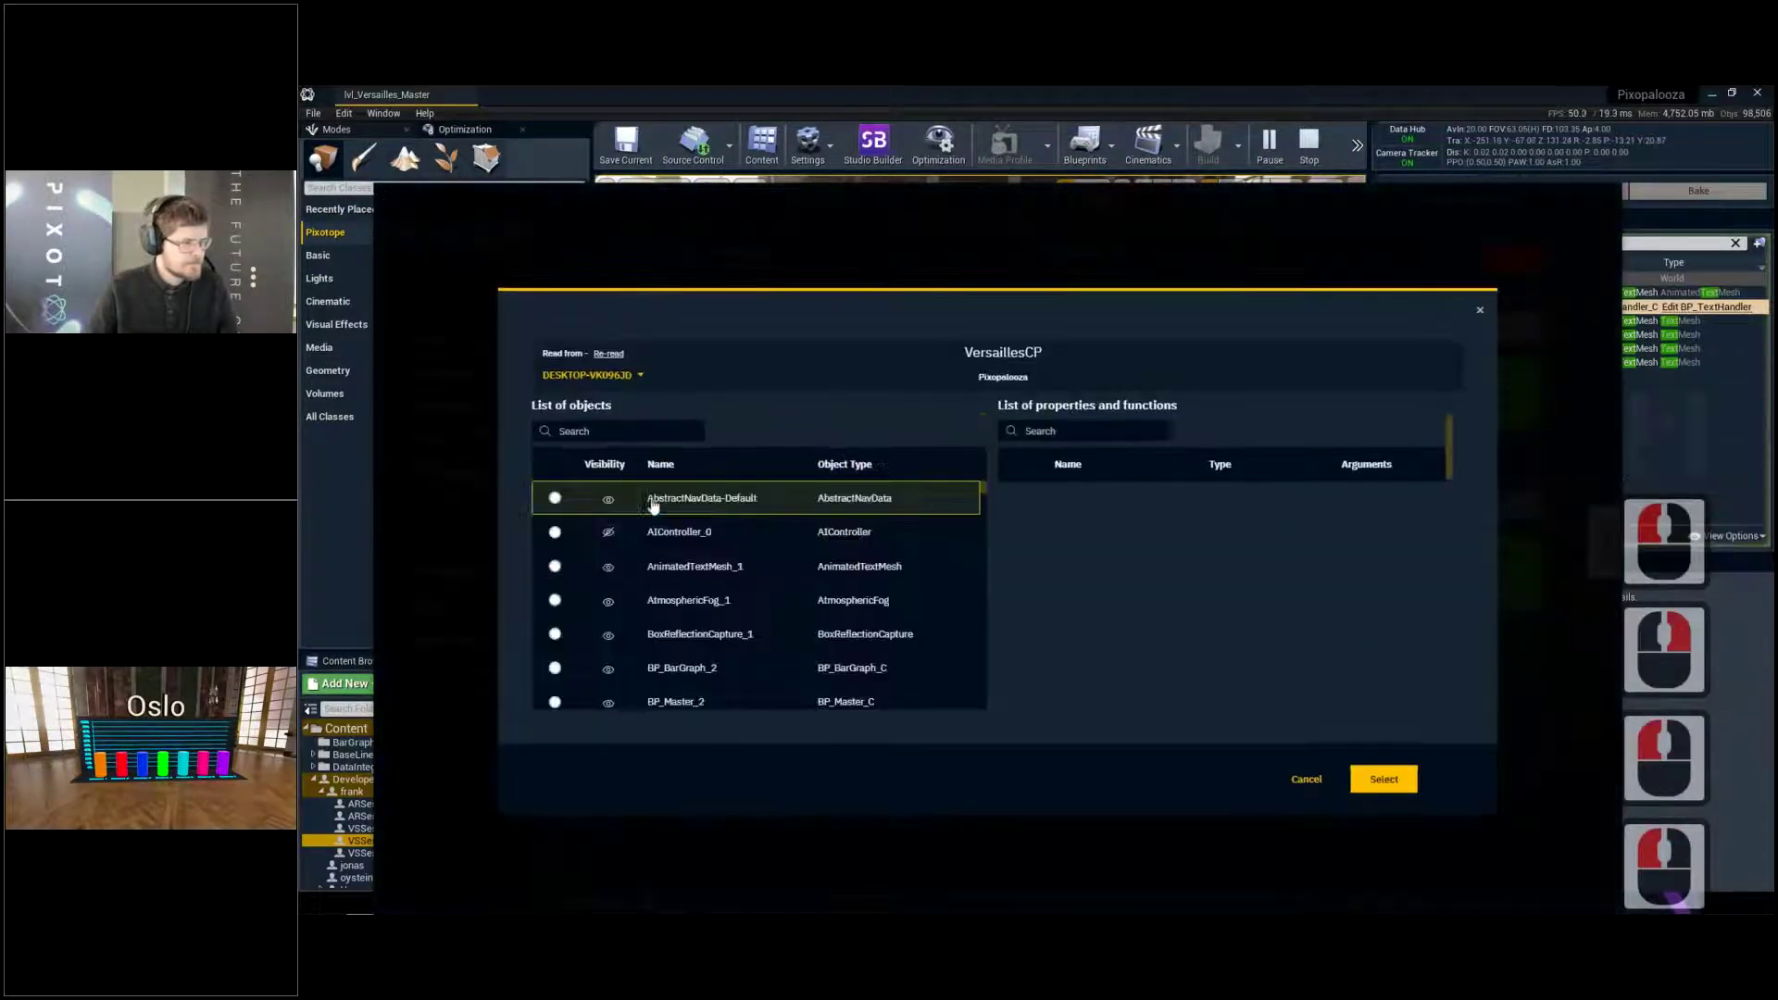
pyautogui.click(555, 668)
pyautogui.click(1021, 532)
pyautogui.click(1386, 781)
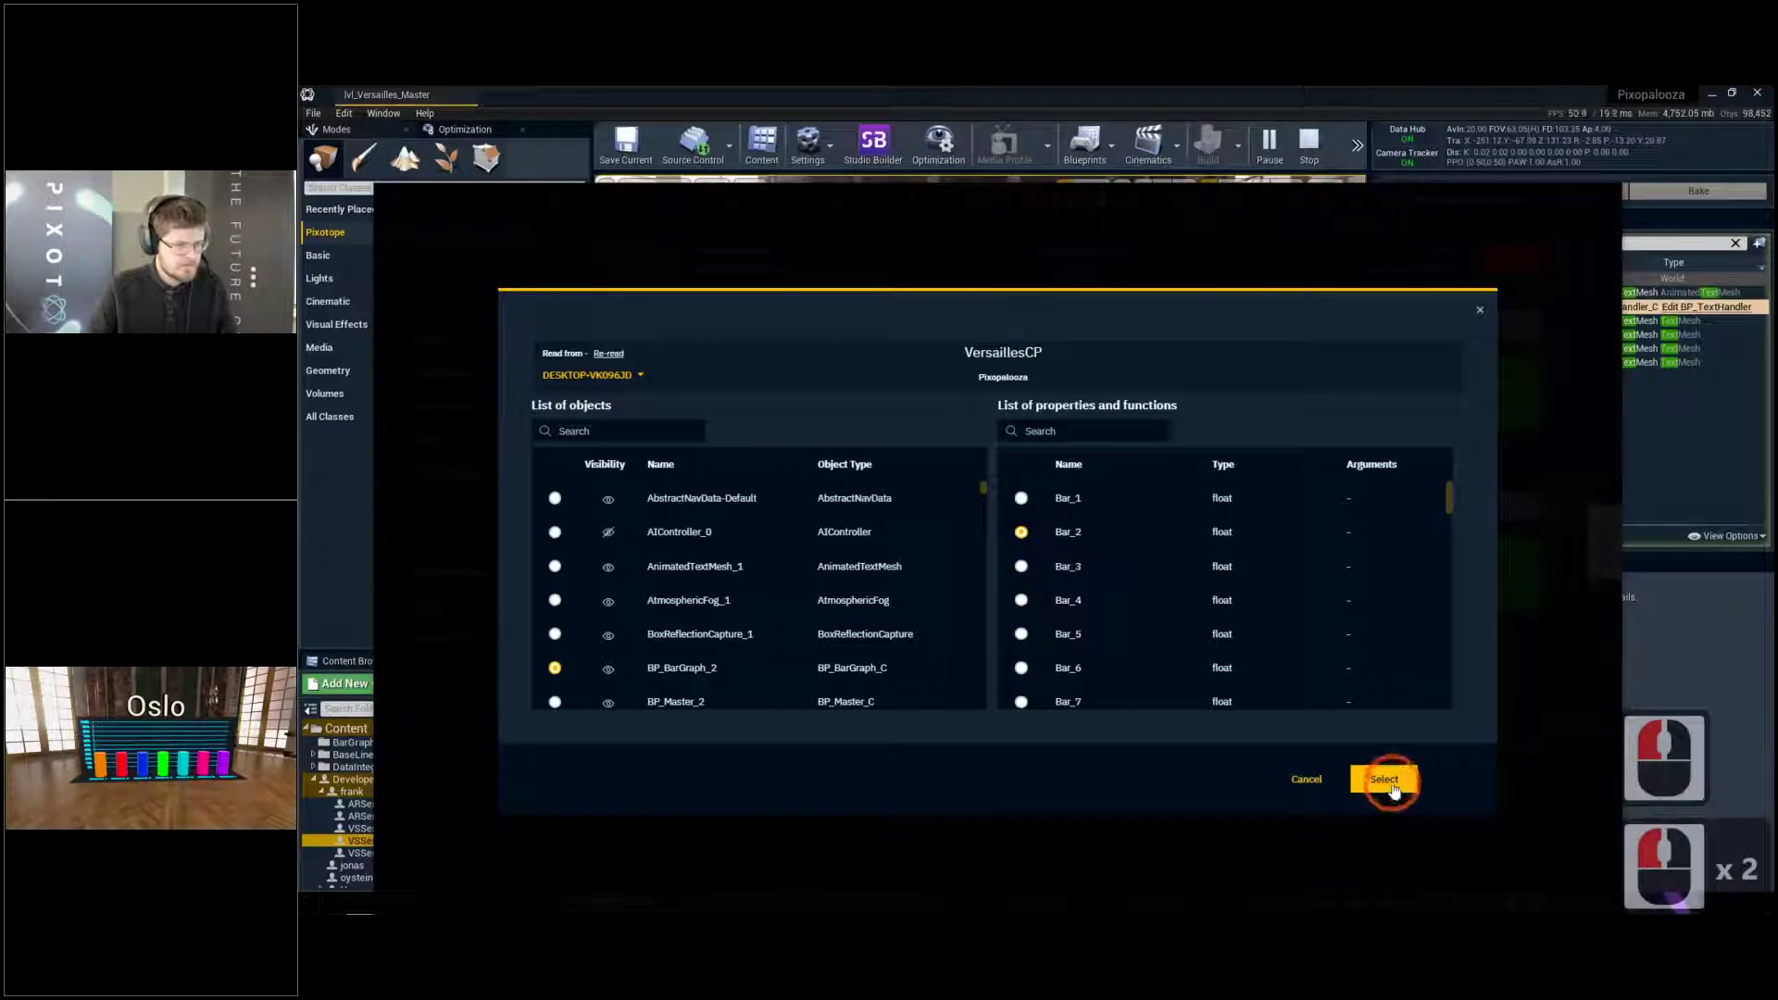
pyautogui.click(1387, 786)
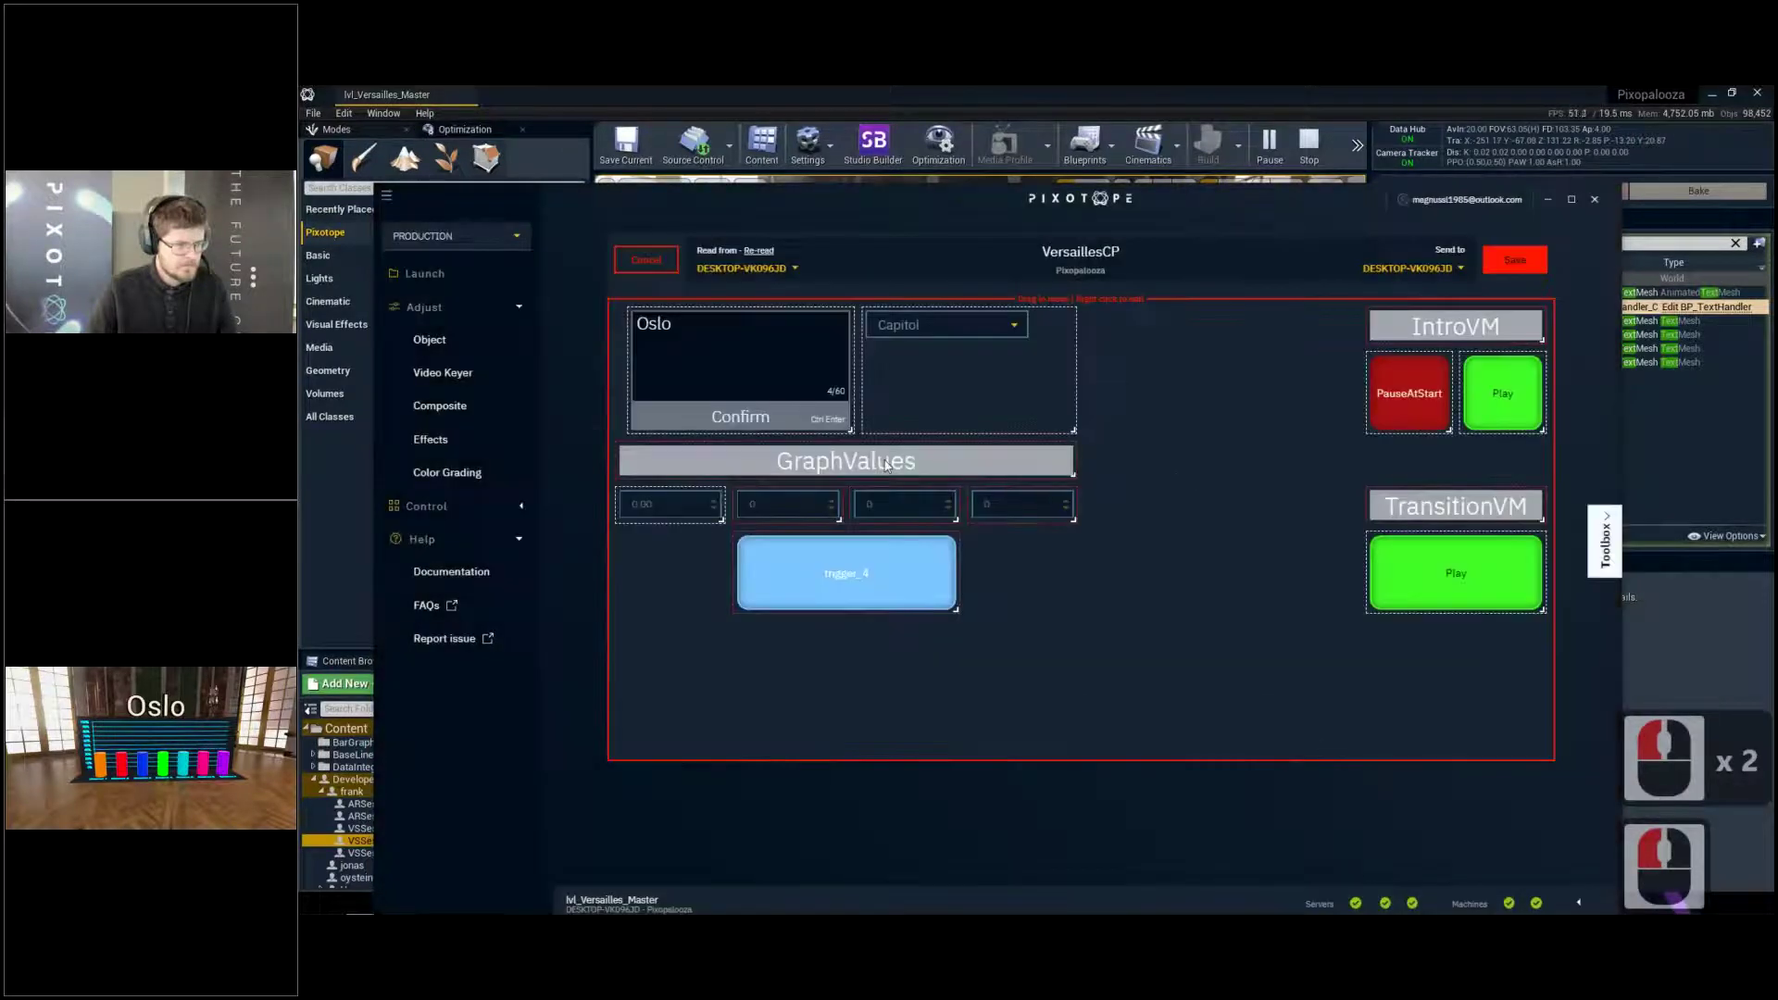
pyautogui.rightClick(780, 509)
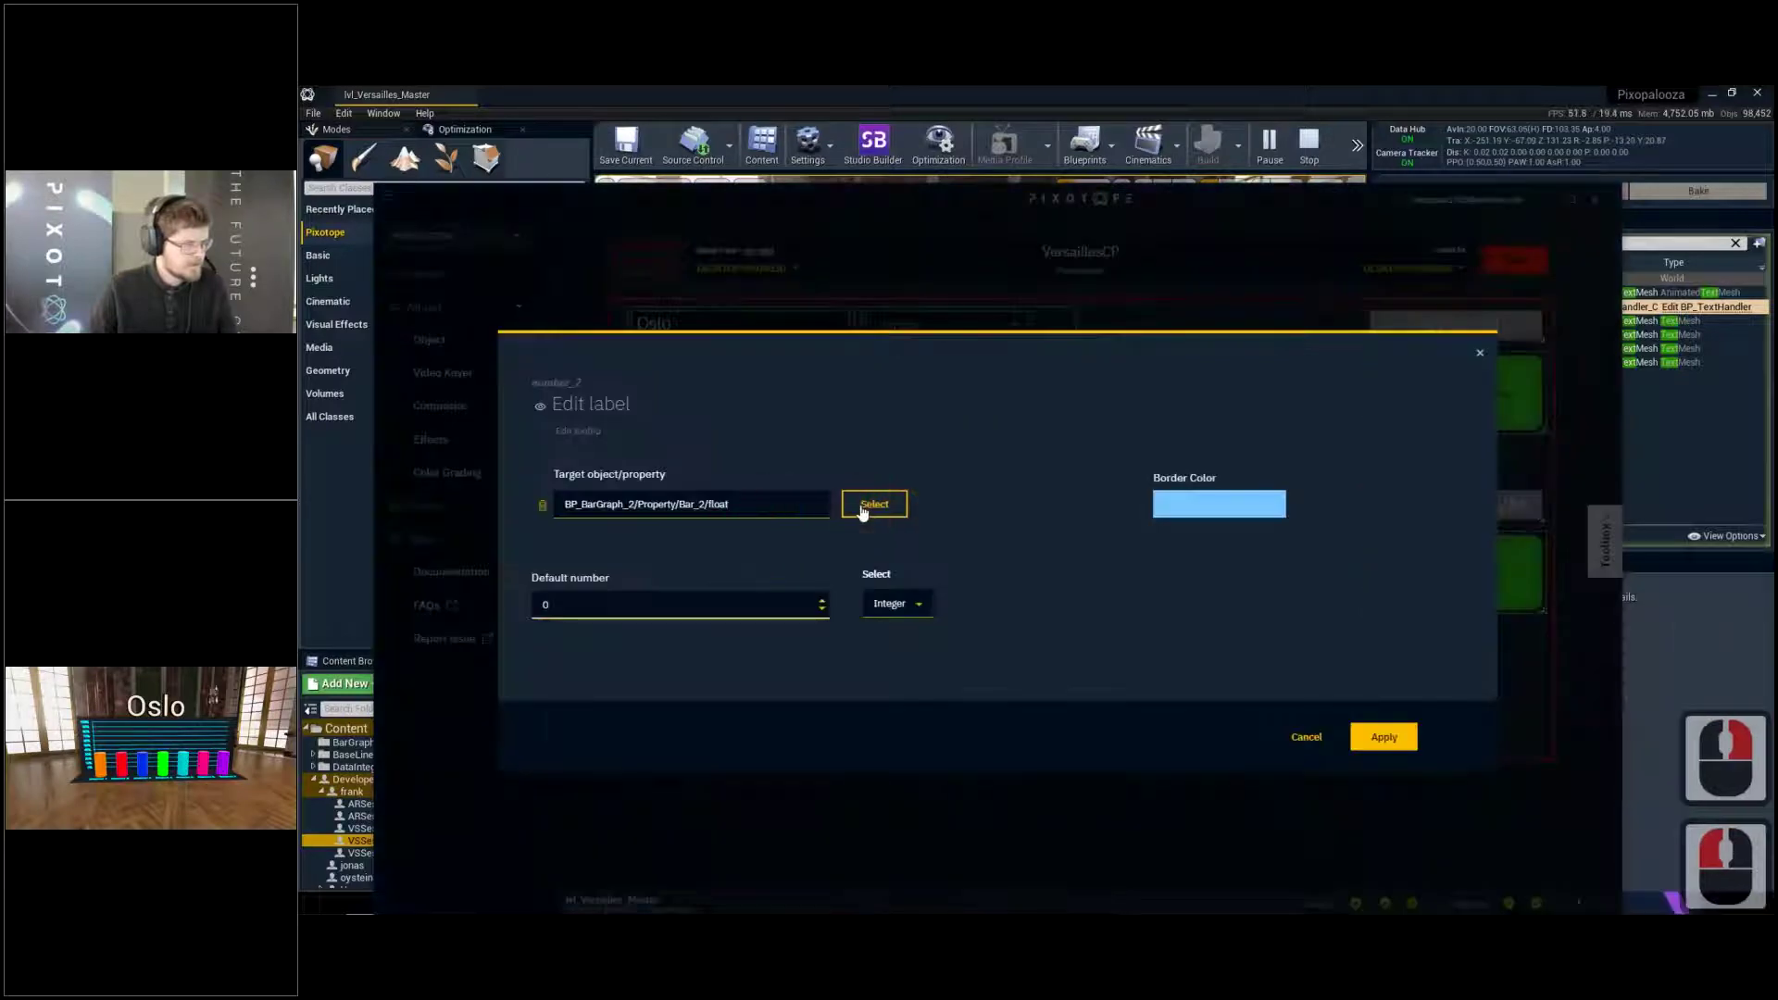
pyautogui.click(1384, 739)
pyautogui.click(970, 546)
pyautogui.rightClick(941, 528)
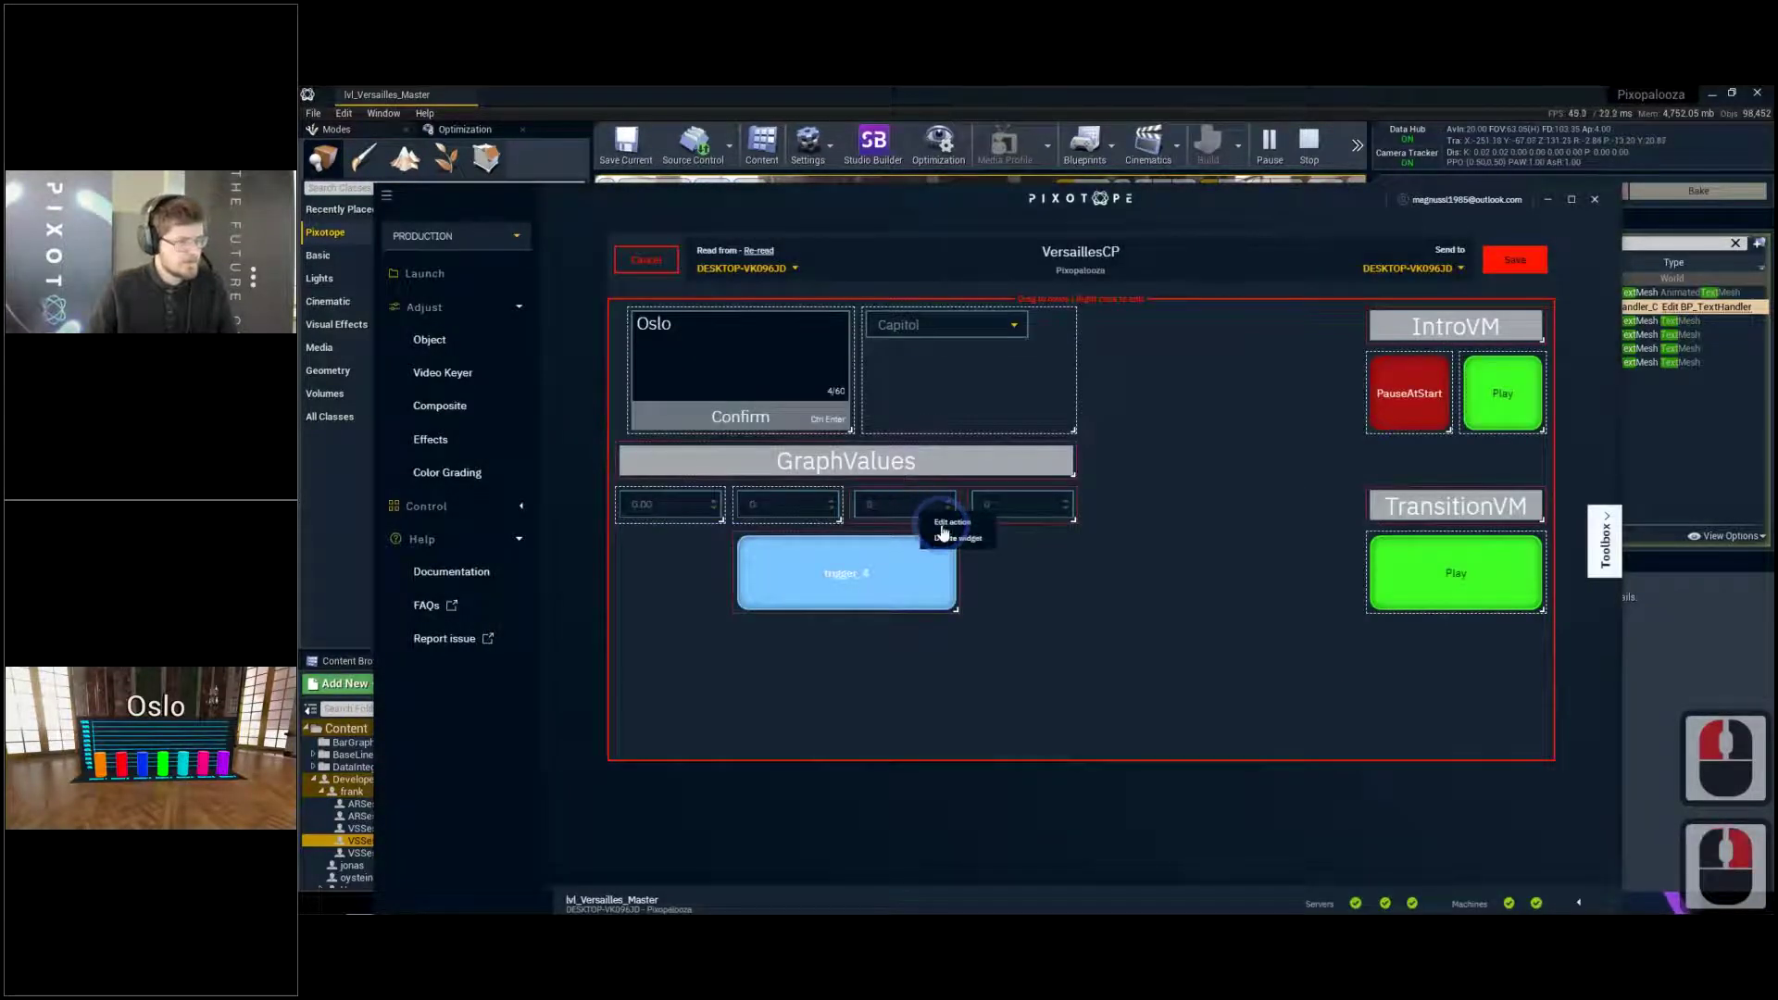
pyautogui.click(951, 523)
pyautogui.click(1302, 739)
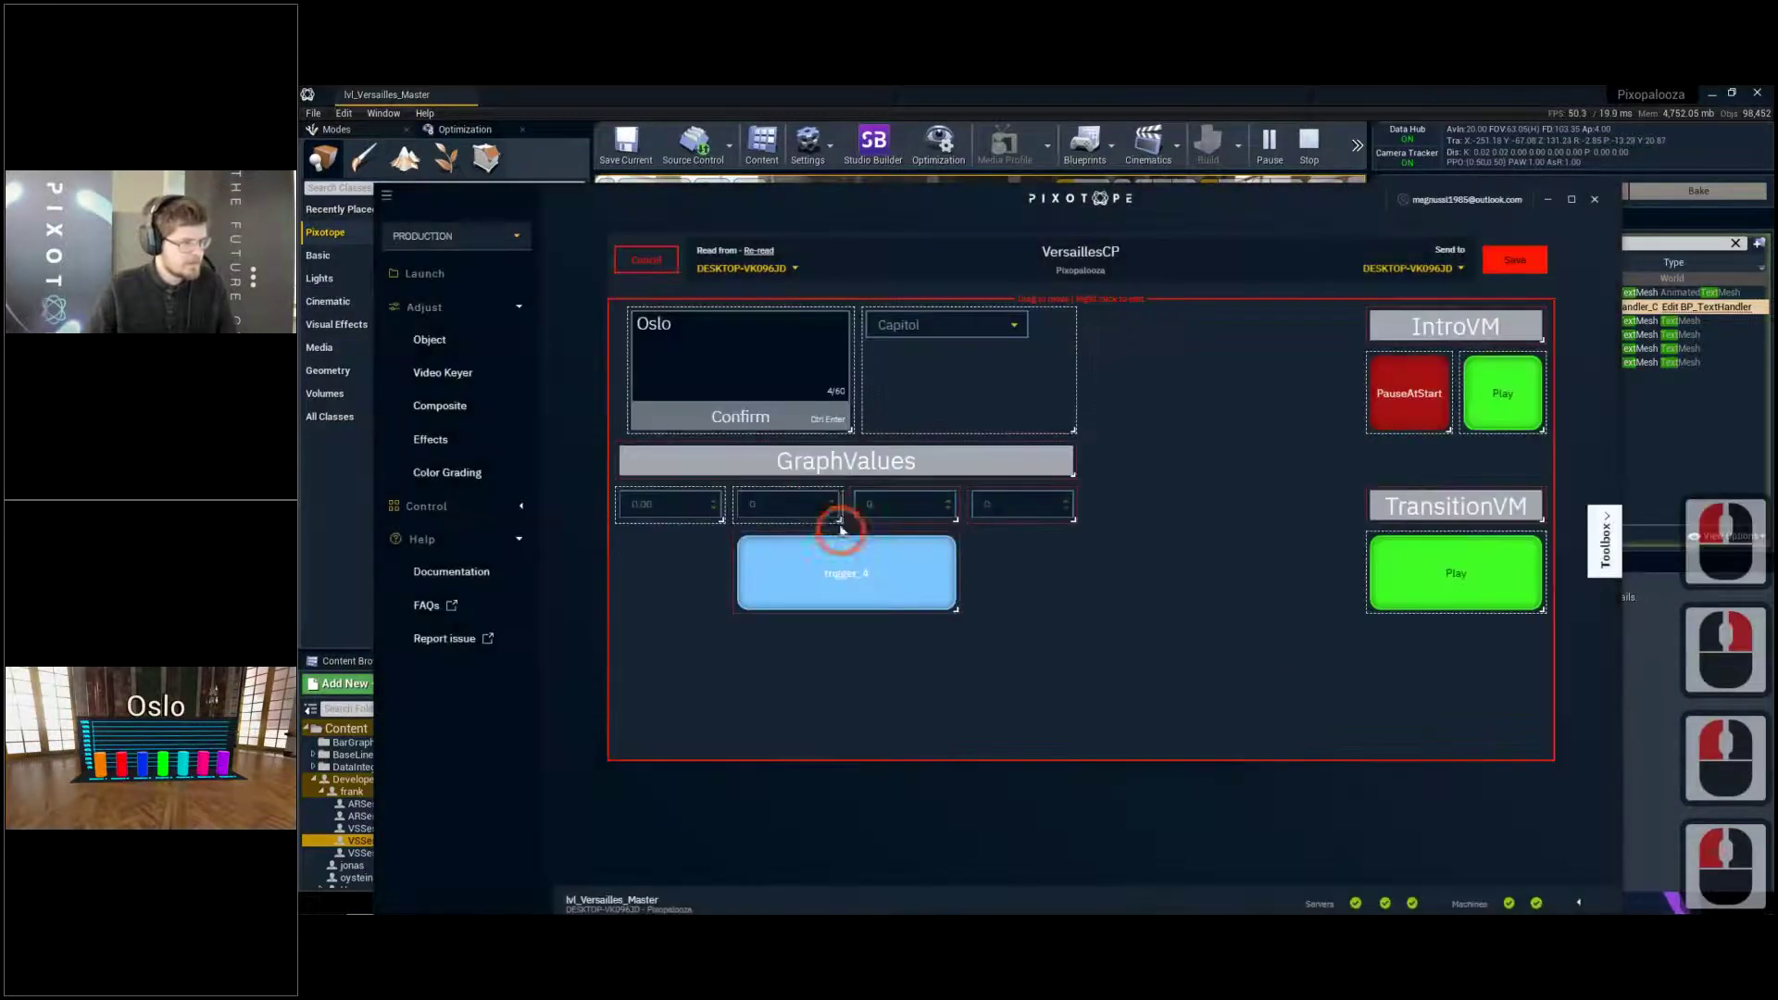
# Switch the second number widget's number type to Float and apply its settings
pyautogui.rightClick(819, 514)
pyautogui.click(852, 526)
pyautogui.click(920, 603)
pyautogui.click(904, 639)
pyautogui.click(1379, 739)
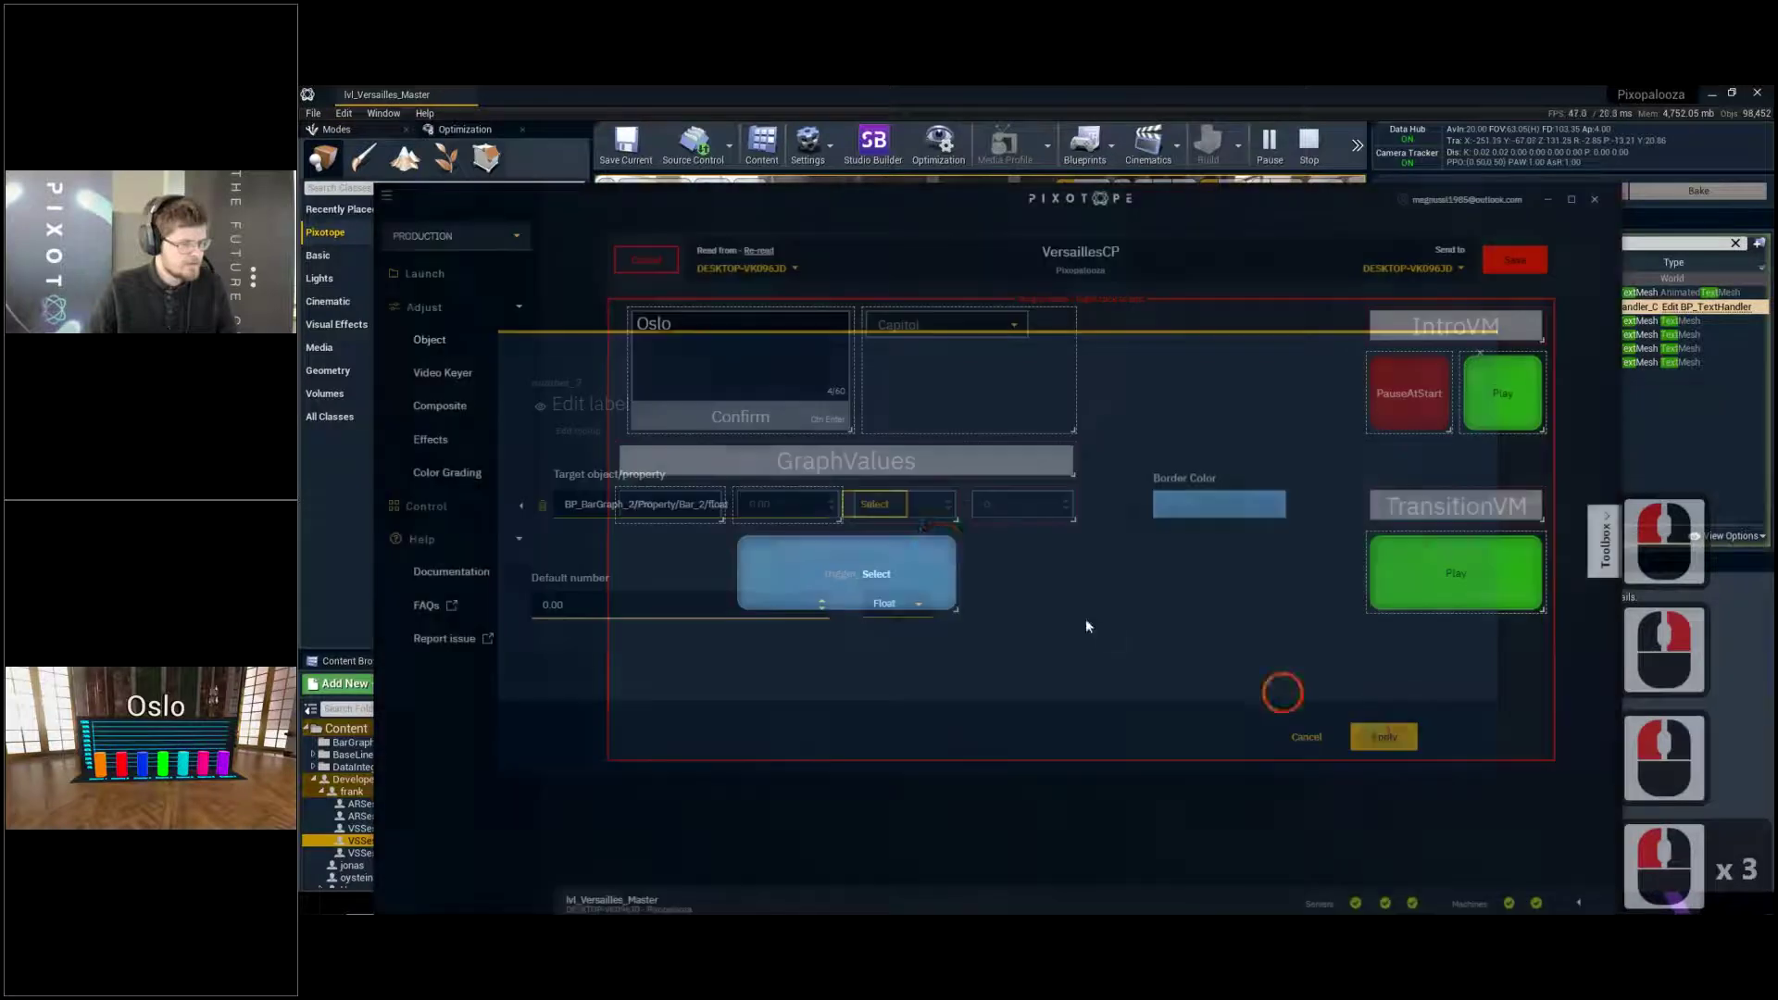
# Set the third GraphValues number widget's target to BP_BarGraph_2's Bar_3 property and apply its settings
pyautogui.rightClick(919, 515)
pyautogui.click(940, 524)
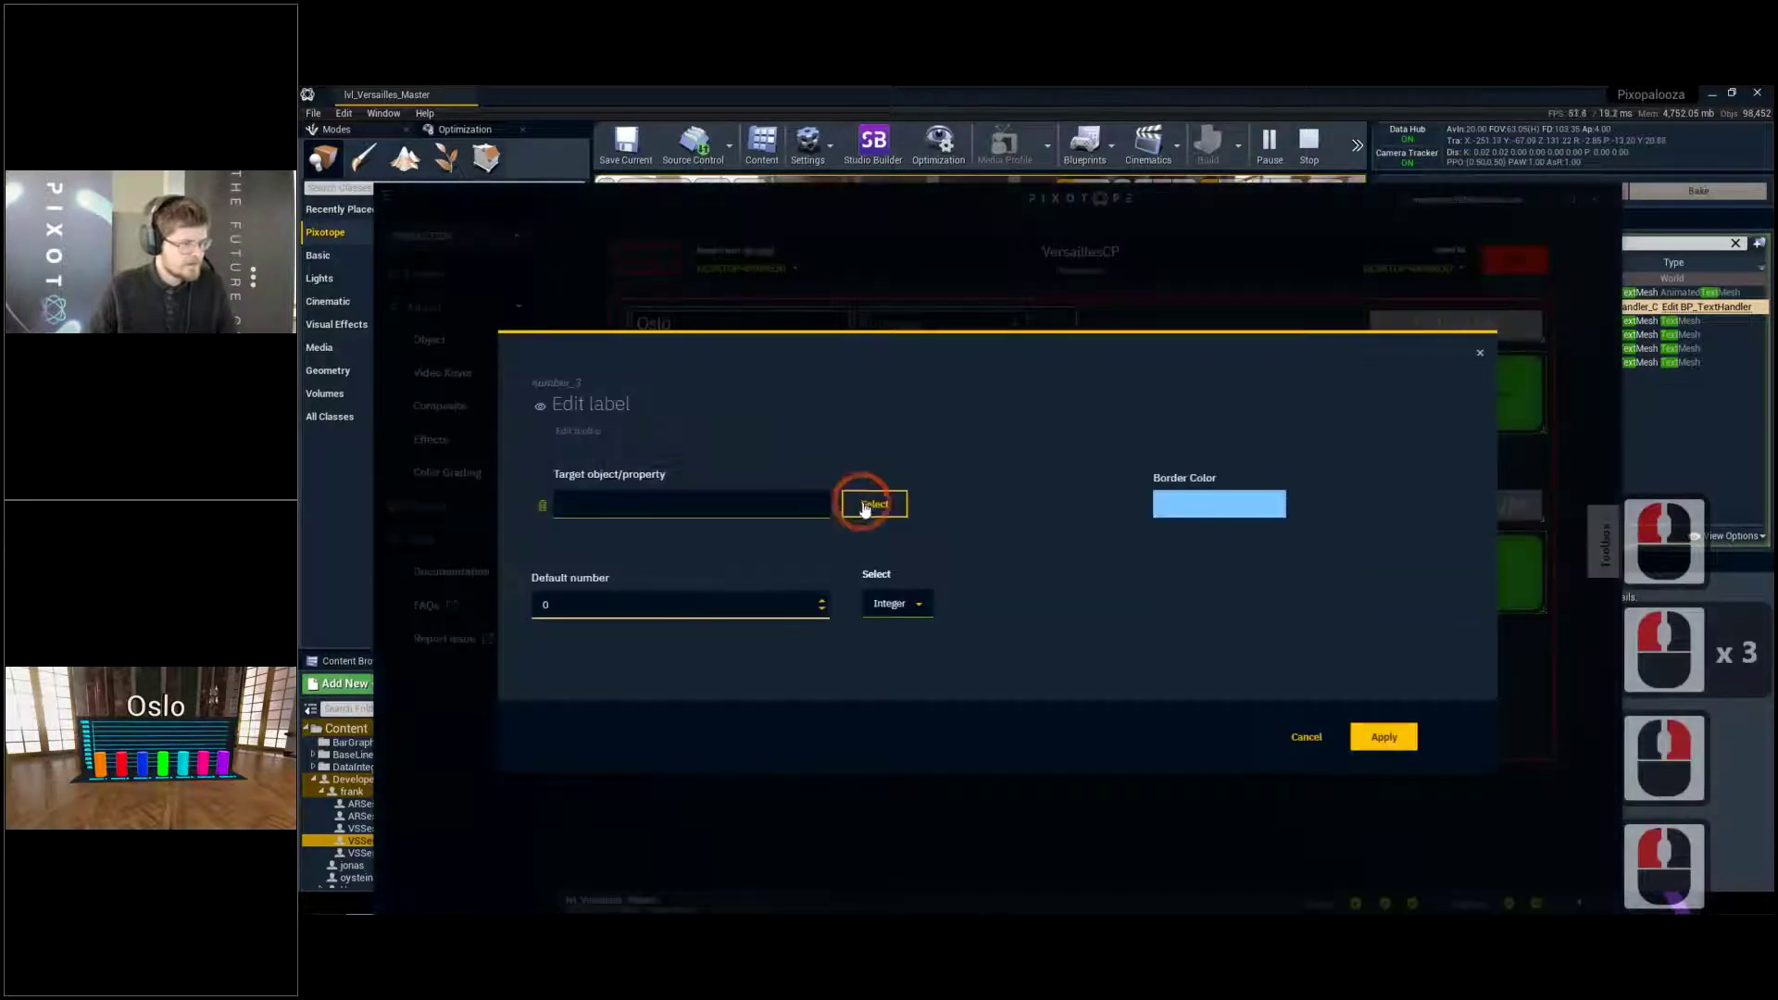
pyautogui.click(875, 504)
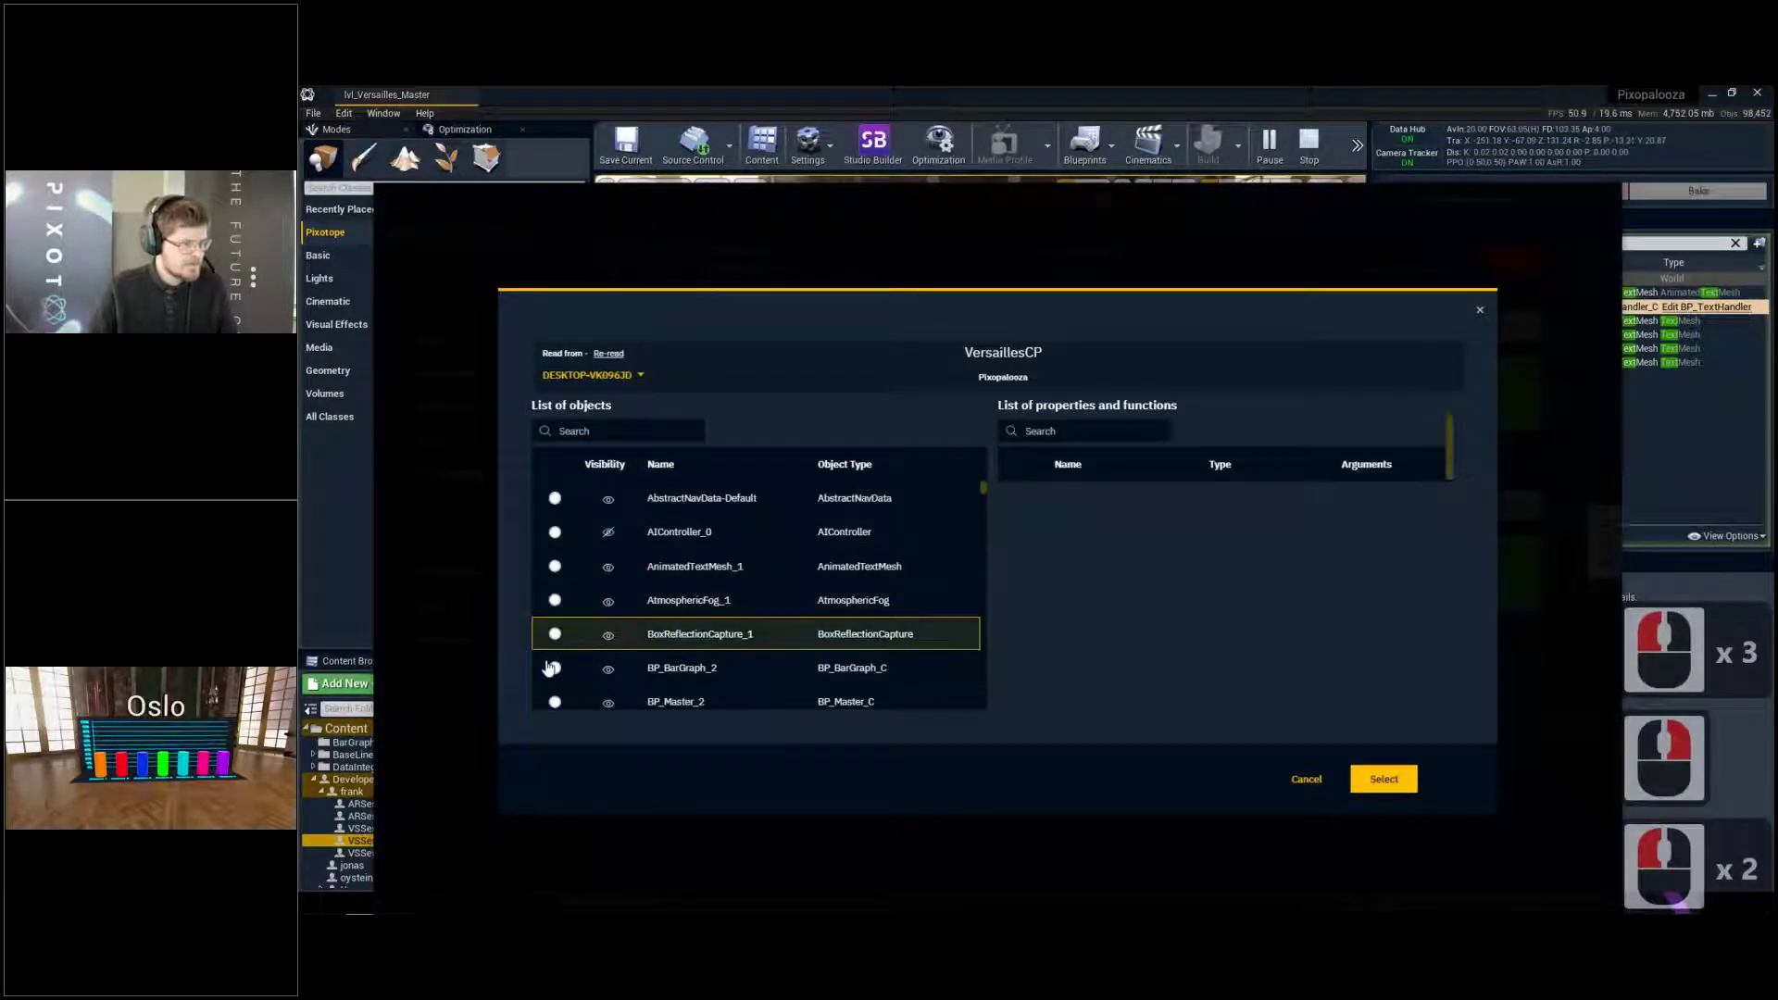
pyautogui.click(554, 668)
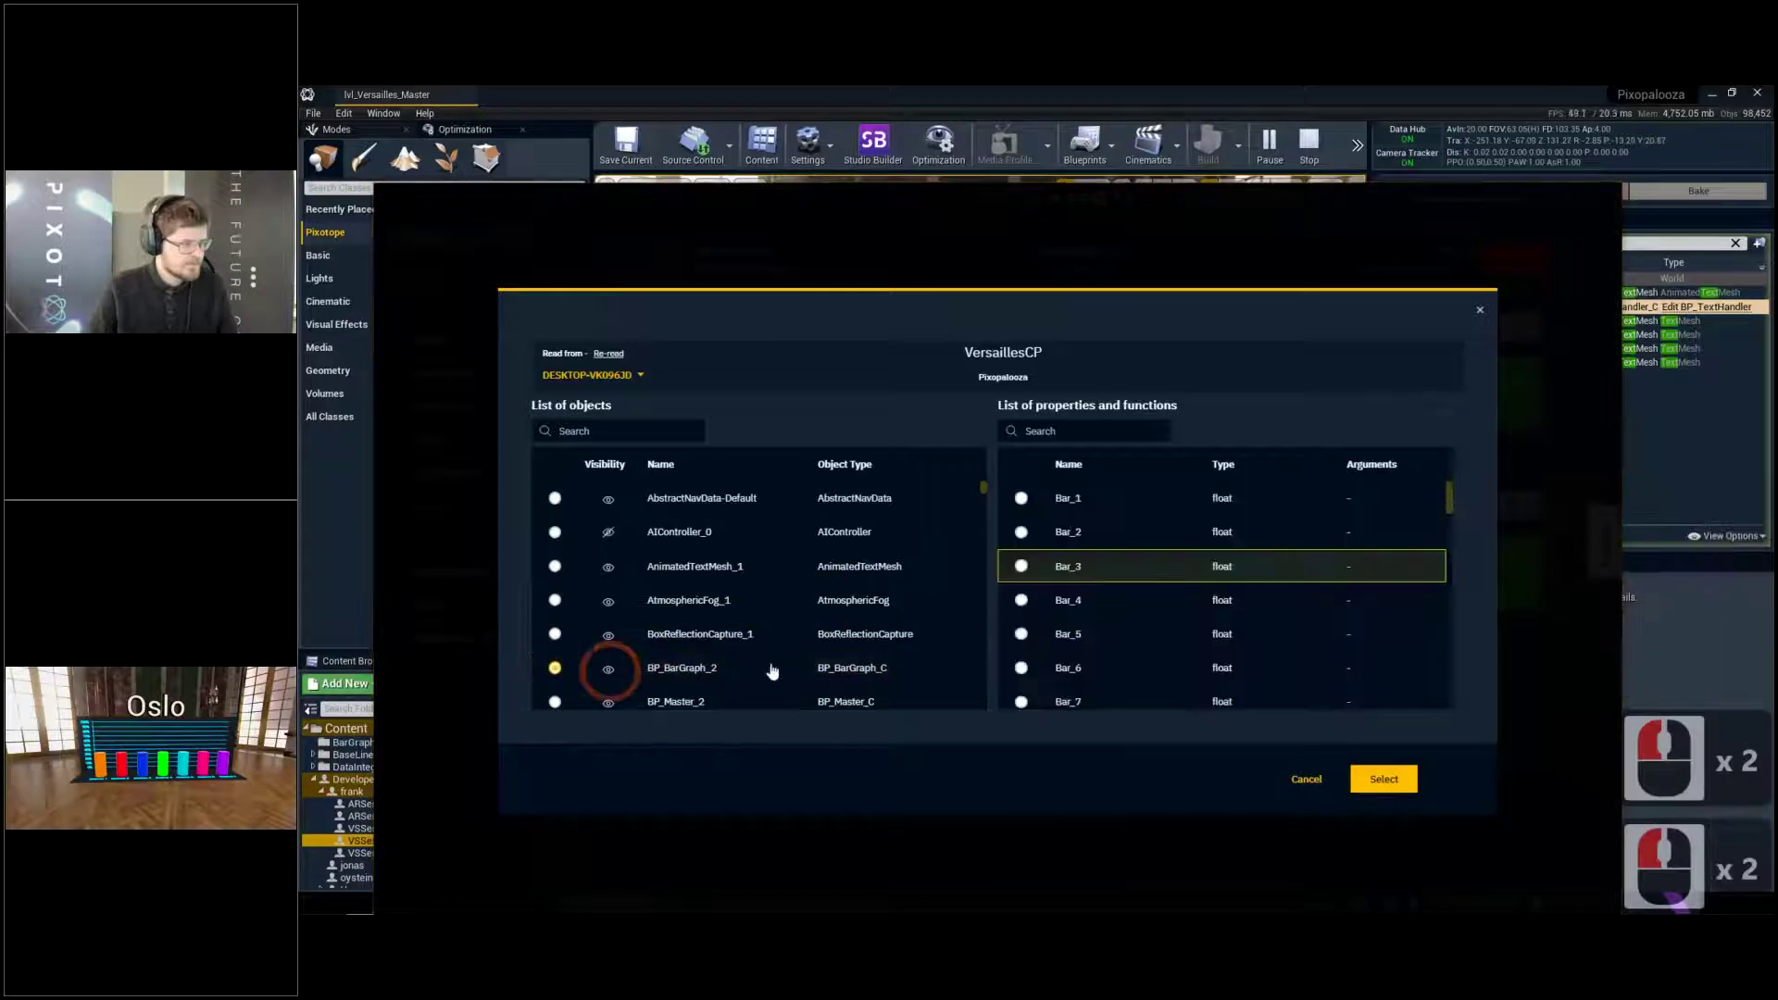
pyautogui.click(1021, 567)
pyautogui.click(1295, 790)
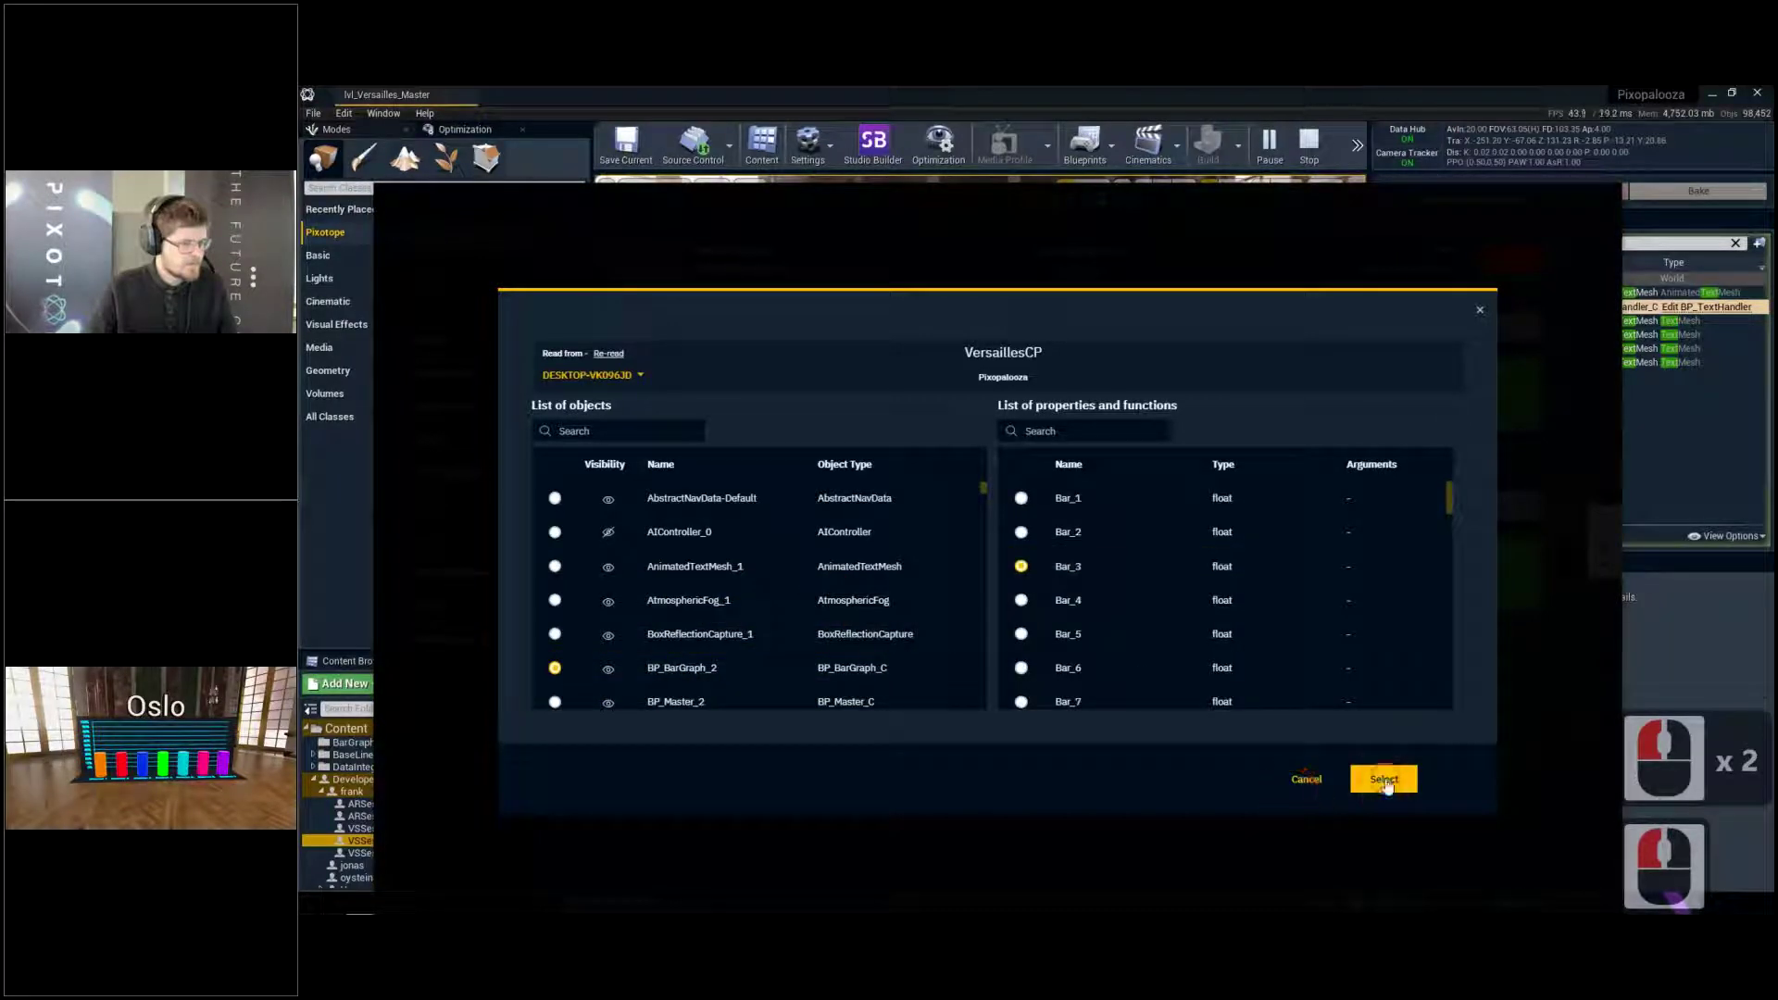
pyautogui.click(1385, 781)
pyautogui.click(1379, 781)
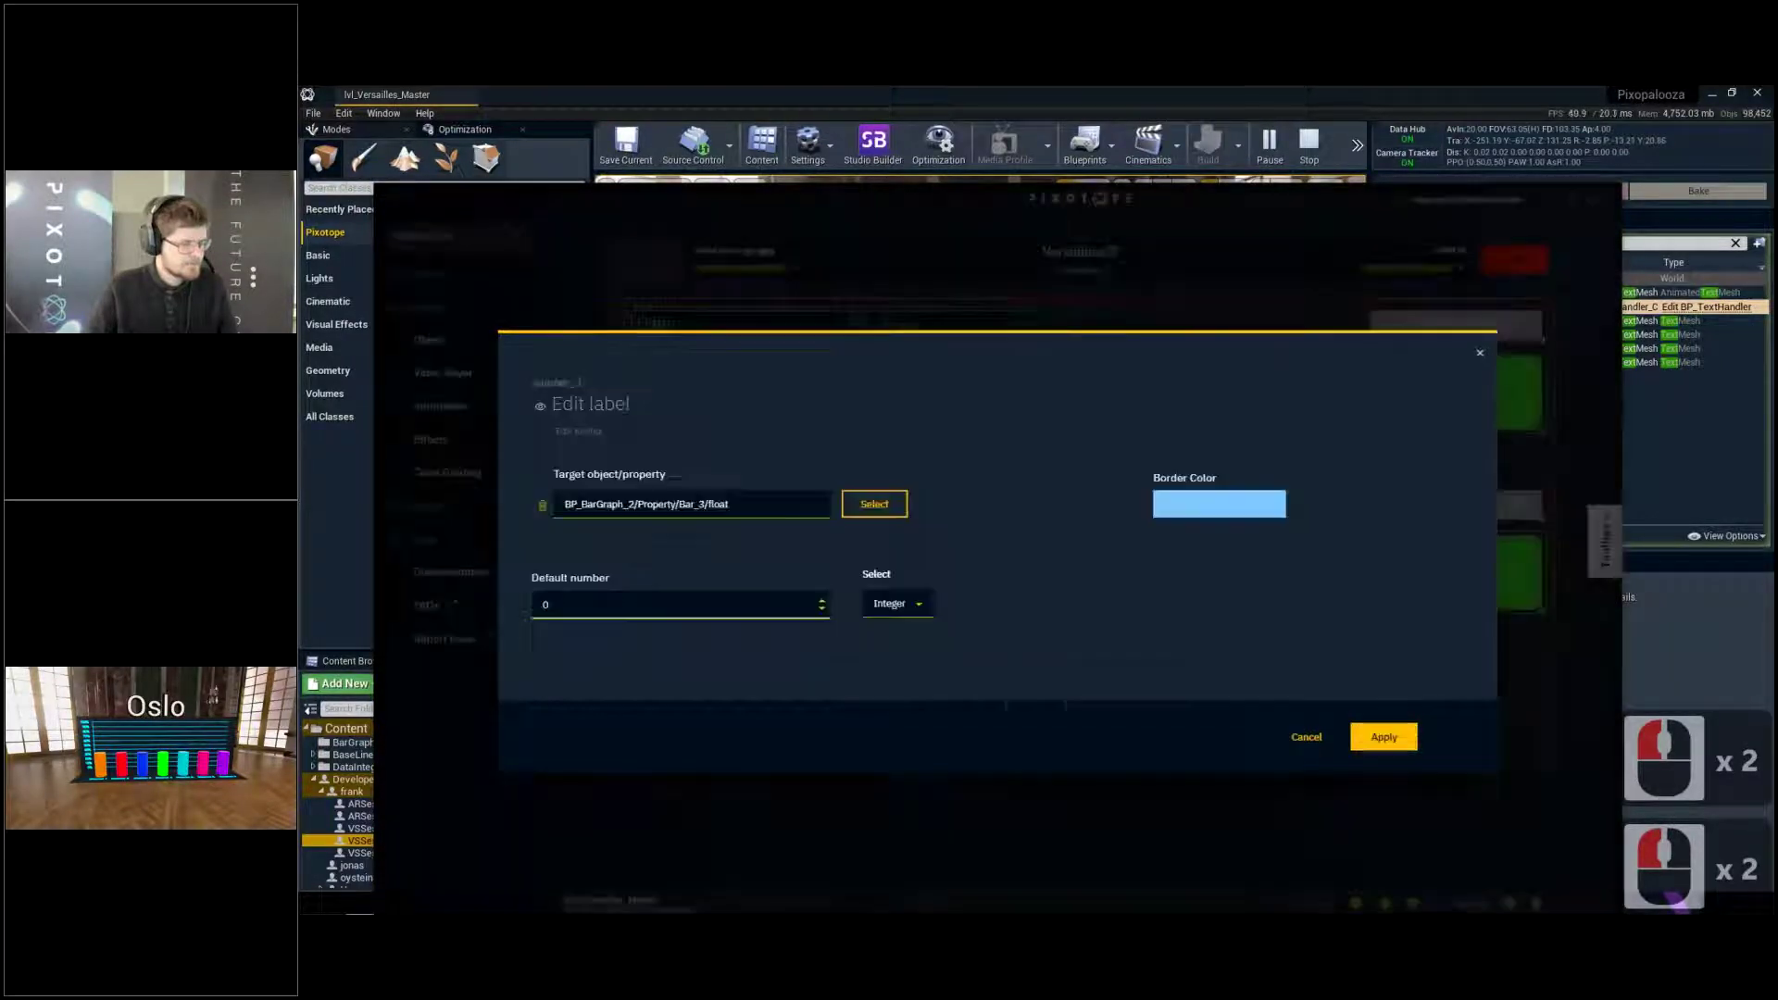
pyautogui.click(1383, 738)
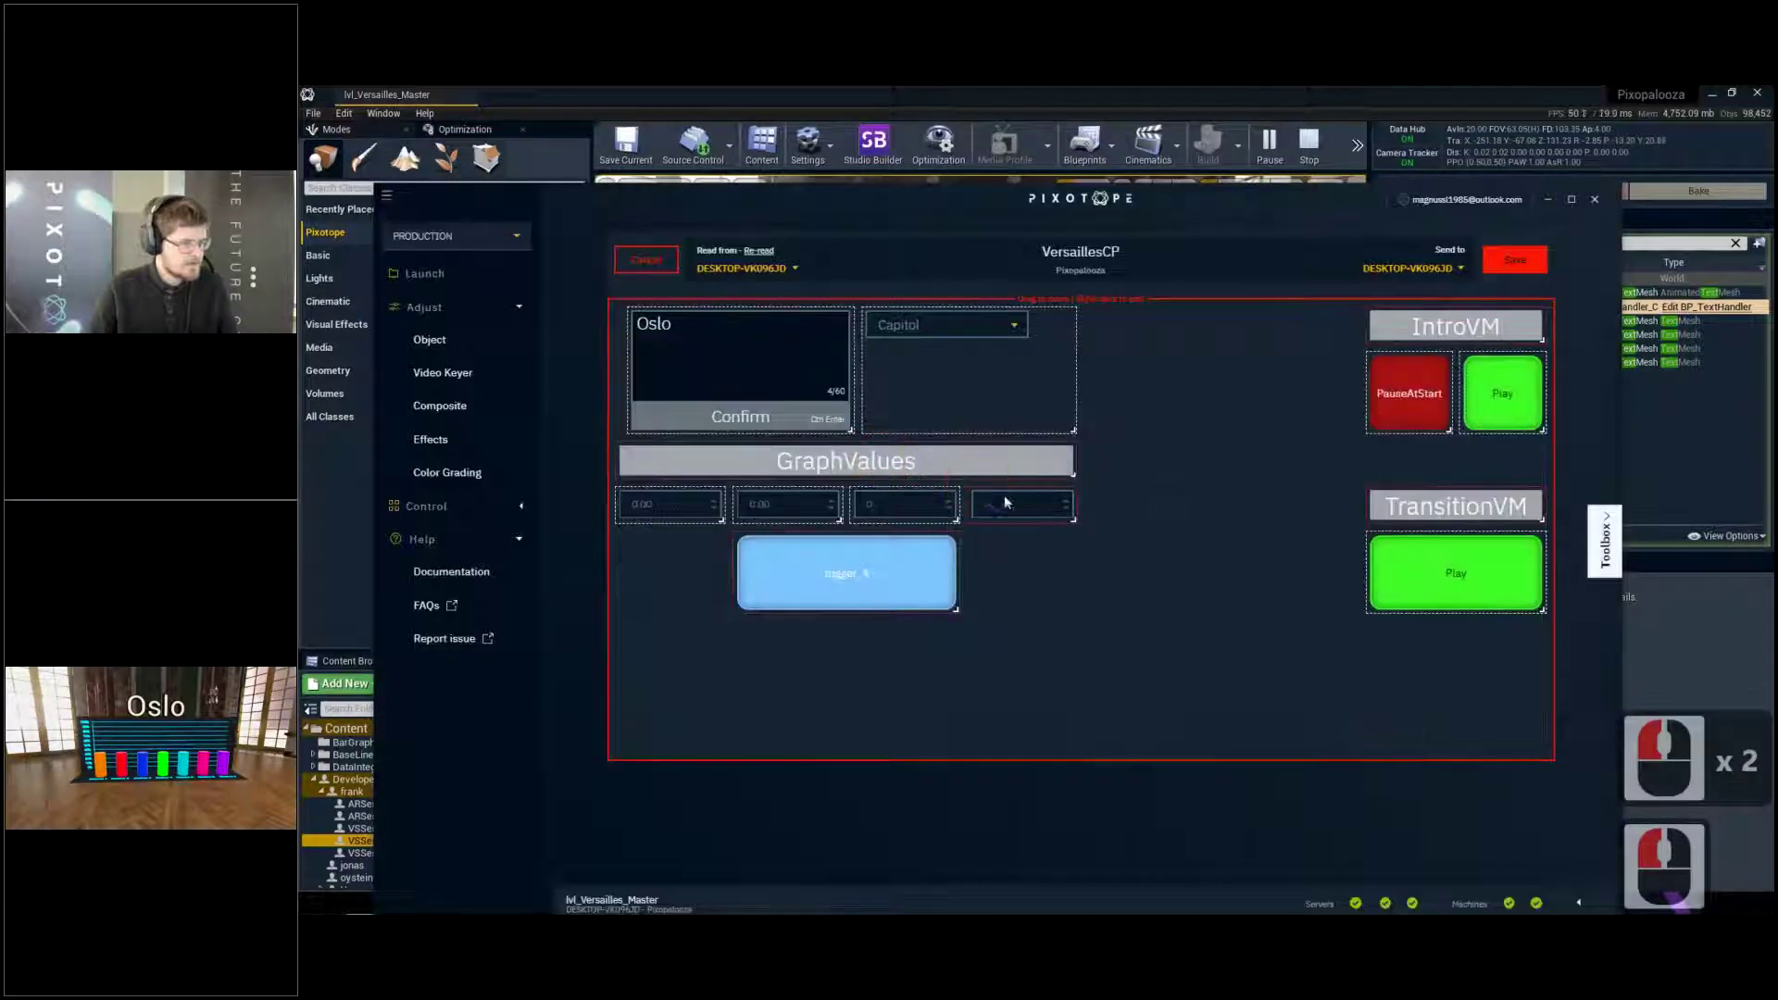
# Set the fourth GraphValues number widget's target to BP_BarGraph_2's Bar_4 property and apply its settings
pyautogui.click(1019, 505)
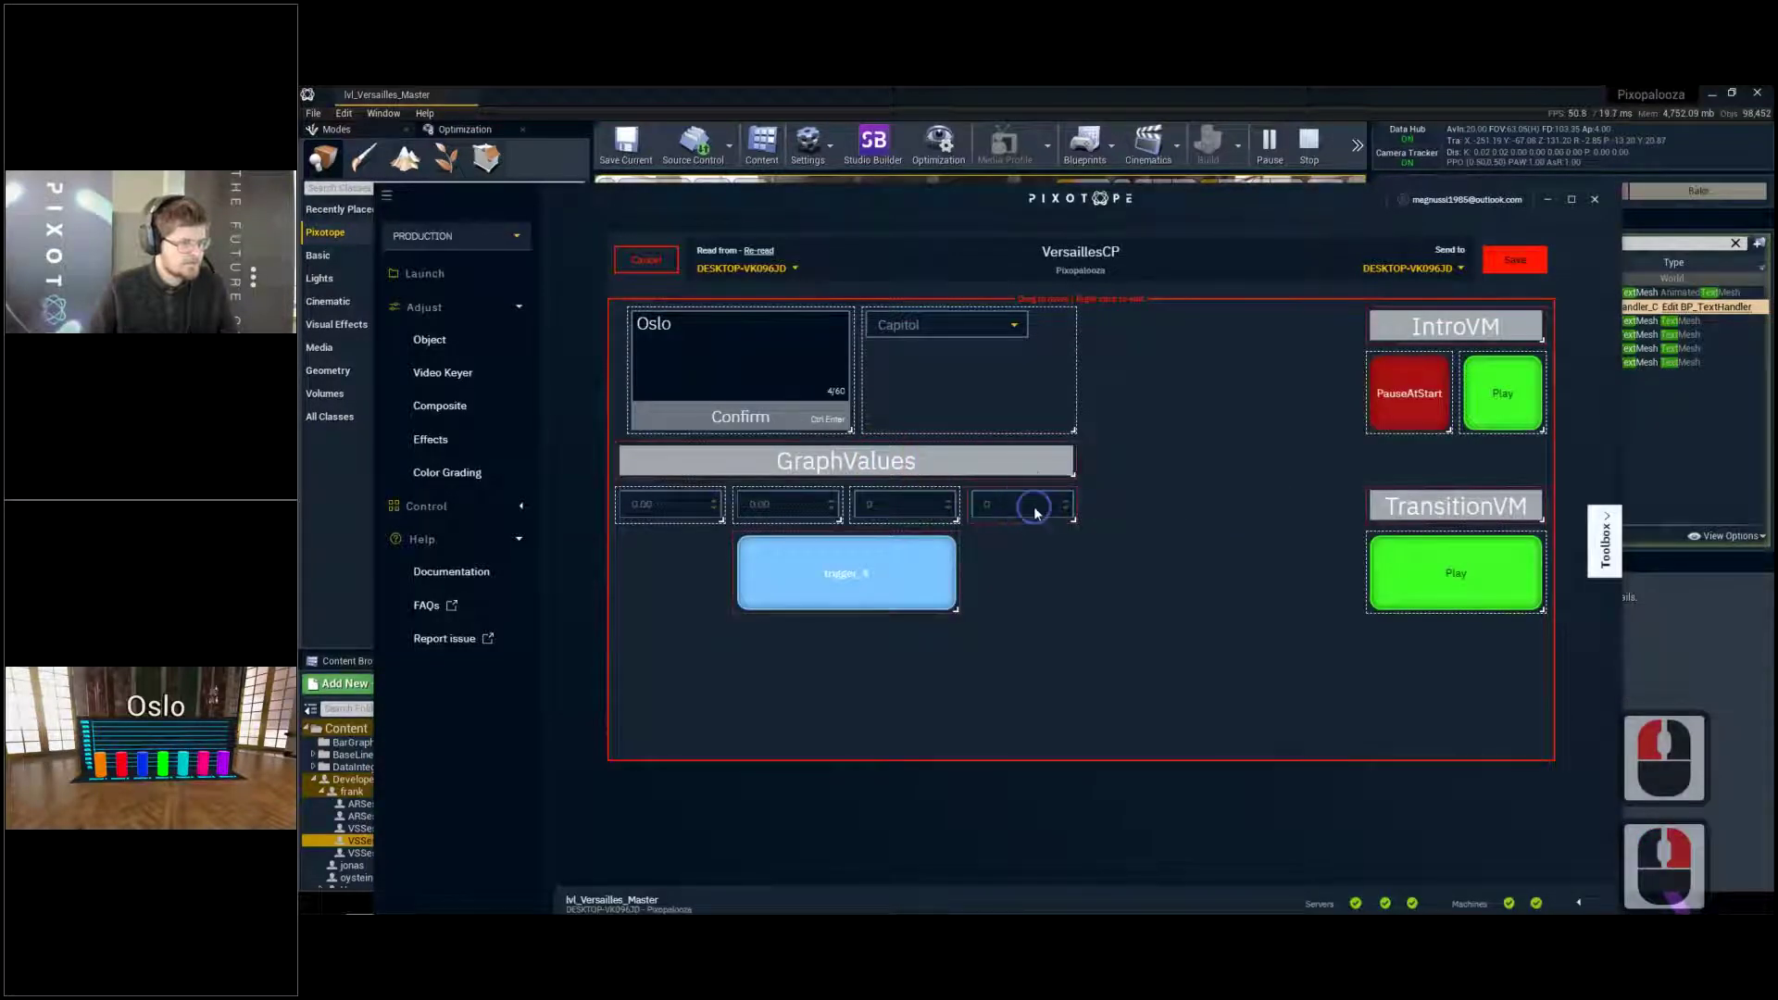
pyautogui.rightClick(1049, 514)
pyautogui.click(1063, 521)
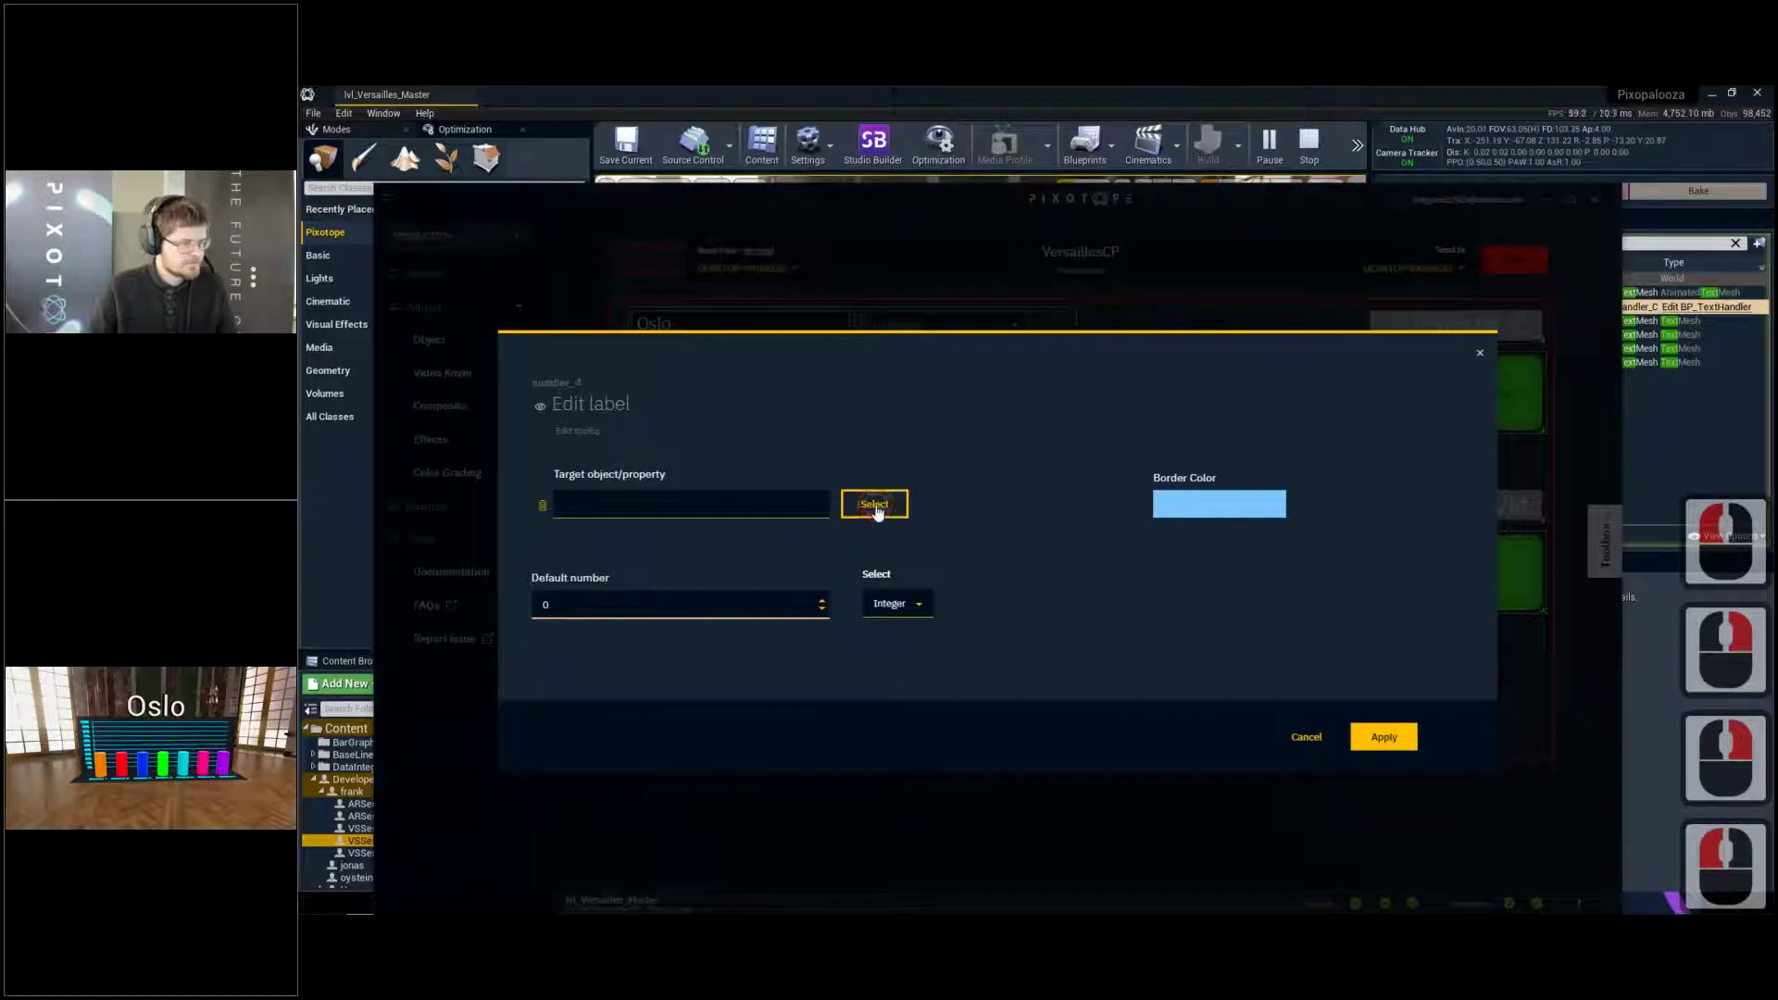
pyautogui.click(876, 507)
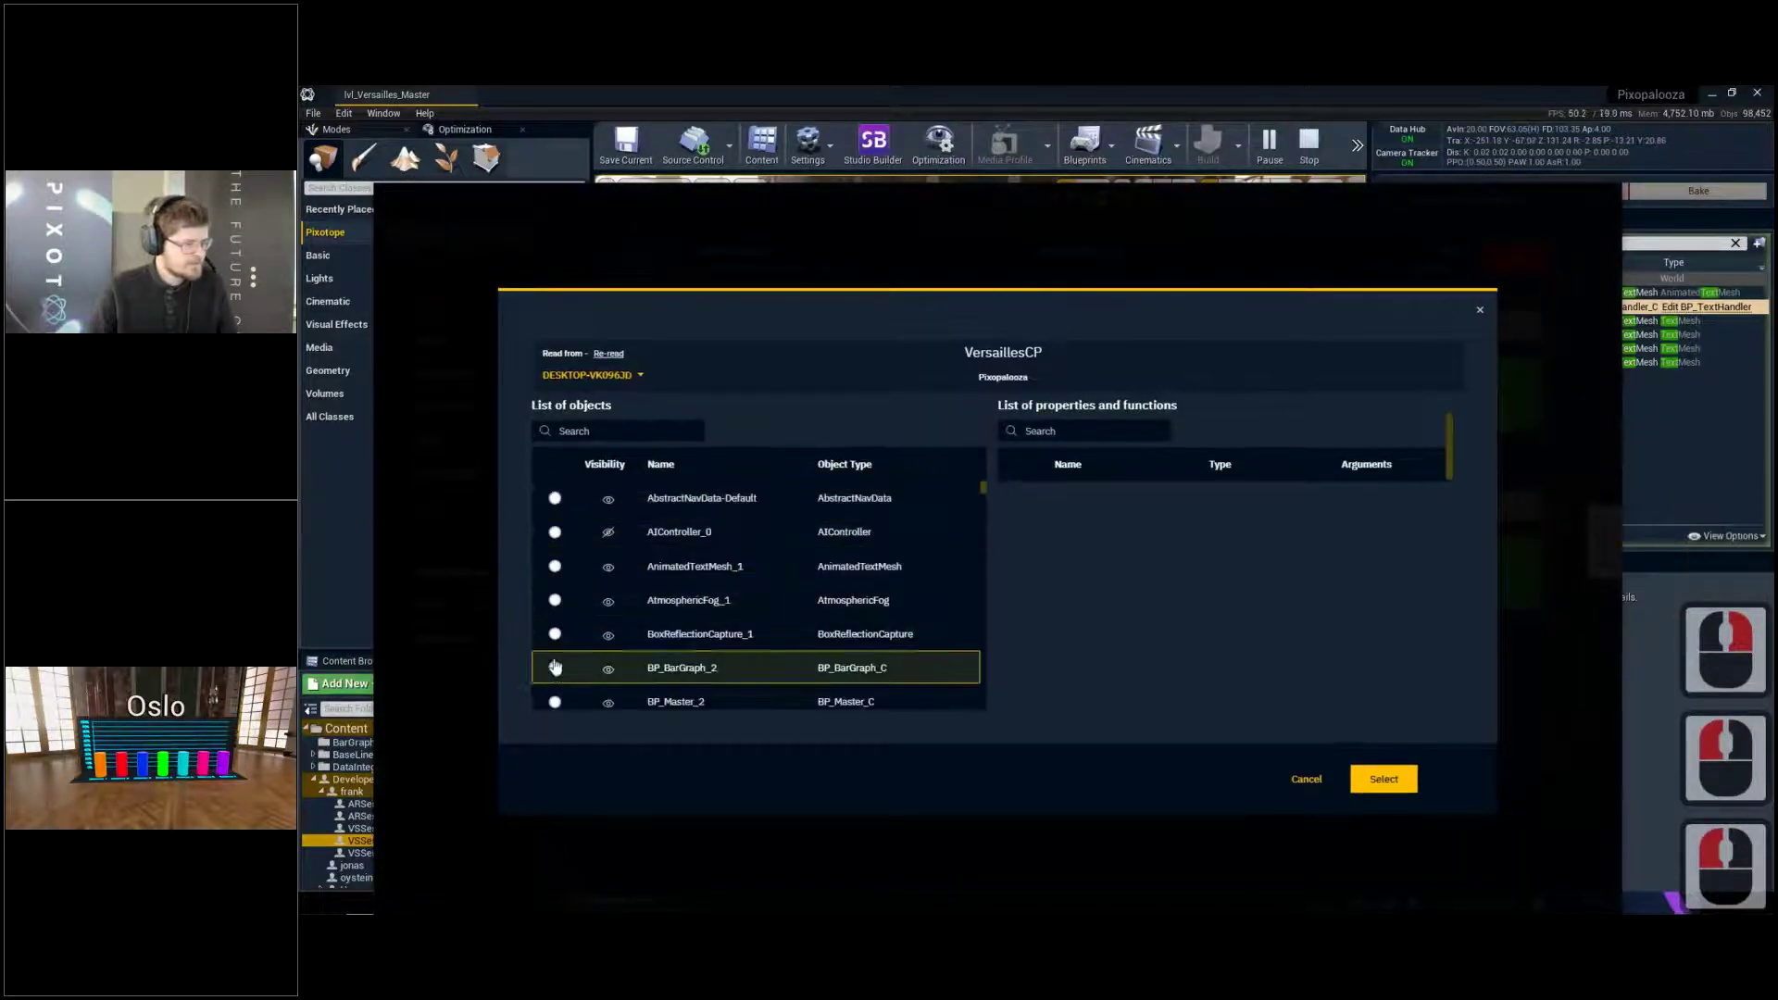
pyautogui.click(555, 667)
pyautogui.click(1021, 600)
pyautogui.click(1371, 780)
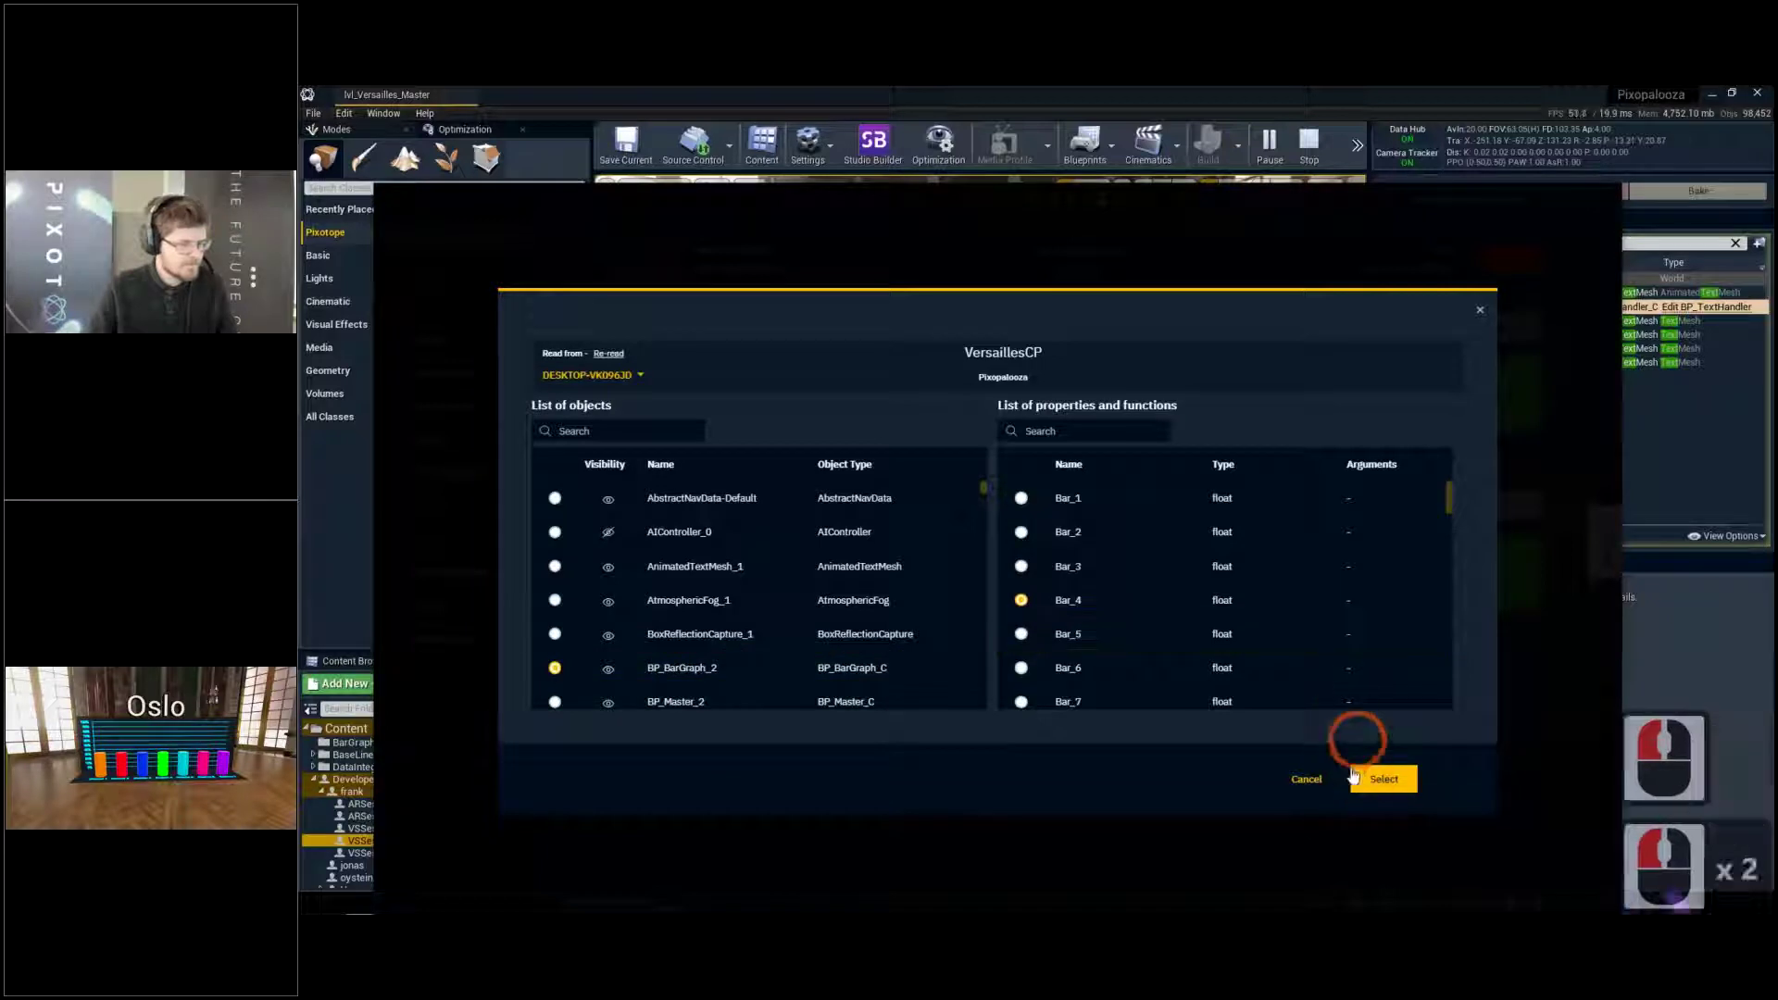
pyautogui.click(1390, 741)
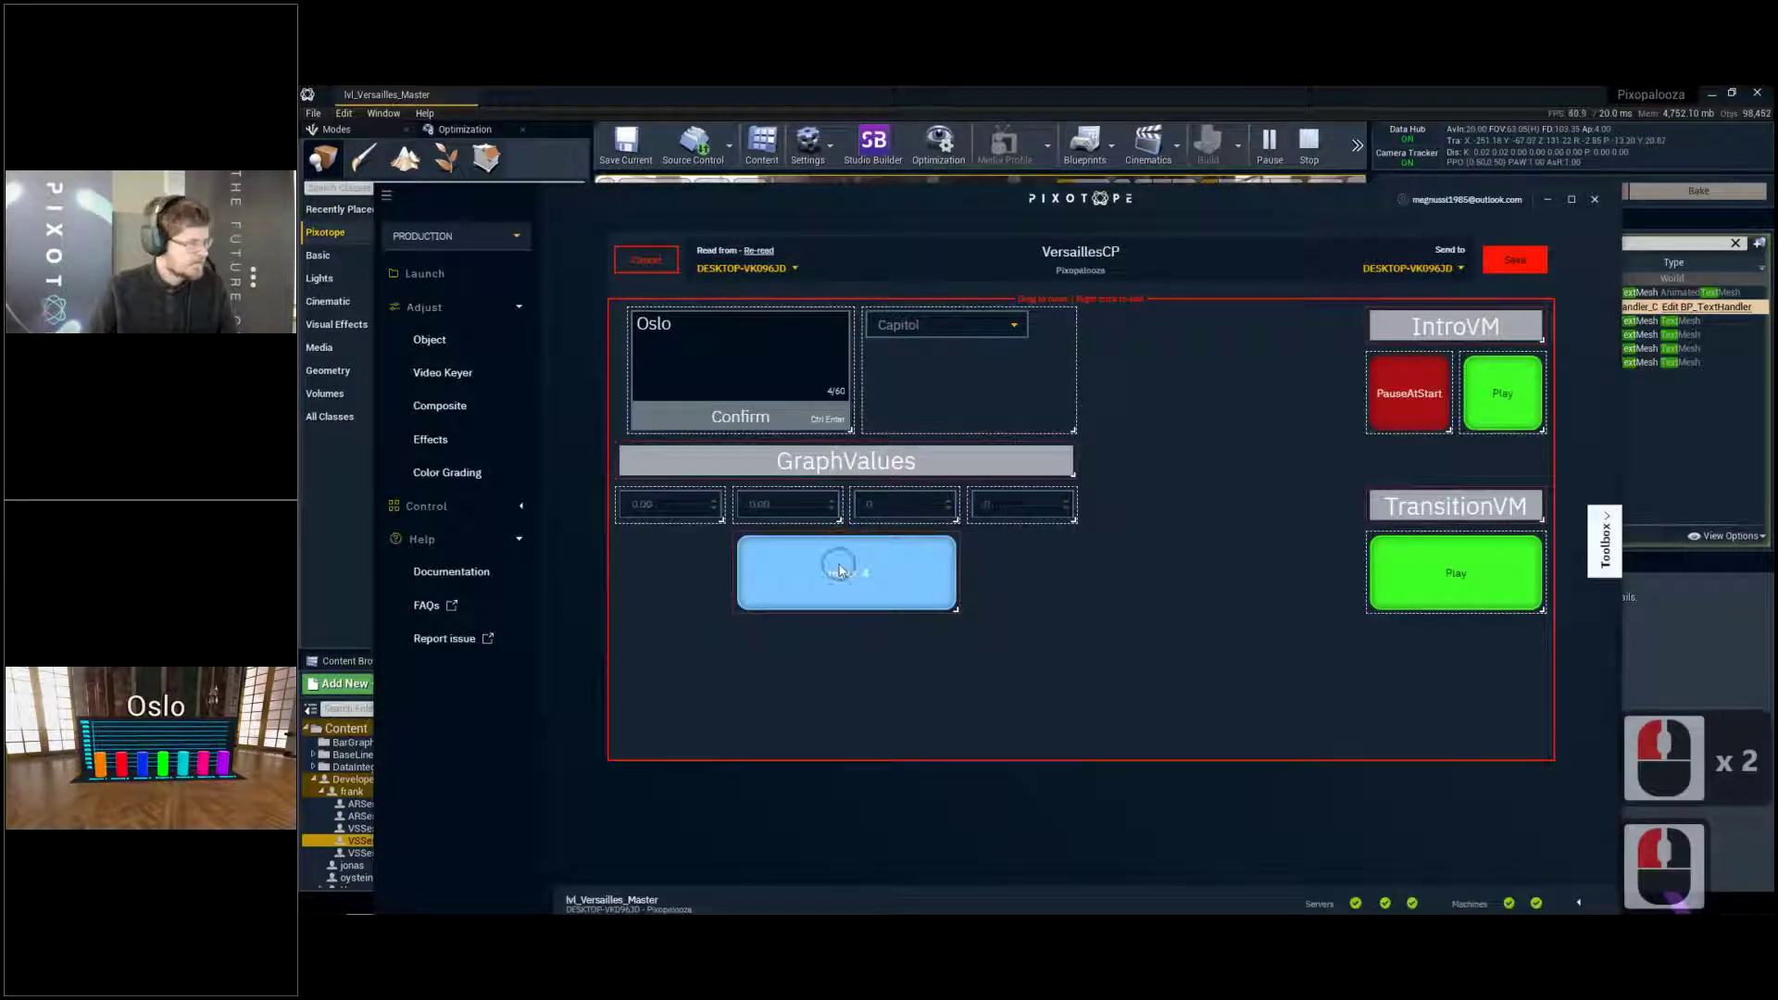
# Switch the third number widget's number type to Float and apply its settings
pyautogui.rightClick(839, 567)
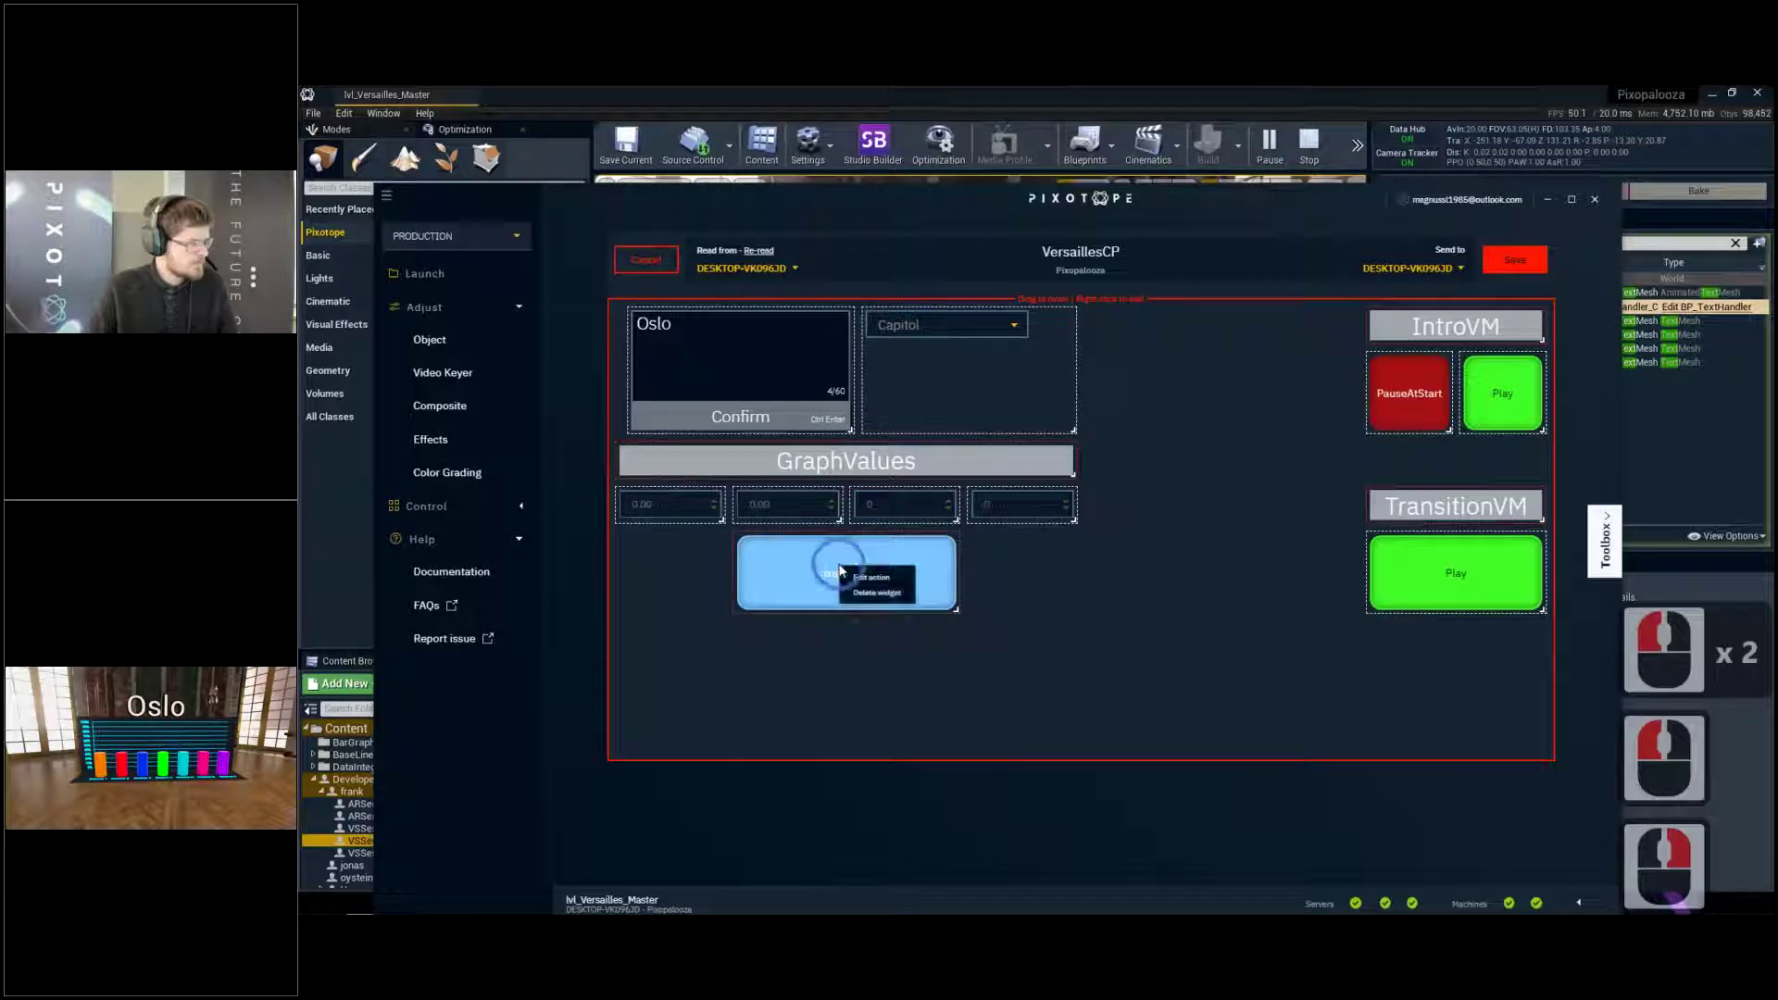
pyautogui.rightClick(912, 508)
pyautogui.click(935, 523)
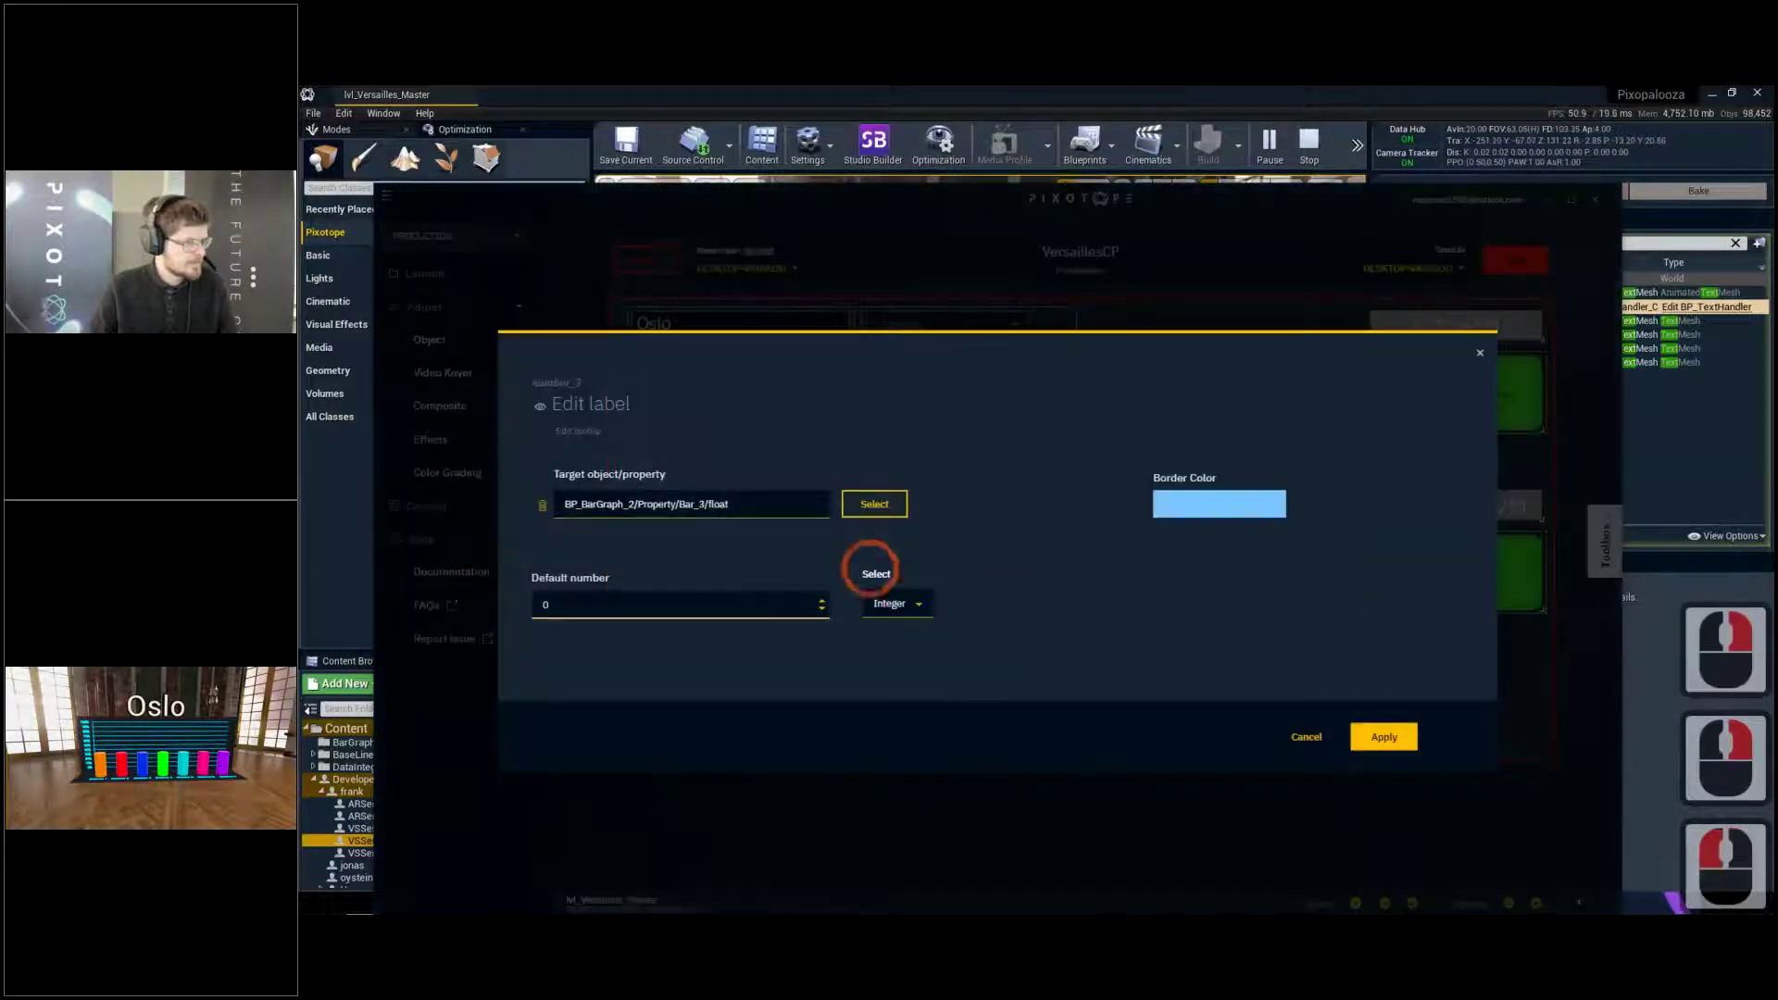
pyautogui.click(908, 639)
pyautogui.click(1387, 732)
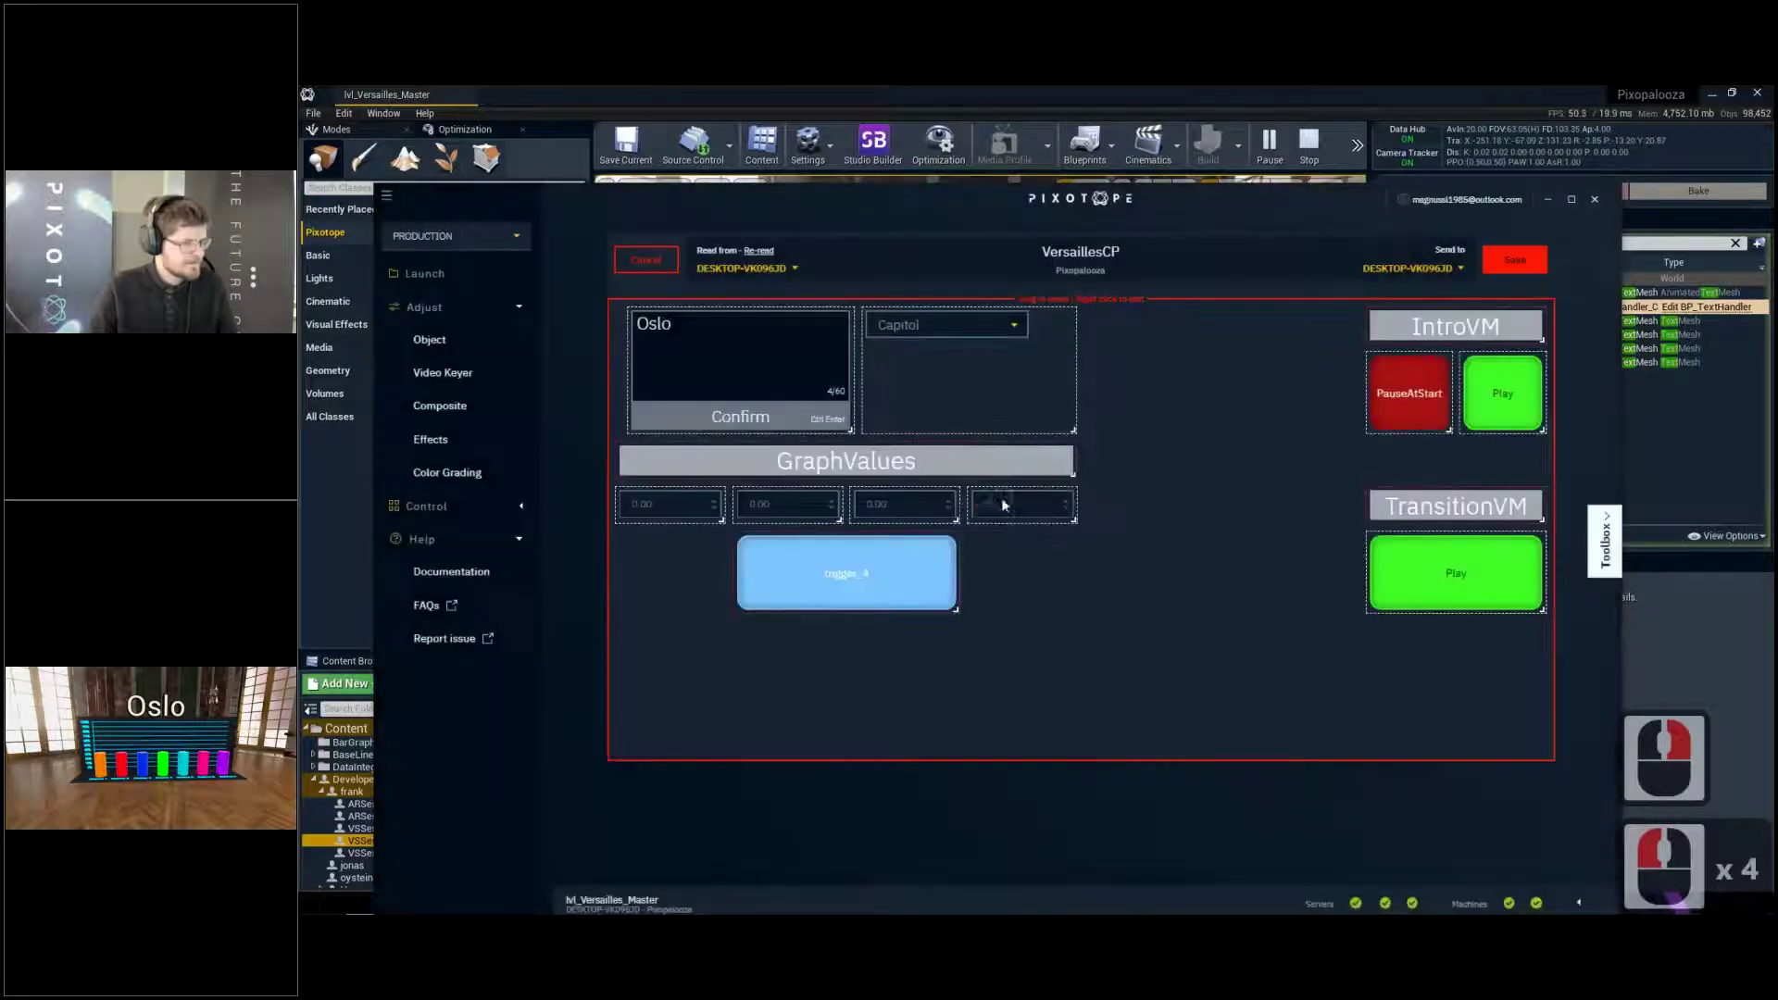
# Switch the fourth number widget's number type to Float and apply its settings
pyautogui.rightClick(1004, 506)
pyautogui.click(1032, 515)
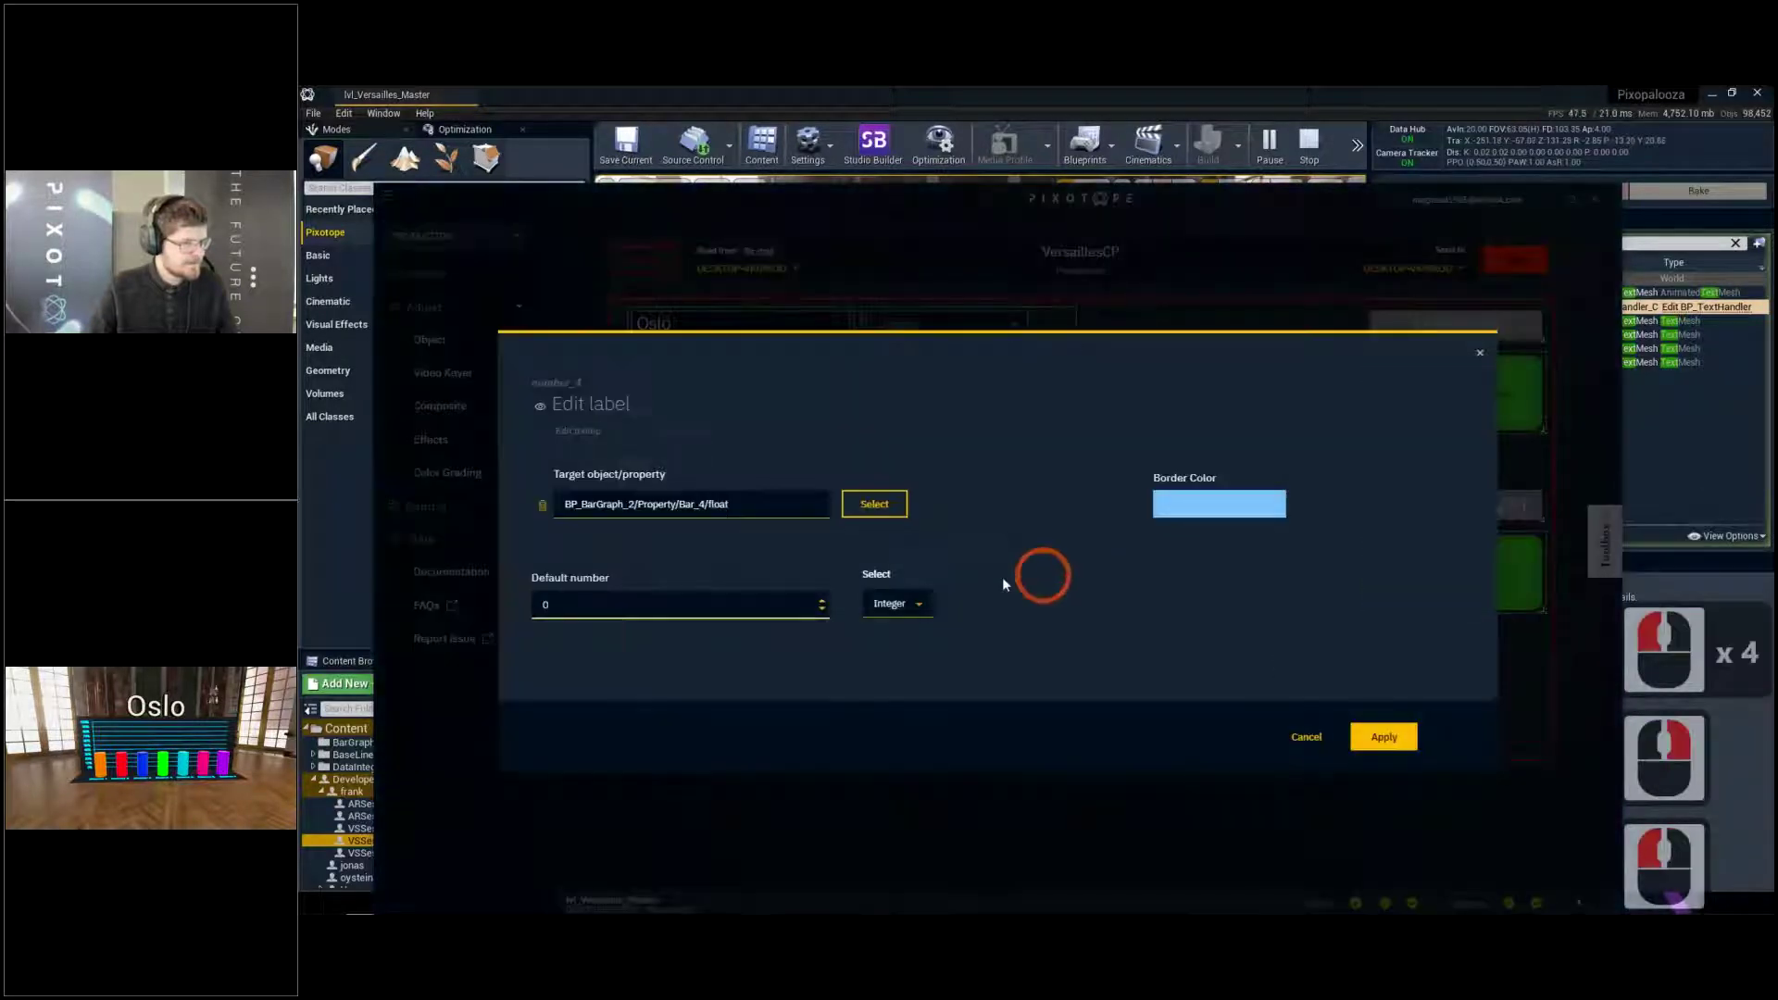
pyautogui.click(912, 639)
pyautogui.click(911, 640)
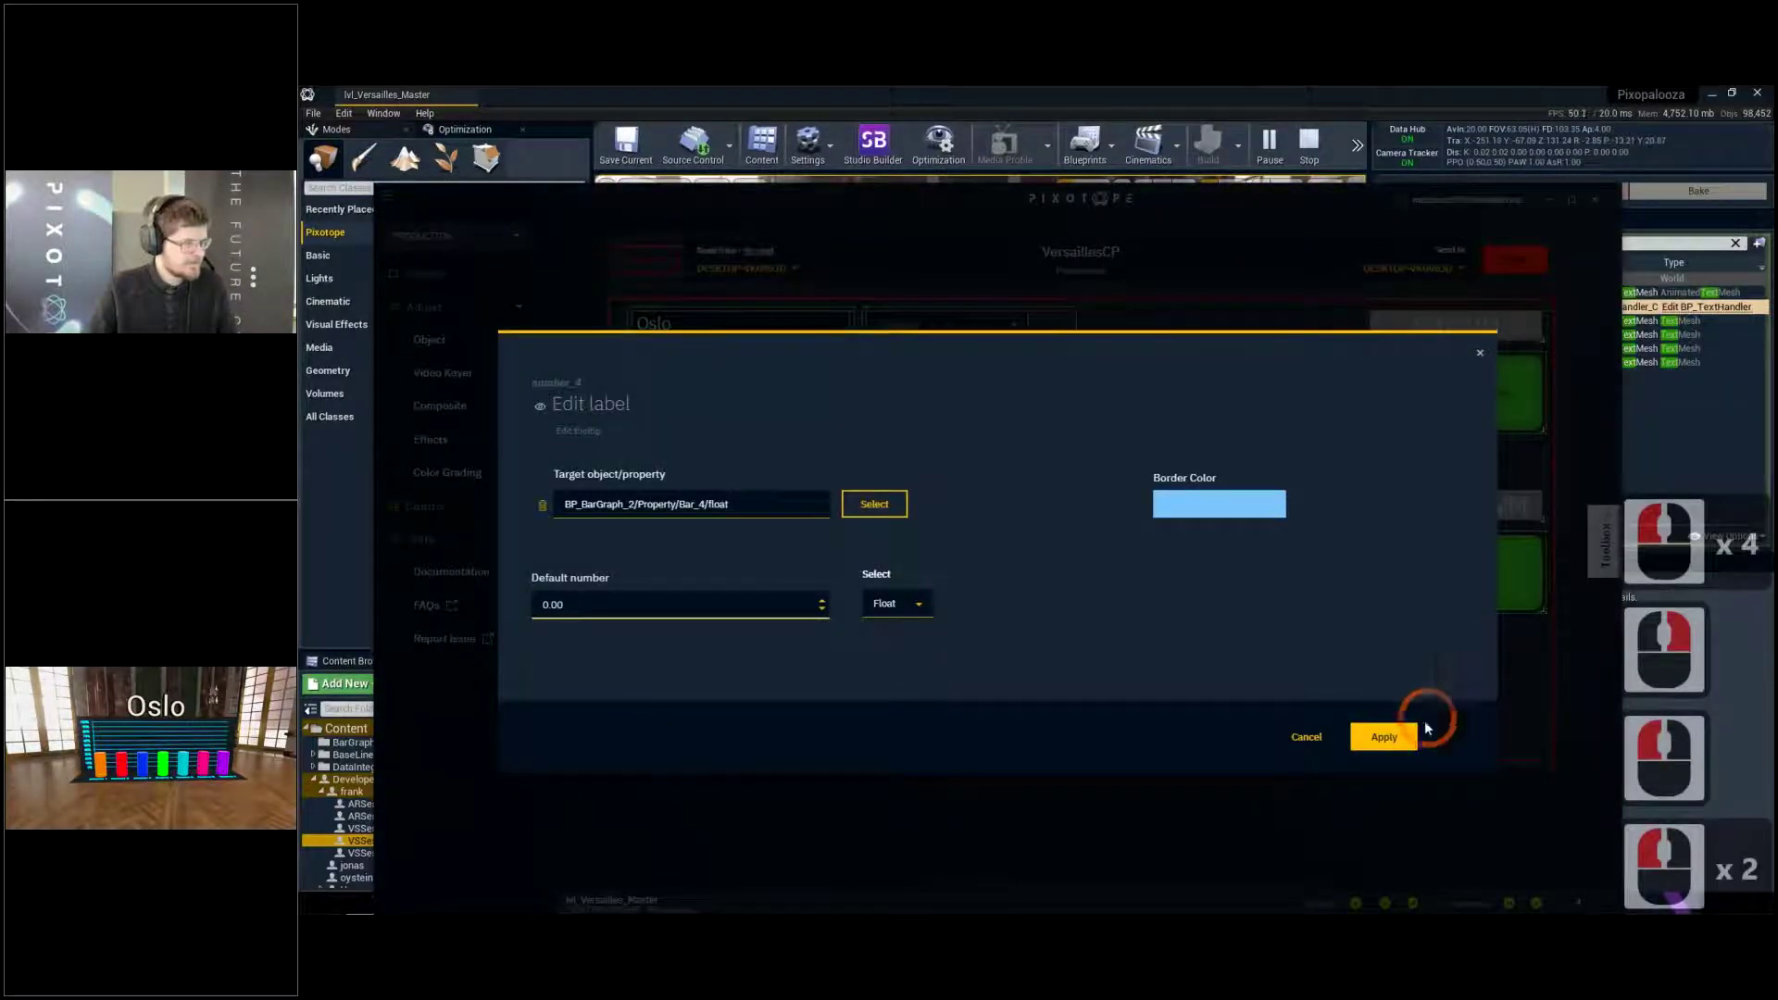
pyautogui.click(1406, 739)
# Open the blue trigger button's settings, set its text to EXECUTE and change its button color to black
pyautogui.click(824, 569)
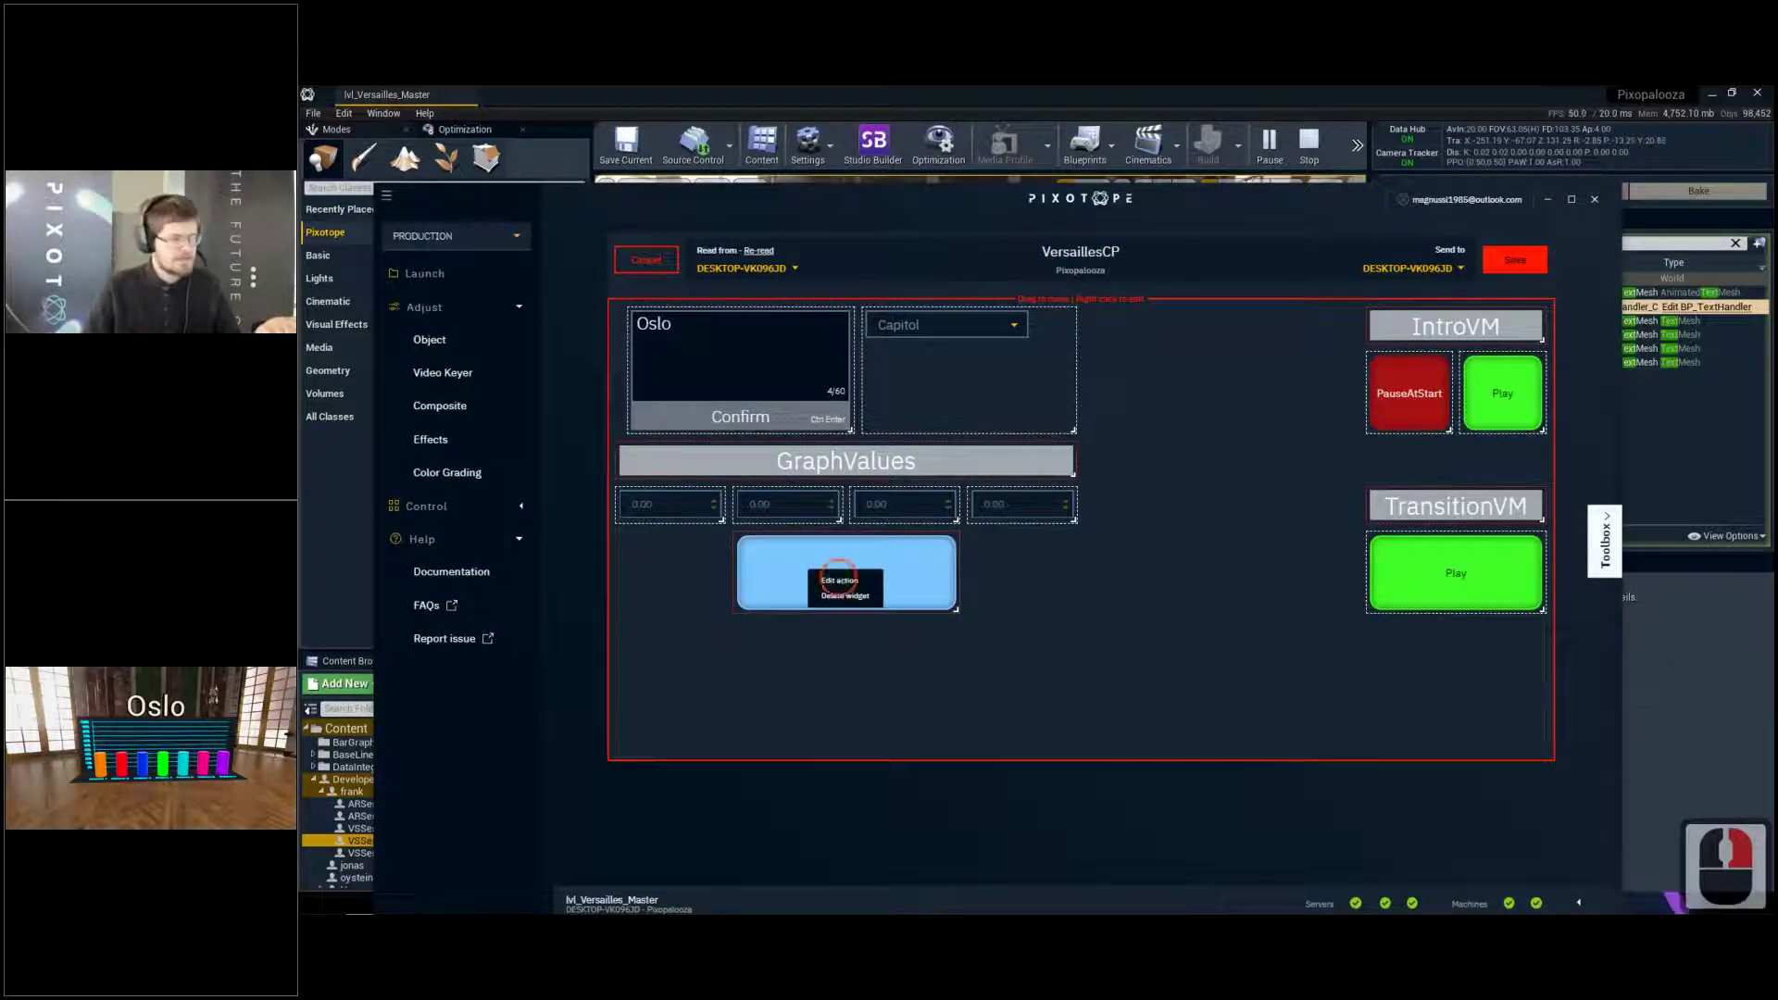
pyautogui.click(836, 581)
pyautogui.moveTo(648, 483); pyautogui.dragTo(457, 478)
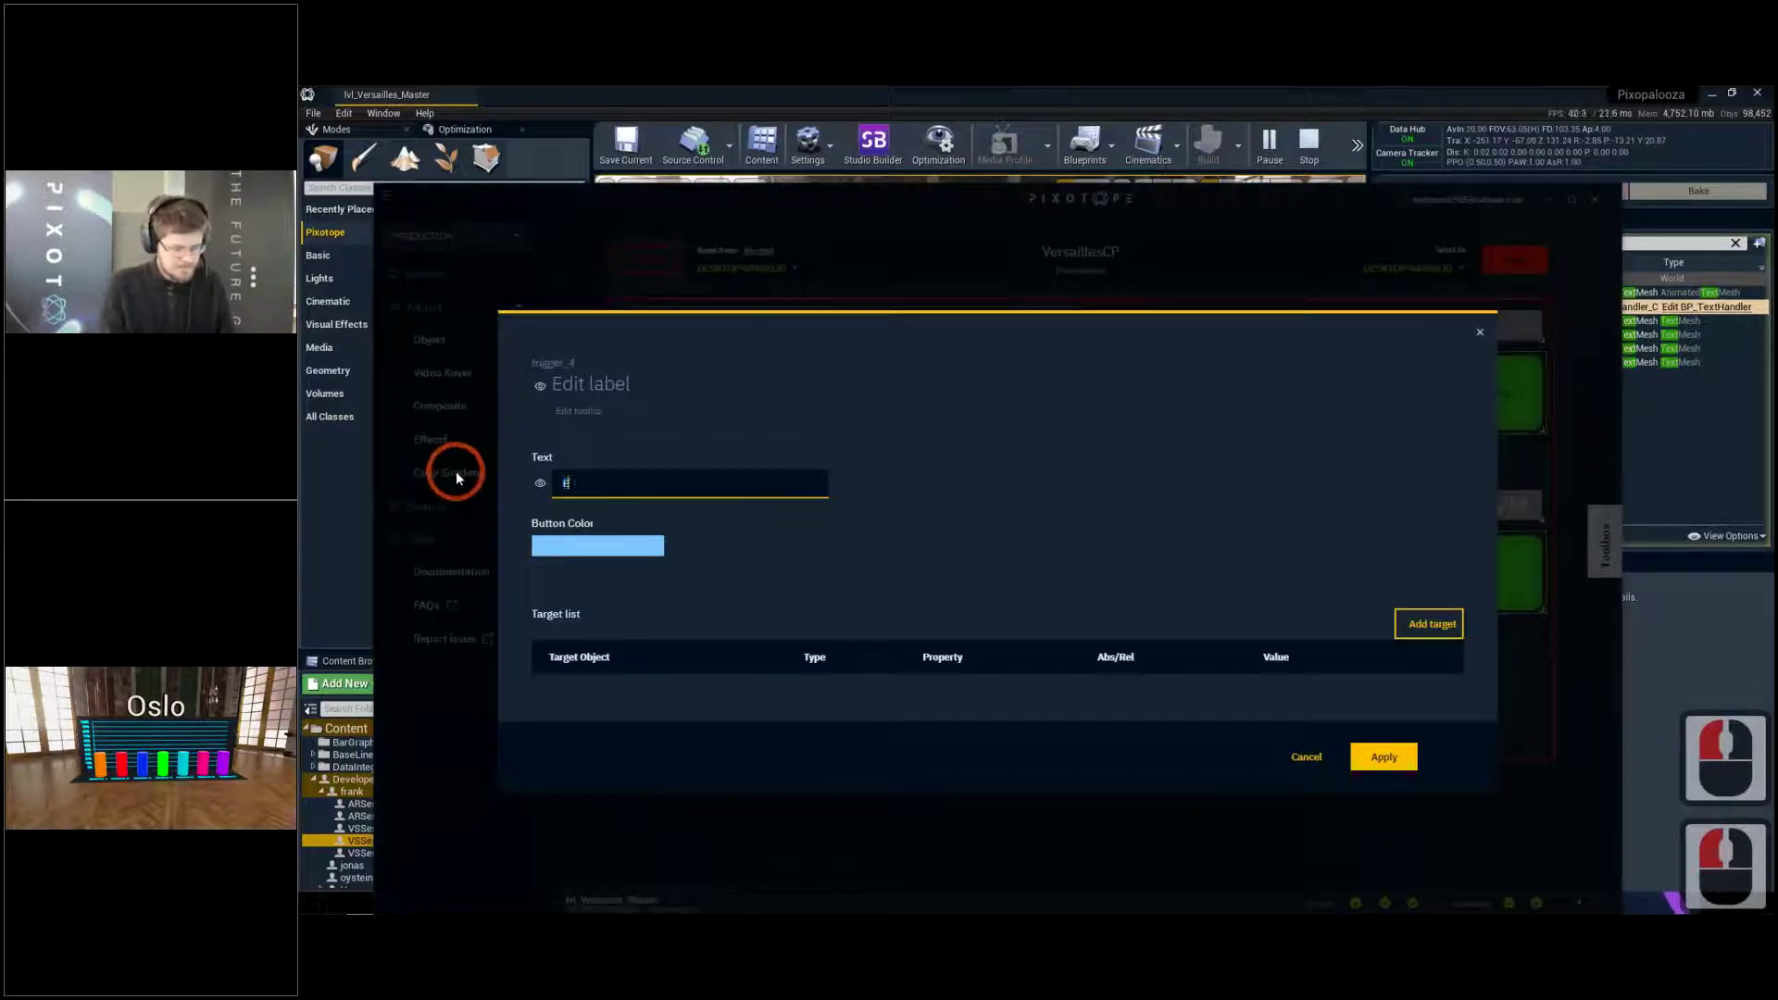
pyautogui.write('EXECUTE')
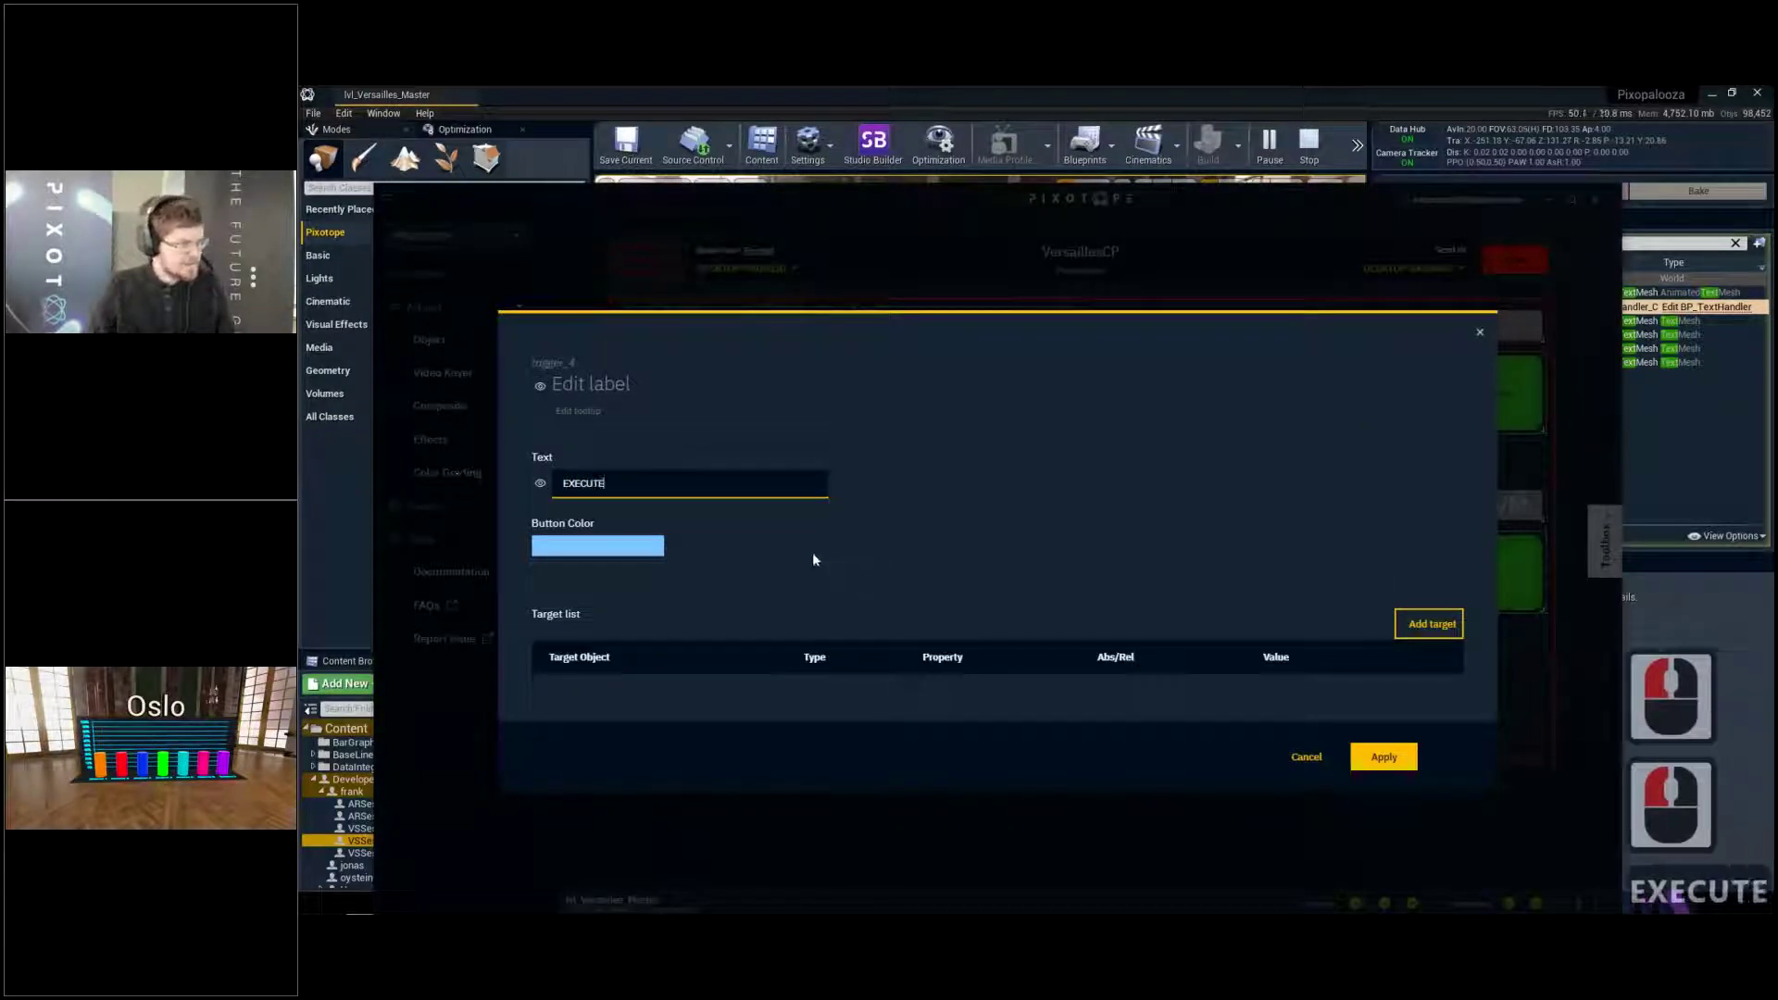
pyautogui.click(598, 544)
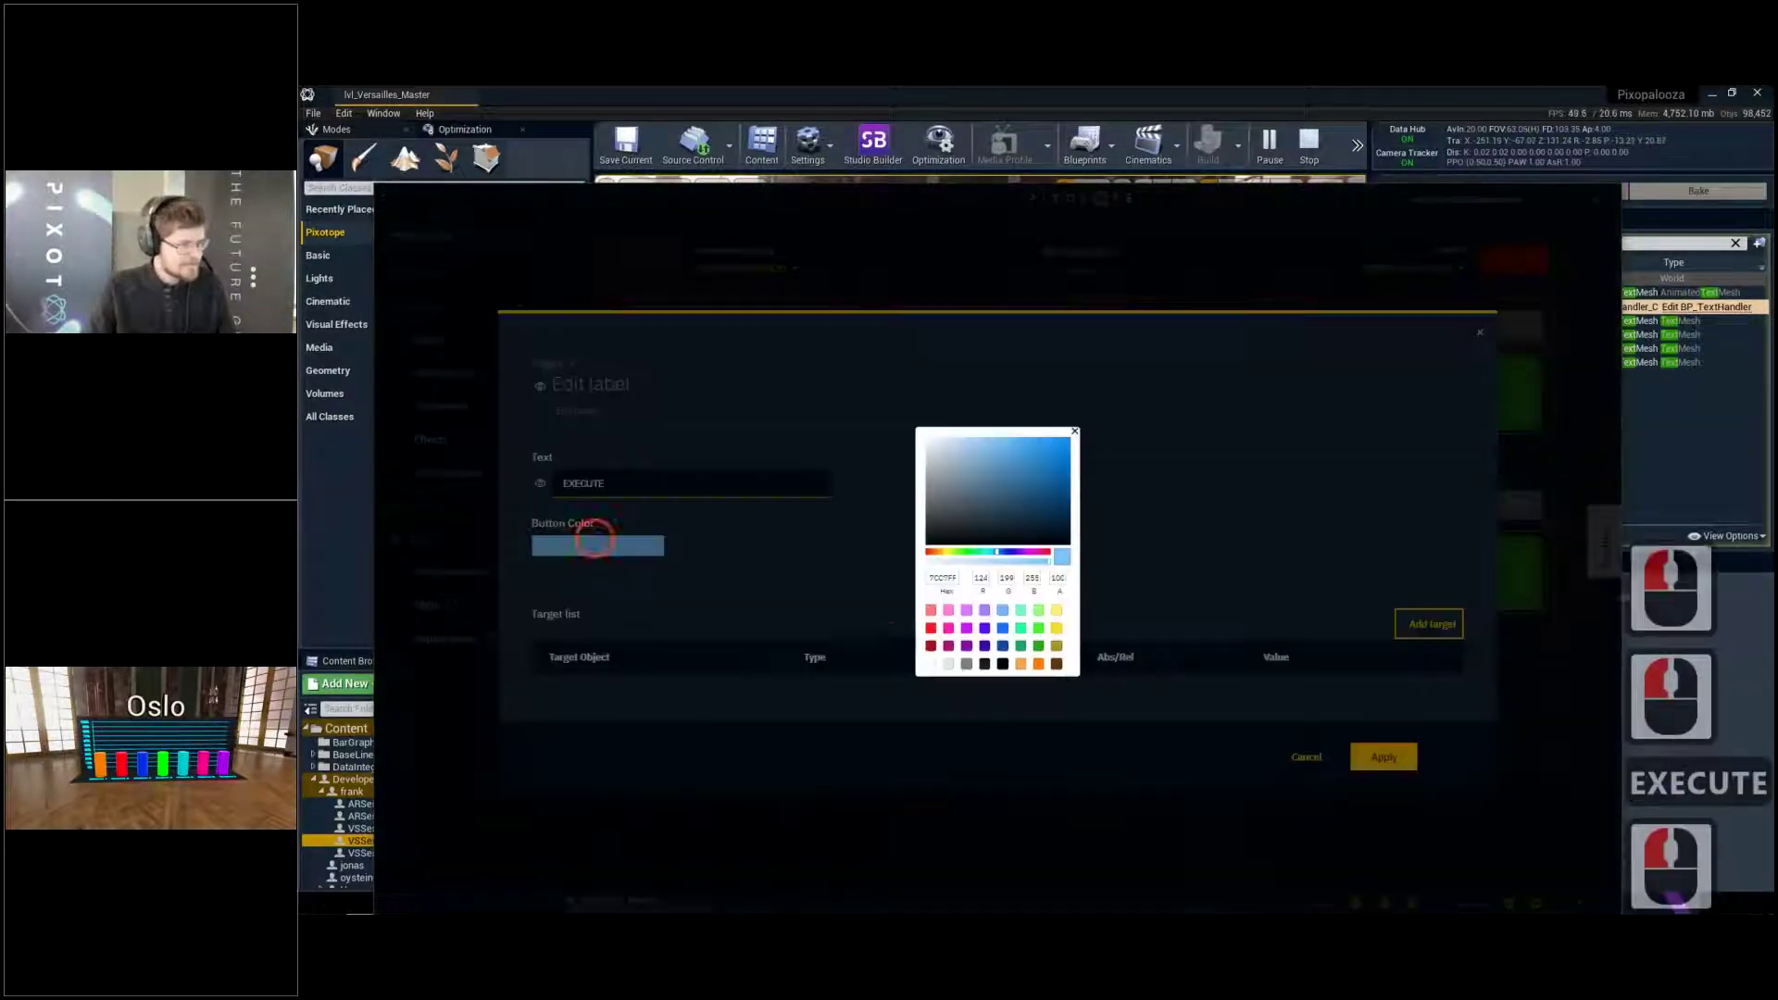
pyautogui.click(1002, 664)
pyautogui.click(1089, 482)
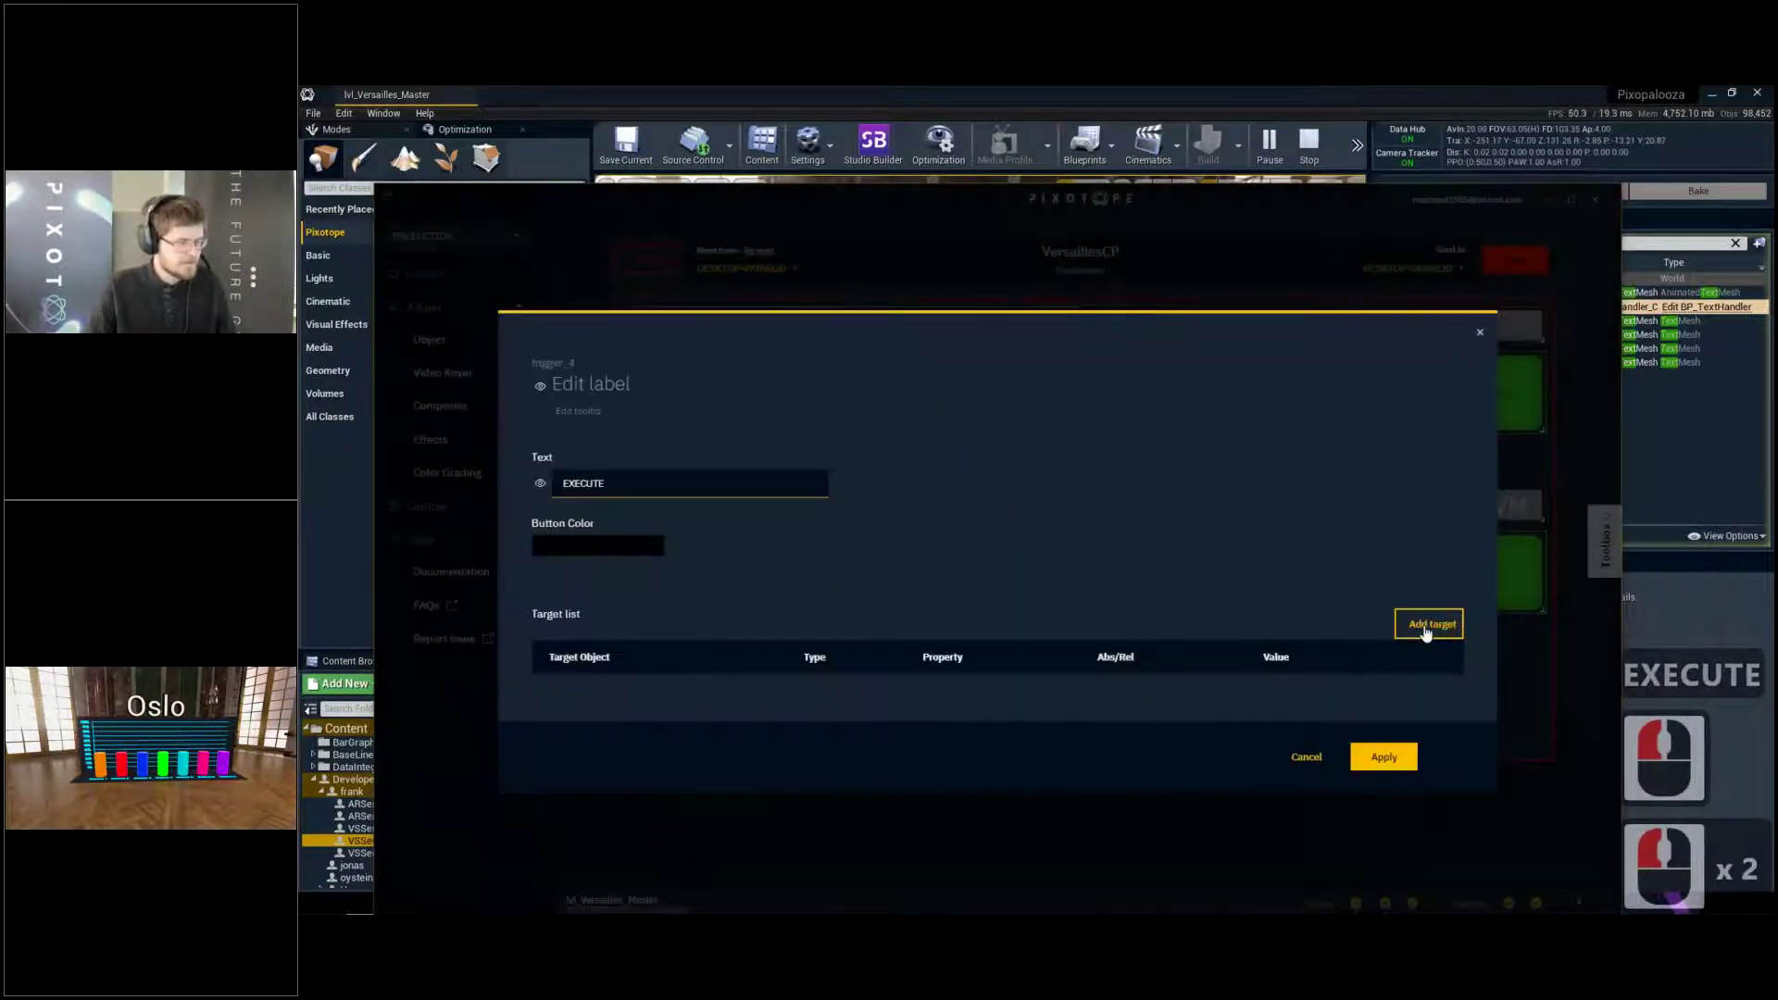
# Add BP_BarGraph_2's PX_Execute function as the EXECUTE button's target, apply it and save the control panel
pyautogui.click(1427, 627)
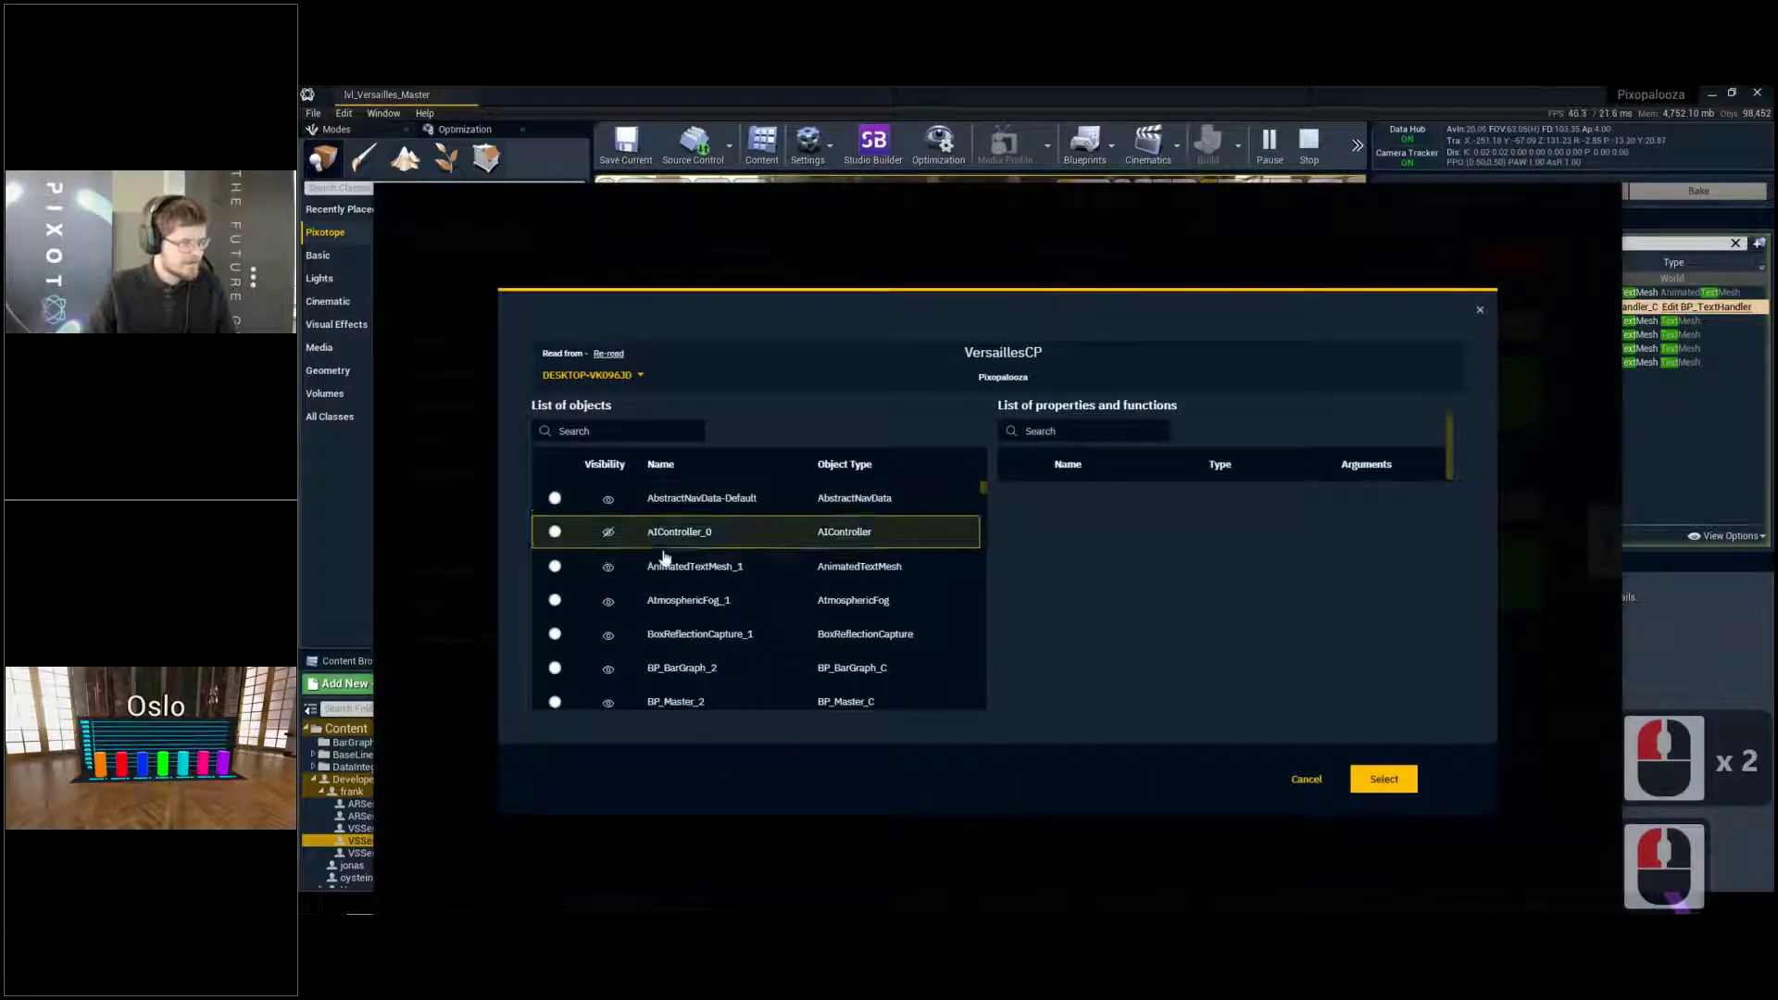
pyautogui.scroll(-2, 665, 556)
pyautogui.click(620, 432)
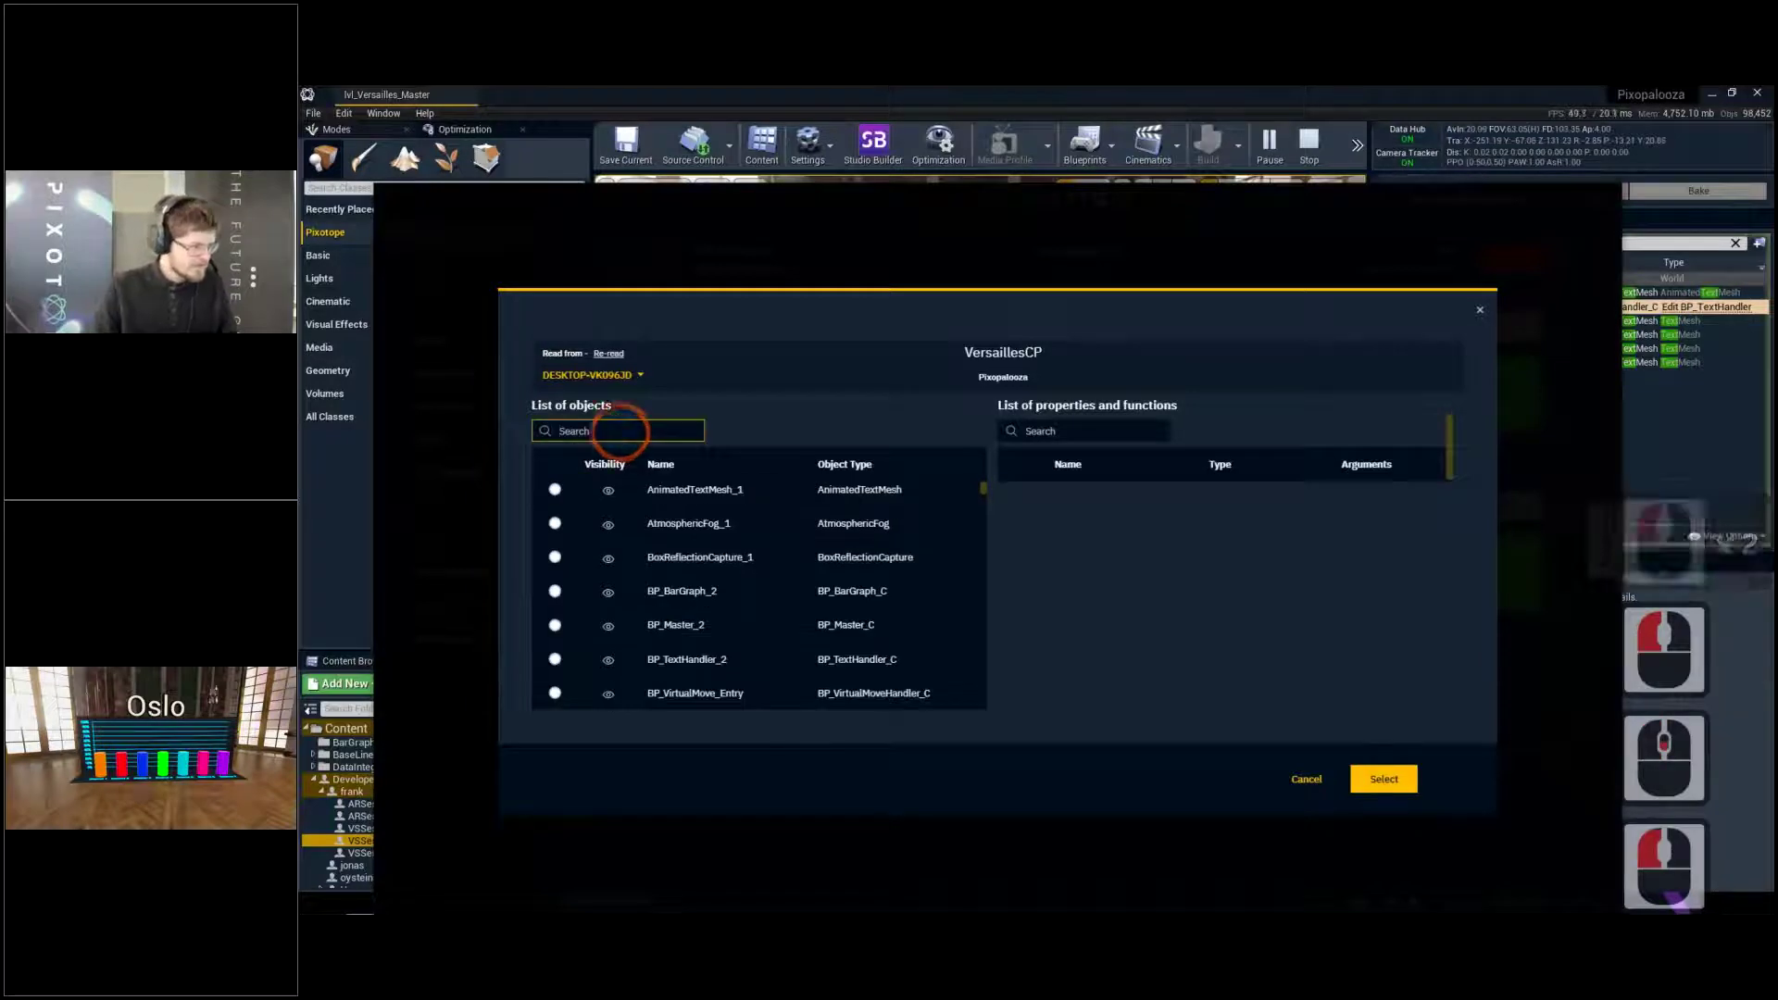
pyautogui.click(555, 591)
pyautogui.click(1130, 436)
pyautogui.write('px')
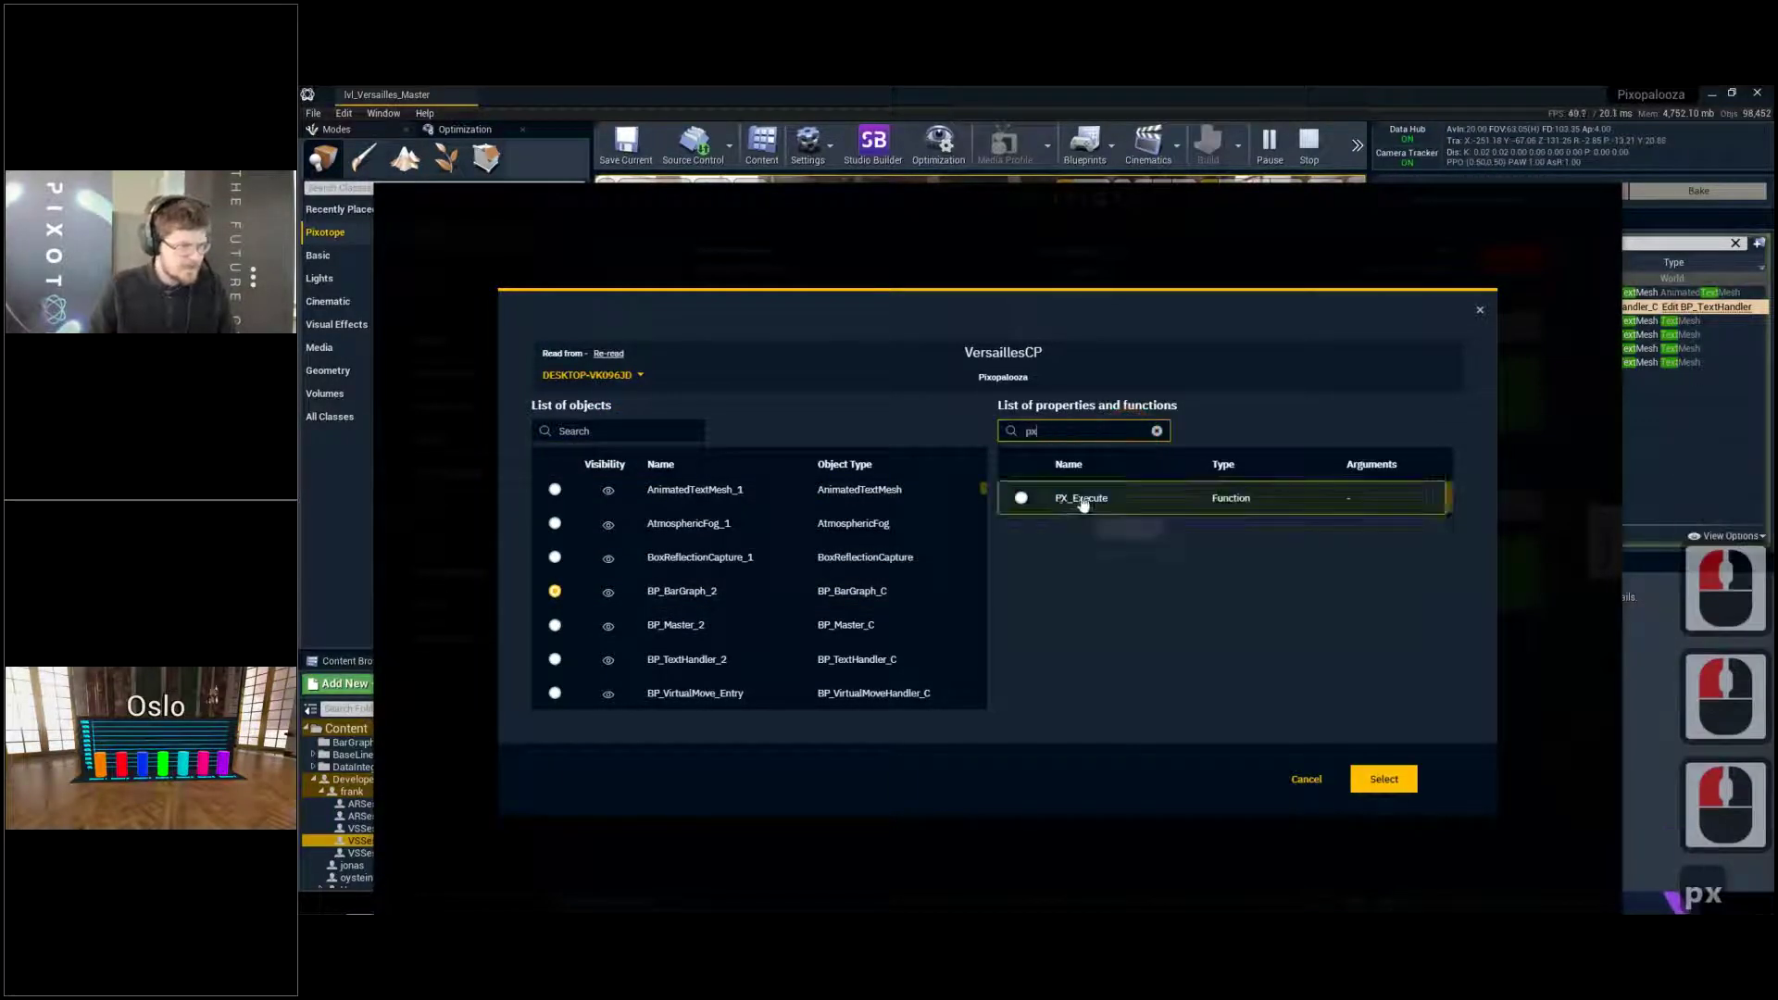
pyautogui.click(1021, 500)
pyautogui.click(1376, 783)
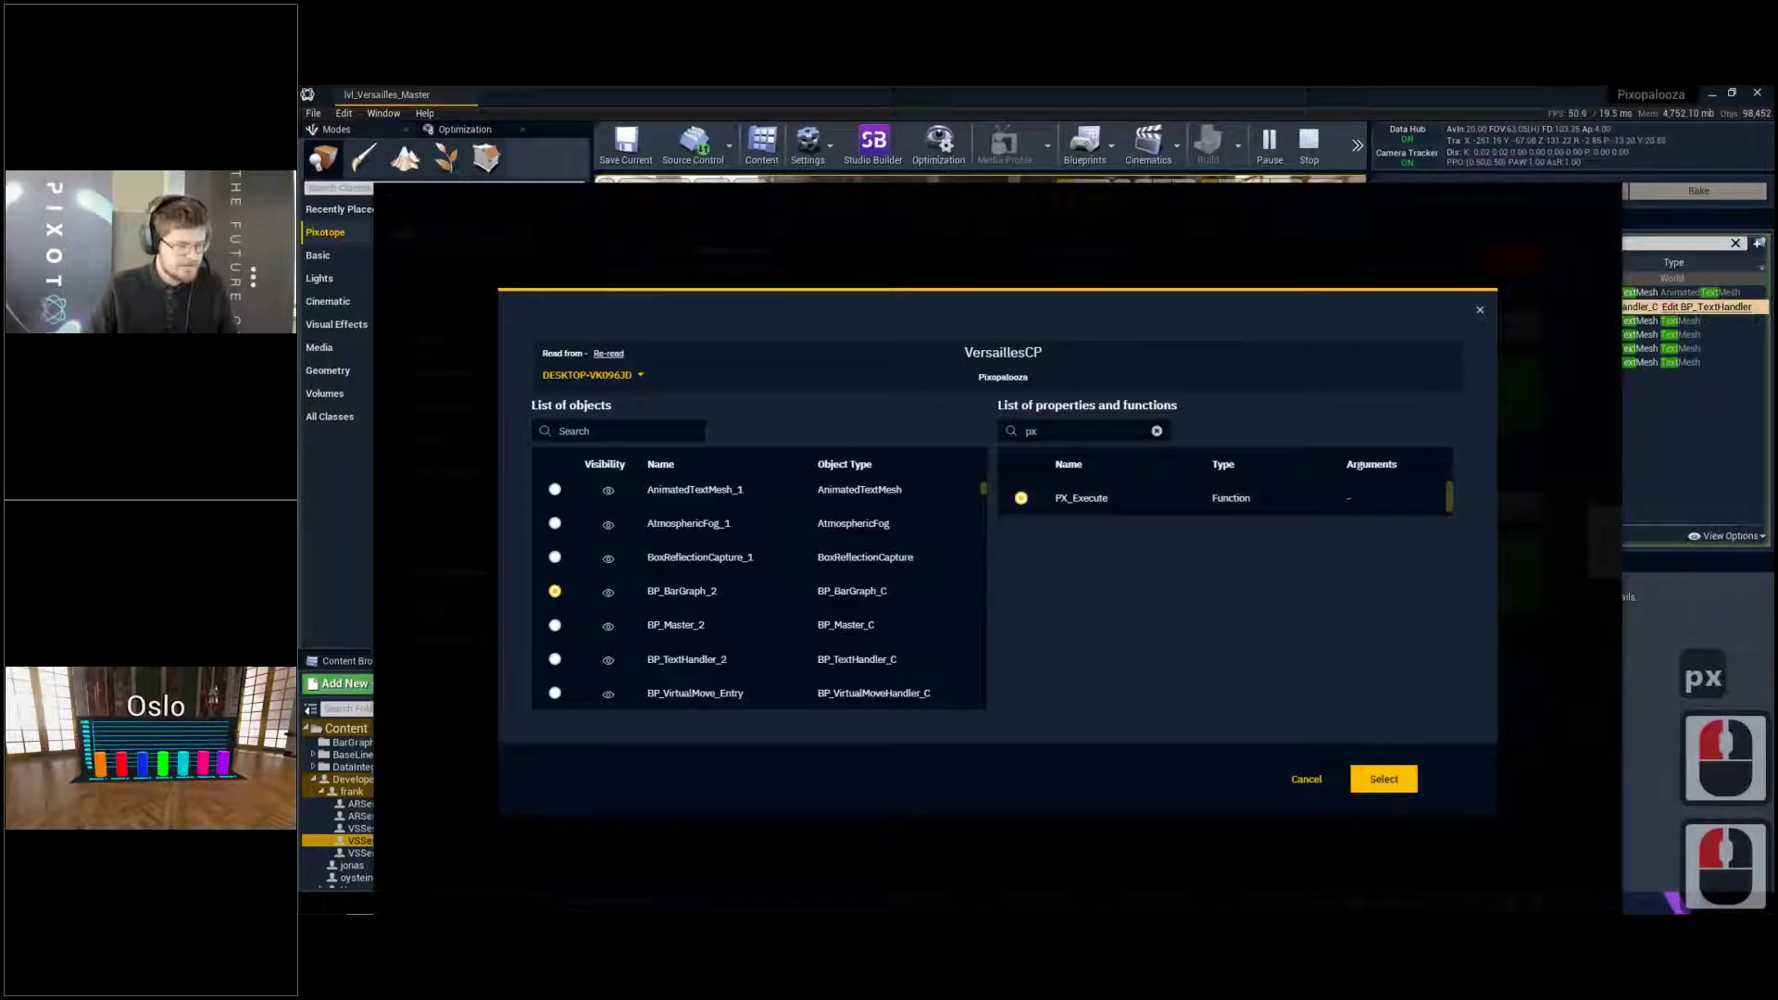
pyautogui.click(1382, 778)
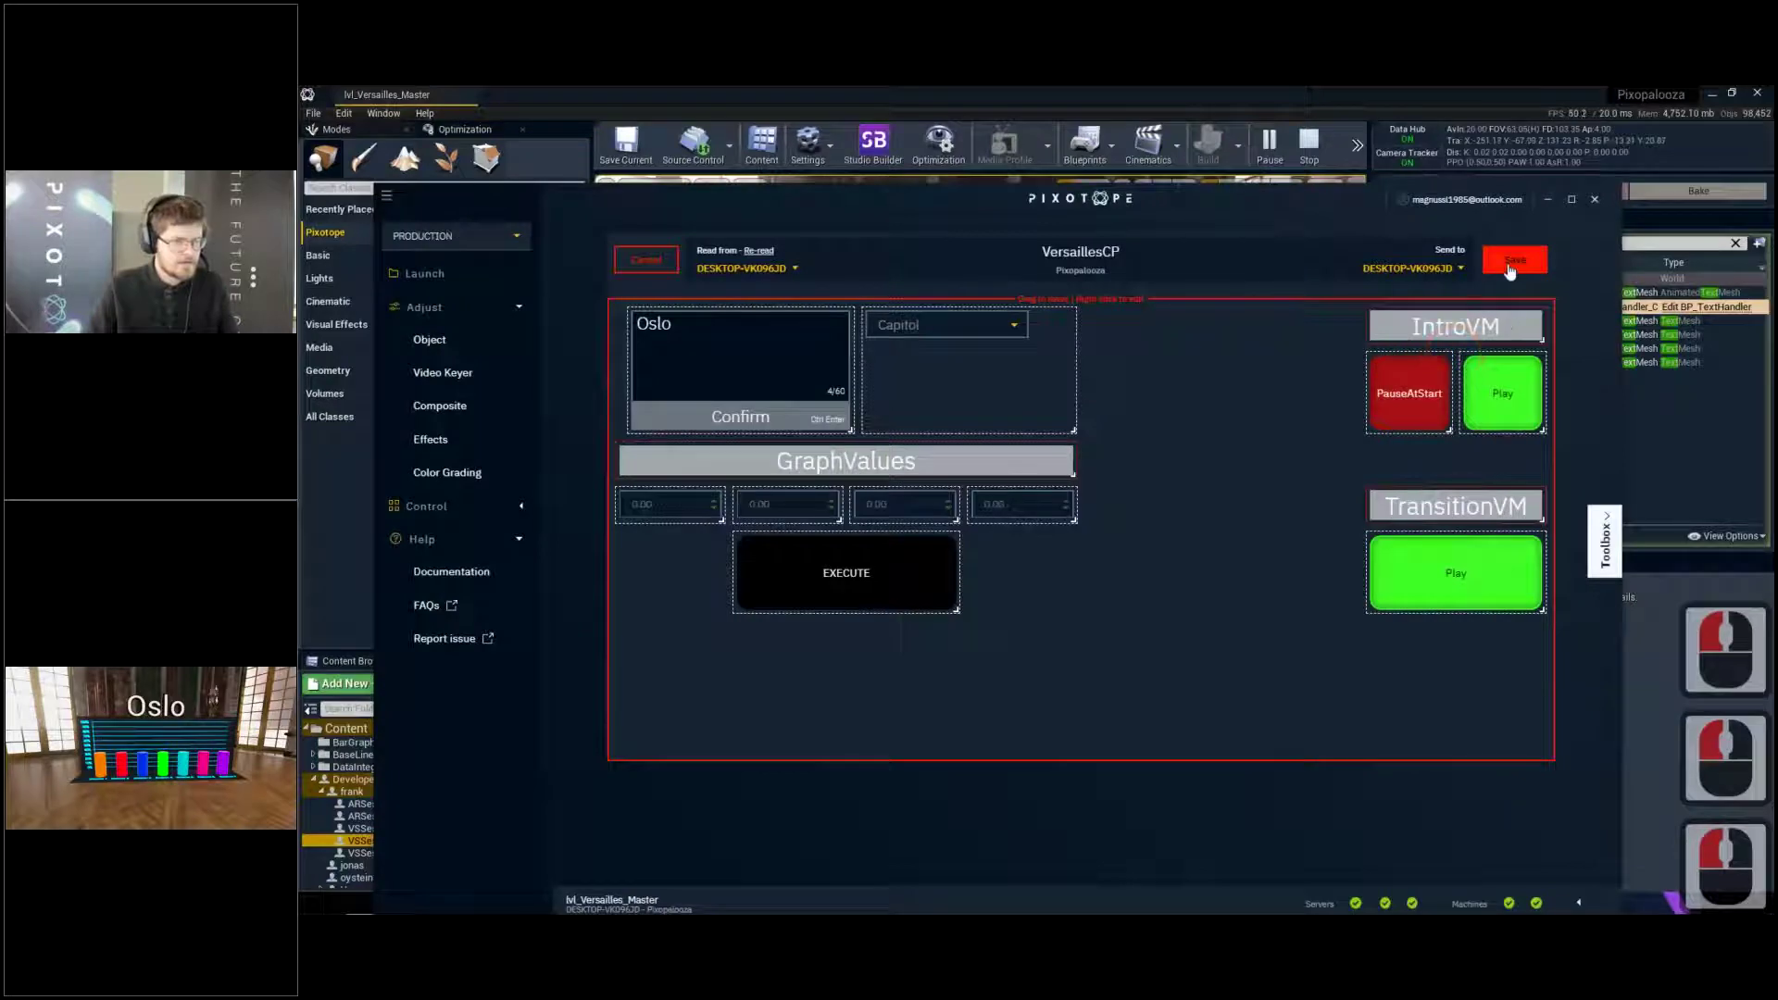
pyautogui.click(1510, 267)
# Show the viewport full screen with the bar graph framed above the lowered VersaillesCP panel window
pyautogui.moveTo(1225, 196); pyautogui.dragTo(1252, 454)
pyautogui.moveTo(1194, 355)
pyautogui.mouseDown(button='right')
pyautogui.moveTo(1215, 377)
pyautogui.moveTo(1185, 364)
pyautogui.mouseUp(button='right')
pyautogui.press('q')
pyautogui.press('e')
pyautogui.press('F11')
pyautogui.press('d')
pyautogui.scroll(-2, 1212, 370)
pyautogui.press('d')
pyautogui.press('s')
pyautogui.press('w')
pyautogui.hotkey('alt', 'Tab')
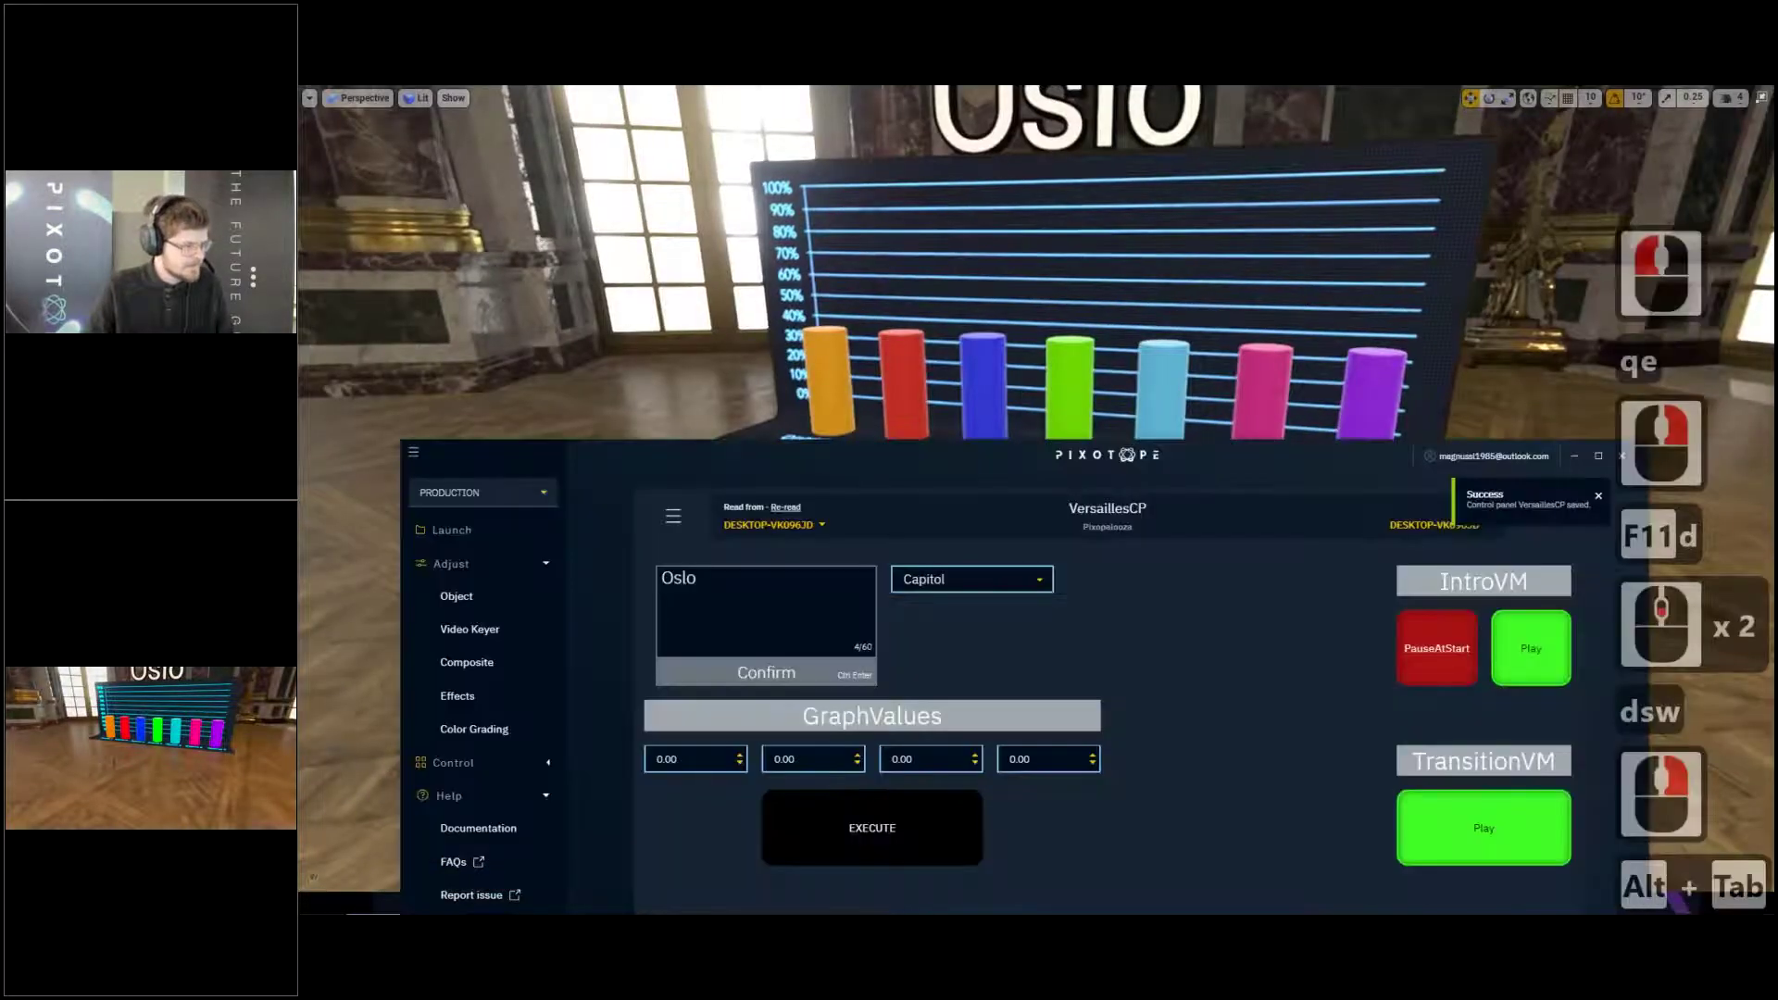
# Set the four GraphValues numbers to 1, 2, 4 and 8
pyautogui.click(688, 765)
pyautogui.moveTo(696, 759); pyautogui.dragTo(580, 770)
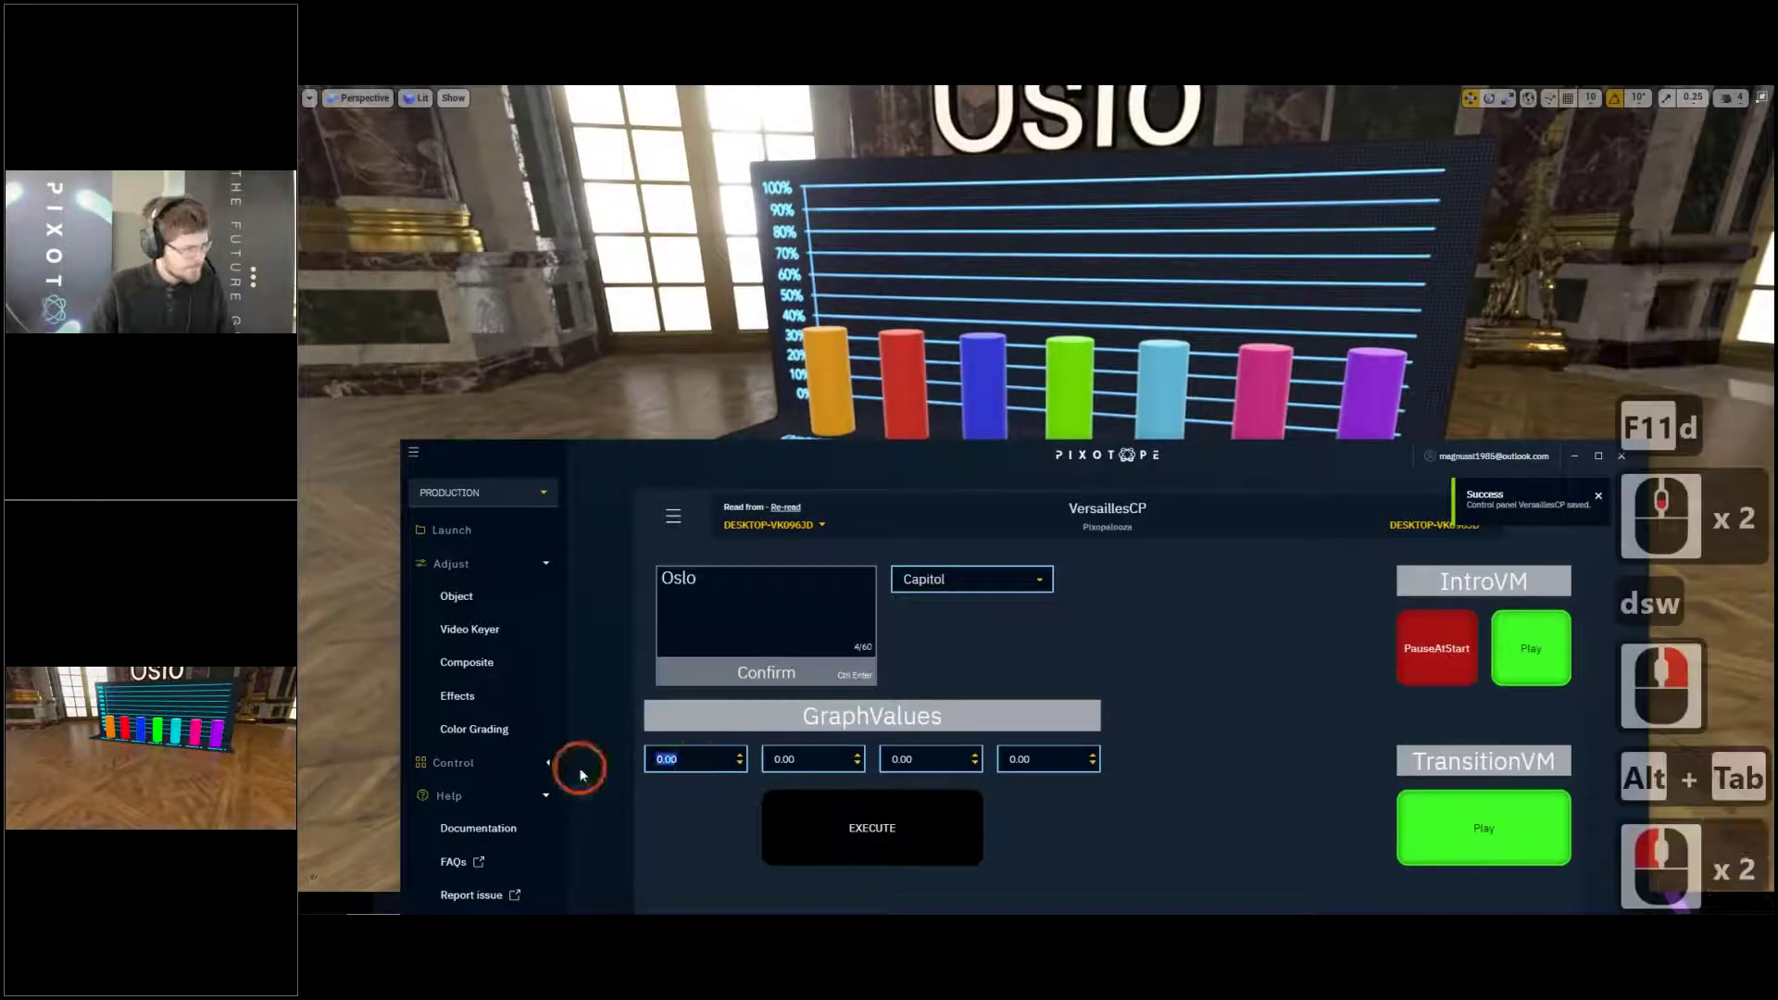
pyautogui.write('1')
pyautogui.press('Return')
pyautogui.click(806, 760)
pyautogui.write('2')
pyautogui.press('Return')
pyautogui.click(943, 758)
pyautogui.write('4')
pyautogui.press('Return')
pyautogui.click(1047, 758)
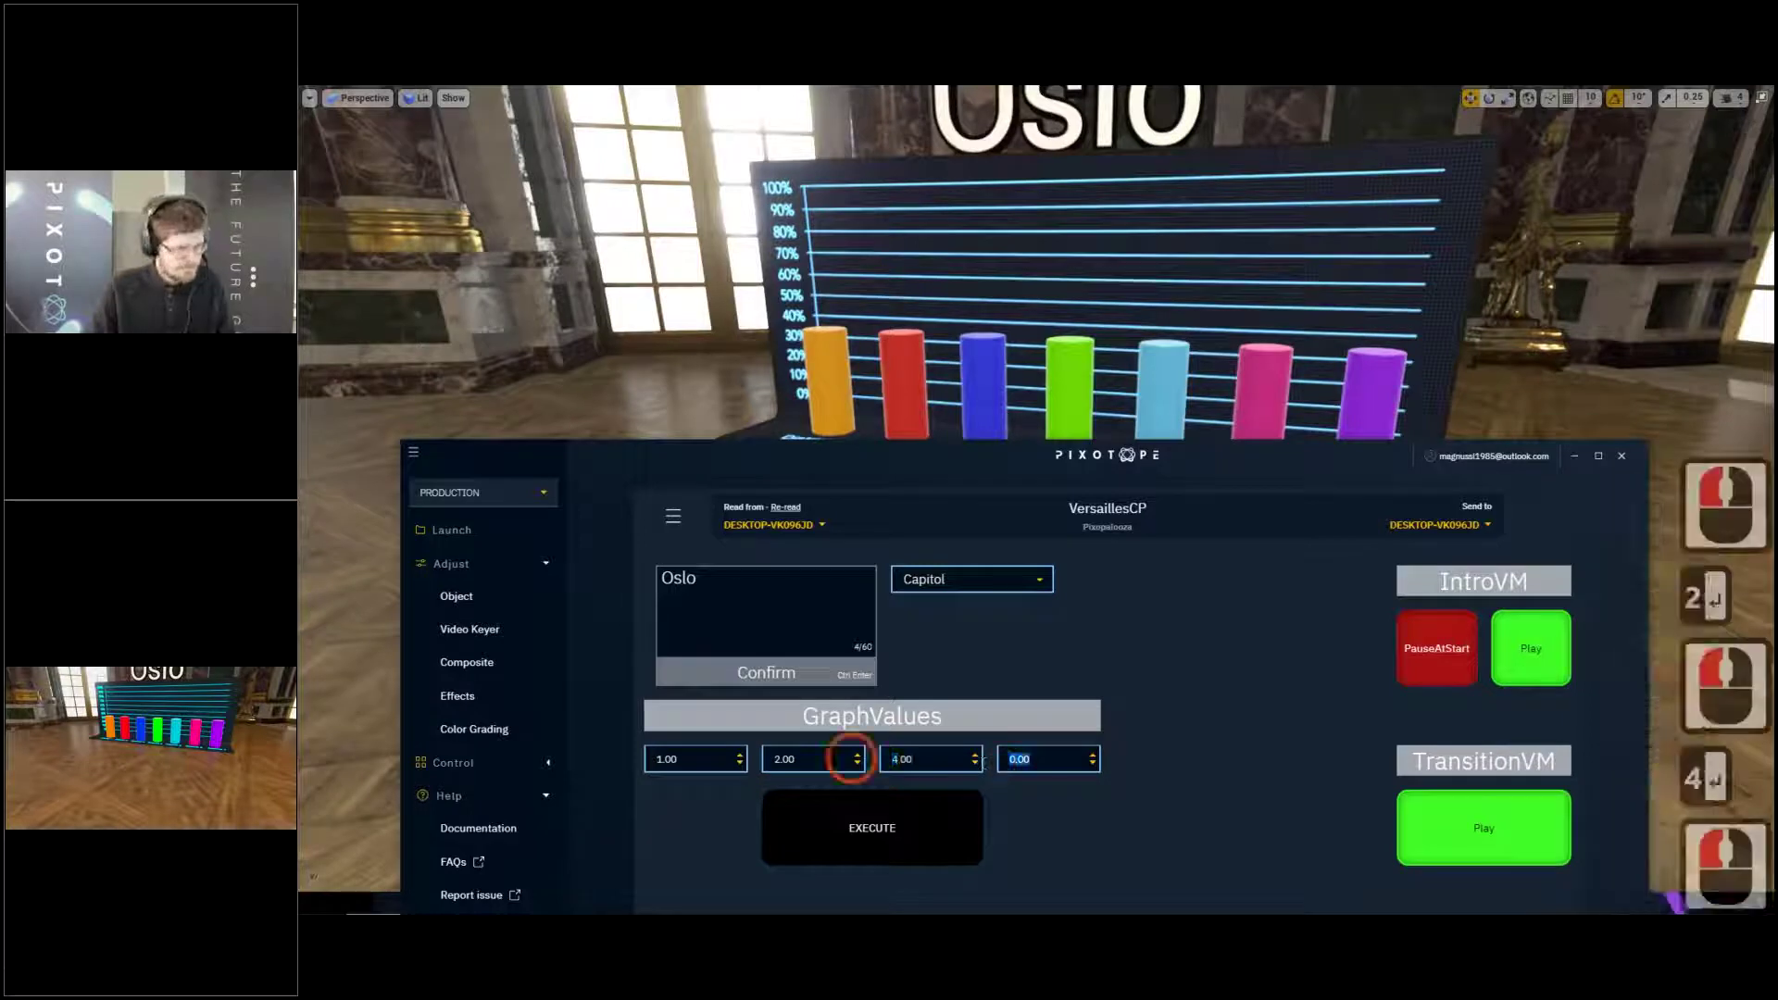
pyautogui.write('8')
pyautogui.press('Return')
# Reframe the text and bar graph and trigger EXECUTE from the VersaillesCP panel
pyautogui.press('s')
pyautogui.press('q')
pyautogui.moveTo(946, 347); pyautogui.dragTo(1009, 382, button='right')
pyautogui.hotkey('alt', 'Tab')
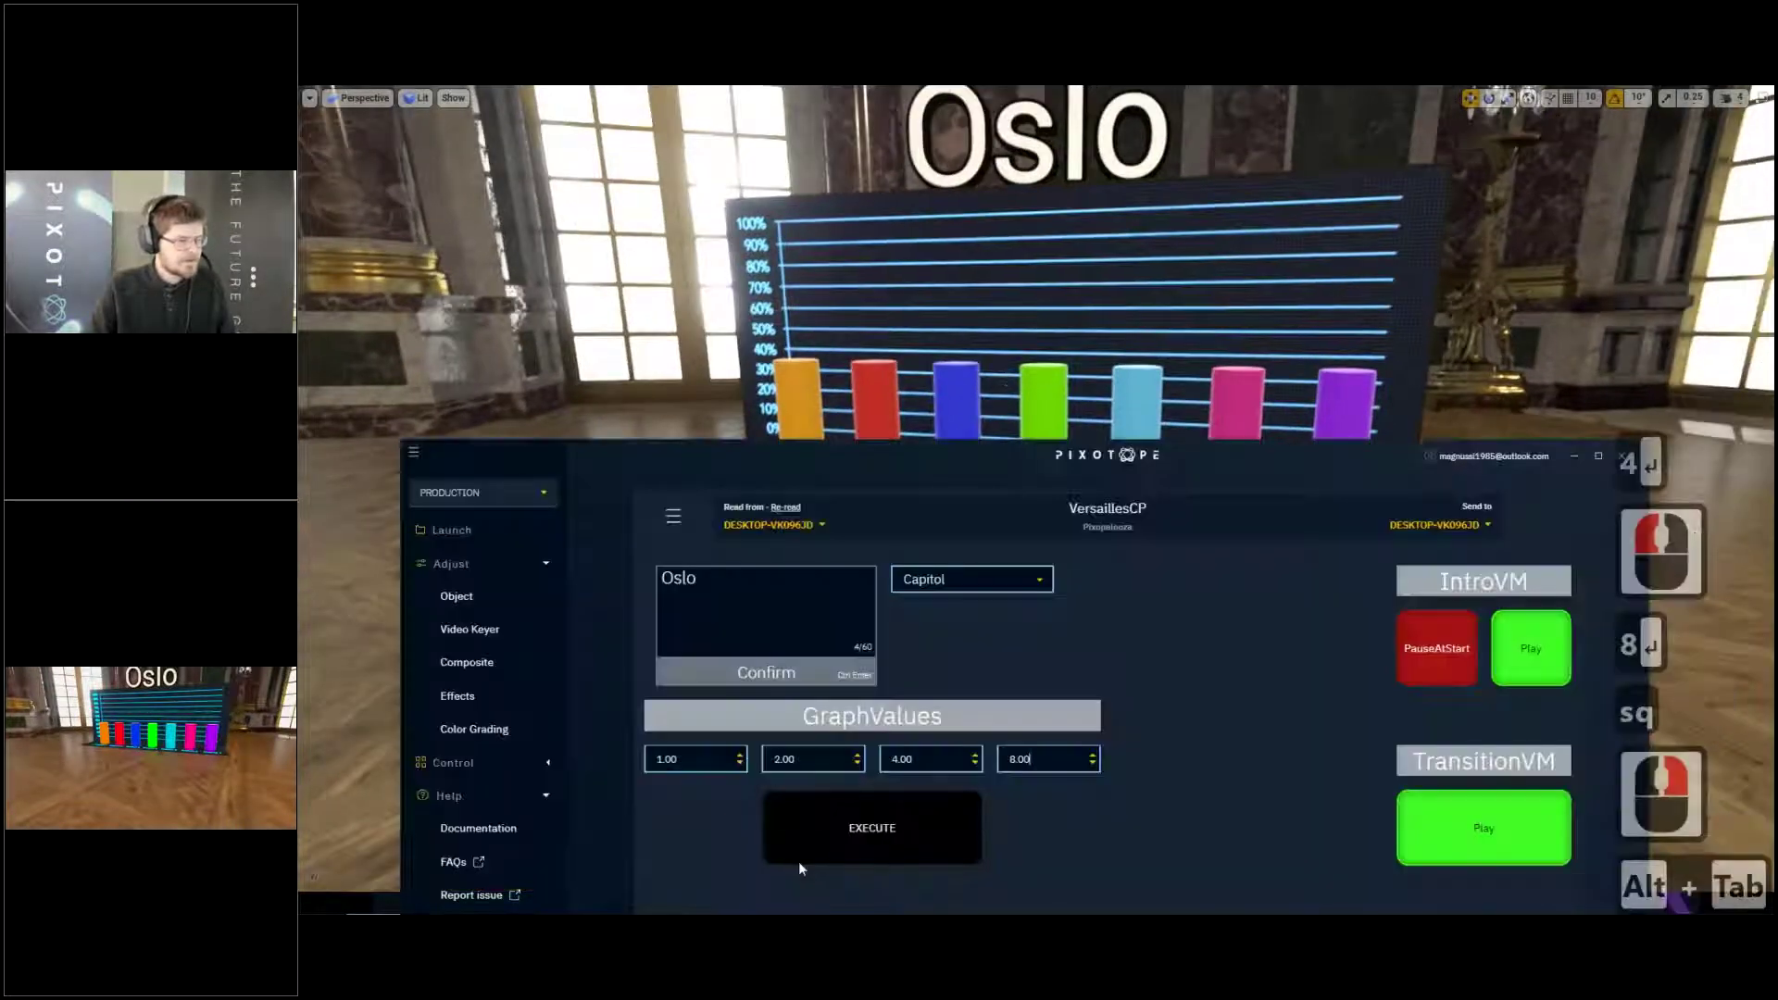
pyautogui.click(846, 832)
# Examine all seven district bars on the graph up close, then return the viewport to its normal size
pyautogui.moveTo(936, 464); pyautogui.dragTo(925, 584)
pyautogui.moveTo(935, 503); pyautogui.dragTo(941, 556, button='right')
pyautogui.press('e')
pyautogui.press('w')
pyautogui.press('e')
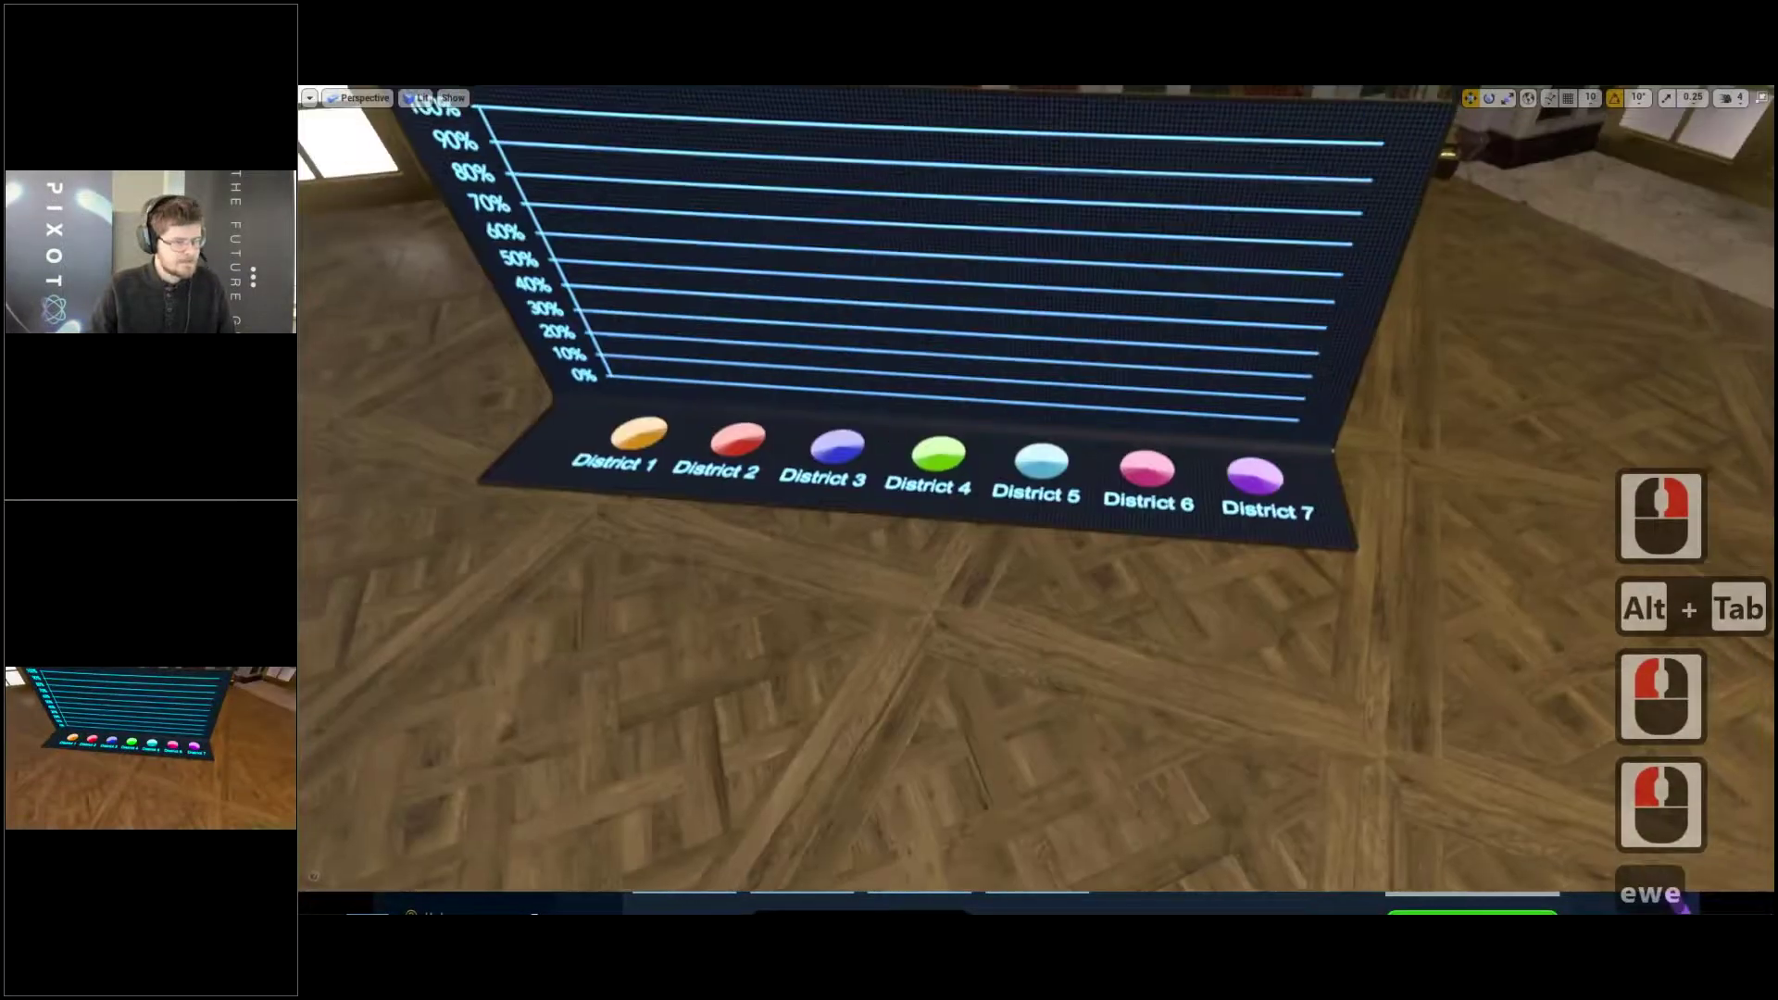
pyautogui.rightClick(933, 509)
pyautogui.press('F11')
pyautogui.moveTo(959, 456); pyautogui.dragTo(960, 456, button='right')
pyautogui.press('a')
pyautogui.press('q')
pyautogui.press('s')
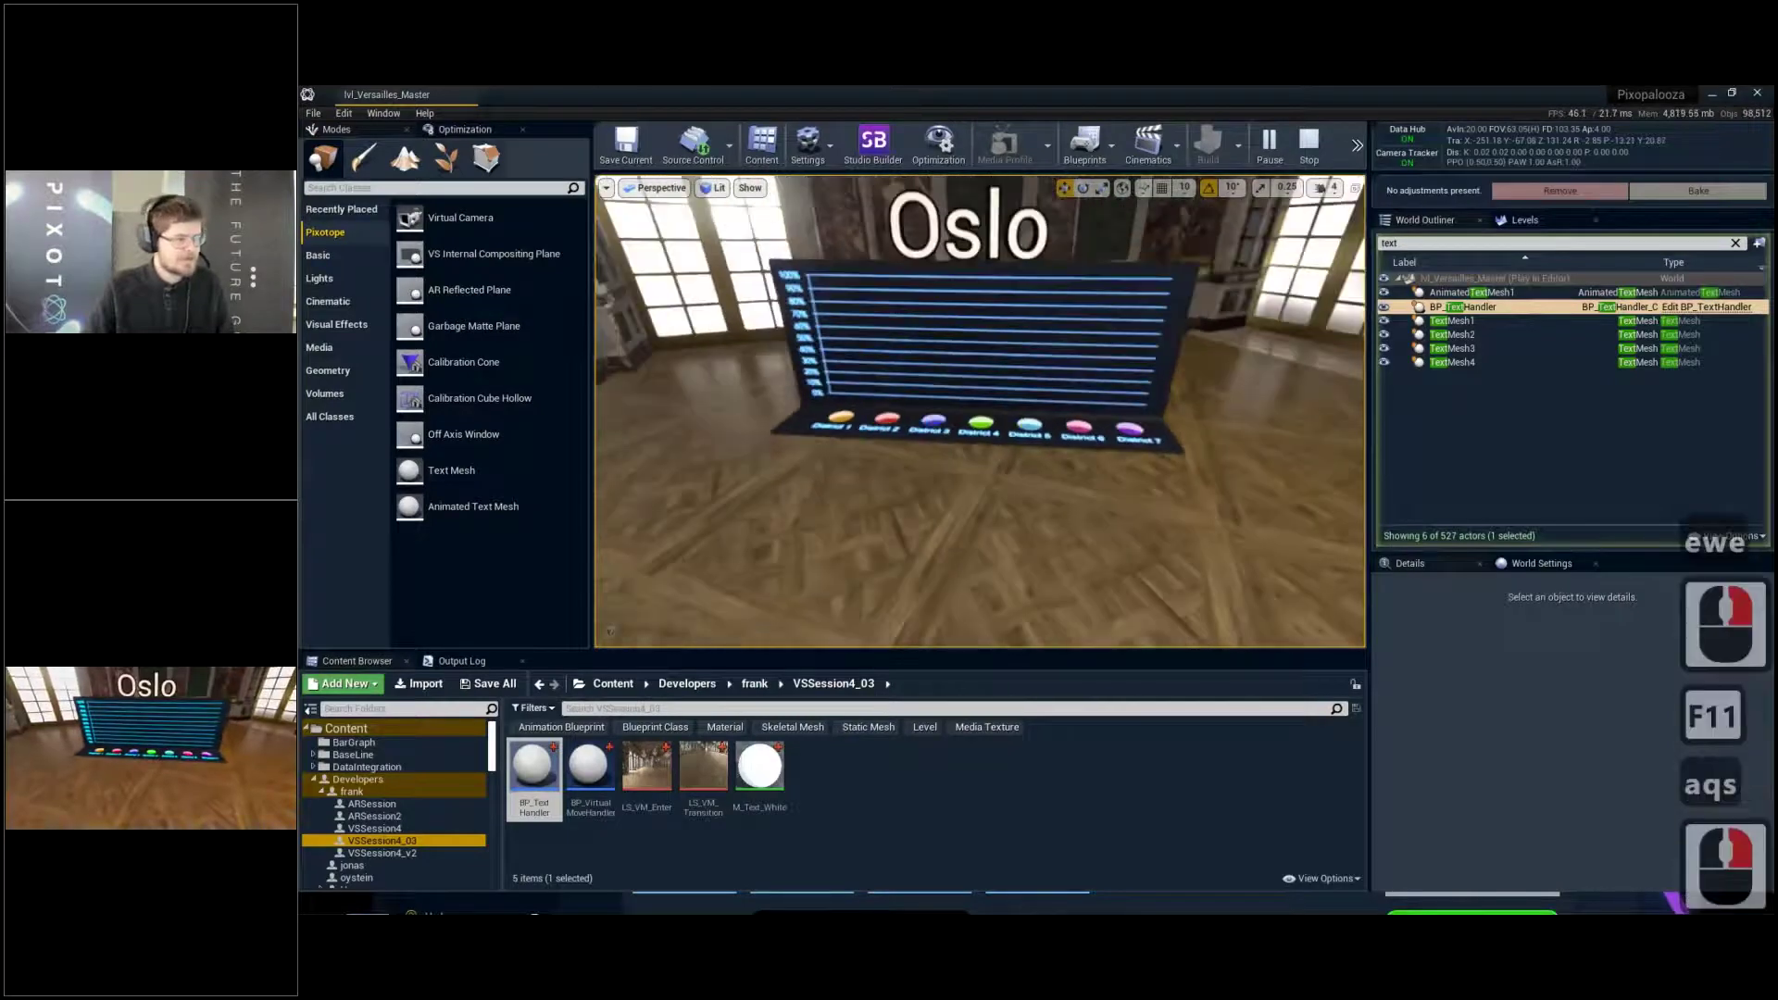
# Stop the live preview and open the BP_BarGraph blueprint from the BarGraph folder
pyautogui.click(1309, 143)
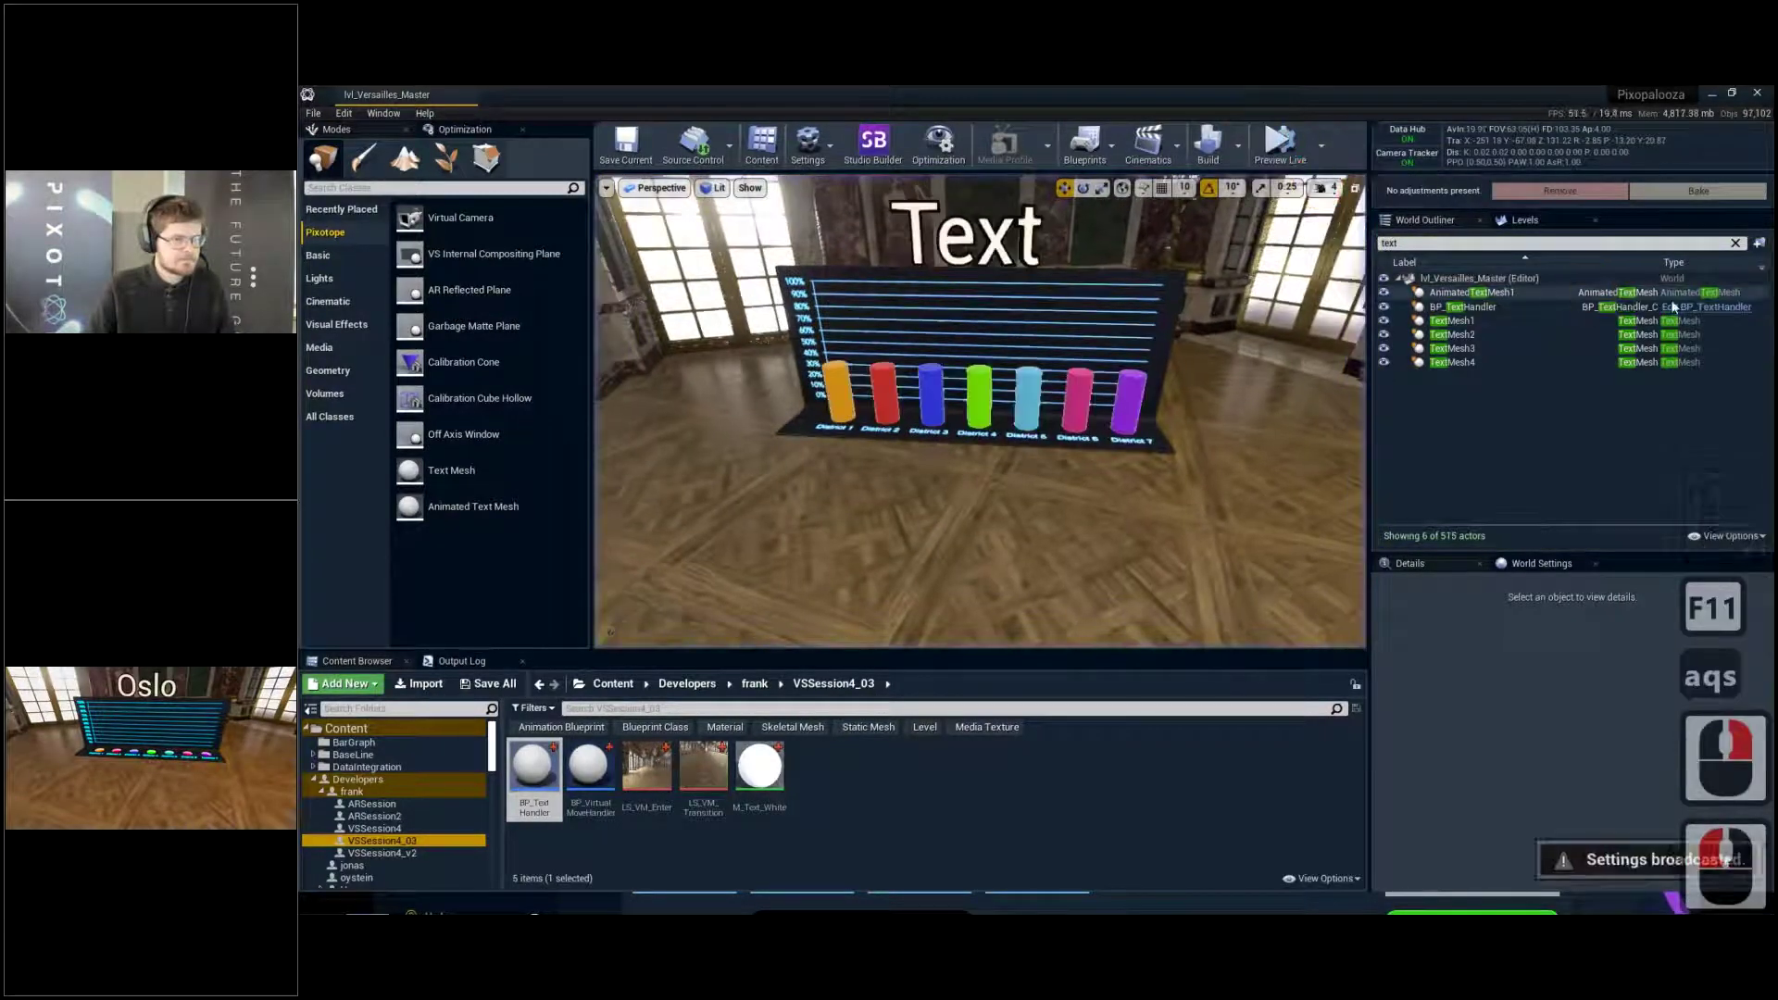
pyautogui.click(1648, 307)
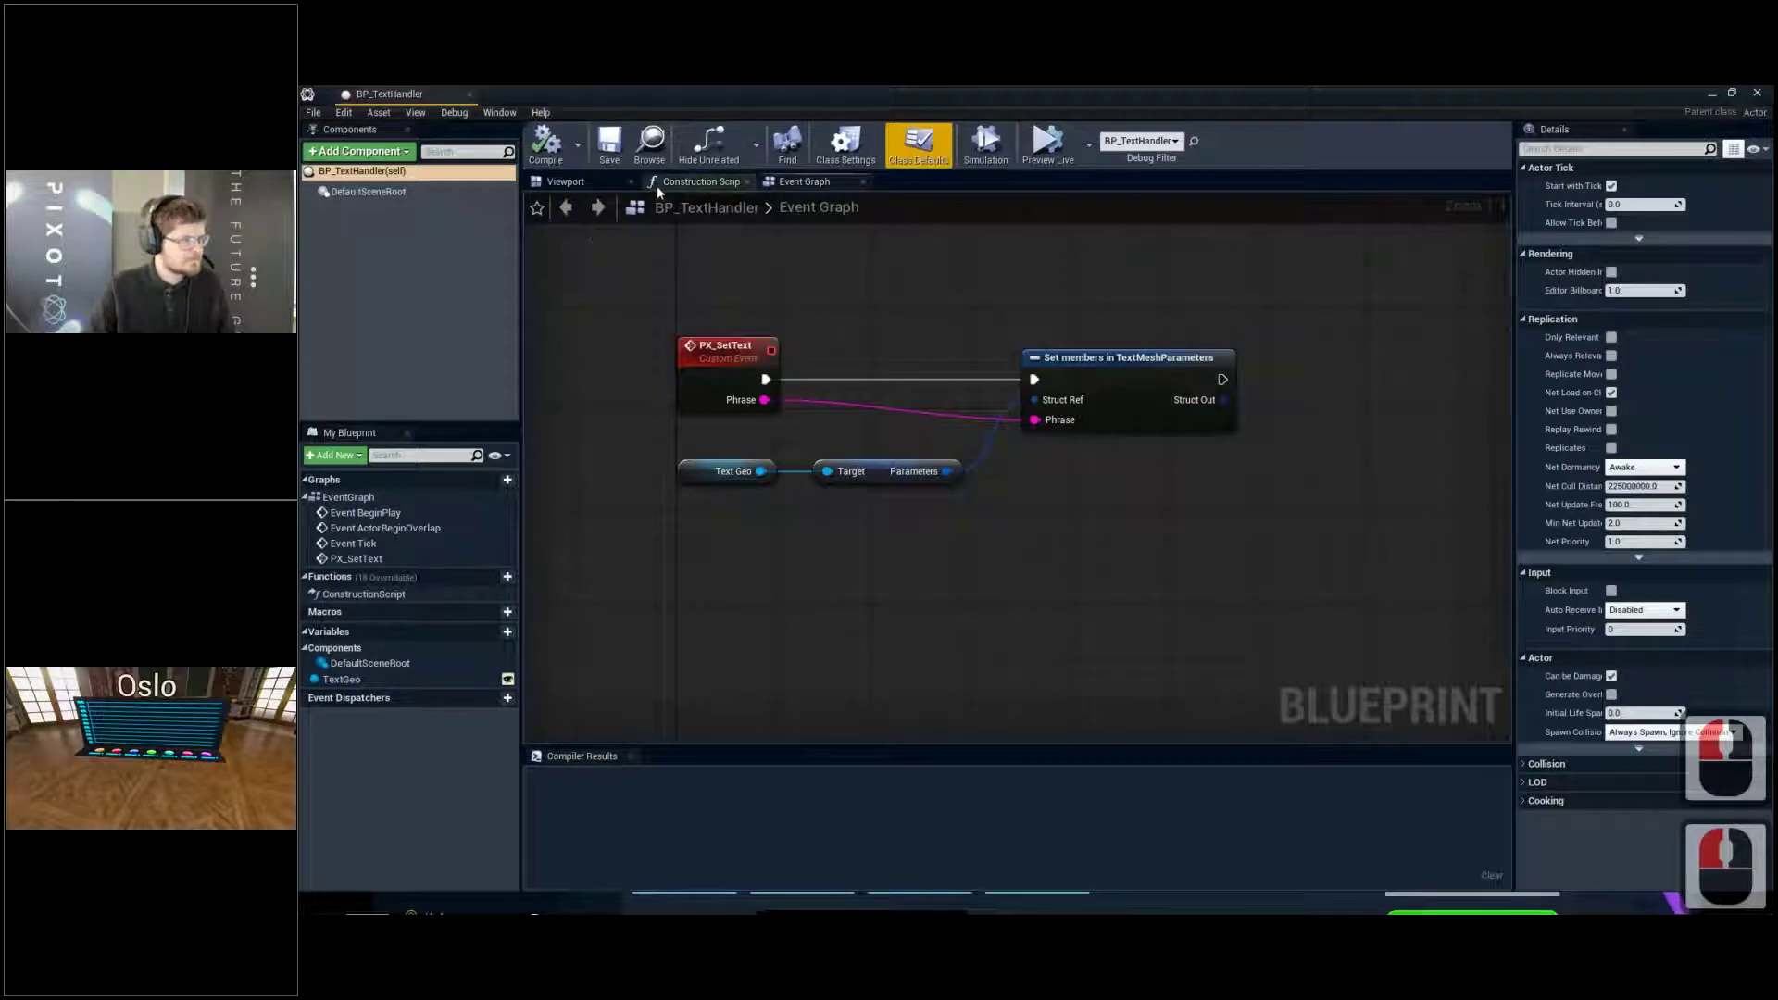
pyautogui.click(471, 95)
pyautogui.hotkey('ctrl', 'b')
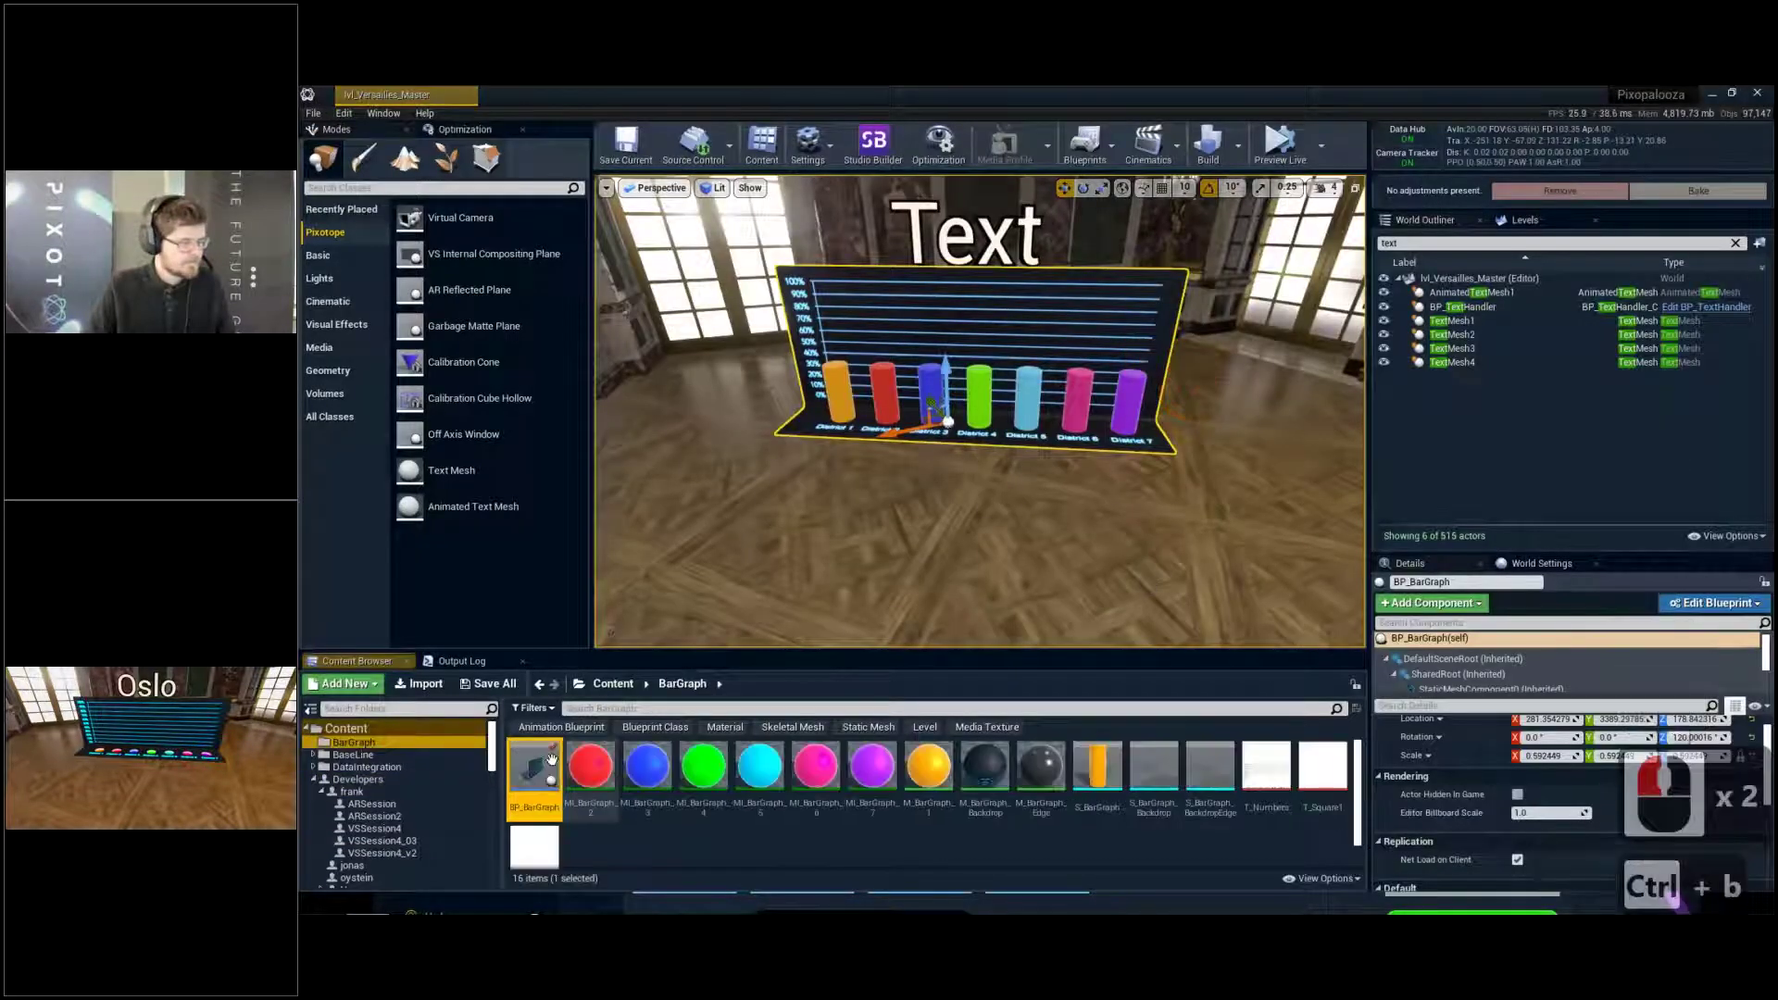
pyautogui.doubleClick(608, 718)
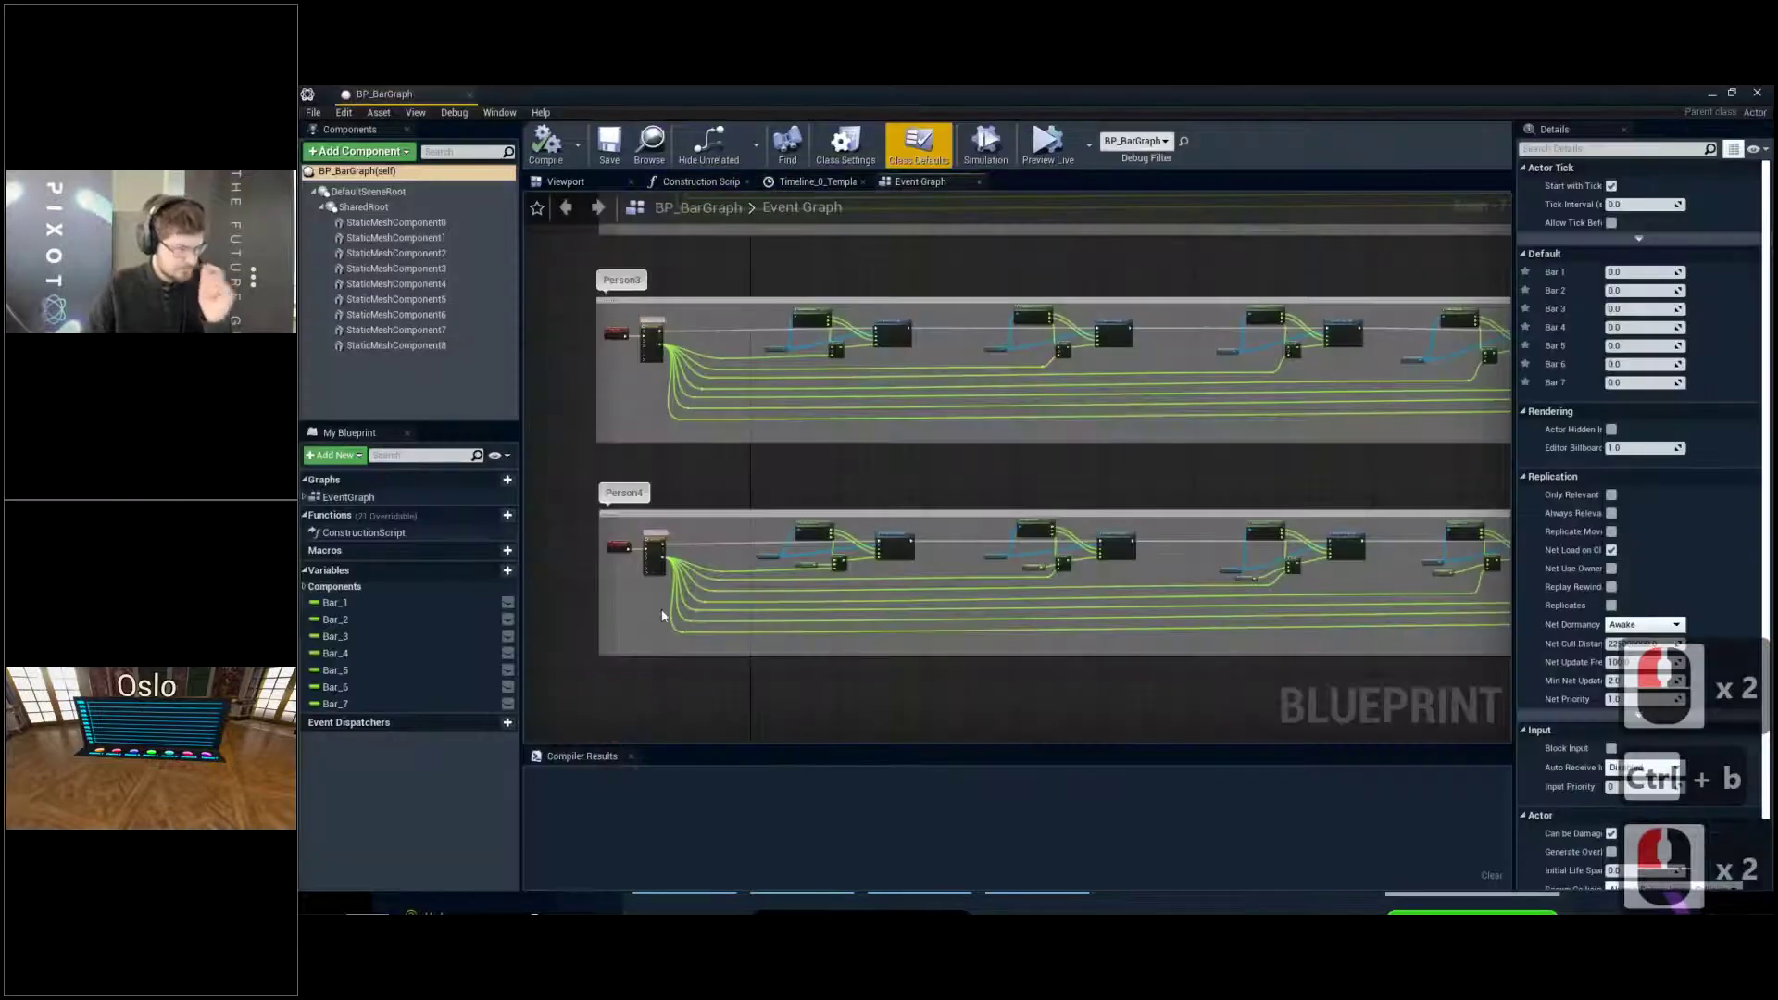
# Make the variables Bar_1 to Bar_4 public and instance editable, then compile, save and close the BP_BarGraph blueprint
pyautogui.scroll(4, 663, 594)
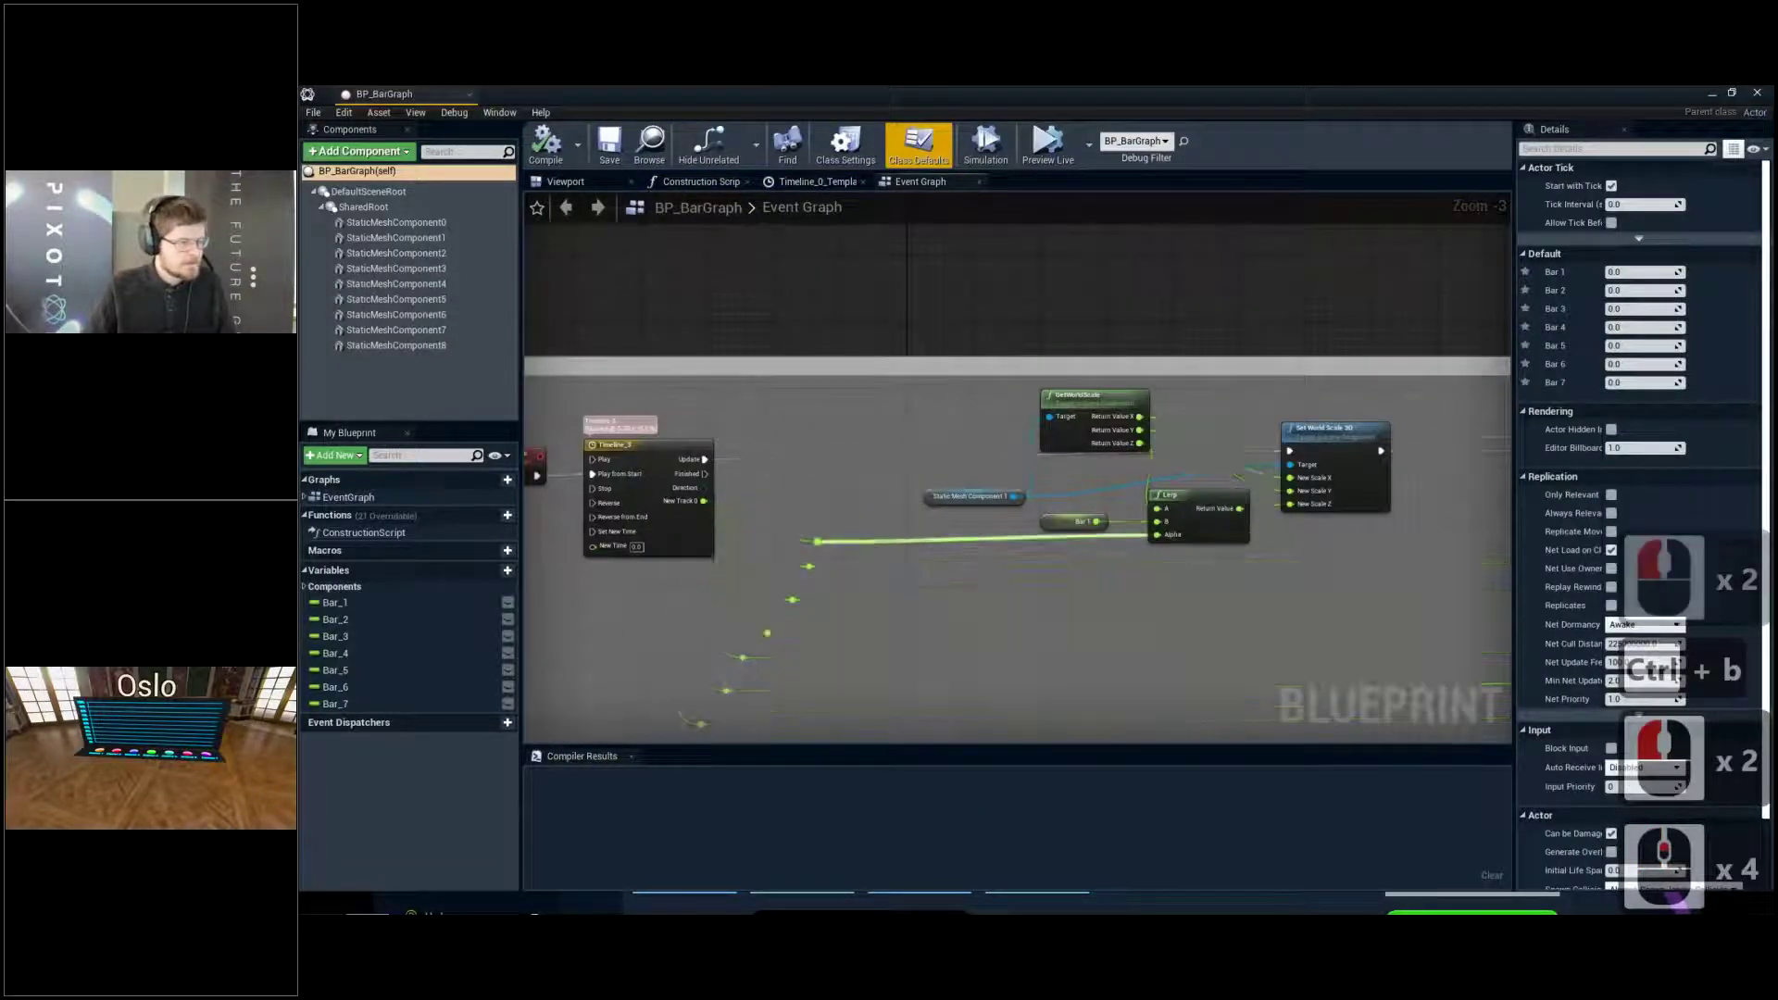
pyautogui.click(507, 603)
pyautogui.click(508, 620)
pyautogui.click(508, 636)
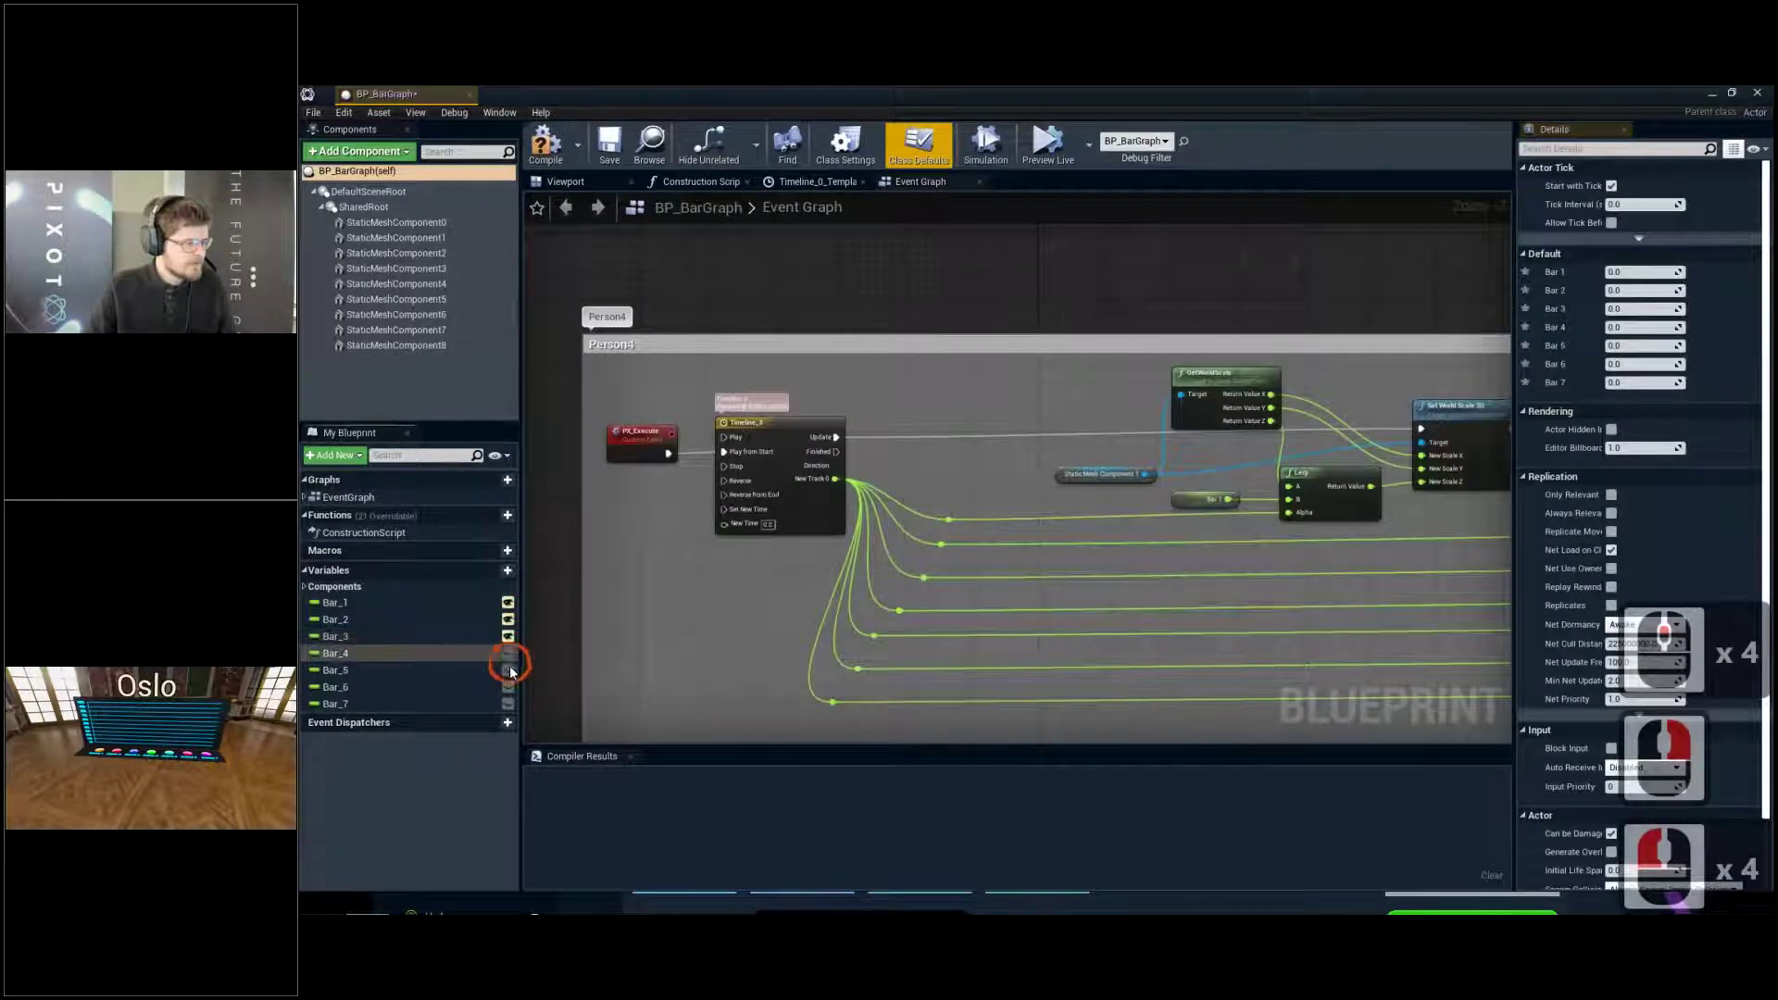
pyautogui.click(507, 653)
pyautogui.click(508, 671)
pyautogui.click(507, 669)
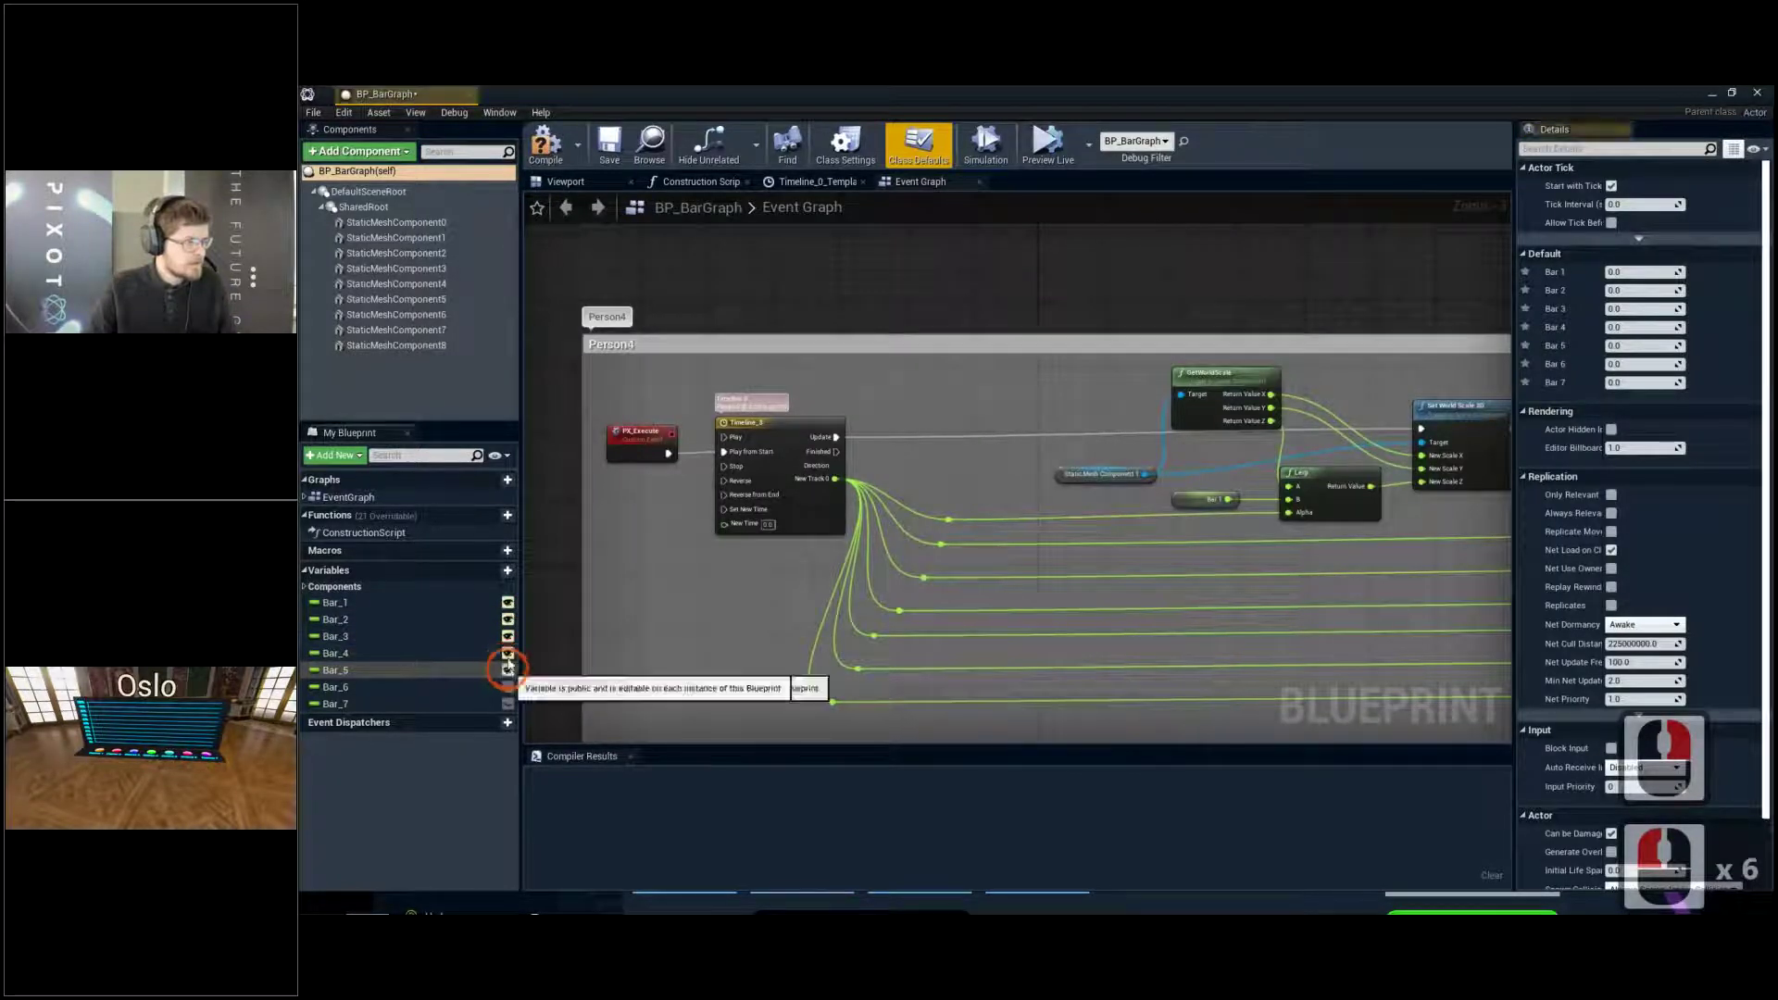
pyautogui.click(547, 149)
pyautogui.click(609, 148)
pyautogui.click(609, 148)
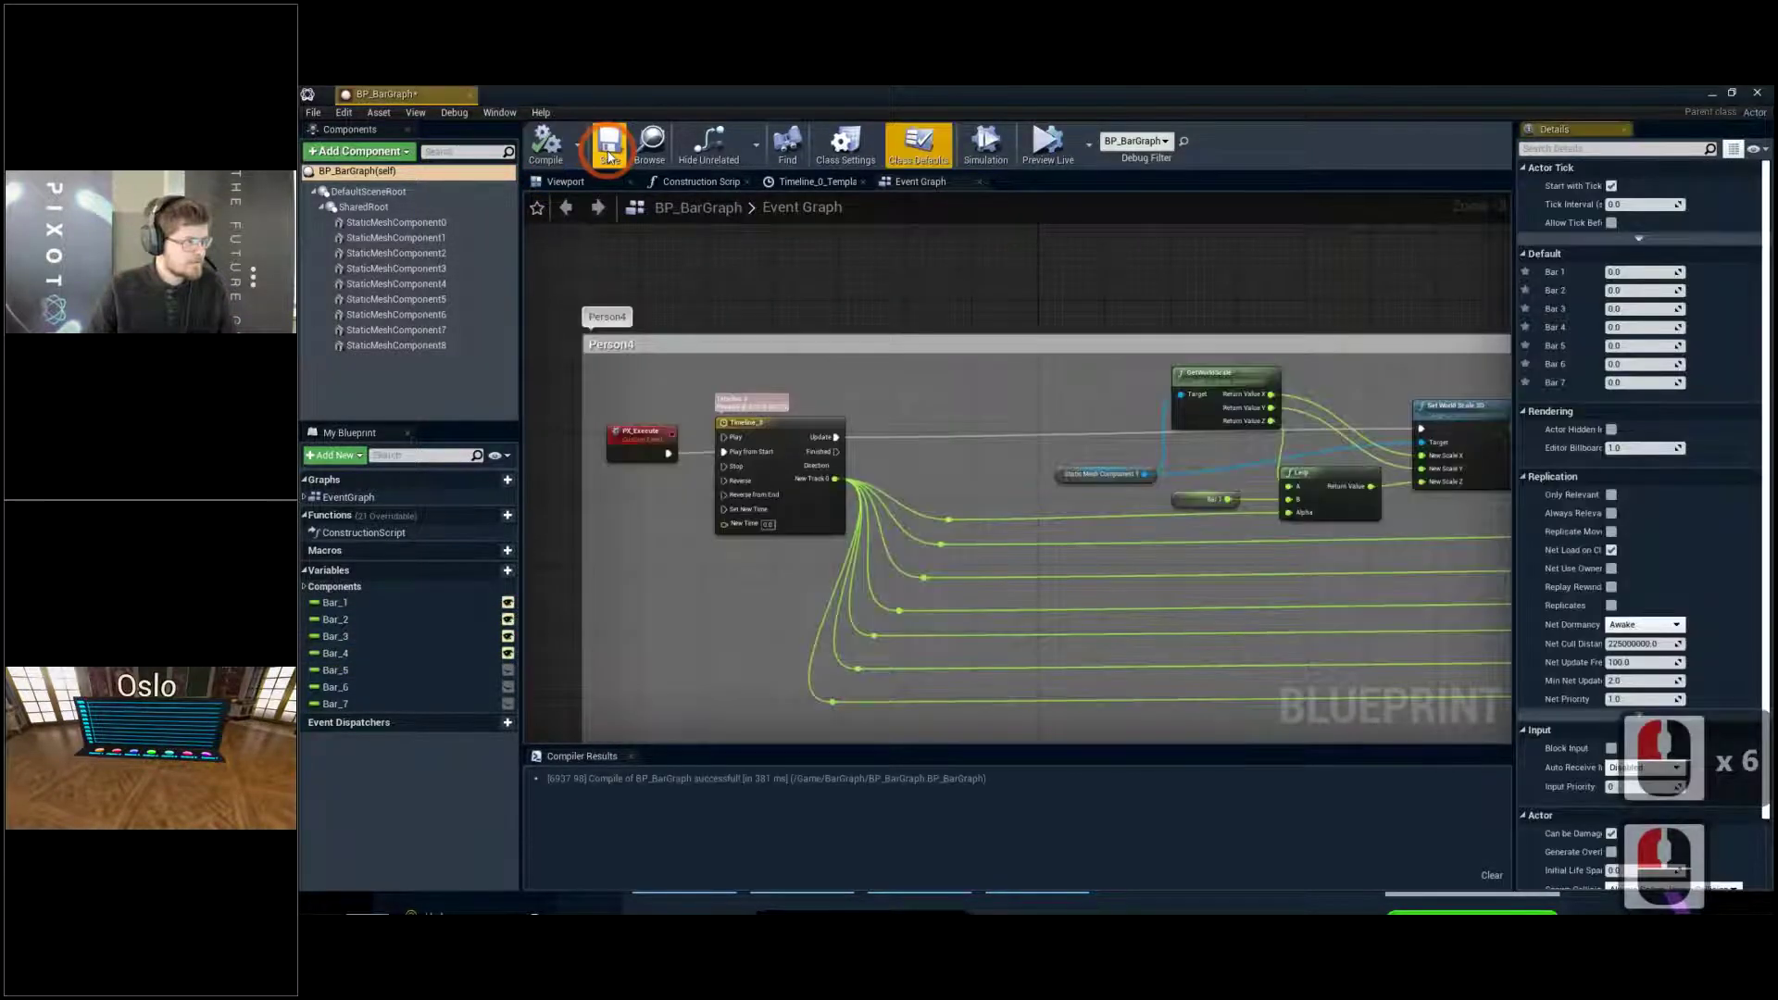
pyautogui.click(470, 96)
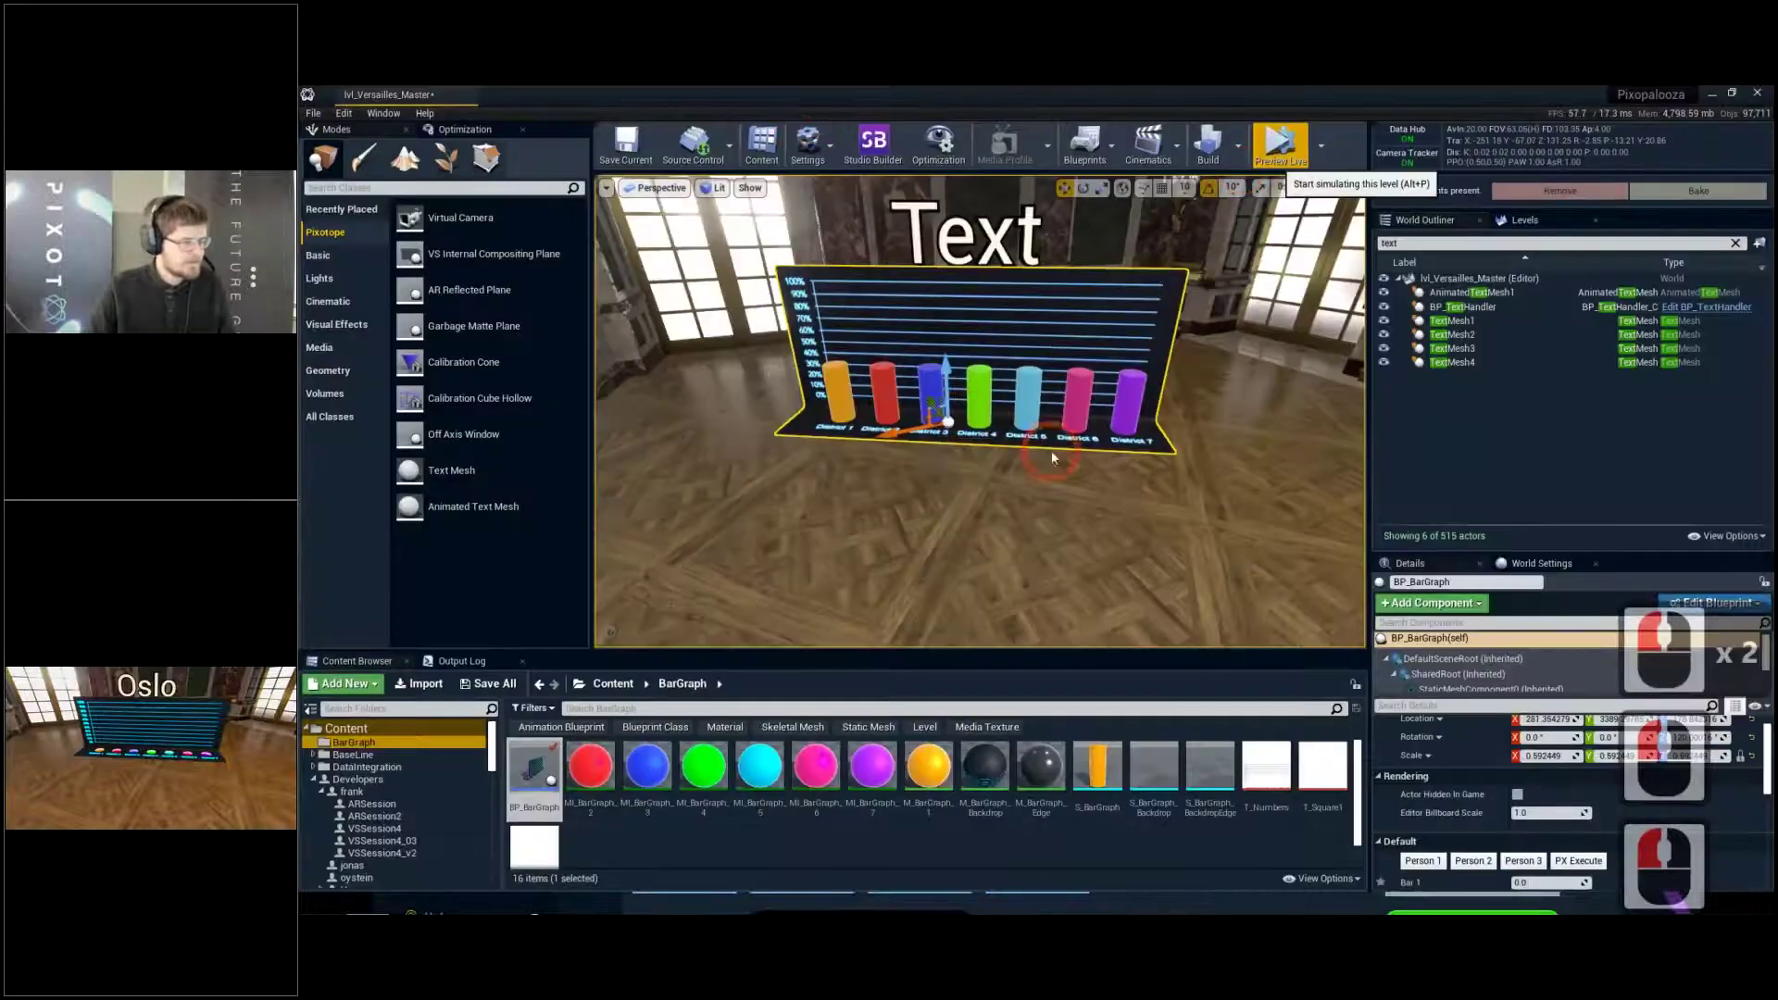
# Restart the live preview and place the VersaillesCP panel window below the bar graph in the viewport
pyautogui.click(1280, 146)
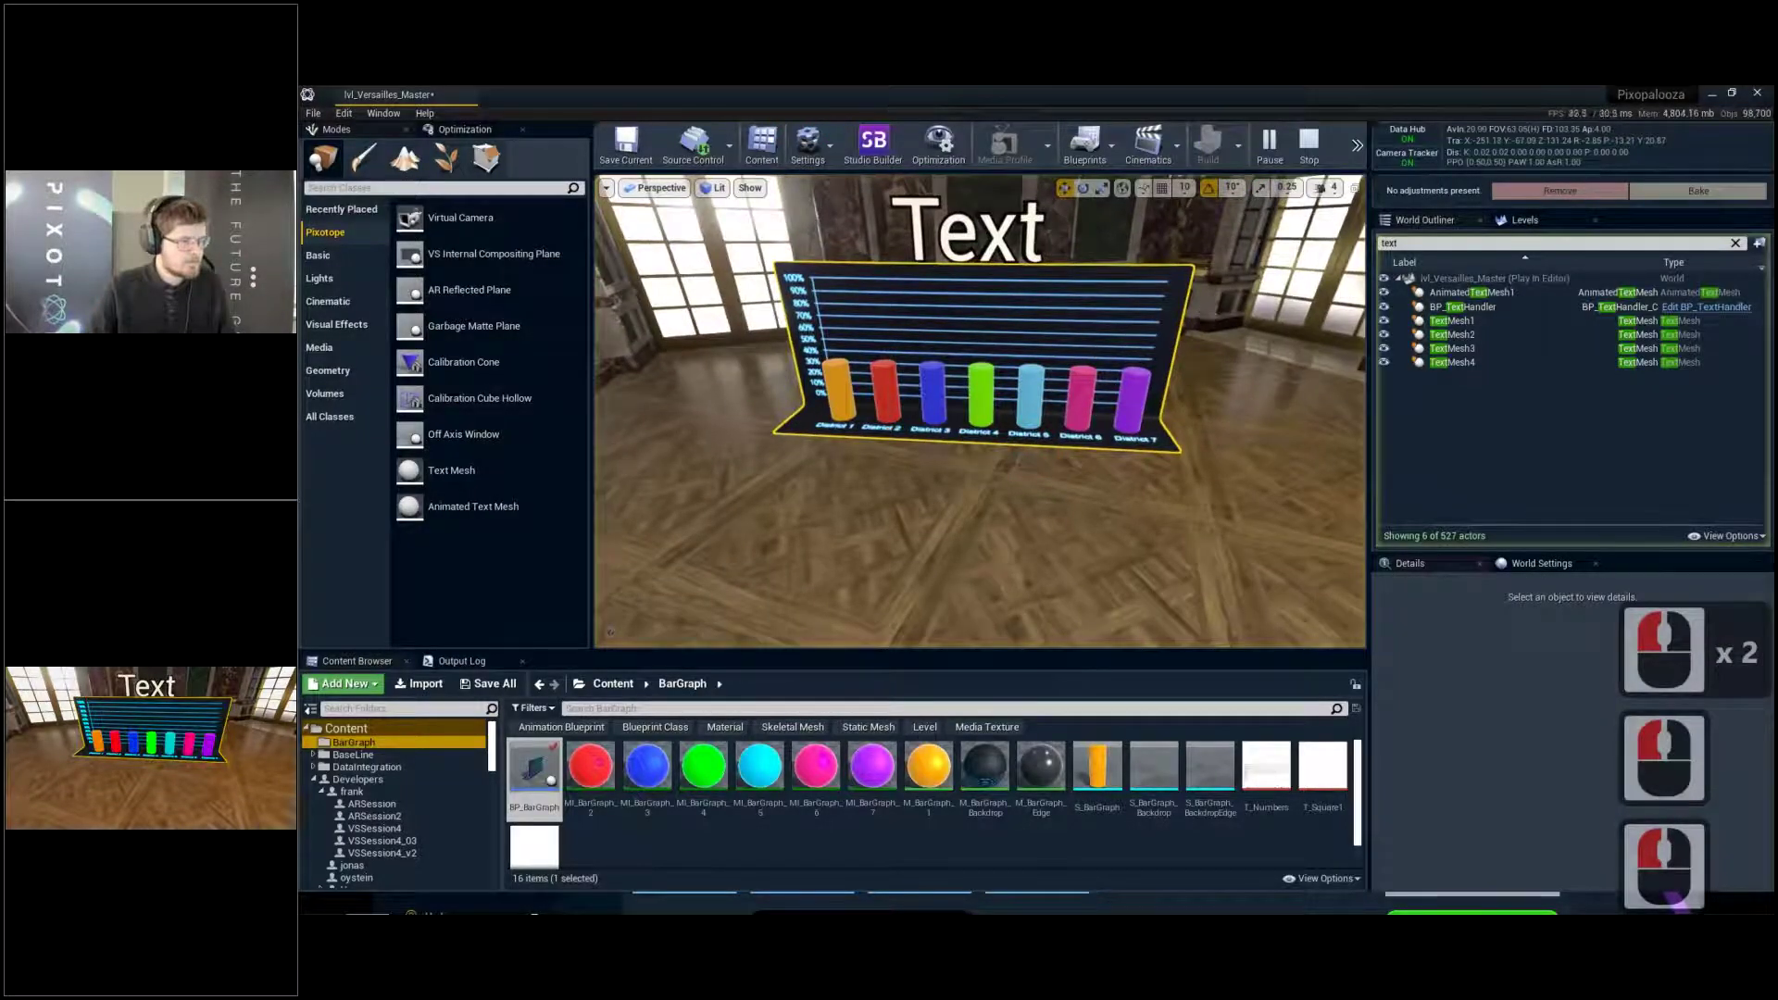
pyautogui.moveTo(985, 540); pyautogui.dragTo(964, 503, button='right')
pyautogui.click(1003, 560)
pyautogui.keyDown('ctrl'); pyautogui.click(1009, 568); pyautogui.keyUp('ctrl')
pyautogui.hotkey('alt', 'Tab')
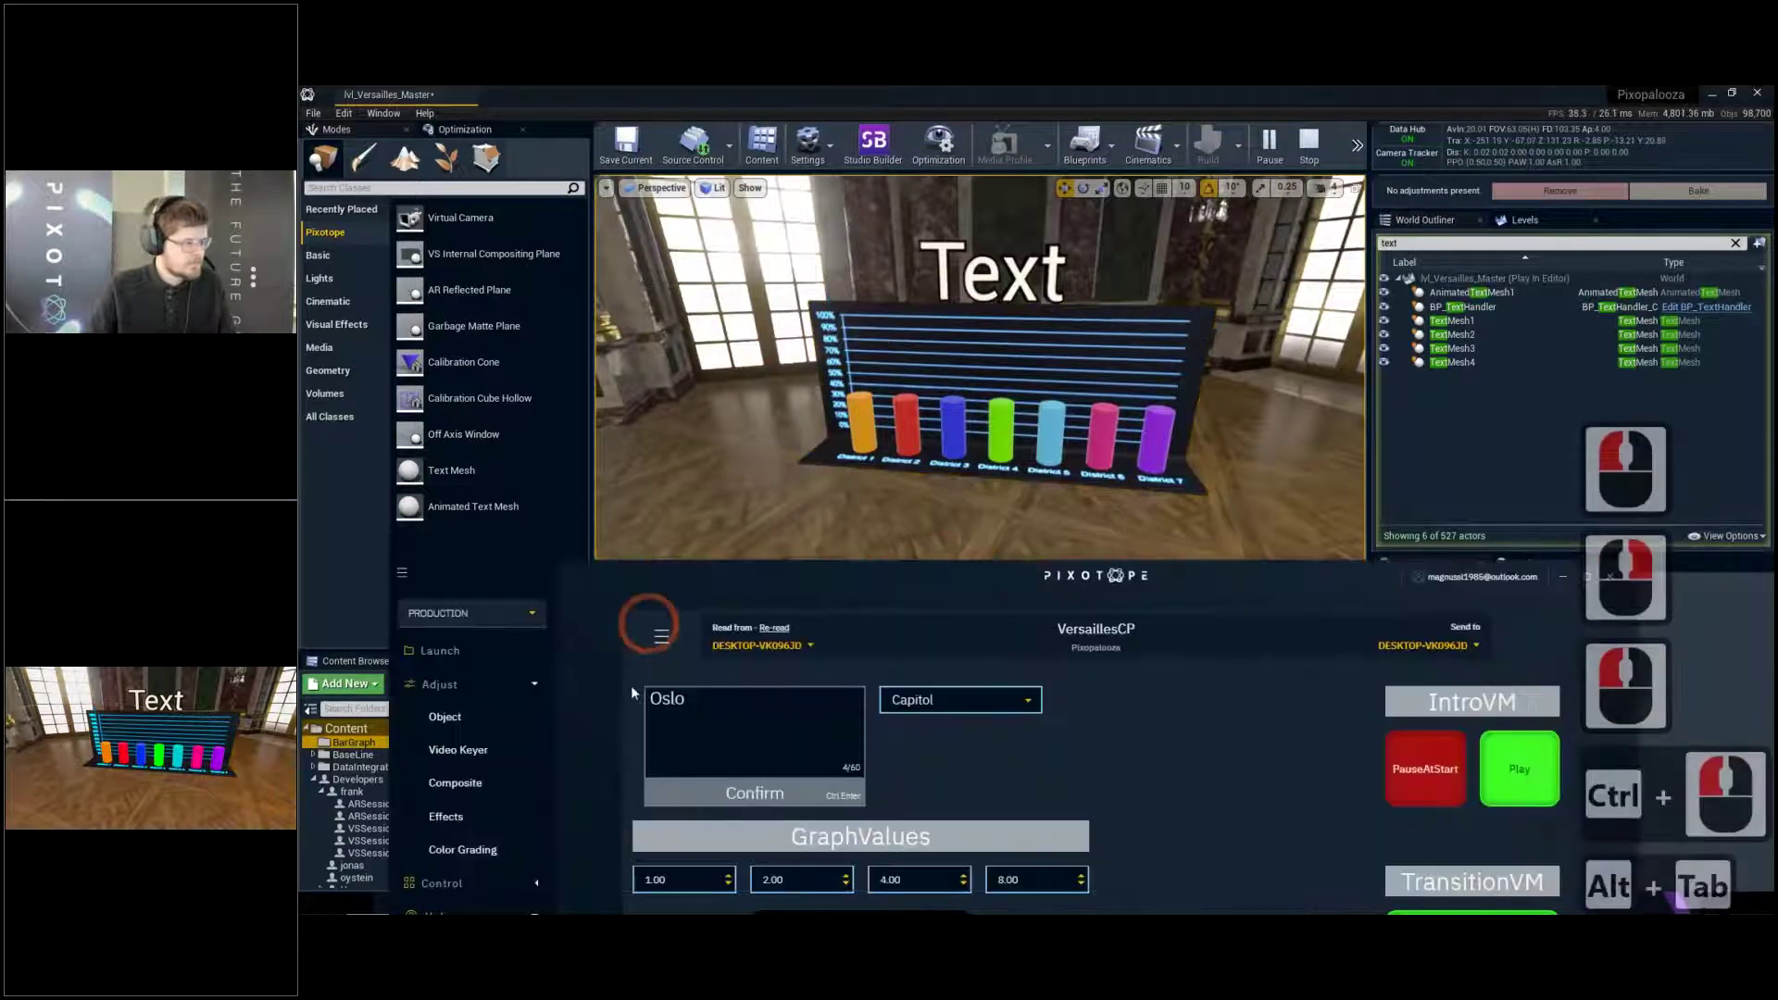
pyautogui.moveTo(850, 580); pyautogui.dragTo(861, 481)
# Set the four GraphValues numbers to 1, 2, 3 and 4 and trigger EXECUTE
pyautogui.doubleClick(704, 780)
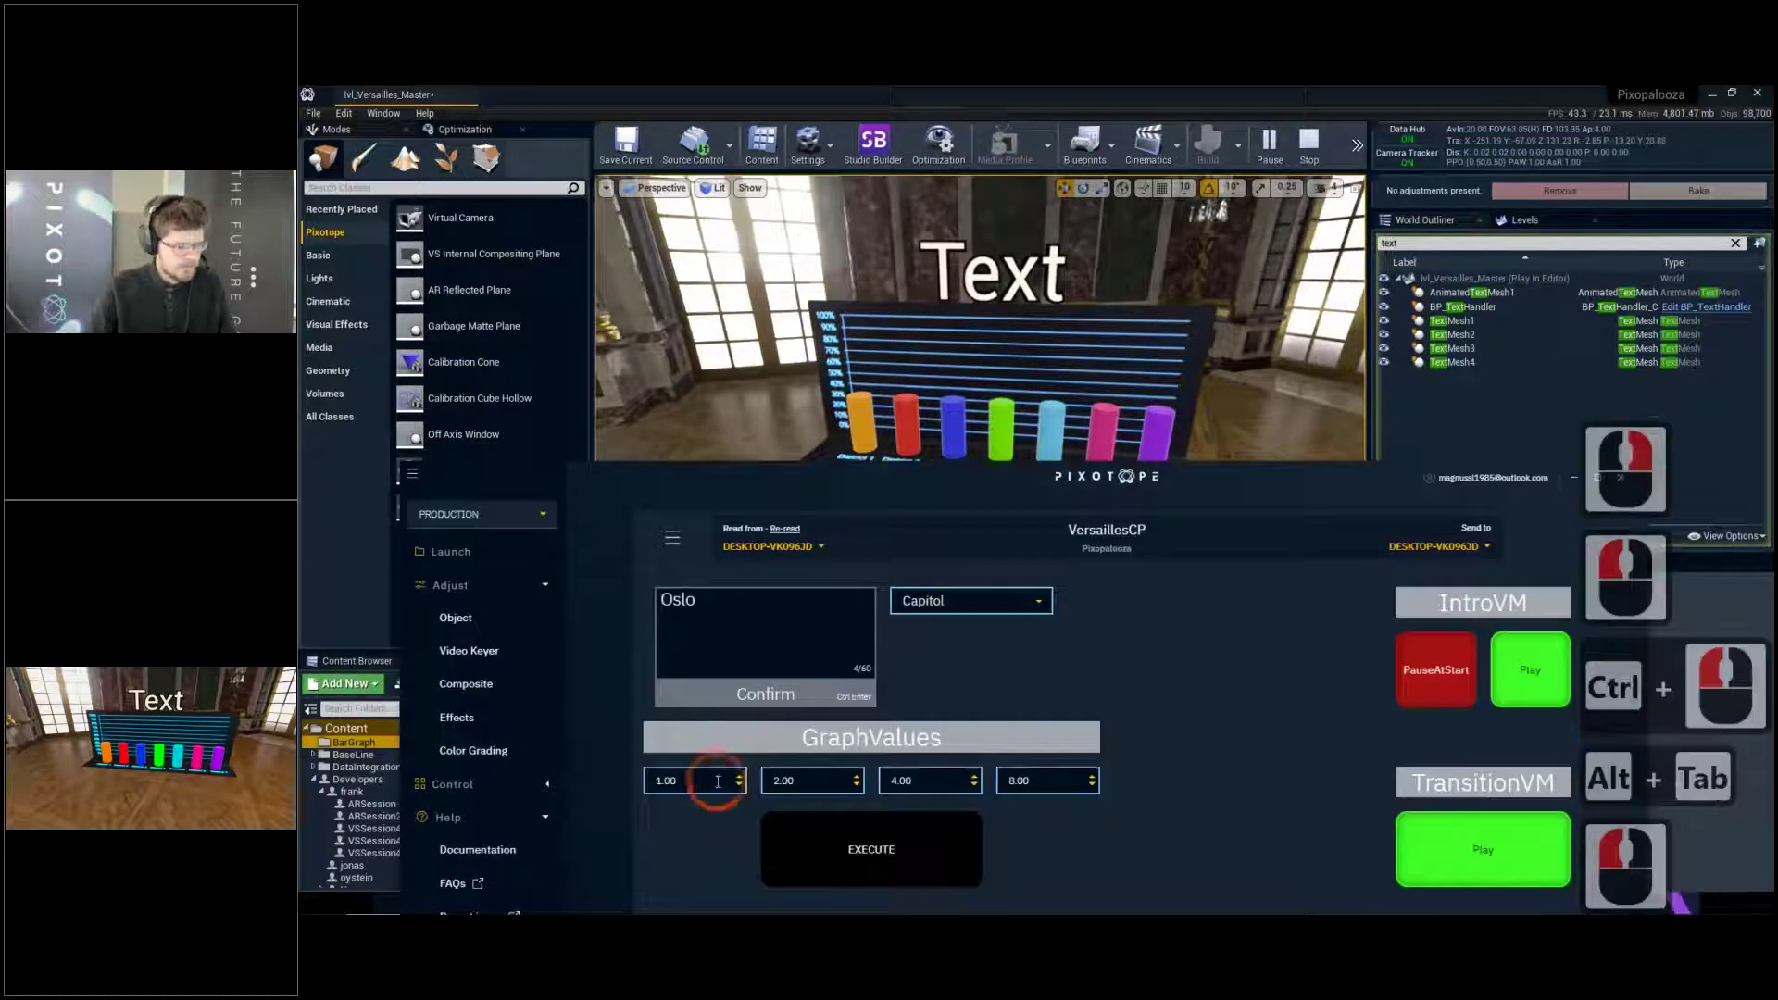
pyautogui.write('1')
pyautogui.press('Return')
pyautogui.press('Tab')
pyautogui.write('2')
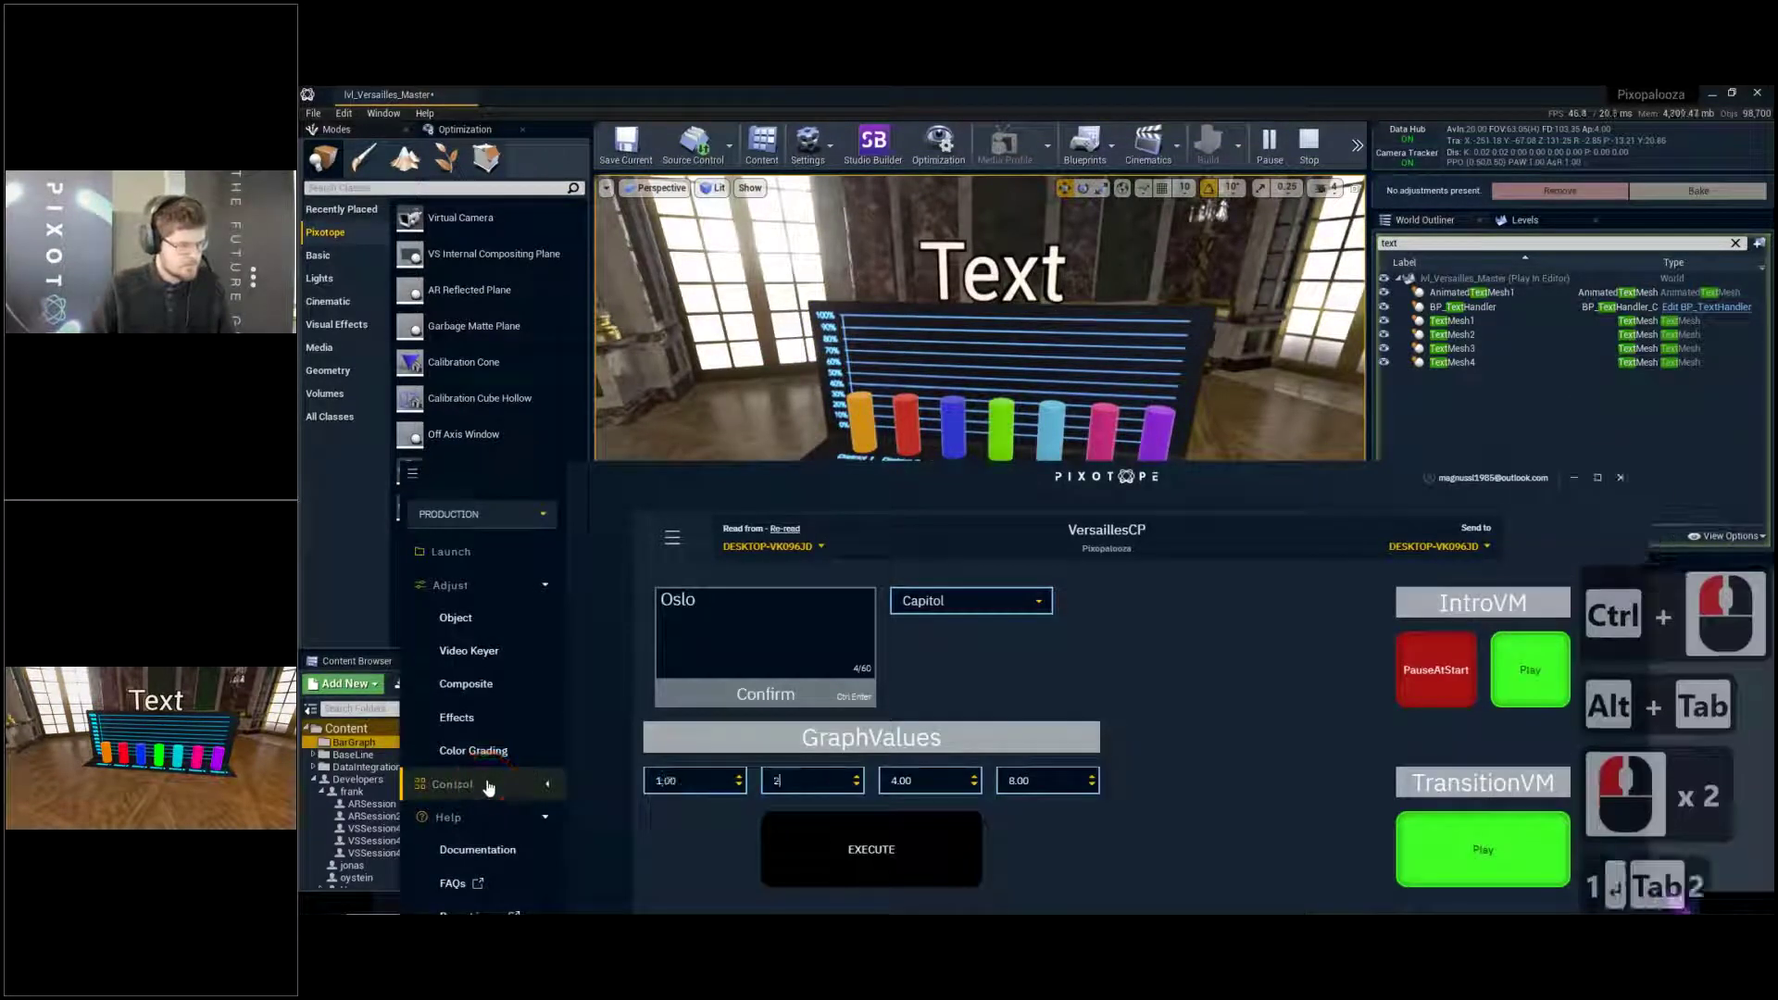
pyautogui.press('Return')
pyautogui.press('Tab')
pyautogui.write('3')
pyautogui.press('Return')
pyautogui.press('Tab')
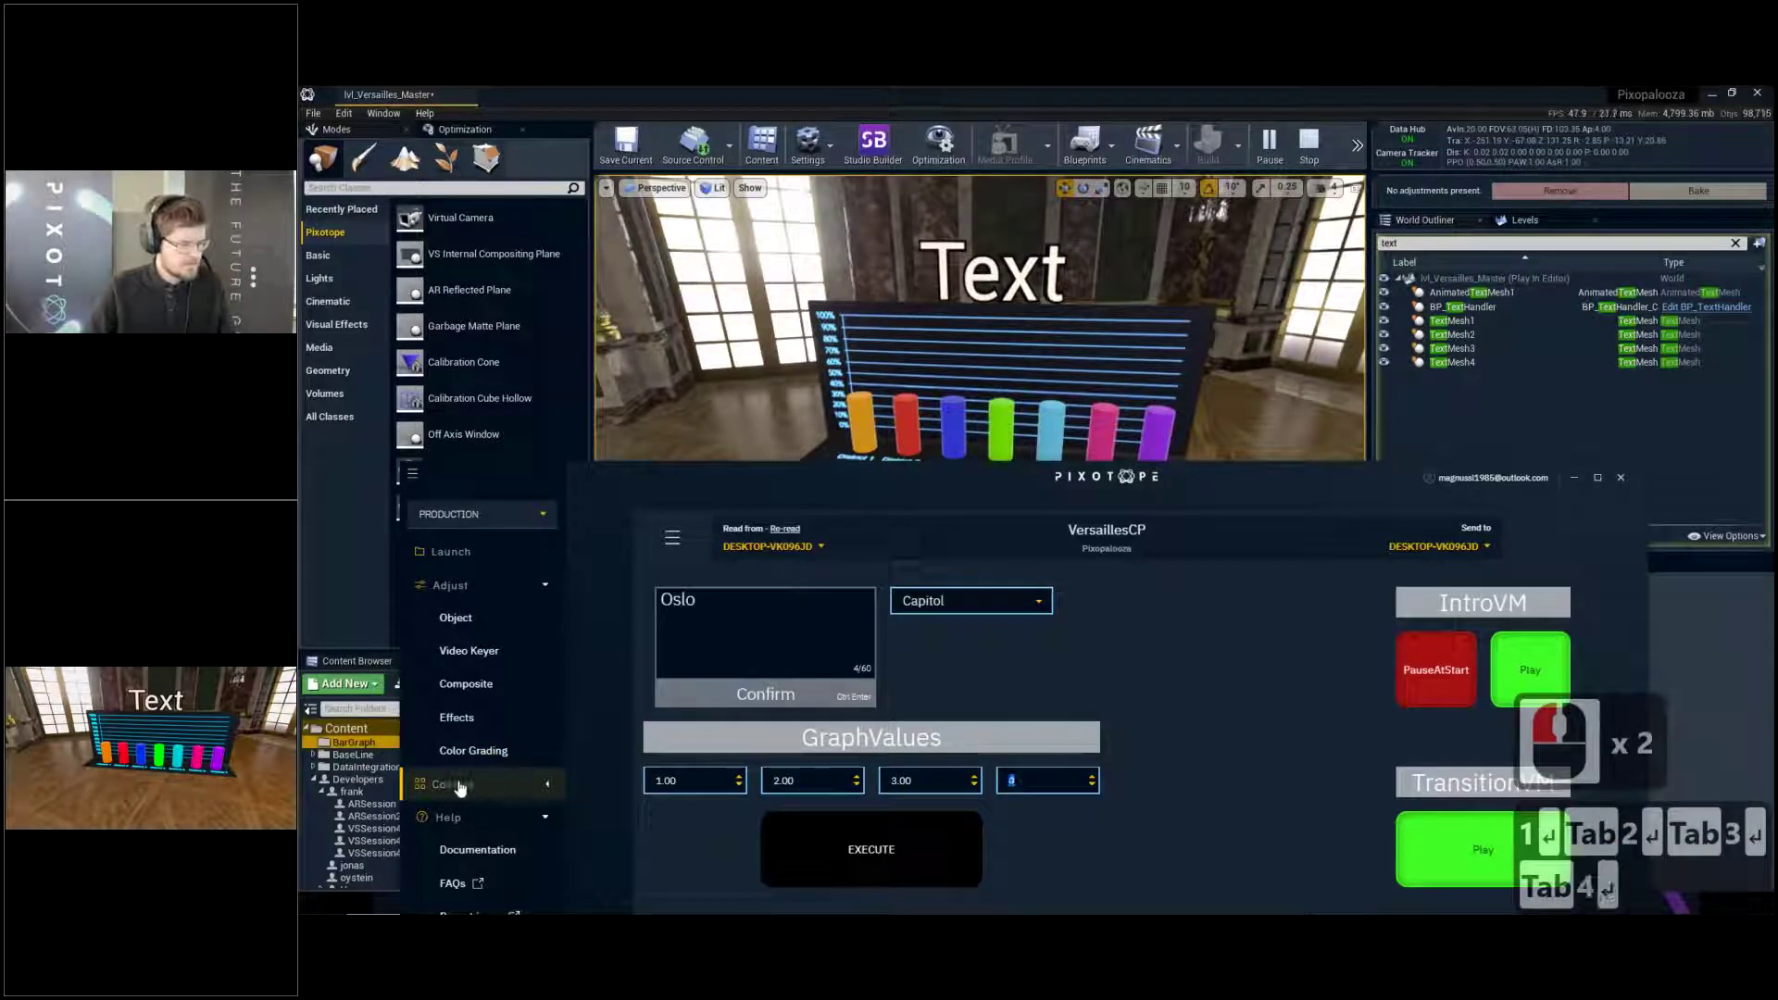
pyautogui.click(926, 845)
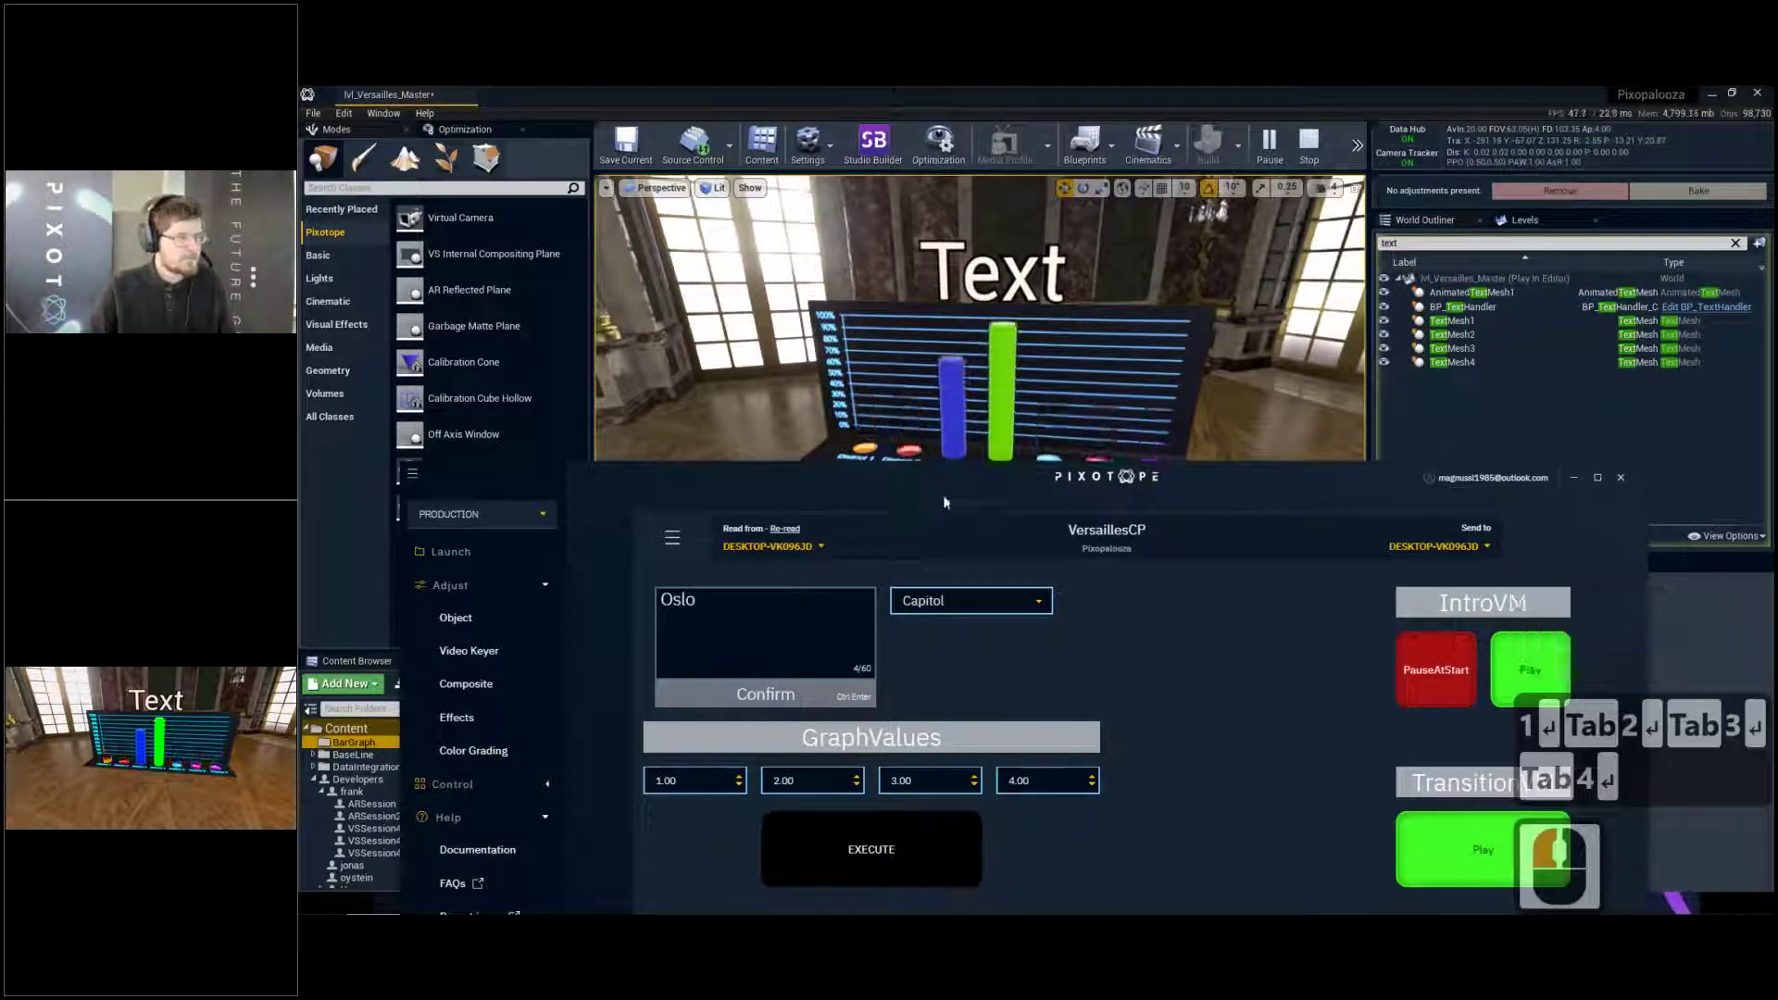
# Examine the heights of the District 1 to District 4 bars up close against the graph's percentage scale
pyautogui.moveTo(943, 486); pyautogui.dragTo(941, 532)
pyautogui.moveTo(928, 458); pyautogui.dragTo(929, 457, button='right')
pyautogui.press('w')
pyautogui.press('q')
pyautogui.press('a')
pyautogui.press('e')
pyautogui.press('w')
pyautogui.press('a')
# Put the VersaillesCP panel in edit mode and check the second number widget's target property and number type
pyautogui.hotkey('alt', 'Tab')
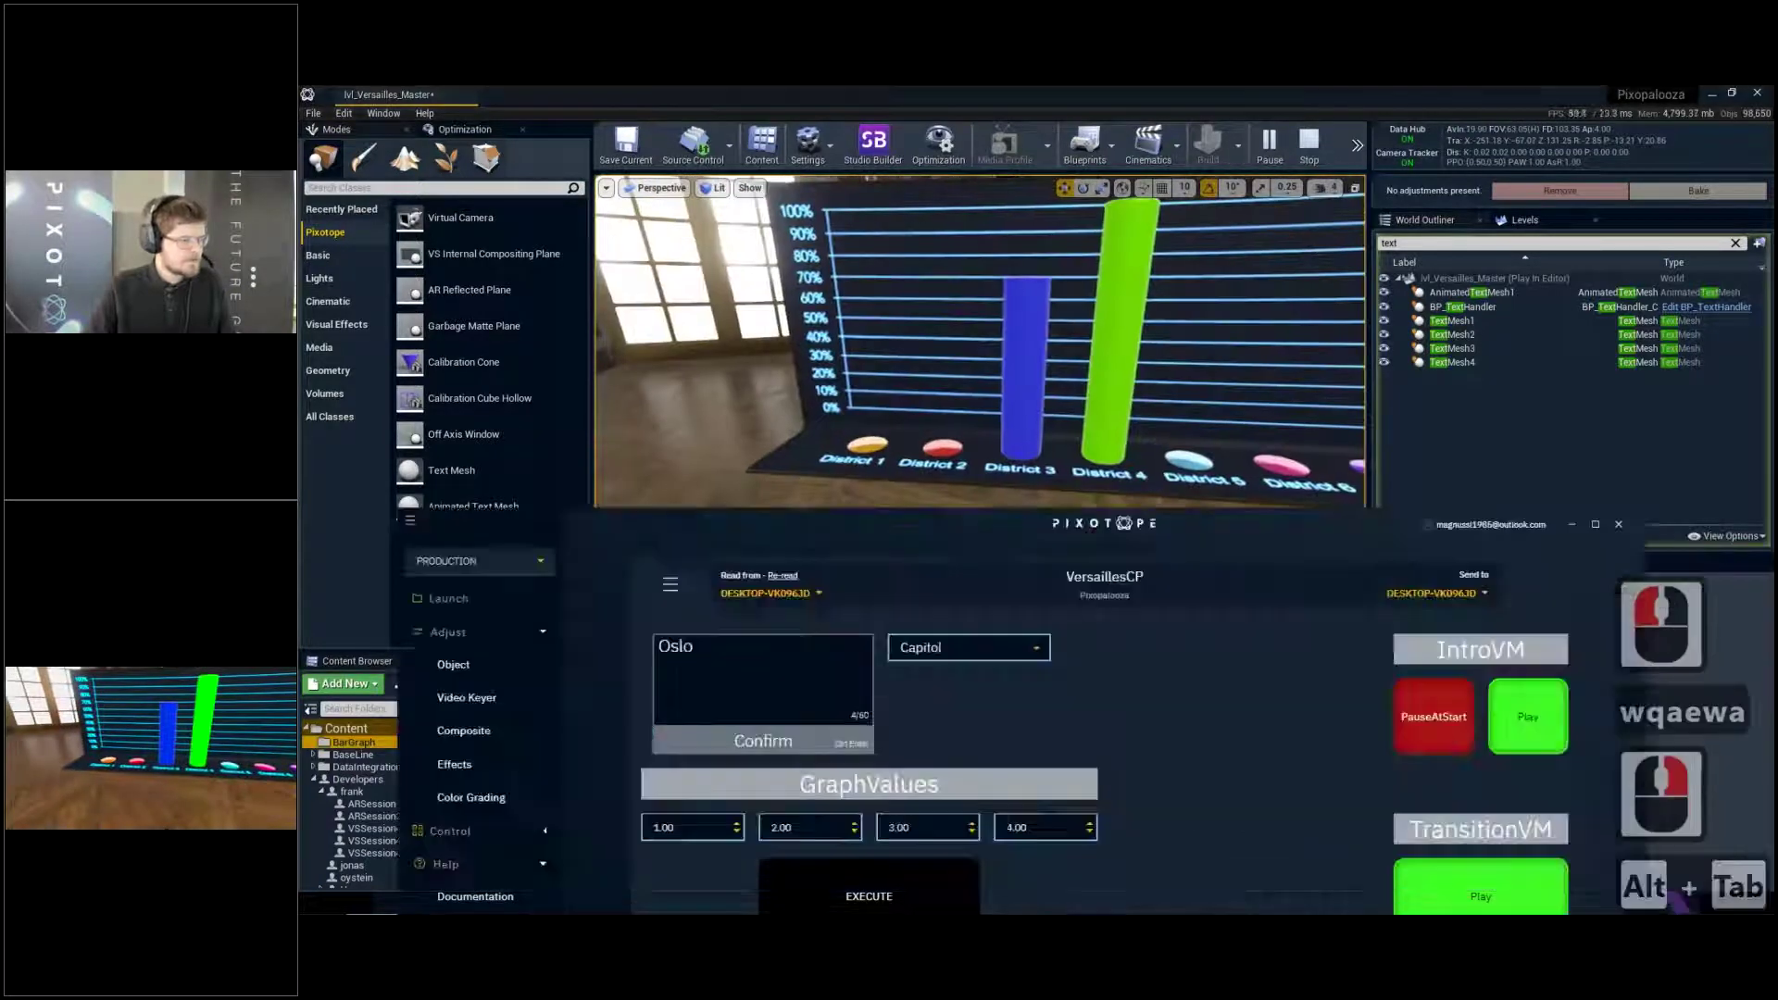
pyautogui.moveTo(736, 544); pyautogui.dragTo(747, 483)
pyautogui.click(682, 542)
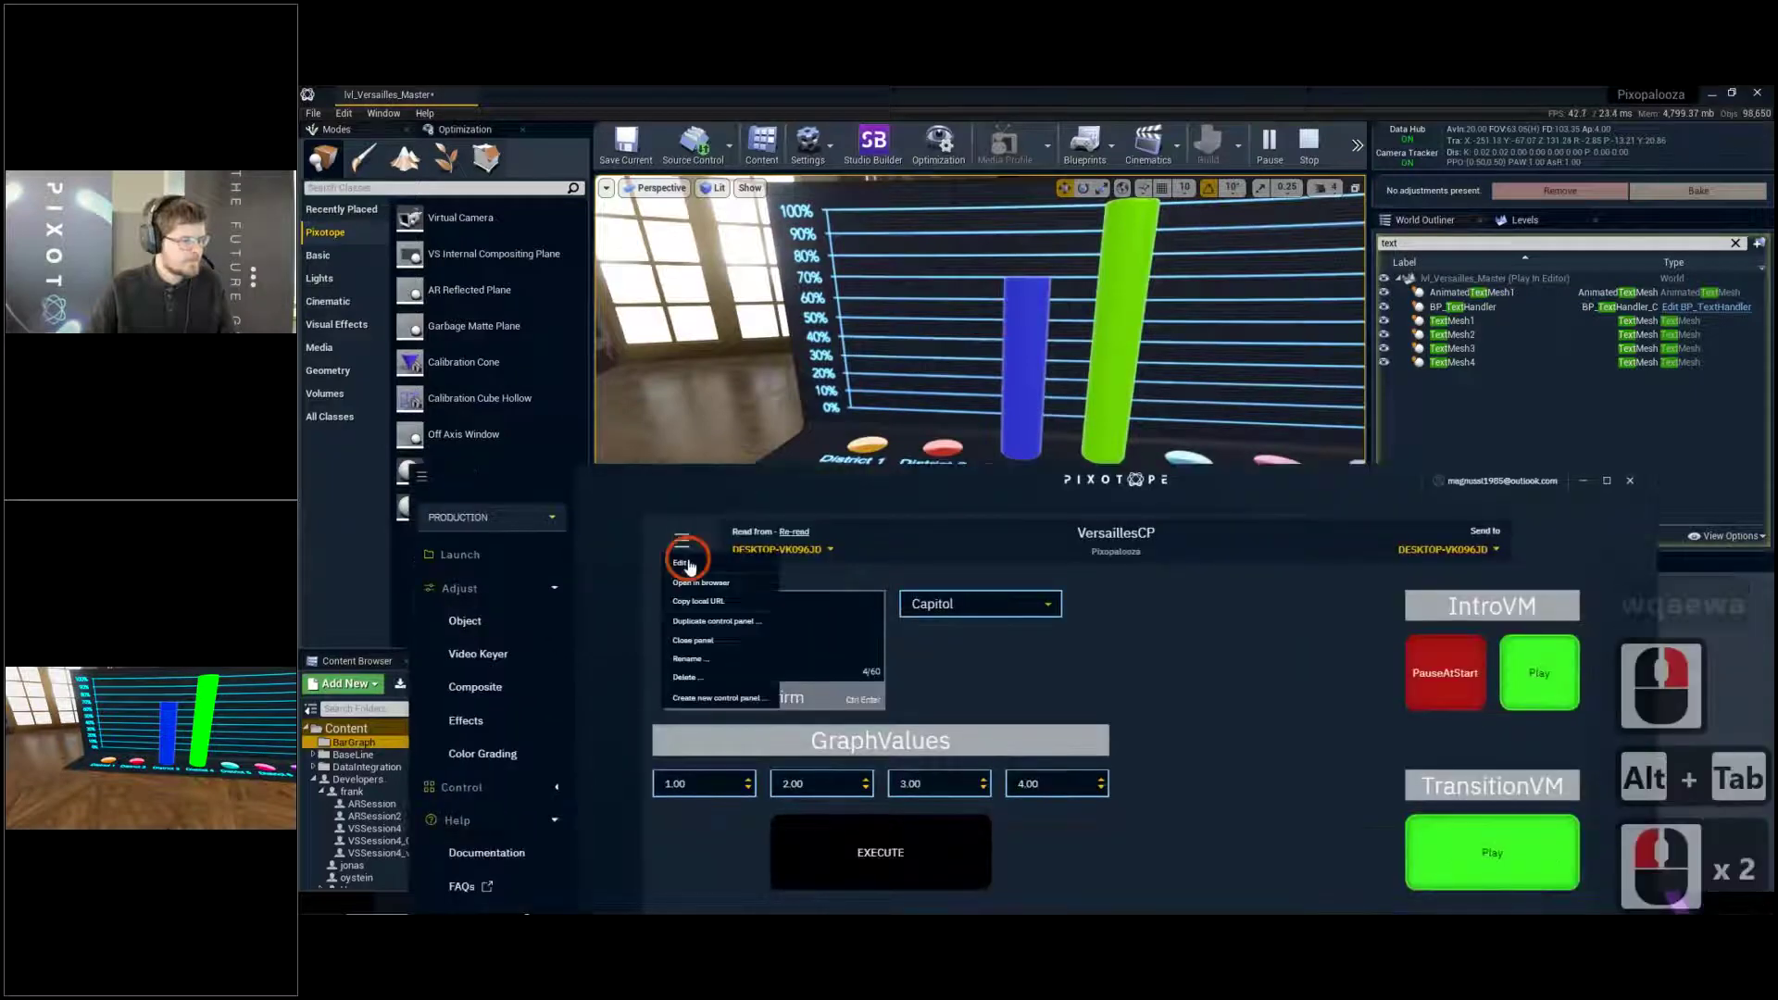
pyautogui.click(689, 566)
pyautogui.doubleClick(861, 785)
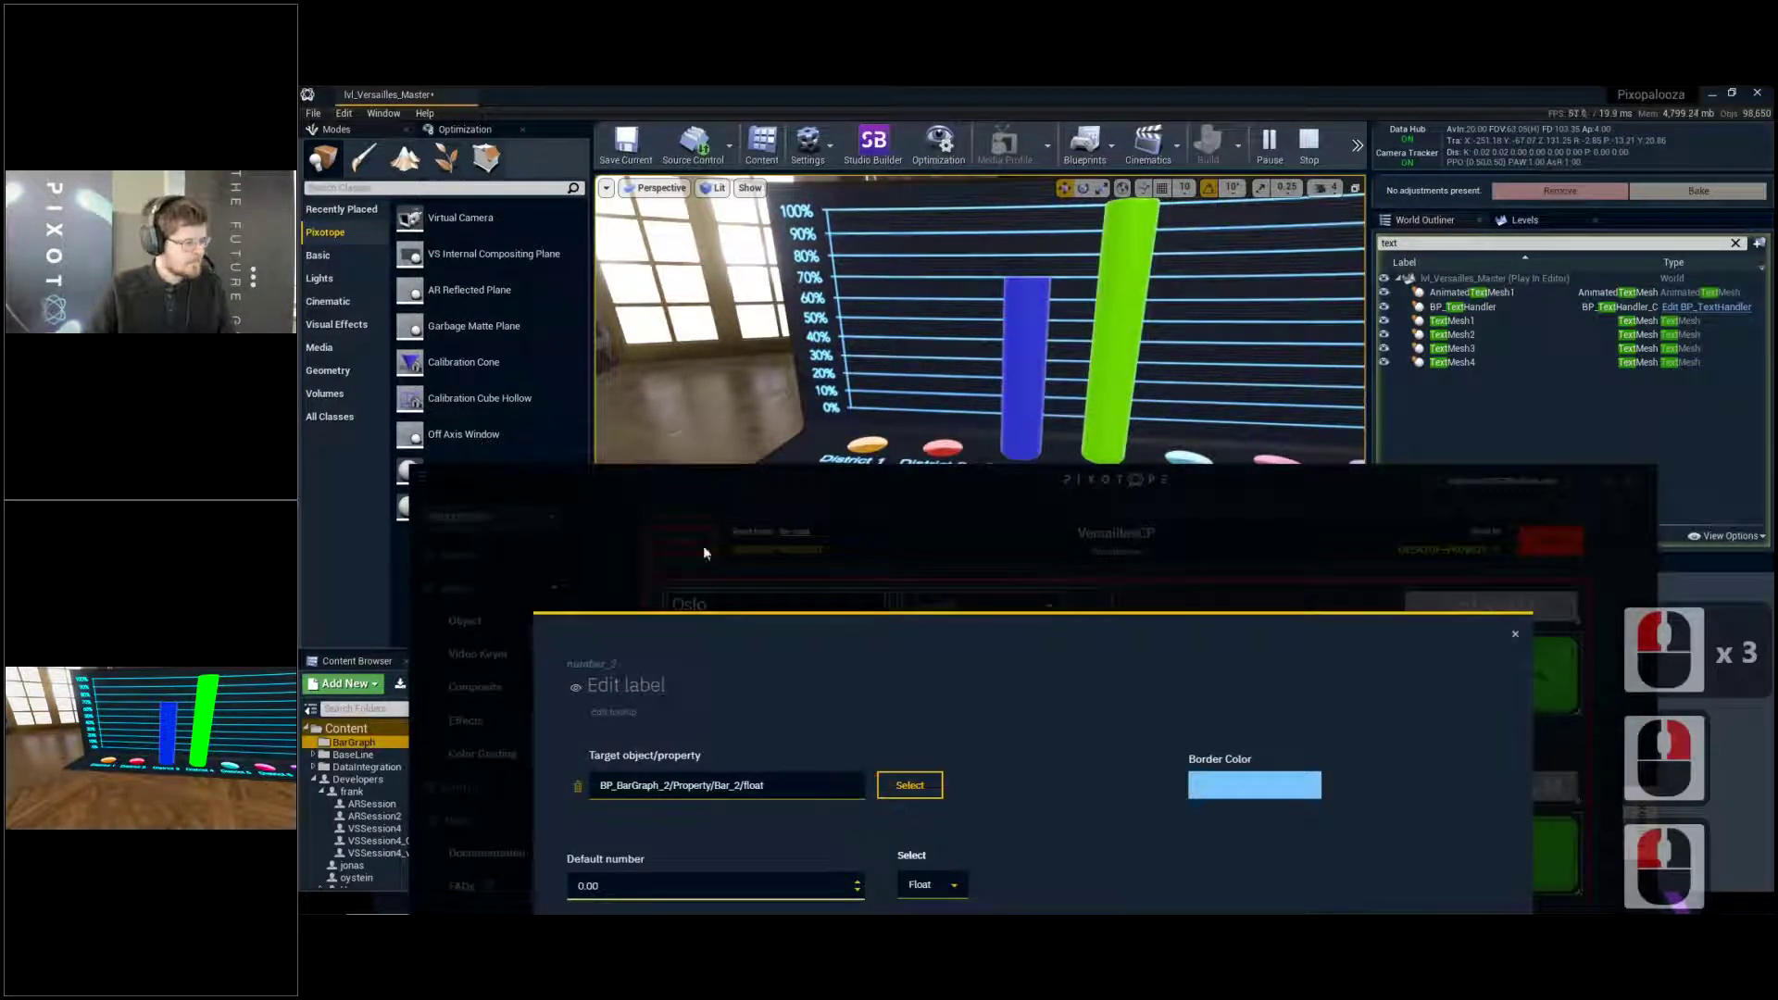
pyautogui.click(675, 567)
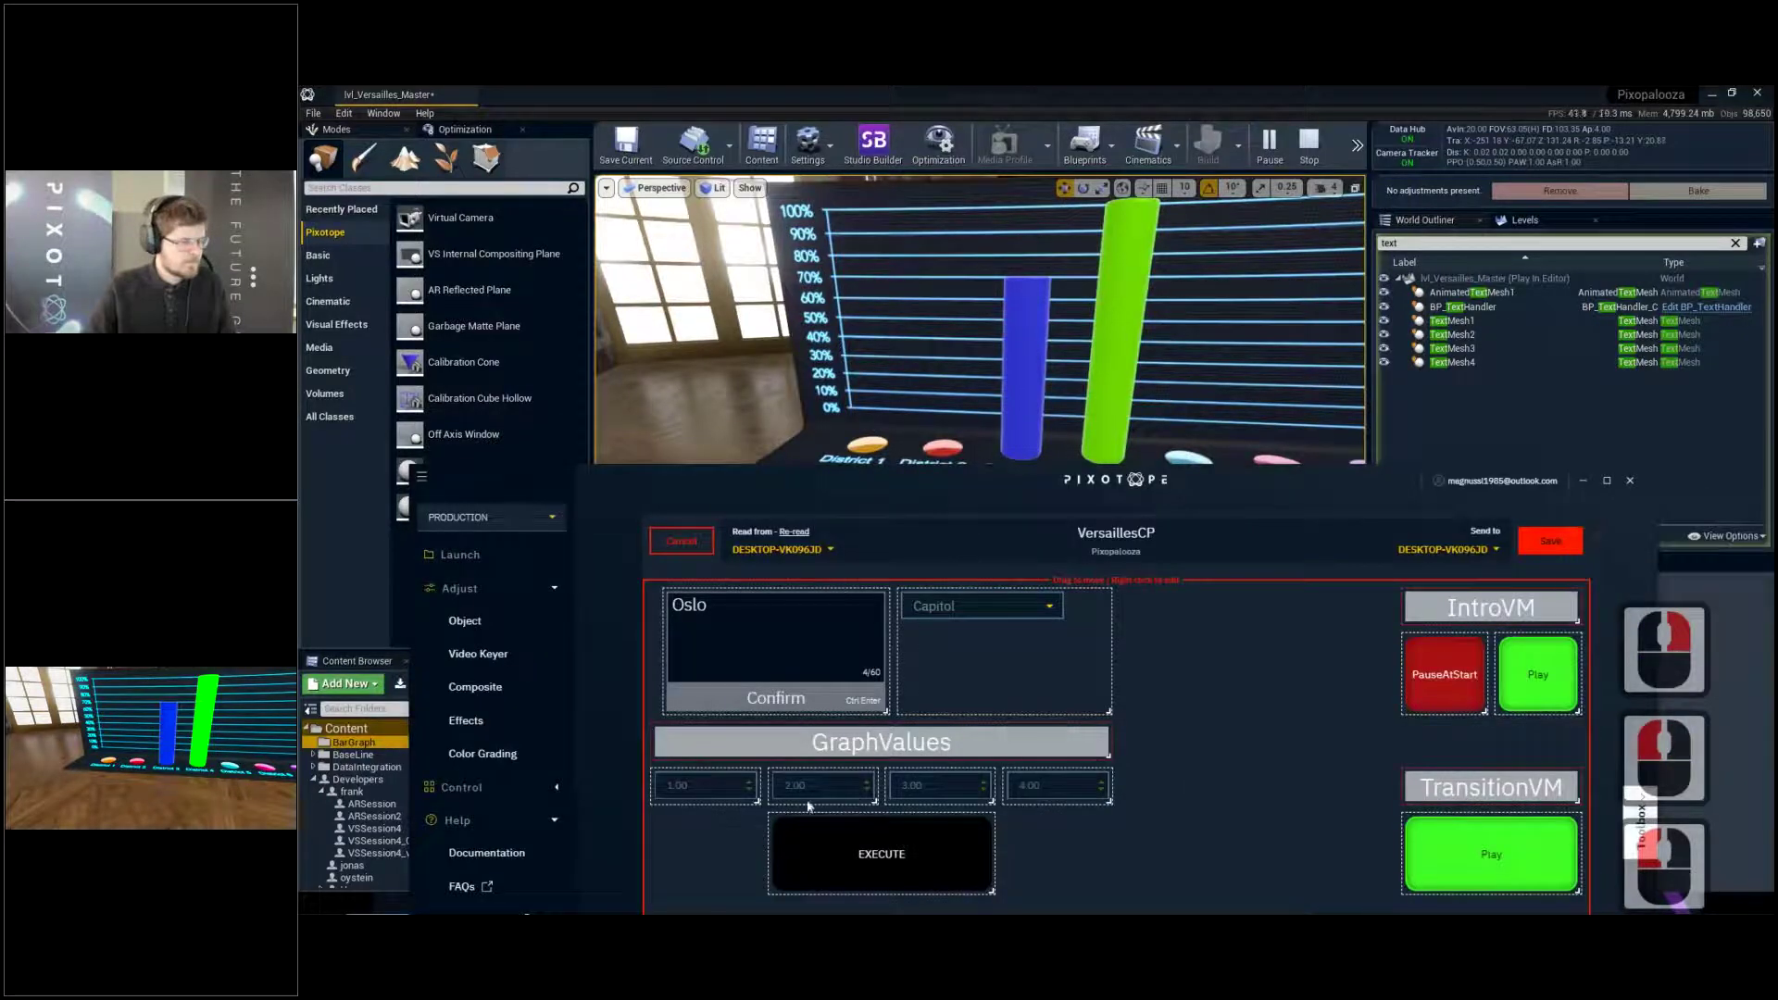
# Check the second number widget's target object/property once more and save the VersaillesCP control panel
pyautogui.rightClick(843, 795)
pyautogui.click(858, 804)
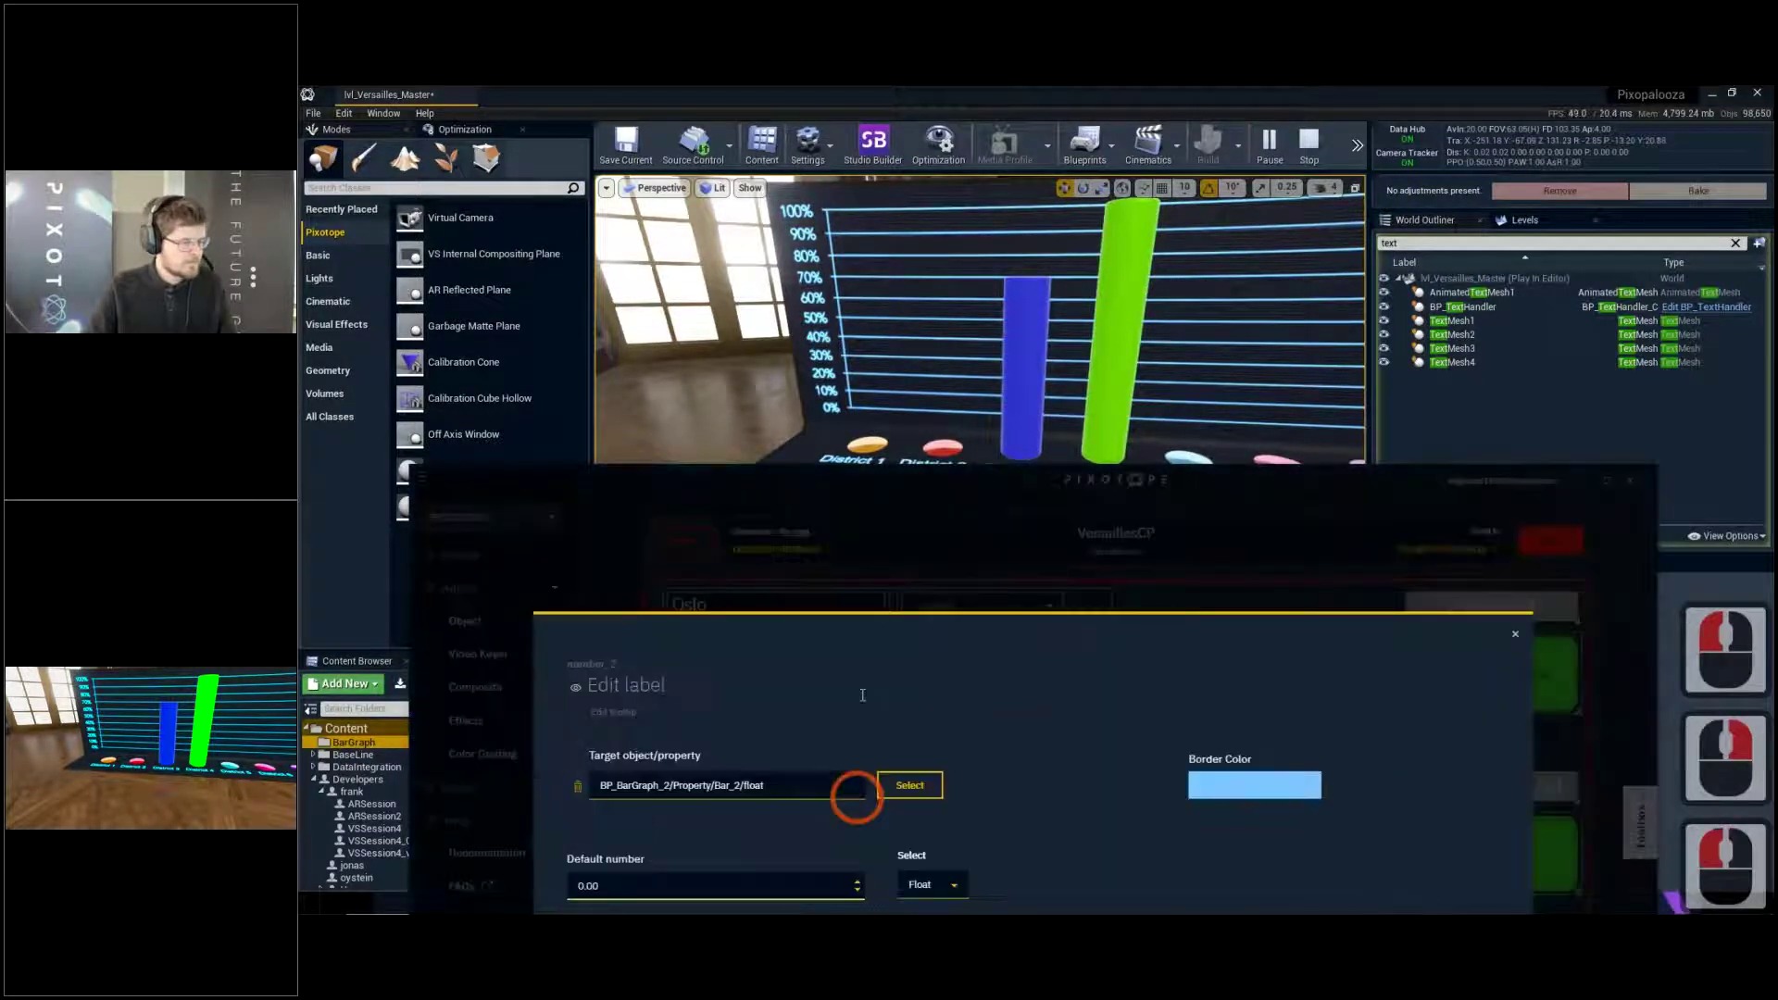
pyautogui.moveTo(865, 479); pyautogui.dragTo(882, 404)
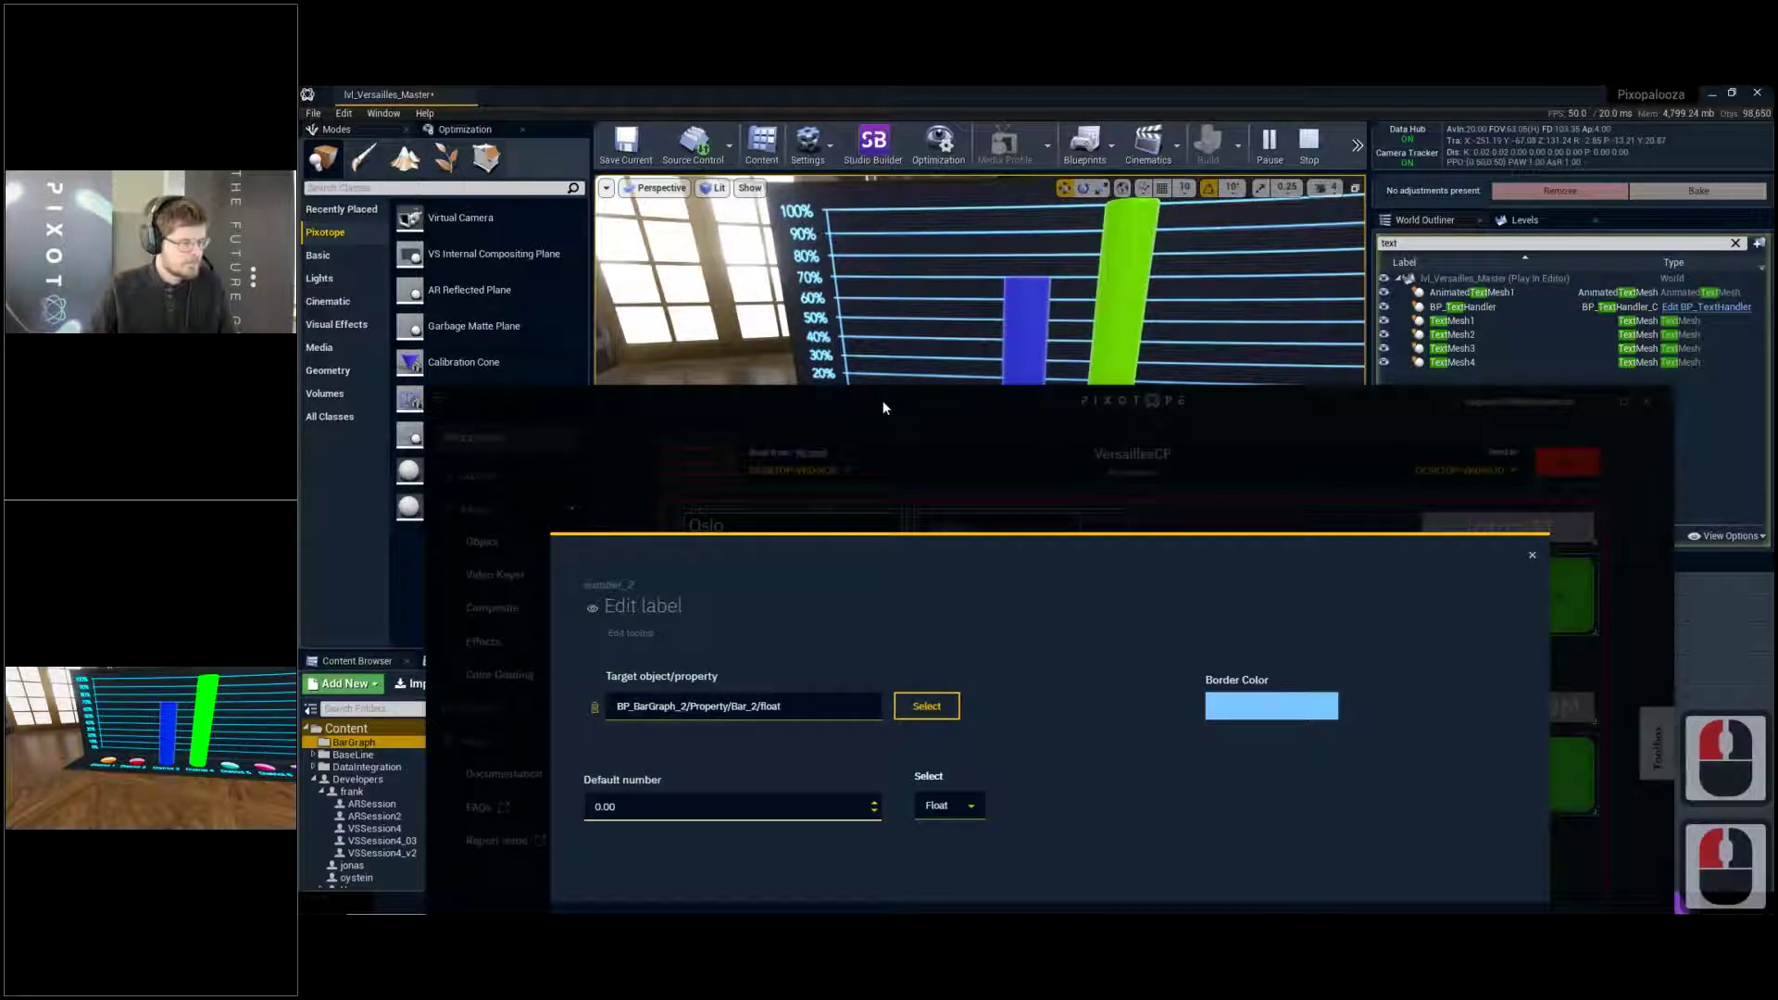
pyautogui.click(714, 431)
pyautogui.click(1556, 461)
pyautogui.moveTo(977, 405); pyautogui.dragTo(1023, 494)
# Set the second GraphValues number to 4, 3 and 2 in turn, triggering EXECUTE after each change
pyautogui.doubleClick(902, 794)
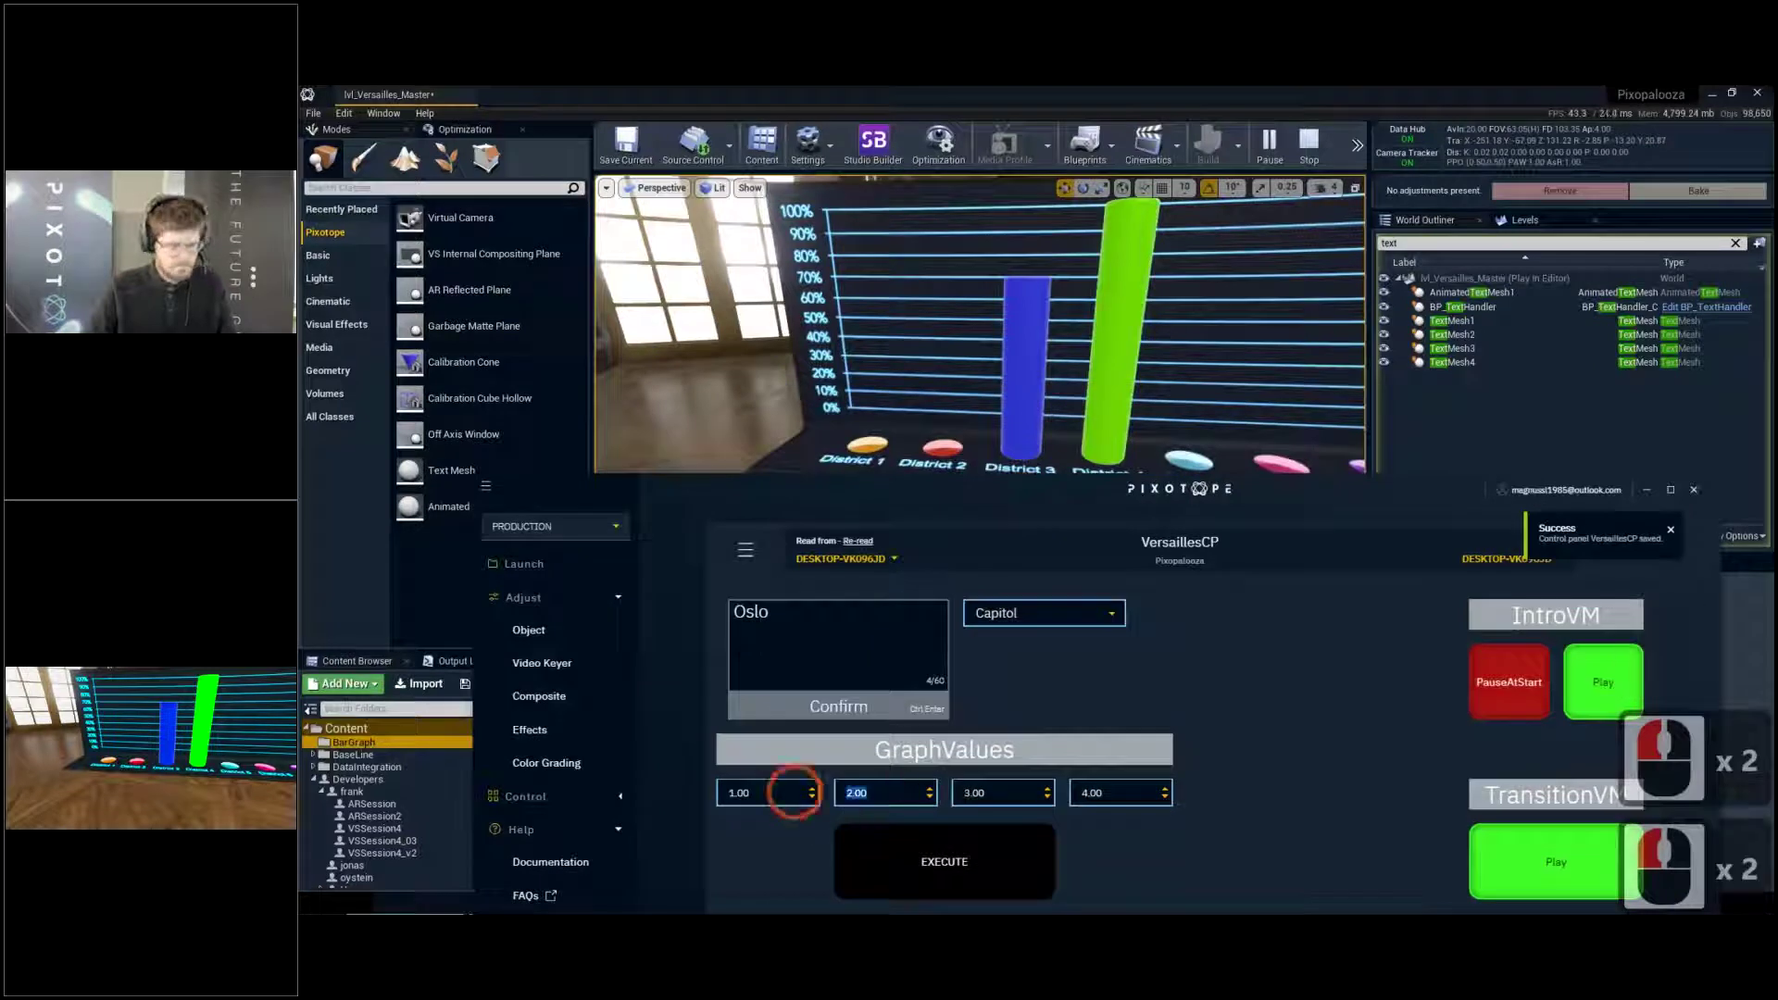
pyautogui.write('4')
pyautogui.press('Return')
pyautogui.click(1001, 872)
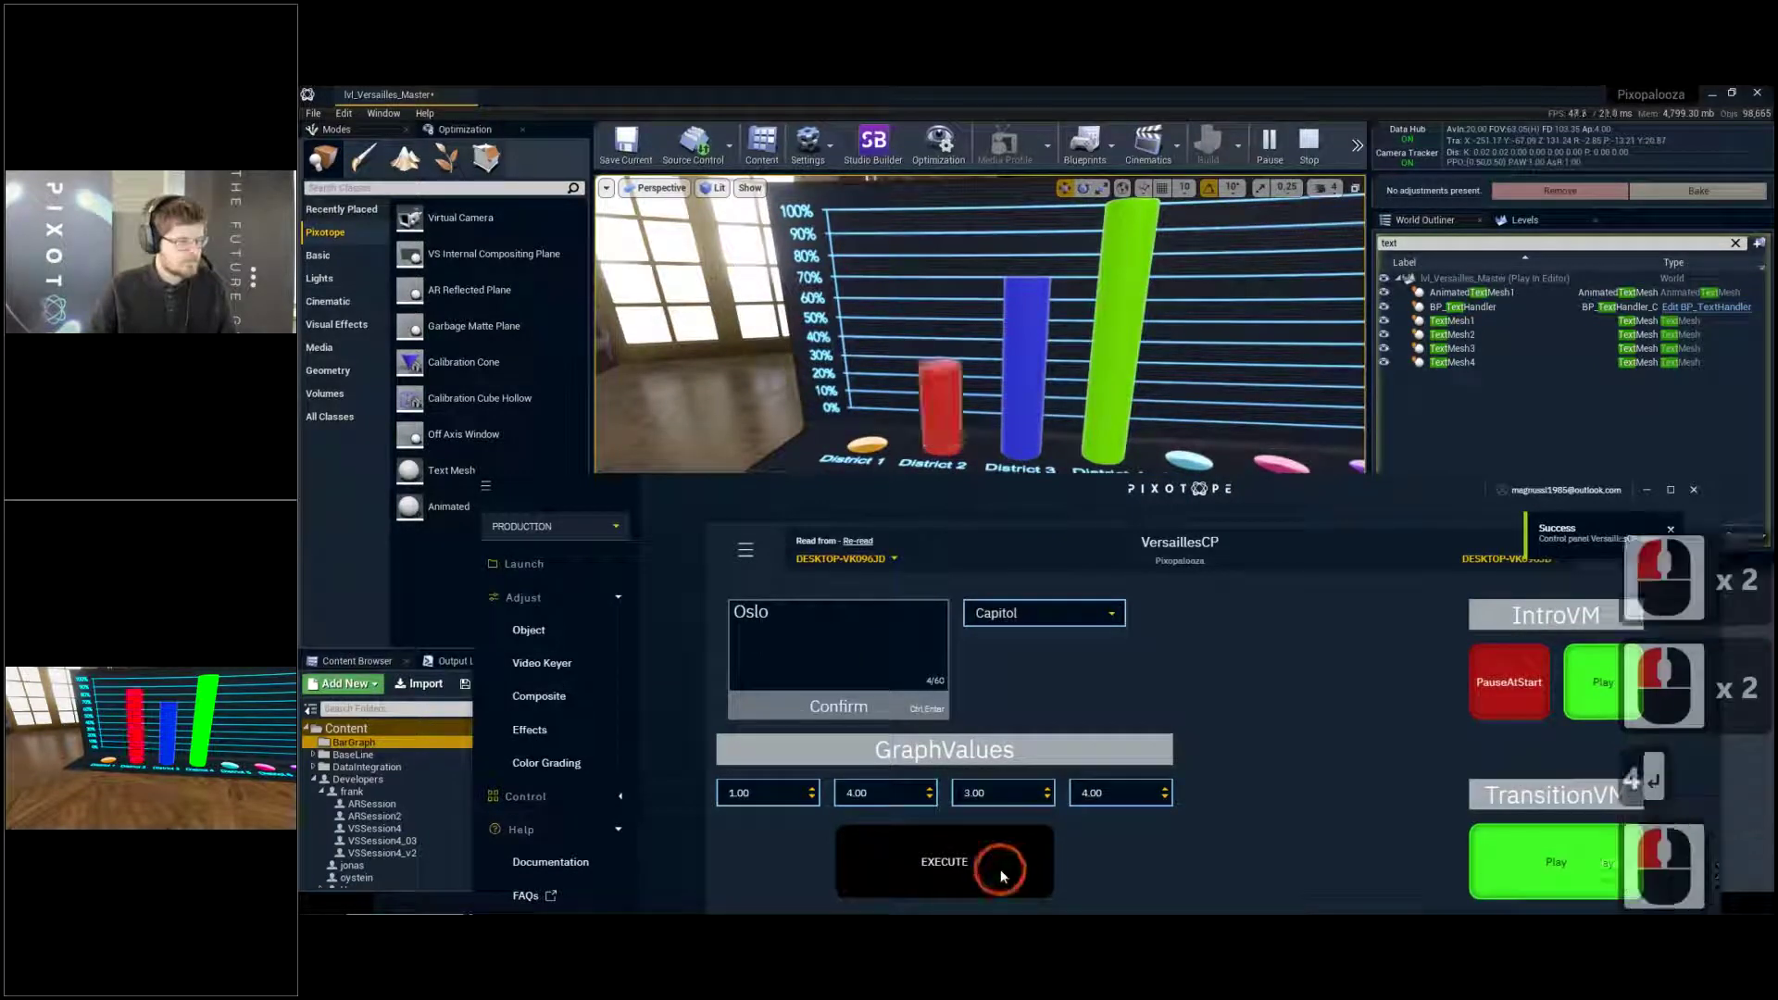
pyautogui.write('3')
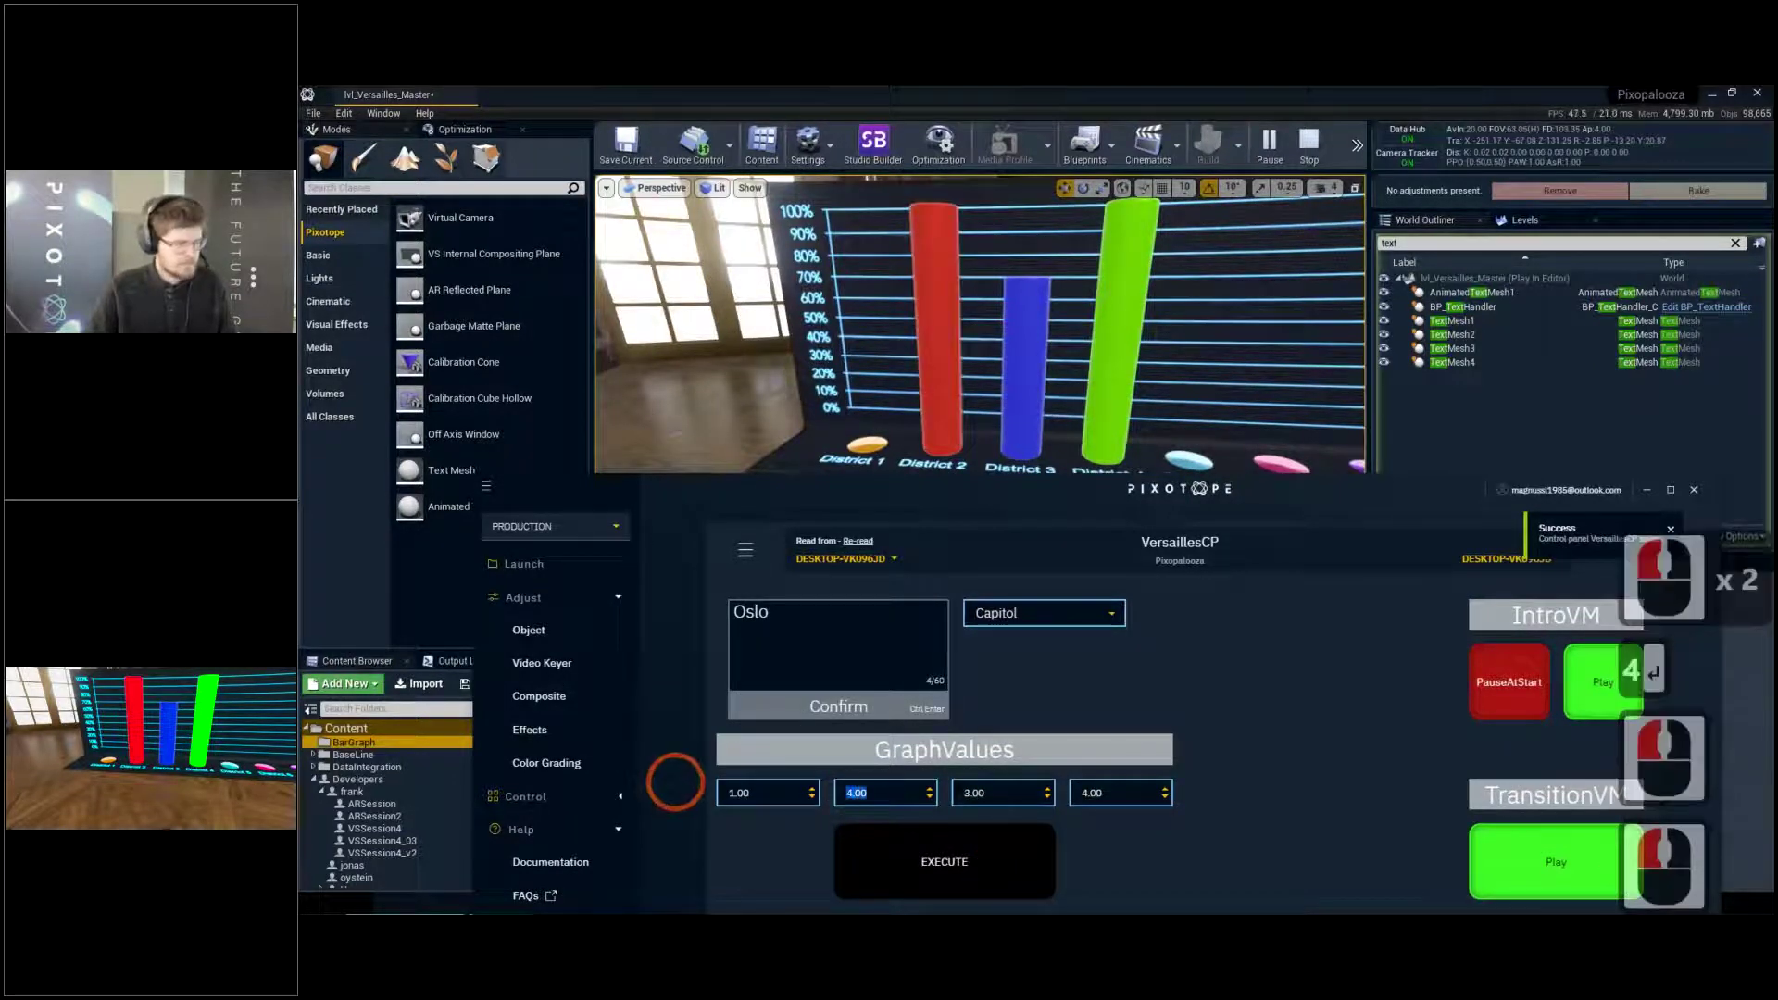
pyautogui.press('Return')
pyautogui.click(926, 861)
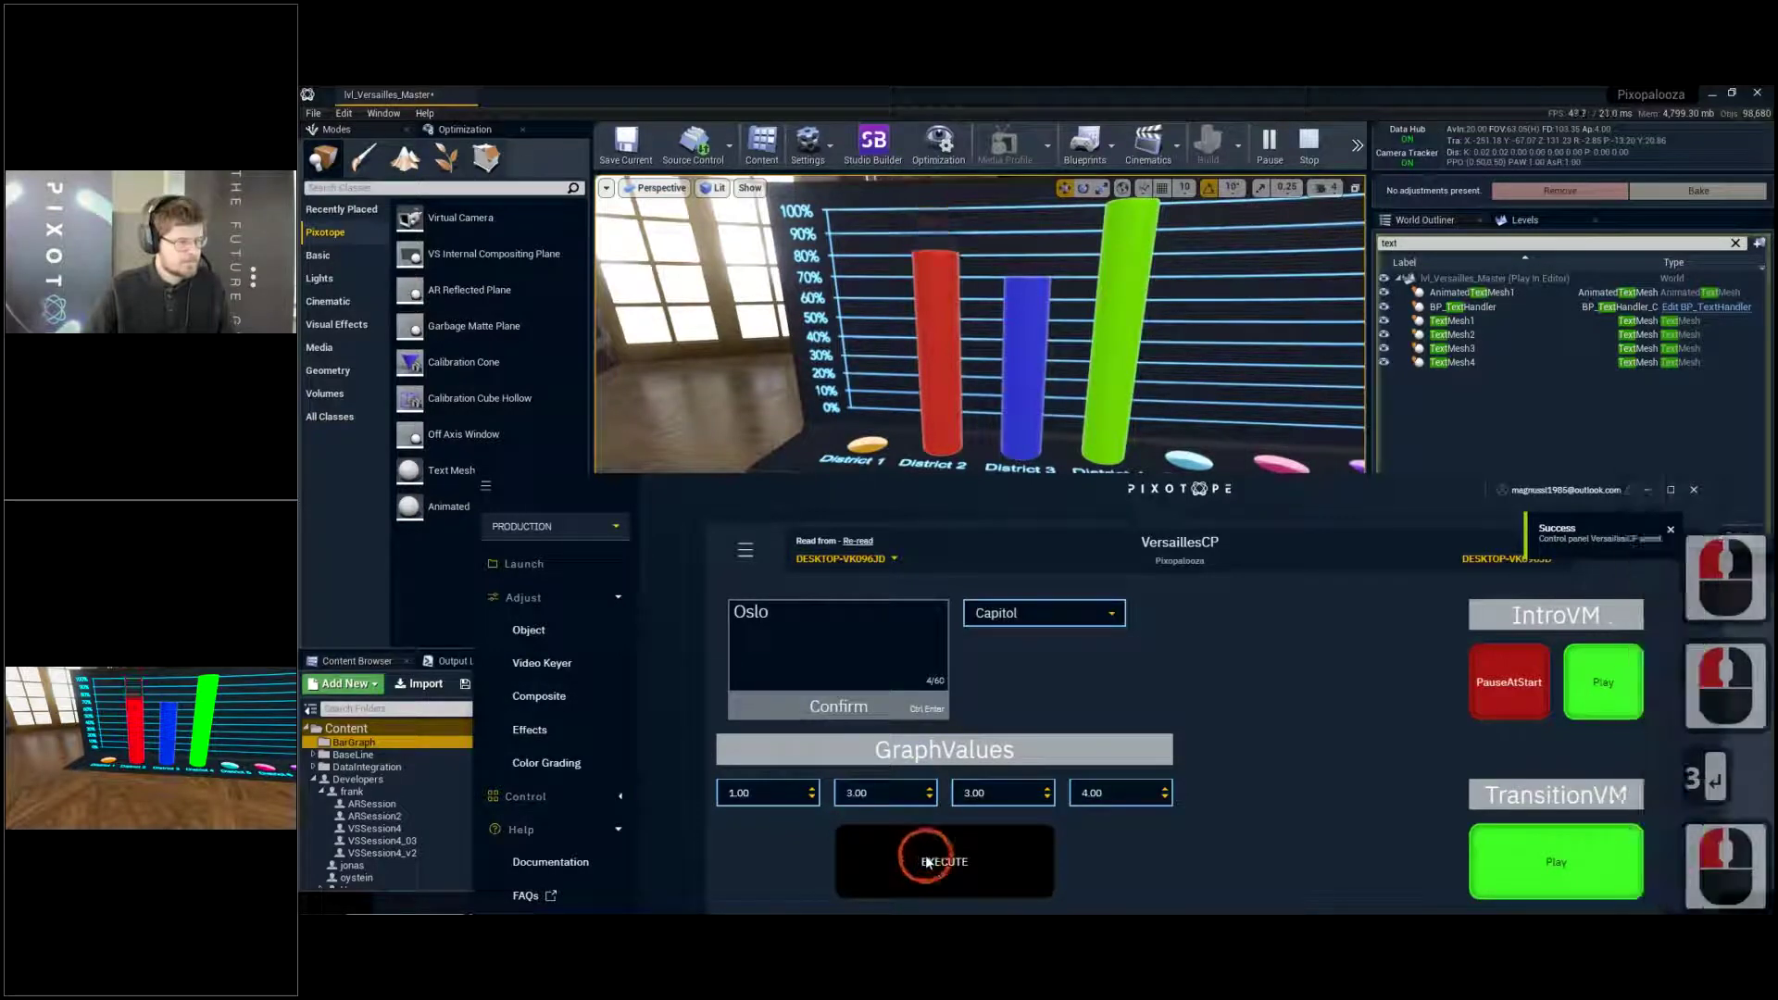
pyautogui.click(888, 794)
pyautogui.write('2')
pyautogui.press('Return')
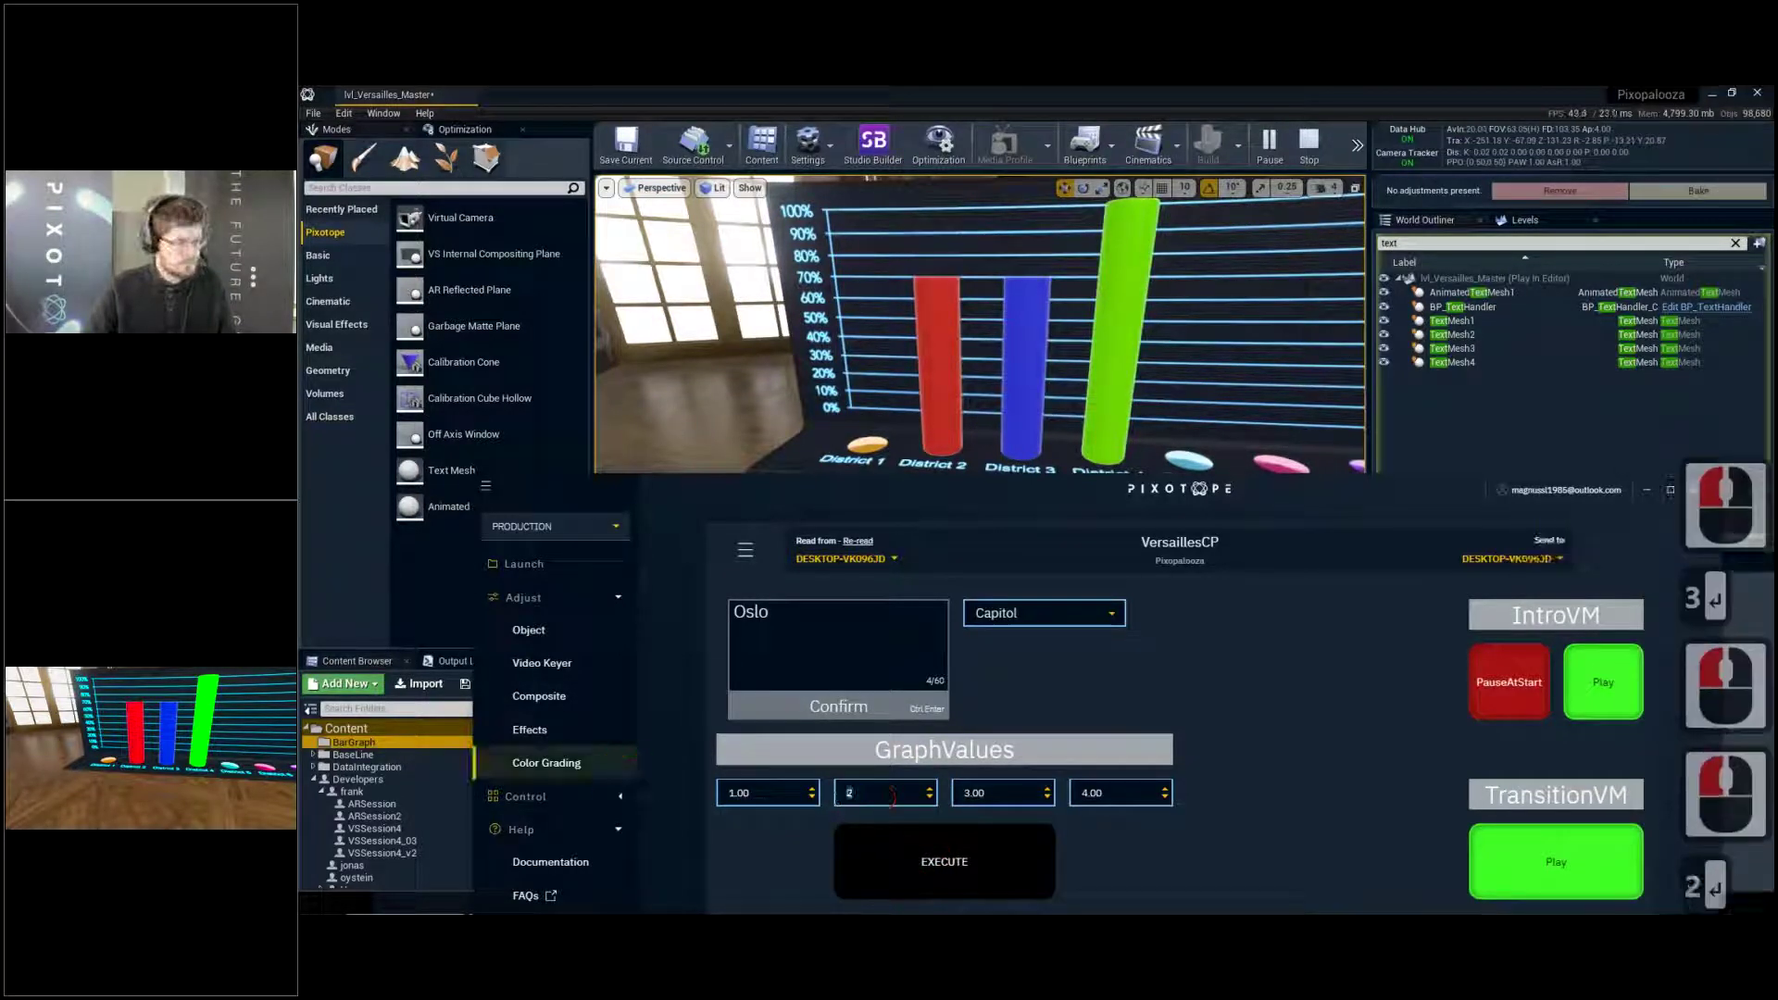
pyautogui.click(912, 861)
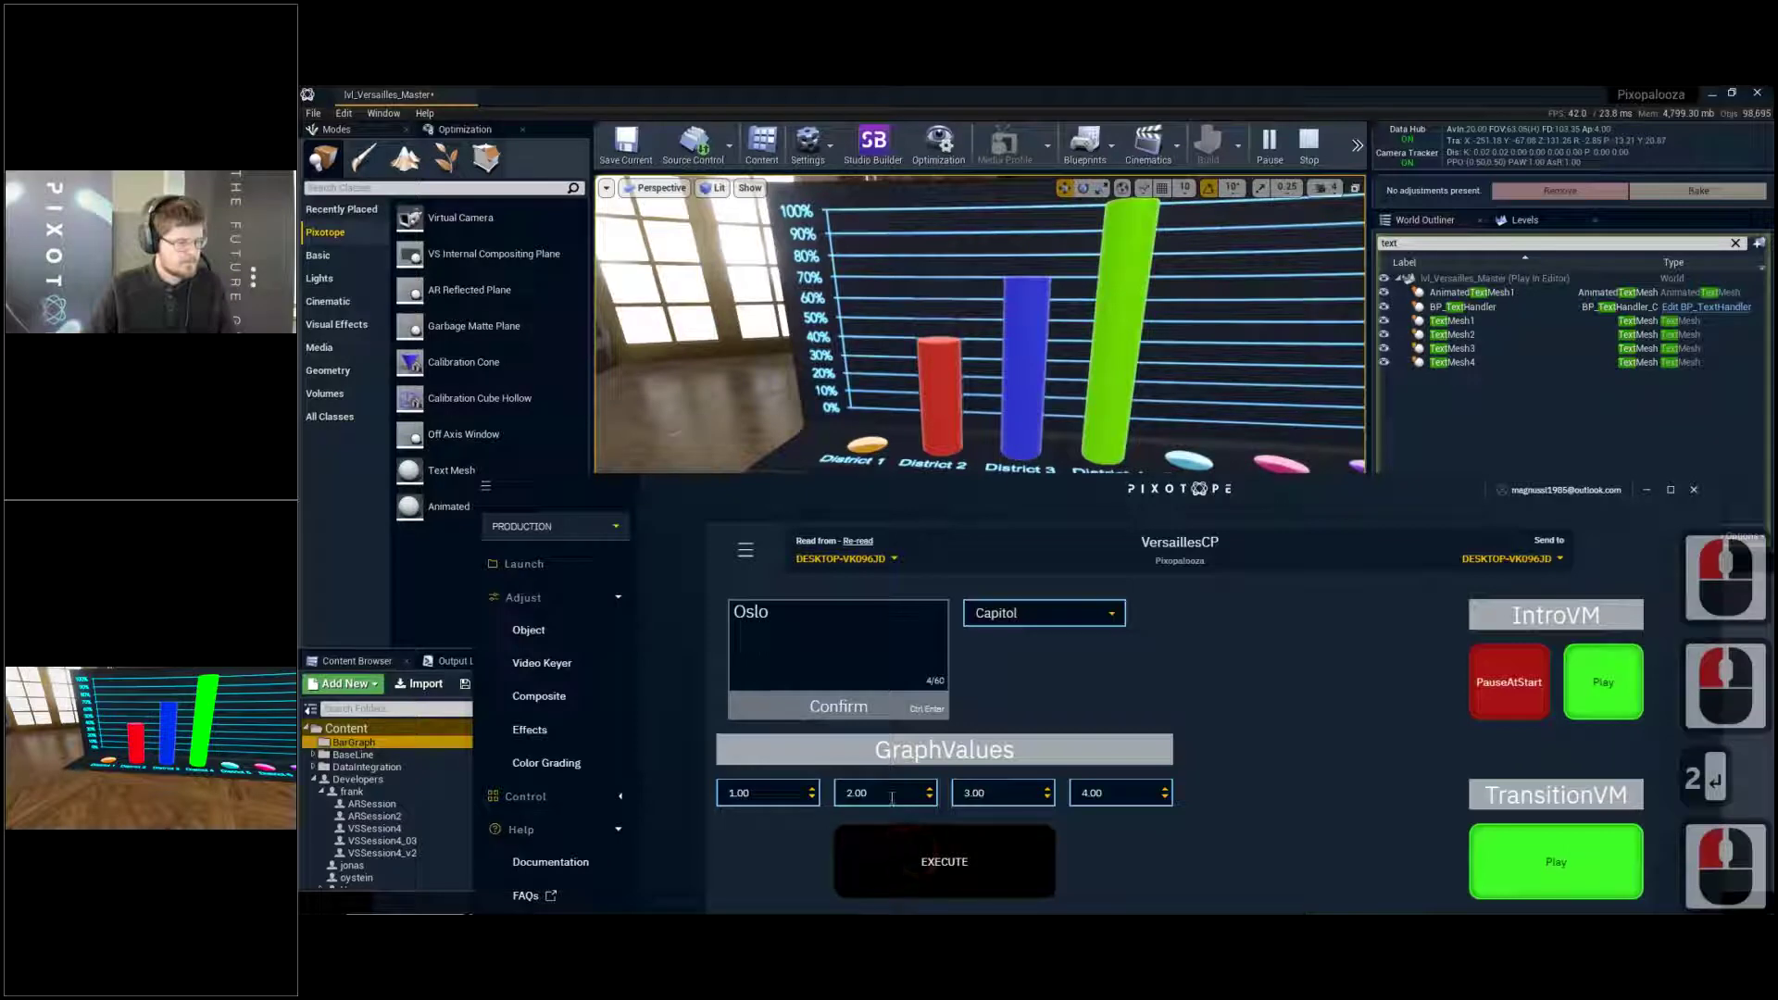
# Set the first GraphValues number to 1, frame the whole graph with its heading above the panel, and trigger EXECUTE
pyautogui.click(764, 792)
pyautogui.write('2')
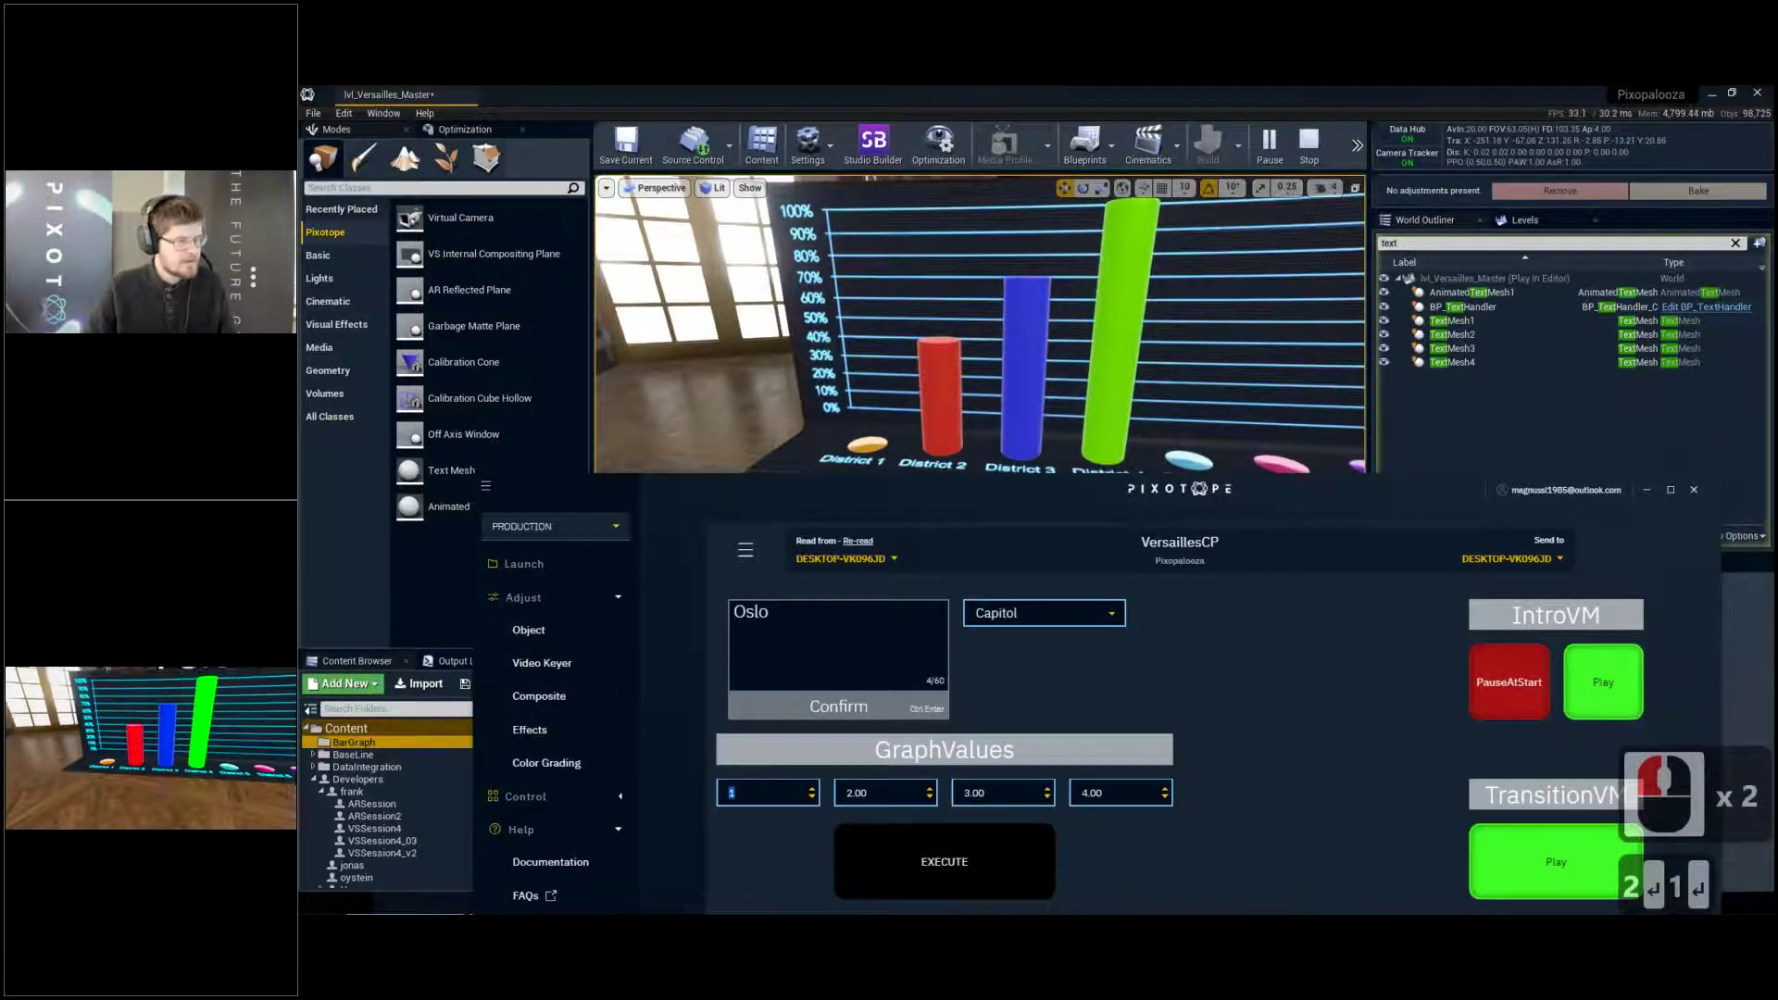
pyautogui.moveTo(1124, 454); pyautogui.dragTo(1124, 491, button='right')
pyautogui.press('s')
pyautogui.hotkey('alt', 'Tab')
pyautogui.moveTo(1030, 509); pyautogui.dragTo(892, 524)
pyautogui.click(790, 875)
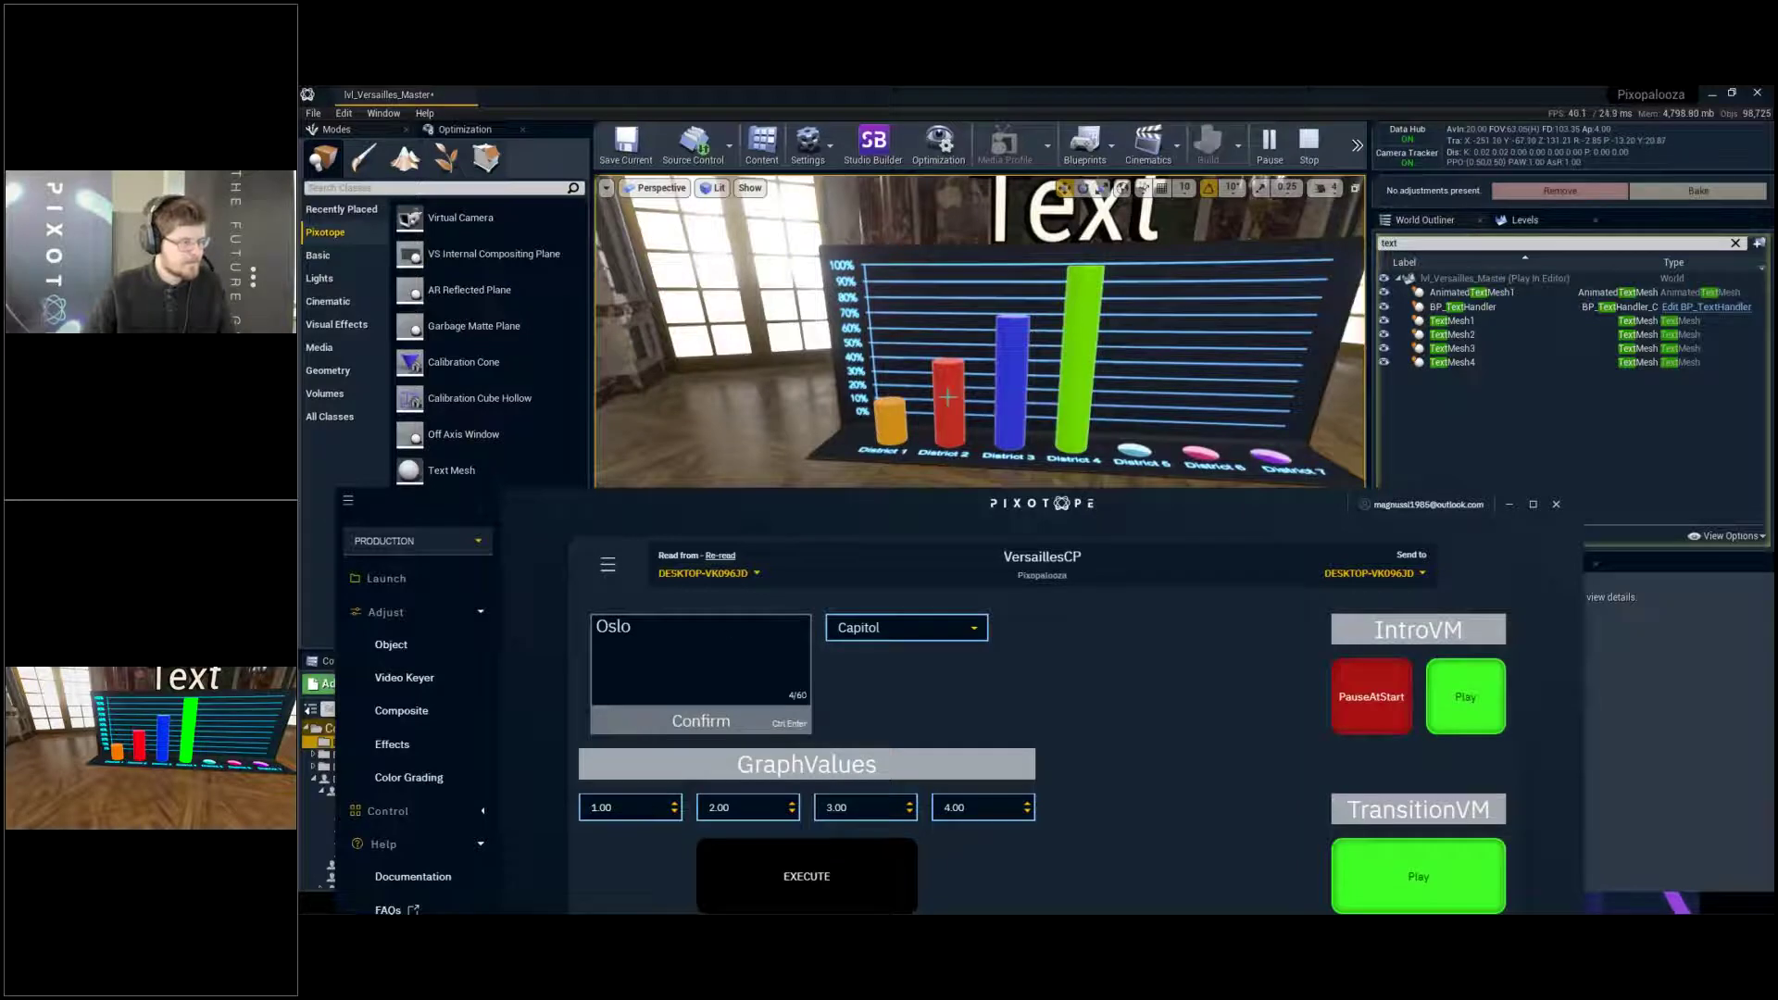
# Enter Oslo in the panel's text widget and confirm it for the 3D heading above the graph
pyautogui.hotkey('alt', 'Tab')
pyautogui.hotkey('alt', 'Tab')
pyautogui.click(720, 652)
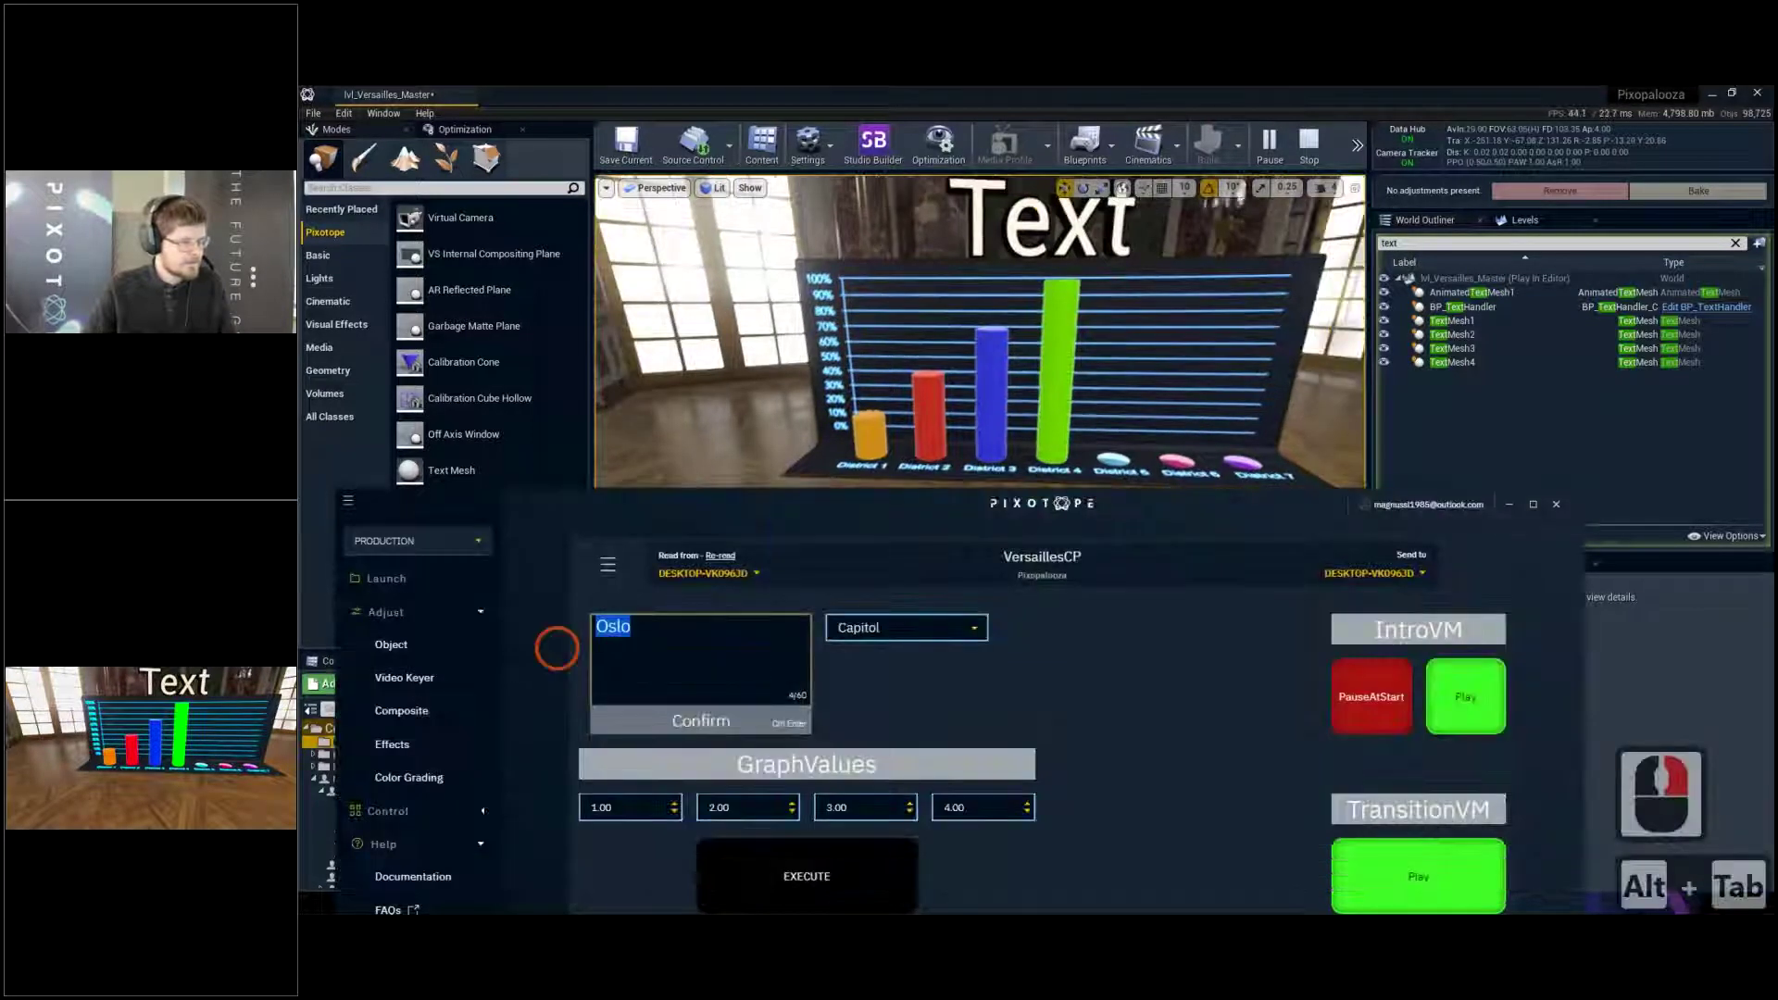
pyautogui.click(688, 687)
pyautogui.write('O')
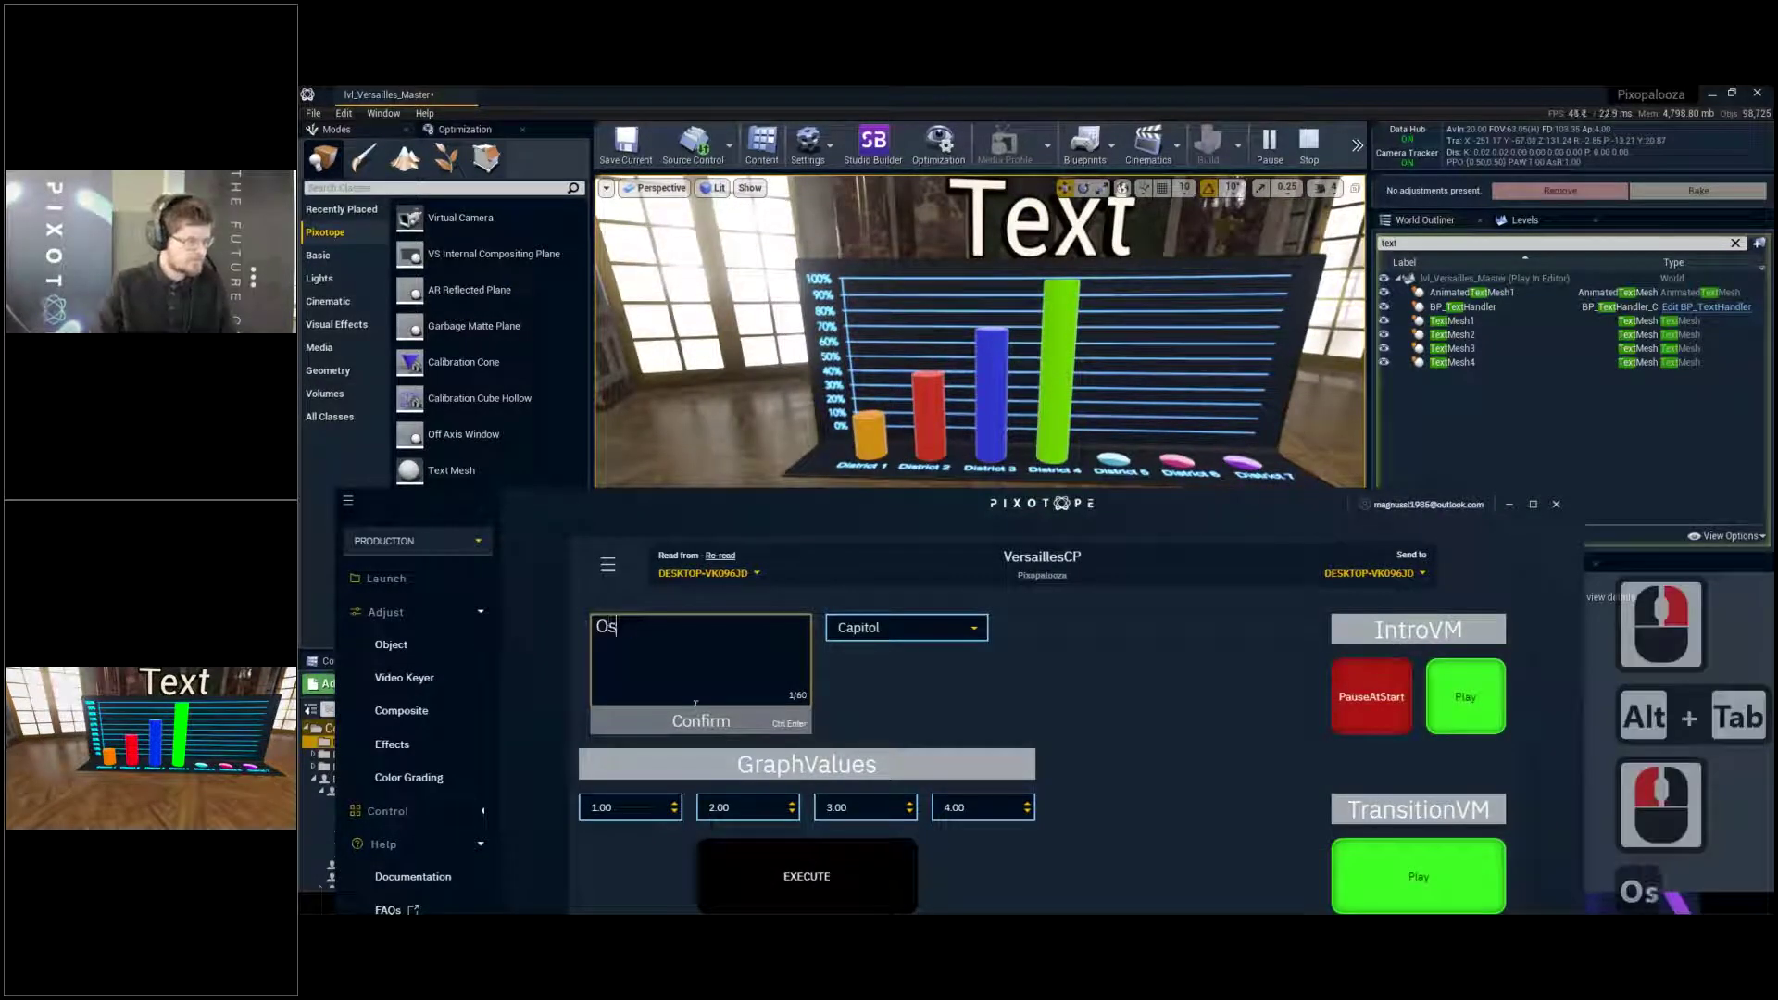
pyautogui.click(716, 722)
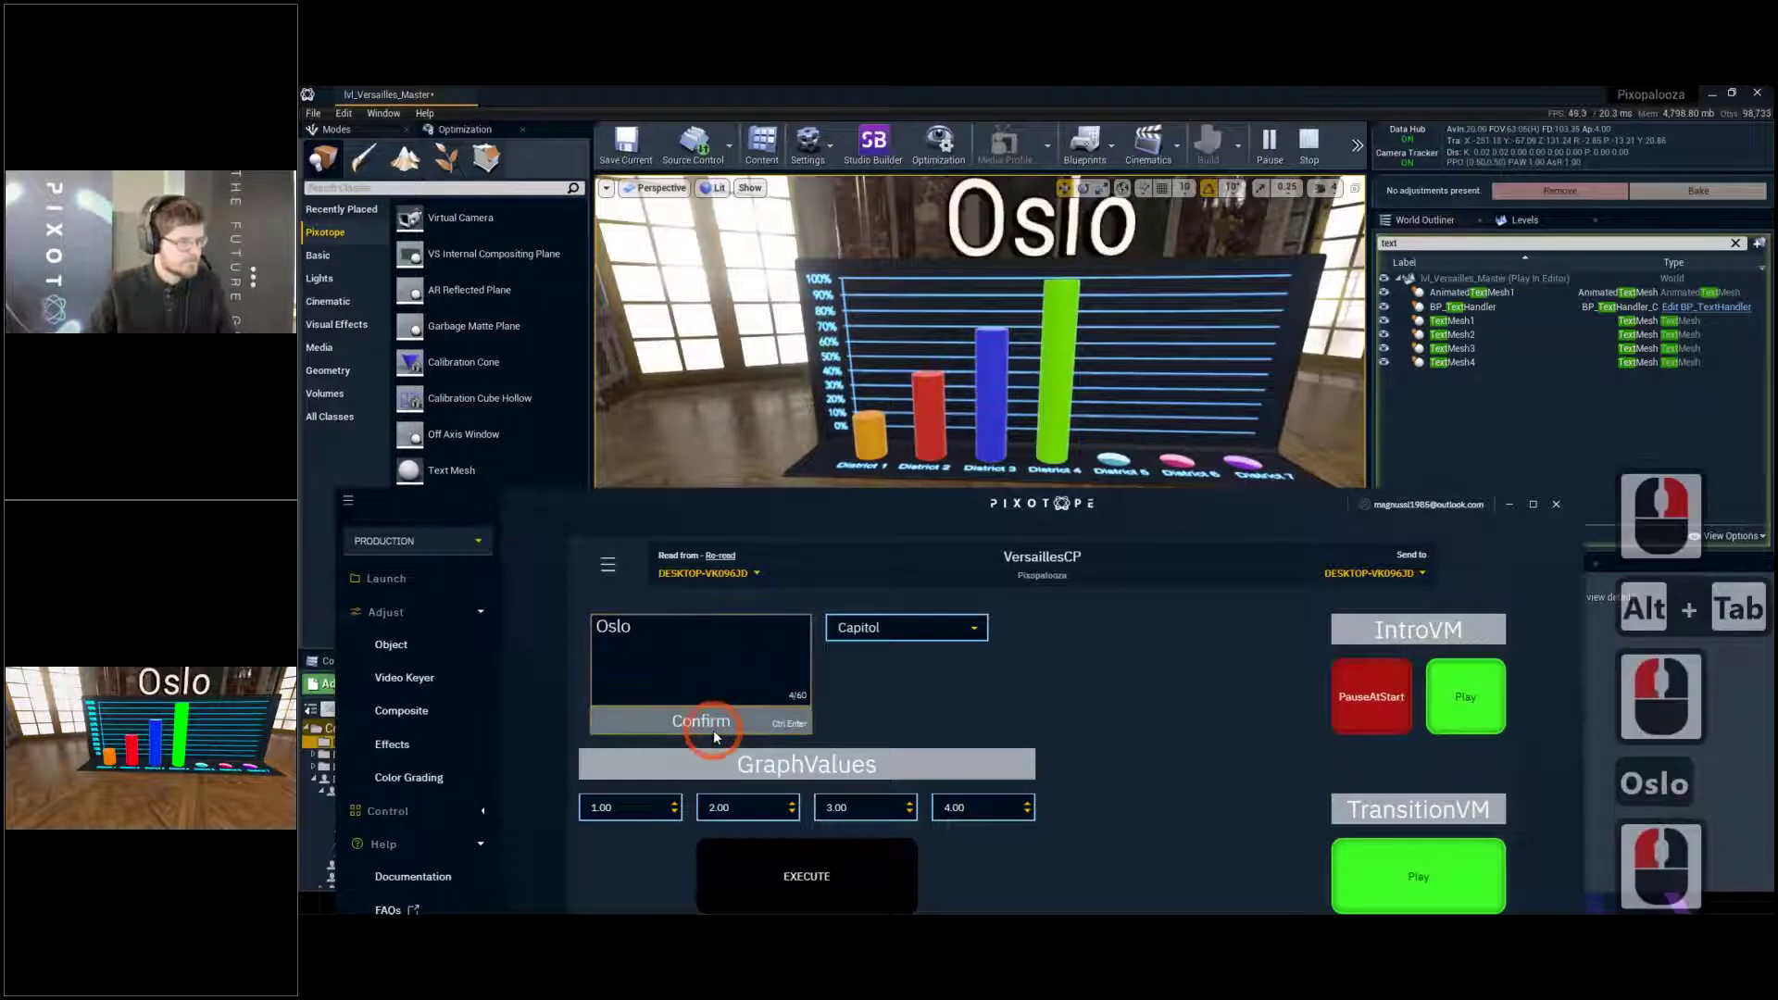
# Enter Atlanta in the panel's text widget and set the four GraphValues numbers to 2, 4, 48 and 3000
pyautogui.click(567, 636)
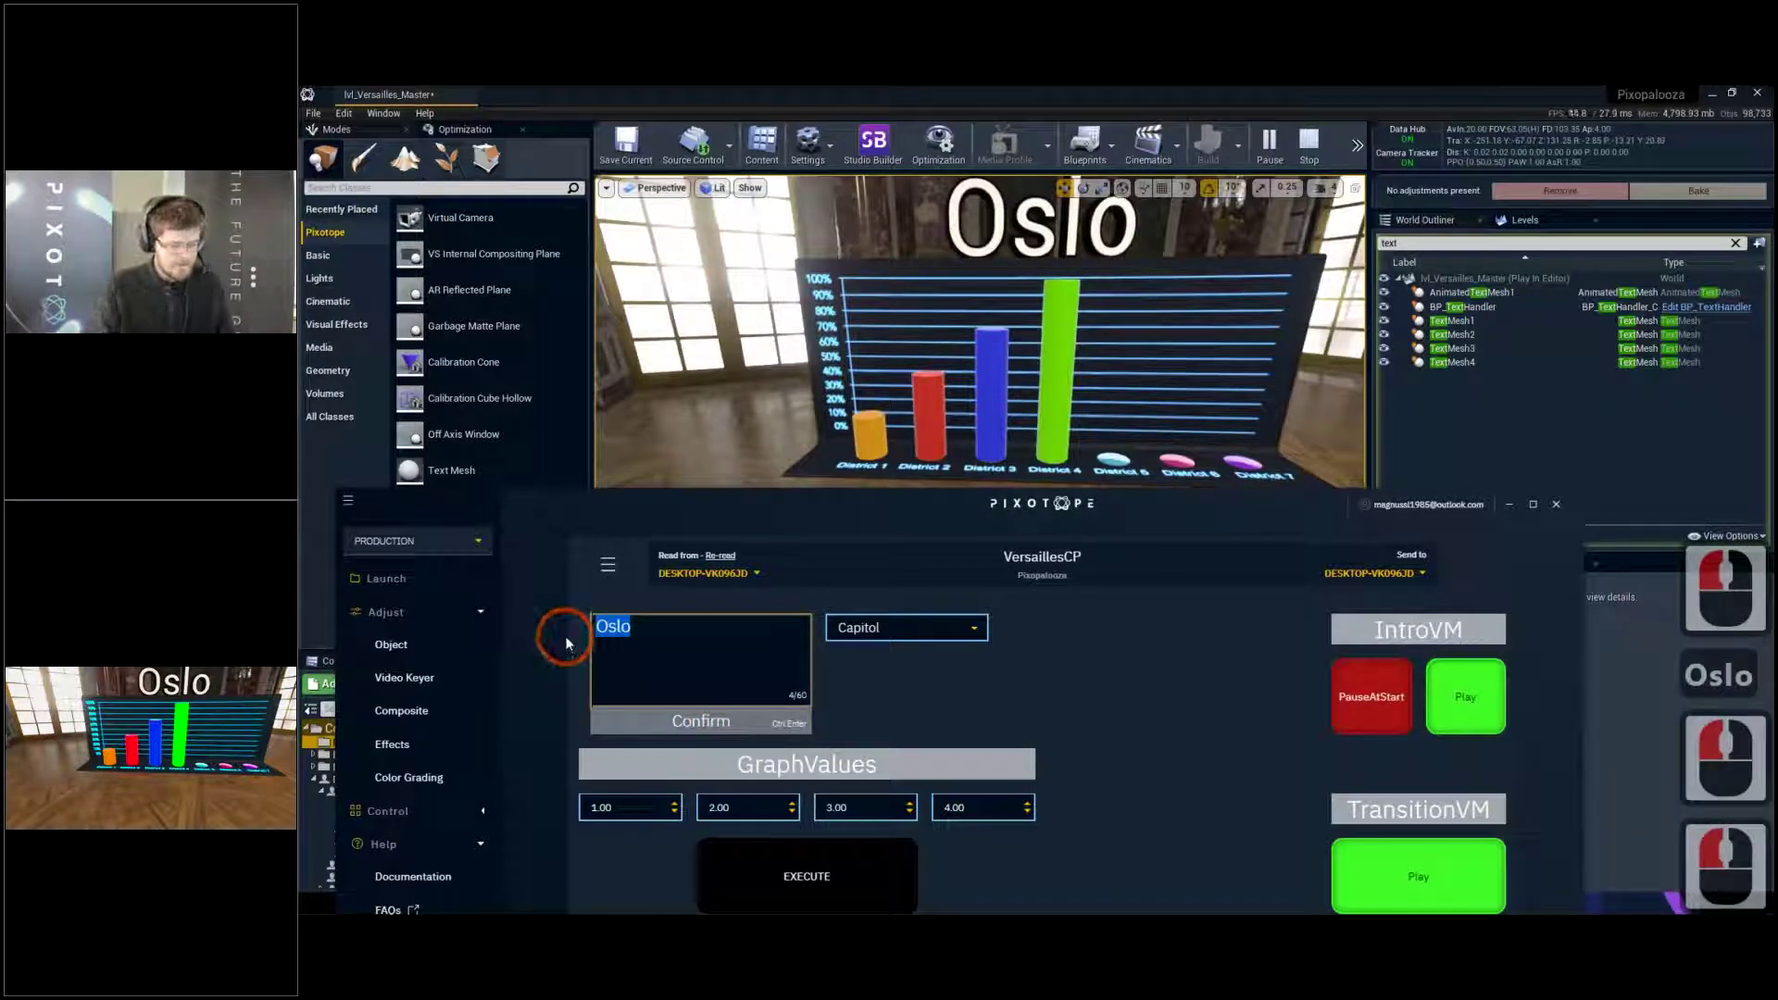
pyautogui.write('Atlanta')
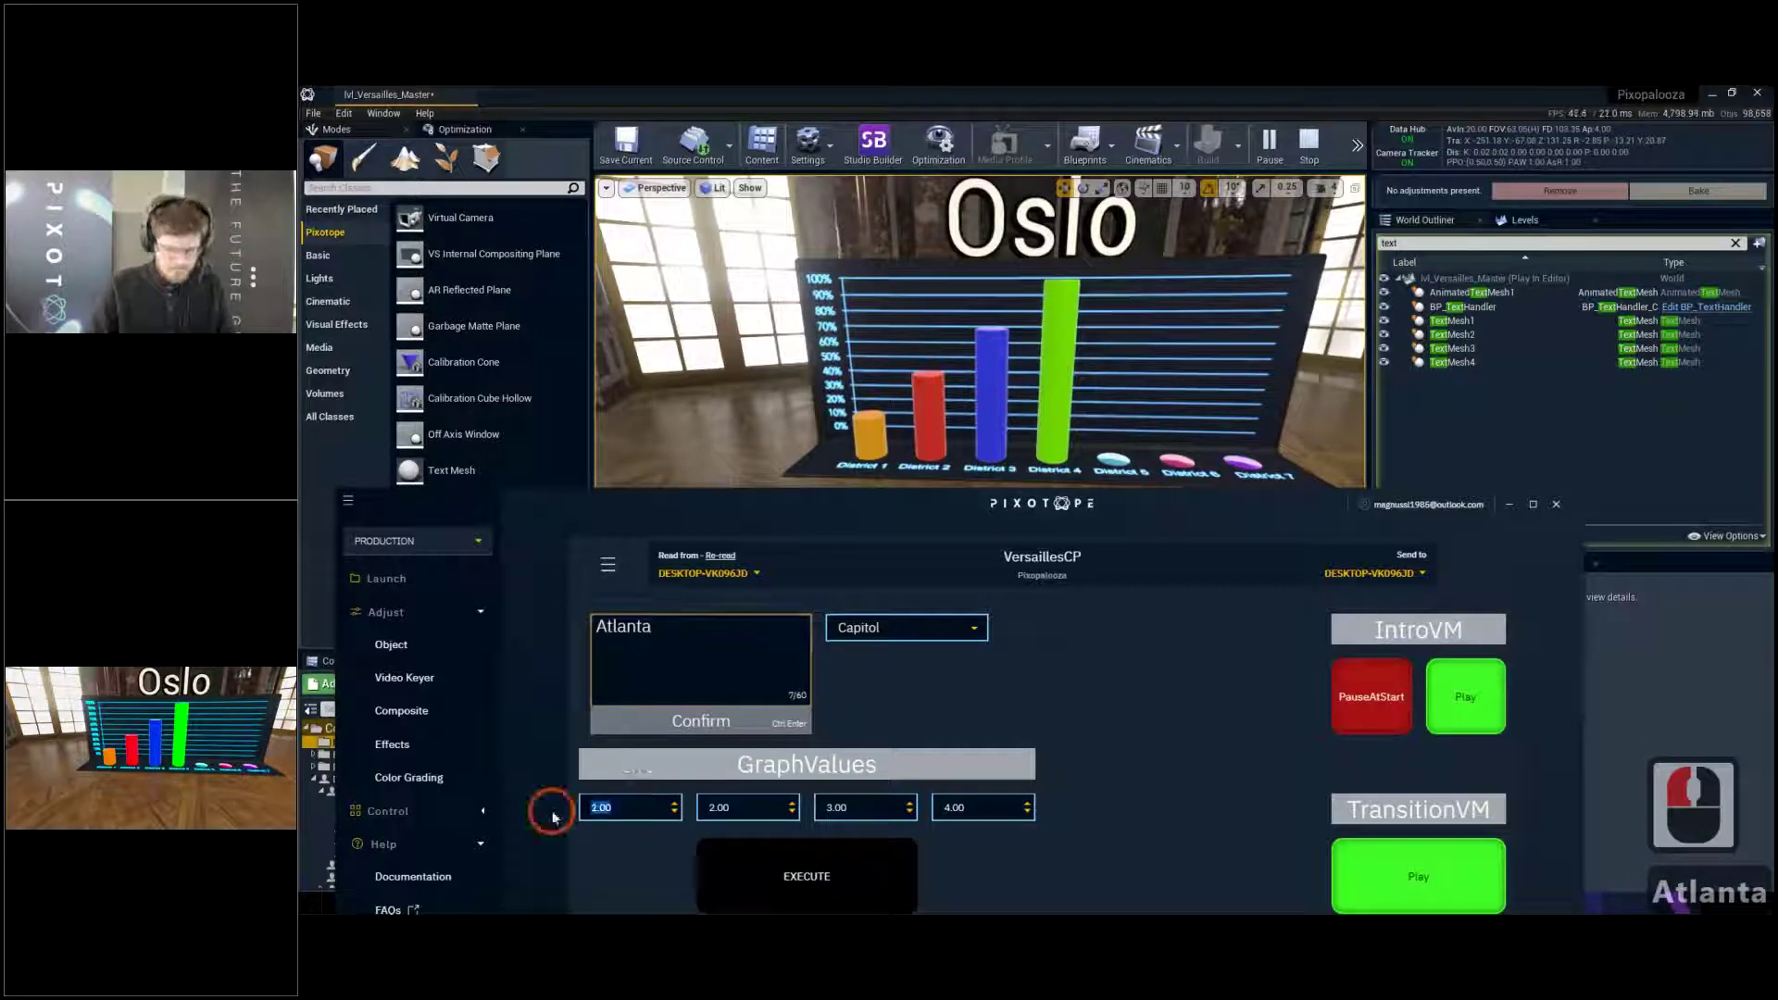
pyautogui.write('2')
pyautogui.press('Return')
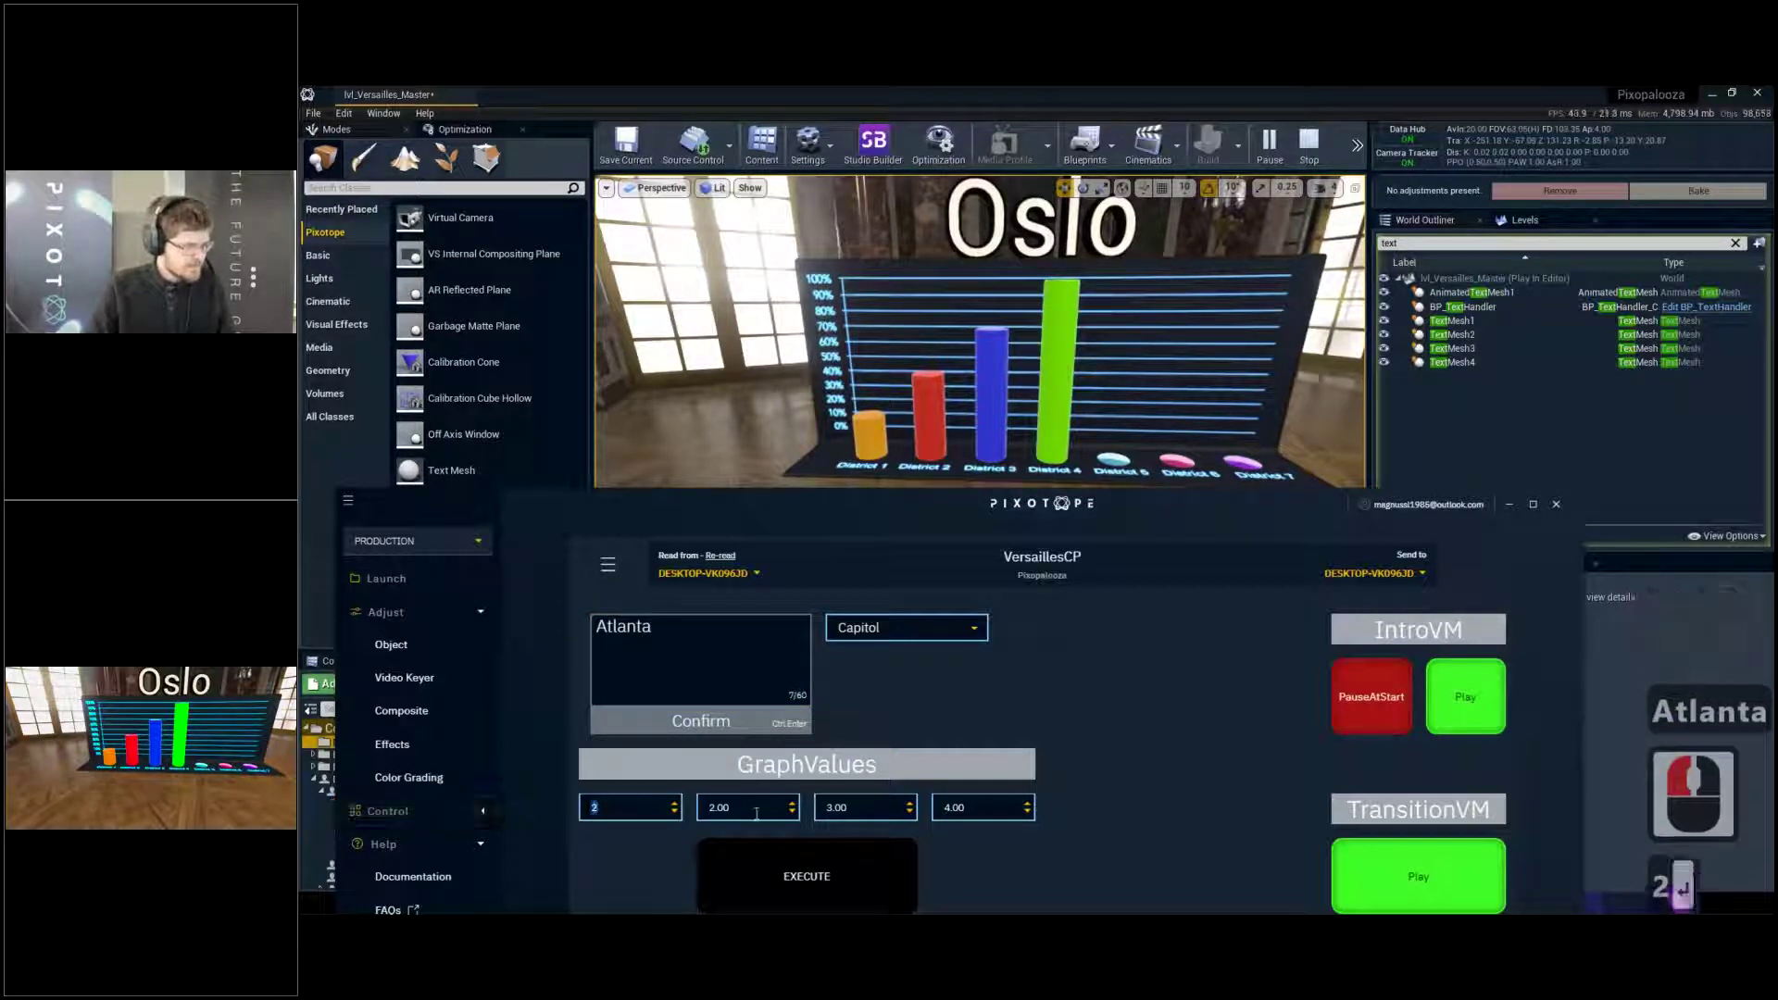
pyautogui.click(655, 812)
pyautogui.write('4')
pyautogui.press('Return')
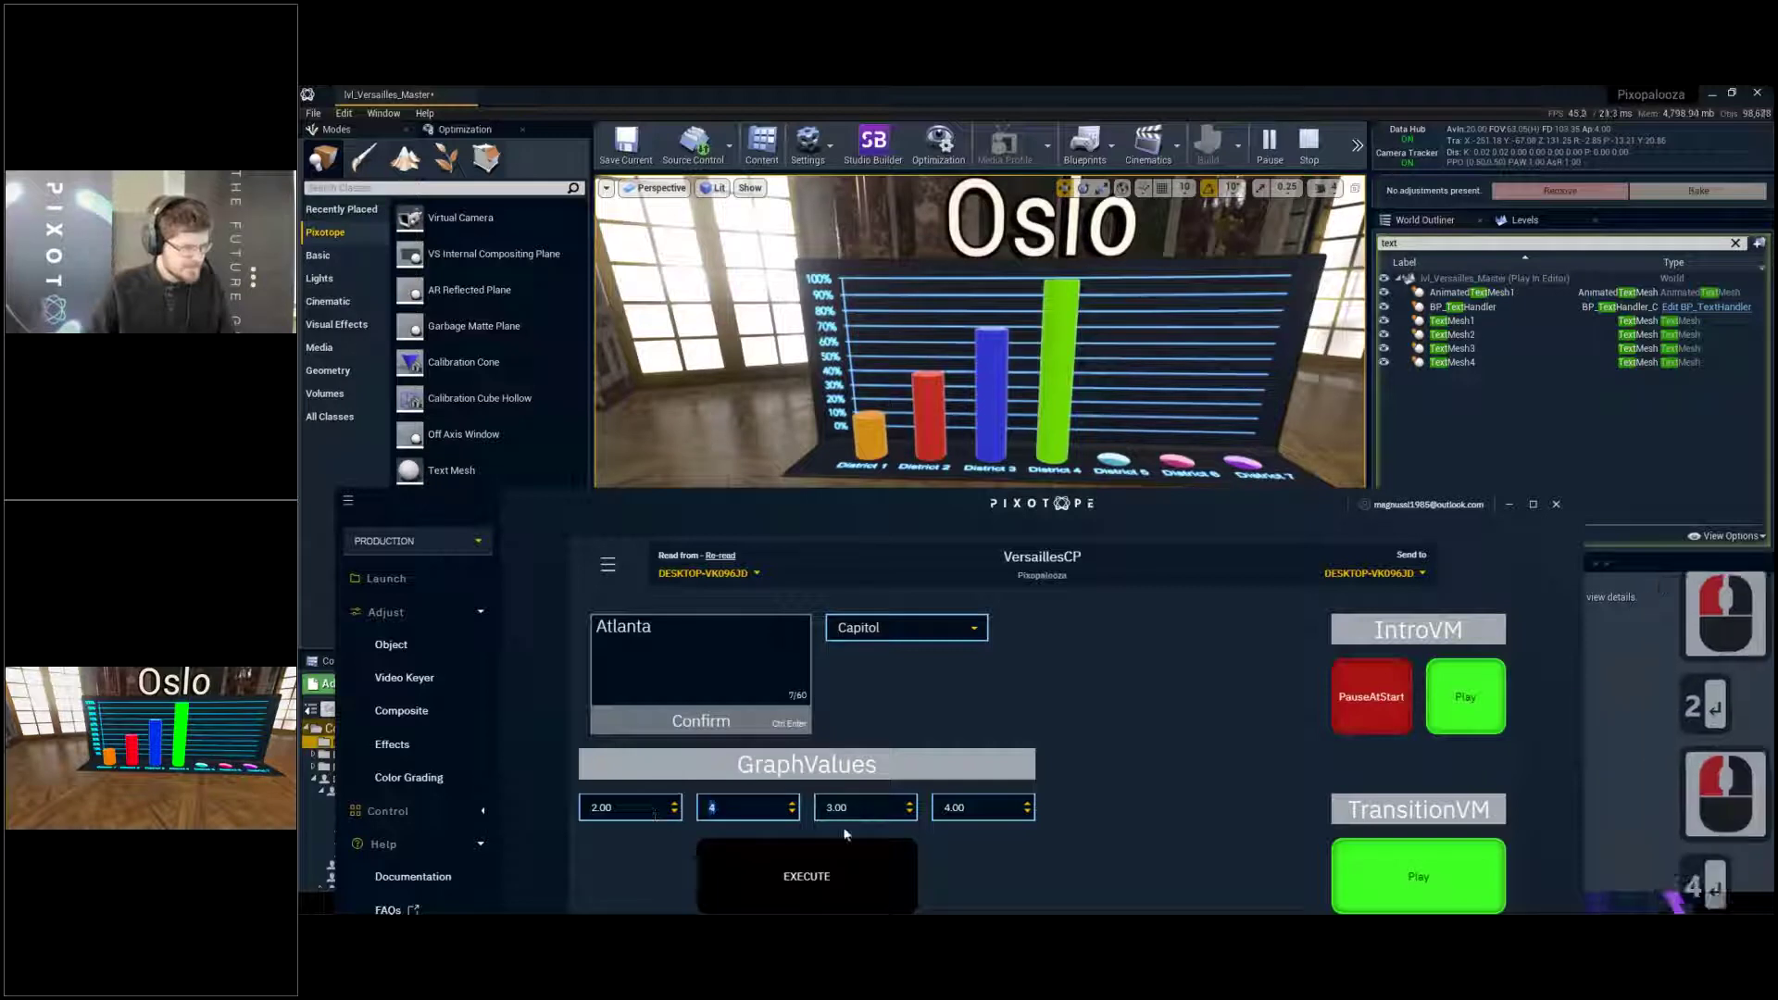
pyautogui.click(867, 798)
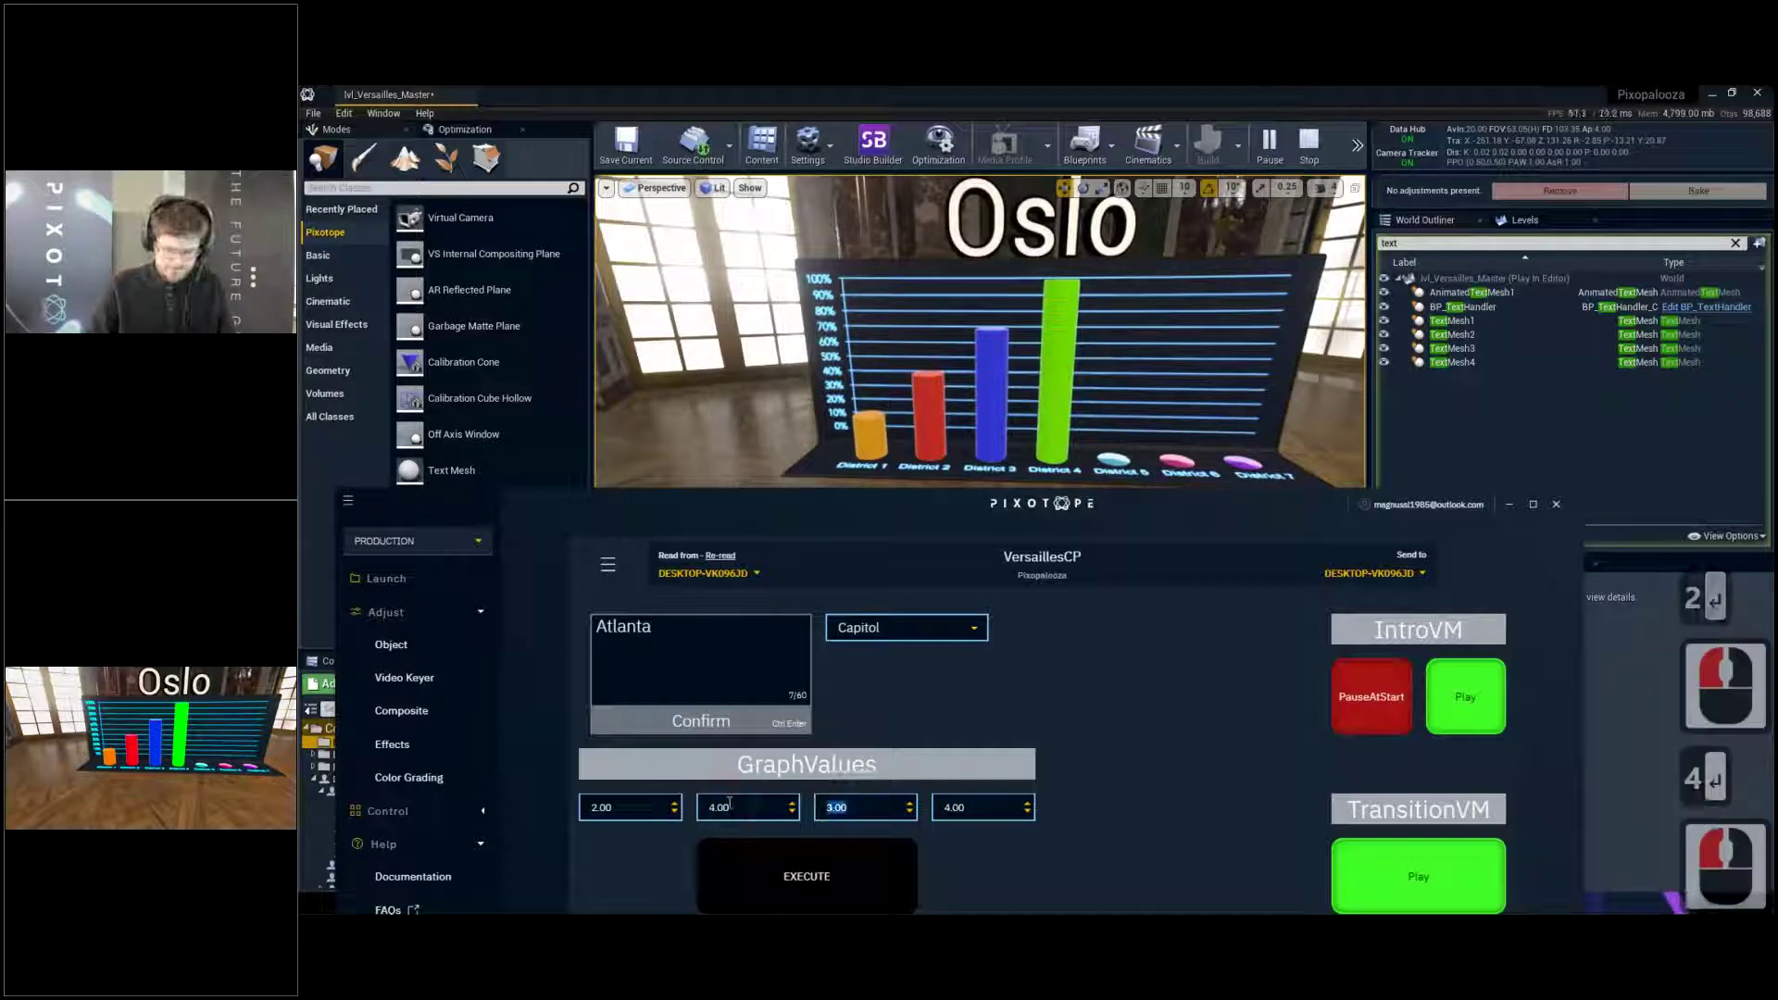
pyautogui.write('48')
pyautogui.press('Return')
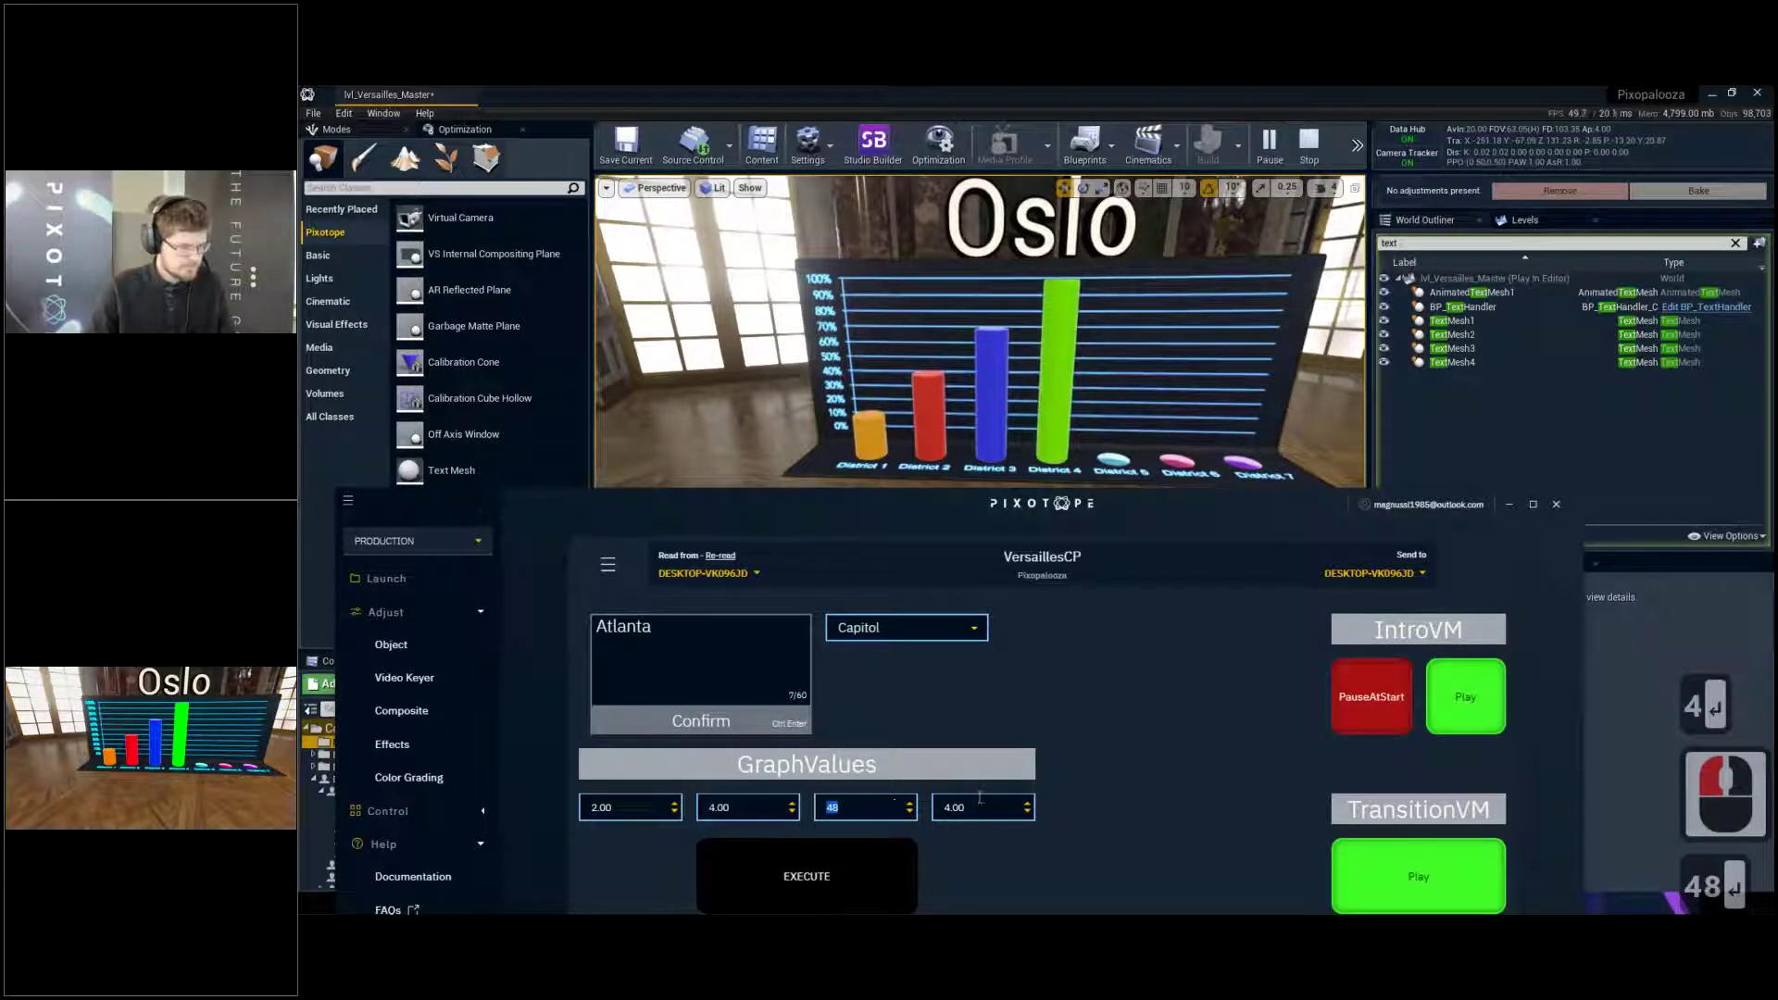
pyautogui.click(931, 806)
pyautogui.write('3000')
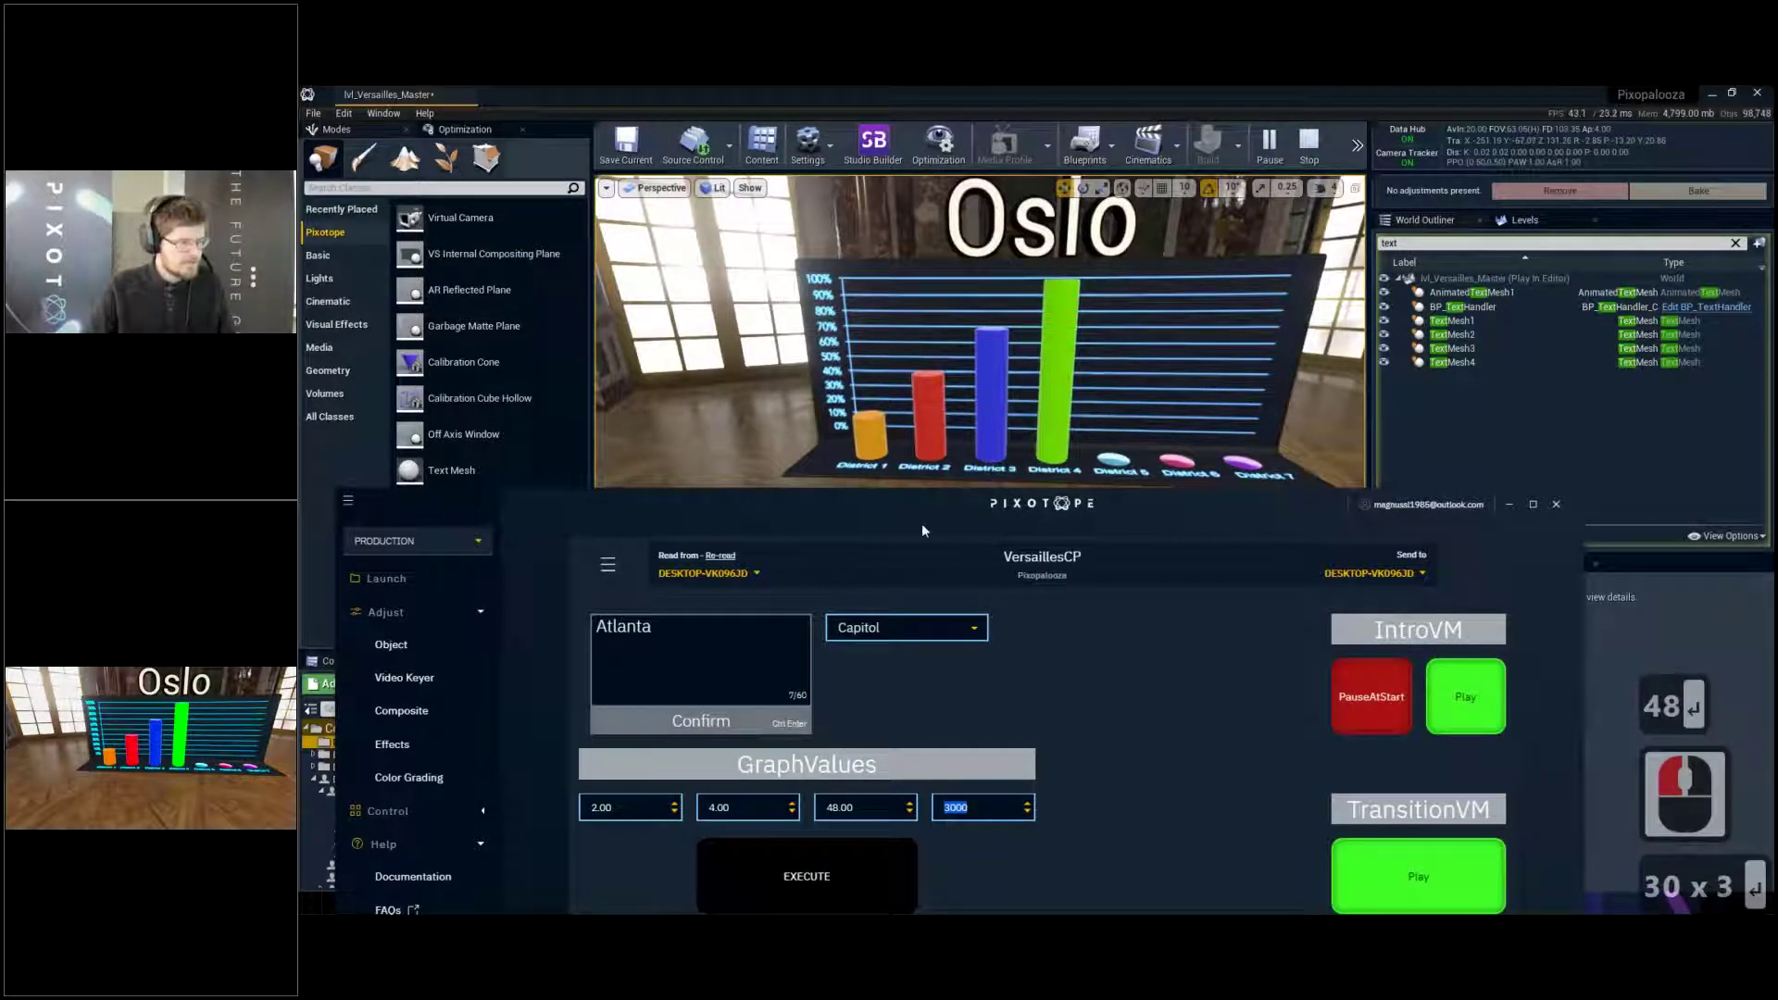
# Confirm the Atlanta text and trigger EXECUTE to send the new bar values to the graph
pyautogui.moveTo(911, 502); pyautogui.dragTo(911, 482)
pyautogui.click(712, 701)
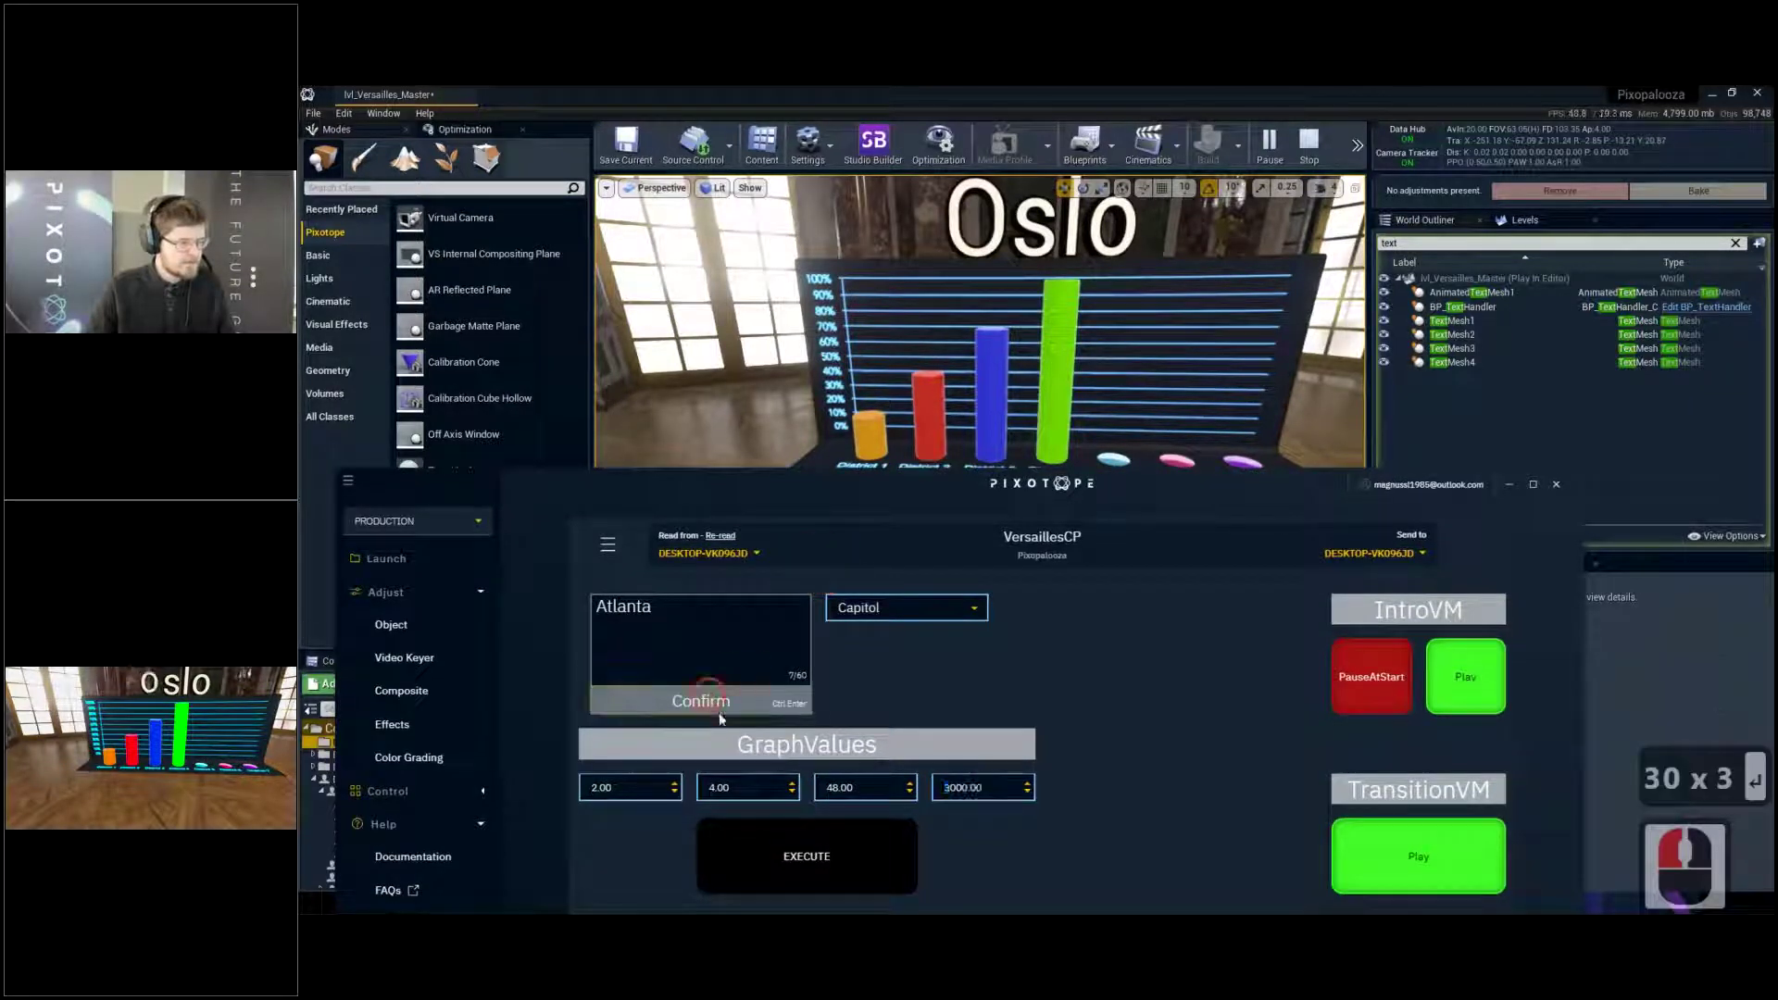
pyautogui.click(797, 848)
# Examine the Atlanta heading and the District 1 to District 4 bars against the percentage scale in a full-screen viewport
pyautogui.click(1112, 349)
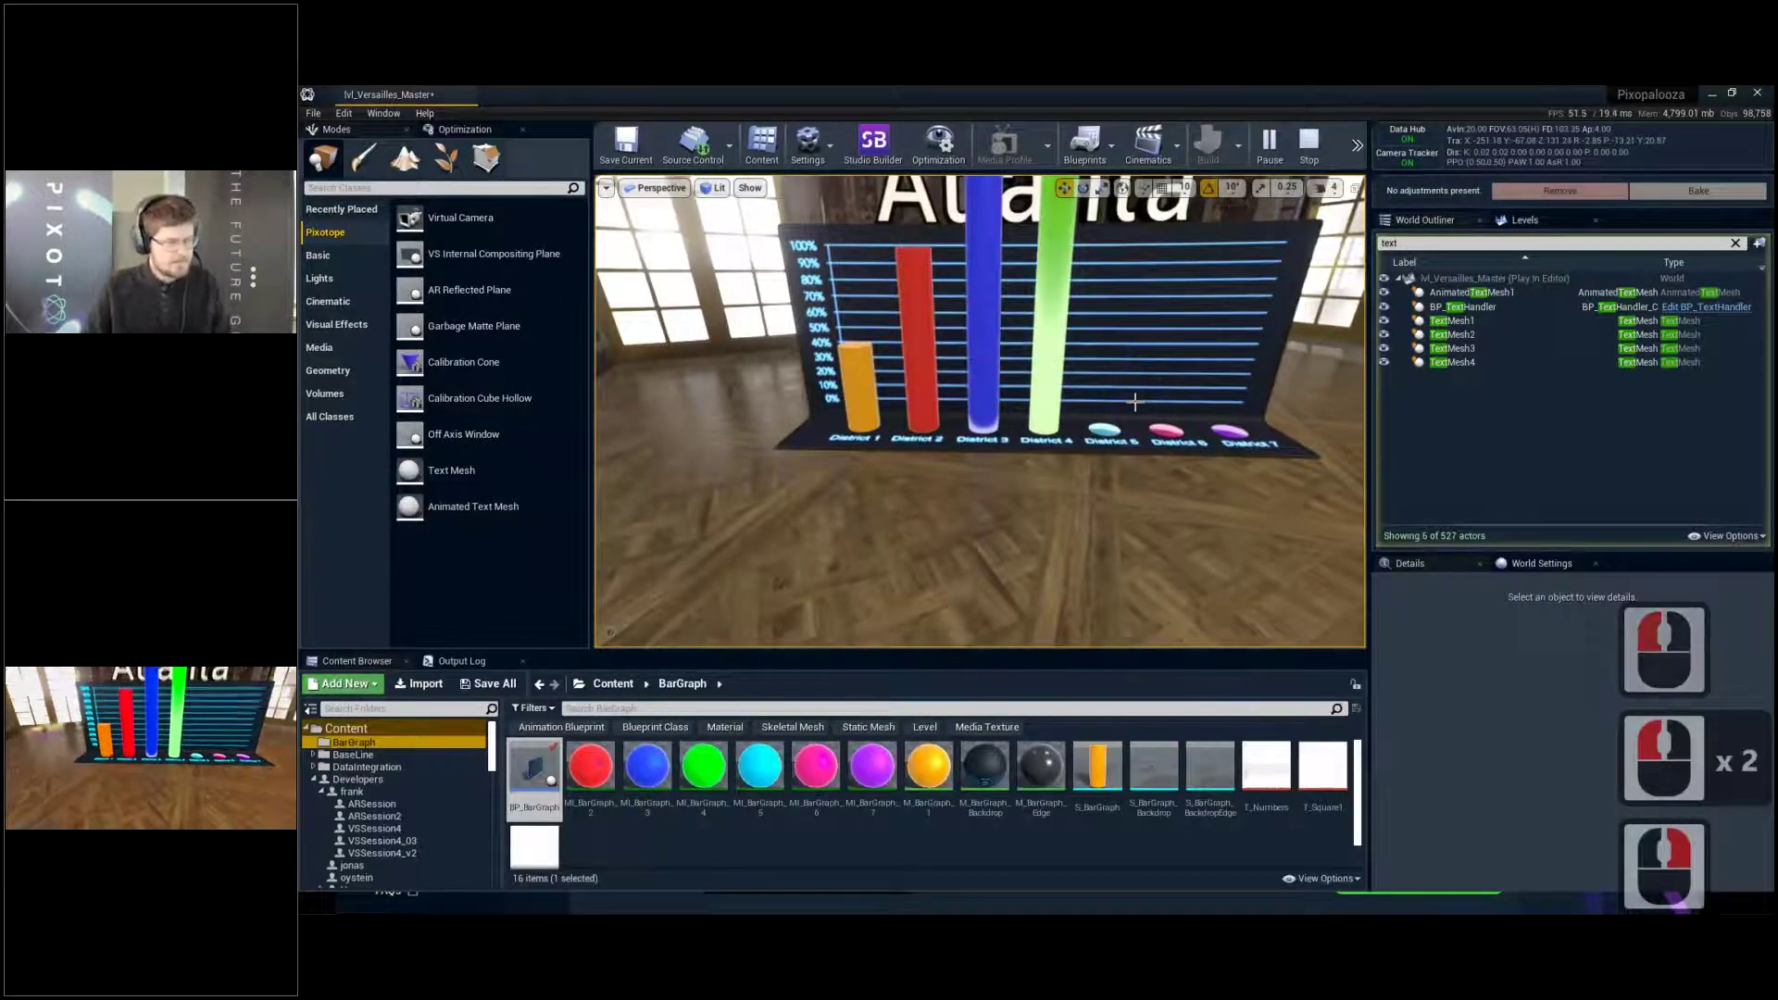
pyautogui.press('F11')
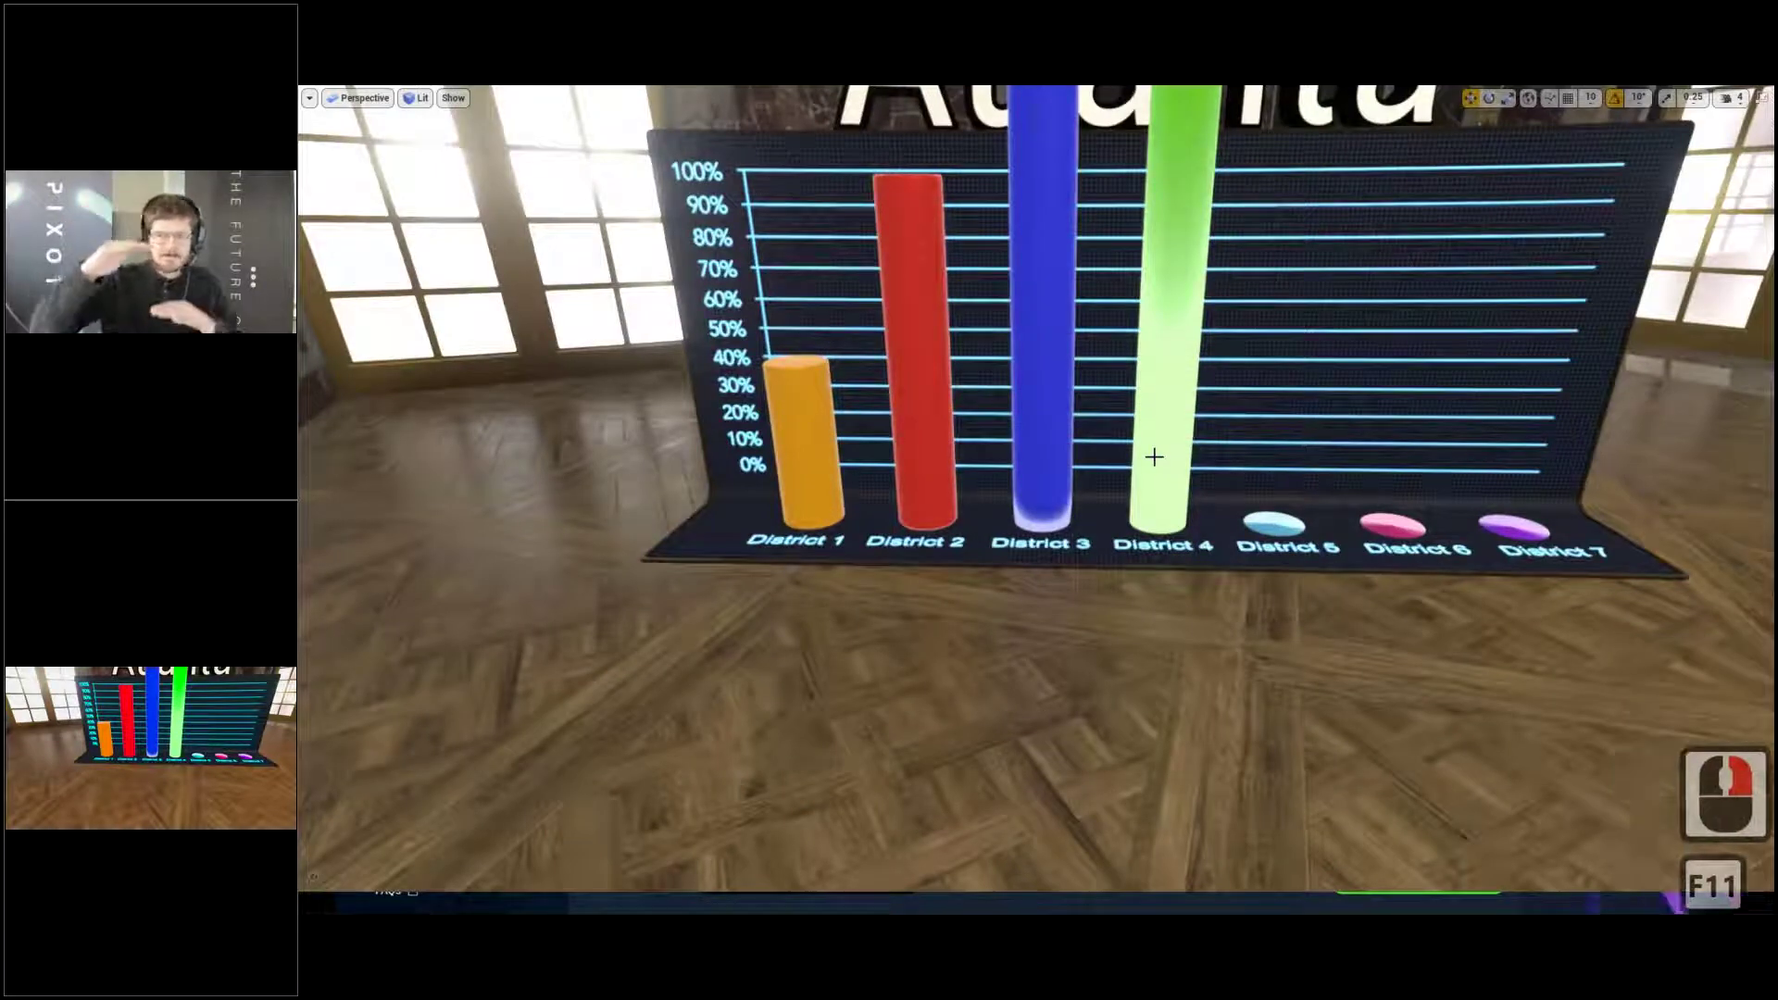
pyautogui.moveTo(1163, 436); pyautogui.dragTo(1060, 409, button='right')
pyautogui.press('a')
pyautogui.press('w')
pyautogui.moveTo(949, 311); pyautogui.dragTo(922, 307, button='right')
pyautogui.press('w')
pyautogui.press('s')
pyautogui.moveTo(953, 431)
pyautogui.mouseDown(button='right')
pyautogui.moveTo(905, 464)
pyautogui.moveTo(956, 450)
pyautogui.mouseUp(button='right')
pyautogui.press('s')
pyautogui.press('q')
pyautogui.press('s')
pyautogui.press('e')
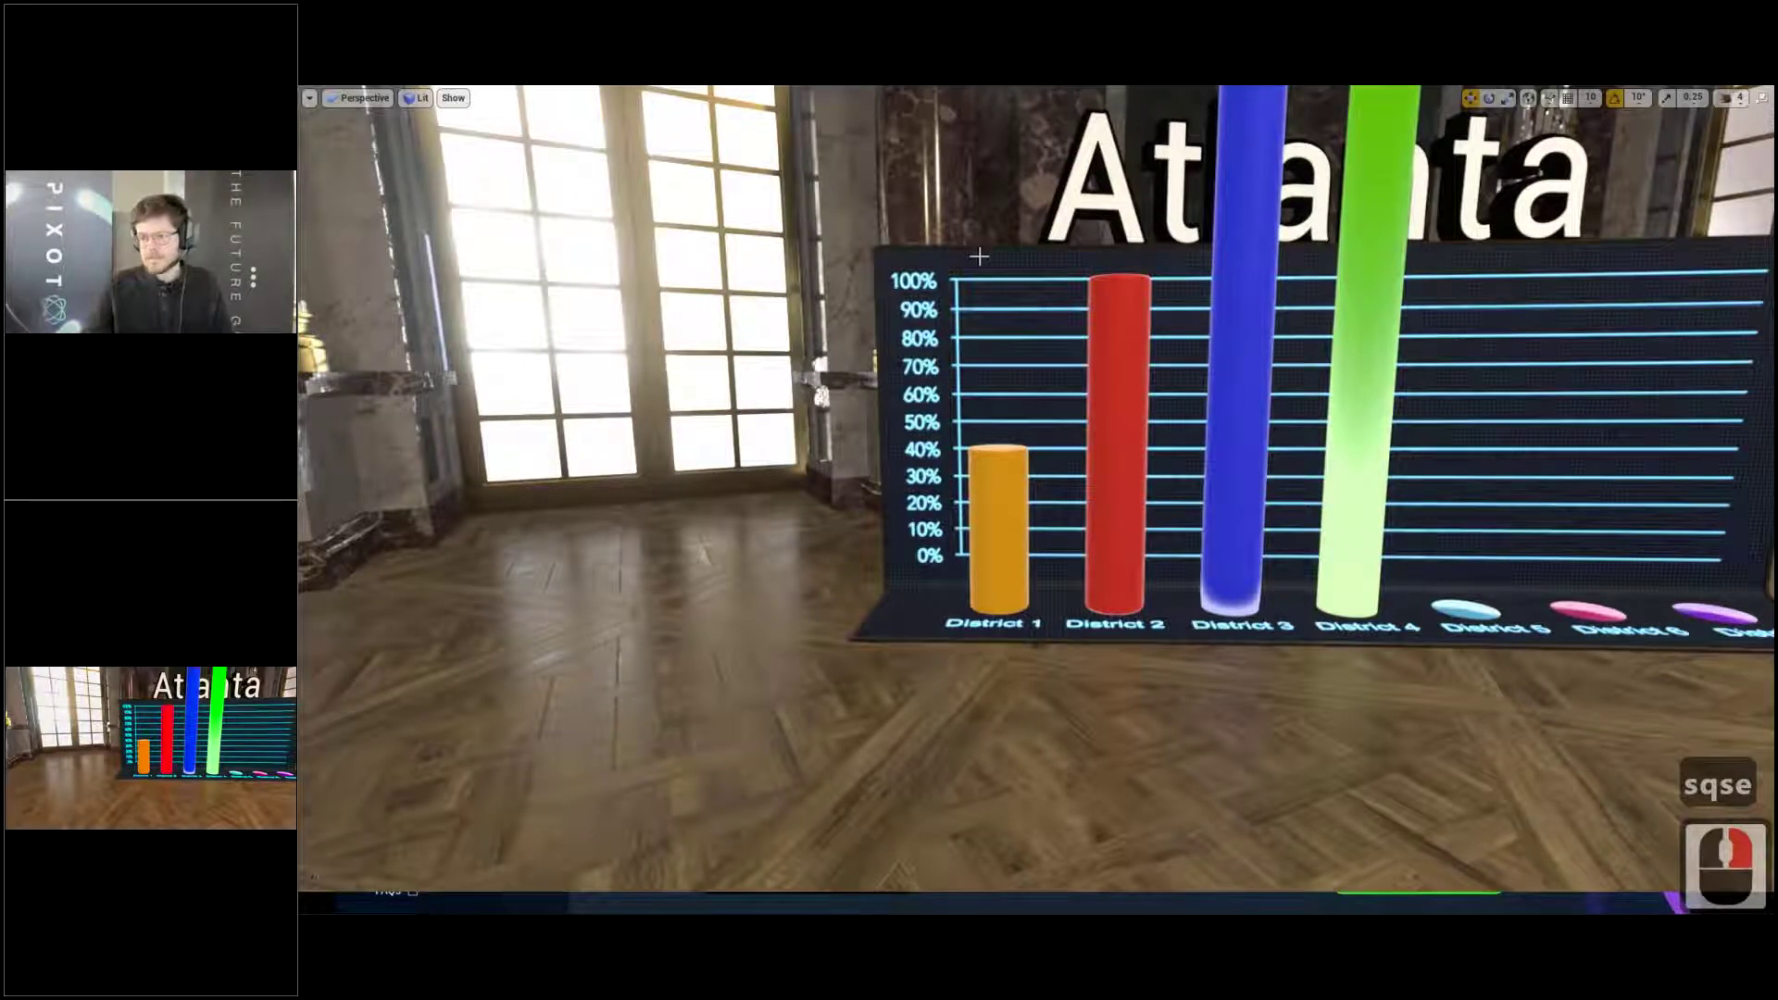
pyautogui.moveTo(1624, 503); pyautogui.dragTo(1590, 499, button='right')
pyautogui.press('d')
pyautogui.scroll(-3, 1624, 503)
pyautogui.press('w')
pyautogui.press('q')
pyautogui.press('w')
pyautogui.press('q')
pyautogui.press('d')
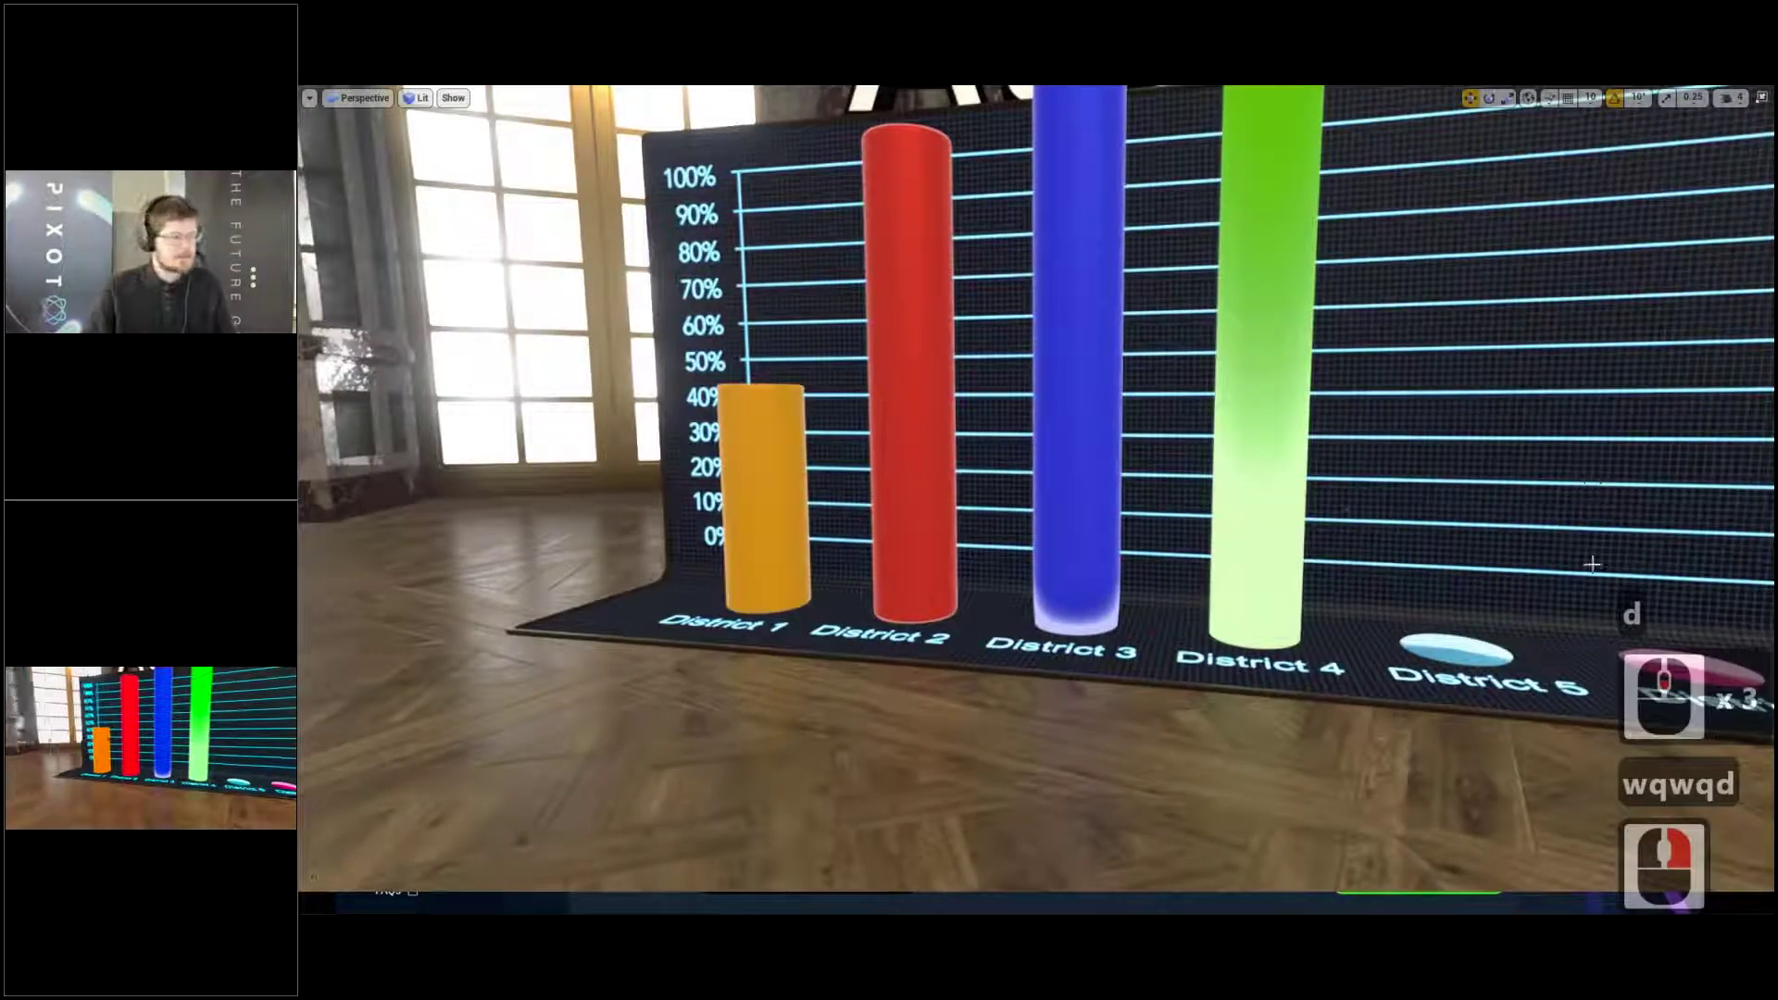
# Follow the green District 4 bar upward out of the hall to see how far it extends into the sky
pyautogui.scroll(-2, 1592, 564)
pyautogui.press('s')
pyautogui.press('a')
pyautogui.moveTo(1592, 564); pyautogui.dragTo(1644, 343, button='right')
pyautogui.press('s')
pyautogui.press('w')
pyautogui.scroll(-1, 1632, 562)
pyautogui.press('s')
pyautogui.press('a')
pyautogui.press('s')
pyautogui.press('a')
pyautogui.press('e')
pyautogui.scroll(1, 1642, 398)
pyautogui.scroll(2, 1644, 343)
pyautogui.press('e')
pyautogui.press('e')
pyautogui.press('e')
pyautogui.press('e')
pyautogui.press('e')
pyautogui.press('e')
pyautogui.press('e')
pyautogui.press('e')
pyautogui.press('e')
pyautogui.press('e')
pyautogui.press('e')
pyautogui.press('e')
pyautogui.press('e')
pyautogui.press('e')
pyautogui.press('e')
pyautogui.press('e')
pyautogui.press('e')
pyautogui.press('e')
pyautogui.press('e')
pyautogui.press('e')
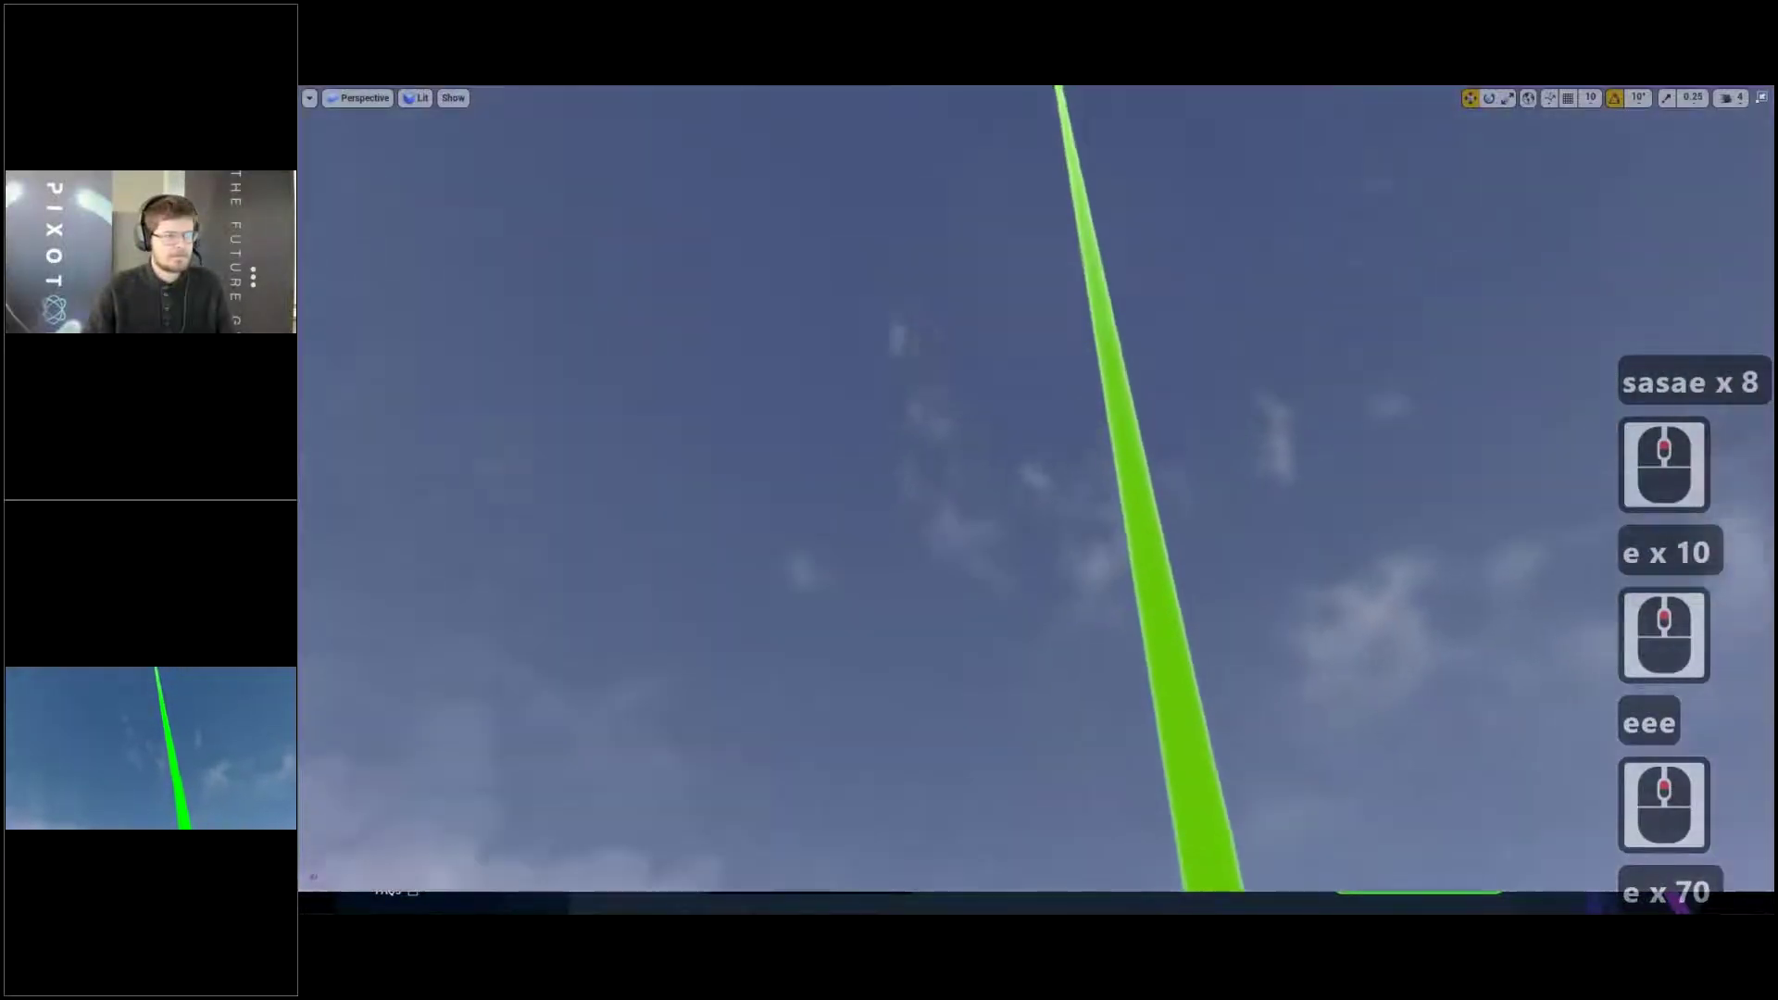
# Bring the view back down into the hall to an overview of the whole graph and its heading
pyautogui.press('s')
pyautogui.press('q')
pyautogui.press('q')
pyautogui.press('q')
pyautogui.press('q')
pyautogui.moveTo(1036, 488); pyautogui.dragTo(1036, 787, button='right')
pyautogui.scroll(1, 1035, 769)
pyautogui.press('q')
pyautogui.press('q')
pyautogui.press('q')
pyautogui.press('q')
pyautogui.press('q')
pyautogui.press('q')
pyautogui.press('q')
pyautogui.press('q')
pyautogui.press('q')
pyautogui.press('q')
pyautogui.press('q')
pyautogui.press('q')
pyautogui.press('q')
pyautogui.press('q')
pyautogui.press('q')
pyautogui.press('q')
pyautogui.press('q')
pyautogui.press('q')
pyautogui.press('q')
pyautogui.press('q')
pyautogui.press('q')
pyautogui.press('q')
pyautogui.press('q')
pyautogui.press('q')
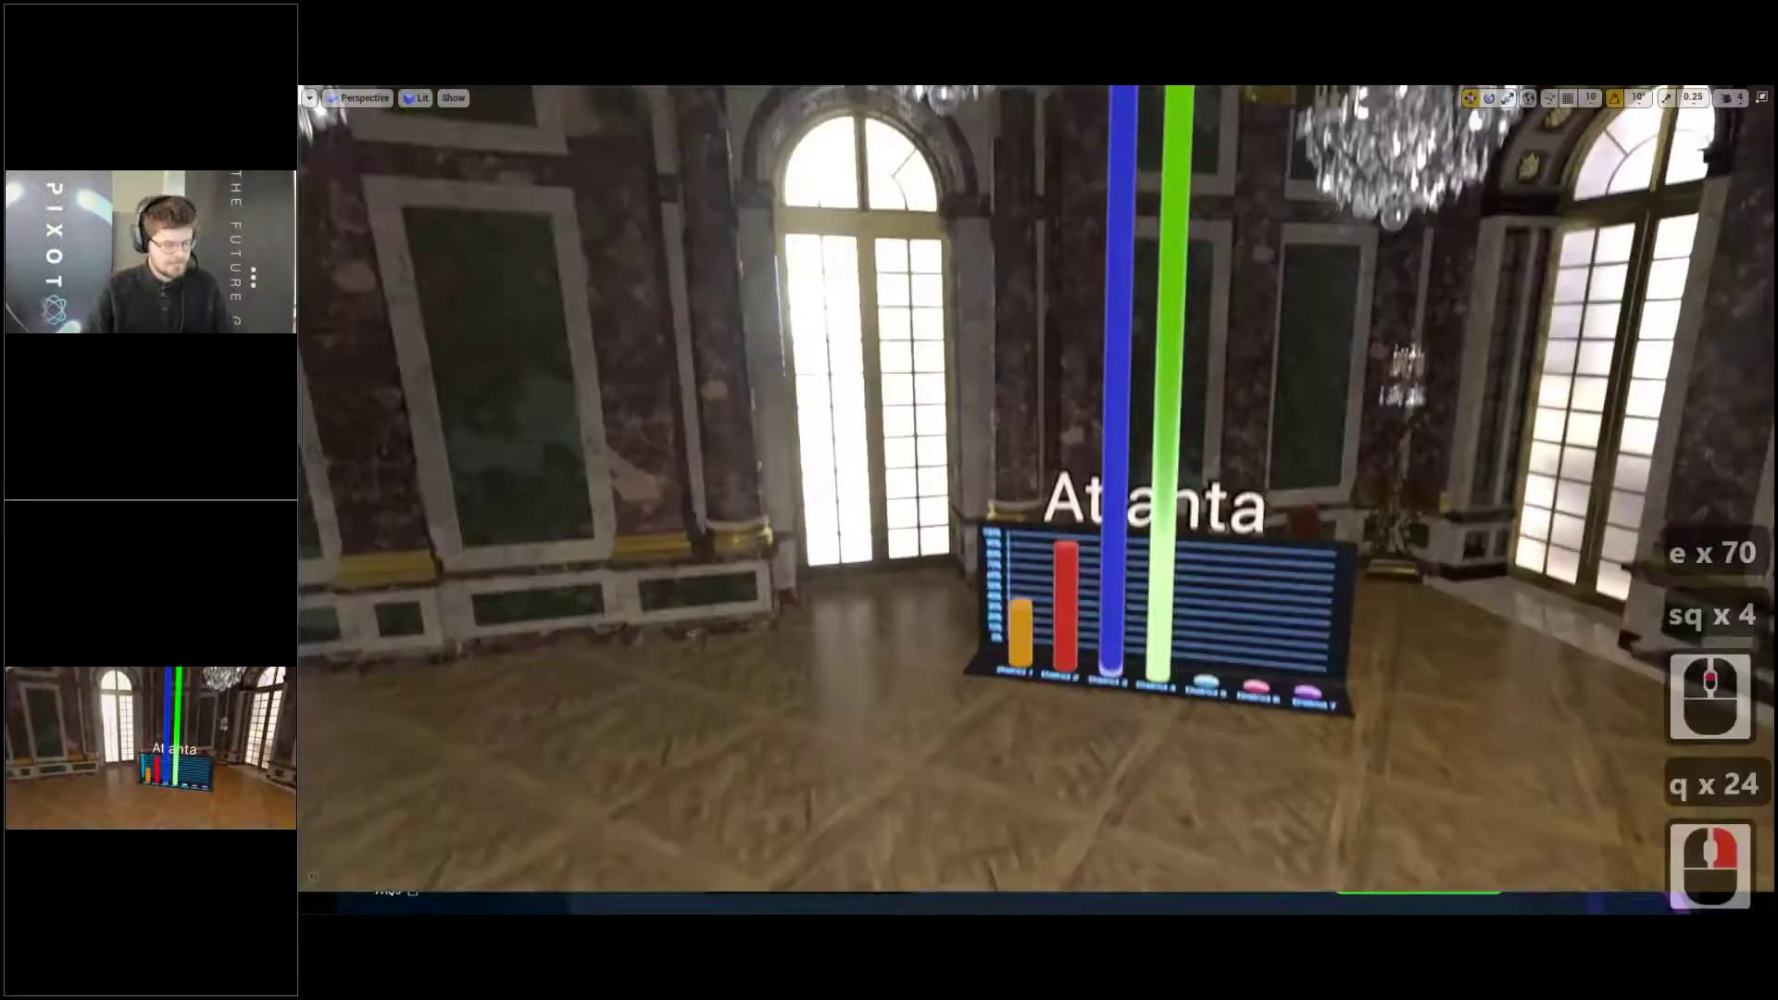
# Stop the live preview and return the viewport from full screen to the normal editor layout
pyautogui.press('Escape')
pyautogui.press('F11')
pyautogui.moveTo(1177, 527); pyautogui.dragTo(1112, 533, button='right')
pyautogui.press('w')
pyautogui.press('q')
pyautogui.press('d')
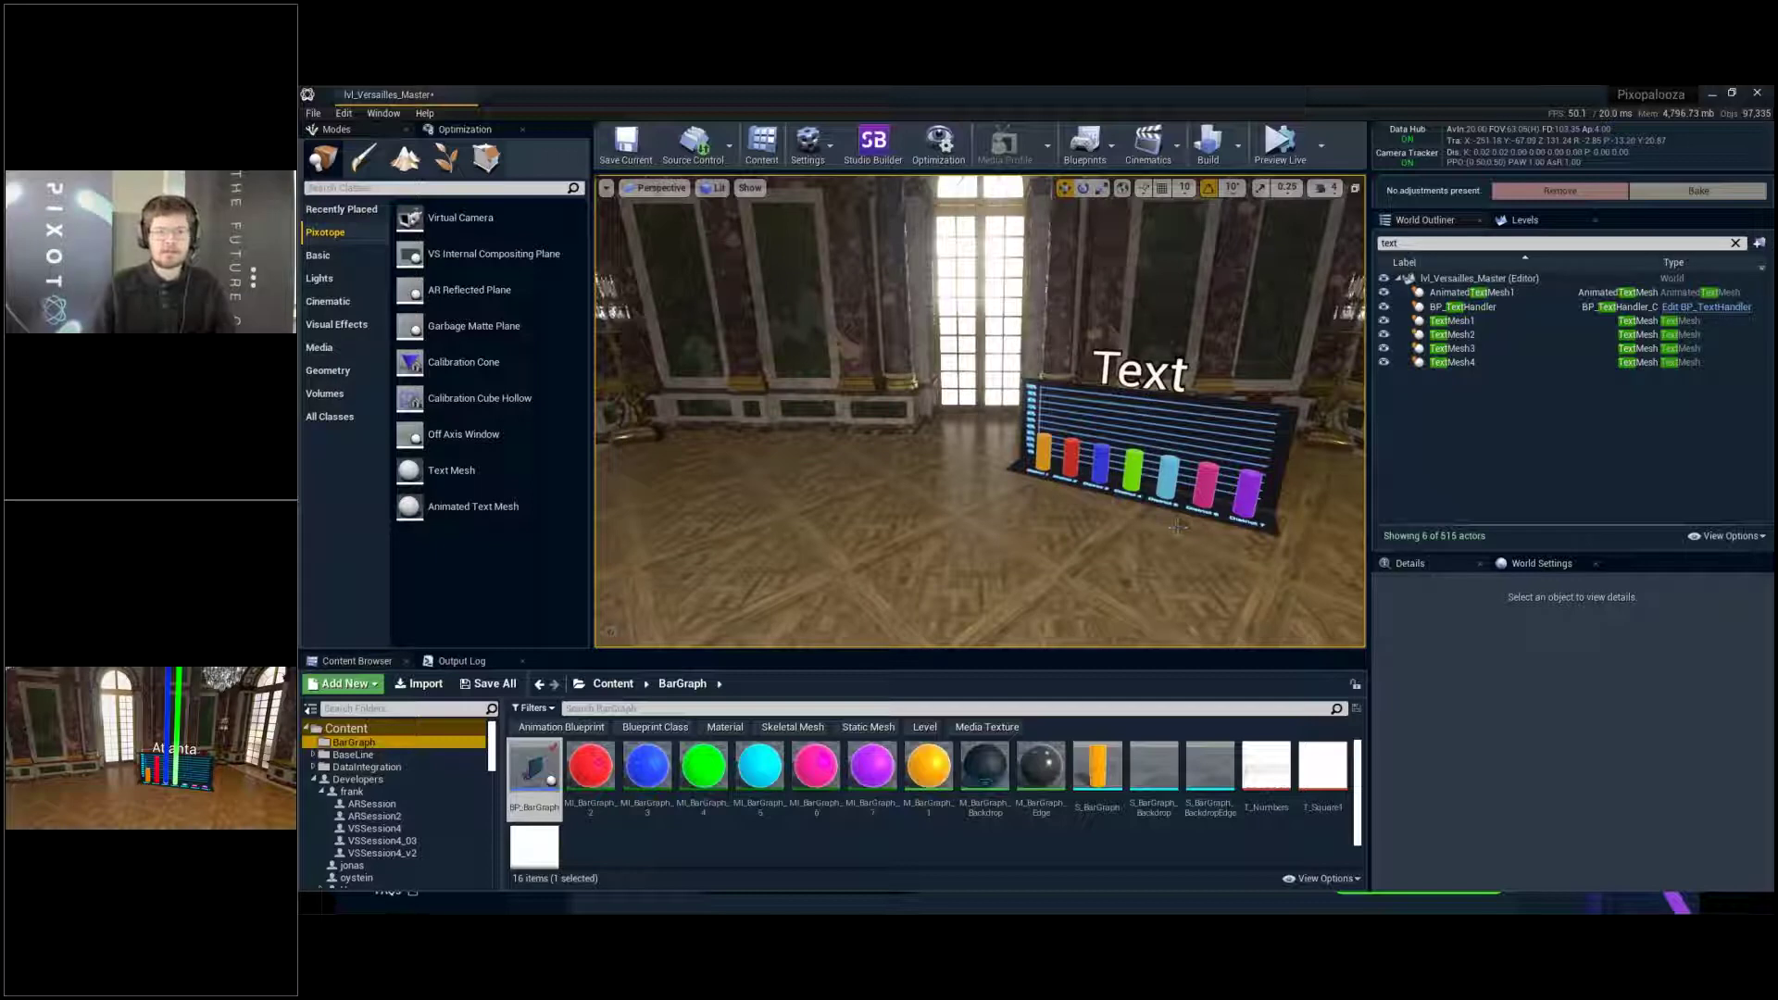
# Clear the "text" filter from the World Outliner and frame the bar graph at an angle
pyautogui.click(1736, 243)
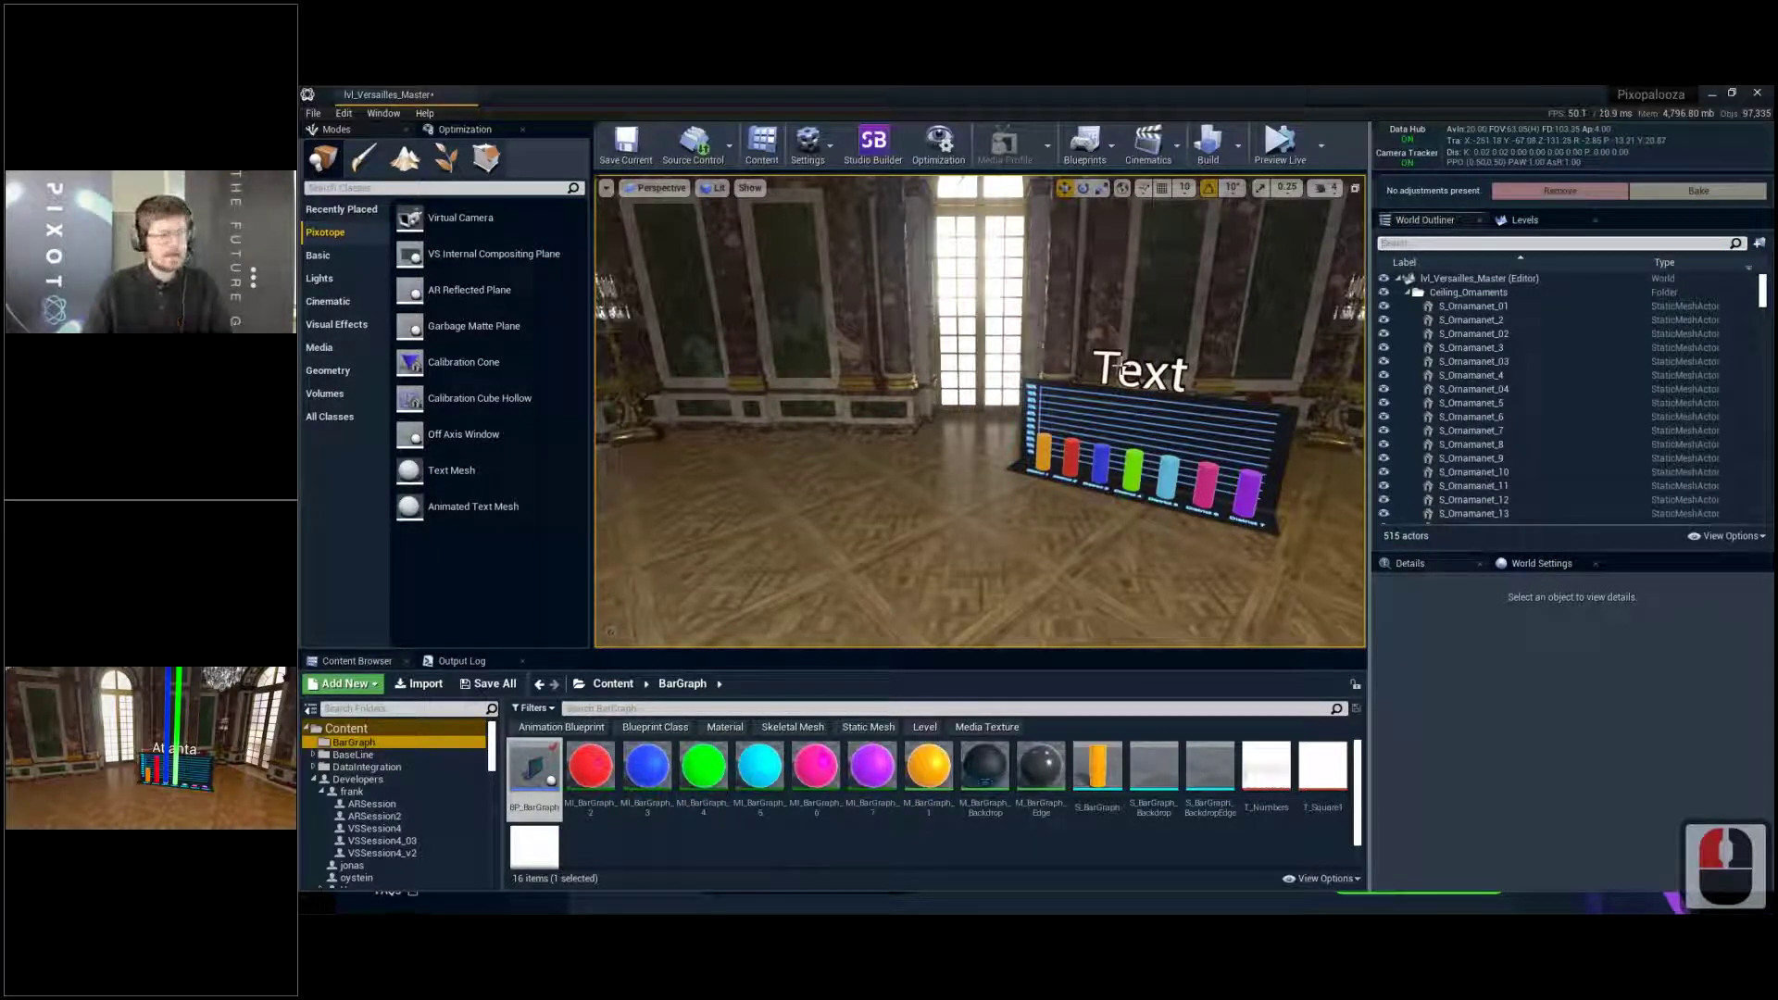
pyautogui.moveTo(1139, 355); pyautogui.dragTo(917, 360, button='right')
pyautogui.press('q')
pyautogui.press('d')
pyautogui.press('w')
pyautogui.press('a')
pyautogui.press('q')
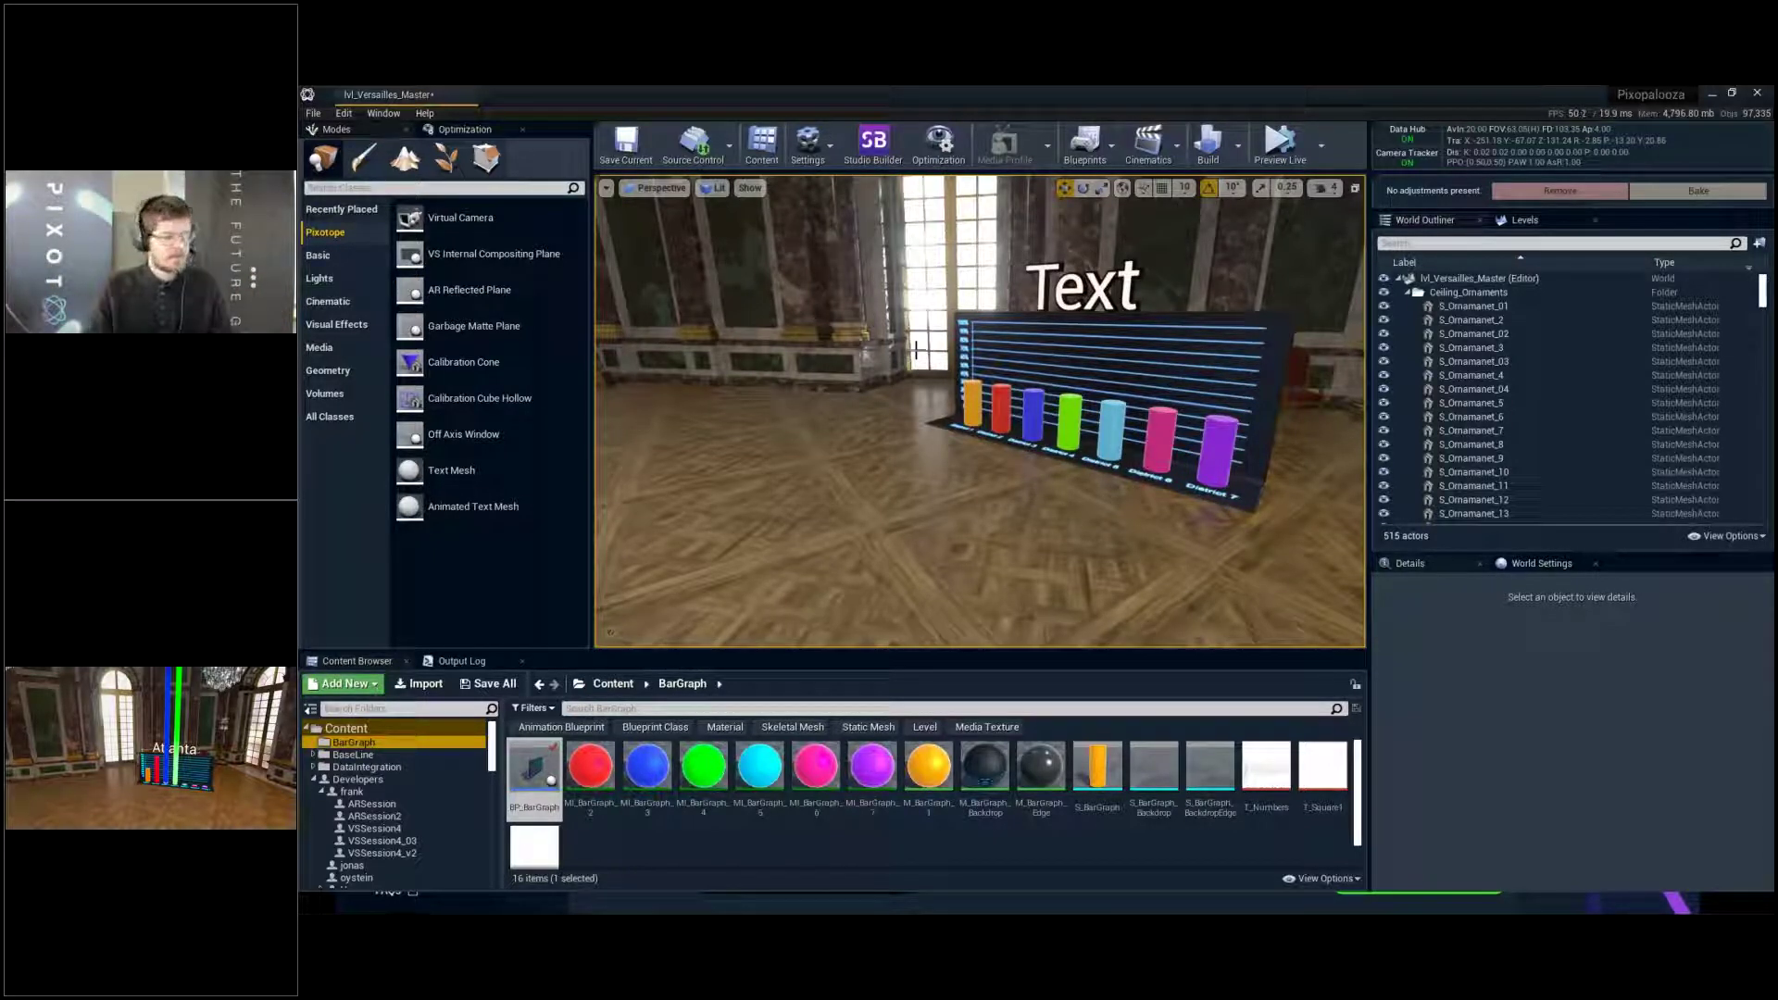
pyautogui.hotkey('alt', 'Tab')
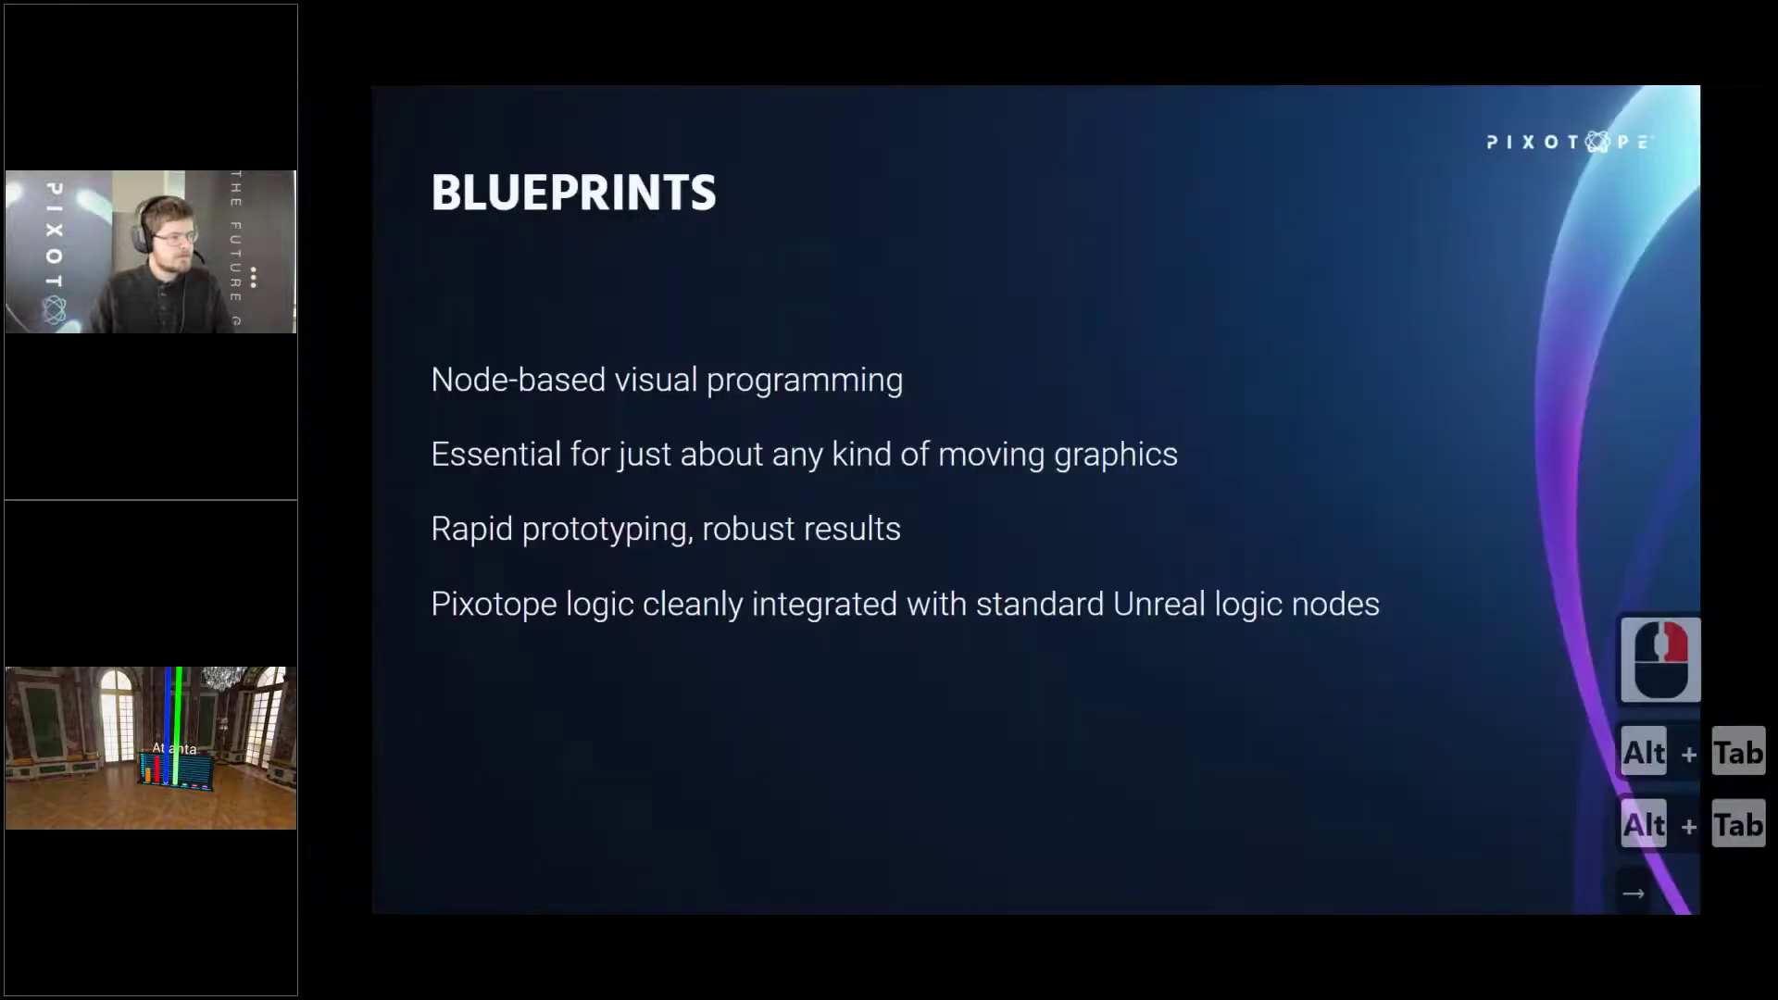
pyautogui.click(1088, 346)
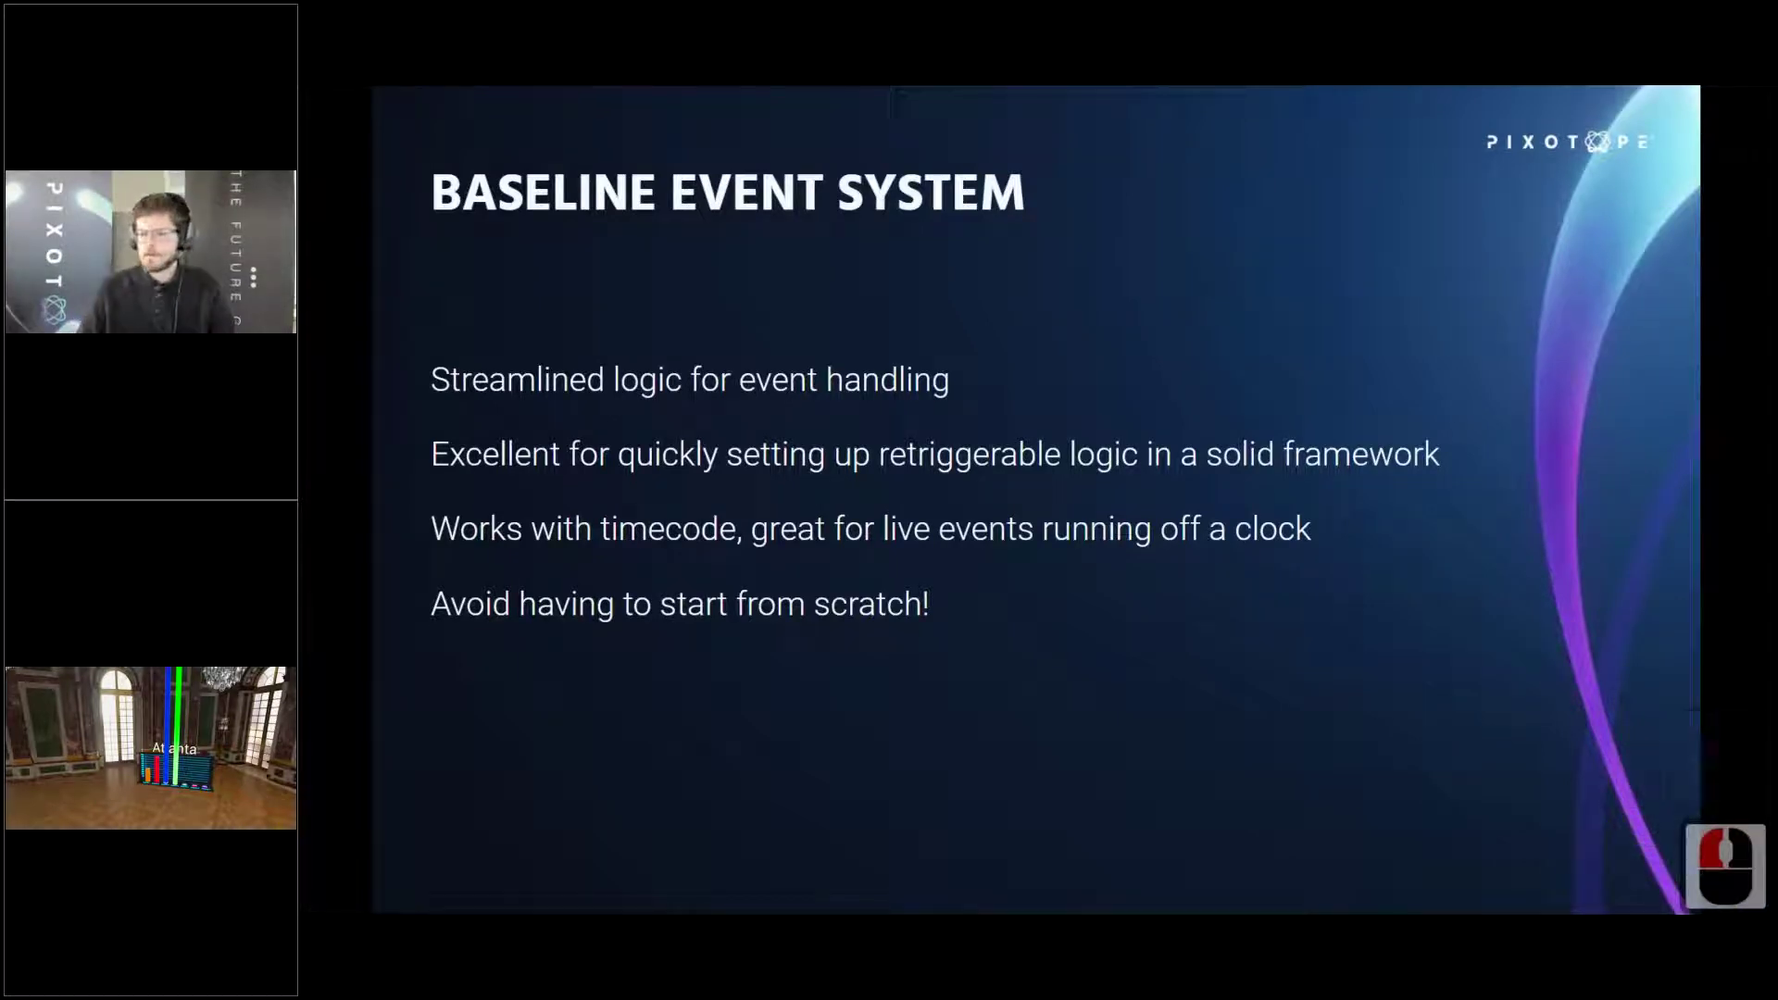
pyautogui.click(1087, 346)
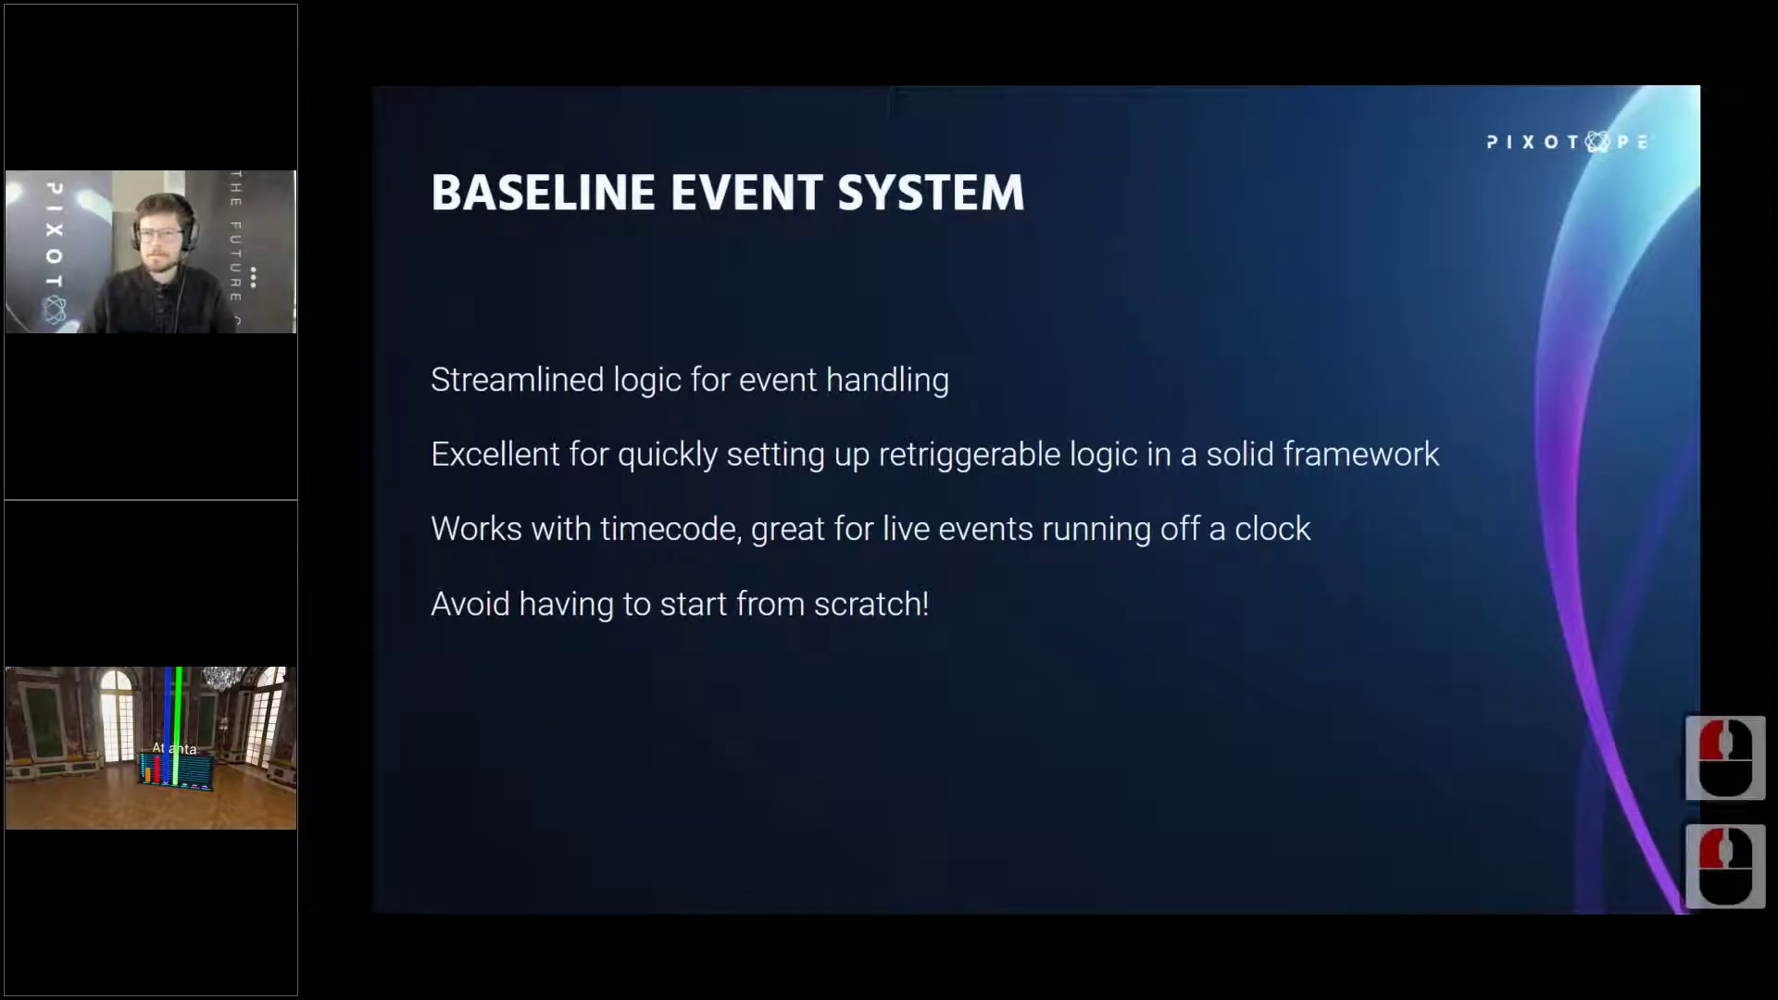
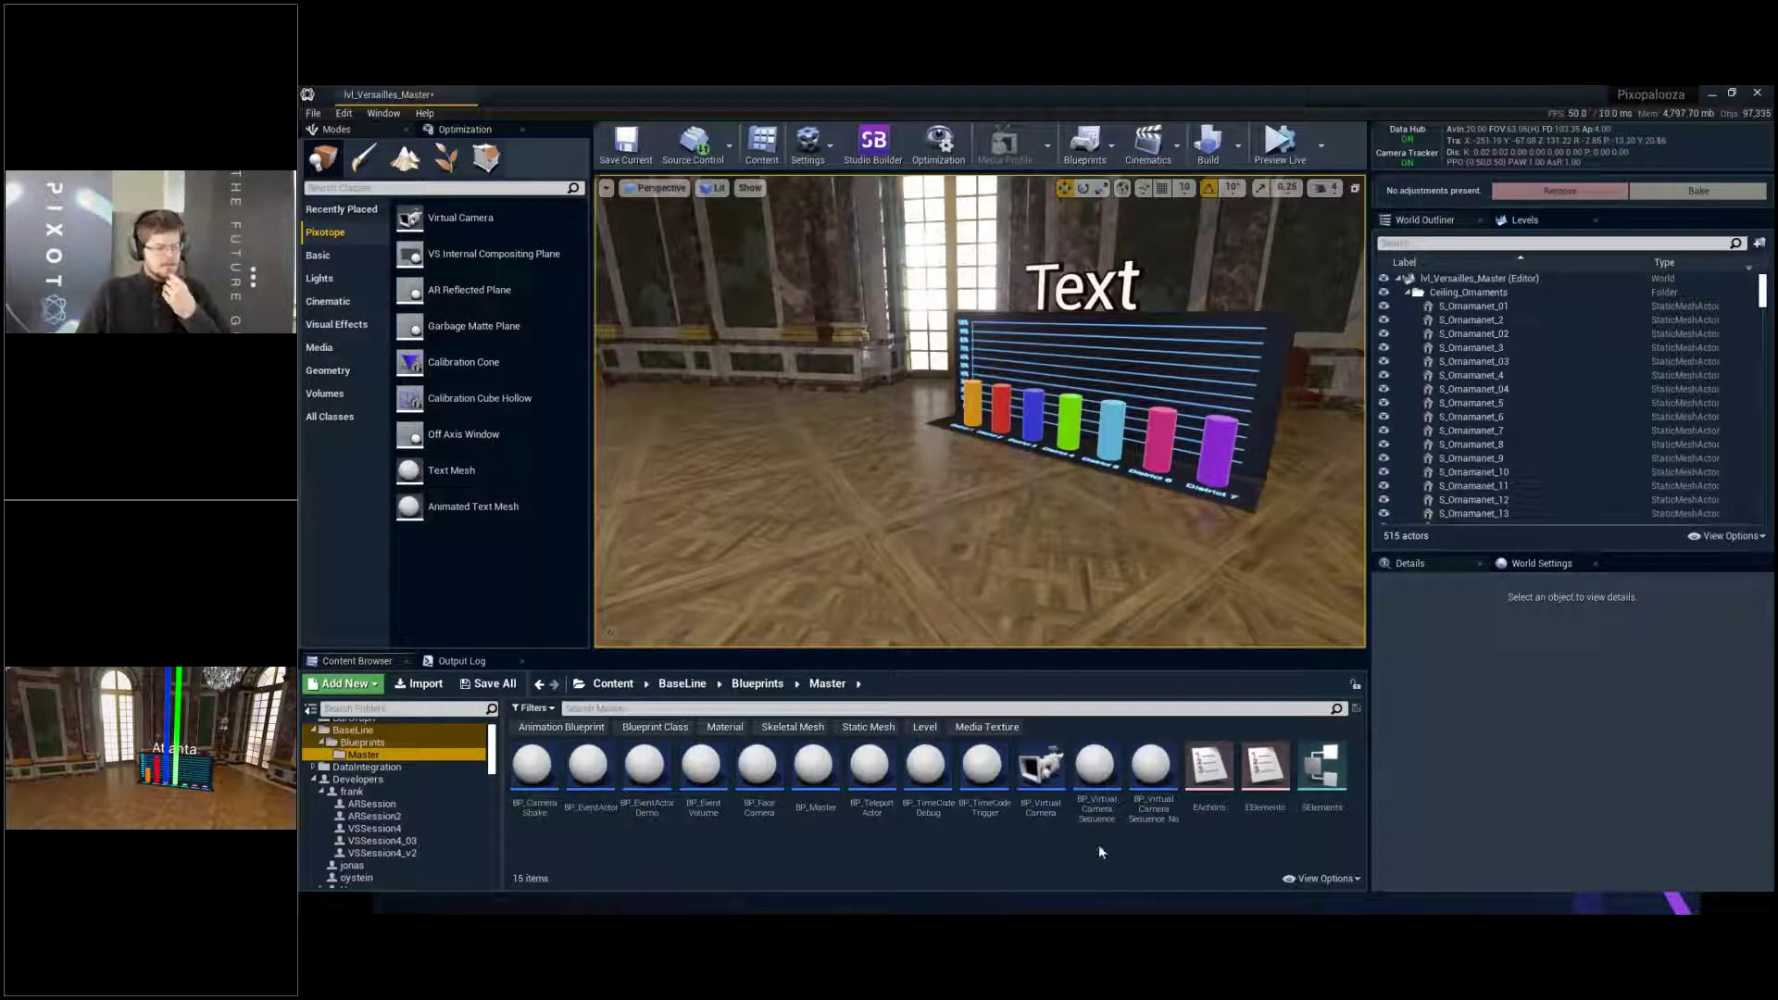
pyautogui.click(923, 841)
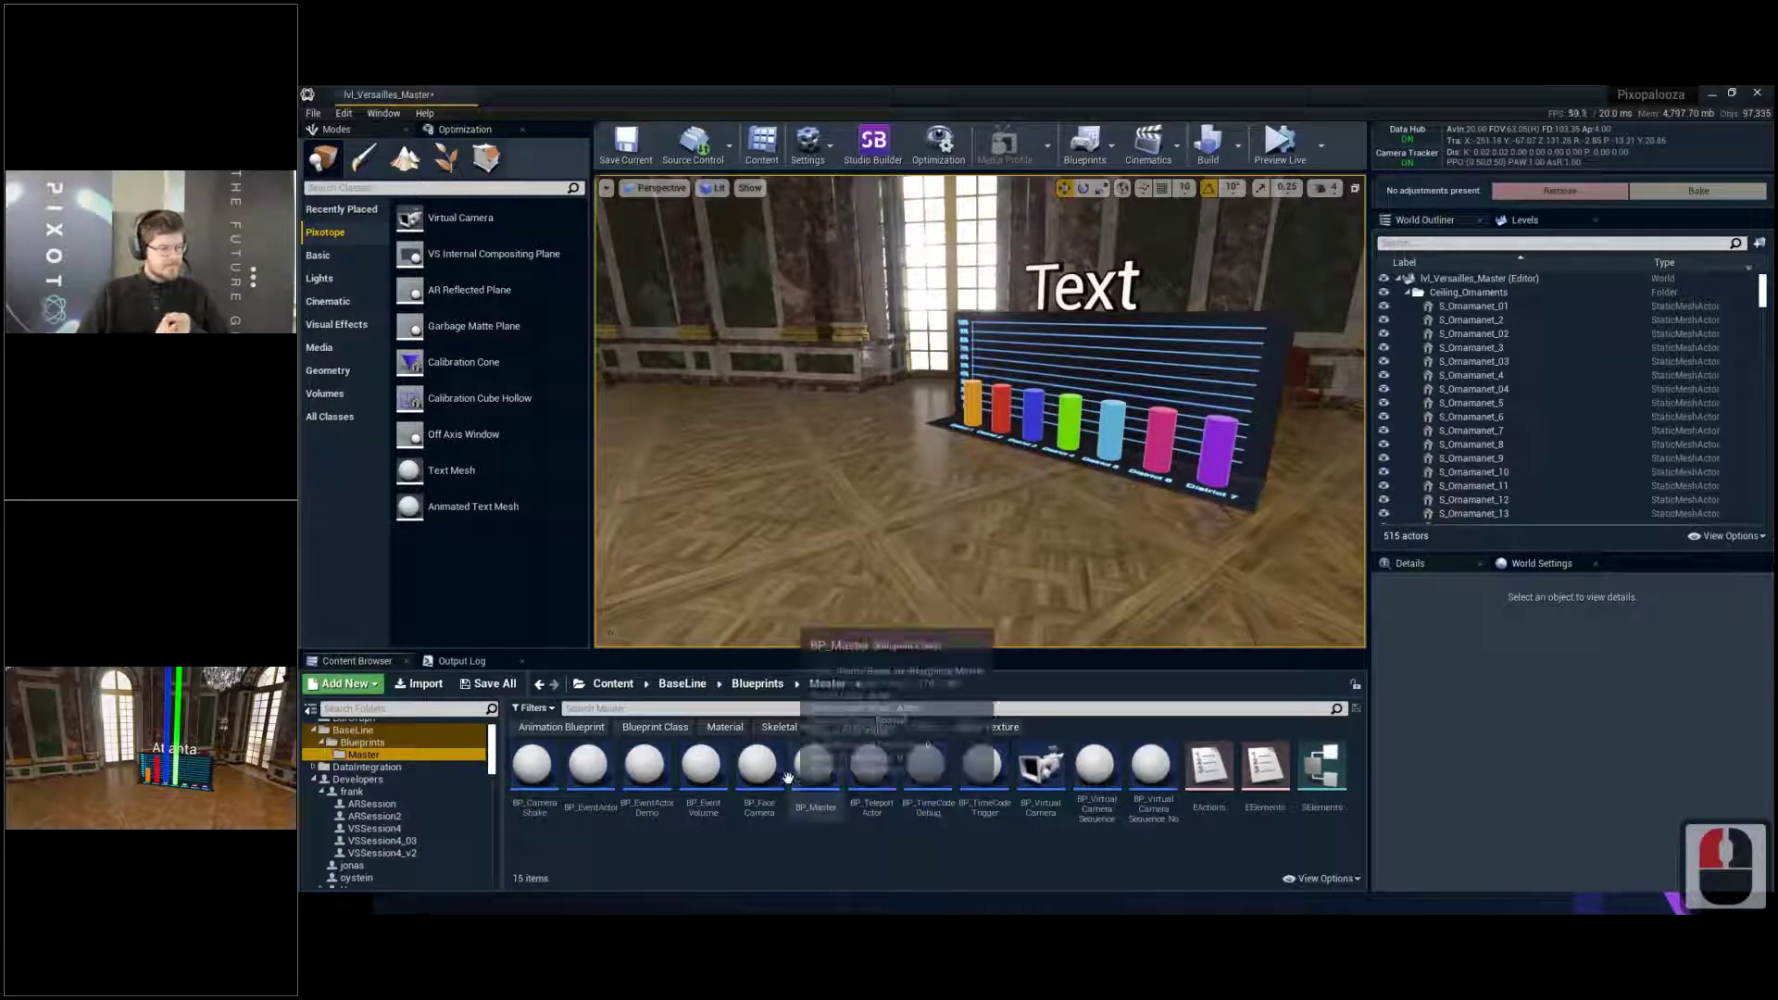
# Look over the event, master and timecode trigger blueprints in the BaseLine Master folder
pyautogui.click(597, 776)
pyautogui.click(920, 838)
pyautogui.click(984, 786)
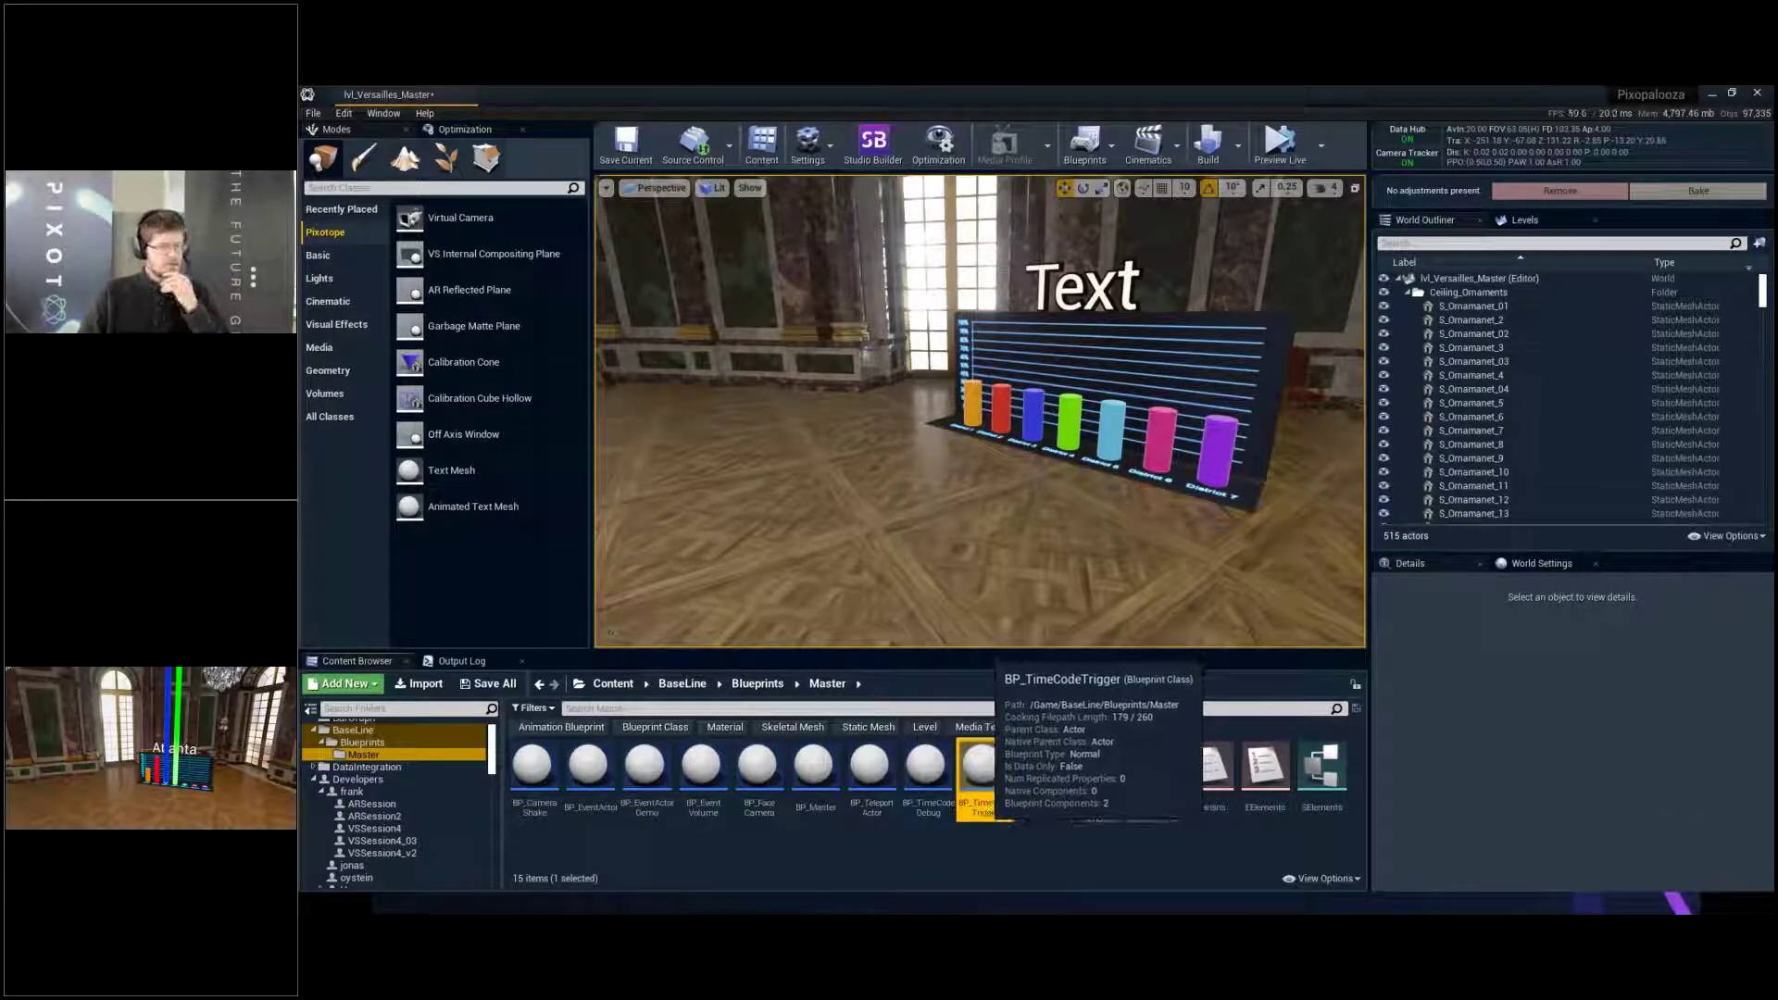
pyautogui.click(1075, 840)
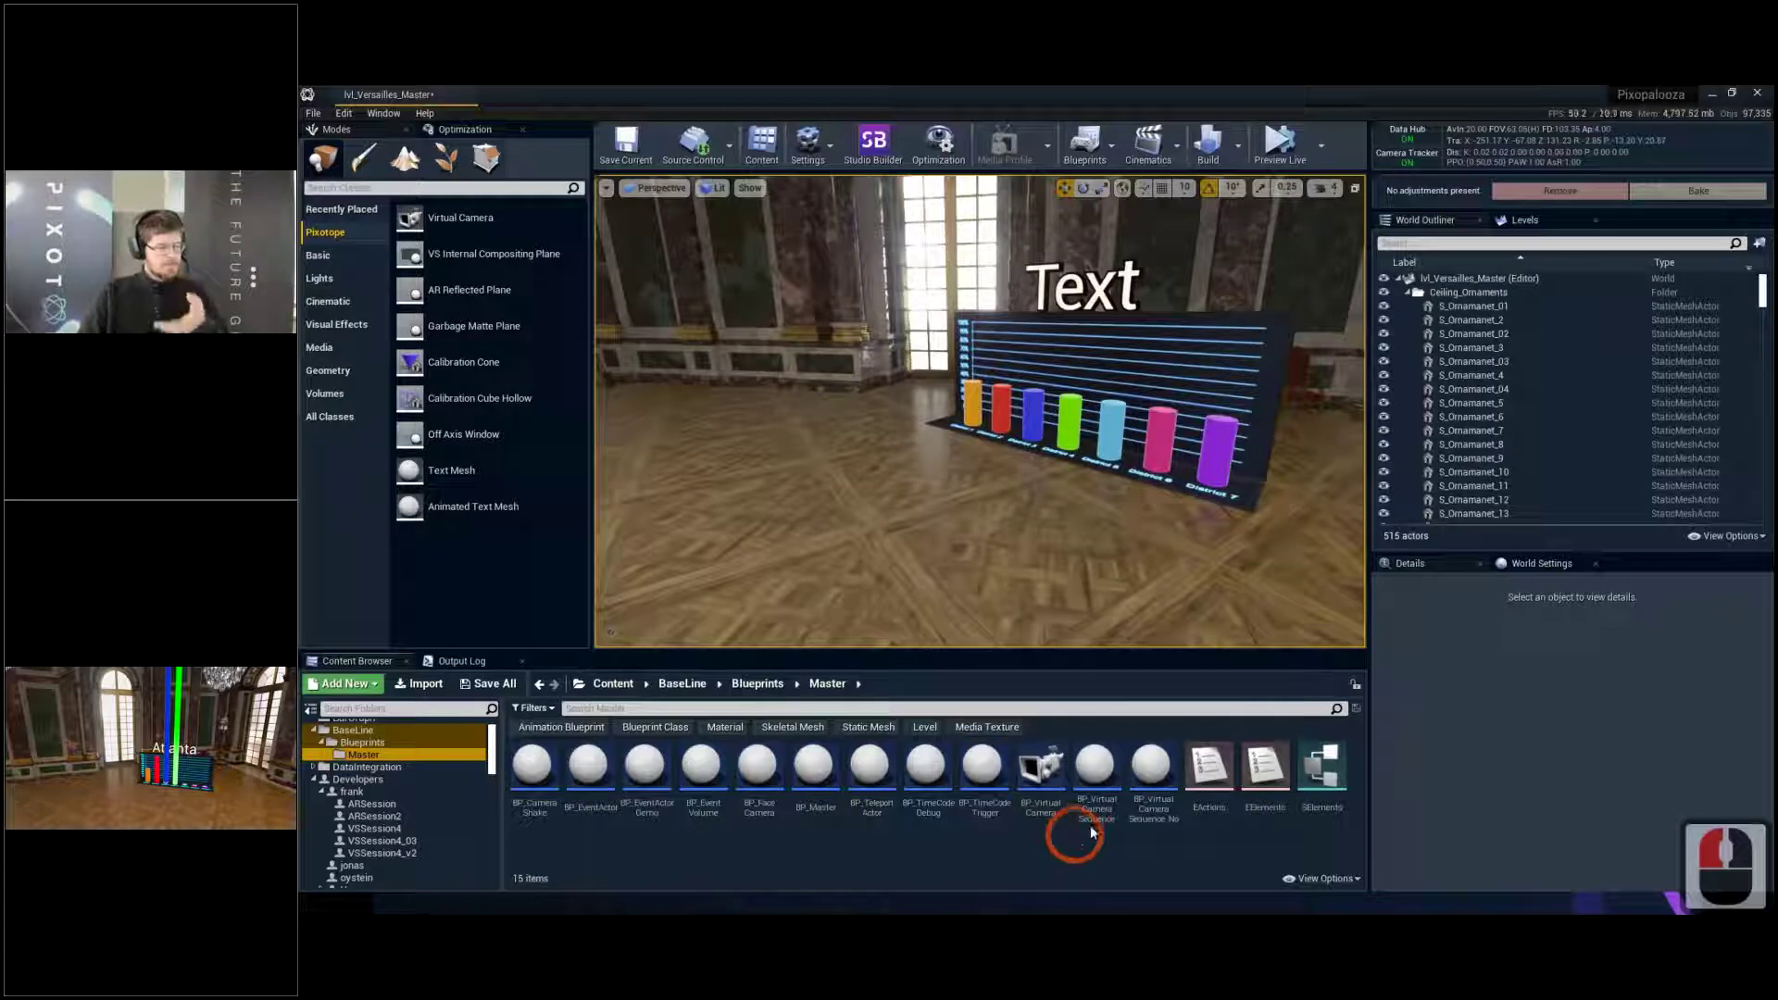
# Place a BP_VirtualCameraSequence actor on the floor in front of the bar graph and enlarge its Details area to expose all its settings
pyautogui.click(1110, 789)
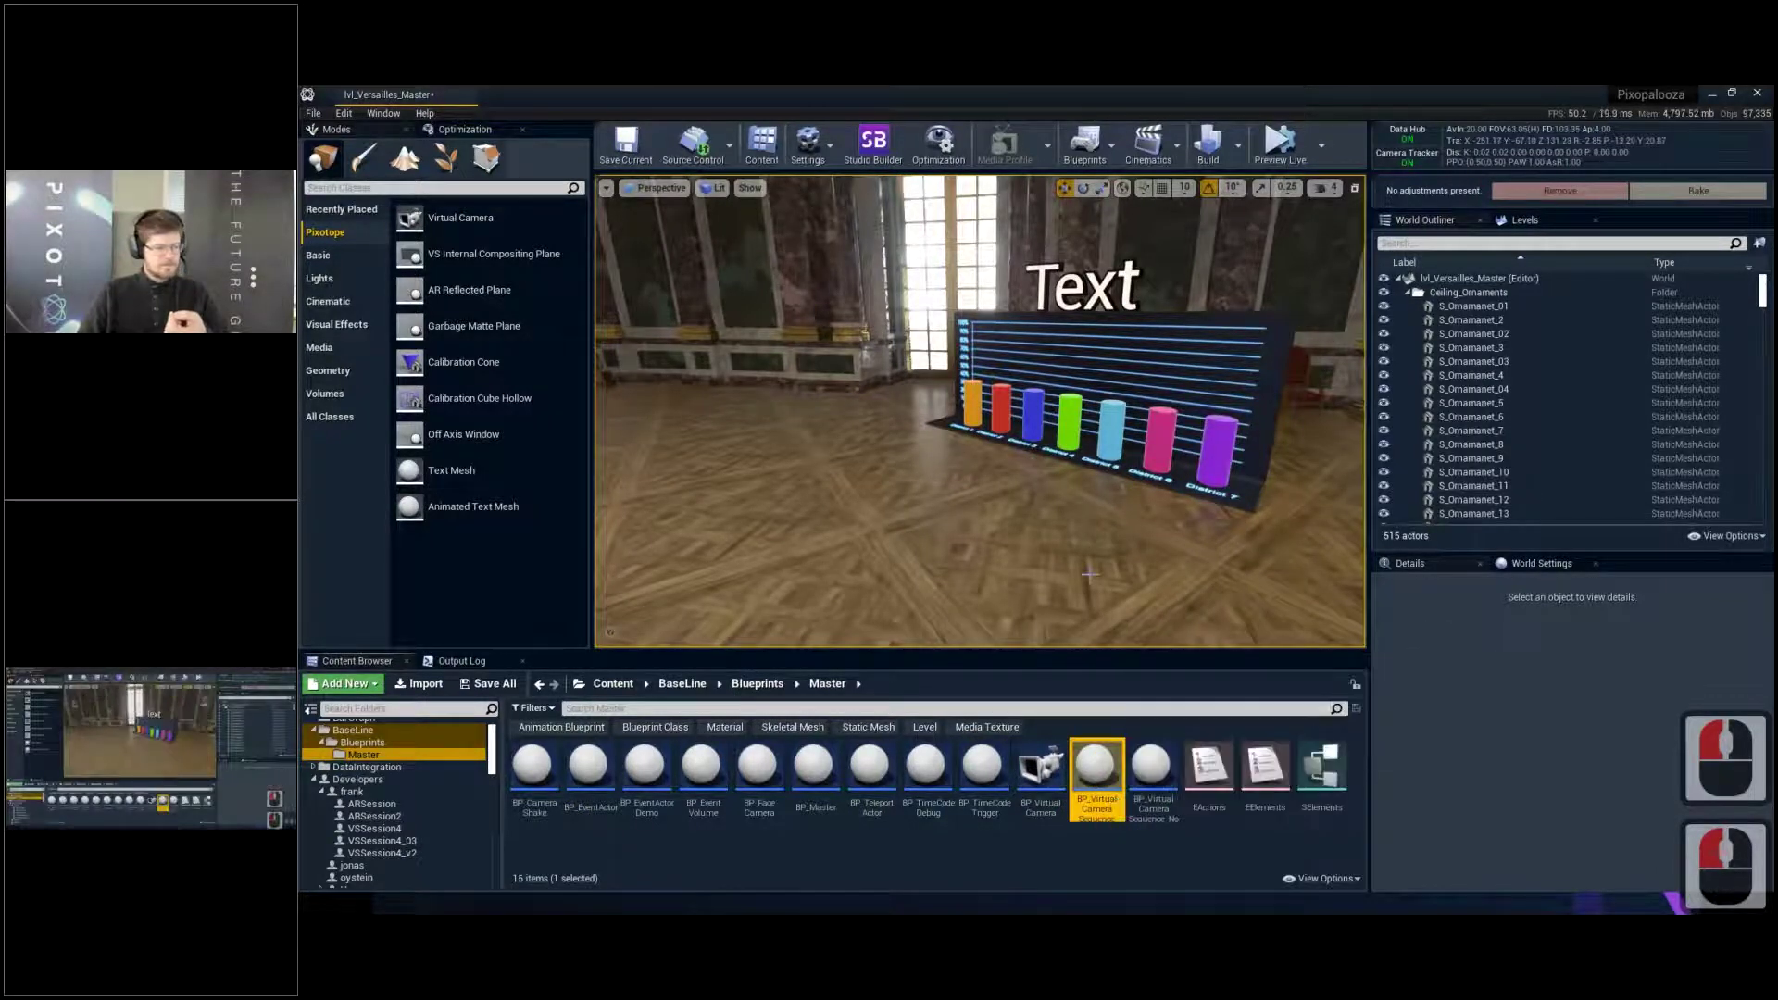
pyautogui.scroll(-3, 1078, 590)
pyautogui.moveTo(1077, 590); pyautogui.dragTo(1060, 601, button='right')
pyautogui.moveTo(1096, 769); pyautogui.dragTo(956, 517)
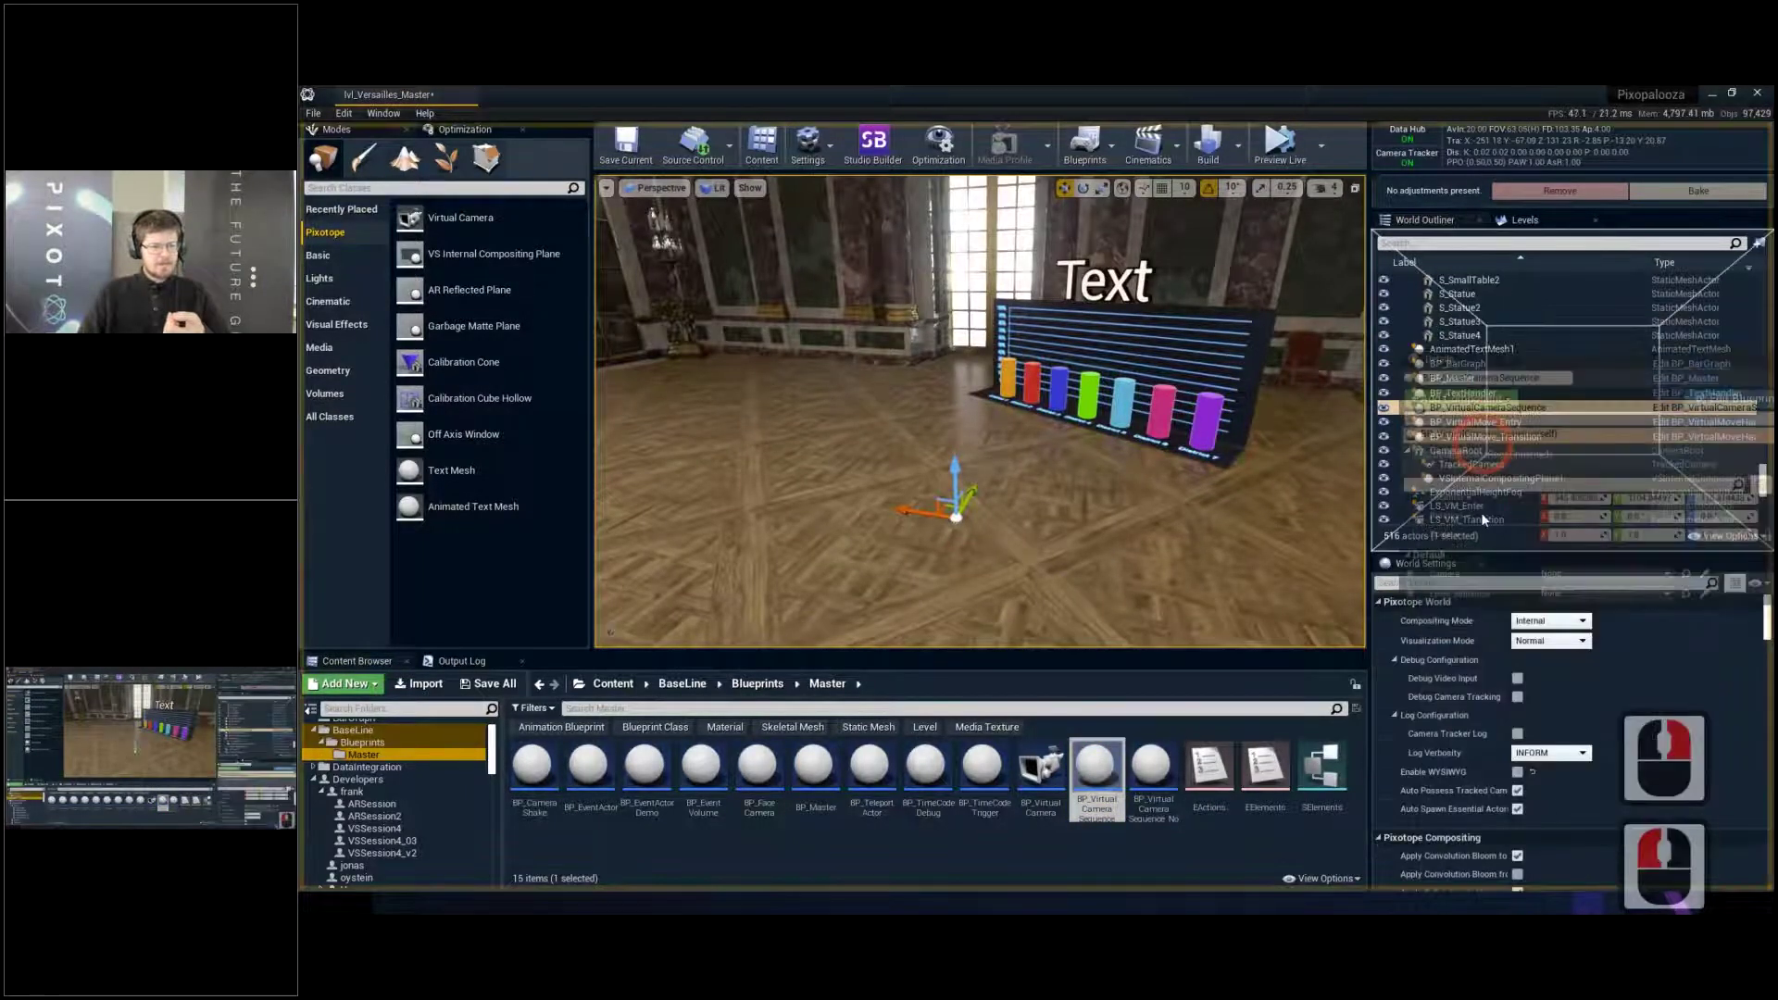
pyautogui.moveTo(1471, 552); pyautogui.dragTo(1461, 228)
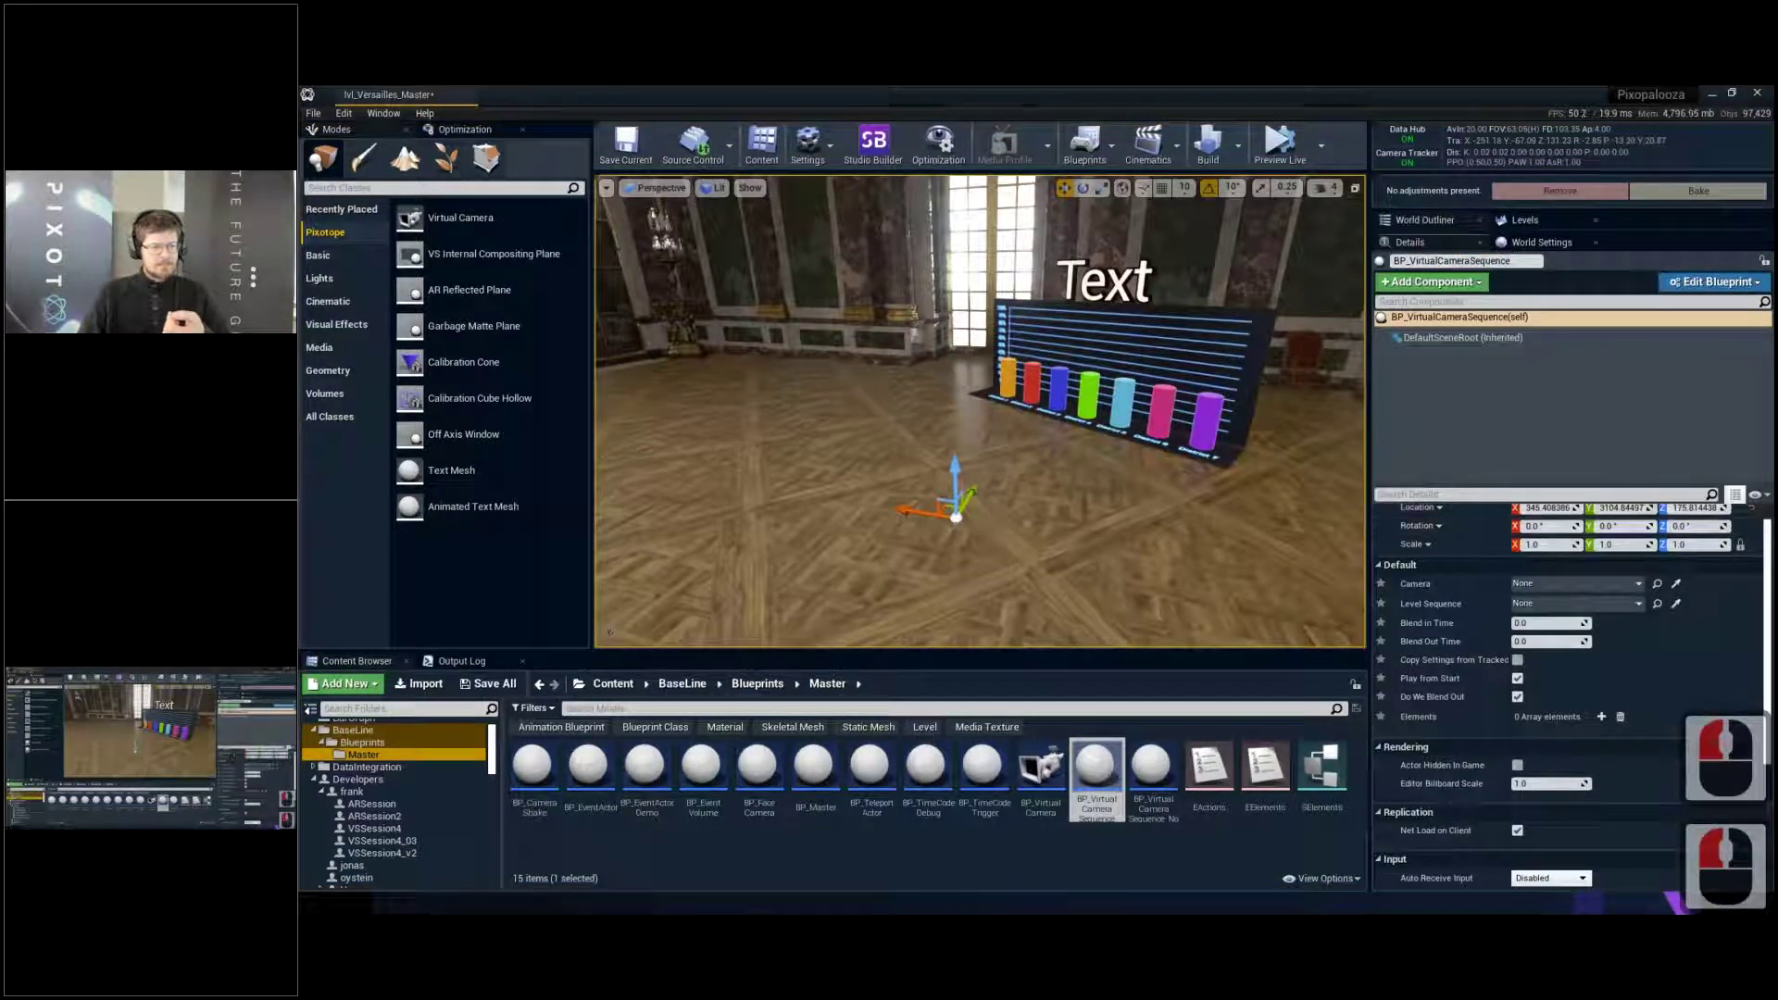
pyautogui.moveTo(1459, 483); pyautogui.dragTo(1461, 398)
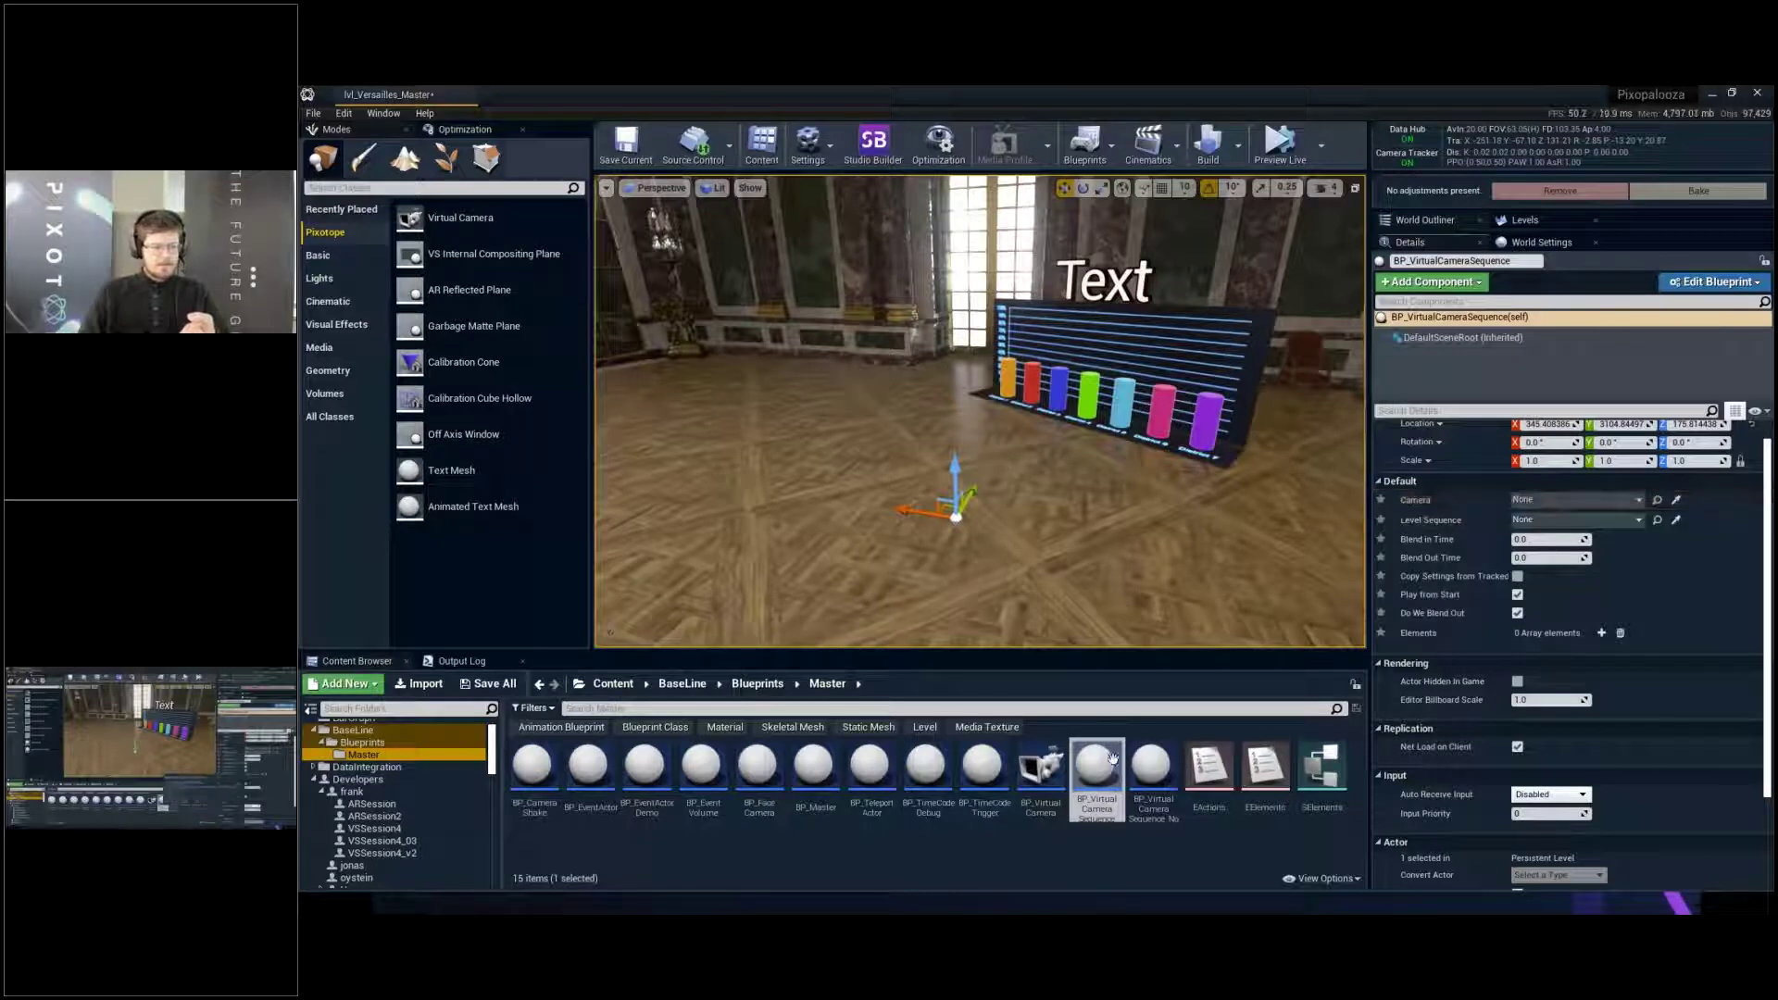
# Examine the virtual camera sequence's Camera, Level Sequence and blend settings
pyautogui.moveTo(1112, 764); pyautogui.dragTo(1519, 501)
pyautogui.click(1539, 503)
pyautogui.click(1540, 505)
pyautogui.click(1552, 520)
pyautogui.click(1422, 547)
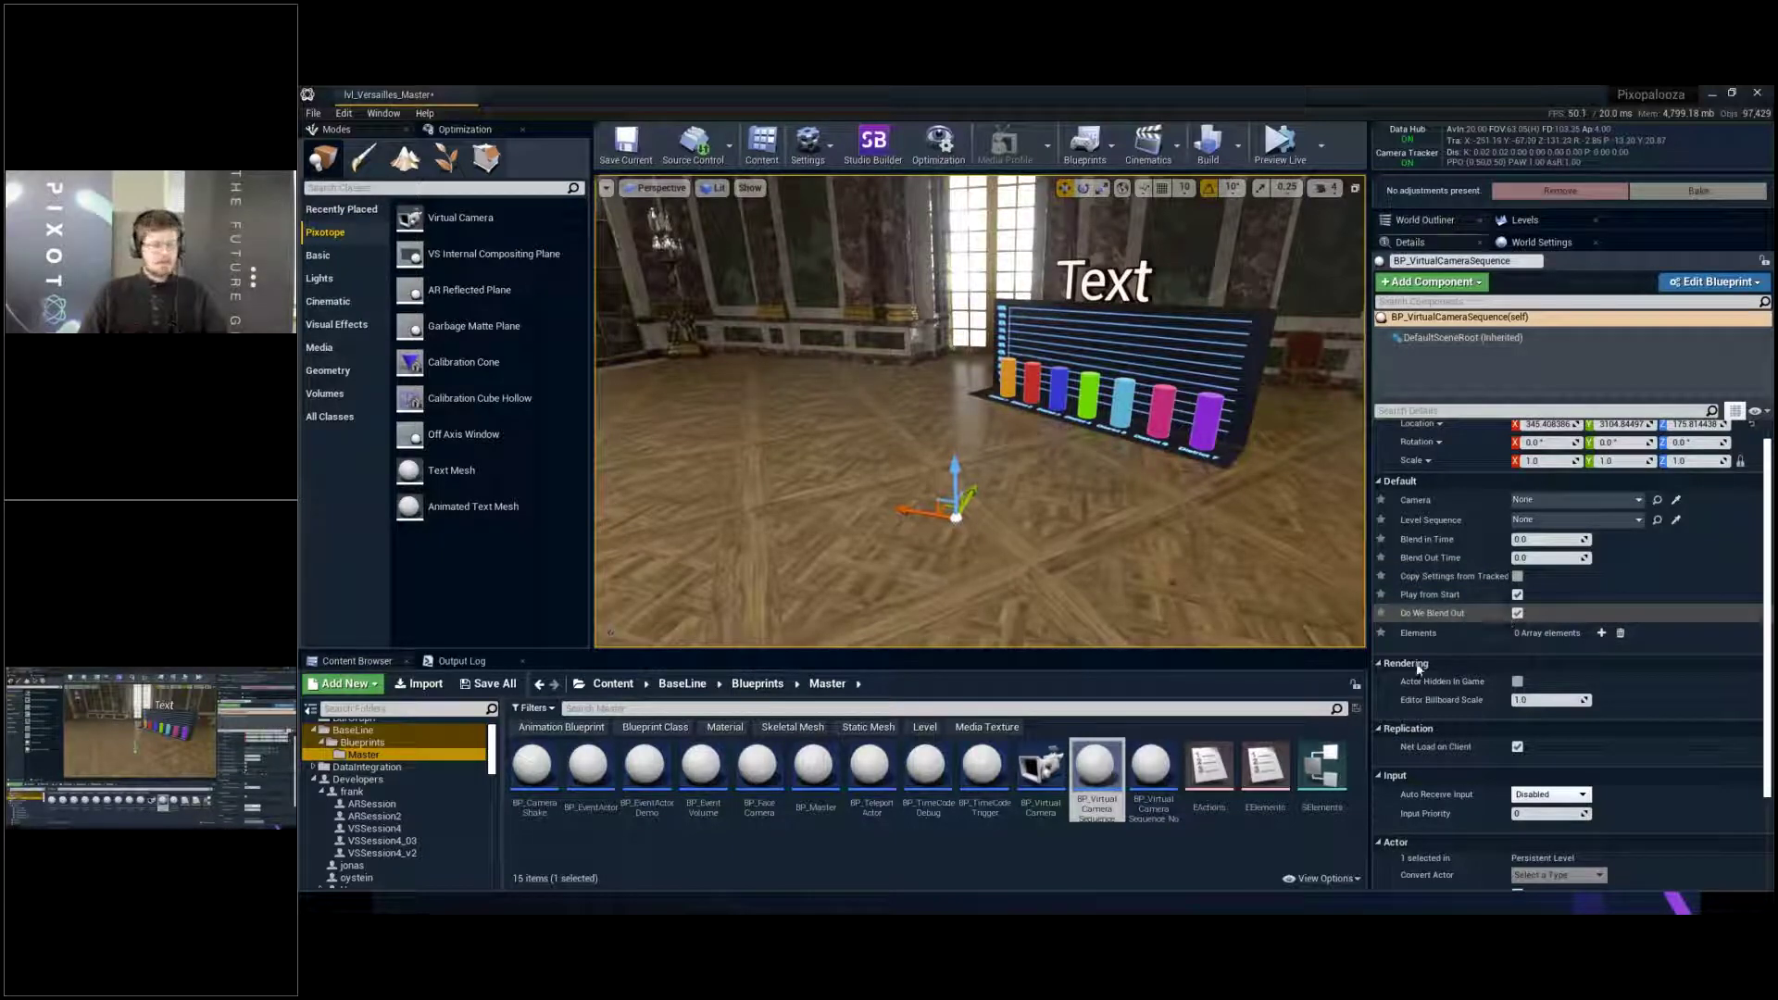
# Delete the BP_VirtualCameraSequence actor from the level
pyautogui.moveTo(1185, 577); pyautogui.dragTo(1169, 593, button='right')
pyautogui.press('Delete')
pyautogui.press('Delete')
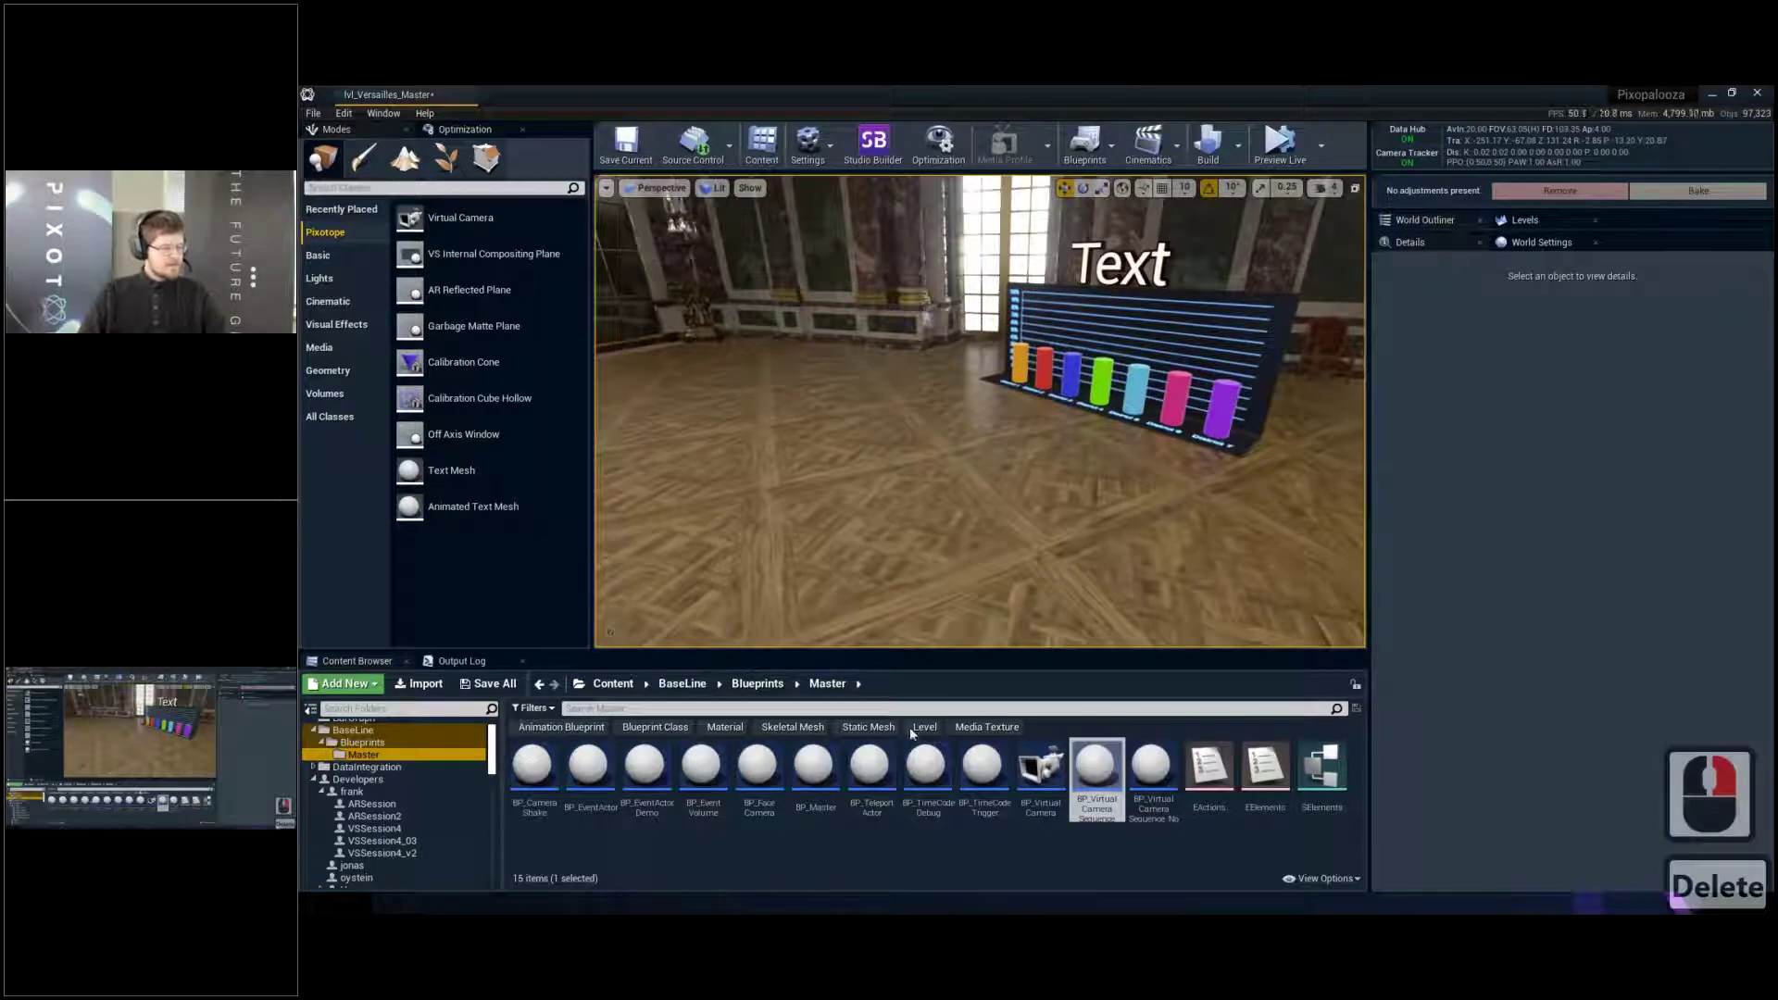
# Place a BP_EventActor on the floor to view its Elements setting, and delete it from the level
pyautogui.click(874, 836)
pyautogui.moveTo(590, 767); pyautogui.dragTo(856, 488)
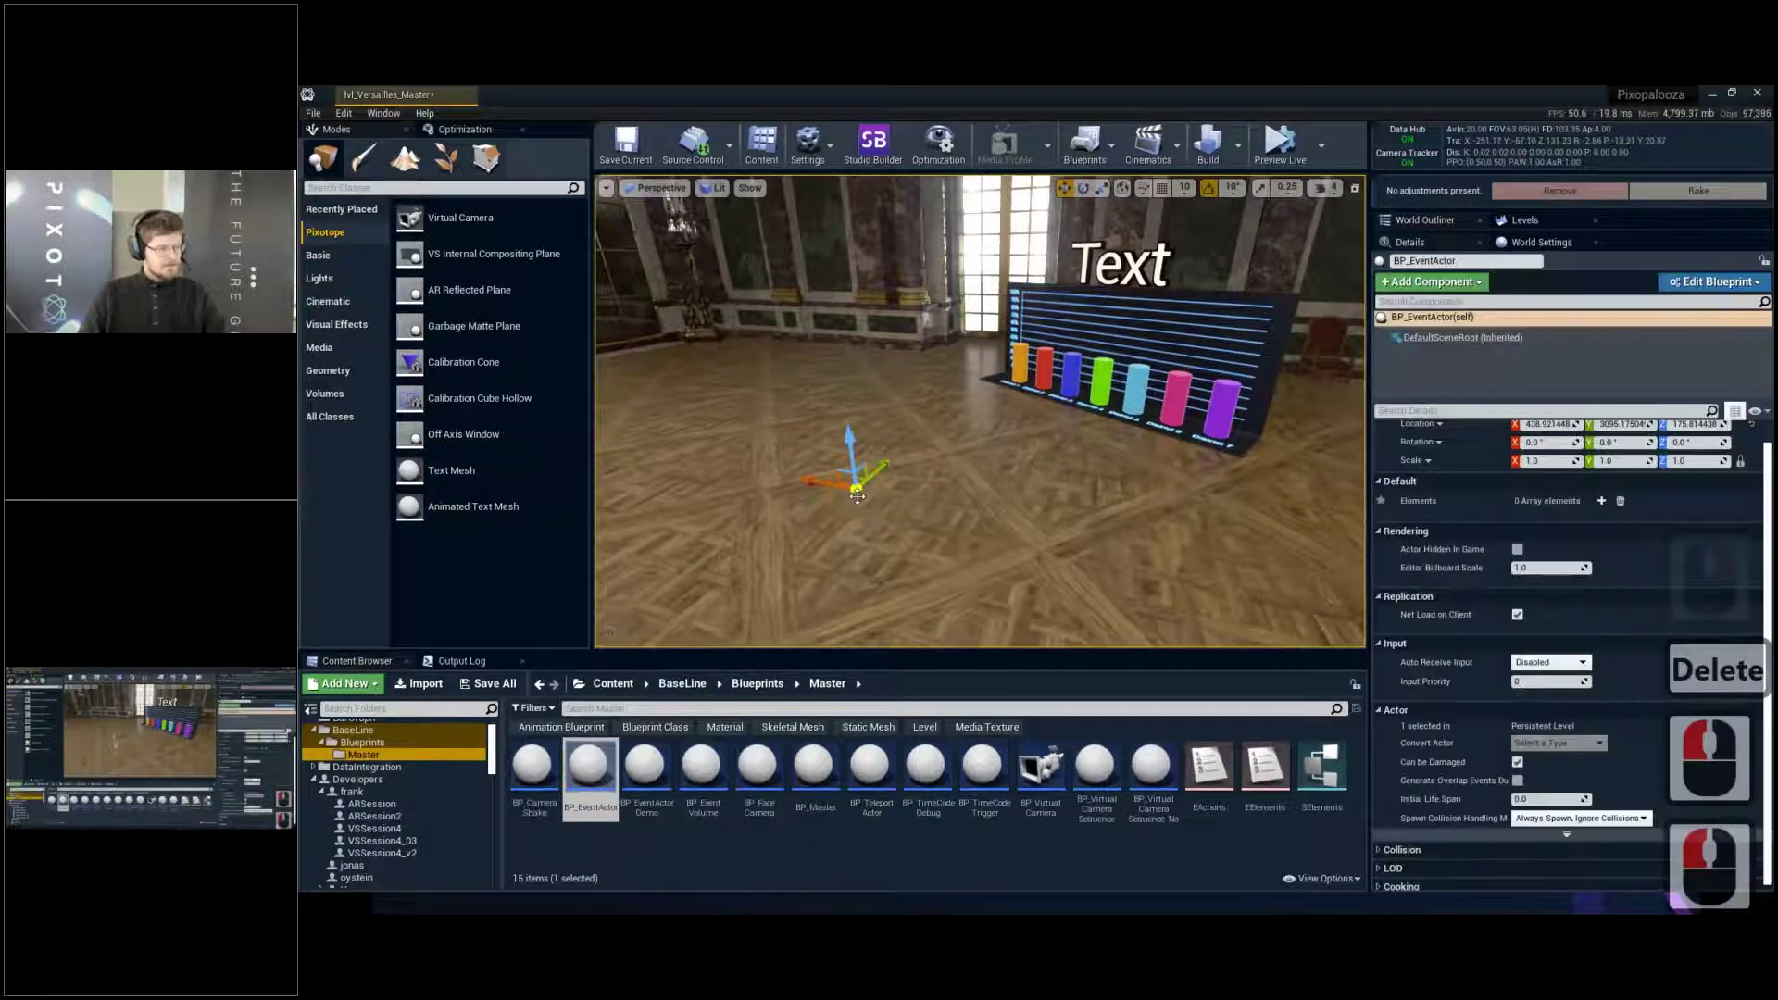
pyautogui.scroll(2, 1482, 559)
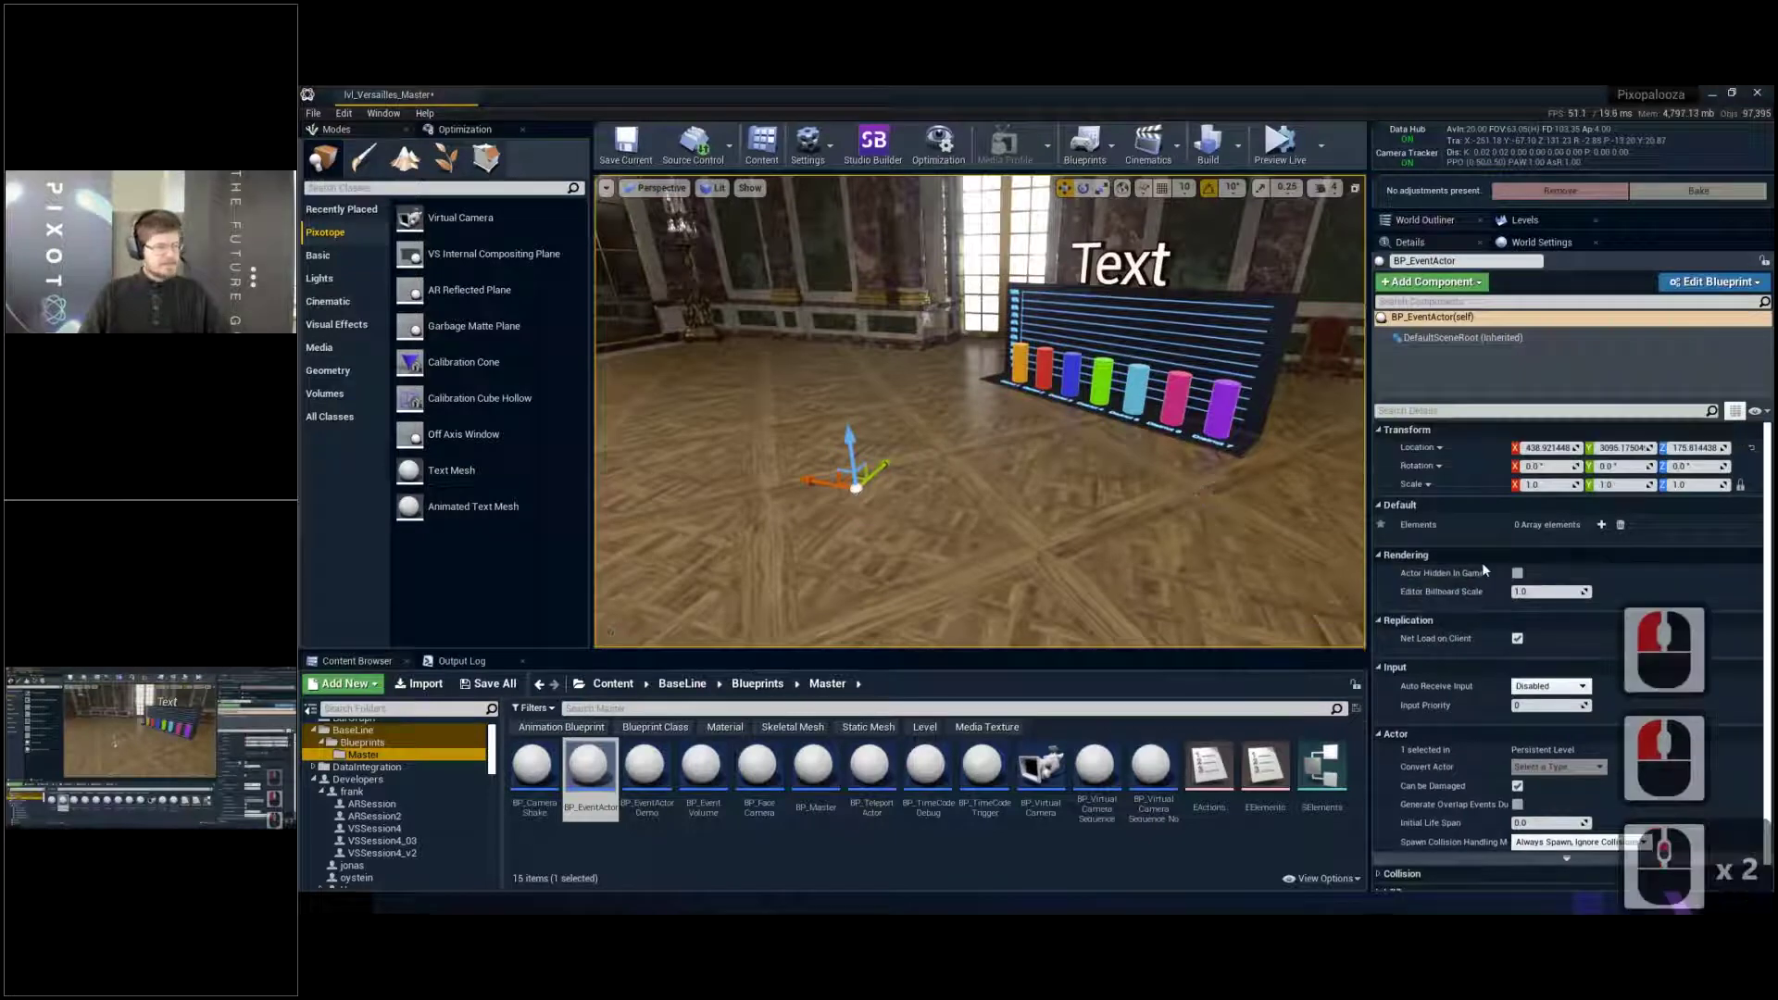
pyautogui.moveTo(1148, 542); pyautogui.dragTo(1147, 548, button='right')
pyautogui.press('Delete')
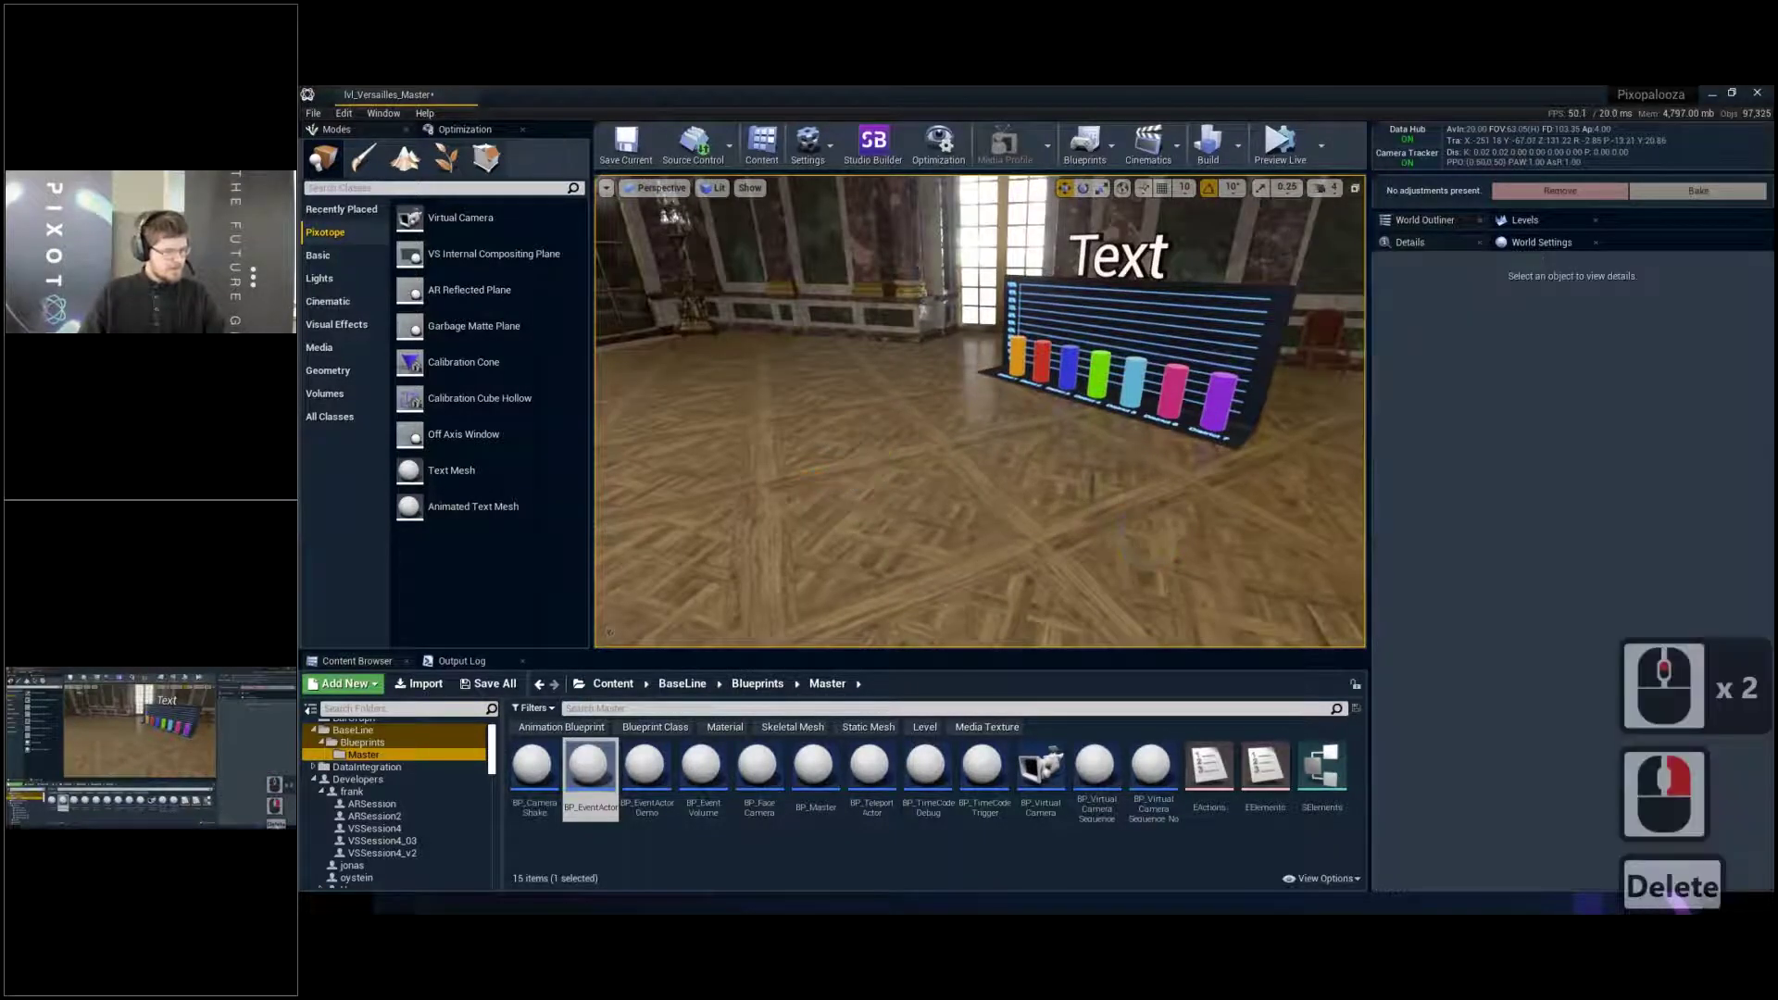
# Place a BP_TimeCodeTrigger on the floor to review its event, timecode and level sequence settings, and delete it from the level
pyautogui.click(1000, 841)
pyautogui.moveTo(994, 790); pyautogui.dragTo(891, 525)
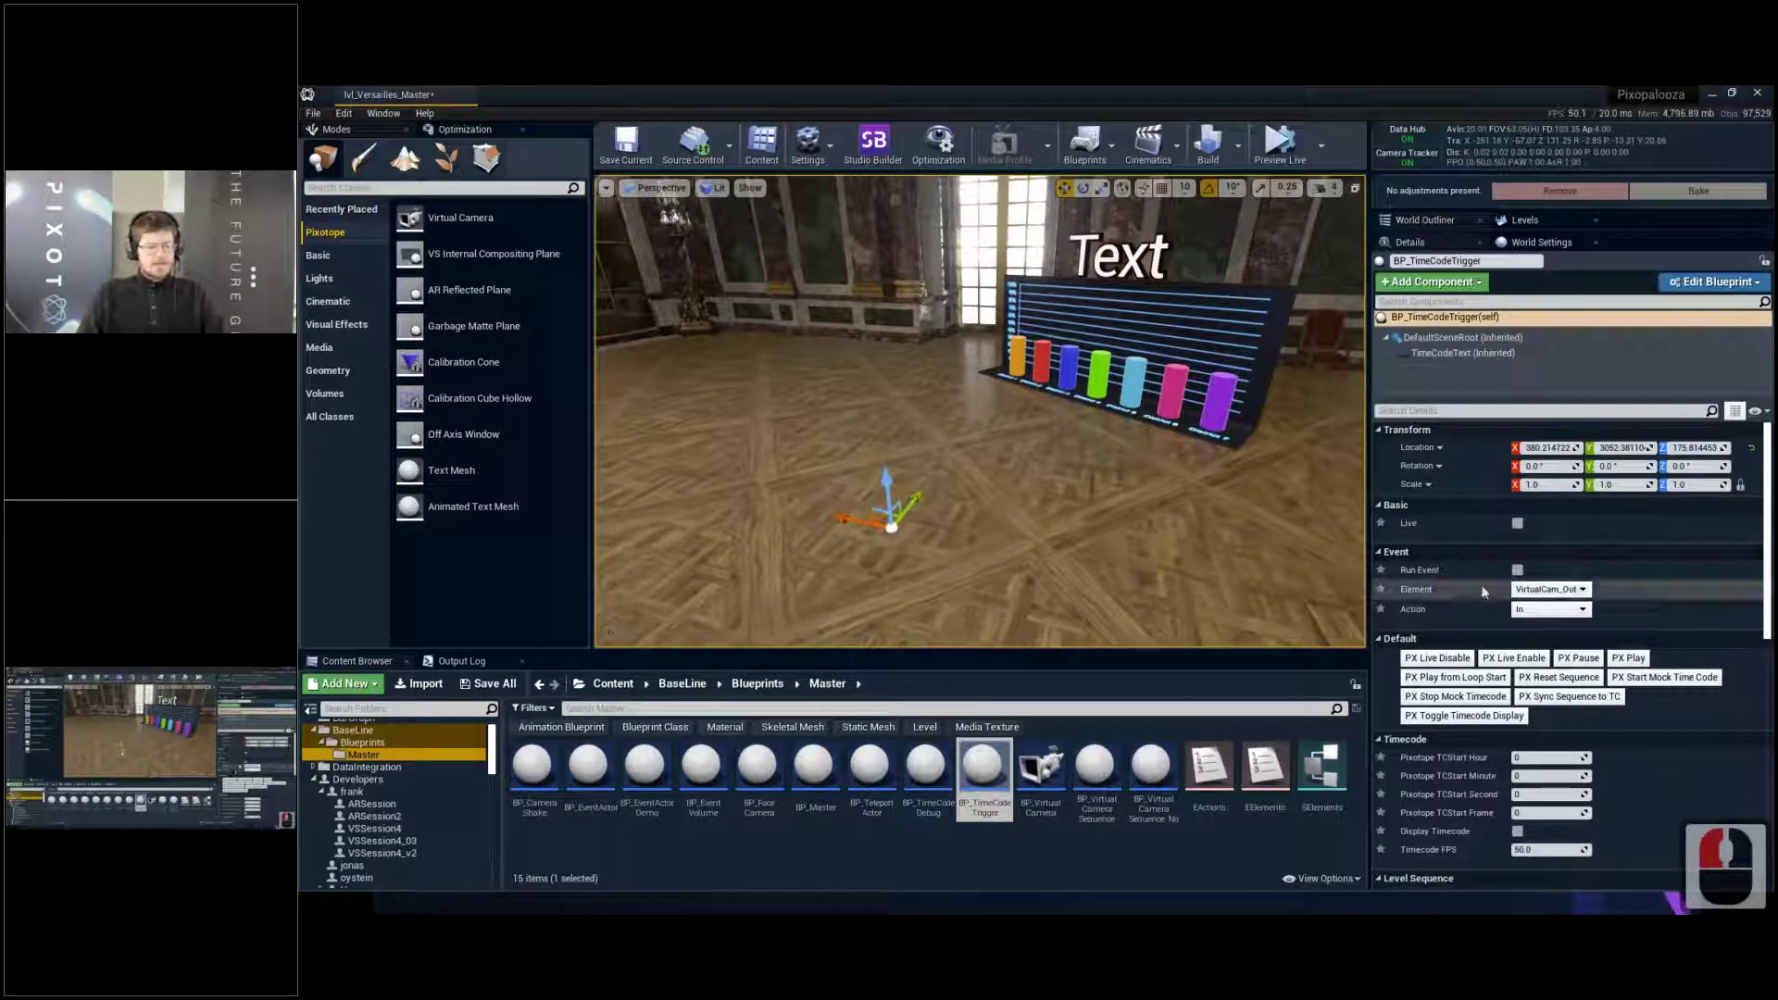
pyautogui.scroll(-5, 1479, 578)
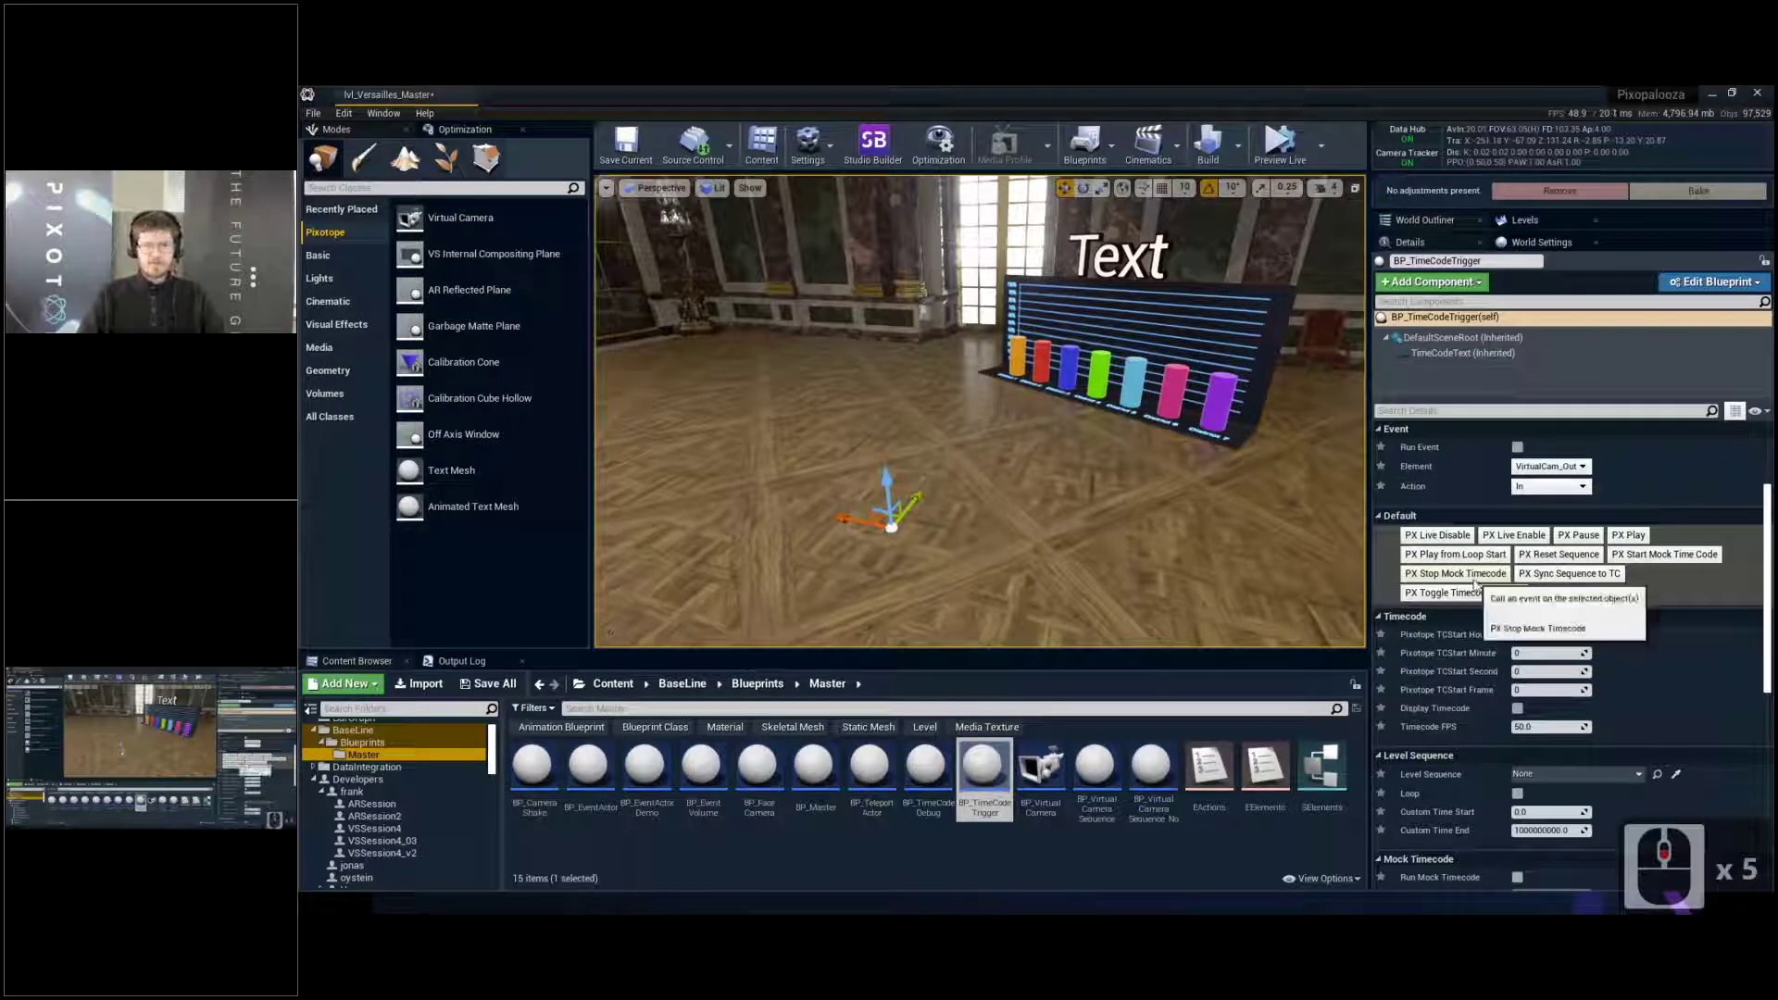
pyautogui.scroll(-5, 1483, 596)
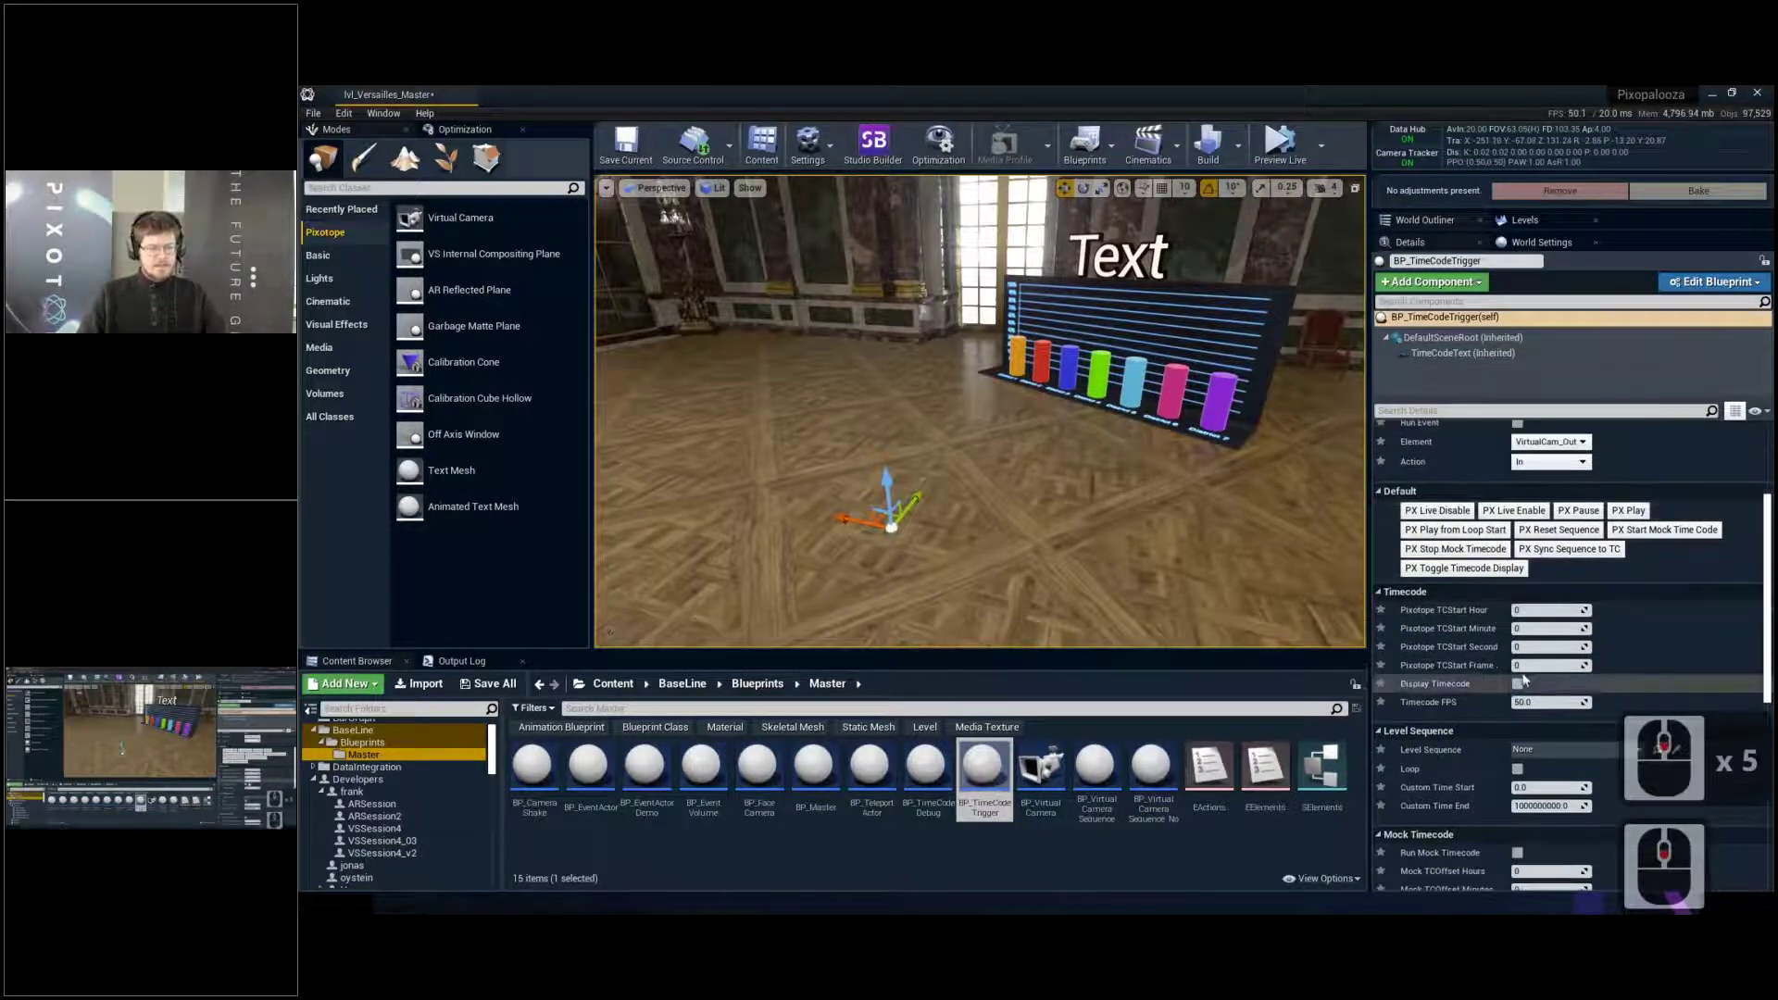
pyautogui.scroll(1, 1624, 554)
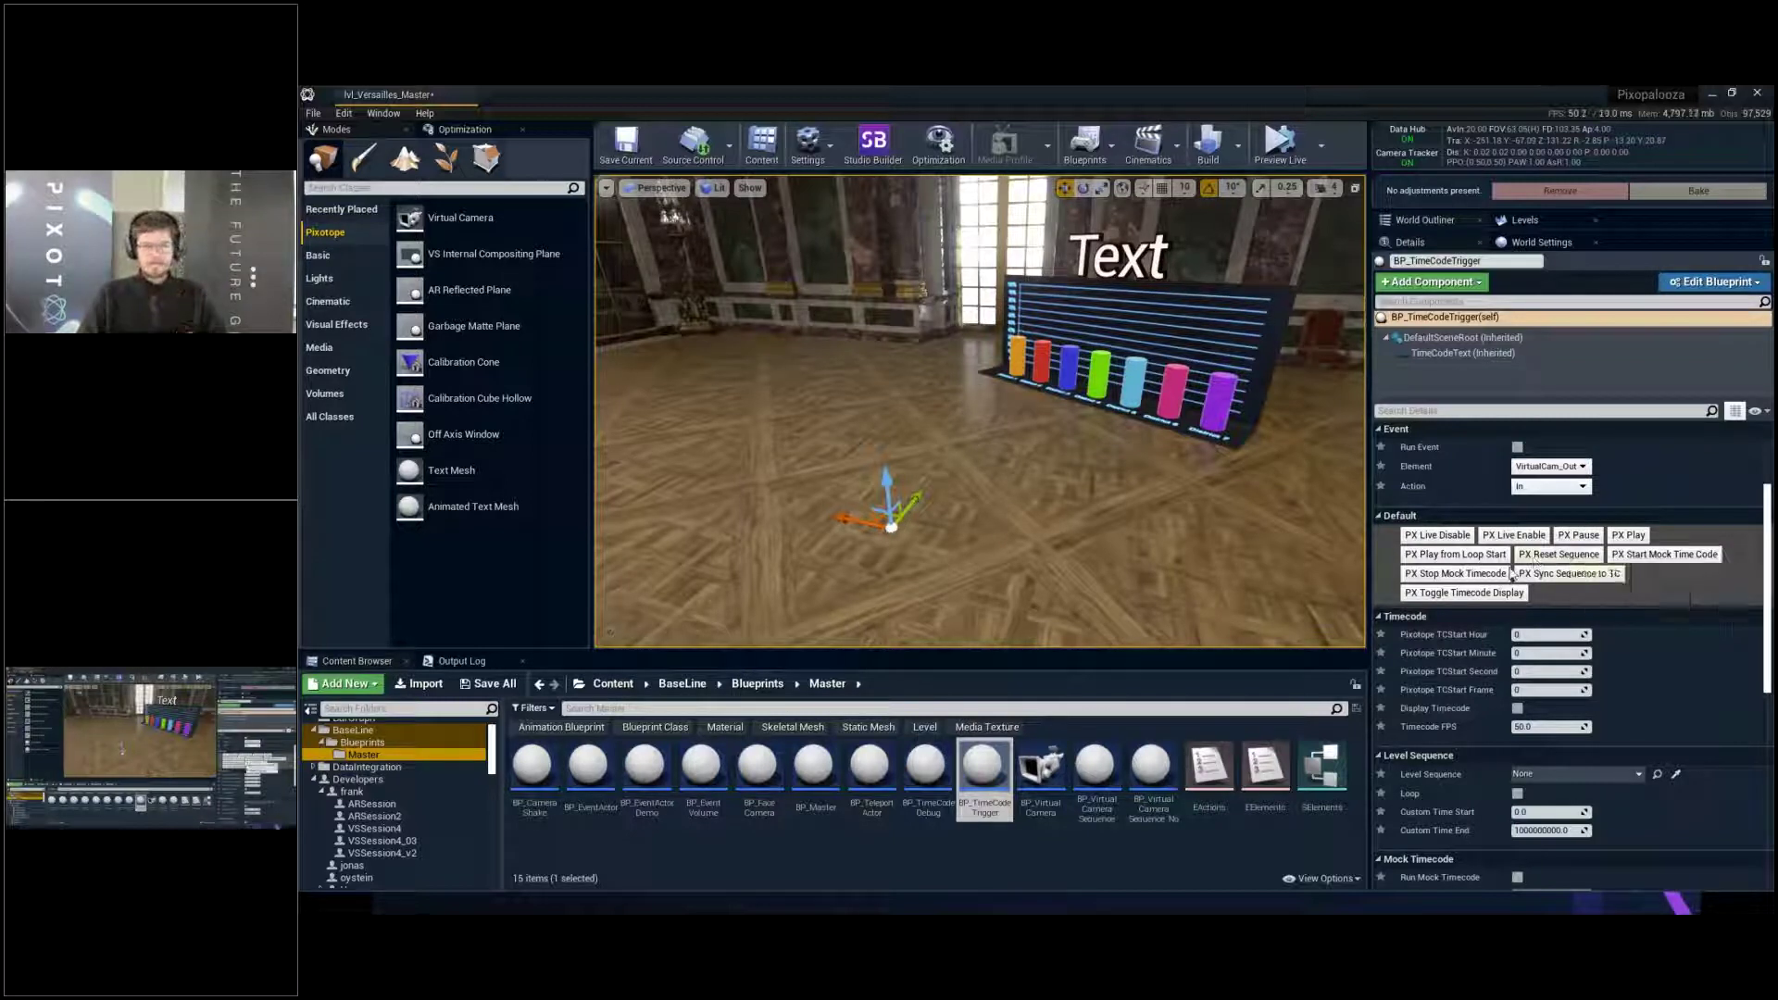
pyautogui.scroll(-1, 1535, 609)
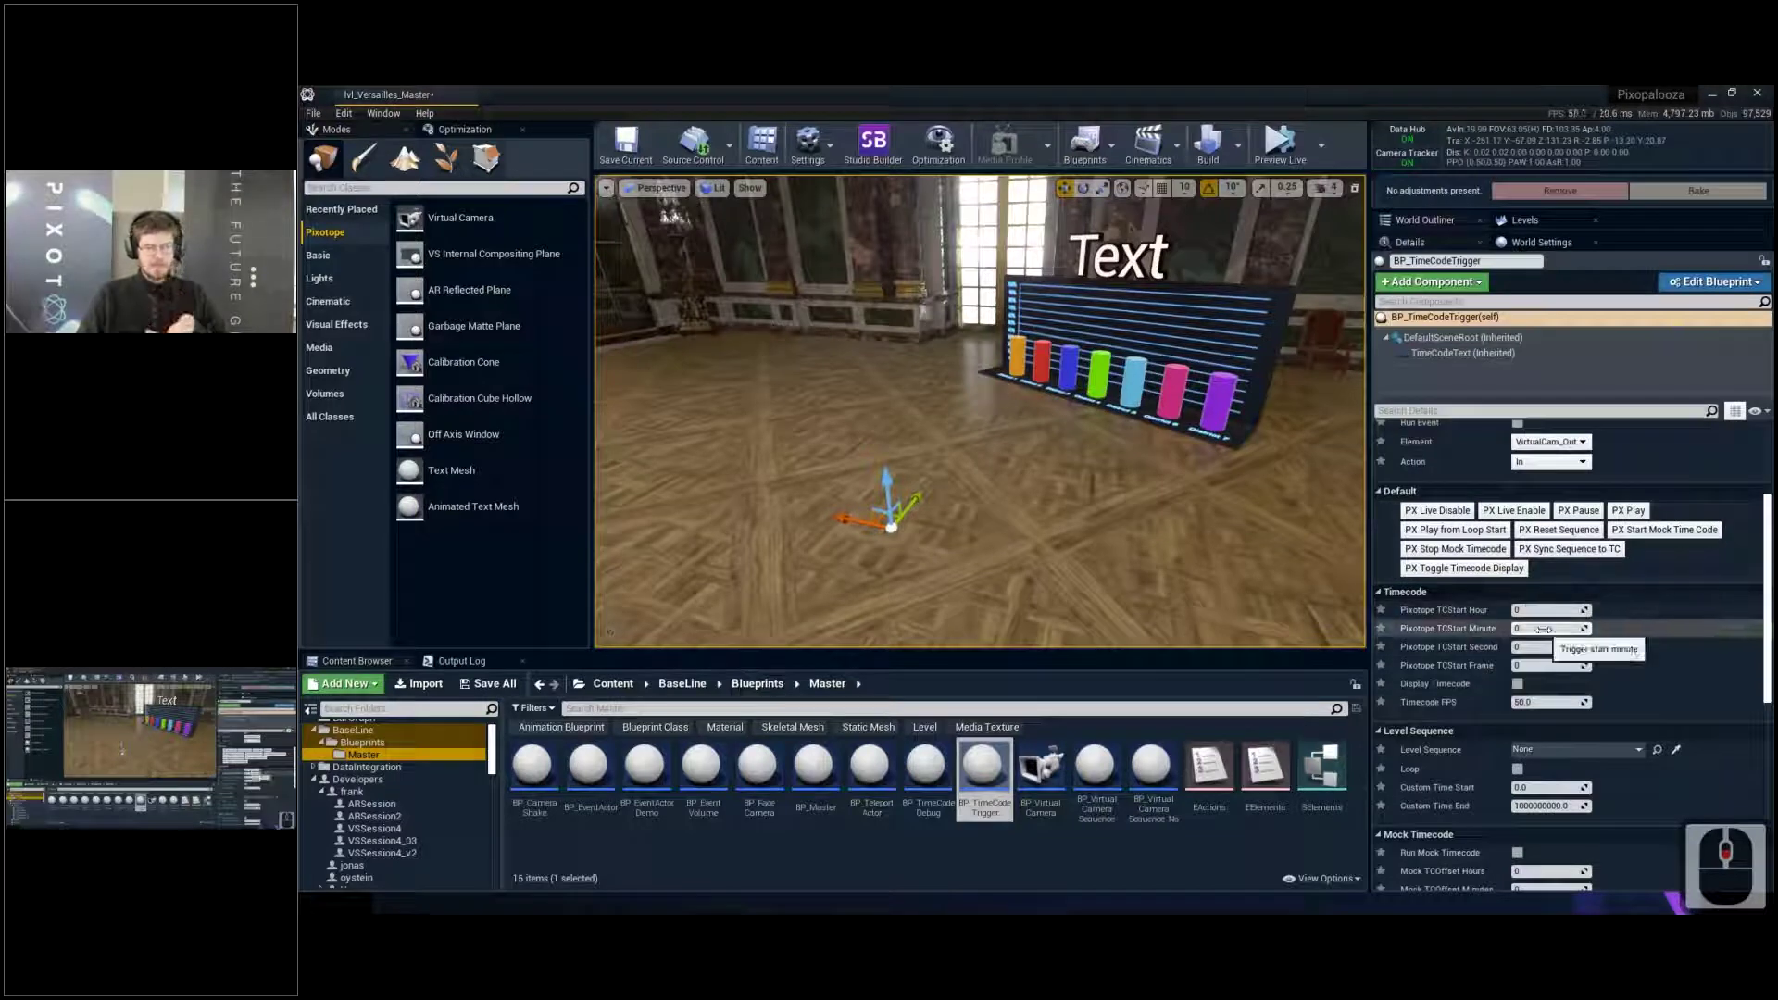
pyautogui.moveTo(1097, 519); pyautogui.dragTo(1071, 509, button='right')
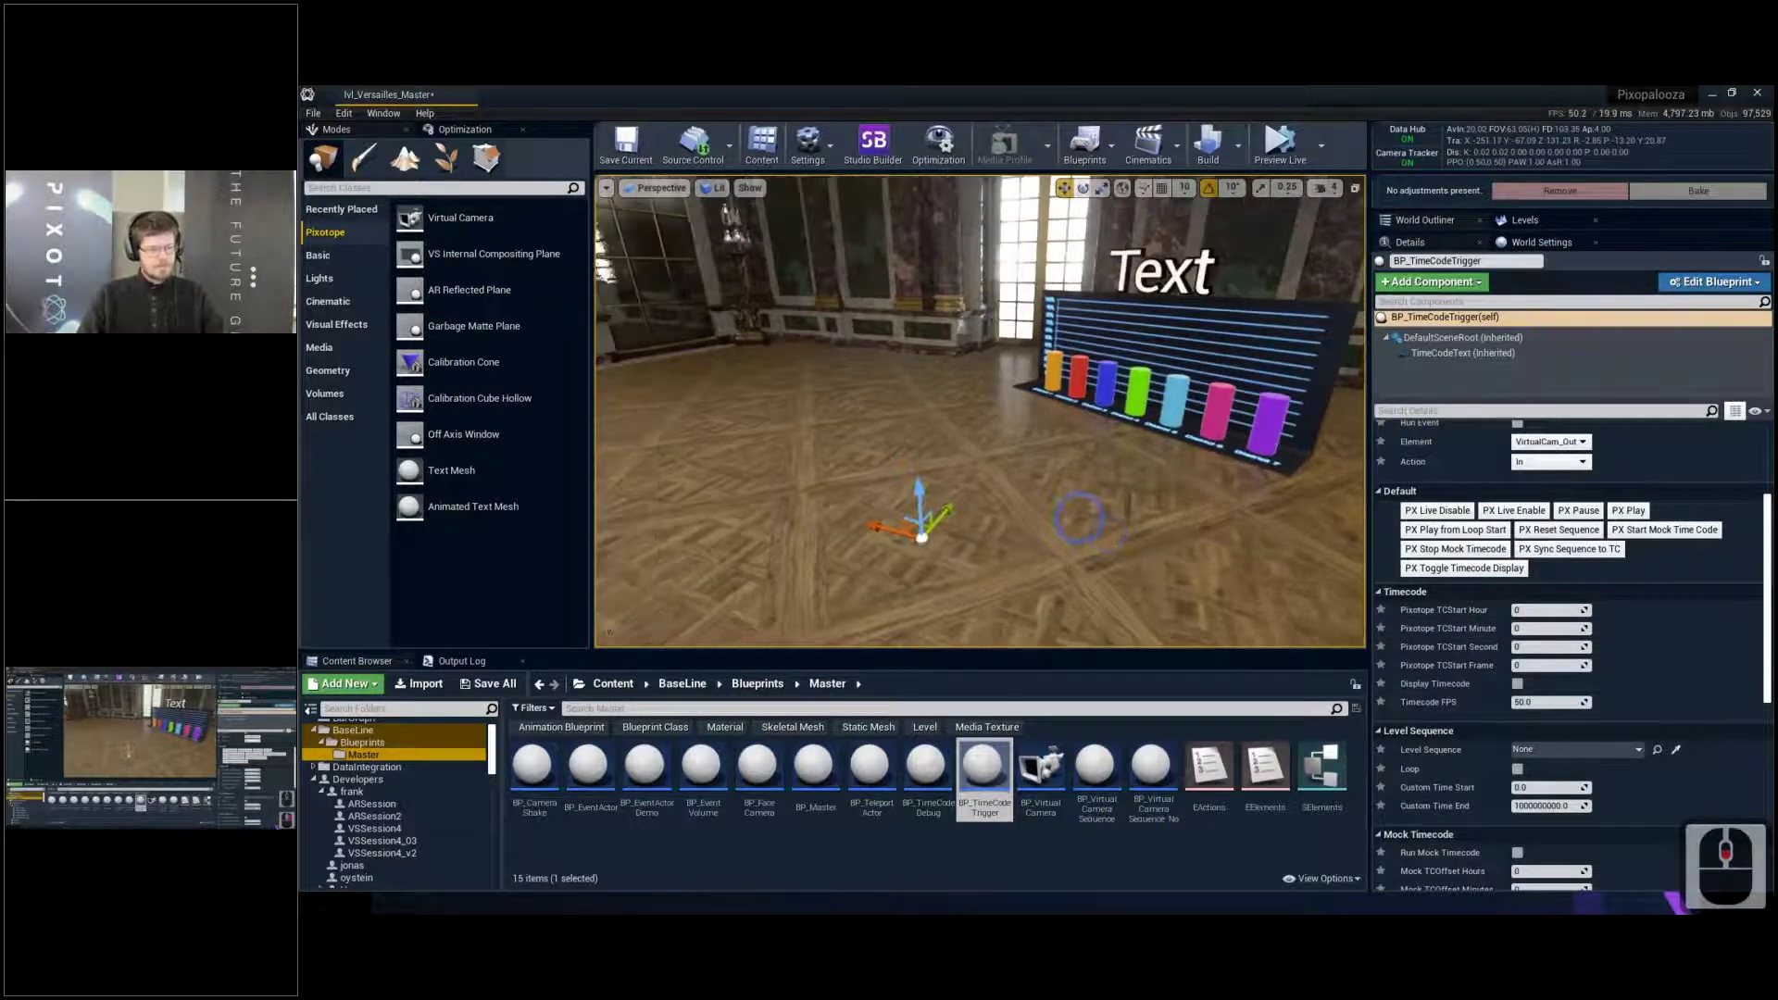
pyautogui.press('Delete')
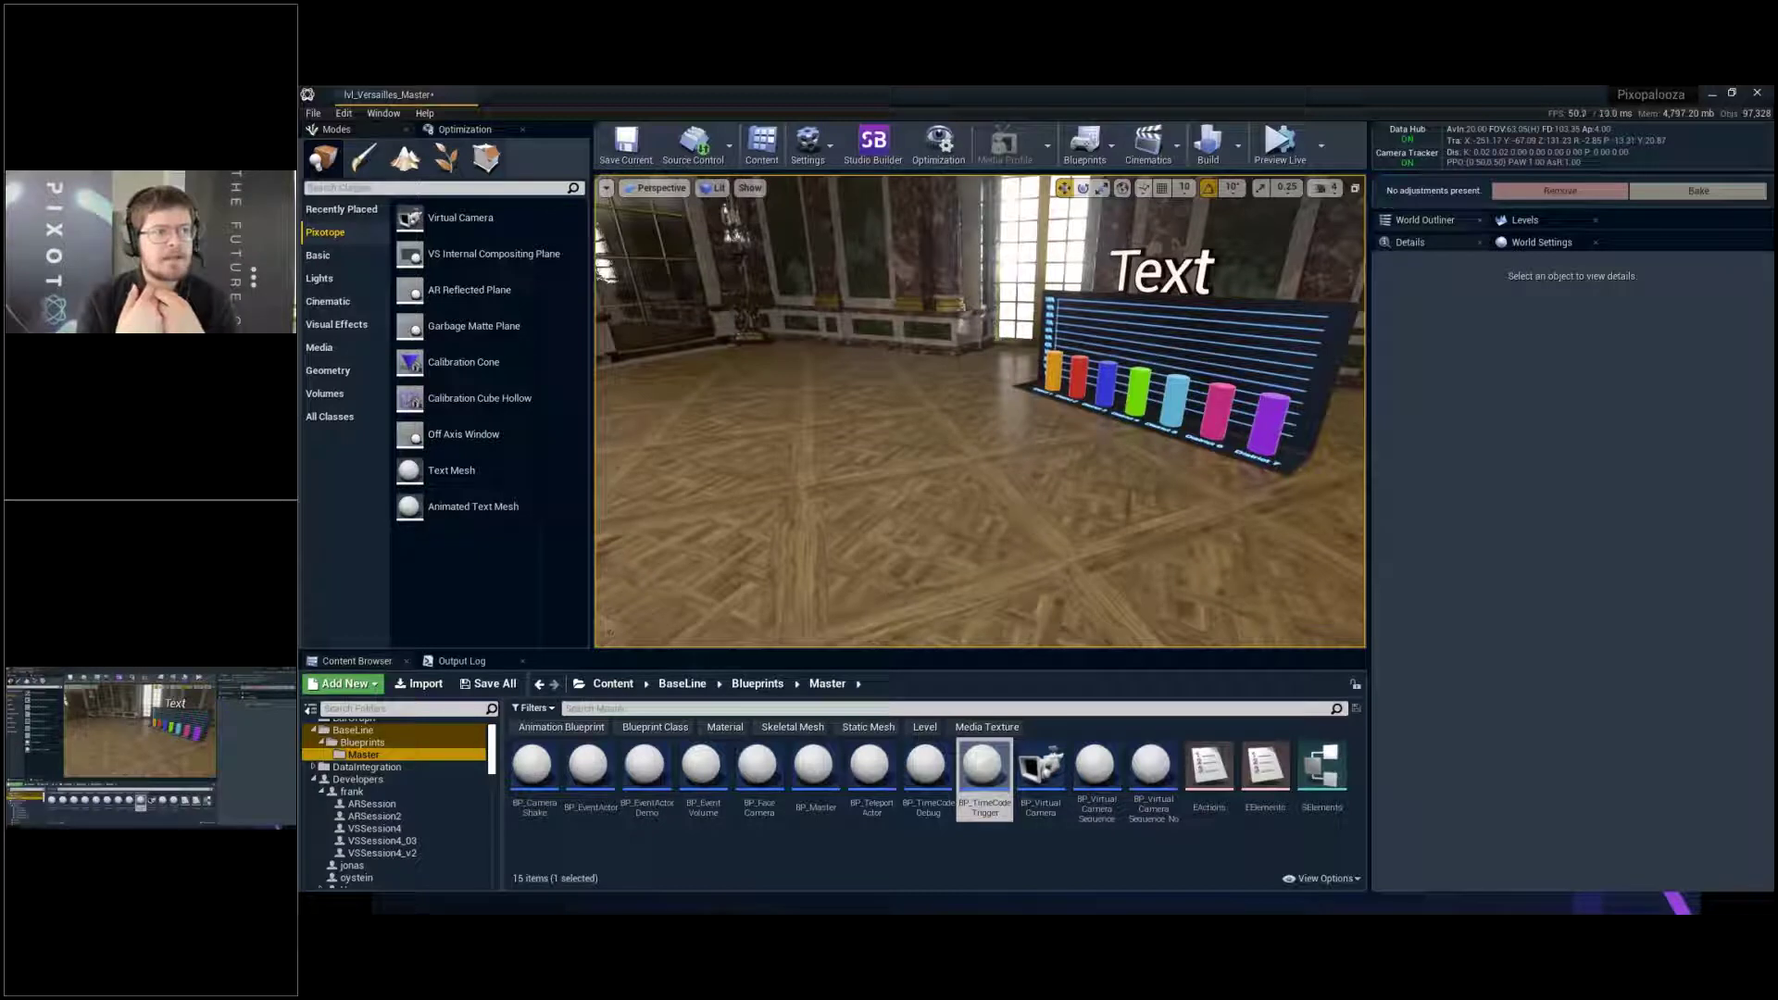
# Add a basic Cube to the hall in front of the bar graph and view it together with the graph from the front
pyautogui.doubleClick(318, 255)
pyautogui.moveTo(484, 402); pyautogui.dragTo(916, 365)
pyautogui.press('w')
pyautogui.press('a')
pyautogui.press('q')
pyautogui.moveTo(916, 365); pyautogui.dragTo(960, 388, button='right')
pyautogui.press('a')
pyautogui.press('w')
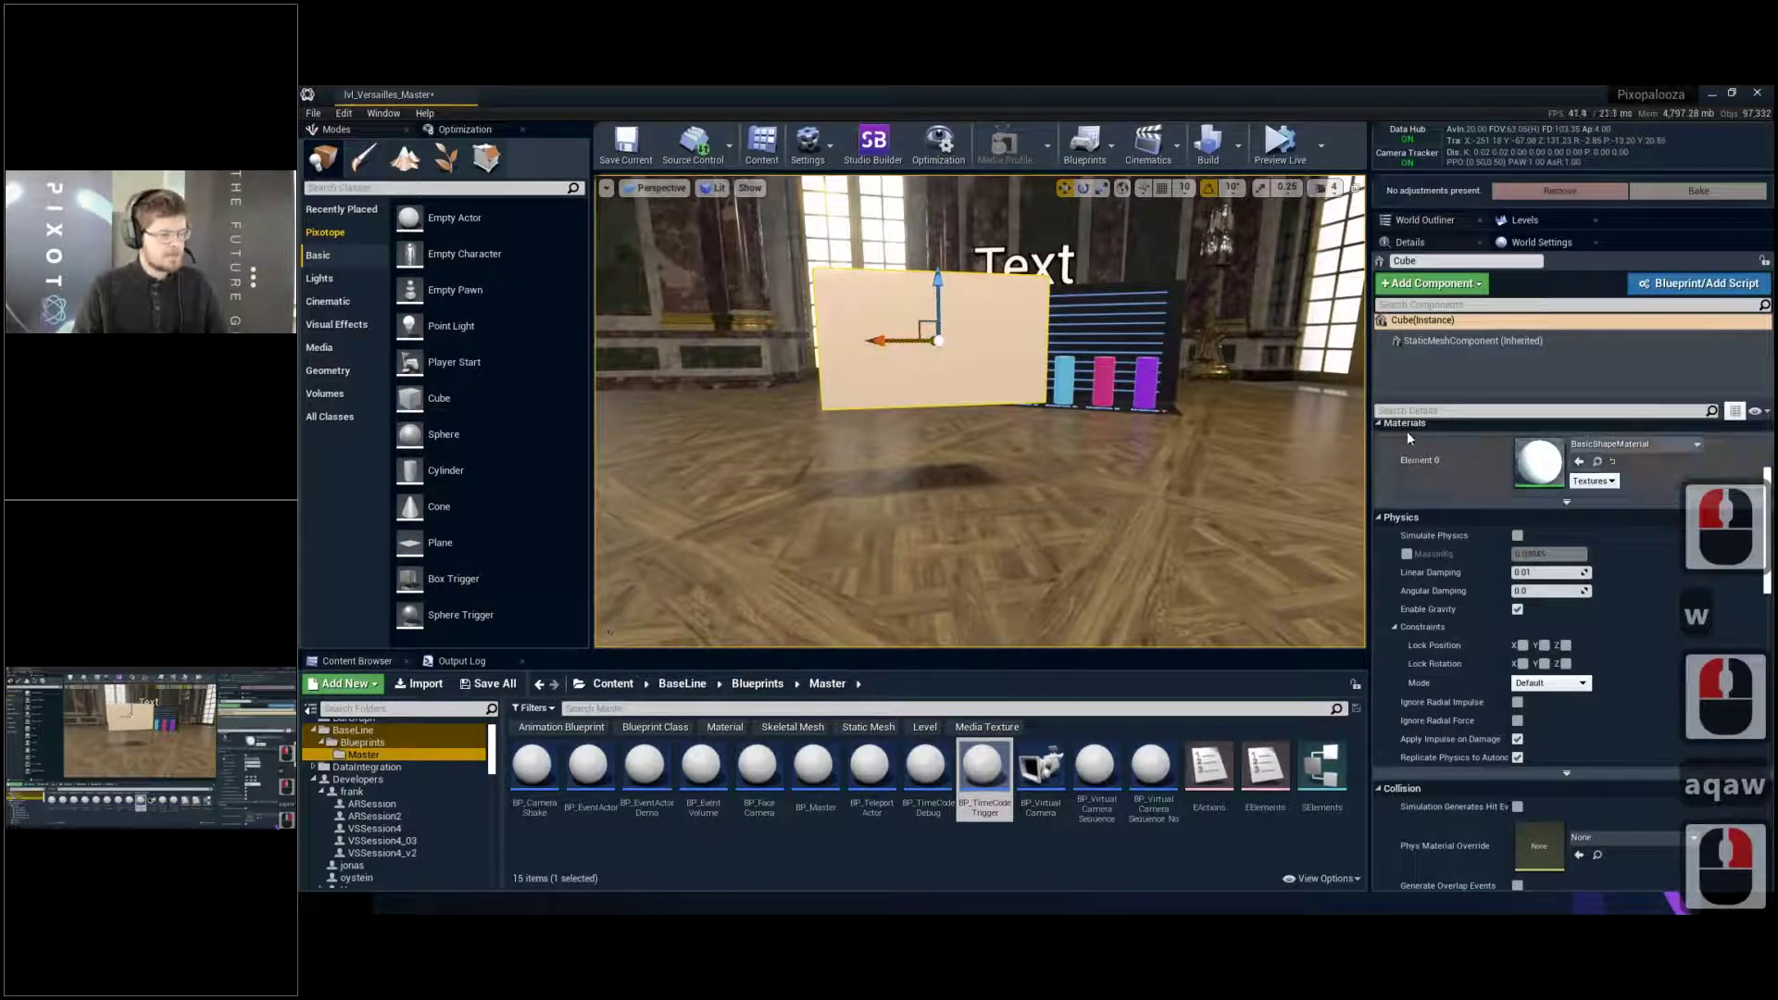
# Slide the cube sideways out of view and back in front of the bar graph to demonstrate out and in transitions
pyautogui.moveTo(877, 341); pyautogui.dragTo(602, 343)
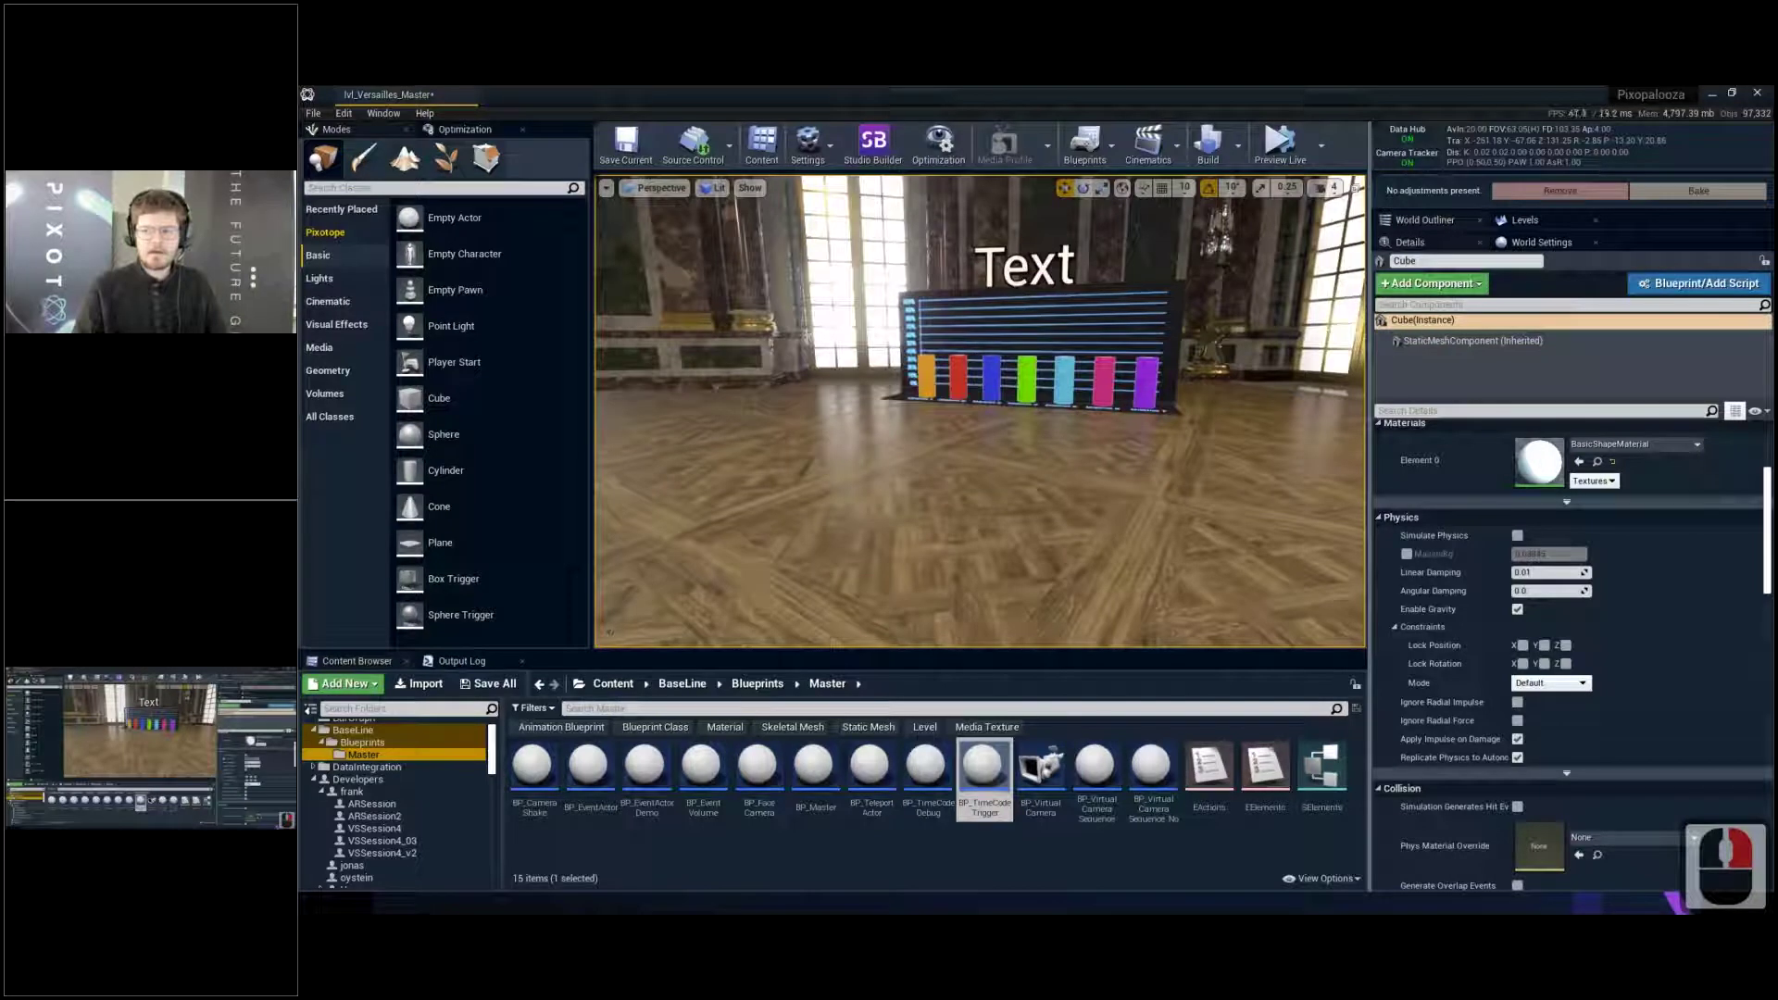
pyautogui.keyDown('ctrl'); pyautogui.moveTo(602, 343); pyautogui.dragTo(1031, 341, button='right'); pyautogui.keyUp('ctrl')
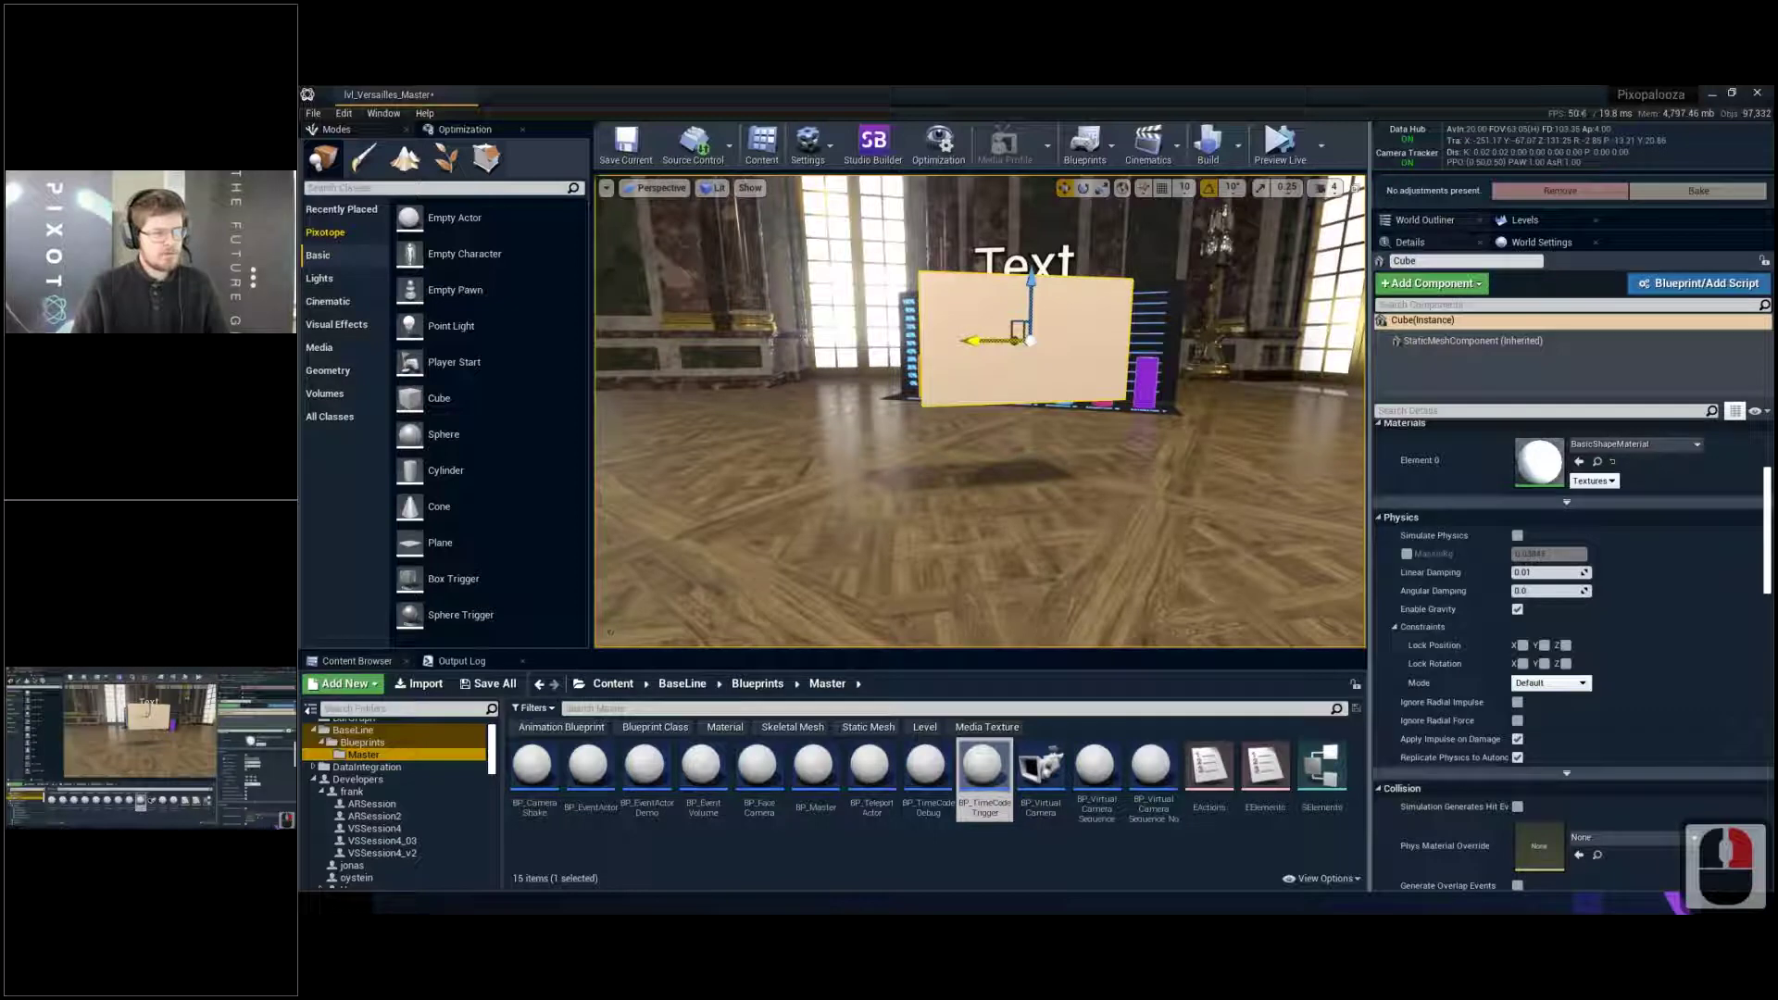
pyautogui.moveTo(972, 341); pyautogui.dragTo(436, 341, button='right')
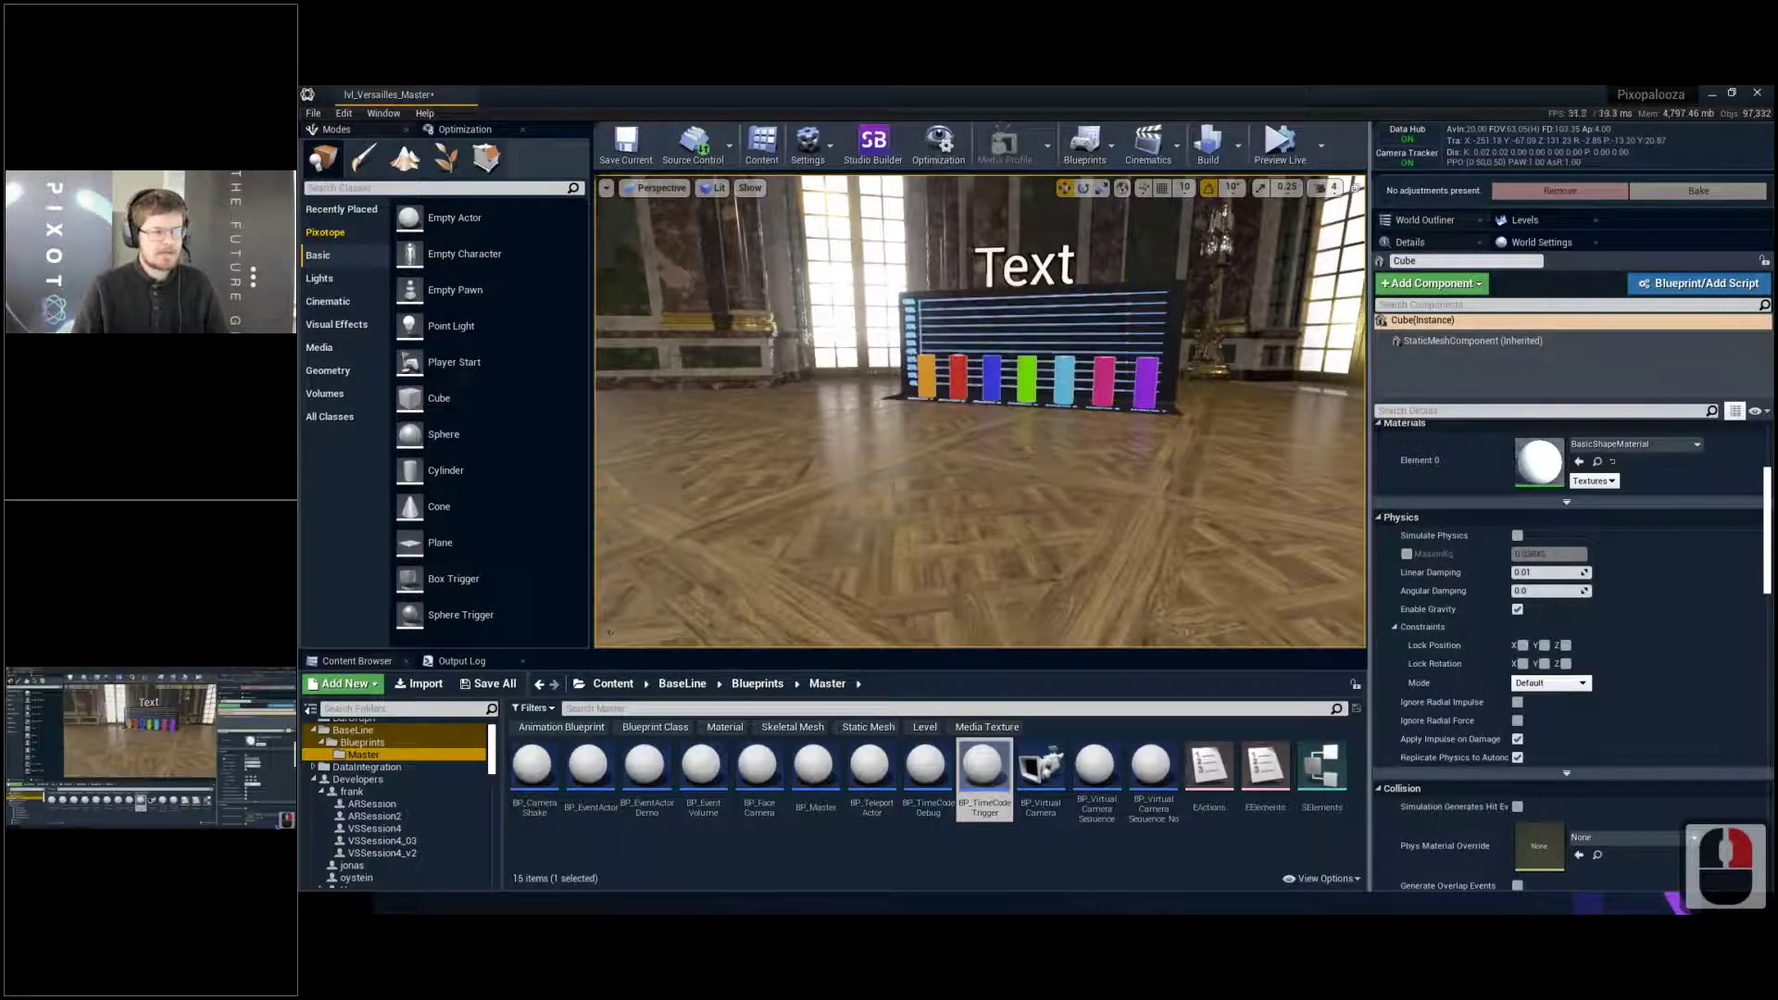
pyautogui.moveTo(435, 341); pyautogui.dragTo(984, 341, button='right')
pyautogui.keyDown('ctrl'); pyautogui.moveTo(983, 341); pyautogui.dragTo(984, 341); pyautogui.keyUp('ctrl')
# Open the EActions enumeration from the Master folder to show its In, Out, On and Off actions
pyautogui.scroll(-5, 1178, 390)
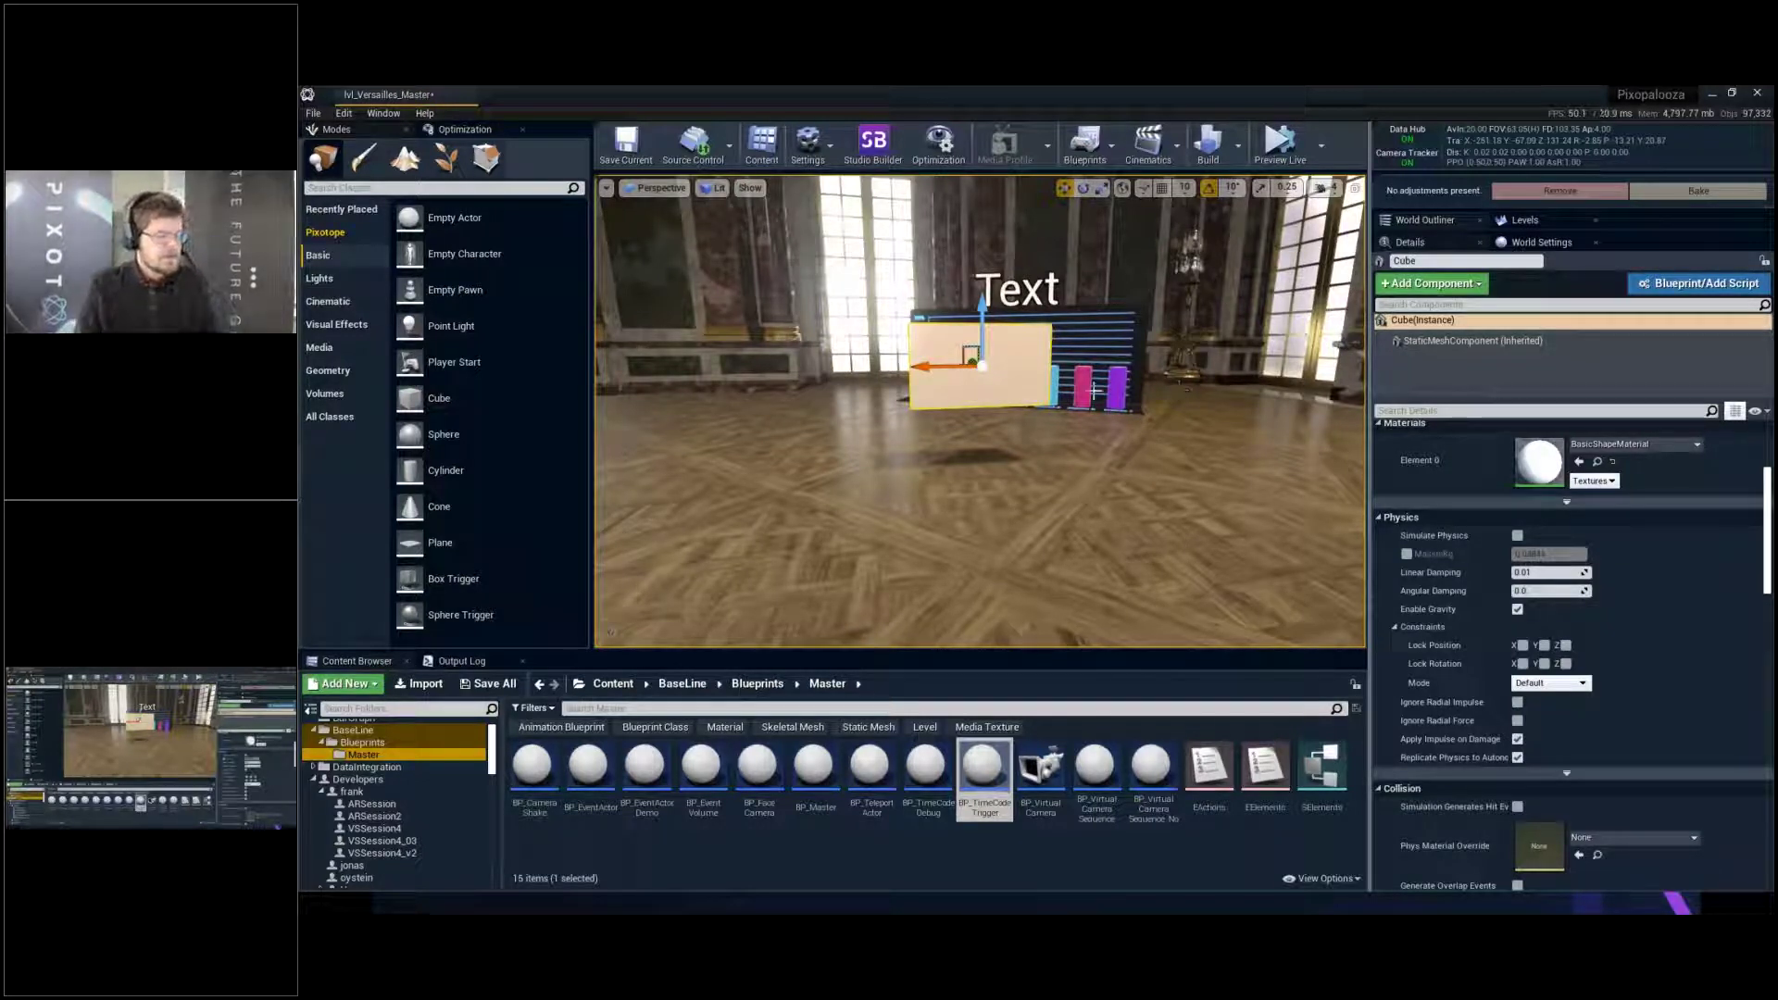
pyautogui.press('s')
pyautogui.moveTo(1151, 639); pyautogui.dragTo(1110, 609, button='right')
pyautogui.press('w')
pyautogui.doubleClick(1211, 764)
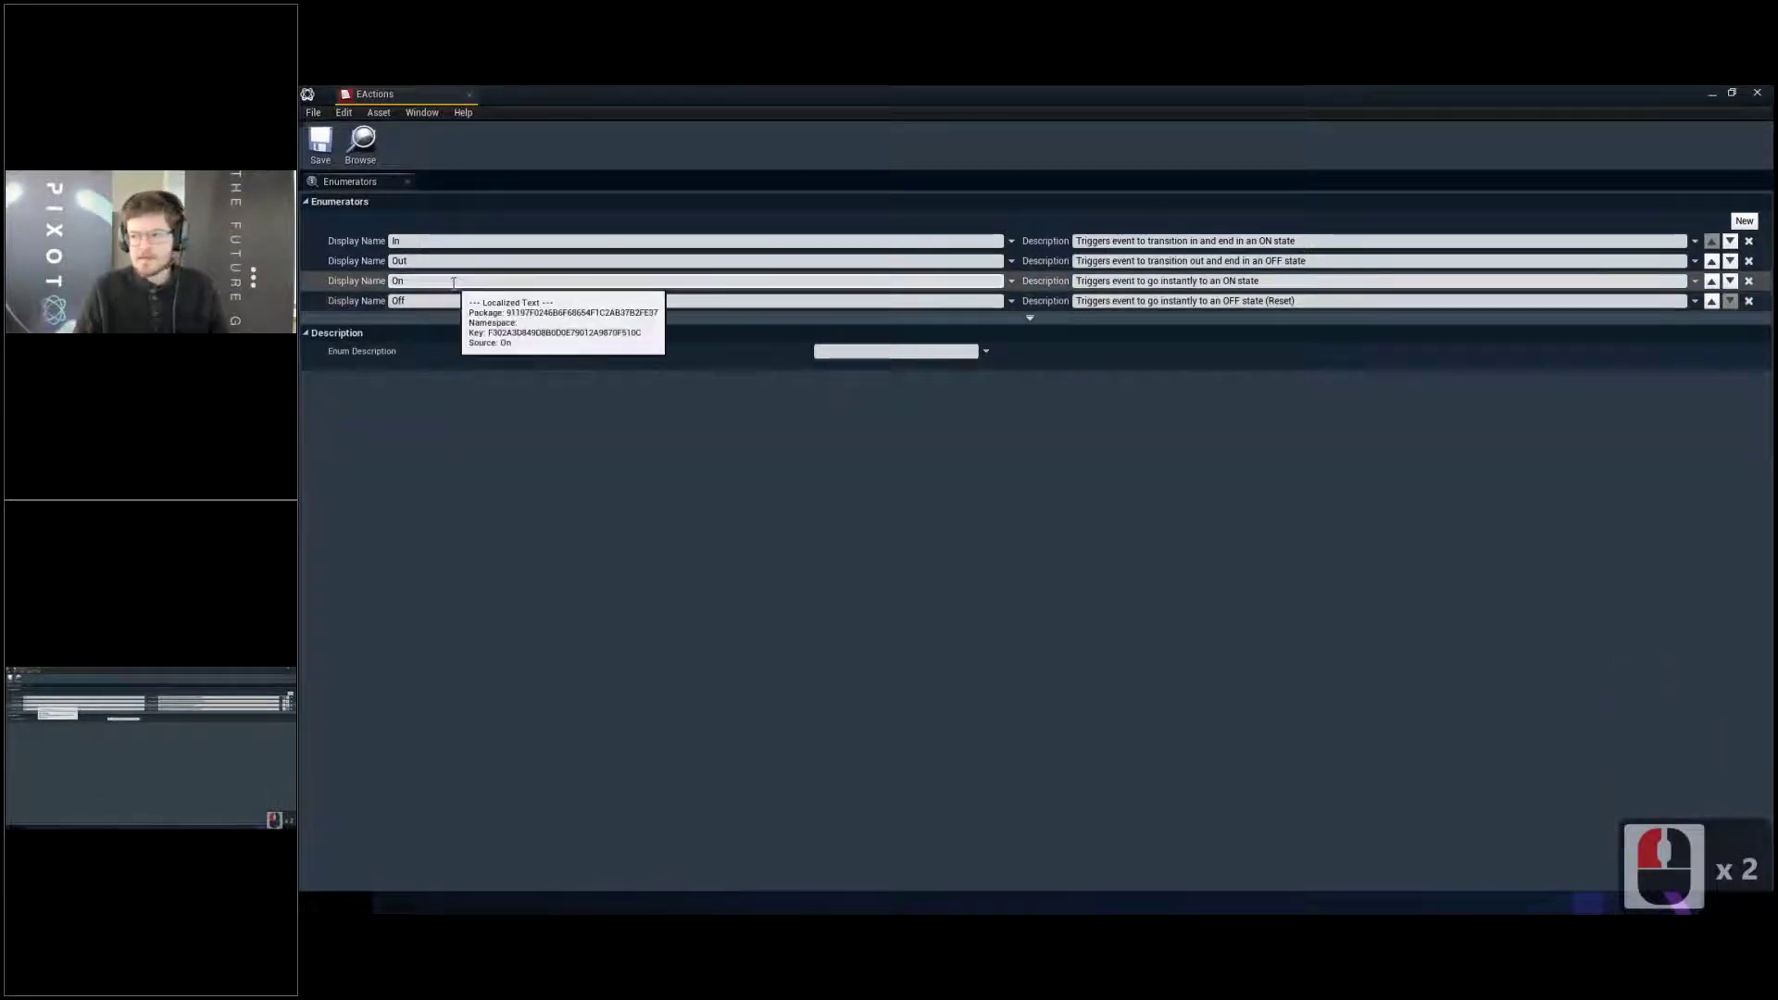
# Add three new enumerators to EActions and remove them again
pyautogui.doubleClick(1745, 224)
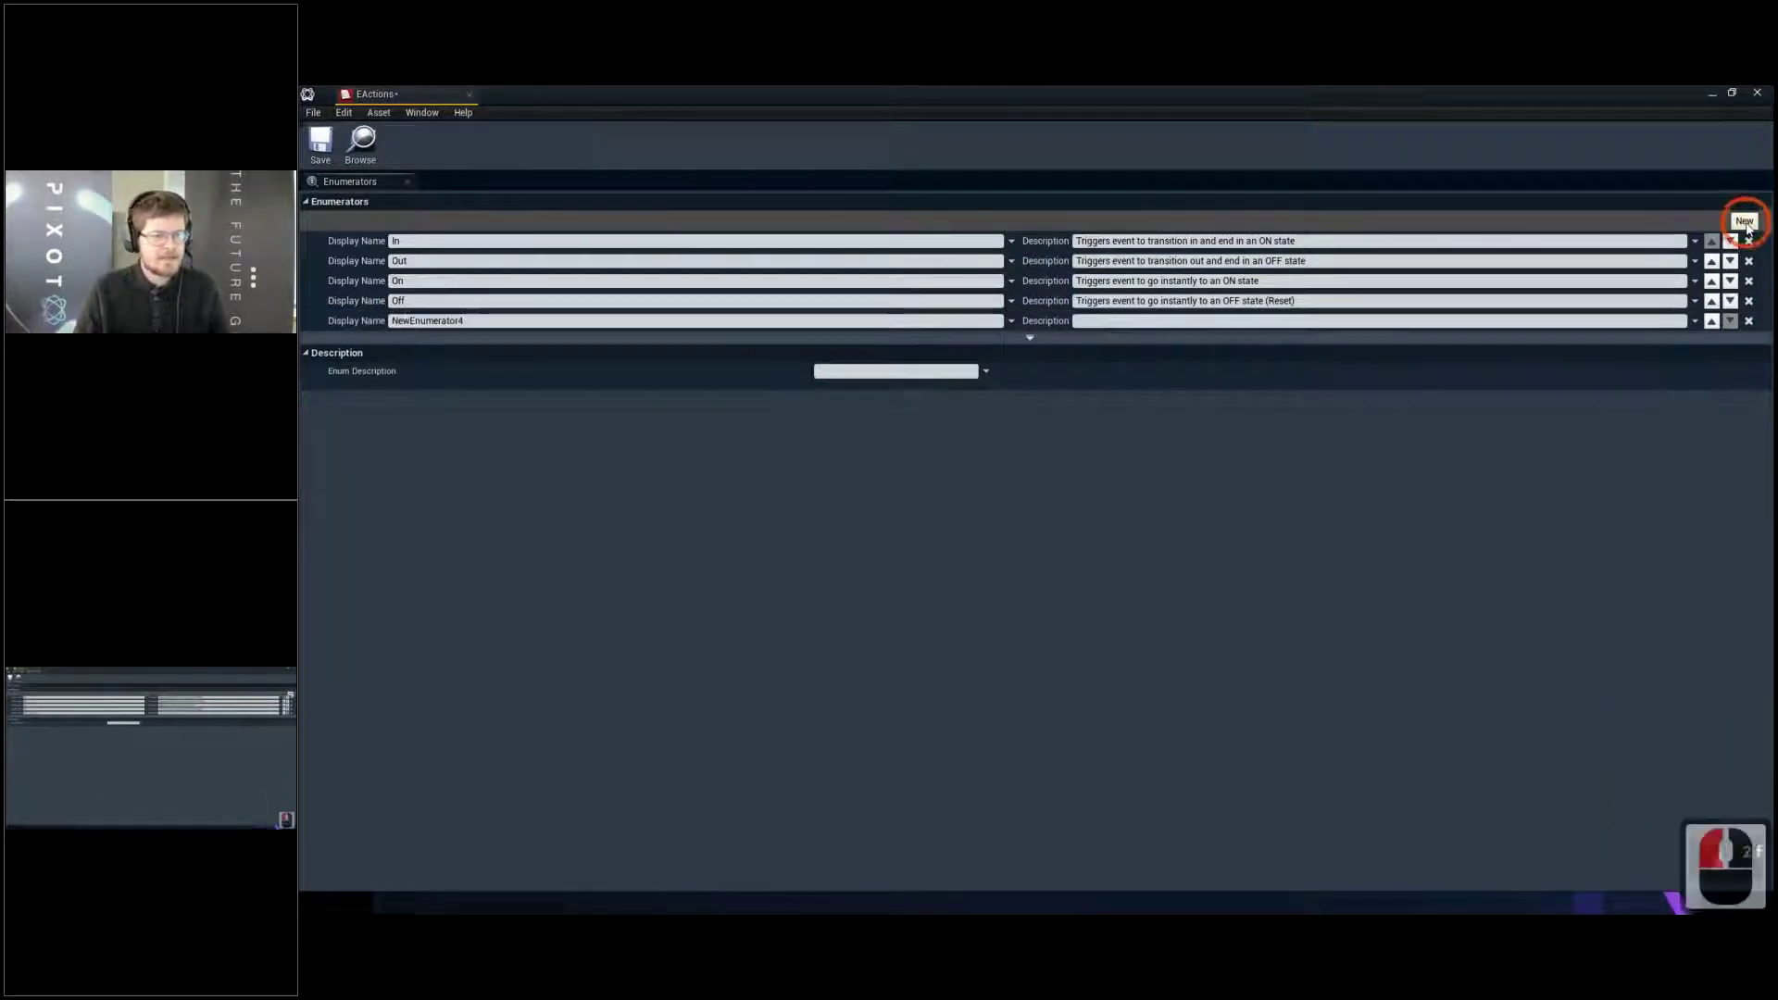
pyautogui.click(1745, 223)
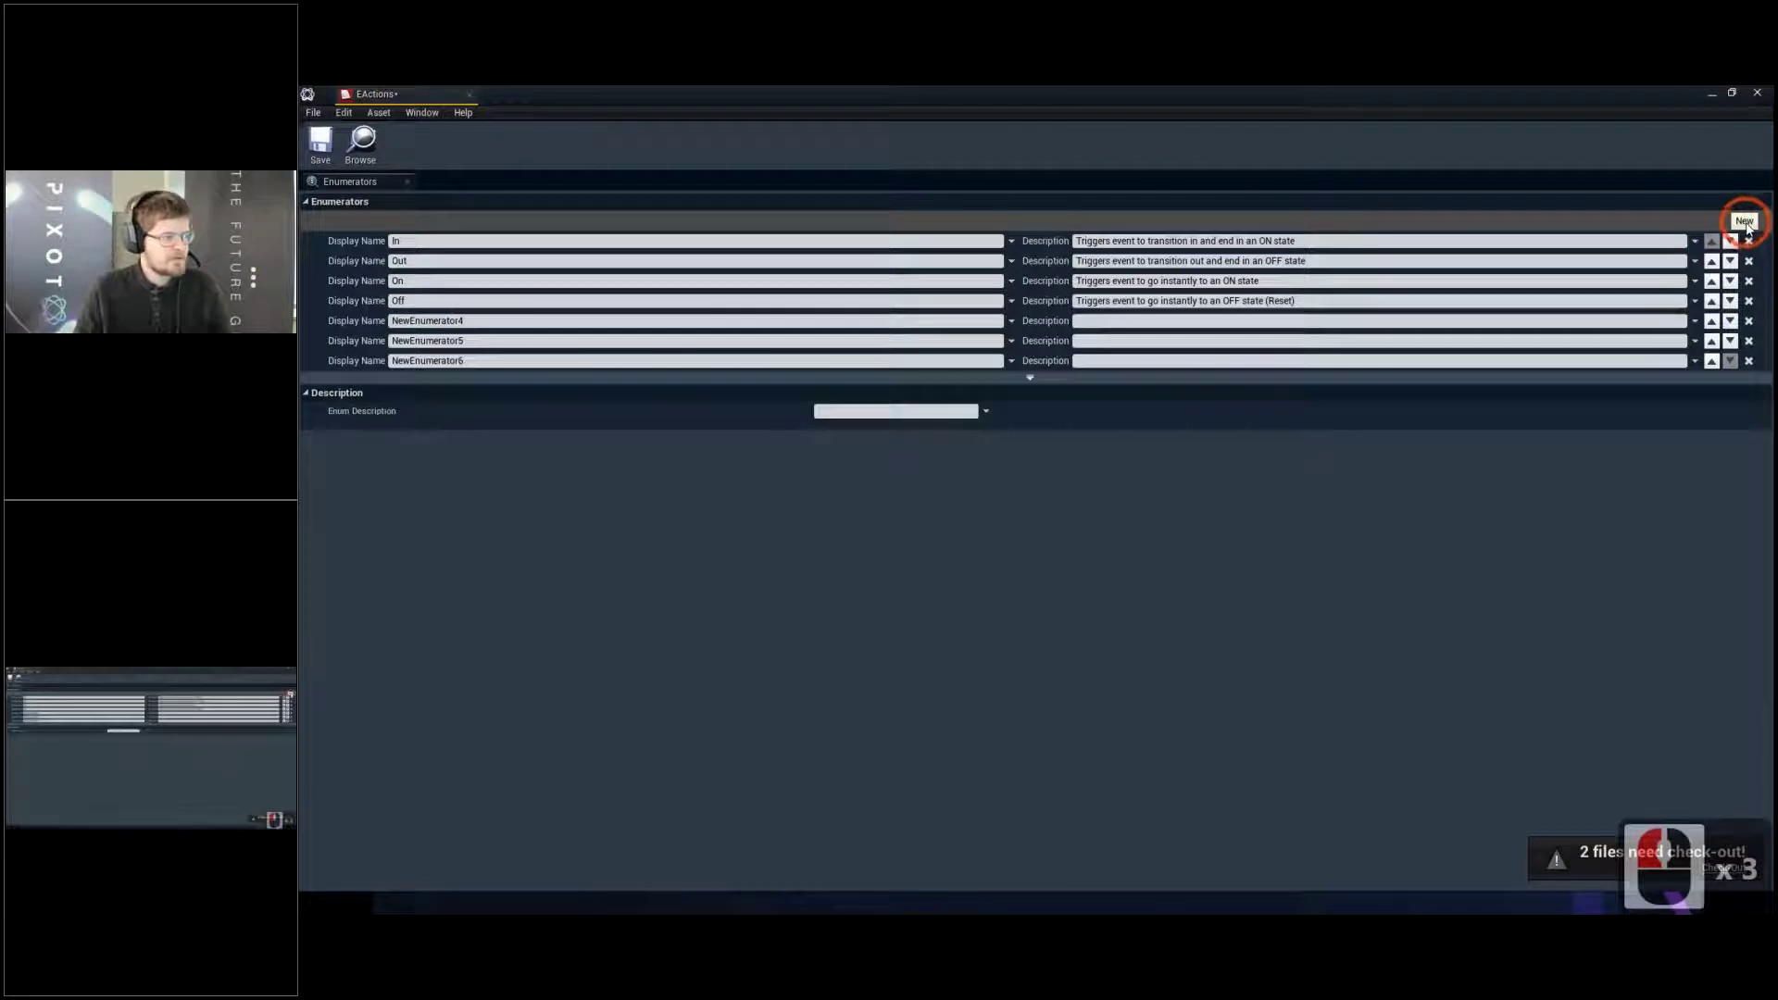
pyautogui.click(1749, 321)
pyautogui.click(1748, 321)
pyautogui.click(1749, 321)
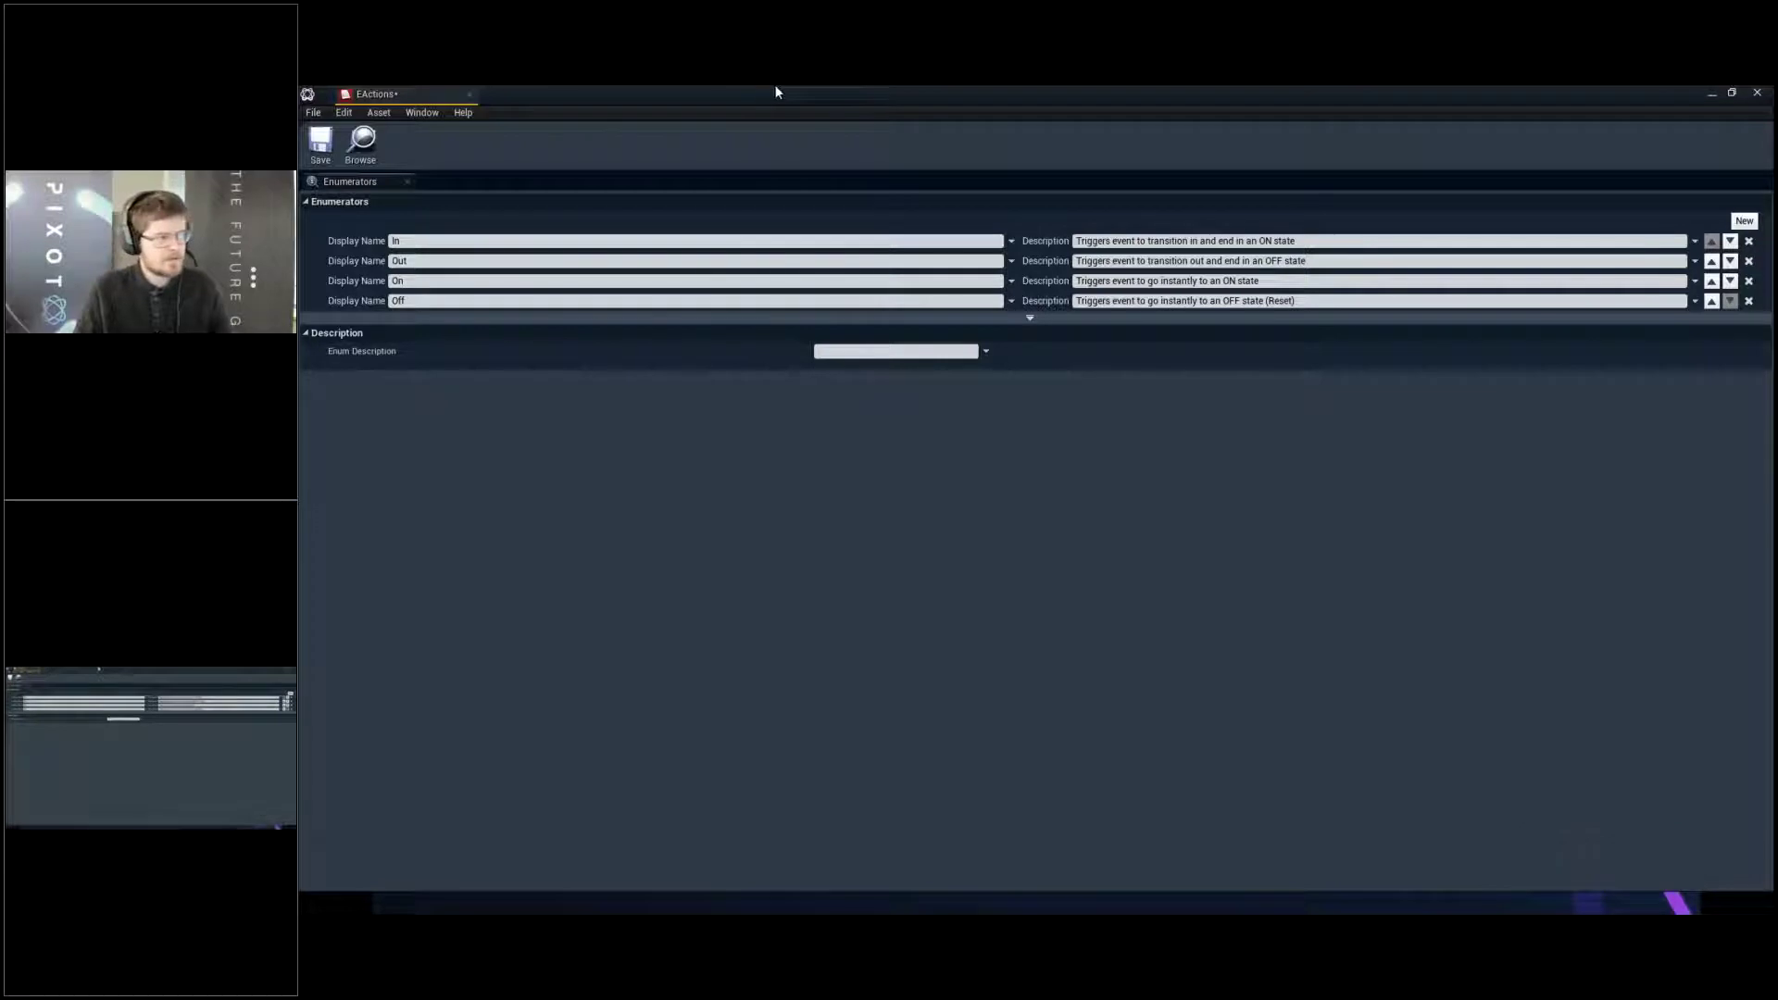
# Close the EActions enumeration and open the EElements enumeration from the Master folder
pyautogui.click(471, 96)
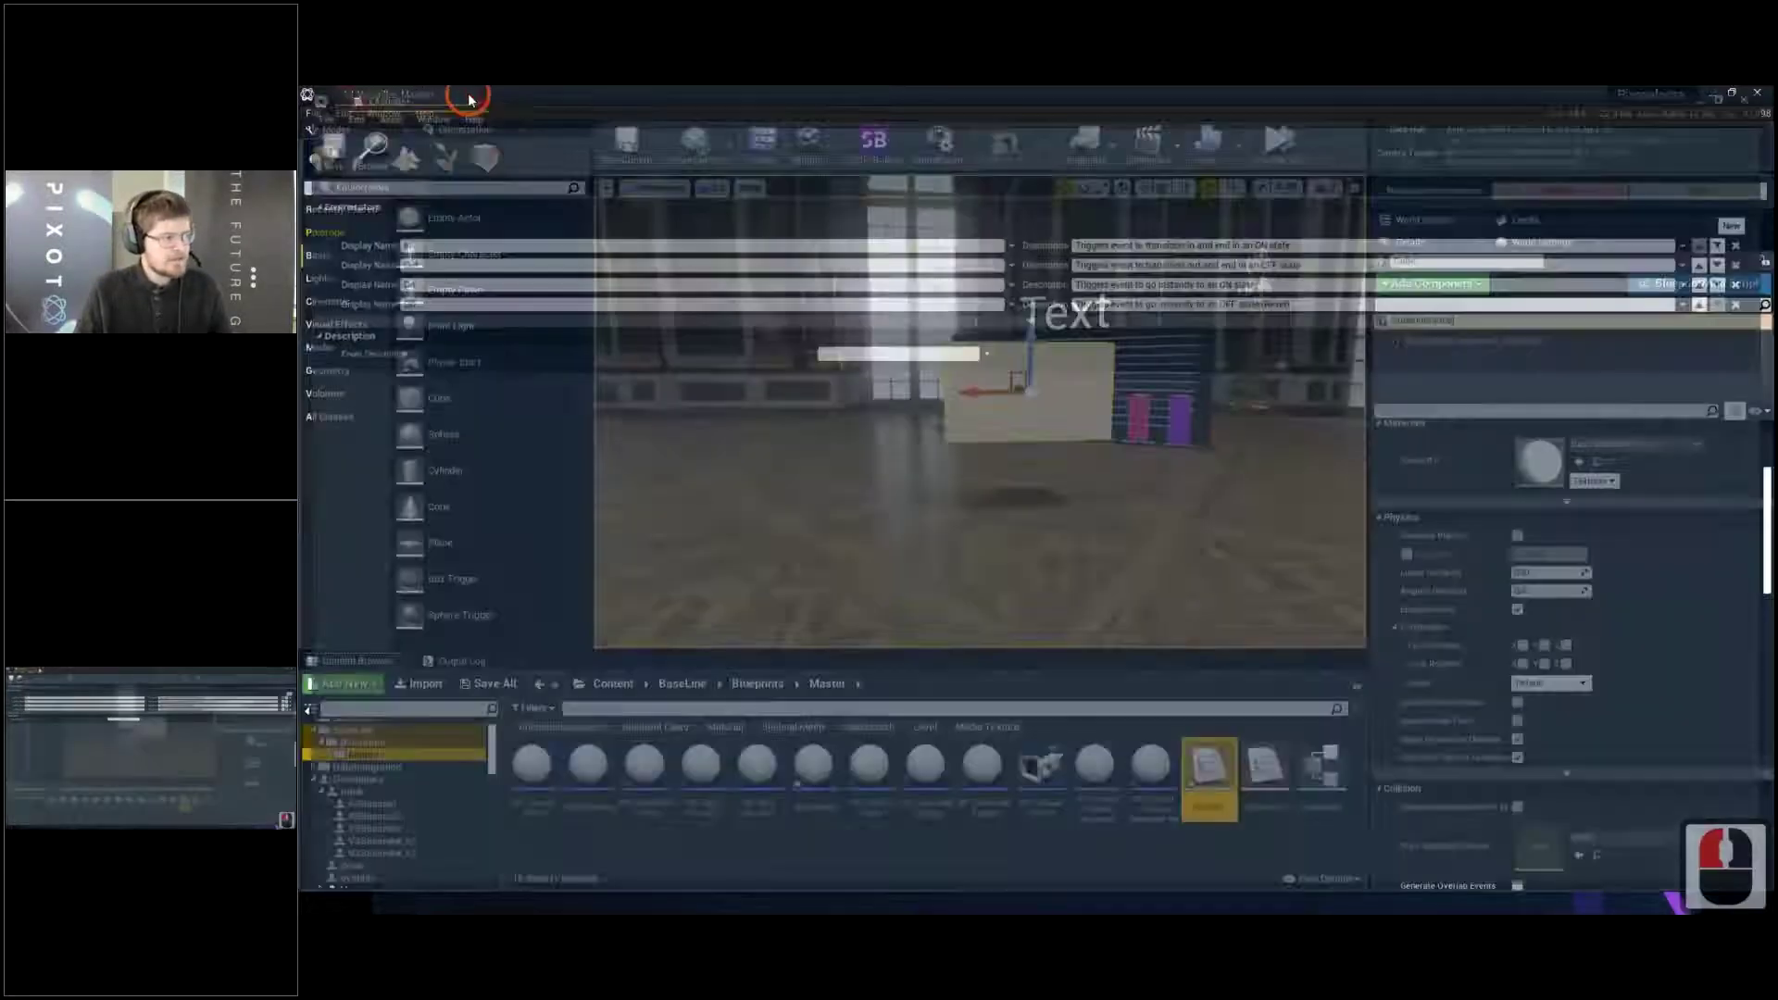
pyautogui.doubleClick(1269, 767)
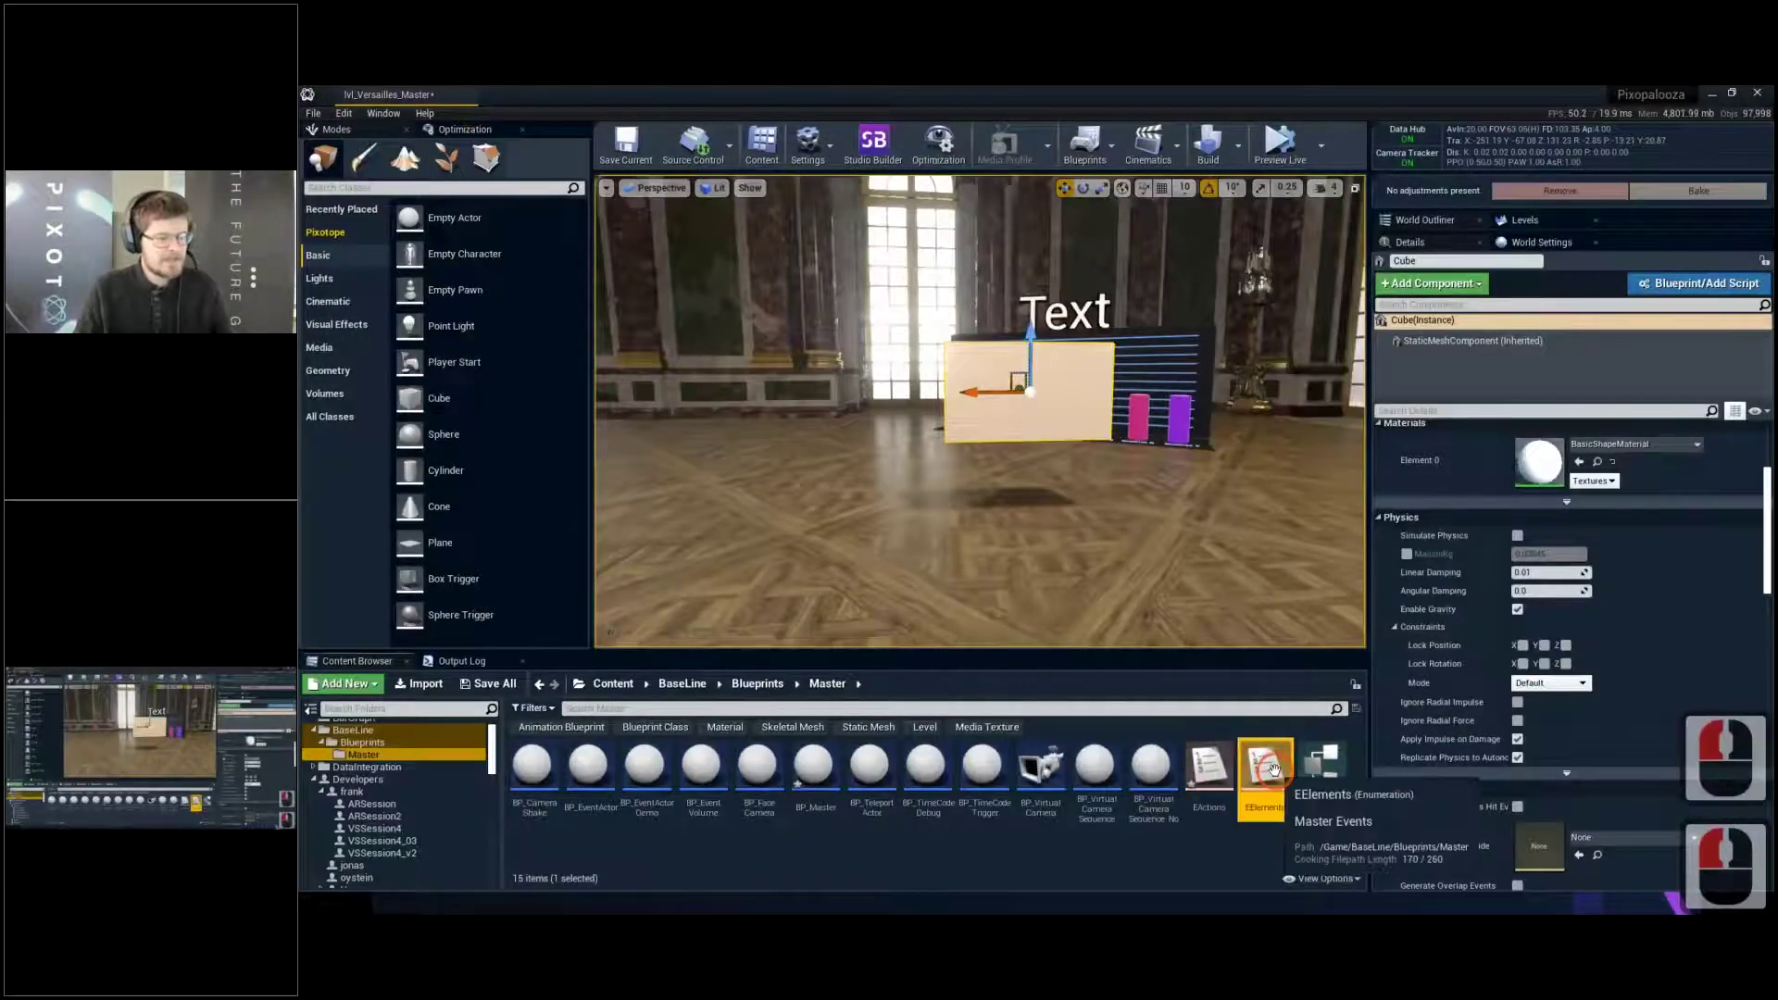